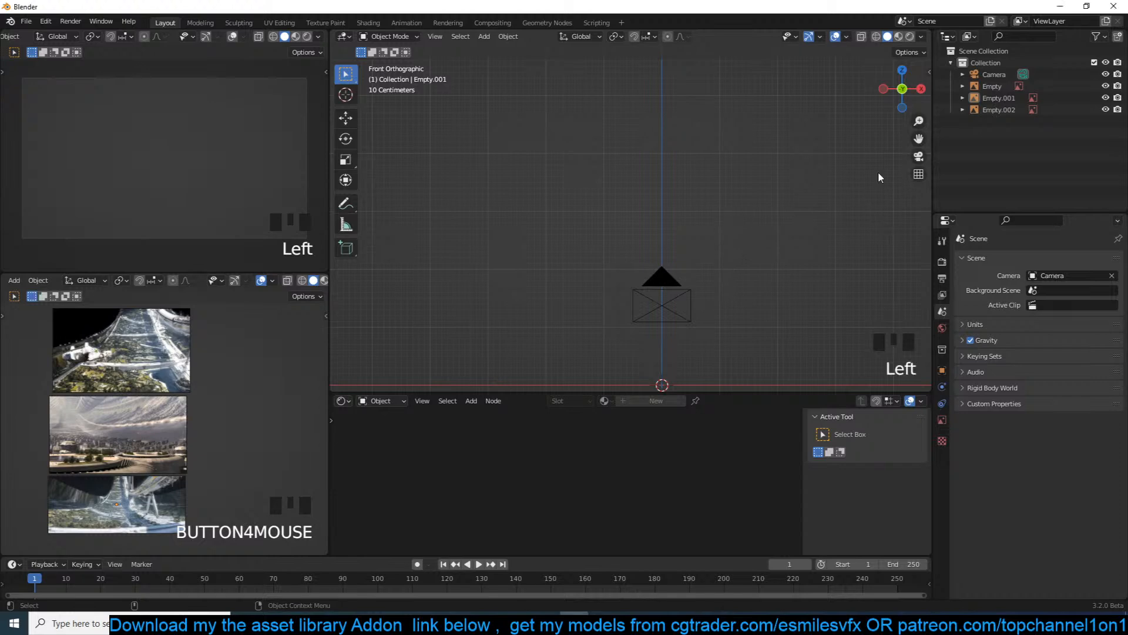
Switch to Chrome, find the futuristic city image on the Floating Anime City Wallpapers page and select the page's web address.
{"action": "left_click_drag", "start_coordinate": [1127, 246], "coordinate": [704, 45]}
{"action": "left_click", "coordinate": [789, 47]}
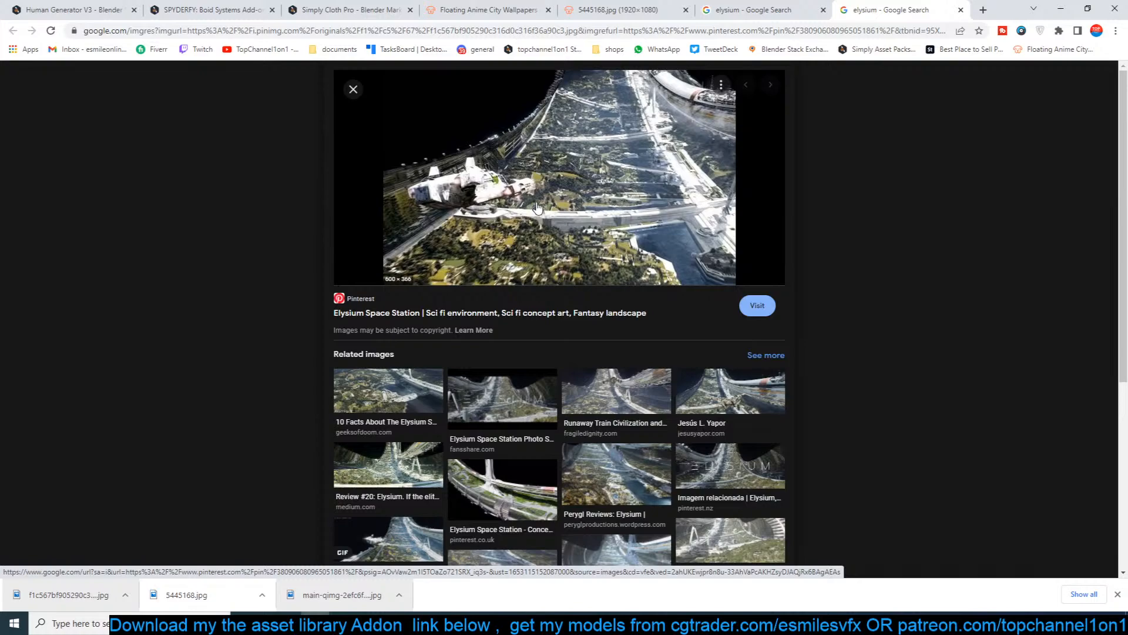
{"action": "left_click", "coordinate": [474, 7]}
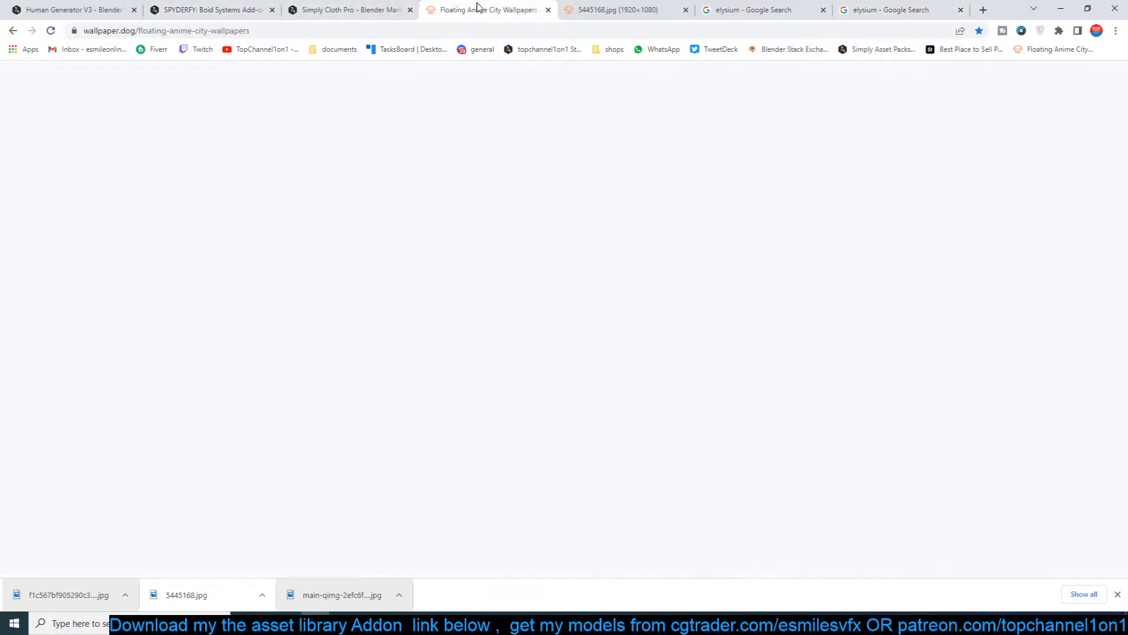
{"action": "scroll", "coordinate": [878, 360], "scroll_direction": "down", "scroll_amount": 10}
{"action": "scroll", "coordinate": [878, 360], "scroll_direction": "down", "scroll_amount": 5}
{"action": "left_click", "coordinate": [546, 30]}
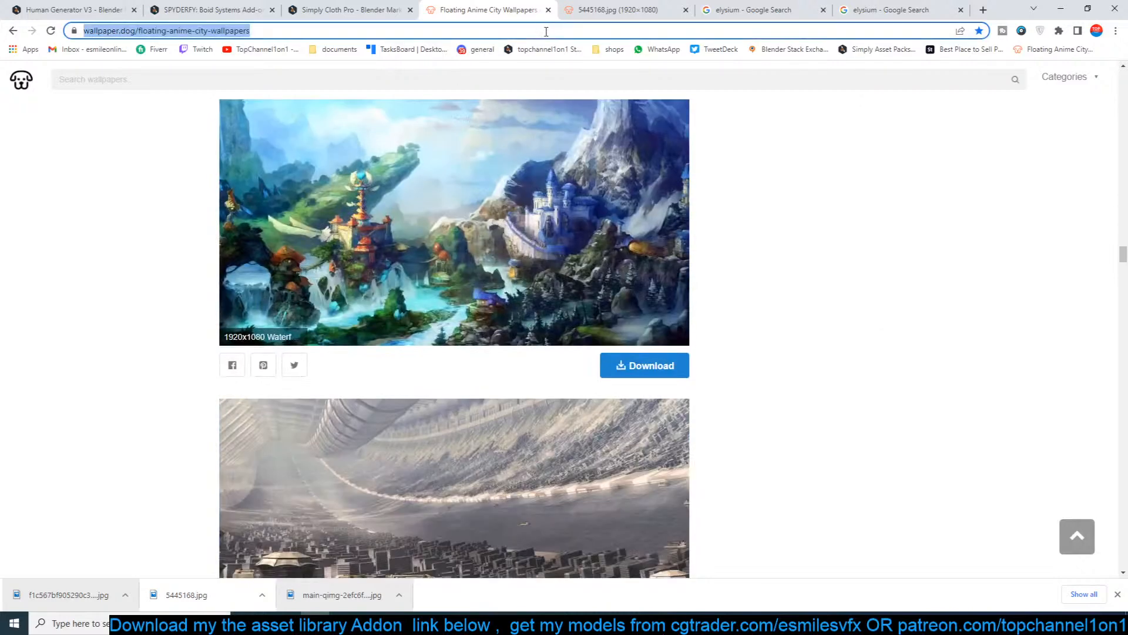
{"action": "key", "text": "alt+Tab"}
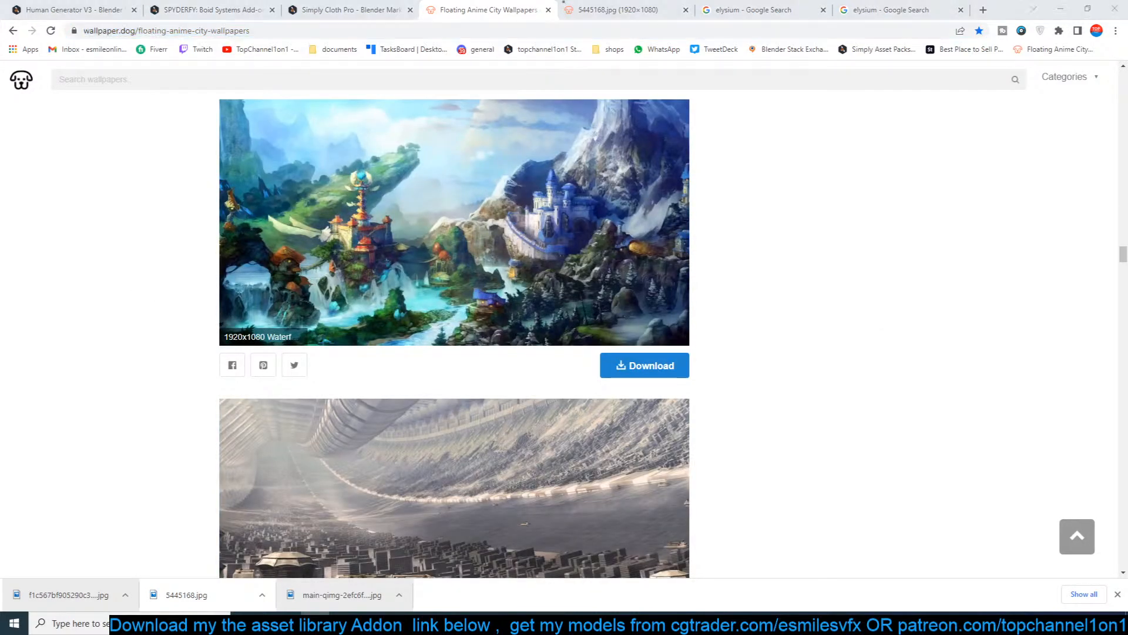
{"action": "key", "text": "alt+Tab"}
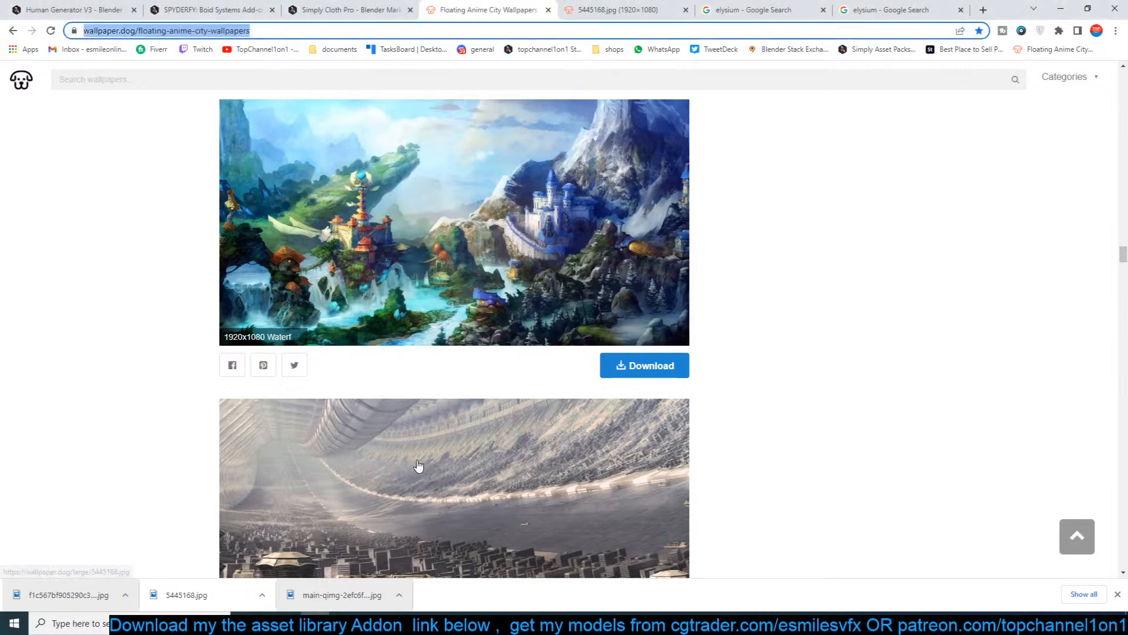
Examine the futuristic ring-world city wallpaper and its neighbouring images on the wallpaper page.
{"action": "scroll", "coordinate": [418, 466], "scroll_direction": "down", "scroll_amount": 3}
{"action": "scroll", "coordinate": [740, 433], "scroll_direction": "down", "scroll_amount": 2}
{"action": "scroll", "coordinate": [743, 432], "scroll_direction": "up", "scroll_amount": 1}
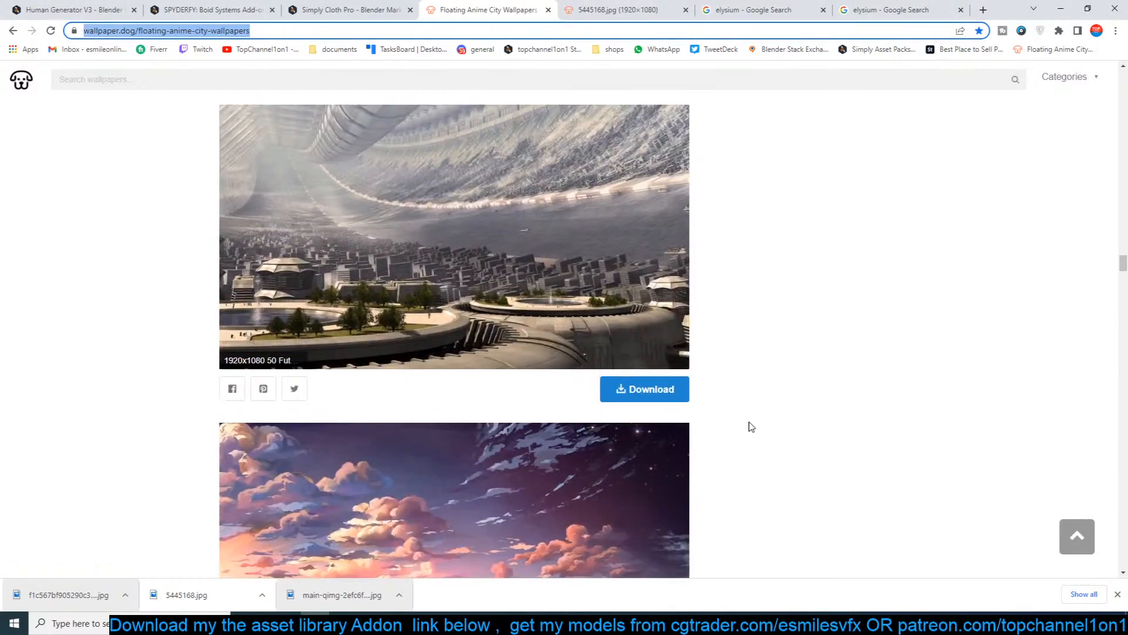
{"action": "scroll", "coordinate": [311, 246], "scroll_direction": "up", "scroll_amount": 4}
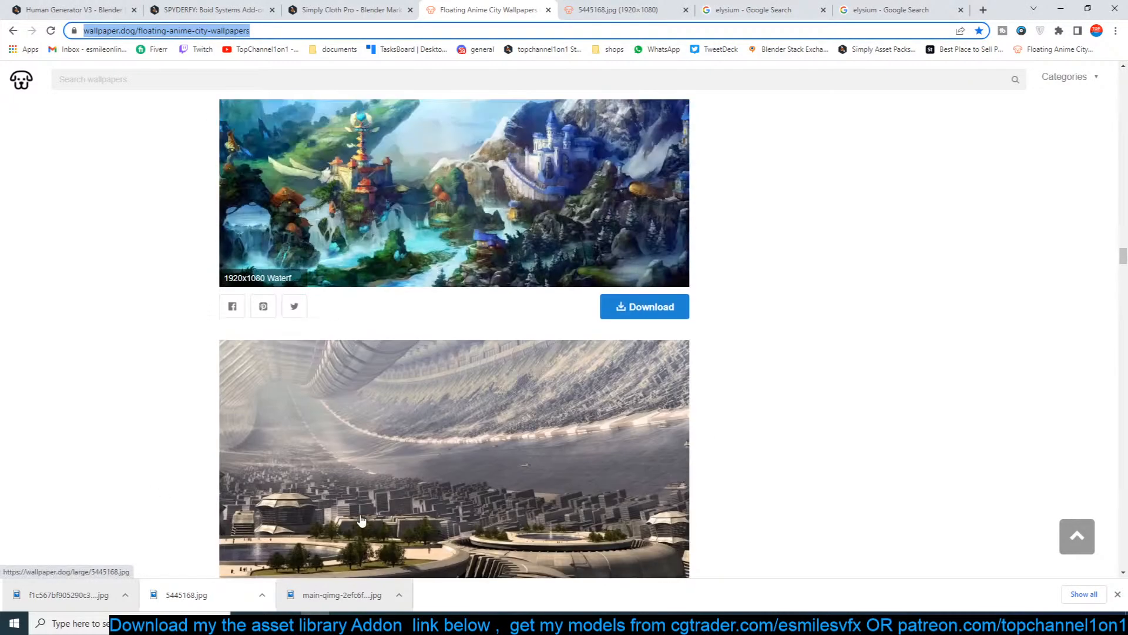
{"action": "scroll", "coordinate": [419, 400], "scroll_direction": "down", "scroll_amount": 3}
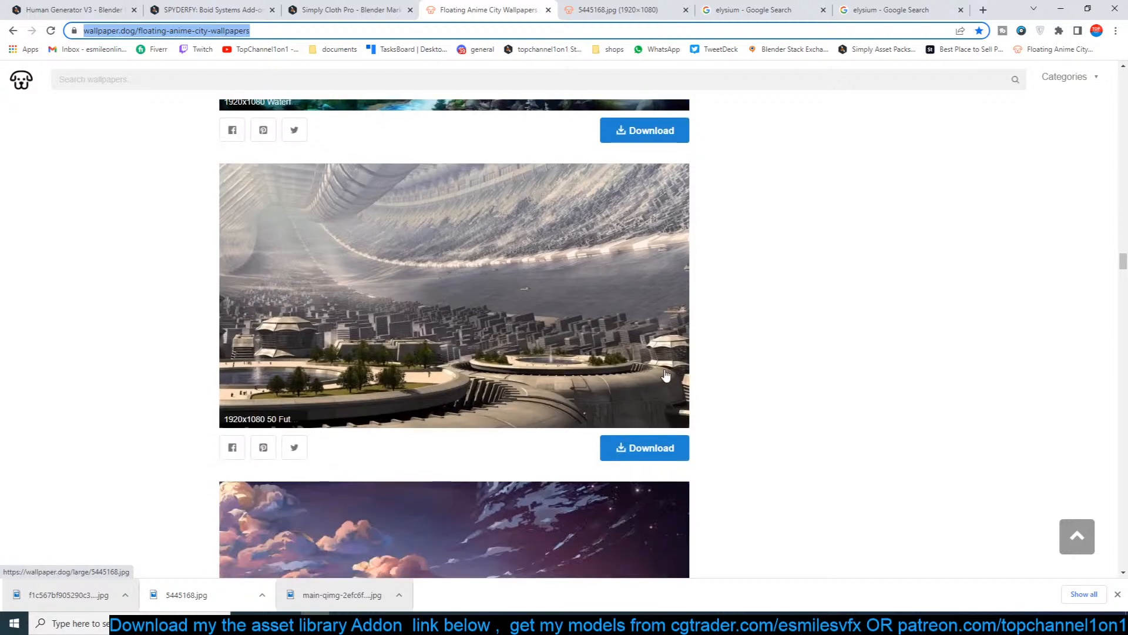
{"action": "scroll", "coordinate": [860, 433], "scroll_direction": "down", "scroll_amount": 9}
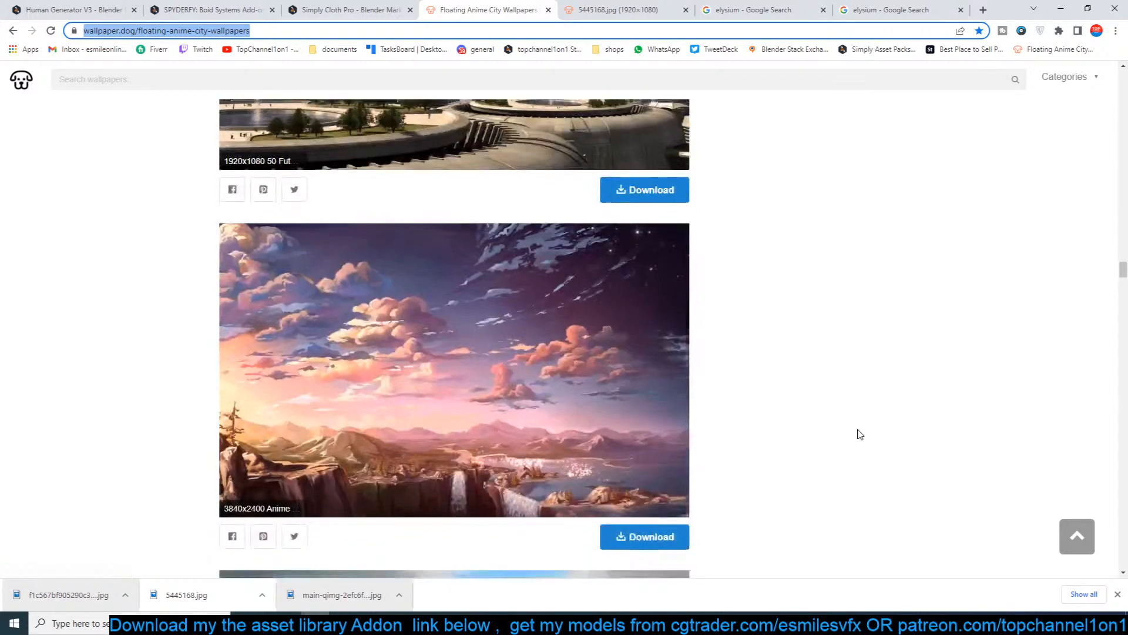
{"action": "scroll", "coordinate": [857, 433], "scroll_direction": "up", "scroll_amount": 11}
{"action": "scroll", "coordinate": [858, 447], "scroll_direction": "down", "scroll_amount": 12}
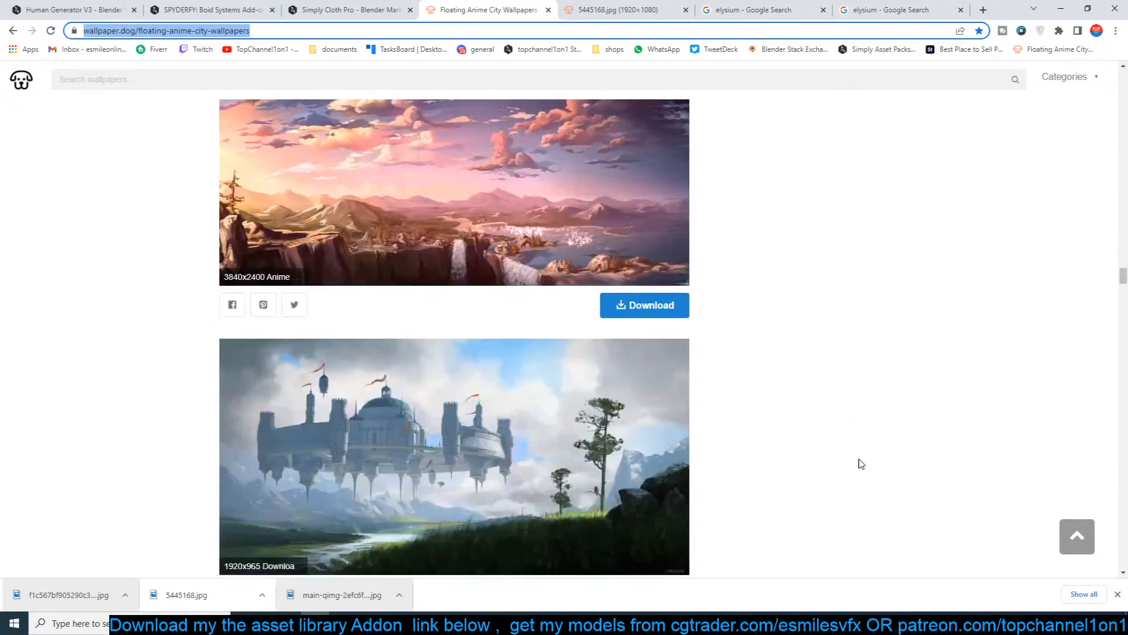
{"action": "scroll", "coordinate": [859, 461], "scroll_direction": "up", "scroll_amount": 12}
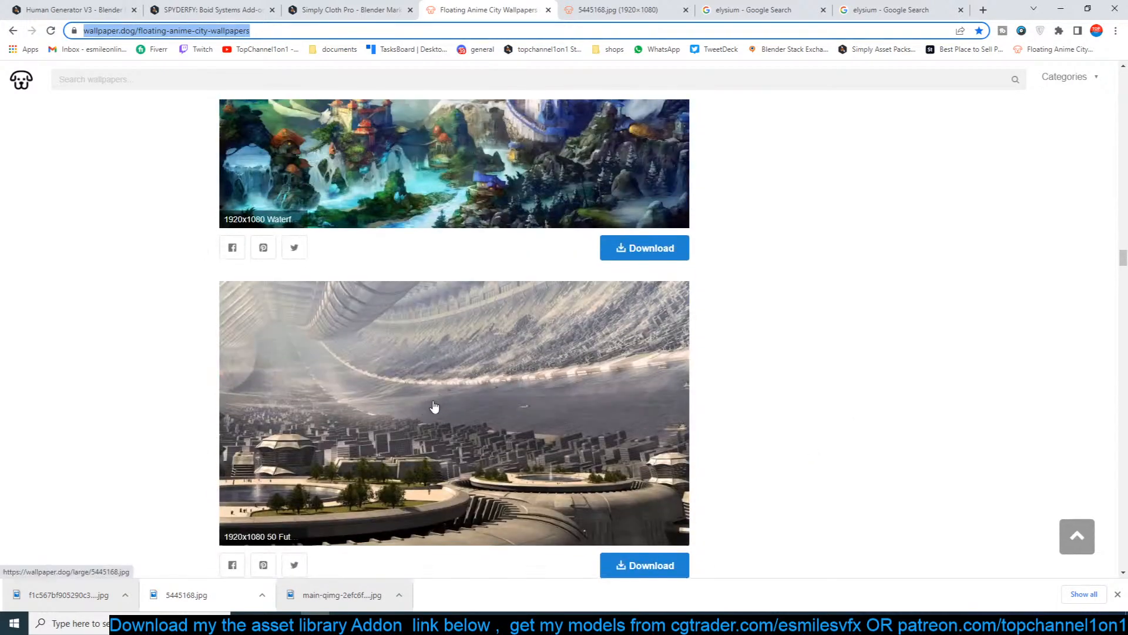
View the full-size 5445168.jpg city image and the two Elysium space station image search results as references.
{"action": "left_click", "coordinate": [616, 7]}
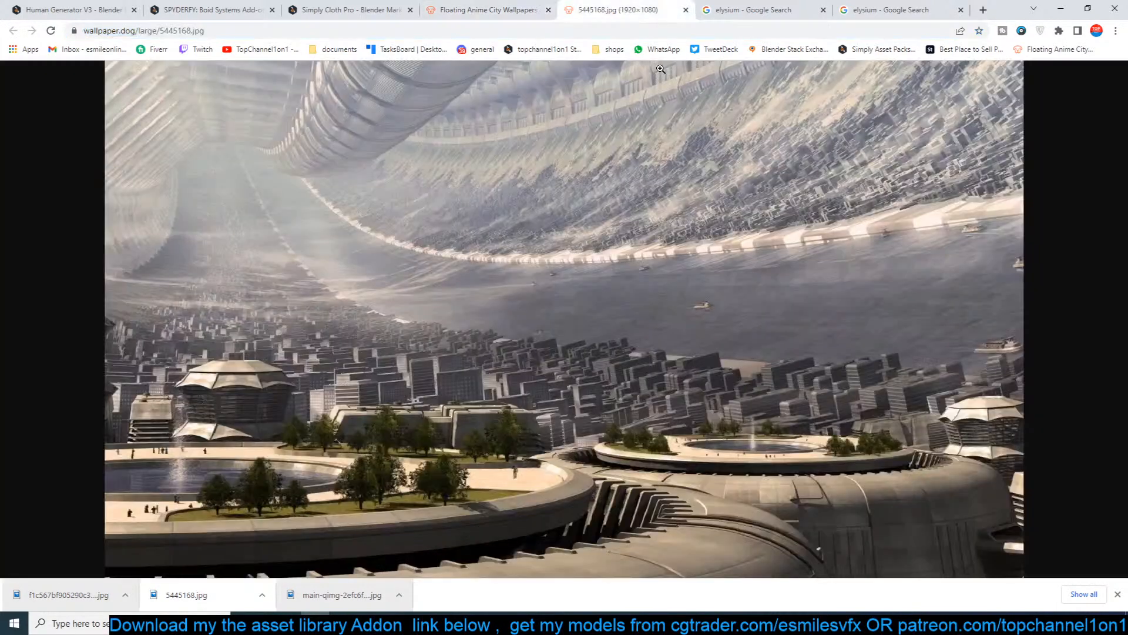
{"action": "left_click", "coordinate": [742, 13]}
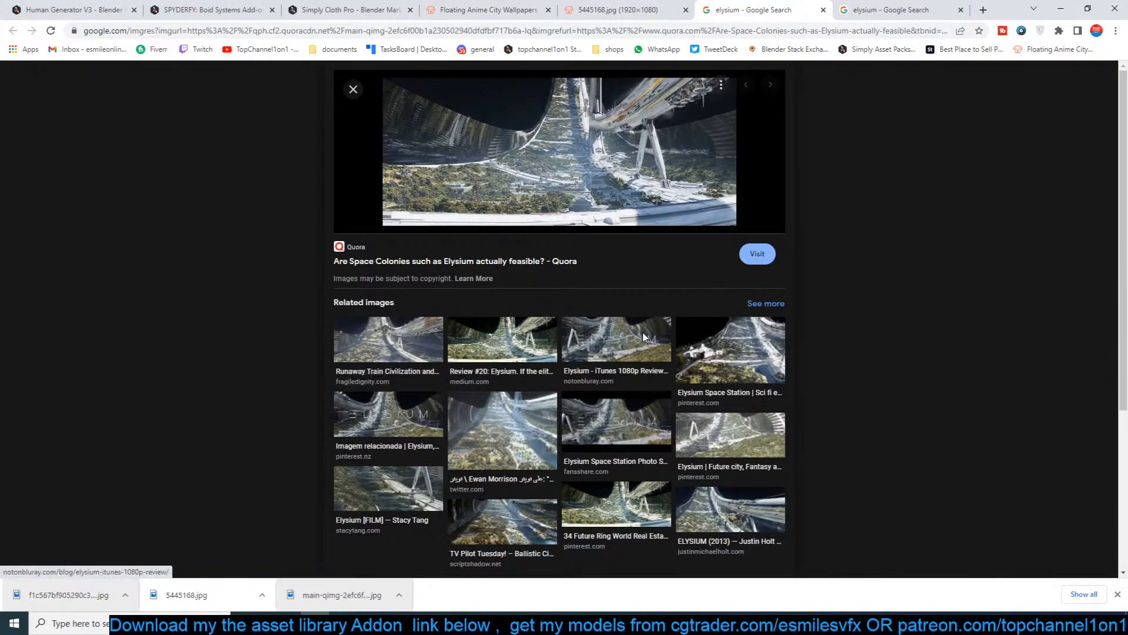
{"action": "scroll", "coordinate": [634, 435], "scroll_direction": "down", "scroll_amount": 5}
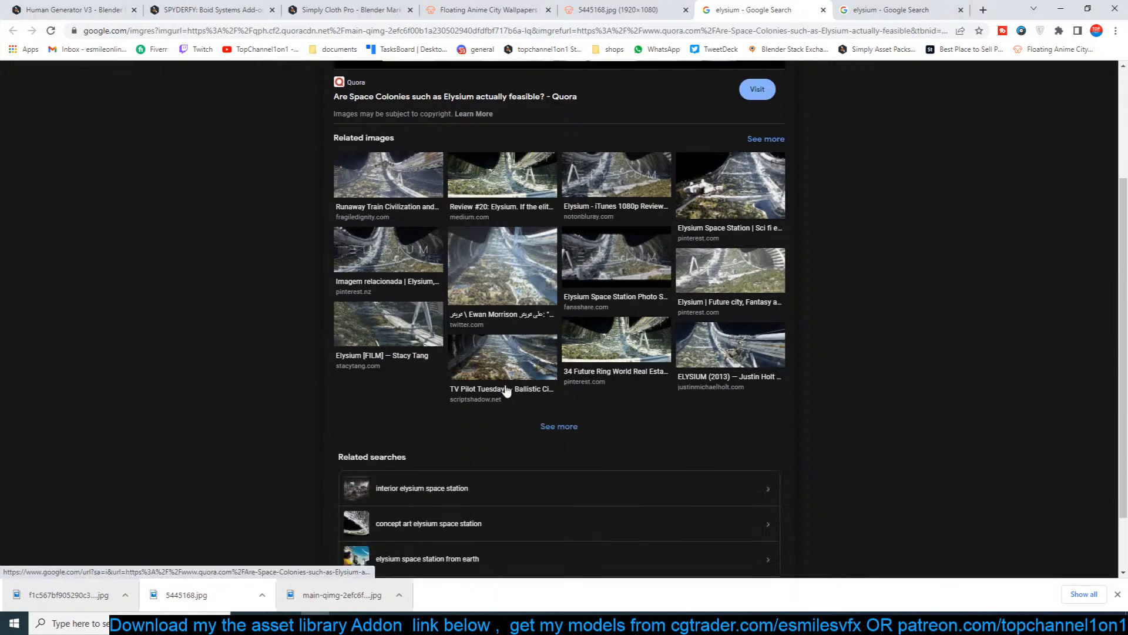
{"action": "scroll", "coordinate": [474, 360], "scroll_direction": "up", "scroll_amount": 5}
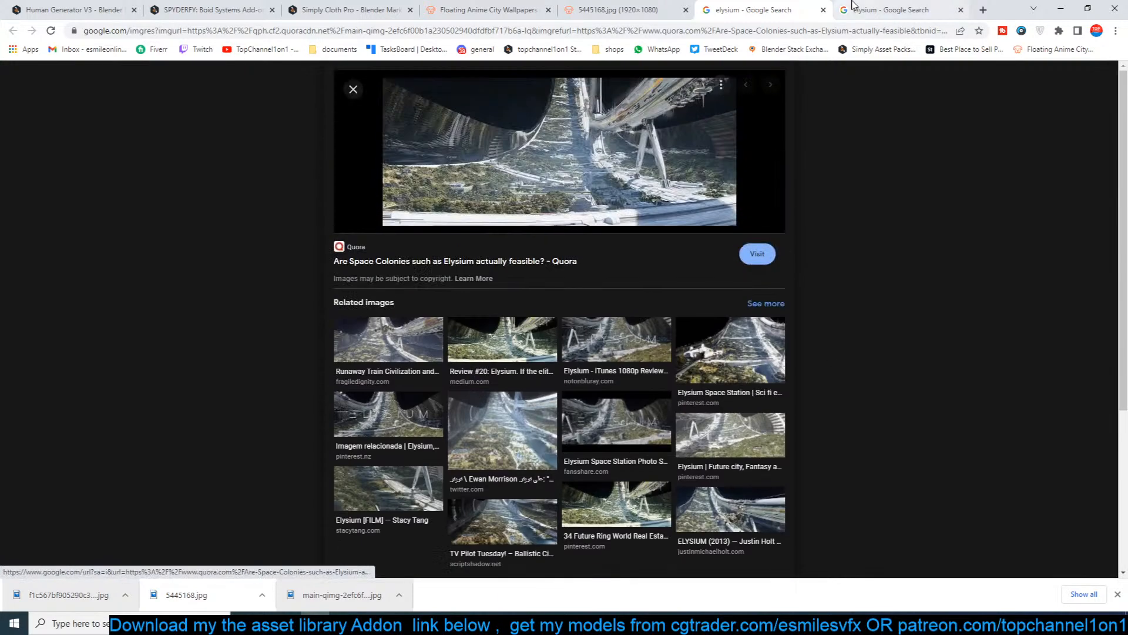
{"action": "left_click", "coordinate": [884, 9]}
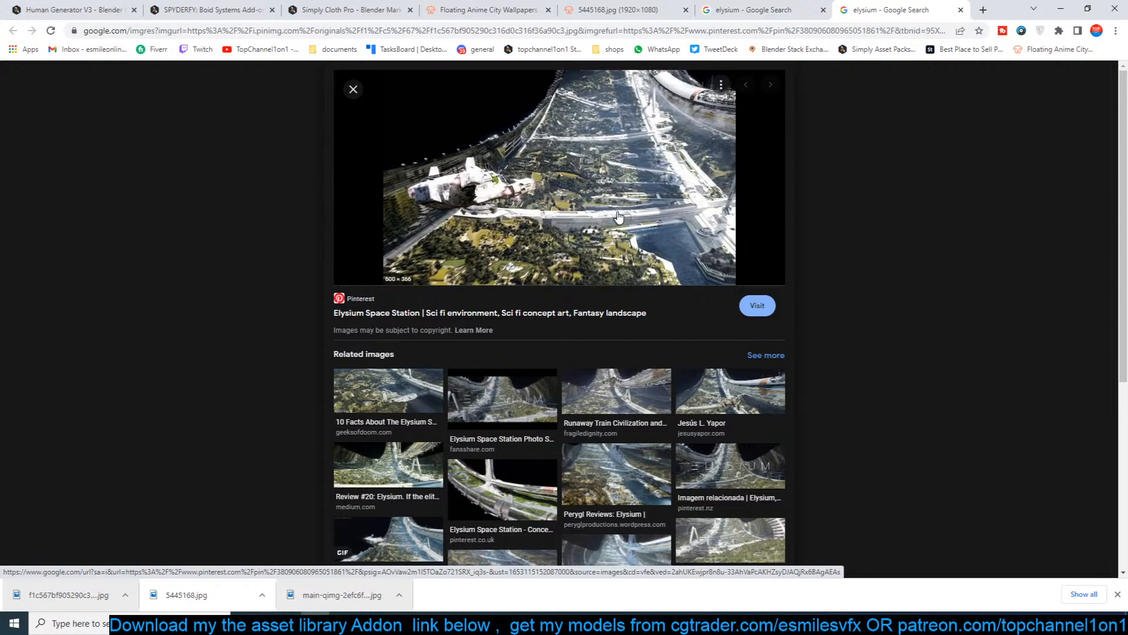
Open the Human Generator V3 product page on Blender Market and look through its gallery images.
{"action": "left_click", "coordinate": [70, 10]}
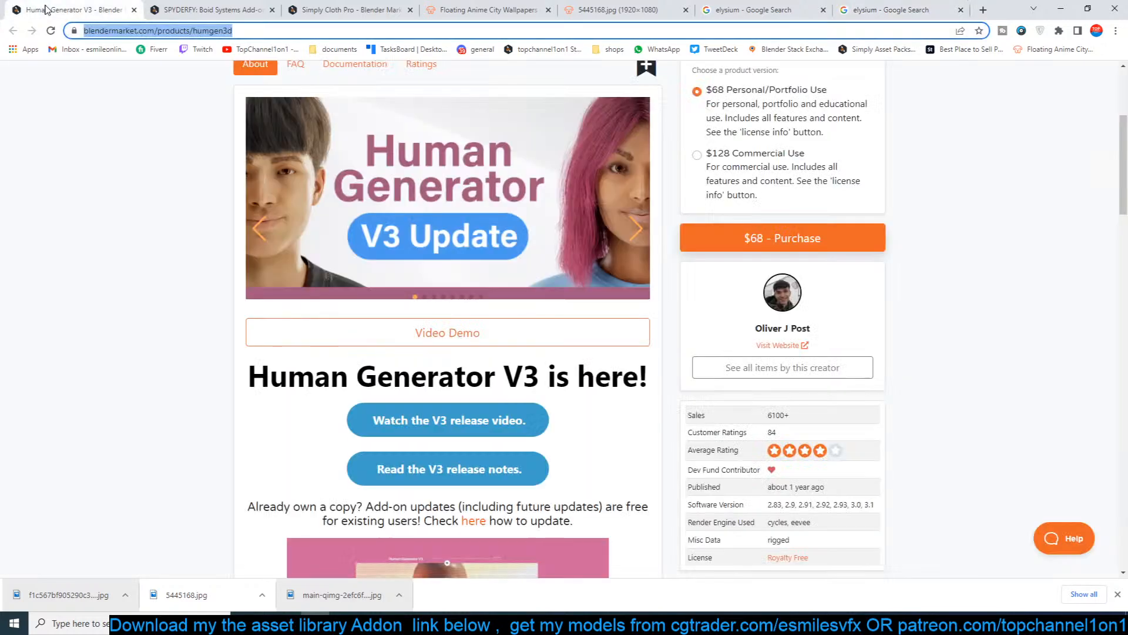
{"action": "scroll", "coordinate": [149, 309], "scroll_direction": "up", "scroll_amount": 2}
{"action": "scroll", "coordinate": [149, 310], "scroll_direction": "down", "scroll_amount": 2}
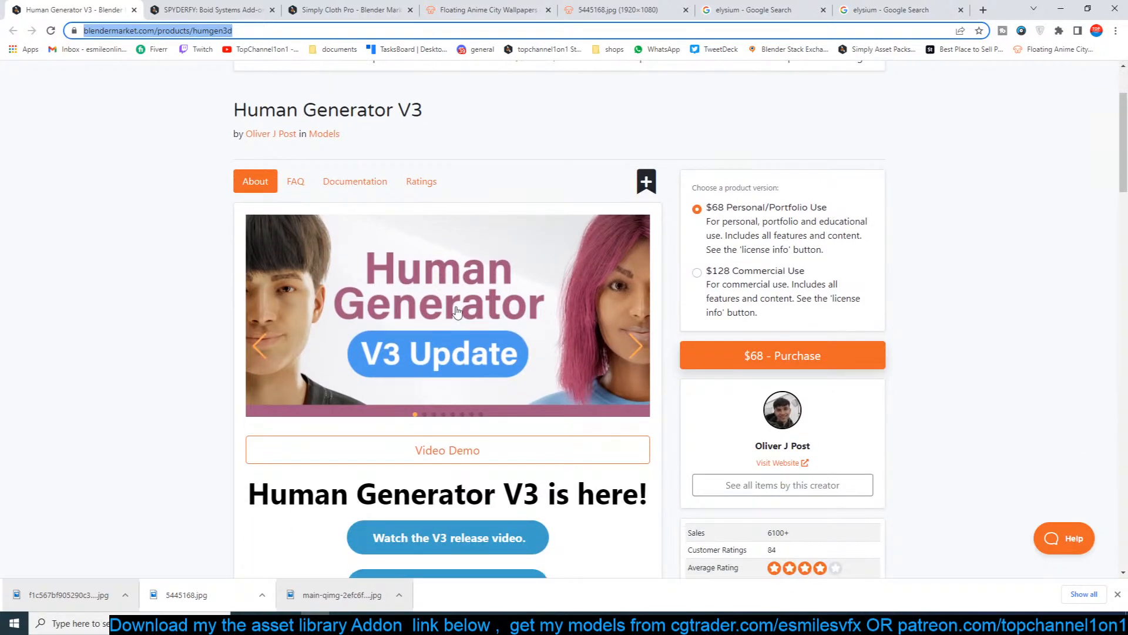
{"action": "left_click", "coordinate": [634, 346]}
{"action": "left_click", "coordinate": [634, 346]}
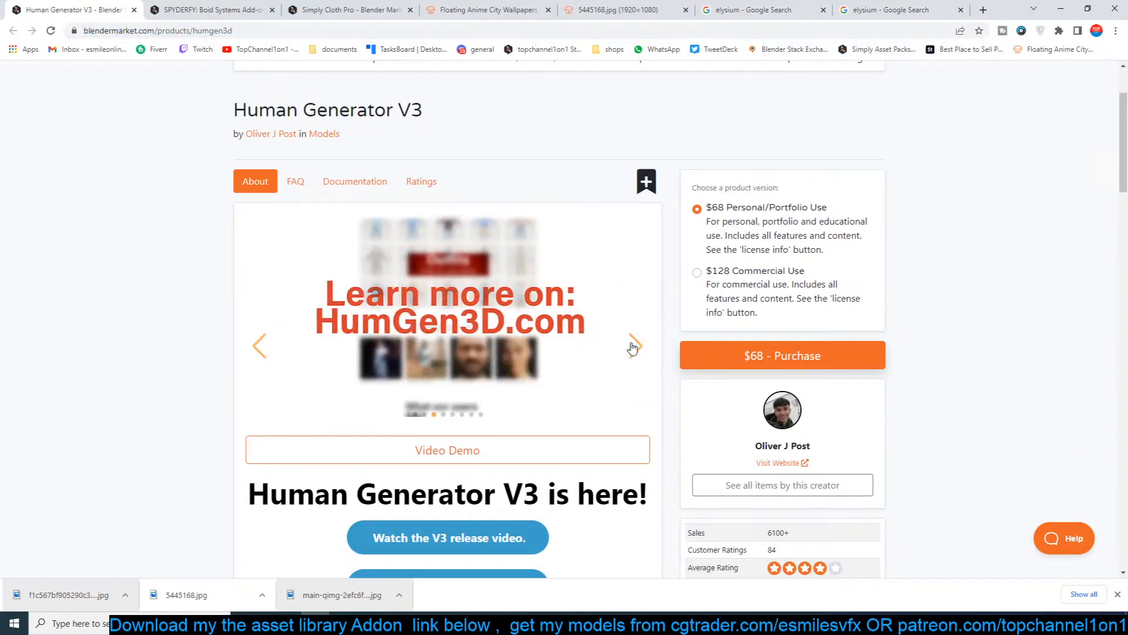
{"action": "left_click", "coordinate": [260, 346]}
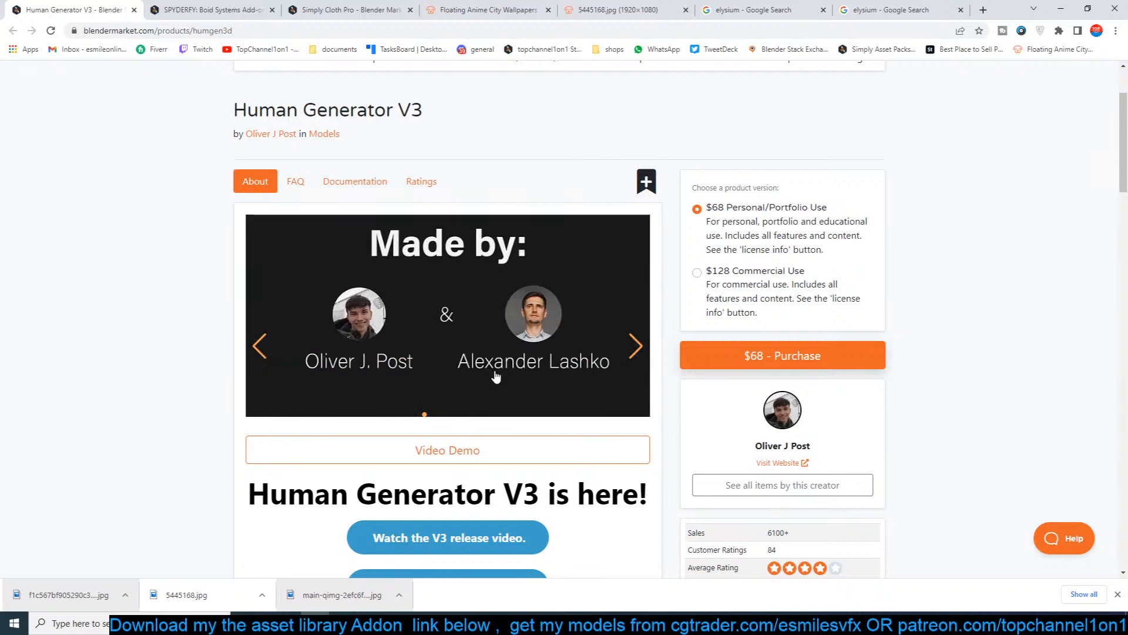
{"action": "left_click", "coordinate": [644, 352]}
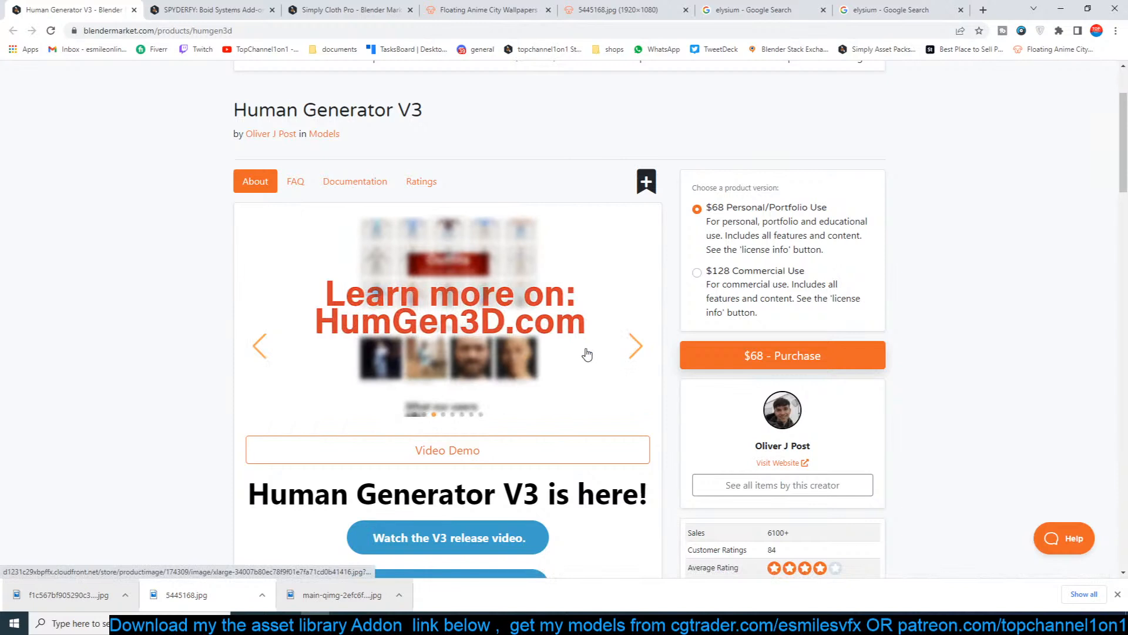
{"action": "left_click", "coordinate": [633, 347]}
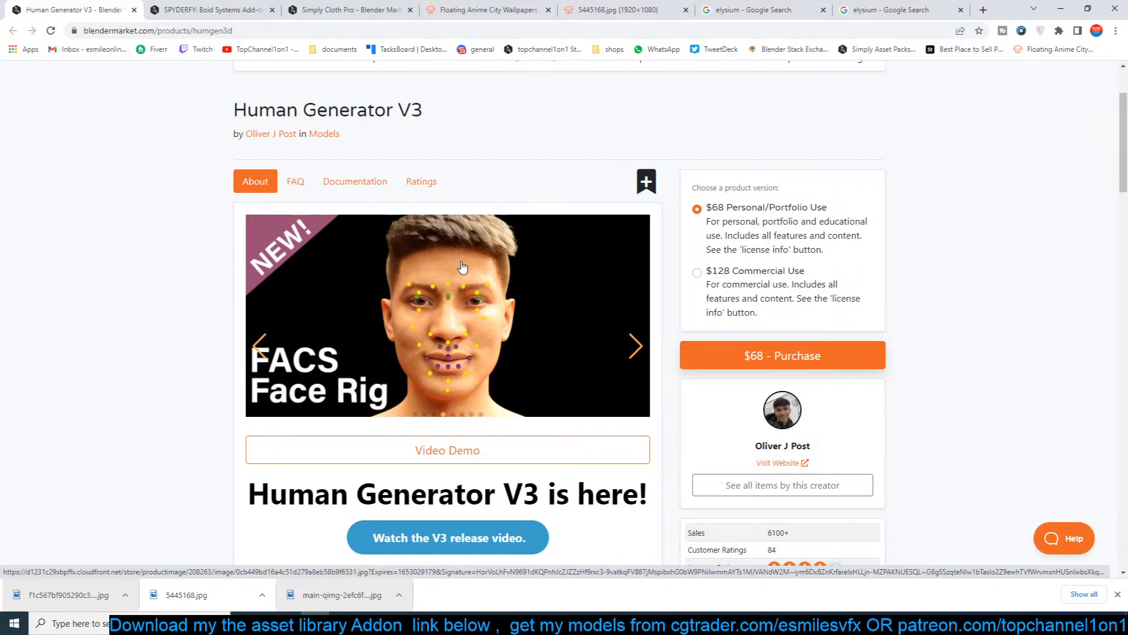
{"action": "left_click", "coordinate": [633, 351]}
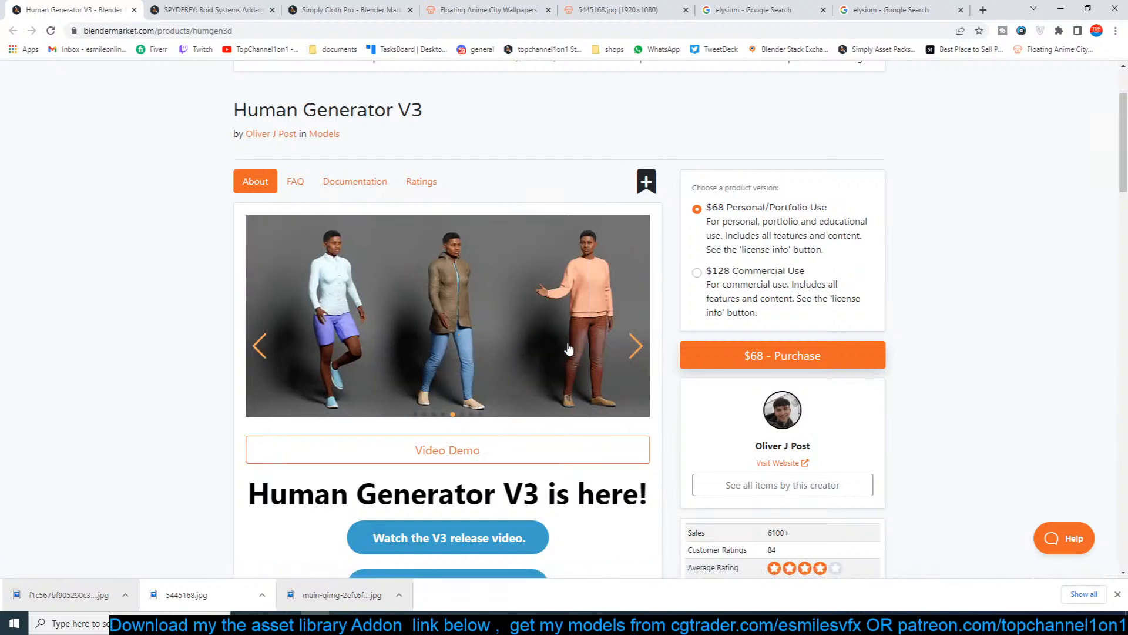
{"action": "left_click", "coordinate": [637, 347]}
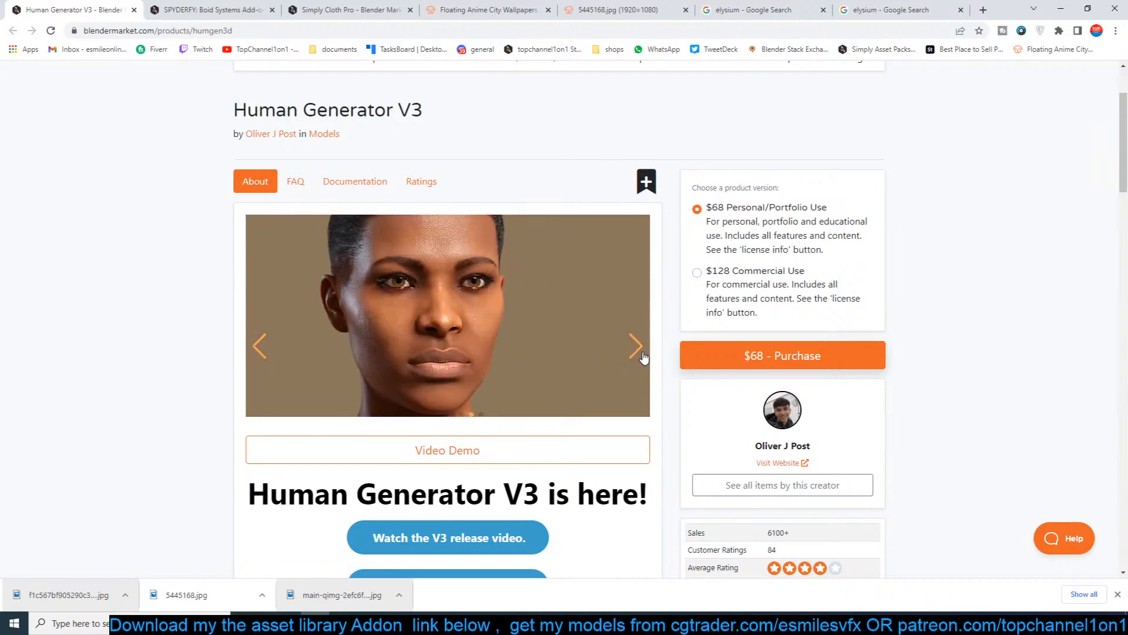
{"action": "left_click", "coordinate": [636, 348]}
{"action": "left_click", "coordinate": [644, 362]}
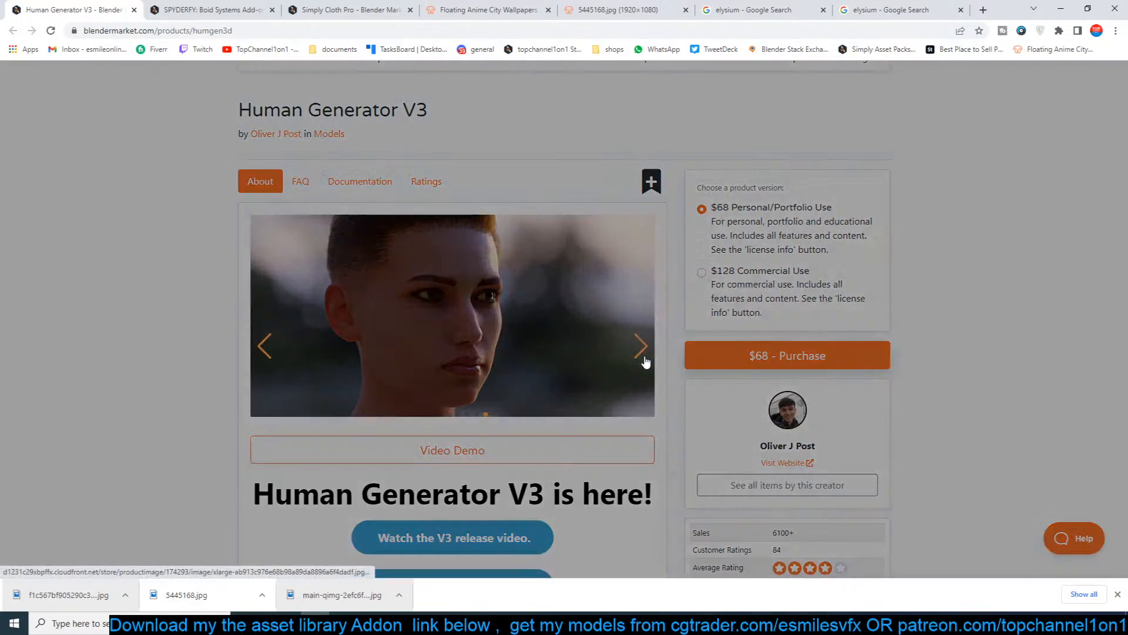
{"action": "left_click", "coordinate": [957, 253]}
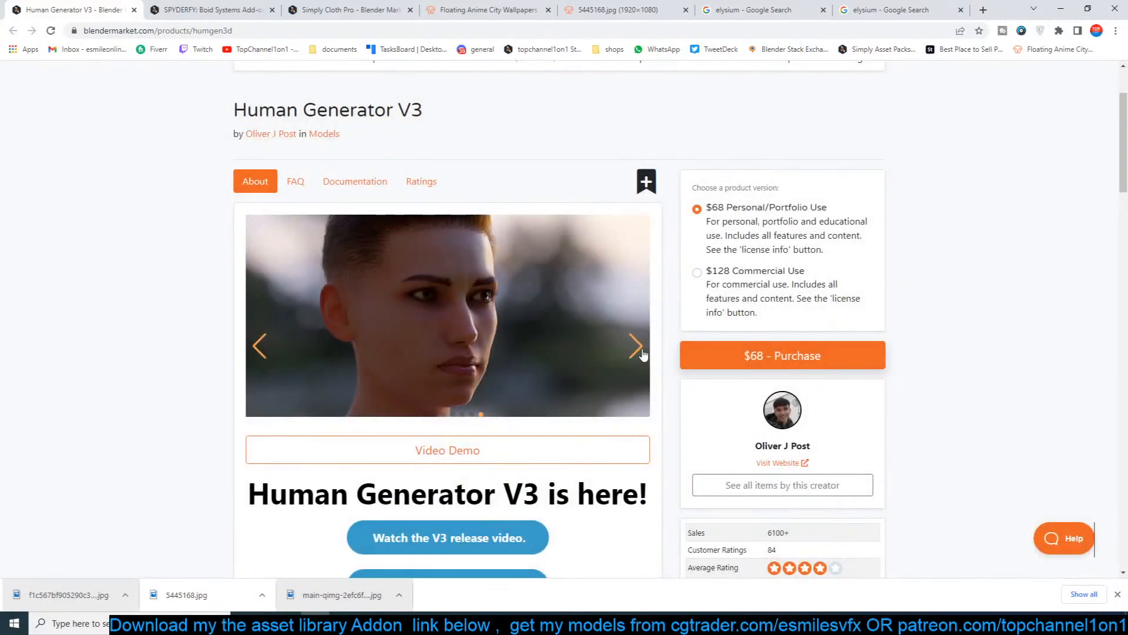
{"action": "left_click", "coordinate": [637, 348]}
{"action": "left_click", "coordinate": [637, 348]}
Examine the feature summary and the notices and limitations in the Human Generator V3 product description.
{"action": "scroll", "coordinate": [638, 444], "scroll_direction": "down", "scroll_amount": 15}
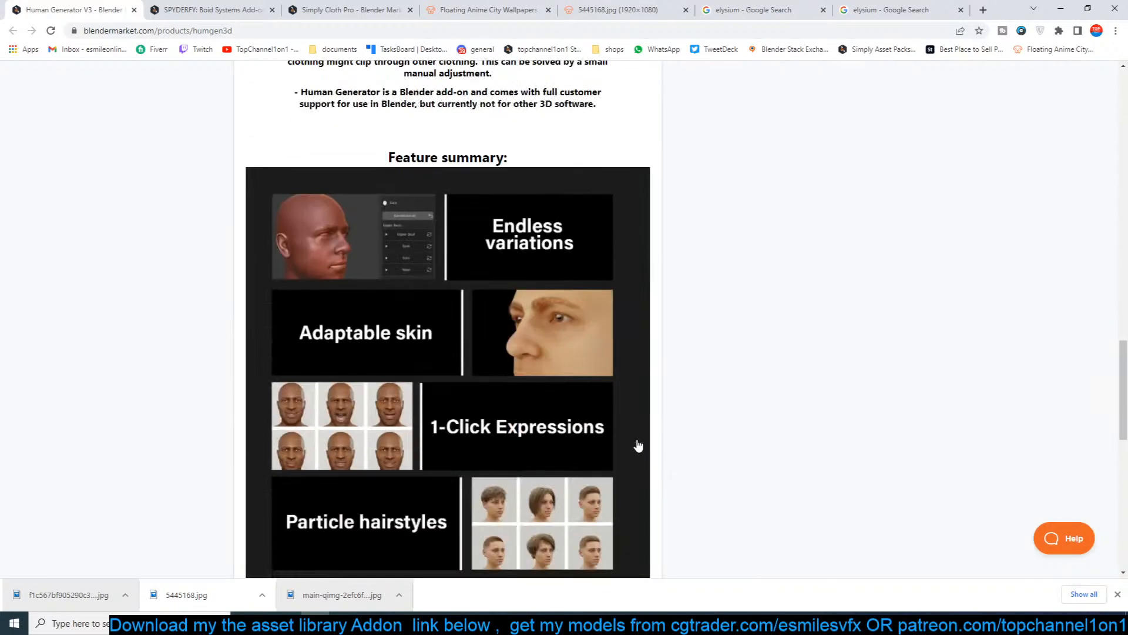
{"action": "scroll", "coordinate": [638, 445], "scroll_direction": "down", "scroll_amount": 11}
{"action": "scroll", "coordinate": [638, 445], "scroll_direction": "up", "scroll_amount": 4}
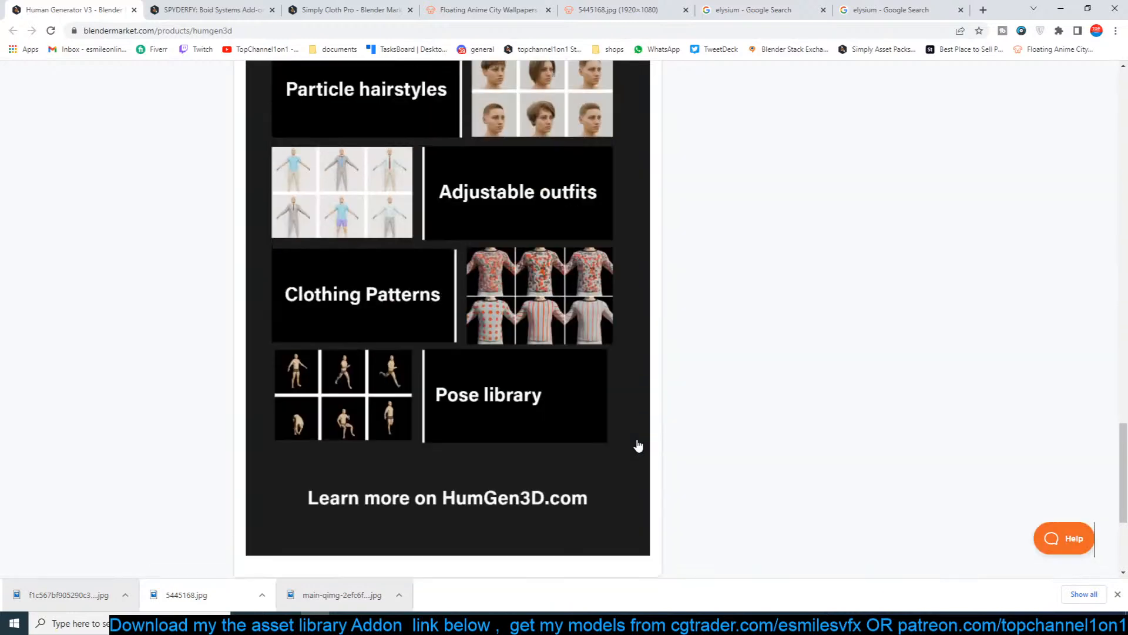
{"action": "scroll", "coordinate": [638, 445], "scroll_direction": "up", "scroll_amount": 9}
{"action": "scroll", "coordinate": [638, 439], "scroll_direction": "down", "scroll_amount": 7}
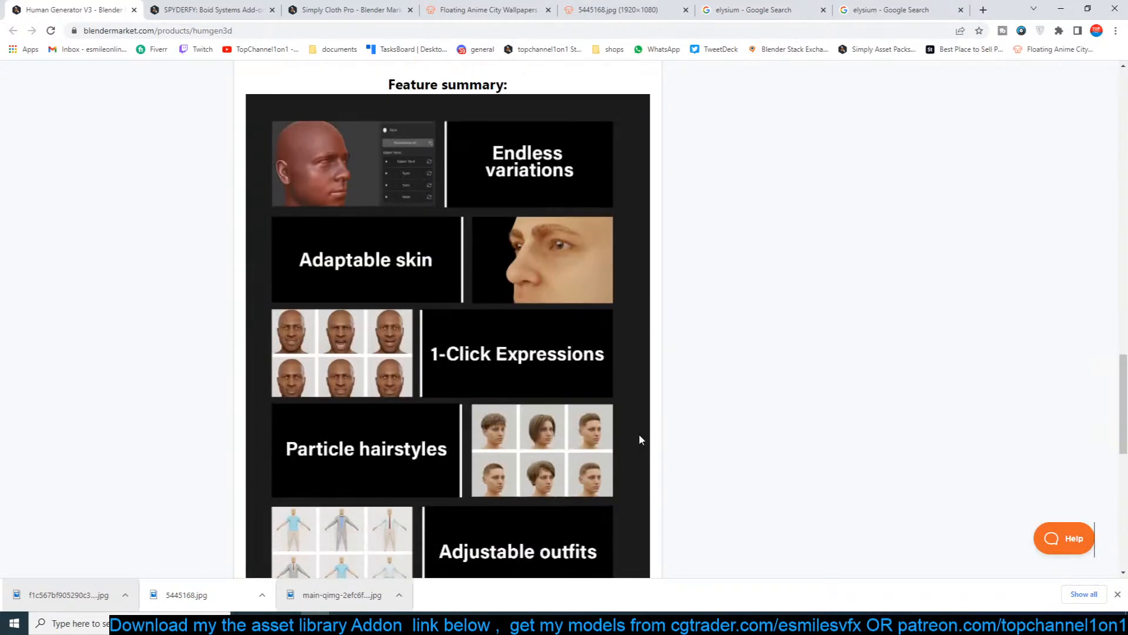
{"action": "scroll", "coordinate": [638, 438], "scroll_direction": "up", "scroll_amount": 1}
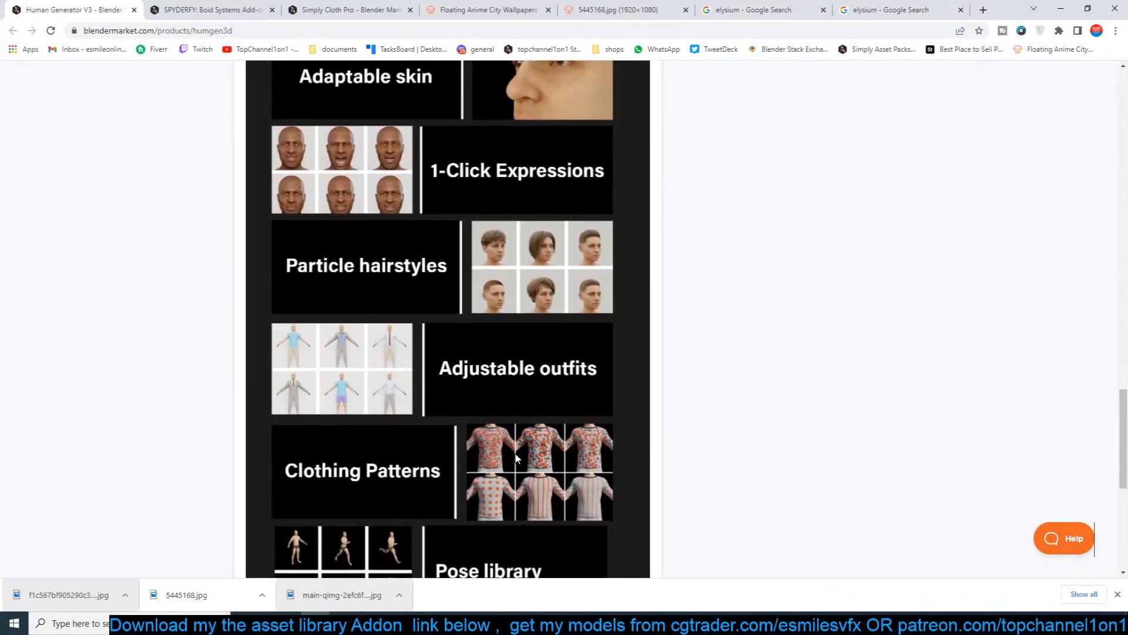
{"action": "scroll", "coordinate": [503, 450], "scroll_direction": "down", "scroll_amount": 1}
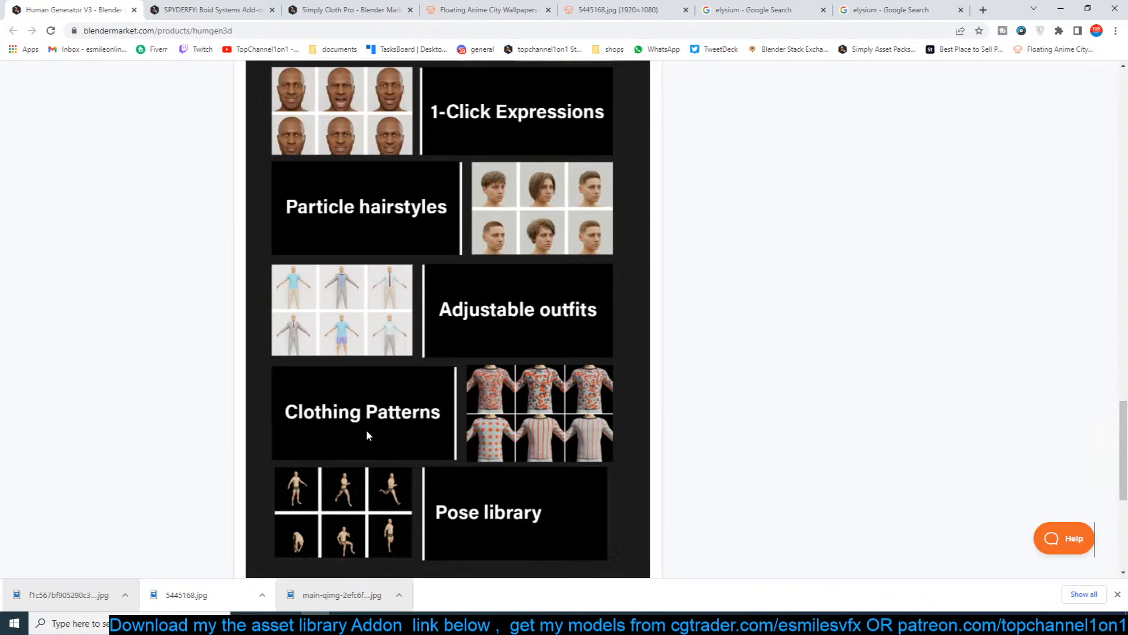
{"action": "scroll", "coordinate": [387, 416], "scroll_direction": "up", "scroll_amount": 1}
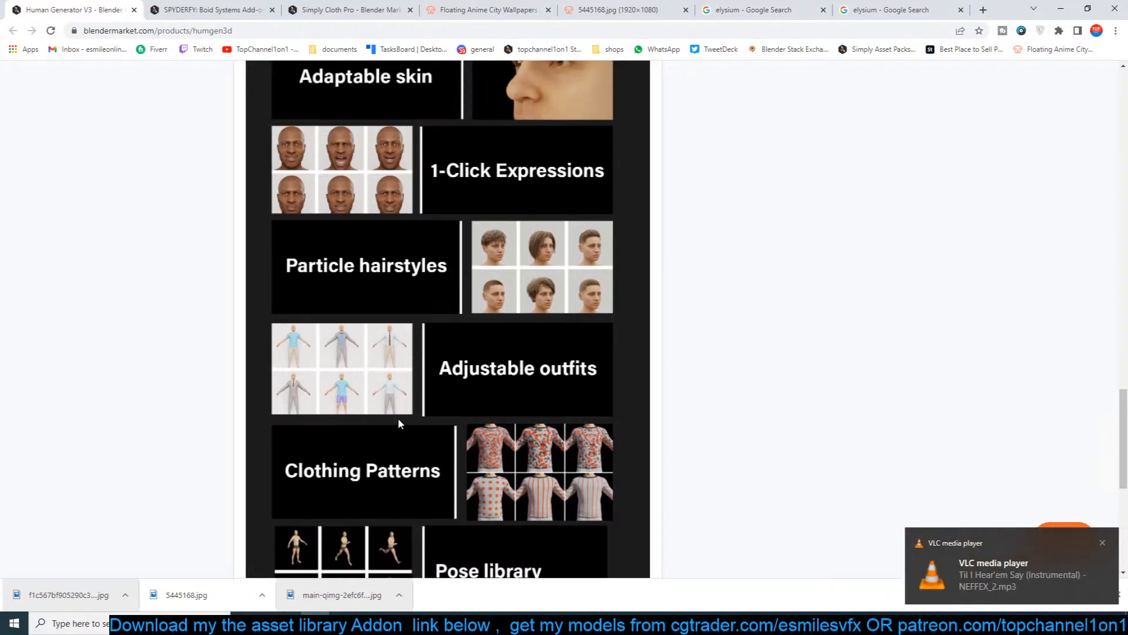
{"action": "scroll", "coordinate": [468, 386], "scroll_direction": "up", "scroll_amount": 5}
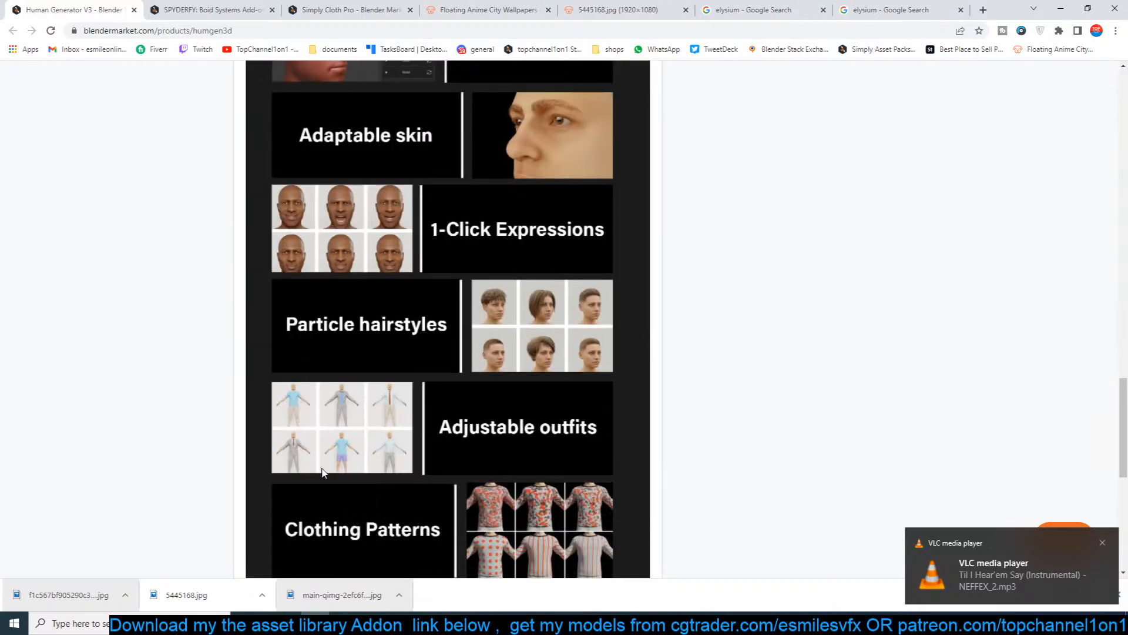
{"action": "scroll", "coordinate": [454, 467], "scroll_direction": "down", "scroll_amount": 2}
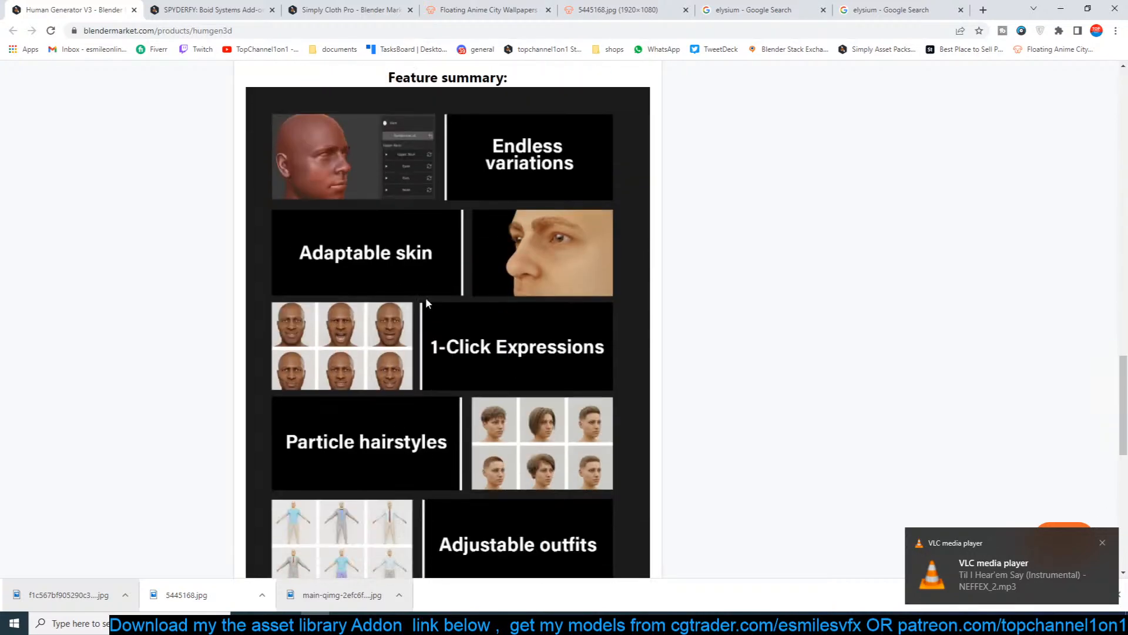
{"action": "scroll", "coordinate": [503, 305], "scroll_direction": "up", "scroll_amount": 5}
{"action": "scroll", "coordinate": [505, 306], "scroll_direction": "up", "scroll_amount": 9}
{"action": "scroll", "coordinate": [507, 308], "scroll_direction": "down", "scroll_amount": 3}
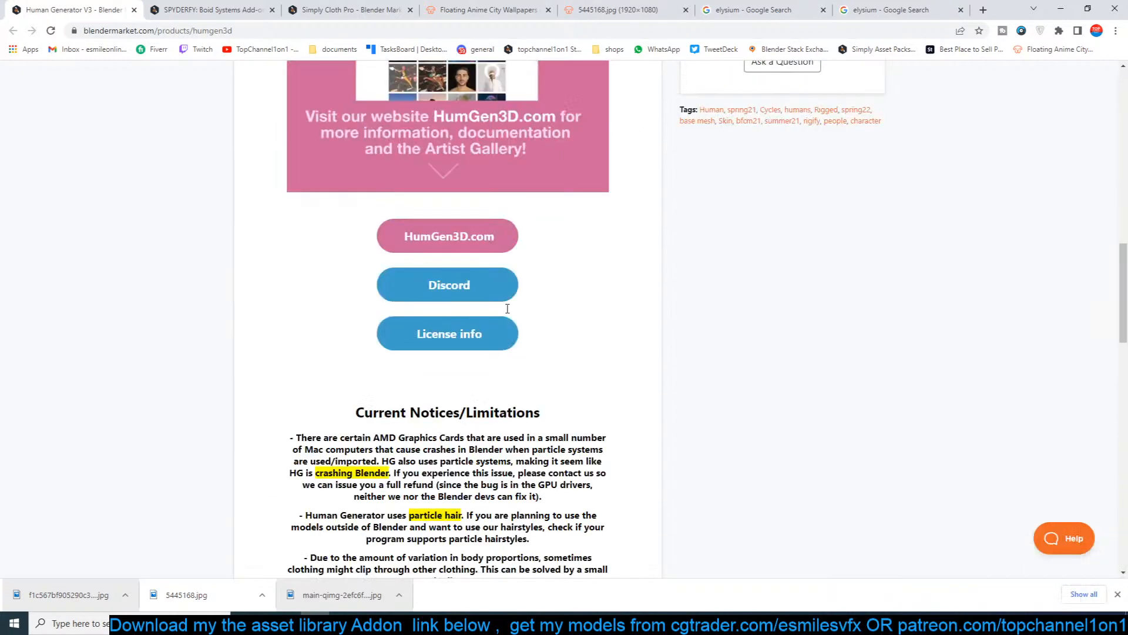
Open the Spyderfy: Boid Systems Add-On product page and look over its gallery image, trailer and introductory description.
{"action": "scroll", "coordinate": [507, 309], "scroll_direction": "up", "scroll_amount": 12}
{"action": "scroll", "coordinate": [507, 308], "scroll_direction": "up", "scroll_amount": 5}
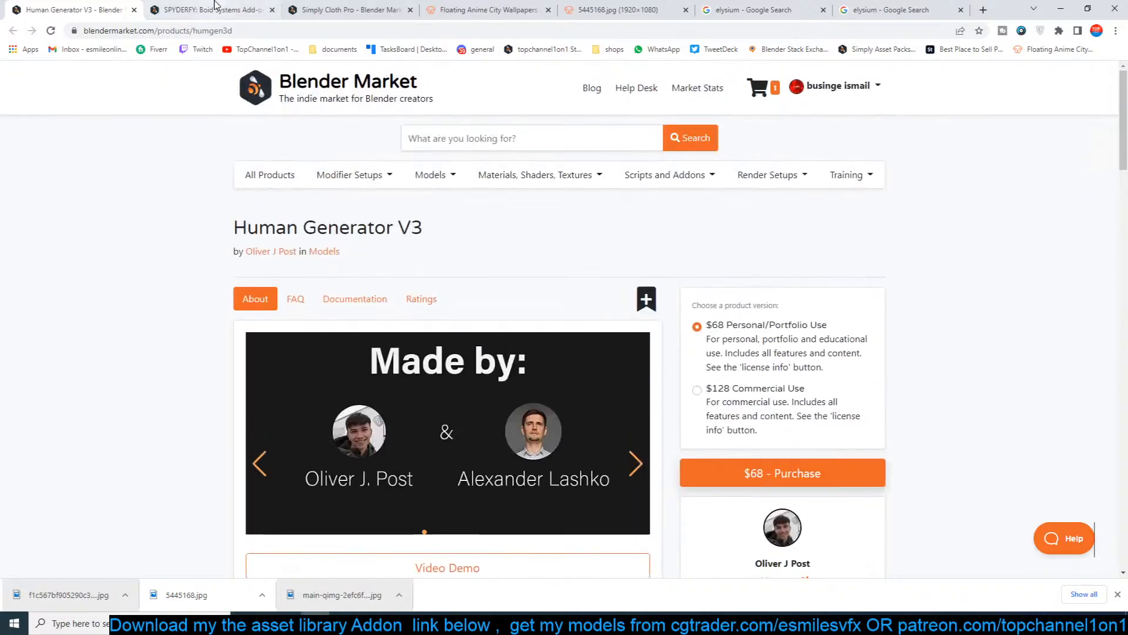
{"action": "left_click", "coordinate": [217, 8]}
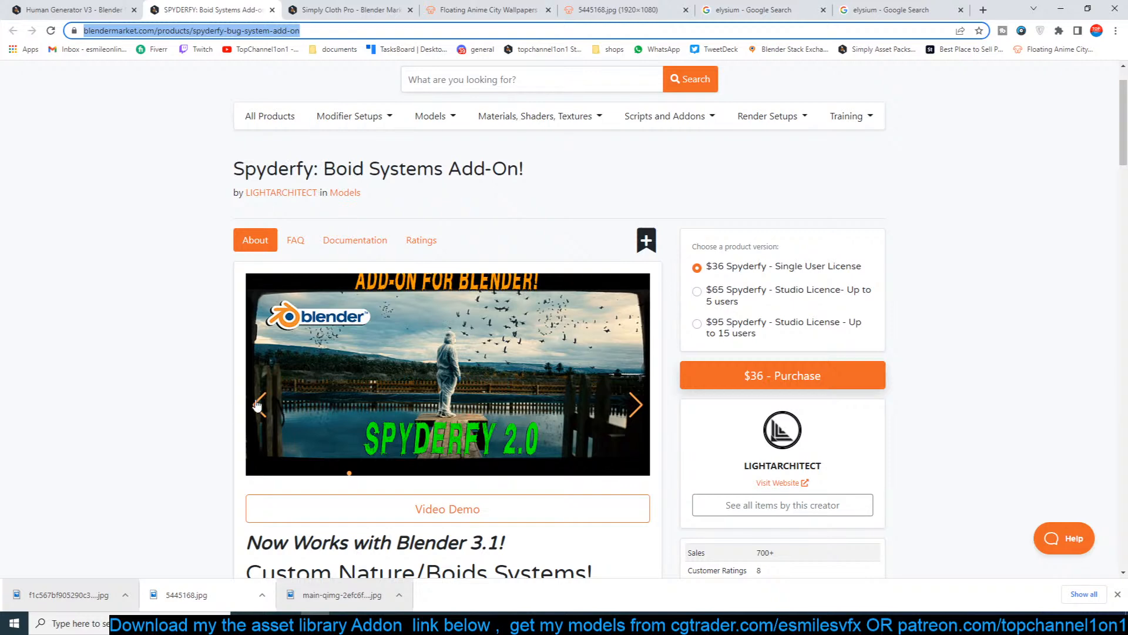
{"action": "scroll", "coordinate": [228, 415], "scroll_direction": "down", "scroll_amount": 4}
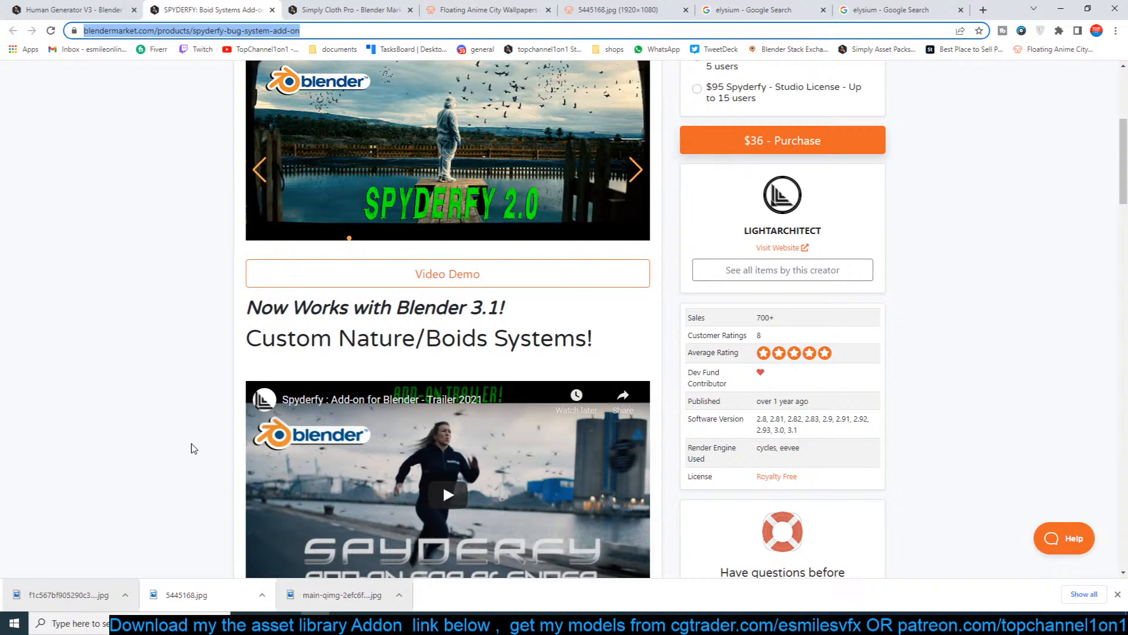
{"action": "scroll", "coordinate": [194, 448], "scroll_direction": "up", "scroll_amount": 5}
{"action": "scroll", "coordinate": [254, 423], "scroll_direction": "down", "scroll_amount": 8}
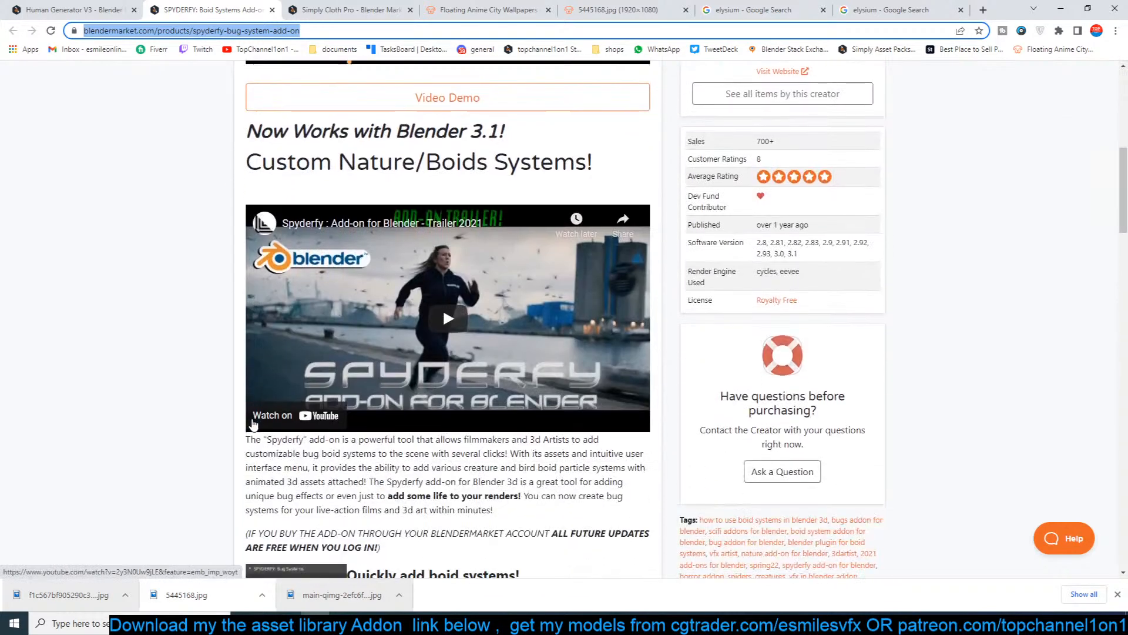
{"action": "scroll", "coordinate": [216, 447], "scroll_direction": "down", "scroll_amount": 5}
{"action": "scroll", "coordinate": [214, 447], "scroll_direction": "down", "scroll_amount": 9}
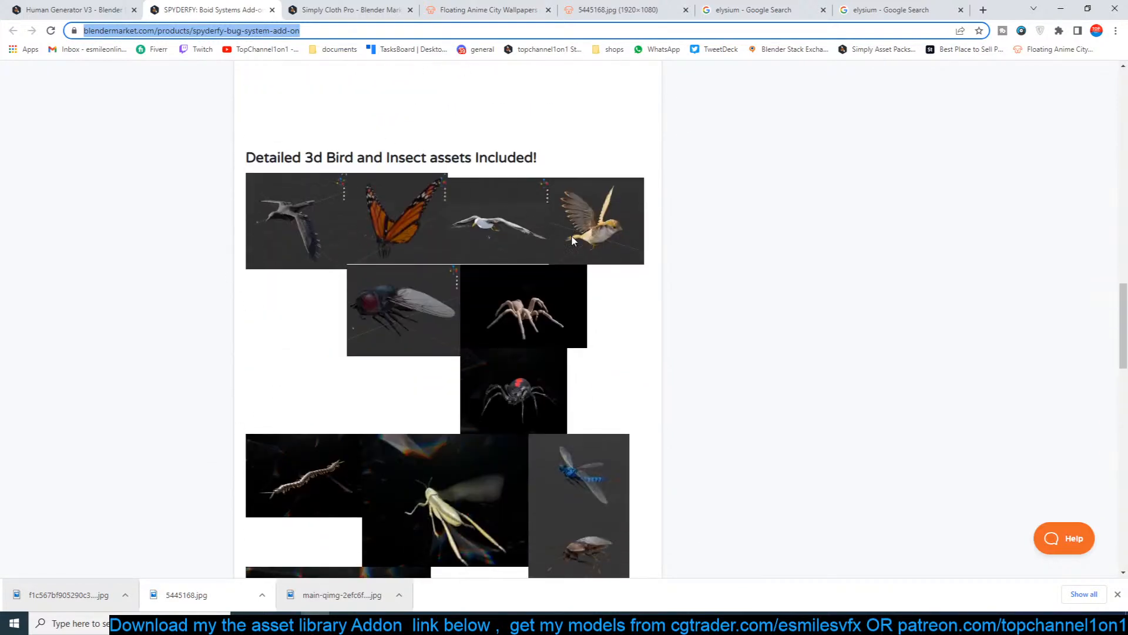
Examine Spyderfy's included bird and insect assets, the crow simulation image and the update notes on the product page.
{"action": "scroll", "coordinate": [480, 355], "scroll_direction": "down", "scroll_amount": 1}
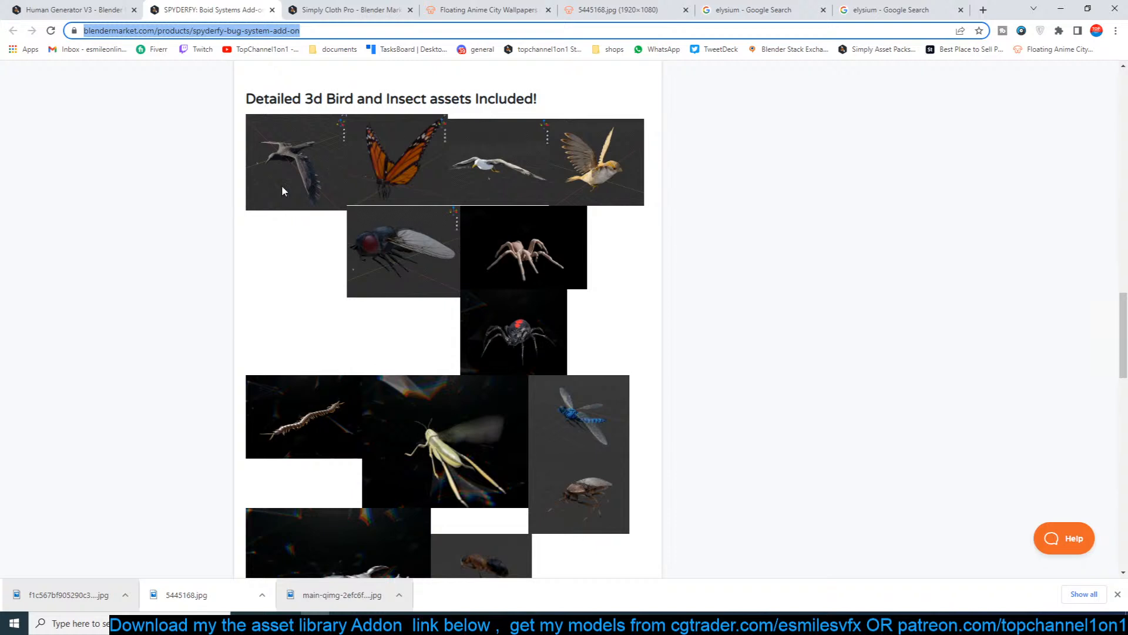
{"action": "scroll", "coordinate": [419, 270], "scroll_direction": "down", "scroll_amount": 3}
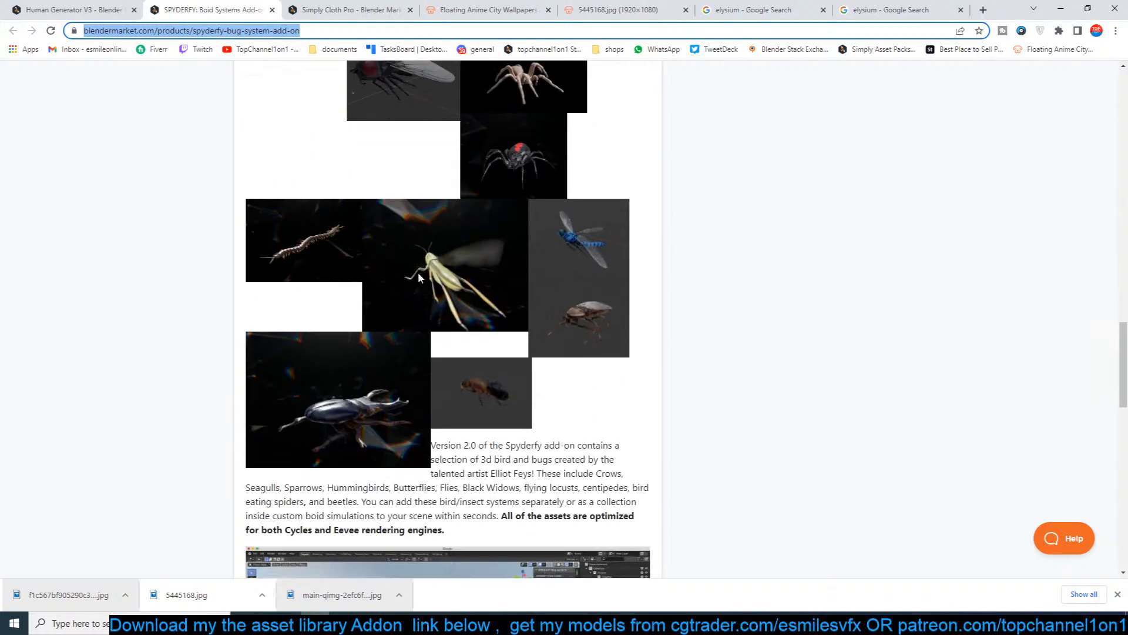
{"action": "scroll", "coordinate": [438, 316], "scroll_direction": "down", "scroll_amount": 1}
{"action": "scroll", "coordinate": [438, 320], "scroll_direction": "down", "scroll_amount": 4}
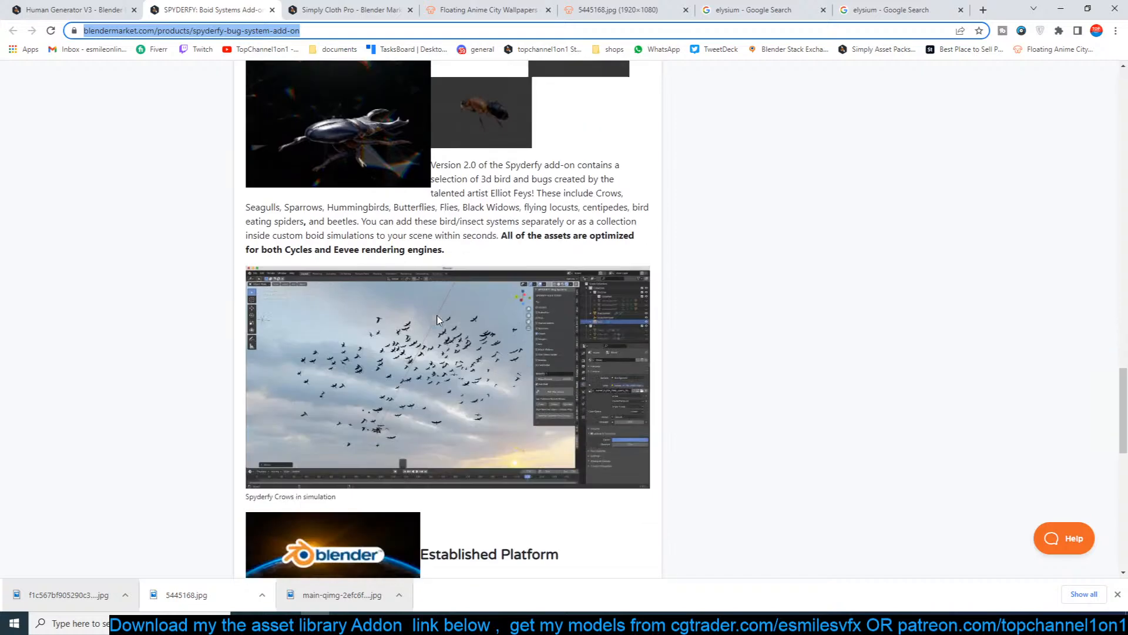
{"action": "scroll", "coordinate": [281, 242], "scroll_direction": "down", "scroll_amount": 5}
{"action": "scroll", "coordinate": [281, 242], "scroll_direction": "up", "scroll_amount": 2}
{"action": "scroll", "coordinate": [282, 244], "scroll_direction": "down", "scroll_amount": 3}
{"action": "scroll", "coordinate": [286, 277], "scroll_direction": "down", "scroll_amount": 2}
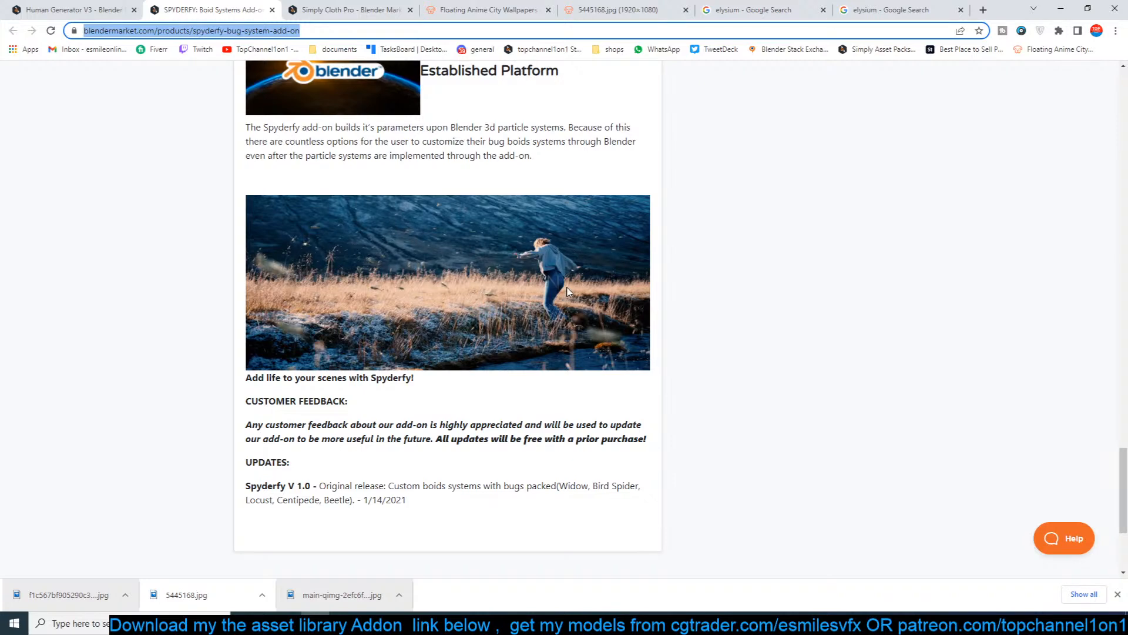
{"action": "scroll", "coordinate": [493, 288], "scroll_direction": "down", "scroll_amount": 3}
{"action": "scroll", "coordinate": [496, 286], "scroll_direction": "up", "scroll_amount": 15}
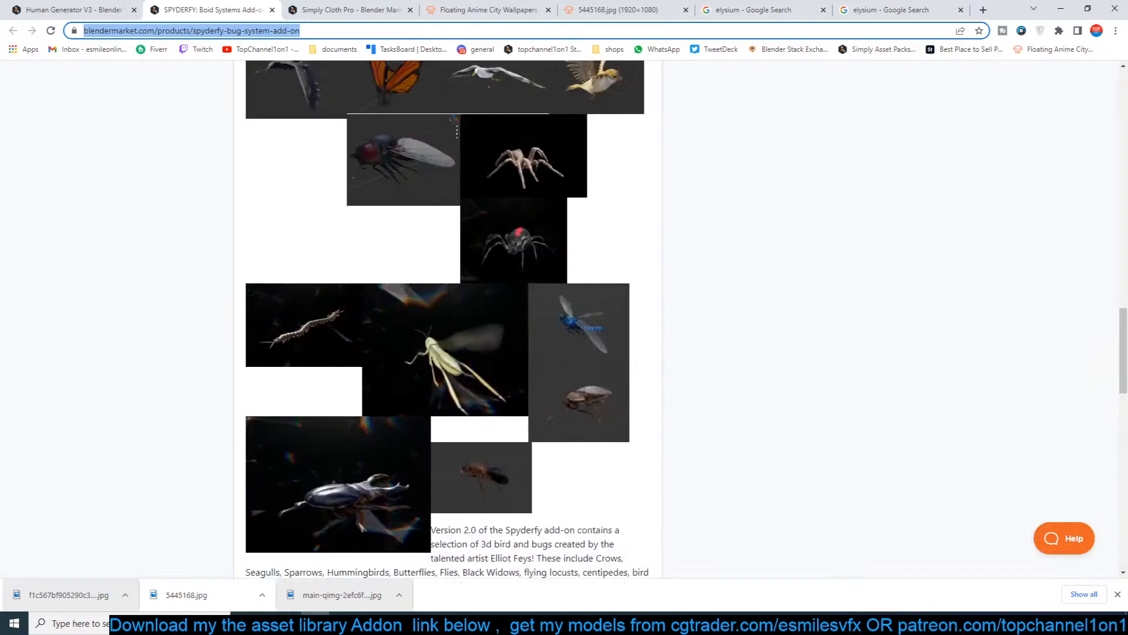
{"action": "scroll", "coordinate": [516, 277], "scroll_direction": "up", "scroll_amount": 8}
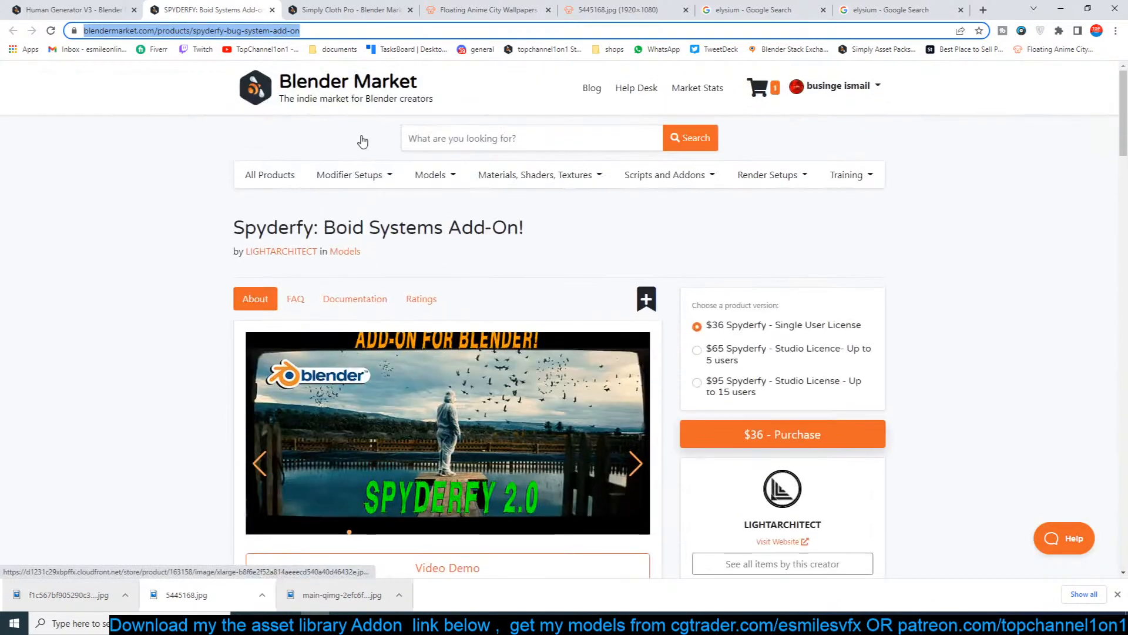
Open the Simply Cloth Pro product page and examine its video demos, Epic Asset Bundle and Blender 3.0 installation notes.
{"action": "left_click", "coordinate": [353, 10]}
{"action": "scroll", "coordinate": [448, 272], "scroll_direction": "up", "scroll_amount": 8}
{"action": "scroll", "coordinate": [500, 326], "scroll_direction": "down", "scroll_amount": 4}
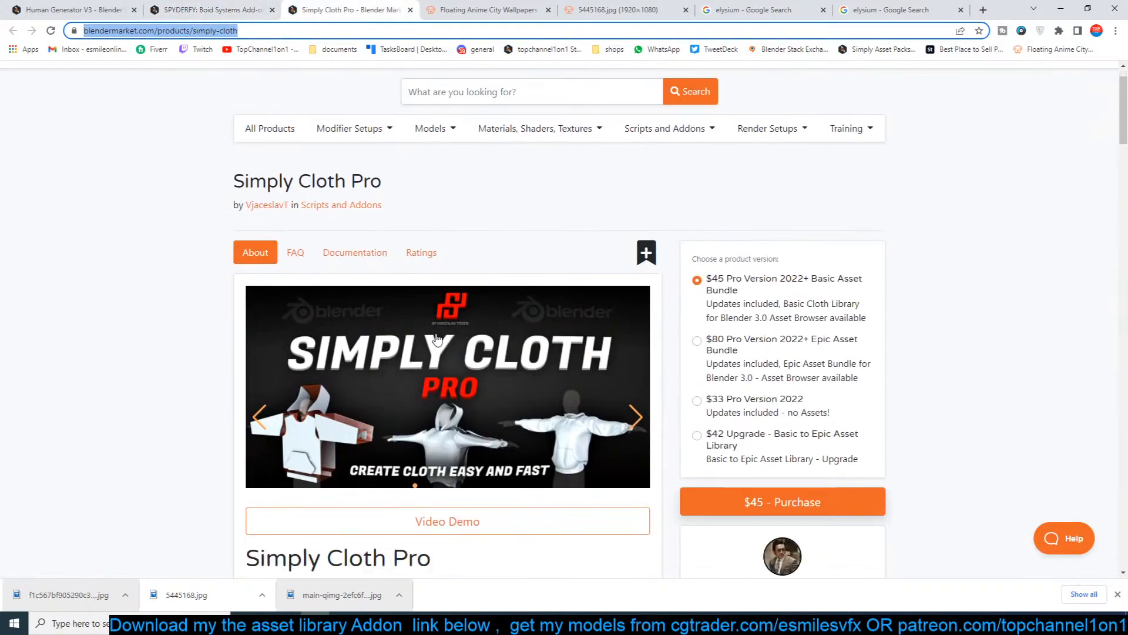
{"action": "scroll", "coordinate": [501, 327], "scroll_direction": "down", "scroll_amount": 12}
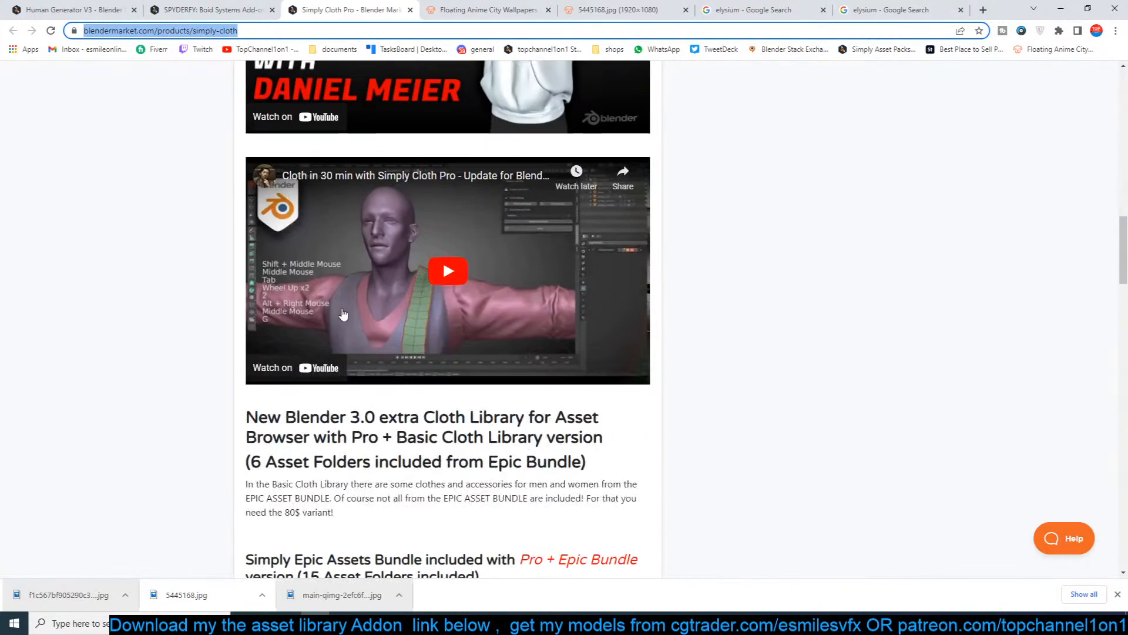
{"action": "scroll", "coordinate": [428, 335], "scroll_direction": "down", "scroll_amount": 8}
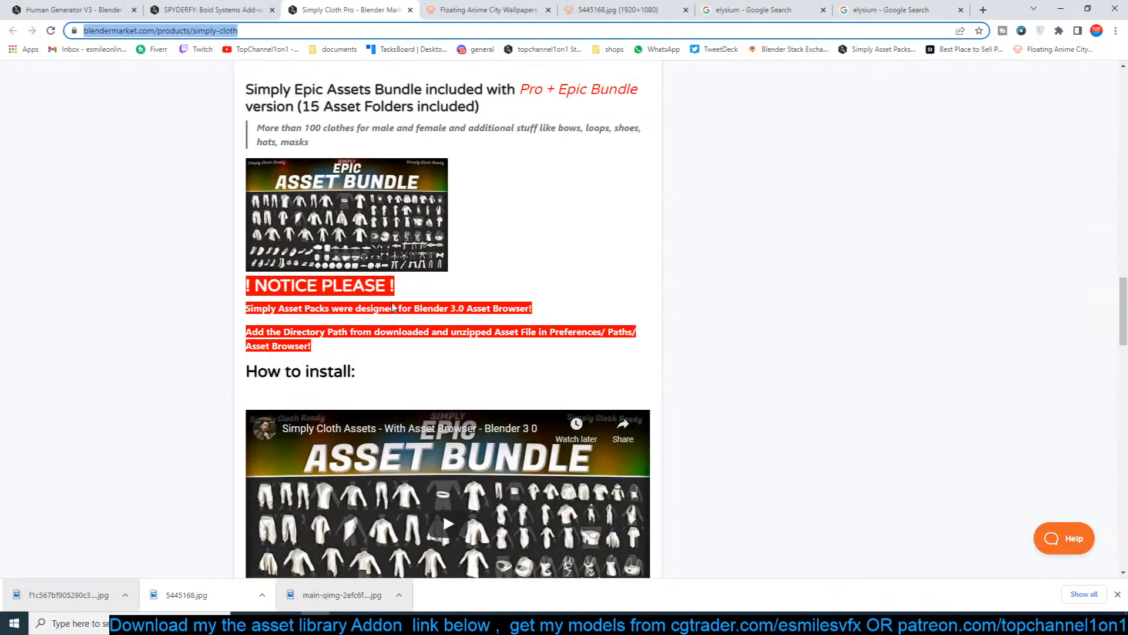
{"action": "scroll", "coordinate": [353, 394], "scroll_direction": "down", "scroll_amount": 9}
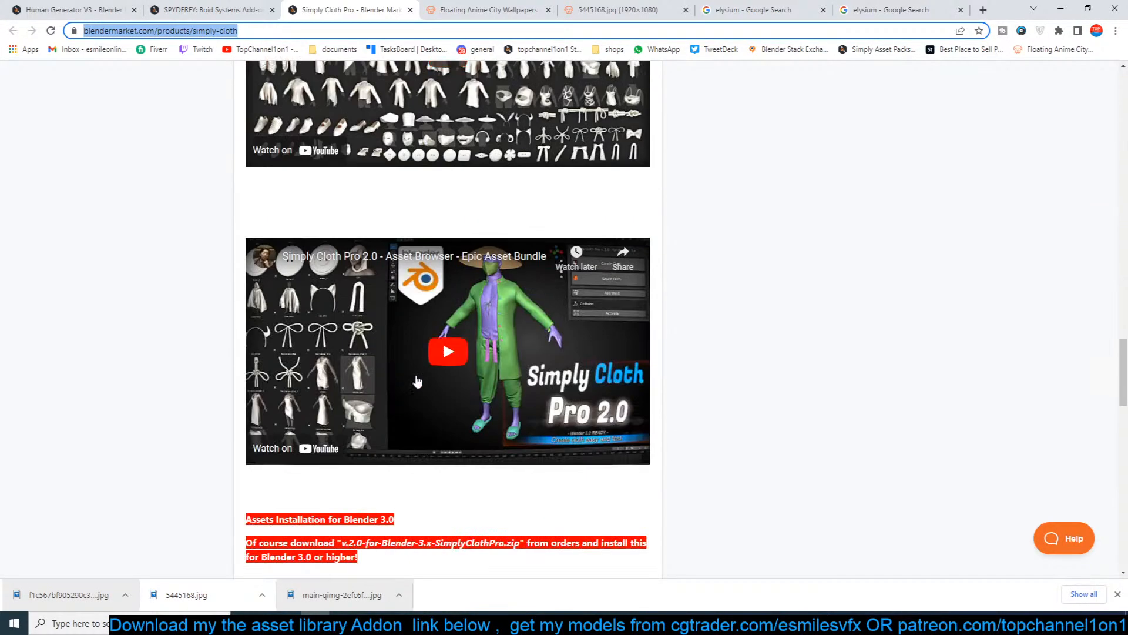
{"action": "scroll", "coordinate": [370, 408], "scroll_direction": "down", "scroll_amount": 2}
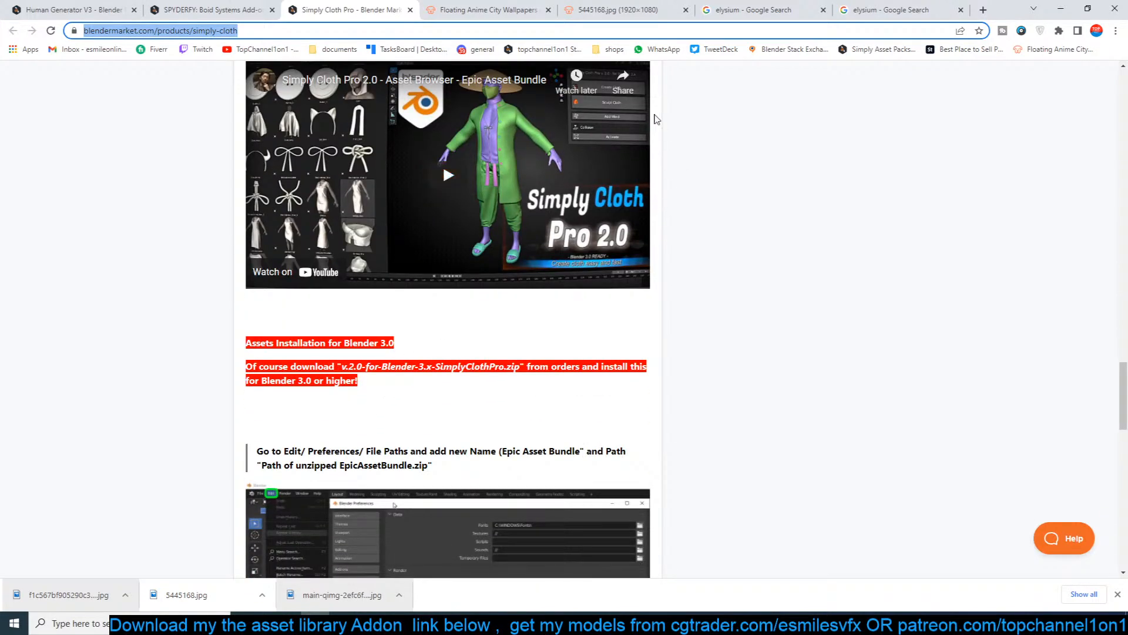
Revisit the futuristic ring-world city wallpaper and view the full-size 5445168.jpg image.
{"action": "left_click", "coordinate": [488, 7]}
{"action": "scroll", "coordinate": [664, 280], "scroll_direction": "down", "scroll_amount": 2}
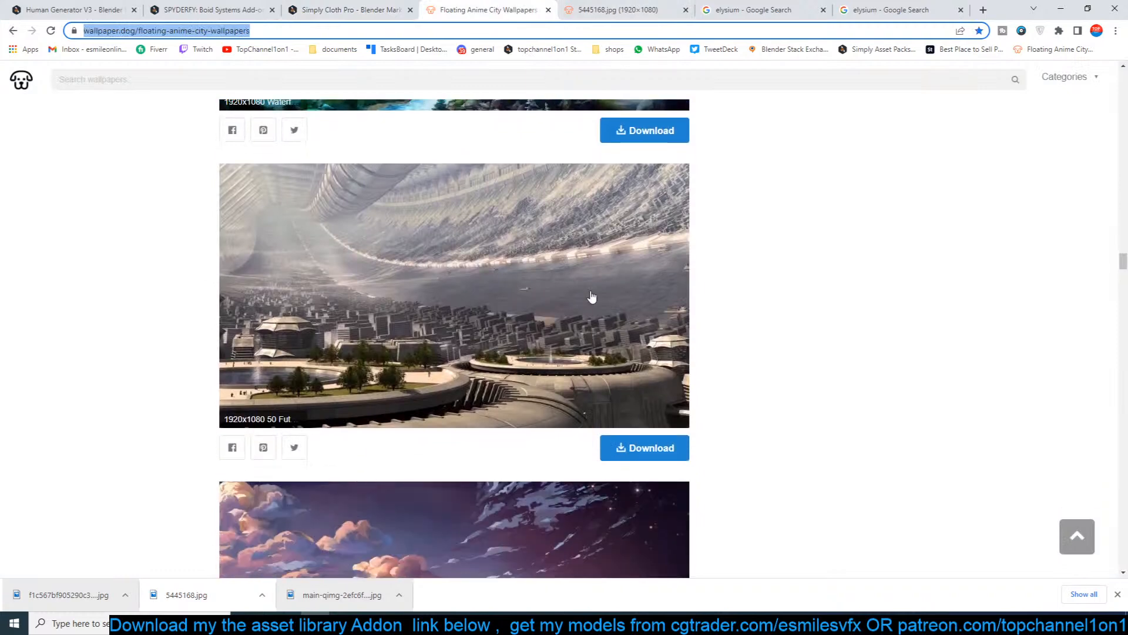
{"action": "left_click", "coordinate": [663, 7]}
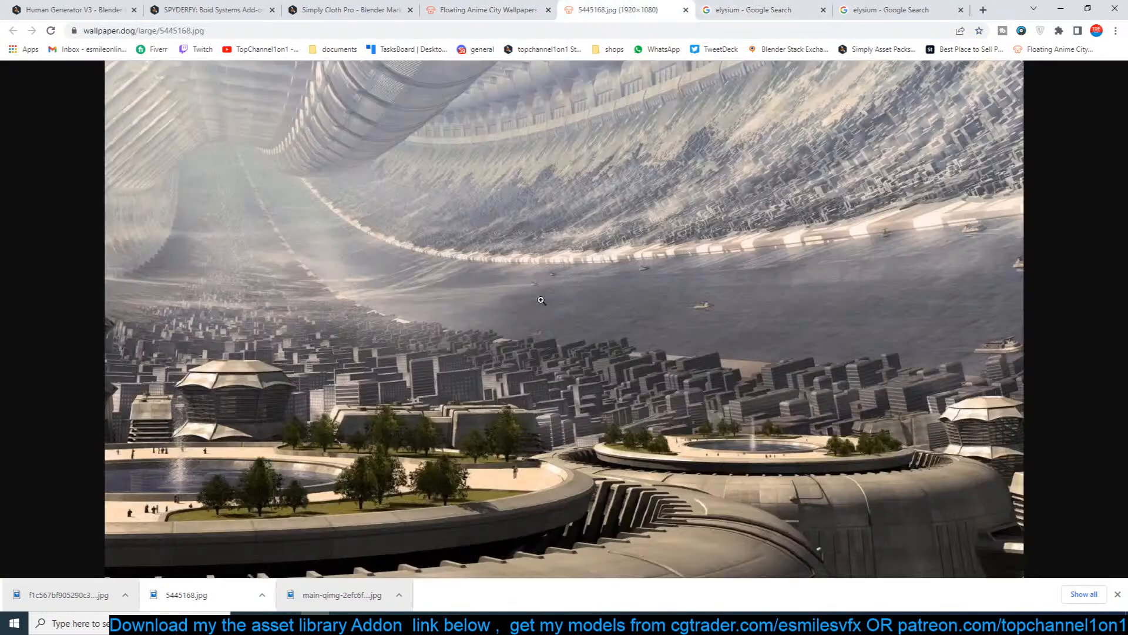
Switch to Blender and examine the three imported ring-city reference images, focusing on the middle city view.
{"action": "left_click", "coordinate": [1061, 8]}
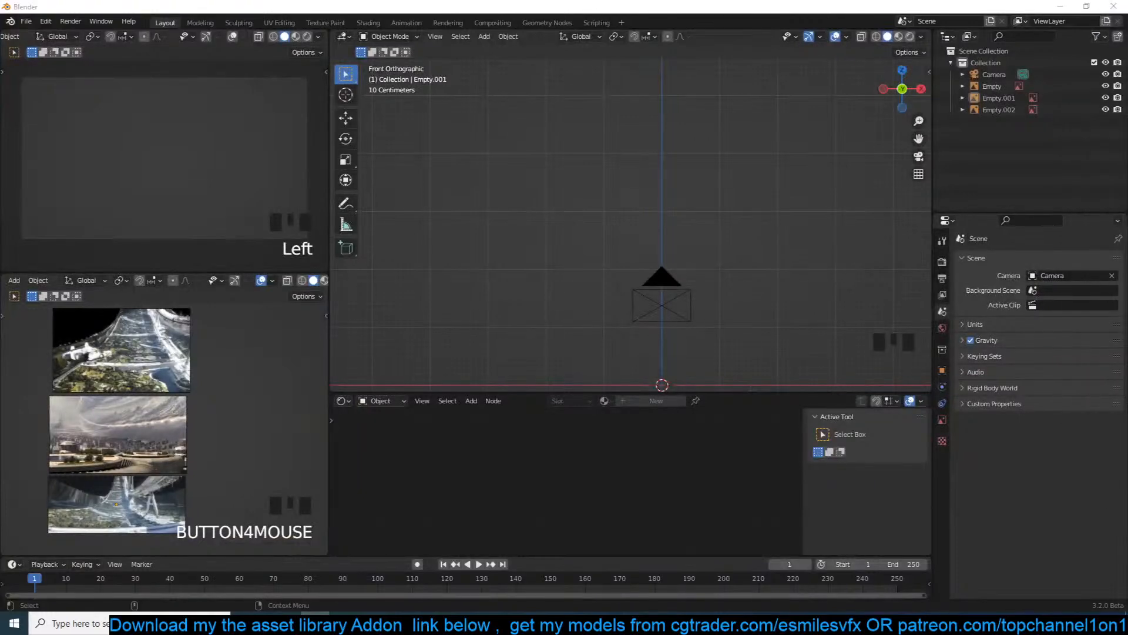
{"action": "scroll", "coordinate": [560, 307], "scroll_direction": "up", "scroll_amount": 1}
{"action": "scroll", "coordinate": [141, 410], "scroll_direction": "up", "scroll_amount": 4}
{"action": "middle_click_drag", "start_coordinate": [136, 412], "coordinate": [213, 363], "text": "shift"}
{"action": "scroll", "coordinate": [162, 393], "scroll_direction": "down", "scroll_amount": 2}
{"action": "mouse_move", "coordinate": [152, 445]}
{"action": "middle_mouse_down", "text": "shift"}
{"action": "mouse_move", "coordinate": [168, 432]}
{"action": "mouse_move", "coordinate": [143, 446]}
{"action": "middle_mouse_up", "text": "shift"}
{"action": "scroll", "coordinate": [167, 432], "scroll_direction": "up", "scroll_amount": 2}
{"action": "scroll", "coordinate": [168, 432], "scroll_direction": "down", "scroll_amount": 5}
{"action": "scroll", "coordinate": [143, 446], "scroll_direction": "up", "scroll_amount": 4}
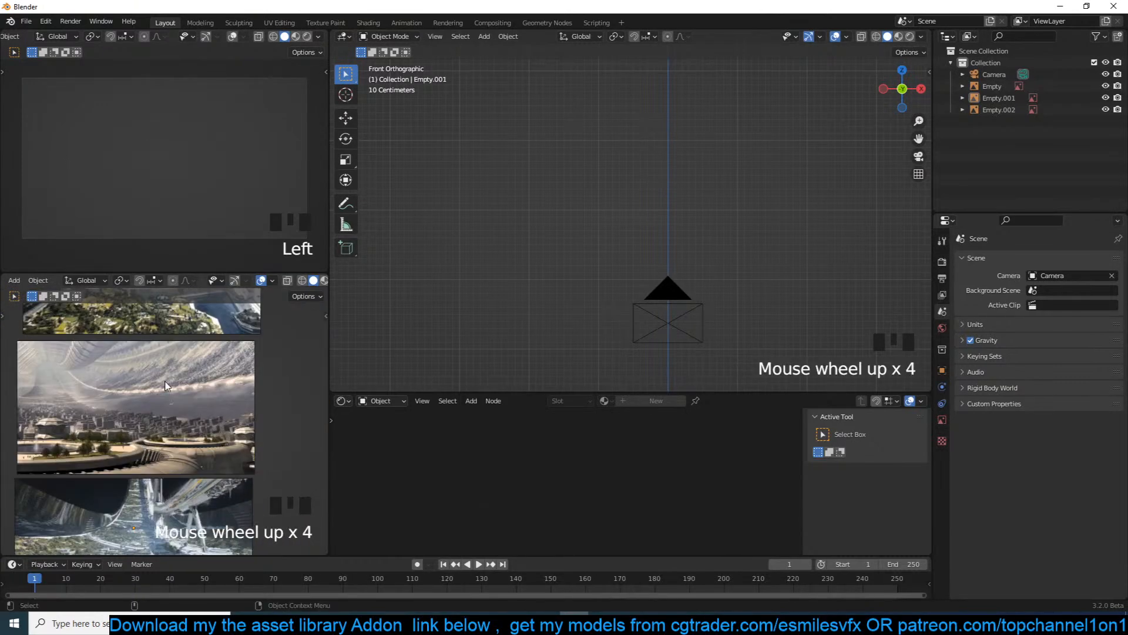
{"action": "middle_click_drag", "start_coordinate": [165, 382], "coordinate": [167, 437], "text": "shift"}
{"action": "scroll", "coordinate": [167, 437], "scroll_direction": "up", "scroll_amount": 3}
{"action": "scroll", "coordinate": [597, 206], "scroll_direction": "down", "scroll_amount": 8}
{"action": "middle_click_drag", "start_coordinate": [618, 241], "coordinate": [636, 205], "text": "shift"}
{"action": "scroll", "coordinate": [635, 204], "scroll_direction": "up", "scroll_amount": 4}
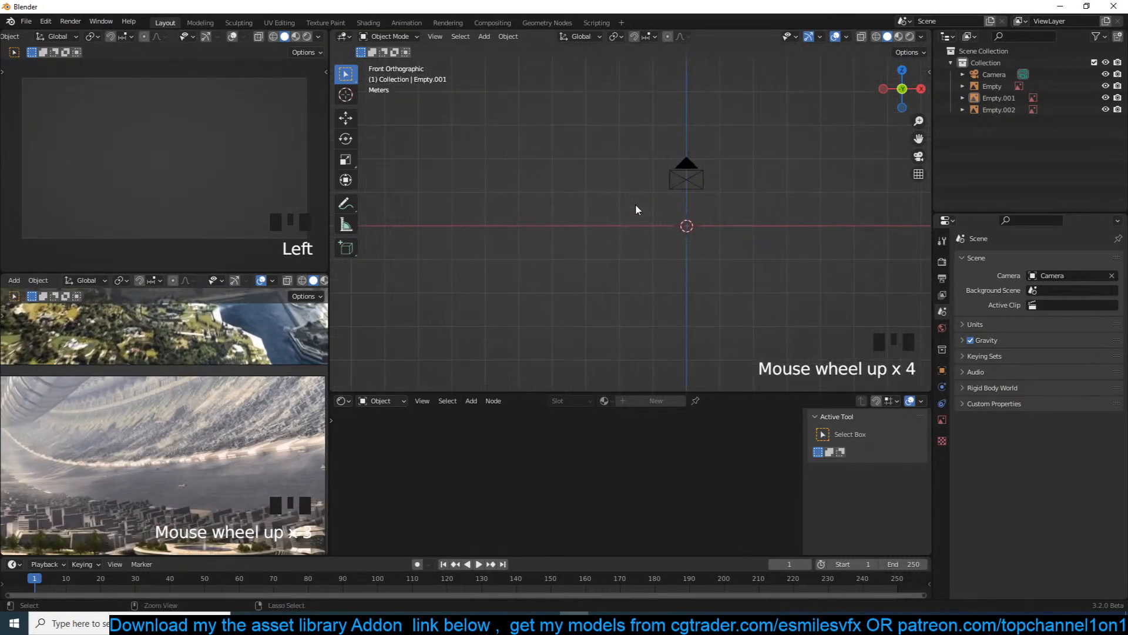
Start saving the project and create and open a folder named space city inside D:\models\2022\may.
{"action": "key", "text": "ctrl+s"}
{"action": "left_click", "coordinate": [437, 171]}
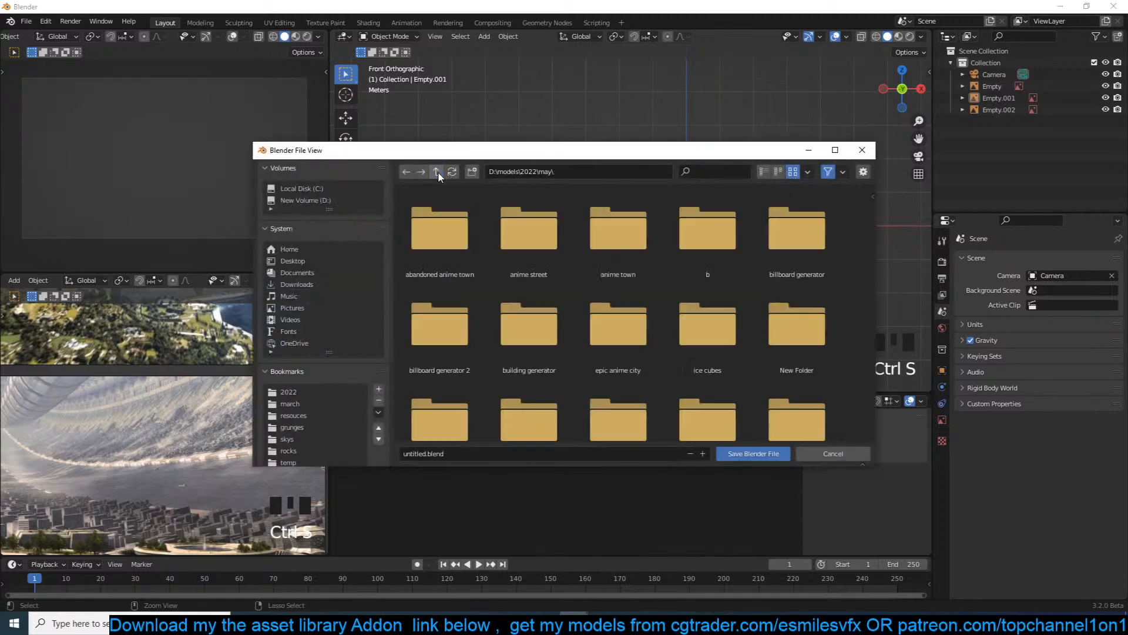
{"action": "left_click", "coordinate": [472, 171]}
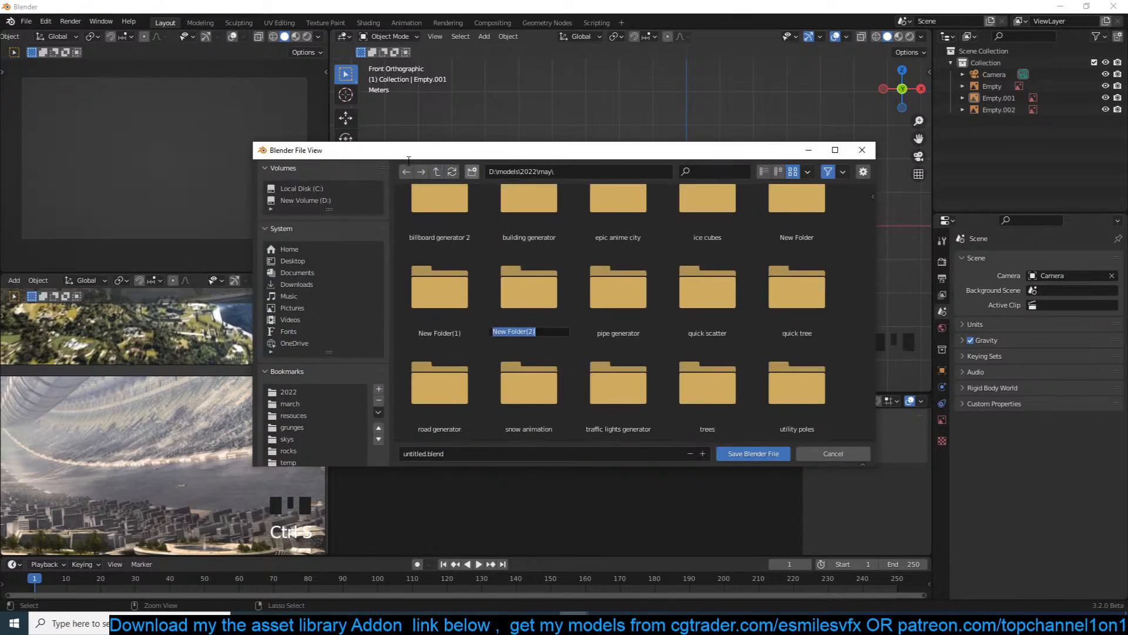
{"action": "type", "text": "e city"}
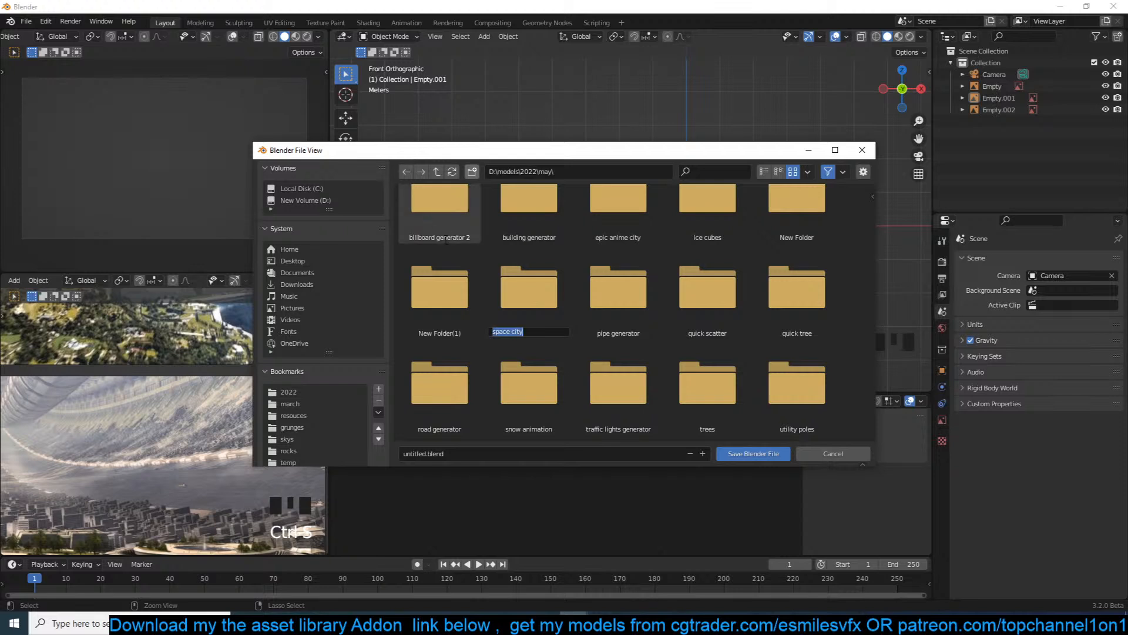
{"action": "key", "text": "Return"}
{"action": "double_click", "coordinate": [520, 392]}
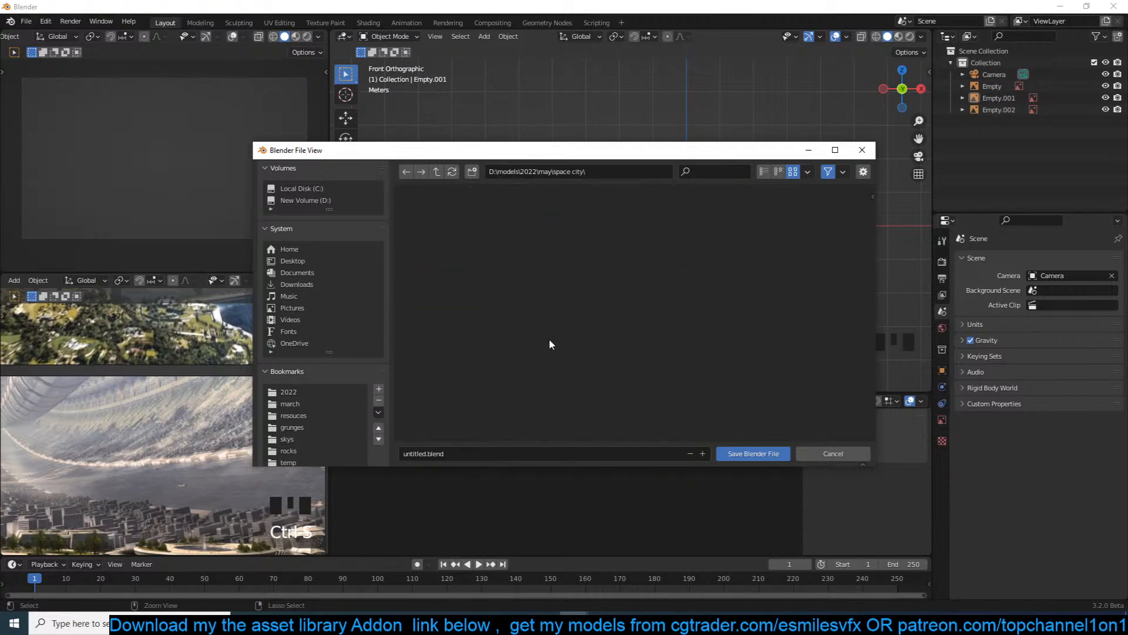
Save the Blender file as space city in the new folder.
{"action": "left_click", "coordinate": [534, 453]}
{"action": "type", "text": "space city"}
{"action": "left_click", "coordinate": [753, 454]}
Select the camera and set the main 3D viewport to look through it.
{"action": "scroll", "coordinate": [252, 384], "scroll_direction": "down", "scroll_amount": 5}
{"action": "scroll", "coordinate": [177, 447], "scroll_direction": "up", "scroll_amount": 4}
{"action": "scroll", "coordinate": [160, 463], "scroll_direction": "down", "scroll_amount": 2}
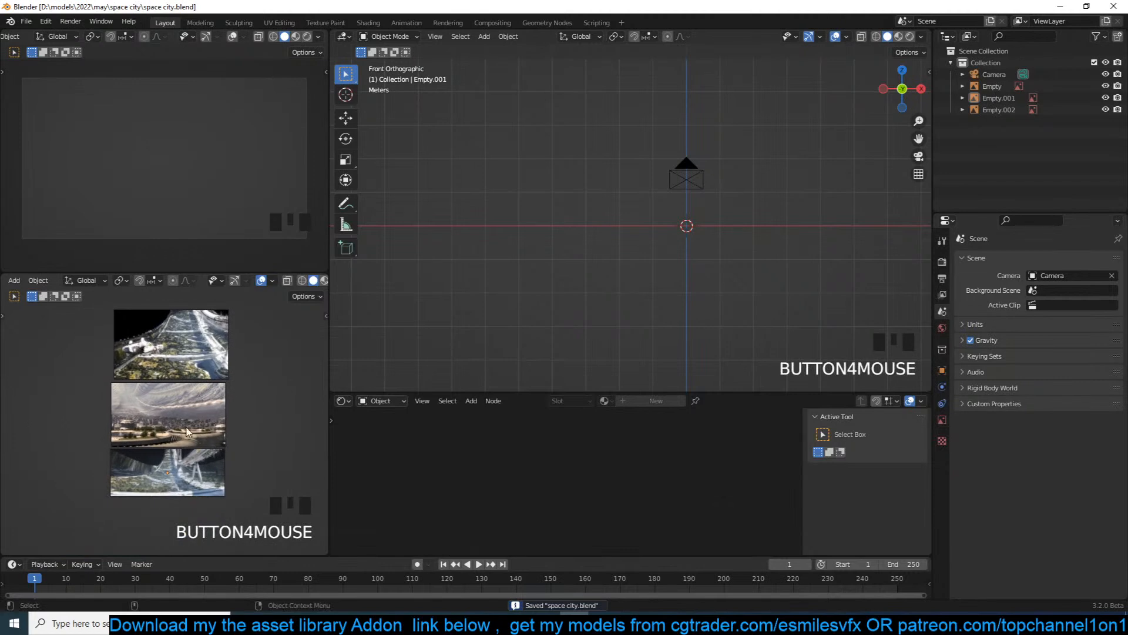
{"action": "scroll", "coordinate": [177, 450], "scroll_direction": "up", "scroll_amount": 2}
{"action": "left_click", "coordinate": [670, 187]}
{"action": "key", "text": "KP_0"}
{"action": "key", "text": "KP_0"}
{"action": "key", "text": "KP_0"}
{"action": "key", "text": "KP_0"}
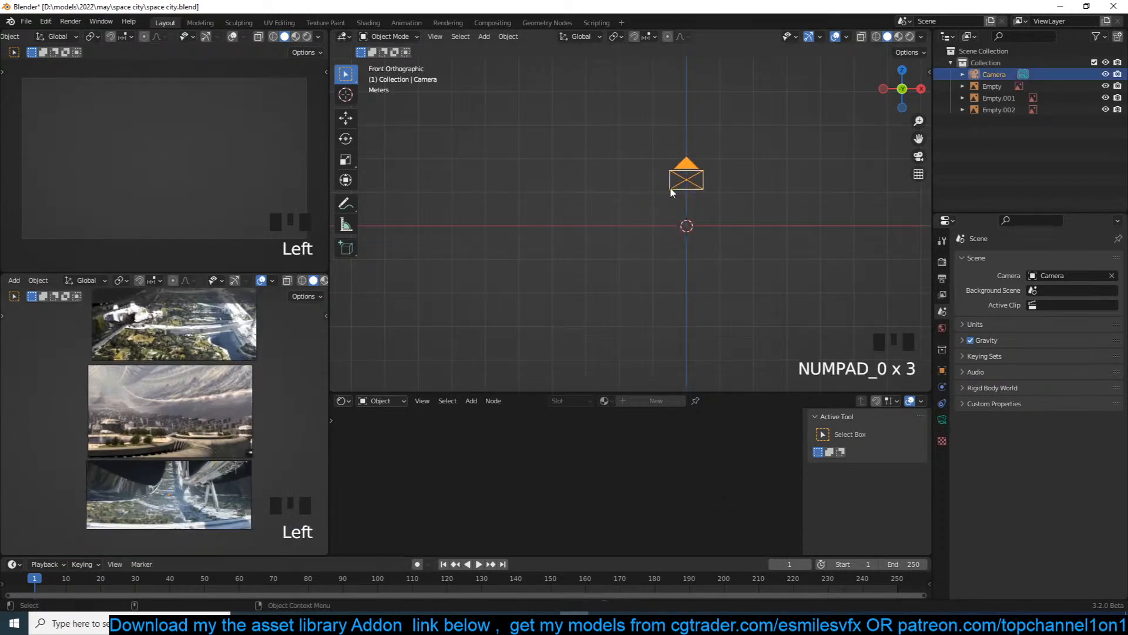
{"action": "scroll", "coordinate": [696, 187], "scroll_direction": "down", "scroll_amount": 2}
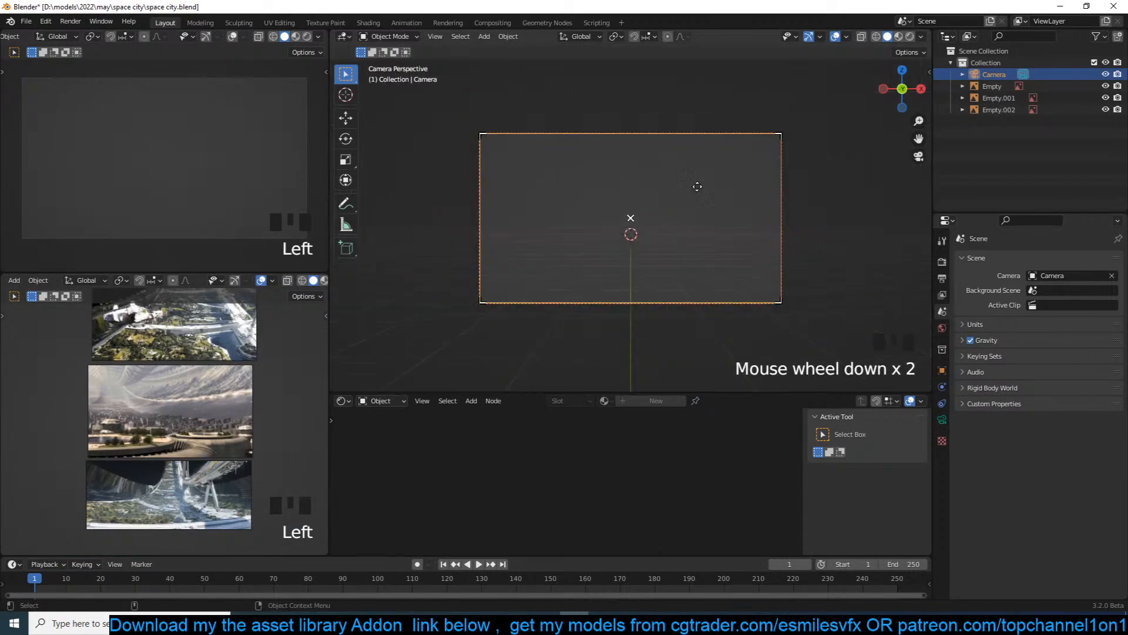
Lower the camera slightly along the global Z axis and reposition it along its local Z axis.
{"action": "key", "text": "g"}
{"action": "key", "text": "z"}
{"action": "left_click", "coordinate": [697, 217]}
{"action": "key", "text": "g"}
{"action": "key", "text": "z"}
{"action": "key", "text": "z"}
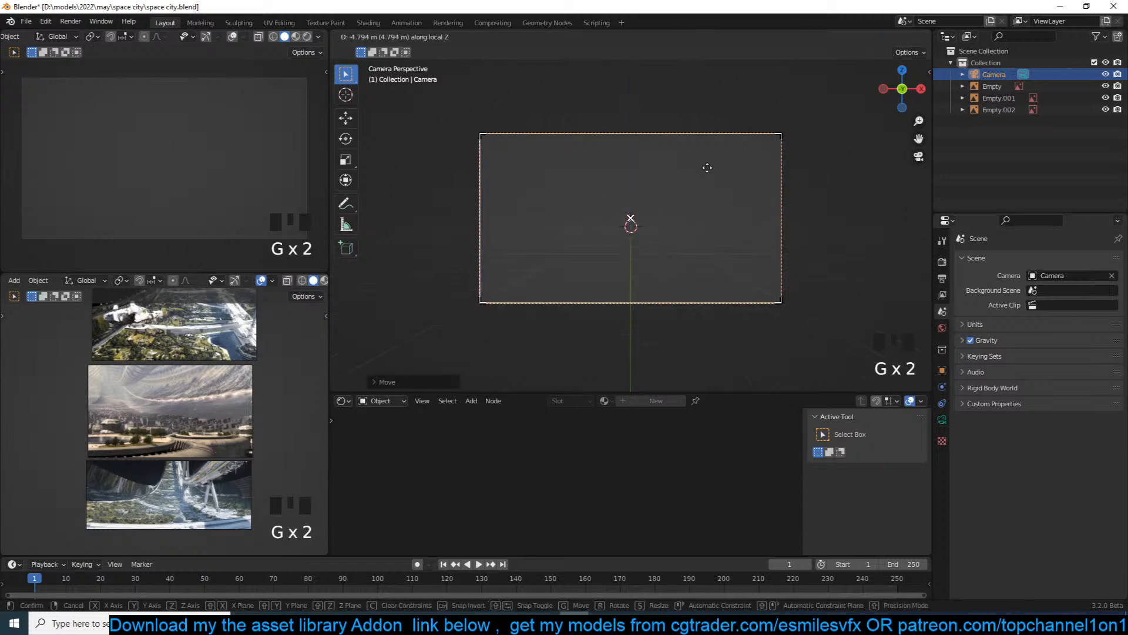
{"action": "left_click", "coordinate": [710, 194]}
Add a plane at the world origin and scale it up uniformly to about 3.1 times its size.
{"action": "scroll", "coordinate": [256, 390], "scroll_direction": "up", "scroll_amount": 7}
{"action": "scroll", "coordinate": [256, 390], "scroll_direction": "down", "scroll_amount": 4}
{"action": "middle_click_drag", "start_coordinate": [223, 440], "coordinate": [204, 489], "text": "shift"}
{"action": "middle_click_drag", "start_coordinate": [702, 243], "coordinate": [686, 291]}
{"action": "scroll", "coordinate": [638, 302], "scroll_direction": "down", "scroll_amount": 3}
{"action": "scroll", "coordinate": [639, 293], "scroll_direction": "up", "scroll_amount": 4}
{"action": "key", "text": "shift+a"}
{"action": "left_click", "coordinate": [642, 274]}
{"action": "key", "text": "s"}
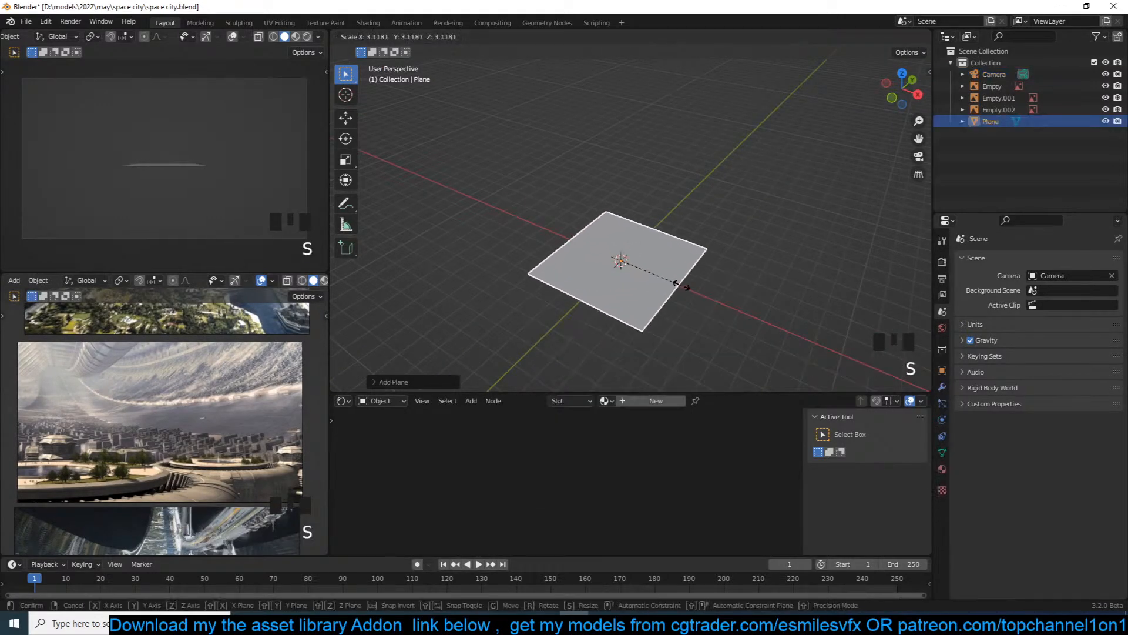
Stretch the plane along the global X axis by about 1.46 and apply its scale.
{"action": "key", "text": "x"}
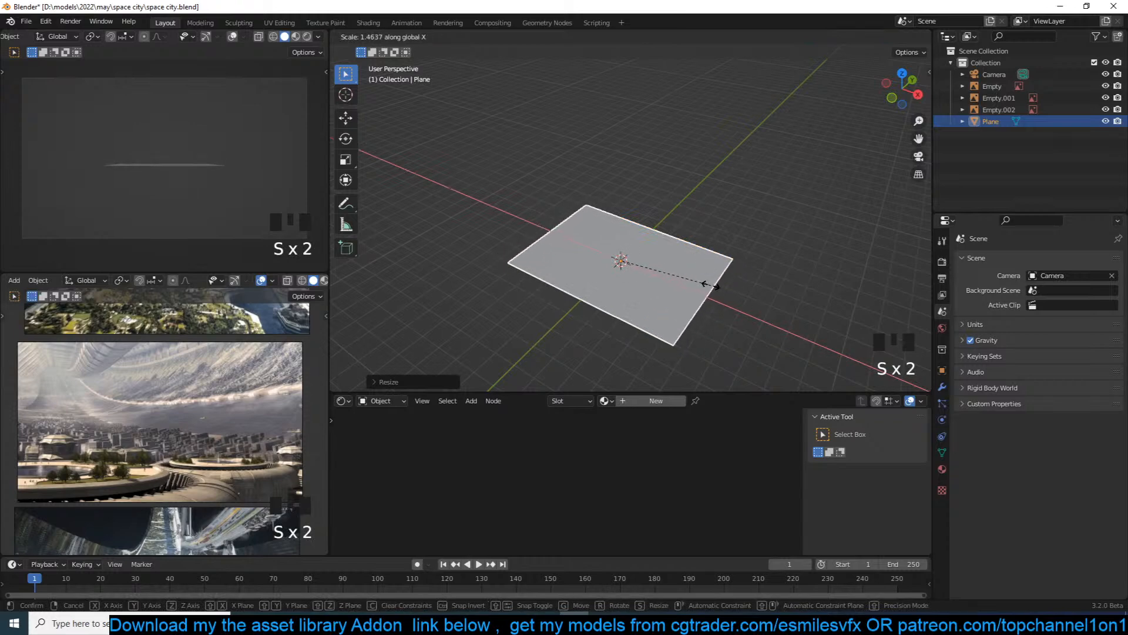
{"action": "left_click", "coordinate": [711, 286]}
{"action": "key", "text": "ctrl+a"}
{"action": "left_click", "coordinate": [700, 299]}
Add a dense set of evenly spaced, centred loop cuts dividing the plane along its longer X side.
{"action": "key", "text": "Tab"}
{"action": "key", "text": "ctrl+r"}
{"action": "scroll", "coordinate": [632, 249], "scroll_direction": "up", "scroll_amount": 5}
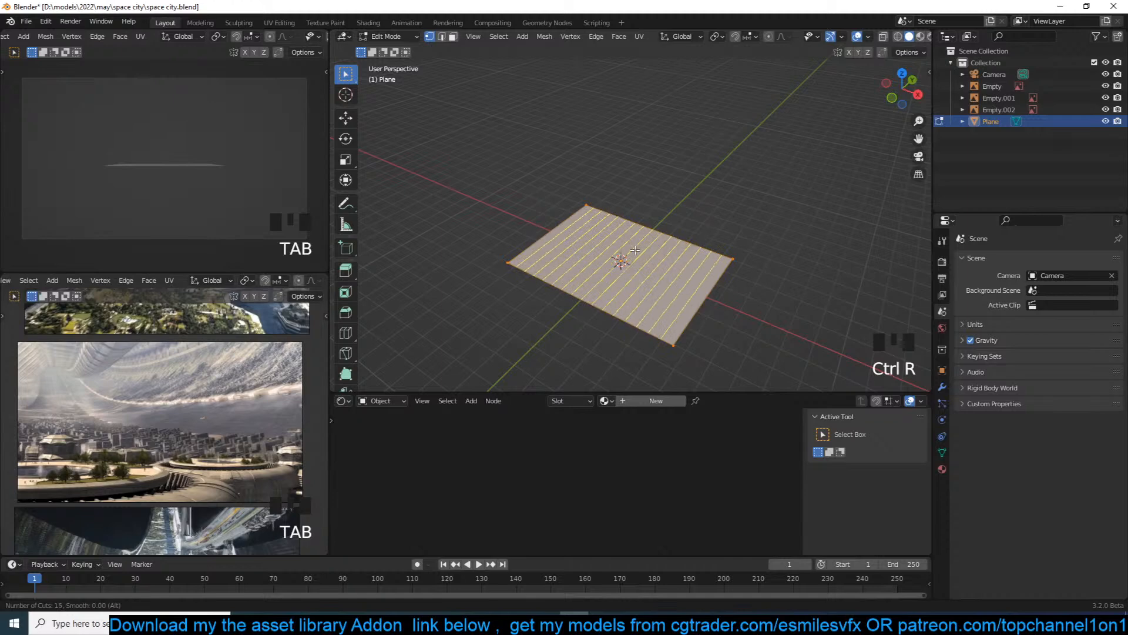
{"action": "scroll", "coordinate": [635, 251], "scroll_direction": "up", "scroll_amount": 3}
{"action": "left_click", "coordinate": [635, 250]}
{"action": "left_click", "coordinate": [636, 250]}
Add evenly spaced crosswise loop cuts dividing the plane along its Y side and return to Object Mode.
{"action": "key", "text": "ctrl+r"}
{"action": "scroll", "coordinate": [617, 243], "scroll_direction": "up", "scroll_amount": 9}
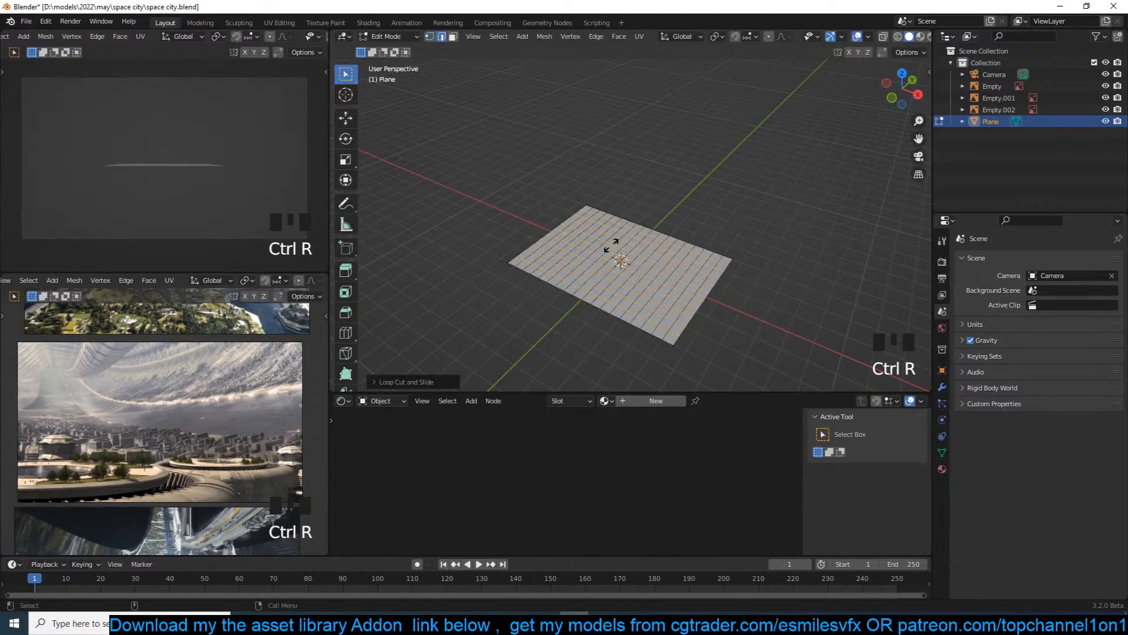
{"action": "left_click", "coordinate": [612, 242]}
{"action": "left_click", "coordinate": [612, 242]}
{"action": "key", "text": "Tab"}
{"action": "key", "text": "grave"}
{"action": "middle_click_drag", "start_coordinate": [640, 266], "coordinate": [736, 261]}
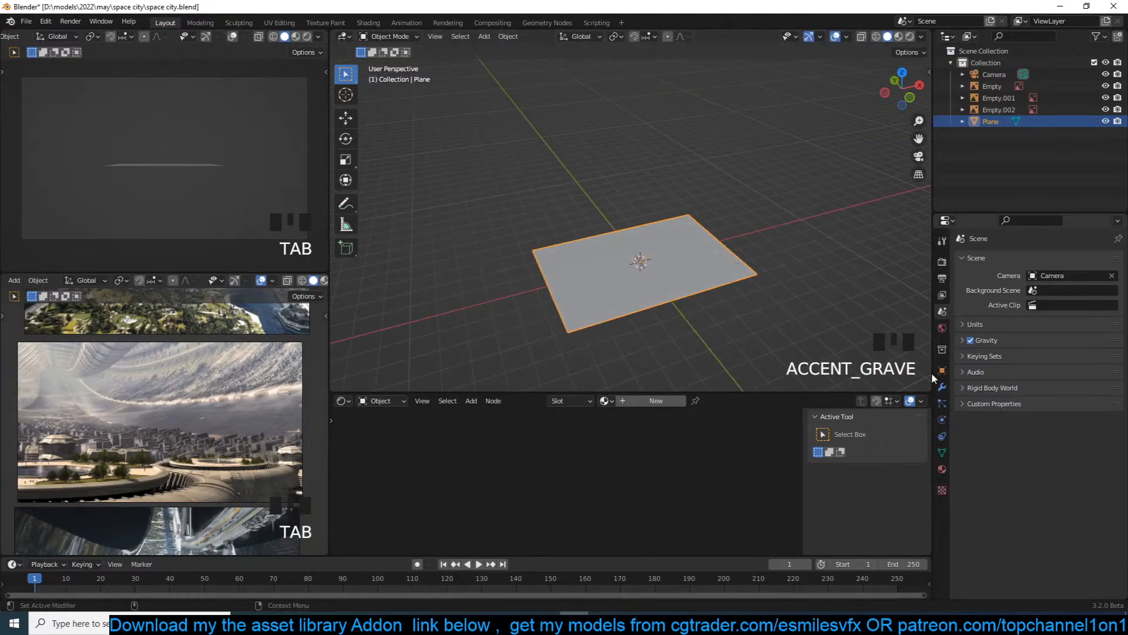
{"action": "scroll", "coordinate": [625, 213], "scroll_direction": "up", "scroll_amount": 3}
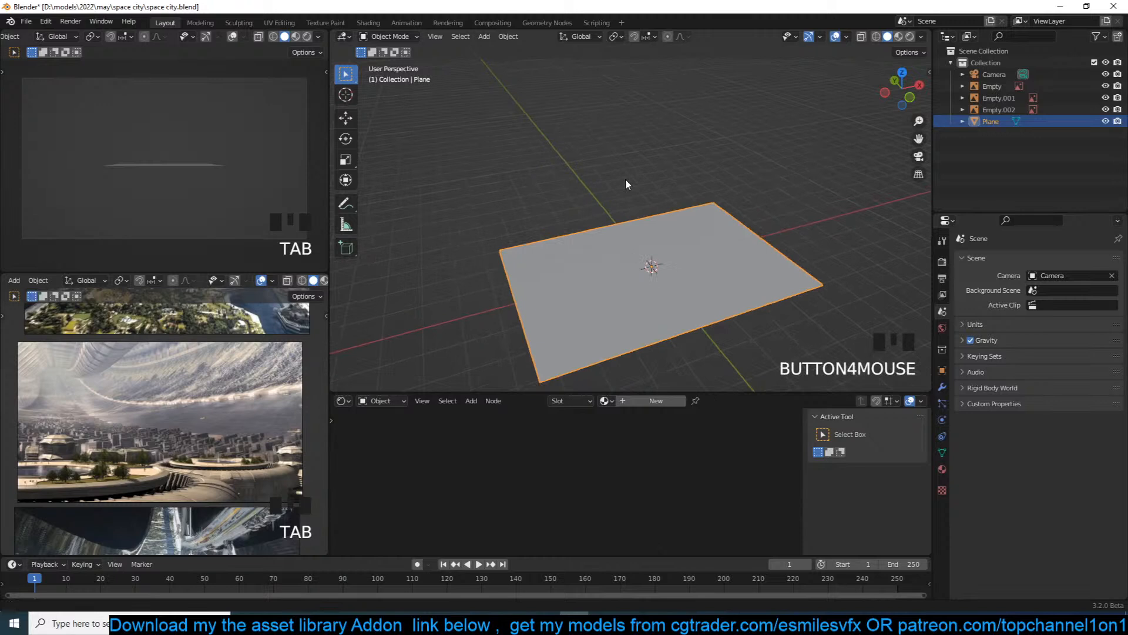
Sketch a U-shaped annotation curve over the plane in front view as a guide for the bend profile.
{"action": "left_click", "coordinate": [941, 387]}
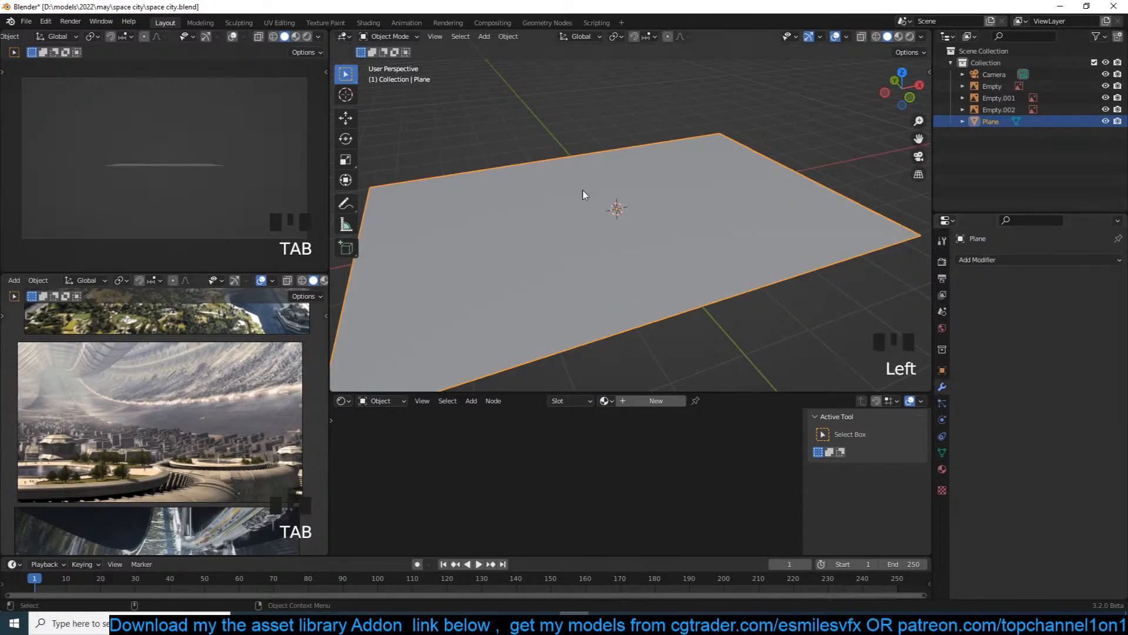
{"action": "left_click", "coordinate": [346, 203]}
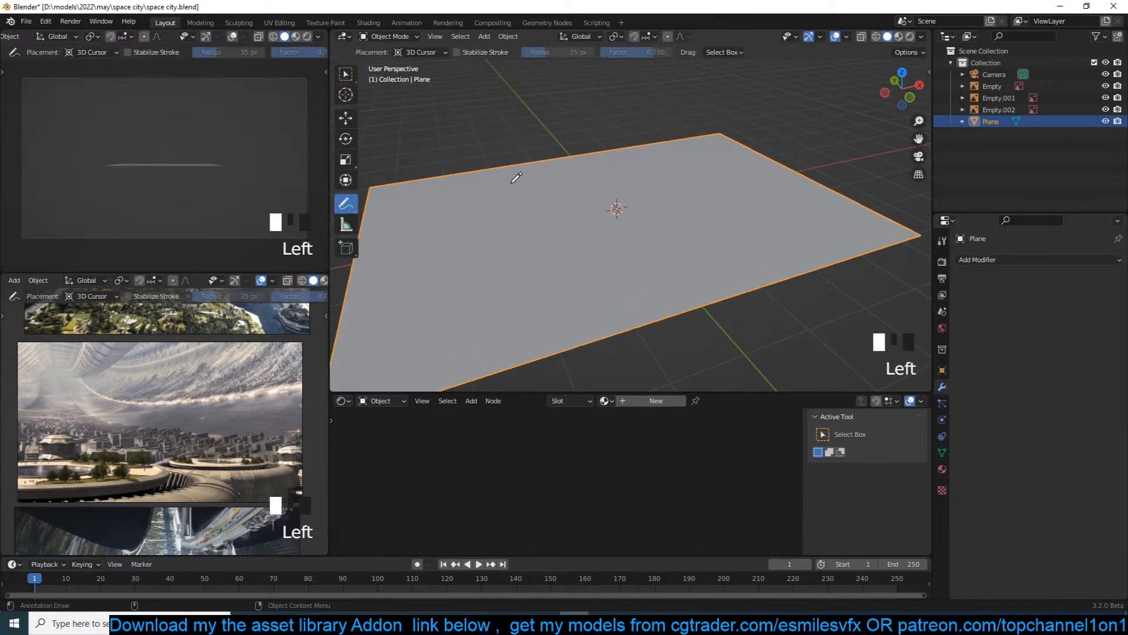
{"action": "key", "text": "KP_1"}
{"action": "middle_click_drag", "start_coordinate": [539, 138], "coordinate": [486, 114], "text": "shift"}
{"action": "mouse_move", "coordinate": [450, 117]}
{"action": "left_mouse_down"}
{"action": "mouse_move", "coordinate": [442, 170]}
{"action": "mouse_move", "coordinate": [756, 232]}
{"action": "mouse_move", "coordinate": [773, 128]}
{"action": "mouse_move", "coordinate": [700, 94]}
{"action": "left_mouse_up"}
{"action": "mouse_move", "coordinate": [735, 152]}
{"action": "middle_mouse_down"}
{"action": "mouse_move", "coordinate": [700, 215]}
{"action": "mouse_move", "coordinate": [628, 185]}
{"action": "middle_mouse_up"}
{"action": "scroll", "coordinate": [701, 216], "scroll_direction": "down", "scroll_amount": 2}
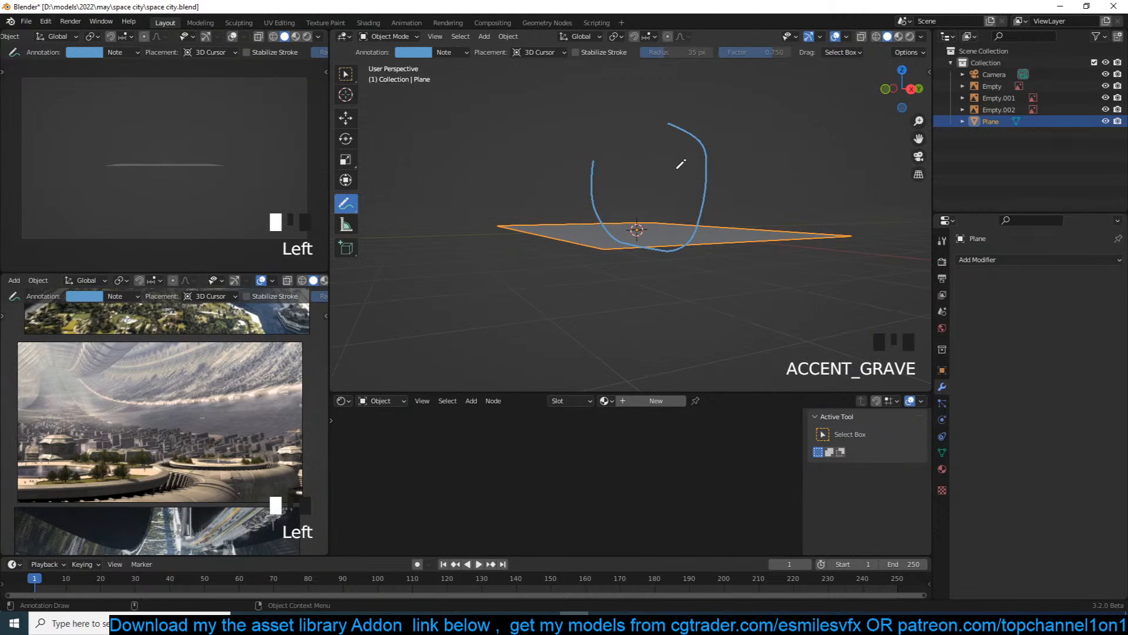
{"action": "middle_click_drag", "start_coordinate": [444, 84], "coordinate": [647, 239]}
{"action": "left_click", "coordinate": [345, 118]}
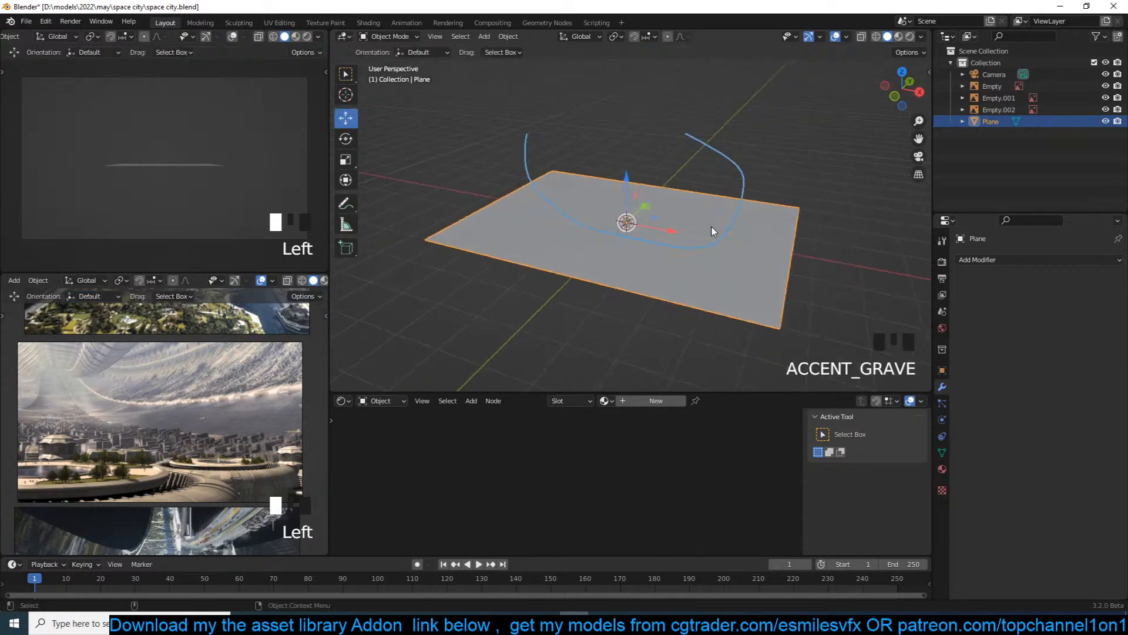
Add a Simple Deform modifier to the plane and place an Arrows empty at the world origin.
{"action": "left_click", "coordinate": [999, 260]}
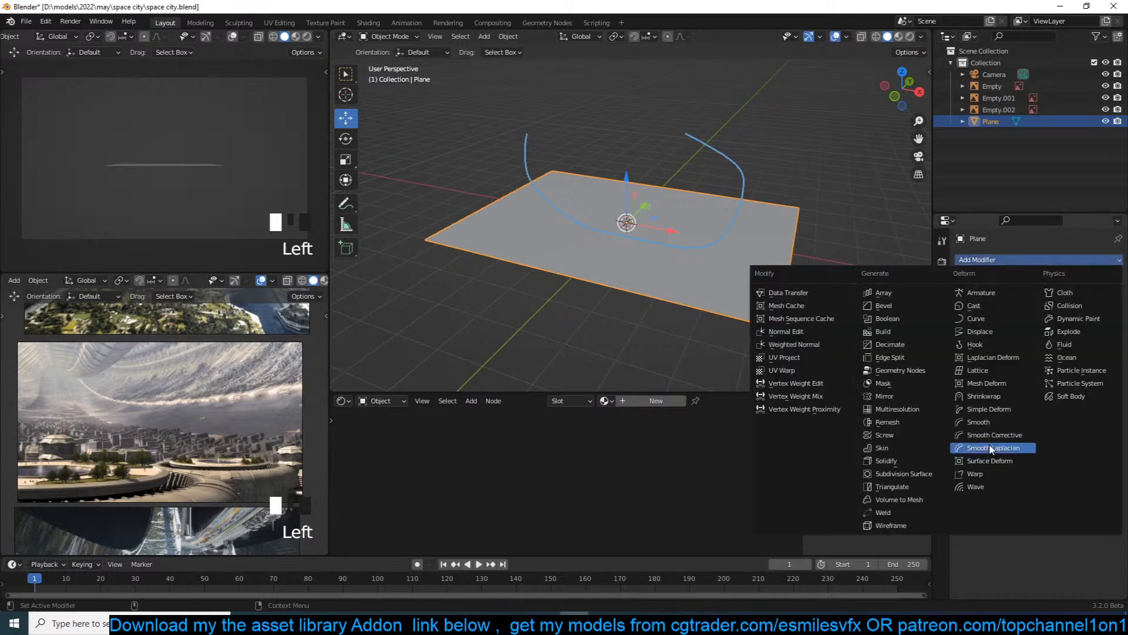
{"action": "left_click", "coordinate": [989, 409]}
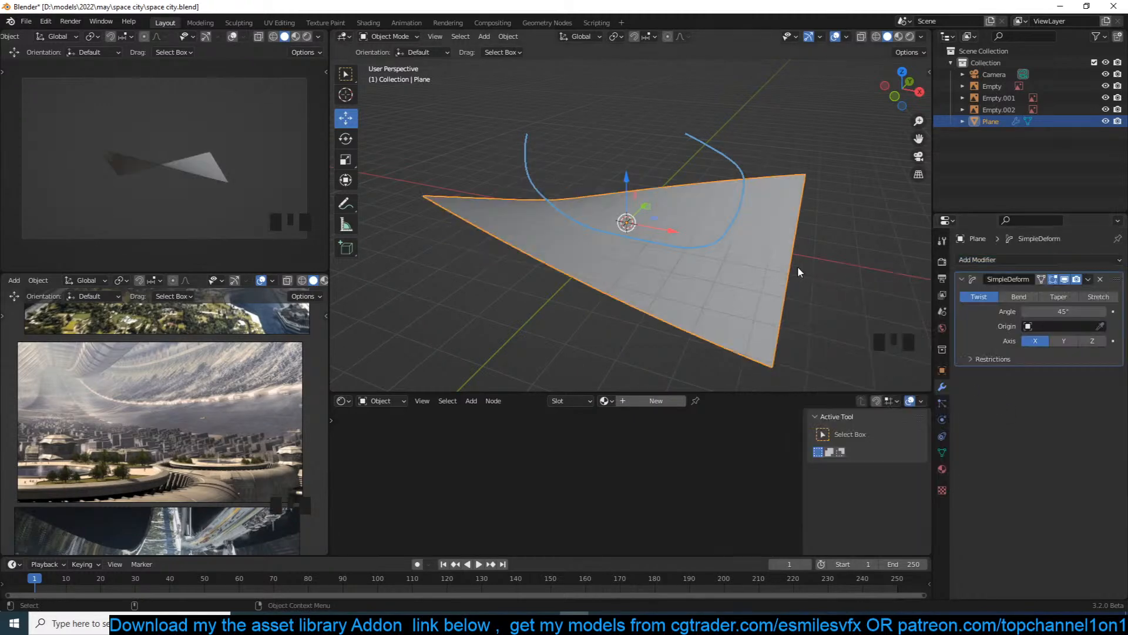
{"action": "key", "text": "grave"}
{"action": "key", "text": "shift+a"}
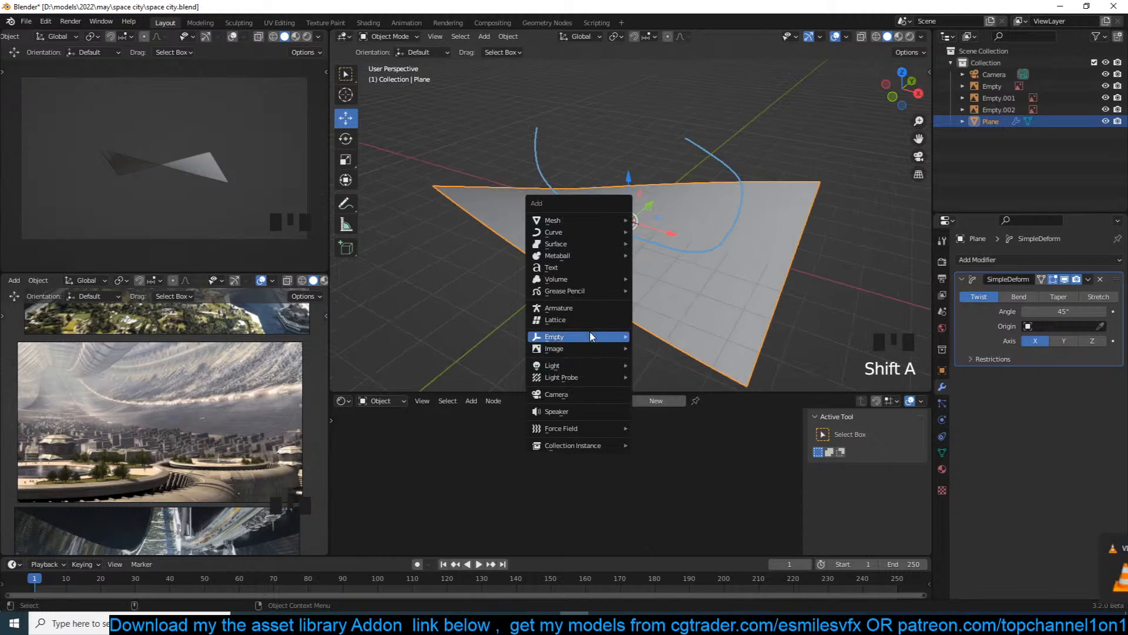
{"action": "mouse_move", "coordinate": [588, 336]}
{"action": "left_click", "coordinate": [676, 348]}
{"action": "key", "text": "grave"}
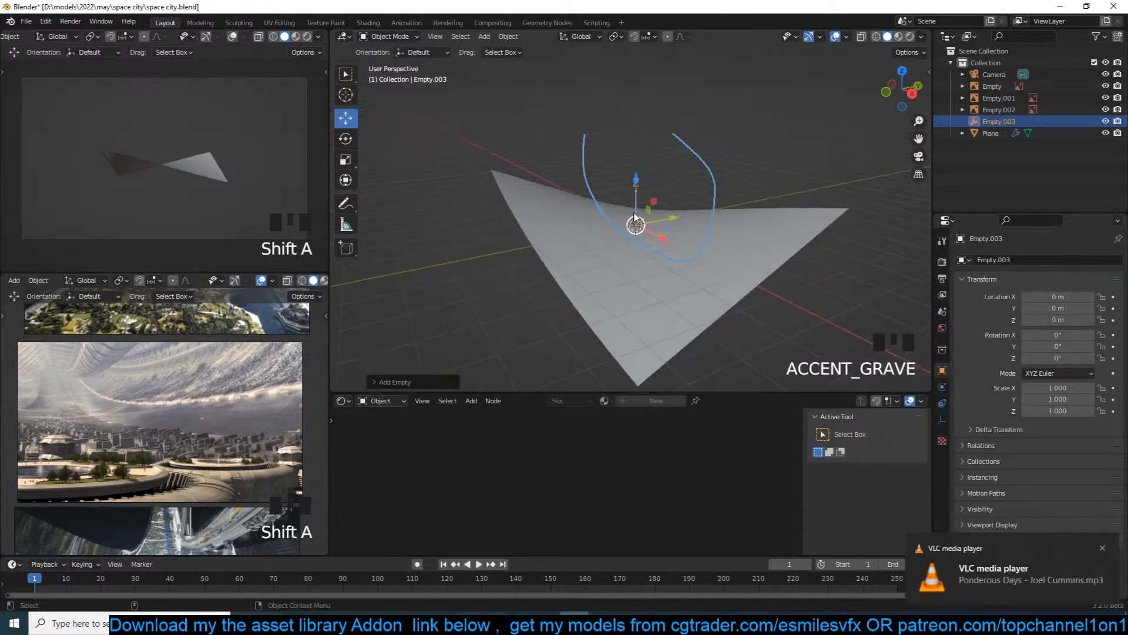
Switch the viewport display so the plane is shaded green, and select the plane.
{"action": "key", "text": "shift+q"}
{"action": "left_click", "coordinate": [573, 151]}
{"action": "right_click", "coordinate": [759, 226]}
{"action": "left_click", "coordinate": [758, 229]}
{"action": "left_click", "coordinate": [799, 216]}
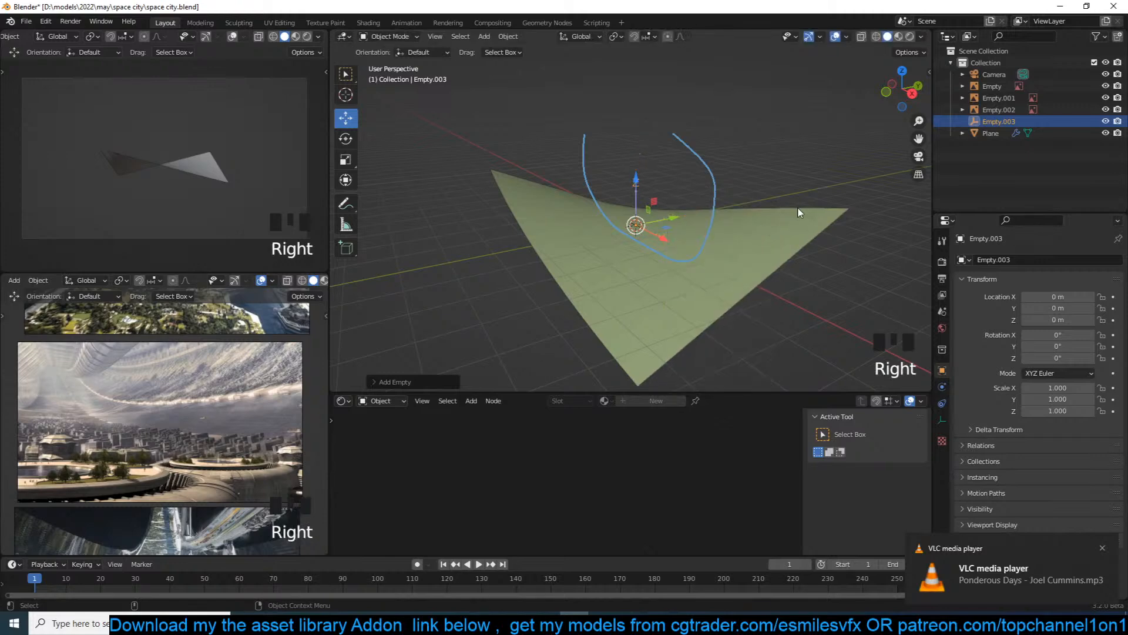
{"action": "left_click", "coordinate": [788, 219]}
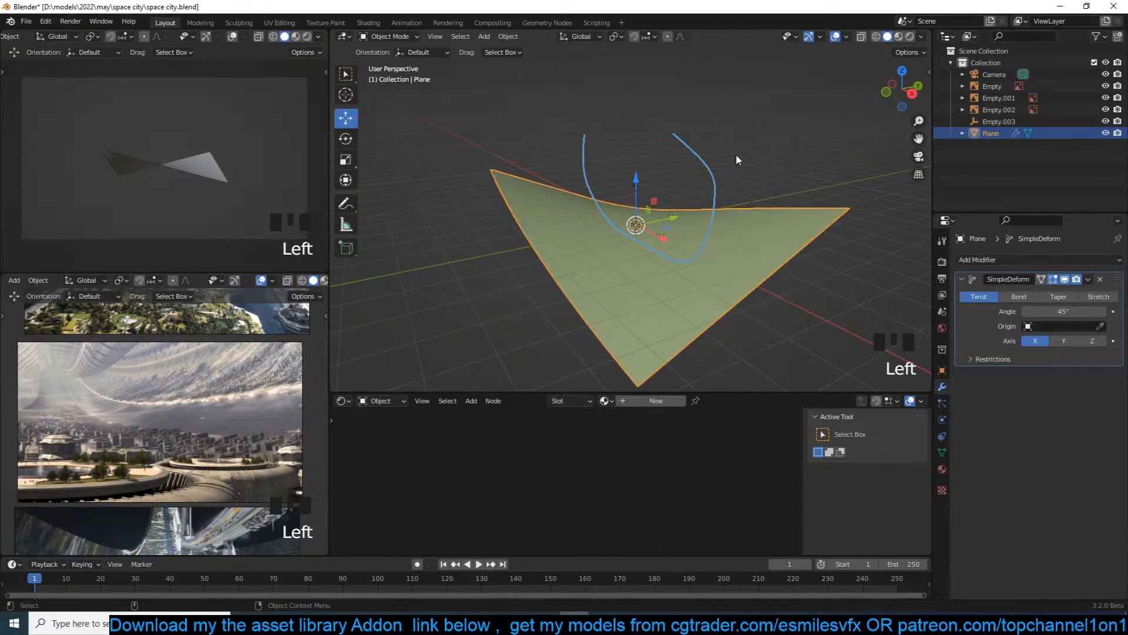
Set the plane's Simple Deform modifier to Bend with the arrows empty as its origin.
{"action": "scroll", "coordinate": [694, 177], "scroll_direction": "up", "scroll_amount": 2}
{"action": "key", "text": "grave"}
{"action": "key", "text": "grave"}
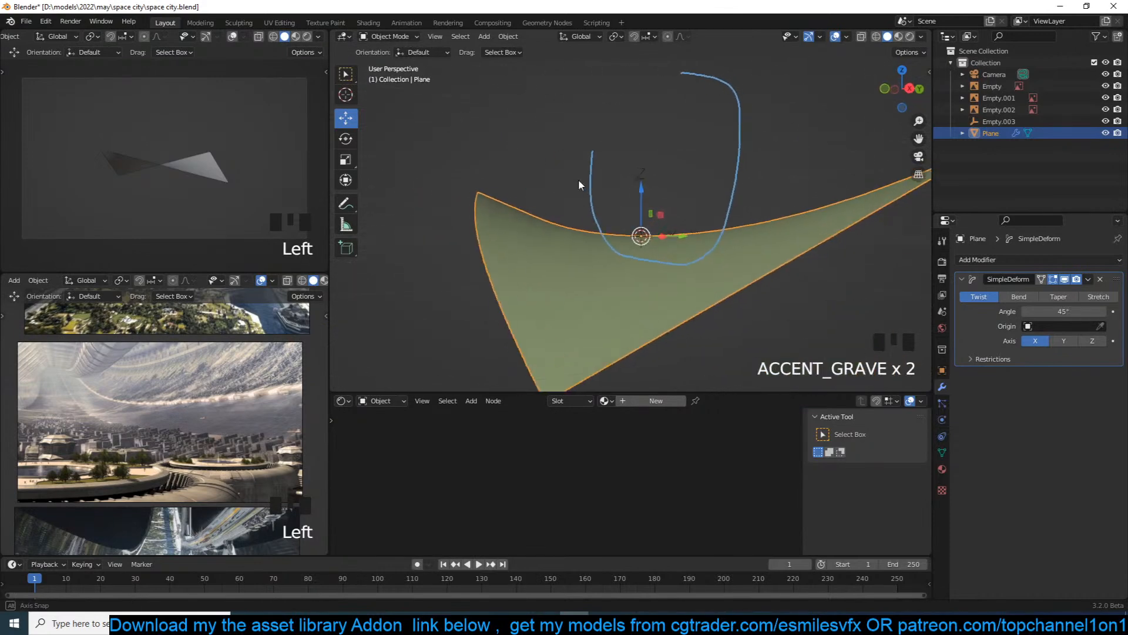
{"action": "key", "text": "grave"}
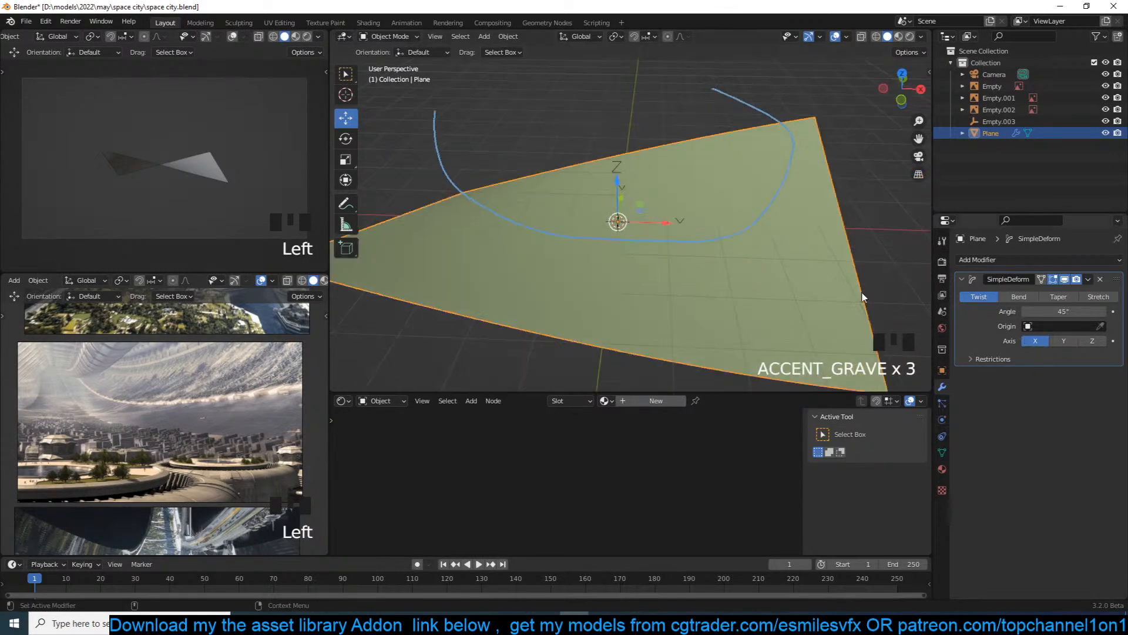
{"action": "left_click", "coordinate": [1005, 296]}
{"action": "key", "text": "grave"}
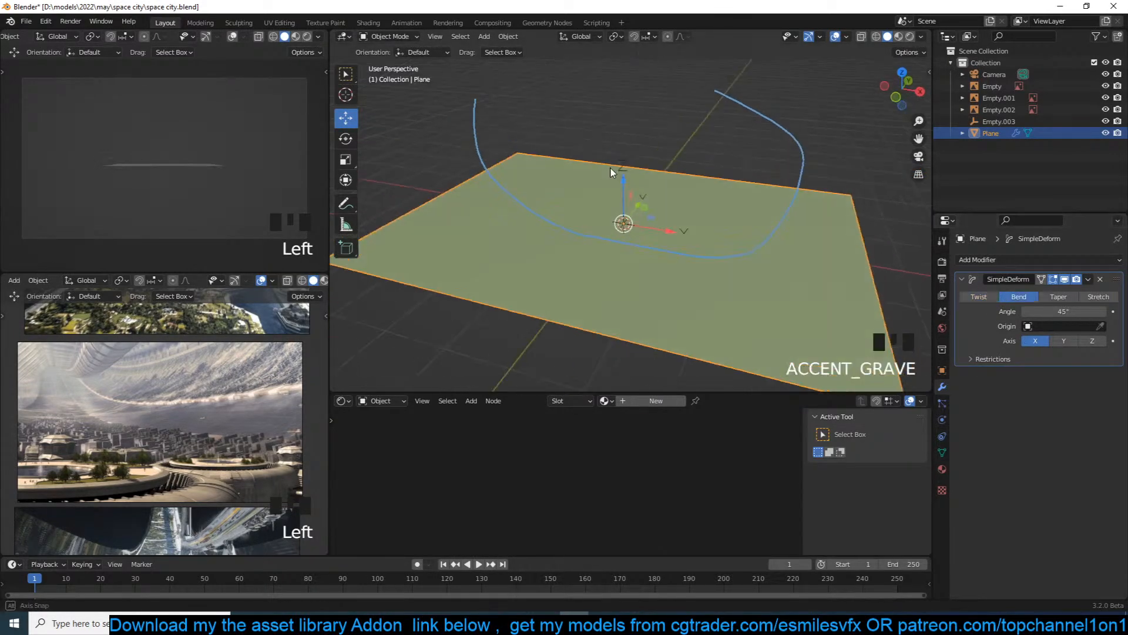
{"action": "left_click", "coordinate": [1100, 325]}
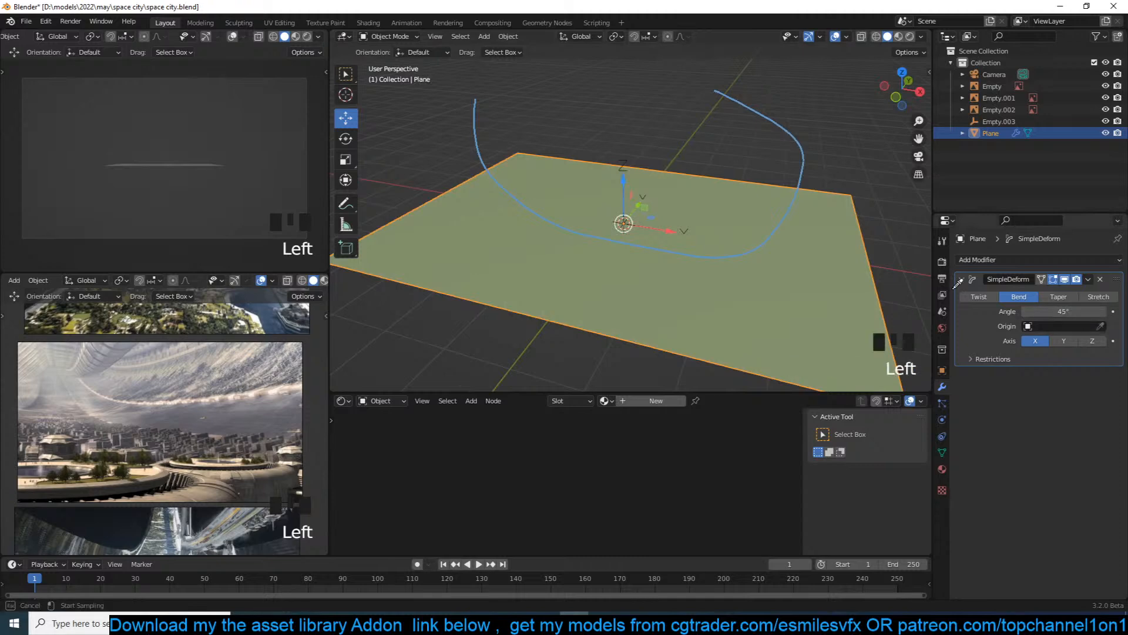
{"action": "left_click", "coordinate": [622, 166]}
Rotate the arrows empty about the global X axis by about 10.9°.
{"action": "key", "text": "grave"}
{"action": "left_click", "coordinate": [608, 163]}
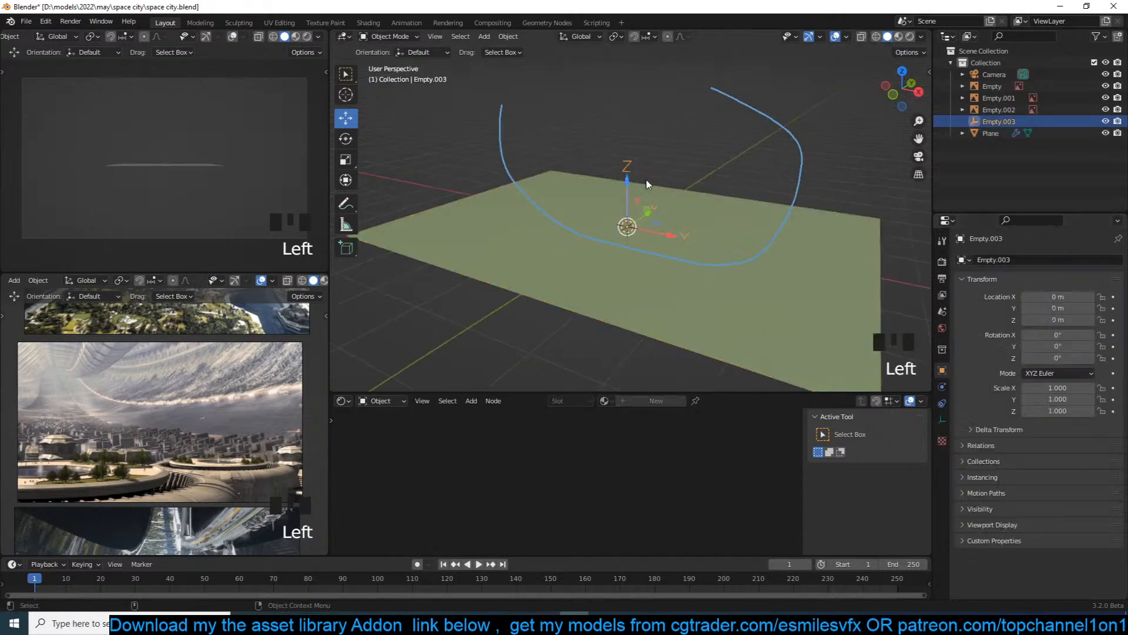
{"action": "key", "text": "grave"}
{"action": "key", "text": "r"}
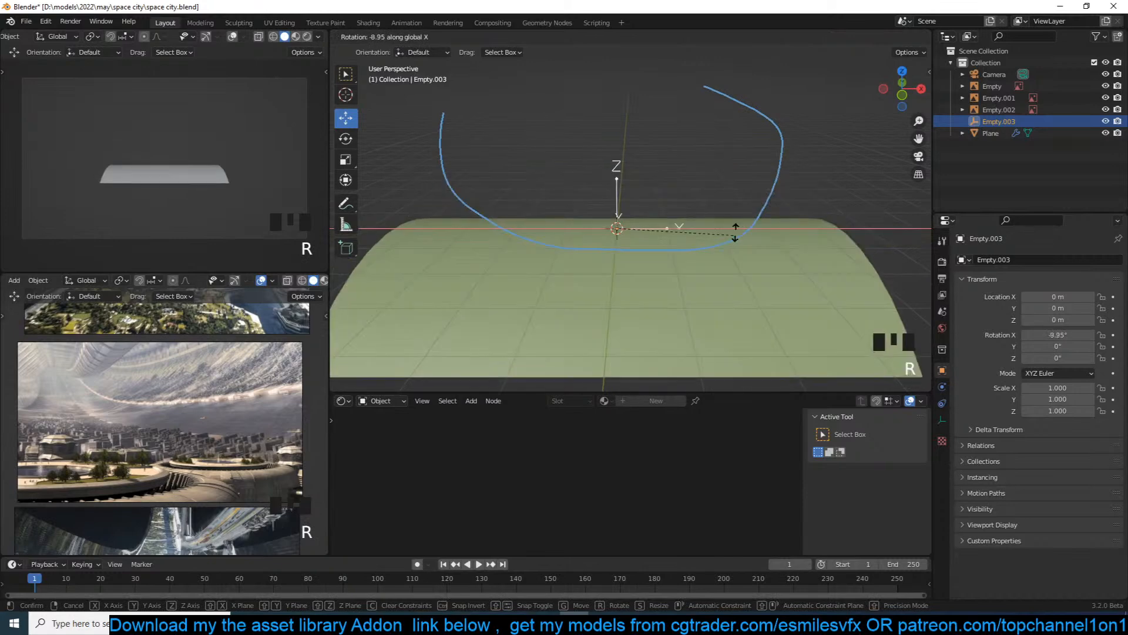
{"action": "left_click", "coordinate": [741, 187]}
{"action": "key", "text": "grave"}
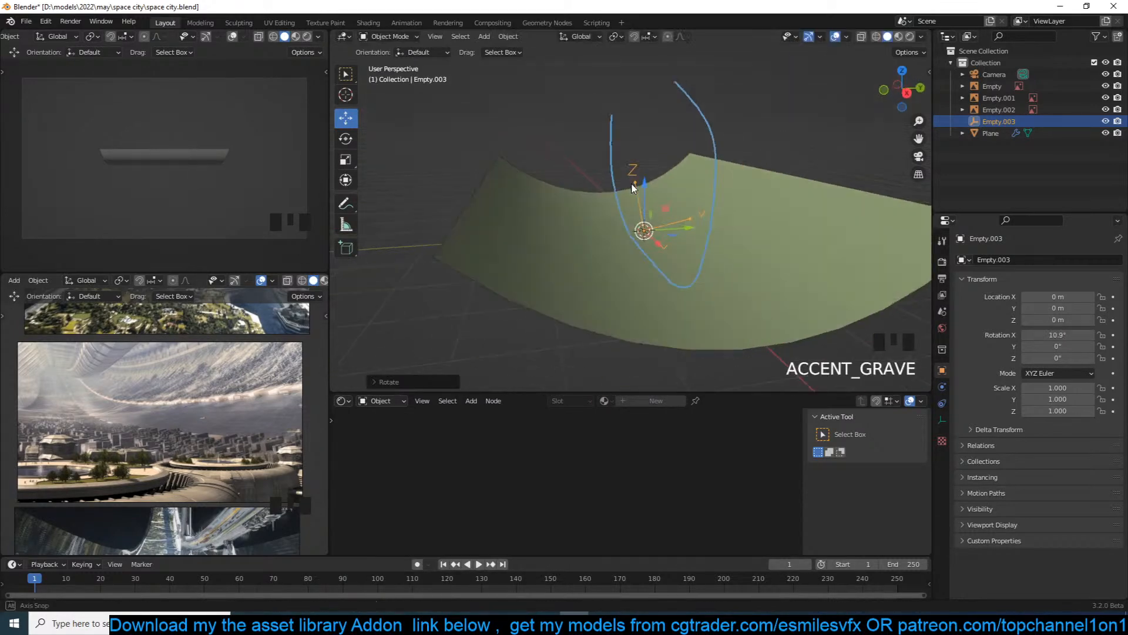
Rotate the arrows empty 90° about the global Z axis.
{"action": "key", "text": "r"}
{"action": "key", "text": "z"}
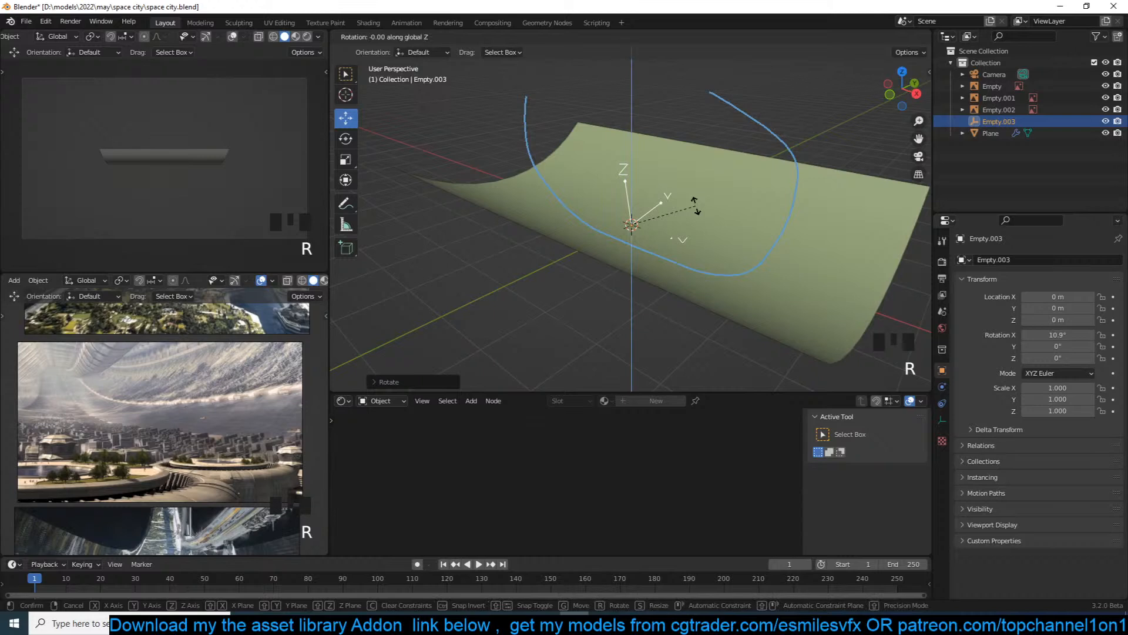
{"action": "type", "text": "r90"}
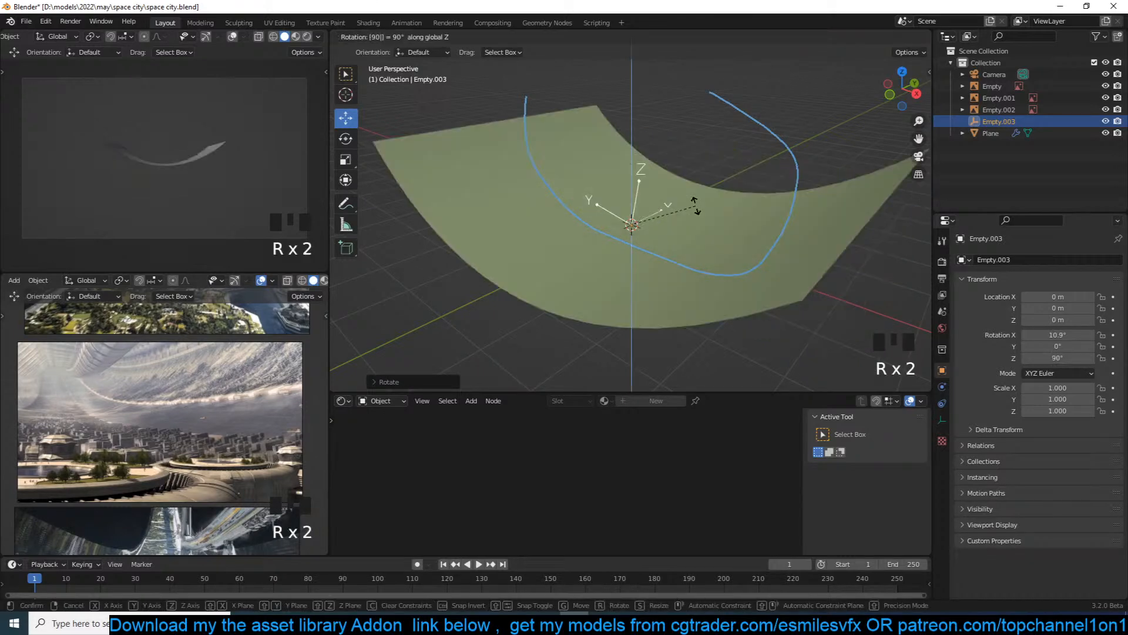
{"action": "left_click", "coordinate": [696, 206]}
{"action": "key", "text": "grave"}
{"action": "middle_click_drag", "start_coordinate": [696, 205], "coordinate": [621, 227]}
{"action": "scroll", "coordinate": [650, 223], "scroll_direction": "down", "scroll_amount": 1}
Add an Array modifier to the bent plane with a relative offset of 0 on X and 1 on Y.
{"action": "left_click", "coordinate": [762, 220]}
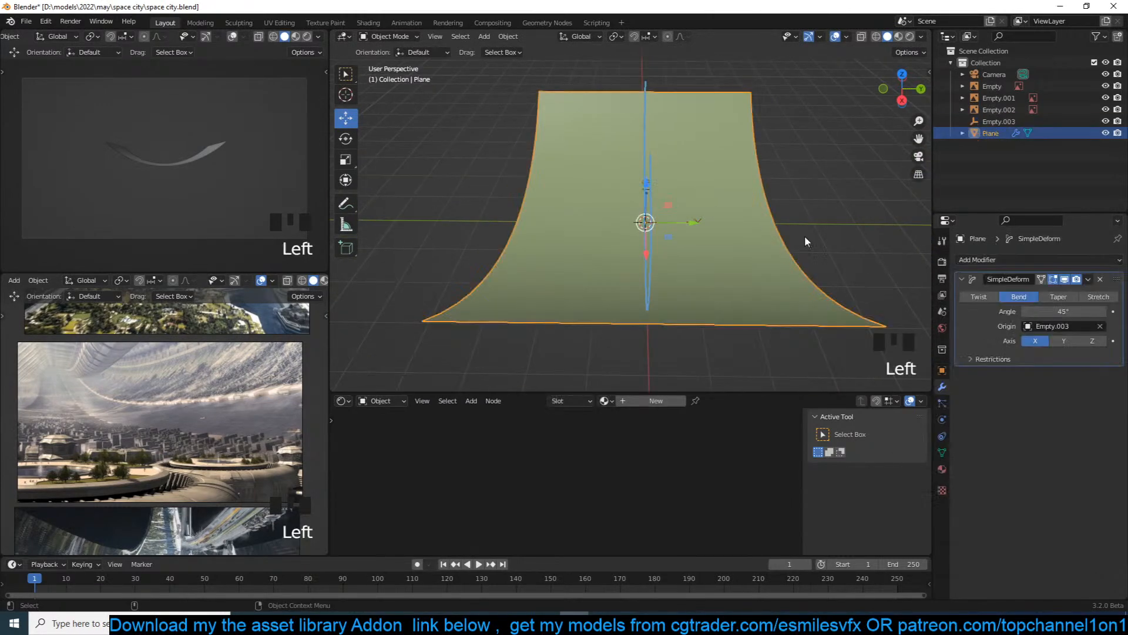
{"action": "left_click", "coordinate": [1017, 262]}
{"action": "left_click", "coordinate": [881, 291]}
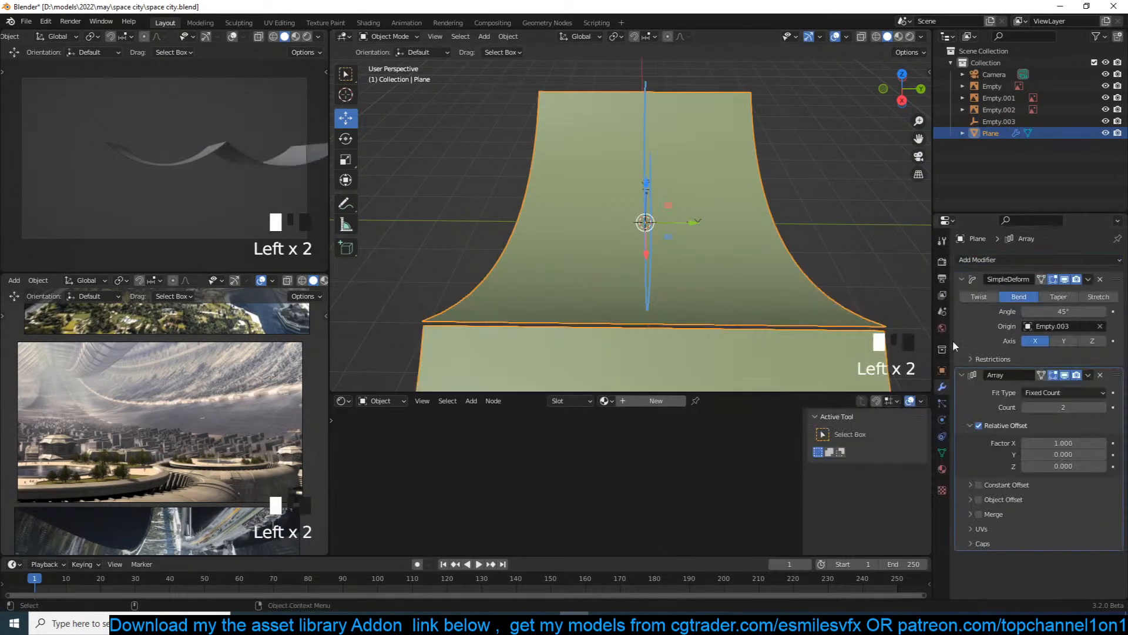
{"action": "left_click", "coordinate": [1060, 454]}
{"action": "type", "text": "1"}
{"action": "key", "text": "Return"}
{"action": "left_click", "coordinate": [1055, 442]}
{"action": "type", "text": "0"}
{"action": "key", "text": "Return"}
Set the Array modifier's count to 4.
{"action": "scroll", "coordinate": [791, 311], "scroll_direction": "down", "scroll_amount": 3}
{"action": "middle_click_drag", "start_coordinate": [790, 312], "coordinate": [833, 316]}
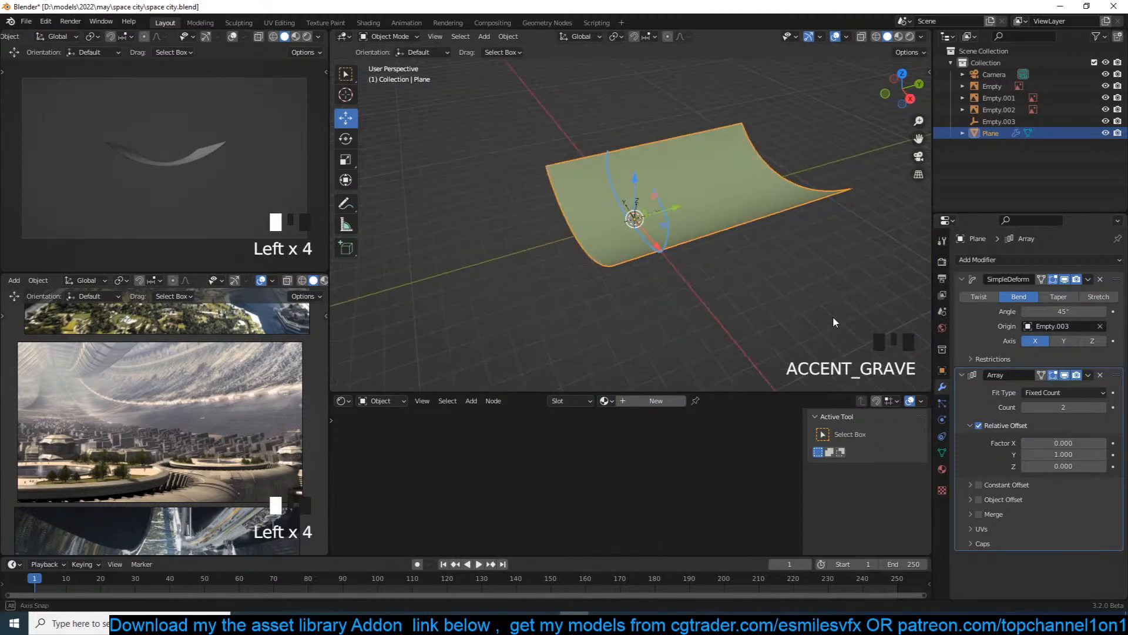
{"action": "left_click", "coordinate": [1102, 407]}
{"action": "left_click", "coordinate": [1102, 407]}
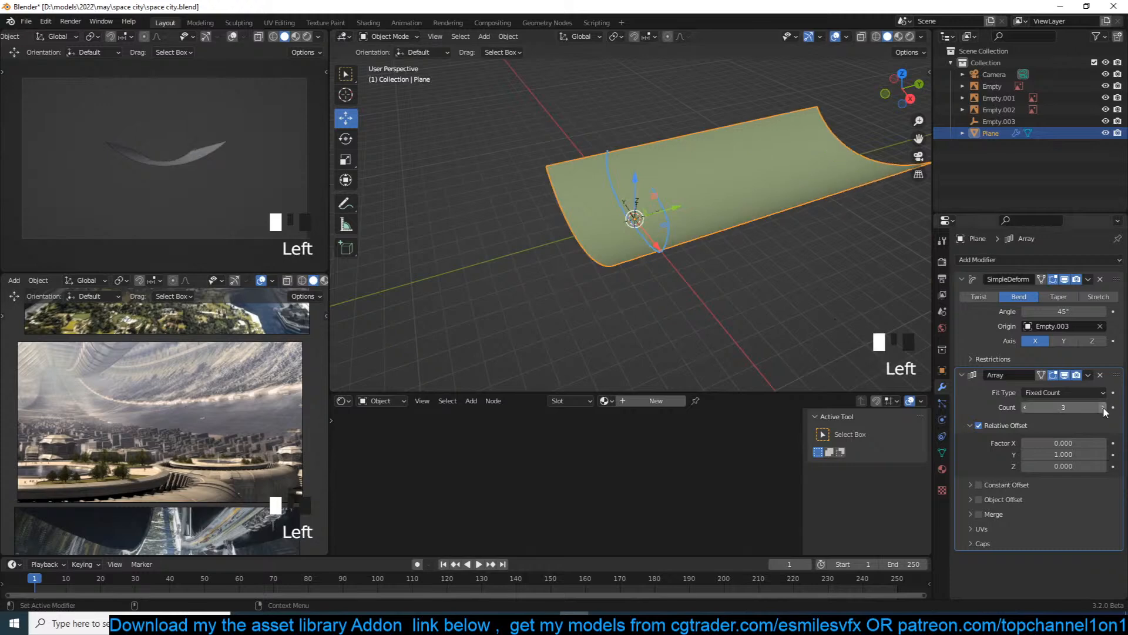
Set the angle of the plane's bend deform to about 74.9°.
{"action": "key", "text": "grave"}
{"action": "scroll", "coordinate": [710, 276], "scroll_direction": "up", "scroll_amount": 9}
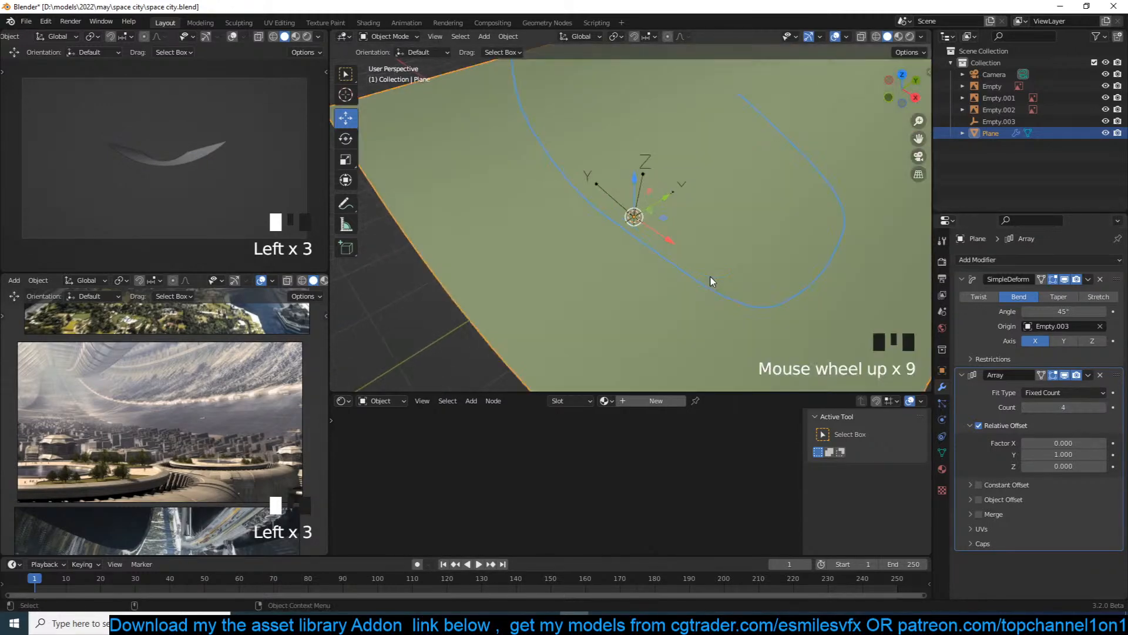
{"action": "middle_click_drag", "start_coordinate": [708, 254], "coordinate": [764, 194]}
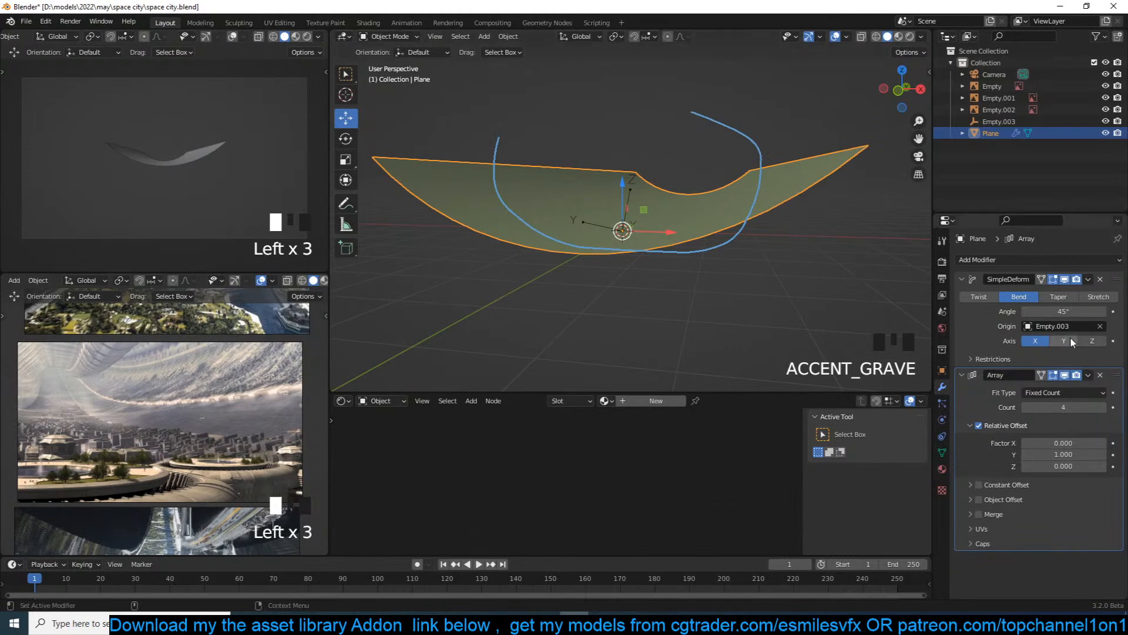
{"action": "mouse_move", "coordinate": [1064, 311]}
{"action": "left_mouse_down"}
{"action": "mouse_move", "coordinate": [1099, 312]}
{"action": "mouse_move", "coordinate": [1060, 312]}
{"action": "left_mouse_up"}
{"action": "middle_click_drag", "start_coordinate": [623, 187], "coordinate": [516, 171]}
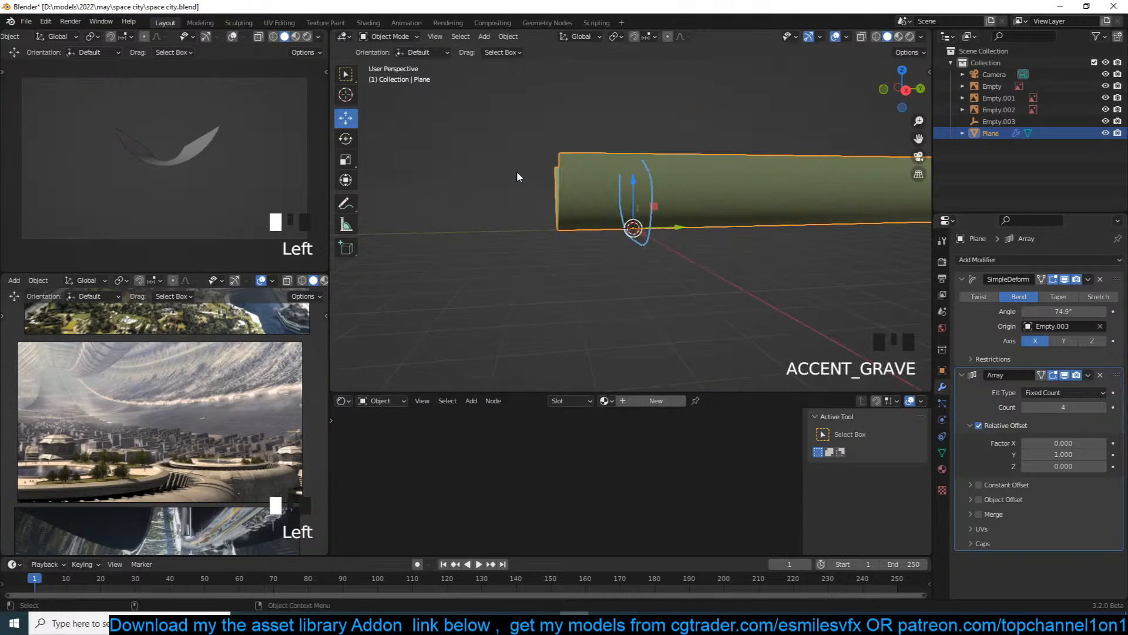
Sketch an annotation near the arrayed strip, erase the annotation strokes and return to the Move tool.
{"action": "scroll", "coordinate": [450, 155], "scroll_direction": "down", "scroll_amount": 3}
{"action": "left_click", "coordinate": [347, 202]}
{"action": "mouse_move", "coordinate": [510, 201]}
{"action": "left_mouse_down"}
{"action": "mouse_move", "coordinate": [811, 113]}
{"action": "mouse_move", "coordinate": [709, 79]}
{"action": "mouse_move", "coordinate": [770, 109]}
{"action": "mouse_move", "coordinate": [781, 130]}
{"action": "mouse_move", "coordinate": [470, 183]}
{"action": "mouse_move", "coordinate": [611, 206]}
{"action": "left_mouse_up"}
{"action": "right_click", "coordinate": [613, 207]}
{"action": "left_click", "coordinate": [347, 119]}
Add a second Simple Deform modifier below the Array on the plane and set it to Bend.
{"action": "left_click", "coordinate": [962, 278]}
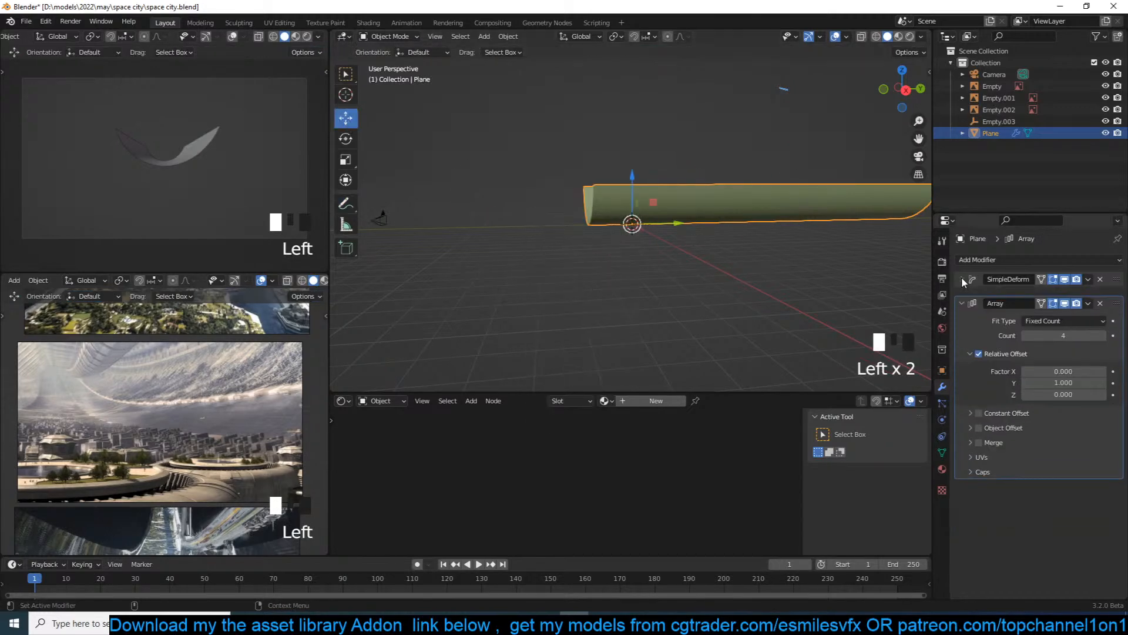
{"action": "left_click", "coordinate": [961, 293]}
{"action": "left_click", "coordinate": [1003, 259]}
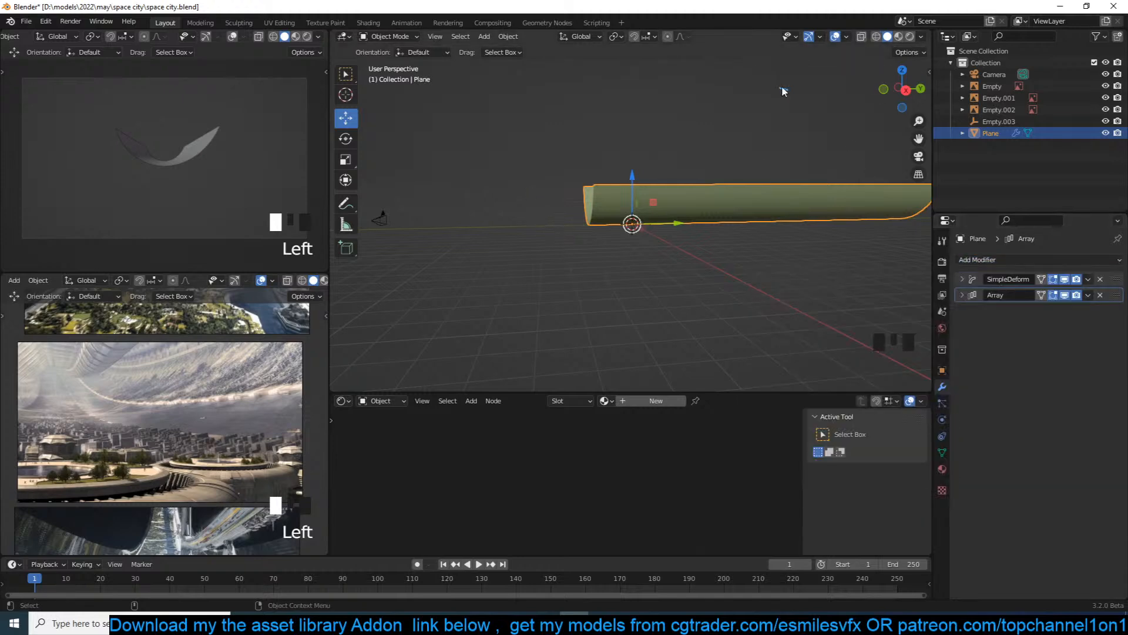
{"action": "left_click", "coordinate": [1028, 259]}
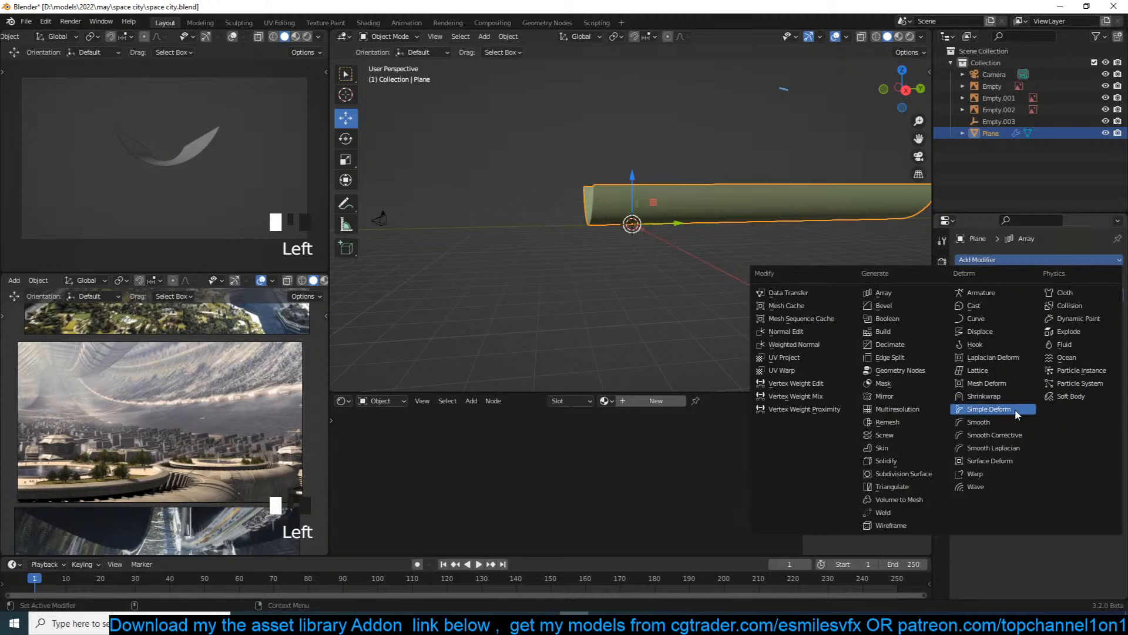
{"action": "left_click", "coordinate": [1015, 409]}
{"action": "left_click", "coordinate": [1037, 326]}
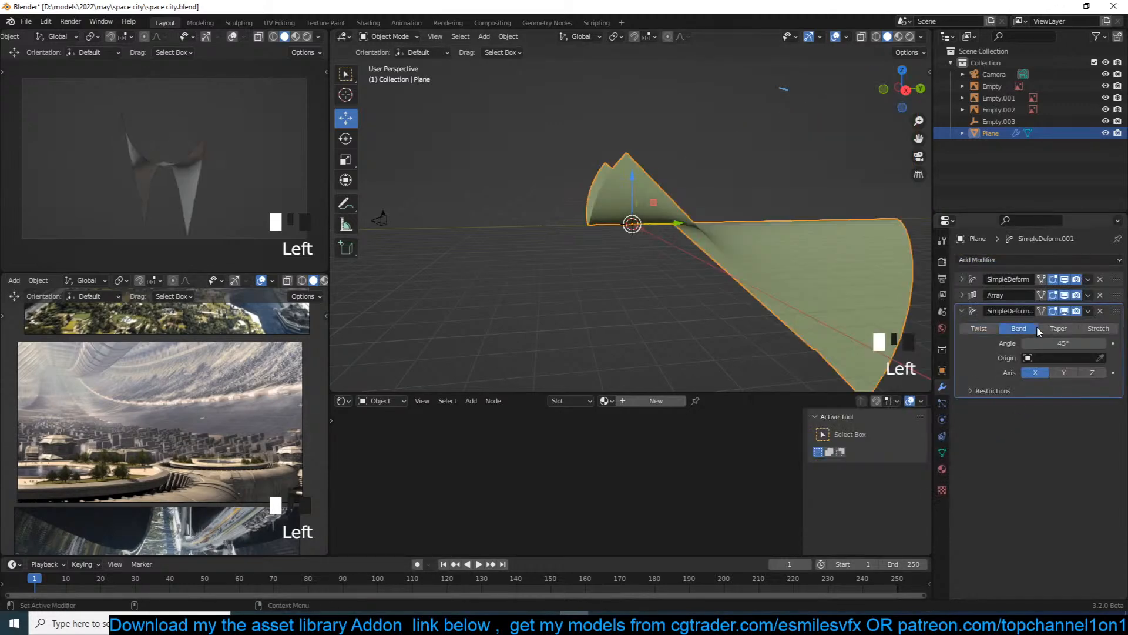
Duplicate the arrows empty and move the copy about 1.42 m along the global Y axis.
{"action": "key", "text": "grave"}
{"action": "left_click", "coordinate": [652, 268]}
{"action": "left_click", "coordinate": [652, 267]}
{"action": "key", "text": "shift+d"}
{"action": "key", "text": "y"}
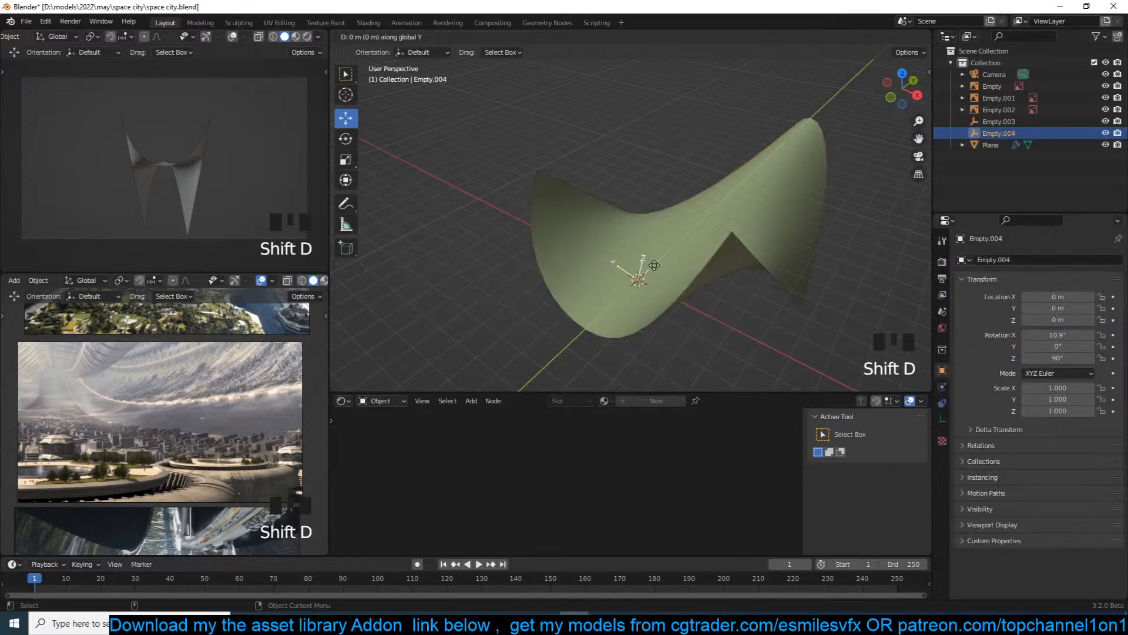
{"action": "left_click", "coordinate": [681, 257]}
{"action": "key", "text": "grave"}
Assign the duplicated empty as the origin of the plane's second Simple Deform modifier.
{"action": "left_click", "coordinate": [760, 265]}
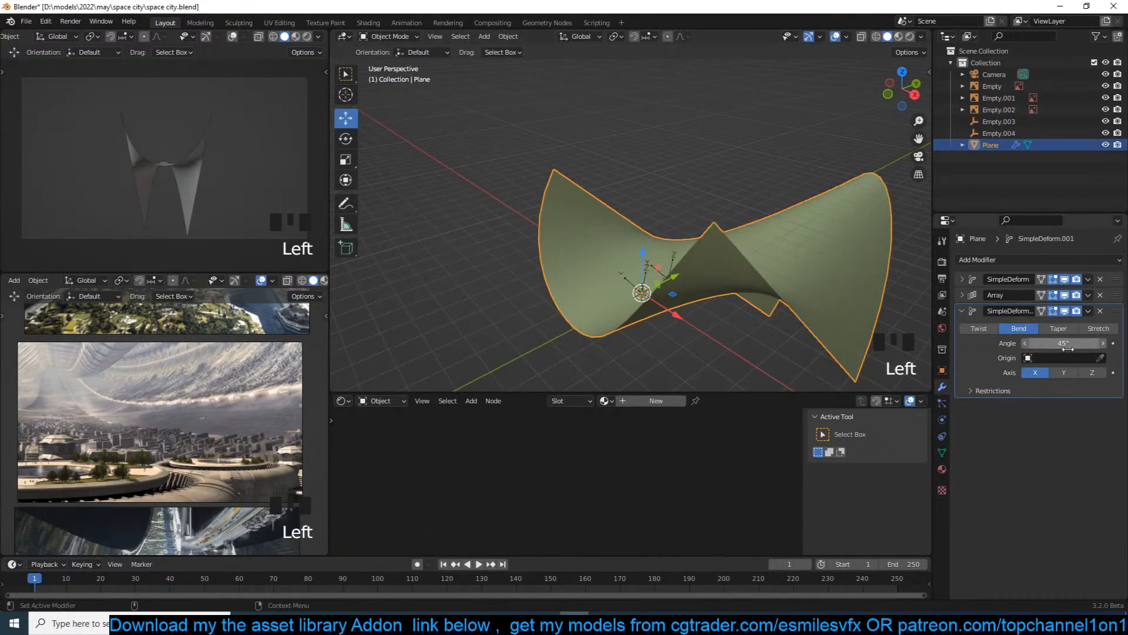
{"action": "left_click", "coordinate": [1100, 357]}
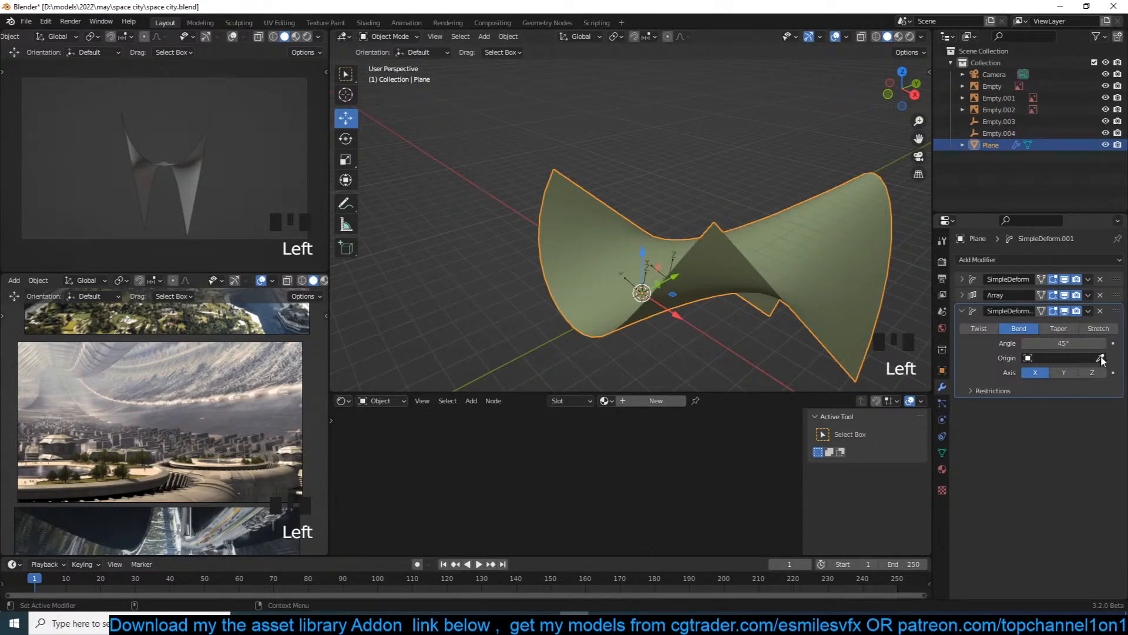
{"action": "left_click", "coordinate": [672, 255]}
Clear the rotation of the duplicated empty.
{"action": "key", "text": "grave"}
{"action": "left_click", "coordinate": [637, 237]}
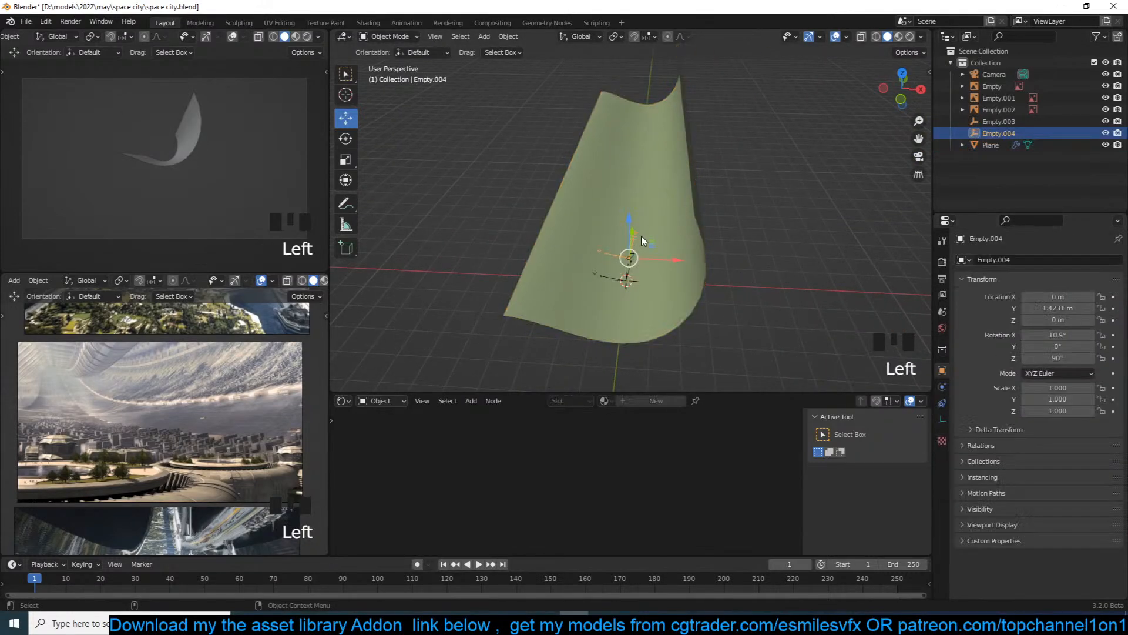
{"action": "key", "text": "grave"}
{"action": "key", "text": "alt+r"}
{"action": "key", "text": "grave"}
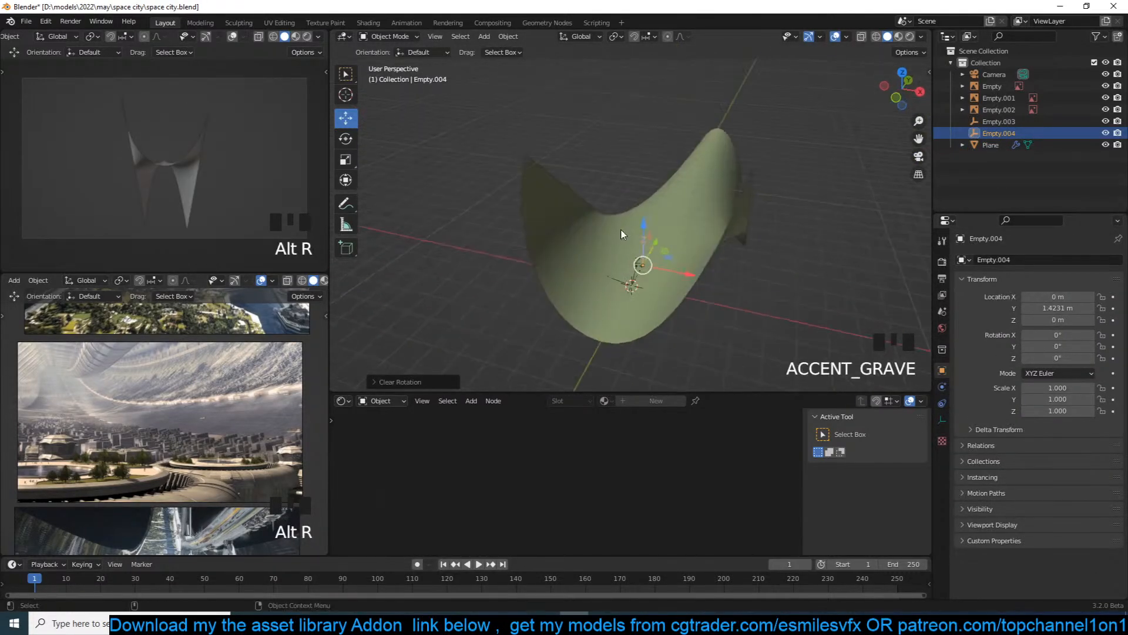
{"action": "key", "text": "r"}
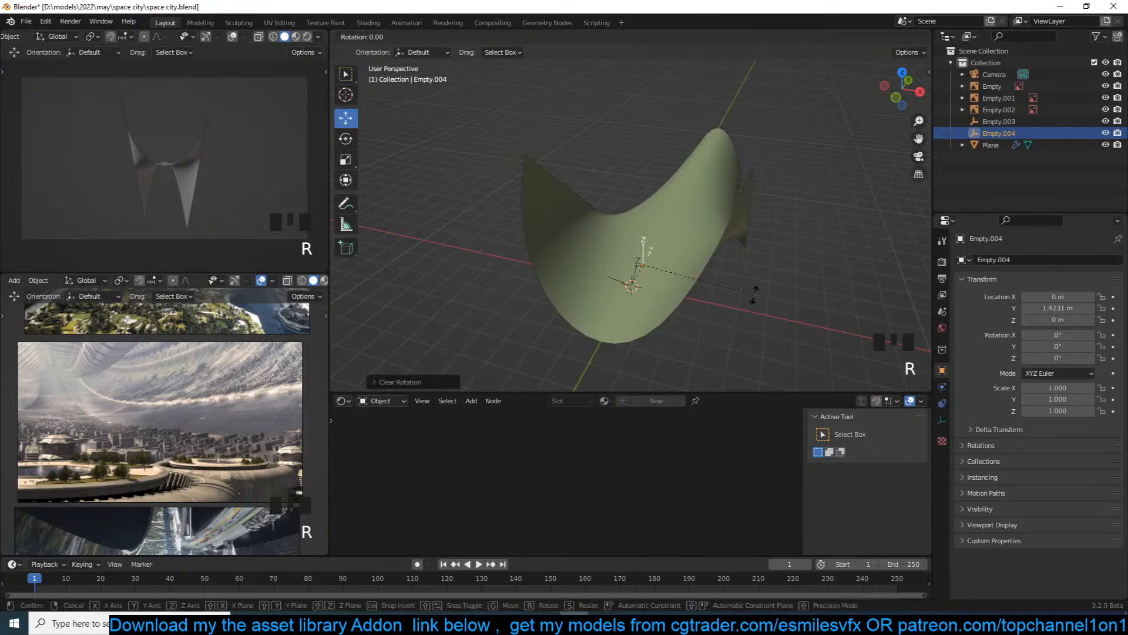
{"action": "key", "text": "z"}
{"action": "right_click", "coordinate": [751, 215]}
{"action": "key", "text": "grave"}
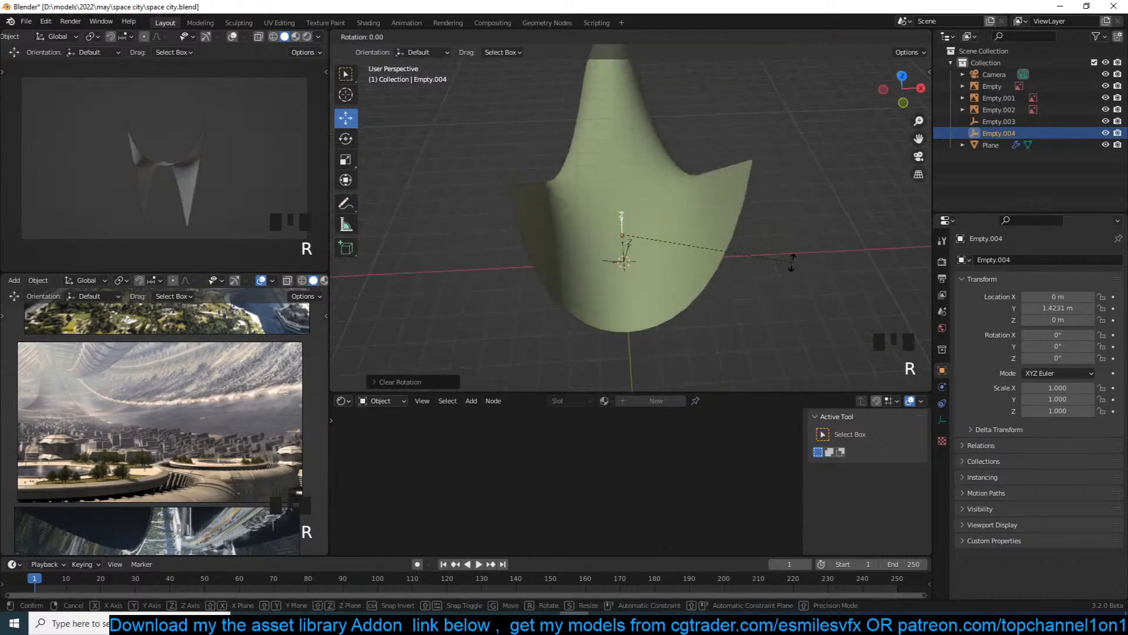
{"action": "key", "text": "r"}
{"action": "key", "text": "z"}
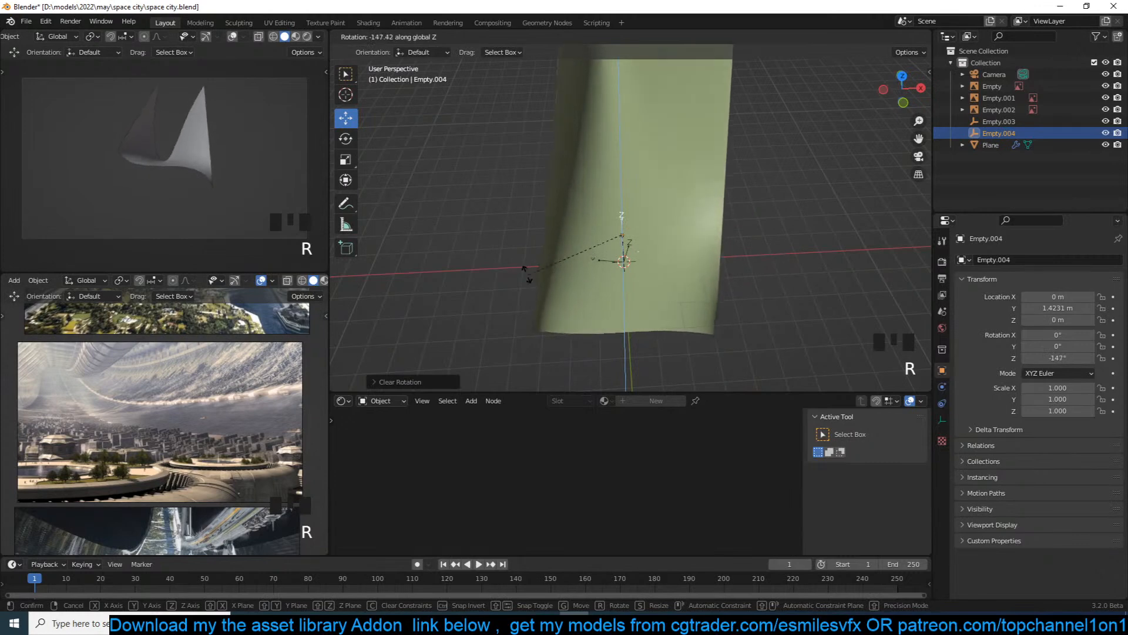
{"action": "right_click", "coordinate": [509, 246]}
Hide the plane's Array modifier in the viewport and switch the second Simple Deform off and back on to compare the shape.
{"action": "key", "text": "grave"}
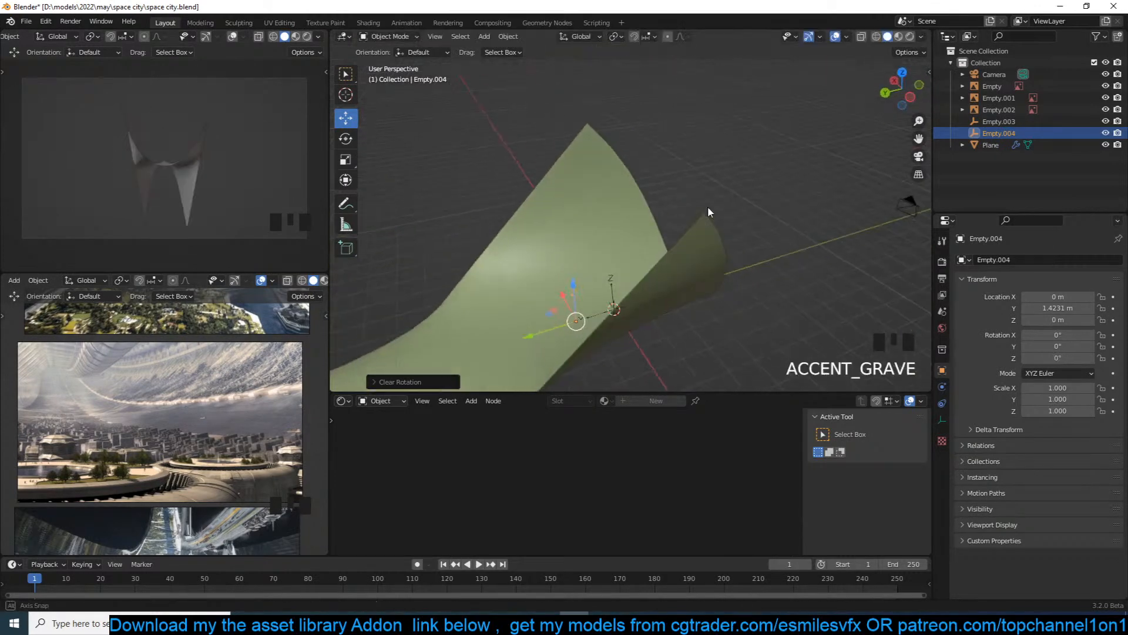
{"action": "left_click", "coordinate": [691, 268]}
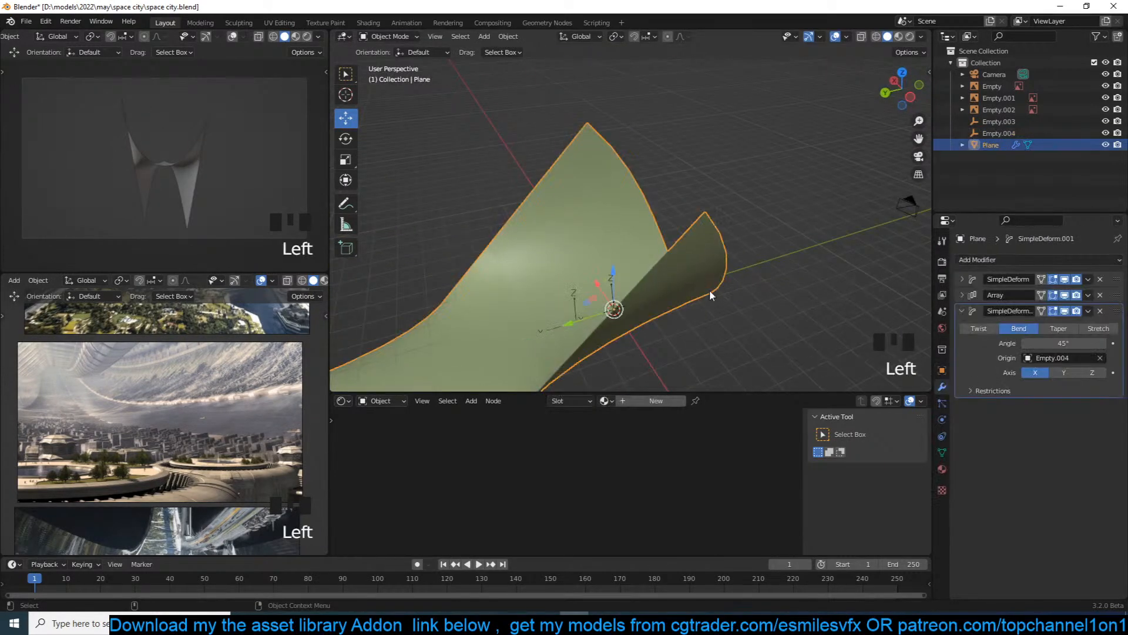
{"action": "left_click", "coordinate": [1064, 295]}
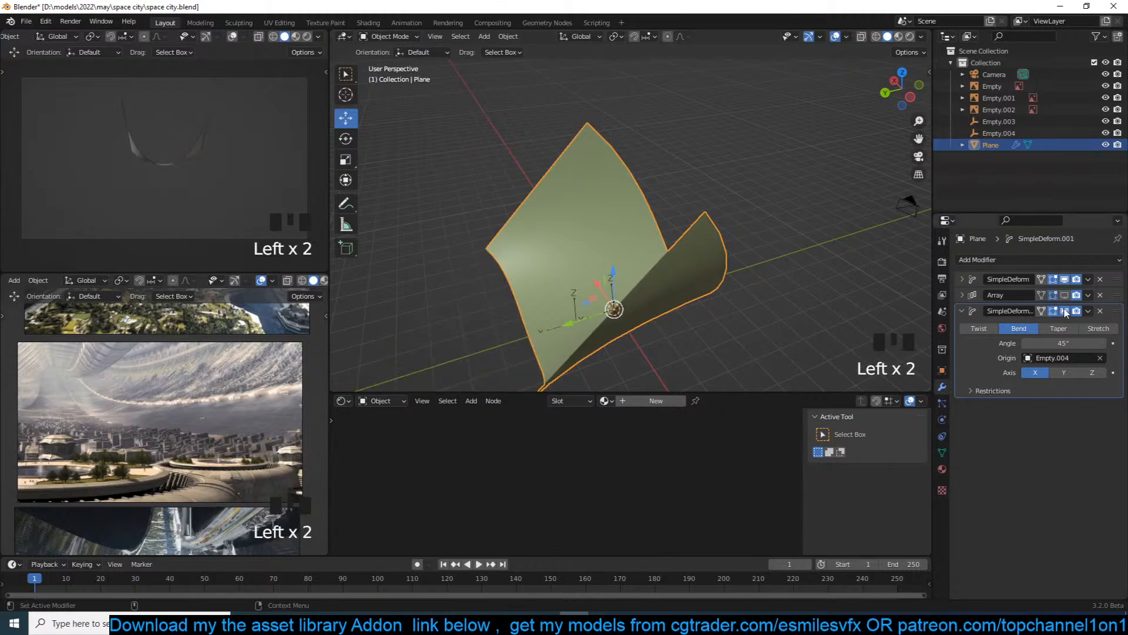
{"action": "left_click", "coordinate": [1065, 311]}
{"action": "key", "text": "grave"}
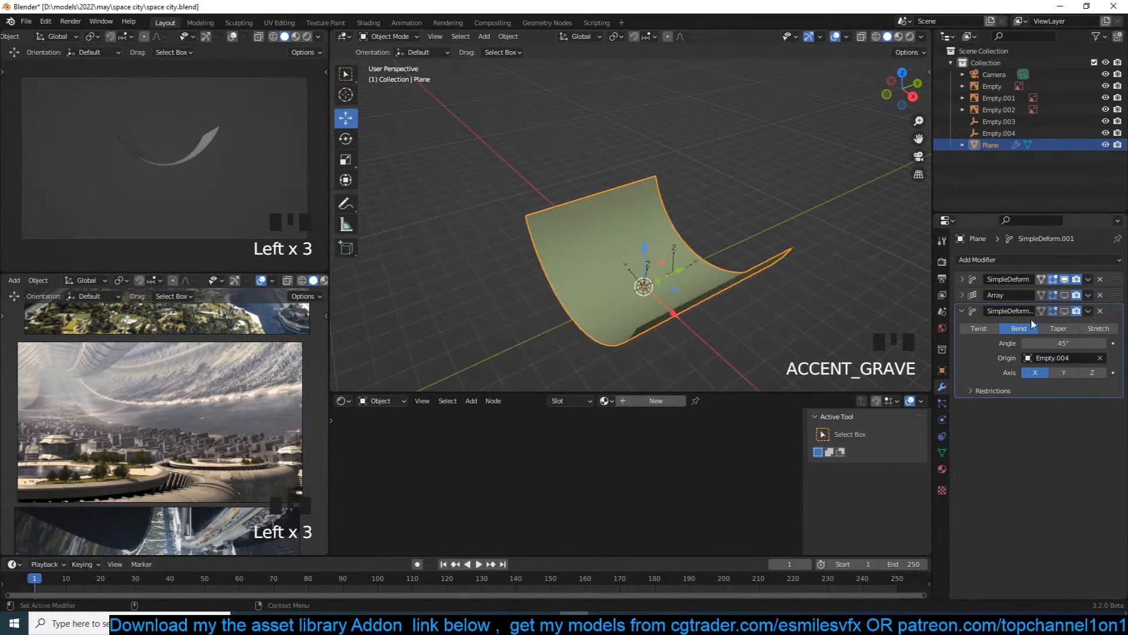
{"action": "left_click", "coordinate": [1065, 311]}
Try rotating the second bend's origin empty 90° about the global Z axis and undo it.
{"action": "key", "text": "grave"}
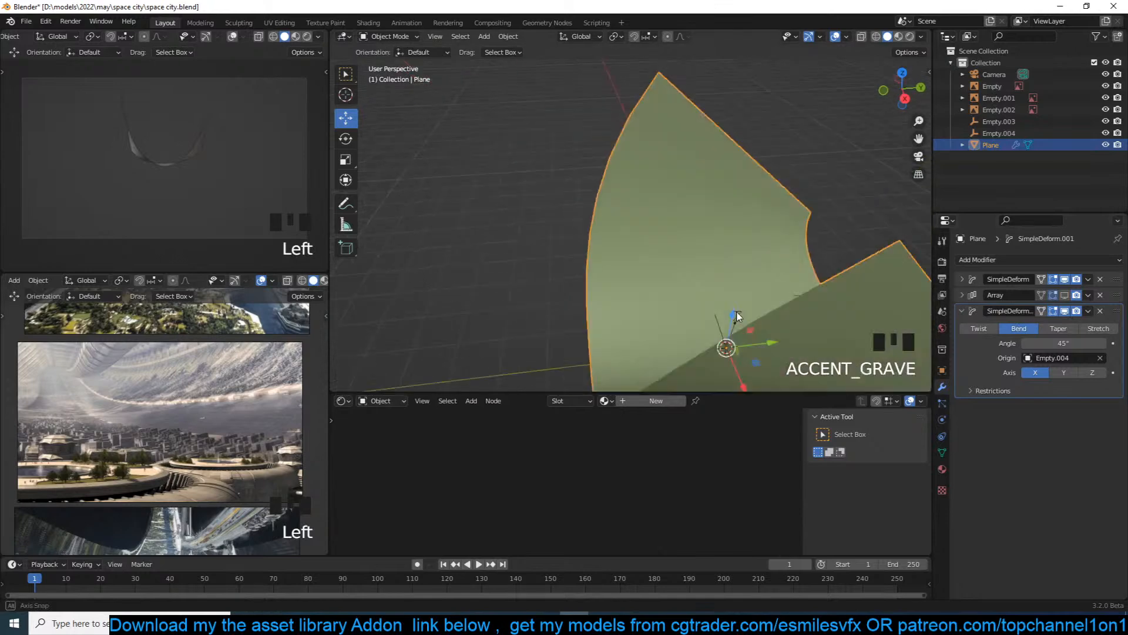
{"action": "left_click", "coordinate": [665, 310]}
{"action": "scroll", "coordinate": [670, 311], "scroll_direction": "down", "scroll_amount": 2}
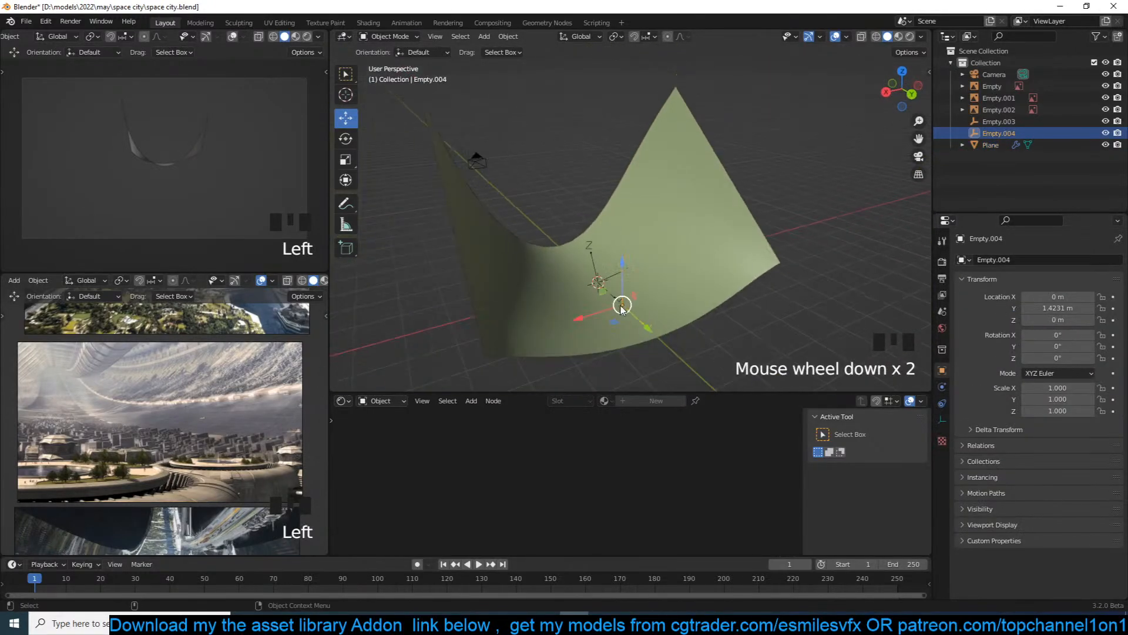
{"action": "type", "text": "rz90"}
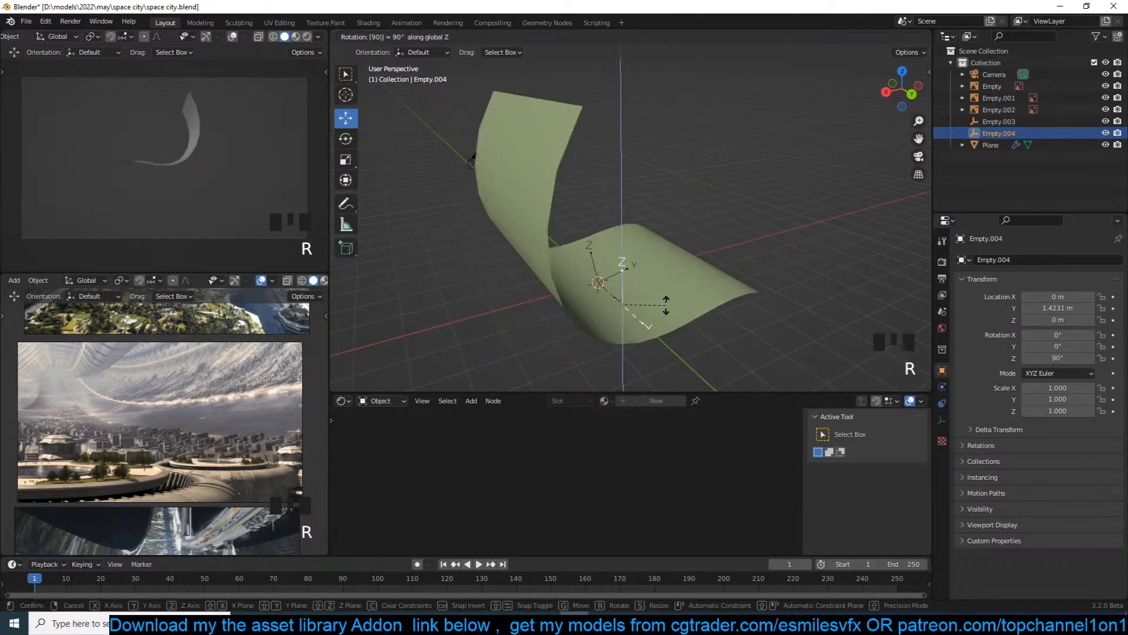
{"action": "key", "text": "Return"}
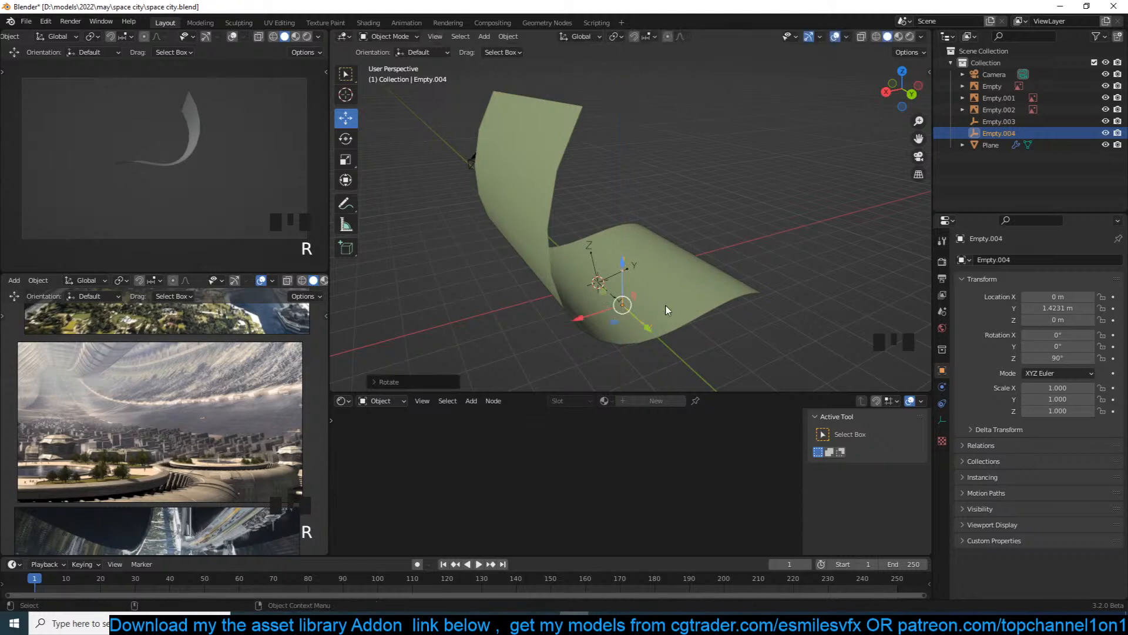
{"action": "key", "text": "ctrl+z"}
Rotate the second bend's origin empty 90° about the global X axis.
{"action": "type", "text": "rz"}
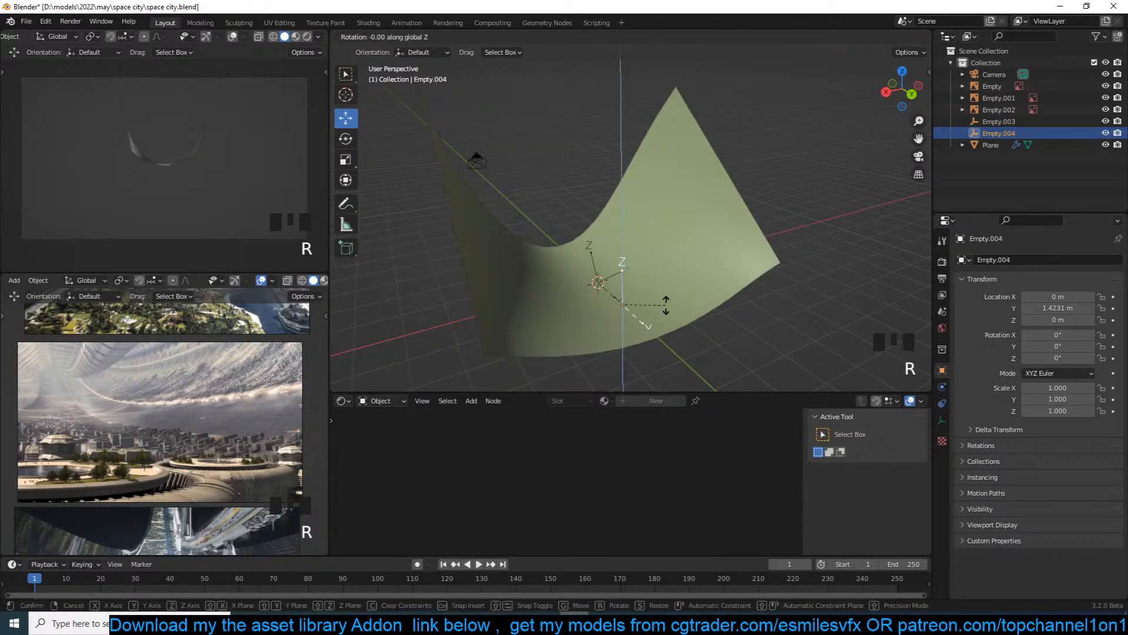
{"action": "type", "text": "90"}
{"action": "key", "text": "y"}
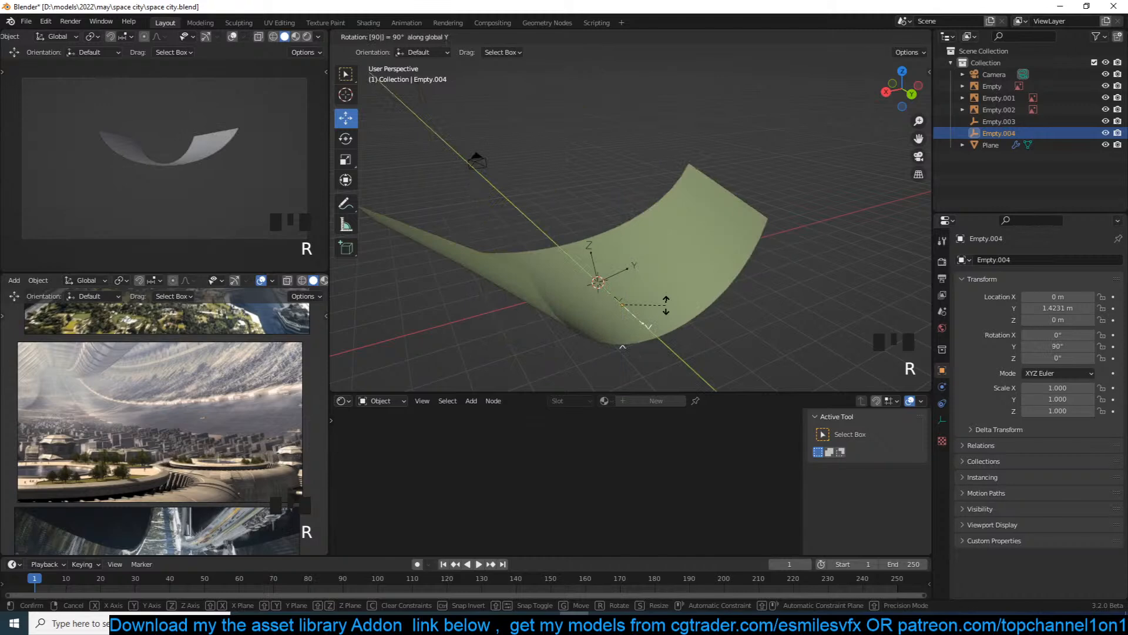
{"action": "key", "text": "x"}
{"action": "left_click", "coordinate": [666, 305]}
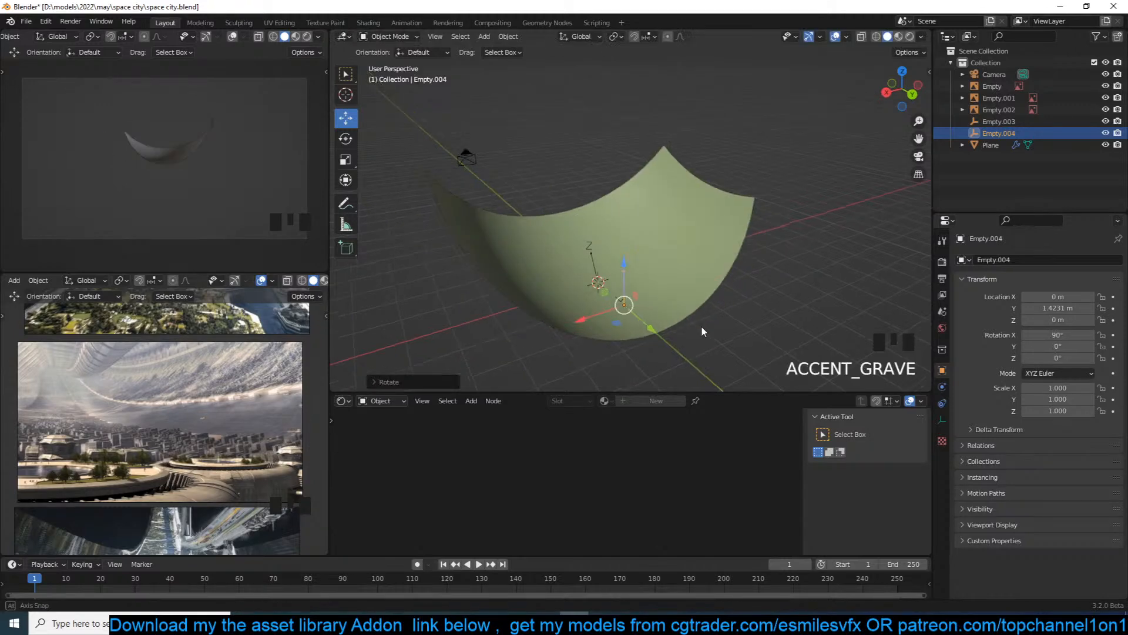
{"action": "key", "text": "grave"}
{"action": "key", "text": "grave"}
{"action": "middle_click_drag", "start_coordinate": [697, 321], "coordinate": [689, 306]}
{"action": "type", "text": "rz180"}
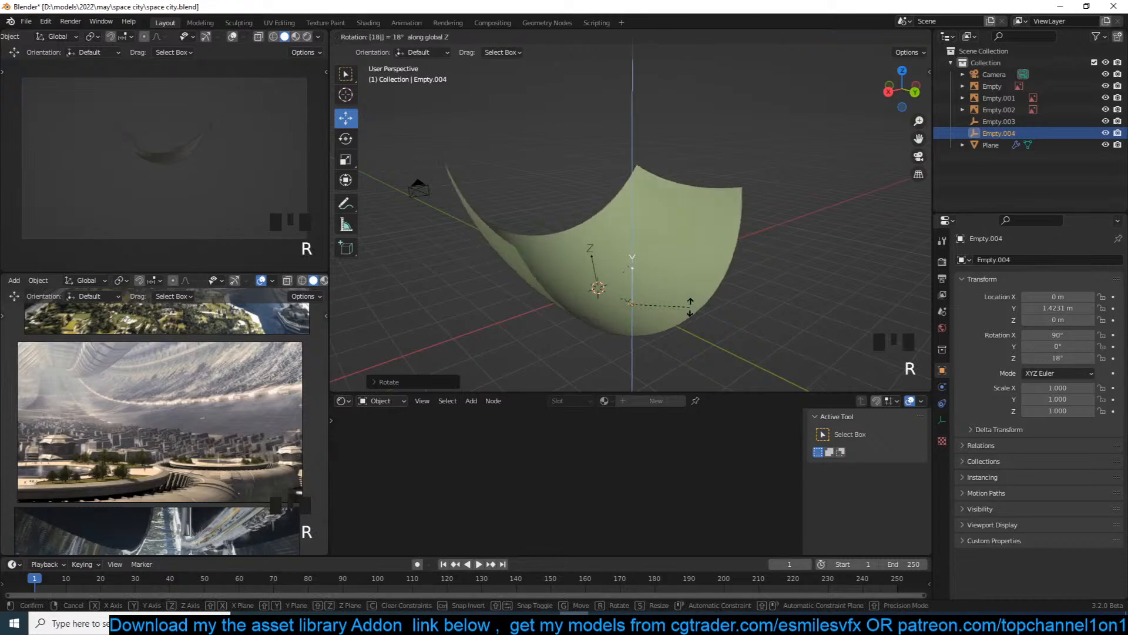
{"action": "right_click", "coordinate": [690, 306]}
{"action": "key", "text": "grave"}
{"action": "mouse_move", "coordinate": [605, 294]}
{"action": "middle_mouse_down"}
{"action": "mouse_move", "coordinate": [442, 287]}
{"action": "mouse_move", "coordinate": [477, 317]}
{"action": "mouse_move", "coordinate": [704, 333]}
{"action": "middle_mouse_up"}
{"action": "key", "text": "grave"}
{"action": "key", "text": "grave"}
{"action": "left_click_drag", "start_coordinate": [694, 318], "coordinate": [764, 320]}
{"action": "key", "text": "ctrl+z"}
Show the plane's Array modifier in the viewport again and view the repeated bent strip.
{"action": "left_click", "coordinate": [695, 264]}
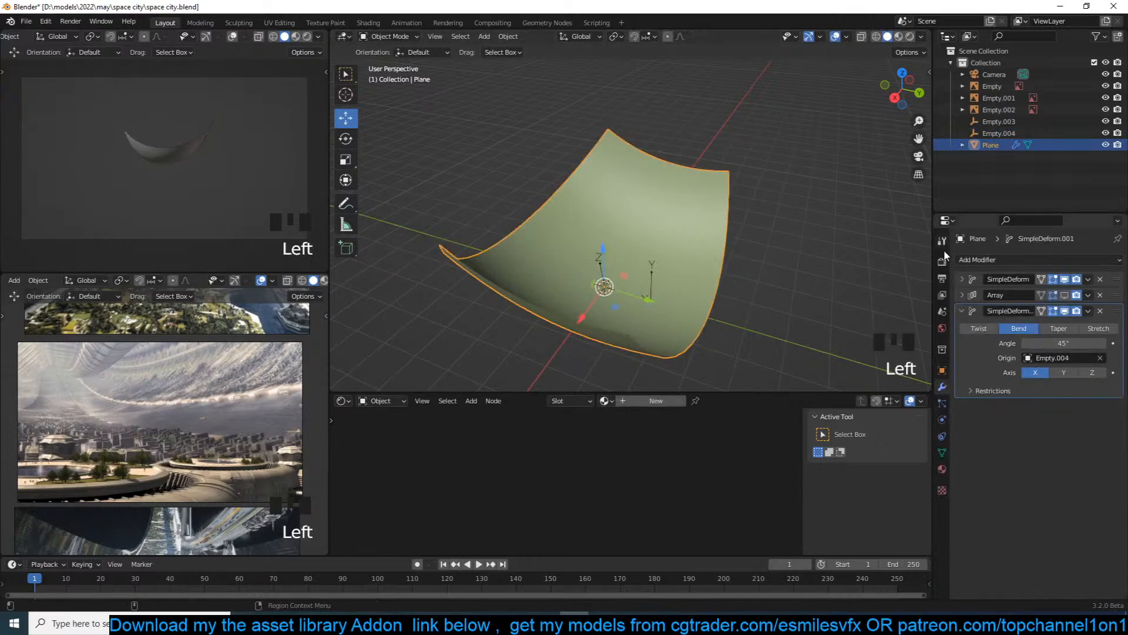
{"action": "left_click", "coordinate": [1066, 294]}
{"action": "key", "text": "grave"}
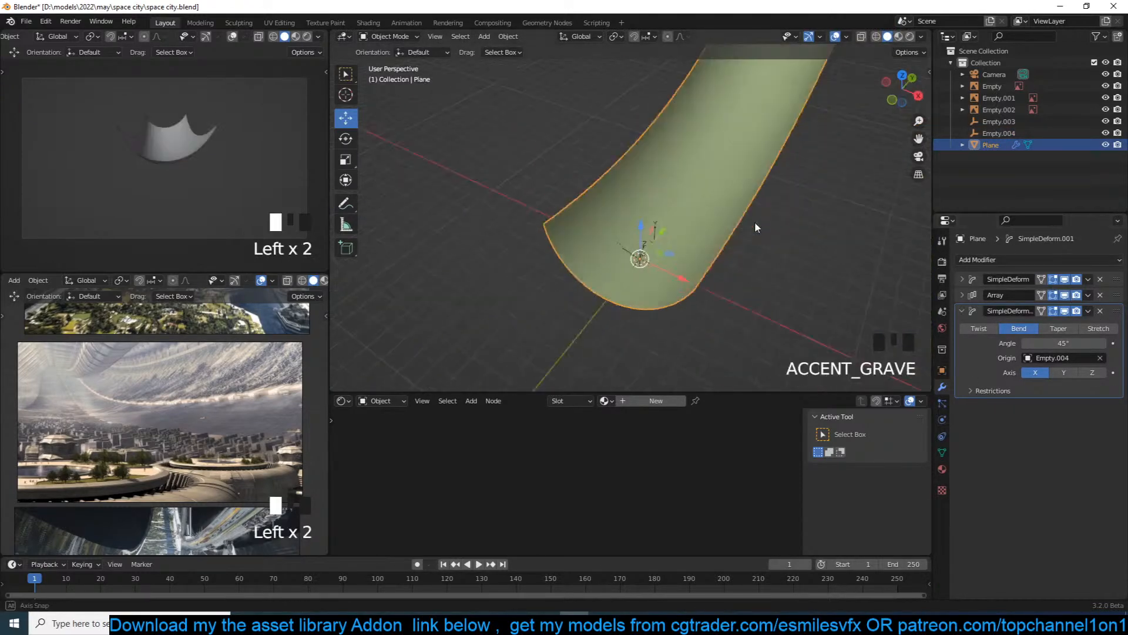
{"action": "middle_click_drag", "start_coordinate": [680, 162], "coordinate": [668, 280]}
{"action": "key", "text": "KP_0"}
{"action": "scroll", "coordinate": [679, 245], "scroll_direction": "up", "scroll_amount": 2}
{"action": "key", "text": "grave"}
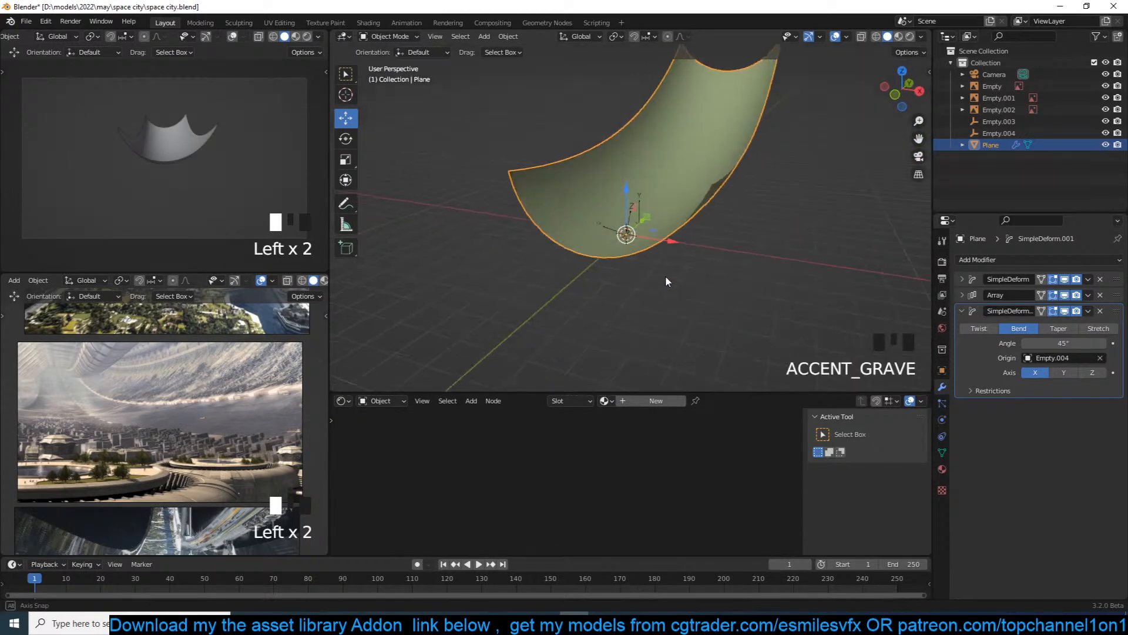
{"action": "key", "text": "grave"}
Move the camera along the global Y axis toward the strip's near end, to about -5.66 m.
{"action": "left_click", "coordinate": [658, 225]}
{"action": "scroll", "coordinate": [655, 234], "scroll_direction": "down", "scroll_amount": 8}
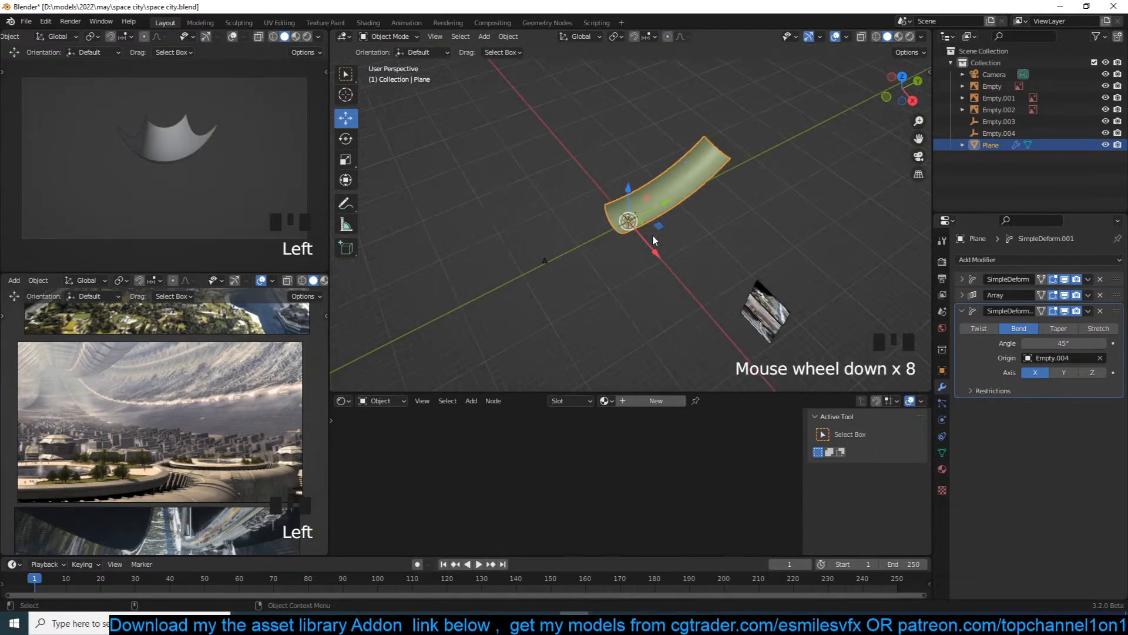
{"action": "left_click", "coordinate": [524, 269]}
{"action": "left_click", "coordinate": [564, 259]}
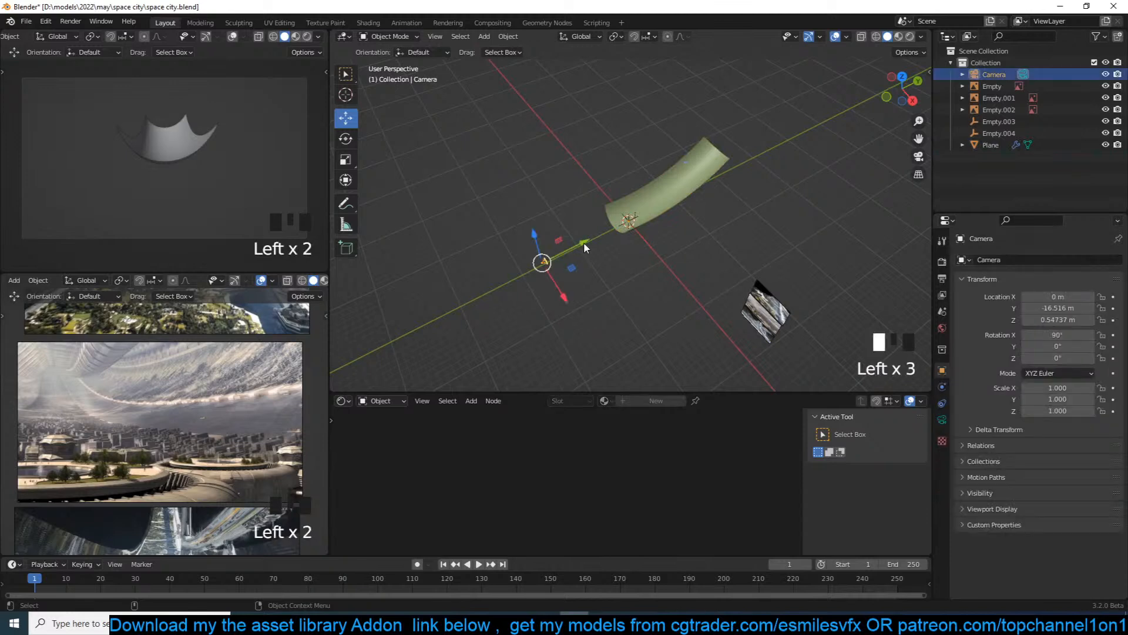
{"action": "left_click_drag", "start_coordinate": [660, 209], "coordinate": [620, 230]}
{"action": "left_click", "coordinate": [557, 254]}
{"action": "left_click", "coordinate": [544, 263]}
{"action": "left_click", "coordinate": [549, 258]}
{"action": "key", "text": "g"}
{"action": "key", "text": "y"}
{"action": "left_click", "coordinate": [617, 233]}
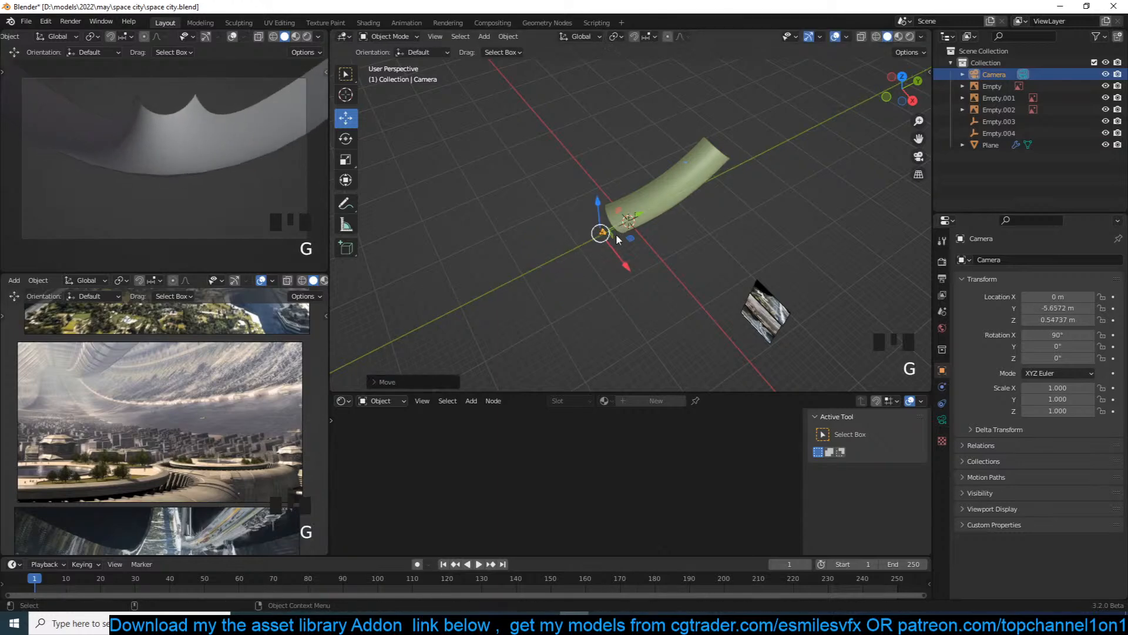
Raise the camera along the global Z axis to about 1.53 m.
{"action": "key", "text": "g"}
{"action": "key", "text": "z"}
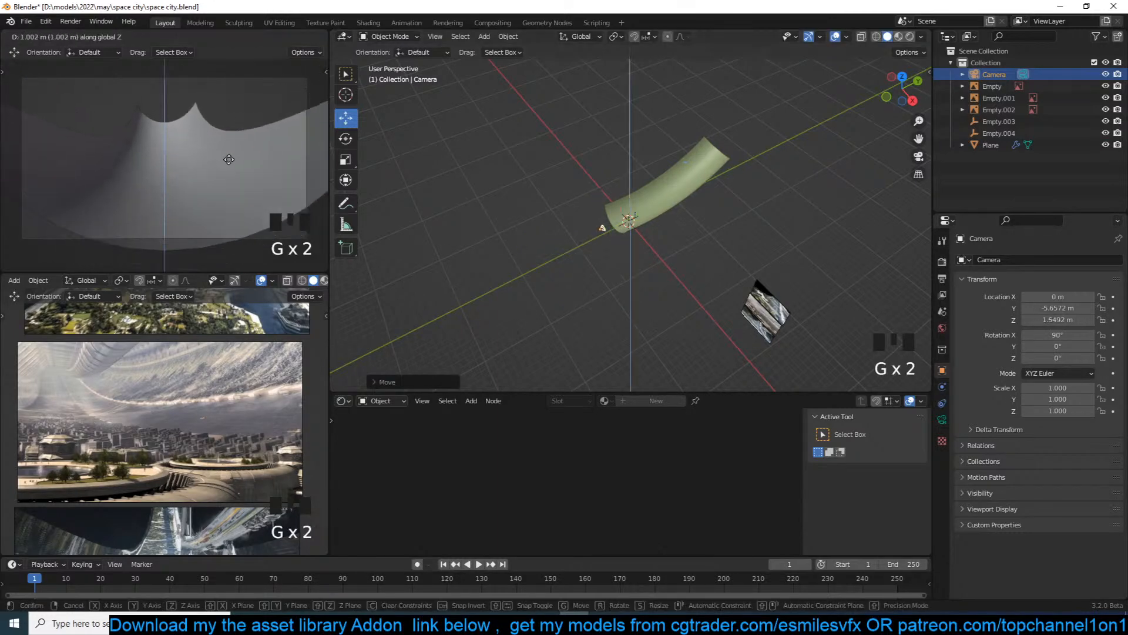
{"action": "left_click", "coordinate": [218, 86]}
{"action": "scroll", "coordinate": [574, 228], "scroll_direction": "up", "scroll_amount": 3}
Move the second bend's origin empty along the global Y axis to about -1.86 m, near the strip's front edge.
{"action": "key", "text": "grave"}
{"action": "scroll", "coordinate": [704, 241], "scroll_direction": "up", "scroll_amount": 2}
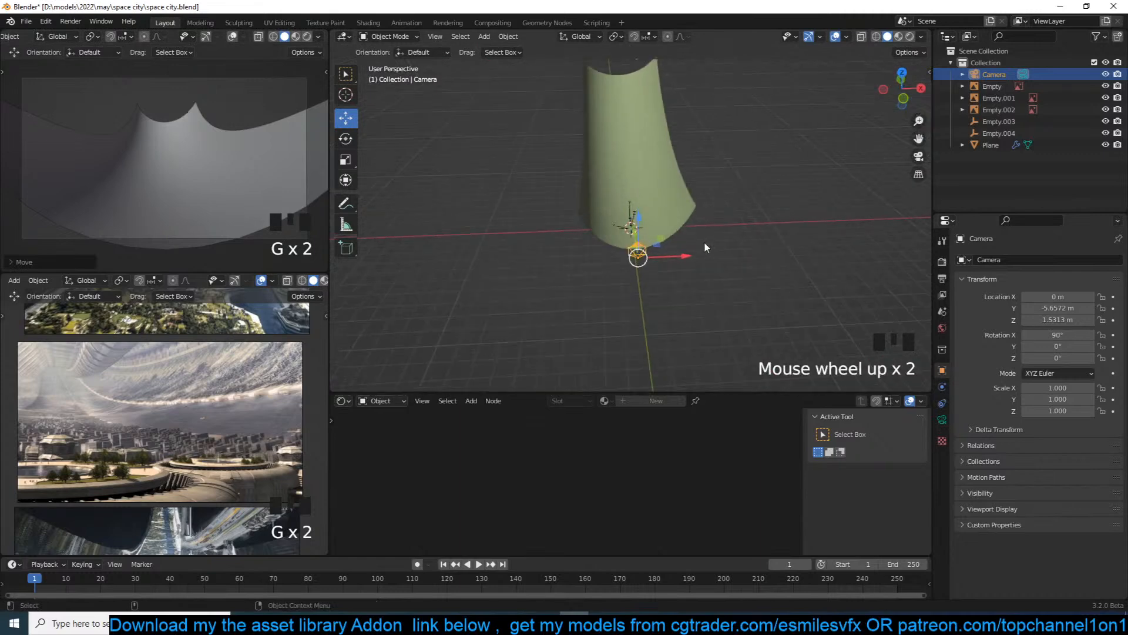
{"action": "scroll", "coordinate": [662, 234], "scroll_direction": "up", "scroll_amount": 2}
{"action": "middle_click_drag", "start_coordinate": [660, 230], "coordinate": [587, 235], "text": "shift"}
{"action": "scroll", "coordinate": [606, 217], "scroll_direction": "up", "scroll_amount": 3}
{"action": "left_click", "coordinate": [627, 216]}
{"action": "key", "text": "g"}
{"action": "key", "text": "y"}
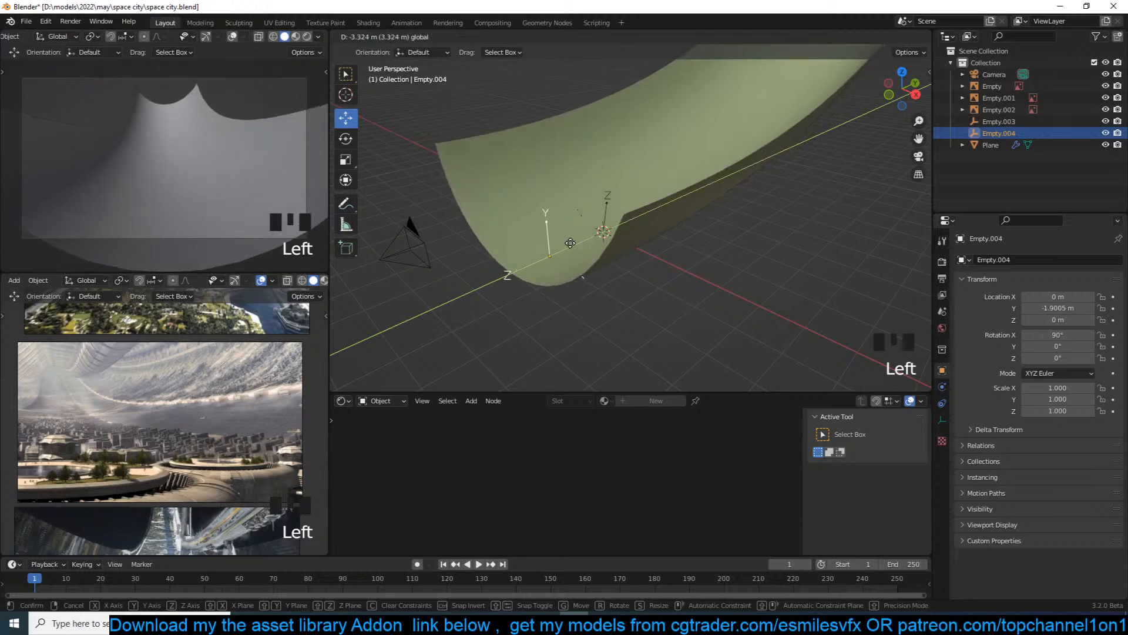
{"action": "left_click", "coordinate": [594, 232]}
Increase the count of the plane's Array modifier to 7.
{"action": "scroll", "coordinate": [645, 211], "scroll_direction": "down", "scroll_amount": 2}
{"action": "key", "text": "grave"}
{"action": "left_click", "coordinate": [669, 174]}
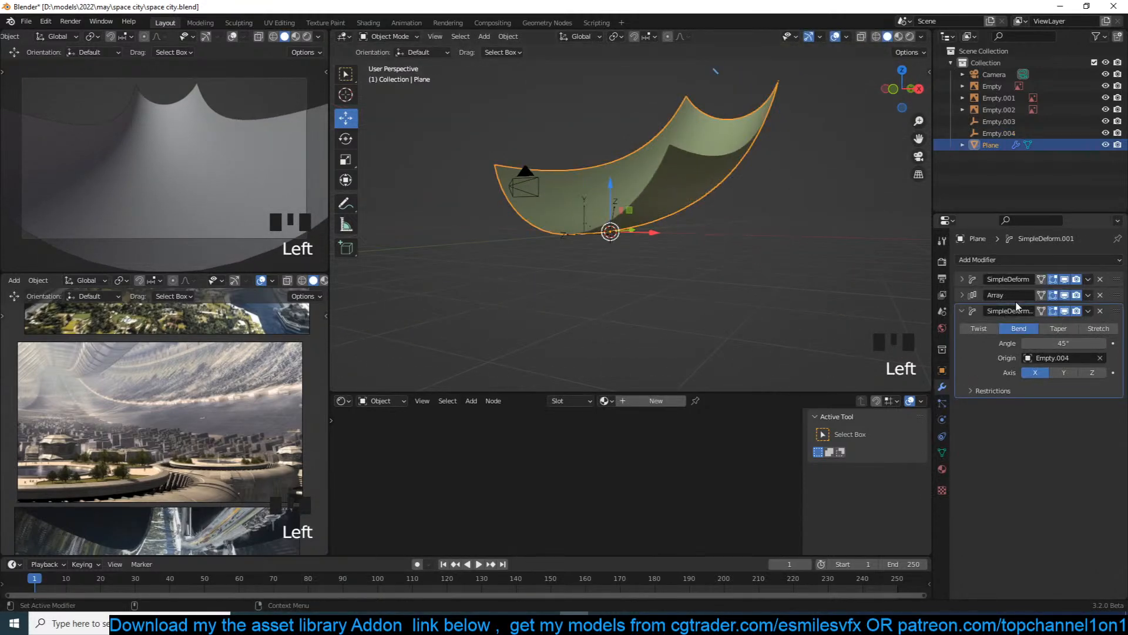
{"action": "left_click", "coordinate": [962, 295]}
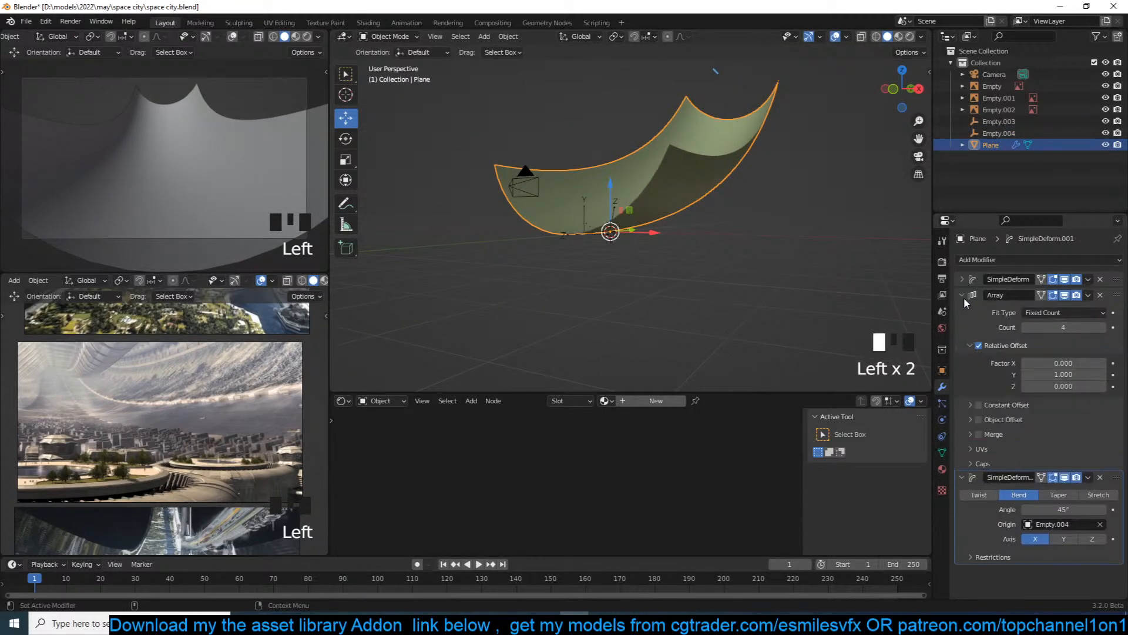
{"action": "left_click", "coordinate": [1102, 328]}
{"action": "left_click", "coordinate": [1103, 329]}
{"action": "left_click", "coordinate": [1102, 328]}
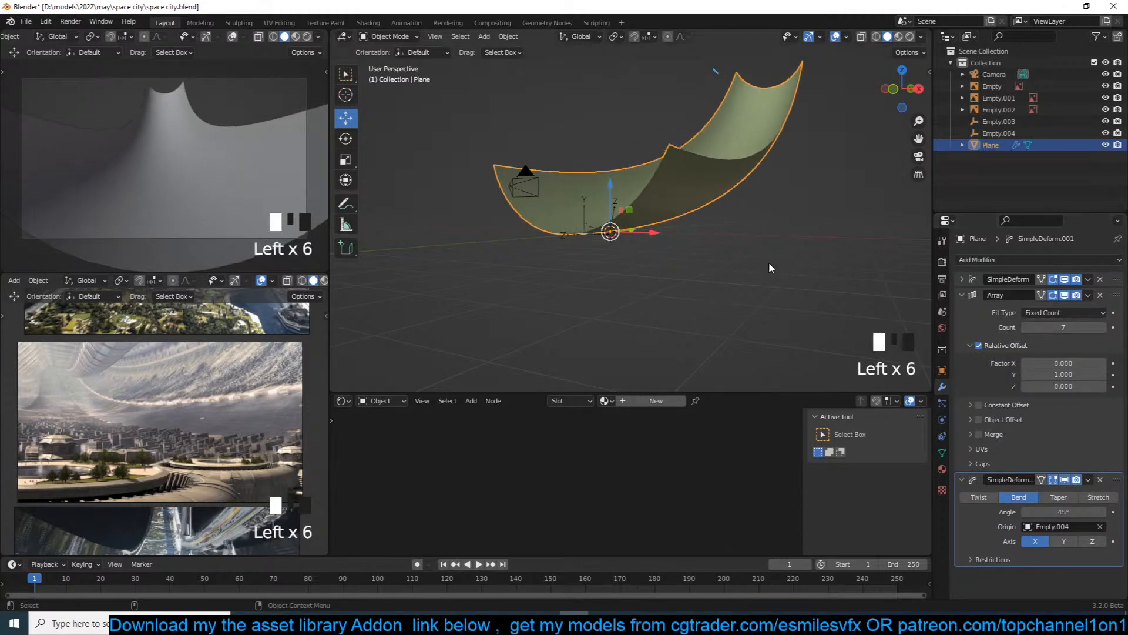
{"action": "key", "text": "grave"}
{"action": "key", "text": "grave"}
{"action": "middle_click_drag", "start_coordinate": [769, 288], "coordinate": [574, 213]}
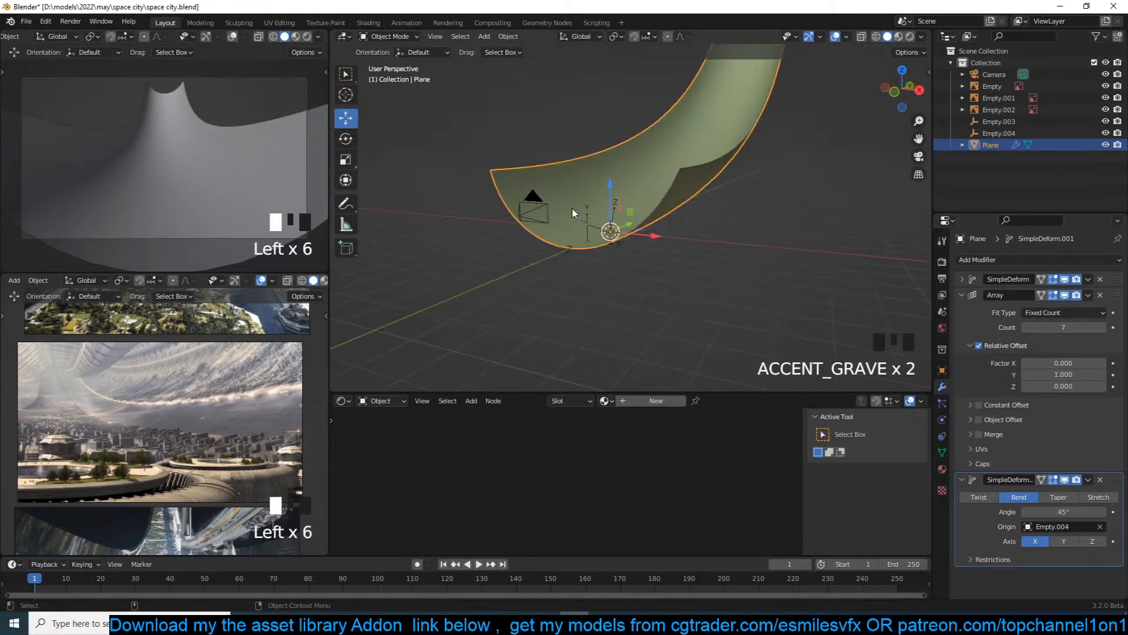
{"action": "left_click", "coordinate": [611, 223]}
{"action": "key", "text": "r"}
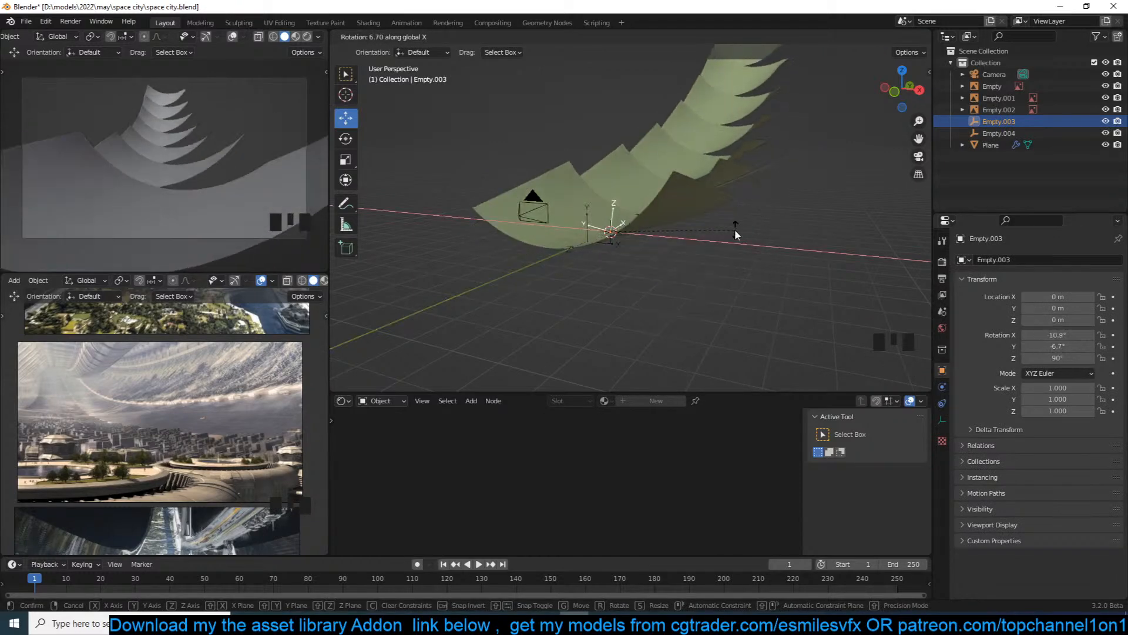
{"action": "right_click", "coordinate": [735, 231]}
{"action": "left_click", "coordinate": [602, 223]}
{"action": "key", "text": "r"}
{"action": "key", "text": "x"}
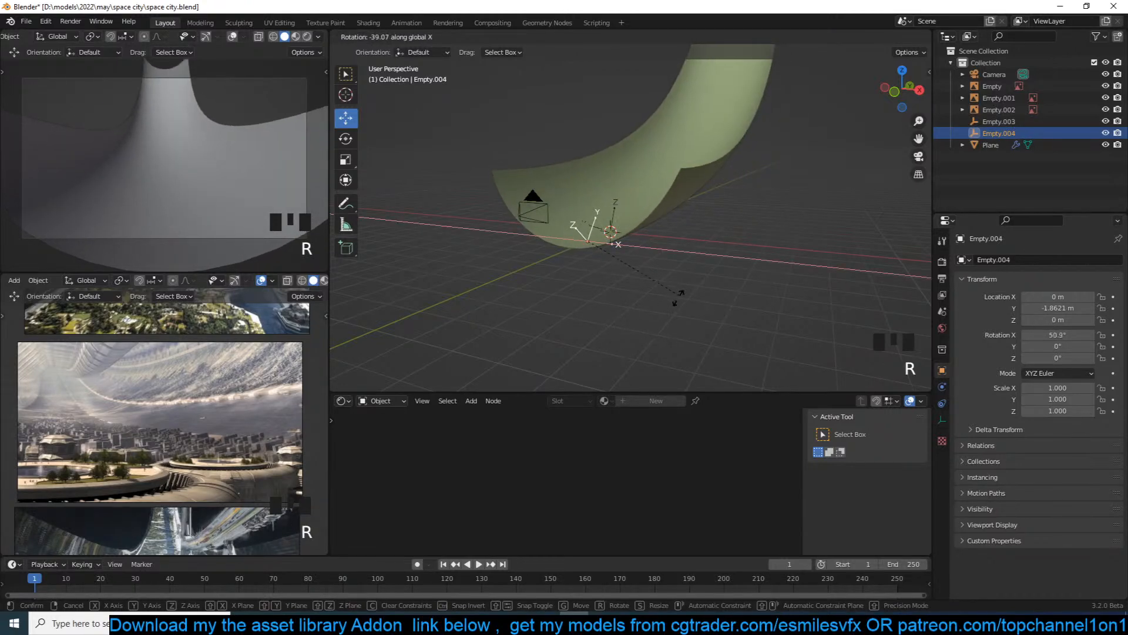
{"action": "right_click", "coordinate": [650, 323]}
{"action": "key", "text": "KP_3"}
{"action": "scroll", "coordinate": [670, 305], "scroll_direction": "down", "scroll_amount": 5}
{"action": "scroll", "coordinate": [716, 284], "scroll_direction": "down", "scroll_amount": 2}
{"action": "key", "text": "r"}
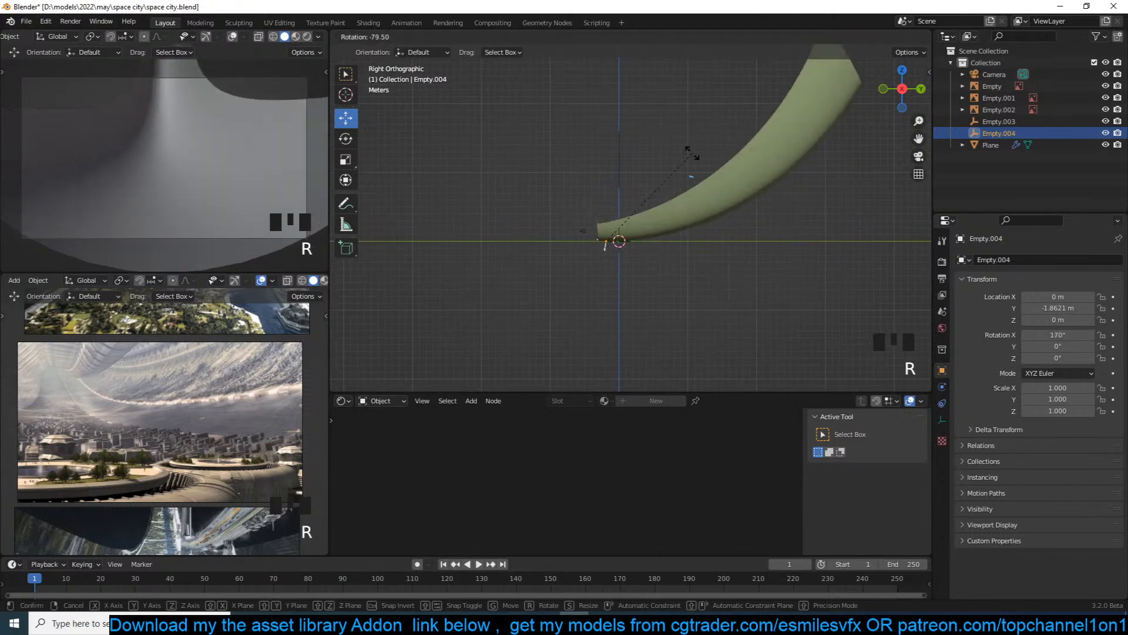
{"action": "right_click", "coordinate": [699, 244]}
Increase the bend angle of the plane's second Simple Deform modifier to 113° and check the curved strip from the front.
{"action": "left_click", "coordinate": [702, 230]}
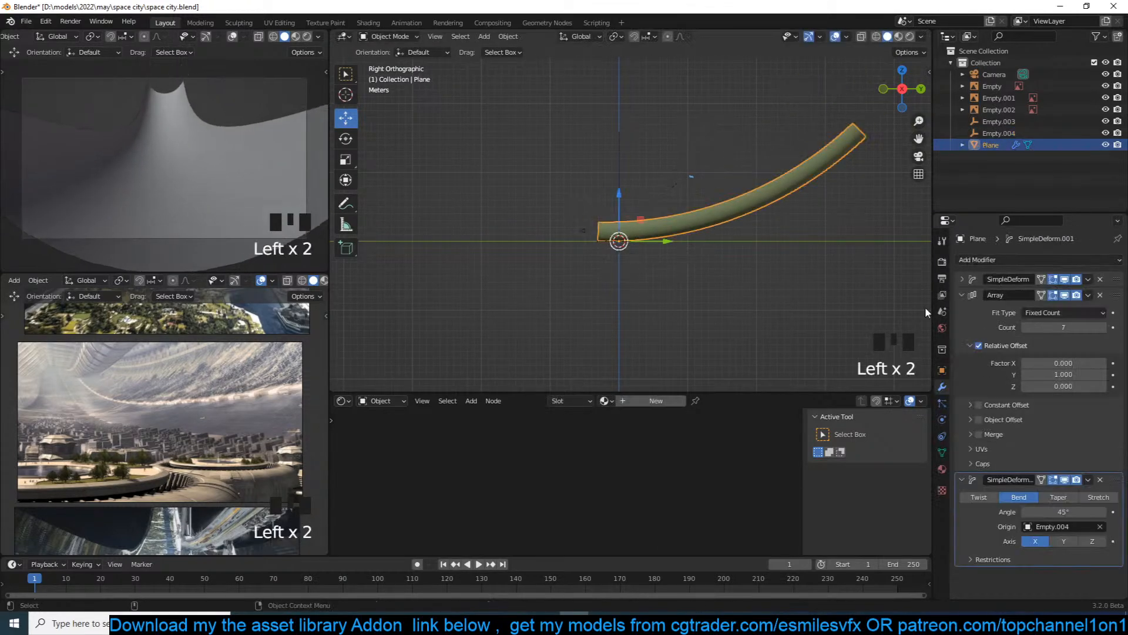
{"action": "left_click_drag", "start_coordinate": [1057, 512], "coordinate": [1100, 512]}
{"action": "middle_click_drag", "start_coordinate": [464, 235], "coordinate": [669, 251]}
{"action": "scroll", "coordinate": [660, 229], "scroll_direction": "up", "scroll_amount": 3}
{"action": "key", "text": "grave"}
{"action": "scroll", "coordinate": [631, 253], "scroll_direction": "down", "scroll_amount": 2}
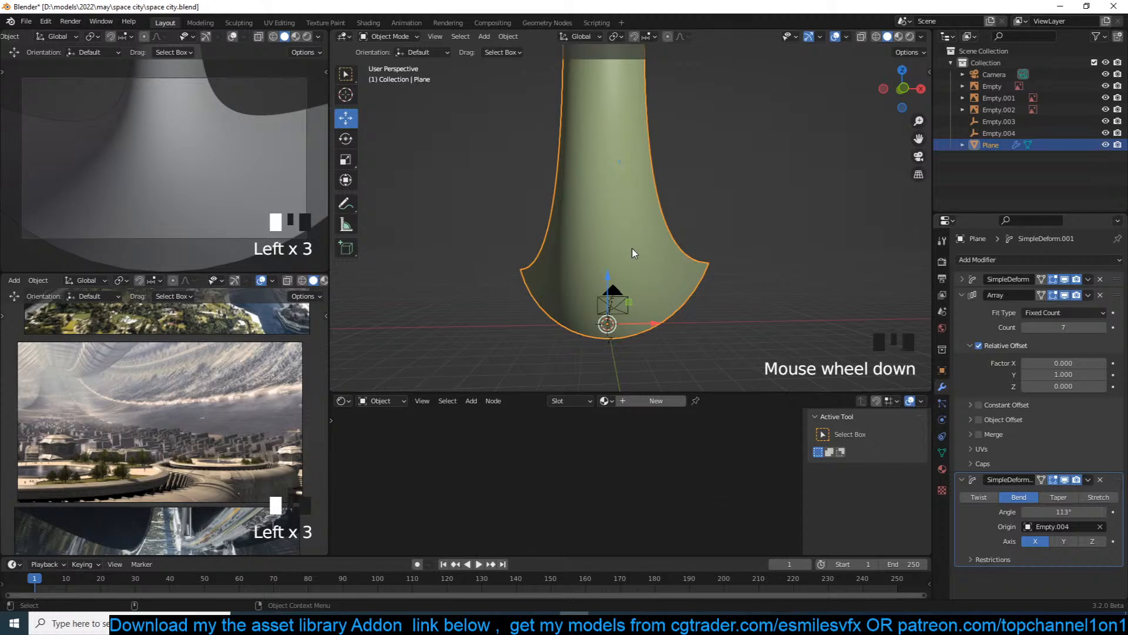
{"action": "scroll", "coordinate": [635, 237], "scroll_direction": "down", "scroll_amount": 2}
{"action": "left_click", "coordinate": [686, 298]}
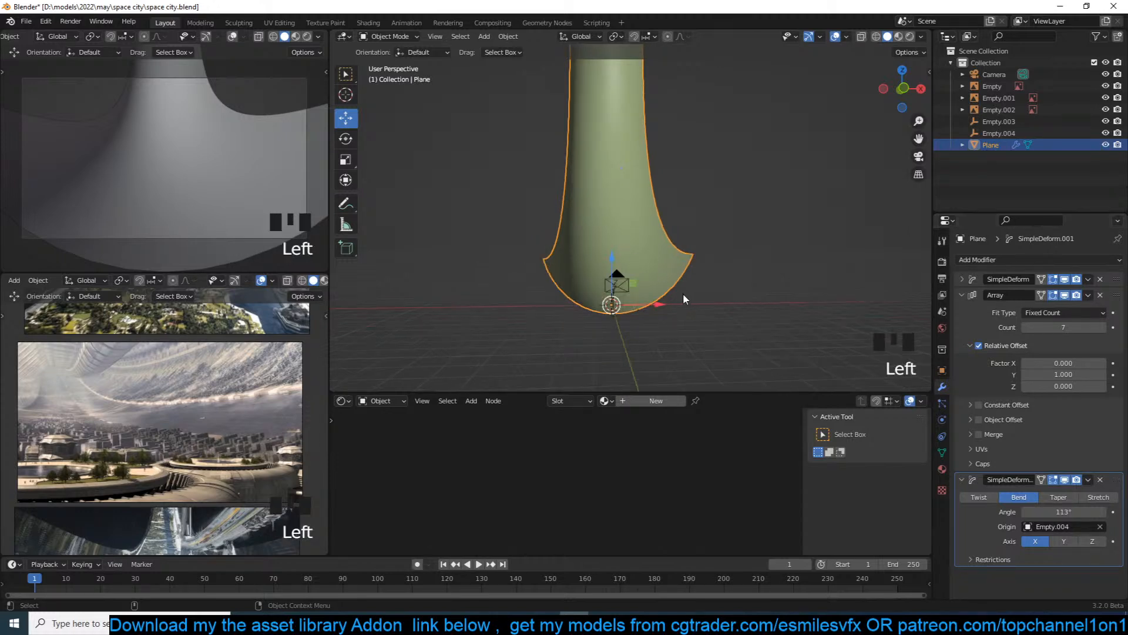
{"action": "scroll", "coordinate": [676, 281], "scroll_direction": "down", "scroll_amount": 3}
{"action": "scroll", "coordinate": [677, 285], "scroll_direction": "up", "scroll_amount": 4}
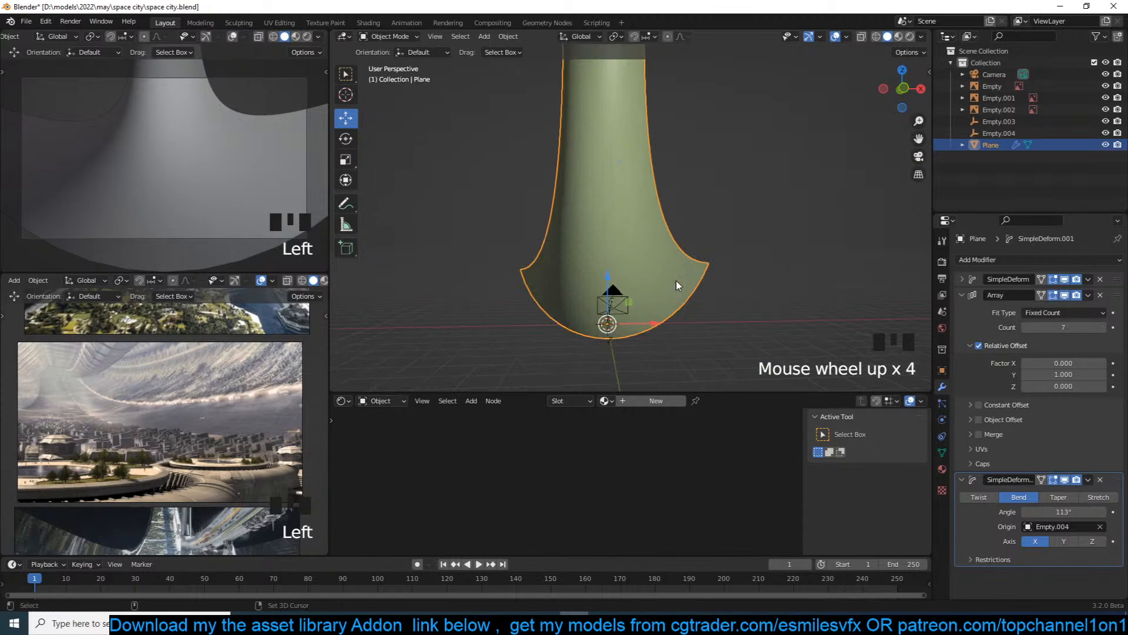
Duplicate the curved plane and move the copy along the global X axis to the side of the original.
{"action": "key", "text": "shift+d"}
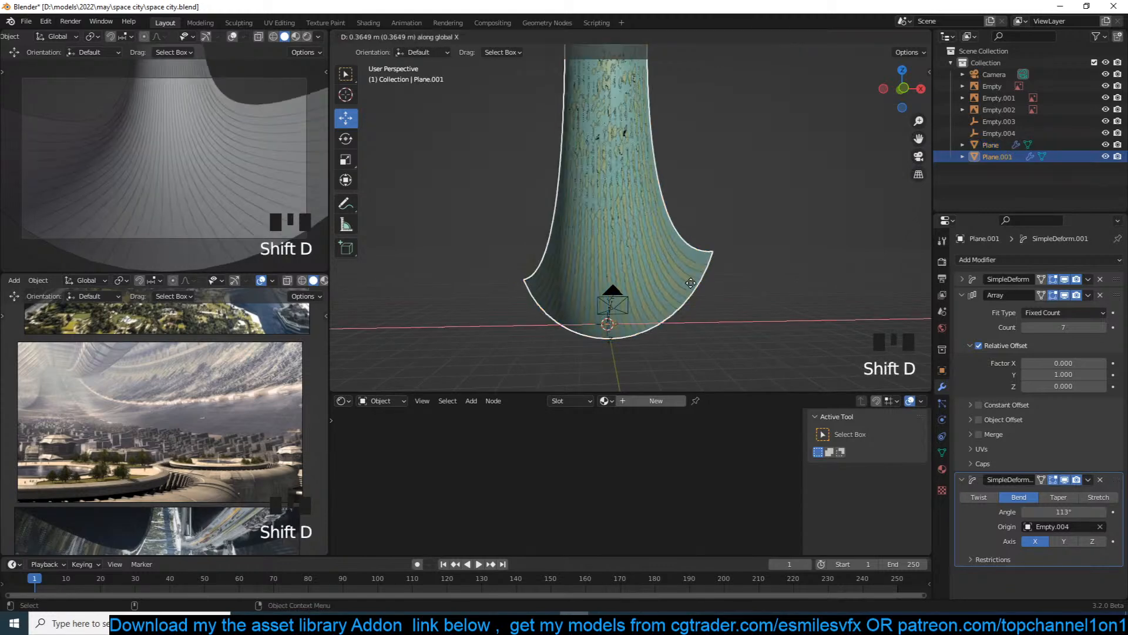
{"action": "left_click", "coordinate": [860, 188]}
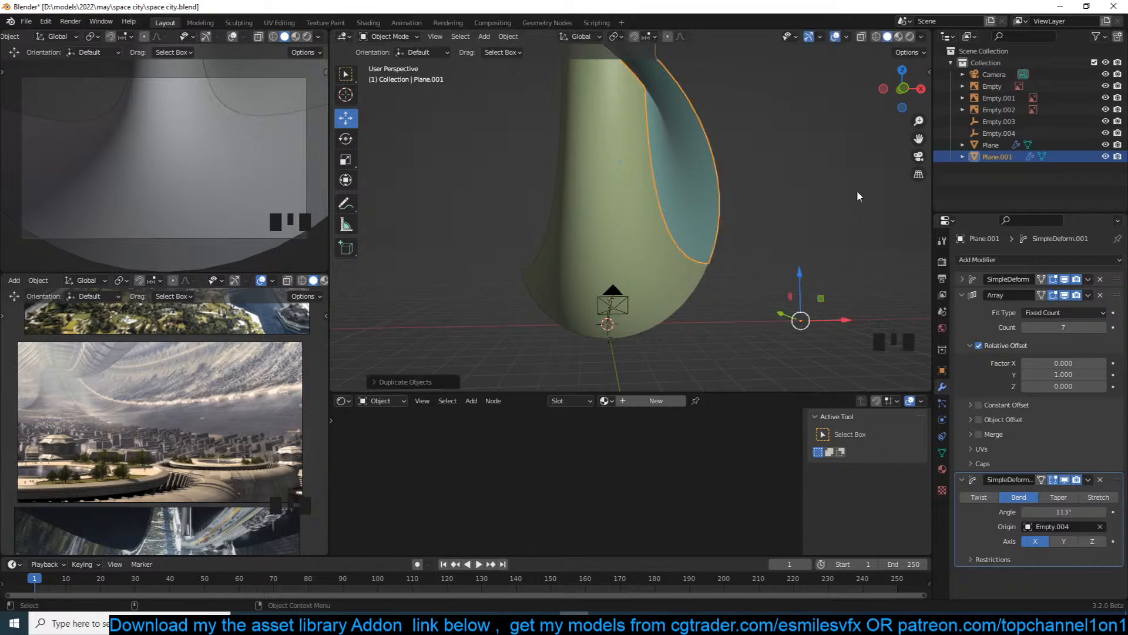
{"action": "key", "text": "grave"}
{"action": "mouse_move", "coordinate": [842, 211]}
{"action": "middle_mouse_down"}
{"action": "mouse_move", "coordinate": [779, 182]}
{"action": "mouse_move", "coordinate": [832, 191]}
{"action": "mouse_move", "coordinate": [710, 178]}
{"action": "mouse_move", "coordinate": [645, 210]}
{"action": "mouse_move", "coordinate": [639, 116]}
{"action": "mouse_move", "coordinate": [713, 184]}
{"action": "mouse_move", "coordinate": [854, 261]}
{"action": "middle_mouse_up"}
{"action": "key", "text": "grave"}
{"action": "key", "text": "grave"}
{"action": "key", "text": "grave"}
{"action": "key", "text": "grave"}
{"action": "key", "text": "grave"}
{"action": "key", "text": "grave"}
Add a Mirror modifier to the duplicated plane and try the Y mirror axis before returning to X only.
{"action": "left_click", "coordinate": [961, 295]}
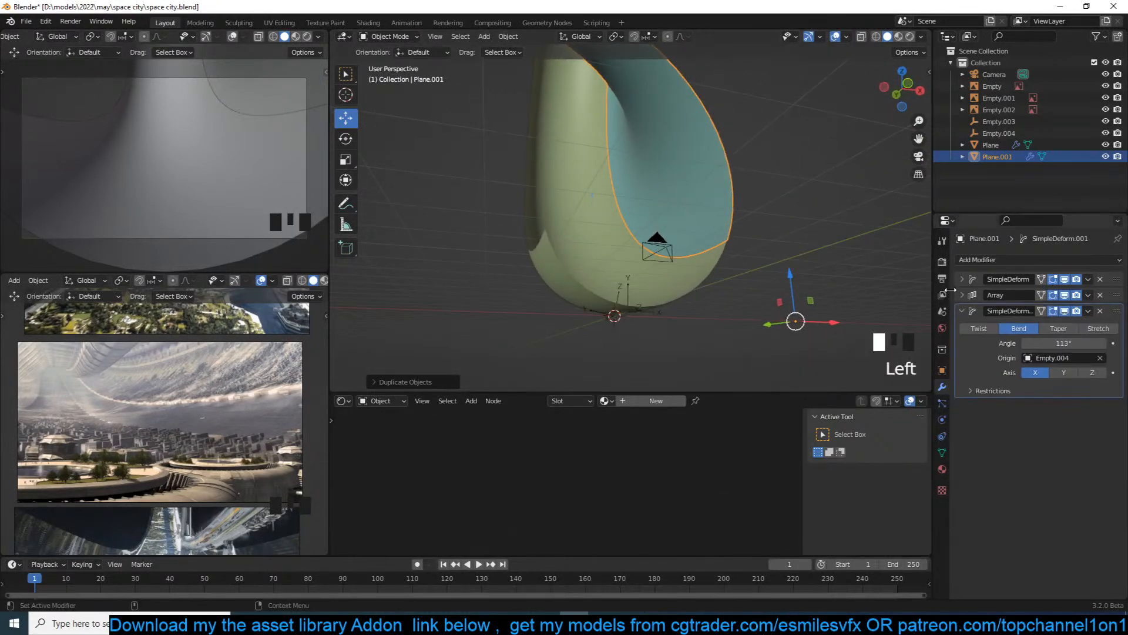
{"action": "left_click", "coordinate": [967, 311]}
{"action": "left_click", "coordinate": [999, 259]}
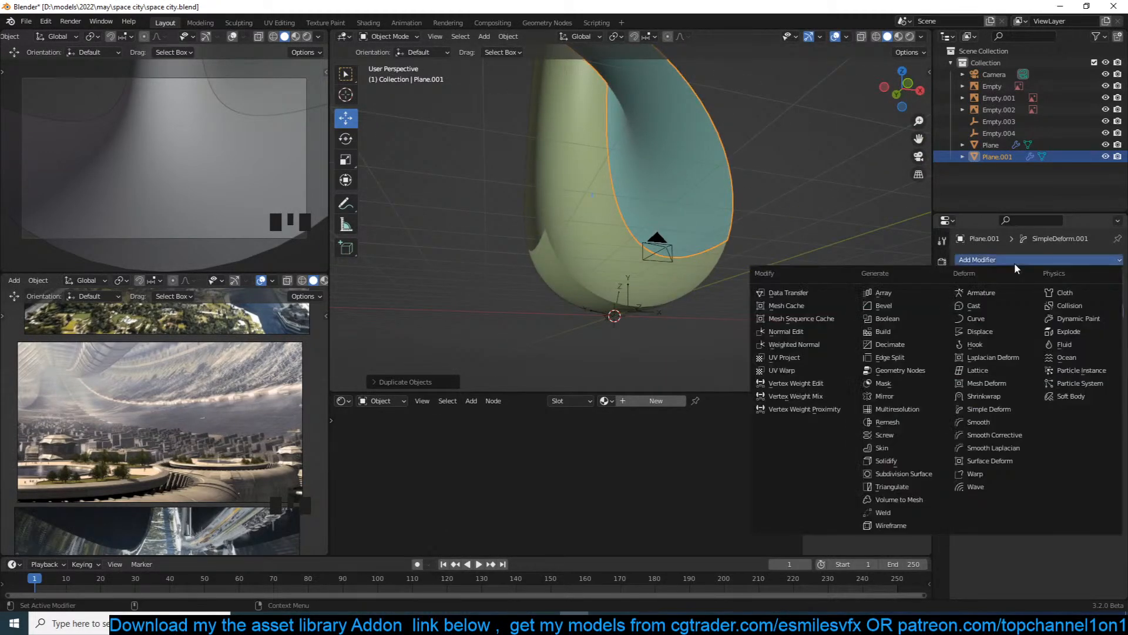
{"action": "left_click", "coordinate": [893, 389]}
{"action": "key", "text": "grave"}
{"action": "left_click", "coordinate": [1060, 343]}
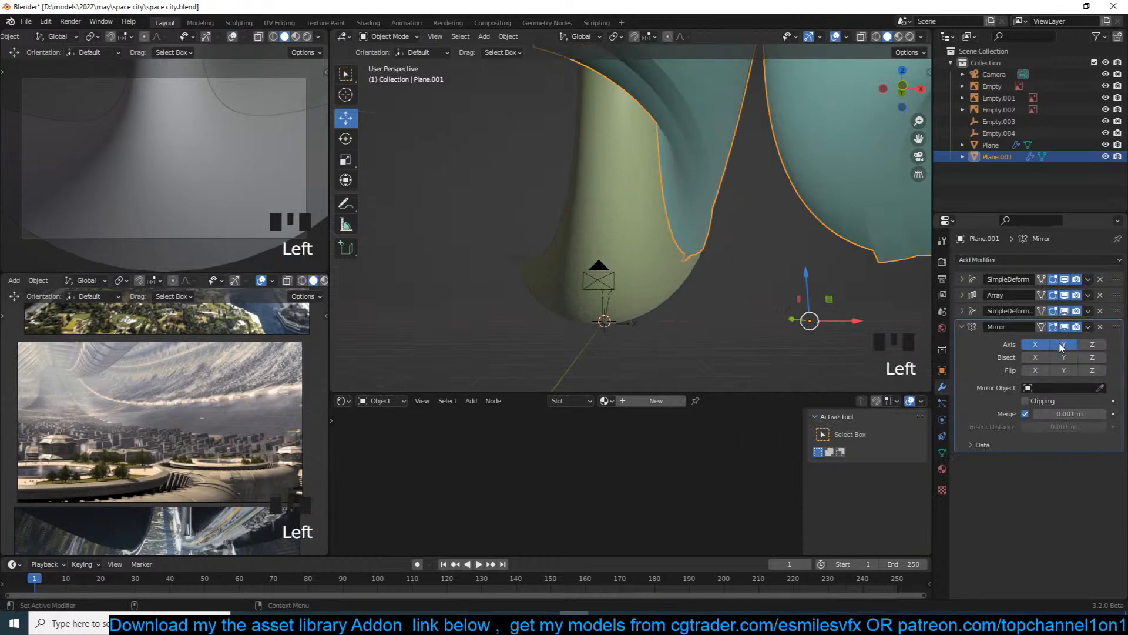
{"action": "left_click", "coordinate": [1060, 345]}
Set Empty.004 as the mirror object of the duplicated plane's Mirror modifier.
{"action": "middle_click_drag", "start_coordinate": [613, 299], "coordinate": [643, 200], "text": "shift"}
{"action": "key", "text": "grave"}
{"action": "left_click", "coordinate": [1100, 388]}
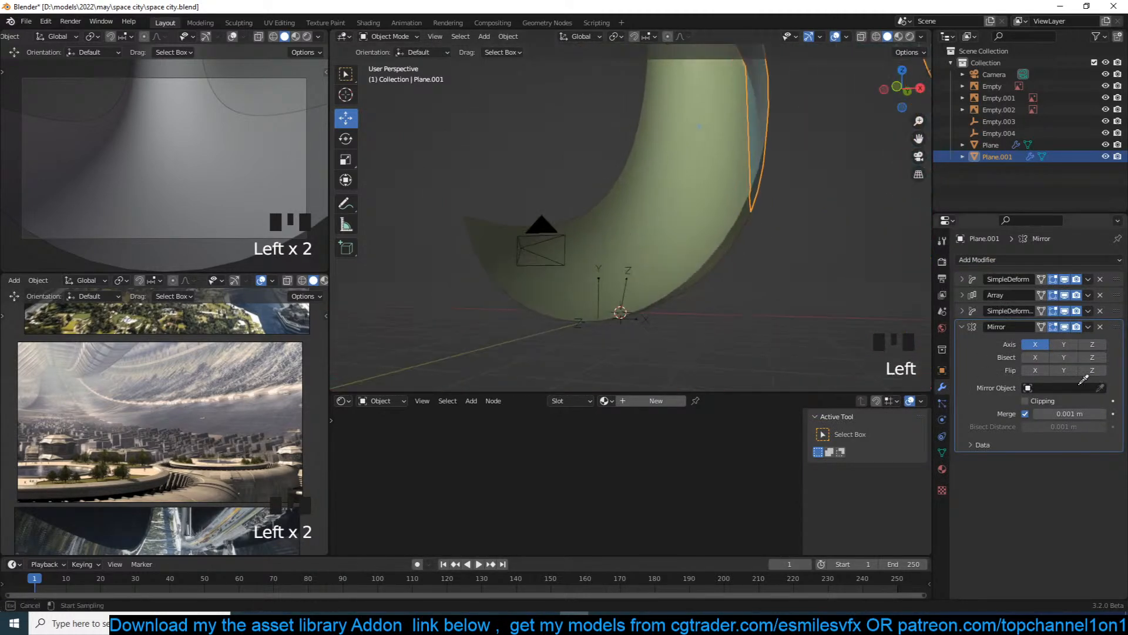
{"action": "left_click", "coordinate": [602, 281]}
{"action": "key", "text": "grave"}
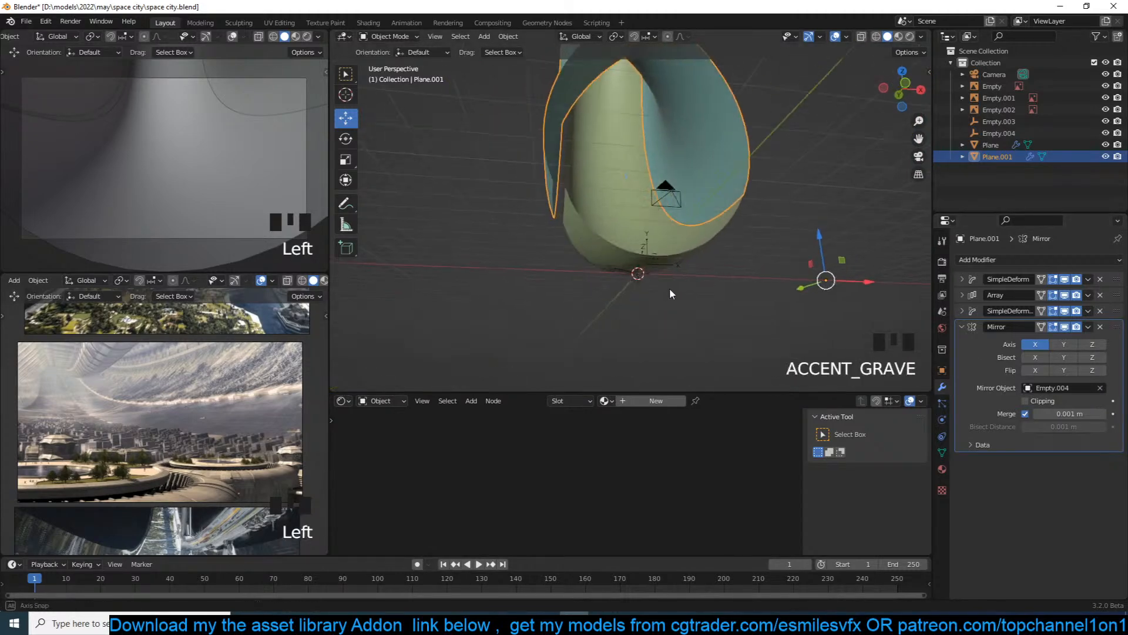
{"action": "middle_click_drag", "start_coordinate": [646, 278], "coordinate": [656, 344], "text": "shift"}
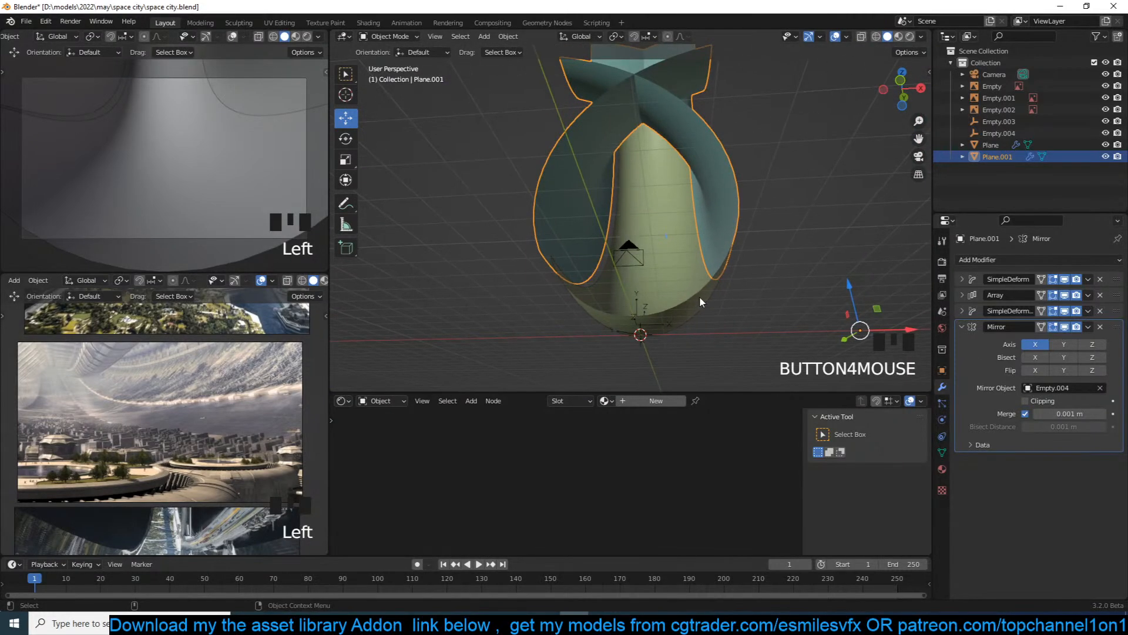
Move the duplicated plane along the global X axis and check how its mirrored halves meet the central strip.
{"action": "key", "text": "grave"}
{"action": "key", "text": "g"}
{"action": "key", "text": "x"}
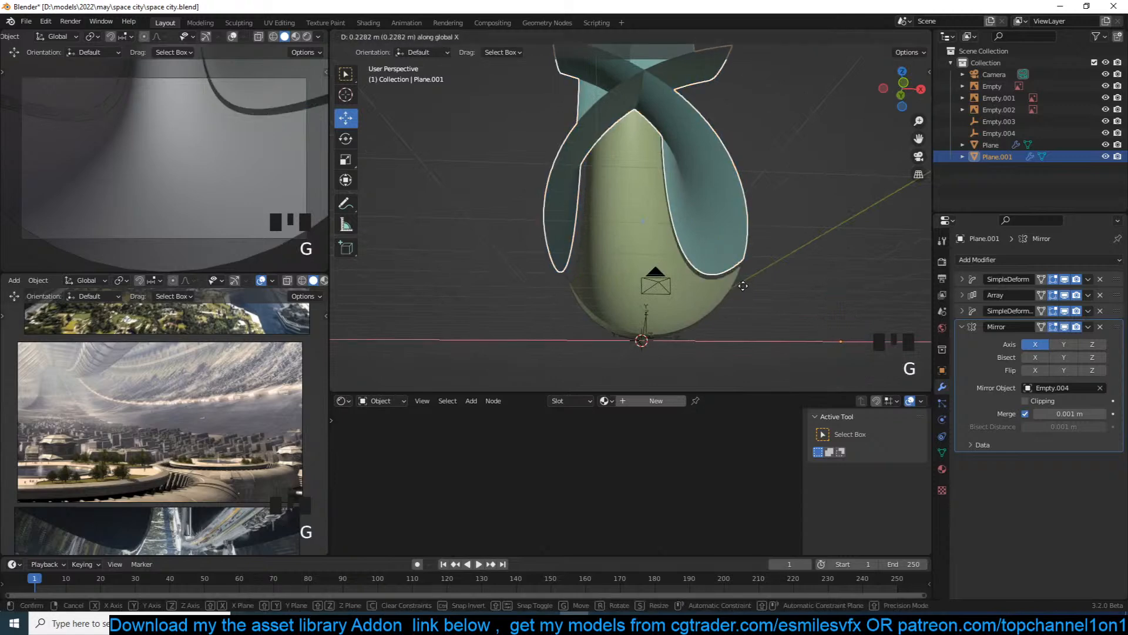
{"action": "left_click", "coordinate": [726, 292]}
{"action": "key", "text": "grave"}
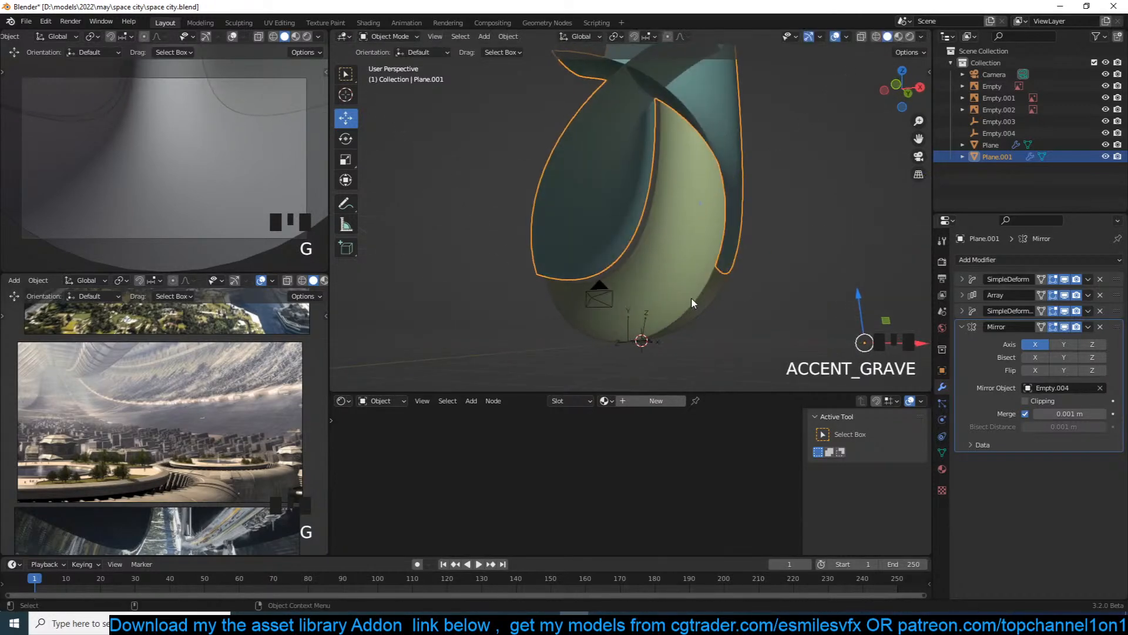
{"action": "key", "text": "grave"}
{"action": "key", "text": "grave"}
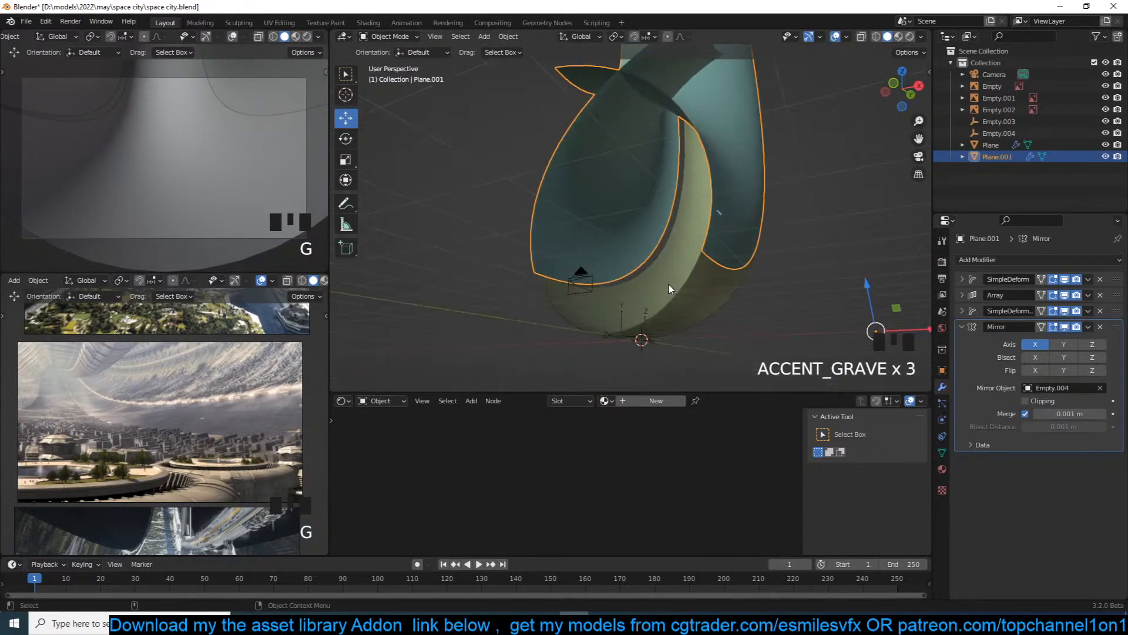
{"action": "key", "text": "grave"}
{"action": "key", "text": "grave"}
Add a cube-shaped empty at the world origin.
{"action": "key", "text": "shift+a"}
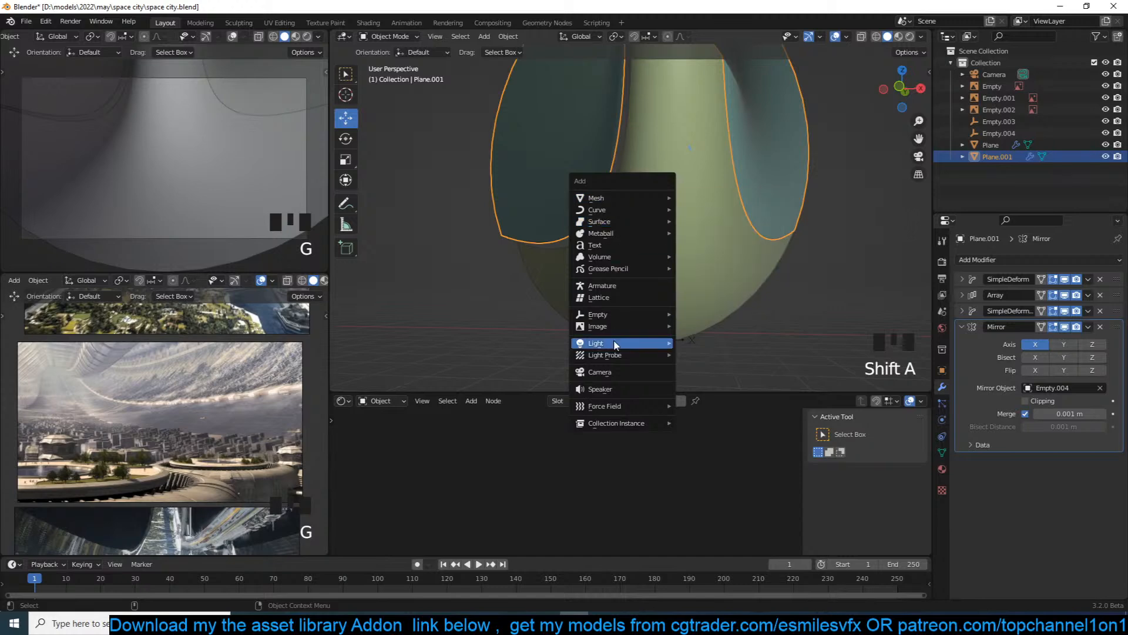
{"action": "mouse_move", "coordinate": [657, 319]}
{"action": "left_click", "coordinate": [716, 368]}
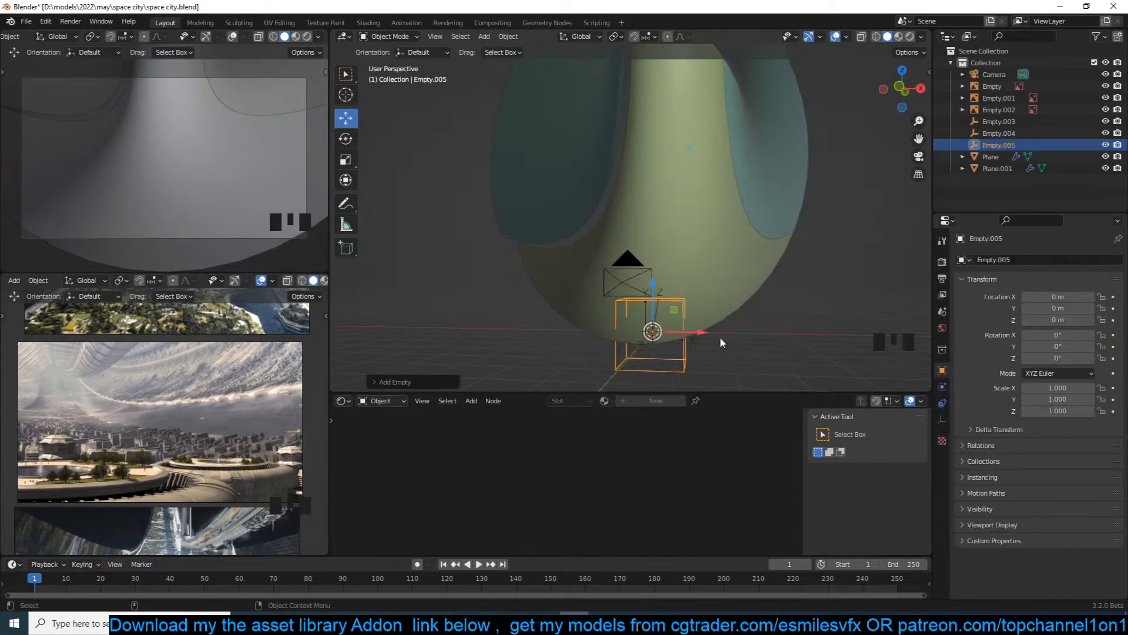
Replace the mirror object of the duplicated plane's Mirror modifier with the cube empty, Empty.005.
{"action": "left_click", "coordinate": [797, 204]}
{"action": "left_click", "coordinate": [1099, 389]}
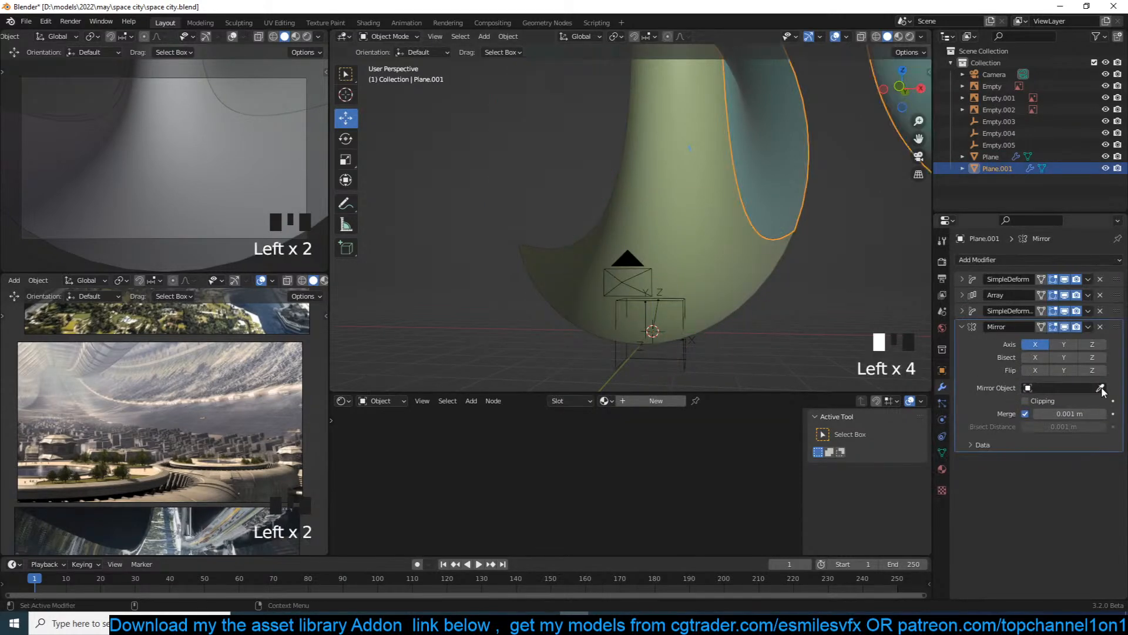
{"action": "left_click", "coordinate": [689, 360]}
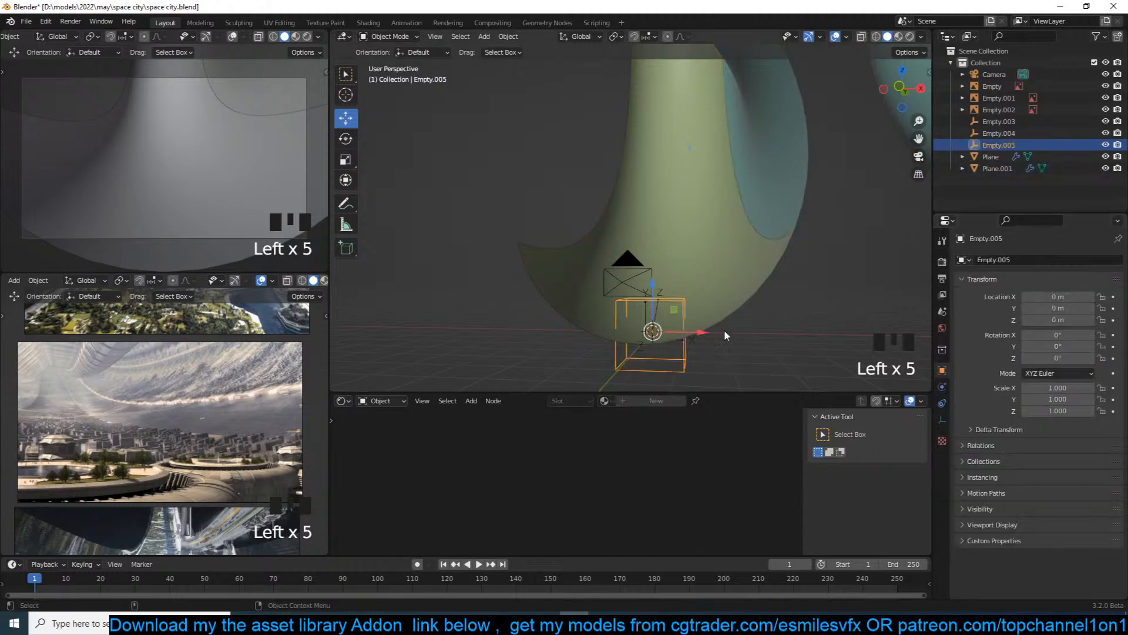
{"action": "left_click", "coordinate": [793, 213]}
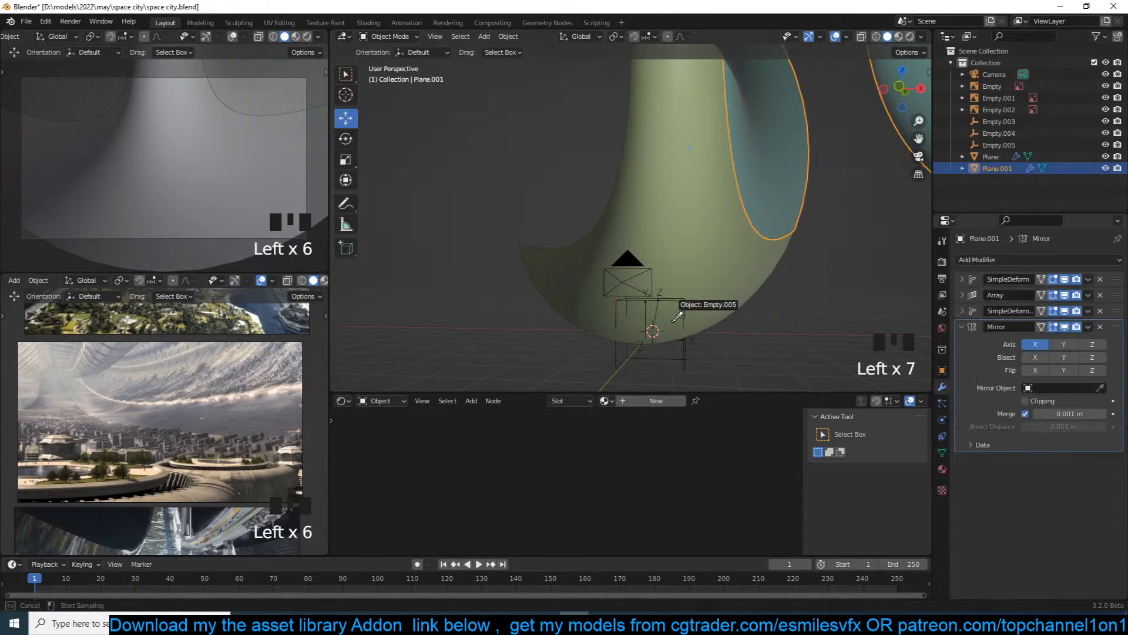
{"action": "left_click", "coordinate": [684, 362]}
{"action": "left_click", "coordinate": [665, 305]}
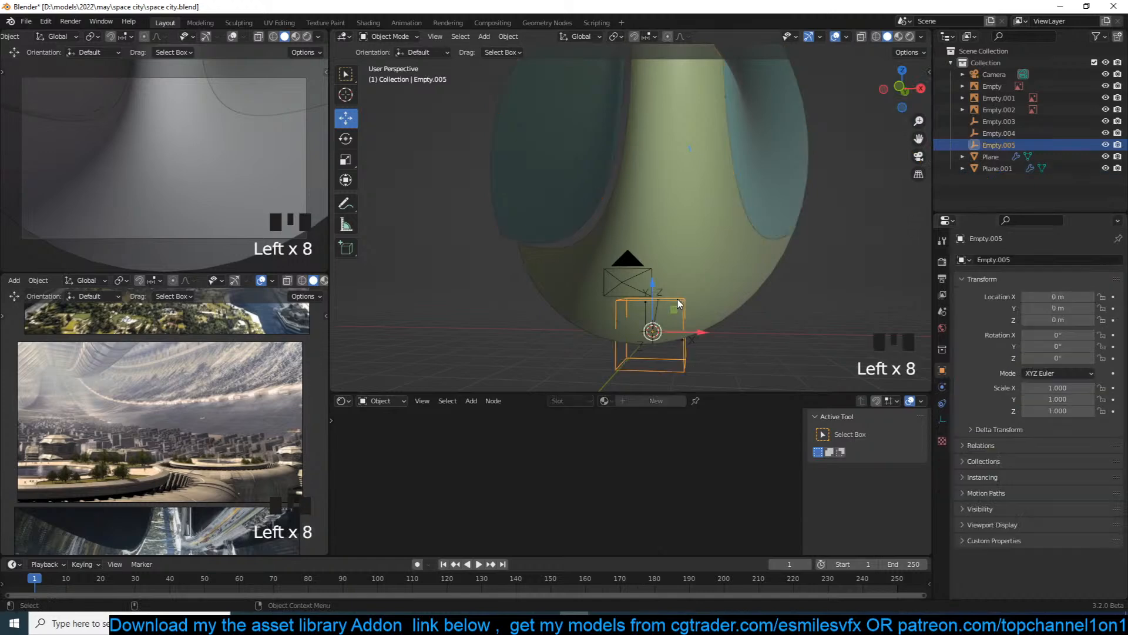
Move the cube empty along the global X axis to about 0.21 m, undoing any shift on other axes.
{"action": "key", "text": "g"}
{"action": "key", "text": "KP_1"}
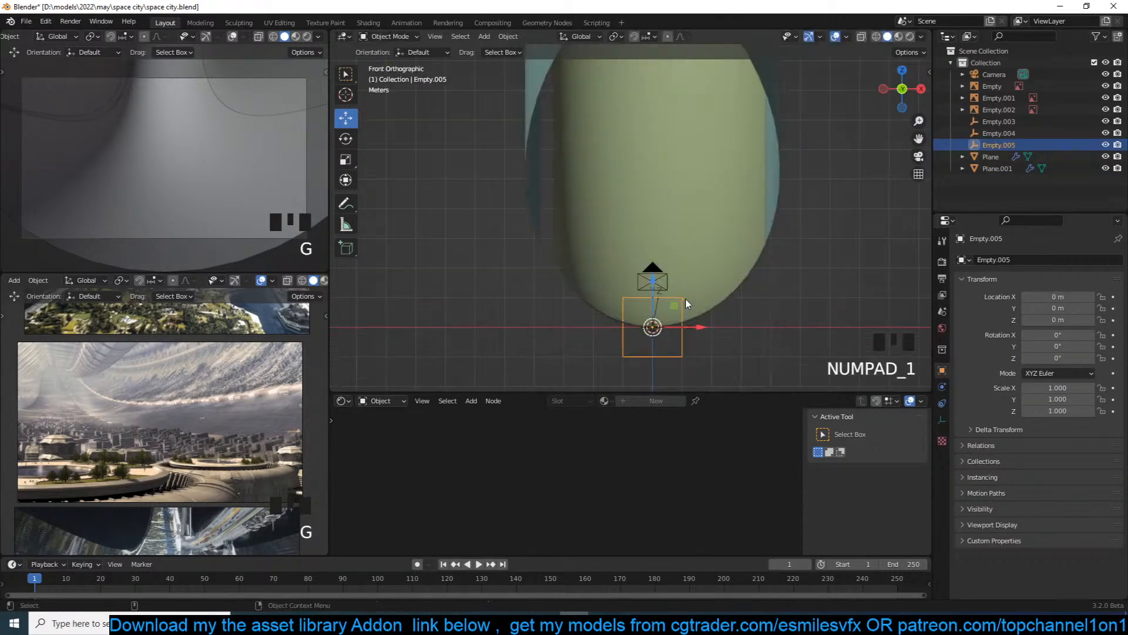
{"action": "left_click", "coordinate": [700, 333]}
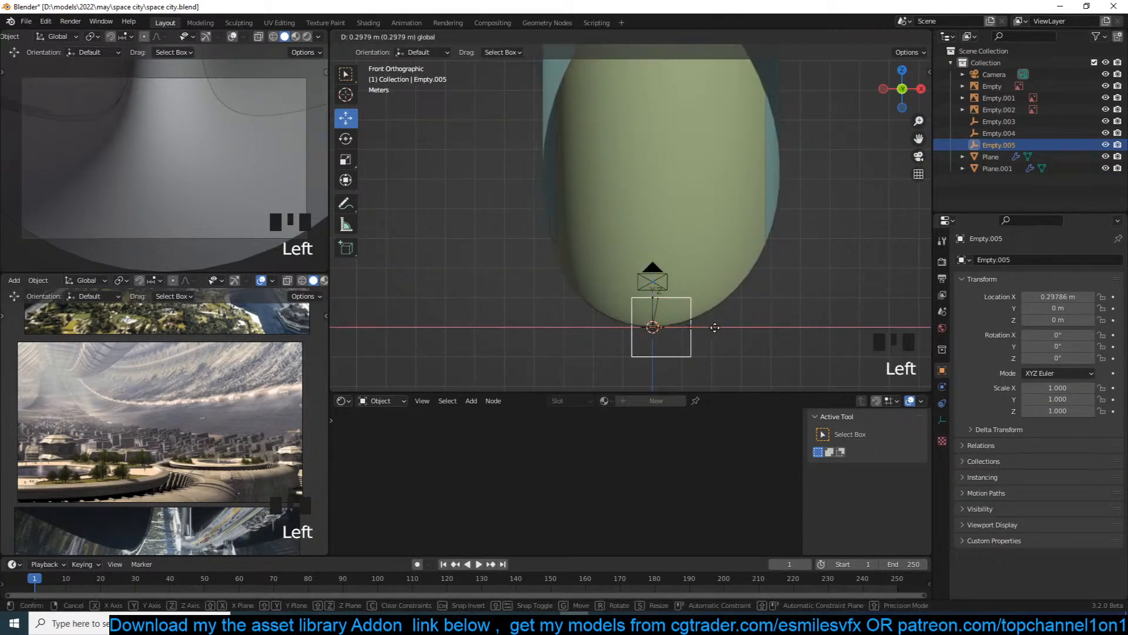
{"action": "mouse_move", "coordinate": [714, 327]}
{"action": "middle_mouse_down"}
{"action": "mouse_move", "coordinate": [693, 322]}
{"action": "mouse_move", "coordinate": [700, 302]}
{"action": "mouse_move", "coordinate": [777, 309]}
{"action": "mouse_move", "coordinate": [732, 333]}
{"action": "middle_mouse_up"}
{"action": "left_click_drag", "start_coordinate": [701, 329], "coordinate": [695, 329]}
{"action": "middle_click_drag", "start_coordinate": [696, 329], "coordinate": [680, 355]}
{"action": "scroll", "coordinate": [668, 353], "scroll_direction": "down", "scroll_amount": 2}
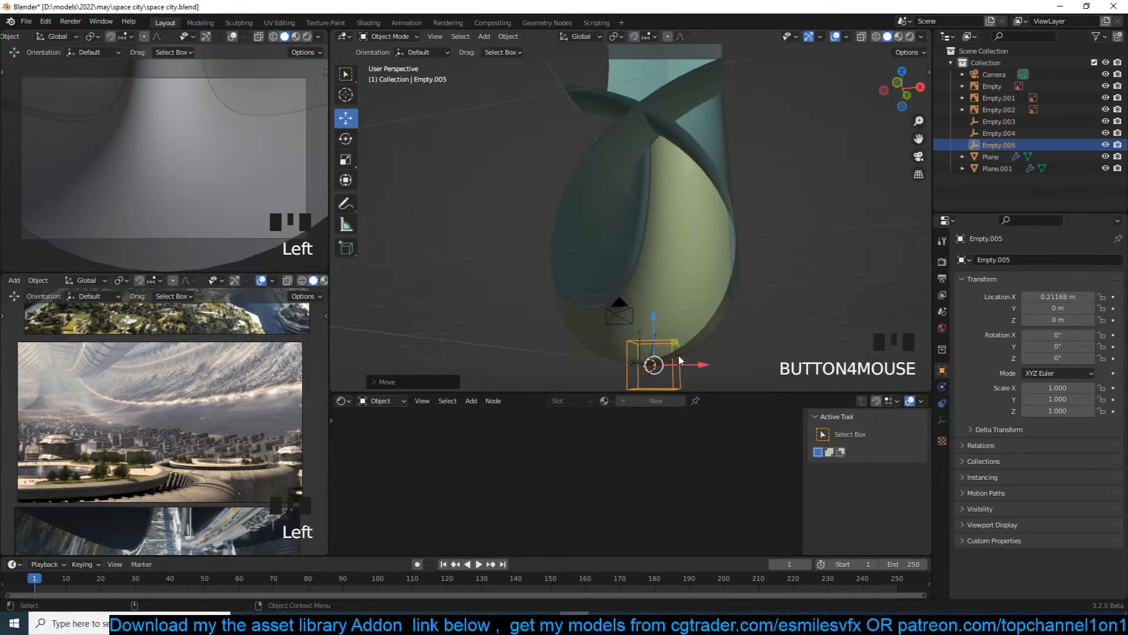
{"action": "left_click_drag", "start_coordinate": [654, 323], "coordinate": [656, 324]}
{"action": "key", "text": "ctrl+z"}
Check the duplicated plane against the central strip in wireframe and nudge it along the global X axis toward the strip's edge.
{"action": "left_click", "coordinate": [728, 203]}
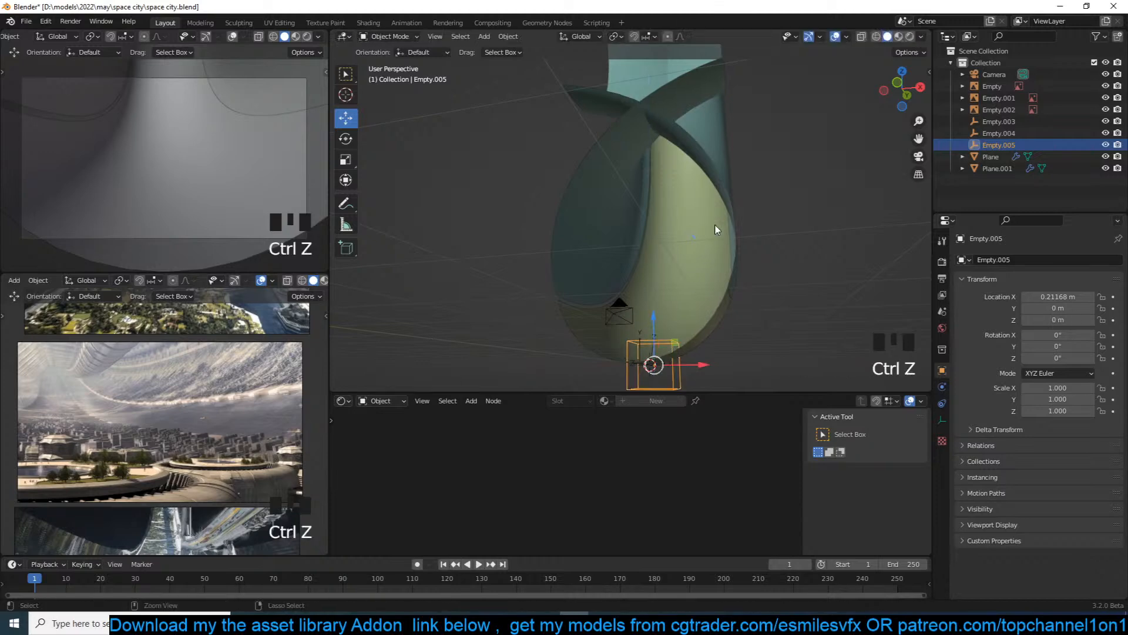
{"action": "middle_click_drag", "start_coordinate": [747, 242], "coordinate": [749, 272]}
{"action": "key", "text": "alt+a"}
{"action": "scroll", "coordinate": [598, 313], "scroll_direction": "up", "scroll_amount": 2}
{"action": "middle_click_drag", "start_coordinate": [598, 313], "coordinate": [559, 237], "text": "shift"}
{"action": "scroll", "coordinate": [616, 221], "scroll_direction": "up", "scroll_amount": 2}
{"action": "key", "text": "grave"}
{"action": "left_click", "coordinate": [766, 244]}
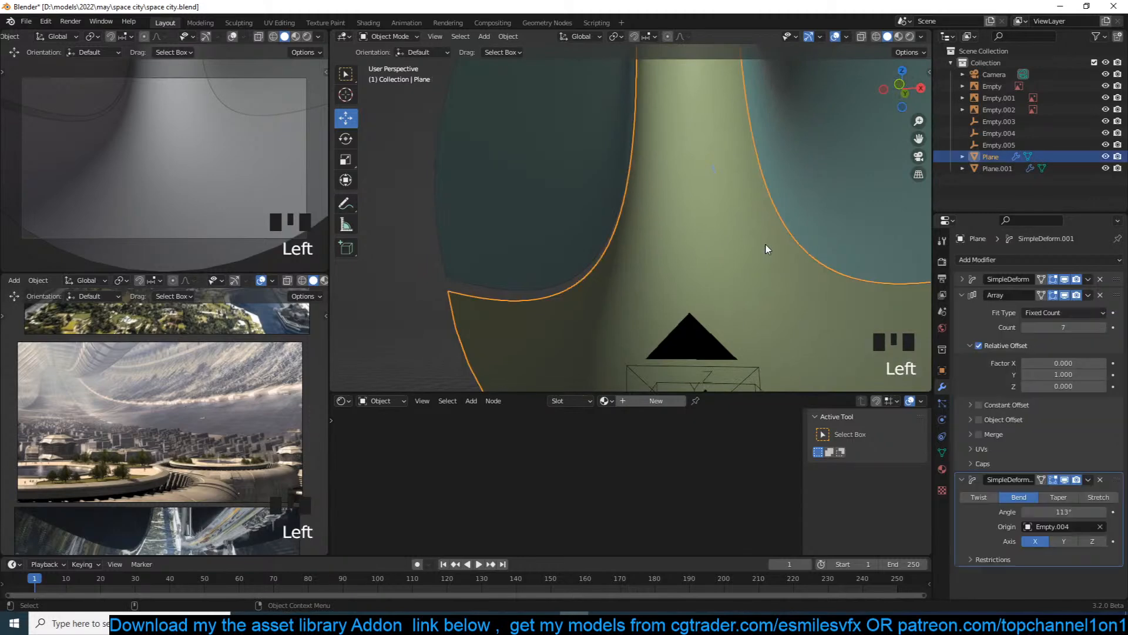
{"action": "left_click", "coordinate": [823, 221]}
{"action": "key", "text": "z"}
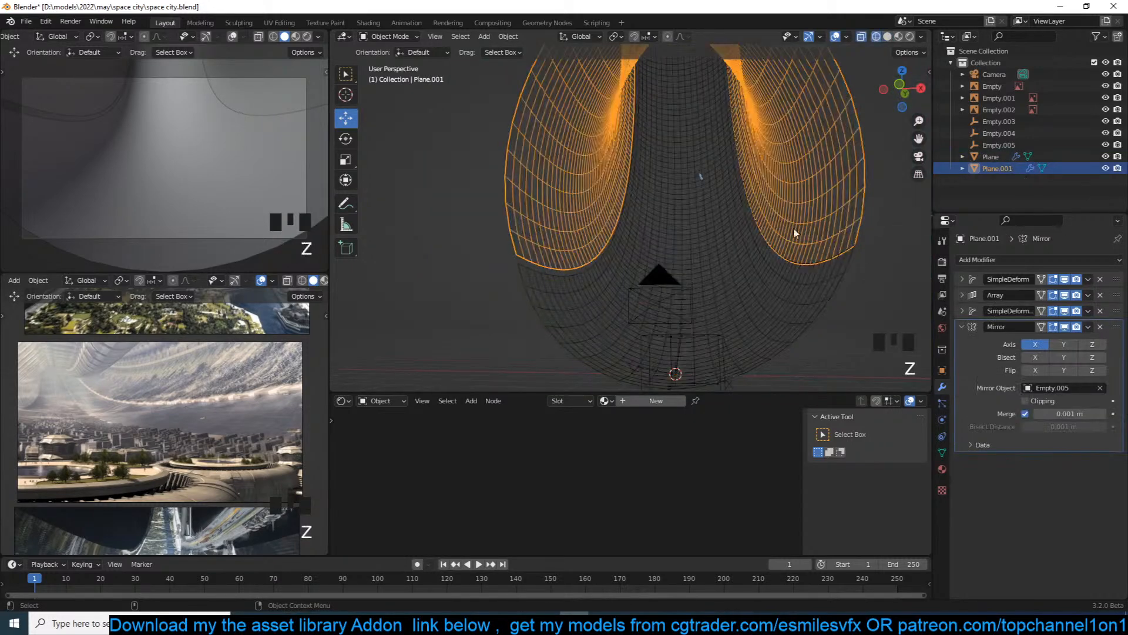
{"action": "key", "text": "g"}
{"action": "key", "text": "x"}
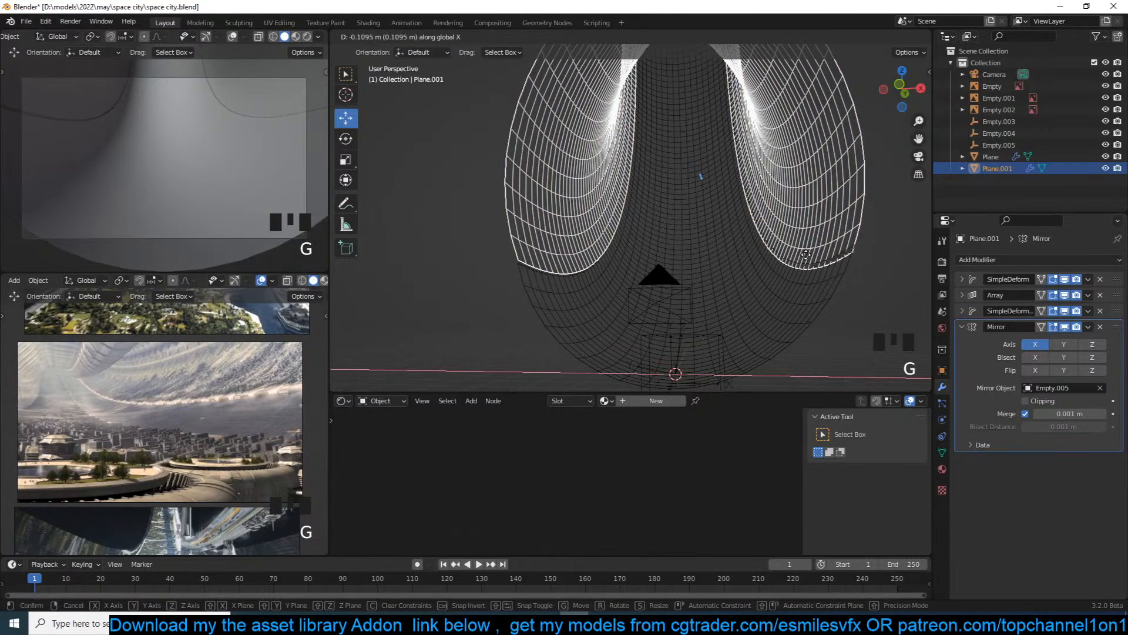
{"action": "left_click", "coordinate": [781, 259]}
Try to scale the duplicated plane along the global X axis in Object Mode.
{"action": "key", "text": "alt+a"}
{"action": "middle_click_drag", "start_coordinate": [790, 258], "coordinate": [748, 314]}
{"action": "scroll", "coordinate": [707, 289], "scroll_direction": "down", "scroll_amount": 3}
{"action": "key", "text": "grave"}
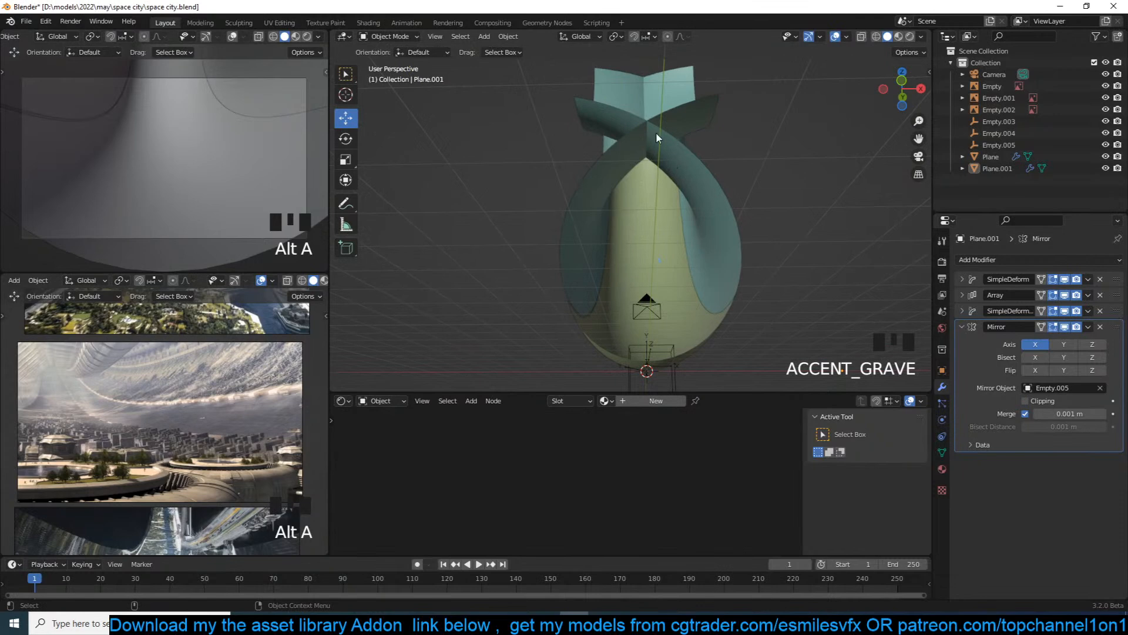
{"action": "key", "text": "grave"}
{"action": "middle_click_drag", "start_coordinate": [646, 146], "coordinate": [679, 160]}
{"action": "left_click", "coordinate": [680, 160]}
{"action": "key", "text": "s"}
{"action": "key", "text": "z"}
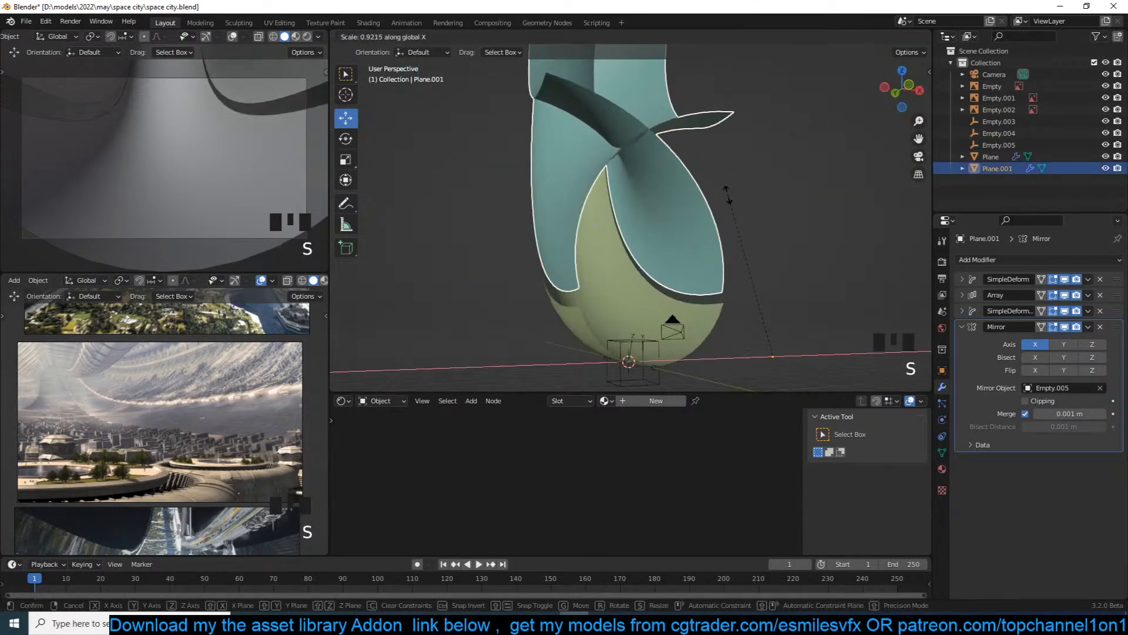
{"action": "key", "text": "x"}
{"action": "right_click", "coordinate": [880, 187]}
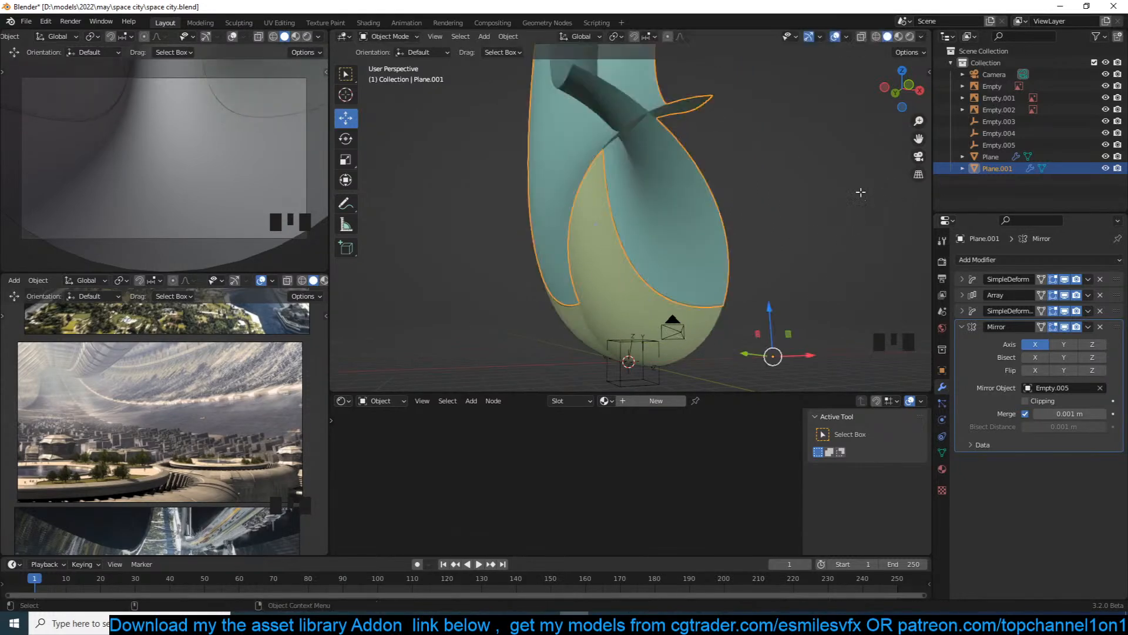
Try scaling the duplicated plane's mesh along its X and Y axes in Edit Mode.
{"action": "key", "text": "Tab"}
{"action": "key", "text": "s"}
{"action": "right_click", "coordinate": [835, 260]}
{"action": "middle_click_drag", "start_coordinate": [835, 261], "coordinate": [825, 318]}
{"action": "right_click", "coordinate": [825, 319]}
{"action": "key", "text": "Escape"}
{"action": "key", "text": "s"}
{"action": "key", "text": "x"}
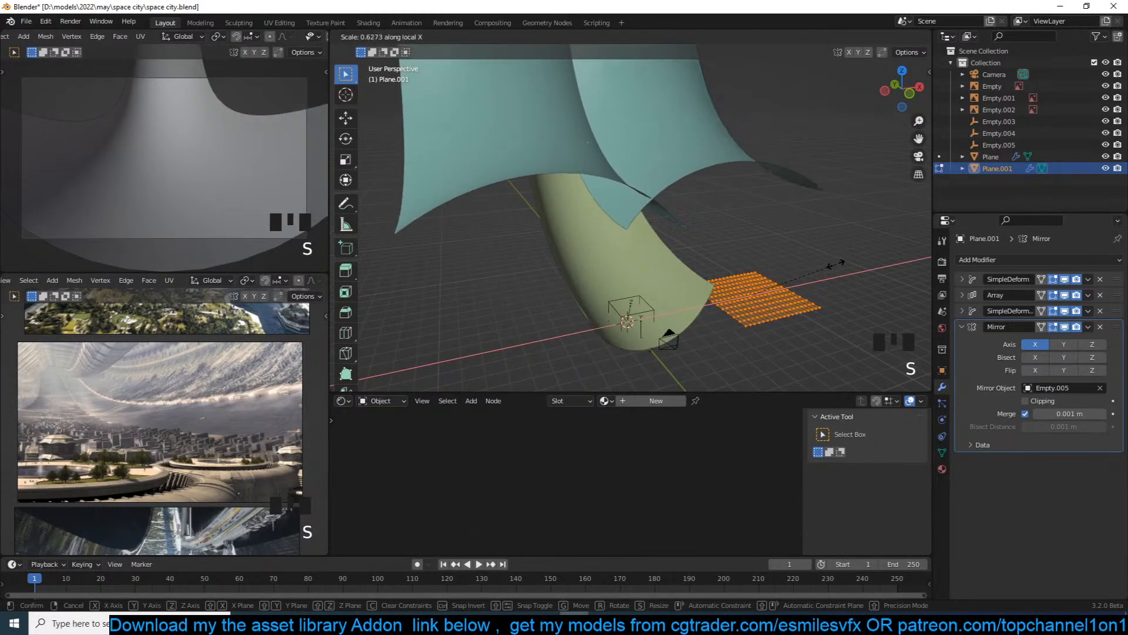
{"action": "key", "text": "x"}
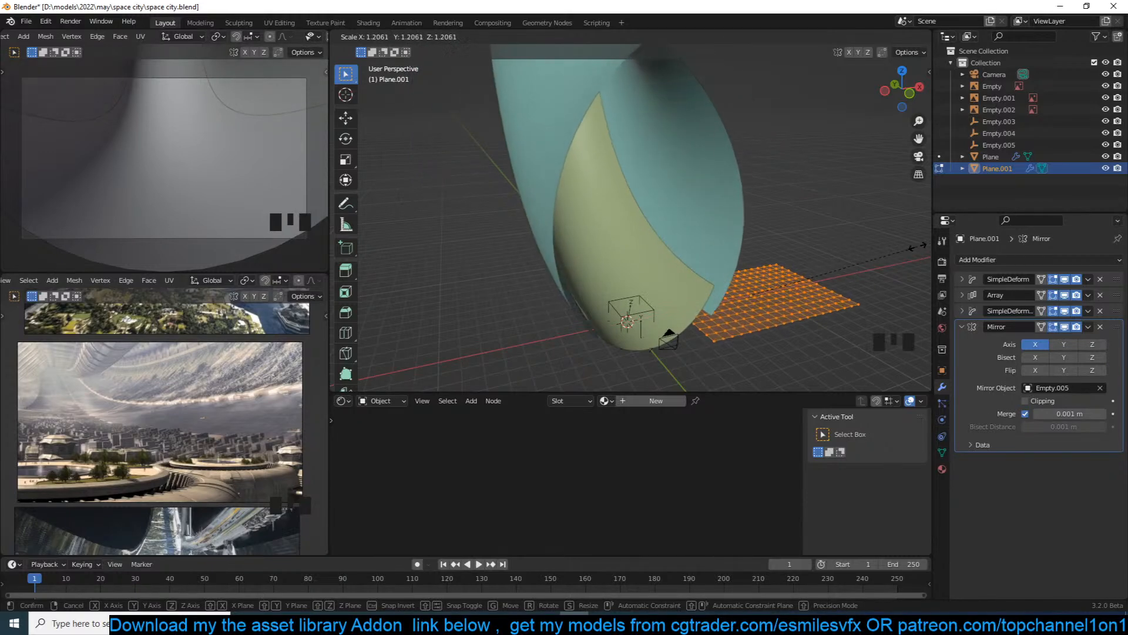
{"action": "key", "text": "y"}
{"action": "left_click", "coordinate": [822, 264]}
{"action": "key", "text": "Tab"}
Inspect the mirrored side strips around the central strip and delete the duplicated plane.
{"action": "key", "text": "grave"}
{"action": "scroll", "coordinate": [720, 252], "scroll_direction": "up", "scroll_amount": 2}
{"action": "scroll", "coordinate": [774, 258], "scroll_direction": "down", "scroll_amount": 3}
{"action": "key", "text": "grave"}
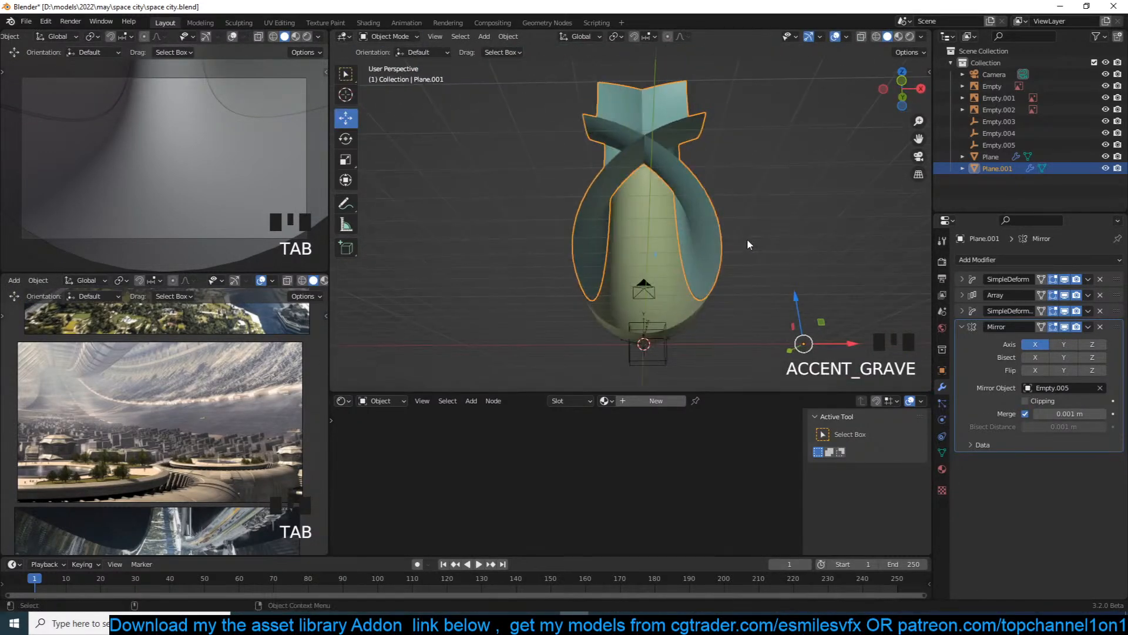
{"action": "scroll", "coordinate": [747, 243], "scroll_direction": "up", "scroll_amount": 2}
{"action": "key", "text": "Tab"}
{"action": "key", "text": "Tab"}
{"action": "key", "text": "grave"}
{"action": "key", "text": "alt+a"}
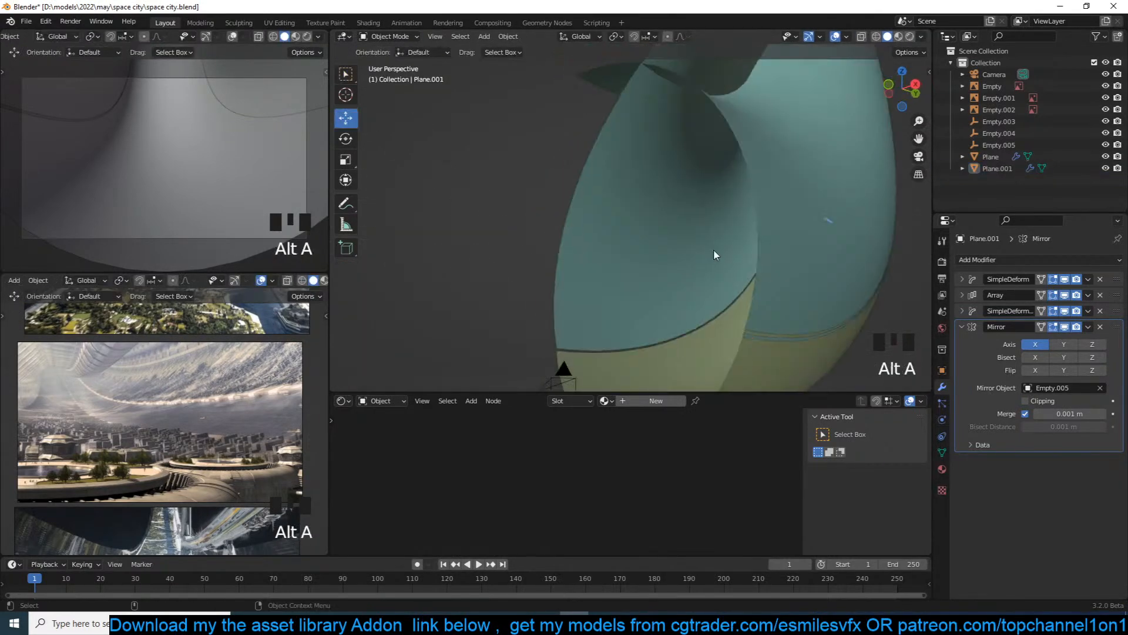
{"action": "left_click", "coordinate": [742, 202]}
{"action": "key", "text": "x"}
Look through the scene camera at the remaining curved plane and save the file.
{"action": "key", "text": "grave"}
{"action": "scroll", "coordinate": [750, 234], "scroll_direction": "up", "scroll_amount": 2}
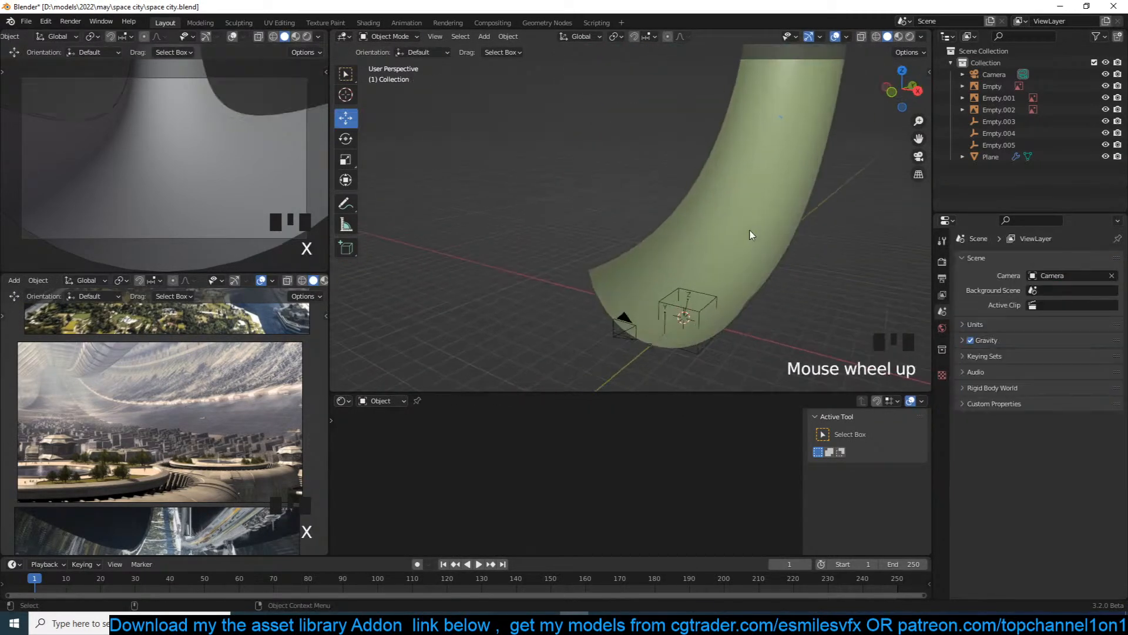
{"action": "key", "text": "KP_0"}
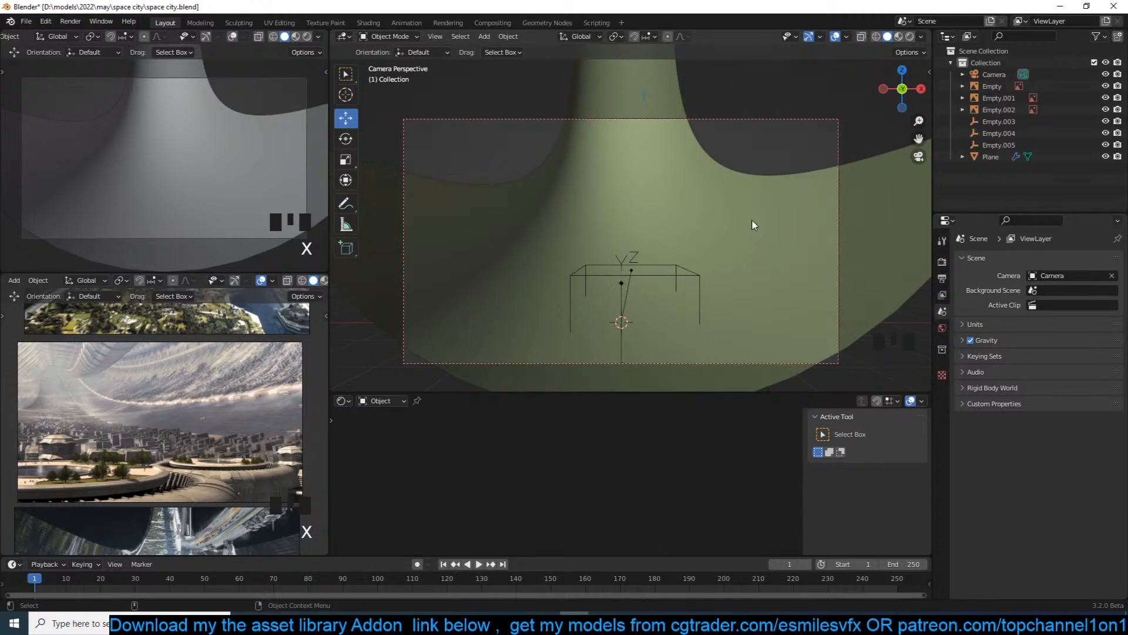
{"action": "left_click", "coordinate": [781, 188]}
{"action": "key", "text": "ctrl+s"}
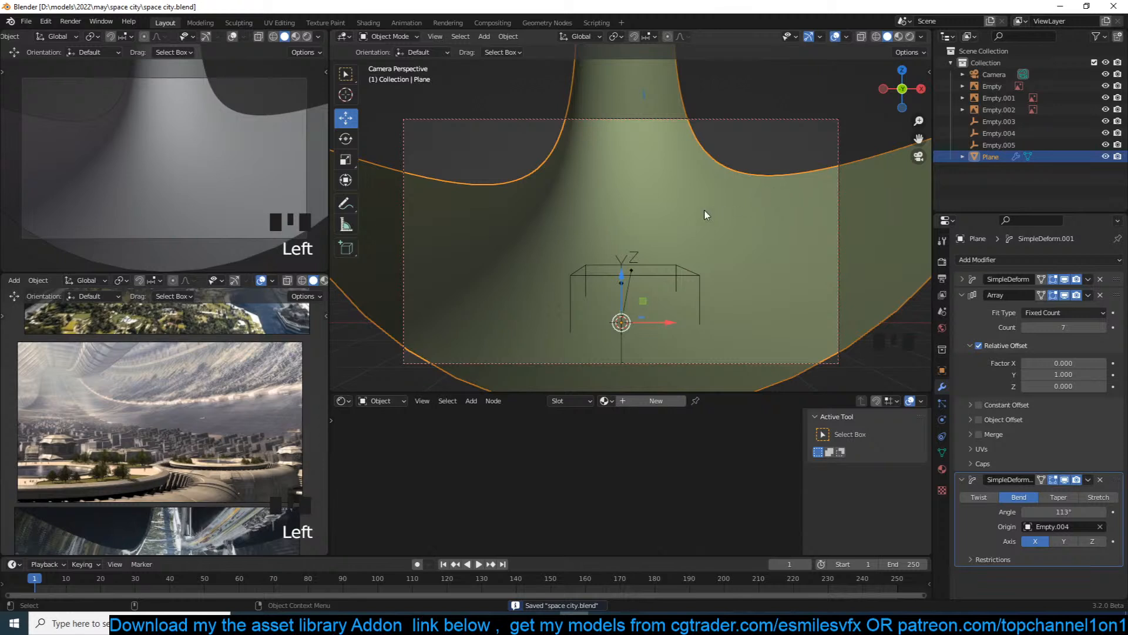
{"action": "key", "text": "alt+a"}
{"action": "key", "text": "ctrl+s"}
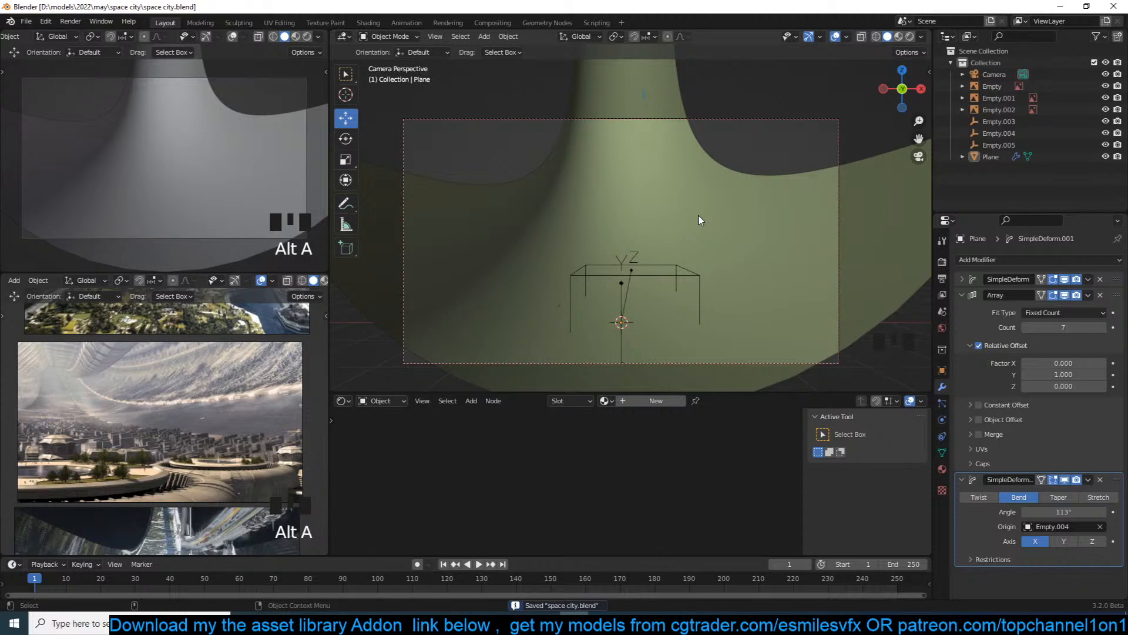
Select the scene camera, tilt it upward with trackball rotation to about 94° on X, and save the file.
{"action": "left_click", "coordinate": [752, 125]}
{"action": "left_click", "coordinate": [755, 122]}
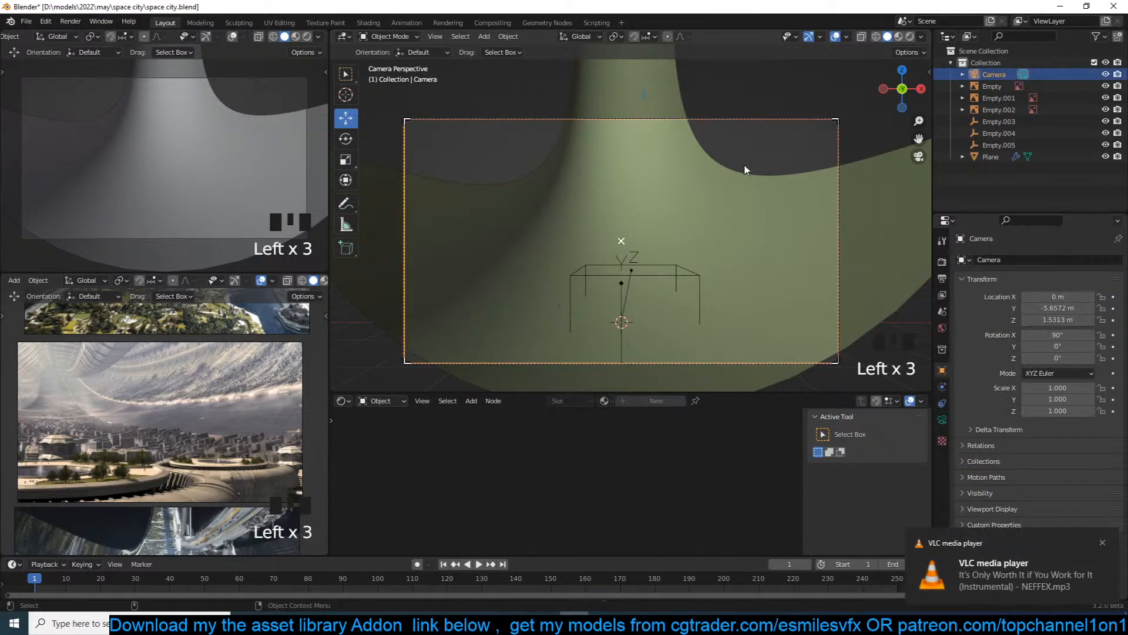
{"action": "key", "text": "r"}
{"action": "key", "text": "r"}
{"action": "left_click", "coordinate": [724, 219]}
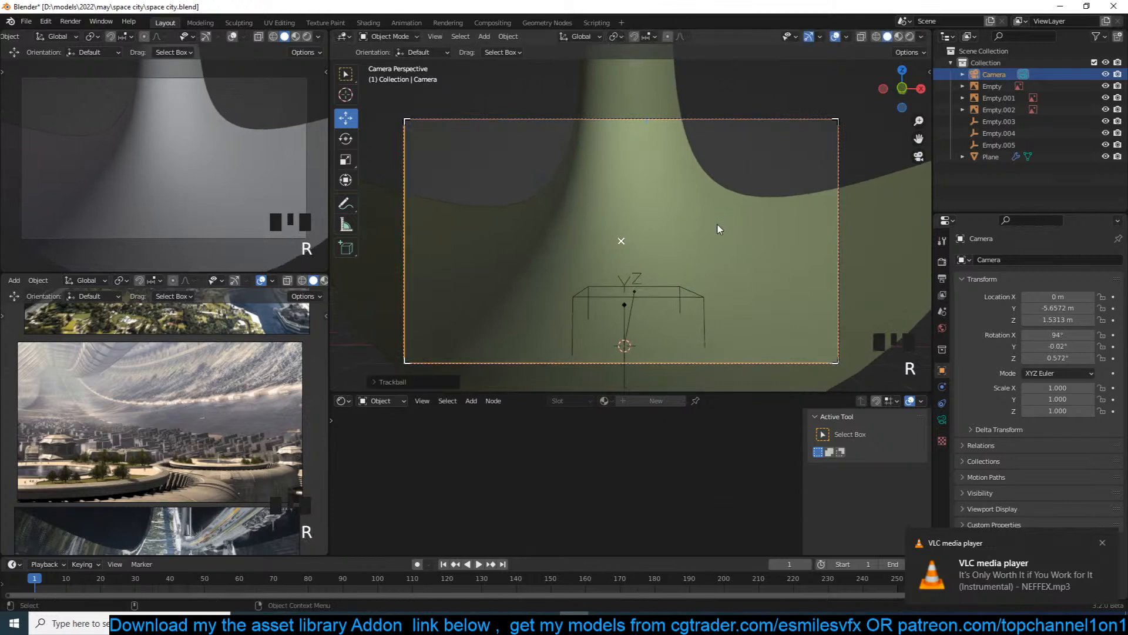
{"action": "key", "text": "alt+a"}
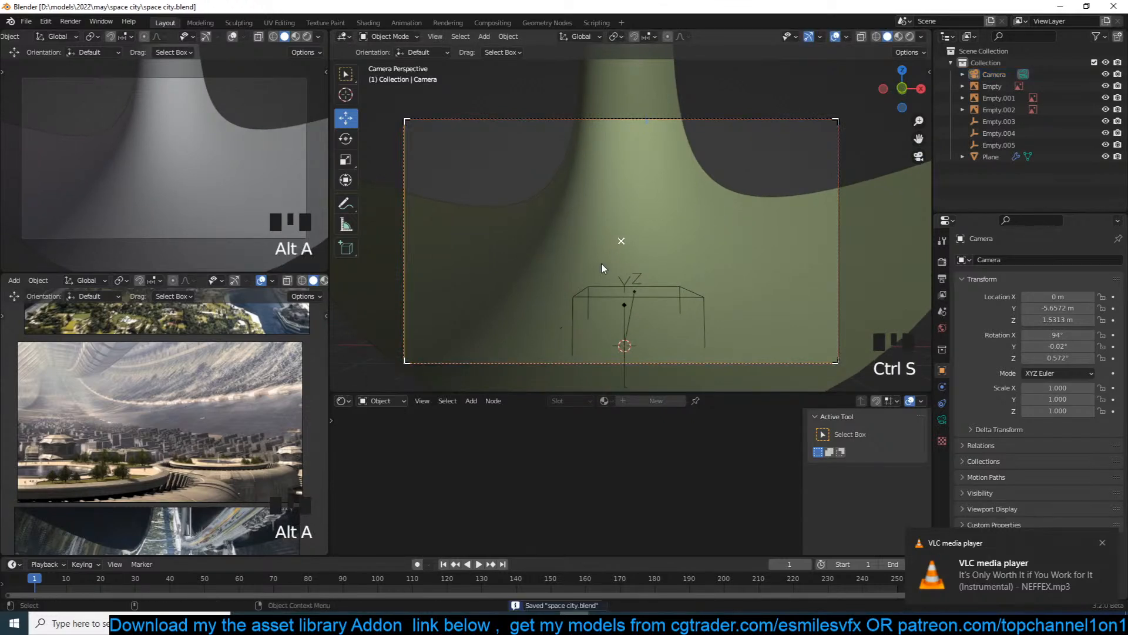
Display the small camera viewport in rendered shading using Cycles on GPU Compute with viewport denoising enabled.
{"action": "scroll", "coordinate": [633, 185], "scroll_direction": "down", "scroll_amount": 2}
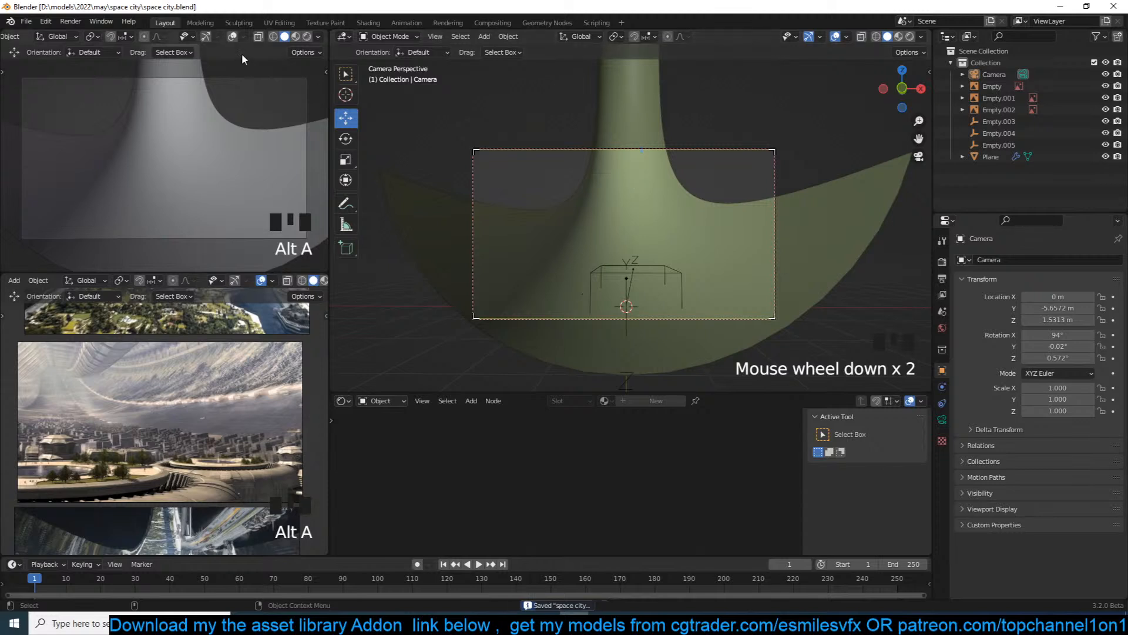
{"action": "left_click", "coordinate": [306, 37]}
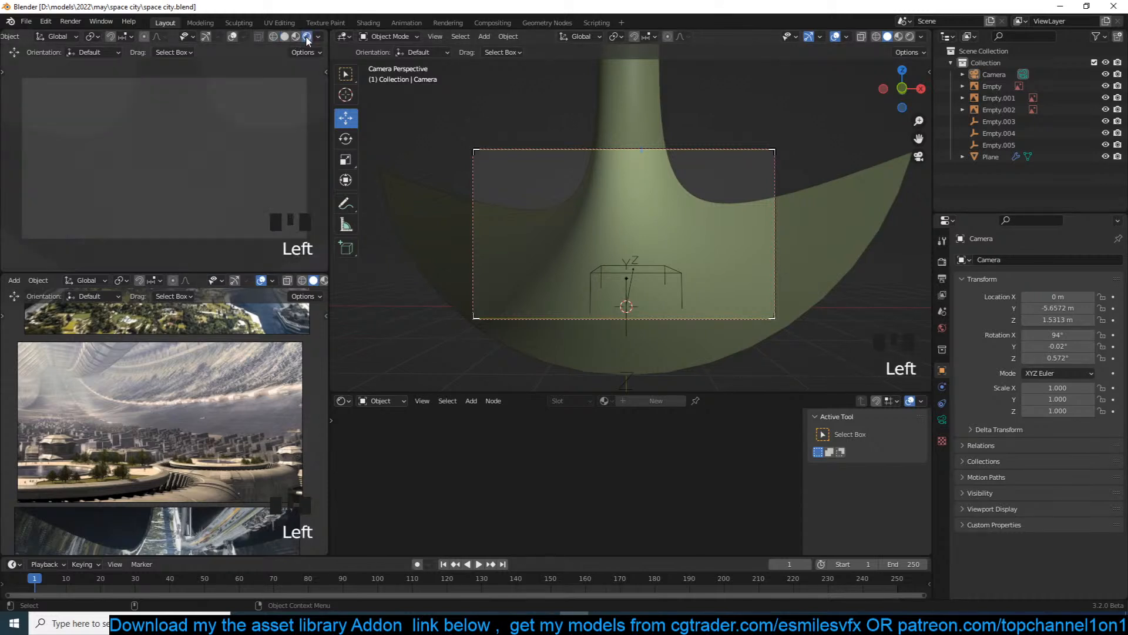
{"action": "left_click", "coordinate": [943, 263]}
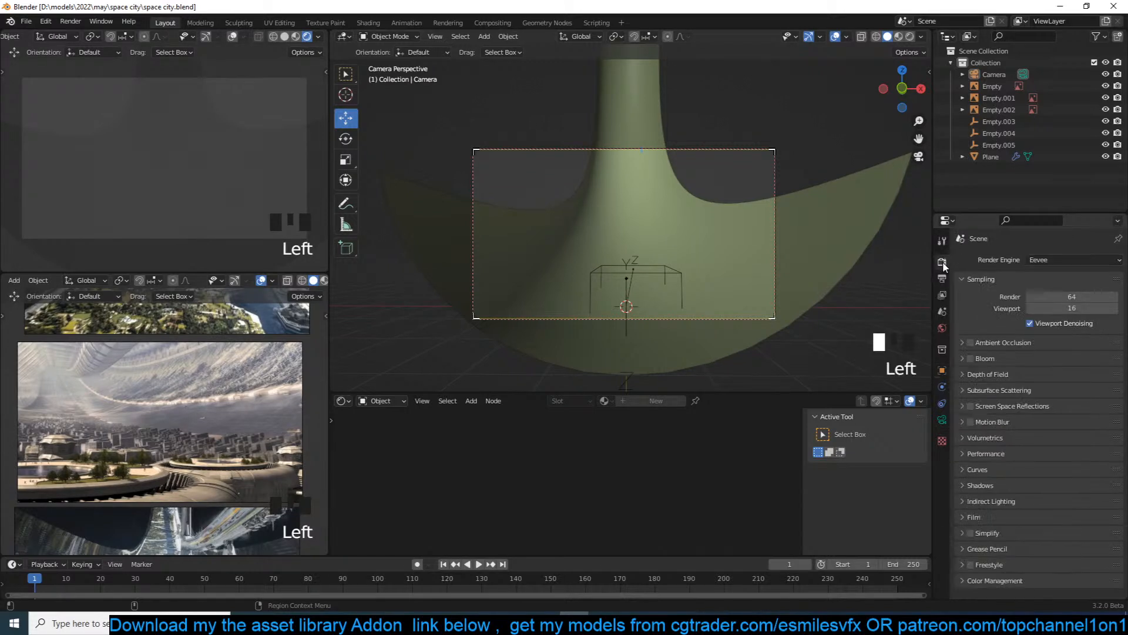
{"action": "left_click", "coordinate": [1077, 261]}
{"action": "left_click", "coordinate": [1062, 297]}
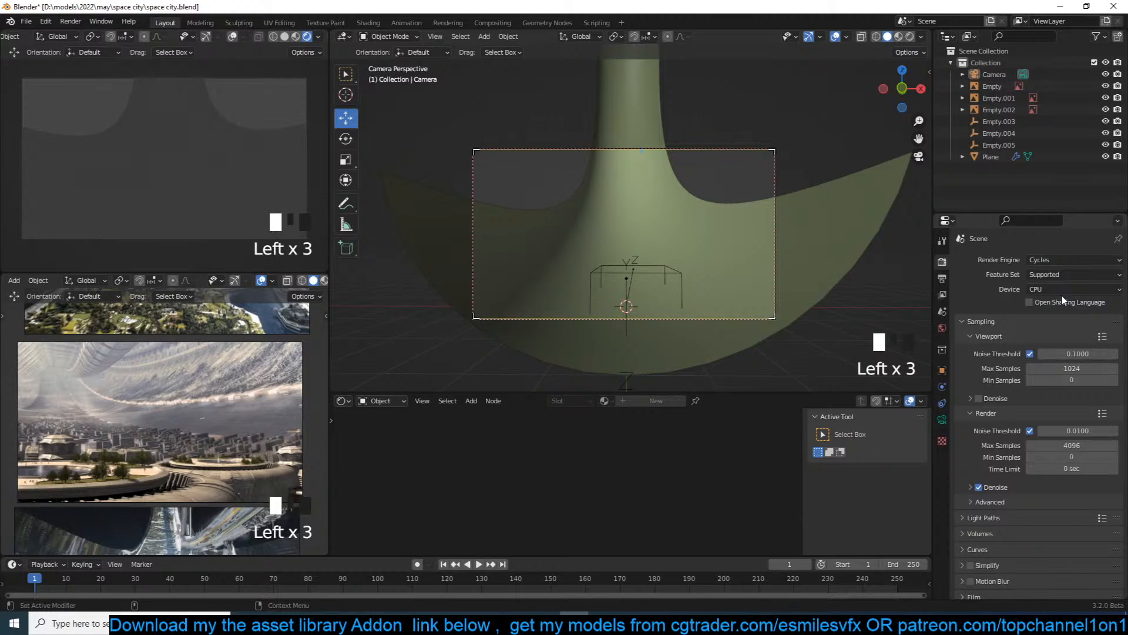
{"action": "left_click", "coordinate": [1062, 290]}
{"action": "left_click", "coordinate": [1051, 319]}
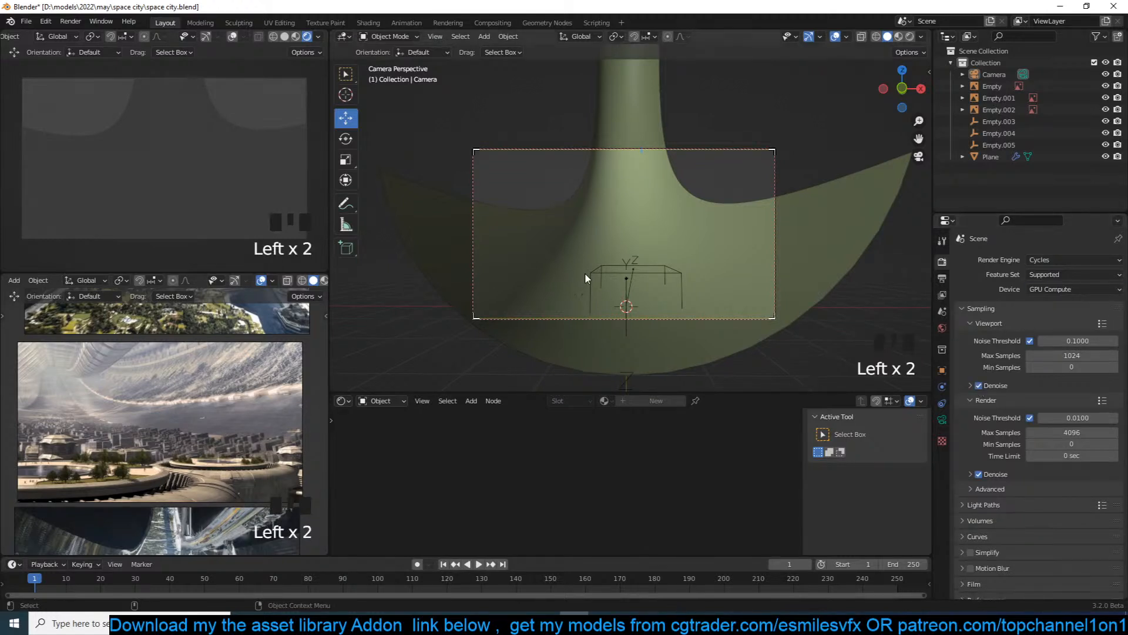
Assign a Nishita Sky Texture to the world background color.
{"action": "middle_click_drag", "start_coordinate": [793, 195], "coordinate": [782, 203], "text": "shift"}
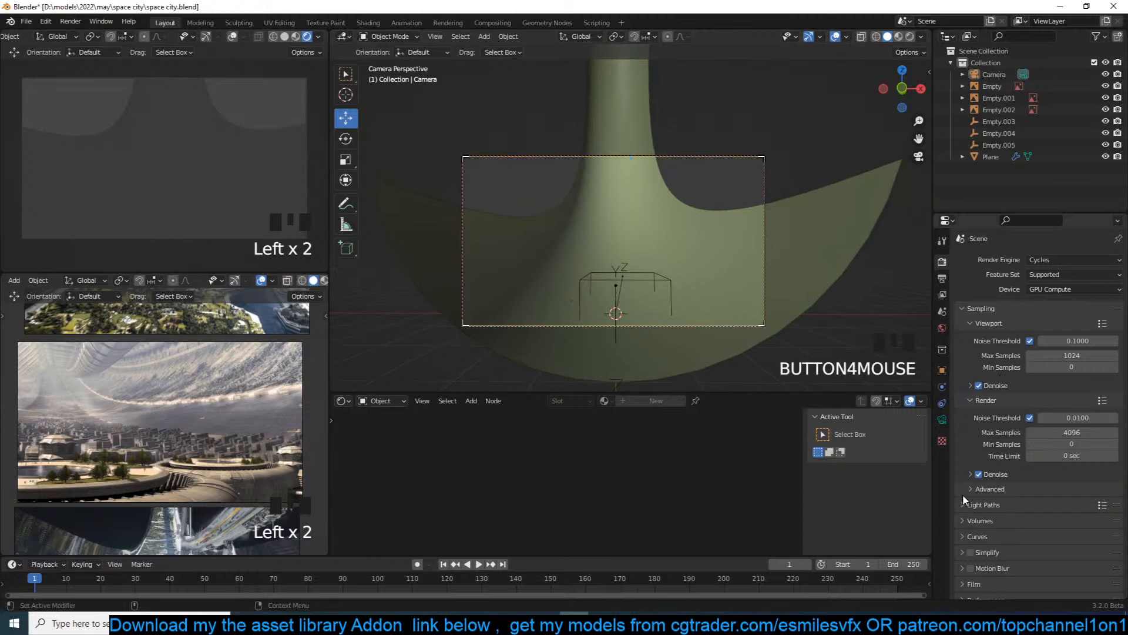
{"action": "scroll", "coordinate": [964, 499], "scroll_direction": "down", "scroll_amount": 2}
{"action": "scroll", "coordinate": [964, 497], "scroll_direction": "down", "scroll_amount": 2}
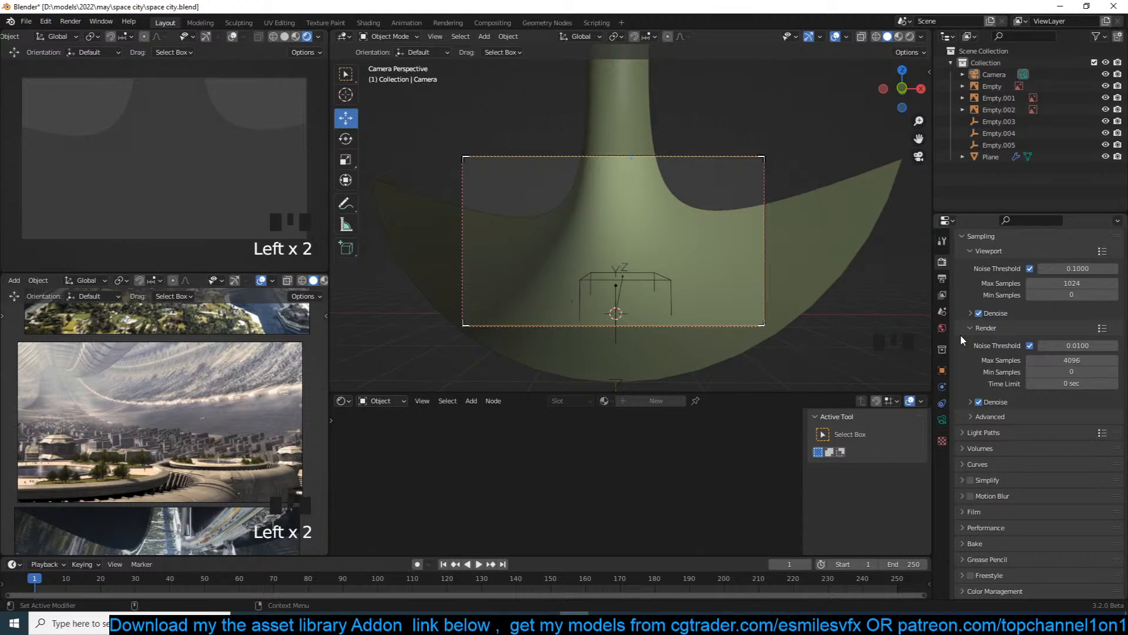
{"action": "left_click", "coordinate": [943, 327]}
{"action": "left_click", "coordinate": [991, 371]}
{"action": "left_click", "coordinate": [994, 368]}
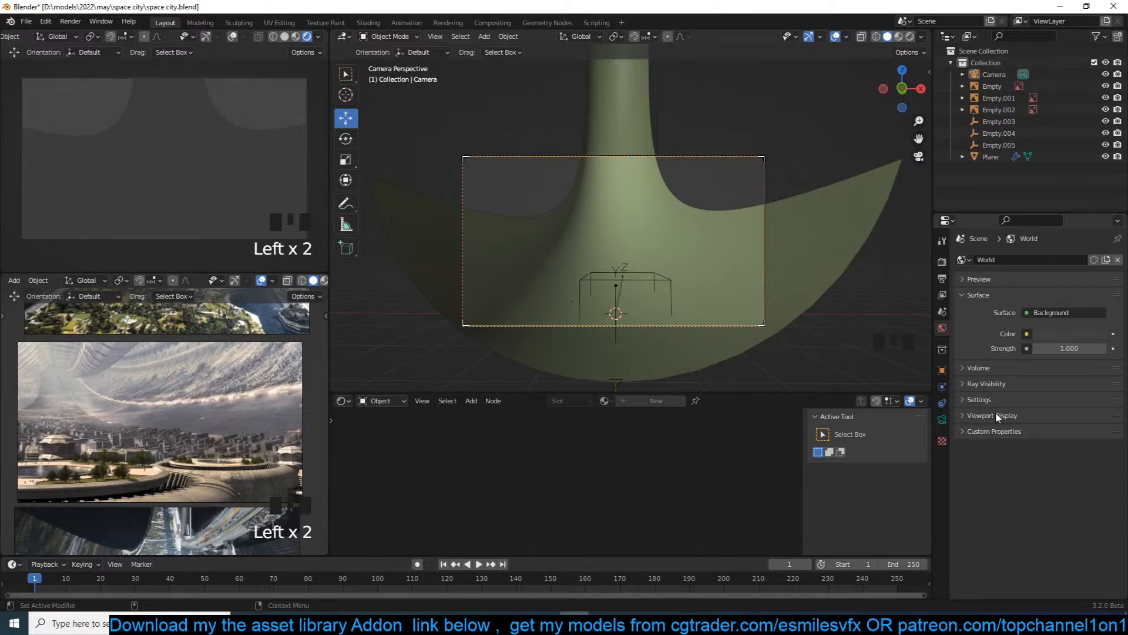
{"action": "left_click", "coordinate": [977, 367]}
{"action": "left_click", "coordinate": [977, 366]}
{"action": "left_click", "coordinate": [976, 382]}
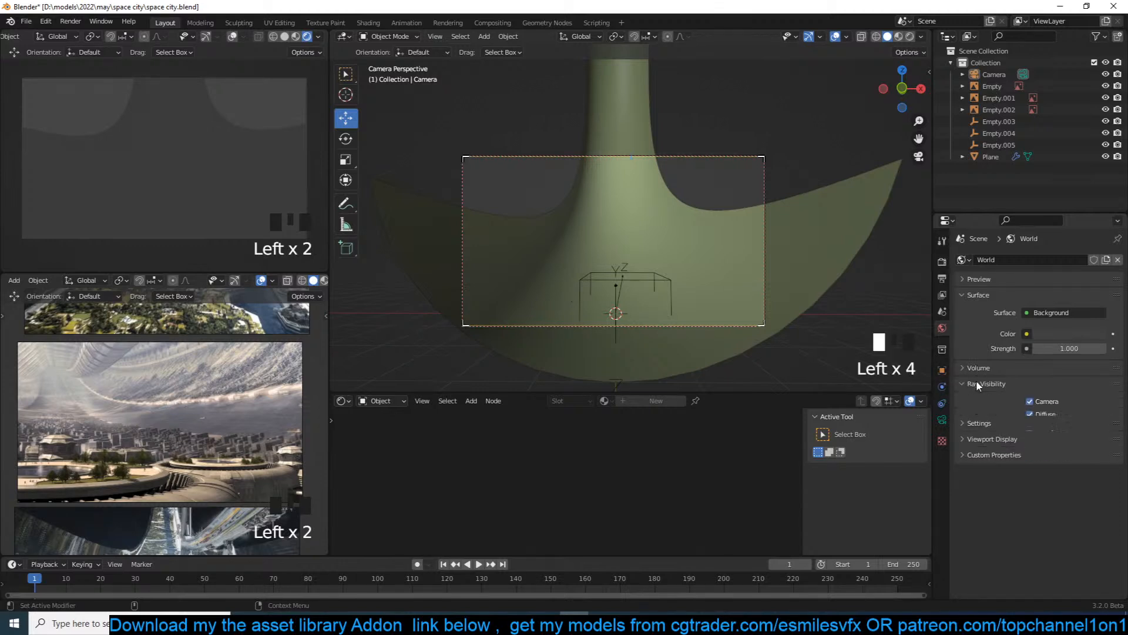
{"action": "left_click", "coordinate": [1032, 337]}
{"action": "left_click", "coordinate": [801, 458]}
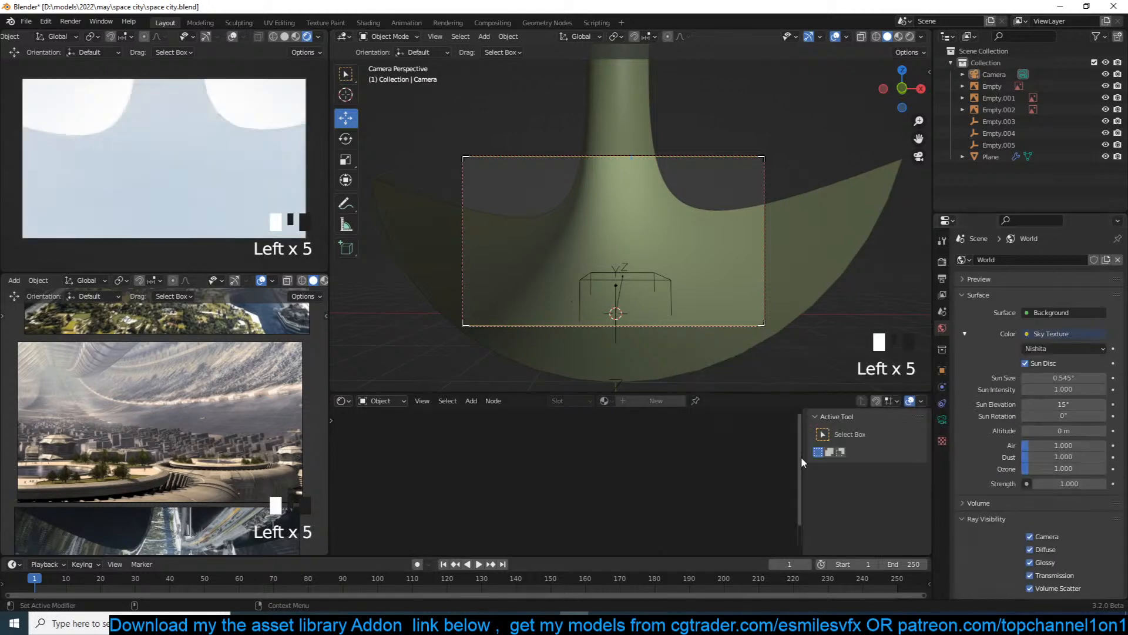
Set the sky texture's sun rotation to 45° and its sun elevation to 25°.
{"action": "left_click", "coordinate": [1060, 415]}
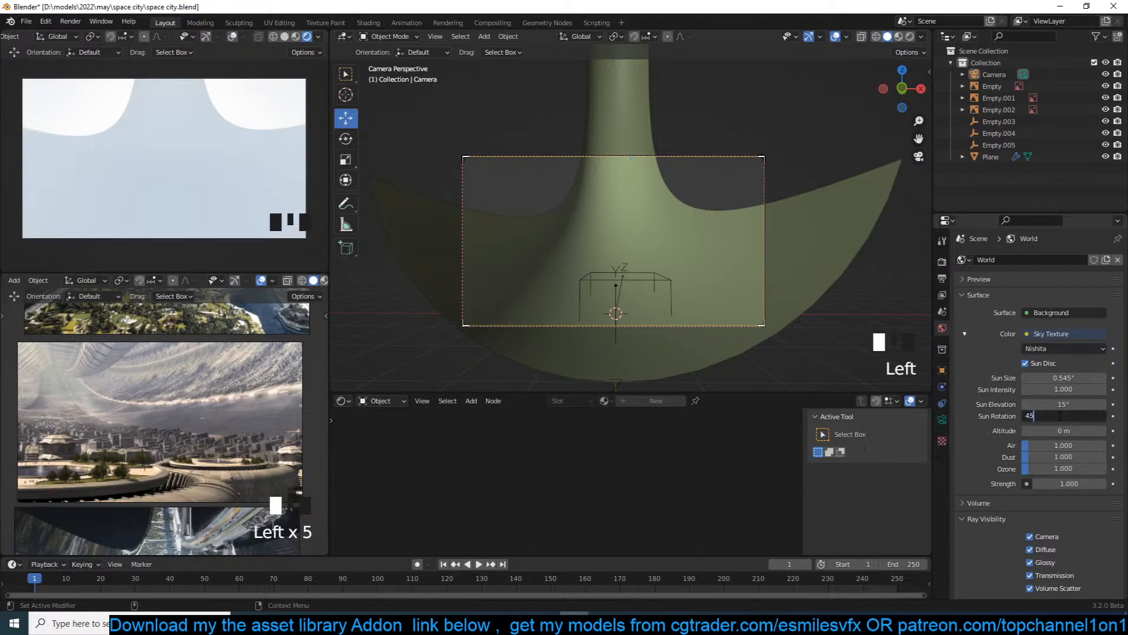
{"action": "left_click", "coordinate": [1060, 405]}
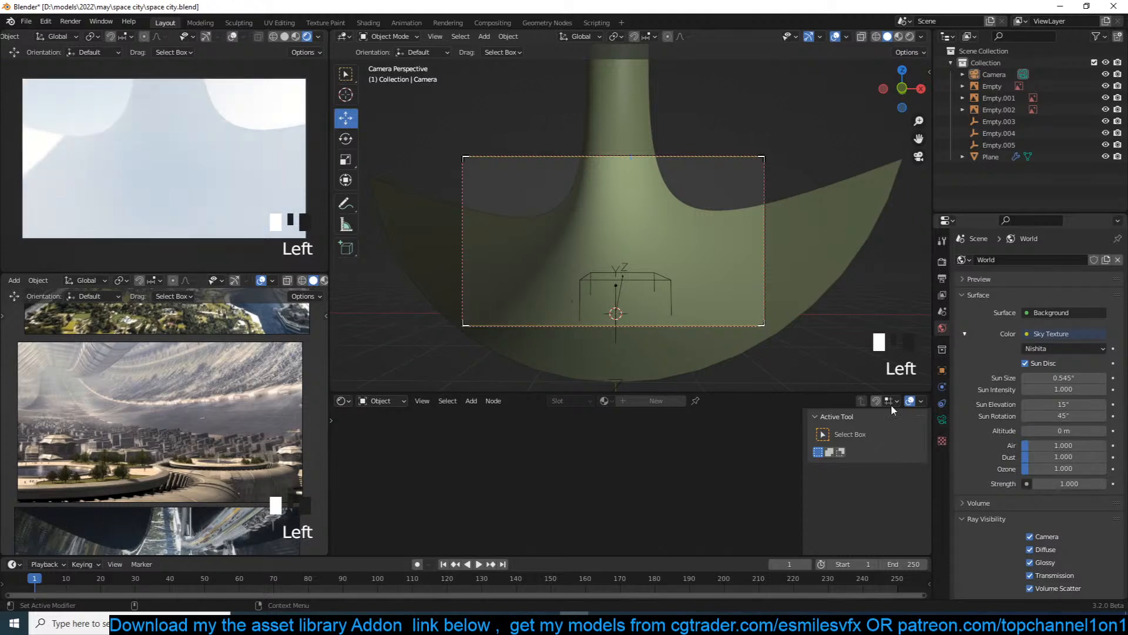
{"action": "left_click", "coordinate": [1066, 405]}
{"action": "type", "text": "25"}
{"action": "left_click", "coordinate": [1067, 405]}
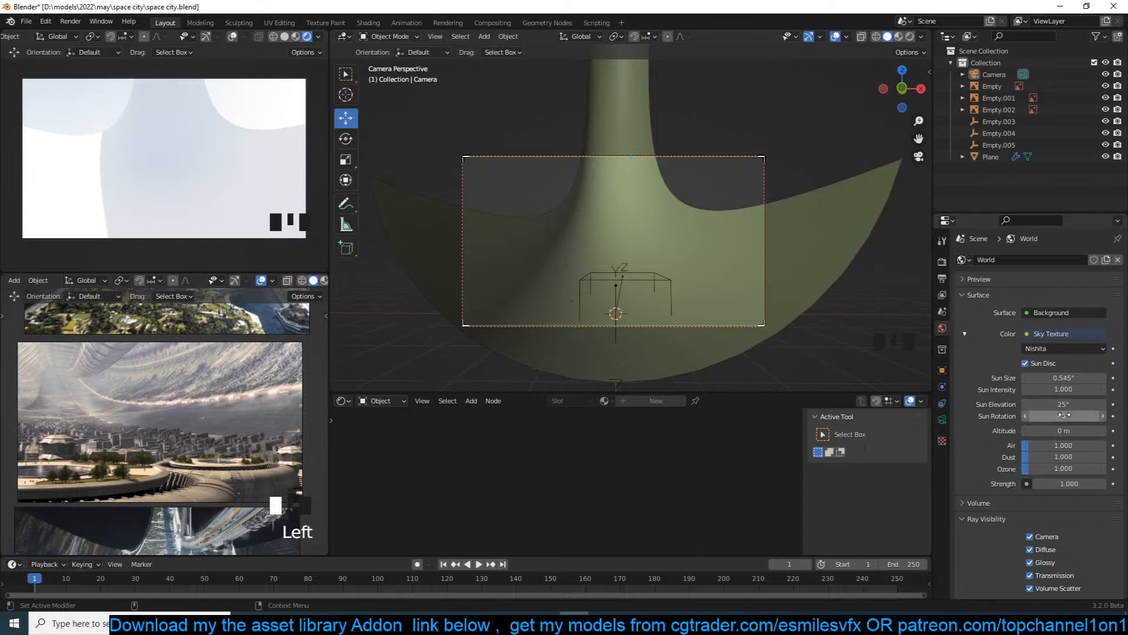
Set the sky's sun rotation to 90° and the world background strength to 0.5, and save the file.
{"action": "left_click", "coordinate": [1065, 415]}
{"action": "type", "text": "9"}
{"action": "key", "text": "Return"}
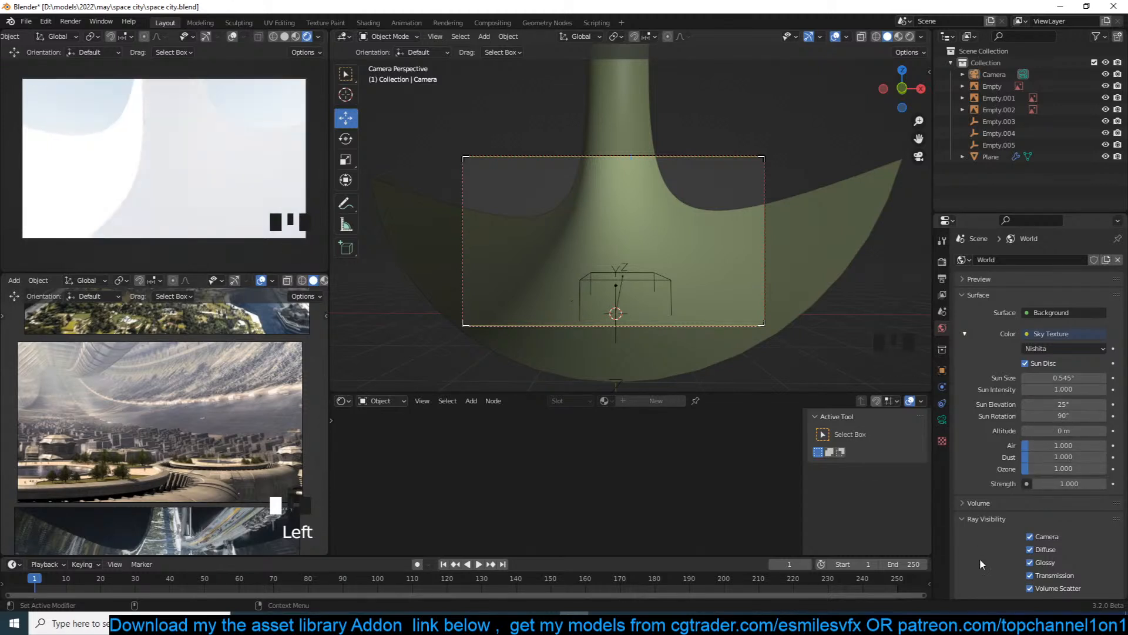
{"action": "left_click", "coordinate": [1064, 483]}
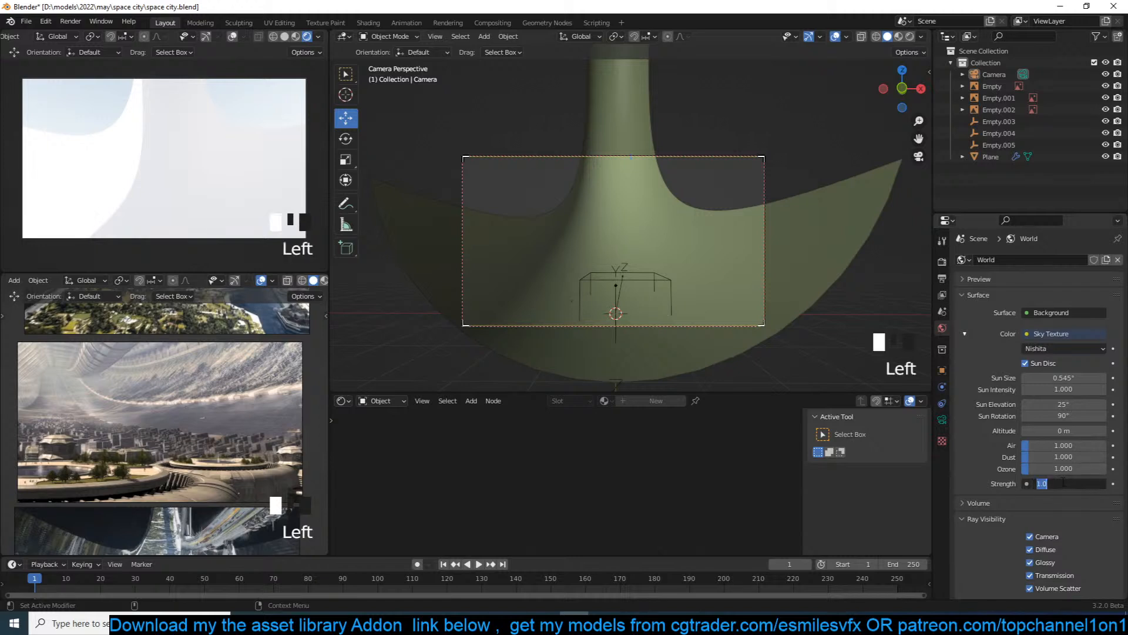
{"action": "type", "text": ".5"}
{"action": "key", "text": "Return"}
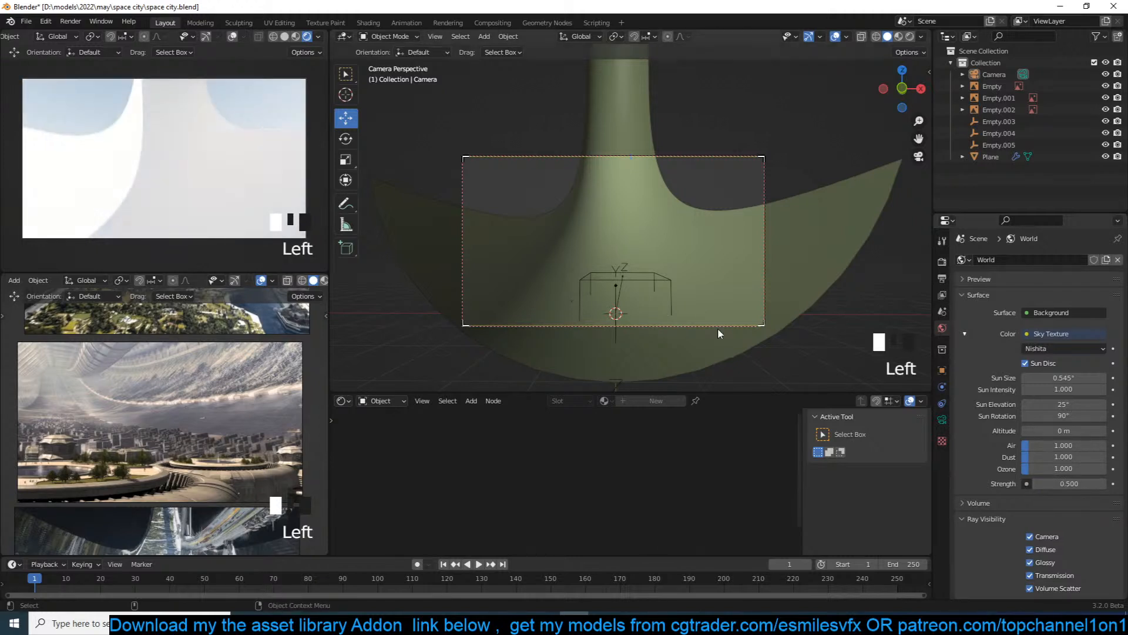
{"action": "scroll", "coordinate": [700, 307], "scroll_direction": "down", "scroll_amount": 1}
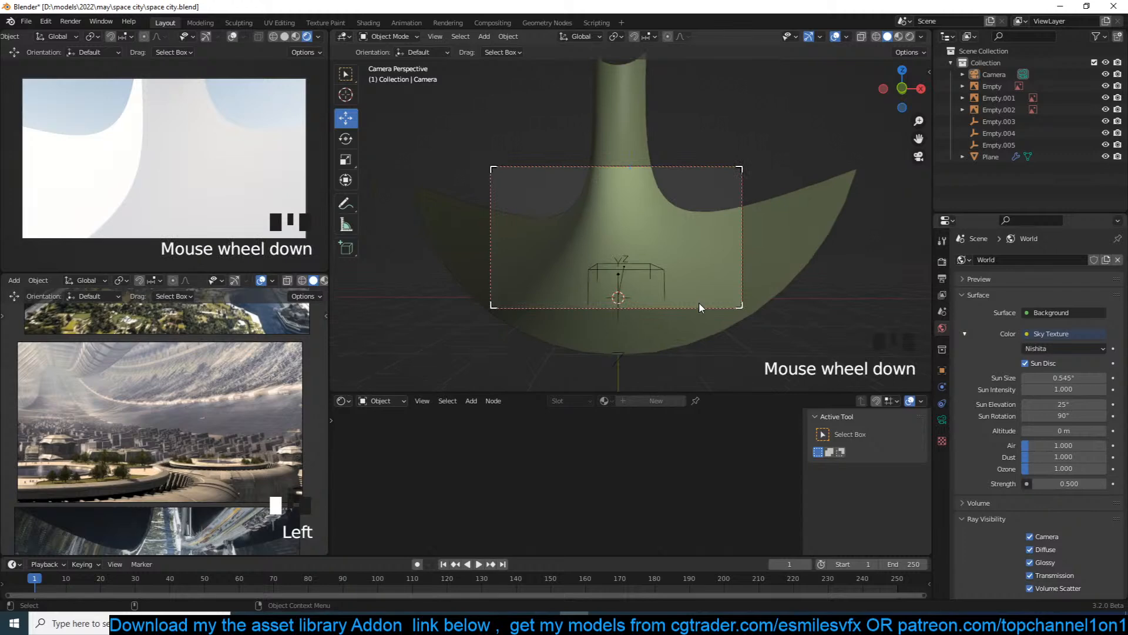
{"action": "scroll", "coordinate": [700, 305], "scroll_direction": "down", "scroll_amount": 2}
{"action": "key", "text": "ctrl+s"}
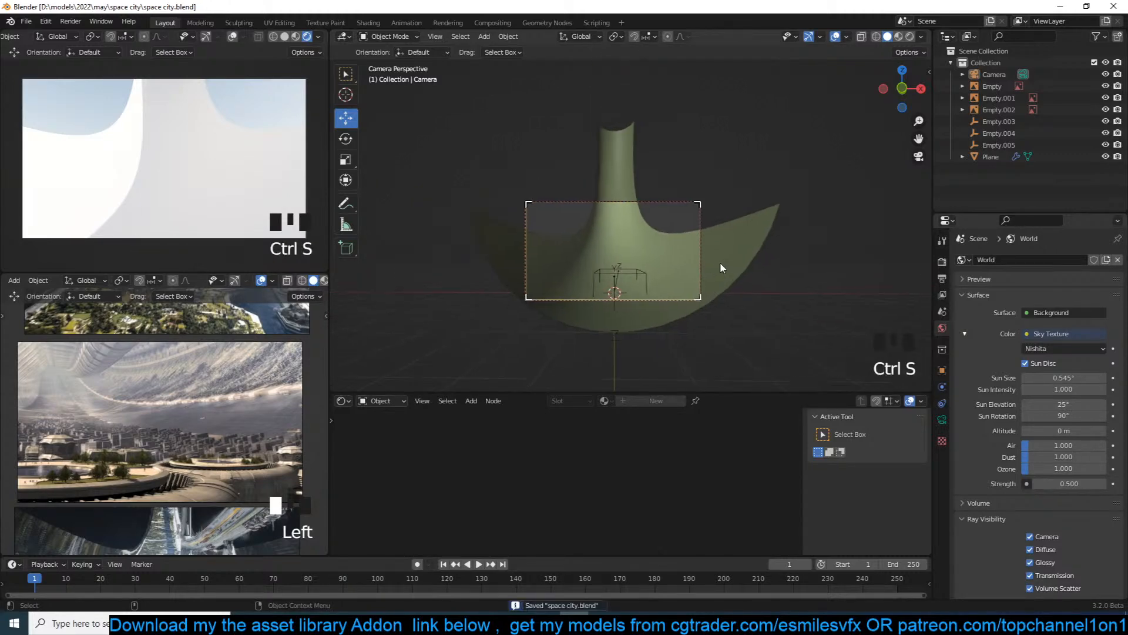
Leave the camera view, add a new mesh plane at the origin near the strip's lower end, and scale it up.
{"action": "key", "text": "grave"}
{"action": "scroll", "coordinate": [711, 259], "scroll_direction": "down", "scroll_amount": 9}
{"action": "middle_click_drag", "start_coordinate": [705, 248], "coordinate": [655, 309], "text": "shift"}
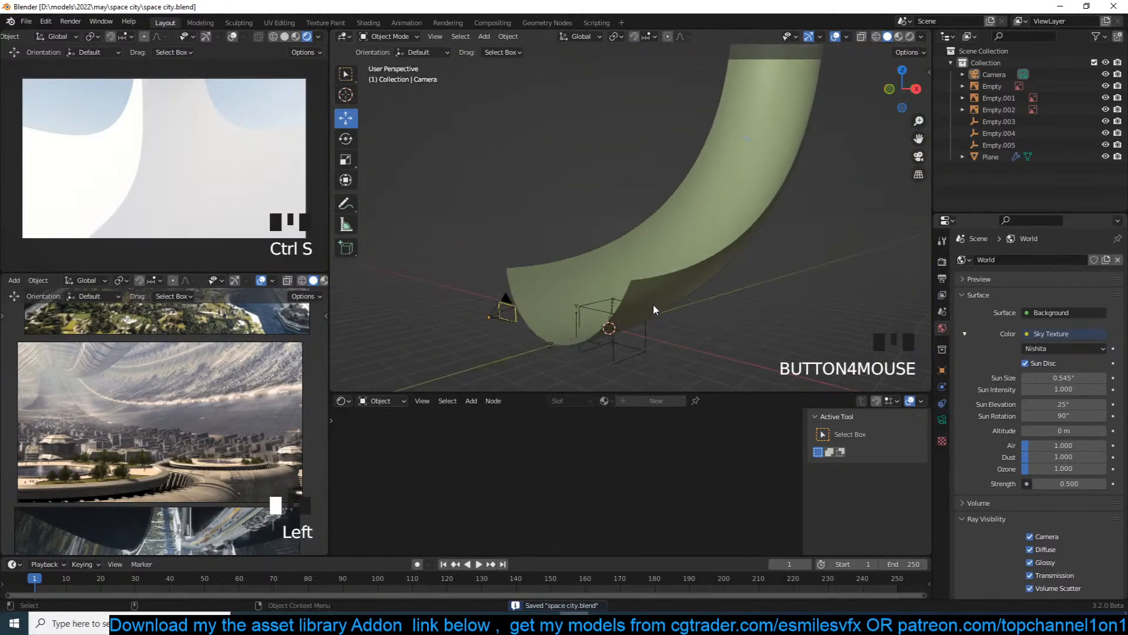
{"action": "scroll", "coordinate": [655, 305], "scroll_direction": "down", "scroll_amount": 4}
{"action": "middle_click_drag", "start_coordinate": [697, 261], "coordinate": [686, 303], "text": "shift"}
{"action": "scroll", "coordinate": [755, 195], "scroll_direction": "down", "scroll_amount": 2}
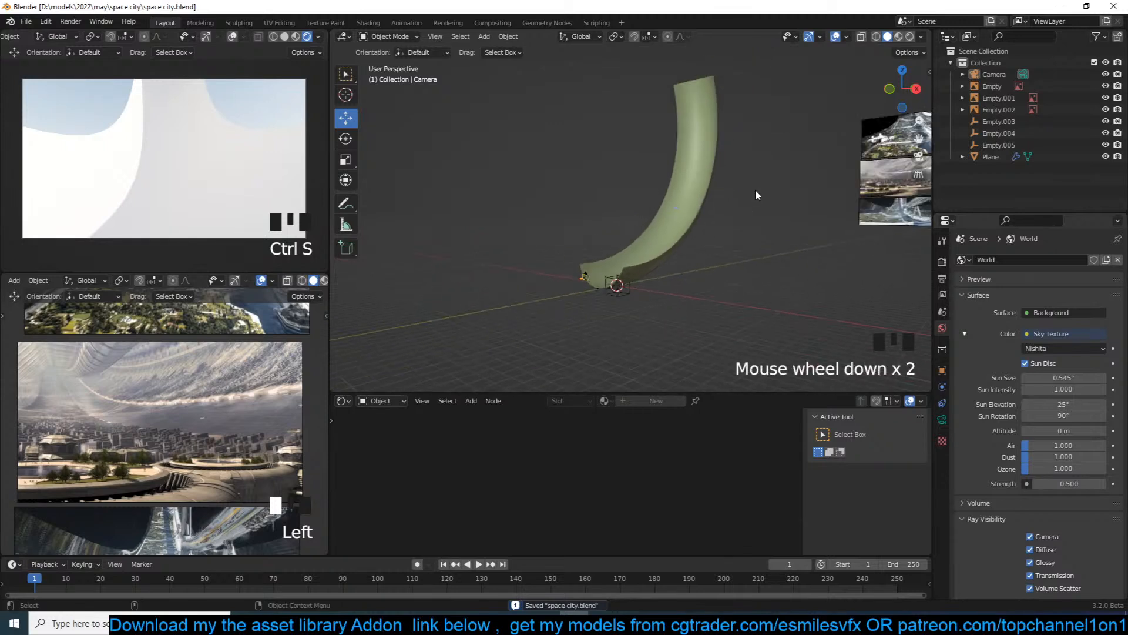
{"action": "left_click", "coordinate": [685, 200], "text": "shift"}
{"action": "key", "text": "shift+a"}
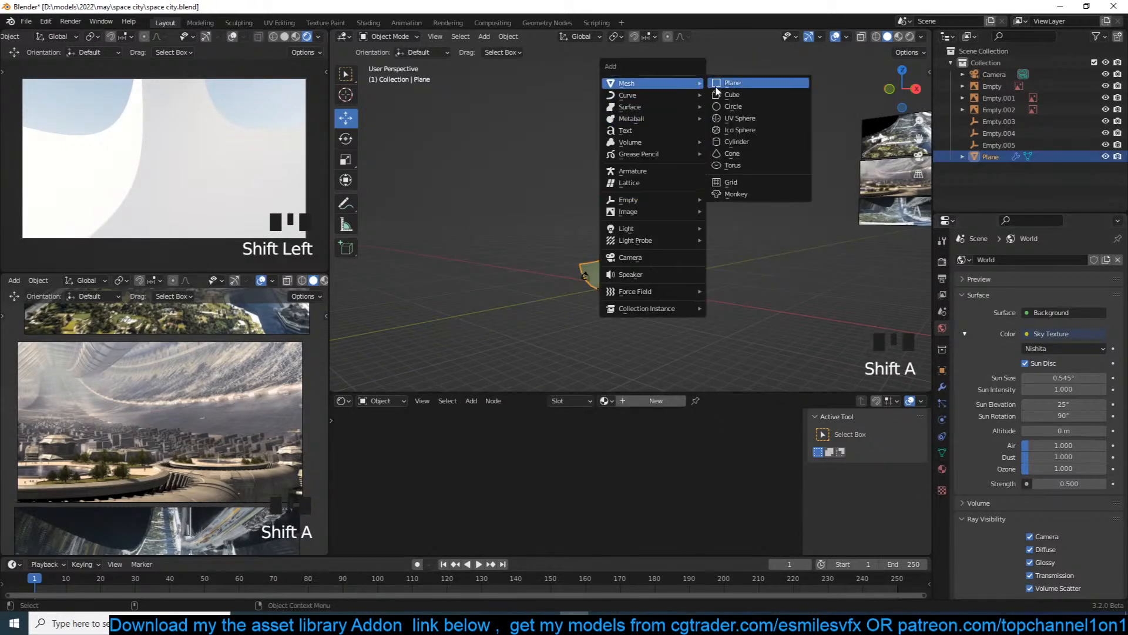
{"action": "left_click", "coordinate": [732, 82]}
{"action": "key", "text": "s"}
{"action": "left_click", "coordinate": [898, 181]}
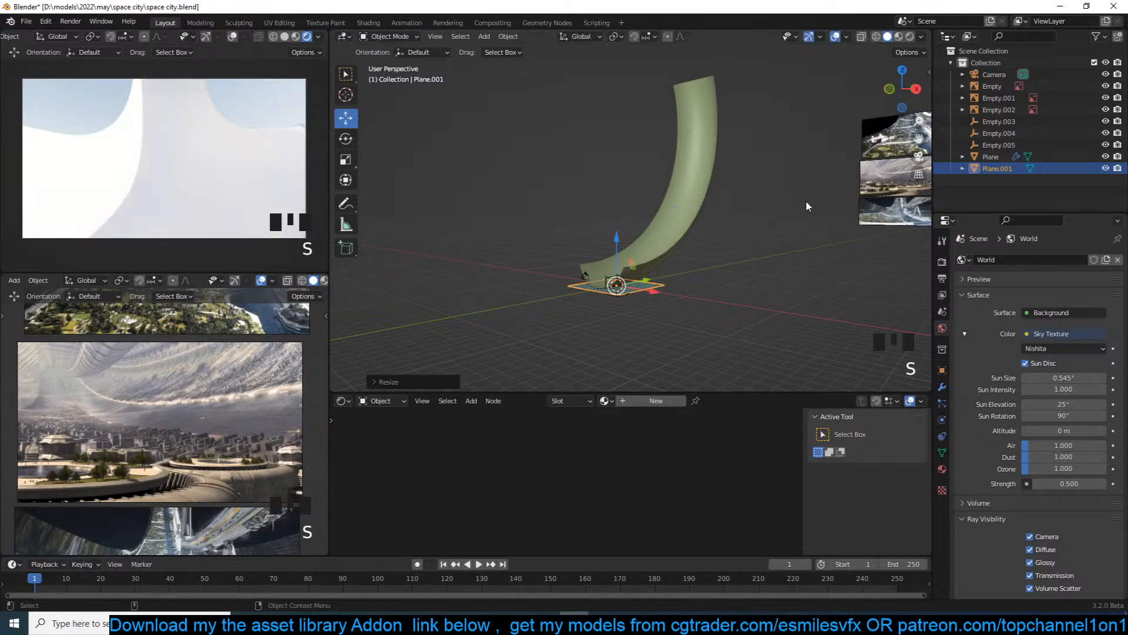
Rotate the new plane 90° about X and move it along the Y axis to stand far behind the curved strip.
{"action": "key", "text": "KP_9"}
{"action": "key", "text": "KP_9"}
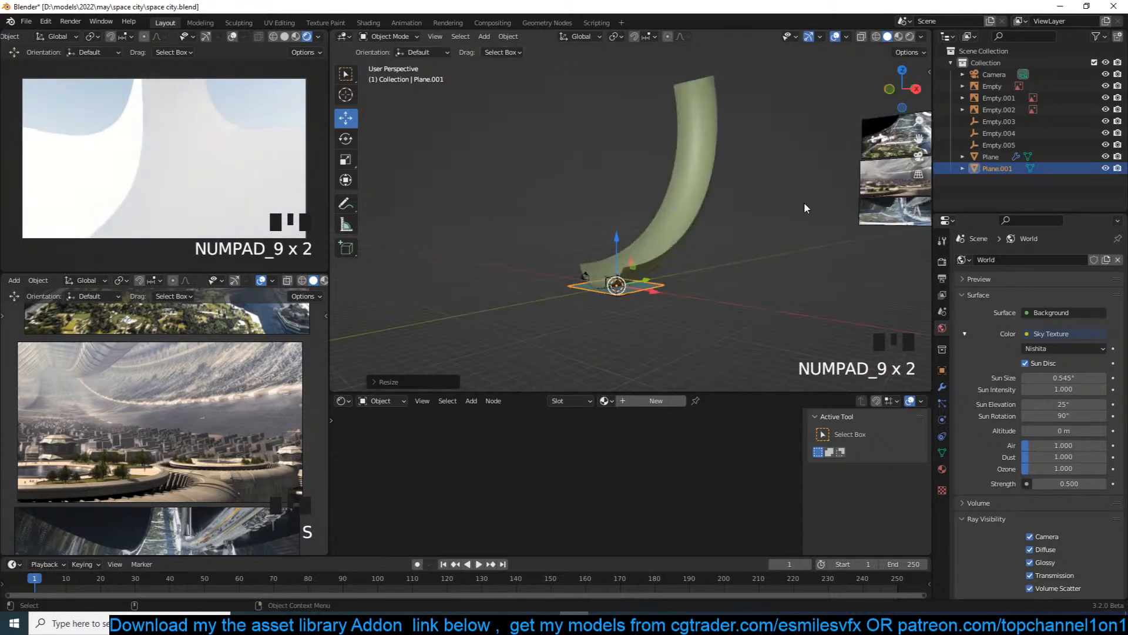
{"action": "type", "text": "rx90"}
{"action": "left_click", "coordinate": [765, 258]}
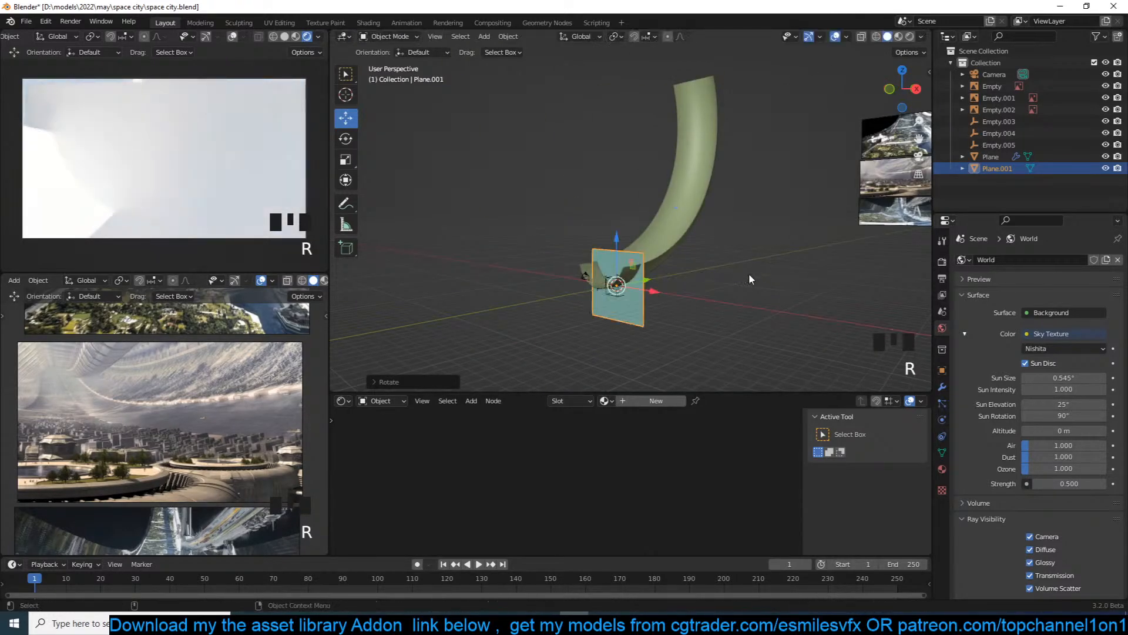
{"action": "middle_click_drag", "start_coordinate": [756, 272], "coordinate": [477, 320], "text": "shift"}
{"action": "left_click_drag", "start_coordinate": [443, 315], "coordinate": [649, 282]}
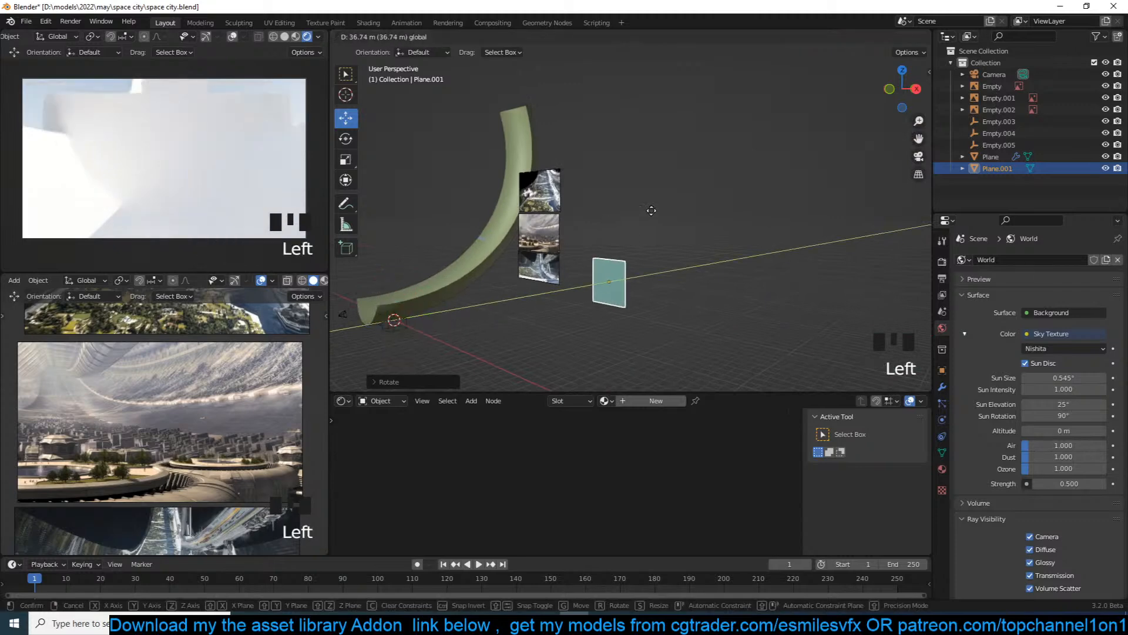
Scale the upright plane so it fills the background behind the strip in the camera view, and save the file.
{"action": "key", "text": "s"}
{"action": "left_click", "coordinate": [519, 203]}
{"action": "scroll", "coordinate": [520, 203], "scroll_direction": "down", "scroll_amount": 3}
{"action": "key", "text": "KP_0"}
{"action": "scroll", "coordinate": [718, 237], "scroll_direction": "up", "scroll_amount": 4}
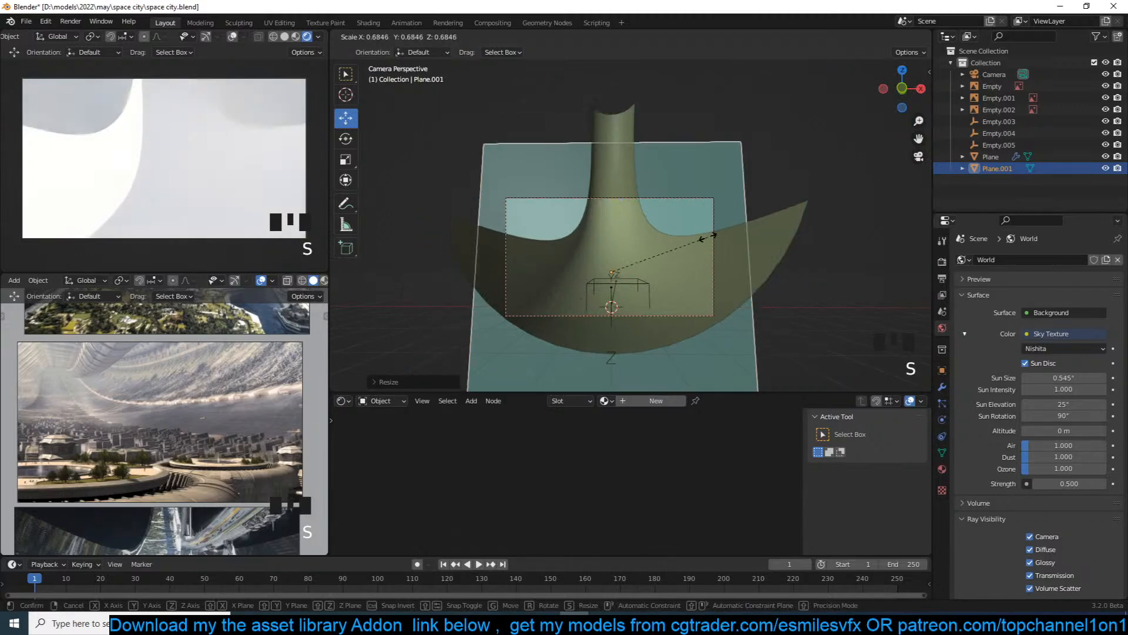
{"action": "scroll", "coordinate": [654, 312], "scroll_direction": "up", "scroll_amount": 3}
{"action": "key", "text": "ctrl+s"}
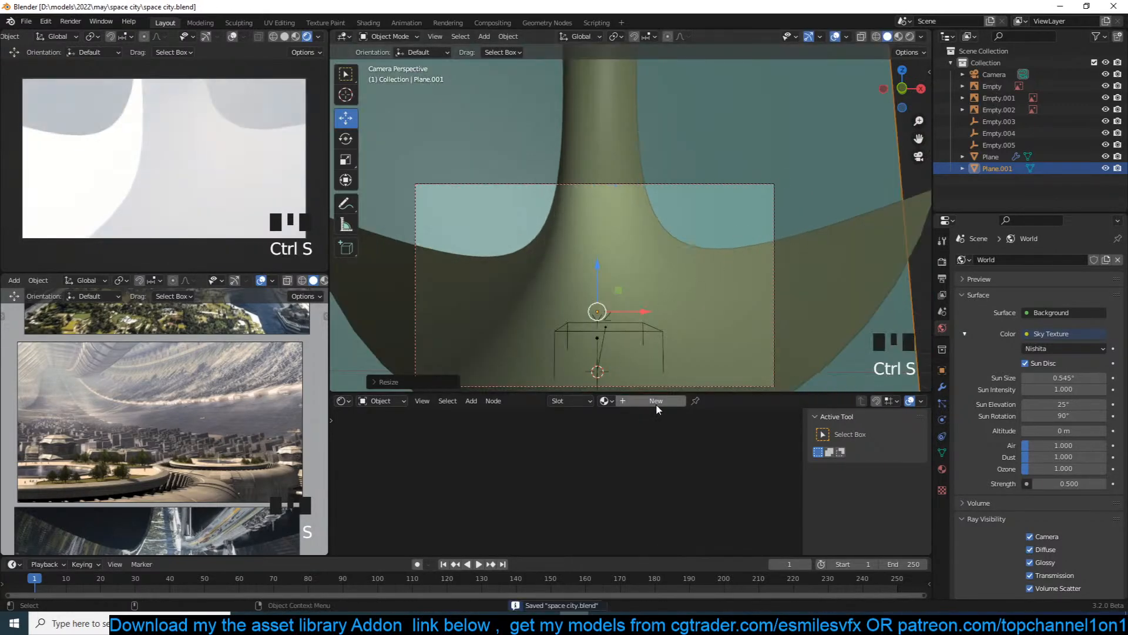
Create a new material for the backdrop plane and place a Noise Texture node beside its Principled BSDF.
{"action": "left_click", "coordinate": [655, 400]}
{"action": "scroll", "coordinate": [565, 438], "scroll_direction": "up", "scroll_amount": 9}
{"action": "middle_click_drag", "start_coordinate": [566, 439], "coordinate": [595, 491]}
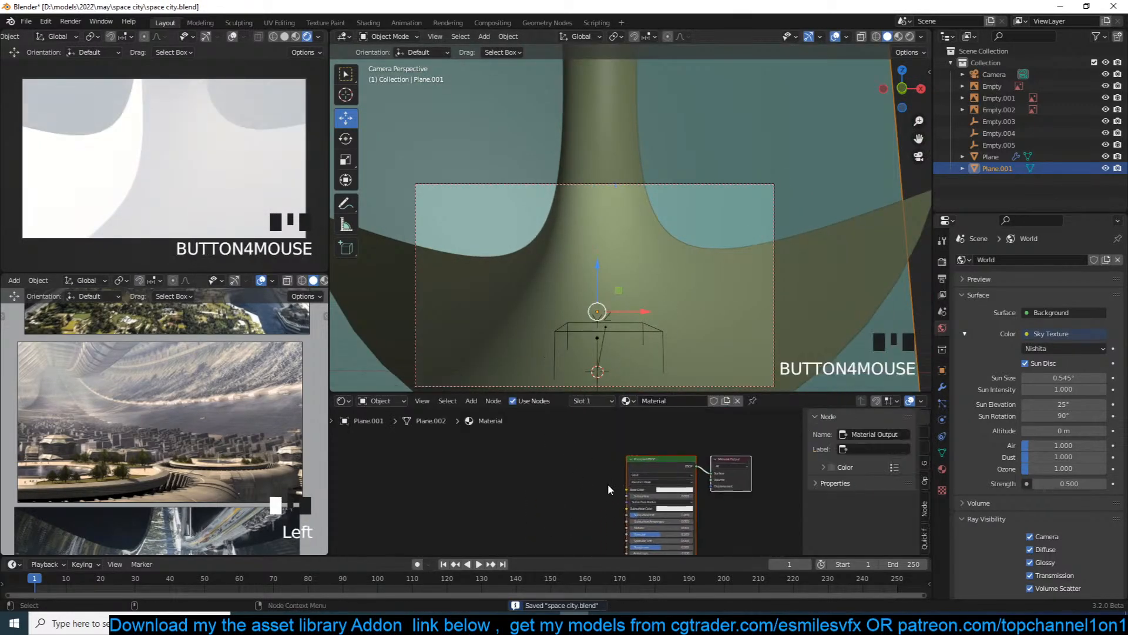
{"action": "left_click", "coordinate": [643, 467]}
{"action": "scroll", "coordinate": [626, 469], "scroll_direction": "up", "scroll_amount": 3}
{"action": "key", "text": "shift+a"}
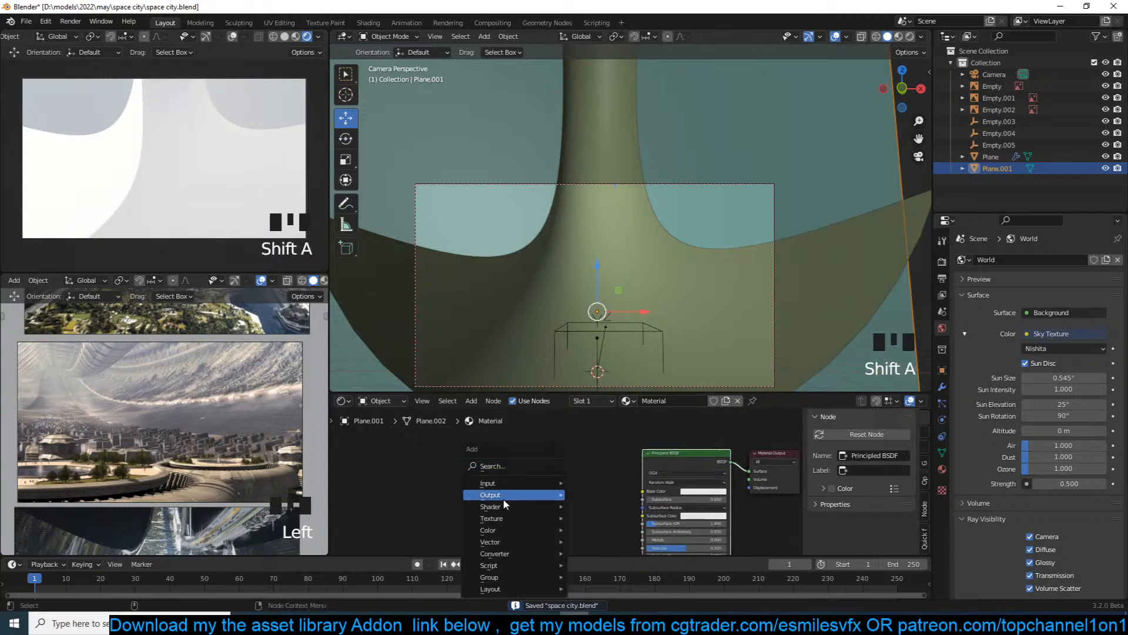
{"action": "mouse_move", "coordinate": [503, 518]}
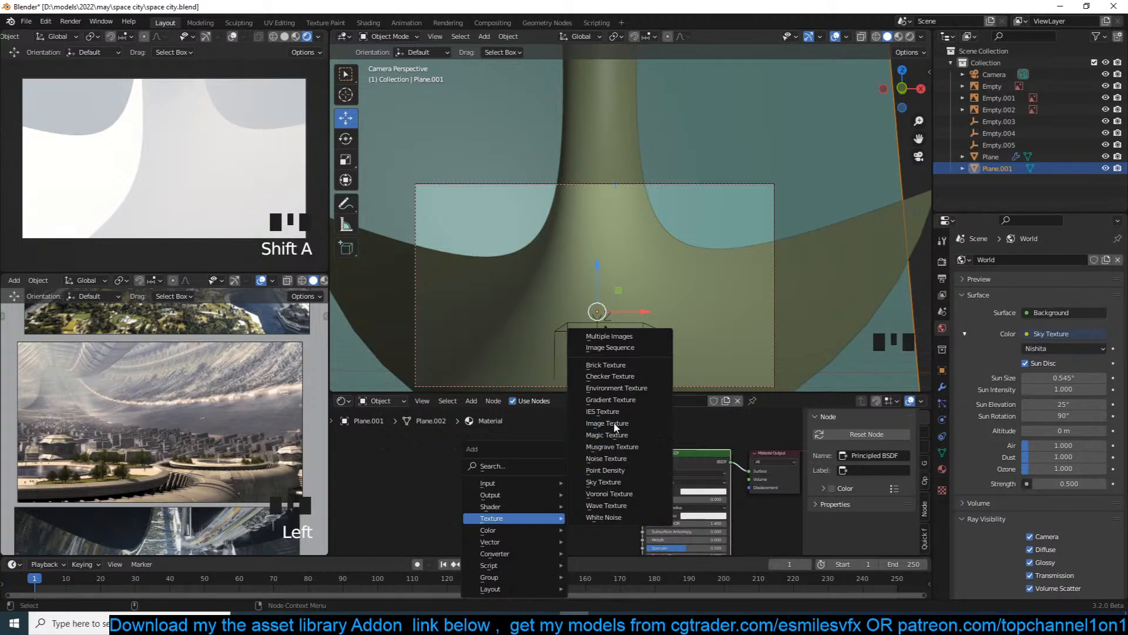
{"action": "left_click", "coordinate": [605, 459]}
{"action": "left_click", "coordinate": [481, 454]}
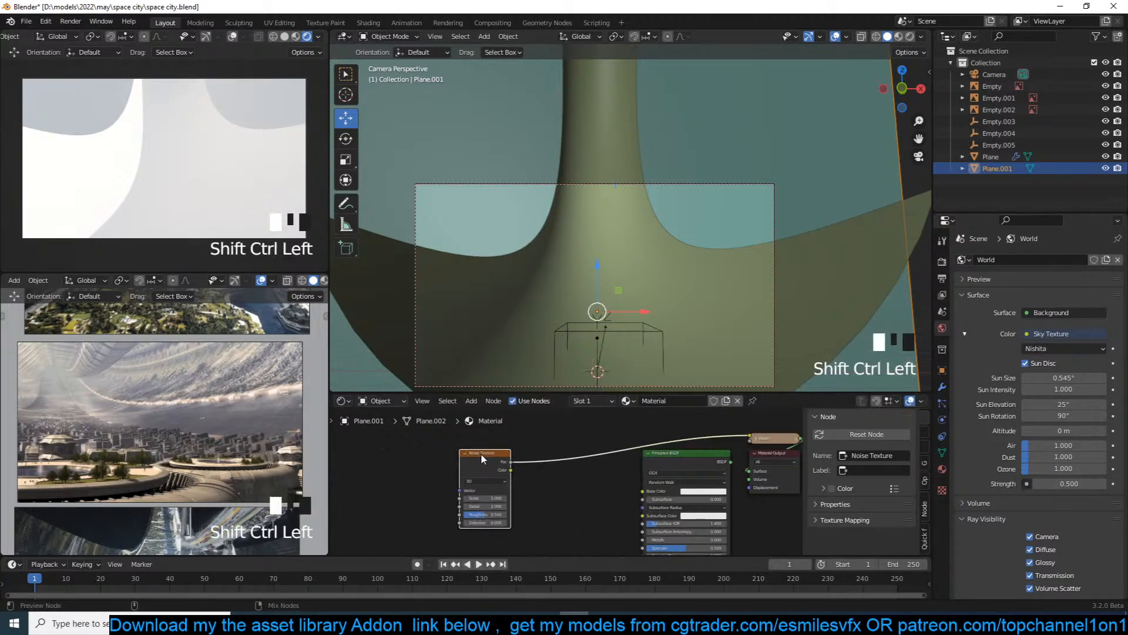
Preview the Noise Texture through a viewer node, delete the Principled BSDF node, and save the file.
{"action": "left_click", "coordinate": [481, 456], "text": "ctrl+shift"}
{"action": "left_click", "coordinate": [670, 461]}
{"action": "key", "text": "x"}
{"action": "scroll", "coordinate": [564, 470], "scroll_direction": "up", "scroll_amount": 1}
{"action": "key", "text": "ctrl+s"}
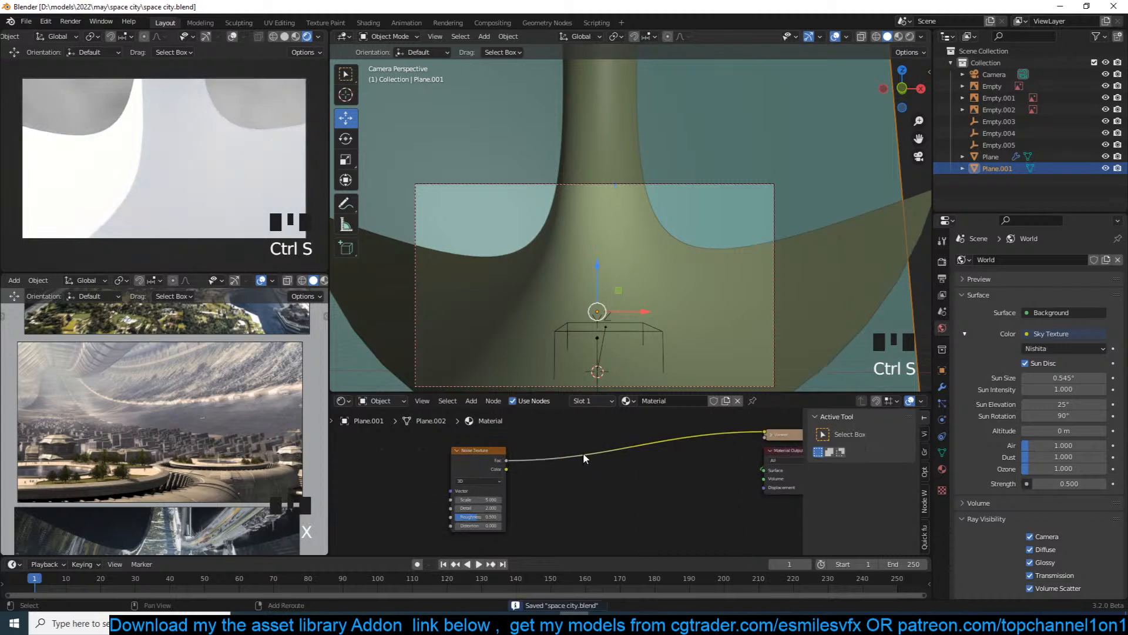
Insert a ColorRamp node between the Noise Texture and the viewer, and shift its black stop to about 0.641.
{"action": "key", "text": "shift+a"}
{"action": "mouse_move", "coordinate": [558, 489]}
{"action": "left_click", "coordinate": [640, 348]}
{"action": "left_click", "coordinate": [594, 461]}
{"action": "scroll", "coordinate": [603, 483], "scroll_direction": "up", "scroll_amount": 4}
{"action": "left_click_drag", "start_coordinate": [596, 492], "coordinate": [659, 492]}
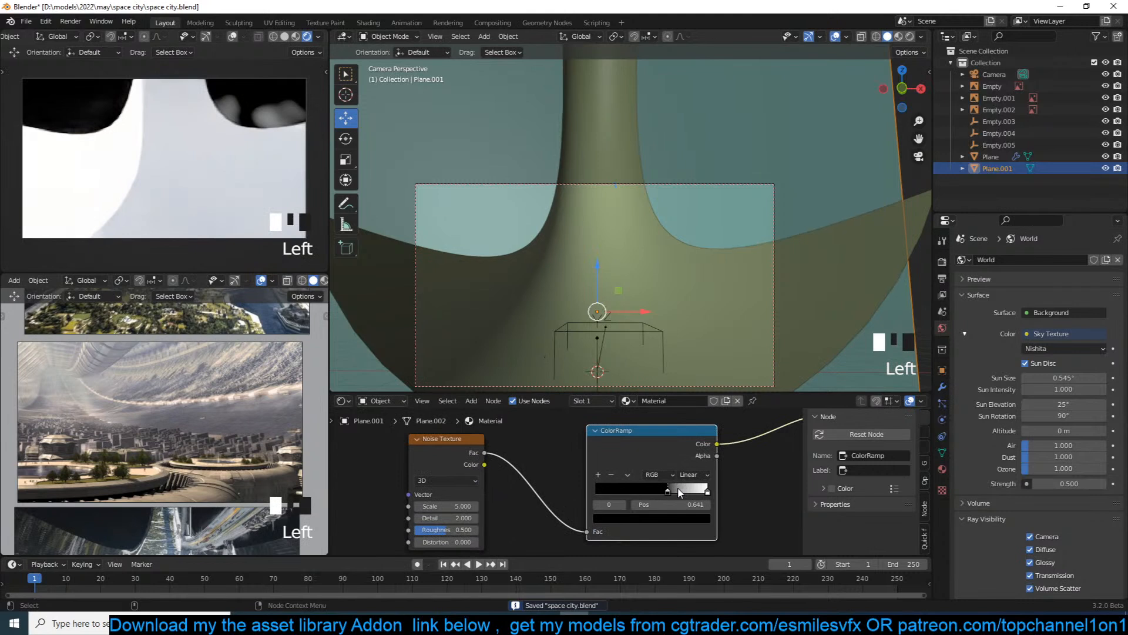
Set the Noise Texture's scale to about 93.1 and roughness to about 0.758, and the ColorRamp's white stop to about 0.977.
{"action": "scroll", "coordinate": [531, 460], "scroll_direction": "up", "scroll_amount": 6}
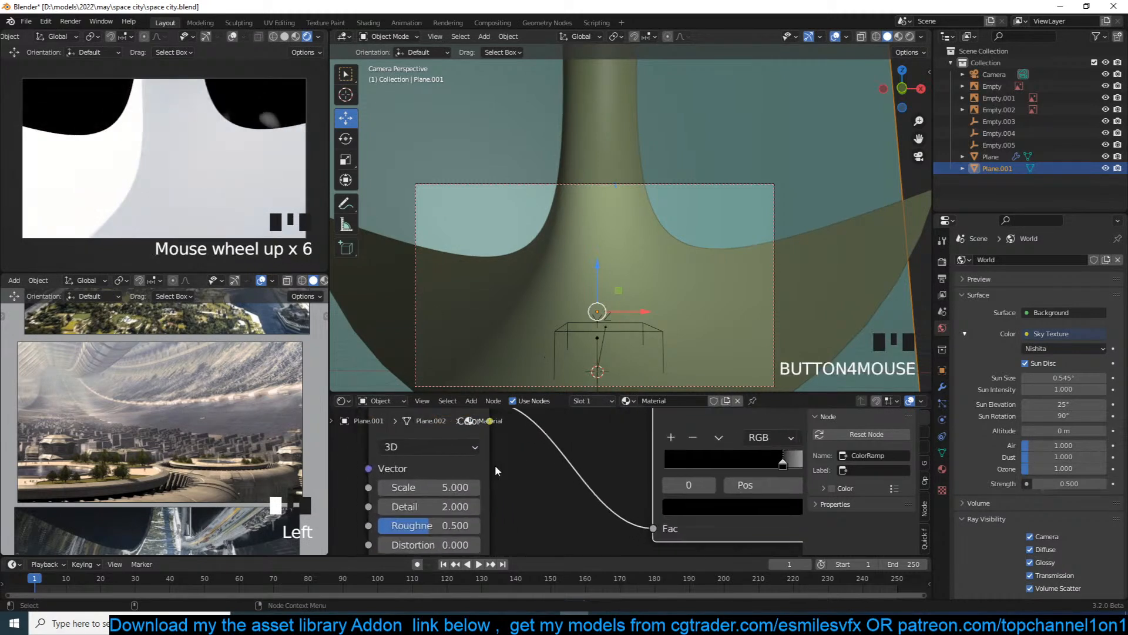
{"action": "left_click_drag", "start_coordinate": [429, 487], "coordinate": [523, 484]}
{"action": "key", "text": "ctrl+s"}
{"action": "scroll", "coordinate": [647, 476], "scroll_direction": "right", "scroll_amount": 5}
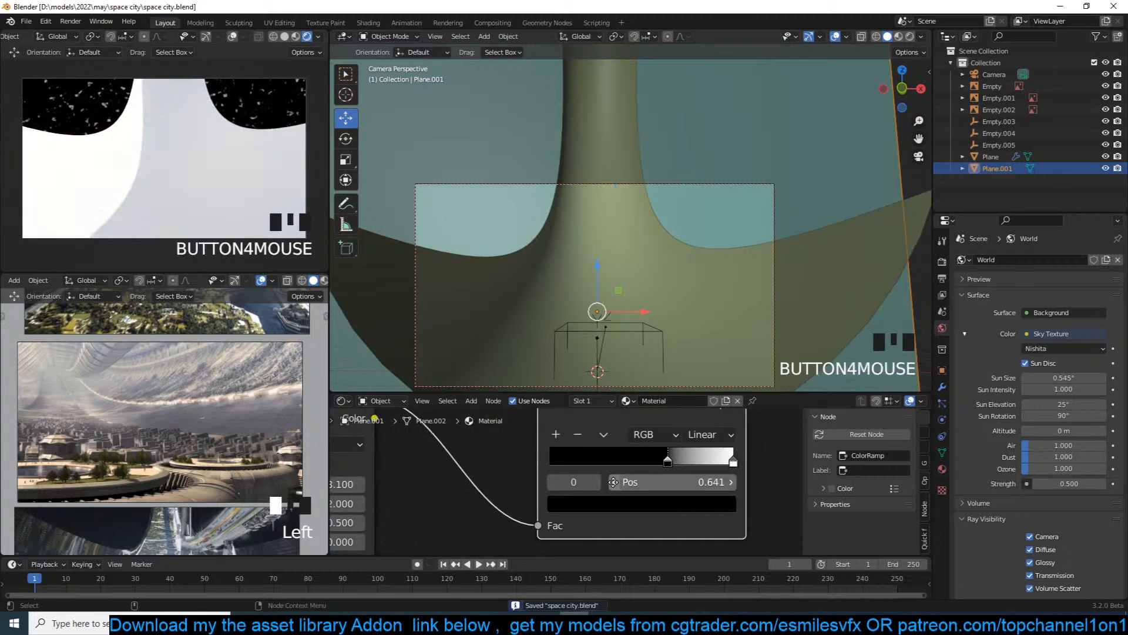
{"action": "left_click_drag", "start_coordinate": [668, 460], "coordinate": [721, 464]}
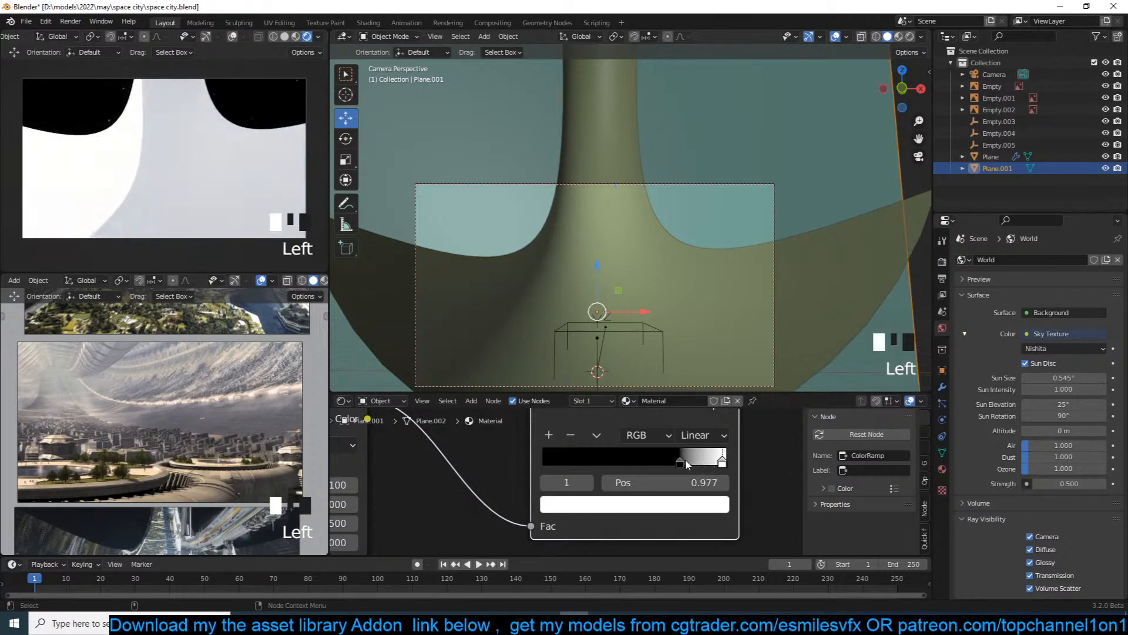
{"action": "middle_click_drag", "start_coordinate": [564, 481], "coordinate": [682, 455]}
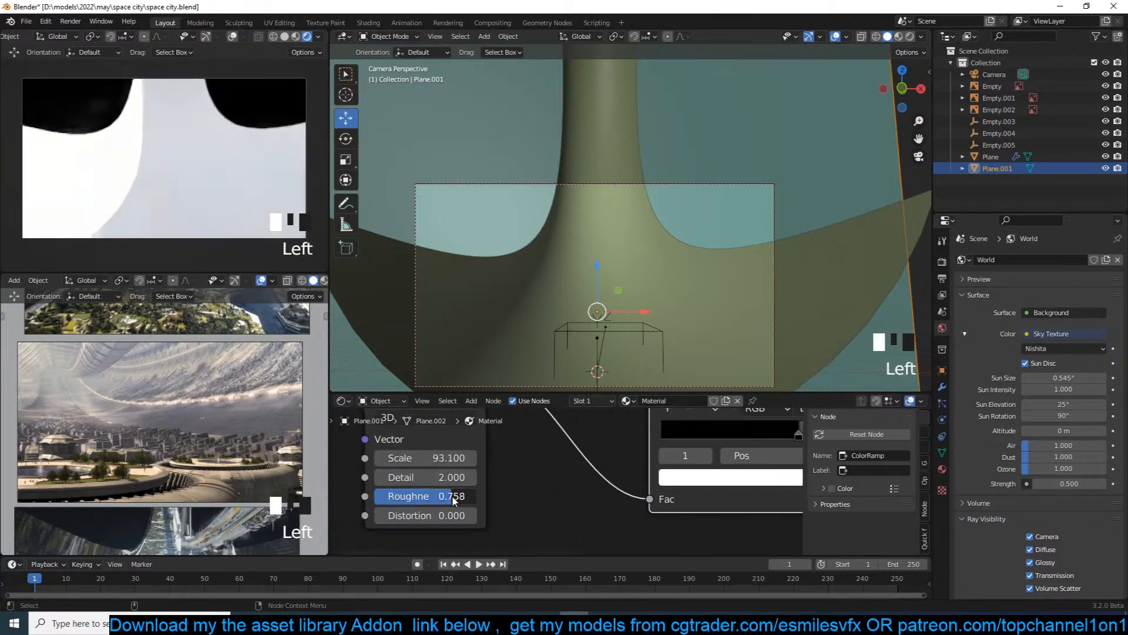
Fine-tune the ColorRamp's black stop to about 0.727 so only sparse star specks remain on the backdrop.
{"action": "middle_click_drag", "start_coordinate": [799, 444], "coordinate": [717, 460]}
{"action": "left_click_drag", "start_coordinate": [716, 452], "coordinate": [708, 450]}
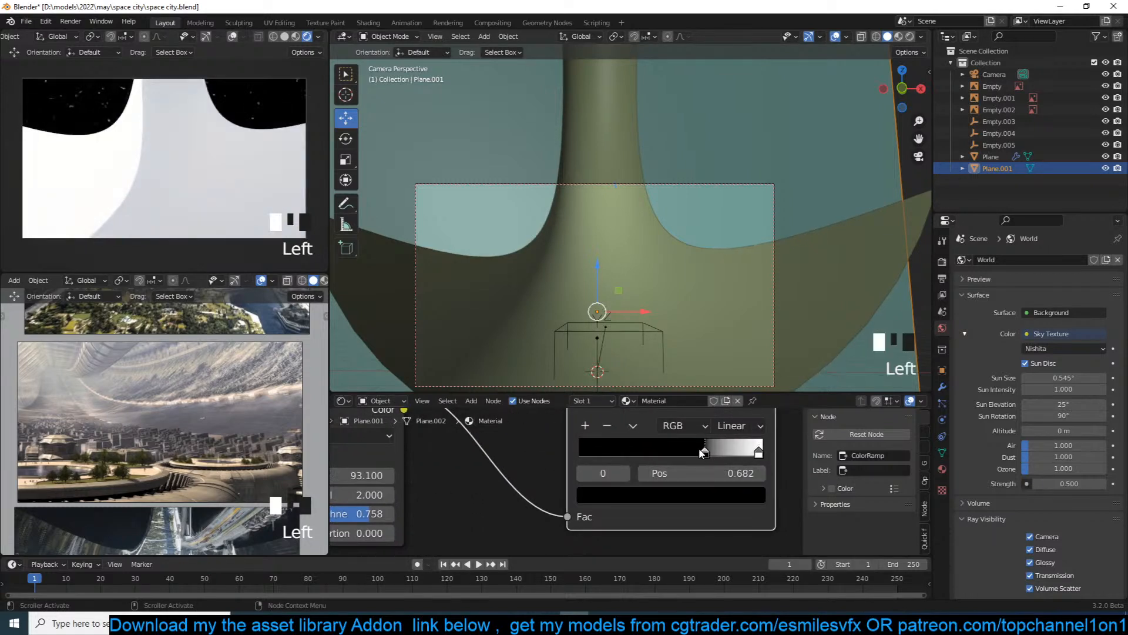
{"action": "left_click", "coordinate": [710, 448]}
{"action": "left_click_drag", "start_coordinate": [714, 446], "coordinate": [717, 448]}
Try Noise Texture scales of 50 and 10, settle on 100, and save the file.
{"action": "middle_click_drag", "start_coordinate": [496, 459], "coordinate": [538, 457]}
{"action": "left_click_drag", "start_coordinate": [418, 473], "coordinate": [409, 474]}
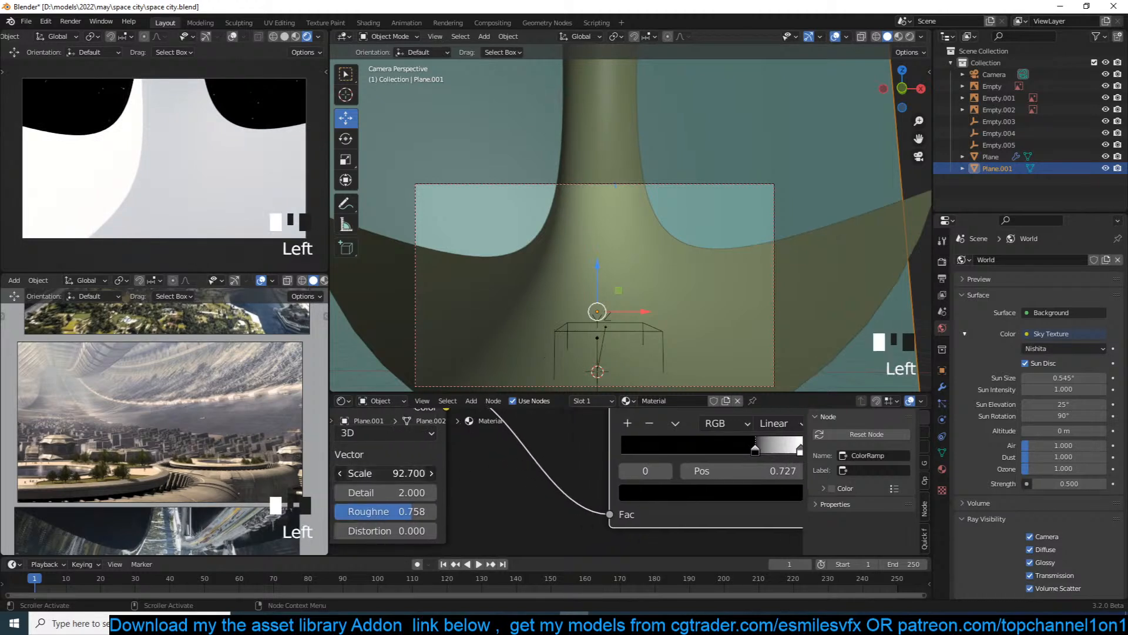
{"action": "double_click", "coordinate": [409, 473]}
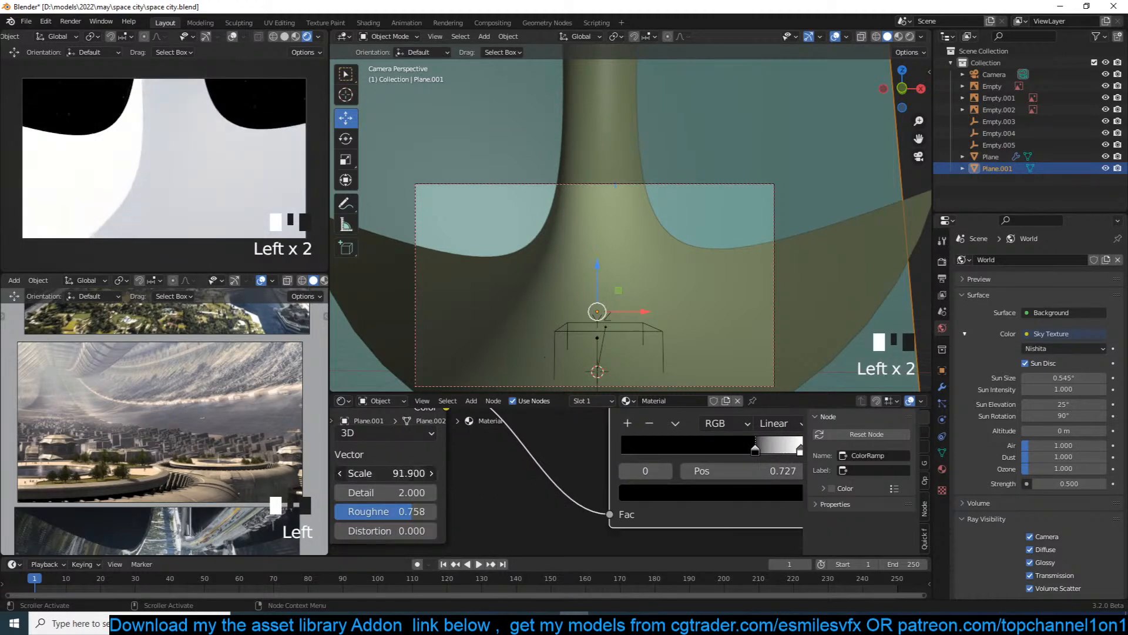
{"action": "type", "text": "50"}
{"action": "key", "text": "Return"}
{"action": "left_click", "coordinate": [411, 474]}
{"action": "type", "text": "10"}
{"action": "key", "text": "Return"}
{"action": "double_click", "coordinate": [413, 472]}
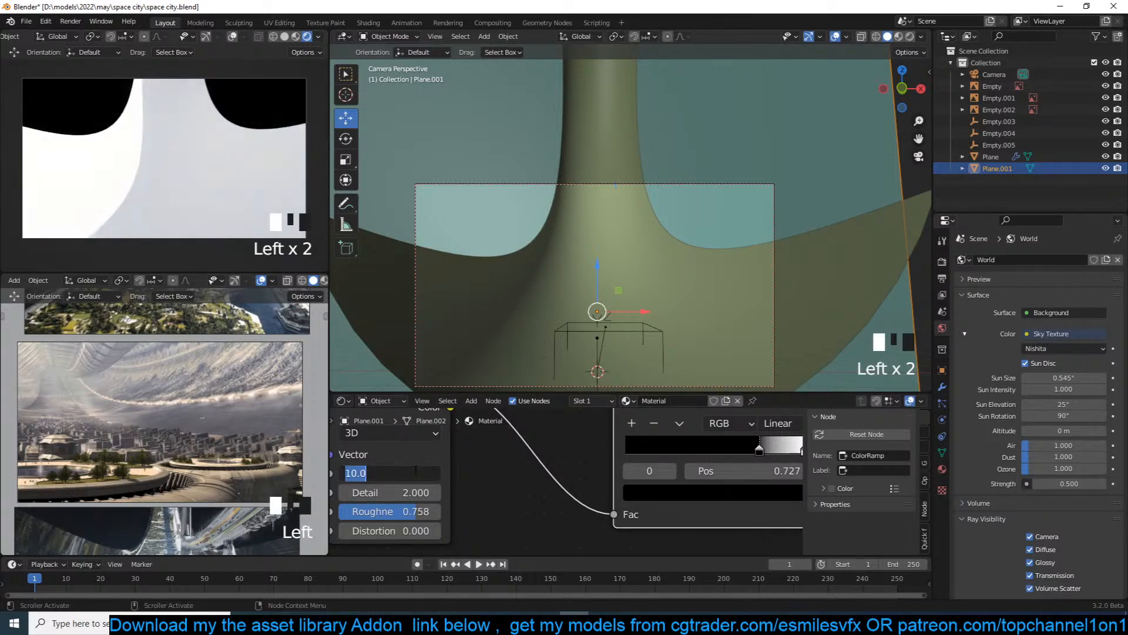
{"action": "type", "text": "100"}
{"action": "key", "text": "Return"}
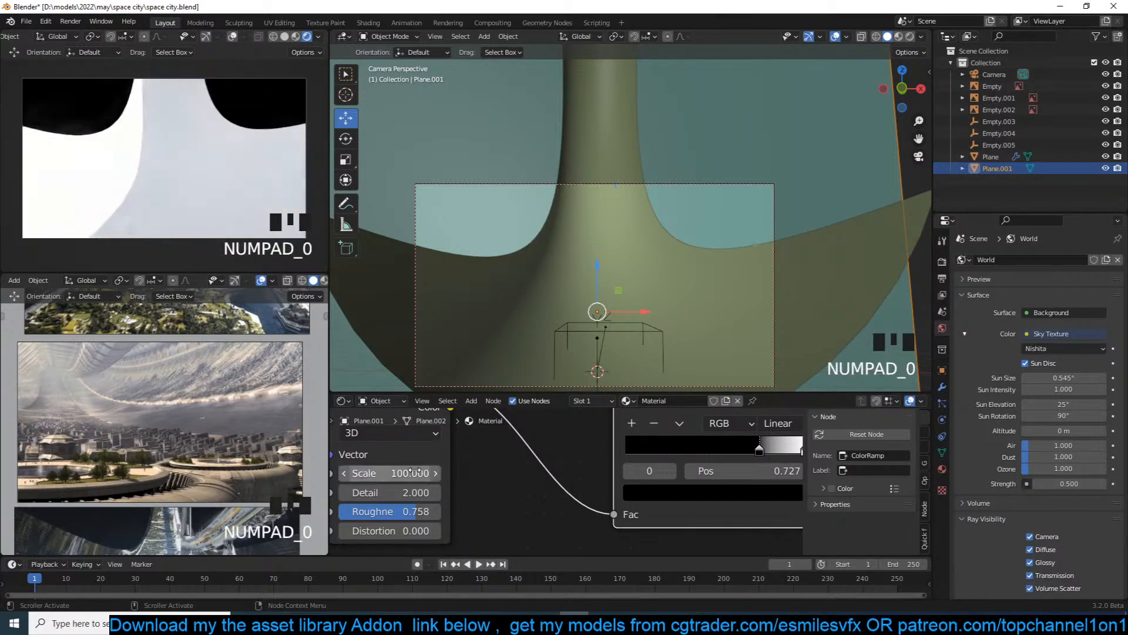
{"action": "key", "text": "ctrl+s"}
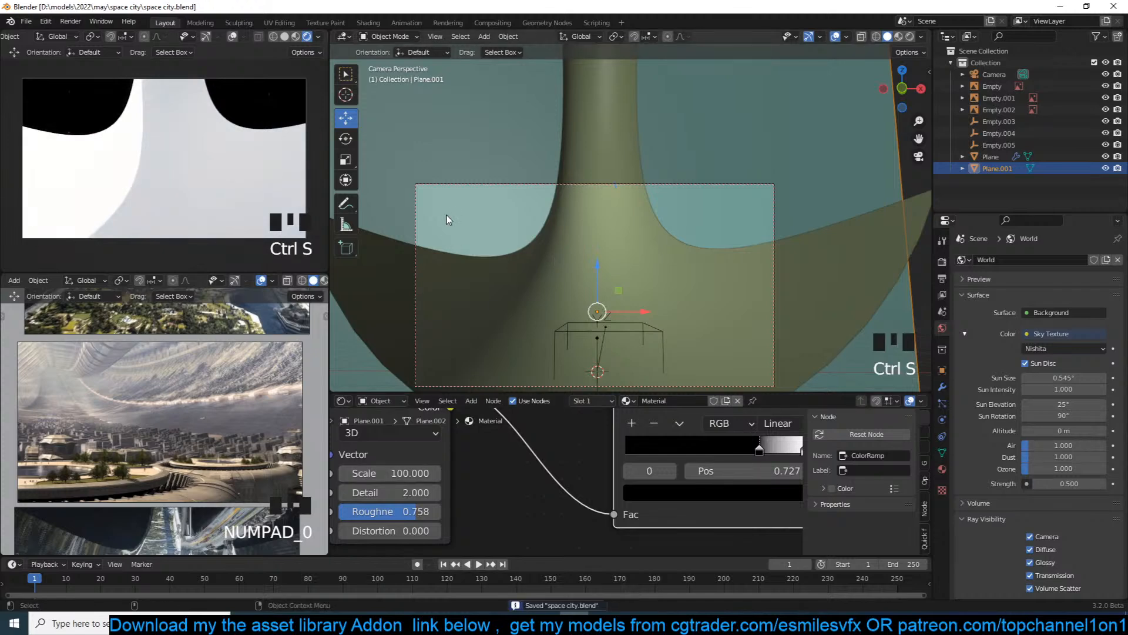
Save the file and move the ColorRamp node lower to make room in the backdrop's node tree.
{"action": "scroll", "coordinate": [447, 219], "scroll_direction": "down", "scroll_amount": 1}
{"action": "scroll", "coordinate": [569, 433], "scroll_direction": "down", "scroll_amount": 5}
{"action": "scroll", "coordinate": [572, 446], "scroll_direction": "up", "scroll_amount": 4}
{"action": "scroll", "coordinate": [591, 458], "scroll_direction": "down", "scroll_amount": 4}
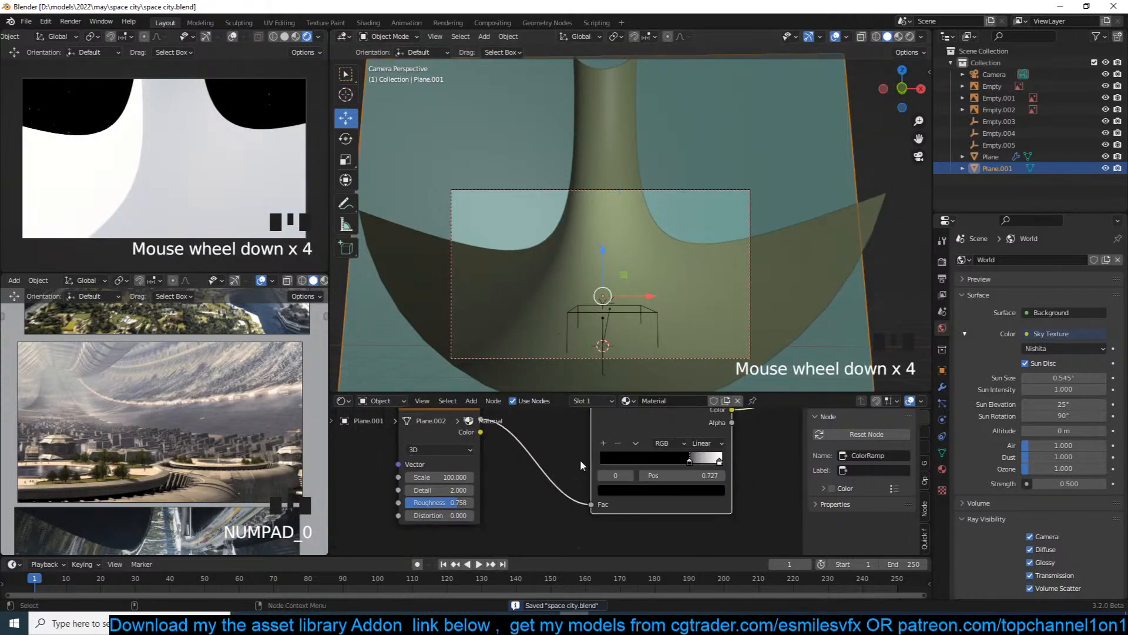
{"action": "scroll", "coordinate": [580, 460], "scroll_direction": "down", "scroll_amount": 4}
{"action": "key", "text": "ctrl+s"}
{"action": "scroll", "coordinate": [679, 217], "scroll_direction": "down", "scroll_amount": 3}
{"action": "key", "text": "ctrl+s"}
{"action": "scroll", "coordinate": [659, 412], "scroll_direction": "up", "scroll_amount": 2}
{"action": "left_click_drag", "start_coordinate": [659, 418], "coordinate": [626, 466]}
{"action": "scroll", "coordinate": [626, 466], "scroll_direction": "down", "scroll_amount": 1}
{"action": "middle_click_drag", "start_coordinate": [617, 475], "coordinate": [594, 509]}
Insert a Mix colour node between the ColorRamp and the viewer, and connect the Noise Texture's Color output to its Color2 input.
{"action": "key", "text": "shift+a"}
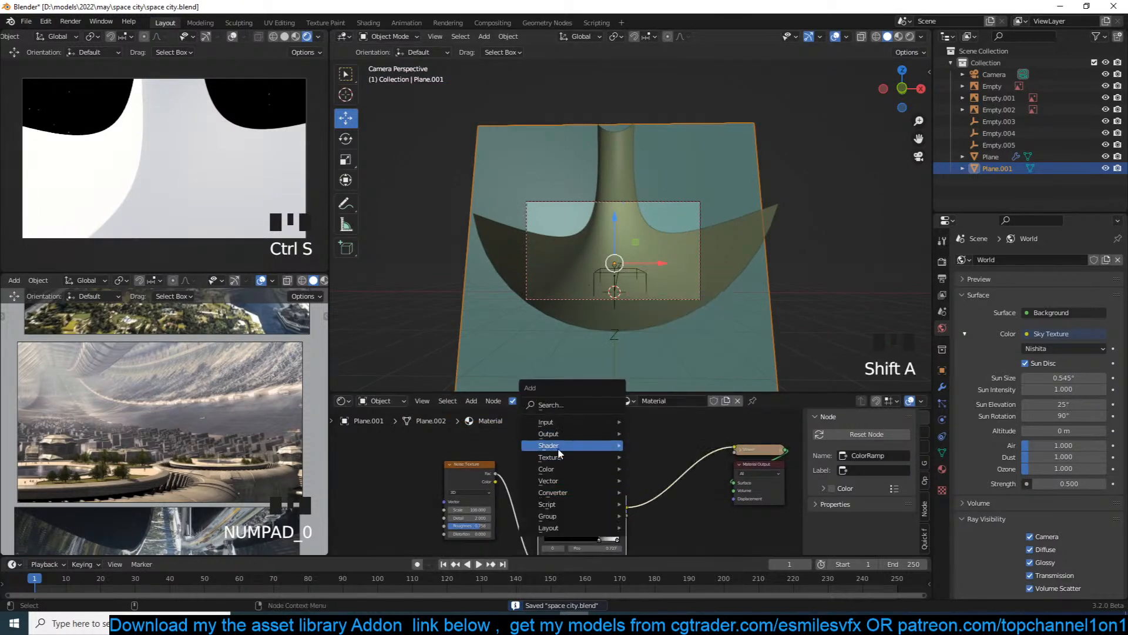
{"action": "mouse_move", "coordinate": [569, 451]}
{"action": "mouse_move", "coordinate": [567, 470]}
{"action": "left_click", "coordinate": [679, 527]}
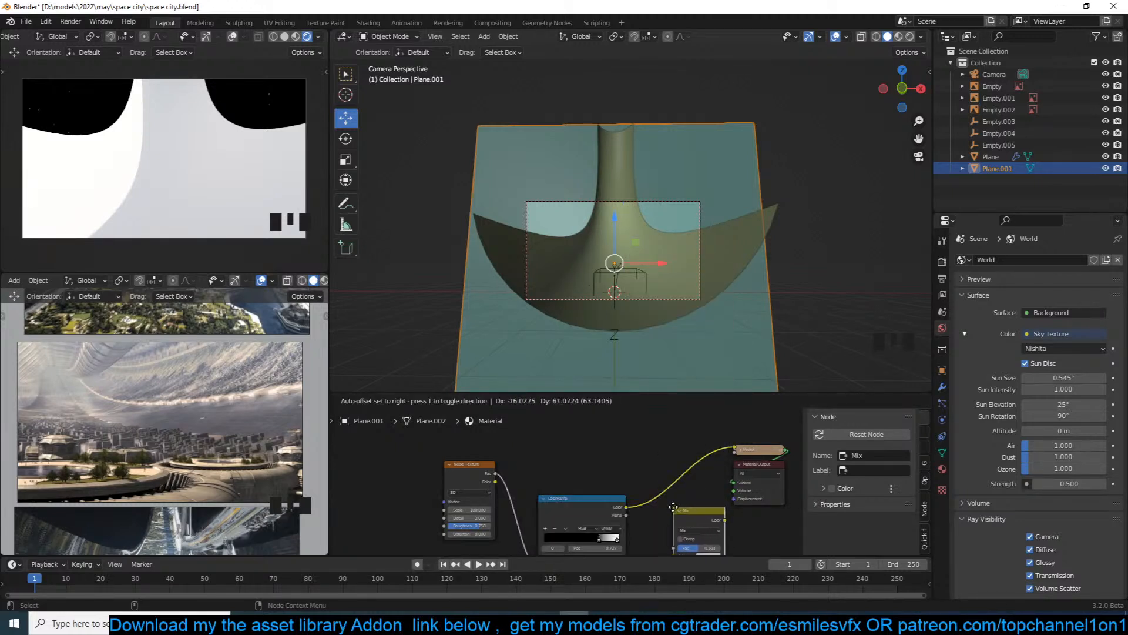
{"action": "left_click", "coordinate": [681, 488]}
{"action": "left_click_drag", "start_coordinate": [496, 482], "coordinate": [658, 515]}
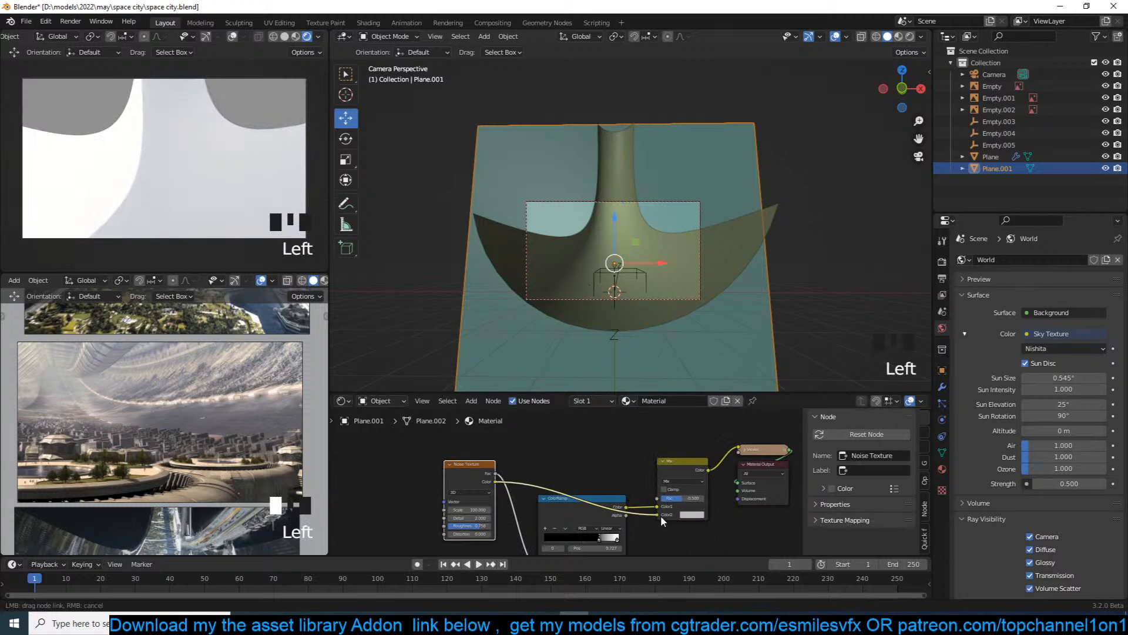
Reroute the ColorRamp output to the Mix node's Fac input, set Color1 to black, and save the file.
{"action": "left_click", "coordinate": [680, 480]}
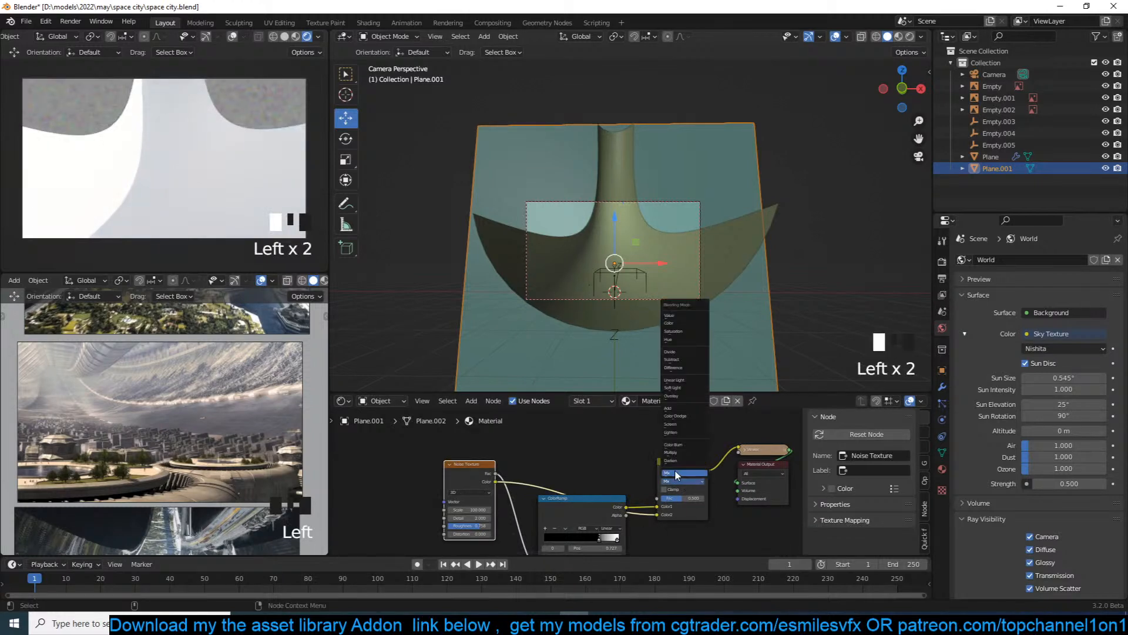
{"action": "left_click", "coordinate": [675, 473]}
{"action": "mouse_move", "coordinate": [656, 506]}
{"action": "left_mouse_down"}
{"action": "mouse_move", "coordinate": [645, 504]}
{"action": "mouse_move", "coordinate": [657, 499]}
{"action": "left_mouse_up"}
{"action": "left_click", "coordinate": [689, 506]}
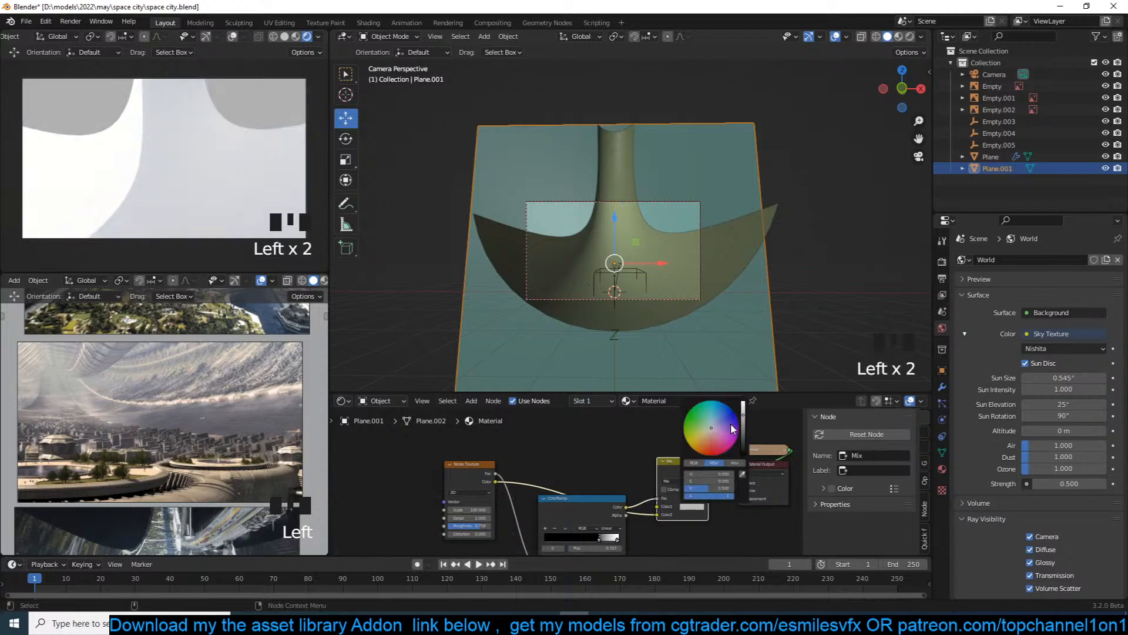
{"action": "left_click_drag", "start_coordinate": [743, 414], "coordinate": [744, 454]}
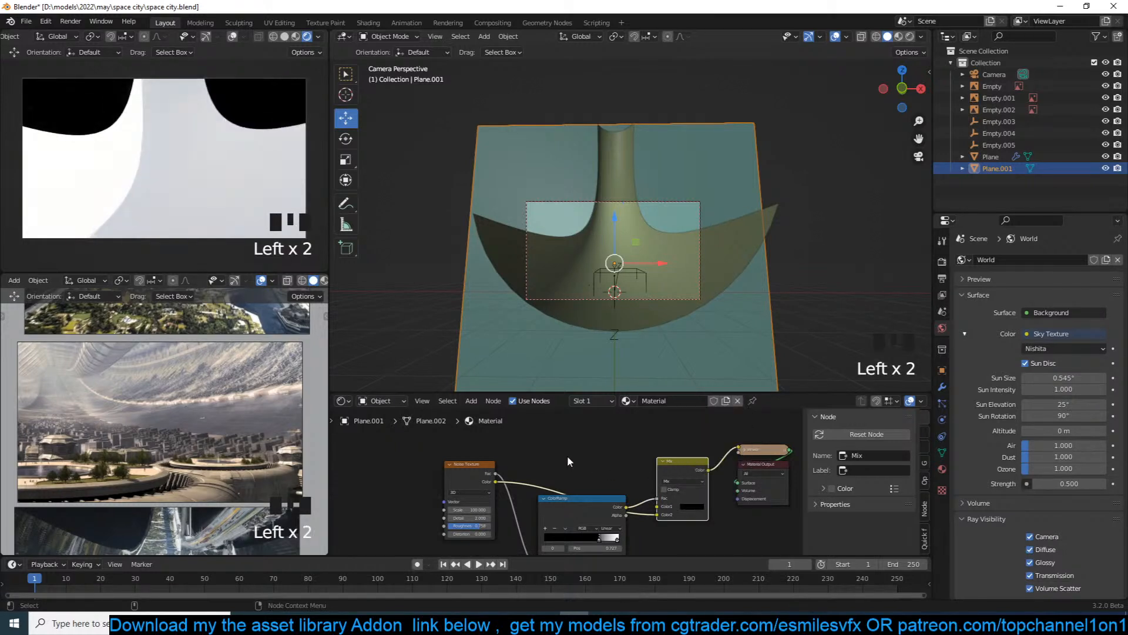
{"action": "key", "text": "ctrl+s"}
Expand the viewer node, try an emission strength of 10, reposition the node, and save the file.
{"action": "middle_click_drag", "start_coordinate": [634, 464], "coordinate": [547, 456]}
{"action": "left_click_drag", "start_coordinate": [683, 457], "coordinate": [730, 460]}
{"action": "left_click", "coordinate": [666, 445]}
{"action": "left_click", "coordinate": [675, 469]}
{"action": "type", "text": "10"}
{"action": "key", "text": "Return"}
{"action": "left_click_drag", "start_coordinate": [666, 469], "coordinate": [646, 469]}
{"action": "key", "text": "ctrl+s"}
Select the curved strip in the camera view, save the file, and inspect its Array and SimpleDeform modifiers.
{"action": "scroll", "coordinate": [653, 309], "scroll_direction": "down", "scroll_amount": 1}
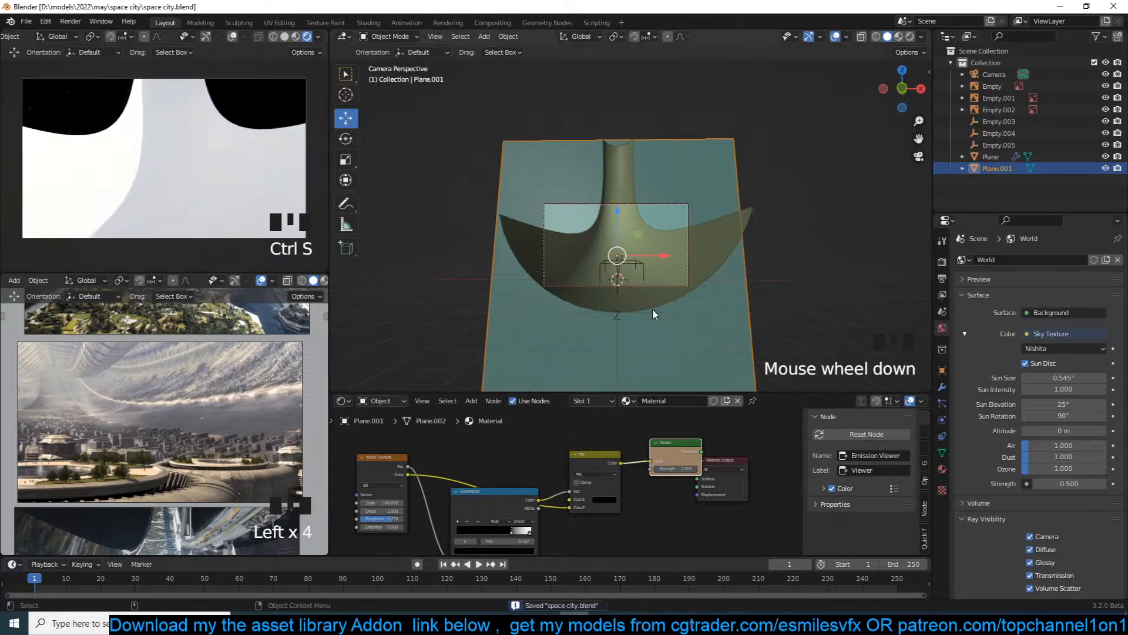
{"action": "scroll", "coordinate": [653, 311], "scroll_direction": "up", "scroll_amount": 5}
{"action": "scroll", "coordinate": [653, 311], "scroll_direction": "down", "scroll_amount": 3}
{"action": "key", "text": "grave"}
{"action": "scroll", "coordinate": [655, 311], "scroll_direction": "up", "scroll_amount": 2}
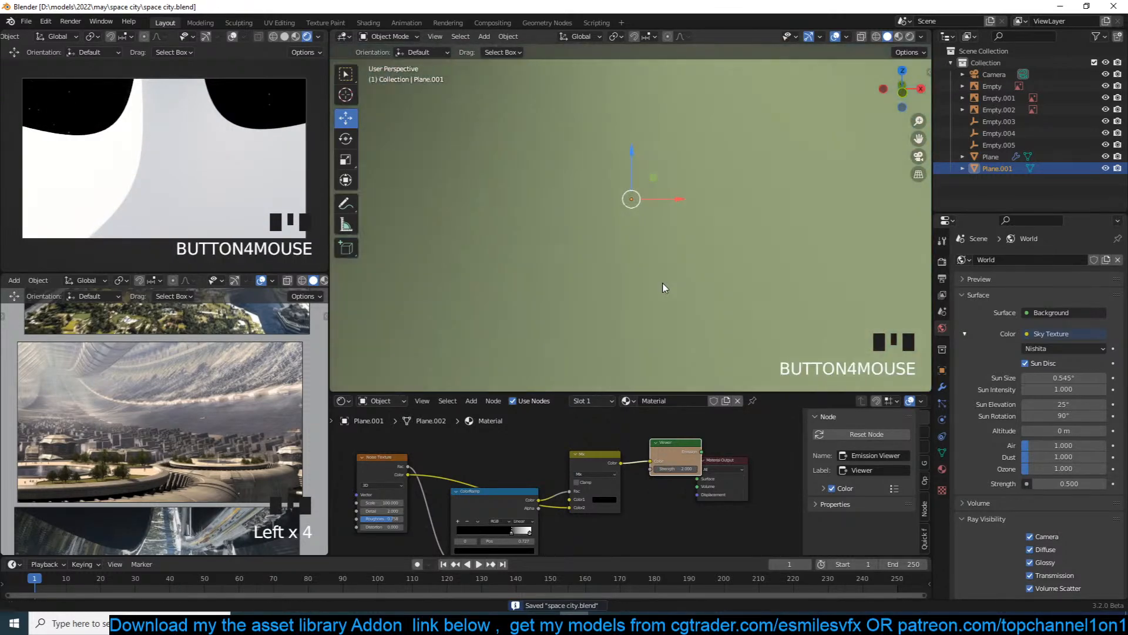
{"action": "scroll", "coordinate": [659, 306], "scroll_direction": "down", "scroll_amount": 4}
{"action": "left_click", "coordinate": [670, 272]}
{"action": "key", "text": "KP_0"}
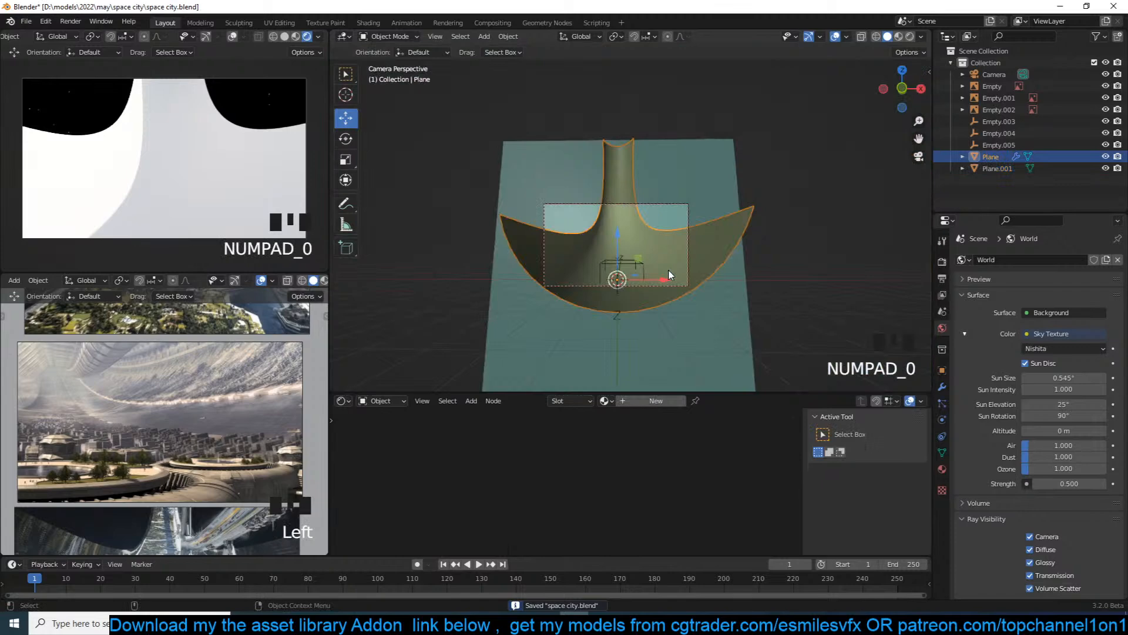
{"action": "scroll", "coordinate": [669, 271], "scroll_direction": "up", "scroll_amount": 3}
{"action": "key", "text": "ctrl+s"}
{"action": "scroll", "coordinate": [647, 288], "scroll_direction": "down", "scroll_amount": 2}
{"action": "scroll", "coordinate": [648, 288], "scroll_direction": "up", "scroll_amount": 2}
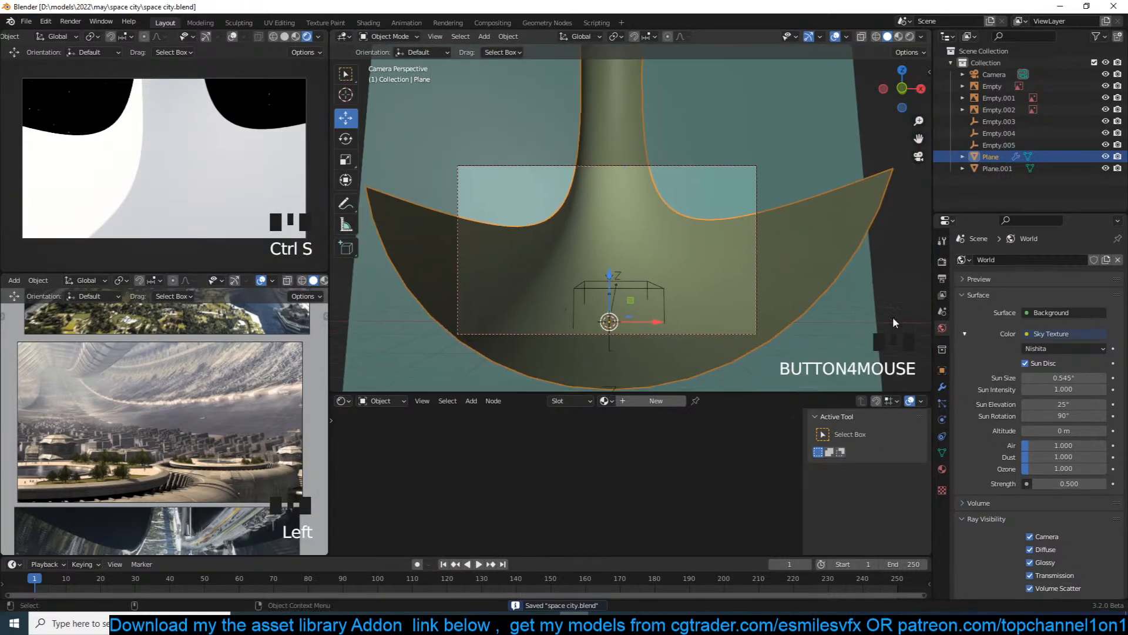
{"action": "left_click", "coordinate": [942, 387]}
{"action": "left_click", "coordinate": [962, 295]}
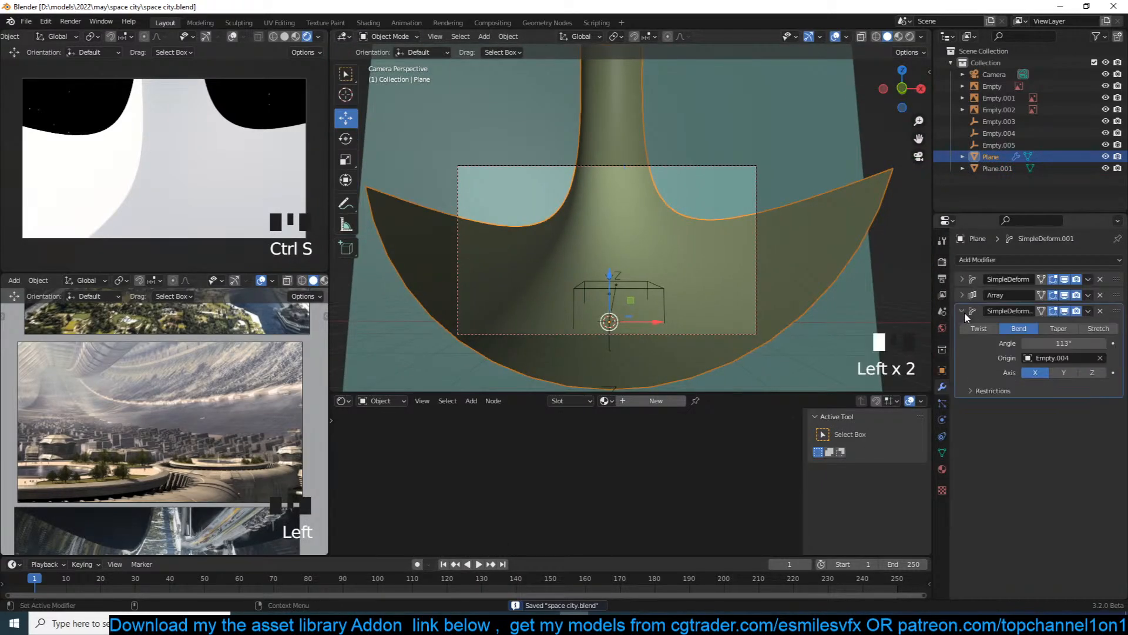
{"action": "left_click", "coordinate": [963, 312]}
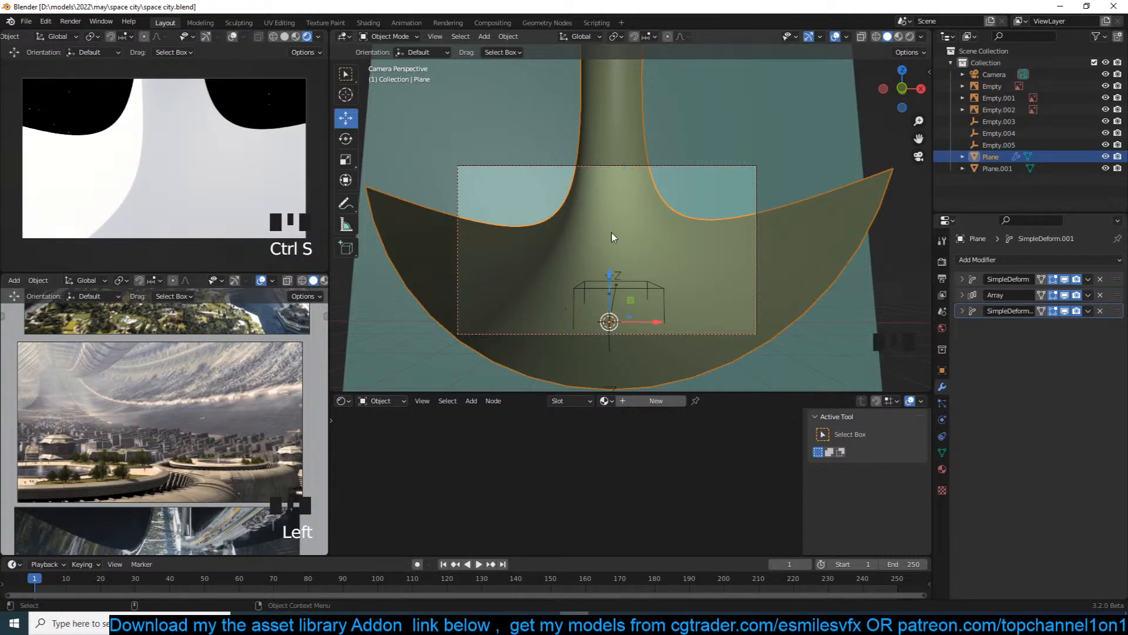
Rotate the camera freely to about -12° around Z and shift it sideways to about X -1.03 m.
{"action": "left_click", "coordinate": [710, 179]}
{"action": "key", "text": "r"}
{"action": "key", "text": "r"}
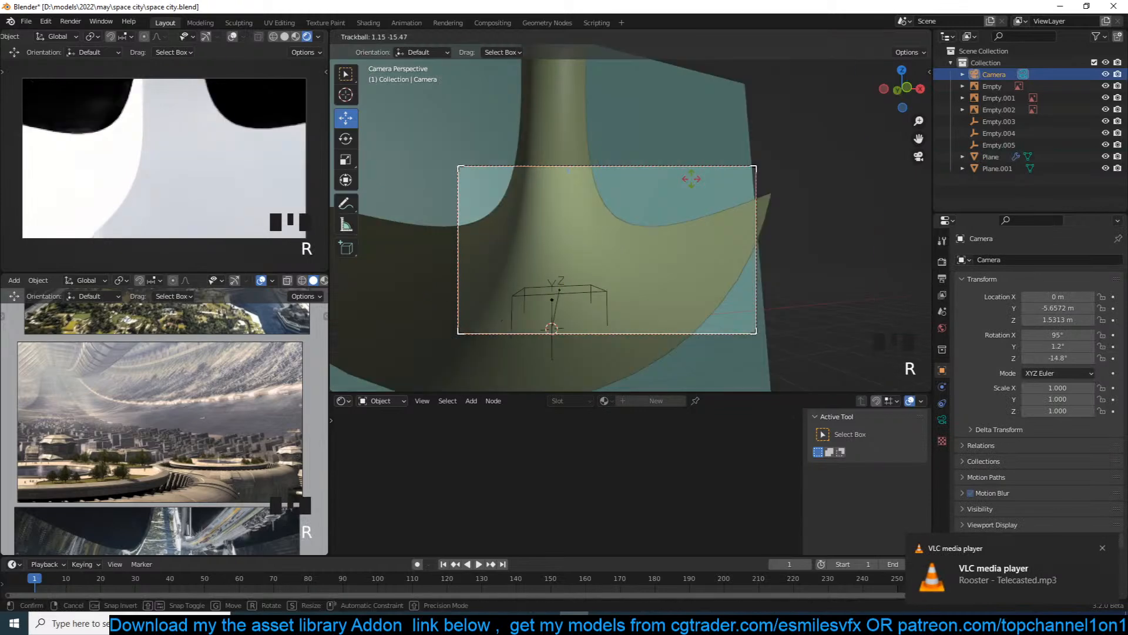
{"action": "left_click", "coordinate": [682, 182]}
{"action": "key", "text": "g"}
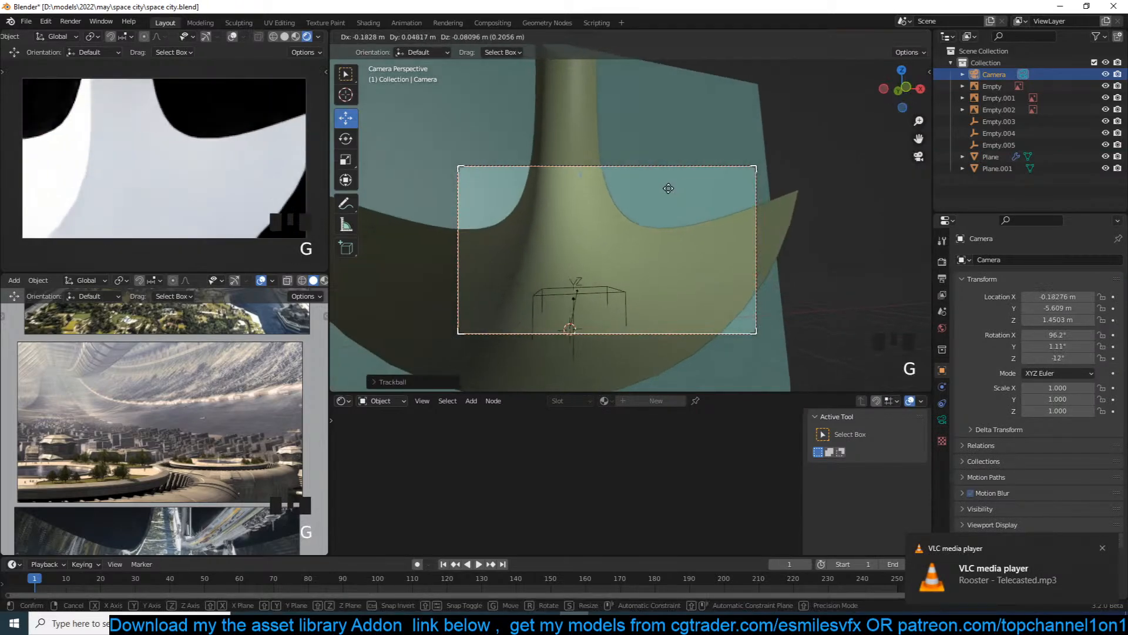
{"action": "left_click", "coordinate": [659, 197]}
Roll the camera slightly to about -0.55° on Y, move it to about X -0.72 m, Y -5.10 m, Z 1.01 m, and save.
{"action": "key", "text": "r"}
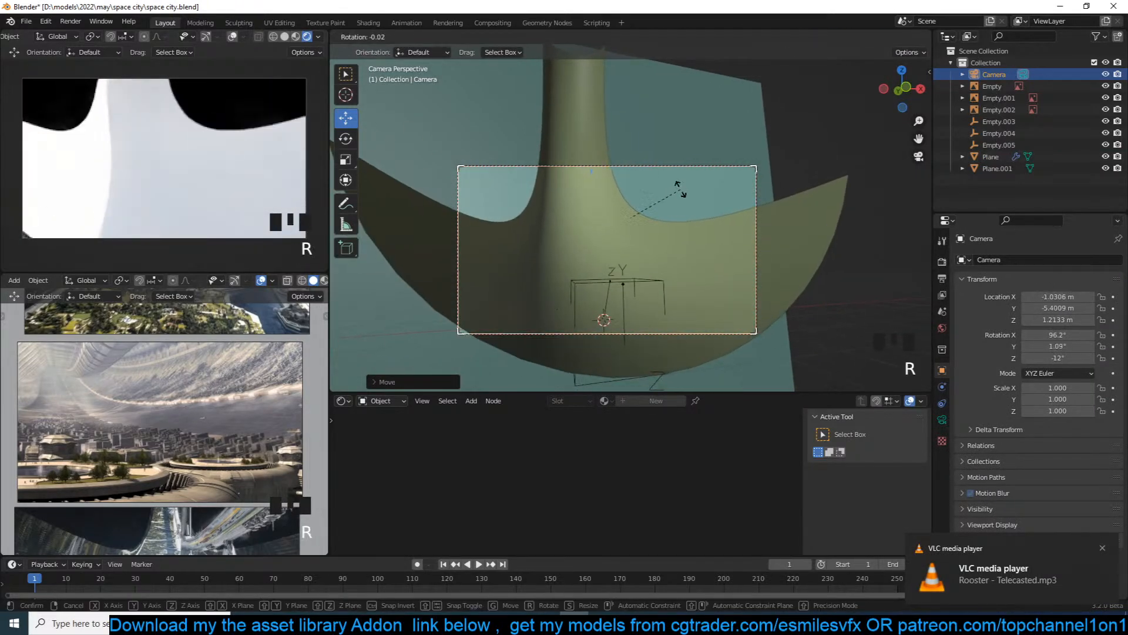
{"action": "left_click", "coordinate": [669, 203]}
{"action": "key", "text": "g"}
{"action": "key", "text": "g"}
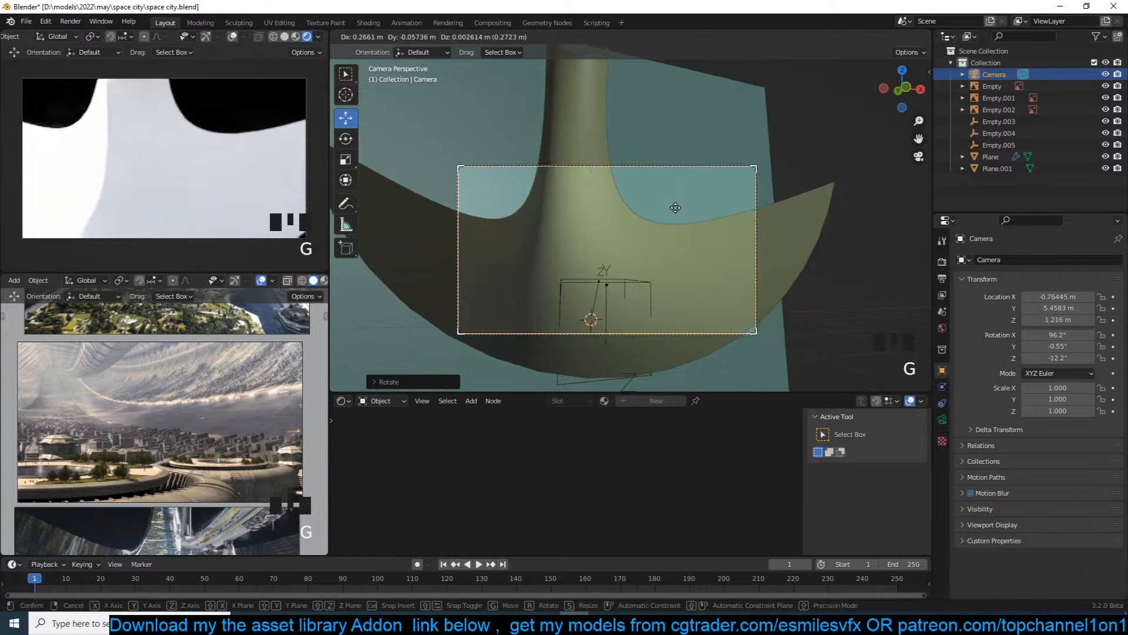
{"action": "left_click", "coordinate": [679, 202]}
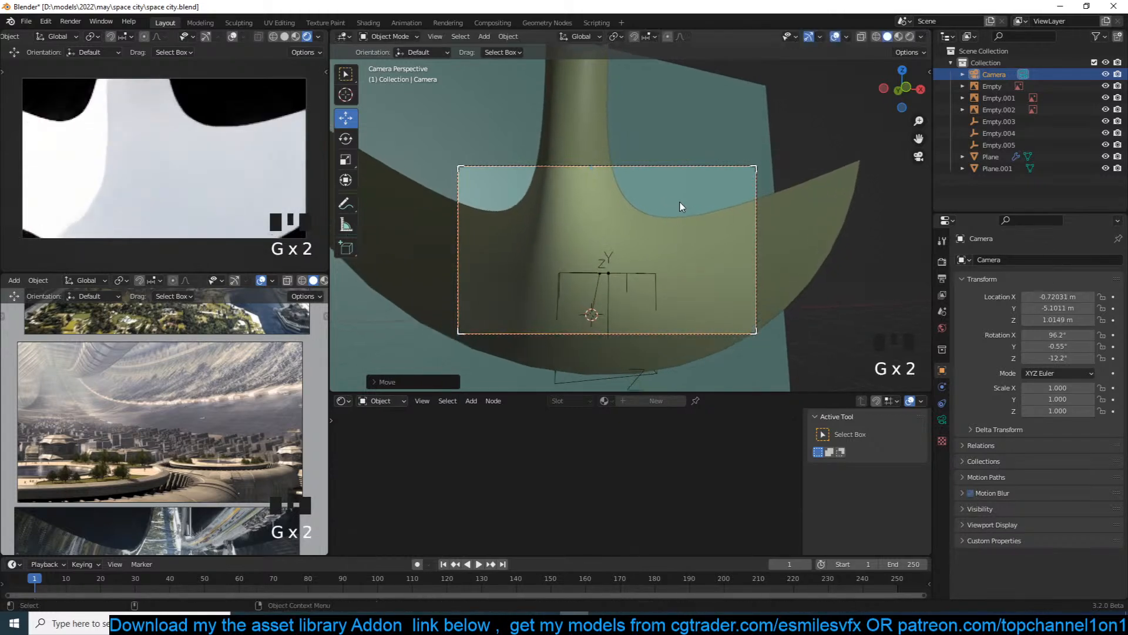
{"action": "key", "text": "ctrl+s"}
Duplicate the curved strip in place and move the copy into a new collection named bk, excluded from the view layer.
{"action": "key", "text": "alt+a"}
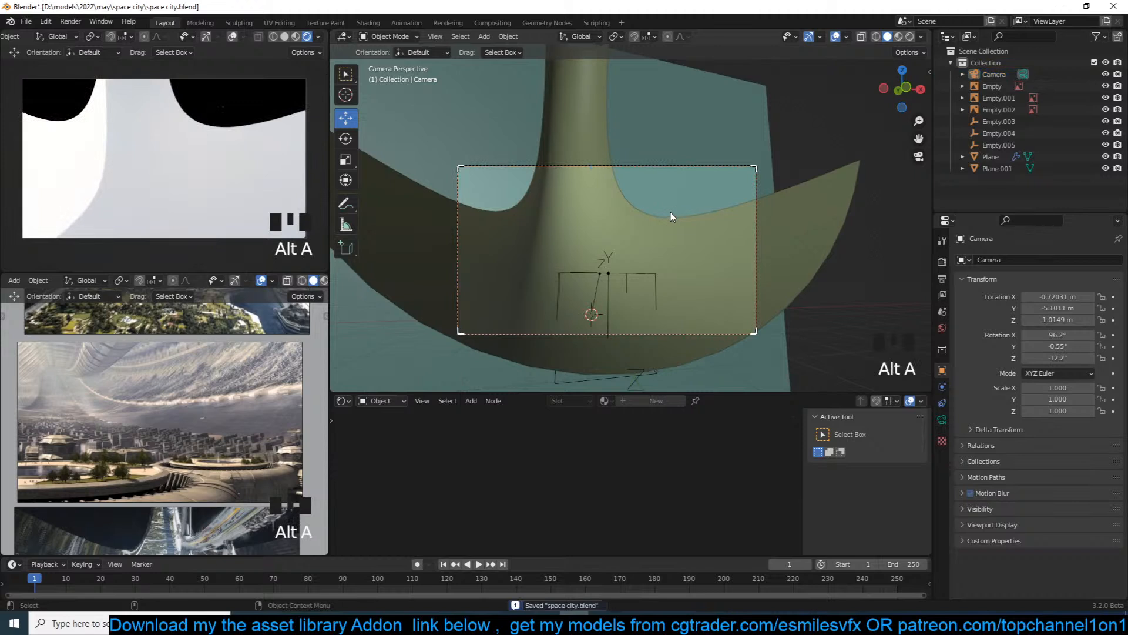
{"action": "left_click", "coordinate": [657, 234]}
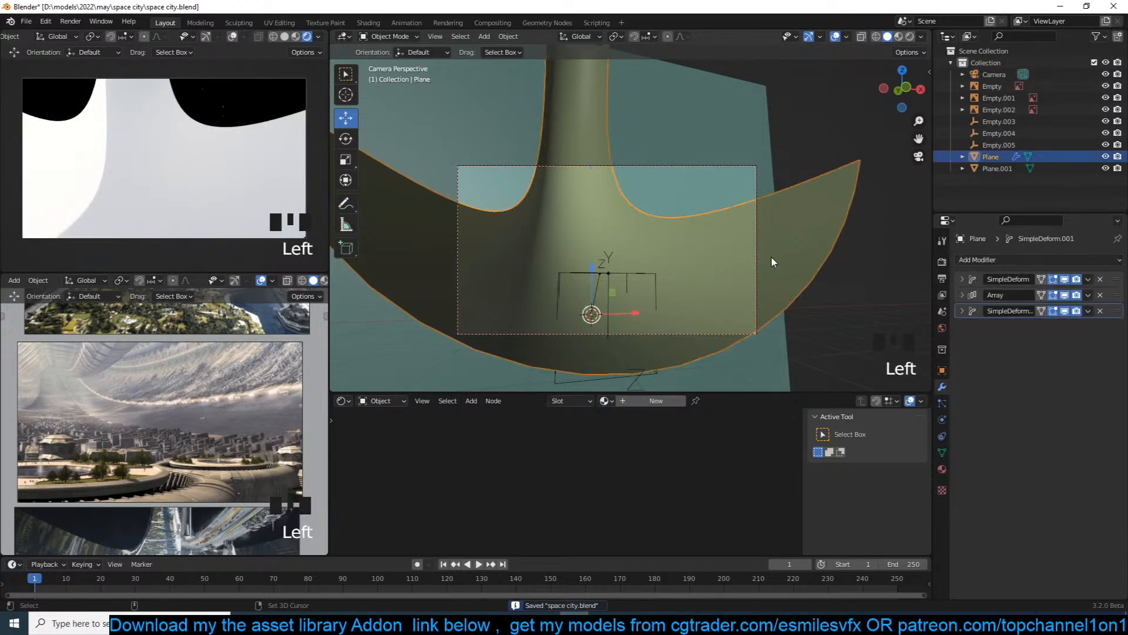
{"action": "key", "text": "shift+d"}
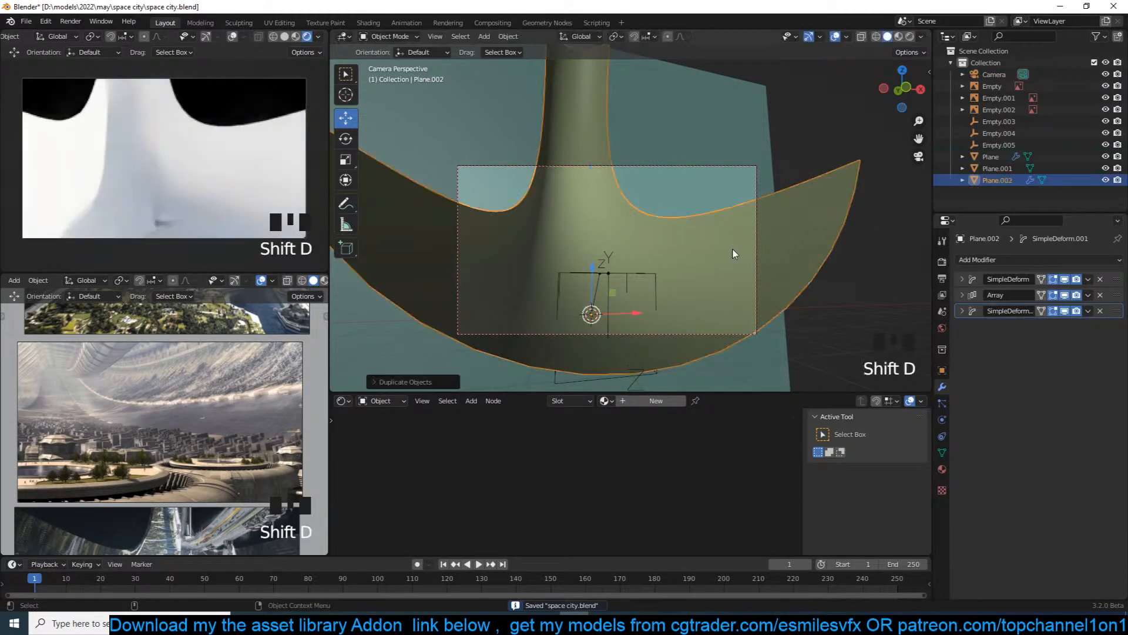
{"action": "key", "text": "m"}
{"action": "left_click", "coordinate": [732, 248]}
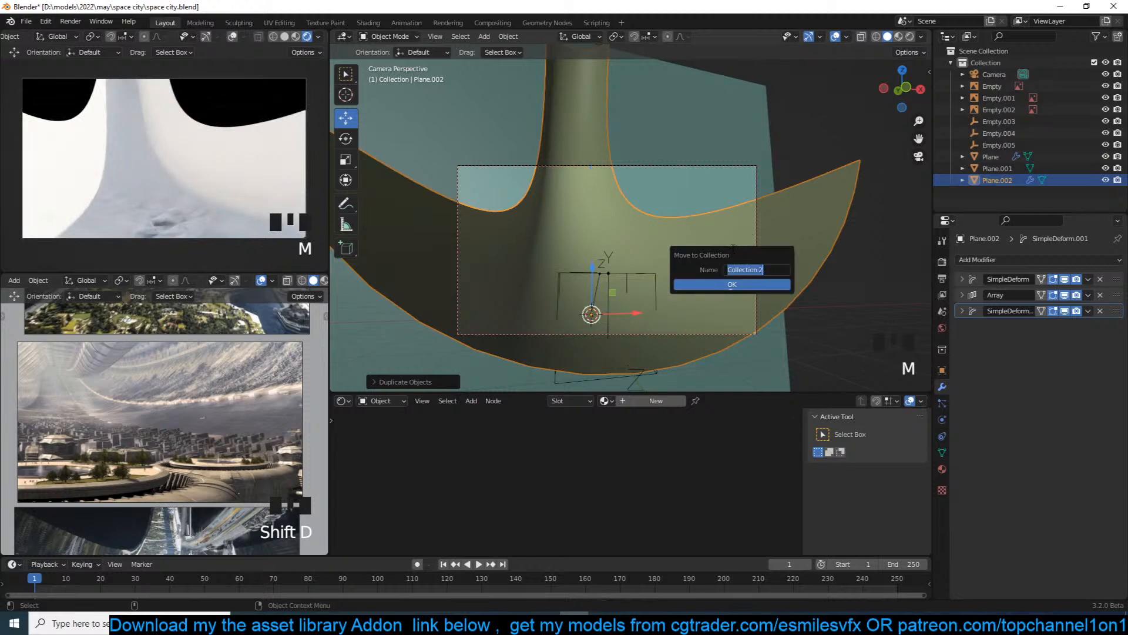
{"action": "left_click", "coordinate": [722, 286]}
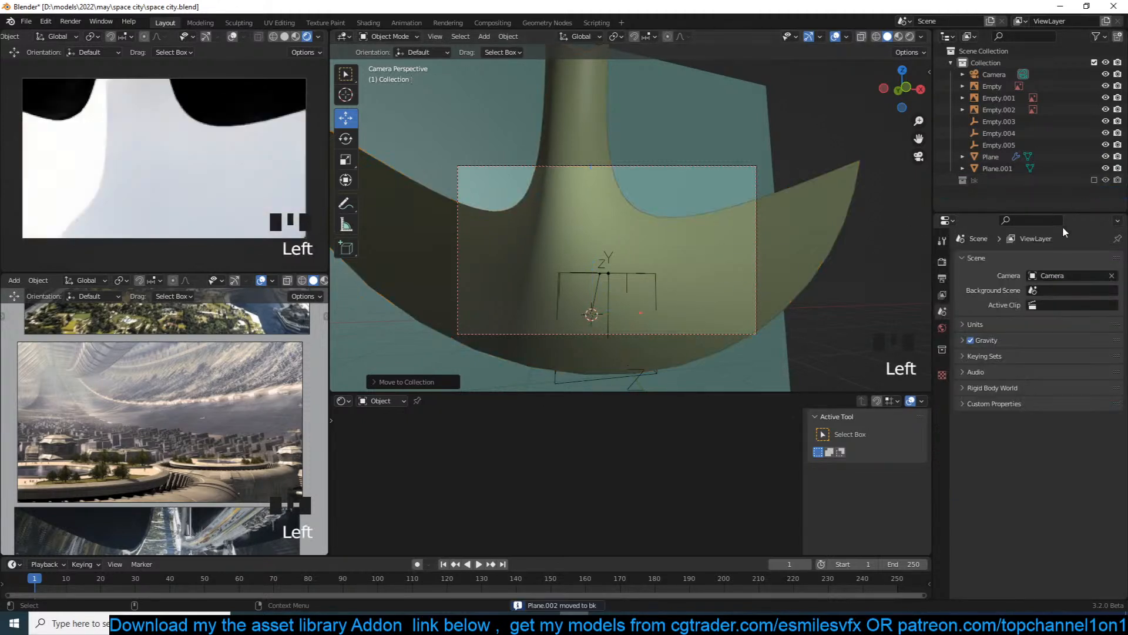
Select the original curved strip and apply both SimpleDeform modifiers and the Array modifier.
{"action": "left_click", "coordinate": [710, 292]}
{"action": "key", "text": "ctrl+a"}
{"action": "key", "text": "ctrl+a"}
{"action": "key", "text": "ctrl+a"}
{"action": "key", "text": "ctrl+a"}
{"action": "key", "text": "ctrl+a"}
{"action": "key", "text": "ctrl+a"}
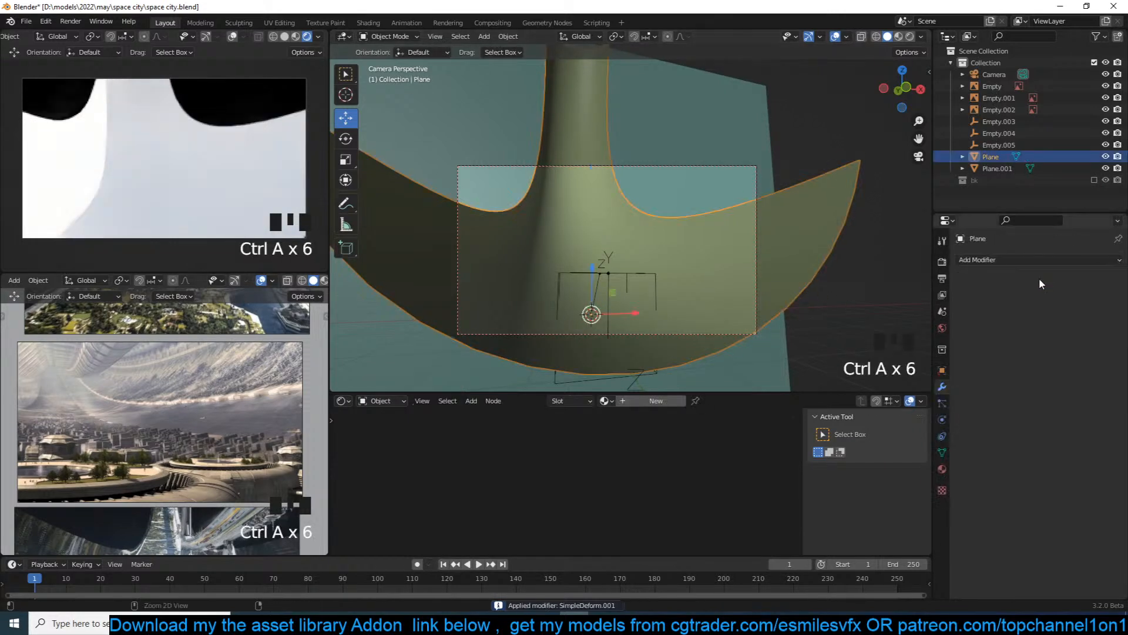
Save the file with the curved strip deselected and examine the cityscape reference images.
{"action": "key", "text": "ctrl+s"}
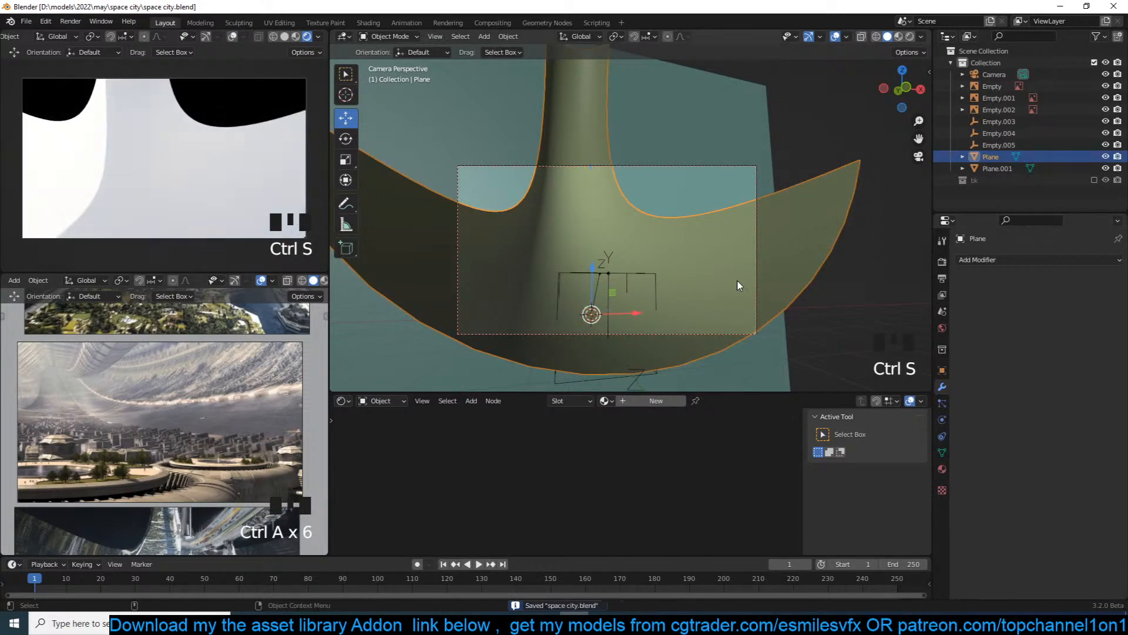
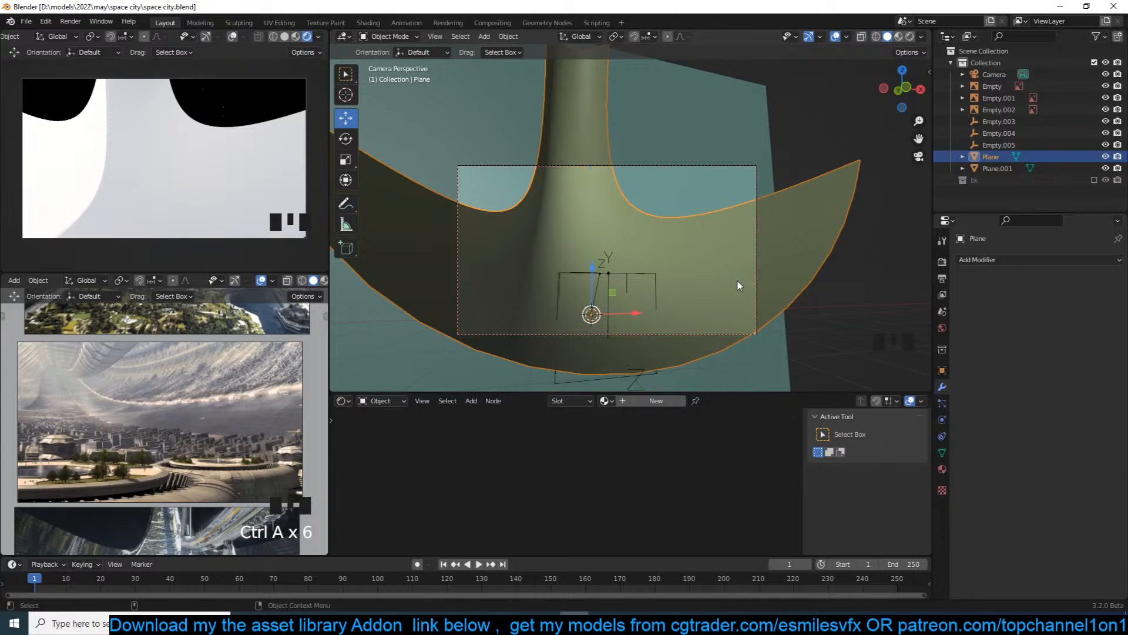
{"action": "key", "text": "ctrl+s"}
{"action": "key", "text": "alt+a"}
{"action": "key", "text": "ctrl+s"}
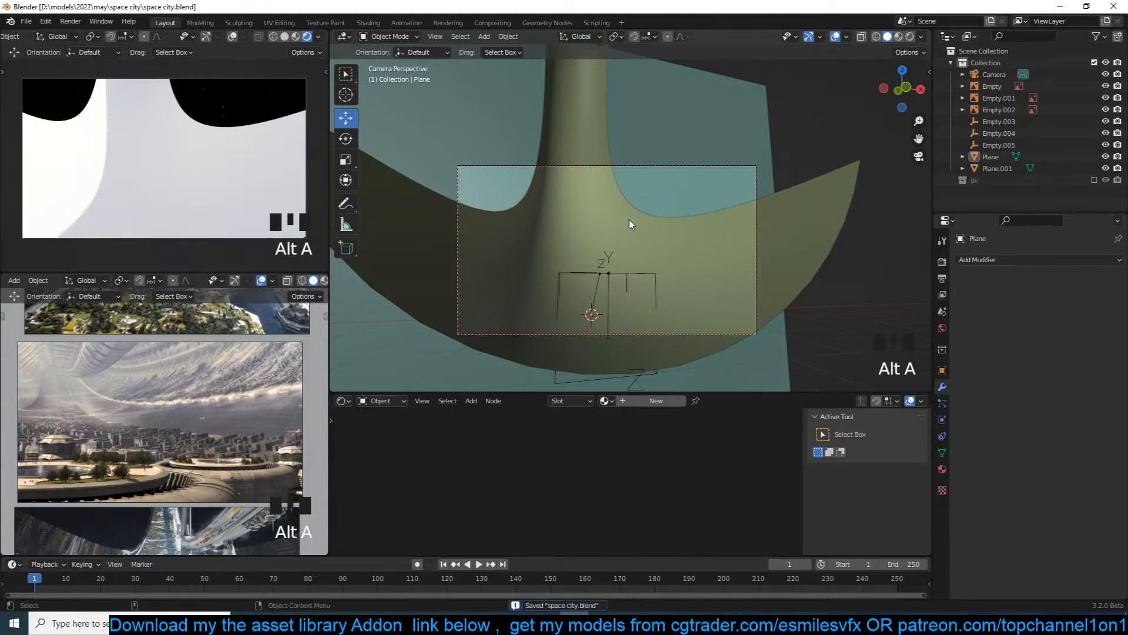
{"action": "scroll", "coordinate": [202, 370], "scroll_direction": "up", "scroll_amount": 5}
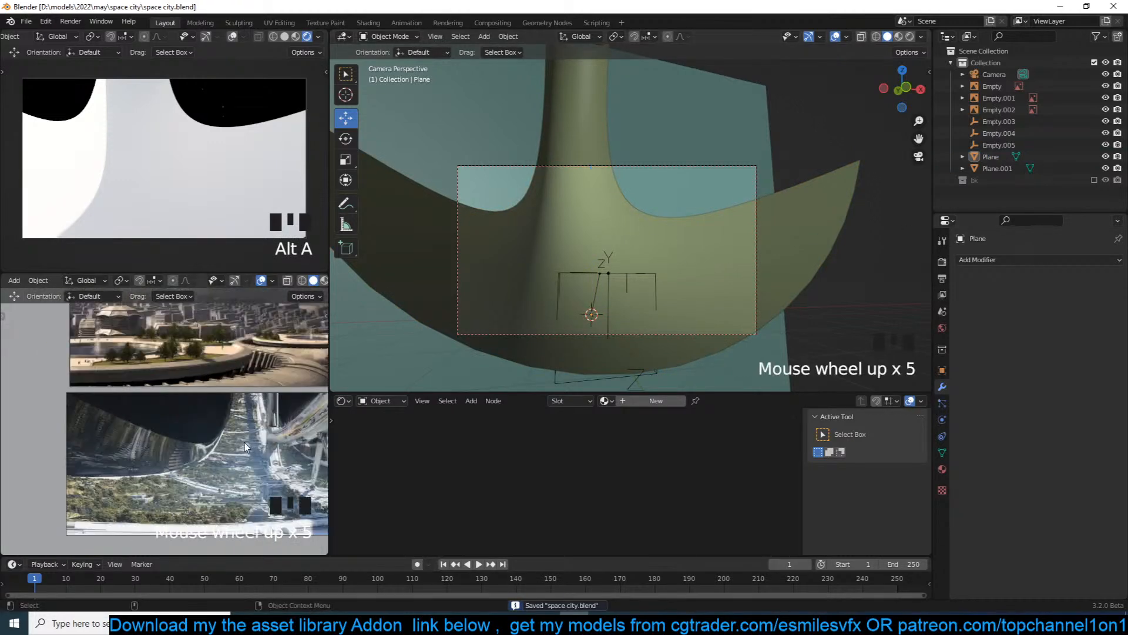
{"action": "scroll", "coordinate": [209, 454], "scroll_direction": "down", "scroll_amount": 1}
{"action": "scroll", "coordinate": [210, 454], "scroll_direction": "up", "scroll_amount": 2}
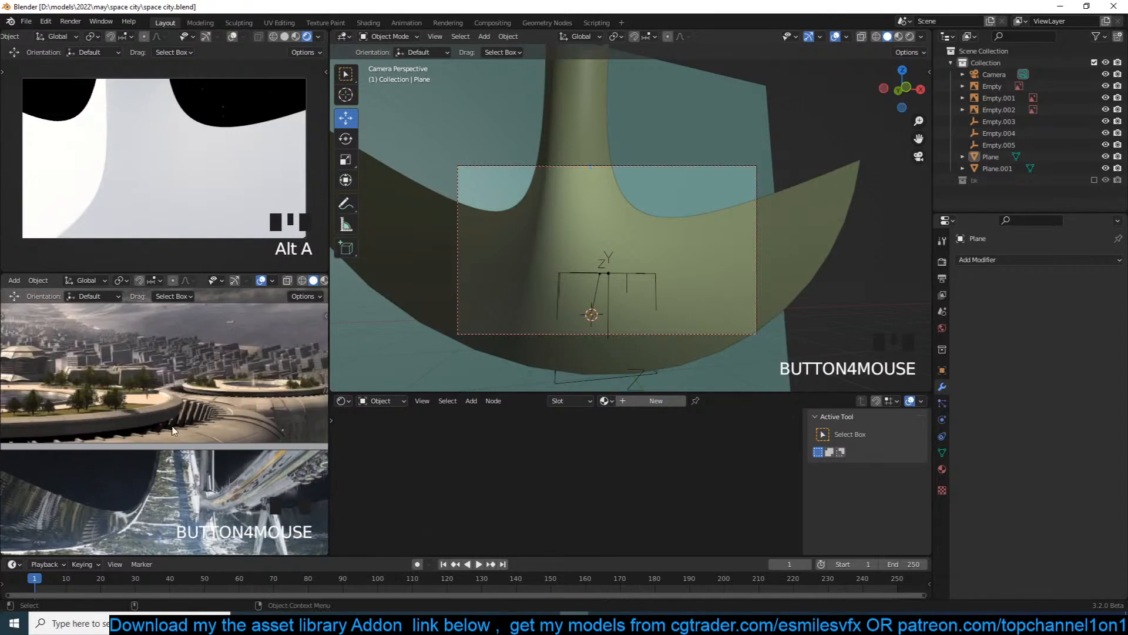
{"action": "middle_click_drag", "start_coordinate": [206, 402], "coordinate": [241, 347], "text": "shift"}
{"action": "middle_click_drag", "start_coordinate": [221, 291], "coordinate": [186, 355], "text": "shift"}
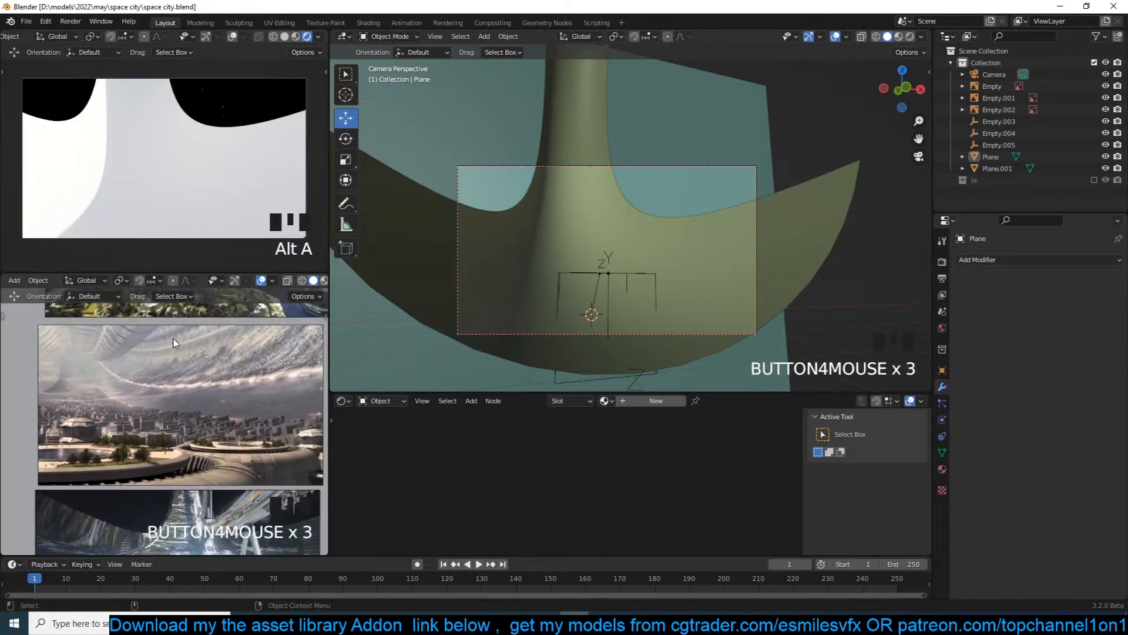
Select the curved strip, search all texture folders for grass loaded as PBR folders, and save the file.
{"action": "left_click", "coordinate": [708, 284]}
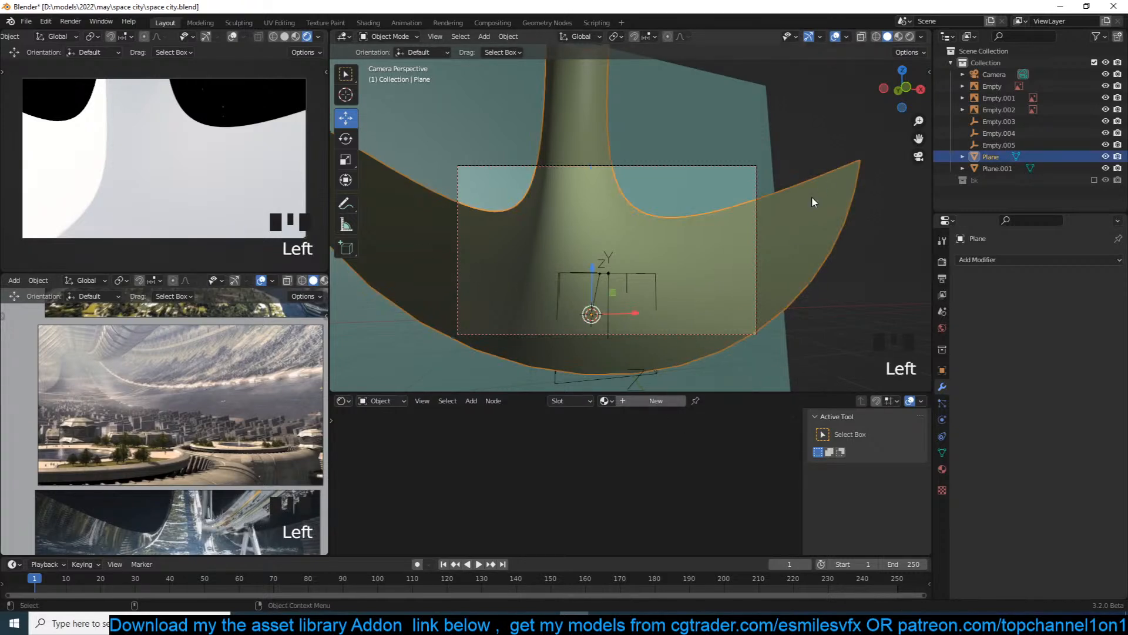
{"action": "key", "text": "n"}
{"action": "left_click", "coordinate": [922, 287]}
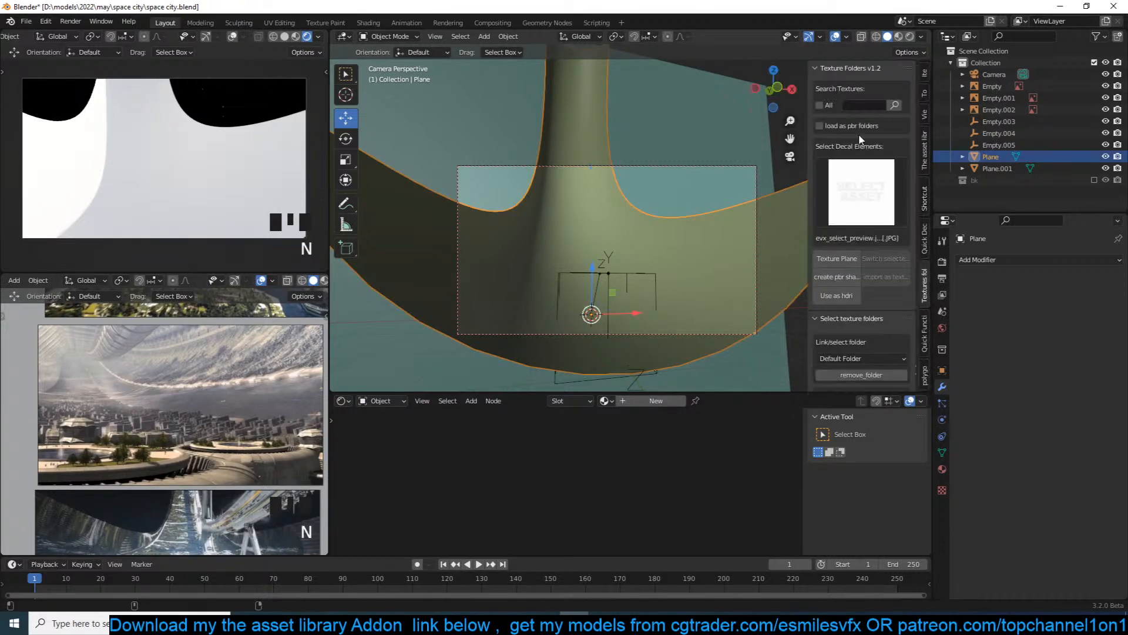
{"action": "left_click", "coordinate": [820, 104]}
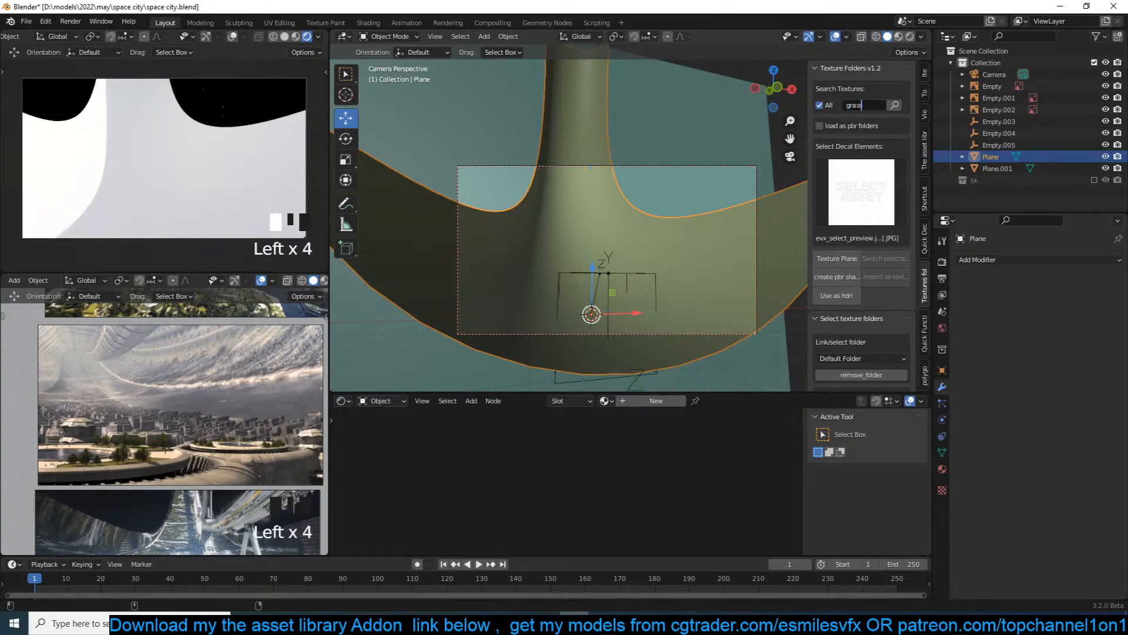
{"action": "key", "text": "Return"}
{"action": "left_click", "coordinate": [864, 160]}
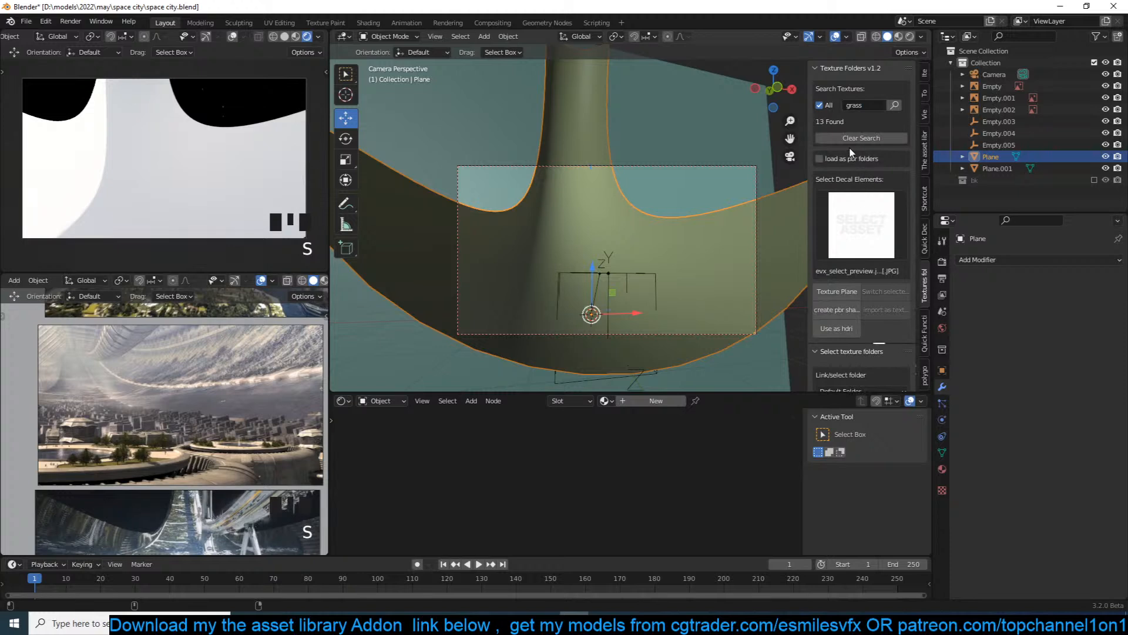
{"action": "left_click", "coordinate": [895, 106]}
{"action": "key", "text": "ctrl+s"}
Switch the camera viewport to material preview shading.
{"action": "scroll", "coordinate": [308, 37], "scroll_direction": "down", "scroll_amount": 2}
{"action": "left_click", "coordinate": [318, 37]}
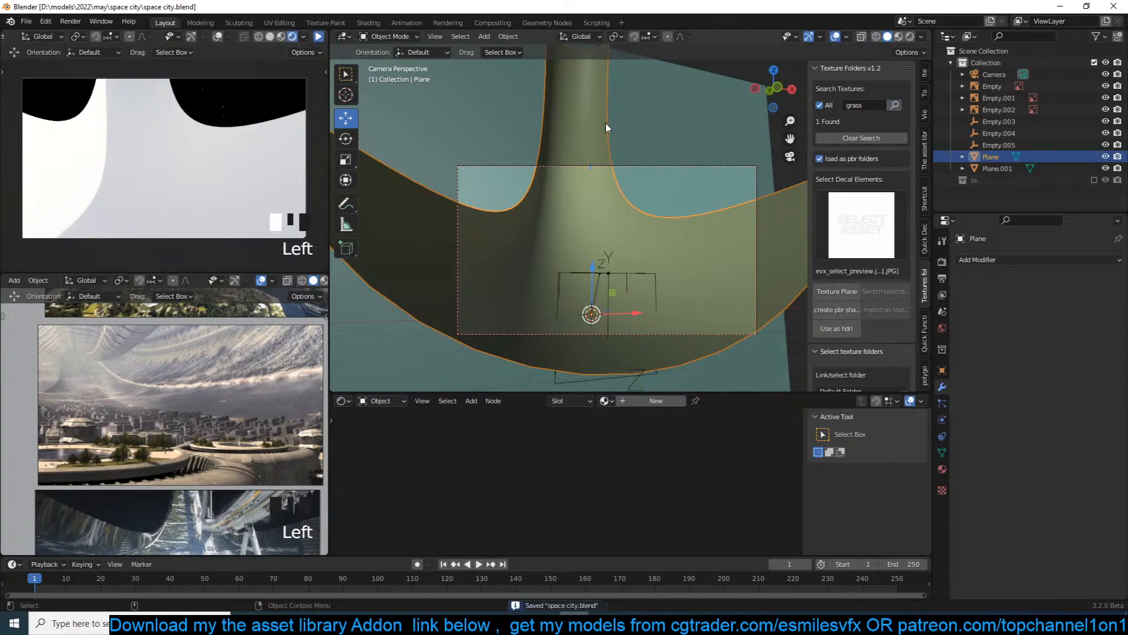
{"action": "left_click", "coordinate": [897, 39]}
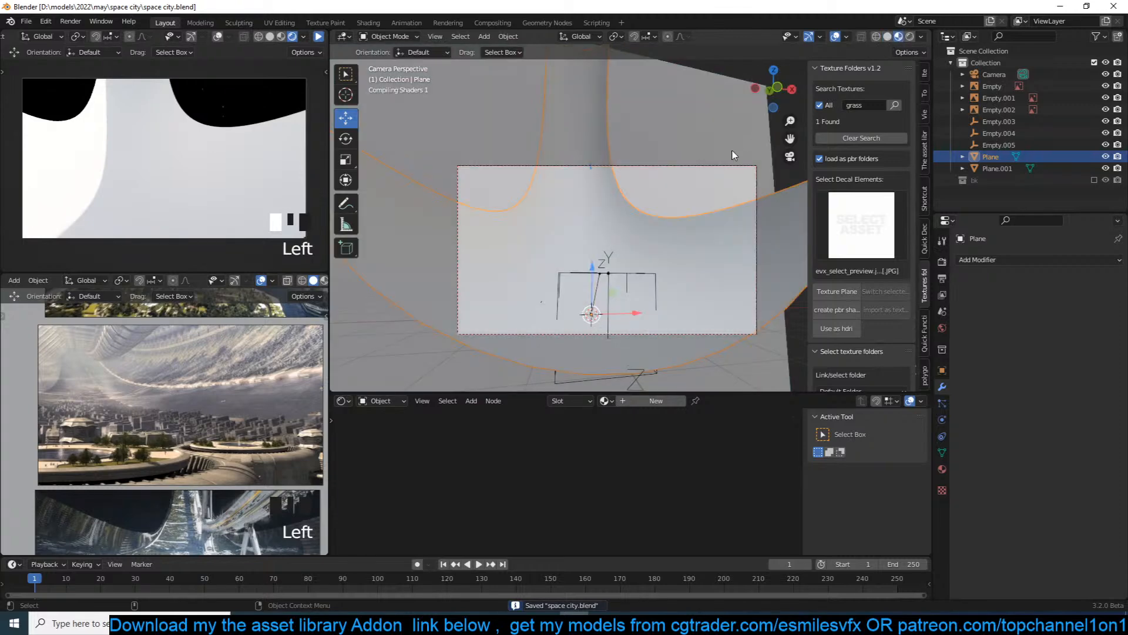
{"action": "scroll", "coordinate": [736, 149], "scroll_direction": "down", "scroll_amount": 2}
{"action": "scroll", "coordinate": [728, 183], "scroll_direction": "up", "scroll_amount": 2}
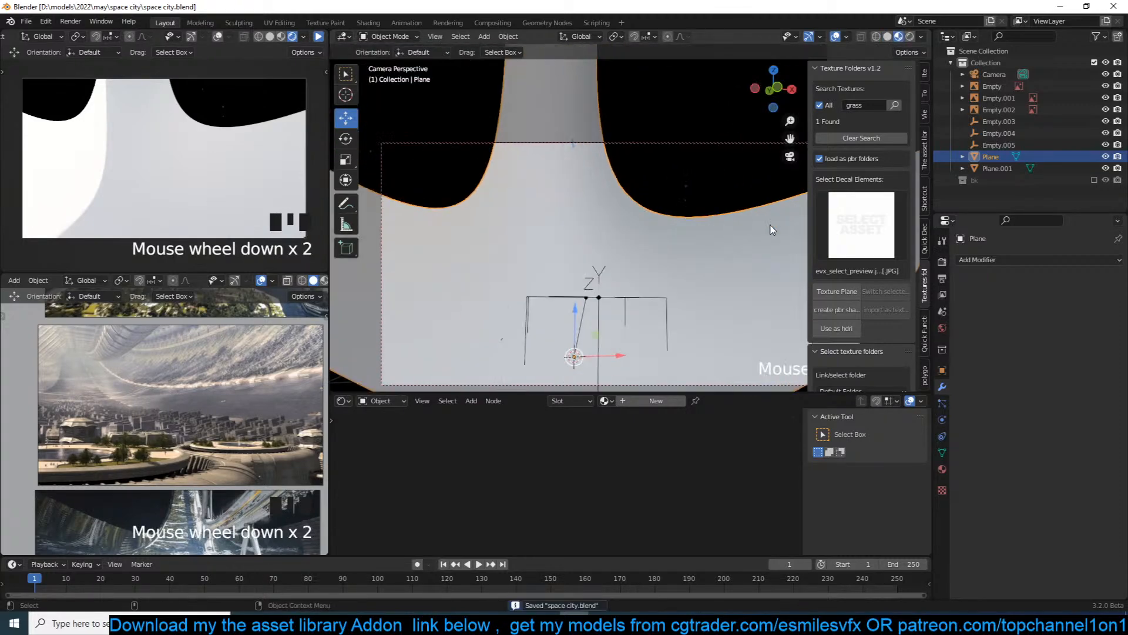
Choose the aerial_grass_rock texture, create a PBR shader from it on the curved strip, and deselect the strip.
{"action": "left_click", "coordinate": [874, 221]}
{"action": "left_click", "coordinate": [892, 295]}
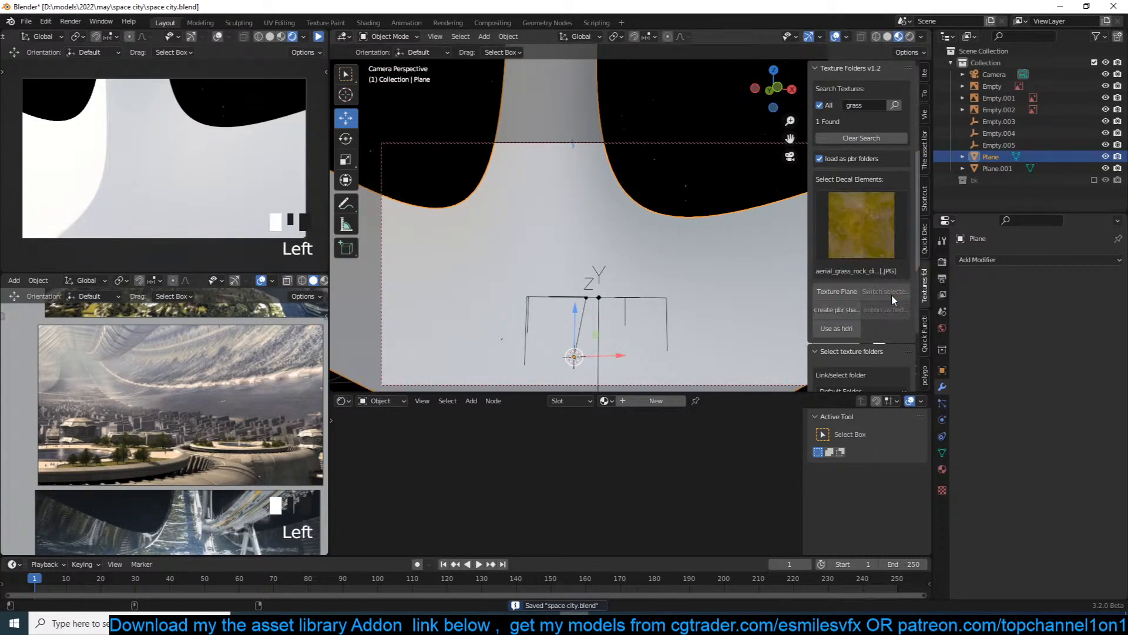
{"action": "left_click", "coordinate": [849, 312]}
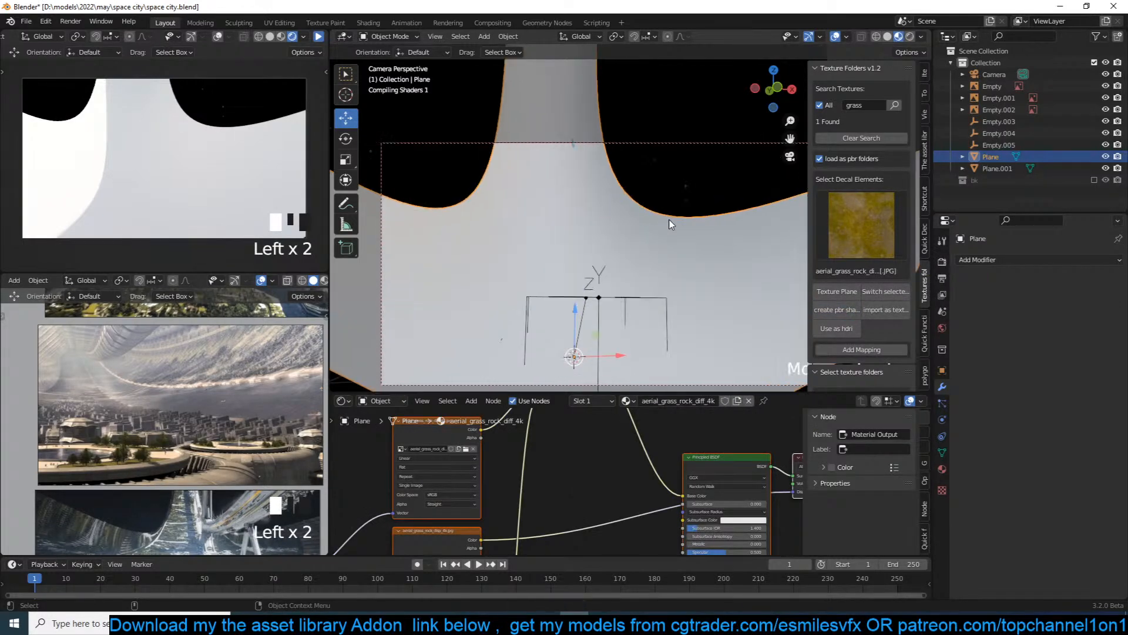
{"action": "scroll", "coordinate": [669, 218], "scroll_direction": "down", "scroll_amount": 3}
{"action": "key", "text": "alt+a"}
{"action": "scroll", "coordinate": [669, 219], "scroll_direction": "up", "scroll_amount": 4}
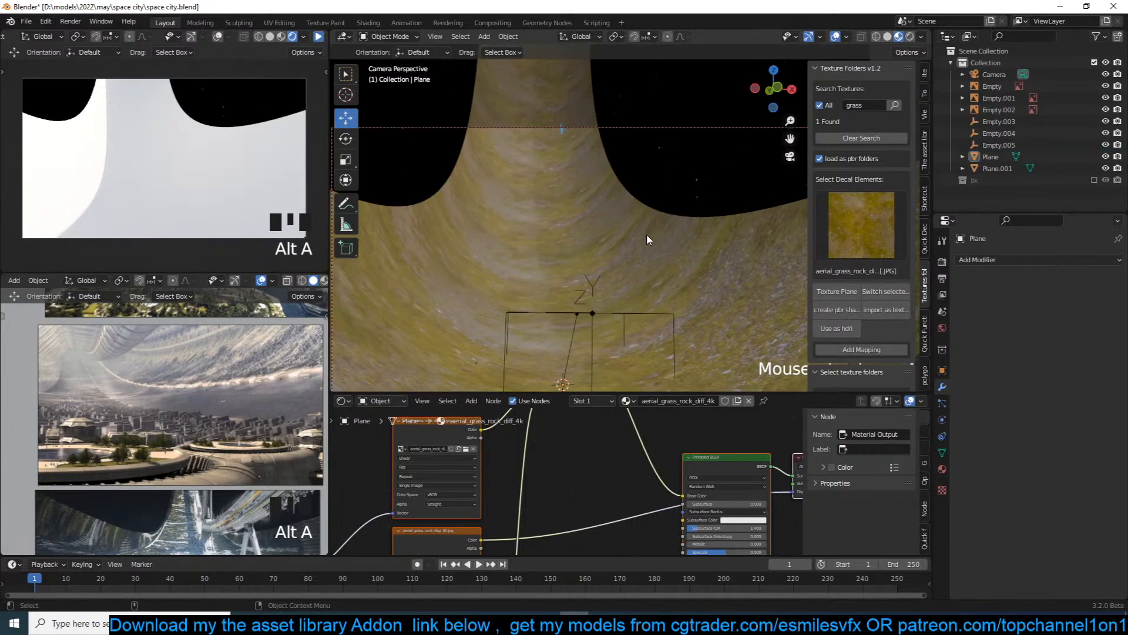
UV unwrap the curved strip's entire mesh with the standard Unwrap method.
{"action": "left_click", "coordinate": [646, 234]}
{"action": "key", "text": "Tab"}
{"action": "key", "text": "a"}
{"action": "key", "text": "u"}
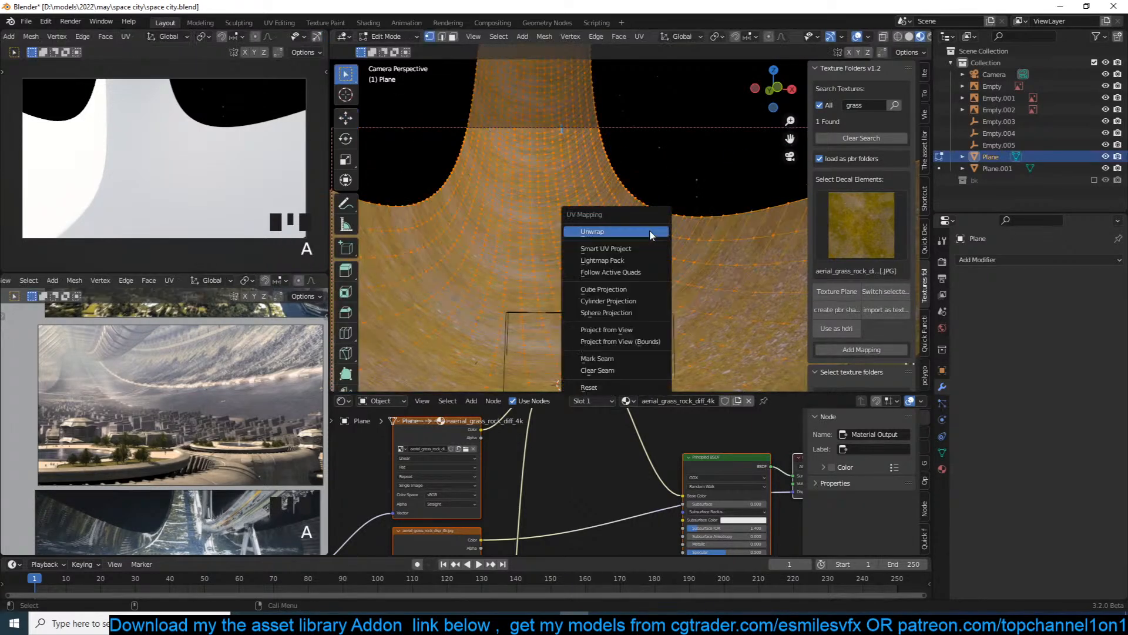
{"action": "left_click", "coordinate": [650, 231]}
{"action": "key", "text": "Tab"}
Apply the curved strip's scale, deselect it and save the file.
{"action": "key", "text": "ctrl+a"}
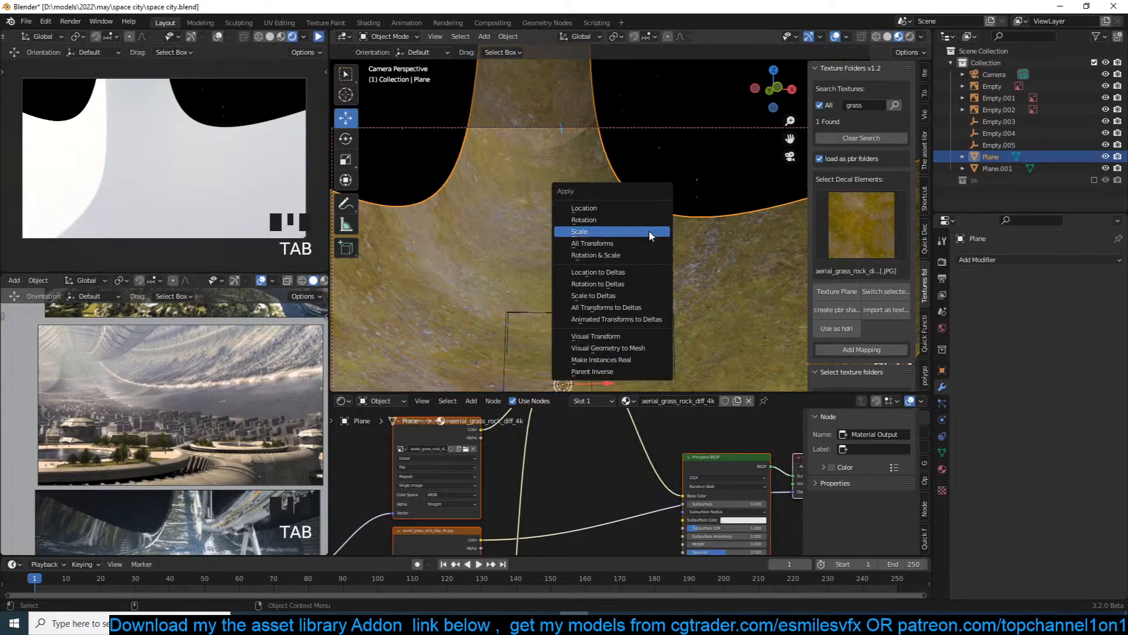
{"action": "left_click", "coordinate": [649, 231]}
{"action": "key", "text": "alt+a"}
{"action": "scroll", "coordinate": [649, 230], "scroll_direction": "down", "scroll_amount": 2}
{"action": "key", "text": "ctrl+s"}
Select all of the curved strip's faces in Edit Mode and merge the vertices by distance.
{"action": "left_click", "coordinate": [597, 295]}
{"action": "key", "text": "Tab"}
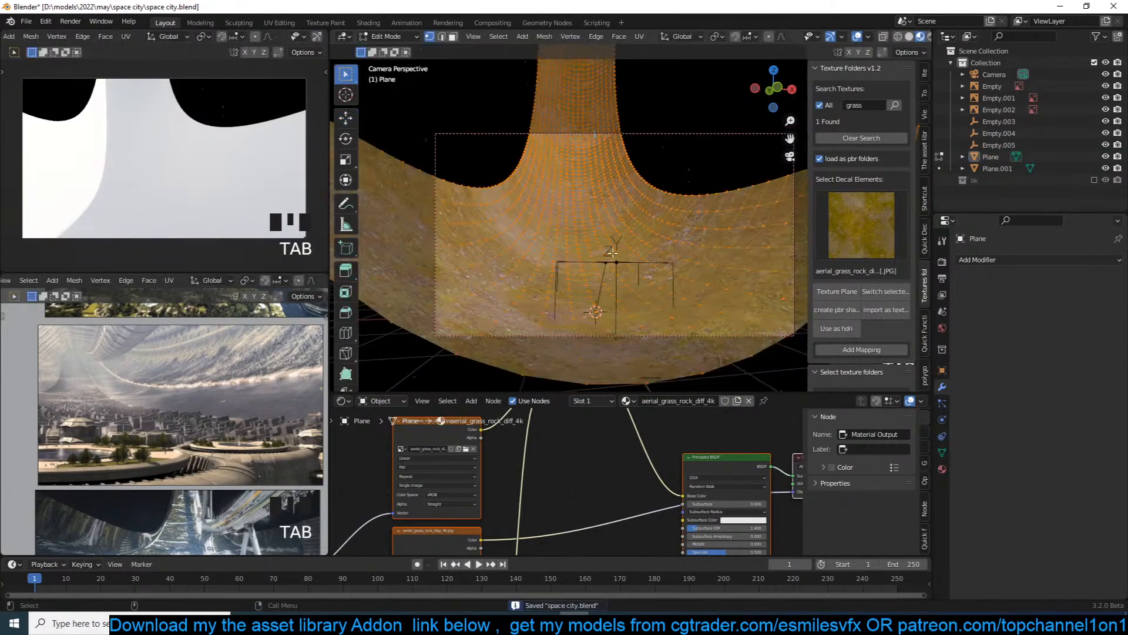
{"action": "key", "text": "alt+a"}
{"action": "key", "text": "3"}
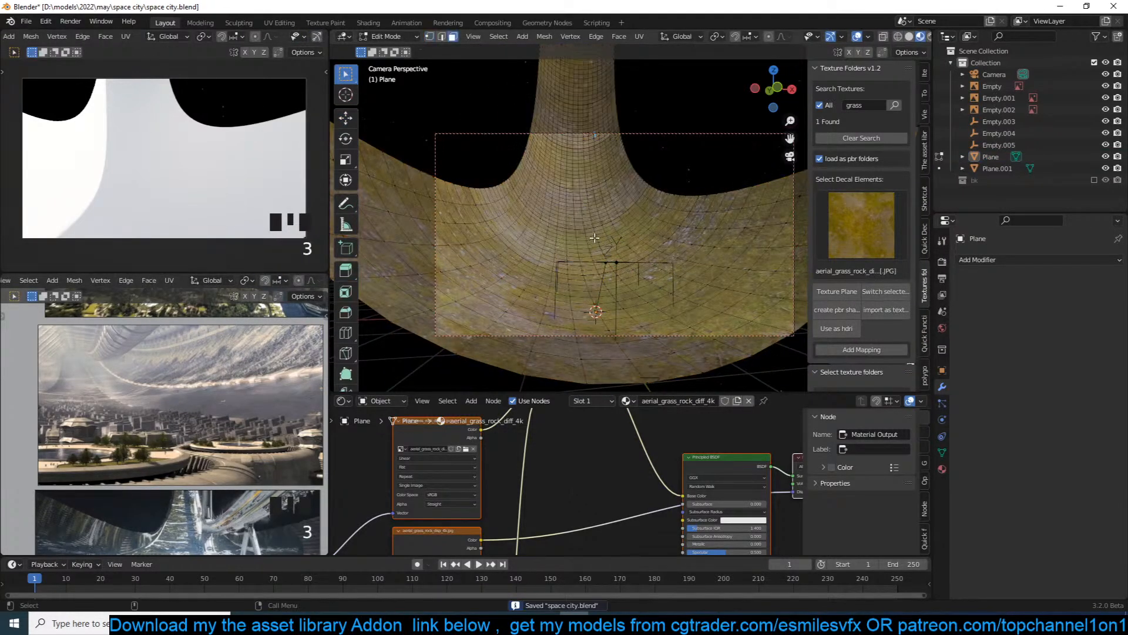
{"action": "left_click", "coordinate": [613, 242], "text": "alt"}
{"action": "left_click", "coordinate": [602, 228], "text": "alt"}
{"action": "key", "text": "a"}
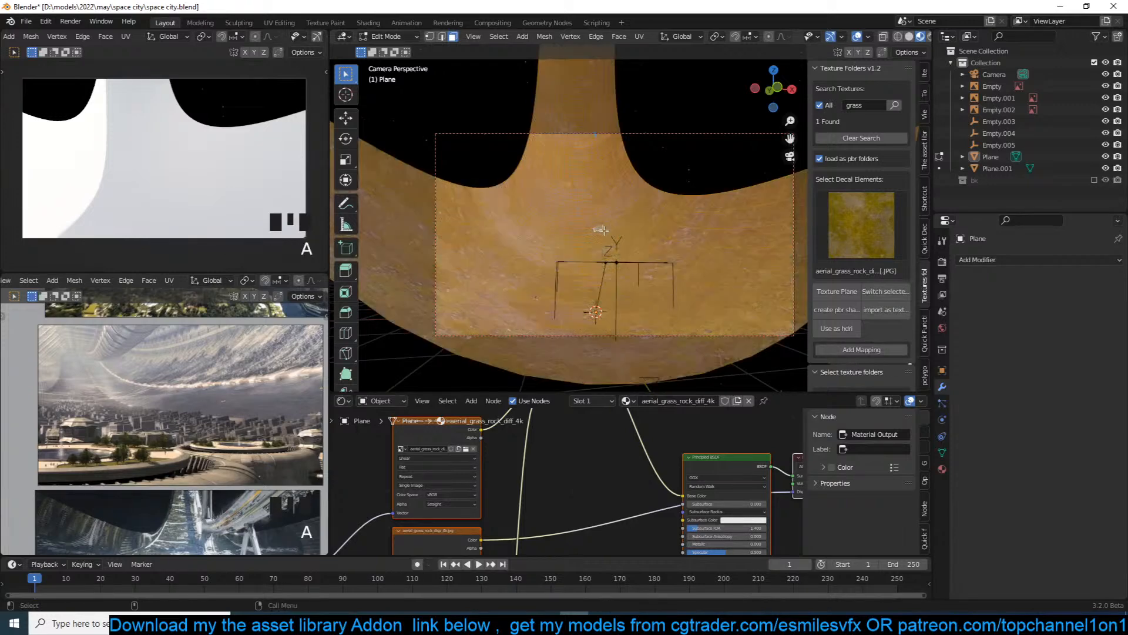
{"action": "key", "text": "m"}
{"action": "left_click", "coordinate": [602, 251]}
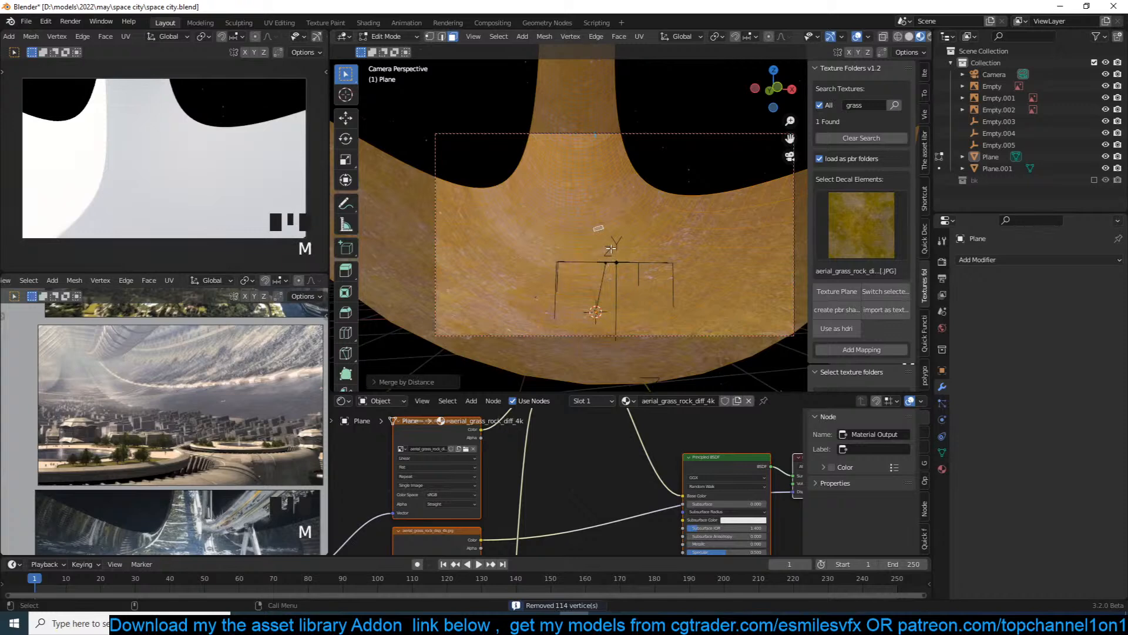
Select the strip's middle lengthwise face loop, grow the selection three times, and extrude it along normals by about -0.41 m.
{"action": "left_click", "coordinate": [613, 245], "text": "alt"}
{"action": "left_click", "coordinate": [606, 248], "text": "alt"}
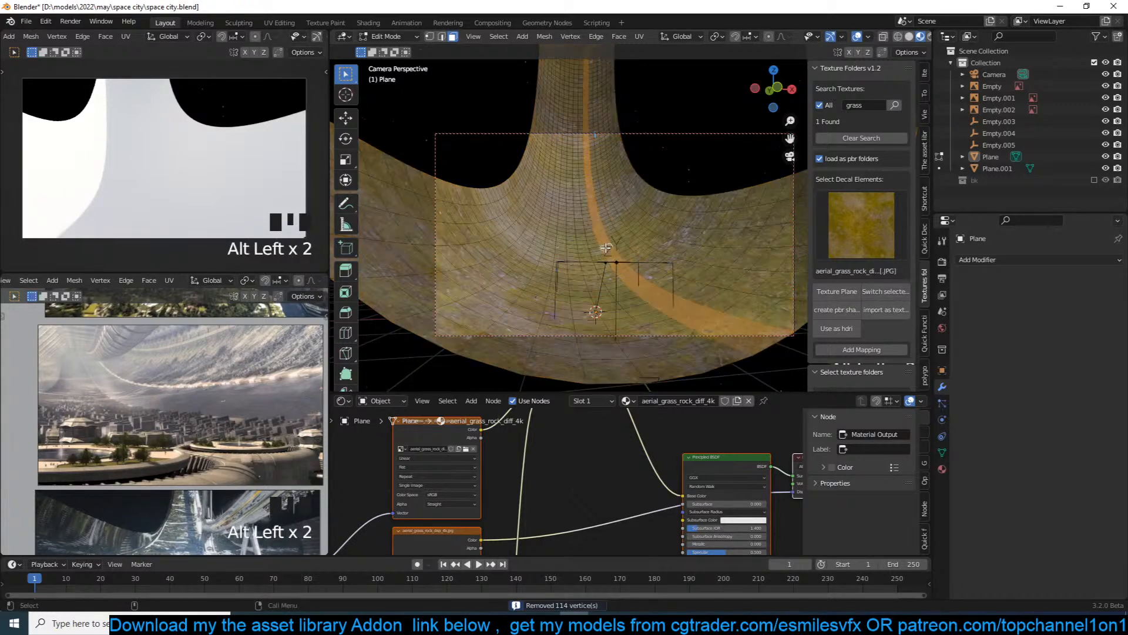
{"action": "key", "text": "ctrl+KP_Add"}
{"action": "key", "text": "ctrl+KP_Add"}
{"action": "key", "text": "ctrl+KP_Add"}
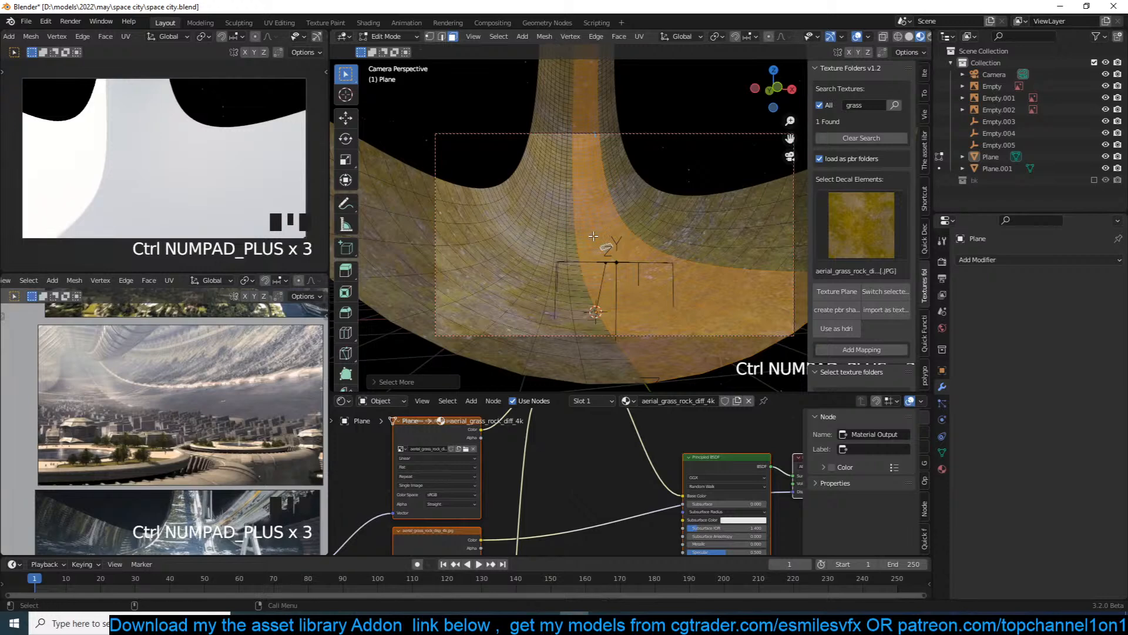
{"action": "middle_click_drag", "start_coordinate": [86, 511], "coordinate": [90, 482], "text": "shift"}
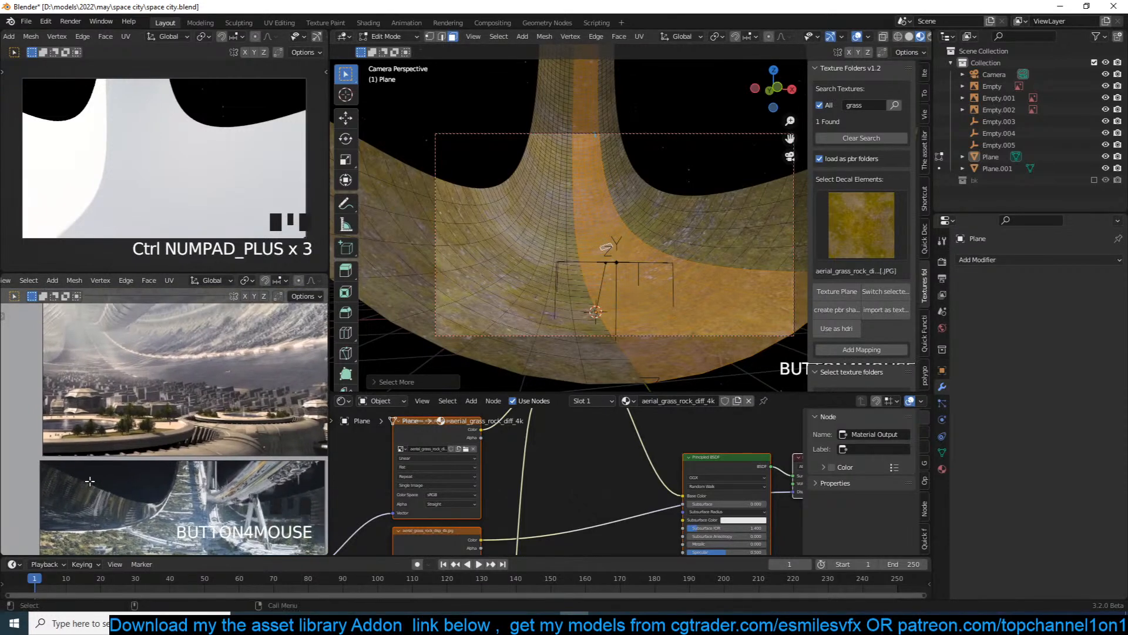
{"action": "middle_click_drag", "start_coordinate": [582, 258], "coordinate": [567, 254], "text": "shift"}
{"action": "key", "text": "alt+e"}
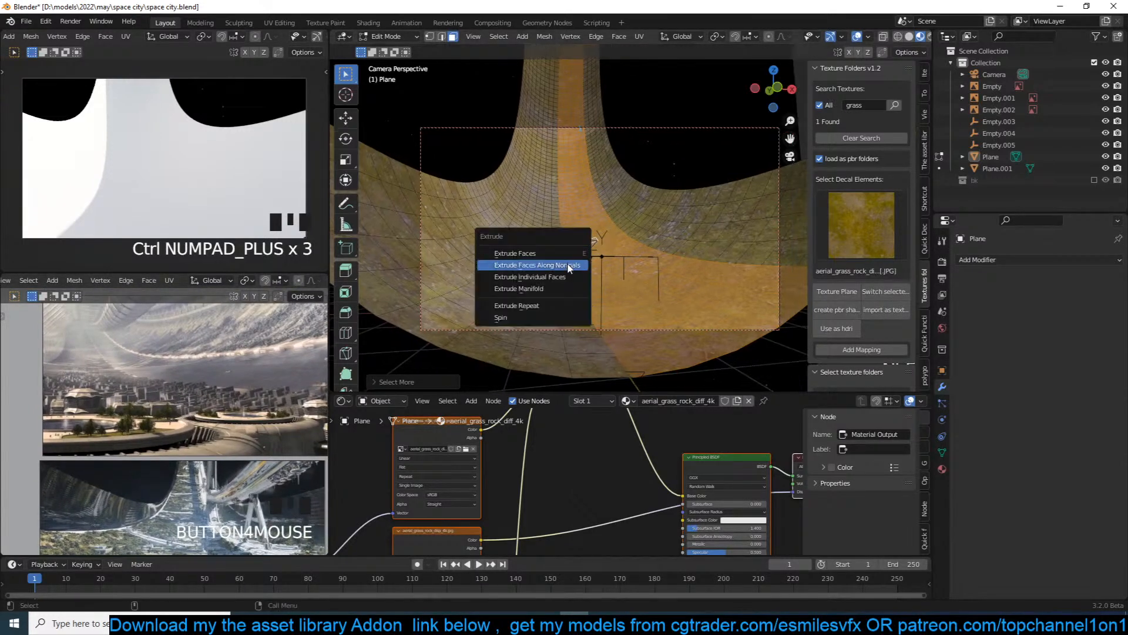
{"action": "left_click", "coordinate": [537, 265]}
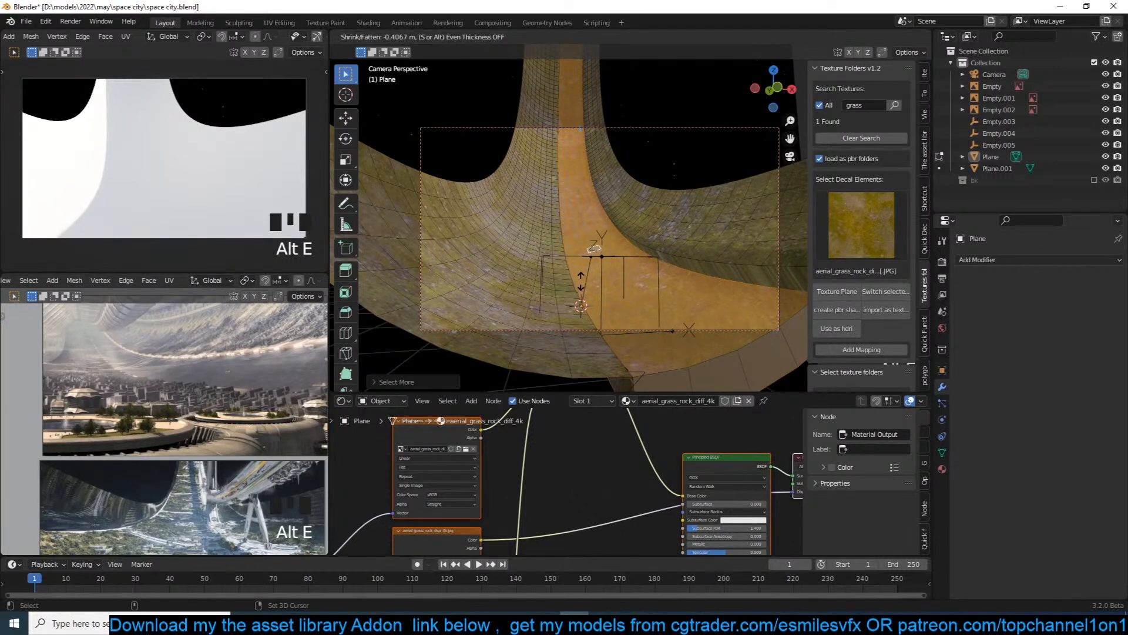
{"action": "left_click", "coordinate": [581, 283]}
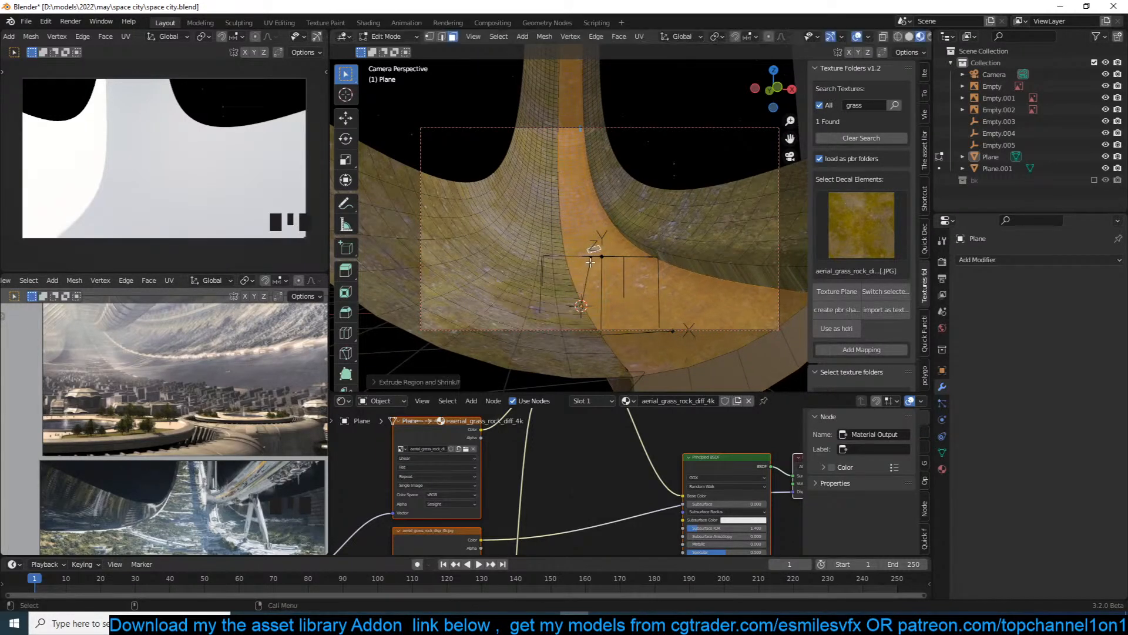
{"action": "scroll", "coordinate": [676, 261], "scroll_direction": "up", "scroll_amount": 2}
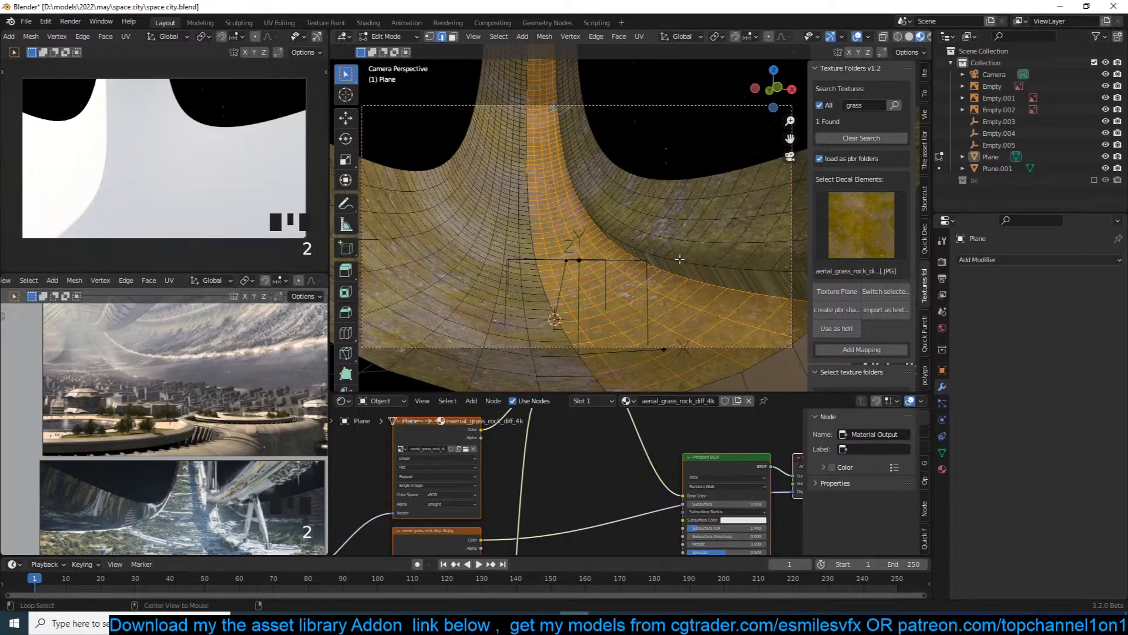
{"action": "left_click", "coordinate": [679, 260], "text": "alt"}
{"action": "left_click", "coordinate": [673, 261], "text": "alt"}
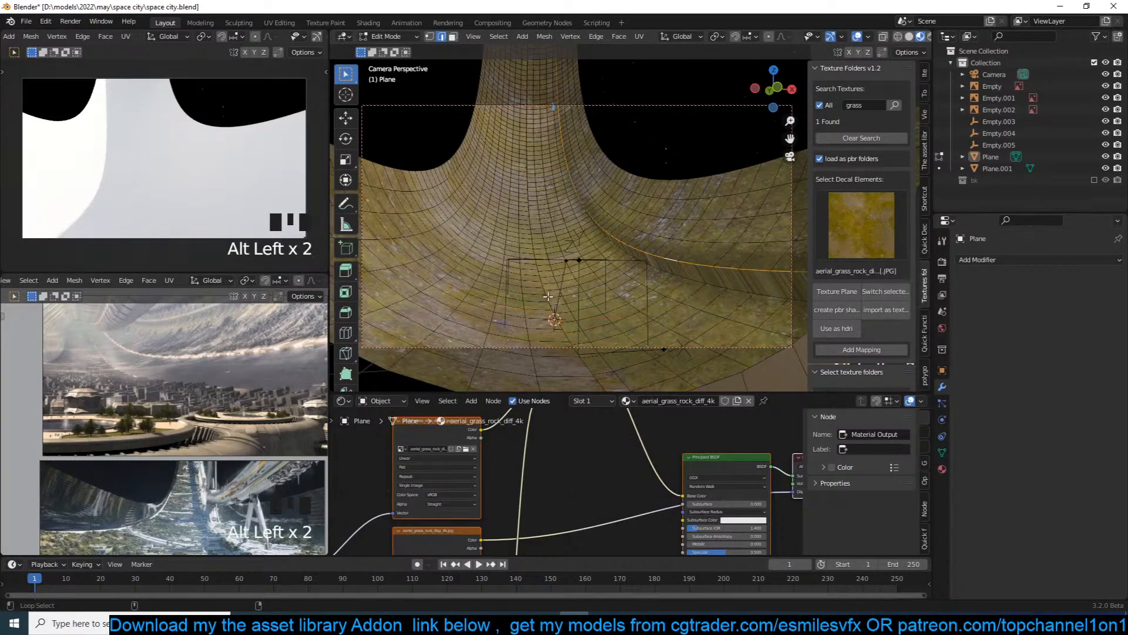
Select the row of end-cap faces at the near end of the extruded band and delete the faces.
{"action": "middle_click_drag", "start_coordinate": [546, 296], "coordinate": [582, 267]}
{"action": "scroll", "coordinate": [568, 232], "scroll_direction": "up", "scroll_amount": 2}
{"action": "scroll", "coordinate": [567, 235], "scroll_direction": "down", "scroll_amount": 5}
{"action": "left_click", "coordinate": [638, 222], "text": "alt"}
{"action": "left_click", "coordinate": [639, 222], "text": "alt"}
{"action": "left_click", "coordinate": [641, 222]}
{"action": "left_click", "coordinate": [641, 221]}
{"action": "left_click", "coordinate": [615, 225], "text": "ctrl"}
{"action": "key", "text": "x"}
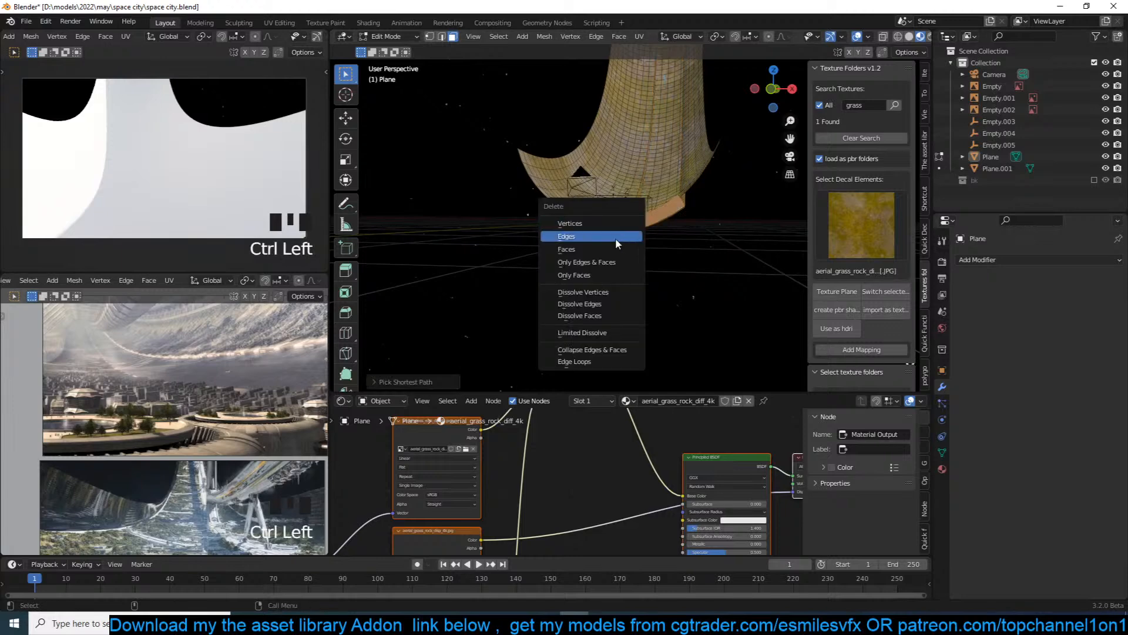
{"action": "left_click", "coordinate": [620, 249]}
Delete the row of end-cap faces at the opposite end of the extruded band.
{"action": "scroll", "coordinate": [653, 228], "scroll_direction": "down", "scroll_amount": 6}
{"action": "middle_click_drag", "start_coordinate": [654, 226], "coordinate": [602, 253]}
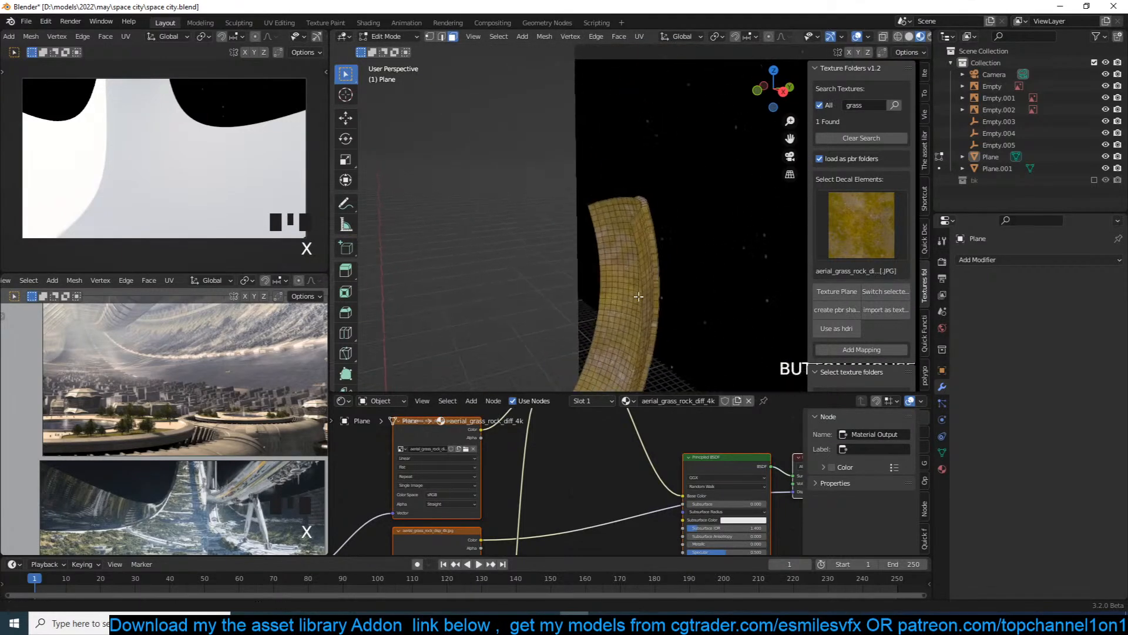
{"action": "scroll", "coordinate": [658, 223], "scroll_direction": "up", "scroll_amount": 5}
{"action": "left_click", "coordinate": [686, 197]}
{"action": "left_click", "coordinate": [645, 137], "text": "ctrl"}
{"action": "key", "text": "x"}
{"action": "left_click", "coordinate": [651, 144]}
Select the lengthwise edge loops bordering the extruded band and bevel them narrowly with one segment, about 0.03 m wide.
{"action": "key", "text": "2"}
{"action": "left_click", "coordinate": [640, 171], "text": "alt"}
{"action": "middle_click_drag", "start_coordinate": [641, 172], "coordinate": [748, 214]}
{"action": "left_click", "coordinate": [702, 199], "text": "alt+shift"}
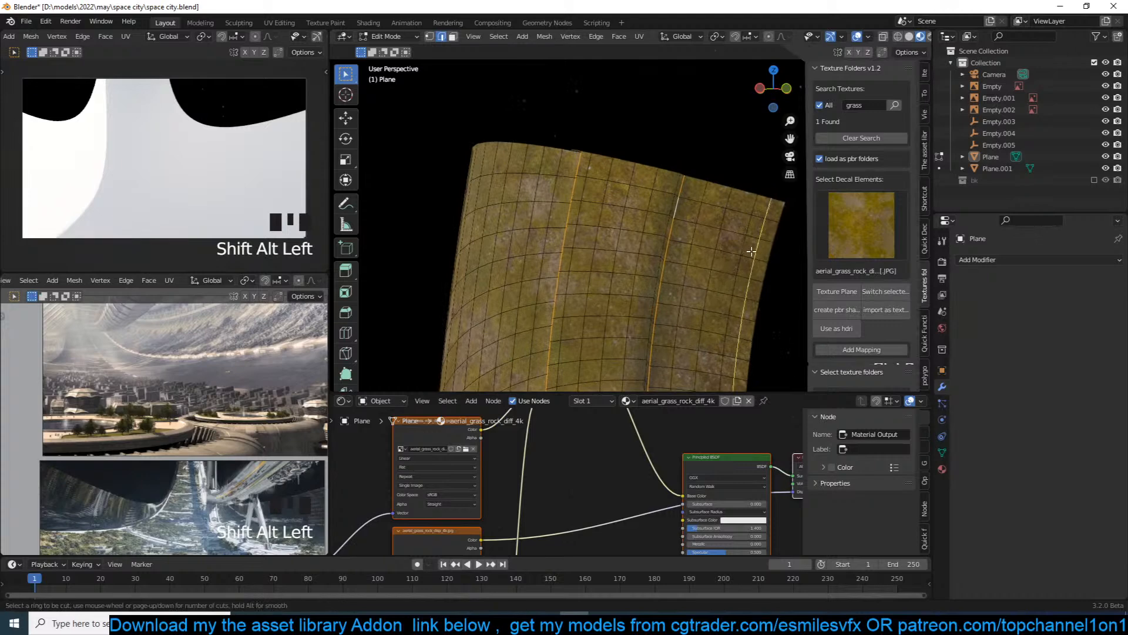
{"action": "key", "text": "ctrl+b"}
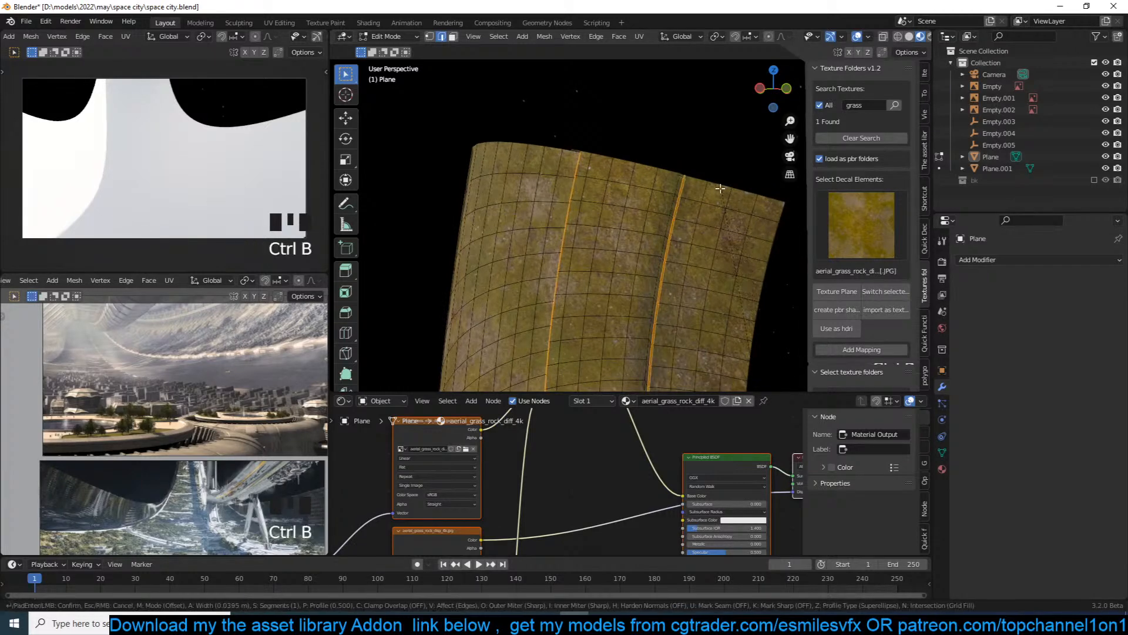
{"action": "left_click", "coordinate": [718, 182]}
Unwrap the UVs of the entire strip mesh and save the file.
{"action": "key", "text": "Tab"}
{"action": "key", "text": "grave"}
{"action": "middle_click_drag", "start_coordinate": [718, 182], "coordinate": [576, 212]}
{"action": "key", "text": "Tab"}
{"action": "key", "text": "a"}
{"action": "key", "text": "u"}
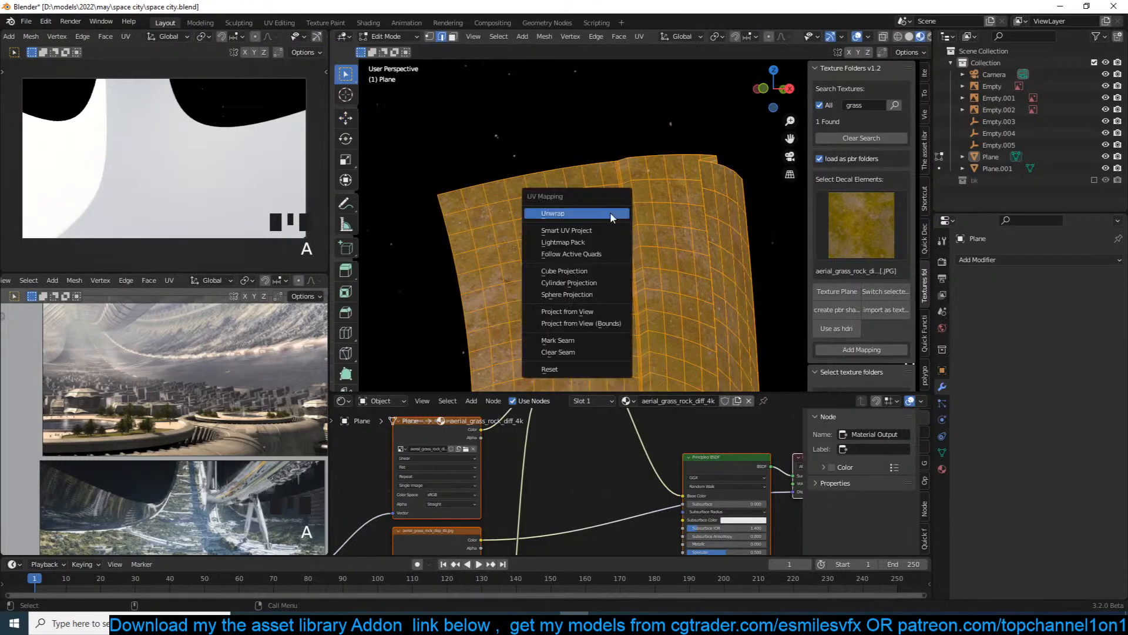
{"action": "left_click", "coordinate": [610, 212]}
{"action": "key", "text": "Tab"}
{"action": "key", "text": "KP_0"}
{"action": "key", "text": "ctrl+s"}
{"action": "scroll", "coordinate": [617, 246], "scroll_direction": "down", "scroll_amount": 2}
{"action": "scroll", "coordinate": [625, 265], "scroll_direction": "up", "scroll_amount": 2}
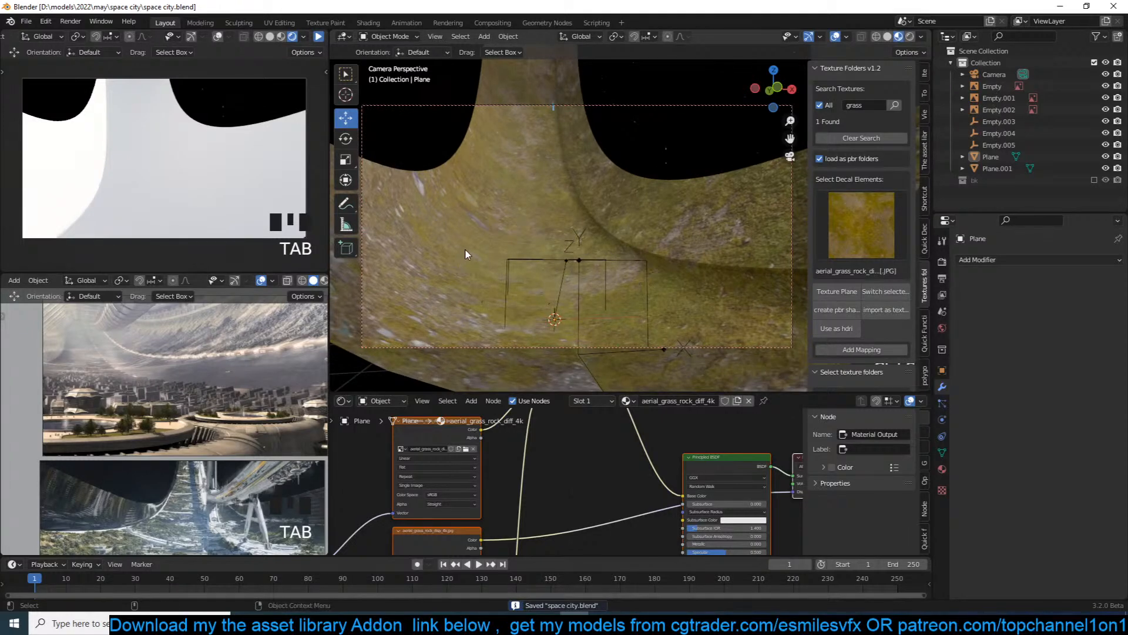
Connect the Texture Coordinate node's Object output to the Mapping node's Vector input in the grass material.
{"action": "scroll", "coordinate": [469, 463], "scroll_direction": "down", "scroll_amount": 3}
{"action": "middle_click_drag", "start_coordinate": [442, 458], "coordinate": [571, 421]}
{"action": "scroll", "coordinate": [575, 452], "scroll_direction": "up", "scroll_amount": 1}
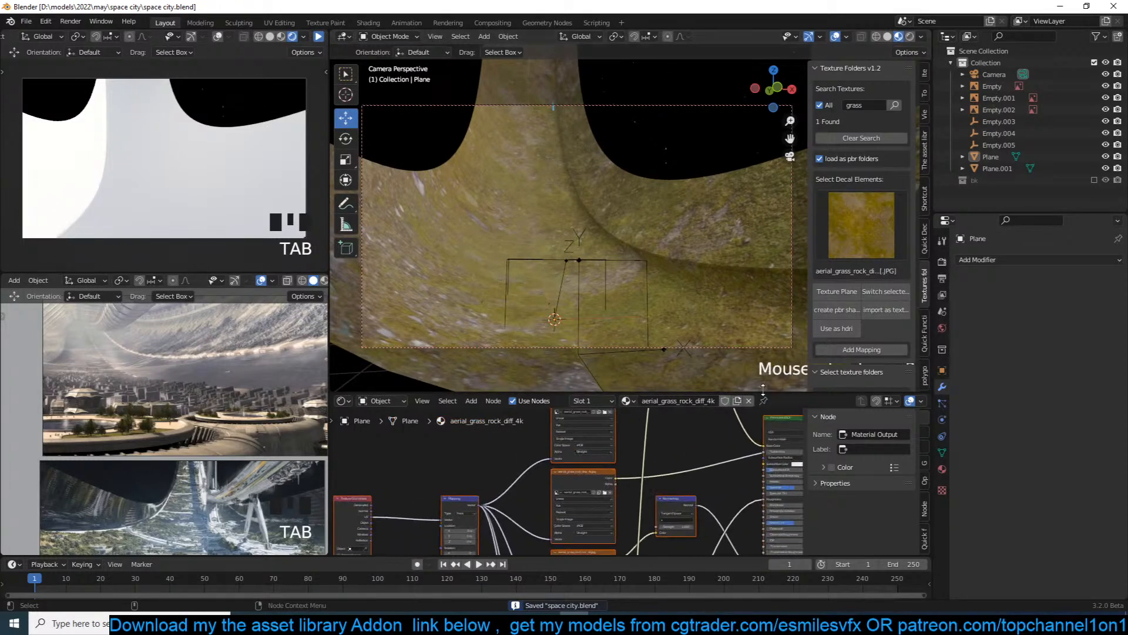
{"action": "scroll", "coordinate": [856, 304], "scroll_direction": "down", "scroll_amount": 3}
{"action": "scroll", "coordinate": [637, 464], "scroll_direction": "down", "scroll_amount": 2}
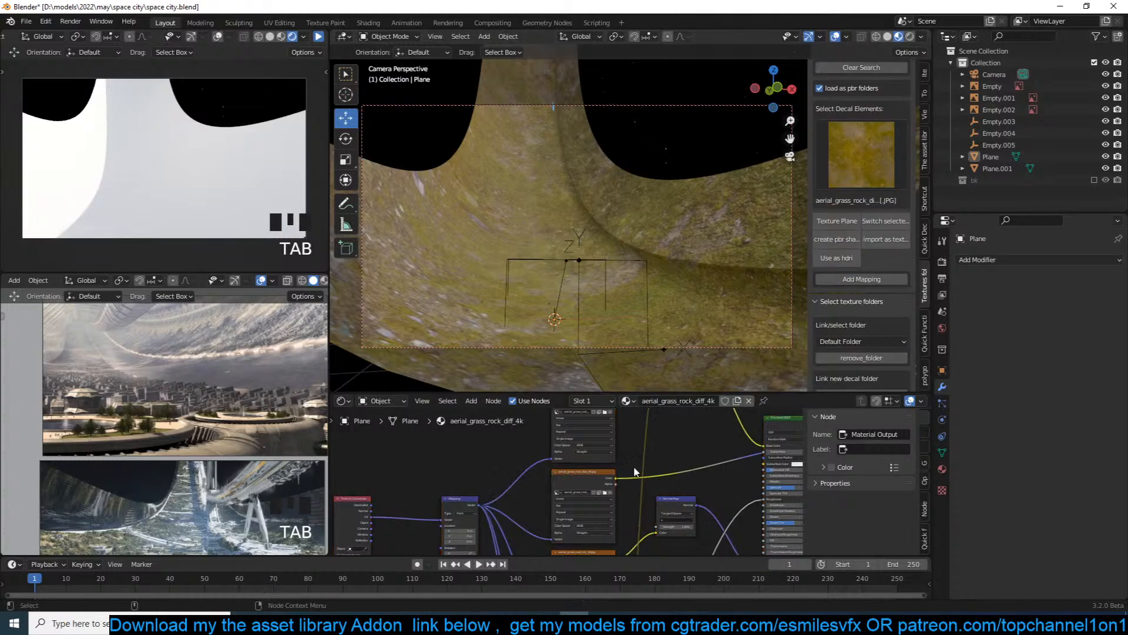
{"action": "middle_click_drag", "start_coordinate": [580, 462], "coordinate": [594, 447]}
{"action": "scroll", "coordinate": [563, 477], "scroll_direction": "up", "scroll_amount": 5}
{"action": "middle_click_drag", "start_coordinate": [534, 469], "coordinate": [584, 447]}
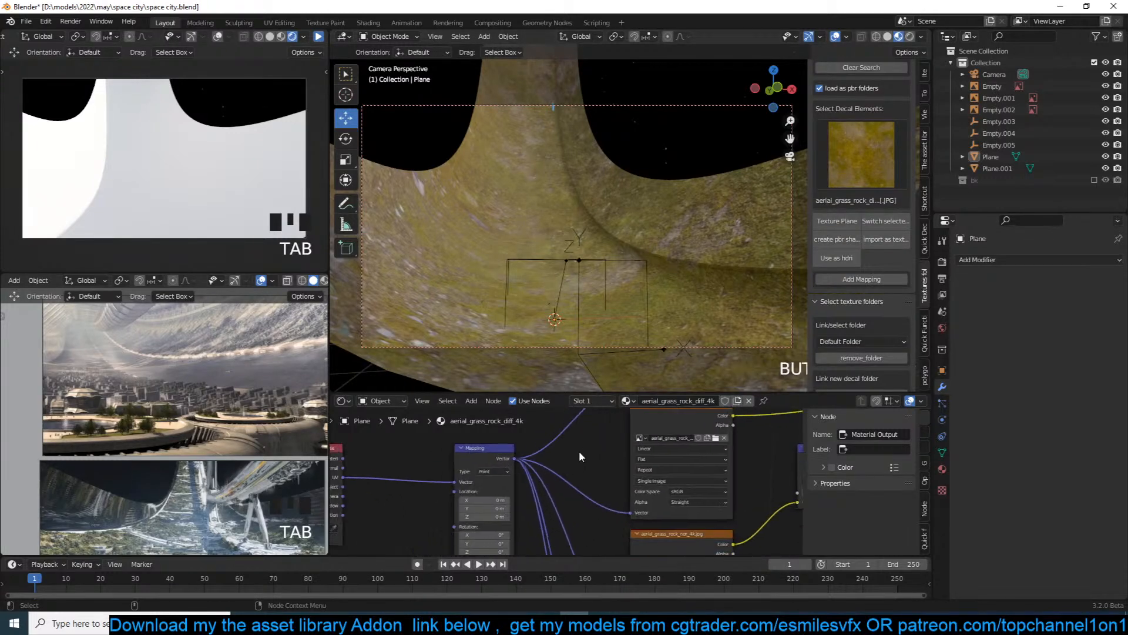
{"action": "left_click", "coordinate": [504, 462]}
{"action": "middle_click_drag", "start_coordinate": [503, 466], "coordinate": [567, 452]}
{"action": "key", "text": "ctrl+s"}
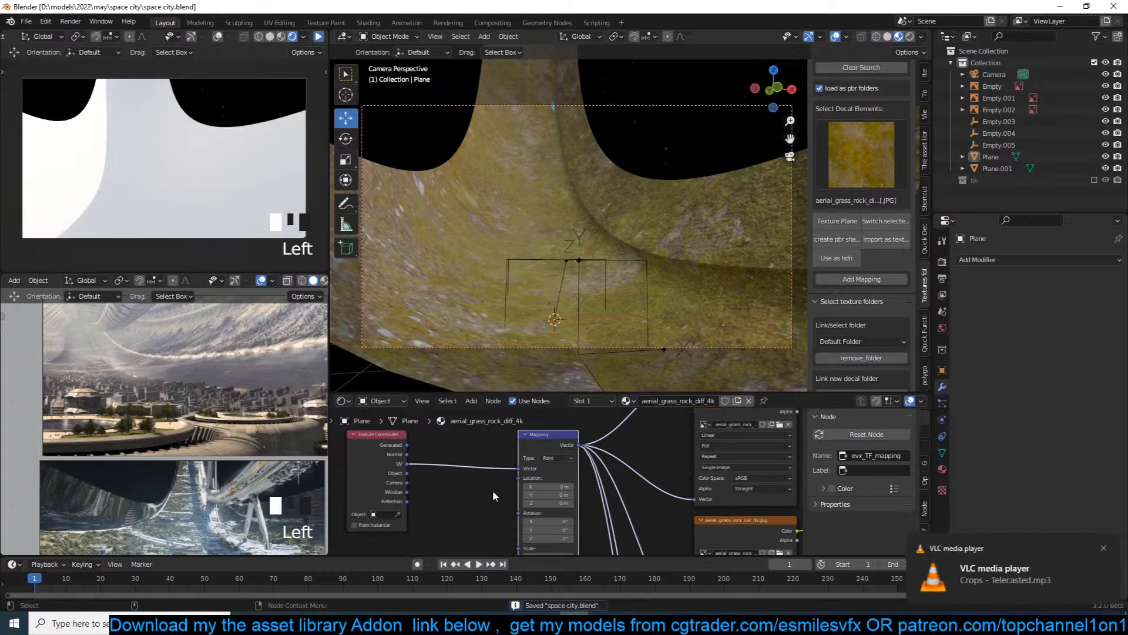
{"action": "left_click_drag", "start_coordinate": [407, 473], "coordinate": [533, 466]}
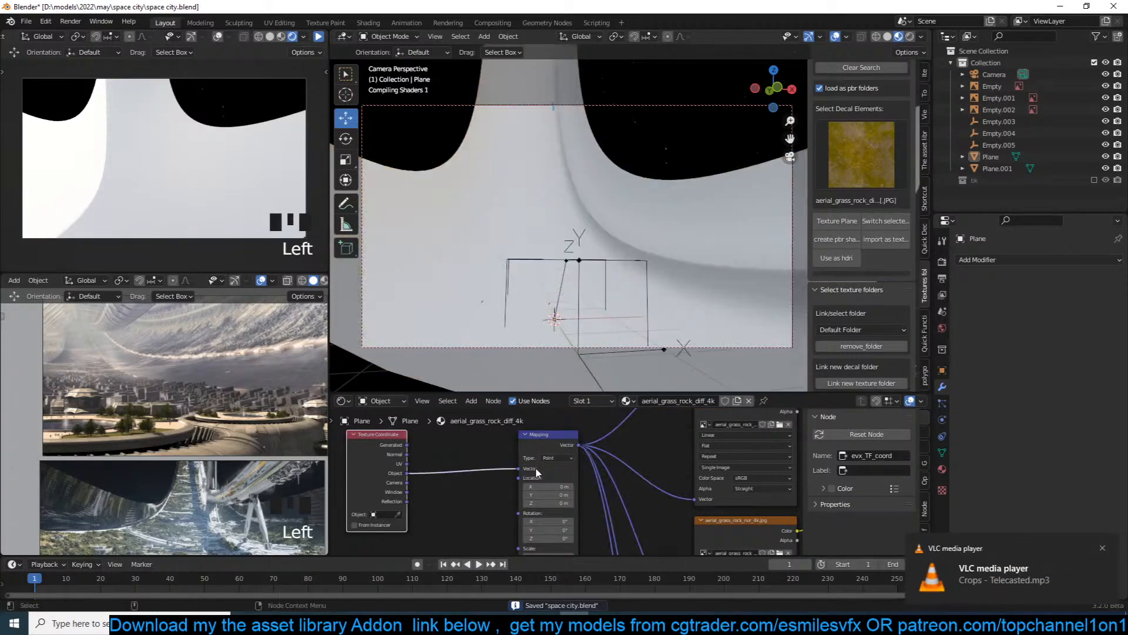
{"action": "scroll", "coordinate": [621, 455], "scroll_direction": "down", "scroll_amount": 1}
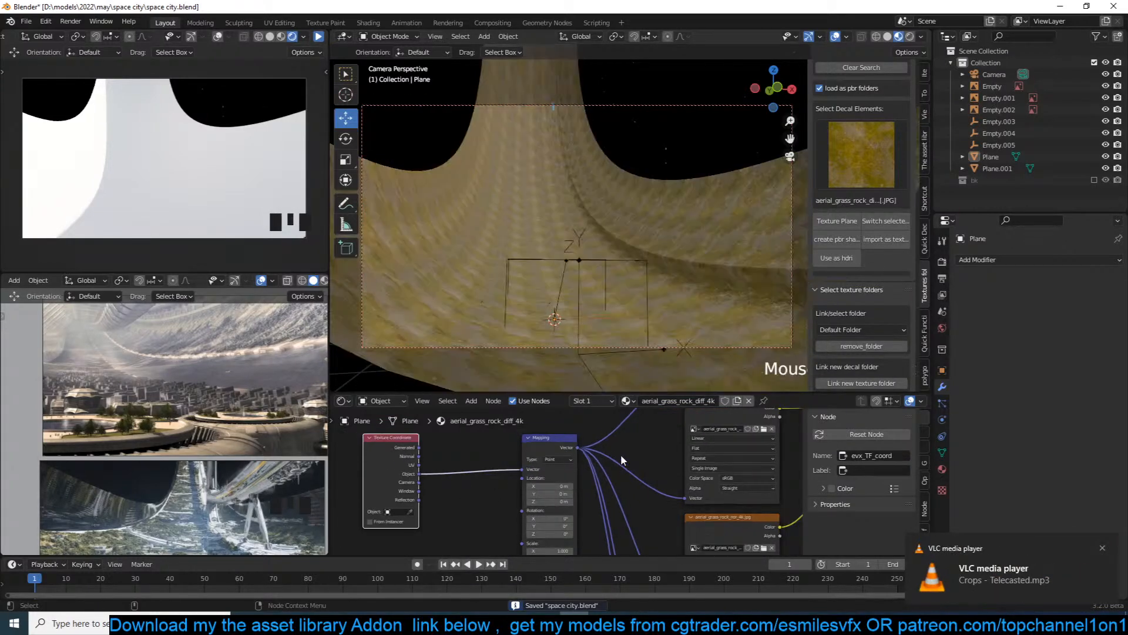
Set the projection of the grass colour texture above the normal map to Box.
{"action": "scroll", "coordinate": [507, 487], "scroll_direction": "up", "scroll_amount": 1}
{"action": "middle_click_drag", "start_coordinate": [620, 456], "coordinate": [554, 393]}
{"action": "scroll", "coordinate": [595, 466], "scroll_direction": "up", "scroll_amount": 3}
{"action": "left_click", "coordinate": [571, 465]}
{"action": "left_click", "coordinate": [569, 487]}
{"action": "middle_click_drag", "start_coordinate": [693, 473], "coordinate": [671, 449]}
{"action": "scroll", "coordinate": [671, 449], "scroll_direction": "down", "scroll_amount": 2}
{"action": "left_click", "coordinate": [646, 455]}
{"action": "scroll", "coordinate": [639, 495], "scroll_direction": "down", "scroll_amount": 5}
{"action": "middle_click_drag", "start_coordinate": [639, 496], "coordinate": [649, 428]}
{"action": "scroll", "coordinate": [648, 432], "scroll_direction": "down", "scroll_amount": 2}
{"action": "scroll", "coordinate": [644, 455], "scroll_direction": "up", "scroll_amount": 3, "text": "shift"}
{"action": "left_click", "coordinate": [611, 466]}
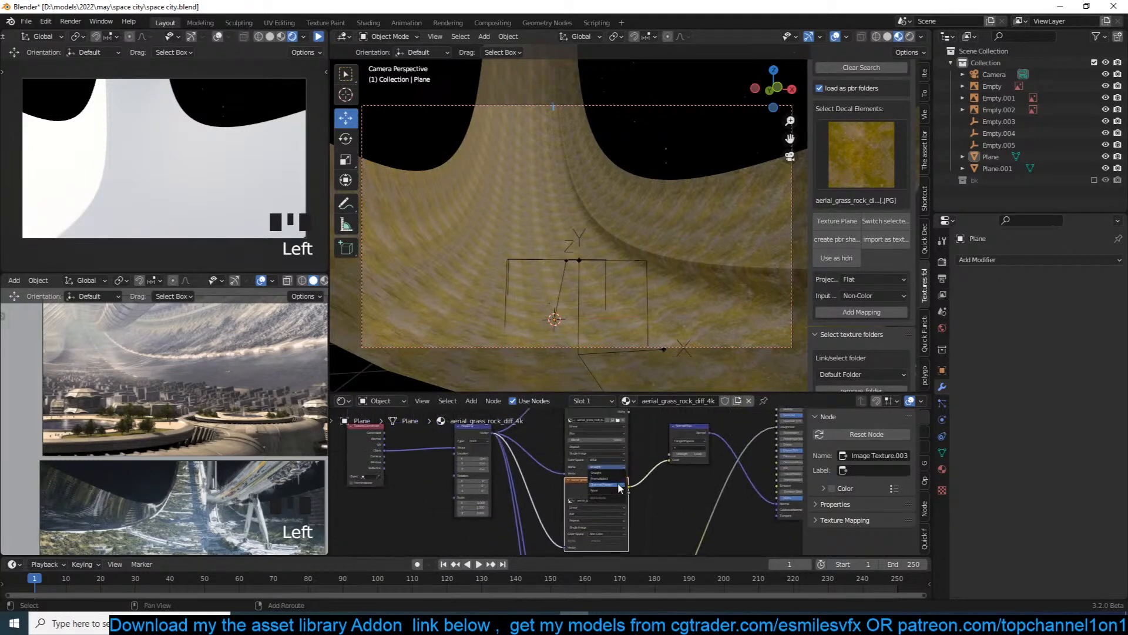
Set the projection of the aerial_grass_rock normal map texture to Box and save the file.
{"action": "scroll", "coordinate": [636, 493], "scroll_direction": "up", "scroll_amount": 6}
{"action": "middle_click_drag", "start_coordinate": [636, 493], "coordinate": [652, 454]}
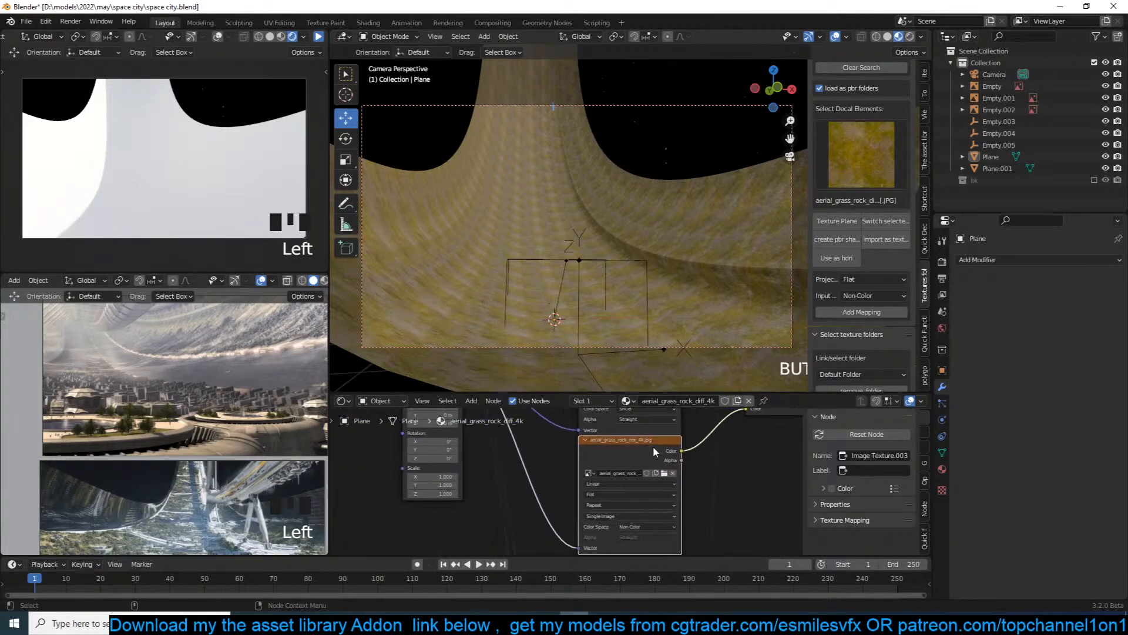
{"action": "left_click", "coordinate": [620, 495]}
{"action": "left_click", "coordinate": [607, 515]}
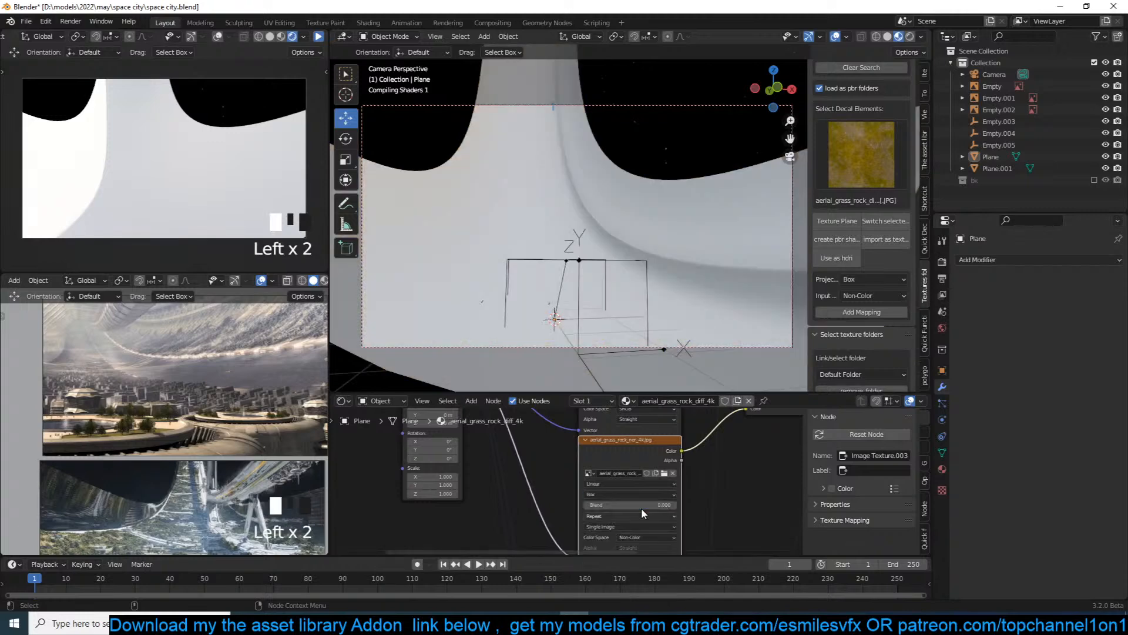
{"action": "scroll", "coordinate": [711, 492], "scroll_direction": "down", "scroll_amount": 2}
{"action": "scroll", "coordinate": [671, 514], "scroll_direction": "up", "scroll_amount": 13}
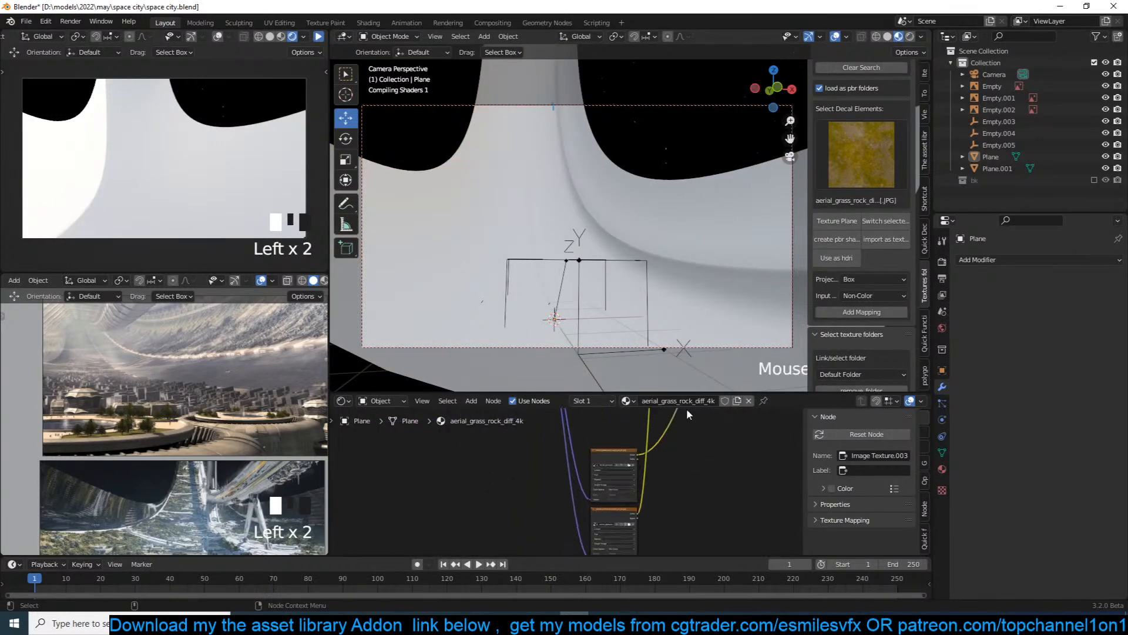
{"action": "scroll", "coordinate": [629, 415], "scroll_direction": "up", "scroll_amount": 2}
{"action": "key", "text": "ctrl+s"}
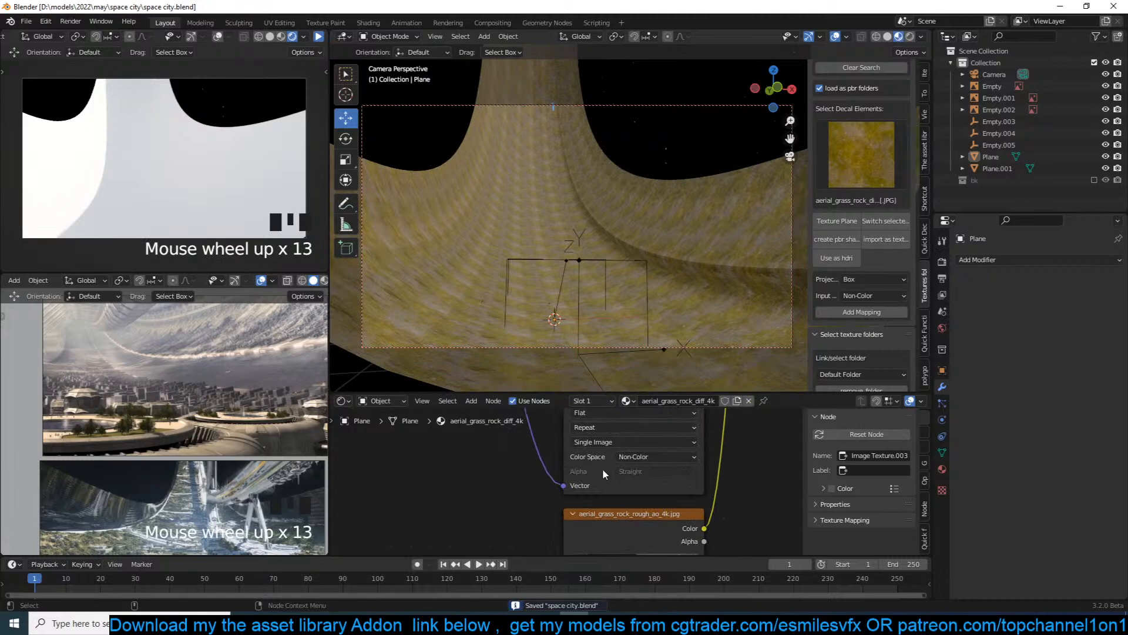
Set the projection of both aerial_grass_rock_rough_ao_4k.jpg textures to Box and save the file.
{"action": "key", "text": "ctrl+space"}
{"action": "left_click", "coordinate": [687, 159]}
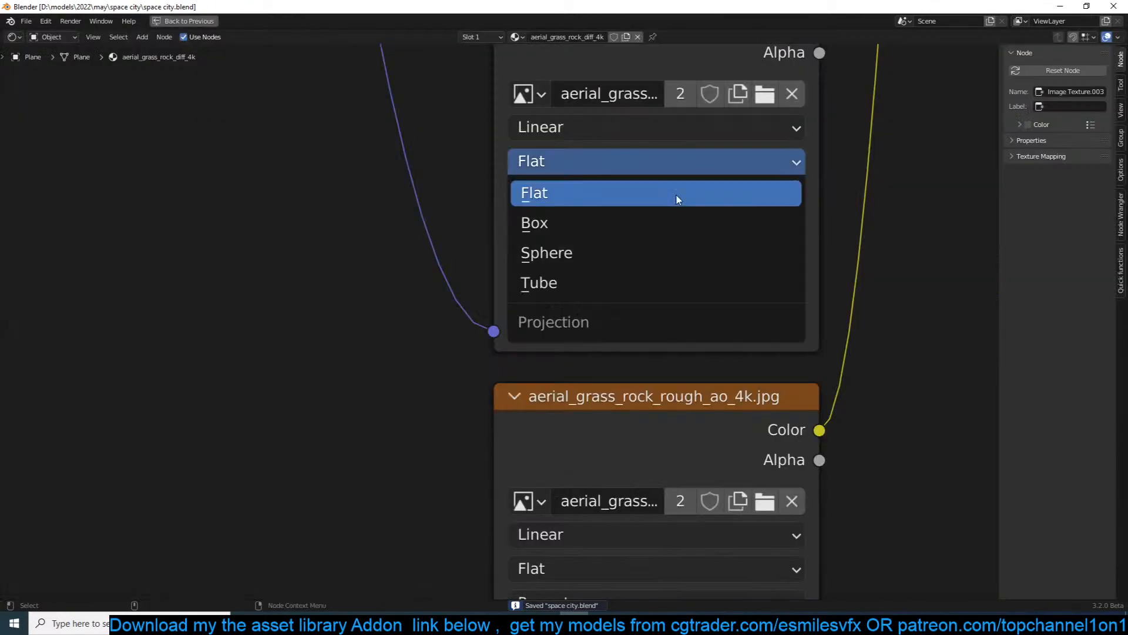
{"action": "left_click", "coordinate": [687, 221]}
{"action": "scroll", "coordinate": [705, 480], "scroll_direction": "down", "scroll_amount": 2}
{"action": "scroll", "coordinate": [605, 464], "scroll_direction": "down", "scroll_amount": 2, "text": "shift"}
{"action": "left_click", "coordinate": [597, 446]}
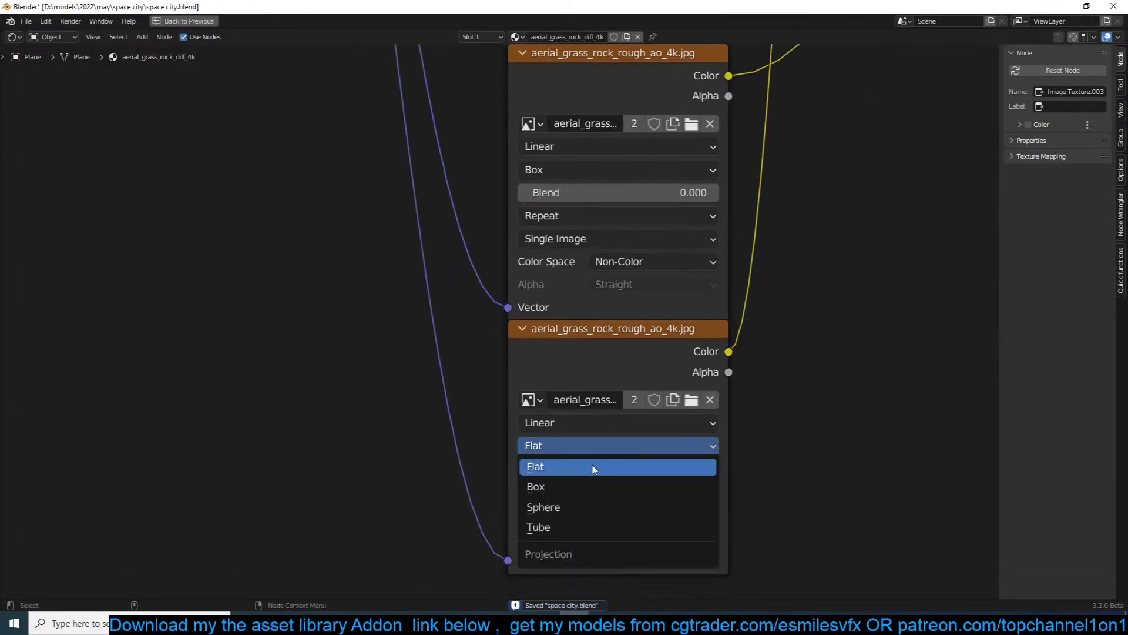
{"action": "left_click", "coordinate": [582, 487]}
{"action": "scroll", "coordinate": [480, 286], "scroll_direction": "down", "scroll_amount": 5}
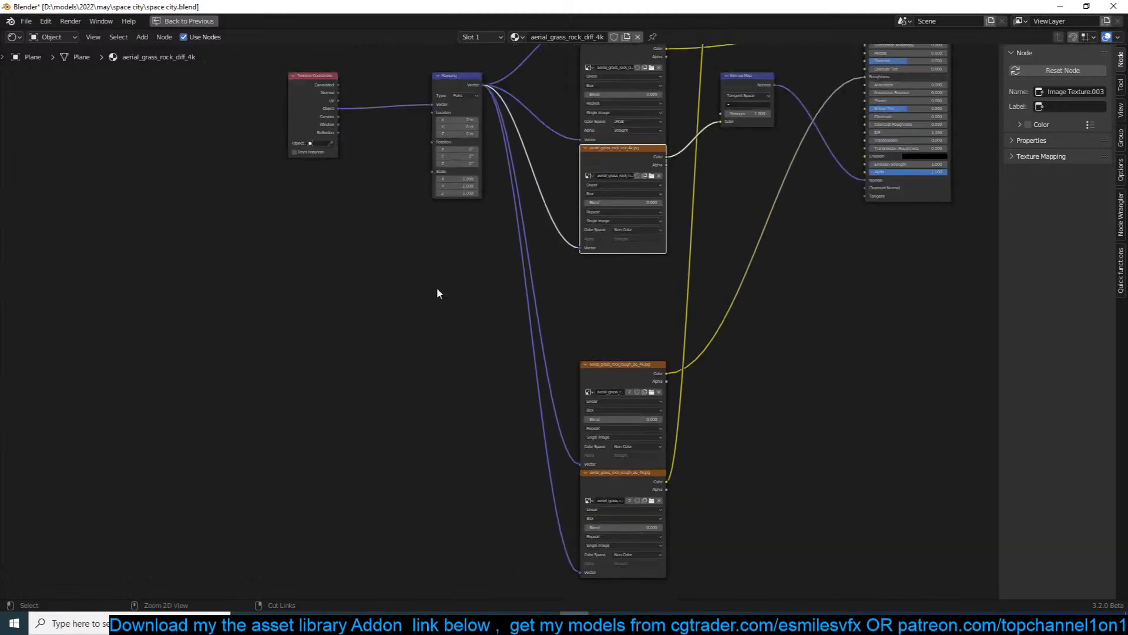
{"action": "key", "text": "ctrl+space"}
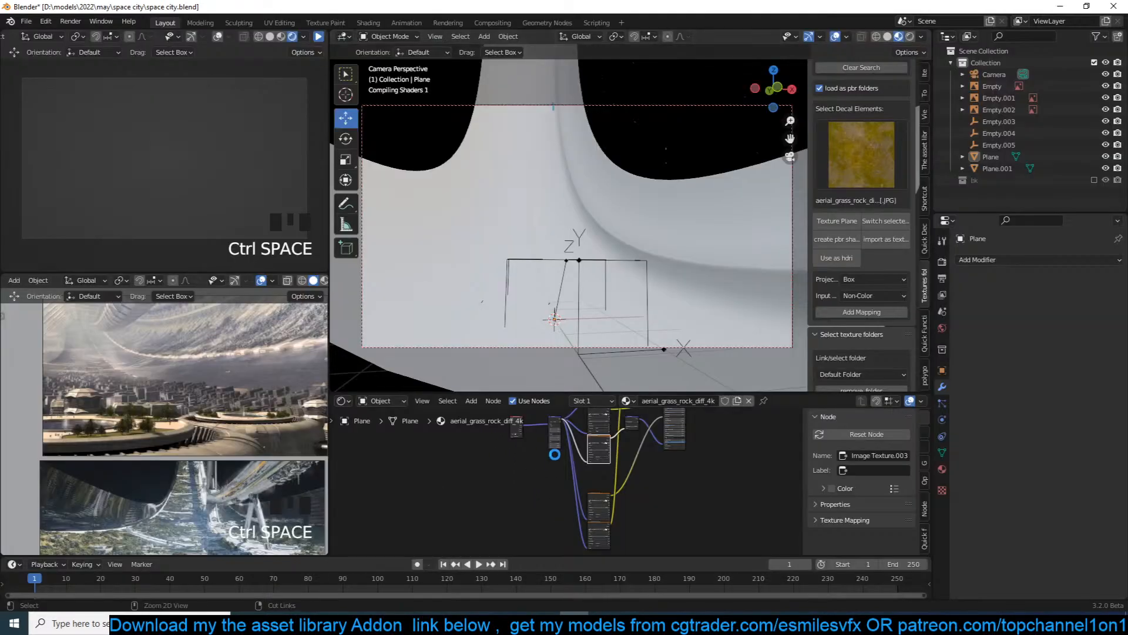
{"action": "key", "text": "ctrl+s"}
Set the Mapping node's scale to 0.140 on X, Y and Z to enlarge the grass texture.
{"action": "scroll", "coordinate": [547, 458], "scroll_direction": "up", "scroll_amount": 6}
{"action": "middle_click_drag", "start_coordinate": [546, 459], "coordinate": [544, 523]}
{"action": "scroll", "coordinate": [527, 470], "scroll_direction": "up", "scroll_amount": 2}
{"action": "left_click", "coordinate": [320, 38]}
{"action": "scroll", "coordinate": [538, 493], "scroll_direction": "up", "scroll_amount": 5}
{"action": "scroll", "coordinate": [549, 503], "scroll_direction": "up", "scroll_amount": 3}
{"action": "scroll", "coordinate": [550, 504], "scroll_direction": "up", "scroll_amount": 2}
{"action": "left_click_drag", "start_coordinate": [515, 483], "coordinate": [475, 498]}
{"action": "middle_click_drag", "start_coordinate": [641, 483], "coordinate": [613, 430]}
{"action": "scroll", "coordinate": [614, 430], "scroll_direction": "up", "scroll_amount": 1}
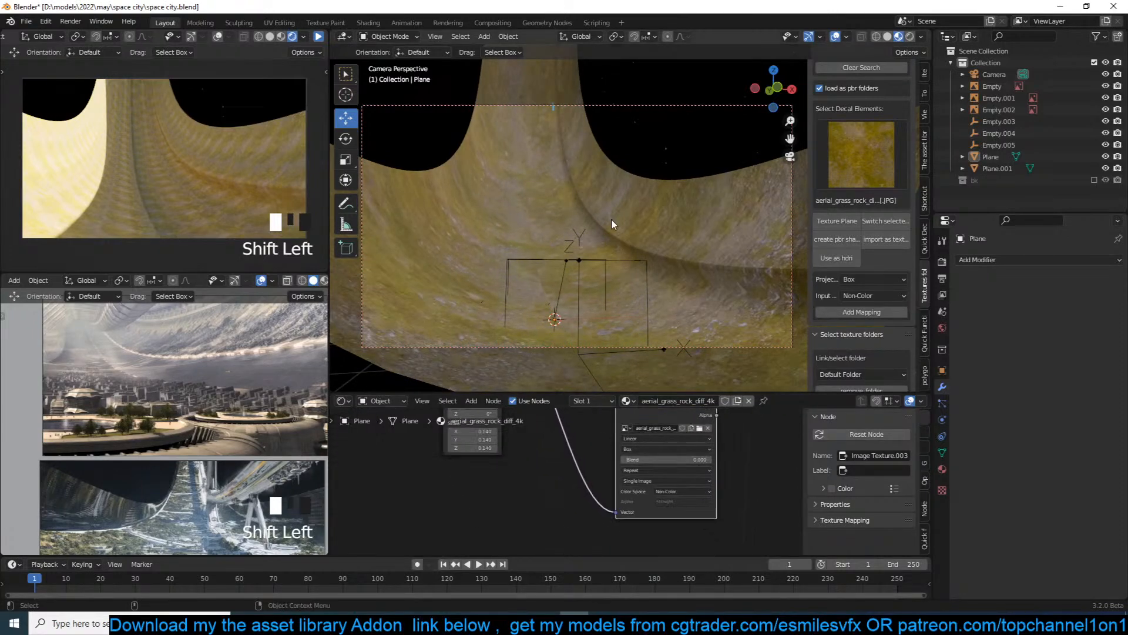
{"action": "scroll", "coordinate": [676, 277], "scroll_direction": "down", "scroll_amount": 1}
Switch to solid shading with face selection and select the lengthwise face loop along the central band's border.
{"action": "key", "text": "Tab"}
{"action": "key", "text": "3"}
{"action": "key", "text": "z"}
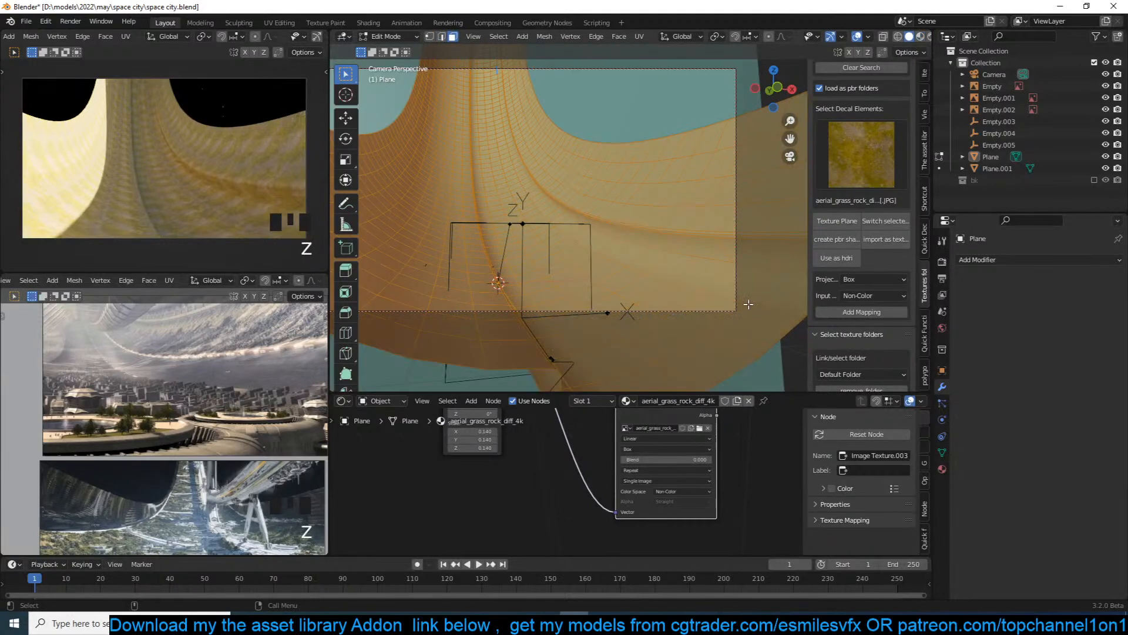
{"action": "key", "text": "alt+a"}
{"action": "left_click", "coordinate": [687, 262], "text": "alt"}
{"action": "middle_click_drag", "start_coordinate": [640, 323], "coordinate": [609, 322]}
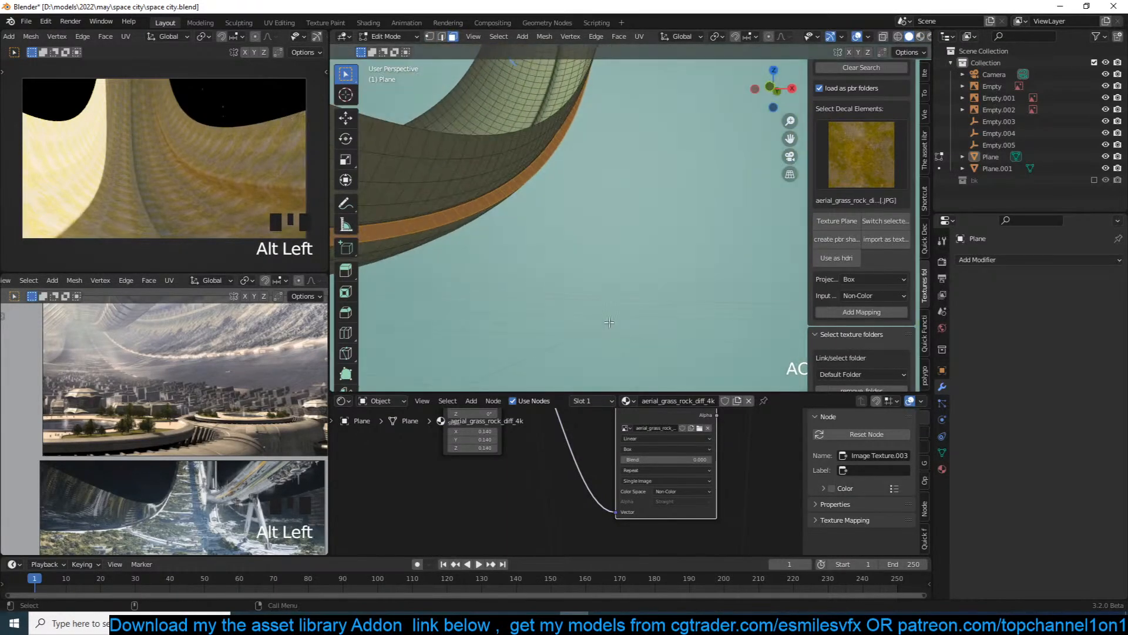
{"action": "key", "text": "KP_Decimal"}
{"action": "scroll", "coordinate": [612, 320], "scroll_direction": "up", "scroll_amount": 1}
{"action": "key", "text": "KP_Decimal"}
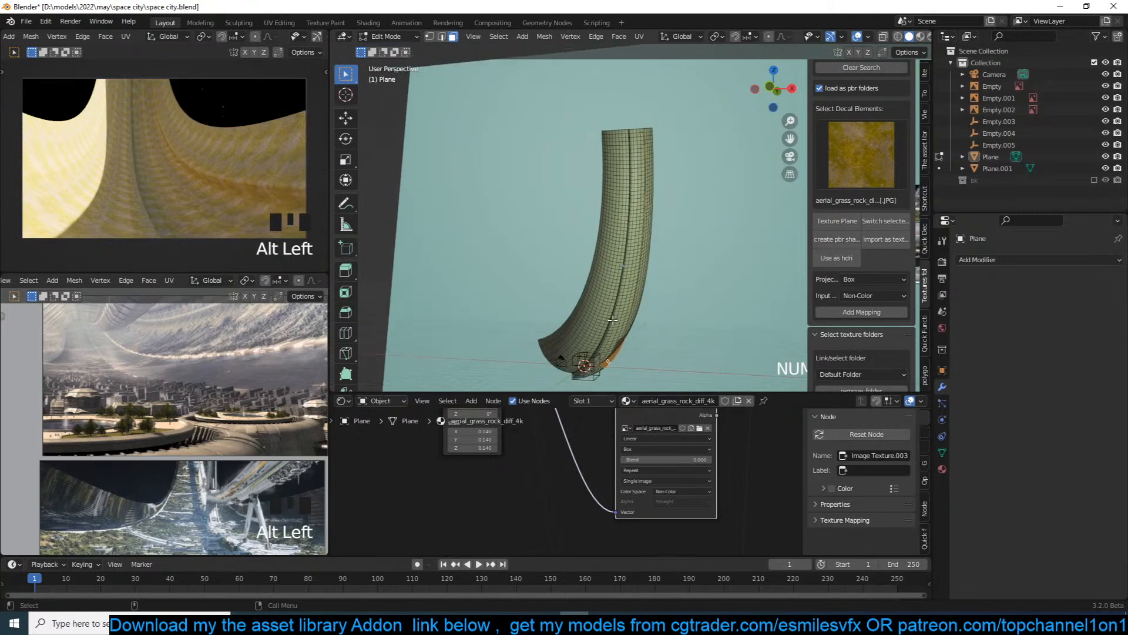
{"action": "key", "text": "KP_0"}
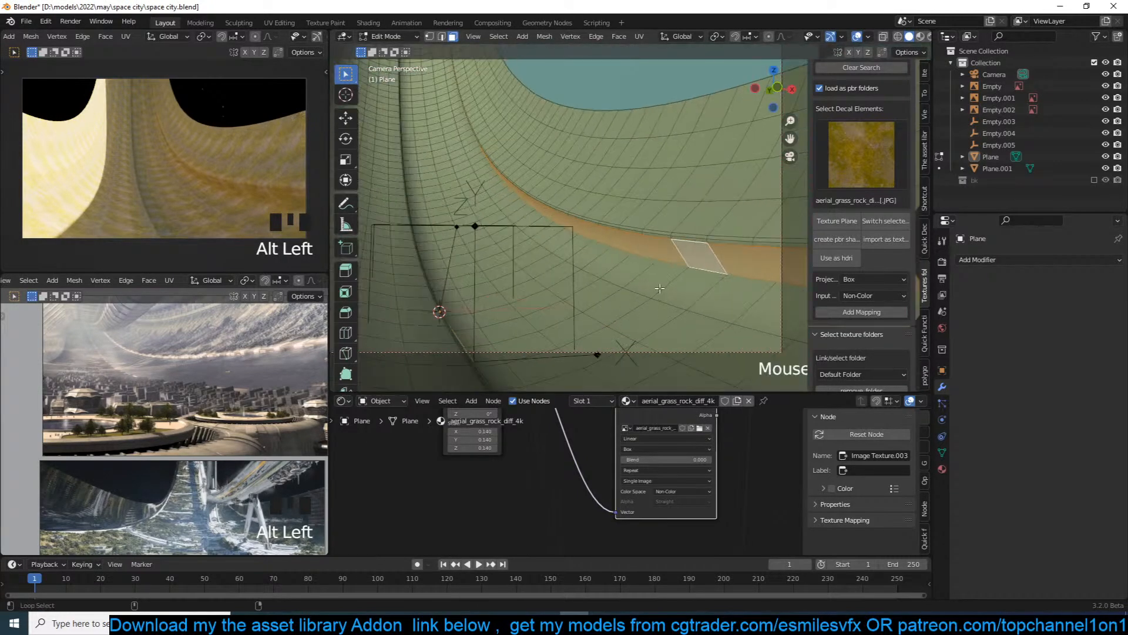
Try to select the whole central band by growing one of its lengthwise face loops four times.
{"action": "left_click", "coordinate": [617, 314], "text": "alt+shift"}
{"action": "left_click", "coordinate": [616, 315], "text": "alt"}
{"action": "key", "text": "ctrl+KP_Add"}
{"action": "key", "text": "ctrl+KP_Add"}
{"action": "key", "text": "ctrl+KP_Add"}
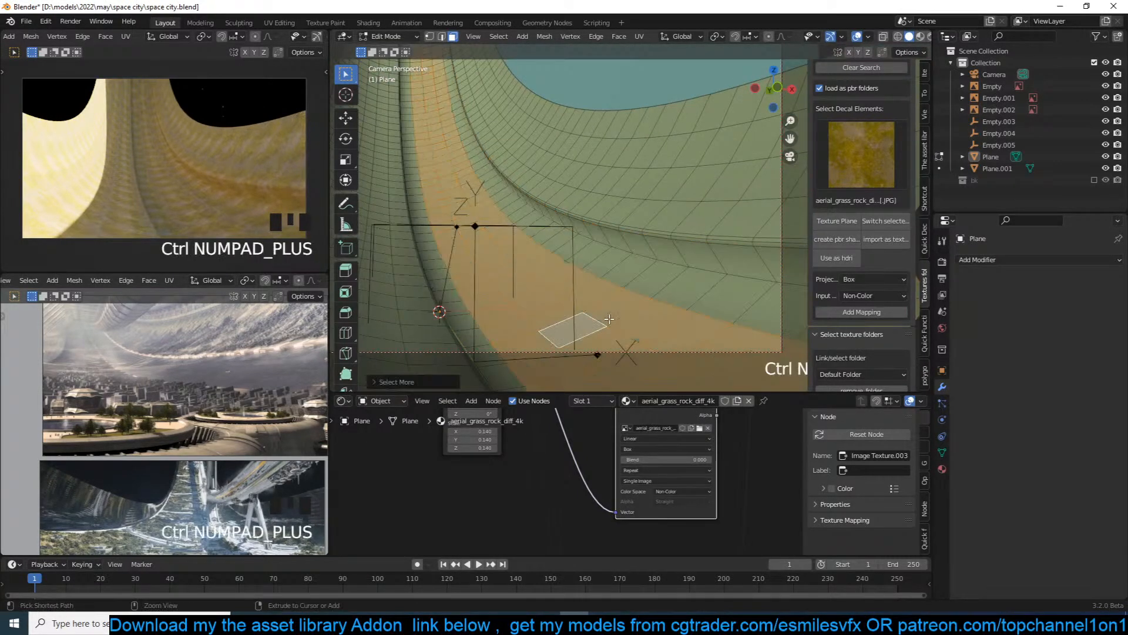
{"action": "key", "text": "ctrl+KP_Add"}
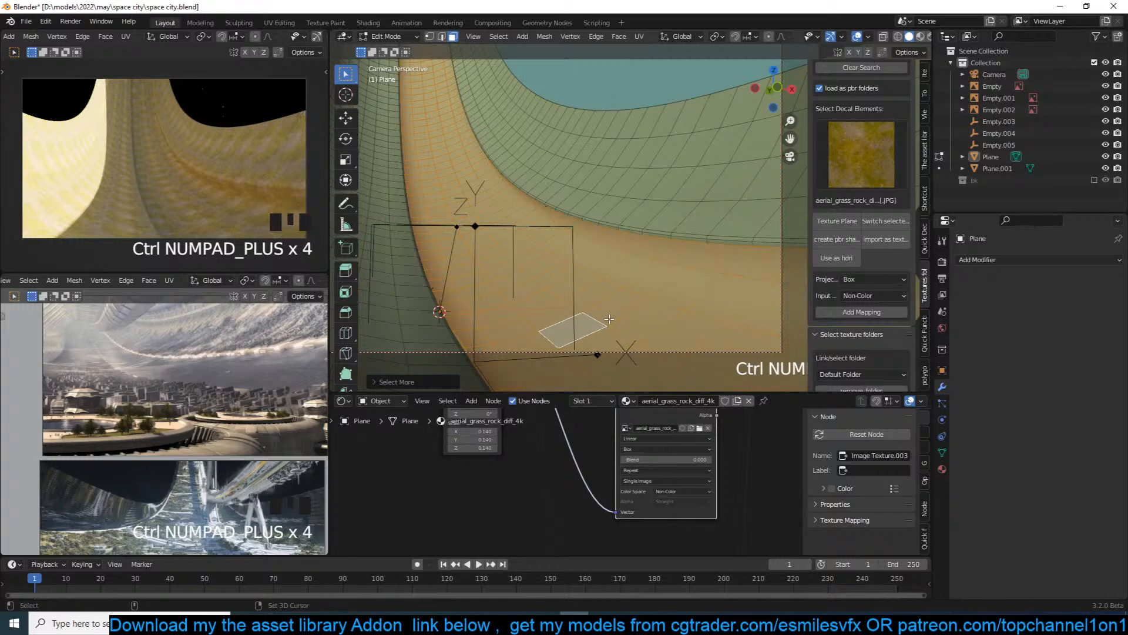
{"action": "left_click", "coordinate": [609, 319]}
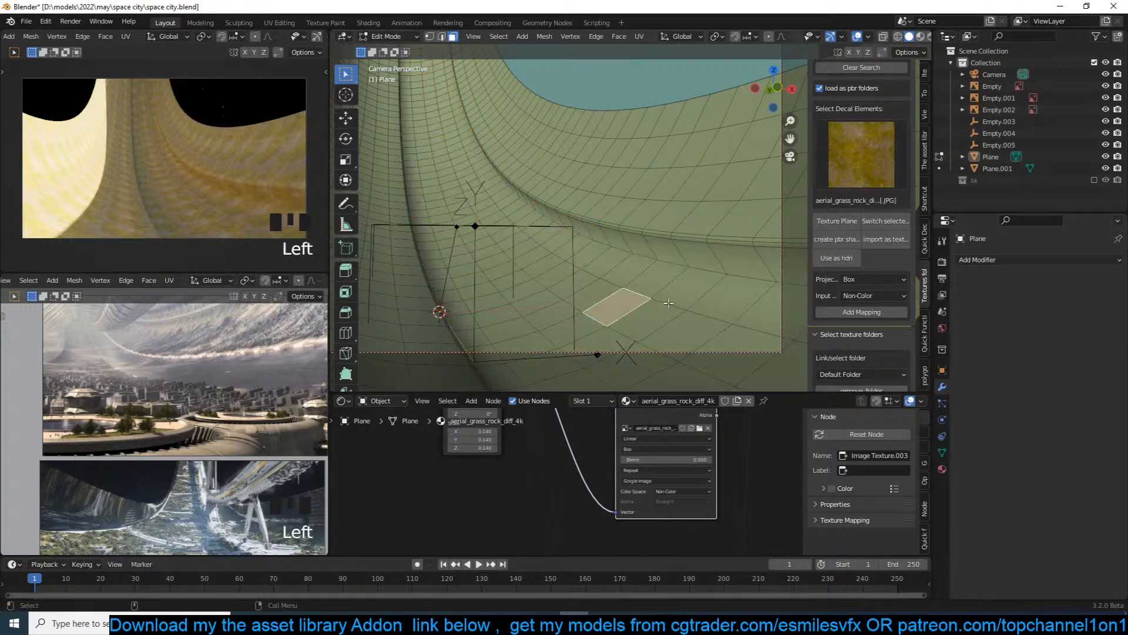
{"action": "key", "text": "ctrl+z"}
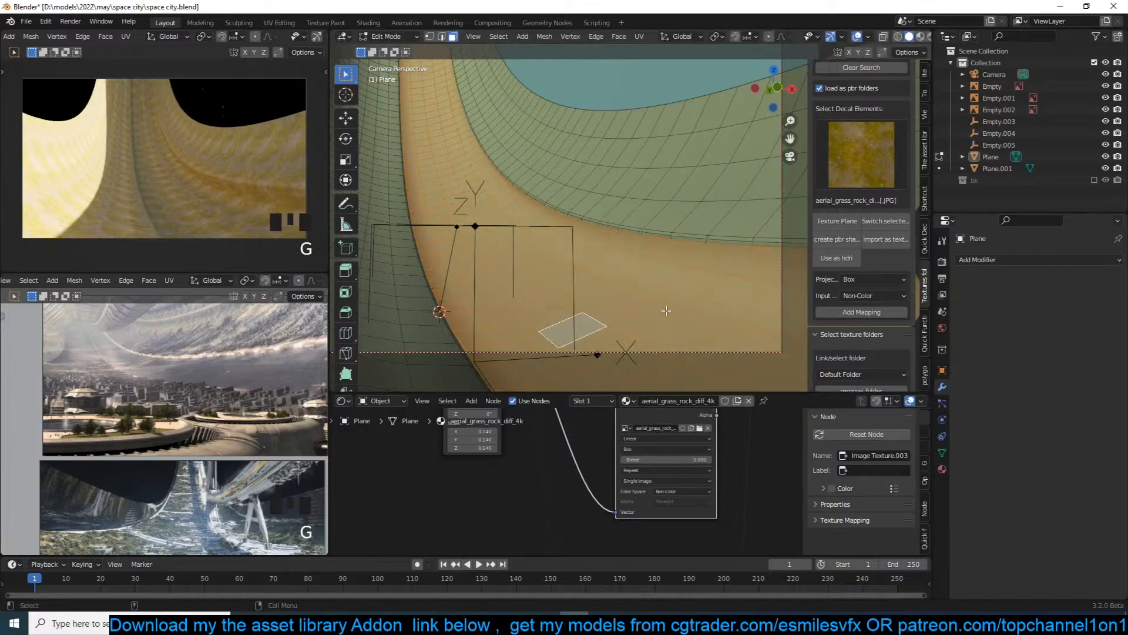
Select the central band's middle face loop, grow it three times, and separate a duplicate of those faces into a new object.
{"action": "left_click", "coordinate": [564, 318], "text": "alt"}
{"action": "key", "text": "ctrl+KP_Add"}
{"action": "key", "text": "ctrl+KP_Add"}
{"action": "key", "text": "ctrl+KP_Add"}
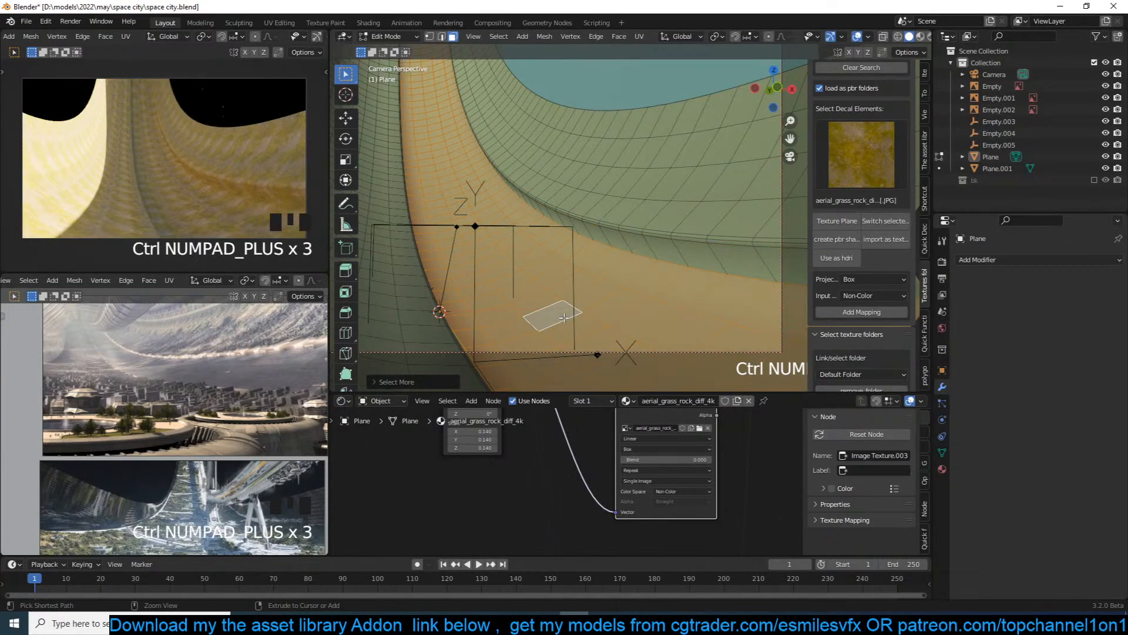
{"action": "key", "text": "shift+d"}
{"action": "right_click", "coordinate": [563, 317]}
{"action": "key", "text": "p"}
{"action": "left_click", "coordinate": [629, 283]}
Extrude all faces of the separated band along their normals by about 0.25 m and shade the object smooth.
{"action": "key", "text": "Tab"}
{"action": "left_click", "coordinate": [624, 287]}
{"action": "key", "text": "Tab"}
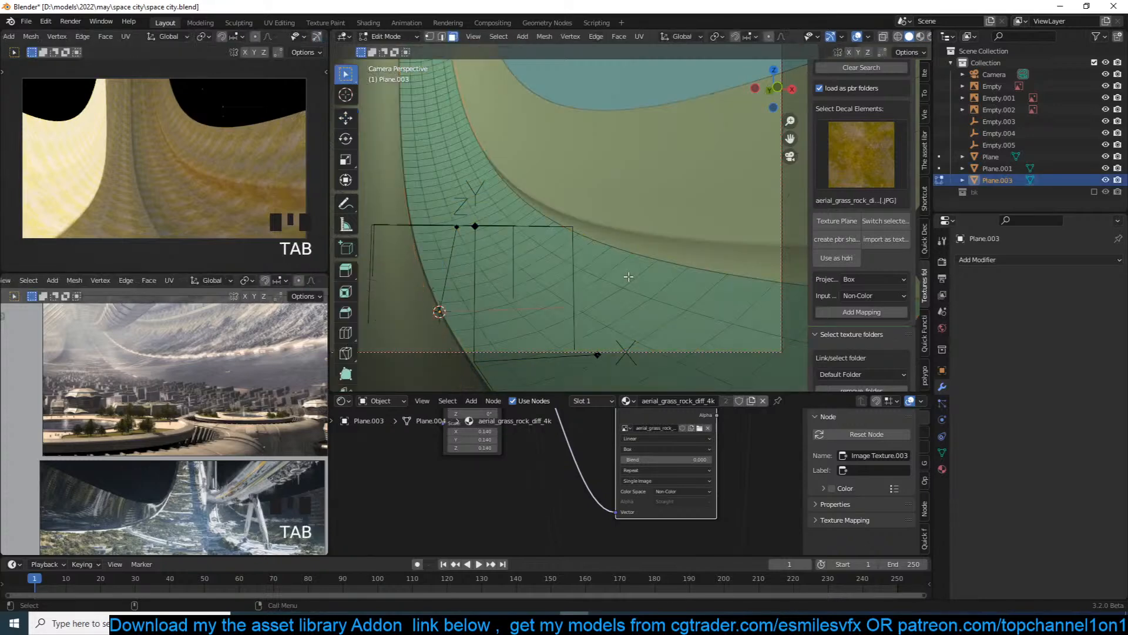
{"action": "key", "text": "a"}
{"action": "key", "text": "alt+e"}
{"action": "left_click", "coordinate": [629, 275]}
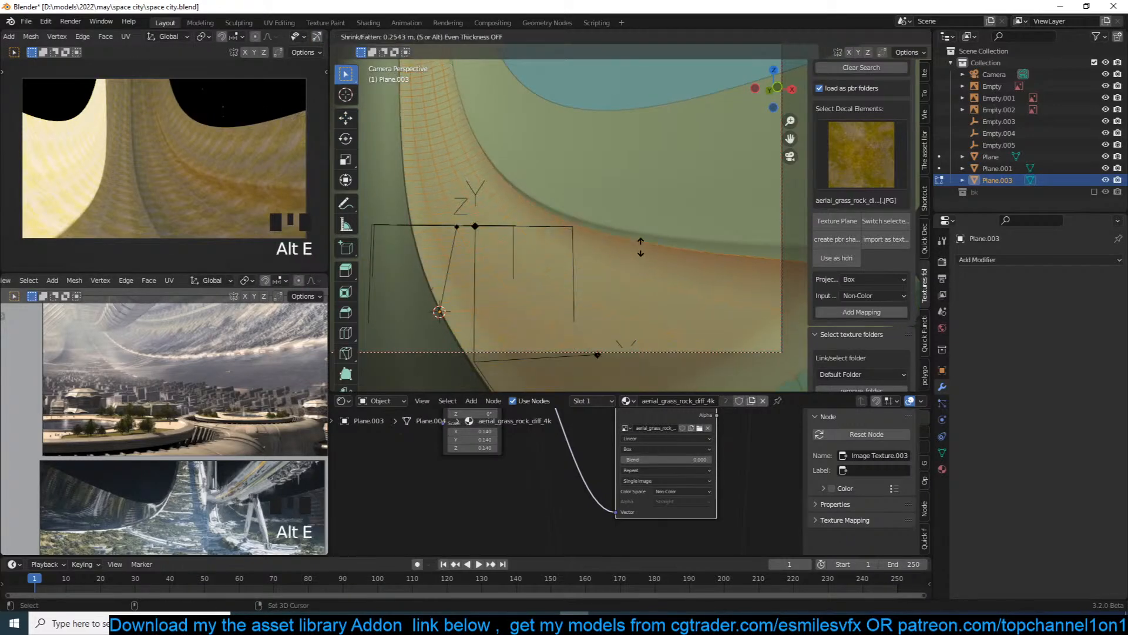
{"action": "left_click", "coordinate": [640, 243]}
{"action": "key", "text": "Tab"}
{"action": "right_click", "coordinate": [639, 246]}
{"action": "left_click", "coordinate": [639, 246]}
Select the border edge loops of the extruded band object and mark them as sharp.
{"action": "scroll", "coordinate": [640, 265], "scroll_direction": "down", "scroll_amount": 3}
{"action": "key", "text": "Tab"}
{"action": "key", "text": "2"}
{"action": "left_click", "coordinate": [678, 298], "text": "alt"}
{"action": "left_click", "coordinate": [545, 289], "text": "alt+shift"}
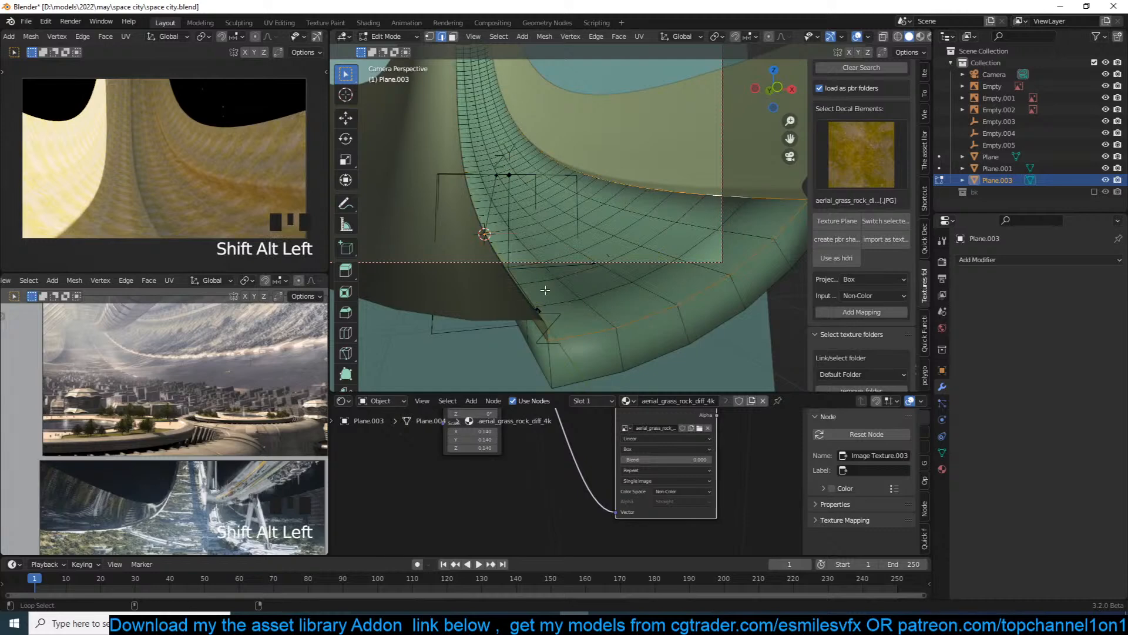
{"action": "left_click", "coordinate": [545, 327], "text": "alt+shift"}
{"action": "key", "text": "ctrl+e"}
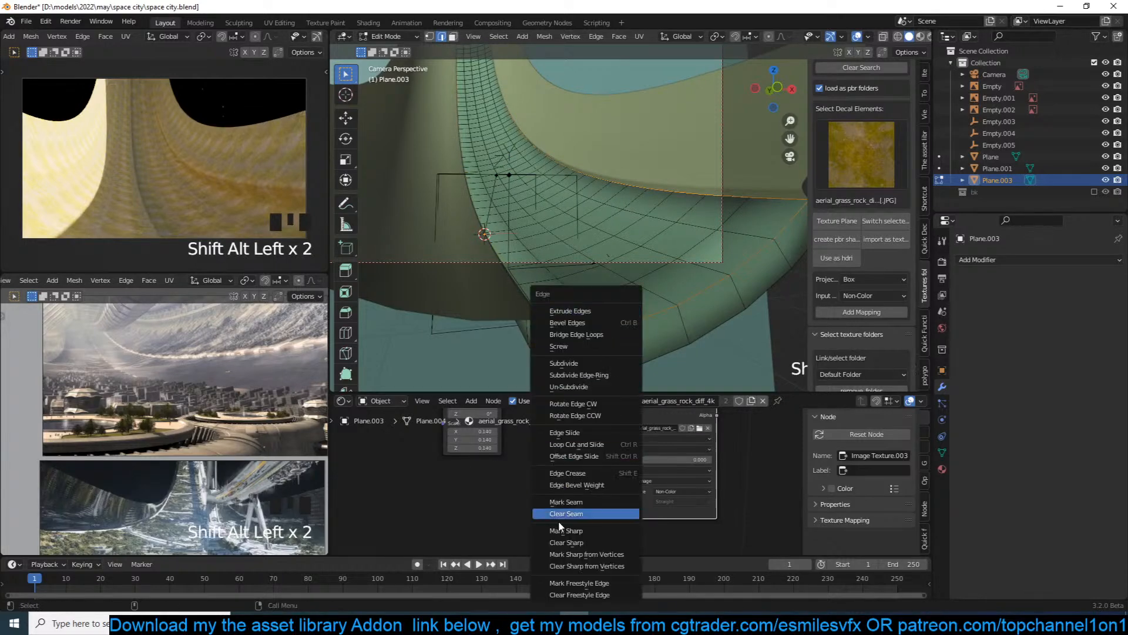
{"action": "left_click", "coordinate": [573, 529]}
{"action": "key", "text": "Tab"}
{"action": "key", "text": "q"}
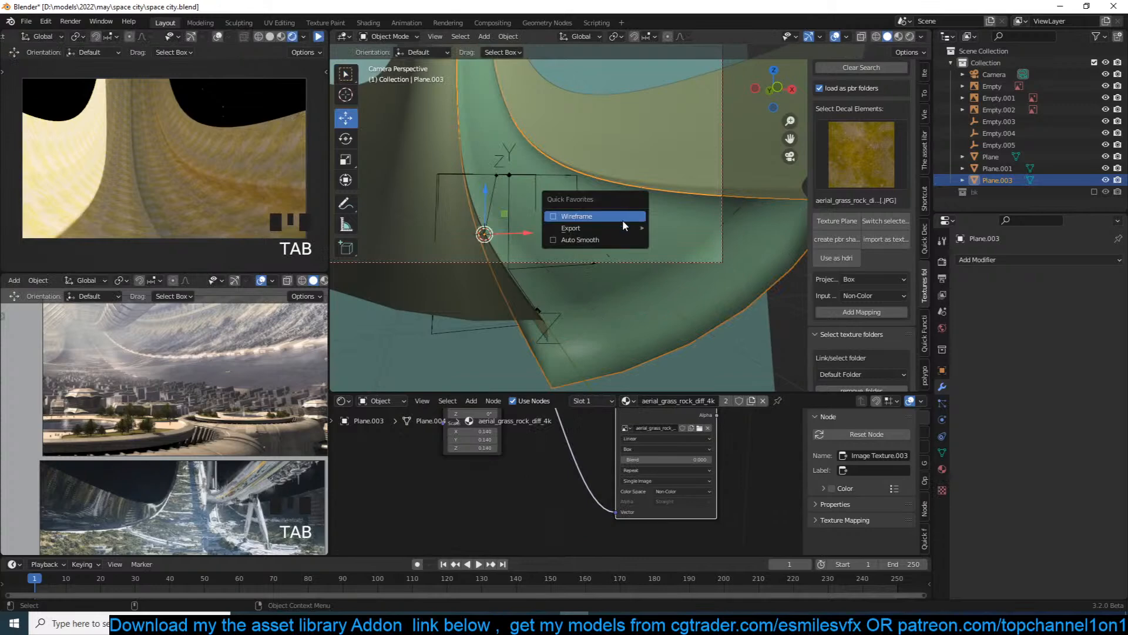
{"action": "right_click", "coordinate": [629, 214]}
Switch the viewport to material preview and select the separated band object.
{"action": "key", "text": "alt+a"}
{"action": "scroll", "coordinate": [601, 259], "scroll_direction": "up", "scroll_amount": 2}
{"action": "scroll", "coordinate": [608, 256], "scroll_direction": "down", "scroll_amount": 2}
{"action": "left_click", "coordinate": [622, 219]}
{"action": "scroll", "coordinate": [626, 255], "scroll_direction": "down", "scroll_amount": 3}
{"action": "scroll", "coordinate": [625, 264], "scroll_direction": "up", "scroll_amount": 3}
{"action": "key", "text": "alt+a"}
{"action": "left_click", "coordinate": [898, 36]}
{"action": "left_click", "coordinate": [648, 243]}
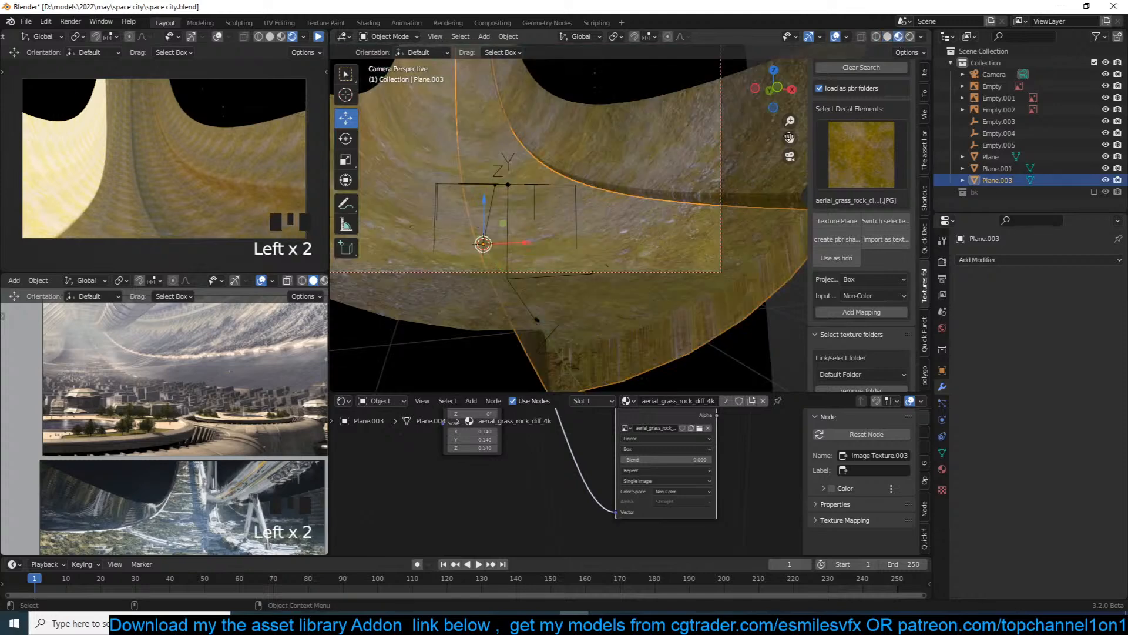
Replace the separated band's grass material with a new material named water.
{"action": "scroll", "coordinate": [852, 142], "scroll_direction": "up", "scroll_amount": 3}
{"action": "middle_click_drag", "start_coordinate": [578, 437], "coordinate": [559, 454]}
{"action": "left_click", "coordinate": [763, 400]}
{"action": "left_click", "coordinate": [684, 403]}
{"action": "double_click", "coordinate": [668, 400]}
{"action": "type", "text": "wat"}
{"action": "left_click", "coordinate": [666, 442]}
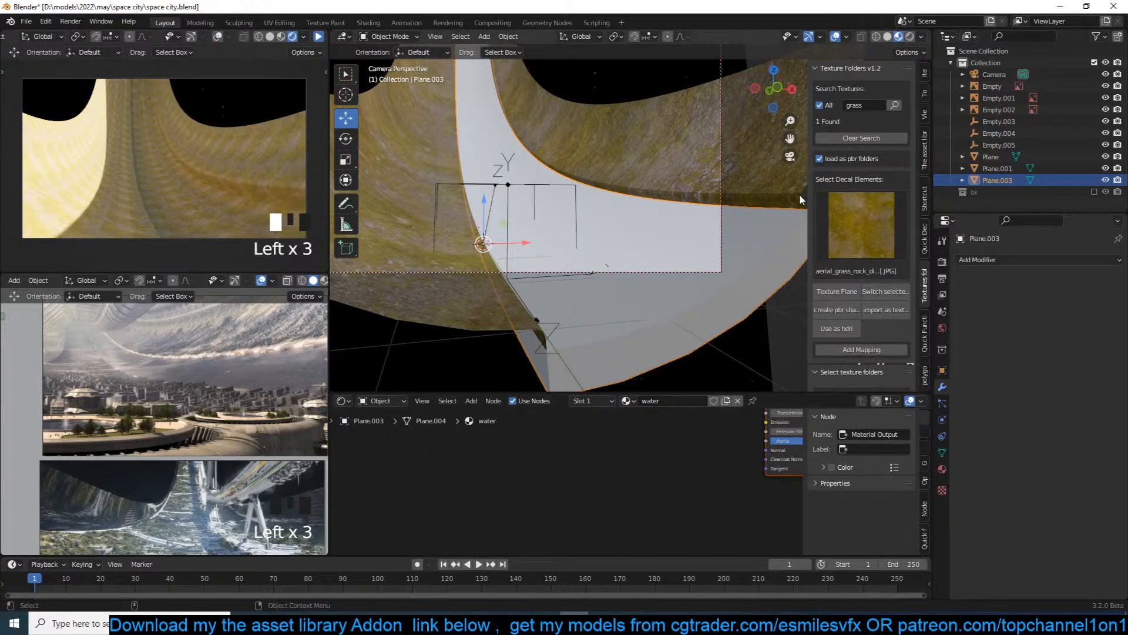
Turn off loading as PBR folders and search all texture folders for water textures.
{"action": "left_click", "coordinate": [830, 155]}
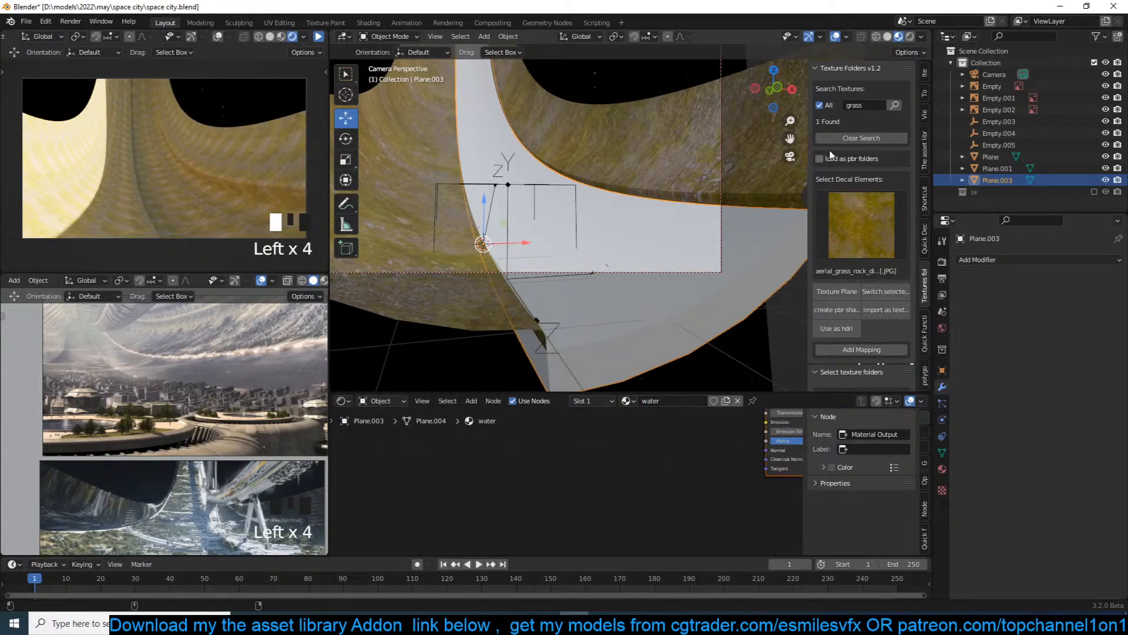
{"action": "left_click", "coordinate": [871, 103]}
{"action": "type", "text": "water"}
{"action": "left_click", "coordinate": [872, 105]}
{"action": "left_click", "coordinate": [894, 105]}
{"action": "left_click", "coordinate": [870, 204]}
{"action": "left_click", "coordinate": [870, 203]}
Search all asset library materials for water and apply the dark blue-green water material to the separated band.
{"action": "left_click", "coordinate": [926, 149]}
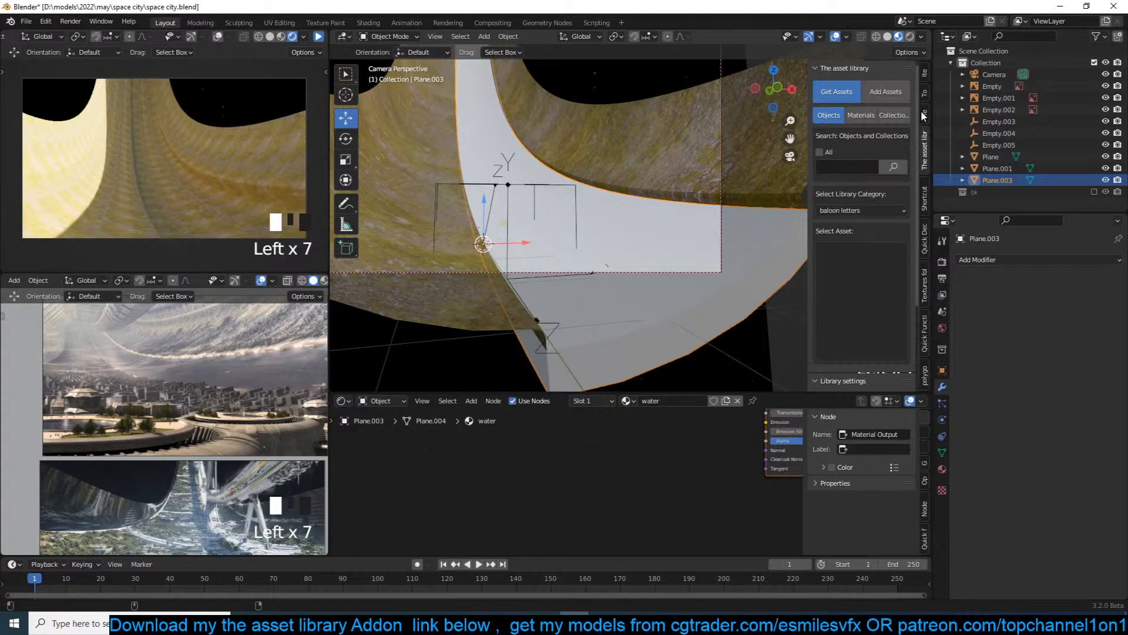
{"action": "left_click", "coordinate": [870, 115]}
{"action": "left_click", "coordinate": [829, 152]}
{"action": "left_click", "coordinate": [844, 167]}
{"action": "type", "text": "watt"}
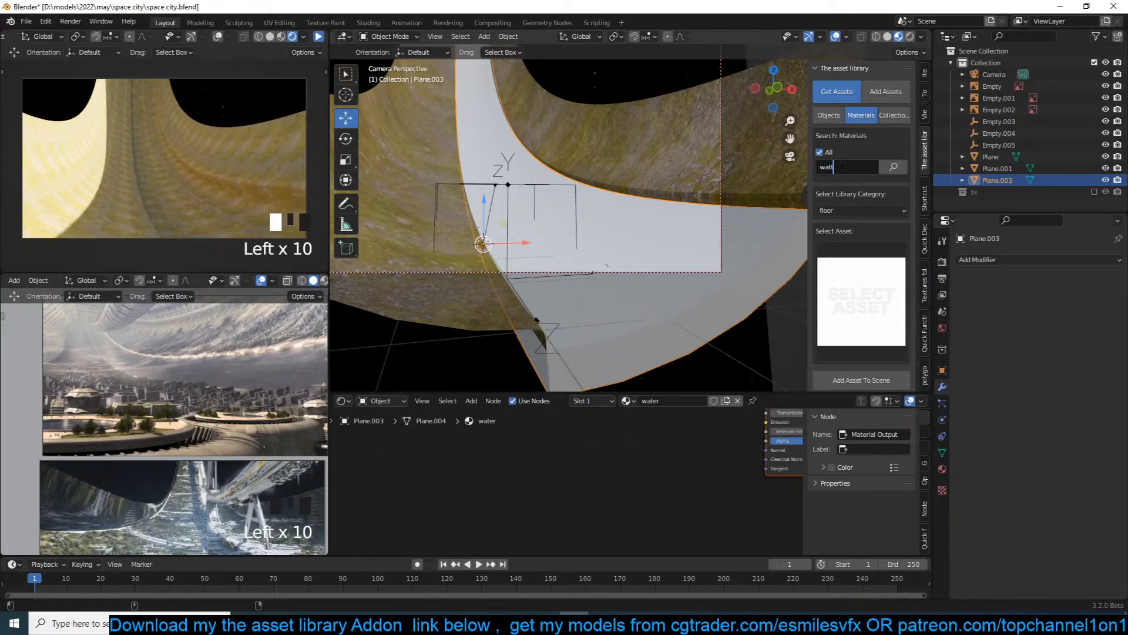
{"action": "key", "text": "Return"}
{"action": "left_click", "coordinate": [865, 251]}
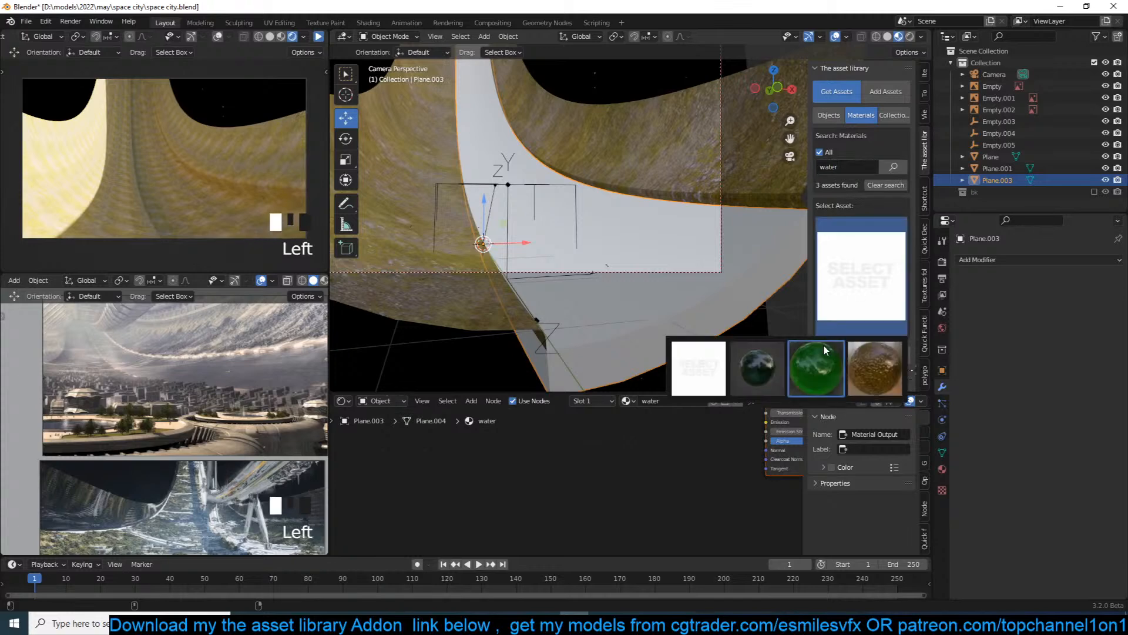
{"action": "left_click", "coordinate": [778, 363]}
{"action": "left_click", "coordinate": [861, 374]}
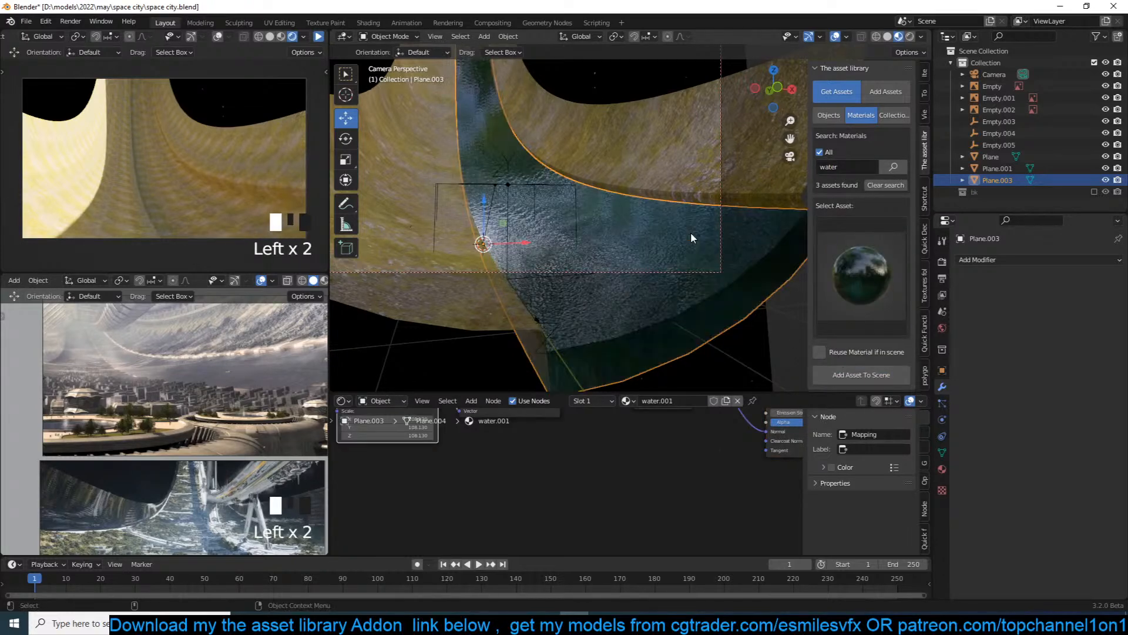
Set the water material's Mapping scale to 2.400 on X, Y and Z and save the file.
{"action": "key", "text": "alt+a"}
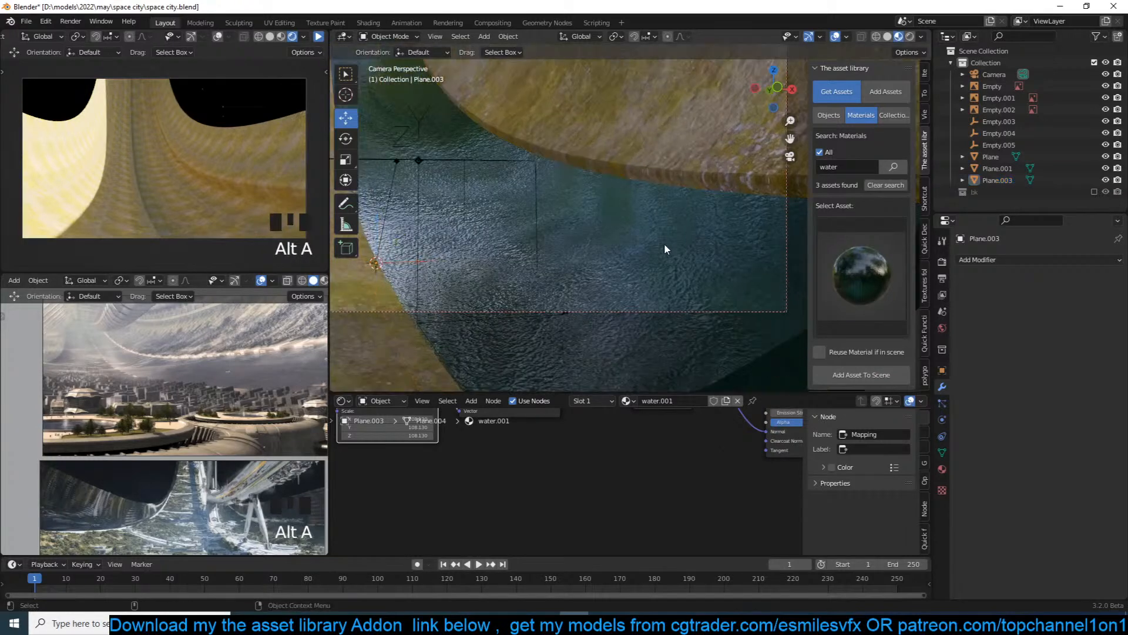
{"action": "scroll", "coordinate": [664, 242], "scroll_direction": "down", "scroll_amount": 1}
{"action": "scroll", "coordinate": [663, 249], "scroll_direction": "up", "scroll_amount": 1}
{"action": "scroll", "coordinate": [525, 463], "scroll_direction": "up", "scroll_amount": 4}
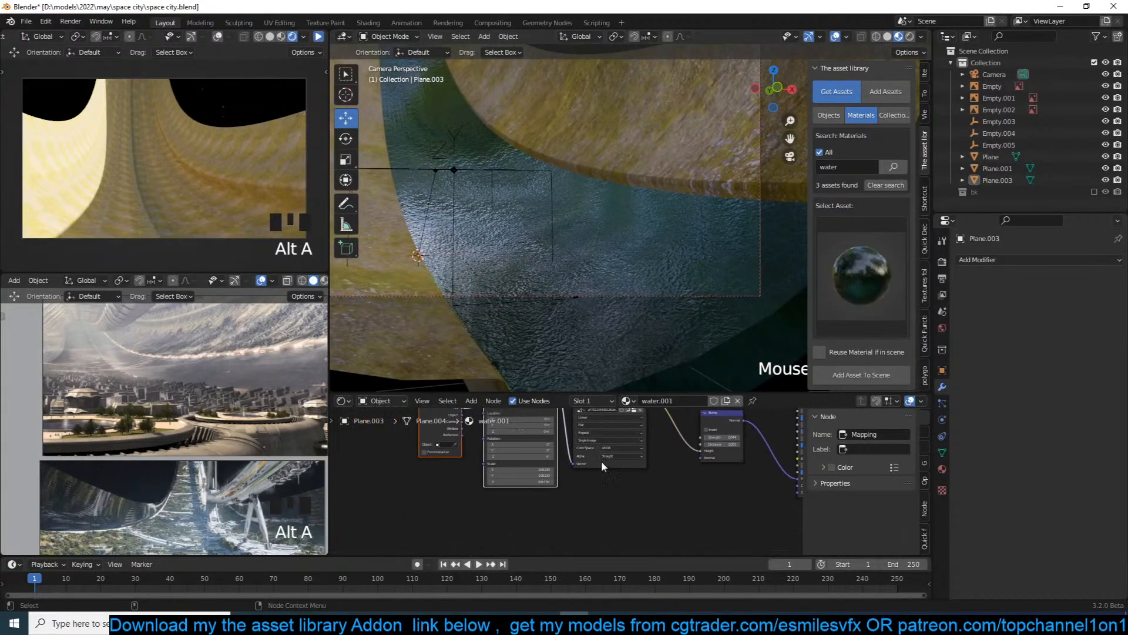
{"action": "left_click_drag", "start_coordinate": [525, 463], "coordinate": [611, 482]}
{"action": "type", "text": "1"}
{"action": "key", "text": "Return"}
{"action": "scroll", "coordinate": [571, 231], "scroll_direction": "down", "scroll_amount": 3}
{"action": "scroll", "coordinate": [571, 231], "scroll_direction": "up", "scroll_amount": 2}
{"action": "key", "text": "ctrl+s"}
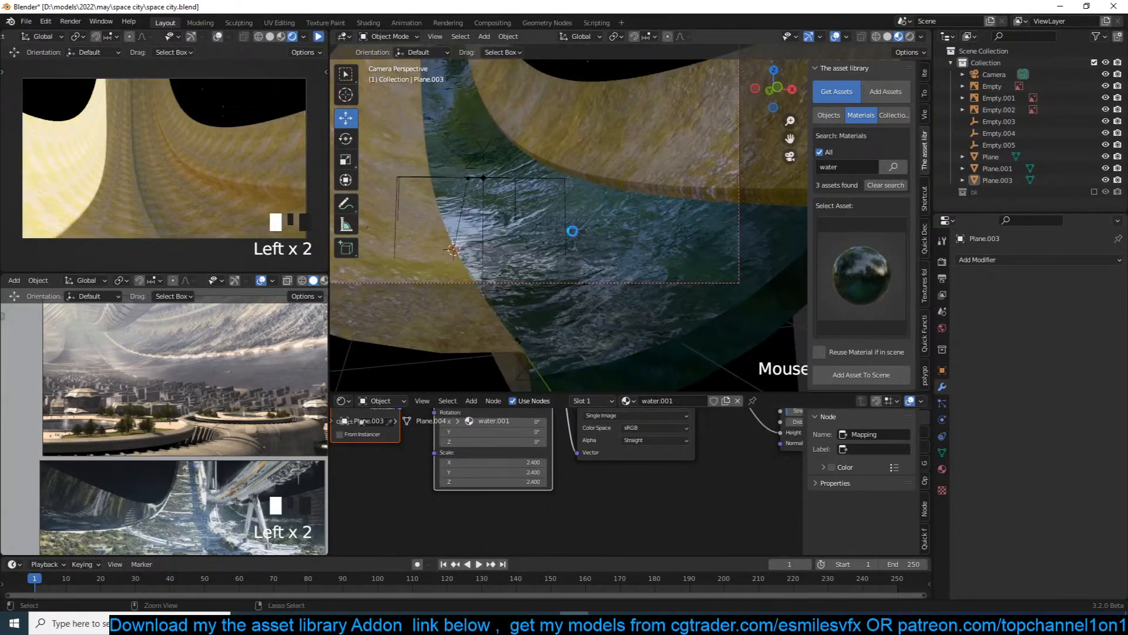
Refresh the rendered camera preview and examine the water surface and its shader settings.
{"action": "scroll", "coordinate": [609, 279], "scroll_direction": "down", "scroll_amount": 3}
{"action": "mouse_move", "coordinate": [619, 259]}
{"action": "middle_mouse_down", "text": "shift"}
{"action": "mouse_move", "coordinate": [615, 248]}
{"action": "mouse_move", "coordinate": [612, 270]}
{"action": "middle_mouse_up", "text": "shift"}
{"action": "scroll", "coordinate": [645, 462], "scroll_direction": "down", "scroll_amount": 5}
{"action": "middle_click_drag", "start_coordinate": [642, 463], "coordinate": [579, 482]}
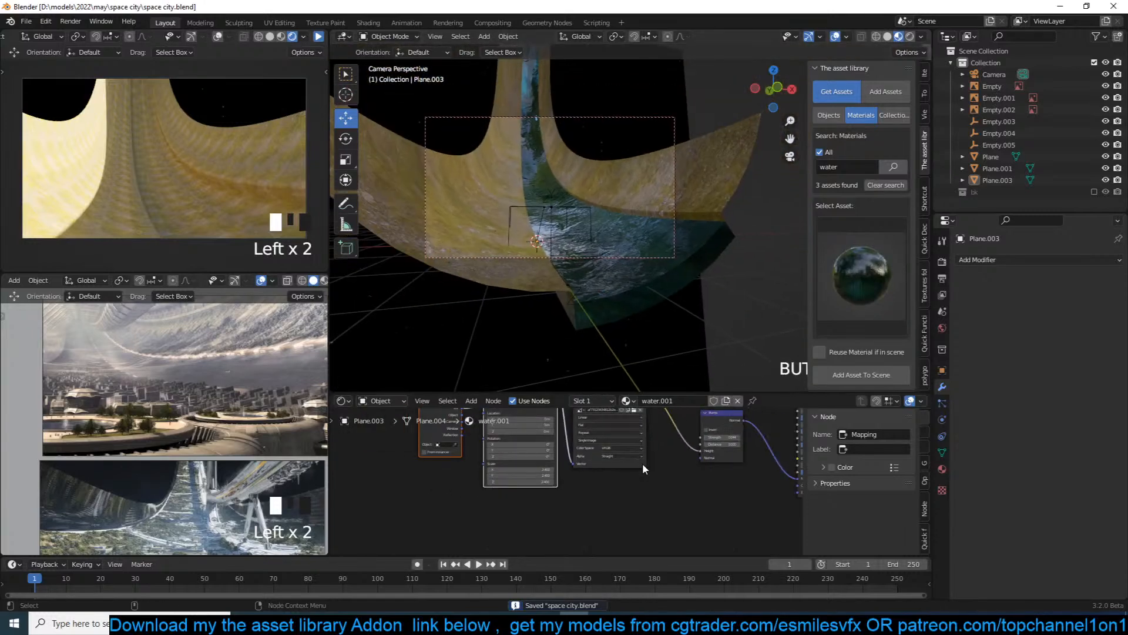
{"action": "scroll", "coordinate": [580, 482], "scroll_direction": "up", "scroll_amount": 5}
{"action": "scroll", "coordinate": [600, 459], "scroll_direction": "down", "scroll_amount": 6}
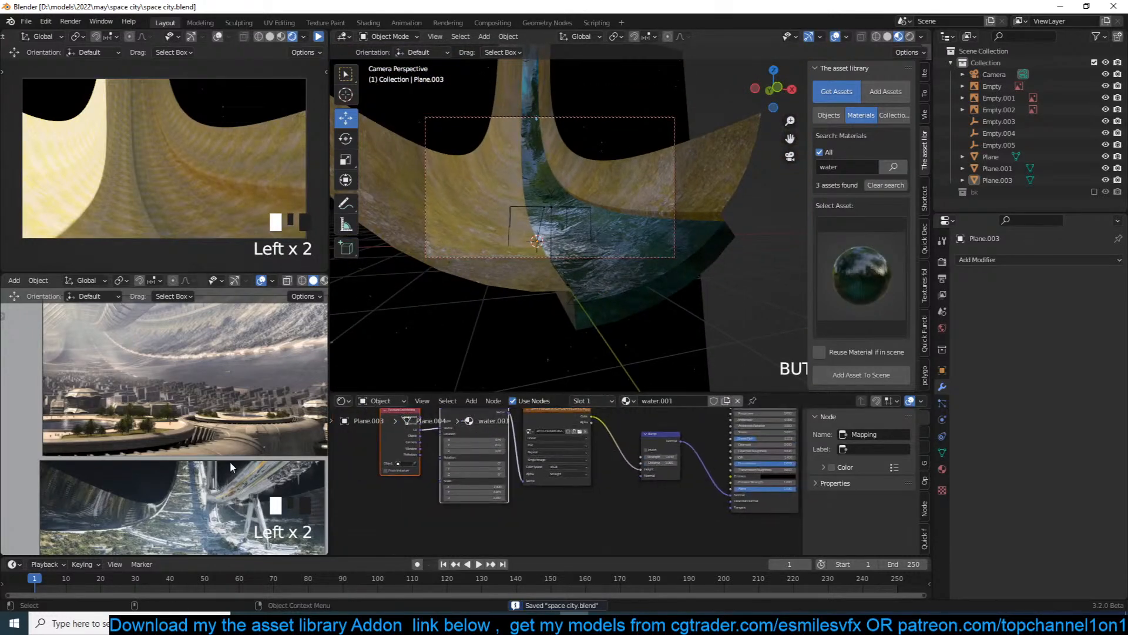
{"action": "left_click", "coordinate": [319, 37]}
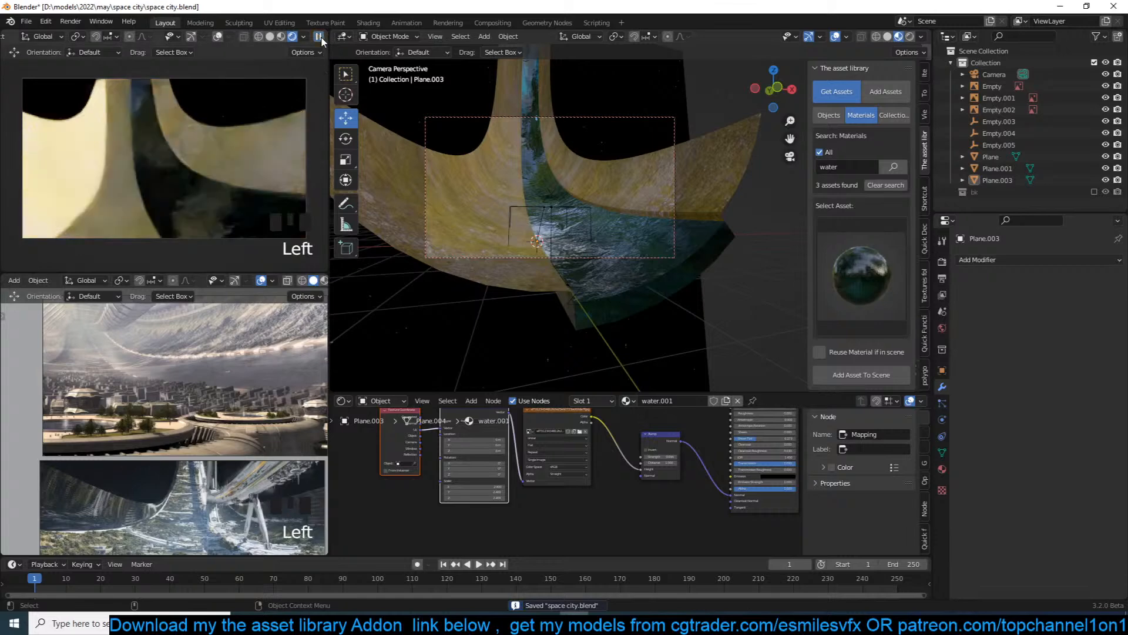
{"action": "left_click", "coordinate": [319, 37]}
{"action": "scroll", "coordinate": [556, 503], "scroll_direction": "up", "scroll_amount": 6}
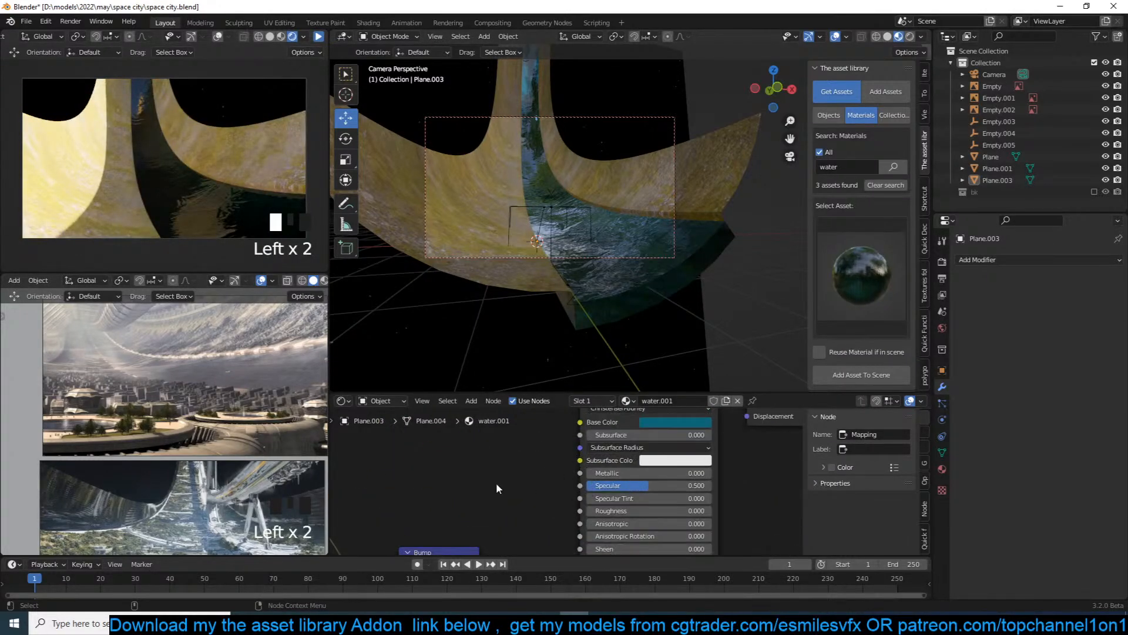
{"action": "scroll", "coordinate": [500, 479], "scroll_direction": "up", "scroll_amount": 2}
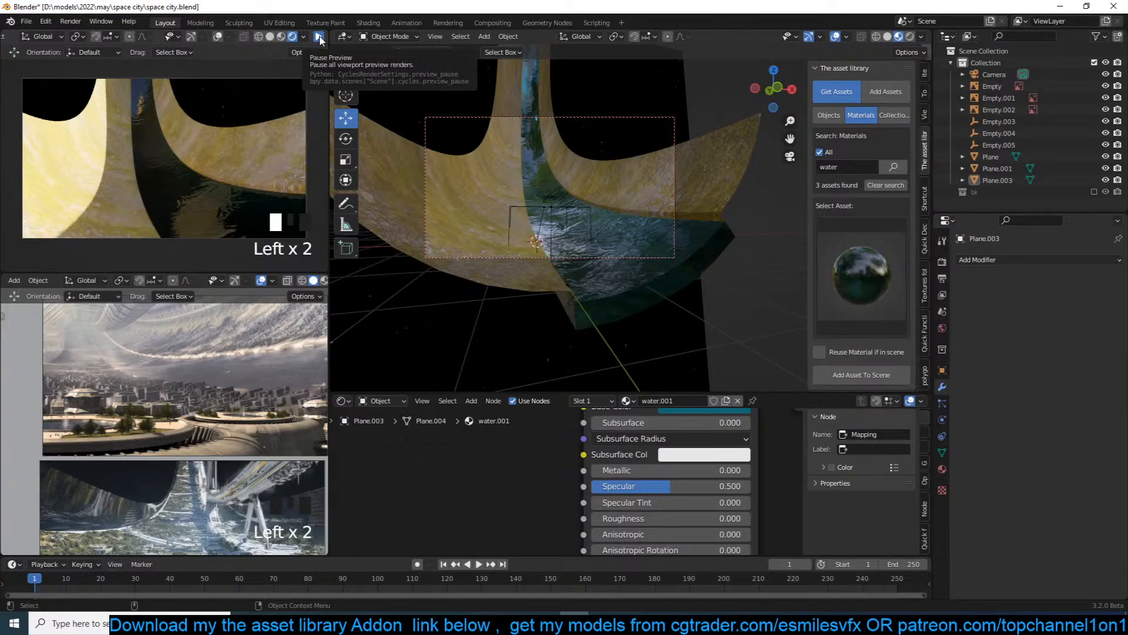
{"action": "scroll", "coordinate": [479, 132], "scroll_direction": "up", "scroll_amount": 3}
{"action": "middle_click_drag", "start_coordinate": [478, 132], "coordinate": [585, 185], "text": "shift"}
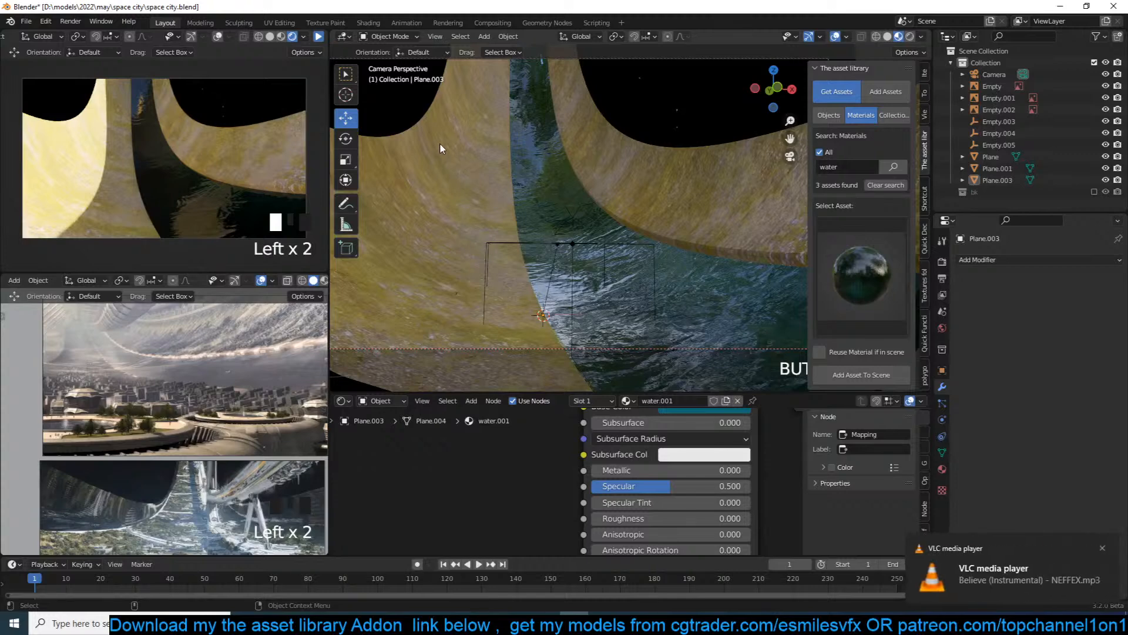
Darken the water material's Base Color to a value of 0.132 with the rendered preview running, and save the file.
{"action": "left_click", "coordinate": [318, 37]}
{"action": "middle_click_drag", "start_coordinate": [573, 471], "coordinate": [535, 520]}
{"action": "scroll", "coordinate": [555, 470], "scroll_direction": "up", "scroll_amount": 1}
{"action": "left_click", "coordinate": [681, 456]}
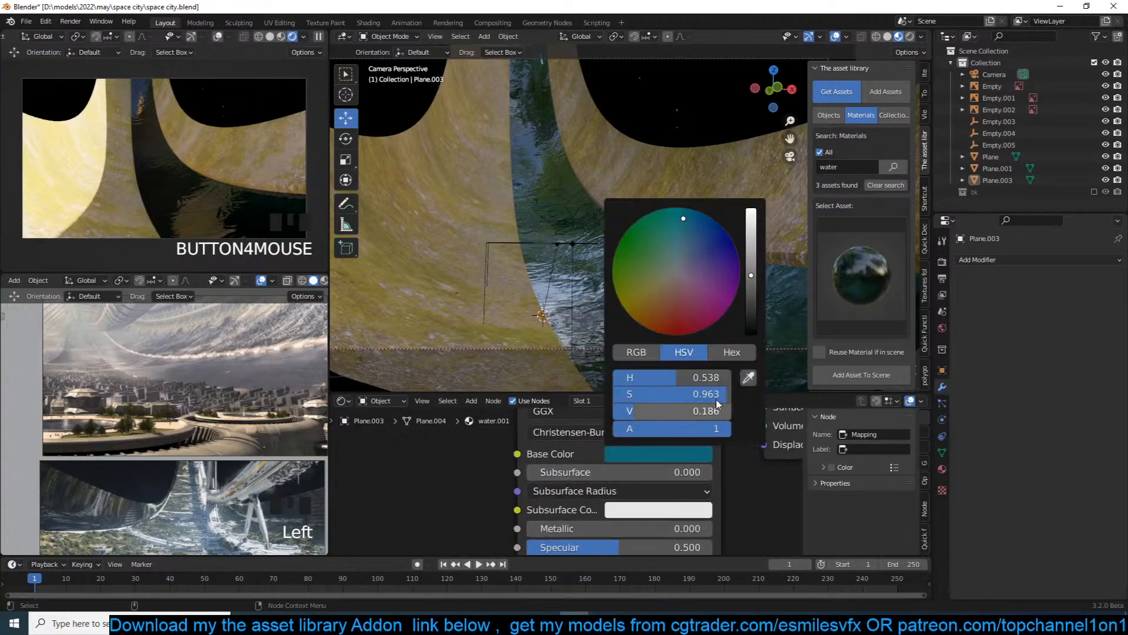
{"action": "left_click_drag", "start_coordinate": [751, 307], "coordinate": [756, 283]}
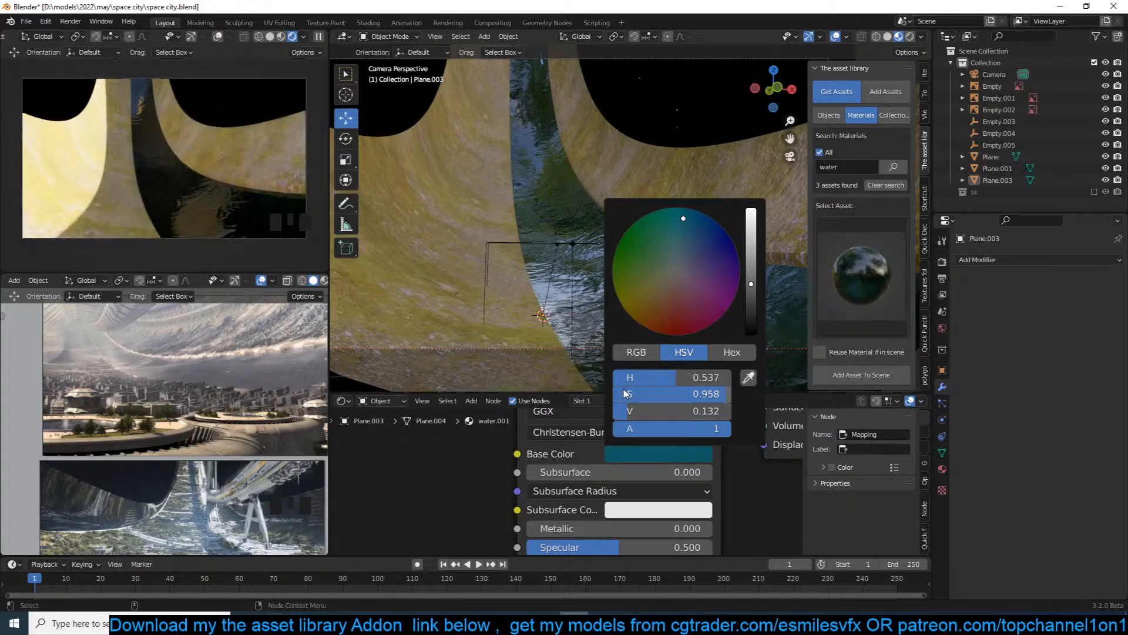
{"action": "key", "text": "ctrl+s"}
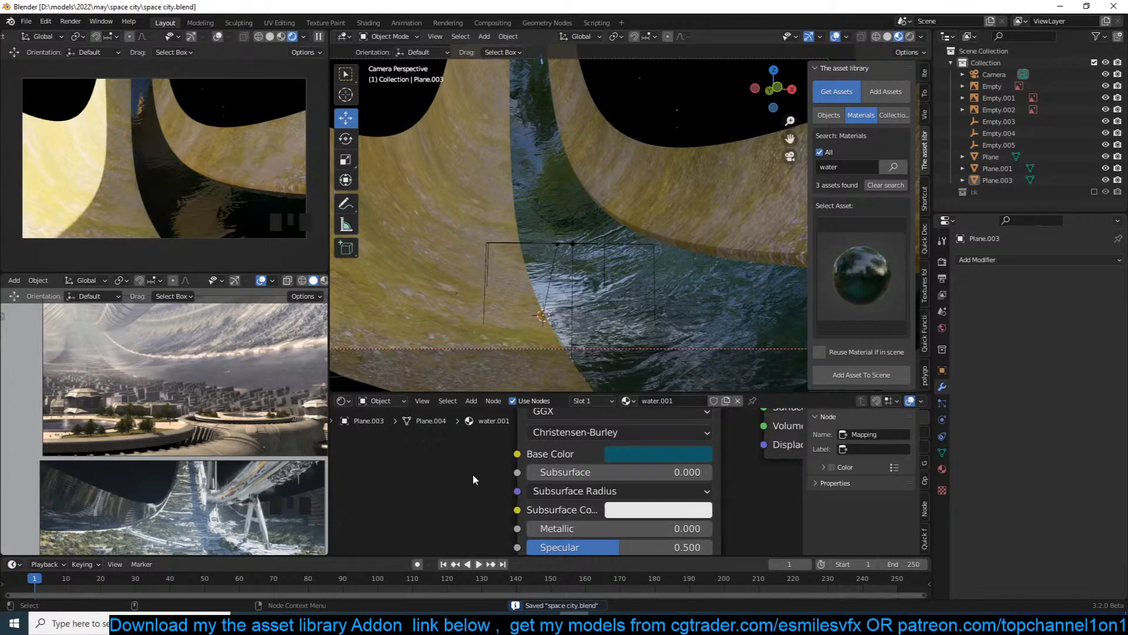
{"action": "left_click", "coordinate": [320, 37]}
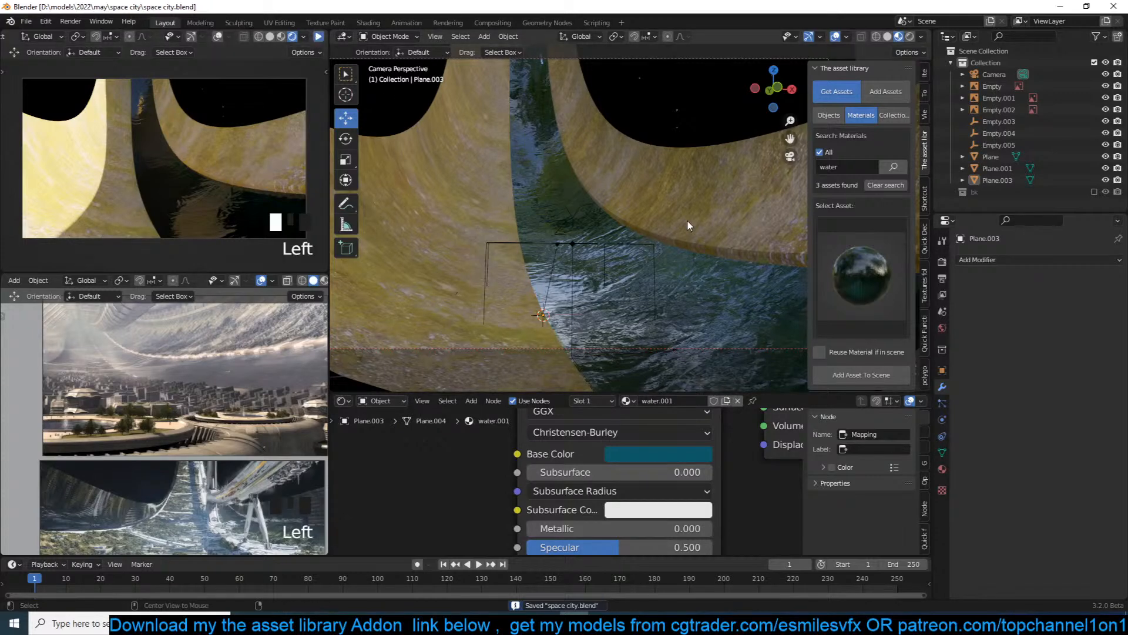
Compare the ring's water band and grass sides with the reference images.
{"action": "scroll", "coordinate": [686, 220], "scroll_direction": "down", "scroll_amount": 2}
{"action": "scroll", "coordinate": [218, 469], "scroll_direction": "up", "scroll_amount": 3}
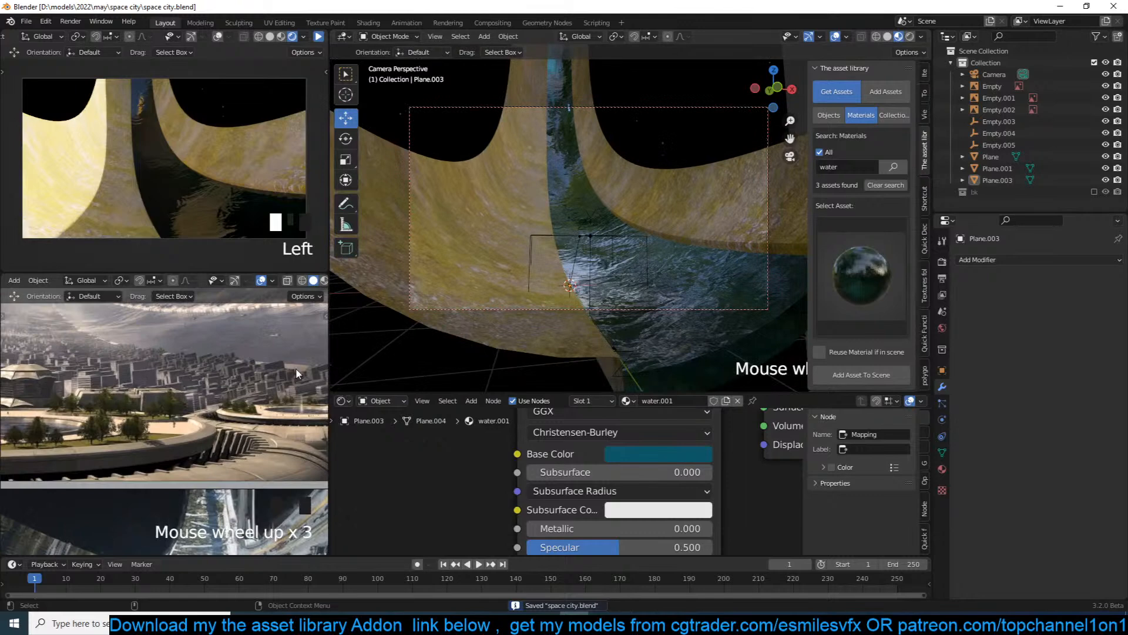
{"action": "scroll", "coordinate": [459, 266], "scroll_direction": "down", "scroll_amount": 2}
{"action": "scroll", "coordinate": [294, 464], "scroll_direction": "down", "scroll_amount": 2}
{"action": "middle_click_drag", "start_coordinate": [294, 464], "coordinate": [284, 410], "text": "shift"}
{"action": "scroll", "coordinate": [276, 417], "scroll_direction": "down", "scroll_amount": 2}
{"action": "scroll", "coordinate": [477, 254], "scroll_direction": "up", "scroll_amount": 3}
Switch the main viewport to solid shading and open the grass strip's mesh for editing in face selection mode.
{"action": "key", "text": "KP_1"}
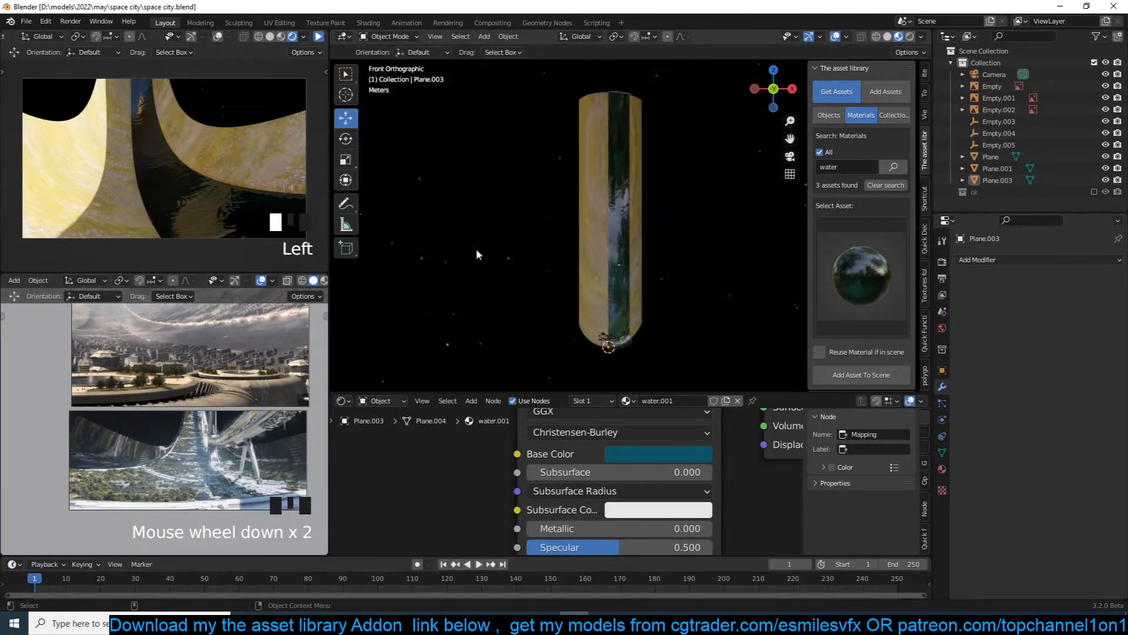
{"action": "left_click", "coordinate": [583, 253]}
{"action": "key", "text": "z"}
{"action": "mouse_move", "coordinate": [681, 250]}
{"action": "middle_mouse_down"}
{"action": "mouse_move", "coordinate": [729, 236]}
{"action": "mouse_move", "coordinate": [742, 198]}
{"action": "middle_mouse_up"}
{"action": "key", "text": "KP_1"}
{"action": "key", "text": "Tab"}
{"action": "scroll", "coordinate": [593, 216], "scroll_direction": "up", "scroll_amount": 2}
{"action": "scroll", "coordinate": [592, 216], "scroll_direction": "down", "scroll_amount": 2}
{"action": "scroll", "coordinate": [593, 217], "scroll_direction": "up", "scroll_amount": 3}
{"action": "mouse_move", "coordinate": [586, 182]}
{"action": "middle_mouse_down"}
{"action": "mouse_move", "coordinate": [558, 169]}
{"action": "mouse_move", "coordinate": [569, 183]}
{"action": "middle_mouse_up"}
{"action": "key", "text": "3"}
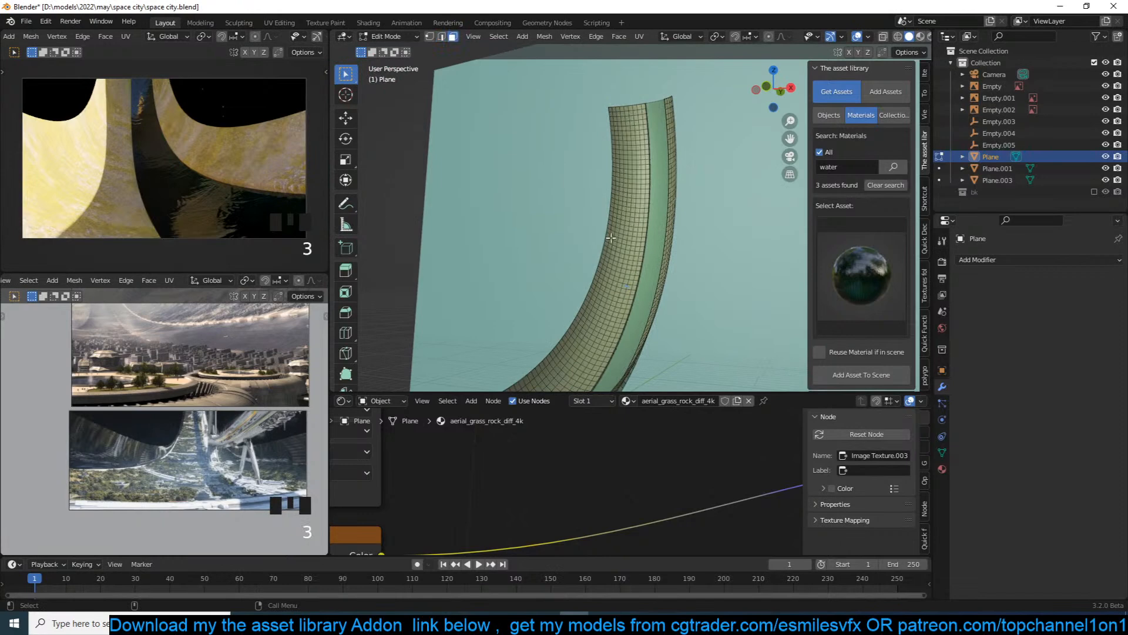
Hide the lengthwise face loop where the left grass section borders the central band.
{"action": "scroll", "coordinate": [610, 233], "scroll_direction": "up", "scroll_amount": 2}
{"action": "left_click", "coordinate": [600, 240], "text": "alt"}
{"action": "left_click", "coordinate": [599, 235], "text": "alt"}
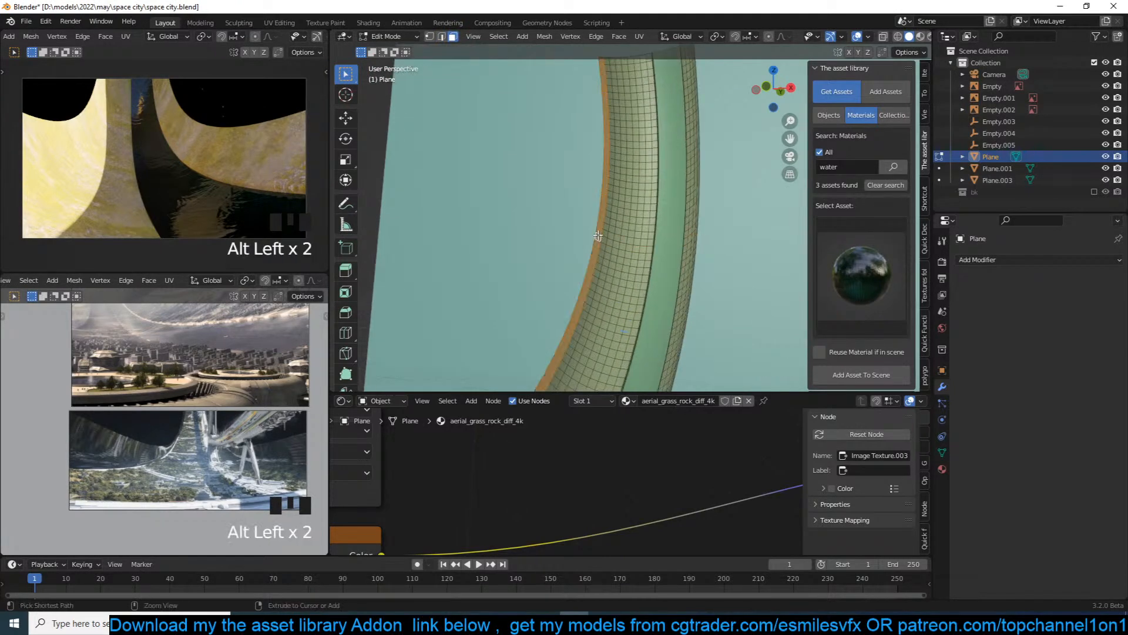
{"action": "scroll", "coordinate": [598, 235], "scroll_direction": "down", "scroll_amount": 1}
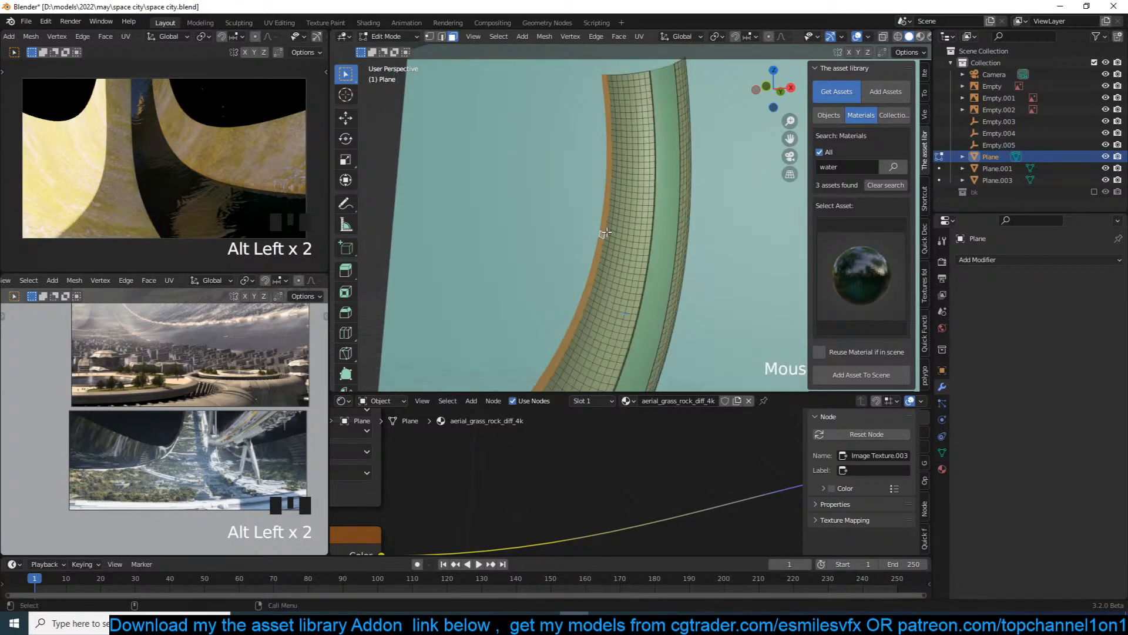
{"action": "key", "text": "KP_1"}
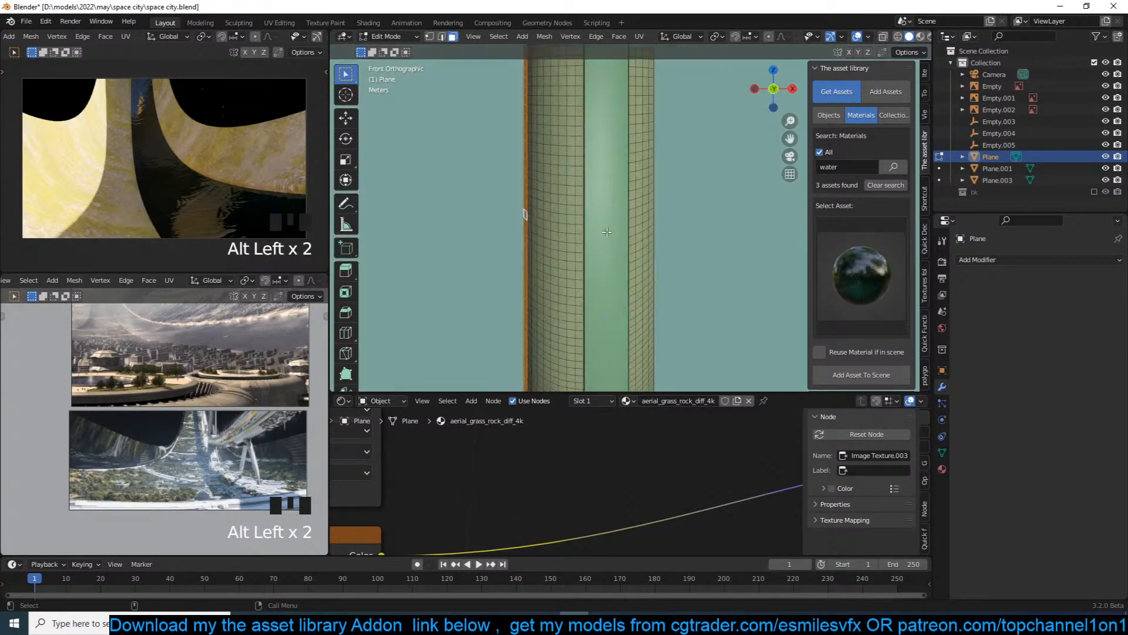
{"action": "left_click", "coordinate": [580, 204], "text": "alt"}
{"action": "key", "text": "h"}
{"action": "middle_click_drag", "start_coordinate": [543, 203], "coordinate": [576, 215]}
Widen the left grass section by moving its outer edge face loop outward along X with connected-only proportional editing.
{"action": "left_click", "coordinate": [585, 230], "text": "alt"}
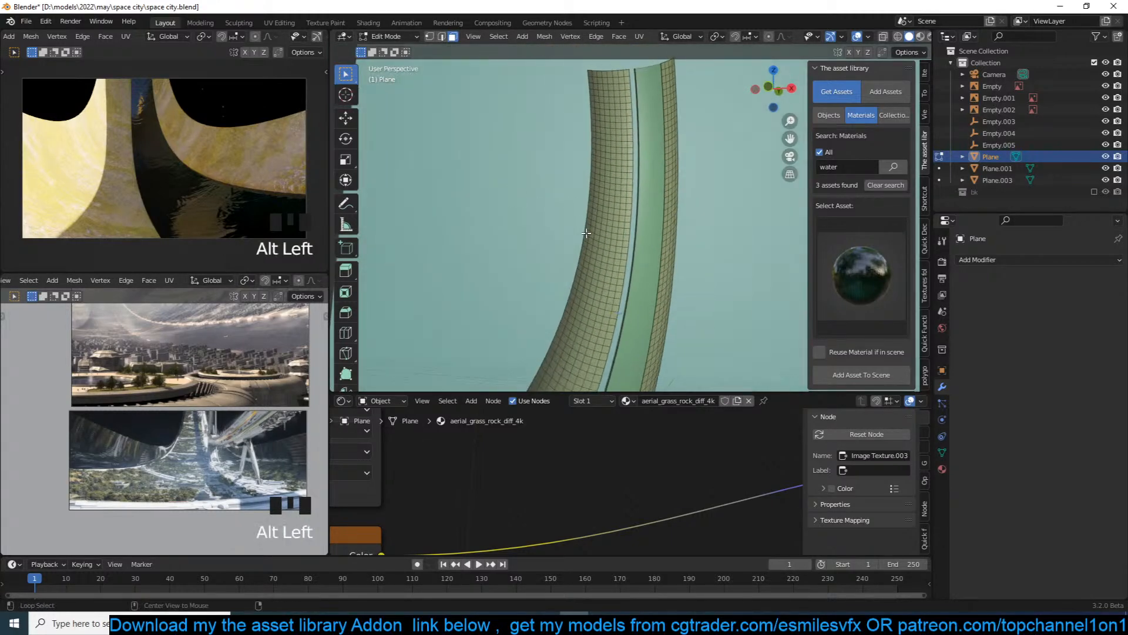
{"action": "left_click", "coordinate": [586, 233], "text": "alt"}
{"action": "key", "text": "o"}
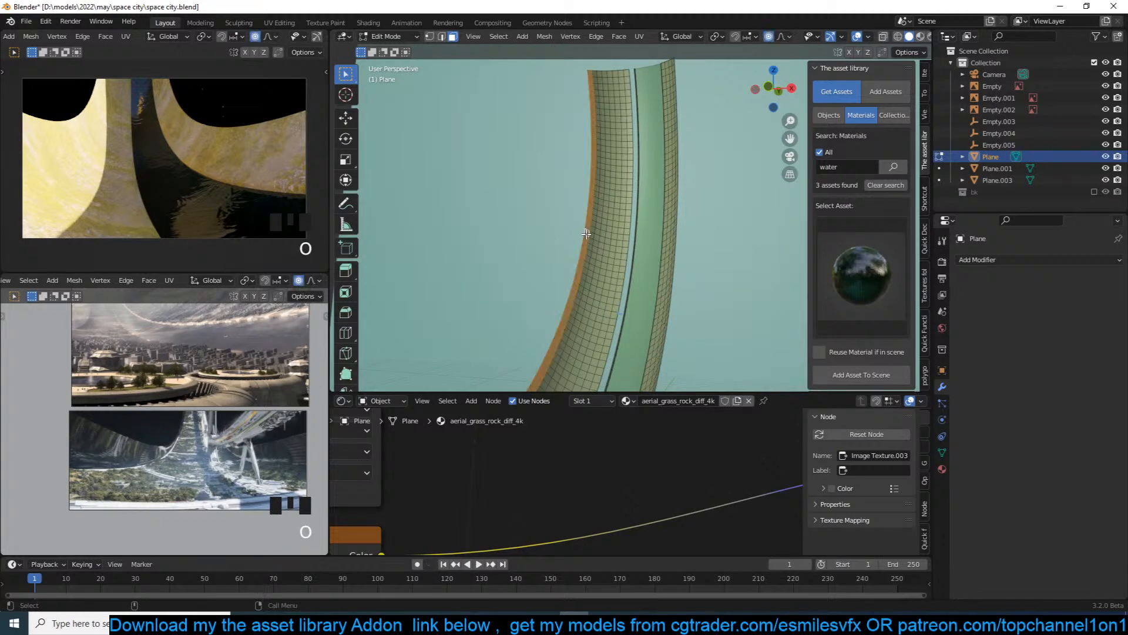
{"action": "left_click", "coordinate": [790, 36]}
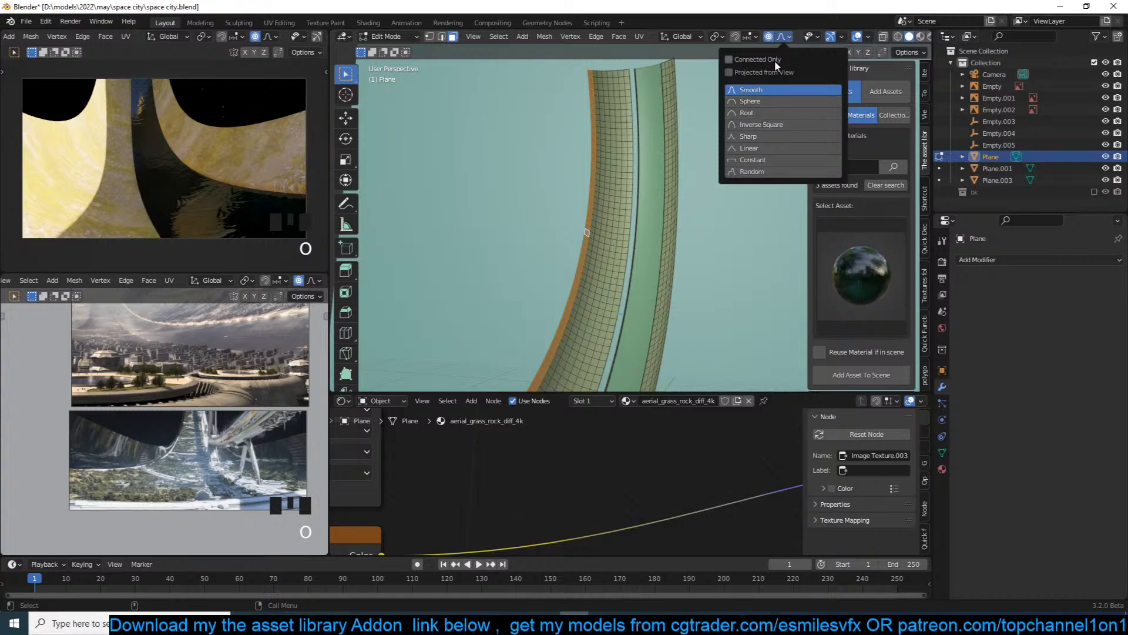
{"action": "middle_click_drag", "start_coordinate": [463, 210], "coordinate": [504, 192], "text": "shift"}
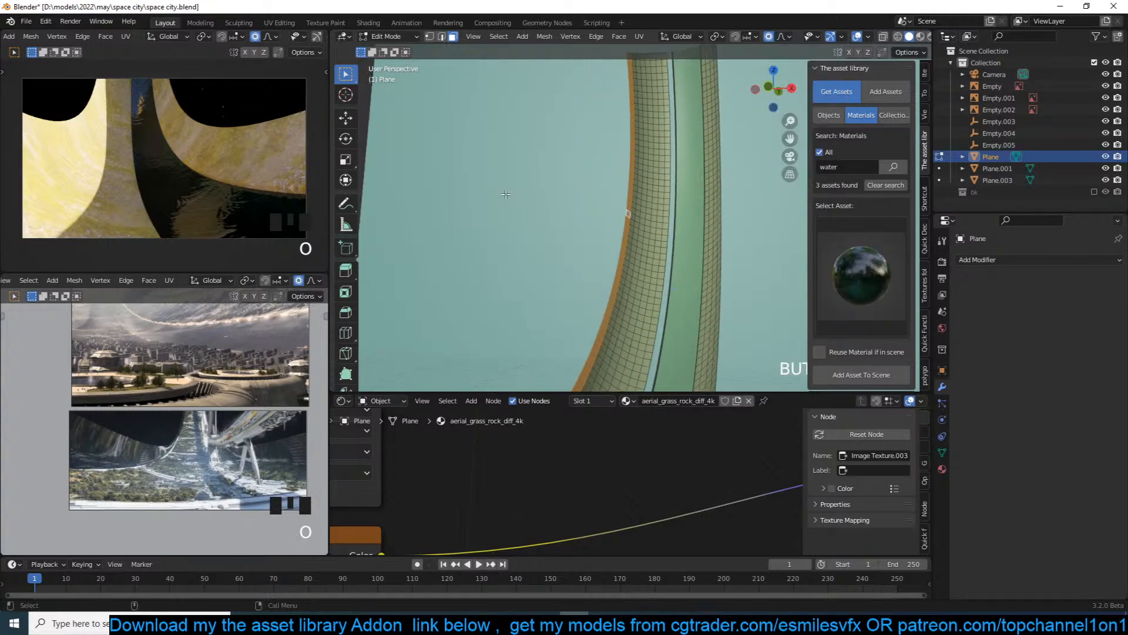
{"action": "left_click", "coordinate": [348, 121]}
{"action": "scroll", "coordinate": [580, 235], "scroll_direction": "down", "scroll_amount": 2}
{"action": "middle_click_drag", "start_coordinate": [588, 226], "coordinate": [645, 157]}
{"action": "scroll", "coordinate": [645, 157], "scroll_direction": "down", "scroll_amount": 3}
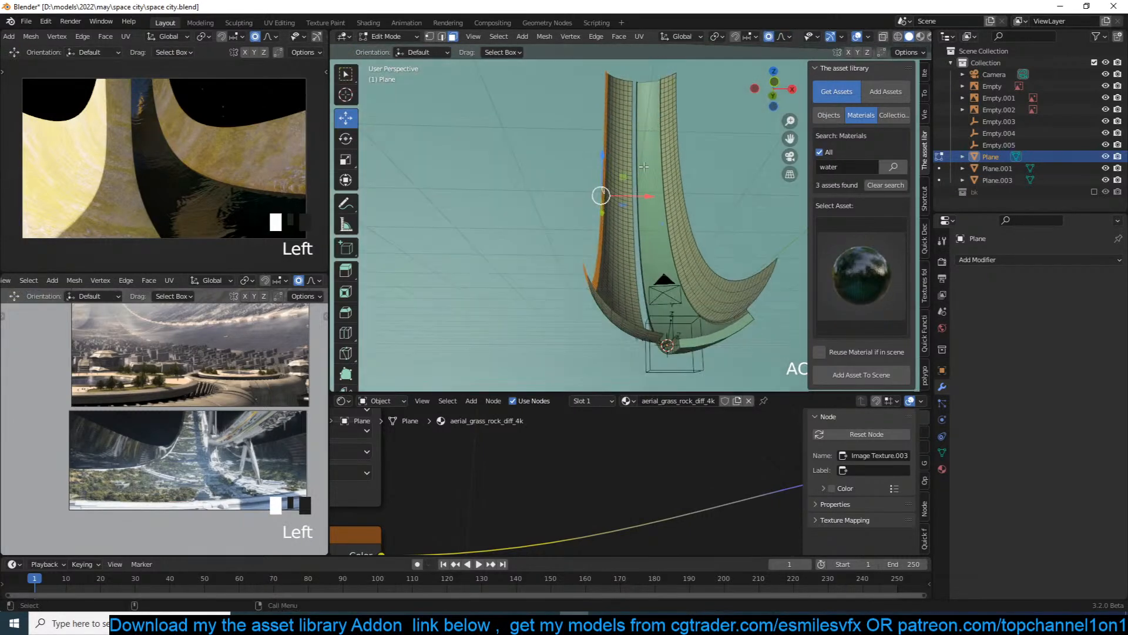
{"action": "left_click_drag", "start_coordinate": [649, 189], "coordinate": [602, 216]}
{"action": "key", "text": "Tab"}
Check the widened grass section through the camera in a refreshed rendered preview and compare it with the reference image.
{"action": "key", "text": "KP_0"}
{"action": "key", "text": "KP_0"}
{"action": "key", "text": "KP_0"}
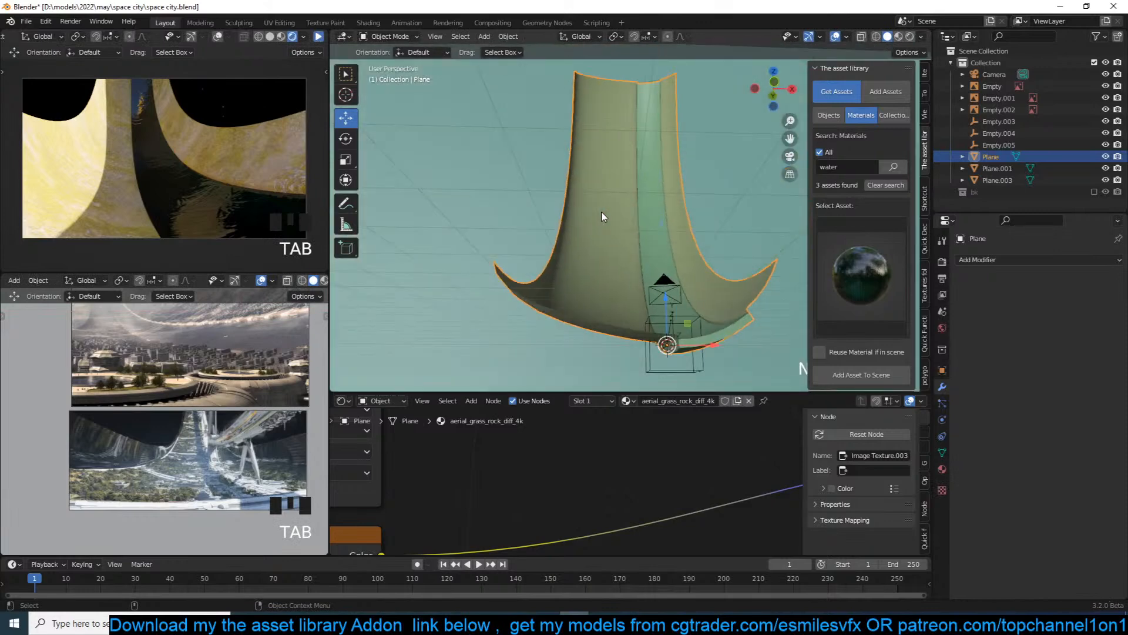
{"action": "scroll", "coordinate": [569, 180], "scroll_direction": "down", "scroll_amount": 2}
{"action": "middle_click_drag", "start_coordinate": [569, 180], "coordinate": [593, 179], "text": "shift"}
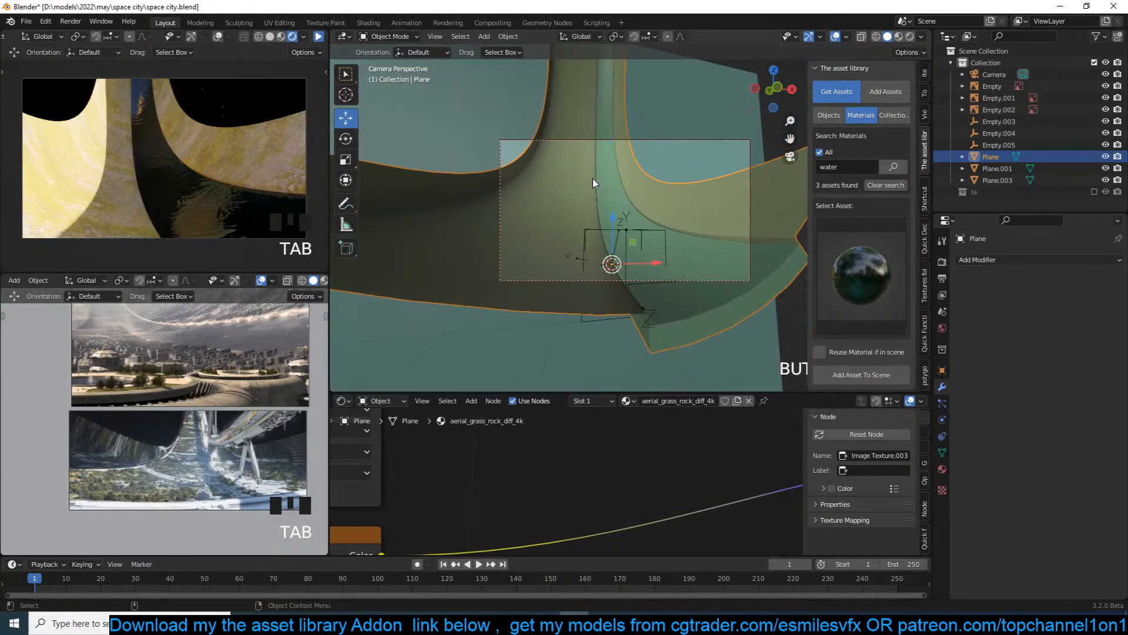
{"action": "key", "text": "alt+a"}
{"action": "scroll", "coordinate": [629, 148], "scroll_direction": "up", "scroll_amount": 2}
{"action": "scroll", "coordinate": [630, 151], "scroll_direction": "down", "scroll_amount": 2}
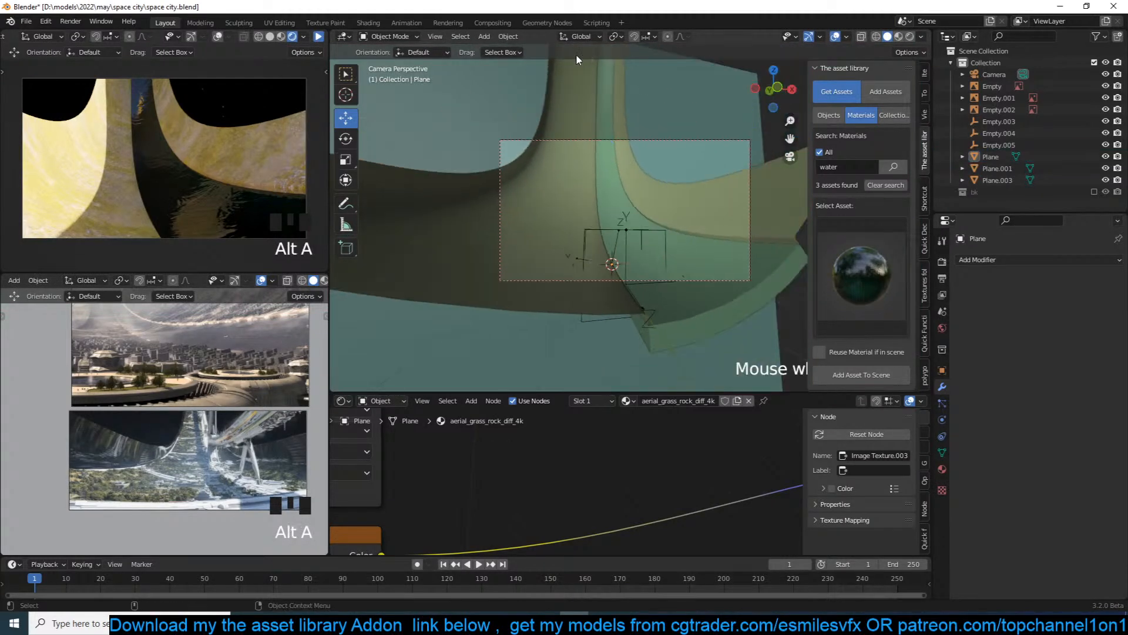
{"action": "left_click", "coordinate": [320, 39]}
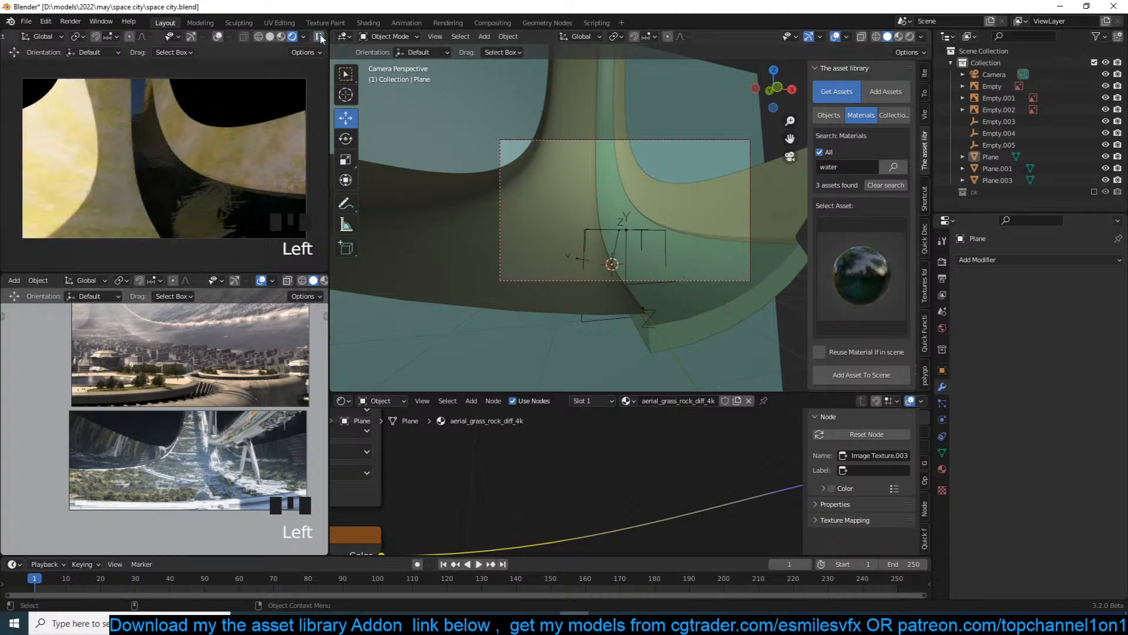
{"action": "left_click", "coordinate": [320, 38]}
{"action": "scroll", "coordinate": [693, 181], "scroll_direction": "up", "scroll_amount": 2}
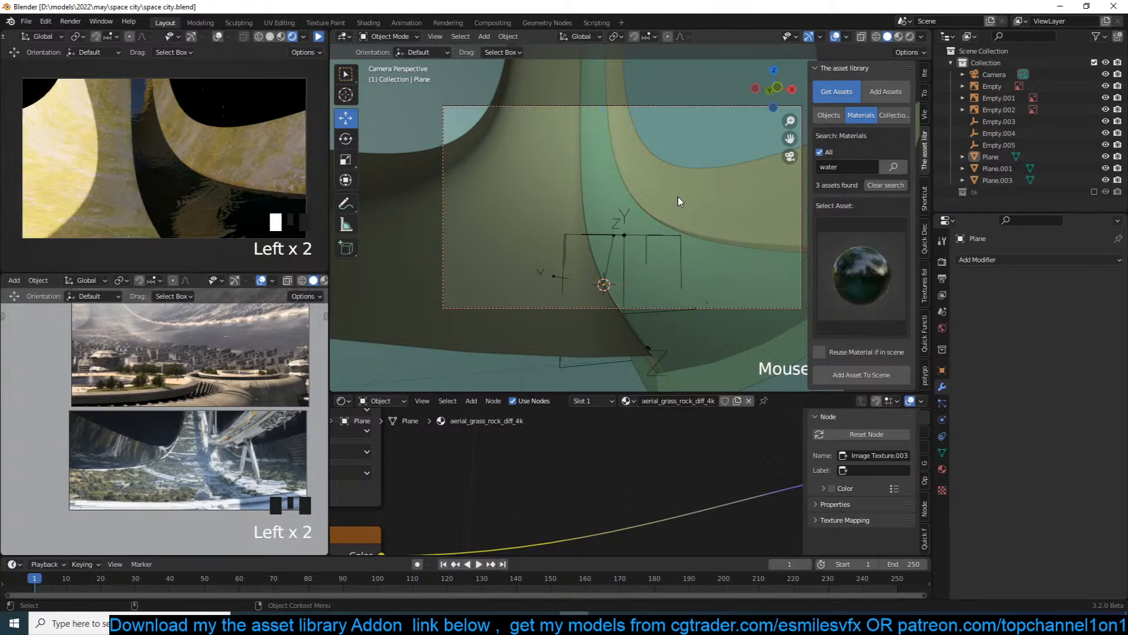
{"action": "scroll", "coordinate": [262, 485], "scroll_direction": "up", "scroll_amount": 4}
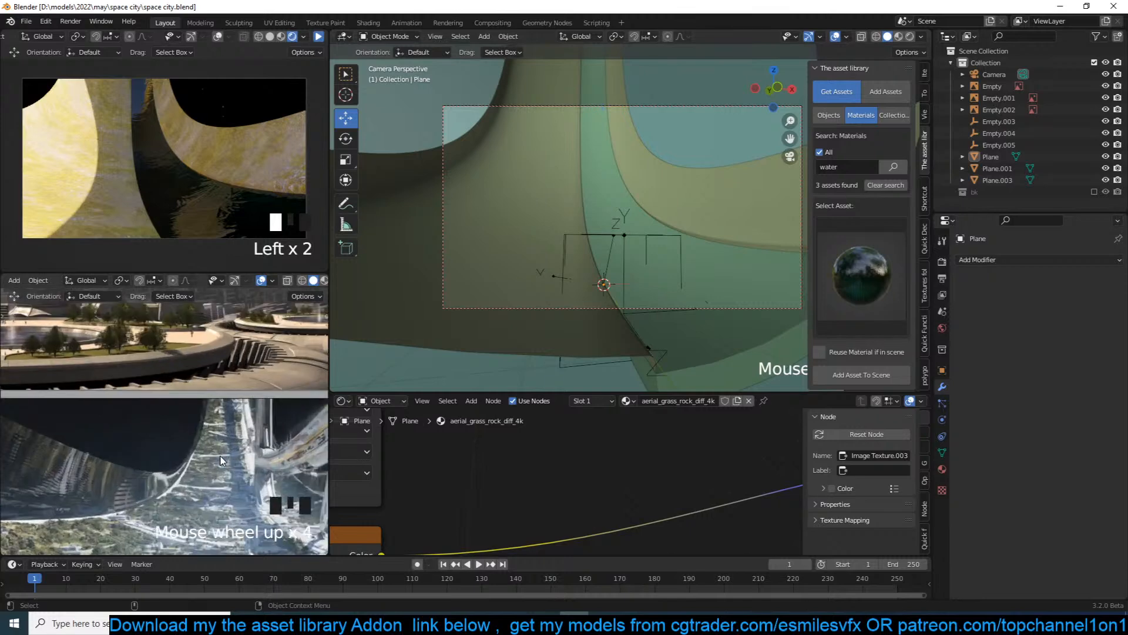
Save the scene, clear the object selection and leave the camera view for a wider view of the ring.
{"action": "left_click", "coordinate": [611, 235]}
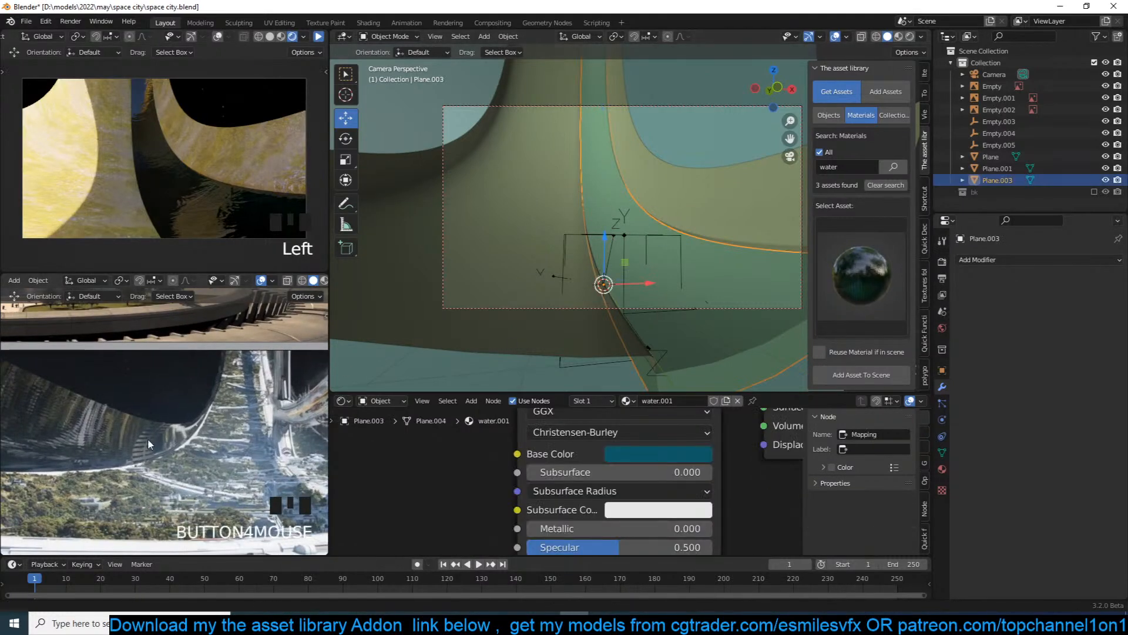
{"action": "middle_click_drag", "start_coordinate": [147, 462], "coordinate": [167, 440], "text": "shift"}
{"action": "left_click", "coordinate": [696, 167]}
{"action": "key", "text": "ctrl+s"}
{"action": "key", "text": "alt+a"}
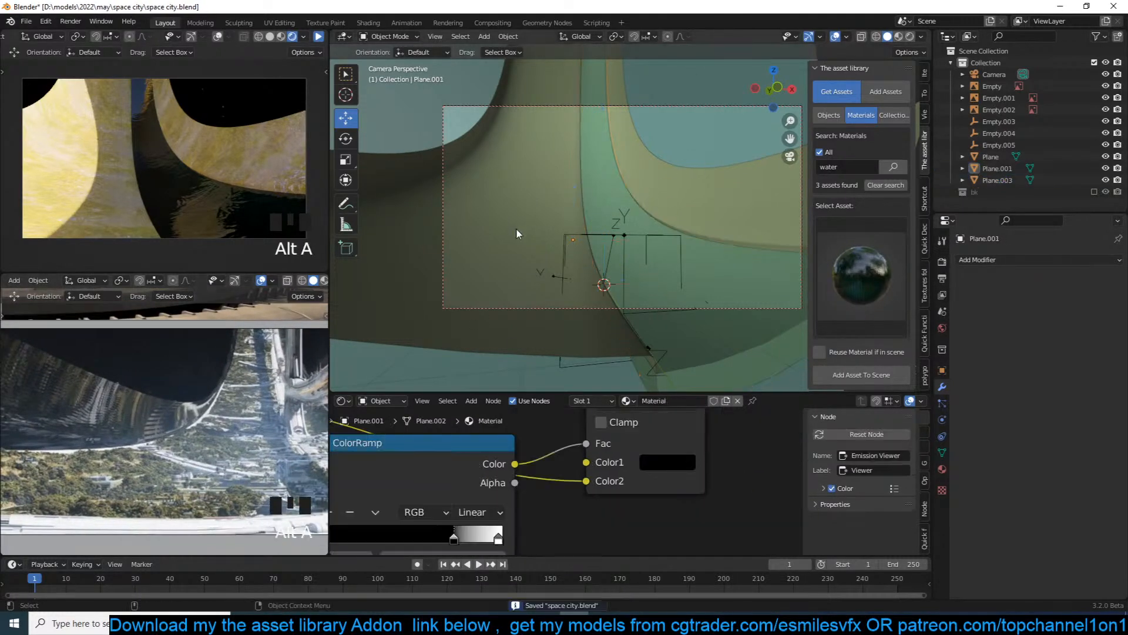
{"action": "key", "text": "grave"}
{"action": "scroll", "coordinate": [522, 233], "scroll_direction": "down", "scroll_amount": 9}
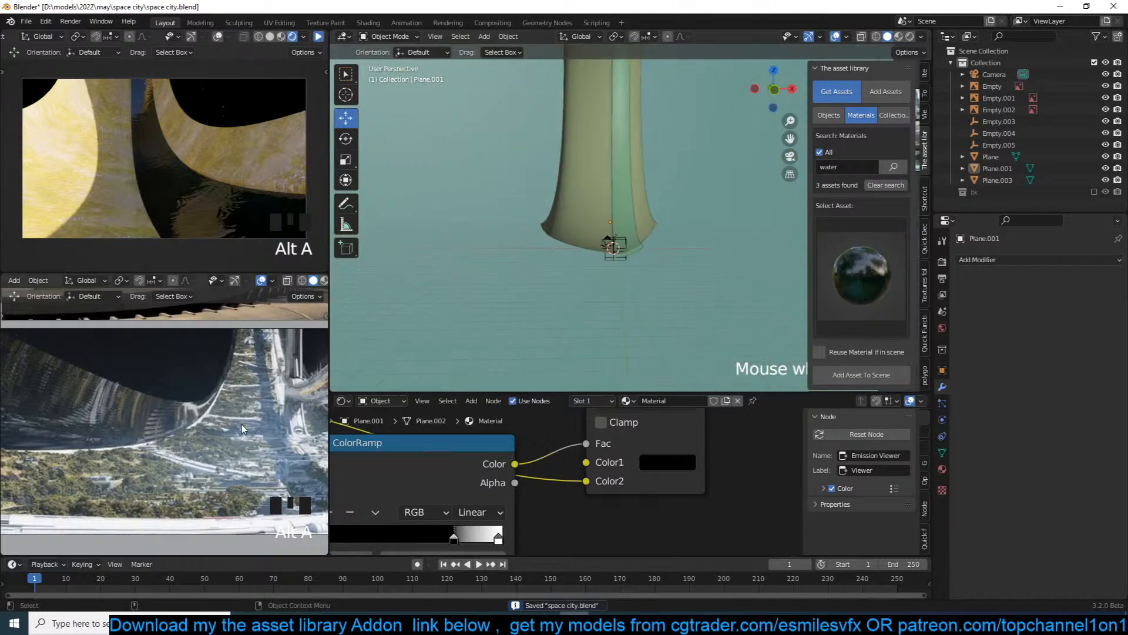
Examine the reference images for the vegetation on the ring's surface and the trees around the curved terrace.
{"action": "scroll", "coordinate": [226, 443], "scroll_direction": "down", "scroll_amount": 3}
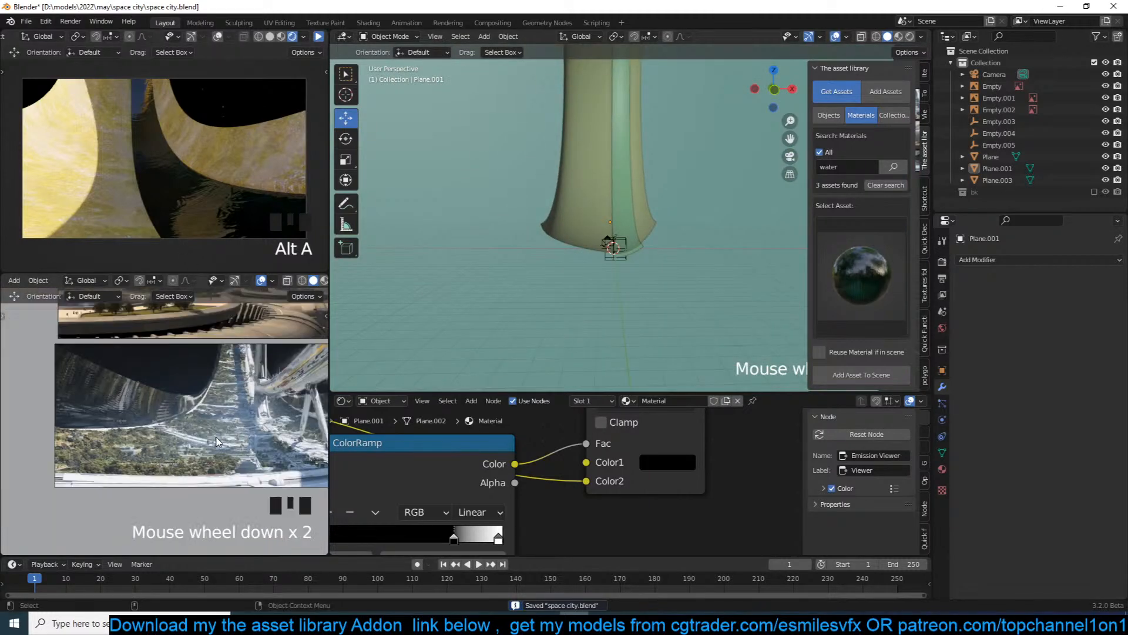
{"action": "scroll", "coordinate": [147, 381], "scroll_direction": "up", "scroll_amount": 5}
{"action": "scroll", "coordinate": [148, 384], "scroll_direction": "up", "scroll_amount": 1}
{"action": "middle_click_drag", "start_coordinate": [150, 390], "coordinate": [172, 456], "text": "shift"}
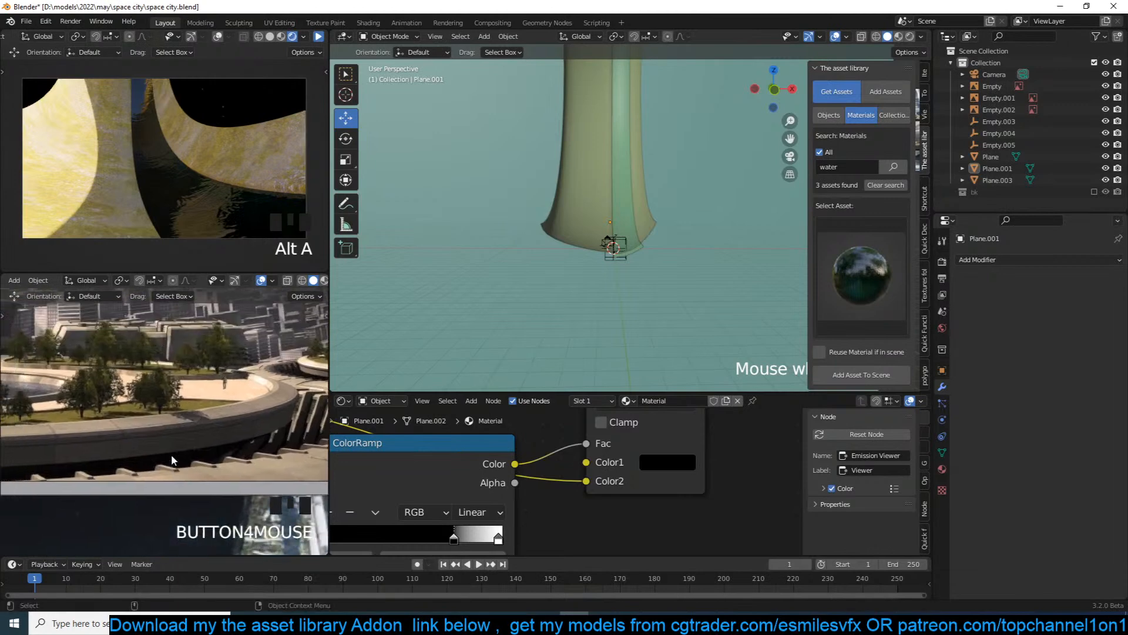
{"action": "scroll", "coordinate": [116, 423], "scroll_direction": "down", "scroll_amount": 3}
{"action": "scroll", "coordinate": [139, 412], "scroll_direction": "up", "scroll_amount": 1}
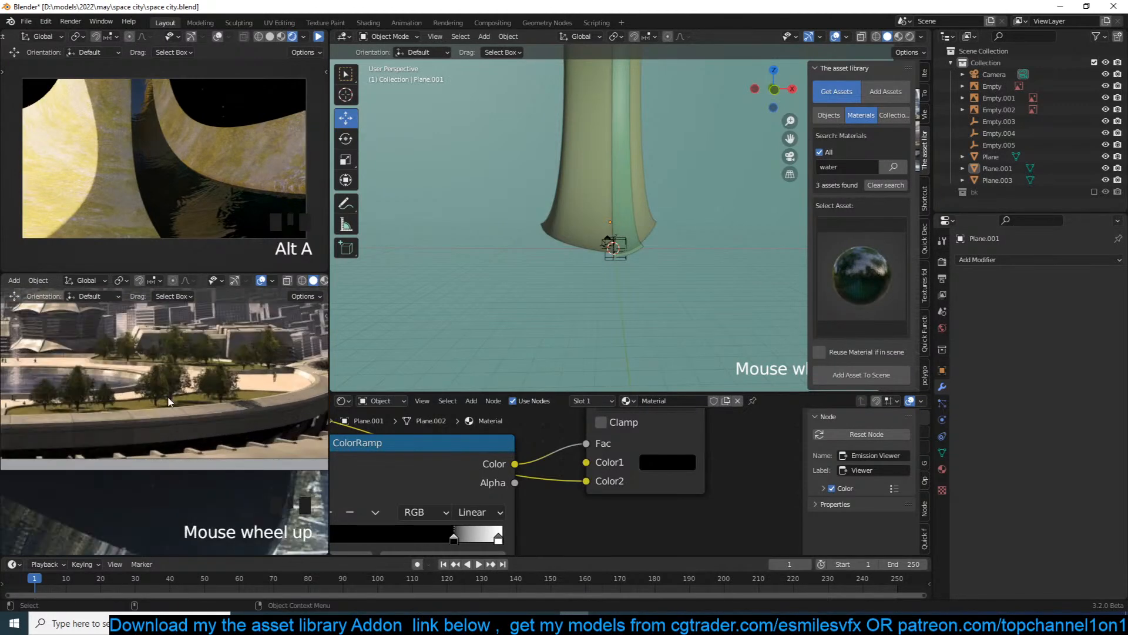
{"action": "scroll", "coordinate": [149, 387], "scroll_direction": "up", "scroll_amount": 2}
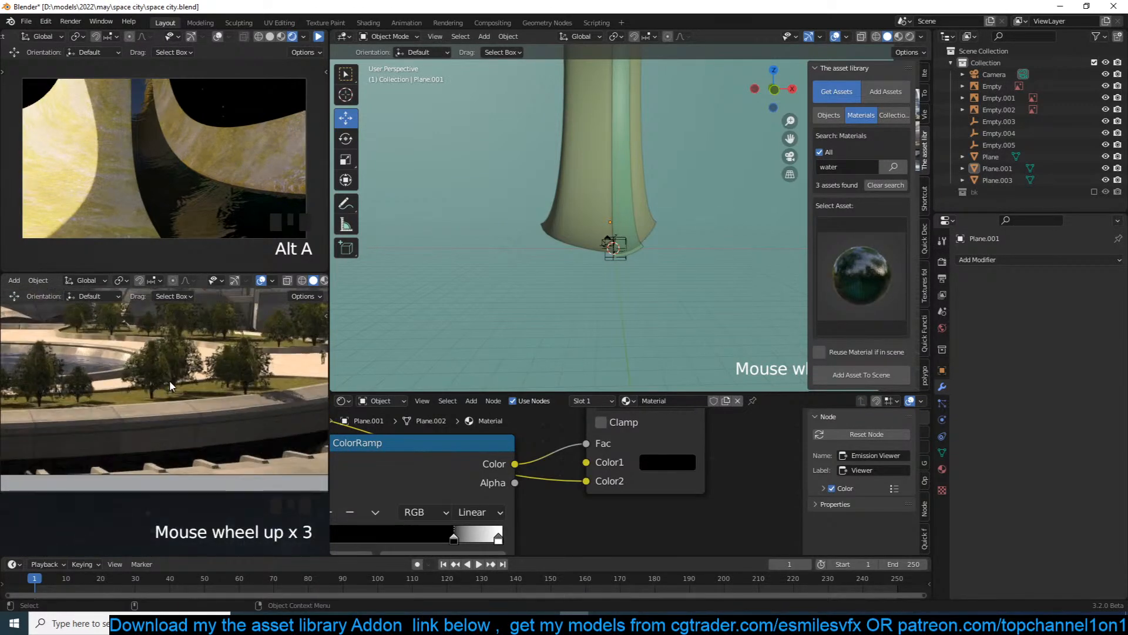
{"action": "scroll", "coordinate": [173, 388], "scroll_direction": "down", "scroll_amount": 2}
Save the scene and switch the main viewport to material preview to inspect the grass strip and water band up close.
{"action": "left_click", "coordinate": [575, 195]}
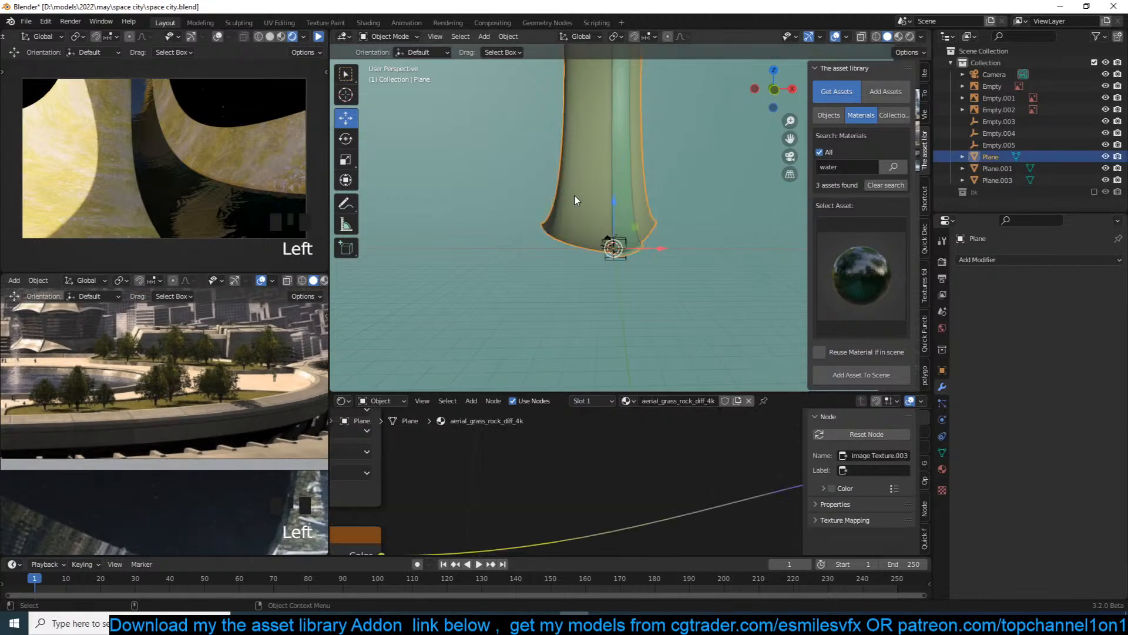
{"action": "scroll", "coordinate": [575, 195], "scroll_direction": "down", "scroll_amount": 2}
{"action": "key", "text": "ctrl+s"}
{"action": "left_click", "coordinate": [898, 37]}
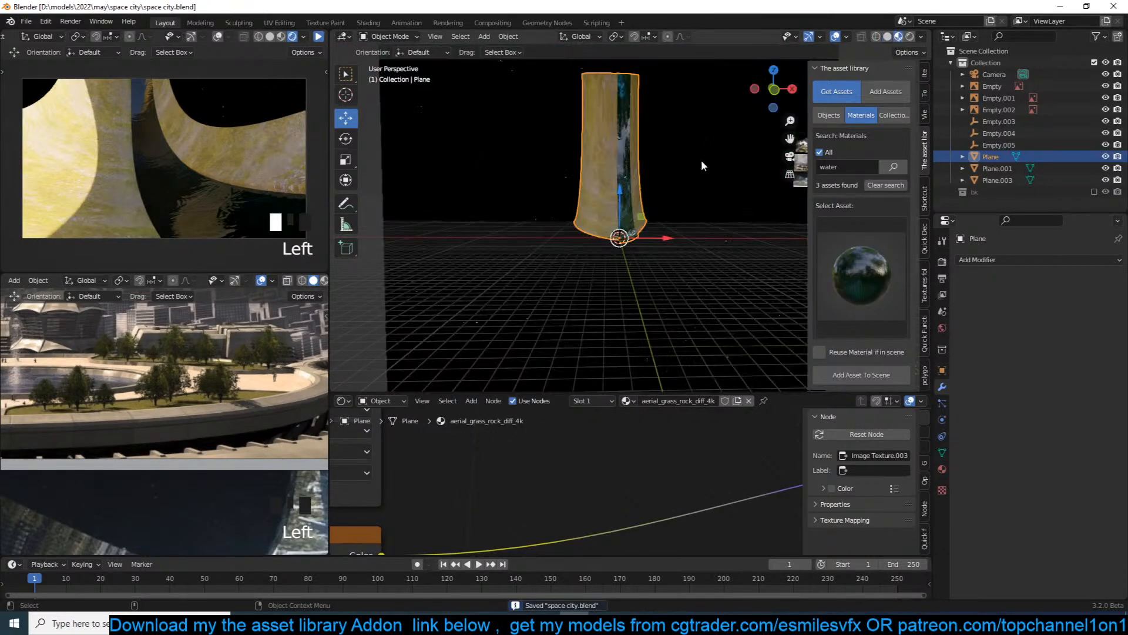
{"action": "scroll", "coordinate": [700, 160], "scroll_direction": "up", "scroll_amount": 3}
{"action": "middle_click_drag", "start_coordinate": [701, 160], "coordinate": [655, 181]}
{"action": "middle_click_drag", "start_coordinate": [588, 226], "coordinate": [637, 227], "text": "shift"}
{"action": "key", "text": "alt+a"}
{"action": "scroll", "coordinate": [559, 233], "scroll_direction": "up", "scroll_amount": 4}
{"action": "right_click", "coordinate": [558, 232]}
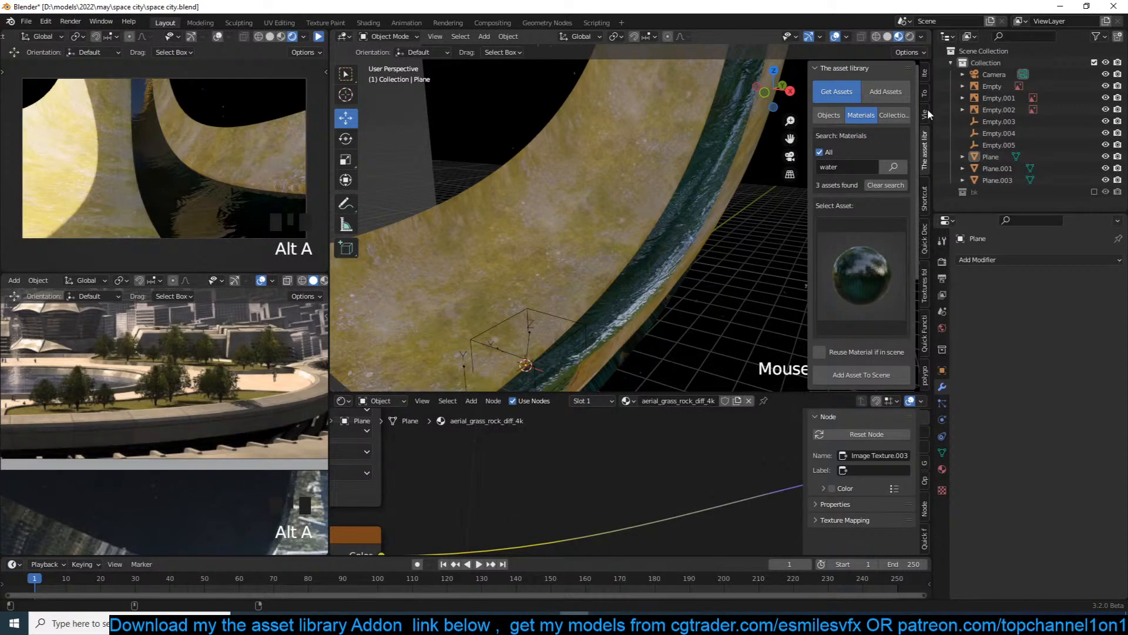
Clear the water search in the Texture Folders add-on and switch its source folder to the Desktop billboard folder.
{"action": "left_click", "coordinate": [924, 294]}
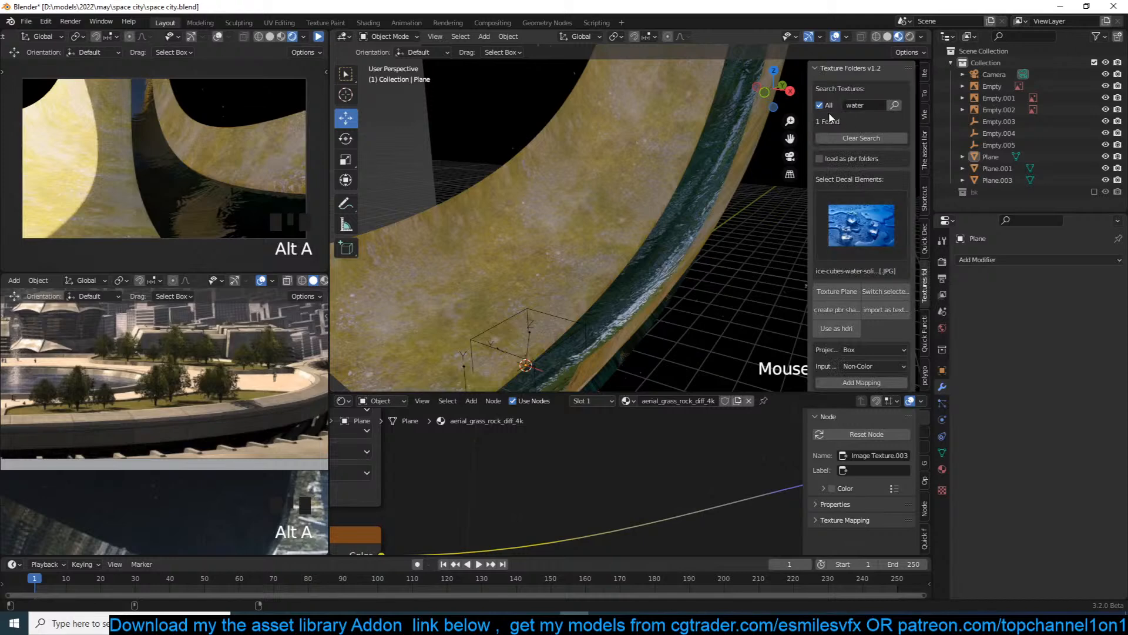
{"action": "left_click", "coordinate": [838, 138]}
{"action": "left_click", "coordinate": [850, 183]}
{"action": "scroll", "coordinate": [872, 329], "scroll_direction": "down", "scroll_amount": 4}
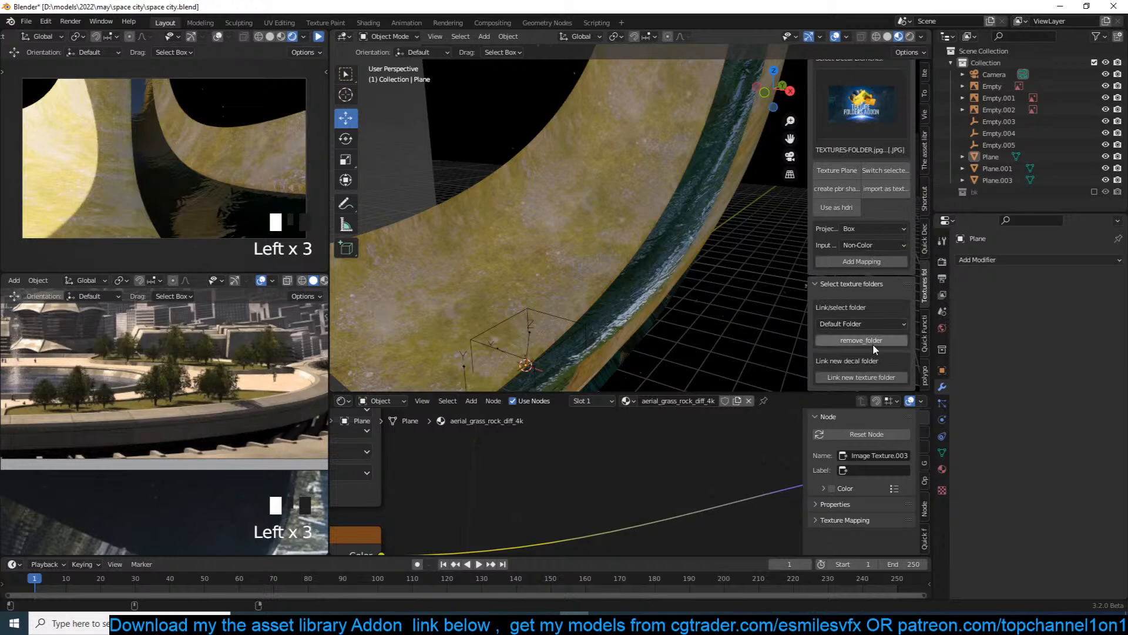
{"action": "left_click", "coordinate": [883, 323]}
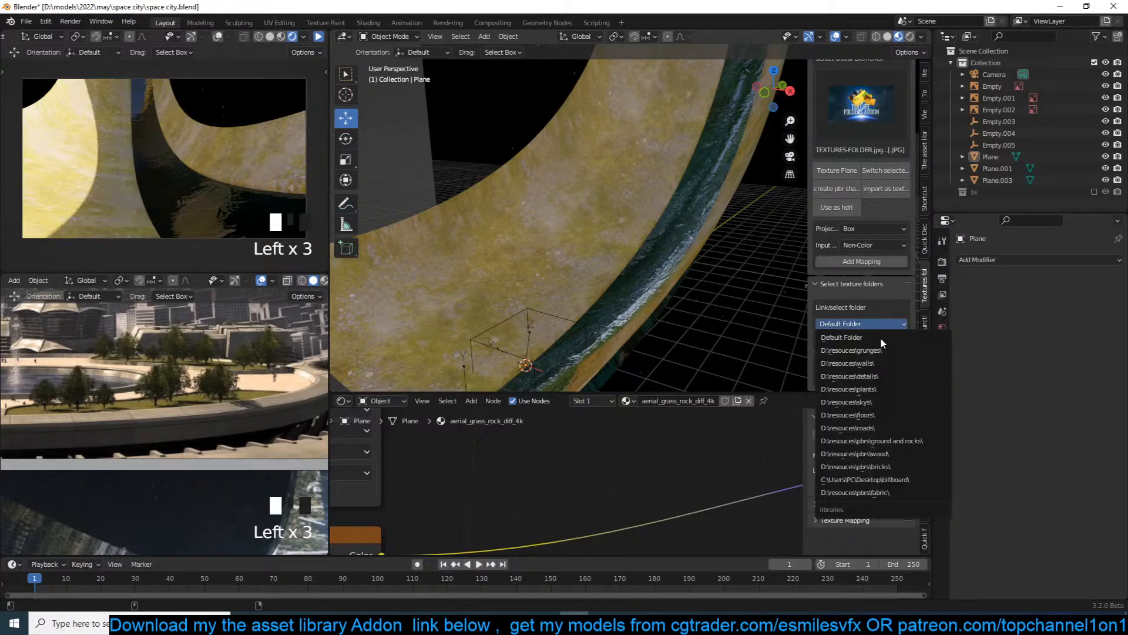
{"action": "left_click", "coordinate": [878, 480]}
Browse the billboard folder's thumbnails and choose the leafy branch texture.
{"action": "left_click", "coordinate": [866, 122]}
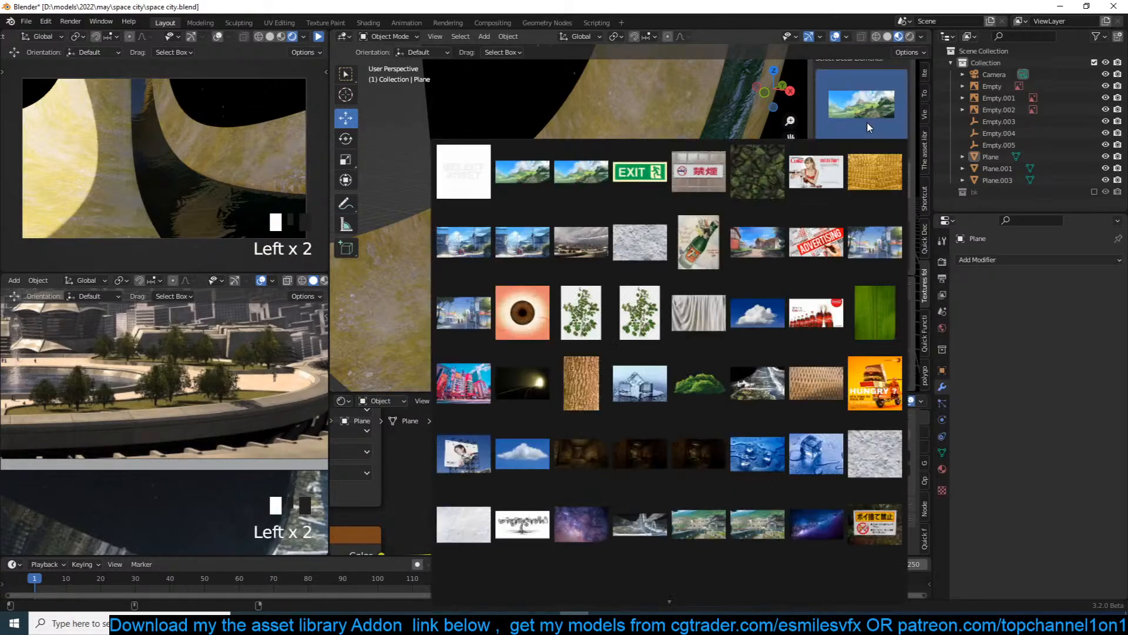
{"action": "scroll", "coordinate": [703, 598], "scroll_direction": "down", "scroll_amount": 3}
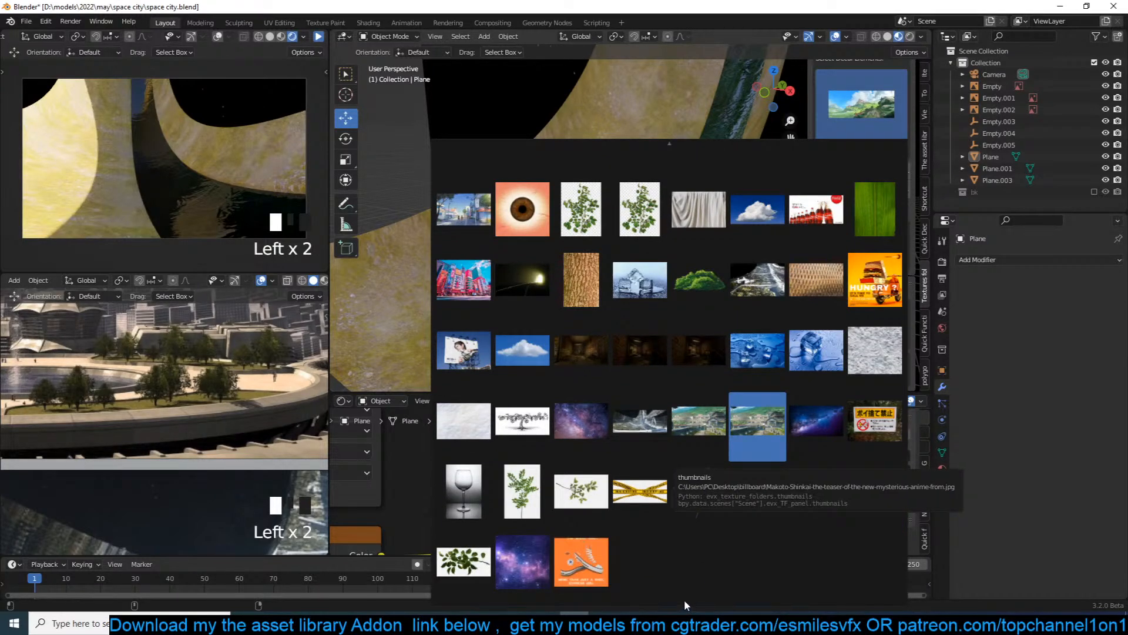
{"action": "left_click", "coordinate": [626, 201]}
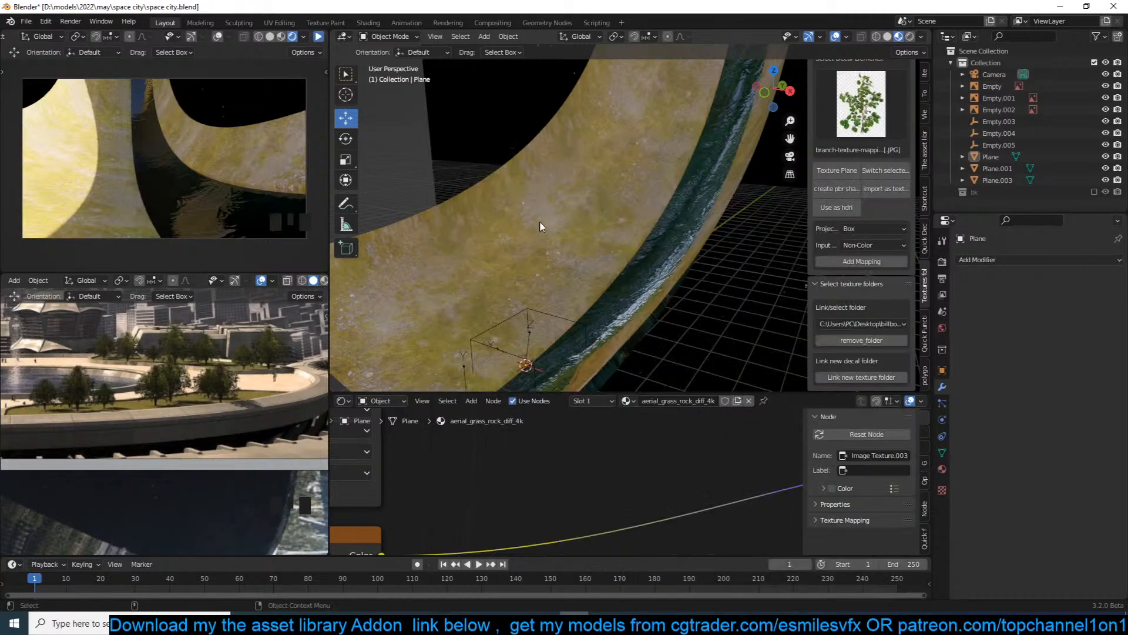
Place the 3D cursor on the rocky surface, add the branch image there as a texture plane, and rotate it 90° around X.
{"action": "right_click", "coordinate": [605, 206], "text": "shift"}
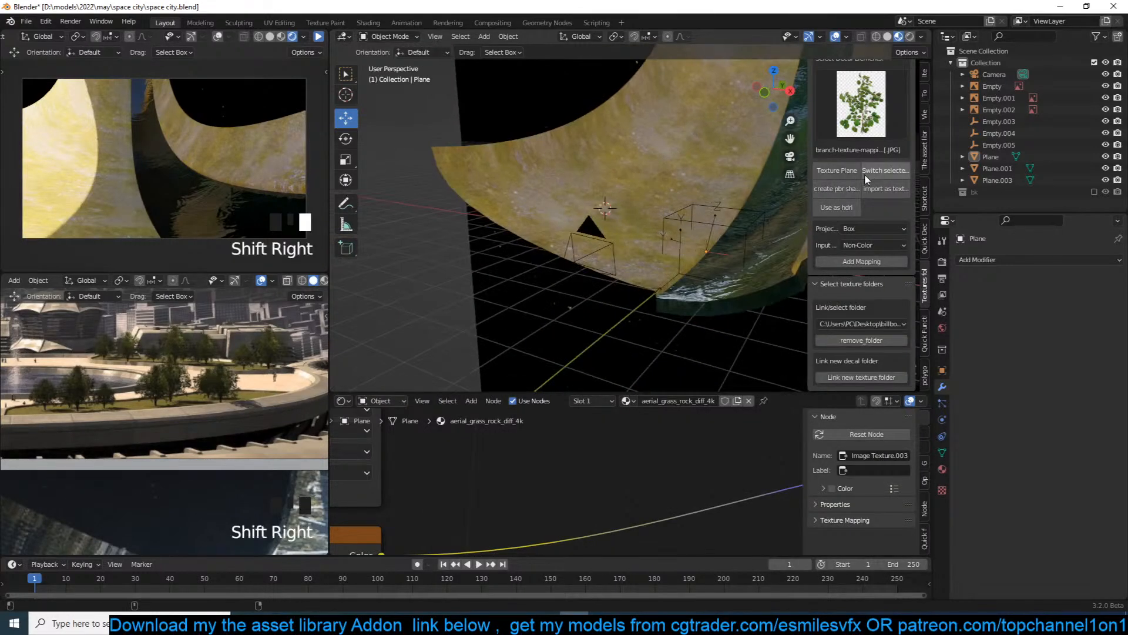
{"action": "left_click", "coordinate": [829, 170]}
{"action": "key", "text": "r"}
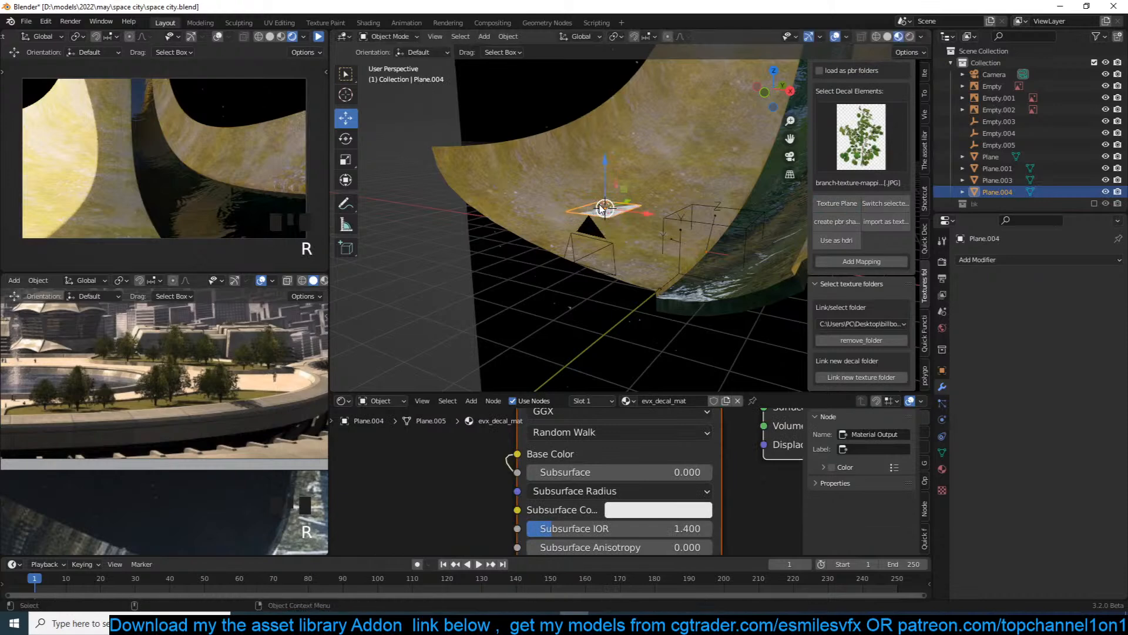
{"action": "type", "text": "x"}
{"action": "type", "text": "90"}
{"action": "key", "text": "Return"}
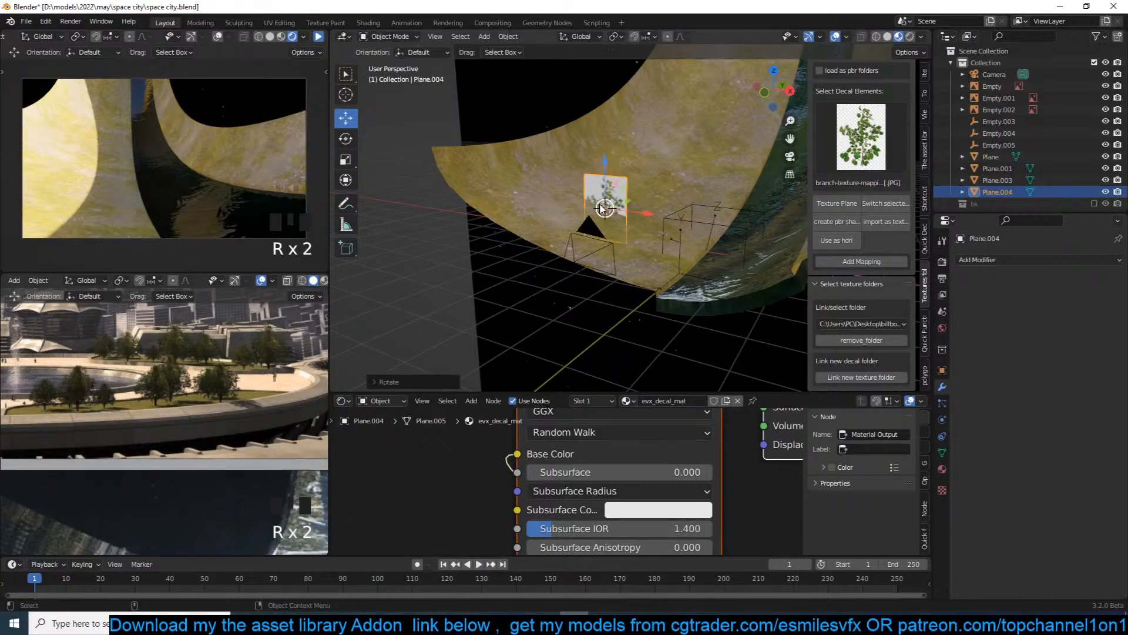
Isolate the branch plane in front view, move its Image Texture node farther from the Principled BSDF, and save the file.
{"action": "key", "text": "KP_Divide"}
{"action": "key", "text": "KP_1"}
{"action": "scroll", "coordinate": [527, 501], "scroll_direction": "down", "scroll_amount": 5}
{"action": "middle_click_drag", "start_coordinate": [572, 465], "coordinate": [704, 466]}
{"action": "left_click", "coordinate": [704, 467]}
{"action": "left_click_drag", "start_coordinate": [631, 510], "coordinate": [480, 470]}
{"action": "scroll", "coordinate": [553, 468], "scroll_direction": "up", "scroll_amount": 4}
{"action": "middle_click_drag", "start_coordinate": [552, 468], "coordinate": [646, 466]}
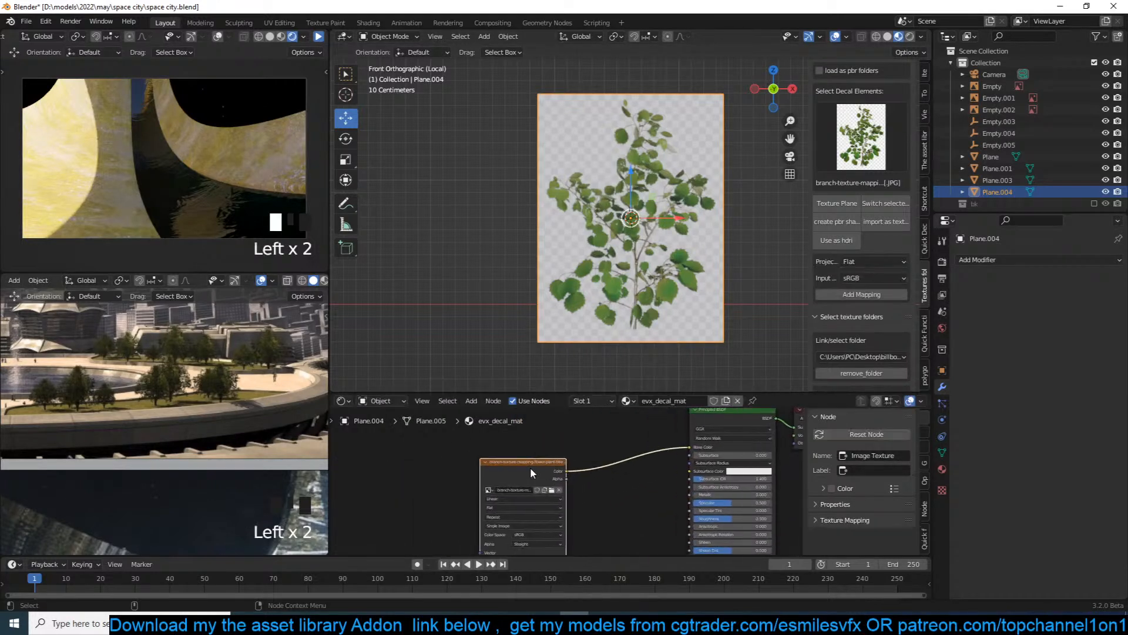
{"action": "left_click_drag", "start_coordinate": [541, 472], "coordinate": [463, 463]}
{"action": "key", "text": "ctrl+s"}
Insert a ColorRamp node between the Image Texture's Color output and the Principled BSDF's Base Color, and save the file.
{"action": "key", "text": "shift+a"}
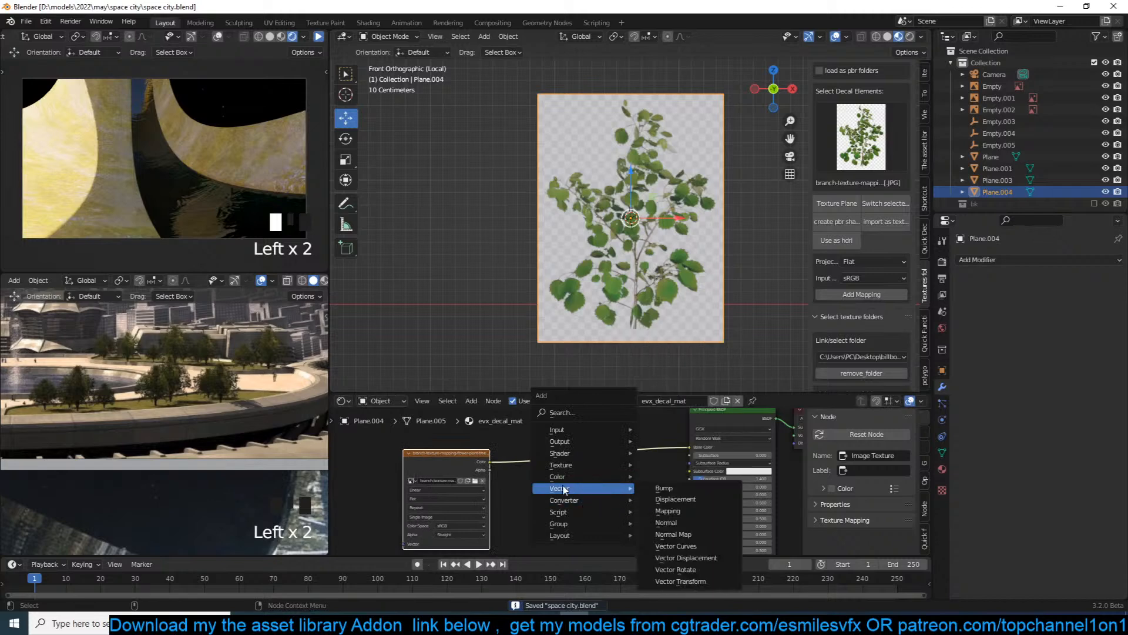
{"action": "mouse_move", "coordinate": [564, 500]}
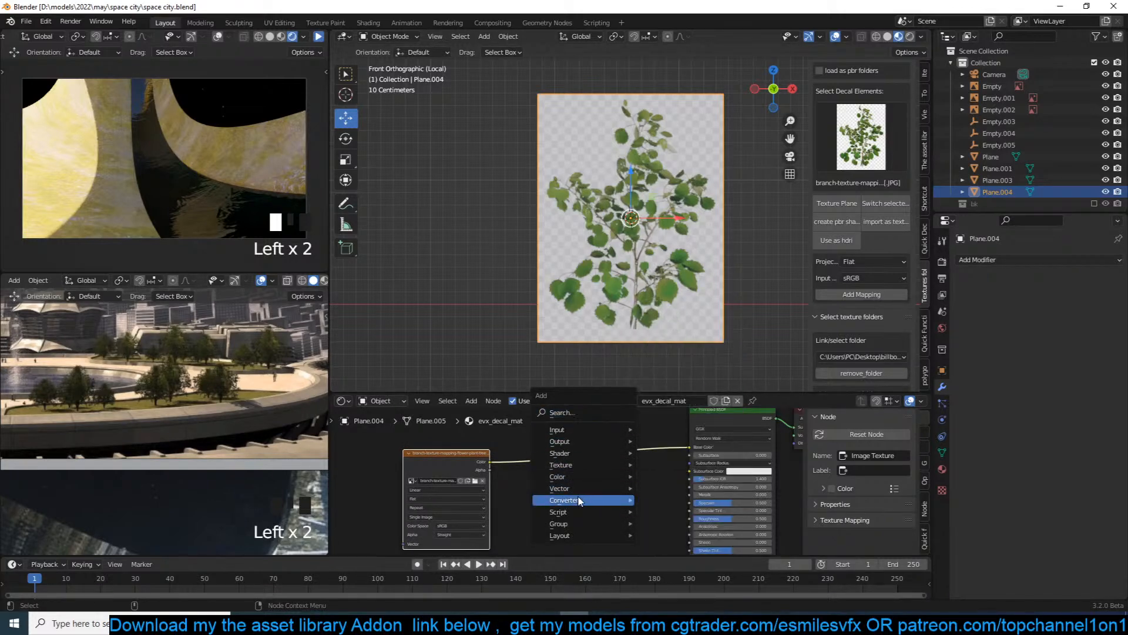
{"action": "mouse_move", "coordinate": [587, 500]}
{"action": "left_click", "coordinate": [669, 359]}
{"action": "left_click", "coordinate": [546, 442]}
{"action": "scroll", "coordinate": [545, 442], "scroll_direction": "up", "scroll_amount": 3}
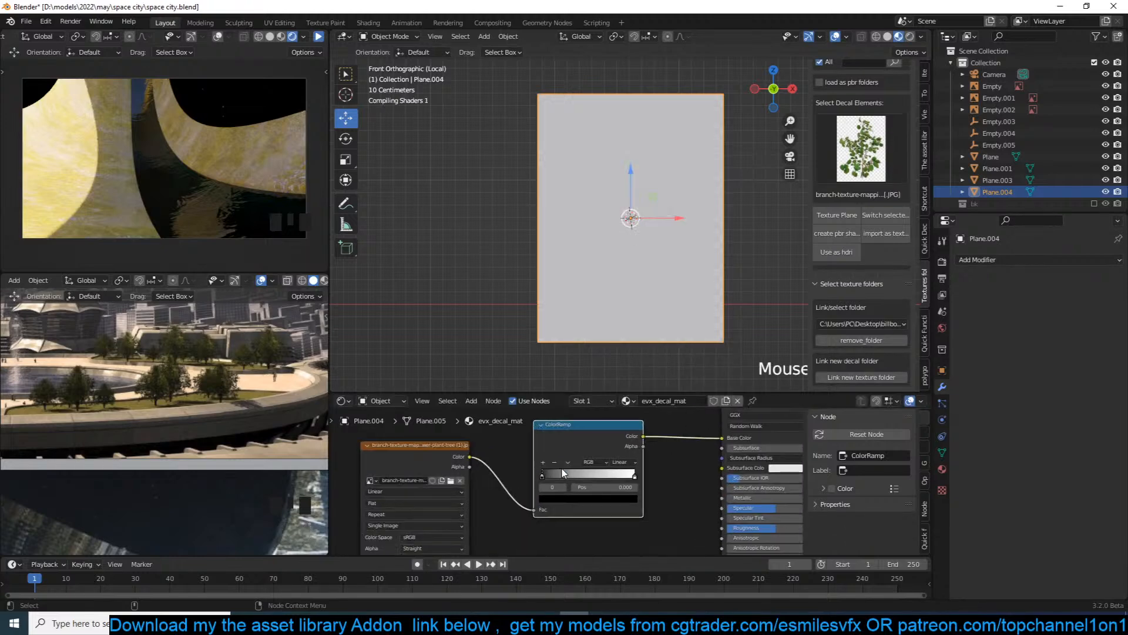
{"action": "key", "text": "ctrl+s"}
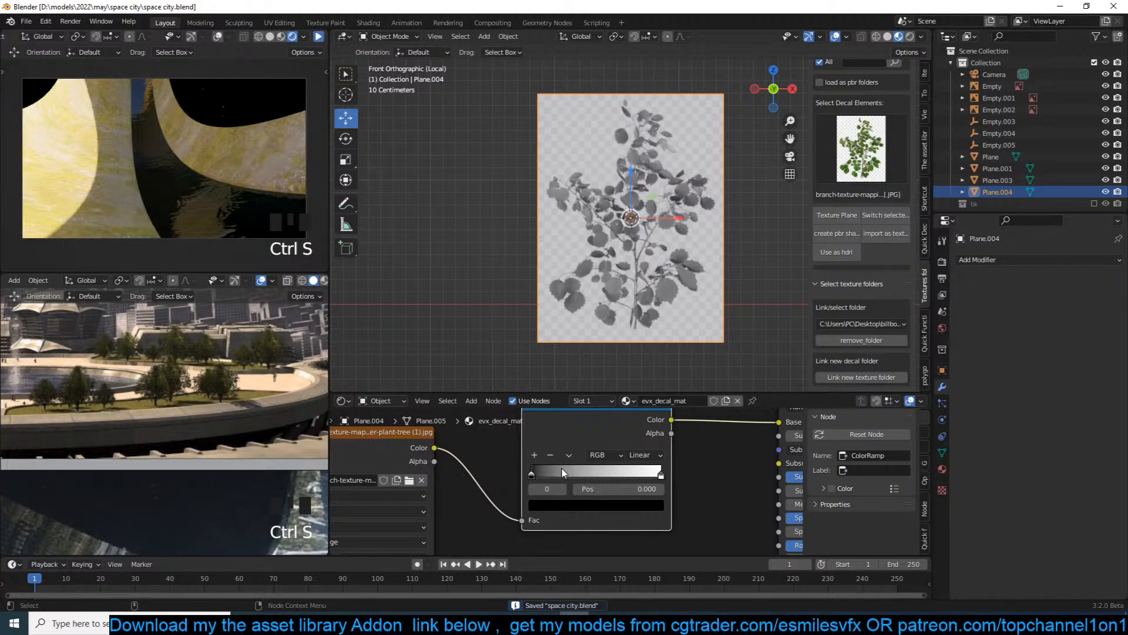
{"action": "key", "text": "ctrl+s"}
{"action": "key", "text": "ctrl+s"}
{"action": "scroll", "coordinate": [573, 488], "scroll_direction": "up", "scroll_amount": 2}
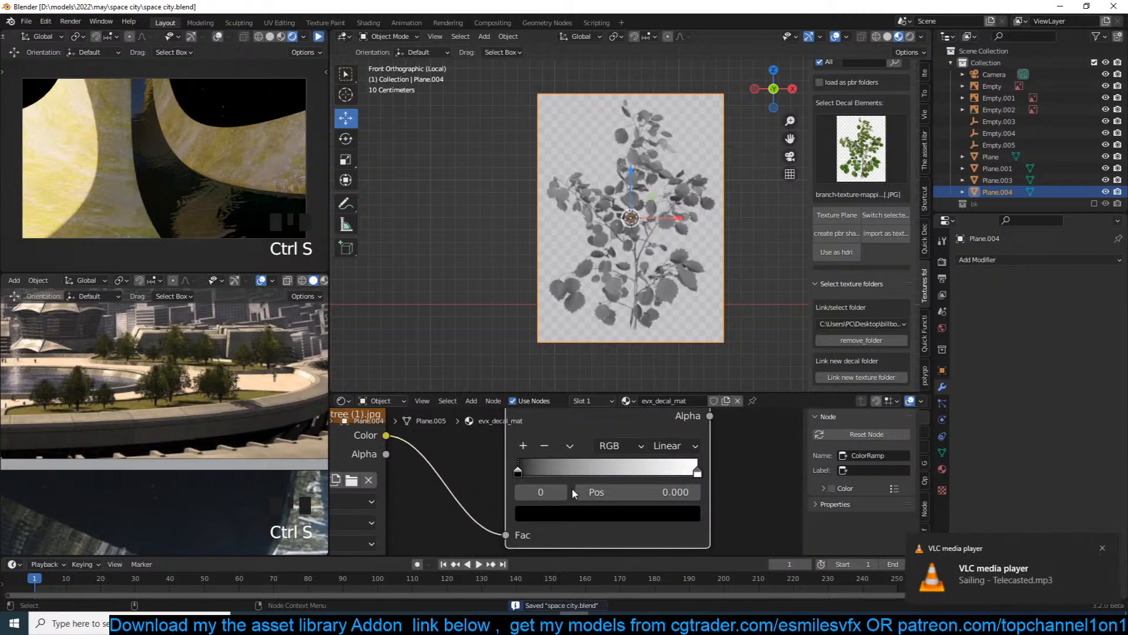
Set the ColorRamp's black stop to 0.341, bring the white stop in close to it for strong contrast, and save.
{"action": "left_click_drag", "start_coordinate": [530, 470], "coordinate": [566, 470]}
{"action": "left_click_drag", "start_coordinate": [669, 467], "coordinate": [645, 474]}
{"action": "left_click_drag", "start_coordinate": [568, 468], "coordinate": [612, 471]}
{"action": "left_click_drag", "start_coordinate": [574, 471], "coordinate": [570, 471]}
{"action": "scroll", "coordinate": [569, 472], "scroll_direction": "down", "scroll_amount": 4}
{"action": "key", "text": "ctrl+s"}
Move the plane's whole mesh up in Edit Mode so its bottom edge sits at the object's origin, and save.
{"action": "key", "text": "Tab"}
{"action": "key", "text": "a"}
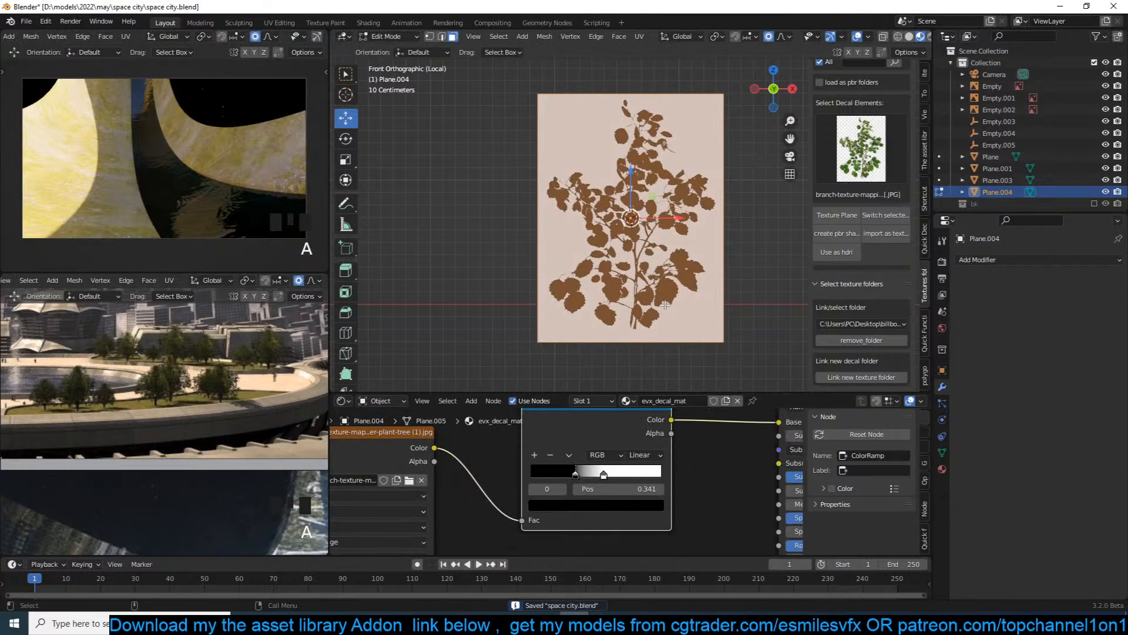
{"action": "key", "text": "g"}
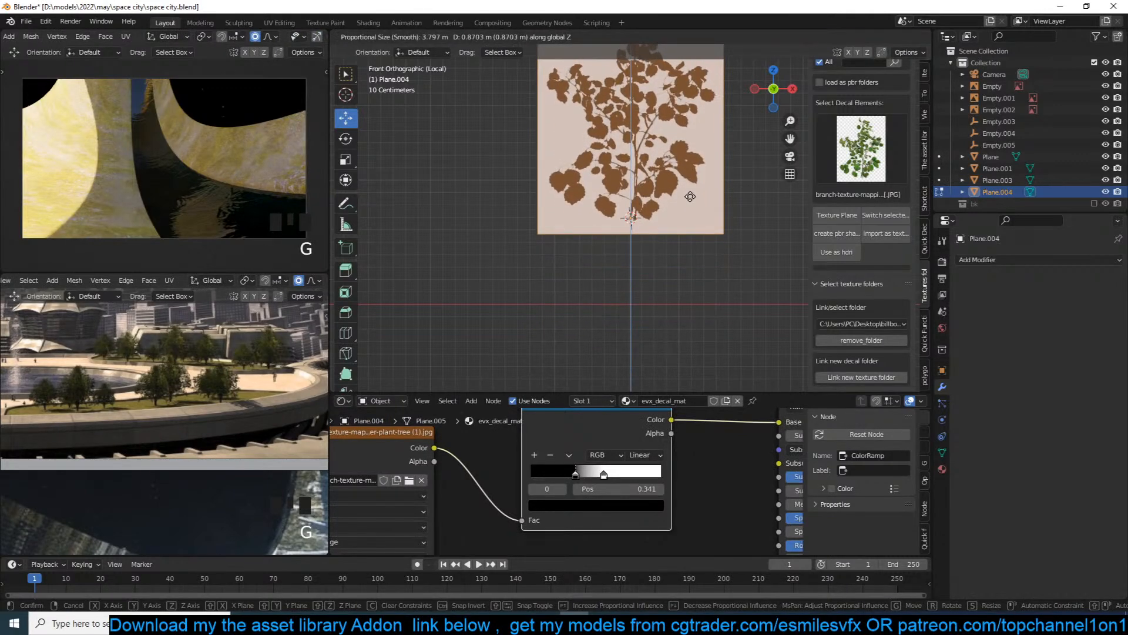
{"action": "left_click", "coordinate": [690, 197]}
{"action": "scroll", "coordinate": [687, 247], "scroll_direction": "up", "scroll_amount": 4}
{"action": "left_click", "coordinate": [687, 253], "text": "alt"}
{"action": "key", "text": "g"}
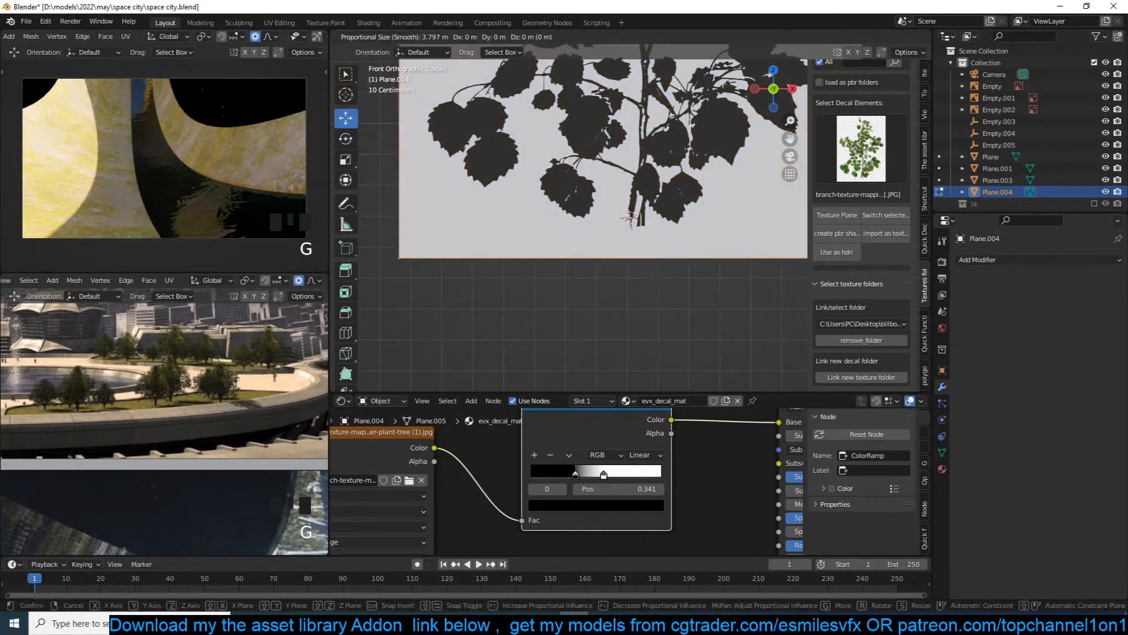
{"action": "left_click", "coordinate": [696, 232]}
{"action": "key", "text": "Tab"}
{"action": "scroll", "coordinate": [685, 256], "scroll_direction": "down", "scroll_amount": 3}
{"action": "key", "text": "ctrl+s"}
Move the ColorRamp node closer to the Image Texture node, leaving space before the Principled BSDF.
{"action": "key", "text": "Home"}
{"action": "left_click_drag", "start_coordinate": [573, 447], "coordinate": [509, 439]}
{"action": "left_click", "coordinate": [628, 503]}
{"action": "scroll", "coordinate": [629, 504], "scroll_direction": "down", "scroll_amount": 3}
{"action": "middle_click_drag", "start_coordinate": [628, 504], "coordinate": [614, 475]}
{"action": "scroll", "coordinate": [601, 470], "scroll_direction": "up", "scroll_amount": 2}
{"action": "scroll", "coordinate": [600, 470], "scroll_direction": "down", "scroll_amount": 2}
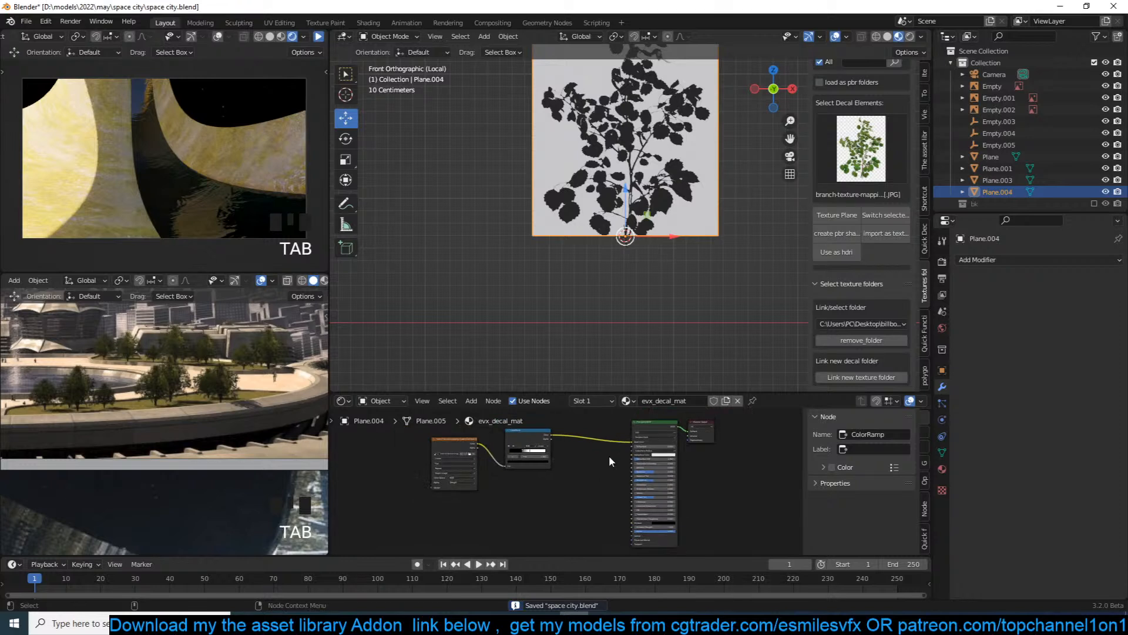
{"action": "scroll", "coordinate": [584, 488], "scroll_direction": "up", "scroll_amount": 3}
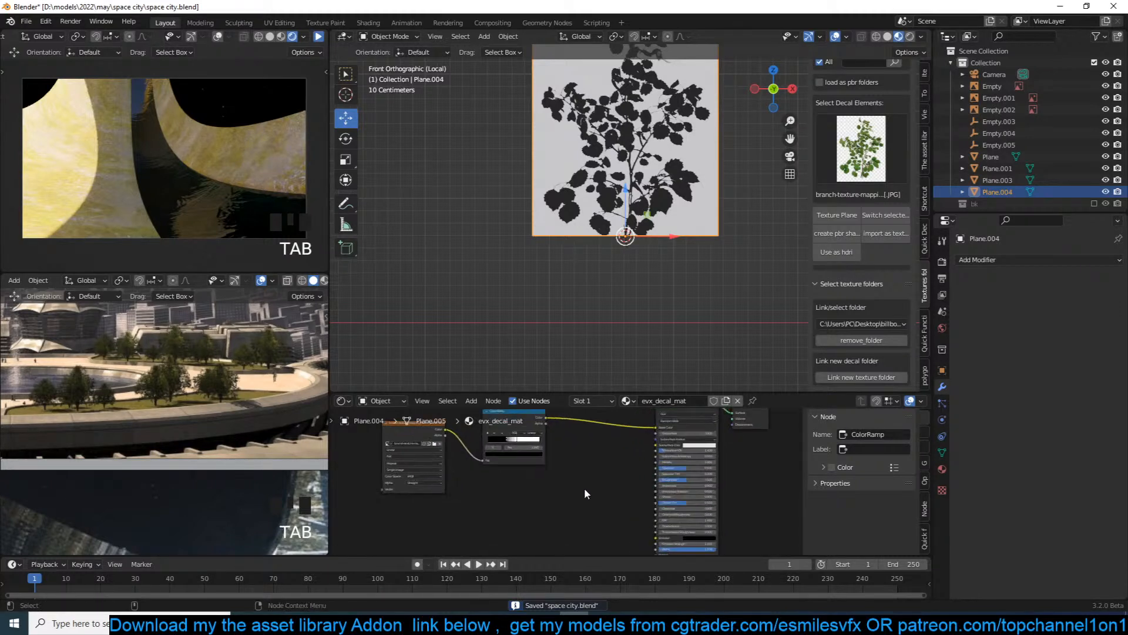
{"action": "middle_click_drag", "start_coordinate": [539, 466], "coordinate": [572, 469]}
{"action": "scroll", "coordinate": [587, 500], "scroll_direction": "down", "scroll_amount": 6}
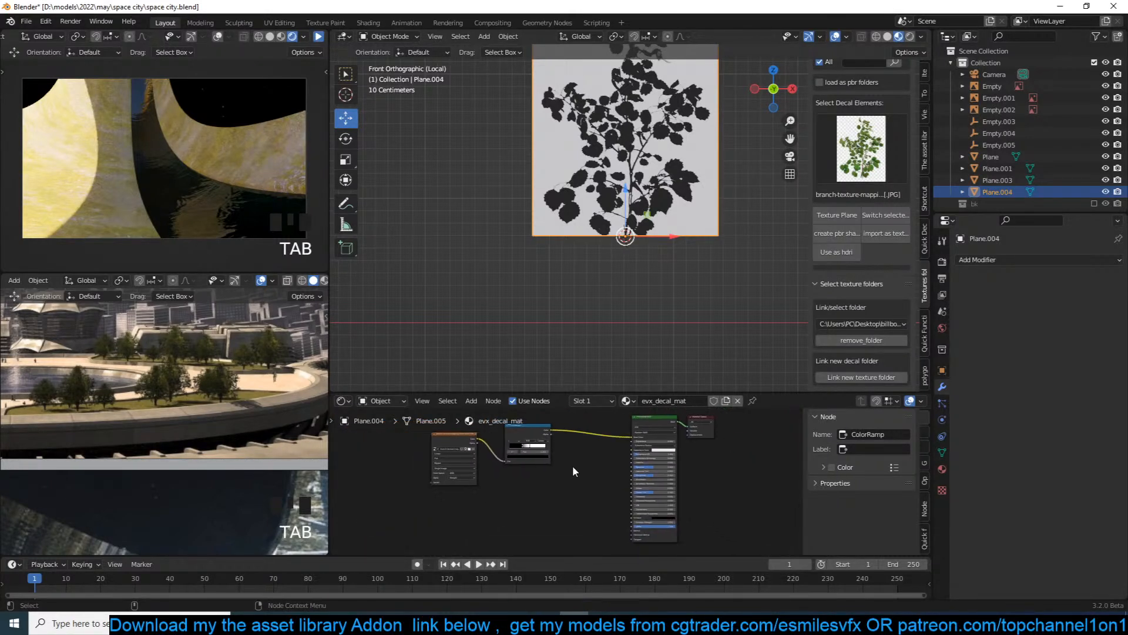
Try to link the ColorRamp's Color output to the Principled BSDF's Alpha and preview the shader.
{"action": "left_click_drag", "start_coordinate": [552, 432], "coordinate": [630, 510]}
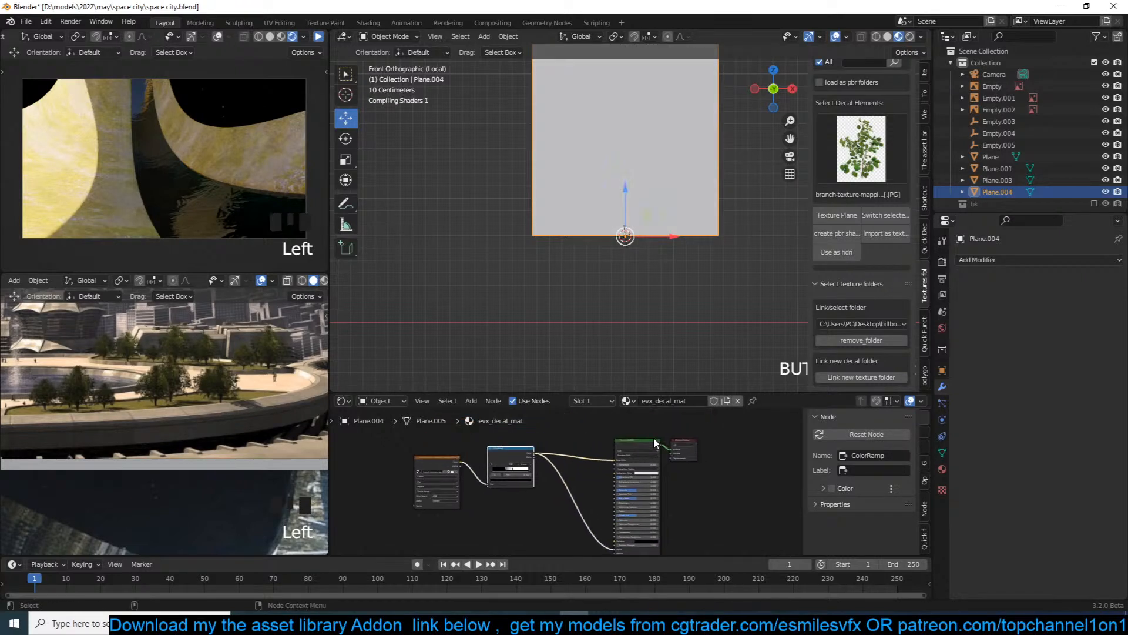
{"action": "left_click", "coordinate": [654, 447], "text": "ctrl+shift"}
{"action": "scroll", "coordinate": [606, 463], "scroll_direction": "up", "scroll_amount": 2}
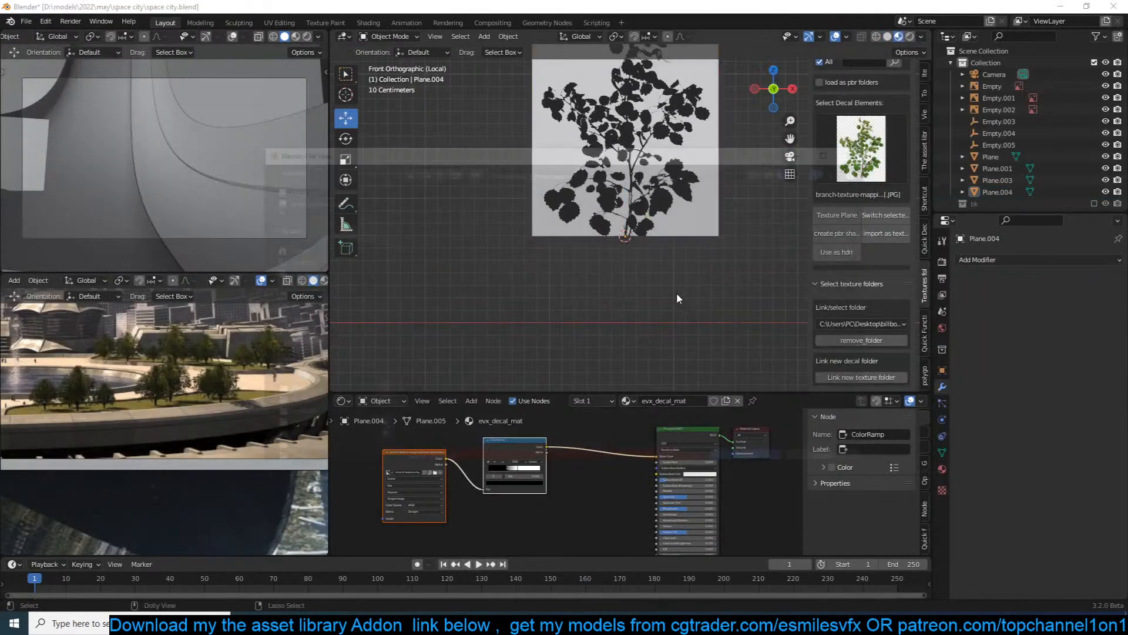
Save the scene as a new file named space city1.blend.
{"action": "key", "text": "ctrl+shift+s"}
{"action": "left_click", "coordinate": [739, 453]}
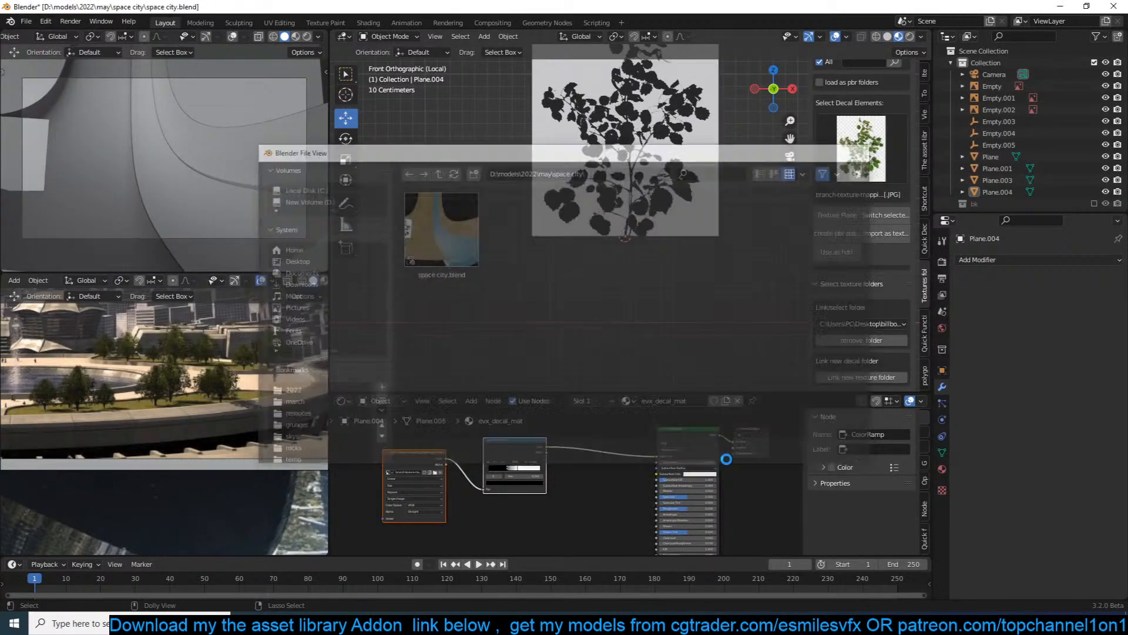
{"action": "scroll", "coordinate": [567, 505], "scroll_direction": "up", "scroll_amount": 2}
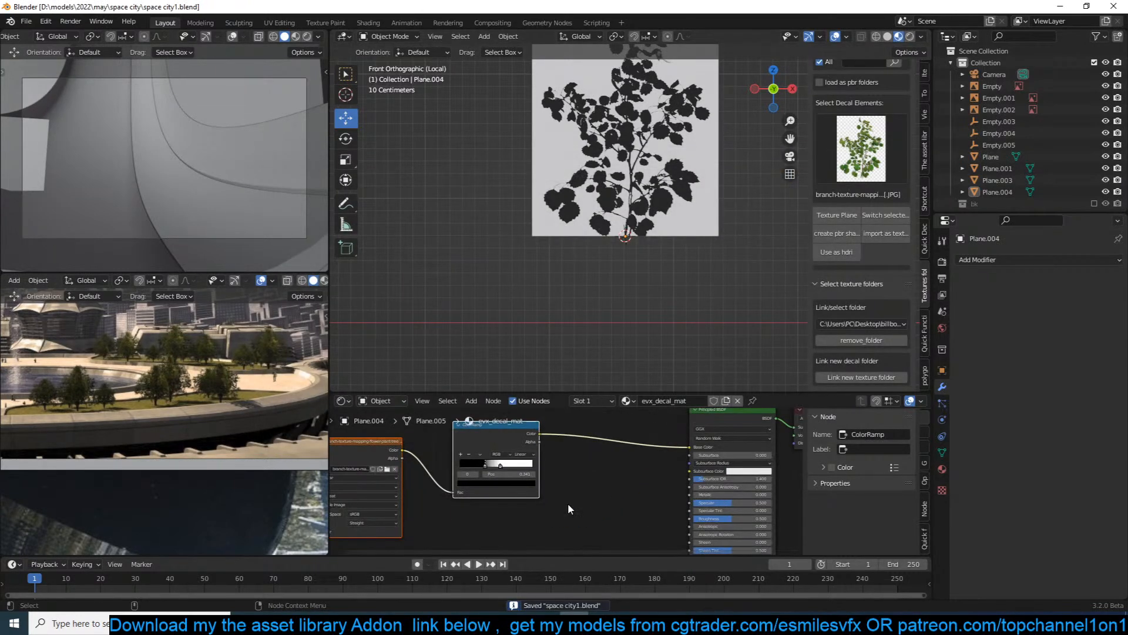
Enlarge the node editor and link the ColorRamp's Color output to the Principled BSDF's Alpha input.
{"action": "key", "text": "g"}
{"action": "left_click", "coordinate": [460, 447]}
{"action": "scroll", "coordinate": [587, 509], "scroll_direction": "down", "scroll_amount": 2}
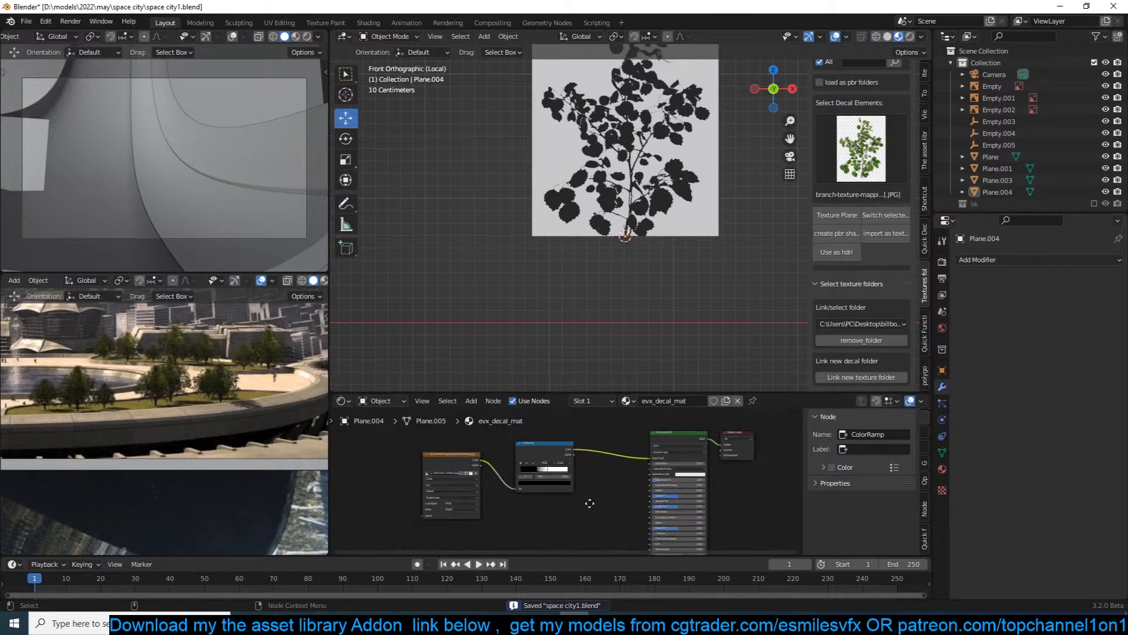
{"action": "middle_click_drag", "start_coordinate": [588, 510], "coordinate": [592, 486]}
{"action": "left_click_drag", "start_coordinate": [631, 392], "coordinate": [631, 308]}
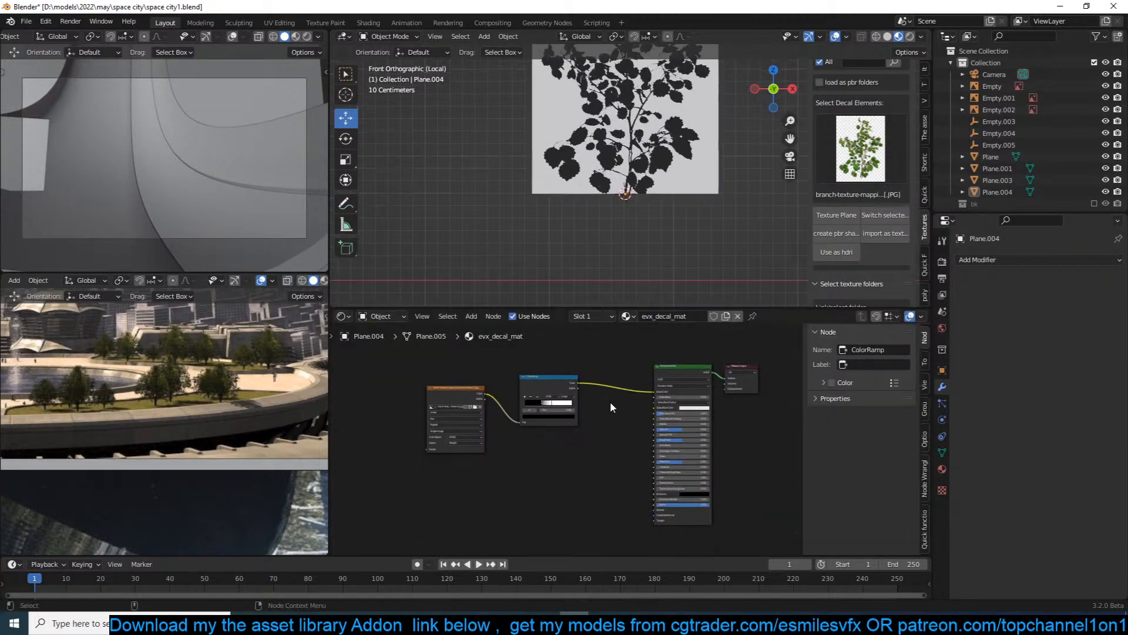
{"action": "scroll", "coordinate": [585, 473], "scroll_direction": "up", "scroll_amount": 2}
{"action": "left_click_drag", "start_coordinate": [580, 365], "coordinate": [689, 527]}
Link the Image Texture's Color directly to the Principled BSDF's Base Color and move the ColorRamp below that link.
{"action": "left_click_drag", "start_coordinate": [454, 377], "coordinate": [502, 379]}
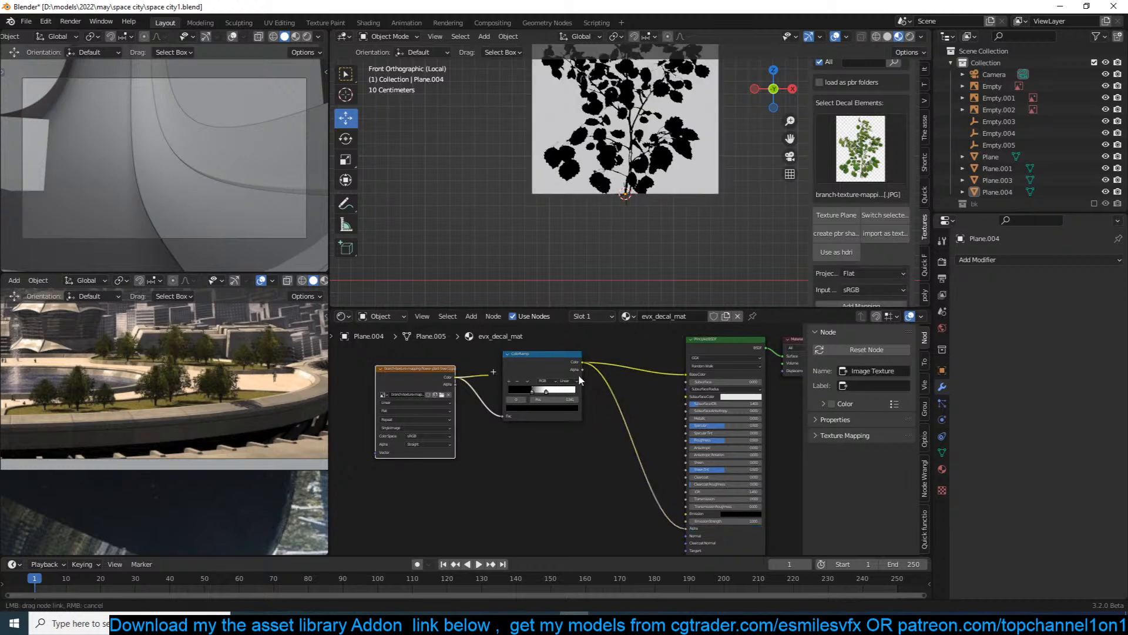
{"action": "left_click_drag", "start_coordinate": [676, 357], "coordinate": [609, 266]}
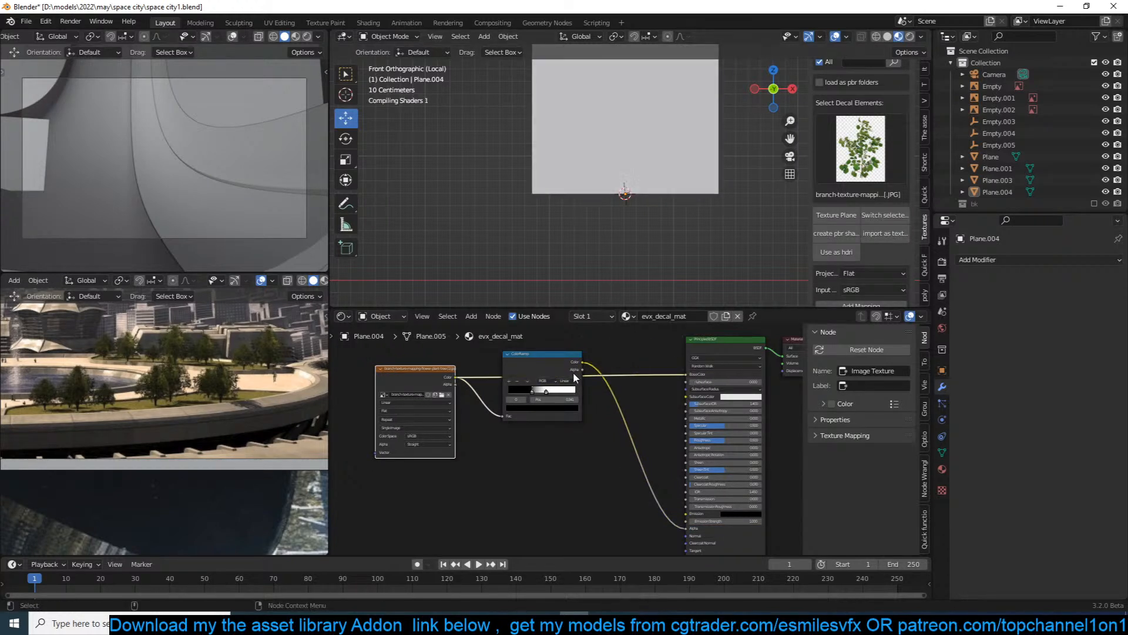
{"action": "left_click_drag", "start_coordinate": [551, 358], "coordinate": [549, 435]}
{"action": "middle_click_drag", "start_coordinate": [570, 432], "coordinate": [562, 399]}
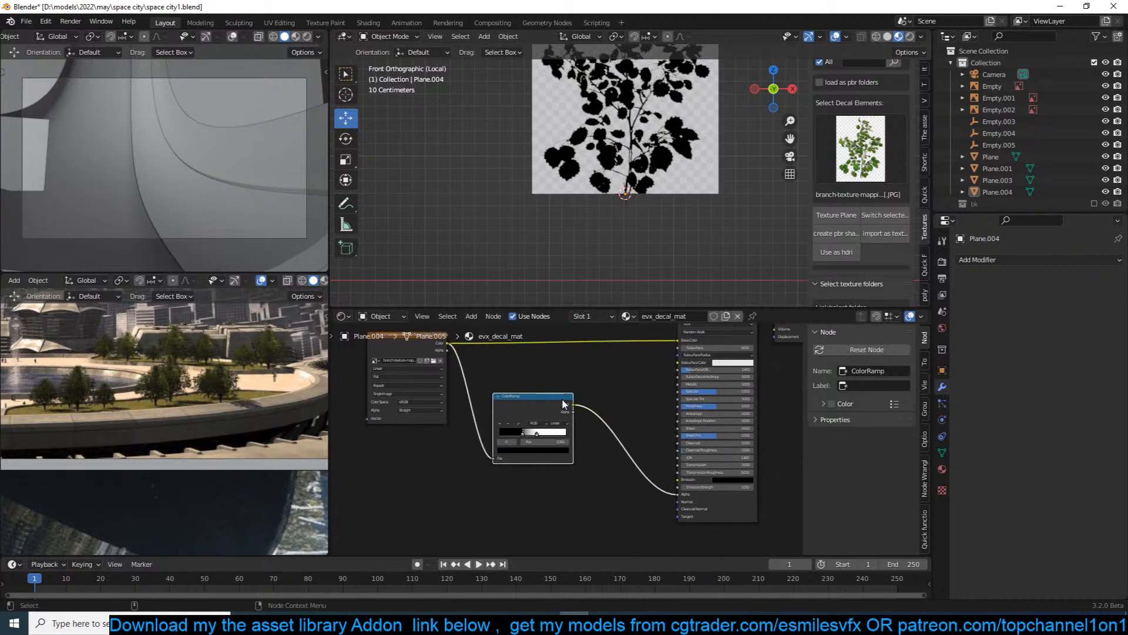
{"action": "scroll", "coordinate": [566, 415], "scroll_direction": "up", "scroll_amount": 2}
{"action": "left_click_drag", "start_coordinate": [540, 395], "coordinate": [521, 404]}
Insert a Math node set to Greater Than between the ColorRamp and the Principled BSDF's Alpha.
{"action": "key", "text": "shift+a"}
{"action": "mouse_move", "coordinate": [502, 492]}
{"action": "left_click", "coordinate": [588, 423]}
{"action": "left_click", "coordinate": [609, 439]}
{"action": "left_click", "coordinate": [611, 445]}
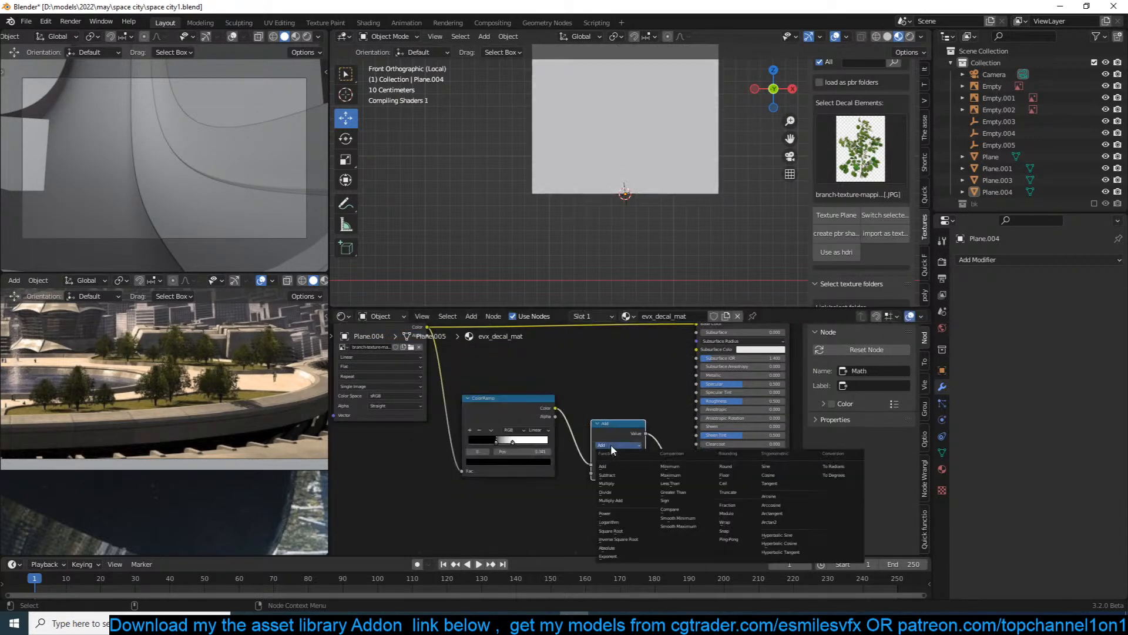
{"action": "left_click", "coordinate": [677, 492]}
{"action": "scroll", "coordinate": [651, 470], "scroll_direction": "up", "scroll_amount": 1}
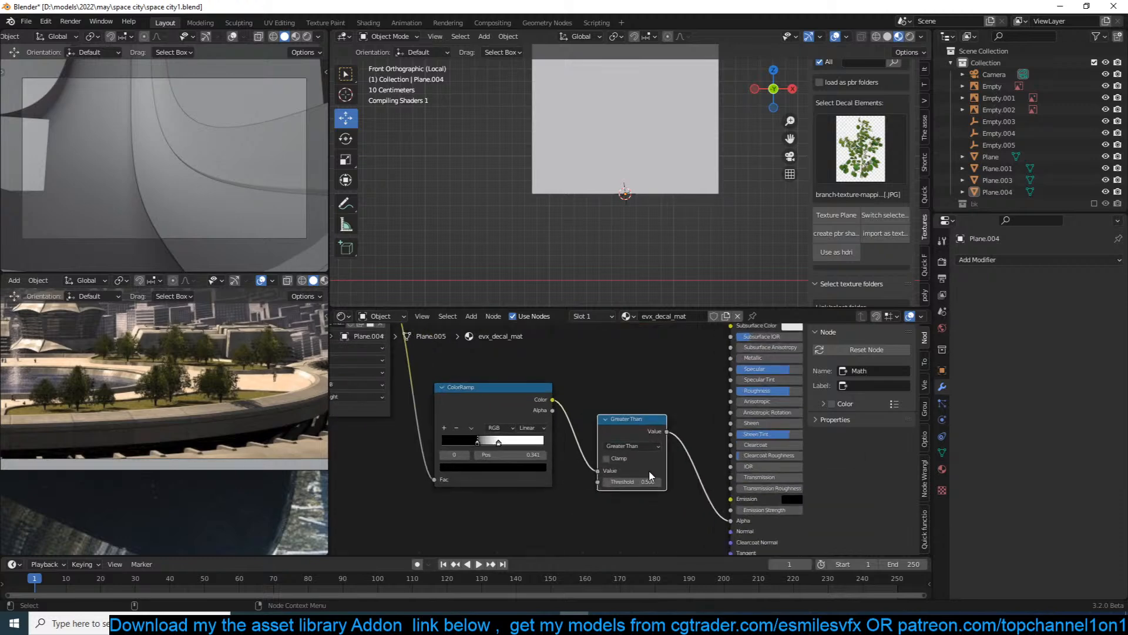
Change the Math node's operation to Ceil and preview its output on the plane.
{"action": "left_click", "coordinate": [657, 446]}
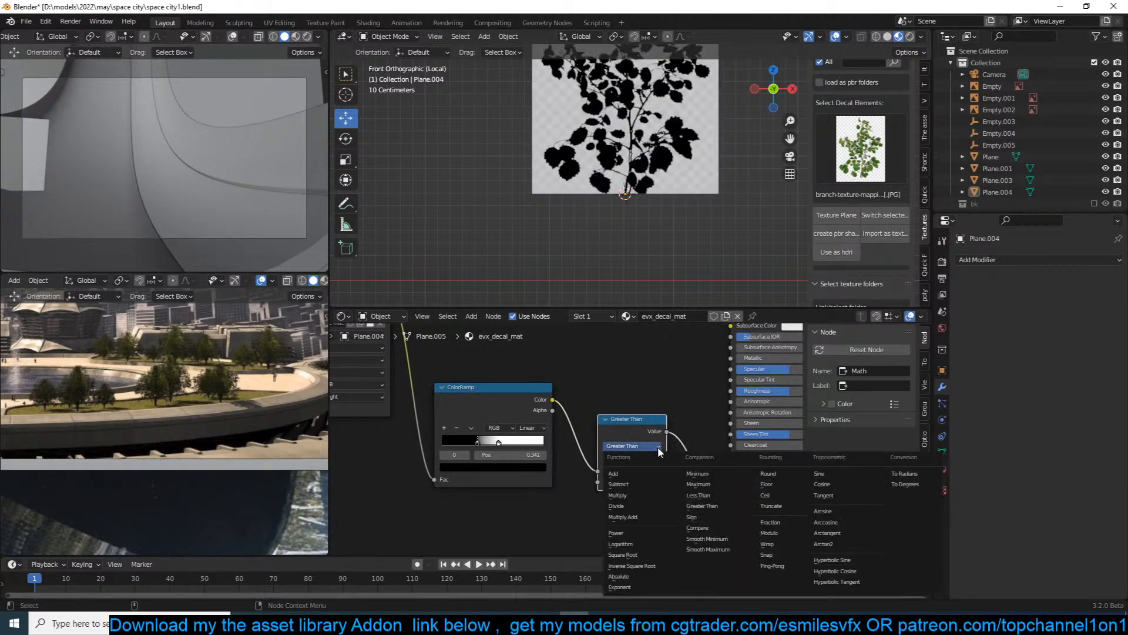
{"action": "left_click", "coordinate": [770, 497]}
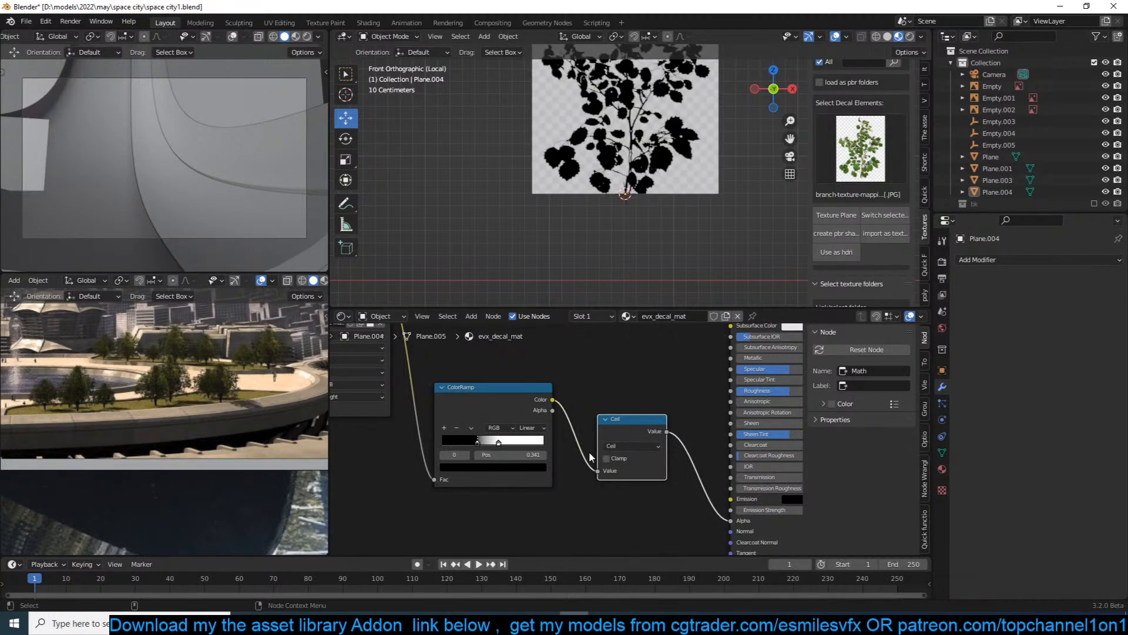
{"action": "left_click", "coordinate": [636, 424], "text": "ctrl+shift"}
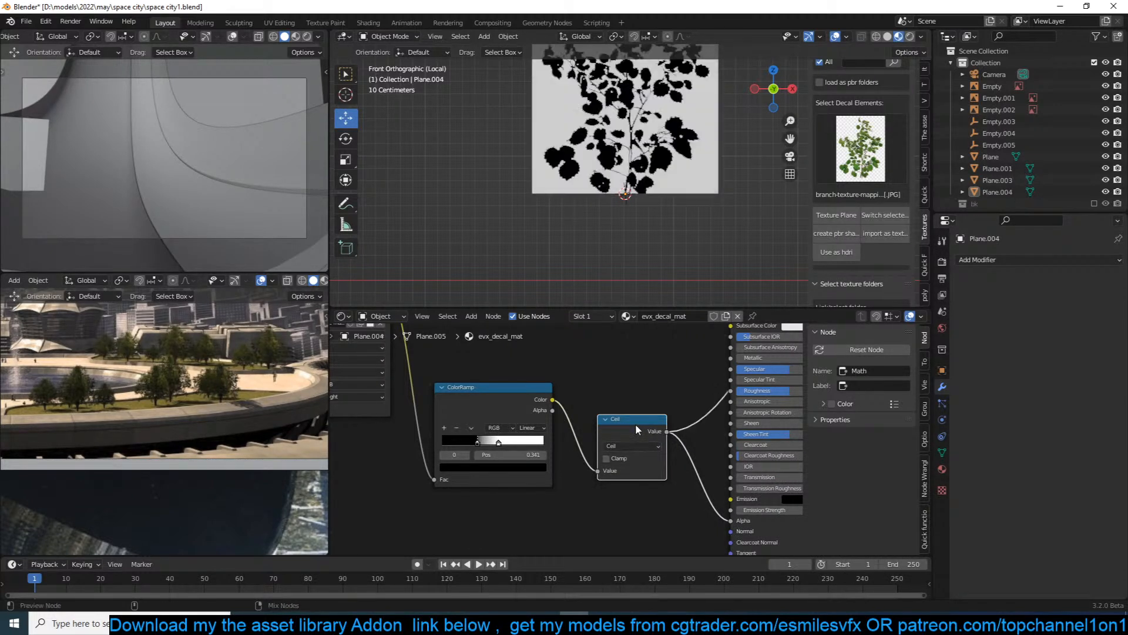
Shift the ColorRamp and Ceil nodes back and insert an Invert node between Ceil and the Principled BSDF's Alpha.
{"action": "middle_click_drag", "start_coordinate": [635, 424], "coordinate": [619, 457]}
{"action": "left_click_drag", "start_coordinate": [616, 459], "coordinate": [582, 420]}
{"action": "left_click_drag", "start_coordinate": [470, 444], "coordinate": [435, 457]}
{"action": "left_click_drag", "start_coordinate": [587, 417], "coordinate": [562, 422]}
{"action": "key", "text": "shift+a"}
{"action": "mouse_move", "coordinate": [511, 407]}
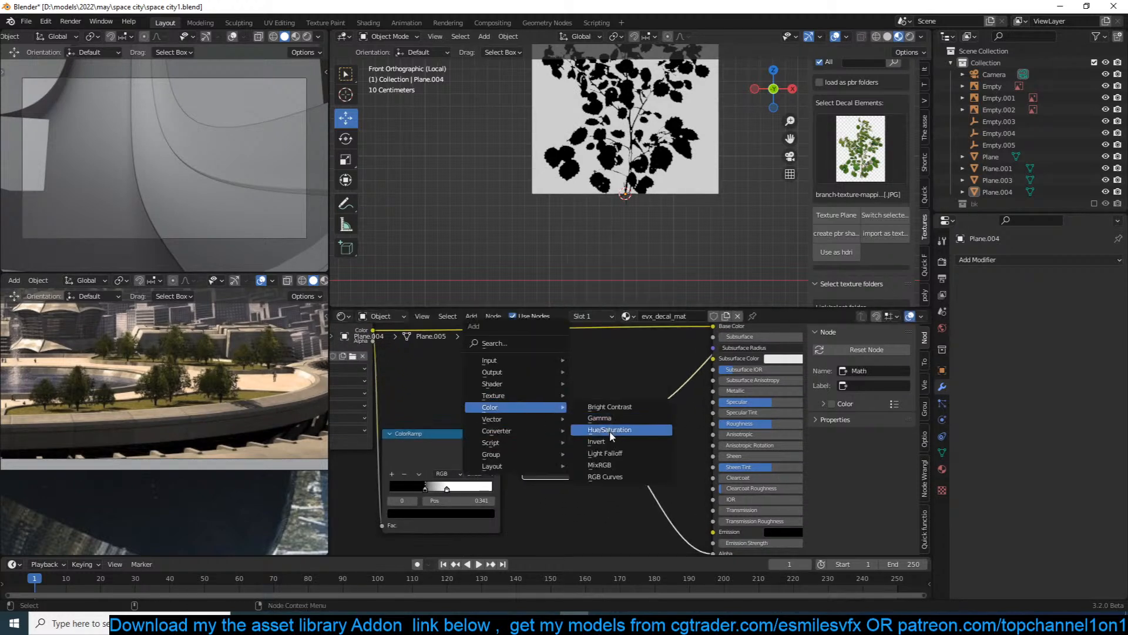
{"action": "left_click", "coordinate": [614, 445]}
{"action": "left_click", "coordinate": [630, 450]}
Switch the material preview back to the Principled BSDF, reposition that node slightly, and save the file.
{"action": "middle_click_drag", "start_coordinate": [588, 389], "coordinate": [563, 465]}
{"action": "middle_click_drag", "start_coordinate": [640, 421], "coordinate": [548, 439]}
{"action": "left_click", "coordinate": [688, 381], "text": "ctrl+shift"}
{"action": "left_click_drag", "start_coordinate": [683, 379], "coordinate": [659, 379]}
{"action": "key", "text": "ctrl+s"}
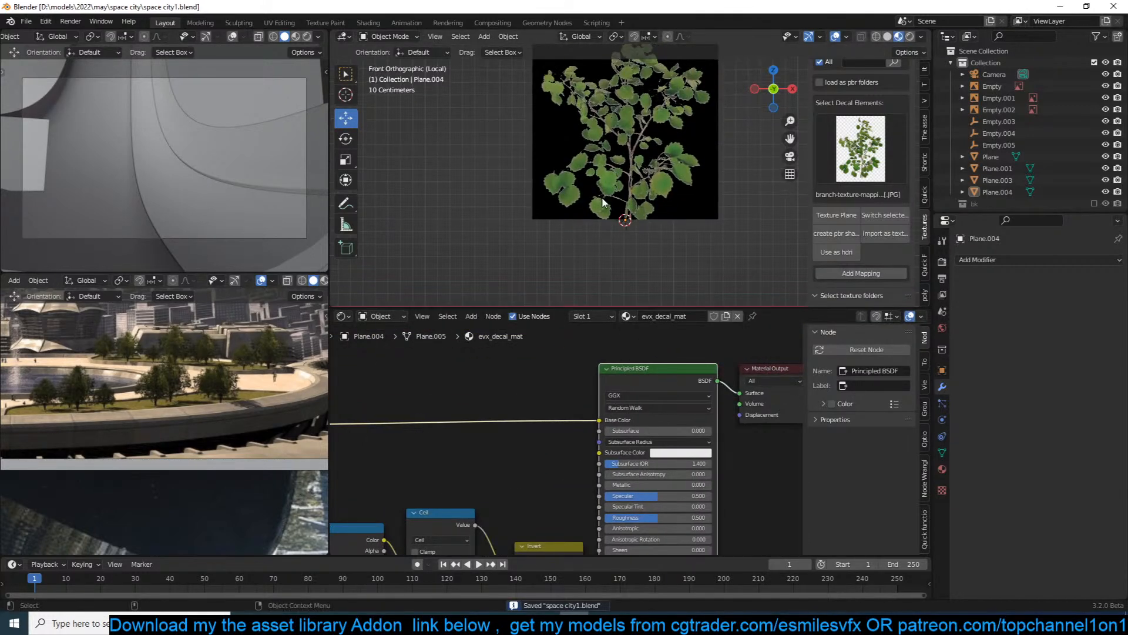
Set the branch material's Eevee alpha blend method to Alpha Blend.
{"action": "scroll", "coordinate": [589, 383], "scroll_direction": "up", "scroll_amount": 4}
{"action": "scroll", "coordinate": [564, 437], "scroll_direction": "down", "scroll_amount": 5}
{"action": "key", "text": "shift+q"}
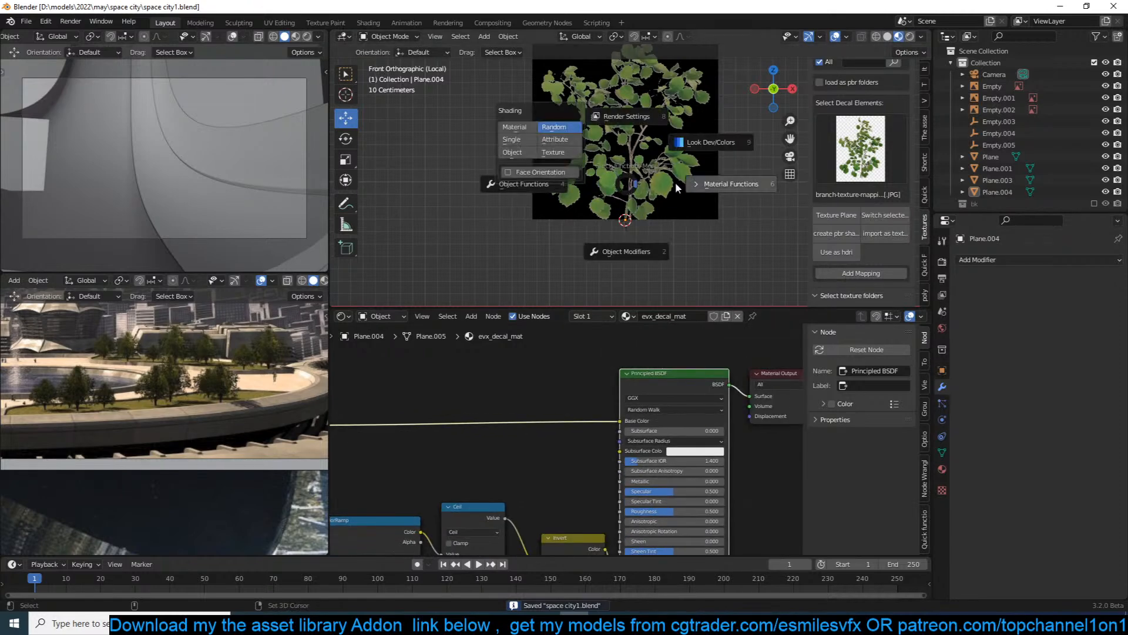
{"action": "left_click", "coordinate": [725, 183]}
{"action": "left_click", "coordinate": [892, 192]}
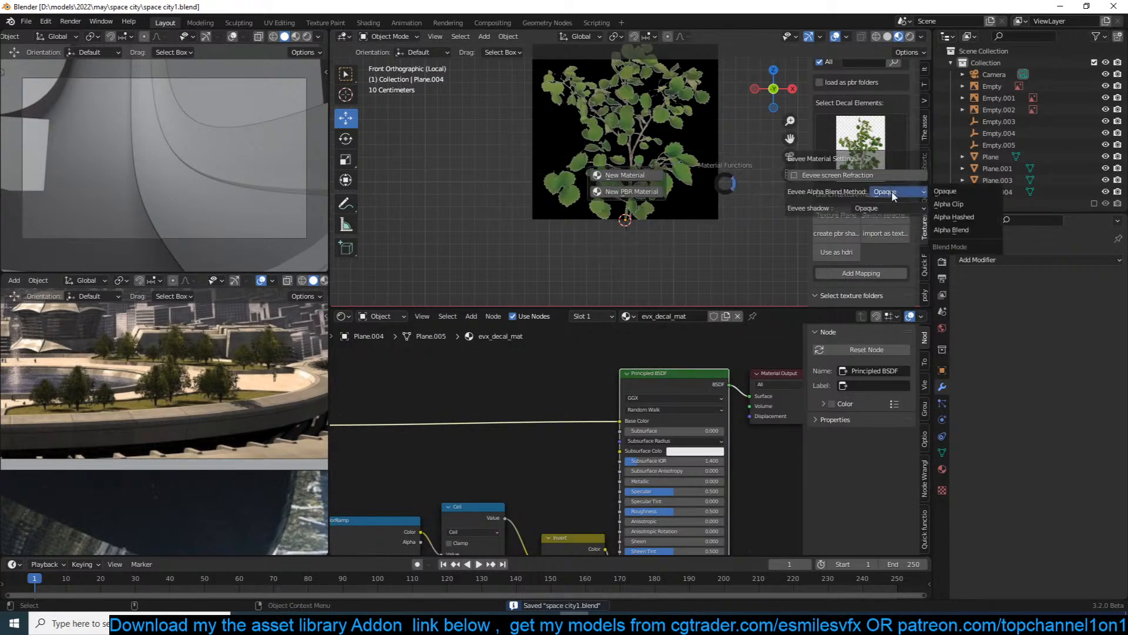
{"action": "left_click", "coordinate": [952, 230]}
Set the branch material's Eevee alpha blend method to Alpha Clip.
{"action": "key", "text": "shift+q"}
{"action": "left_click", "coordinate": [753, 201]}
{"action": "left_click", "coordinate": [915, 211]}
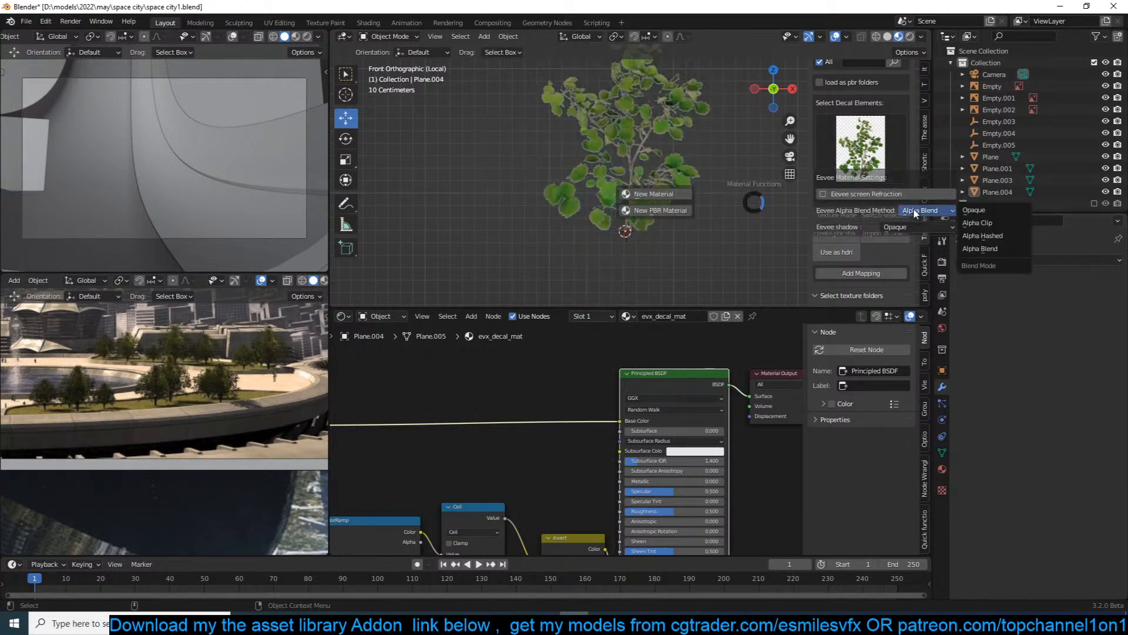
{"action": "left_click", "coordinate": [966, 223]}
{"action": "scroll", "coordinate": [658, 206], "scroll_direction": "up", "scroll_amount": 3}
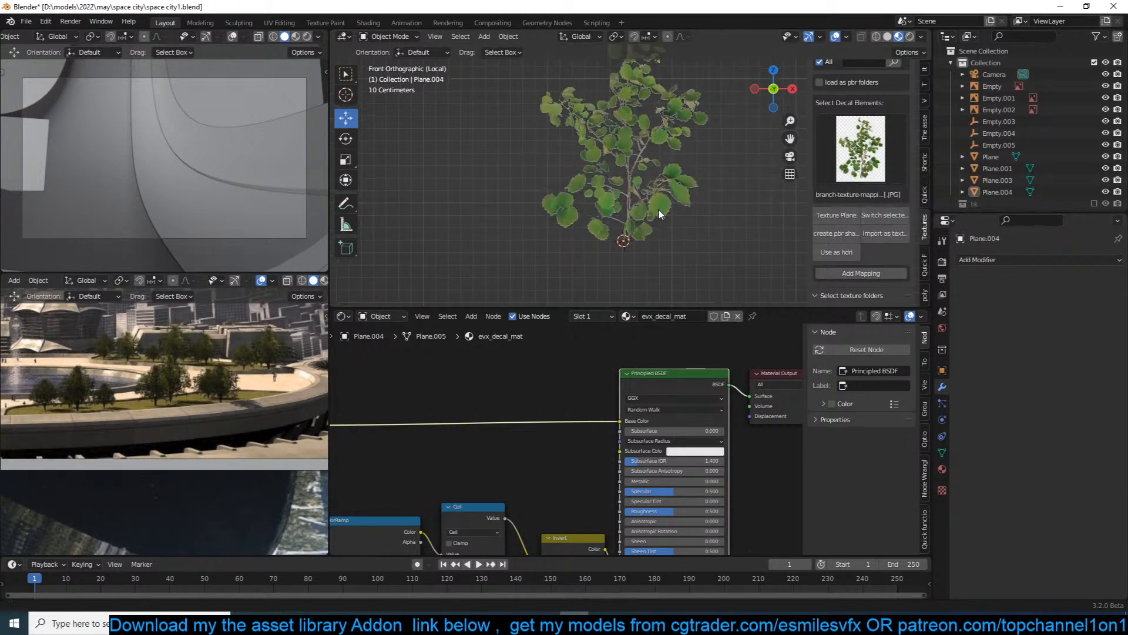
Duplicate the branch plane inside its own mesh and rotate the copy 90° about Z to form upright crossed foliage planes.
{"action": "middle_click_drag", "start_coordinate": [658, 213], "coordinate": [568, 180]}
{"action": "left_click", "coordinate": [581, 176]}
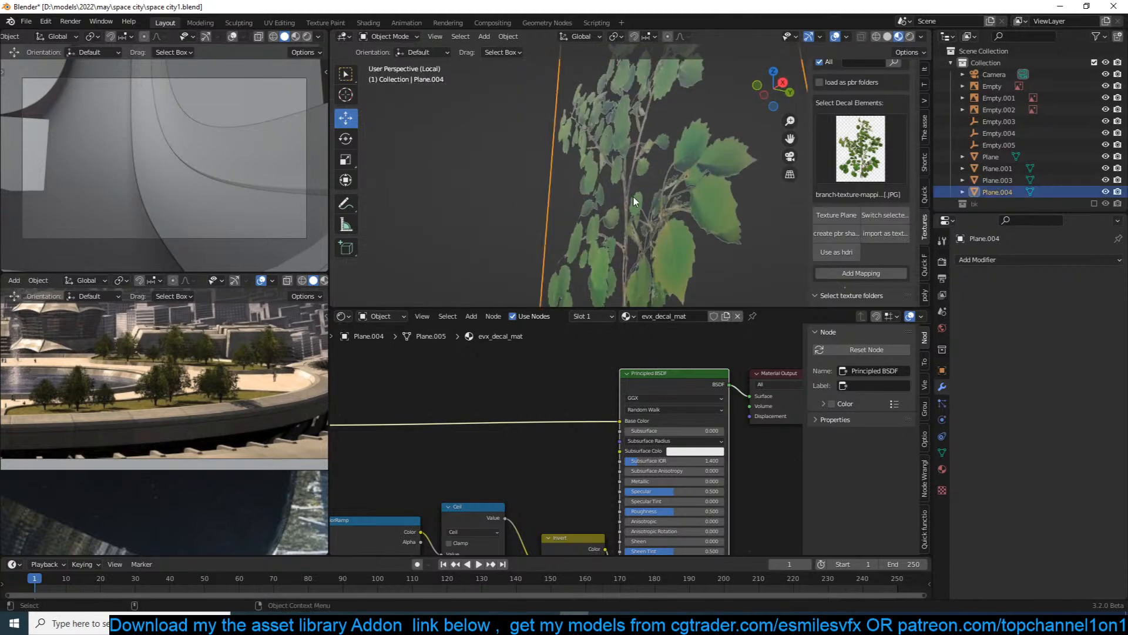
{"action": "key", "text": "KP_1"}
{"action": "key", "text": "Tab"}
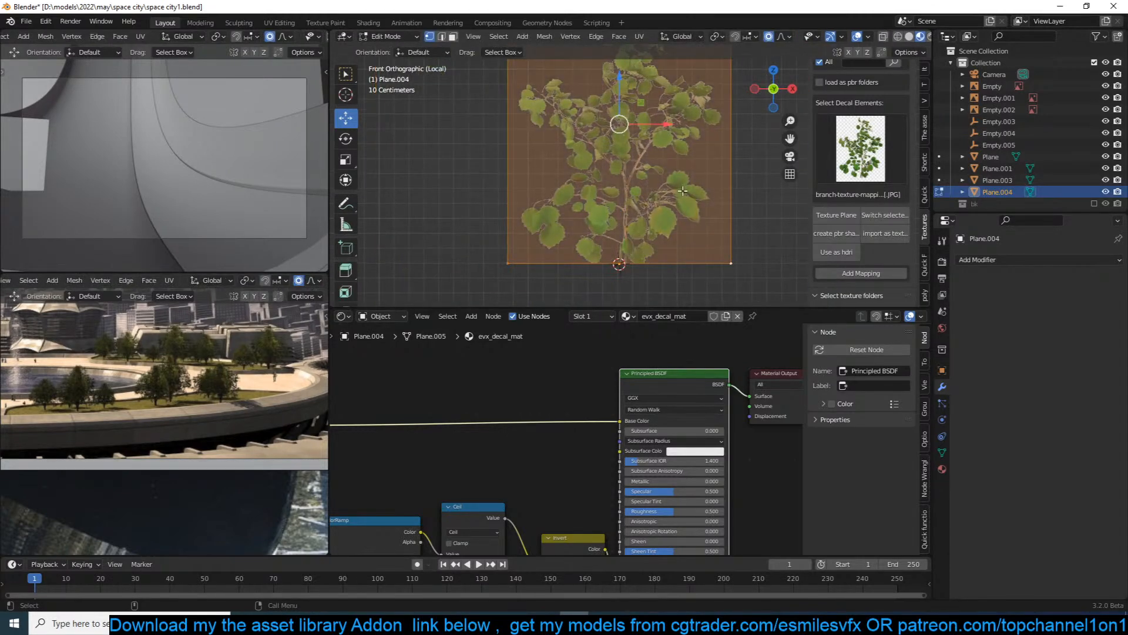
{"action": "key", "text": "Tab"}
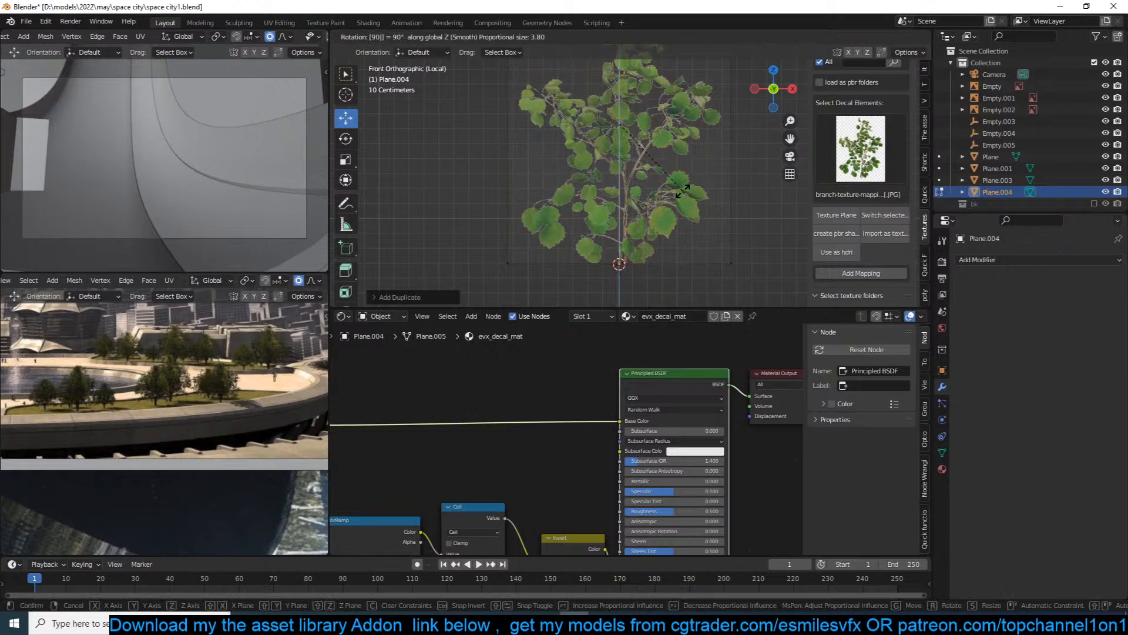
{"action": "middle_click_drag", "start_coordinate": [713, 195], "coordinate": [604, 161]}
{"action": "key", "text": "s"}
{"action": "left_click", "coordinate": [640, 204]}
{"action": "key", "text": "KP_1"}
{"action": "scroll", "coordinate": [641, 203], "scroll_direction": "up", "scroll_amount": 2}
{"action": "middle_click_drag", "start_coordinate": [640, 203], "coordinate": [594, 209]}
{"action": "key", "text": "Tab"}
{"action": "key", "text": "KP_1"}
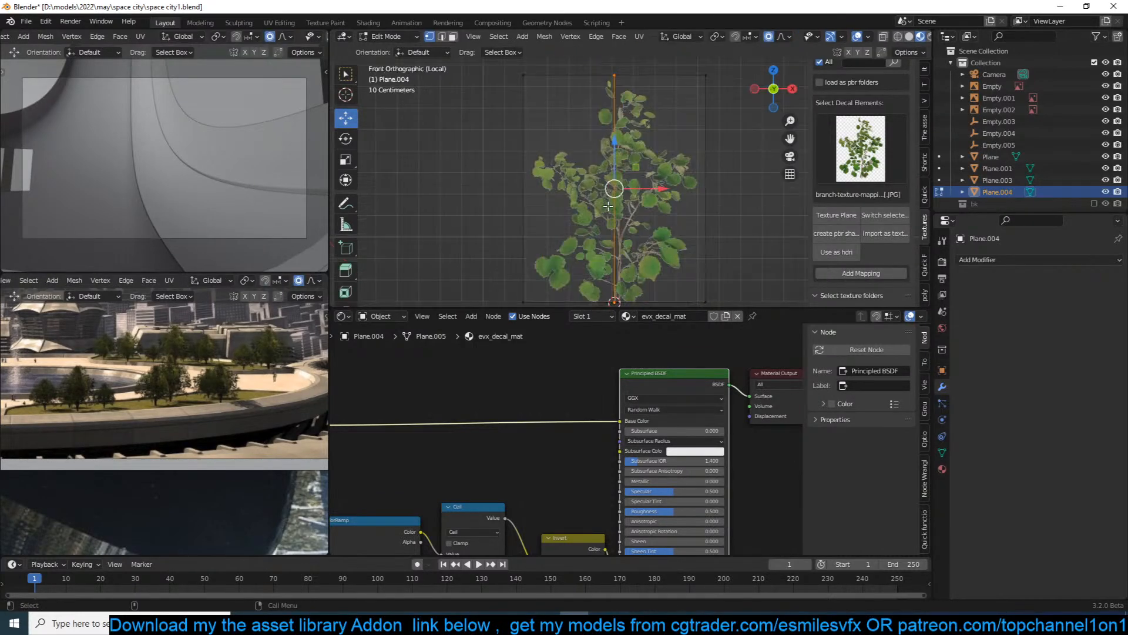
Duplicate the selected foliage plane and rotate the copy until it lies flat, extending outward beside the upright crossed planes.
{"action": "scroll", "coordinate": [721, 201], "scroll_direction": "down", "scroll_amount": 3}
{"action": "middle_click_drag", "start_coordinate": [690, 211], "coordinate": [638, 243], "text": "shift"}
{"action": "key", "text": "shift+d"}
{"action": "left_click", "coordinate": [731, 212]}
{"action": "key", "text": "r"}
{"action": "left_click", "coordinate": [612, 290]}
Add two loop cuts across the flat foliage plane and lower its outer edge along Z with proportional editing.
{"action": "key", "text": "ctrl+r"}
{"action": "scroll", "coordinate": [676, 174], "scroll_direction": "up", "scroll_amount": 1}
{"action": "left_click", "coordinate": [677, 173]}
{"action": "right_click", "coordinate": [677, 173]}
{"action": "left_click", "coordinate": [720, 194], "text": "alt"}
{"action": "key", "text": "g"}
{"action": "key", "text": "z"}
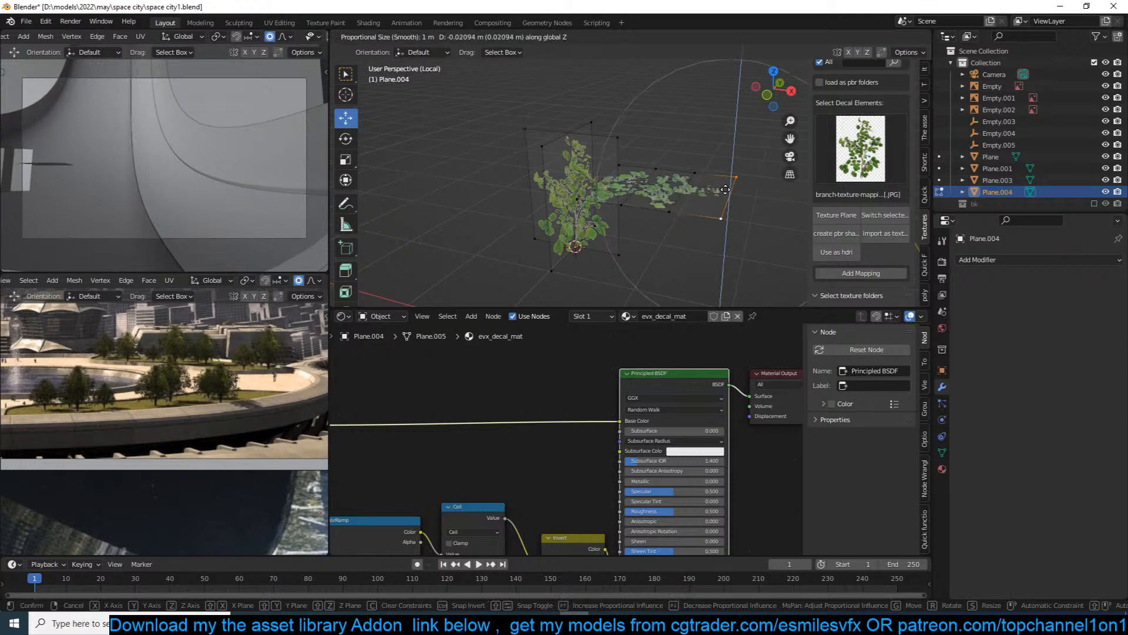
{"action": "left_click", "coordinate": [674, 207]}
Raise the flat plane's outer cut along Z, then its middle segment, to arch the branch smoothly.
{"action": "left_click", "coordinate": [680, 207], "text": "alt"}
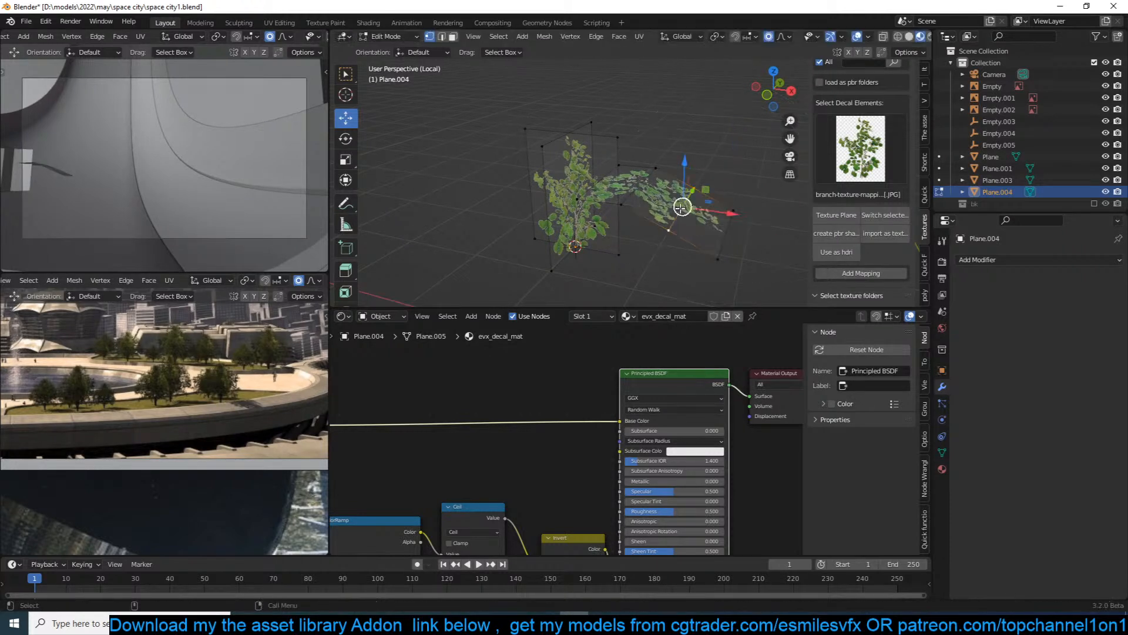
{"action": "scroll", "coordinate": [689, 218], "scroll_direction": "up", "scroll_amount": 1}
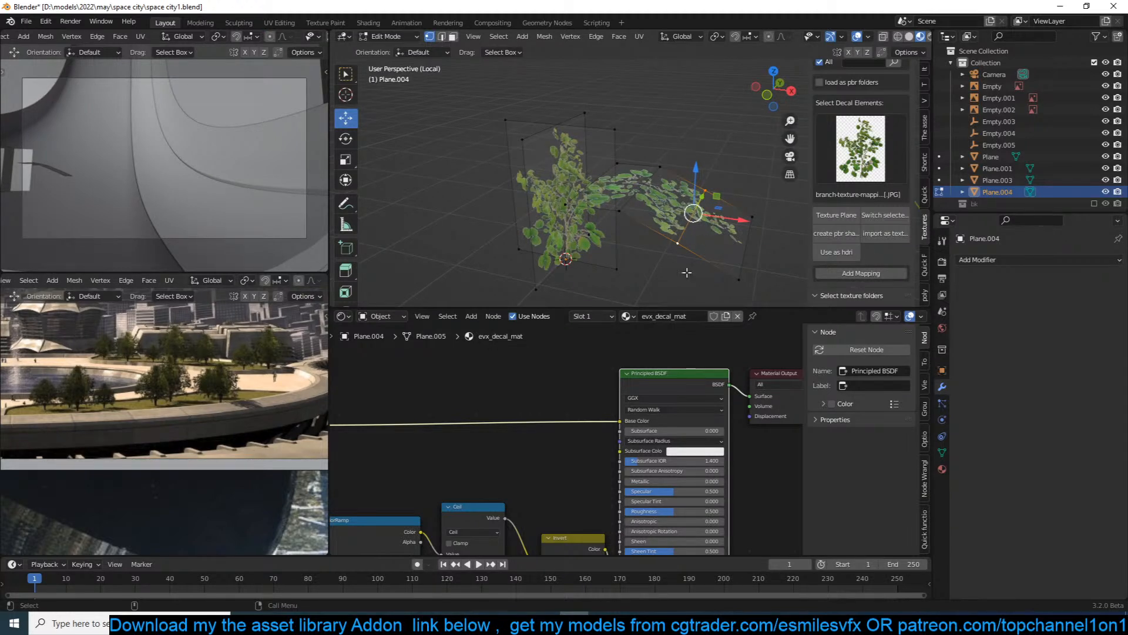
{"action": "key", "text": "g"}
{"action": "key", "text": "z"}
{"action": "left_click", "coordinate": [656, 214]}
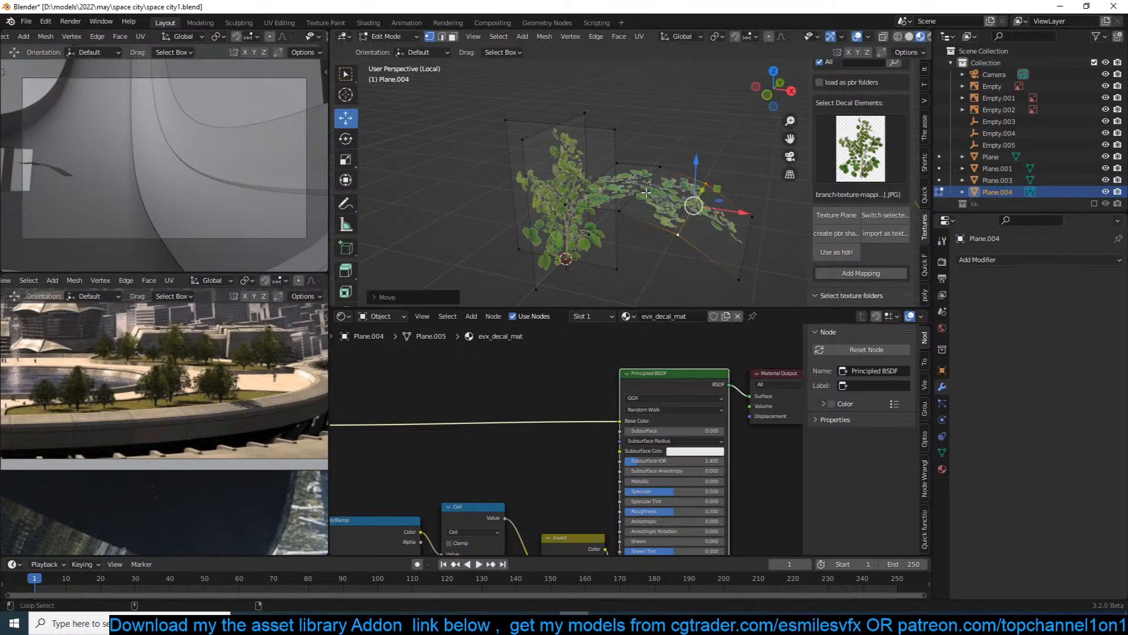
{"action": "left_click", "coordinate": [647, 192]}
{"action": "key", "text": "g"}
{"action": "key", "text": "z"}
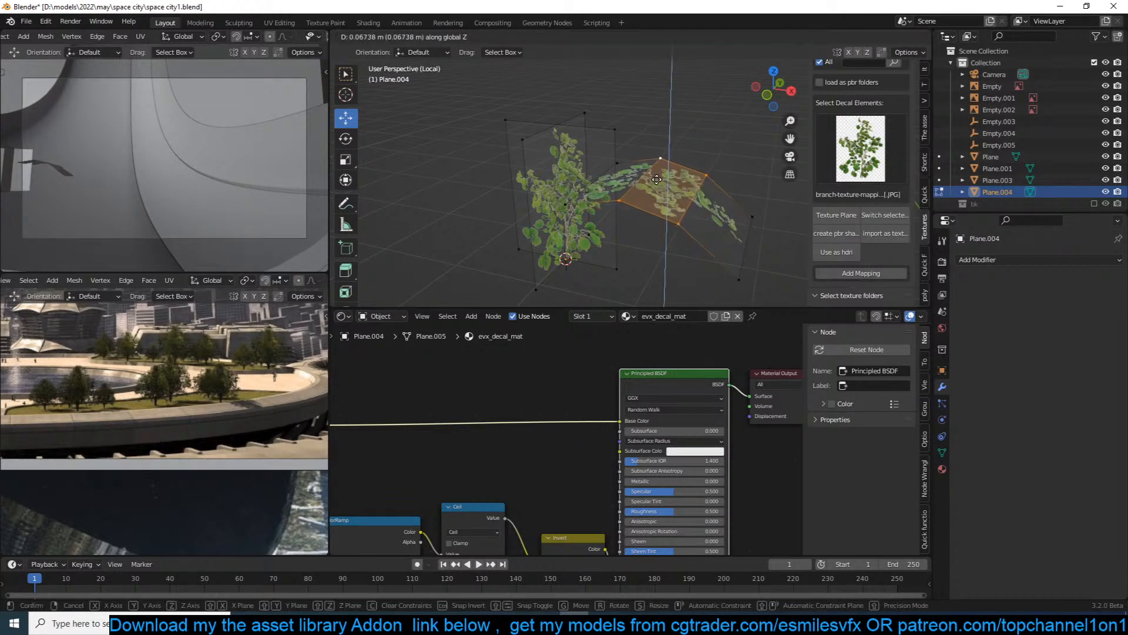
{"action": "left_click", "coordinate": [664, 183]}
{"action": "key", "text": "Tab"}
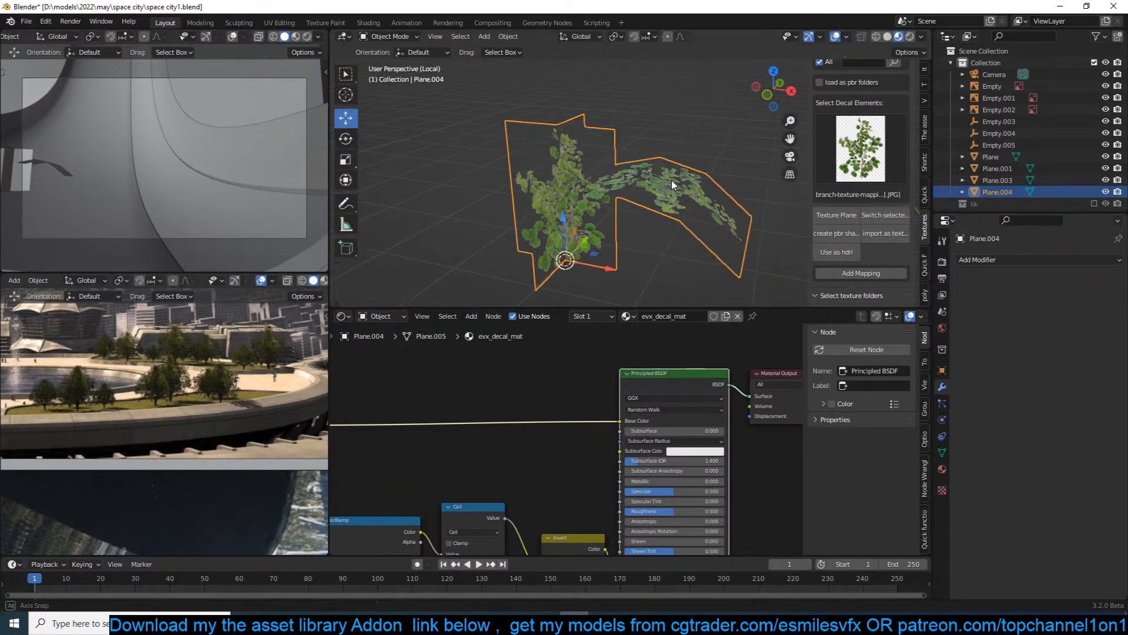
Select the whole arched foliage plane, scale it down from the top view and move it closer to the crossed planes.
{"action": "middle_click_drag", "start_coordinate": [673, 185], "coordinate": [651, 171]}
{"action": "key", "text": "Tab"}
{"action": "key", "text": "ctrl+l"}
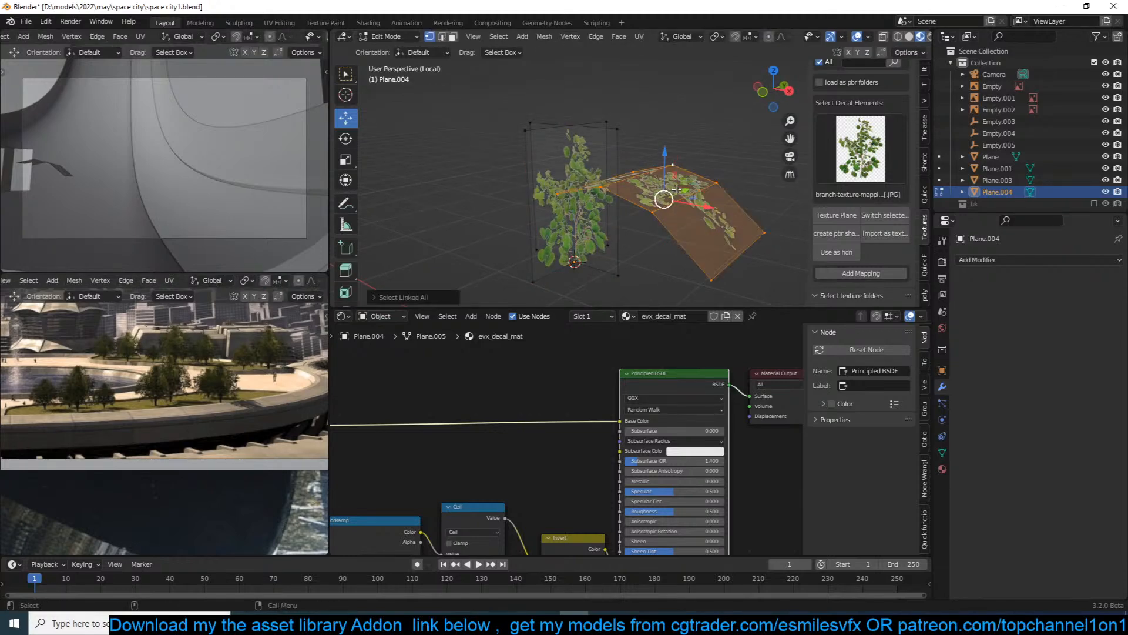
{"action": "key", "text": "KP_7"}
{"action": "key", "text": "s"}
{"action": "left_click", "coordinate": [676, 184]}
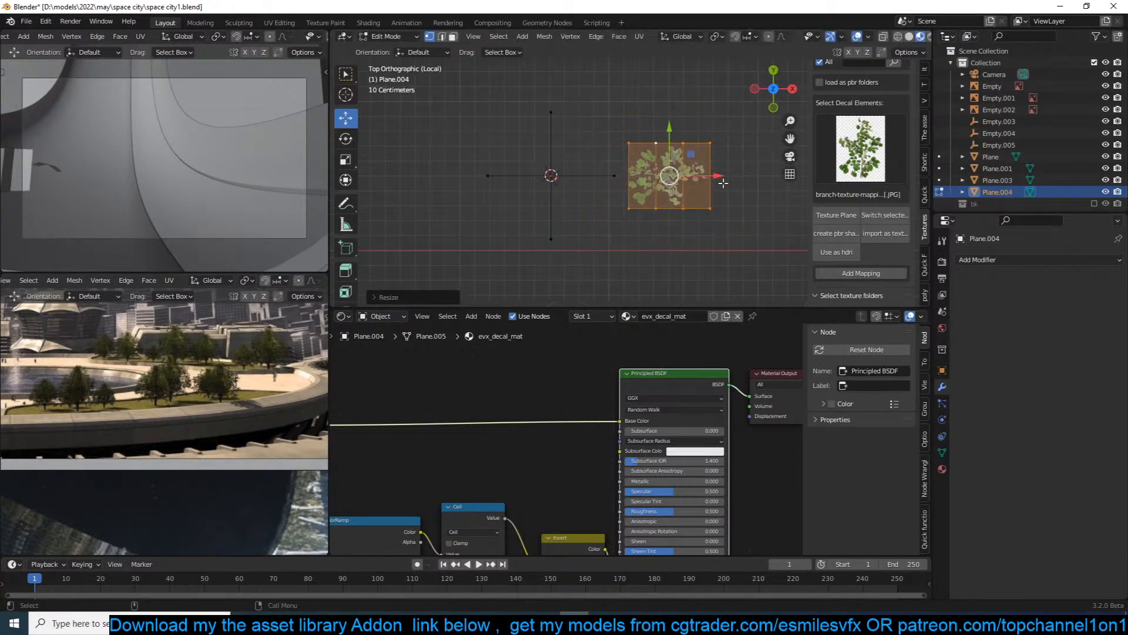
{"action": "key", "text": "g"}
{"action": "left_click", "coordinate": [647, 176]}
In front view, rotate the arched foliage plane upward, enlarge it and lower it so it grows out of the stem.
{"action": "key", "text": "KP_1"}
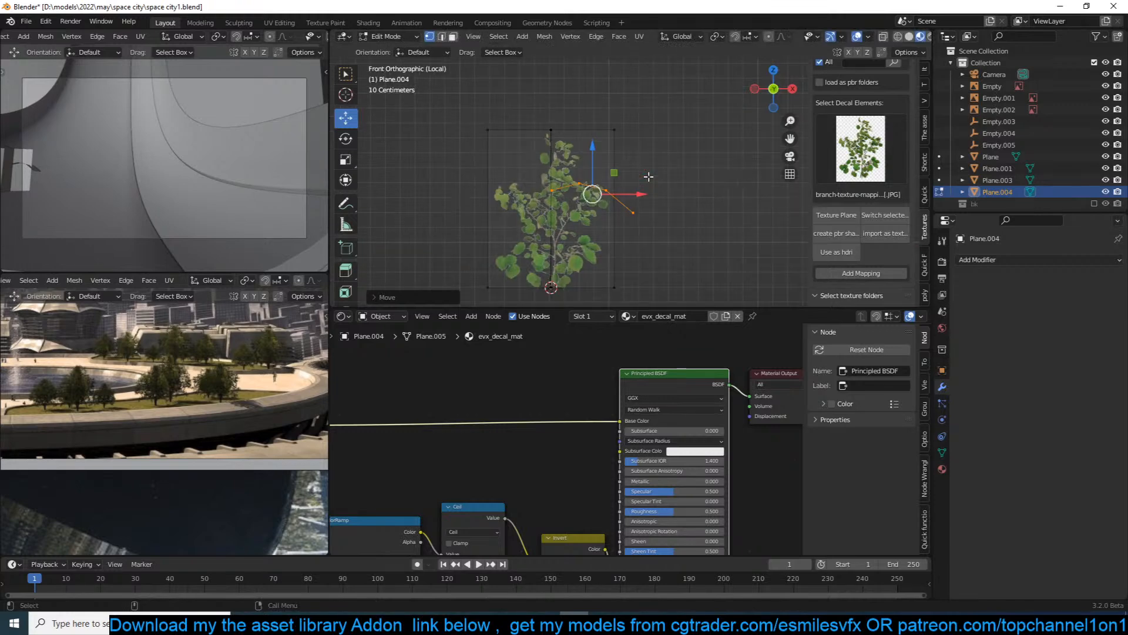
{"action": "key", "text": "r"}
{"action": "left_click", "coordinate": [624, 139]}
{"action": "key", "text": "s"}
{"action": "left_click", "coordinate": [627, 140]}
{"action": "key", "text": "g"}
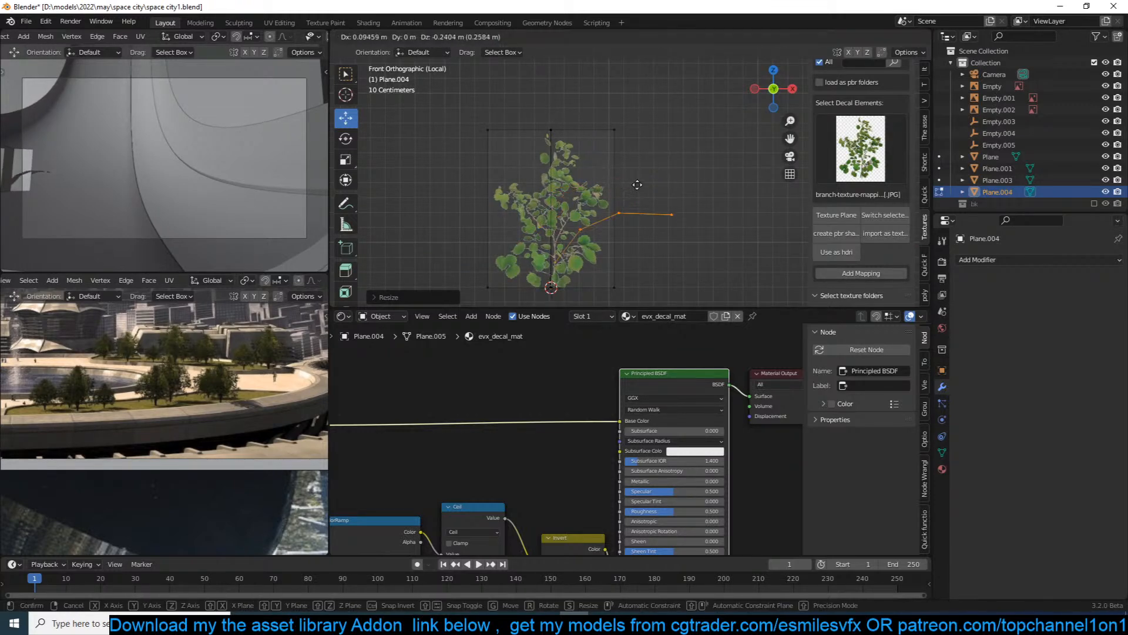
{"action": "left_click", "coordinate": [635, 194]}
Duplicate the arched foliage plane in top view, then rotate and move the copy to the opposite side of the stem.
{"action": "key", "text": "KP_7"}
{"action": "key", "text": "r"}
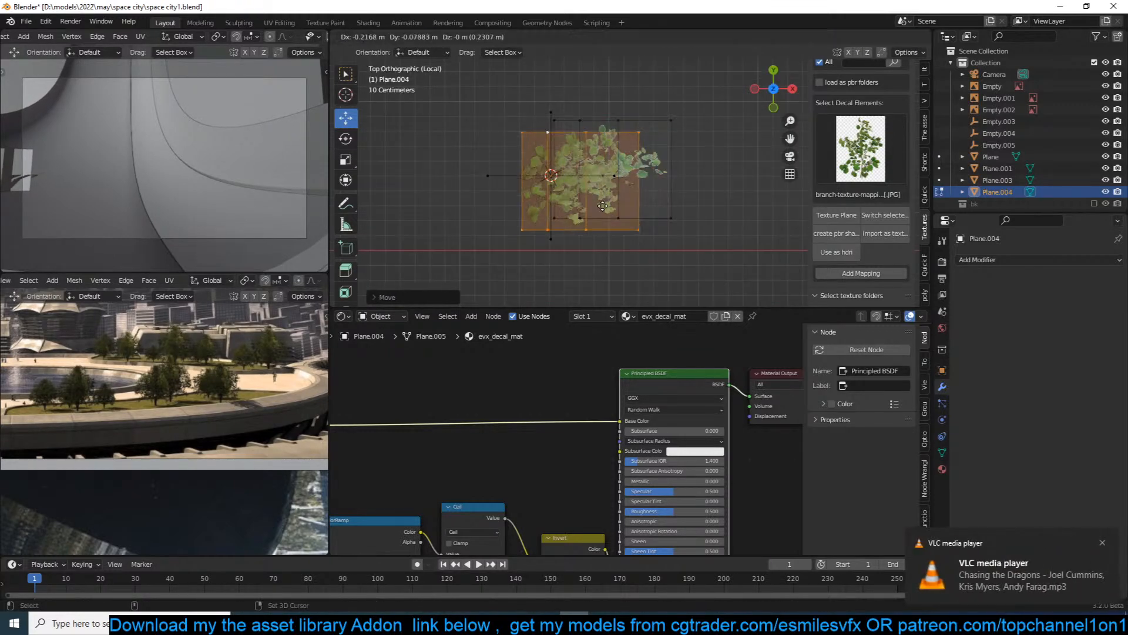
{"action": "left_click", "coordinate": [658, 177]}
{"action": "key", "text": "g"}
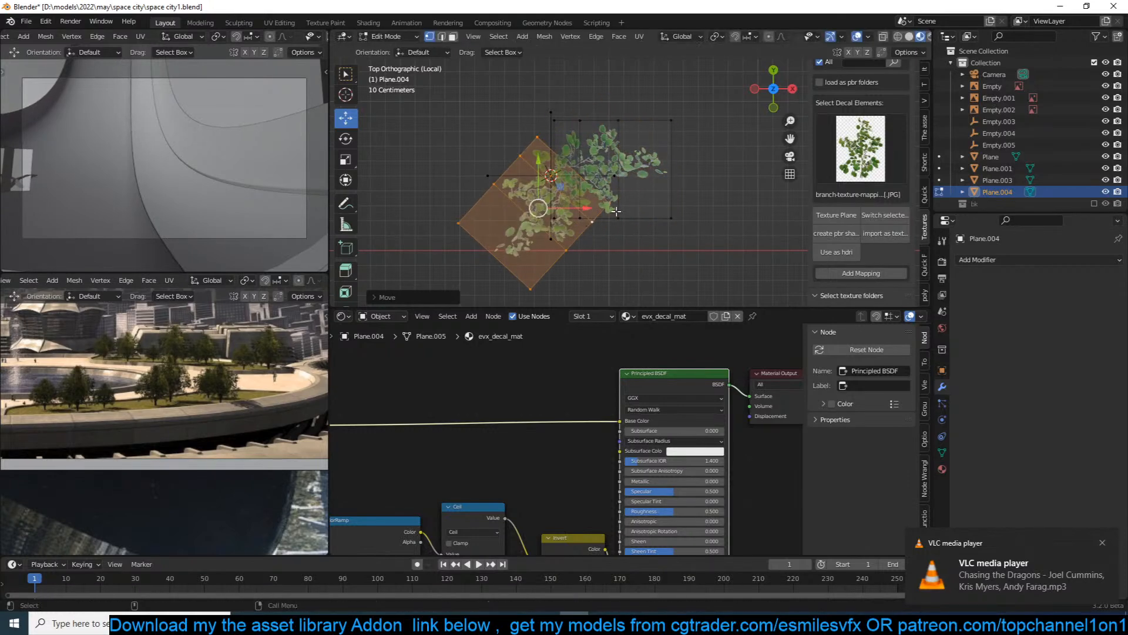
{"action": "left_click", "coordinate": [550, 209]}
{"action": "key", "text": "Tab"}
{"action": "middle_click_drag", "start_coordinate": [558, 194], "coordinate": [622, 199]}
{"action": "left_click", "coordinate": [607, 132]}
{"action": "left_click", "coordinate": [589, 175]}
Add a new plane, rotate it 90° about X and place it upright beside the foliage cluster.
{"action": "key", "text": "KP_1"}
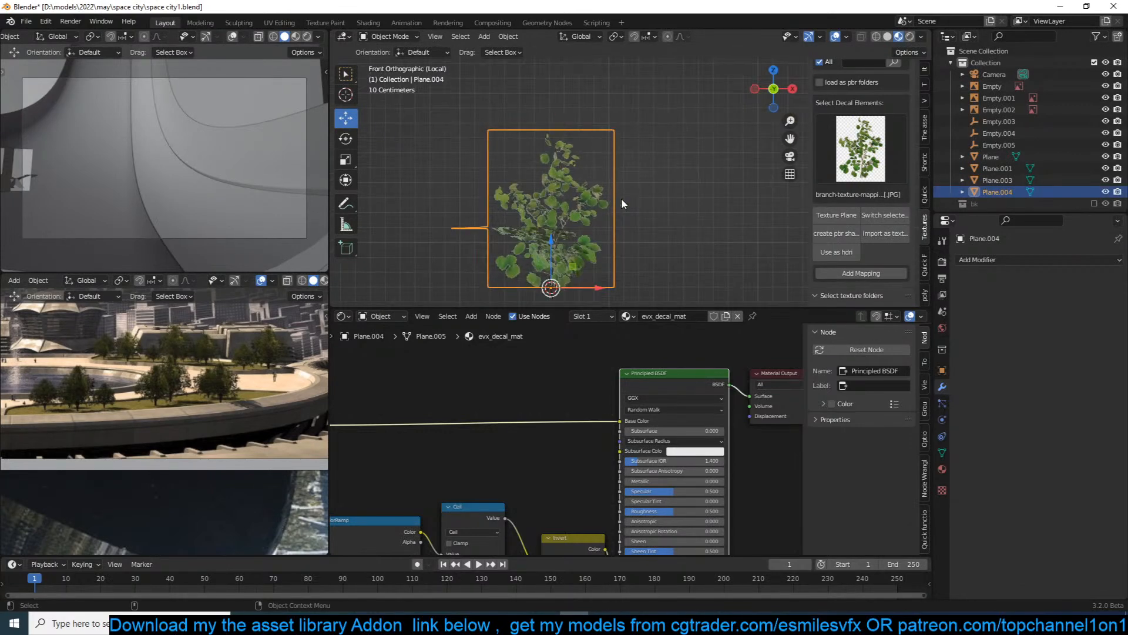
{"action": "scroll", "coordinate": [591, 186], "scroll_direction": "down", "scroll_amount": 3}
{"action": "scroll", "coordinate": [632, 233], "scroll_direction": "up", "scroll_amount": 3}
{"action": "scroll", "coordinate": [636, 212], "scroll_direction": "down", "scroll_amount": 3}
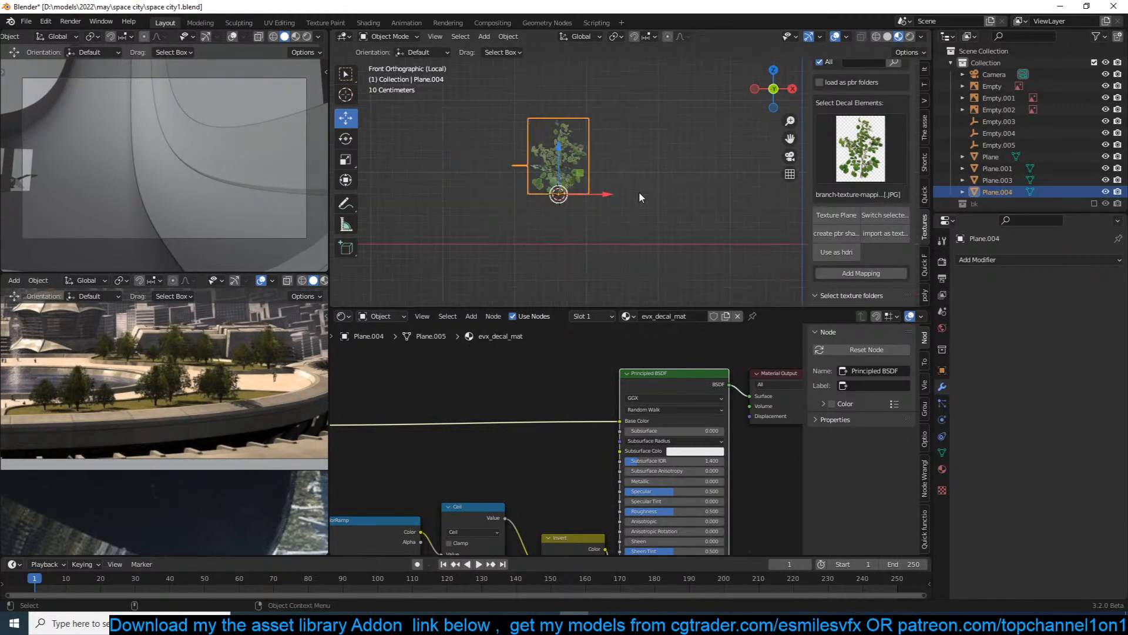
{"action": "key", "text": "shift+a"}
{"action": "left_click", "coordinate": [667, 260]}
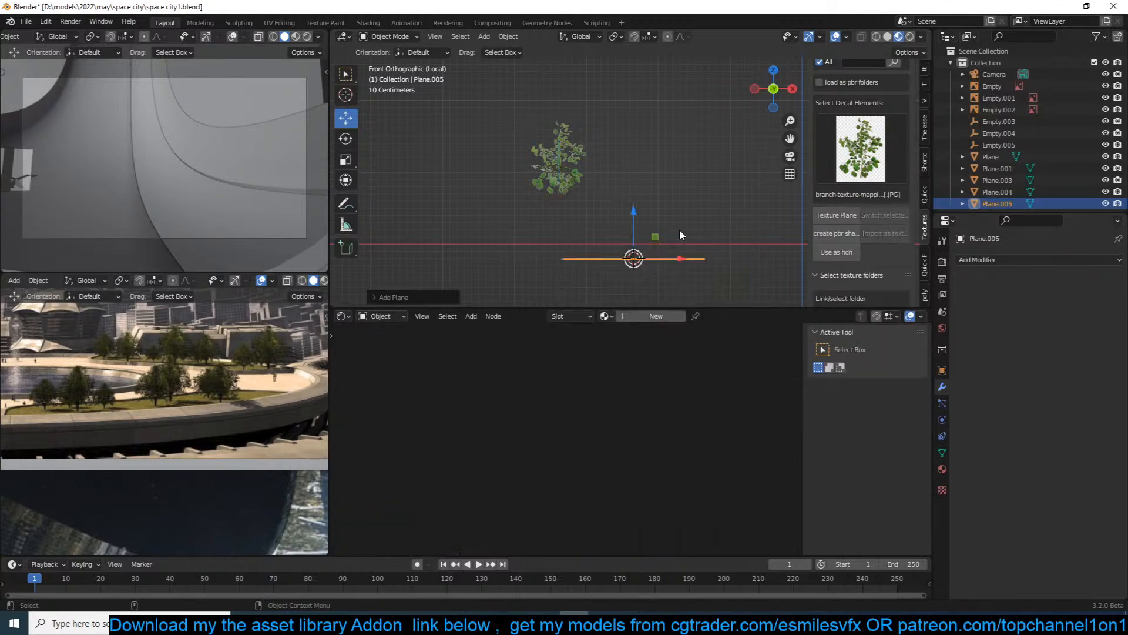
{"action": "type", "text": "rx90"}
{"action": "key", "text": "Return"}
{"action": "key", "text": "g"}
{"action": "left_click", "coordinate": [722, 143]}
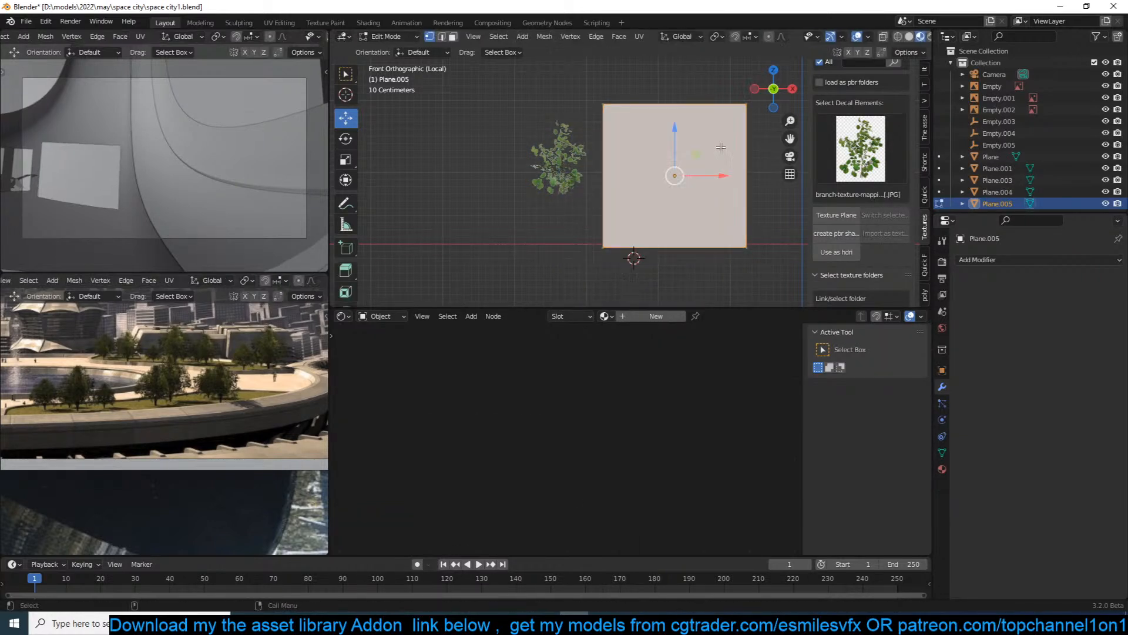
Delete all but one corner vertex of the new plane and add a Skin modifier to it.
{"action": "scroll", "coordinate": [721, 147], "scroll_direction": "down", "scroll_amount": 3}
{"action": "key", "text": "Tab"}
{"action": "left_click_drag", "start_coordinate": [608, 100], "coordinate": [684, 230]}
{"action": "key", "text": "x"}
{"action": "left_click", "coordinate": [688, 212]}
{"action": "key", "text": "Tab"}
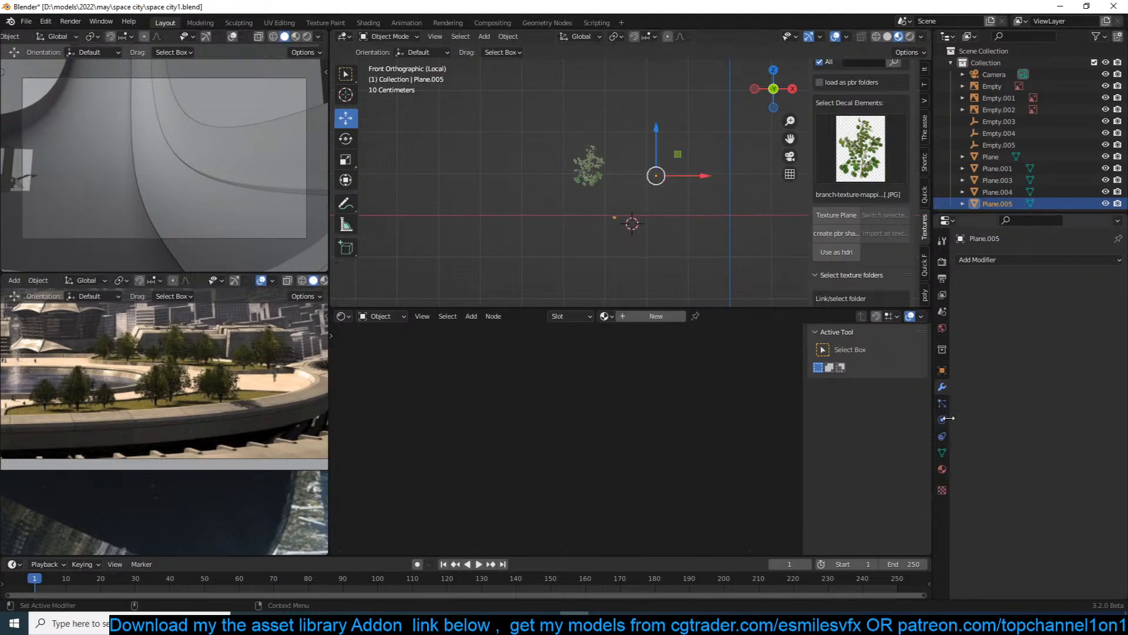
{"action": "left_click", "coordinate": [1005, 262]}
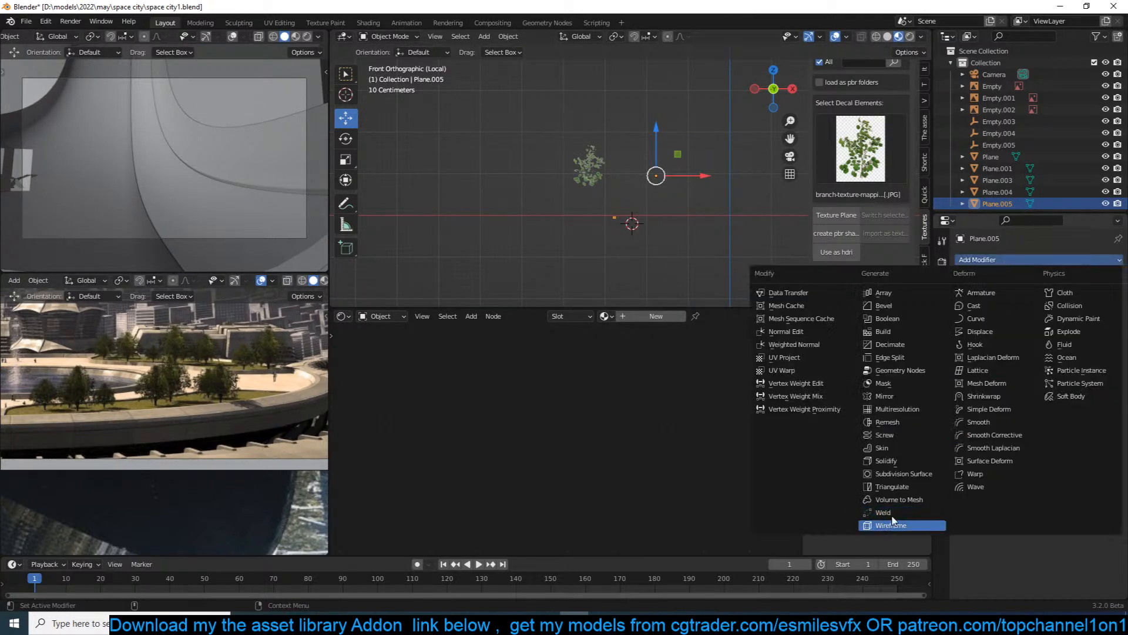
{"action": "left_click", "coordinate": [909, 448]}
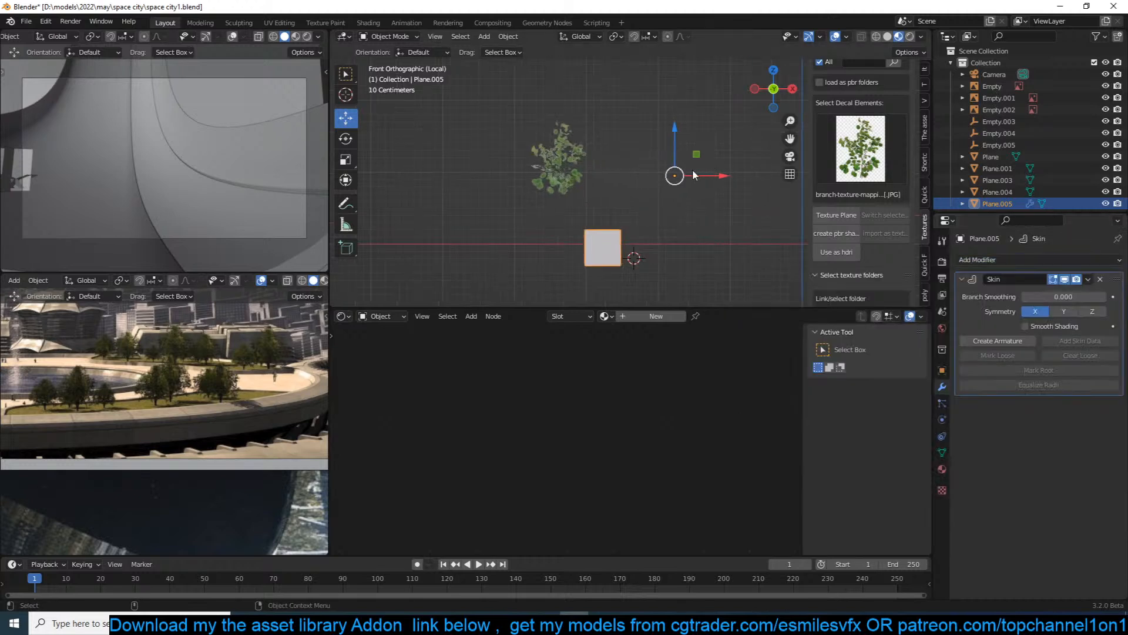
Extrude the single vertex three times to form a trunk rising vertically, then bending toward the upper right.
{"action": "key", "text": "Tab"}
{"action": "key", "text": "e"}
{"action": "left_click", "coordinate": [620, 144]}
{"action": "key", "text": "e"}
{"action": "left_click", "coordinate": [656, 77]}
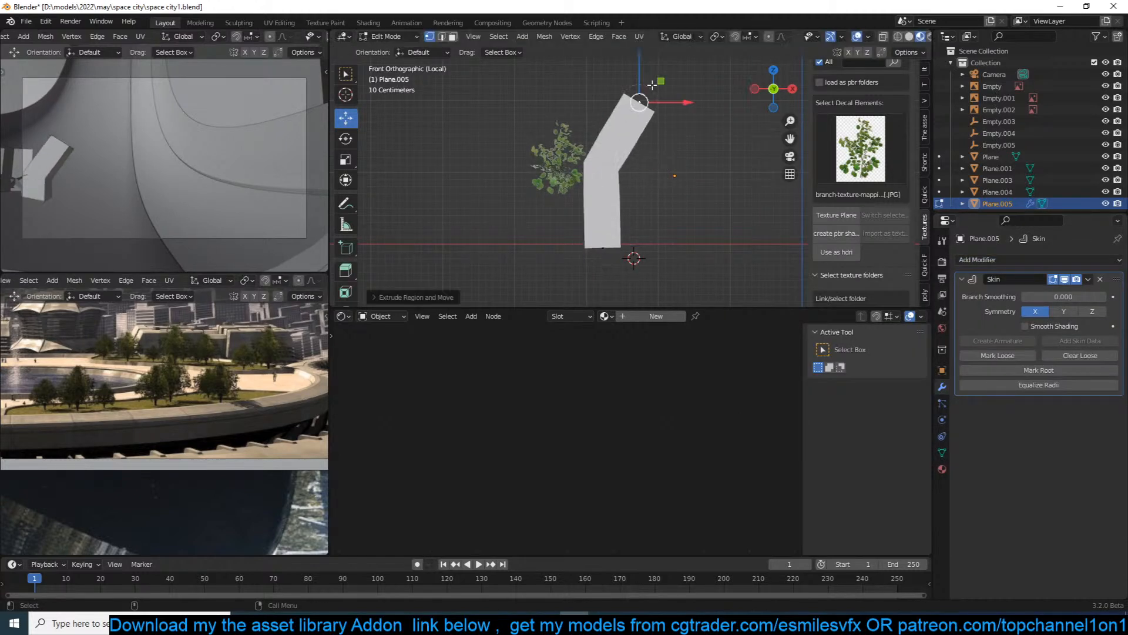
{"action": "middle_click_drag", "start_coordinate": [657, 78], "coordinate": [659, 105], "text": "shift"}
{"action": "key", "text": "e"}
{"action": "left_click", "coordinate": [726, 36]}
From the trunk's upper joint, extrude a two-segment branch toward the upper left.
{"action": "left_click", "coordinate": [643, 136]}
{"action": "scroll", "coordinate": [642, 193], "scroll_direction": "down", "scroll_amount": 4}
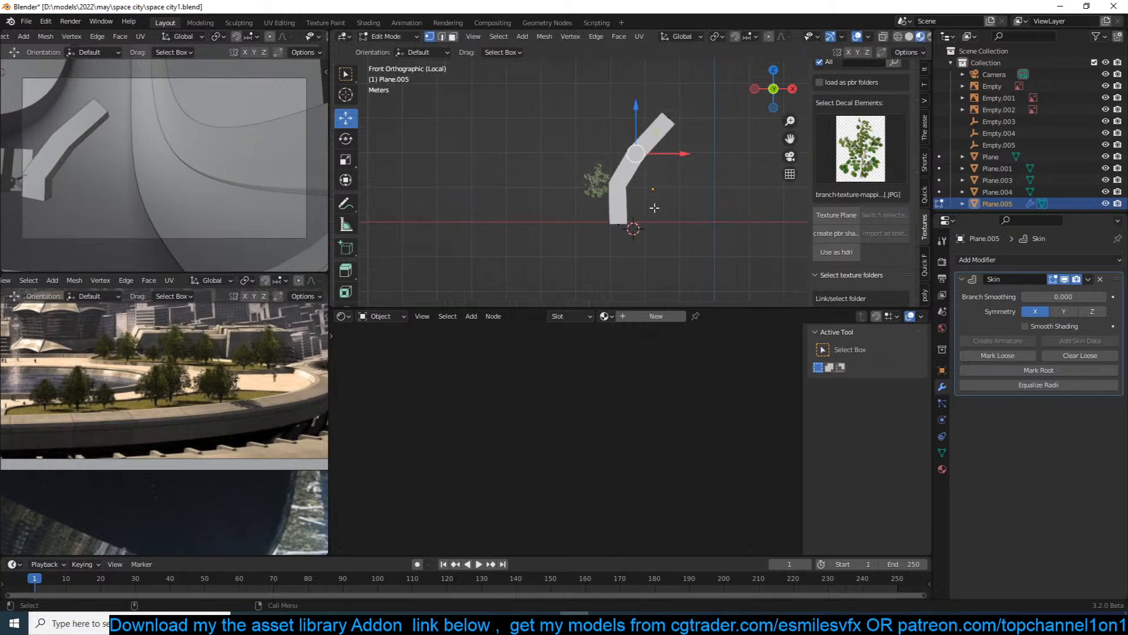
{"action": "key", "text": "e"}
{"action": "left_click", "coordinate": [610, 142]}
{"action": "key", "text": "e"}
{"action": "left_click", "coordinate": [557, 114]}
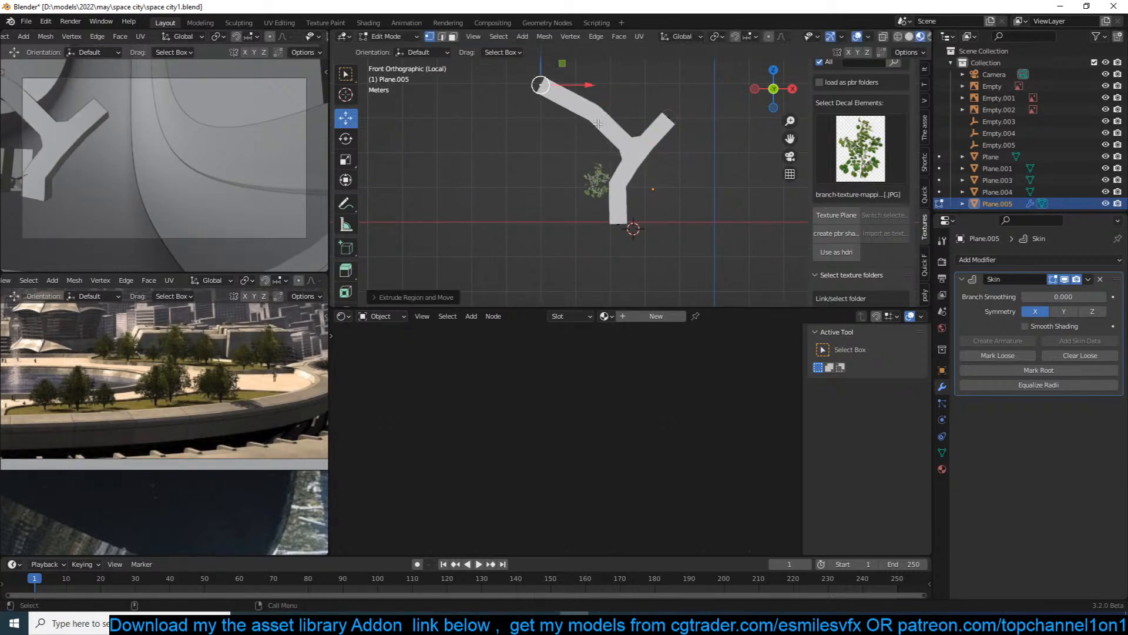
Extrude an upward twig from the left branch's joint and extend the right branch's tip by another segment.
{"action": "left_click", "coordinate": [592, 112]}
{"action": "key", "text": "e"}
{"action": "left_click", "coordinate": [612, 70]}
{"action": "left_click", "coordinate": [669, 122]}
{"action": "key", "text": "e"}
{"action": "left_click", "coordinate": [697, 86]}
{"action": "left_click", "coordinate": [623, 129]}
{"action": "middle_click_drag", "start_coordinate": [610, 66], "coordinate": [607, 75], "text": "shift"}
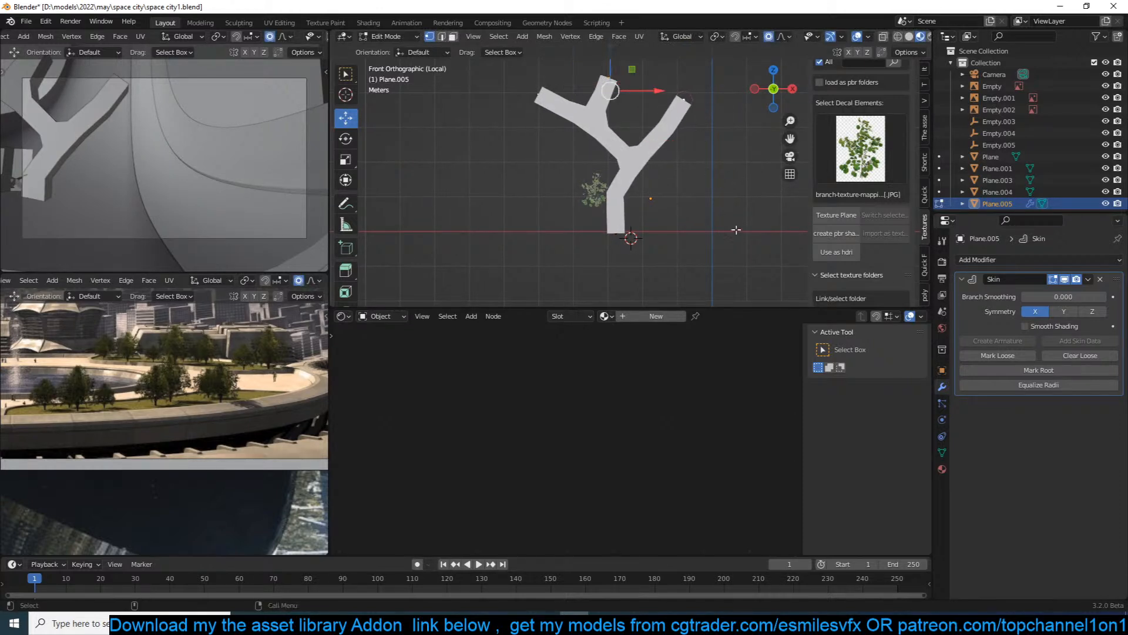
Resize the skin with proportional editing so the branches taper toward their tips, and save the file.
{"action": "key", "text": "alt+s"}
{"action": "right_click", "coordinate": [694, 194]}
{"action": "key", "text": "ctrl+s"}
{"action": "key", "text": "s"}
{"action": "scroll", "coordinate": [664, 157], "scroll_direction": "down", "scroll_amount": 18}
{"action": "left_click", "coordinate": [628, 120]}
{"action": "key", "text": "ctrl+a"}
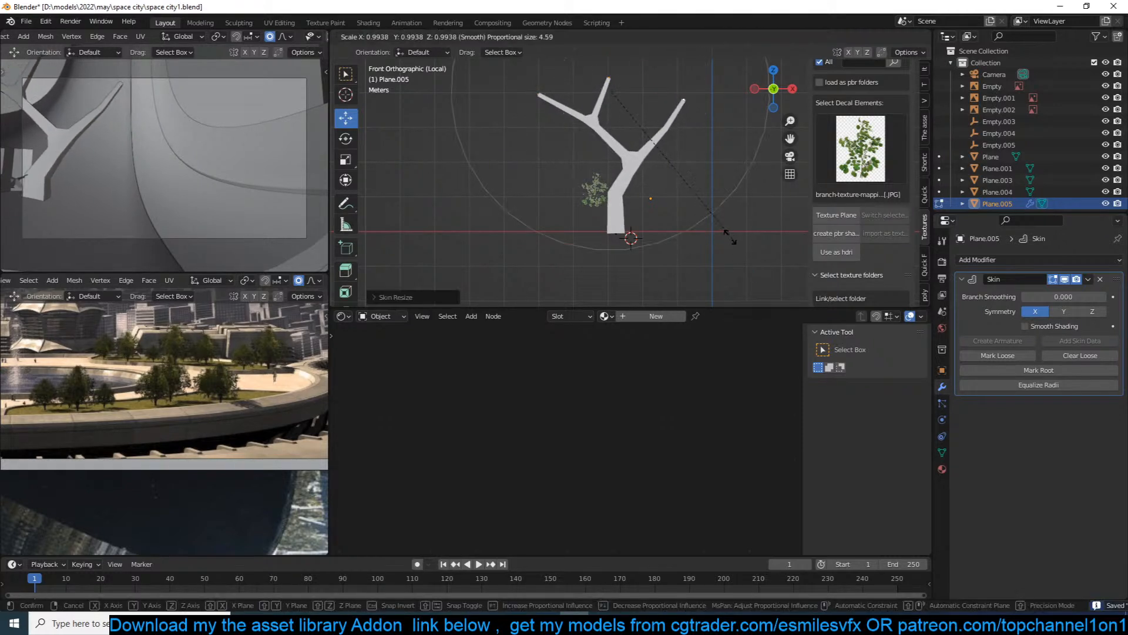
{"action": "left_click", "coordinate": [663, 161]}
Move the tree's joint vertices in a side perspective with proportional editing to spread the branches in depth.
{"action": "scroll", "coordinate": [663, 168], "scroll_direction": "up", "scroll_amount": 3}
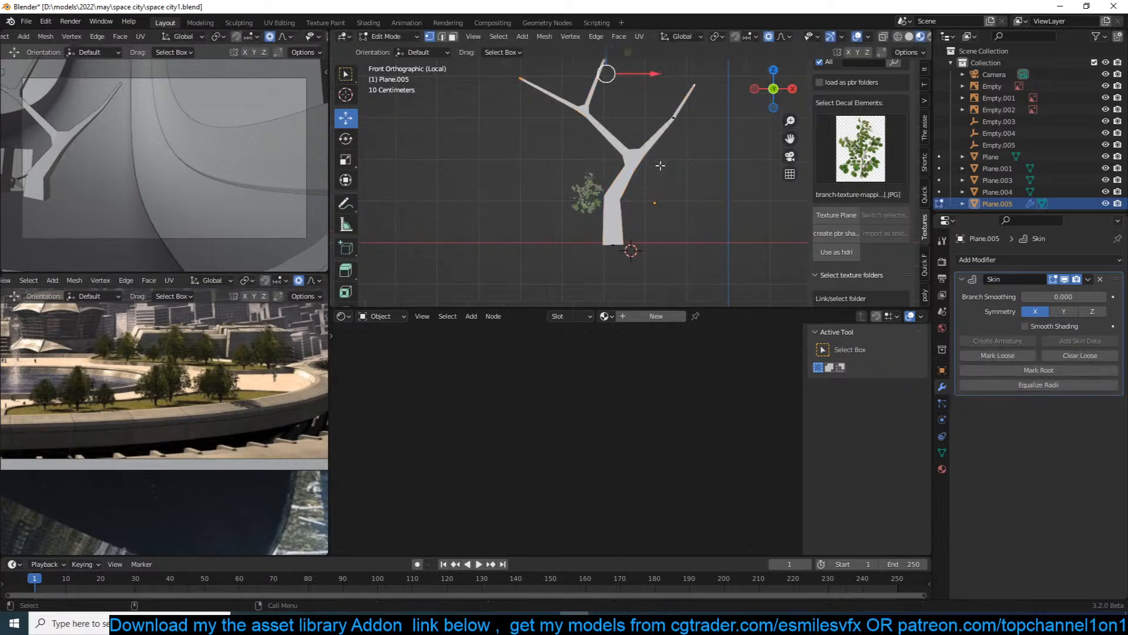
{"action": "scroll", "coordinate": [636, 185], "scroll_direction": "down", "scroll_amount": 3}
{"action": "middle_click_drag", "start_coordinate": [668, 178], "coordinate": [560, 191]}
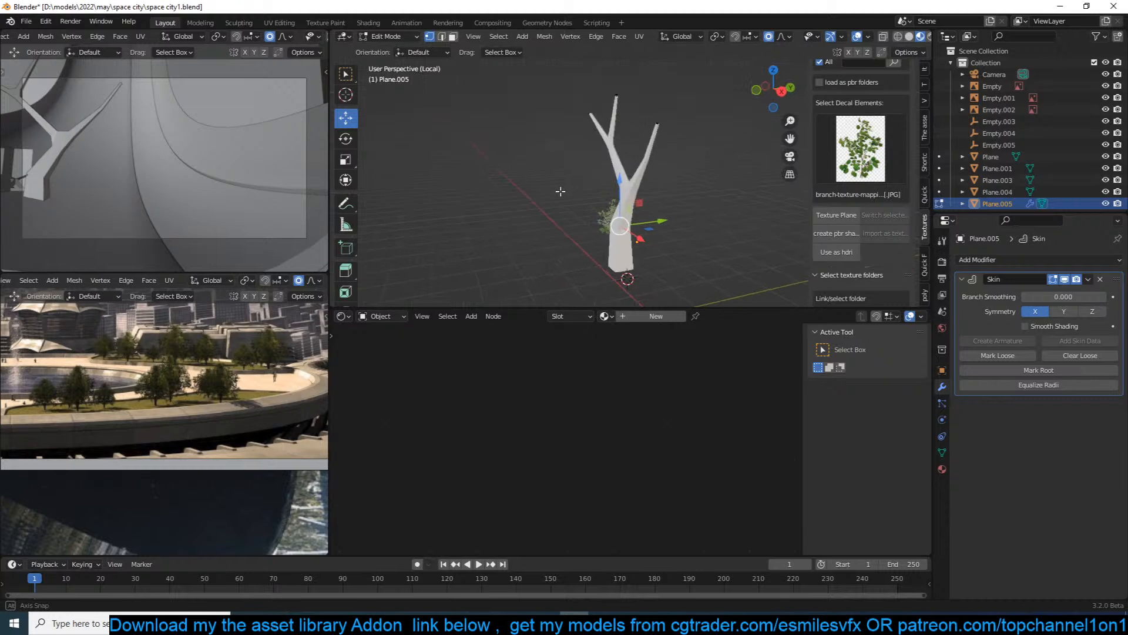
{"action": "key", "text": "g"}
{"action": "left_click", "coordinate": [648, 166]}
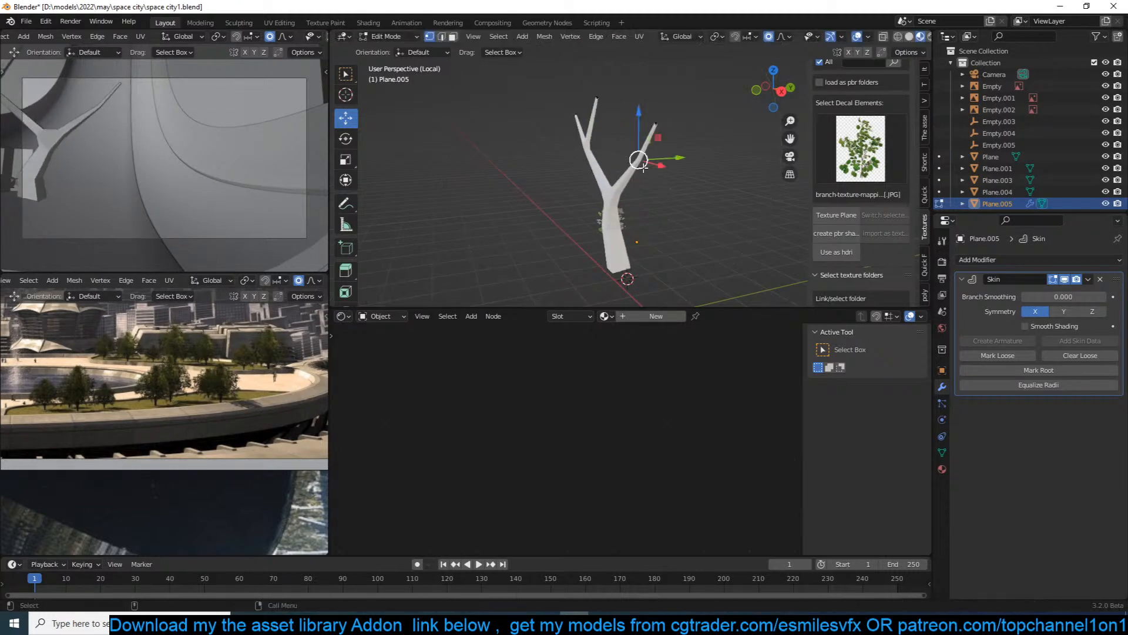
{"action": "key", "text": "g"}
{"action": "left_click", "coordinate": [678, 165]}
In front view, extrude an upward twig from the right branch's joint and extend the left fork's upright tip.
{"action": "key", "text": "KP_1"}
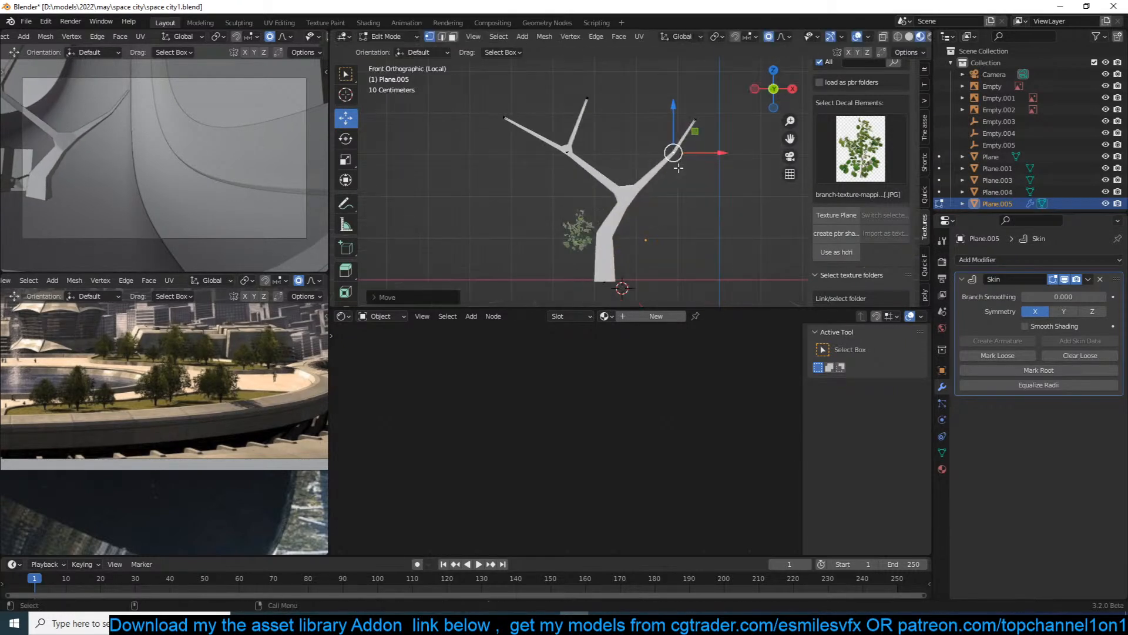
{"action": "scroll", "coordinate": [675, 171], "scroll_direction": "up", "scroll_amount": 1}
{"action": "key", "text": "e"}
{"action": "left_click", "coordinate": [660, 128]}
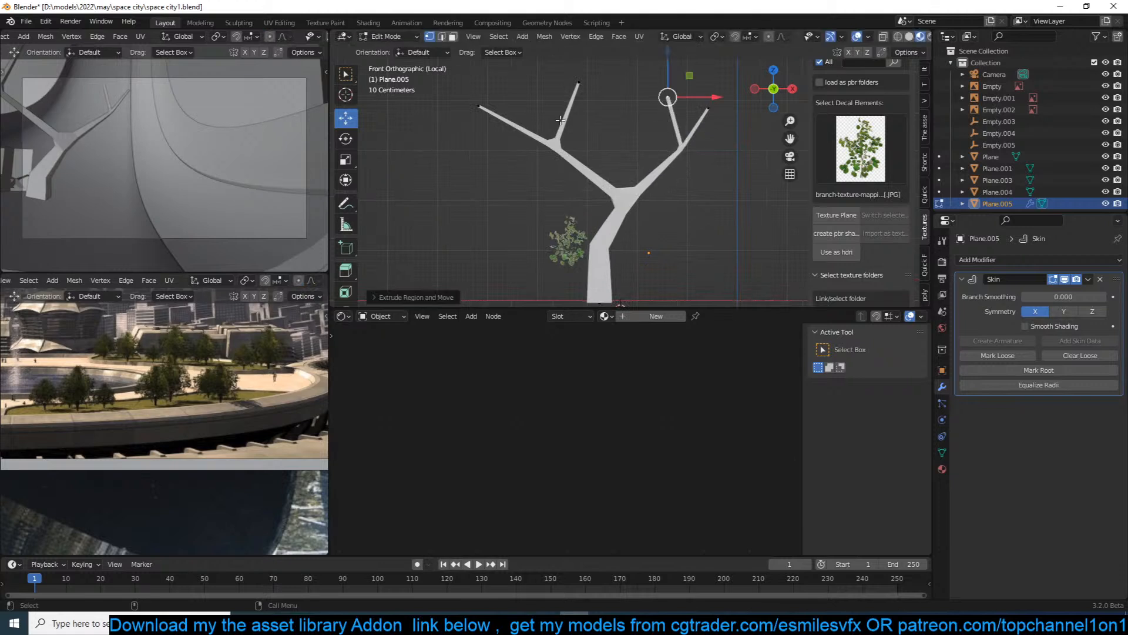
{"action": "left_click", "coordinate": [580, 92]}
{"action": "key", "text": "e"}
{"action": "middle_click_drag", "start_coordinate": [580, 91], "coordinate": [521, 176], "text": "shift"}
{"action": "left_click", "coordinate": [591, 86]}
Extrude a short side twig from the joint on the left fork's upright branch.
{"action": "left_click", "coordinate": [583, 136]}
{"action": "key", "text": "e"}
{"action": "left_click", "coordinate": [600, 143]}
{"action": "left_click", "coordinate": [575, 137]}
Extrude more twigs from the left branch in perspective view, extending the newest one upward by another segment.
{"action": "middle_click_drag", "start_coordinate": [575, 137], "coordinate": [547, 135]}
{"action": "left_click", "coordinate": [584, 182]}
{"action": "key", "text": "e"}
{"action": "left_click", "coordinate": [510, 141]}
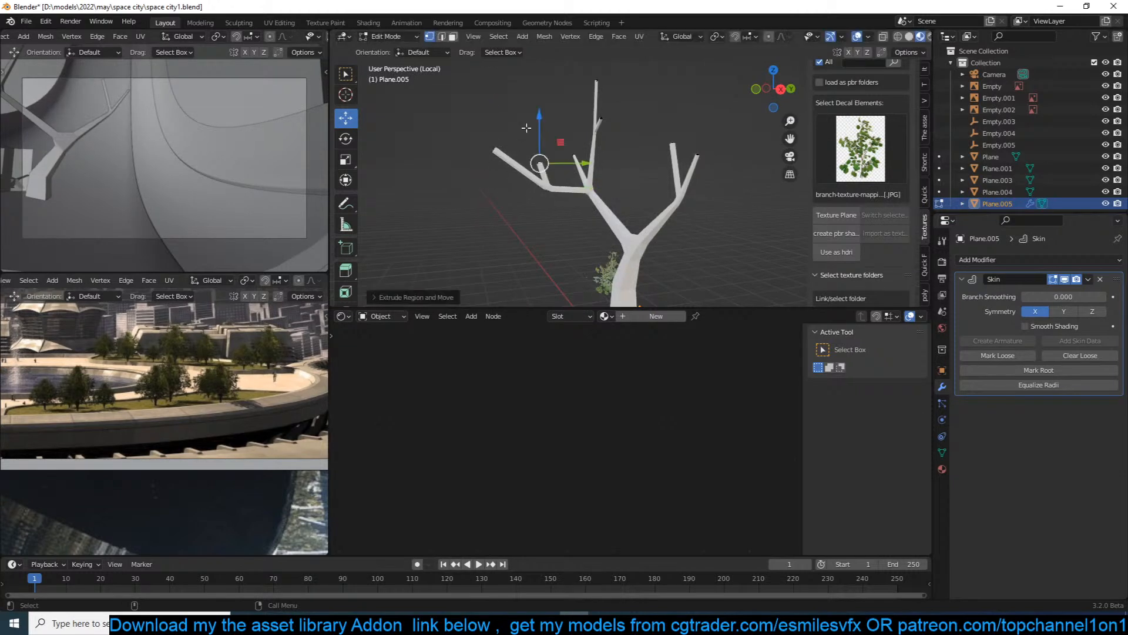
{"action": "left_click", "coordinate": [539, 163]}
{"action": "key", "text": "e"}
{"action": "left_click", "coordinate": [547, 89]}
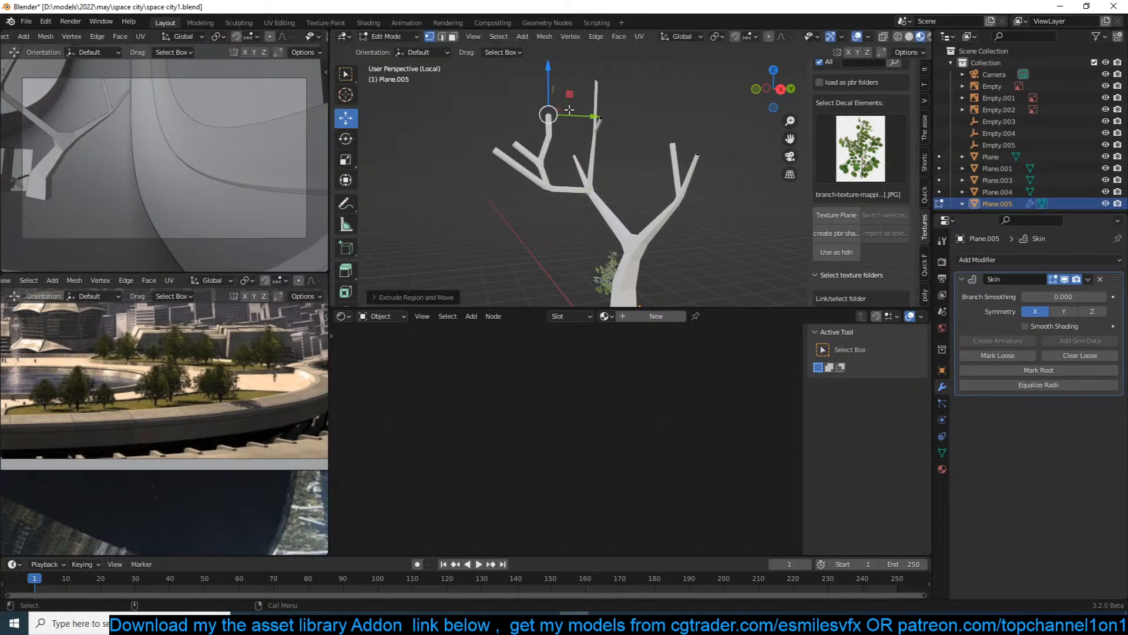
Extrude a new branch outward from the trunk's main fork joint and extend it upward with another segment.
{"action": "left_click", "coordinate": [639, 235]}
{"action": "middle_click_drag", "start_coordinate": [639, 235], "coordinate": [570, 222]}
{"action": "key", "text": "r"}
{"action": "left_click", "coordinate": [683, 219]}
{"action": "key", "text": "e"}
{"action": "left_click", "coordinate": [676, 221]}
{"action": "key", "text": "e"}
{"action": "left_click", "coordinate": [685, 157]}
Shrink the skin radius at the new branch's tip so it tapers, and save the file.
{"action": "key", "text": "alt+s"}
{"action": "right_click", "coordinate": [743, 257]}
{"action": "key", "text": "ctrl+a"}
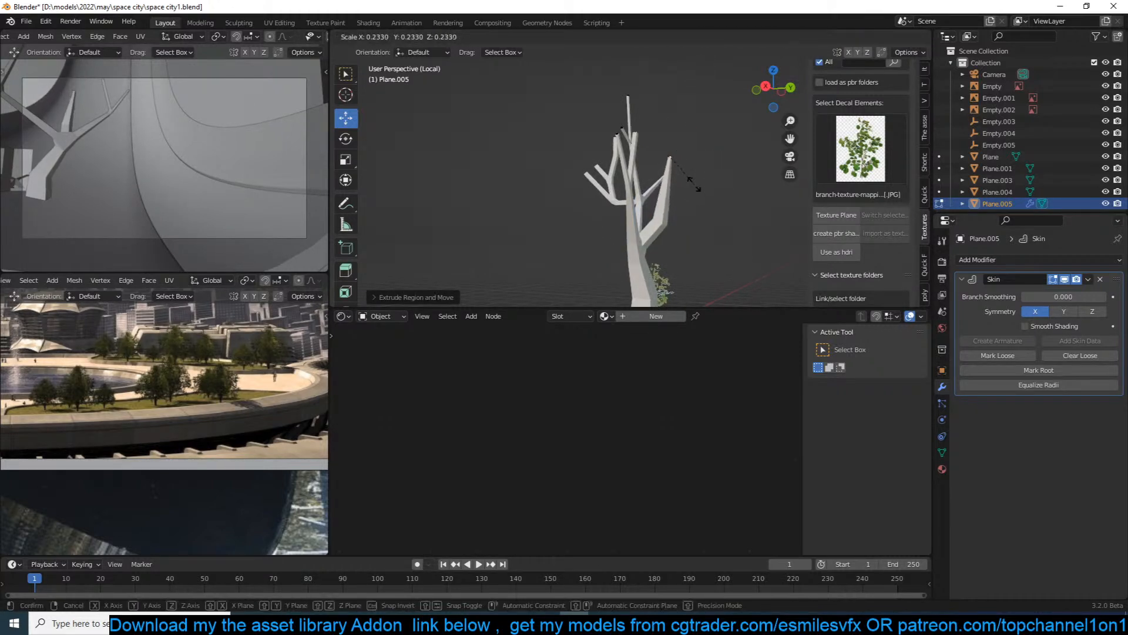
{"action": "left_click", "coordinate": [691, 200]}
{"action": "key", "text": "Tab"}
{"action": "middle_click_drag", "start_coordinate": [693, 224], "coordinate": [724, 235]}
{"action": "key", "text": "ctrl+s"}
Add a level 2 Subdivision modifier to the tree and lower its viewport and render levels by one.
{"action": "scroll", "coordinate": [724, 235], "scroll_direction": "down", "scroll_amount": 4}
{"action": "key", "text": "KP_1"}
{"action": "scroll", "coordinate": [688, 241], "scroll_direction": "up", "scroll_amount": 4}
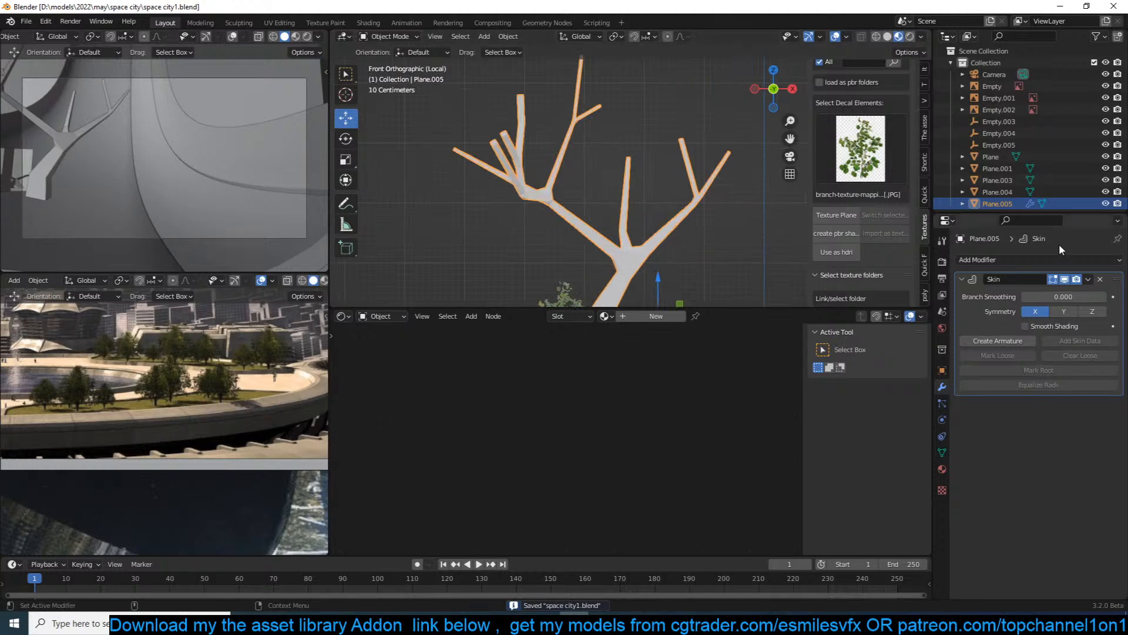
{"action": "left_click", "coordinate": [1038, 259]}
{"action": "key", "text": "ctrl+2"}
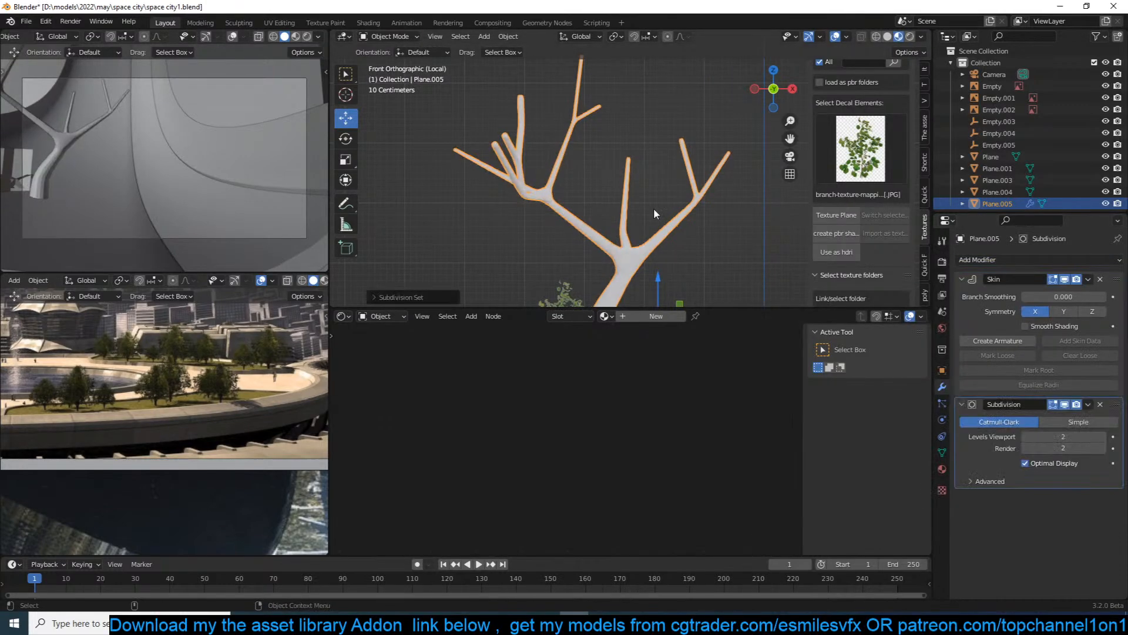
{"action": "middle_click_drag", "start_coordinate": [548, 213], "coordinate": [589, 169], "text": "shift"}
{"action": "left_click", "coordinate": [1025, 438]}
{"action": "left_click", "coordinate": [1024, 449]}
Apply the tree's Skin and Subdivision modifiers and shade the mesh smooth.
{"action": "scroll", "coordinate": [687, 244], "scroll_direction": "down", "scroll_amount": 3}
{"action": "key", "text": "ctrl+a"}
{"action": "key", "text": "ctrl+a"}
{"action": "scroll", "coordinate": [608, 221], "scroll_direction": "up", "scroll_amount": 4}
{"action": "middle_click_drag", "start_coordinate": [608, 220], "coordinate": [559, 192]}
{"action": "right_click", "coordinate": [590, 191]}
{"action": "left_click", "coordinate": [590, 192]}
Create a new material for the tree and import the bark image download (1).jpg into it as a texture.
{"action": "left_click", "coordinate": [634, 318]}
{"action": "left_click", "coordinate": [846, 162]}
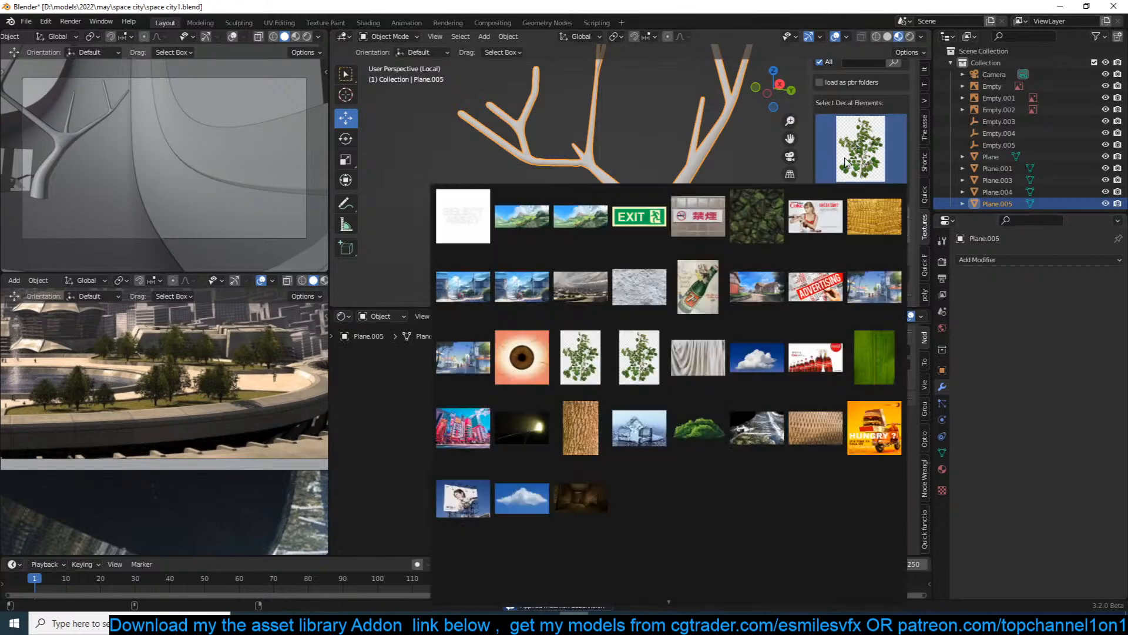
{"action": "mouse_move", "coordinate": [681, 610]}
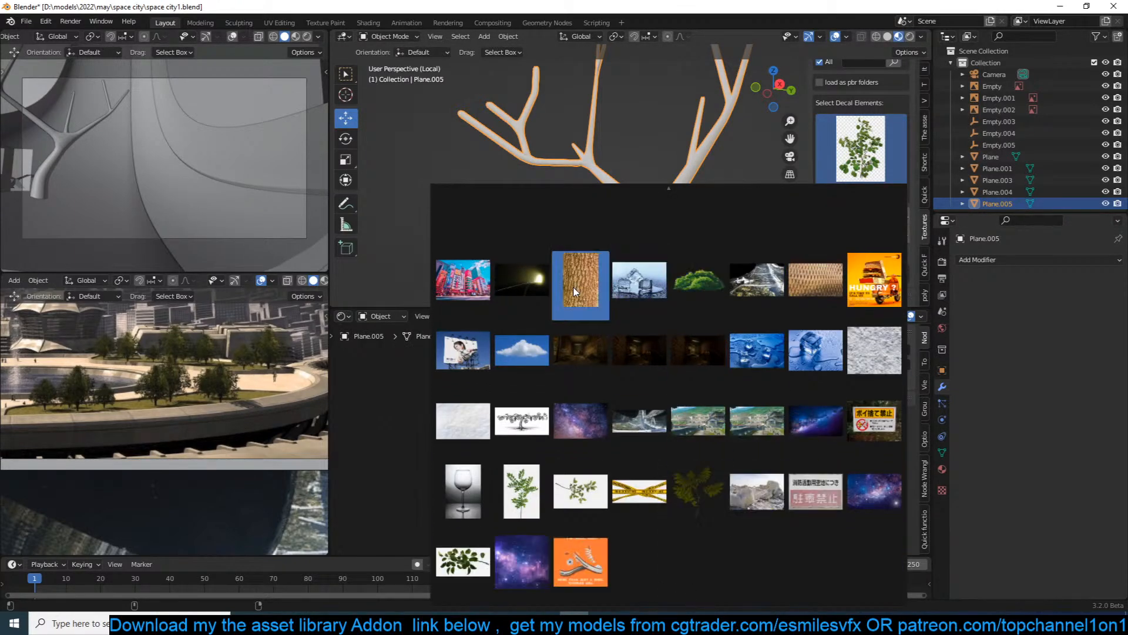
{"action": "left_click", "coordinate": [576, 290]}
{"action": "left_click", "coordinate": [874, 234]}
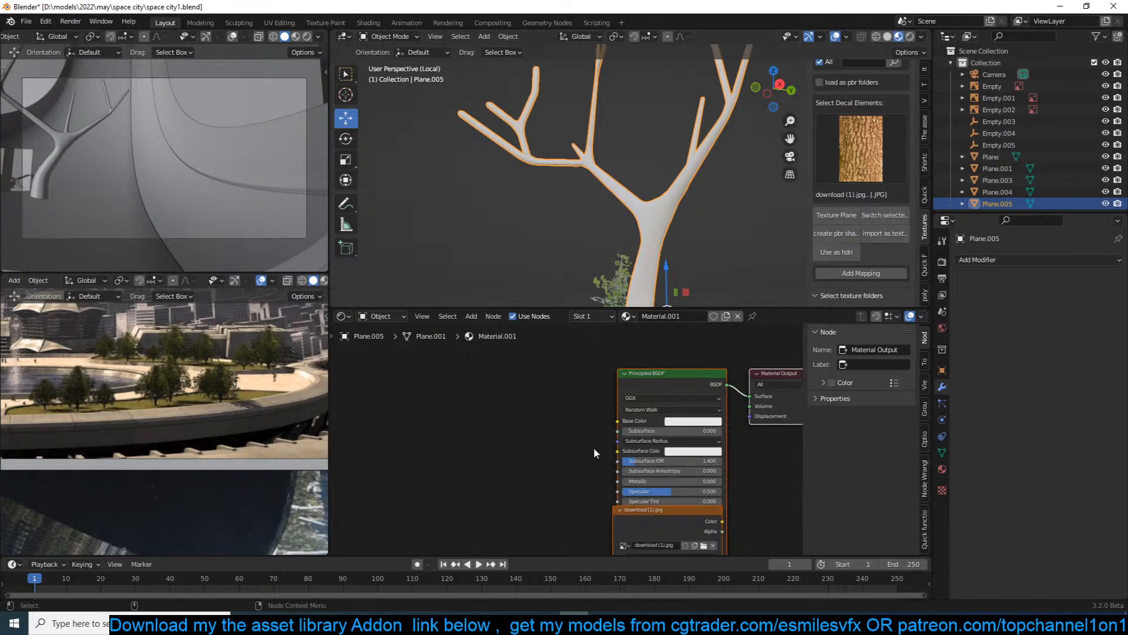
Connect the bark image texture's Color output to the Base Color of the Principled BSDF.
{"action": "left_click", "coordinate": [501, 434]}
{"action": "left_click_drag", "start_coordinate": [501, 429], "coordinate": [618, 421]}
{"action": "scroll", "coordinate": [693, 252], "scroll_direction": "up", "scroll_amount": 3}
Try a first UV projection on the whole tree mesh for the bark texture.
{"action": "key", "text": "Tab"}
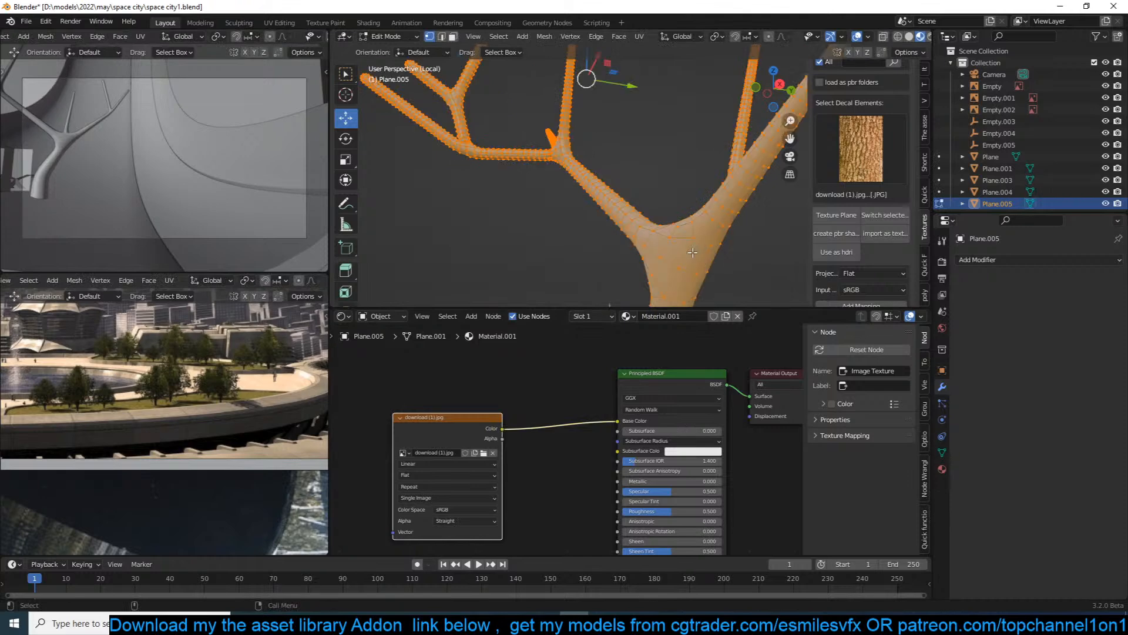
{"action": "key", "text": "u"}
{"action": "left_click", "coordinate": [654, 325]}
{"action": "key", "text": "Tab"}
{"action": "middle_click_drag", "start_coordinate": [618, 202], "coordinate": [663, 206]}
Map the whole tree mesh's UVs again with a different unwrap method.
{"action": "key", "text": "Tab"}
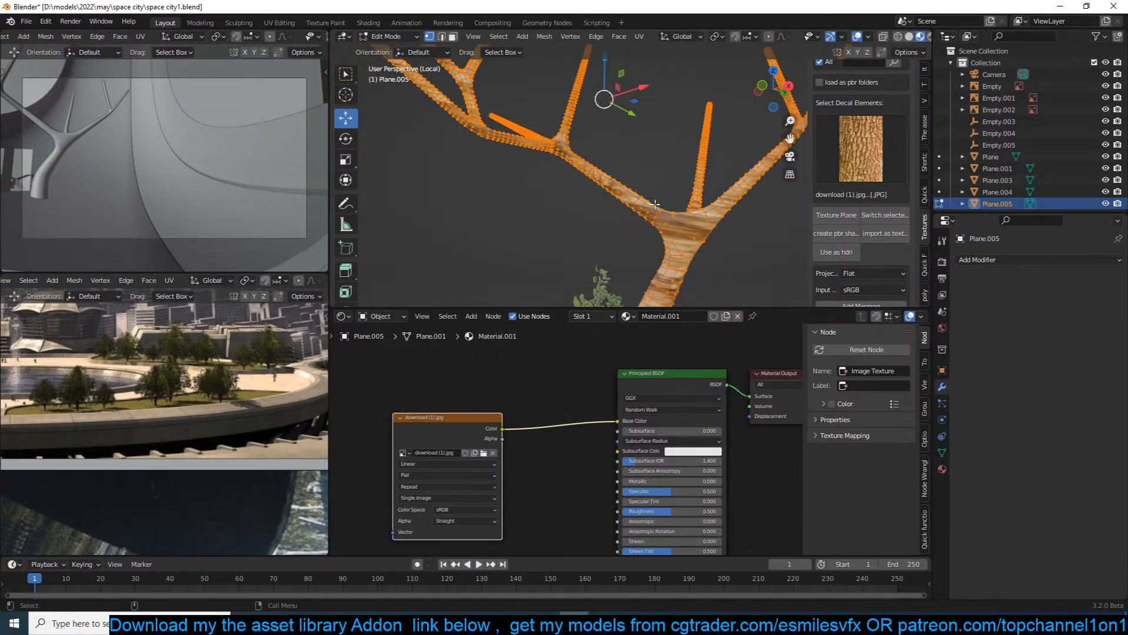
{"action": "key", "text": "u"}
{"action": "left_click", "coordinate": [657, 210]}
{"action": "key", "text": "Tab"}
{"action": "middle_click_drag", "start_coordinate": [658, 211], "coordinate": [692, 216]}
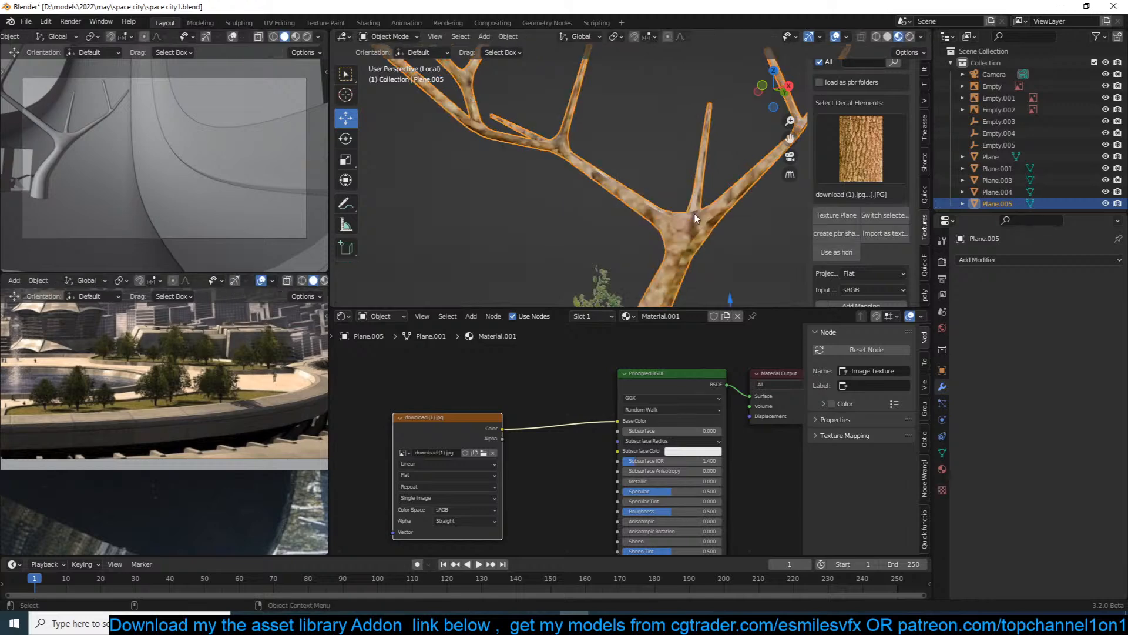
Change the Outliner area to a UV Editor showing the whole tree's UVs over the bark image.
{"action": "key", "text": "Tab"}
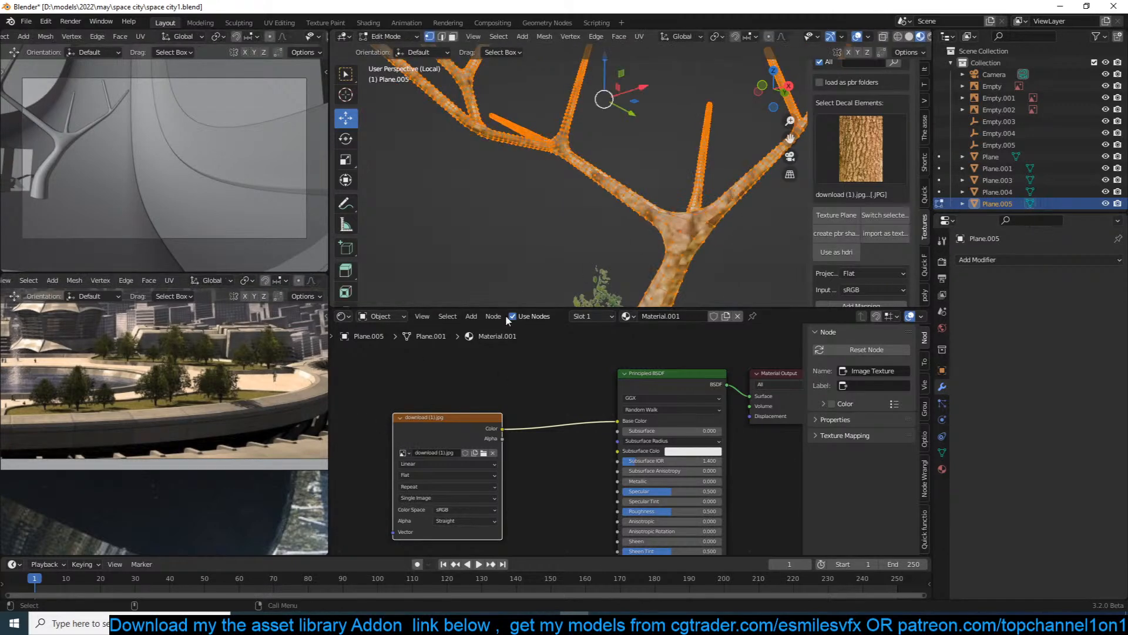
{"action": "scroll", "coordinate": [203, 461], "scroll_direction": "down", "scroll_amount": 5}
{"action": "scroll", "coordinate": [222, 438], "scroll_direction": "up", "scroll_amount": 5}
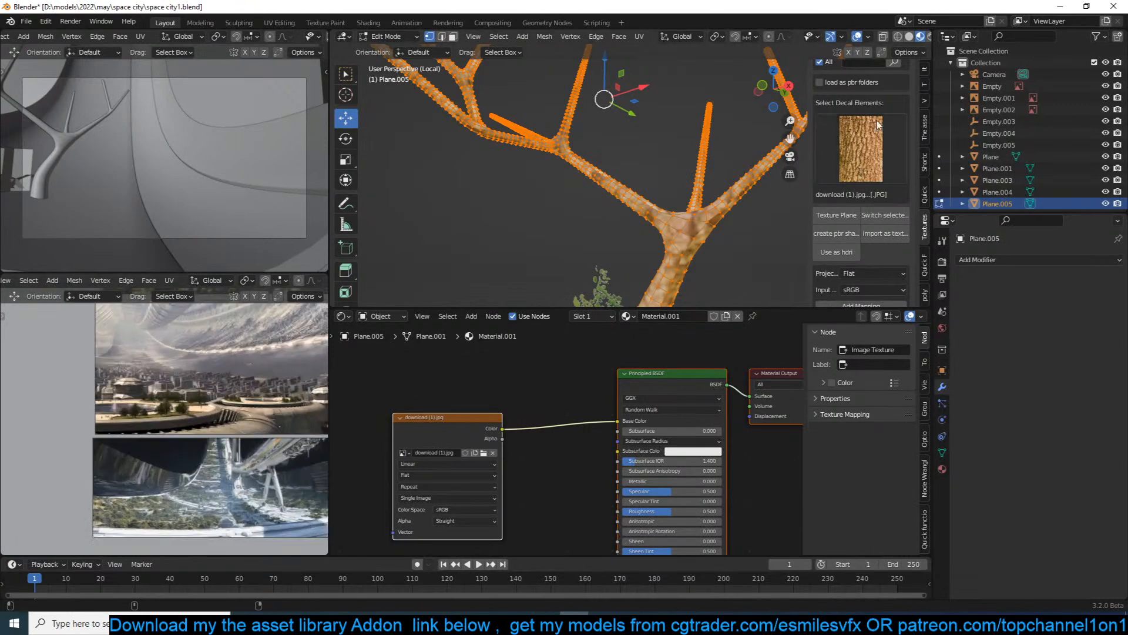
{"action": "left_click", "coordinate": [948, 37]}
{"action": "left_click", "coordinate": [597, 96]}
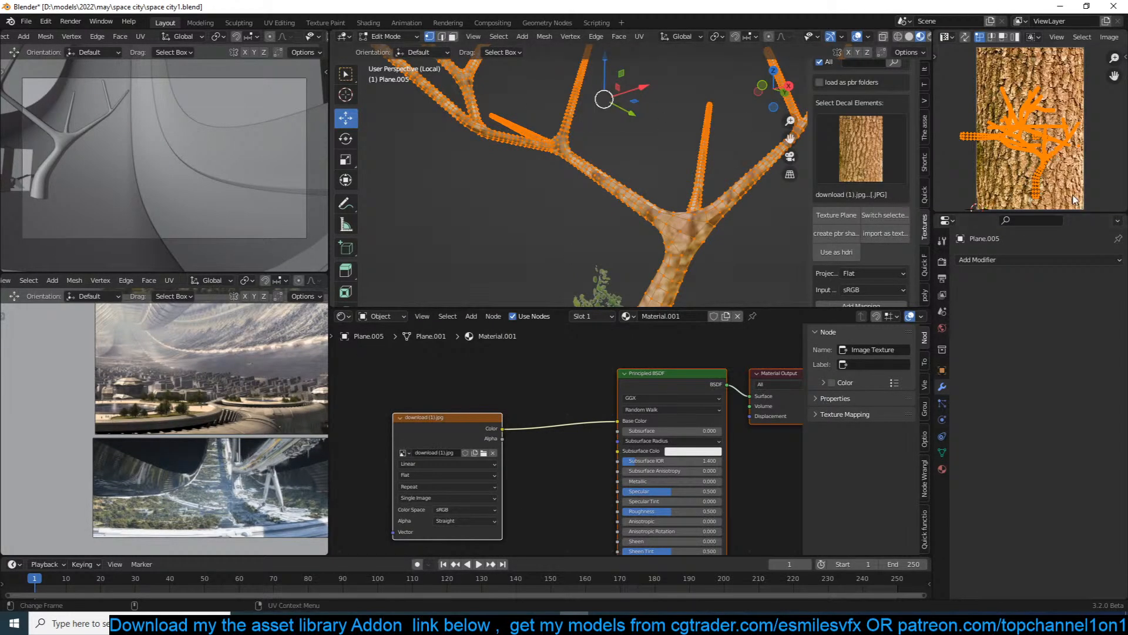
Scale the tree's UVs up by about 4.49 and save the file.
{"action": "key", "text": "s"}
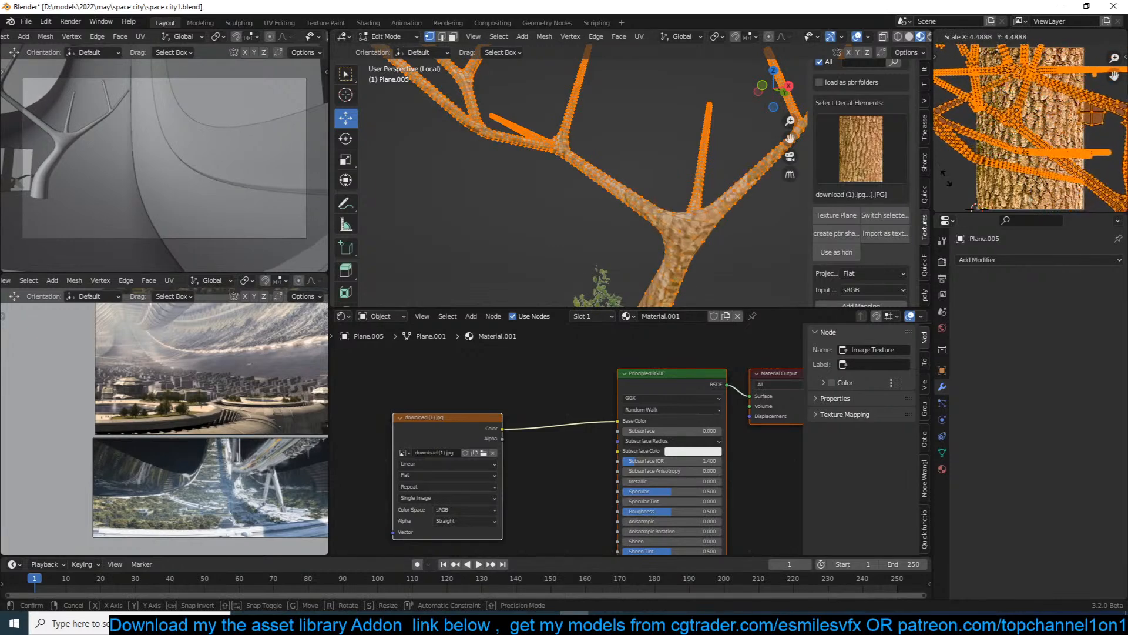
{"action": "left_click", "coordinate": [946, 178]}
{"action": "key", "text": "Tab"}
{"action": "scroll", "coordinate": [672, 198], "scroll_direction": "down", "scroll_amount": 4}
{"action": "key", "text": "ctrl+s"}
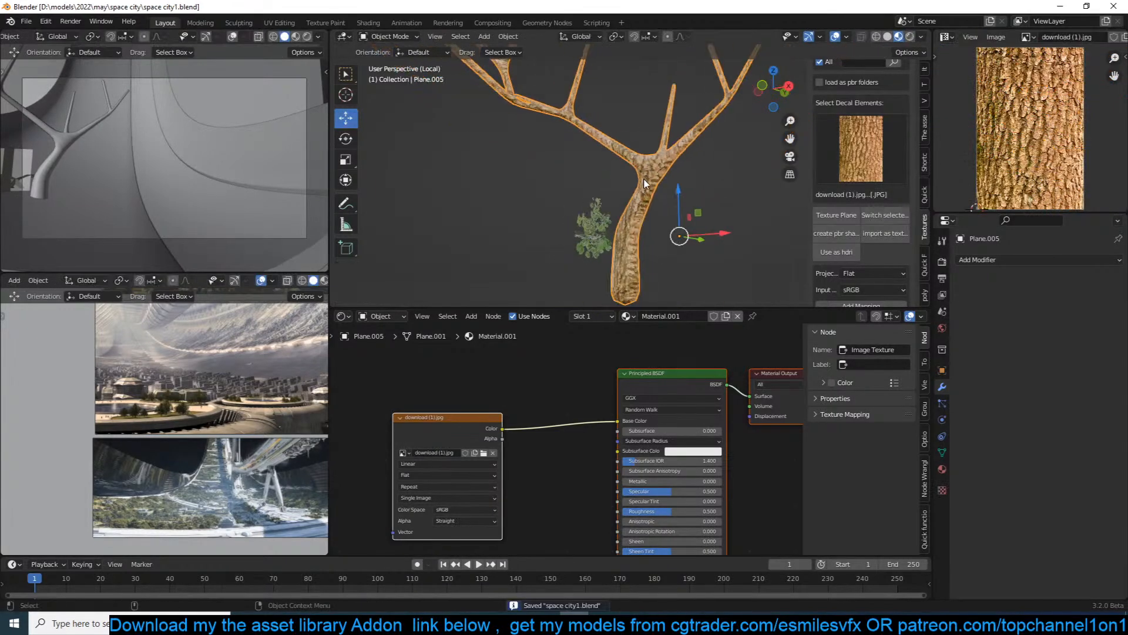
Add a Decimate modifier with a ratio of 0.0272 to the tree and apply it.
{"action": "left_click", "coordinate": [1018, 261]}
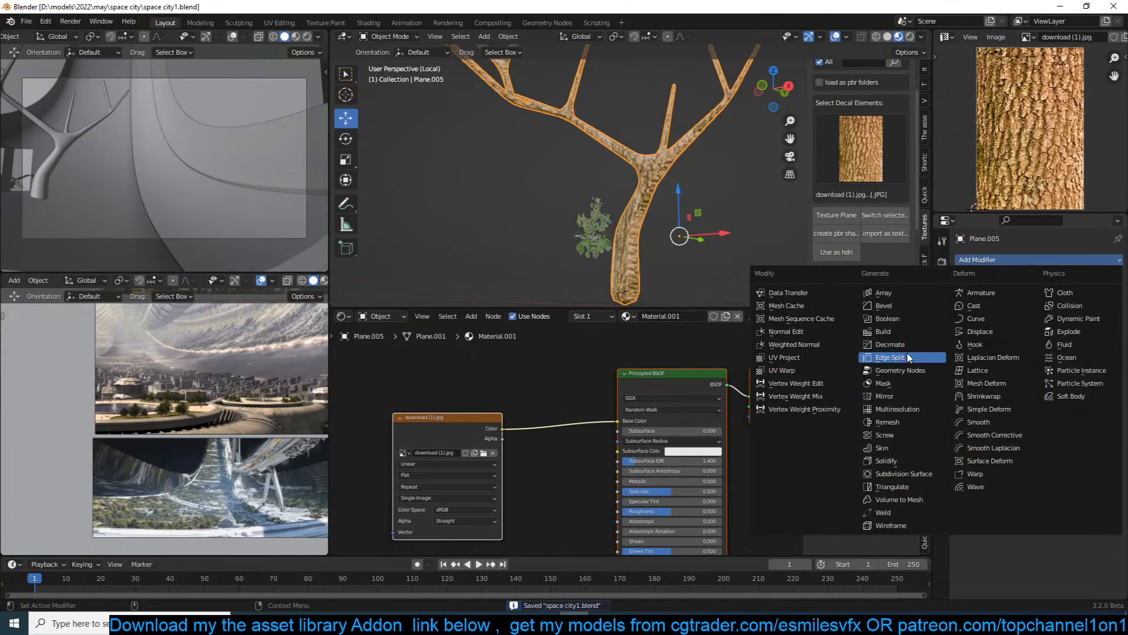
{"action": "left_click", "coordinate": [868, 357]}
{"action": "left_click_drag", "start_coordinate": [1082, 312], "coordinate": [1032, 312]}
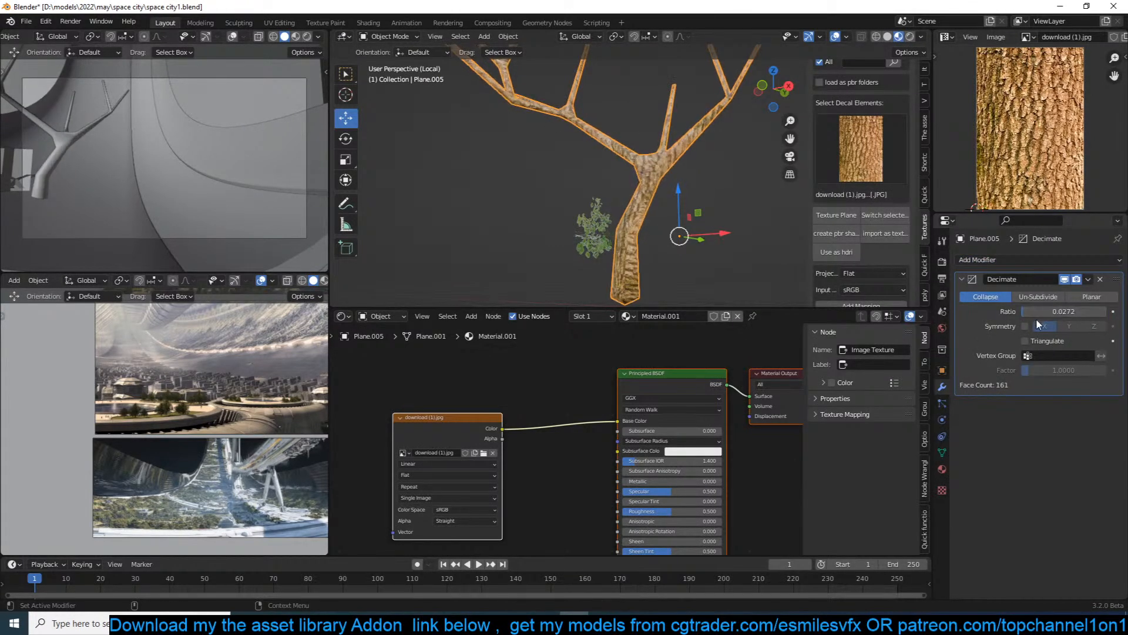
{"action": "key", "text": "ctrl+a"}
In front view, move the foliage plane away from the trunk into the empty space beside the tree.
{"action": "scroll", "coordinate": [623, 217], "scroll_direction": "down", "scroll_amount": 3}
{"action": "key", "text": "KP_1"}
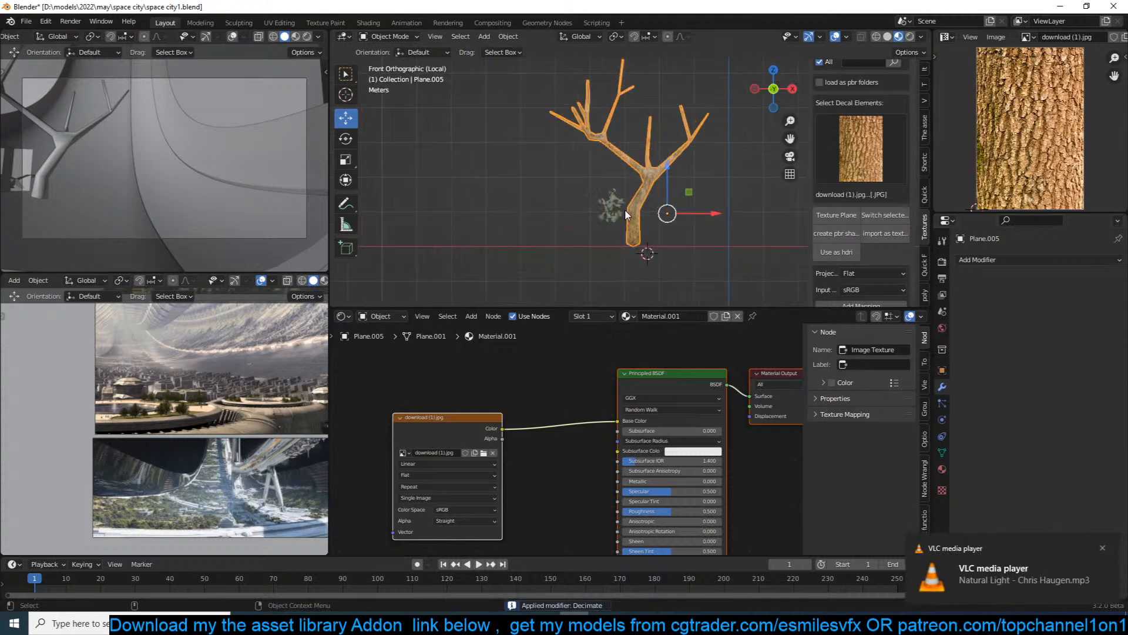
{"action": "scroll", "coordinate": [599, 222], "scroll_direction": "up", "scroll_amount": 3}
{"action": "left_click", "coordinate": [599, 222]}
{"action": "key", "text": "g"}
{"action": "left_click", "coordinate": [495, 200]}
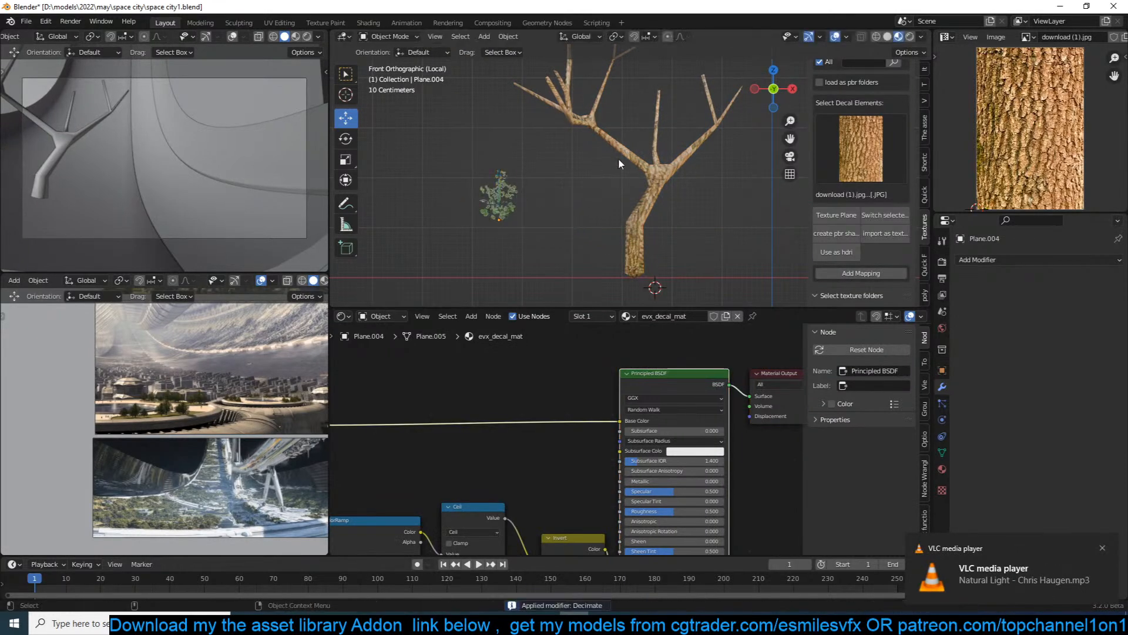
Select the bark-textured tree and switch the camera viewport to material preview shading.
{"action": "left_click", "coordinate": [618, 158]}
{"action": "left_click", "coordinate": [1009, 259]}
{"action": "left_click", "coordinate": [942, 403]}
{"action": "left_click", "coordinate": [296, 36]}
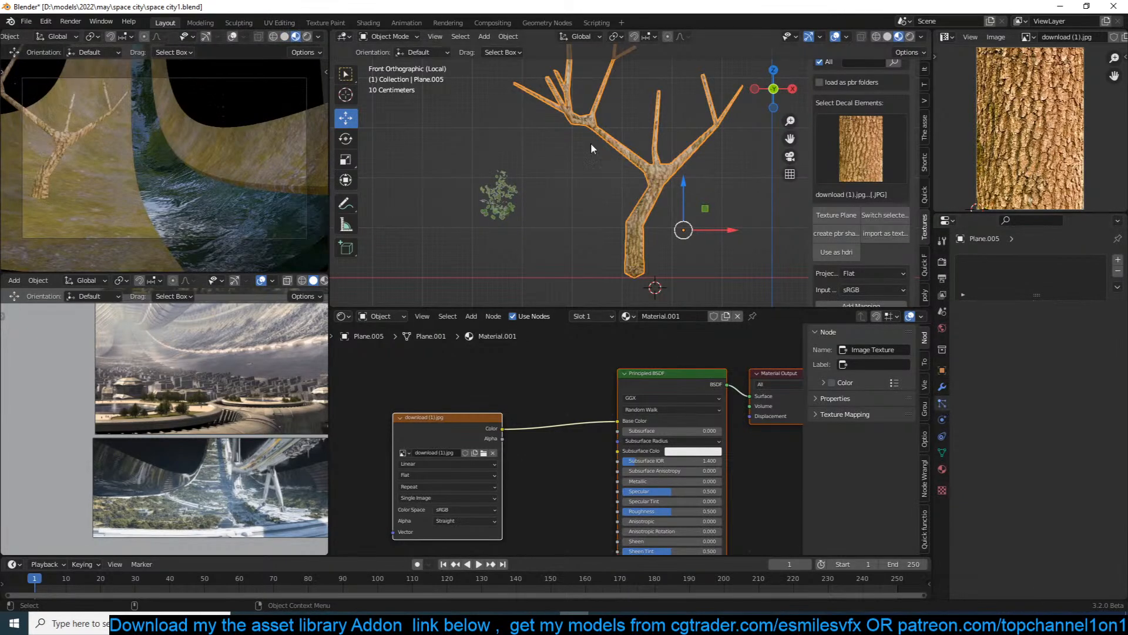
Add a particle system of type Hair to the tree and save the file.
{"action": "left_click", "coordinate": [943, 386]}
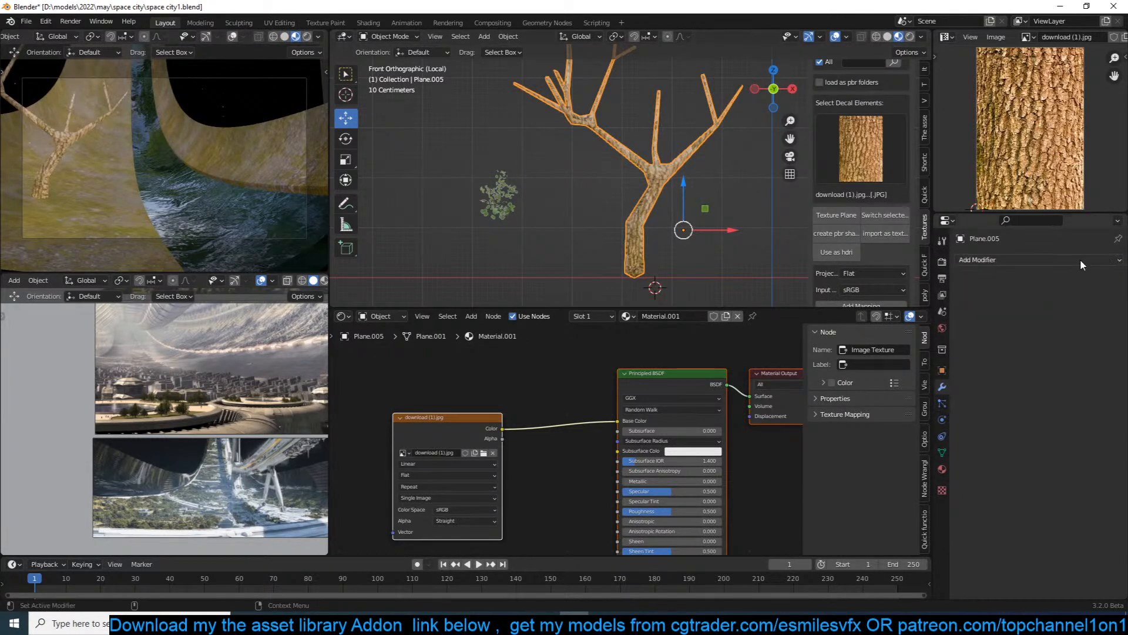
{"action": "left_click", "coordinate": [1080, 259]}
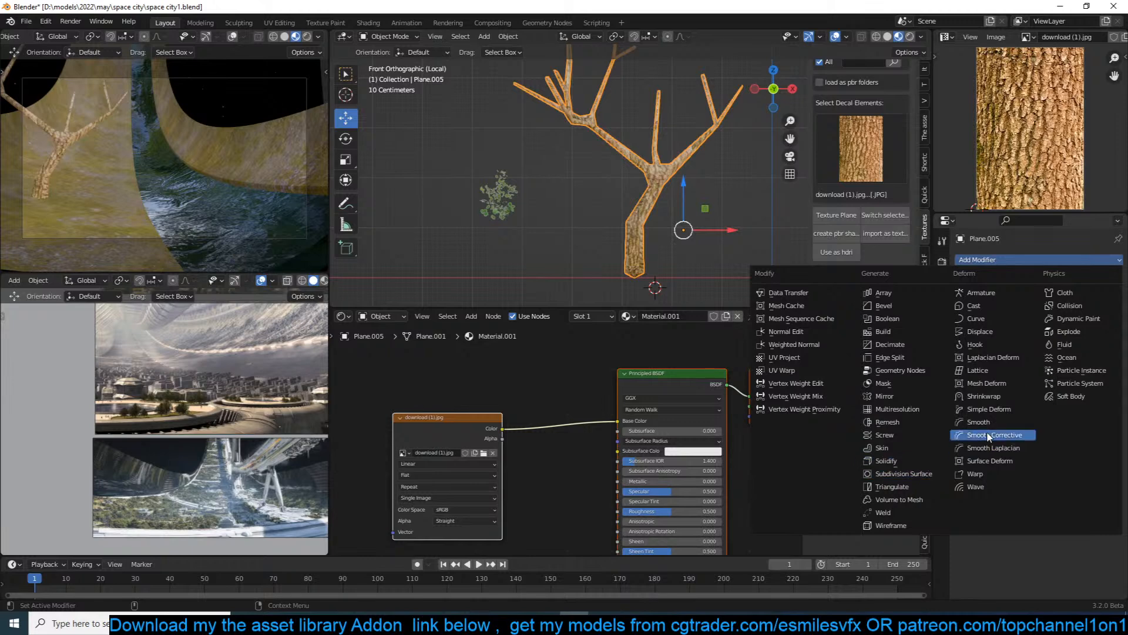
{"action": "left_click", "coordinate": [942, 403]}
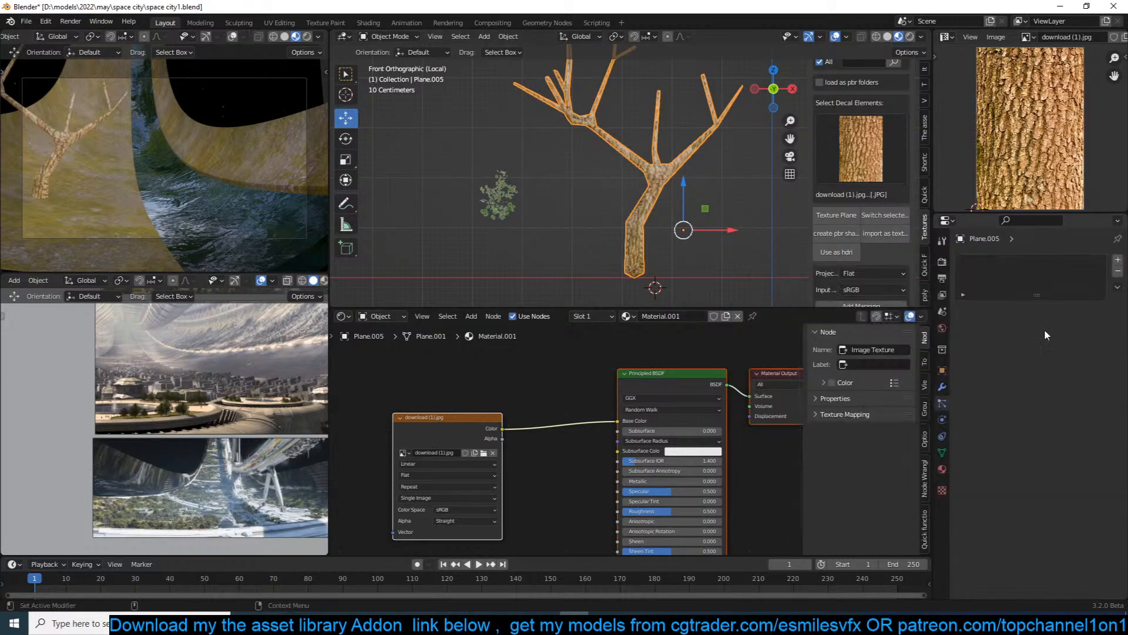
{"action": "left_click", "coordinate": [1118, 259]}
{"action": "scroll", "coordinate": [626, 242], "scroll_direction": "up", "scroll_amount": 1}
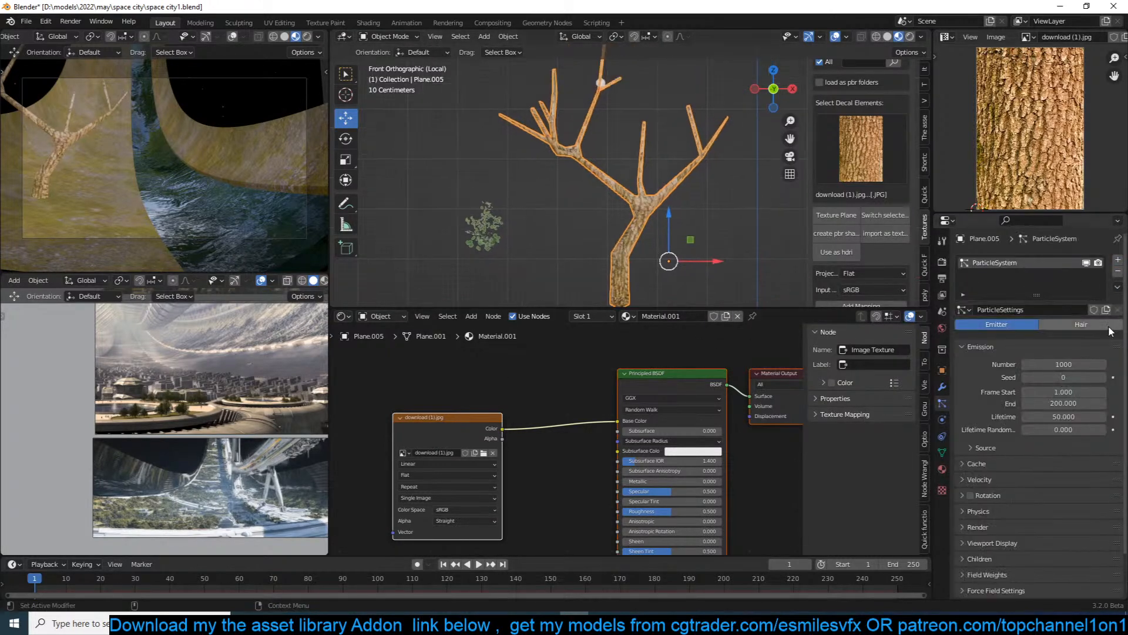
{"action": "left_click", "coordinate": [1080, 324]}
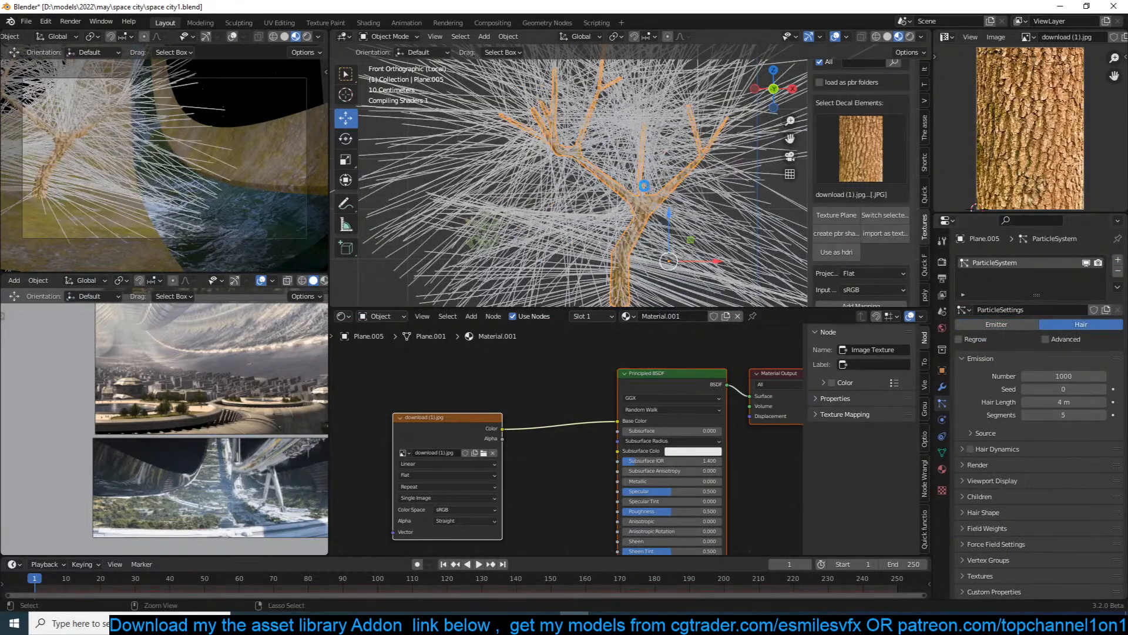
{"action": "key", "text": "ctrl+s"}
Select all branch vertices above the trunk's fork in wireframe shading, leaving the trunk unselected.
{"action": "scroll", "coordinate": [646, 183], "scroll_direction": "down", "scroll_amount": 1}
{"action": "key", "text": "Tab"}
{"action": "key", "text": "alt+a"}
{"action": "key", "text": "c"}
{"action": "key", "text": "Escape"}
{"action": "key", "text": "z"}
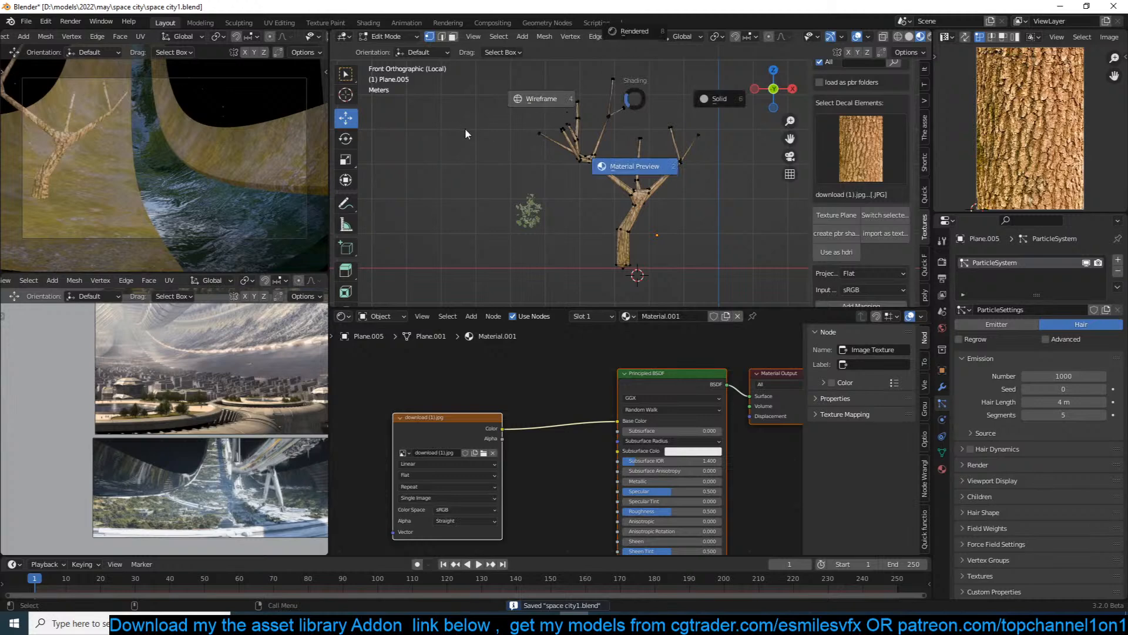
{"action": "left_click", "coordinate": [561, 100]}
{"action": "key", "text": "c"}
{"action": "mouse_move", "coordinate": [638, 122]}
{"action": "left_mouse_down"}
{"action": "mouse_move", "coordinate": [594, 127]}
{"action": "mouse_move", "coordinate": [673, 156]}
{"action": "mouse_move", "coordinate": [629, 102]}
{"action": "mouse_move", "coordinate": [605, 139]}
{"action": "mouse_move", "coordinate": [516, 138]}
{"action": "mouse_move", "coordinate": [563, 139]}
{"action": "left_mouse_up"}
{"action": "key", "text": "Escape"}
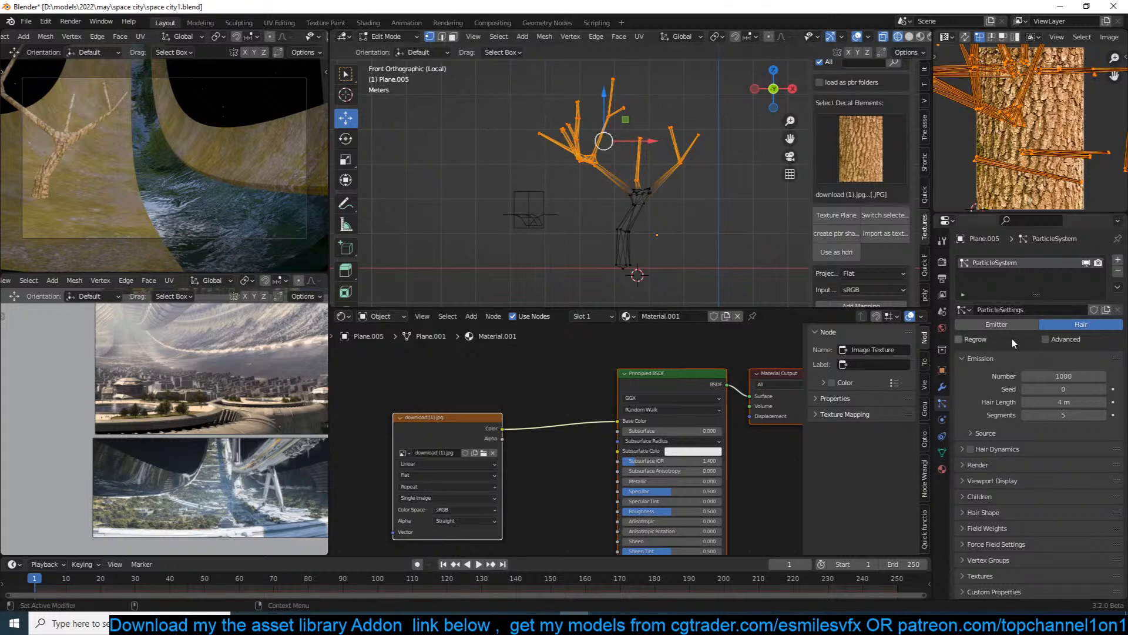
Create a vertex group from the selected branch vertices, return to Object Mode and save the file.
{"action": "left_click", "coordinate": [943, 450]}
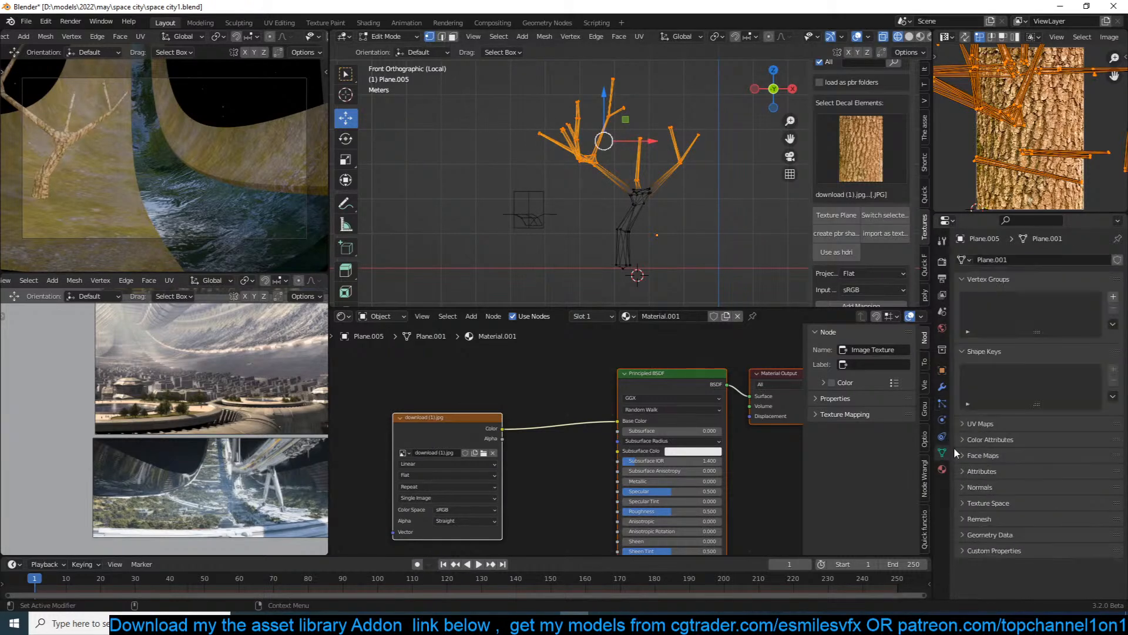
{"action": "left_click", "coordinate": [1112, 296]}
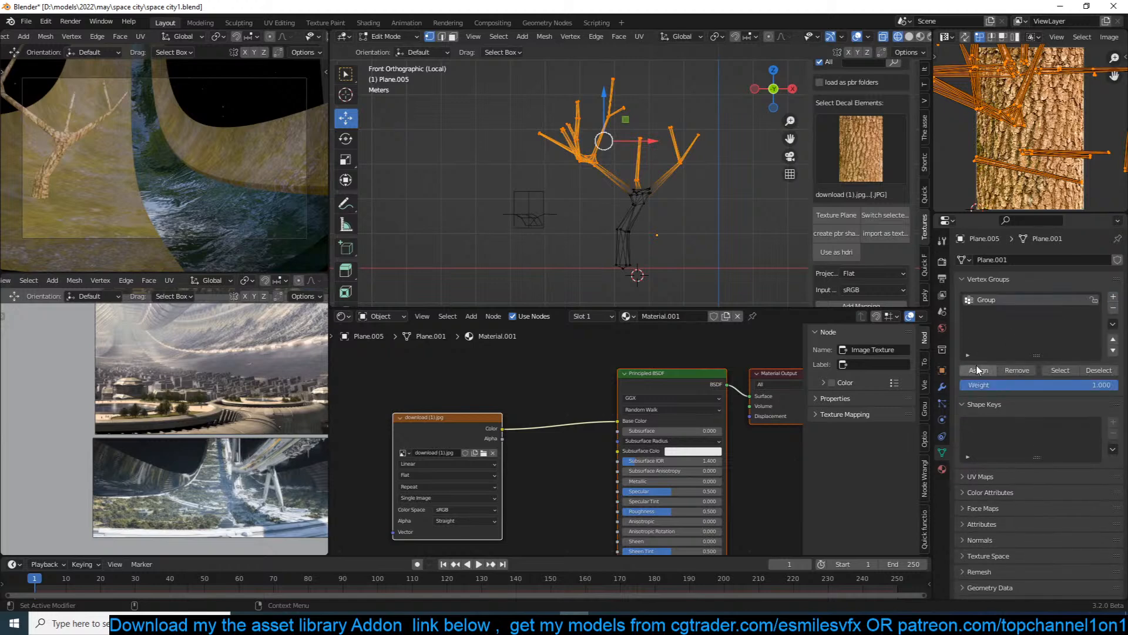
{"action": "key", "text": "Tab"}
{"action": "key", "text": "ctrl+s"}
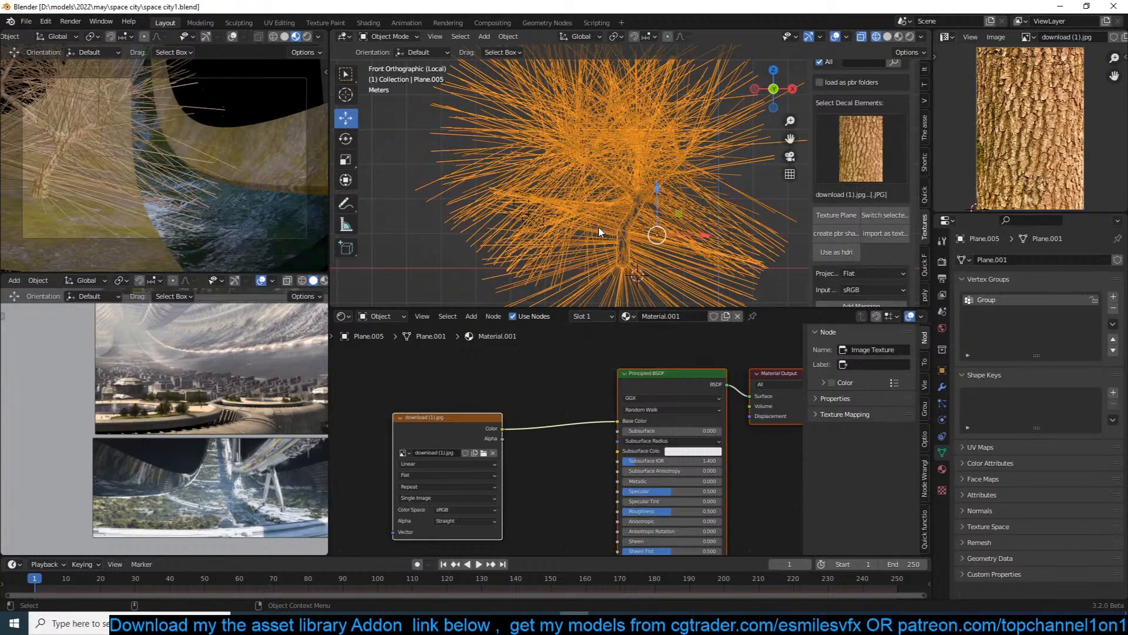
{"action": "key", "text": "ctrl+s"}
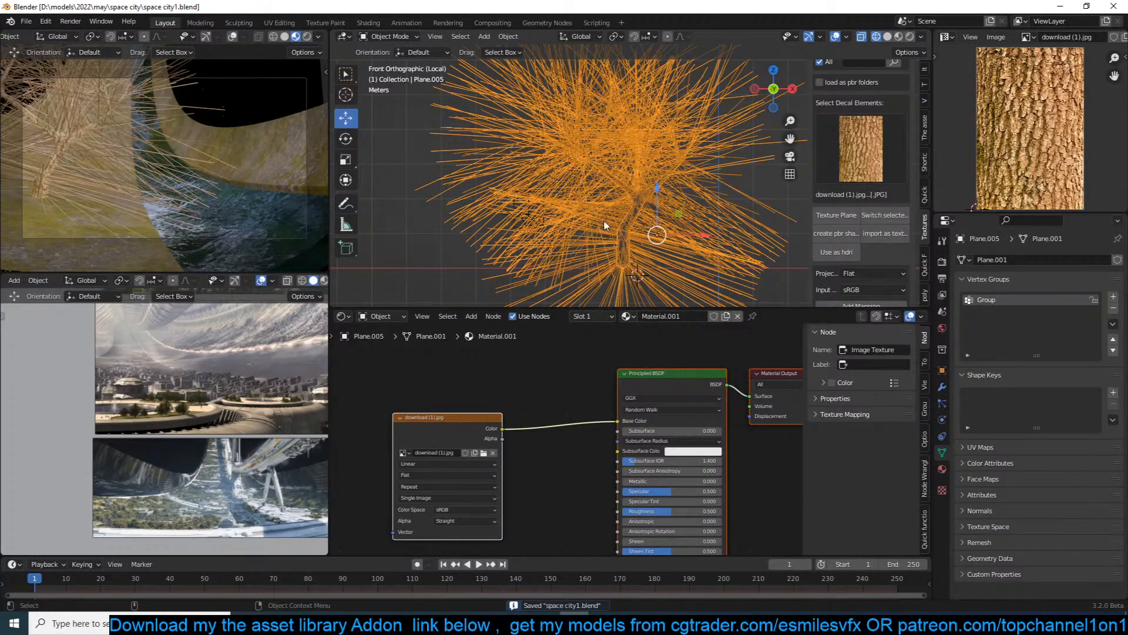
{"action": "scroll", "coordinate": [875, 129], "scroll_direction": "up", "scroll_amount": 2}
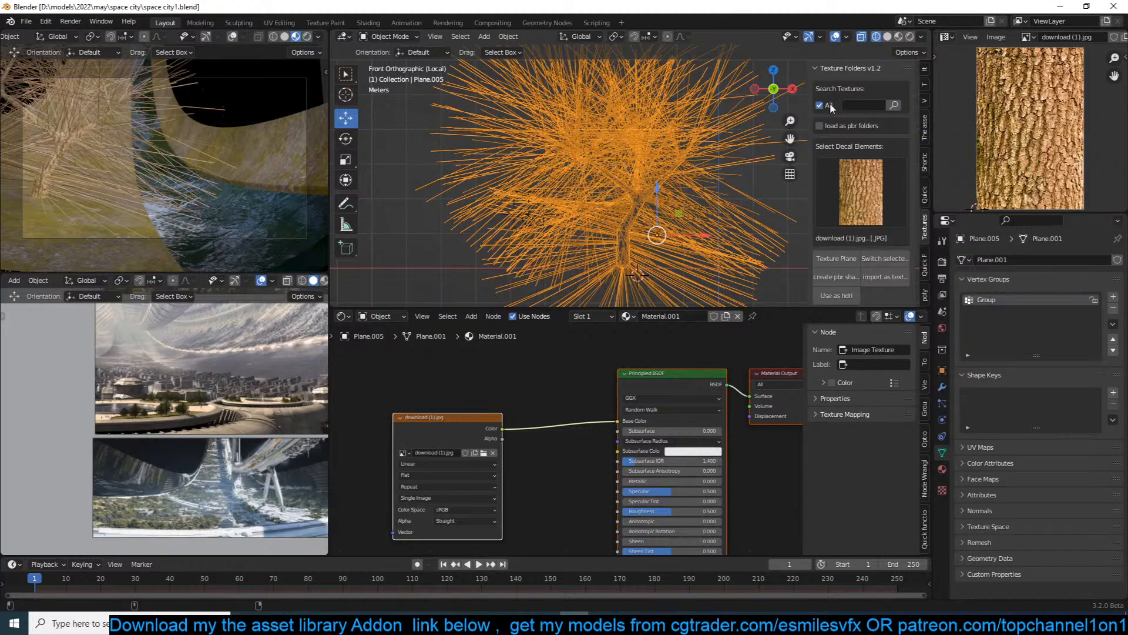
{"action": "left_click", "coordinate": [925, 86]}
{"action": "left_click", "coordinate": [926, 124]}
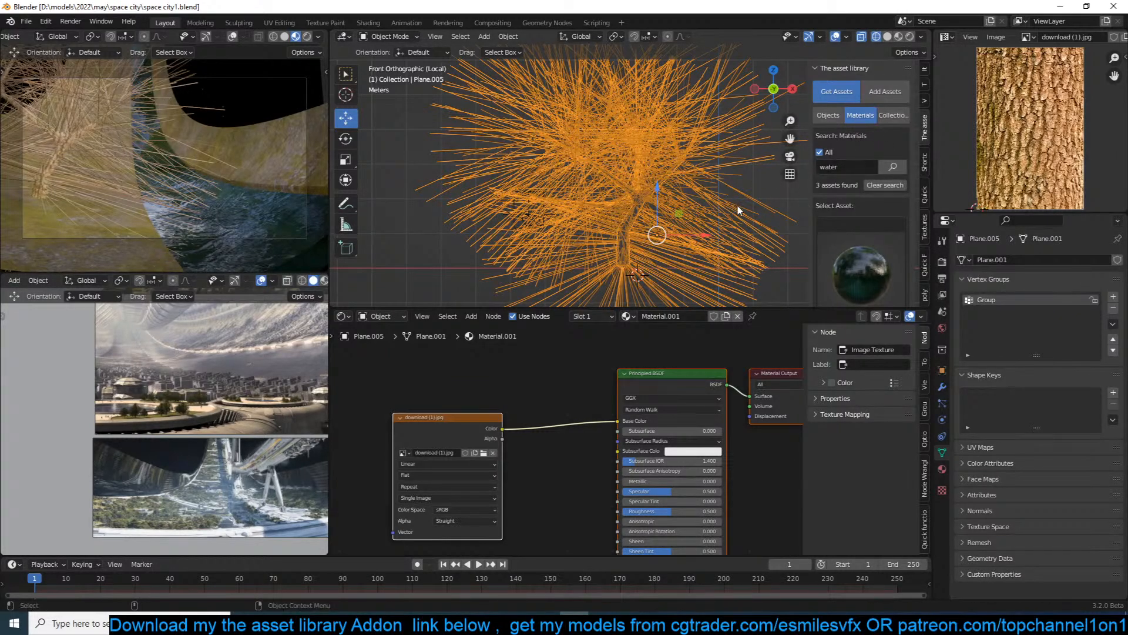
{"action": "left_click", "coordinate": [569, 162]}
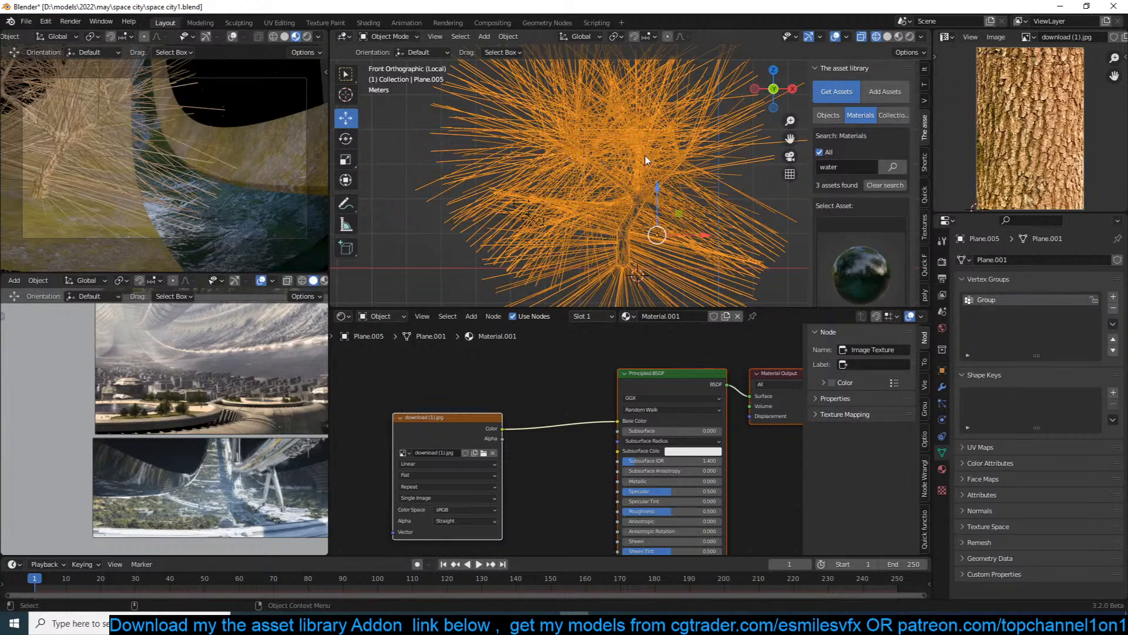
Return the main viewport to solid shading and open the tree's particle system settings.
{"action": "key", "text": "shift+z"}
{"action": "key", "text": "ctrl+s"}
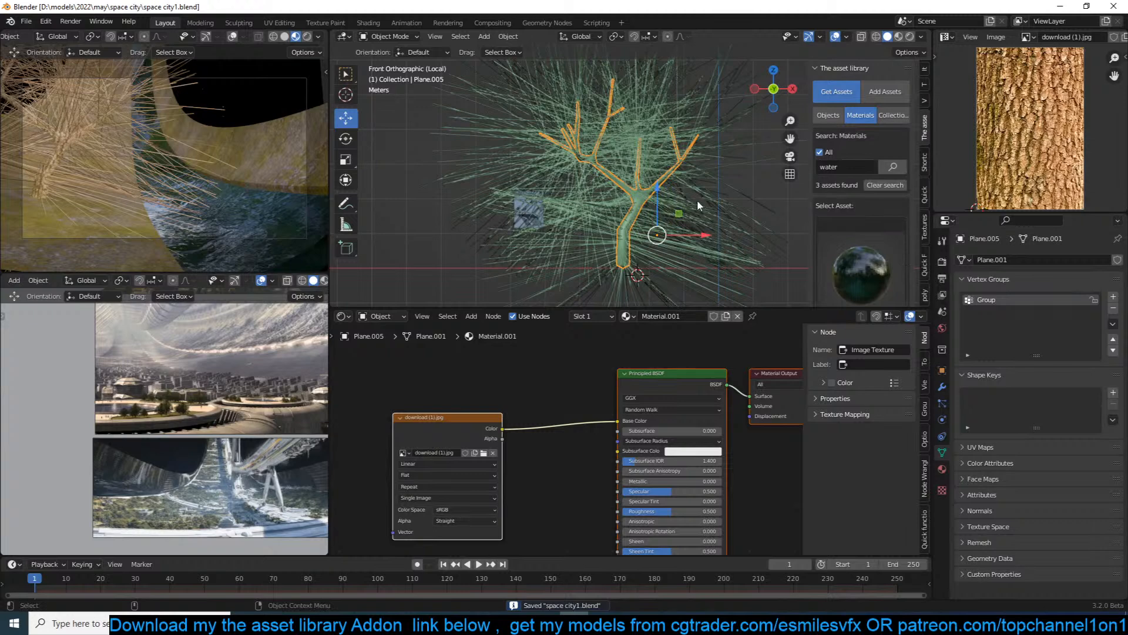
{"action": "left_click", "coordinate": [942, 404]}
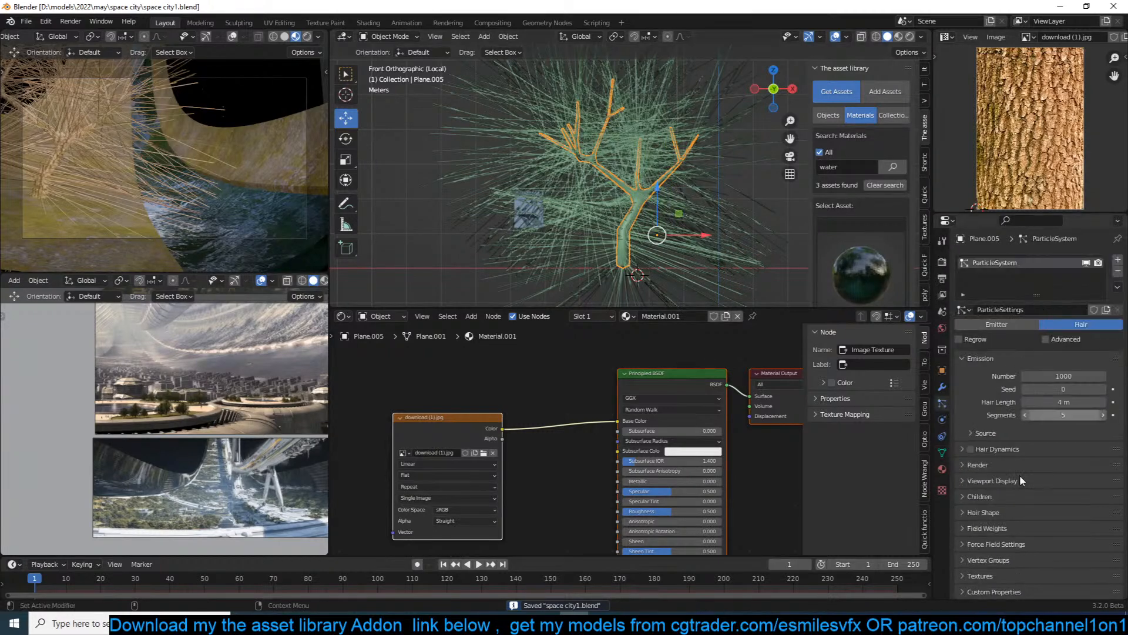
Render the tree's hair particles as objects, using the foliage plane Plane.004 as the instance object.
{"action": "left_click", "coordinate": [1001, 469]}
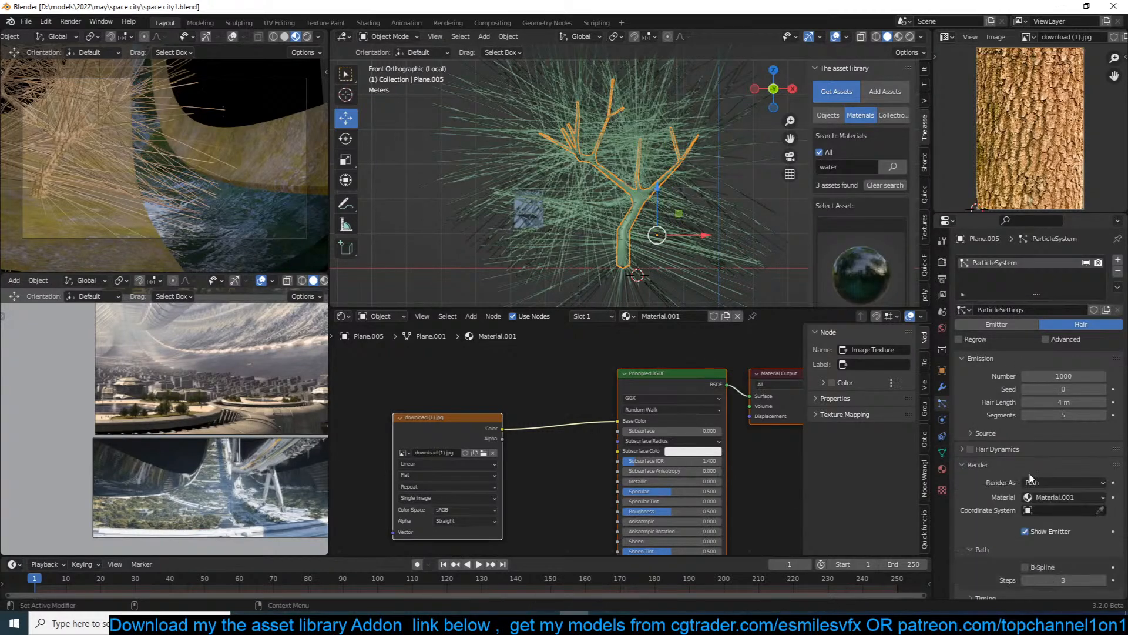
{"action": "left_click", "coordinate": [1034, 483]}
{"action": "left_click", "coordinate": [1053, 520]}
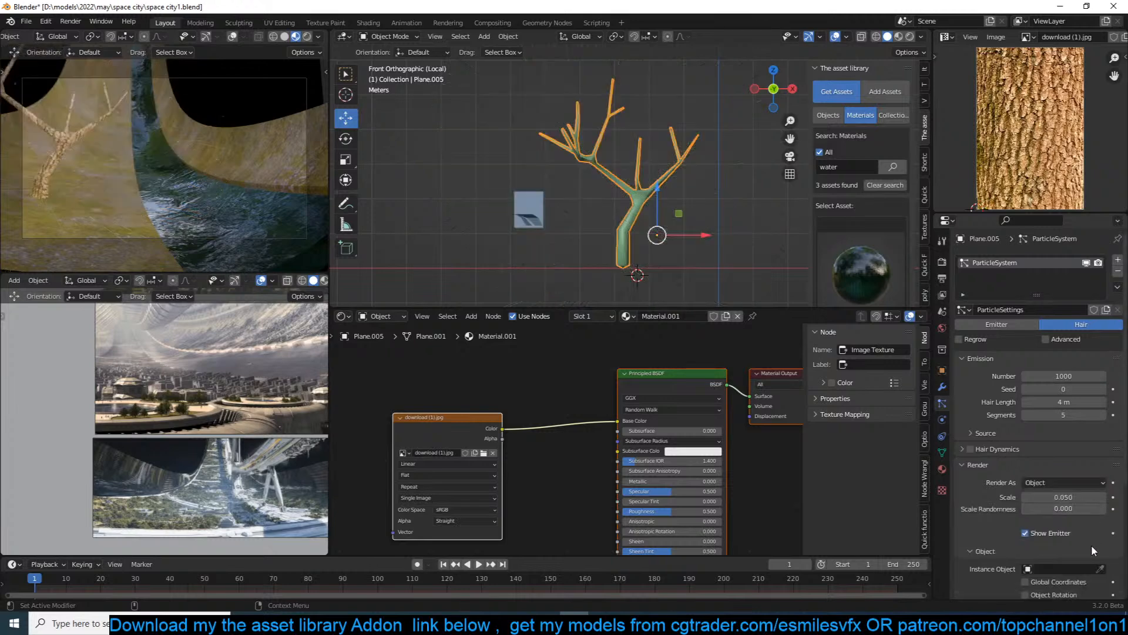
{"action": "left_click", "coordinate": [1100, 568]}
{"action": "left_click", "coordinate": [542, 221]}
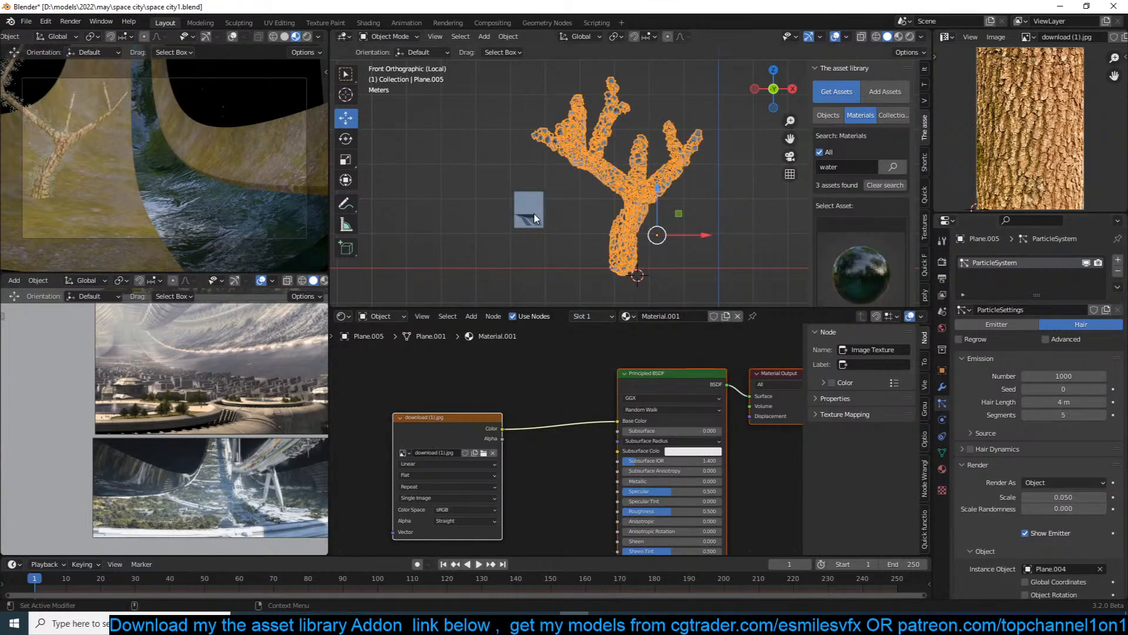
{"action": "scroll", "coordinate": [629, 177], "scroll_direction": "up", "scroll_amount": 3}
{"action": "scroll", "coordinate": [1039, 501], "scroll_direction": "down", "scroll_amount": 6}
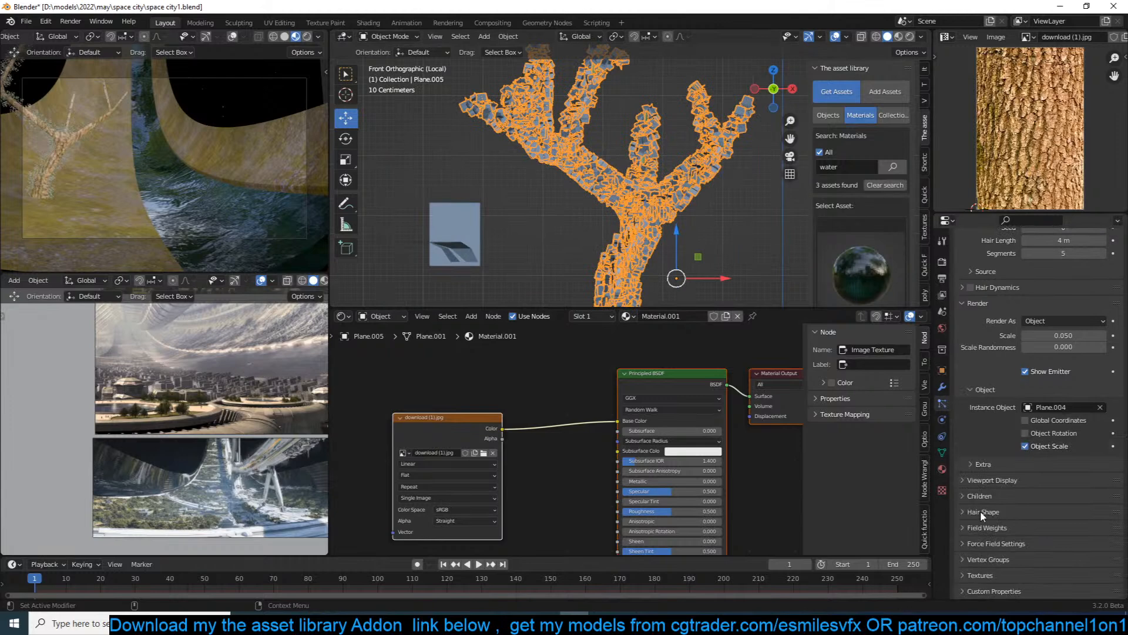
Limit the foliage density to the vertex group "Group" and set the particle render scale to about 0.147.
{"action": "left_click", "coordinate": [1006, 558]}
{"action": "left_click", "coordinate": [1052, 577]}
{"action": "left_click", "coordinate": [1046, 455]}
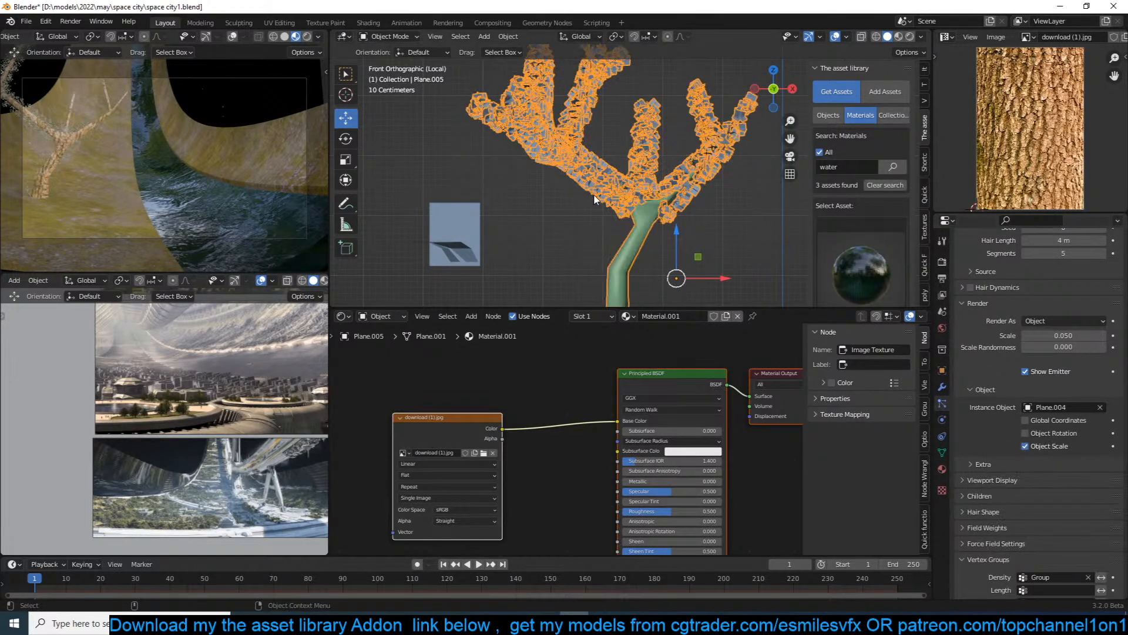
{"action": "left_click", "coordinate": [1058, 336]}
{"action": "type", "text": "1"}
{"action": "key", "text": "Return"}
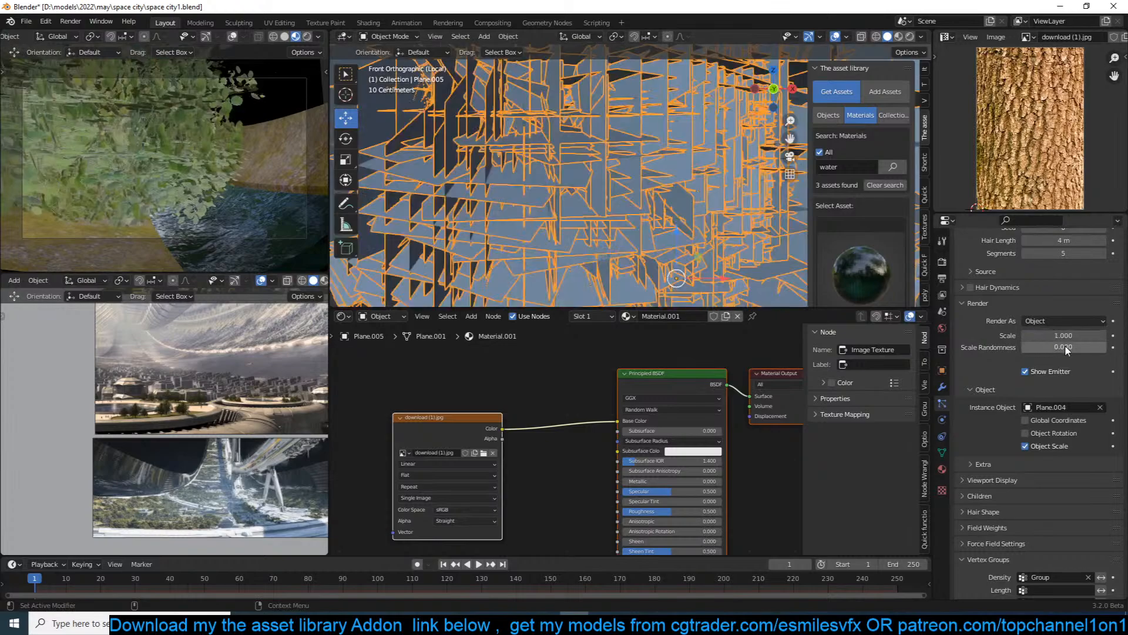
{"action": "left_click_drag", "start_coordinate": [1082, 335], "coordinate": [1008, 335]}
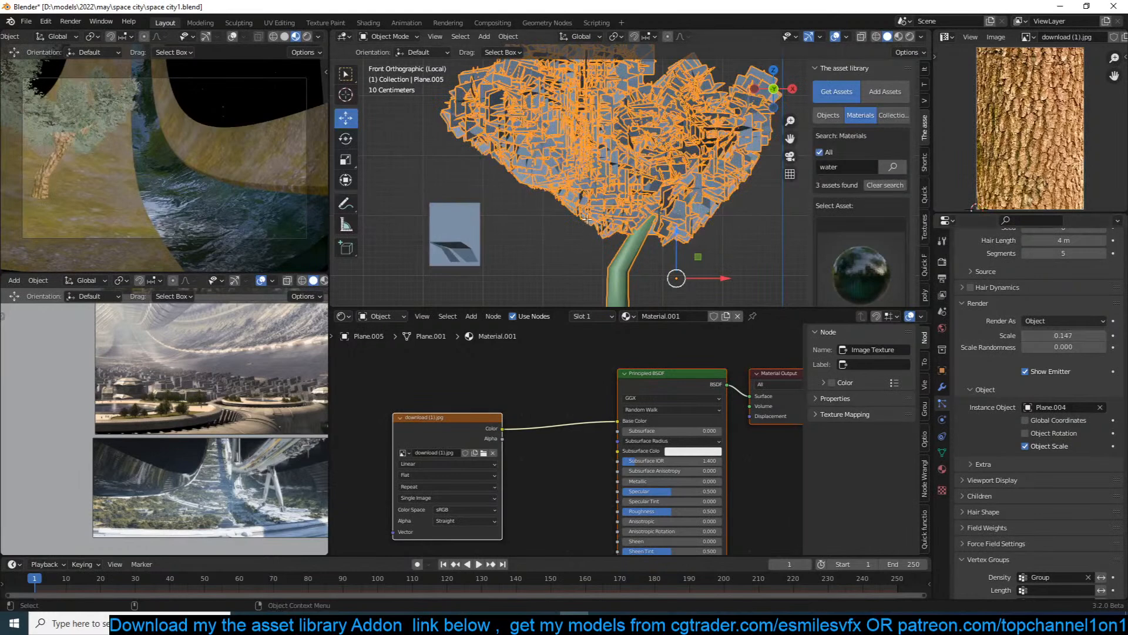
Select the tree's upper left branch cluster in Edit Mode with wireframe shading.
{"action": "key", "text": "Tab"}
{"action": "scroll", "coordinate": [585, 220], "scroll_direction": "down", "scroll_amount": 2}
{"action": "key", "text": "z"}
{"action": "left_click", "coordinate": [475, 94]}
{"action": "left_click_drag", "start_coordinate": [474, 60], "coordinate": [647, 177]}
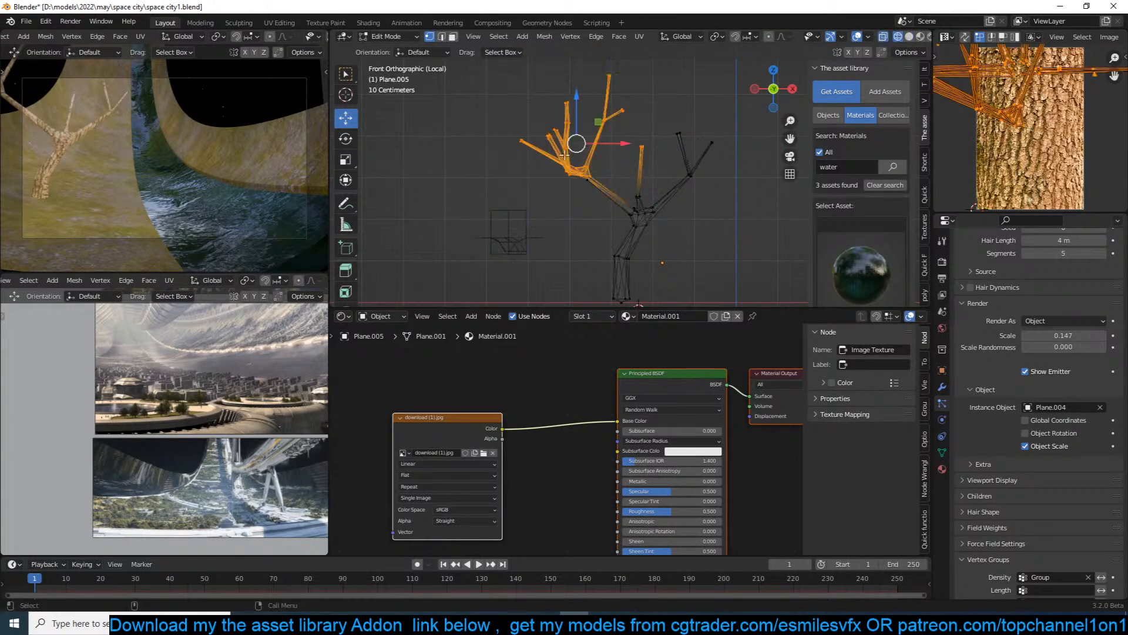
{"action": "key", "text": "g"}
{"action": "scroll", "coordinate": [593, 136], "scroll_direction": "down", "scroll_amount": 2}
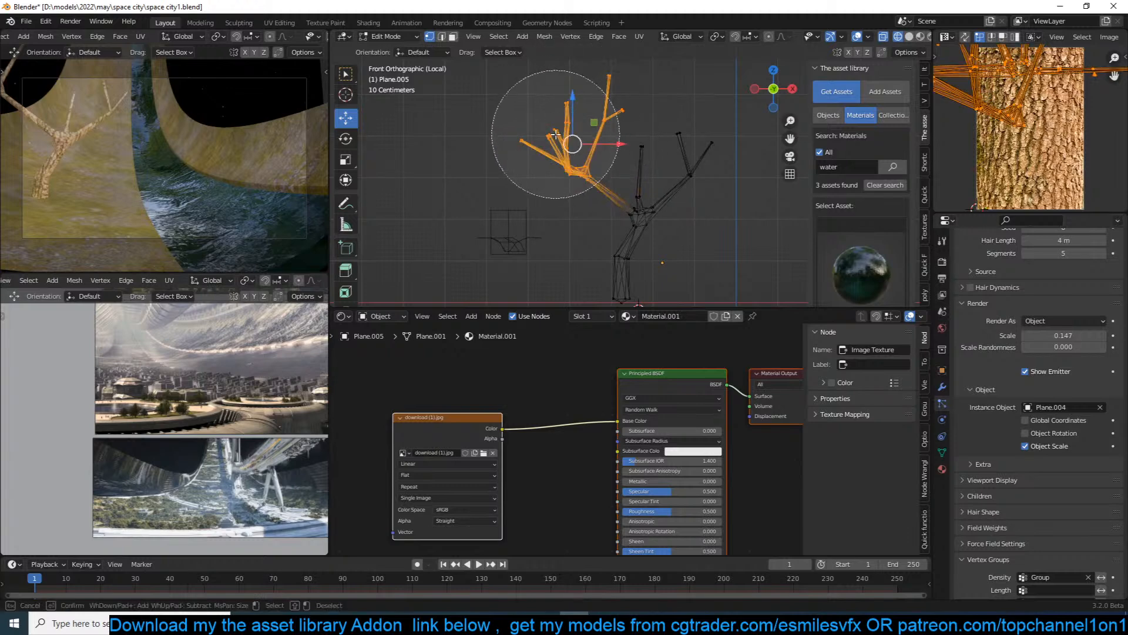
{"action": "left_click", "coordinate": [637, 159]}
Place the selected branch cluster at a new angle around the trunk, working from the top view.
{"action": "key", "text": "KP_7"}
{"action": "key", "text": "g"}
{"action": "left_click", "coordinate": [718, 184]}
{"action": "key", "text": "r"}
{"action": "left_click", "coordinate": [638, 136]}
{"action": "key", "text": "g"}
{"action": "left_click", "coordinate": [607, 87]}
Duplicate the branch cluster, rotate the copy and fit its base to the trunk.
{"action": "key", "text": "shift+d"}
{"action": "left_click", "coordinate": [679, 167]}
{"action": "key", "text": "r"}
{"action": "left_click", "coordinate": [663, 184]}
{"action": "key", "text": "g"}
{"action": "left_click", "coordinate": [676, 178]}
Duplicate the selected branch, rotate and tilt the copy toward the back of the tree, and align its base with the trunk.
{"action": "key", "text": "shift+d"}
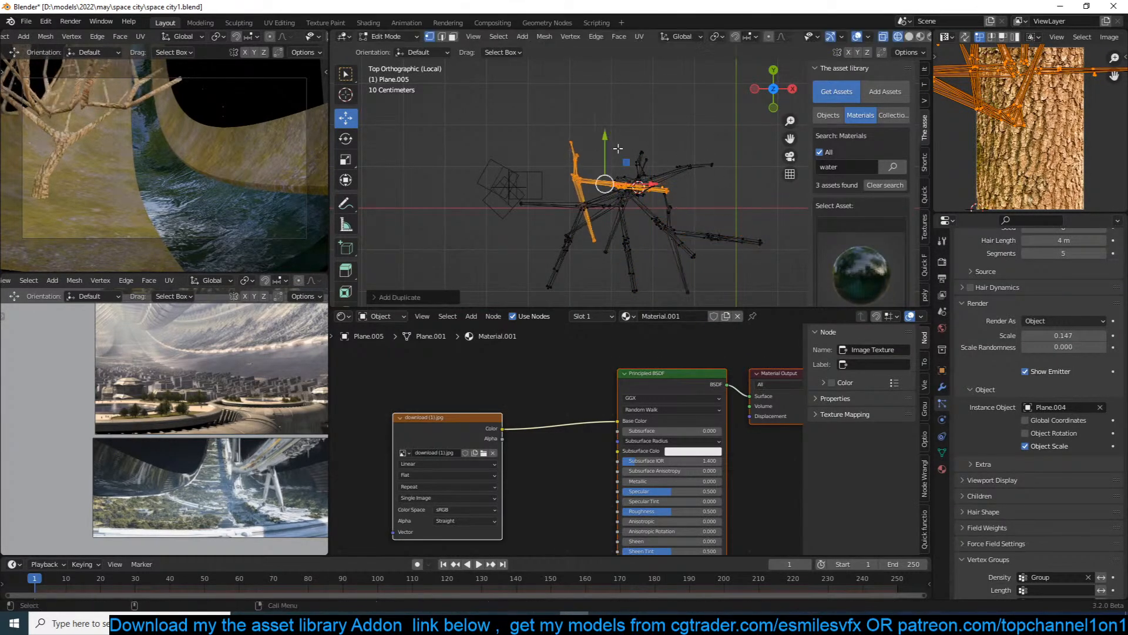
{"action": "left_click", "coordinate": [616, 151]}
{"action": "key", "text": "r"}
{"action": "left_click", "coordinate": [647, 188]}
{"action": "key", "text": "g"}
{"action": "left_click", "coordinate": [639, 158]}
{"action": "key", "text": "r"}
{"action": "key", "text": "x"}
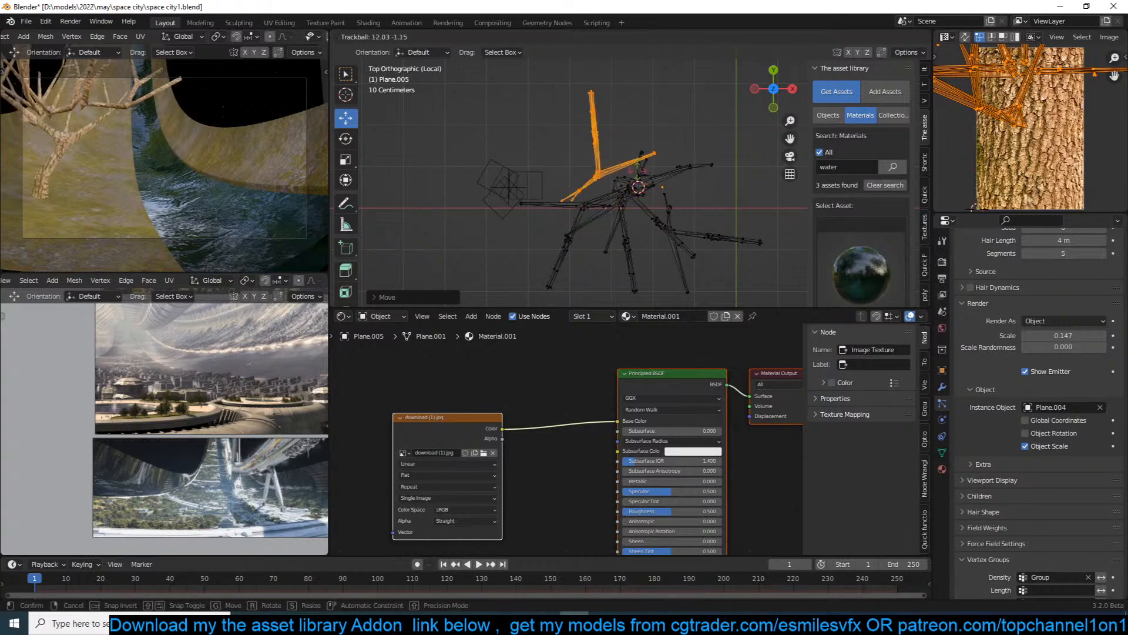
{"action": "left_click", "coordinate": [632, 168]}
{"action": "key", "text": "g"}
{"action": "left_click", "coordinate": [641, 182]}
Add two more rotated branch copies to fill the remaining gaps around the back of the trunk.
{"action": "key", "text": "shift+d"}
{"action": "left_click", "coordinate": [619, 167]}
{"action": "key", "text": "r"}
{"action": "left_click", "coordinate": [631, 121]}
{"action": "key", "text": "shift+d"}
{"action": "left_click", "coordinate": [694, 163]}
{"action": "key", "text": "r"}
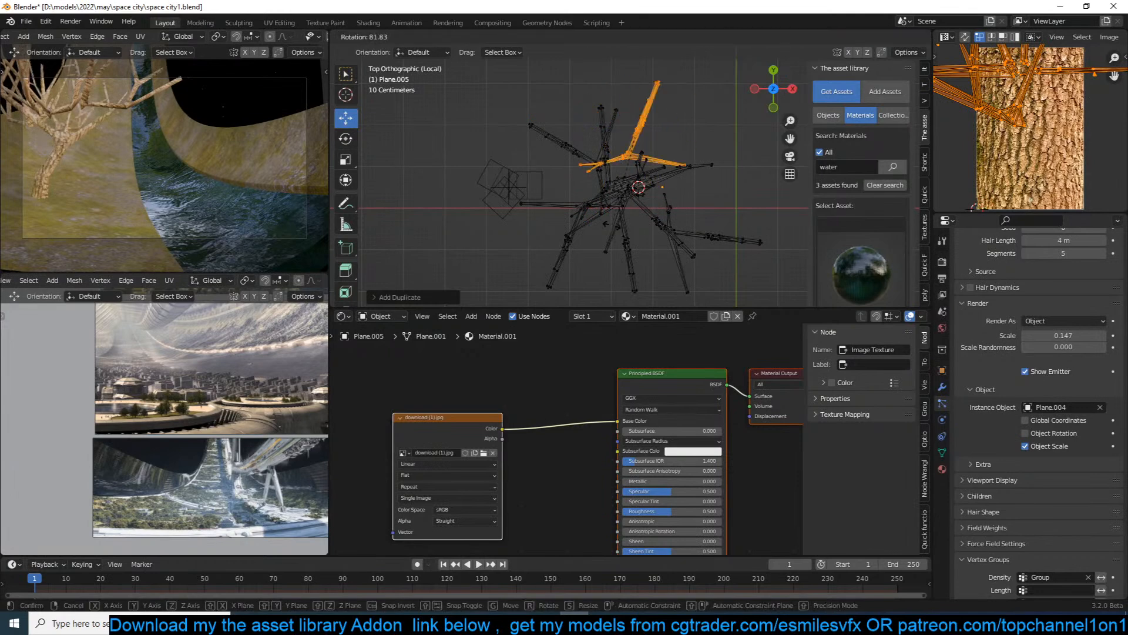
{"action": "left_click", "coordinate": [707, 203]}
Return to Object Mode and show the tree in material preview shading.
{"action": "key", "text": "Tab"}
{"action": "middle_click_drag", "start_coordinate": [712, 217], "coordinate": [645, 95]}
{"action": "key", "text": "z"}
{"action": "left_click", "coordinate": [693, 98]}
{"action": "left_click", "coordinate": [737, 93]}
{"action": "scroll", "coordinate": [737, 92], "scroll_direction": "down", "scroll_amount": 3}
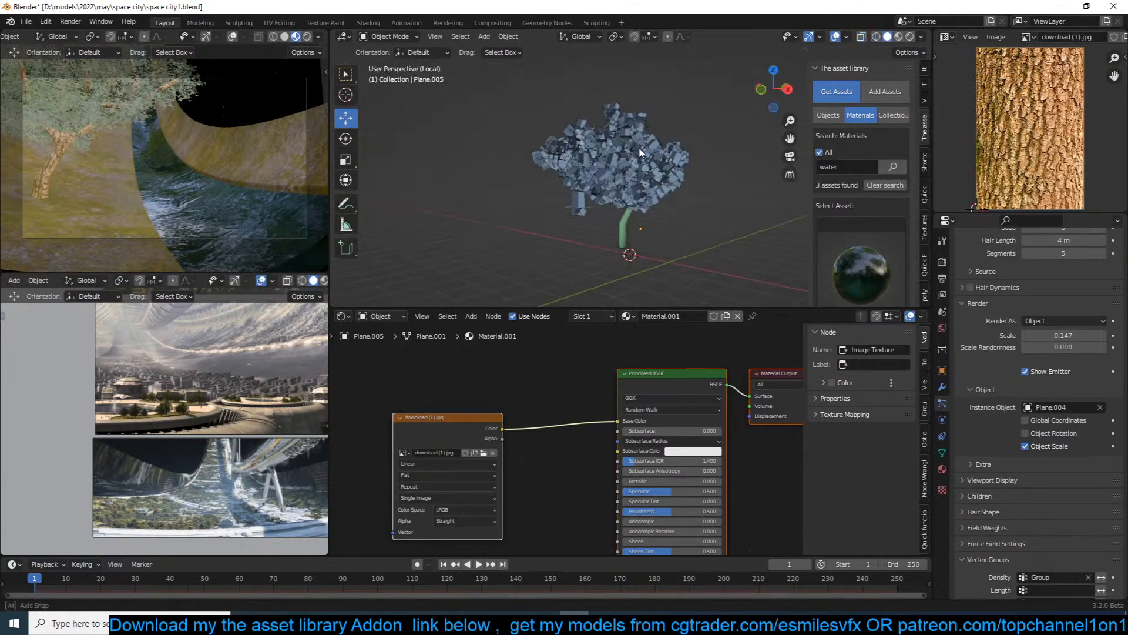
{"action": "left_click", "coordinate": [901, 37]}
{"action": "scroll", "coordinate": [732, 115], "scroll_direction": "up", "scroll_amount": 3}
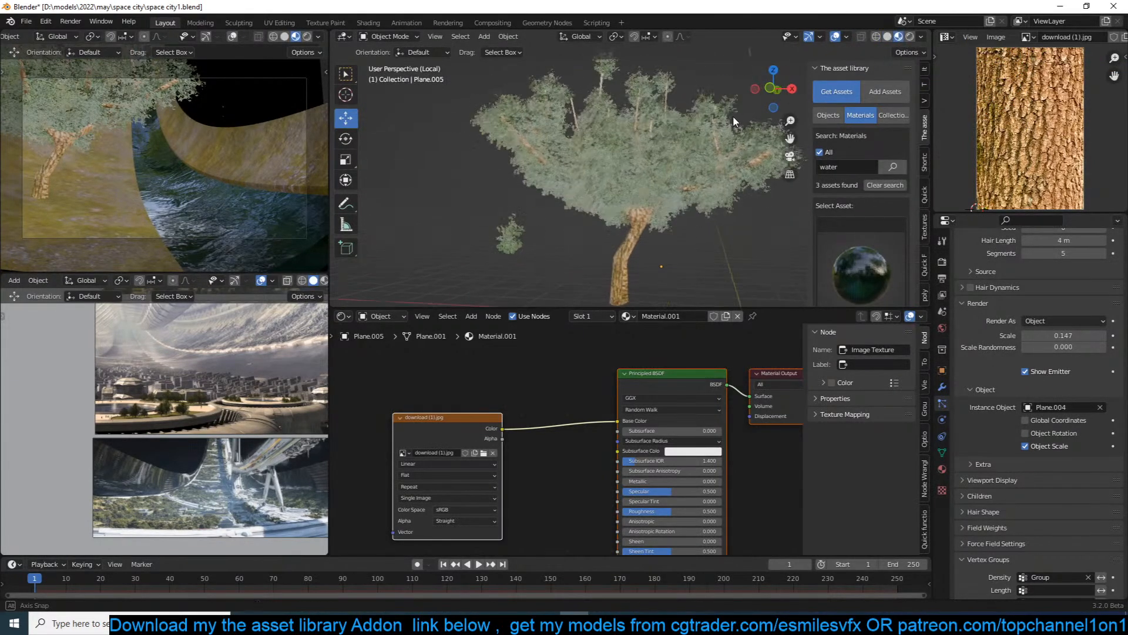
Adjust the foliage particles to a number of 81, a hair length of about 3.96 m and a render scale of about 0.567.
{"action": "mouse_move", "coordinate": [1064, 335]}
{"action": "left_mouse_down"}
{"action": "mouse_move", "coordinate": [1097, 335]}
{"action": "mouse_move", "coordinate": [1075, 335]}
{"action": "left_mouse_up"}
{"action": "scroll", "coordinate": [1067, 306], "scroll_direction": "up", "scroll_amount": 6}
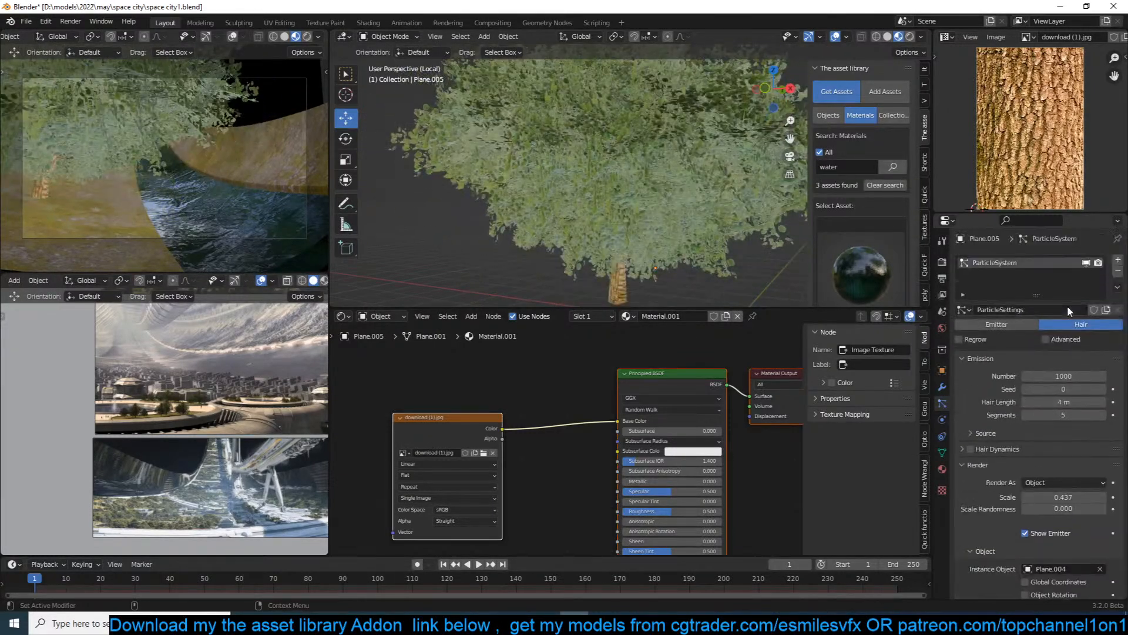
{"action": "left_click", "coordinate": [1070, 376]}
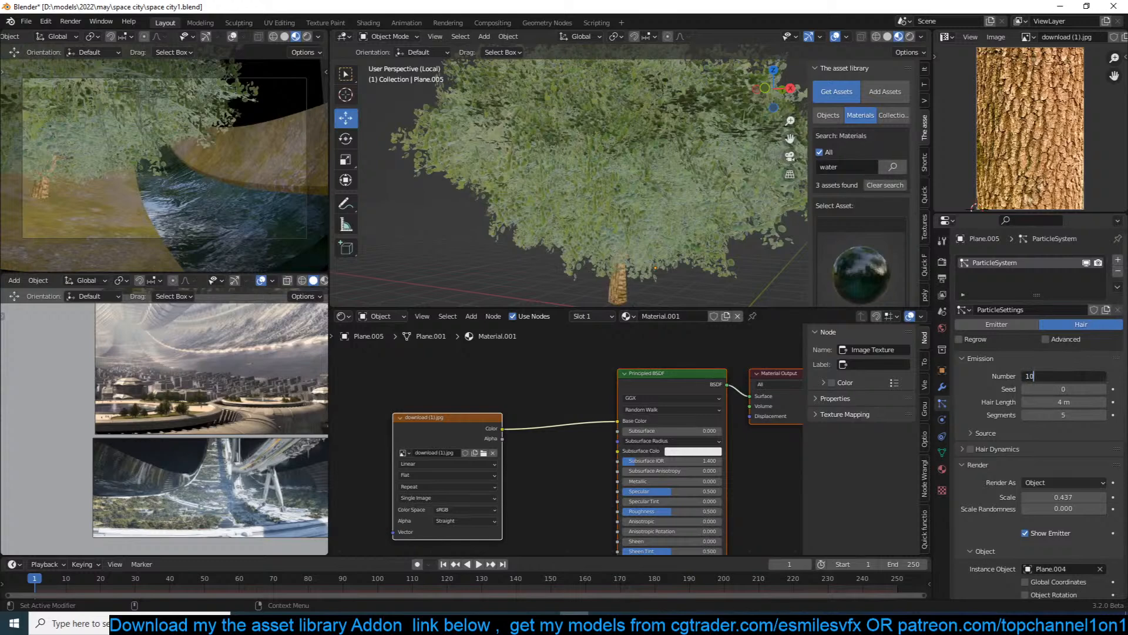
{"action": "key", "text": "Return"}
{"action": "left_click_drag", "start_coordinate": [1070, 376], "coordinate": [1094, 376]}
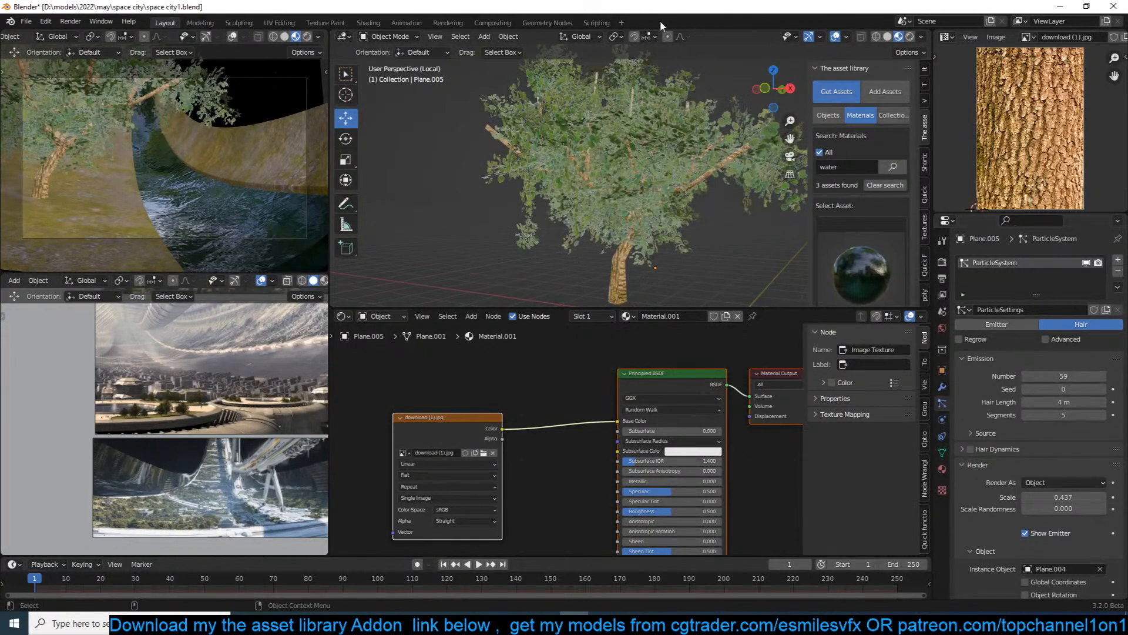
{"action": "scroll", "coordinate": [604, 156], "scroll_direction": "down", "scroll_amount": 5}
{"action": "middle_click_drag", "start_coordinate": [604, 156], "coordinate": [509, 176]}
{"action": "scroll", "coordinate": [599, 181], "scroll_direction": "up", "scroll_amount": 4}
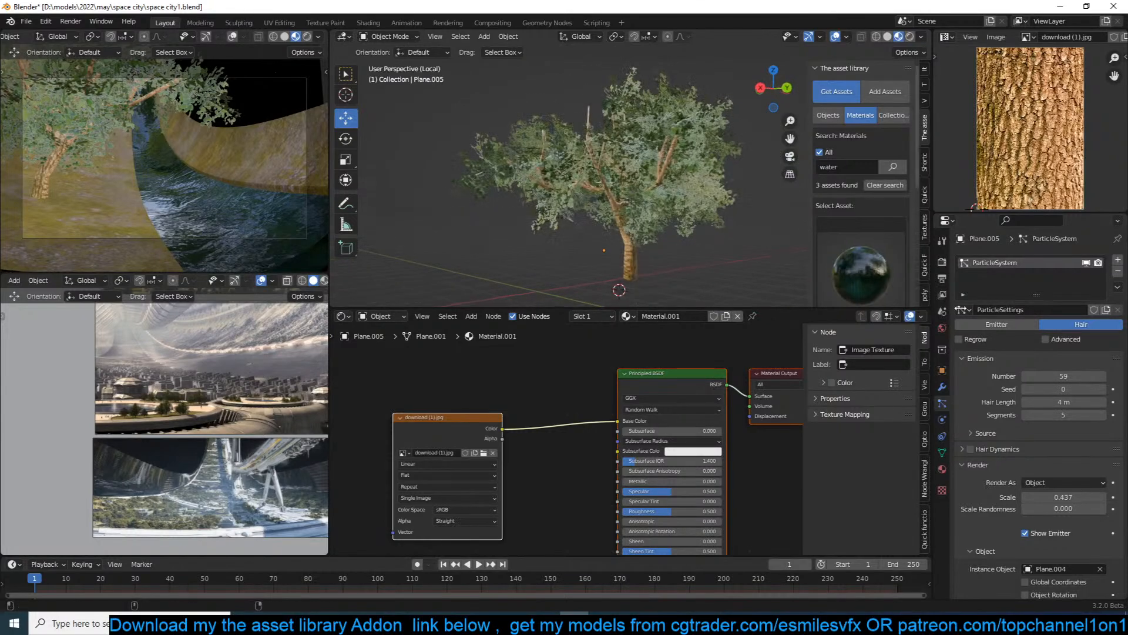
{"action": "left_click_drag", "start_coordinate": [1065, 402], "coordinate": [1082, 376]}
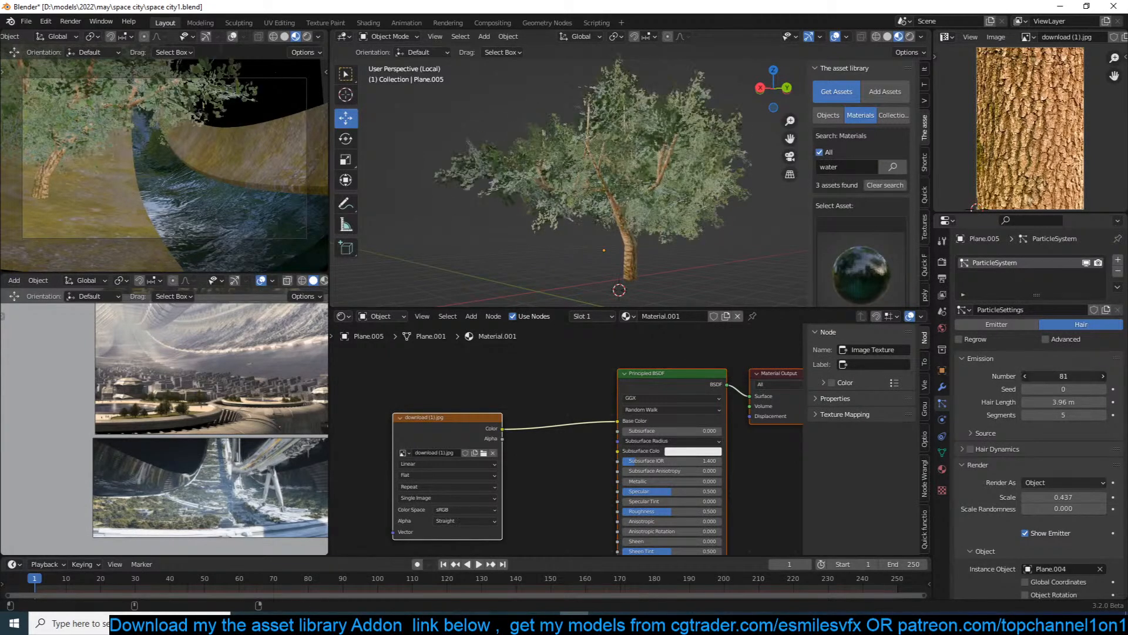
{"action": "scroll", "coordinate": [1065, 474], "scroll_direction": "down", "scroll_amount": 8}
{"action": "left_click_drag", "start_coordinate": [1061, 309], "coordinate": [1090, 309]}
Move the entire tree mesh in Edit Mode so that the trunk's base sits on the object's origin, and return to Object Mode.
{"action": "middle_click_drag", "start_coordinate": [657, 174], "coordinate": [591, 235]}
{"action": "left_click", "coordinate": [617, 237]}
{"action": "key", "text": "KP_3"}
{"action": "key", "text": "Tab"}
{"action": "key", "text": "a"}
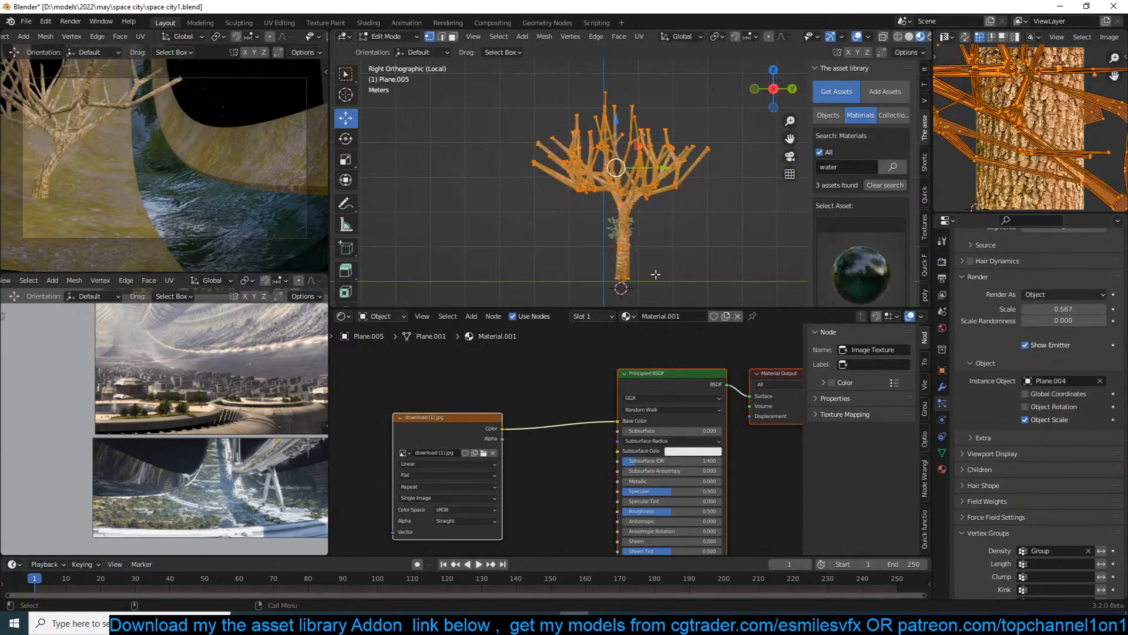
{"action": "key", "text": "KP_1"}
{"action": "key", "text": "h"}
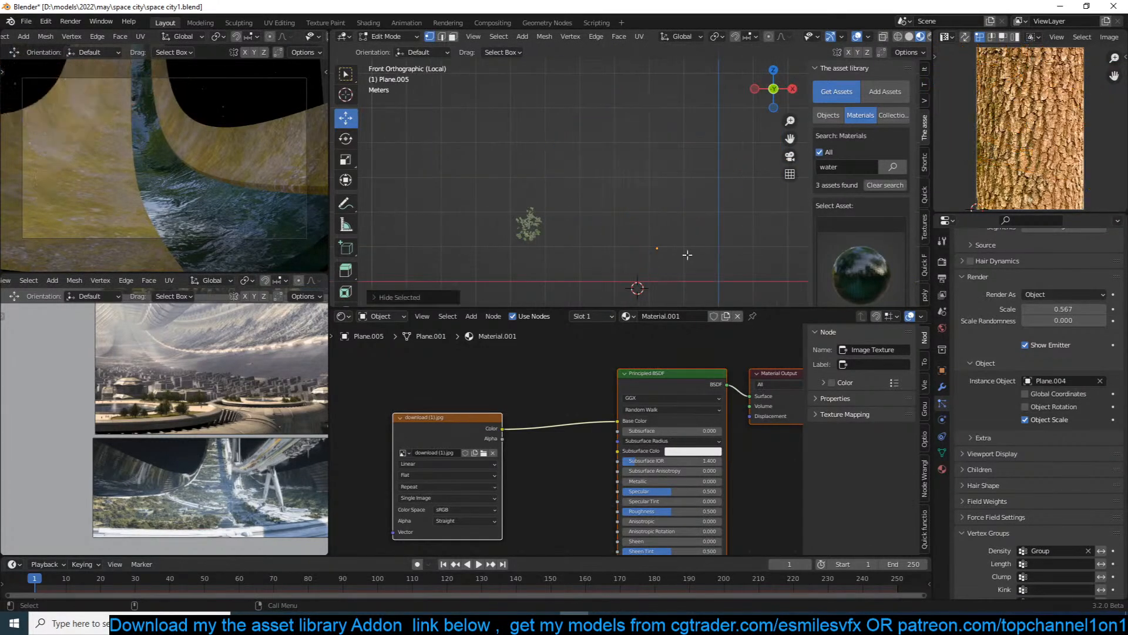
{"action": "key", "text": "alt+h"}
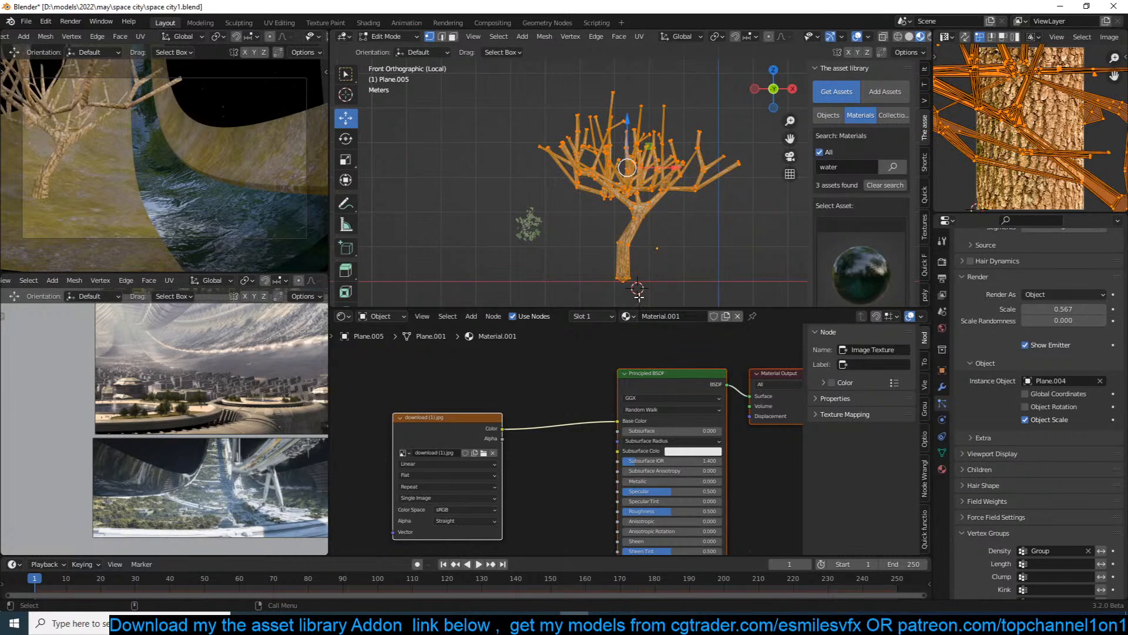
{"action": "key", "text": "g"}
{"action": "left_click", "coordinate": [681, 263]}
{"action": "key", "text": "Tab"}
{"action": "key", "text": "KP_5"}
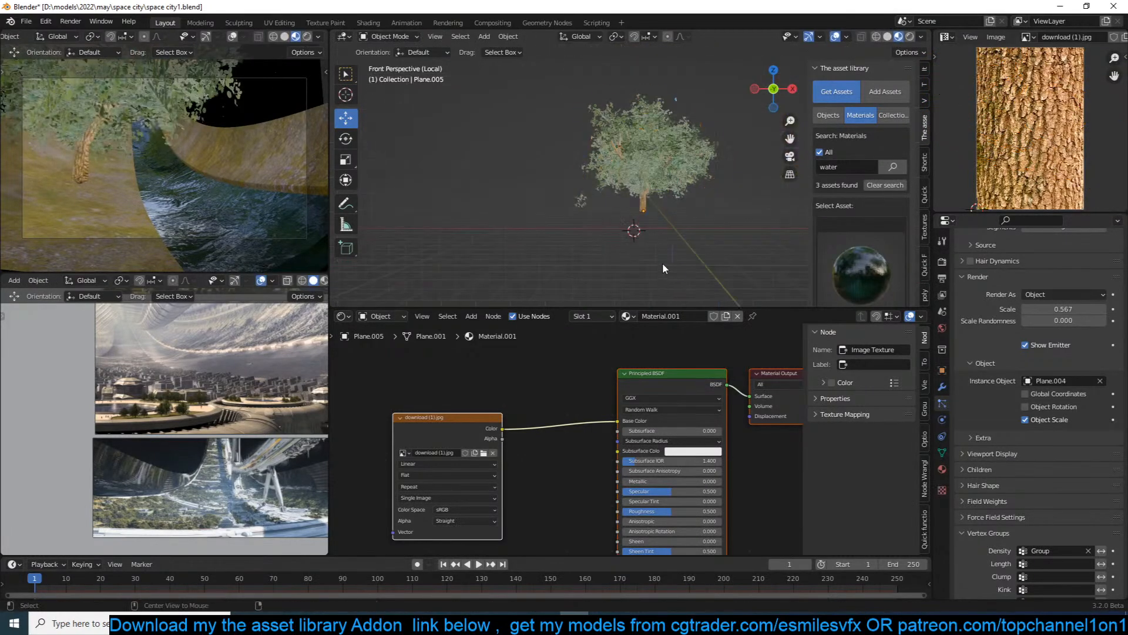
Make the tree's foliage particle instances real.
{"action": "middle_click_drag", "start_coordinate": [645, 207], "coordinate": [693, 168]}
{"action": "scroll", "coordinate": [611, 203], "scroll_direction": "up", "scroll_amount": 5}
{"action": "left_click", "coordinate": [942, 386]}
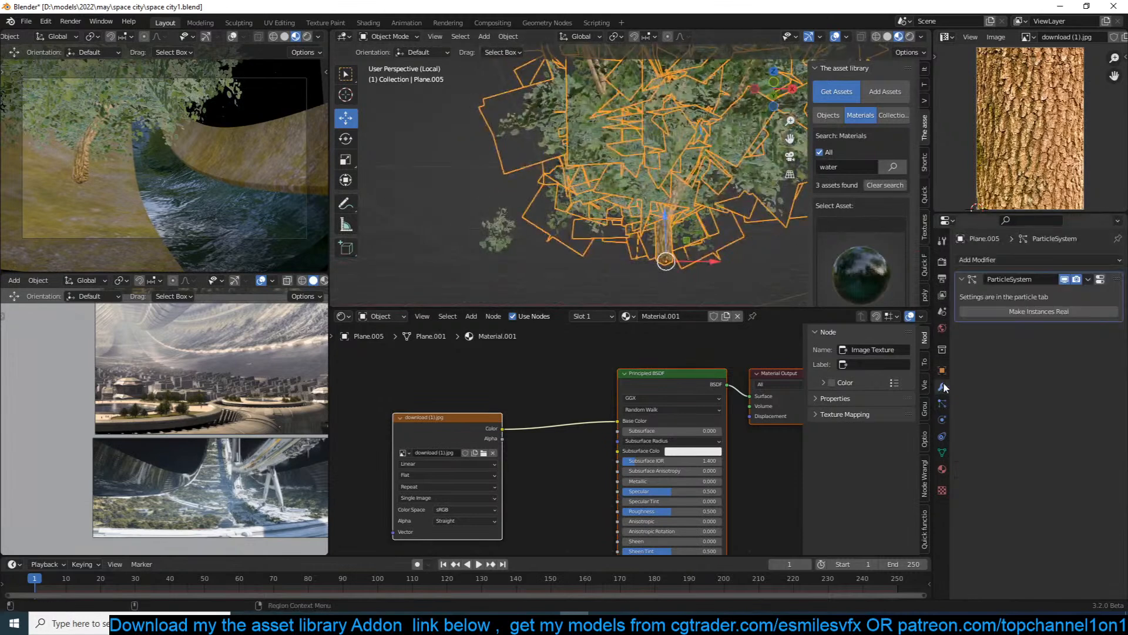
{"action": "left_click", "coordinate": [1046, 312]}
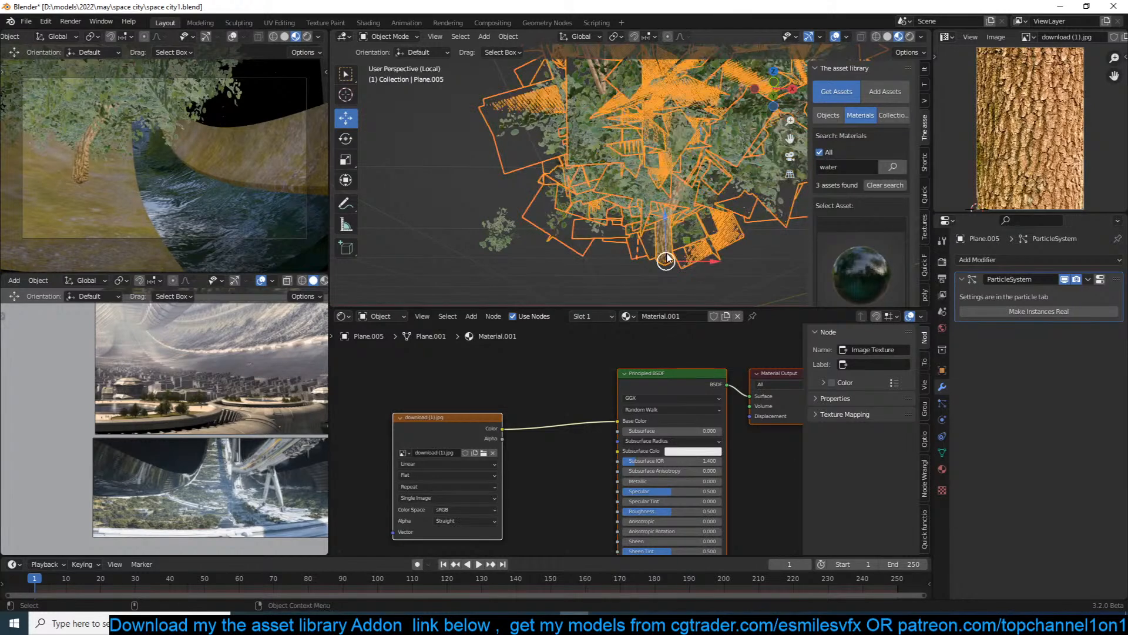
Join the real foliage planes with the tree, remove its particle system and save the file.
{"action": "left_click", "coordinate": [1100, 278]}
{"action": "left_click", "coordinate": [1117, 273]}
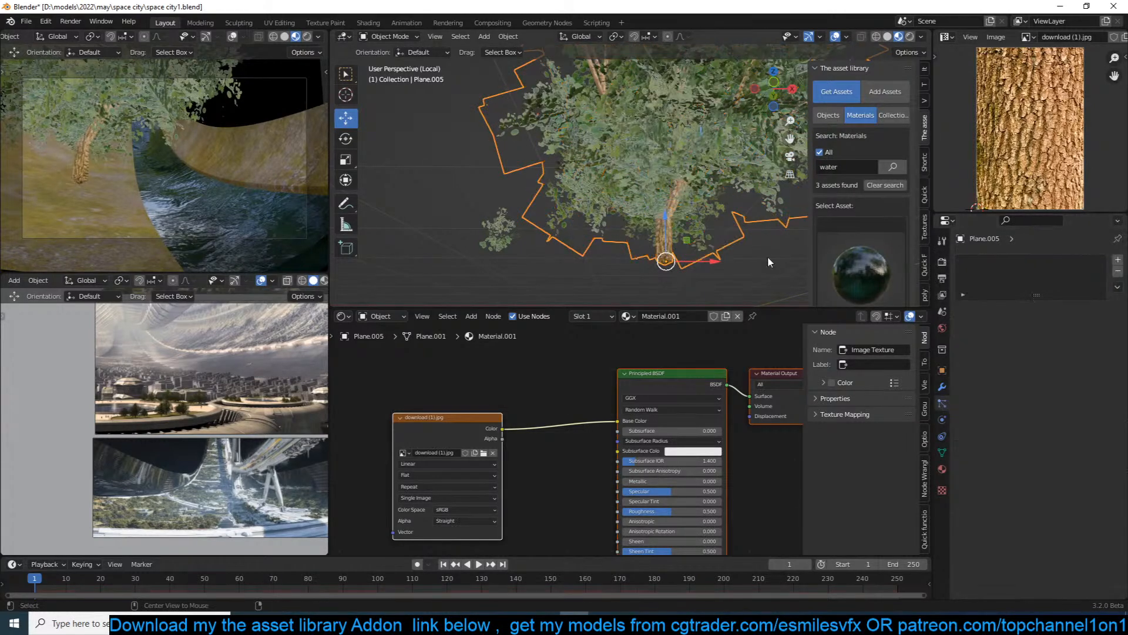
{"action": "key", "text": "ctrl+s"}
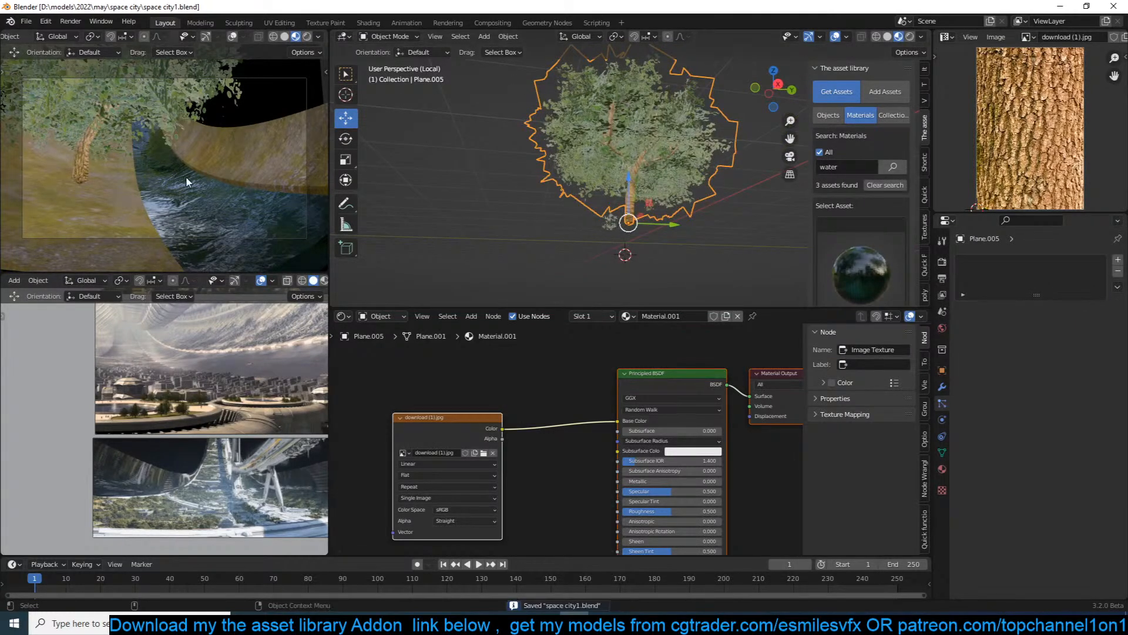
Hide the tree briefly and bring it back to compare the camera view.
{"action": "scroll", "coordinate": [514, 164], "scroll_direction": "down", "scroll_amount": 2}
{"action": "key", "text": "Delete"}
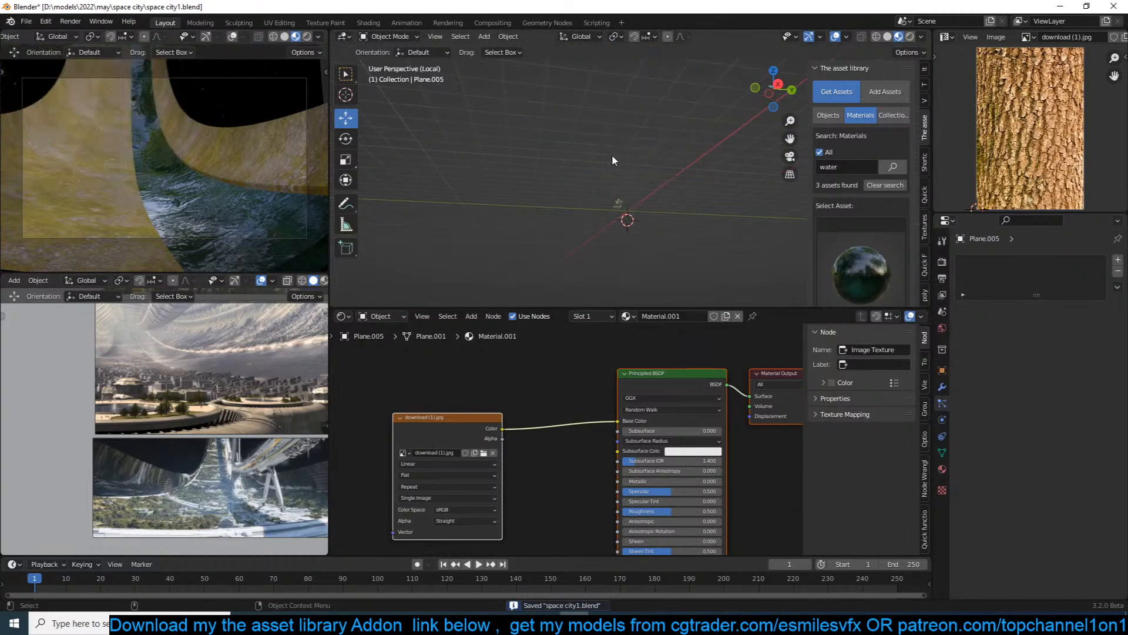
{"action": "key", "text": "KP_0"}
{"action": "key", "text": "ctrl+z"}
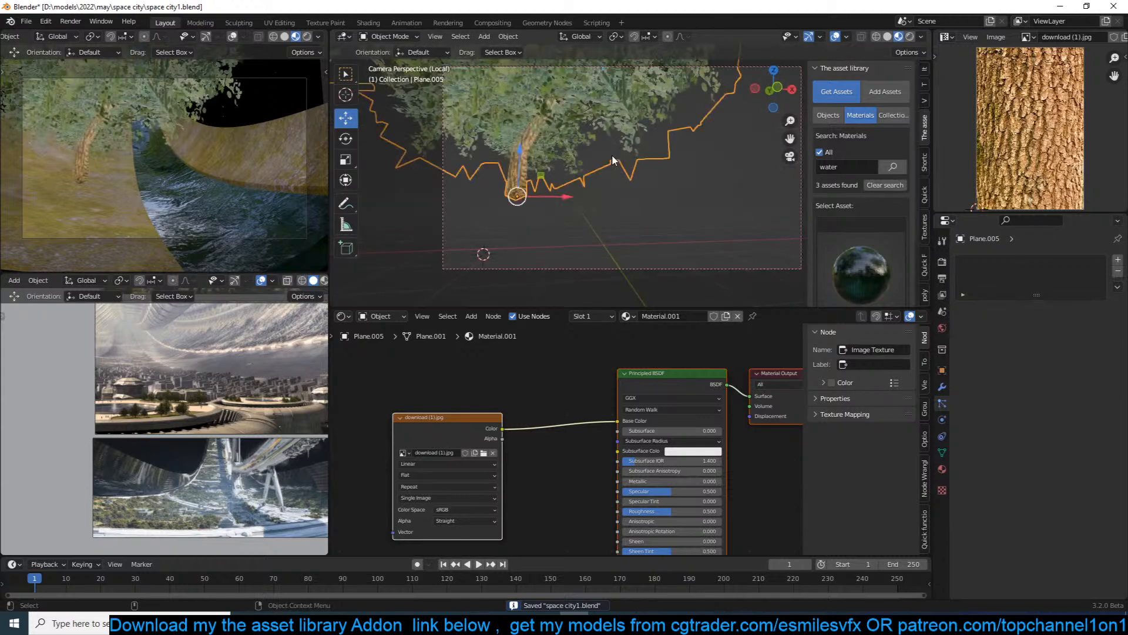
Leave local view to show the whole scene through the camera, and save the file.
{"action": "key", "text": "KP_0"}
{"action": "key", "text": "KP_0"}
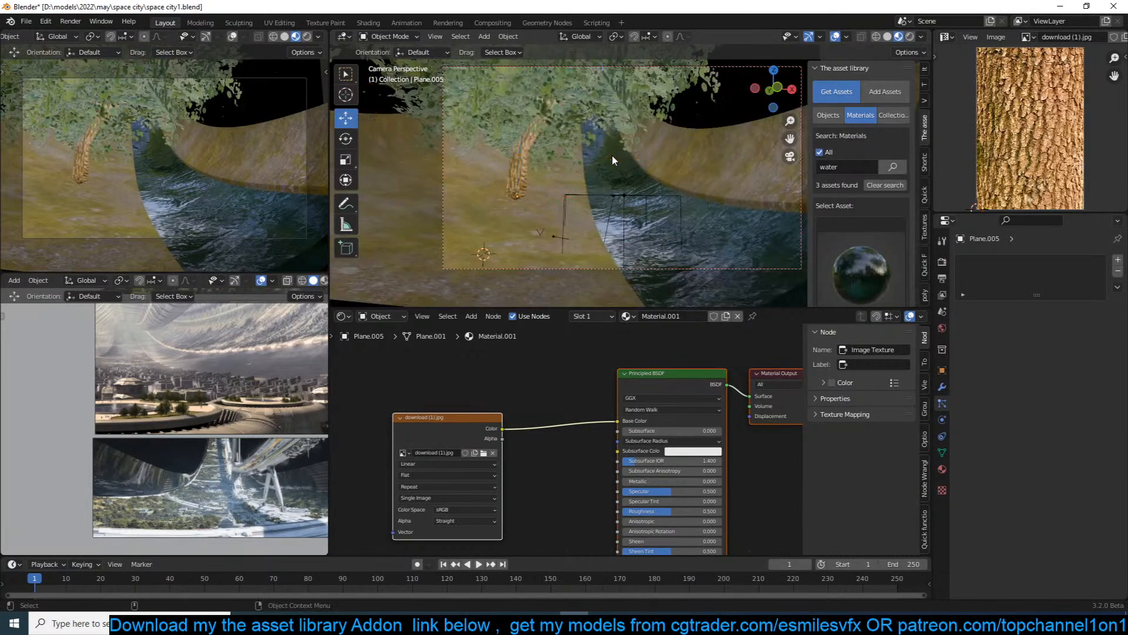
{"action": "key", "text": "ctrl+s"}
Add a cube at the scene's origin and scale it up.
{"action": "middle_click_drag", "start_coordinate": [617, 133], "coordinate": [654, 121]}
{"action": "scroll", "coordinate": [608, 154], "scroll_direction": "down", "scroll_amount": 8}
{"action": "key", "text": "shift+a"}
{"action": "mouse_move", "coordinate": [659, 121]}
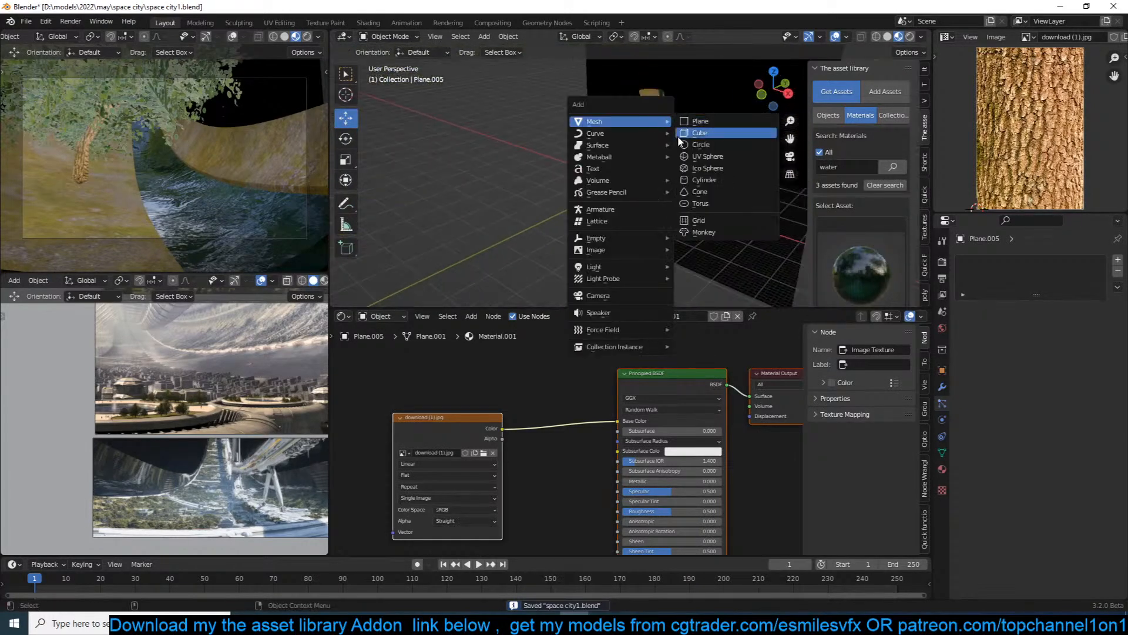
{"action": "left_click", "coordinate": [699, 132]}
{"action": "key", "text": "s"}
{"action": "left_click", "coordinate": [664, 184]}
Hide the new cube briefly and bring it back, checking it in the right side view.
{"action": "key", "text": "Delete"}
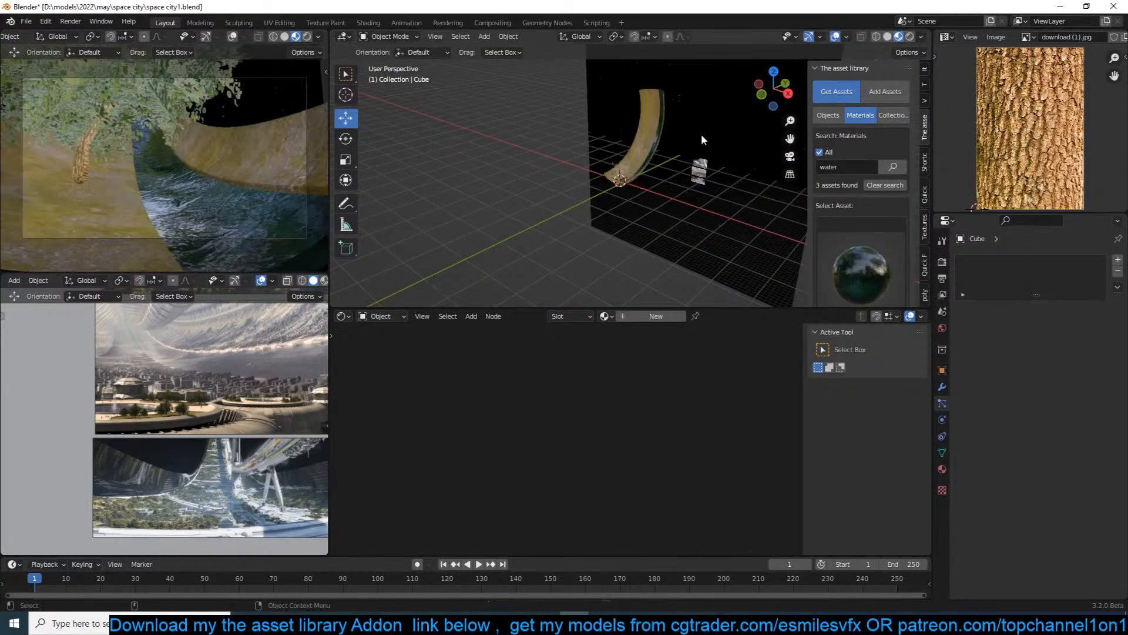
{"action": "key", "text": "ctrl+z"}
{"action": "key", "text": "KP_3"}
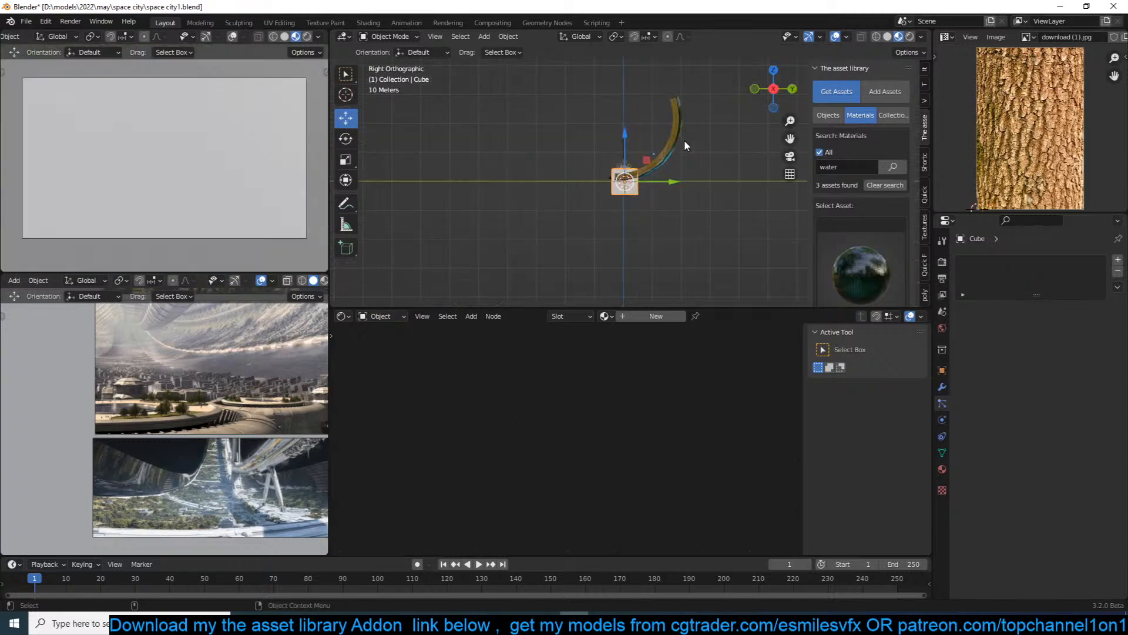
{"action": "key", "text": "Delete"}
{"action": "key", "text": "ctrl+z"}
Move the cube over the curved terrain in the side view and enlarge it to enclose the curve.
{"action": "key", "text": "g"}
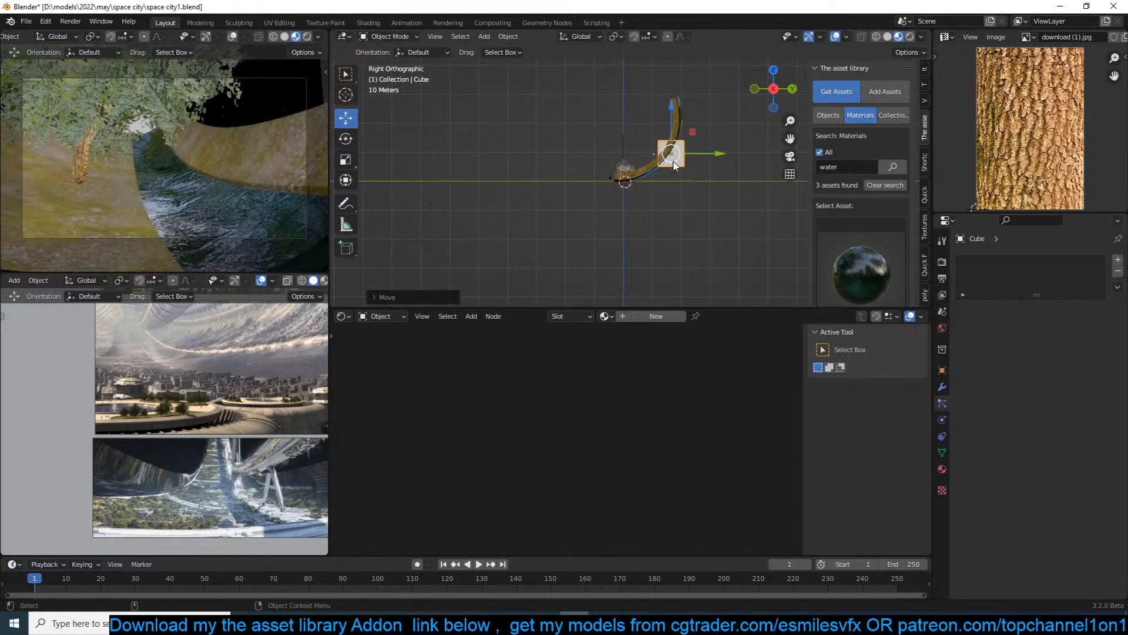
{"action": "left_click", "coordinate": [655, 163]}
{"action": "key", "text": "s"}
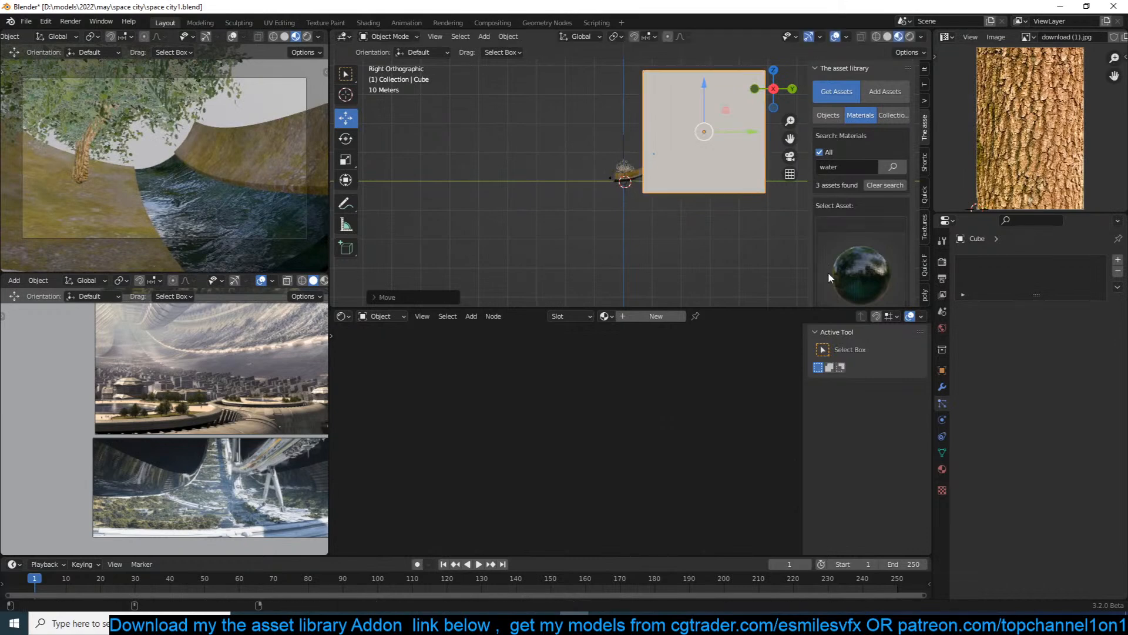
Give the large cube a new material and replace its Principled BSDF node with a Principled Volume node.
{"action": "left_click", "coordinate": [724, 215]}
{"action": "key", "text": "ctrl+s"}
{"action": "left_click", "coordinate": [657, 316]}
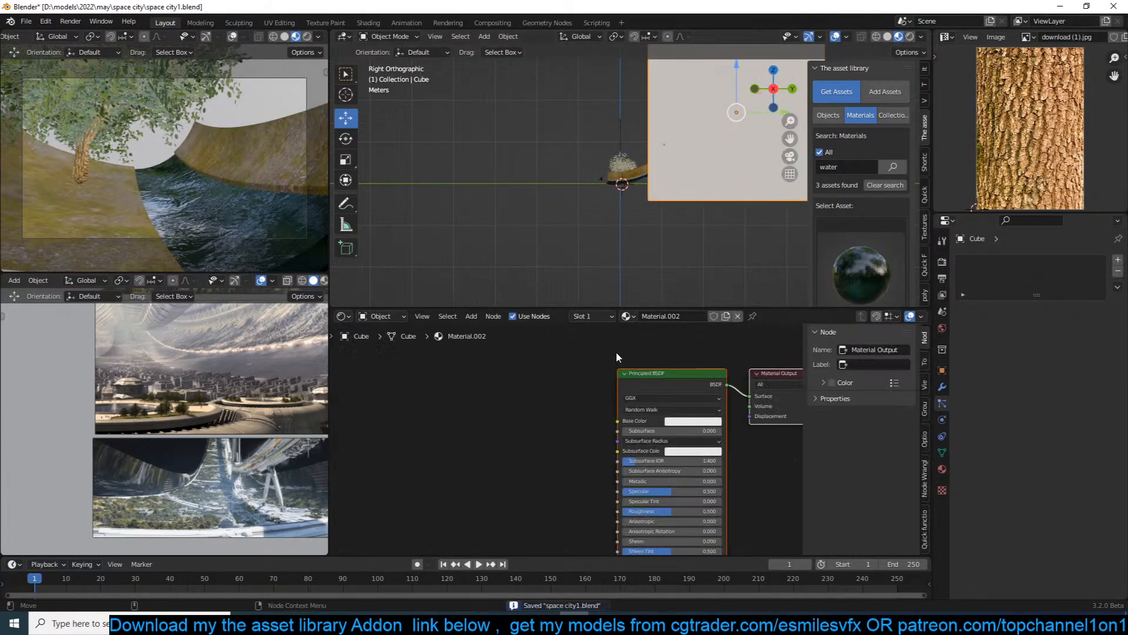
{"action": "key", "text": "x"}
{"action": "key", "text": "shift+a"}
{"action": "mouse_move", "coordinate": [496, 420]}
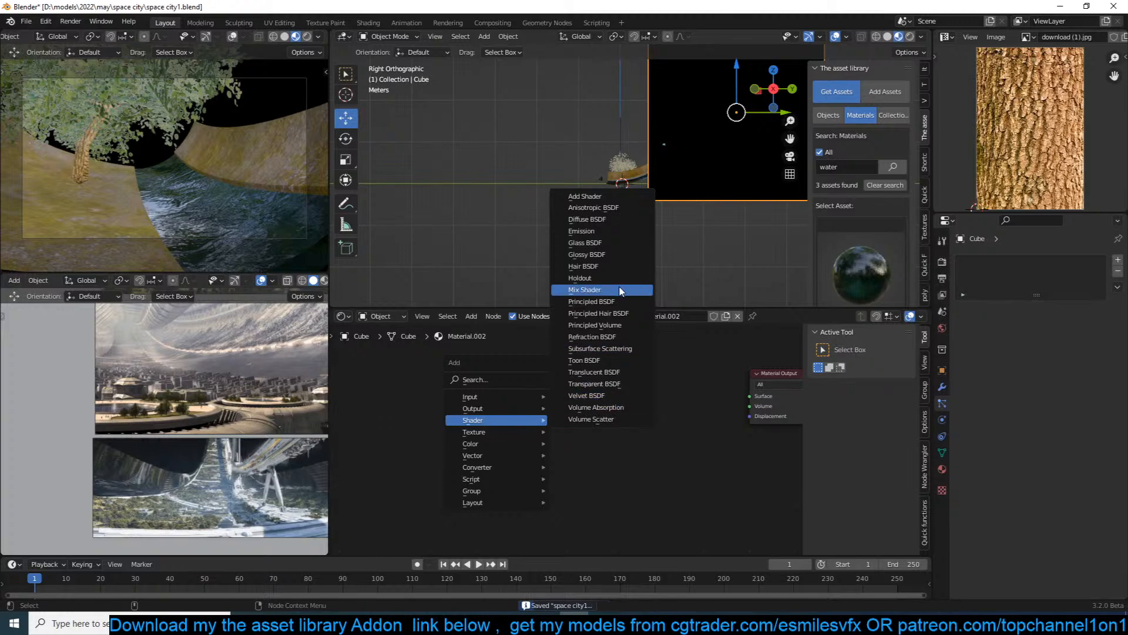
{"action": "left_click", "coordinate": [605, 325]}
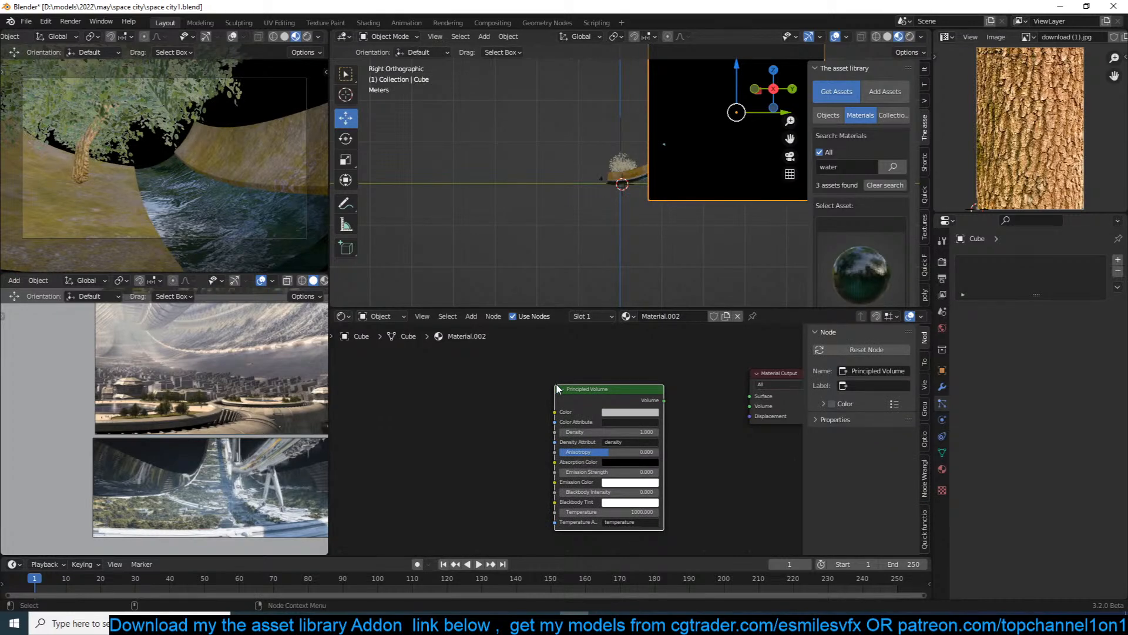
Set the Principled Volume's density to 0 and link its output to the Material Output's Surface input.
{"action": "scroll", "coordinate": [646, 388], "scroll_direction": "up", "scroll_amount": 4}
{"action": "left_click_drag", "start_coordinate": [659, 398], "coordinate": [559, 390]}
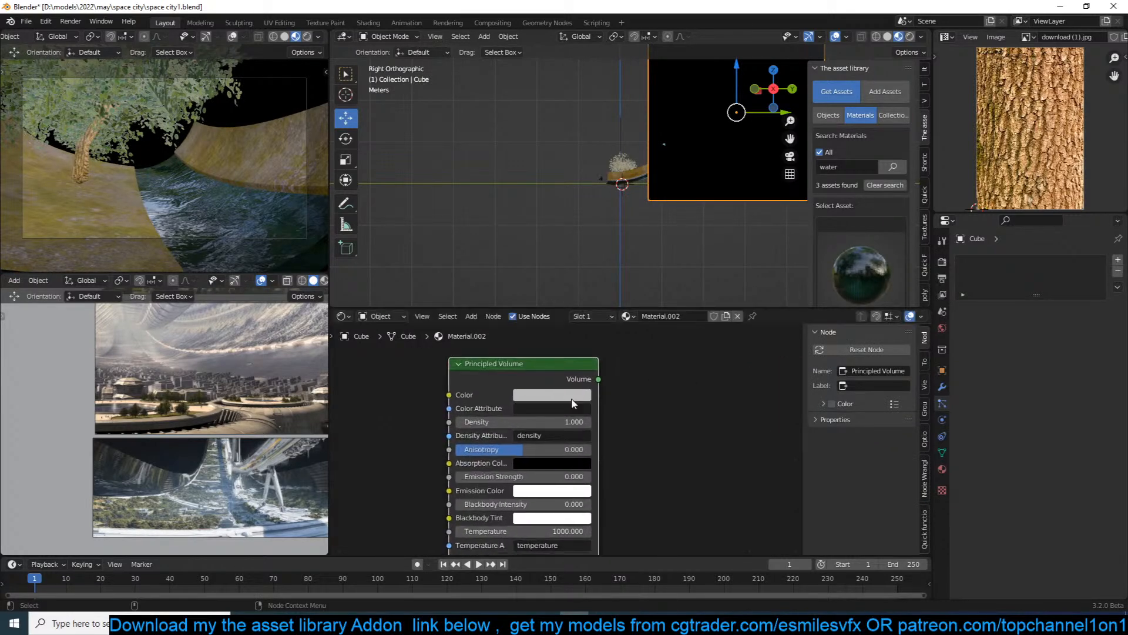
{"action": "scroll", "coordinate": [573, 402], "scroll_direction": "down", "scroll_amount": 5}
{"action": "left_click_drag", "start_coordinate": [565, 429], "coordinate": [429, 425]}
{"action": "left_click_drag", "start_coordinate": [513, 396], "coordinate": [738, 400]}
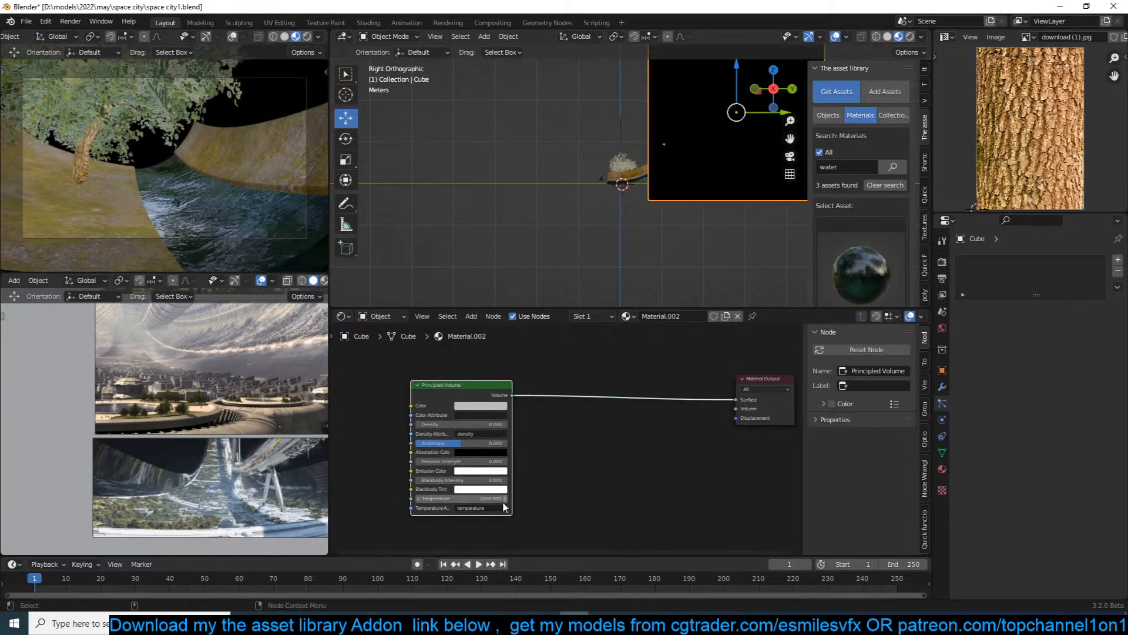
Set the Principled Volume's emission strength to 0.090 and move its link to the Material Output's Volume input.
{"action": "scroll", "coordinate": [510, 507], "scroll_direction": "up", "scroll_amount": 2}
{"action": "left_click_drag", "start_coordinate": [452, 469], "coordinate": [456, 470]}
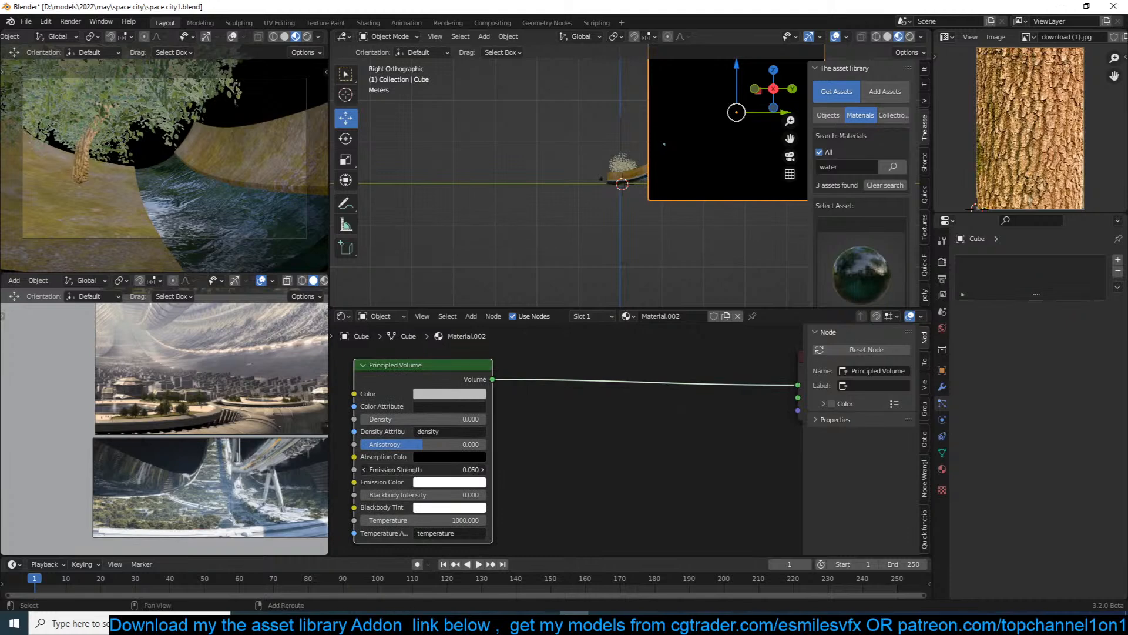
{"action": "middle_click_drag", "start_coordinate": [693, 396], "coordinate": [642, 399]}
{"action": "left_click_drag", "start_coordinate": [748, 387], "coordinate": [747, 400]}
{"action": "middle_click_drag", "start_coordinate": [498, 438], "coordinate": [577, 430]}
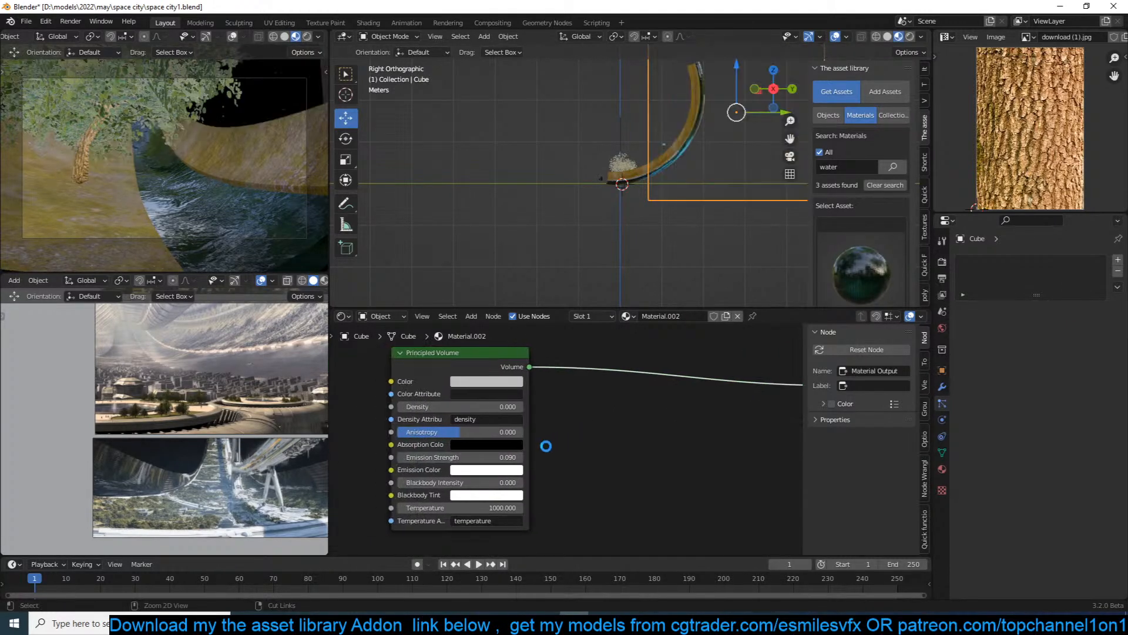
Save the file and set the Principled Volume's emission strength to 0.040.
{"action": "key", "text": "ctrl+s"}
{"action": "scroll", "coordinate": [536, 447], "scroll_direction": "up", "scroll_amount": 2}
{"action": "left_click_drag", "start_coordinate": [471, 461], "coordinate": [462, 461]}
Flatten the fog cube into a slab in the right side view and rotate it to follow the terrain's slope.
{"action": "middle_click_drag", "start_coordinate": [662, 217], "coordinate": [646, 240], "text": "shift"}
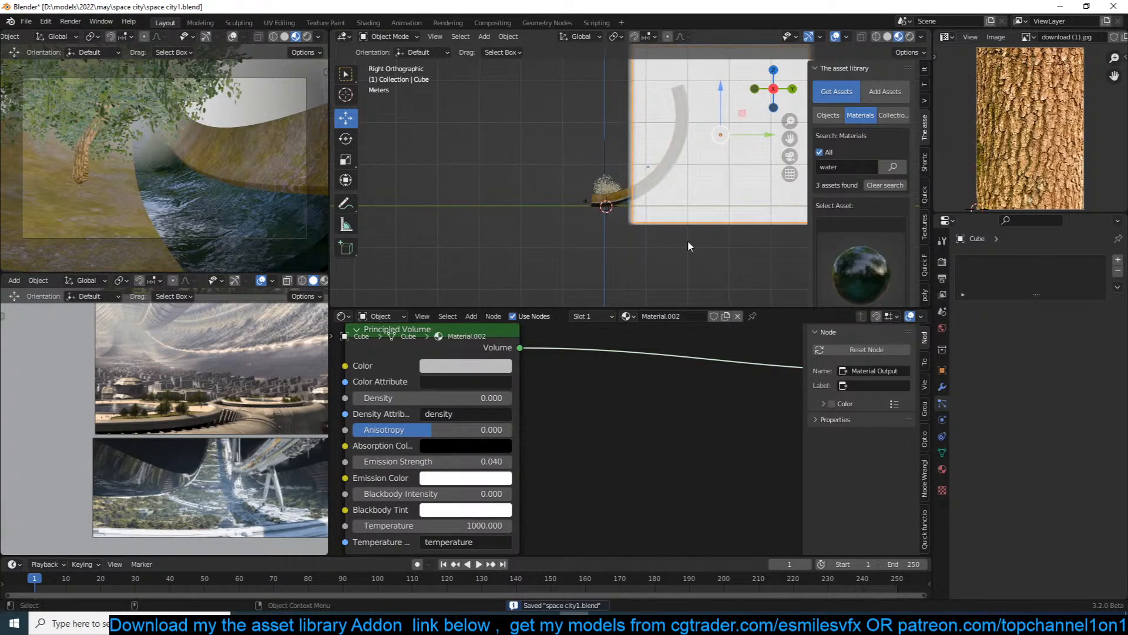
{"action": "key", "text": "s"}
{"action": "left_click", "coordinate": [749, 219]}
{"action": "key", "text": "r"}
{"action": "left_click", "coordinate": [767, 154]}
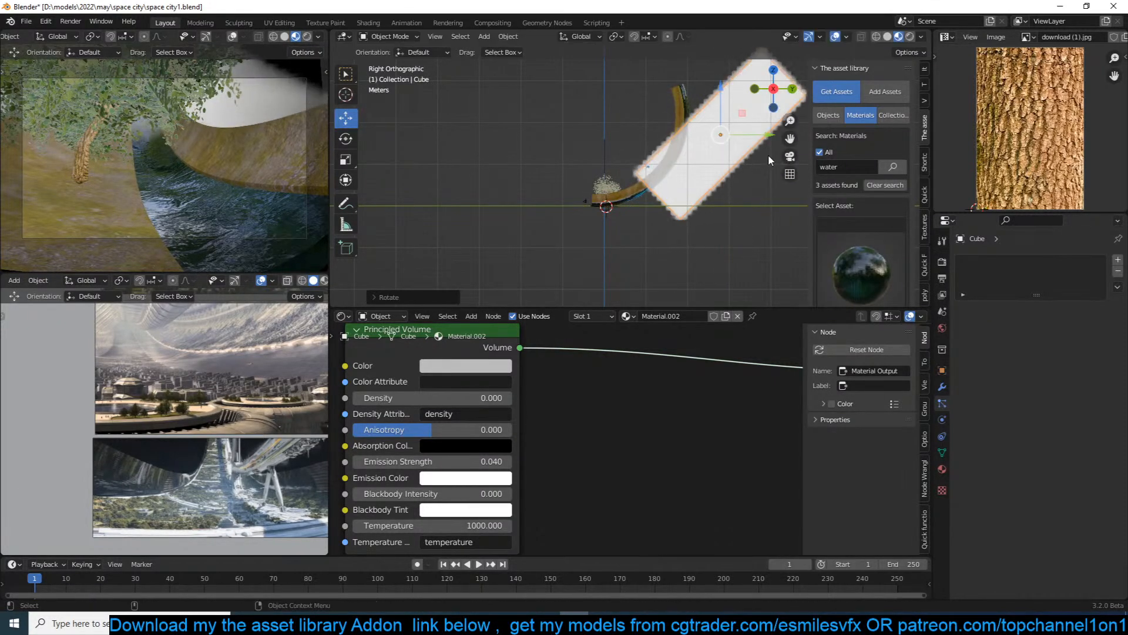
Move the fog slab down to the start of the curved terrain and adjust its tilt to a shallower angle.
{"action": "key", "text": "g"}
{"action": "left_click", "coordinate": [745, 175]}
{"action": "key", "text": "r"}
{"action": "left_click", "coordinate": [771, 182]}
{"action": "key", "text": "g"}
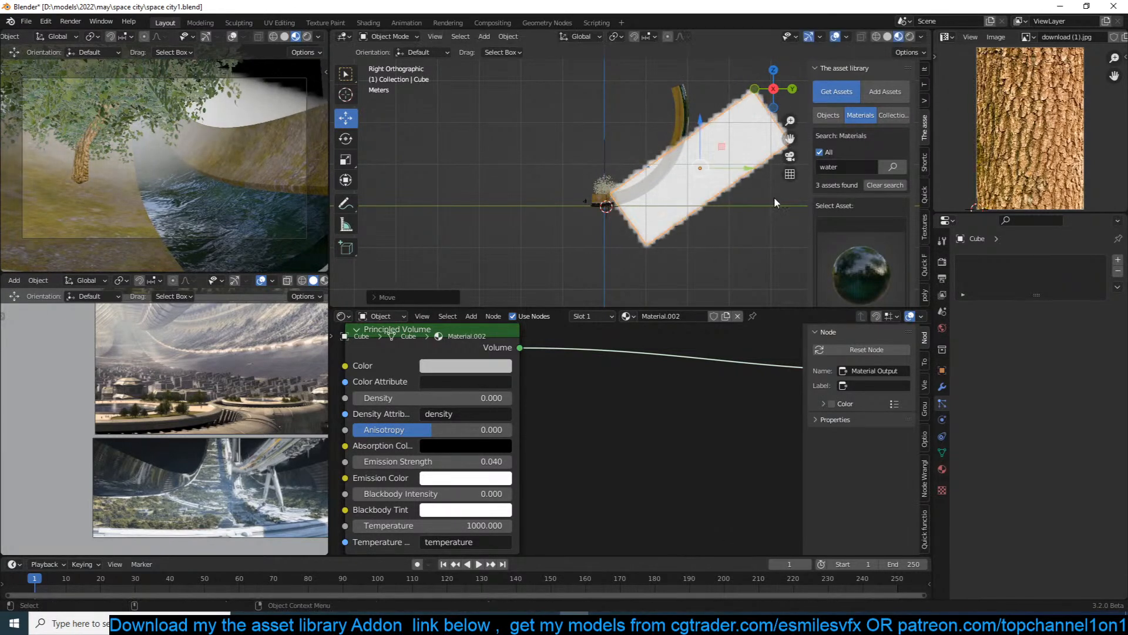
{"action": "left_click", "coordinate": [763, 201]}
Scale the foliage tree down to about 0.18 of its size and save the file.
{"action": "left_click", "coordinate": [609, 189]}
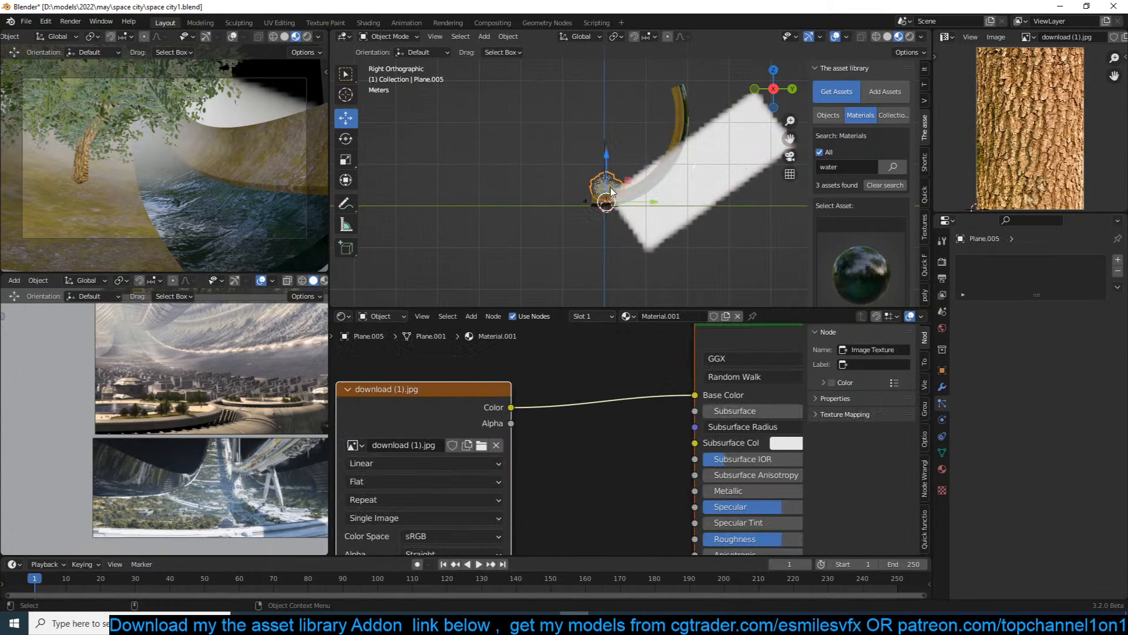
{"action": "key", "text": "s"}
{"action": "left_click", "coordinate": [624, 202]}
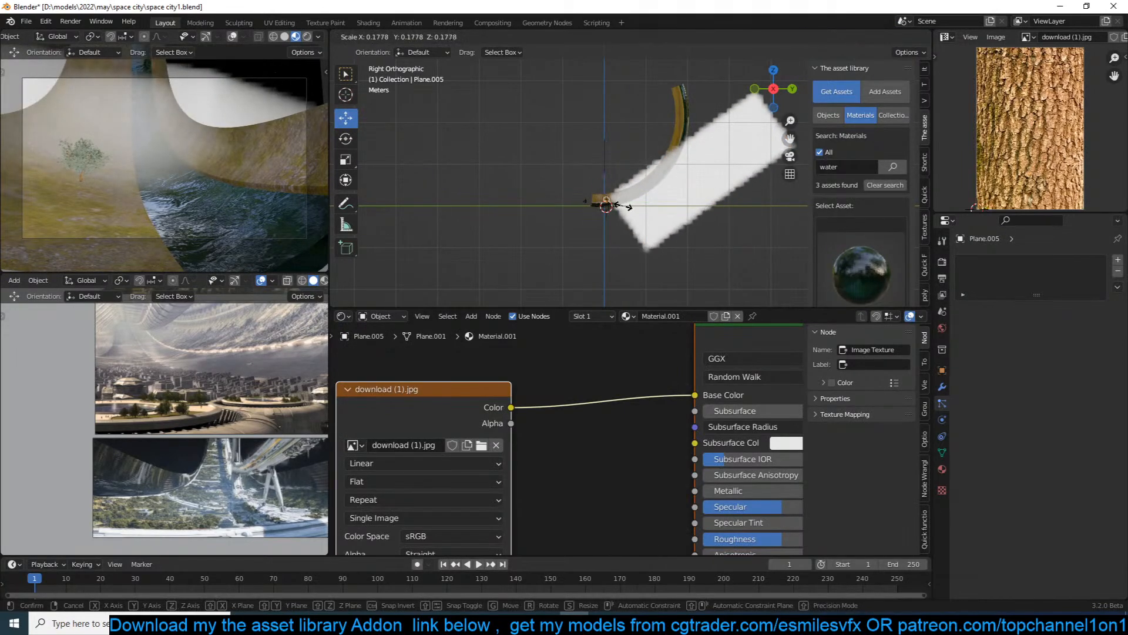
{"action": "middle_click_drag", "start_coordinate": [593, 217], "coordinate": [759, 192]}
{"action": "key", "text": "ctrl+s"}
Select the fog cube and narrow it along the global X axis.
{"action": "left_click", "coordinate": [759, 192]}
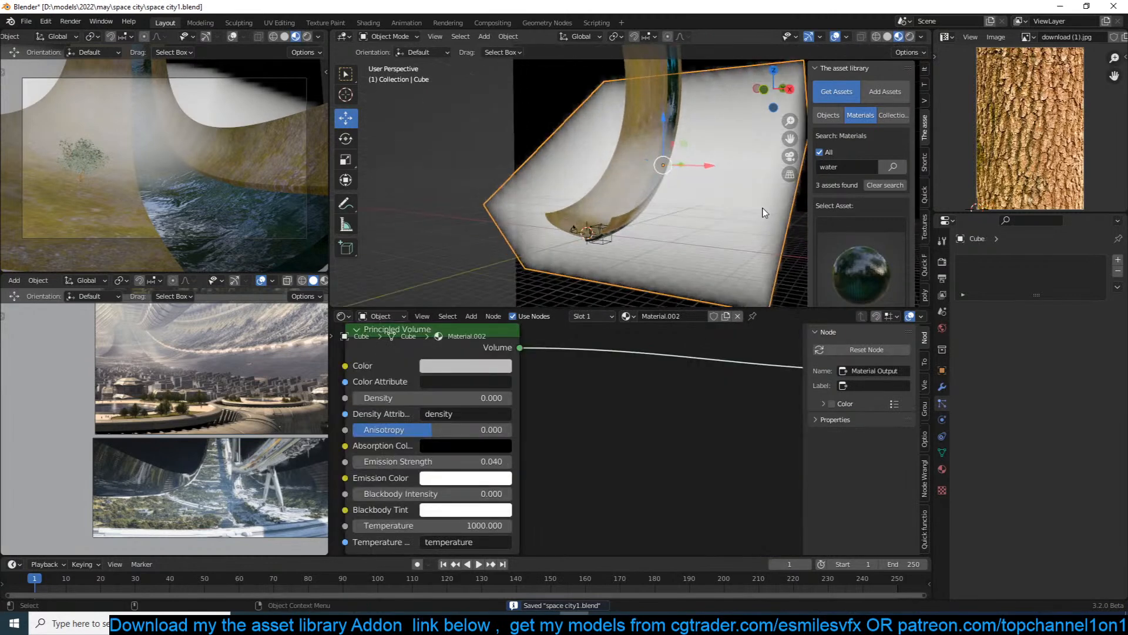
{"action": "key", "text": "s"}
{"action": "key", "text": "x"}
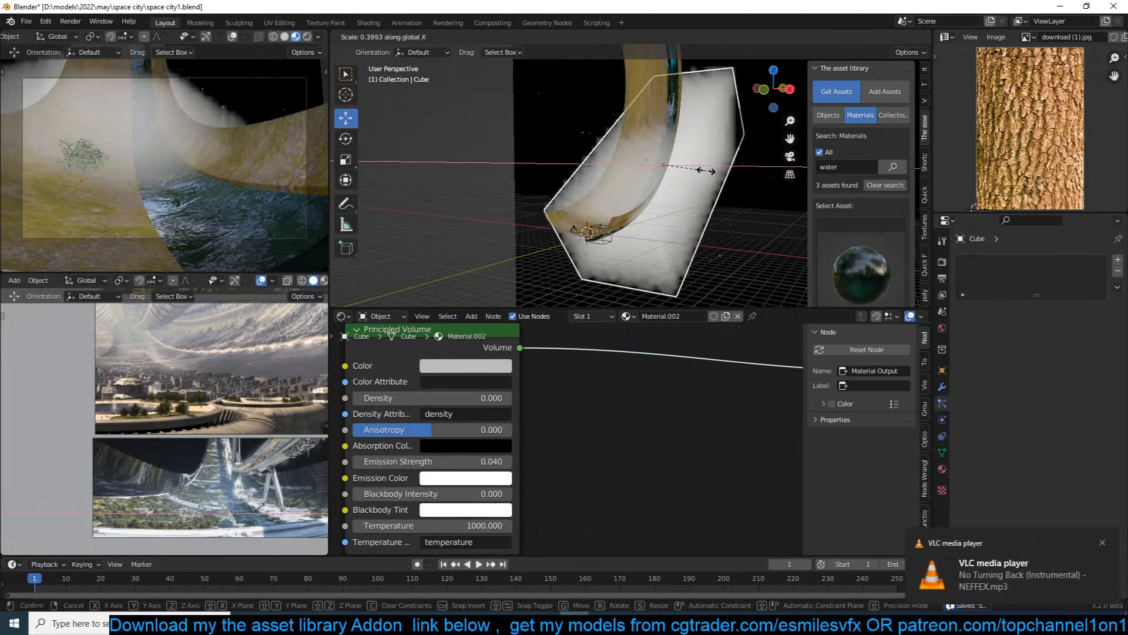
{"action": "left_click", "coordinate": [670, 168]}
Shift the fog cube sideways within the terrain strip, readjust its width along X, and save the file.
{"action": "middle_click_drag", "start_coordinate": [670, 167], "coordinate": [698, 157]}
{"action": "left_click_drag", "start_coordinate": [668, 166], "coordinate": [677, 165]}
{"action": "key", "text": "s"}
{"action": "key", "text": "x"}
{"action": "left_click", "coordinate": [682, 164]}
{"action": "key", "text": "ctrl+s"}
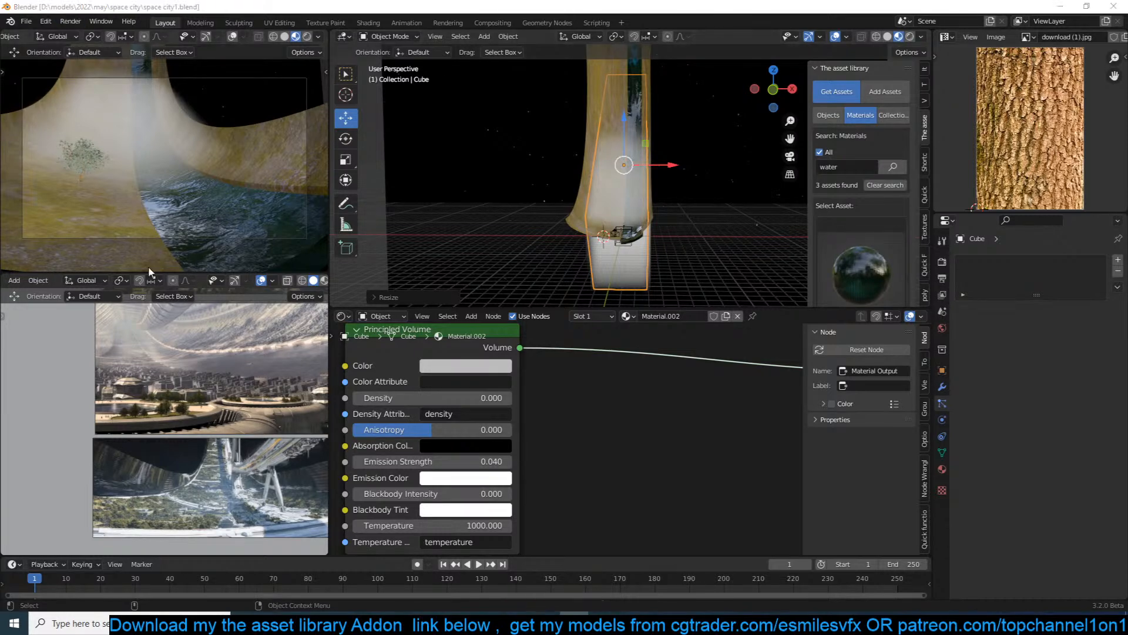
Switch the camera viewport to rendered shading and save the file.
{"action": "scroll", "coordinate": [580, 214], "scroll_direction": "up", "scroll_amount": 4}
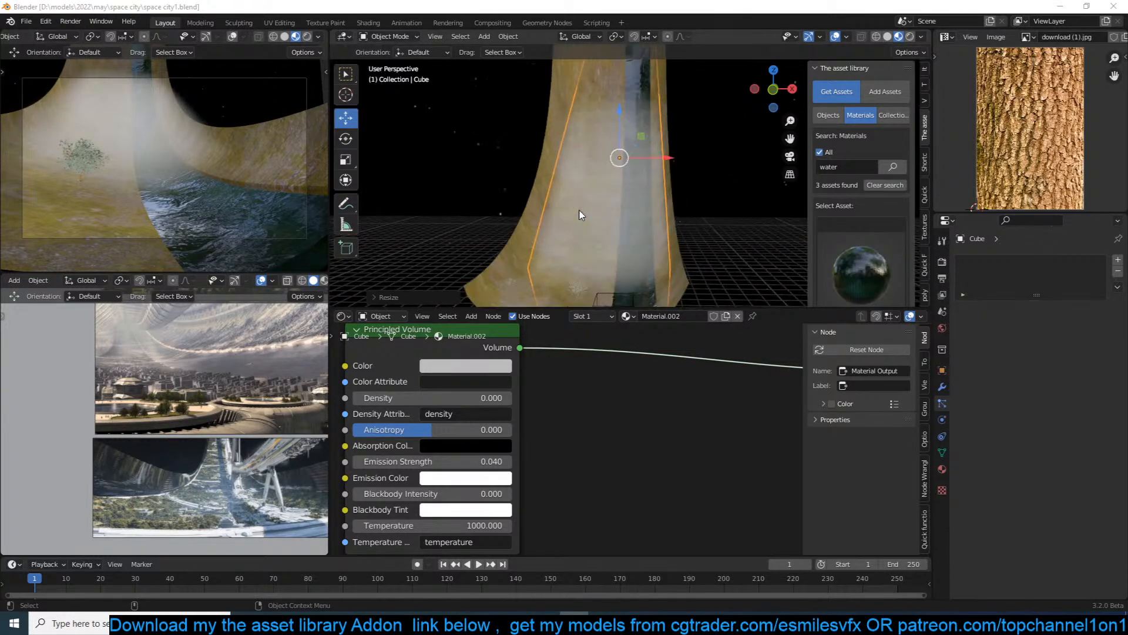
{"action": "scroll", "coordinate": [613, 218], "scroll_direction": "up", "scroll_amount": 2}
{"action": "scroll", "coordinate": [693, 225], "scroll_direction": "down", "scroll_amount": 2}
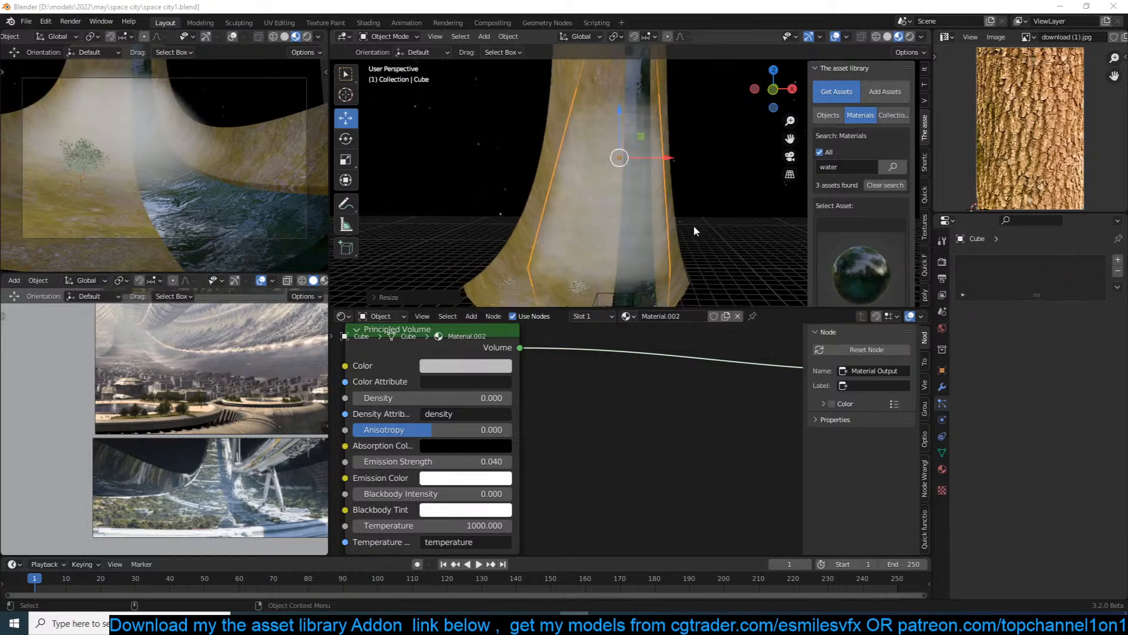
{"action": "middle_click_drag", "start_coordinate": [666, 240], "coordinate": [626, 178]}
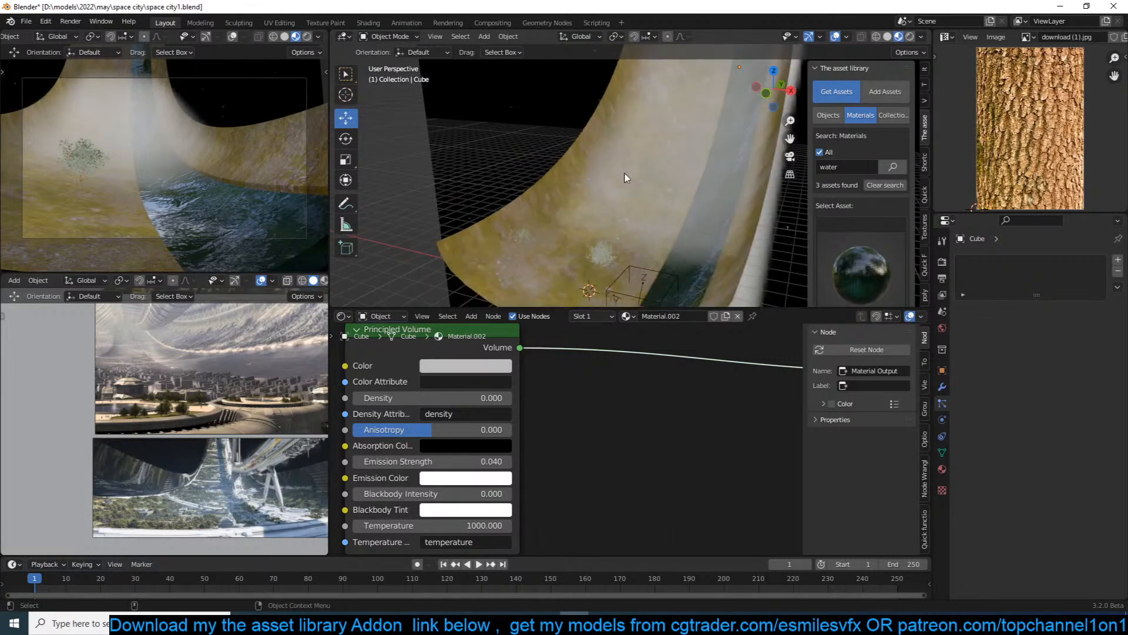
{"action": "left_click", "coordinate": [305, 37]}
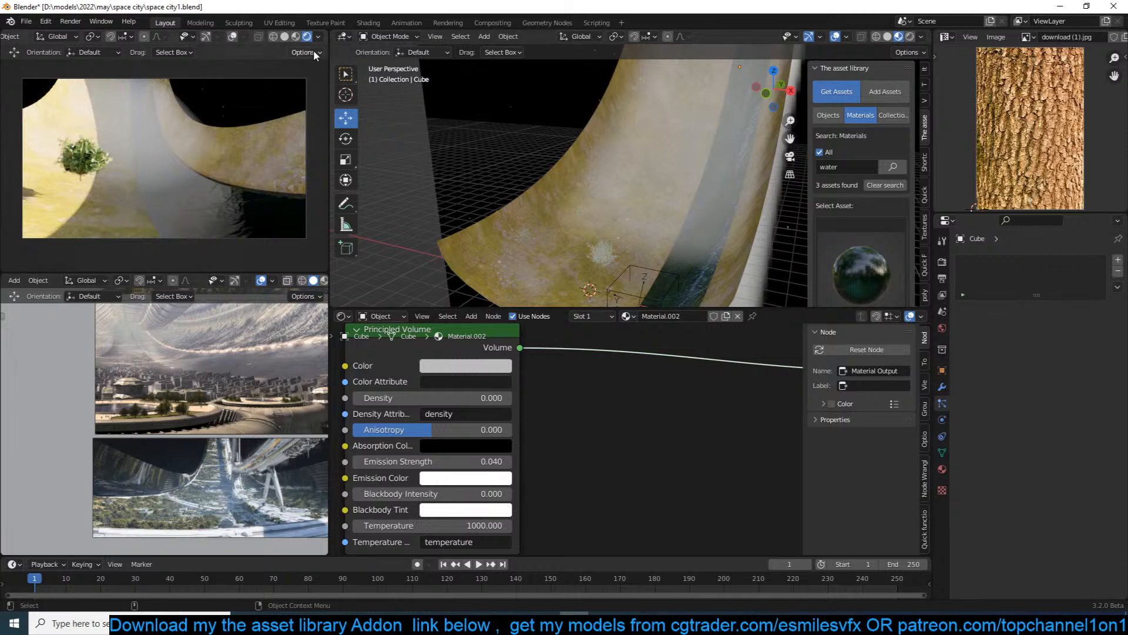
{"action": "scroll", "coordinate": [307, 35], "scroll_direction": "right", "scroll_amount": 1}
{"action": "key", "text": "ctrl+s"}
Set the fog cube's viewport display to Wire and save the file.
{"action": "scroll", "coordinate": [598, 220], "scroll_direction": "up", "scroll_amount": 4}
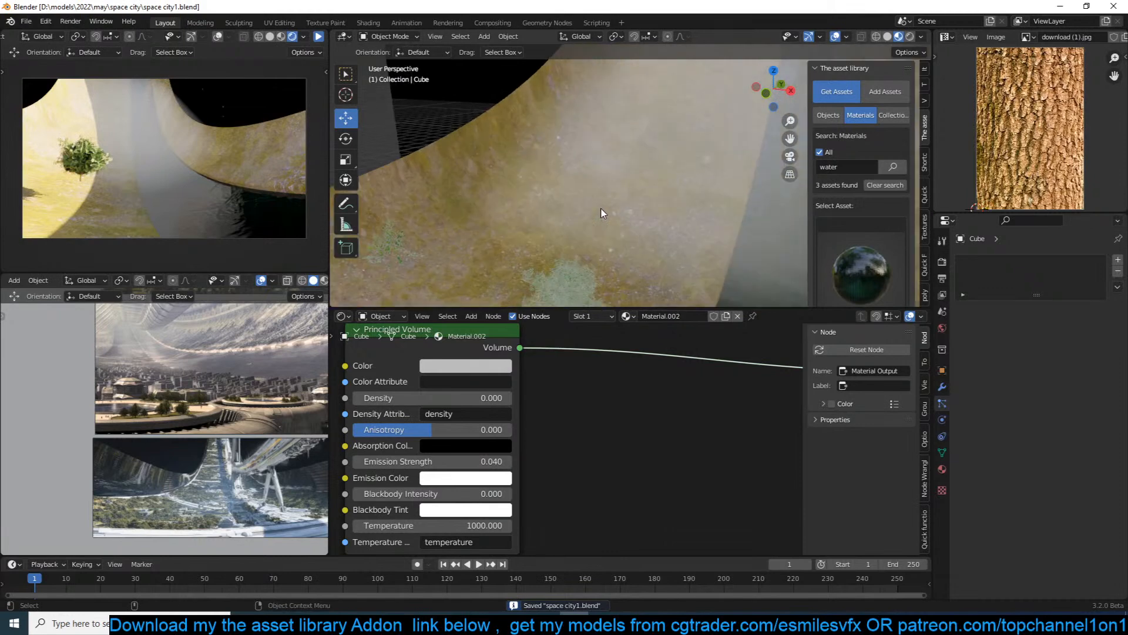
{"action": "scroll", "coordinate": [645, 244], "scroll_direction": "down", "scroll_amount": 6}
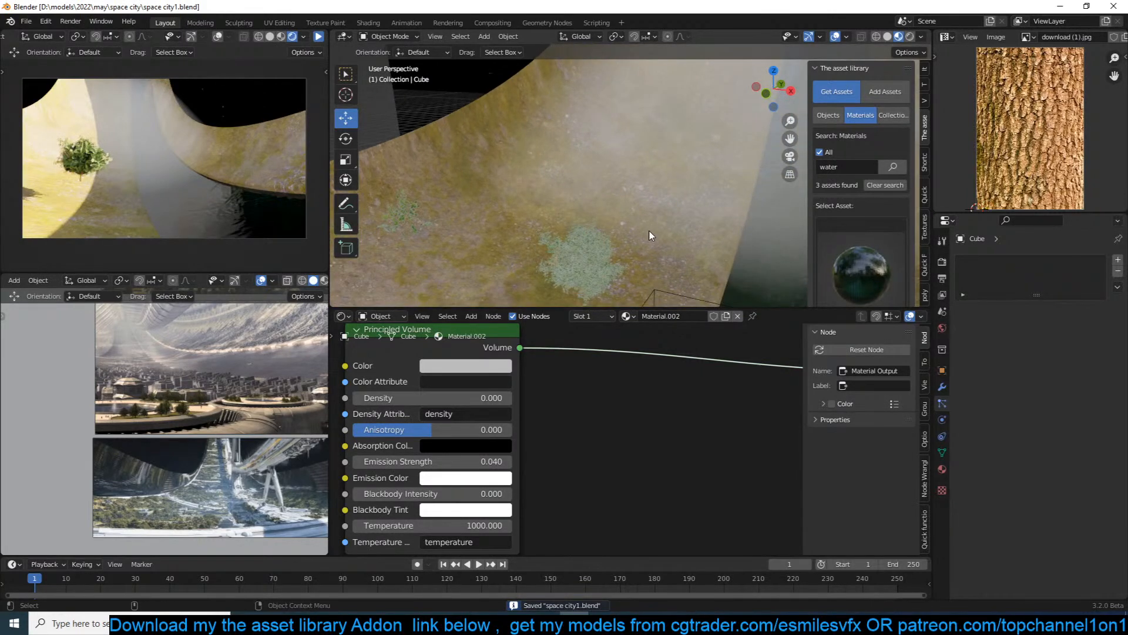
{"action": "left_click", "coordinate": [728, 219]}
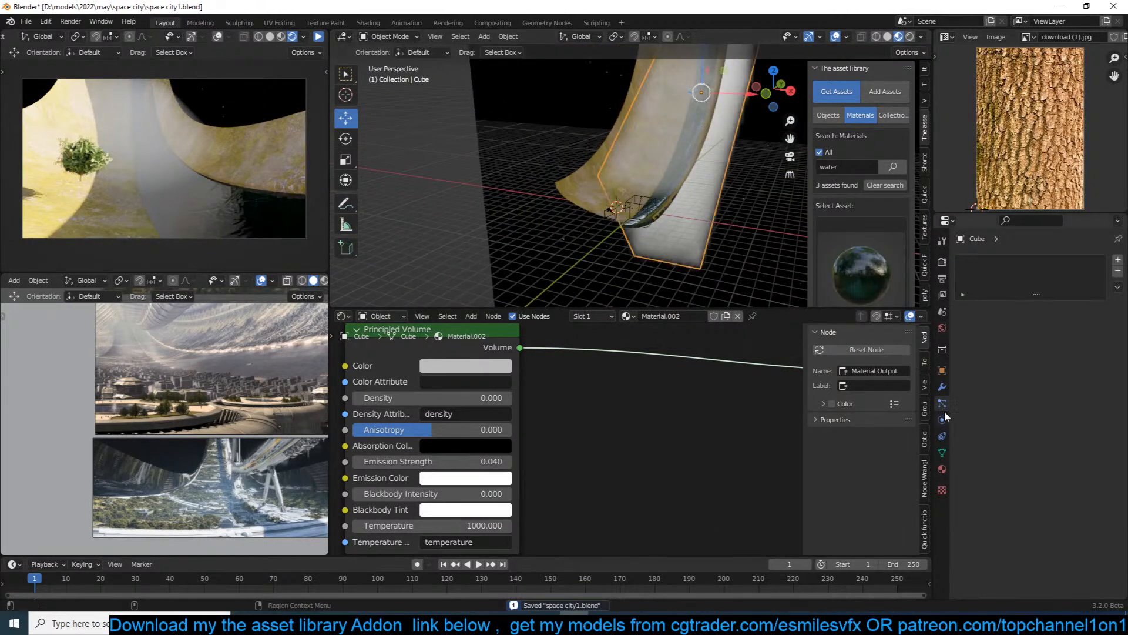
{"action": "left_click", "coordinate": [942, 371]}
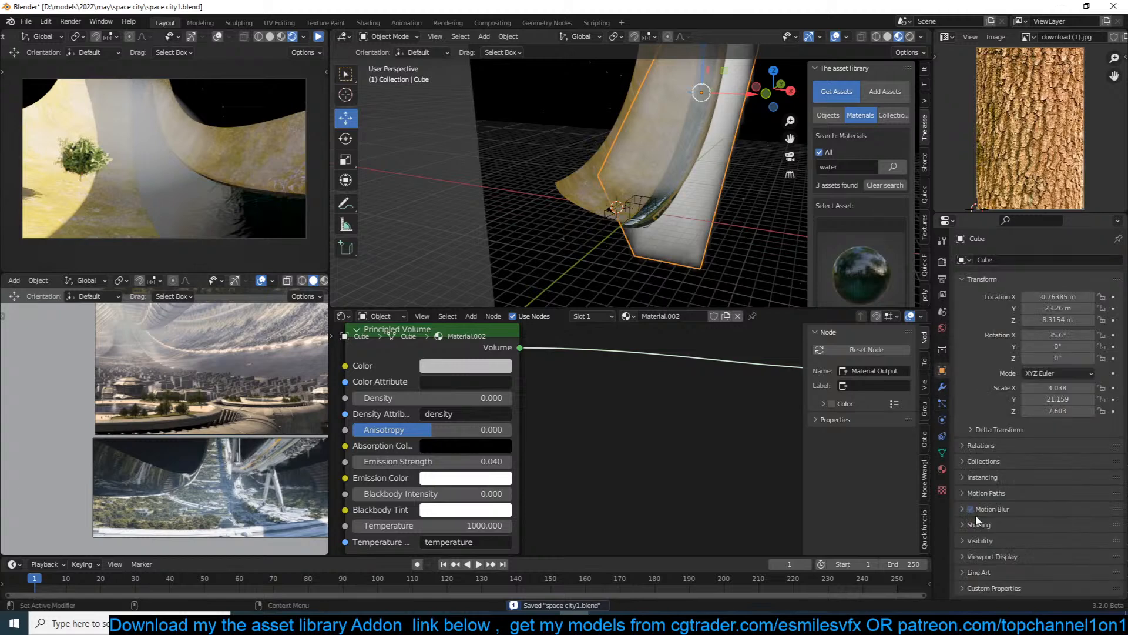
{"action": "left_click", "coordinate": [999, 556]}
{"action": "scroll", "coordinate": [1003, 554], "scroll_direction": "down", "scroll_amount": 5}
{"action": "left_click", "coordinate": [1046, 541]}
{"action": "left_click", "coordinate": [1044, 515]}
{"action": "scroll", "coordinate": [548, 204], "scroll_direction": "up", "scroll_amount": 4}
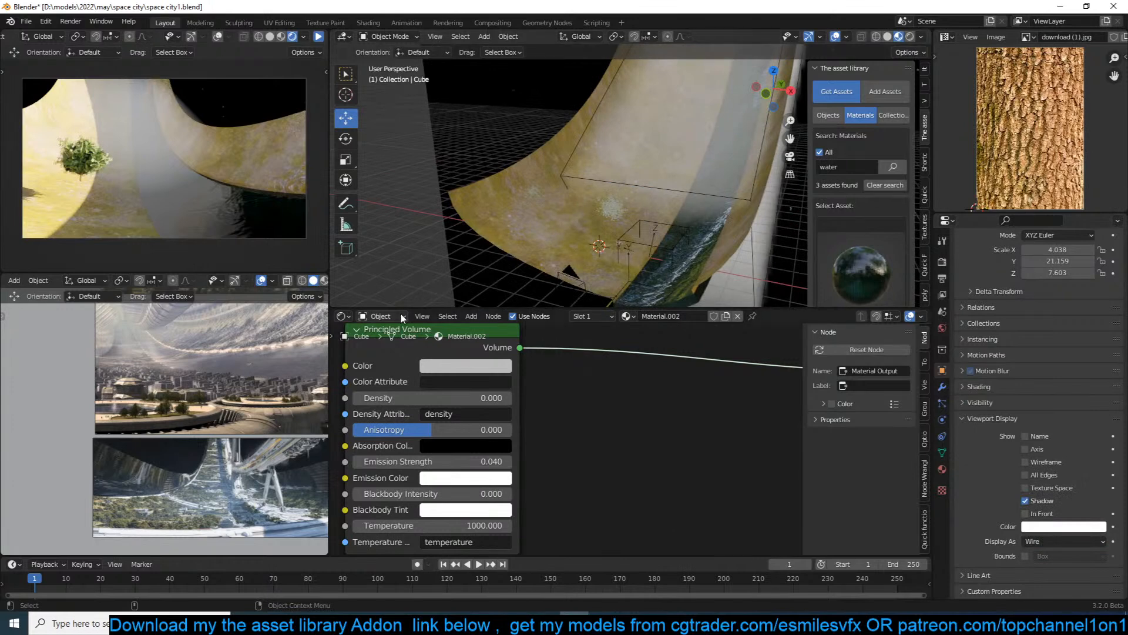
{"action": "key", "text": "ctrl+s"}
Show the main viewport in solid shading and change the shader node area to the Geometry Node Editor, saving the file.
{"action": "left_click", "coordinate": [342, 316]}
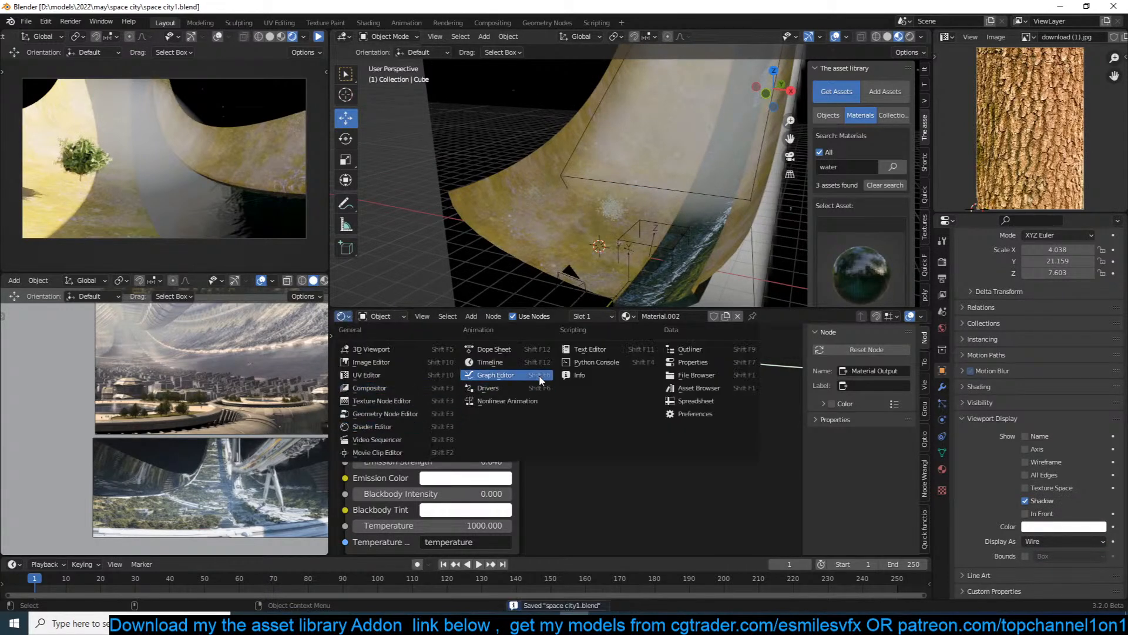
{"action": "key", "text": "z"}
{"action": "left_click", "coordinate": [717, 185]}
{"action": "left_click", "coordinate": [344, 316]}
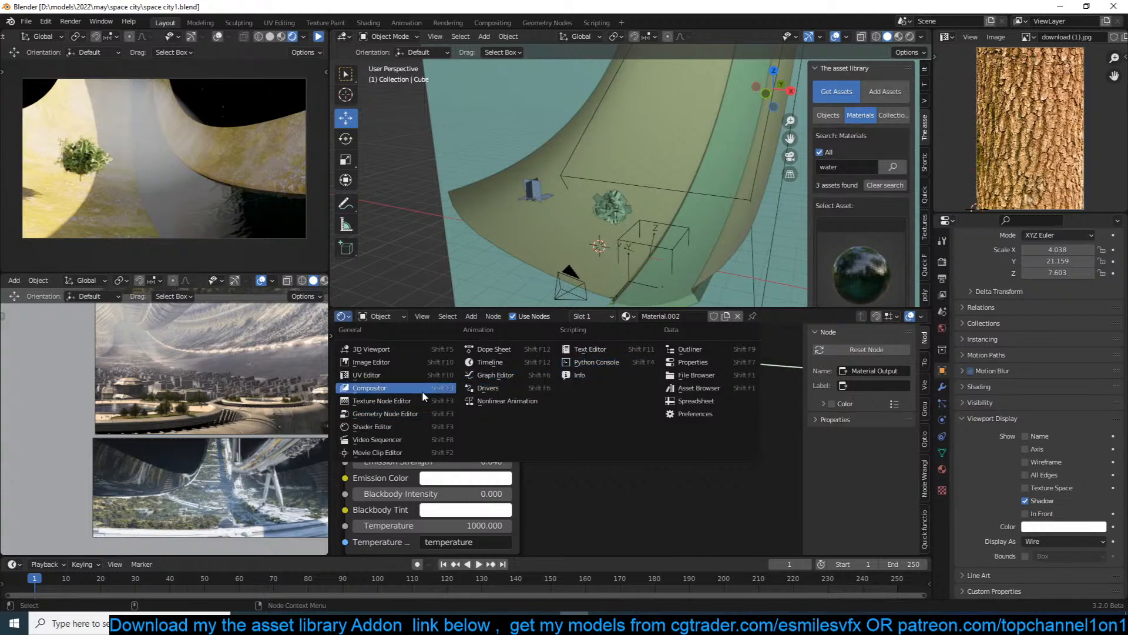
{"action": "left_click", "coordinate": [382, 401]}
{"action": "scroll", "coordinate": [552, 251], "scroll_direction": "up", "scroll_amount": 2}
{"action": "key", "text": "ctrl+s"}
{"action": "scroll", "coordinate": [567, 254], "scroll_direction": "up", "scroll_amount": 3}
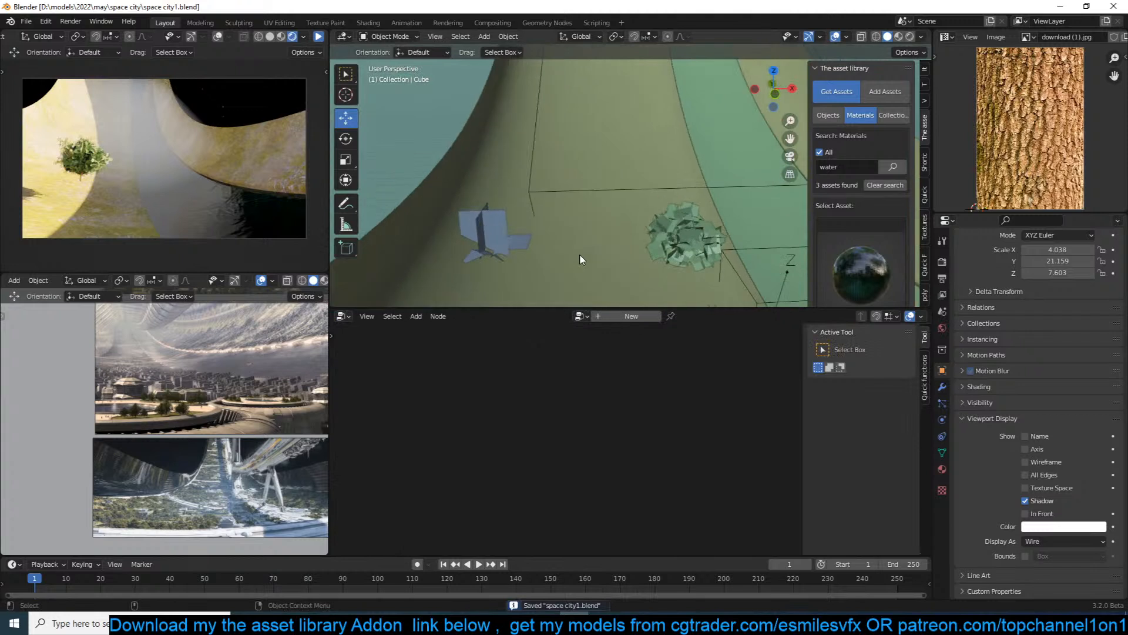
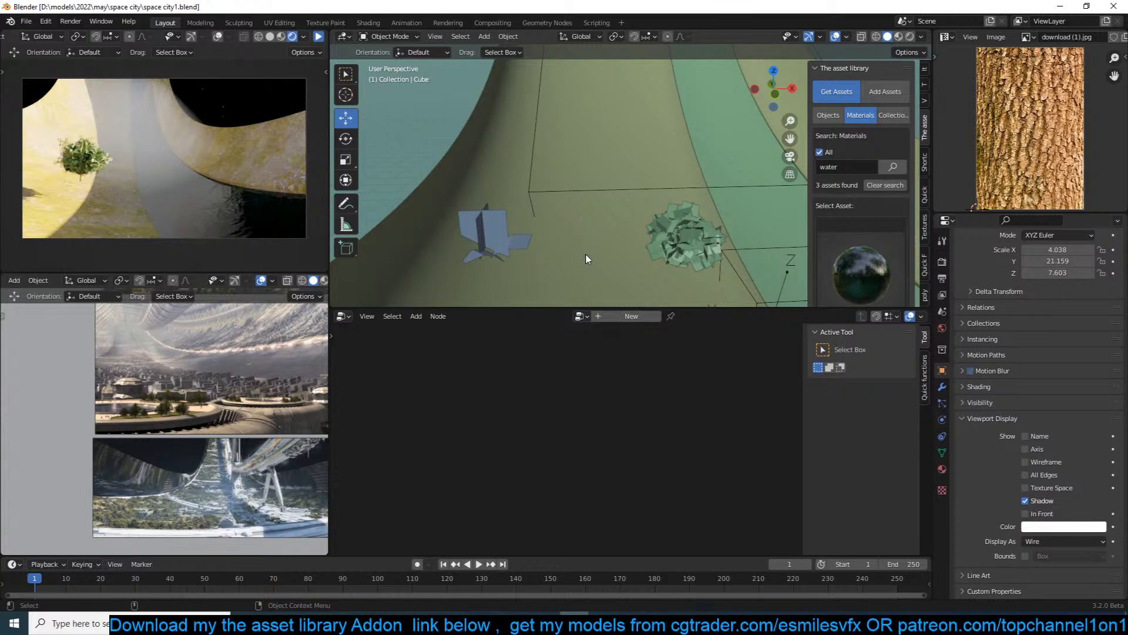
Save the file and examine the curved terrain around the two trees from several angles.
{"action": "key", "text": "ctrl+s"}
{"action": "scroll", "coordinate": [658, 225], "scroll_direction": "down", "scroll_amount": 5}
{"action": "middle_click_drag", "start_coordinate": [660, 225], "coordinate": [629, 183]}
{"action": "scroll", "coordinate": [636, 220], "scroll_direction": "up", "scroll_amount": 4}
{"action": "scroll", "coordinate": [594, 205], "scroll_direction": "up", "scroll_amount": 3}
{"action": "scroll", "coordinate": [655, 171], "scroll_direction": "down", "scroll_amount": 7}
{"action": "scroll", "coordinate": [630, 183], "scroll_direction": "up", "scroll_amount": 5}
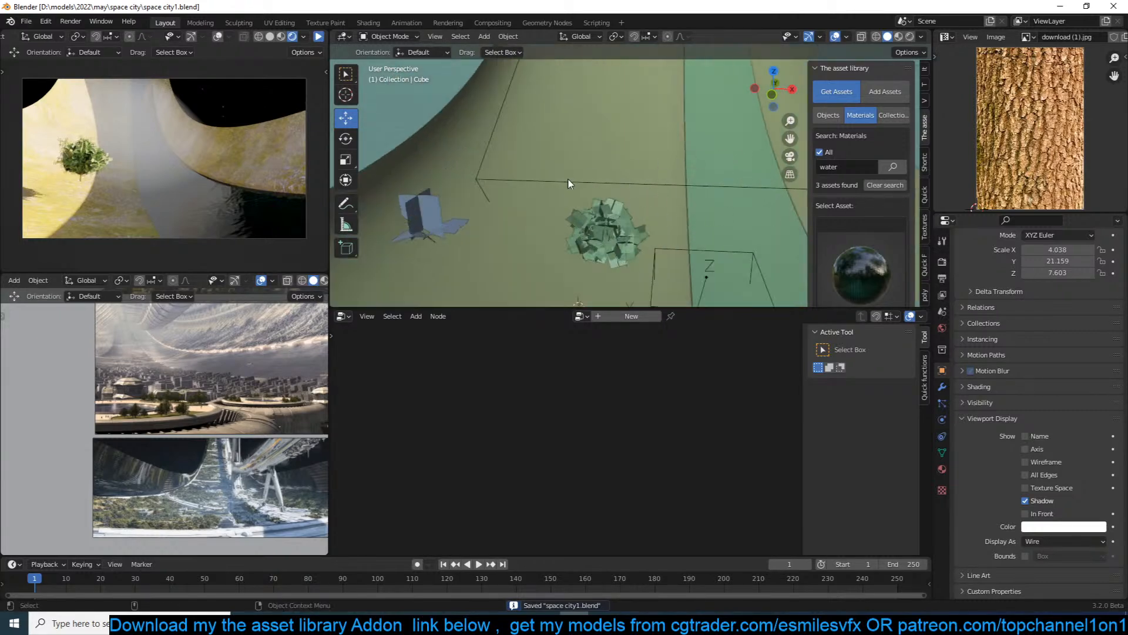
{"action": "scroll", "coordinate": [486, 189], "scroll_direction": "down", "scroll_amount": 5}
{"action": "scroll", "coordinate": [486, 190], "scroll_direction": "up", "scroll_amount": 5}
{"action": "middle_click_drag", "start_coordinate": [486, 191], "coordinate": [440, 168]}
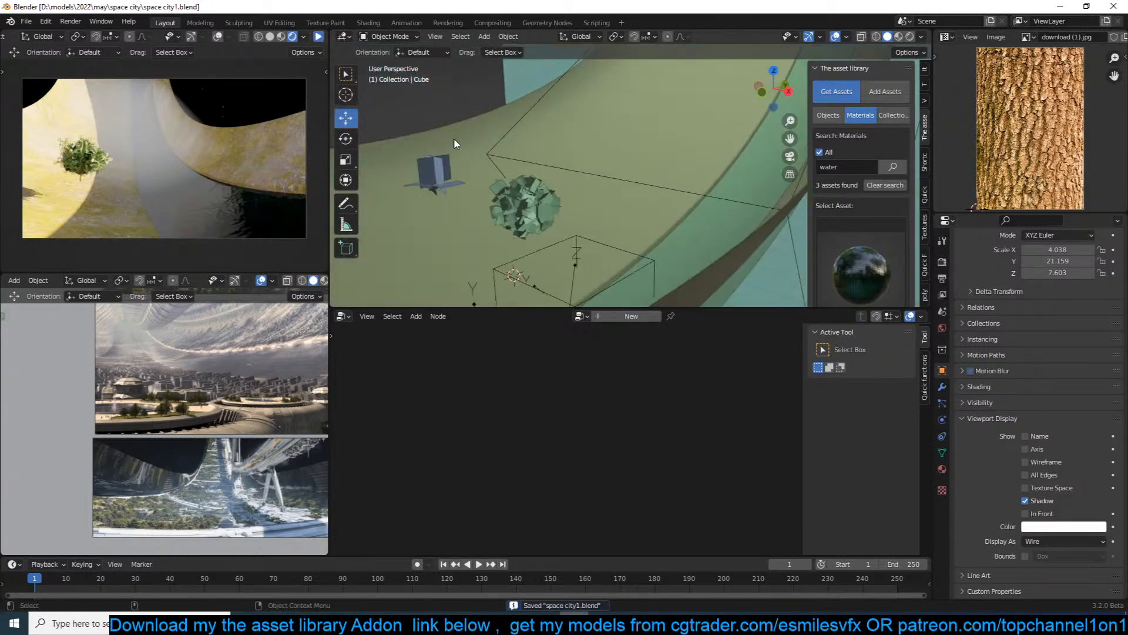
{"action": "middle_click_drag", "start_coordinate": [490, 199], "coordinate": [579, 168], "text": "shift"}
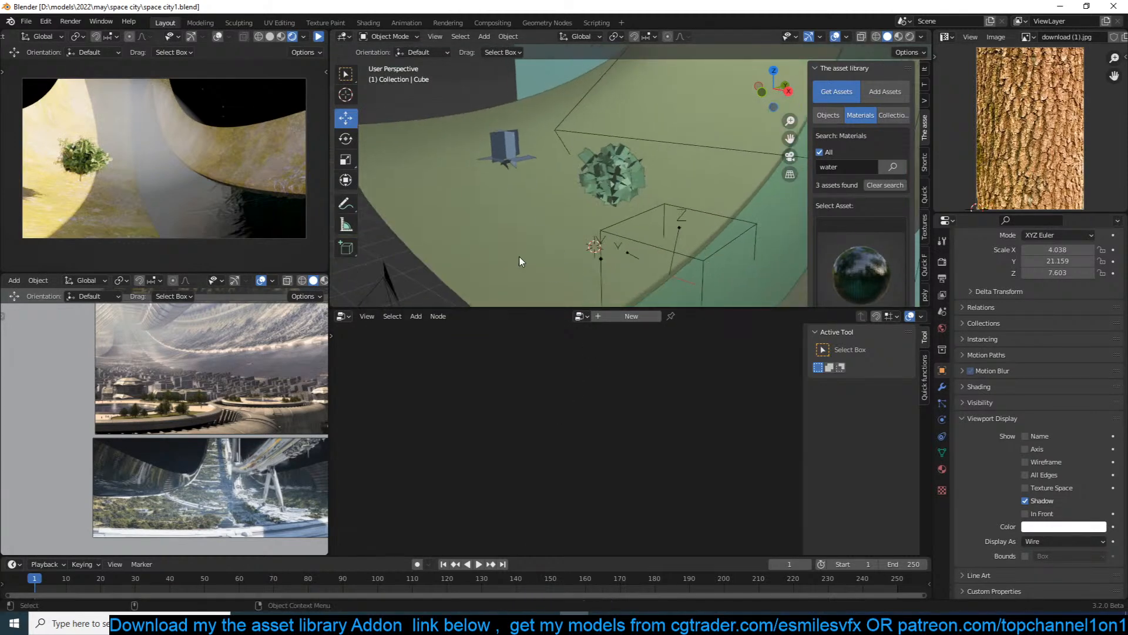
Add a Bezier curve at the 3D cursor beside the foliage tree.
{"action": "key", "text": "shift+a"}
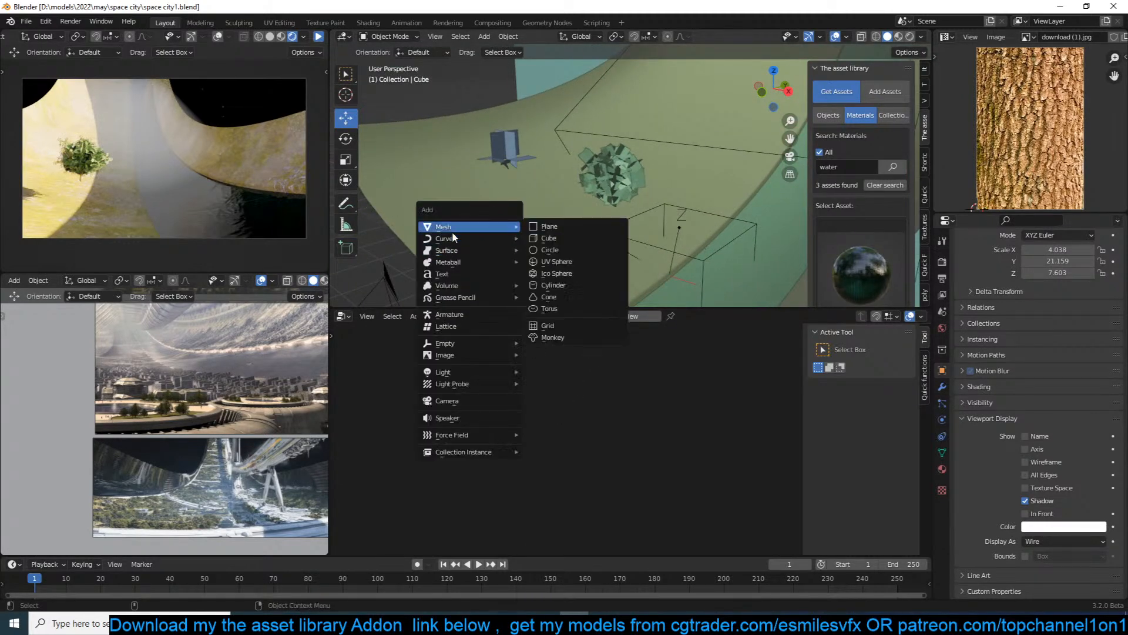
{"action": "mouse_move", "coordinate": [491, 237]}
{"action": "left_click", "coordinate": [543, 237]}
{"action": "middle_click_drag", "start_coordinate": [609, 193], "coordinate": [626, 240]}
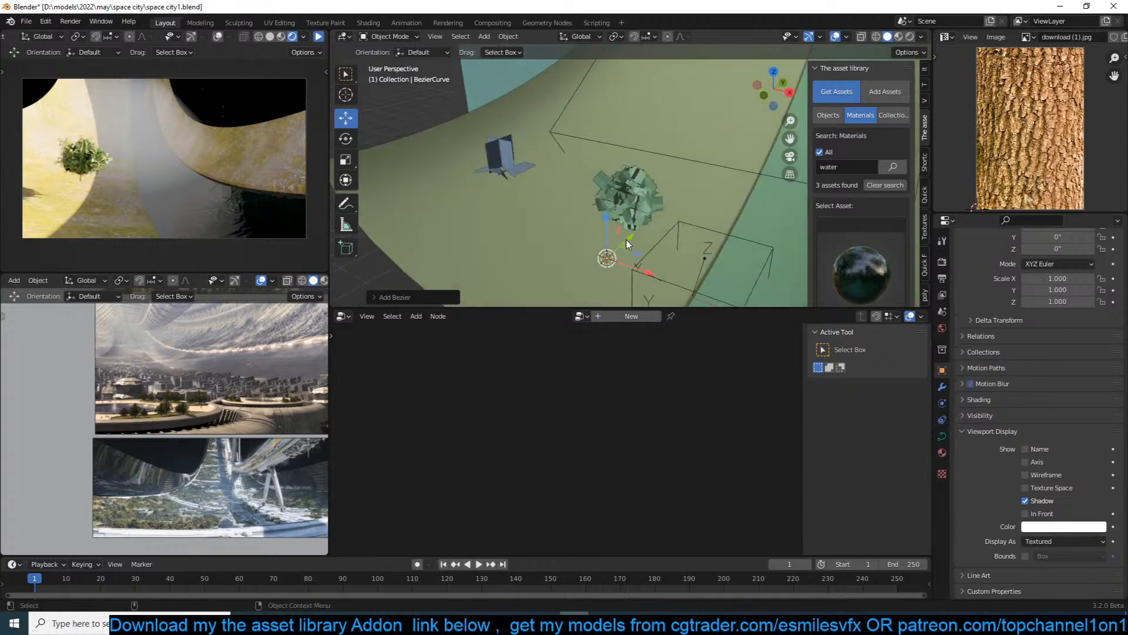
Delete the Bezier curve's default control points in Edit Mode and activate the curve Draw tool.
{"action": "key", "text": "Tab"}
{"action": "key", "text": "x"}
{"action": "left_click", "coordinate": [640, 227]}
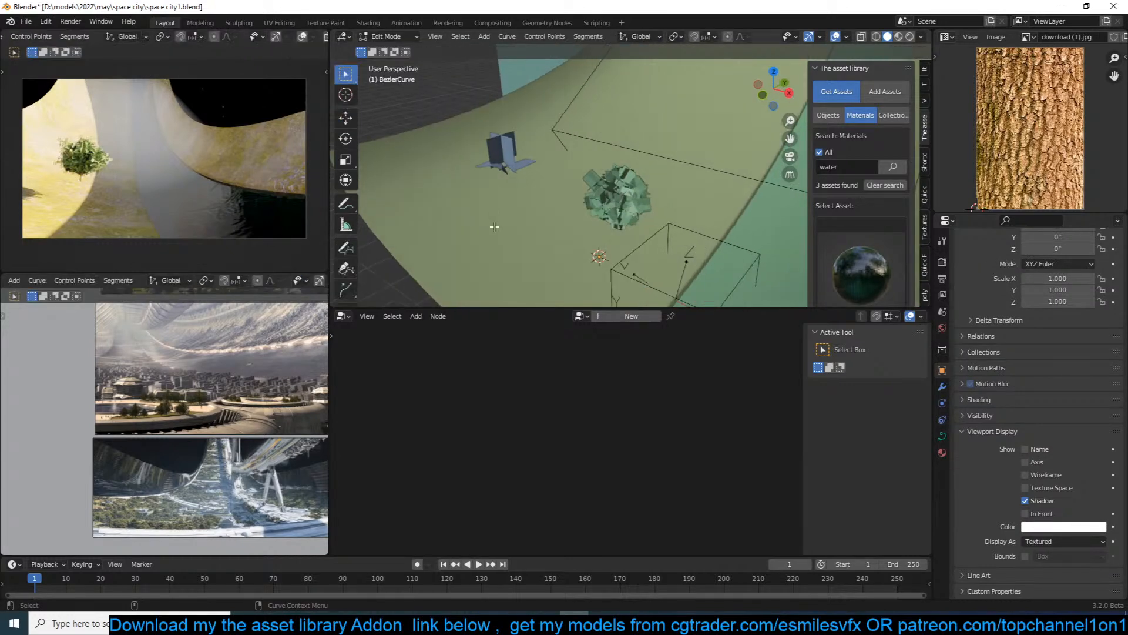
{"action": "left_click", "coordinate": [346, 248]}
{"action": "middle_click_drag", "start_coordinate": [480, 213], "coordinate": [526, 183], "text": "shift"}
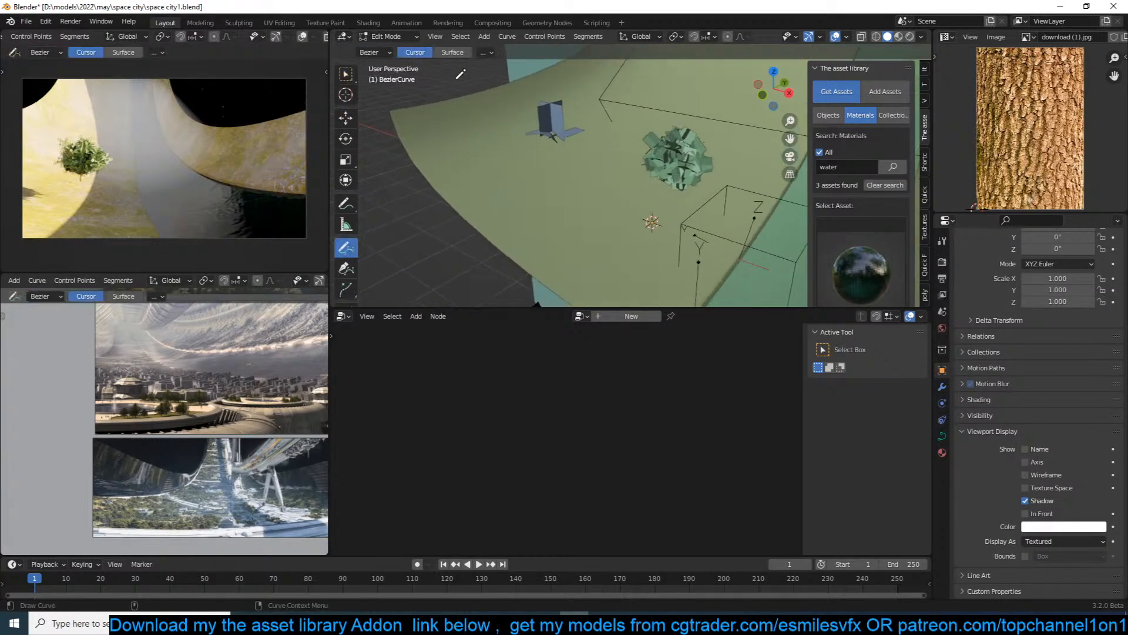
Draw a freehand curve with surface projection along the edge of the curved terrain and return to Object Mode.
{"action": "left_click", "coordinate": [451, 53]}
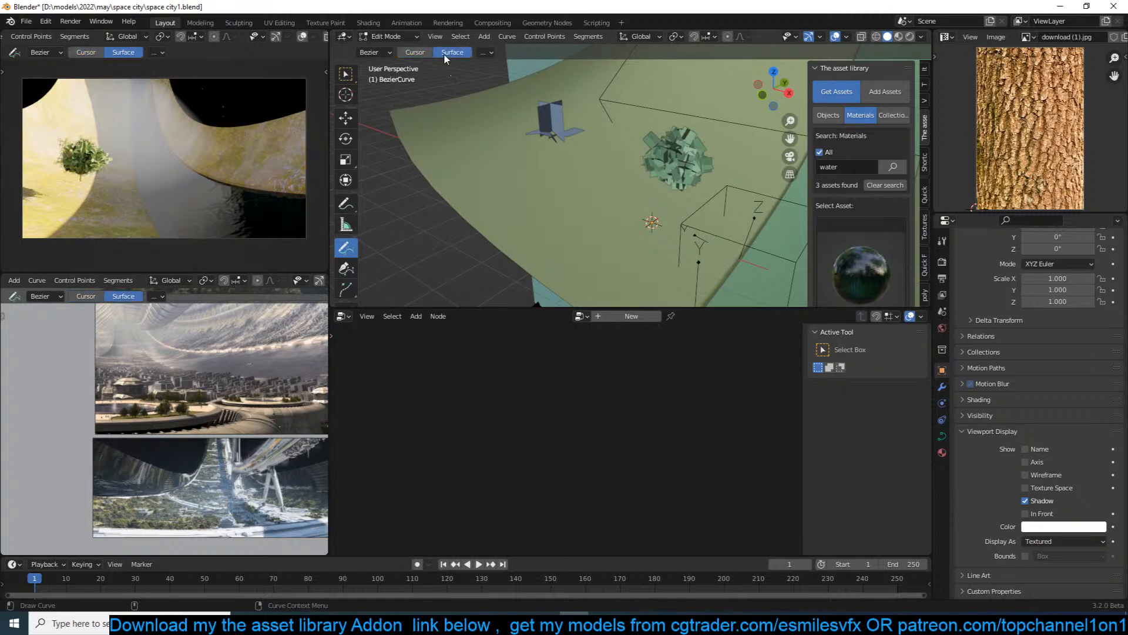
{"action": "mouse_move", "coordinate": [548, 184]}
{"action": "middle_mouse_down"}
{"action": "mouse_move", "coordinate": [566, 221]}
{"action": "mouse_move", "coordinate": [635, 170]}
{"action": "mouse_move", "coordinate": [675, 116]}
{"action": "mouse_move", "coordinate": [678, 143]}
{"action": "mouse_move", "coordinate": [744, 197]}
{"action": "mouse_move", "coordinate": [753, 172]}
{"action": "mouse_move", "coordinate": [693, 168]}
{"action": "mouse_move", "coordinate": [679, 205]}
{"action": "mouse_move", "coordinate": [608, 198]}
{"action": "mouse_move", "coordinate": [658, 210]}
{"action": "middle_mouse_up"}
{"action": "left_click_drag", "start_coordinate": [645, 207], "coordinate": [791, 251]}
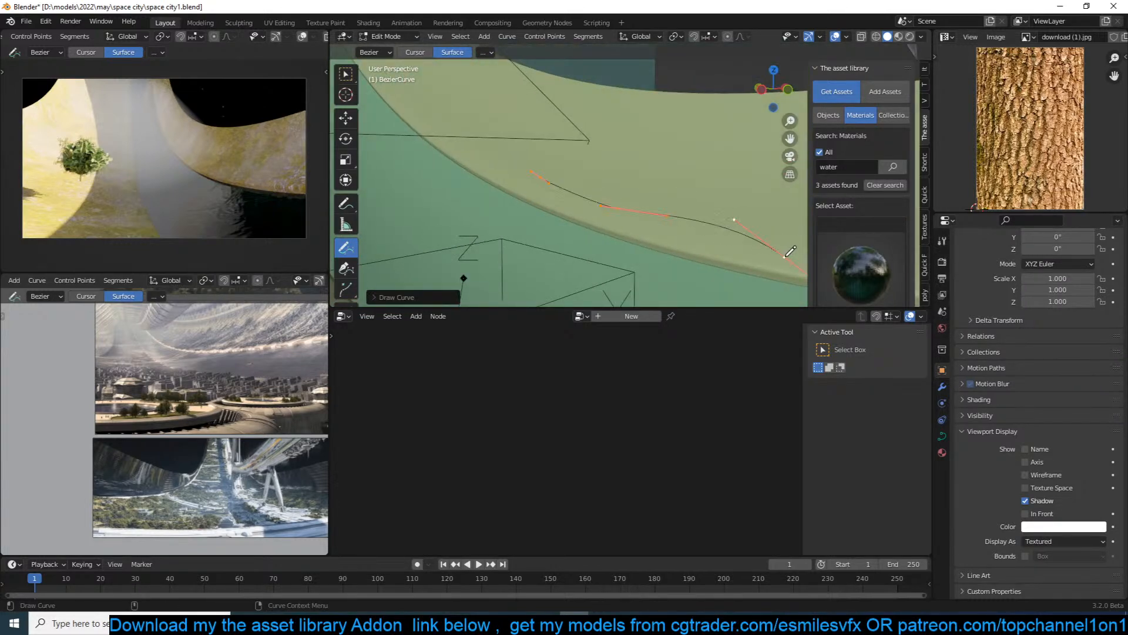
{"action": "middle_click_drag", "start_coordinate": [706, 188], "coordinate": [628, 205]}
{"action": "key", "text": "Tab"}
{"action": "middle_click_drag", "start_coordinate": [480, 190], "coordinate": [568, 177], "text": "shift"}
Create and pin a new geometry node tree for the drawn curve, and show the Outliner in place of the bark image.
{"action": "left_click", "coordinate": [634, 317]}
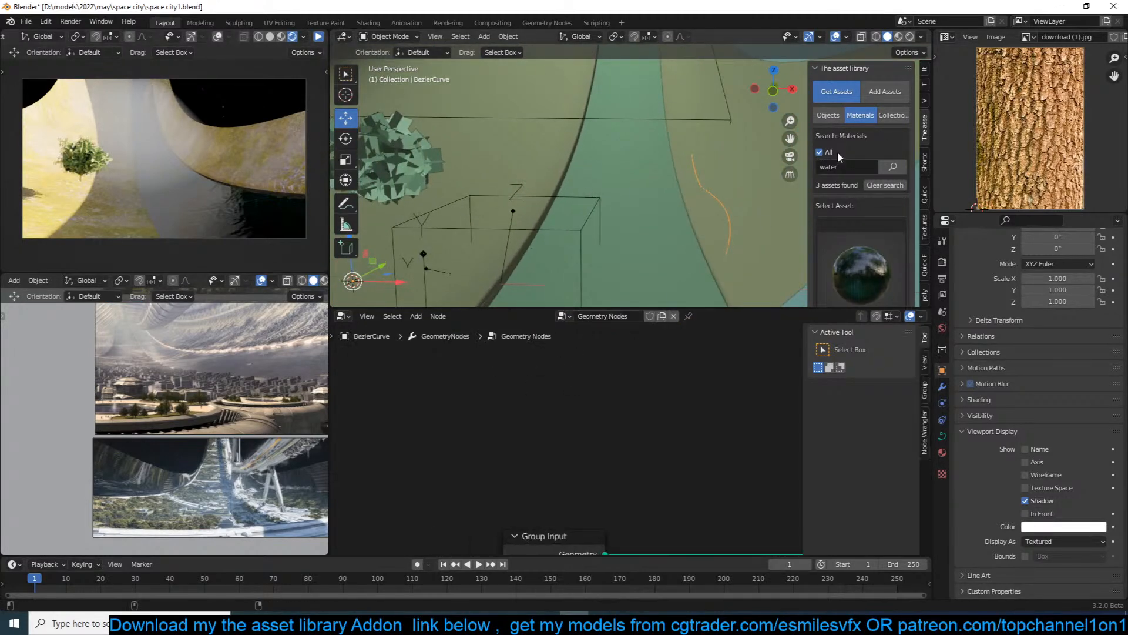
{"action": "left_click", "coordinate": [947, 36]}
{"action": "left_click", "coordinate": [884, 70]}
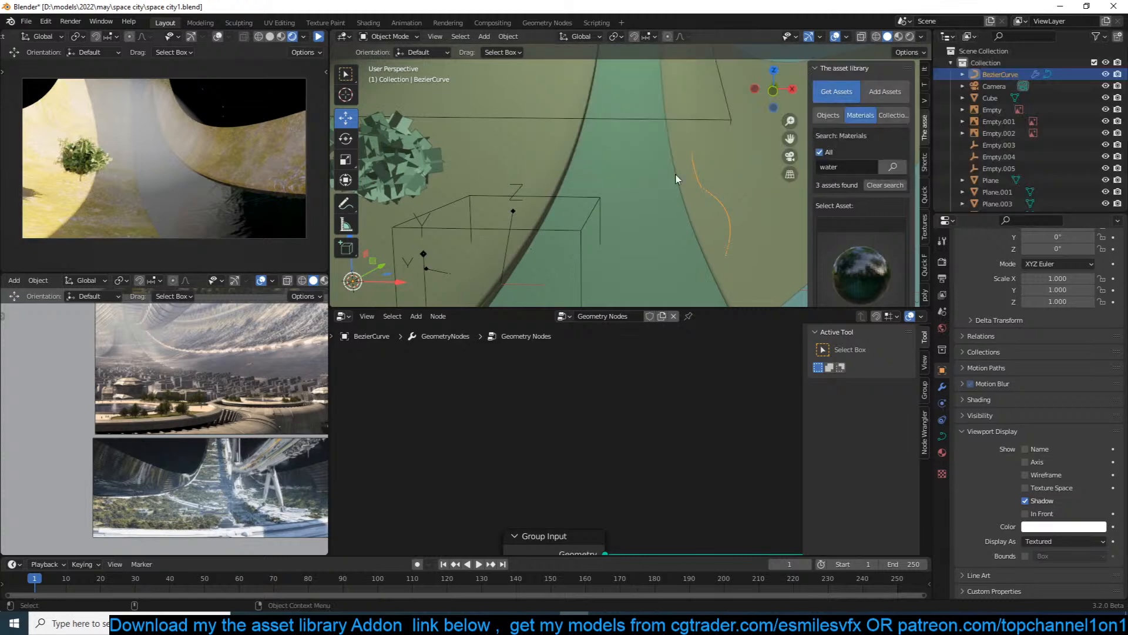
{"action": "left_click", "coordinate": [688, 316]}
Select the foliage tree and bring its object Plane.005 into the node tree as an Object Info node.
{"action": "left_click", "coordinate": [411, 161]}
{"action": "scroll", "coordinate": [1043, 134], "scroll_direction": "down", "scroll_amount": 3}
{"action": "left_click_drag", "start_coordinate": [999, 189], "coordinate": [393, 418]}
{"action": "scroll", "coordinate": [597, 404], "scroll_direction": "down", "scroll_amount": 2}
{"action": "scroll", "coordinate": [597, 407], "scroll_direction": "down", "scroll_amount": 2}
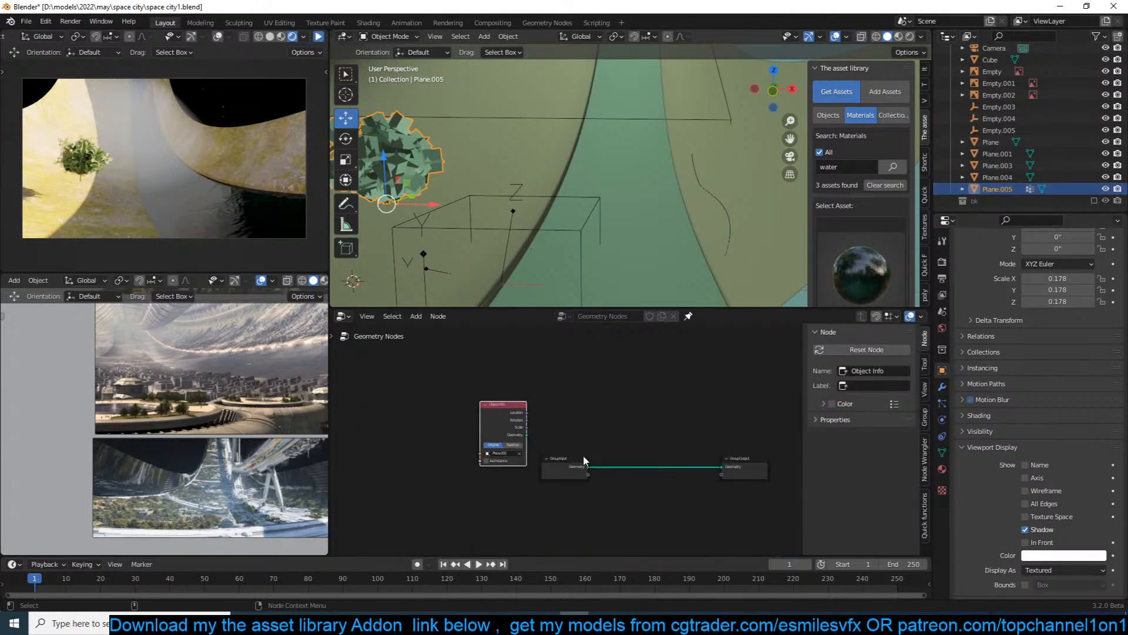
Reselect the drawn curve and insert a Curve to Points node between Group Input and Group Output.
{"action": "left_click", "coordinate": [731, 222]}
{"action": "left_click", "coordinate": [729, 225]}
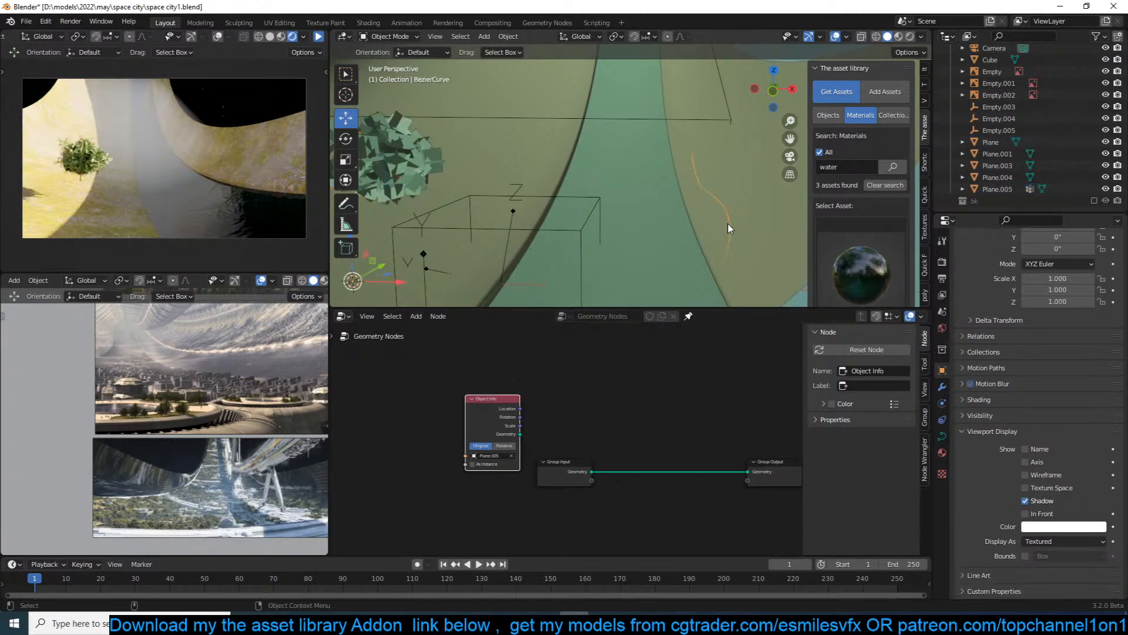
{"action": "middle_click_drag", "start_coordinate": [611, 500], "coordinate": [637, 450]}
{"action": "left_click_drag", "start_coordinate": [580, 428], "coordinate": [483, 447]}
{"action": "key", "text": "shift+a"}
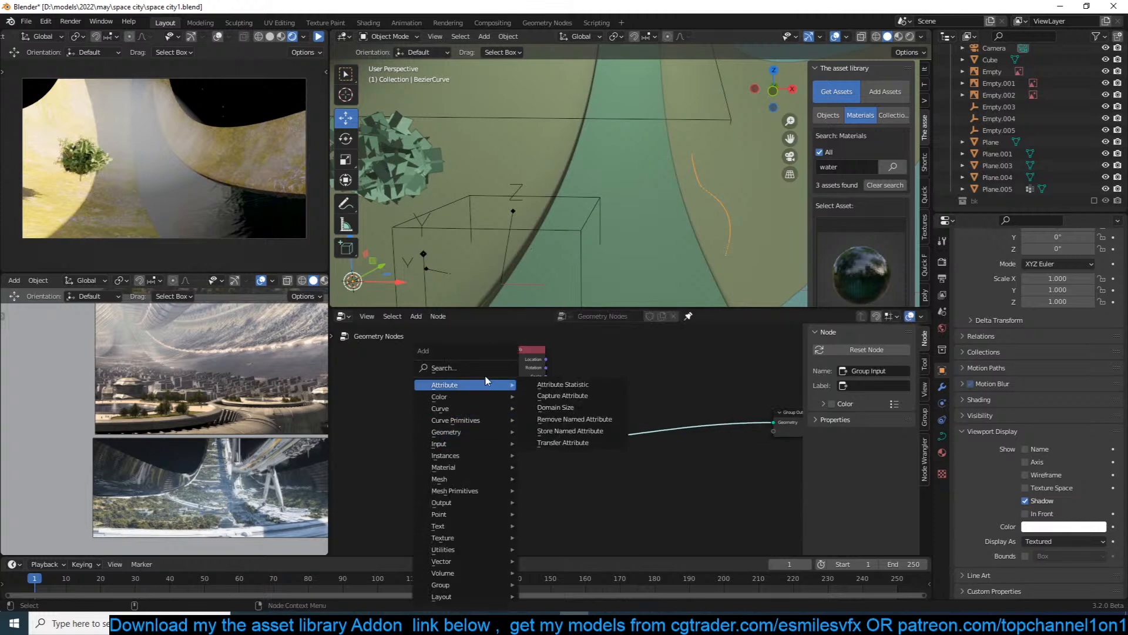
{"action": "left_click", "coordinate": [500, 368]}
{"action": "type", "text": "cur"}
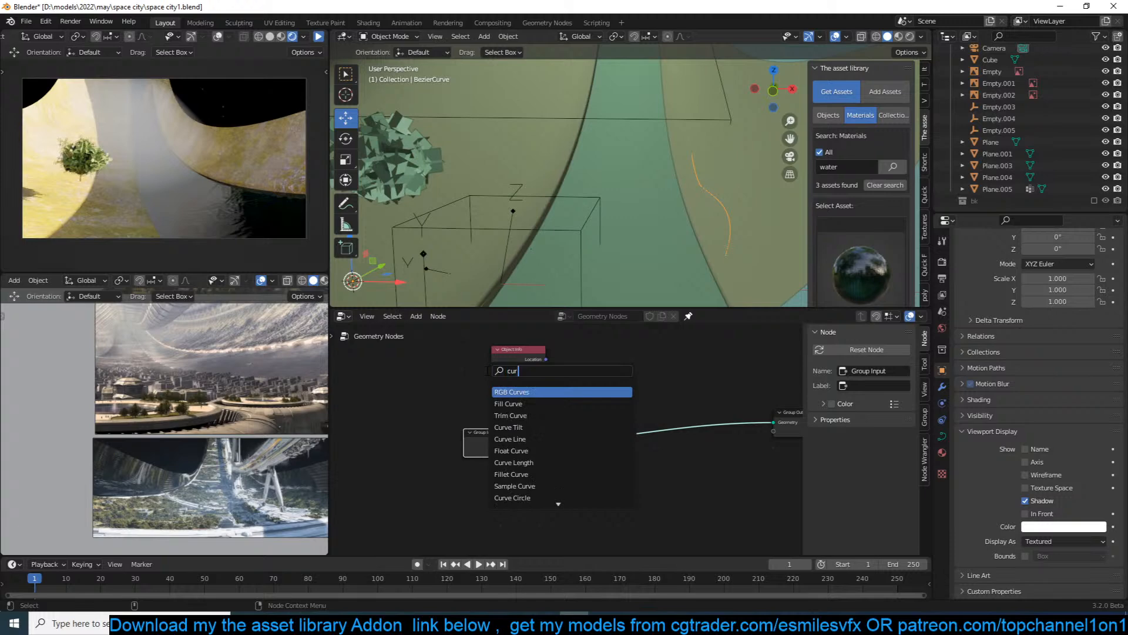
{"action": "type", "text": "to poi"}
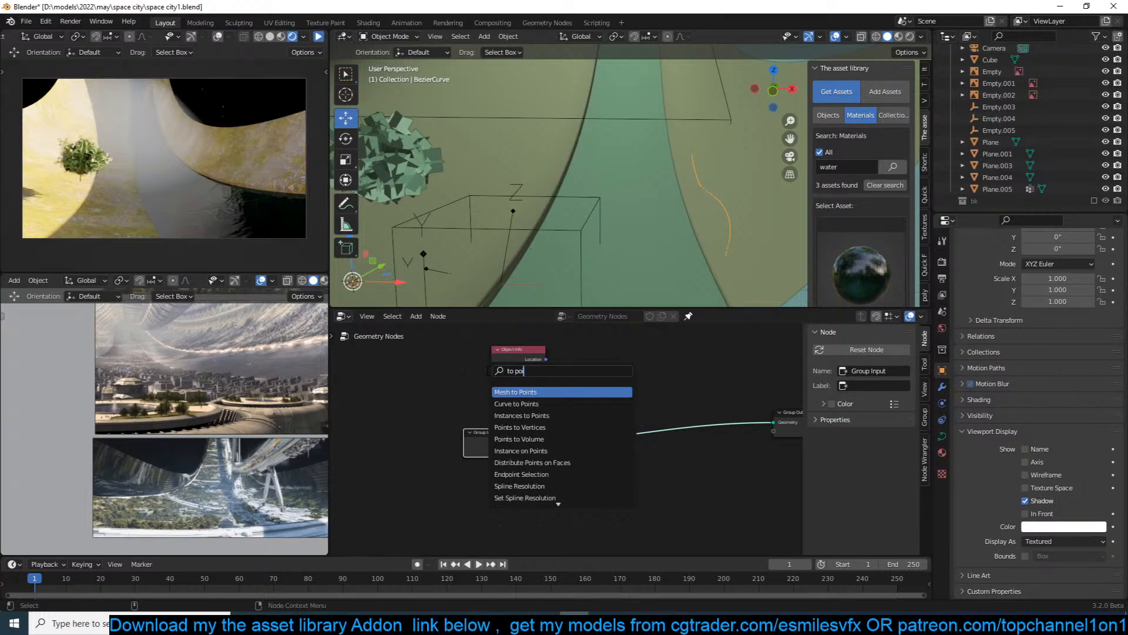
{"action": "left_click", "coordinate": [516, 404]}
{"action": "left_click", "coordinate": [600, 433]}
{"action": "left_click_drag", "start_coordinate": [582, 420], "coordinate": [587, 462]}
Set the Curve to Points count to 25 and save the file.
{"action": "middle_click_drag", "start_coordinate": [675, 201], "coordinate": [639, 221]}
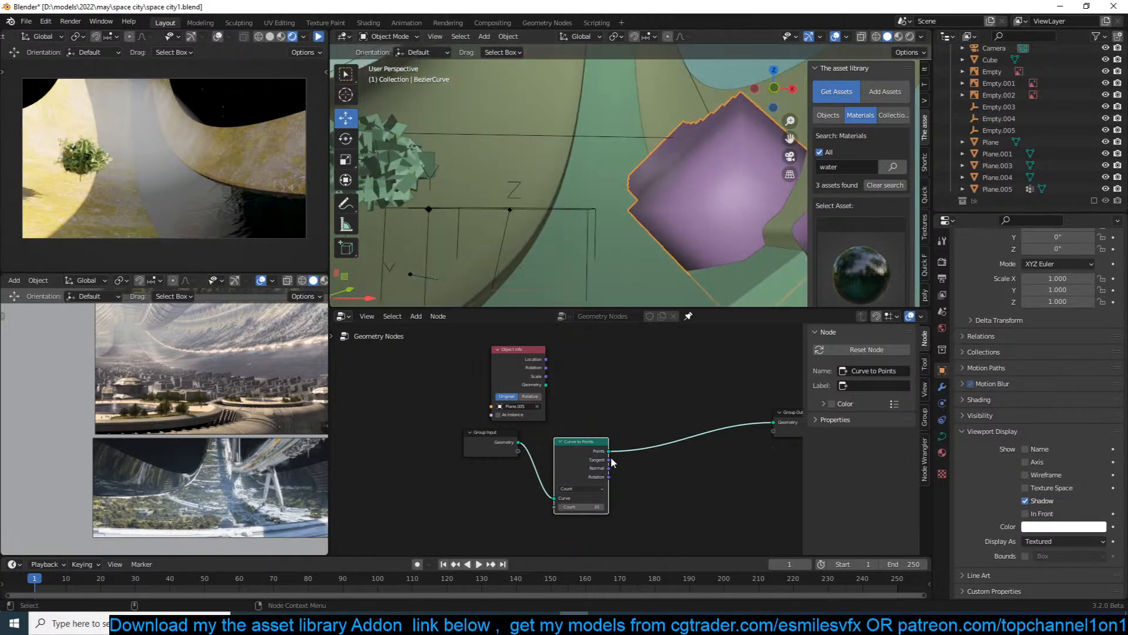
{"action": "scroll", "coordinate": [611, 456], "scroll_direction": "up", "scroll_amount": 2}
{"action": "mouse_move", "coordinate": [584, 524]}
{"action": "left_mouse_down"}
{"action": "mouse_move", "coordinate": [629, 524]}
{"action": "mouse_move", "coordinate": [602, 524]}
{"action": "left_mouse_up"}
{"action": "key", "text": "ctrl+s"}
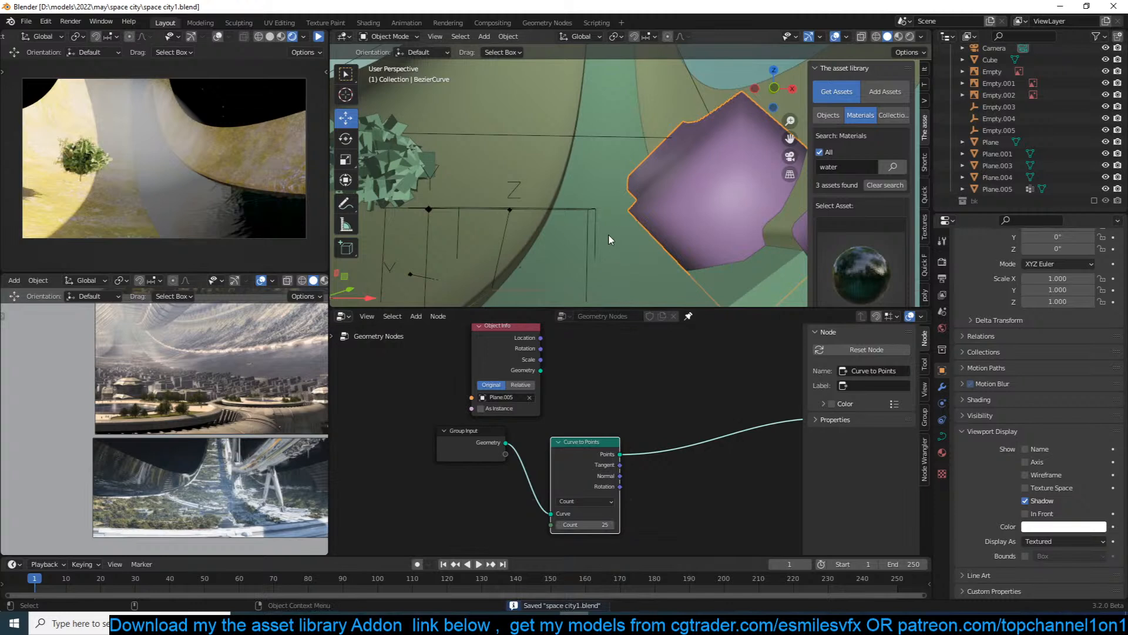
Examine the generated curve points on the terrain from several distances and angles, saving the file.
{"action": "left_click", "coordinate": [564, 2]}
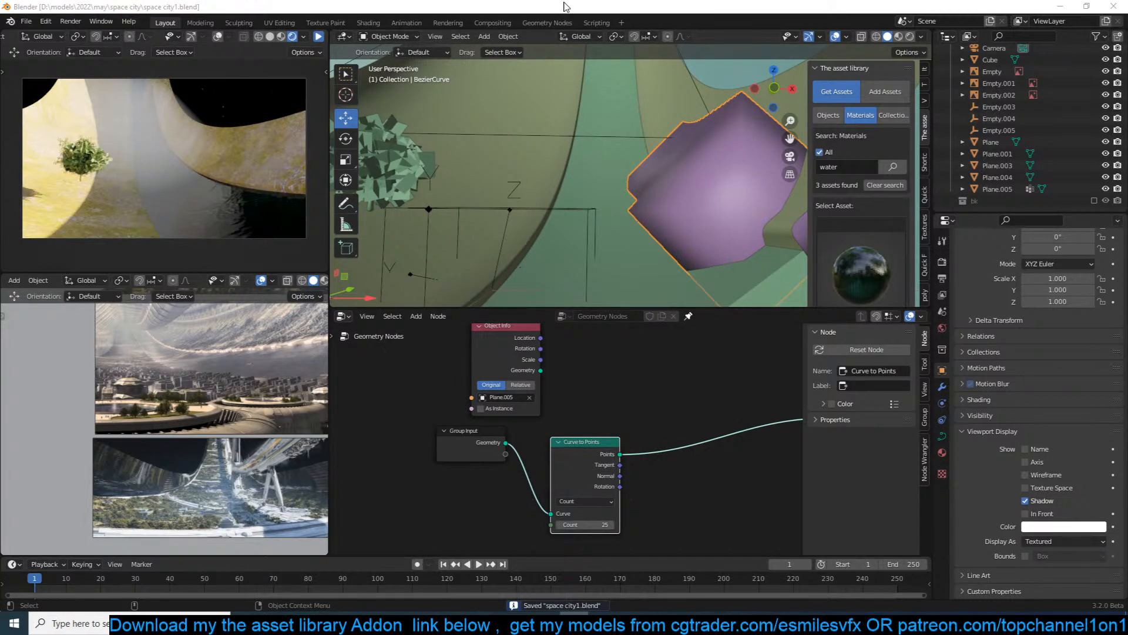
{"action": "middle_click_drag", "start_coordinate": [599, 237], "coordinate": [604, 244], "text": "shift"}
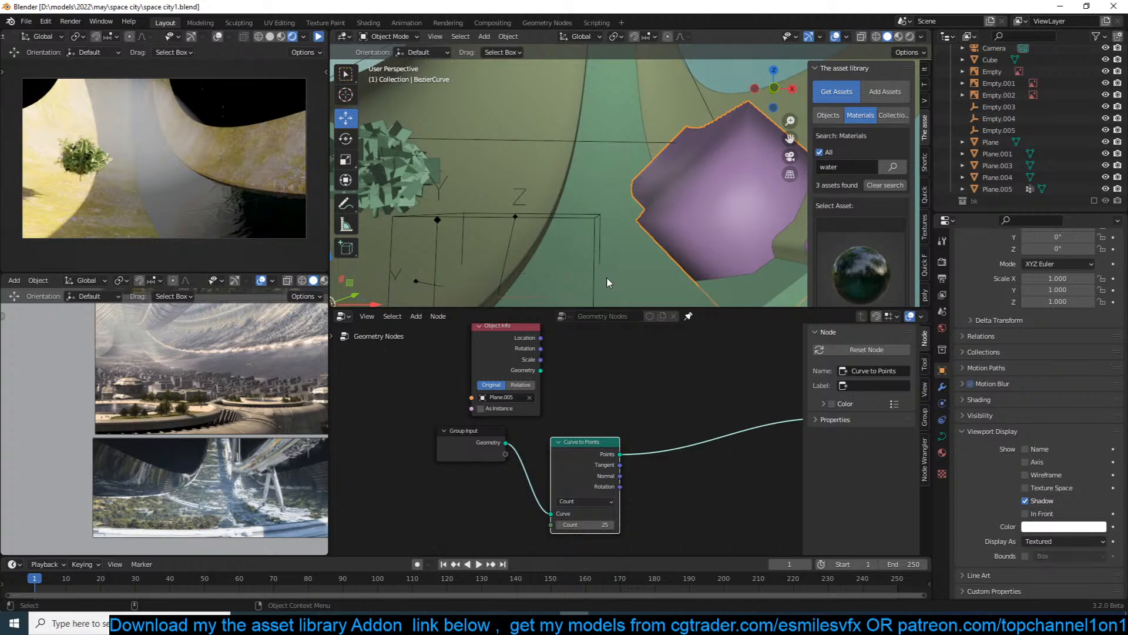
{"action": "middle_click_drag", "start_coordinate": [643, 234], "coordinate": [654, 253]}
{"action": "scroll", "coordinate": [654, 253], "scroll_direction": "down", "scroll_amount": 4}
{"action": "scroll", "coordinate": [655, 253], "scroll_direction": "up", "scroll_amount": 4}
{"action": "middle_click_drag", "start_coordinate": [439, 179], "coordinate": [565, 189], "text": "shift"}
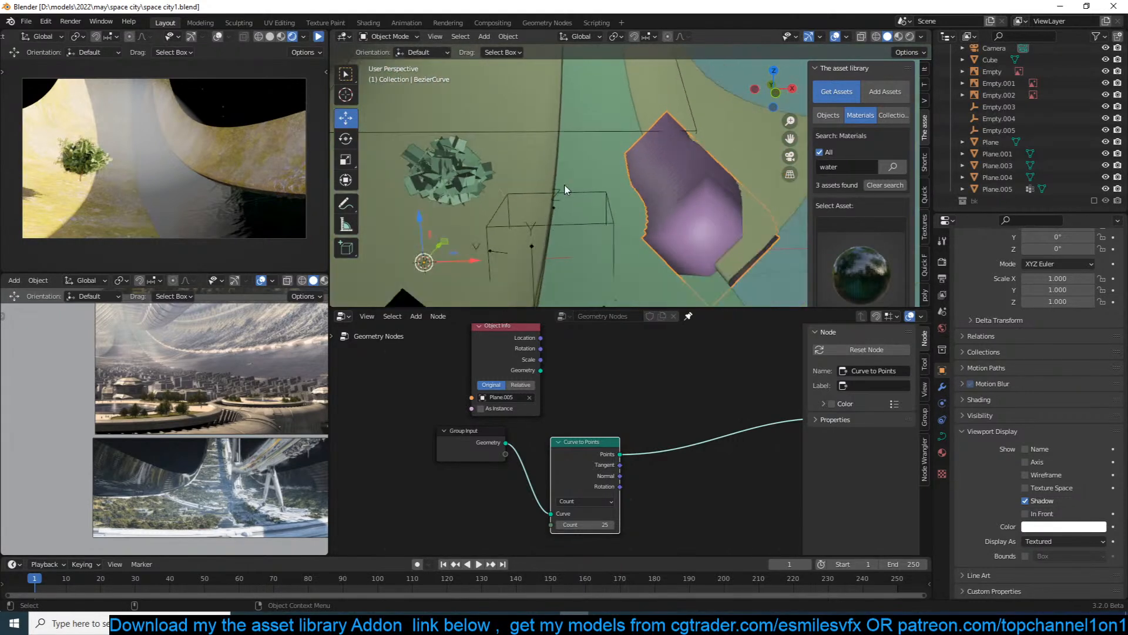
{"action": "key", "text": "ctrl+s"}
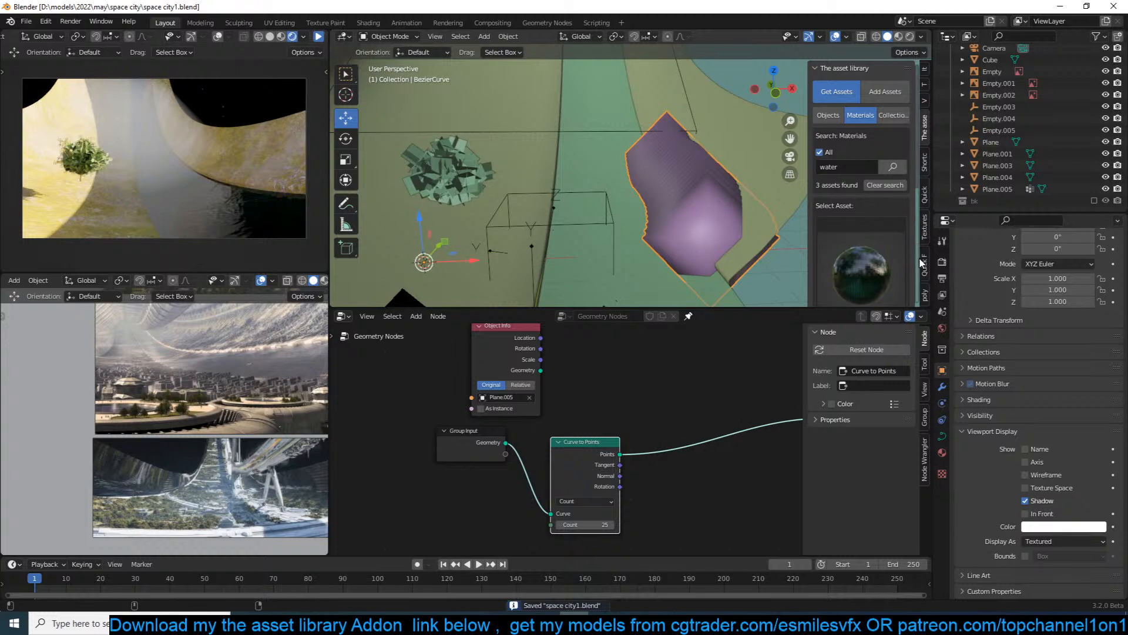
{"action": "middle_click_drag", "start_coordinate": [576, 189], "coordinate": [579, 172], "text": "shift"}
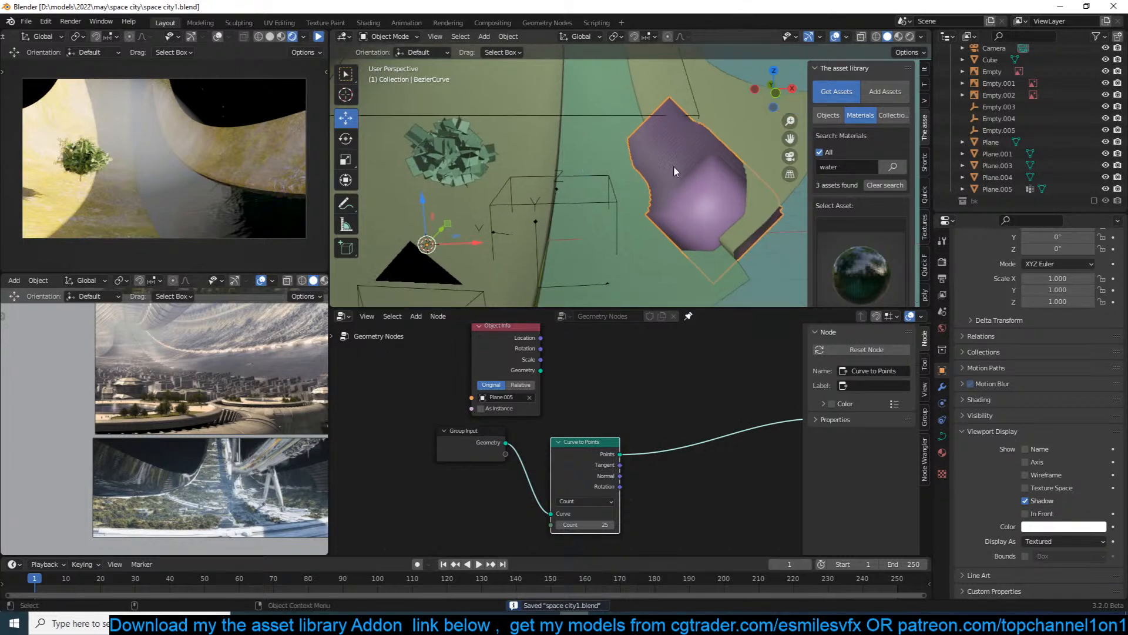
Set the Curve to Points count to 6 and save the file.
{"action": "left_click_drag", "start_coordinate": [597, 529], "coordinate": [585, 528]}
{"action": "scroll", "coordinate": [645, 206], "scroll_direction": "down", "scroll_amount": 3}
{"action": "scroll", "coordinate": [645, 207], "scroll_direction": "up", "scroll_amount": 4}
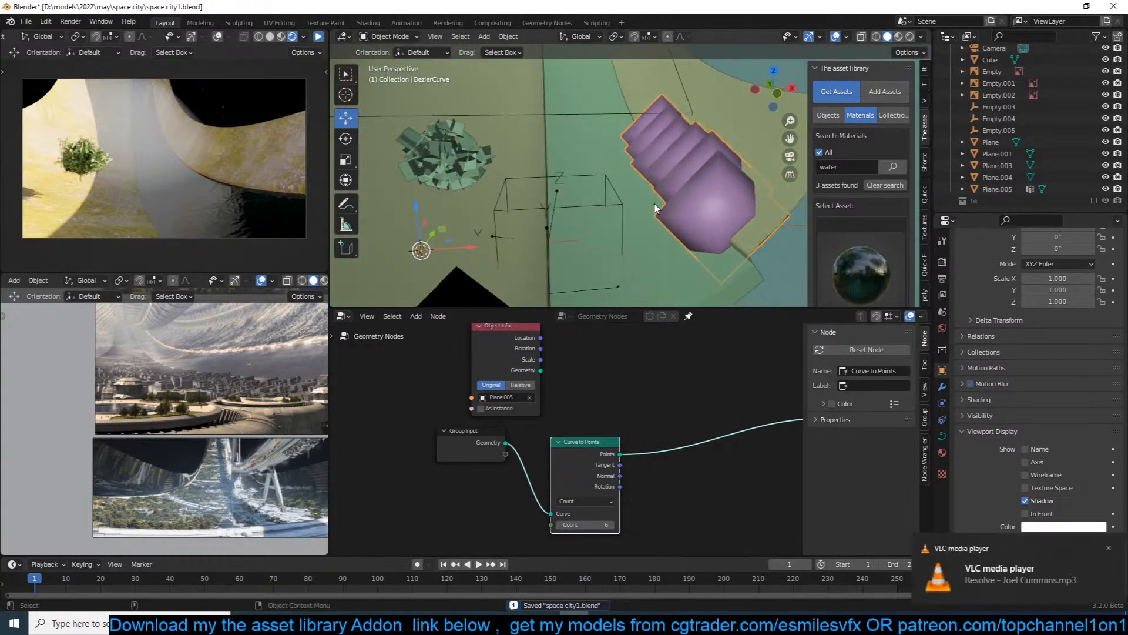
{"action": "key", "text": "ctrl+s"}
{"action": "scroll", "coordinate": [656, 474], "scroll_direction": "down", "scroll_amount": 3}
Insert an Instance on Points node between Curve to Points and Group Output.
{"action": "key", "text": "shift+a"}
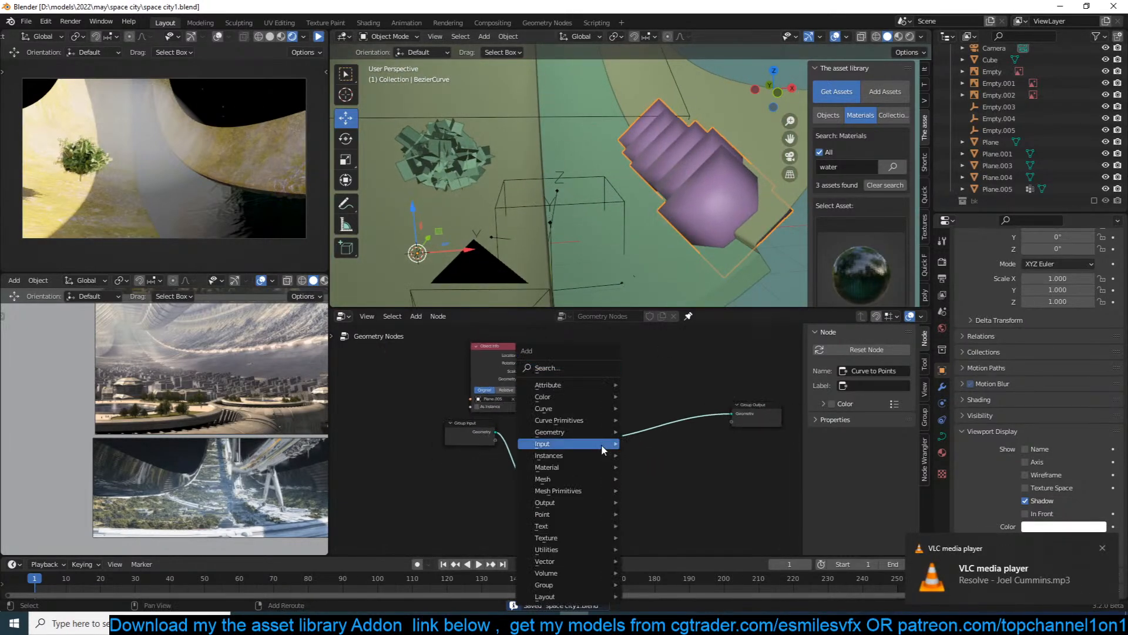
{"action": "left_click", "coordinate": [532, 368]}
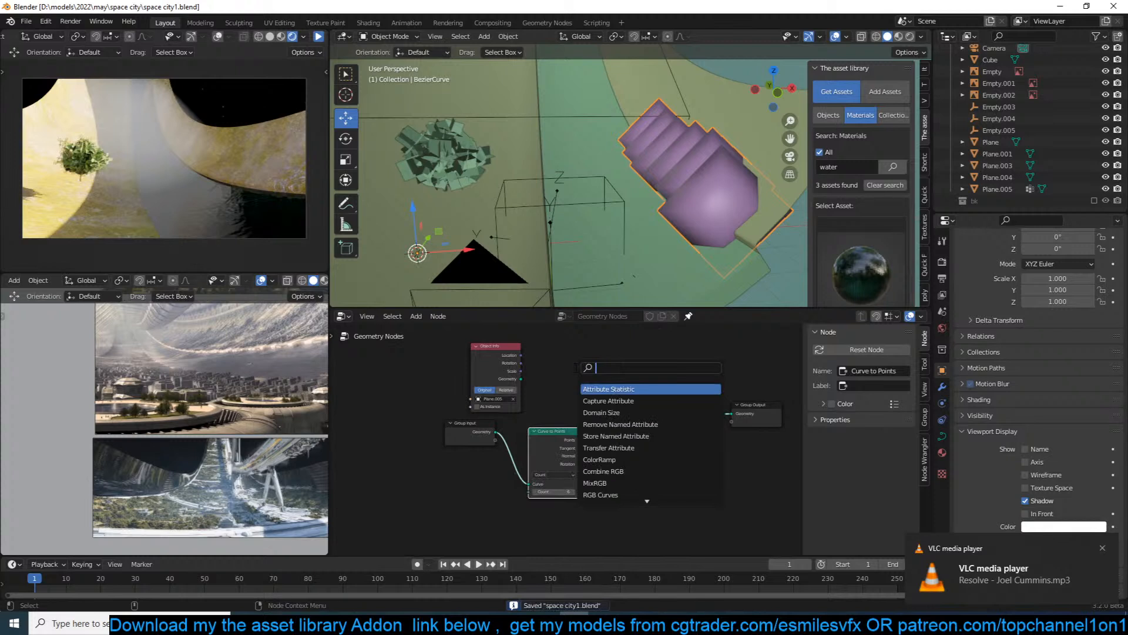
{"action": "type", "text": "on"}
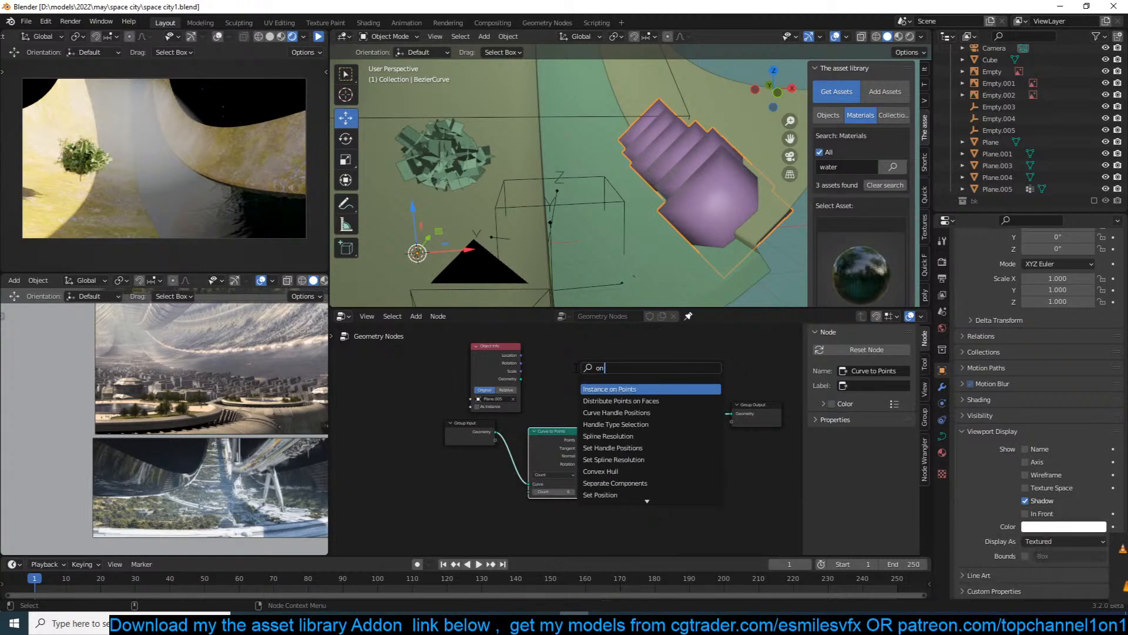
{"action": "key", "text": "Return"}
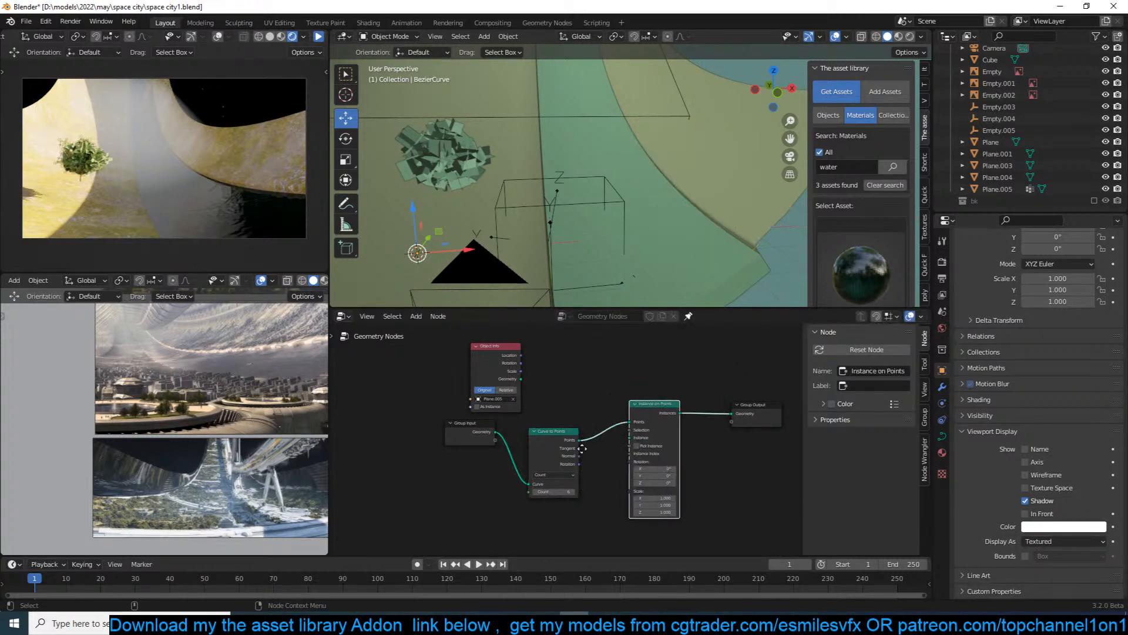
{"action": "left_click", "coordinate": [682, 423]}
Connect the Object Info geometry to the Instance input and rearrange the Curve to Points and Group Input nodes.
{"action": "left_click_drag", "start_coordinate": [524, 357], "coordinate": [688, 370]}
{"action": "scroll", "coordinate": [510, 455], "scroll_direction": "up", "scroll_amount": 2}
{"action": "middle_click_drag", "start_coordinate": [588, 194], "coordinate": [529, 155]}
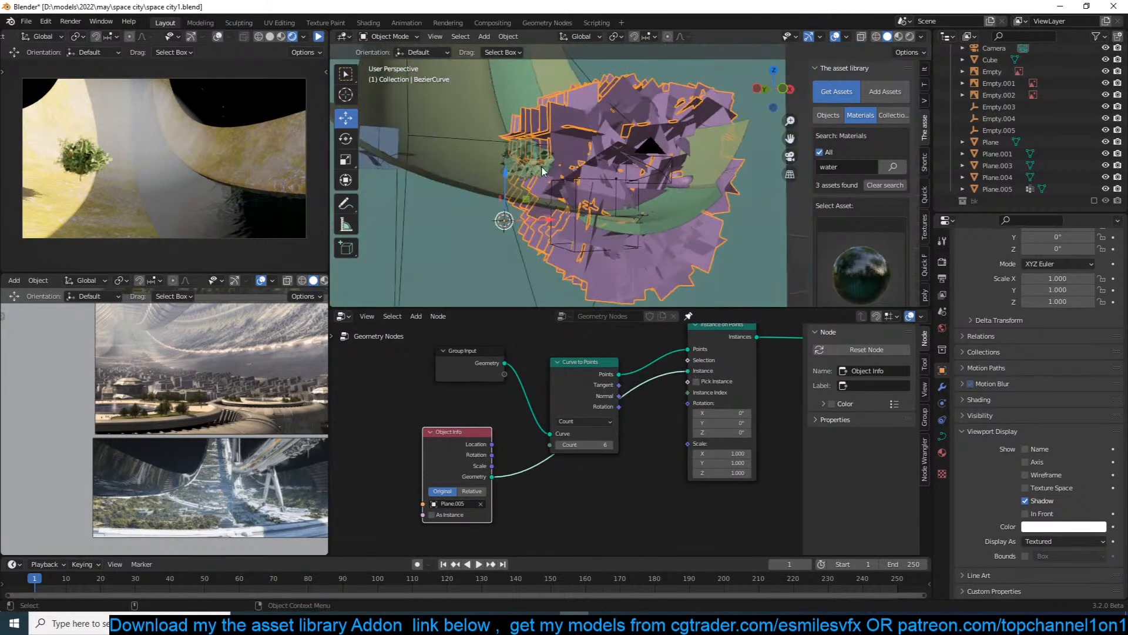
{"action": "scroll", "coordinate": [529, 155], "scroll_direction": "up", "scroll_amount": 2}
{"action": "scroll", "coordinate": [728, 425], "scroll_direction": "up", "scroll_amount": 3}
{"action": "left_click_drag", "start_coordinate": [574, 355], "coordinate": [512, 329]}
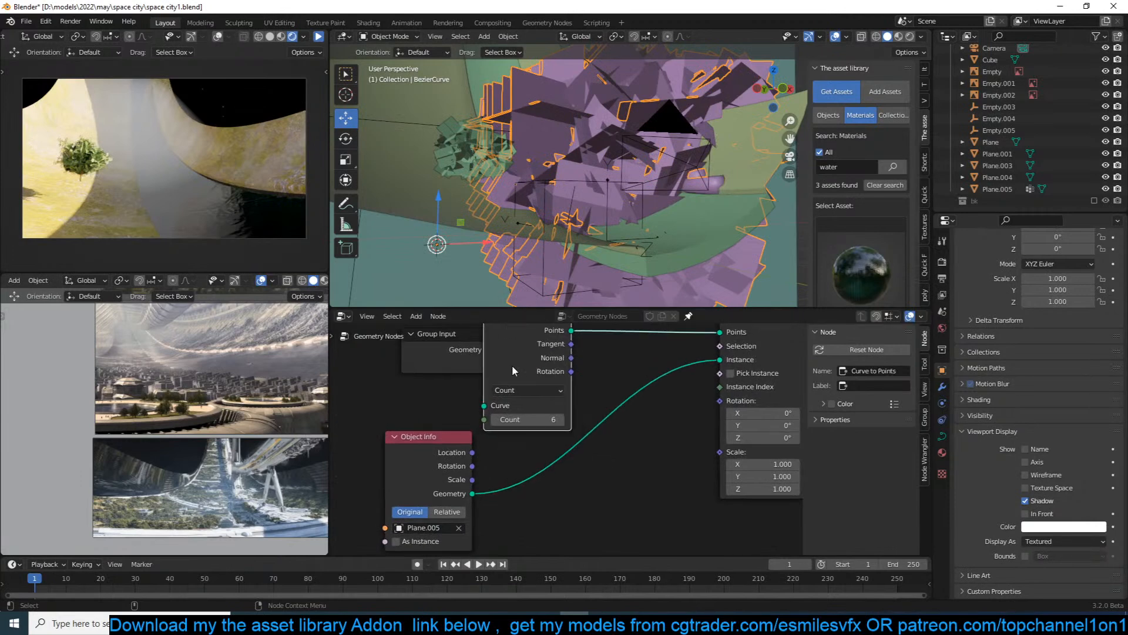
{"action": "middle_click_drag", "start_coordinate": [453, 359], "coordinate": [459, 377]}
{"action": "left_click_drag", "start_coordinate": [456, 365], "coordinate": [409, 374]}
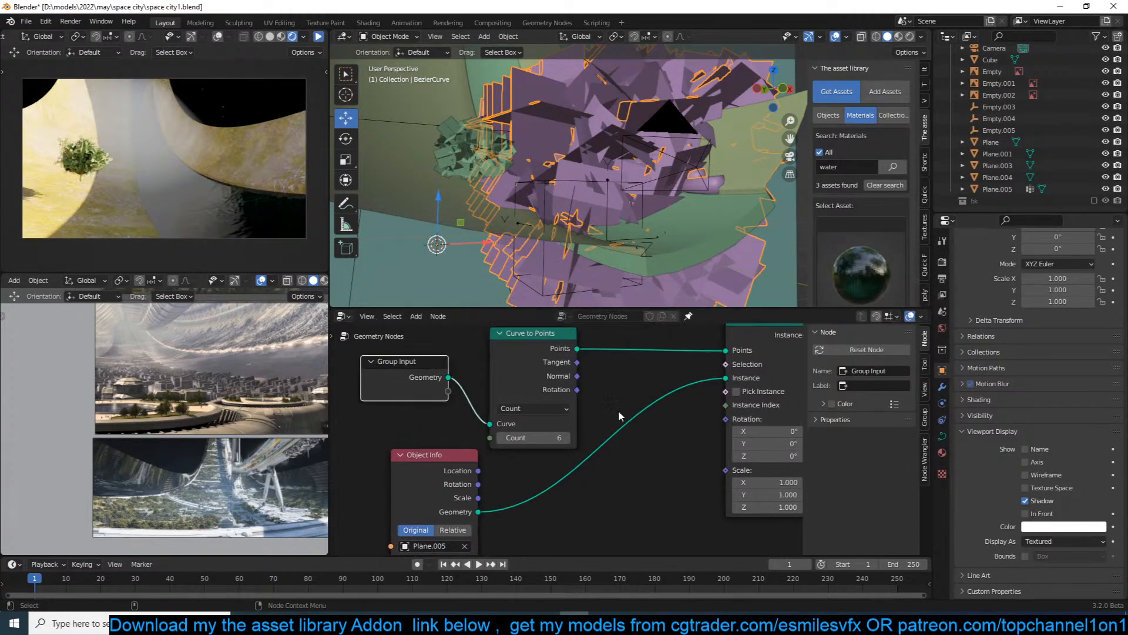
{"action": "scroll", "coordinate": [614, 409], "scroll_direction": "down", "scroll_amount": 4}
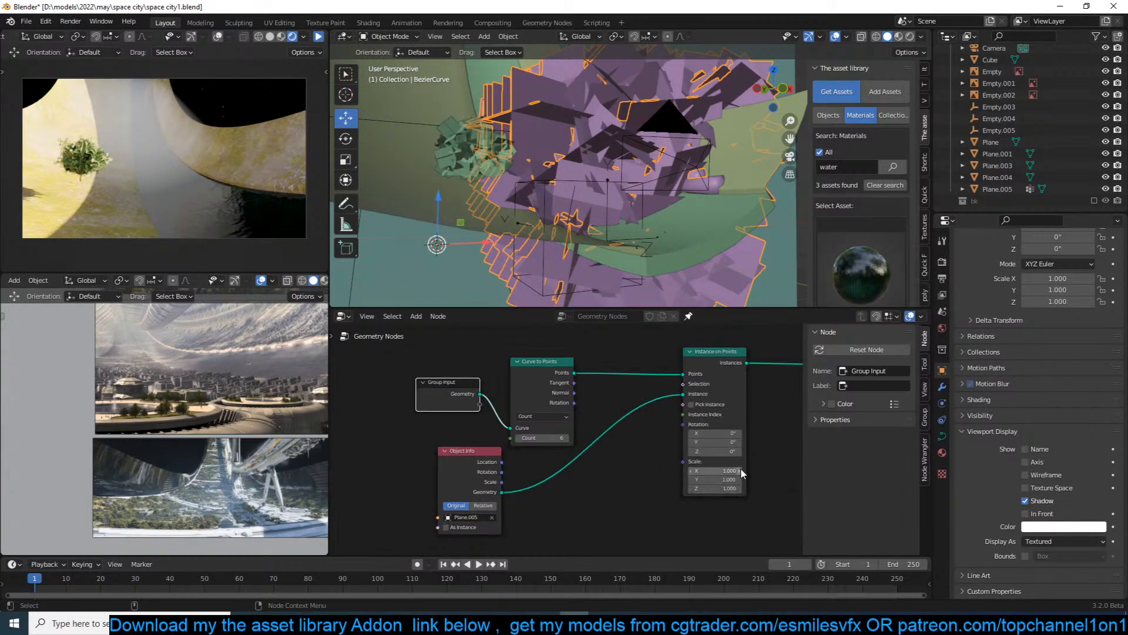
Set the instance scale to 0.130 on all axes and connect the Curve to Points rotation to the instance rotation.
{"action": "left_click_drag", "start_coordinate": [732, 470], "coordinate": [677, 488]}
{"action": "key", "text": "Escape"}
{"action": "scroll", "coordinate": [694, 160], "scroll_direction": "up", "scroll_amount": 4}
{"action": "scroll", "coordinate": [623, 395], "scroll_direction": "up", "scroll_amount": 2}
{"action": "left_click", "coordinate": [580, 400]}
{"action": "left_click_drag", "start_coordinate": [578, 395], "coordinate": [713, 425]}
Inspect the instanced trees along the curve in wireframe, return to solid shading, and save the file.
{"action": "middle_click_drag", "start_coordinate": [659, 272], "coordinate": [611, 262]}
{"action": "key", "text": "z"}
{"action": "left_click", "coordinate": [535, 258]}
{"action": "mouse_move", "coordinate": [543, 253]}
{"action": "middle_mouse_down"}
{"action": "mouse_move", "coordinate": [562, 235]}
{"action": "mouse_move", "coordinate": [491, 203]}
{"action": "mouse_move", "coordinate": [575, 239]}
{"action": "middle_mouse_up"}
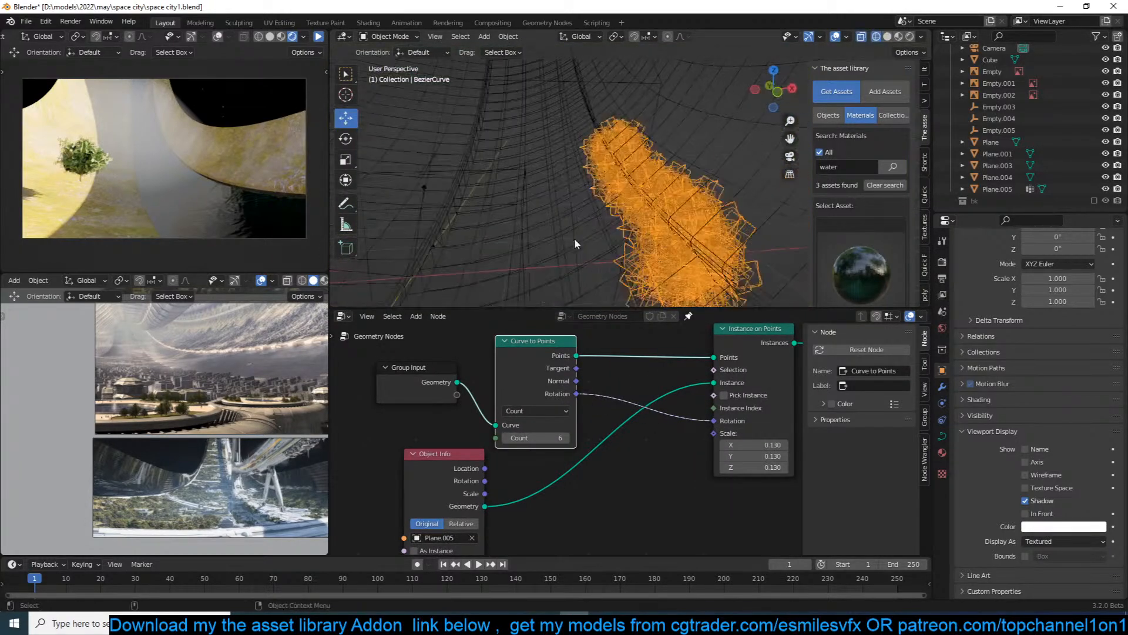
{"action": "key", "text": "z"}
{"action": "left_click", "coordinate": [664, 264]}
{"action": "scroll", "coordinate": [641, 391], "scroll_direction": "down", "scroll_amount": 2}
{"action": "key", "text": "ctrl+s"}
Spread out the Curve to Points, Group Input and Object Info nodes to make room for another node.
{"action": "left_click_drag", "start_coordinate": [538, 363], "coordinate": [528, 342]}
{"action": "left_click_drag", "start_coordinate": [463, 386], "coordinate": [415, 378]}
{"action": "left_click_drag", "start_coordinate": [523, 342], "coordinate": [506, 336]}
{"action": "left_click_drag", "start_coordinate": [481, 453], "coordinate": [554, 509]}
Add a Cone mesh primitive, use its mesh as the instance instead of the tree, and save the file.
{"action": "key", "text": "shift+a"}
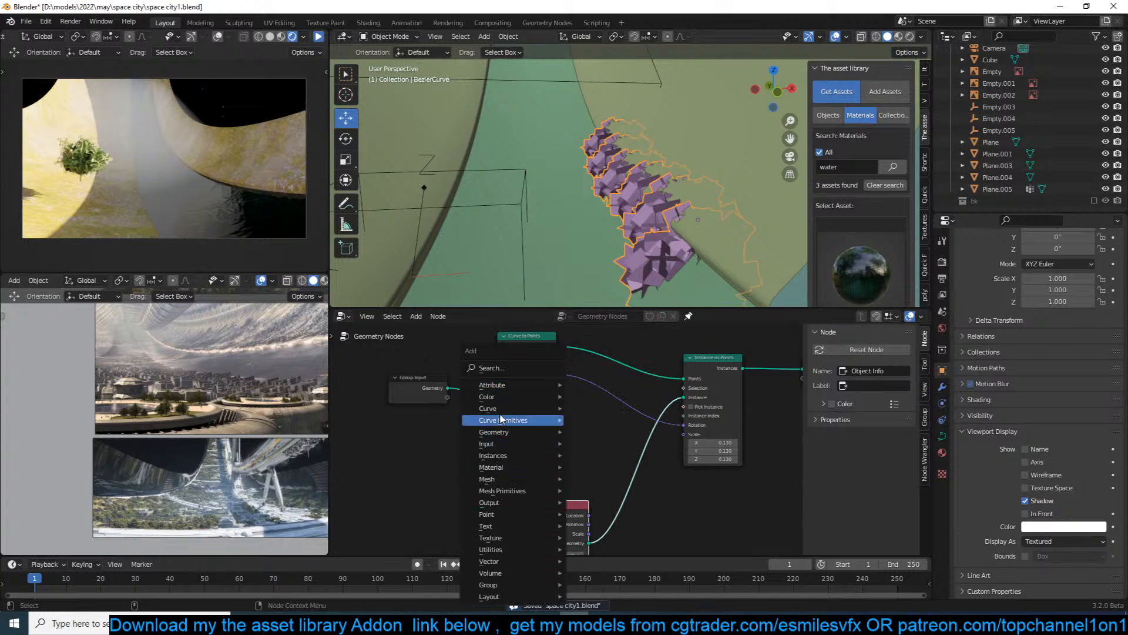
{"action": "mouse_move", "coordinate": [497, 447]}
{"action": "mouse_move", "coordinate": [506, 492]}
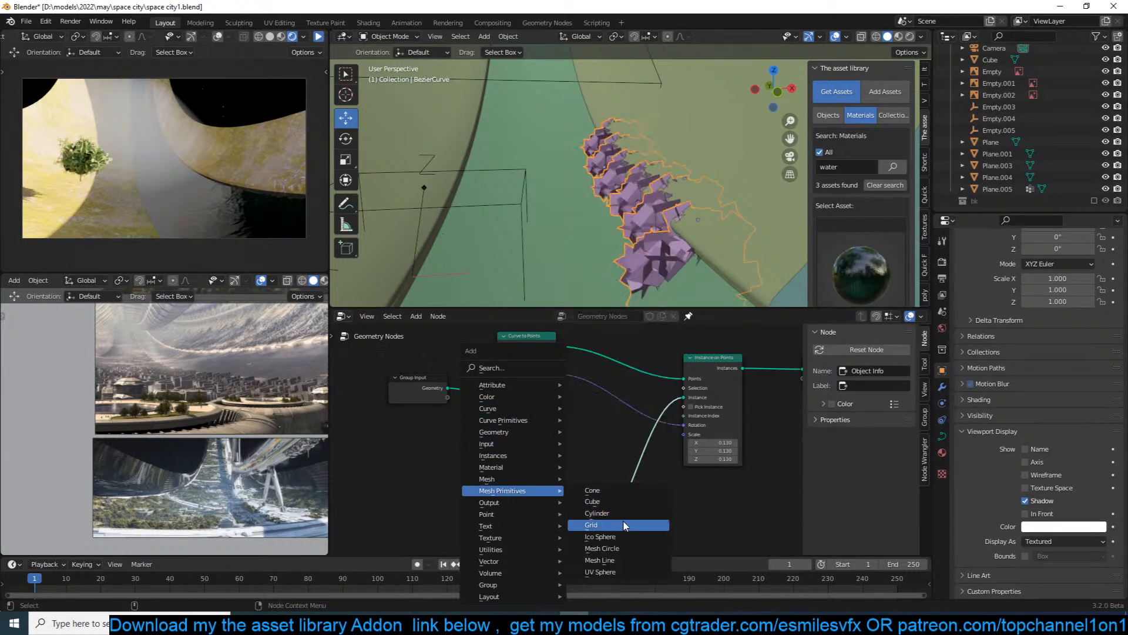
{"action": "left_click", "coordinate": [626, 491]}
{"action": "left_click", "coordinate": [505, 467]}
{"action": "left_click_drag", "start_coordinate": [527, 468], "coordinate": [683, 397]}
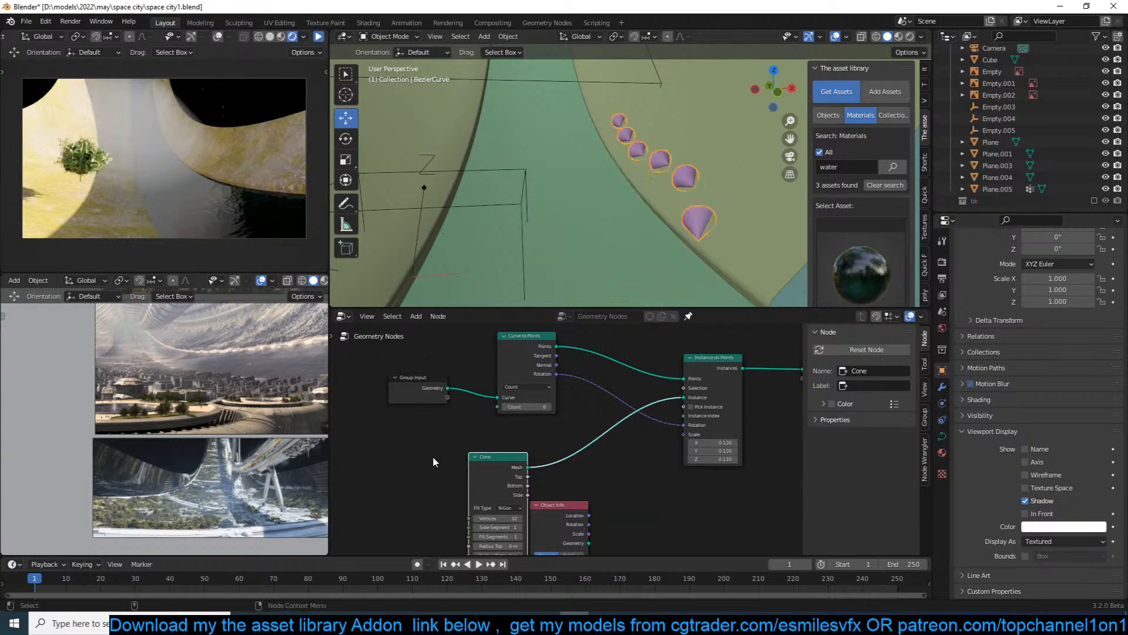
{"action": "left_click_drag", "start_coordinate": [484, 463], "coordinate": [430, 457]}
{"action": "key", "text": "ctrl+s"}
Insert an Align Euler to Vector node on the rotation link between Curve to Points and Instance on Points.
{"action": "middle_click_drag", "start_coordinate": [600, 245], "coordinate": [645, 220]}
{"action": "scroll", "coordinate": [690, 435], "scroll_direction": "up", "scroll_amount": 2}
{"action": "middle_click_drag", "start_coordinate": [601, 404], "coordinate": [679, 439]}
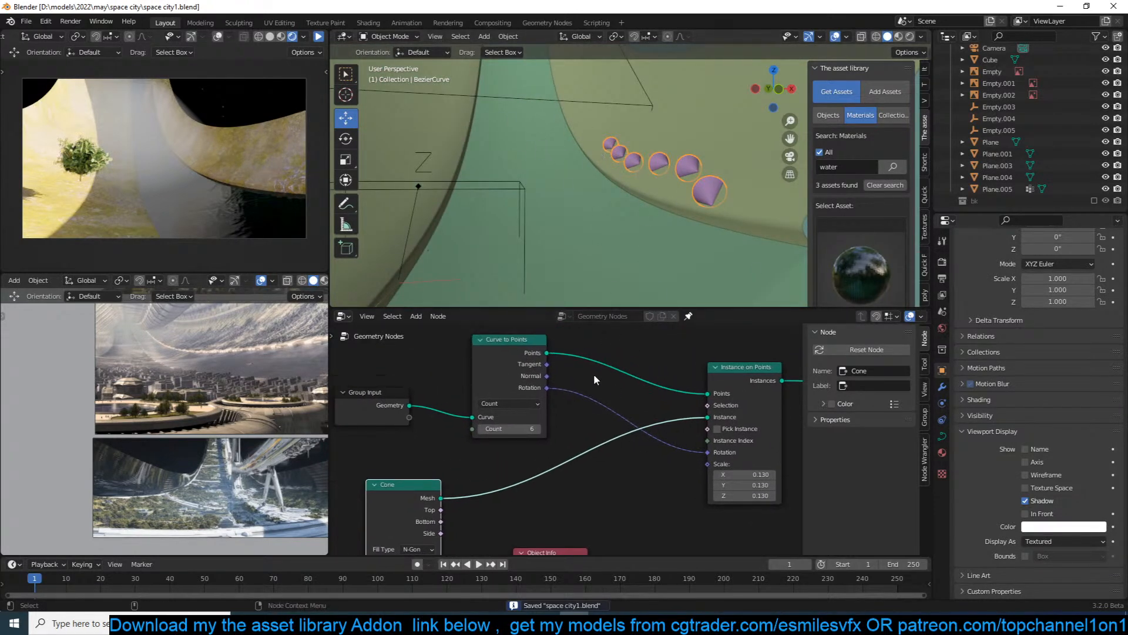
{"action": "key", "text": "shift+a"}
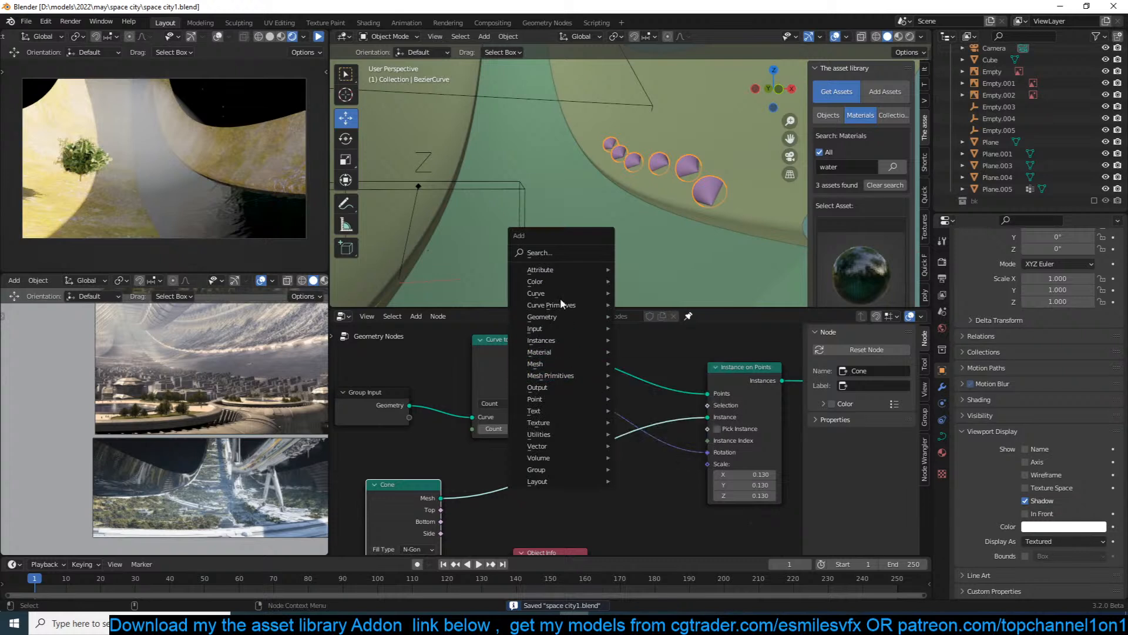
{"action": "left_click", "coordinate": [552, 252]}
{"action": "type", "text": "ani"}
{"action": "key", "text": "BackSpace"}
{"action": "key", "text": "BackSpace"}
{"action": "type", "text": "line"}
{"action": "key", "text": "BackSpace"}
{"action": "key", "text": "BackSpace"}
{"action": "key", "text": "BackSpace"}
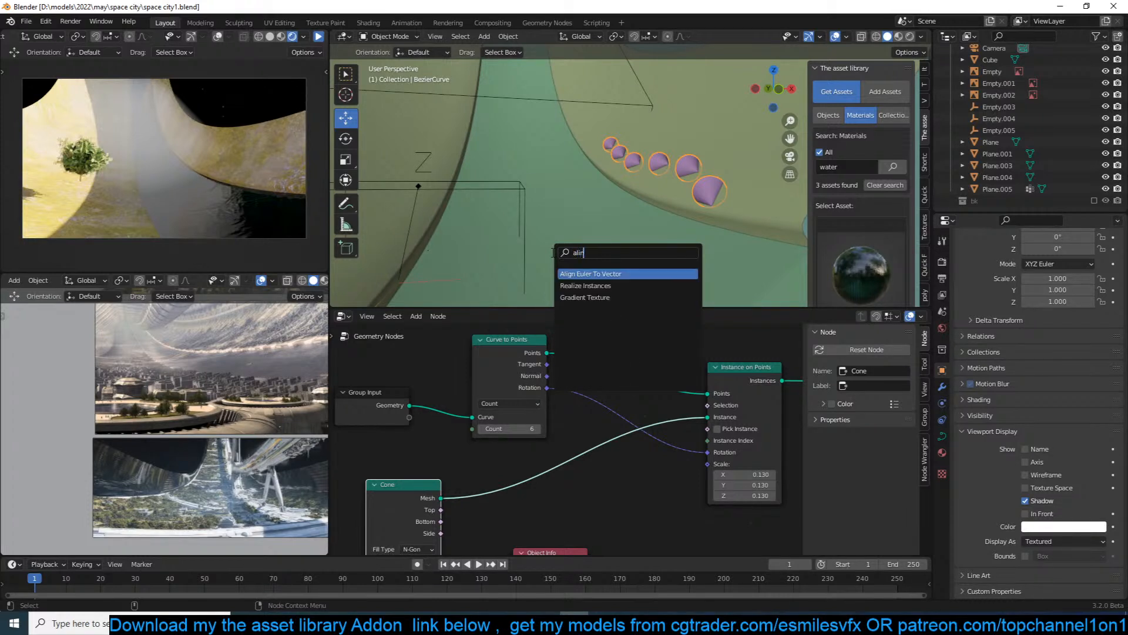
{"action": "left_click", "coordinate": [590, 271]}
{"action": "left_click", "coordinate": [634, 450]}
{"action": "middle_click_drag", "start_coordinate": [635, 450], "coordinate": [687, 388]}
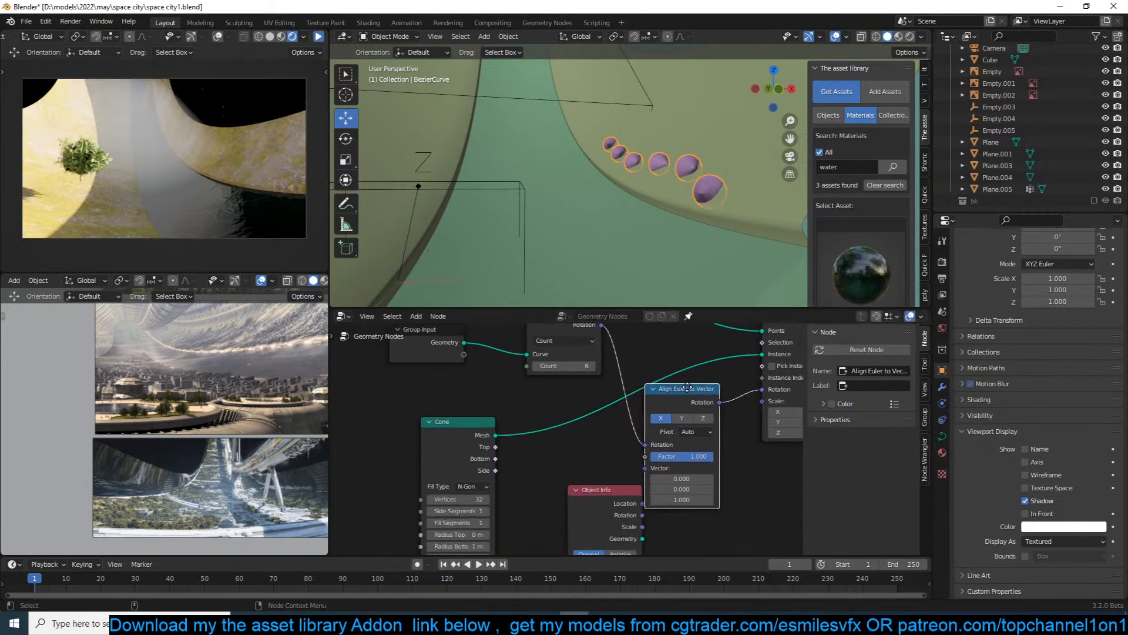
Connect the Curve to Points Normal output to the Rotation input of Align Euler to Vector.
{"action": "middle_click_drag", "start_coordinate": [563, 390], "coordinate": [577, 439]}
{"action": "scroll", "coordinate": [577, 439], "scroll_direction": "down", "scroll_amount": 1}
{"action": "left_click_drag", "start_coordinate": [573, 368], "coordinate": [403, 398]}
{"action": "left_click_drag", "start_coordinate": [563, 366], "coordinate": [605, 414]}
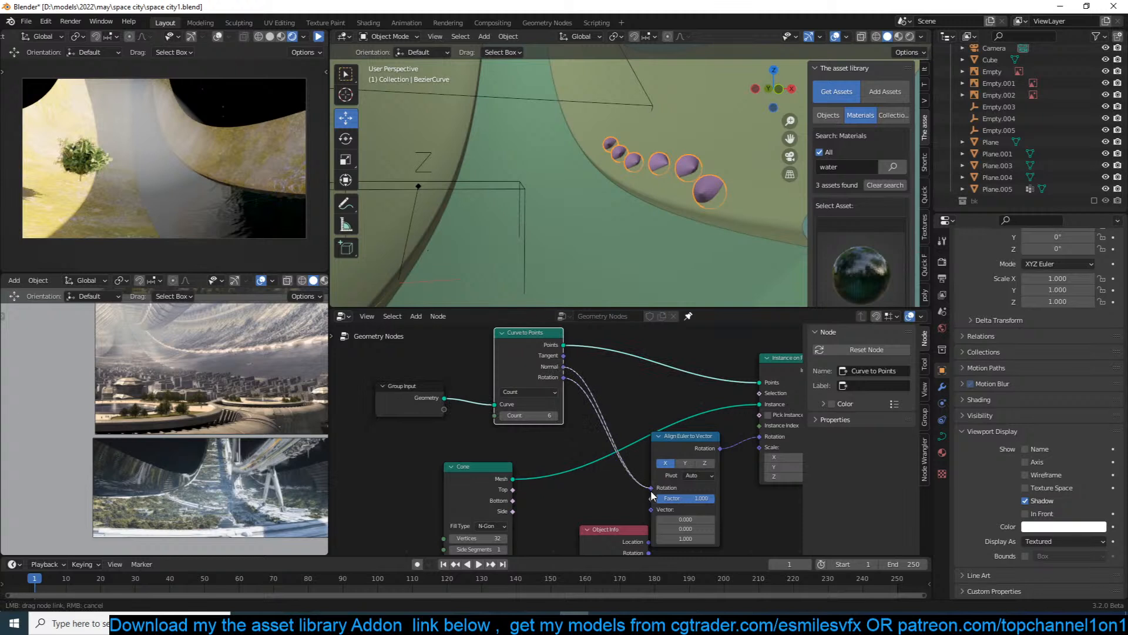
{"action": "left_click_drag", "start_coordinate": [649, 494], "coordinate": [651, 487]}
{"action": "middle_click_drag", "start_coordinate": [673, 482], "coordinate": [677, 448]}
Reposition the Align Euler to Vector node and set its alignment axis to Y.
{"action": "left_click_drag", "start_coordinate": [693, 411], "coordinate": [703, 394]}
{"action": "middle_click_drag", "start_coordinate": [677, 435], "coordinate": [651, 444]}
{"action": "scroll", "coordinate": [651, 445], "scroll_direction": "up", "scroll_amount": 1}
{"action": "left_click", "coordinate": [700, 416]}
{"action": "left_click", "coordinate": [689, 416]}
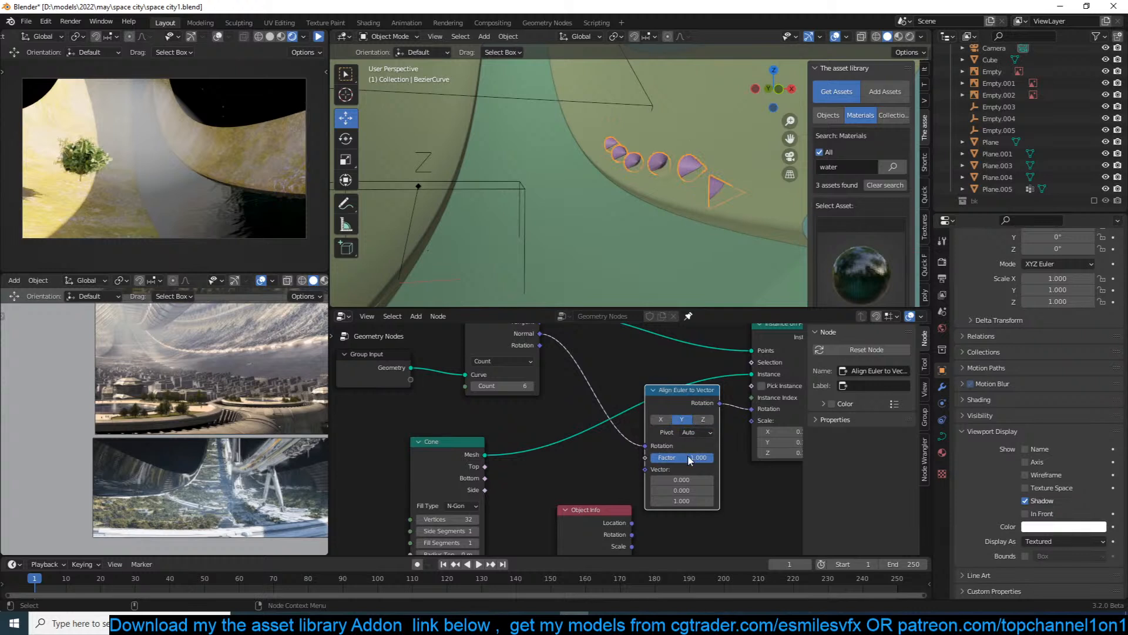
{"action": "mouse_move", "coordinate": [680, 498]}
{"action": "left_mouse_down"}
{"action": "mouse_move", "coordinate": [642, 498]}
{"action": "mouse_move", "coordinate": [721, 479]}
{"action": "mouse_move", "coordinate": [593, 490]}
{"action": "mouse_move", "coordinate": [687, 495]}
{"action": "left_mouse_up"}
{"action": "key", "text": "ctrl+z"}
{"action": "left_click", "coordinate": [687, 496]}
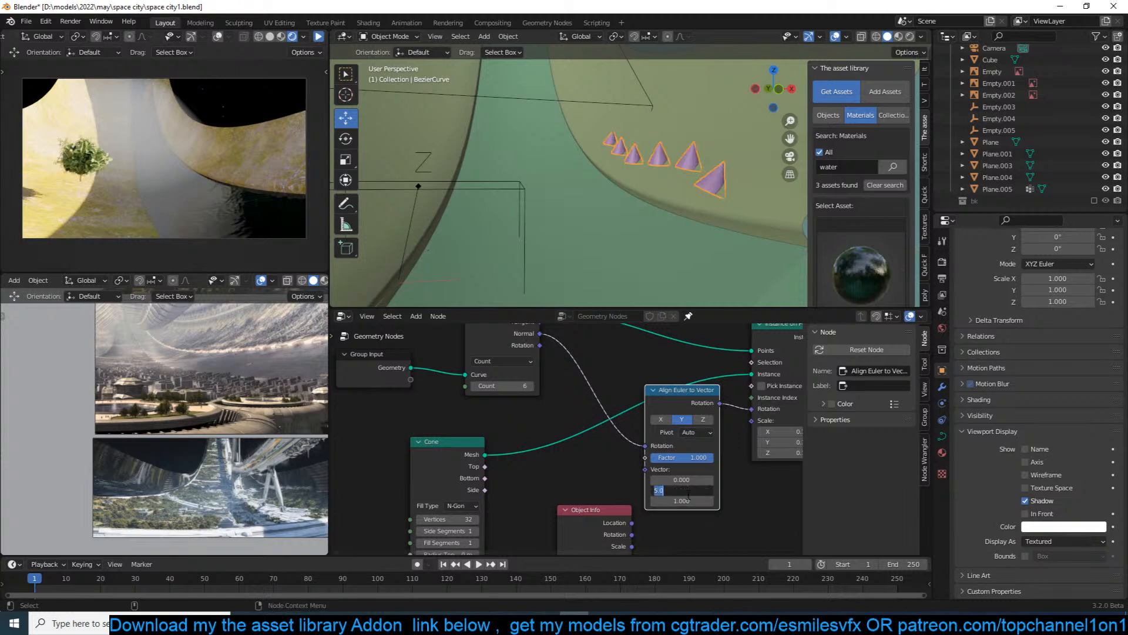
{"action": "type", "text": "0"}
{"action": "key", "text": "Return"}
Set the Align Euler to Vector axis to Z and its Vector X value to -1.300.
{"action": "left_click", "coordinate": [703, 419]}
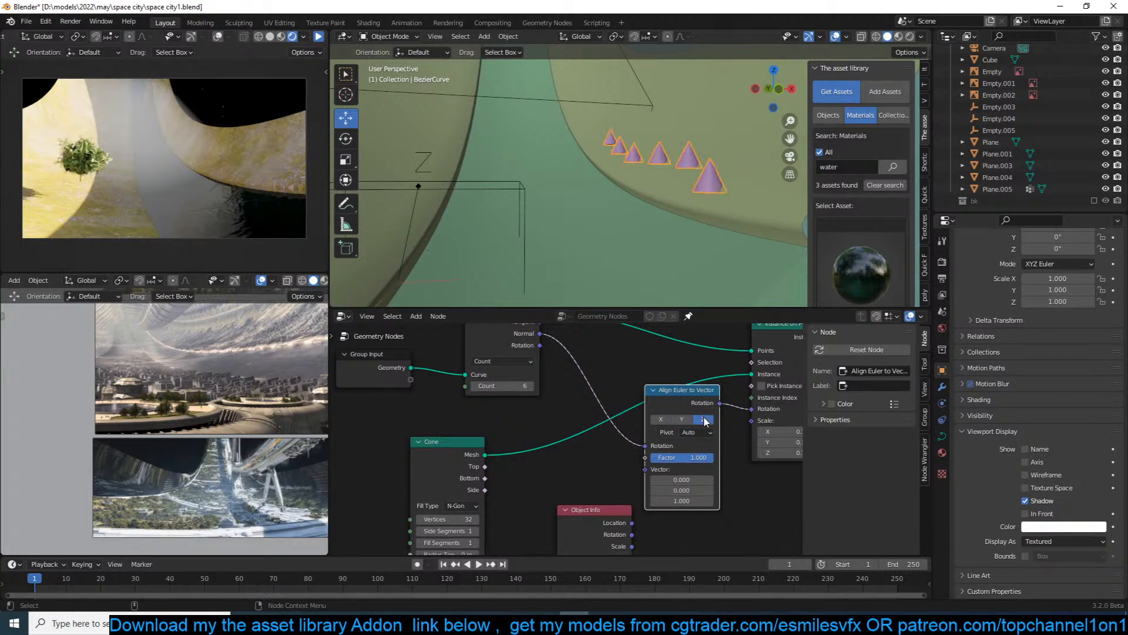
{"action": "mouse_move", "coordinate": [687, 502]}
{"action": "left_mouse_down"}
{"action": "mouse_move", "coordinate": [698, 480]}
{"action": "mouse_move", "coordinate": [678, 481]}
{"action": "left_mouse_up"}
{"action": "key", "text": "ctrl+z"}
{"action": "scroll", "coordinate": [645, 423], "scroll_direction": "down", "scroll_amount": 4}
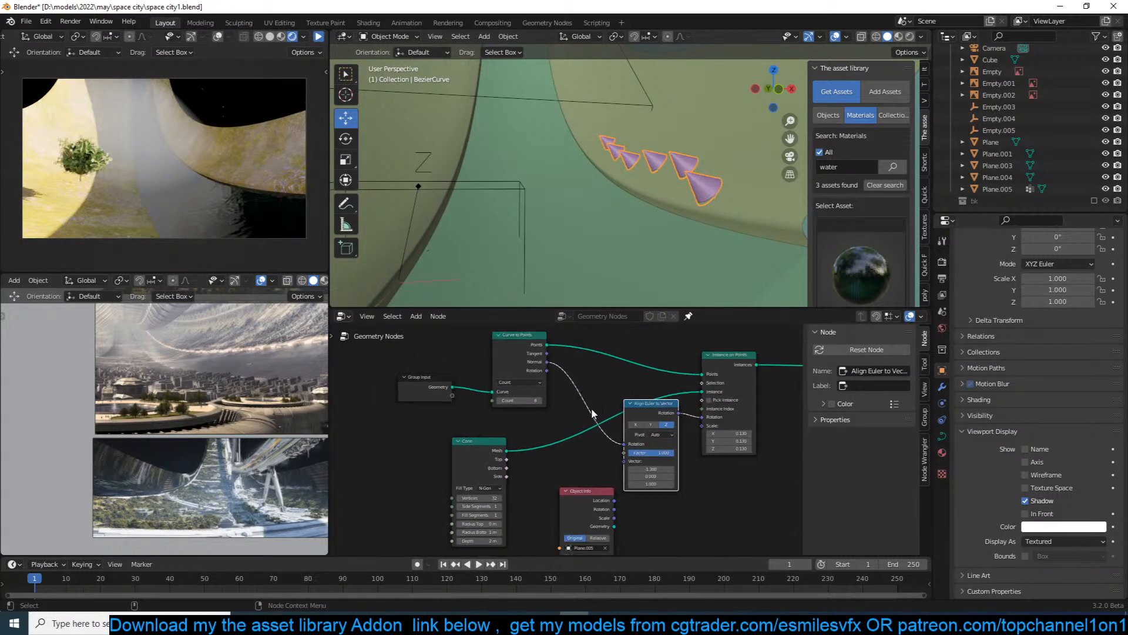
Move the Cone and Object Info nodes aside and connect the Object Info Geometry output to the Instance input of Instance on Points.
{"action": "scroll", "coordinate": [555, 441], "scroll_direction": "up", "scroll_amount": 1}
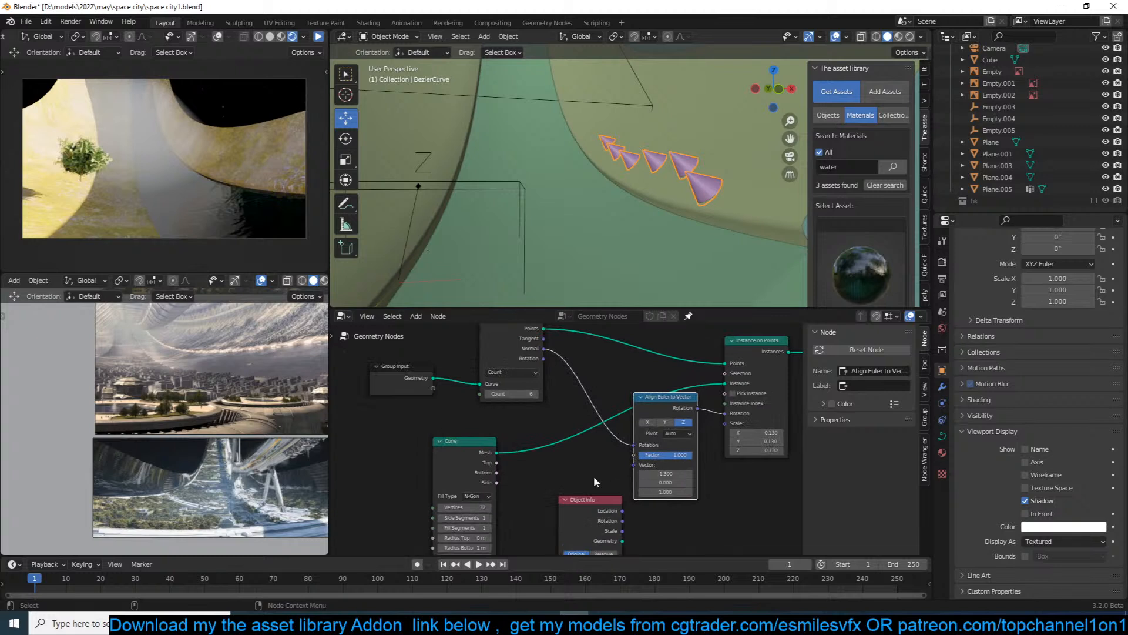
{"action": "middle_click_drag", "start_coordinate": [598, 478], "coordinate": [641, 466]}
{"action": "left_click_drag", "start_coordinate": [506, 437], "coordinate": [370, 432]}
{"action": "left_click_drag", "start_coordinate": [633, 482], "coordinate": [497, 476]}
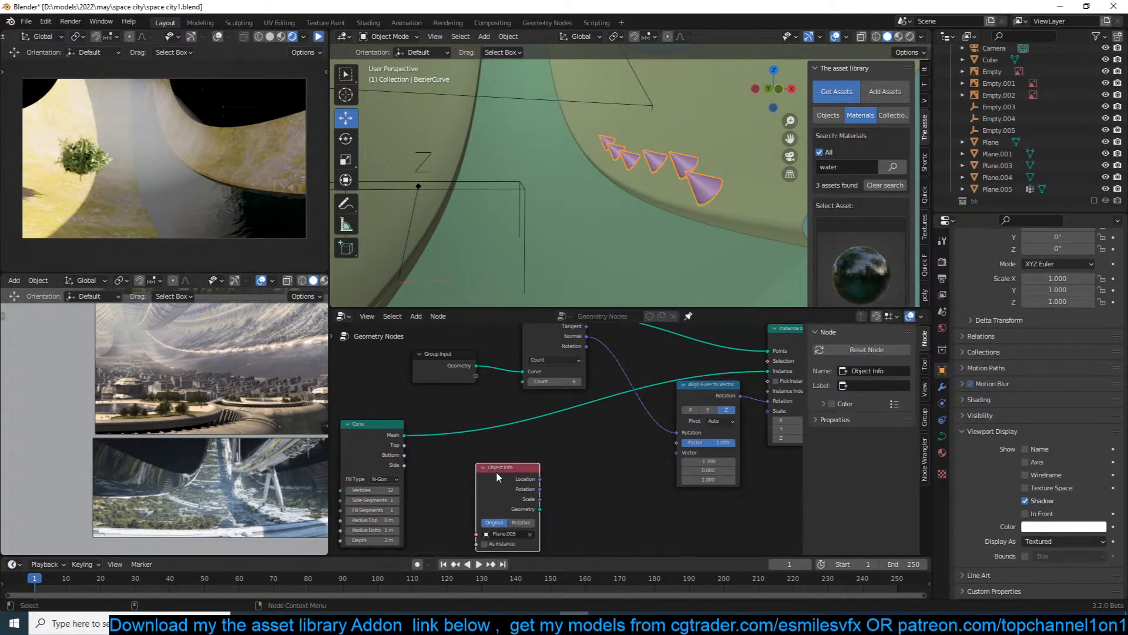
{"action": "left_click_drag", "start_coordinate": [540, 509], "coordinate": [767, 372]}
Set the Instance on Points scale to 0.060 on X, Y and Z and check the tree instances along the curve.
{"action": "middle_click_drag", "start_coordinate": [658, 253], "coordinate": [604, 291]}
{"action": "middle_click_drag", "start_coordinate": [653, 470], "coordinate": [604, 468]}
{"action": "mouse_move", "coordinate": [752, 441]}
{"action": "left_mouse_down"}
{"action": "mouse_move", "coordinate": [729, 459]}
{"action": "mouse_move", "coordinate": [756, 460]}
{"action": "left_mouse_up"}
{"action": "middle_click_drag", "start_coordinate": [720, 247], "coordinate": [679, 269]}
{"action": "scroll", "coordinate": [678, 272], "scroll_direction": "up", "scroll_amount": 3}
{"action": "key", "text": "shift+z"}
{"action": "mouse_move", "coordinate": [546, 270]}
{"action": "middle_mouse_down"}
{"action": "mouse_move", "coordinate": [562, 277]}
{"action": "mouse_move", "coordinate": [605, 238]}
{"action": "mouse_move", "coordinate": [591, 207]}
{"action": "middle_mouse_up"}
{"action": "key", "text": "shift+z"}
{"action": "scroll", "coordinate": [589, 247], "scroll_direction": "down", "scroll_amount": 2}
Select the original tree object and apply its rotation.
{"action": "left_click", "coordinate": [436, 157]}
{"action": "key", "text": "ctrl+a"}
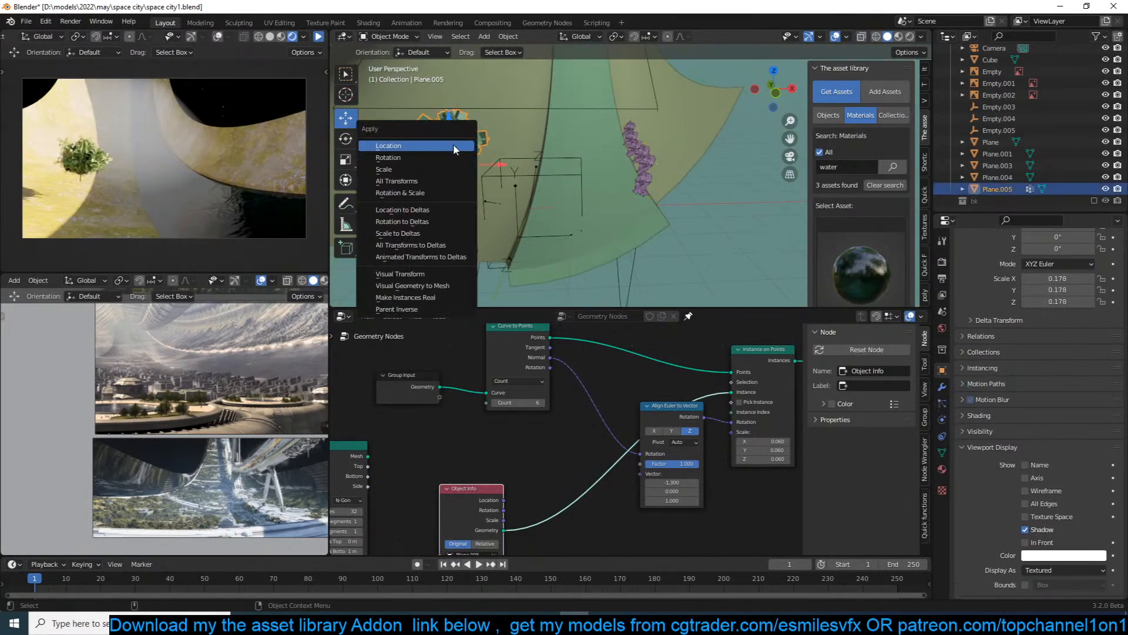
{"action": "left_click", "coordinate": [449, 160]}
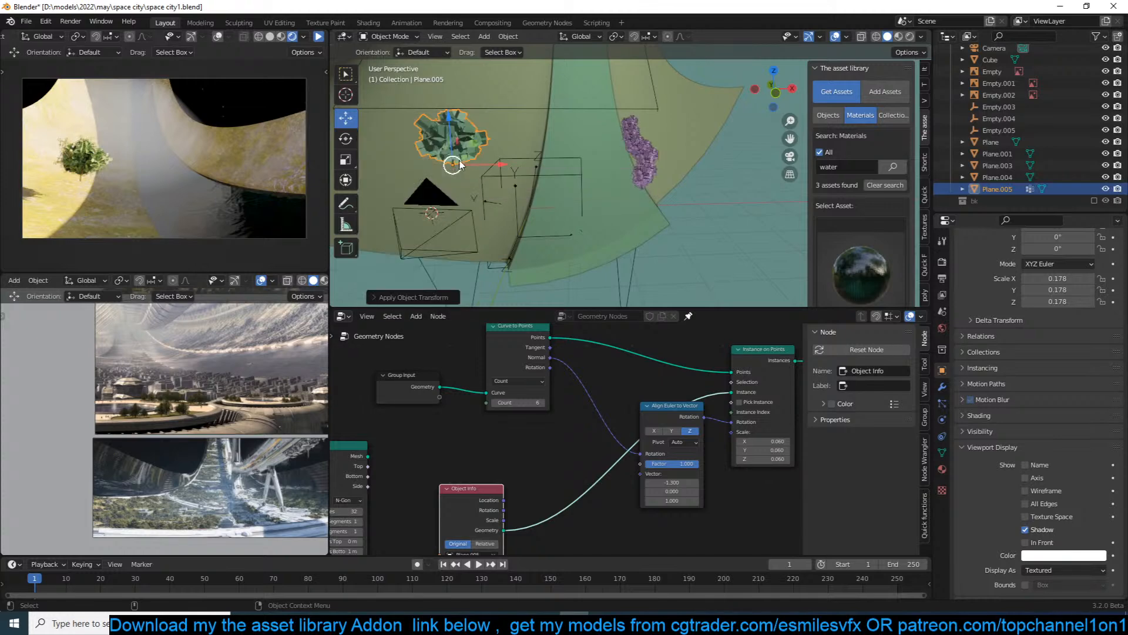
Isolate the tree in a front local view and select all of its linked geometry in Edit Mode.
{"action": "scroll", "coordinate": [500, 165], "scroll_direction": "up", "scroll_amount": 2}
{"action": "middle_click_drag", "start_coordinate": [504, 171], "coordinate": [552, 185]}
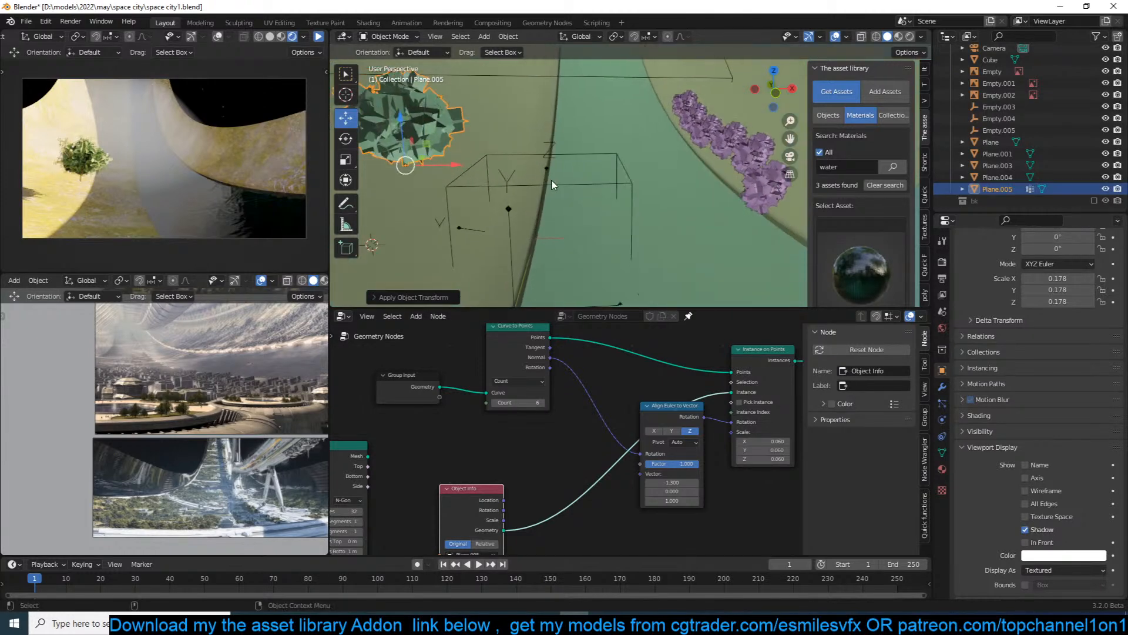
{"action": "key", "text": "KP_1"}
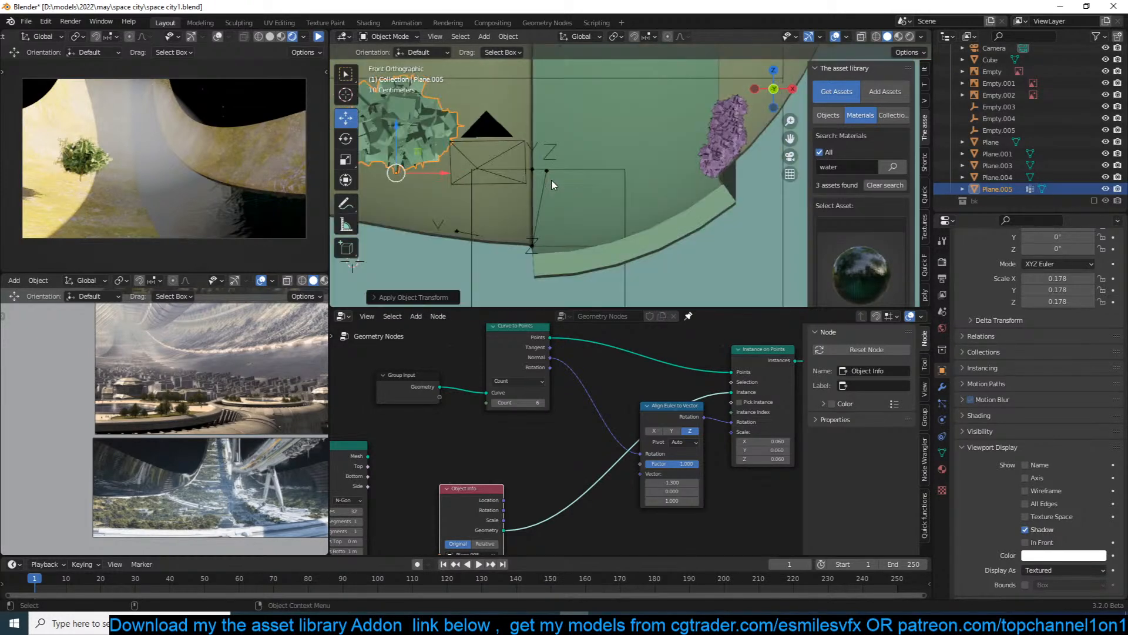
{"action": "key", "text": "KP_Divide"}
{"action": "key", "text": "Tab"}
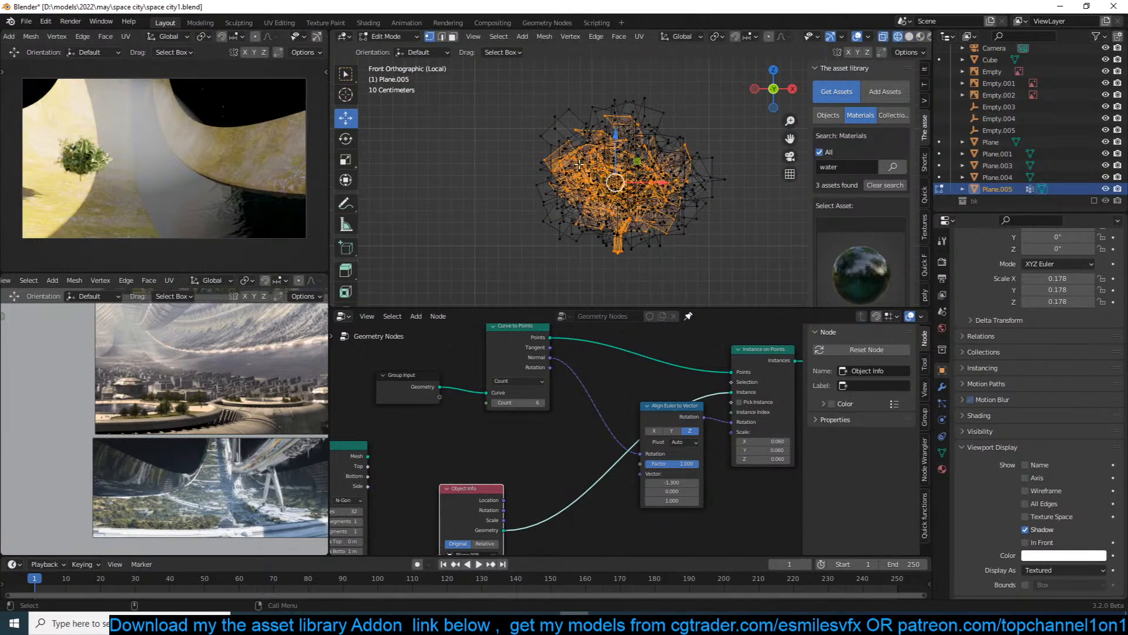
{"action": "left_click_drag", "start_coordinate": [526, 115], "coordinate": [760, 227]}
{"action": "key", "text": "ctrl+l"}
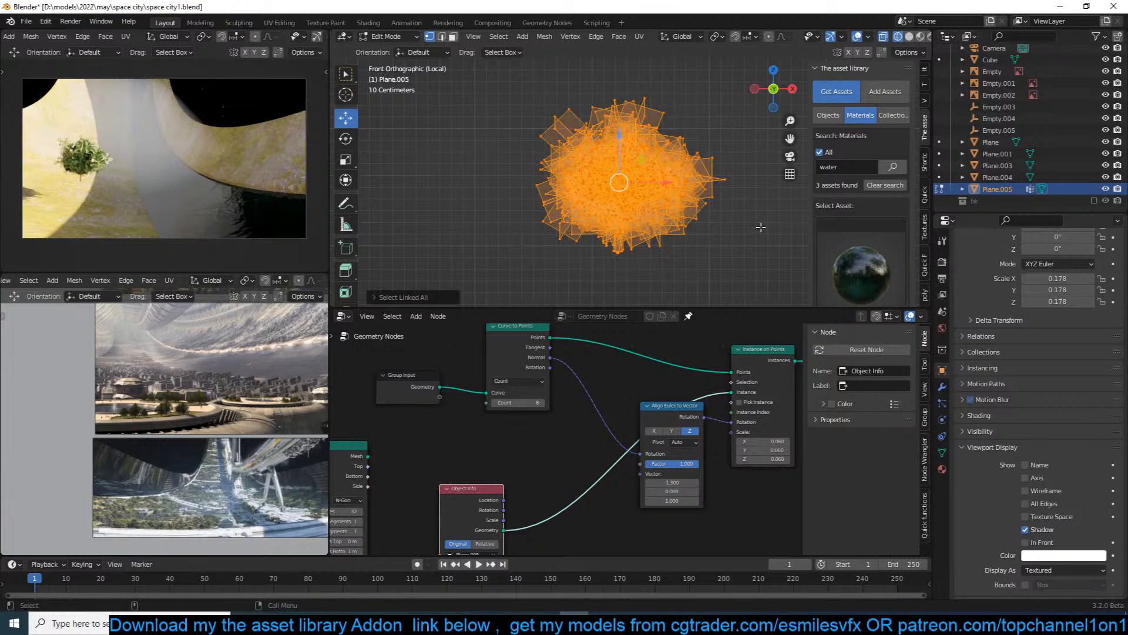
Move the tree's mesh up along Z in Edit Mode so that the trunk base sits at the object origin.
{"action": "scroll", "coordinate": [706, 242], "scroll_direction": "up", "scroll_amount": 1}
{"action": "key", "text": "alt+a"}
{"action": "left_click", "coordinate": [611, 268]}
{"action": "key", "text": "ctrl+l"}
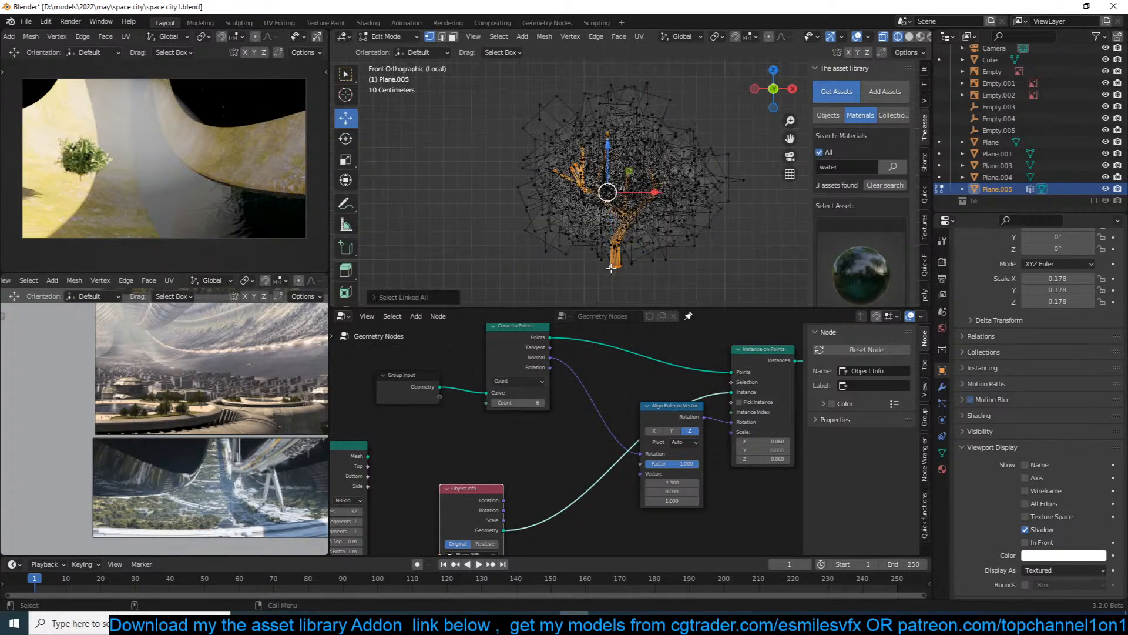
{"action": "key", "text": "Tab"}
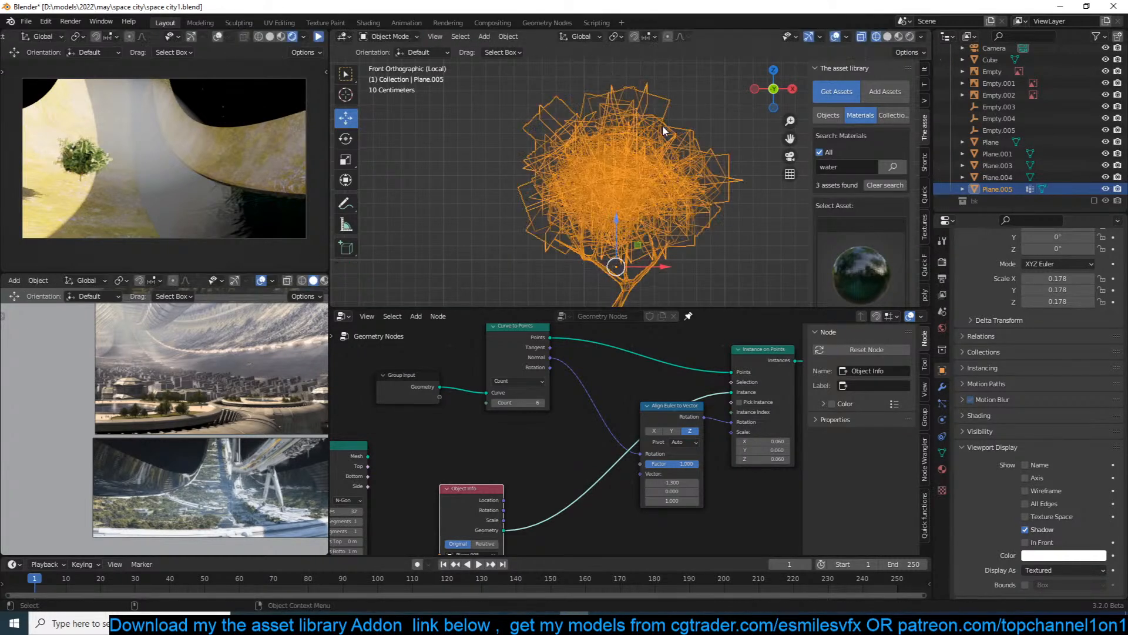
{"action": "key", "text": "Tab"}
{"action": "key", "text": "g"}
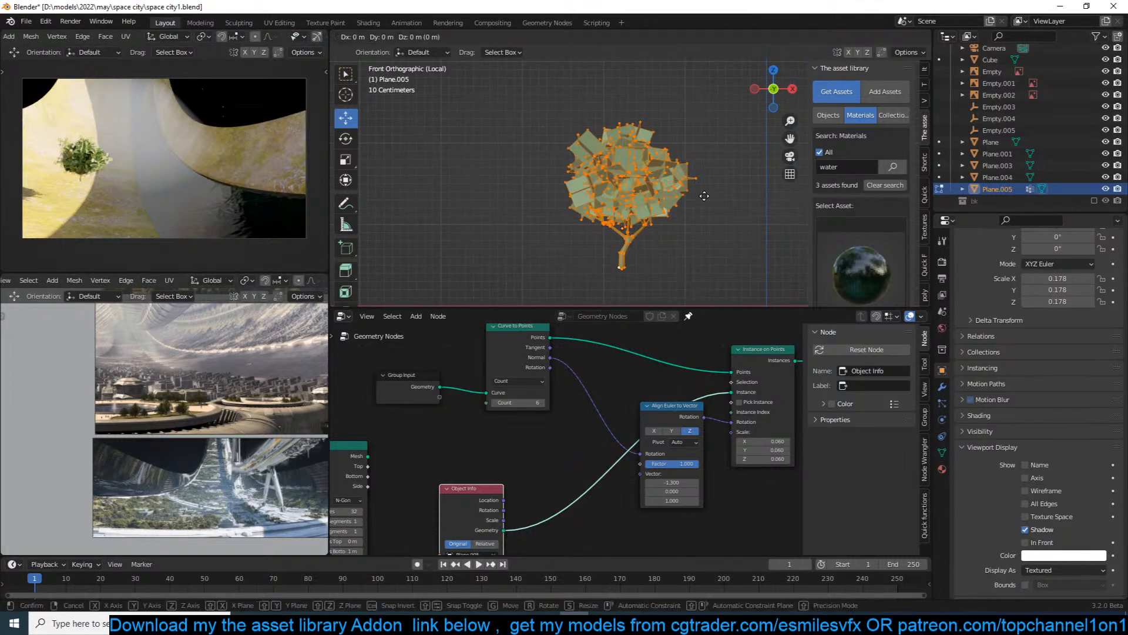
{"action": "key", "text": "z"}
{"action": "left_click", "coordinate": [698, 157]}
{"action": "key", "text": "Tab"}
Deselect the tree, return from local view to the full scene and save the file.
{"action": "key", "text": "alt+a"}
{"action": "middle_click_drag", "start_coordinate": [654, 174], "coordinate": [580, 210]}
{"action": "scroll", "coordinate": [642, 186], "scroll_direction": "down", "scroll_amount": 4}
{"action": "key", "text": "ctrl+s"}
{"action": "scroll", "coordinate": [580, 210], "scroll_direction": "down", "scroll_amount": 4}
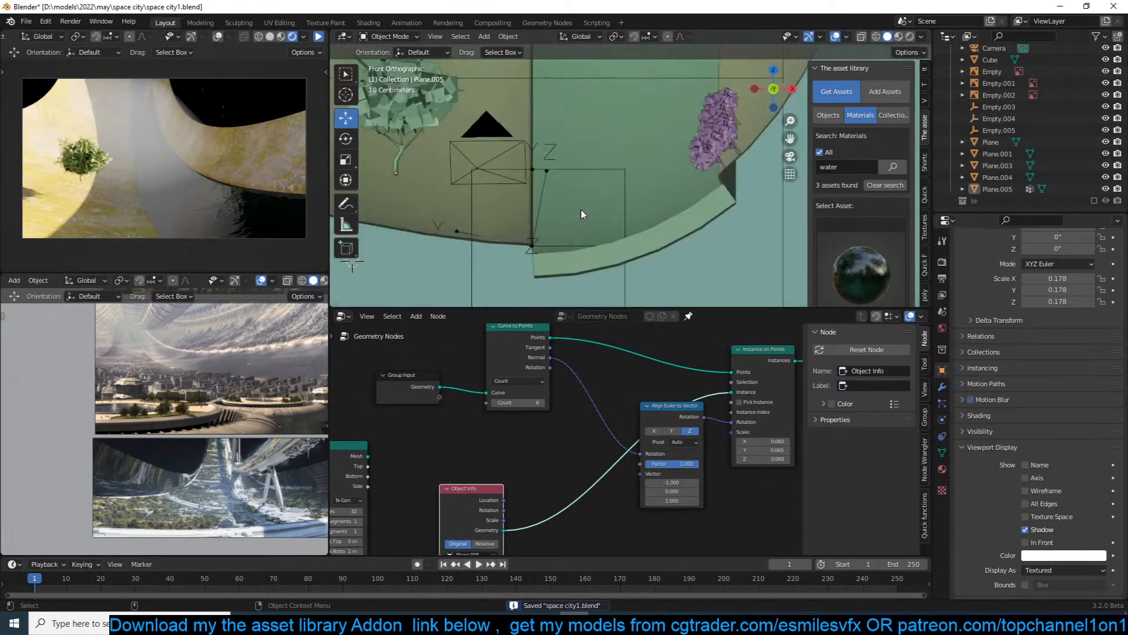
{"action": "middle_click_drag", "start_coordinate": [626, 158], "coordinate": [734, 176], "text": "shift"}
{"action": "key", "text": "ctrl+s"}
Select the Bezier curve, reposition the Align Euler to Vector node, set the instance scale to 0.080 on all axes and save.
{"action": "left_click", "coordinate": [647, 173]}
{"action": "scroll", "coordinate": [693, 205], "scroll_direction": "up", "scroll_amount": 6}
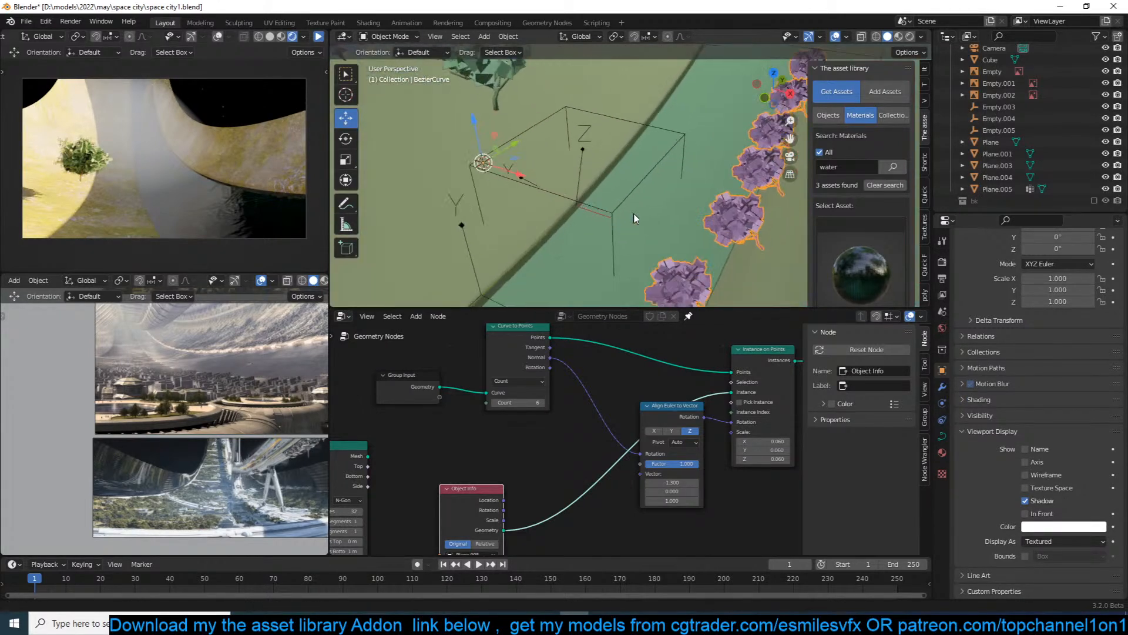
{"action": "middle_click_drag", "start_coordinate": [685, 459], "coordinate": [663, 446]}
{"action": "left_click_drag", "start_coordinate": [653, 393], "coordinate": [579, 352]}
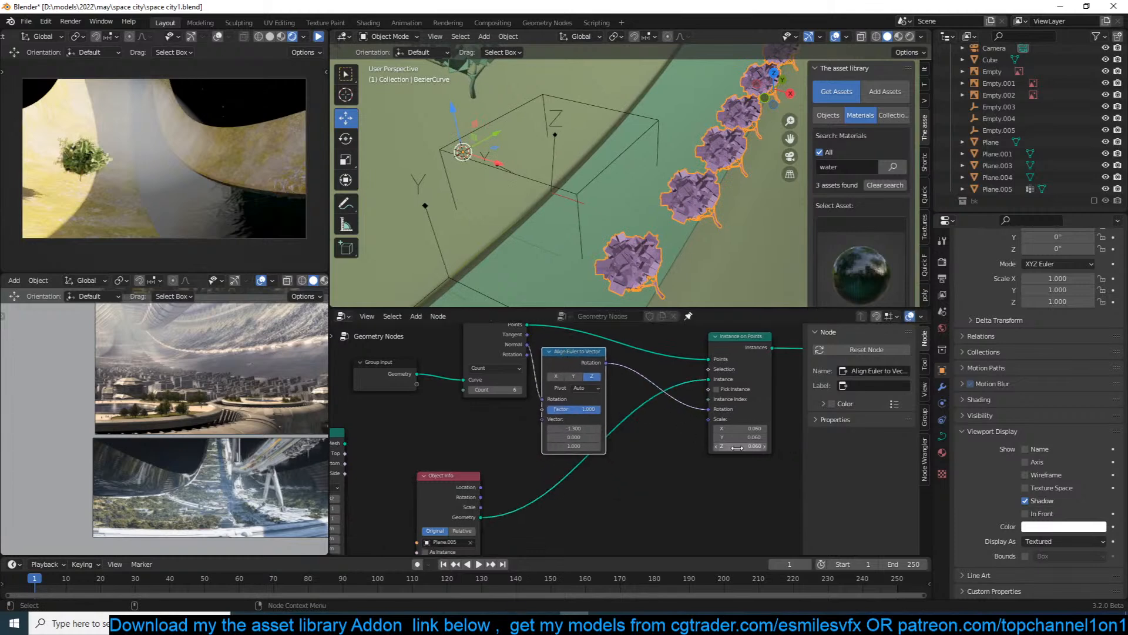
{"action": "mouse_move", "coordinate": [746, 433]}
{"action": "left_mouse_down"}
{"action": "mouse_move", "coordinate": [763, 429]}
{"action": "mouse_move", "coordinate": [741, 428]}
{"action": "left_mouse_up"}
{"action": "key", "text": "ctrl+s"}
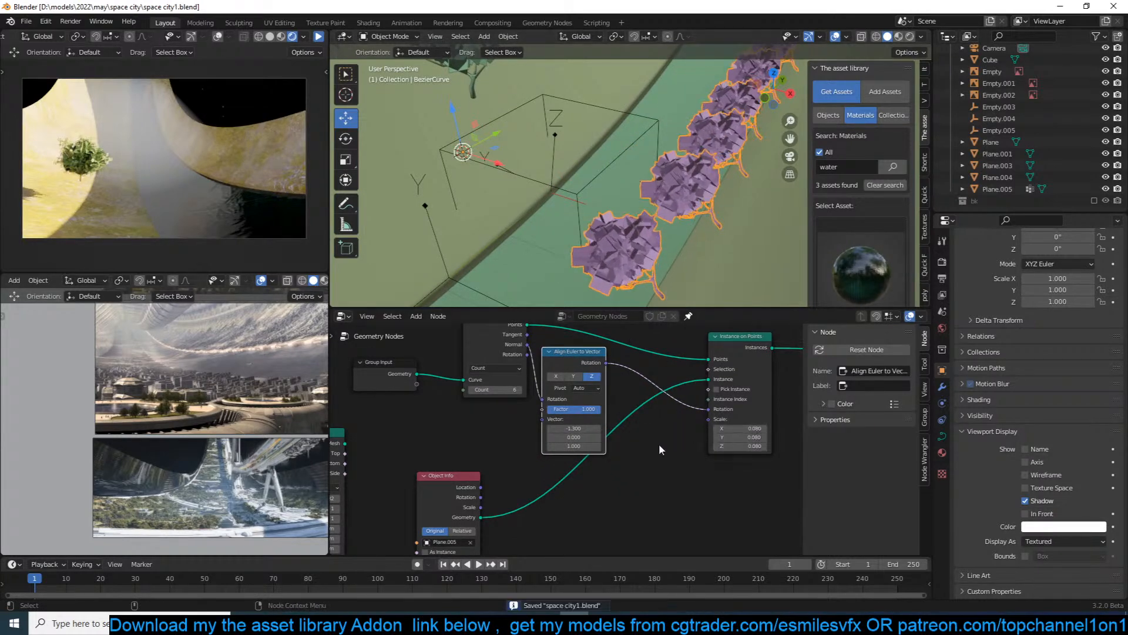
Spread out the node layout by repositioning the Align Euler to Vector and Object Info nodes.
{"action": "scroll", "coordinate": [657, 445], "scroll_direction": "down", "scroll_amount": 2}
{"action": "left_click_drag", "start_coordinate": [598, 351], "coordinate": [424, 391]}
{"action": "left_click_drag", "start_coordinate": [492, 477], "coordinate": [656, 496]}
{"action": "scroll", "coordinate": [525, 461], "scroll_direction": "up", "scroll_amount": 2}
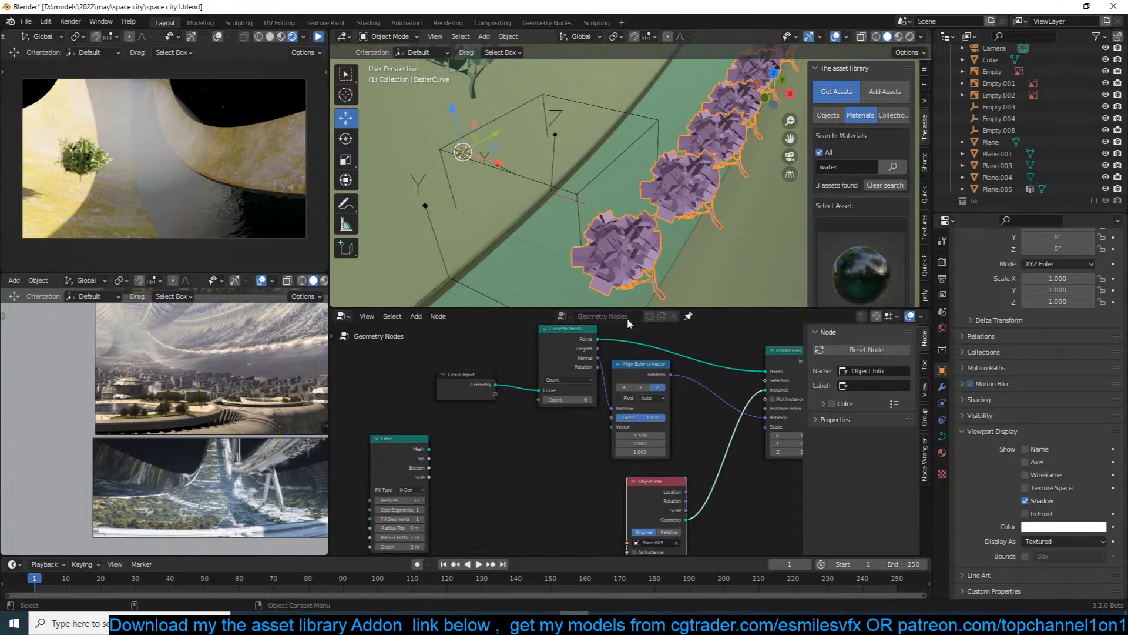
Add a Combine XYZ node below the Group Input node, next to Align Euler to Vector.
{"action": "key", "text": "shift+a"}
{"action": "left_click", "coordinate": [574, 362]}
{"action": "type", "text": "comnd"}
{"action": "key", "text": "BackSpace"}
{"action": "key", "text": "BackSpace"}
{"action": "left_click", "coordinate": [603, 407]}
{"action": "left_click", "coordinate": [547, 421]}
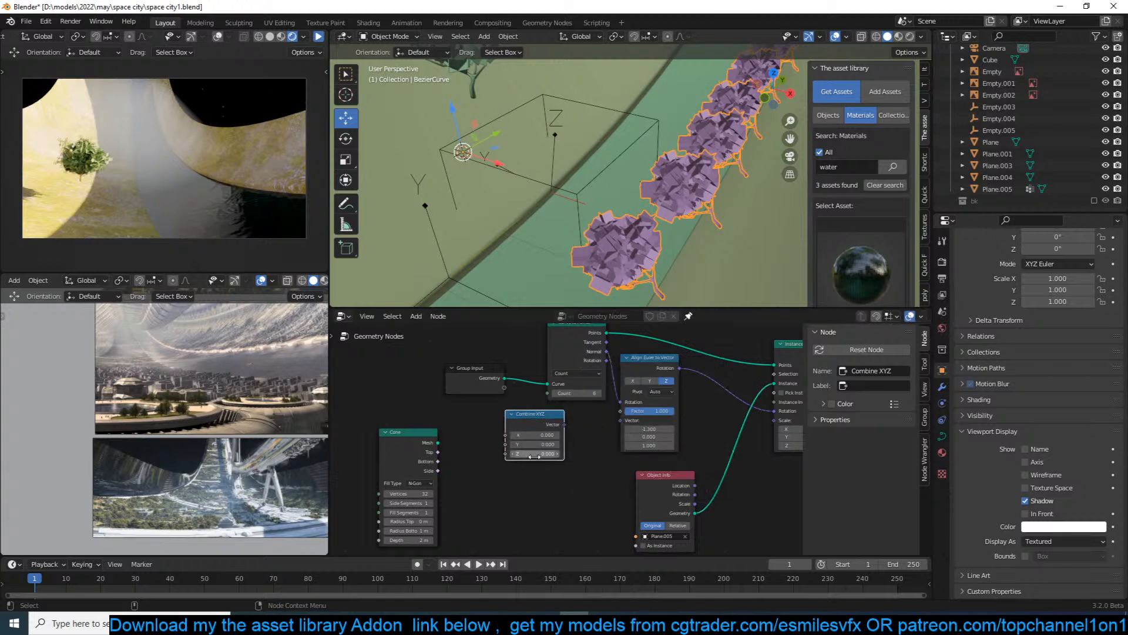
{"action": "left_click_drag", "start_coordinate": [565, 424], "coordinate": [601, 425]}
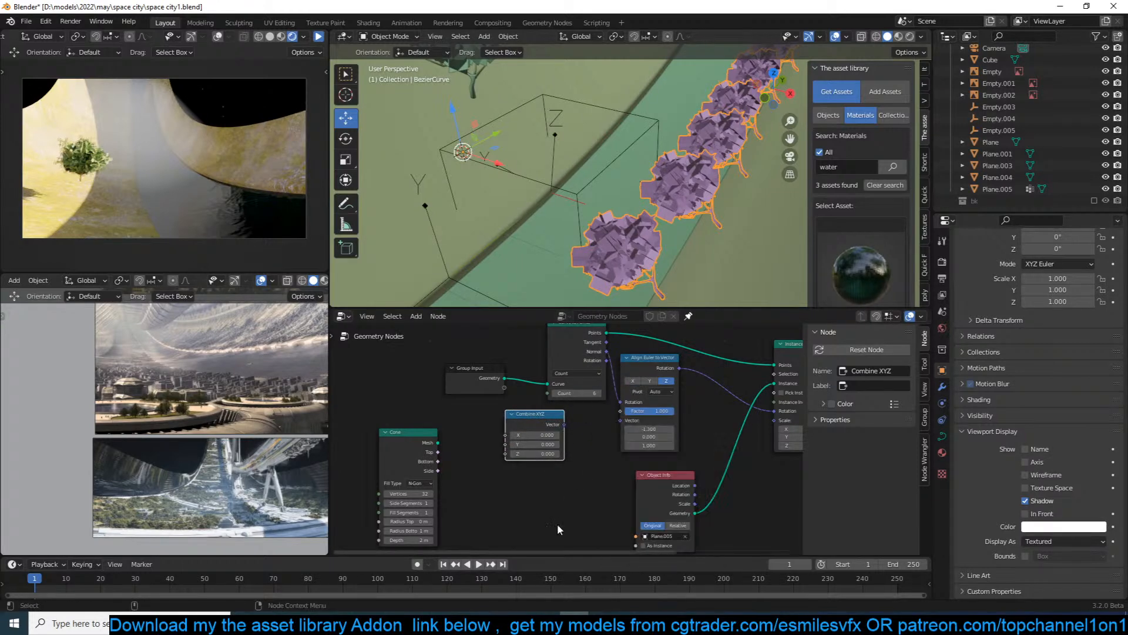
Set the Combine XYZ Z value to 1 and connect its Vector output to the Vector input of Align Euler to Vector.
{"action": "scroll", "coordinate": [557, 505], "scroll_direction": "up", "scroll_amount": 2}
{"action": "left_click", "coordinate": [536, 436]}
{"action": "type", "text": "1"}
{"action": "key", "text": "Return"}
{"action": "left_click", "coordinate": [538, 464]}
{"action": "type", "text": "1"}
{"action": "key", "text": "Return"}
{"action": "left_click_drag", "start_coordinate": [563, 416], "coordinate": [651, 410]}
Tune the Combine XYZ X value, starting from 0.94, to adjust the tilt of the tree instances.
{"action": "left_click", "coordinate": [517, 432]}
{"action": "type", "text": "0.94"}
{"action": "key", "text": "Return"}
{"action": "left_click_drag", "start_coordinate": [492, 433], "coordinate": [384, 433]}
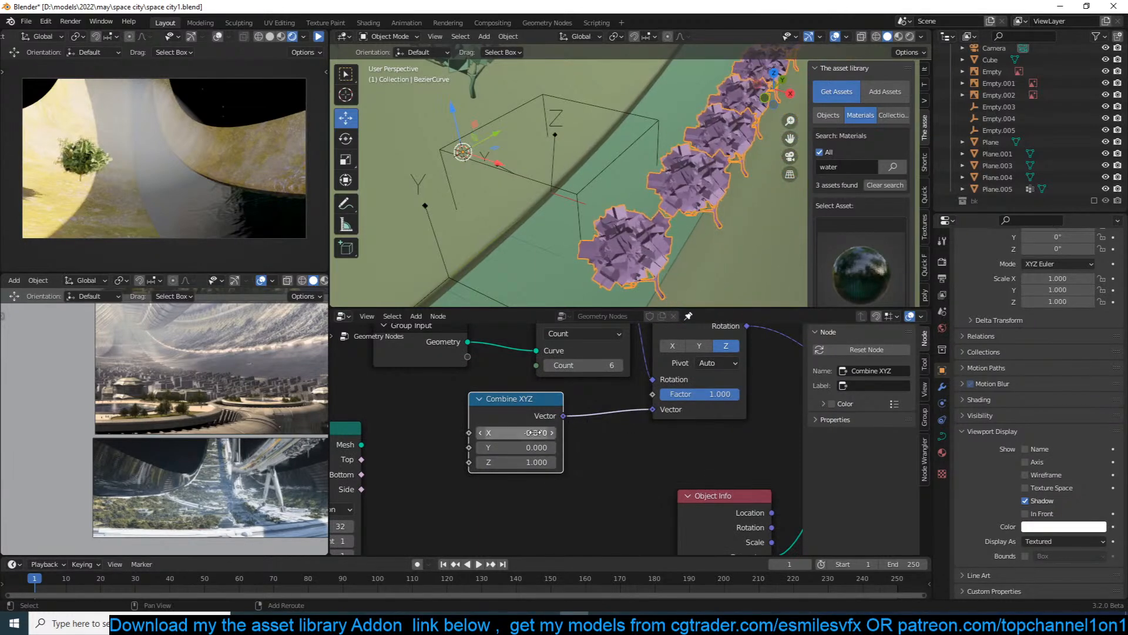
Move the Group Input node, expose the Combine XYZ X value as a group input and save the file.
{"action": "middle_click_drag", "start_coordinate": [489, 443], "coordinate": [541, 461]}
{"action": "scroll", "coordinate": [547, 446], "scroll_direction": "down", "scroll_amount": 1}
{"action": "scroll", "coordinate": [547, 445], "scroll_direction": "down", "scroll_amount": 1}
{"action": "left_click_drag", "start_coordinate": [493, 383], "coordinate": [445, 389]}
{"action": "left_click_drag", "start_coordinate": [529, 447], "coordinate": [479, 393]}
{"action": "key", "text": "ctrl+s"}
{"action": "left_click", "coordinate": [430, 379]}
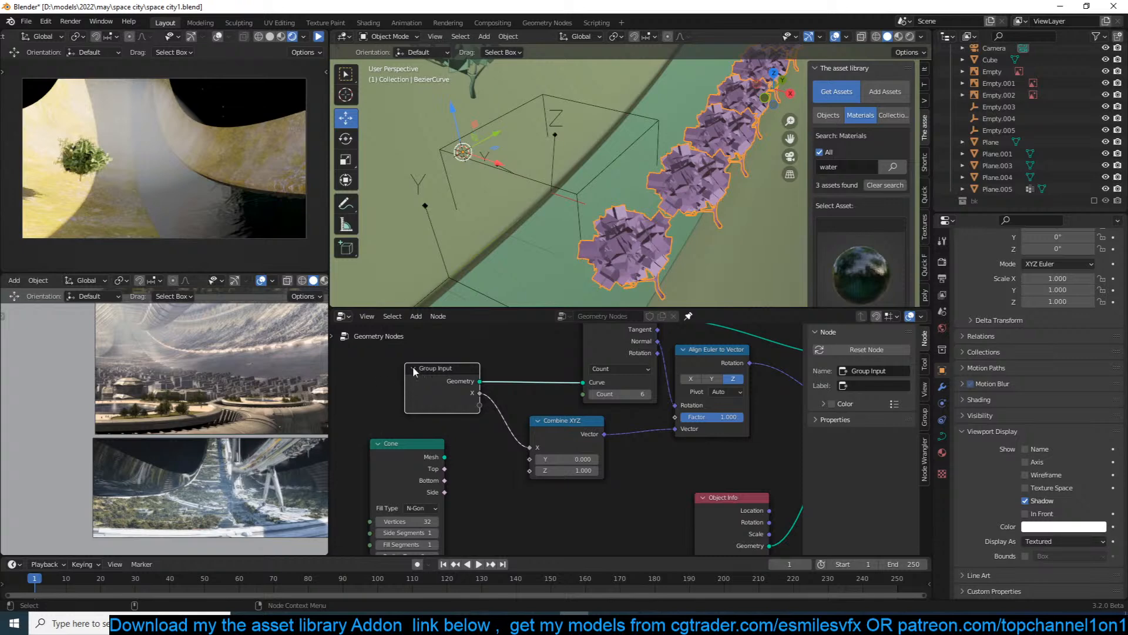
Move the Object Info node closer to Instance on Points and save the file.
{"action": "scroll", "coordinate": [608, 228], "scroll_direction": "down", "scroll_amount": 2}
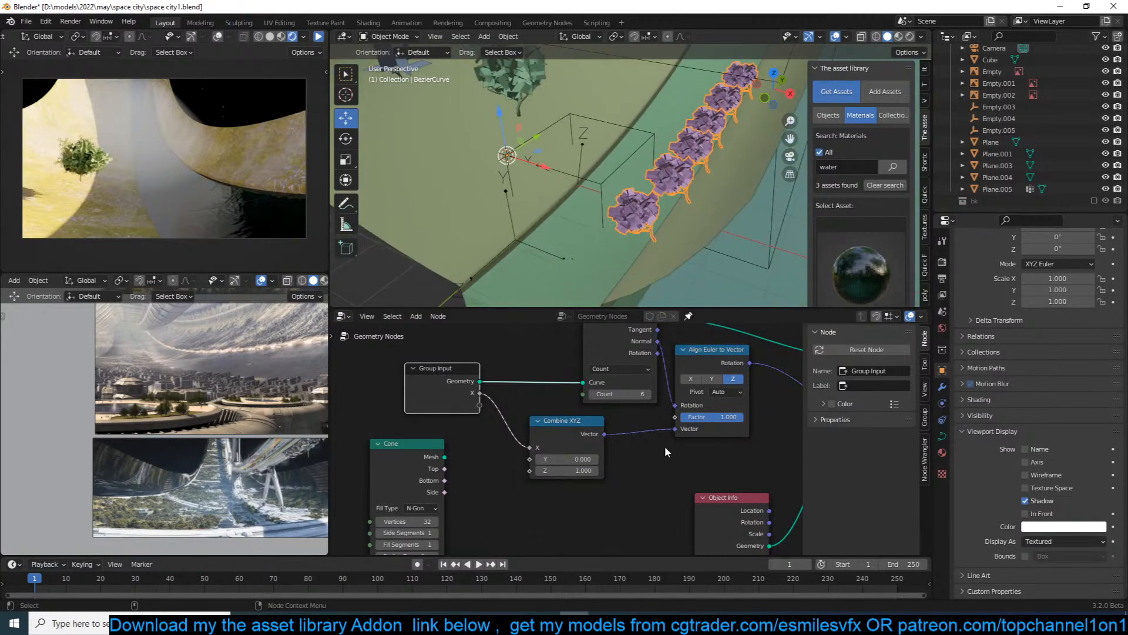
{"action": "scroll", "coordinate": [665, 449], "scroll_direction": "down", "scroll_amount": 2}
{"action": "left_click_drag", "start_coordinate": [633, 459], "coordinate": [693, 422]}
{"action": "middle_click_drag", "start_coordinate": [694, 424], "coordinate": [654, 417]}
{"action": "key", "text": "ctrl+s"}
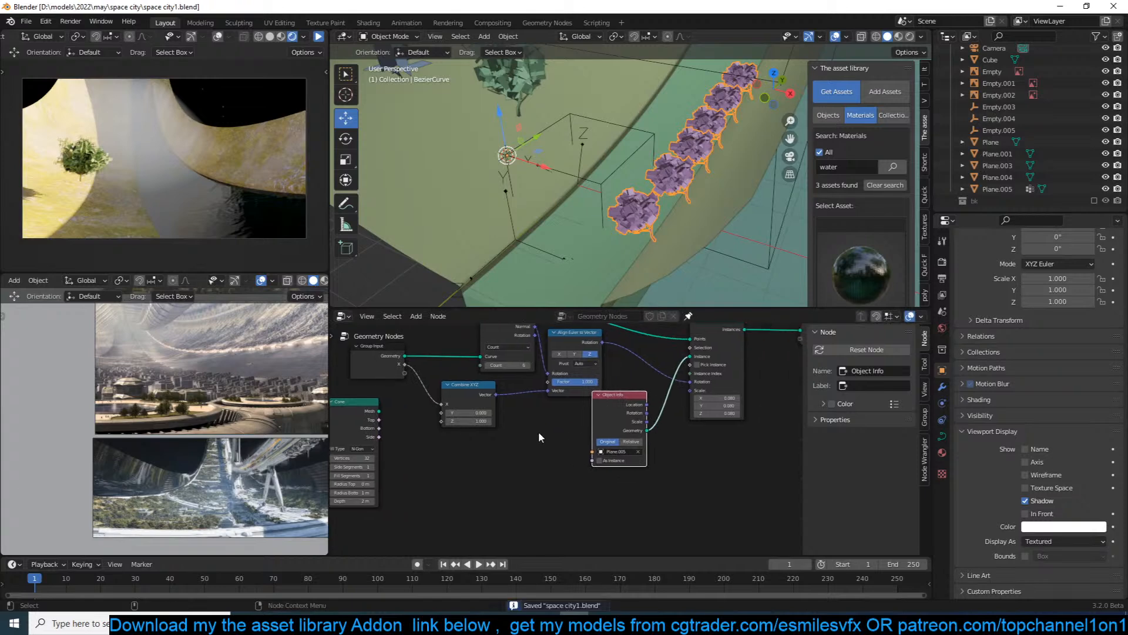
{"action": "key", "text": "shift+a"}
{"action": "left_click", "coordinate": [525, 367]}
{"action": "type", "text": "in"}
{"action": "left_click", "coordinate": [459, 423]}
{"action": "key", "text": "shift+a"}
{"action": "left_click", "coordinate": [486, 369]}
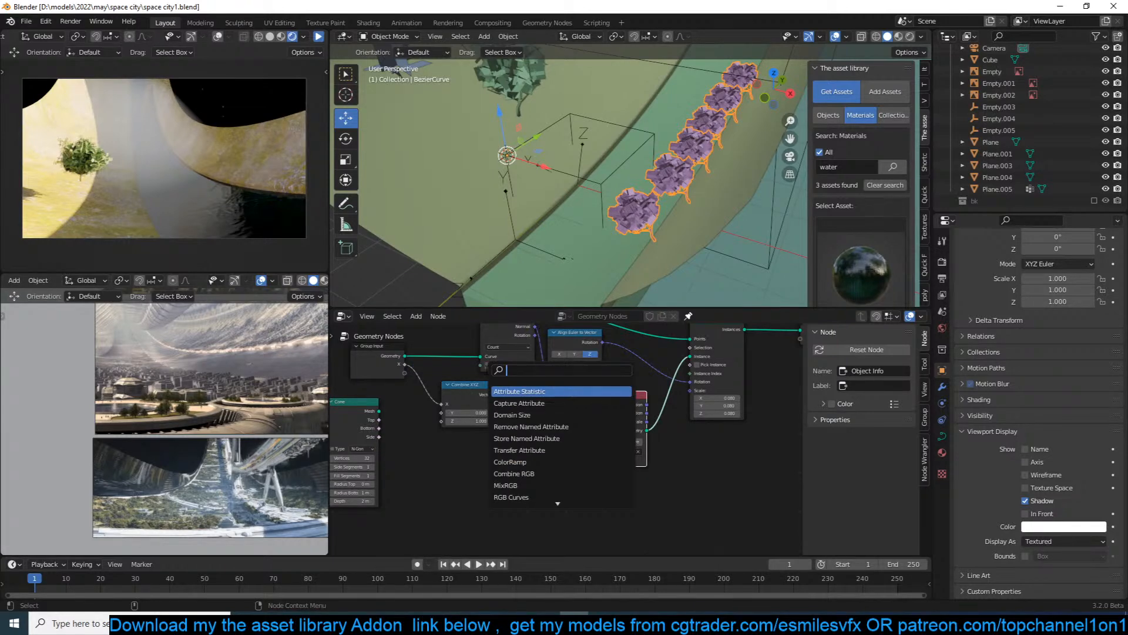
{"action": "type", "text": "com"}
{"action": "left_click", "coordinate": [458, 386]}
Duplicate the Combine XYZ node and connect the copy's Vector output to the Scale input of Instance on Points.
{"action": "left_click", "coordinate": [457, 386]}
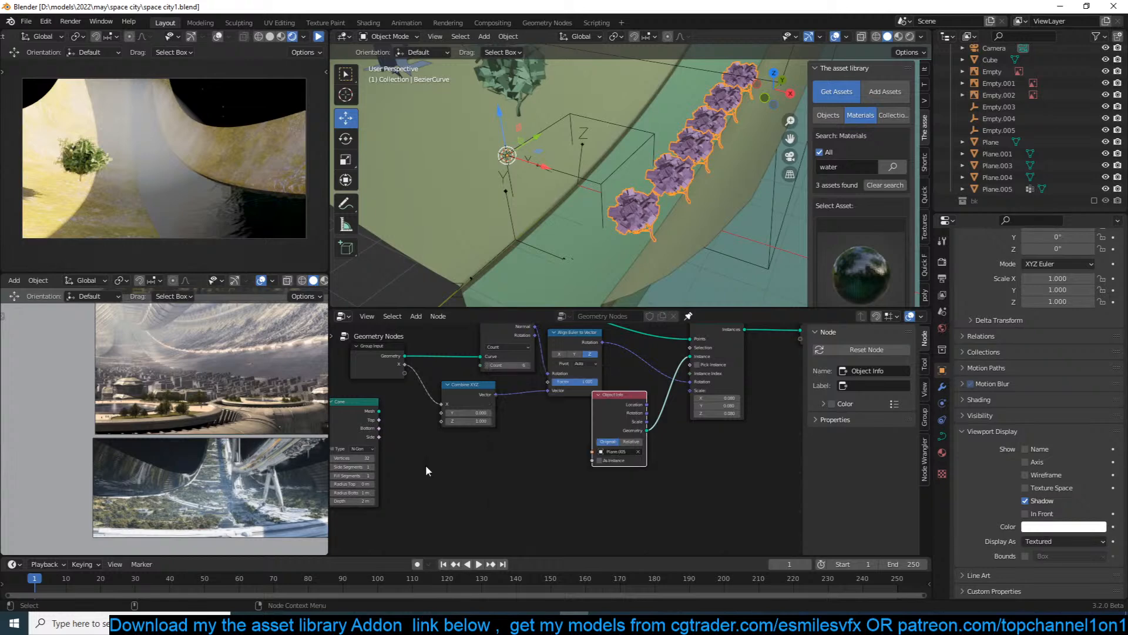
{"action": "key", "text": "shift+d"}
{"action": "left_click", "coordinate": [483, 456]}
{"action": "left_click_drag", "start_coordinate": [520, 462], "coordinate": [690, 389]}
{"action": "middle_click_drag", "start_coordinate": [492, 472], "coordinate": [560, 465]}
Set the X, Y and Z values of the duplicated Combine XYZ node to 0.130.
{"action": "left_click_drag", "start_coordinate": [560, 464], "coordinate": [560, 483]}
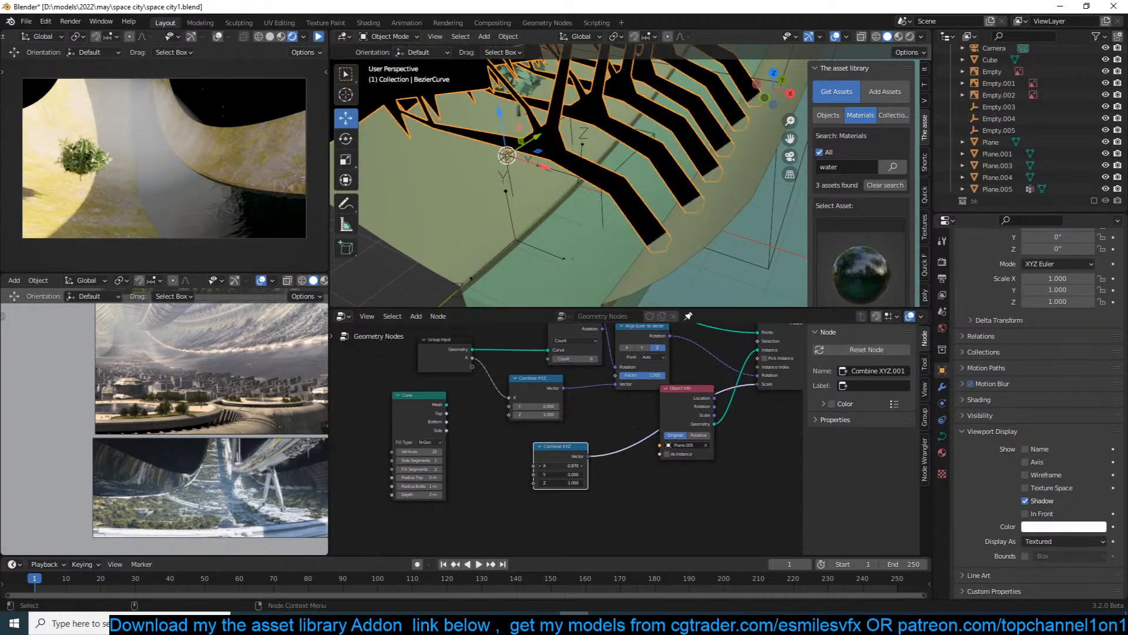
{"action": "type", "text": "1"}
{"action": "key", "text": "Return"}
{"action": "middle_click_drag", "start_coordinate": [564, 467], "coordinate": [605, 468]}
{"action": "left_click_drag", "start_coordinate": [606, 468], "coordinate": [559, 484]}
{"action": "middle_click_drag", "start_coordinate": [650, 451], "coordinate": [704, 436]}
{"action": "scroll", "coordinate": [705, 437], "scroll_direction": "up", "scroll_amount": 2}
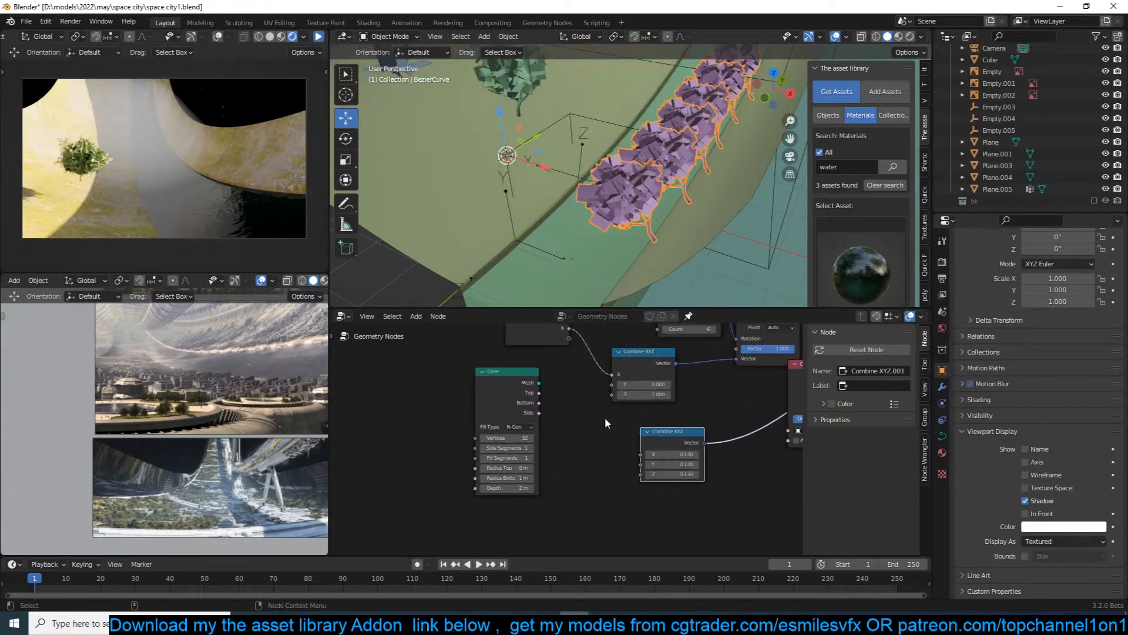
Try to link the X input of the duplicated Combine XYZ node to Group Input.
{"action": "middle_click_drag", "start_coordinate": [585, 430], "coordinate": [545, 478]}
{"action": "left_click_drag", "start_coordinate": [530, 386], "coordinate": [561, 473]}
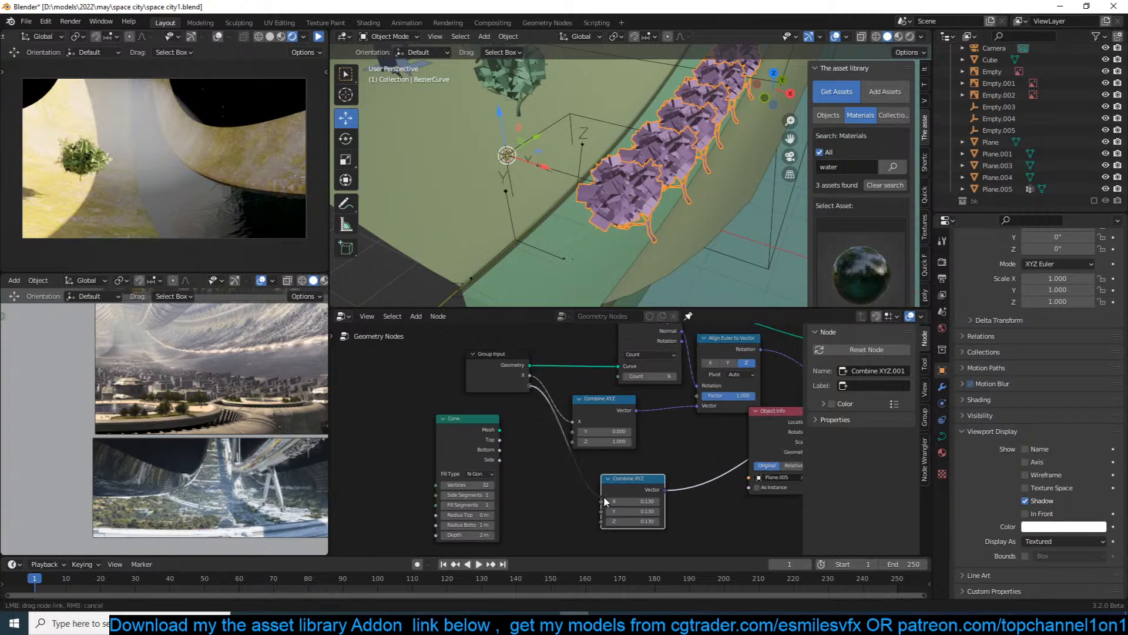
{"action": "left_click_drag", "start_coordinate": [528, 381], "coordinate": [578, 497]}
Move the duplicated Combine XYZ node aside and add a Random Value node in front of it.
{"action": "left_click_drag", "start_coordinate": [629, 482], "coordinate": [693, 470]}
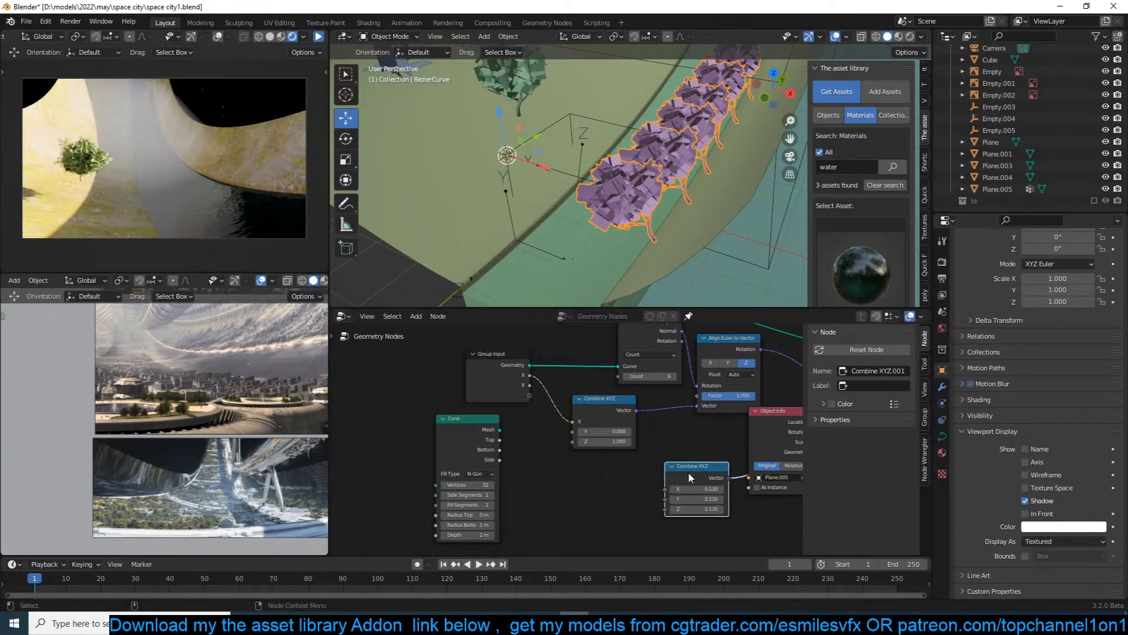
{"action": "key", "text": "shift+a"}
{"action": "left_click", "coordinate": [528, 369]}
{"action": "type", "text": "random"}
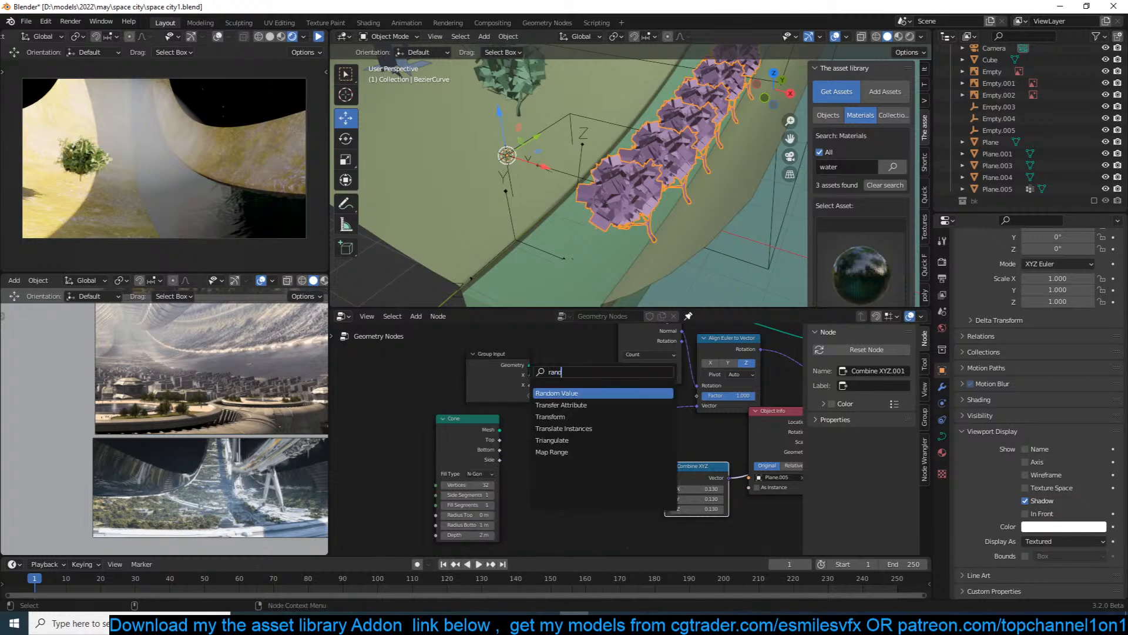
{"action": "left_click", "coordinate": [561, 393]}
{"action": "left_click", "coordinate": [555, 500]}
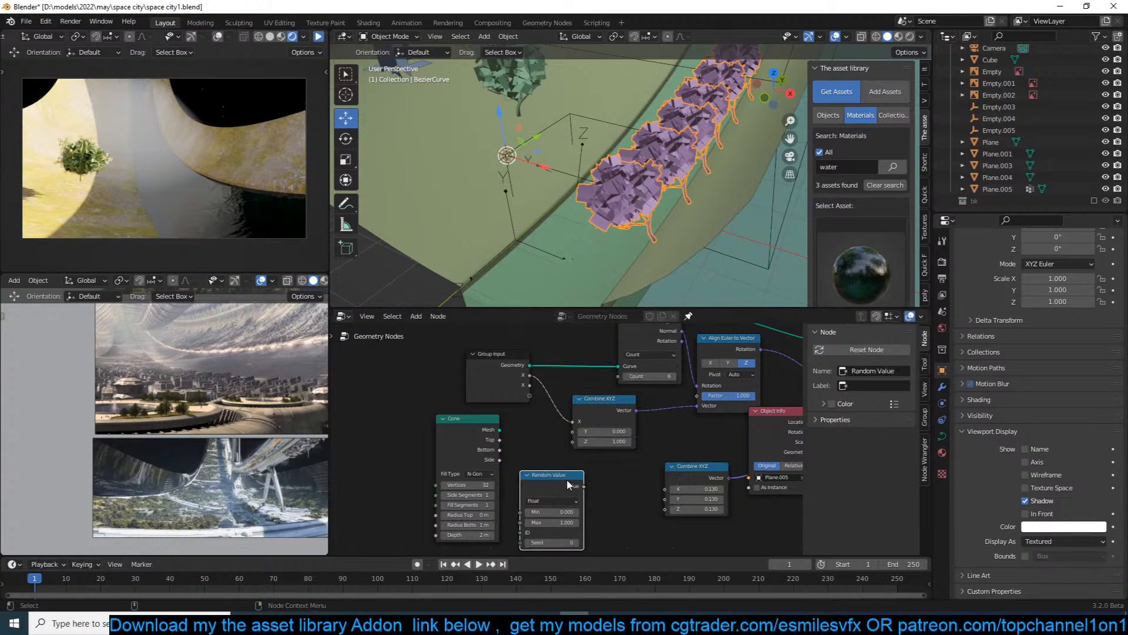
Set the Random Value node's Min to 0.100.
{"action": "scroll", "coordinate": [568, 484], "scroll_direction": "up", "scroll_amount": 4}
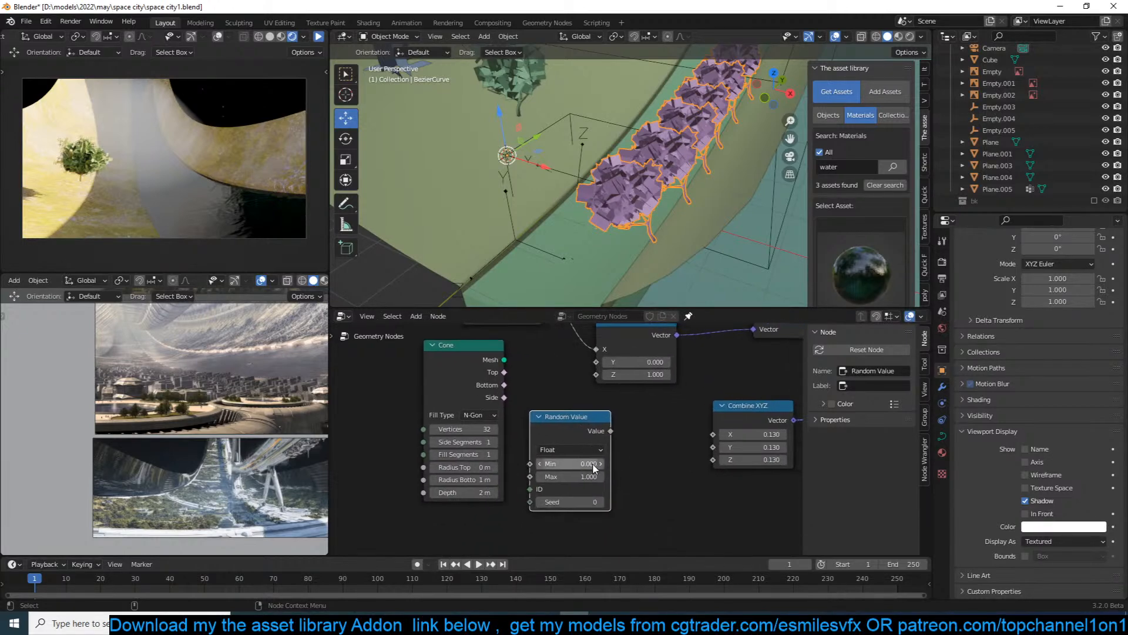
{"action": "left_click", "coordinate": [597, 464]}
{"action": "scroll", "coordinate": [764, 474], "scroll_direction": "up", "scroll_amount": 1}
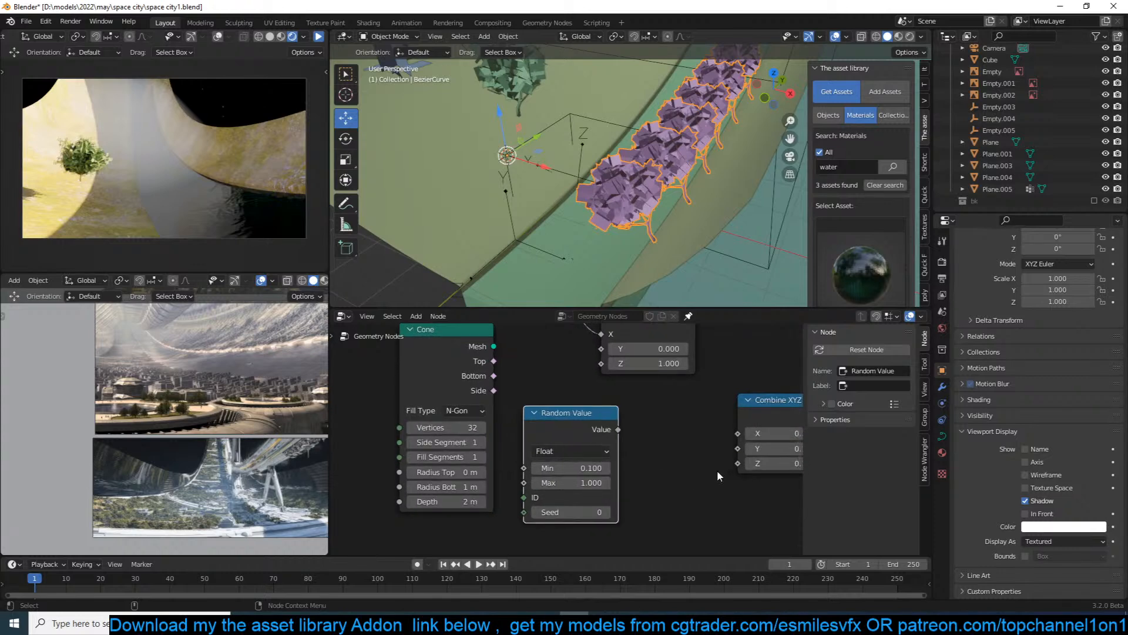
Set the Random Value node's Max to 0.130.
{"action": "middle_click_drag", "start_coordinate": [720, 470], "coordinate": [638, 462]}
{"action": "left_click", "coordinate": [503, 474]}
{"action": "key", "text": "BackSpace"}
{"action": "type", "text": ".130"}
{"action": "key", "text": "Return"}
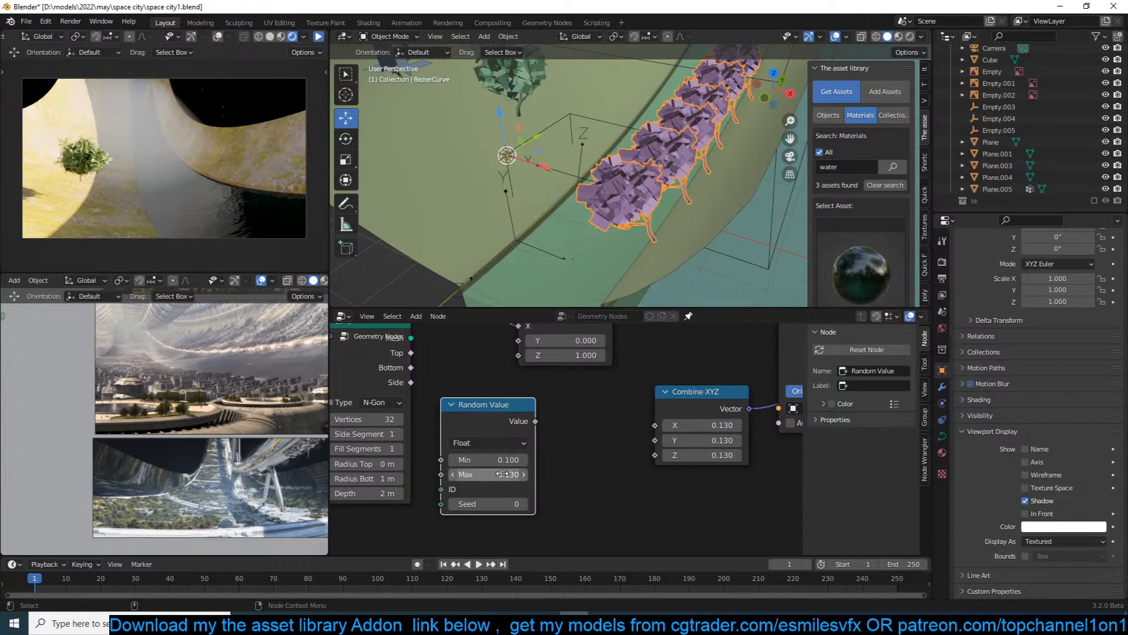
Link the Random Value output to the X, Y and Z inputs of the scale Combine XYZ node and save the file.
{"action": "left_click_drag", "start_coordinate": [536, 423], "coordinate": [664, 421]}
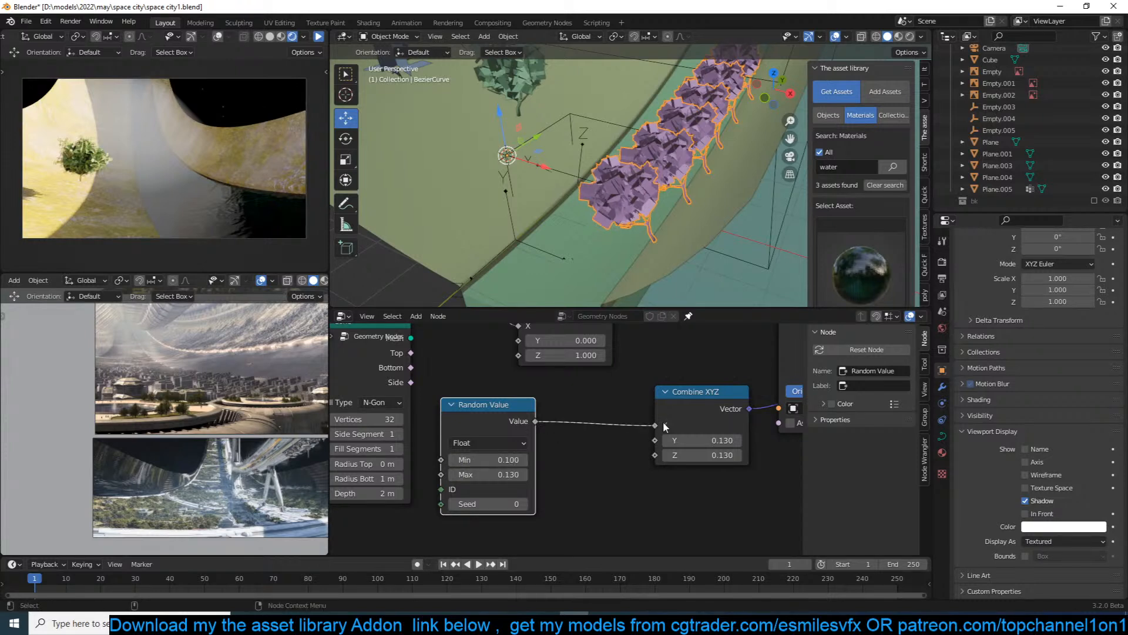
{"action": "left_click_drag", "start_coordinate": [535, 421], "coordinate": [655, 441]}
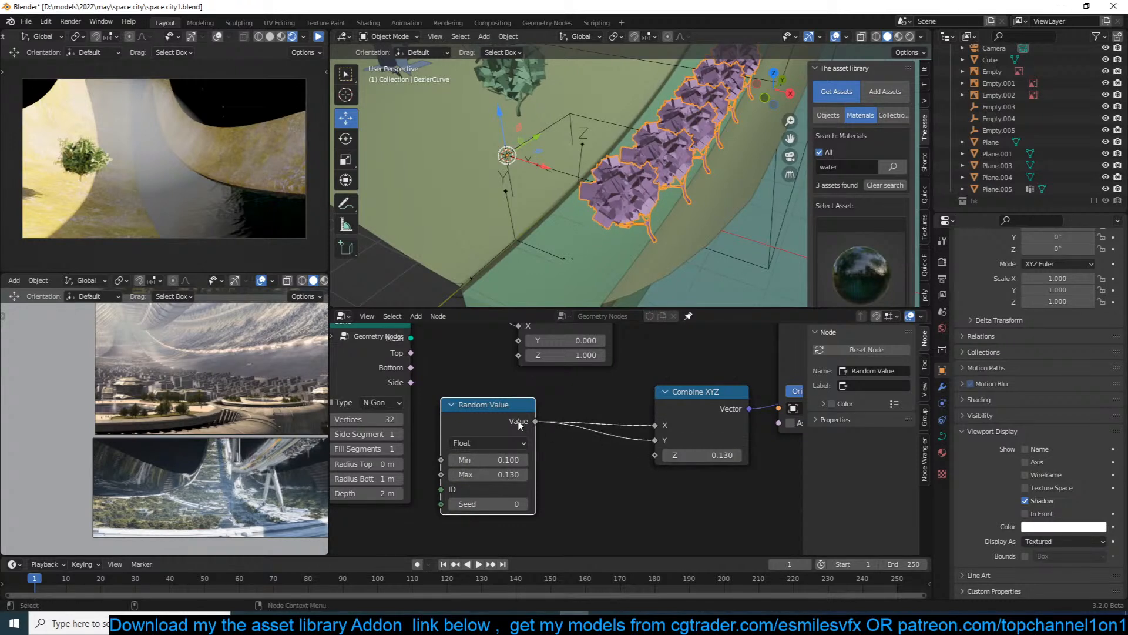
{"action": "left_click_drag", "start_coordinate": [535, 422], "coordinate": [655, 454]}
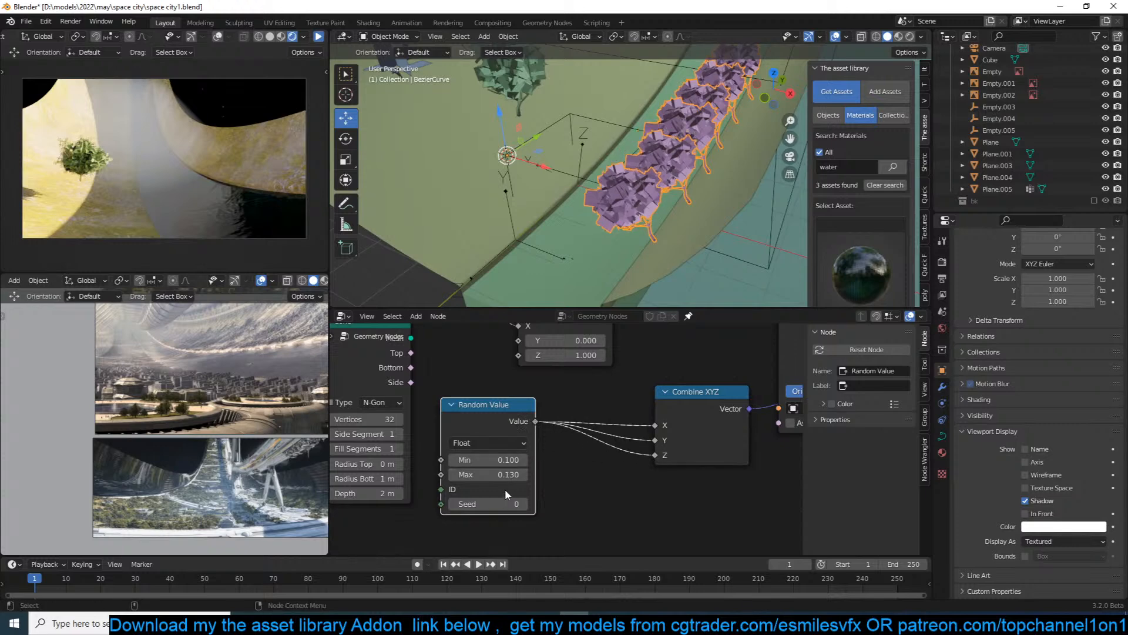
{"action": "left_click_drag", "start_coordinate": [469, 420], "coordinate": [539, 424]}
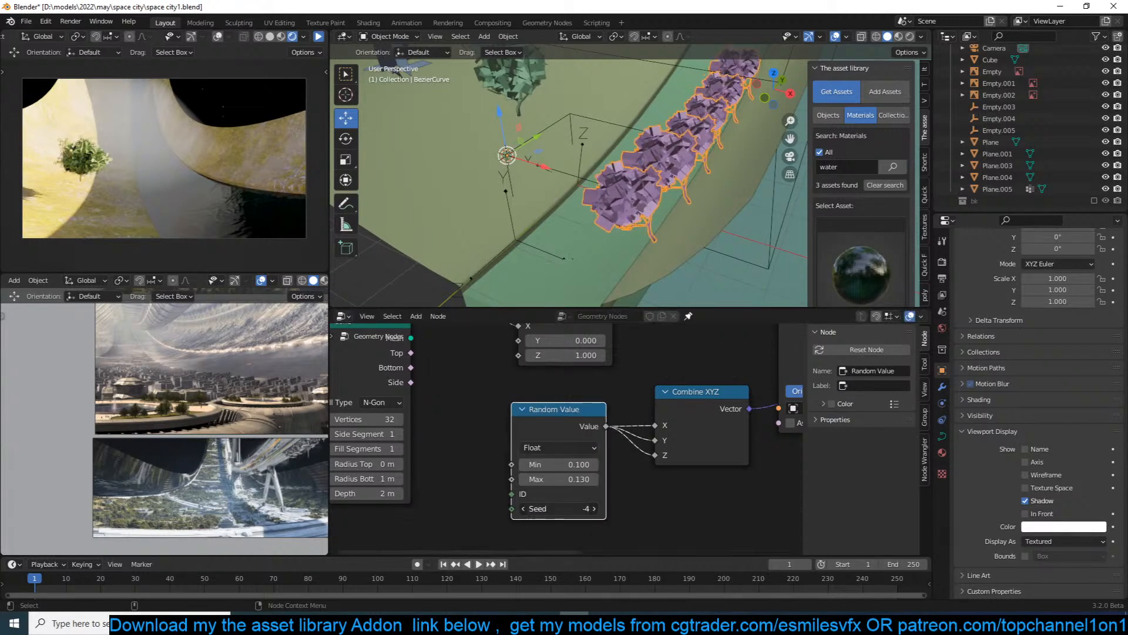
{"action": "scroll", "coordinate": [563, 419], "scroll_direction": "down", "scroll_amount": 2}
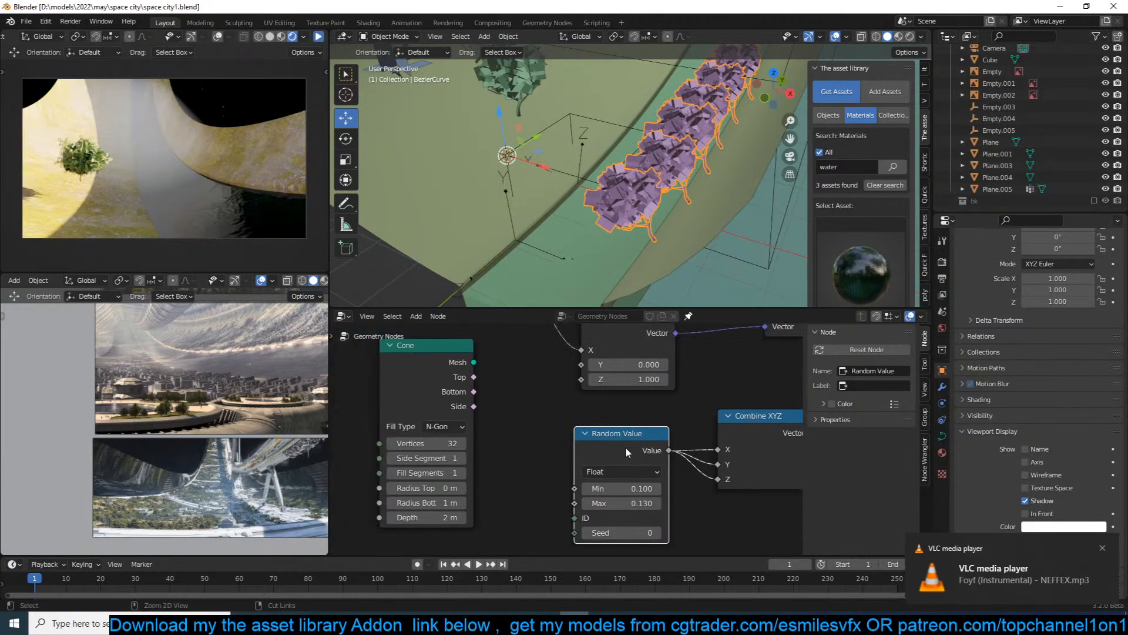
{"action": "key", "text": "ctrl+s"}
Move the Group Input and Cone nodes aside to make room beside the Random Value node.
{"action": "middle_click_drag", "start_coordinate": [467, 358], "coordinate": [488, 375]}
{"action": "left_click_drag", "start_coordinate": [513, 338], "coordinate": [386, 367]}
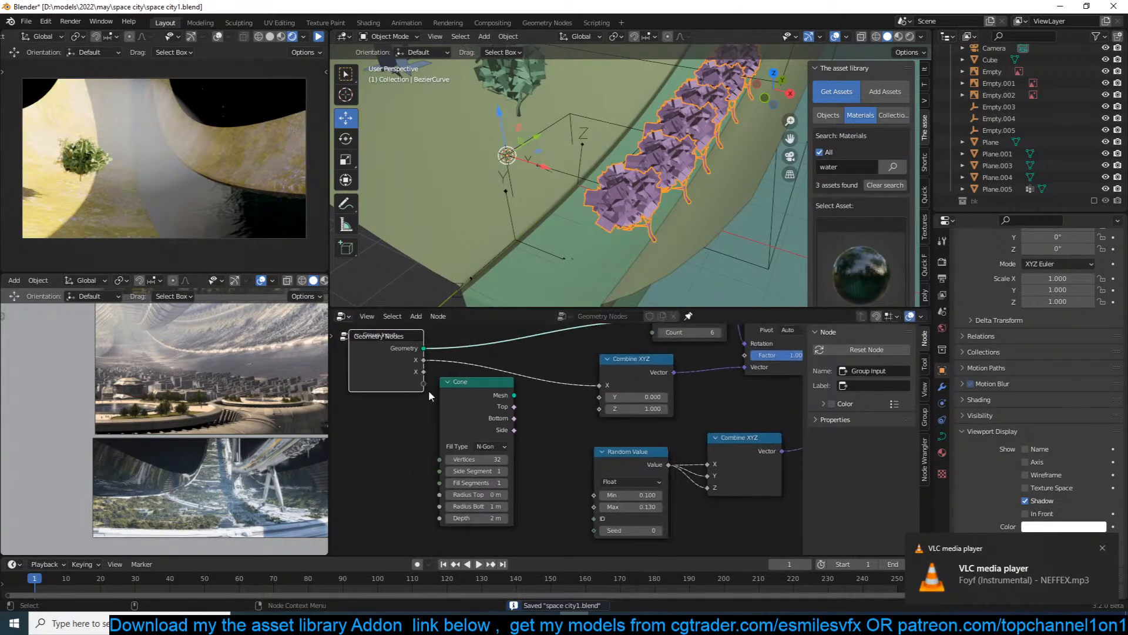
{"action": "left_click_drag", "start_coordinate": [459, 400], "coordinate": [377, 448]}
{"action": "middle_click_drag", "start_coordinate": [504, 427], "coordinate": [522, 403]}
{"action": "left_click", "coordinate": [441, 347]}
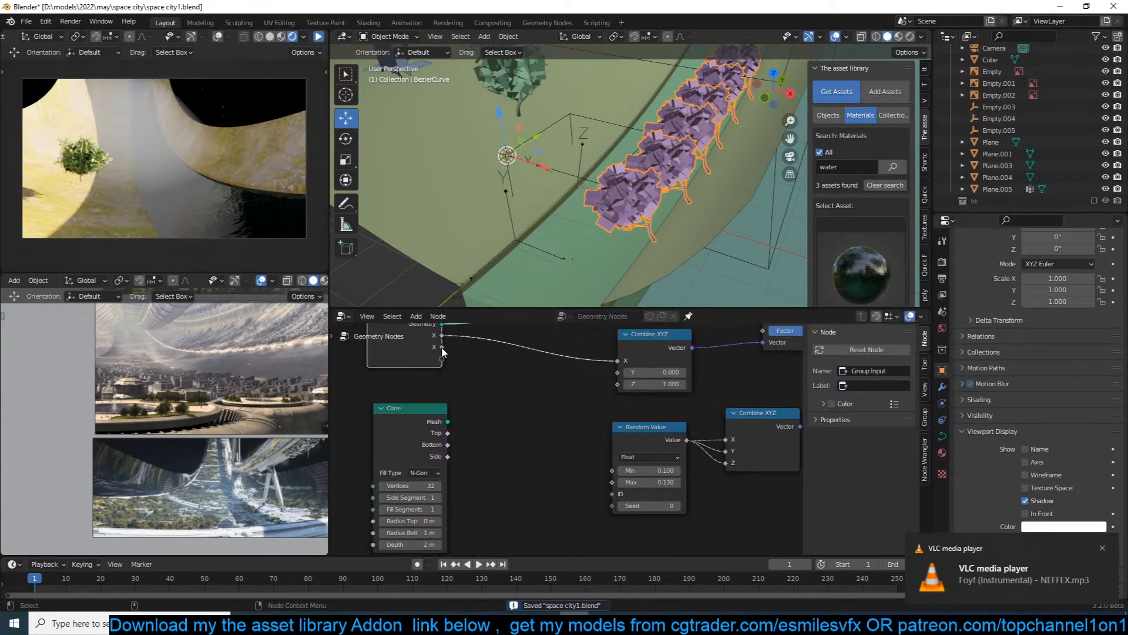
Merge the three Random Value links through a reroute point and move the Random Value node farther from the Combine XYZ node.
{"action": "left_click_drag", "start_coordinate": [642, 432], "coordinate": [594, 453]}
{"action": "key", "text": "shift+a"}
{"action": "right_click_drag", "start_coordinate": [707, 427], "coordinate": [703, 483], "text": "shift"}
{"action": "left_click_drag", "start_coordinate": [622, 458], "coordinate": [546, 458]}
Insert a Math node between Random Value and the reroute, and link the second X output of Group Input to its second value.
{"action": "key", "text": "shift+a"}
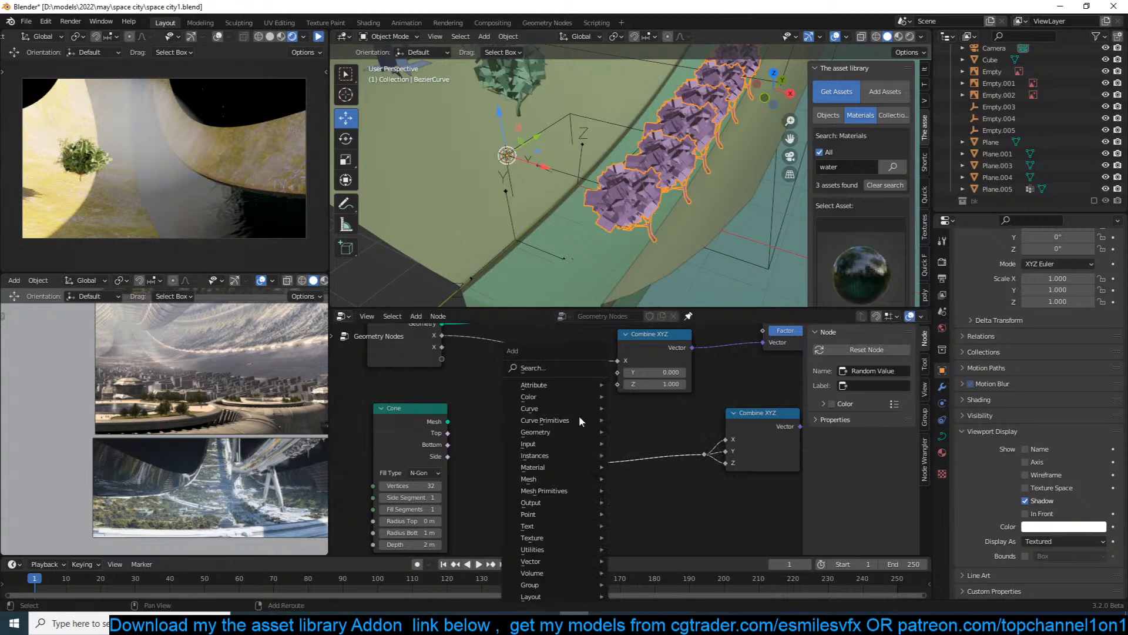
{"action": "left_click", "coordinate": [582, 366]}
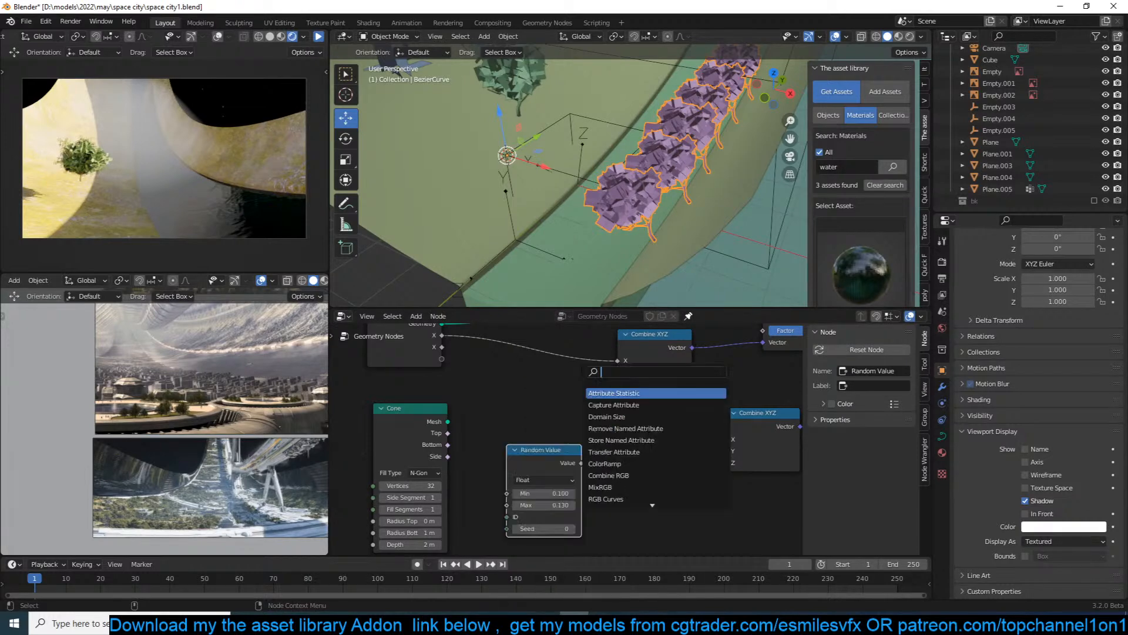
{"action": "type", "text": "math"}
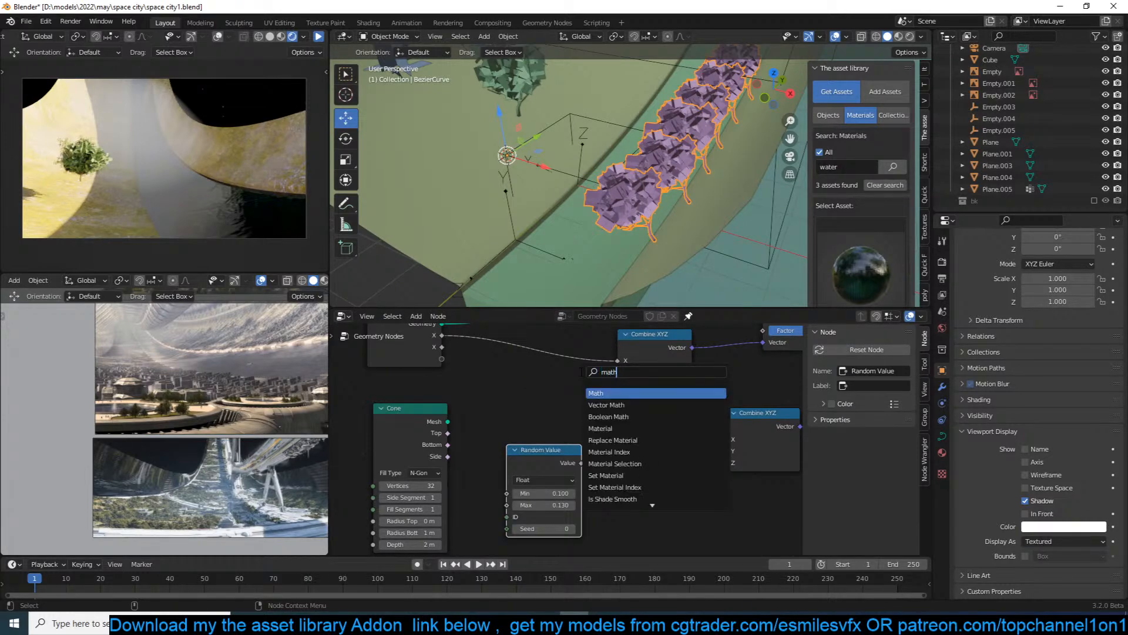
{"action": "left_click", "coordinate": [622, 393]}
{"action": "left_click", "coordinate": [611, 425]}
{"action": "left_click_drag", "start_coordinate": [441, 347], "coordinate": [630, 485]}
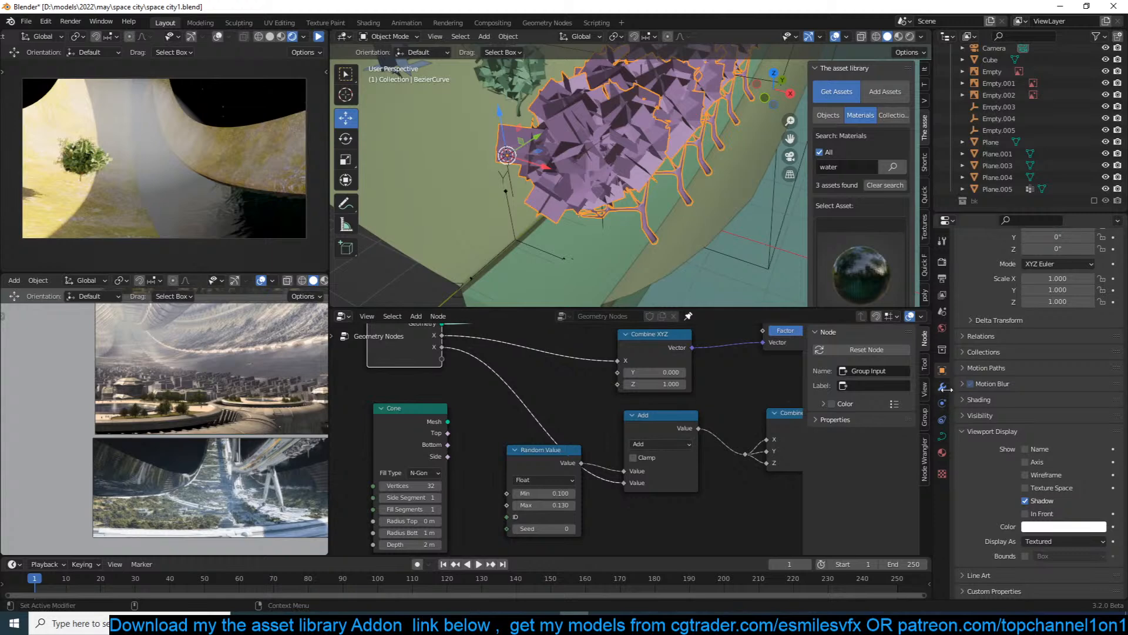
Rename the two X group inputs to rotation and scale, and save the file.
{"action": "left_click", "coordinate": [925, 365]}
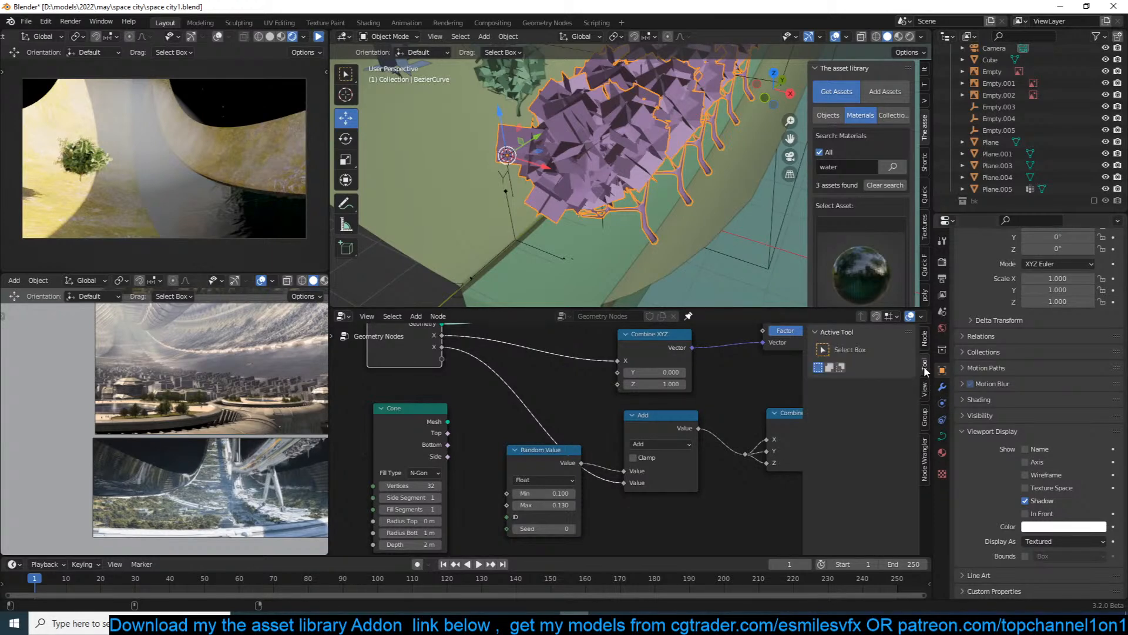
{"action": "left_click", "coordinate": [924, 416]}
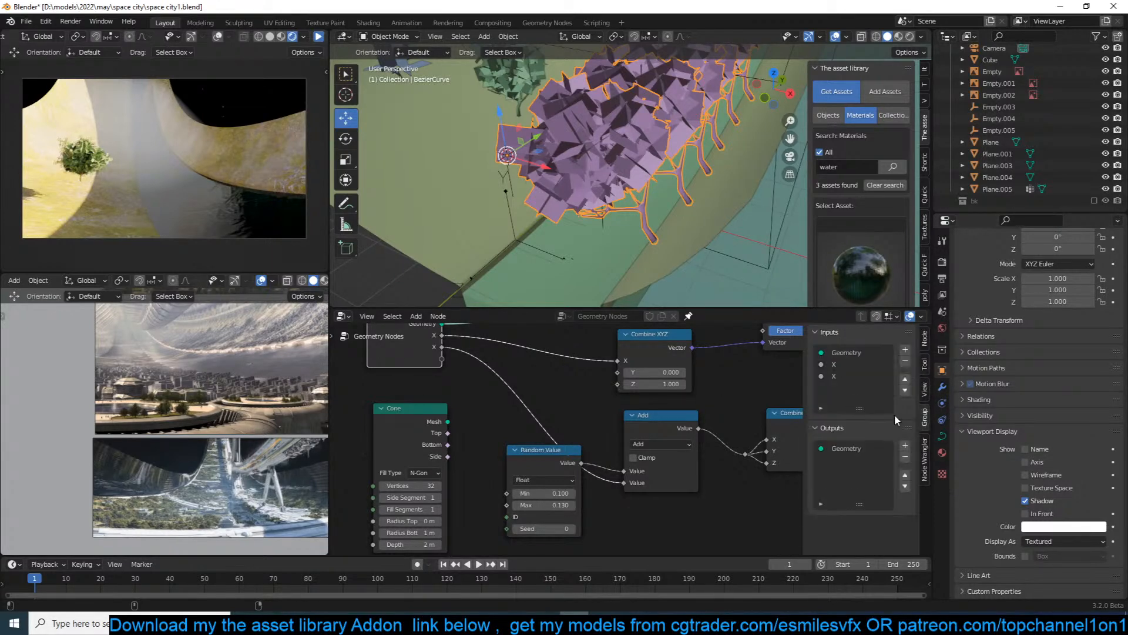
{"action": "double_click", "coordinate": [834, 364]}
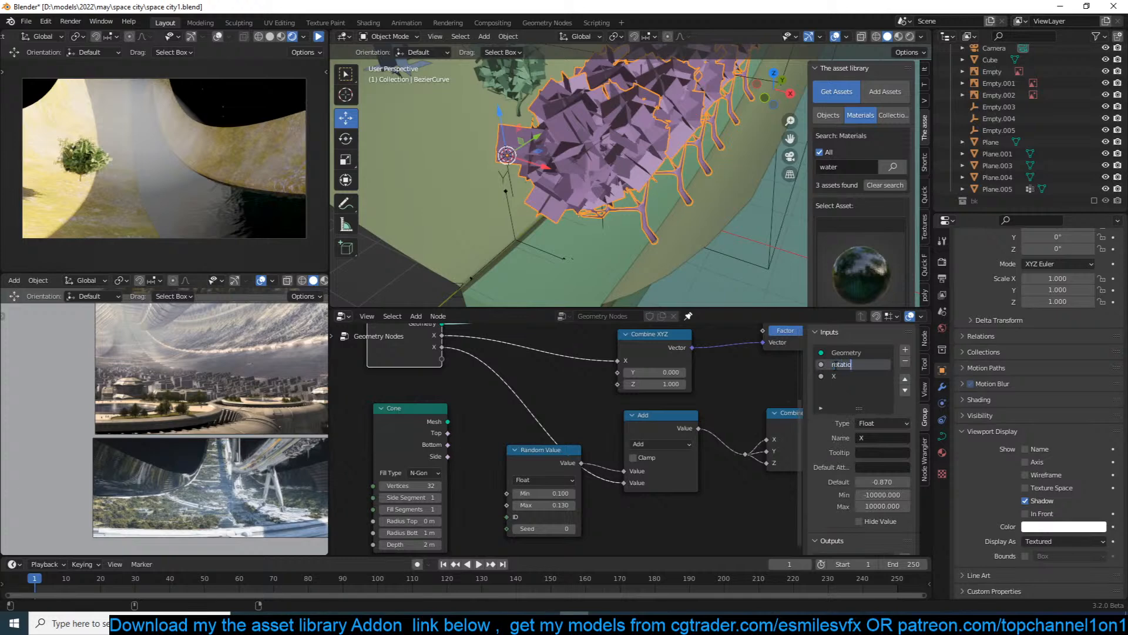
{"action": "type", "text": "rotation"}
{"action": "double_click", "coordinate": [833, 376]}
{"action": "key", "text": "Return"}
{"action": "key", "text": "ctrl+s"}
Set the Random Value node's Min to -0.260 and Max to 0.060, and save the file.
{"action": "scroll", "coordinate": [639, 260], "scroll_direction": "down", "scroll_amount": 5}
{"action": "middle_click_drag", "start_coordinate": [639, 261], "coordinate": [707, 190]}
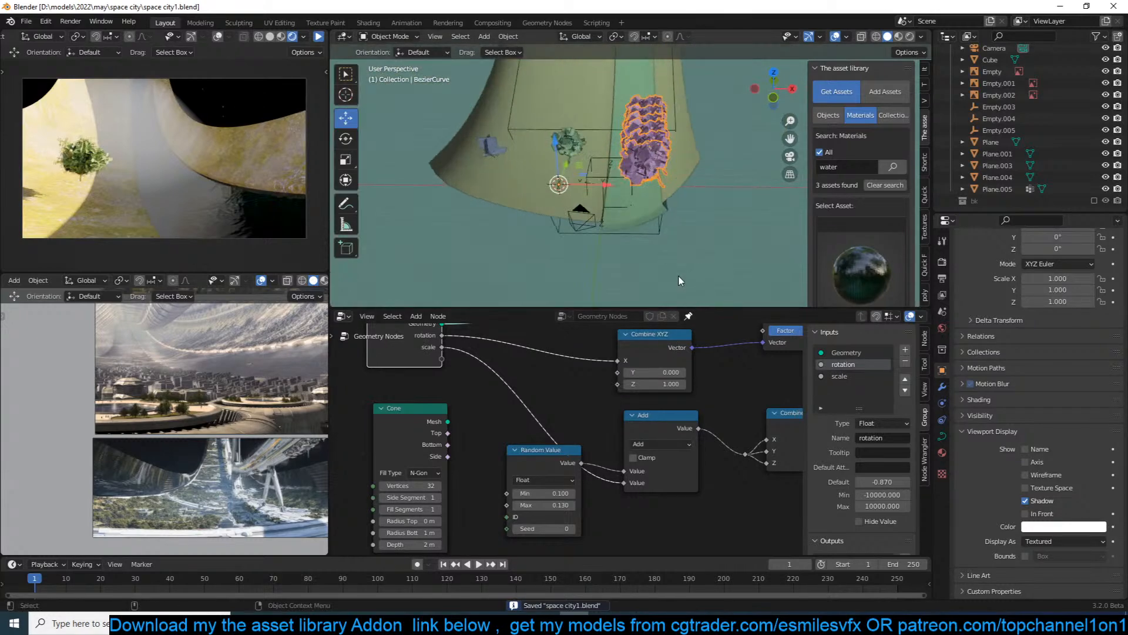
{"action": "left_click_drag", "start_coordinate": [550, 459], "coordinate": [529, 472]}
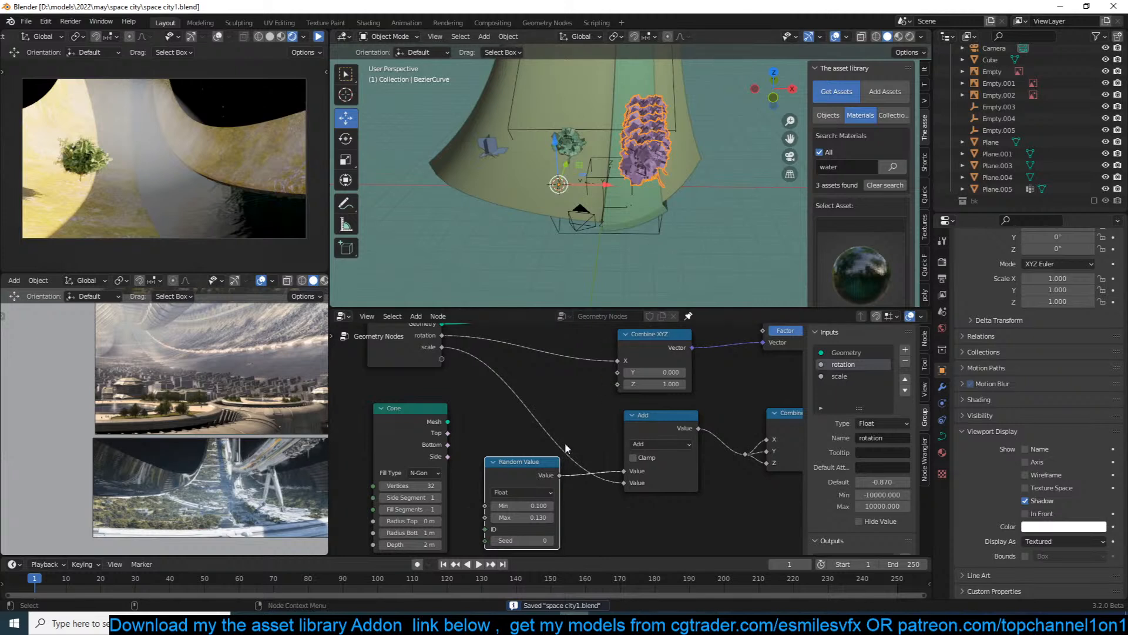
{"action": "left_click_drag", "start_coordinate": [526, 505], "coordinate": [505, 517]}
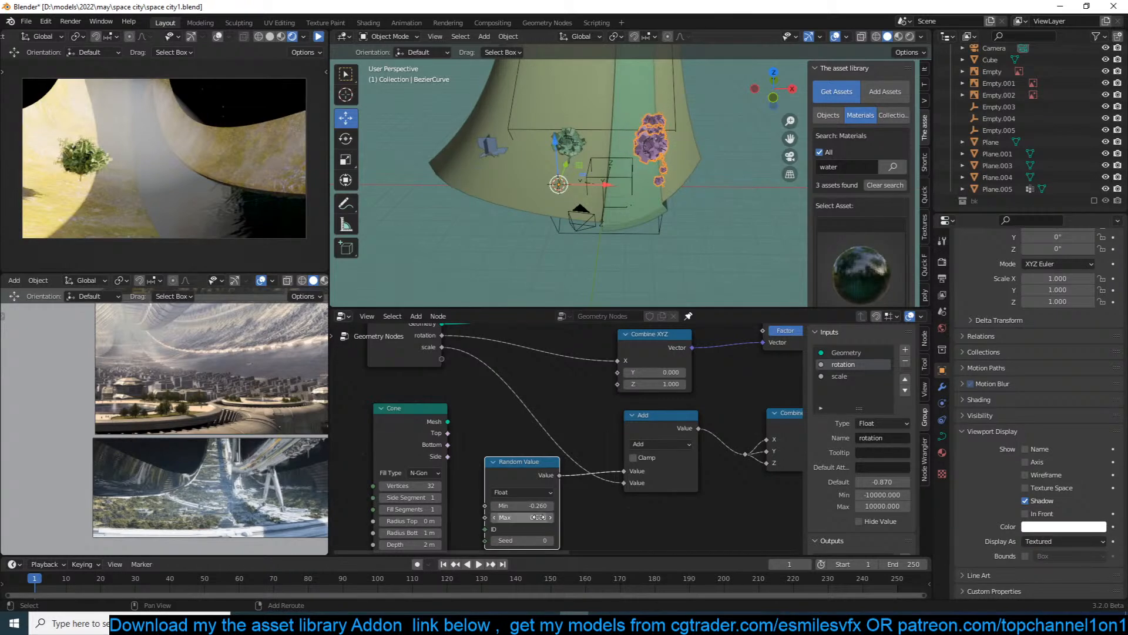
{"action": "key", "text": "ctrl+s"}
Change the Math node's operation to Multiply and set the Random Value node's Max to 0.560.
{"action": "left_click", "coordinate": [635, 444]}
{"action": "left_click", "coordinate": [645, 497]}
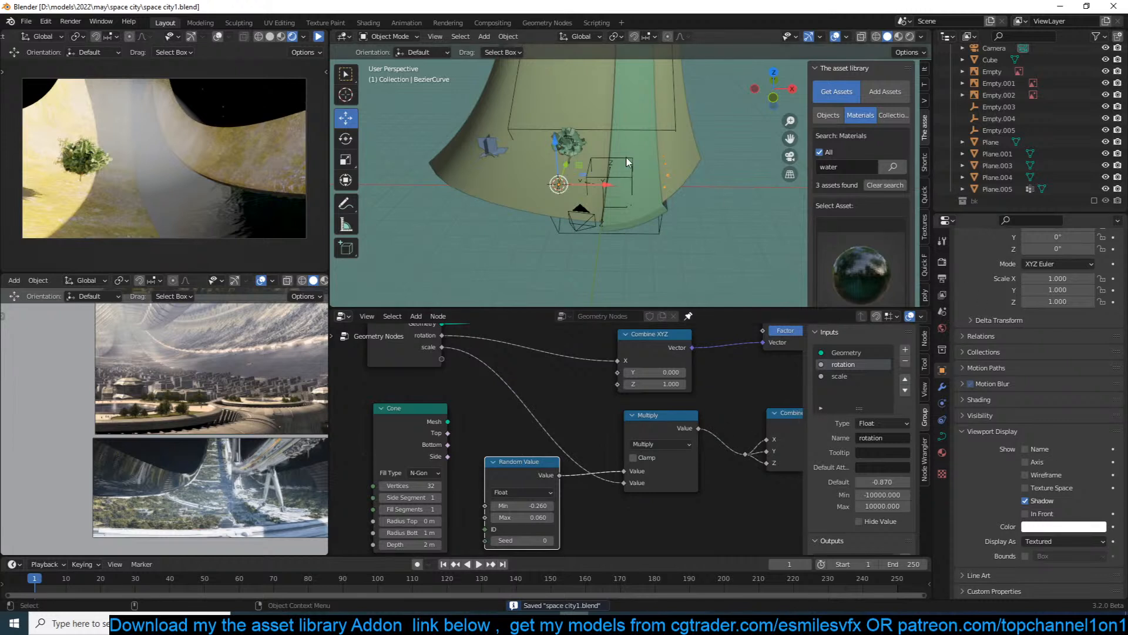
{"action": "left_click_drag", "start_coordinate": [523, 517], "coordinate": [550, 517]}
Look through the camera, refresh the rendered preview to show the scattered trees, and save the file.
{"action": "key", "text": "KP_0"}
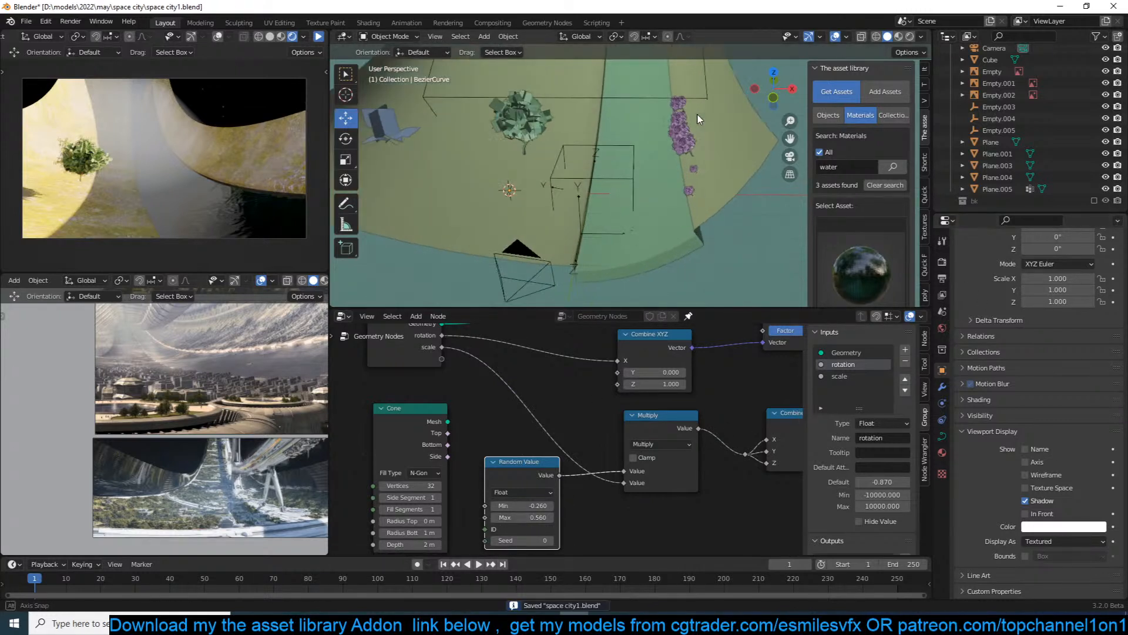
{"action": "scroll", "coordinate": [679, 168], "scroll_direction": "up", "scroll_amount": 2}
{"action": "key", "text": "ctrl+s"}
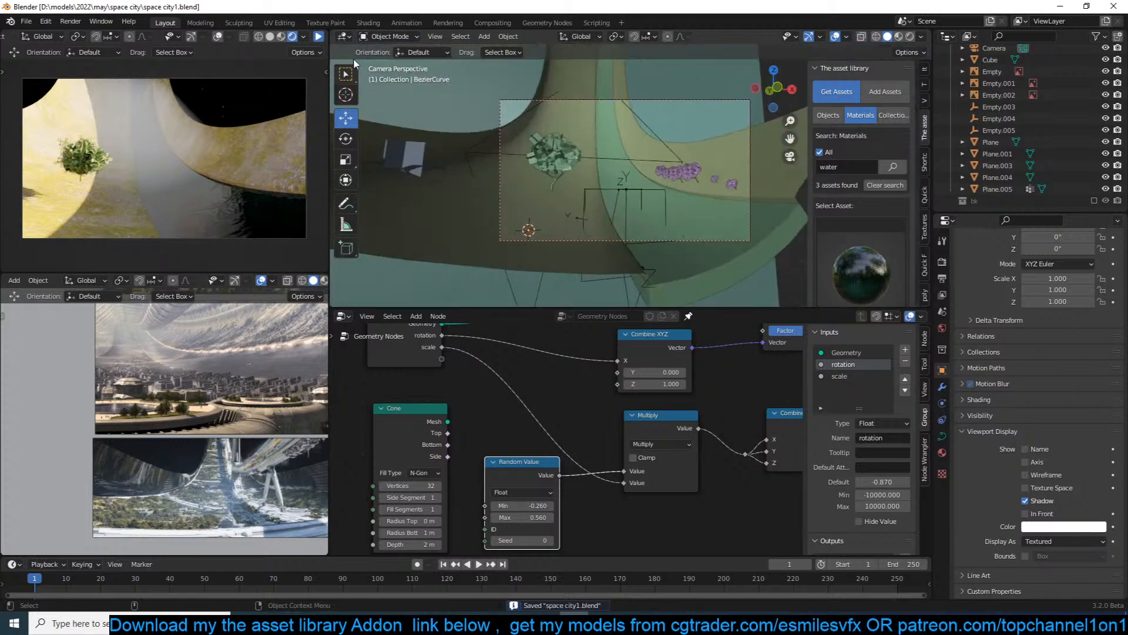
{"action": "left_click", "coordinate": [319, 38]}
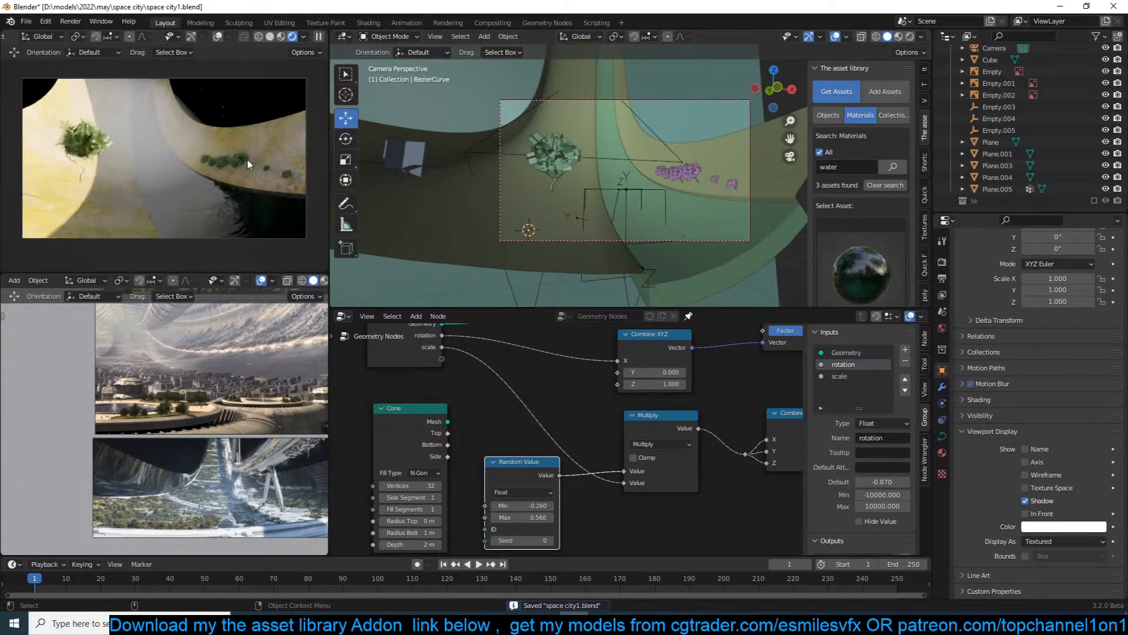
{"action": "key", "text": "ctrl+s"}
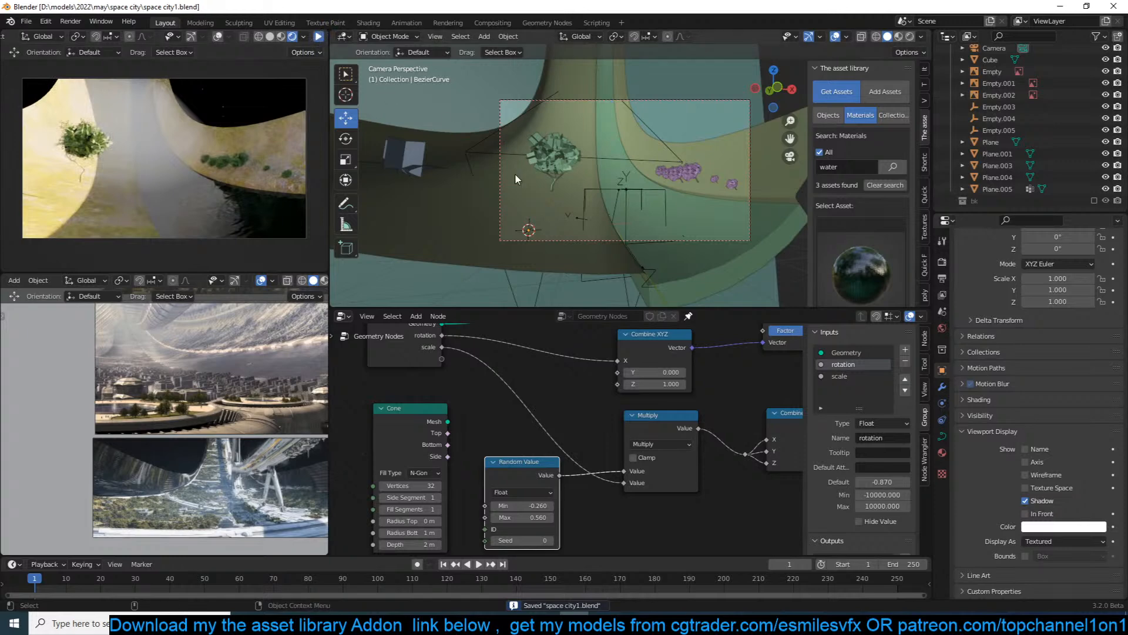
Select the whole linked trunk of the source tree Plane.005 in Edit Mode and thicken it with Shrink/Fatten.
{"action": "scroll", "coordinate": [515, 174], "scroll_direction": "up", "scroll_amount": 2}
{"action": "left_click", "coordinate": [571, 156]}
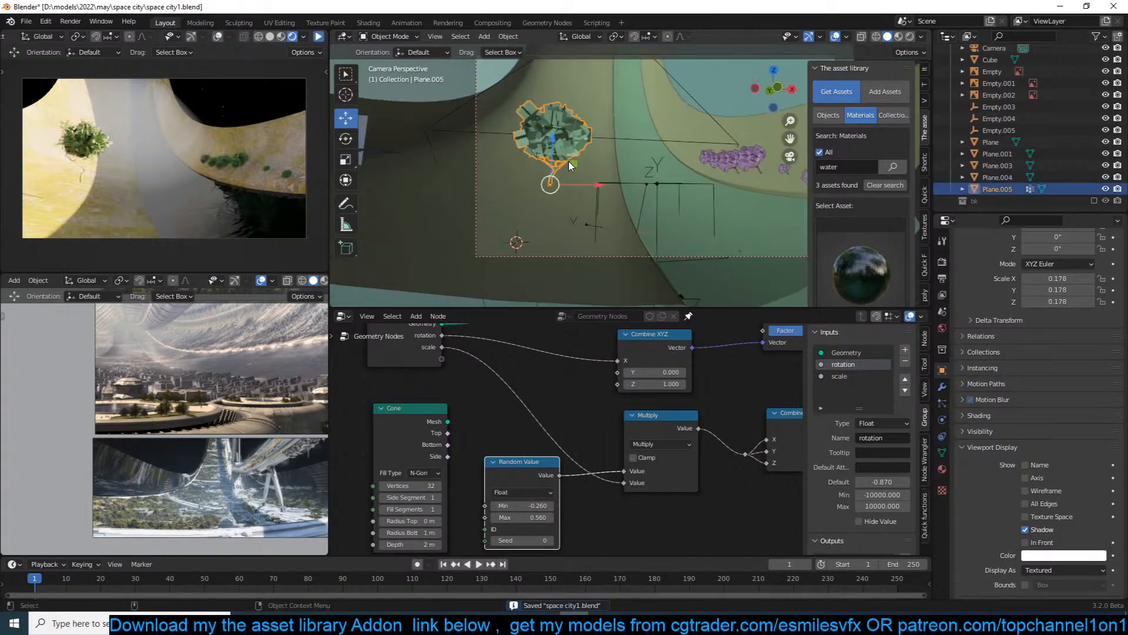
{"action": "scroll", "coordinate": [416, 114], "scroll_direction": "up", "scroll_amount": 3}
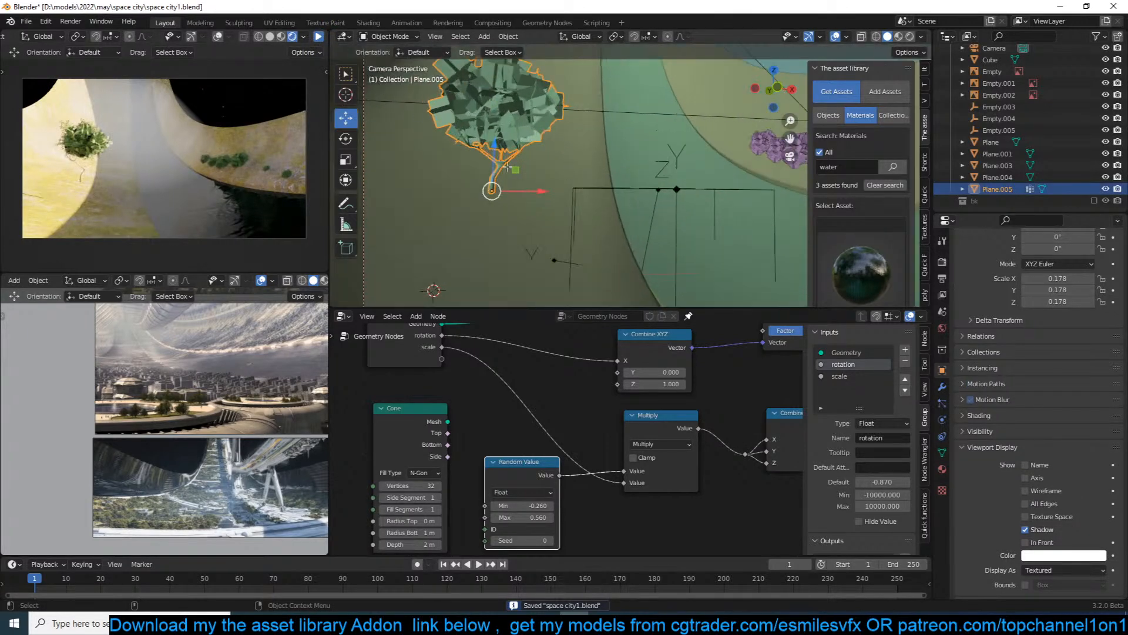
{"action": "key", "text": "Tab"}
{"action": "left_click", "coordinate": [497, 168]}
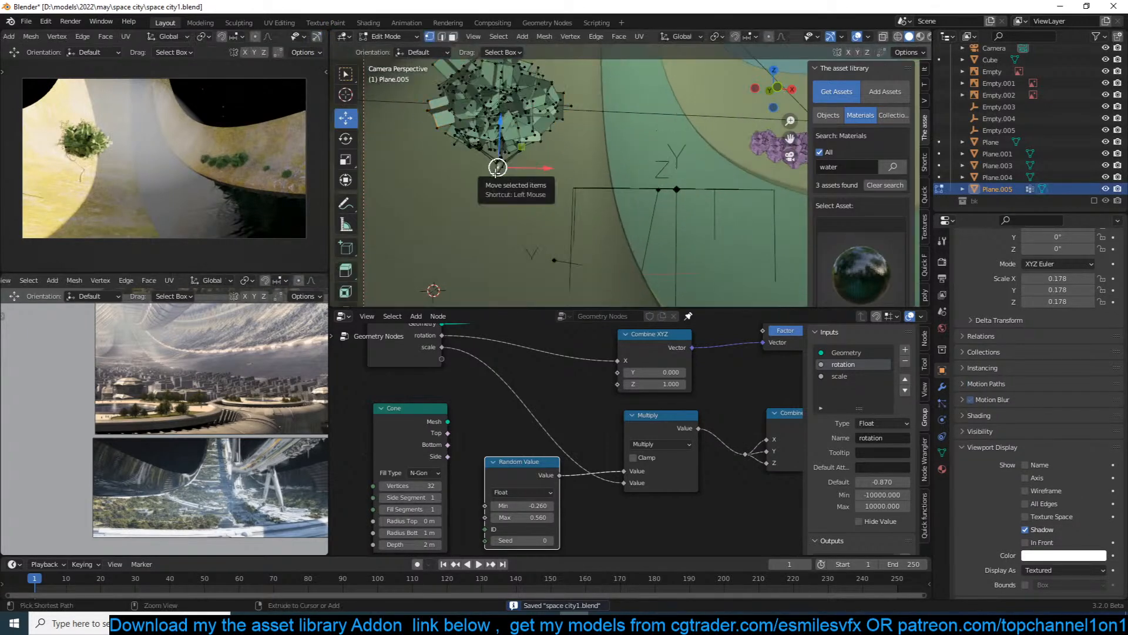
{"action": "key", "text": "ctrl+l"}
{"action": "key", "text": "alt+s"}
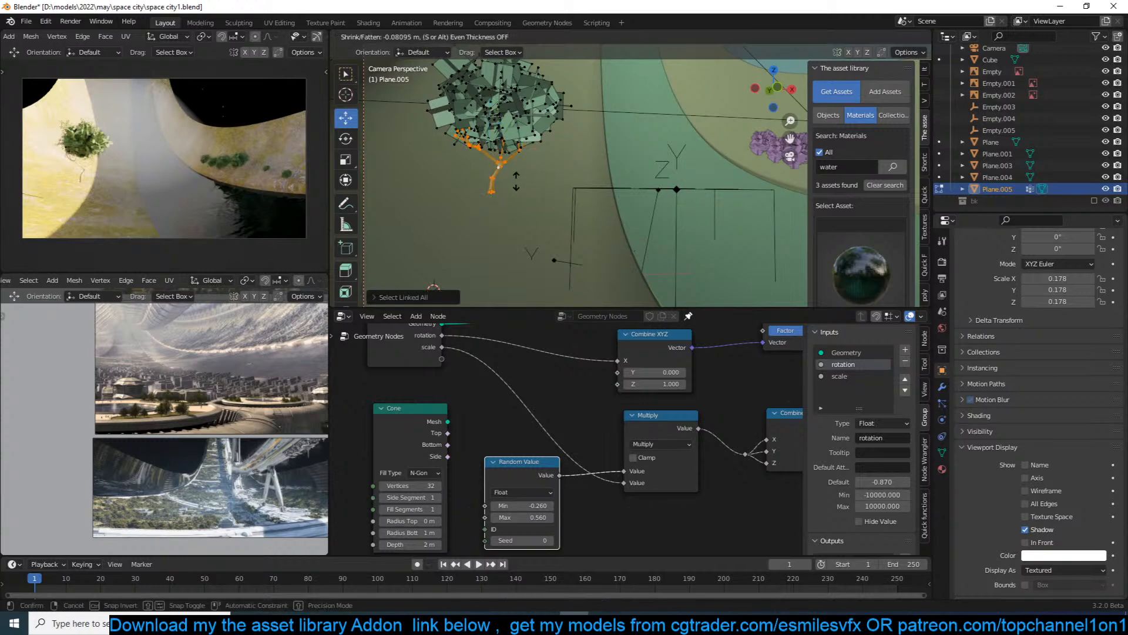
{"action": "left_click", "coordinate": [591, 170]}
{"action": "key", "text": "Tab"}
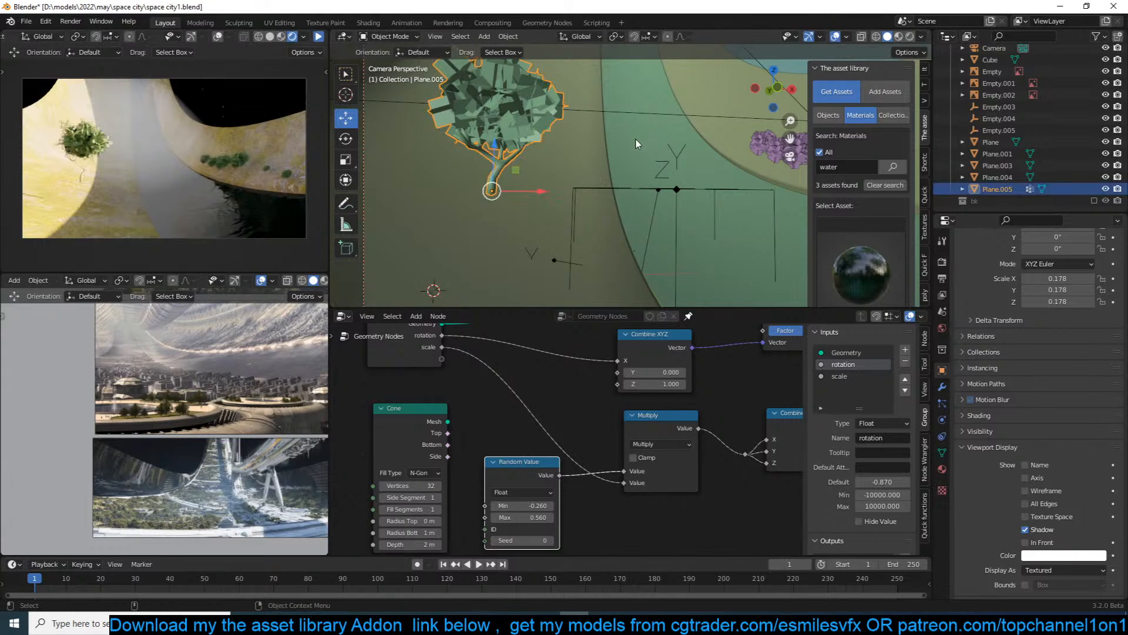
Hide the source tree Plane.005 in the viewport and save the file.
{"action": "key", "text": "h"}
{"action": "key", "text": "ctrl+s"}
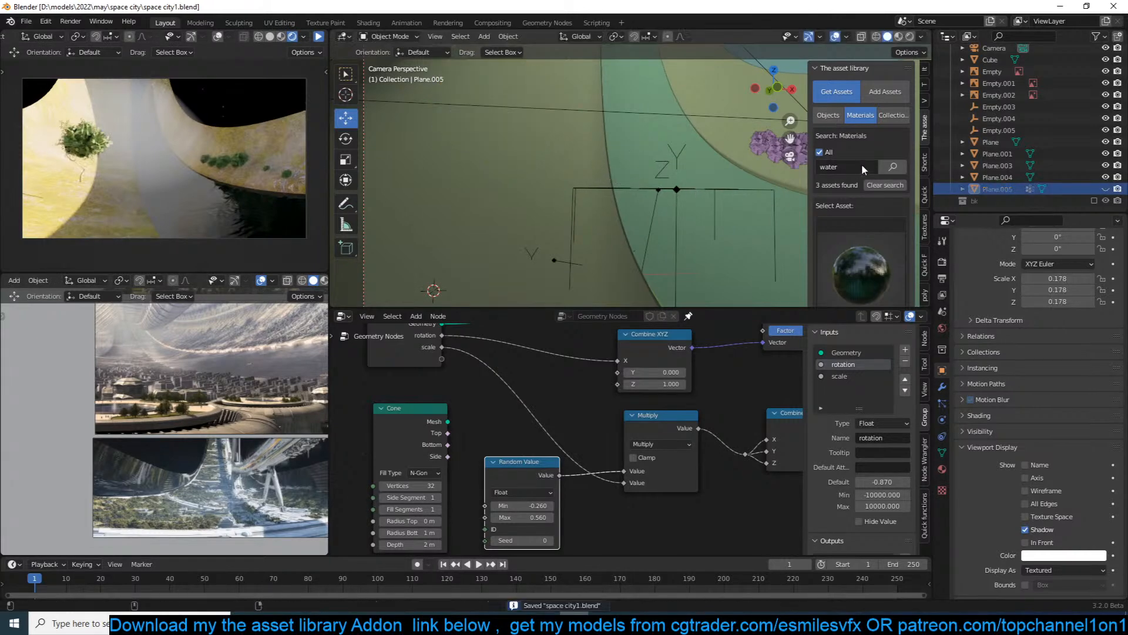
{"action": "scroll", "coordinate": [632, 198], "scroll_direction": "down", "scroll_amount": 2}
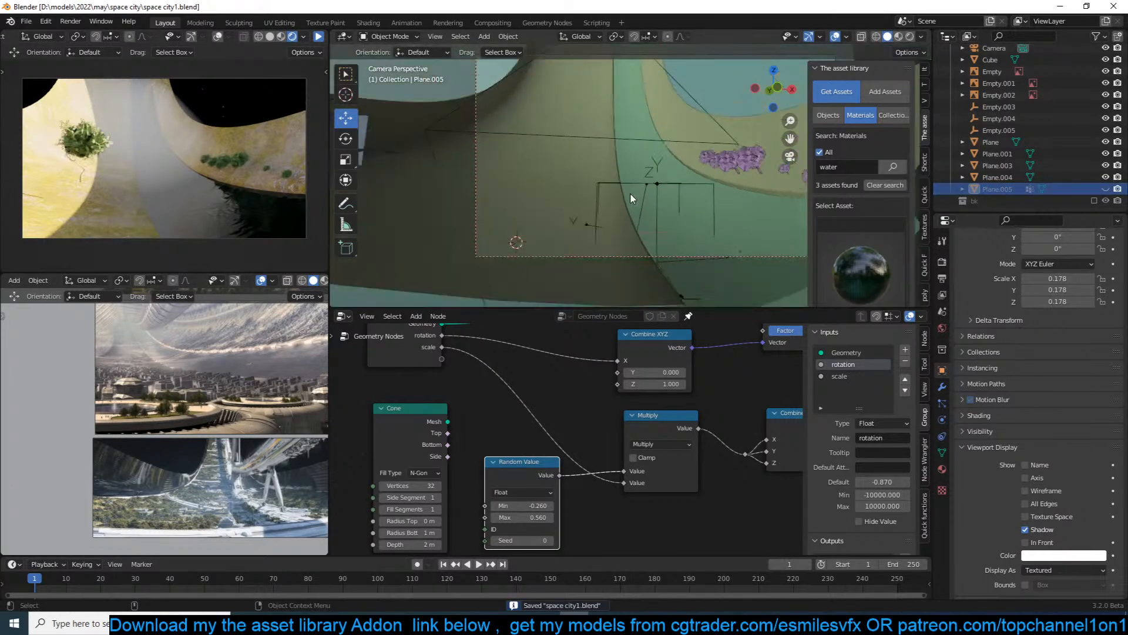
{"action": "scroll", "coordinate": [632, 198], "scroll_direction": "down", "scroll_amount": 1}
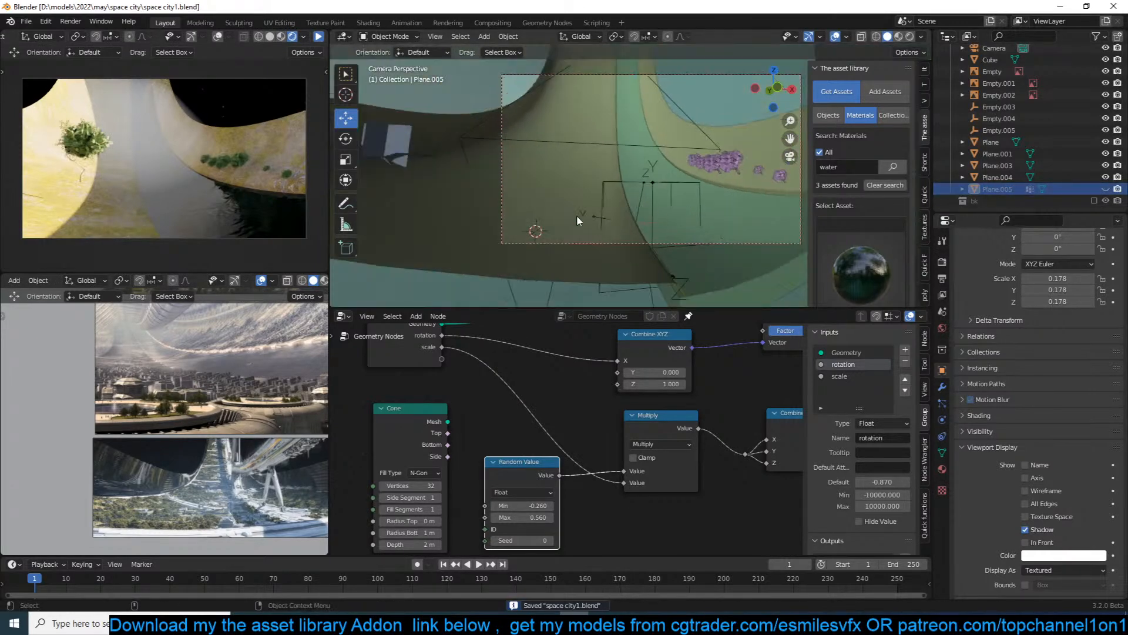
Examine how the vegetation is distributed in the lower reference image.
{"action": "middle_click_drag", "start_coordinate": [216, 461], "coordinate": [210, 363], "text": "shift"}
{"action": "scroll", "coordinate": [199, 407], "scroll_direction": "down", "scroll_amount": 2}
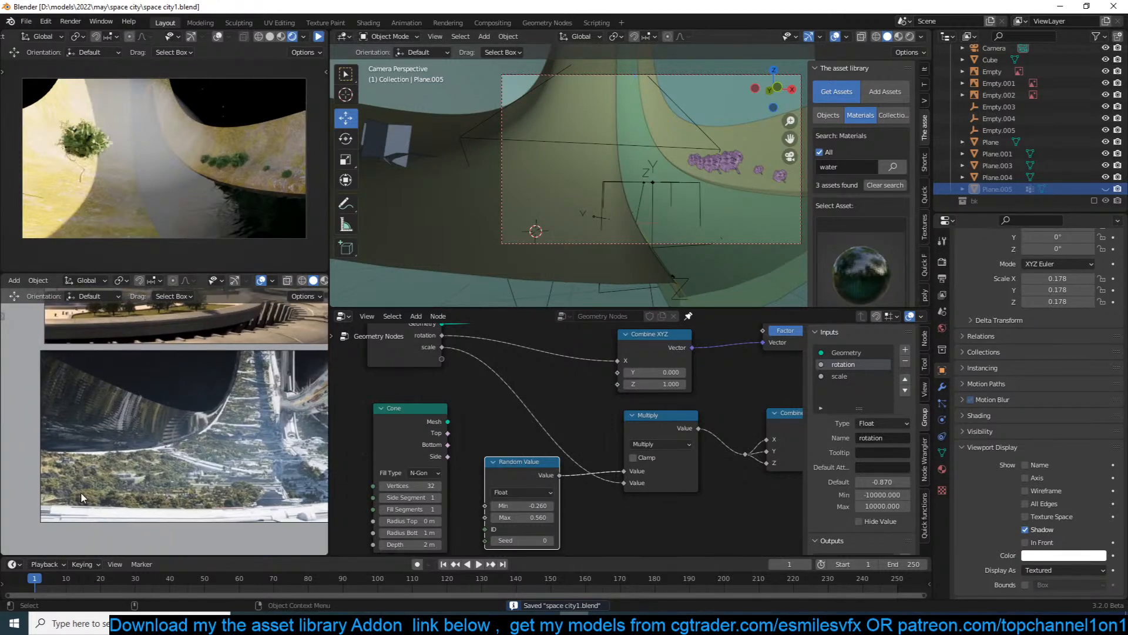
{"action": "middle_click_drag", "start_coordinate": [264, 488], "coordinate": [212, 484], "text": "shift"}
{"action": "scroll", "coordinate": [631, 150], "scroll_direction": "up", "scroll_amount": 2}
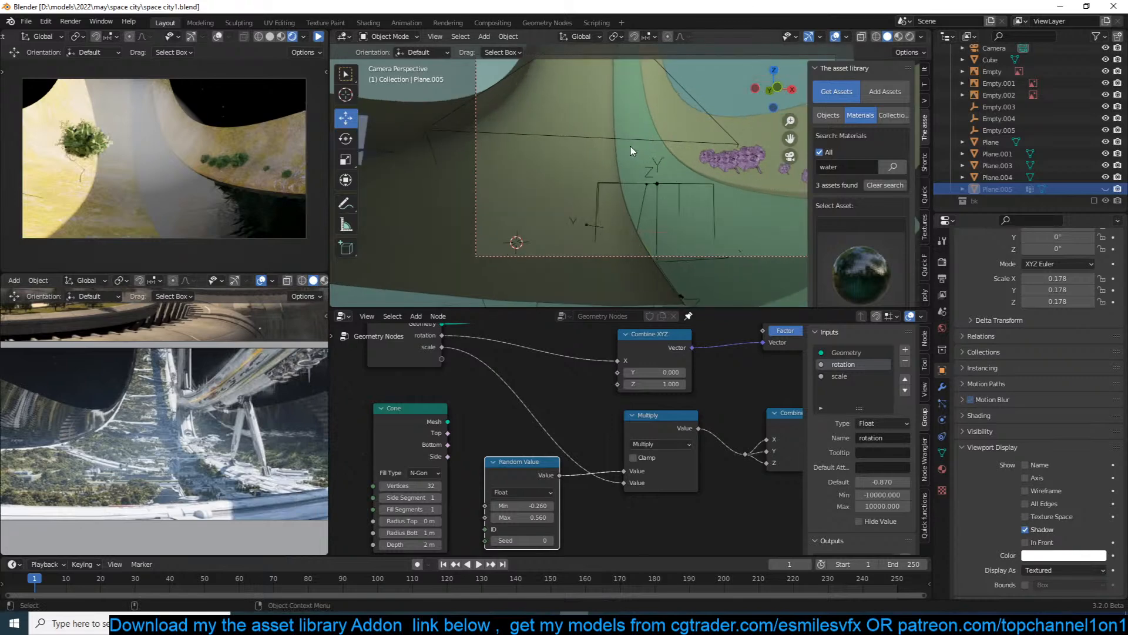
Add a lengthwise loop cut to the terrain Plane along its inner border beside the river.
{"action": "left_click", "coordinate": [727, 170]}
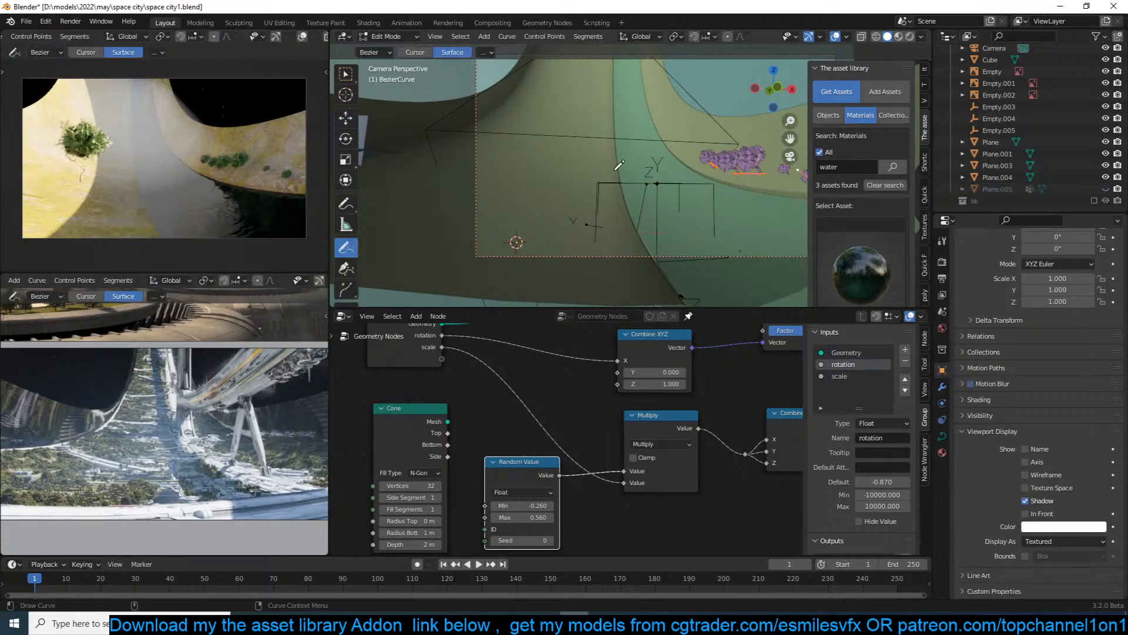
{"action": "left_click", "coordinate": [607, 191]}
{"action": "key", "text": "Tab"}
{"action": "left_click", "coordinate": [605, 189], "text": "alt"}
{"action": "key", "text": "ctrl+r"}
{"action": "left_click", "coordinate": [595, 192]}
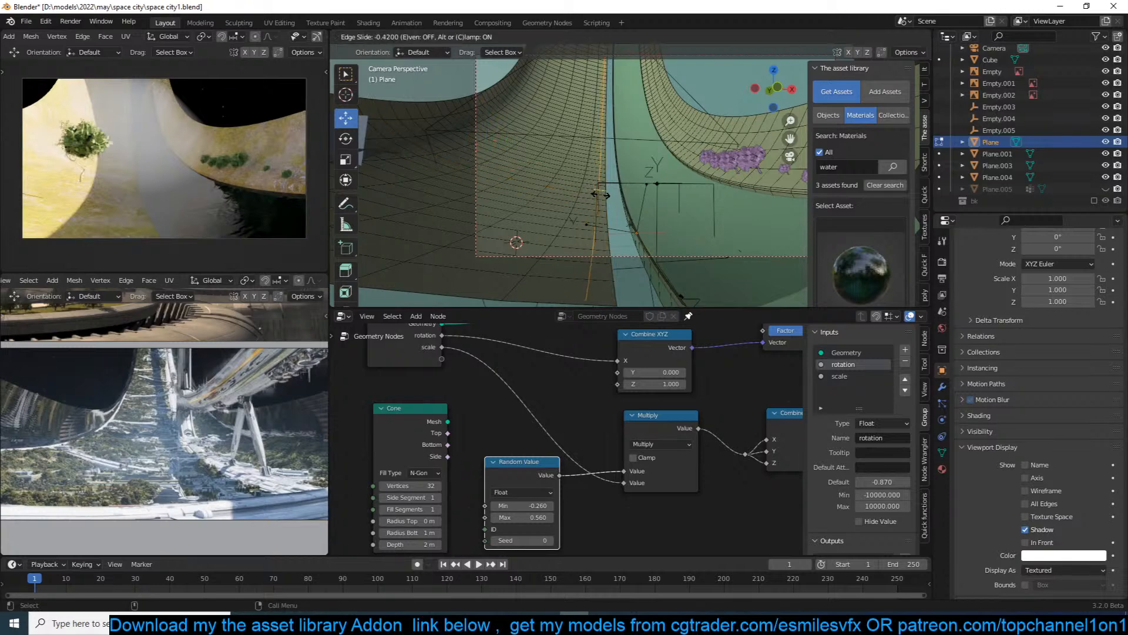
{"action": "left_click", "coordinate": [608, 196]}
{"action": "key", "text": "Tab"}
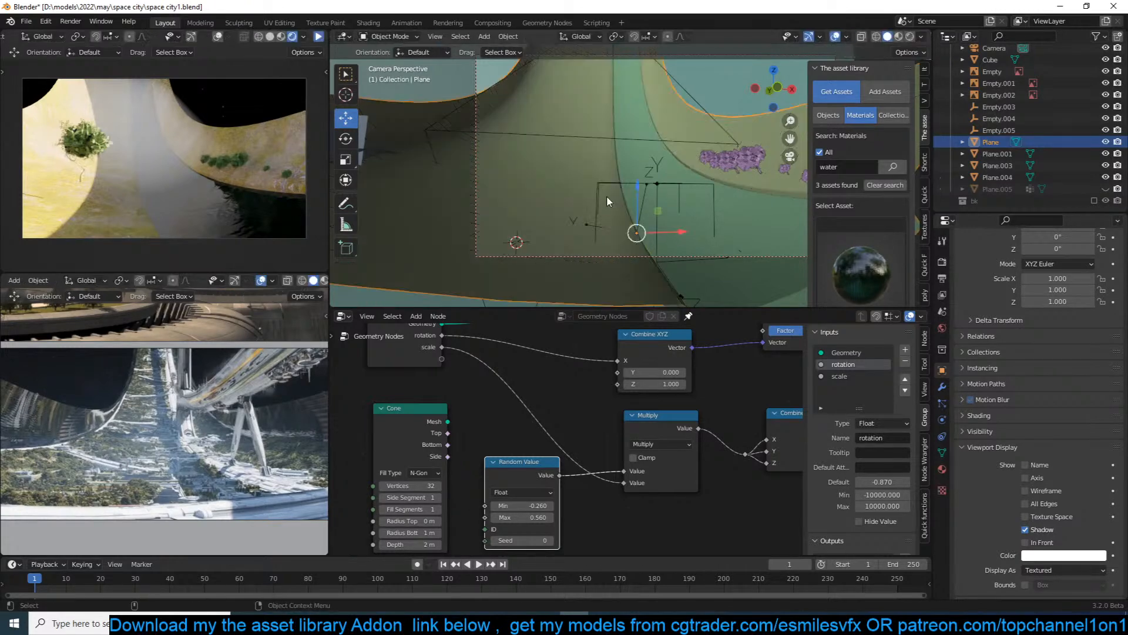
Edge-slide the new terrain loop closer to the river-side border by a factor of about -0.44.
{"action": "key", "text": "Tab"}
{"action": "middle_click_drag", "start_coordinate": [606, 195], "coordinate": [591, 182], "text": "shift"}
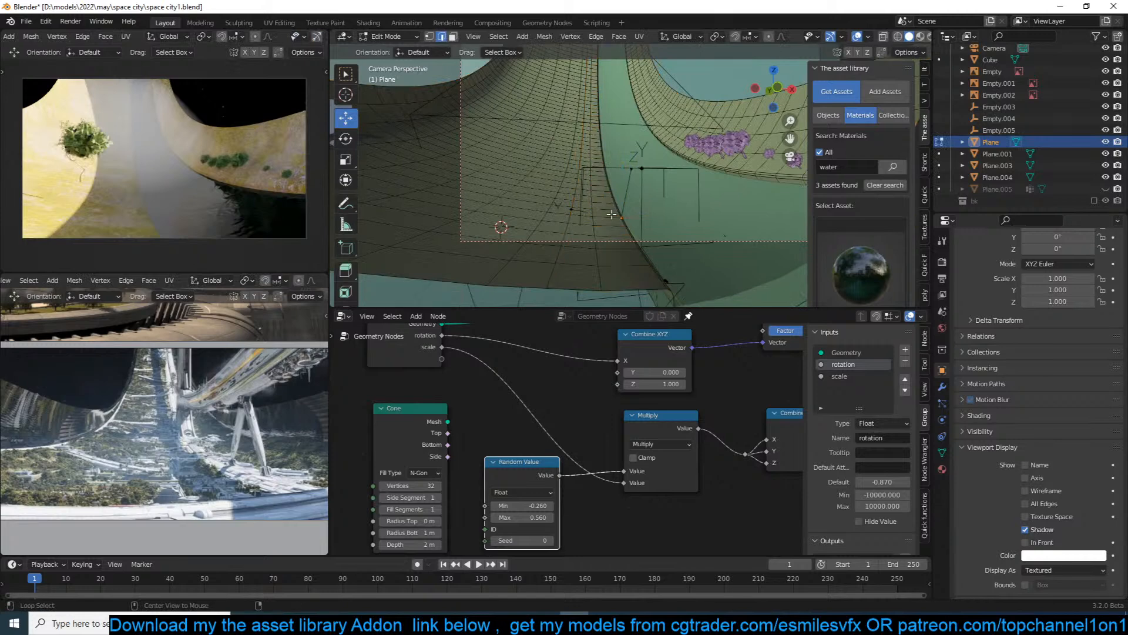
{"action": "key", "text": "g"}
{"action": "key", "text": "g"}
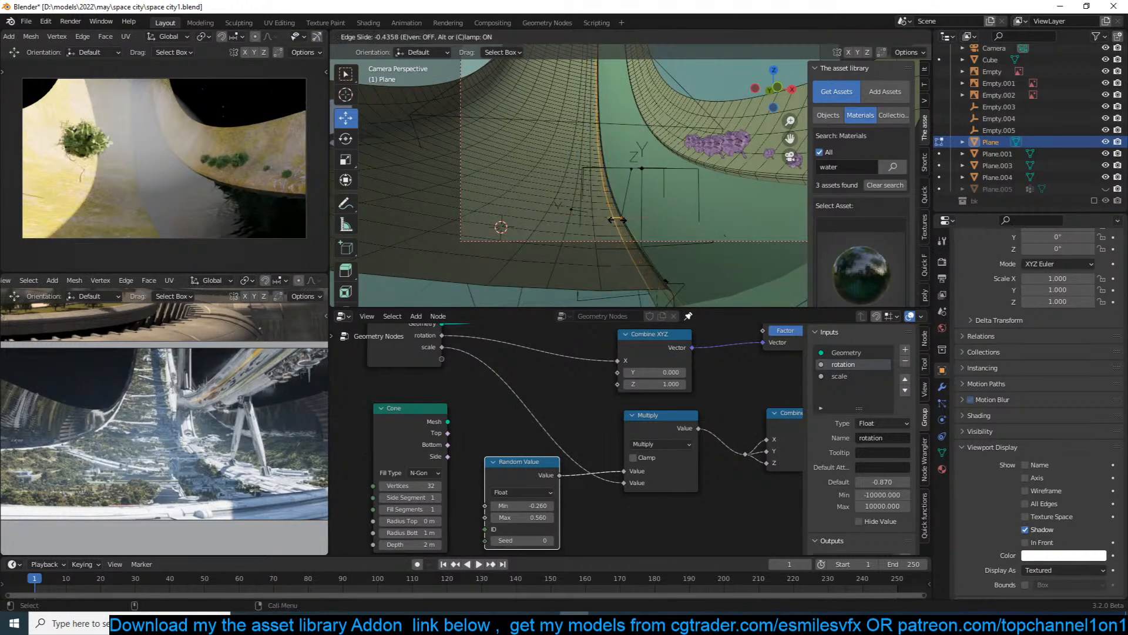
{"action": "left_click", "coordinate": [616, 219]}
Separate the selected edge loop from the terrain into its own object and convert it to a curve.
{"action": "key", "text": "p"}
{"action": "left_click", "coordinate": [615, 212]}
{"action": "key", "text": "Tab"}
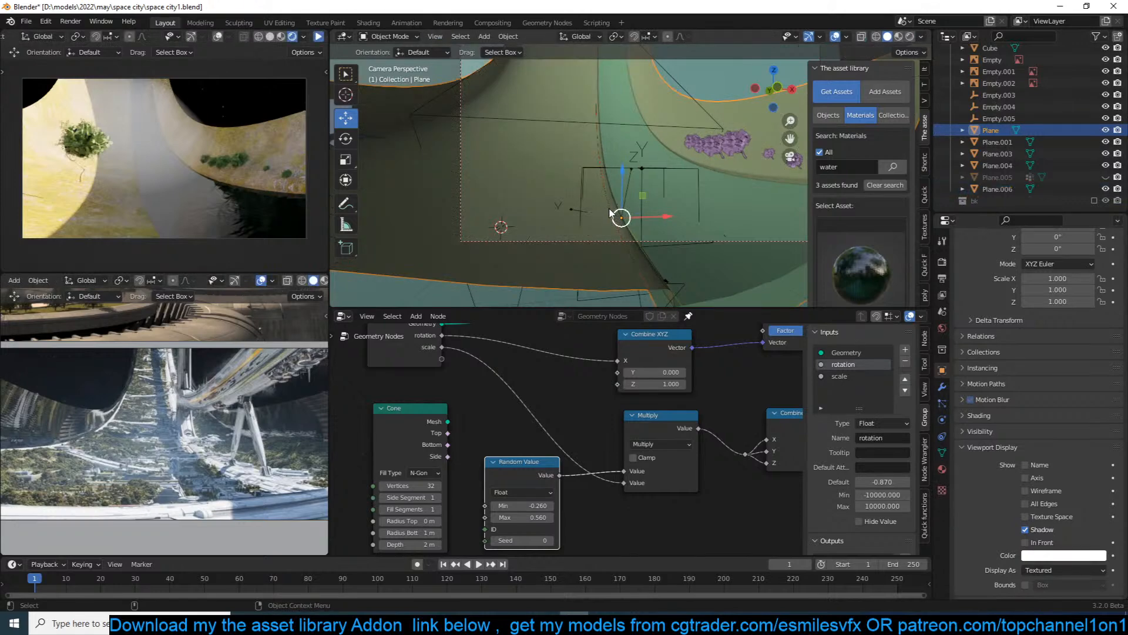
{"action": "left_click", "coordinate": [621, 232]}
{"action": "key", "text": "Tab"}
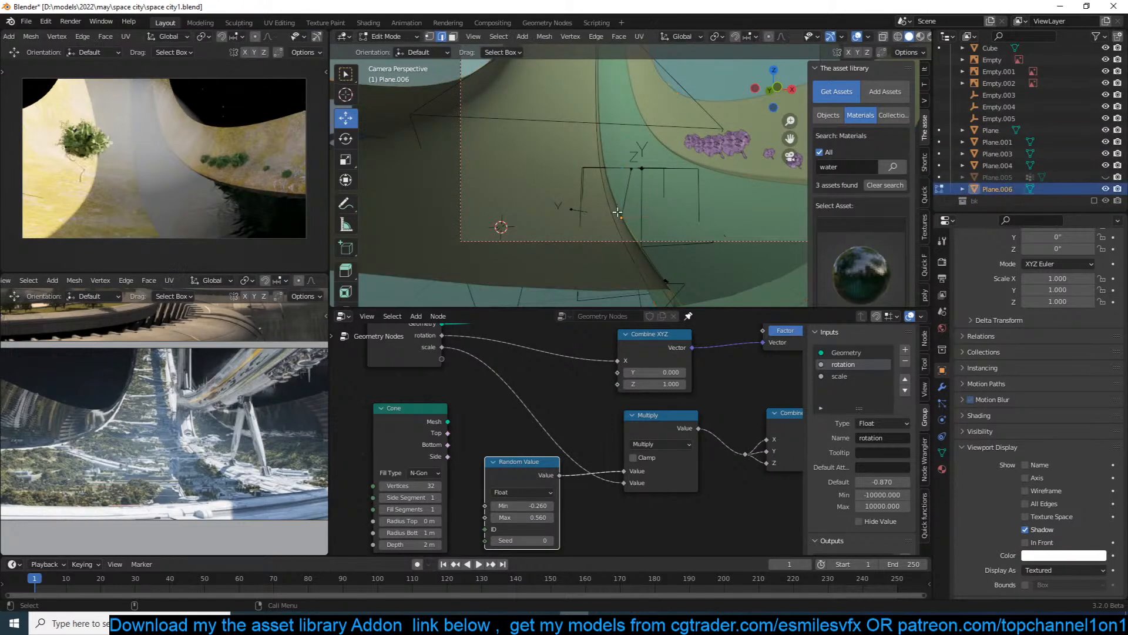
{"action": "key", "text": "Tab"}
{"action": "right_click", "coordinate": [619, 162]}
{"action": "mouse_move", "coordinate": [623, 192]}
{"action": "left_click", "coordinate": [668, 189]}
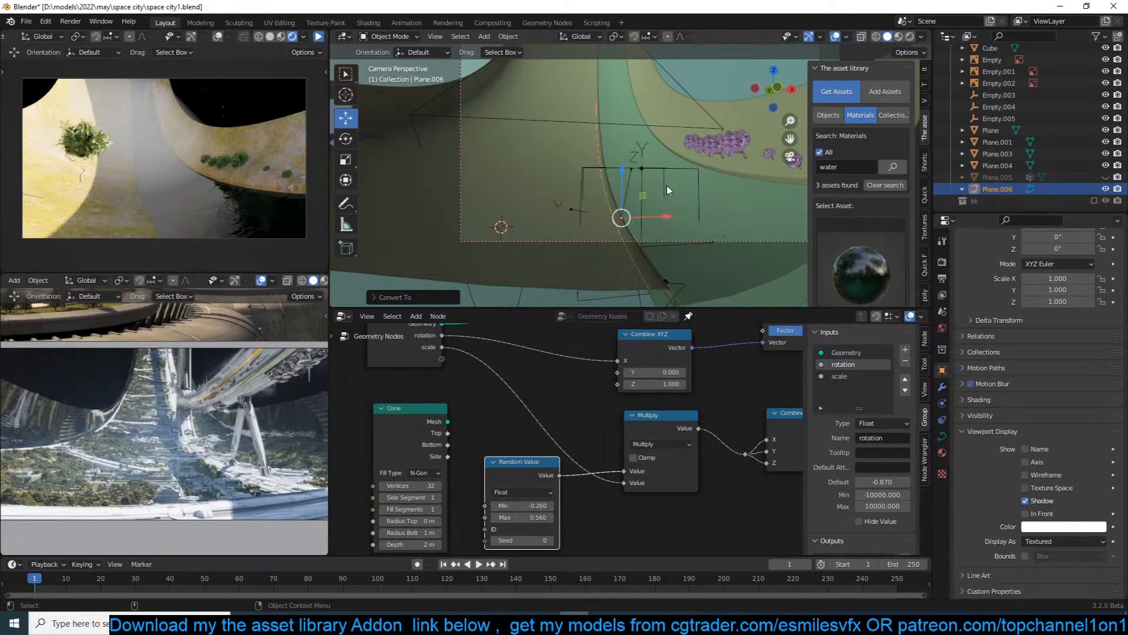
{"action": "left_click", "coordinate": [722, 152]}
{"action": "left_click", "coordinate": [943, 386]}
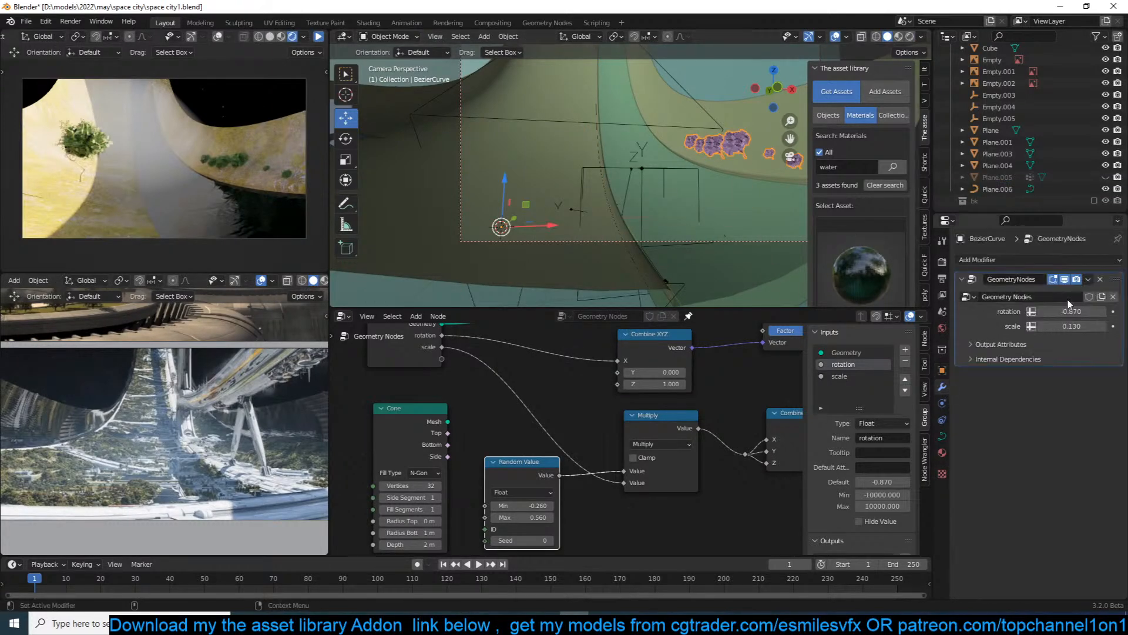
{"action": "left_click", "coordinate": [635, 266]}
{"action": "key", "text": "ctrl+v"}
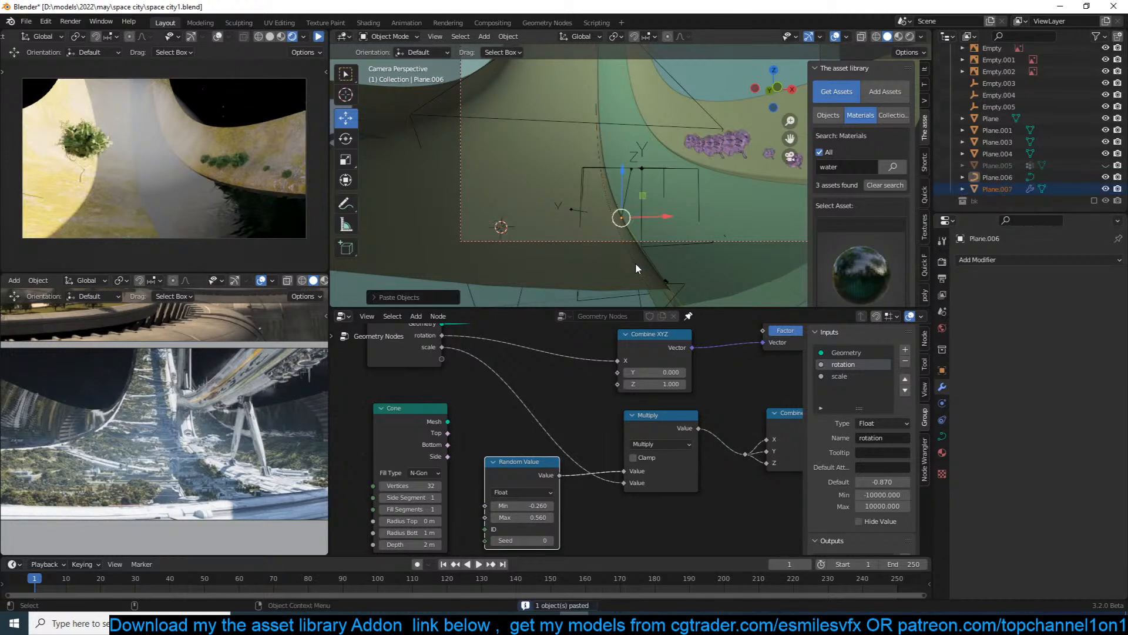
{"action": "key", "text": "ctrl+z"}
Copy the modifiers from the tree-scattering BezierCurve to the river-side curve Plane.006.
{"action": "left_click", "coordinate": [720, 155], "text": "shift"}
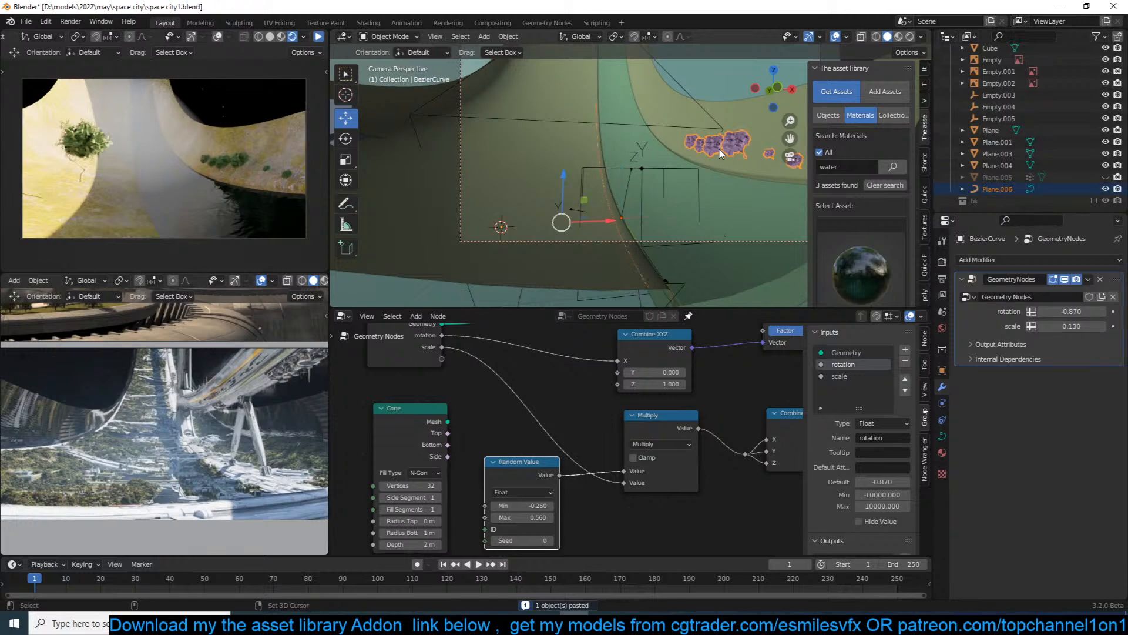
{"action": "key", "text": "ctrl+l"}
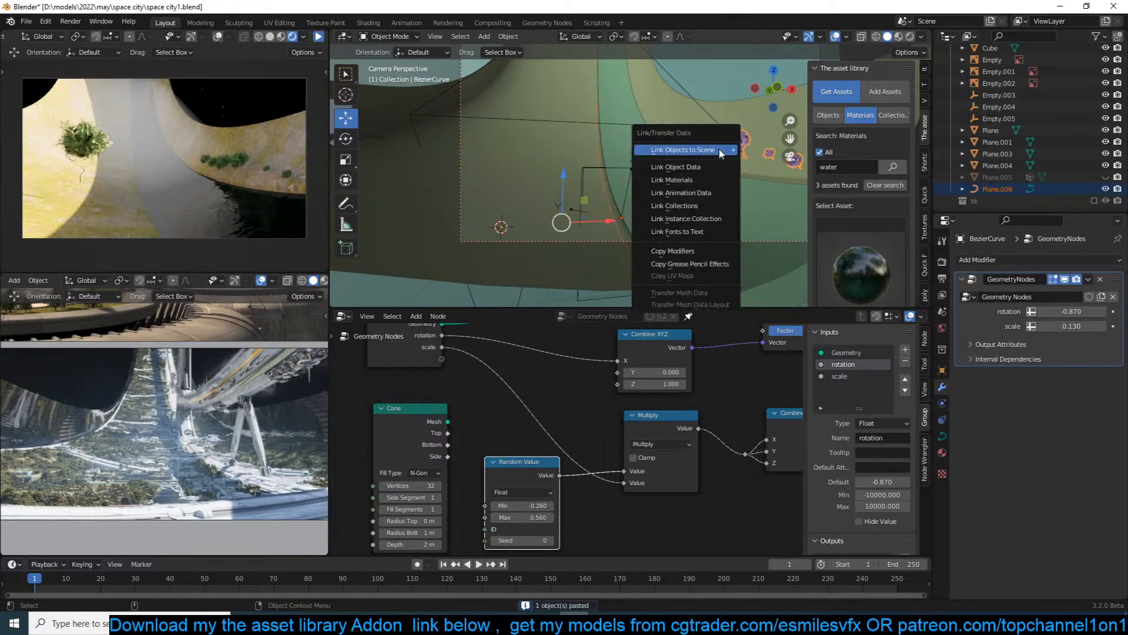
{"action": "left_click", "coordinate": [705, 251]}
{"action": "left_click", "coordinate": [647, 248]}
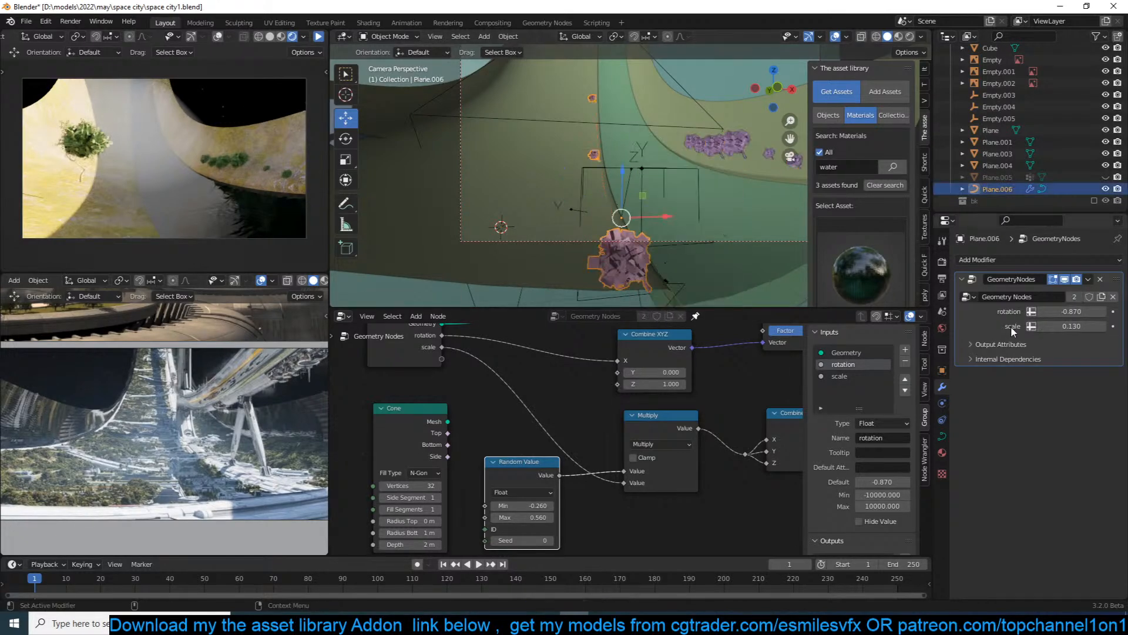
Set the scatter rotation to 0.230 and scale to 0.145 on Plane.006, and save the file.
{"action": "mouse_move", "coordinate": [1063, 326]}
{"action": "left_mouse_down"}
{"action": "mouse_move", "coordinate": [1105, 325]}
{"action": "mouse_move", "coordinate": [1068, 315]}
{"action": "left_mouse_up"}
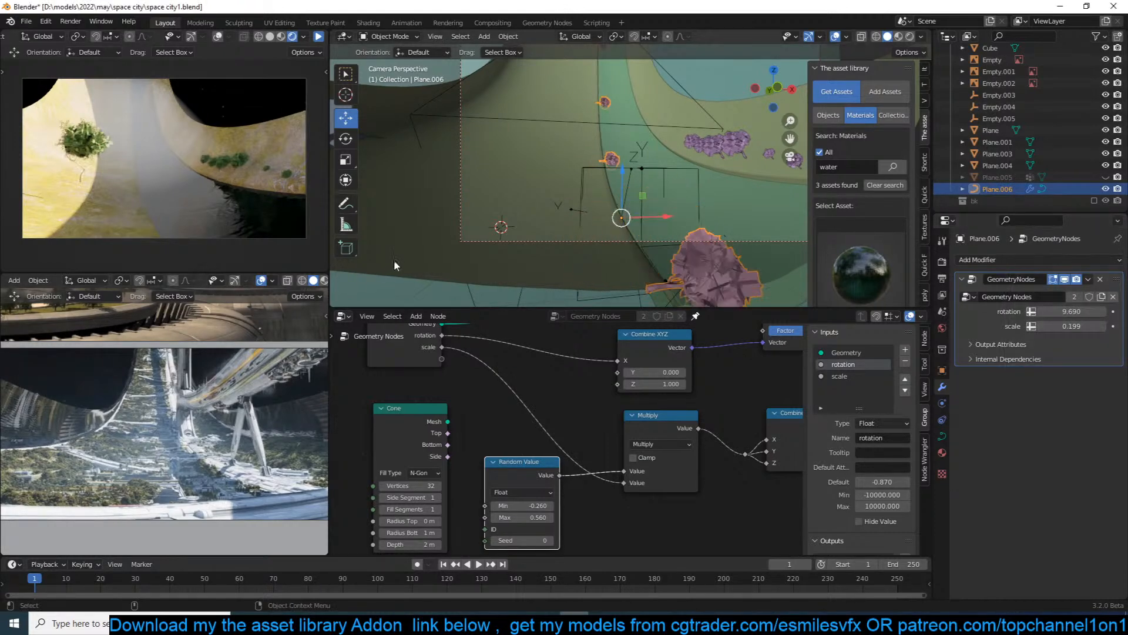
{"action": "mouse_move", "coordinate": [1073, 312]}
{"action": "left_mouse_down"}
{"action": "mouse_move", "coordinate": [1039, 312]}
{"action": "mouse_move", "coordinate": [1062, 326]}
{"action": "left_mouse_up"}
{"action": "key", "text": "ctrl+s"}
Expose the Curve to Points node's Count as a modifier input with a value of 69 on Plane.006, and save the file.
{"action": "scroll", "coordinate": [602, 427], "scroll_direction": "down", "scroll_amount": 3}
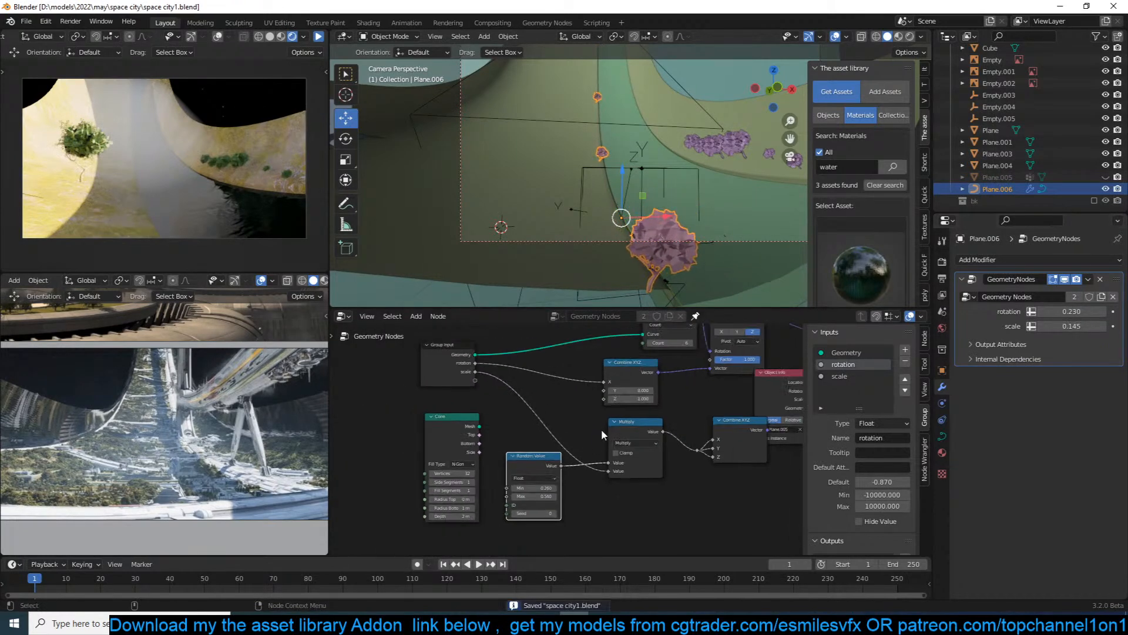
{"action": "middle_click_drag", "start_coordinate": [640, 385], "coordinate": [618, 431]}
{"action": "left_click_drag", "start_coordinate": [617, 392], "coordinate": [479, 417]}
{"action": "left_click_drag", "start_coordinate": [413, 430], "coordinate": [414, 436]}
{"action": "left_click_drag", "start_coordinate": [1058, 340], "coordinate": [1087, 341]}
{"action": "left_click", "coordinate": [544, 110]}
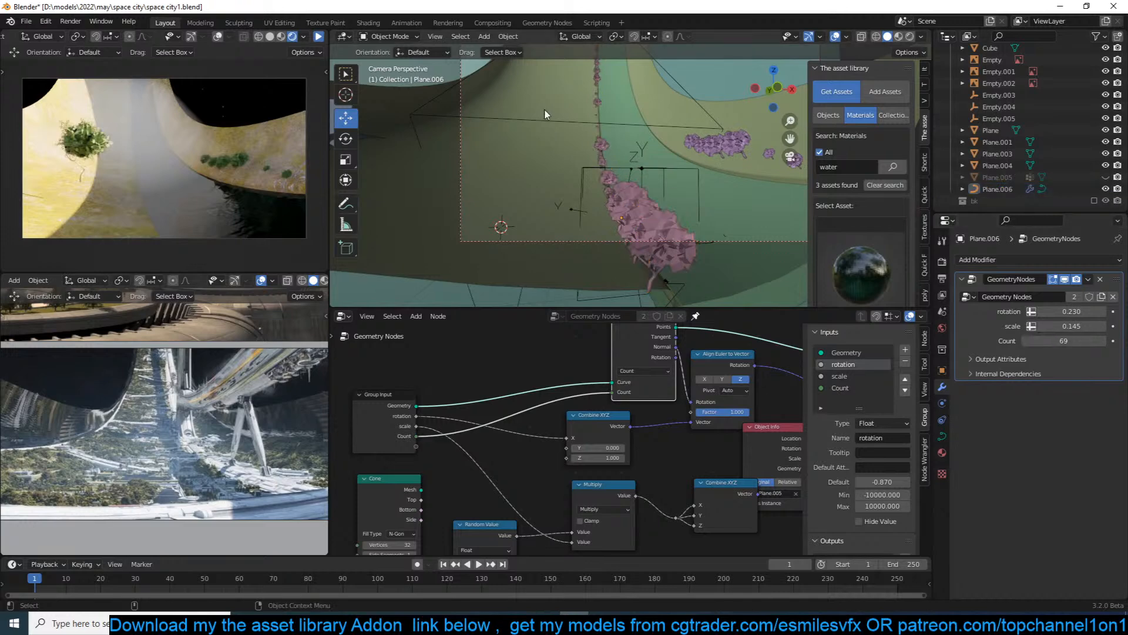
{"action": "scroll", "coordinate": [544, 109], "scroll_direction": "down", "scroll_amount": 2}
{"action": "middle_click_drag", "start_coordinate": [568, 120], "coordinate": [541, 115], "text": "shift"}
{"action": "scroll", "coordinate": [567, 131], "scroll_direction": "up", "scroll_amount": 2}
{"action": "key", "text": "ctrl+s"}
Duplicate the points of curve Plane.006 in Edit Mode about 0.6 m along negative X, and save the file.
{"action": "left_click", "coordinate": [584, 183]}
{"action": "key", "text": "Tab"}
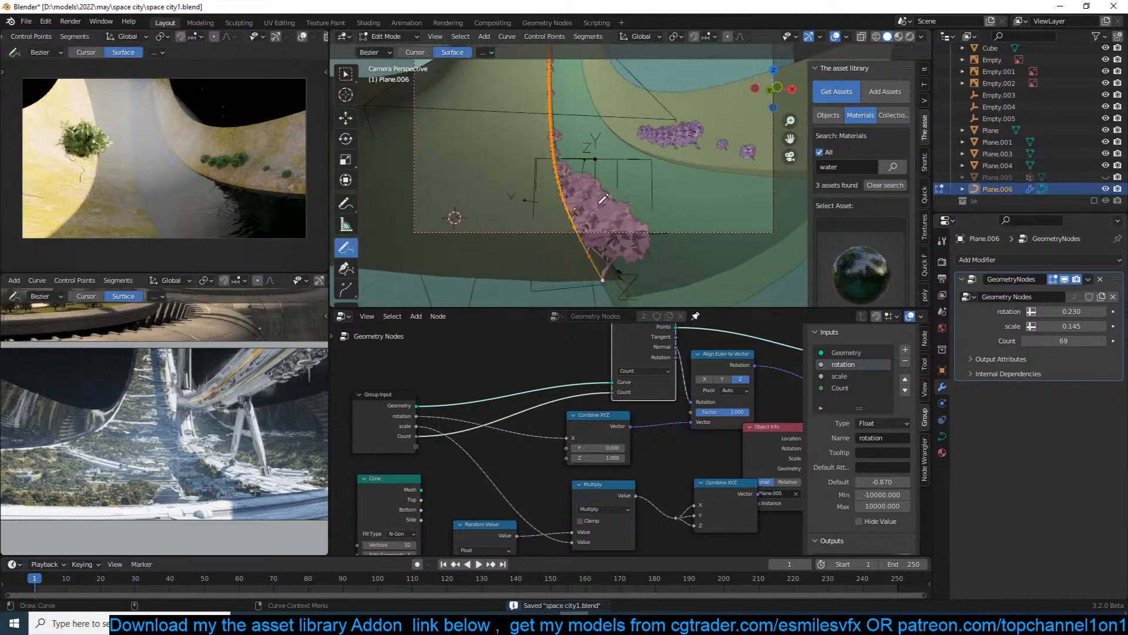
{"action": "key", "text": "shift+d"}
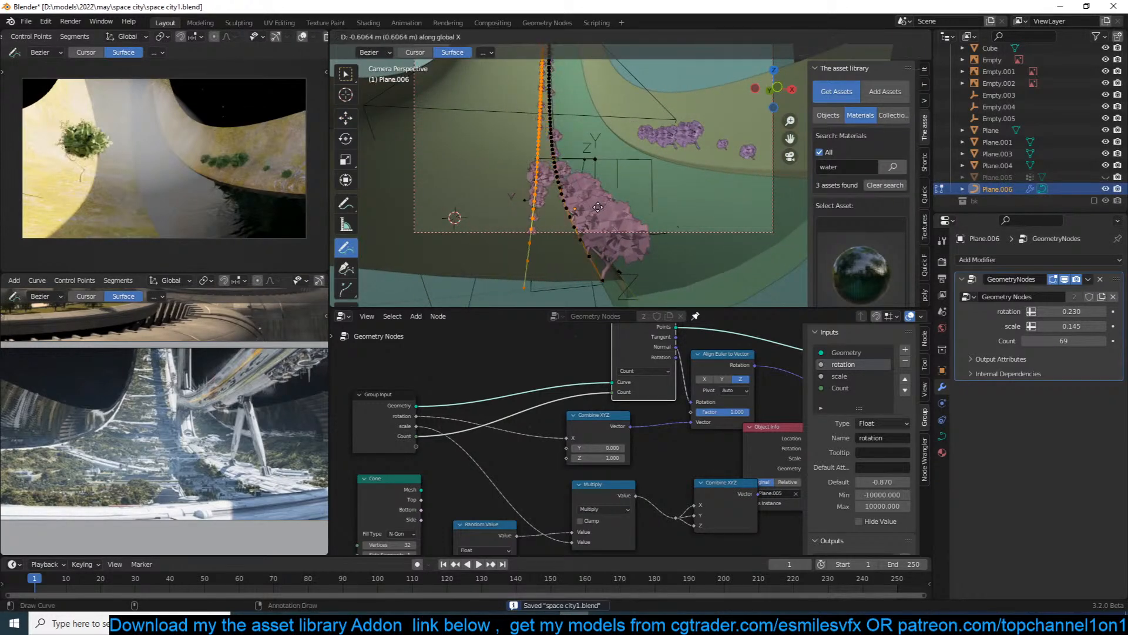
{"action": "left_click", "coordinate": [602, 201]}
{"action": "key", "text": "Tab"}
{"action": "key", "text": "alt+a"}
{"action": "scroll", "coordinate": [623, 208], "scroll_direction": "down", "scroll_amount": 2}
{"action": "scroll", "coordinate": [623, 208], "scroll_direction": "up", "scroll_amount": 2}
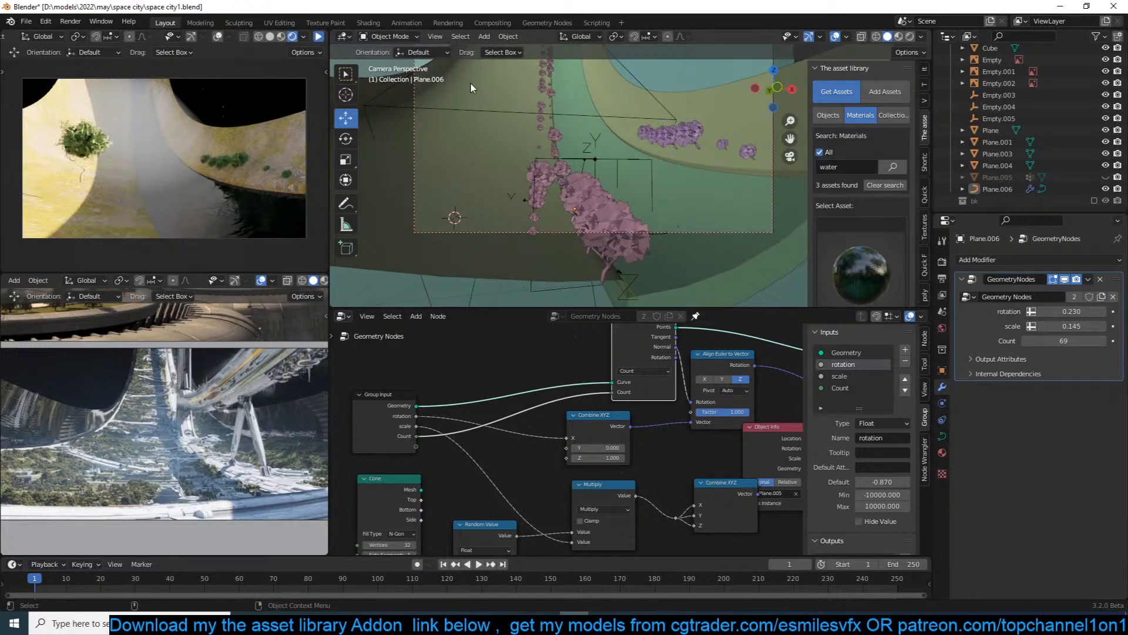
{"action": "key", "text": "ctrl+s"}
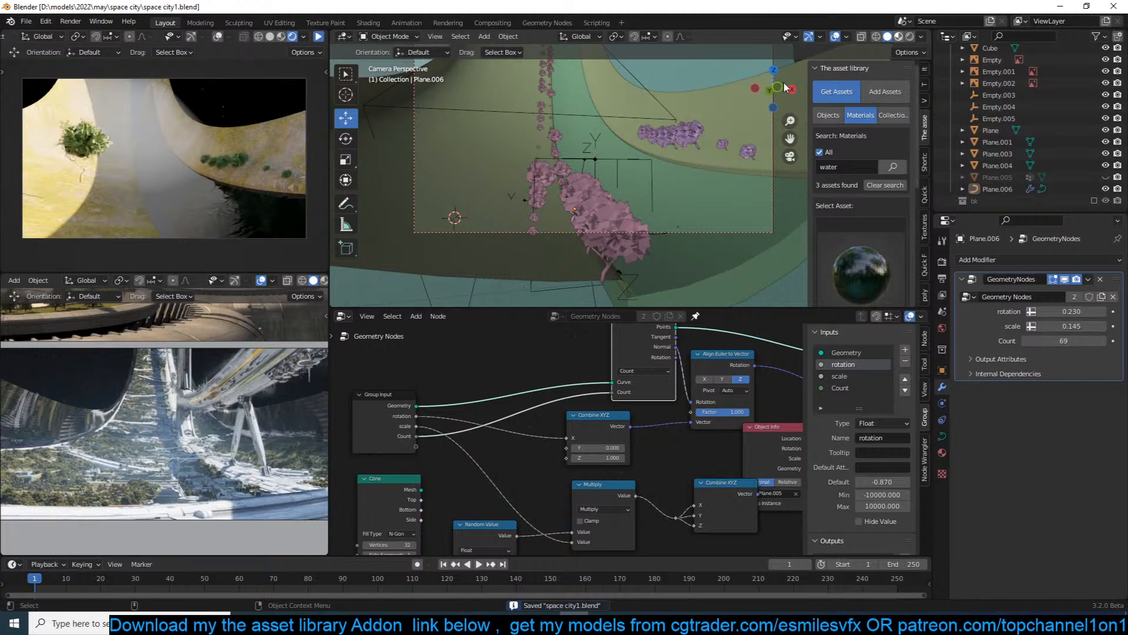
Show the large viewport in Material Preview, refresh the rendered camera preview with the new trees, and save the file.
{"action": "key", "text": "z"}
{"action": "key", "text": "n"}
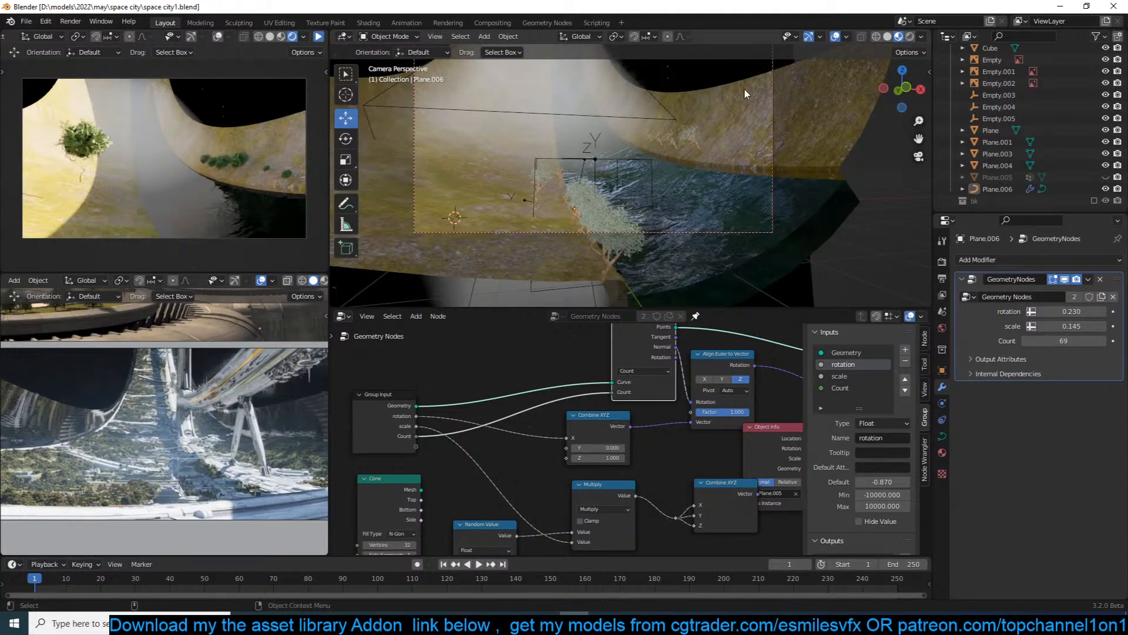
{"action": "left_click", "coordinate": [319, 38]}
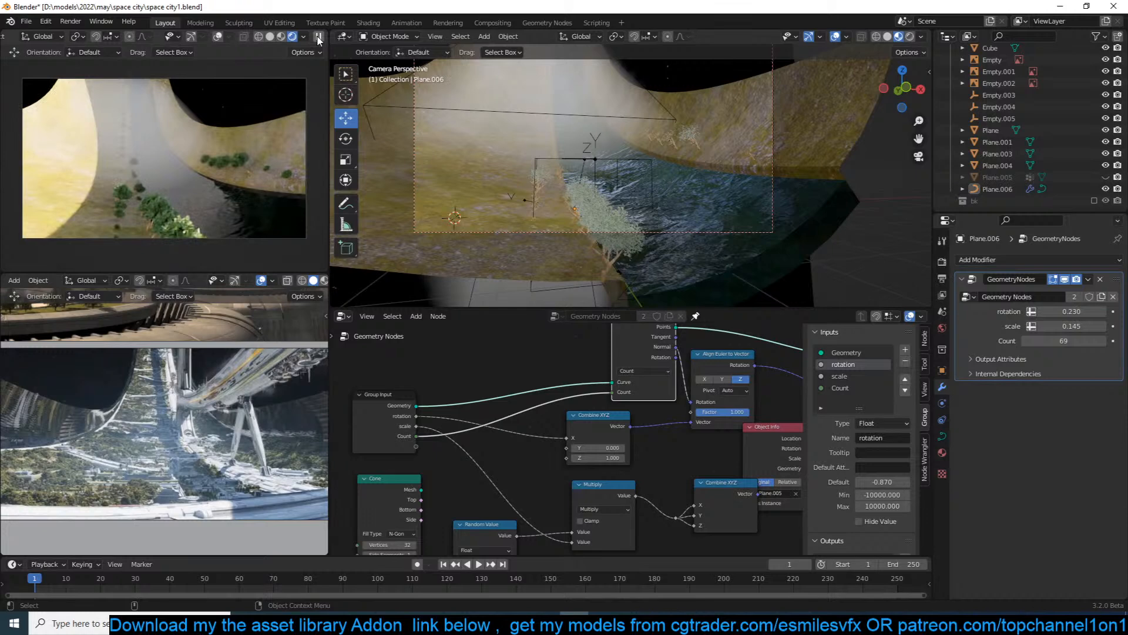
{"action": "middle_click_drag", "start_coordinate": [492, 116], "coordinate": [529, 120], "text": "shift"}
{"action": "key", "text": "ctrl+s"}
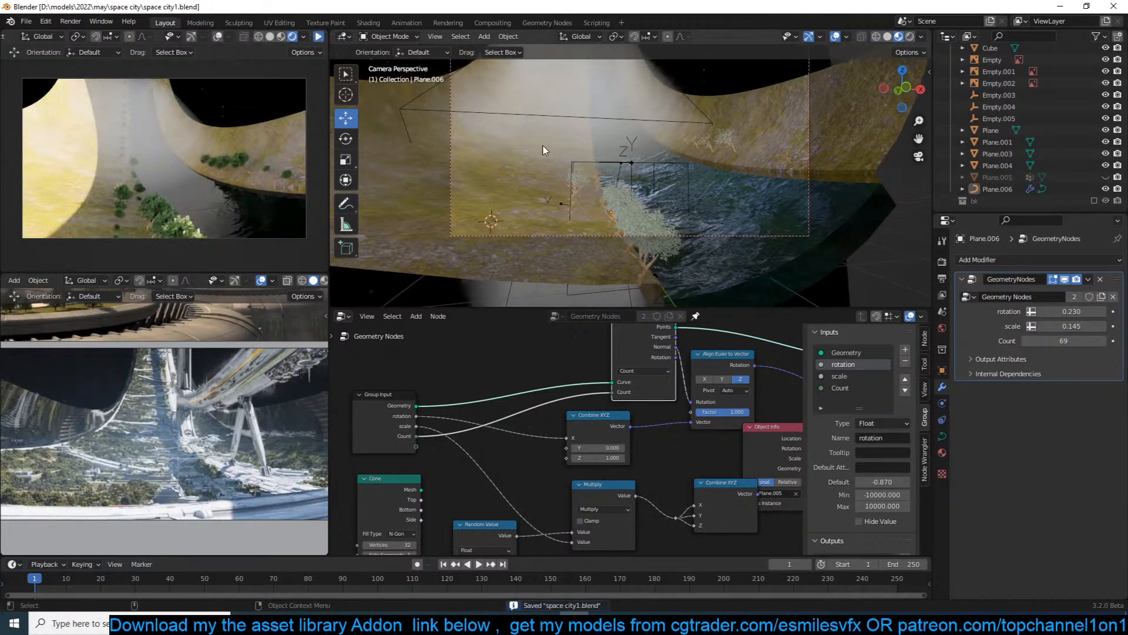
Place the 3D cursor on the low terrain bank beside the river, using the vegetation reference as a guide.
{"action": "left_click", "coordinate": [542, 184]}
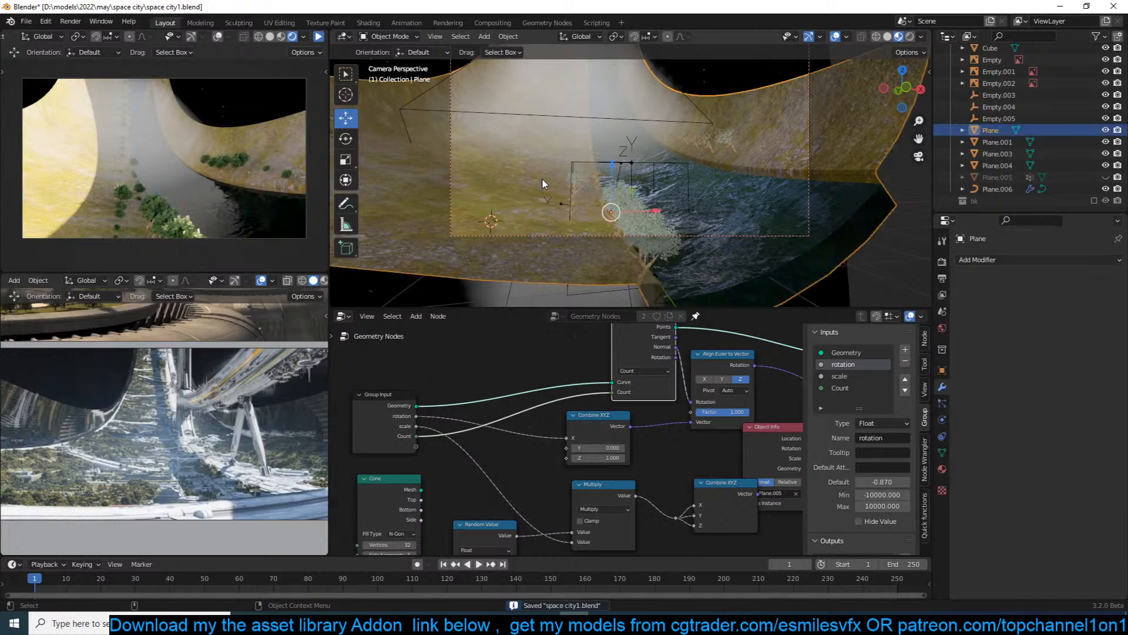
{"action": "middle_click_drag", "start_coordinate": [539, 183], "coordinate": [503, 221]}
{"action": "scroll", "coordinate": [522, 193], "scroll_direction": "down", "scroll_amount": 7}
{"action": "scroll", "coordinate": [522, 192], "scroll_direction": "up", "scroll_amount": 4}
{"action": "key", "text": "alt+a"}
{"action": "scroll", "coordinate": [616, 150], "scroll_direction": "up", "scroll_amount": 4}
{"action": "middle_click_drag", "start_coordinate": [551, 189], "coordinate": [695, 173], "text": "shift"}
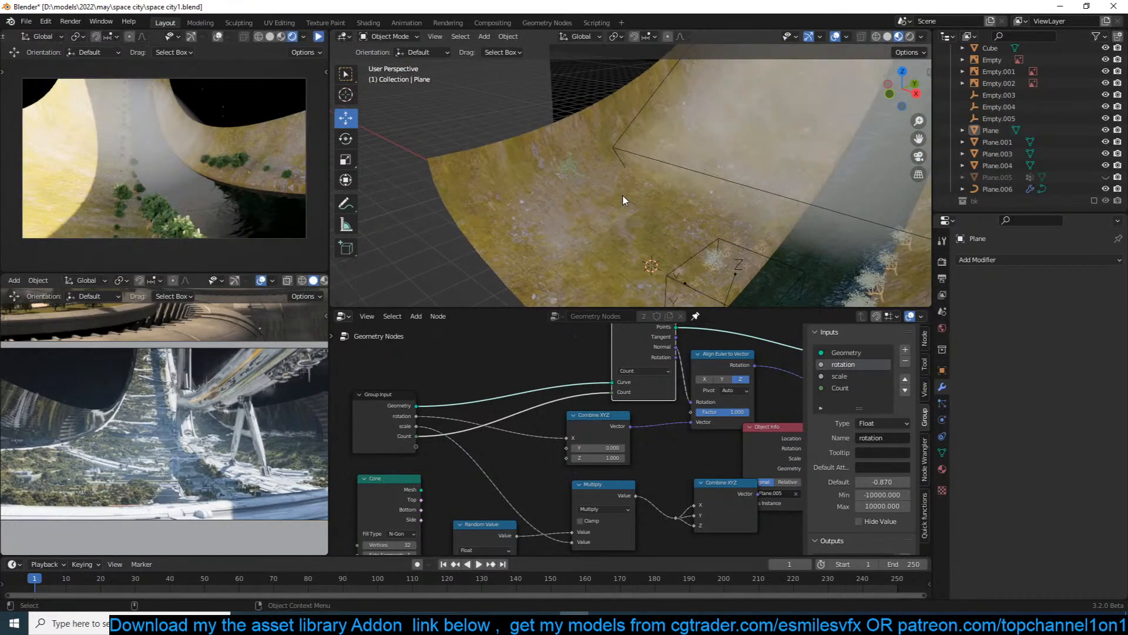
{"action": "right_click", "coordinate": [598, 238], "text": "shift"}
{"action": "key", "text": "shift+a"}
{"action": "scroll", "coordinate": [54, 512], "scroll_direction": "up", "scroll_amount": 2}
{"action": "scroll", "coordinate": [88, 497], "scroll_direction": "up", "scroll_amount": 2}
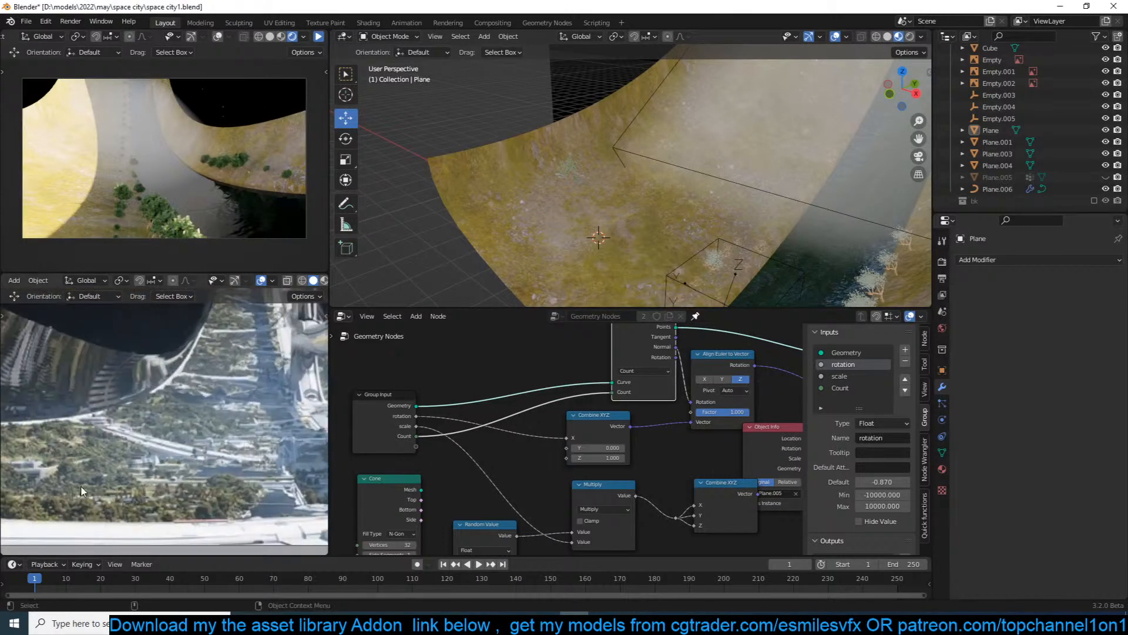
Add a mesh plane at the 3D cursor on the terrain bank and resize it to cover a small patch.
{"action": "key", "text": "shift+a"}
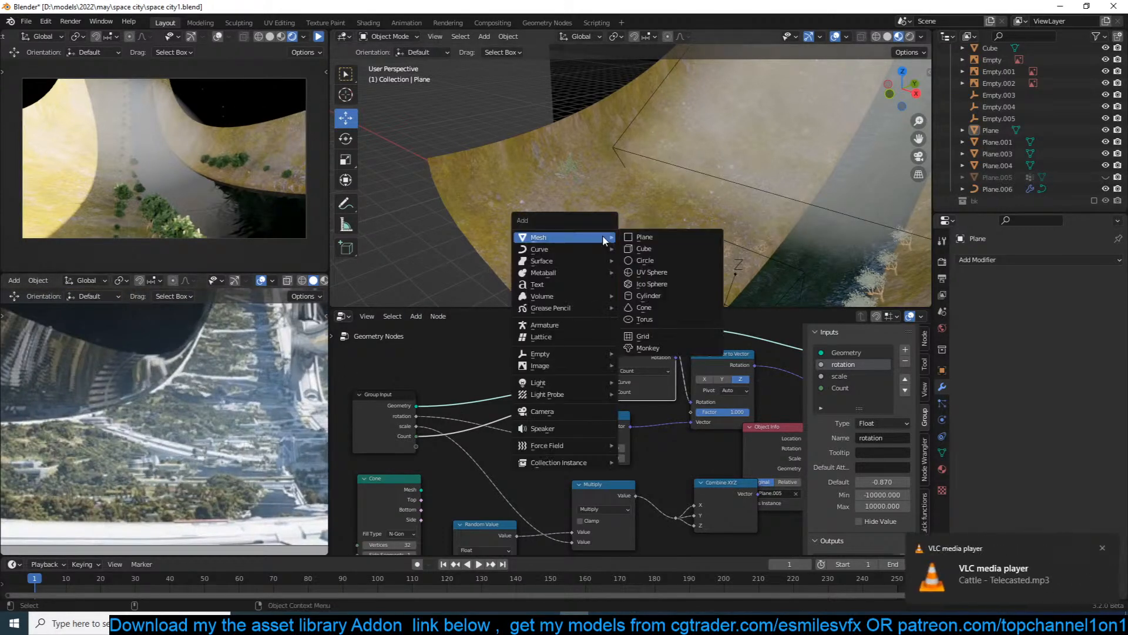
{"action": "left_click", "coordinate": [631, 241]}
{"action": "key", "text": "s"}
{"action": "left_click", "coordinate": [689, 251]}
{"action": "middle_click_drag", "start_coordinate": [690, 250], "coordinate": [728, 167]}
Subdivide the new plane Plane.007 twice in Edit Mode and save the file.
{"action": "key", "text": "Tab"}
{"action": "right_click", "coordinate": [728, 167]}
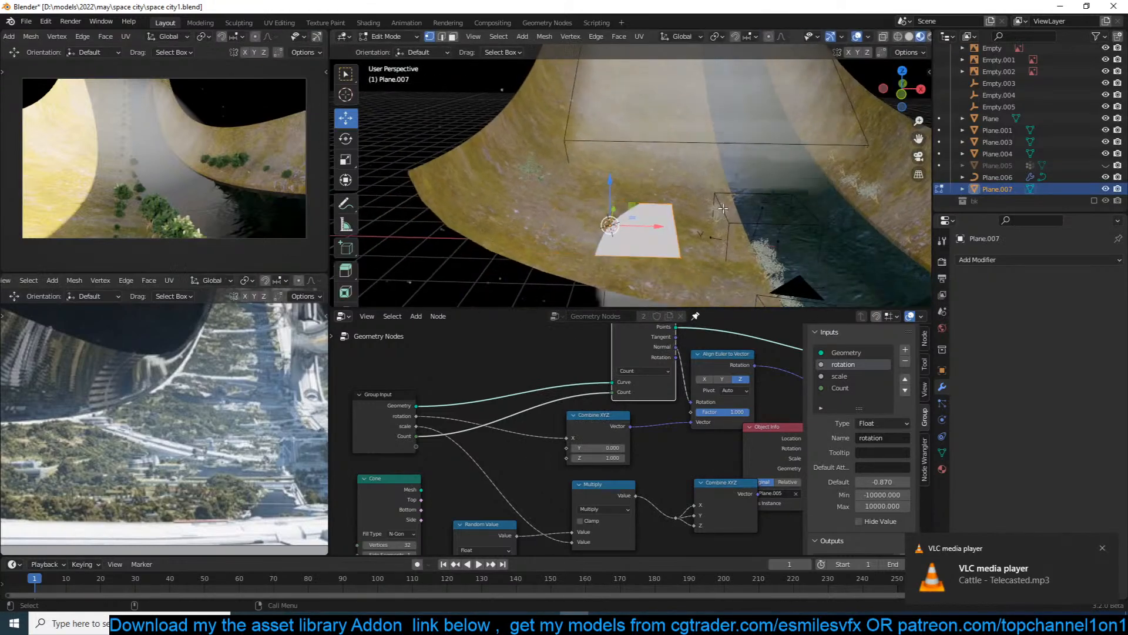
{"action": "left_click", "coordinate": [728, 168]}
{"action": "right_click", "coordinate": [729, 168]}
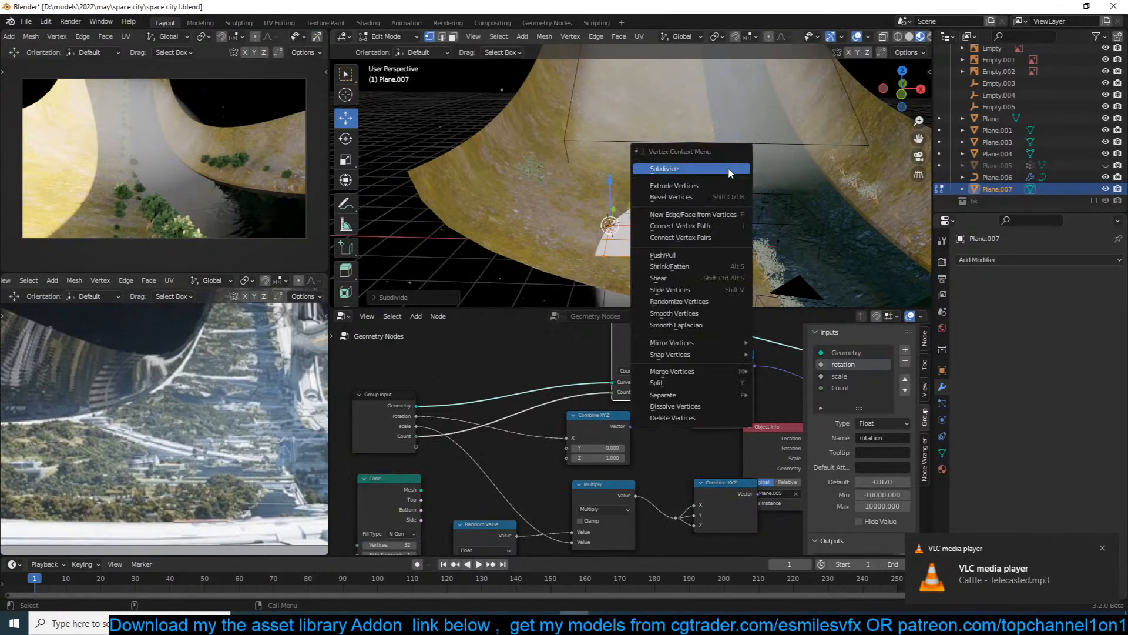
{"action": "left_click", "coordinate": [728, 168]}
{"action": "key", "text": "Tab"}
{"action": "middle_click_drag", "start_coordinate": [731, 213], "coordinate": [704, 235]}
{"action": "key", "text": "ctrl+s"}
Add a Hair particle system to Plane.007 with 200 hairs of 1 m length, and save the file.
{"action": "left_click", "coordinate": [942, 404]}
{"action": "left_click", "coordinate": [1118, 259]}
{"action": "left_click", "coordinate": [1081, 325]}
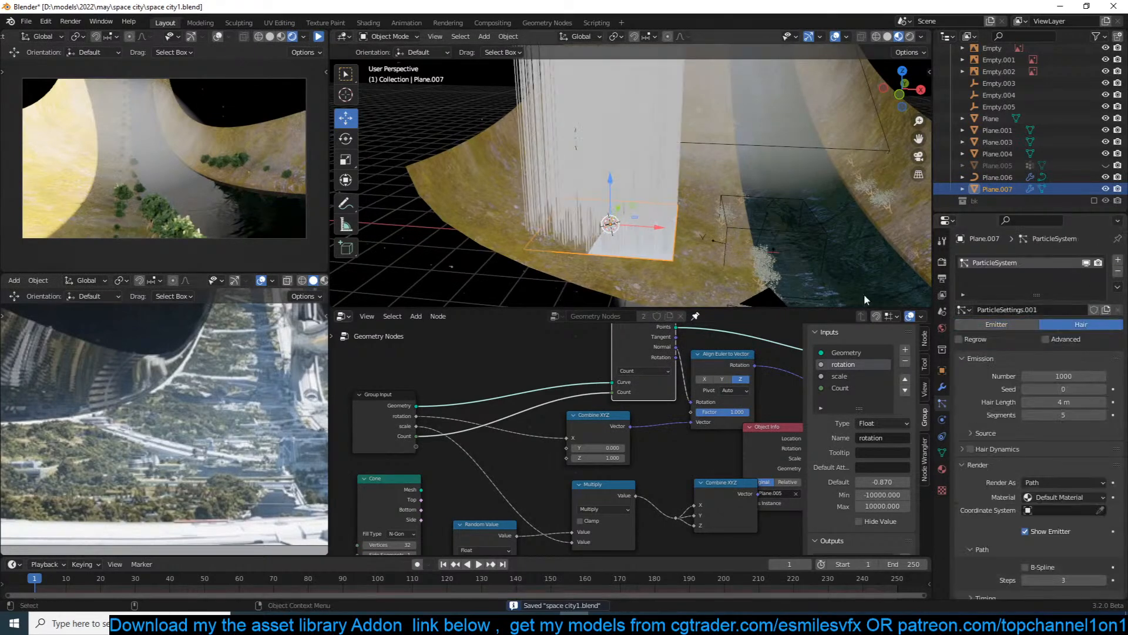
{"action": "left_click", "coordinate": [1033, 379]}
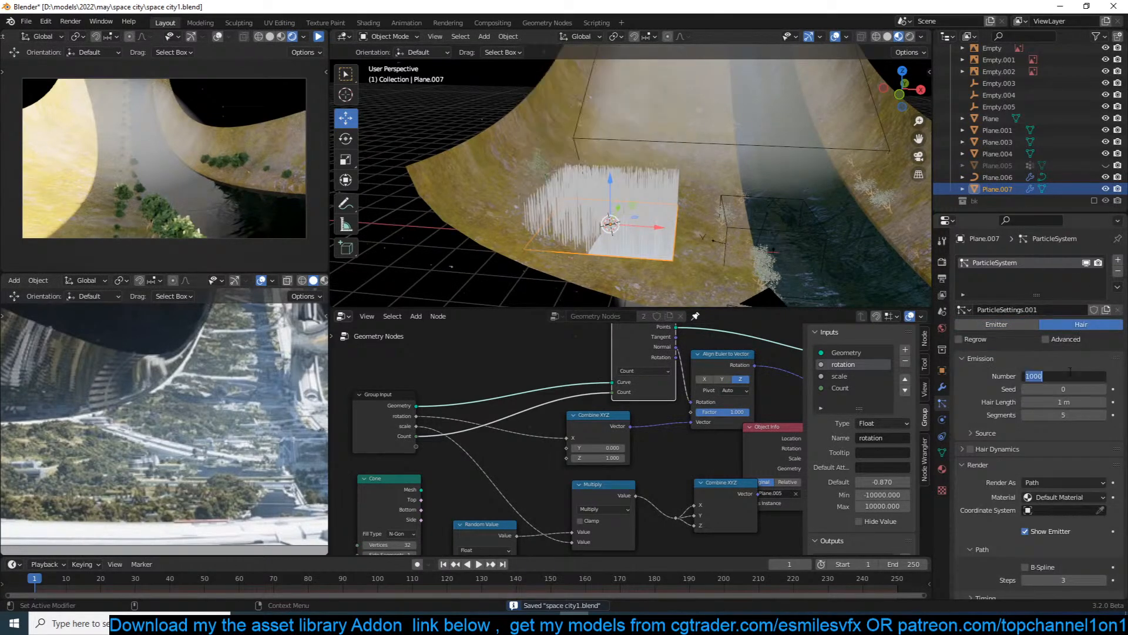
{"action": "type", "text": "200"}
{"action": "key", "text": "Return"}
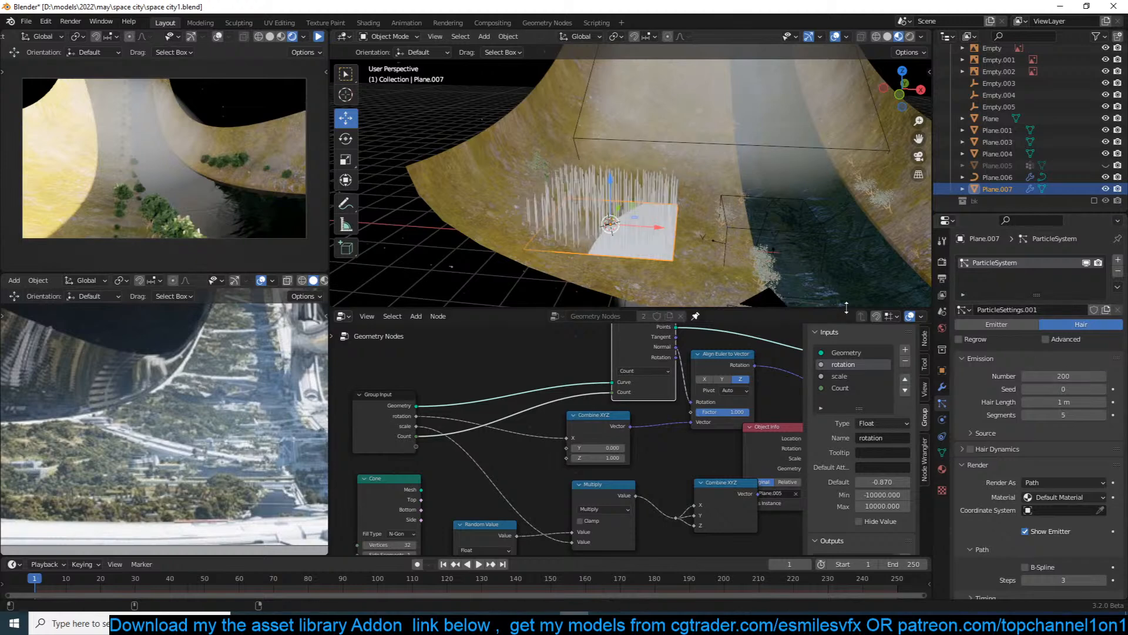
{"action": "scroll", "coordinate": [630, 175], "scroll_direction": "up", "scroll_amount": 3}
{"action": "key", "text": "ctrl+s"}
Render the hair particles of Plane.007 as instances of the tree object Plane.005 at a scale of 1.
{"action": "left_click", "coordinate": [1027, 483]}
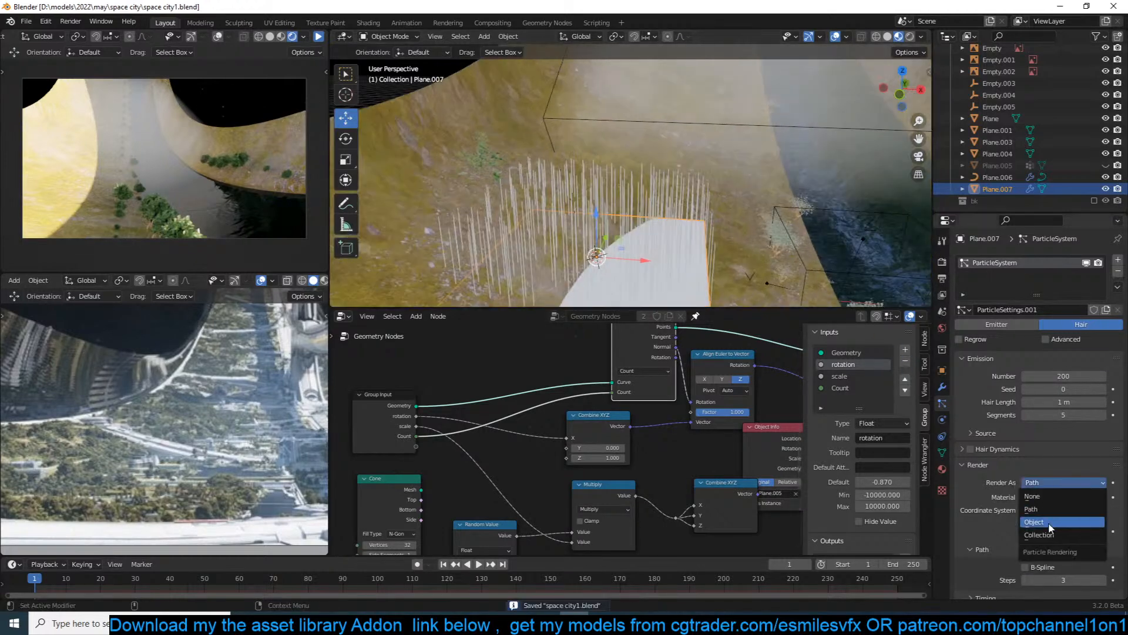
{"action": "left_click", "coordinate": [1087, 520]}
{"action": "scroll", "coordinate": [1063, 551], "scroll_direction": "down", "scroll_amount": 3}
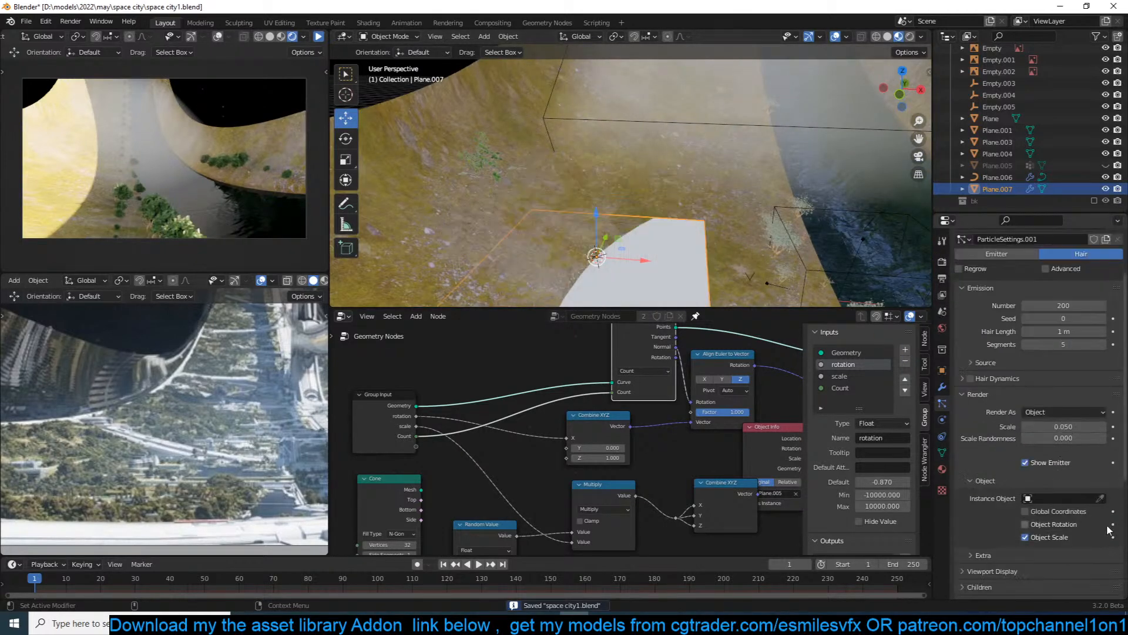
{"action": "left_click", "coordinate": [1100, 499]}
{"action": "left_click", "coordinate": [1006, 178]}
{"action": "left_click", "coordinate": [1097, 497]}
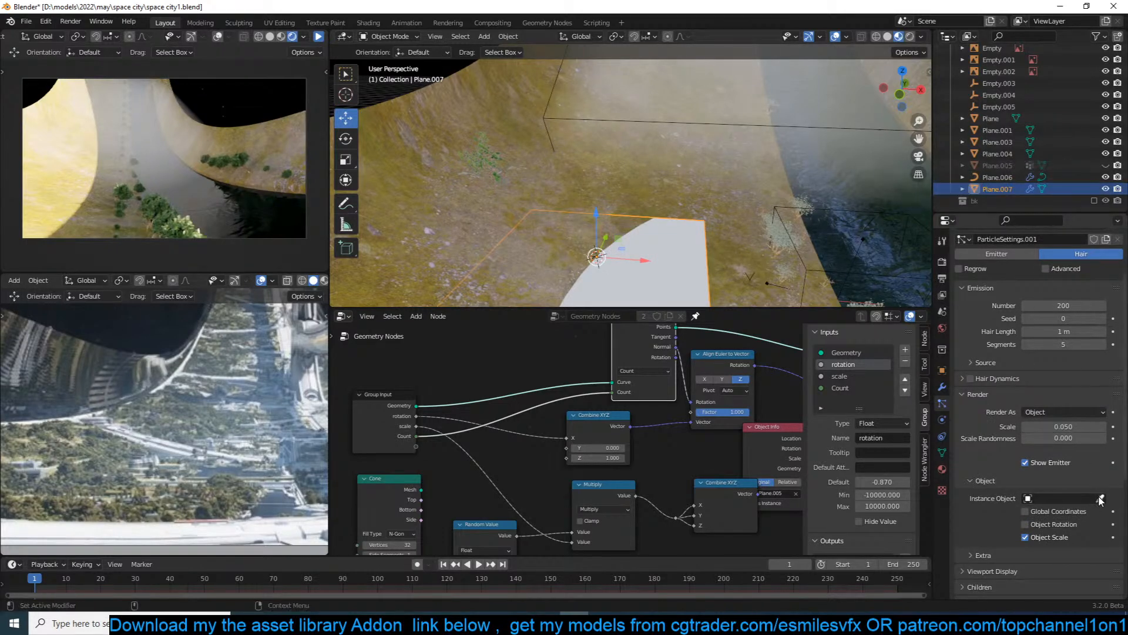
{"action": "left_click", "coordinate": [974, 169]}
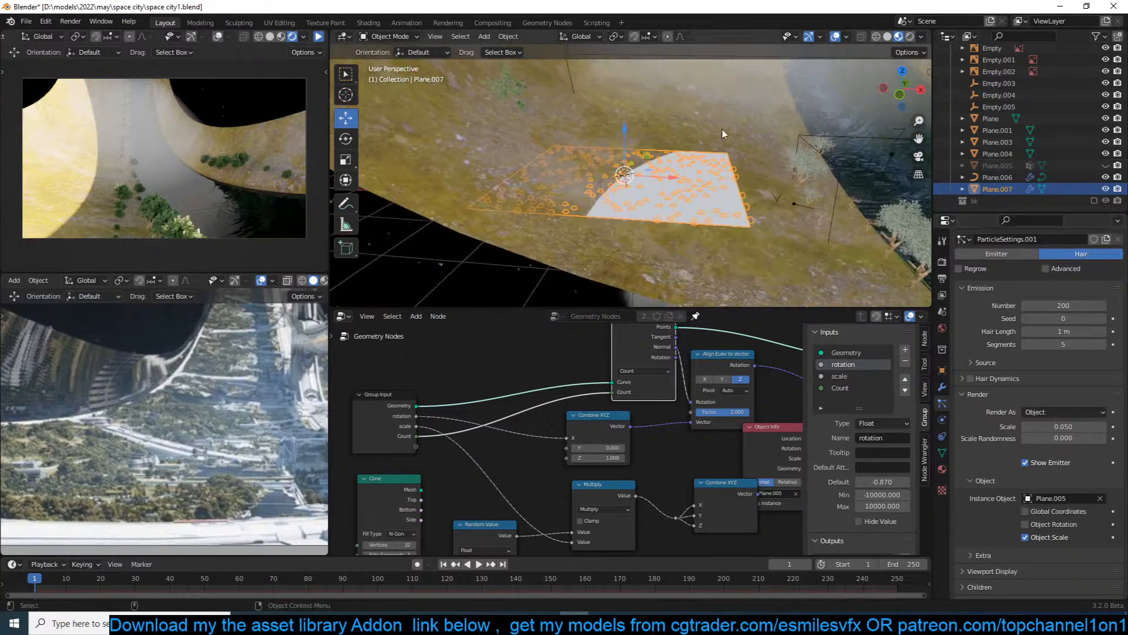
{"action": "left_click", "coordinate": [1063, 427]}
{"action": "type", "text": "1"}
{"action": "key", "text": "Return"}
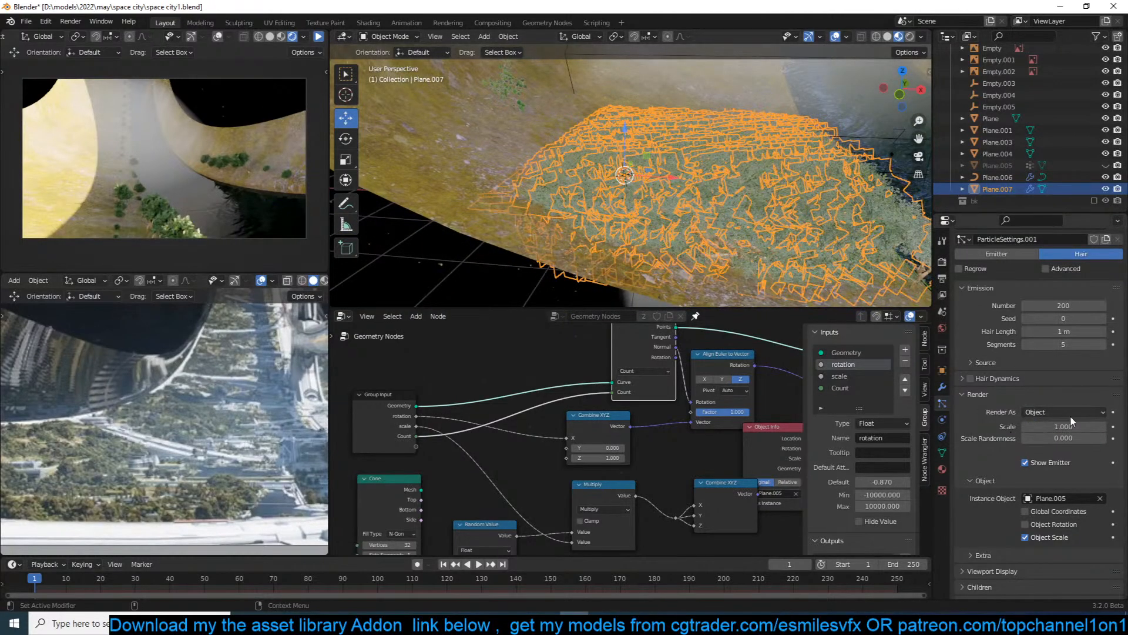
Turn on the advanced hair settings and enable particle rotation for Plane.007.
{"action": "left_click", "coordinate": [989, 393]}
{"action": "left_click", "coordinate": [999, 410]}
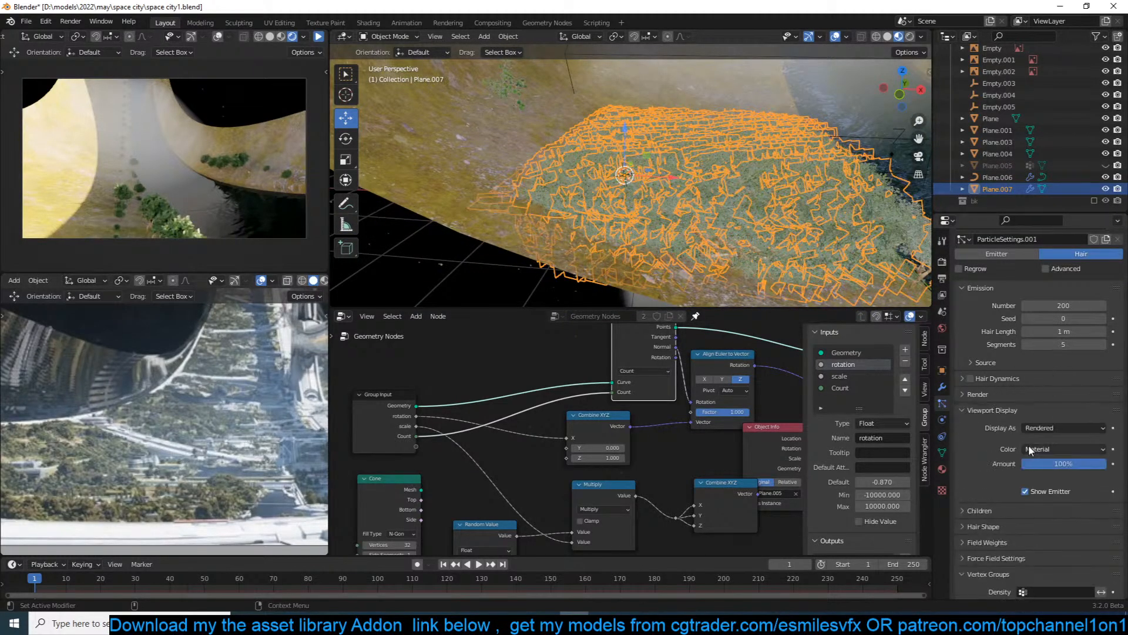
{"action": "scroll", "coordinate": [1001, 405], "scroll_direction": "down", "scroll_amount": 1}
{"action": "scroll", "coordinate": [992, 361], "scroll_direction": "up", "scroll_amount": 4}
{"action": "left_click", "coordinate": [1046, 339]}
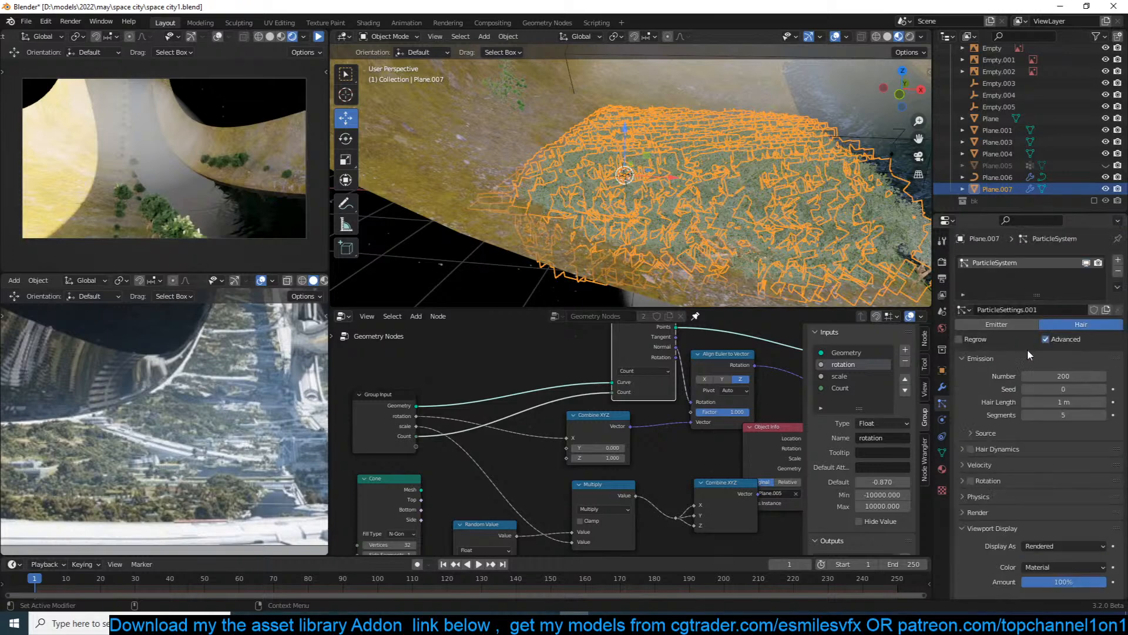
{"action": "left_click", "coordinate": [990, 357]}
{"action": "left_click", "coordinate": [990, 437]}
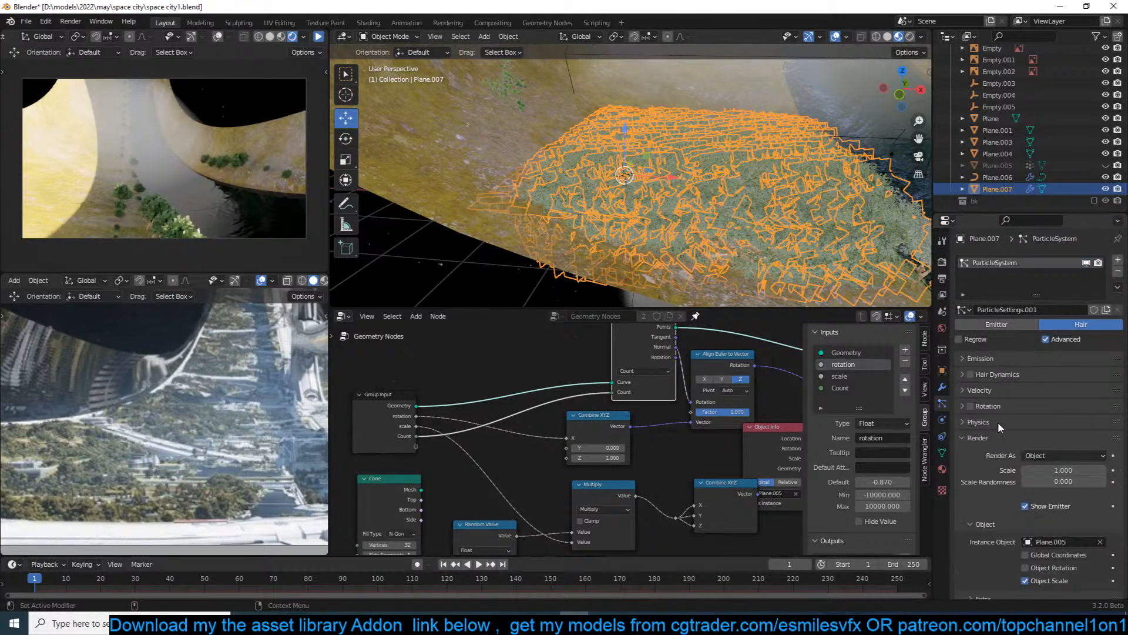
{"action": "left_click", "coordinate": [988, 406]}
Try the Normal orientation axis for the tree particles and vary the rotation phase.
{"action": "left_click", "coordinate": [1074, 422]}
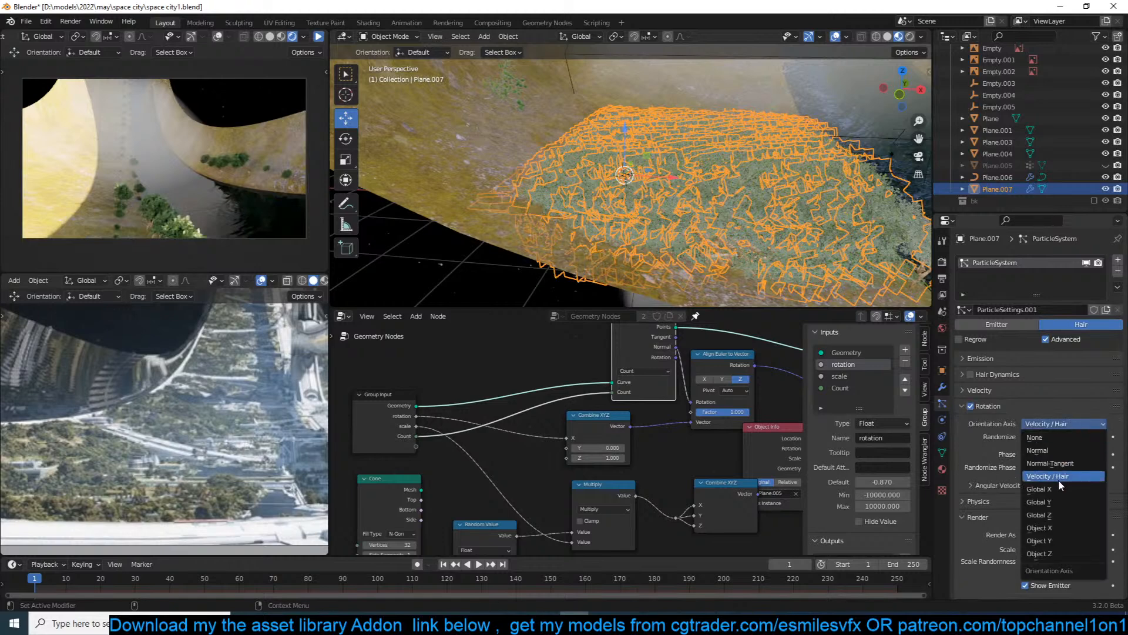
{"action": "left_click", "coordinate": [1058, 450]}
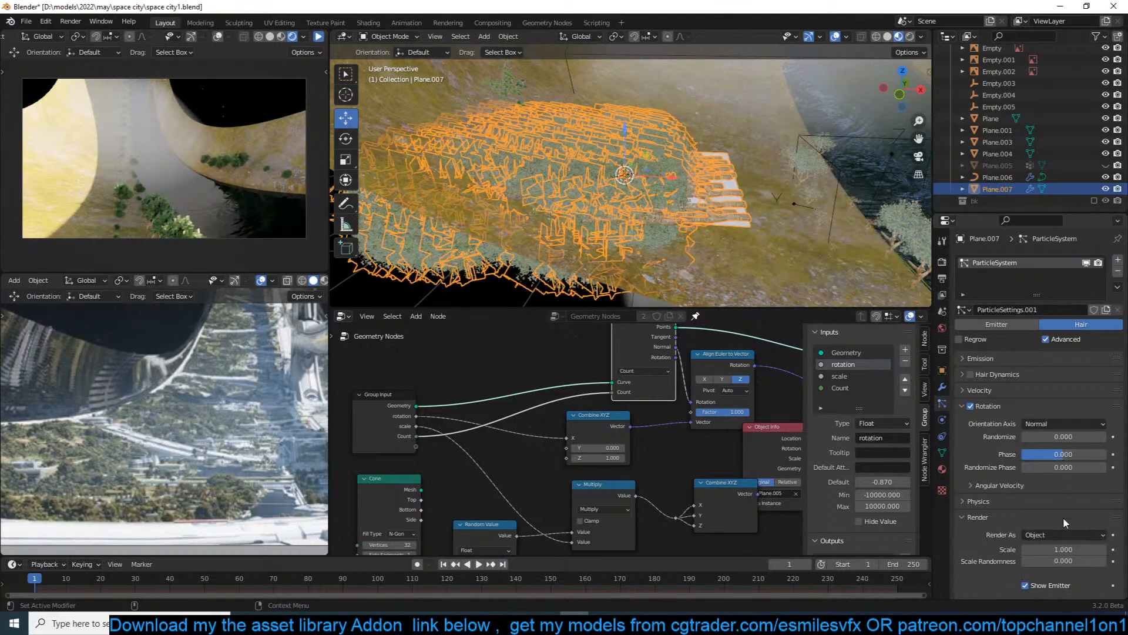
{"action": "left_click_drag", "start_coordinate": [1050, 451], "coordinate": [1061, 451]}
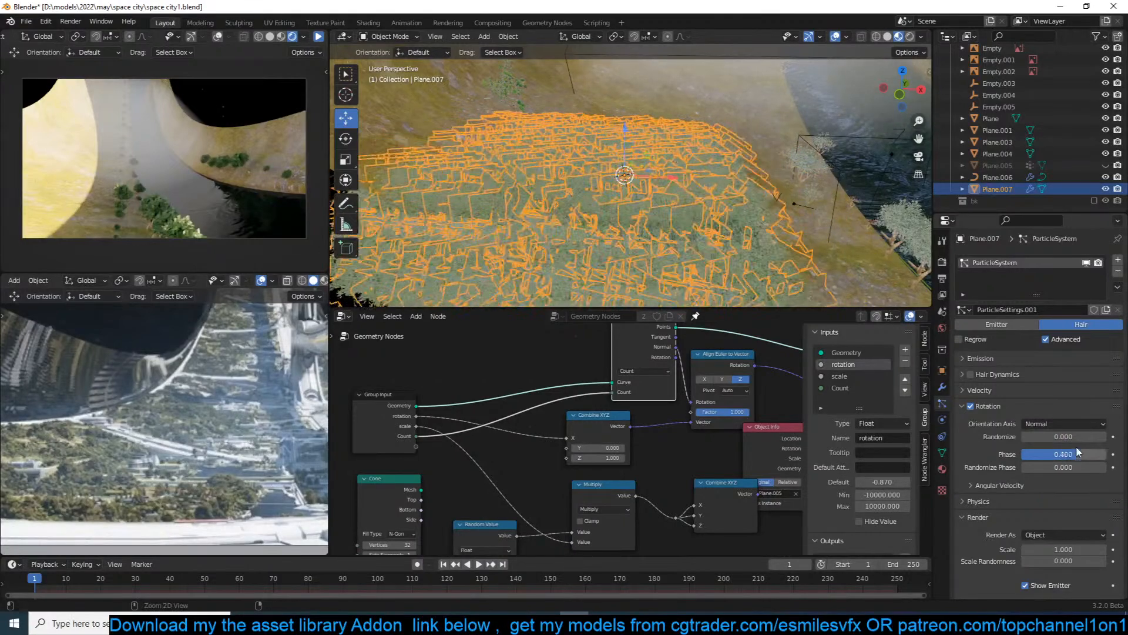
Try the Global X orientation axis for the tree particles, then set it to Object X.
{"action": "left_click", "coordinate": [1074, 423]}
{"action": "left_click", "coordinate": [1056, 488]}
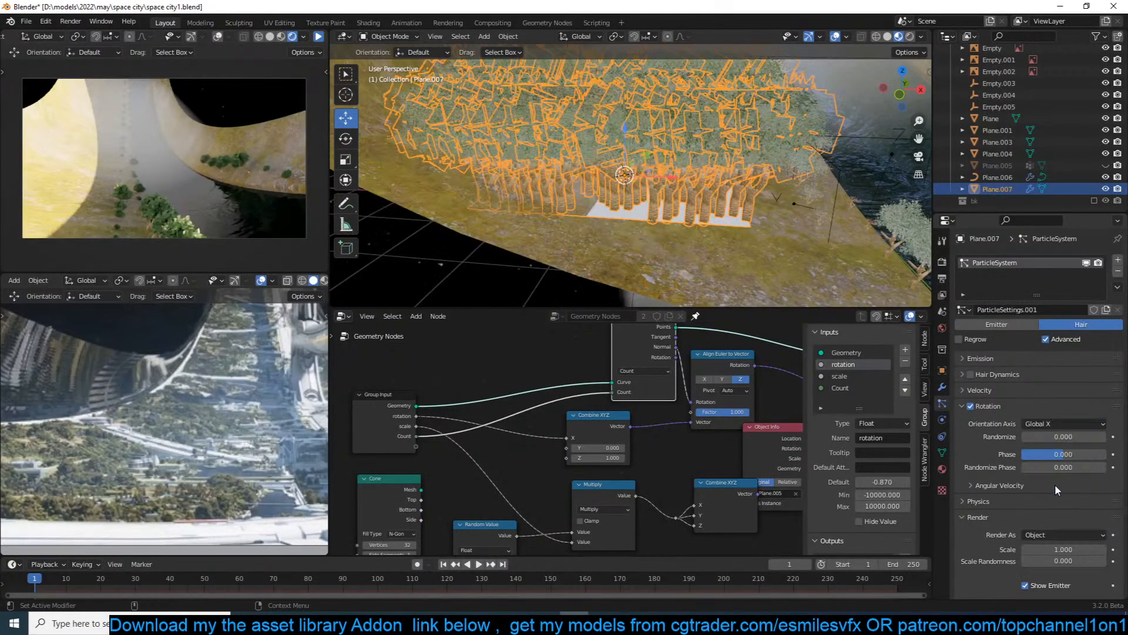
{"action": "key", "text": "r"}
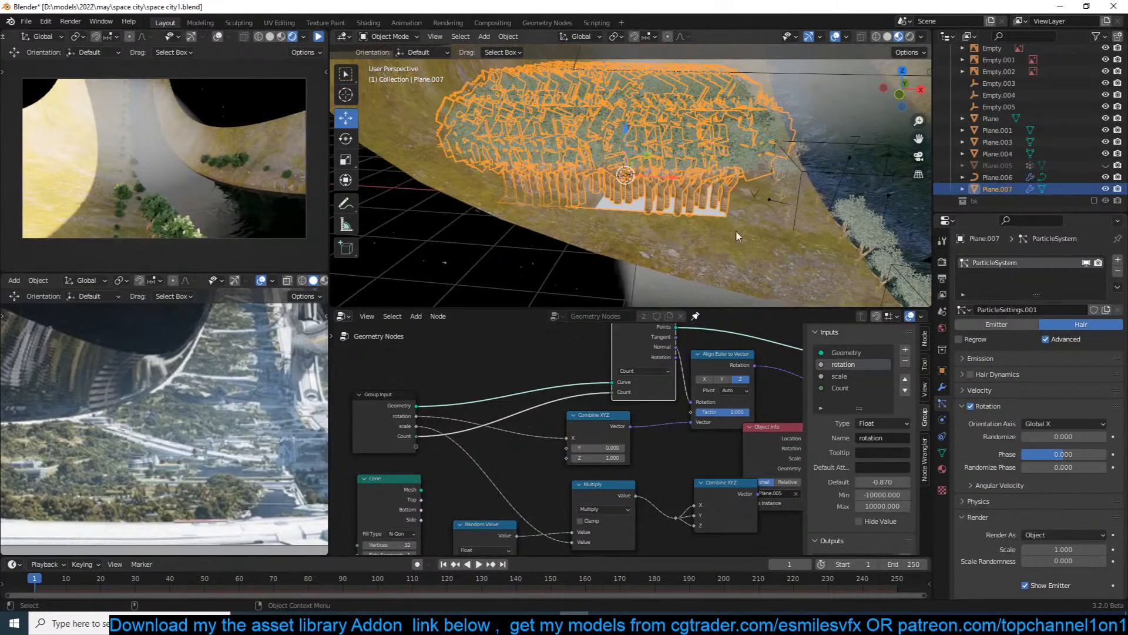
{"action": "left_click", "coordinate": [774, 194]}
{"action": "left_click", "coordinate": [1046, 422]}
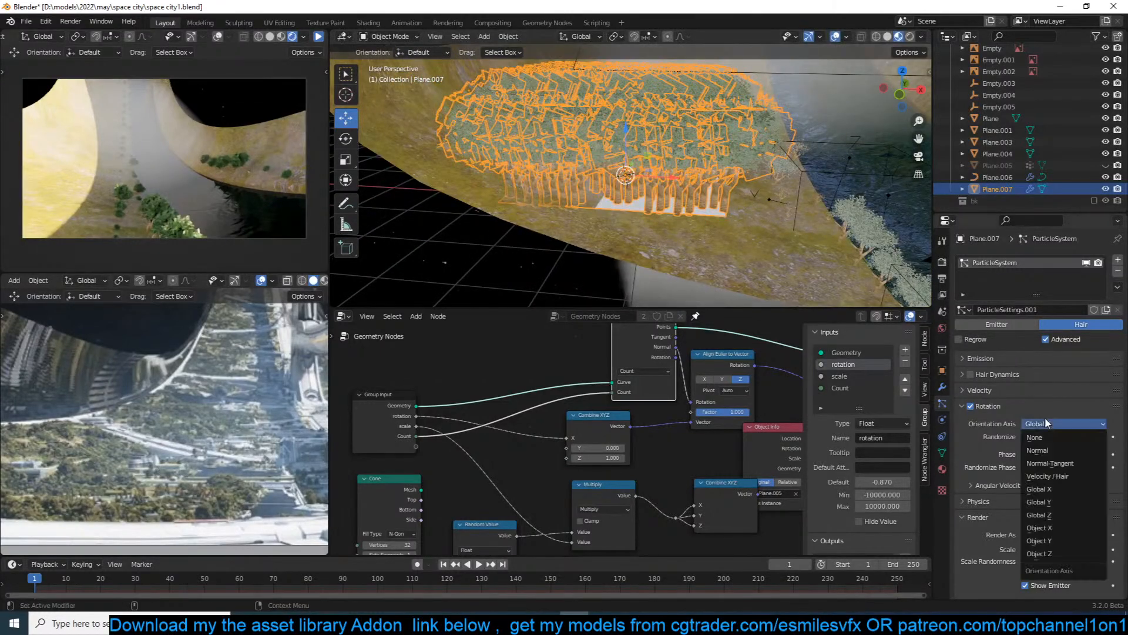
{"action": "left_click", "coordinate": [1054, 526]}
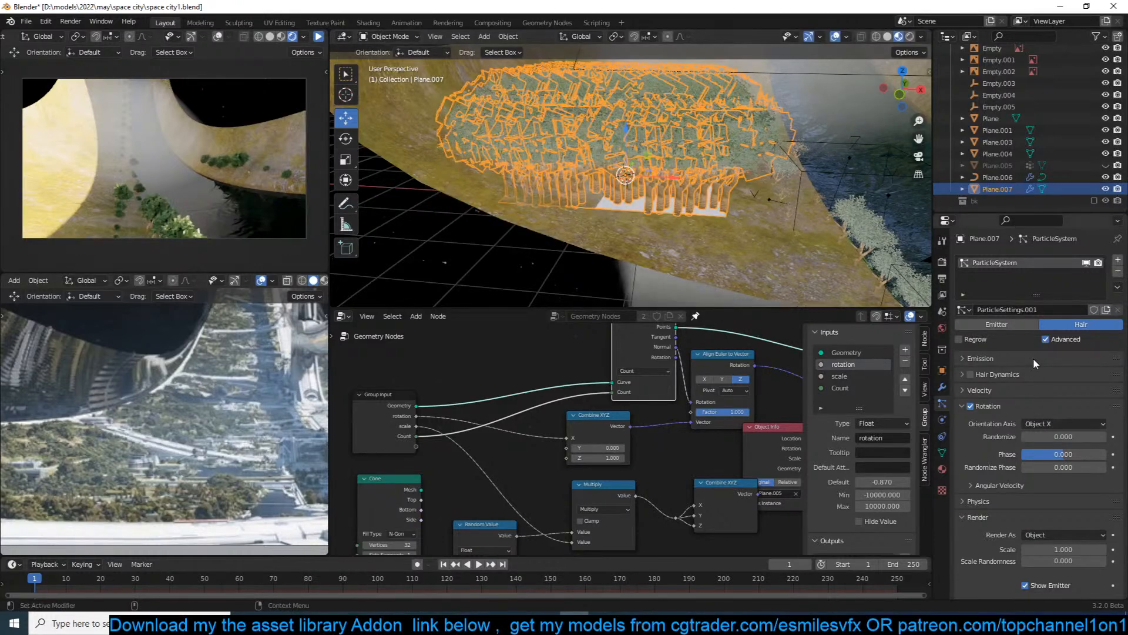
Set the tree particles' scale to about 0.379 with scale randomness 1, and slightly enlarge Plane.007.
{"action": "scroll", "coordinate": [1063, 517], "scroll_direction": "down", "scroll_amount": 1}
{"action": "scroll", "coordinate": [1062, 524], "scroll_direction": "down", "scroll_amount": 2}
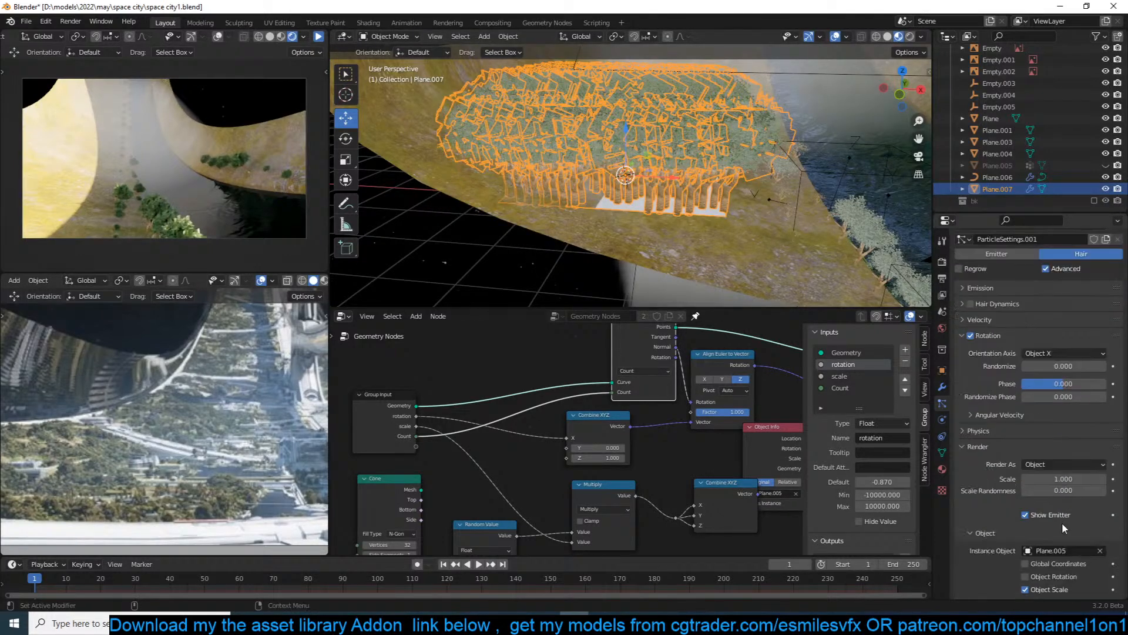
{"action": "mouse_move", "coordinate": [1073, 480]}
{"action": "left_mouse_down"}
{"action": "mouse_move", "coordinate": [1034, 481]}
{"action": "mouse_move", "coordinate": [1086, 490]}
{"action": "left_mouse_up"}
{"action": "scroll", "coordinate": [734, 265], "scroll_direction": "up", "scroll_amount": 6}
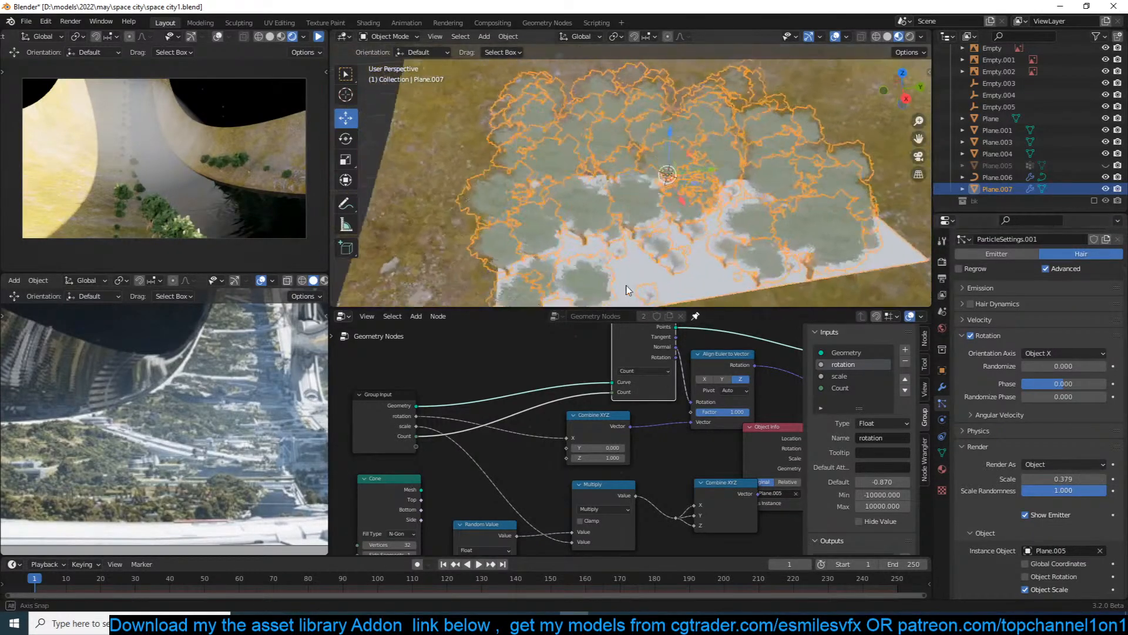
{"action": "key", "text": "g"}
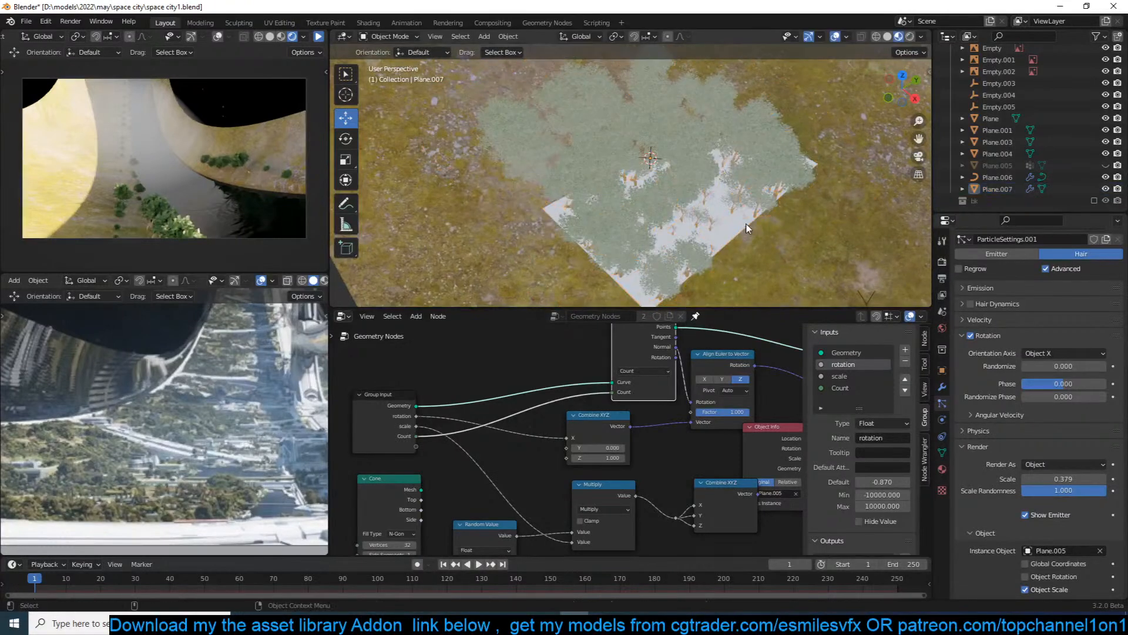
{"action": "left_click", "coordinate": [910, 269]}
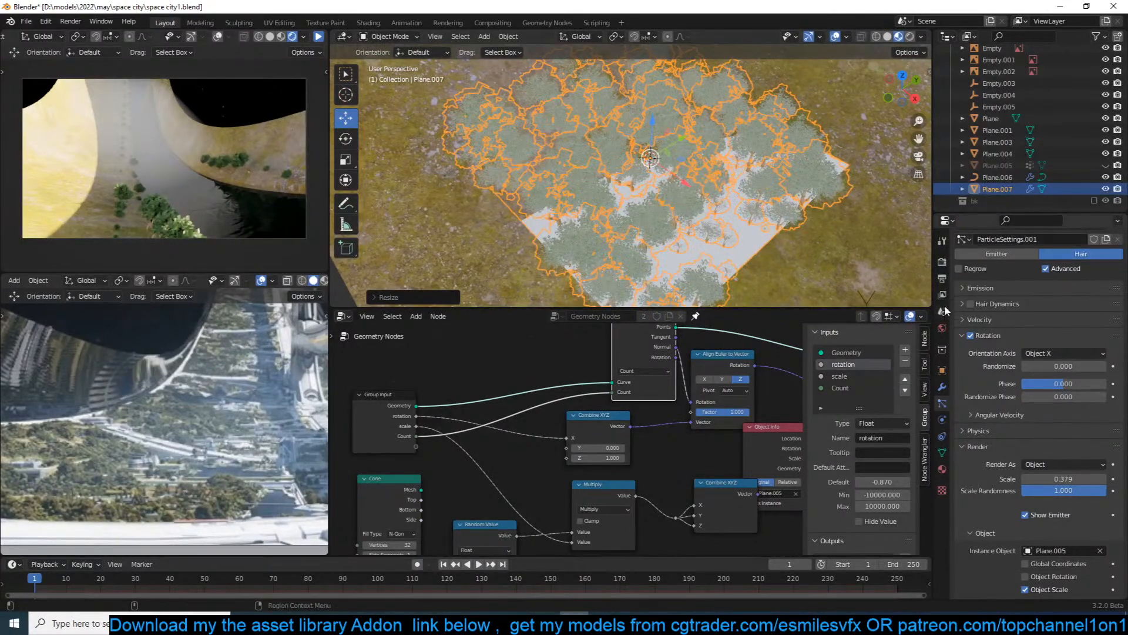
Add a Shrinkwrap modifier to Plane.007 with the terrain Plane as target, and place it above the ParticleSystem modifier.
{"action": "left_click", "coordinate": [942, 385]}
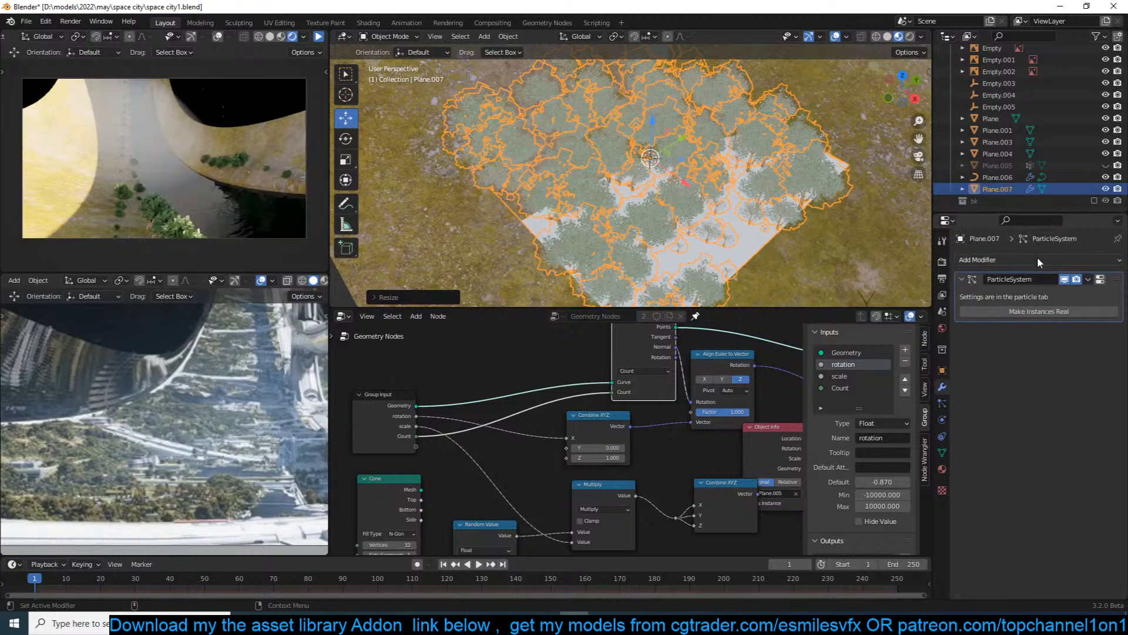
{"action": "left_click", "coordinate": [1038, 262]}
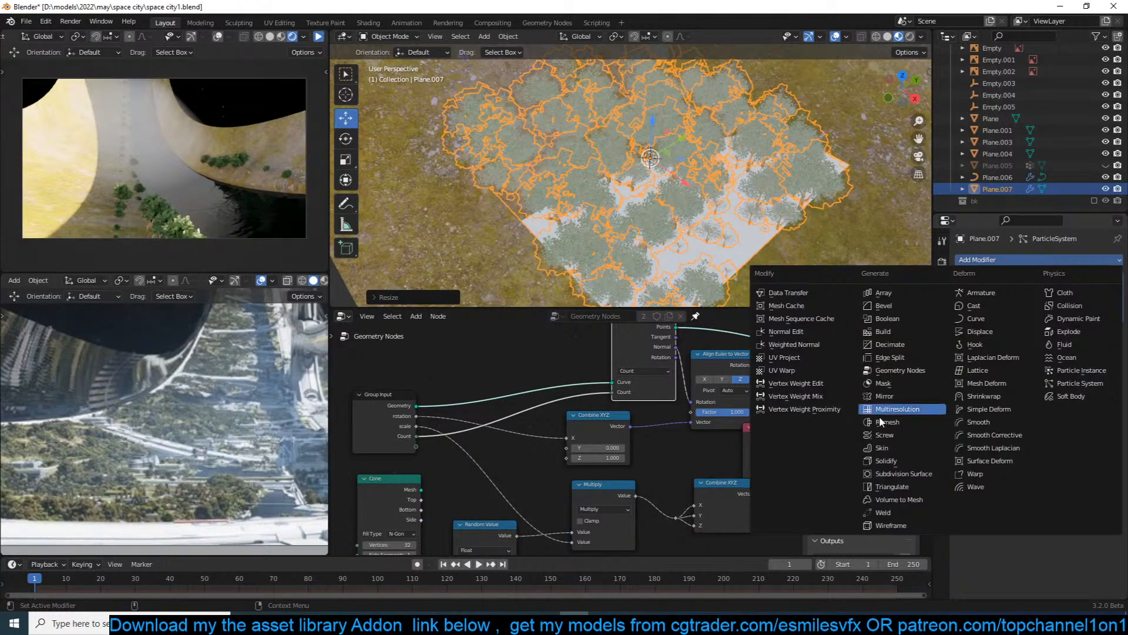
{"action": "left_click", "coordinate": [988, 397]}
{"action": "left_click", "coordinate": [503, 246]}
{"action": "scroll", "coordinate": [546, 229], "scroll_direction": "down", "scroll_amount": 3}
{"action": "middle_click_drag", "start_coordinate": [548, 228], "coordinate": [605, 164]}
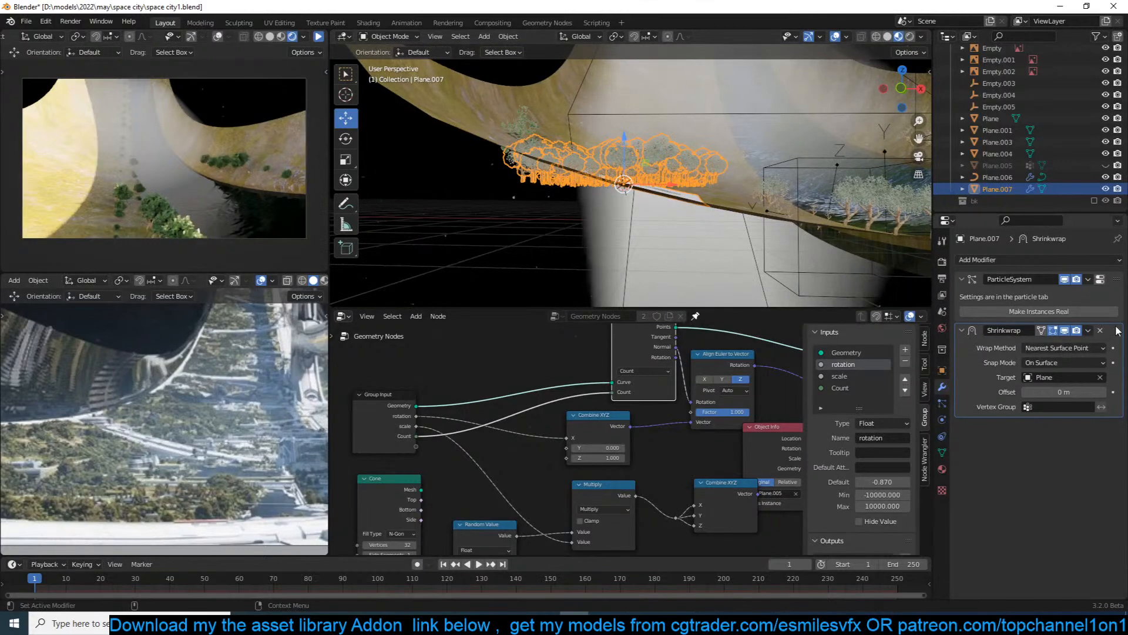
{"action": "left_click_drag", "start_coordinate": [1117, 331], "coordinate": [1116, 279]}
{"action": "middle_click_drag", "start_coordinate": [696, 176], "coordinate": [714, 264]}
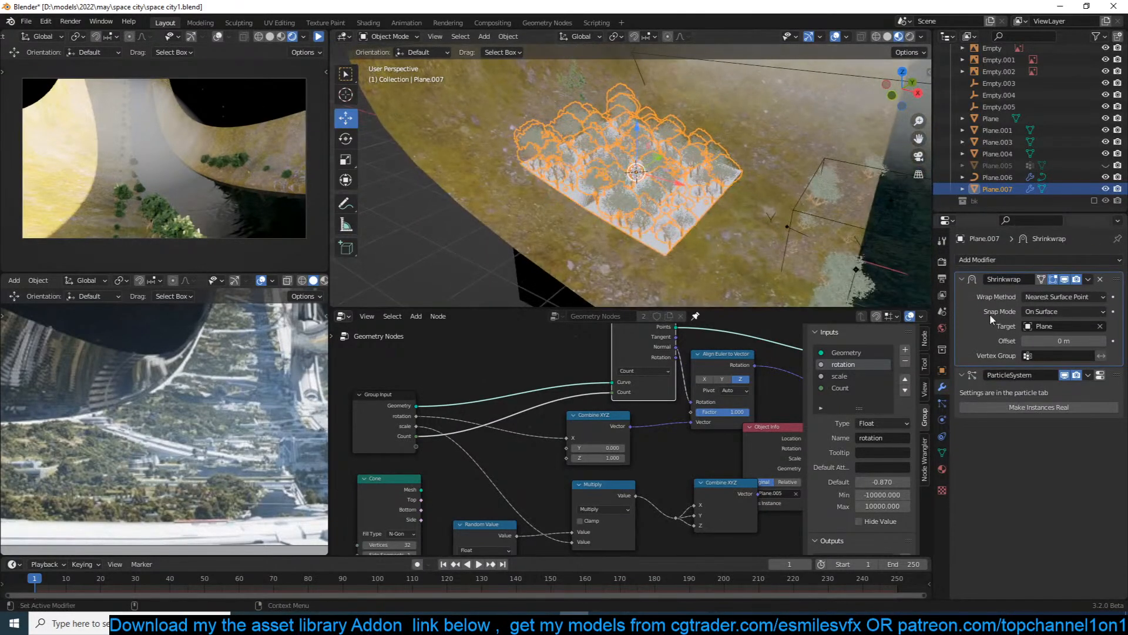
Hide the emitter surface of Plane.007 in viewport and render through its Show Instancer settings.
{"action": "left_click", "coordinate": [943, 369]}
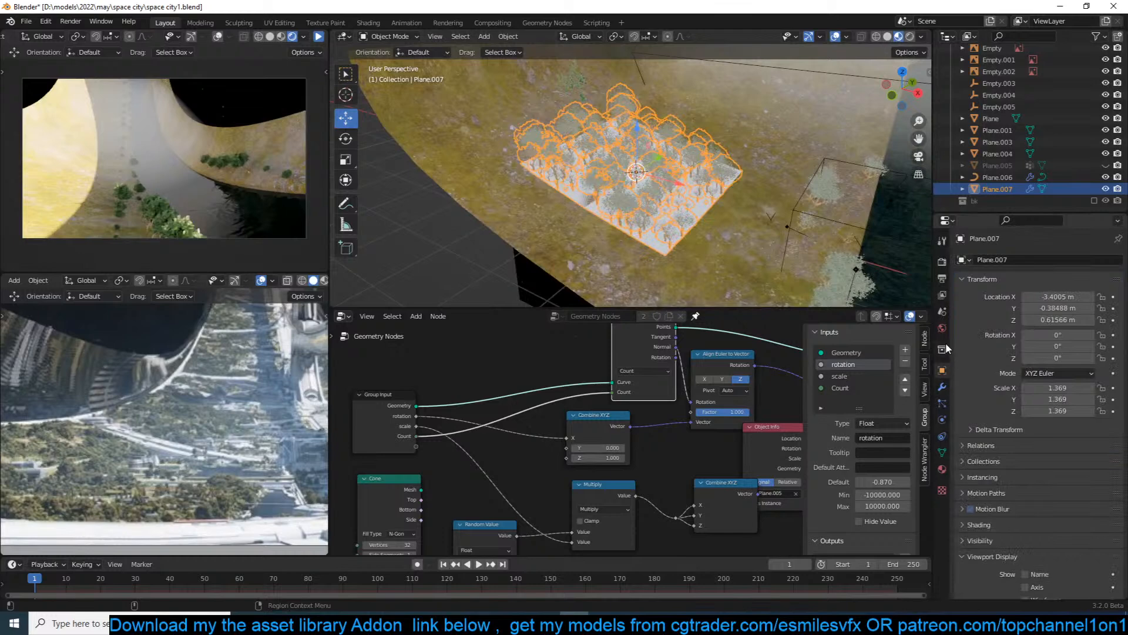
{"action": "left_click", "coordinate": [971, 279]}
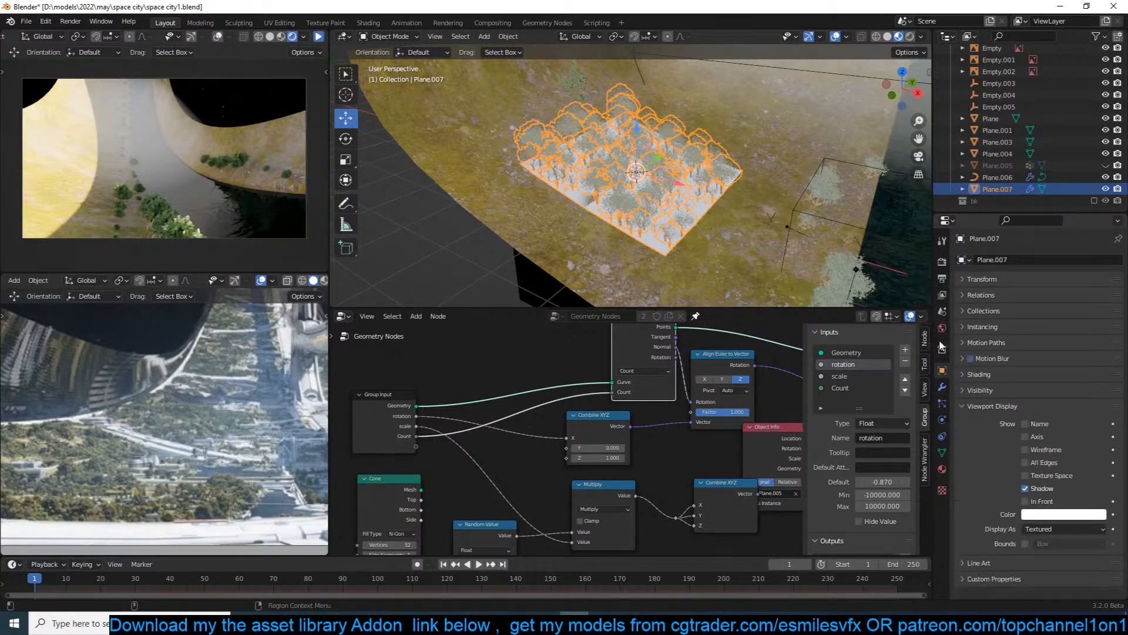
{"action": "left_click", "coordinate": [993, 326]}
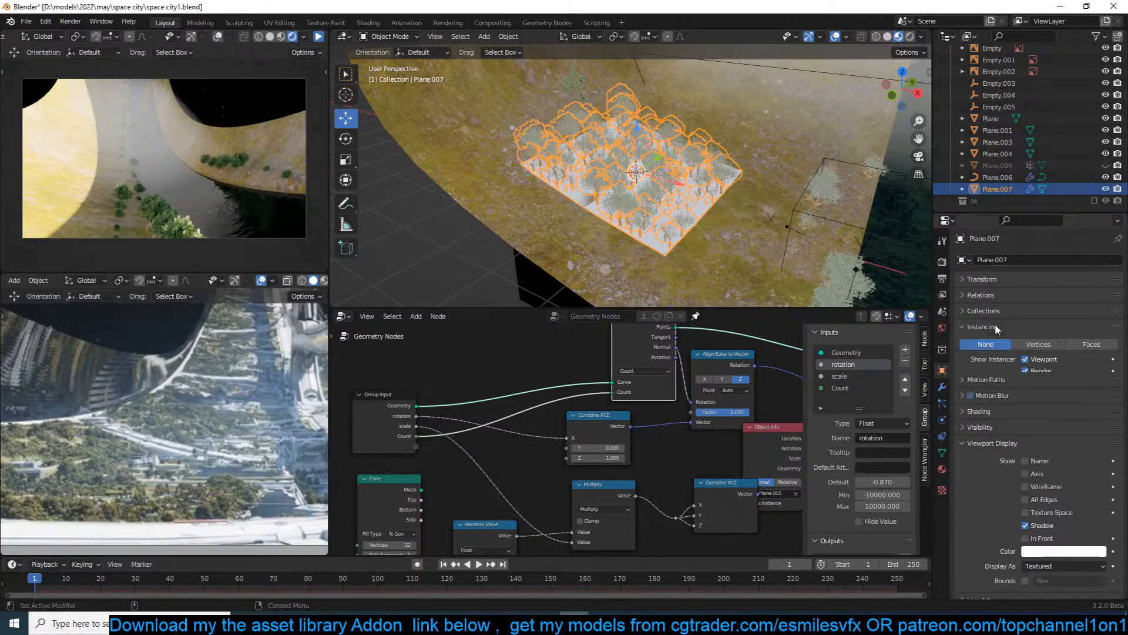
{"action": "left_click", "coordinate": [1026, 360]}
{"action": "key", "text": "alt+a"}
{"action": "middle_click_drag", "start_coordinate": [669, 176], "coordinate": [699, 91]}
Move the Plane.007 tree patch across the bank toward the river and rescale it.
{"action": "left_click", "coordinate": [647, 186]}
{"action": "key", "text": "KP_7"}
{"action": "scroll", "coordinate": [707, 181], "scroll_direction": "down", "scroll_amount": 3}
{"action": "scroll", "coordinate": [700, 95], "scroll_direction": "up", "scroll_amount": 3}
{"action": "key", "text": "g"}
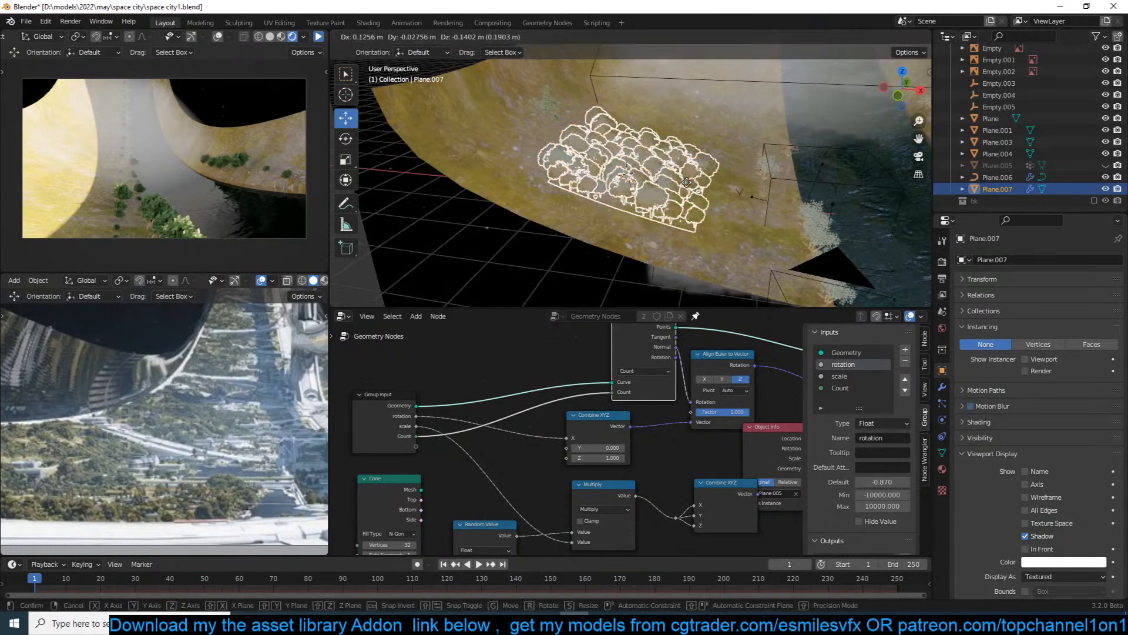
{"action": "left_click", "coordinate": [824, 205]}
{"action": "key", "text": "s"}
{"action": "left_click", "coordinate": [816, 208]}
Display the Shrinkwrap result in Edit Mode and scale down the mesh of Plane.007 with proportional editing.
{"action": "key", "text": "Tab"}
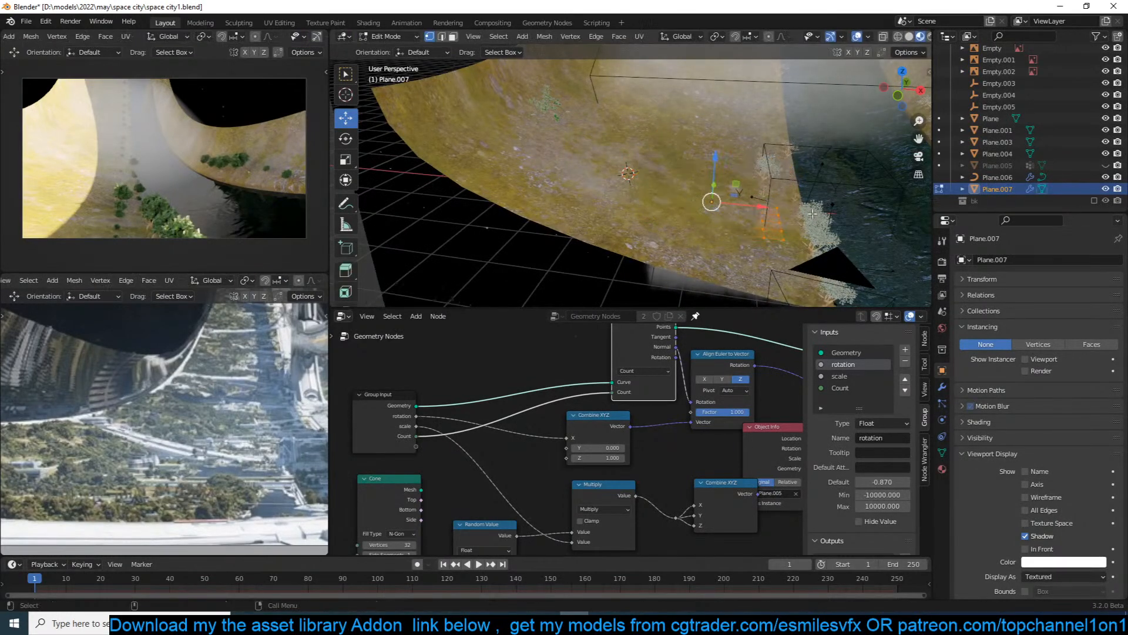
{"action": "middle_click_drag", "start_coordinate": [802, 223], "coordinate": [778, 236]}
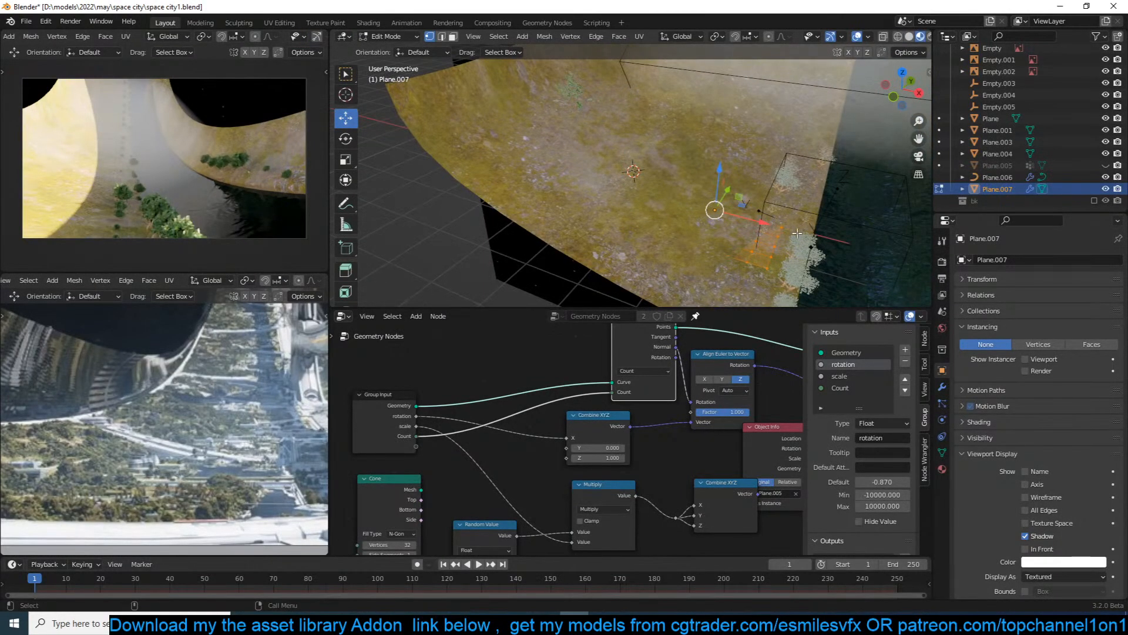
{"action": "left_click", "coordinate": [941, 387]}
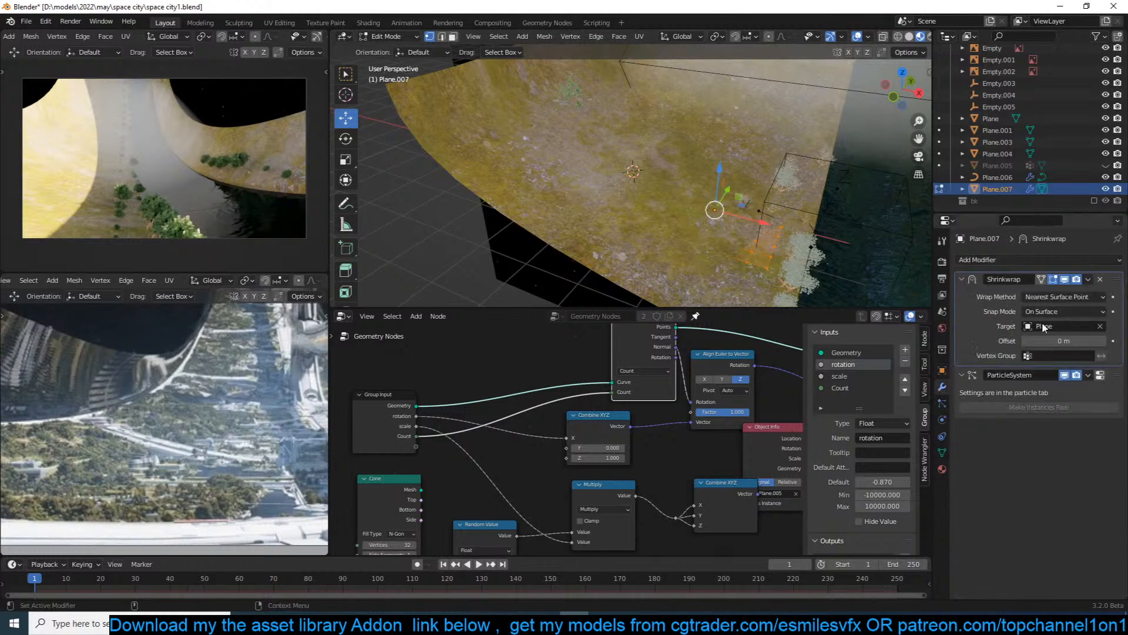
{"action": "left_click", "coordinate": [1044, 281]}
{"action": "left_click", "coordinate": [782, 227]}
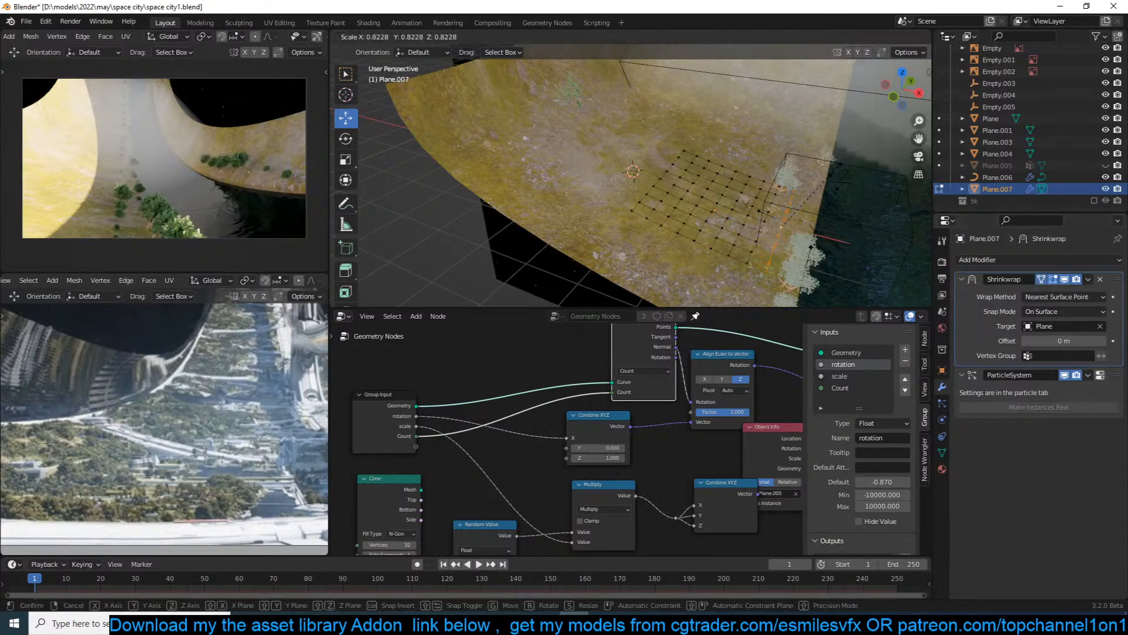
{"action": "key", "text": "s"}
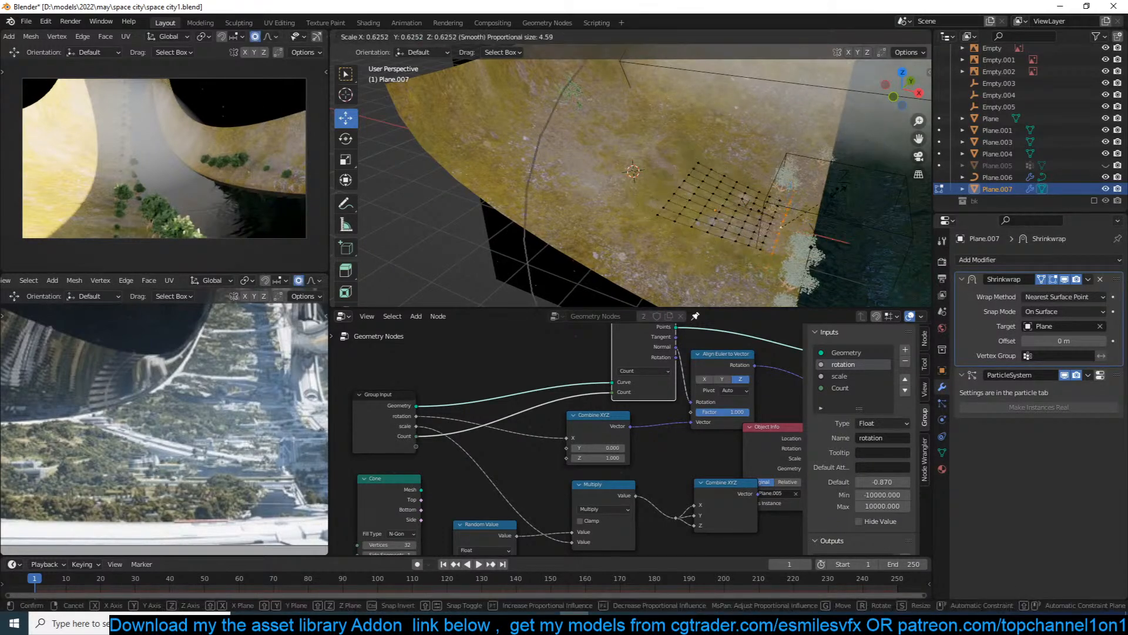
{"action": "left_click", "coordinate": [811, 191]}
{"action": "key", "text": "Tab"}
Duplicate the Plane.007 tree patch twice and place the copies farther along the near bank.
{"action": "middle_click_drag", "start_coordinate": [784, 195], "coordinate": [796, 167]}
{"action": "key", "text": "alt+a"}
{"action": "key", "text": "KP_0"}
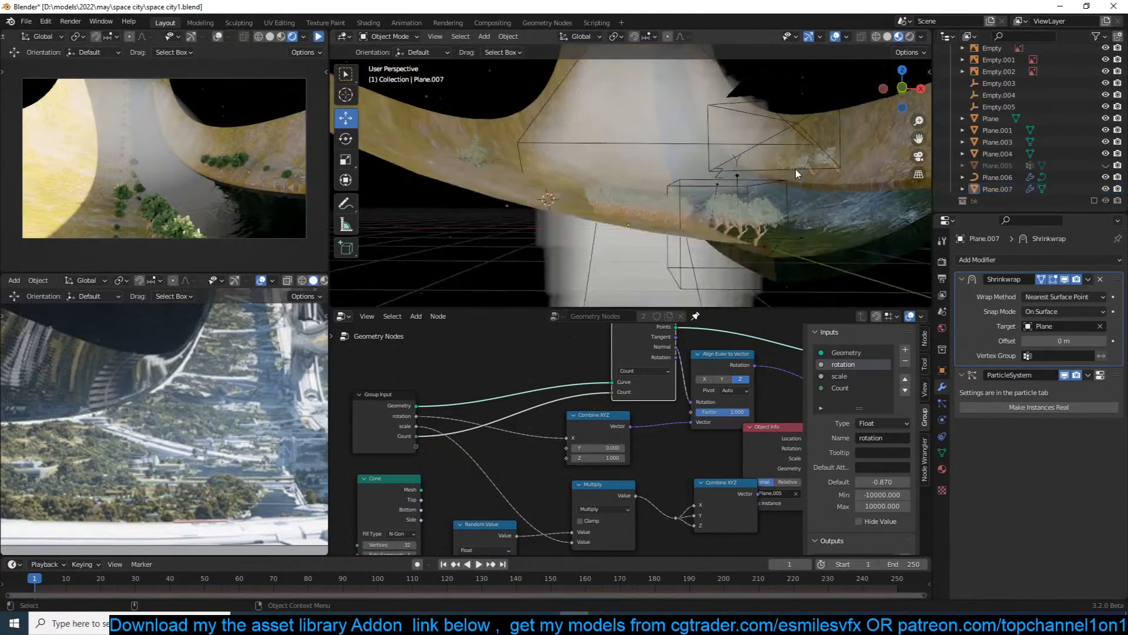
{"action": "left_click", "coordinate": [532, 204]}
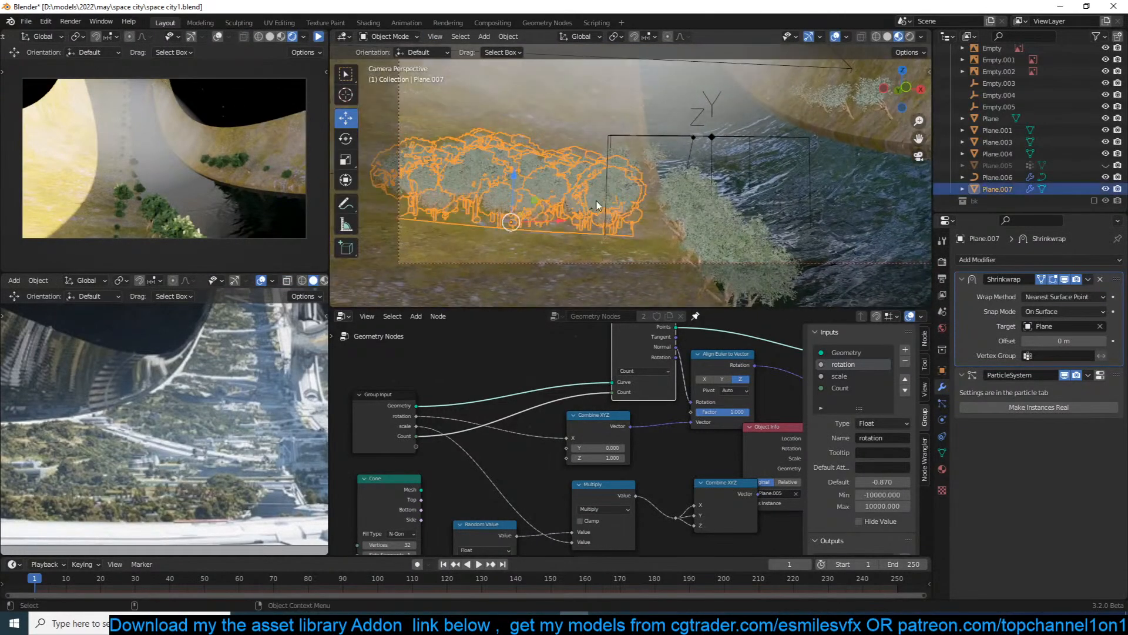
{"action": "scroll", "coordinate": [731, 213], "scroll_direction": "down", "scroll_amount": 2}
{"action": "key", "text": "KP_7"}
{"action": "scroll", "coordinate": [674, 196], "scroll_direction": "down", "scroll_amount": 5}
{"action": "middle_click_drag", "start_coordinate": [675, 192], "coordinate": [674, 235], "text": "shift"}
{"action": "key", "text": "shift+d"}
{"action": "left_click", "coordinate": [648, 176]}
{"action": "key", "text": "shift+d"}
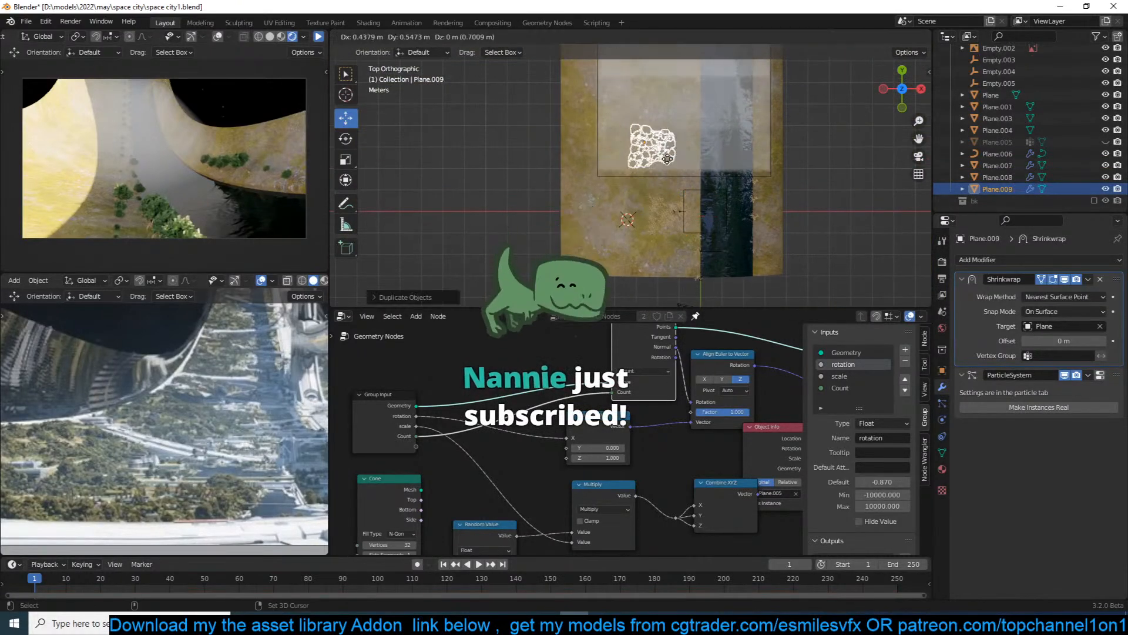
{"action": "left_click", "coordinate": [672, 96]}
Add four more copies of the tree patch, spreading them up the terrain beside the river.
{"action": "key", "text": "shift+d"}
{"action": "left_click", "coordinate": [615, 94]}
{"action": "key", "text": "shift+d"}
{"action": "left_click", "coordinate": [617, 139]}
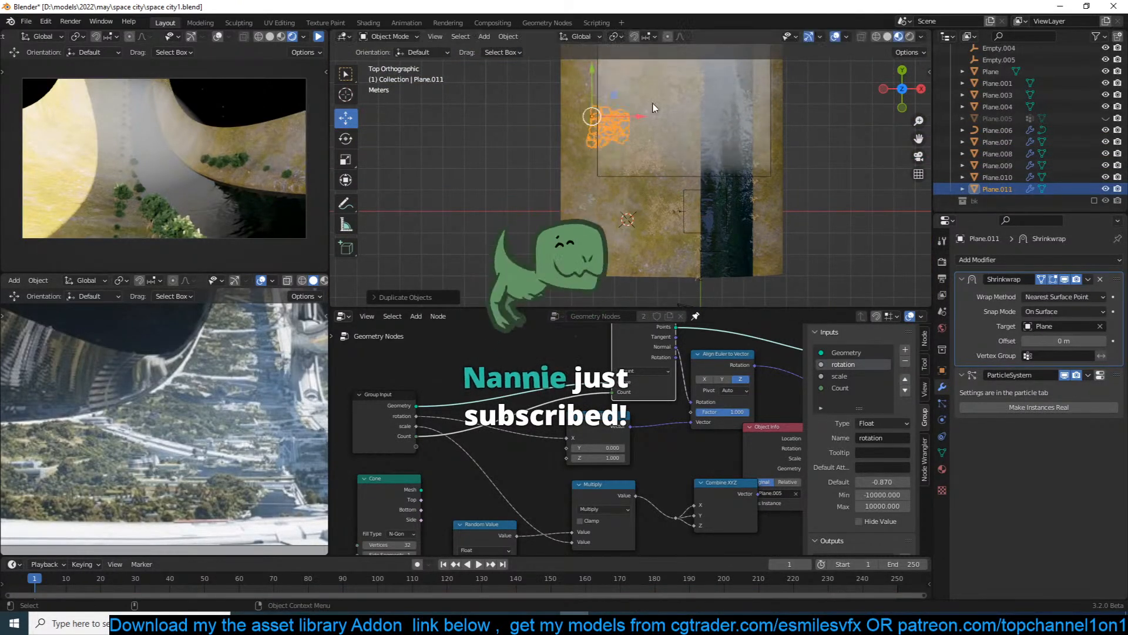
{"action": "middle_click_drag", "start_coordinate": [657, 127], "coordinate": [624, 254], "text": "shift"}
{"action": "key", "text": "shift+d"}
{"action": "left_click", "coordinate": [611, 147]}
{"action": "key", "text": "shift+d"}
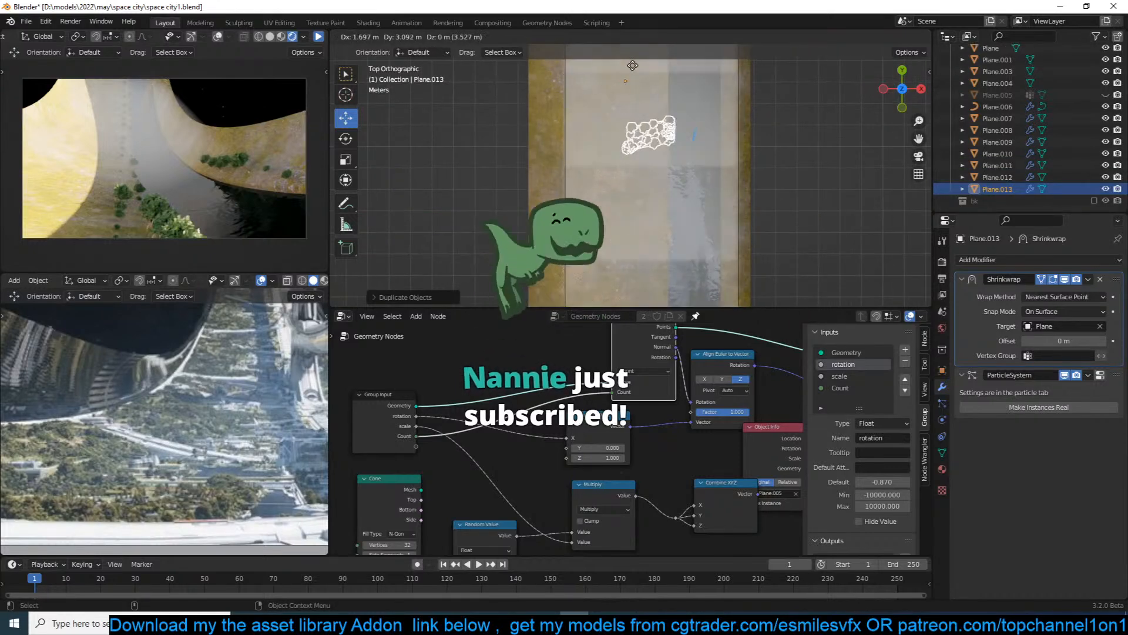
{"action": "left_click", "coordinate": [570, 112]}
Reposition the last patch copy from the camera view and refresh the rendered preview.
{"action": "middle_click_drag", "start_coordinate": [570, 111], "coordinate": [640, 154]}
{"action": "key", "text": "KP_0"}
{"action": "key", "text": "g"}
{"action": "left_click", "coordinate": [627, 206]}
{"action": "left_click", "coordinate": [364, 151]}
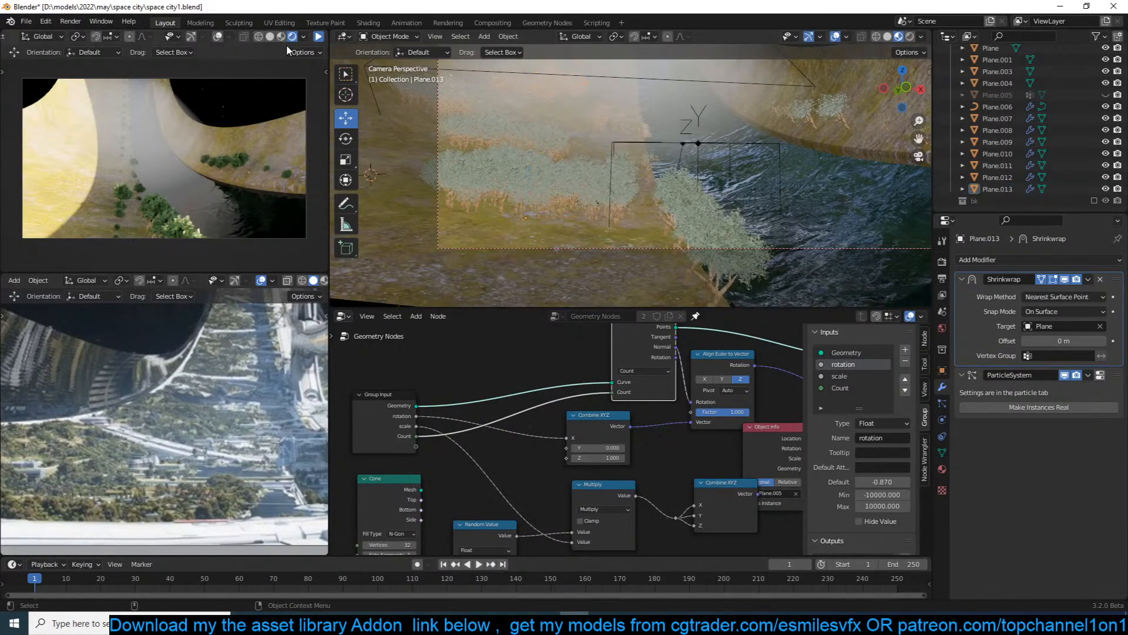
{"action": "left_click", "coordinate": [319, 38]}
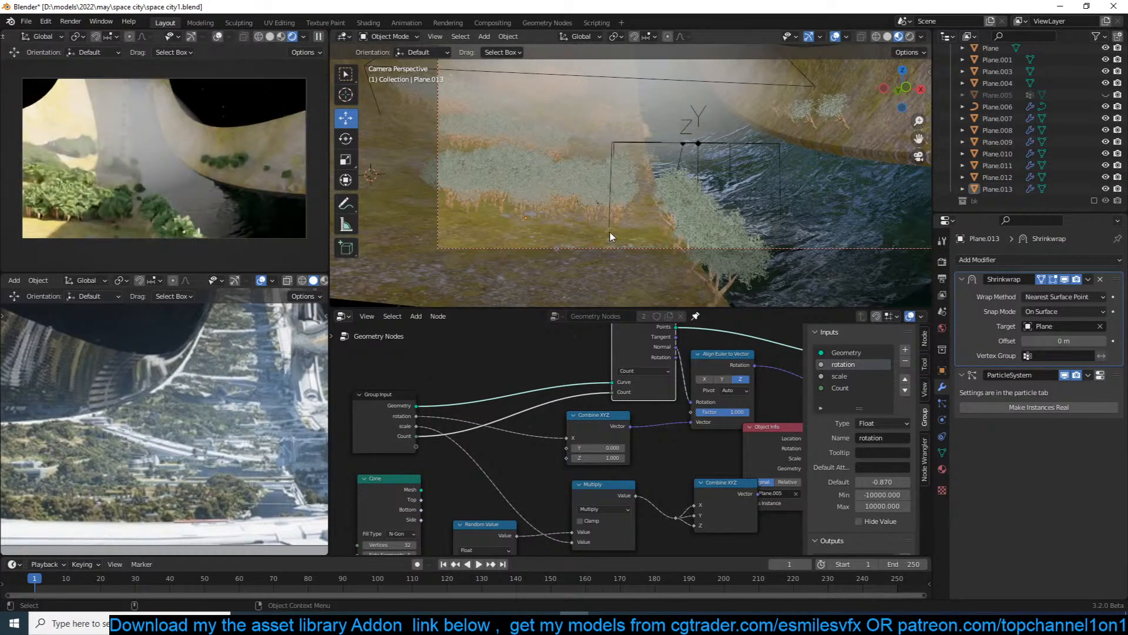
Reduce the render scale of Plane.007's hair particles so the trees are smaller.
{"action": "scroll", "coordinate": [562, 211], "scroll_direction": "up", "scroll_amount": 2}
{"action": "left_click", "coordinate": [559, 215]}
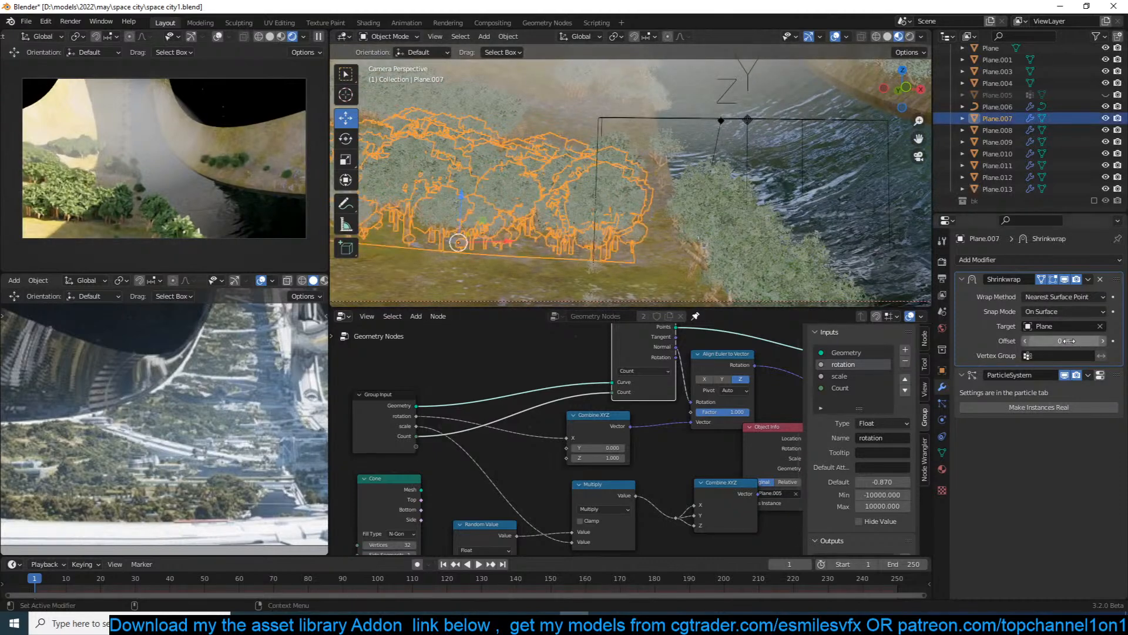
{"action": "left_click", "coordinate": [1098, 375]}
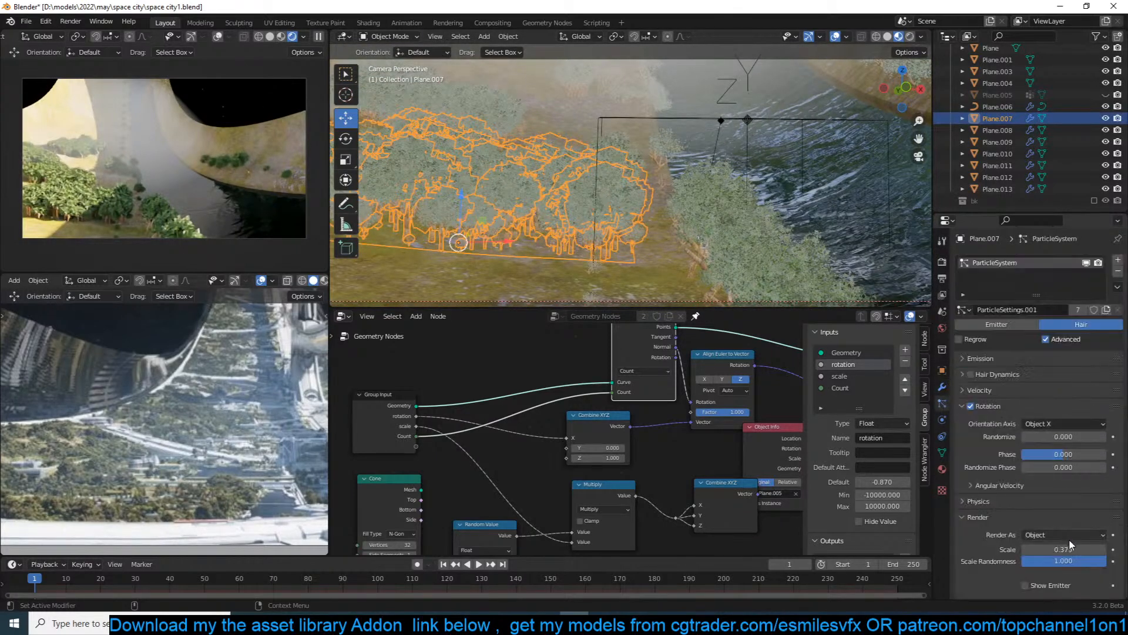
{"action": "left_click_drag", "start_coordinate": [1063, 550], "coordinate": [1040, 549]}
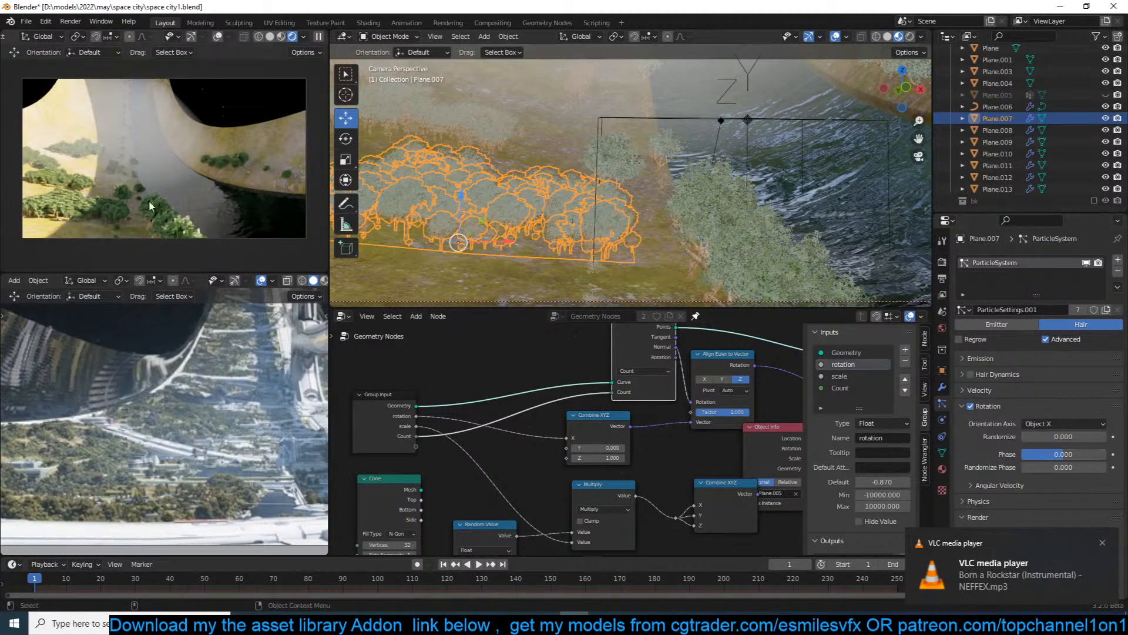
Set Plane.007's hair emission number to 150 and its particle render scale to 0.210.
{"action": "left_click", "coordinate": [1021, 356]}
{"action": "left_click", "coordinate": [1075, 378]}
{"action": "type", "text": "150"}
{"action": "key", "text": "Return"}
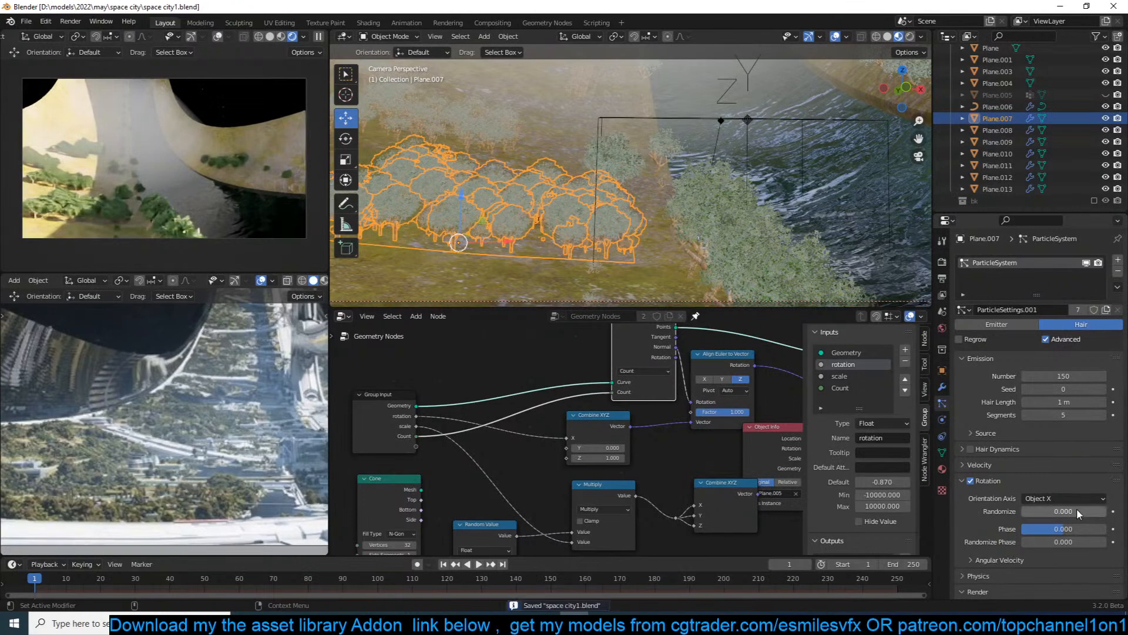
{"action": "scroll", "coordinate": [1078, 517], "scroll_direction": "down", "scroll_amount": 4}
{"action": "left_click_drag", "start_coordinate": [1063, 530], "coordinate": [1052, 531]}
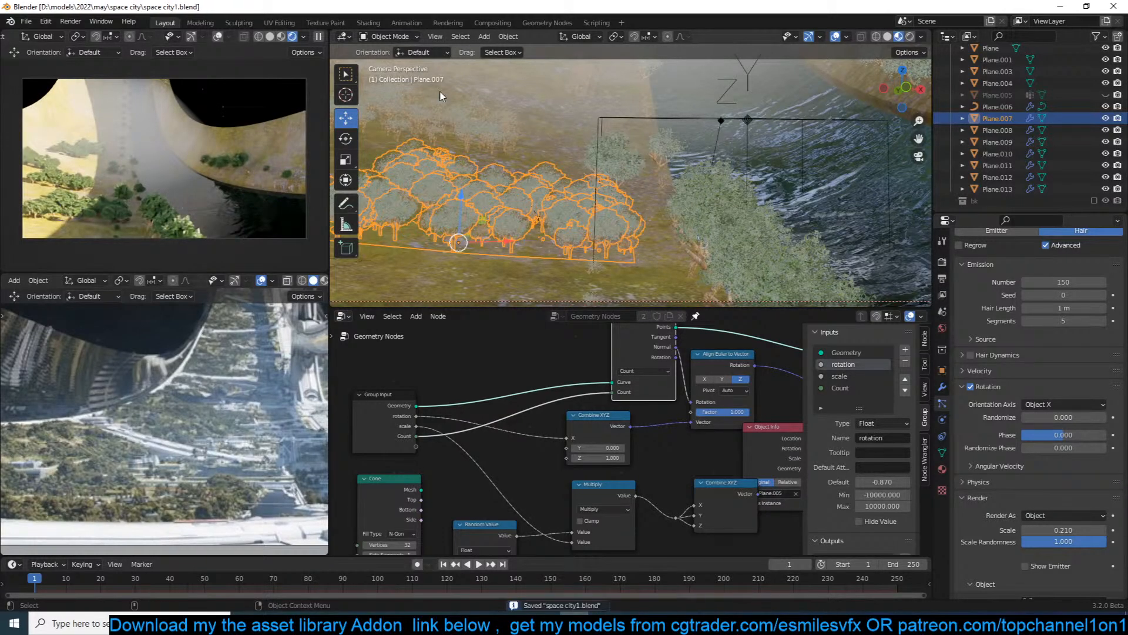
{"action": "scroll", "coordinate": [210, 405], "scroll_direction": "down", "scroll_amount": 3}
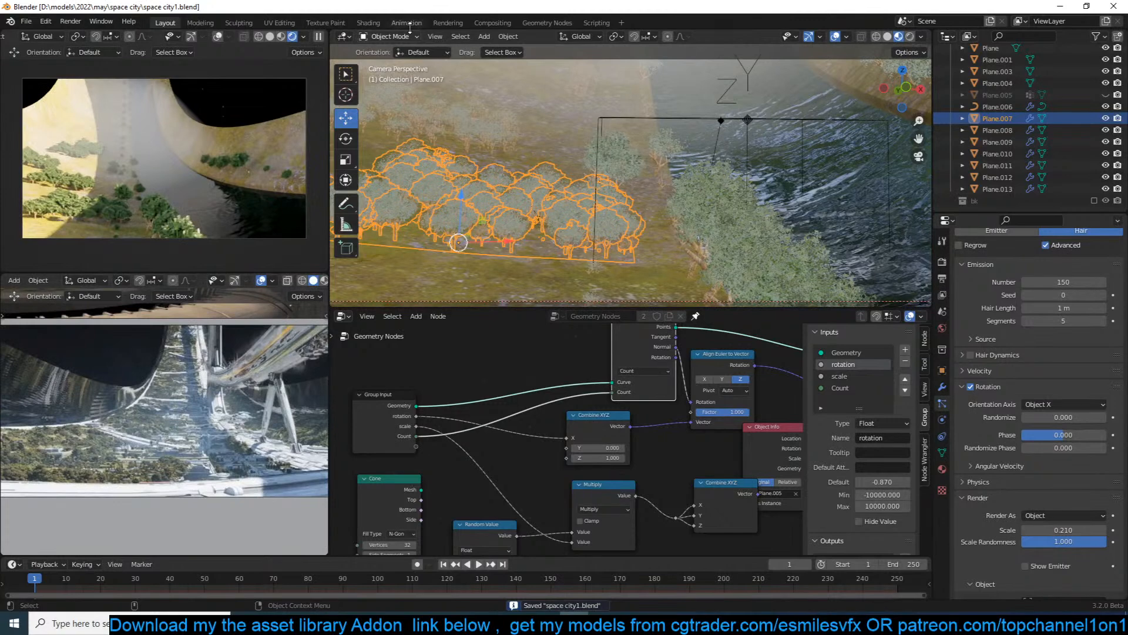
Duplicate the Plane.007 tree patch and place the copy on the opposite bank across the river.
{"action": "scroll", "coordinate": [708, 203], "scroll_direction": "up", "scroll_amount": 2}
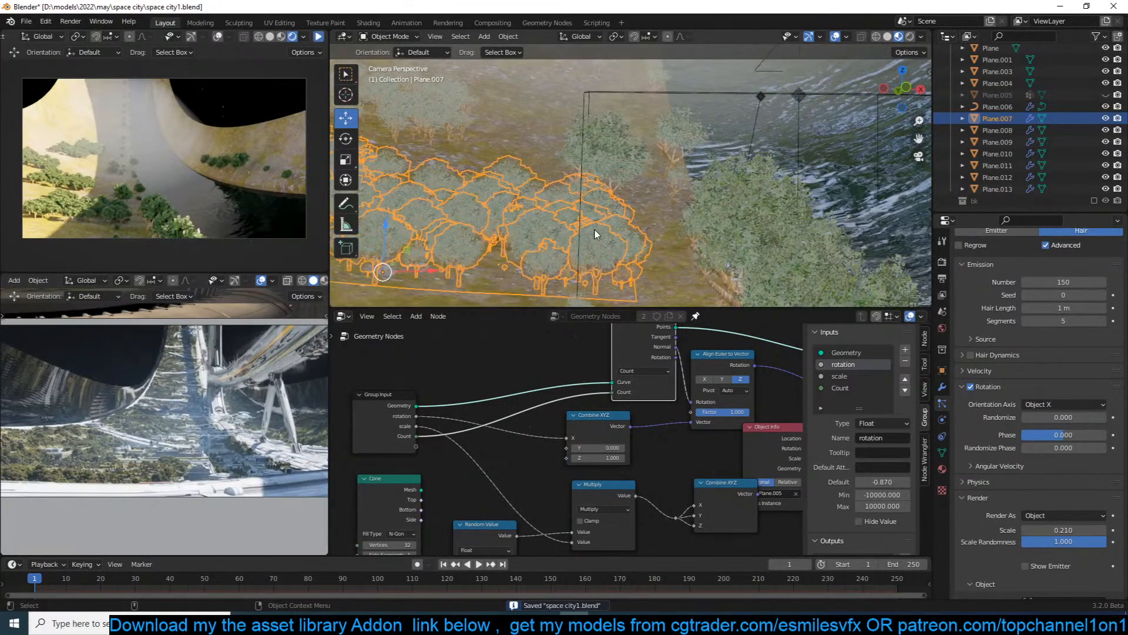
{"action": "scroll", "coordinate": [593, 235], "scroll_direction": "down", "scroll_amount": 3}
{"action": "key", "text": "shift+d"}
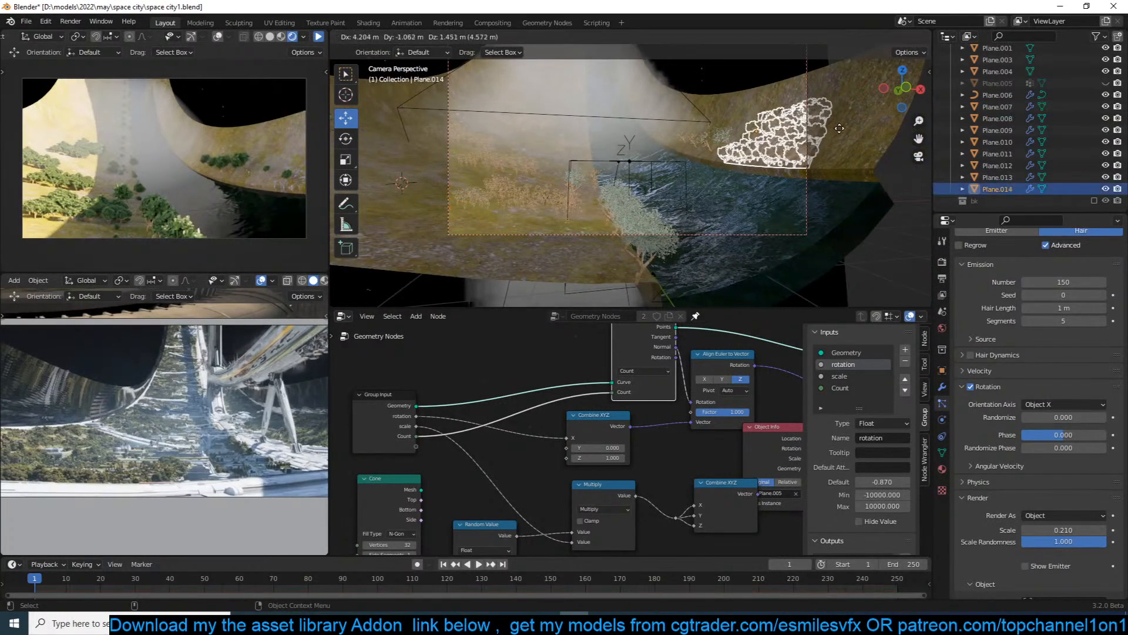
{"action": "left_click", "coordinate": [844, 130]}
{"action": "key", "text": "alt+a"}
{"action": "scroll", "coordinate": [807, 143], "scroll_direction": "up", "scroll_amount": 2}
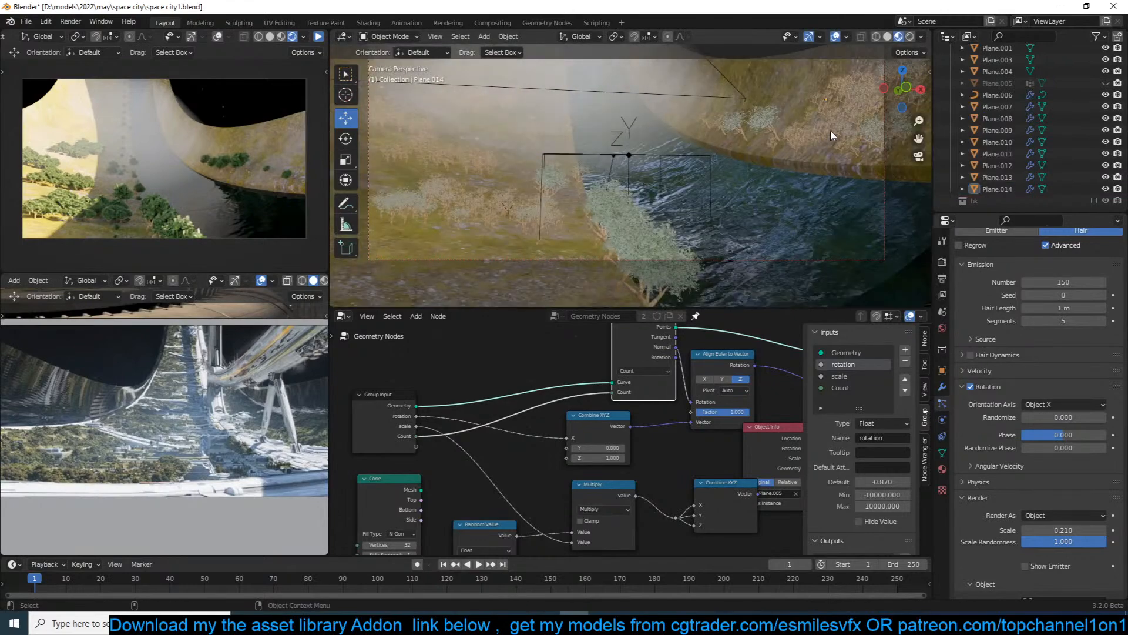
Duplicate the far-bank tree patch and place the copy farther along that bank.
{"action": "left_click", "coordinate": [829, 135]}
{"action": "middle_click_drag", "start_coordinate": [831, 129], "coordinate": [743, 249]}
{"action": "key", "text": "KP_7"}
{"action": "scroll", "coordinate": [766, 227], "scroll_direction": "down", "scroll_amount": 5}
{"action": "key", "text": "shift+d"}
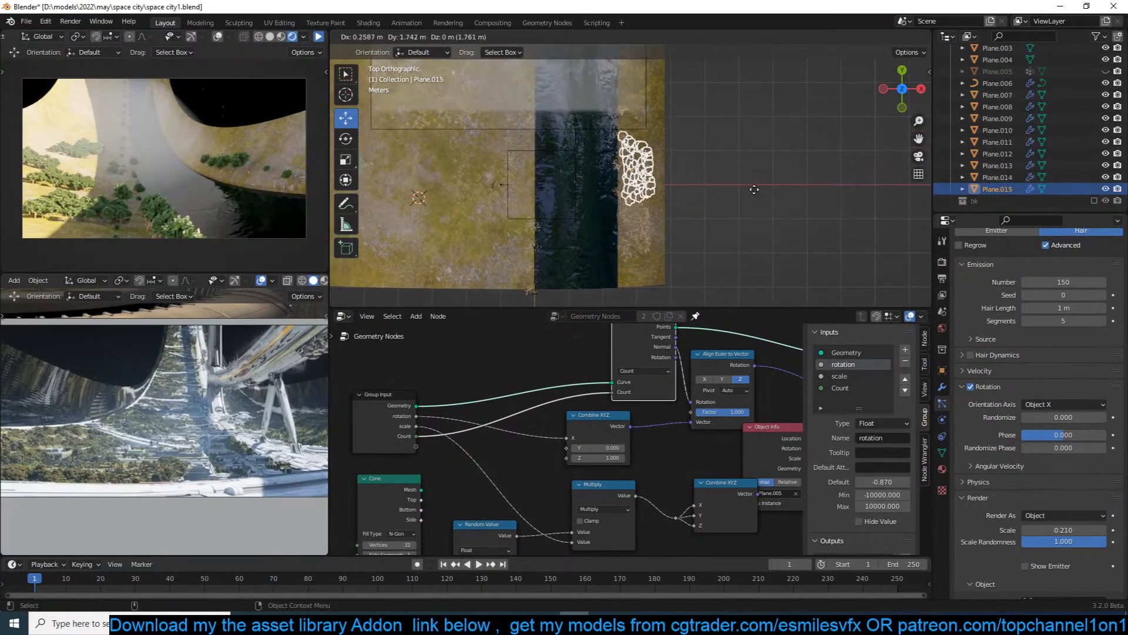
{"action": "left_click", "coordinate": [761, 160]}
Duplicate the far-bank patch again along the Y axis and raise the copy to follow the curved terrain.
{"action": "middle_click_drag", "start_coordinate": [698, 165], "coordinate": [714, 249], "text": "shift"}
{"action": "key", "text": "shift+d"}
{"action": "key", "text": "y"}
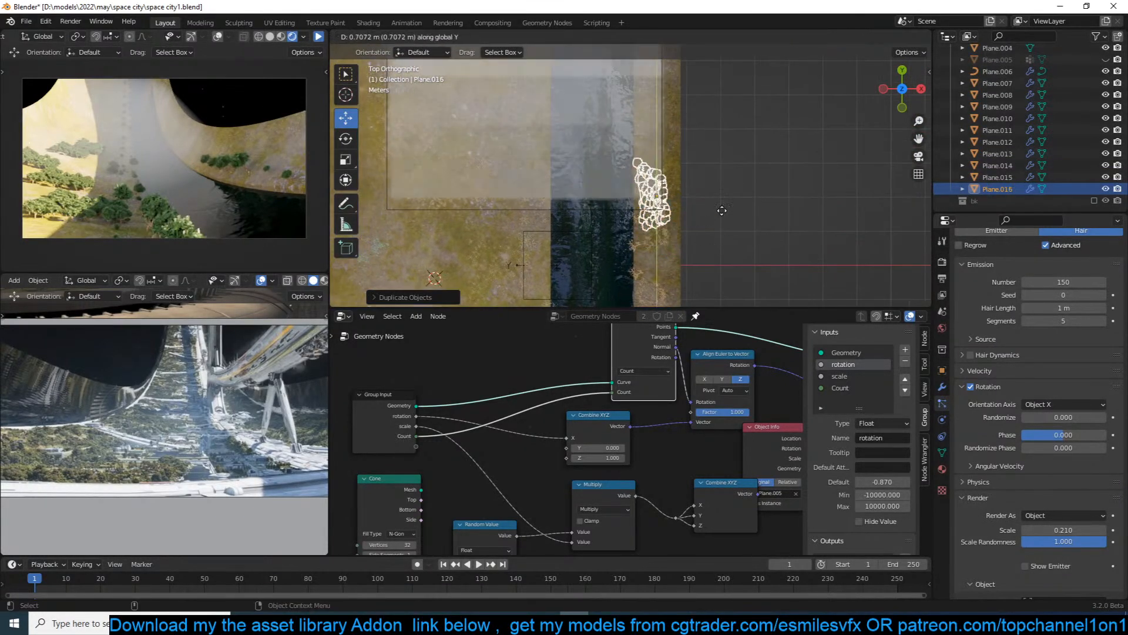
{"action": "left_click", "coordinate": [731, 150]}
{"action": "middle_click_drag", "start_coordinate": [731, 148], "coordinate": [731, 61]}
{"action": "left_click_drag", "start_coordinate": [705, 144], "coordinate": [704, 147]}
{"action": "middle_click_drag", "start_coordinate": [705, 145], "coordinate": [793, 96]}
{"action": "middle_click_drag", "start_coordinate": [642, 214], "coordinate": [683, 205]}
{"action": "left_click_drag", "start_coordinate": [683, 145], "coordinate": [685, 120]}
{"action": "middle_click_drag", "start_coordinate": [688, 133], "coordinate": [774, 123], "text": "shift"}
{"action": "scroll", "coordinate": [774, 124], "scroll_direction": "down", "scroll_amount": 3}
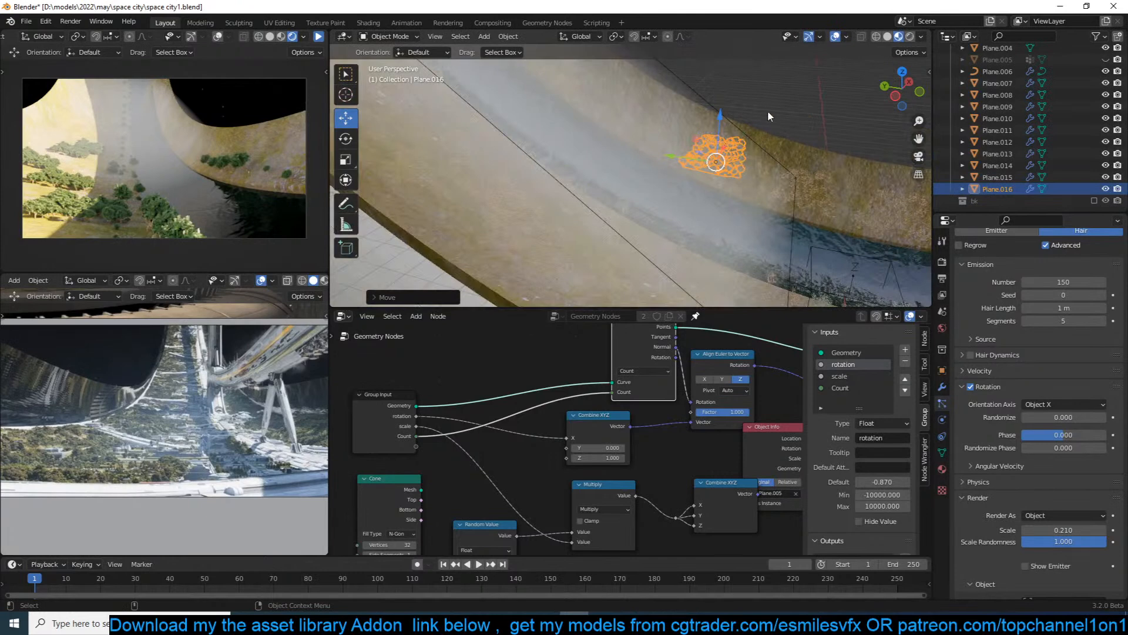
Duplicate a tree patch on the near bank and move the copy among the clusters beside the river.
{"action": "left_click", "coordinate": [714, 100]}
{"action": "scroll", "coordinate": [822, 156], "scroll_direction": "up", "scroll_amount": 5}
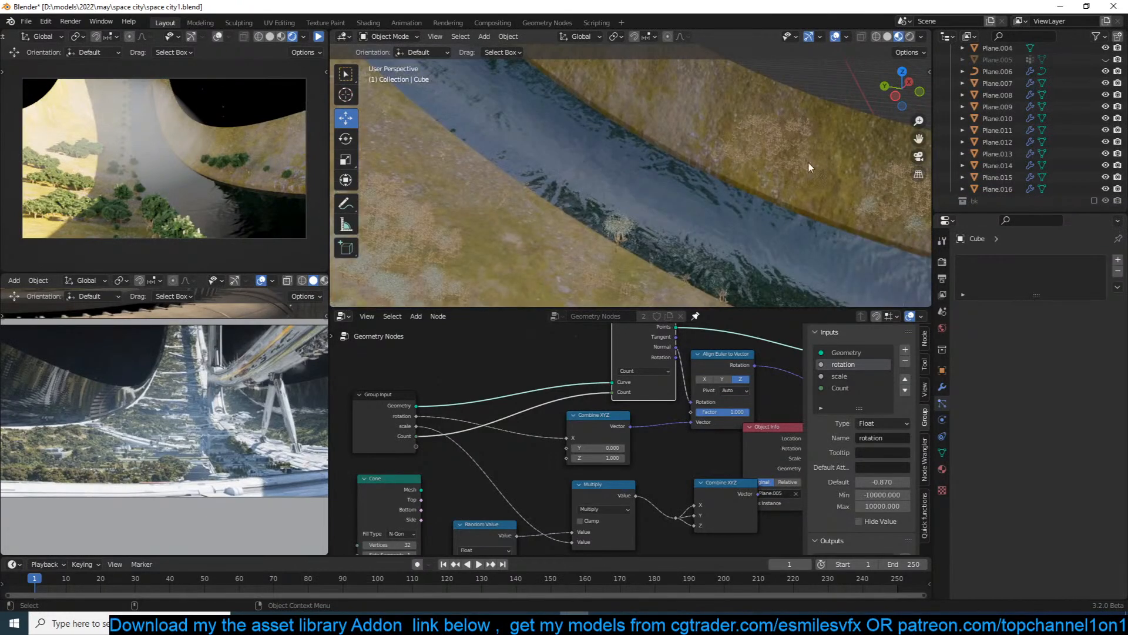
{"action": "left_click", "coordinate": [795, 172]}
{"action": "mouse_move", "coordinate": [764, 171]}
{"action": "middle_mouse_down"}
{"action": "mouse_move", "coordinate": [559, 160]}
{"action": "mouse_move", "coordinate": [572, 201]}
{"action": "middle_mouse_up"}
{"action": "scroll", "coordinate": [571, 202], "scroll_direction": "down", "scroll_amount": 3}
{"action": "left_click", "coordinate": [571, 202]}
{"action": "scroll", "coordinate": [558, 207], "scroll_direction": "up", "scroll_amount": 3}
{"action": "key", "text": "shift+d"}
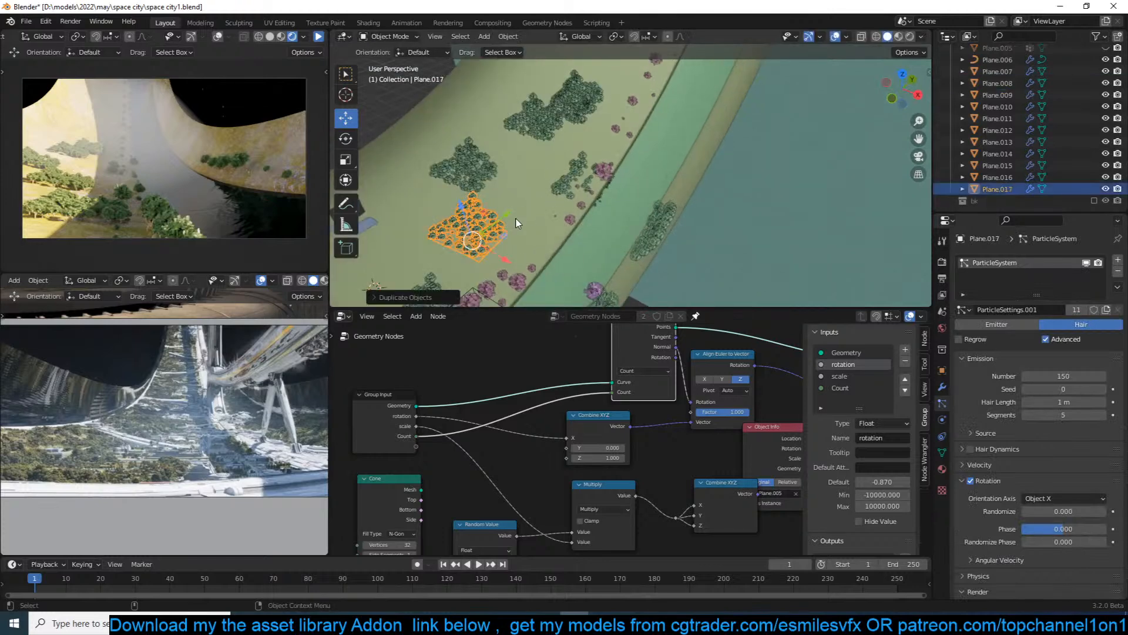
{"action": "left_click", "coordinate": [562, 146]}
{"action": "middle_click_drag", "start_coordinate": [563, 146], "coordinate": [652, 109]}
{"action": "key", "text": "g"}
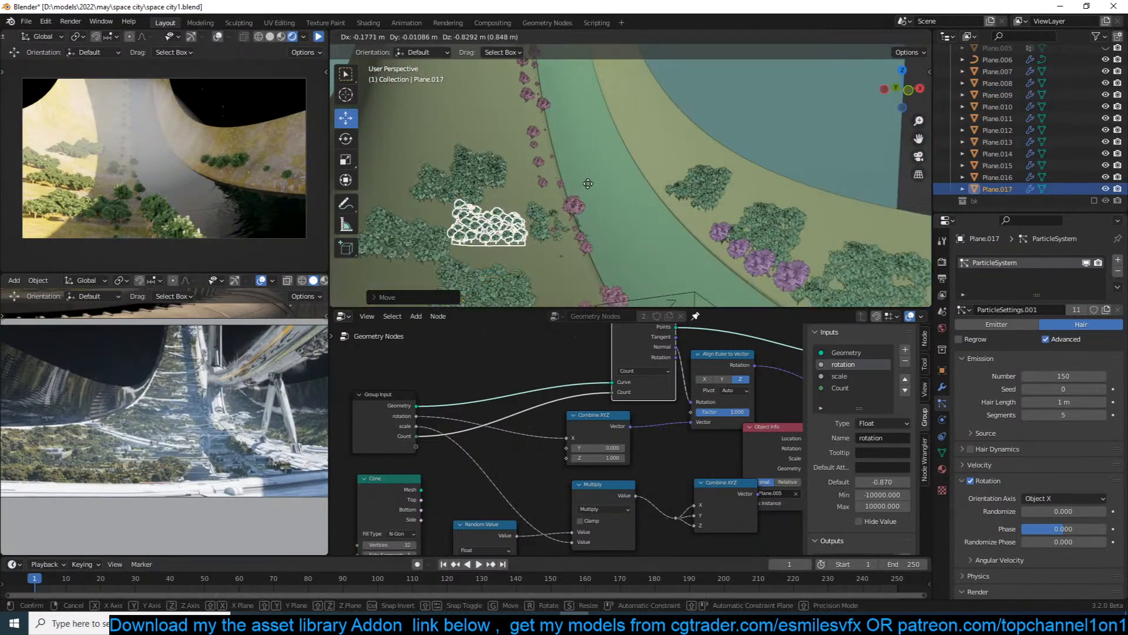
Duplicate the left-bank tree patch farther along the ground in top view and resize the copy.
{"action": "left_click", "coordinate": [596, 196]}
{"action": "key", "text": "KP_7"}
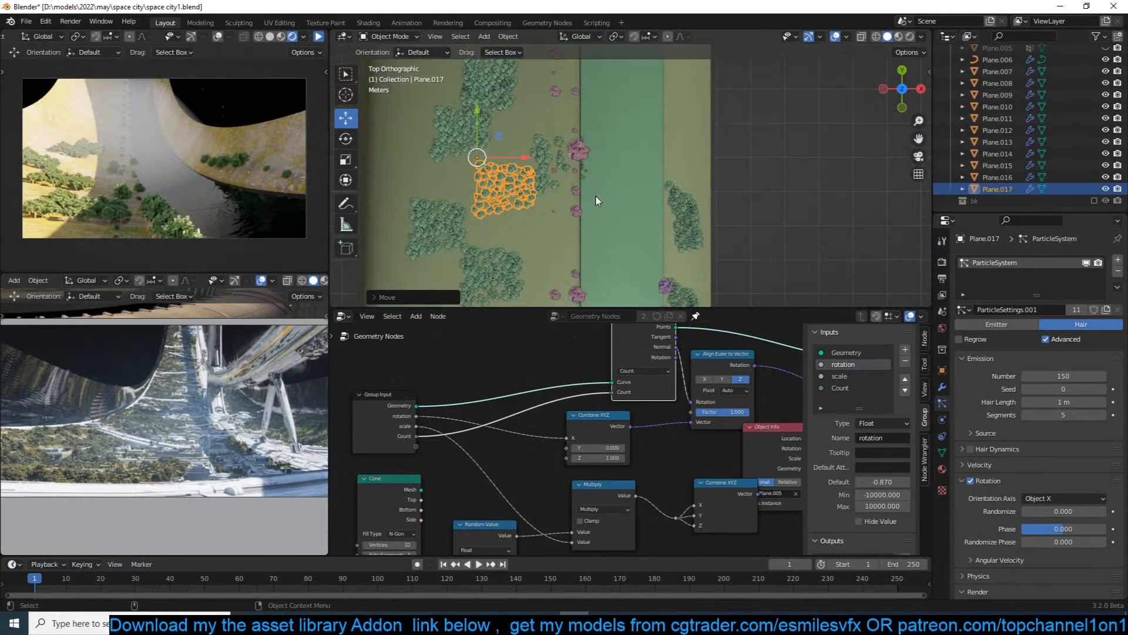
{"action": "scroll", "coordinate": [598, 201], "scroll_direction": "down", "scroll_amount": 6}
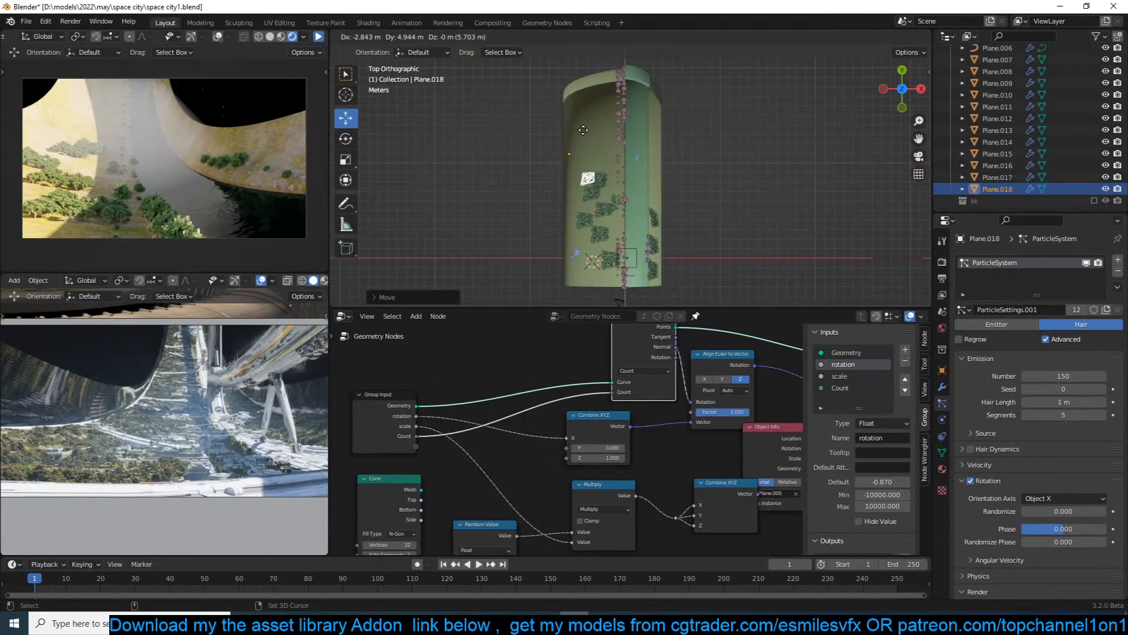
{"action": "key", "text": "g"}
{"action": "left_click", "coordinate": [604, 150]}
{"action": "key", "text": "s"}
{"action": "left_click", "coordinate": [687, 118]}
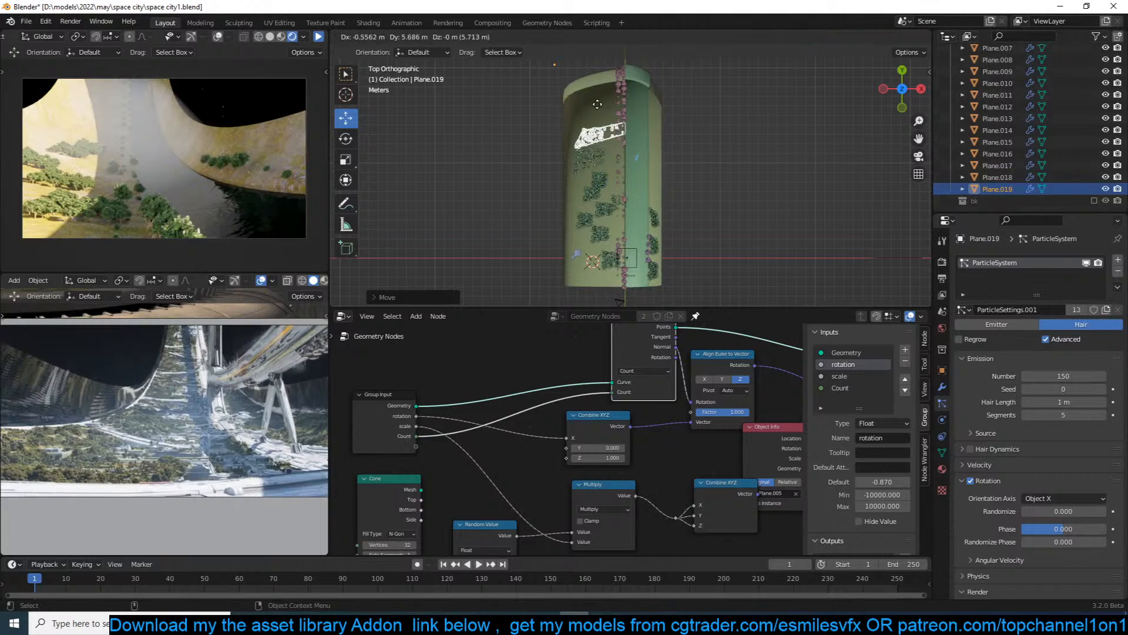
Place another copy of the tree patch farther up the left bank, rotated about the Y axis and seated on the slope.
{"action": "key", "text": "KP_1"}
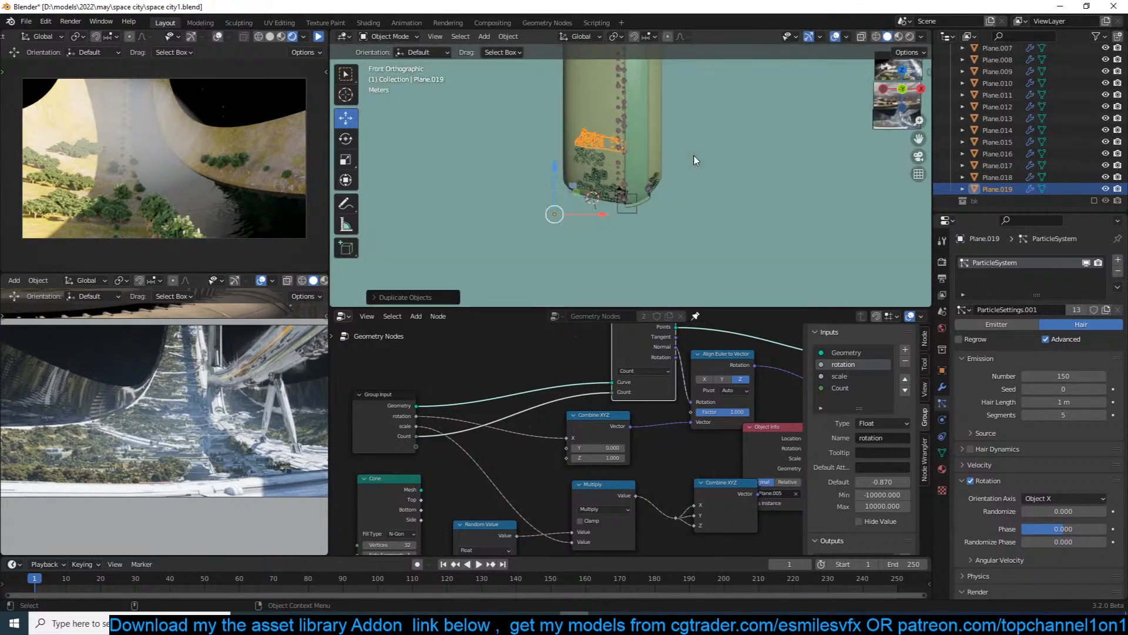
{"action": "key", "text": "r"}
{"action": "key", "text": "y"}
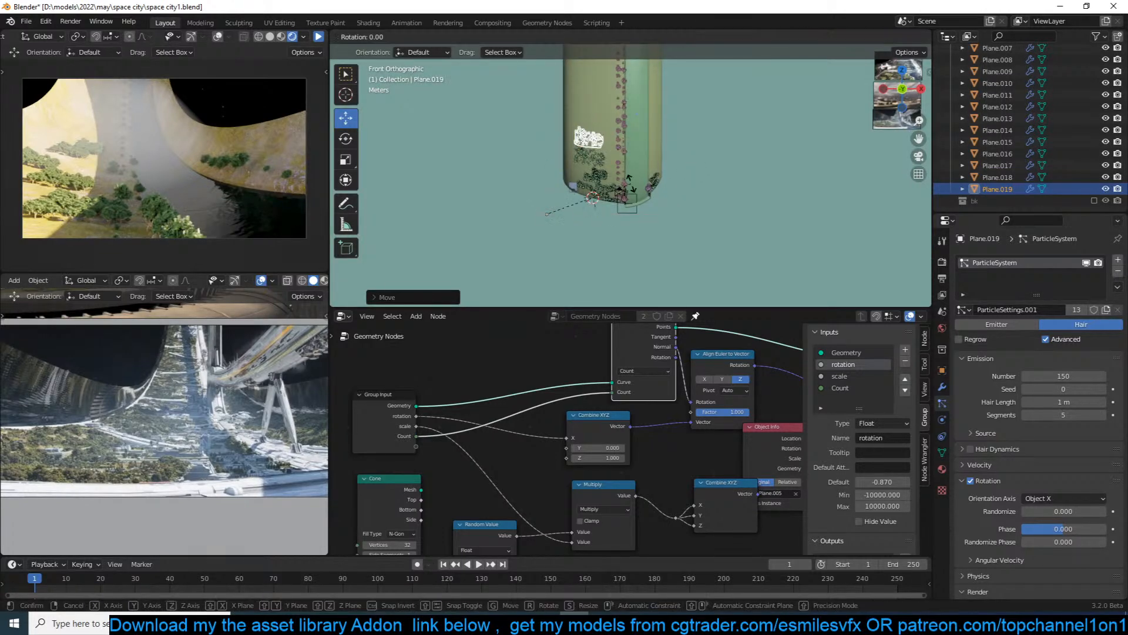
{"action": "left_click", "coordinate": [630, 228]}
{"action": "key", "text": "KP_Decimal"}
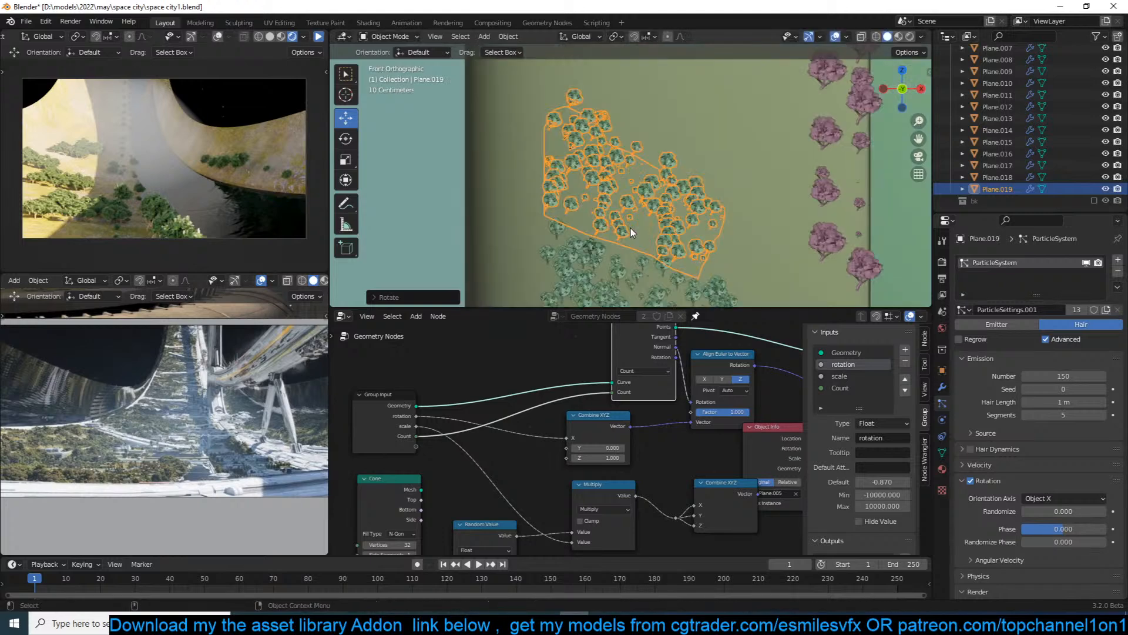
{"action": "middle_click_drag", "start_coordinate": [631, 231], "coordinate": [535, 217]}
{"action": "key", "text": "g"}
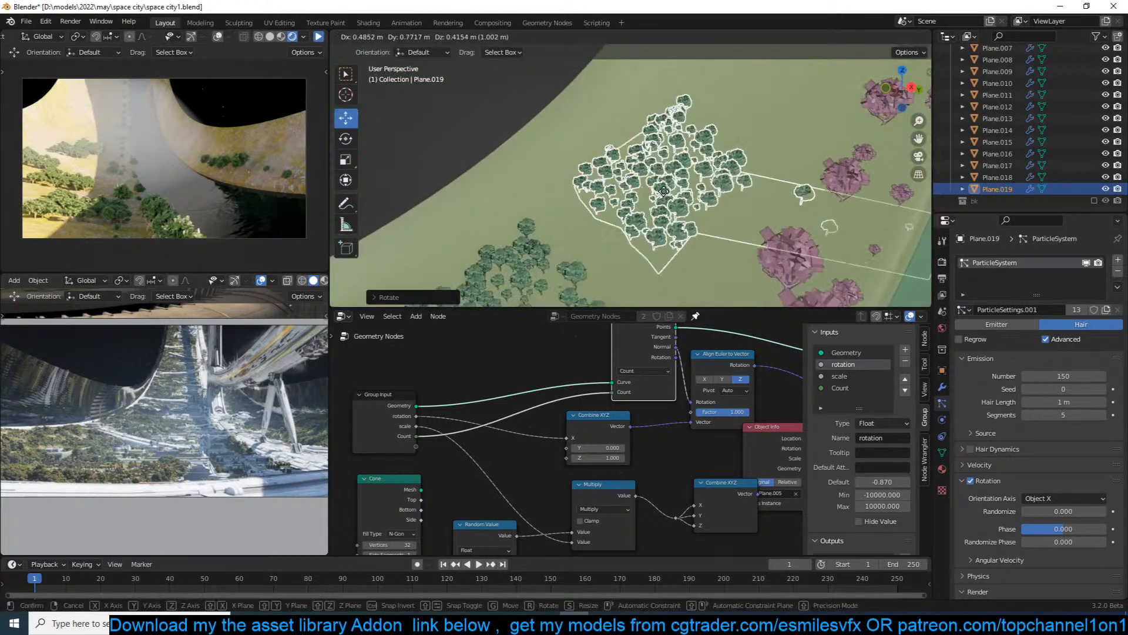
{"action": "left_click", "coordinate": [657, 207]}
Duplicate the uppermost left-bank tree patch and place the copy higher up the curved slope.
{"action": "scroll", "coordinate": [660, 211], "scroll_direction": "down", "scroll_amount": 3}
{"action": "middle_click_drag", "start_coordinate": [660, 212], "coordinate": [698, 265]}
{"action": "key", "text": "shift+d"}
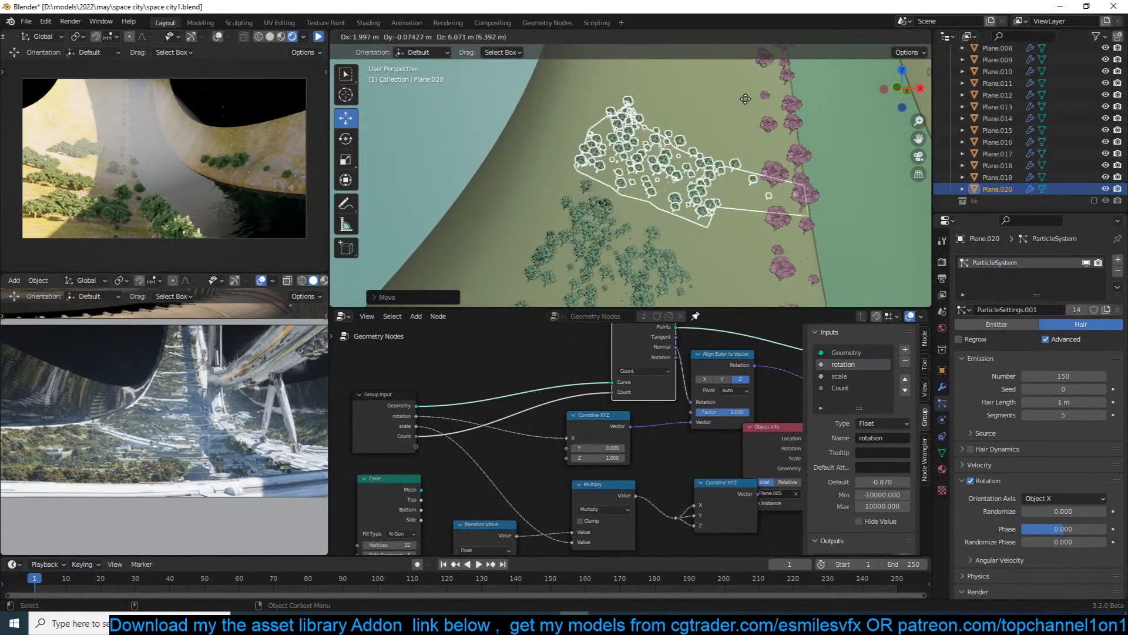
{"action": "left_click", "coordinate": [742, 123]}
{"action": "middle_click_drag", "start_coordinate": [746, 124], "coordinate": [587, 176]}
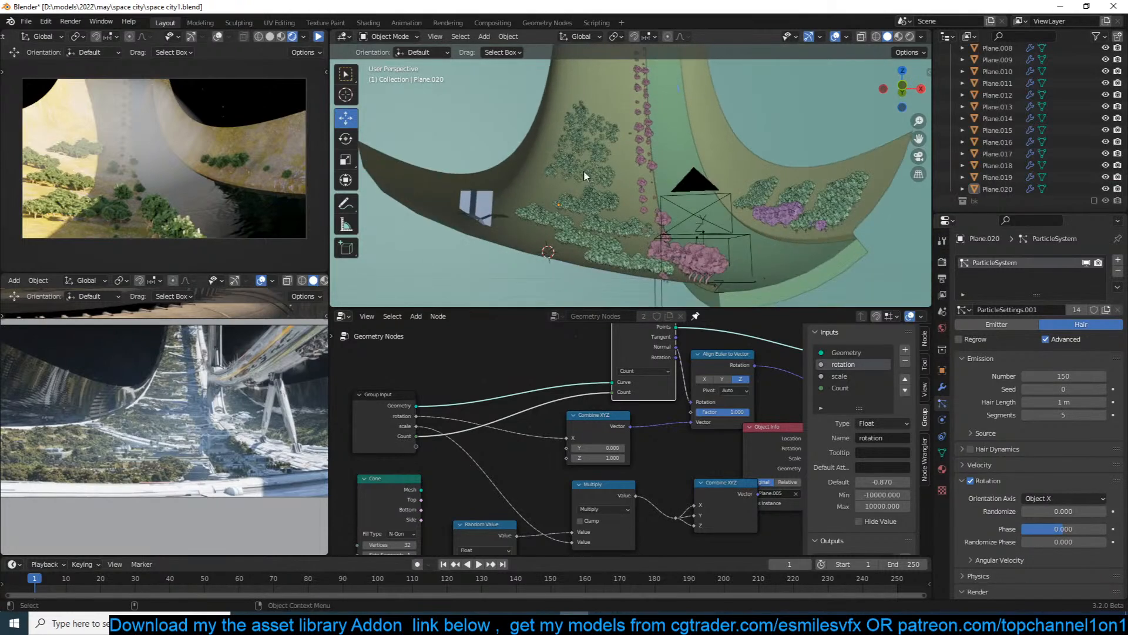
Try to duplicate a right-bank tree patch and place the copy farther up the curved bank.
{"action": "key", "text": "shift+d"}
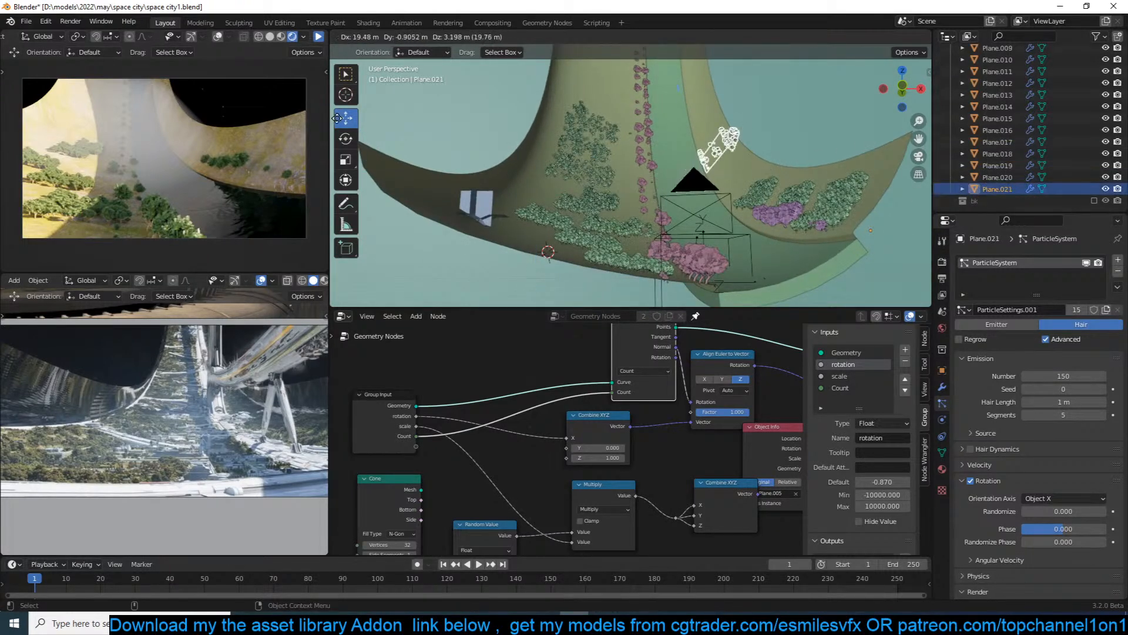
{"action": "left_click", "coordinate": [375, 151]}
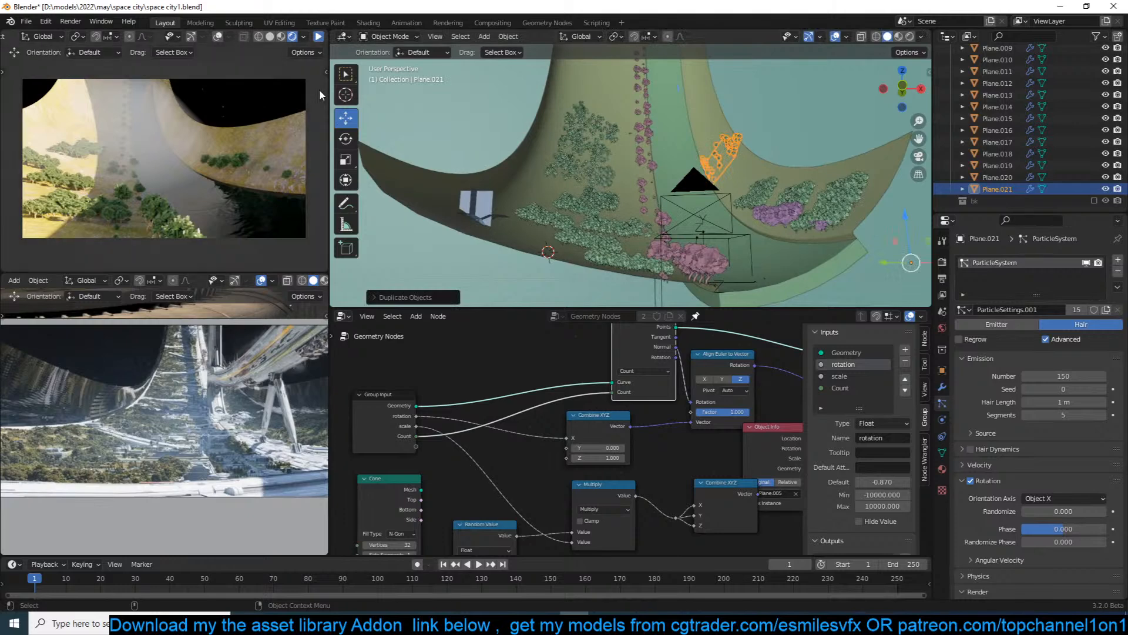
{"action": "scroll", "coordinate": [663, 158], "scroll_direction": "up", "scroll_amount": 5}
{"action": "middle_click_drag", "start_coordinate": [646, 157], "coordinate": [776, 153]}
{"action": "key", "text": "g"}
{"action": "right_click", "coordinate": [695, 178]}
Try scaling down the new right-bank copy, and delete it.
{"action": "key", "text": "s"}
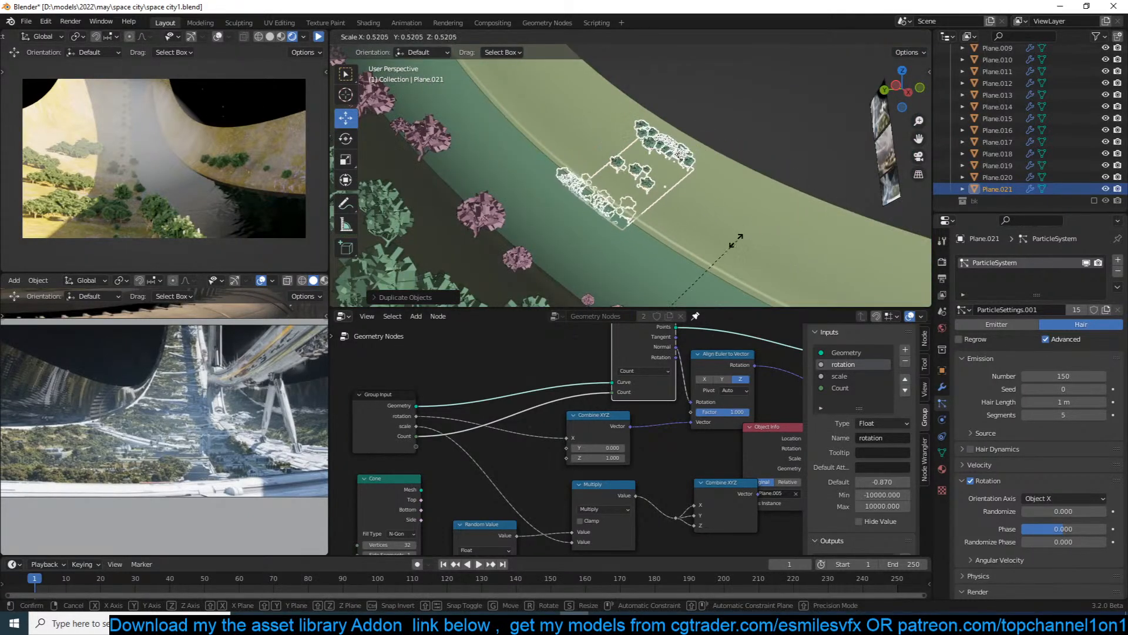
{"action": "left_click", "coordinate": [779, 220]}
{"action": "key", "text": "s"}
{"action": "left_click", "coordinate": [745, 185]}
{"action": "middle_click_drag", "start_coordinate": [732, 194], "coordinate": [726, 226]}
{"action": "scroll", "coordinate": [667, 200], "scroll_direction": "down", "scroll_amount": 5}
{"action": "key", "text": "Delete"}
Try duplicating the farthest right-bank tree patch, moving the copy up the bank and rotating it.
{"action": "scroll", "coordinate": [656, 221], "scroll_direction": "down", "scroll_amount": 5}
{"action": "scroll", "coordinate": [697, 221], "scroll_direction": "up", "scroll_amount": 5}
{"action": "left_click", "coordinate": [752, 196]}
{"action": "key", "text": "shift+d"}
{"action": "right_click", "coordinate": [725, 227]}
{"action": "left_click_drag", "start_coordinate": [704, 212], "coordinate": [645, 187]}
{"action": "key", "text": "r"}
{"action": "left_click", "coordinate": [727, 204]}
{"action": "middle_click_drag", "start_coordinate": [726, 204], "coordinate": [667, 188]}
{"action": "scroll", "coordinate": [657, 175], "scroll_direction": "down", "scroll_amount": 2}
{"action": "left_click_drag", "start_coordinate": [666, 166], "coordinate": [678, 153]}
{"action": "middle_click_drag", "start_coordinate": [678, 156], "coordinate": [585, 200]}
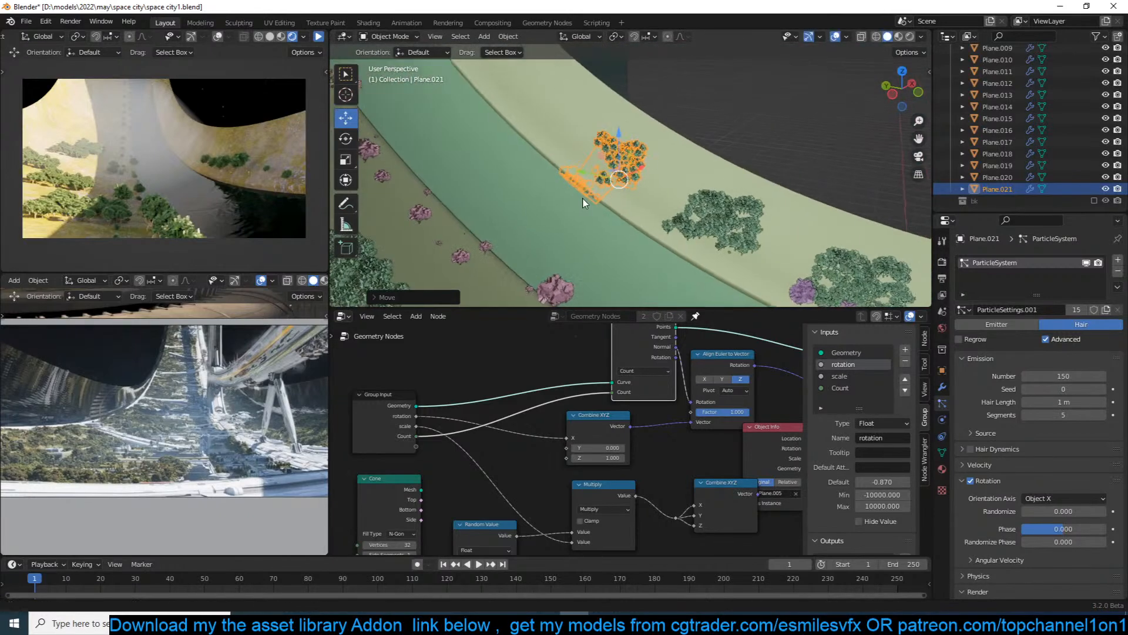
Try repositioning and rotating the copy to match the bank's slope, and delete it.
{"action": "key", "text": "g"}
{"action": "left_click", "coordinate": [616, 200]}
{"action": "key", "text": "r"}
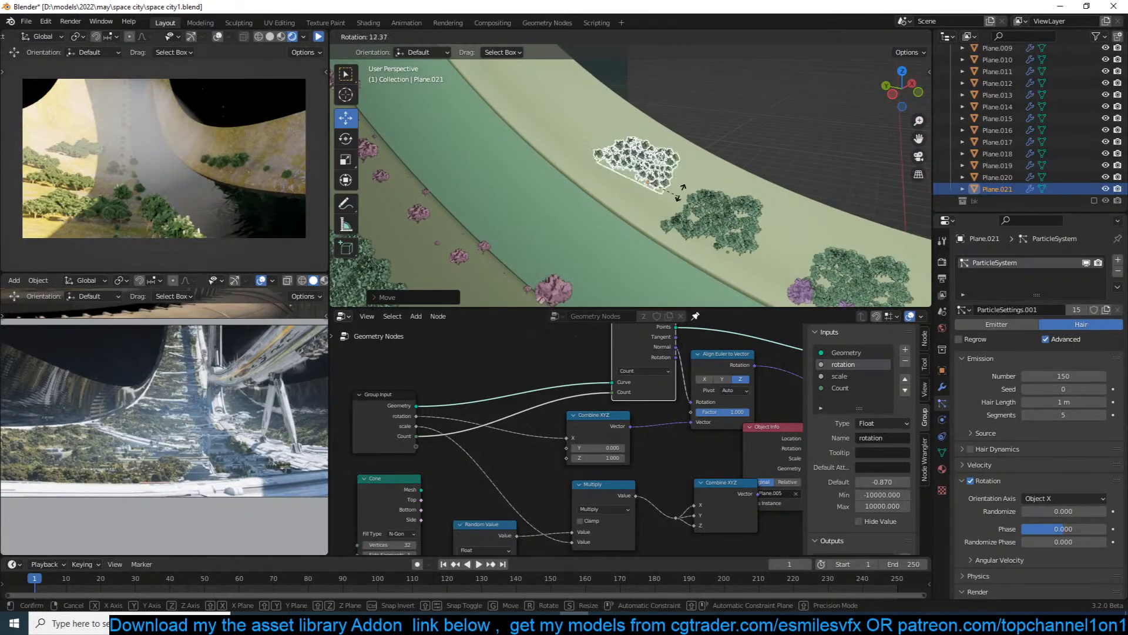
{"action": "left_click", "coordinate": [680, 195]}
{"action": "middle_click_drag", "start_coordinate": [677, 194], "coordinate": [755, 227]}
{"action": "key", "text": "r"}
{"action": "left_click", "coordinate": [640, 162]}
{"action": "key", "text": "r"}
{"action": "left_click", "coordinate": [640, 181]}
{"action": "key", "text": "x"}
{"action": "left_click", "coordinate": [685, 206]}
Duplicate the farthest right-bank tree patch and move the copy a little farther up the bank.
{"action": "left_click", "coordinate": [699, 219]}
{"action": "key", "text": "shift+d"}
{"action": "right_click", "coordinate": [755, 228]}
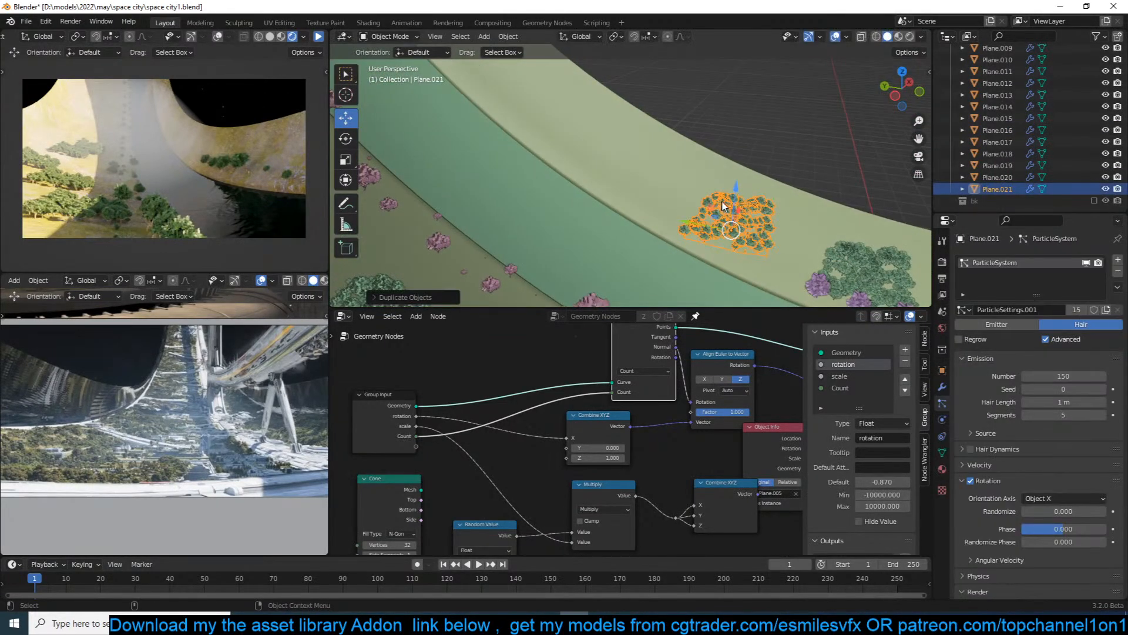
{"action": "key", "text": "g"}
{"action": "left_click", "coordinate": [652, 149]}
{"action": "middle_click_drag", "start_coordinate": [650, 148], "coordinate": [659, 126]}
Bring up the copied tree patch's object constraint settings and save the file.
{"action": "left_click", "coordinate": [943, 385]}
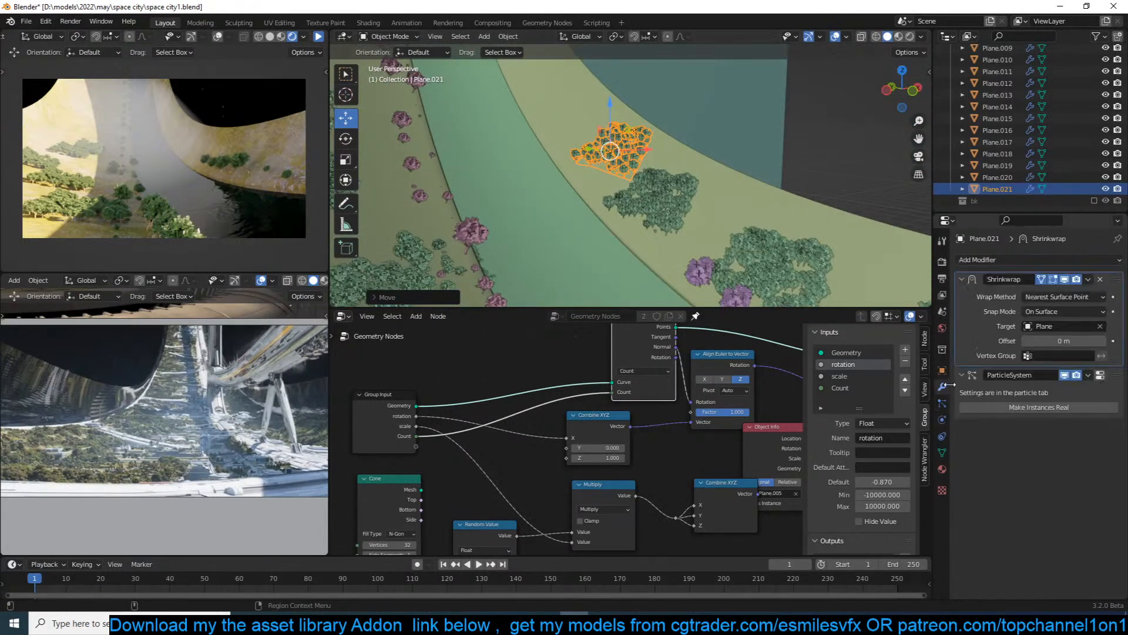
{"action": "left_click", "coordinate": [942, 402]}
{"action": "left_click", "coordinate": [942, 419]}
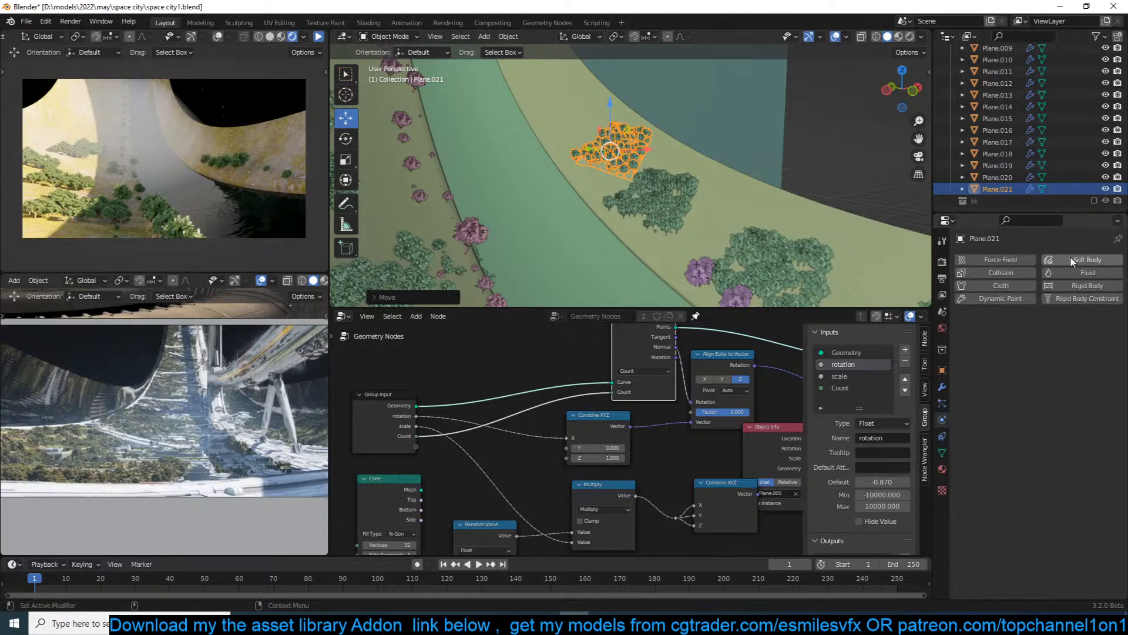
{"action": "left_click", "coordinate": [943, 436]}
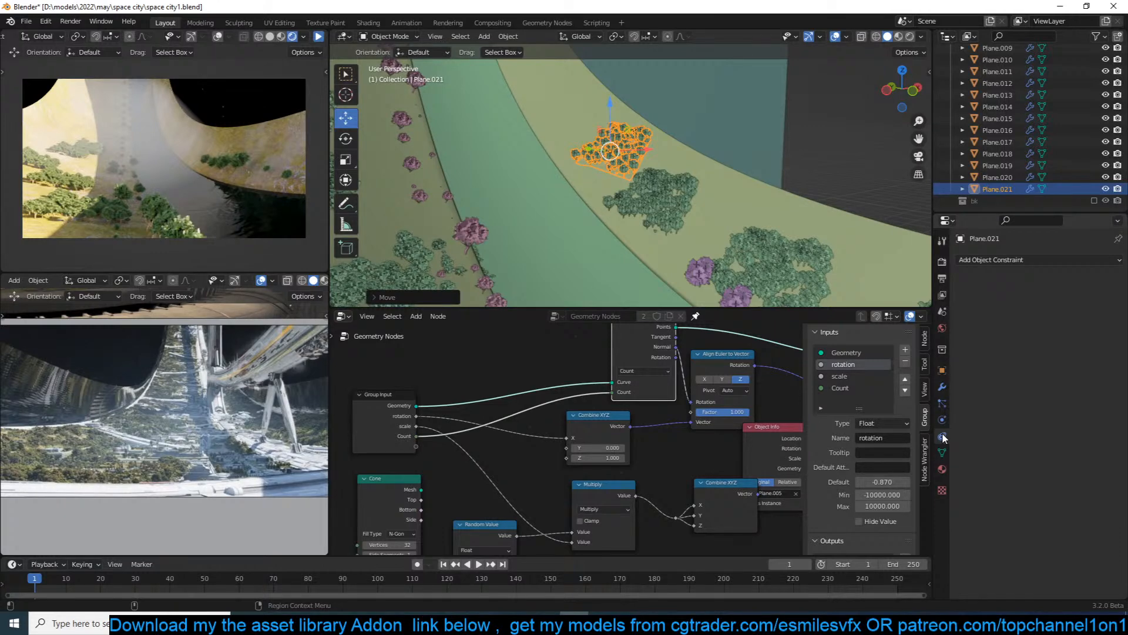
{"action": "key", "text": "ctrl+s"}
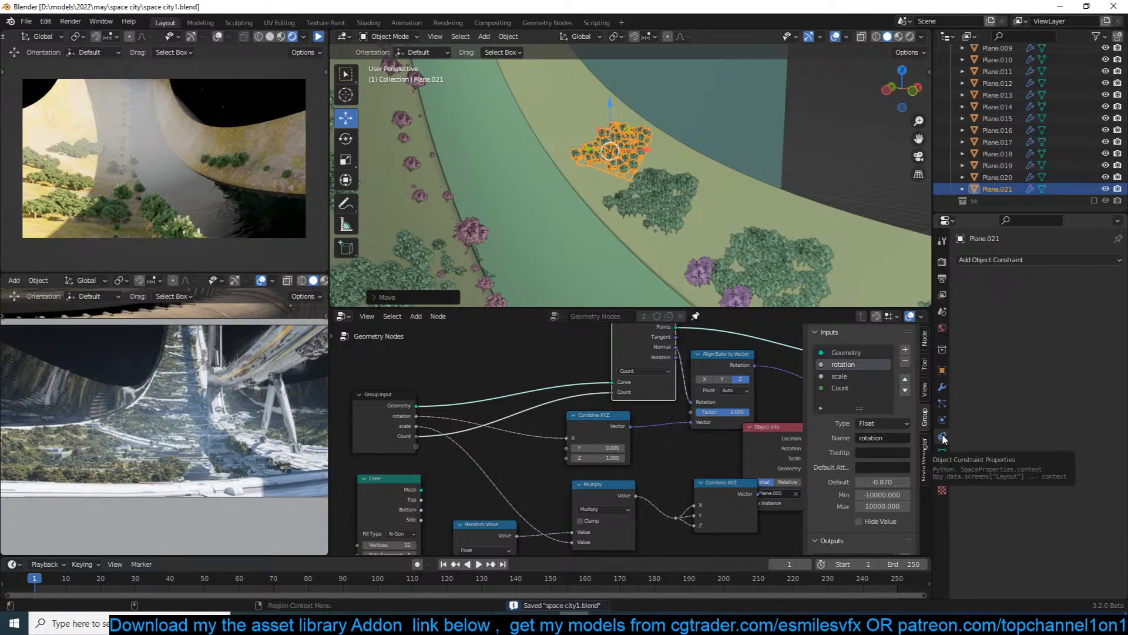
Add a Shrinkwrap object constraint to the copied tree patch and target the ground object Plane.
{"action": "left_click", "coordinate": [1052, 259]}
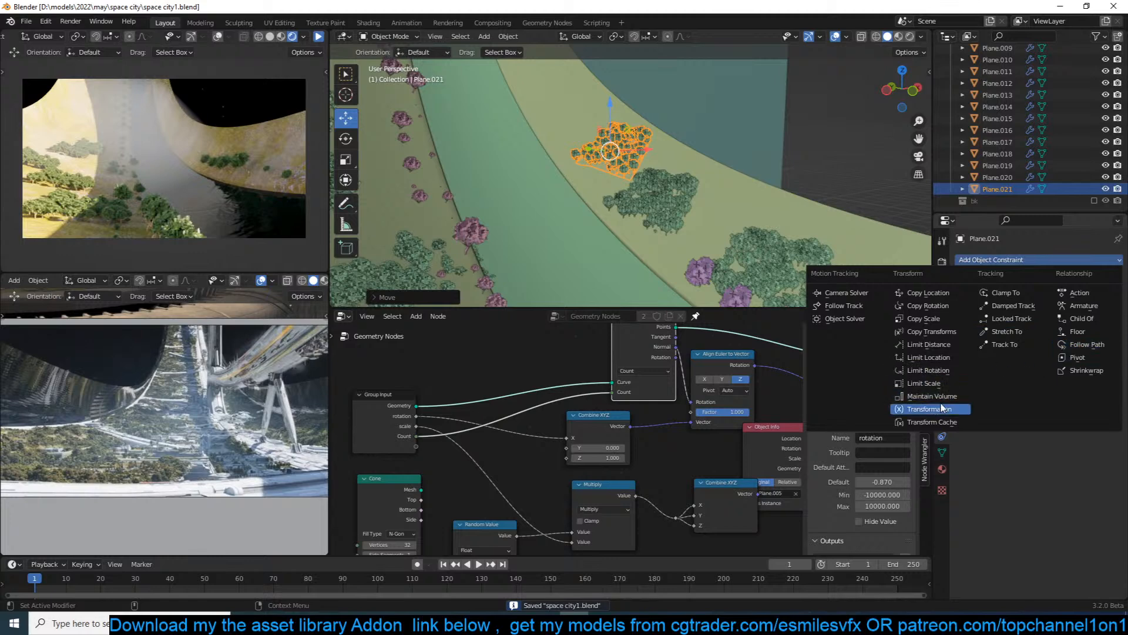
{"action": "left_click", "coordinate": [1076, 370]}
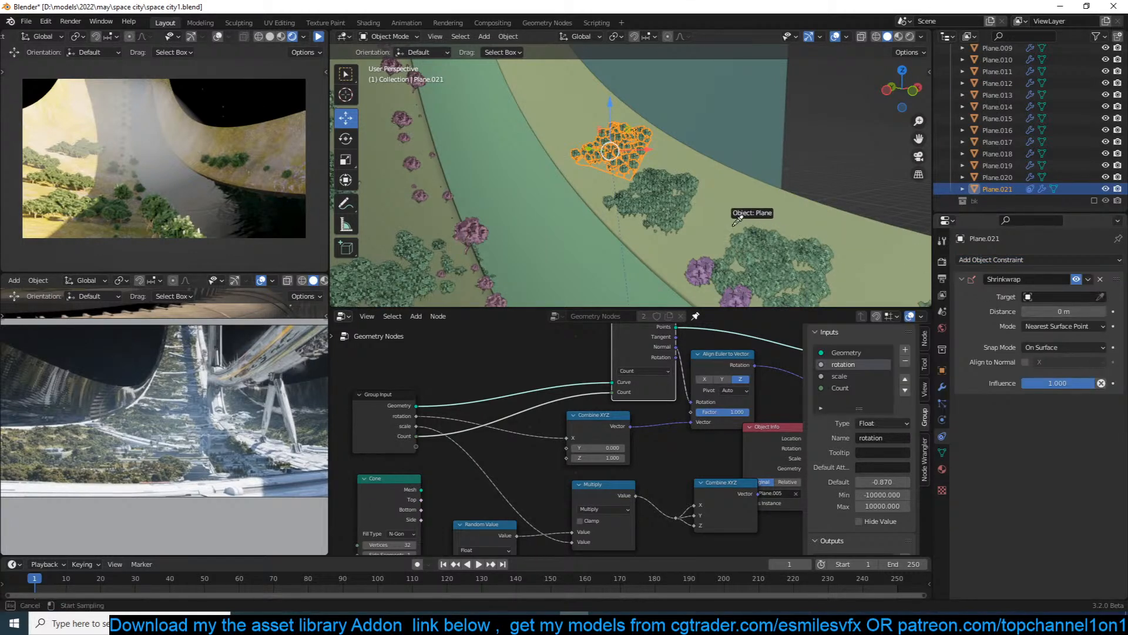
{"action": "middle_click_drag", "start_coordinate": [737, 225], "coordinate": [741, 214]}
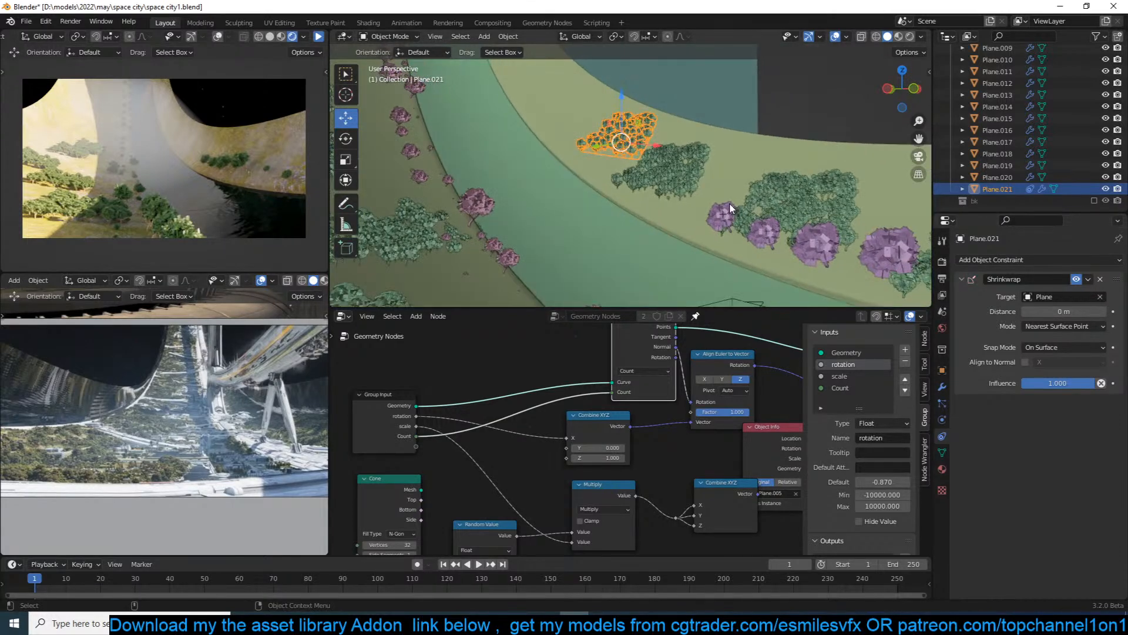
Move the constrained tree patch farther up the right bank and rotate it to follow the curve.
{"action": "key", "text": "g"}
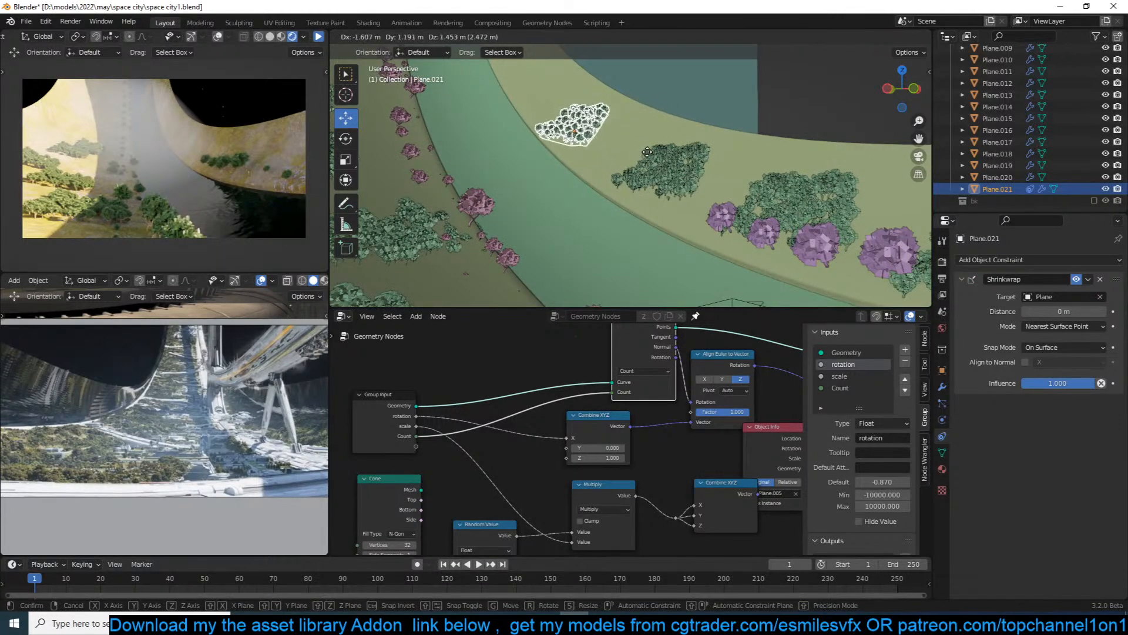
{"action": "left_click", "coordinate": [646, 150]}
{"action": "middle_click_drag", "start_coordinate": [646, 151], "coordinate": [619, 196]}
{"action": "scroll", "coordinate": [619, 196], "scroll_direction": "down", "scroll_amount": 4}
{"action": "middle_click_drag", "start_coordinate": [615, 152], "coordinate": [687, 164]}
{"action": "scroll", "coordinate": [687, 164], "scroll_direction": "up", "scroll_amount": 2}
{"action": "key", "text": "r"}
{"action": "left_click", "coordinate": [681, 177]}
Duplicate the constrained tree patch farther up the right bank and scale the copy up.
{"action": "key", "text": "shift+d"}
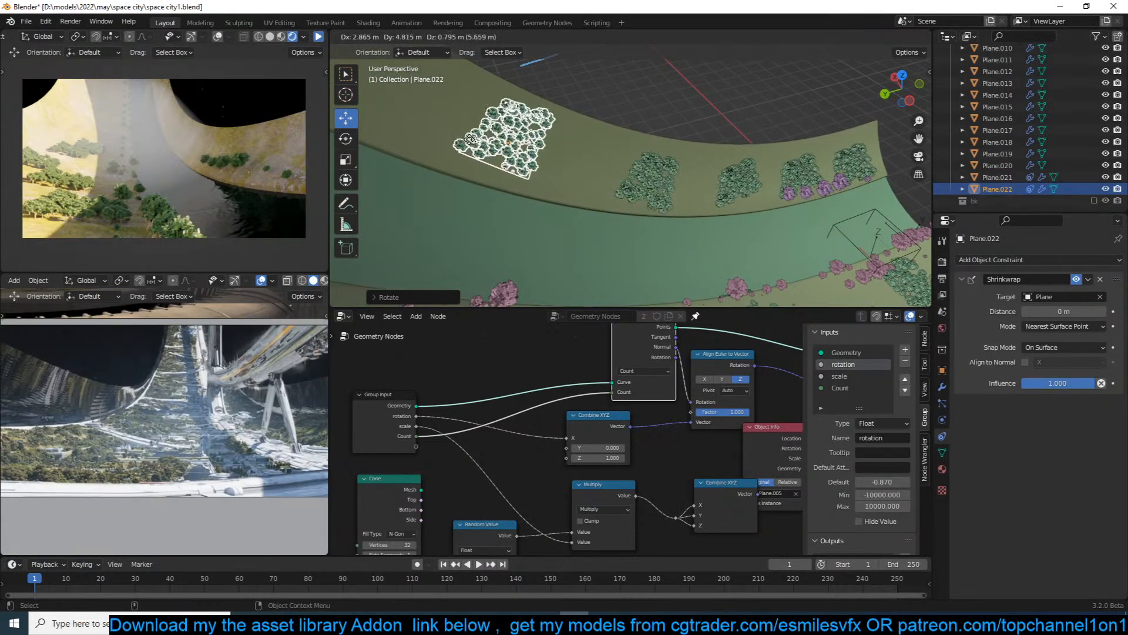
{"action": "left_click", "coordinate": [468, 139]}
{"action": "key", "text": "s"}
{"action": "left_click", "coordinate": [555, 152]}
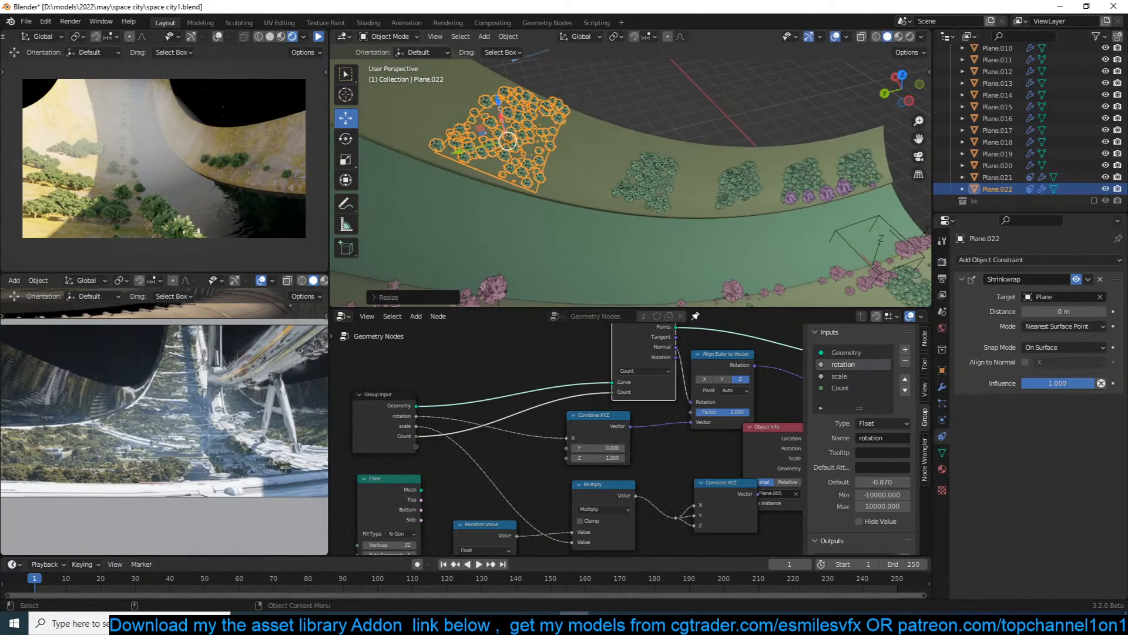
{"action": "key", "text": "s"}
{"action": "left_click", "coordinate": [563, 164]}
{"action": "middle_click_drag", "start_coordinate": [563, 164], "coordinate": [676, 200]}
{"action": "key", "text": "s"}
{"action": "left_click", "coordinate": [718, 207]}
Duplicate the enlarged patch higher up the right bank, then rotate and scale the copy to fit the strip.
{"action": "key", "text": "shift+d"}
{"action": "left_click", "coordinate": [646, 111]}
{"action": "key", "text": "r"}
{"action": "left_click", "coordinate": [671, 133]}
{"action": "middle_click_drag", "start_coordinate": [670, 134], "coordinate": [660, 224]}
{"action": "scroll", "coordinate": [592, 101], "scroll_direction": "up", "scroll_amount": 3}
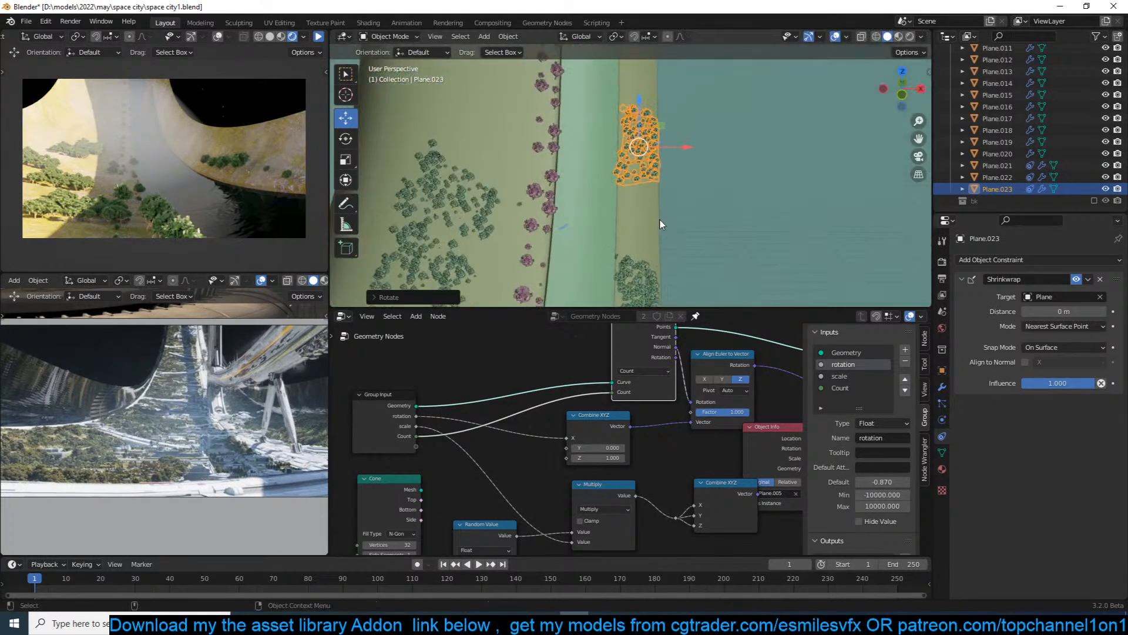
{"action": "key", "text": "s"}
{"action": "left_click", "coordinate": [699, 168]}
Duplicate the topmost right-bank tree patch and place the copy across the river on the upper left bank.
{"action": "key", "text": "shift+d"}
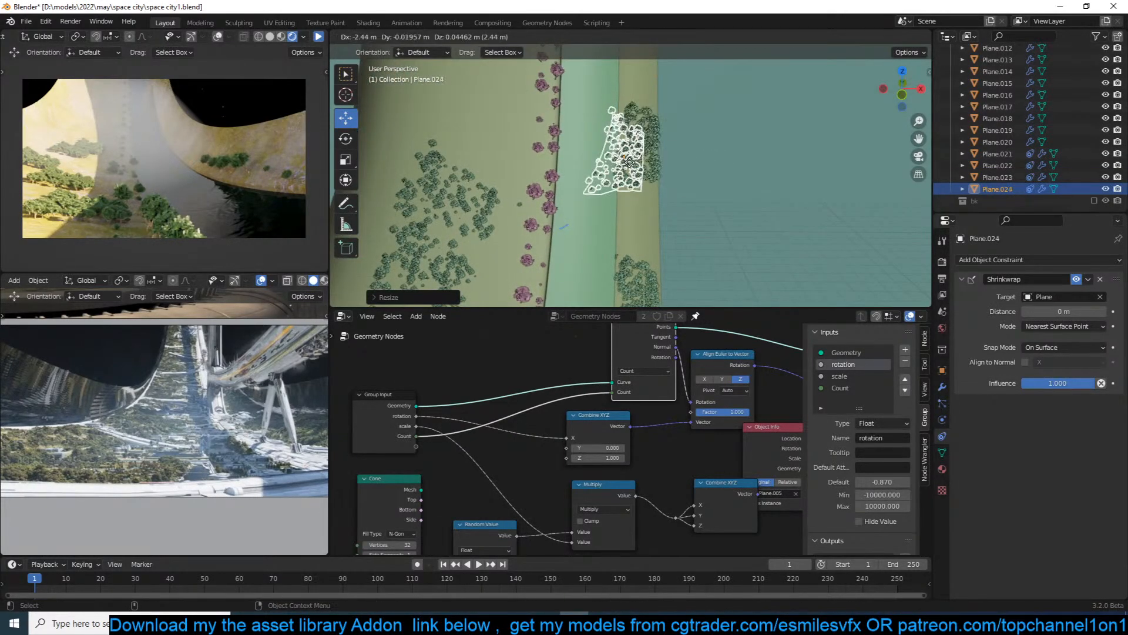
{"action": "left_click", "coordinate": [452, 129]}
{"action": "middle_click_drag", "start_coordinate": [453, 130], "coordinate": [460, 113]}
{"action": "key", "text": "r"}
{"action": "right_click", "coordinate": [515, 197]}
Rotate the upper left-bank tree patch about the Z axis and scale it along the X axis.
{"action": "middle_click_drag", "start_coordinate": [518, 196], "coordinate": [572, 234]}
{"action": "key", "text": "r"}
{"action": "key", "text": "z"}
{"action": "left_click", "coordinate": [609, 189]}
{"action": "key", "text": "r"}
{"action": "right_click", "coordinate": [607, 193]}
{"action": "key", "text": "s"}
{"action": "key", "text": "x"}
{"action": "left_click", "coordinate": [625, 144]}
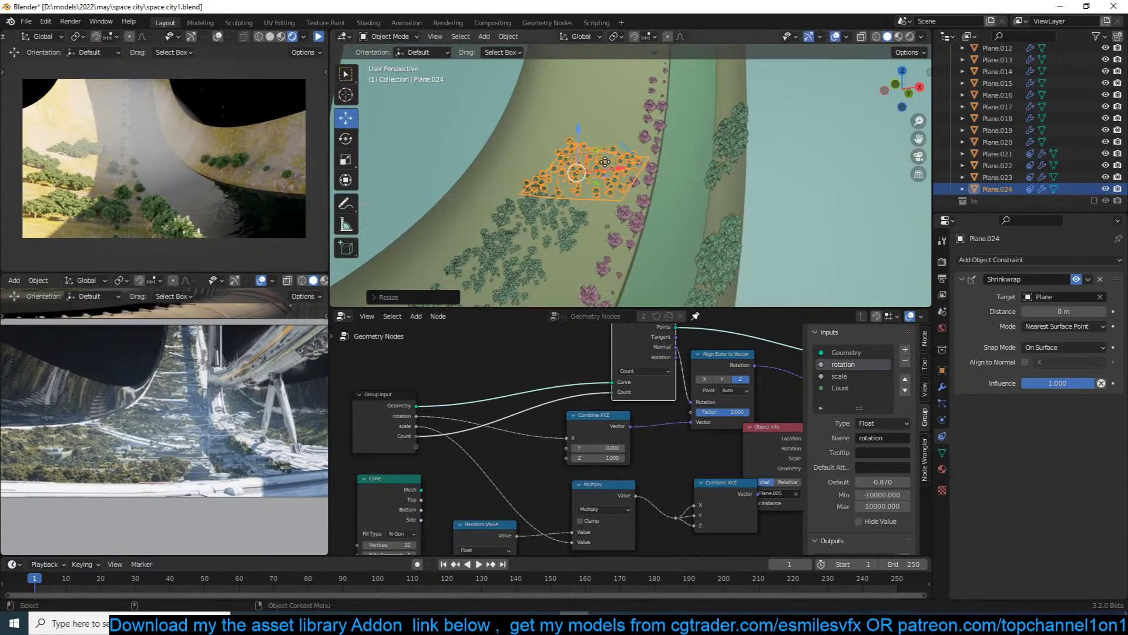
Deselect everything, look through the camera and save the file.
{"action": "key", "text": "alt+a"}
{"action": "key", "text": "KP_0"}
{"action": "key", "text": "ctrl+s"}
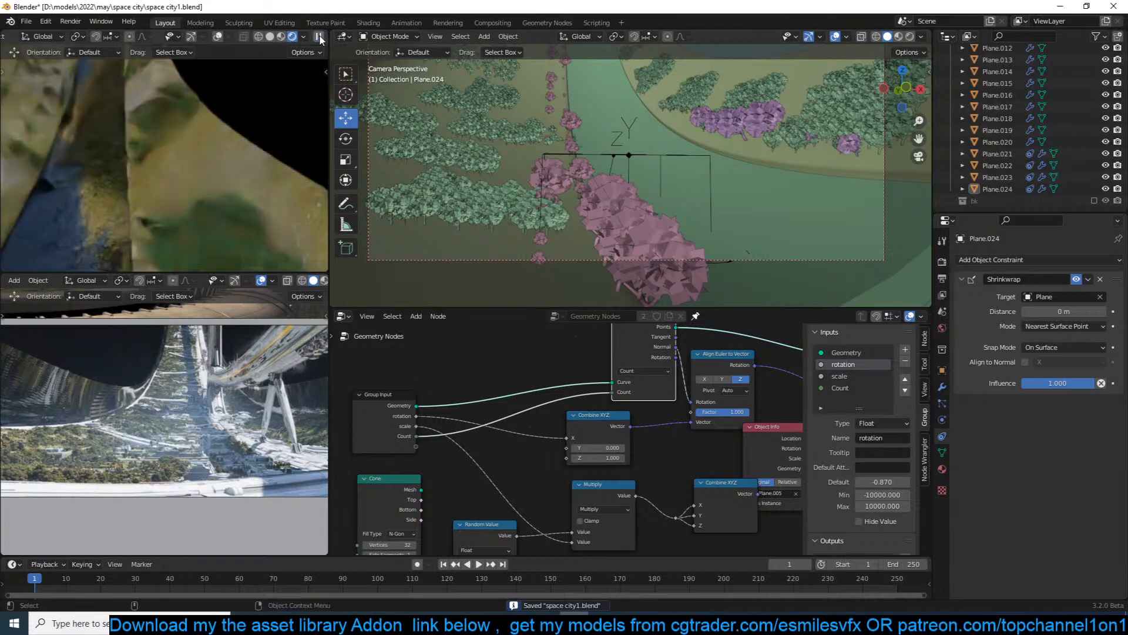
Check the tree coverage on both banks through the camera and in the rendered preview.
{"action": "key", "text": "KP_0"}
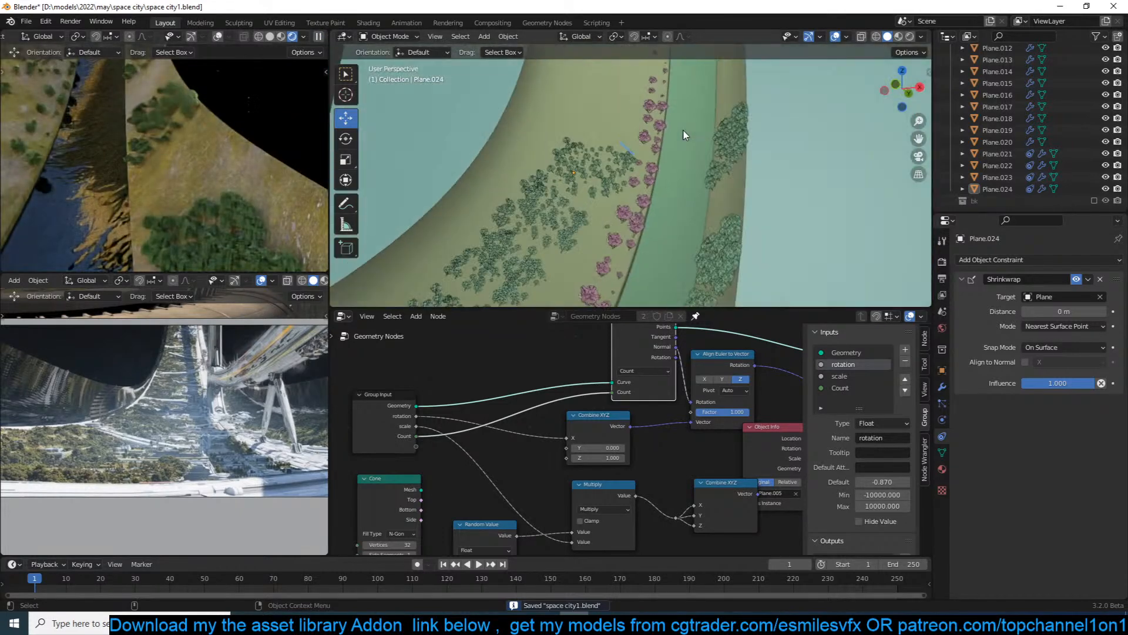
{"action": "key", "text": "KP_0"}
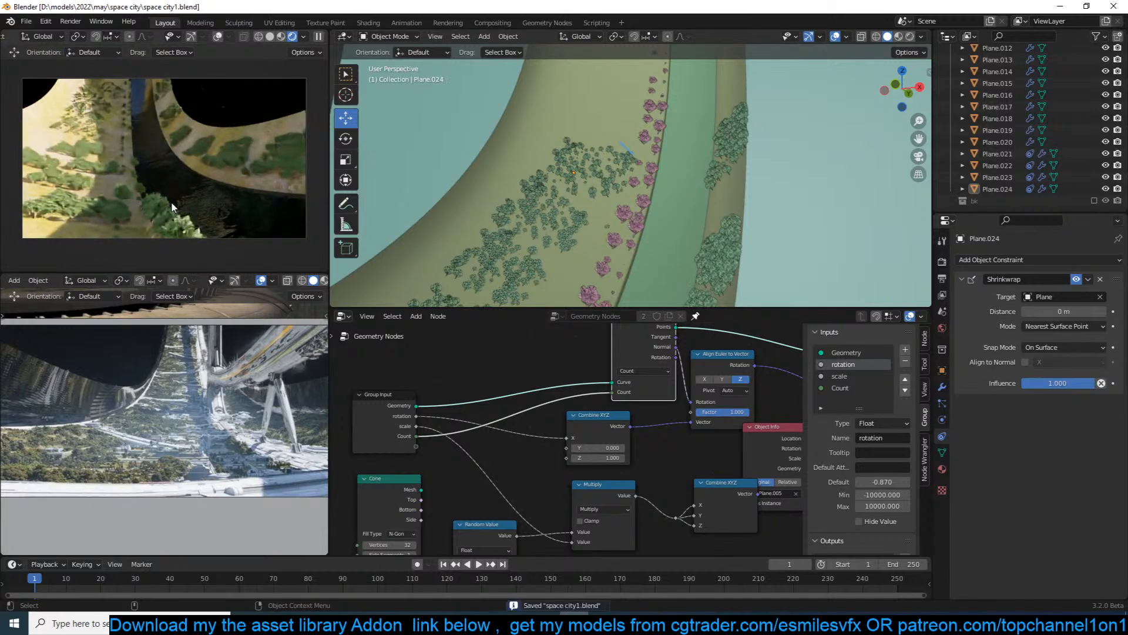
{"action": "scroll", "coordinate": [580, 174], "scroll_direction": "down", "scroll_amount": 4}
{"action": "key", "text": "KP_0"}
{"action": "scroll", "coordinate": [624, 169], "scroll_direction": "up", "scroll_amount": 2}
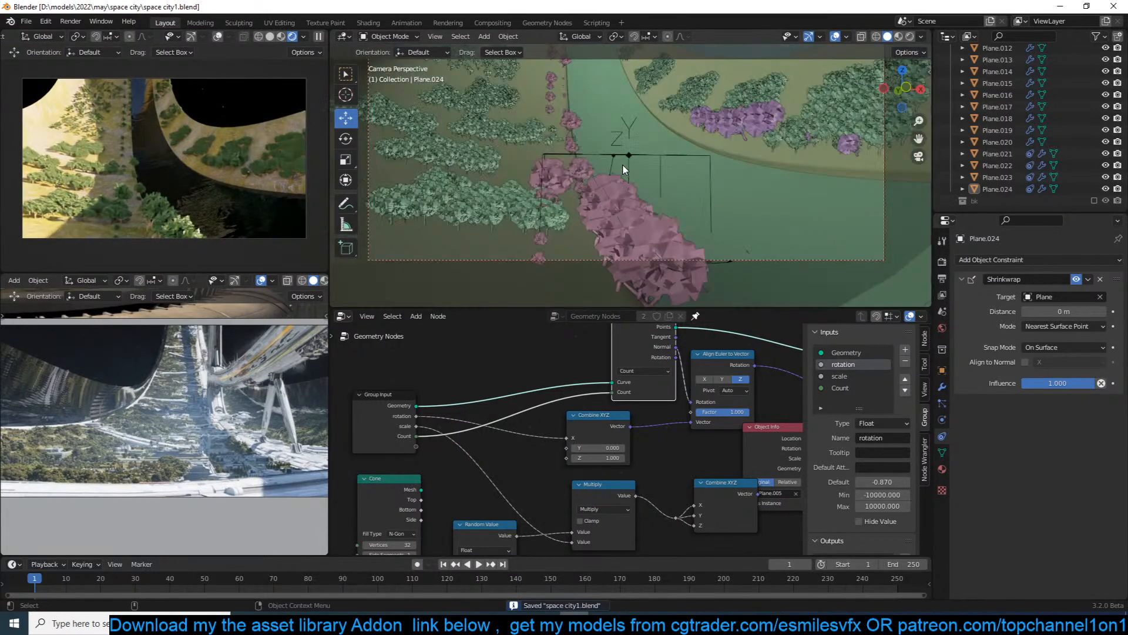
{"action": "scroll", "coordinate": [625, 168], "scroll_direction": "down", "scroll_amount": 3}
{"action": "middle_click_drag", "start_coordinate": [629, 169], "coordinate": [638, 189], "text": "shift"}
{"action": "middle_click_drag", "start_coordinate": [547, 131], "coordinate": [587, 153], "text": "shift"}
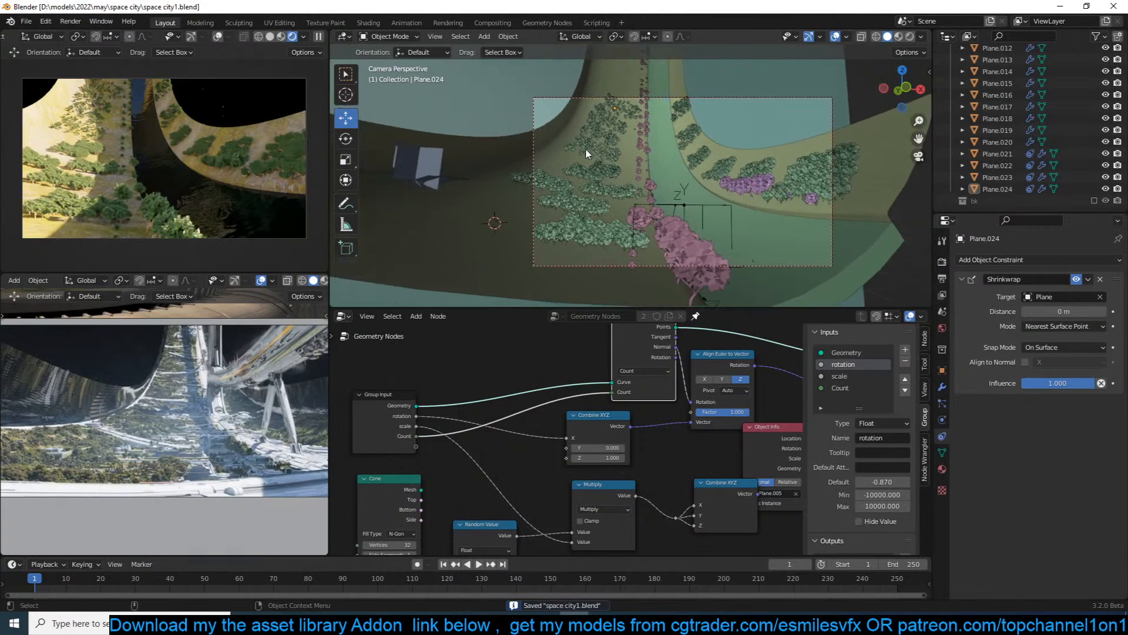
Move the second tree patch from the top of the right bank slightly to adjust its position.
{"action": "scroll", "coordinate": [582, 143], "scroll_direction": "up", "scroll_amount": 2}
{"action": "left_click", "coordinate": [591, 117]}
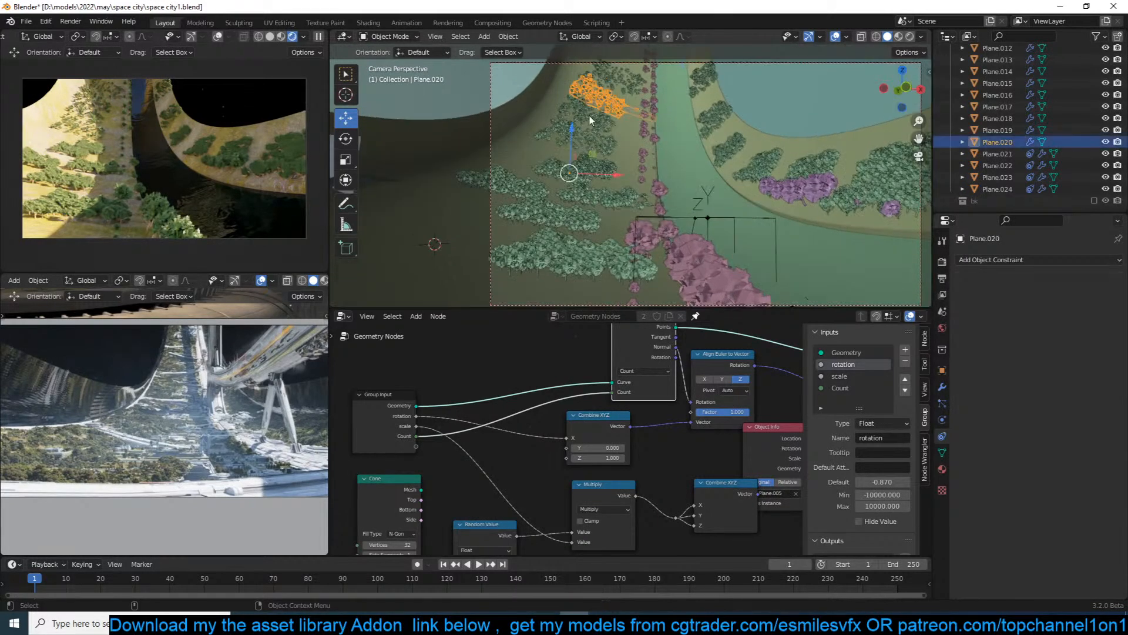
{"action": "middle_click_drag", "start_coordinate": [716, 139], "coordinate": [694, 151], "text": "shift"}
{"action": "left_click", "coordinate": [707, 126]}
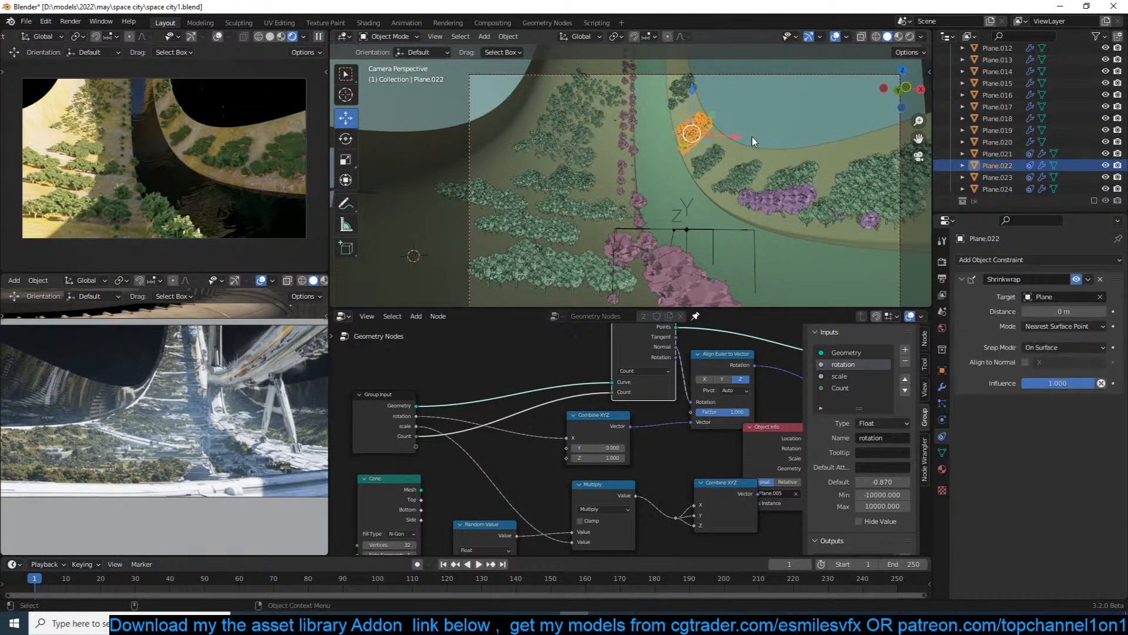
{"action": "key", "text": "g"}
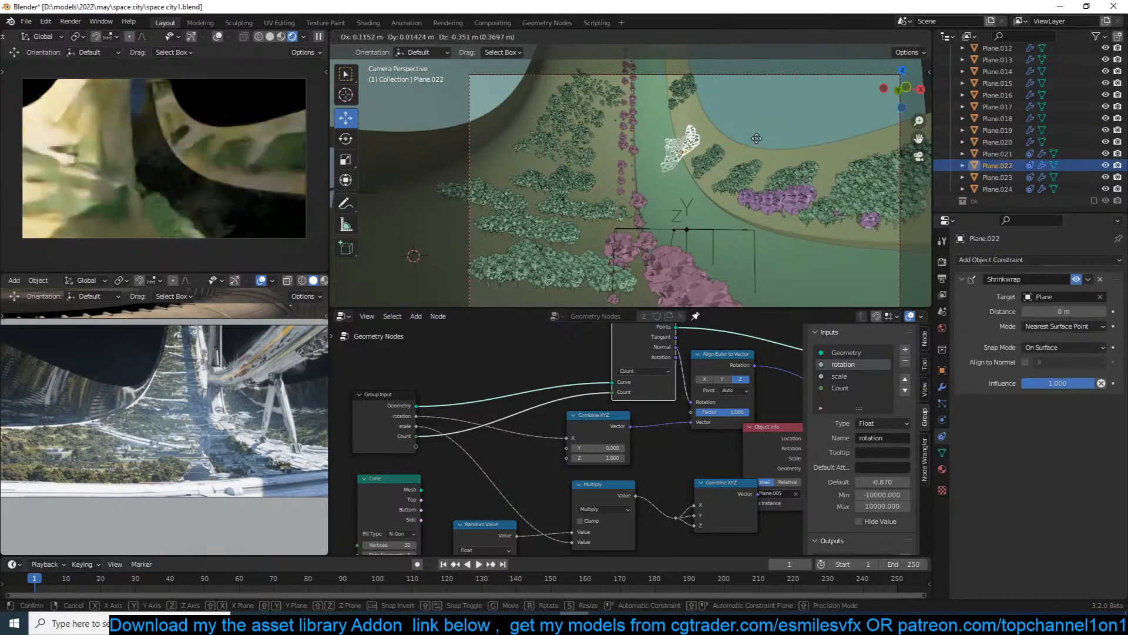
{"action": "left_click", "coordinate": [758, 140]}
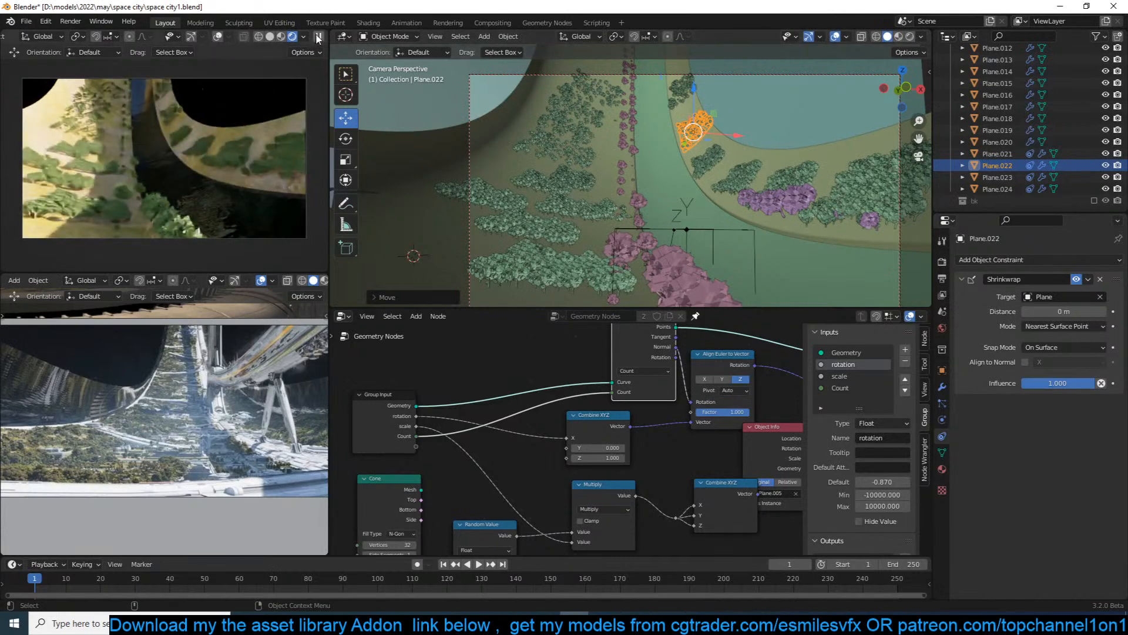
Lower the purple bush curve on the right bank toward the river edge in Edit Mode and save the file.
{"action": "left_click", "coordinate": [791, 197]}
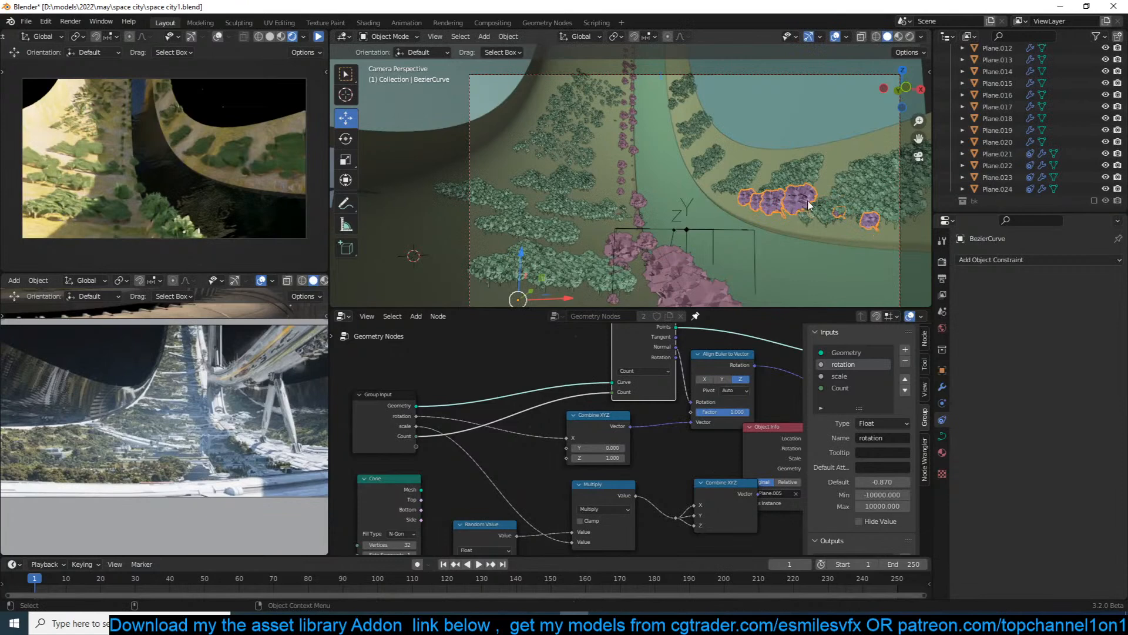
{"action": "key", "text": "Tab"}
{"action": "left_click", "coordinate": [345, 118]}
{"action": "left_click", "coordinate": [791, 217]}
{"action": "left_click_drag", "start_coordinate": [791, 216], "coordinate": [785, 225]}
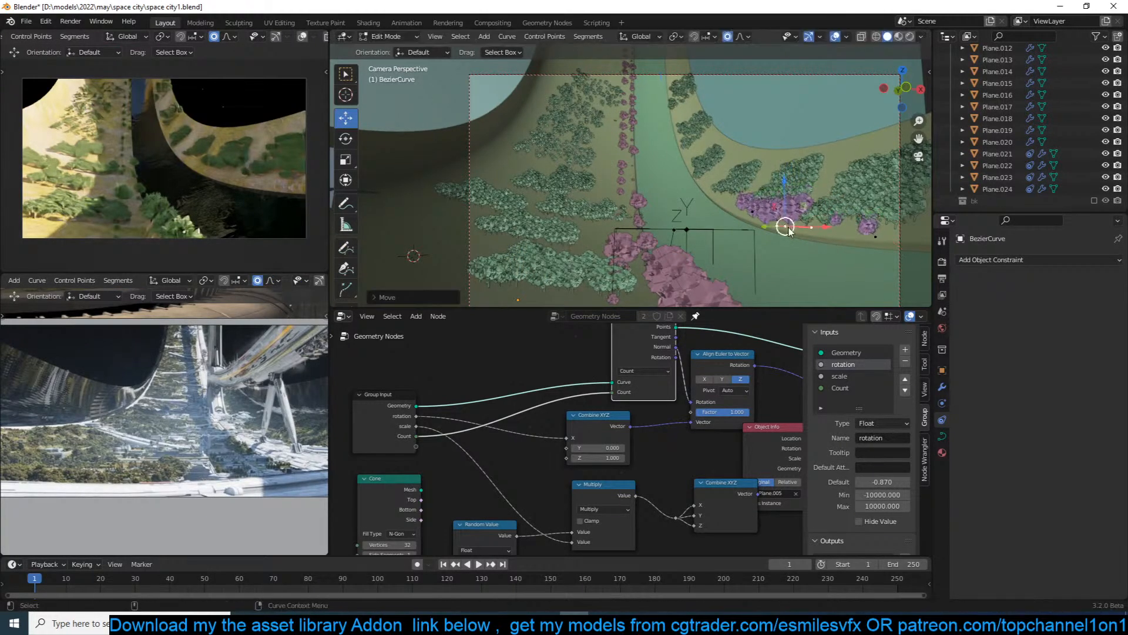
{"action": "key", "text": "Tab"}
{"action": "key", "text": "ctrl+s"}
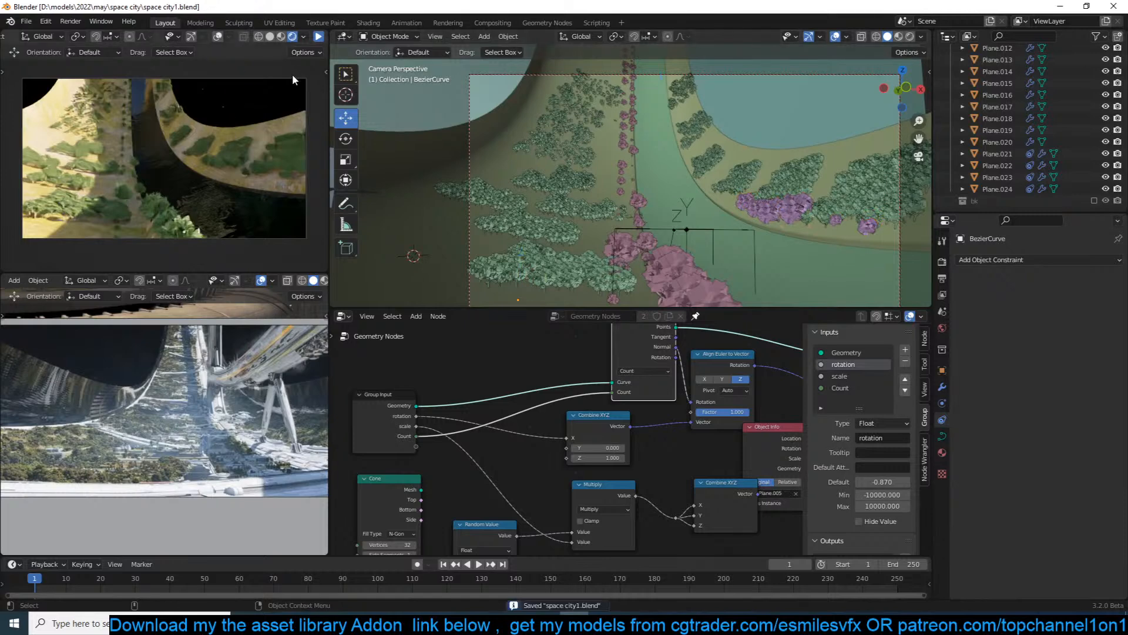
{"action": "left_click", "coordinate": [317, 39]}
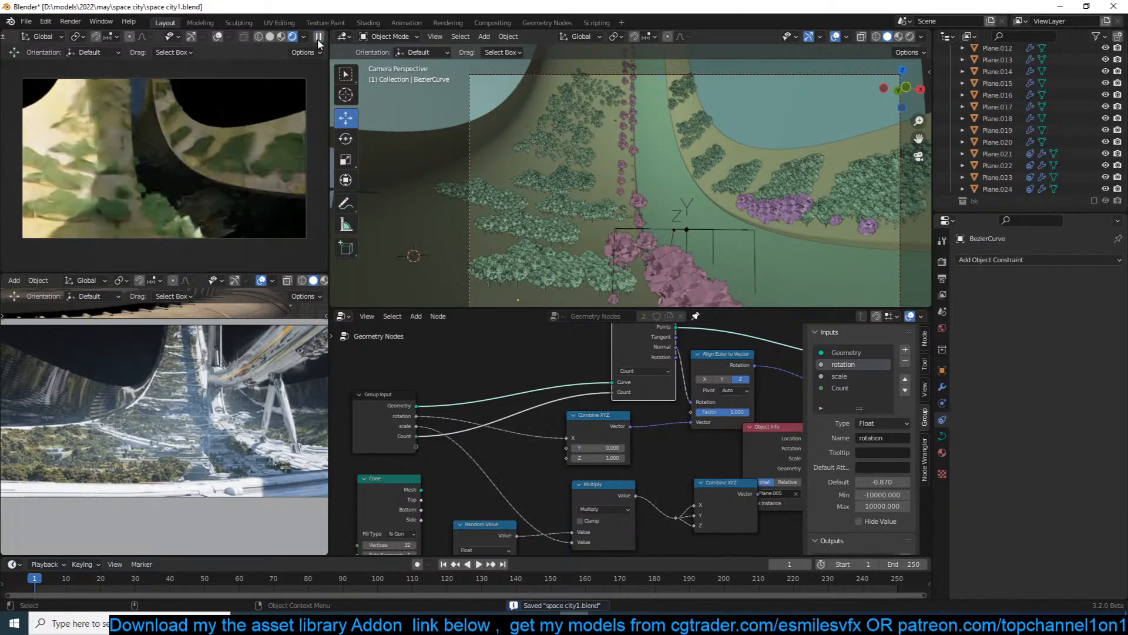
Set the large right-bank tree patch's particle number to 66 and hair length to 0.902 m, and deselect it.
{"action": "left_click", "coordinate": [831, 181]}
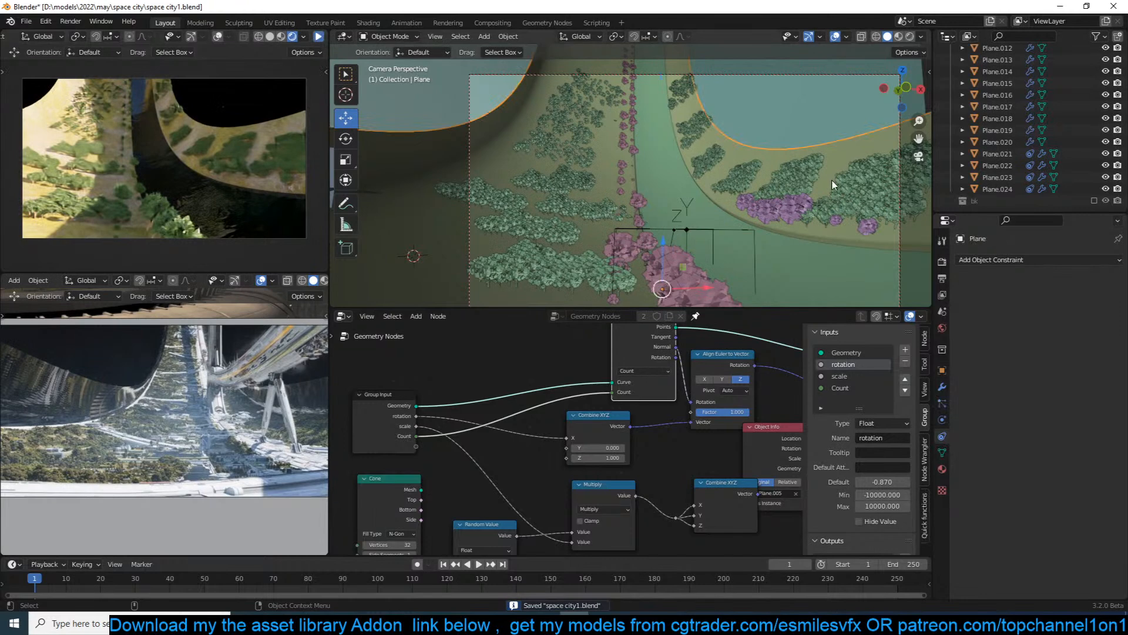
{"action": "left_click", "coordinate": [818, 175]}
{"action": "middle_click_drag", "start_coordinate": [833, 201], "coordinate": [758, 201], "text": "shift"}
{"action": "left_click", "coordinate": [774, 200]}
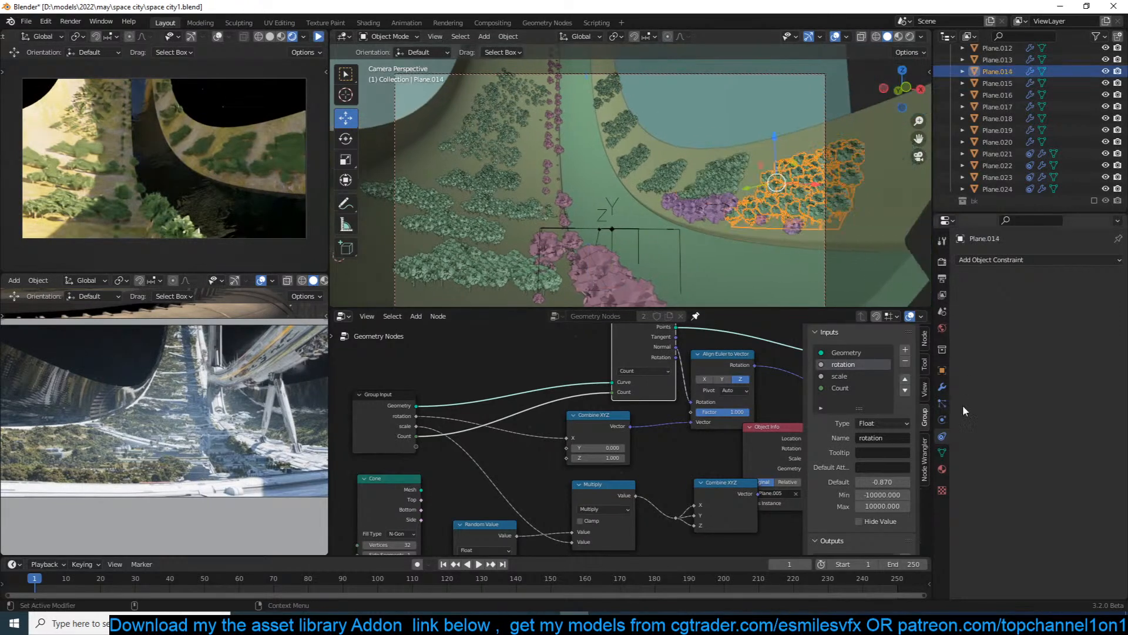
{"action": "left_click", "coordinate": [943, 403]}
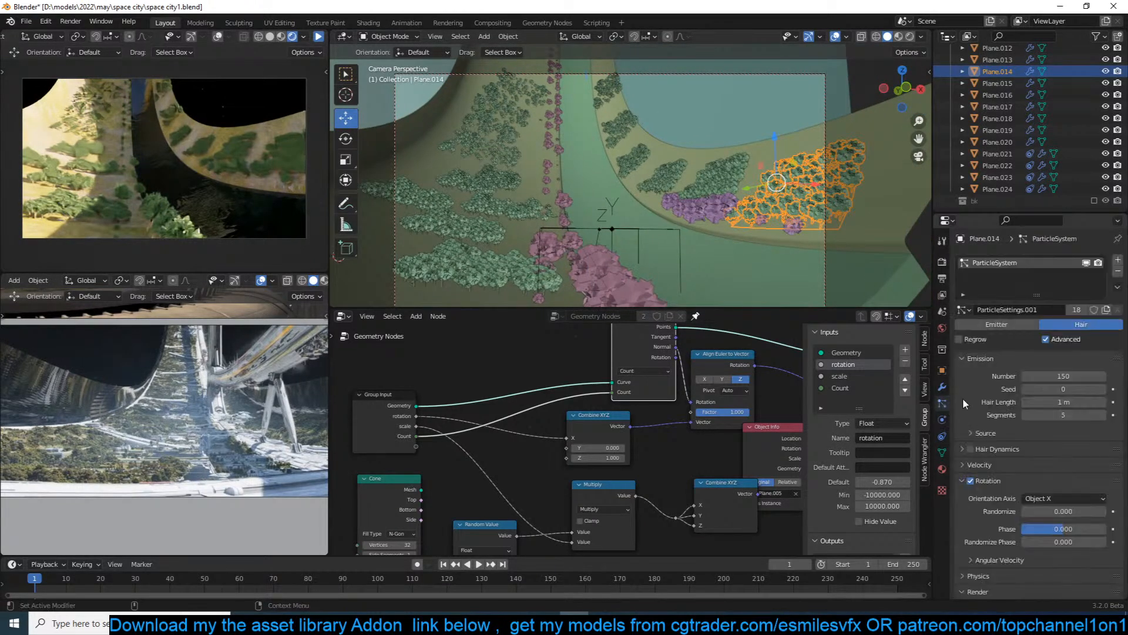
{"action": "left_click_drag", "start_coordinate": [1072, 401], "coordinate": [1036, 376]}
{"action": "key", "text": "alt+a"}
Refresh the rendered preview to compare the sparser trees with the reference image, and save the file.
{"action": "left_click", "coordinate": [319, 37]}
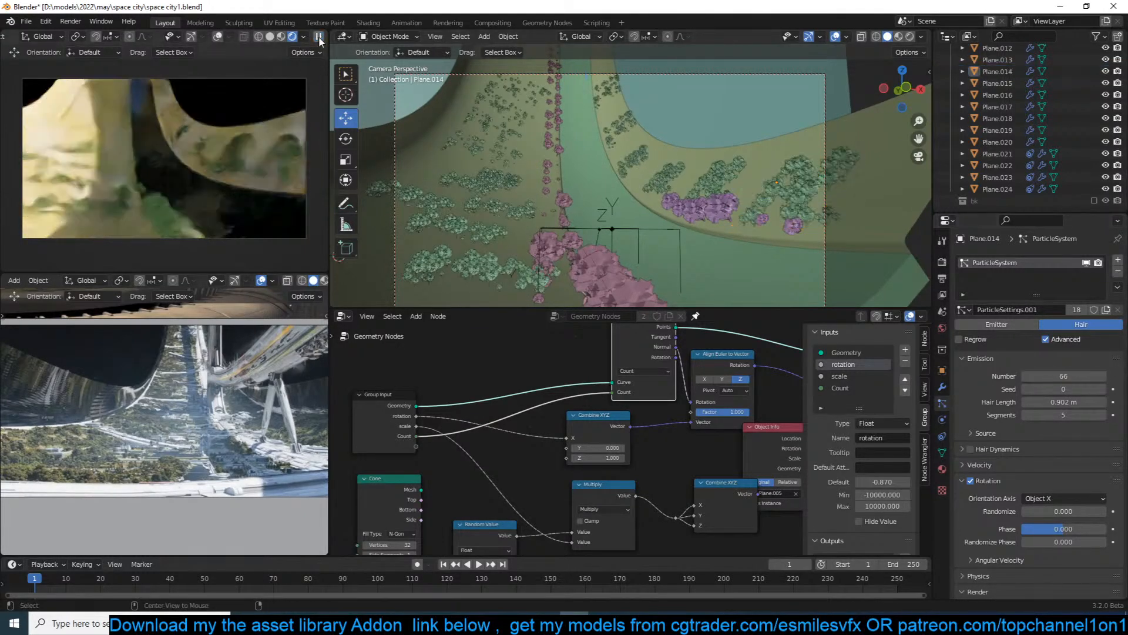
{"action": "left_click", "coordinate": [318, 37]}
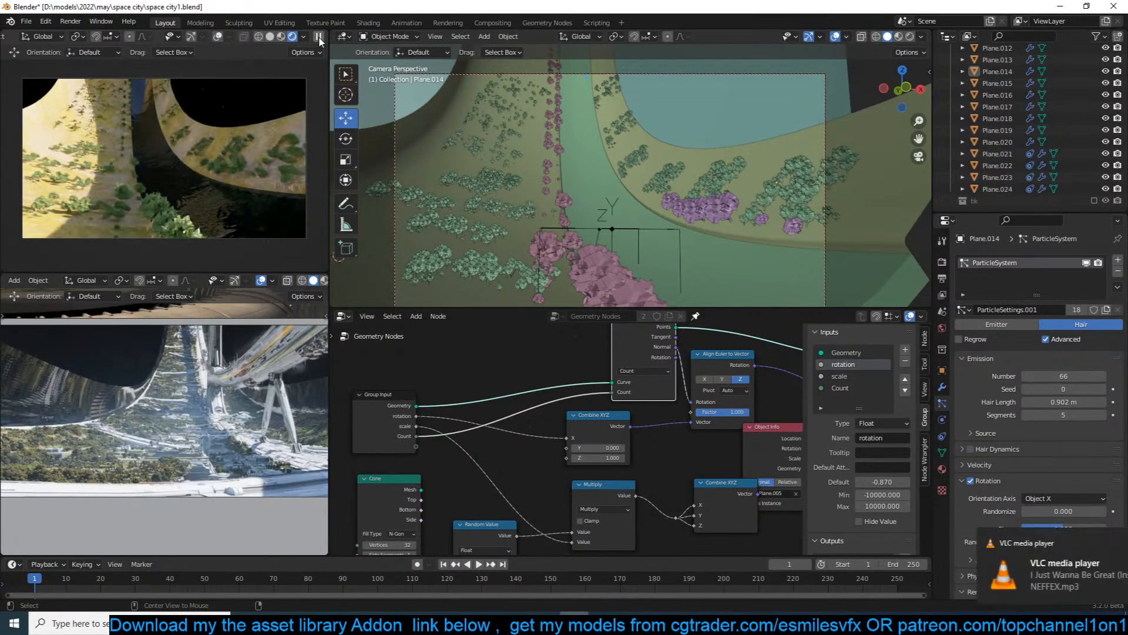
{"action": "key", "text": "ctrl+s"}
{"action": "scroll", "coordinate": [233, 410], "scroll_direction": "up", "scroll_amount": 2}
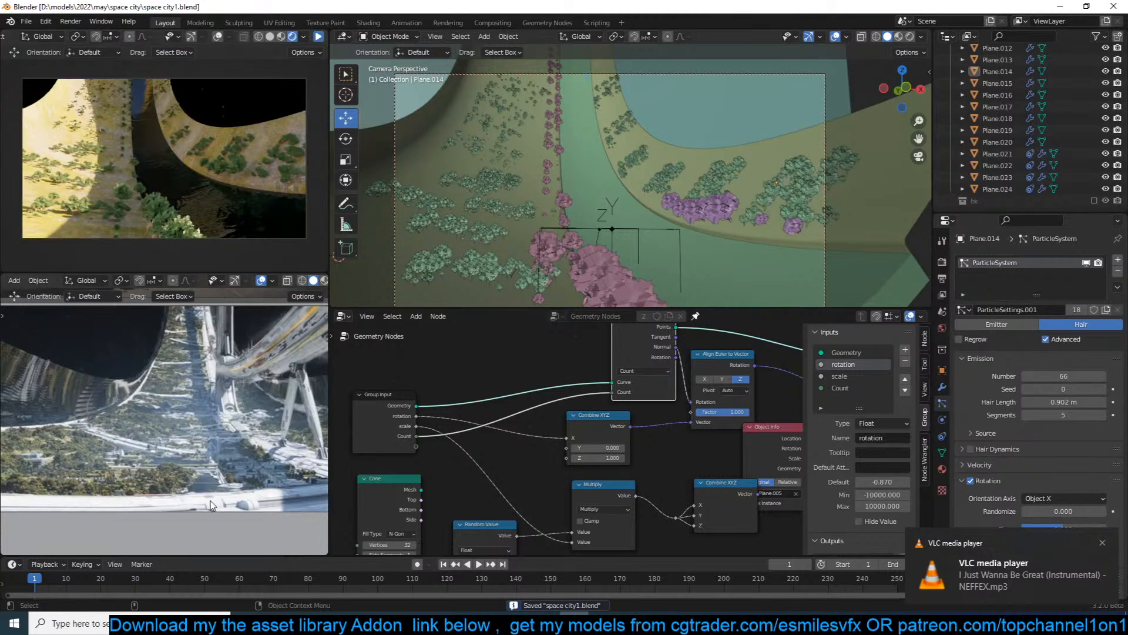
Select two lengthwise face loops on the left bank of the ground plane, one along the river and one on the outer slope.
{"action": "scroll", "coordinate": [534, 232], "scroll_direction": "down", "scroll_amount": 3}
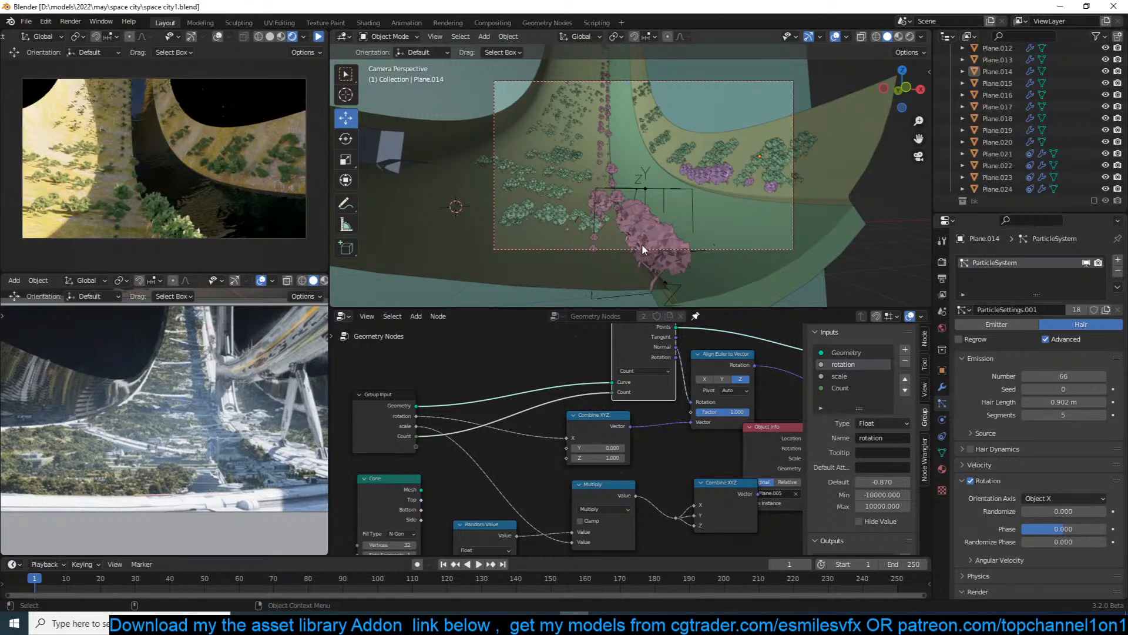
{"action": "middle_click_drag", "start_coordinate": [642, 245], "coordinate": [654, 222], "text": "shift"}
{"action": "left_click", "coordinate": [598, 258]}
{"action": "key", "text": "Tab"}
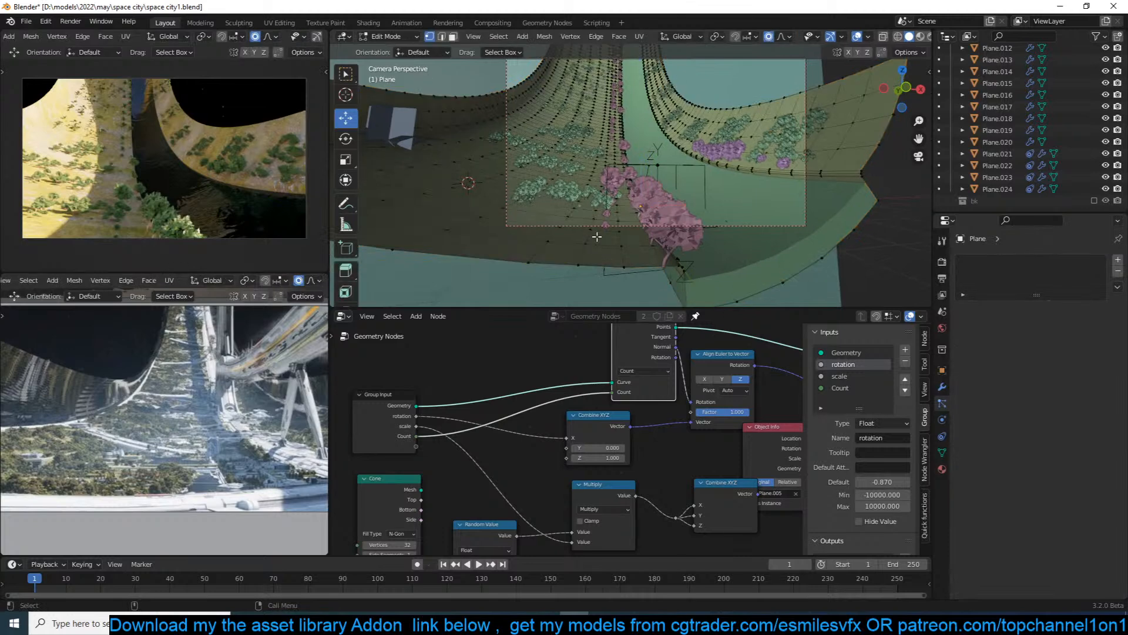
{"action": "key", "text": "3"}
{"action": "left_click", "coordinate": [583, 207], "text": "alt"}
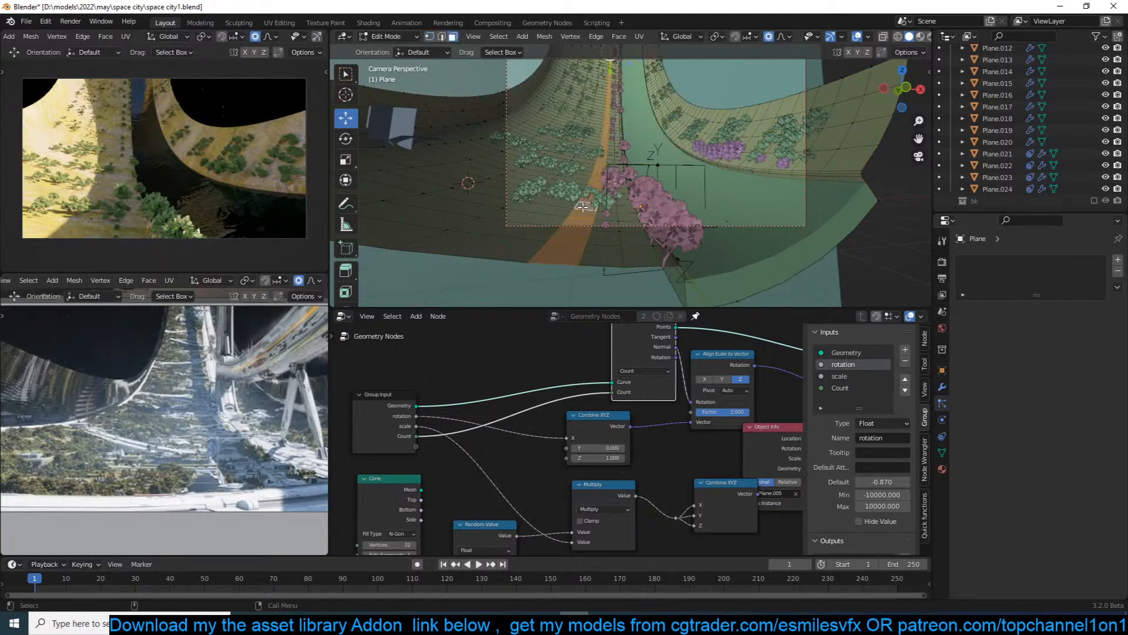
{"action": "key", "text": "alt+a"}
{"action": "left_click", "coordinate": [532, 134], "text": "alt"}
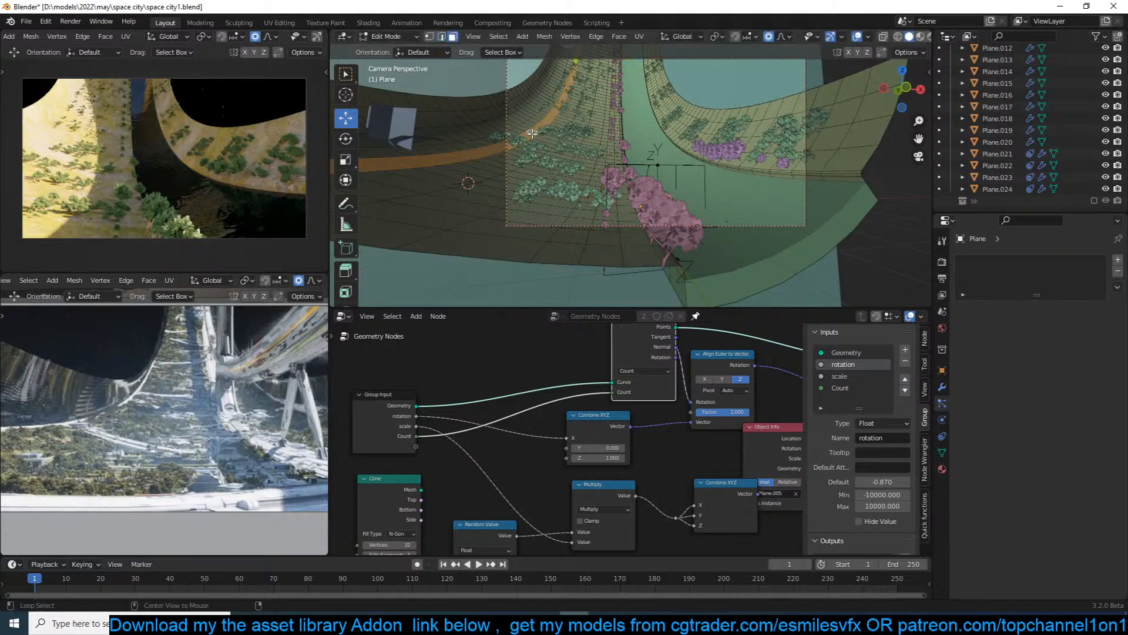
{"action": "left_click", "coordinate": [597, 192], "text": "alt+shift"}
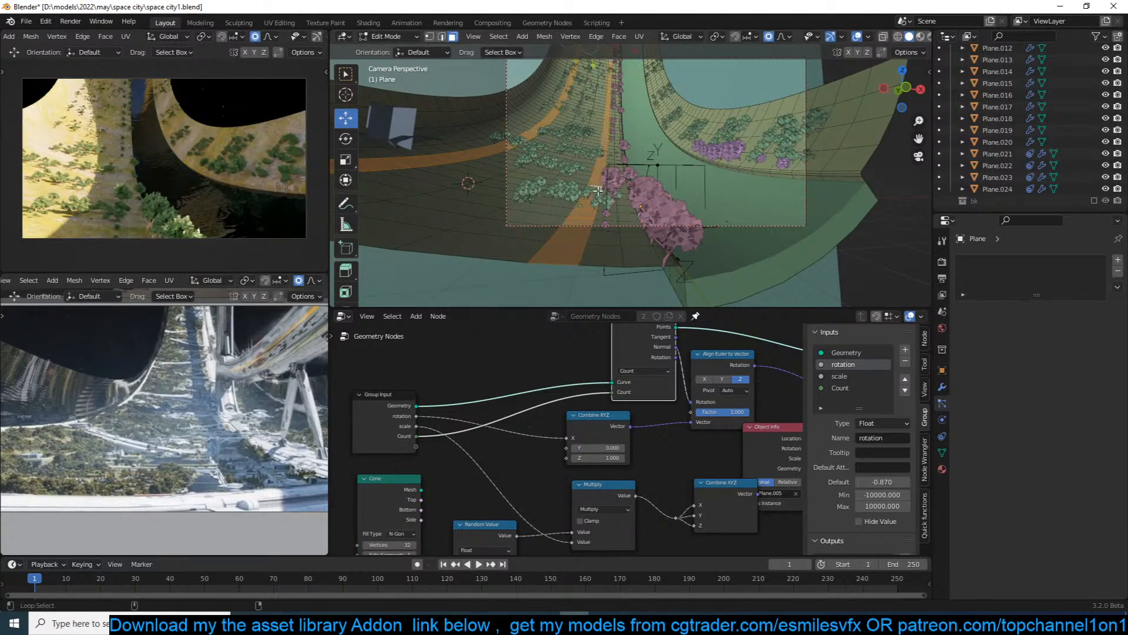
Switch the node area to the Shader Editor, return the ground to Object Mode and save the file.
{"action": "left_click", "coordinate": [346, 319]}
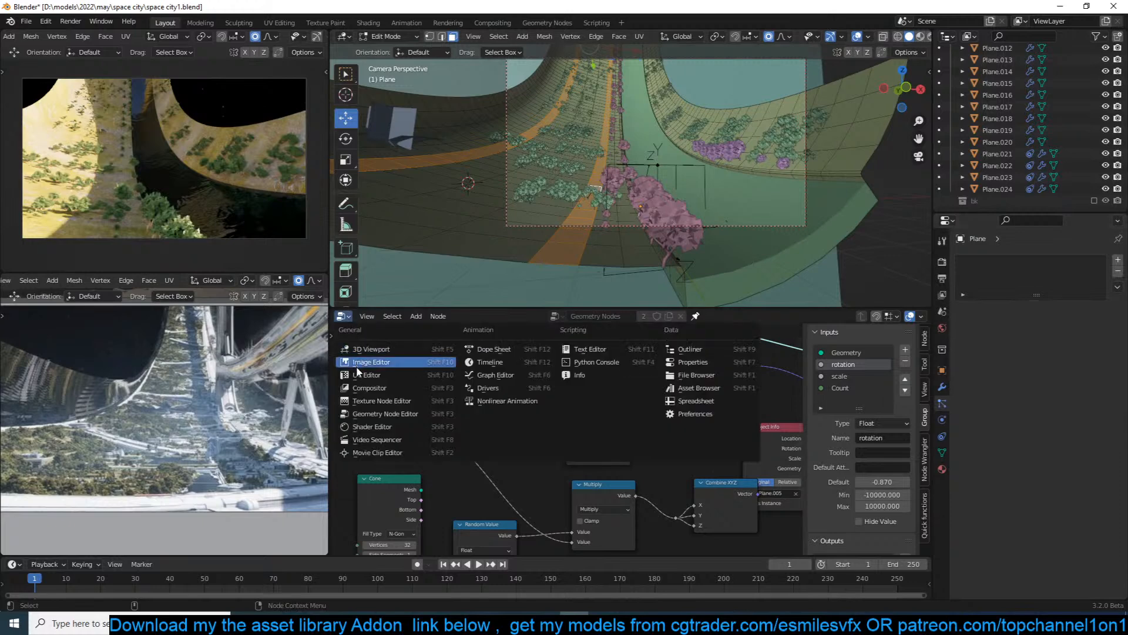
{"action": "left_click", "coordinate": [374, 427]}
{"action": "key", "text": "Tab"}
{"action": "key", "text": "ctrl+s"}
Duplicate the far right-bank tree patch in place and snap the copy to the 3D cursor.
{"action": "left_click", "coordinate": [562, 194]}
{"action": "middle_click_drag", "start_coordinate": [562, 193], "coordinate": [571, 212]}
{"action": "left_click", "coordinate": [626, 101]}
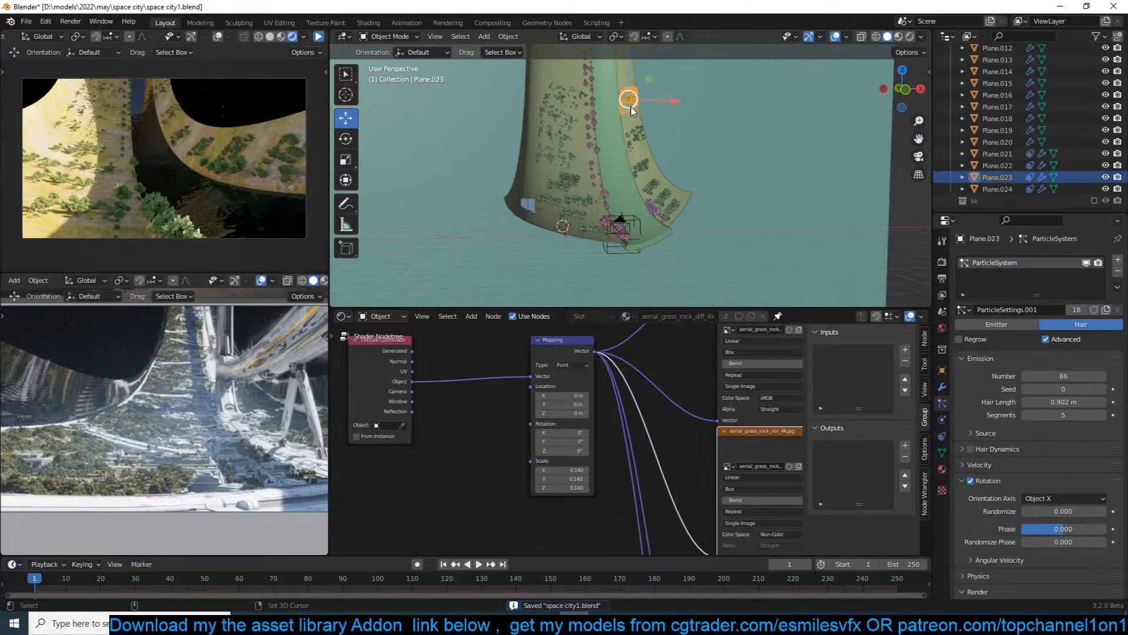
{"action": "key", "text": "shift+d"}
{"action": "left_click", "coordinate": [628, 102]}
{"action": "middle_click_drag", "start_coordinate": [618, 141], "coordinate": [605, 181]}
{"action": "key", "text": "shift+s"}
{"action": "left_click", "coordinate": [536, 147]}
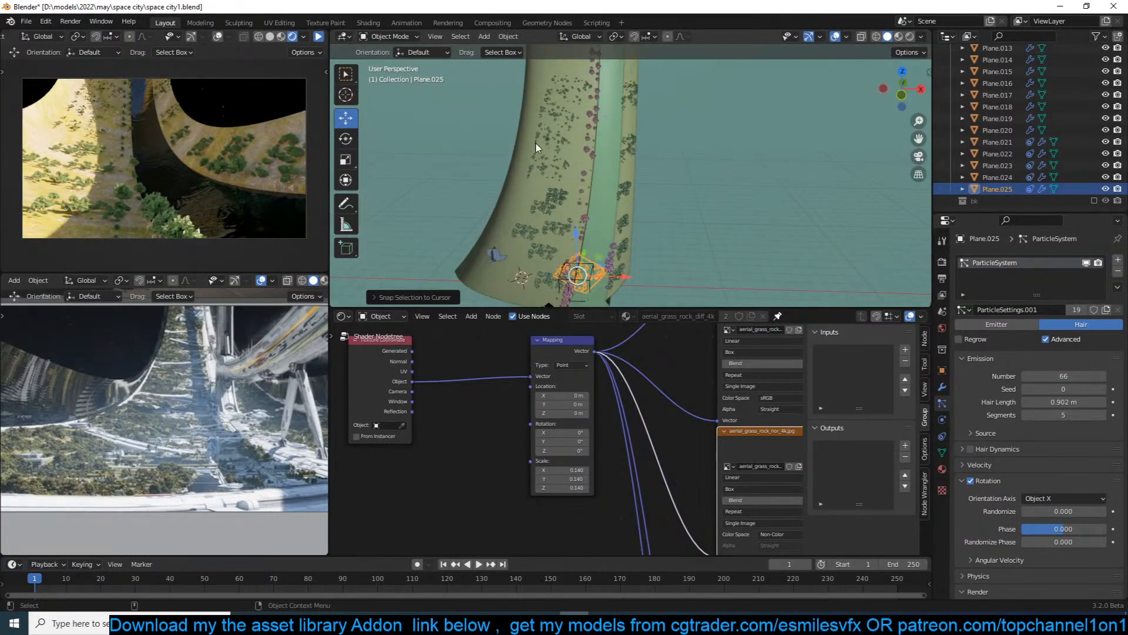
Clear the tree patch copy's rotation and move it along the X axis onto the near left bank.
{"action": "key", "text": "KP_Decimal"}
{"action": "key", "text": "alt+r"}
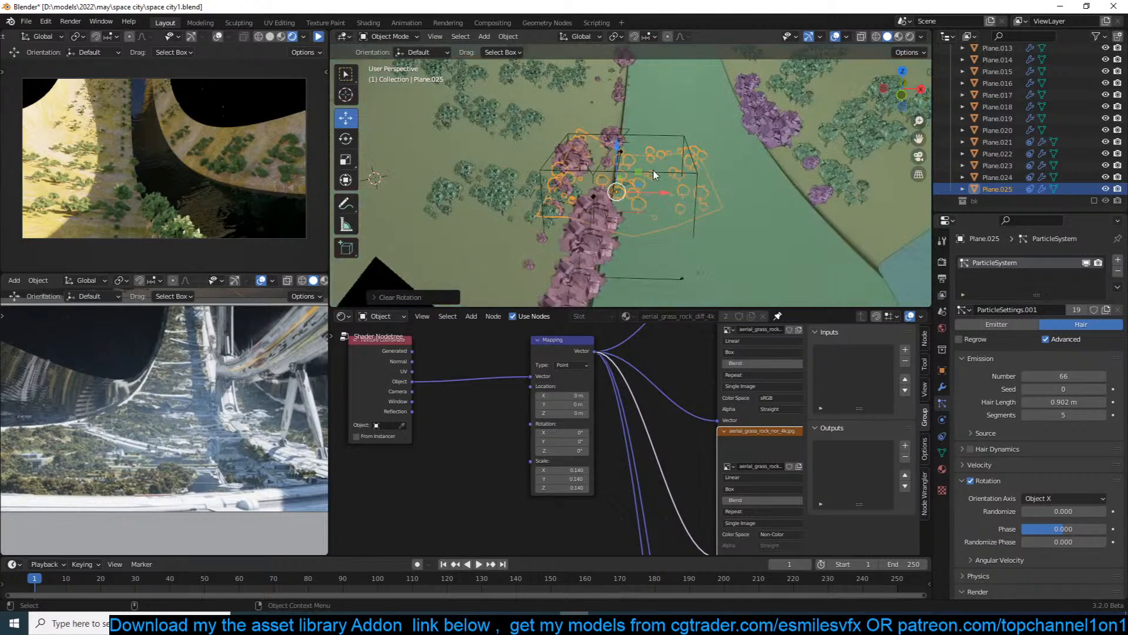
{"action": "scroll", "coordinate": [650, 169], "scroll_direction": "down", "scroll_amount": 4}
{"action": "key", "text": "g"}
{"action": "key", "text": "x"}
{"action": "left_click", "coordinate": [556, 180]}
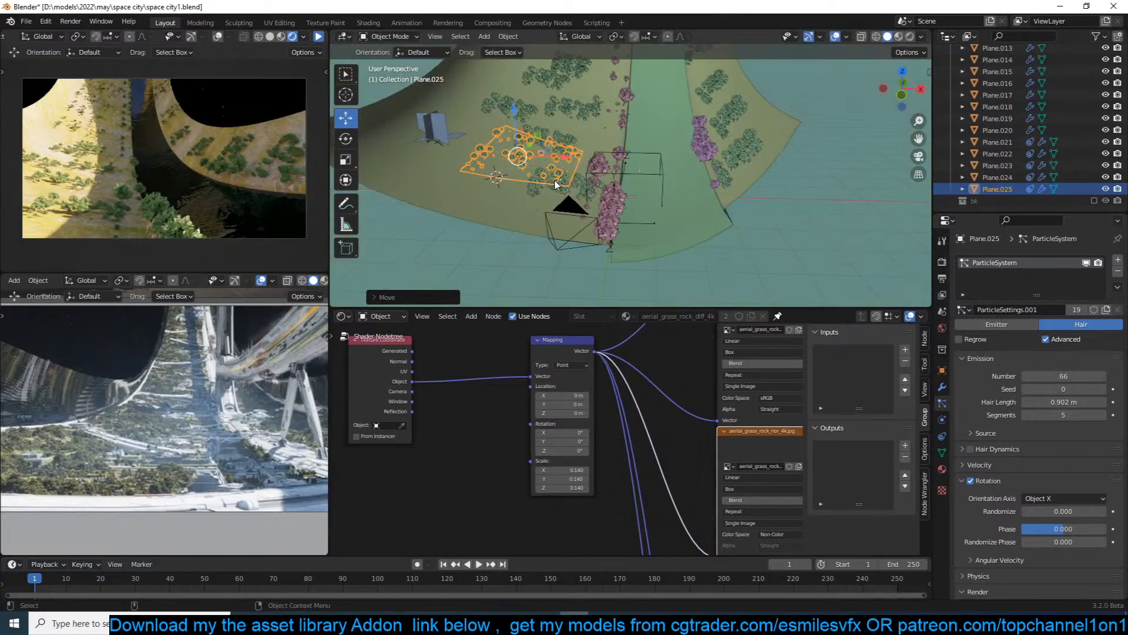
Isolate the tree patch copy in local view, clear its rotation again and save the file.
{"action": "key", "text": "KP_Decimal"}
{"action": "middle_click_drag", "start_coordinate": [558, 181], "coordinate": [490, 195]}
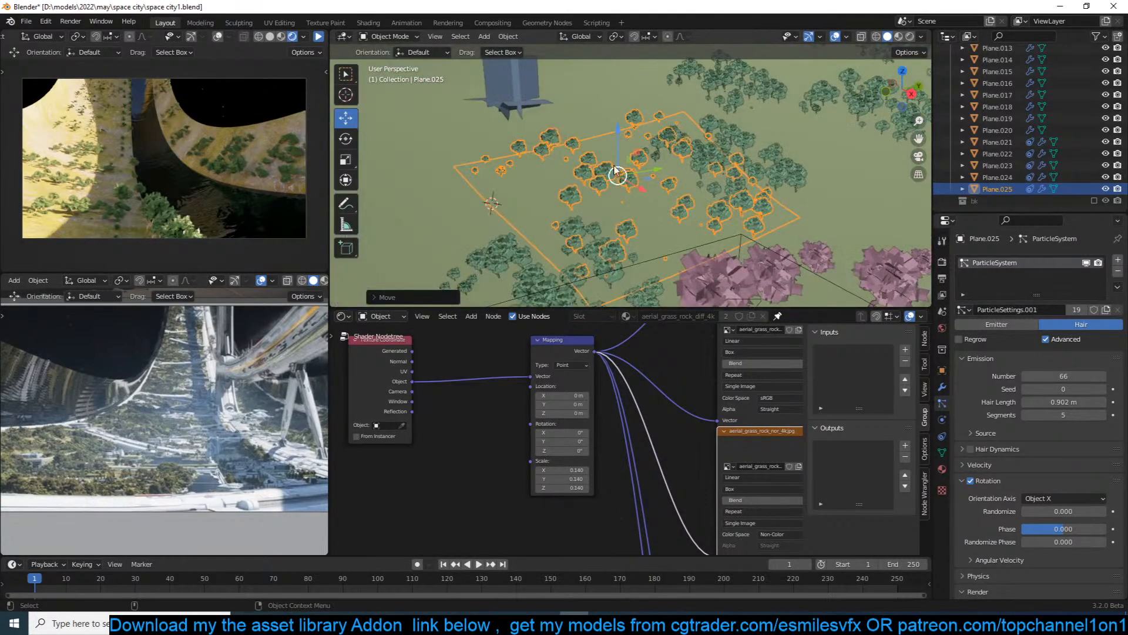
{"action": "left_click_drag", "start_coordinate": [645, 179], "coordinate": [520, 207]}
{"action": "scroll", "coordinate": [607, 218], "scroll_direction": "down", "scroll_amount": 3}
{"action": "middle_click_drag", "start_coordinate": [567, 213], "coordinate": [781, 232]}
{"action": "scroll", "coordinate": [607, 218], "scroll_direction": "up", "scroll_amount": 3}
{"action": "key", "text": "KP_Divide"}
{"action": "key", "text": "alt+r"}
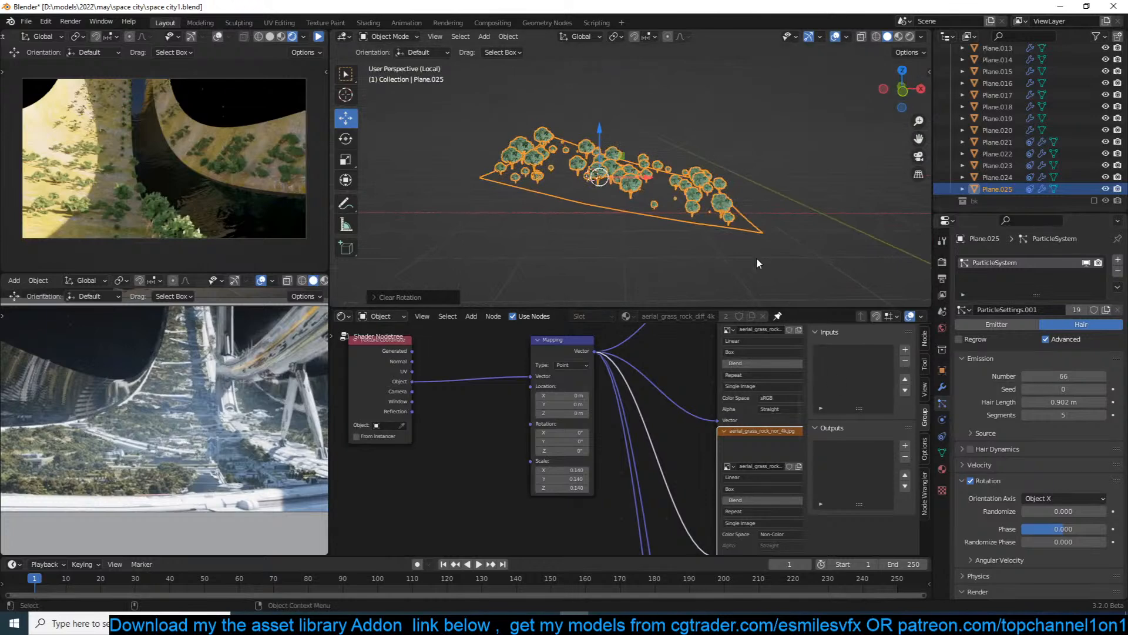
{"action": "middle_click_drag", "start_coordinate": [651, 237], "coordinate": [676, 227]}
{"action": "key", "text": "ctrl+s"}
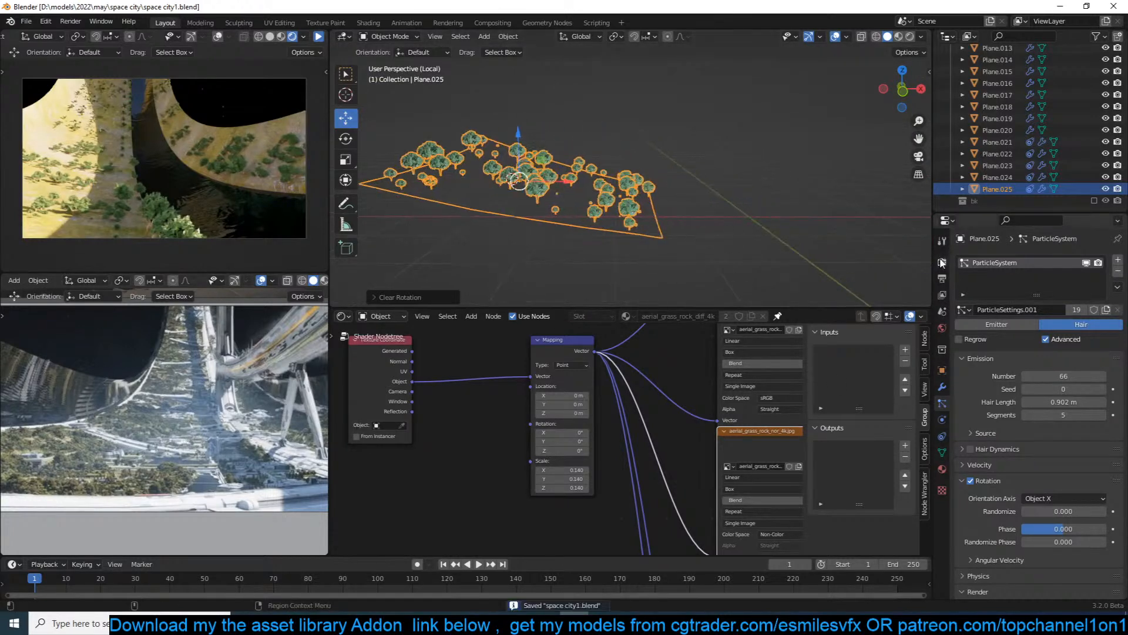
Search the asset library's objects for "building".
{"action": "key", "text": "n"}
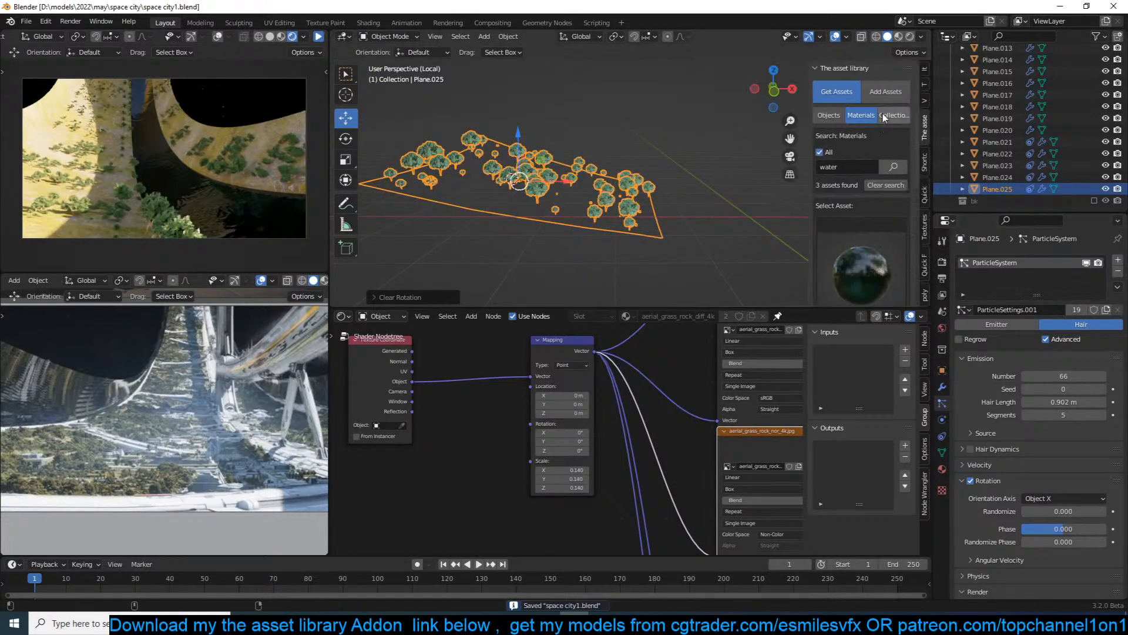
{"action": "left_click", "coordinate": [835, 115]}
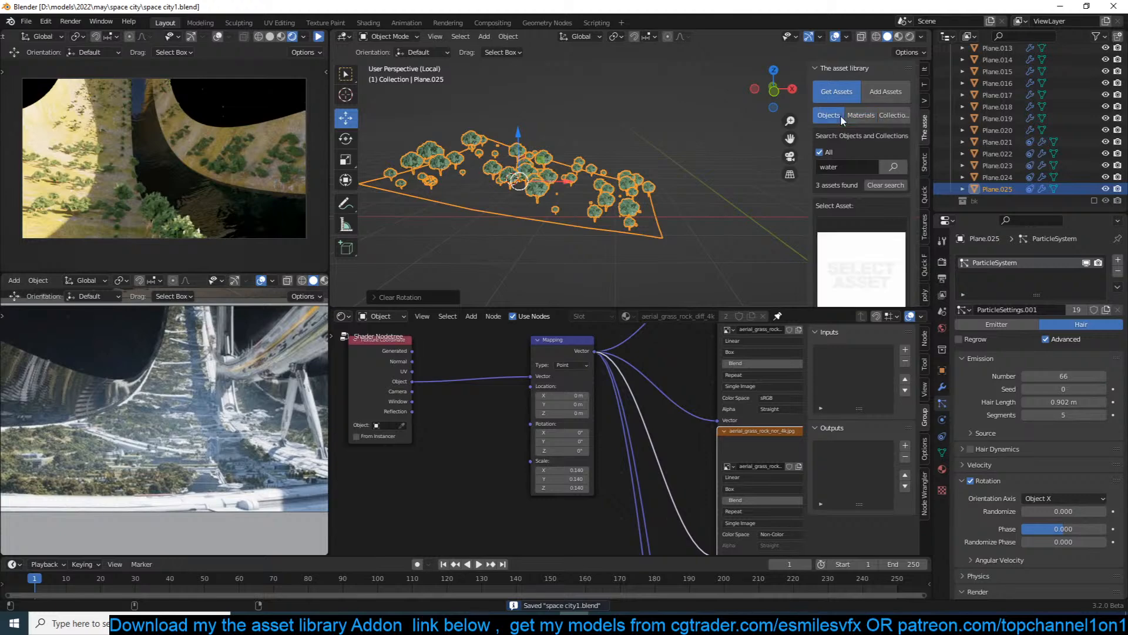
{"action": "left_click", "coordinate": [850, 166]}
{"action": "type", "text": "building"}
{"action": "key", "text": "Return"}
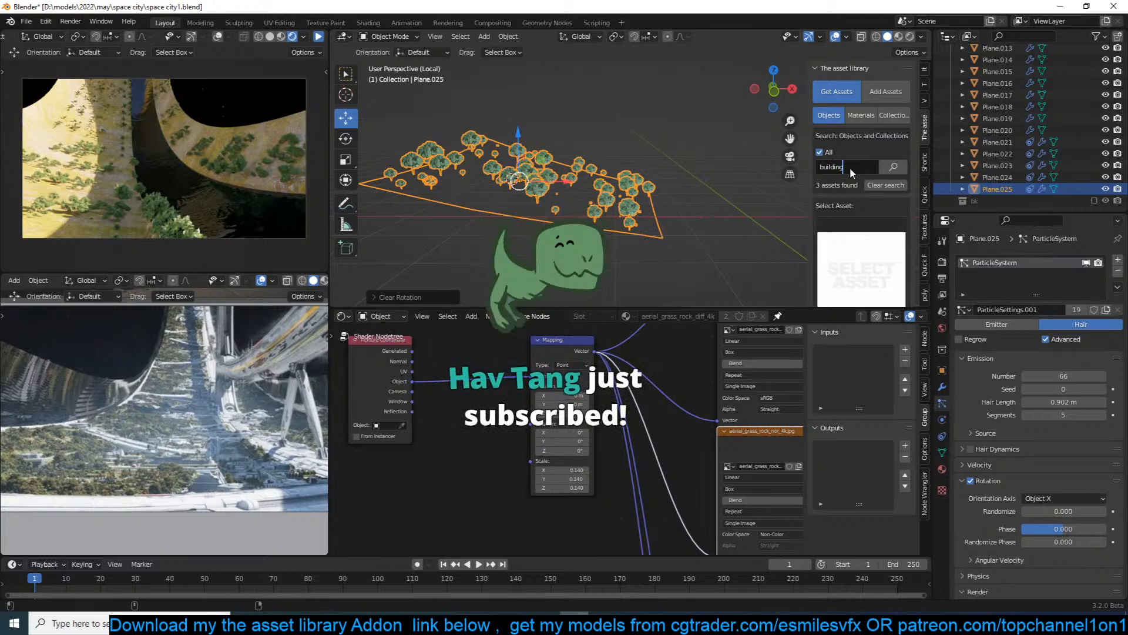
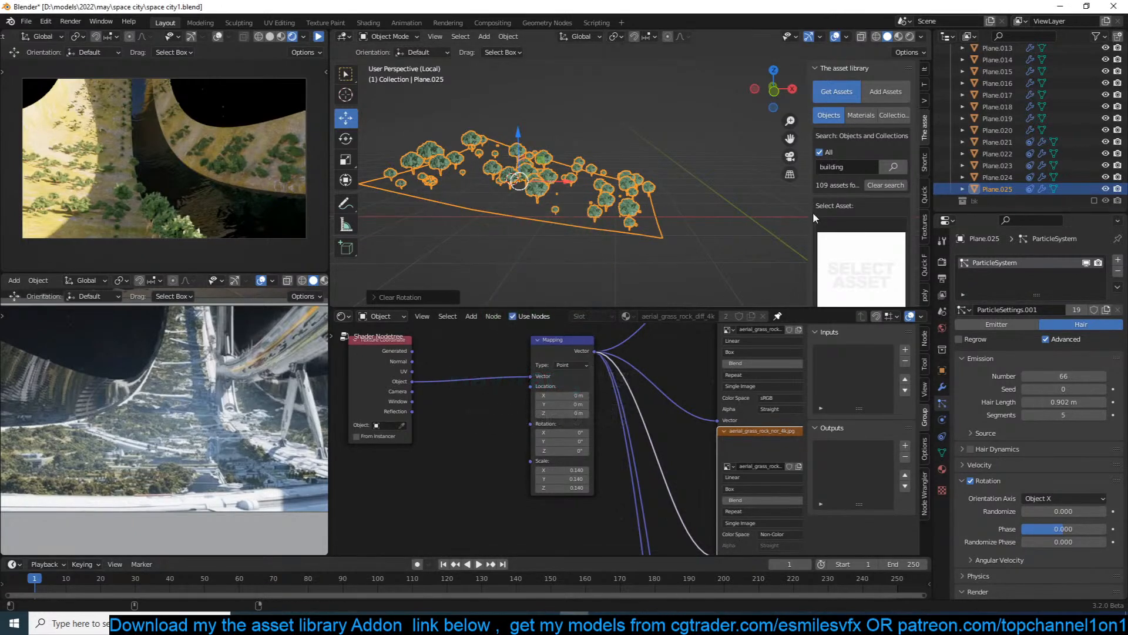
Add the pale twin-block building asset to the scene, and scale and position it beside the isolated tree patch.
{"action": "left_click", "coordinate": [861, 234]}
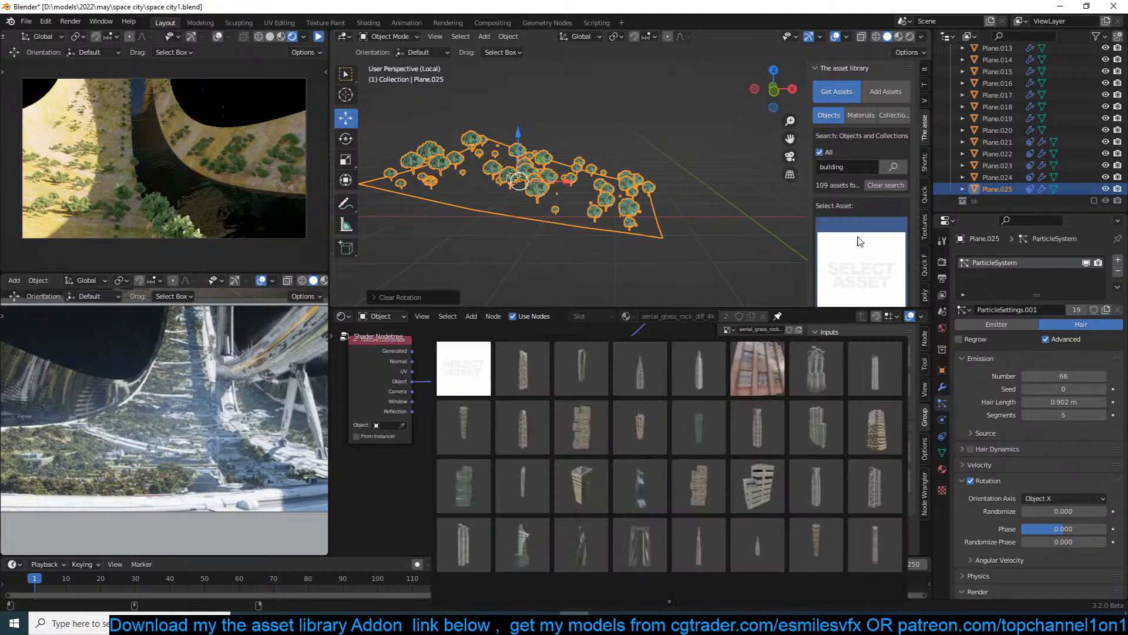
{"action": "left_click", "coordinate": [757, 486]}
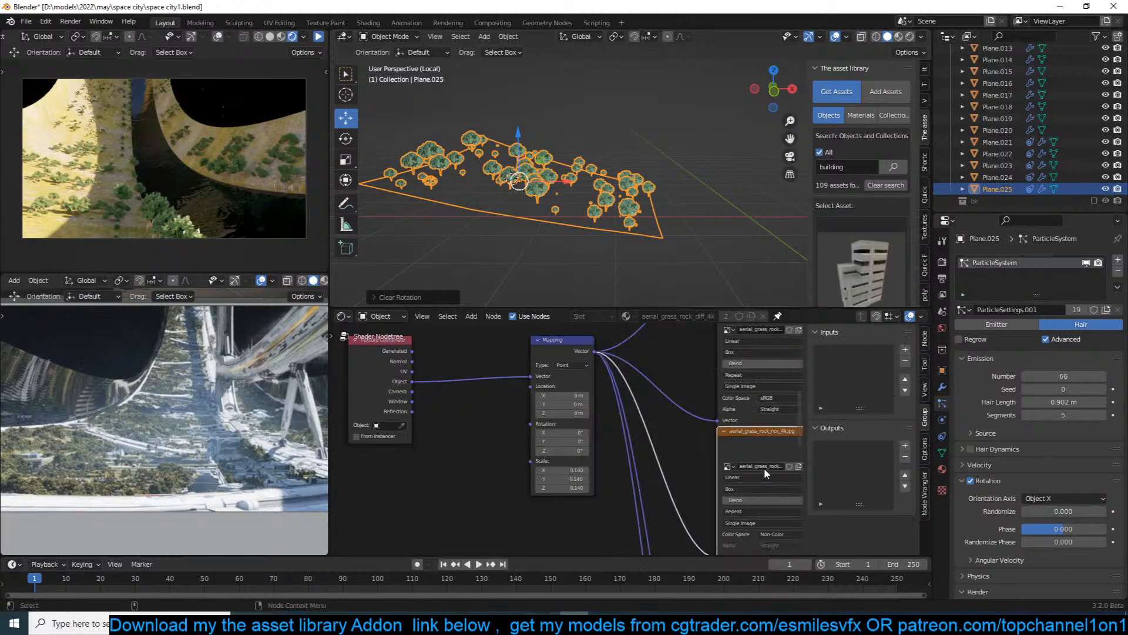
{"action": "scroll", "coordinate": [862, 272], "scroll_direction": "down", "scroll_amount": 3}
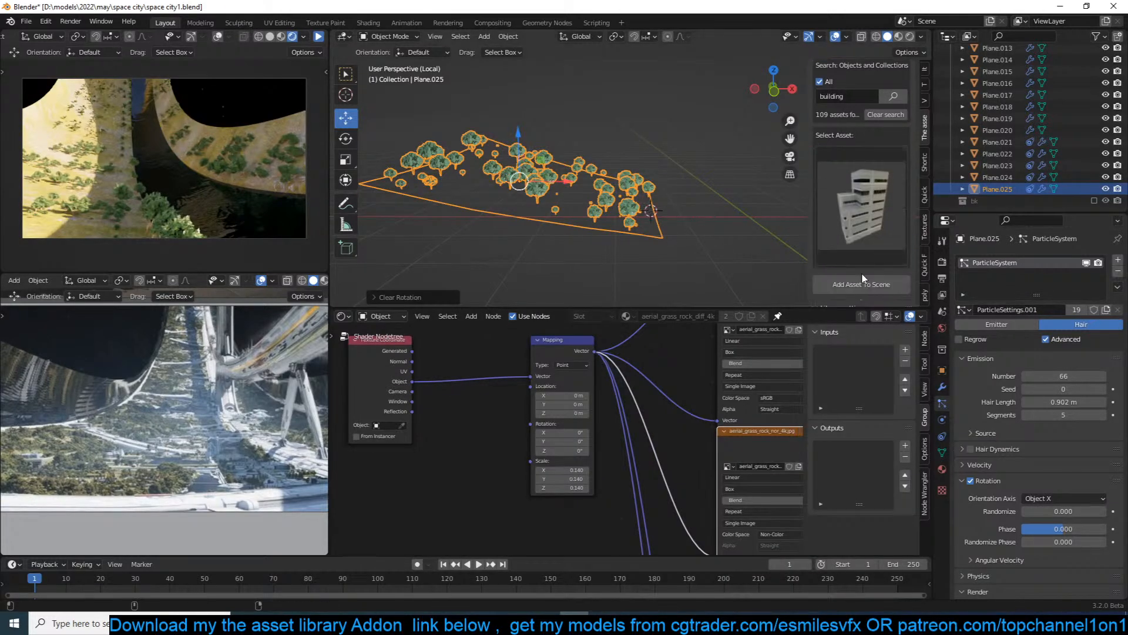
{"action": "key", "text": "s"}
{"action": "left_click", "coordinate": [693, 200]}
{"action": "left_click_drag", "start_coordinate": [698, 210], "coordinate": [722, 209]}
Duplicate the stepped building and place the copy beside the original along the X axis.
{"action": "middle_click_drag", "start_coordinate": [713, 210], "coordinate": [617, 227]}
{"action": "key", "text": "shift+d"}
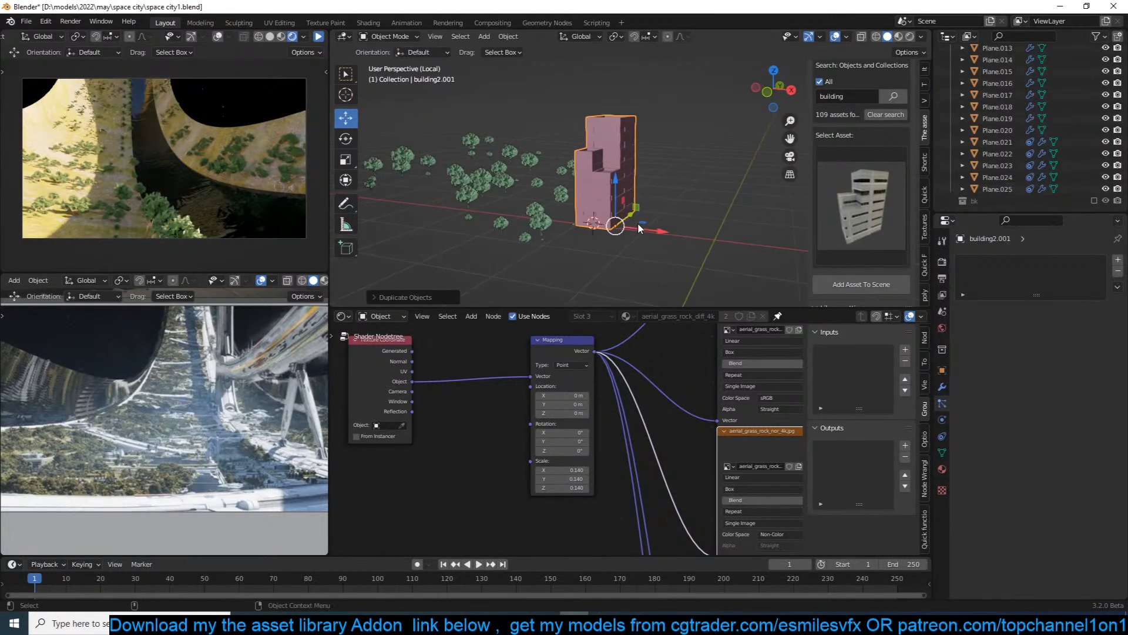
{"action": "left_click_drag", "start_coordinate": [720, 241], "coordinate": [748, 244]}
Scale the building copy's whole mesh along Z to about 0.67.
{"action": "key", "text": "Tab"}
{"action": "scroll", "coordinate": [714, 147], "scroll_direction": "up", "scroll_amount": 2}
{"action": "key", "text": "1"}
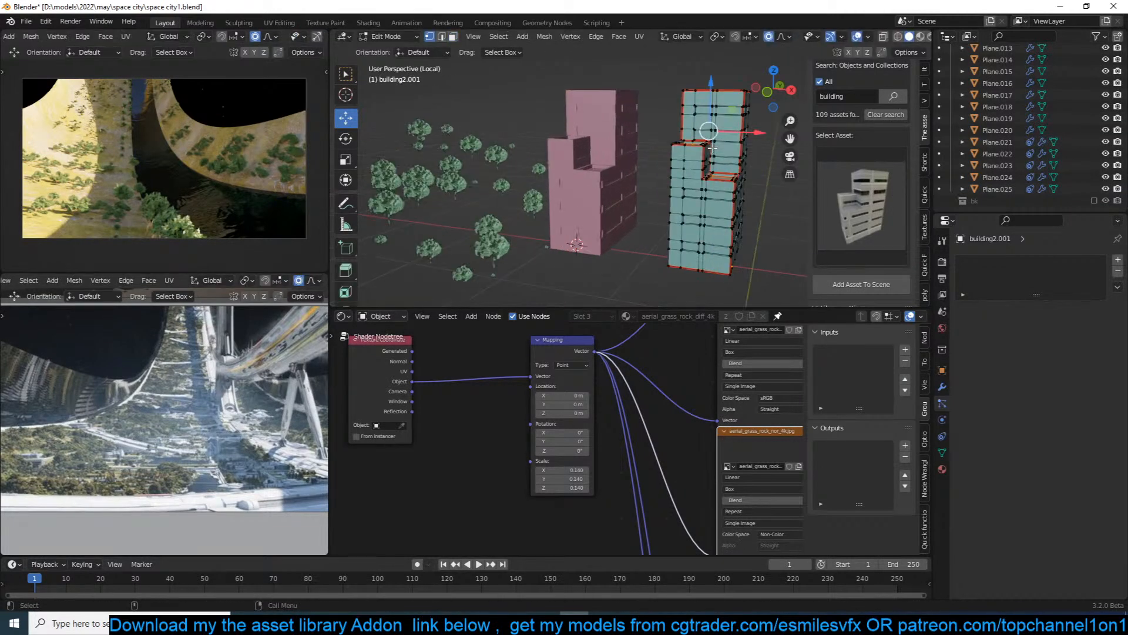
{"action": "middle_click_drag", "start_coordinate": [715, 145], "coordinate": [658, 172], "text": "shift"}
{"action": "scroll", "coordinate": [658, 171], "scroll_direction": "down", "scroll_amount": 1}
{"action": "key", "text": "a"}
{"action": "key", "text": "s"}
{"action": "key", "text": "z"}
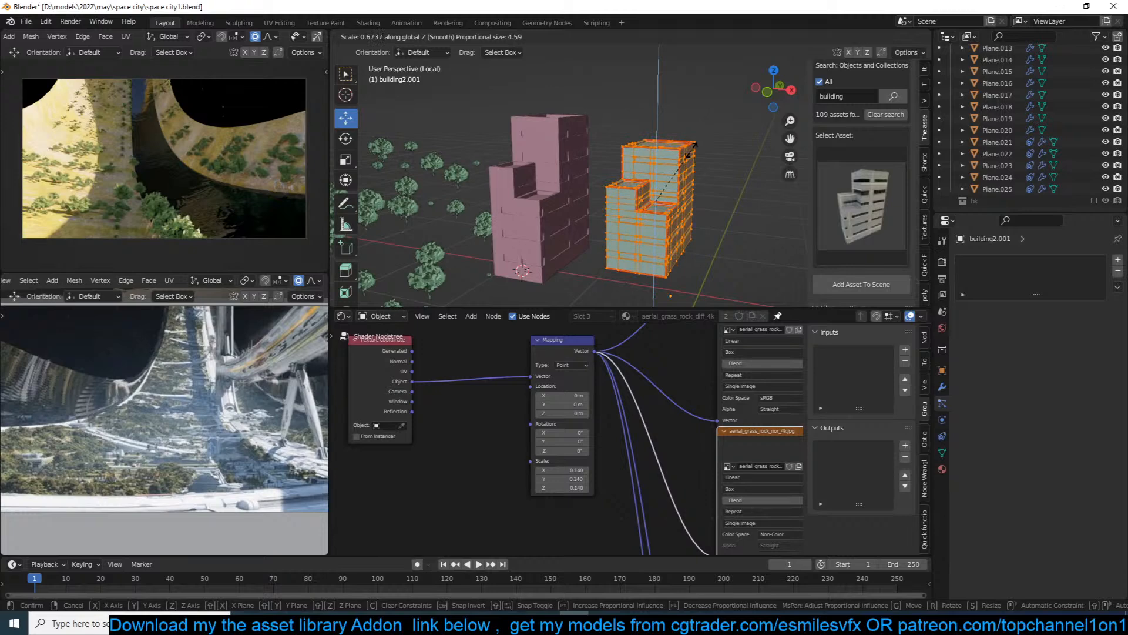
{"action": "left_click", "coordinate": [692, 150]}
In front view, lower the shortened building's mesh along Z to the original building's base level.
{"action": "key", "text": "KP_1"}
{"action": "key", "text": "g"}
{"action": "key", "text": "z"}
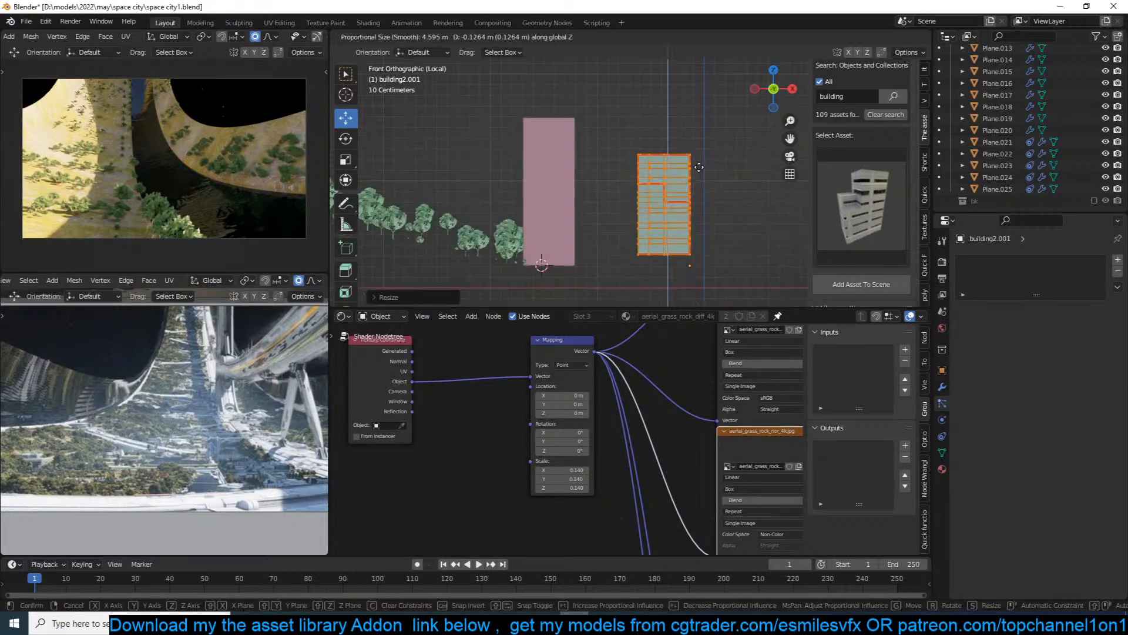
{"action": "left_click", "coordinate": [700, 175]}
{"action": "key", "text": "KP_7"}
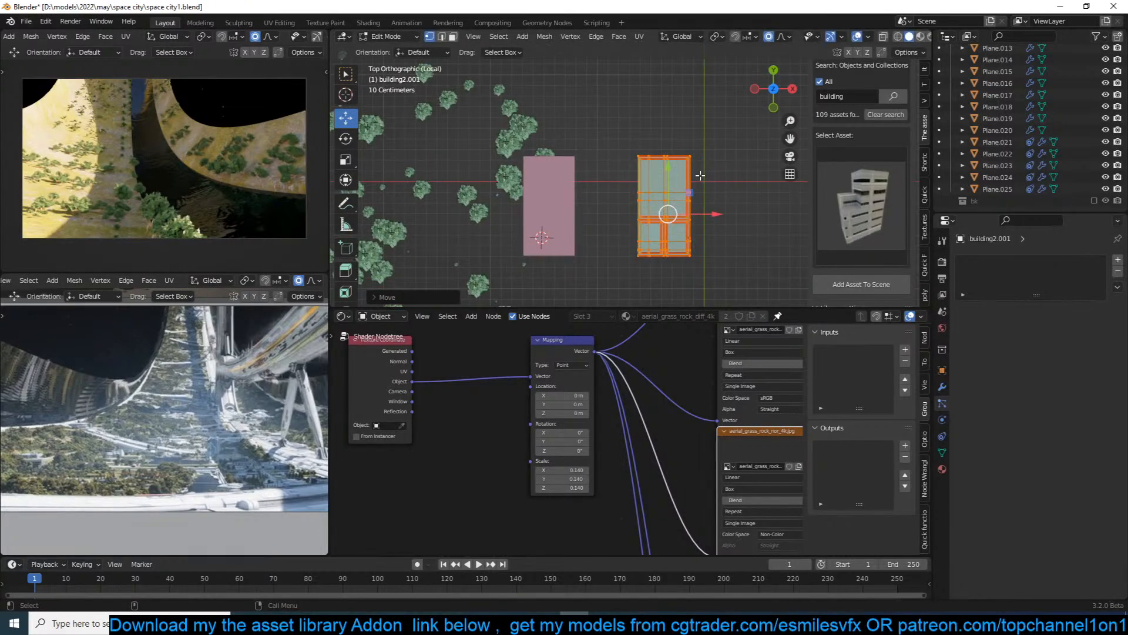
{"action": "type", "text": "r90"}
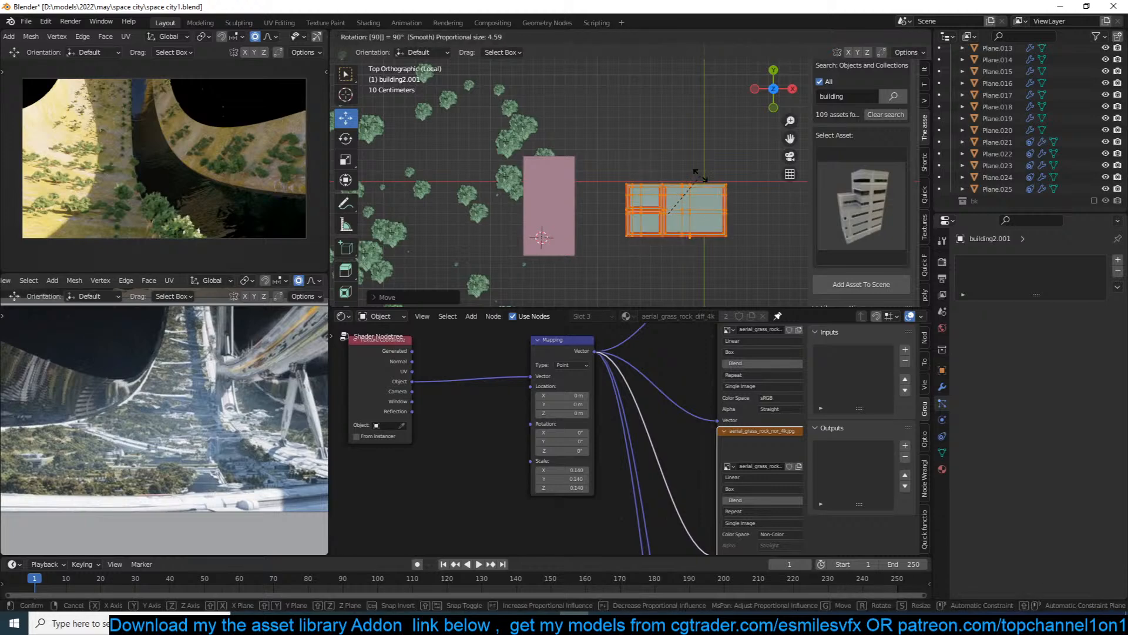
{"action": "right_click", "coordinate": [701, 176]}
Duplicate the shortened building as an object and place the copy next to it, away from the original.
{"action": "key", "text": "Tab"}
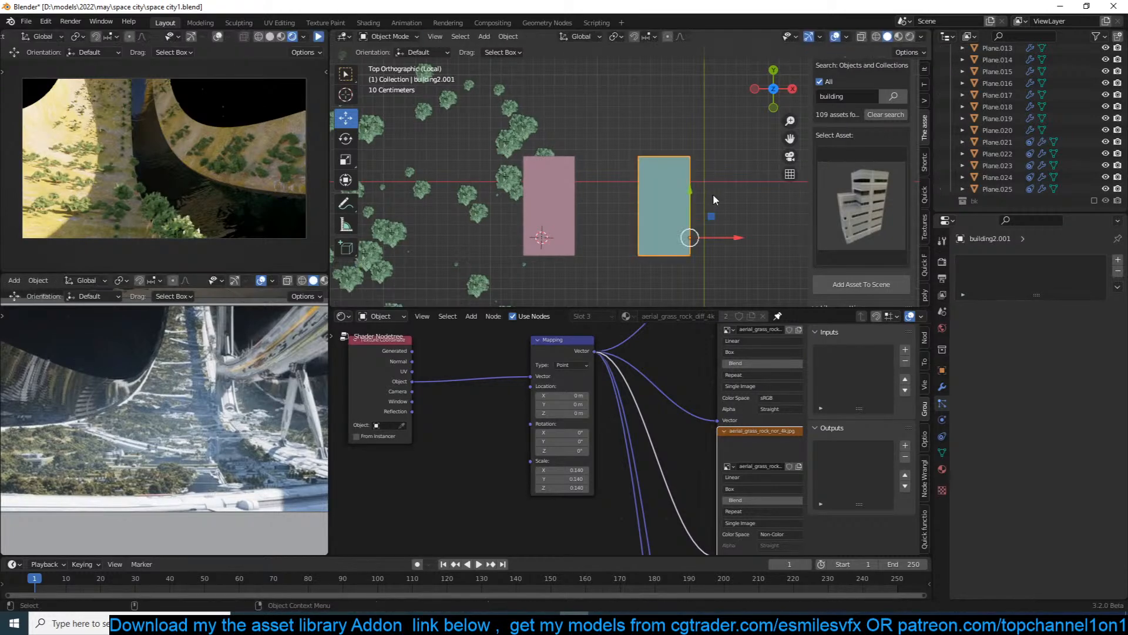
{"action": "middle_click_drag", "start_coordinate": [713, 194], "coordinate": [643, 198], "text": "shift"}
{"action": "key", "text": "shift+d"}
{"action": "left_click", "coordinate": [734, 189]}
Within the new copy's mesh, rotate duplicated geometry 90° from above and shift it to form an L-shaped block.
{"action": "key", "text": "Tab"}
{"action": "type", "text": "r90"}
{"action": "left_click", "coordinate": [730, 184]}
{"action": "key", "text": "g"}
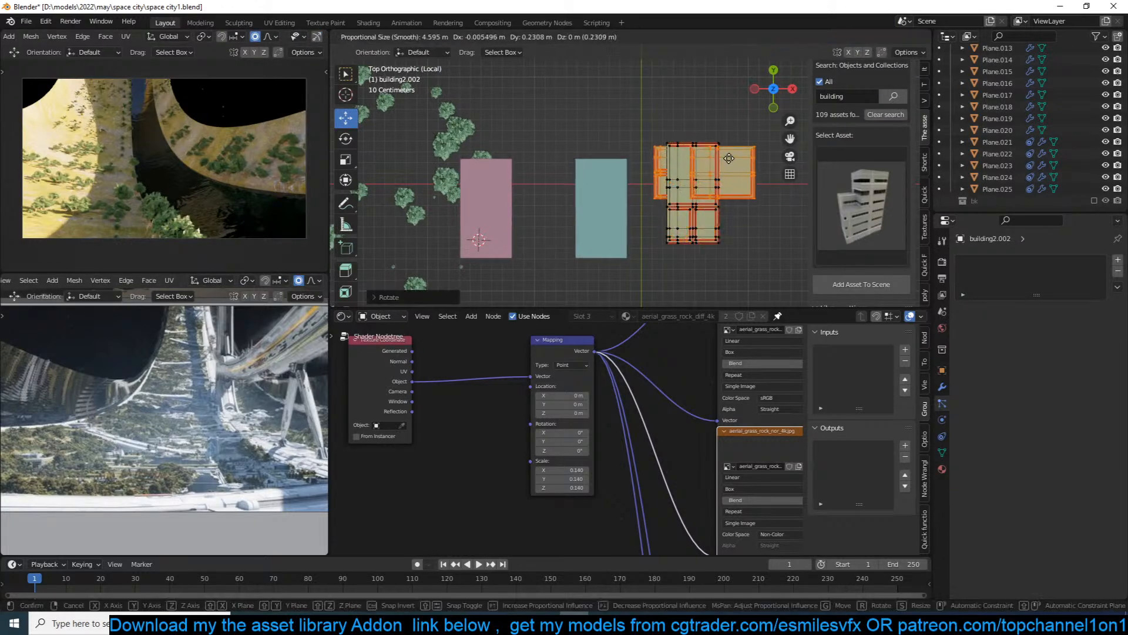
{"action": "left_click", "coordinate": [730, 160]}
{"action": "key", "text": "Tab"}
{"action": "middle_click_drag", "start_coordinate": [728, 168], "coordinate": [661, 125]}
Choose the tall stepped skyscraper asset from the building results and add it to the scene.
{"action": "left_click", "coordinate": [861, 205]}
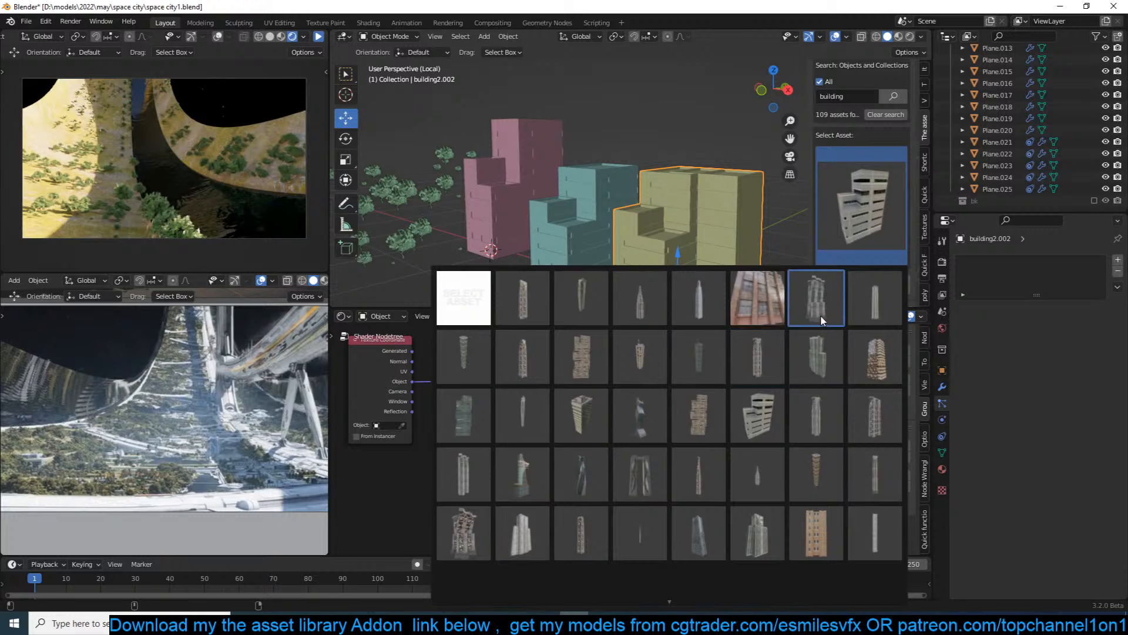
{"action": "left_click", "coordinate": [819, 355]}
{"action": "middle_click_drag", "start_coordinate": [734, 259], "coordinate": [674, 283]}
{"action": "left_click", "coordinate": [861, 284]}
Move the skyscraper behind the building row, scale it down to match the other buildings and apply its transform.
{"action": "scroll", "coordinate": [676, 219], "scroll_direction": "down", "scroll_amount": 3}
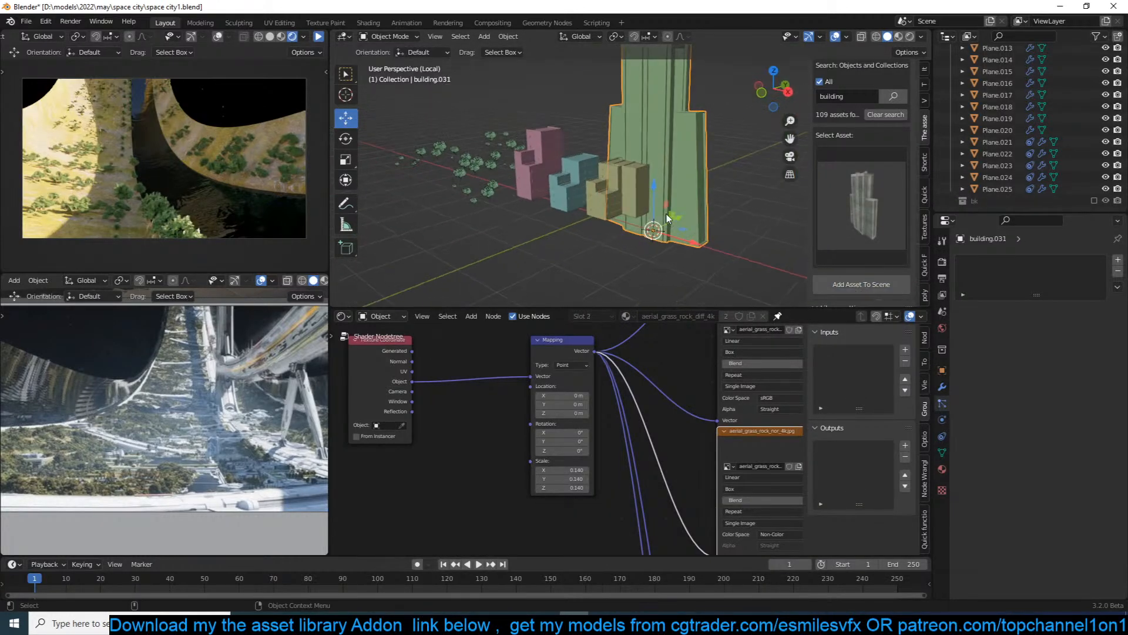
{"action": "left_click_drag", "start_coordinate": [673, 225], "coordinate": [705, 210]}
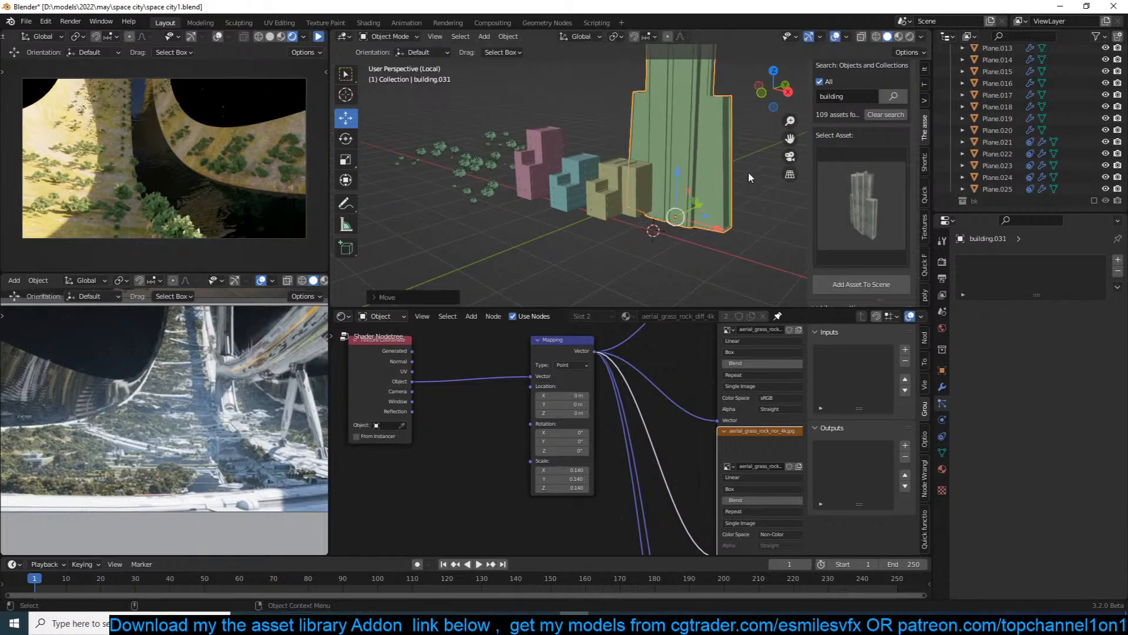
{"action": "key", "text": "s"}
{"action": "left_click", "coordinate": [707, 190]}
{"action": "key", "text": "ctrl+a"}
{"action": "left_click", "coordinate": [705, 200]}
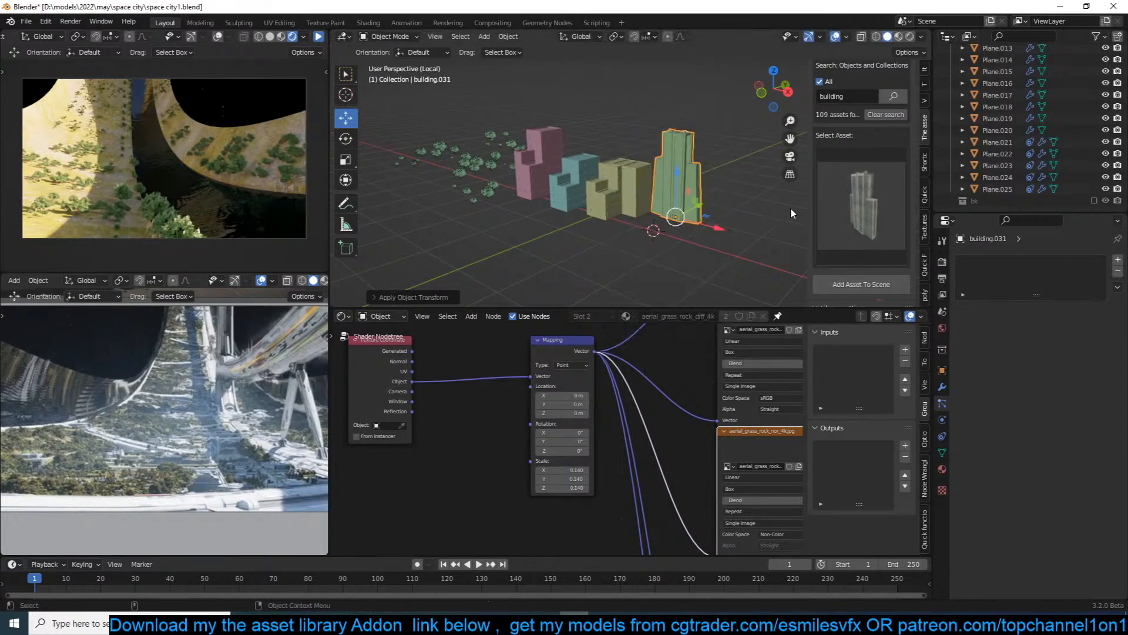
Try the white multi-storey block asset in the scene and delete it again.
{"action": "left_click", "coordinate": [824, 207]}
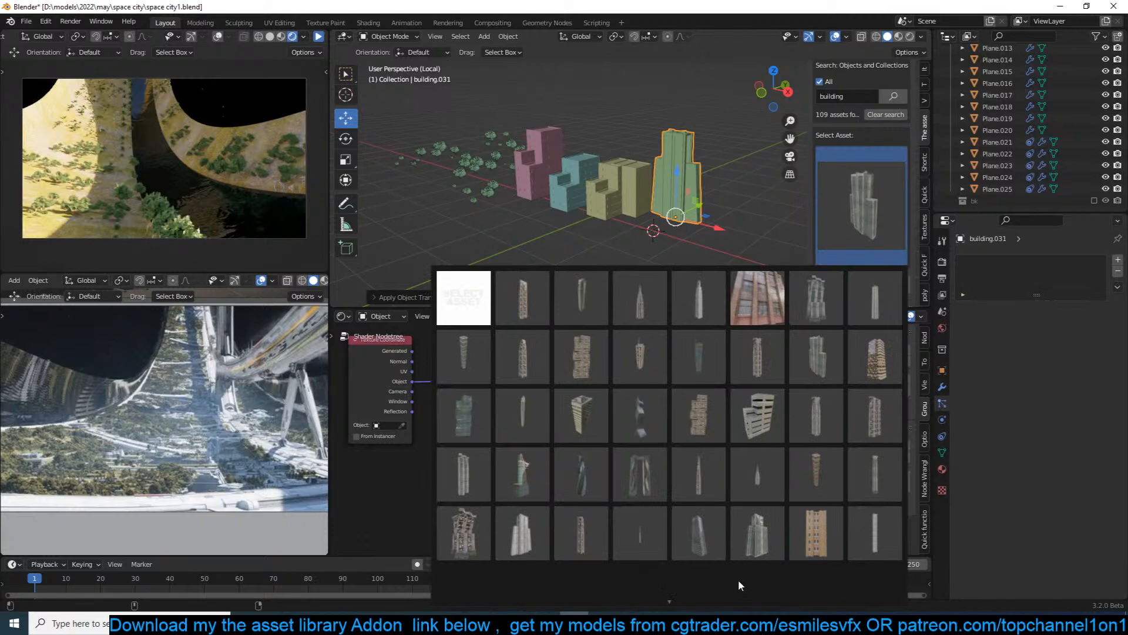
{"action": "scroll", "coordinate": [692, 588], "scroll_direction": "down", "scroll_amount": 3}
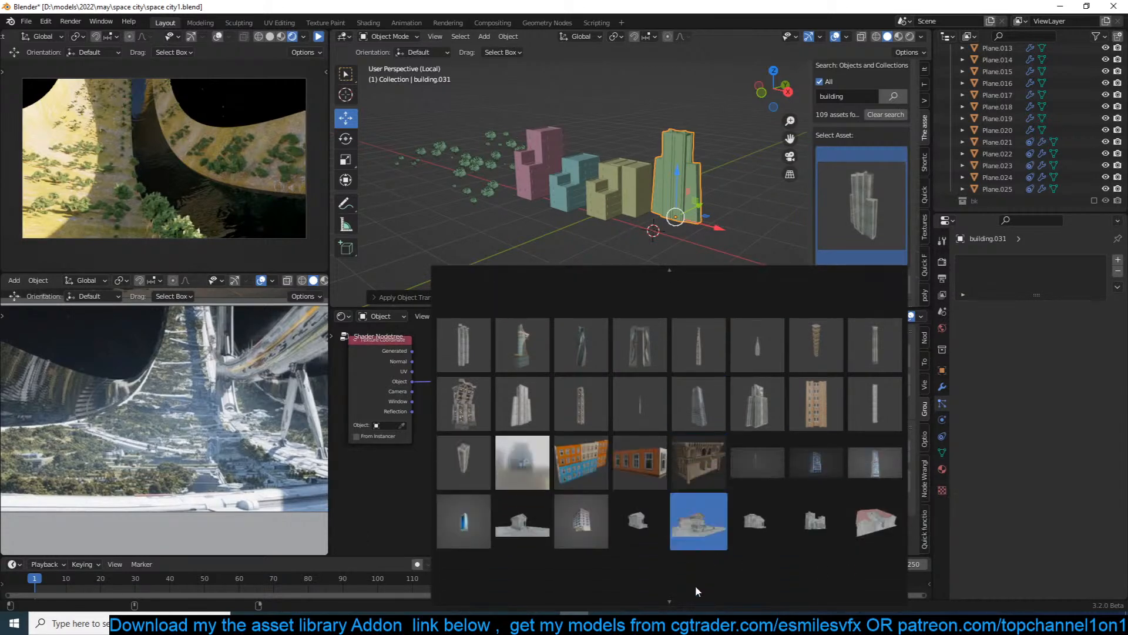
{"action": "scroll", "coordinate": [687, 594], "scroll_direction": "down", "scroll_amount": 2}
{"action": "left_click", "coordinate": [596, 475]}
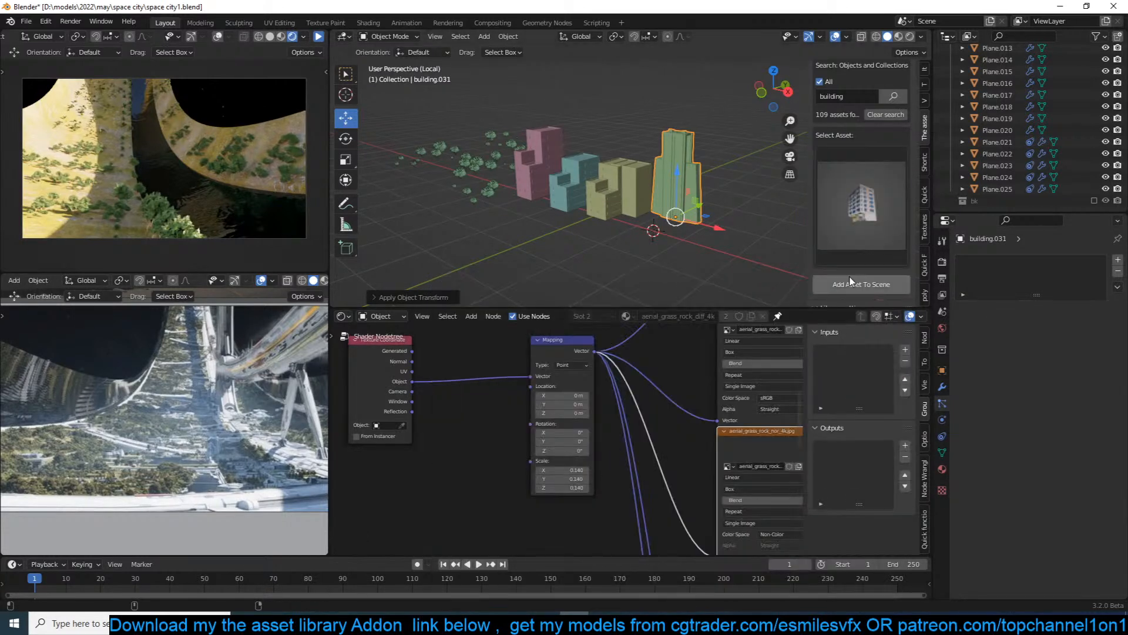
{"action": "key", "text": "x"}
{"action": "left_click", "coordinate": [742, 255]}
Choose the grey stepped tower with a lower side block from the building assets and add it to the scene.
{"action": "left_click", "coordinate": [854, 228]}
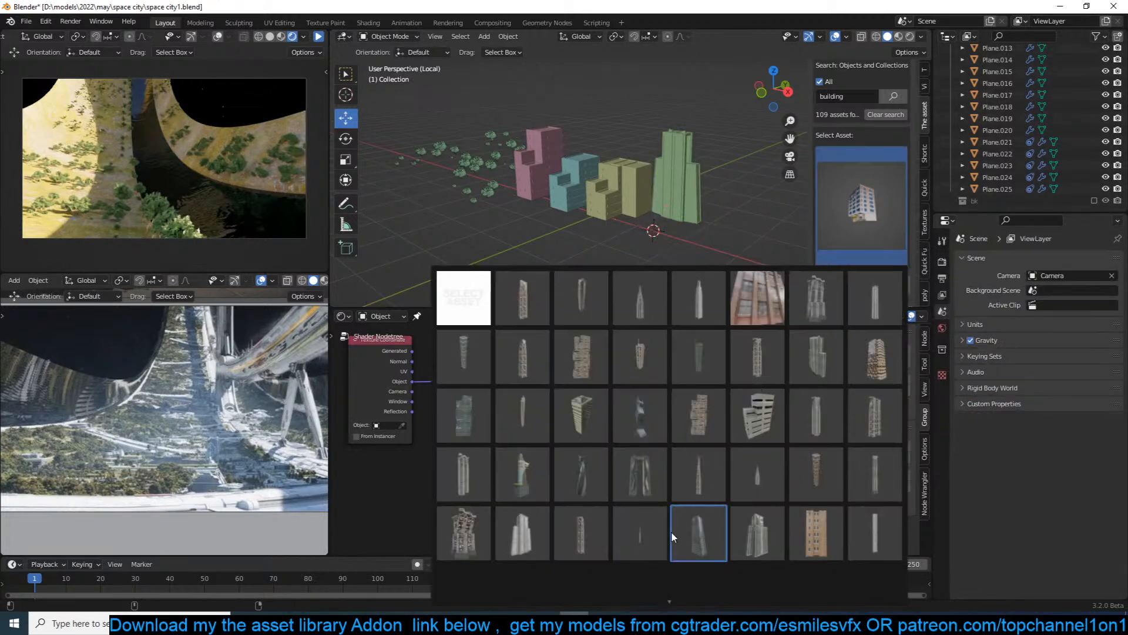
{"action": "scroll", "coordinate": [630, 593], "scroll_direction": "down", "scroll_amount": 4}
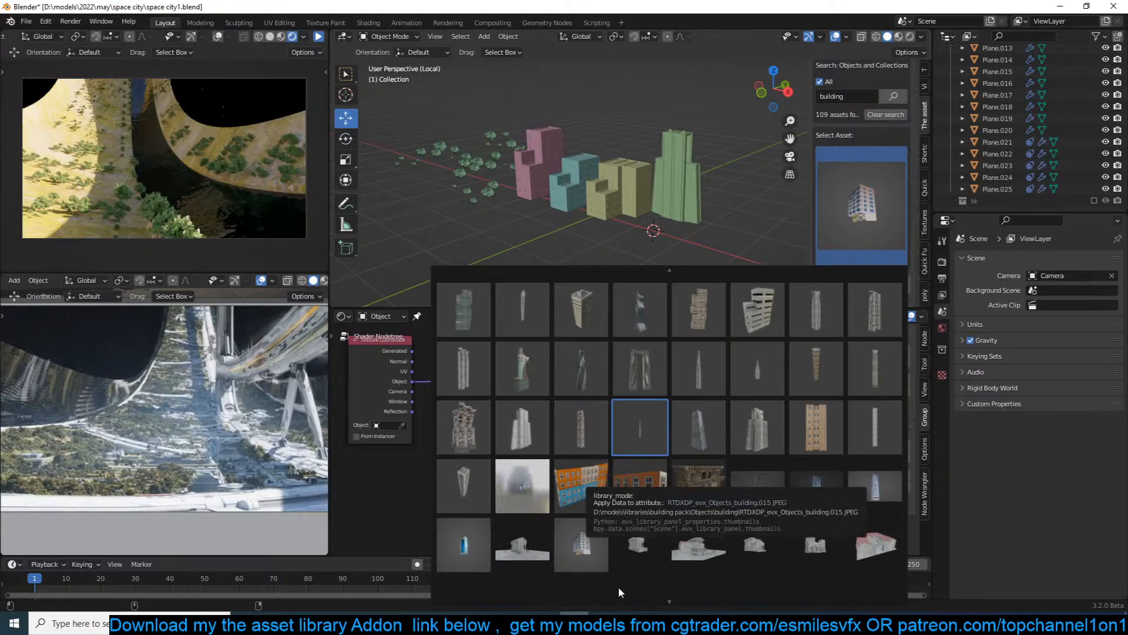
{"action": "scroll", "coordinate": [623, 599], "scroll_direction": "down", "scroll_amount": 2}
{"action": "scroll", "coordinate": [629, 587], "scroll_direction": "down", "scroll_amount": 2}
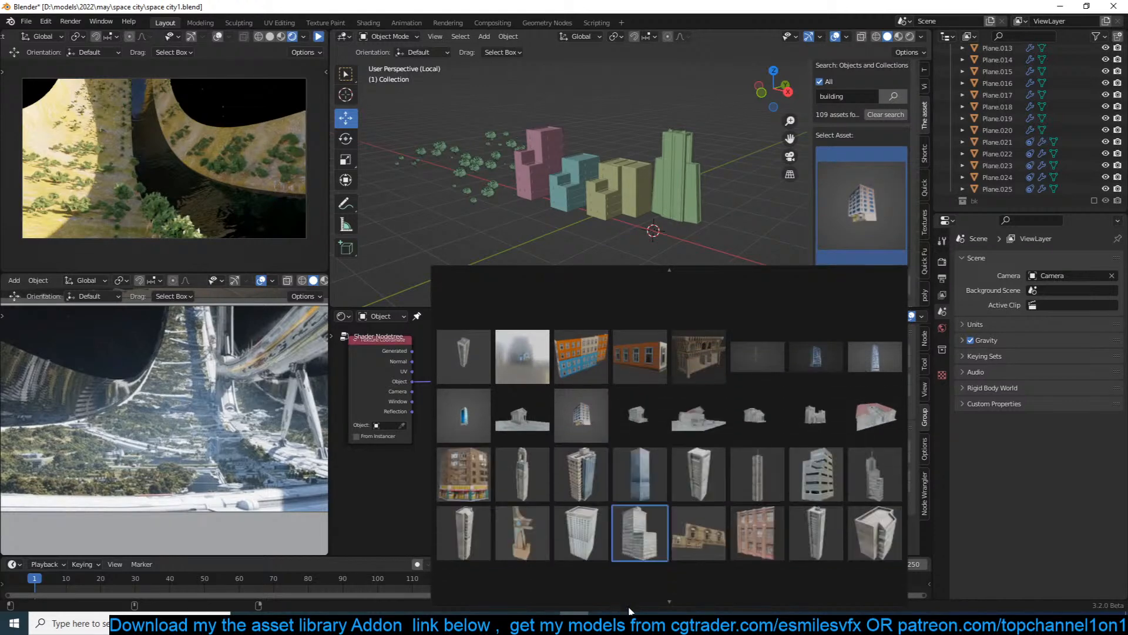
{"action": "left_click", "coordinate": [624, 516]}
{"action": "left_click", "coordinate": [846, 285]}
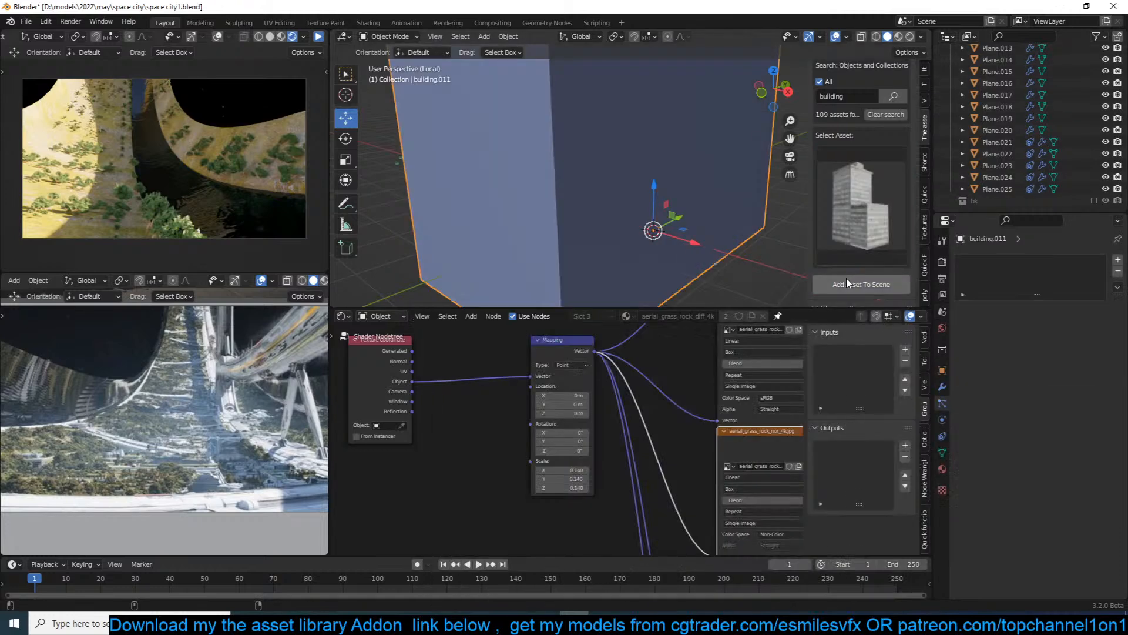
Scale the new stepped tower to about 0.2 and apply its transform.
{"action": "key", "text": "s"}
{"action": "left_click", "coordinate": [684, 238]}
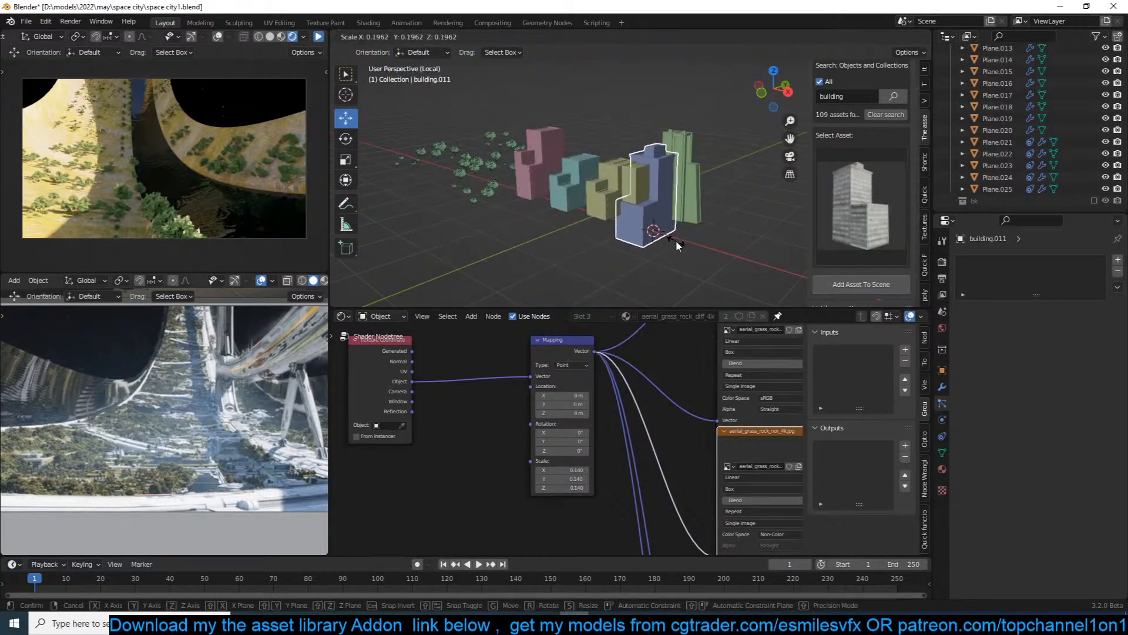
{"action": "key", "text": "ctrl+a"}
{"action": "left_click", "coordinate": [678, 239]}
Move the tall pink building along the X axis up against the shortened teal building.
{"action": "middle_click_drag", "start_coordinate": [678, 240], "coordinate": [545, 171]}
{"action": "left_click", "coordinate": [537, 181]}
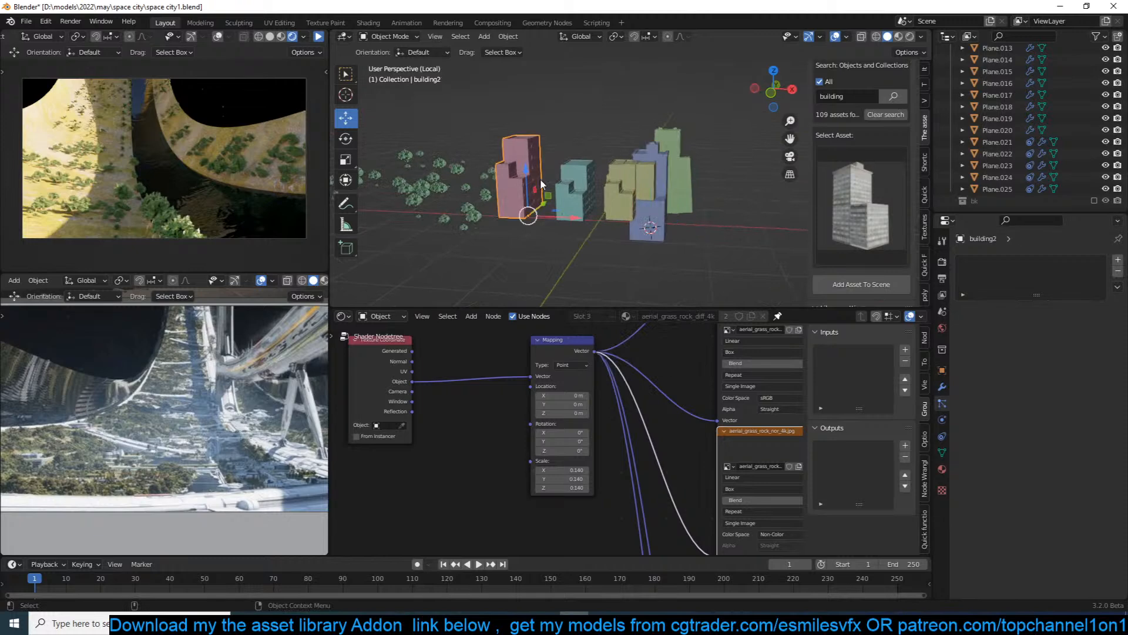
{"action": "left_click_drag", "start_coordinate": [574, 218], "coordinate": [596, 218]}
{"action": "middle_click_drag", "start_coordinate": [730, 125], "coordinate": [744, 115]}
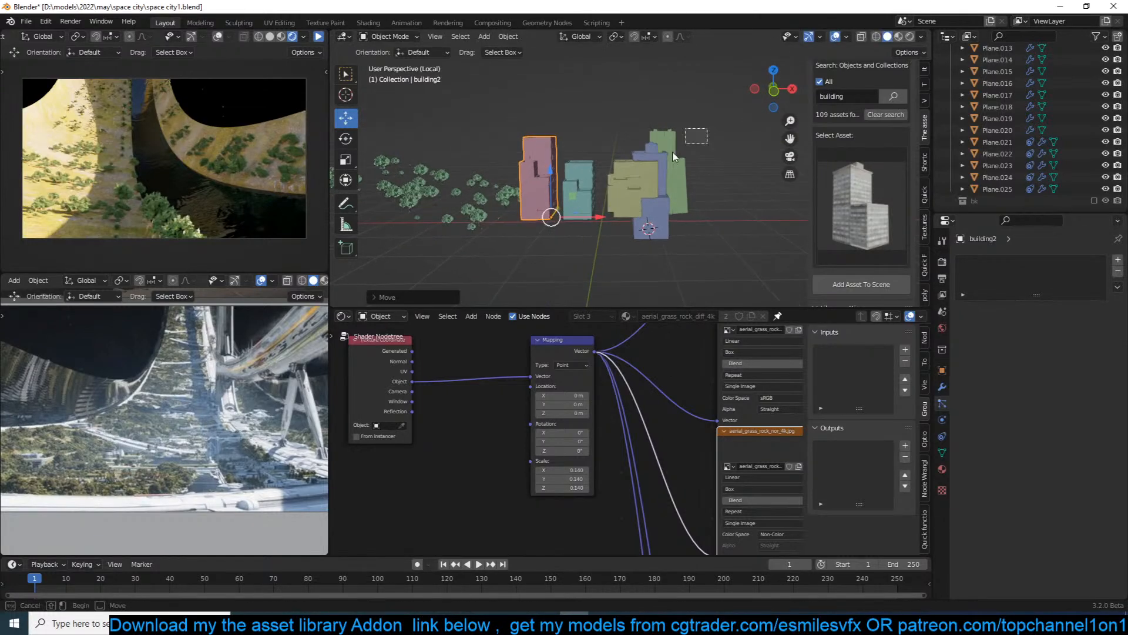
{"action": "left_click_drag", "start_coordinate": [708, 128], "coordinate": [615, 171]}
{"action": "left_click", "coordinate": [553, 168]}
{"action": "left_click_drag", "start_coordinate": [550, 217], "coordinate": [575, 217]}
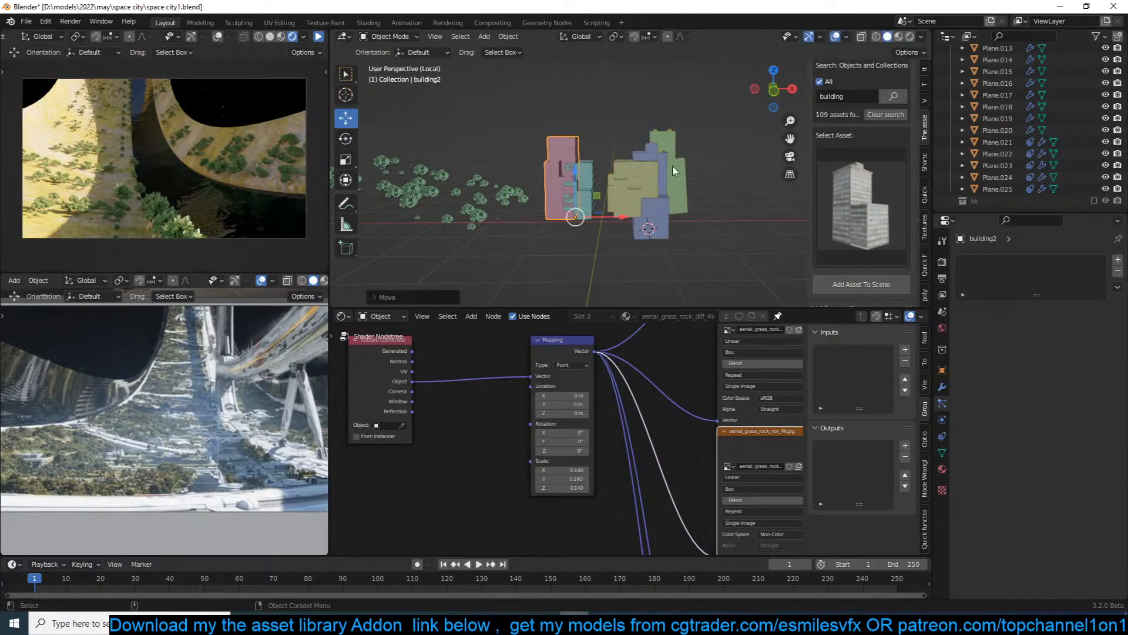
Select all five buildings, move them to a new collection named "buildings" and save the file.
{"action": "left_click", "coordinate": [583, 163]}
{"action": "middle_click_drag", "start_coordinate": [585, 162], "coordinate": [687, 141]}
{"action": "left_click_drag", "start_coordinate": [709, 122], "coordinate": [575, 179]}
{"action": "middle_click_drag", "start_coordinate": [575, 181], "coordinate": [638, 193]}
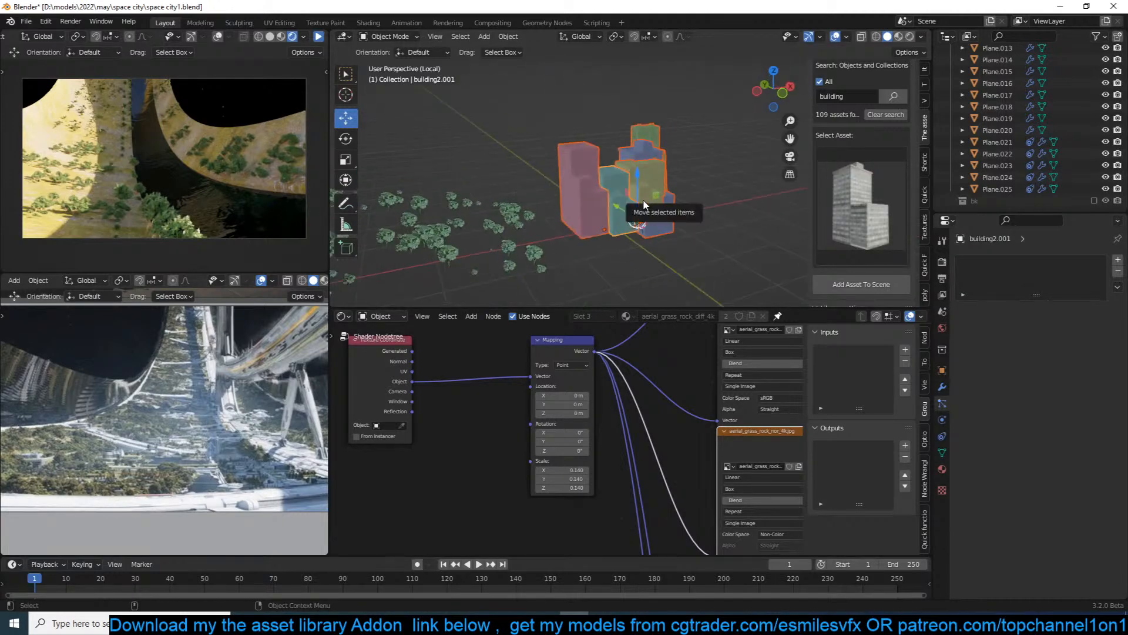
{"action": "key", "text": "m"}
{"action": "left_click", "coordinate": [645, 201]}
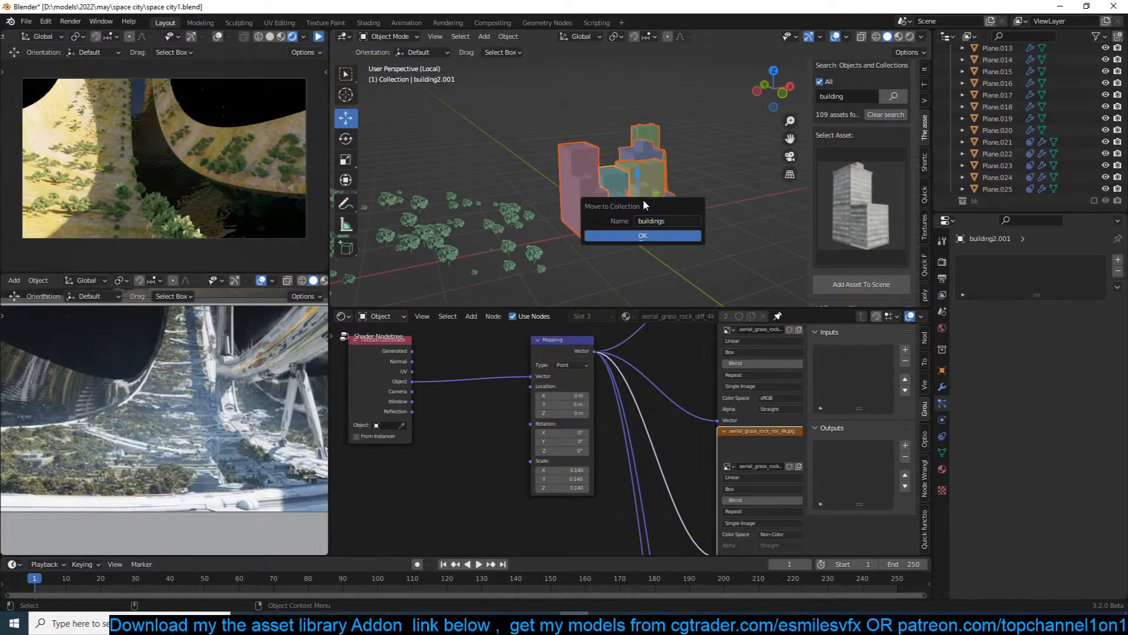
{"action": "left_click", "coordinate": [626, 236]}
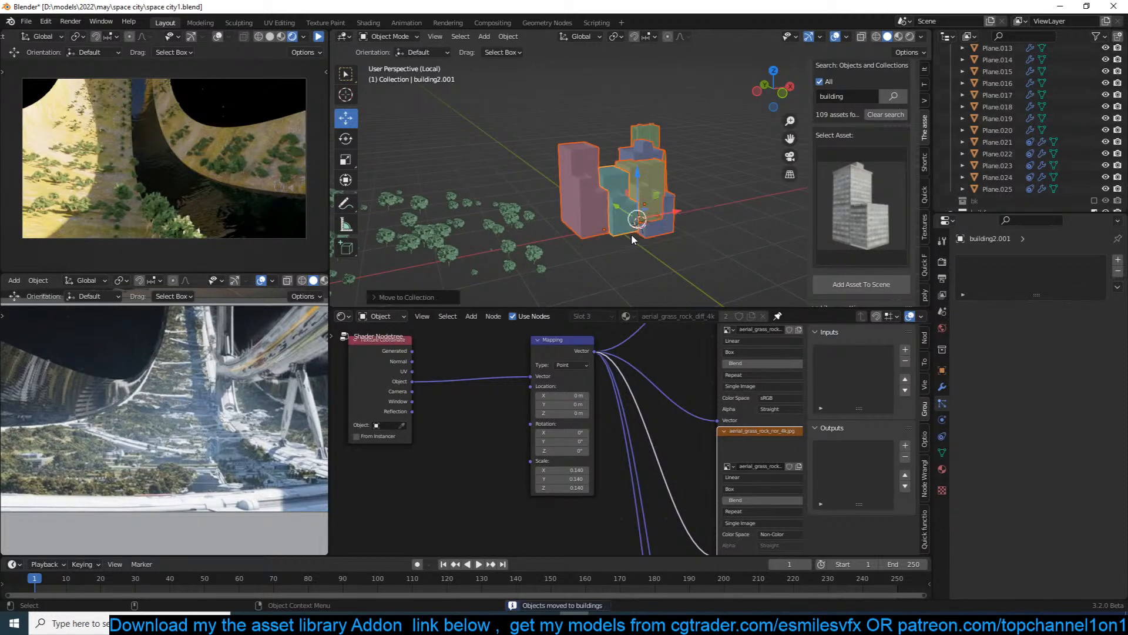
{"action": "key", "text": "ctrl+s"}
Scale the five selected buildings down together and apply their transform.
{"action": "key", "text": "s"}
{"action": "left_click", "coordinate": [674, 224]}
{"action": "key", "text": "ctrl+a"}
{"action": "left_click", "coordinate": [674, 223]}
{"action": "middle_click_drag", "start_coordinate": [674, 223], "coordinate": [624, 225]}
{"action": "scroll", "coordinate": [624, 225], "scroll_direction": "up", "scroll_amount": 3}
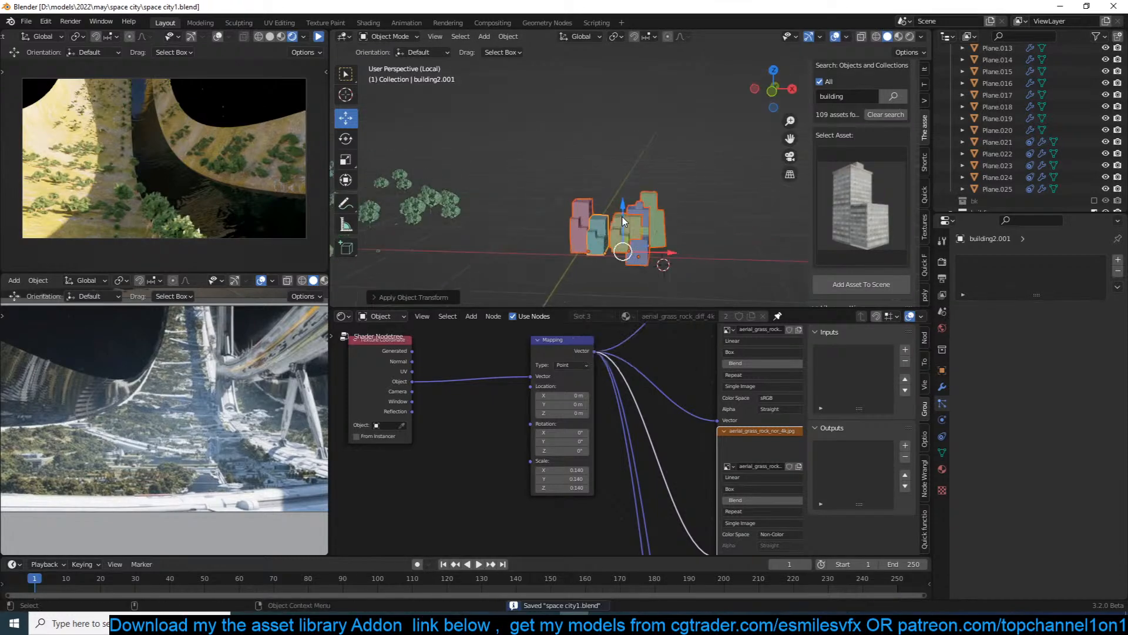
Raise the blue stepped tower along Z to bring its base in line with the other buildings.
{"action": "key", "text": "alt+a"}
{"action": "scroll", "coordinate": [624, 225], "scroll_direction": "up", "scroll_amount": 2}
{"action": "left_click", "coordinate": [678, 262]}
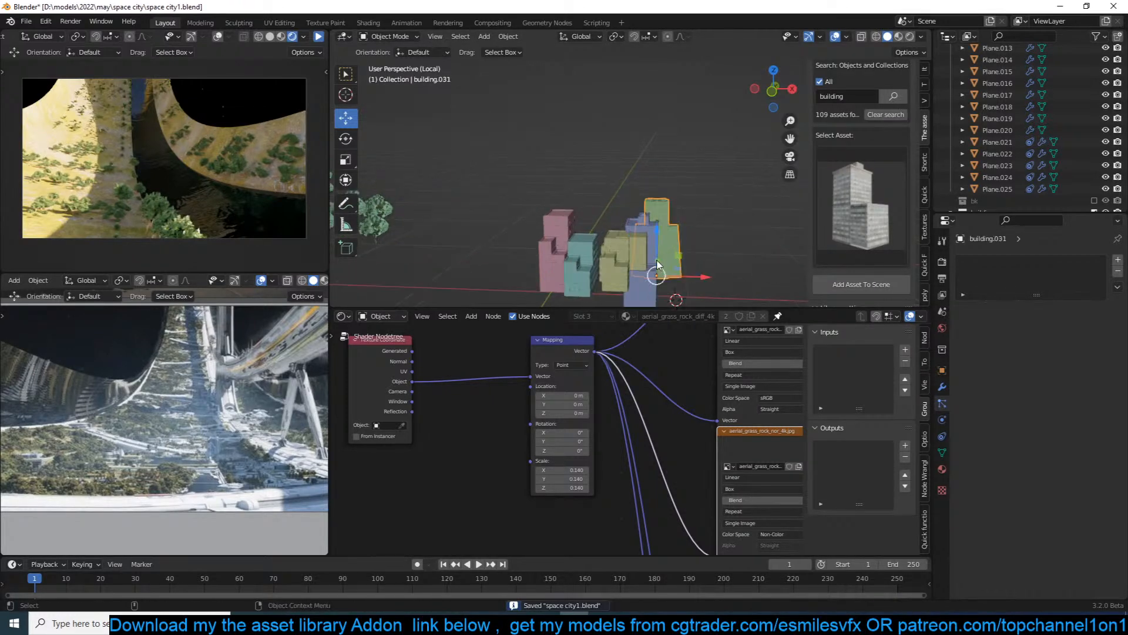
{"action": "left_click", "coordinate": [651, 268]}
{"action": "key", "text": "g"}
{"action": "key", "text": "z"}
{"action": "left_click", "coordinate": [652, 242]}
{"action": "key", "text": "alt+a"}
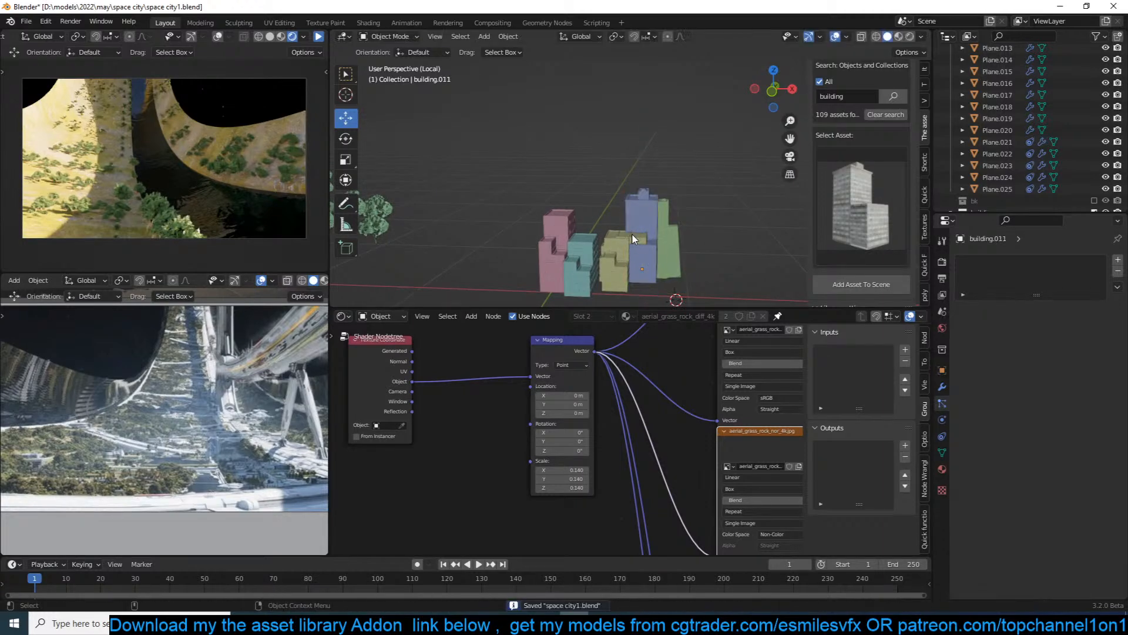
Give the tree patch its own copy of the particle settings, name it "buildings" and save the file.
{"action": "scroll", "coordinate": [632, 234], "scroll_direction": "down", "scroll_amount": 3}
{"action": "key", "text": "KP_0"}
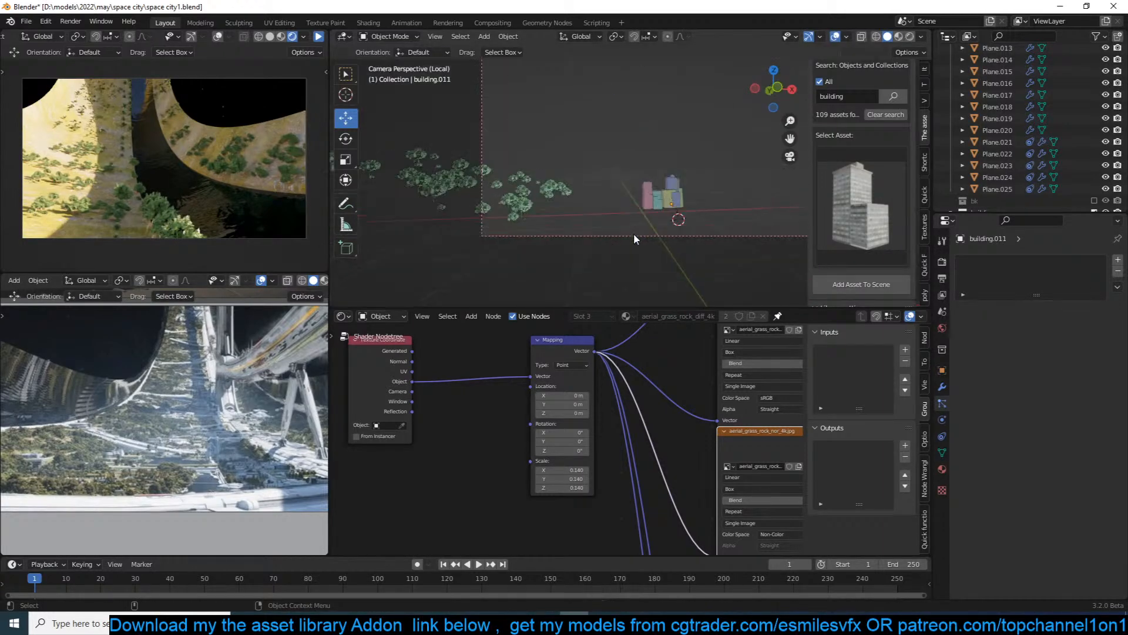
{"action": "scroll", "coordinate": [633, 235], "scroll_direction": "up", "scroll_amount": 3}
{"action": "scroll", "coordinate": [621, 209], "scroll_direction": "down", "scroll_amount": 2}
{"action": "left_click", "coordinate": [561, 195]}
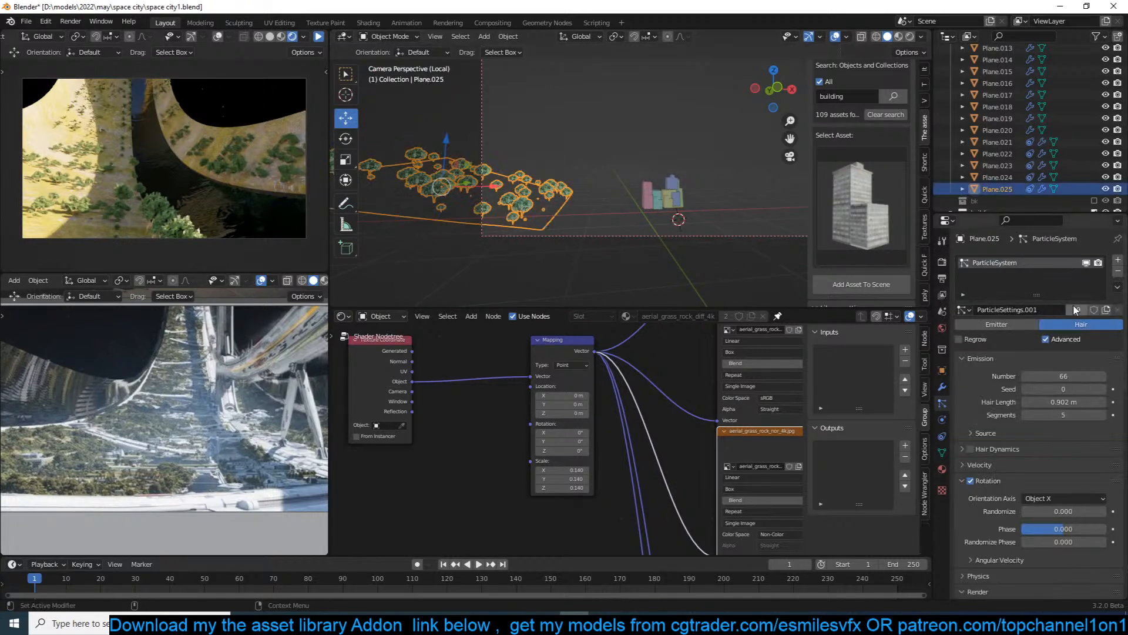
{"action": "type", "text": "buildings"}
{"action": "key", "text": "Return"}
{"action": "key", "text": "ctrl+s"}
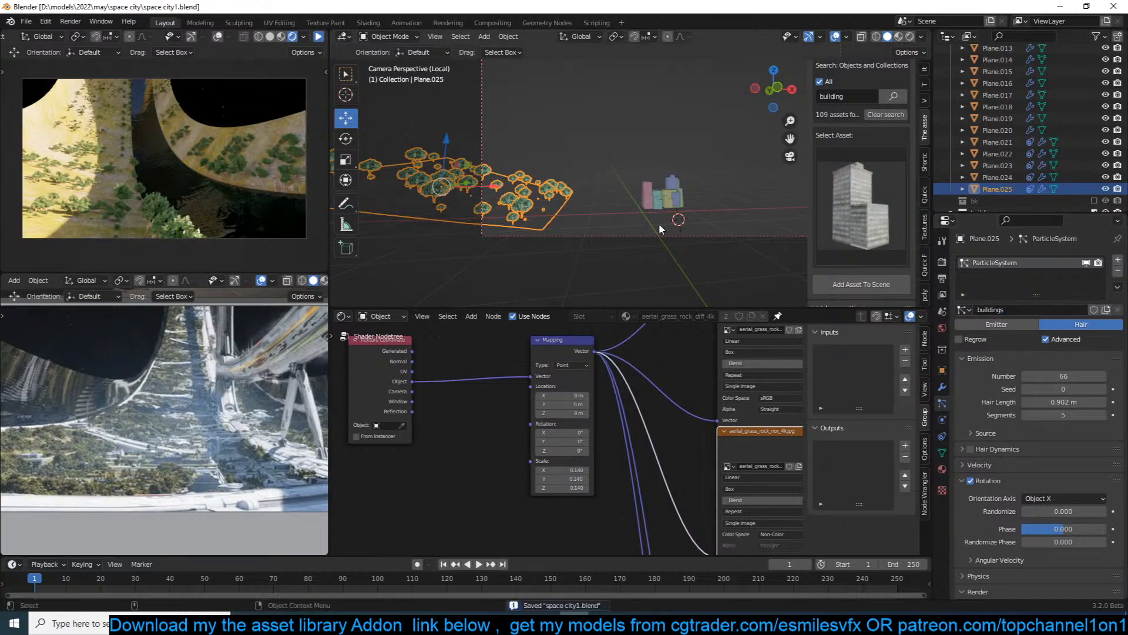
Render the patch's particles as the "buildings" collection and set the particle scale to 1.
{"action": "scroll", "coordinate": [1045, 436], "scroll_direction": "down", "scroll_amount": 10}
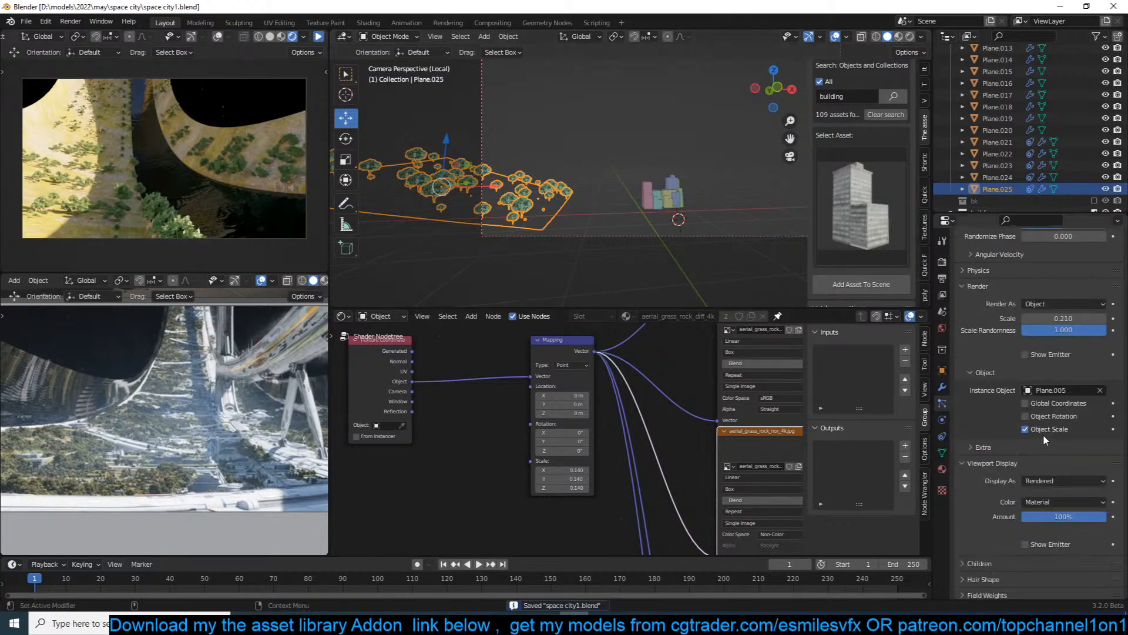
{"action": "left_click", "coordinate": [1063, 304]}
{"action": "left_click", "coordinate": [1048, 351]}
{"action": "left_click", "coordinate": [1081, 306]}
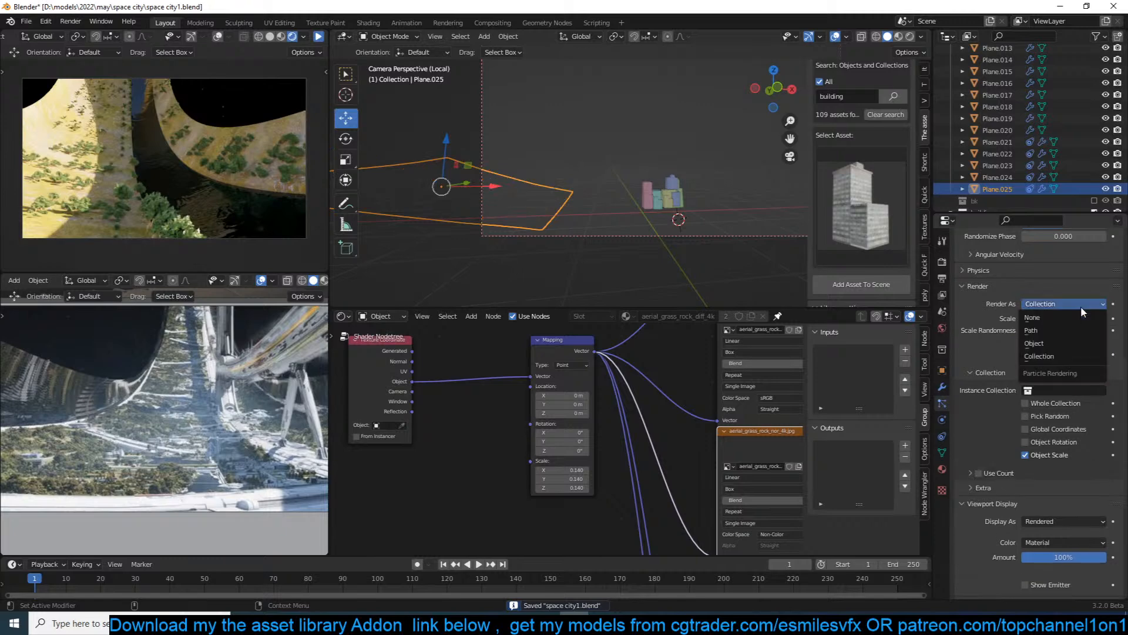
{"action": "left_click", "coordinate": [1052, 355]}
{"action": "left_click", "coordinate": [1063, 318]}
{"action": "type", "text": "1"}
{"action": "key", "text": "Return"}
{"action": "left_click", "coordinate": [1065, 390]}
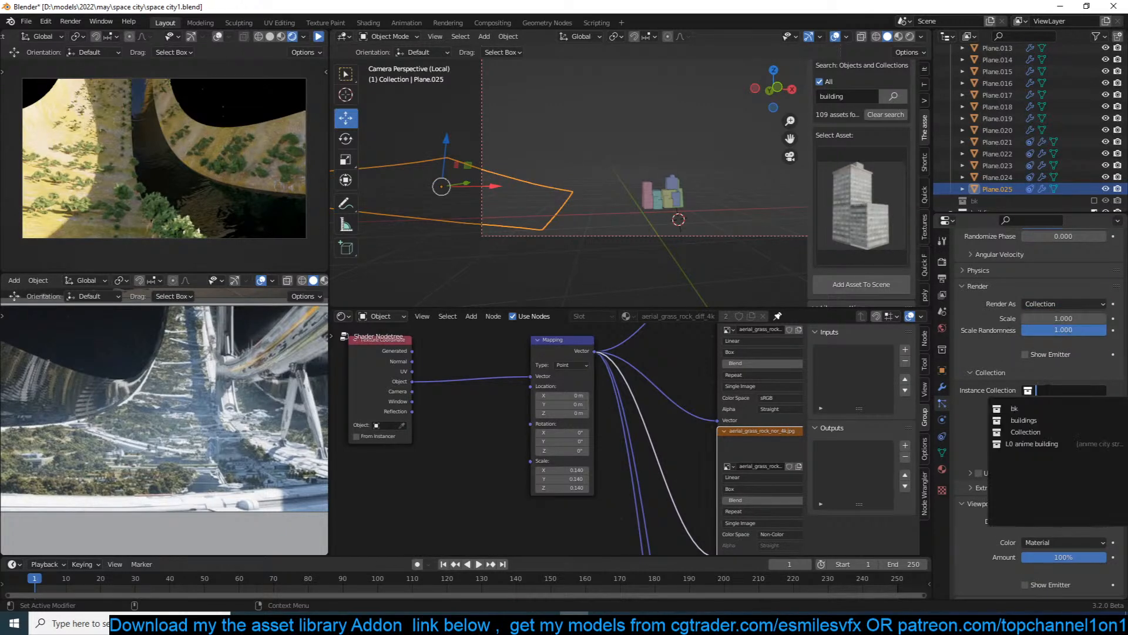
{"action": "left_click", "coordinate": [1041, 422]}
Raise the building patch's particle number to 145 and show the viewport in material preview.
{"action": "key", "text": "alt+a"}
{"action": "mouse_move", "coordinate": [569, 191]}
{"action": "middle_mouse_down"}
{"action": "mouse_move", "coordinate": [622, 178]}
{"action": "mouse_move", "coordinate": [555, 203]}
{"action": "middle_mouse_up"}
{"action": "left_click", "coordinate": [539, 200]}
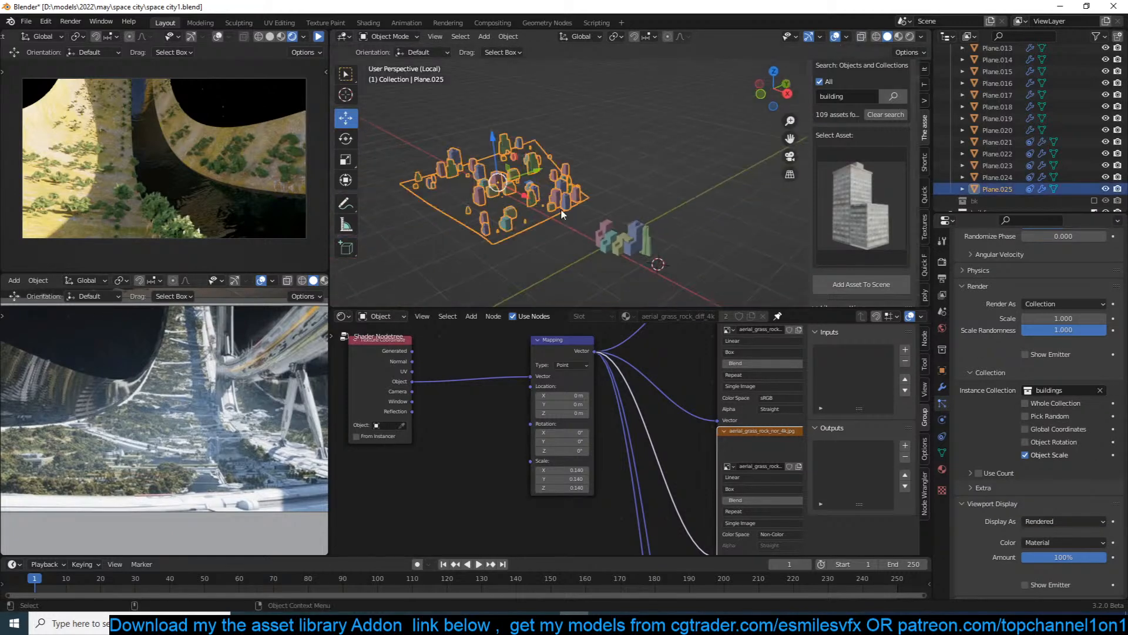
{"action": "key", "text": "KP_Decimal"}
{"action": "scroll", "coordinate": [1051, 285], "scroll_direction": "up", "scroll_amount": 10}
{"action": "left_click_drag", "start_coordinate": [1049, 373], "coordinate": [1096, 373]}
{"action": "left_click", "coordinate": [515, 176]}
{"action": "middle_click_drag", "start_coordinate": [515, 176], "coordinate": [574, 192]}
{"action": "left_click", "coordinate": [572, 192]}
{"action": "key", "text": "KP_0"}
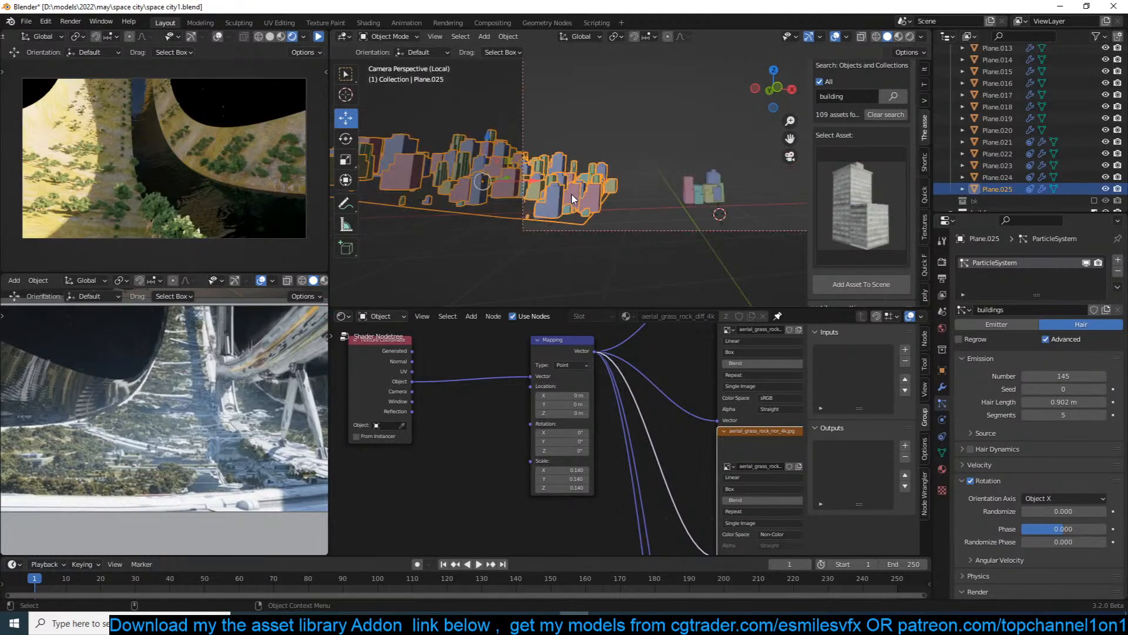
{"action": "left_click", "coordinate": [475, 194]}
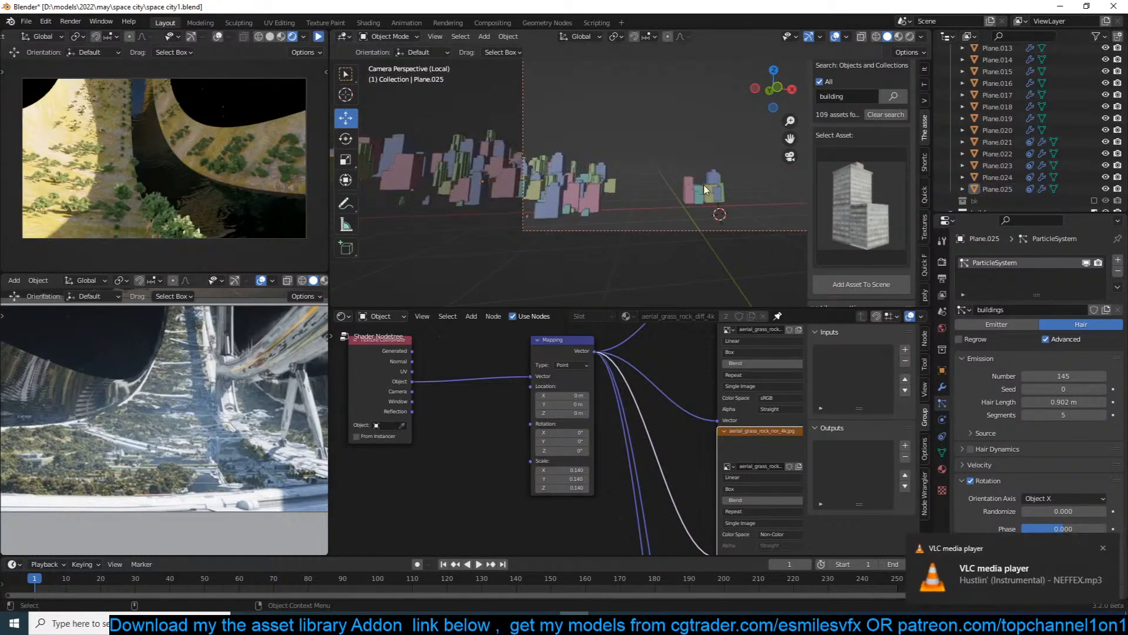
{"action": "left_click", "coordinate": [898, 37]}
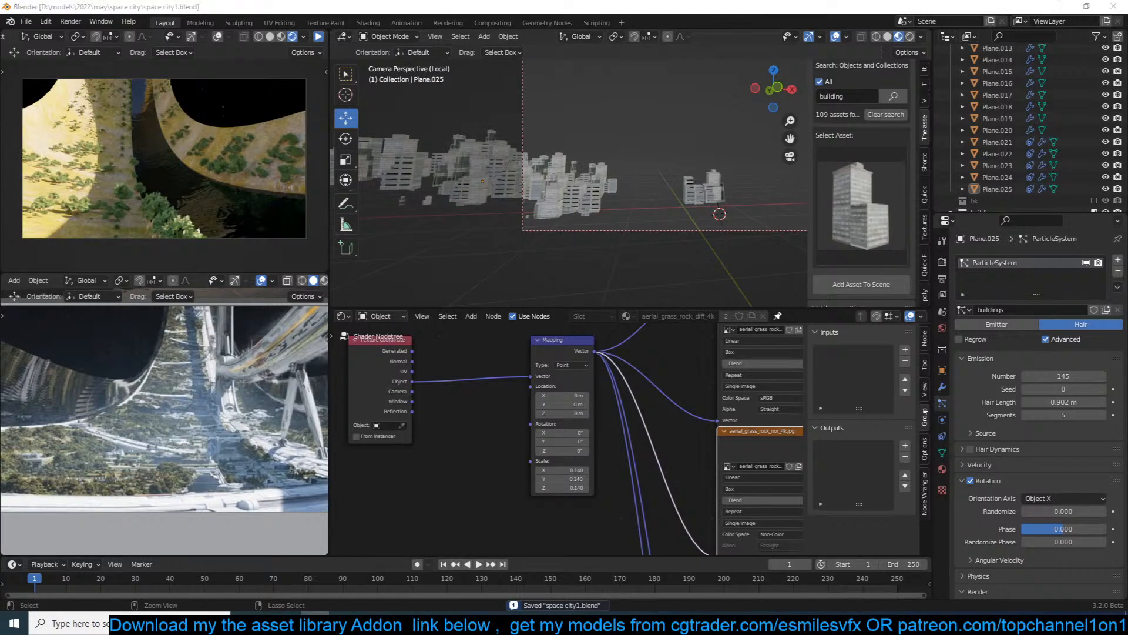
Switch to the web browser, try to open artstation.com/esmilesvfx and close the browser again.
{"action": "type", "text": "artstation.com"}
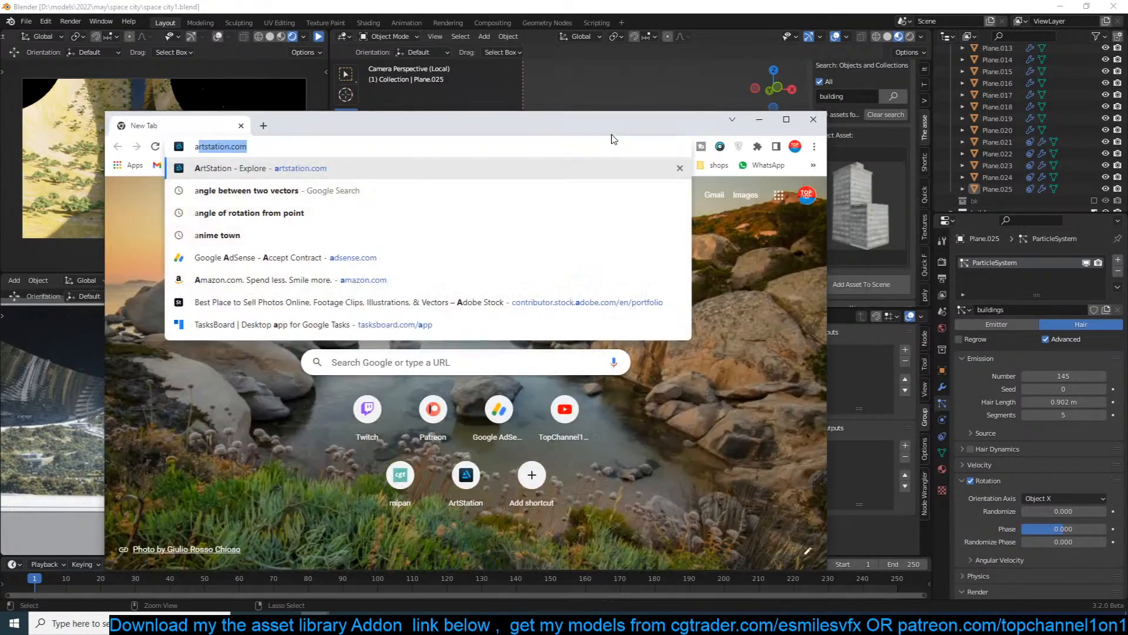
{"action": "key", "text": "Return"}
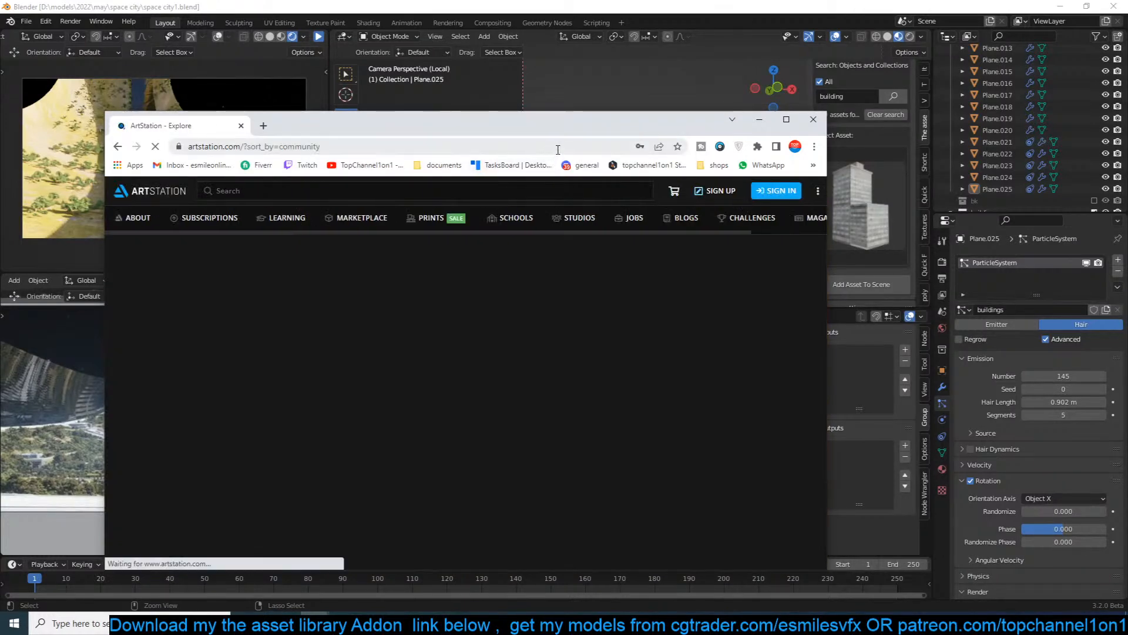
{"action": "left_click", "coordinate": [558, 147]}
{"action": "left_click_drag", "start_coordinate": [498, 150], "coordinate": [295, 150]}
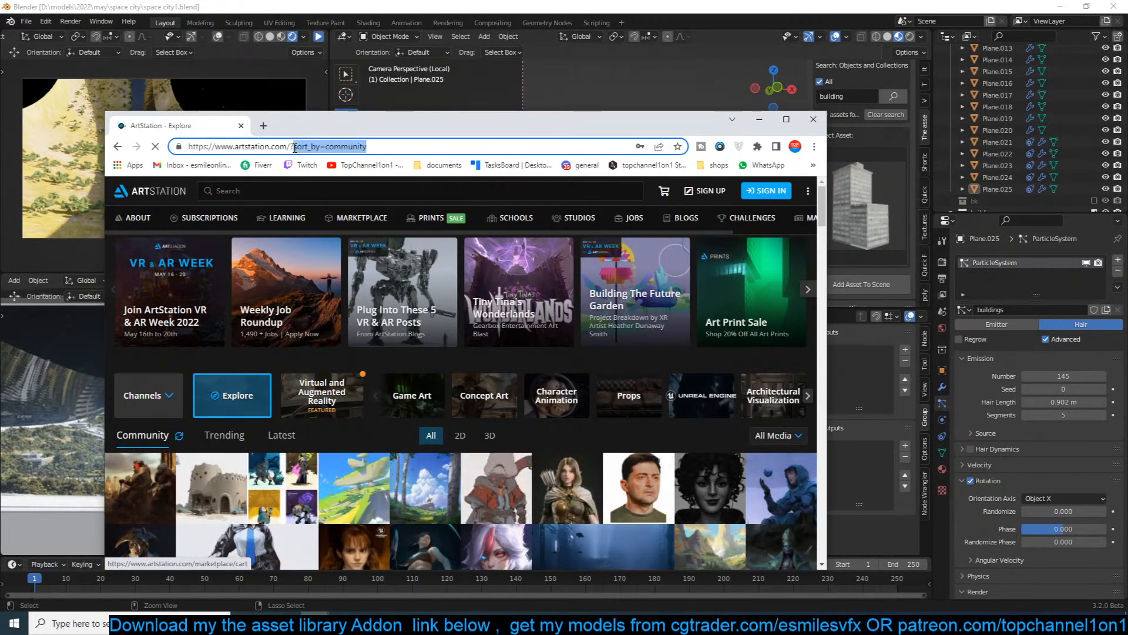
{"action": "type", "text": "ex"}
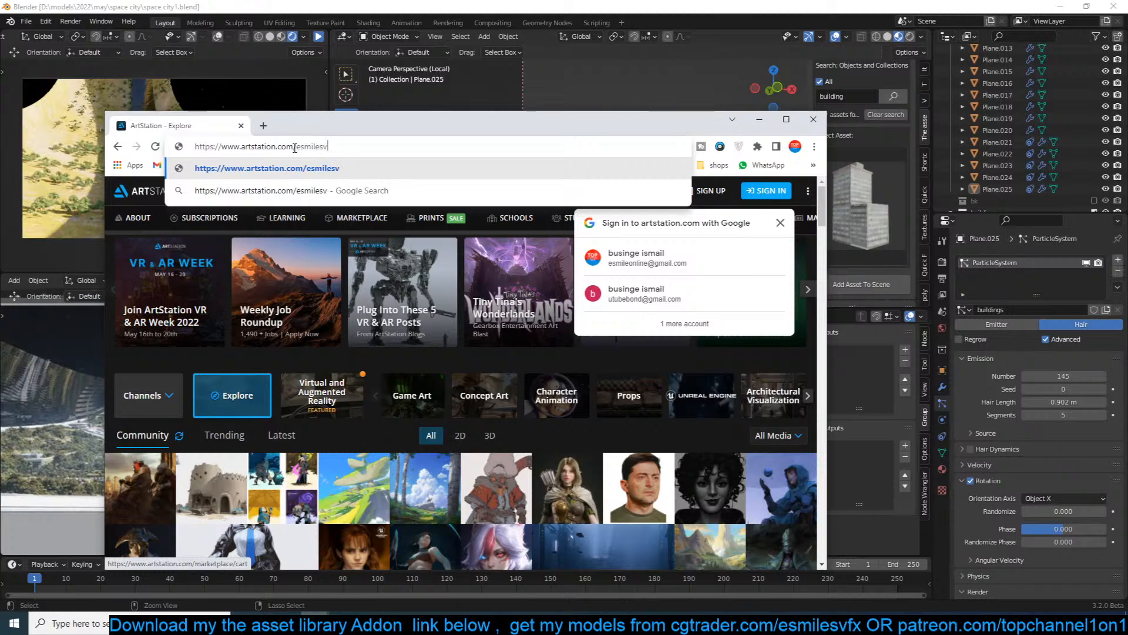
{"action": "key", "text": "Return"}
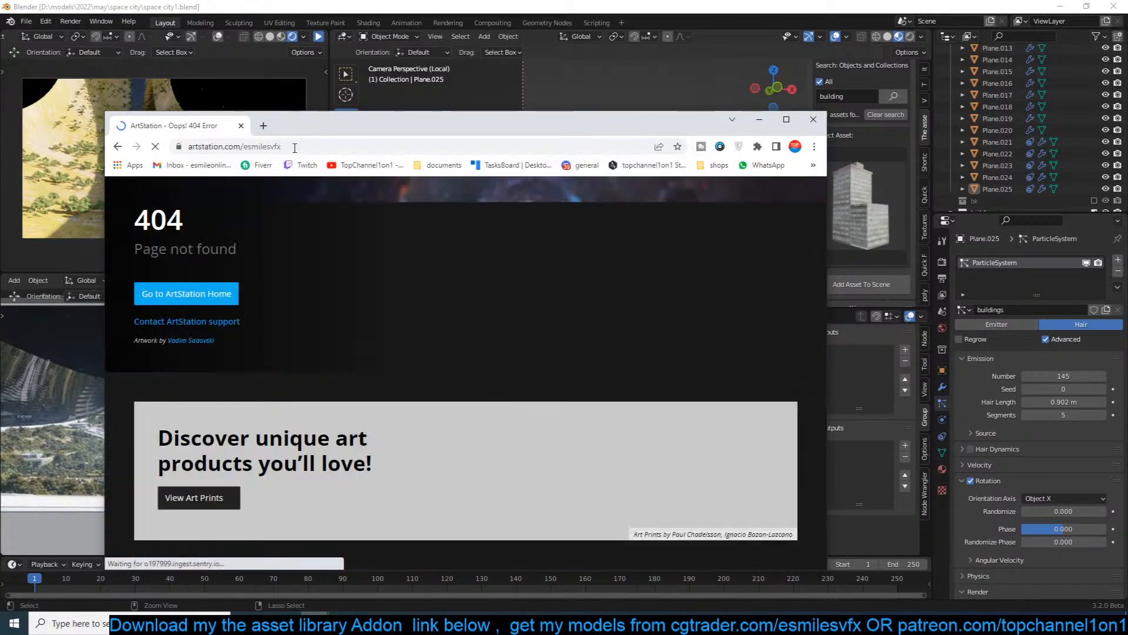
{"action": "left_click", "coordinate": [813, 120]}
Save the file and inspect the scattered buildings up close.
{"action": "middle_click_drag", "start_coordinate": [702, 154], "coordinate": [589, 217]}
{"action": "scroll", "coordinate": [564, 235], "scroll_direction": "down", "scroll_amount": 3}
{"action": "key", "text": "ctrl+s"}
{"action": "scroll", "coordinate": [563, 236], "scroll_direction": "up", "scroll_amount": 3}
{"action": "scroll", "coordinate": [722, 162], "scroll_direction": "up", "scroll_amount": 3}
Try to randomize the rotation and phase of the building particles.
{"action": "left_click", "coordinate": [589, 216]}
{"action": "scroll", "coordinate": [976, 475], "scroll_direction": "down", "scroll_amount": 4}
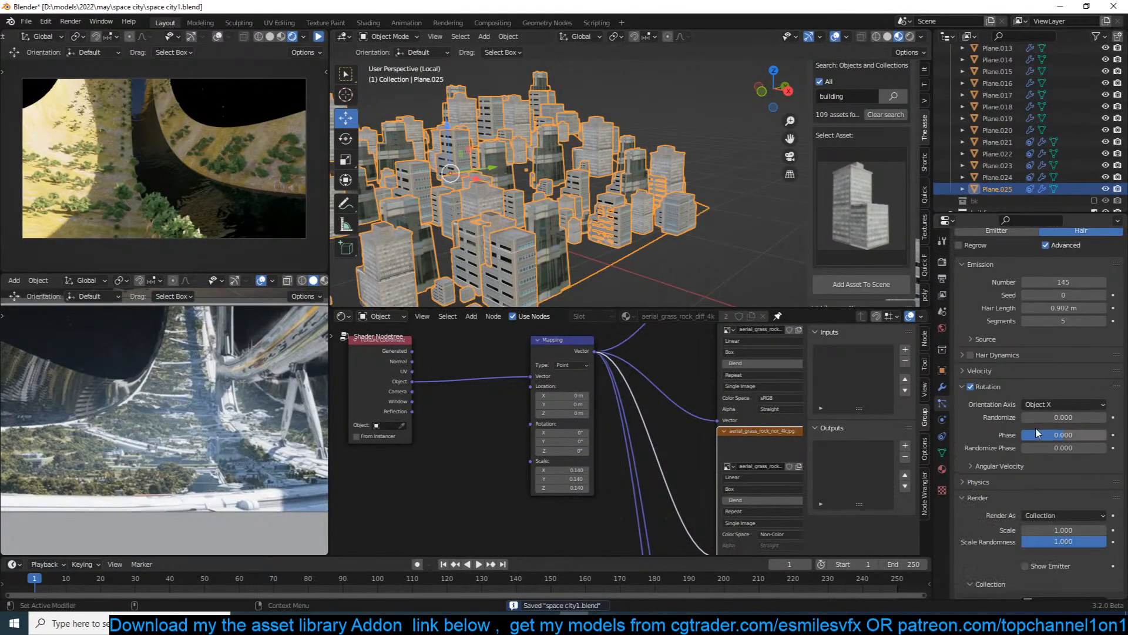
{"action": "left_click_drag", "start_coordinate": [1062, 416], "coordinate": [1082, 416]}
{"action": "key", "text": "ctrl+z"}
{"action": "left_click_drag", "start_coordinate": [1025, 446], "coordinate": [1046, 436]}
{"action": "key", "text": "ctrl+z"}
{"action": "key", "text": "ctrl+z"}
Deselect the building patch, leave local view in the camera view and refresh the rendered preview.
{"action": "scroll", "coordinate": [652, 234], "scroll_direction": "down", "scroll_amount": 2}
{"action": "left_click", "coordinate": [653, 235]}
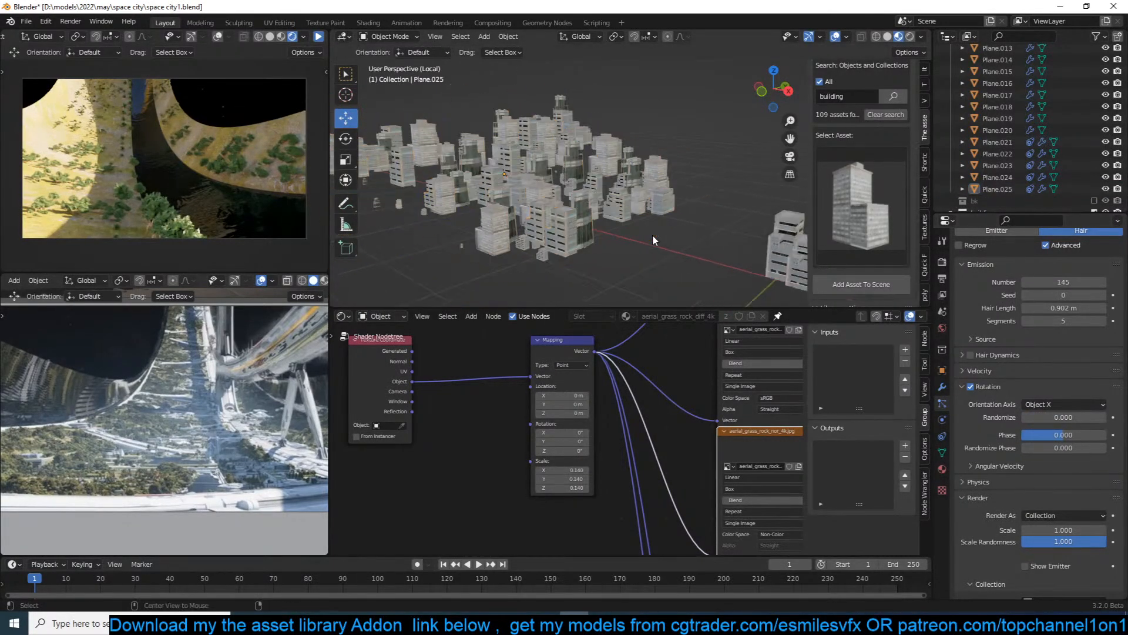
{"action": "key", "text": "KP_0"}
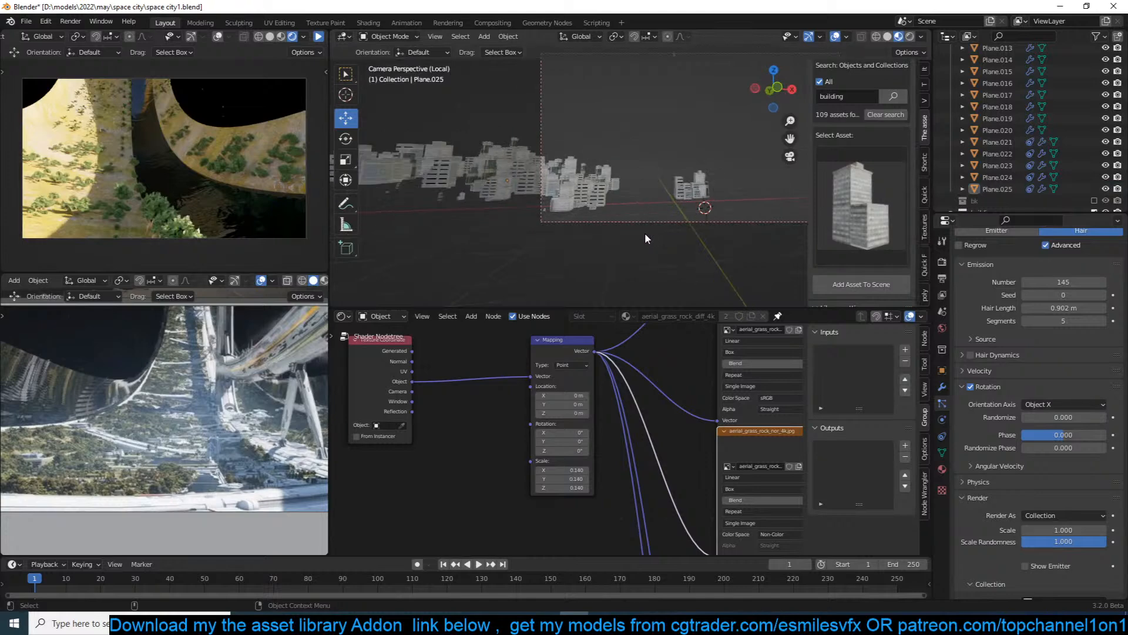
{"action": "key", "text": "KP_Divide"}
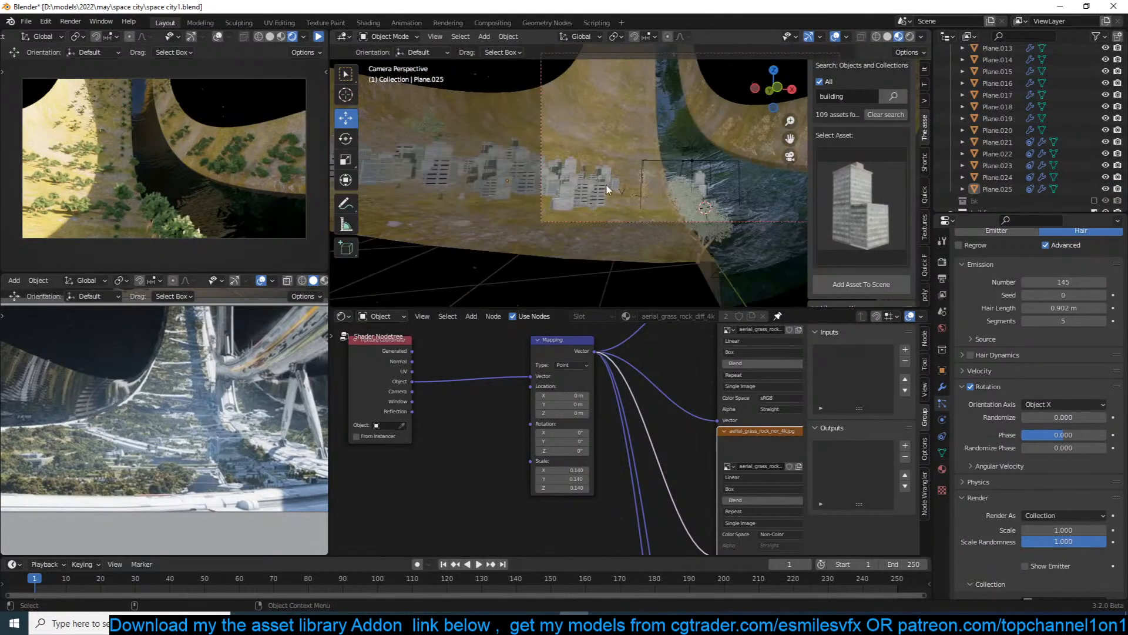
{"action": "left_click", "coordinate": [318, 37]}
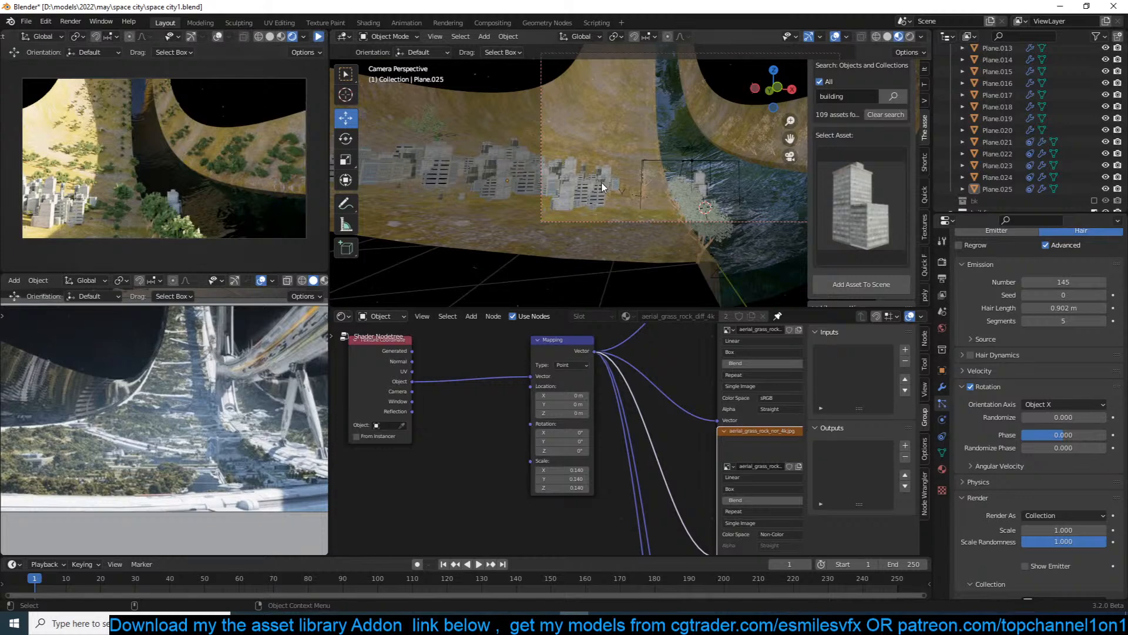
Show the building patch's instancer plane in both viewport and render.
{"action": "left_click", "coordinate": [544, 189]}
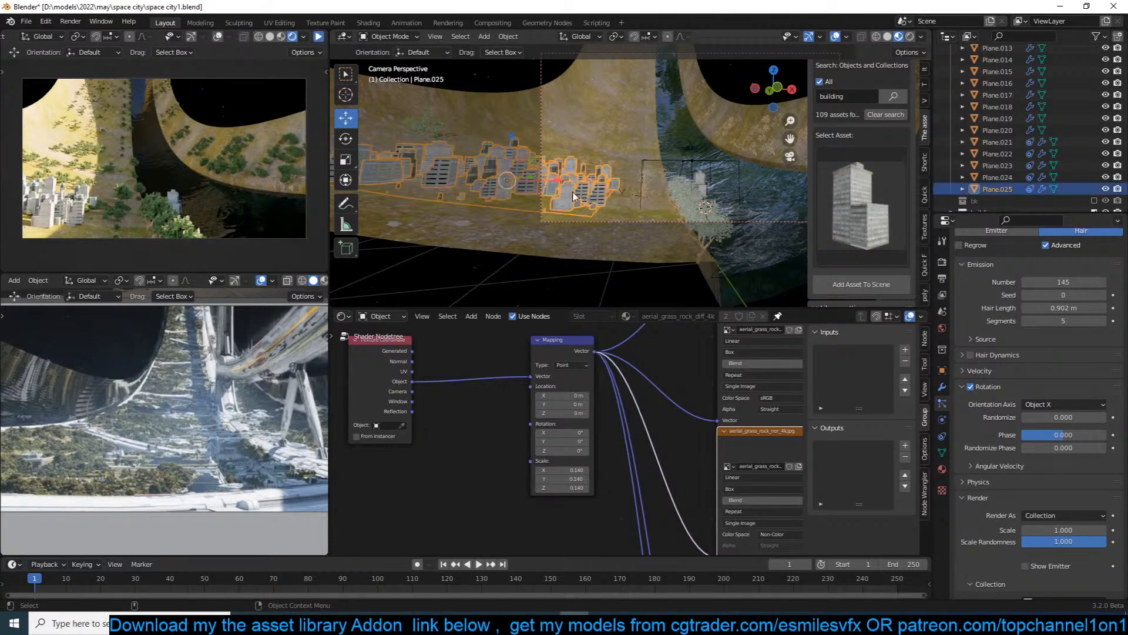
{"action": "left_click", "coordinate": [942, 371]}
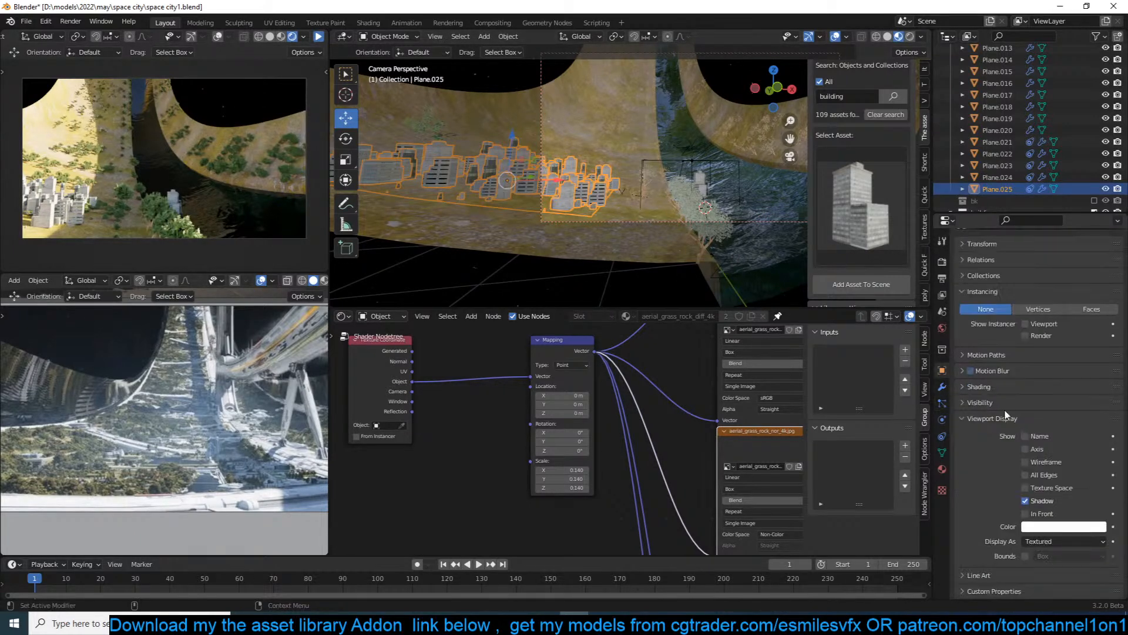
{"action": "left_click", "coordinate": [1025, 323]}
{"action": "middle_click_drag", "start_coordinate": [518, 223], "coordinate": [617, 222]}
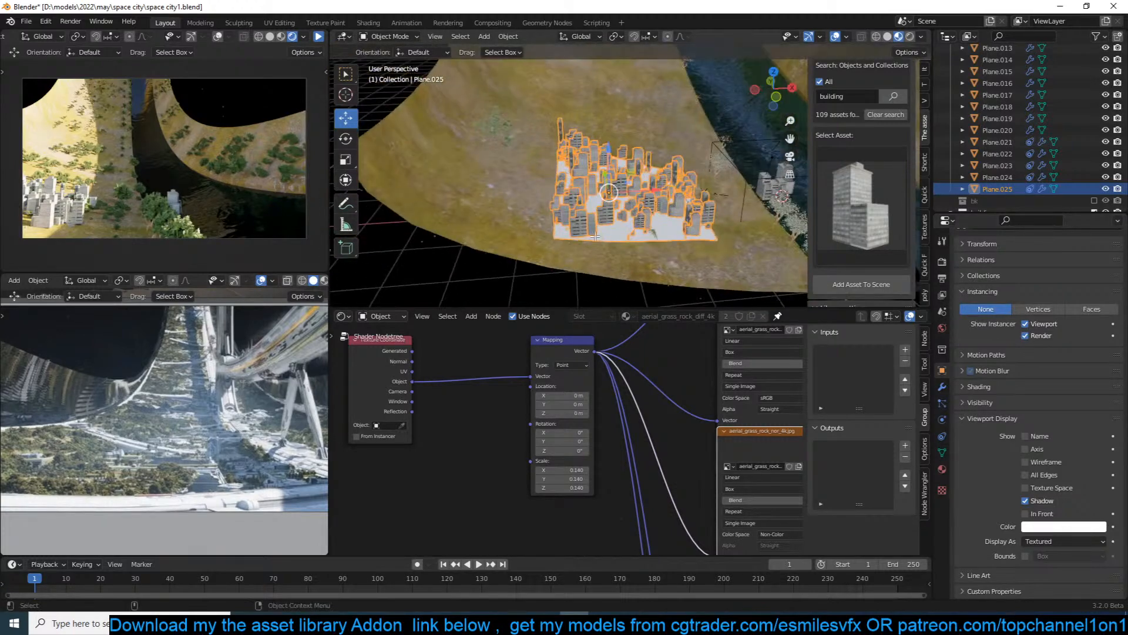
Subdivide the plane under the buildings so it follows the curved ground and save the file.
{"action": "key", "text": "Tab"}
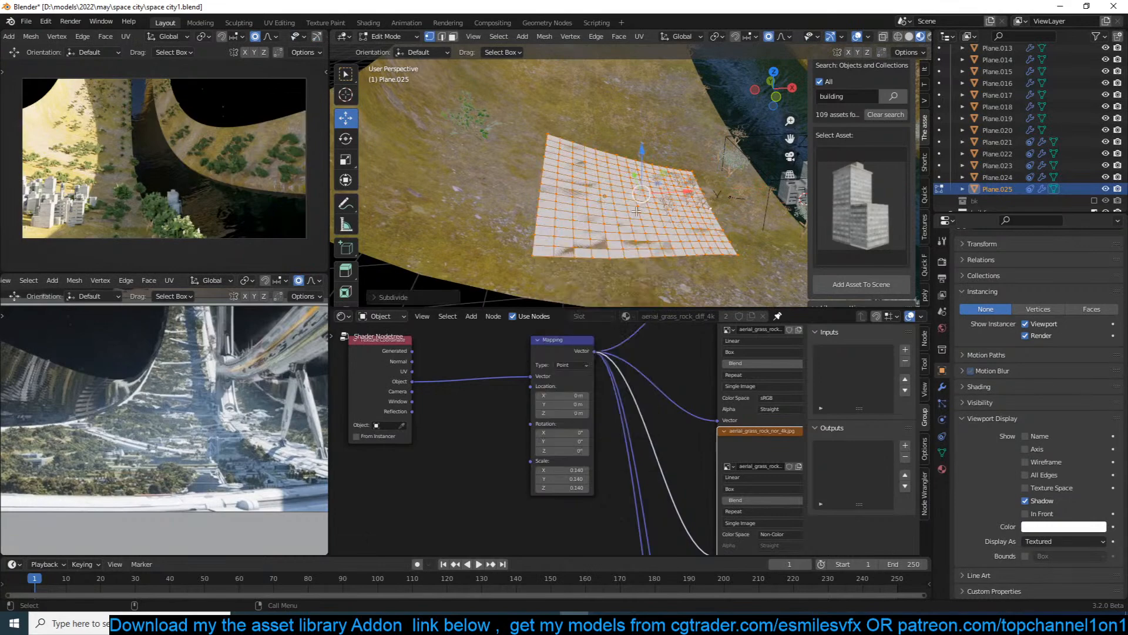
{"action": "key", "text": "Tab"}
{"action": "middle_click_drag", "start_coordinate": [637, 211], "coordinate": [611, 176]}
{"action": "key", "text": "ctrl+s"}
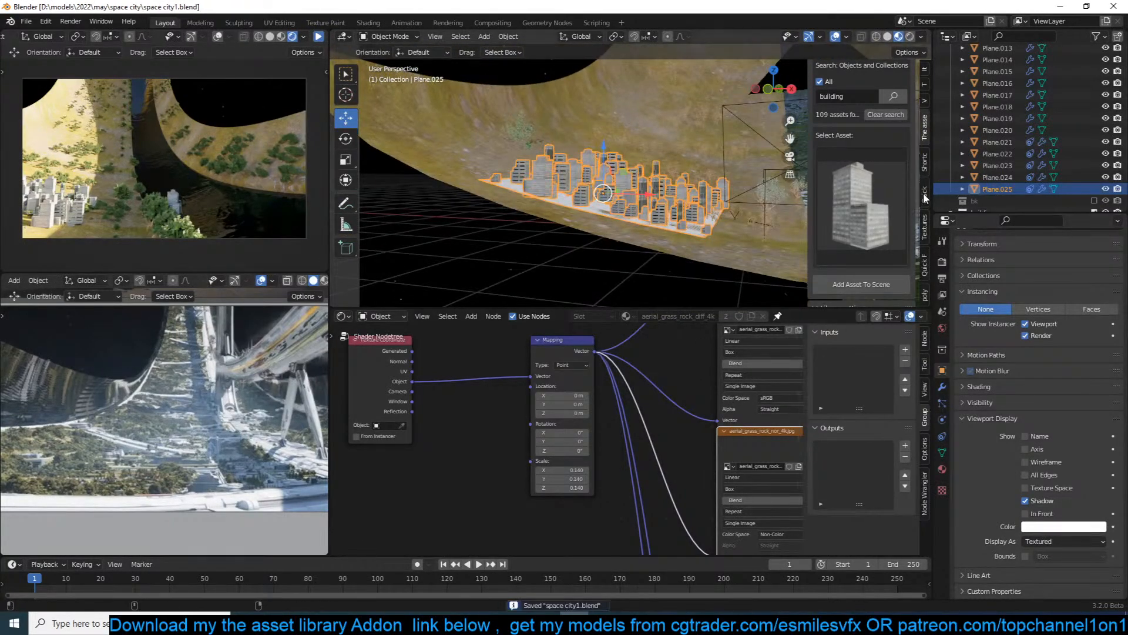
Search the asset library's materials for "concrete" and apply a beige concrete material to the building patch.
{"action": "scroll", "coordinate": [891, 156], "scroll_direction": "up", "scroll_amount": 3}
{"action": "left_click", "coordinate": [871, 115]}
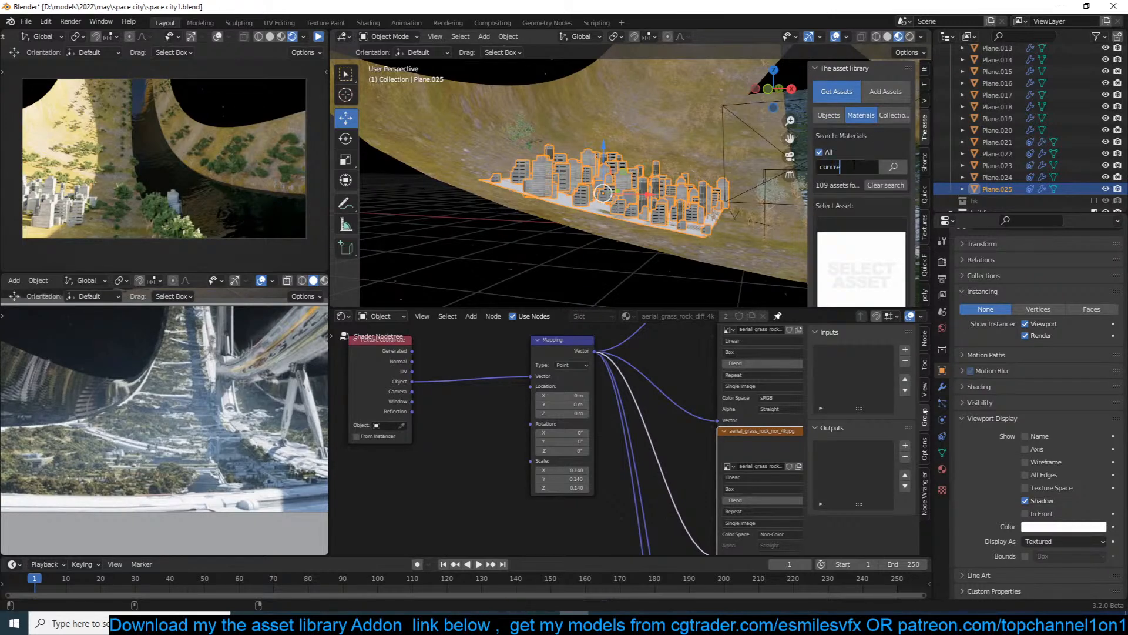
{"action": "left_click", "coordinate": [859, 231]}
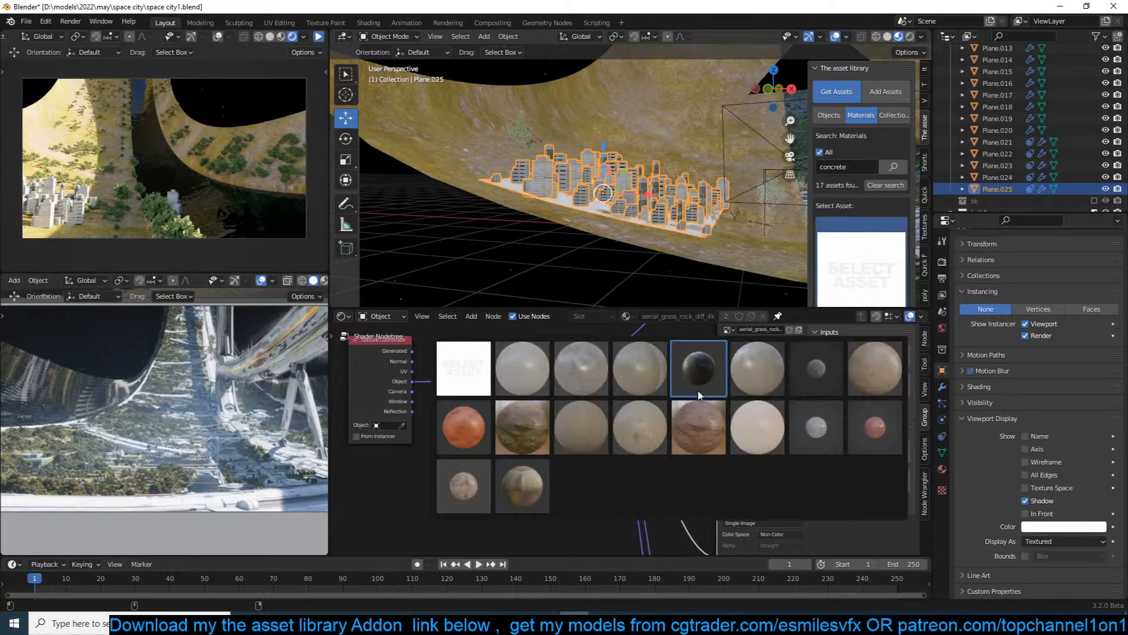
{"action": "left_click", "coordinate": [873, 374]}
{"action": "scroll", "coordinate": [857, 256], "scroll_direction": "down", "scroll_amount": 3}
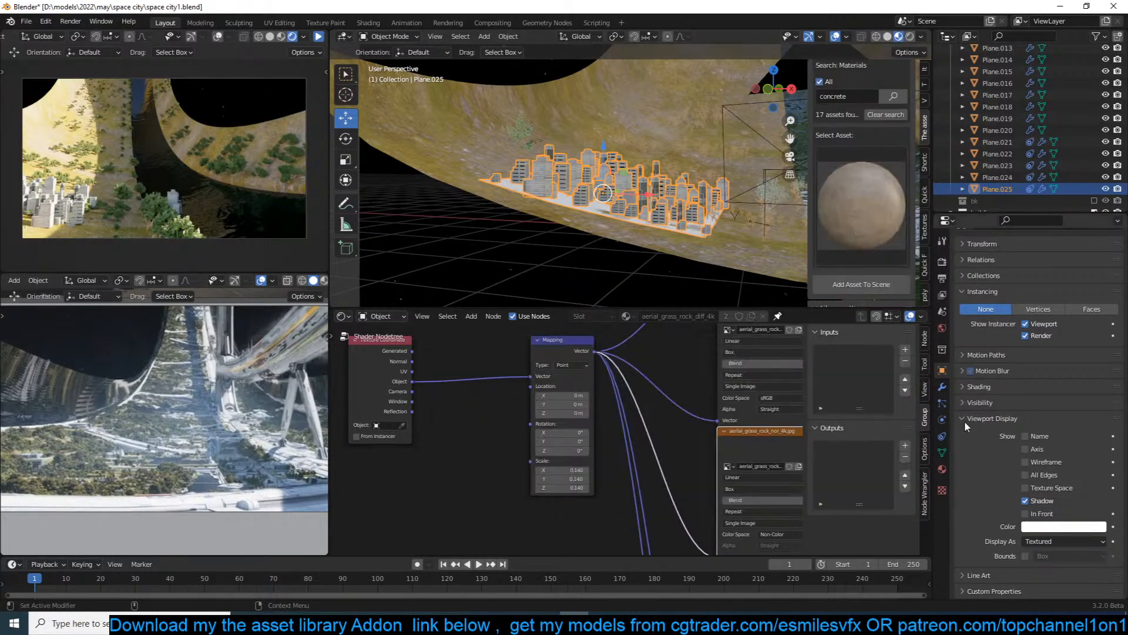
{"action": "left_click", "coordinate": [942, 468]}
{"action": "left_click", "coordinate": [861, 283]}
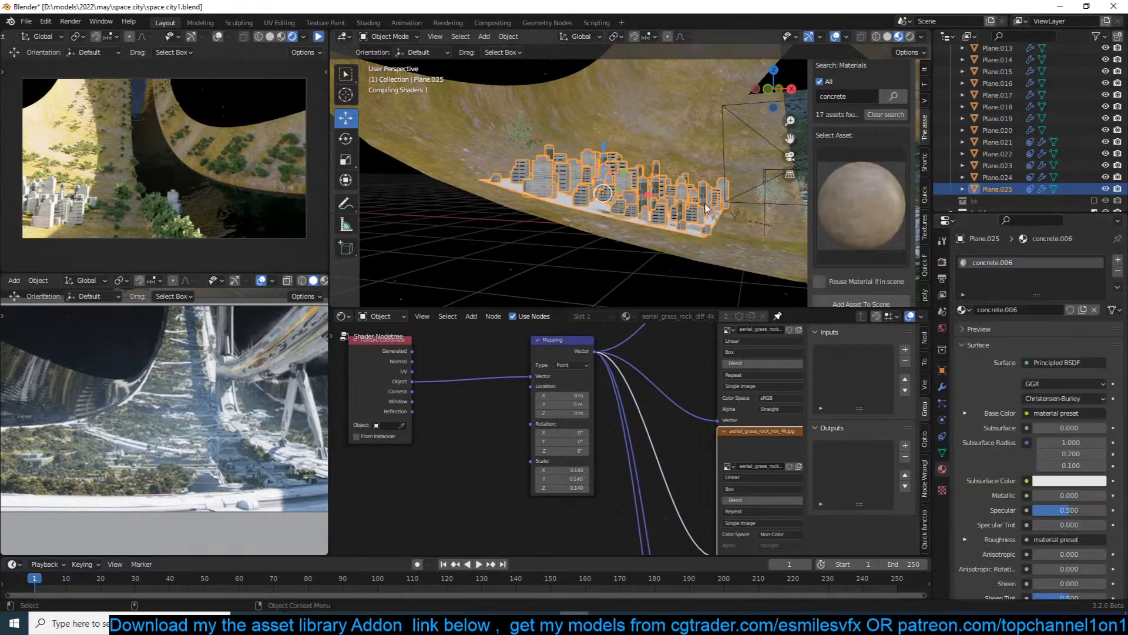
{"action": "scroll", "coordinate": [688, 224], "scroll_direction": "up", "scroll_amount": 5}
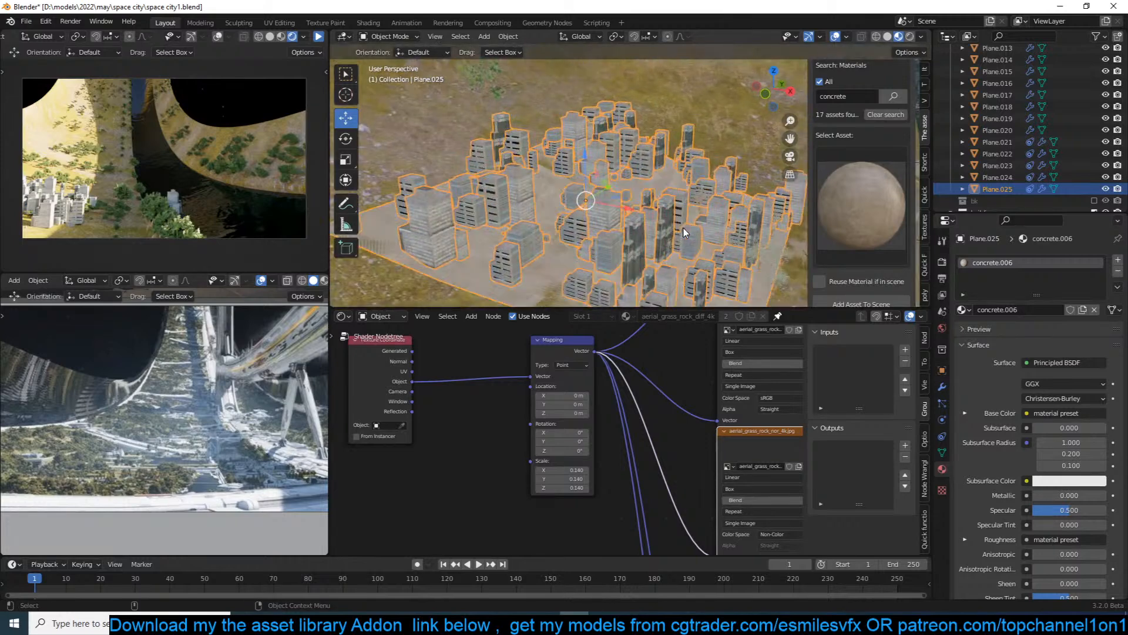
{"action": "scroll", "coordinate": [687, 234], "scroll_direction": "down", "scroll_amount": 5}
{"action": "key", "text": "alt+a"}
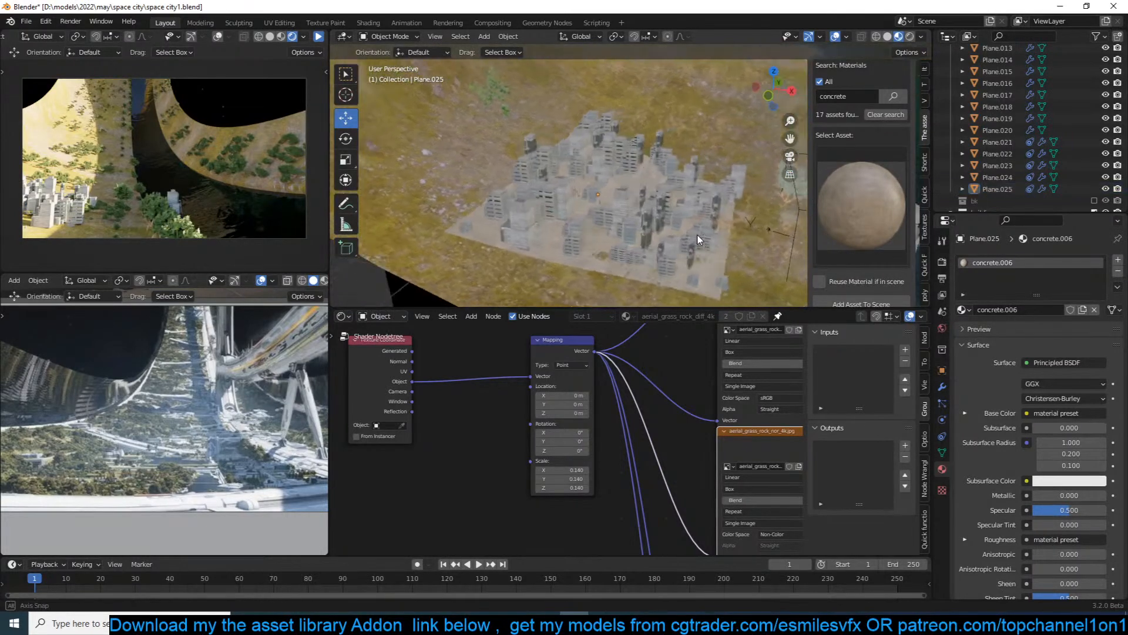
{"action": "middle_click_drag", "start_coordinate": [695, 238], "coordinate": [728, 222]}
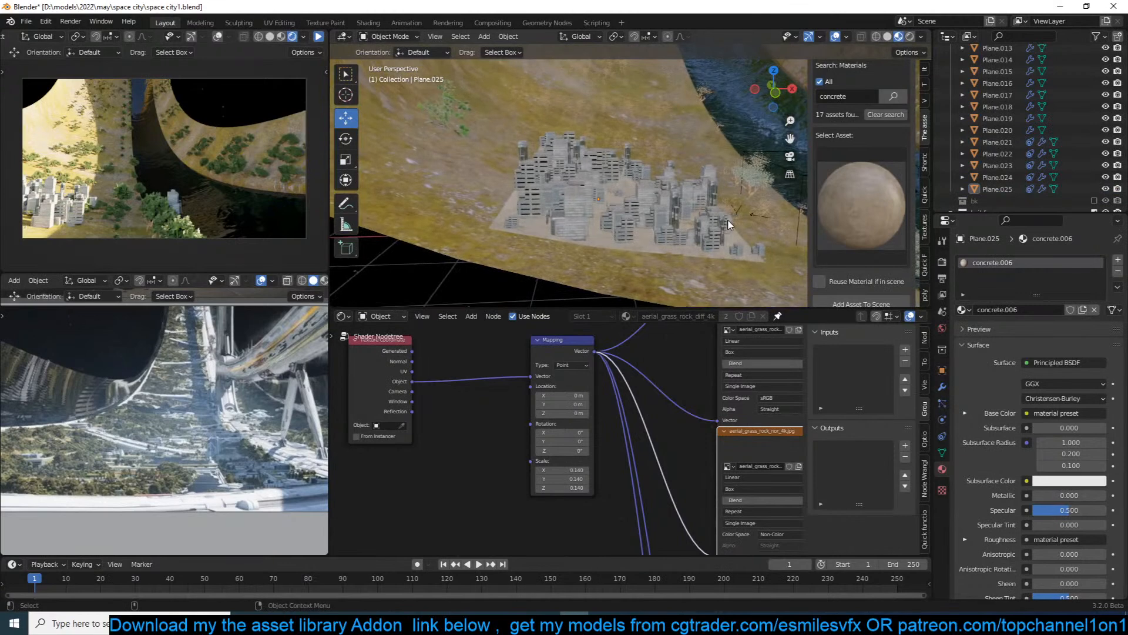
Duplicate the building patch in top view and place the copy just beyond the original, closer to the river.
{"action": "key", "text": "KP_7"}
{"action": "scroll", "coordinate": [728, 225], "scroll_direction": "down", "scroll_amount": 4}
{"action": "left_click", "coordinate": [649, 186]}
{"action": "scroll", "coordinate": [649, 188], "scroll_direction": "down", "scroll_amount": 3}
{"action": "middle_click_drag", "start_coordinate": [651, 197], "coordinate": [637, 235], "text": "shift"}
{"action": "scroll", "coordinate": [638, 235], "scroll_direction": "up", "scroll_amount": 3}
{"action": "key", "text": "shift+d"}
{"action": "left_click", "coordinate": [699, 81]}
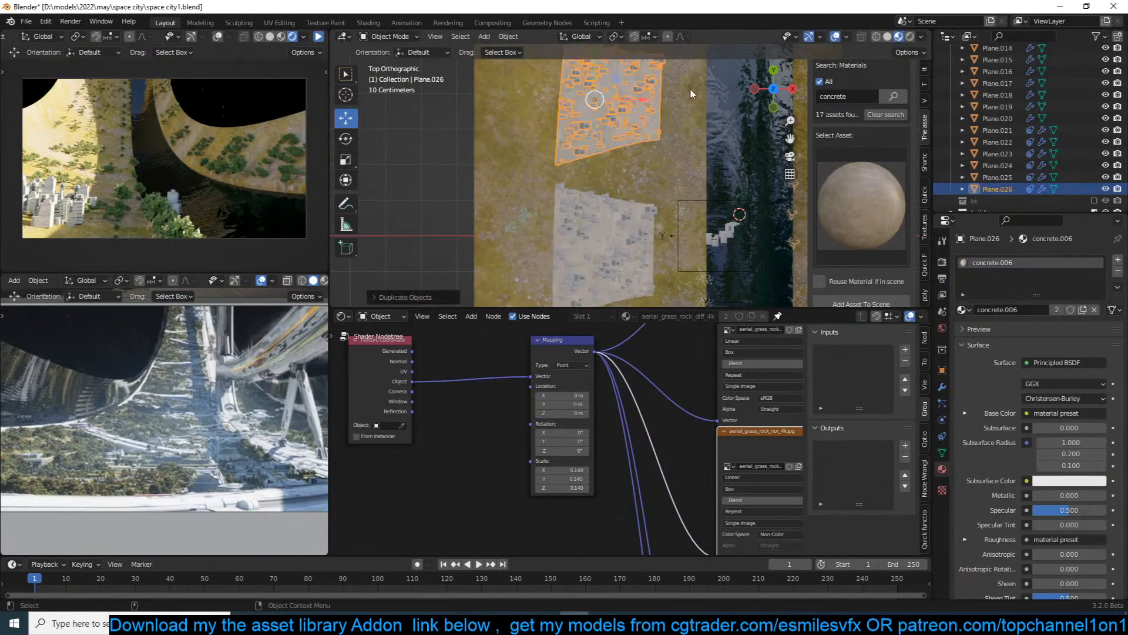
{"action": "left_click", "coordinate": [680, 170]}
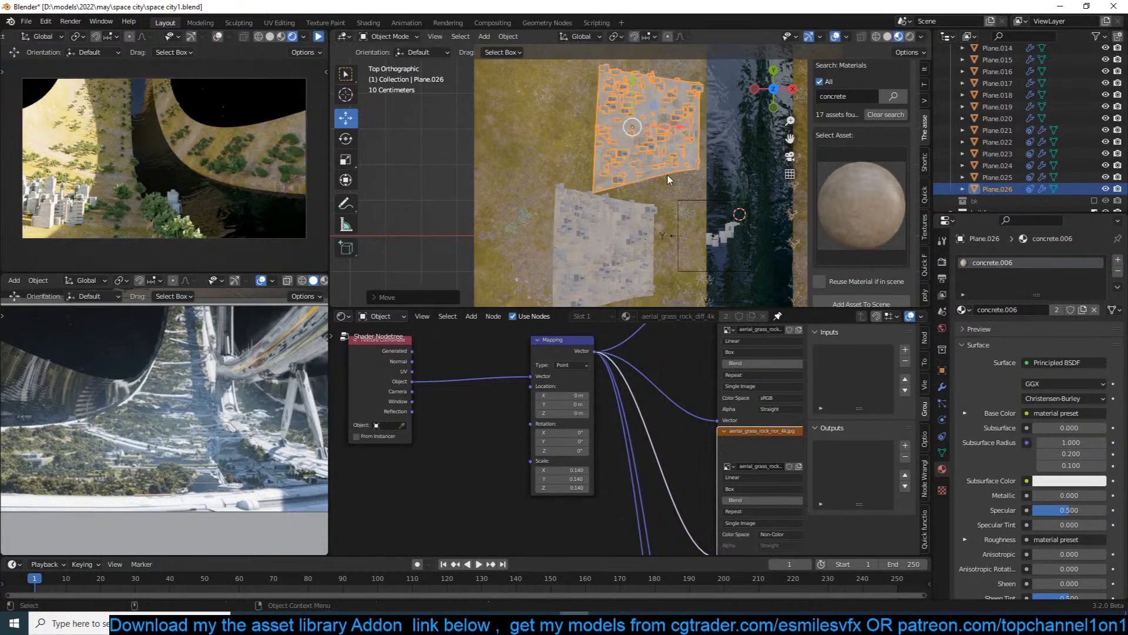
Duplicate the building patch again farther along the river and narrow the copy along X to about 0.38 of its width.
{"action": "scroll", "coordinate": [646, 176], "scroll_direction": "down", "scroll_amount": 2}
{"action": "key", "text": "shift+d"}
{"action": "left_click", "coordinate": [632, 111]}
{"action": "key", "text": "s"}
{"action": "key", "text": "x"}
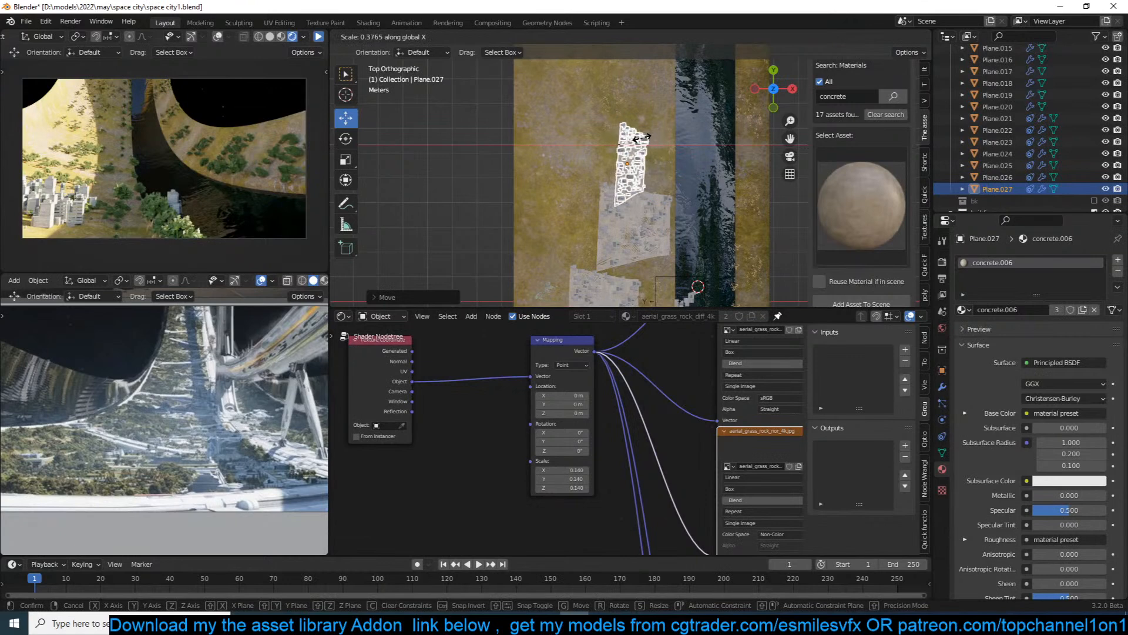
{"action": "left_click", "coordinate": [641, 141]}
Move the narrowed building patch closer to the river and stretch it along Y to about 2.46 times its length.
{"action": "key", "text": "Tab"}
{"action": "key", "text": "Tab"}
{"action": "key", "text": "g"}
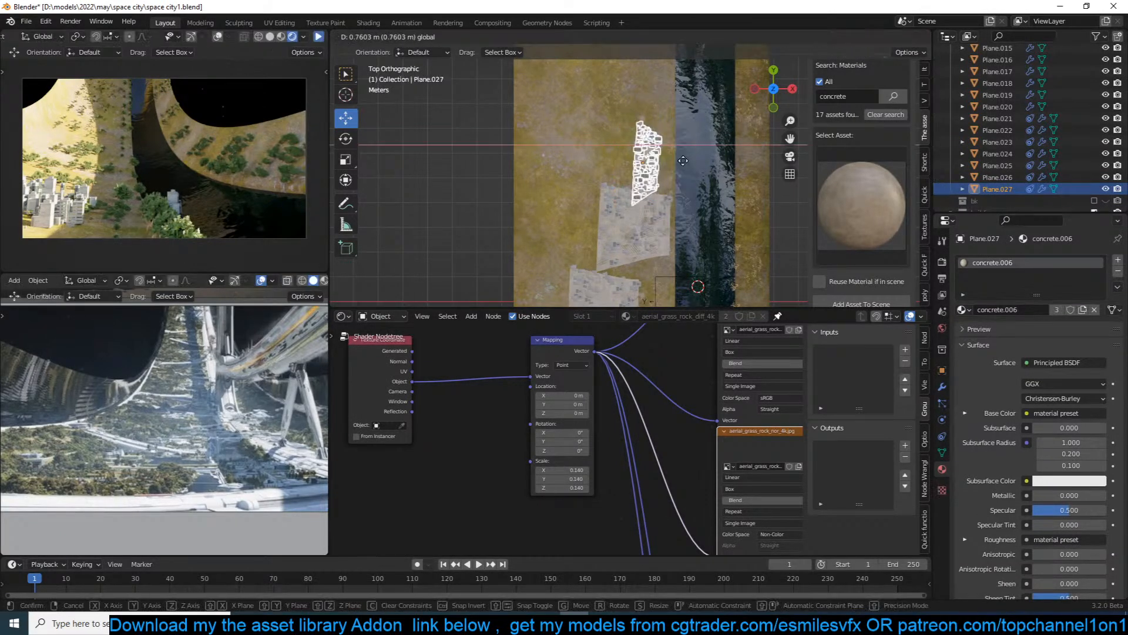
{"action": "left_click", "coordinate": [651, 160]}
{"action": "key", "text": "s"}
{"action": "key", "text": "y"}
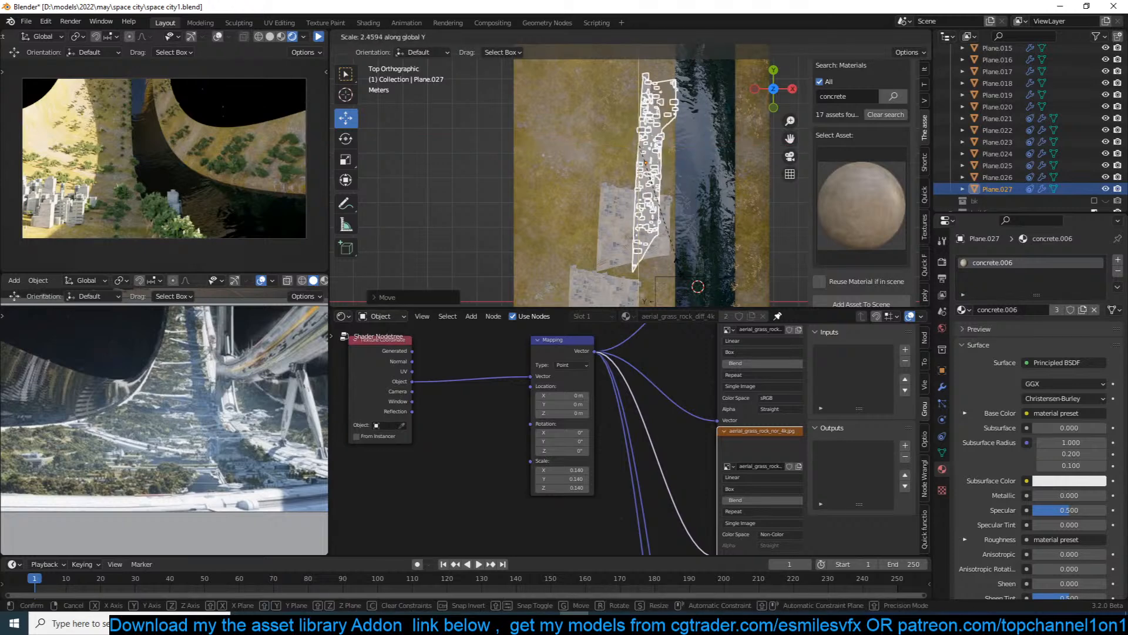
{"action": "left_click", "coordinate": [689, 224]}
Reposition the long building strip over the riverbank and tilt it about the global Y axis to follow the slope.
{"action": "middle_click_drag", "start_coordinate": [689, 224], "coordinate": [708, 153]}
{"action": "key", "text": "g"}
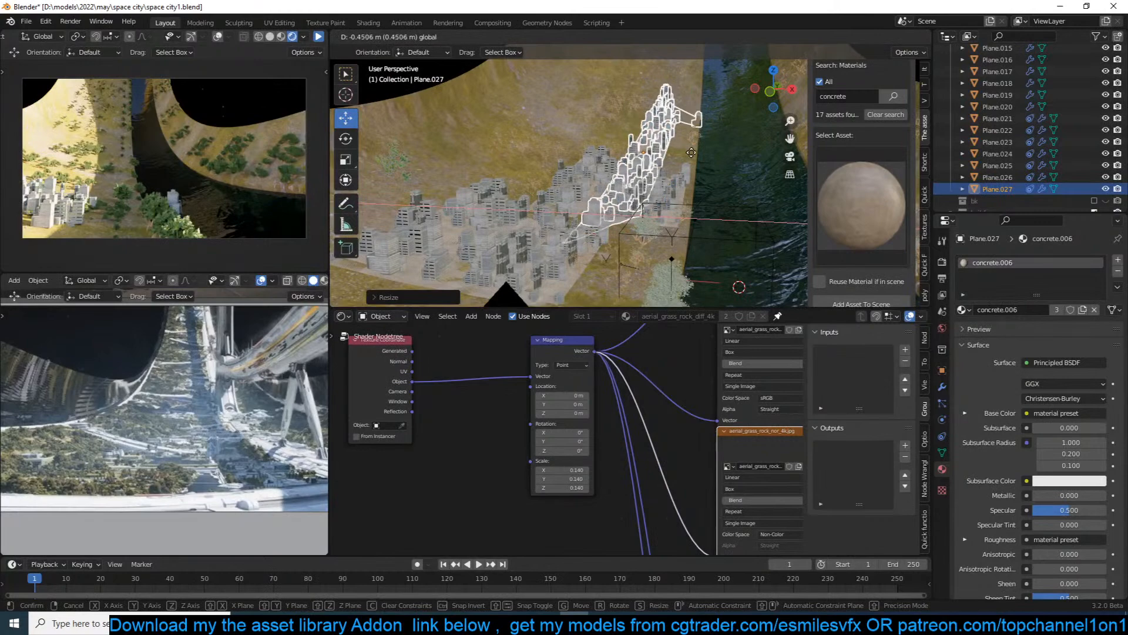
{"action": "left_click_drag", "start_coordinate": [704, 157], "coordinate": [702, 159]}
{"action": "middle_click_drag", "start_coordinate": [702, 159], "coordinate": [640, 179]}
{"action": "scroll", "coordinate": [706, 128], "scroll_direction": "up", "scroll_amount": 3}
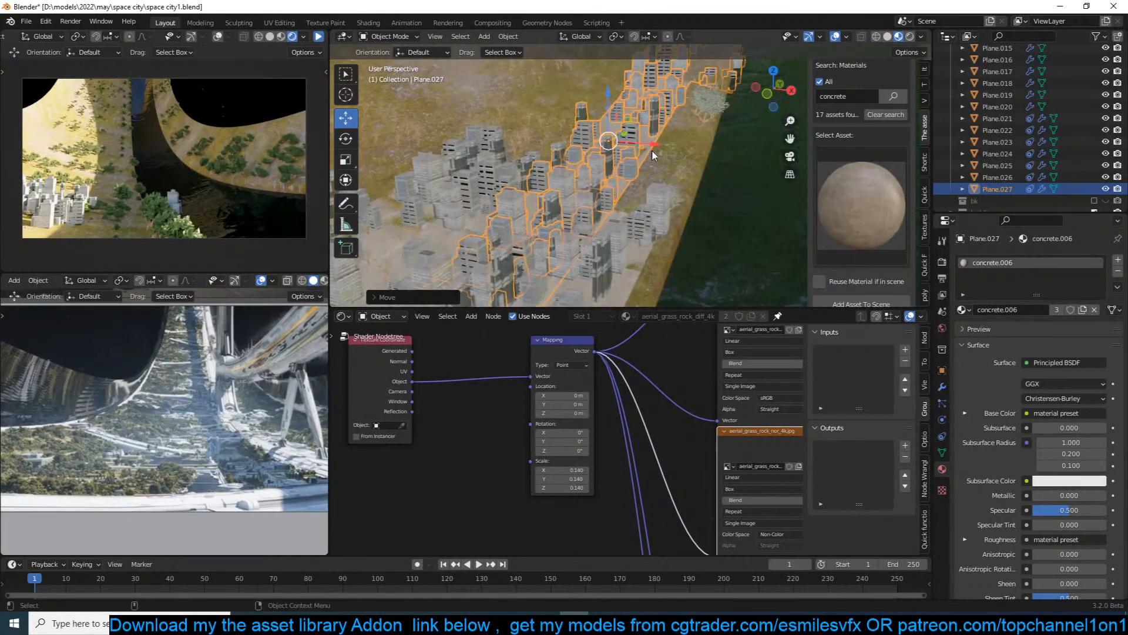
{"action": "key", "text": "r"}
{"action": "key", "text": "x"}
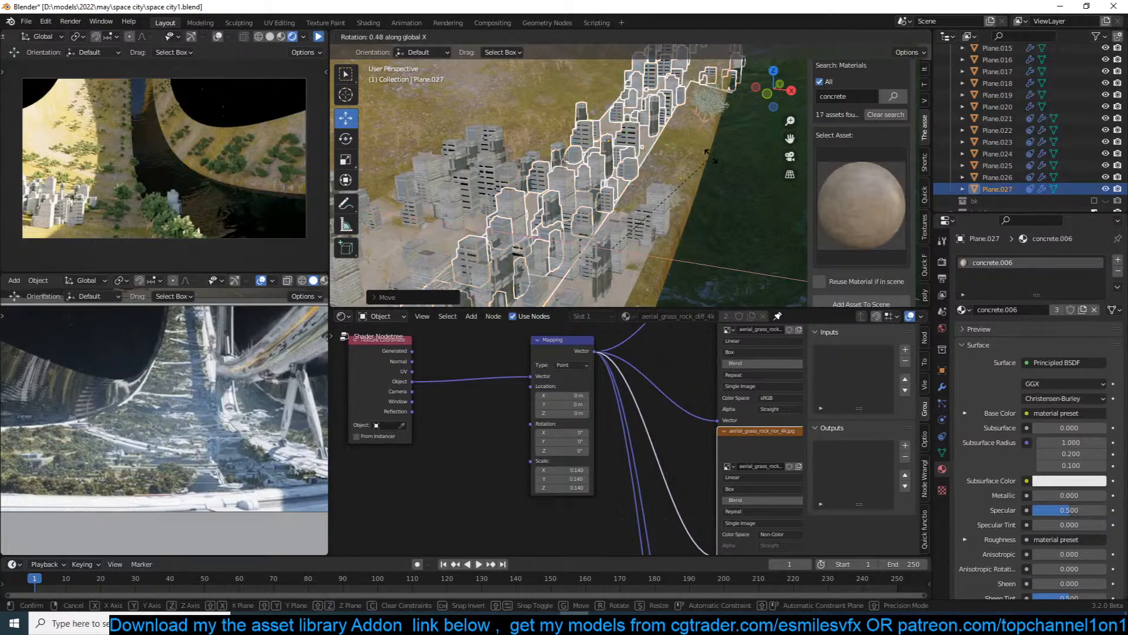
{"action": "key", "text": "z"}
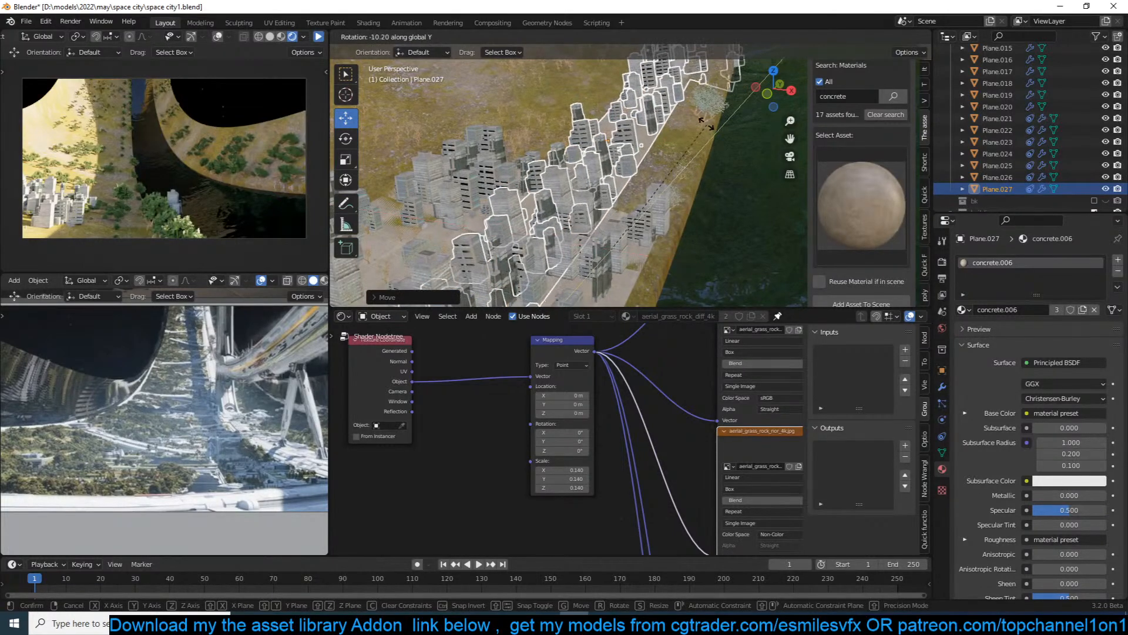
{"action": "left_click", "coordinate": [694, 154]}
{"action": "key", "text": "g"}
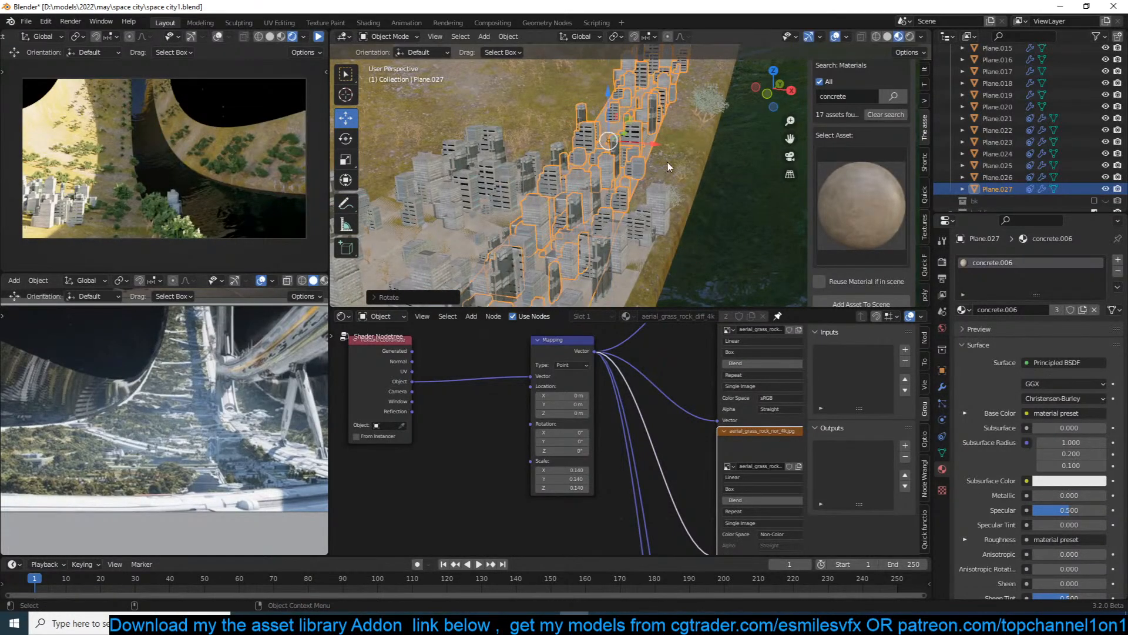
{"action": "left_click_drag", "start_coordinate": [673, 146], "coordinate": [667, 149]}
{"action": "middle_click_drag", "start_coordinate": [667, 149], "coordinate": [693, 159]}
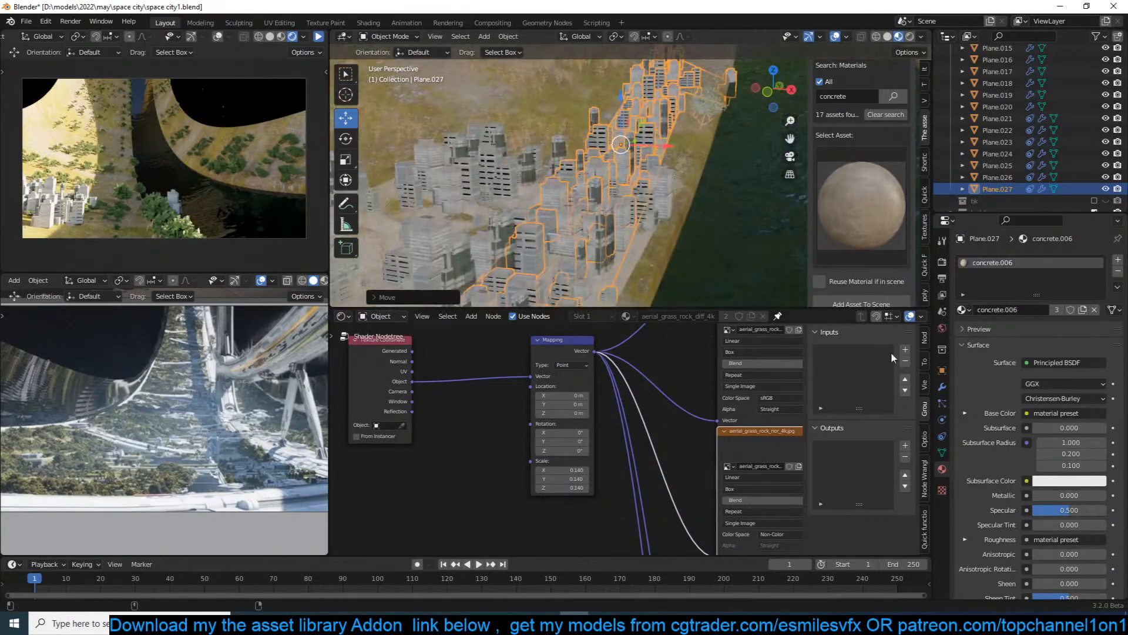
Set the strip's Shrinkwrap wrap method to Project, and briefly hide and unhide the strip to compare it with the patches.
{"action": "left_click", "coordinate": [942, 386]}
{"action": "left_click", "coordinate": [1066, 298]}
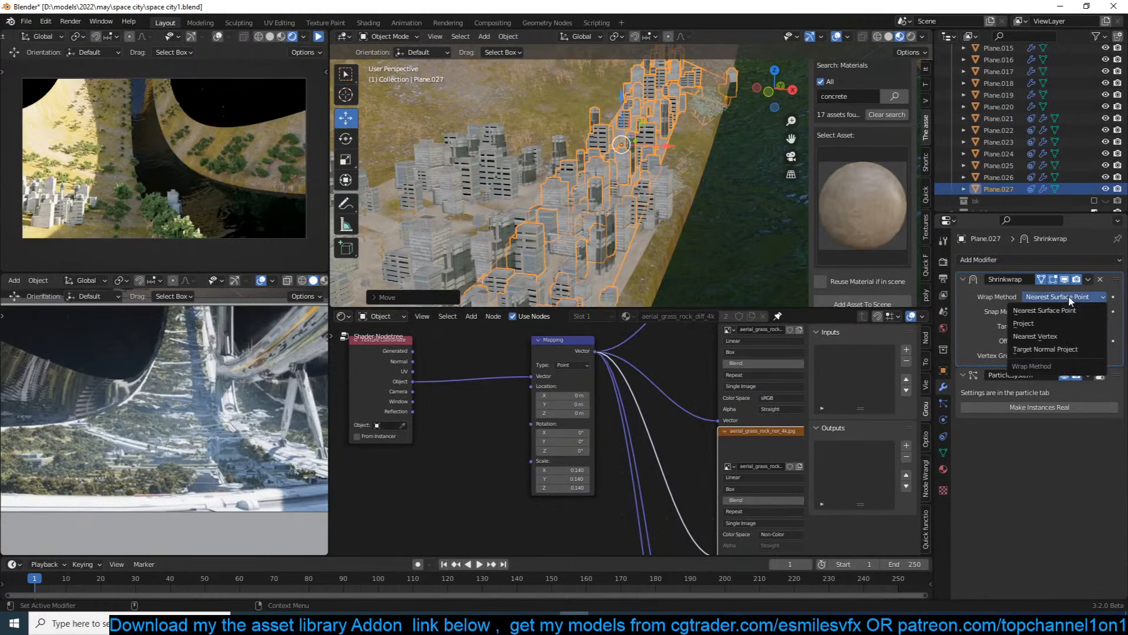
{"action": "left_click", "coordinate": [1040, 322]}
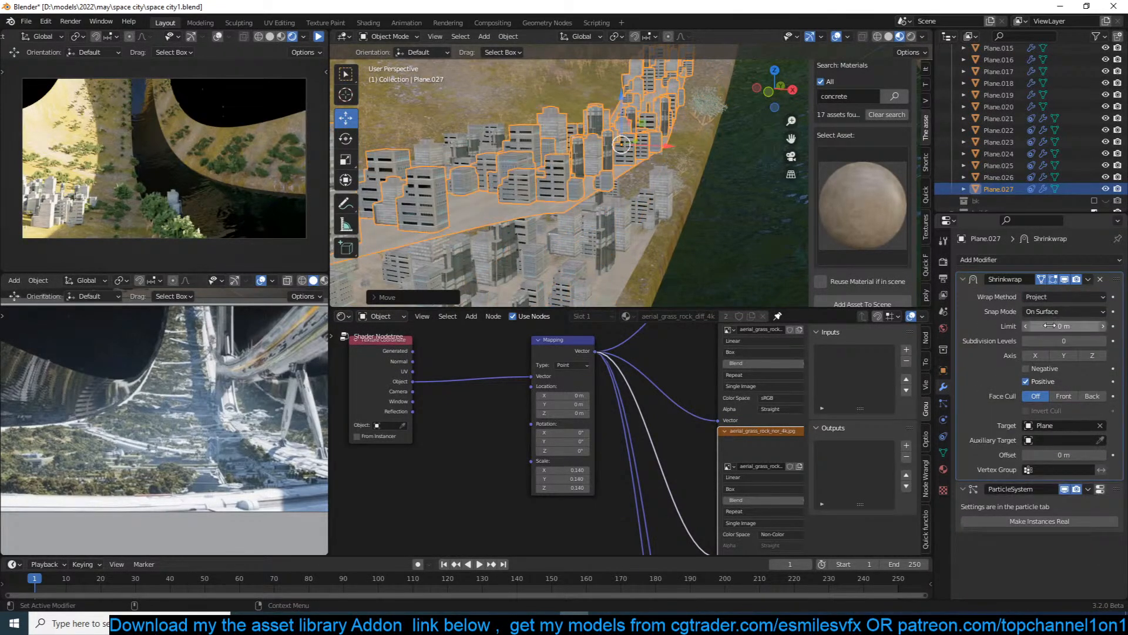
{"action": "scroll", "coordinate": [526, 185], "scroll_direction": "down", "scroll_amount": 2}
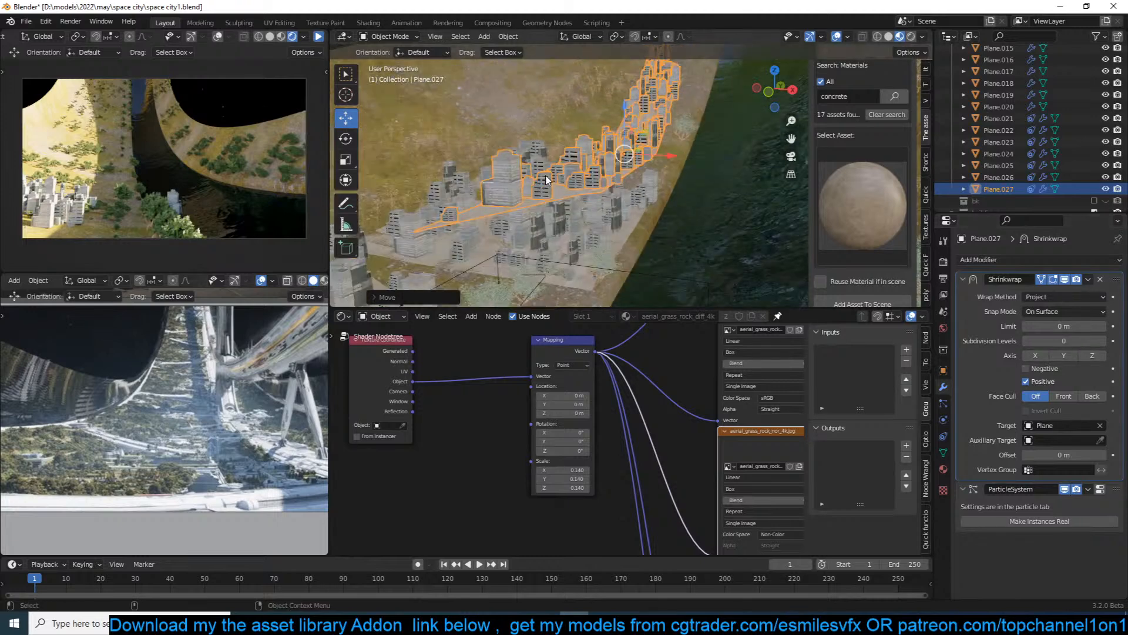
{"action": "key", "text": "h"}
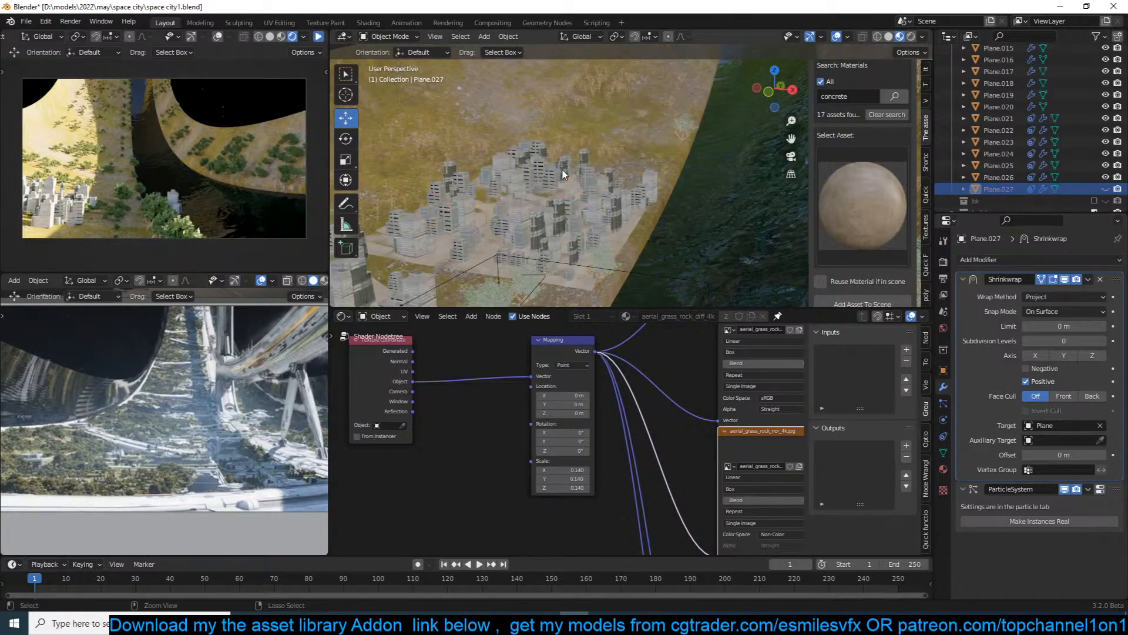
{"action": "key", "text": "alt+h"}
Shift the building strip along global Z and rotate it about global X to match the ground's curve.
{"action": "key", "text": "g"}
{"action": "key", "text": "z"}
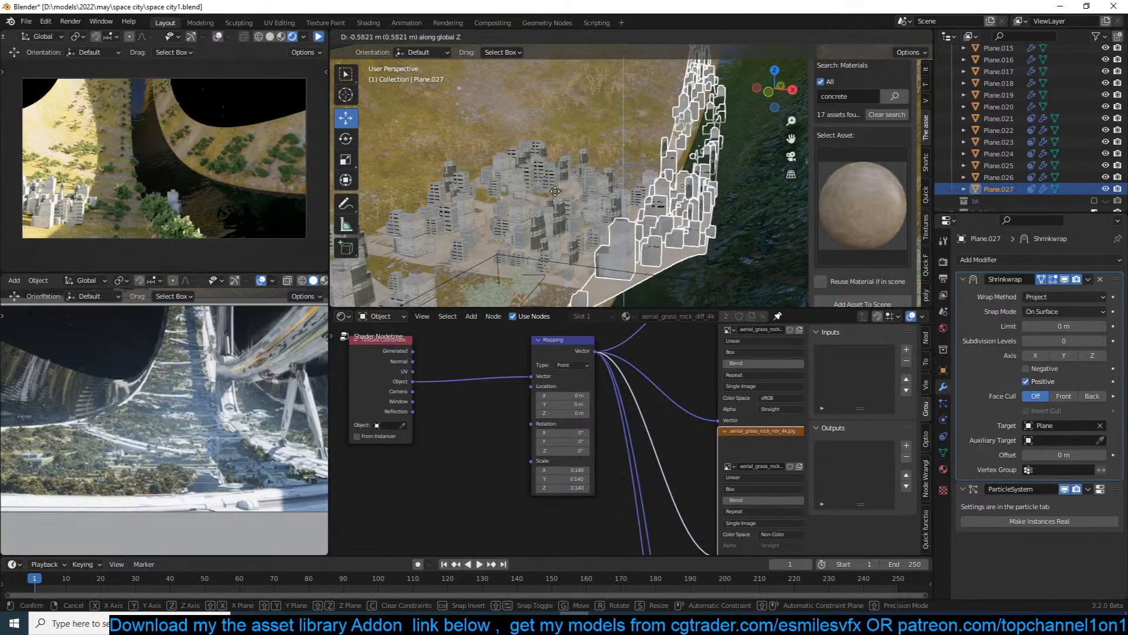
{"action": "left_click", "coordinate": [557, 189]}
{"action": "middle_click_drag", "start_coordinate": [557, 189], "coordinate": [587, 191]}
{"action": "key", "text": "r"}
{"action": "key", "text": "x"}
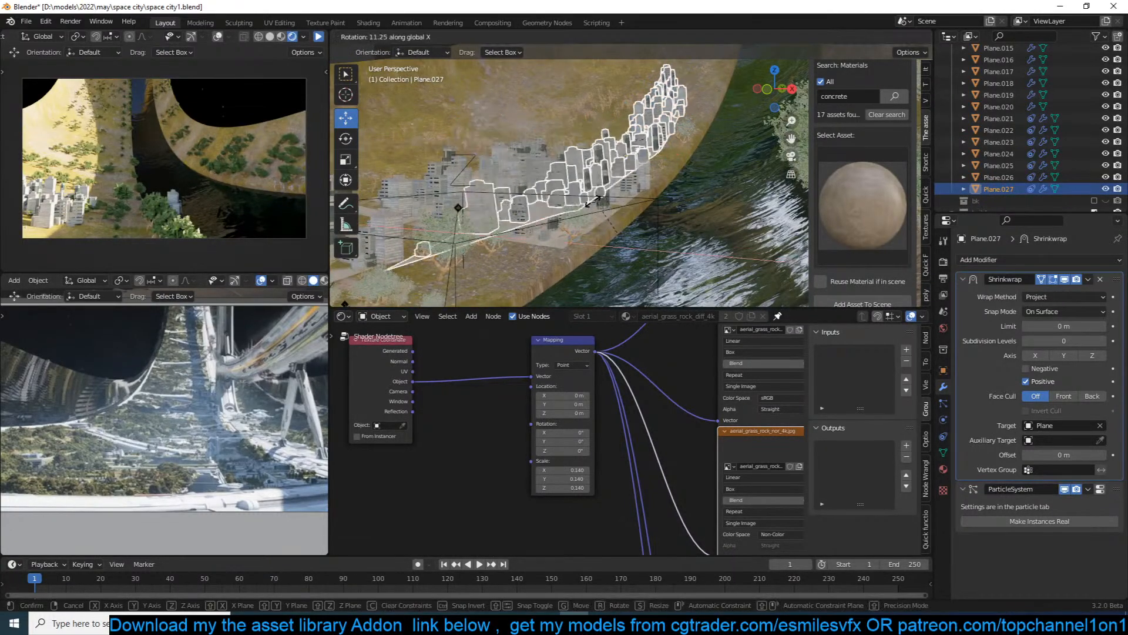
{"action": "left_click", "coordinate": [609, 171]}
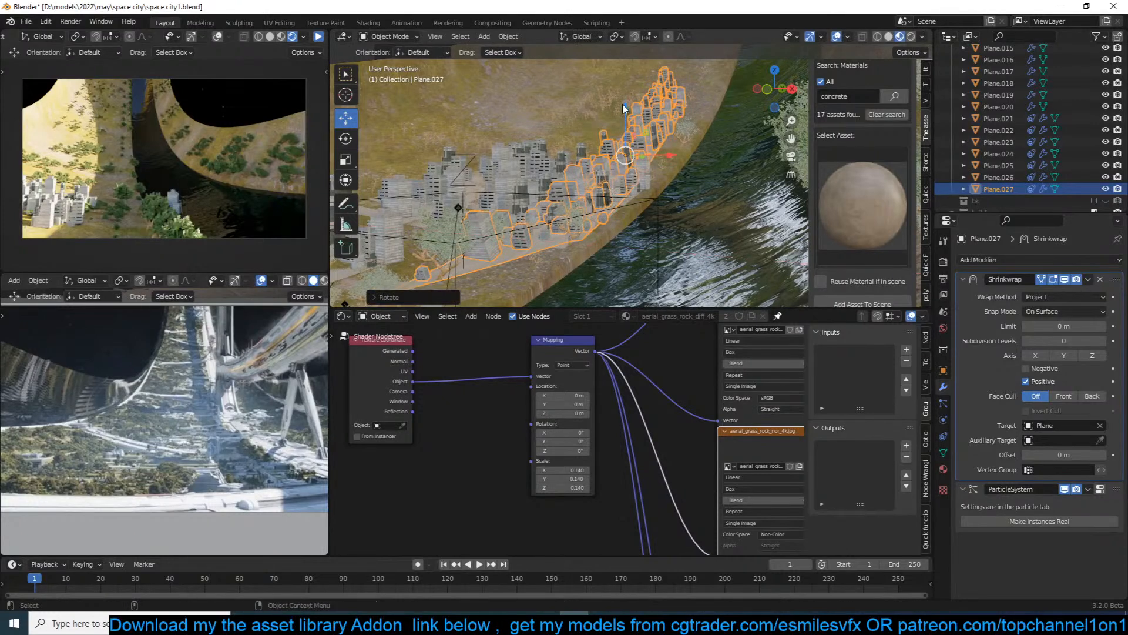
{"action": "key", "text": "m"}
{"action": "key", "text": "comma"}
{"action": "left_click", "coordinate": [721, 137]}
{"action": "left_click_drag", "start_coordinate": [627, 115], "coordinate": [628, 117]}
{"action": "key", "text": "ctrl+z"}
Rotate the building strip so it lies along the riverbank, and deselect it.
{"action": "middle_click_drag", "start_coordinate": [629, 150], "coordinate": [649, 167]}
{"action": "key", "text": "r"}
{"action": "left_click", "coordinate": [656, 184]}
{"action": "left_click", "coordinate": [655, 185]}
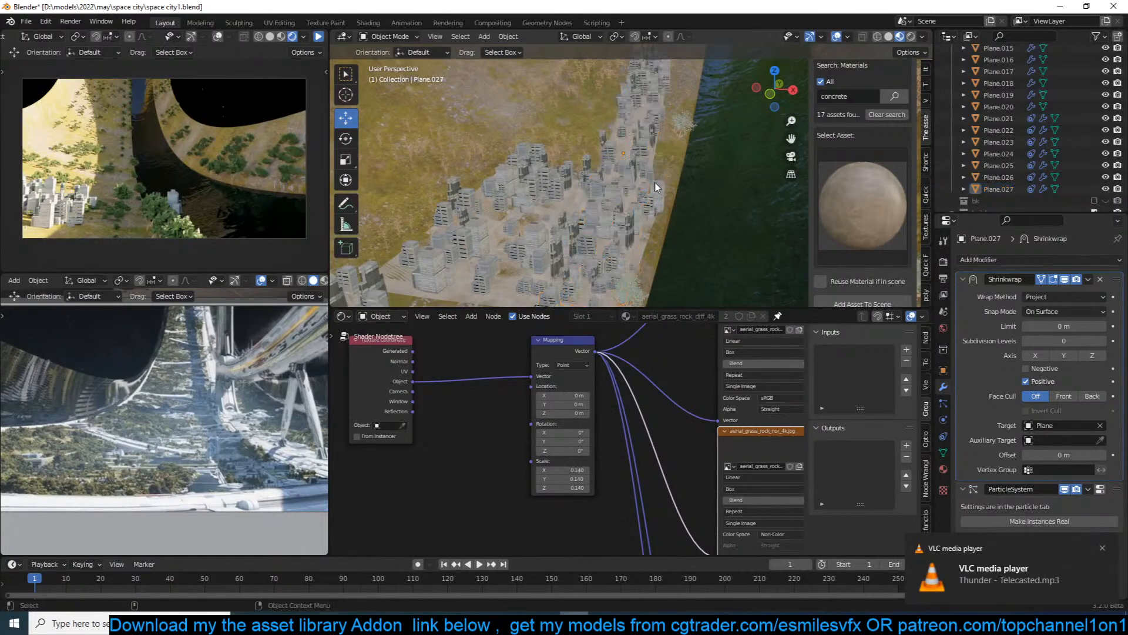
In top view, move the strip farther along the river beyond the wider patches and rotate it parallel to the water.
{"action": "key", "text": "KP_7"}
{"action": "left_click", "coordinate": [632, 141]}
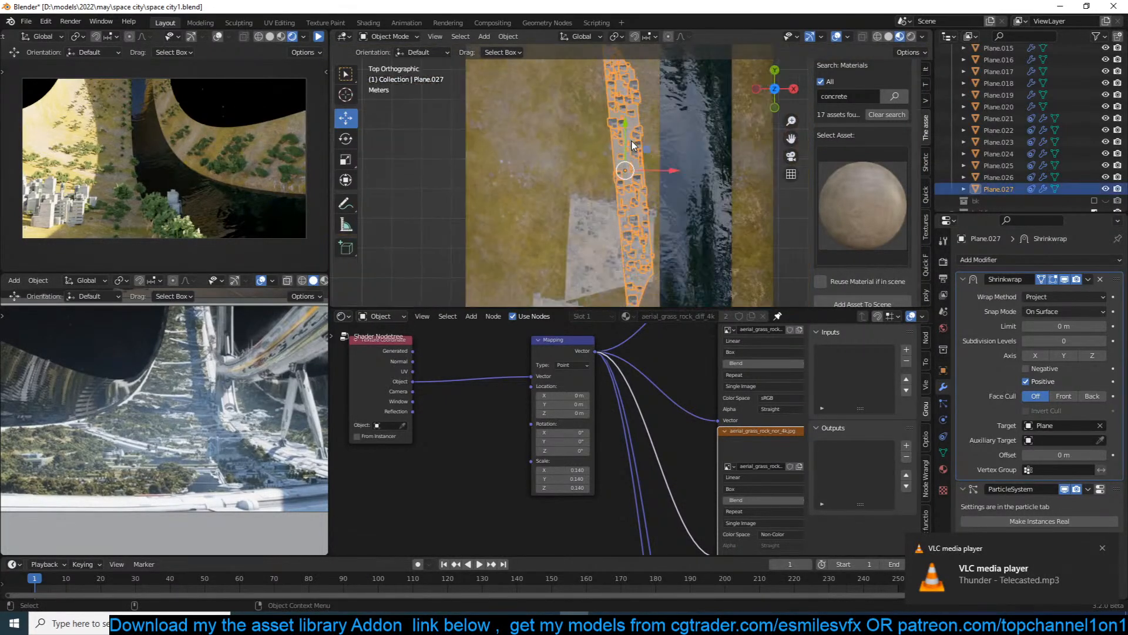
{"action": "scroll", "coordinate": [633, 141], "scroll_direction": "down", "scroll_amount": 4}
{"action": "key", "text": "g"}
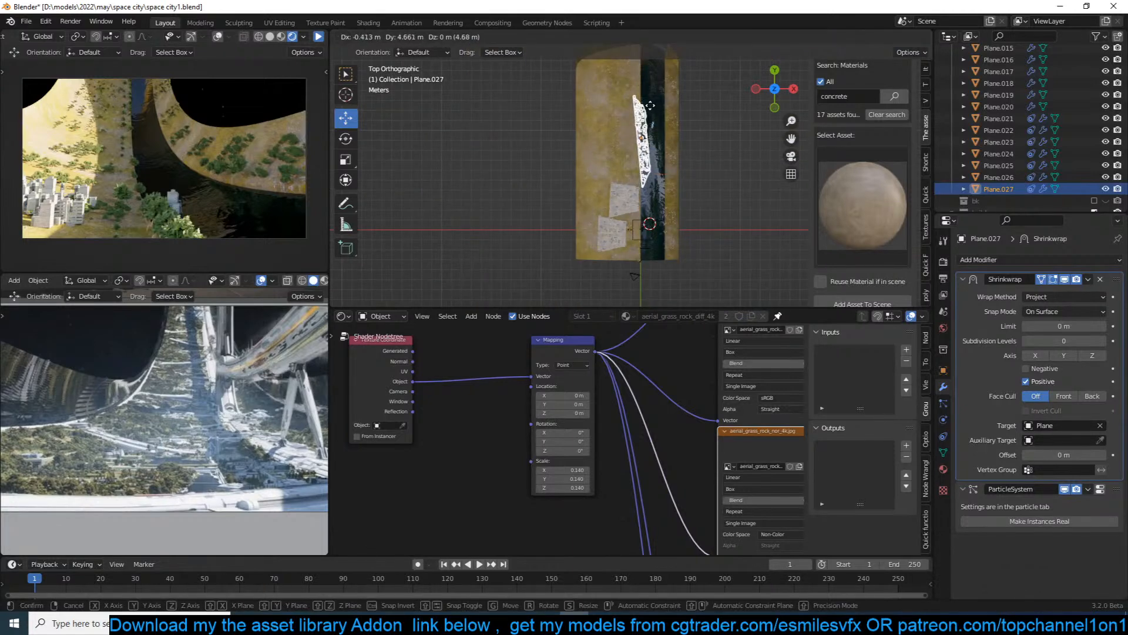
{"action": "left_click", "coordinate": [633, 106]}
{"action": "key", "text": "r"}
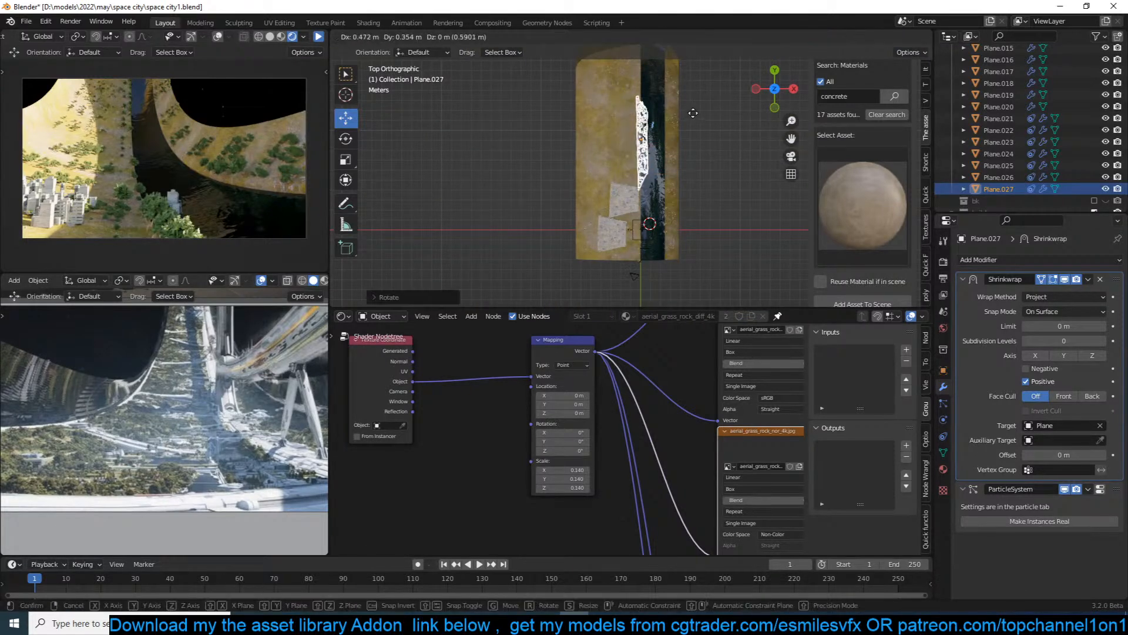
{"action": "left_click", "coordinate": [674, 115]}
{"action": "scroll", "coordinate": [673, 119], "scroll_direction": "up", "scroll_amount": 5}
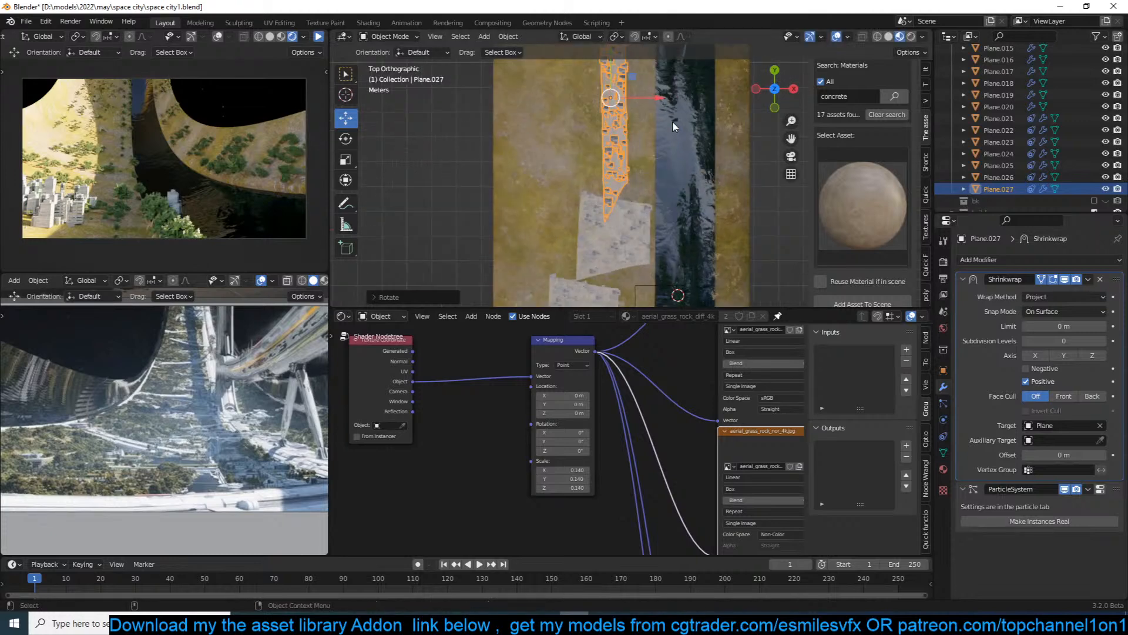
{"action": "mouse_move", "coordinate": [632, 93]}
{"action": "left_mouse_down"}
{"action": "mouse_move", "coordinate": [672, 94]}
{"action": "mouse_move", "coordinate": [634, 94]}
{"action": "left_mouse_up"}
Duplicate the building strip twice in top view, placing the copies side by side parallel to the river.
{"action": "scroll", "coordinate": [655, 122], "scroll_direction": "down", "scroll_amount": 2}
{"action": "key", "text": "shift+d"}
{"action": "left_click", "coordinate": [655, 120]}
{"action": "key", "text": "shift+d"}
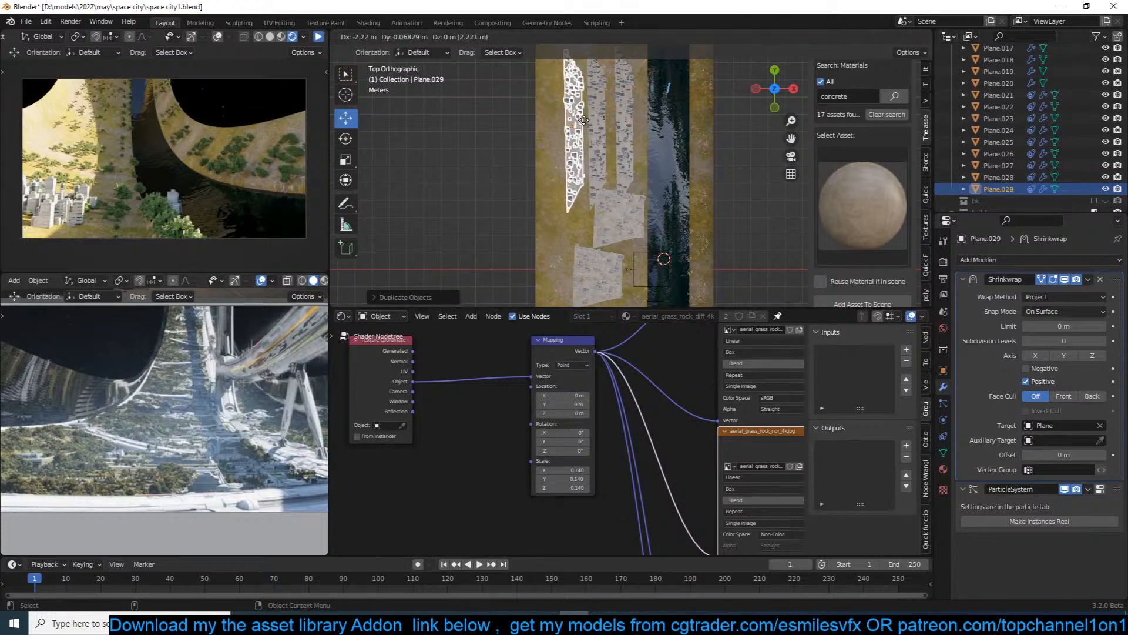
{"action": "left_click", "coordinate": [574, 125]}
Rotate the outermost building strip and move it up the curved slope away from the river.
{"action": "middle_click_drag", "start_coordinate": [600, 128], "coordinate": [488, 176]}
{"action": "key", "text": "r"}
{"action": "left_click", "coordinate": [592, 211]}
{"action": "key", "text": "g"}
{"action": "left_click", "coordinate": [501, 161]}
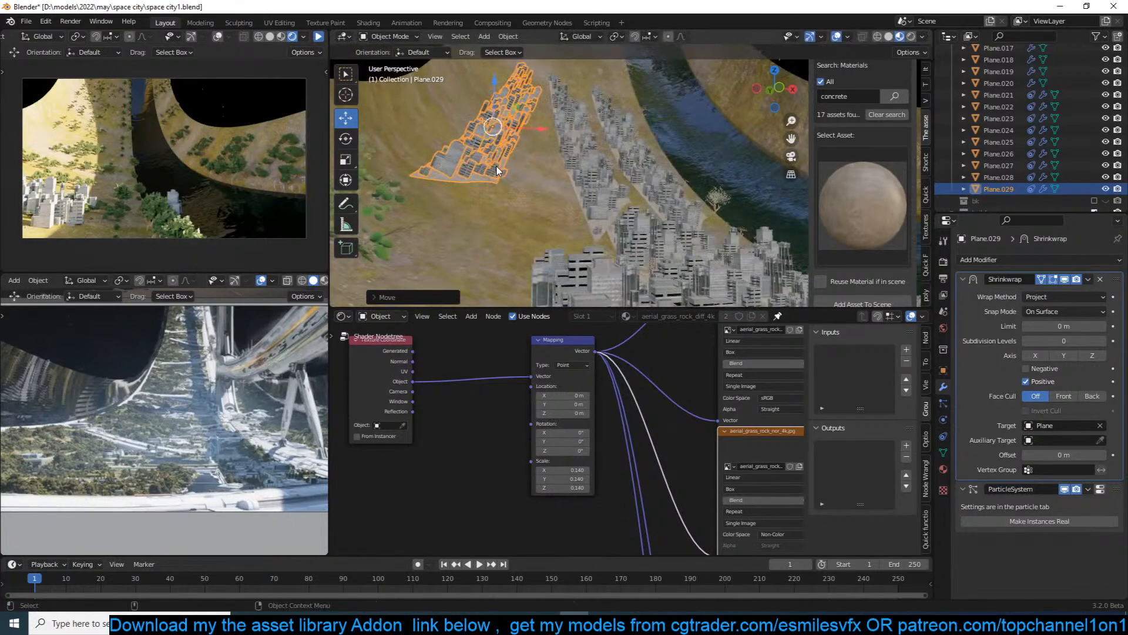
Duplicate the slope strip, place the copy in the gap beside the riverside strips, and rotate it to line up.
{"action": "key", "text": "shift+d"}
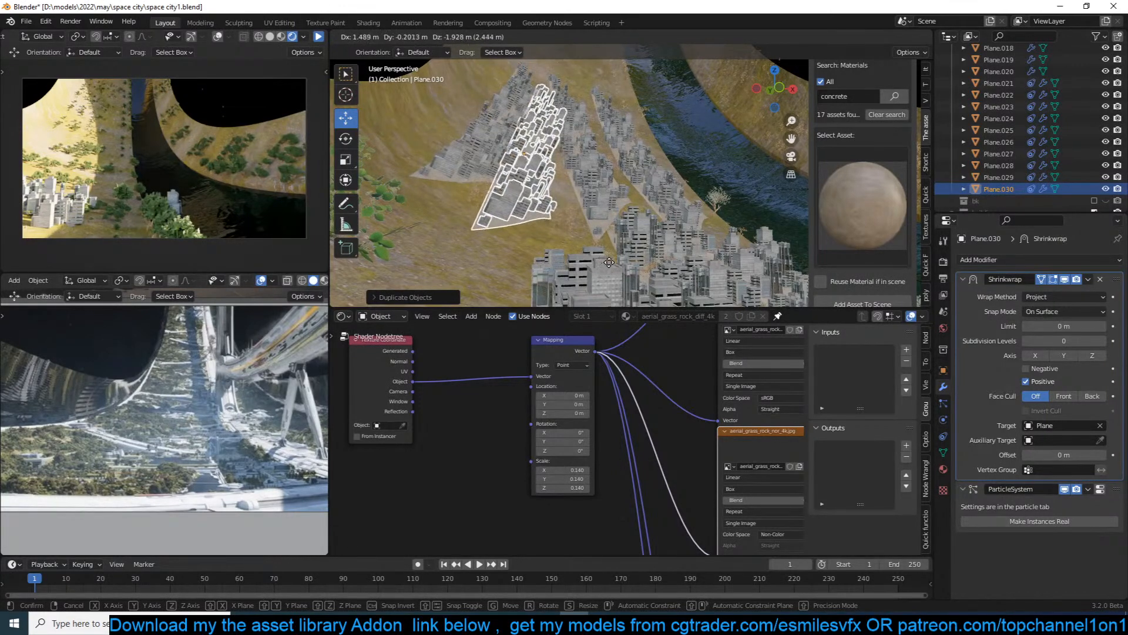
{"action": "left_click", "coordinate": [588, 274]}
{"action": "middle_click_drag", "start_coordinate": [628, 215], "coordinate": [611, 220]}
{"action": "key", "text": "r"}
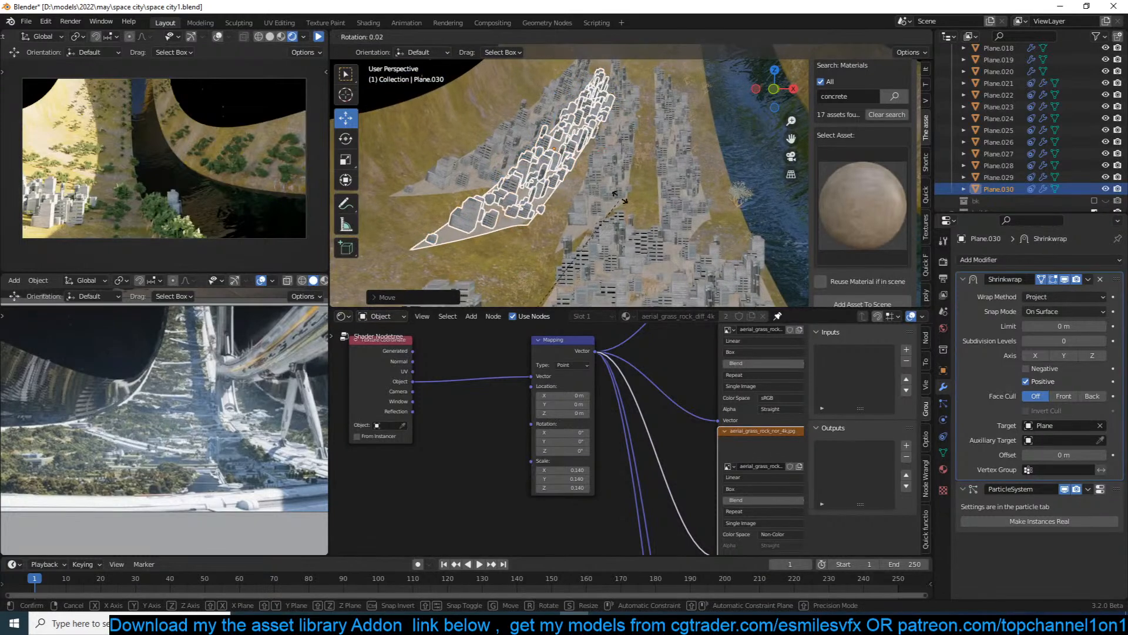
{"action": "left_click", "coordinate": [582, 185]}
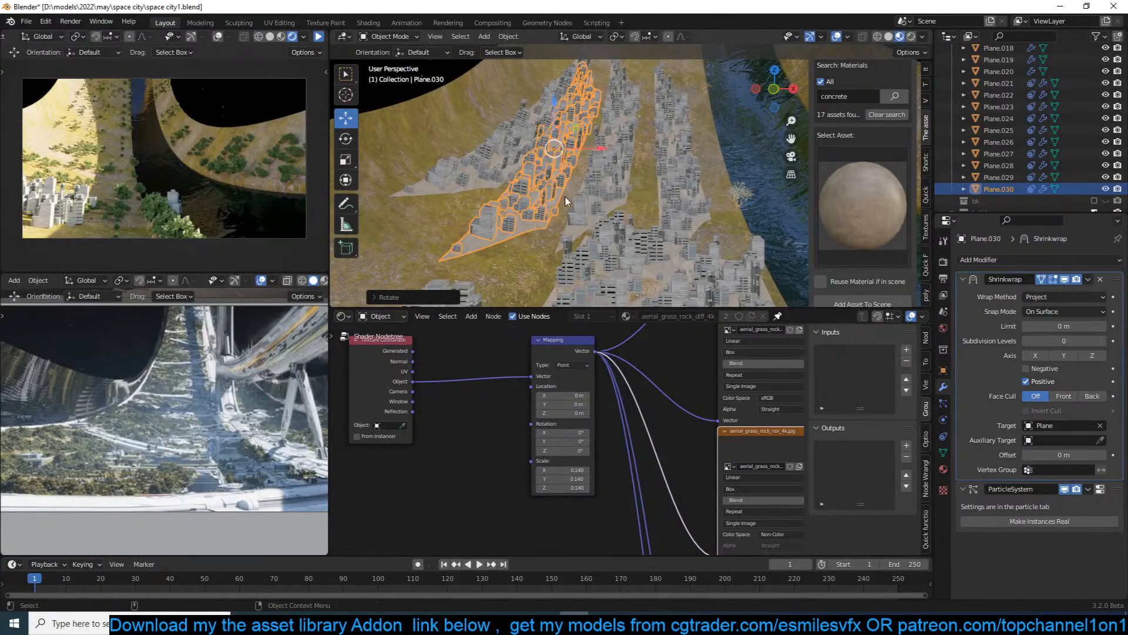
{"action": "left_click", "coordinate": [555, 156]}
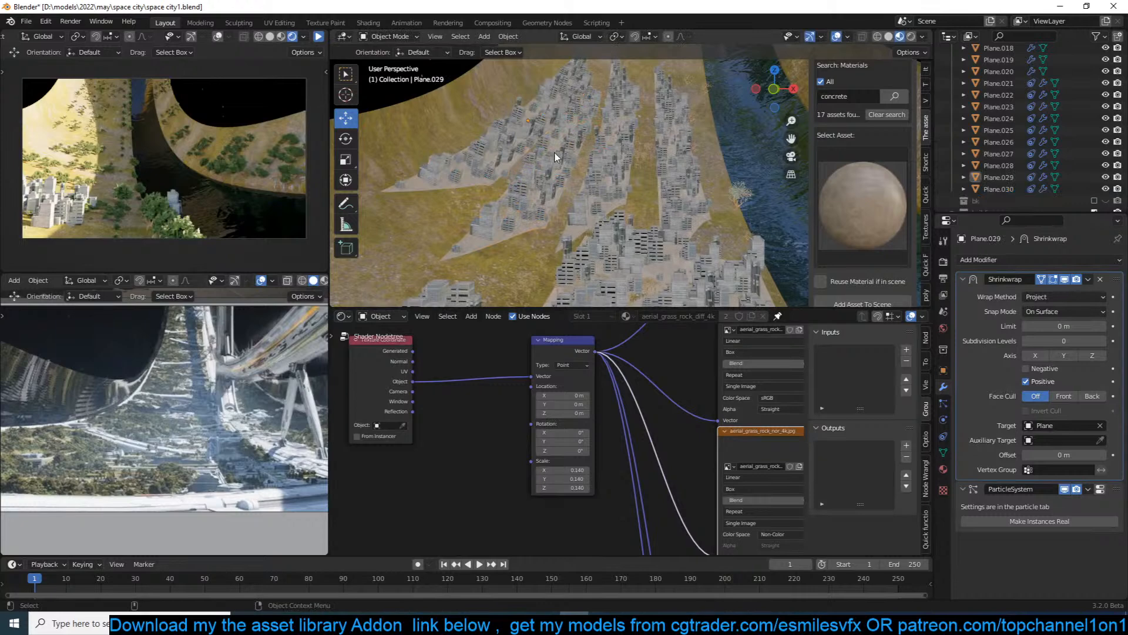
Resume the paused rendered camera preview to refresh it with the new buildings, and save the file.
{"action": "left_click", "coordinate": [317, 38]}
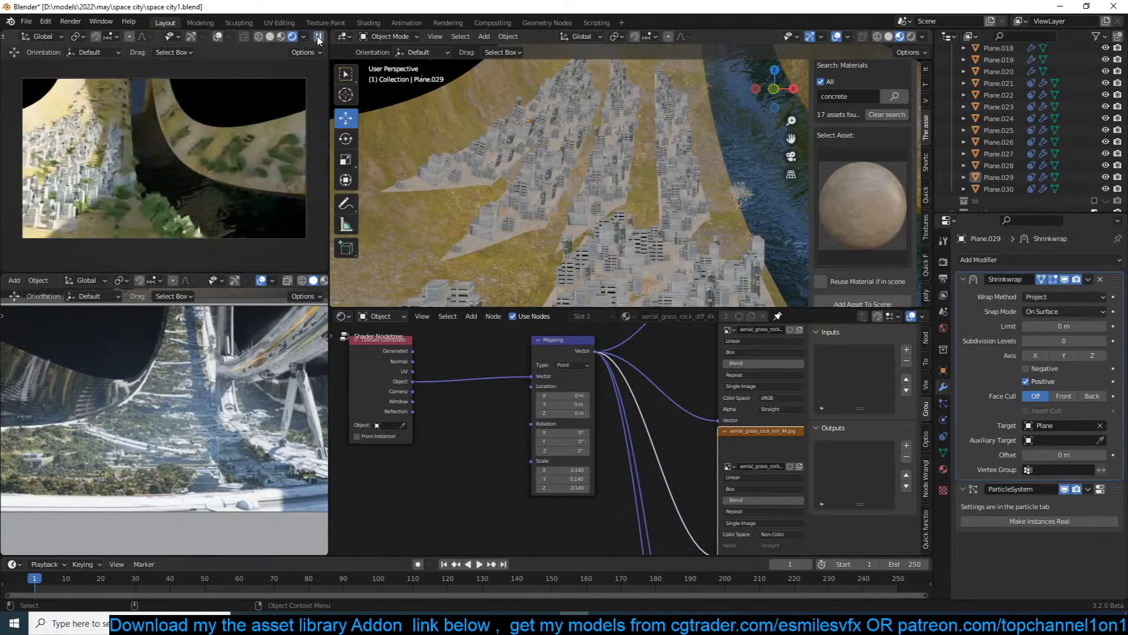
{"action": "scroll", "coordinate": [592, 168], "scroll_direction": "down", "scroll_amount": 10}
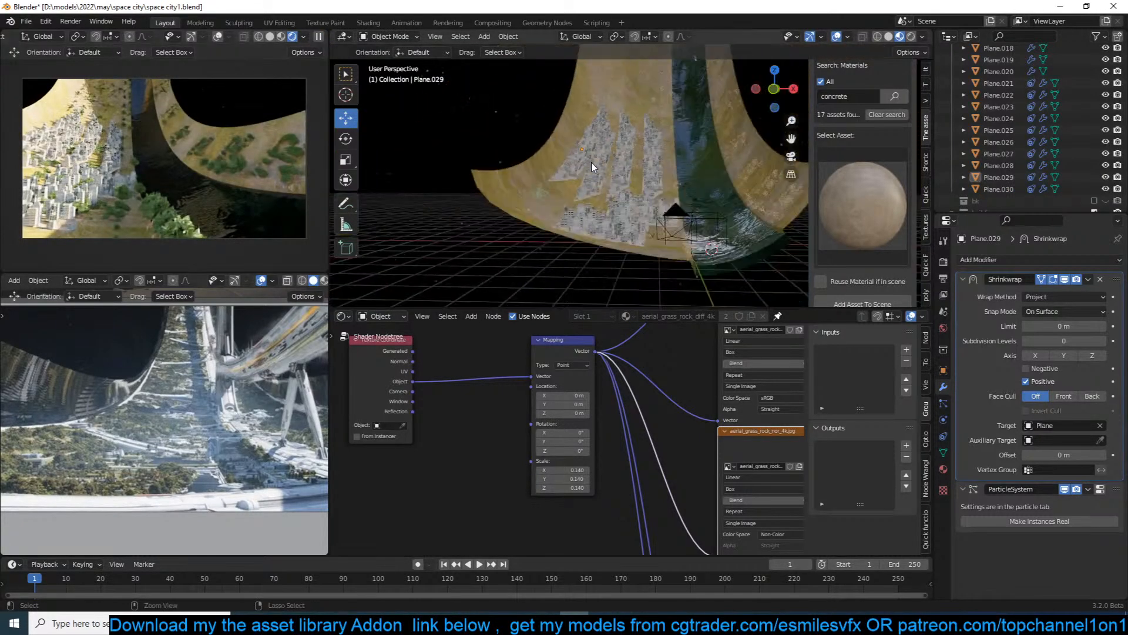
{"action": "key", "text": "ctrl+s"}
Unhide the buildings collection and select the building2 object in it.
{"action": "key", "text": "KP_0"}
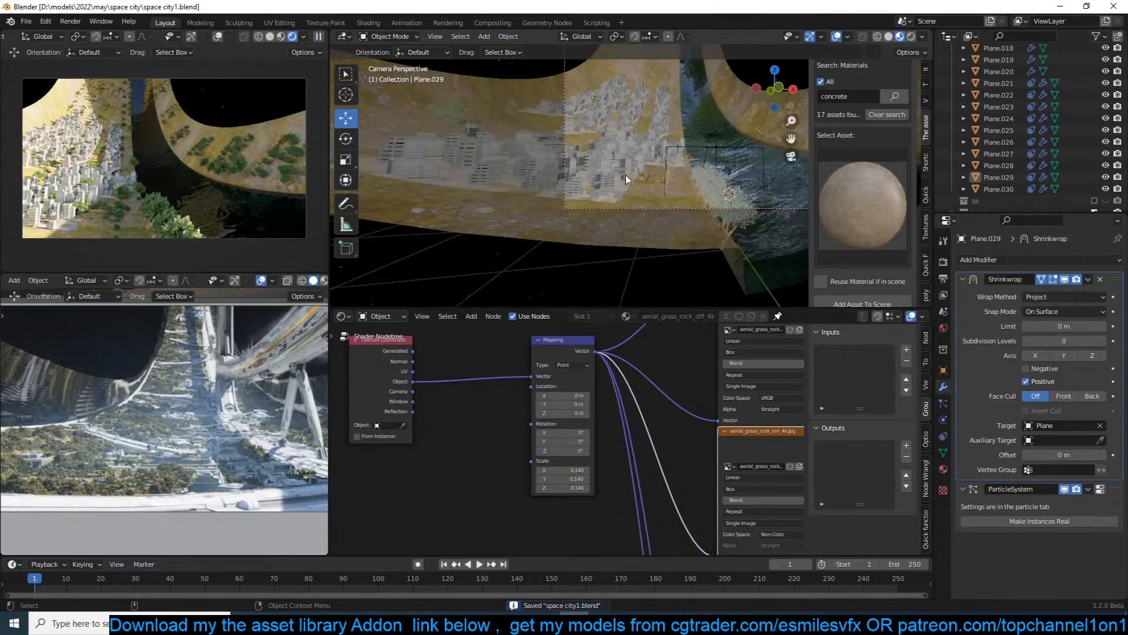
{"action": "scroll", "coordinate": [667, 179], "scroll_direction": "down", "scroll_amount": 1}
{"action": "middle_click_drag", "start_coordinate": [665, 180], "coordinate": [682, 223], "text": "shift"}
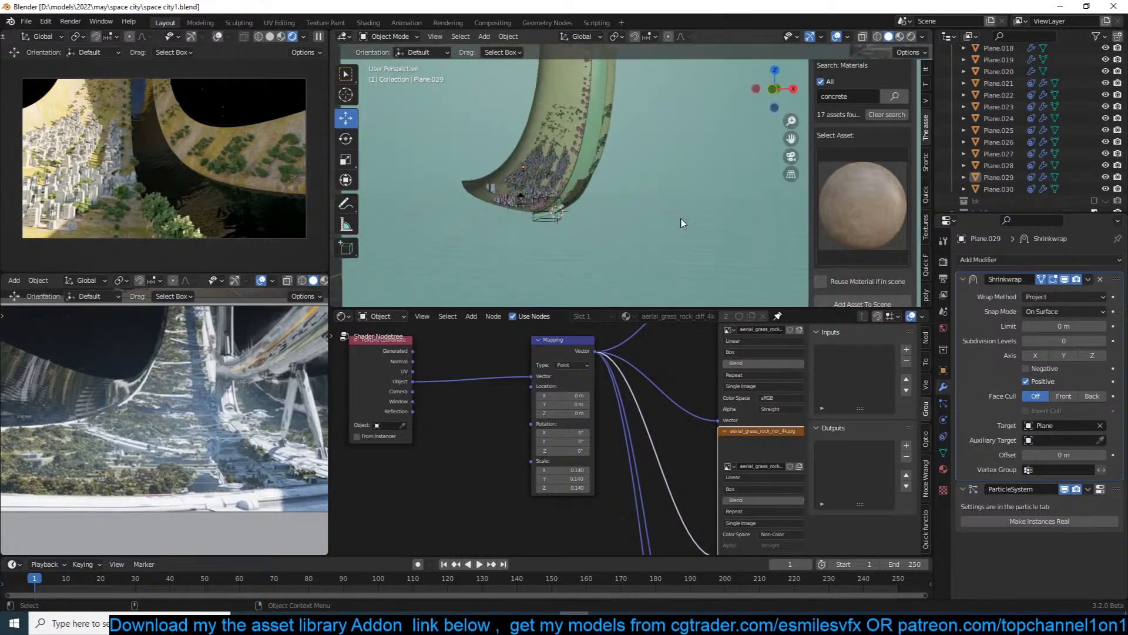
{"action": "scroll", "coordinate": [1058, 147], "scroll_direction": "down", "scroll_amount": 3}
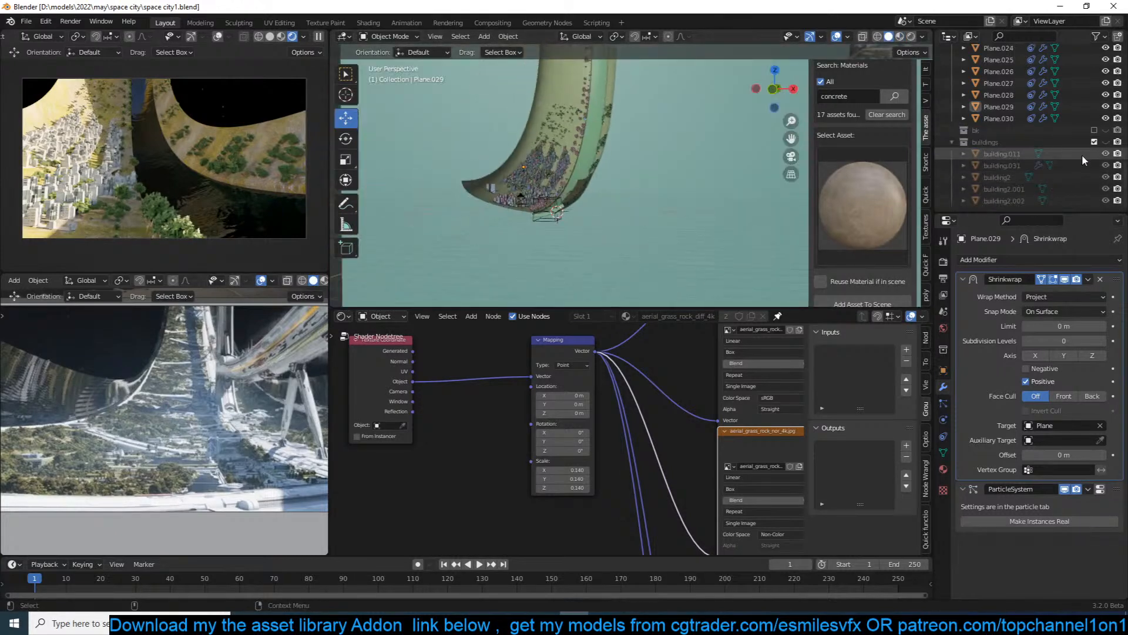
{"action": "left_click", "coordinate": [1106, 142]}
{"action": "scroll", "coordinate": [594, 268], "scroll_direction": "up", "scroll_amount": 1}
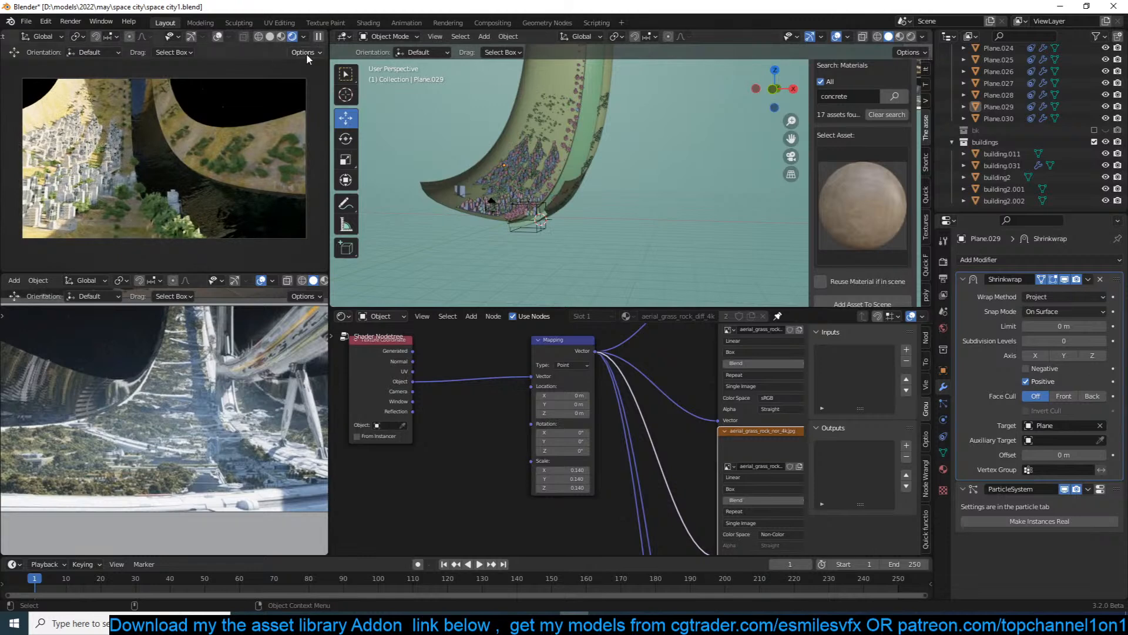
{"action": "scroll", "coordinate": [606, 212], "scroll_direction": "up", "scroll_amount": 2}
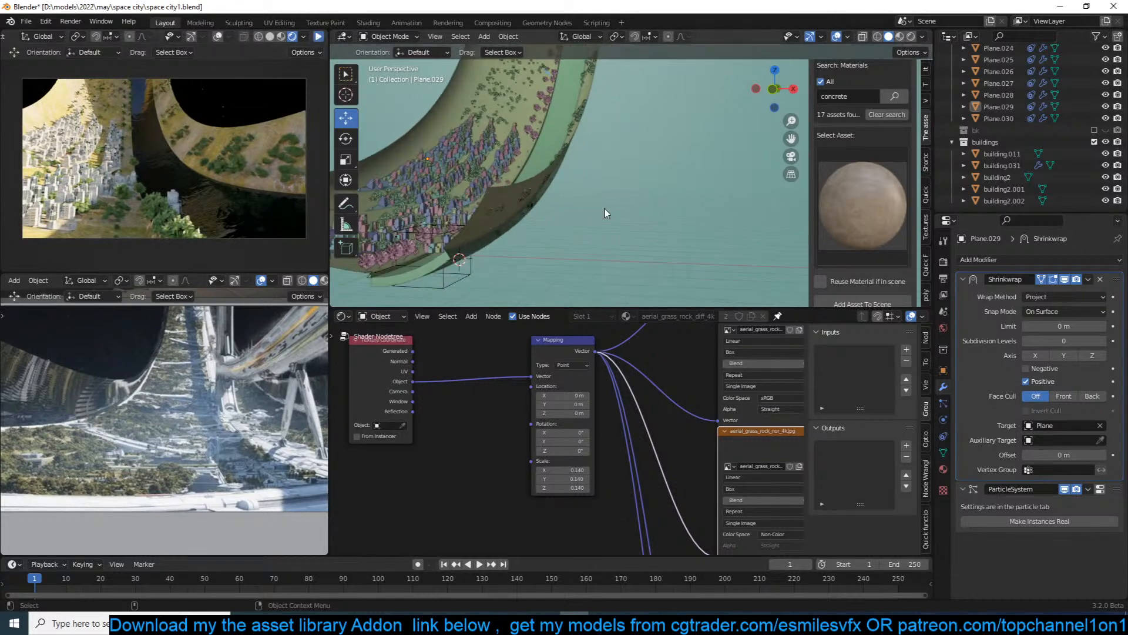
{"action": "left_click", "coordinate": [452, 230]}
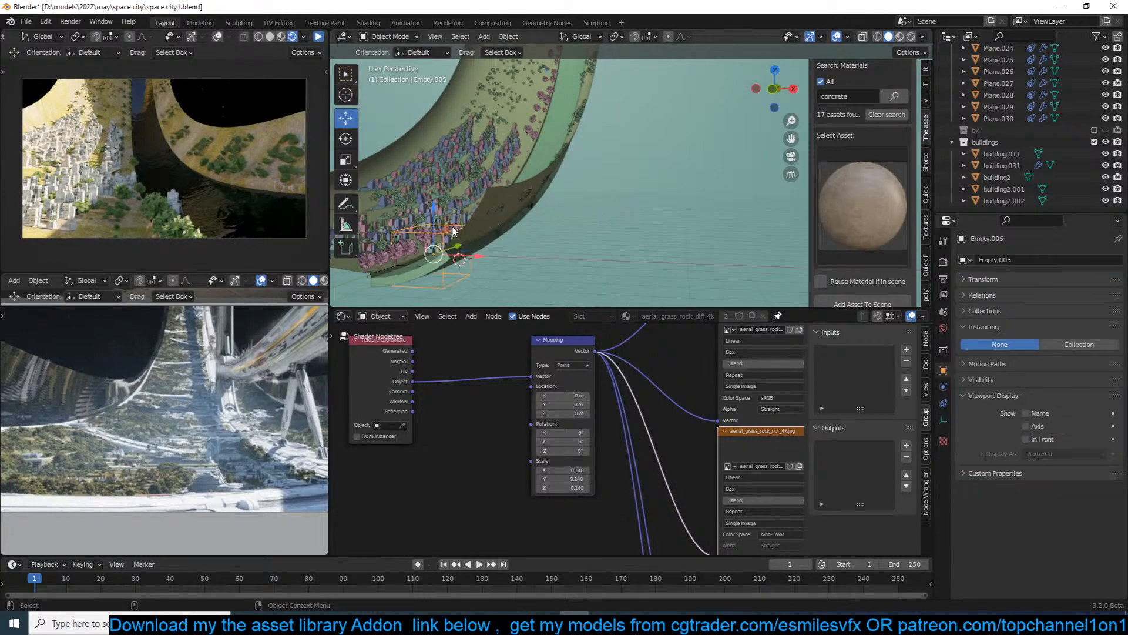
{"action": "left_click", "coordinate": [997, 177]}
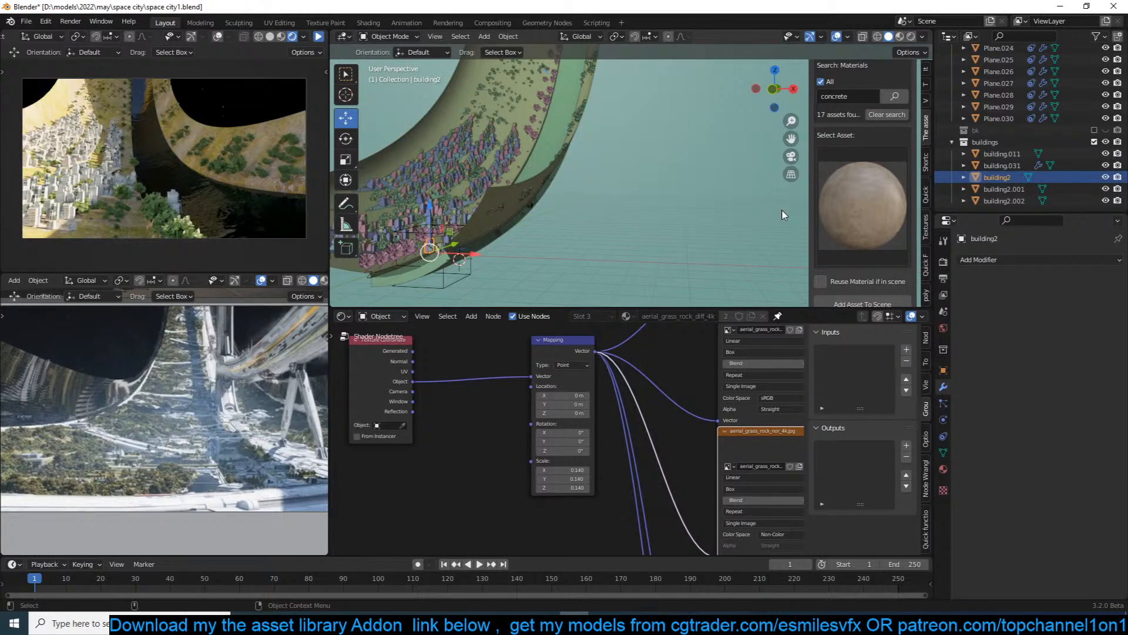
Select every source building in building2's collection and scale them along Z to about half their height.
{"action": "key", "text": "KP_Decimal"}
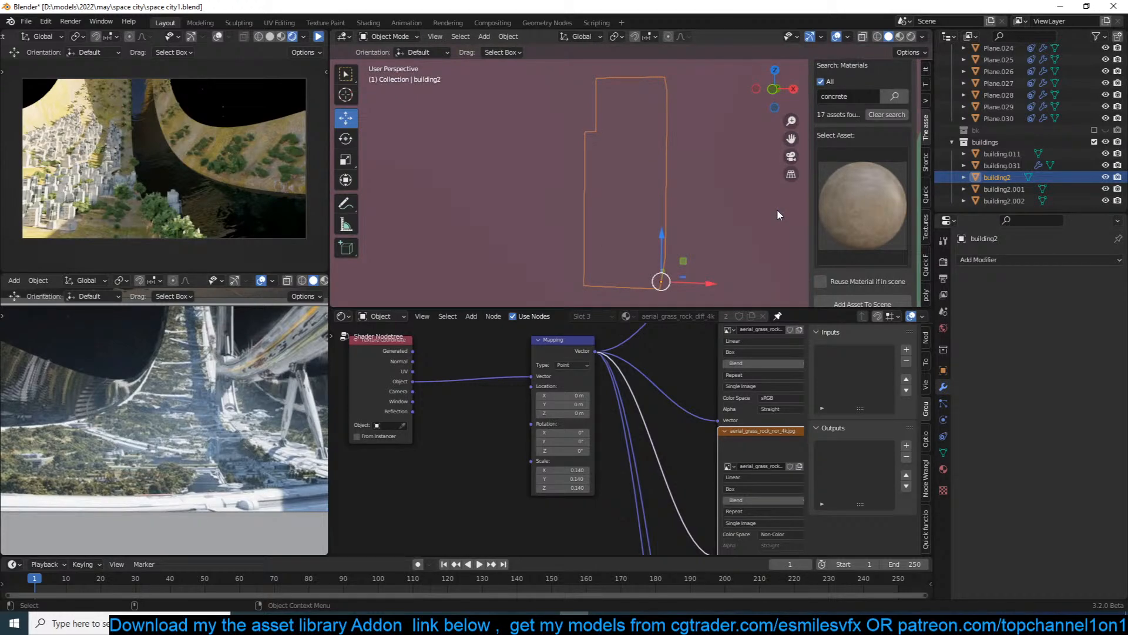
{"action": "key", "text": "KP_1"}
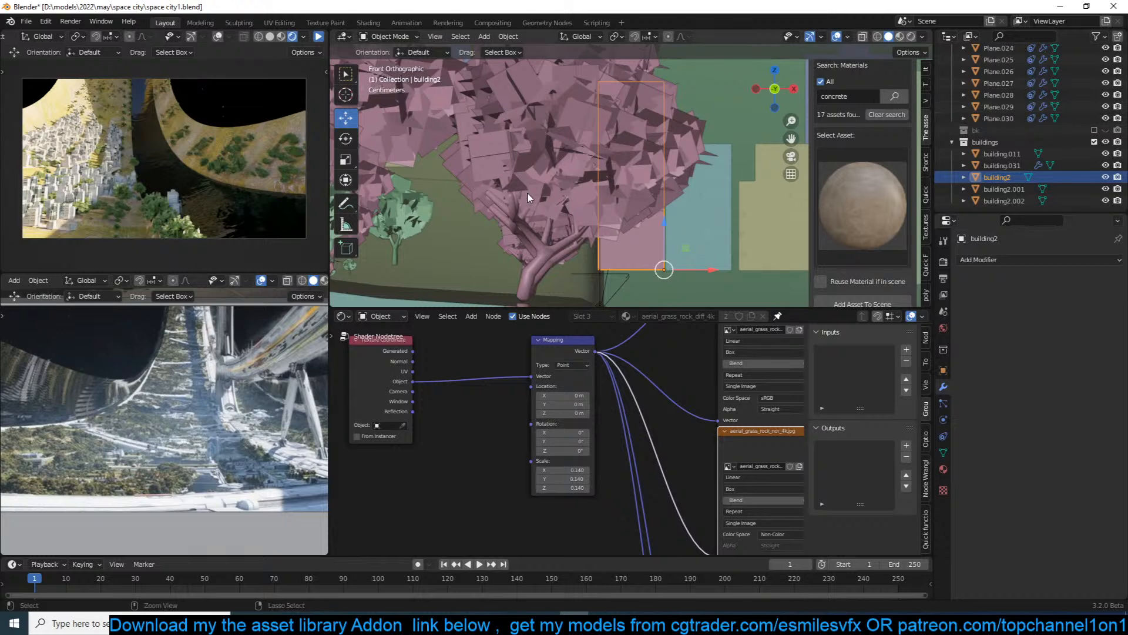
{"action": "key", "text": "shift+g"}
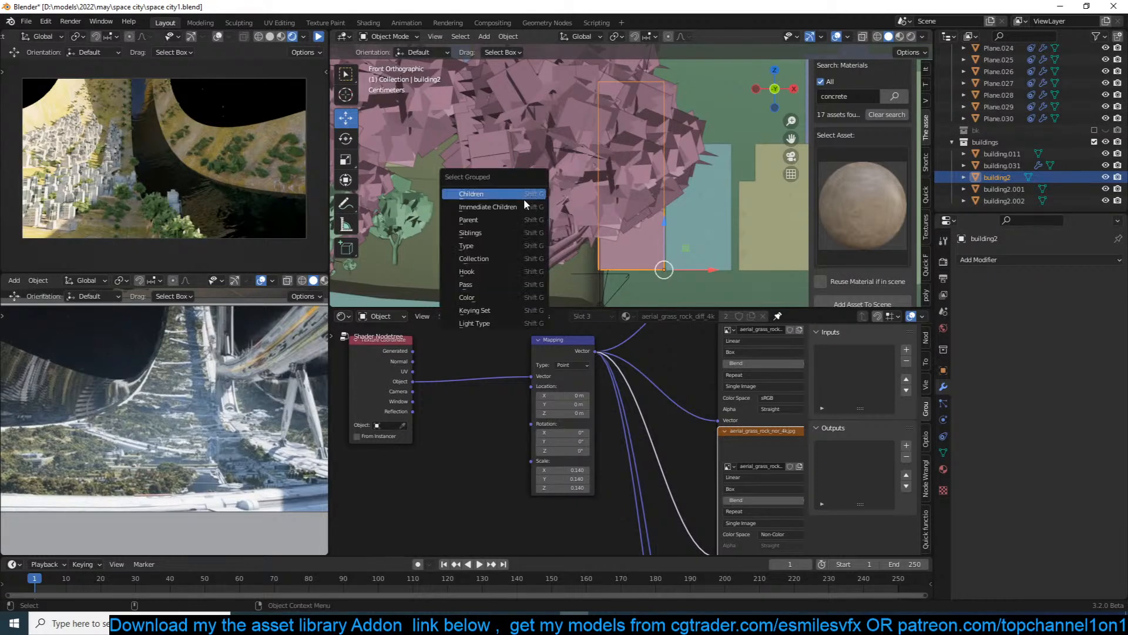
{"action": "left_click", "coordinate": [474, 258]}
{"action": "scroll", "coordinate": [654, 122], "scroll_direction": "down", "scroll_amount": 3}
{"action": "key", "text": "s"}
{"action": "key", "text": "z"}
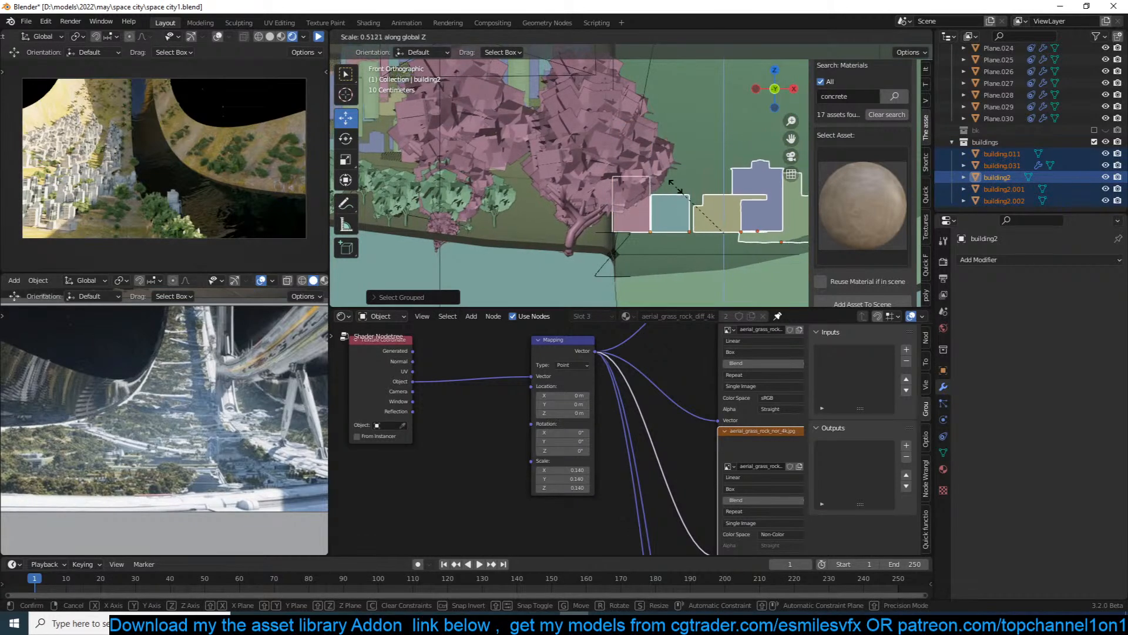
{"action": "left_click", "coordinate": [677, 187]}
Save the file and resume the paused rendered camera preview to refresh it with the shorter buildings.
{"action": "key", "text": "ctrl+s"}
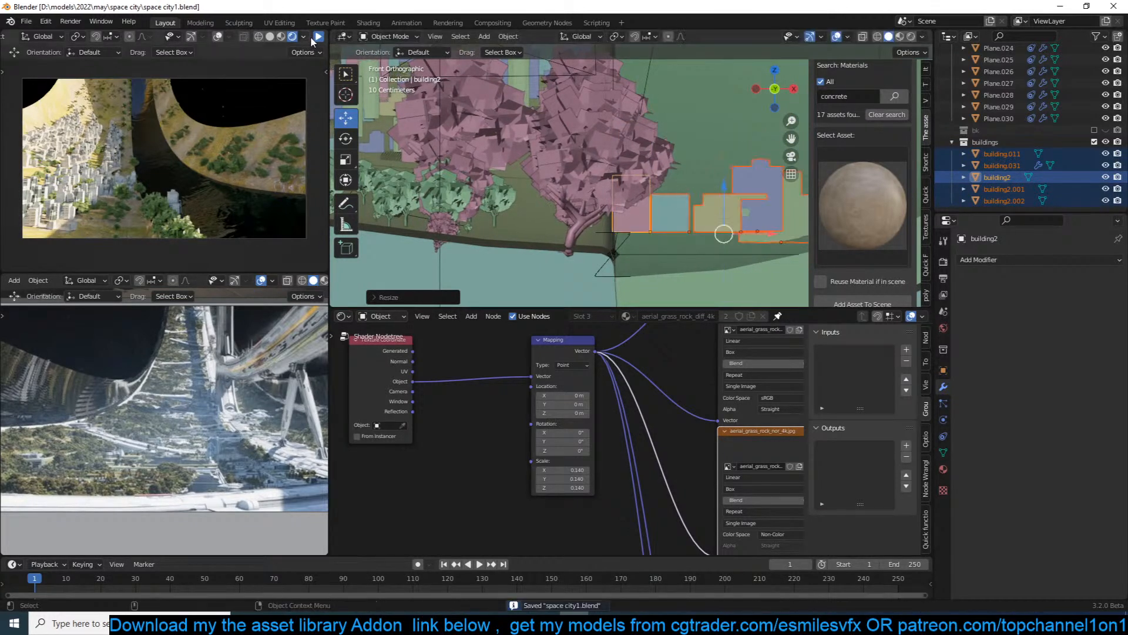
{"action": "left_click", "coordinate": [320, 36]}
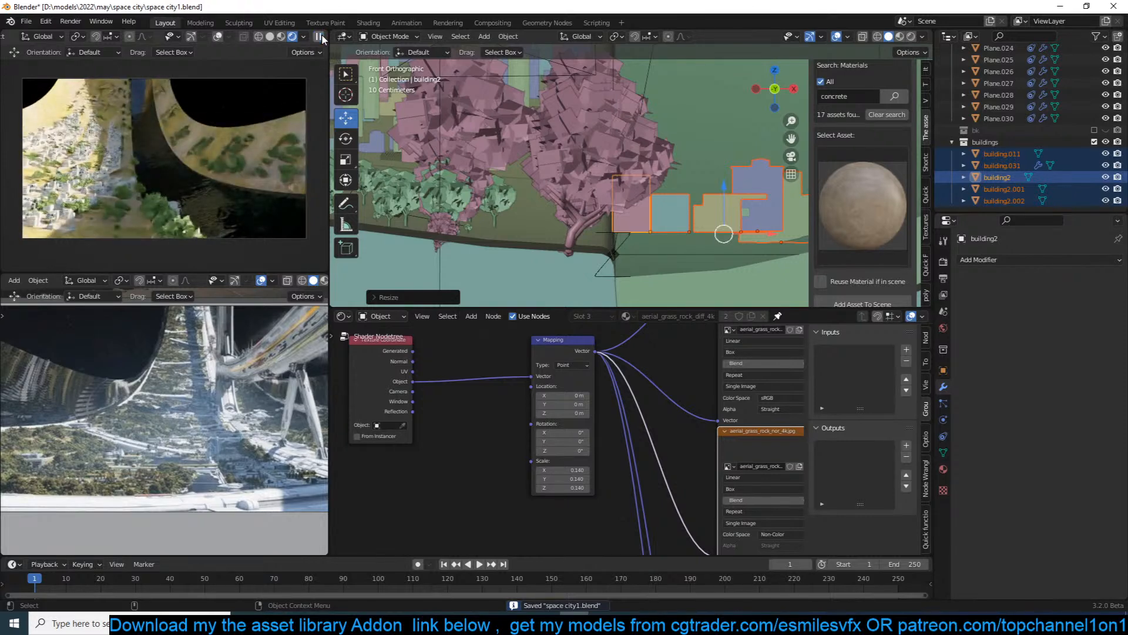
{"action": "key", "text": "ctrl+s"}
Select the small tree-scattered patch Plane.007 near the river and place three copies around the building areas from top view.
{"action": "scroll", "coordinate": [512, 119], "scroll_direction": "down", "scroll_amount": 5}
{"action": "middle_click_drag", "start_coordinate": [512, 119], "coordinate": [512, 151]}
{"action": "scroll", "coordinate": [512, 151], "scroll_direction": "down", "scroll_amount": 2}
{"action": "left_click", "coordinate": [552, 175]}
{"action": "key", "text": "KP_7"}
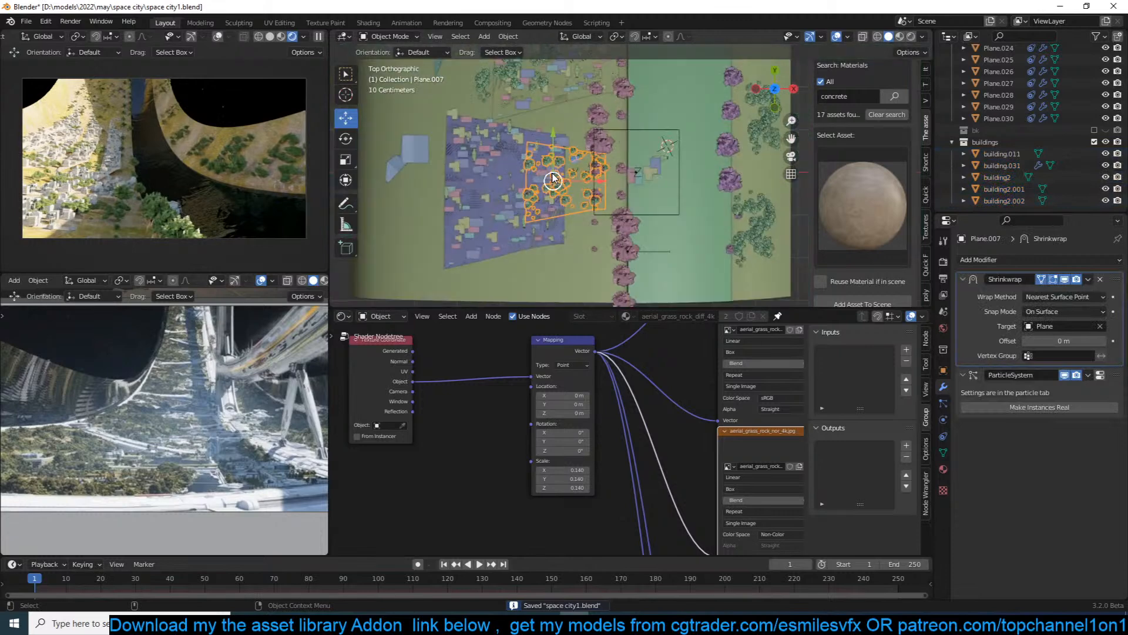
{"action": "scroll", "coordinate": [554, 177], "scroll_direction": "down", "scroll_amount": 3}
{"action": "key", "text": "shift+d"}
{"action": "left_click", "coordinate": [585, 216]}
{"action": "key", "text": "shift+d"}
{"action": "left_click", "coordinate": [581, 151]}
{"action": "key", "text": "shift+d"}
{"action": "left_click", "coordinate": [516, 133]}
Place further copies of the tree patch farther up the slope between the building strips, adjusting their positions.
{"action": "middle_click_drag", "start_coordinate": [552, 110], "coordinate": [555, 208], "text": "shift"}
{"action": "key", "text": "shift+d"}
{"action": "left_click", "coordinate": [616, 96]}
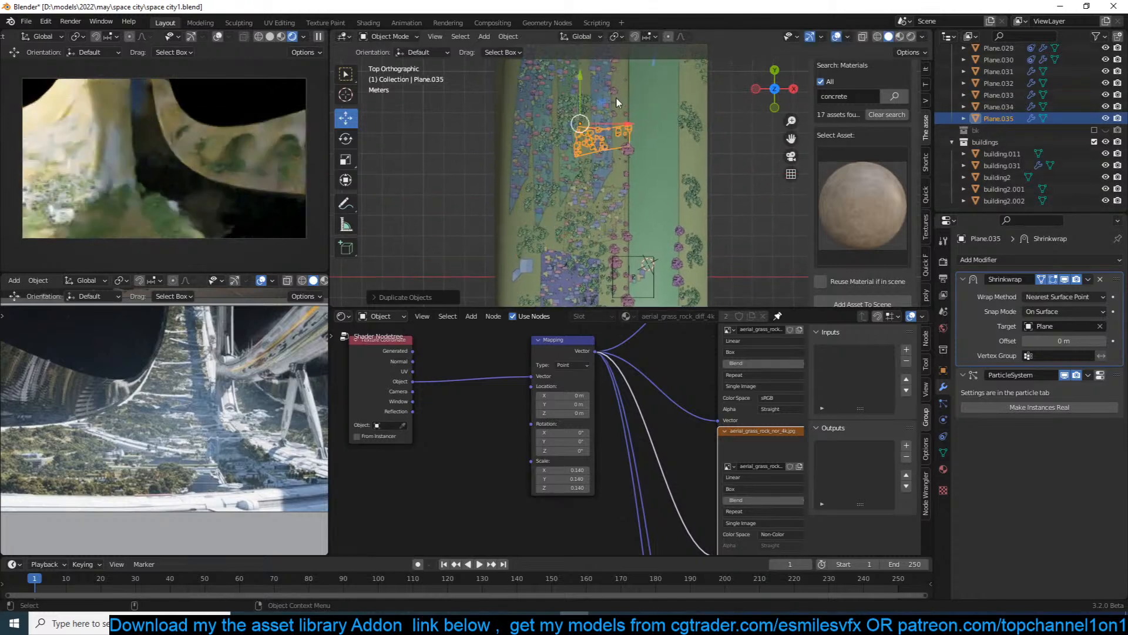
{"action": "middle_click_drag", "start_coordinate": [616, 96], "coordinate": [602, 140], "text": "shift"}
{"action": "key", "text": "g"}
{"action": "left_click", "coordinate": [593, 131]}
{"action": "key", "text": "shift+d"}
{"action": "left_click", "coordinate": [584, 59]}
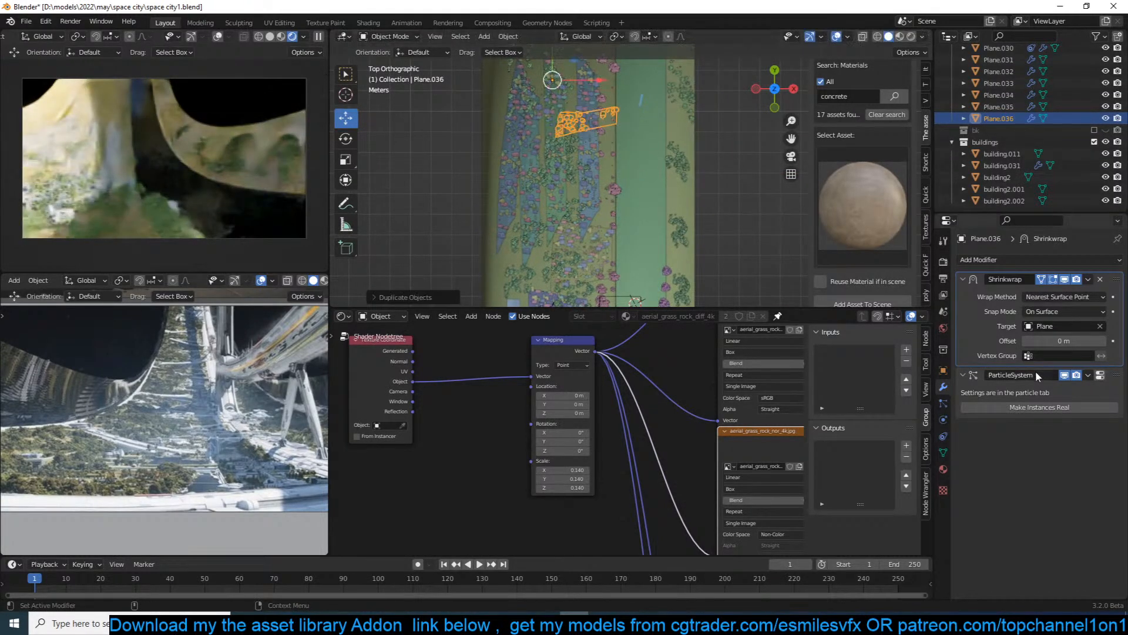
Try Target Normal Project on the newest tree patch's Shrinkwrap, and settle on the Project wrap method with On Surface snapping.
{"action": "left_click", "coordinate": [1069, 299]}
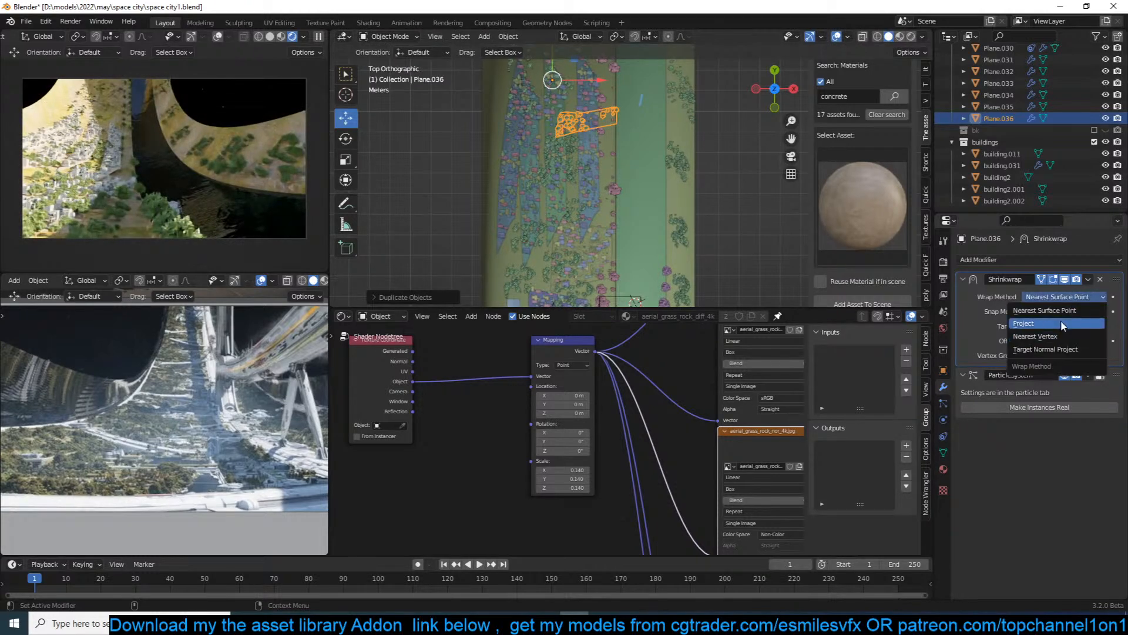
{"action": "left_click", "coordinate": [1053, 349]}
{"action": "middle_click_drag", "start_coordinate": [537, 188], "coordinate": [564, 211]}
{"action": "left_click", "coordinate": [1063, 300]}
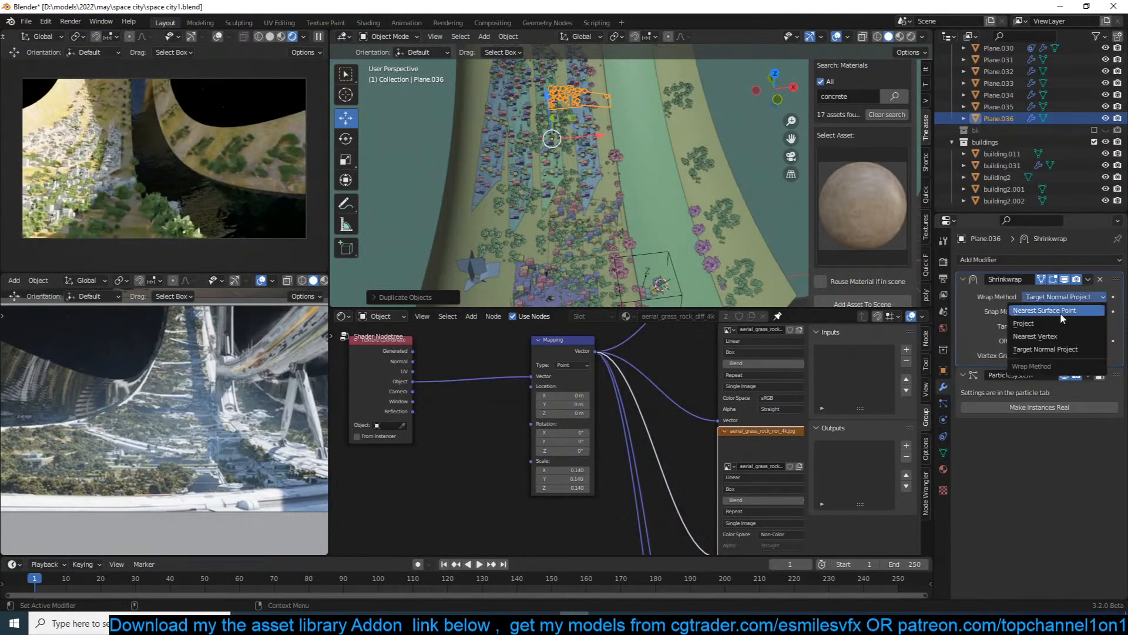
{"action": "left_click", "coordinate": [1061, 323]}
{"action": "left_click", "coordinate": [1062, 310]}
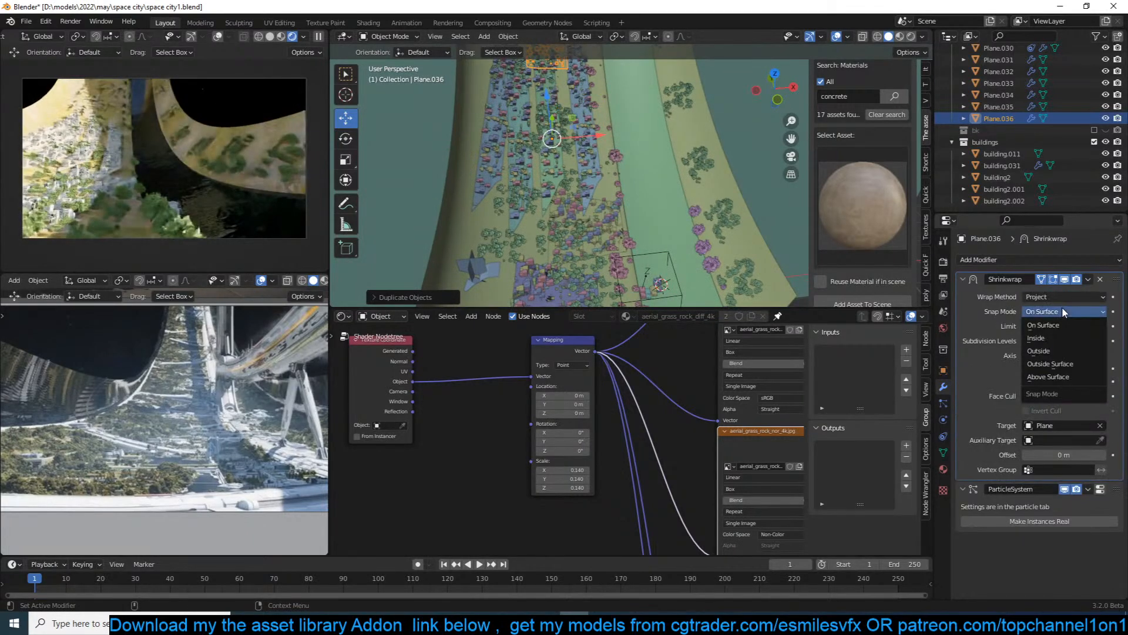
{"action": "left_click", "coordinate": [1062, 310]}
Move the projected tree patch onto the building-covered slope and save the file.
{"action": "middle_click_drag", "start_coordinate": [664, 189], "coordinate": [625, 215]}
{"action": "key", "text": "g"}
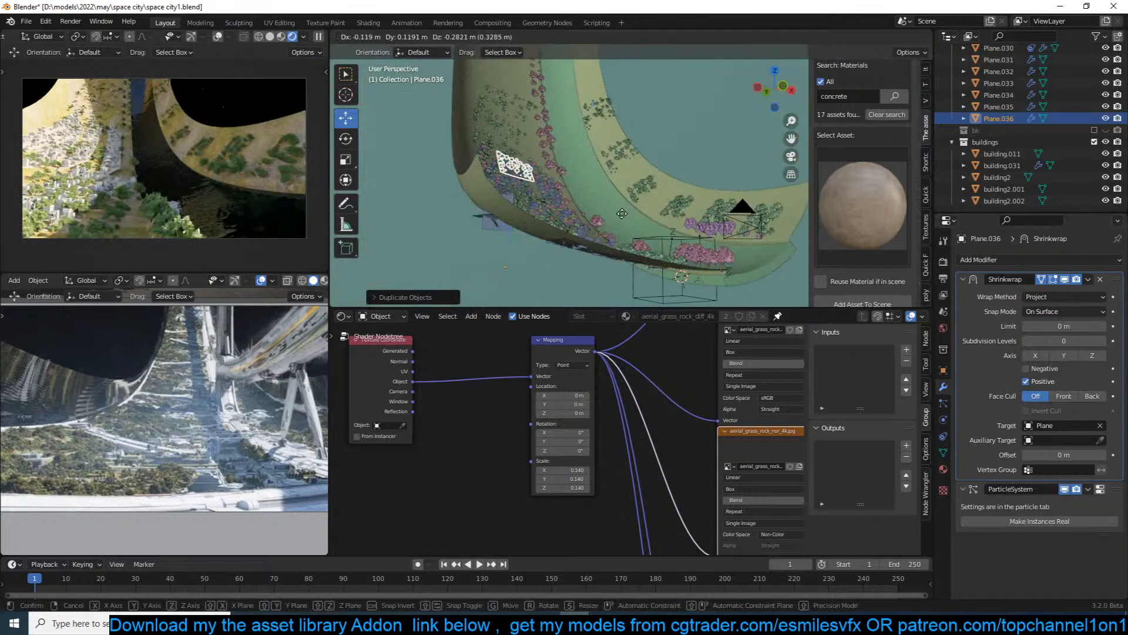
{"action": "left_click", "coordinate": [623, 220]}
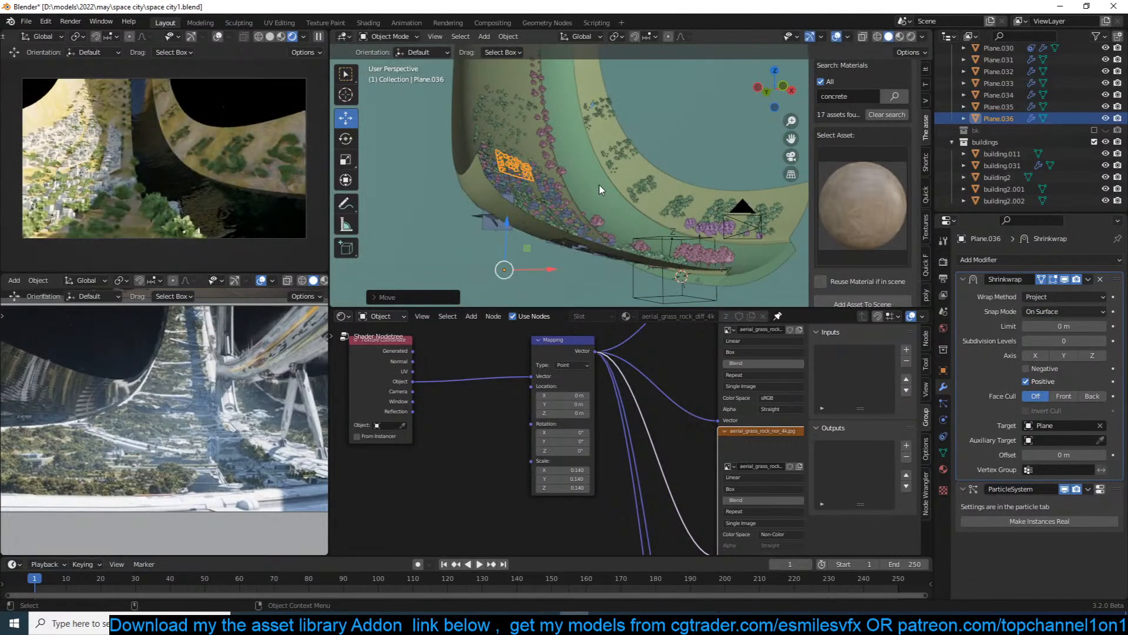
{"action": "key", "text": "ctrl+s"}
Unhide the hidden objects and resize the large Cube enclosing the landscape.
{"action": "key", "text": "alt+a"}
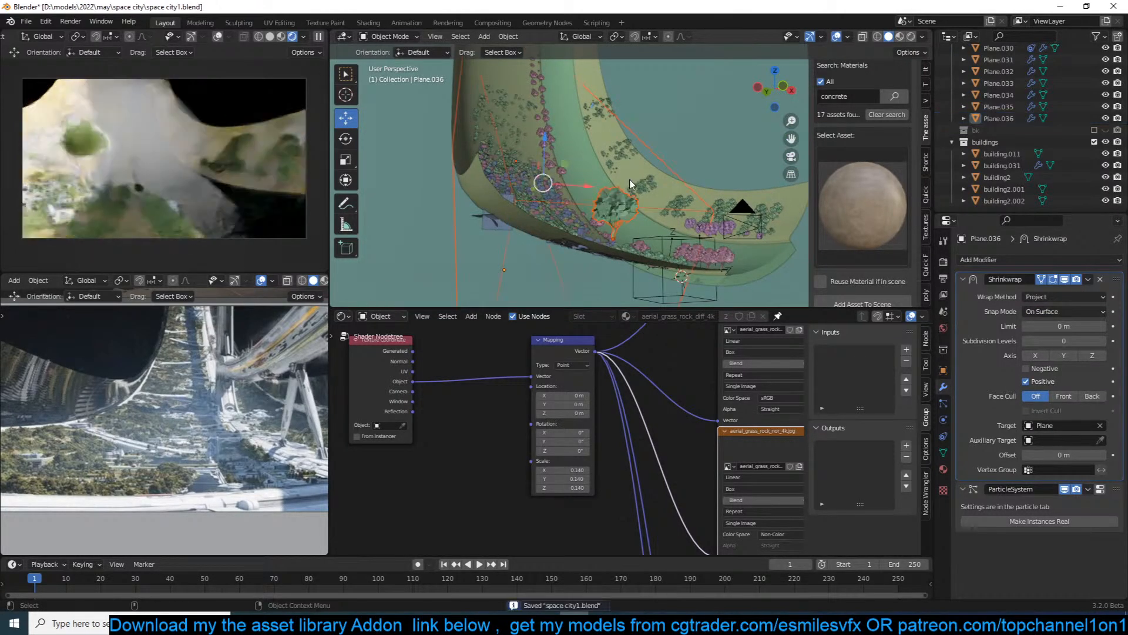
{"action": "middle_click_drag", "start_coordinate": [630, 184], "coordinate": [689, 153]}
{"action": "left_click", "coordinate": [655, 146]}
{"action": "key", "text": "s"}
{"action": "left_click", "coordinate": [670, 163]}
Lower the large Cube along the curved landscape in side view and narrow it slightly along X.
{"action": "key", "text": "KP_3"}
{"action": "scroll", "coordinate": [686, 151], "scroll_direction": "down", "scroll_amount": 2}
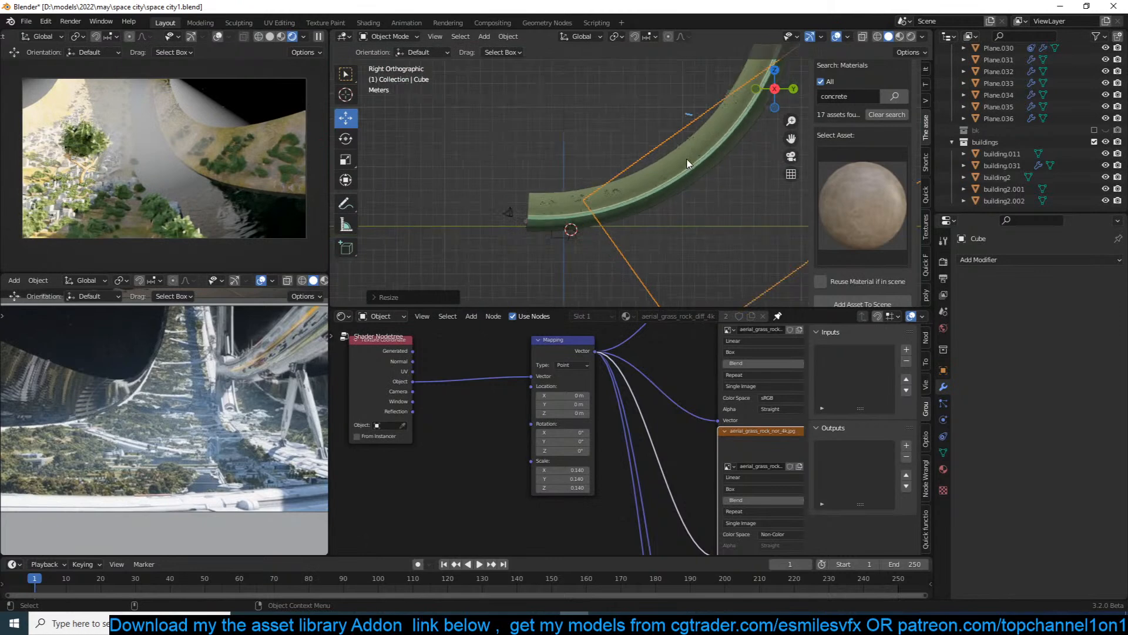
{"action": "key", "text": "g"}
{"action": "left_click", "coordinate": [689, 194]}
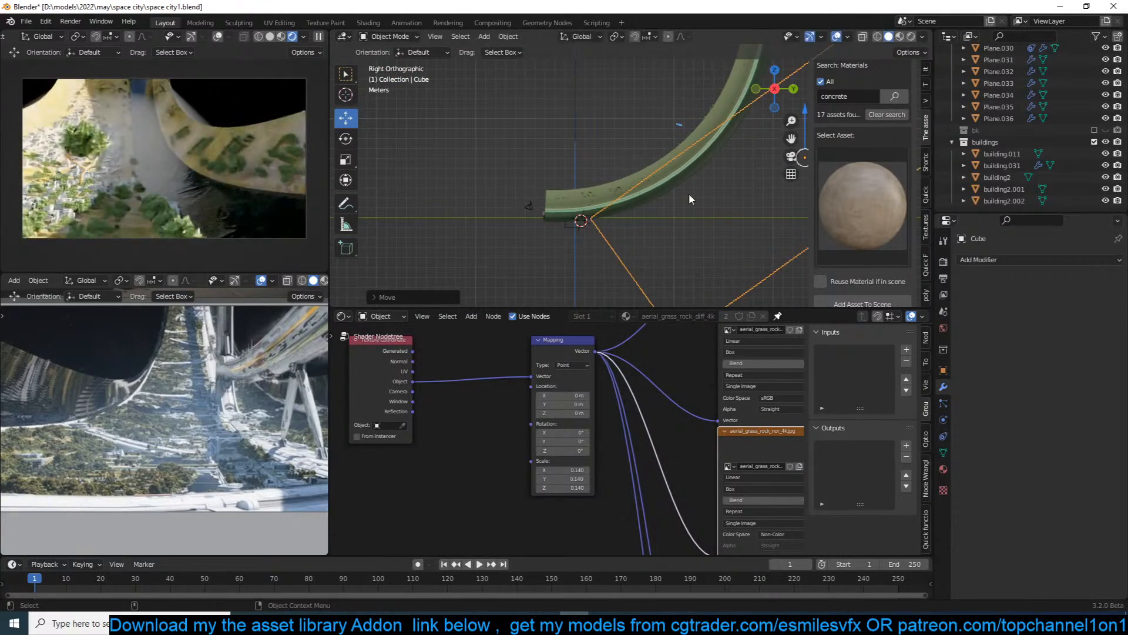
{"action": "middle_click_drag", "start_coordinate": [704, 196], "coordinate": [745, 171]}
{"action": "left_click_drag", "start_coordinate": [690, 157], "coordinate": [685, 157]}
{"action": "key", "text": "s"}
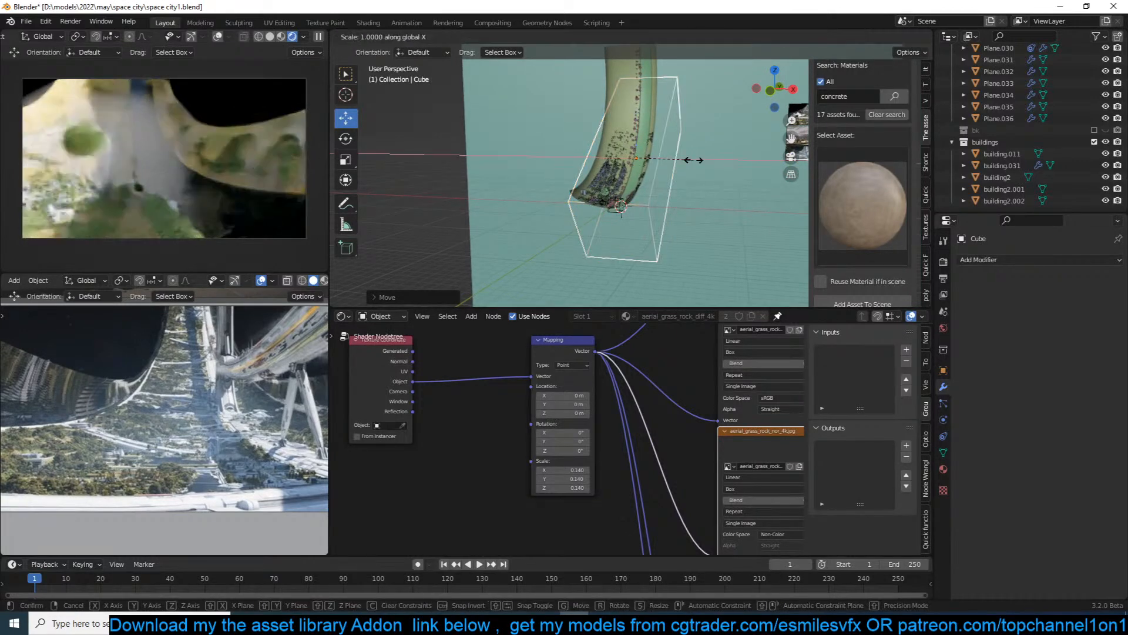
{"action": "left_click", "coordinate": [687, 162]}
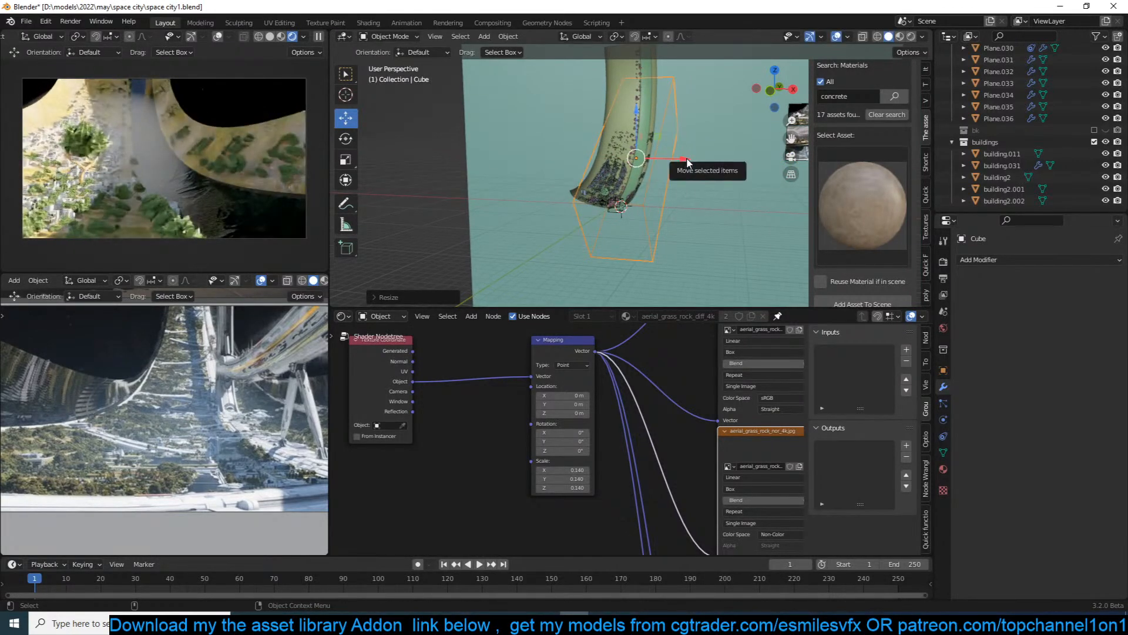
Move the large unhidden tree, Plane.005, into the bk collection and save the file.
{"action": "scroll", "coordinate": [682, 170], "scroll_direction": "up", "scroll_amount": 5}
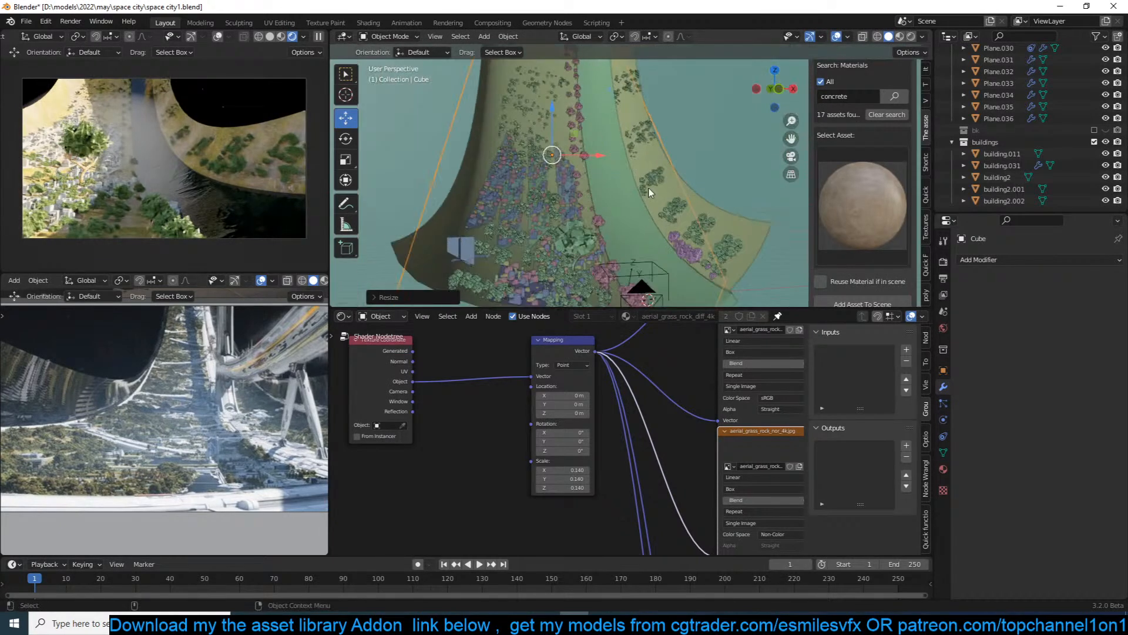
{"action": "left_click", "coordinate": [578, 243]}
{"action": "key", "text": "m"}
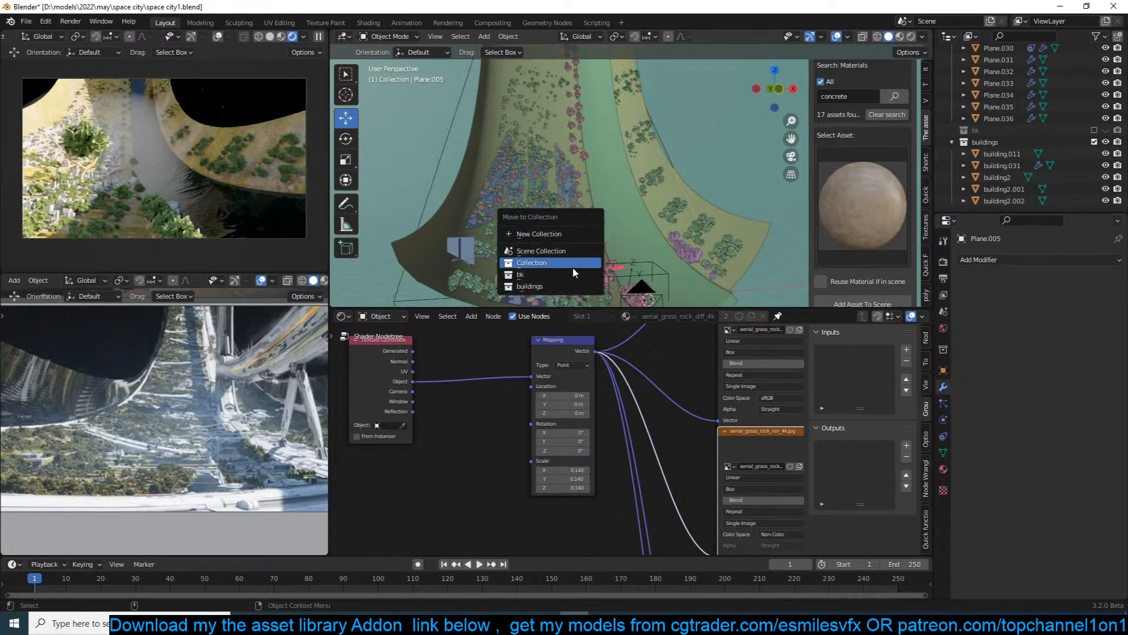
{"action": "left_click", "coordinate": [579, 263]}
{"action": "key", "text": "ctrl+s"}
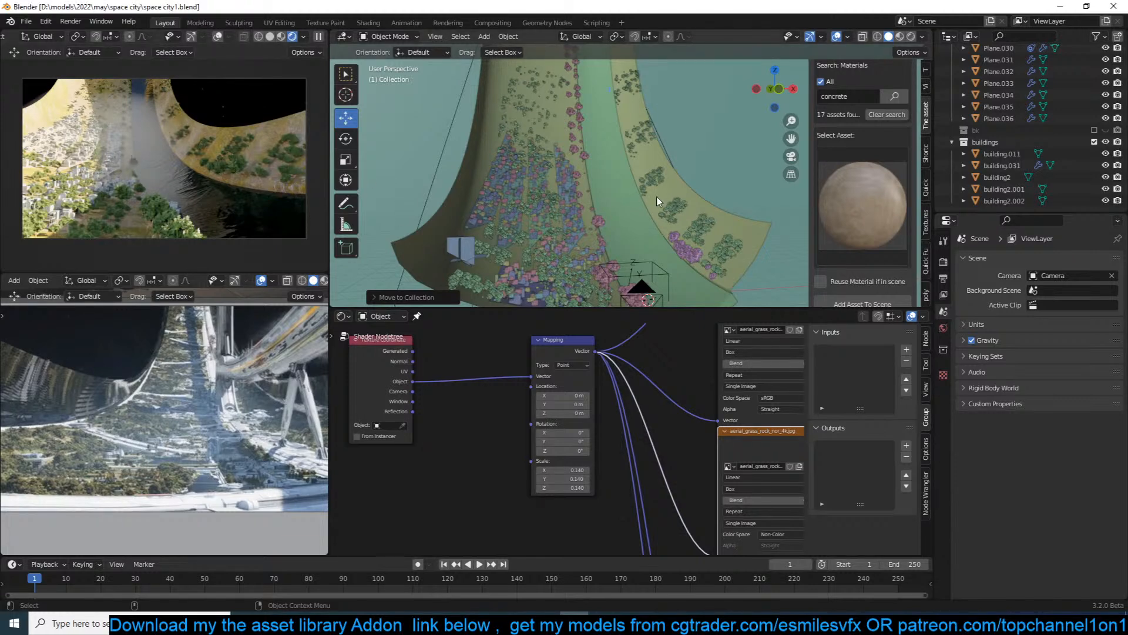
Pause the rendered preview, select the four long building strips, and move a duplicate set of them farther up the slope.
{"action": "left_click", "coordinate": [515, 186]}
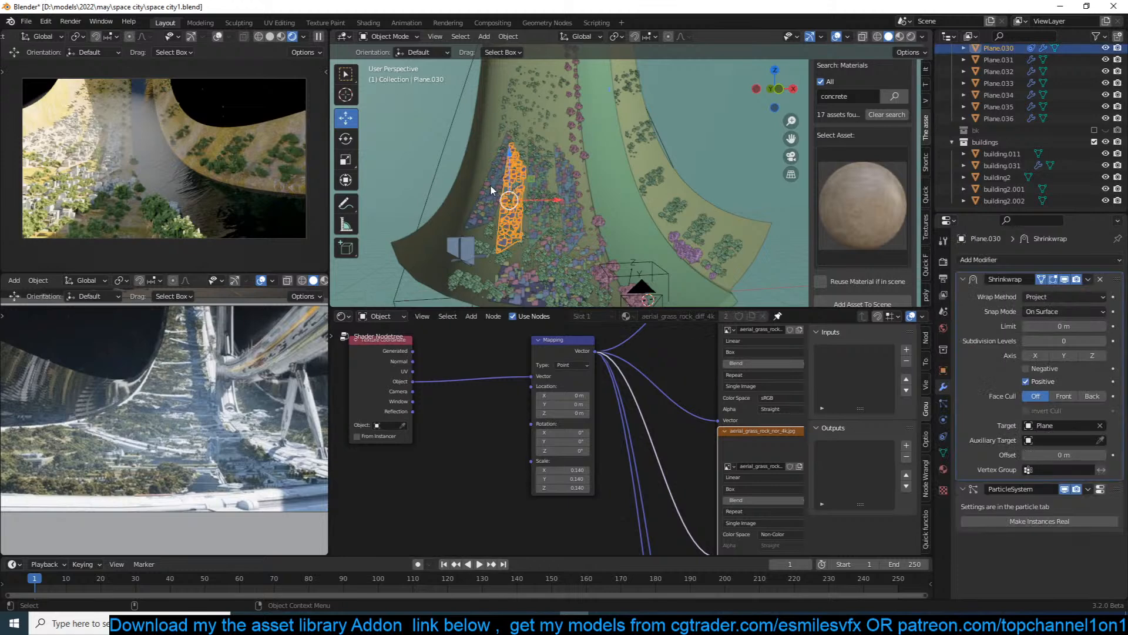
{"action": "left_click", "coordinate": [491, 187]}
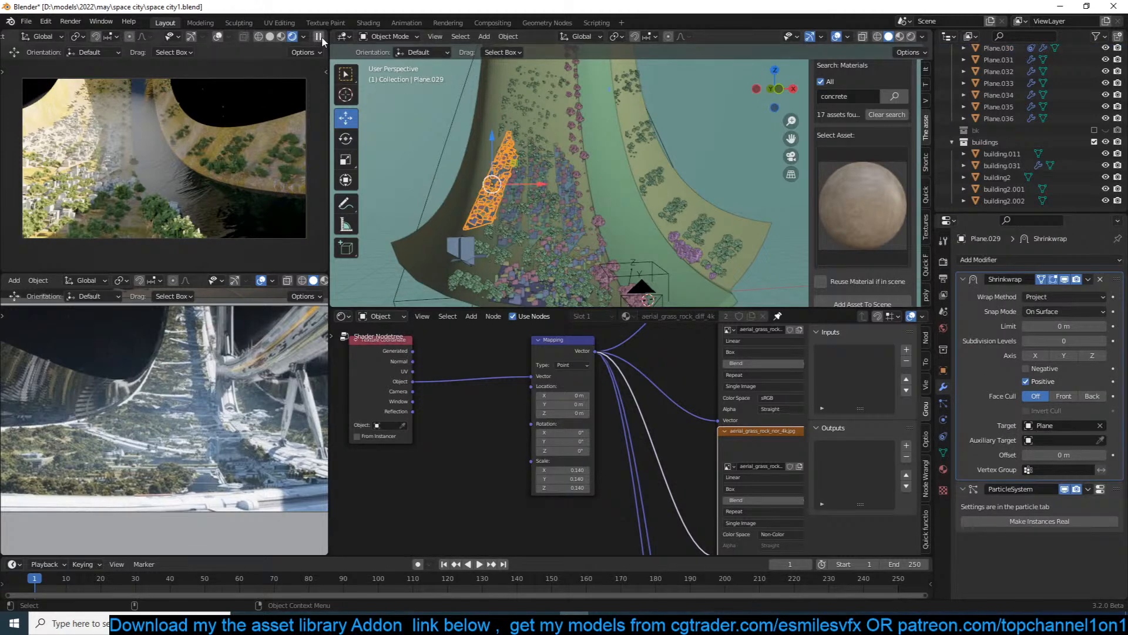
{"action": "key", "text": "KP_7"}
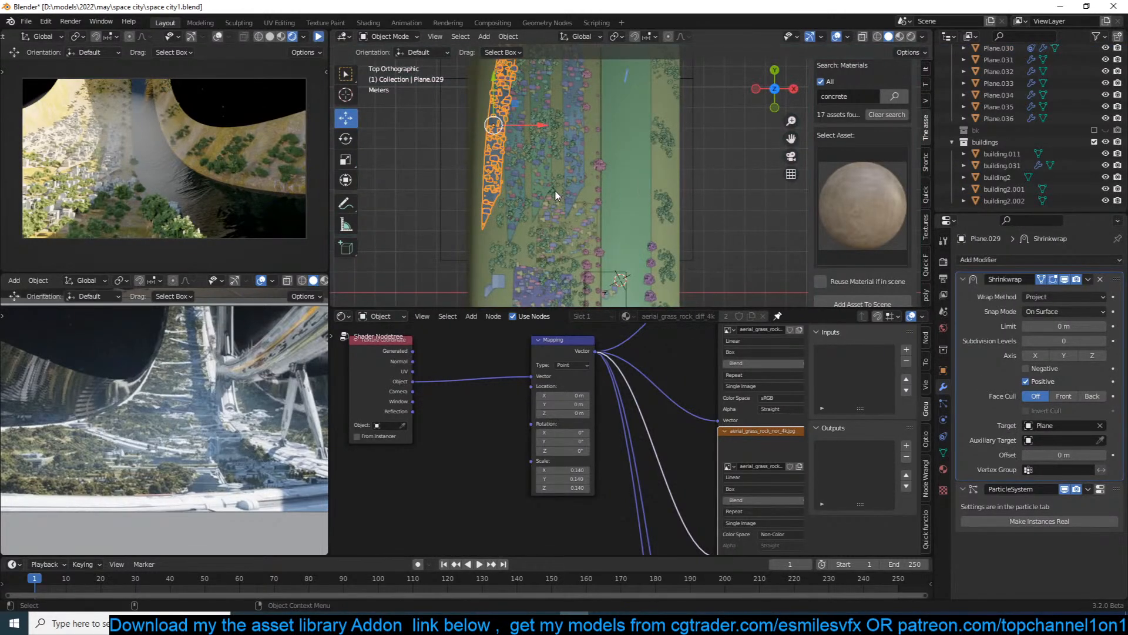
{"action": "scroll", "coordinate": [543, 190], "scroll_direction": "up", "scroll_amount": 3}
{"action": "left_click", "coordinate": [502, 212]}
{"action": "left_click", "coordinate": [526, 200], "text": "shift"}
{"action": "left_click", "coordinate": [608, 122], "text": "shift"}
{"action": "key", "text": "KP_Decimal"}
{"action": "key", "text": "shift+d"}
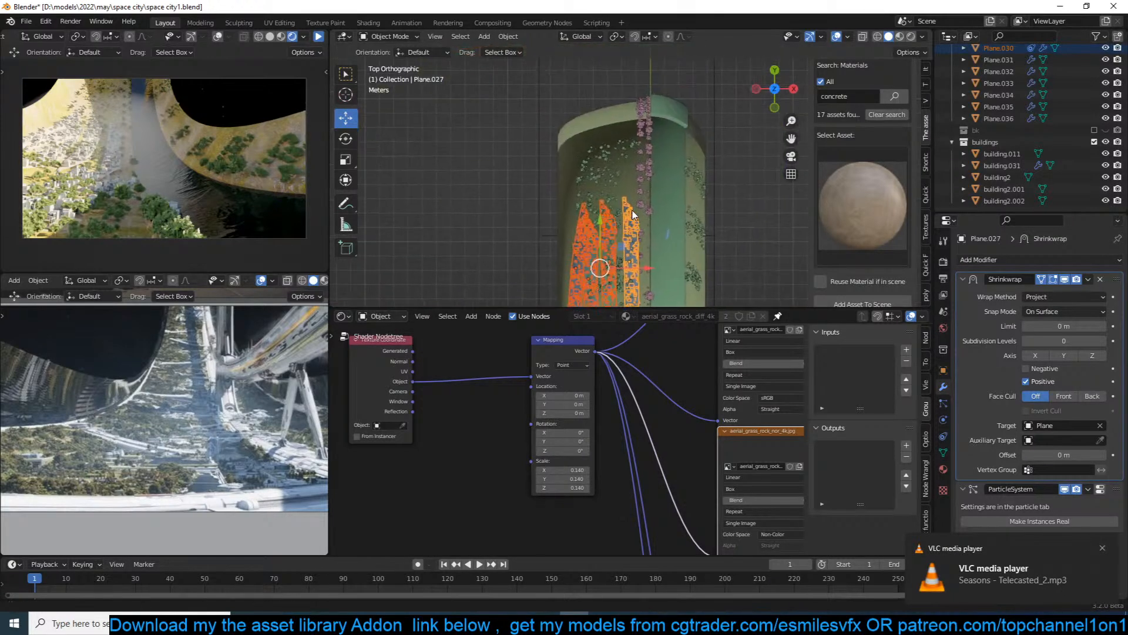
{"action": "left_click_drag", "start_coordinate": [608, 165], "coordinate": [609, 117]}
Rotate the four copied strips in wireframe side view so they follow the landscape's curve.
{"action": "key", "text": "KP_3"}
{"action": "scroll", "coordinate": [629, 302], "scroll_direction": "down", "scroll_amount": 5}
{"action": "middle_click_drag", "start_coordinate": [681, 192], "coordinate": [668, 277], "text": "shift"}
{"action": "scroll", "coordinate": [669, 276], "scroll_direction": "up", "scroll_amount": 4}
{"action": "key", "text": "z"}
{"action": "middle_click_drag", "start_coordinate": [741, 202], "coordinate": [749, 157], "text": "shift"}
{"action": "scroll", "coordinate": [749, 159], "scroll_direction": "down", "scroll_amount": 2}
{"action": "key", "text": "r"}
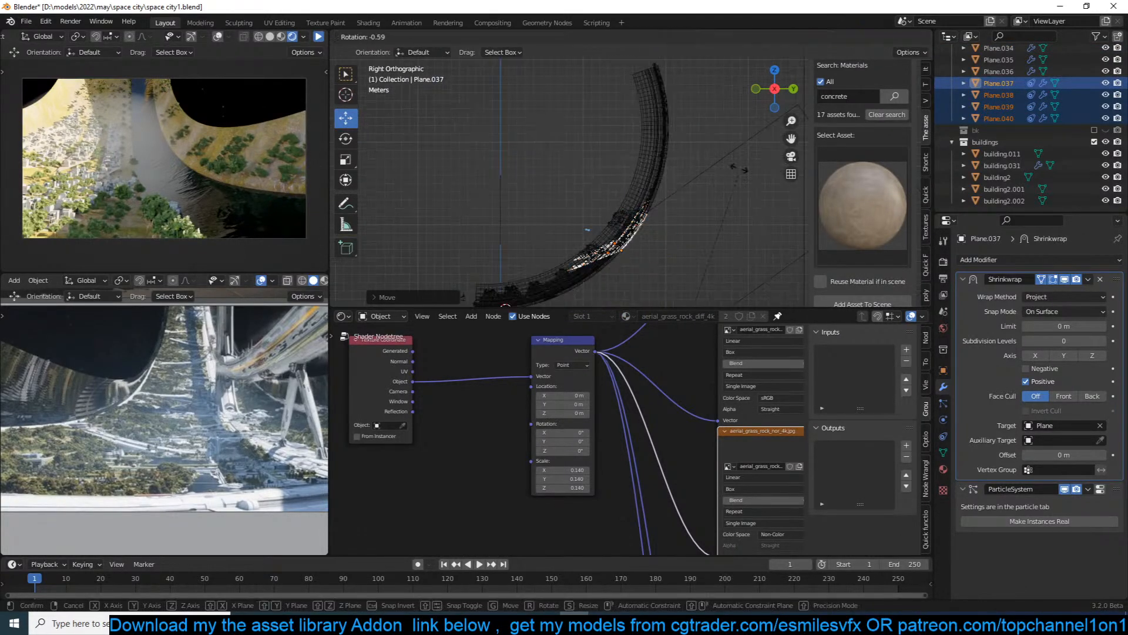
{"action": "left_click", "coordinate": [634, 209]}
Duplicate the four strips again higher up the curve, rotating and moving the new copies to match the steeper surface.
{"action": "key", "text": "shift+d"}
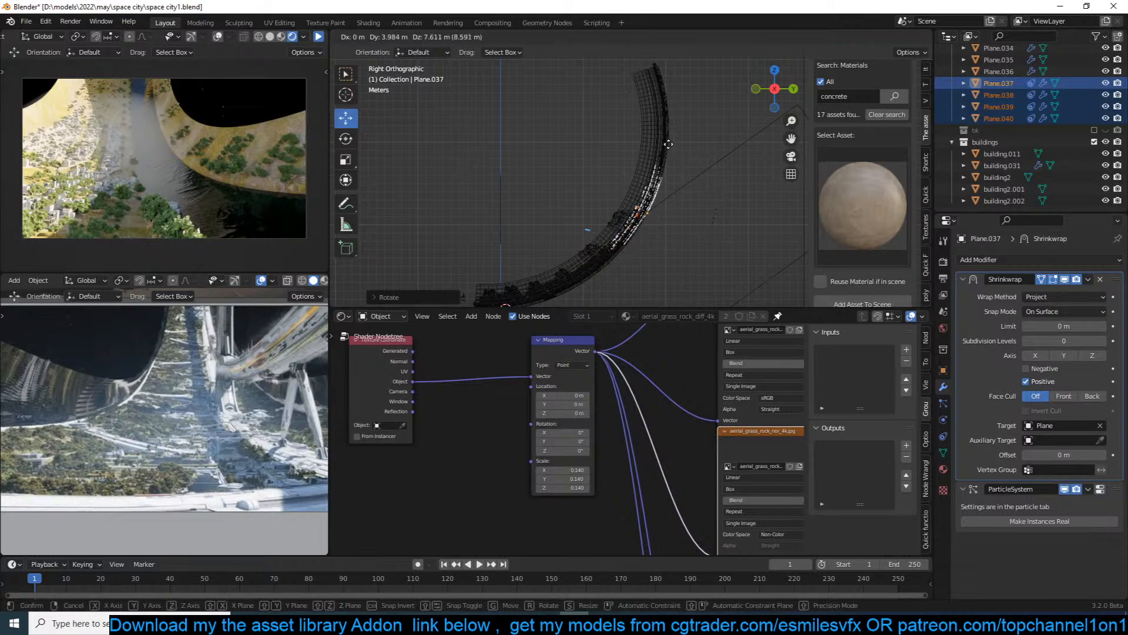
{"action": "left_click", "coordinate": [693, 90]}
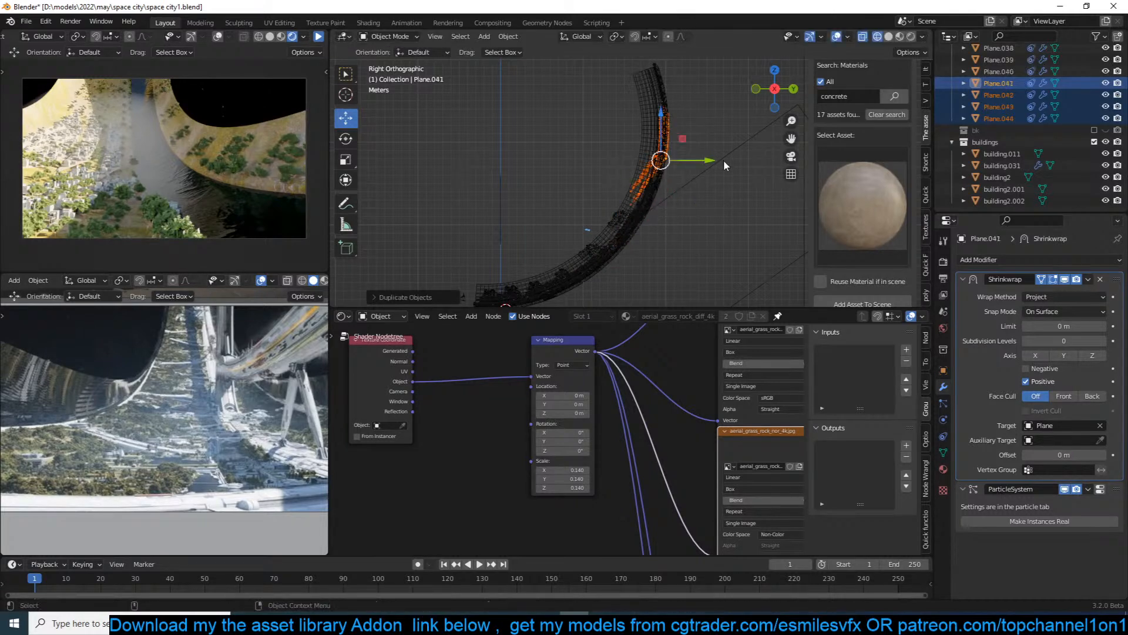
{"action": "key", "text": "r"}
{"action": "right_click", "coordinate": [750, 166]}
{"action": "key", "text": "r"}
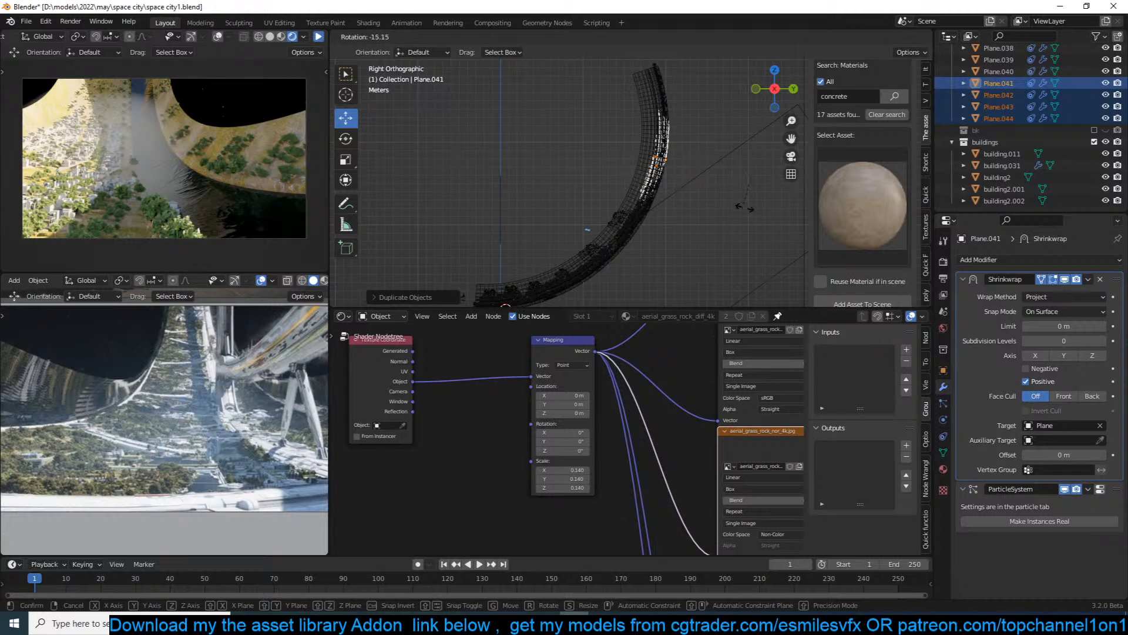
{"action": "left_click", "coordinate": [751, 212]}
{"action": "key", "text": "g"}
{"action": "left_click", "coordinate": [686, 193]}
Shift the highest set of strip copies sideways along X.
{"action": "middle_click_drag", "start_coordinate": [654, 199], "coordinate": [758, 213]}
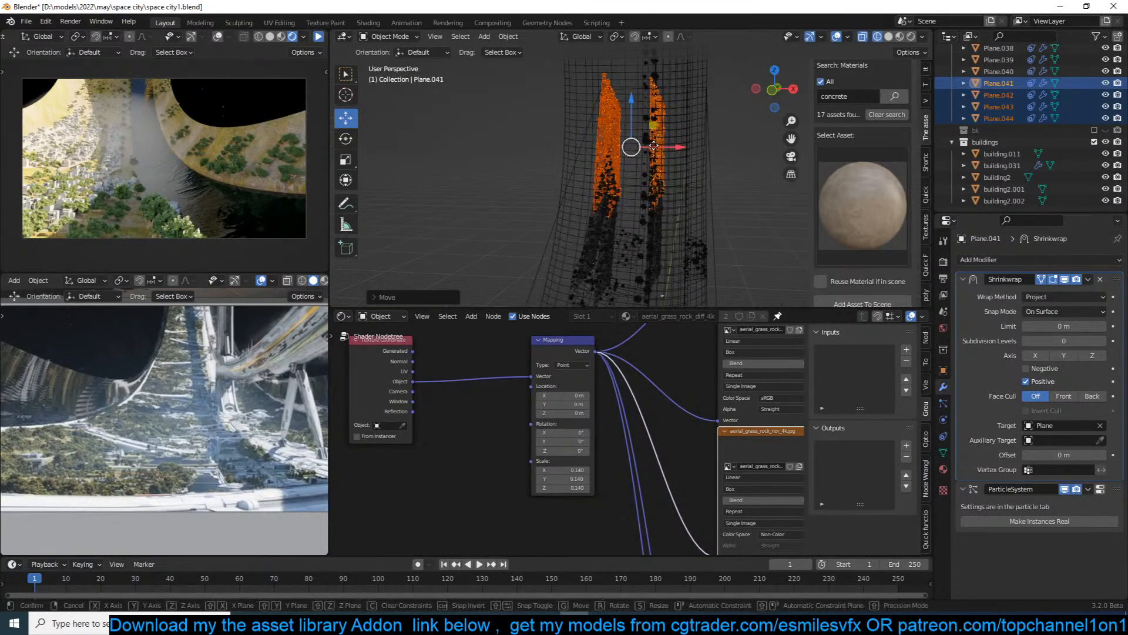
{"action": "key", "text": "g"}
{"action": "key", "text": "x"}
{"action": "left_click", "coordinate": [662, 146]}
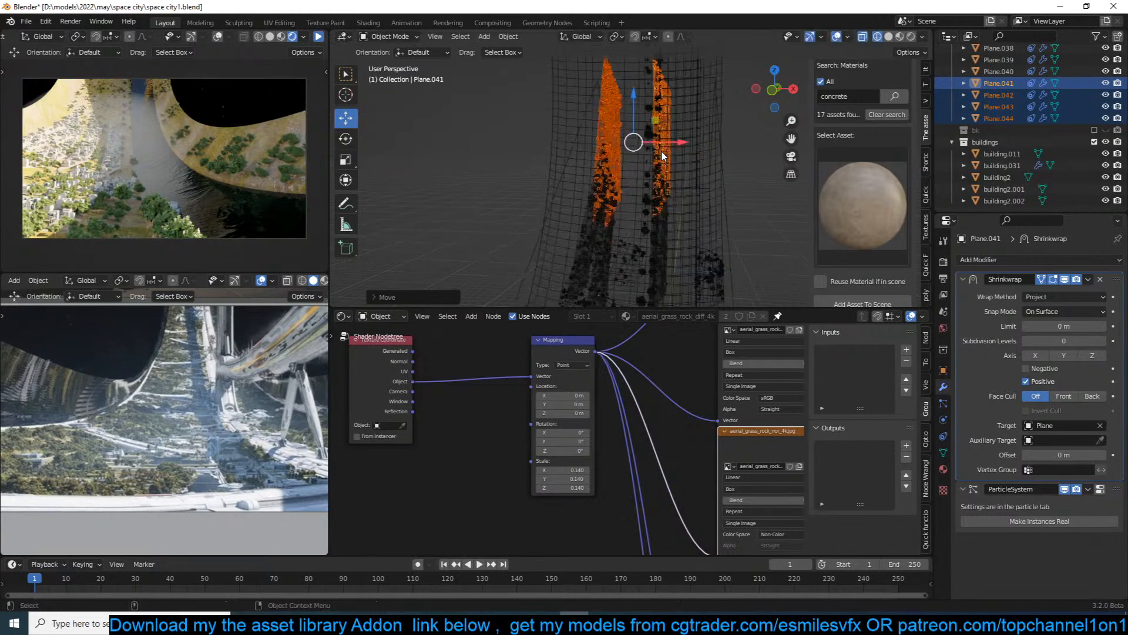
Return to solid shading and move the riverside strip Plane.042 away from the river, onto the other upper building strips.
{"action": "scroll", "coordinate": [693, 144], "scroll_direction": "up", "scroll_amount": 3}
{"action": "key", "text": "shift+z"}
{"action": "middle_click_drag", "start_coordinate": [693, 145], "coordinate": [685, 82]}
{"action": "scroll", "coordinate": [616, 258], "scroll_direction": "up", "scroll_amount": 2}
{"action": "left_click", "coordinate": [674, 247]}
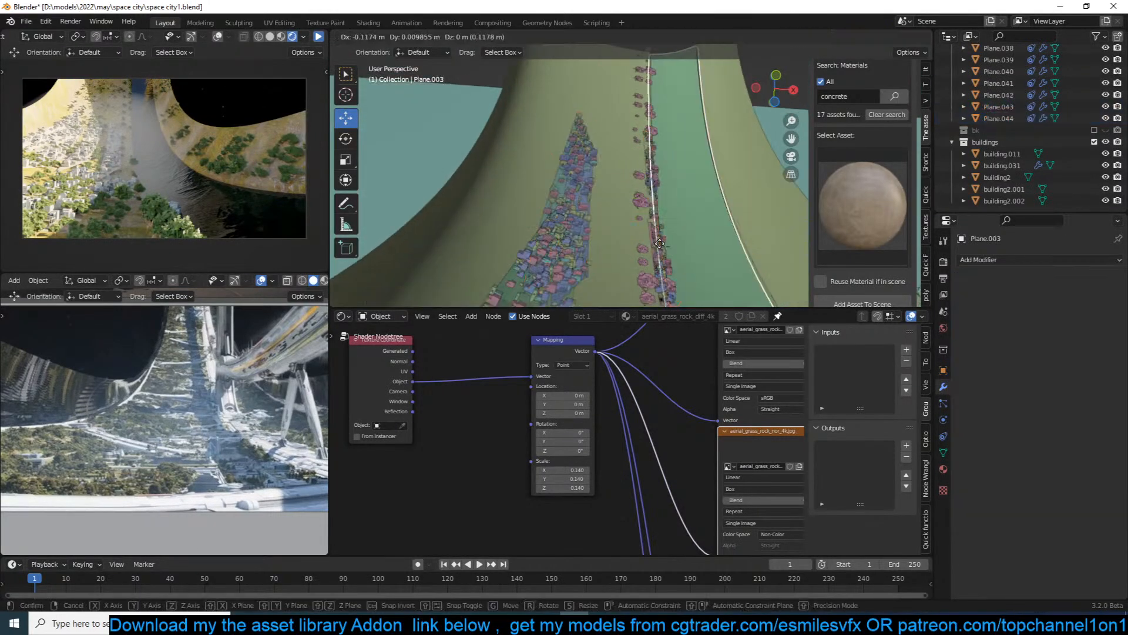
{"action": "left_click", "coordinate": [668, 252]}
{"action": "key", "text": "g"}
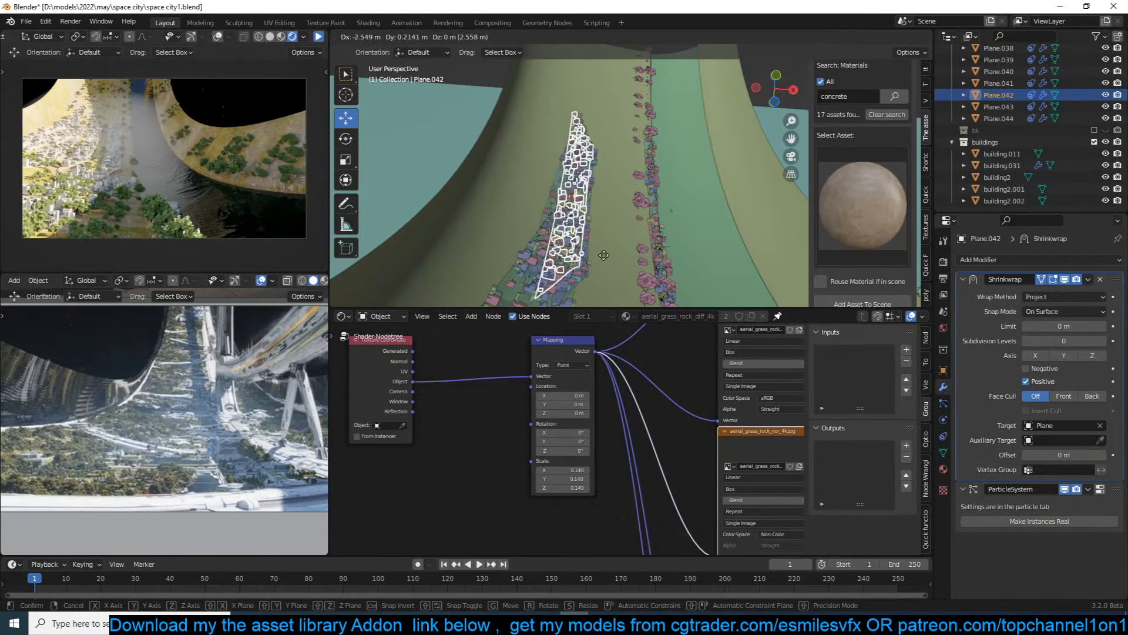
{"action": "left_click", "coordinate": [563, 249]}
Select the upper building strips Plane.042, Plane.043 and Plane.044 and delete them.
{"action": "middle_click_drag", "start_coordinate": [617, 271], "coordinate": [644, 243]}
{"action": "left_click_drag", "start_coordinate": [646, 244], "coordinate": [651, 242]}
{"action": "middle_click_drag", "start_coordinate": [650, 244], "coordinate": [645, 304]}
{"action": "mouse_move", "coordinate": [643, 181]}
{"action": "middle_mouse_down"}
{"action": "mouse_move", "coordinate": [646, 169]}
{"action": "mouse_move", "coordinate": [634, 182]}
{"action": "middle_mouse_up"}
{"action": "scroll", "coordinate": [634, 183], "scroll_direction": "up", "scroll_amount": 2}
{"action": "left_click", "coordinate": [551, 141], "text": "shift"}
{"action": "left_click", "coordinate": [518, 141], "text": "shift"}
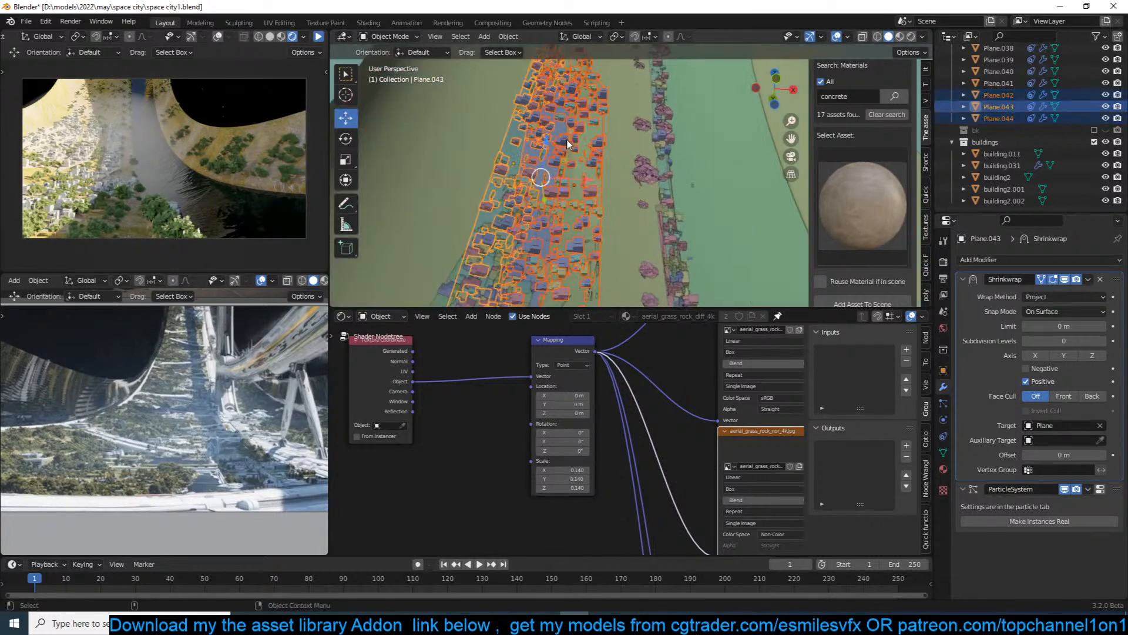
{"action": "key", "text": "x"}
{"action": "left_click", "coordinate": [571, 145]}
{"action": "middle_click_drag", "start_coordinate": [572, 149], "coordinate": [584, 194]}
Enter face editing on the landscape Plane and try circle-selecting faces above the remaining building strips, clearing the selection.
{"action": "scroll", "coordinate": [635, 154], "scroll_direction": "down", "scroll_amount": 4}
{"action": "left_click", "coordinate": [635, 153]}
{"action": "key", "text": "Tab"}
{"action": "middle_click_drag", "start_coordinate": [635, 154], "coordinate": [648, 187]}
{"action": "key", "text": "3"}
{"action": "key", "text": "a"}
{"action": "key", "text": "alt+a"}
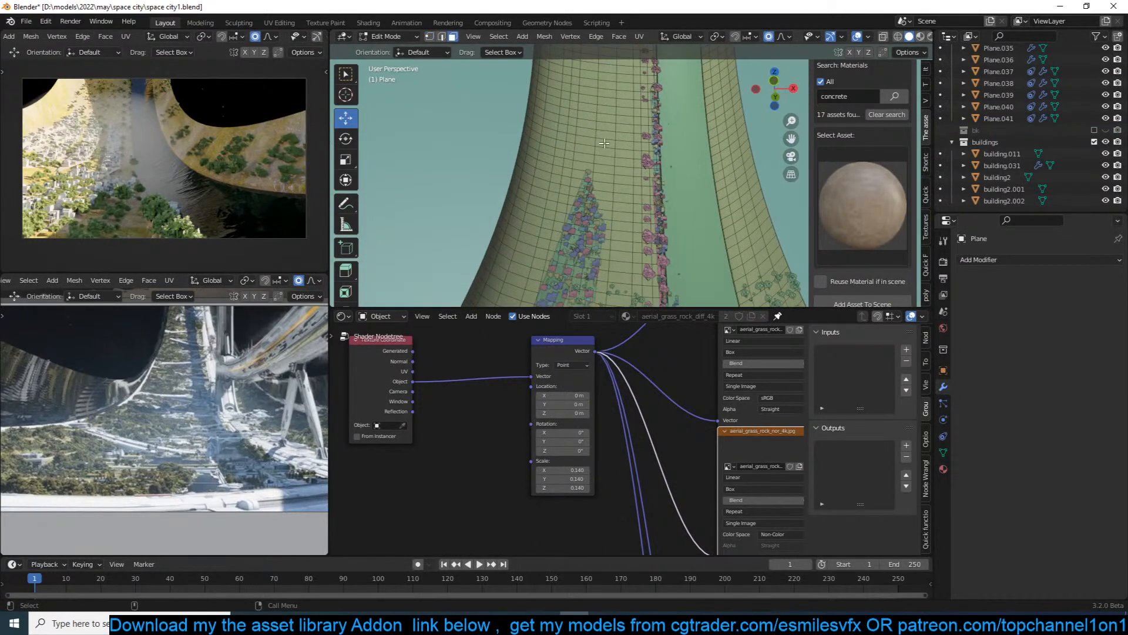
{"action": "key", "text": "c"}
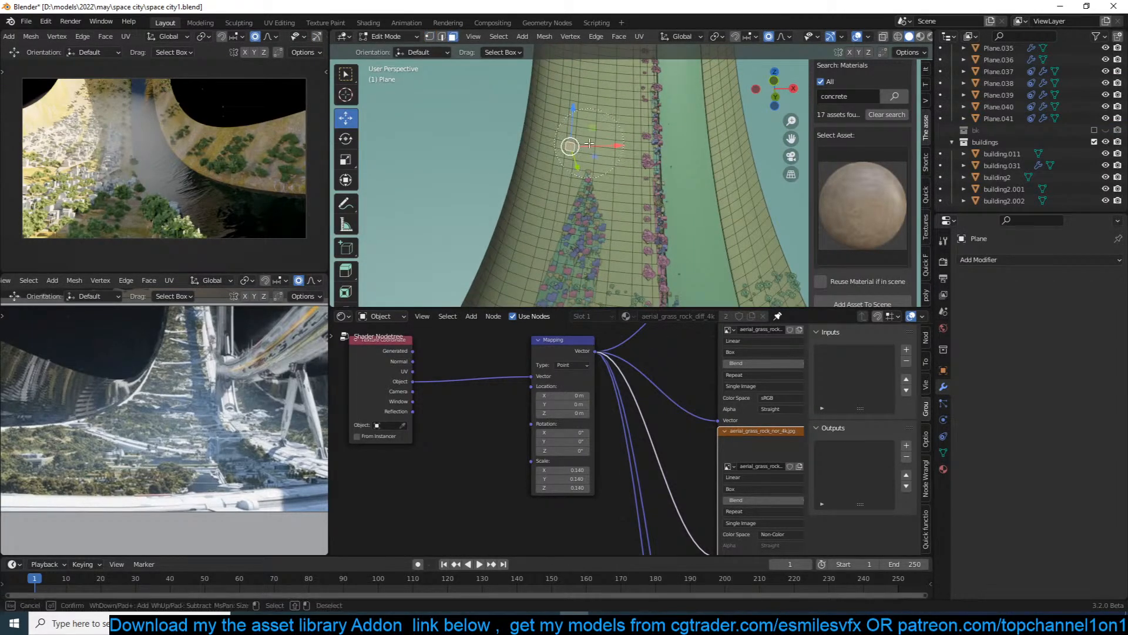
{"action": "left_click", "coordinate": [593, 137]}
{"action": "mouse_move", "coordinate": [593, 138]}
{"action": "left_mouse_down"}
{"action": "mouse_move", "coordinate": [577, 175]}
{"action": "mouse_move", "coordinate": [606, 168]}
{"action": "left_mouse_up"}
{"action": "key", "text": "Escape"}
{"action": "key", "text": "alt+a"}
Circle-select the band of landscape faces between the building strips and the river trees, and separate it into its own object.
{"action": "key", "text": "c"}
{"action": "left_click_drag", "start_coordinate": [617, 108], "coordinate": [620, 180]}
{"action": "key", "text": "Escape"}
{"action": "scroll", "coordinate": [621, 228], "scroll_direction": "up", "scroll_amount": 1}
{"action": "key", "text": "c"}
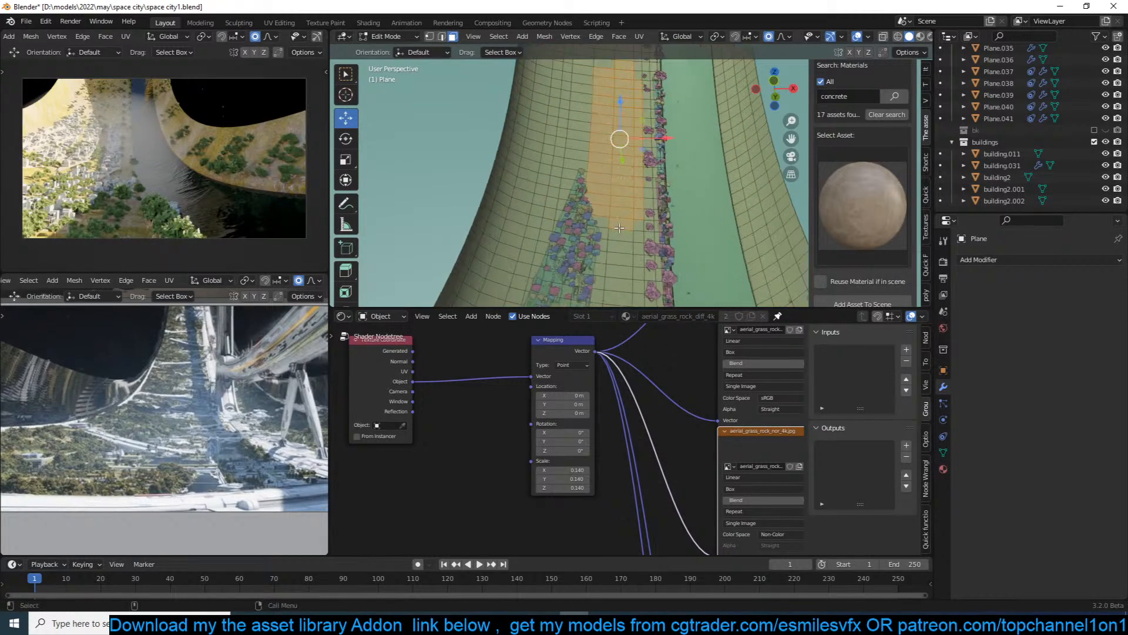
{"action": "left_click", "coordinate": [623, 237]}
{"action": "key", "text": "Escape"}
{"action": "key", "text": "p"}
{"action": "left_click", "coordinate": [626, 185]}
{"action": "key", "text": "Tab"}
Copy the modifiers of building strip Plane.039 to the separated landscape patch Plane.042.
{"action": "left_click", "coordinate": [624, 181]}
{"action": "right_click", "coordinate": [629, 168]}
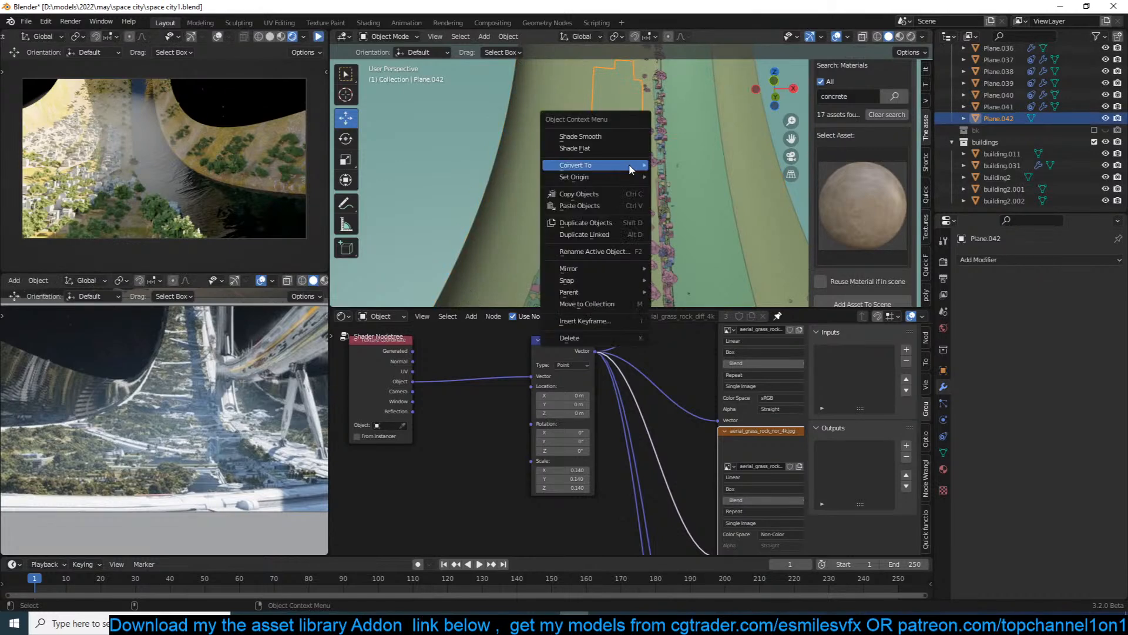
{"action": "key", "text": "Escape"}
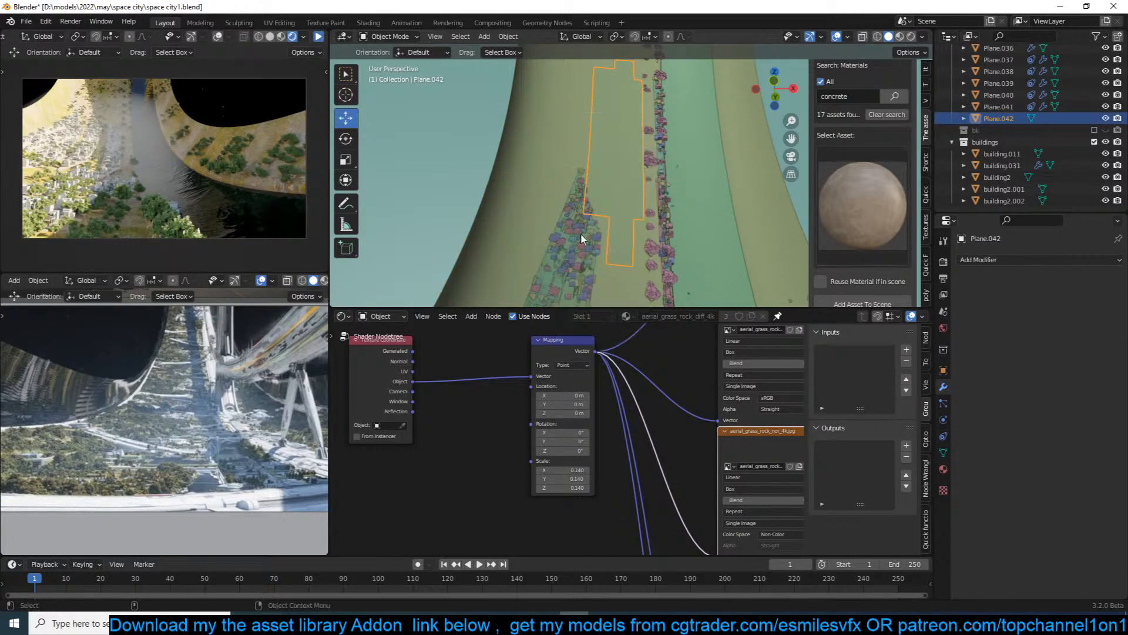
{"action": "left_click", "coordinate": [581, 235]}
{"action": "left_click", "coordinate": [625, 188]}
{"action": "left_click", "coordinate": [579, 260], "text": "shift"}
{"action": "key", "text": "ctrl+l"}
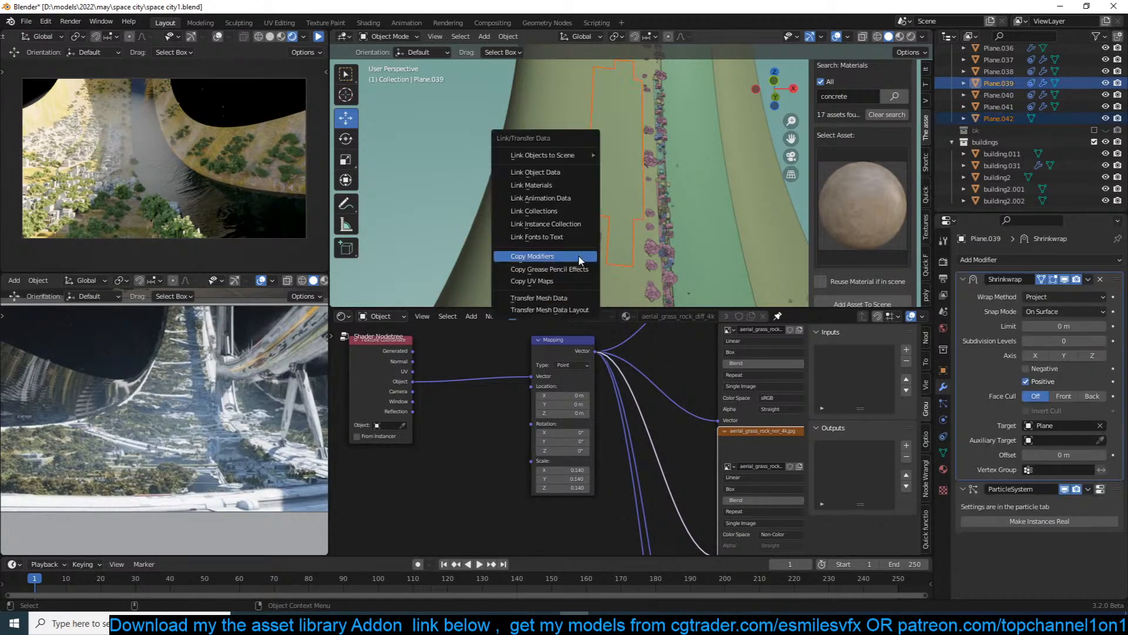
{"action": "left_click", "coordinate": [579, 257]}
{"action": "key", "text": "alt+a"}
Link the materials of building strip Plane.039 to the patch Plane.042.
{"action": "middle_click_drag", "start_coordinate": [644, 206], "coordinate": [618, 195]}
{"action": "left_click", "coordinate": [618, 199]}
{"action": "left_click", "coordinate": [520, 279], "text": "shift"}
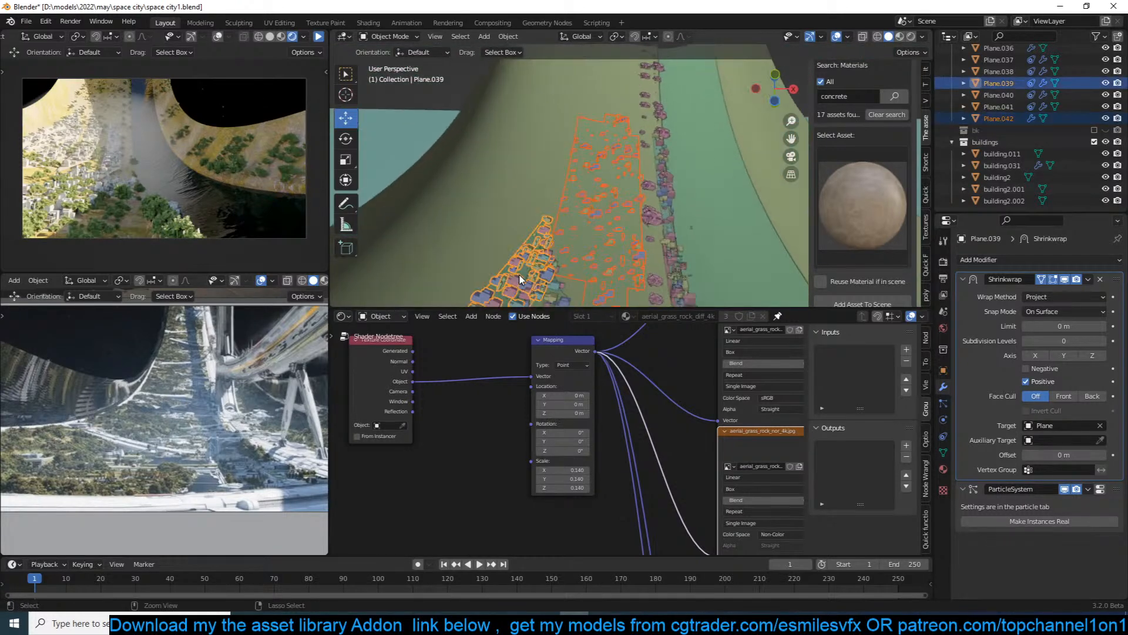
{"action": "key", "text": "ctrl+l"}
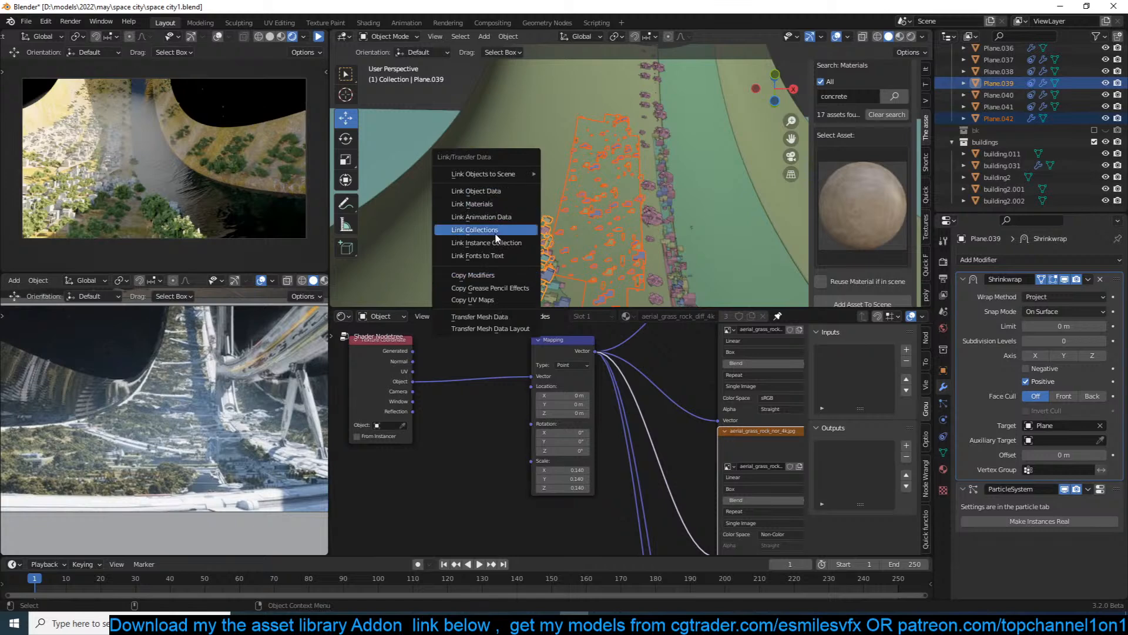
{"action": "left_click", "coordinate": [506, 204]}
{"action": "key", "text": "alt+a"}
Apply the object transforms of the patch Plane.042.
{"action": "middle_click_drag", "start_coordinate": [617, 175], "coordinate": [662, 228]}
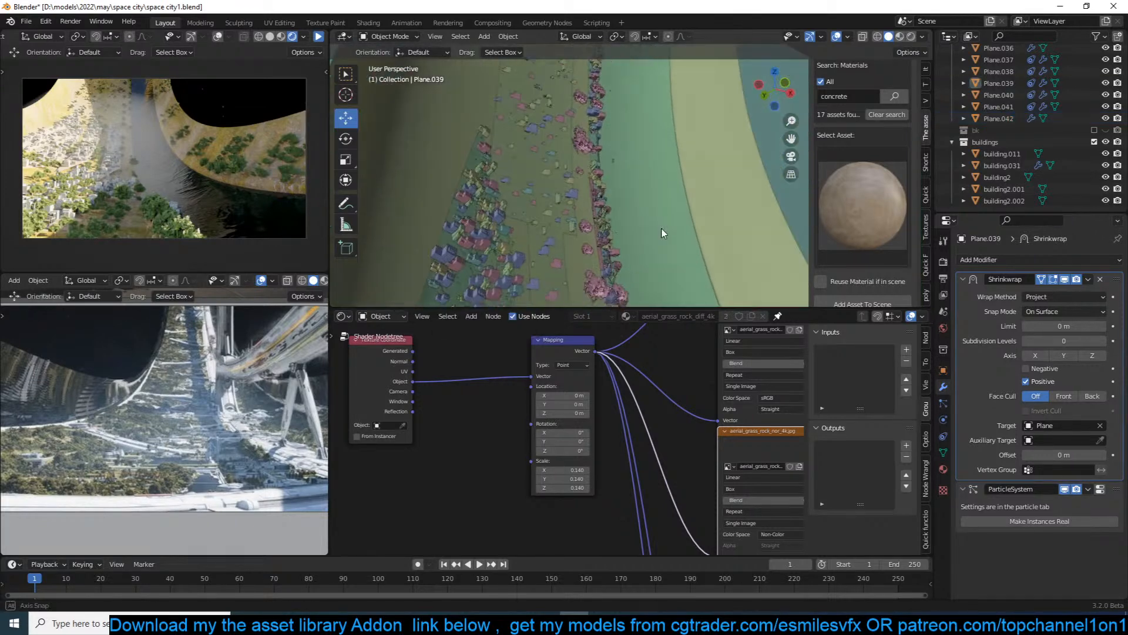
{"action": "left_click", "coordinate": [569, 178]}
{"action": "key", "text": "ctrl+a"}
{"action": "left_click", "coordinate": [569, 179]}
{"action": "key", "text": "alt+a"}
{"action": "middle_click_drag", "start_coordinate": [501, 177], "coordinate": [617, 187]}
{"action": "left_click", "coordinate": [722, 105]}
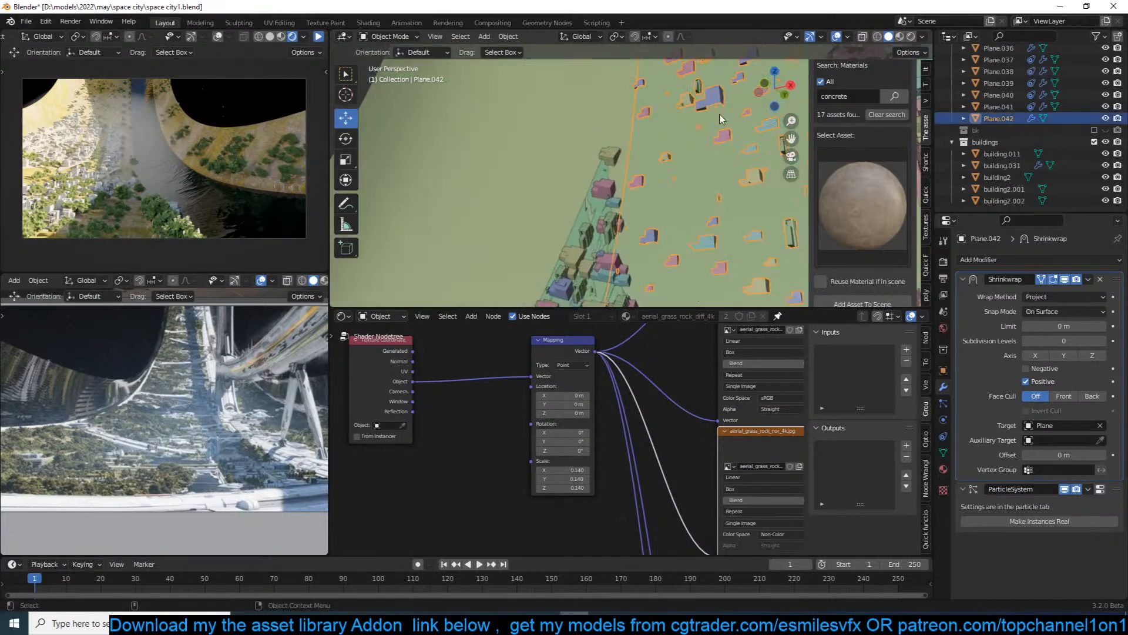
{"action": "key", "text": "ctrl+a"}
{"action": "left_click", "coordinate": [678, 123]}
Select all faces of the patch Plane.042 in Edit Mode and apply the object's rotation.
{"action": "middle_click_drag", "start_coordinate": [679, 124], "coordinate": [563, 164]}
{"action": "key", "text": "Tab"}
{"action": "key", "text": "Tab"}
{"action": "key", "text": "Tab"}
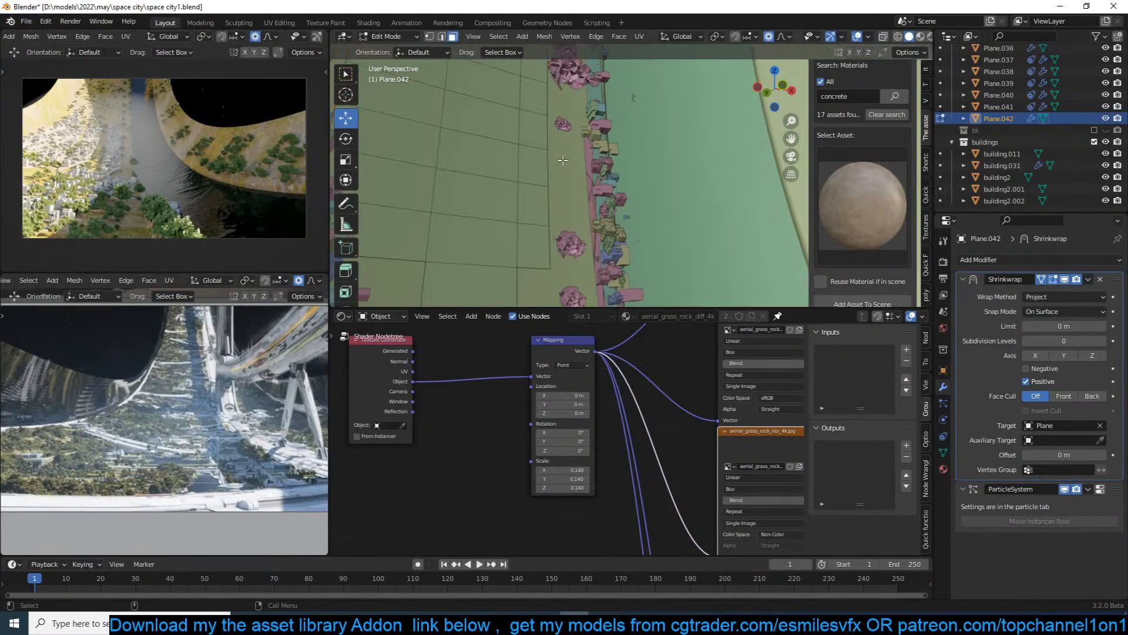
{"action": "key", "text": "a"}
{"action": "key", "text": "Tab"}
{"action": "key", "text": "ctrl+a"}
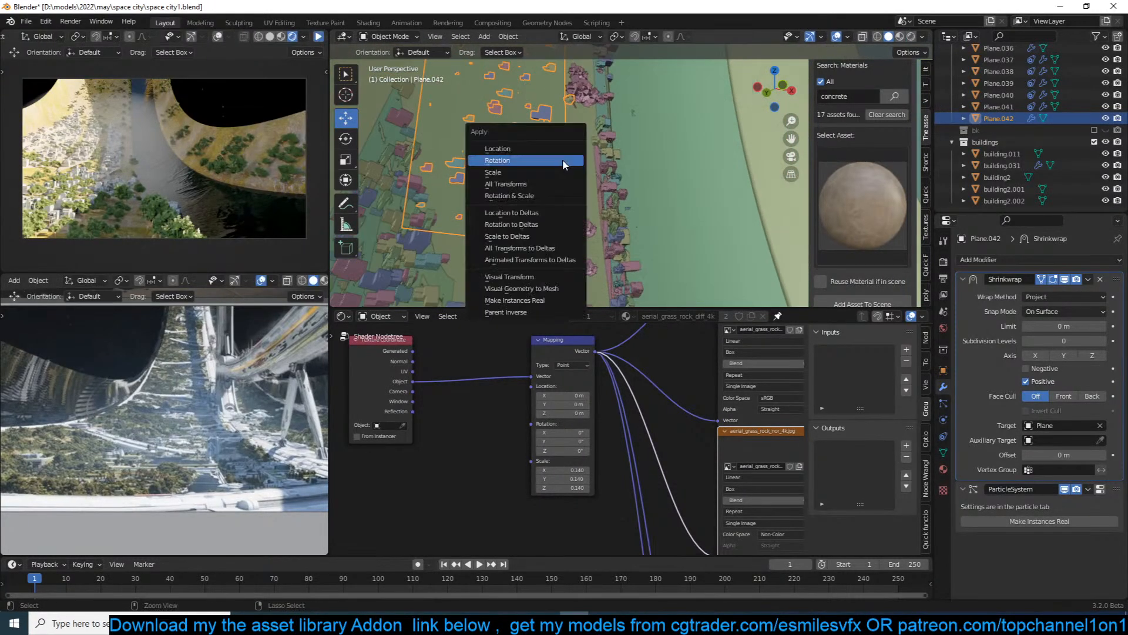
{"action": "left_click", "coordinate": [563, 161]}
Try rotating the patch Plane.042 over the landscape, and remove the patch.
{"action": "middle_click_drag", "start_coordinate": [562, 167], "coordinate": [577, 218]}
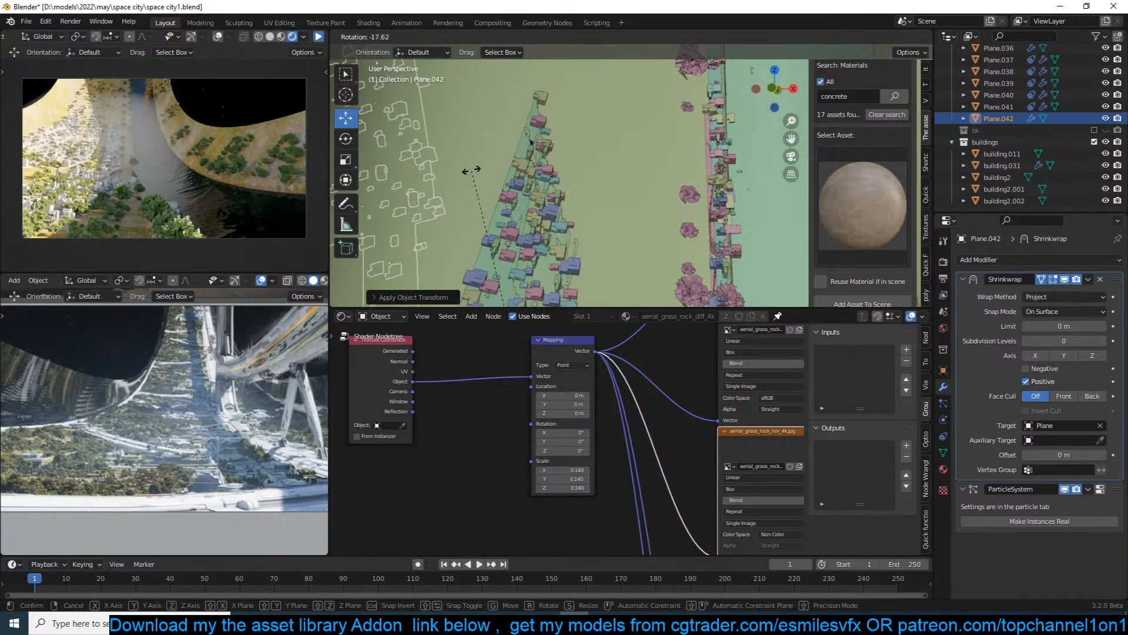
{"action": "key", "text": "x"}
{"action": "left_click", "coordinate": [473, 175]}
Rotate the upper building strip Plane.039 and shift it about 3 m away from the river along X.
{"action": "scroll", "coordinate": [540, 176], "scroll_direction": "down", "scroll_amount": 2}
{"action": "left_click", "coordinate": [554, 189]}
{"action": "scroll", "coordinate": [561, 195], "scroll_direction": "up", "scroll_amount": 1}
{"action": "scroll", "coordinate": [633, 208], "scroll_direction": "down", "scroll_amount": 5}
{"action": "key", "text": "r"}
{"action": "left_click", "coordinate": [632, 192]}
{"action": "key", "text": "g"}
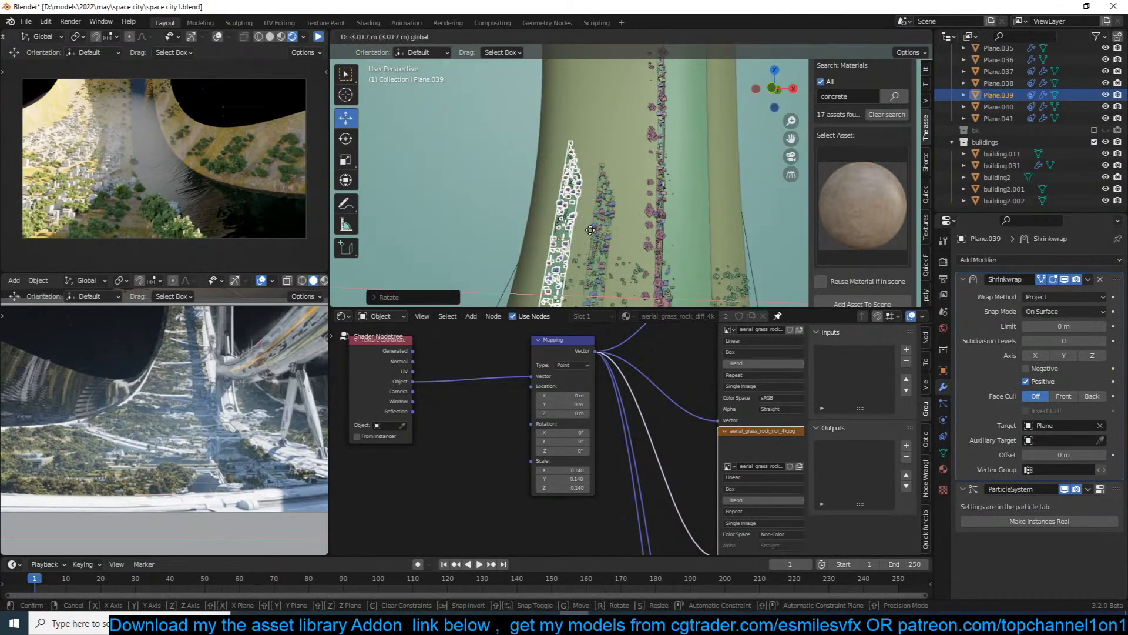
{"action": "left_click", "coordinate": [600, 229]}
Move strip Plane.040 toward the river trees and set its Shrinkwrap constraint mode to Project.
{"action": "left_click", "coordinate": [599, 229]}
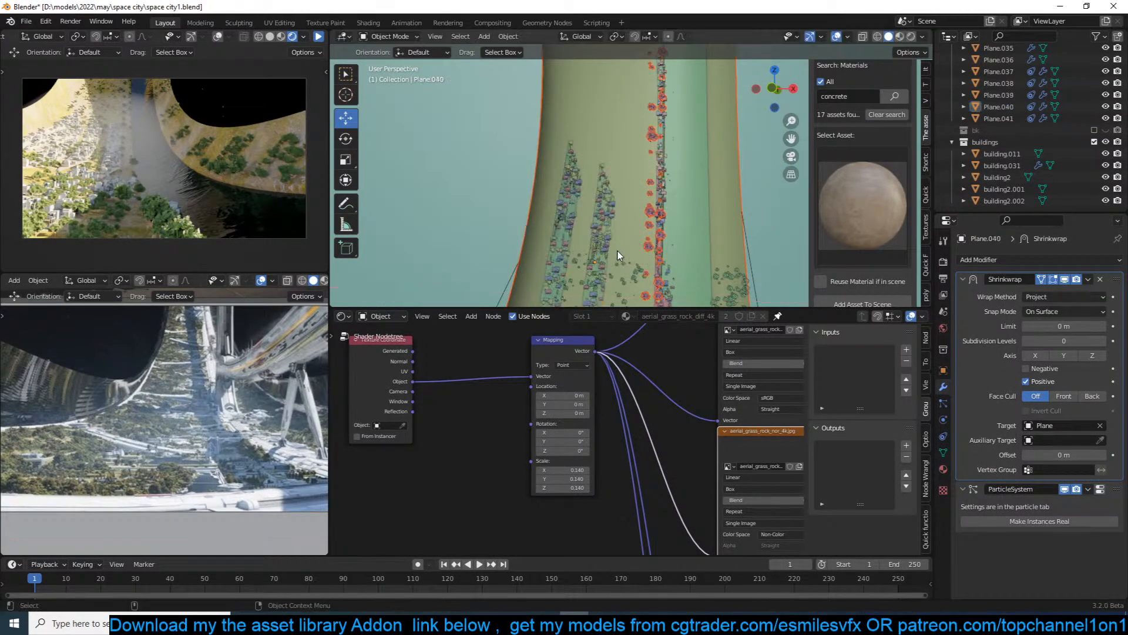
{"action": "key", "text": "g"}
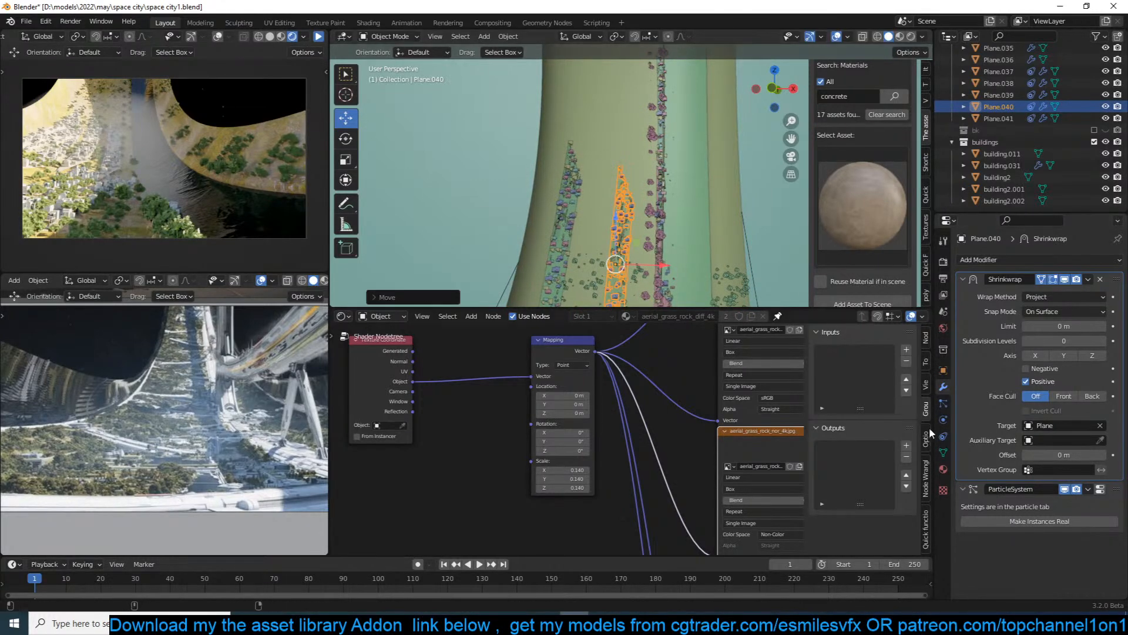
{"action": "left_click", "coordinate": [943, 420]}
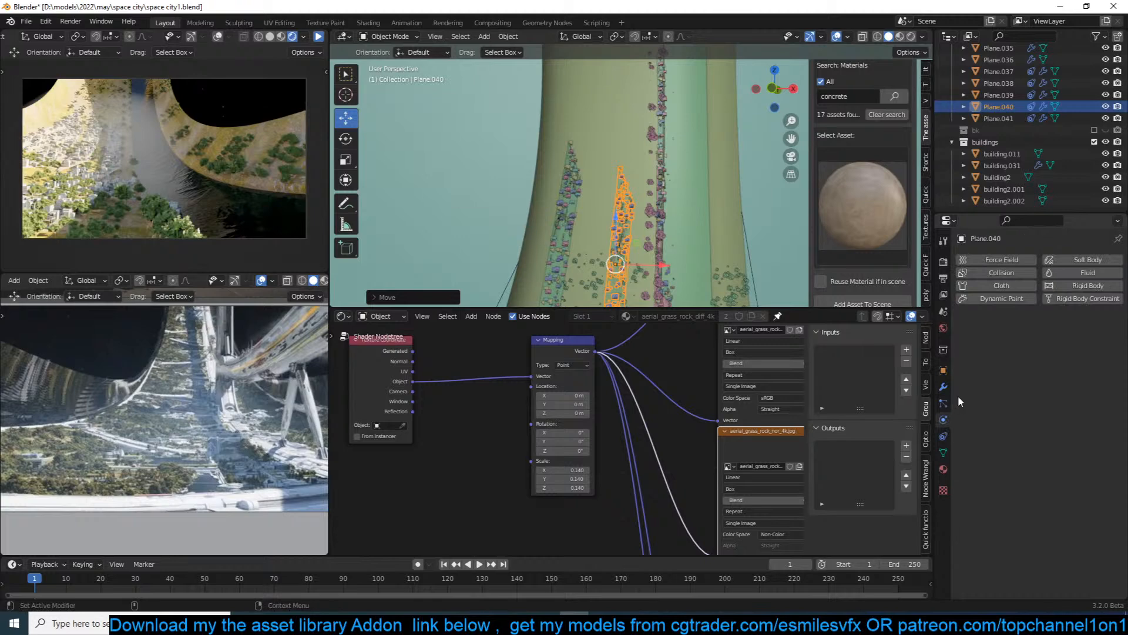
{"action": "left_click", "coordinate": [943, 436]}
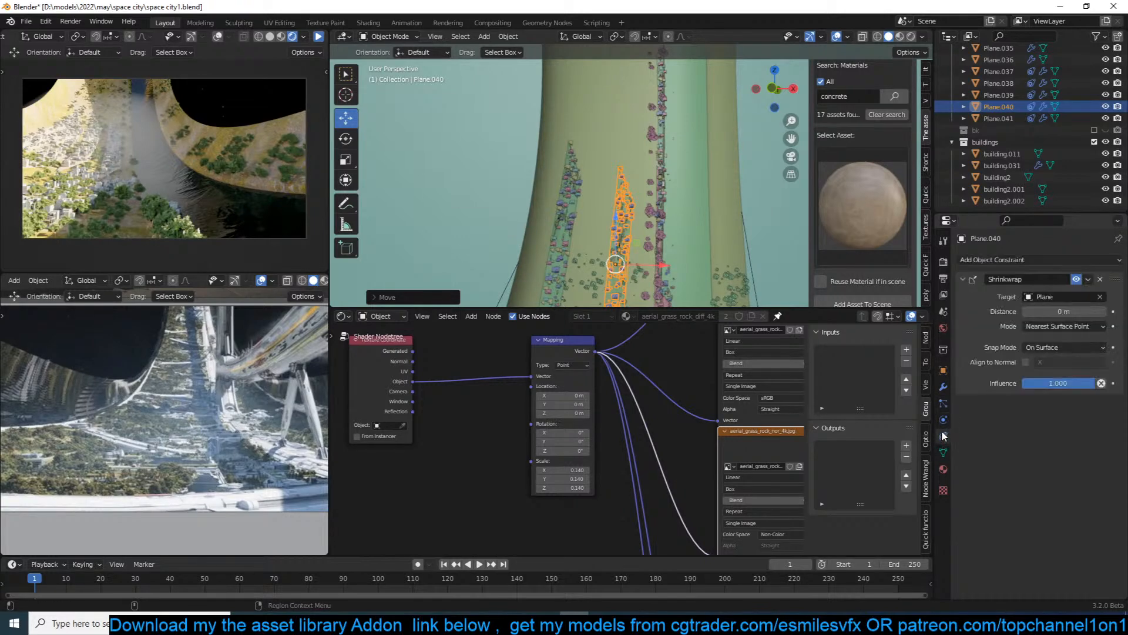
{"action": "left_click", "coordinate": [1073, 327]}
{"action": "left_click", "coordinate": [1059, 354]}
Duplicate strip Plane.040 and place the copy along X beside the outermost strip Plane.039.
{"action": "middle_click_drag", "start_coordinate": [583, 172], "coordinate": [552, 210]}
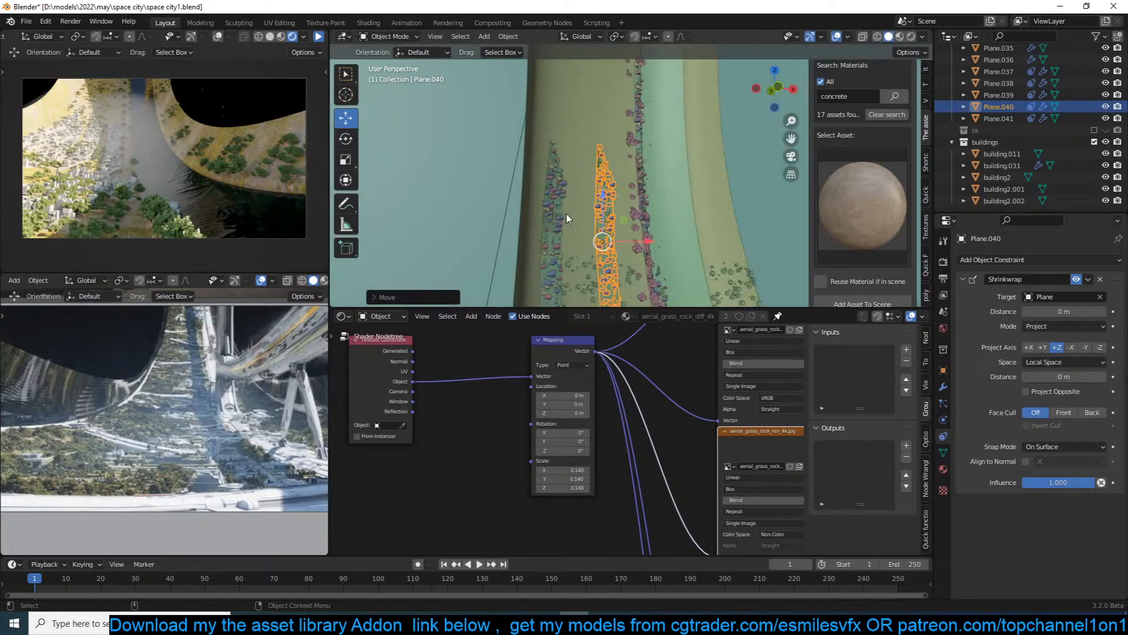
{"action": "key", "text": "shift+d"}
{"action": "key", "text": "x"}
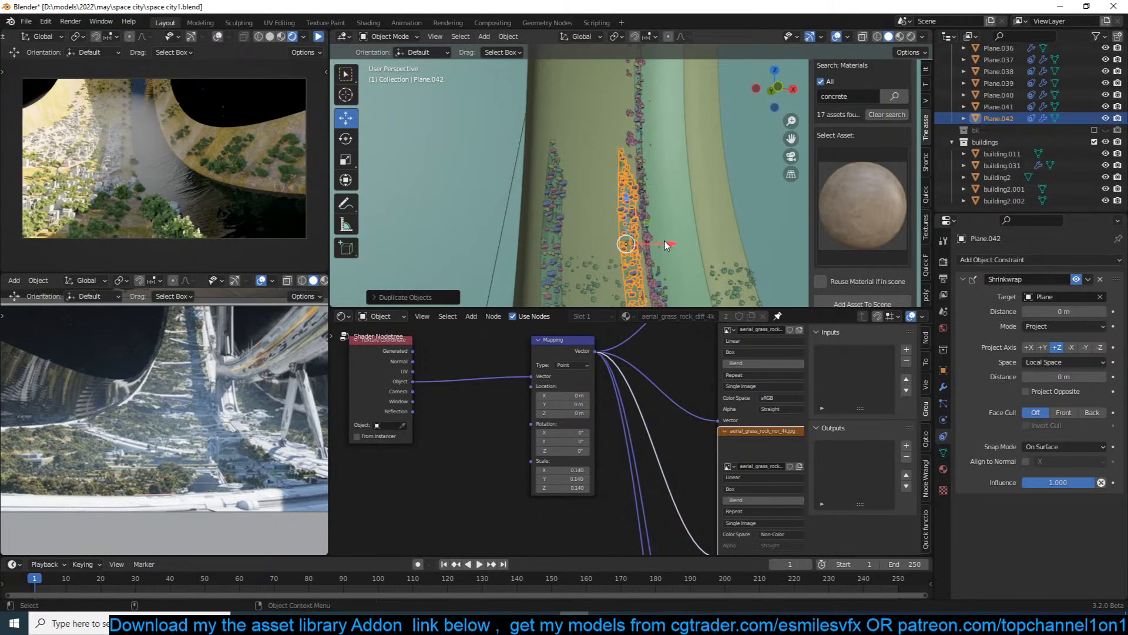
{"action": "left_click", "coordinate": [621, 241]}
{"action": "mouse_move", "coordinate": [621, 241]}
{"action": "middle_mouse_down"}
{"action": "mouse_move", "coordinate": [664, 206]}
{"action": "mouse_move", "coordinate": [607, 242]}
{"action": "middle_mouse_up"}
{"action": "key", "text": "r"}
{"action": "right_click", "coordinate": [598, 251]}
Add another strip copy, widened along X in Edit Mode, in the gap between the outer strips and the riverside strip.
{"action": "scroll", "coordinate": [613, 225], "scroll_direction": "down", "scroll_amount": 2}
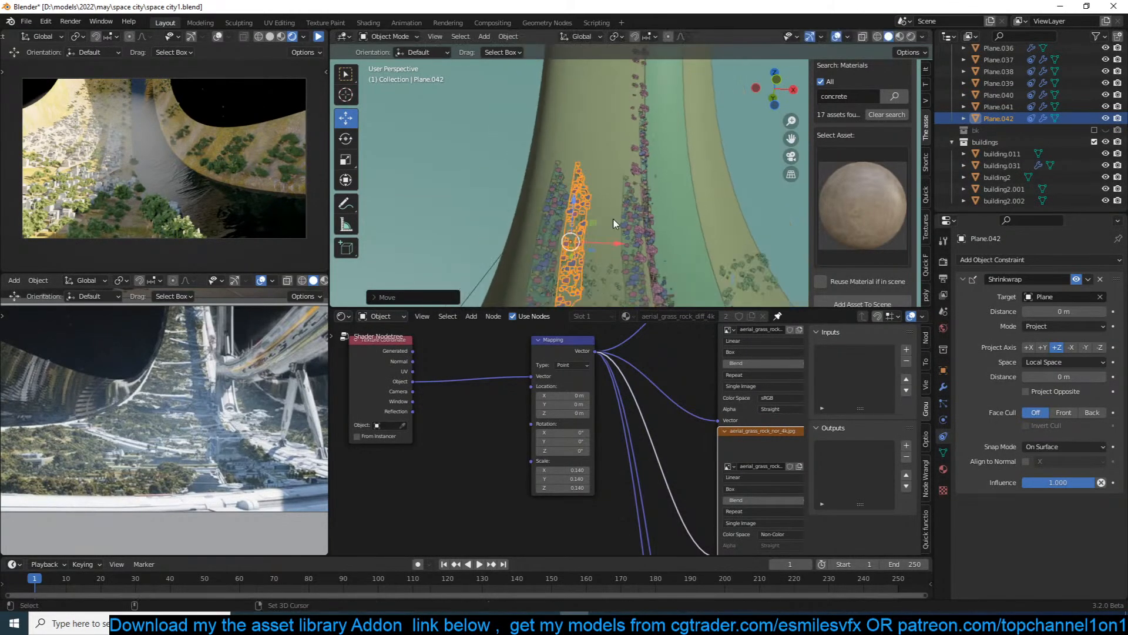
{"action": "key", "text": "Tab"}
{"action": "key", "text": "s"}
{"action": "key", "text": "x"}
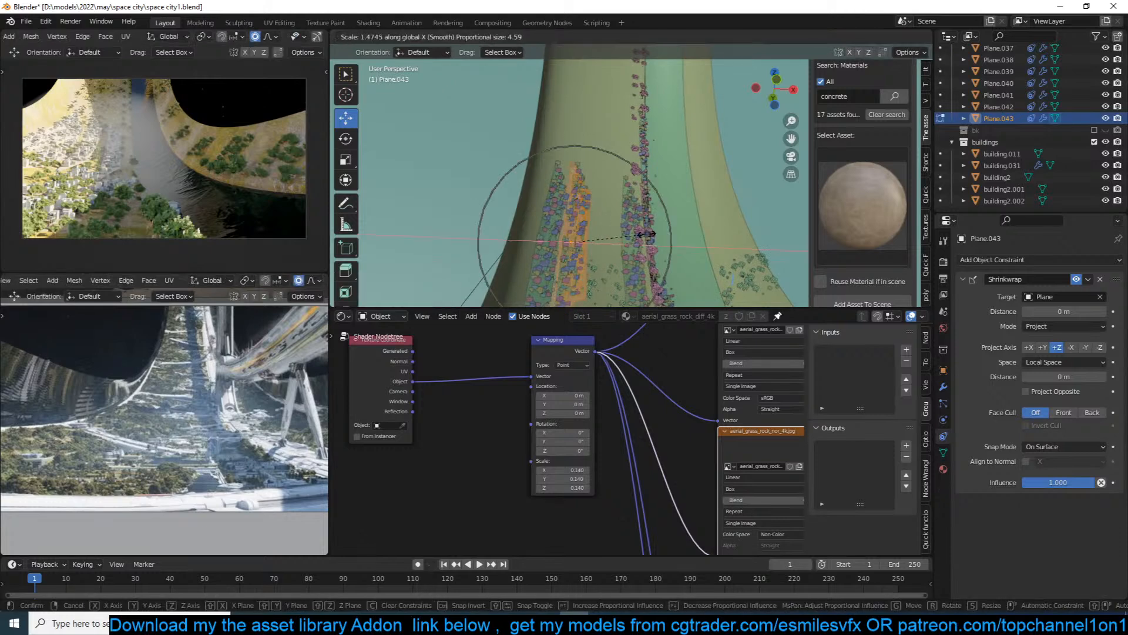
{"action": "right_click", "coordinate": [691, 237]}
{"action": "key", "text": "Tab"}
{"action": "key", "text": "g"}
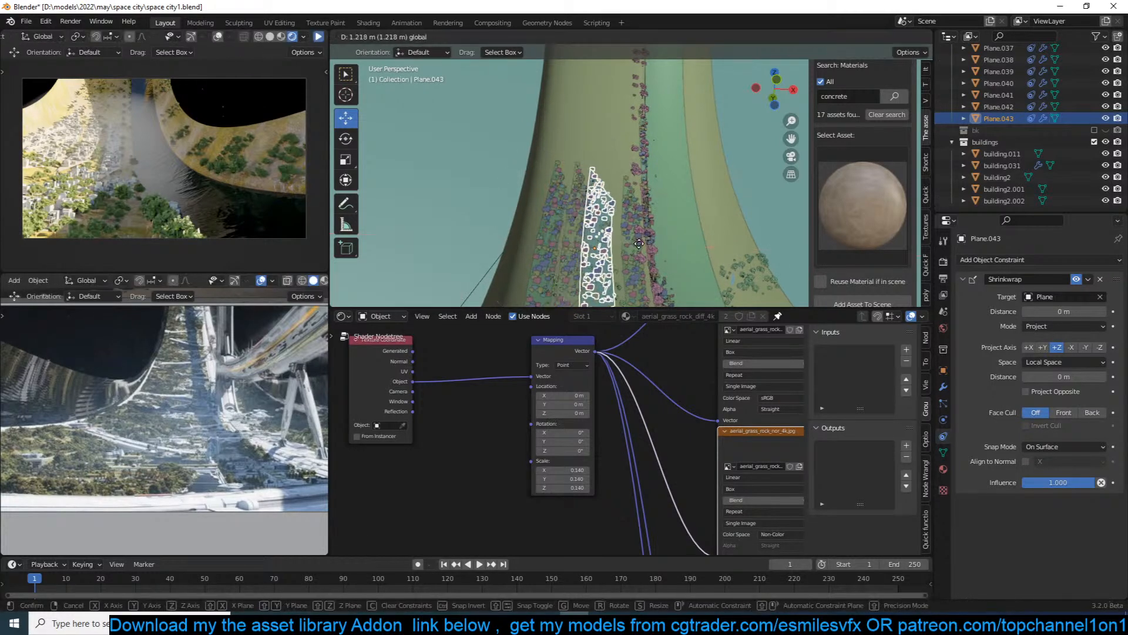
{"action": "left_click", "coordinate": [643, 244]}
Duplicate three of the upper building strips together and move the copies farther up the landscape's curve.
{"action": "scroll", "coordinate": [641, 226], "scroll_direction": "down", "scroll_amount": 2}
{"action": "middle_click_drag", "start_coordinate": [641, 226], "coordinate": [664, 223]}
{"action": "scroll", "coordinate": [621, 252], "scroll_direction": "up", "scroll_amount": 2}
{"action": "left_click", "coordinate": [577, 230], "text": "shift"}
{"action": "left_click", "coordinate": [579, 230], "text": "shift"}
{"action": "key", "text": "shift+d"}
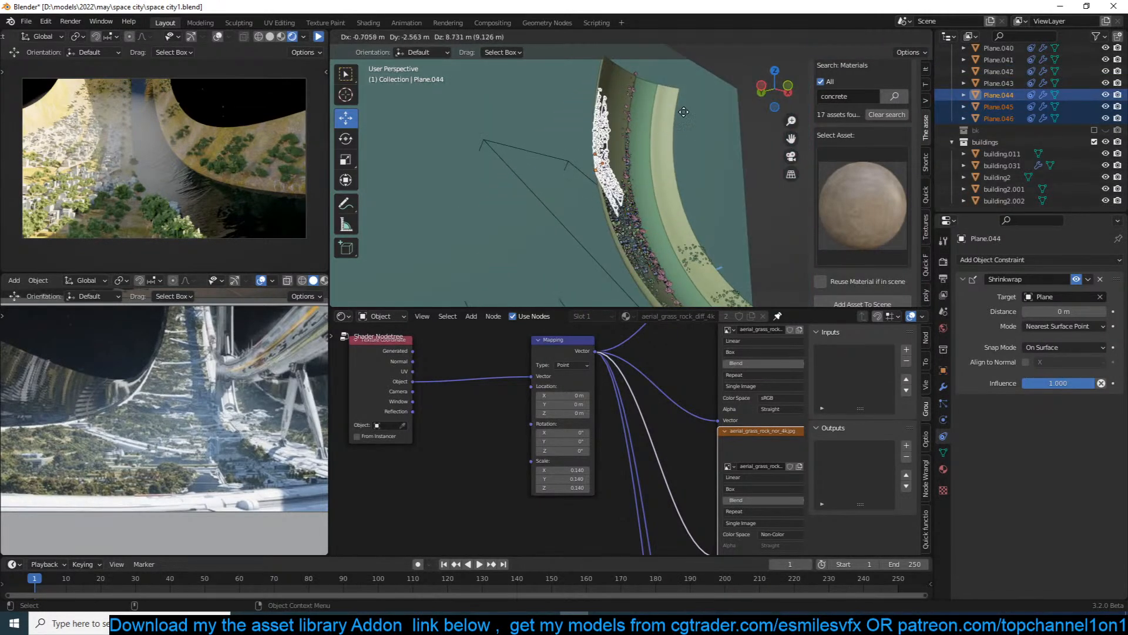
{"action": "left_click", "coordinate": [690, 99]}
{"action": "middle_click_drag", "start_coordinate": [690, 99], "coordinate": [639, 122]}
{"action": "left_click_drag", "start_coordinate": [654, 146], "coordinate": [673, 146]}
Rotate and move the three copied strips in the right side view so they lie along the curve's steep surface.
{"action": "key", "text": "KP_3"}
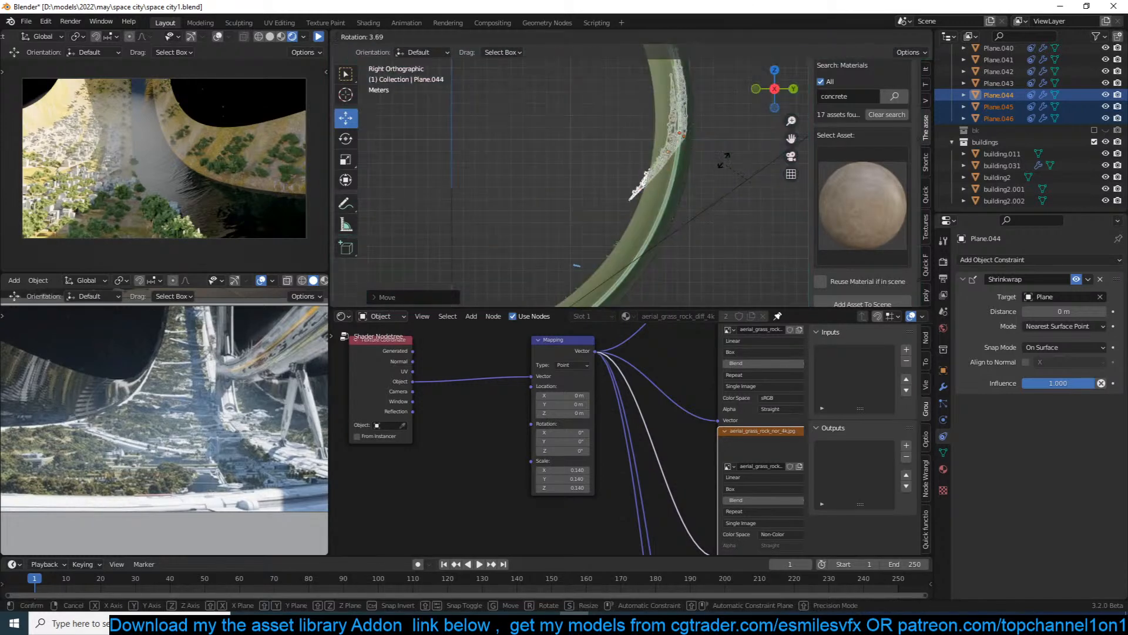
{"action": "key", "text": "r"}
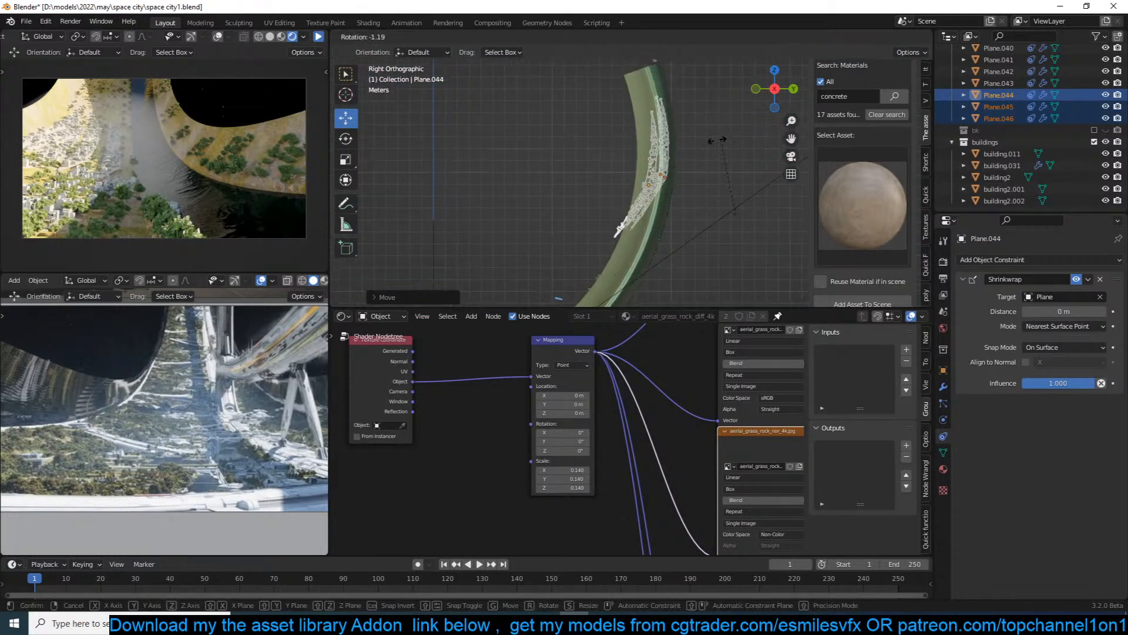
{"action": "left_click", "coordinate": [696, 150]}
{"action": "key", "text": "g"}
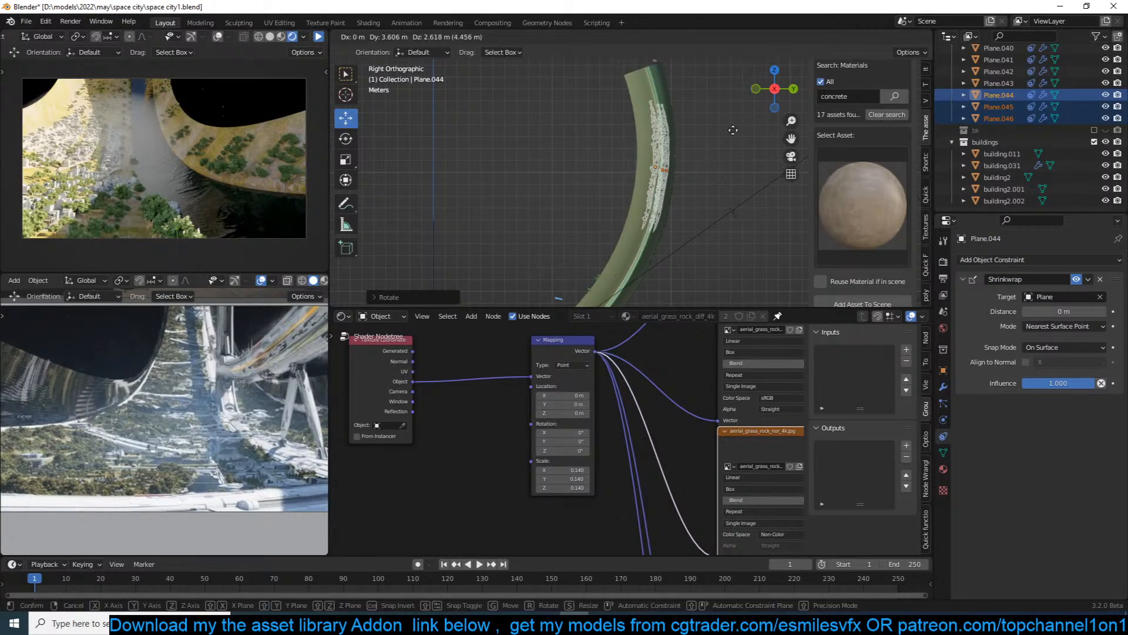
{"action": "left_click", "coordinate": [718, 135]}
Reposition the three highest strips individually across the landscape to even out their spacing.
{"action": "middle_click_drag", "start_coordinate": [715, 138], "coordinate": [805, 167]}
{"action": "scroll", "coordinate": [673, 169], "scroll_direction": "up", "scroll_amount": 2}
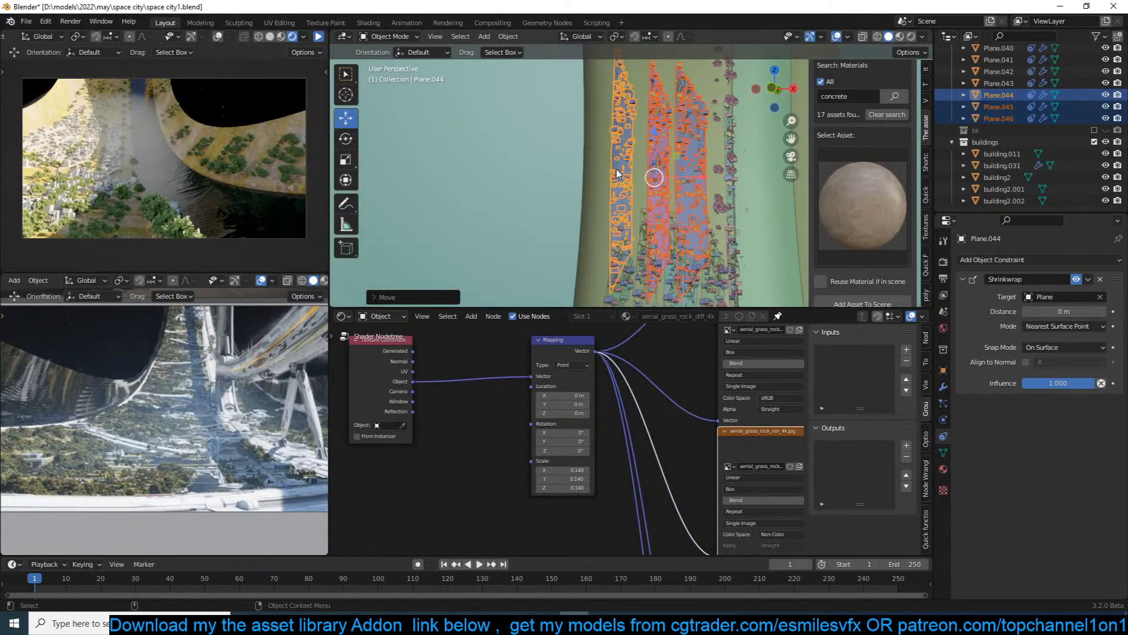
{"action": "left_click", "coordinate": [620, 170]}
{"action": "key", "text": "g"}
{"action": "left_click", "coordinate": [619, 164]}
{"action": "left_click", "coordinate": [663, 164]}
{"action": "key", "text": "g"}
{"action": "left_click", "coordinate": [648, 161]}
{"action": "middle_click_drag", "start_coordinate": [680, 157], "coordinate": [661, 118], "text": "shift"}
{"action": "left_click", "coordinate": [681, 162]}
{"action": "left_click", "coordinate": [675, 167]}
Duplicate the lower riverside building strip and place the copy on the landscape bank across the river.
{"action": "scroll", "coordinate": [673, 185], "scroll_direction": "down", "scroll_amount": 8}
{"action": "scroll", "coordinate": [659, 117], "scroll_direction": "up", "scroll_amount": 7}
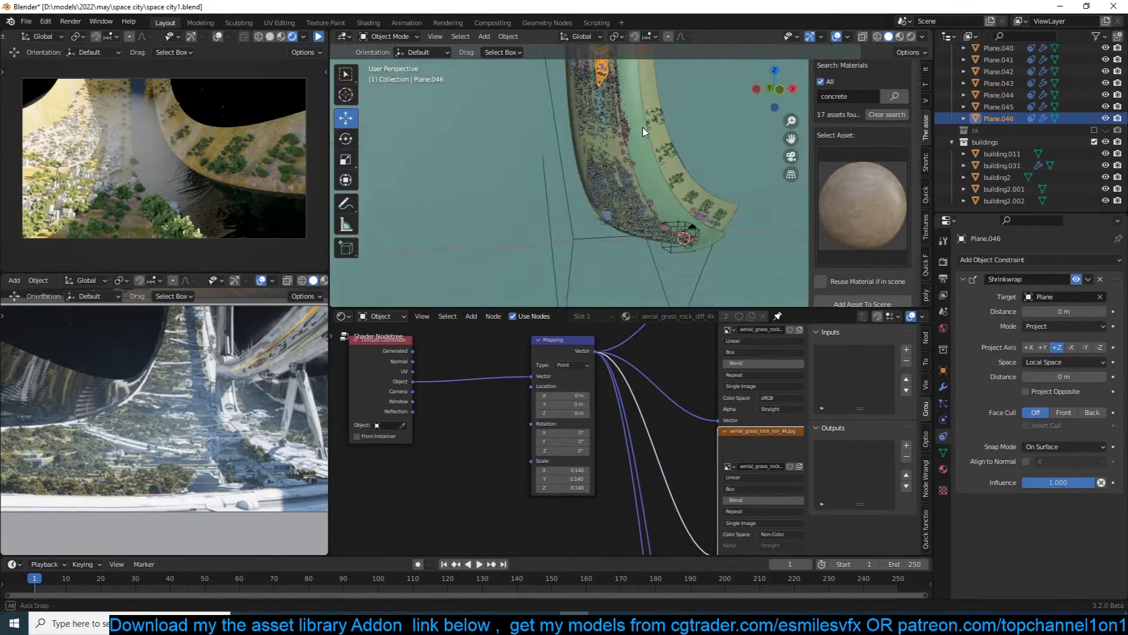
{"action": "left_click", "coordinate": [614, 218]}
{"action": "middle_click_drag", "start_coordinate": [616, 239], "coordinate": [517, 177], "text": "shift"}
{"action": "key", "text": "shift+d"}
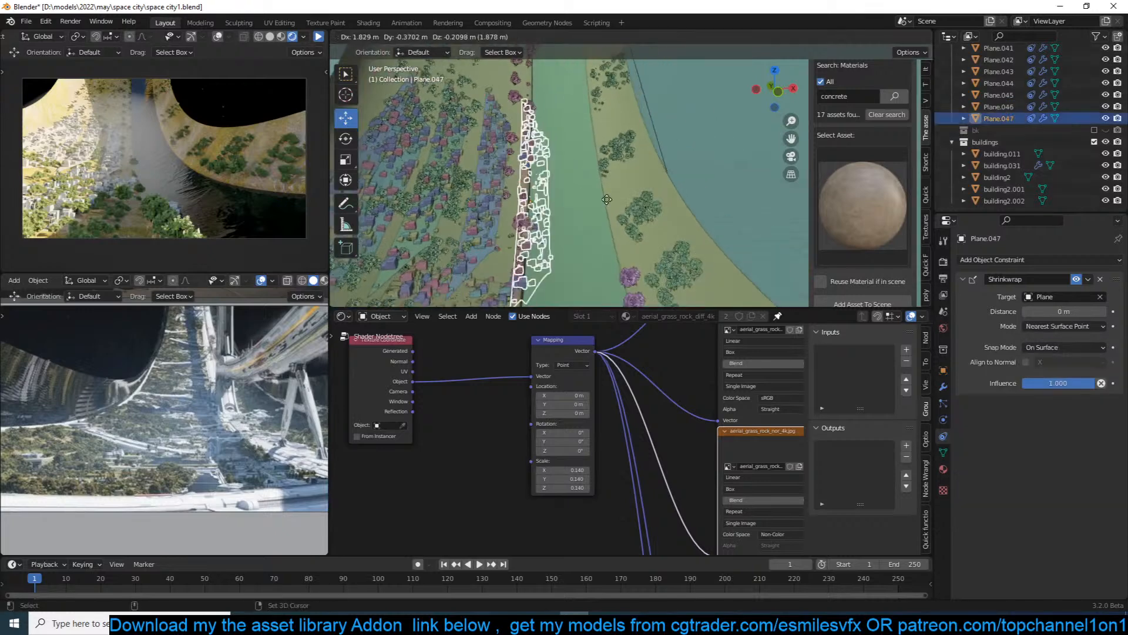
{"action": "left_click", "coordinate": [697, 230]}
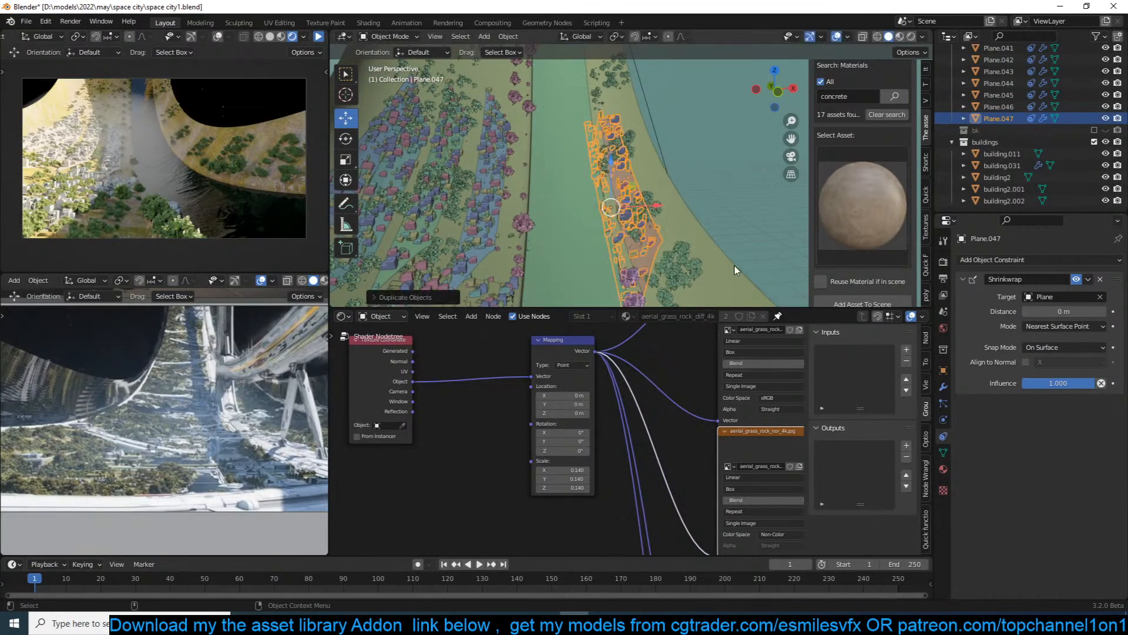
Set the Shrinkwrap constraint mode of strip Plane.047 to Project and save the file.
{"action": "left_click", "coordinate": [1080, 326]}
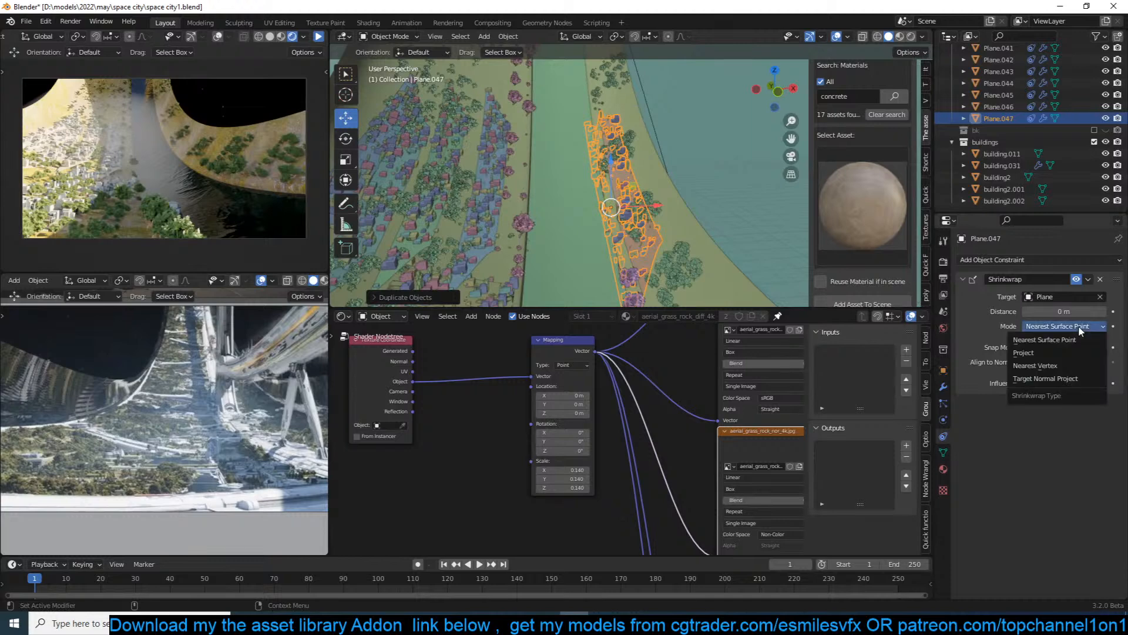
{"action": "left_click", "coordinate": [1044, 357]}
{"action": "key", "text": "ctrl+s"}
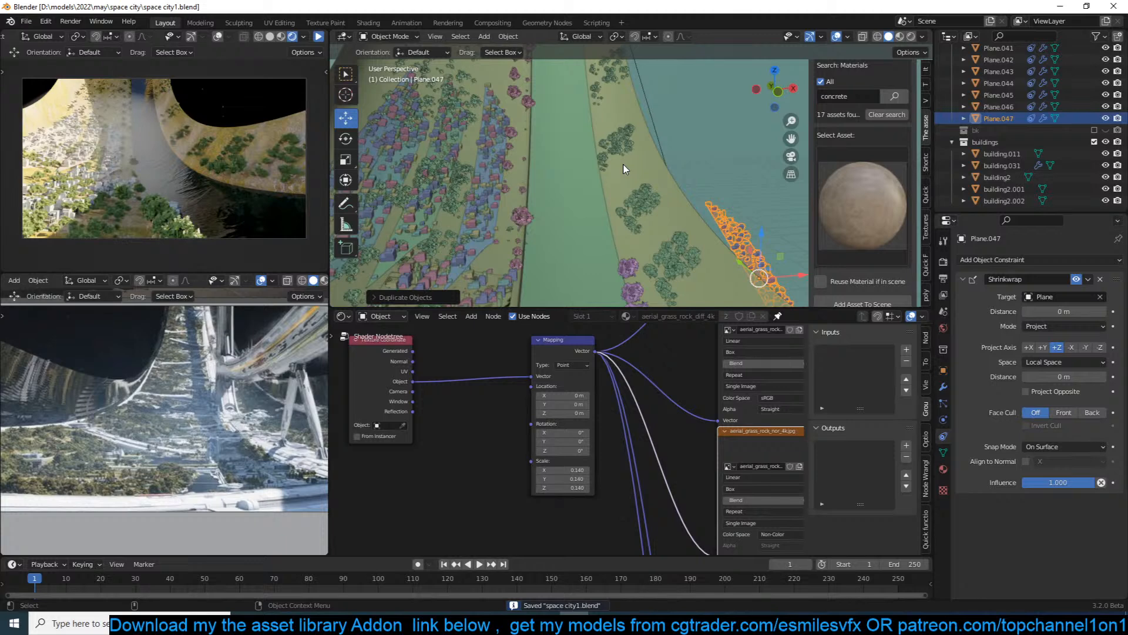
{"action": "scroll", "coordinate": [629, 161], "scroll_direction": "down", "scroll_amount": 5}
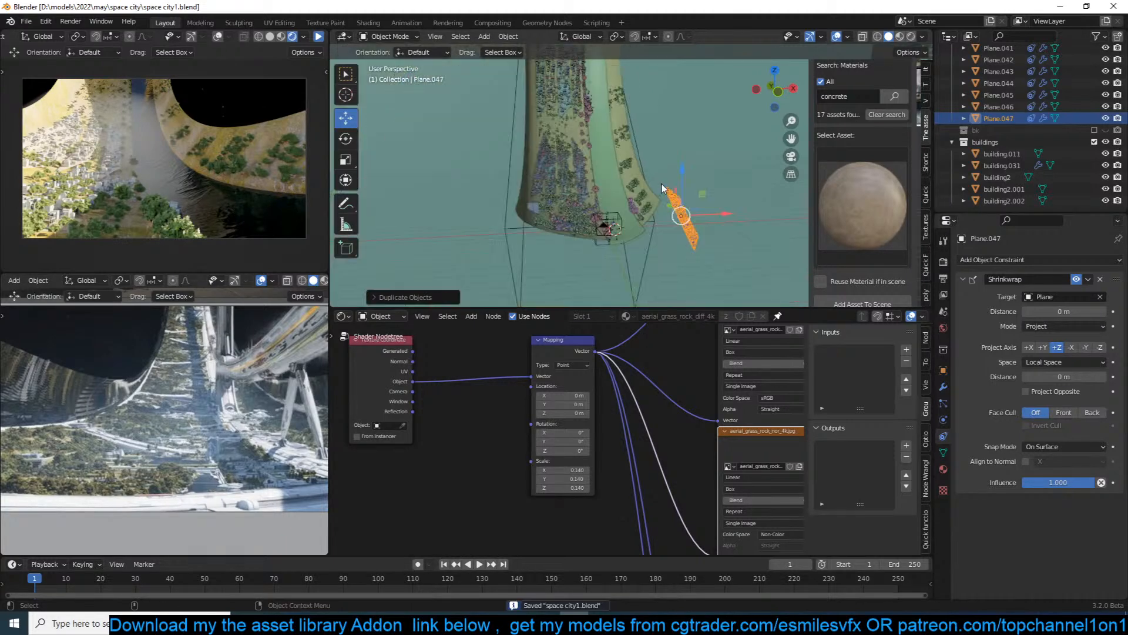
Move strip Plane.047 in the front view onto the landscape bank across the river.
{"action": "scroll", "coordinate": [661, 184], "scroll_direction": "up", "scroll_amount": 3}
{"action": "key", "text": "g"}
{"action": "right_click", "coordinate": [584, 182]}
{"action": "key", "text": "KP_1"}
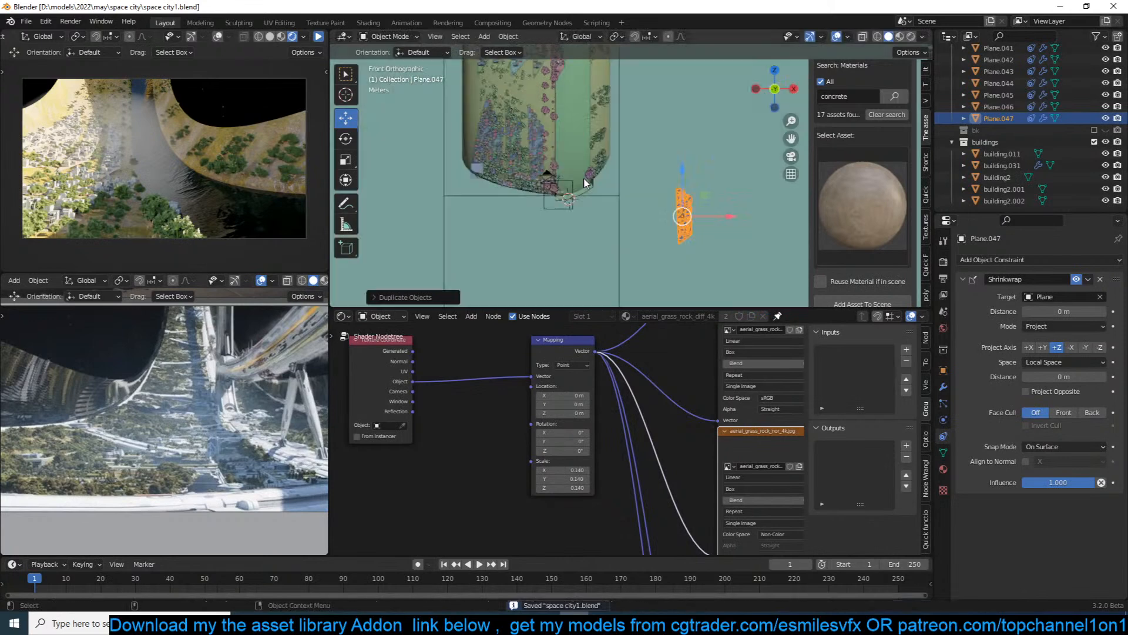
{"action": "key", "text": "g"}
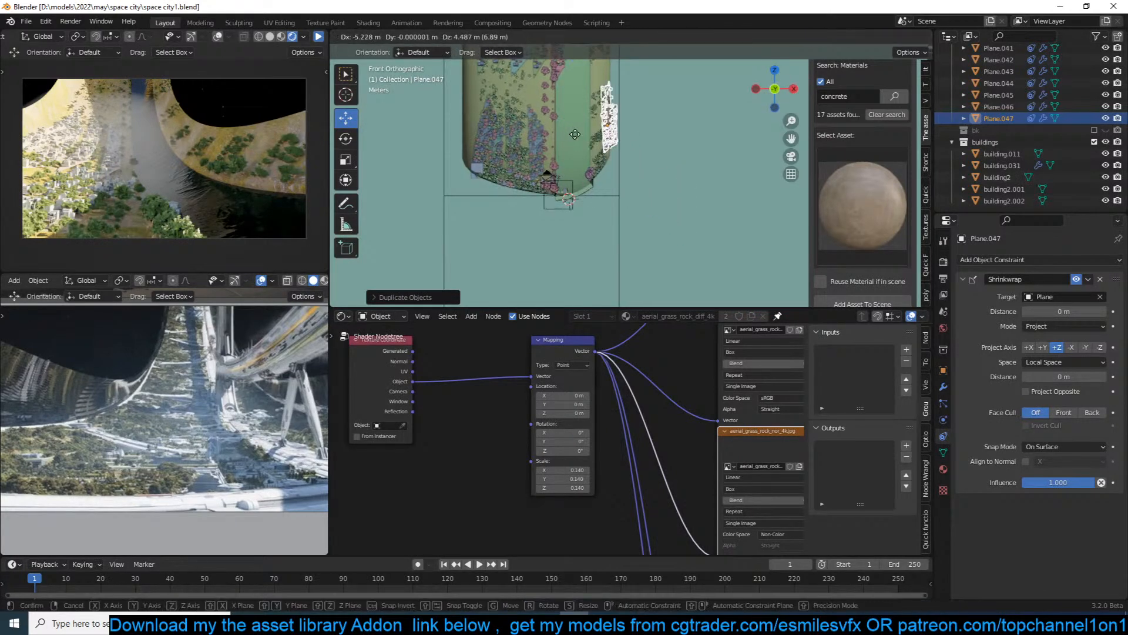
{"action": "left_click", "coordinate": [573, 144]}
{"action": "scroll", "coordinate": [599, 152], "scroll_direction": "up", "scroll_amount": 2}
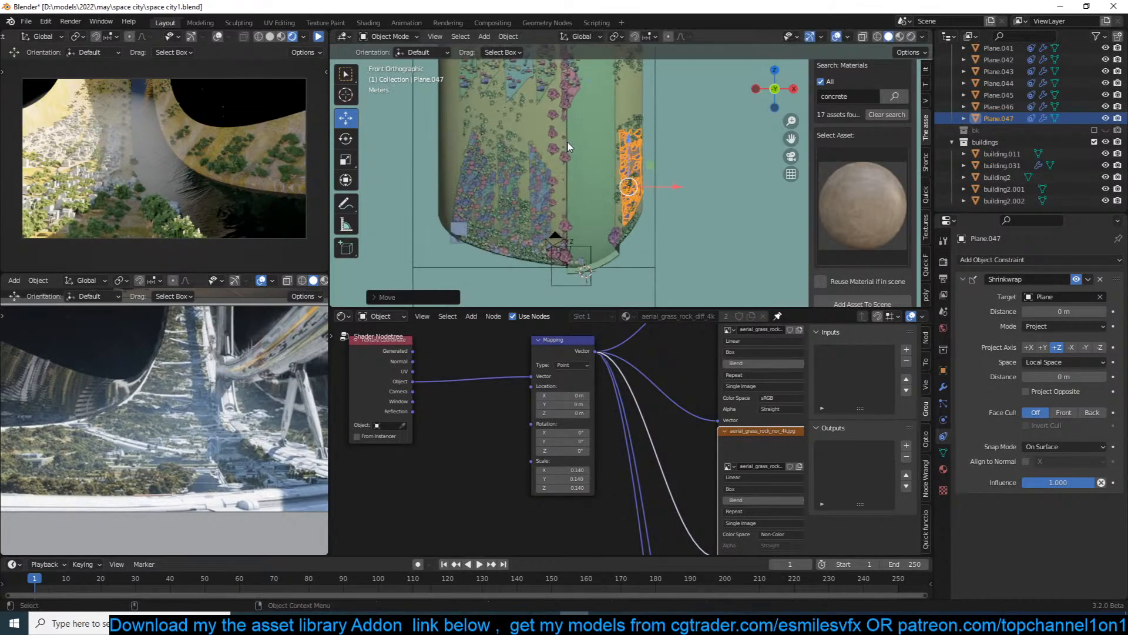
Duplicate the strip on the far bank and move the copy further down along the same bank.
{"action": "key", "text": "KP_0"}
{"action": "scroll", "coordinate": [606, 154], "scroll_direction": "up", "scroll_amount": 4}
{"action": "middle_click_drag", "start_coordinate": [606, 154], "coordinate": [506, 182]}
{"action": "key", "text": "shift+d"}
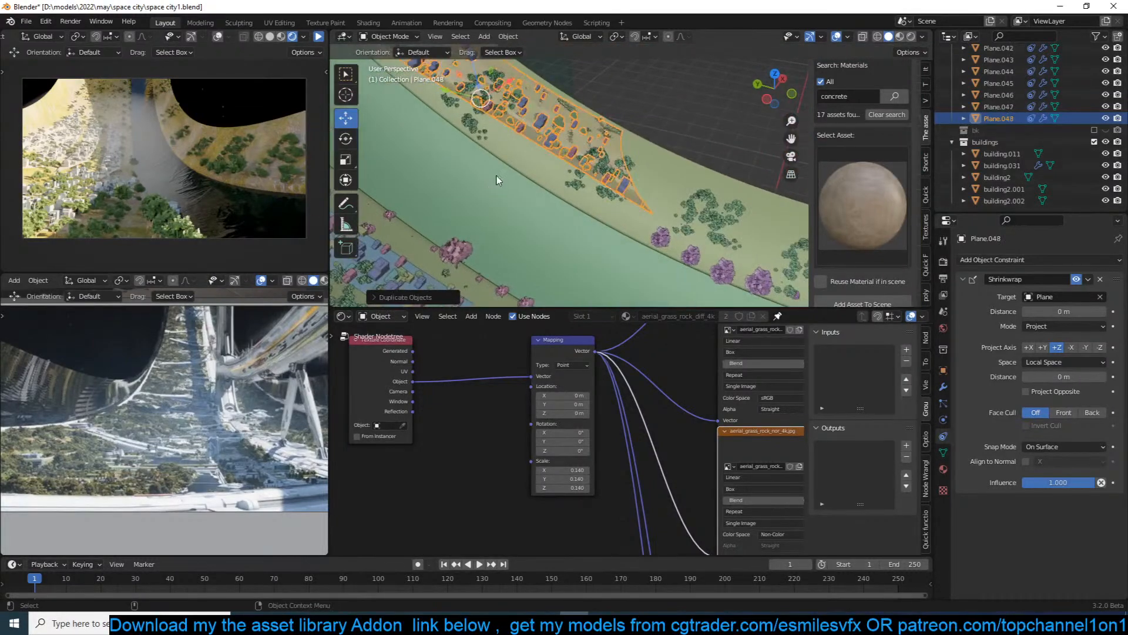
{"action": "left_click", "coordinate": [501, 170]}
{"action": "key", "text": "g"}
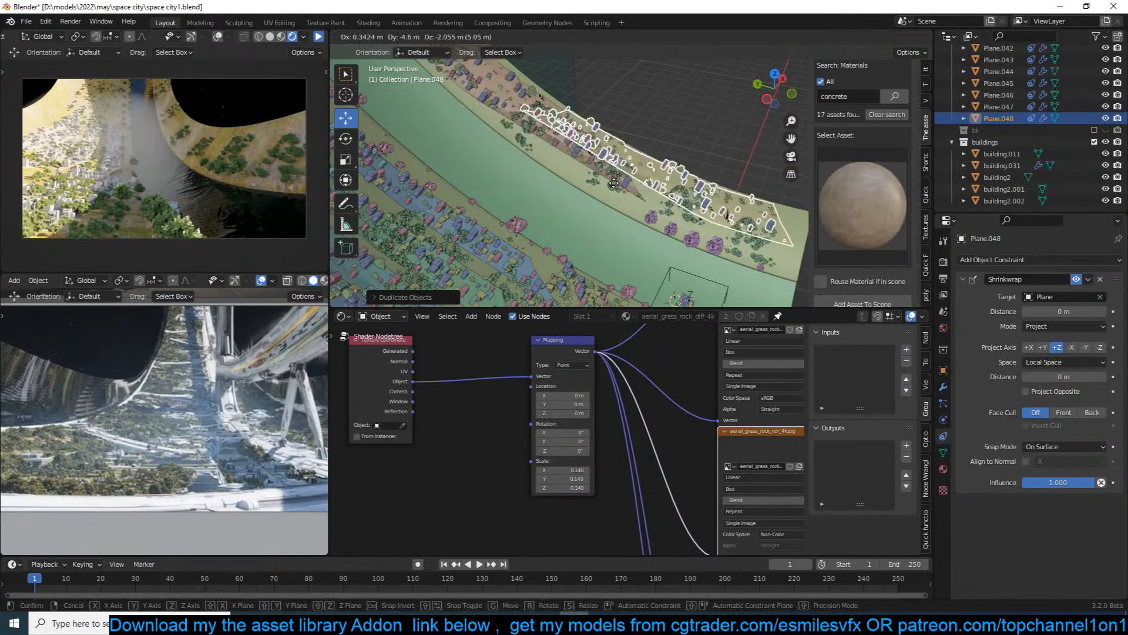
{"action": "left_click", "coordinate": [600, 194]}
{"action": "middle_click_drag", "start_coordinate": [611, 199], "coordinate": [557, 197]}
{"action": "key", "text": "KP_0"}
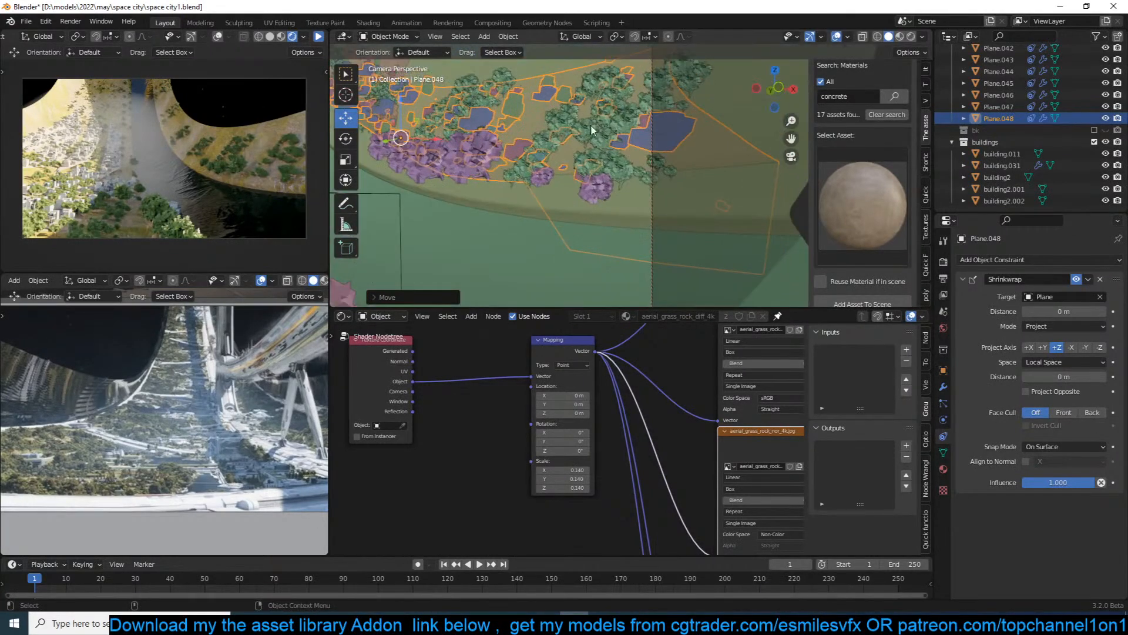
{"action": "middle_click_drag", "start_coordinate": [557, 152], "coordinate": [521, 143]}
{"action": "scroll", "coordinate": [558, 276], "scroll_direction": "down", "scroll_amount": 2}
{"action": "scroll", "coordinate": [521, 143], "scroll_direction": "up", "scroll_amount": 2}
{"action": "middle_click_drag", "start_coordinate": [650, 229], "coordinate": [534, 229], "text": "shift"}
{"action": "scroll", "coordinate": [659, 228], "scroll_direction": "up", "scroll_amount": 2}
{"action": "scroll", "coordinate": [657, 229], "scroll_direction": "down", "scroll_amount": 3}
{"action": "key", "text": "r"}
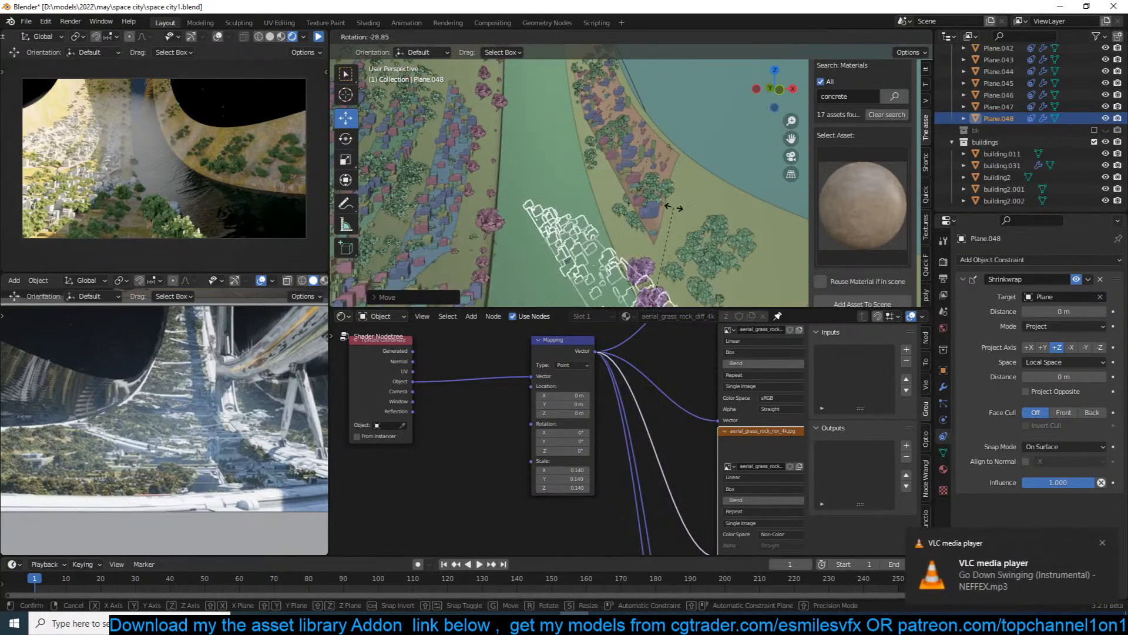
{"action": "right_click", "coordinate": [679, 208]}
{"action": "scroll", "coordinate": [691, 225], "scroll_direction": "down", "scroll_amount": 1}
{"action": "middle_click_drag", "start_coordinate": [690, 226], "coordinate": [649, 128], "text": "shift"}
{"action": "key", "text": "r"}
{"action": "right_click", "coordinate": [667, 145]}
{"action": "key", "text": "r"}
{"action": "right_click", "coordinate": [657, 133]}
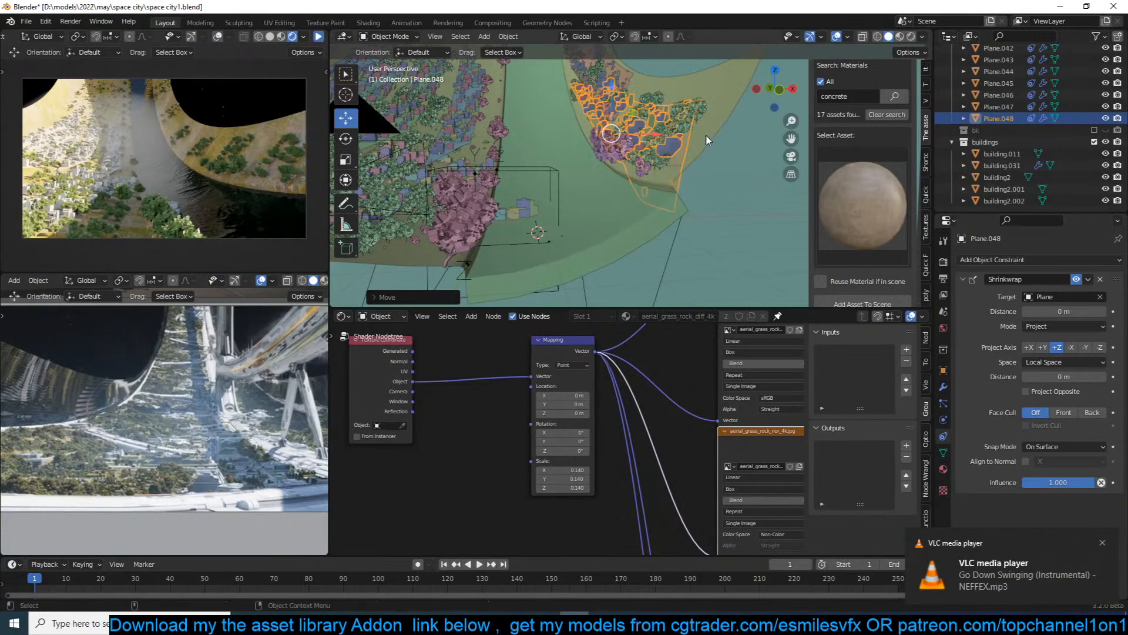
Disable the Shrinkwrap constraint on strip Plane.048 and try to move the strip.
{"action": "left_click", "coordinate": [1076, 279]}
{"action": "scroll", "coordinate": [676, 77], "scroll_direction": "up", "scroll_amount": 3}
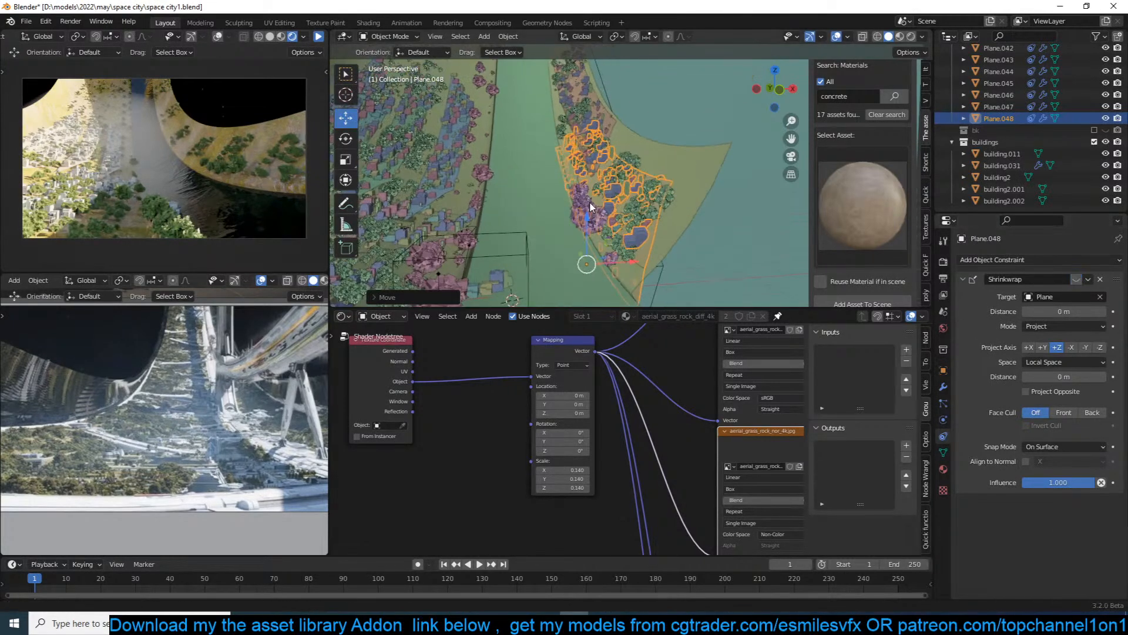
{"action": "key", "text": "g"}
{"action": "right_click", "coordinate": [617, 186]}
Delete both building strips, Plane.048 and Plane.047, from the far bank.
{"action": "key", "text": "x"}
{"action": "left_click", "coordinate": [616, 183]}
{"action": "left_click", "coordinate": [598, 109]}
{"action": "key", "text": "x"}
{"action": "left_click", "coordinate": [604, 105]}
Duplicate a lower riverside building strip from the densely built side of the river.
{"action": "middle_click_drag", "start_coordinate": [459, 171], "coordinate": [594, 139], "text": "shift"}
{"action": "middle_click_drag", "start_coordinate": [592, 271], "coordinate": [641, 198], "text": "shift"}
{"action": "mouse_move", "coordinate": [441, 197]}
{"action": "middle_mouse_down"}
{"action": "mouse_move", "coordinate": [450, 179]}
{"action": "mouse_move", "coordinate": [455, 189]}
{"action": "middle_mouse_up"}
{"action": "left_click", "coordinate": [514, 227]}
{"action": "middle_click_drag", "start_coordinate": [515, 225], "coordinate": [497, 206], "text": "shift"}
{"action": "left_click", "coordinate": [432, 192]}
{"action": "middle_click_drag", "start_coordinate": [758, 176], "coordinate": [571, 208], "text": "shift"}
{"action": "key", "text": "shift+d"}
{"action": "left_click", "coordinate": [570, 205]}
Place the 3D cursor on the far bank, snap the copied strip to it and adjust the strip's position.
{"action": "right_click", "coordinate": [615, 176], "text": "shift"}
{"action": "key", "text": "shift+s"}
{"action": "left_click", "coordinate": [614, 75]}
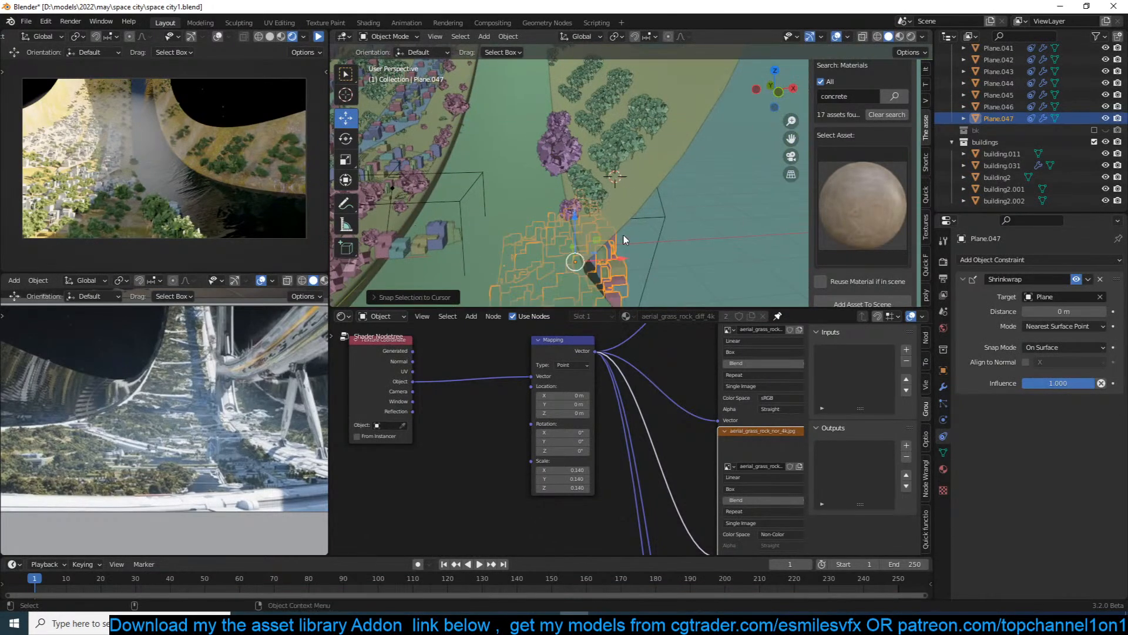
{"action": "key", "text": "g"}
{"action": "left_click", "coordinate": [639, 134]}
Clear the rotation of the copied strip on the far bank.
{"action": "middle_click_drag", "start_coordinate": [594, 142], "coordinate": [622, 149]}
{"action": "key", "text": "alt+r"}
{"action": "middle_click_drag", "start_coordinate": [748, 178], "coordinate": [653, 188], "text": "shift"}
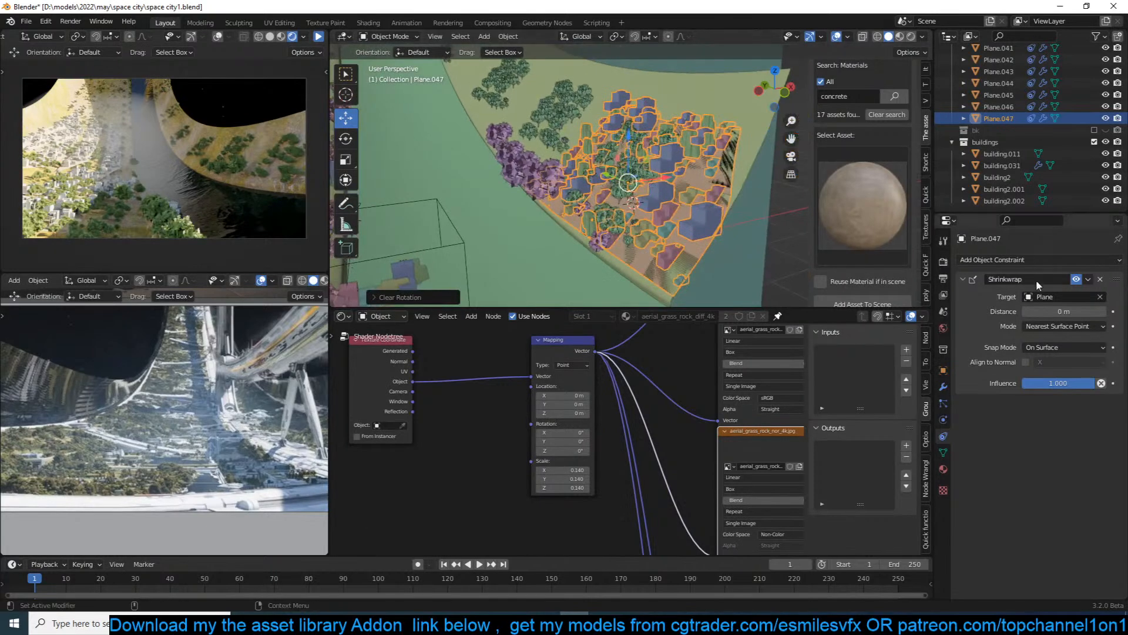
Toggle the copied strip's Shrinkwrap constraint and the Shrinkwrap modifier's viewport display off and on to compare their effect.
{"action": "left_click", "coordinate": [1076, 279]}
{"action": "left_click", "coordinate": [1077, 280]}
{"action": "left_click", "coordinate": [942, 388]}
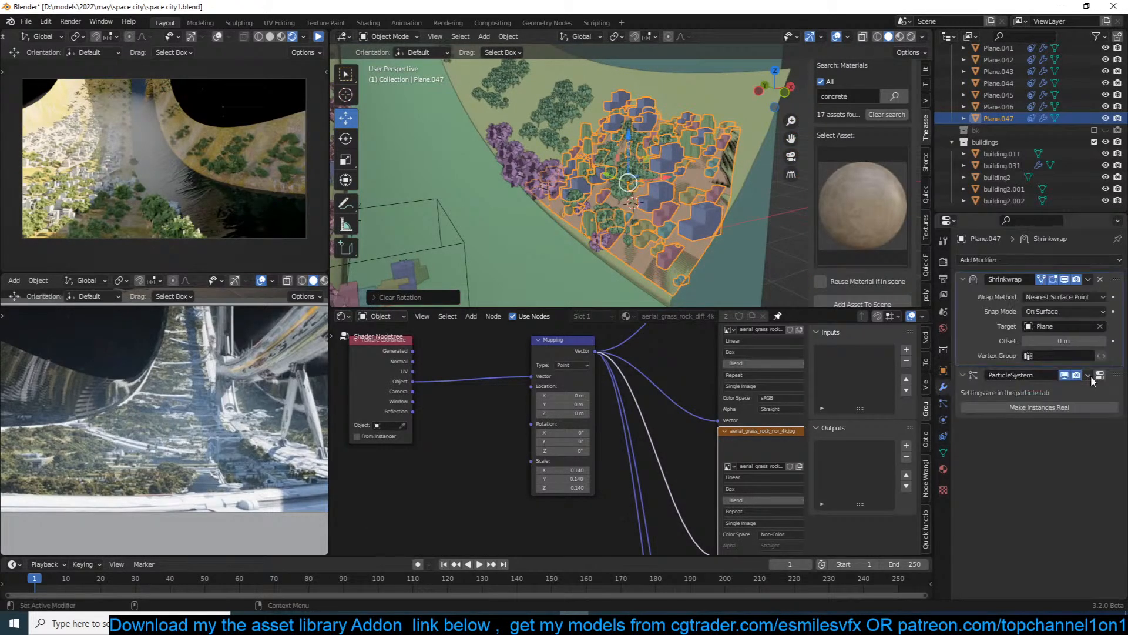
{"action": "left_click", "coordinate": [1065, 280]}
{"action": "left_click", "coordinate": [1064, 279]}
{"action": "middle_click_drag", "start_coordinate": [812, 248], "coordinate": [673, 207]}
{"action": "key", "text": "r"}
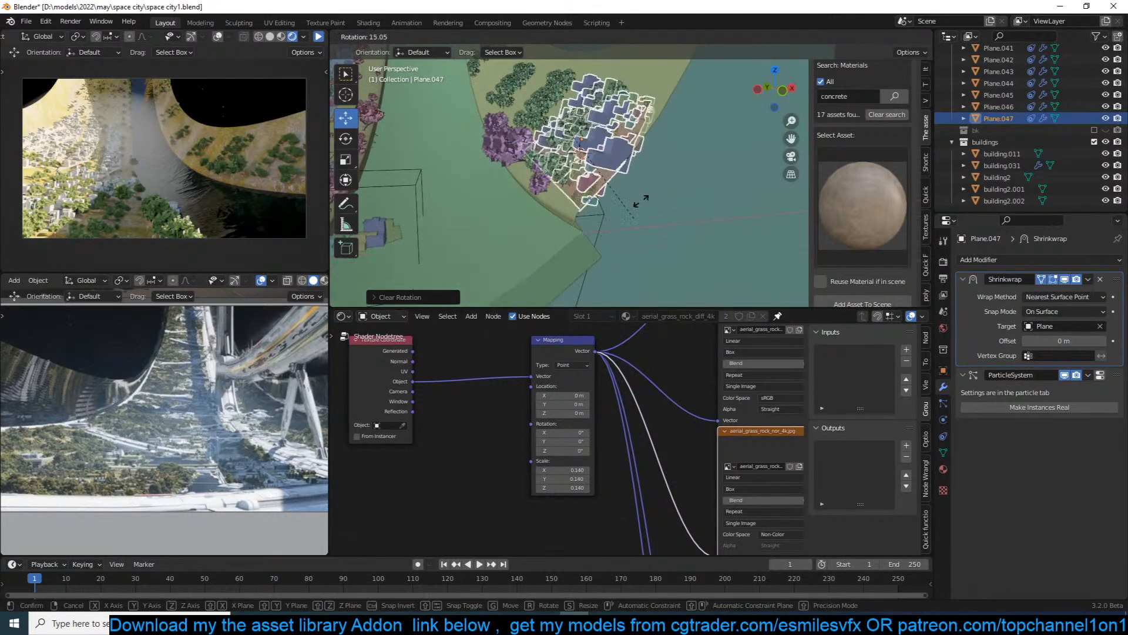
{"action": "right_click", "coordinate": [640, 154]}
Examine the existing building strips up the curve and compare their orientation with the copy on the far bank.
{"action": "middle_click_drag", "start_coordinate": [541, 181], "coordinate": [741, 226], "text": "shift"}
{"action": "scroll", "coordinate": [373, 199], "scroll_direction": "up", "scroll_amount": 4}
{"action": "middle_click_drag", "start_coordinate": [374, 200], "coordinate": [538, 74], "text": "shift"}
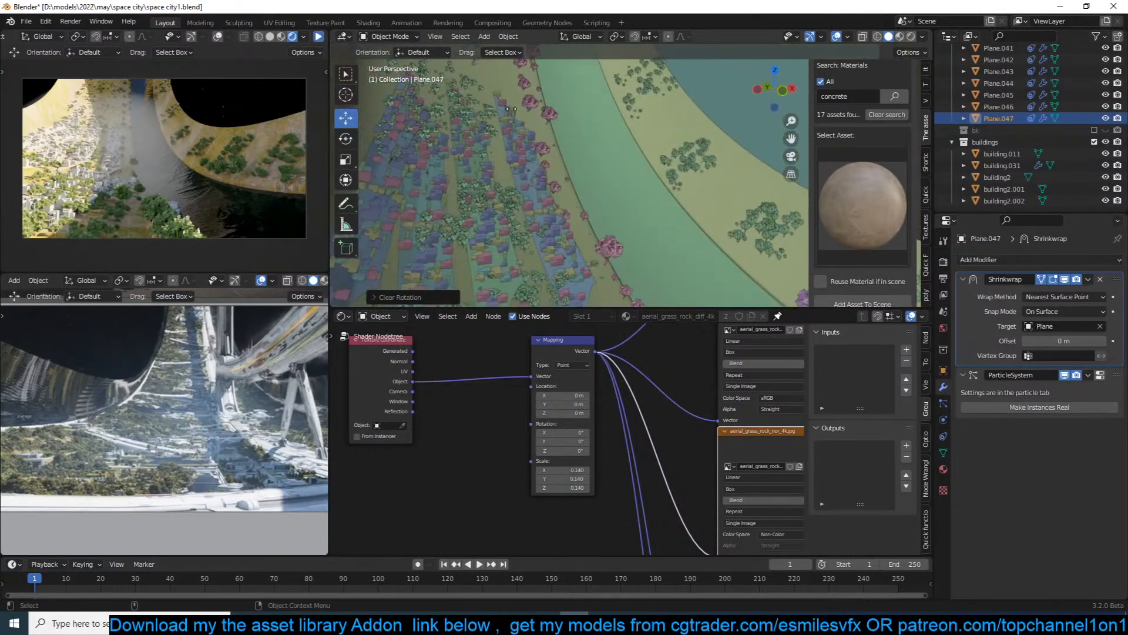
{"action": "middle_click_drag", "start_coordinate": [492, 153], "coordinate": [536, 48], "text": "shift"}
{"action": "scroll", "coordinate": [547, 99], "scroll_direction": "up", "scroll_amount": 2}
{"action": "middle_click_drag", "start_coordinate": [553, 112], "coordinate": [630, 280], "text": "shift"}
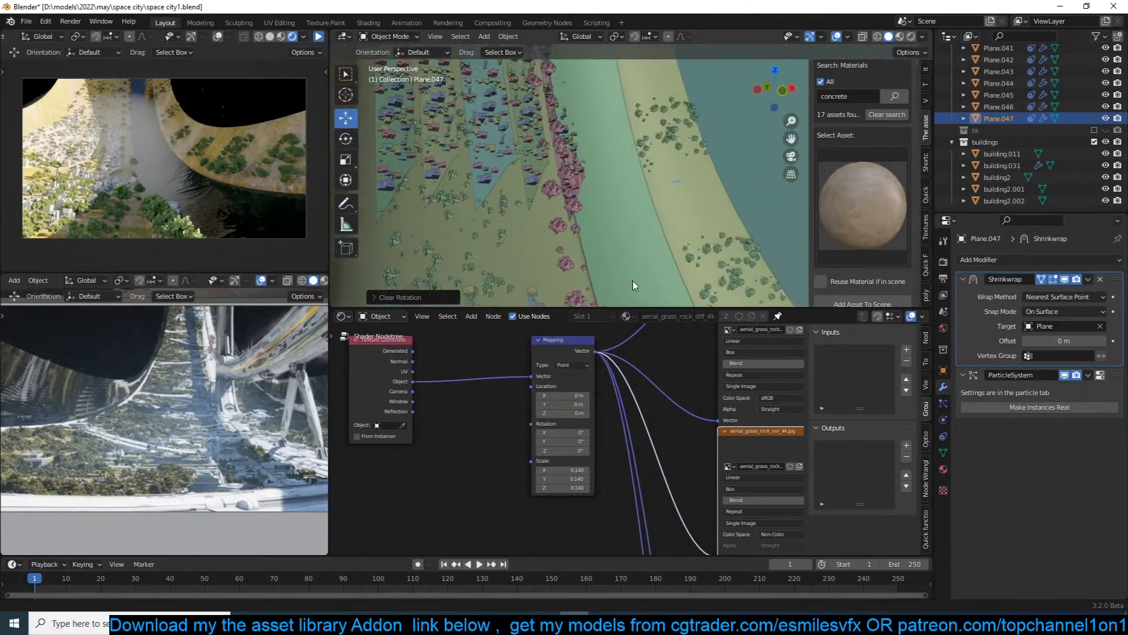
{"action": "scroll", "coordinate": [635, 284], "scroll_direction": "down", "scroll_amount": 3}
{"action": "middle_click_drag", "start_coordinate": [664, 231], "coordinate": [554, 101], "text": "shift"}
{"action": "scroll", "coordinate": [555, 101], "scroll_direction": "up", "scroll_amount": 3}
{"action": "middle_click_drag", "start_coordinate": [593, 154], "coordinate": [647, 132]}
{"action": "scroll", "coordinate": [609, 126], "scroll_direction": "up", "scroll_amount": 4}
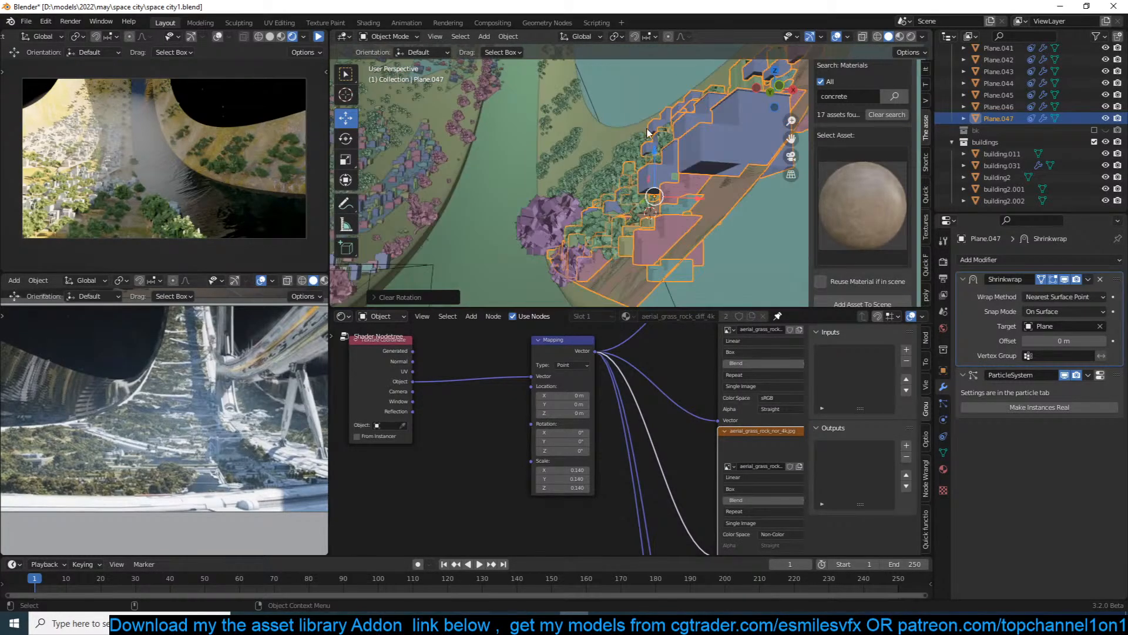
Open the copied strip's particle system settings and try out the rotation's Randomize value.
{"action": "left_click", "coordinate": [1101, 376]}
{"action": "scroll", "coordinate": [1035, 482], "scroll_direction": "down", "scroll_amount": 6}
{"action": "scroll", "coordinate": [1051, 508], "scroll_direction": "down", "scroll_amount": 5}
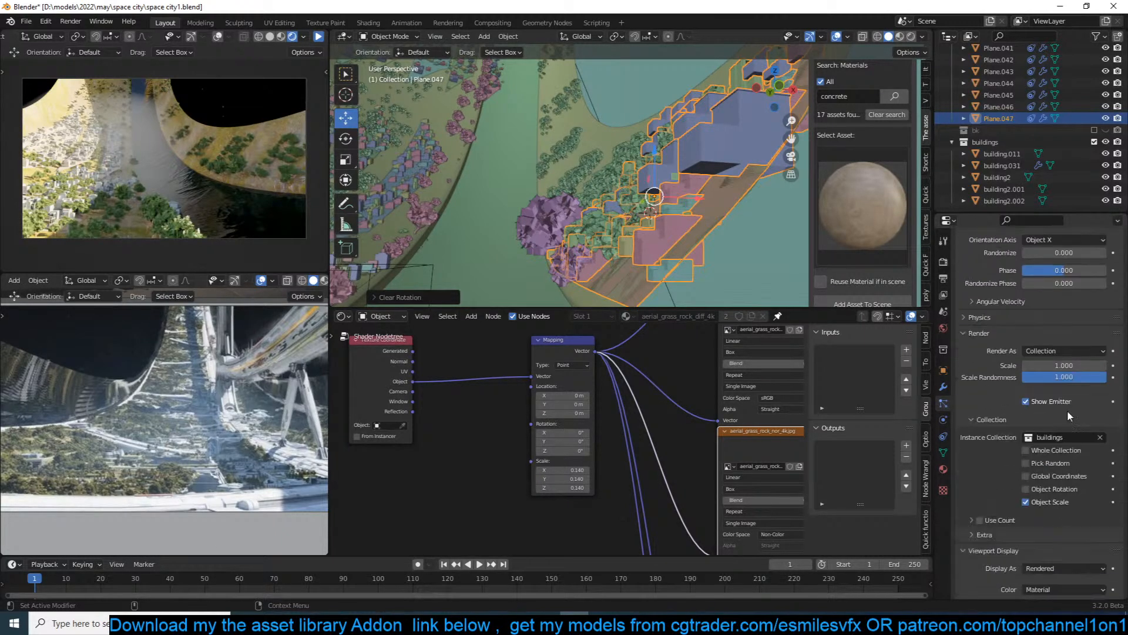
{"action": "left_click_drag", "start_coordinate": [1066, 253], "coordinate": [1028, 253]}
{"action": "scroll", "coordinate": [1028, 252], "scroll_direction": "up", "scroll_amount": 11}
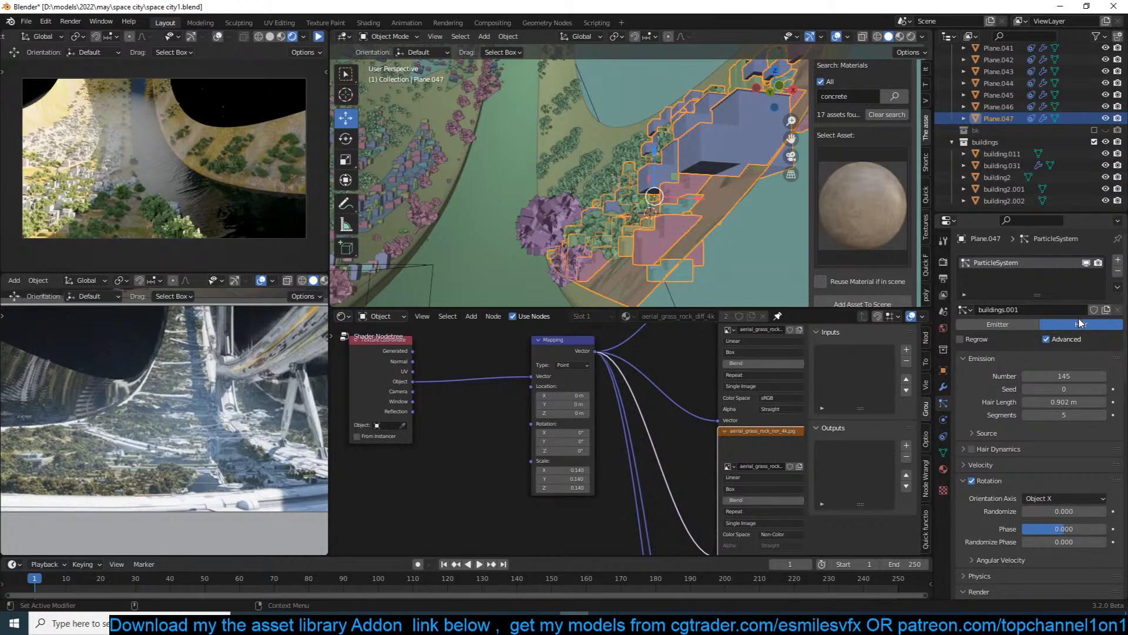
{"action": "scroll", "coordinate": [1051, 415], "scroll_direction": "down", "scroll_amount": 11}
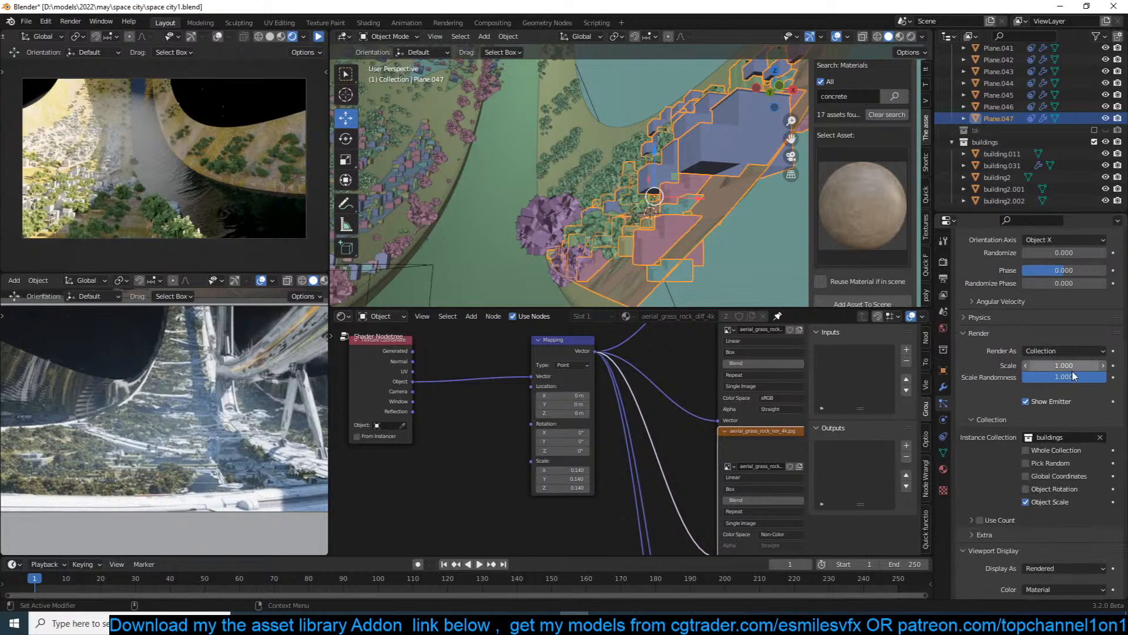
{"action": "scroll", "coordinate": [1049, 276], "scroll_direction": "up", "scroll_amount": 1}
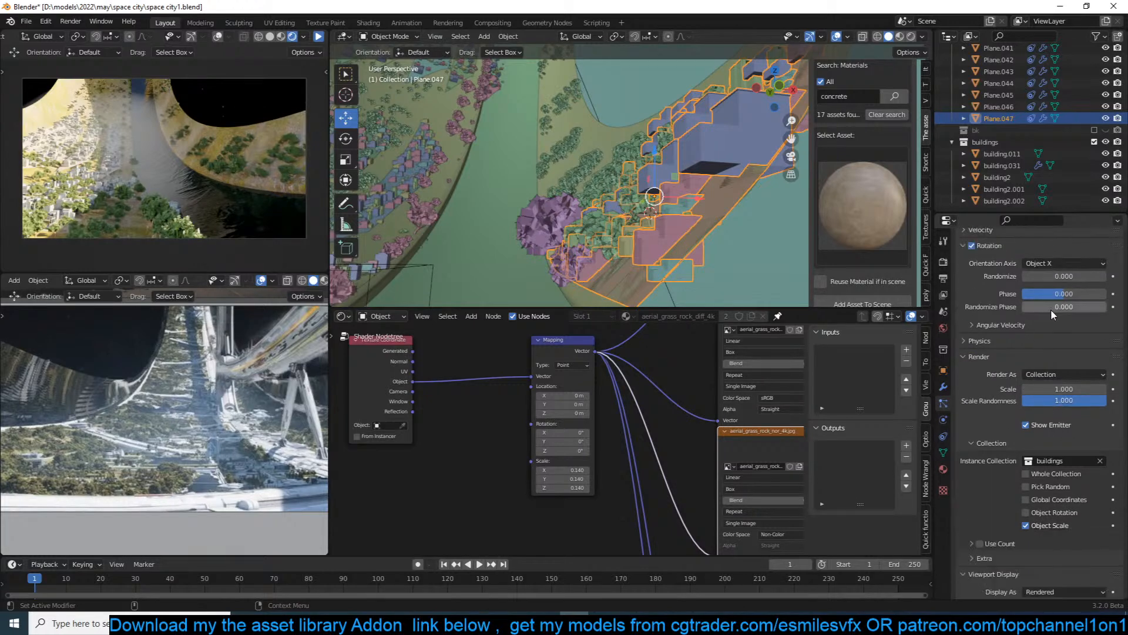
{"action": "scroll", "coordinate": [1050, 309], "scroll_direction": "up", "scroll_amount": 4}
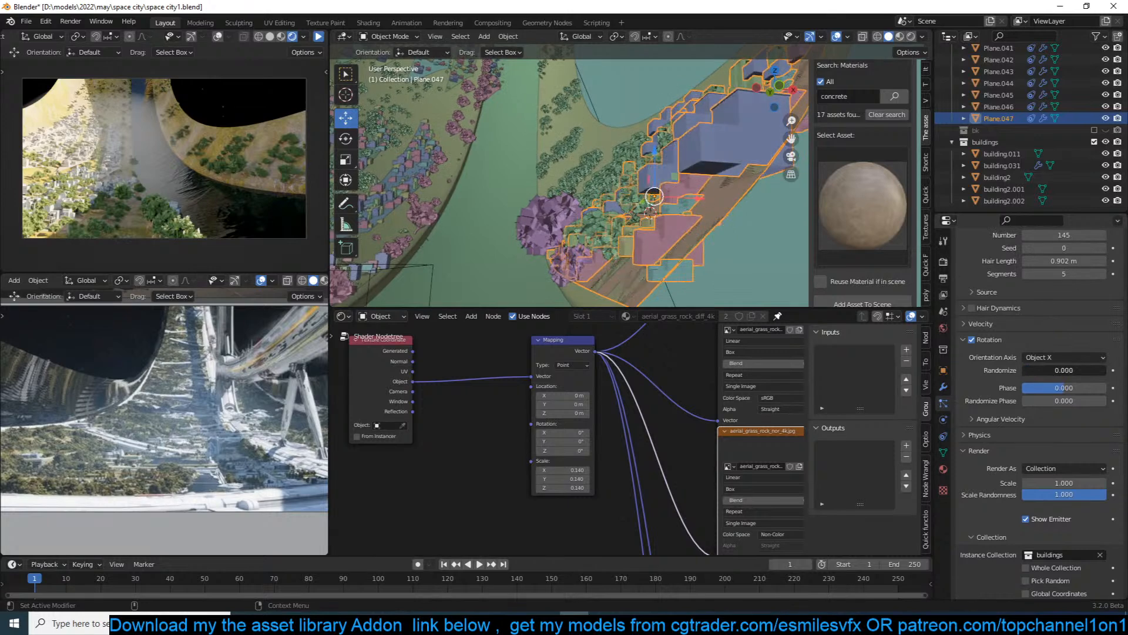
Try Object Y as the building particles' orientation axis and settle on Normal.
{"action": "left_click", "coordinate": [1061, 357]}
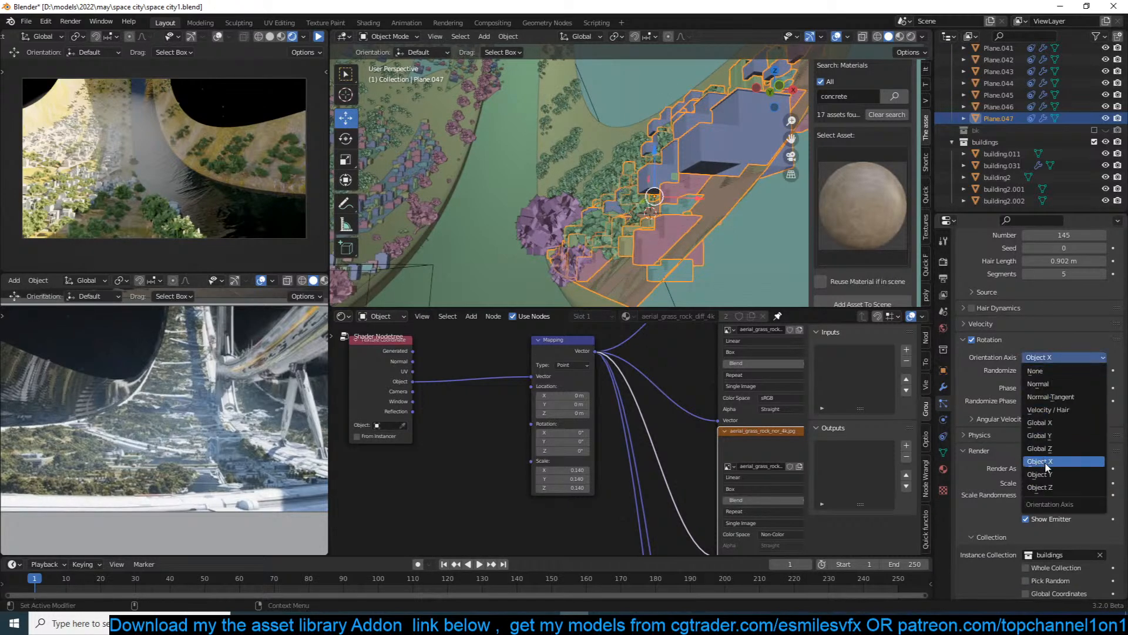
{"action": "left_click", "coordinate": [1045, 473]}
{"action": "left_click", "coordinate": [1065, 358]}
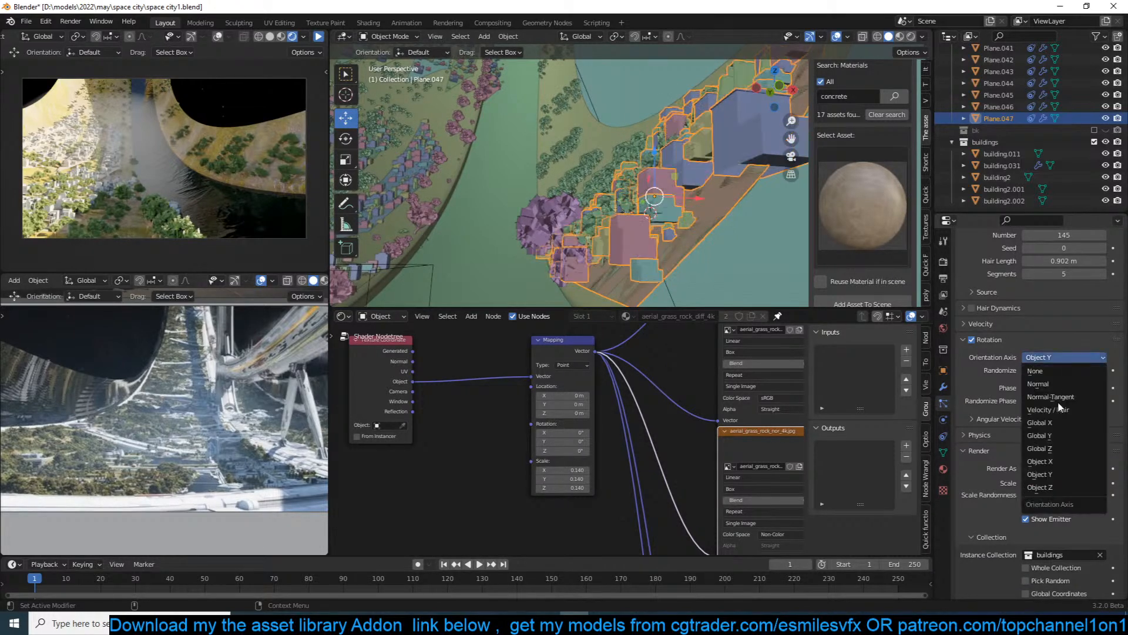
{"action": "left_click", "coordinate": [1048, 476]}
{"action": "left_click", "coordinate": [1067, 358]}
{"action": "left_click", "coordinate": [1063, 384]}
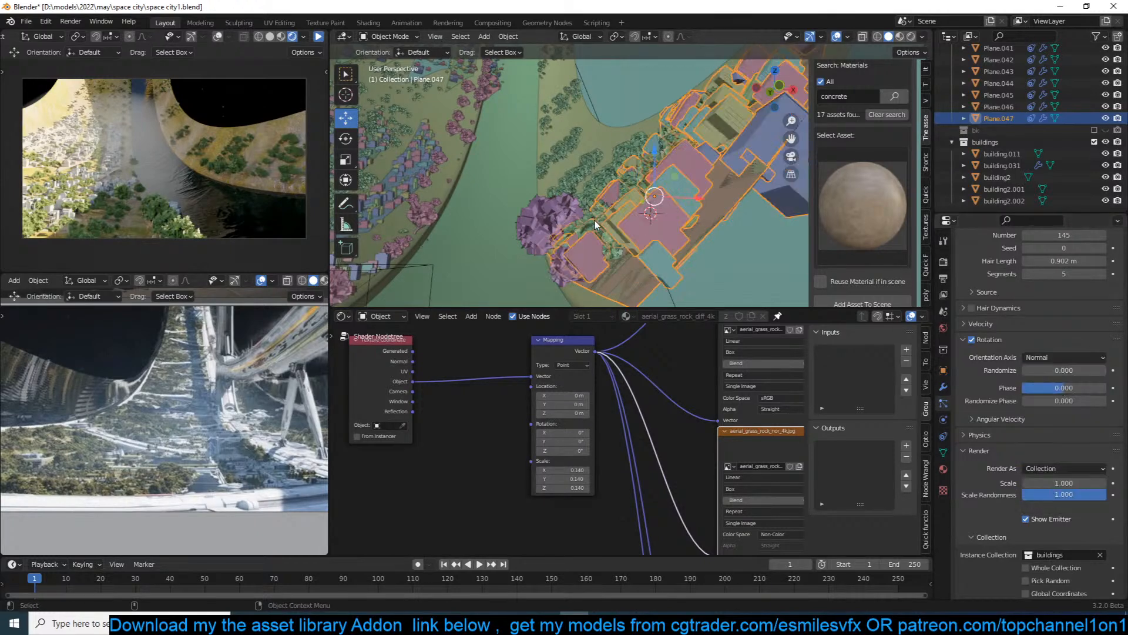
{"action": "scroll", "coordinate": [598, 226], "scroll_direction": "down", "scroll_amount": 5}
{"action": "scroll", "coordinate": [594, 211], "scroll_direction": "up", "scroll_amount": 6}
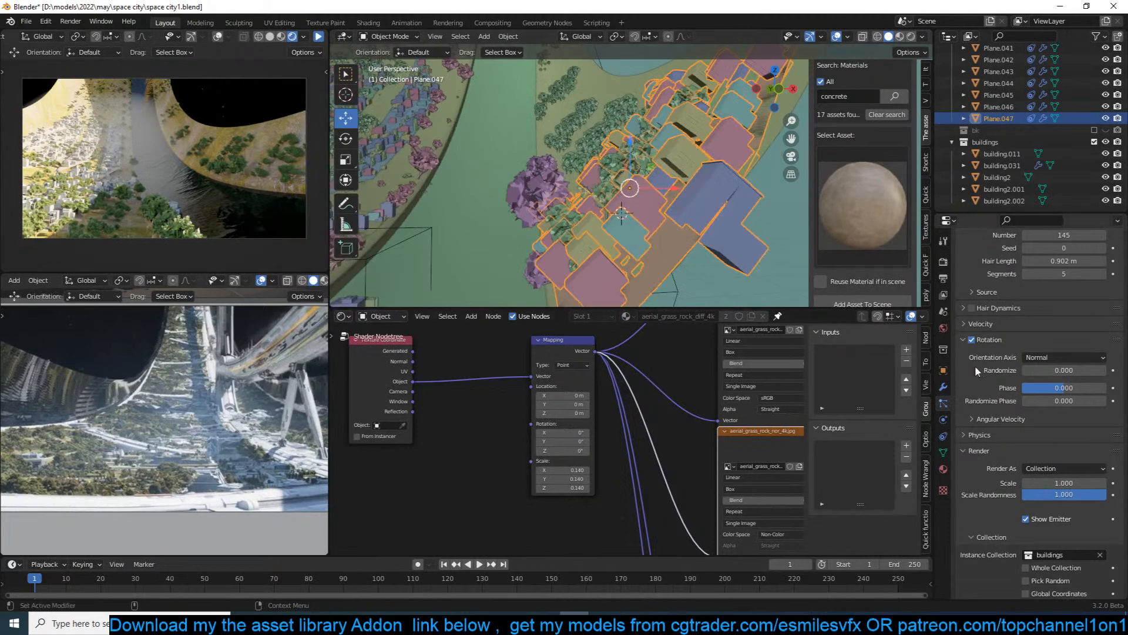
Inspect how the copied strip's buildings stand on the far bank, including a brief check of its mesh in Edit Mode.
{"action": "mouse_move", "coordinate": [1064, 370]}
{"action": "left_mouse_down"}
{"action": "mouse_move", "coordinate": [1039, 401]}
{"action": "mouse_move", "coordinate": [1022, 401]}
{"action": "mouse_move", "coordinate": [1064, 387]}
{"action": "left_mouse_up"}
{"action": "scroll", "coordinate": [626, 189], "scroll_direction": "down", "scroll_amount": 3}
{"action": "scroll", "coordinate": [653, 198], "scroll_direction": "up", "scroll_amount": 3}
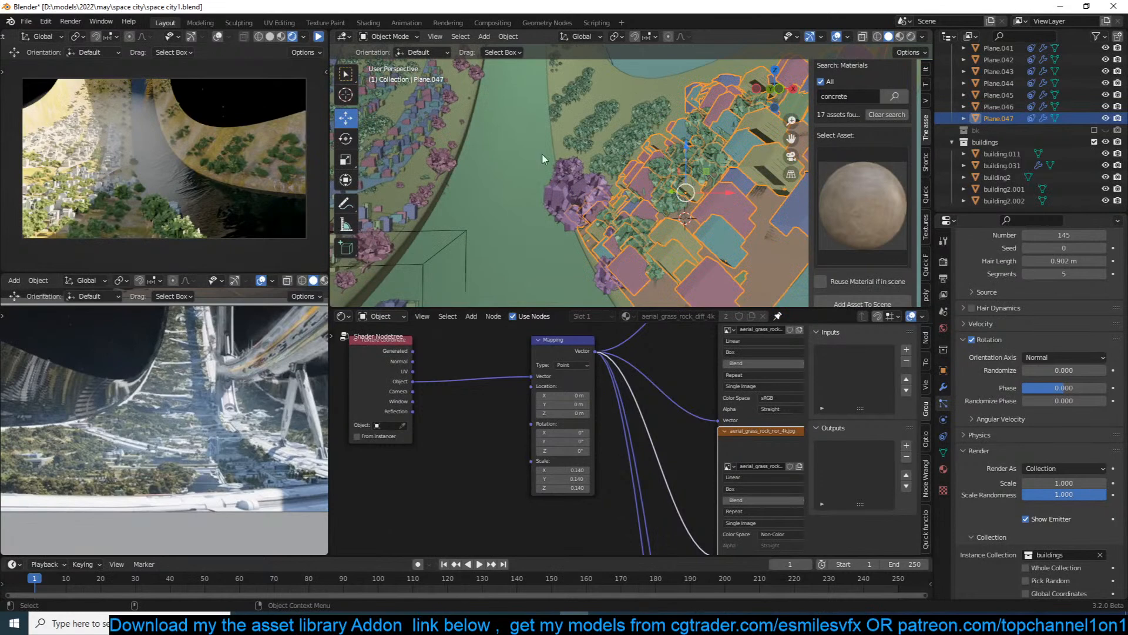
{"action": "scroll", "coordinate": [611, 175], "scroll_direction": "down", "scroll_amount": 3}
{"action": "scroll", "coordinate": [667, 188], "scroll_direction": "up", "scroll_amount": 3}
{"action": "key", "text": "Tab"}
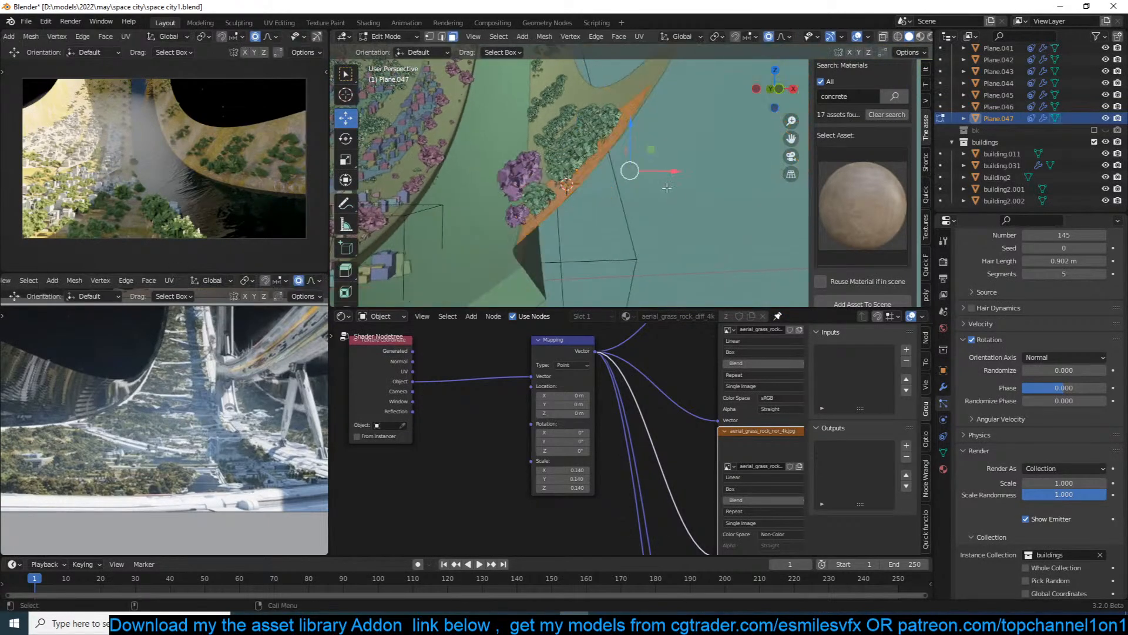
{"action": "key", "text": "Tab"}
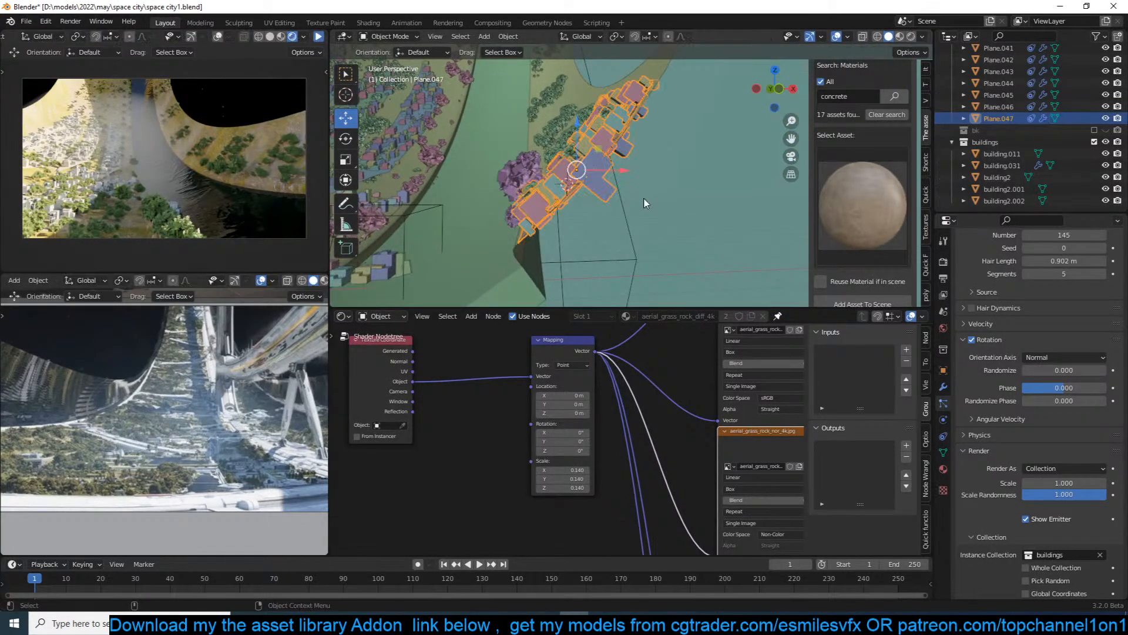
{"action": "scroll", "coordinate": [651, 213], "scroll_direction": "up", "scroll_amount": 3}
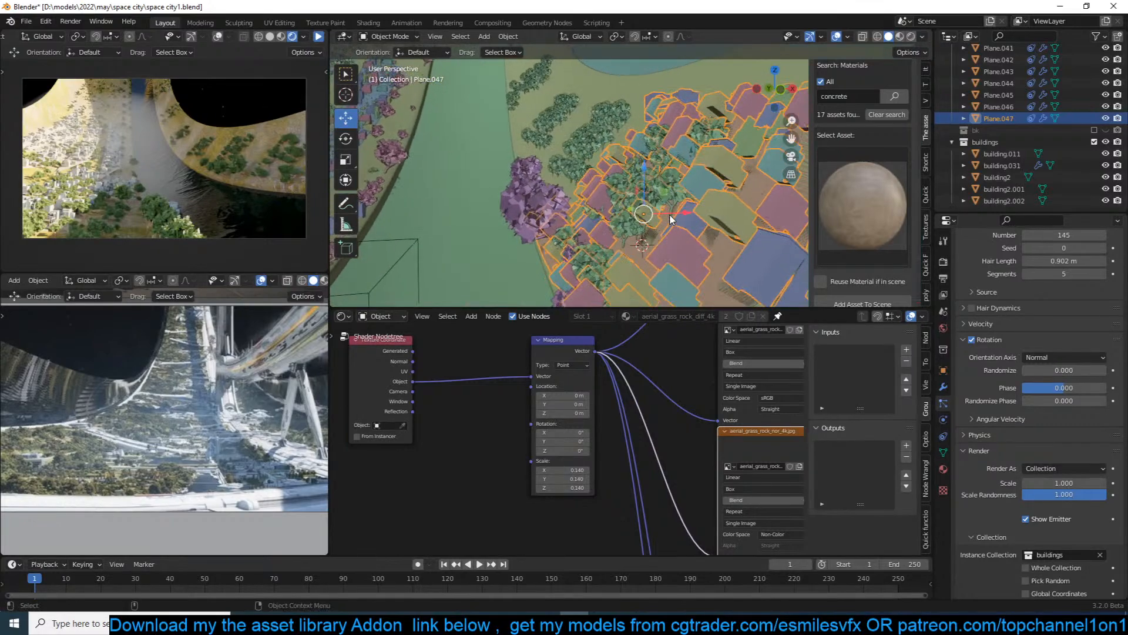
{"action": "scroll", "coordinate": [674, 217], "scroll_direction": "down", "scroll_amount": 3}
{"action": "scroll", "coordinate": [637, 206], "scroll_direction": "up", "scroll_amount": 3}
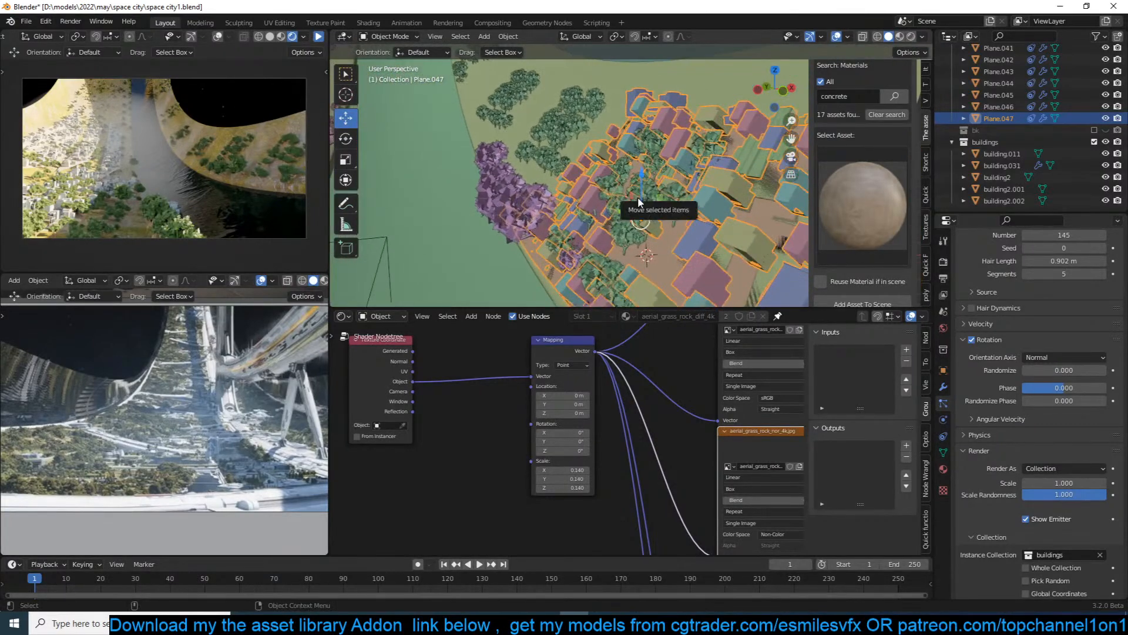
{"action": "scroll", "coordinate": [640, 203], "scroll_direction": "down", "scroll_amount": 6}
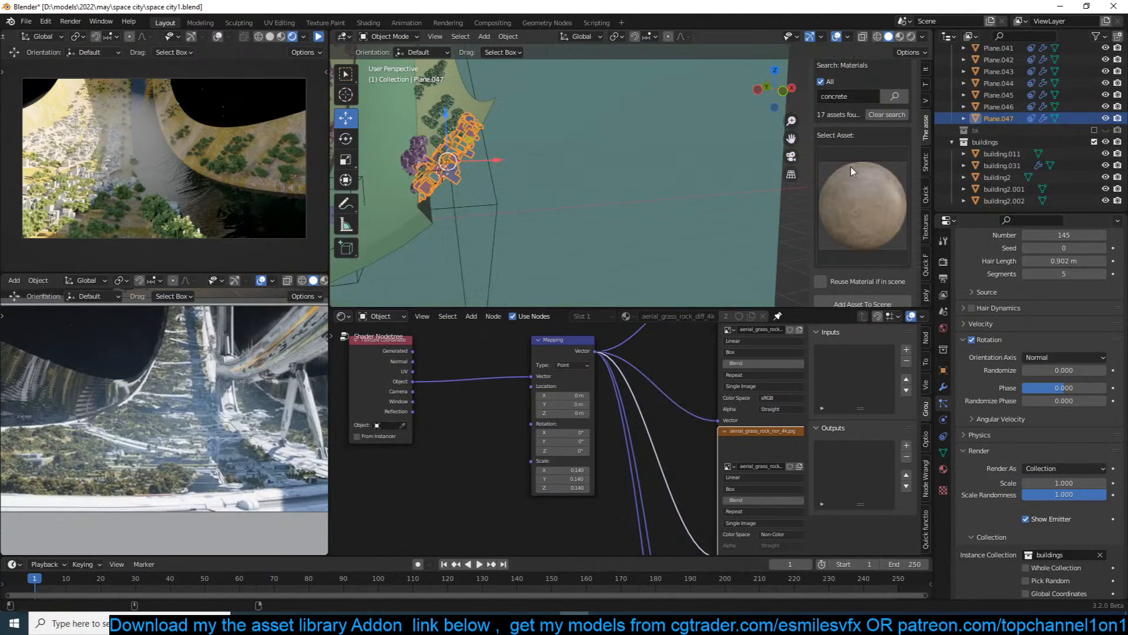
Select all objects in the buildings collection, from building.011 to building2.002.
{"action": "left_click", "coordinate": [1006, 155]}
{"action": "left_click", "coordinate": [1004, 192], "text": "shift"}
{"action": "left_click", "coordinate": [1001, 197], "text": "shift"}
{"action": "scroll", "coordinate": [728, 206], "scroll_direction": "down", "scroll_amount": 2}
{"action": "scroll", "coordinate": [728, 206], "scroll_direction": "up", "scroll_amount": 5}
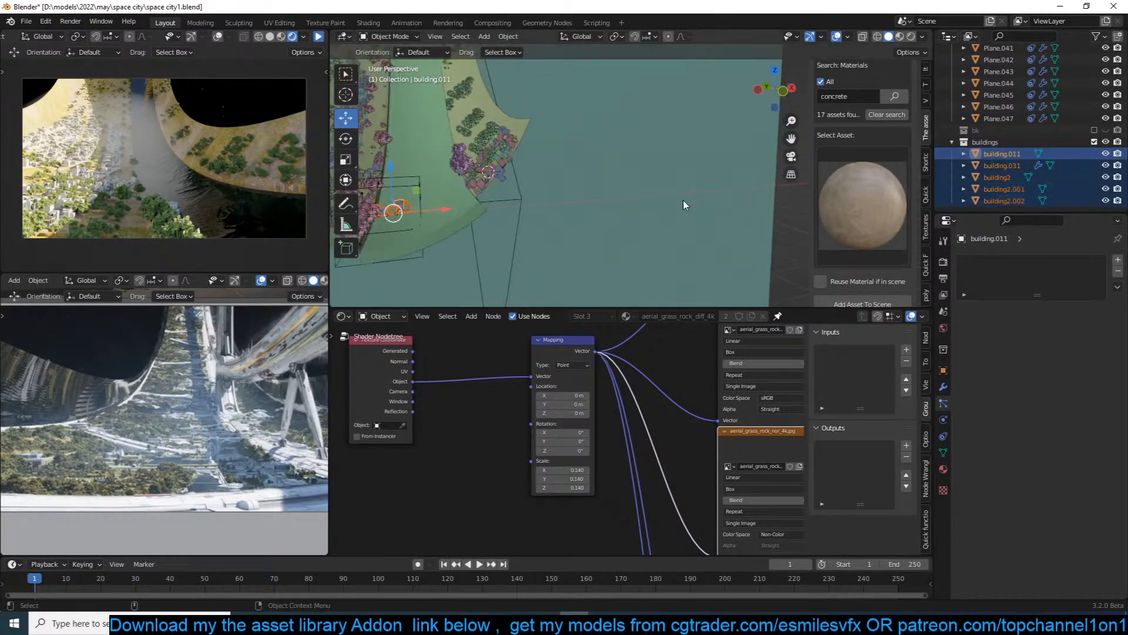
{"action": "scroll", "coordinate": [591, 166], "scroll_direction": "up", "scroll_amount": 4}
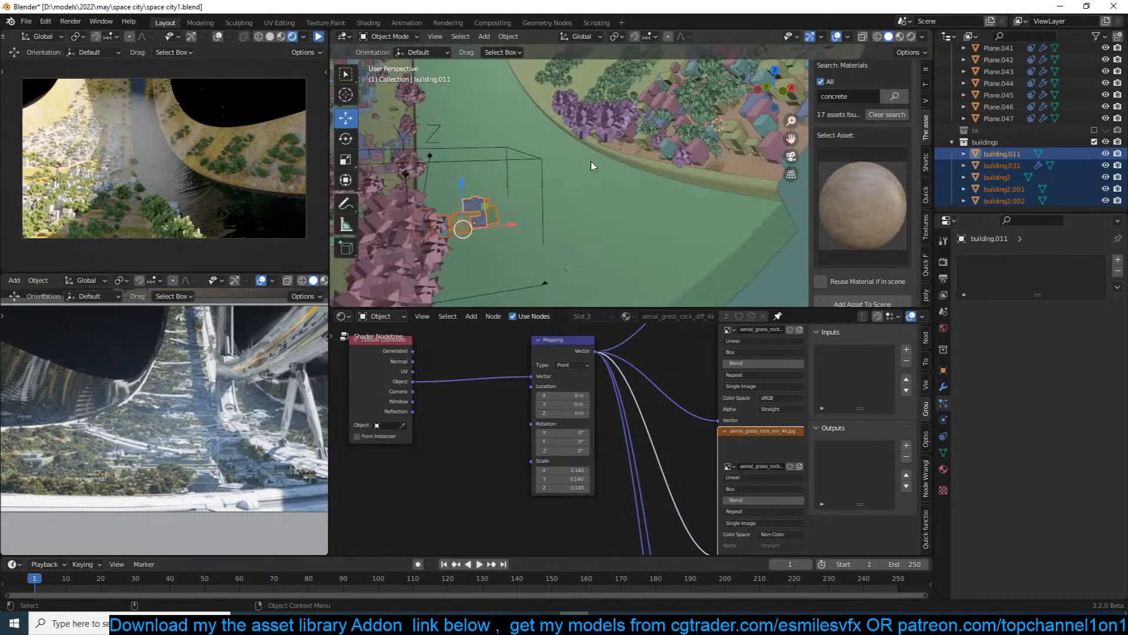
Try rotating the meshes of all the selected buildings 90° about the global Y axis in Edit Mode.
{"action": "key", "text": "period"}
{"action": "left_click", "coordinate": [594, 236]}
{"action": "key", "text": "Tab"}
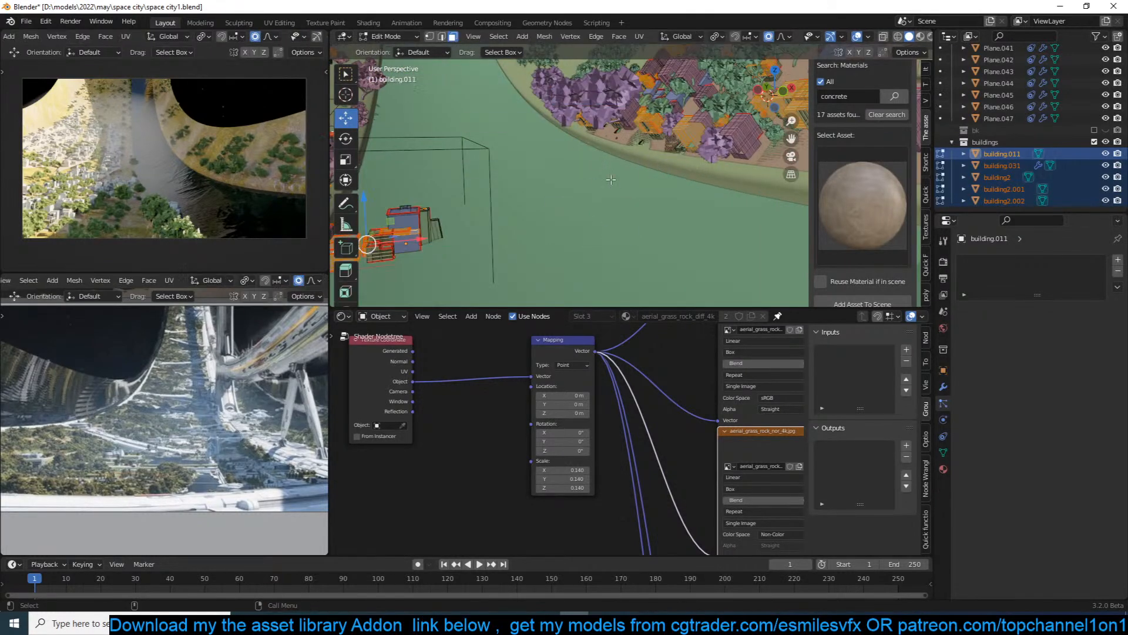
{"action": "key", "text": "a"}
{"action": "scroll", "coordinate": [557, 187], "scroll_direction": "down", "scroll_amount": 4}
{"action": "type", "text": "ry"}
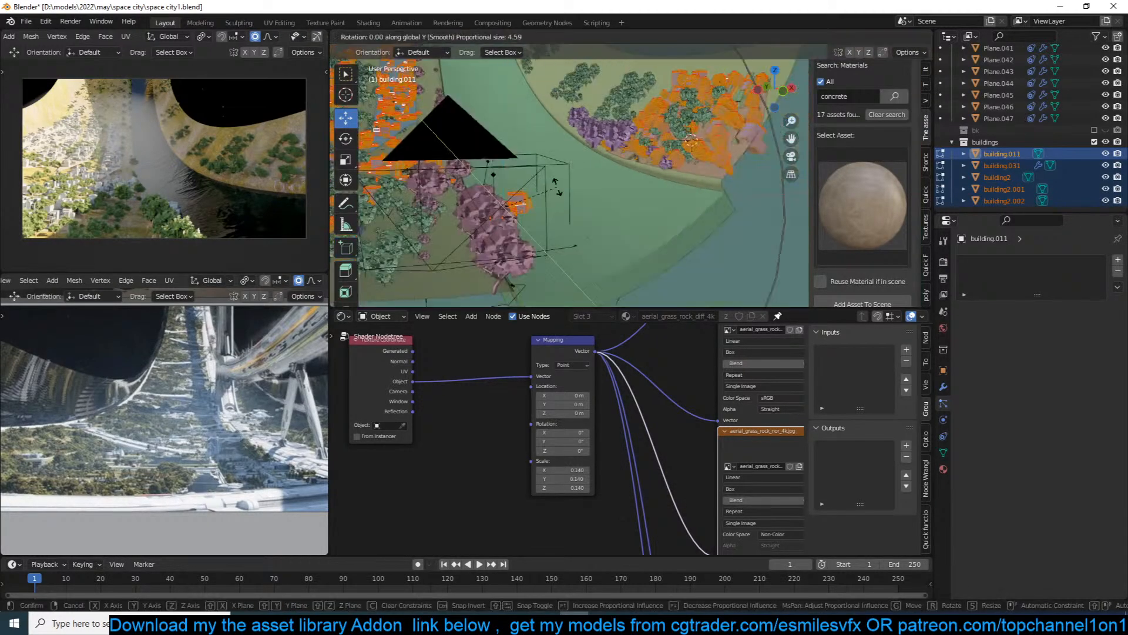
{"action": "type", "text": "90"}
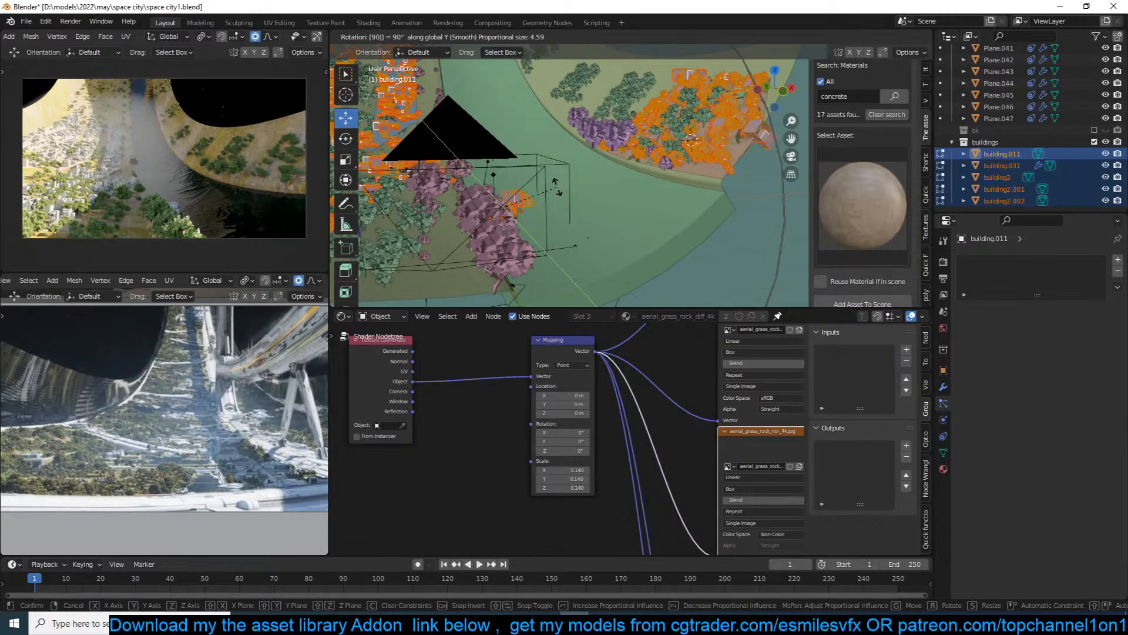
{"action": "key", "text": "Return"}
{"action": "scroll", "coordinate": [577, 167], "scroll_direction": "up", "scroll_amount": 5}
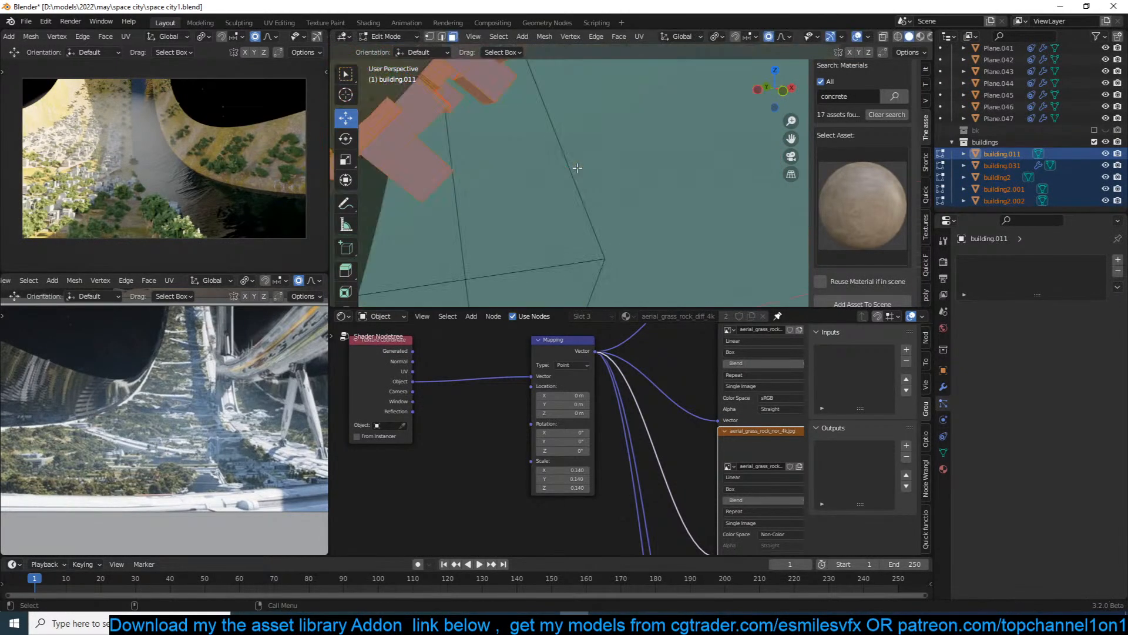
Try 90° and -90° rotations of the building meshes about the X, Z and Y axes, and return to Object Mode.
{"action": "type", "text": "ry"}
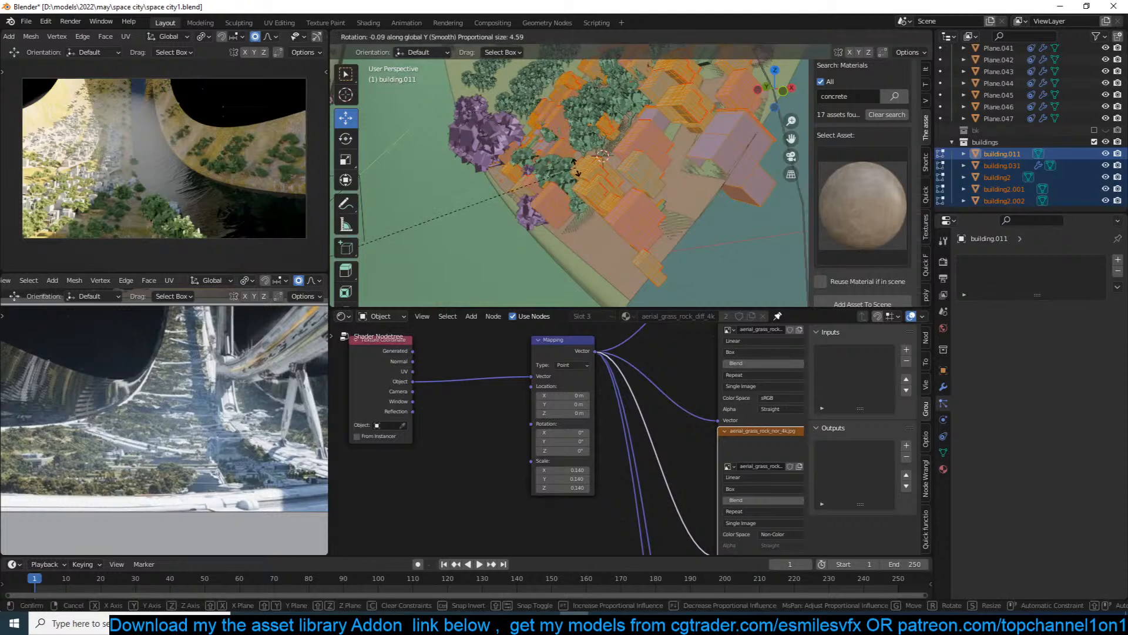
{"action": "type", "text": "x90"}
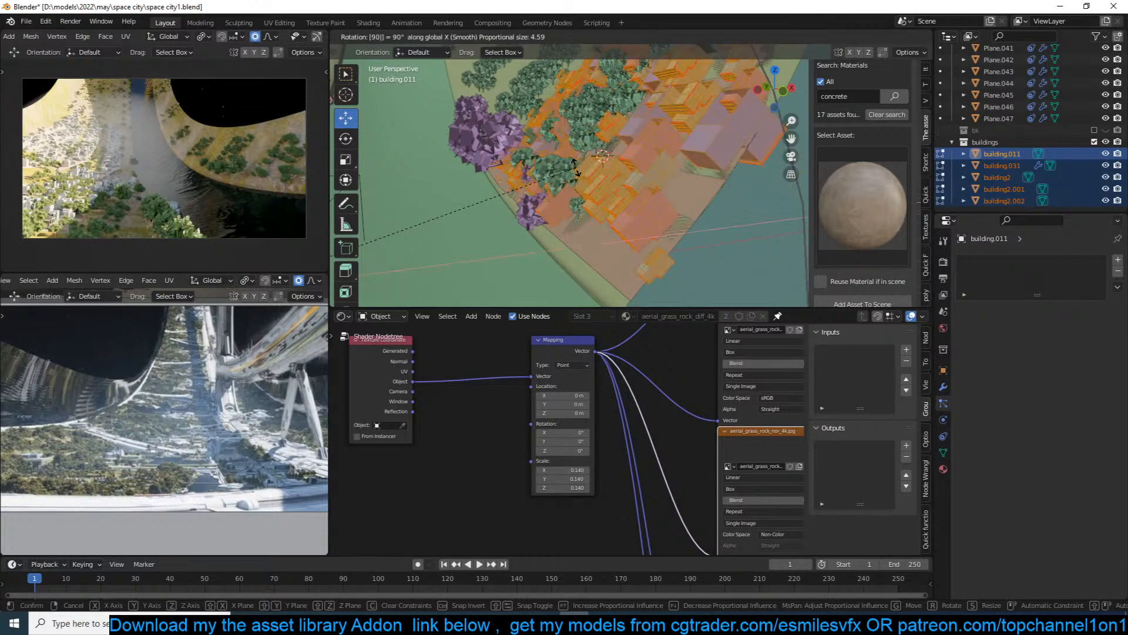
{"action": "type", "text": "z"}
{"action": "type", "text": "x"}
{"action": "key", "text": "minus"}
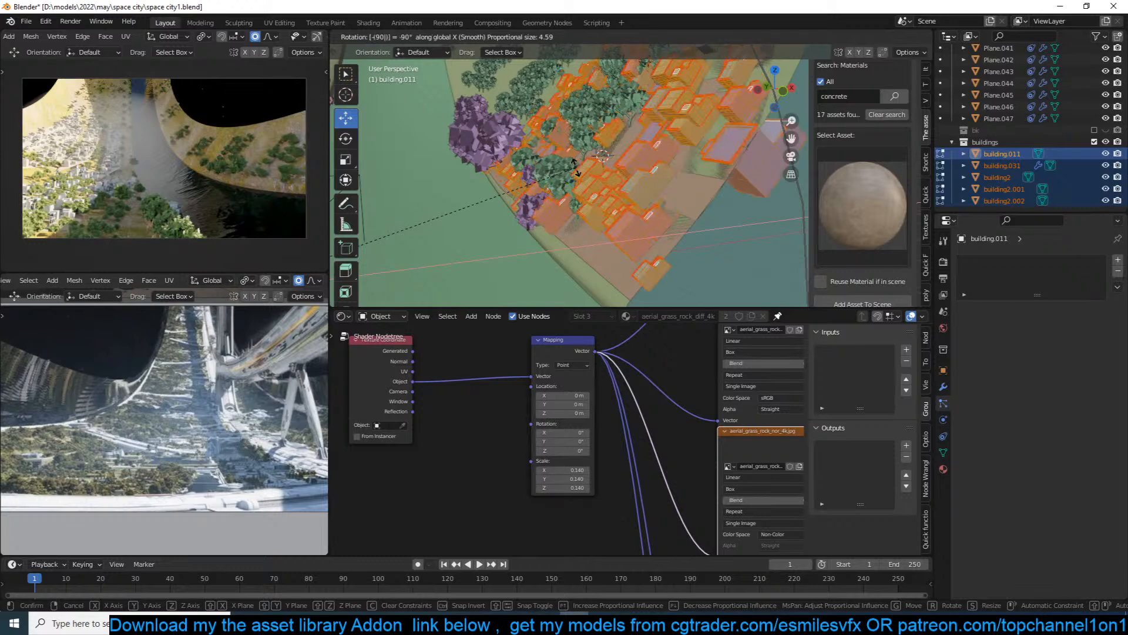
{"action": "key", "text": "z"}
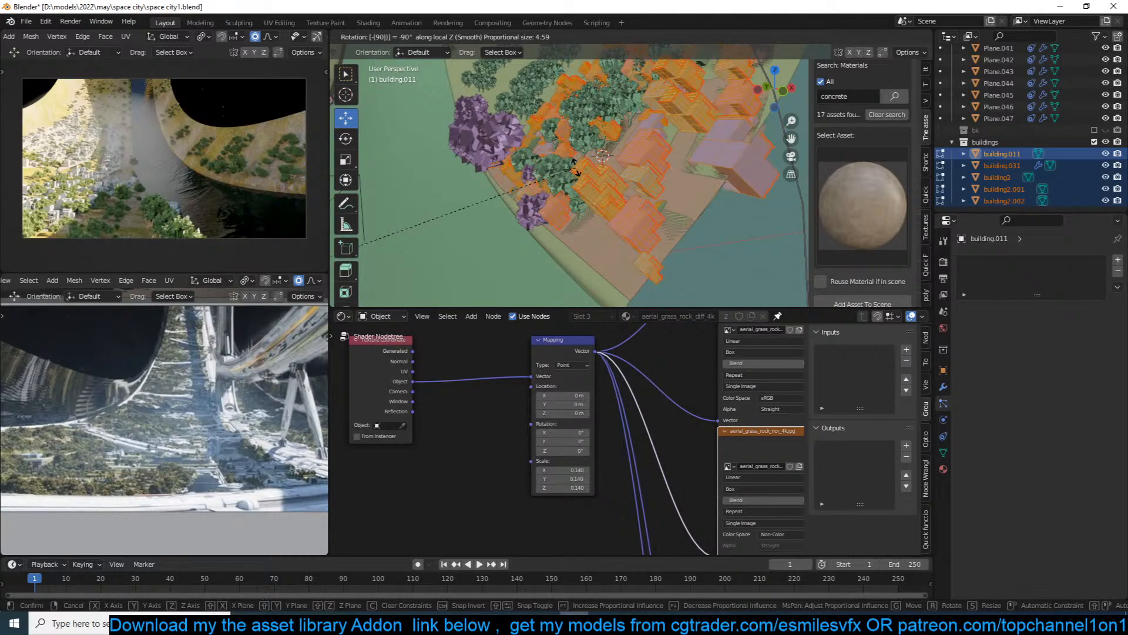
{"action": "key", "text": "x"}
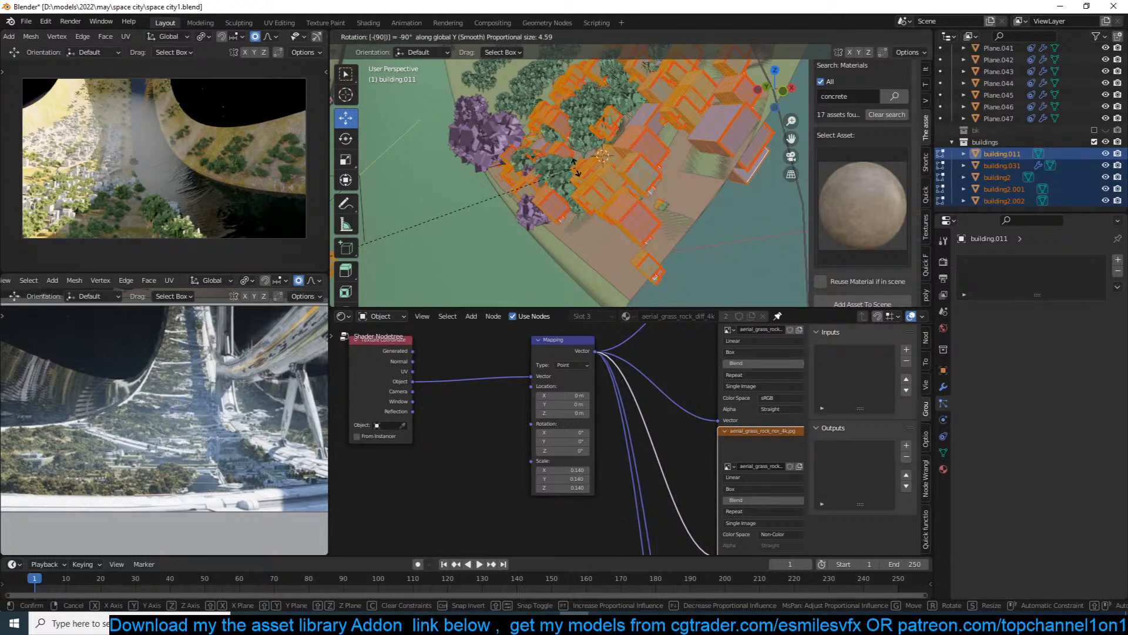
{"action": "left_click", "coordinate": [576, 166]}
{"action": "key", "text": "Tab"}
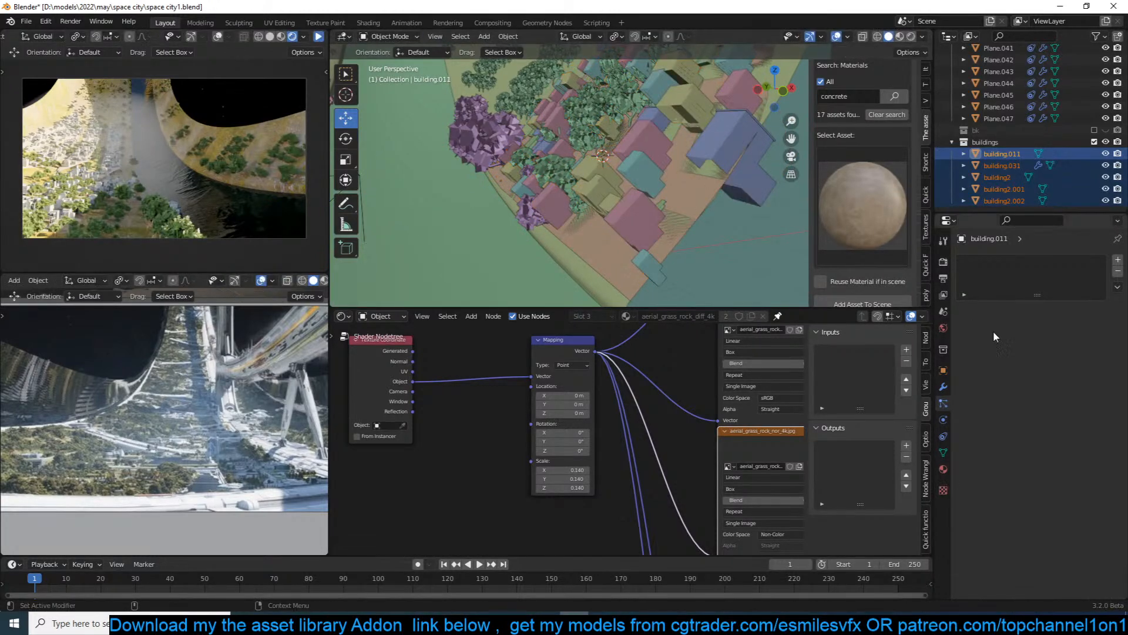
Try out the Randomize Phase value of the copied strip's building particles and undo the change.
{"action": "left_click", "coordinate": [675, 189]}
{"action": "scroll", "coordinate": [1042, 491], "scroll_direction": "down", "scroll_amount": 4}
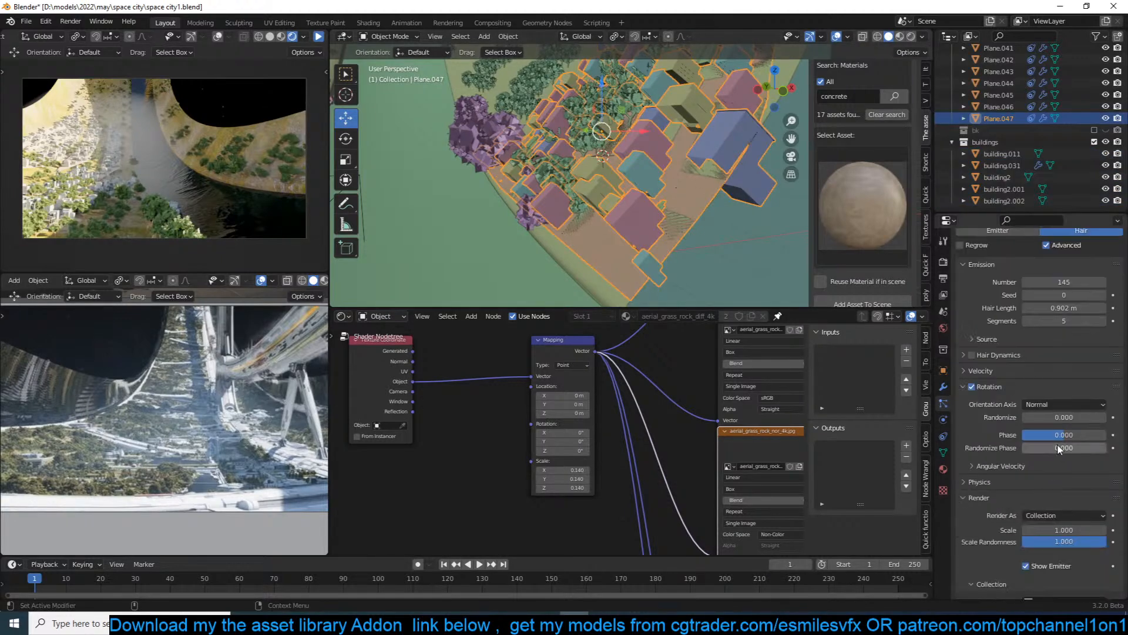
{"action": "mouse_move", "coordinate": [1055, 442]}
{"action": "left_mouse_down"}
{"action": "mouse_move", "coordinate": [1082, 441]}
{"action": "mouse_move", "coordinate": [1038, 447]}
{"action": "left_mouse_up"}
{"action": "key", "text": "ctrl+z"}
{"action": "key", "text": "ctrl+z"}
{"action": "scroll", "coordinate": [516, 199], "scroll_direction": "down", "scroll_amount": 5}
{"action": "middle_click_drag", "start_coordinate": [517, 199], "coordinate": [532, 198], "text": "shift"}
{"action": "scroll", "coordinate": [531, 200], "scroll_direction": "up", "scroll_amount": 5}
Select the whole buildings group from building.031 and try a 90° rotation of their meshes about the global Y axis.
{"action": "left_click", "coordinate": [371, 271]}
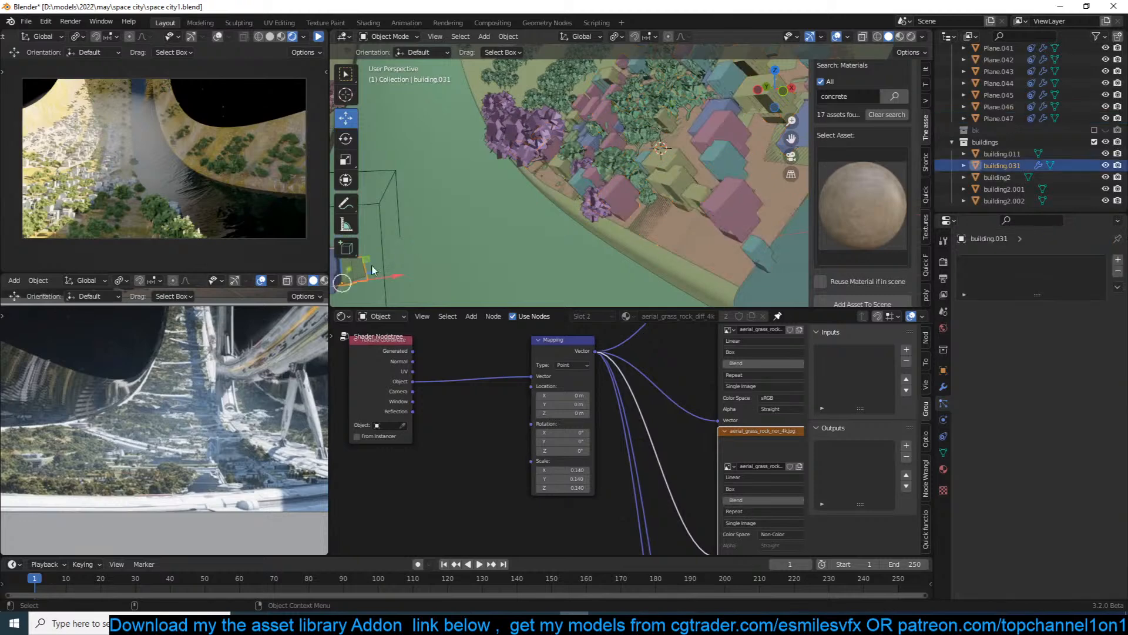
{"action": "key", "text": "shift+g"}
{"action": "left_click", "coordinate": [434, 254]}
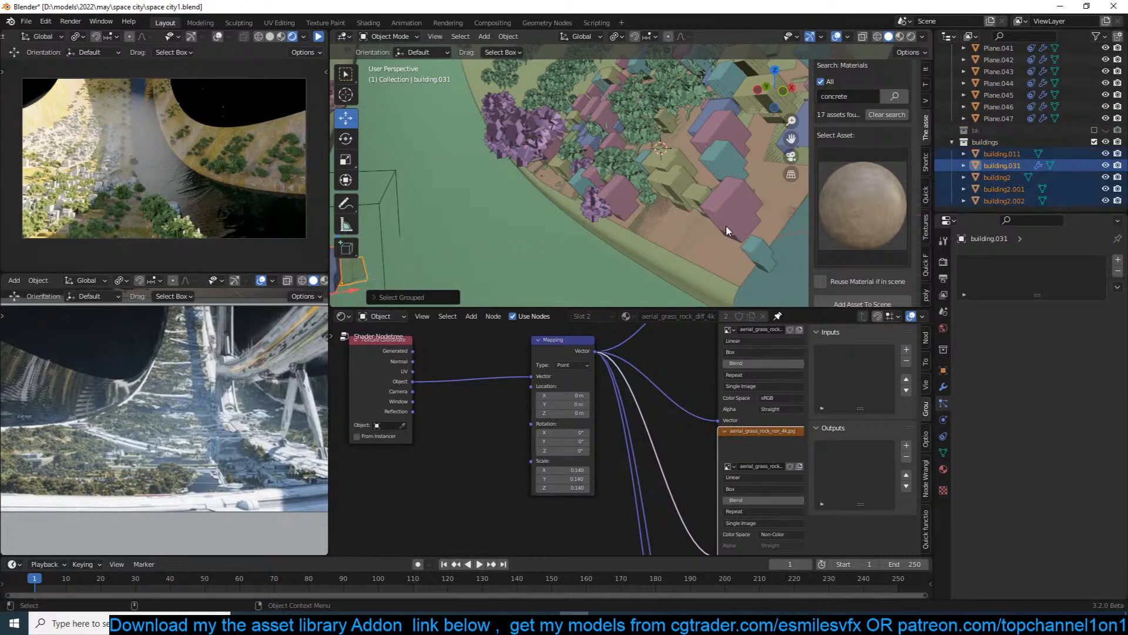
{"action": "key", "text": "Tab"}
{"action": "type", "text": "ry"}
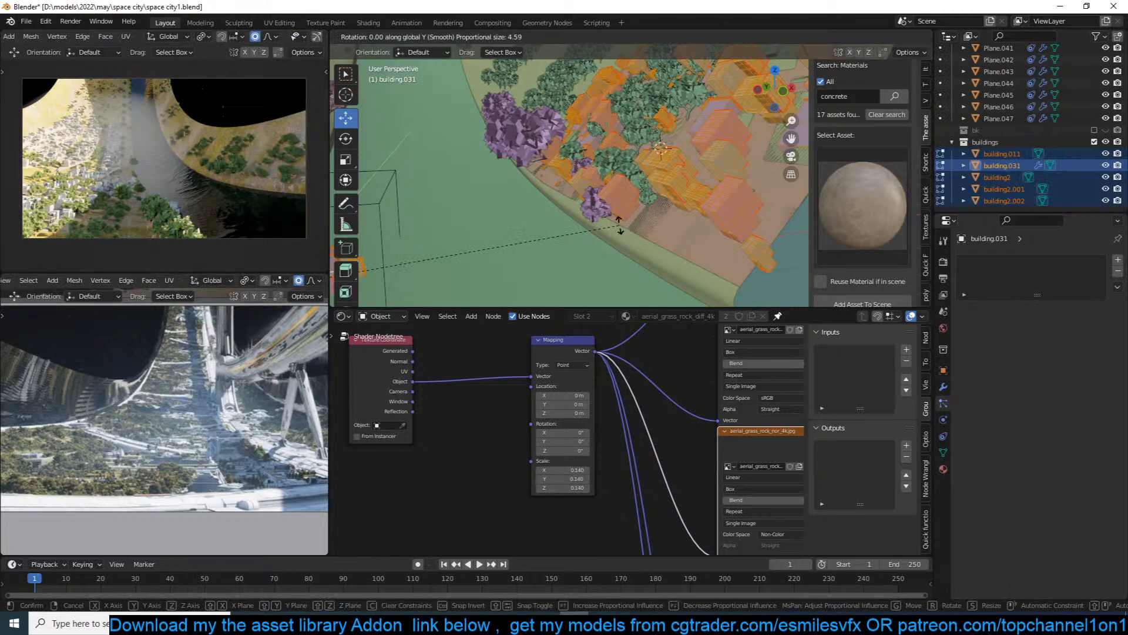
{"action": "type", "text": "90"}
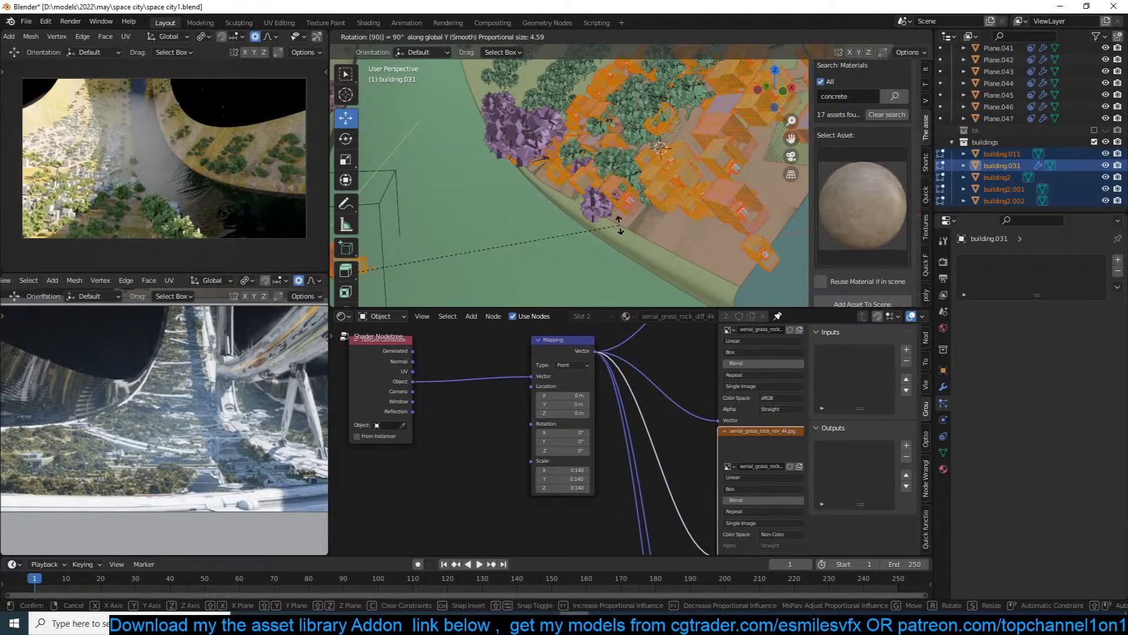
{"action": "key", "text": "Return"}
{"action": "key", "text": "Tab"}
Try out the rotation Phase value of Plane.047's building particles and undo the change.
{"action": "left_click", "coordinate": [999, 118]}
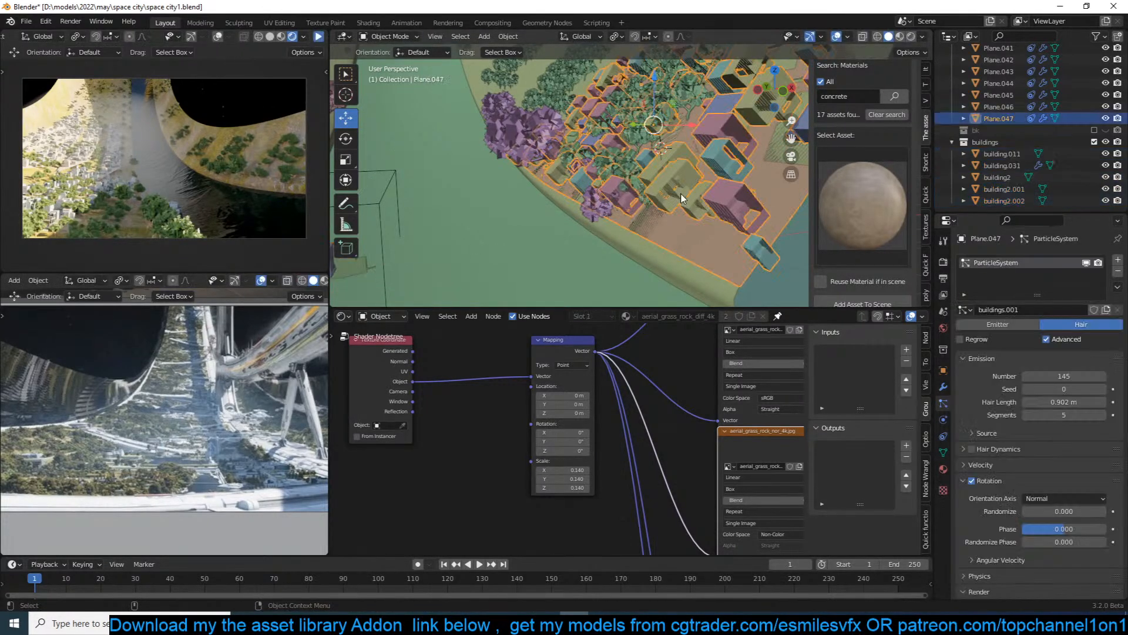
{"action": "scroll", "coordinate": [1052, 494], "scroll_direction": "down", "scroll_amount": 2}
{"action": "mouse_move", "coordinate": [1053, 482]}
{"action": "left_mouse_down"}
{"action": "mouse_move", "coordinate": [1081, 481]}
{"action": "mouse_move", "coordinate": [1058, 482]}
{"action": "left_mouse_up"}
{"action": "key", "text": "ctrl+z"}
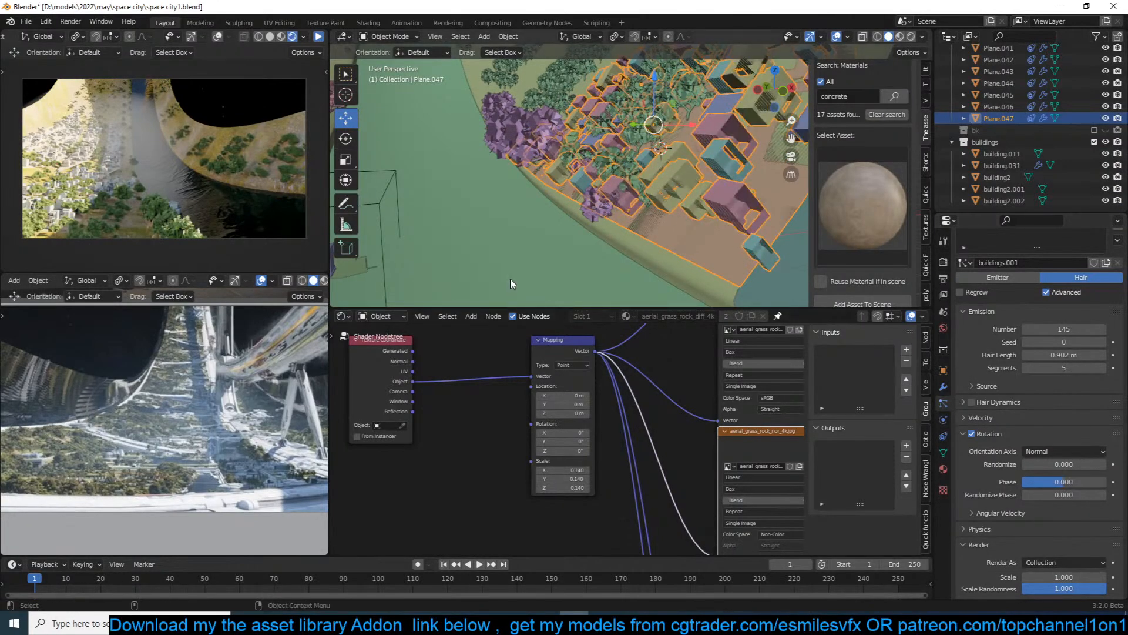
Select the buildings group from building.011 and try a 90° object rotation about global Y, including a check in Edit Mode.
{"action": "middle_click_drag", "start_coordinate": [512, 284], "coordinate": [573, 258], "text": "shift"}
{"action": "left_click", "coordinate": [1002, 153]}
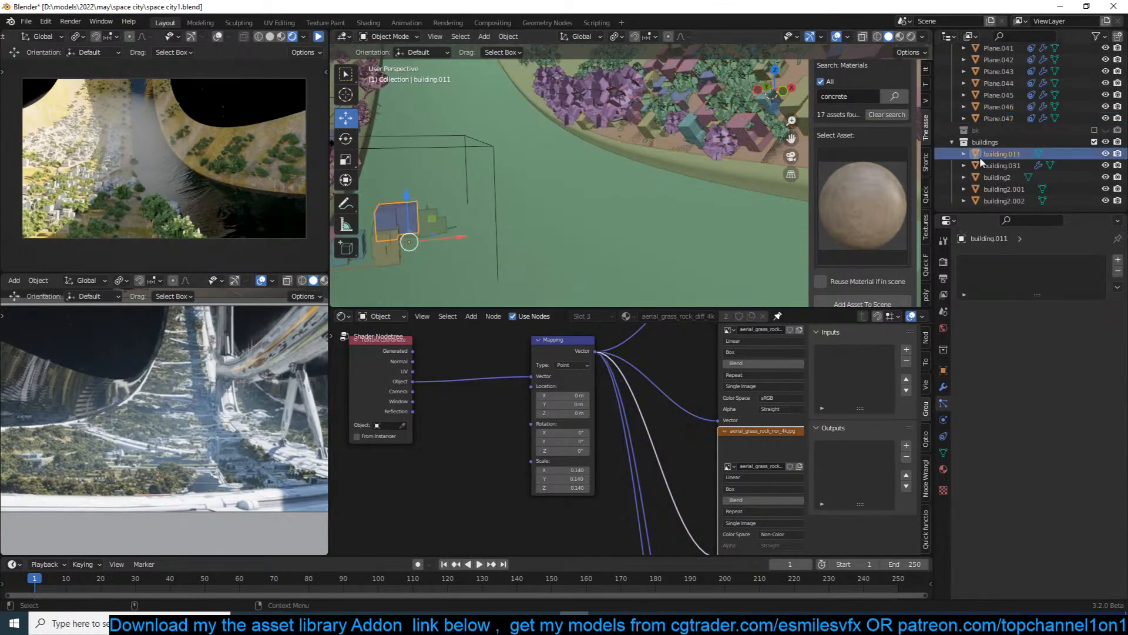
{"action": "key", "text": "shift+g"}
{"action": "left_click", "coordinate": [548, 174]}
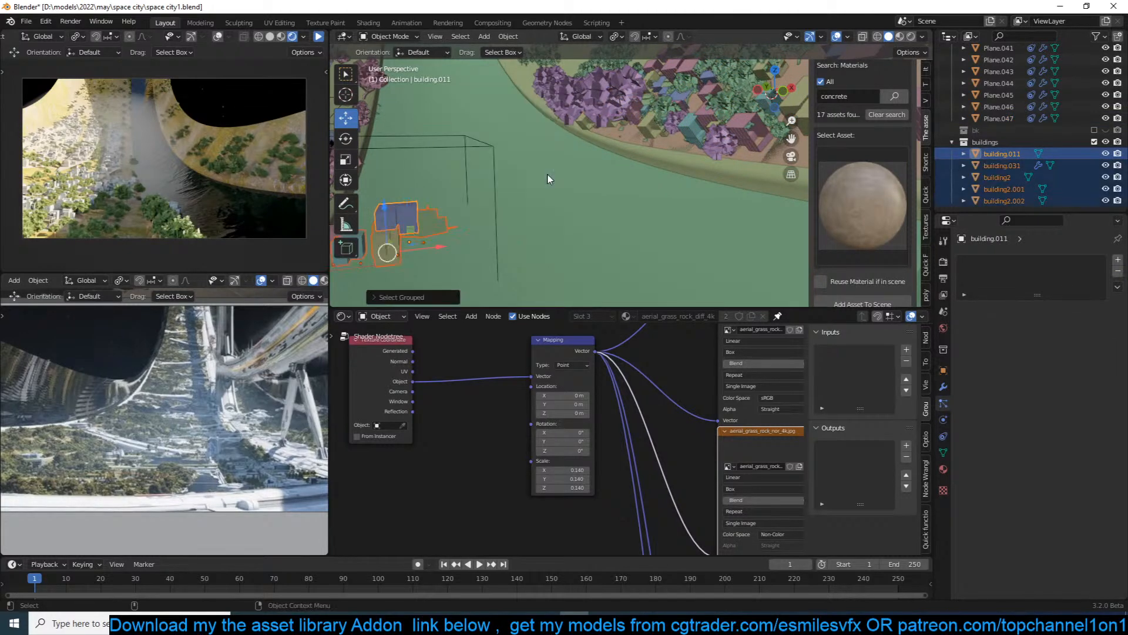
{"action": "type", "text": "ry"}
{"action": "type", "text": "90"}
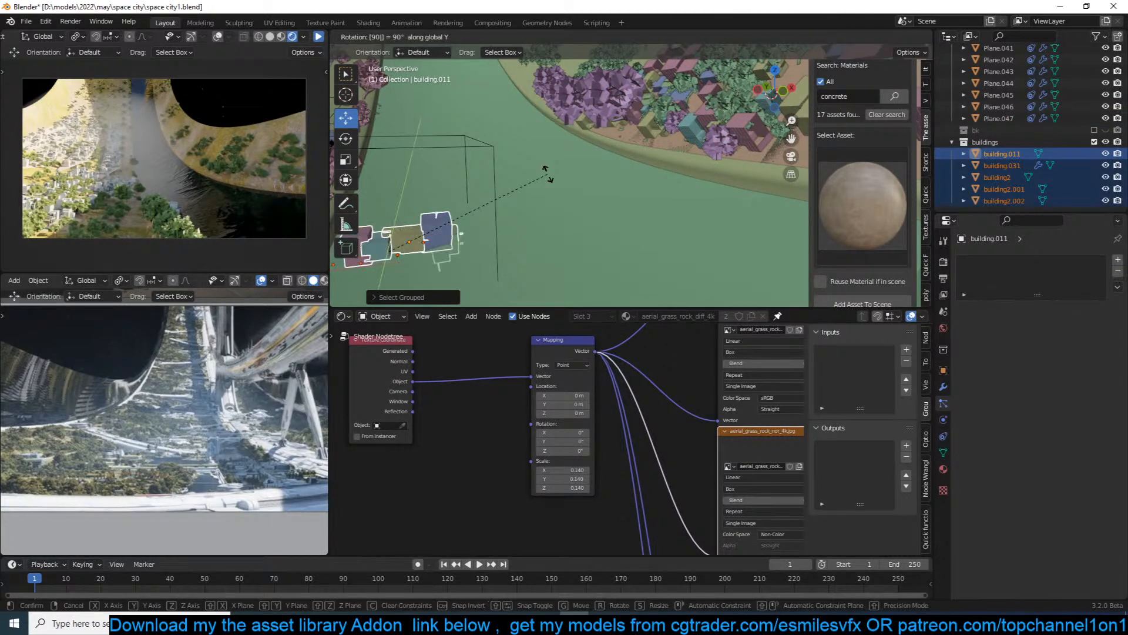
{"action": "key", "text": "Return"}
{"action": "key", "text": "Tab"}
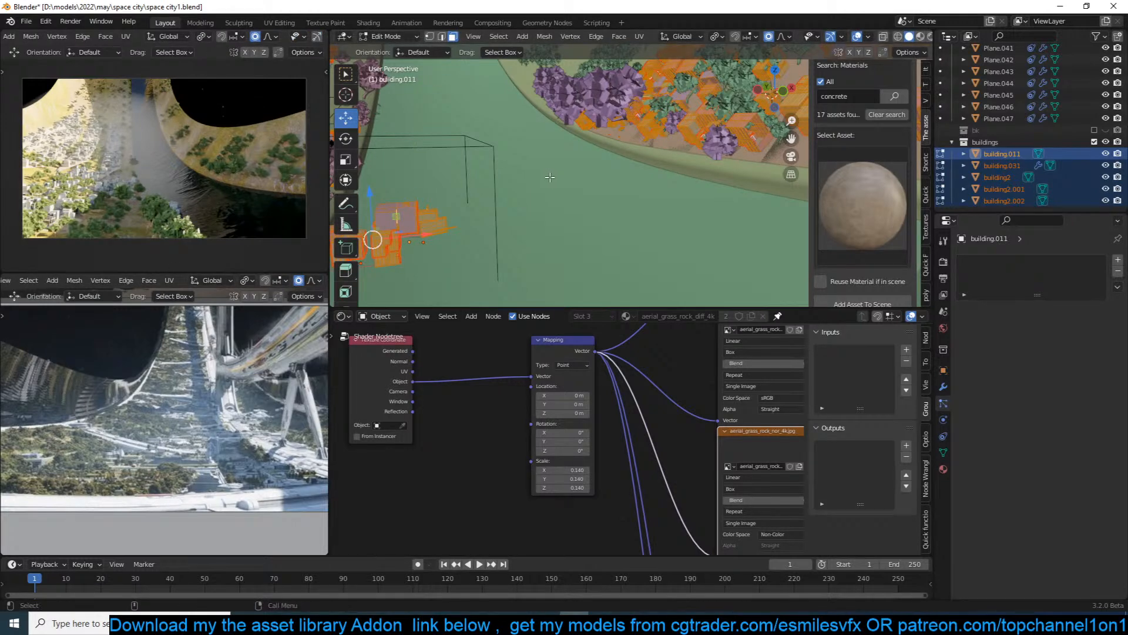
{"action": "key", "text": "Tab"}
{"action": "key", "text": "Tab"}
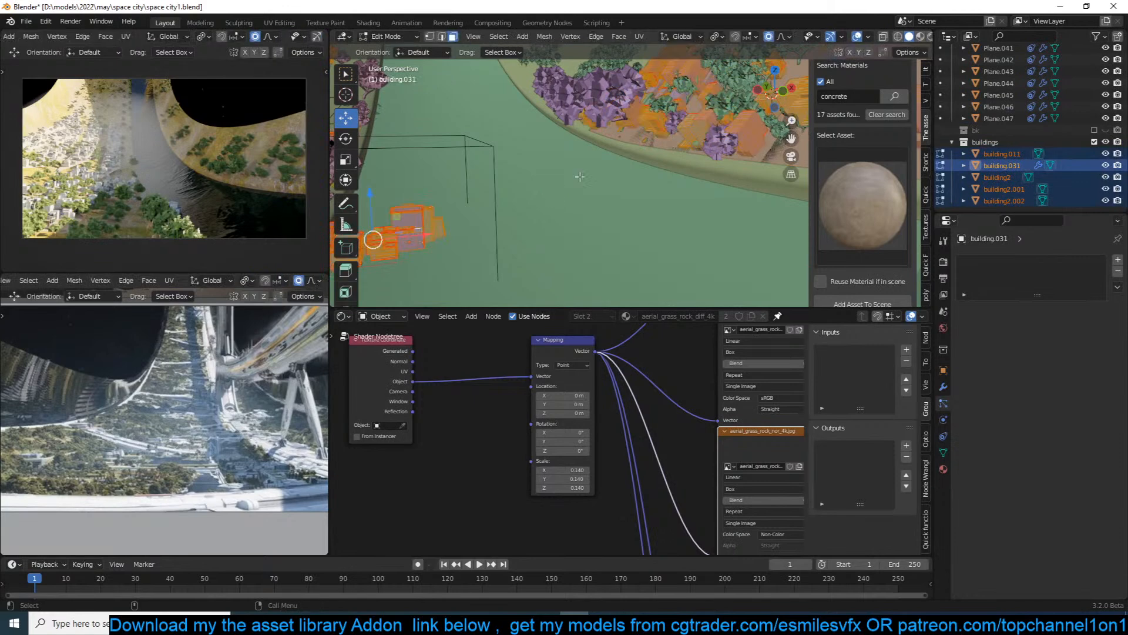
{"action": "middle_click_drag", "start_coordinate": [699, 135], "coordinate": [604, 209], "text": "shift"}
{"action": "key", "text": "Tab"}
Delete the copied building strip Plane.047 from the far bank and save the file.
{"action": "scroll", "coordinate": [604, 210], "scroll_direction": "up", "scroll_amount": 1}
{"action": "left_click", "coordinate": [655, 206]}
{"action": "scroll", "coordinate": [657, 205], "scroll_direction": "down", "scroll_amount": 2}
{"action": "scroll", "coordinate": [657, 206], "scroll_direction": "up", "scroll_amount": 2}
{"action": "scroll", "coordinate": [657, 206], "scroll_direction": "down", "scroll_amount": 4}
{"action": "key", "text": "Delete"}
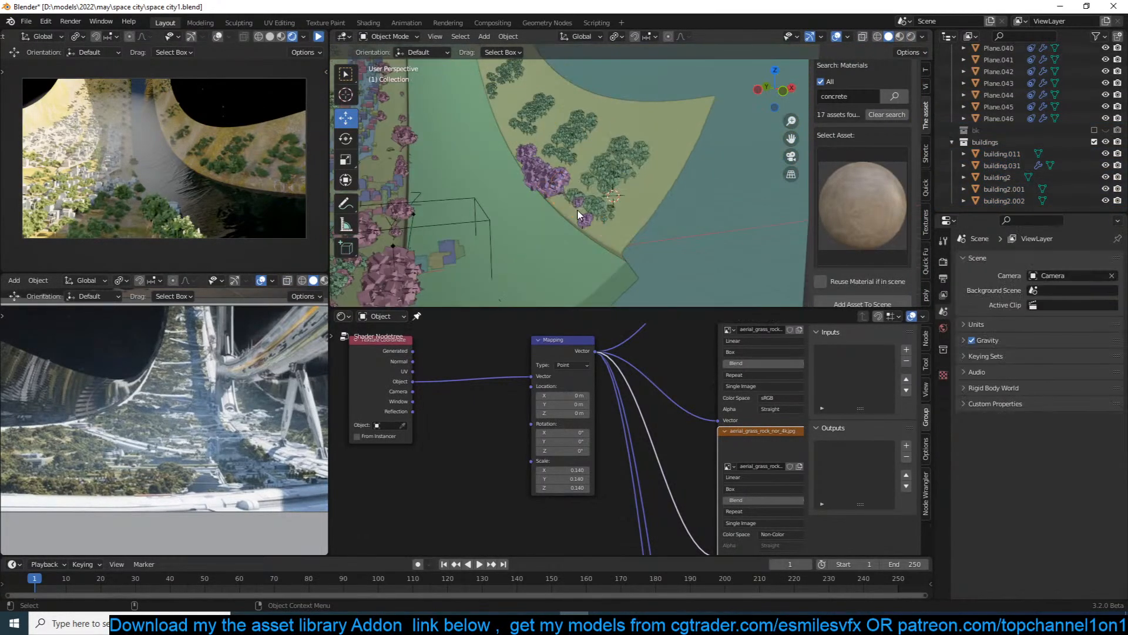
{"action": "key", "text": "ctrl+s"}
Try duplicating the green tree patch at the far bank's end and moving the copy toward the purple trees.
{"action": "left_click", "coordinate": [582, 213]}
{"action": "scroll", "coordinate": [643, 194], "scroll_direction": "up", "scroll_amount": 3}
{"action": "key", "text": "shift+d"}
{"action": "left_click", "coordinate": [642, 194]}
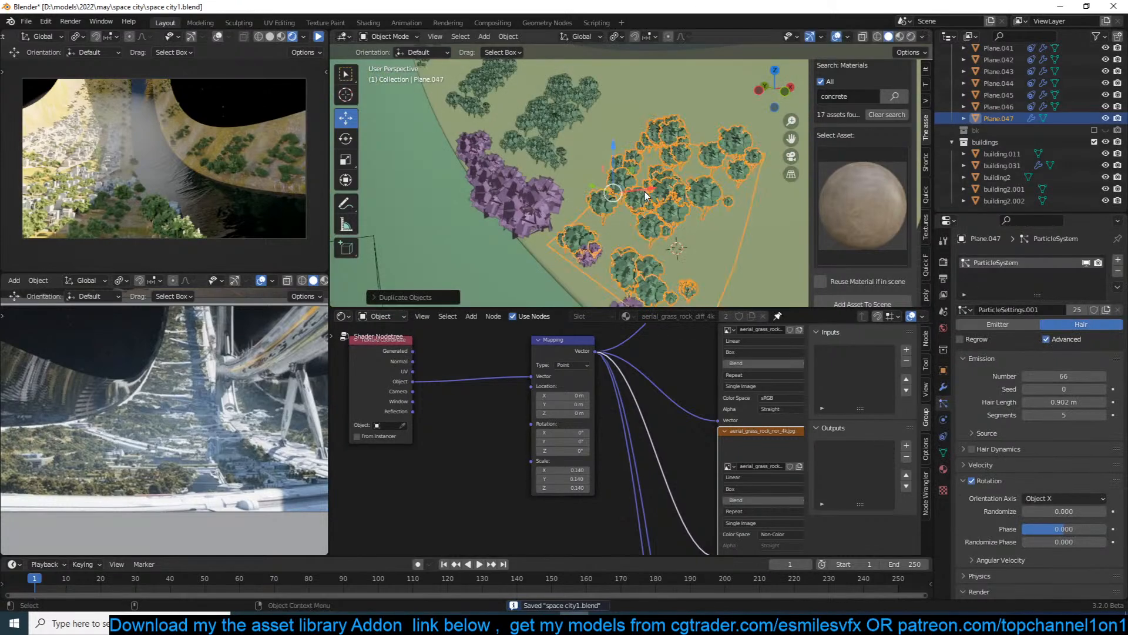
{"action": "left_click_drag", "start_coordinate": [612, 193], "coordinate": [551, 171]}
Check how the duplicated tree patch sits among the other trees and delete it.
{"action": "scroll", "coordinate": [532, 140], "scroll_direction": "up", "scroll_amount": 3}
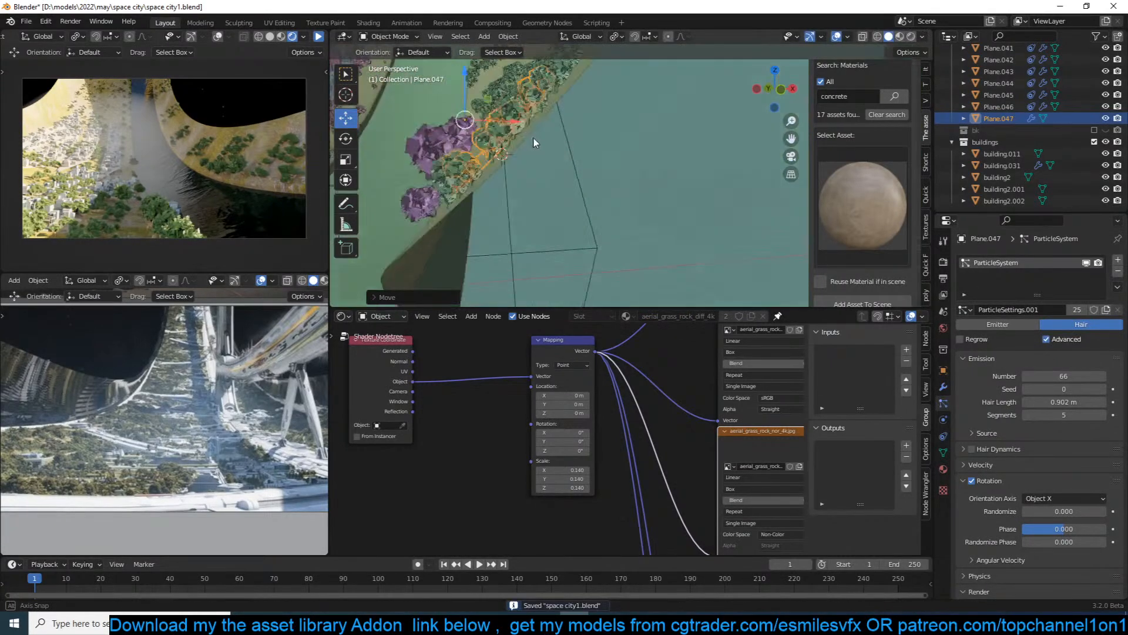
{"action": "scroll", "coordinate": [532, 141], "scroll_direction": "down", "scroll_amount": 3}
{"action": "scroll", "coordinate": [537, 147], "scroll_direction": "up", "scroll_amount": 5}
{"action": "scroll", "coordinate": [541, 148], "scroll_direction": "down", "scroll_amount": 8}
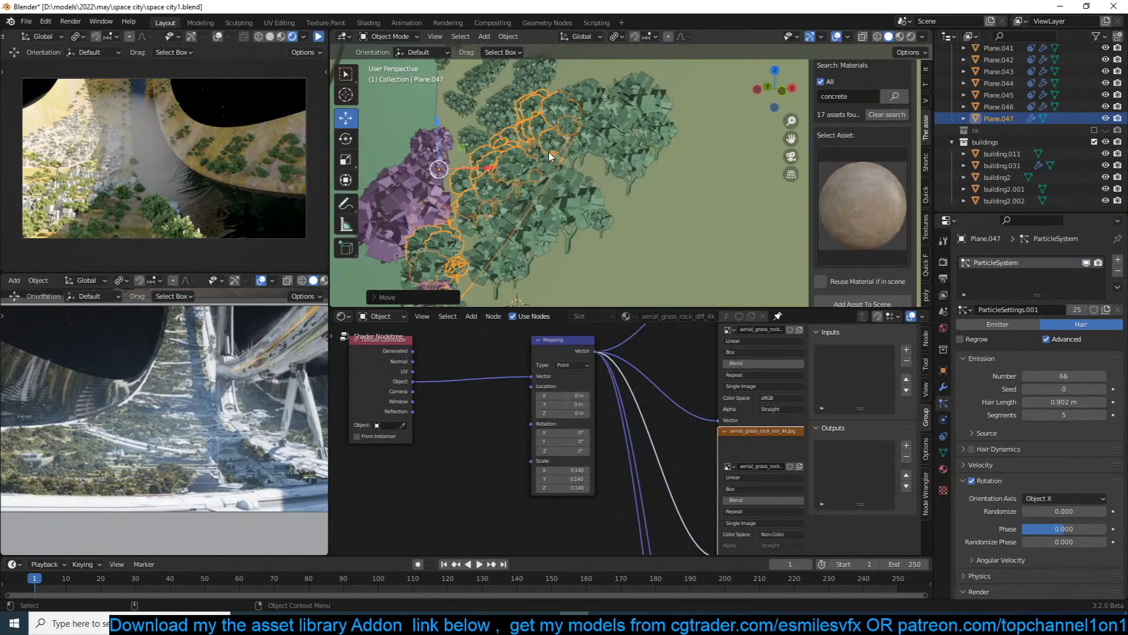
{"action": "key", "text": "x"}
{"action": "left_click", "coordinate": [549, 154]}
Select the original green tree patch Plane.014 at the far bank's end and save the file.
{"action": "left_click", "coordinate": [563, 170]}
{"action": "key", "text": "ctrl+s"}
{"action": "key", "text": "a"}
{"action": "key", "text": "ctrl+z"}
{"action": "key", "text": "alt+a"}
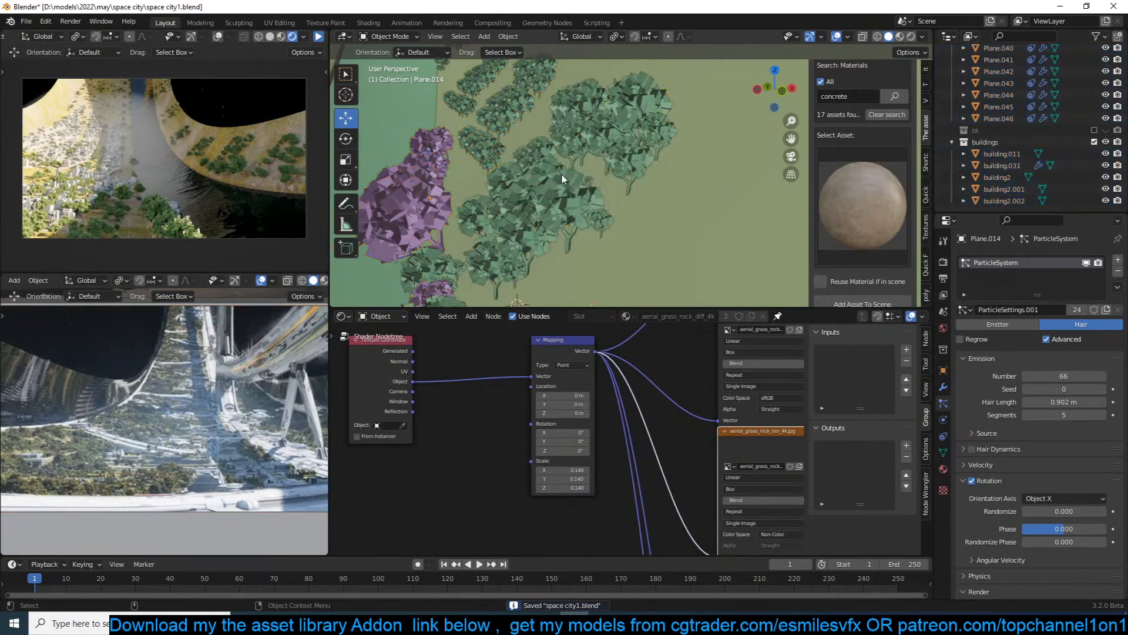
{"action": "scroll", "coordinate": [562, 178], "scroll_direction": "down", "scroll_amount": 5}
{"action": "middle_click_drag", "start_coordinate": [562, 179], "coordinate": [513, 184]}
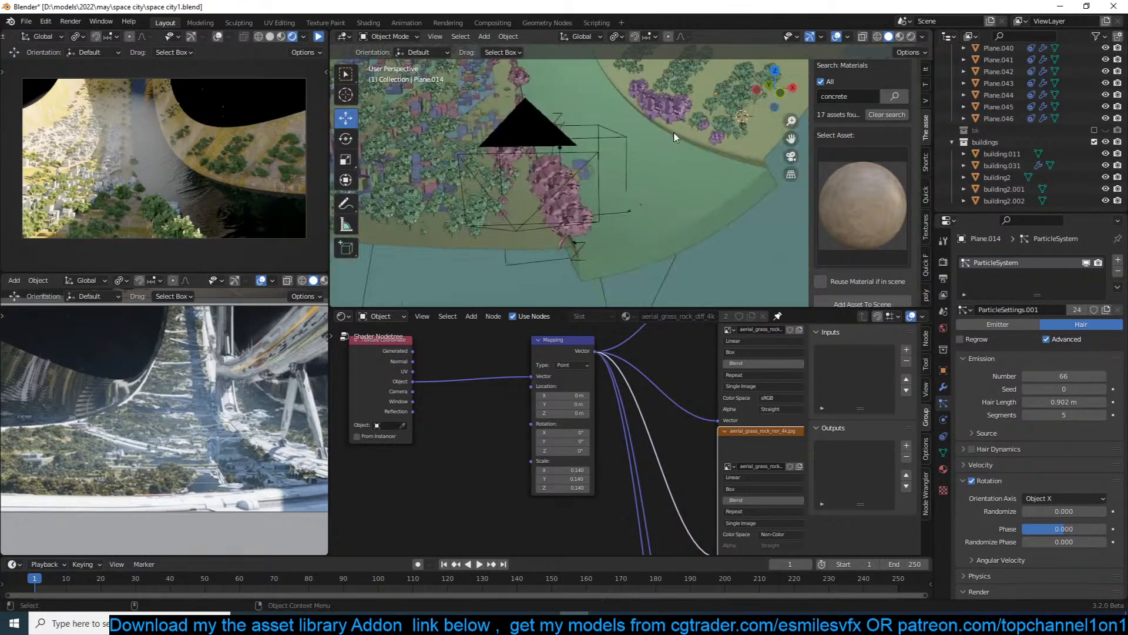
{"action": "left_click", "coordinate": [722, 111]}
{"action": "middle_click_drag", "start_coordinate": [722, 111], "coordinate": [706, 156], "text": "shift"}
{"action": "key", "text": "ctrl+s"}
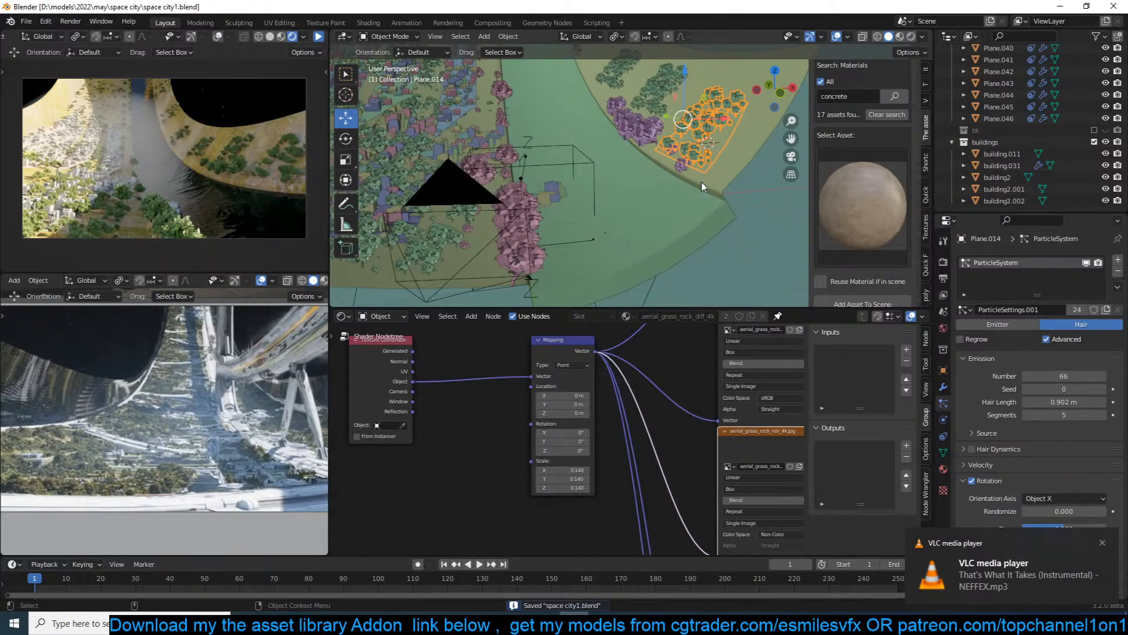
Compare the scene through the camera with the support structures in the reference image.
{"action": "key", "text": "KP_0"}
{"action": "middle_click_drag", "start_coordinate": [581, 181], "coordinate": [621, 165], "text": "shift"}
{"action": "scroll", "coordinate": [487, 188], "scroll_direction": "down", "scroll_amount": 5}
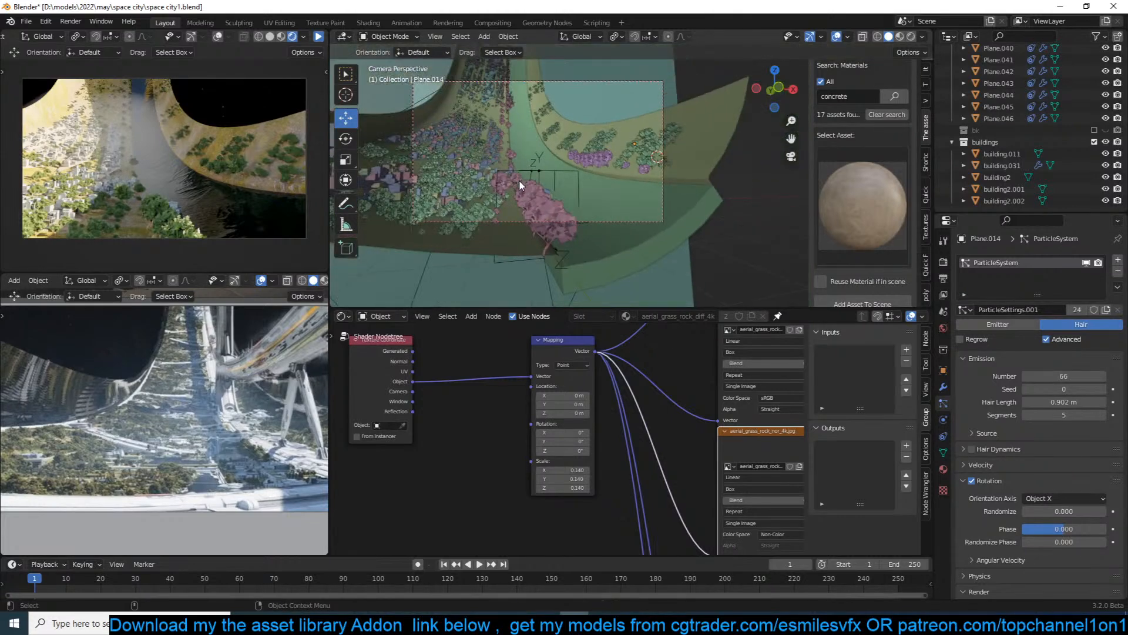
{"action": "middle_click_drag", "start_coordinate": [258, 426], "coordinate": [233, 419]}
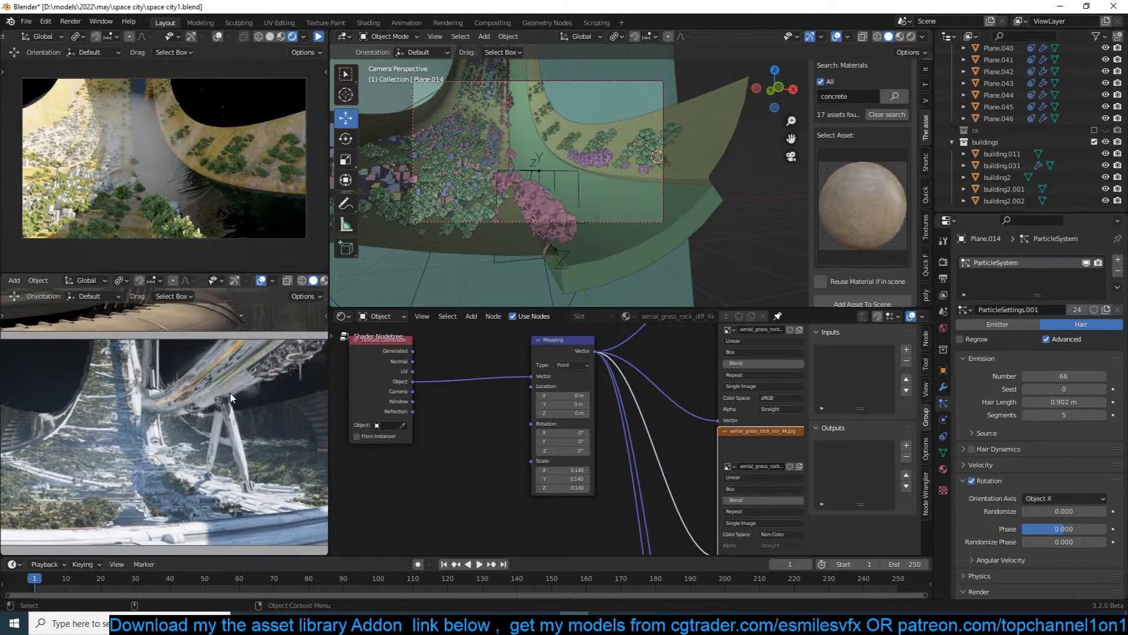
{"action": "scroll", "coordinate": [652, 160], "scroll_direction": "up", "scroll_amount": 3}
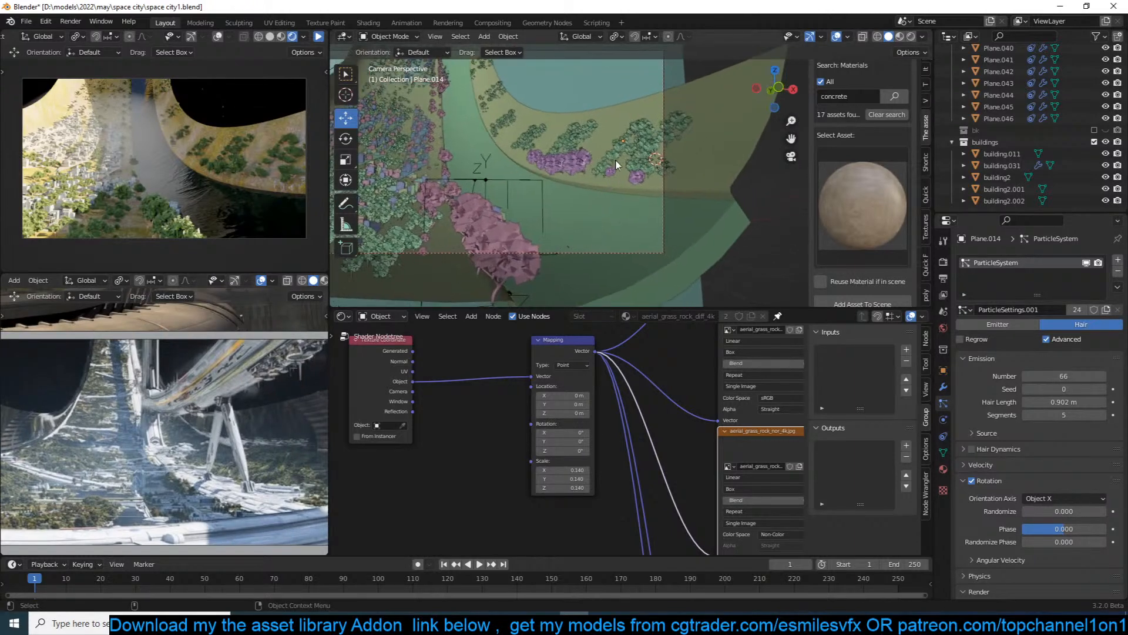
{"action": "middle_click_drag", "start_coordinate": [551, 147], "coordinate": [591, 156]}
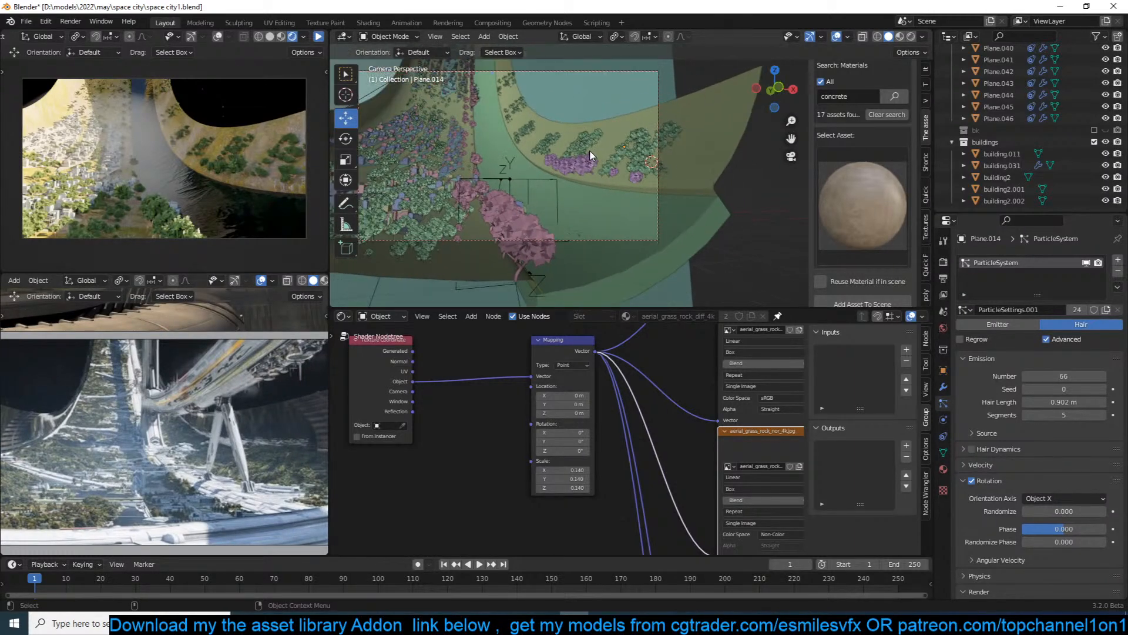
Place the 3D cursor along the lower edge of the near bank in the front orthographic view.
{"action": "key", "text": "KP_1"}
{"action": "scroll", "coordinate": [584, 114], "scroll_direction": "up", "scroll_amount": 2}
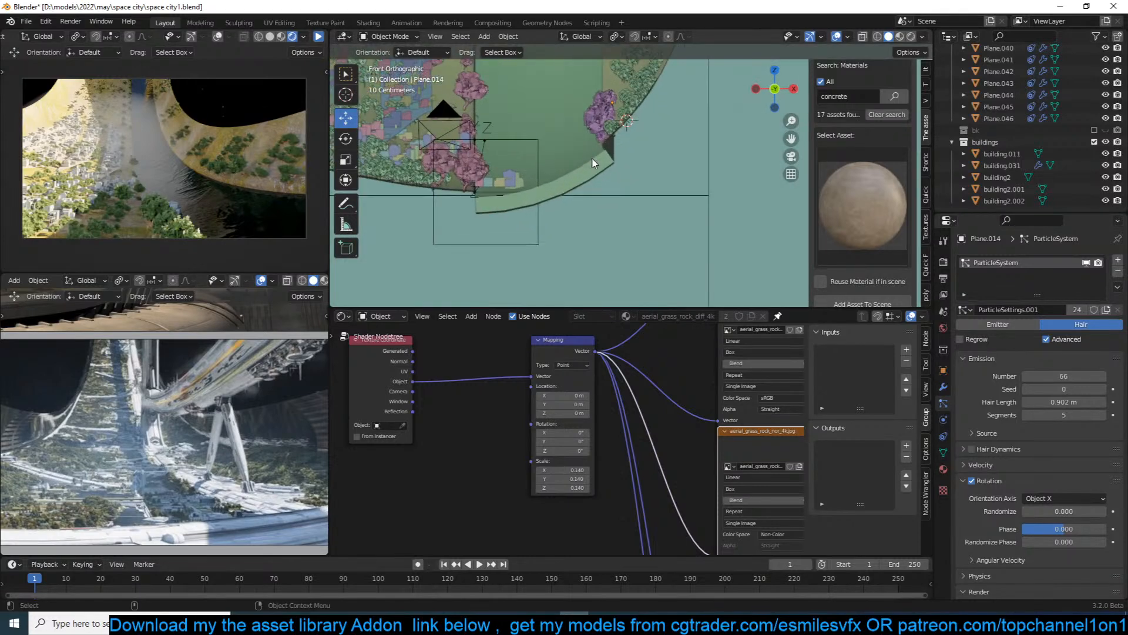
{"action": "right_click", "coordinate": [453, 181], "text": "shift"}
{"action": "scroll", "coordinate": [499, 180], "scroll_direction": "down", "scroll_amount": 4}
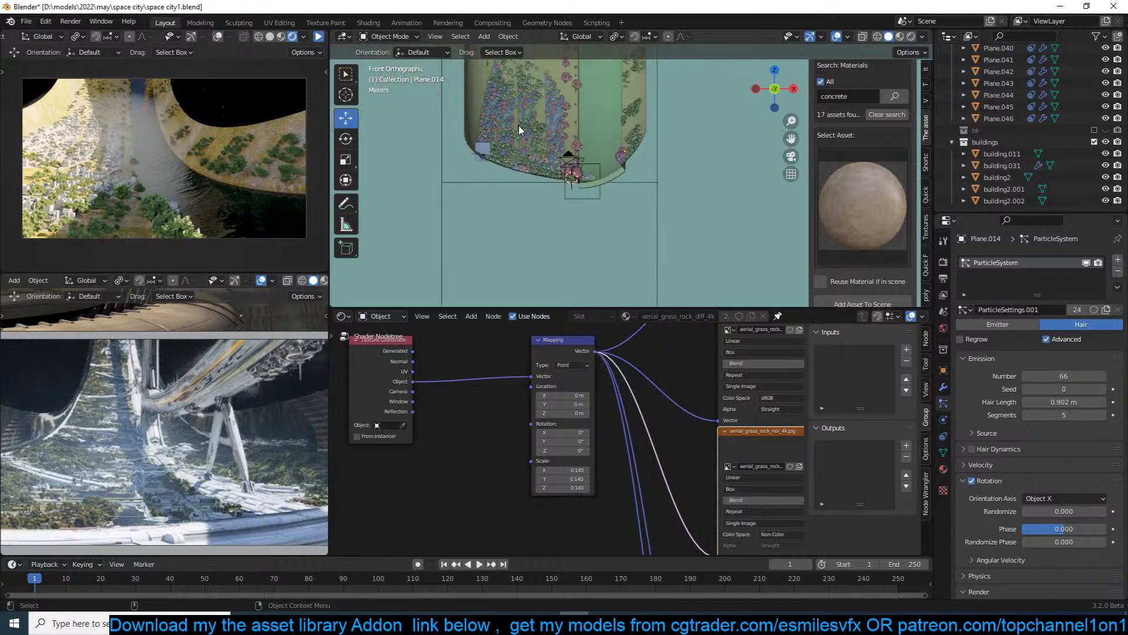
Save the file and select the loop of faces along the far bank's river edge on the terrain Plane.
{"action": "left_click", "coordinate": [645, 161]}
{"action": "key", "text": "Tab"}
{"action": "scroll", "coordinate": [629, 167], "scroll_direction": "up", "scroll_amount": 1}
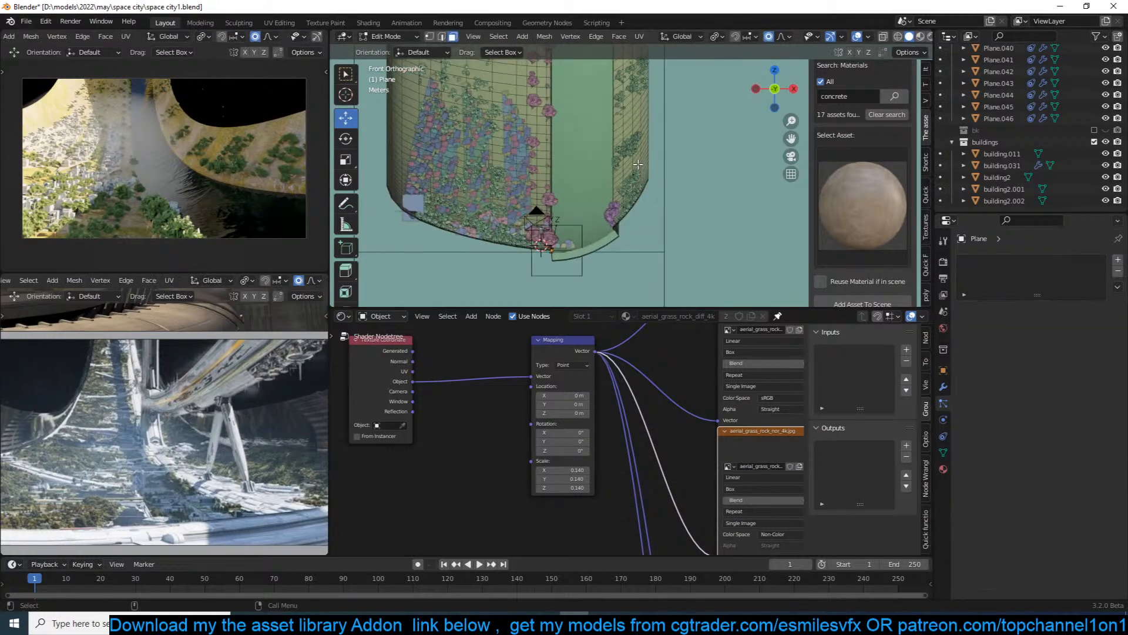
{"action": "key", "text": "ctrl+s"}
{"action": "middle_click_drag", "start_coordinate": [629, 166], "coordinate": [607, 180]}
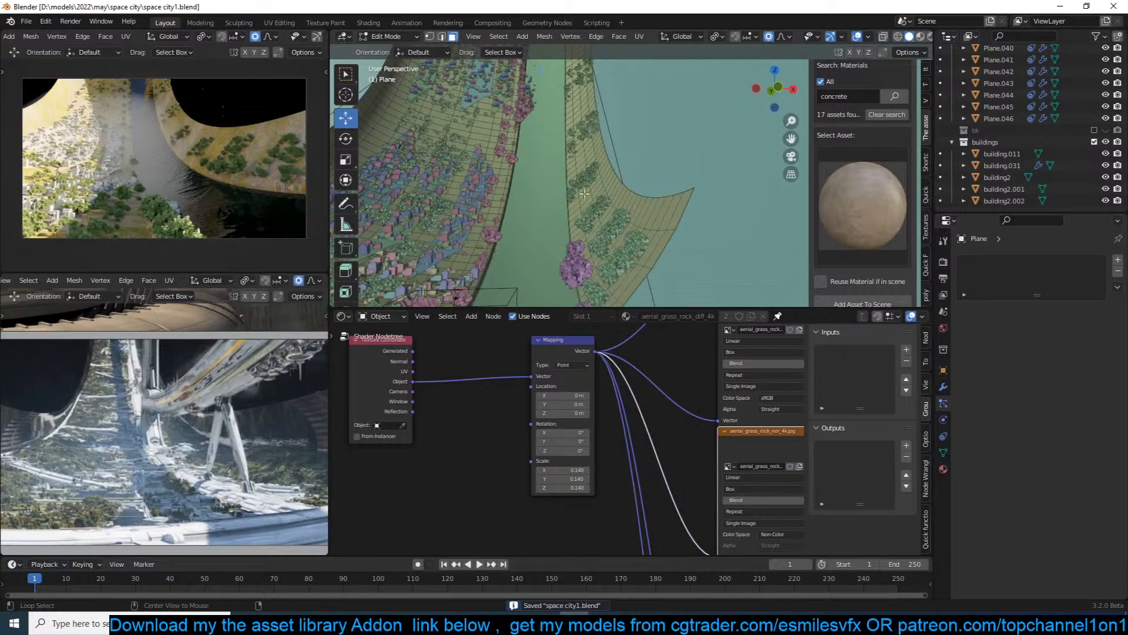
{"action": "left_click", "coordinate": [584, 193], "text": "alt"}
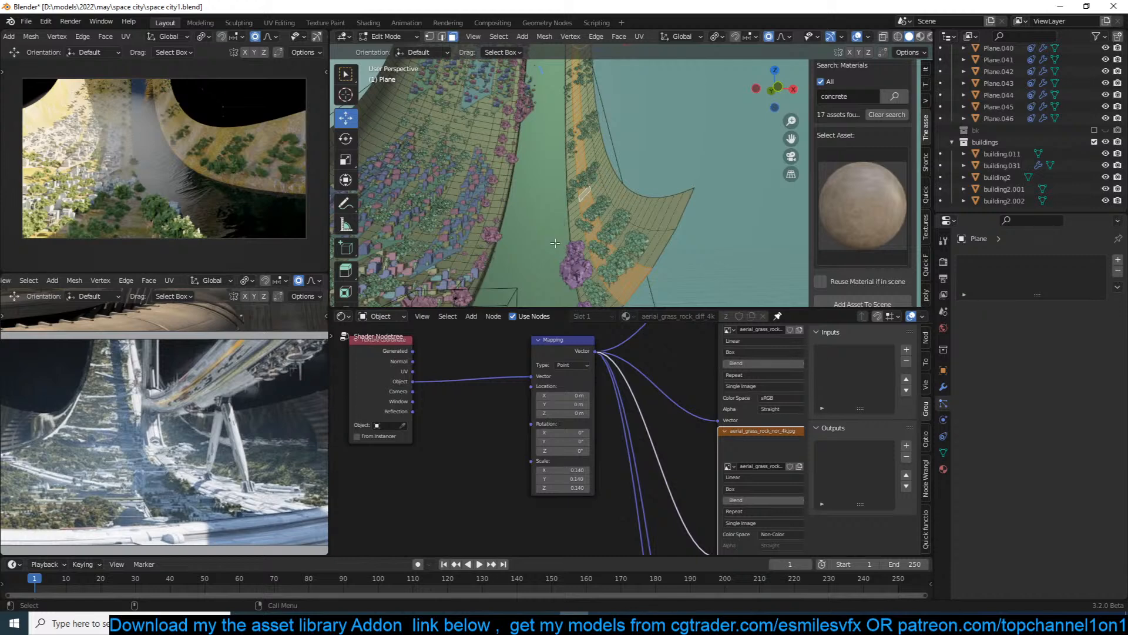
{"action": "middle_click_drag", "start_coordinate": [581, 222], "coordinate": [599, 185], "text": "shift"}
{"action": "scroll", "coordinate": [597, 192], "scroll_direction": "up", "scroll_amount": 1}
{"action": "left_click", "coordinate": [617, 232], "text": "alt"}
{"action": "left_click", "coordinate": [619, 248], "text": "alt"}
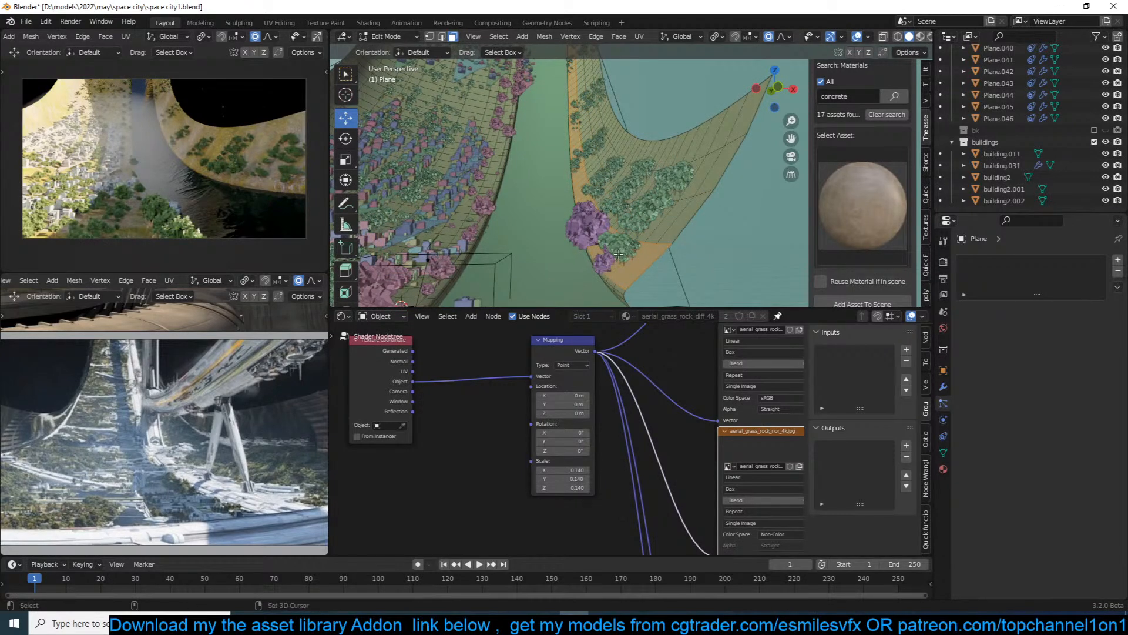
Move a copy of the selected river-edge face strip off the bank and separate it into its own object.
{"action": "scroll", "coordinate": [653, 238], "scroll_direction": "up", "scroll_amount": 3}
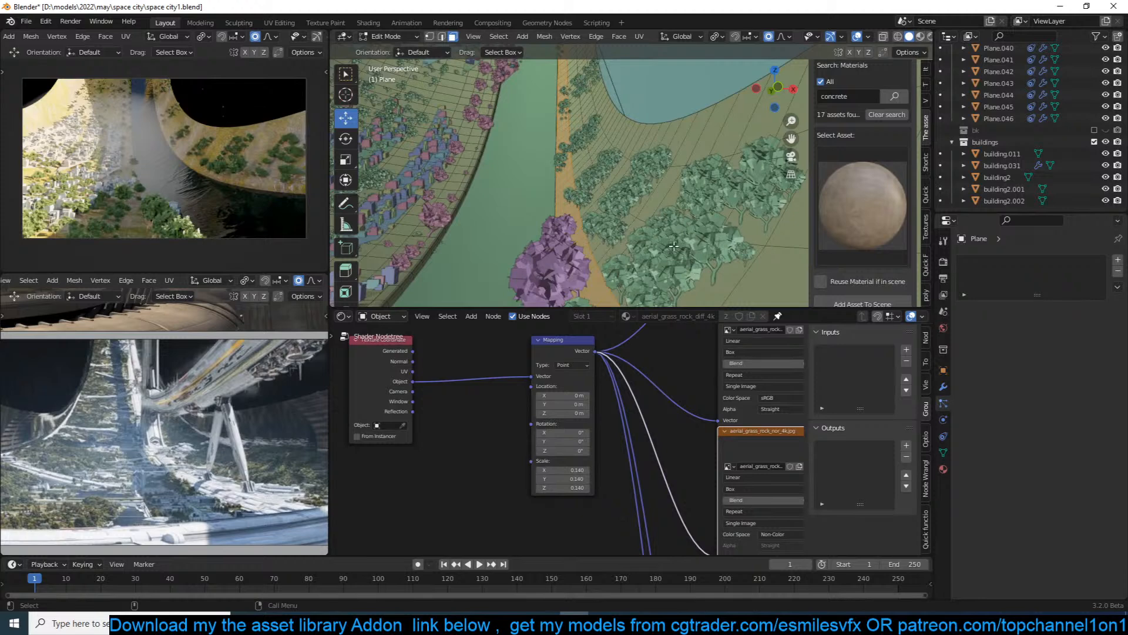
{"action": "scroll", "coordinate": [674, 246], "scroll_direction": "down", "scroll_amount": 2}
{"action": "scroll", "coordinate": [673, 230], "scroll_direction": "down", "scroll_amount": 2}
{"action": "key", "text": "g"}
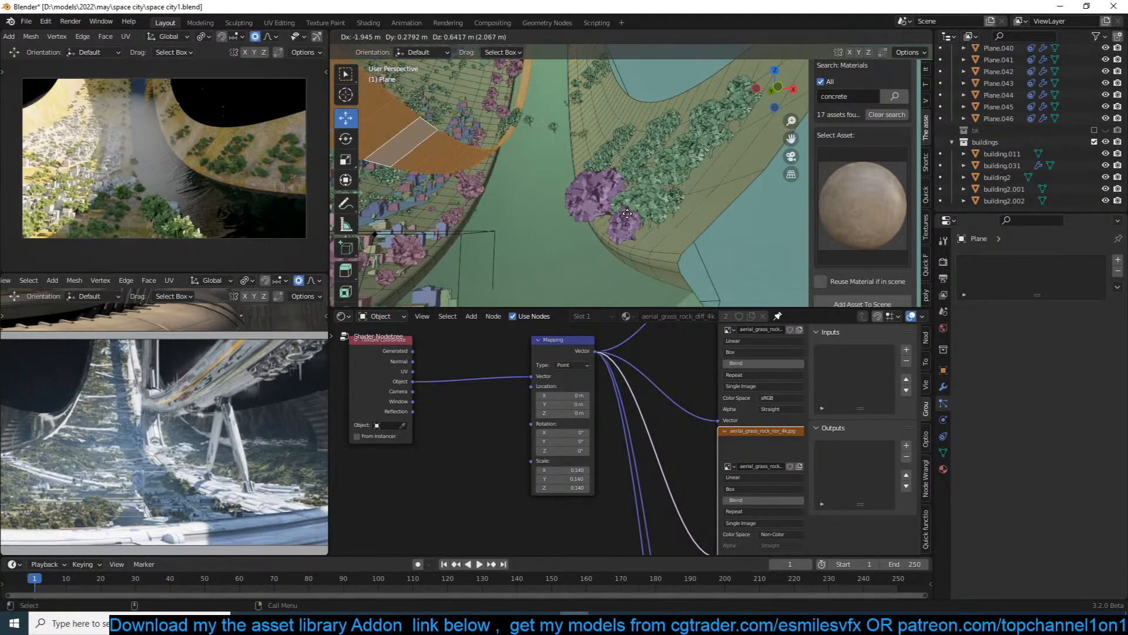
{"action": "left_click", "coordinate": [666, 223]}
{"action": "key", "text": "p"}
{"action": "left_click", "coordinate": [667, 223]}
{"action": "key", "text": "Tab"}
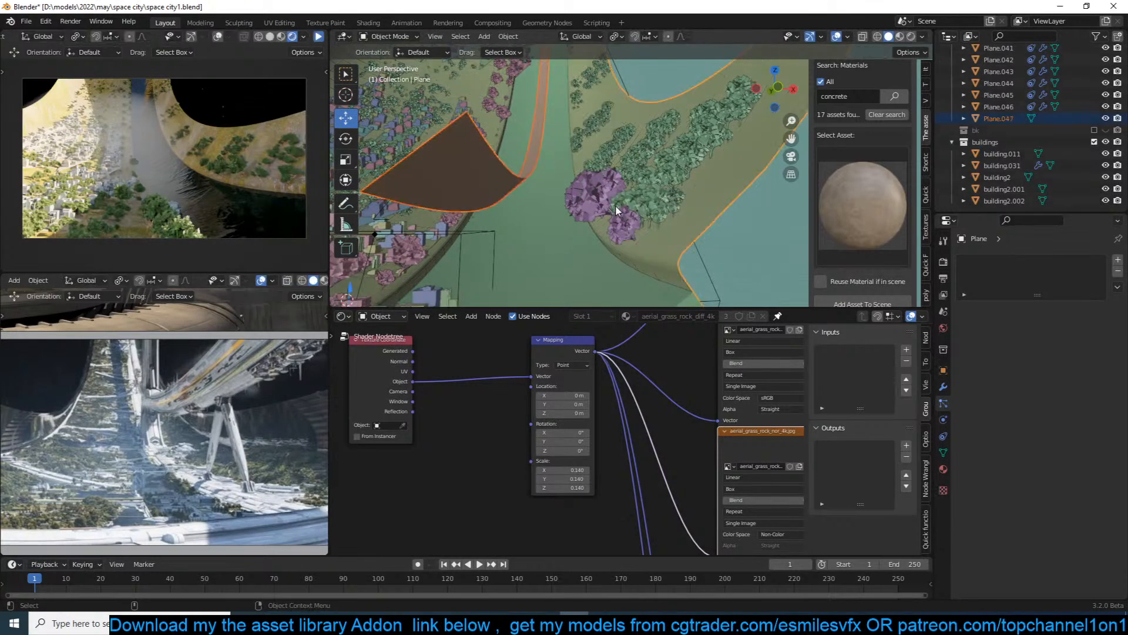
Select the separated strip Plane.047, view it through the camera and delete its faces down to a single curved edge line.
{"action": "left_click", "coordinate": [497, 206]}
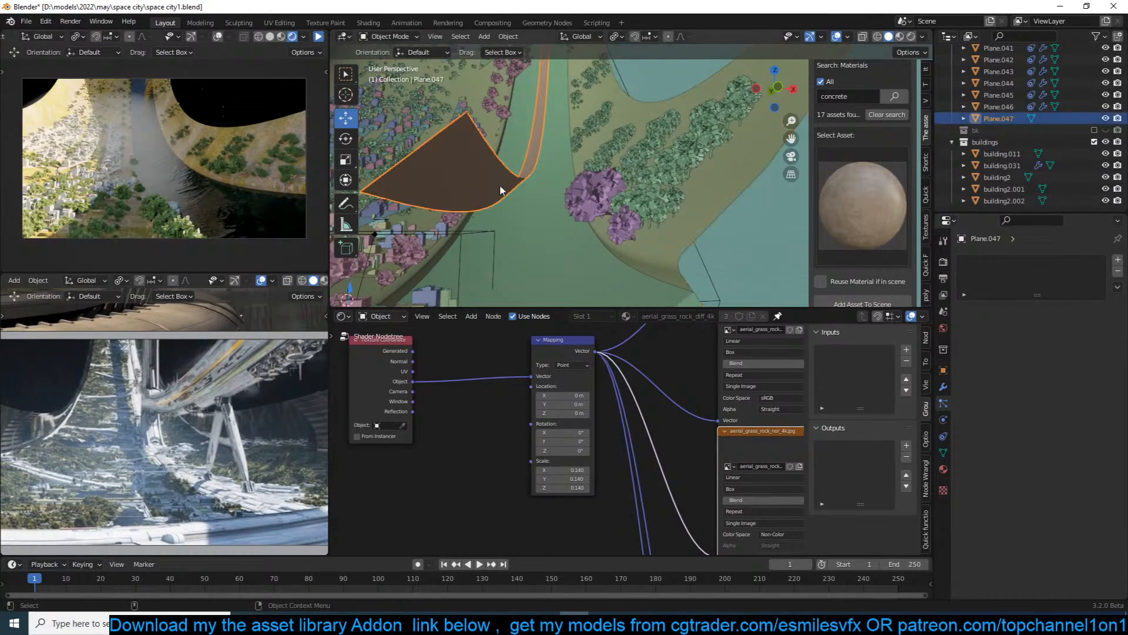
{"action": "key", "text": "KP_0"}
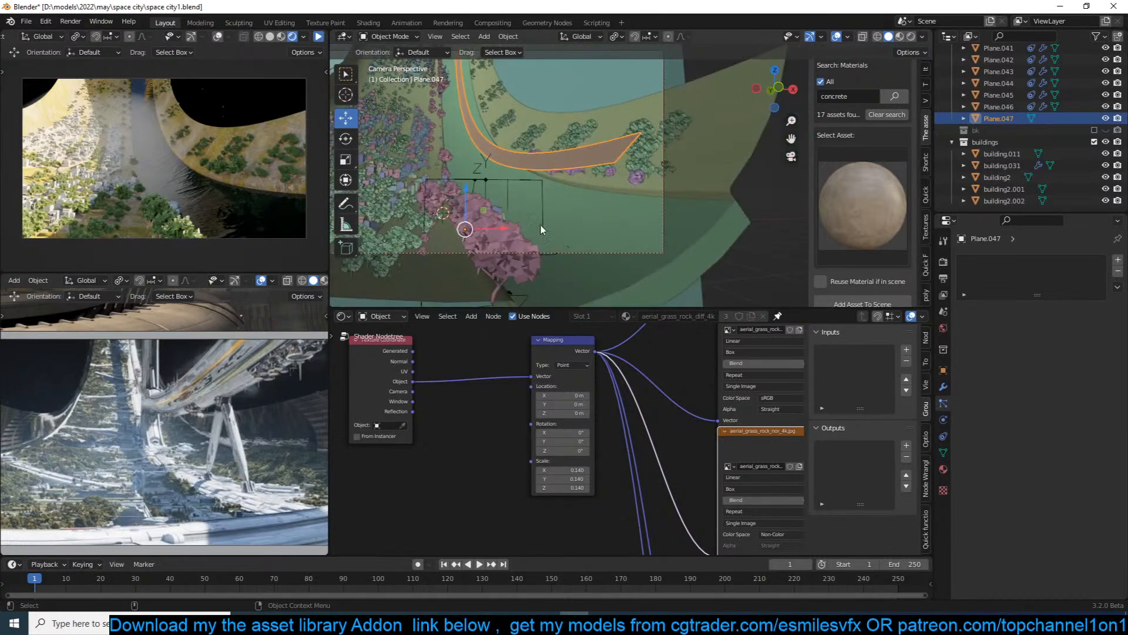
{"action": "key", "text": "Tab"}
{"action": "key", "text": "x"}
{"action": "left_click", "coordinate": [590, 141]}
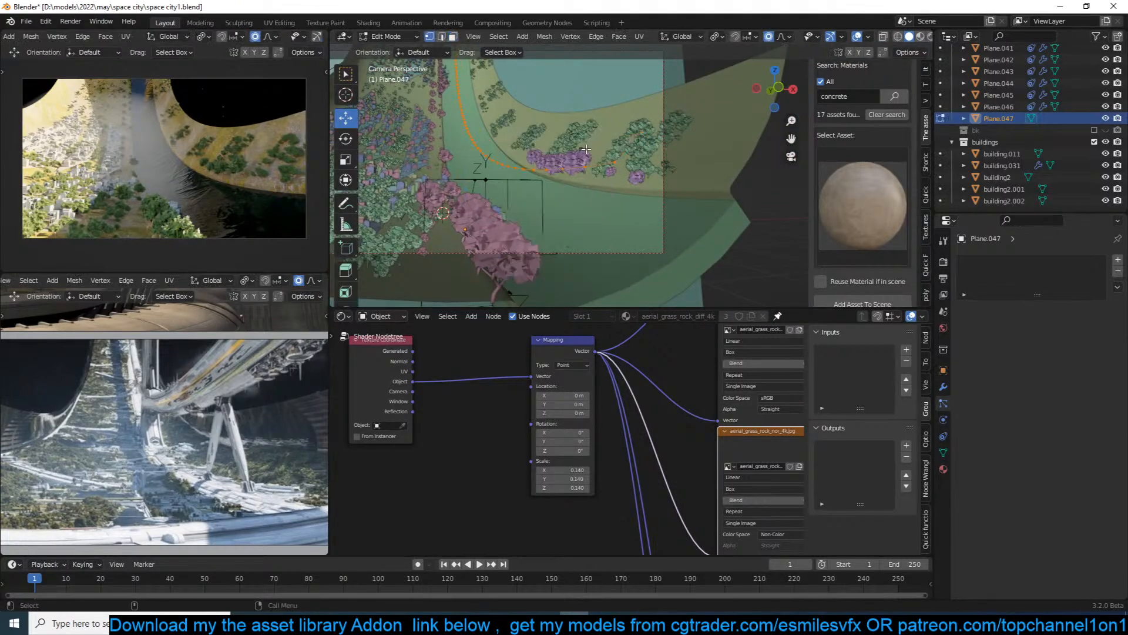
Extrude the remaining curved edge line of Plane.047 along X and Z into a thick beam above the far bank.
{"action": "key", "text": "g"}
{"action": "key", "text": "x"}
{"action": "key", "text": "z"}
{"action": "key", "text": "z"}
{"action": "key", "text": "z"}
{"action": "left_click", "coordinate": [605, 152]}
{"action": "key", "text": "Tab"}
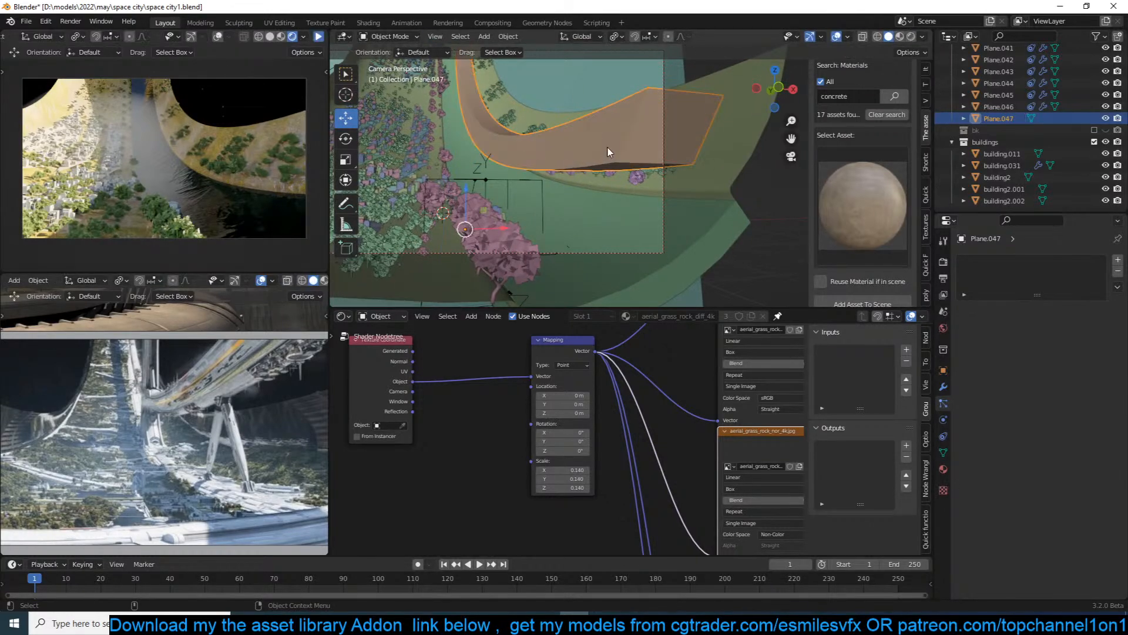
Add a Bevel modifier to the curved beam Plane.047.
{"action": "middle_click_drag", "start_coordinate": [668, 177], "coordinate": [696, 147]}
{"action": "left_click", "coordinate": [668, 182]}
{"action": "left_click", "coordinate": [711, 141]}
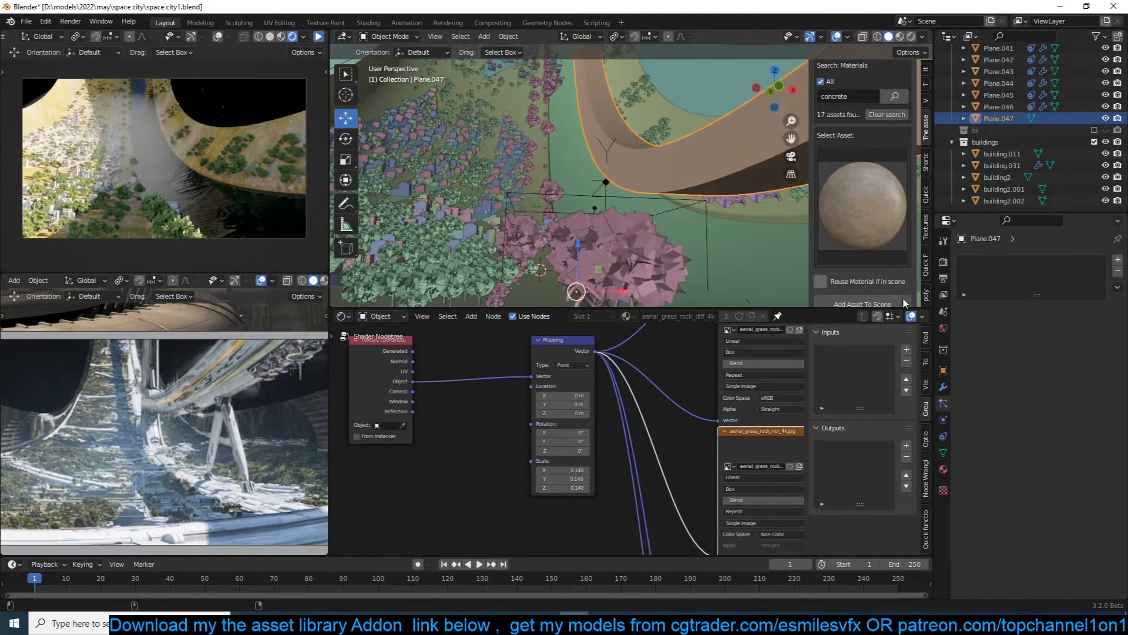
{"action": "left_click", "coordinate": [943, 387]}
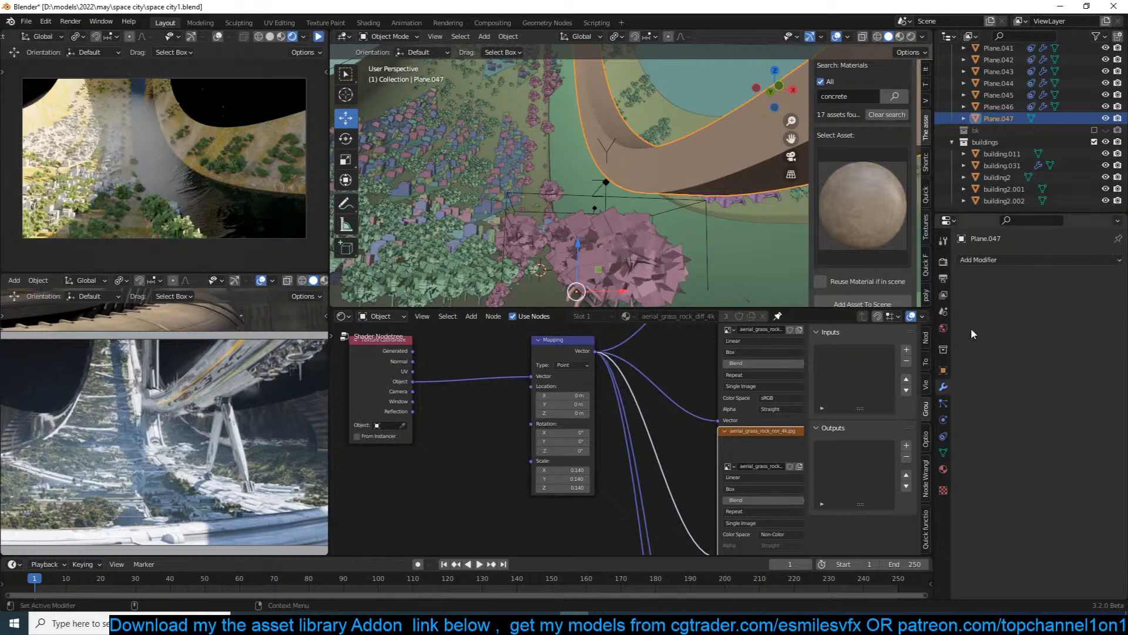
{"action": "left_click", "coordinate": [1028, 263]}
{"action": "left_click", "coordinate": [868, 302]}
{"action": "middle_click_drag", "start_coordinate": [789, 235], "coordinate": [741, 241]}
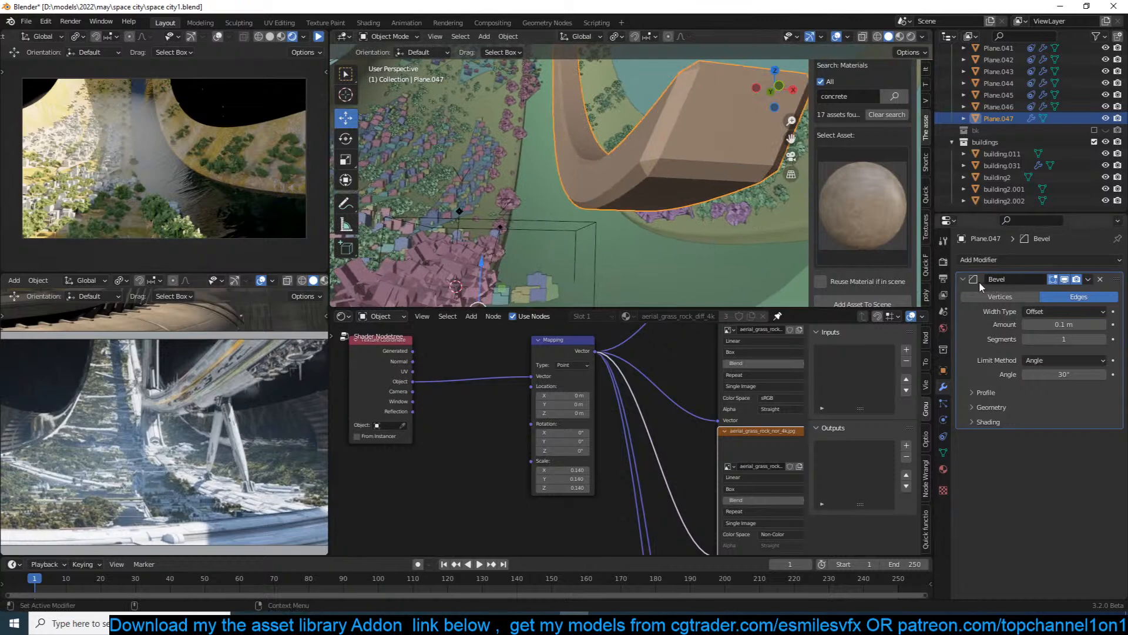
Add a second Bevel modifier with an amount of 0.042 m and apply the beam's object transform.
{"action": "left_click", "coordinate": [962, 280]}
{"action": "left_click", "coordinate": [977, 261]}
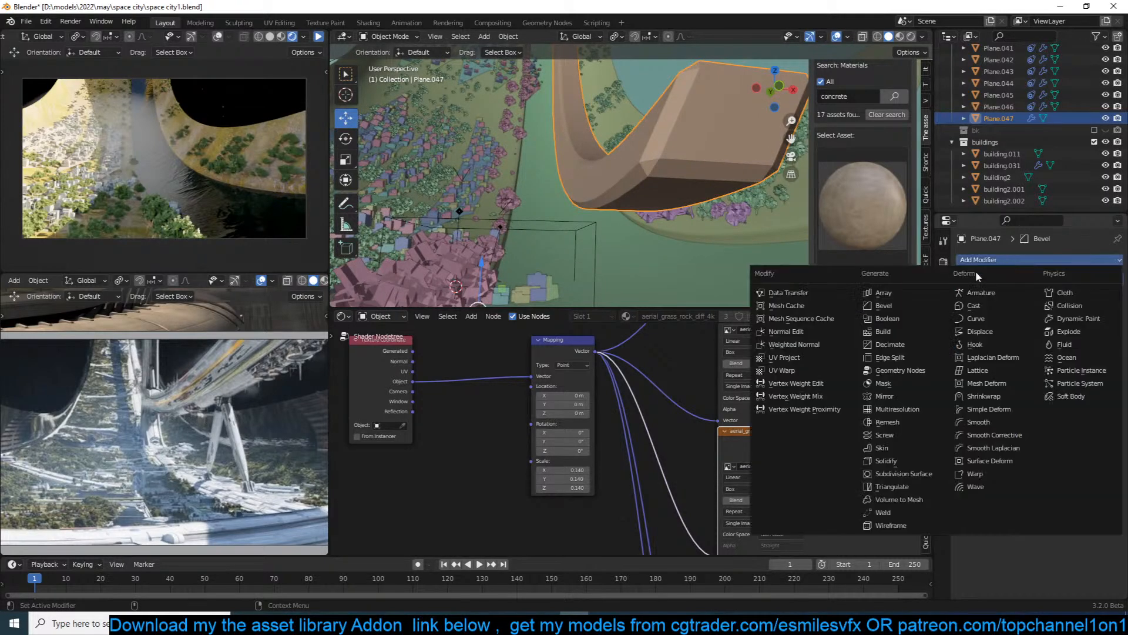
{"action": "left_click", "coordinate": [883, 307]}
{"action": "mouse_move", "coordinate": [1065, 340]}
{"action": "left_mouse_down"}
{"action": "mouse_move", "coordinate": [1029, 340]}
{"action": "mouse_move", "coordinate": [1045, 341]}
{"action": "left_mouse_up"}
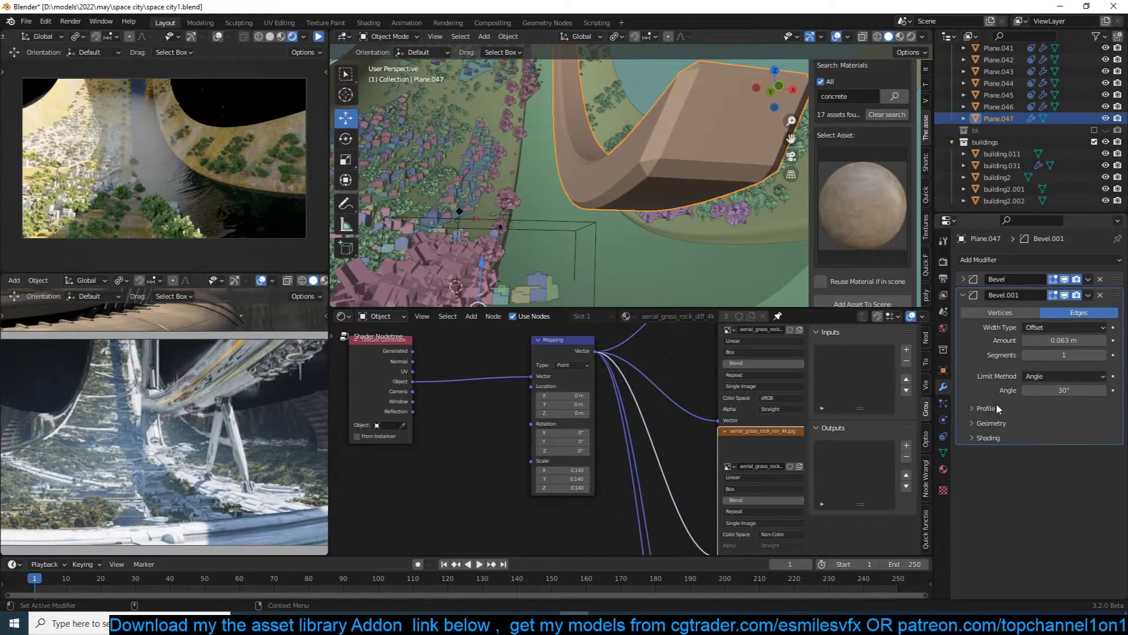
{"action": "key", "text": "z"}
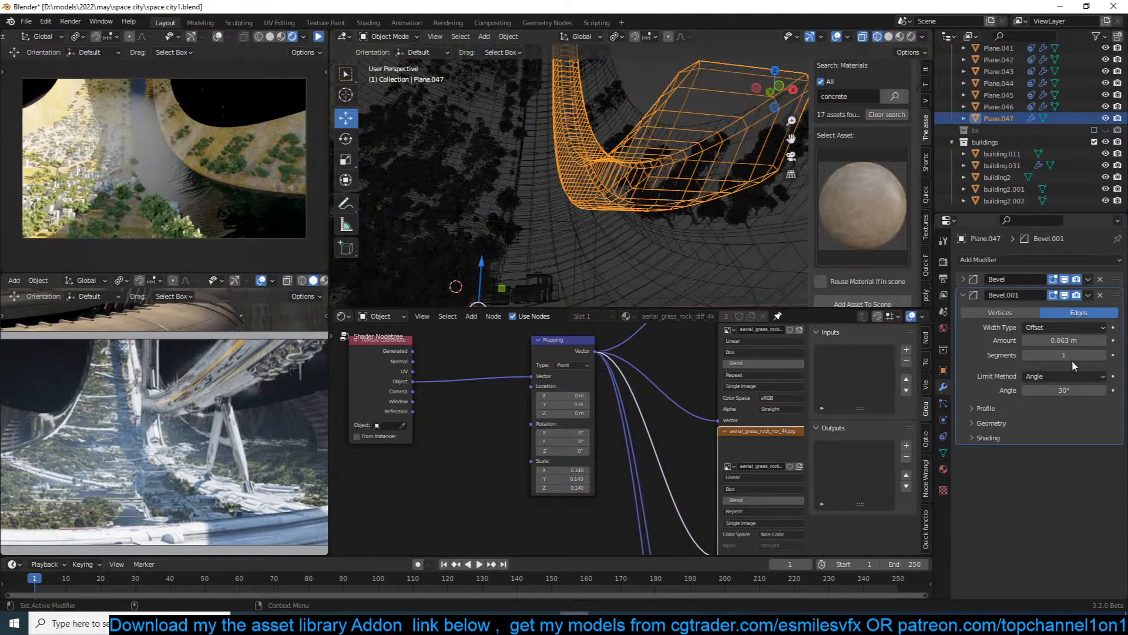
{"action": "left_click_drag", "start_coordinate": [1047, 341], "coordinate": [1052, 341]}
{"action": "key", "text": "ctrl+a"}
{"action": "left_click", "coordinate": [542, 149]}
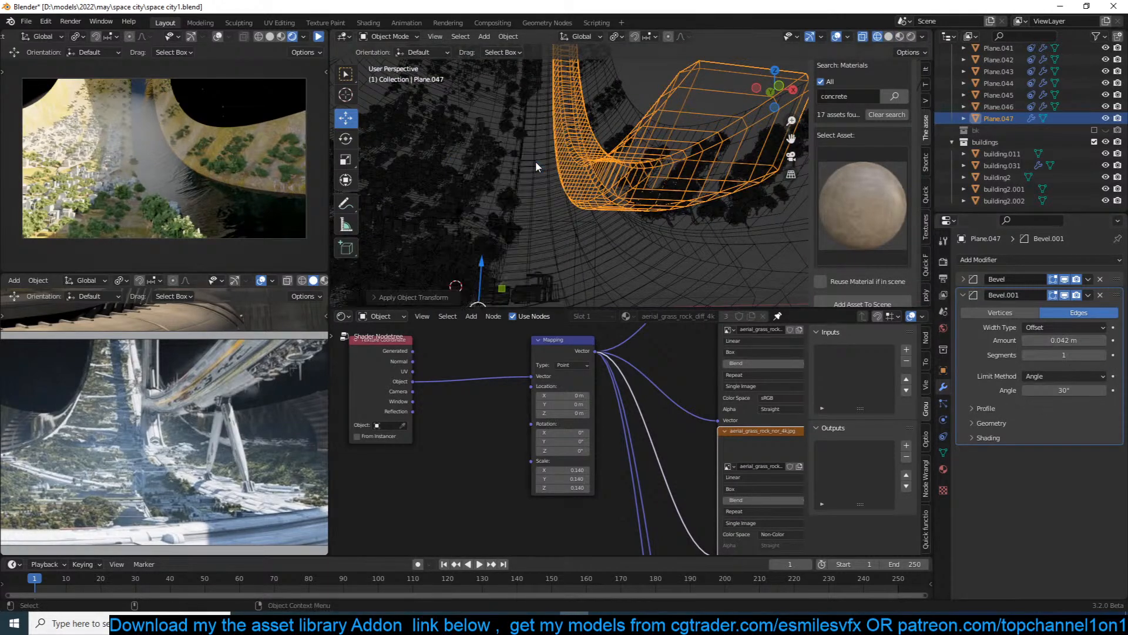
Enable Harden Normals on the second Bevel modifier and return the viewport to solid shading.
{"action": "left_click", "coordinate": [995, 436]}
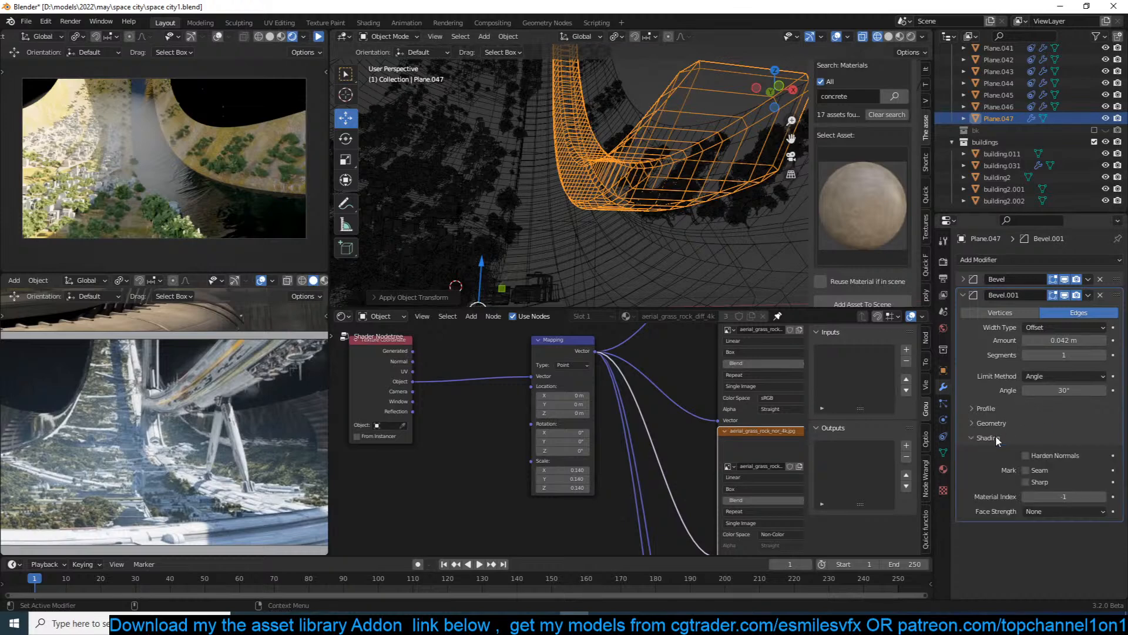
{"action": "left_click", "coordinate": [1026, 455]}
{"action": "key", "text": "q"}
{"action": "left_click", "coordinate": [560, 201]}
{"action": "key", "text": "z"}
{"action": "left_click", "coordinate": [704, 212]}
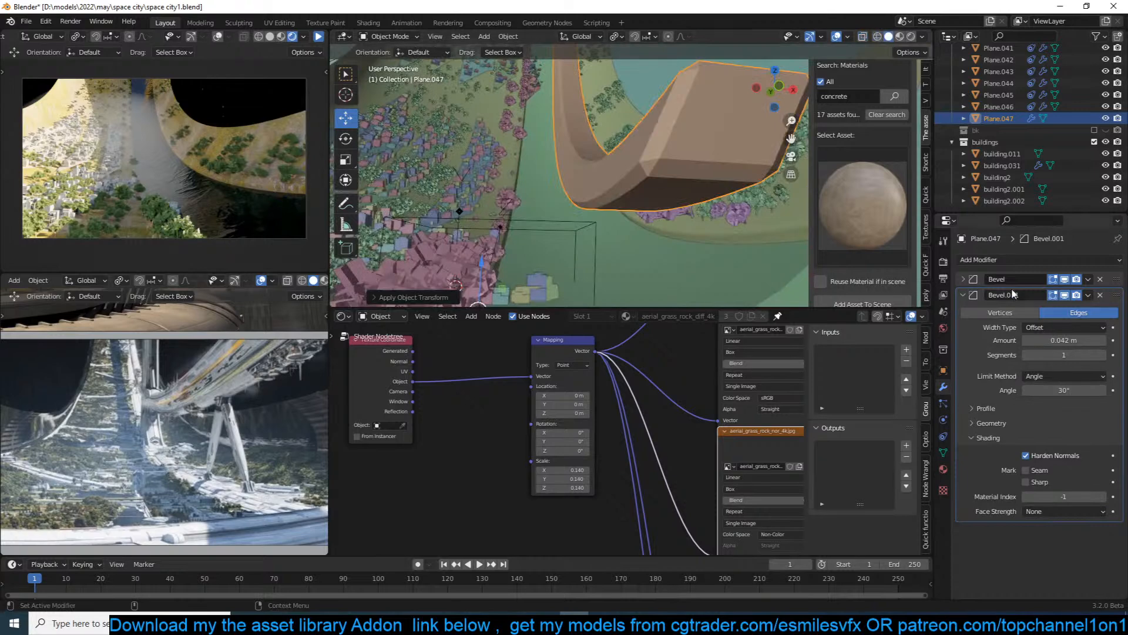
Turn off Clamp Overlap on the second Bevel modifier and set its amount to 0.012 m.
{"action": "left_click", "coordinate": [985, 422]}
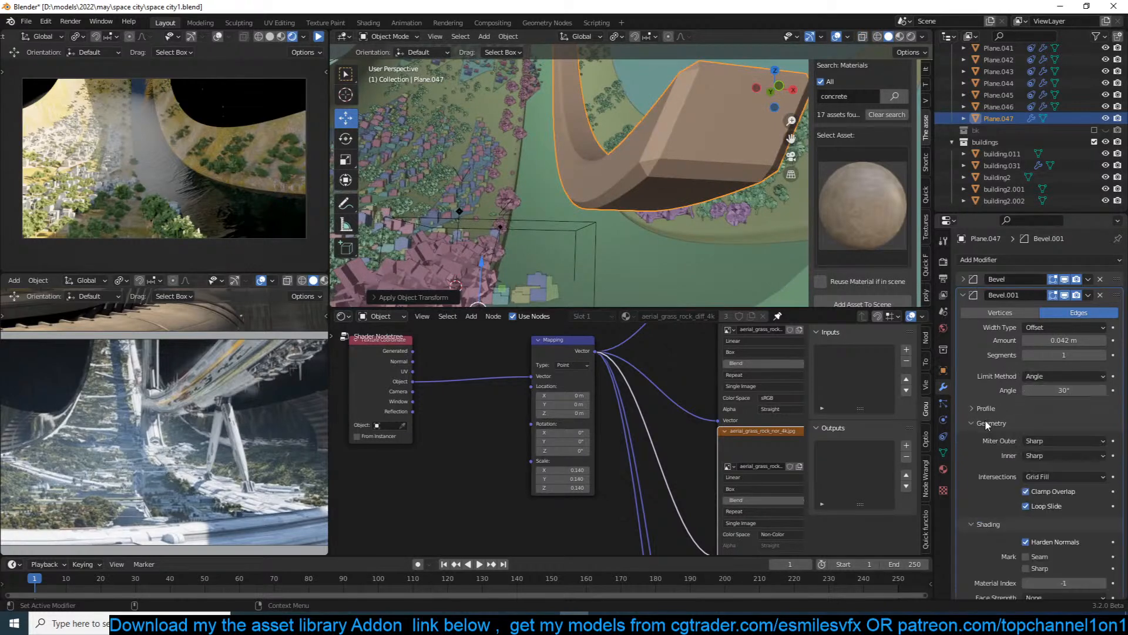
{"action": "left_click", "coordinate": [1024, 489]}
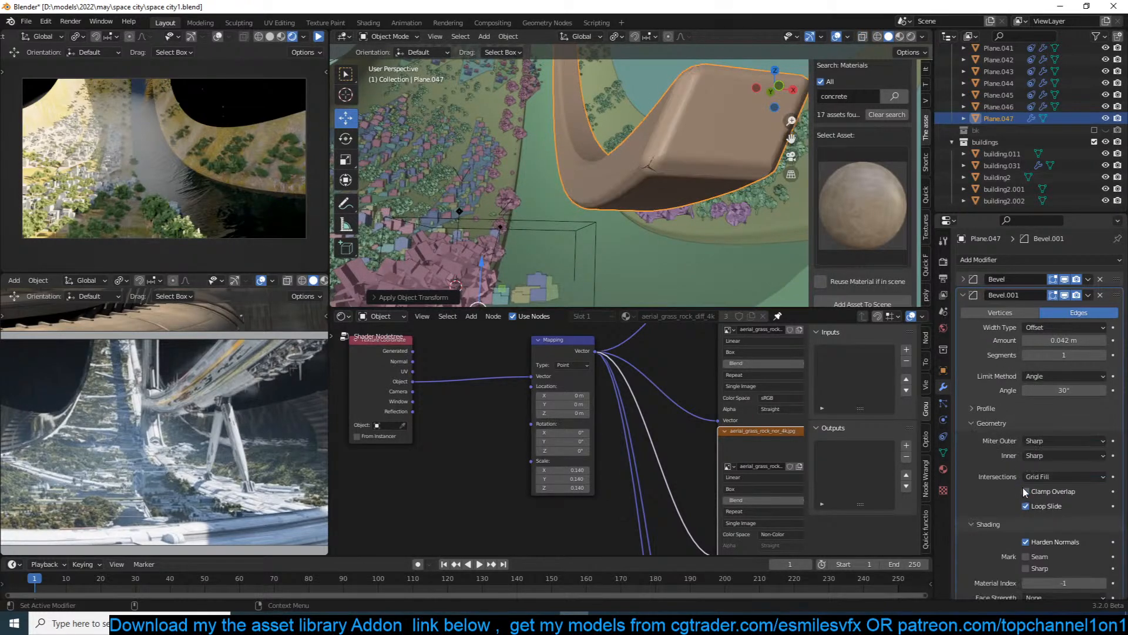
{"action": "left_click_drag", "start_coordinate": [1061, 340], "coordinate": [1037, 341]}
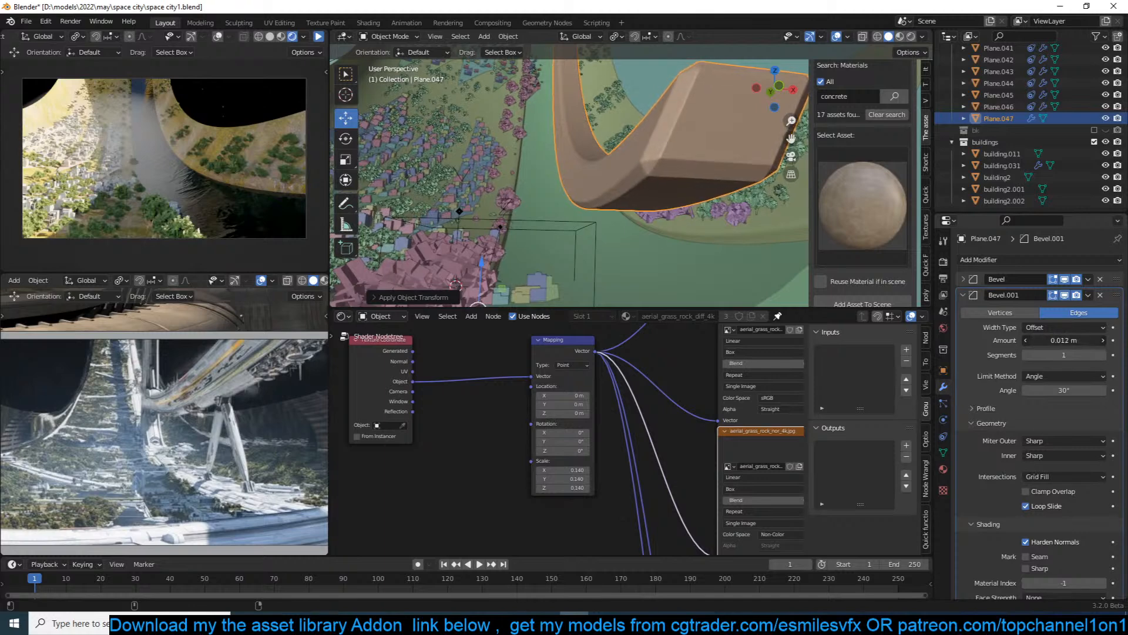
{"action": "left_click", "coordinate": [969, 298]}
{"action": "left_click", "coordinate": [972, 279]}
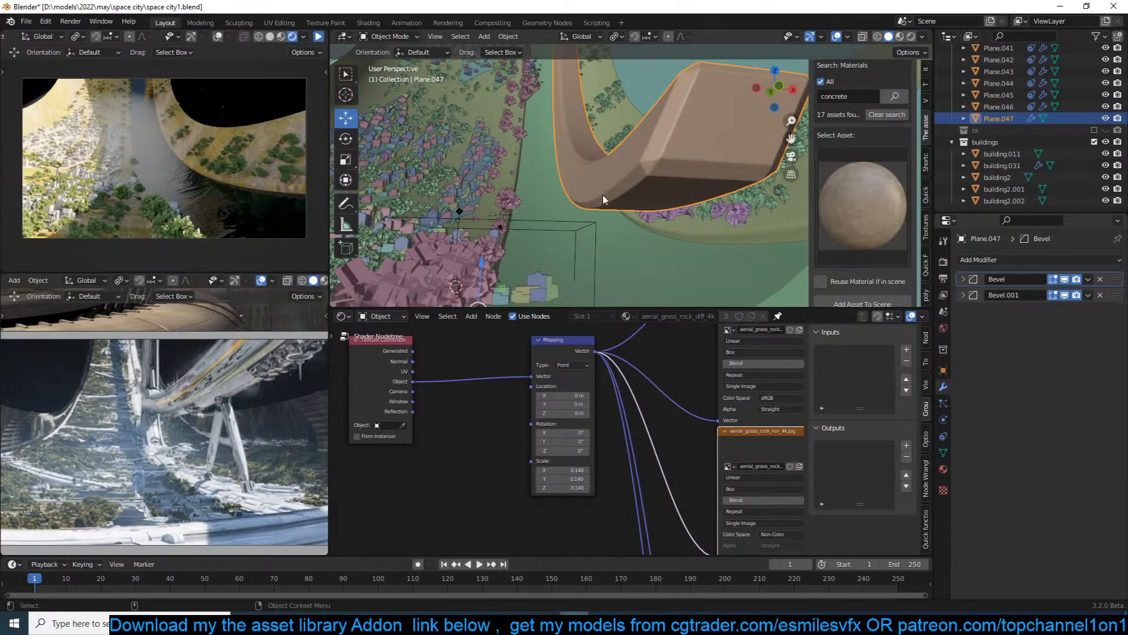
Add several evenly spaced loop cuts running along the curved beam's length.
{"action": "scroll", "coordinate": [645, 154], "scroll_direction": "up", "scroll_amount": 5}
{"action": "key", "text": "Tab"}
{"action": "key", "text": "ctrl+r"}
{"action": "scroll", "coordinate": [658, 203], "scroll_direction": "up", "scroll_amount": 2}
{"action": "left_click", "coordinate": [657, 207]}
{"action": "right_click", "coordinate": [652, 206]}
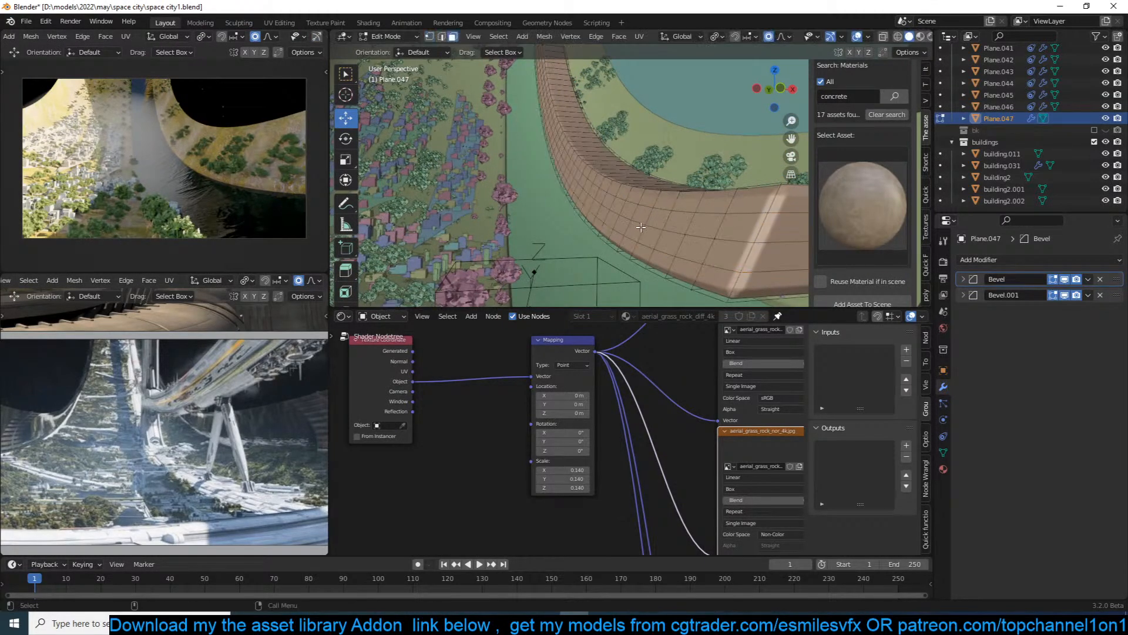
Select a shortest path of faces along the beam's side and isolate the beam in local view.
{"action": "left_click", "coordinate": [573, 188], "text": "ctrl"}
{"action": "key", "text": "alt+e"}
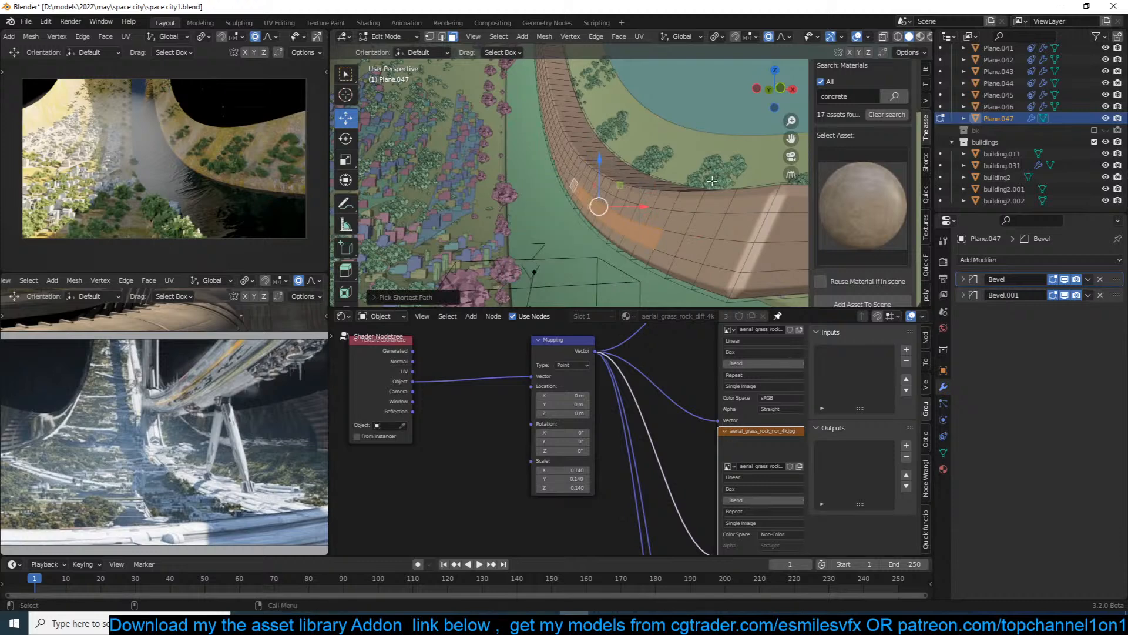
{"action": "key", "text": "KP_Divide"}
{"action": "middle_click_drag", "start_coordinate": [712, 181], "coordinate": [696, 157]}
{"action": "key", "text": "Tab"}
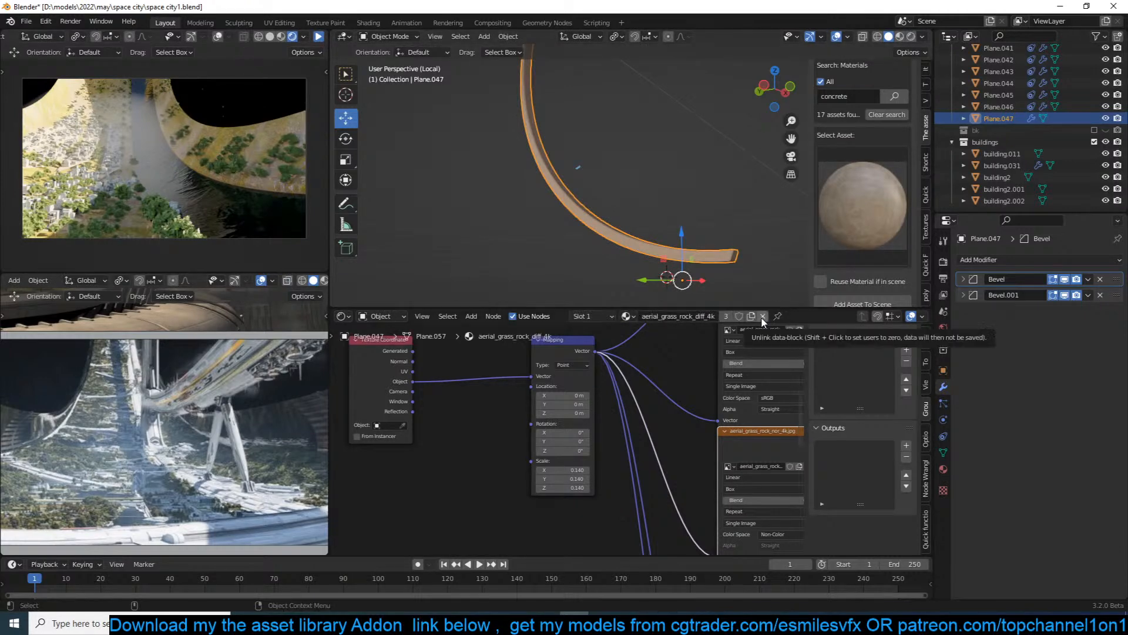
Replace the beam's aerial grass rock material with a new one, set its roughness to 0.314 and save the file.
{"action": "left_click", "coordinate": [943, 468]}
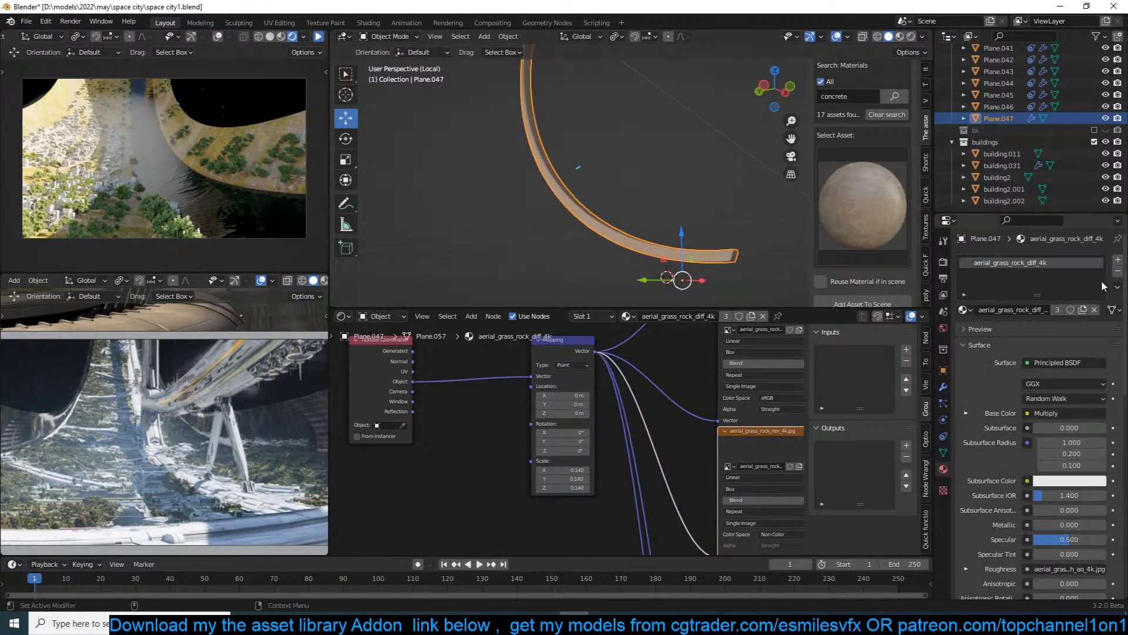
{"action": "left_click", "coordinate": [762, 315]}
{"action": "left_click", "coordinate": [654, 318]}
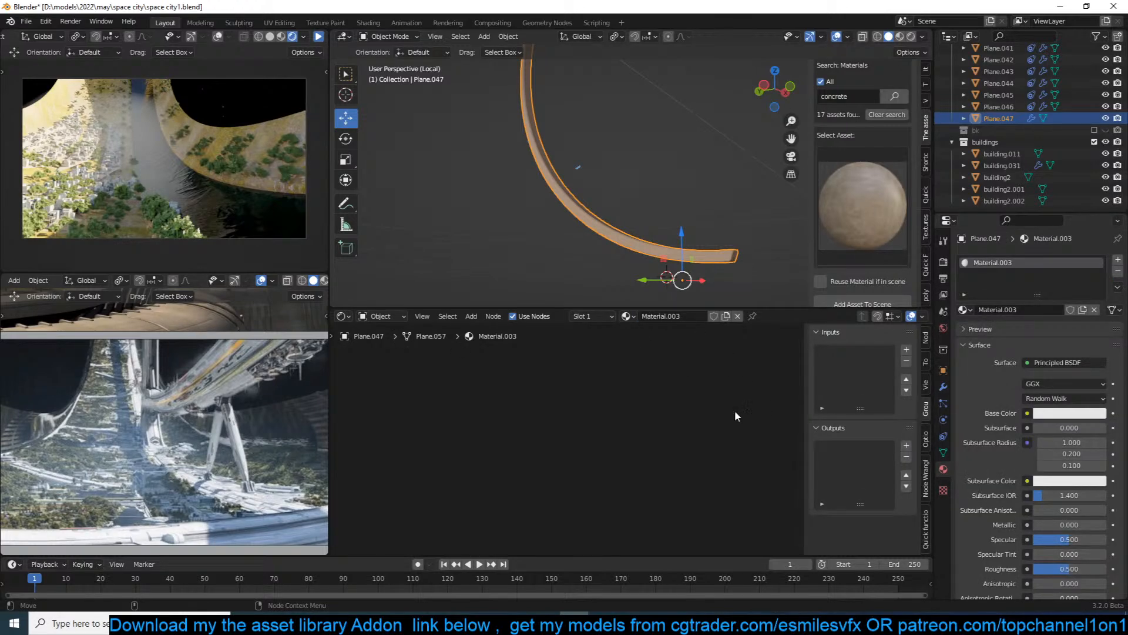
{"action": "key", "text": "Home"}
{"action": "scroll", "coordinate": [734, 410], "scroll_direction": "up", "scroll_amount": 10}
{"action": "left_click_drag", "start_coordinate": [503, 428], "coordinate": [476, 428]}
{"action": "key", "text": "ctrl+s"}
{"action": "scroll", "coordinate": [738, 182], "scroll_direction": "up", "scroll_amount": 2}
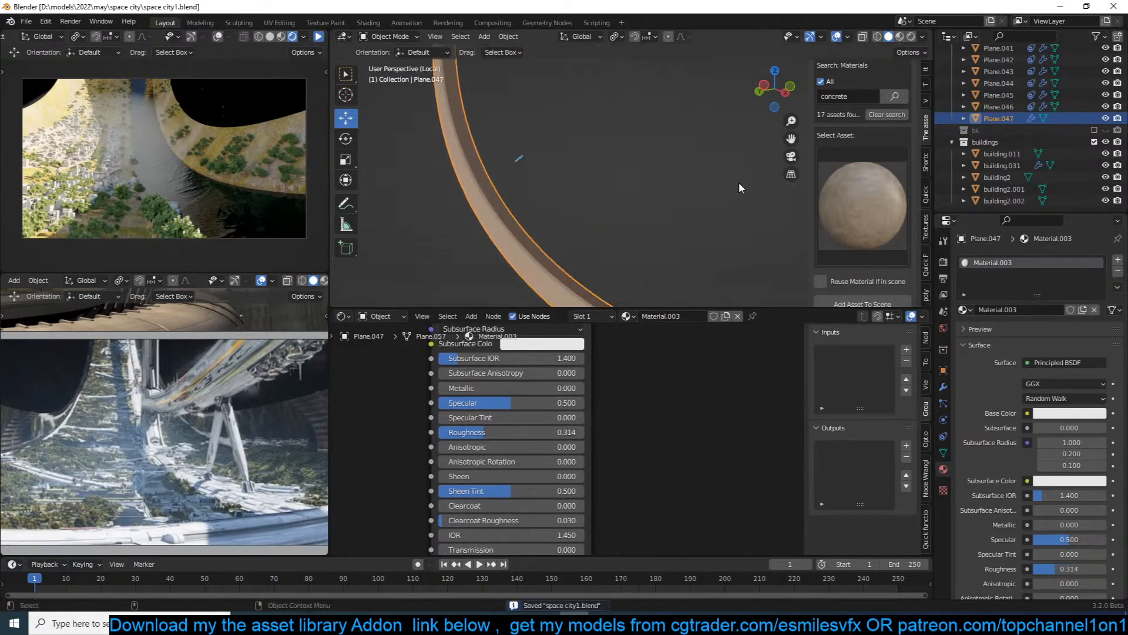
Inset the selected face path on the beam and Shrink/Fatten it by about -0.095 m without proportional editing.
{"action": "middle_click_drag", "start_coordinate": [739, 182], "coordinate": [726, 111], "text": "shift"}
{"action": "scroll", "coordinate": [726, 111], "scroll_direction": "up", "scroll_amount": 1}
{"action": "scroll", "coordinate": [696, 175], "scroll_direction": "down", "scroll_amount": 2}
{"action": "middle_click_drag", "start_coordinate": [696, 176], "coordinate": [688, 119], "text": "shift"}
{"action": "scroll", "coordinate": [698, 139], "scroll_direction": "up", "scroll_amount": 2}
{"action": "key", "text": "Tab"}
{"action": "key", "text": "i"}
{"action": "left_click", "coordinate": [698, 119]}
{"action": "key", "text": "alt+s"}
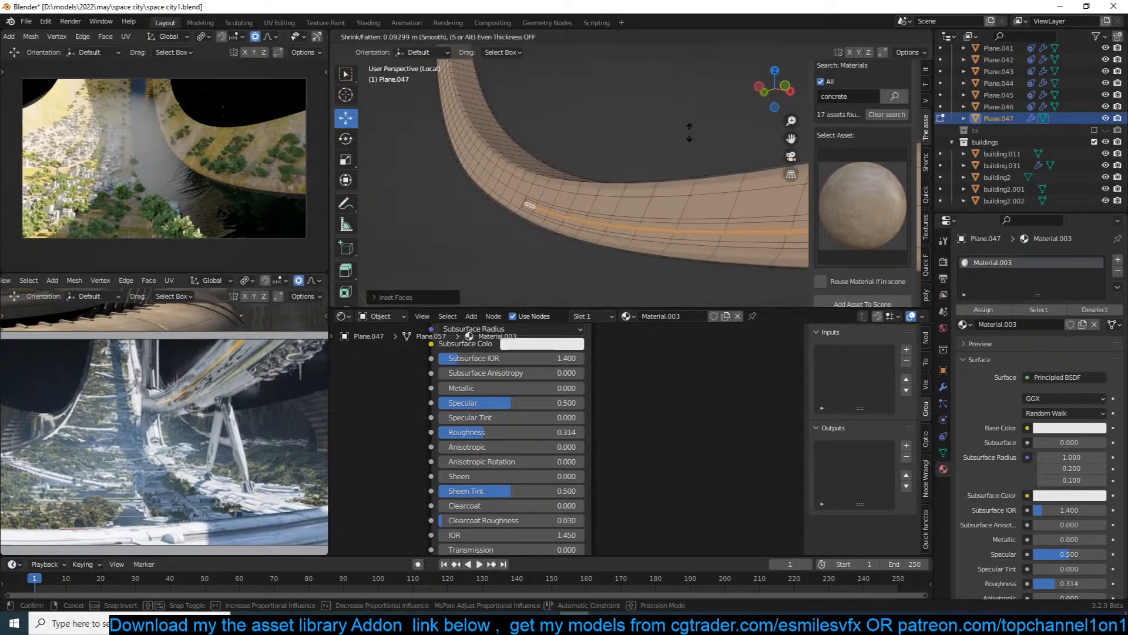
{"action": "key", "text": "o"}
{"action": "left_click", "coordinate": [694, 139]}
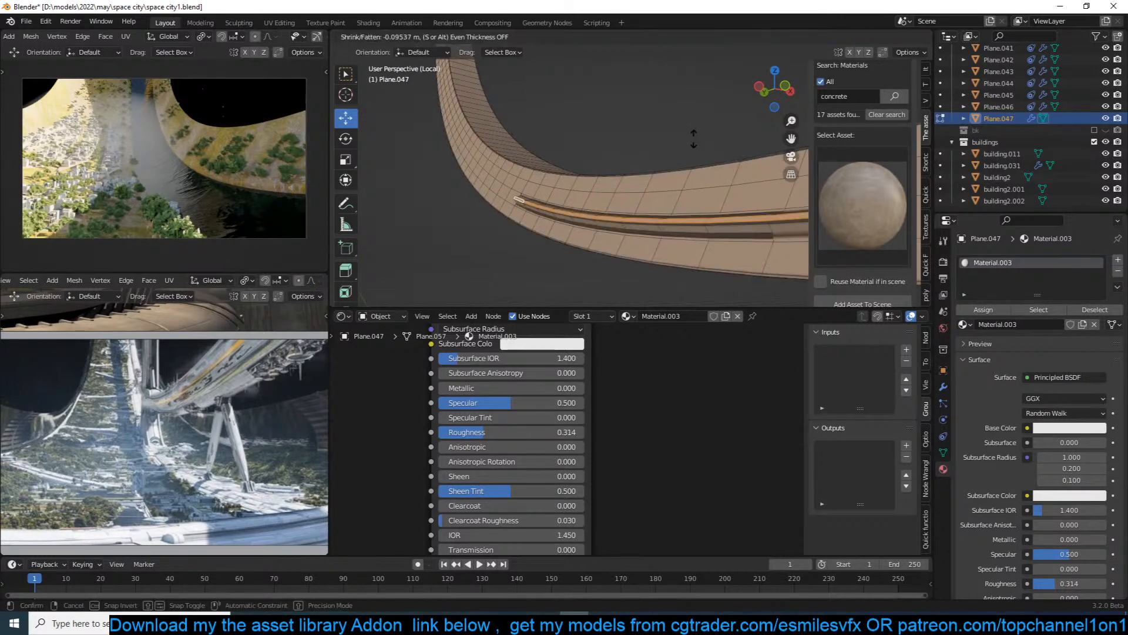
Shrink/Fatten the inset faces on the beam's side by about 0.042 m and inspect the beam in Object Mode.
{"action": "key", "text": "Tab"}
{"action": "middle_click_drag", "start_coordinate": [664, 155], "coordinate": [657, 161]}
{"action": "key", "text": "Tab"}
{"action": "key", "text": "s"}
{"action": "right_click", "coordinate": [720, 150]}
{"action": "key", "text": "alt+s"}
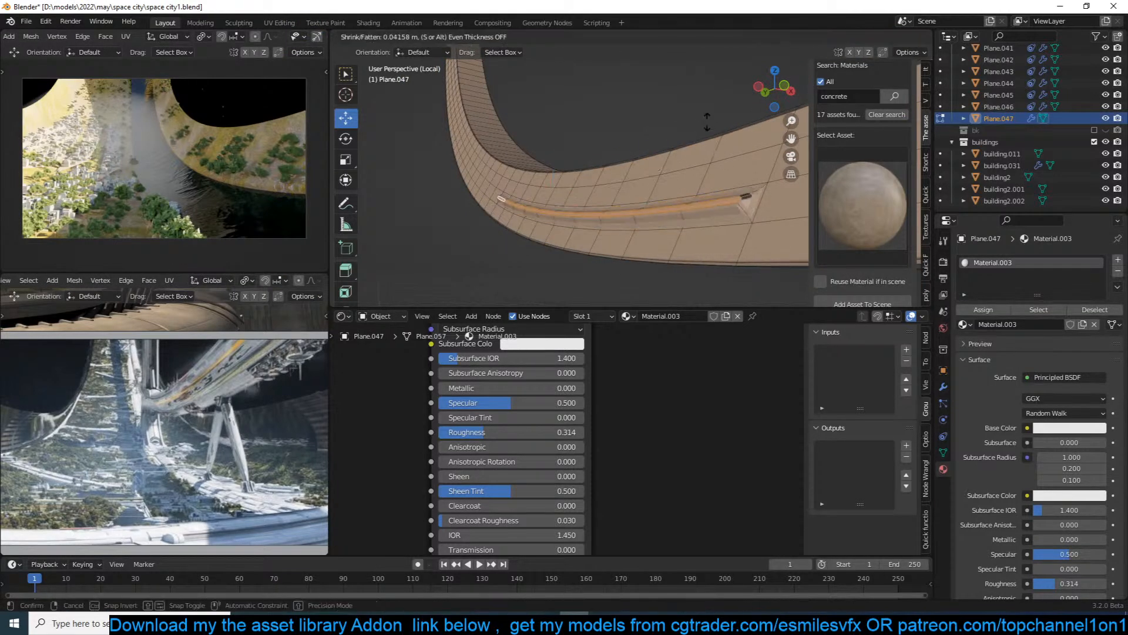
{"action": "left_click", "coordinate": [708, 124]}
{"action": "key", "text": "Tab"}
{"action": "middle_click_drag", "start_coordinate": [701, 160], "coordinate": [745, 187]}
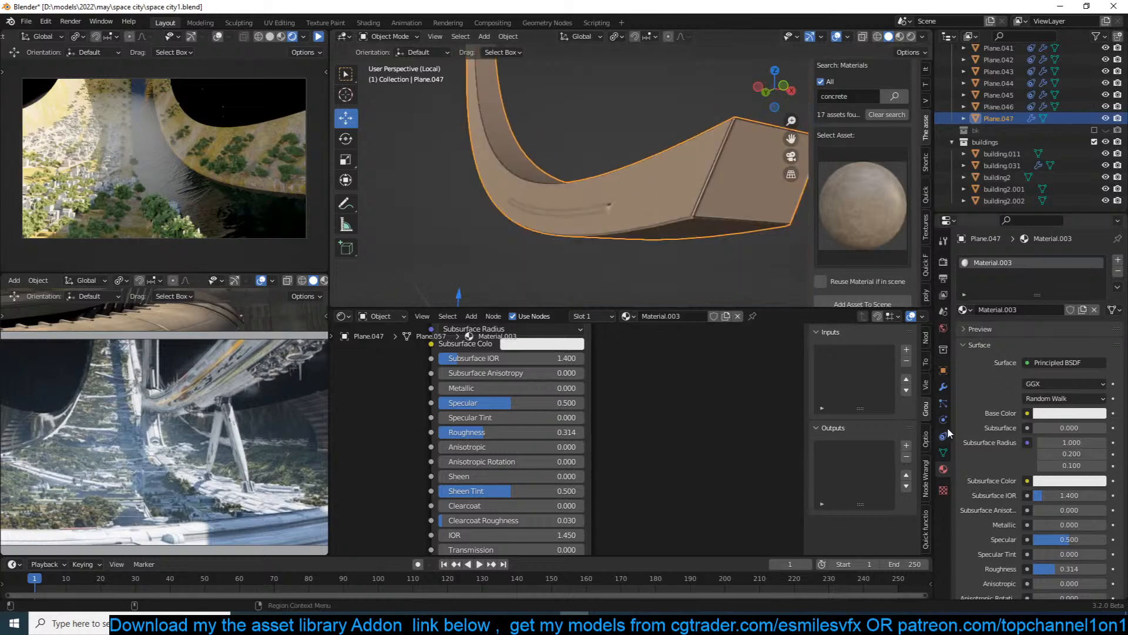
Turn off Clamp Overlap in the geometry settings of the beam's first Bevel modifier.
{"action": "left_click", "coordinate": [944, 388]}
{"action": "left_click", "coordinate": [963, 279]}
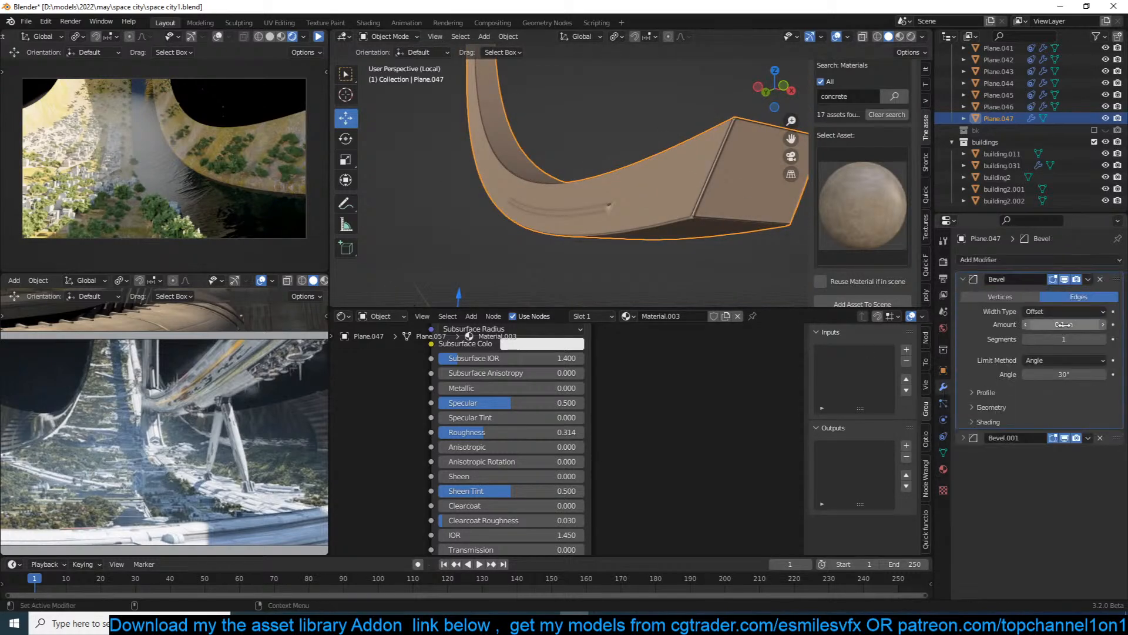
{"action": "left_click", "coordinate": [991, 406]}
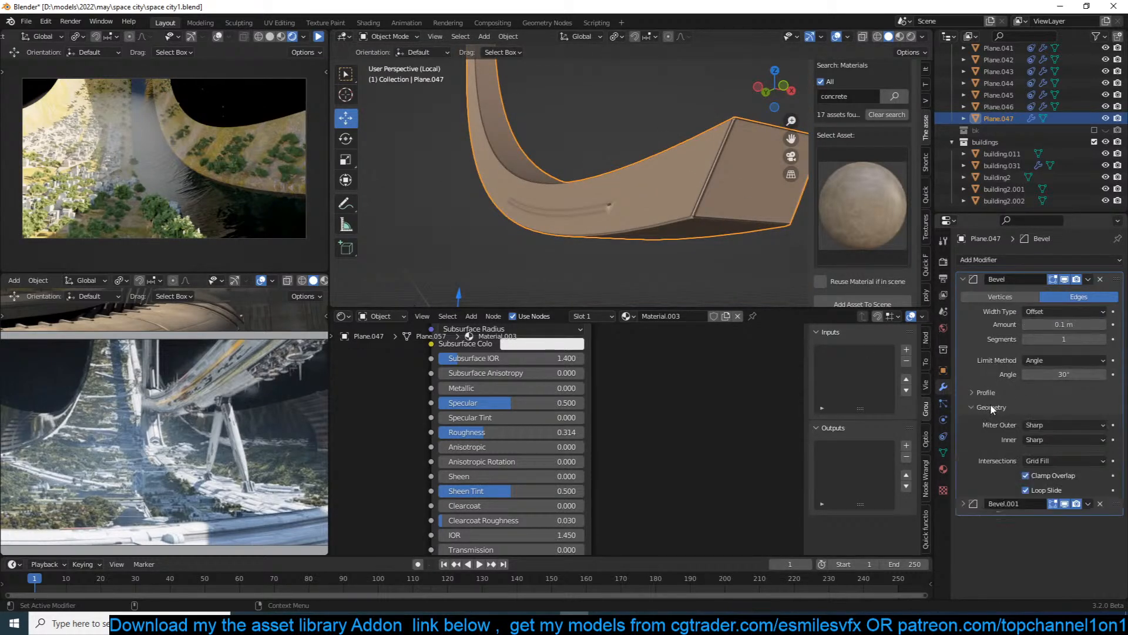
{"action": "left_click", "coordinate": [1026, 475]}
{"action": "scroll", "coordinate": [652, 255], "scroll_direction": "up", "scroll_amount": 5}
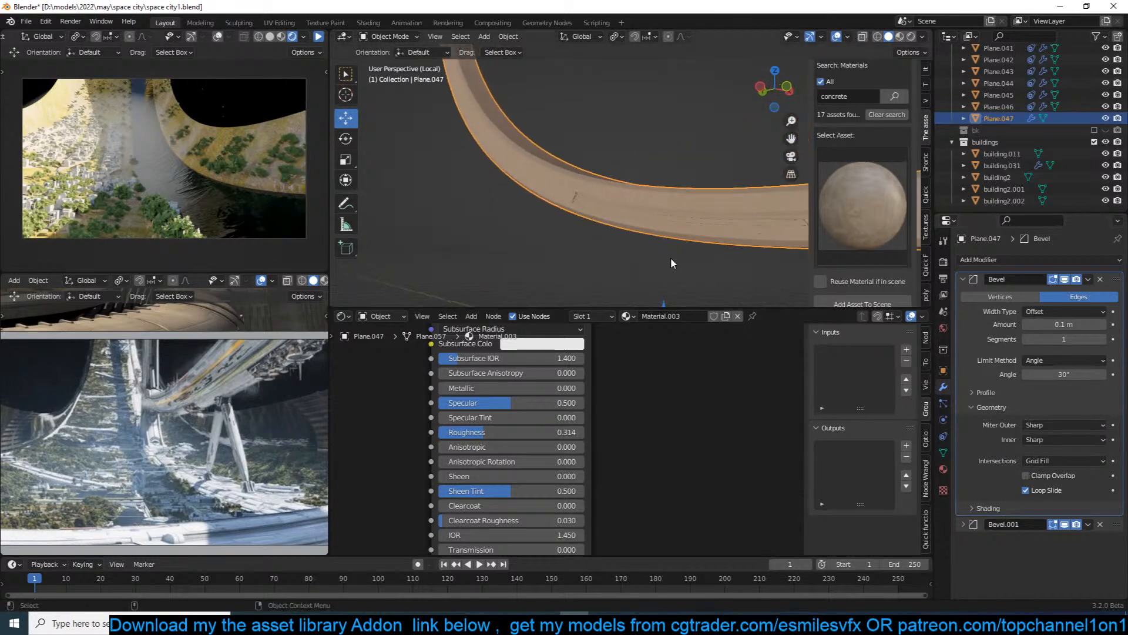
{"action": "scroll", "coordinate": [646, 253], "scroll_direction": "up", "scroll_amount": 5}
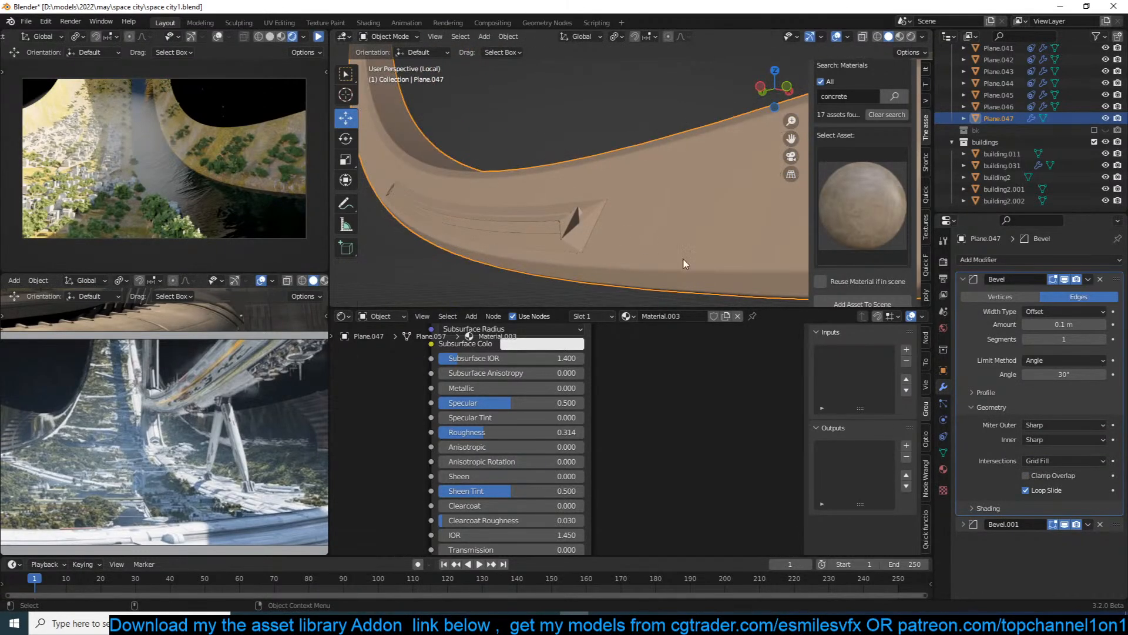
Set the first Bevel modifier's angle limit to 45° and scale the selected inset faces up slightly.
{"action": "left_click", "coordinate": [1064, 374]}
{"action": "key", "text": "Return"}
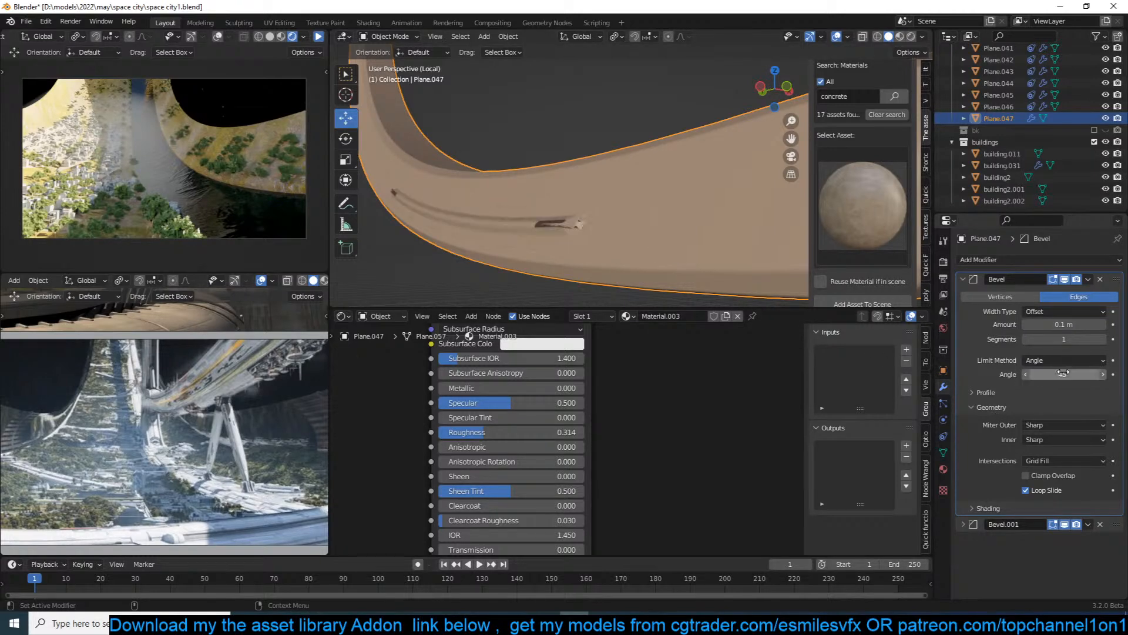
{"action": "key", "text": "Tab"}
{"action": "key", "text": "s"}
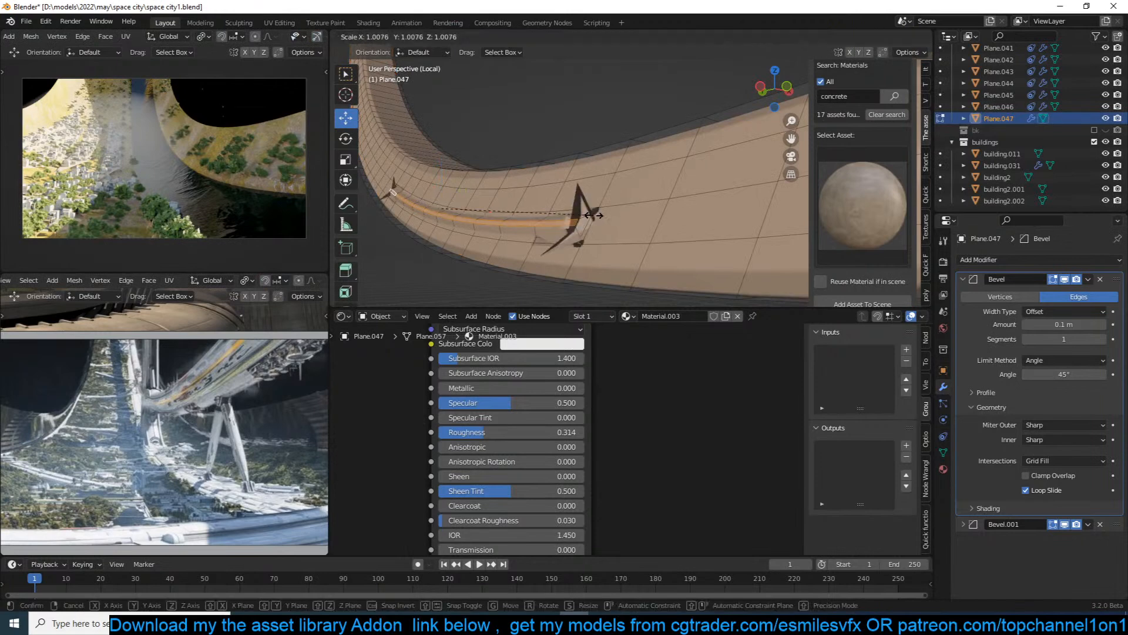
{"action": "key", "text": "Escape"}
{"action": "key", "text": "Tab"}
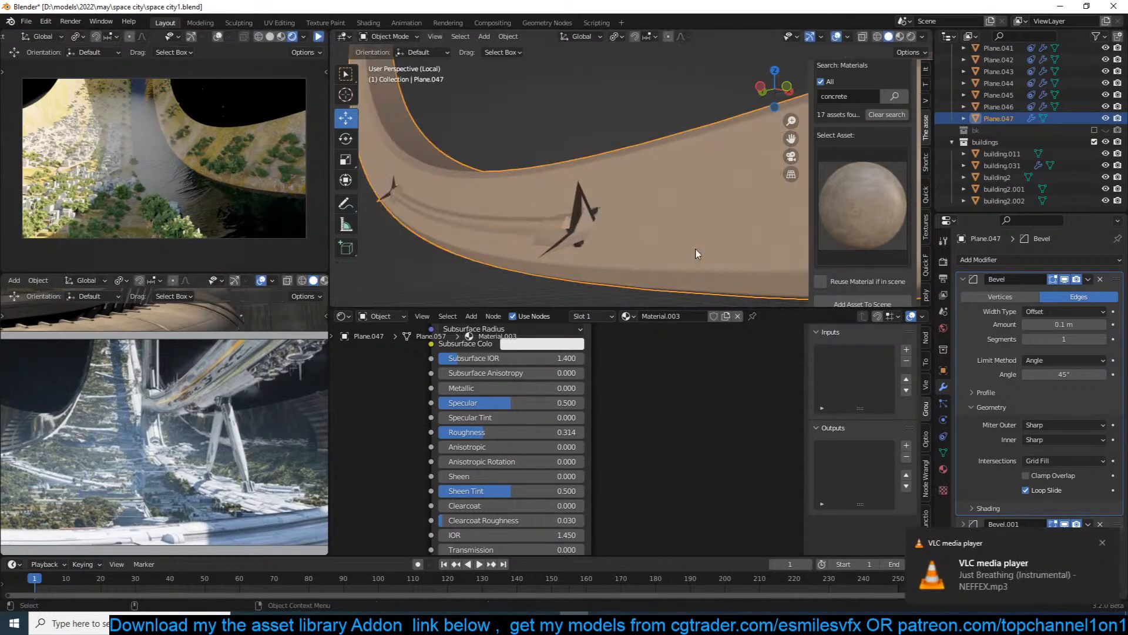
Set the second Bevel modifier's angle limit to 45°.
{"action": "left_click", "coordinate": [963, 280]}
{"action": "left_click", "coordinate": [964, 294]}
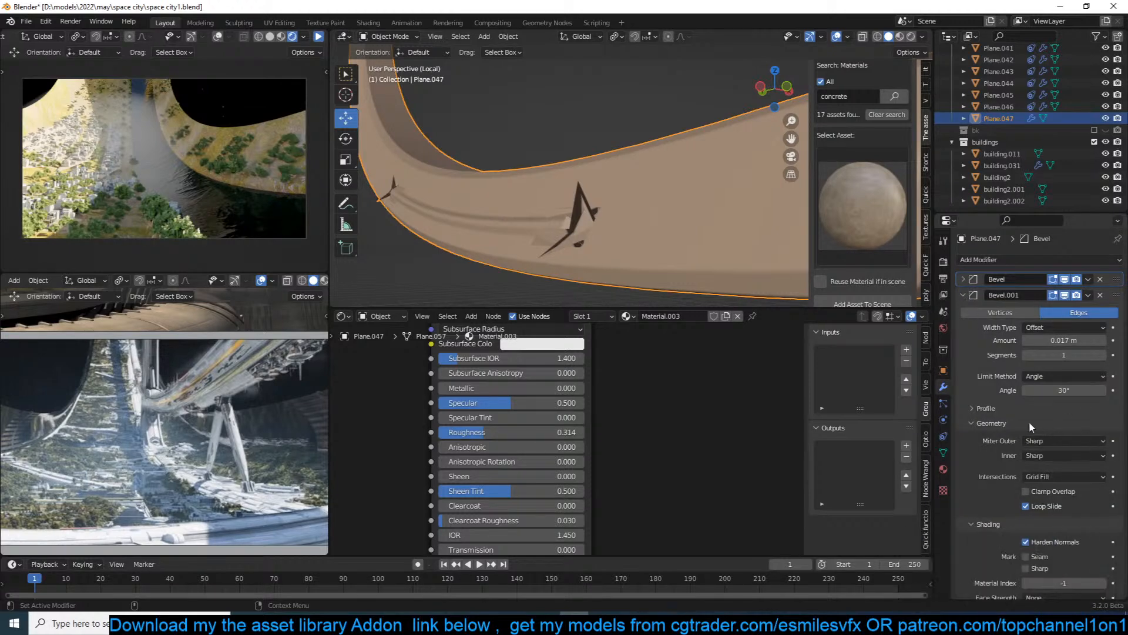
{"action": "left_click", "coordinate": [1072, 389]}
{"action": "key", "text": "Return"}
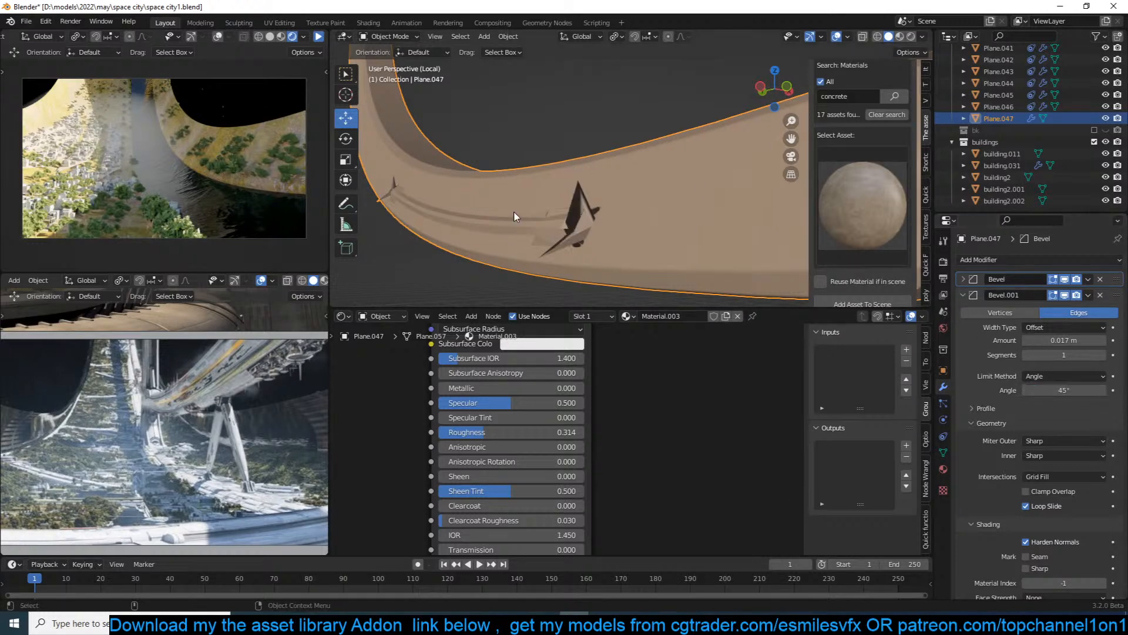
Scale the selected inset faces on the beam's side down to about 0.98.
{"action": "key", "text": "Tab"}
{"action": "key", "text": "s"}
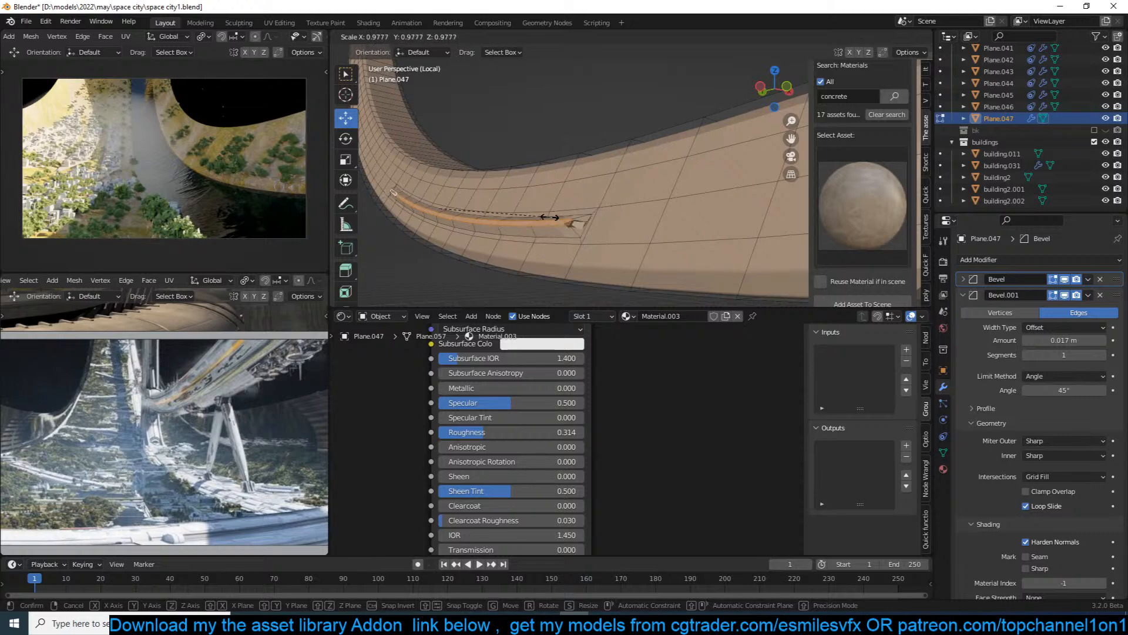
{"action": "left_click", "coordinate": [550, 217]}
Select a shortest path of faces on the beam's side near its end and inset them.
{"action": "middle_click_drag", "start_coordinate": [587, 222], "coordinate": [690, 228]}
{"action": "left_click", "coordinate": [635, 238]}
{"action": "left_click", "coordinate": [669, 213], "text": "ctrl"}
{"action": "scroll", "coordinate": [708, 192], "scroll_direction": "up", "scroll_amount": 3}
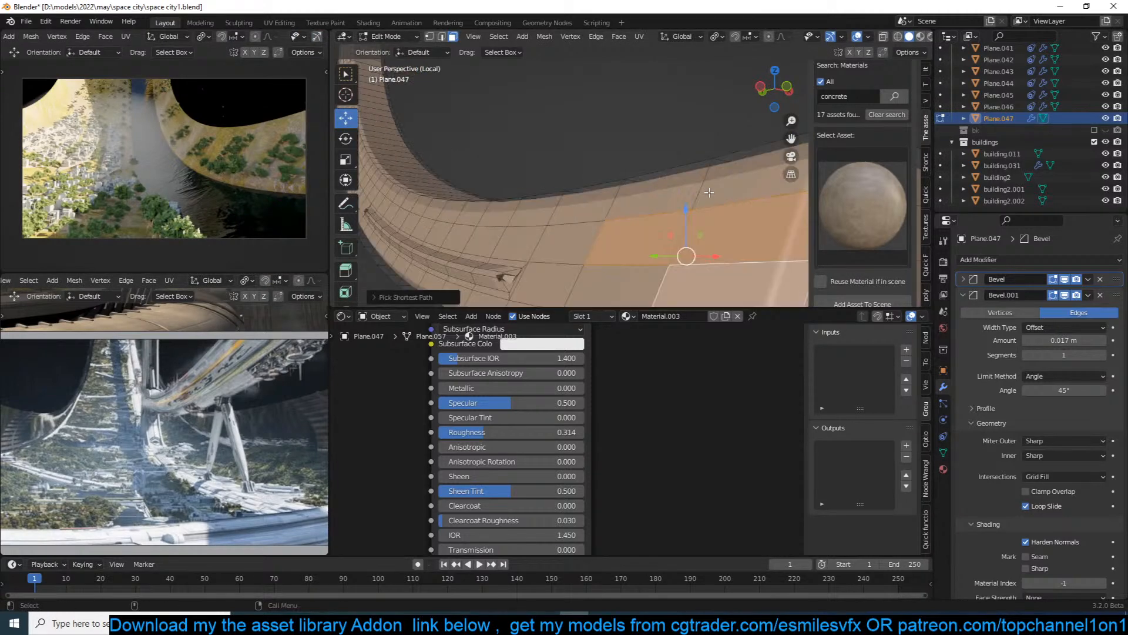
{"action": "key", "text": "i"}
{"action": "left_click", "coordinate": [724, 189]}
Shrink/Fatten the new inset faces inward by about -0.047 m and return to Object Mode.
{"action": "middle_click_drag", "start_coordinate": [724, 189], "coordinate": [708, 200]}
{"action": "key", "text": "alt+s"}
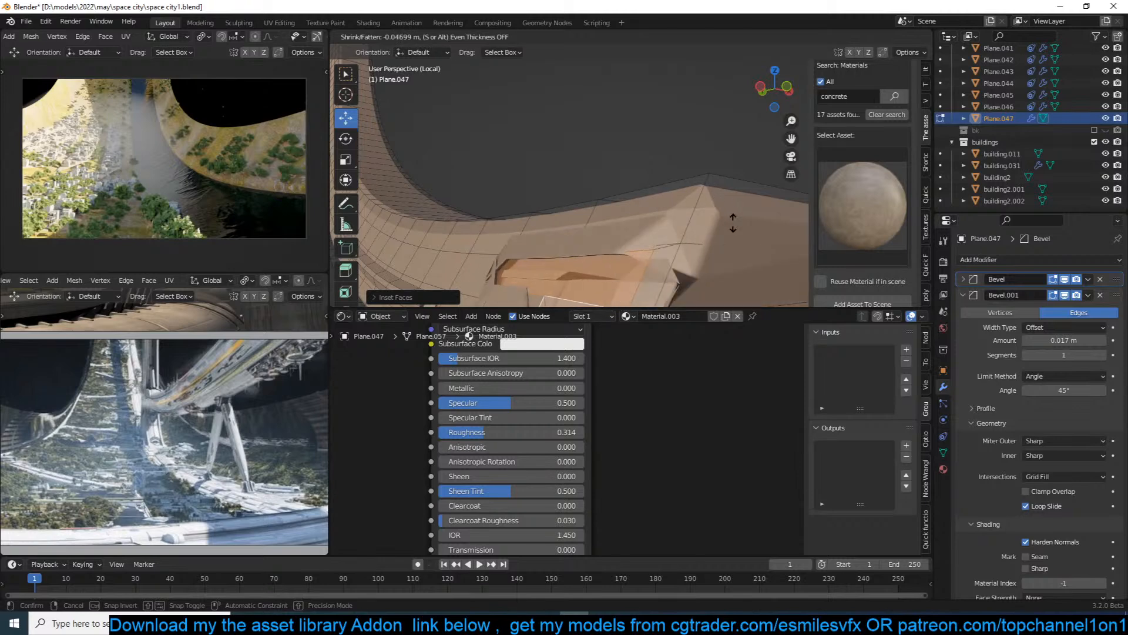
{"action": "left_click", "coordinate": [706, 233]}
{"action": "key", "text": "Tab"}
{"action": "middle_click_drag", "start_coordinate": [706, 233], "coordinate": [705, 213]}
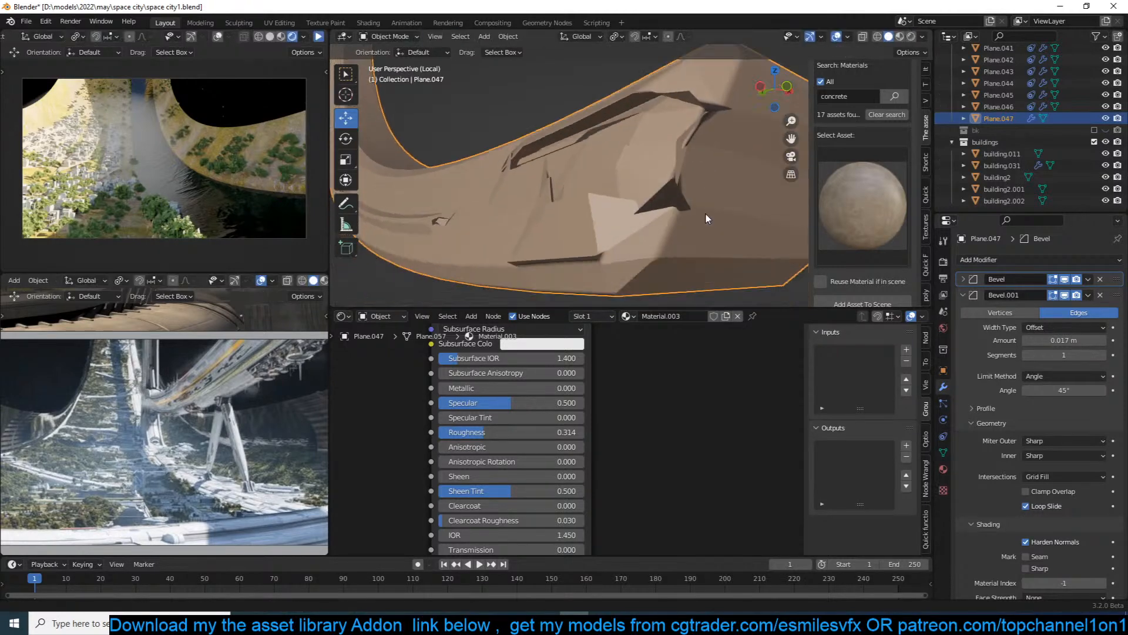
Change the first Bevel modifier's limit method to Weight.
{"action": "left_click", "coordinate": [963, 279]}
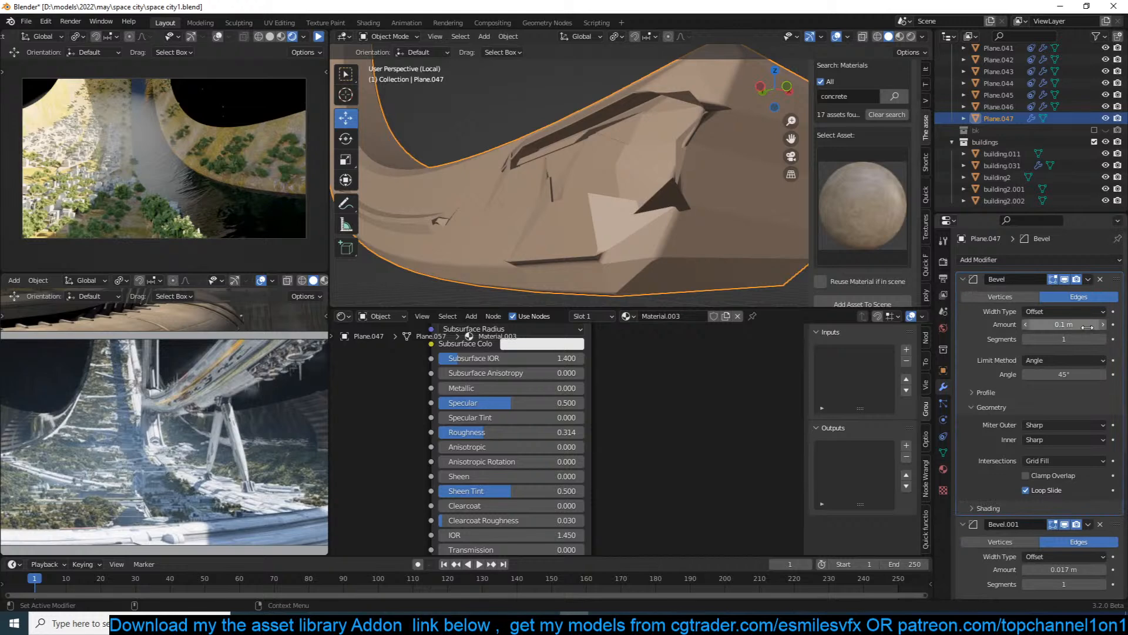
{"action": "left_click", "coordinate": [1061, 360]}
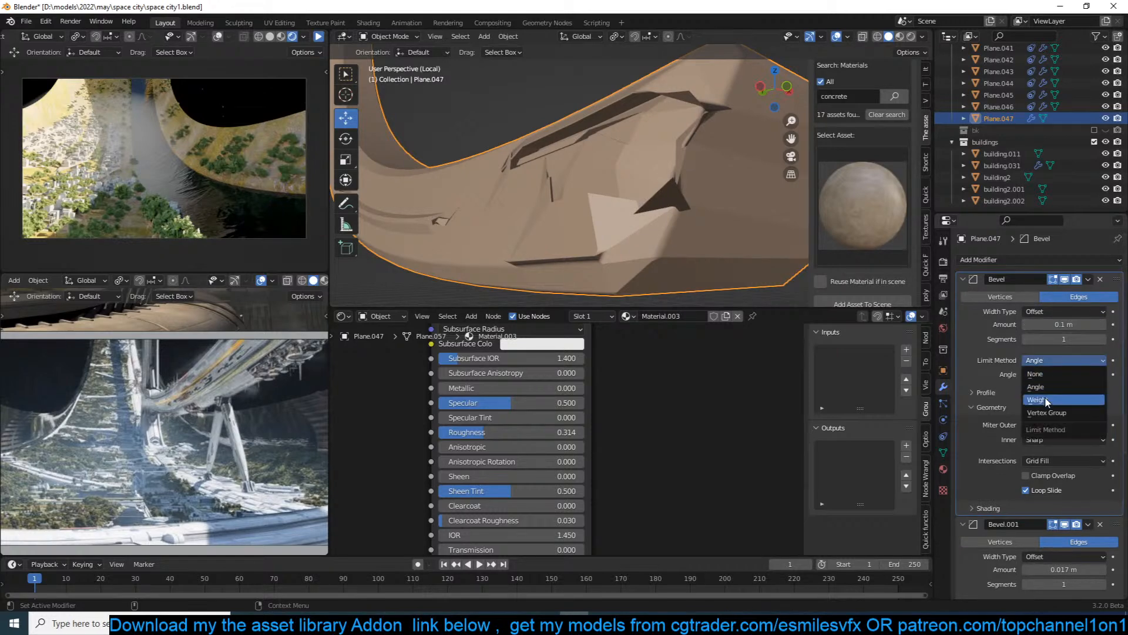
{"action": "left_click", "coordinate": [1046, 400]}
Select the edge loops along the beam's corners and end face and apply an edge bevel weight to them.
{"action": "key", "text": "Tab"}
{"action": "key", "text": "2"}
{"action": "left_click", "coordinate": [646, 166], "text": "alt"}
{"action": "left_click", "coordinate": [645, 131], "text": "alt+shift"}
{"action": "left_click", "coordinate": [616, 215], "text": "alt+shift"}
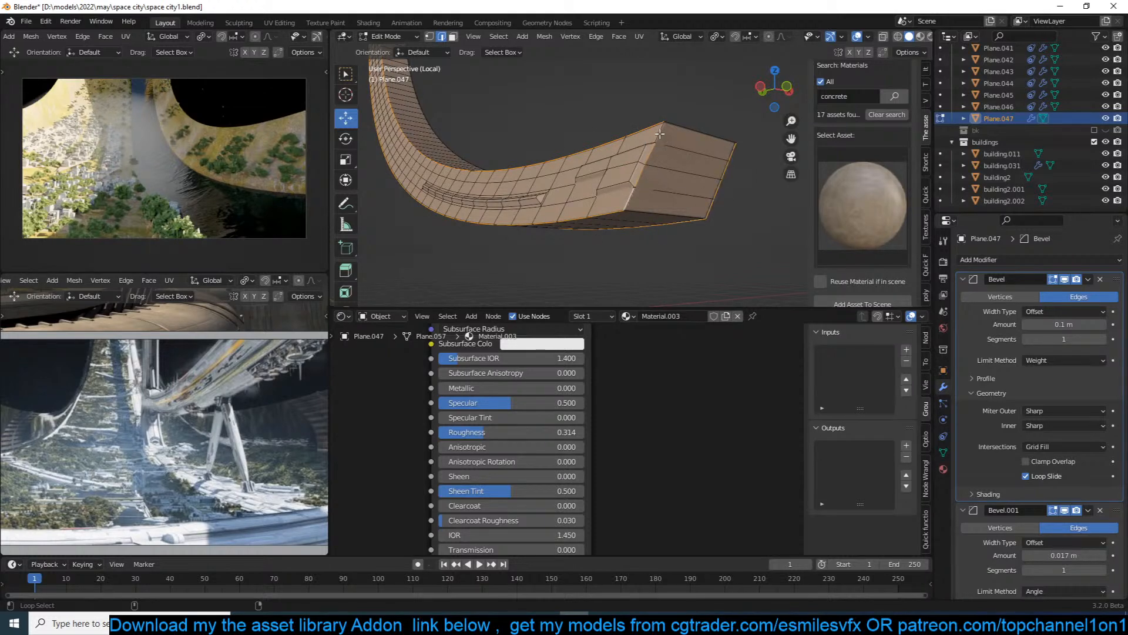
{"action": "left_click", "coordinate": [665, 214], "text": "alt+shift"}
{"action": "key", "text": "ctrl+e"}
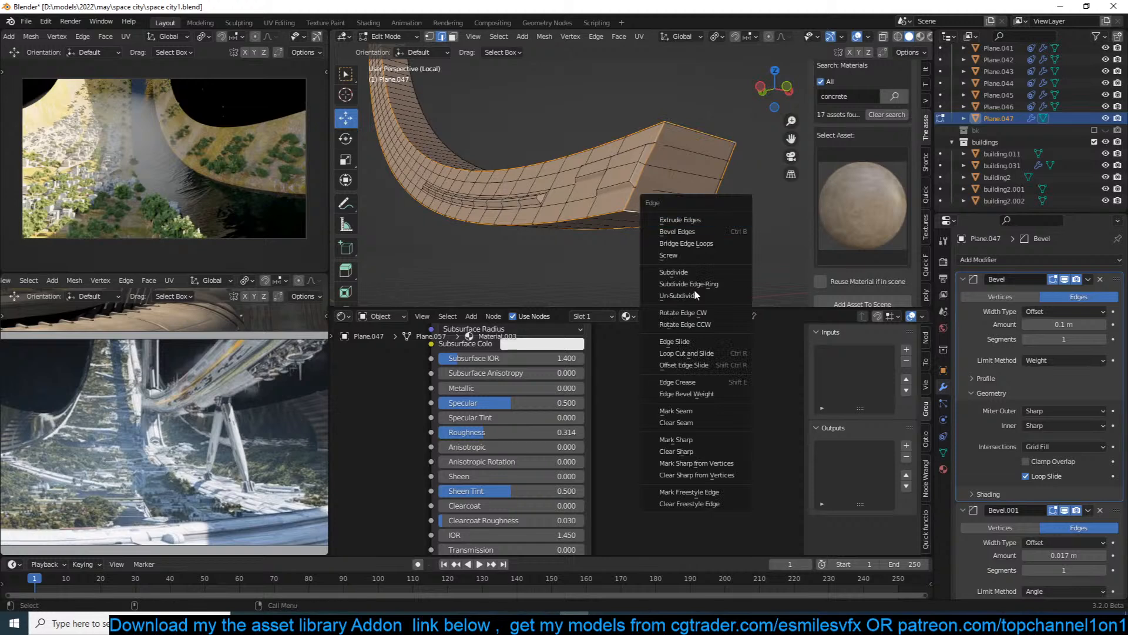
{"action": "left_click", "coordinate": [708, 395]}
{"action": "left_click", "coordinate": [717, 317]}
{"action": "key", "text": "Tab"}
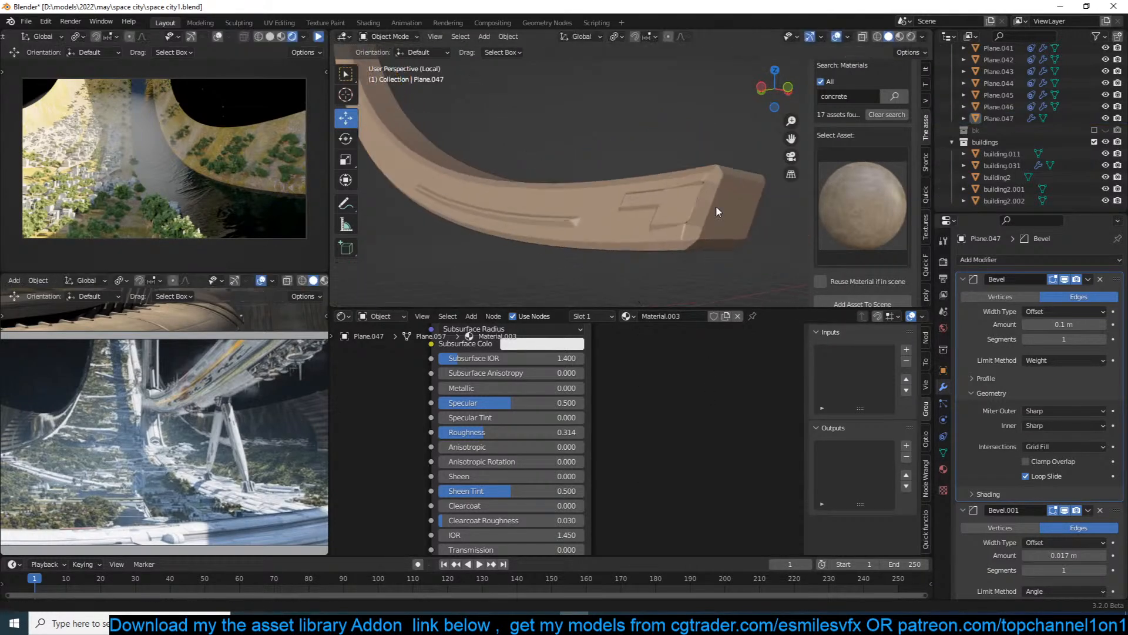
Check the bevelled end and side panels of the beam and save the file.
{"action": "key", "text": "Tab"}
{"action": "key", "text": "3"}
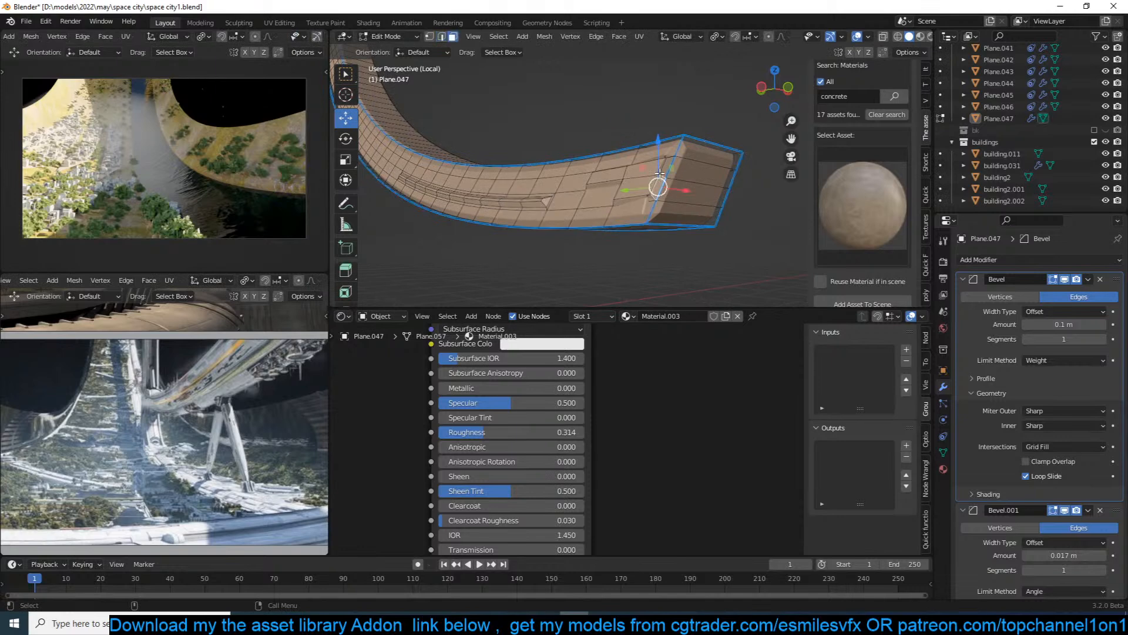
{"action": "left_click_drag", "start_coordinate": [658, 181], "coordinate": [616, 181]}
{"action": "key", "text": "Tab"}
{"action": "middle_click_drag", "start_coordinate": [623, 182], "coordinate": [646, 215]}
{"action": "key", "text": "ctrl+s"}
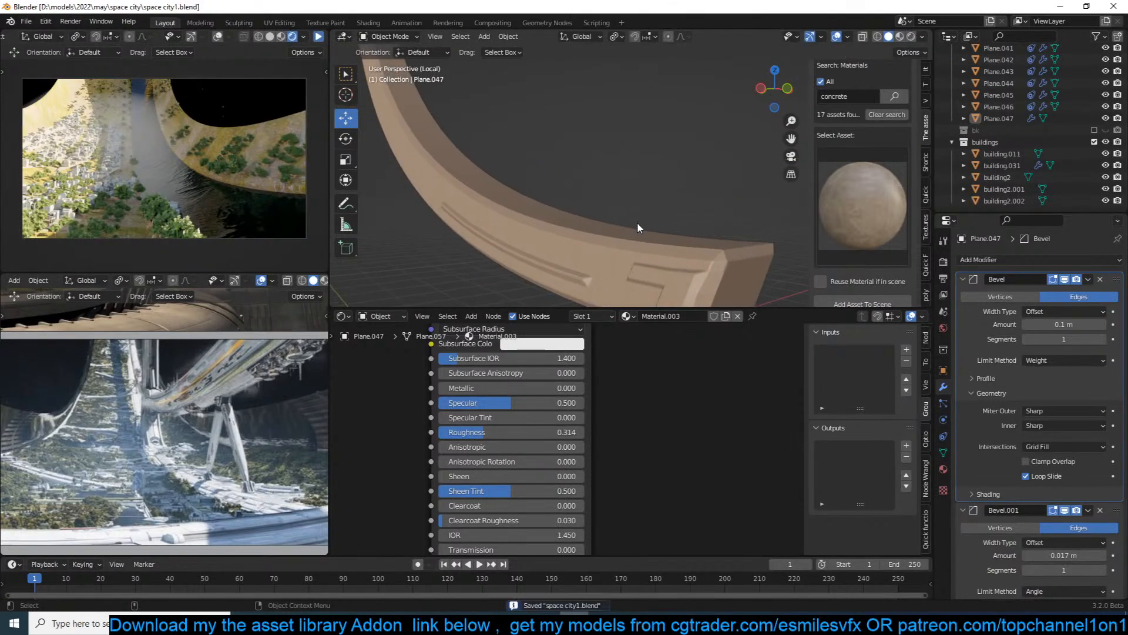
Select a path of faces along the upper part of the beam's side and duplicate it away from the beam.
{"action": "left_click", "coordinate": [637, 244]}
{"action": "key", "text": "Tab"}
{"action": "key", "text": "2"}
{"action": "left_click", "coordinate": [637, 244], "text": "alt"}
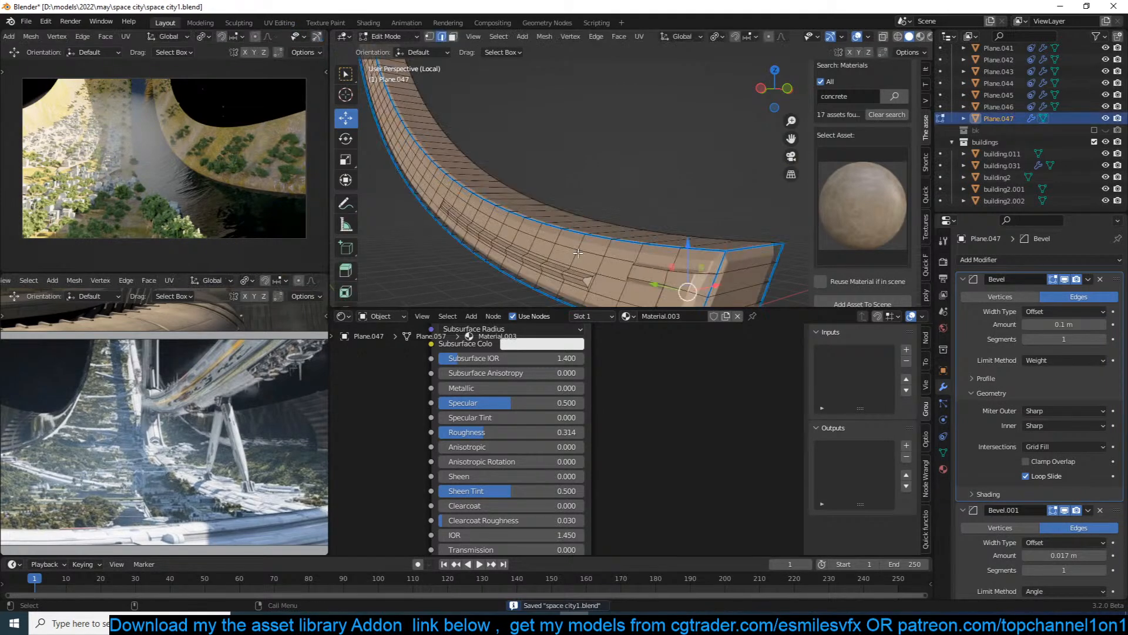
{"action": "key", "text": "3"}
{"action": "left_click", "coordinate": [627, 251]}
{"action": "left_click", "coordinate": [440, 174], "text": "ctrl"}
{"action": "key", "text": "shift+d"}
{"action": "left_click", "coordinate": [482, 188]}
Extrude the duplicated face strip to give it thickness and select the whole linked piece.
{"action": "middle_click_drag", "start_coordinate": [532, 185], "coordinate": [495, 185]}
{"action": "key", "text": "e"}
{"action": "left_click", "coordinate": [493, 184]}
{"action": "middle_click_drag", "start_coordinate": [410, 149], "coordinate": [568, 169]}
{"action": "key", "text": "ctrl+l"}
In camera view, place a scaled copy of the extruded strip below the beam and another copy above it.
{"action": "key", "text": "KP_0"}
{"action": "scroll", "coordinate": [577, 139], "scroll_direction": "up", "scroll_amount": 5}
{"action": "key", "text": "shift+d"}
{"action": "left_click", "coordinate": [574, 154]}
{"action": "key", "text": "s"}
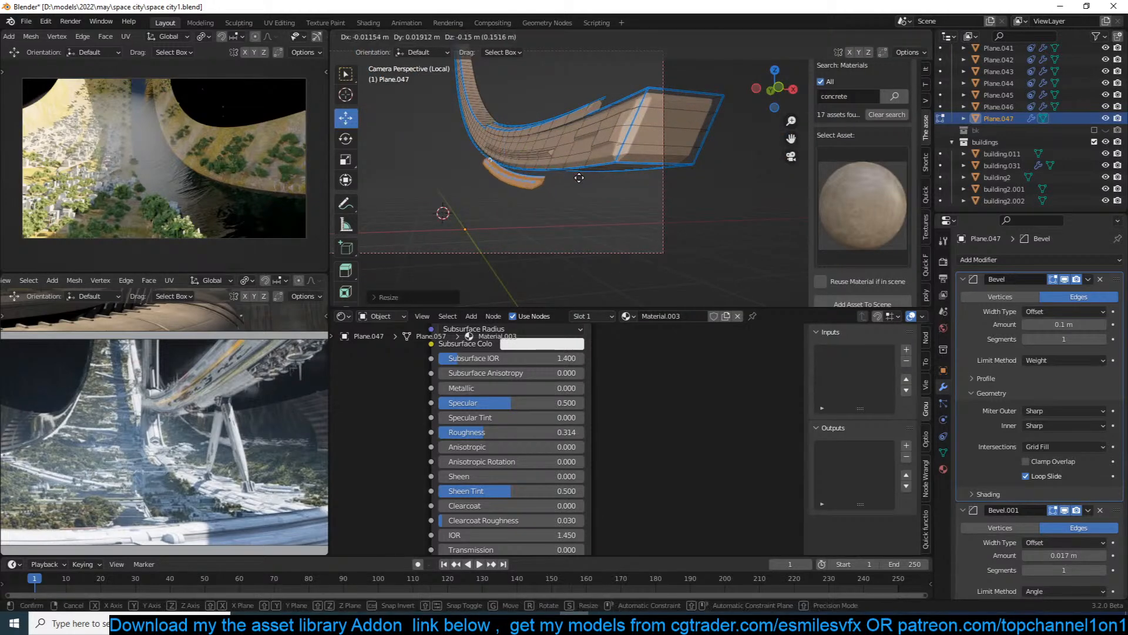
{"action": "key", "text": "g"}
{"action": "left_click", "coordinate": [536, 139]}
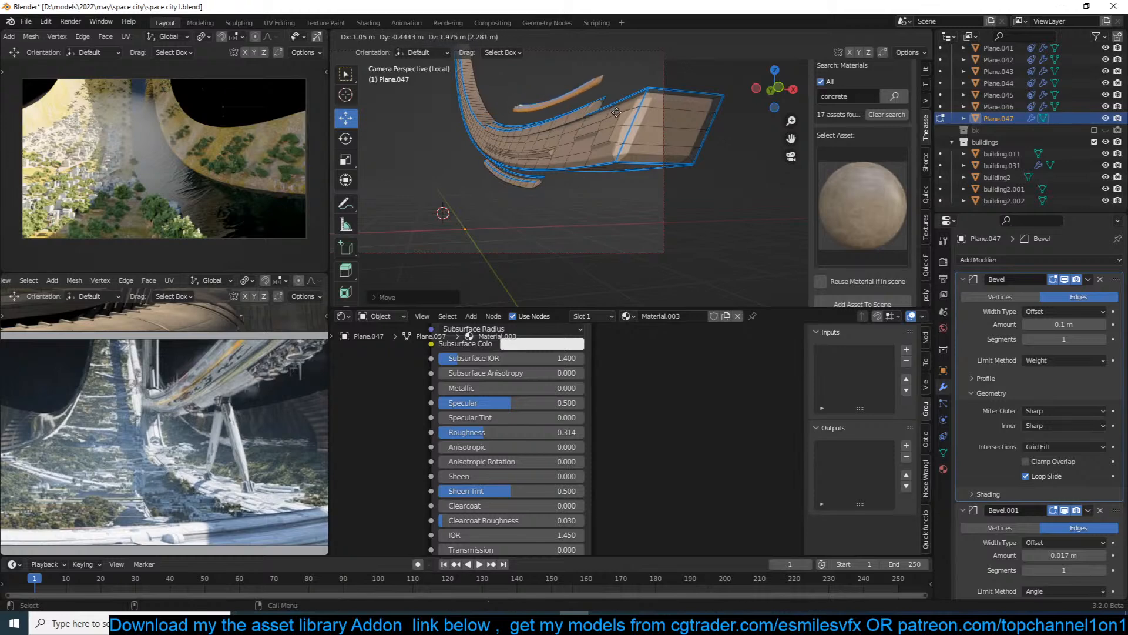
{"action": "left_click", "coordinate": [551, 121]}
Resume the rendered camera preview to check the beam with its strips and save the file.
{"action": "key", "text": "Tab"}
{"action": "key", "text": "Tab"}
{"action": "scroll", "coordinate": [601, 164], "scroll_direction": "up", "scroll_amount": 5}
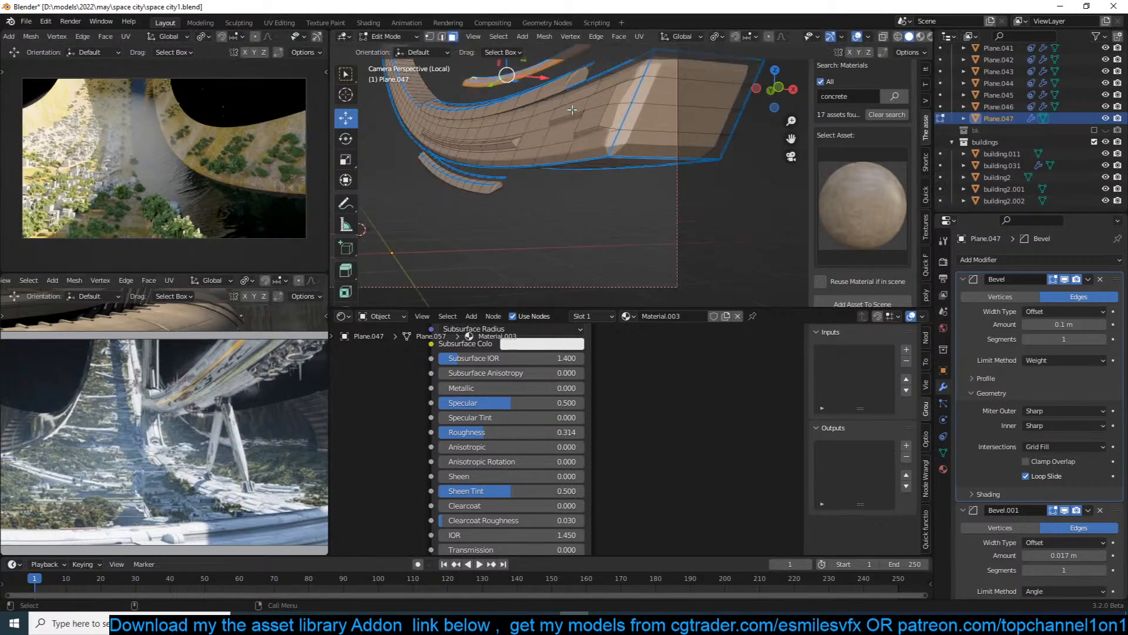
{"action": "key", "text": "Tab"}
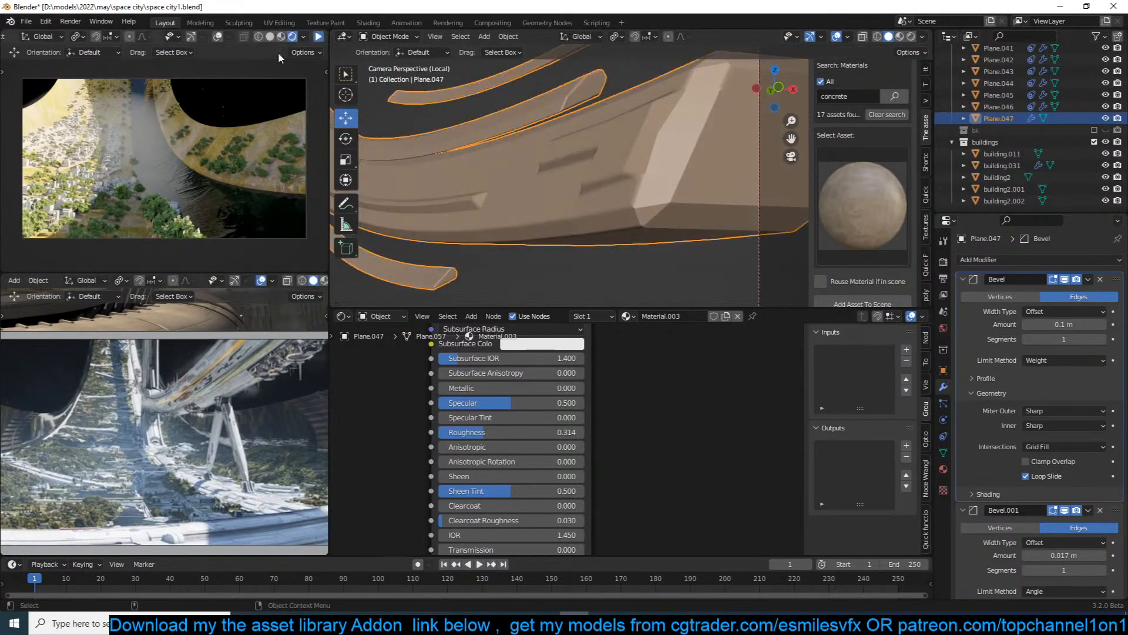
{"action": "left_click", "coordinate": [319, 38]}
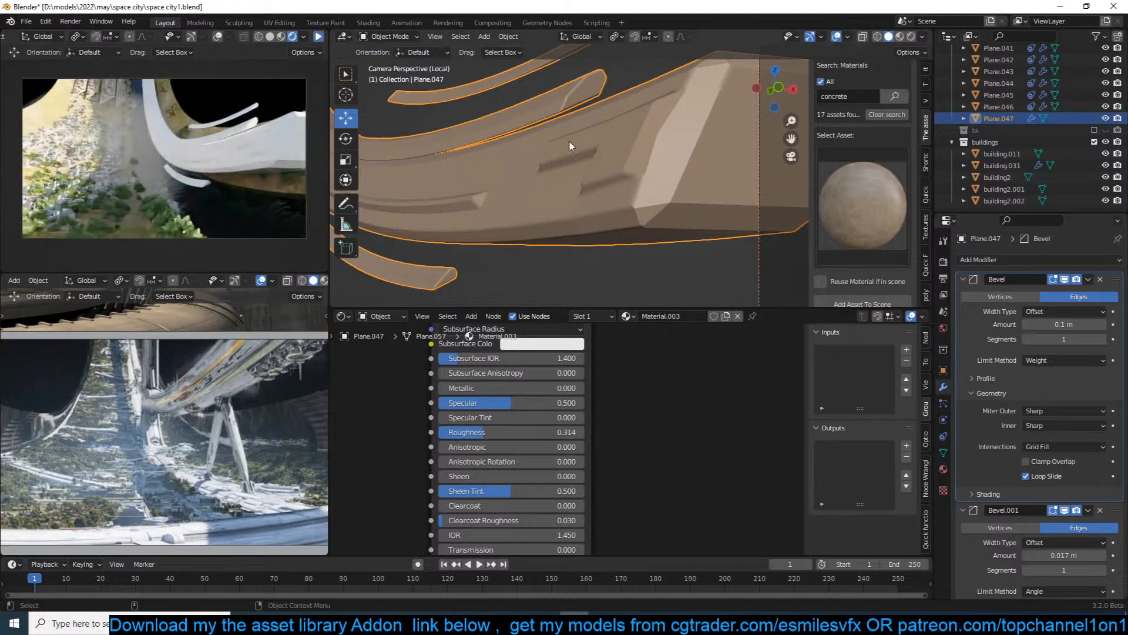
{"action": "key", "text": "ctrl+s"}
{"action": "scroll", "coordinate": [554, 404], "scroll_direction": "down", "scroll_amount": 3}
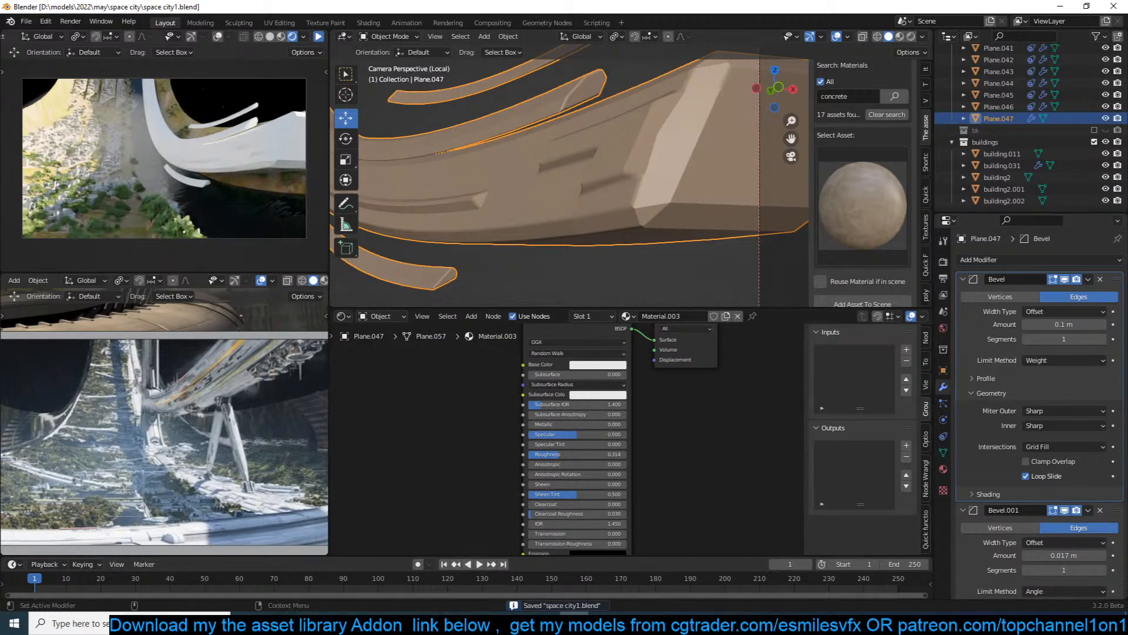
Switch to Chrome and search Google Images for "panel texture".
{"action": "left_click", "coordinate": [314, 623]}
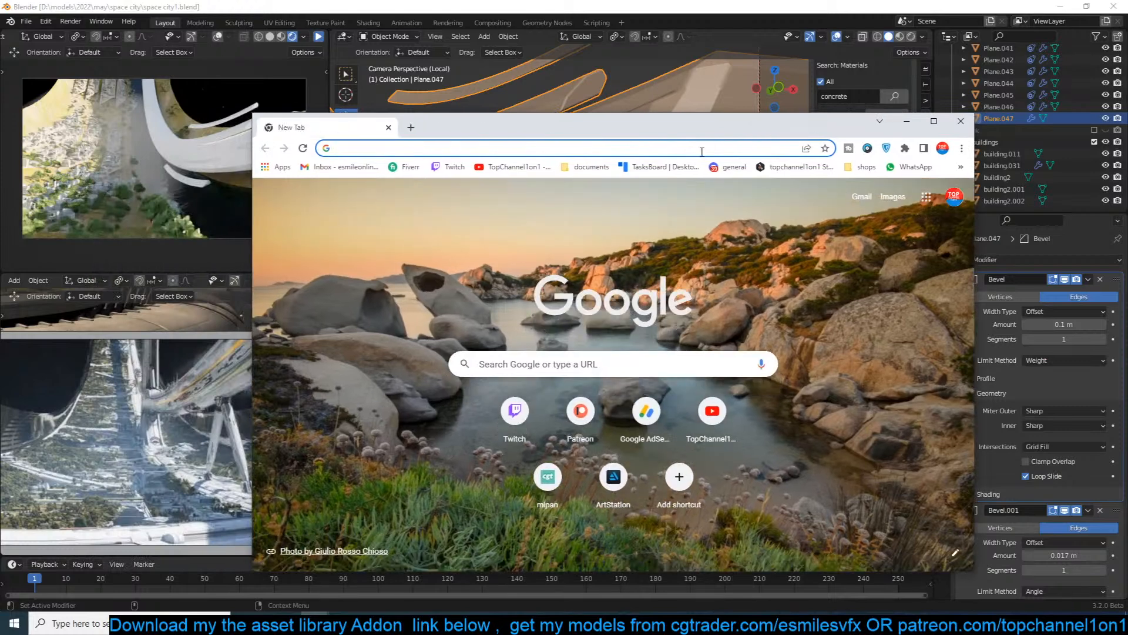
{"action": "type", "text": "pat"}
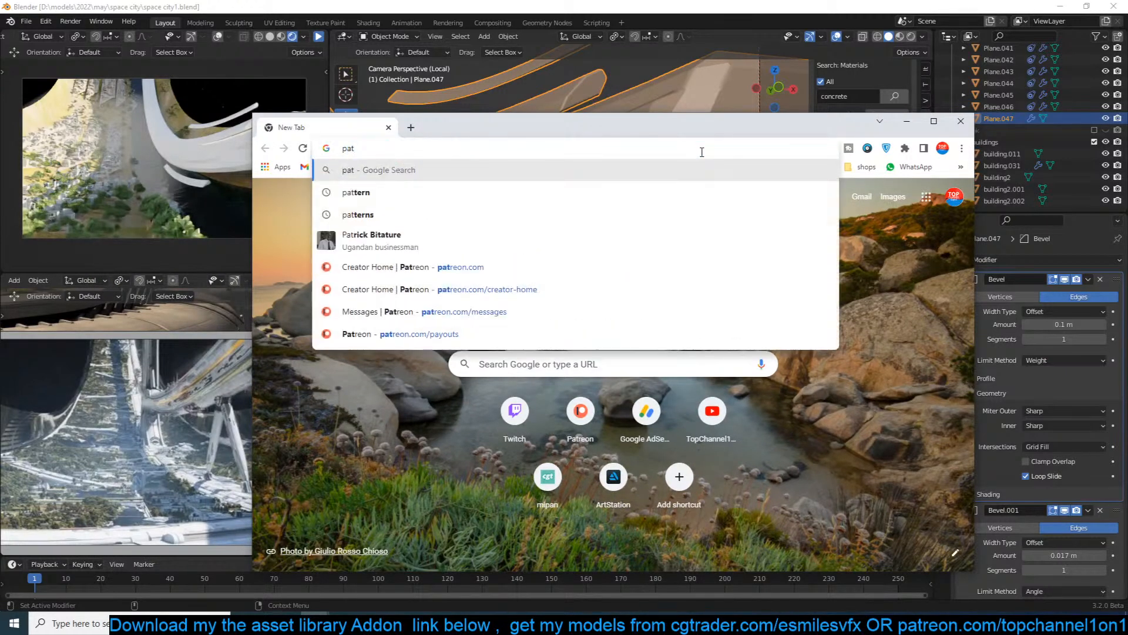
{"action": "key", "text": "BackSpace"}
{"action": "type", "text": "nel"}
{"action": "key", "text": "Return"}
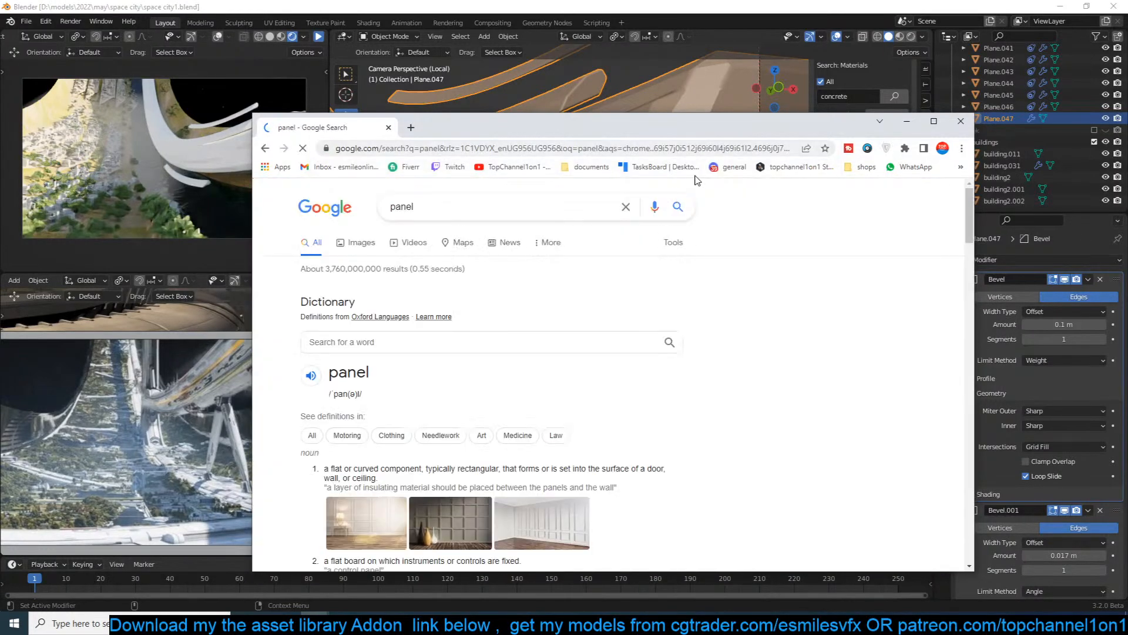
{"action": "left_click", "coordinate": [531, 206]}
{"action": "type", "text": "textu"}
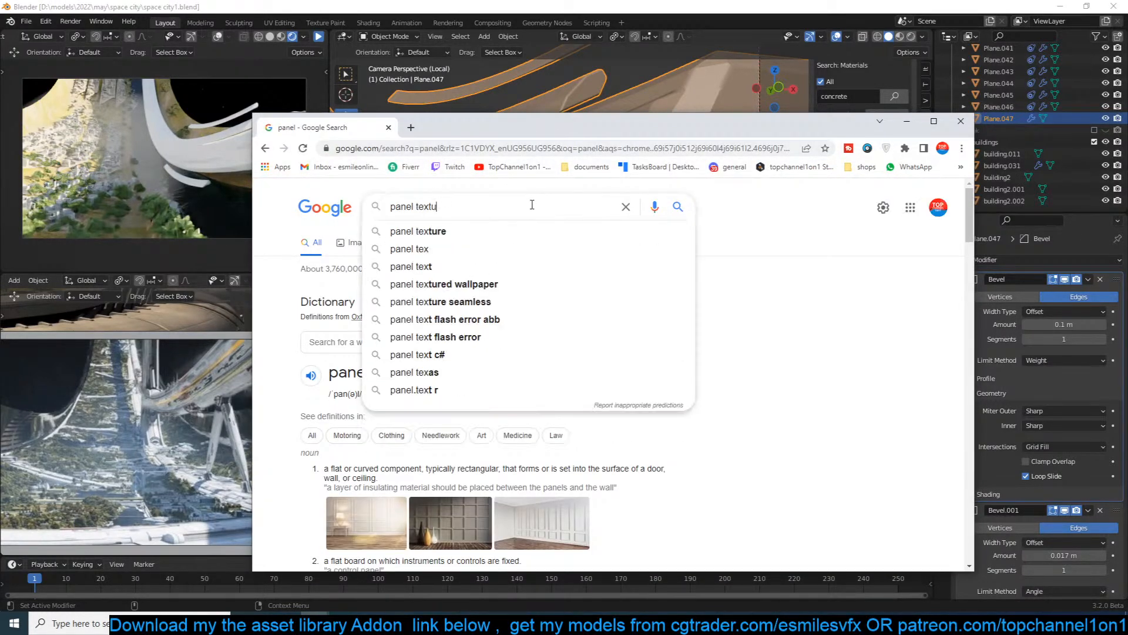
{"action": "type", "text": "re"}
{"action": "key", "text": "Return"}
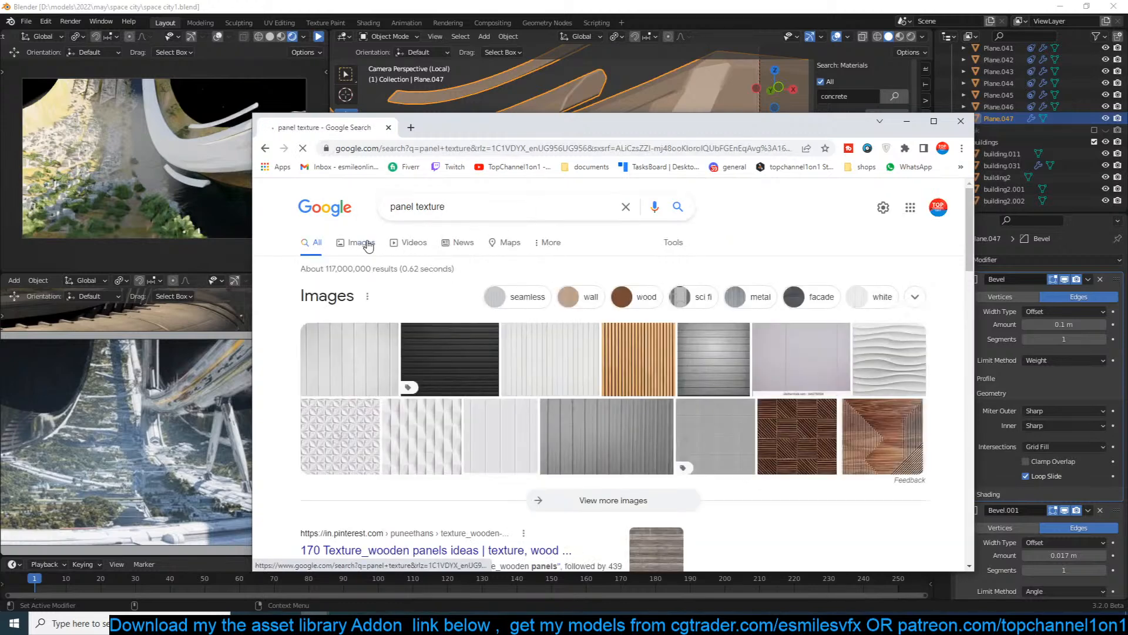
{"action": "left_click", "coordinate": [368, 244]}
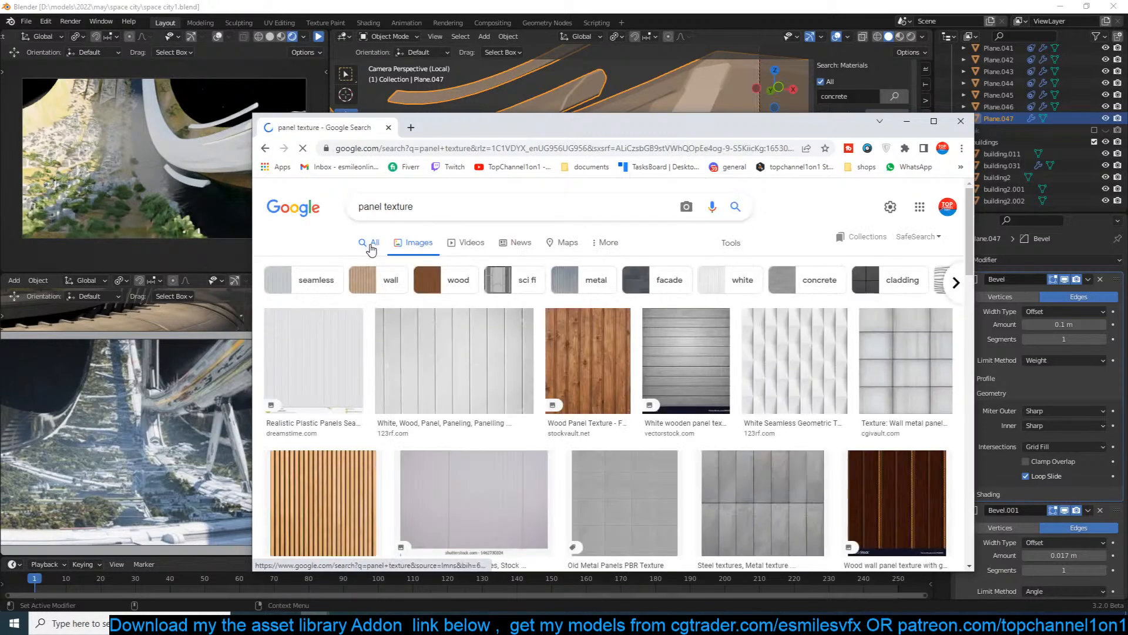
Filter the panel texture images by "sci fi" and open several candidate textures in separate tabs.
{"action": "left_click", "coordinate": [495, 281]}
{"action": "scroll", "coordinate": [494, 286], "scroll_direction": "down", "scroll_amount": 1}
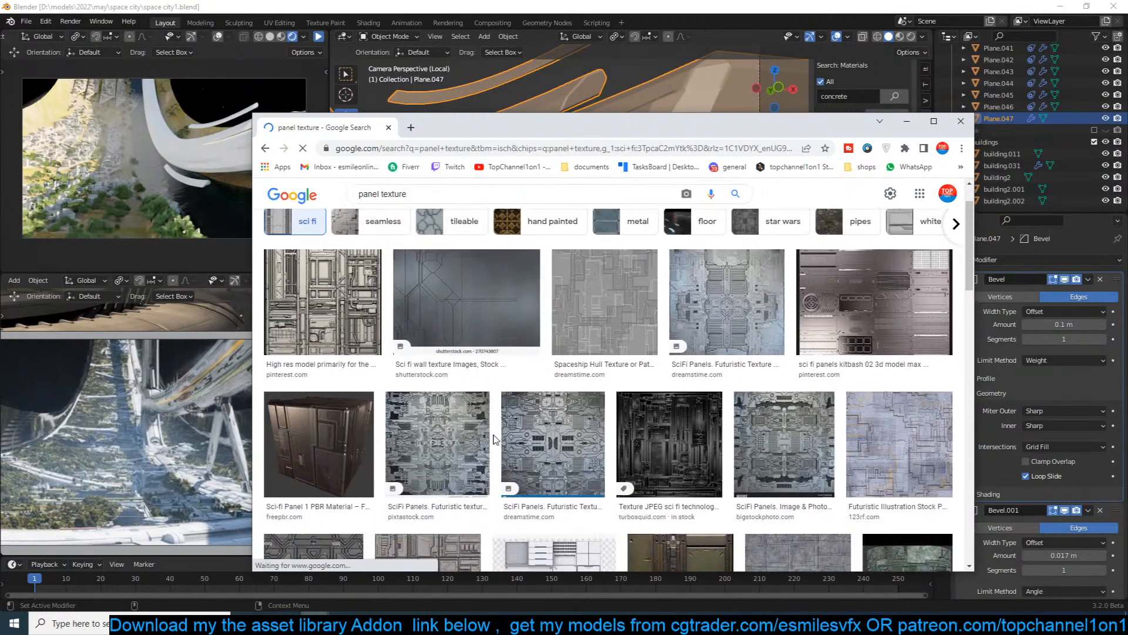
{"action": "middle_click", "coordinate": [352, 334]}
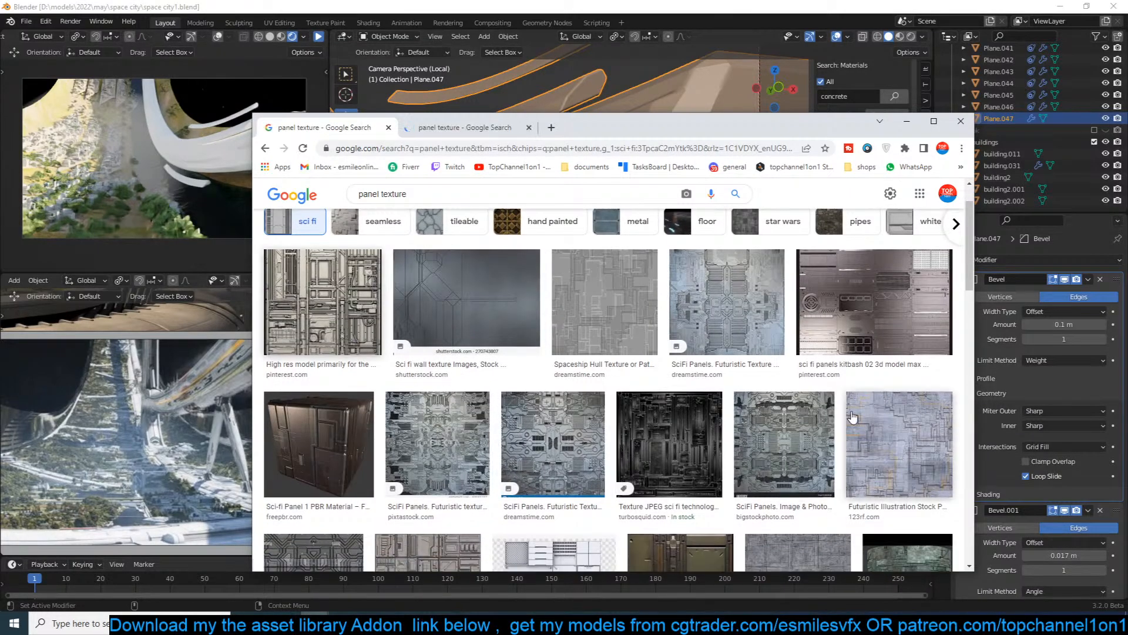
{"action": "scroll", "coordinate": [730, 435], "scroll_direction": "down", "scroll_amount": 5}
{"action": "middle_click", "coordinate": [679, 318]}
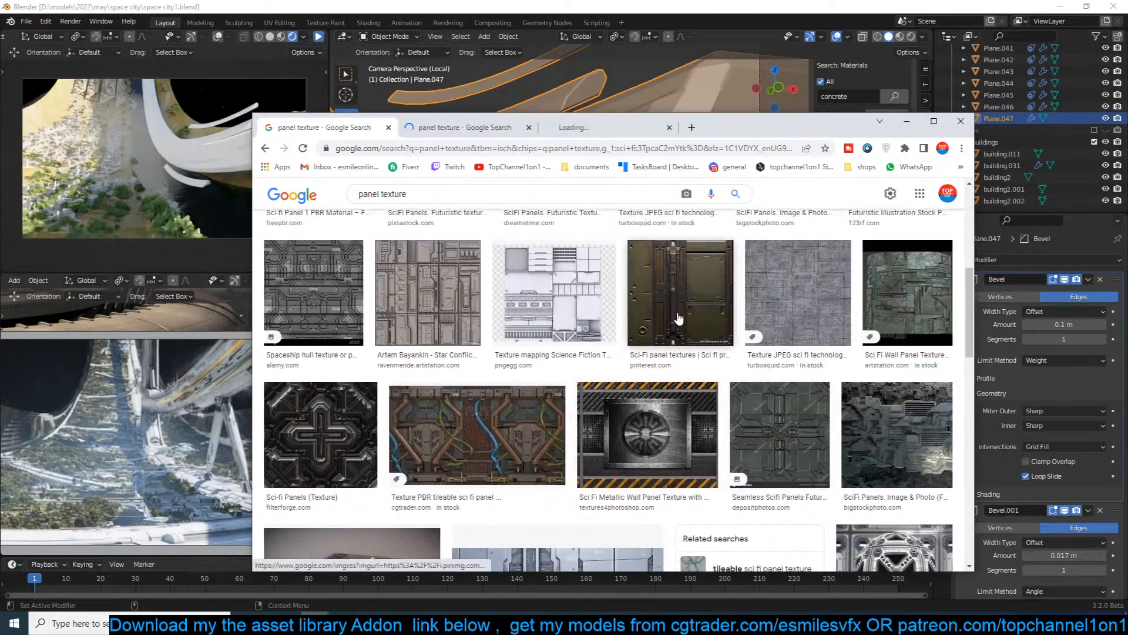
{"action": "middle_click", "coordinate": [674, 275]}
{"action": "scroll", "coordinate": [487, 406], "scroll_direction": "down", "scroll_amount": 4}
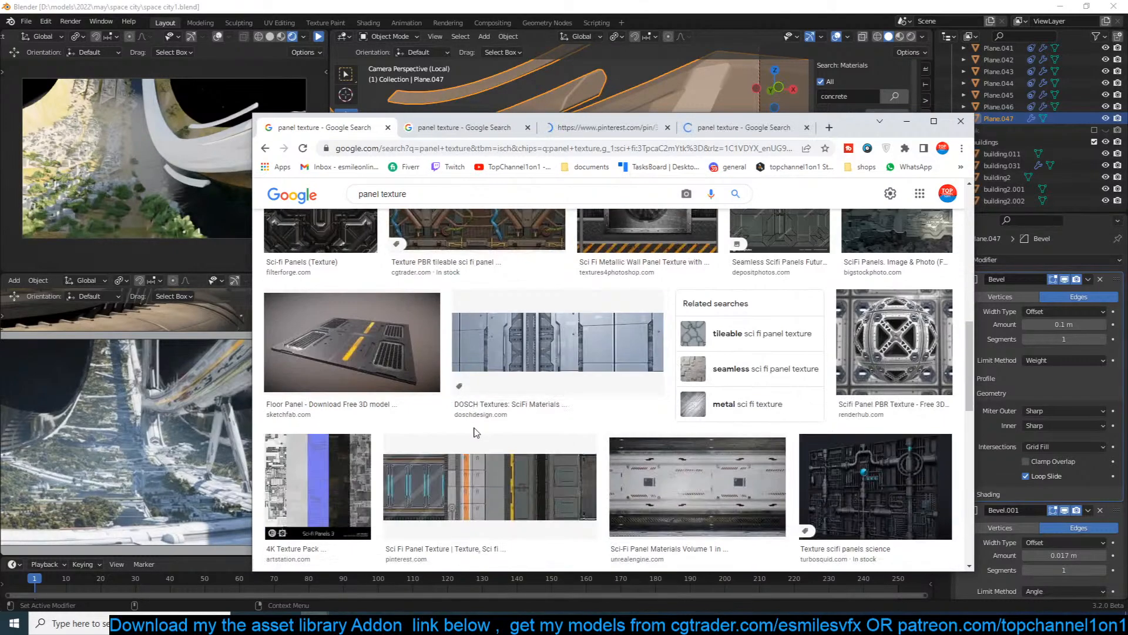
{"action": "scroll", "coordinate": [477, 435], "scroll_direction": "down", "scroll_amount": 5}
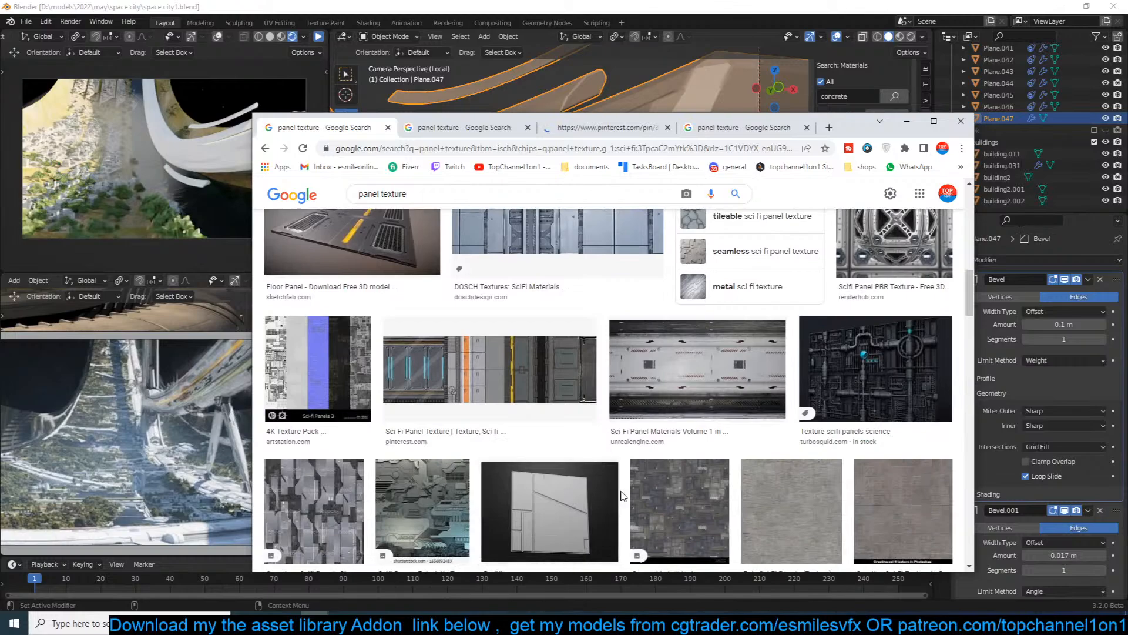
{"action": "scroll", "coordinate": [622, 496], "scroll_direction": "up", "scroll_amount": 4}
{"action": "scroll", "coordinate": [619, 496], "scroll_direction": "down", "scroll_amount": 8}
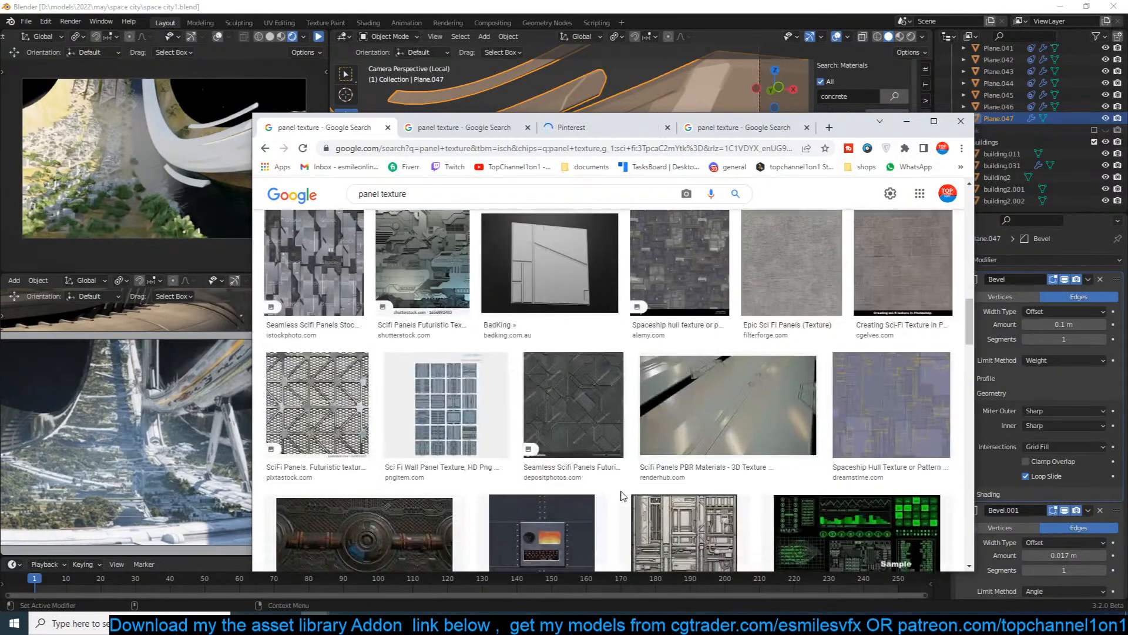
{"action": "middle_click", "coordinate": [282, 306]}
{"action": "scroll", "coordinate": [500, 434], "scroll_direction": "down", "scroll_amount": 5}
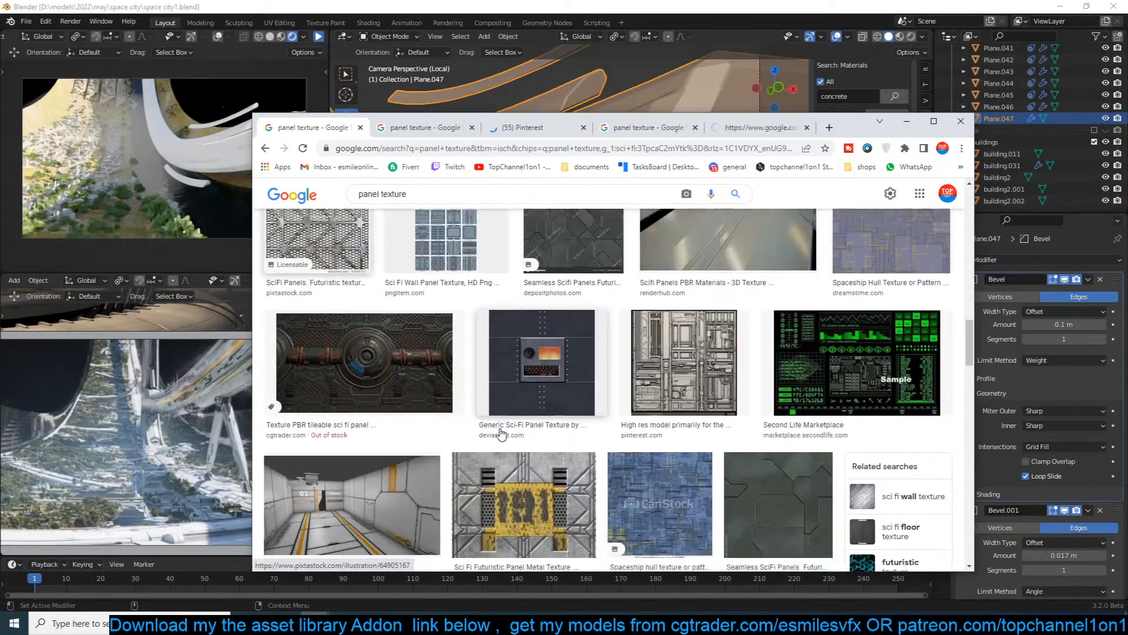
{"action": "scroll", "coordinate": [501, 434], "scroll_direction": "down", "scroll_amount": 7}
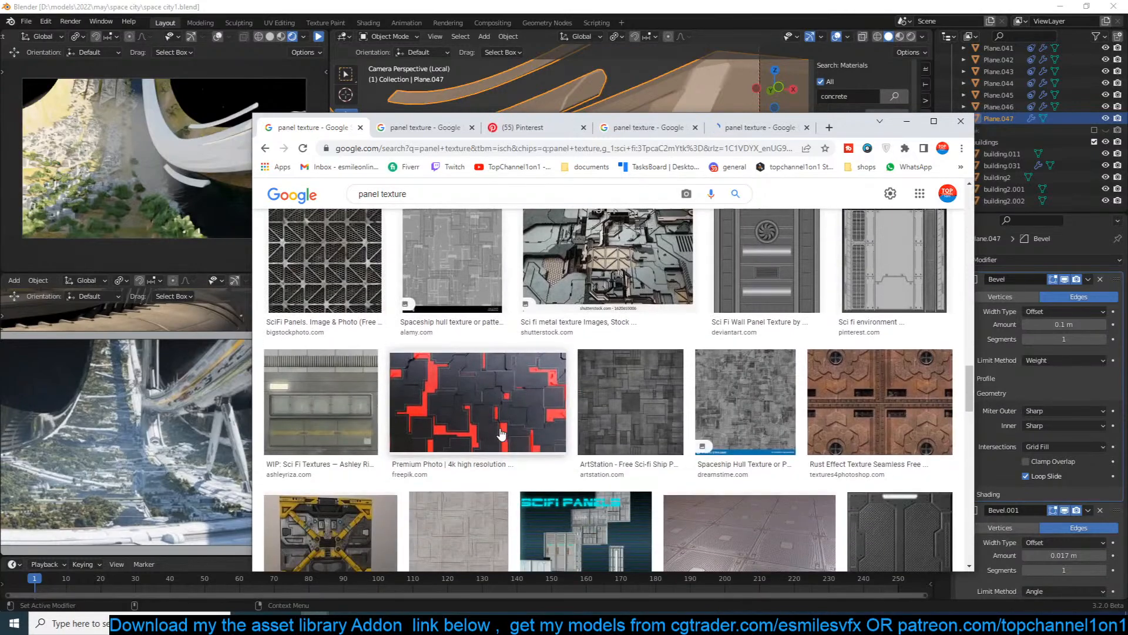
{"action": "scroll", "coordinate": [501, 434], "scroll_direction": "down", "scroll_amount": 5}
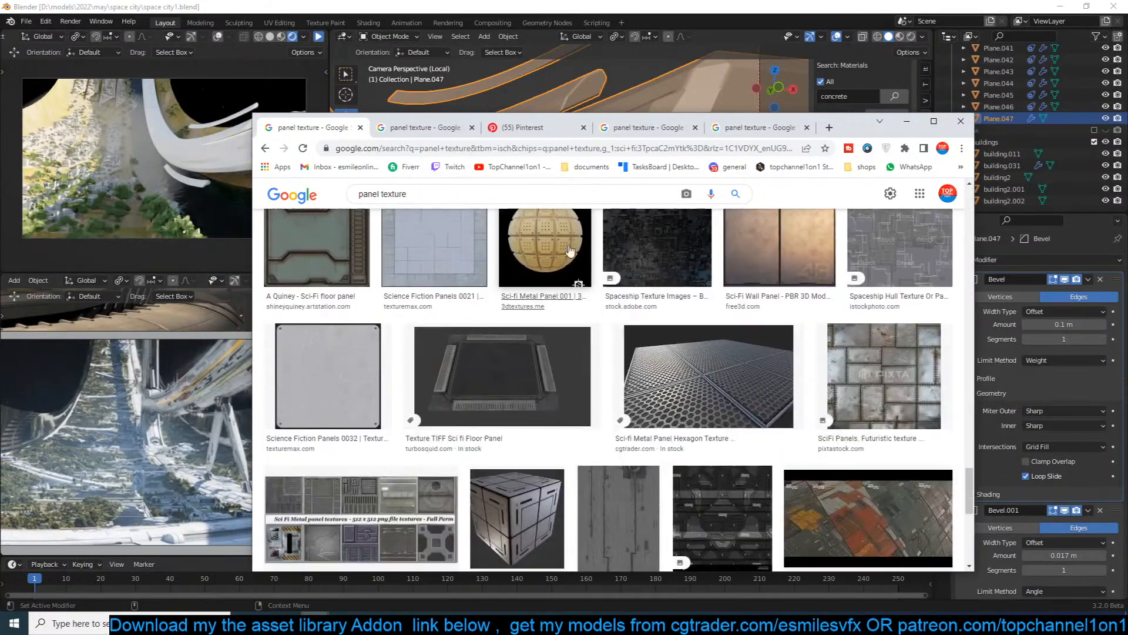
Examine the opened sci-fi panel images and their related textures to compare them for use on the structure.
{"action": "left_click", "coordinate": [464, 128]}
{"action": "left_click", "coordinate": [543, 130]}
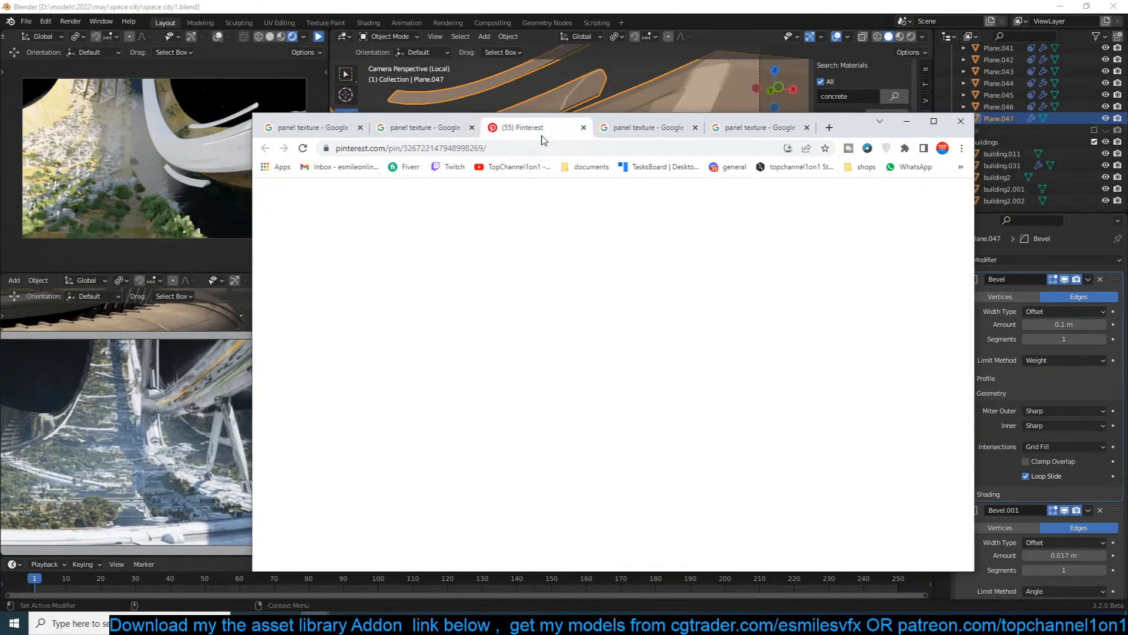
{"action": "left_click", "coordinate": [647, 130]}
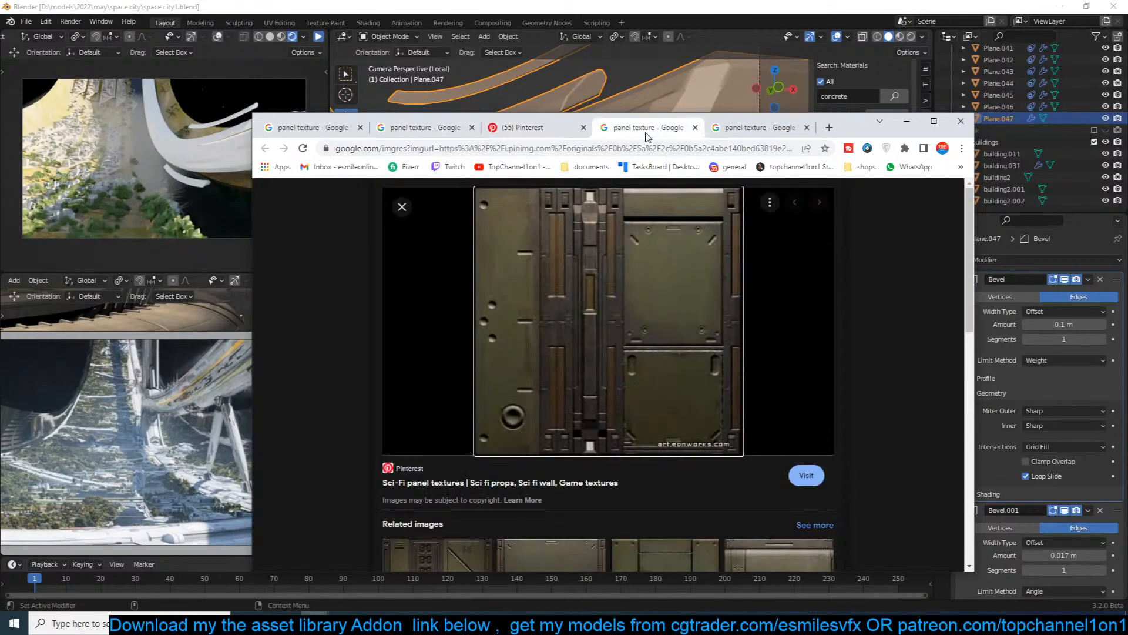
{"action": "left_click", "coordinate": [733, 133]}
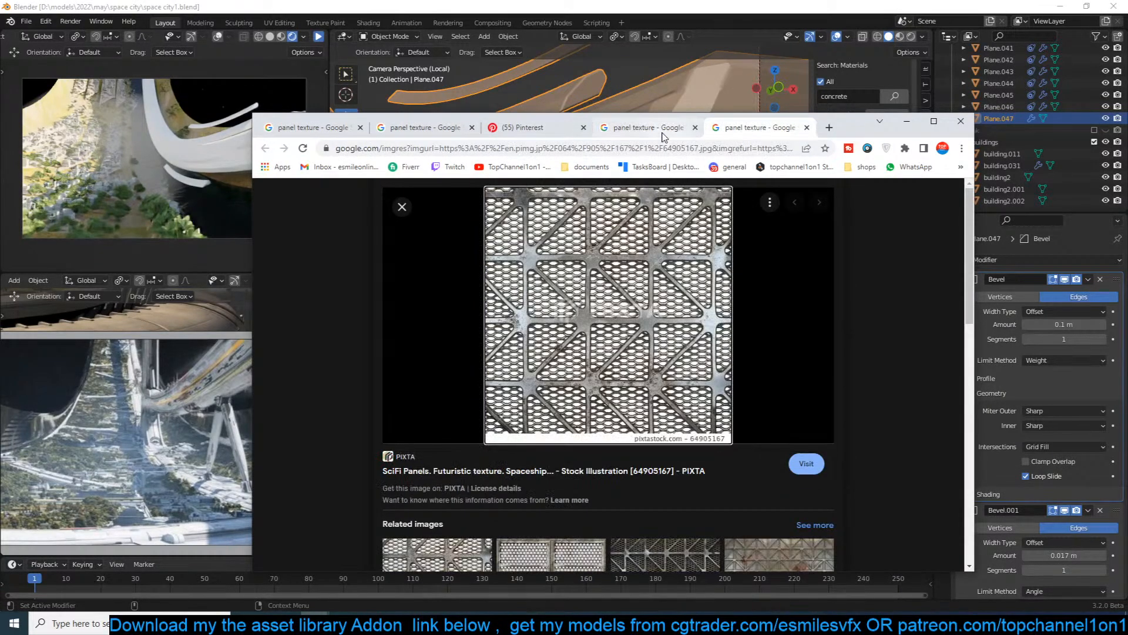
{"action": "scroll", "coordinate": [662, 365], "scroll_direction": "down", "scroll_amount": 8}
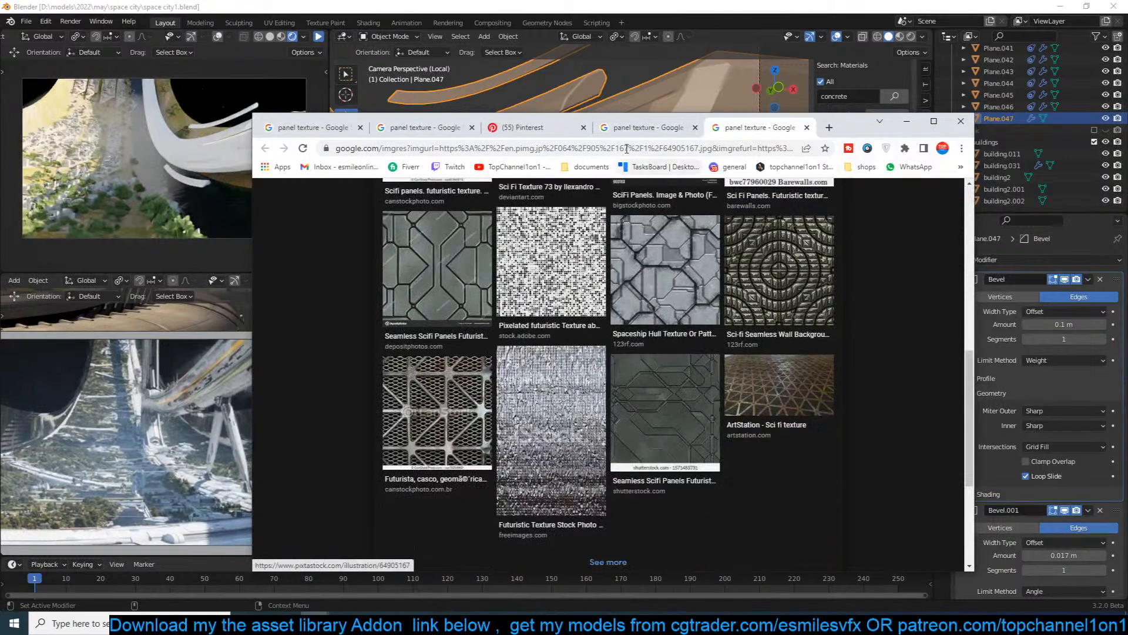
{"action": "left_click", "coordinate": [636, 134]}
{"action": "scroll", "coordinate": [625, 341], "scroll_direction": "down", "scroll_amount": 10}
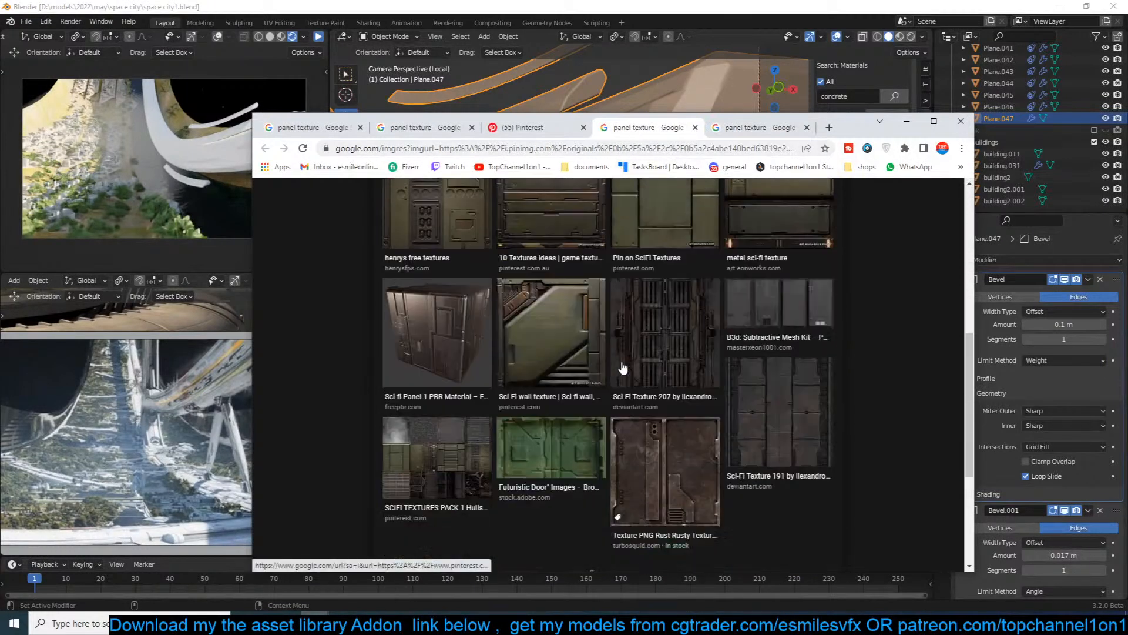
{"action": "middle_click", "coordinate": [658, 285]}
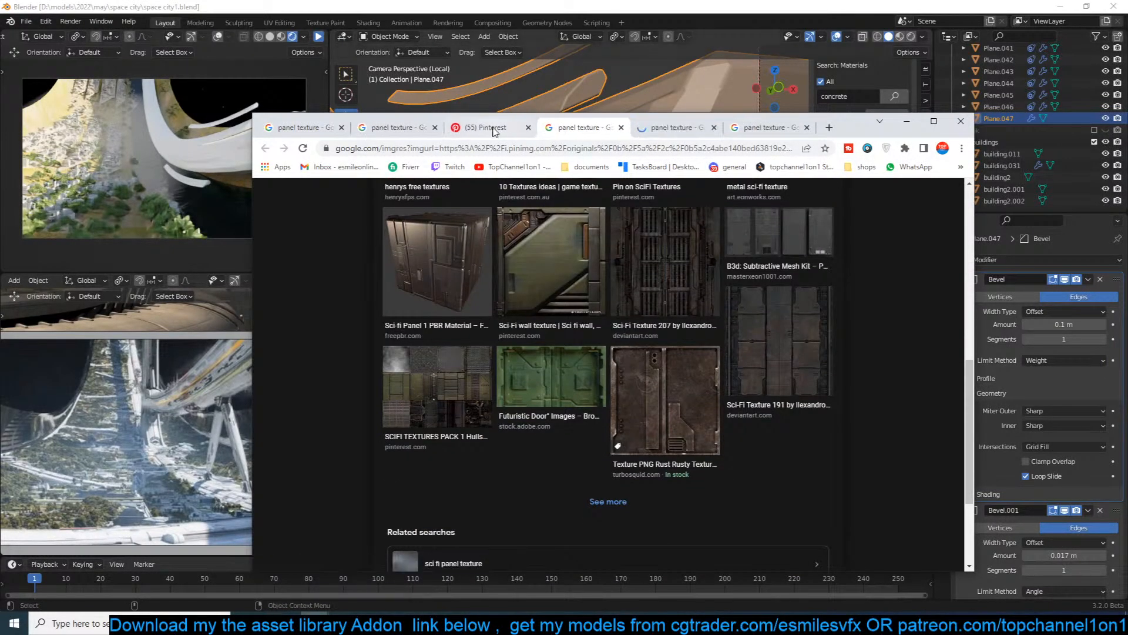
{"action": "left_click", "coordinate": [495, 128]}
{"action": "left_click", "coordinate": [662, 134]}
{"action": "left_click_drag", "start_coordinate": [850, 122], "coordinate": [1127, 76]}
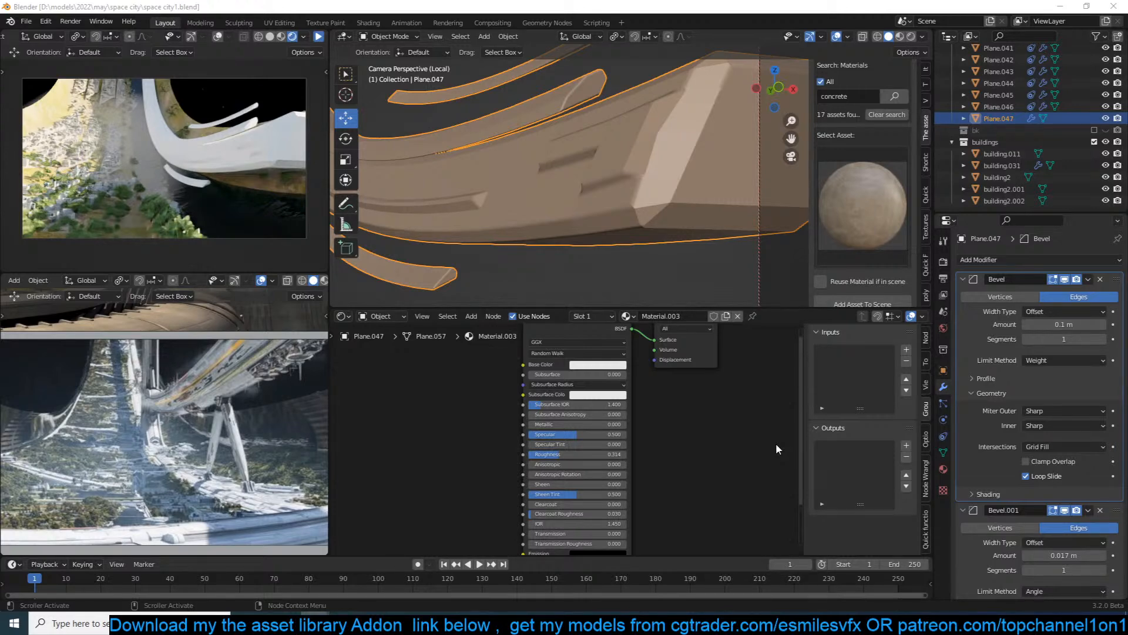
In Blender, duplicate a face on the underside of the Plane.047 beam in place and scale the copy to about 0.7.
{"action": "left_click", "coordinate": [625, 205]}
{"action": "scroll", "coordinate": [625, 205], "scroll_direction": "down", "scroll_amount": 2}
{"action": "scroll", "coordinate": [627, 207], "scroll_direction": "down", "scroll_amount": 2}
{"action": "scroll", "coordinate": [626, 207], "scroll_direction": "up", "scroll_amount": 1}
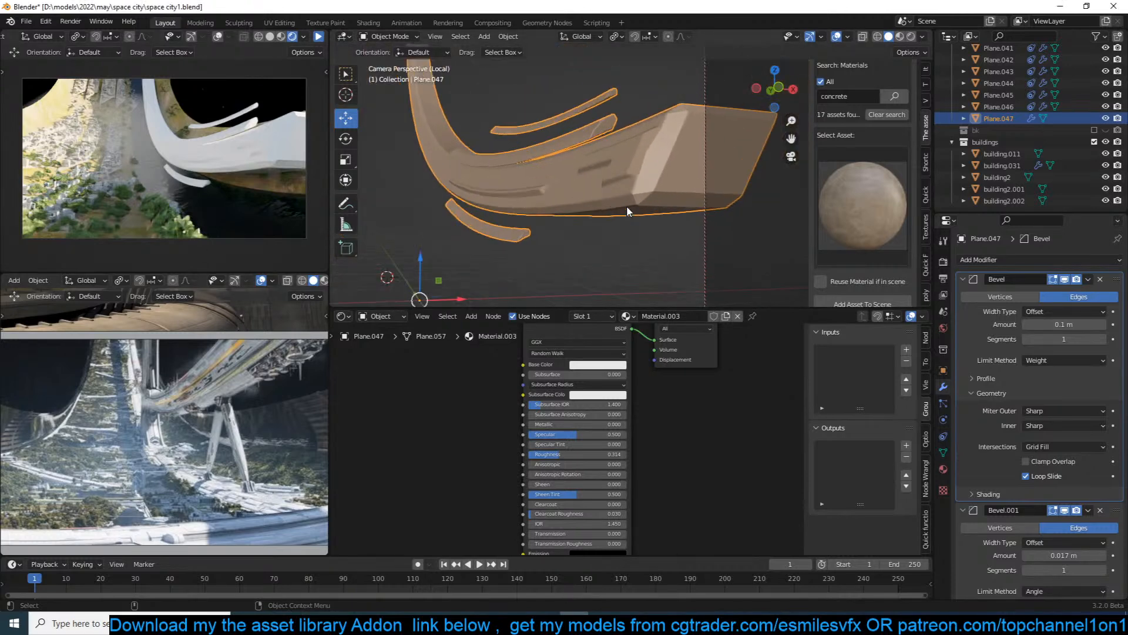
{"action": "key", "text": "Tab"}
{"action": "middle_click_drag", "start_coordinate": [597, 216], "coordinate": [635, 156]}
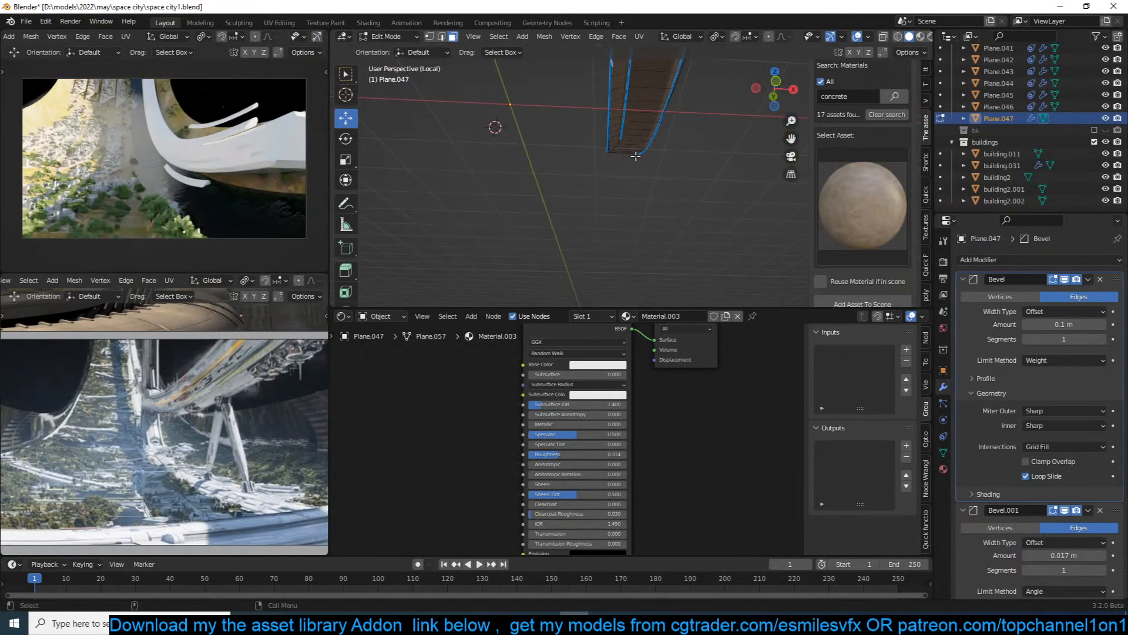
{"action": "scroll", "coordinate": [648, 141], "scroll_direction": "up", "scroll_amount": 4}
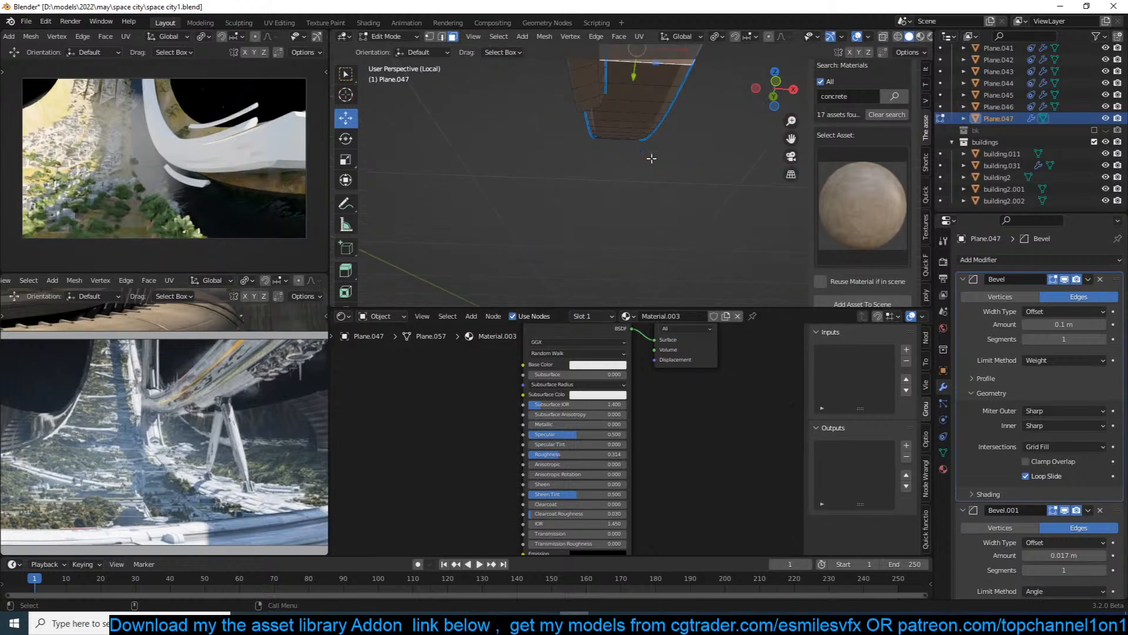
{"action": "left_click", "coordinate": [650, 99]}
{"action": "key", "text": "shift+d"}
{"action": "right_click", "coordinate": [696, 94]}
{"action": "key", "text": "s"}
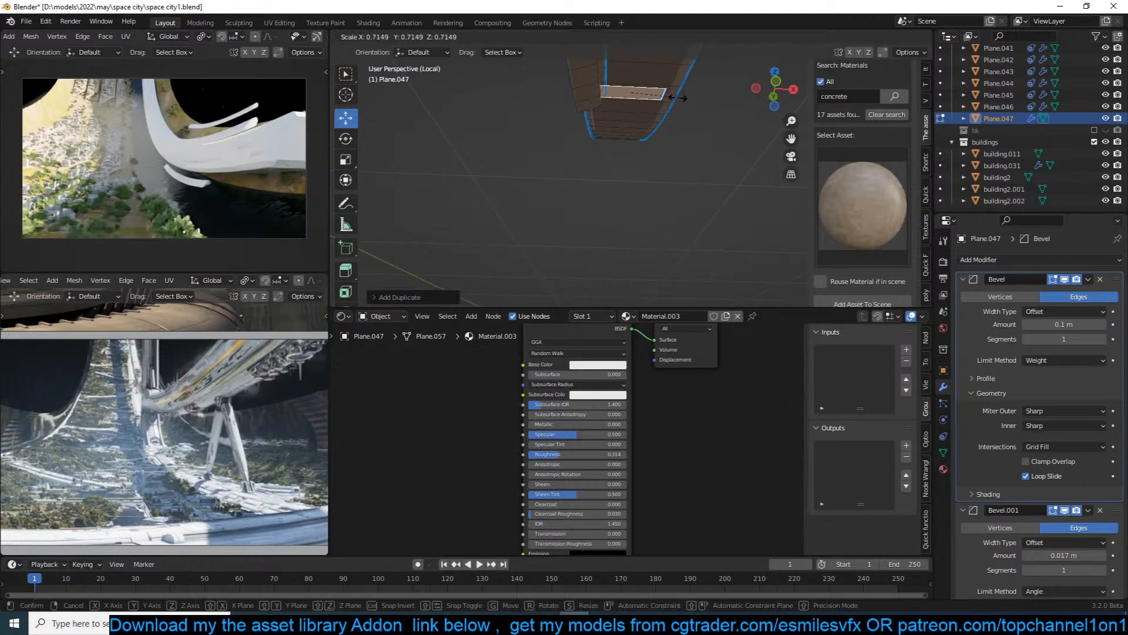
{"action": "left_click", "coordinate": [657, 97]}
Extrude the duplicated face downward from the beam and enlarge its lower end to form a tapered support.
{"action": "key", "text": "e"}
{"action": "left_click", "coordinate": [656, 286]}
{"action": "key", "text": "s"}
{"action": "left_click", "coordinate": [751, 283]}
Add lengthwise and crosswise loop cuts to divide the tapered support into a grid of faces.
{"action": "middle_click_drag", "start_coordinate": [751, 283], "coordinate": [623, 211]}
{"action": "key", "text": "ctrl+r"}
{"action": "left_click", "coordinate": [614, 169]}
{"action": "right_click", "coordinate": [613, 169]}
{"action": "key", "text": "ctrl+r"}
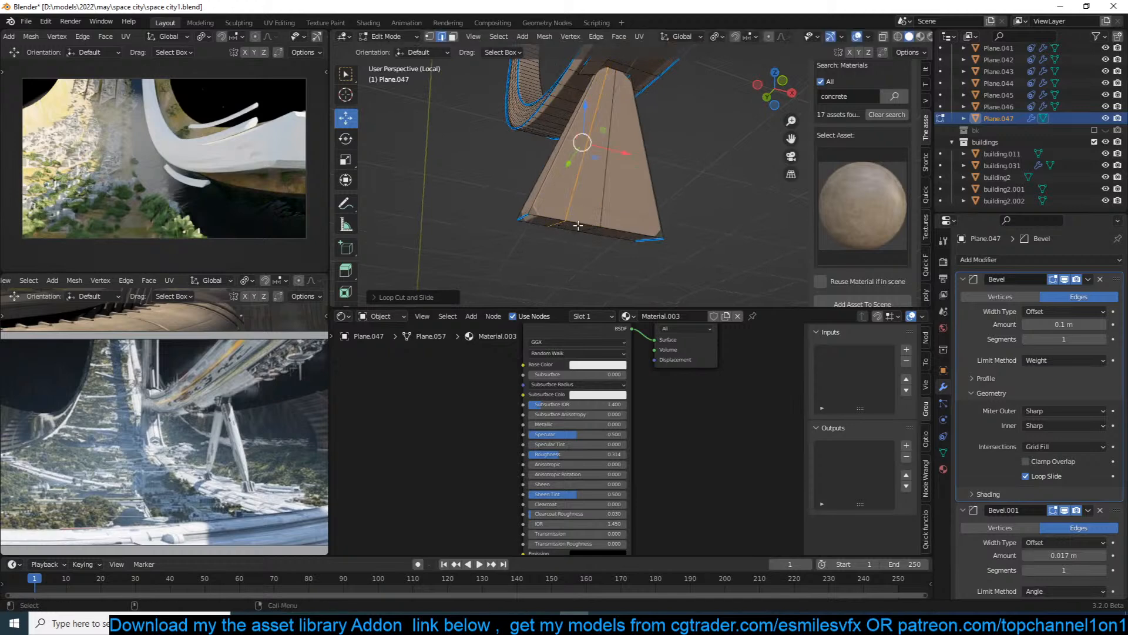
{"action": "left_click", "coordinate": [628, 228]}
{"action": "right_click", "coordinate": [631, 203]}
{"action": "key", "text": "ctrl+r"}
{"action": "scroll", "coordinate": [605, 167], "scroll_direction": "up", "scroll_amount": 2}
{"action": "left_click", "coordinate": [603, 164]}
{"action": "right_click", "coordinate": [601, 160]}
Delete the lower middle faces of the support, including the base, to split it into two legs.
{"action": "left_click", "coordinate": [599, 170]}
{"action": "middle_click_drag", "start_coordinate": [588, 228], "coordinate": [628, 210]}
{"action": "left_click", "coordinate": [654, 200], "text": "ctrl"}
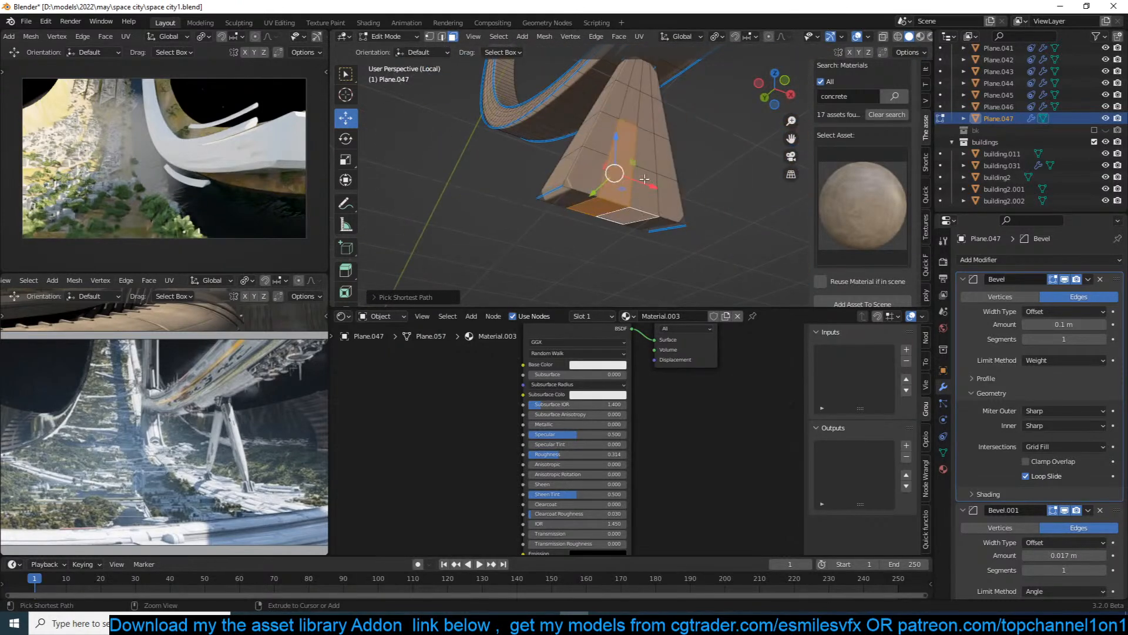
{"action": "key", "text": "x"}
{"action": "left_click", "coordinate": [644, 183]}
Fill the open inner side of one leg and the top of the gap between the legs with faces.
{"action": "left_click", "coordinate": [654, 184], "text": "alt"}
{"action": "left_click", "coordinate": [639, 169]}
{"action": "left_click", "coordinate": [654, 167], "text": "shift"}
{"action": "left_click", "coordinate": [630, 200]}
{"action": "left_click", "coordinate": [654, 201], "text": "shift"}
{"action": "key", "text": "f"}
{"action": "left_click", "coordinate": [628, 144]}
{"action": "middle_click_drag", "start_coordinate": [647, 132], "coordinate": [563, 153]}
{"action": "left_click", "coordinate": [576, 159]}
{"action": "left_click", "coordinate": [575, 142], "text": "shift"}
{"action": "key", "text": "f"}
Fill the open inner side of the other leg with faces and leave mesh editing to check the support.
{"action": "left_click", "coordinate": [556, 154]}
{"action": "left_click", "coordinate": [548, 180], "text": "shift"}
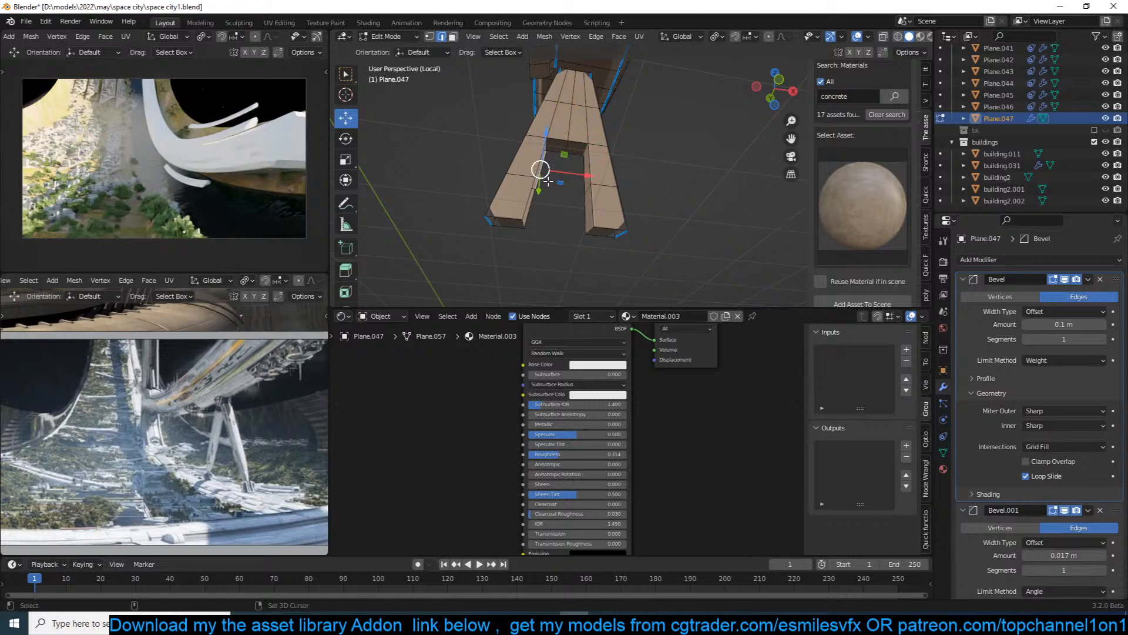
{"action": "left_click", "coordinate": [534, 157], "text": "shift"}
{"action": "key", "text": "f"}
{"action": "left_click", "coordinate": [526, 199]}
{"action": "left_click", "coordinate": [537, 208], "text": "shift"}
{"action": "key", "text": "f"}
{"action": "key", "text": "Tab"}
{"action": "middle_click_drag", "start_coordinate": [572, 206], "coordinate": [646, 212]}
Duplicate the whole two-legged support in the right side view, rotating and placing the copy farther up the beam's underside.
{"action": "key", "text": "Tab"}
{"action": "left_click", "coordinate": [708, 217]}
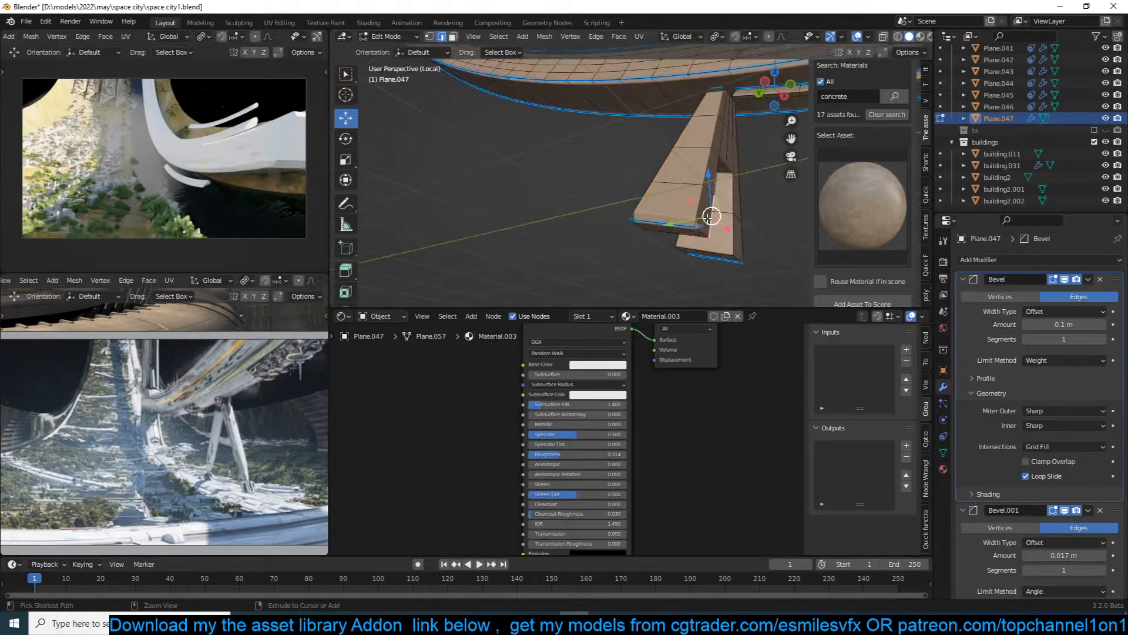
{"action": "key", "text": "ctrl+l"}
{"action": "key", "text": "KP_1"}
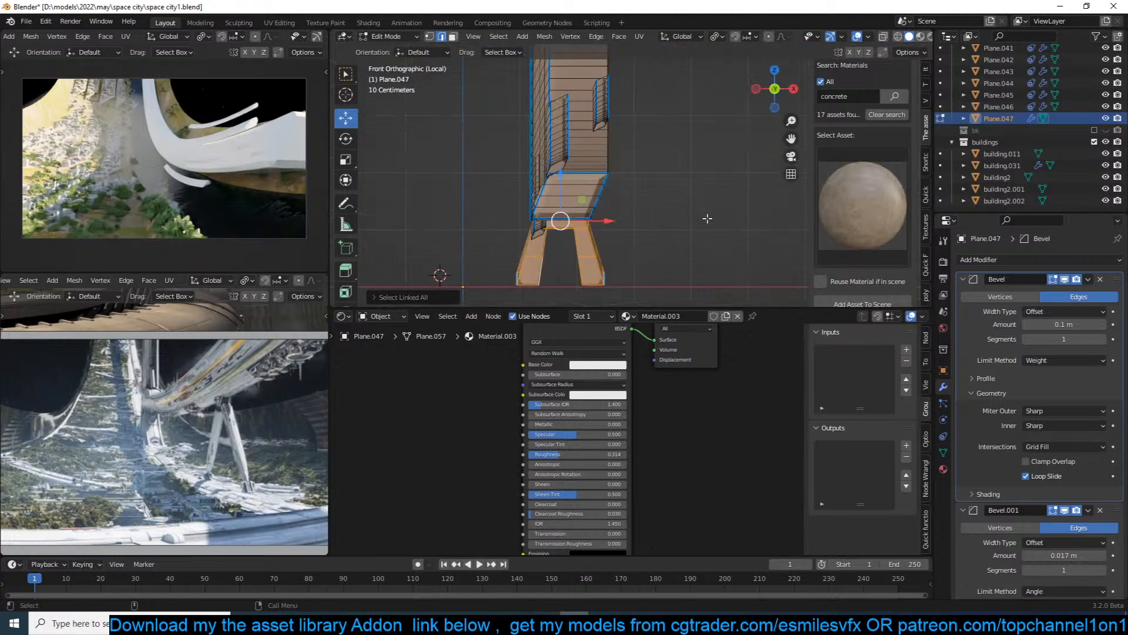
{"action": "key", "text": "KP_6"}
{"action": "scroll", "coordinate": [708, 219], "scroll_direction": "down", "scroll_amount": 1}
{"action": "key", "text": "KP_1"}
{"action": "key", "text": "KP_3"}
{"action": "scroll", "coordinate": [706, 218], "scroll_direction": "down", "scroll_amount": 5}
{"action": "key", "text": "shift+d"}
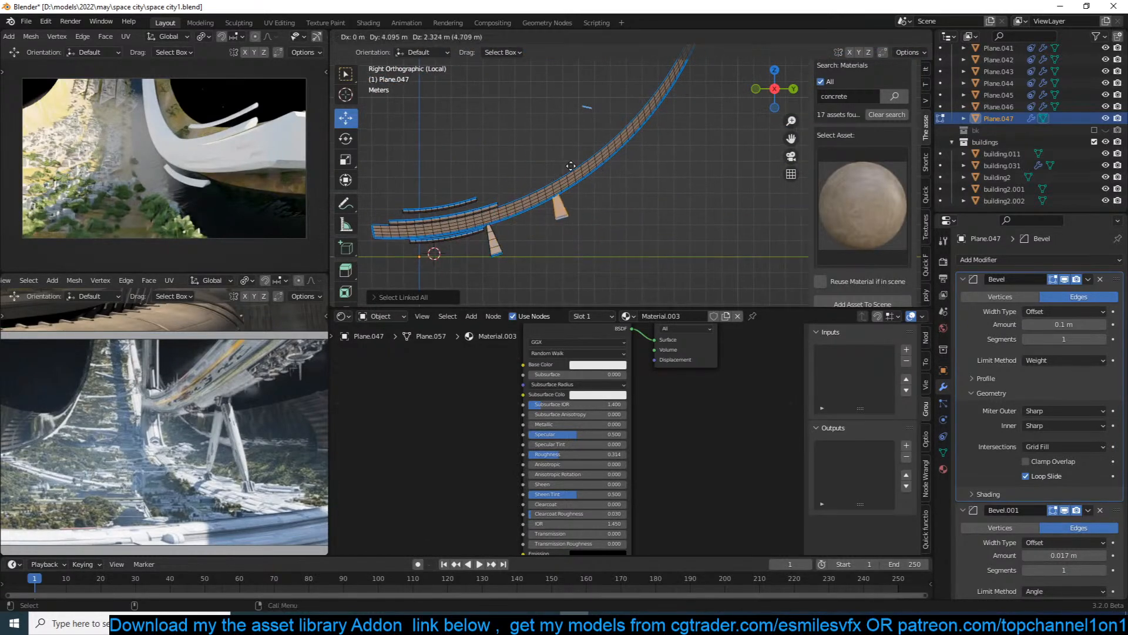
{"action": "key", "text": "r"}
{"action": "left_click", "coordinate": [592, 119]}
{"action": "key", "text": "g"}
{"action": "left_click", "coordinate": [603, 130]}
Place a third support higher up the curved beam, rotated to match the curve, and save the file.
{"action": "middle_click_drag", "start_coordinate": [599, 171], "coordinate": [578, 205], "text": "shift"}
{"action": "key", "text": "shift+d"}
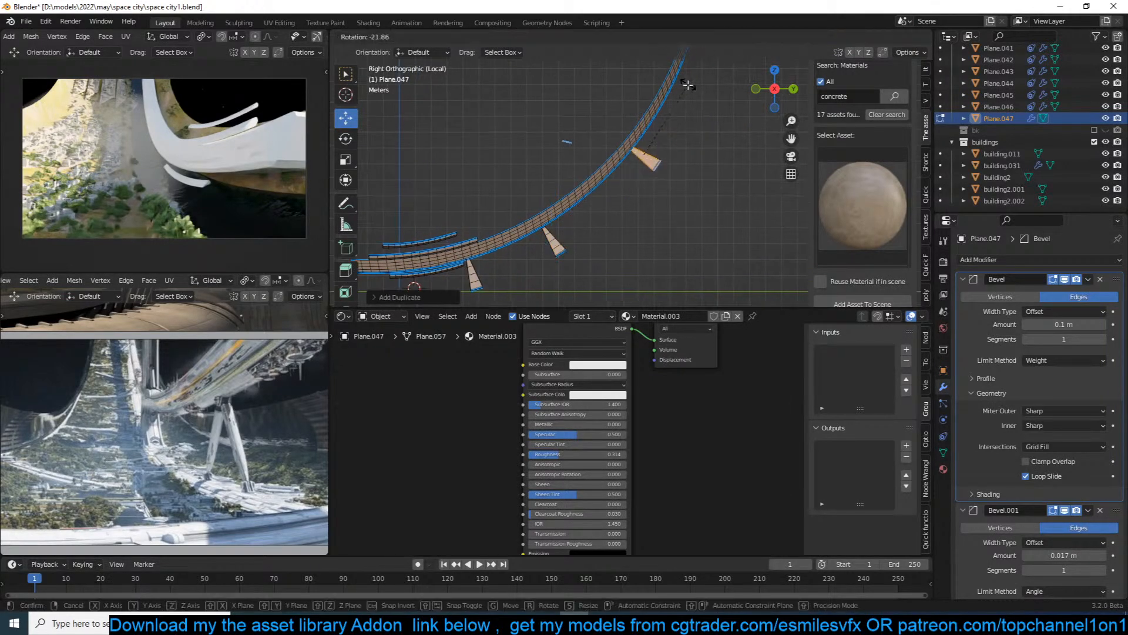
{"action": "left_click", "coordinate": [671, 123]}
{"action": "key", "text": "Tab"}
{"action": "key", "text": "ctrl+s"}
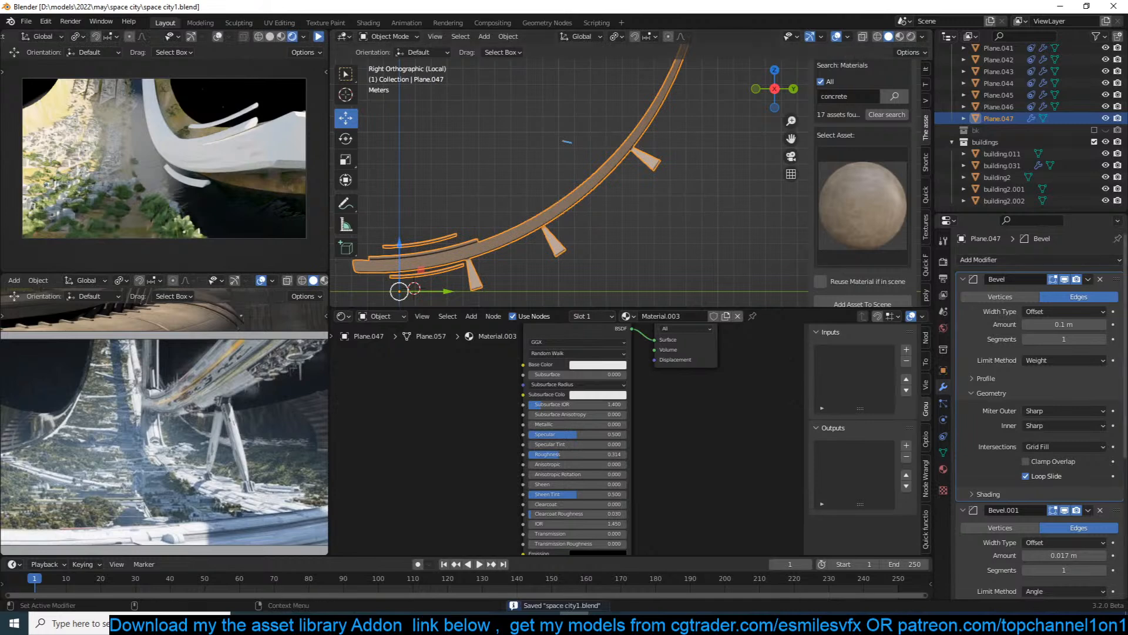
Add the panel image texture to Material.003 and attach Mapping and Texture Coordinate nodes to it.
{"action": "left_click_drag", "start_coordinate": [419, 420], "coordinate": [405, 420]}
{"action": "middle_click_drag", "start_coordinate": [441, 388], "coordinate": [629, 414]}
{"action": "left_click_drag", "start_coordinate": [629, 448], "coordinate": [548, 416]}
{"action": "key", "text": "ctrl+t"}
{"action": "middle_click_drag", "start_coordinate": [502, 420], "coordinate": [617, 396]}
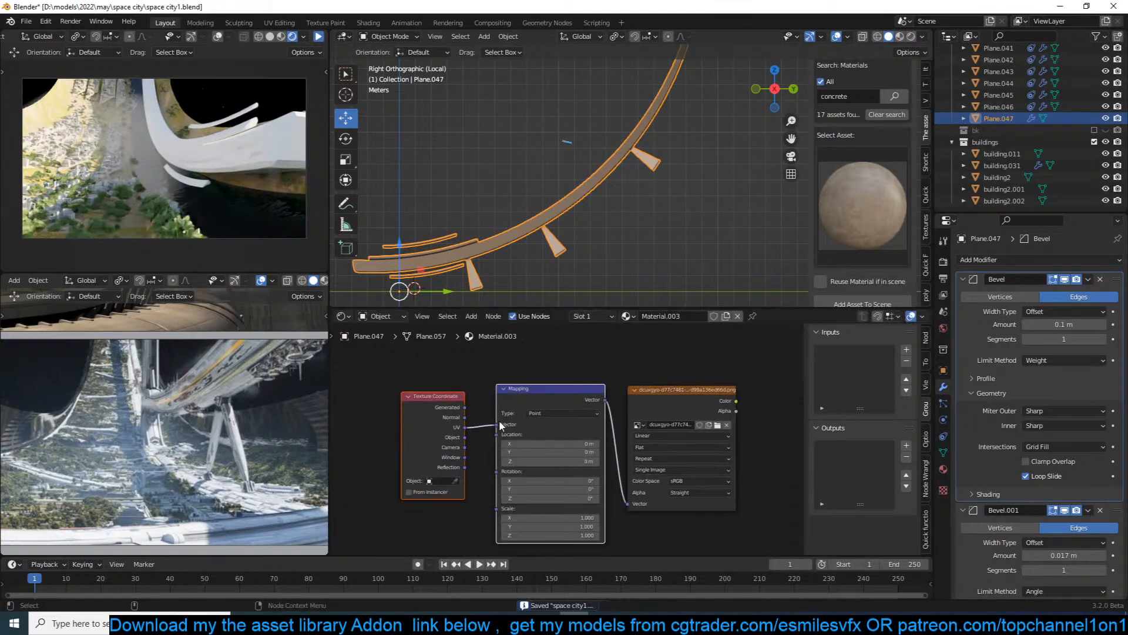
Unwrap the whole mesh with Smart UV Project at a 66° angle limit and feed the Mapping node from the UV coordinates.
{"action": "left_click_drag", "start_coordinate": [465, 438], "coordinate": [497, 423]}
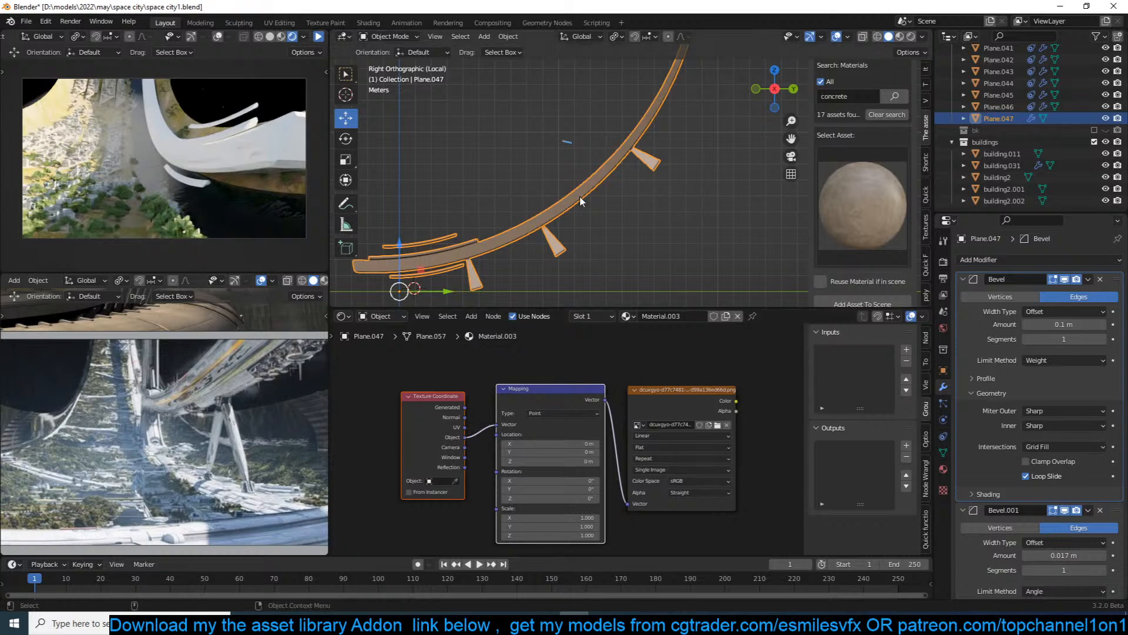
{"action": "key", "text": "Tab"}
{"action": "key", "text": "a"}
{"action": "key", "text": "u"}
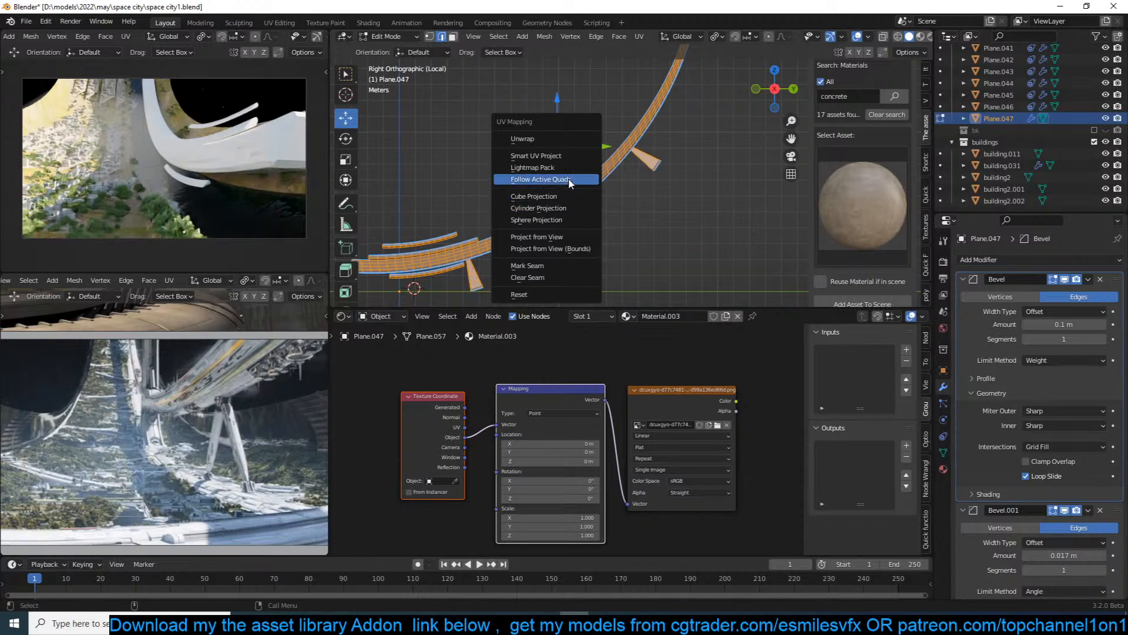
{"action": "left_click", "coordinate": [569, 156]}
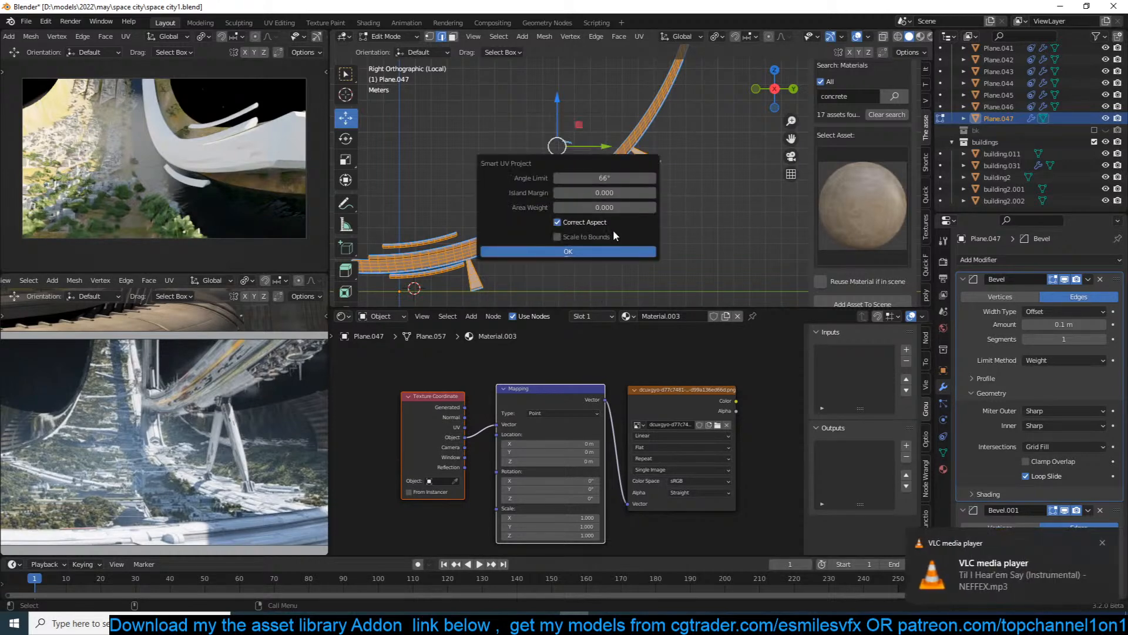
{"action": "left_click", "coordinate": [611, 251]}
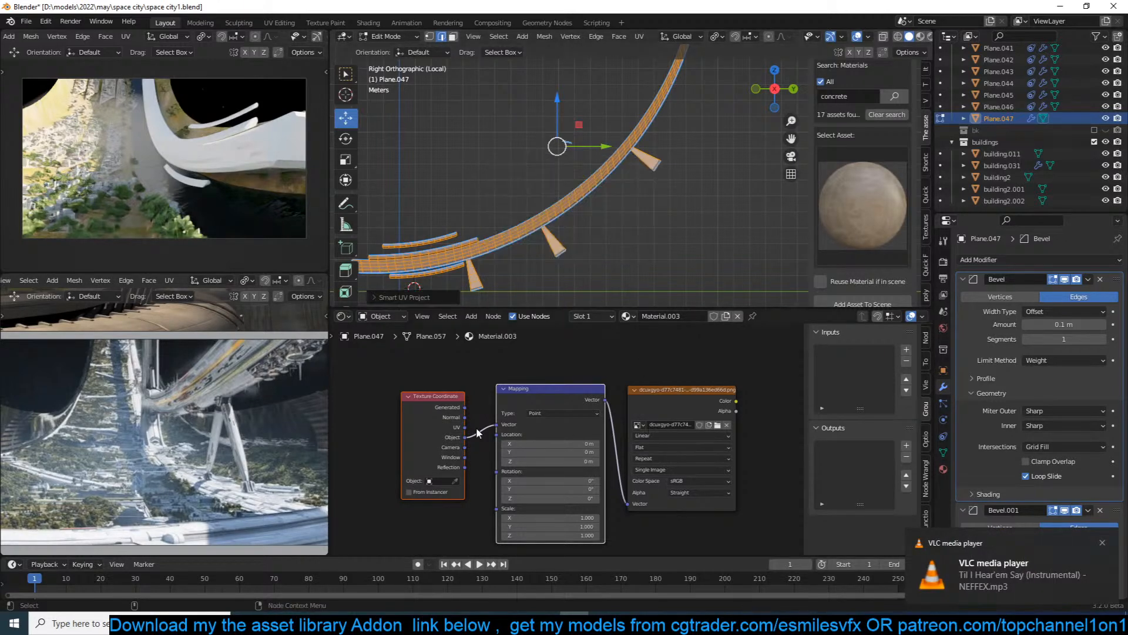
{"action": "left_click_drag", "start_coordinate": [499, 429], "coordinate": [465, 427]}
{"action": "key", "text": "Tab"}
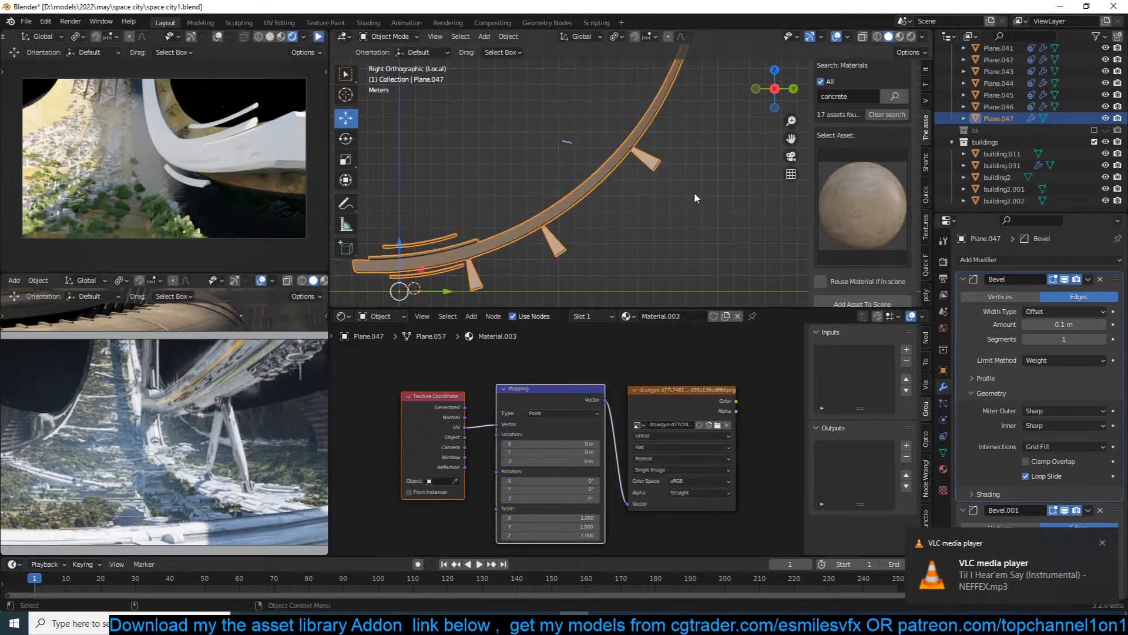
Preview the panel image texture on the structure in material preview shading and save the file.
{"action": "left_click", "coordinate": [697, 397], "text": "ctrl+shift"}
{"action": "mouse_move", "coordinate": [687, 247]}
{"action": "middle_mouse_down"}
{"action": "mouse_move", "coordinate": [685, 199]}
{"action": "mouse_move", "coordinate": [793, 118]}
{"action": "mouse_move", "coordinate": [667, 130]}
{"action": "middle_mouse_up"}
{"action": "key", "text": "ctrl+s"}
{"action": "left_click", "coordinate": [899, 37]}
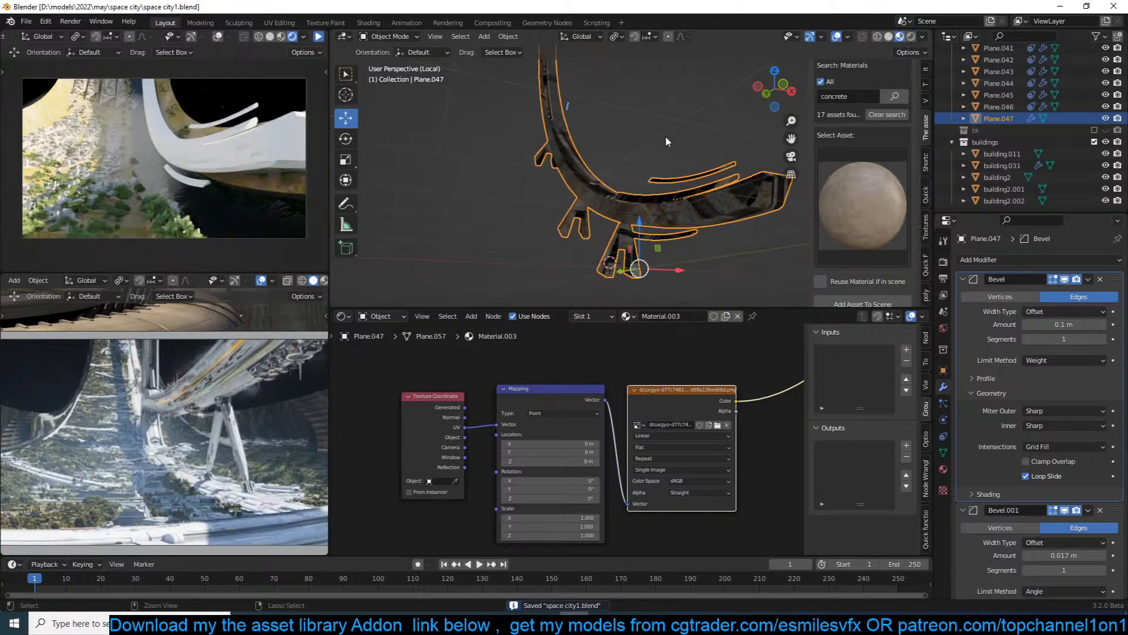
Set the Mapping scale to 4.140 on all three axes and check the panel pattern on the beam.
{"action": "left_click_drag", "start_coordinate": [586, 517], "coordinate": [758, 536]}
{"action": "middle_click_drag", "start_coordinate": [631, 252], "coordinate": [732, 193]}
{"action": "scroll", "coordinate": [608, 170], "scroll_direction": "up", "scroll_amount": 2}
{"action": "key", "text": "Tab"}
{"action": "key", "text": "Tab"}
{"action": "key", "text": "Tab"}
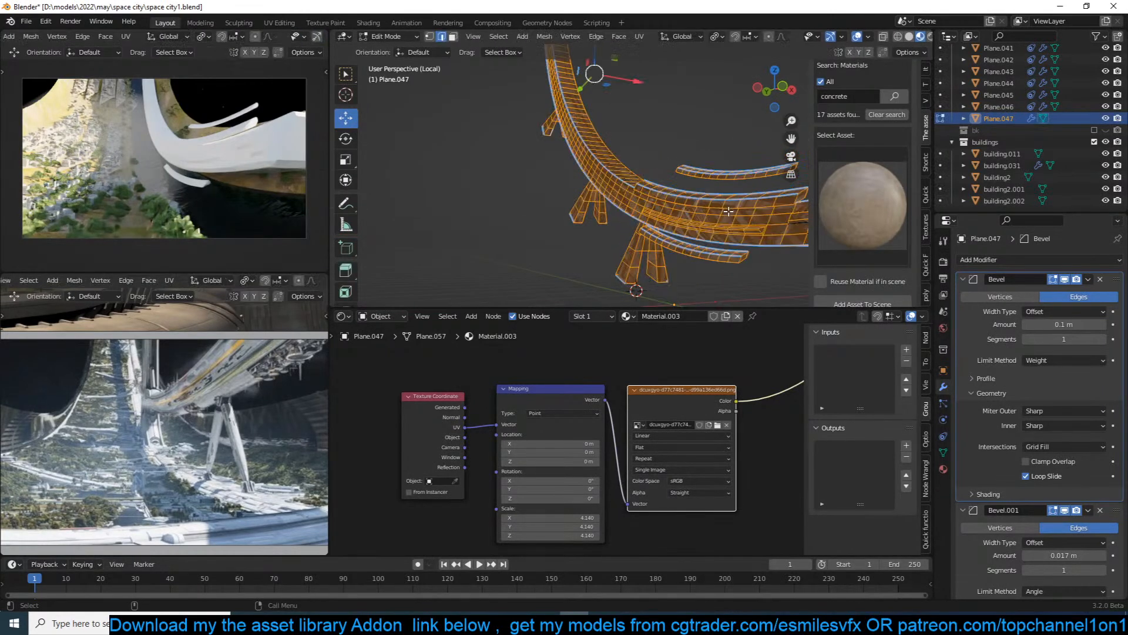
{"action": "key", "text": "Tab"}
{"action": "scroll", "coordinate": [632, 434], "scroll_direction": "up", "scroll_amount": 1}
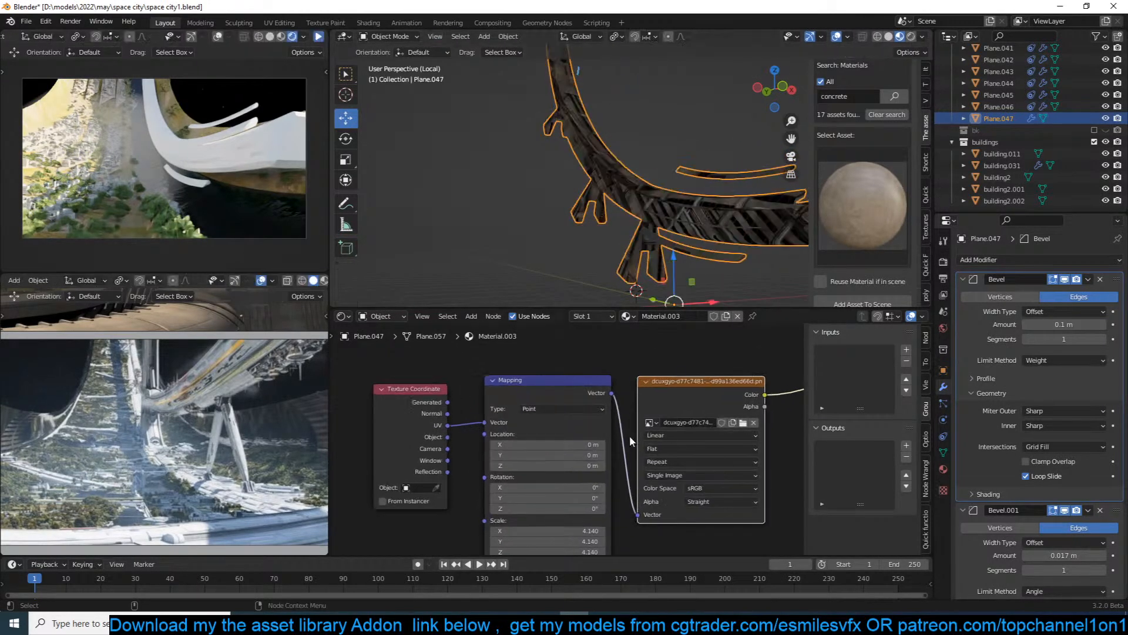
Feed the Mapping node from Object coordinates, set the image to Box projection and the Mapping scale to 0.1 on all axes.
{"action": "left_click_drag", "start_coordinate": [447, 436], "coordinate": [484, 422]}
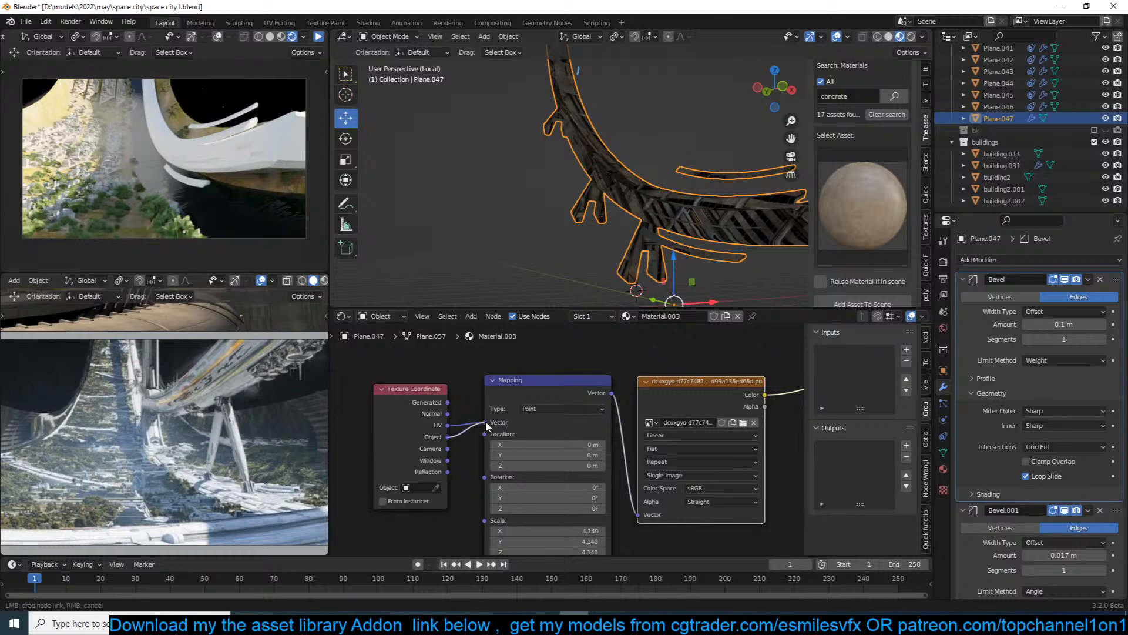
{"action": "left_click", "coordinate": [701, 449]}
{"action": "left_click", "coordinate": [691, 472]}
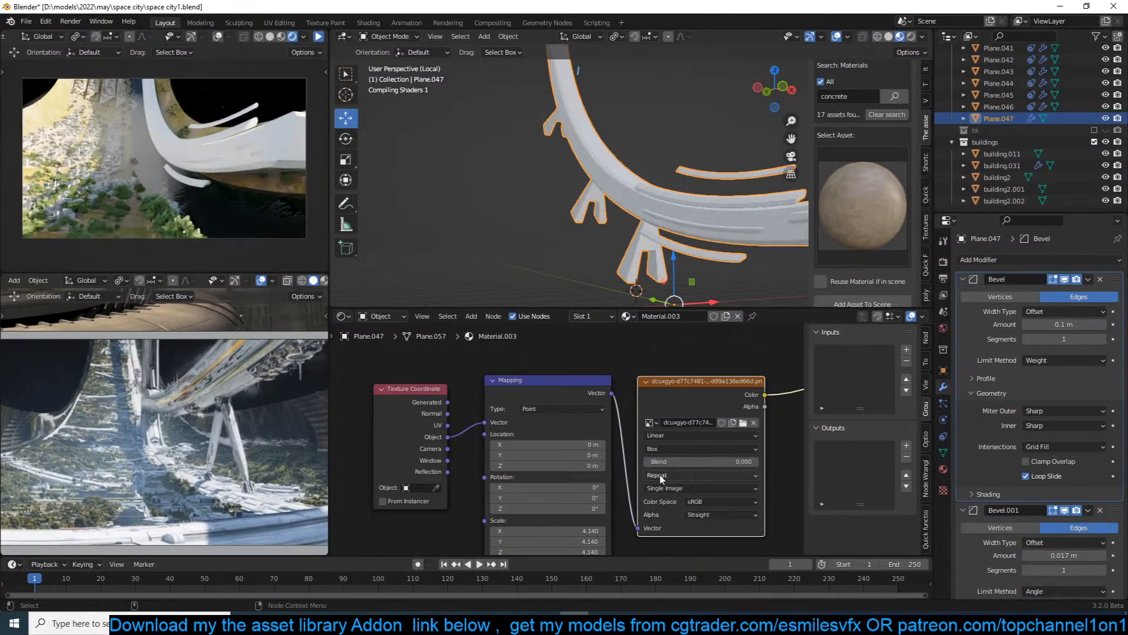
{"action": "scroll", "coordinate": [647, 476], "scroll_direction": "down", "scroll_amount": 2, "text": "shift"}
{"action": "left_click_drag", "start_coordinate": [594, 483], "coordinate": [431, 386]}
{"action": "type", "text": ".1"}
{"action": "key", "text": "Return"}
Insert a ColorRamp node on the link coming out of the panel image's colour output.
{"action": "scroll", "coordinate": [654, 505], "scroll_direction": "down", "scroll_amount": 2}
{"action": "scroll", "coordinate": [559, 447], "scroll_direction": "down", "scroll_amount": 4}
{"action": "left_click_drag", "start_coordinate": [623, 397], "coordinate": [493, 373]}
{"action": "left_click", "coordinate": [638, 397]}
{"action": "key", "text": "shift+a"}
{"action": "mouse_move", "coordinate": [588, 484]}
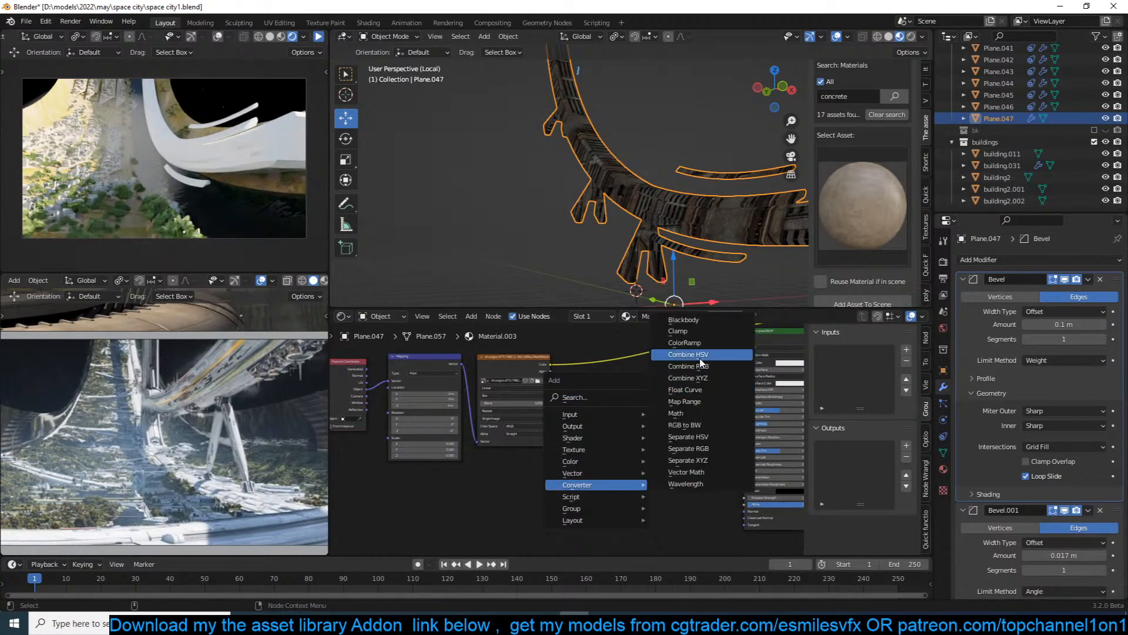
{"action": "key", "text": "Escape"}
{"action": "key", "text": "shift+a"}
{"action": "mouse_move", "coordinate": [599, 404]}
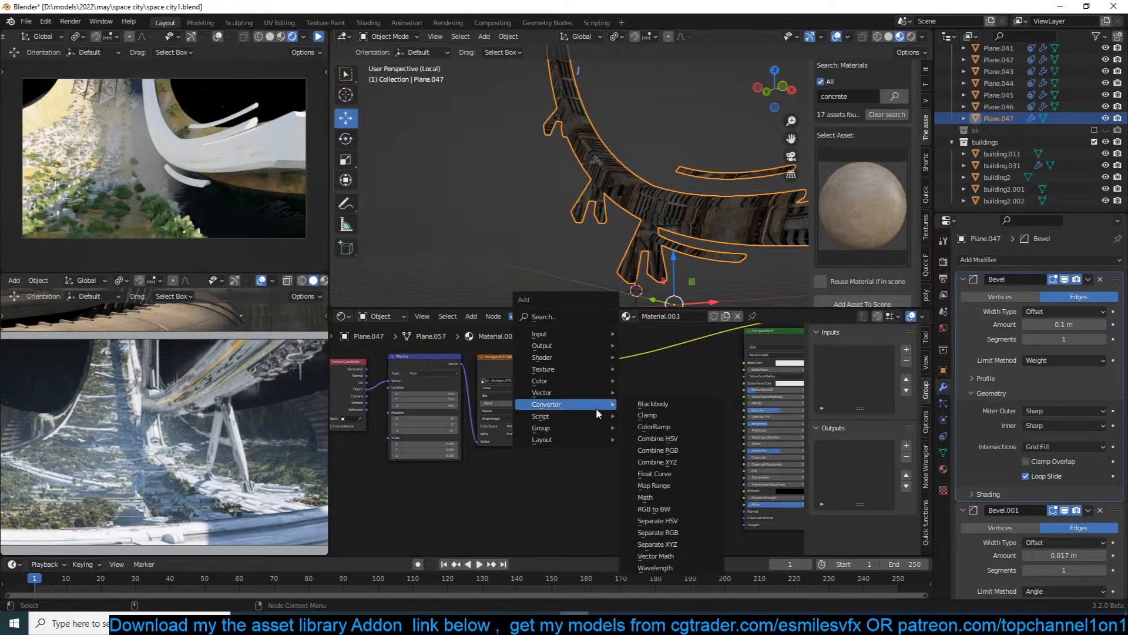
{"action": "left_click", "coordinate": [646, 427]}
{"action": "left_click", "coordinate": [590, 357]}
Move the ColorRamp's black stop to position 0.036 and check the contrast on the structure.
{"action": "middle_click_drag", "start_coordinate": [619, 382], "coordinate": [583, 408]}
{"action": "scroll", "coordinate": [588, 413], "scroll_direction": "up", "scroll_amount": 1}
{"action": "left_click_drag", "start_coordinate": [551, 409], "coordinate": [558, 410]}
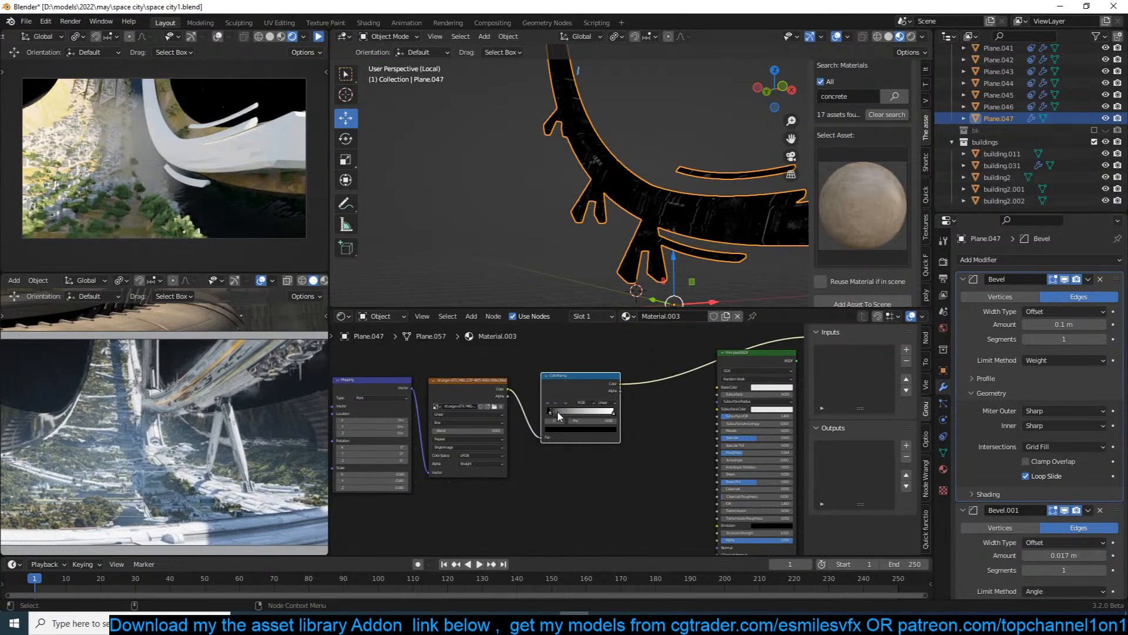
{"action": "middle_click_drag", "start_coordinate": [697, 153], "coordinate": [632, 270]}
Insert a second ColorRamp node directly after the first one.
{"action": "left_click_drag", "start_coordinate": [603, 376], "coordinate": [579, 375]}
{"action": "key", "text": "shift+a"}
{"action": "mouse_move", "coordinate": [595, 376]}
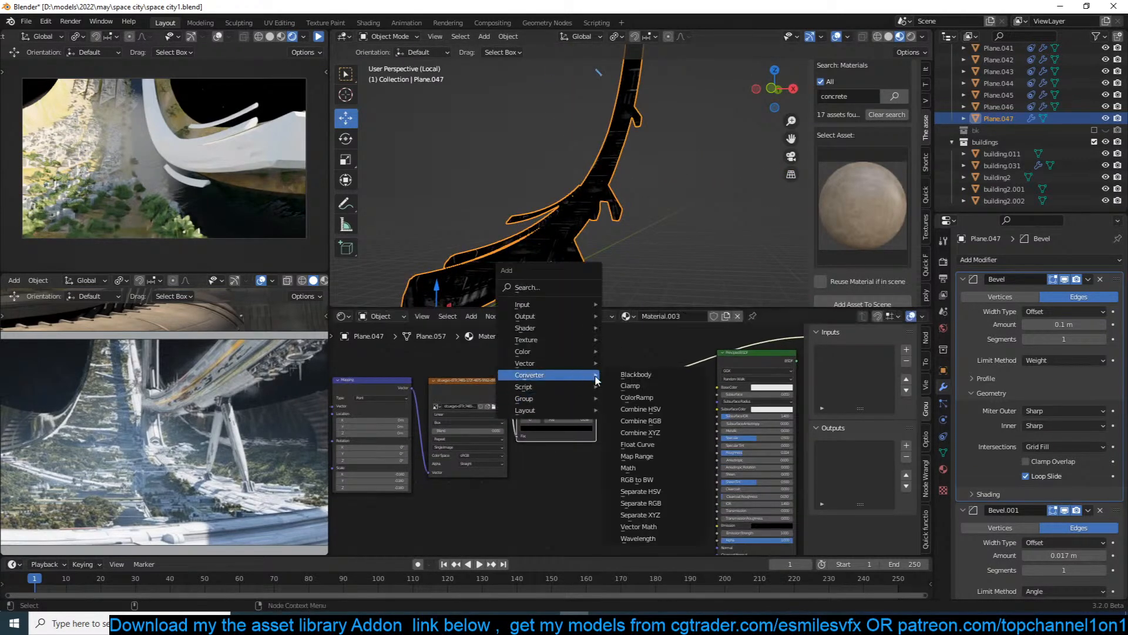
{"action": "left_click", "coordinate": [638, 397]}
{"action": "left_click", "coordinate": [616, 377]}
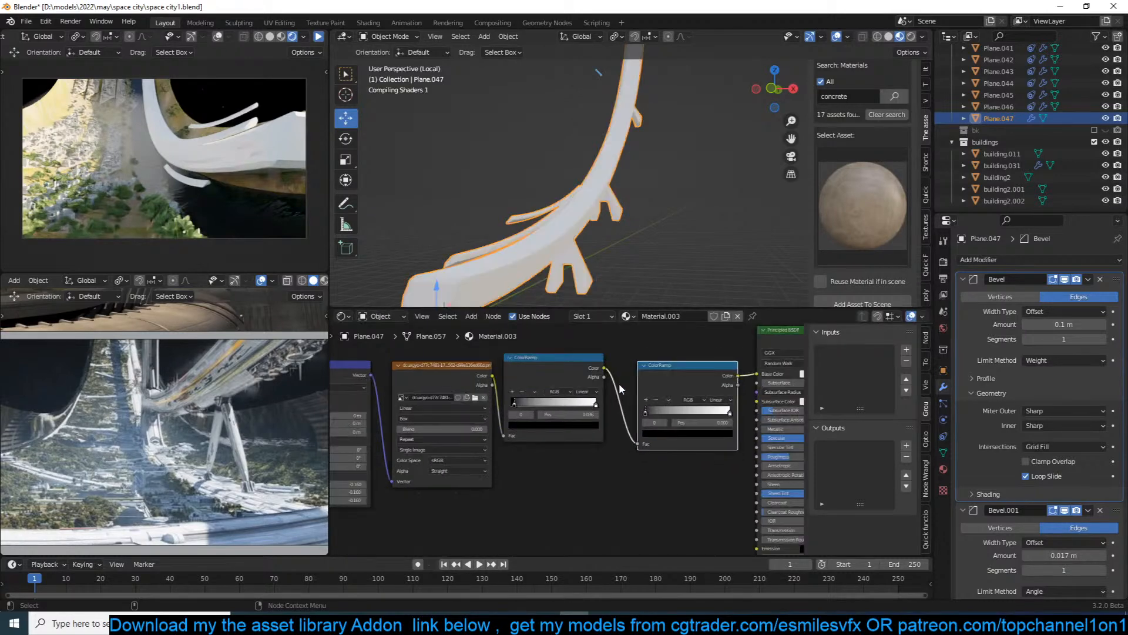
Tint the white stop of the second ColorRamp pale orange.
{"action": "scroll", "coordinate": [619, 383], "scroll_direction": "up", "scroll_amount": 2}
{"action": "left_click", "coordinate": [634, 431]}
{"action": "left_click", "coordinate": [599, 456]}
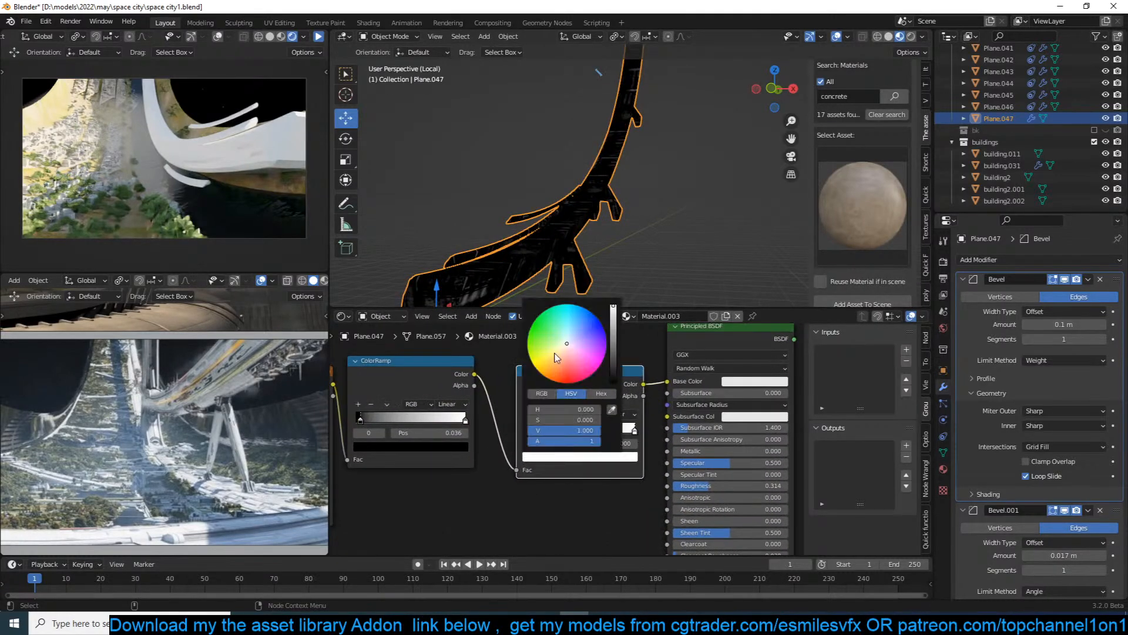
{"action": "left_click", "coordinate": [558, 352]}
Try a pale peach for the second ColorRamp's first stop and settle on a dark brown.
{"action": "left_click", "coordinate": [527, 430]}
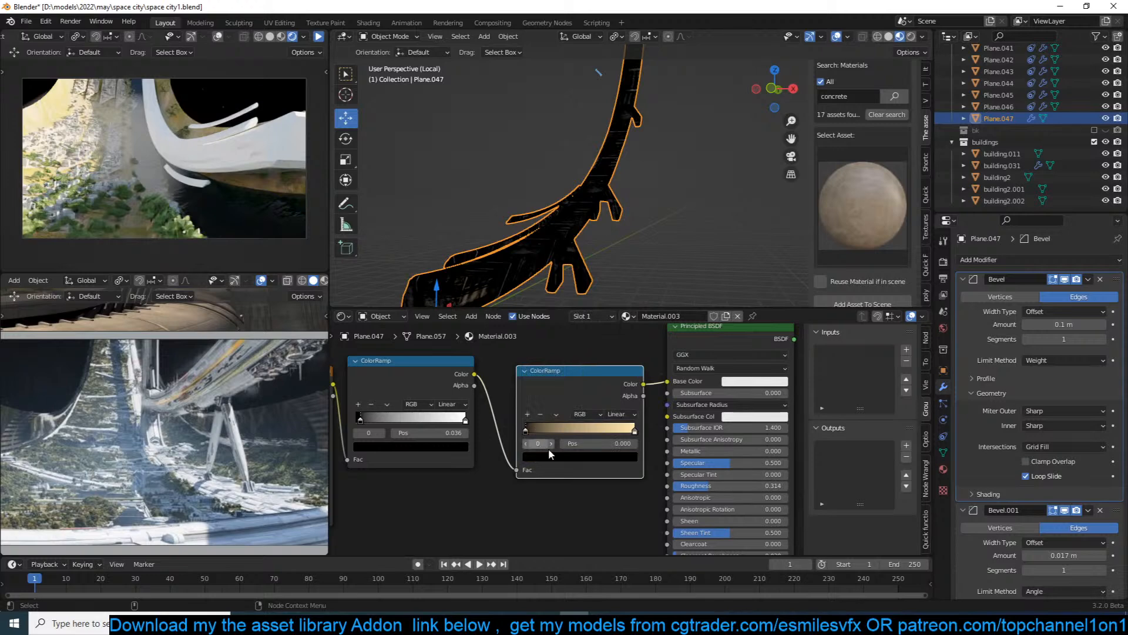
{"action": "left_click", "coordinate": [551, 456]}
{"action": "left_click_drag", "start_coordinate": [612, 313], "coordinate": [613, 306]}
{"action": "left_click_drag", "start_coordinate": [567, 345], "coordinate": [556, 354]}
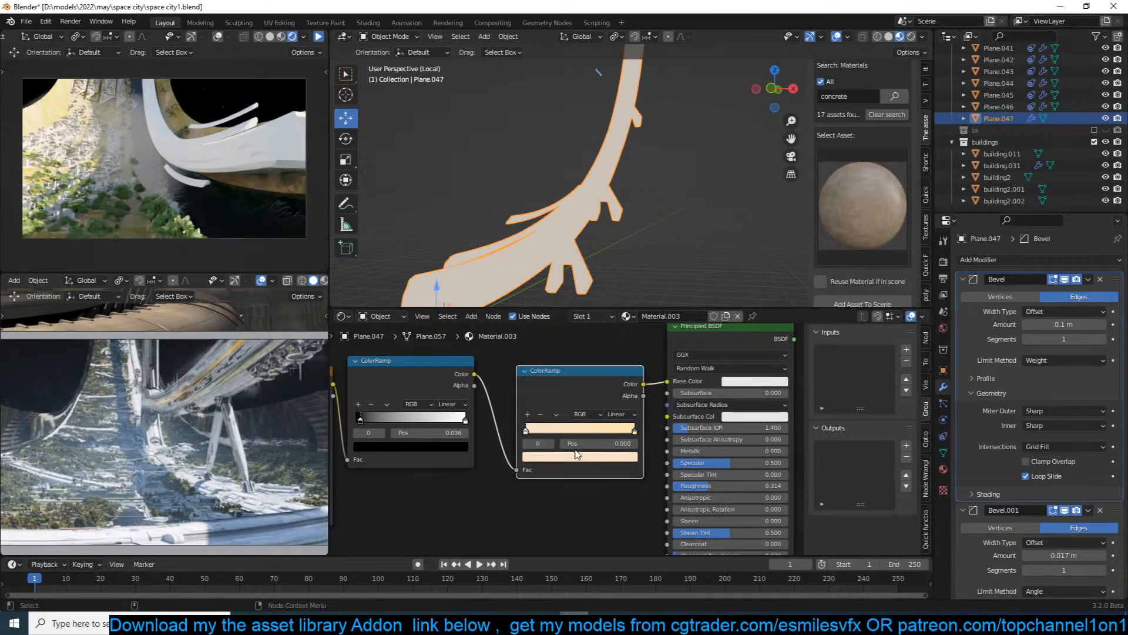
{"action": "left_click", "coordinate": [615, 457]}
{"action": "left_click_drag", "start_coordinate": [613, 322], "coordinate": [592, 364]}
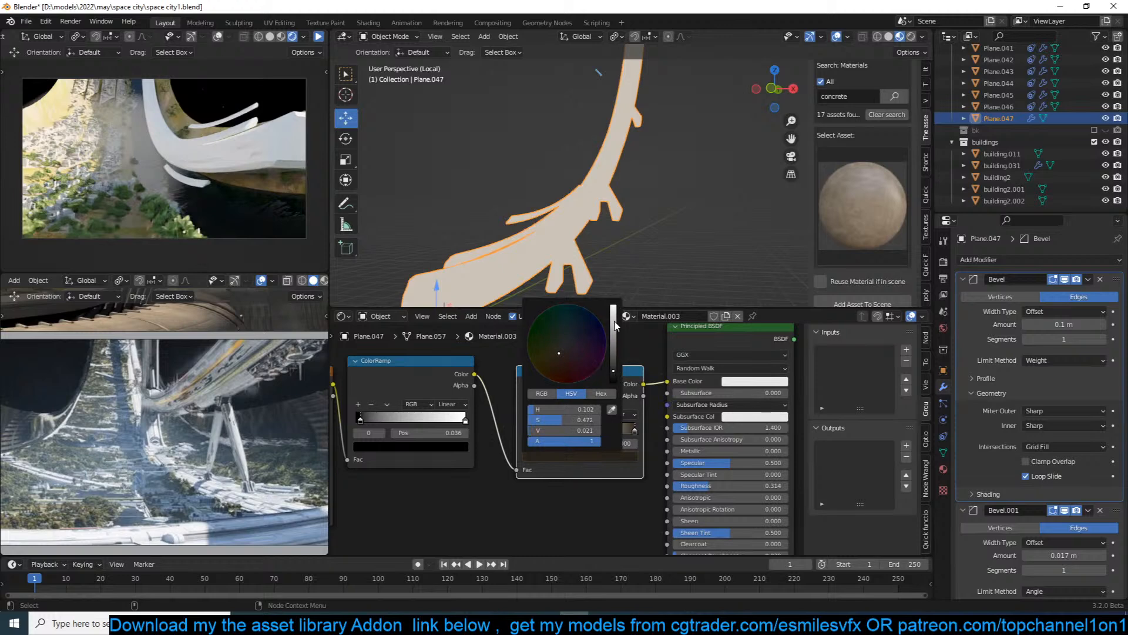
{"action": "left_click_drag", "start_coordinate": [615, 325], "coordinate": [613, 306]}
{"action": "left_click", "coordinate": [557, 458]}
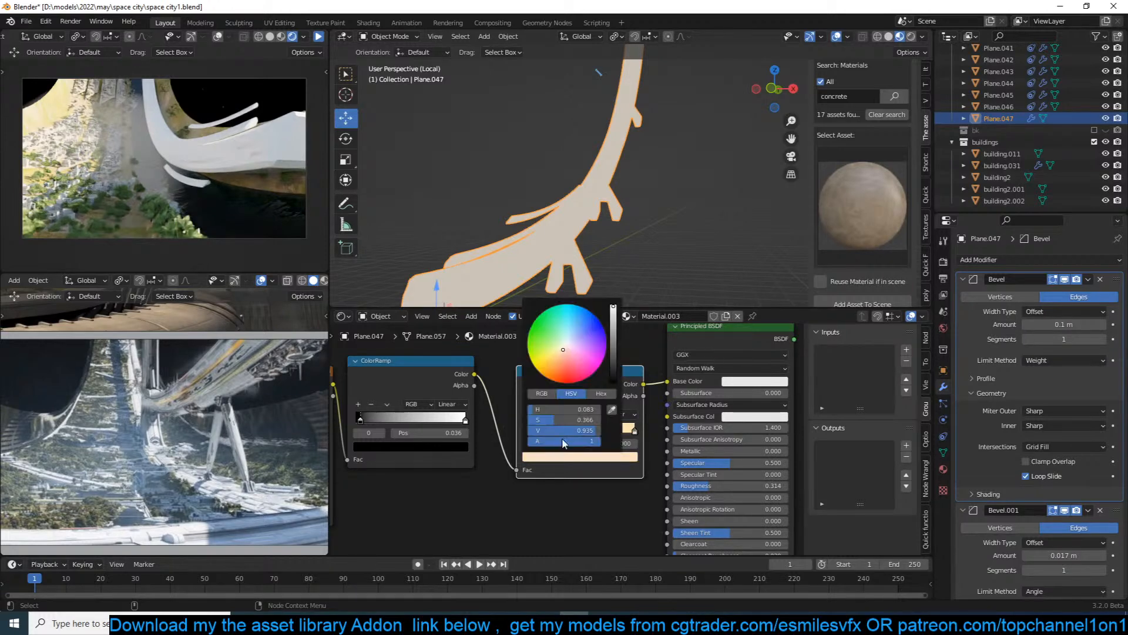
{"action": "left_click_drag", "start_coordinate": [568, 342], "coordinate": [553, 376]}
{"action": "left_click_drag", "start_coordinate": [613, 339], "coordinate": [613, 370]}
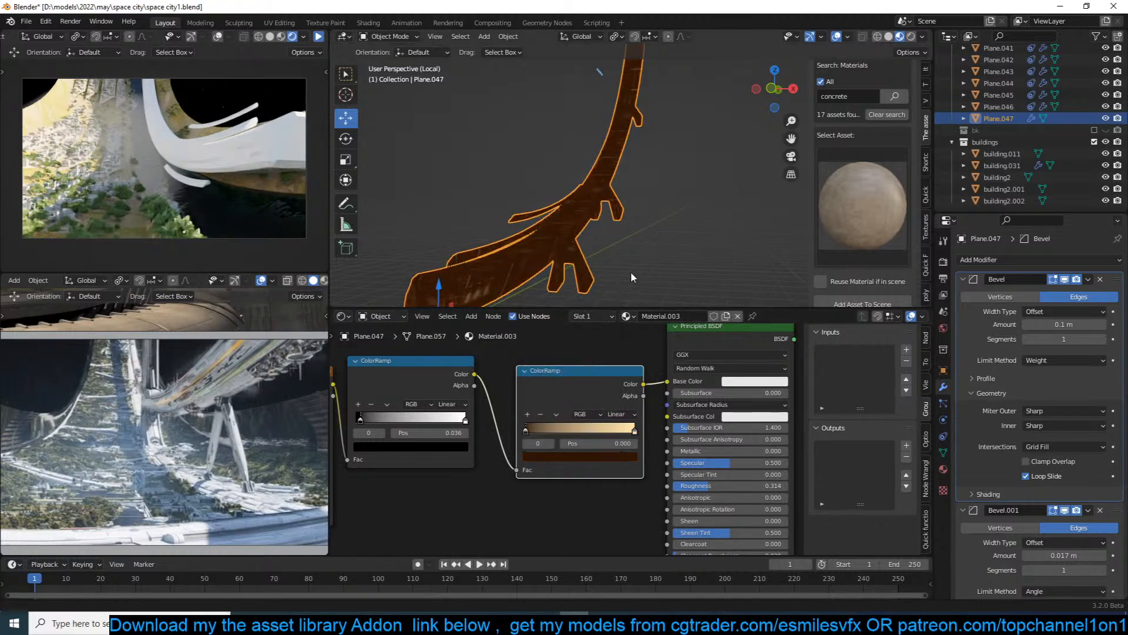
Sharpen the first ColorRamp by setting its black stop to 0.050 and moving its white stop to about a third of the ramp.
{"action": "middle_click_drag", "start_coordinate": [625, 276], "coordinate": [658, 253], "text": "shift"}
{"action": "mouse_move", "coordinate": [537, 238]}
{"action": "middle_mouse_down"}
{"action": "mouse_move", "coordinate": [603, 225]}
{"action": "mouse_move", "coordinate": [543, 236]}
{"action": "middle_mouse_up"}
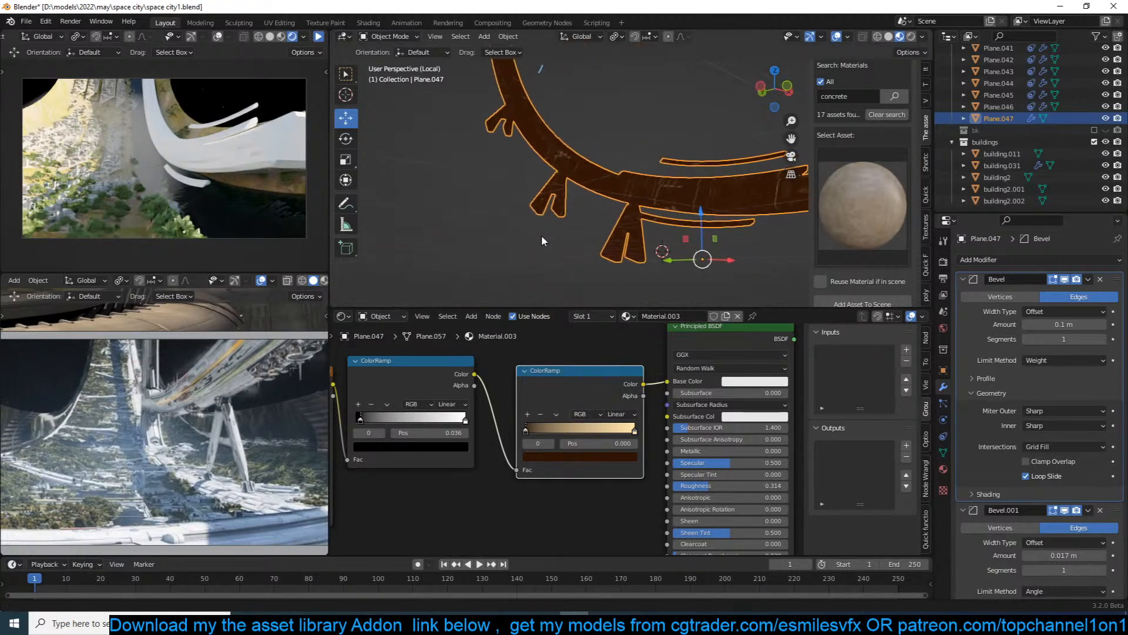
{"action": "scroll", "coordinate": [543, 238], "scroll_direction": "up", "scroll_amount": 2}
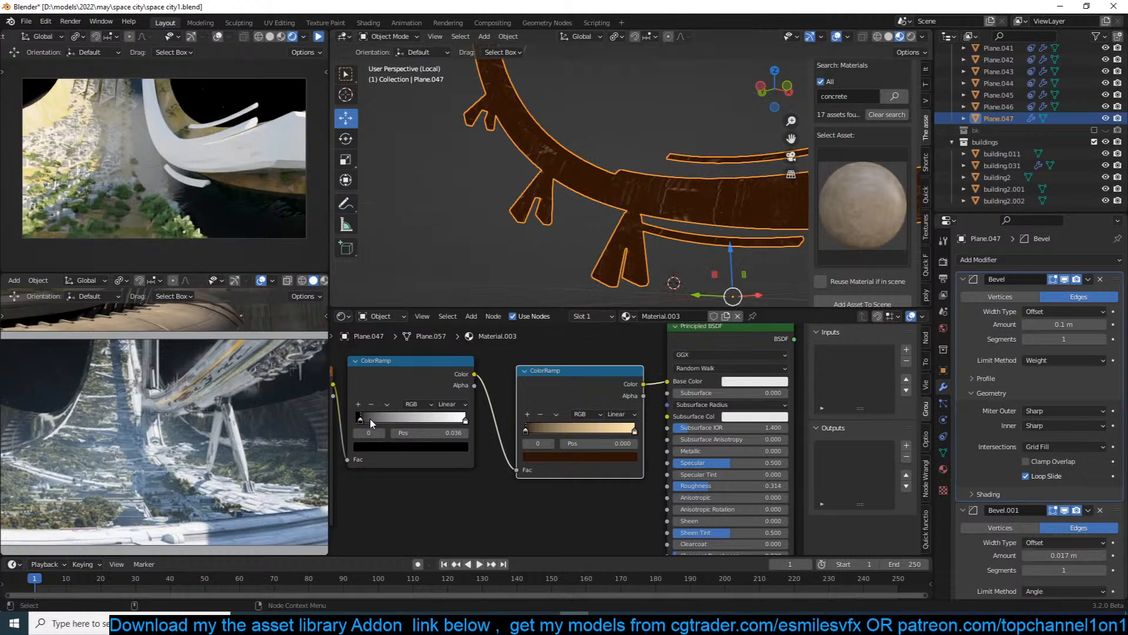
{"action": "left_click_drag", "start_coordinate": [374, 419], "coordinate": [370, 419]}
{"action": "left_click_drag", "start_coordinate": [464, 420], "coordinate": [362, 423]}
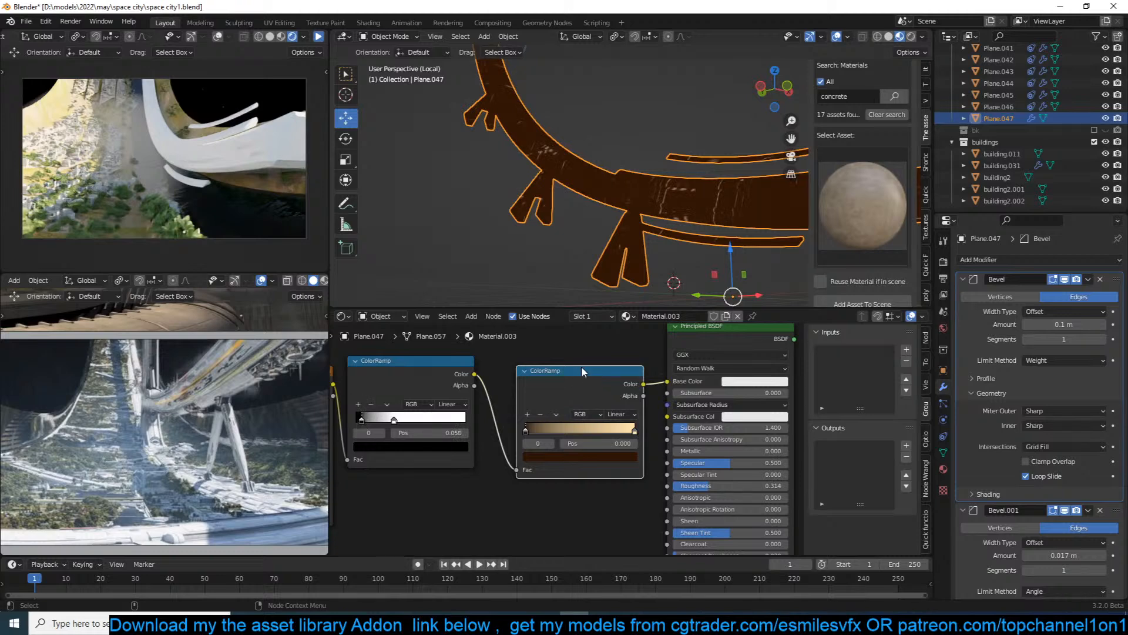
Replace the second ColorRamp with a MixRGB node whose factor is driven by the first ColorRamp's colour.
{"action": "left_click_drag", "start_coordinate": [580, 368], "coordinate": [572, 417], "text": "alt"}
{"action": "key", "text": "shift+a"}
{"action": "mouse_move", "coordinate": [549, 355]}
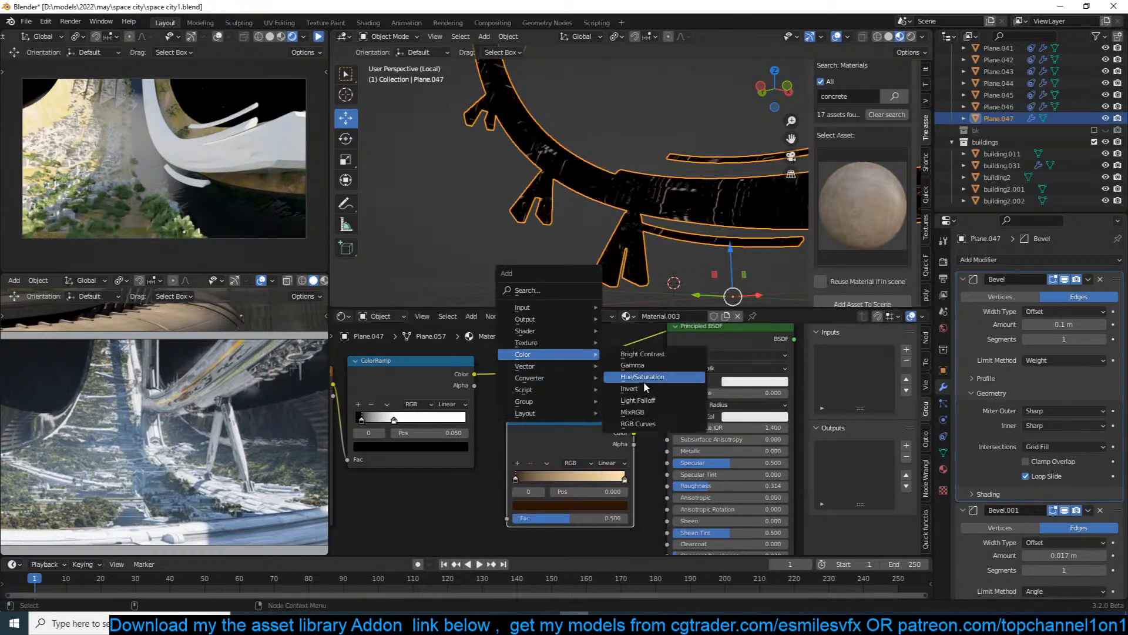
{"action": "left_click", "coordinate": [632, 412]}
{"action": "left_click", "coordinate": [549, 376]}
{"action": "left_click_drag", "start_coordinate": [474, 373], "coordinate": [479, 418]}
{"action": "key", "text": "x"}
Set the Mix node's Color1 to pale yellow and Color2 to light beige, and link its output to the shader's Base Color.
{"action": "left_click", "coordinate": [567, 417]}
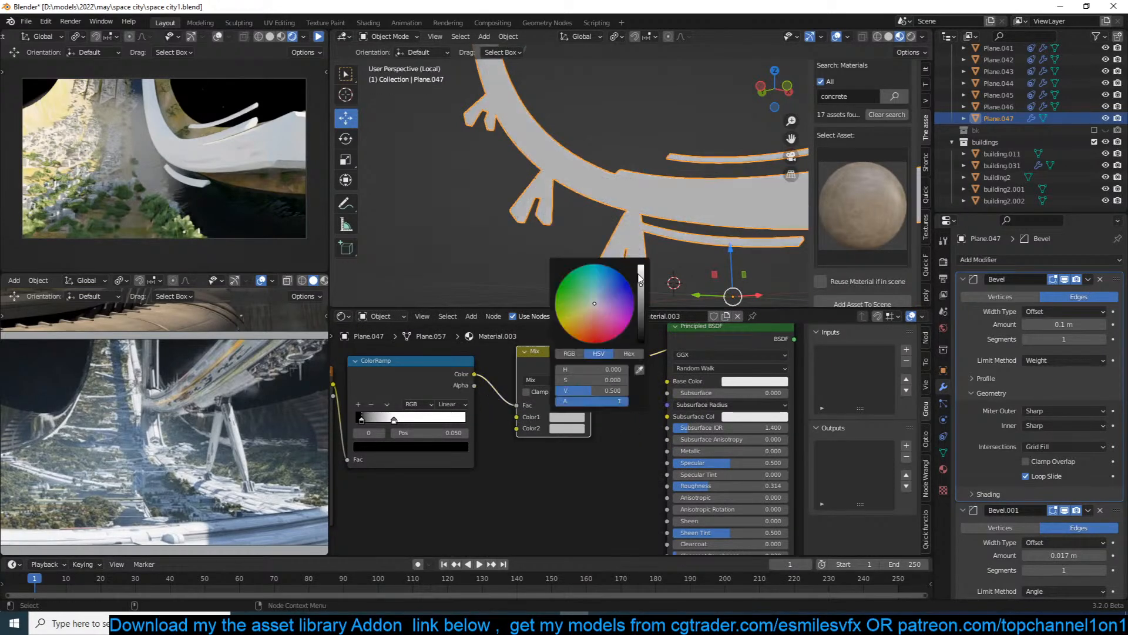
{"action": "left_click", "coordinate": [640, 276]}
{"action": "left_click", "coordinate": [581, 309]}
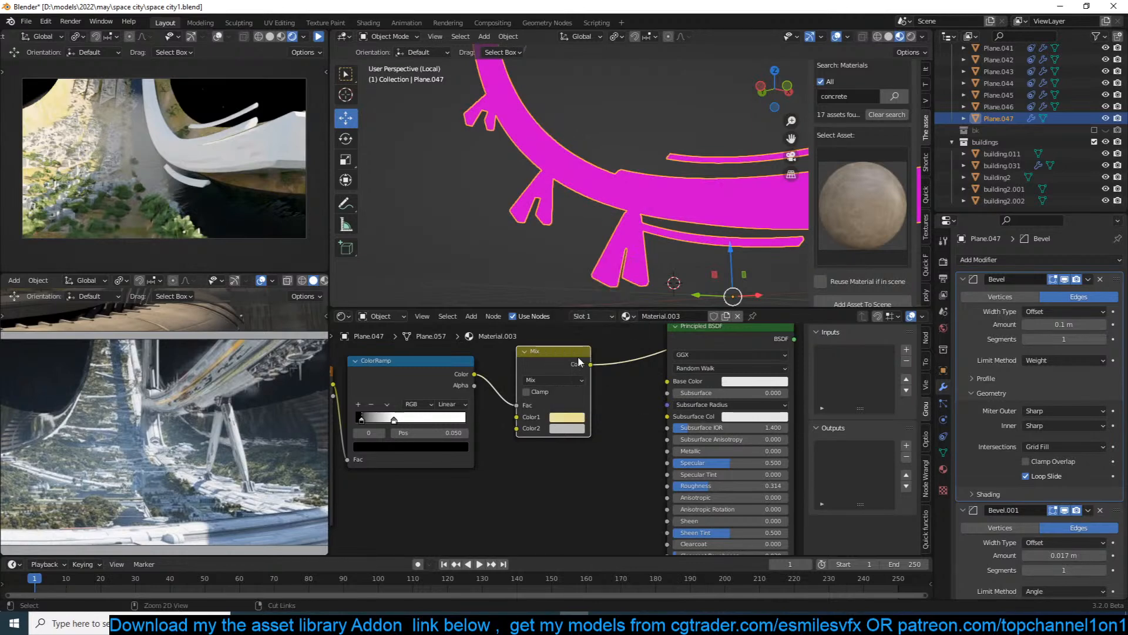
{"action": "left_click_drag", "start_coordinate": [673, 353], "coordinate": [650, 347]}
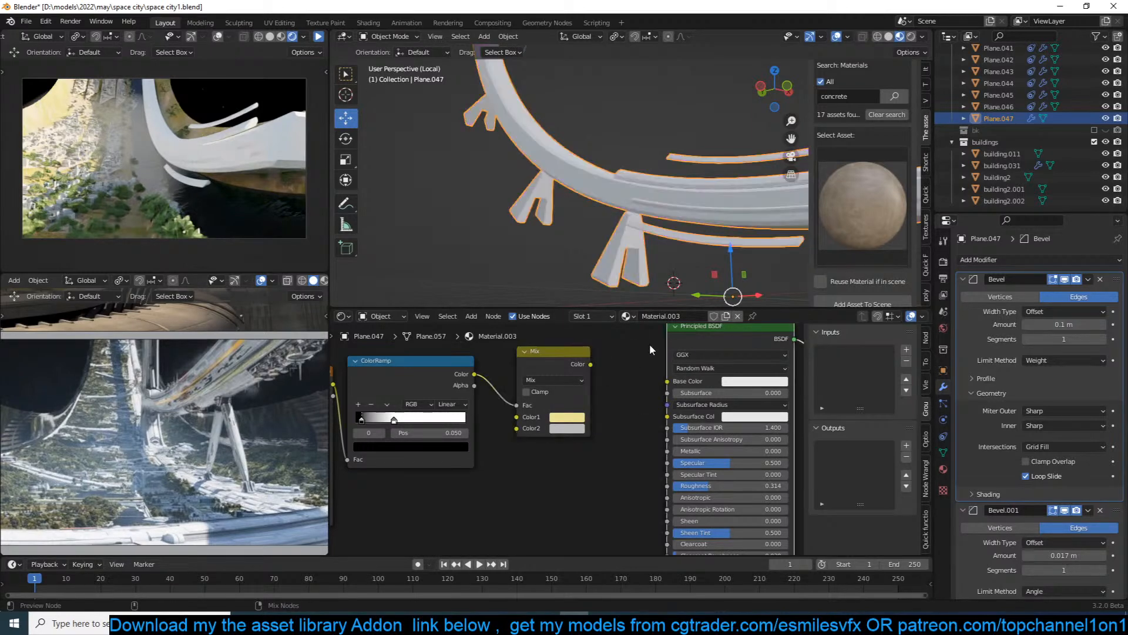
{"action": "left_click", "coordinate": [566, 429]}
{"action": "left_click", "coordinate": [596, 319]}
{"action": "left_click_drag", "start_coordinate": [590, 364], "coordinate": [668, 381]}
{"action": "middle_click_drag", "start_coordinate": [622, 409], "coordinate": [636, 432]}
{"action": "scroll", "coordinate": [636, 432], "scroll_direction": "down", "scroll_amount": 2}
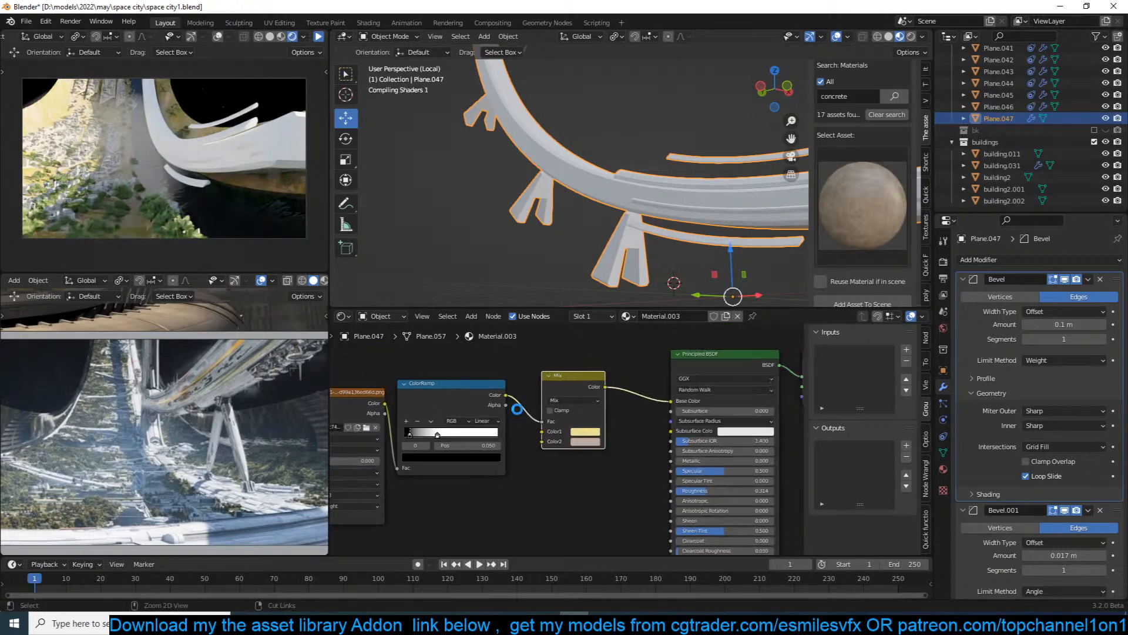
Save the file and link the panel image's colour output to the Principled BSDF's Roughness.
{"action": "key", "text": "ctrl+s"}
{"action": "left_click_drag", "start_coordinate": [385, 404], "coordinate": [669, 492]}
{"action": "scroll", "coordinate": [605, 440], "scroll_direction": "up", "scroll_amount": 2}
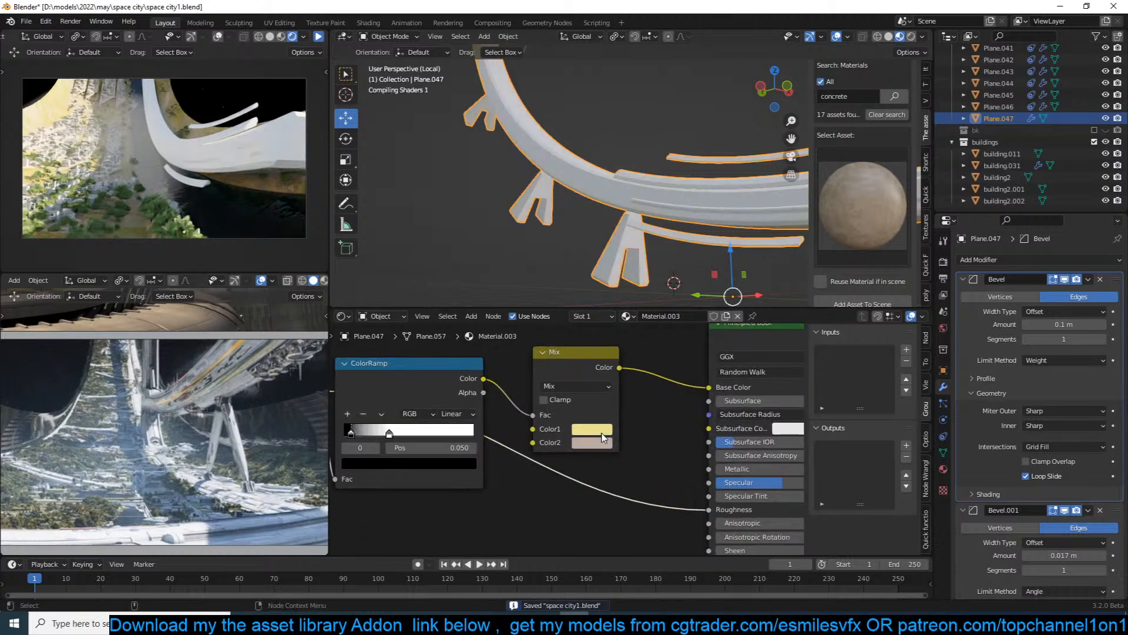
Preview the Mix node's output on the structure and save the file.
{"action": "left_click", "coordinate": [602, 368], "text": "ctrl+shift"}
{"action": "scroll", "coordinate": [566, 402], "scroll_direction": "up", "scroll_amount": 1}
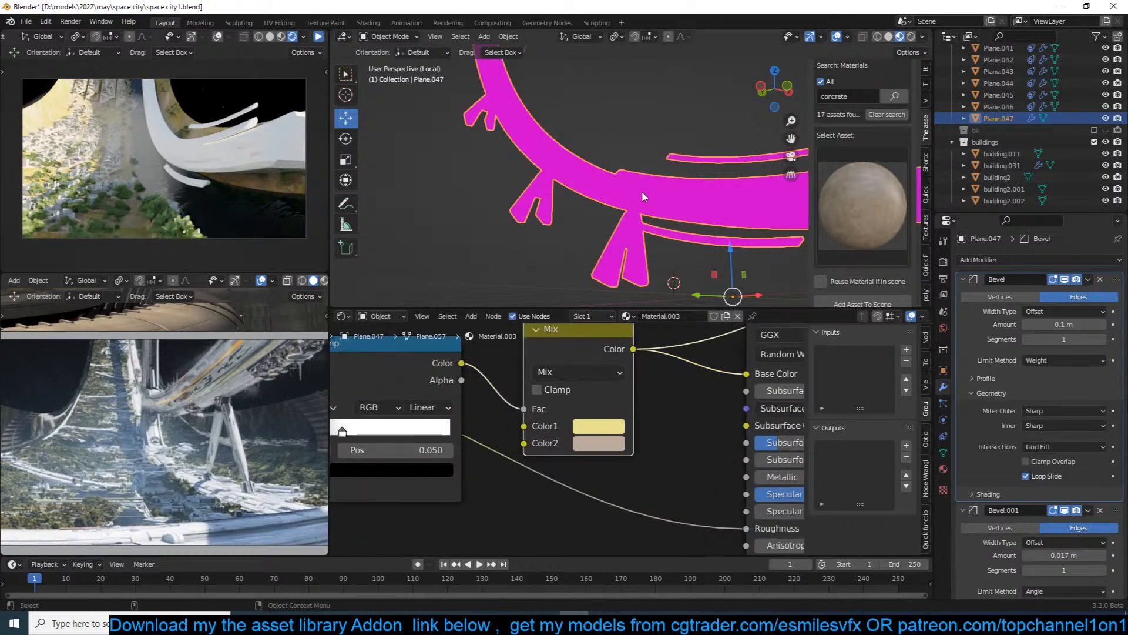
{"action": "key", "text": "ctrl+s"}
{"action": "scroll", "coordinate": [614, 354], "scroll_direction": "up", "scroll_amount": 1}
{"action": "scroll", "coordinate": [628, 357], "scroll_direction": "down", "scroll_amount": 1}
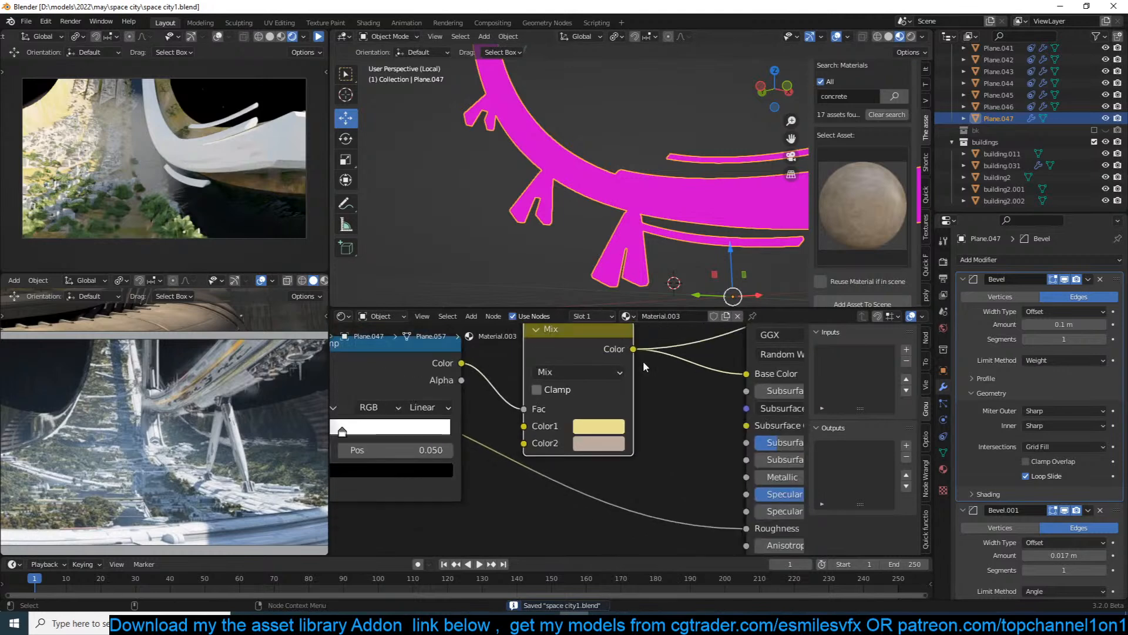
Preview the ColorRamp and Mix outputs, send the Principled BSDF back to the material output and resume the rendered camera view.
{"action": "middle_click_drag", "start_coordinate": [643, 362], "coordinate": [580, 423]}
{"action": "left_click", "coordinate": [394, 400], "text": "ctrl+shift"}
{"action": "scroll", "coordinate": [530, 388], "scroll_direction": "down", "scroll_amount": 1}
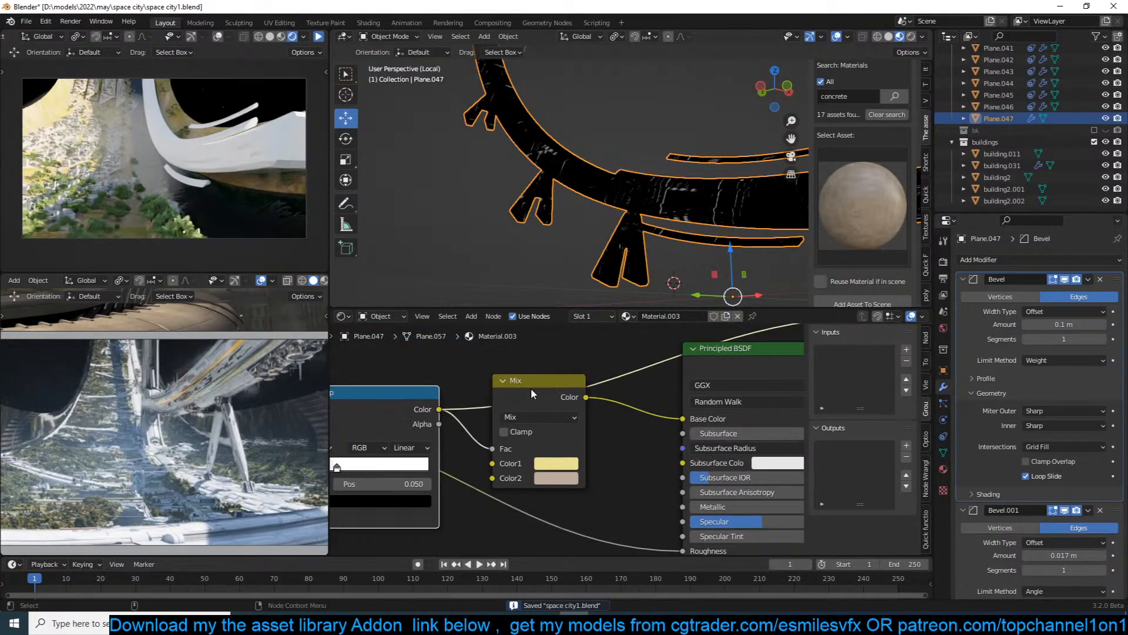
{"action": "left_click", "coordinate": [552, 374], "text": "ctrl+shift"}
{"action": "left_click", "coordinate": [735, 354], "text": "ctrl+shift"}
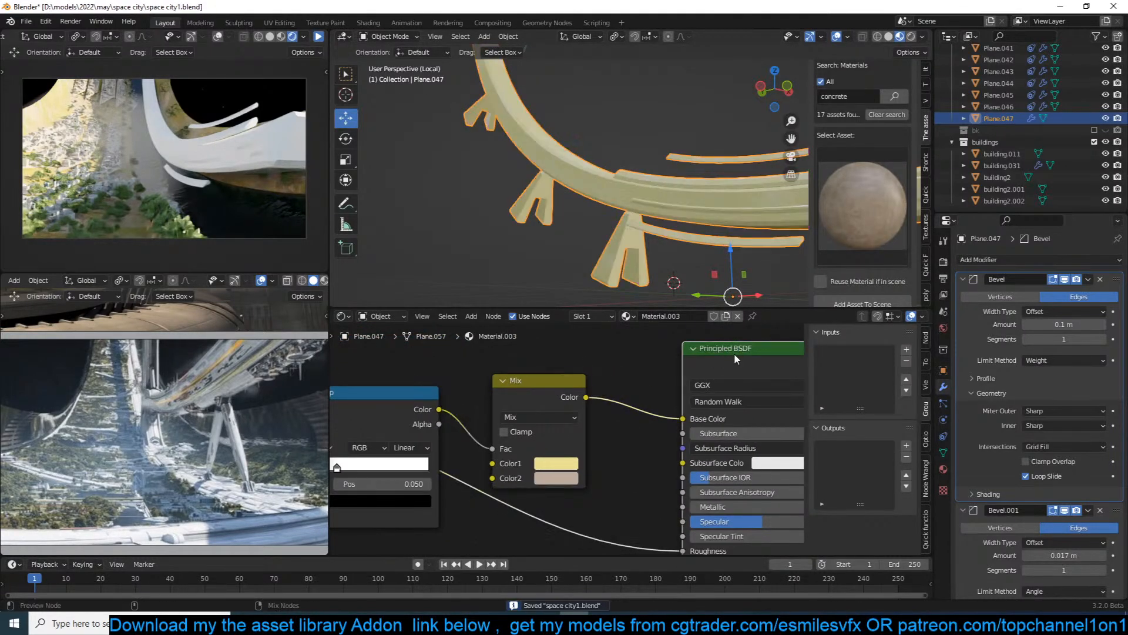
{"action": "left_click", "coordinate": [319, 37]}
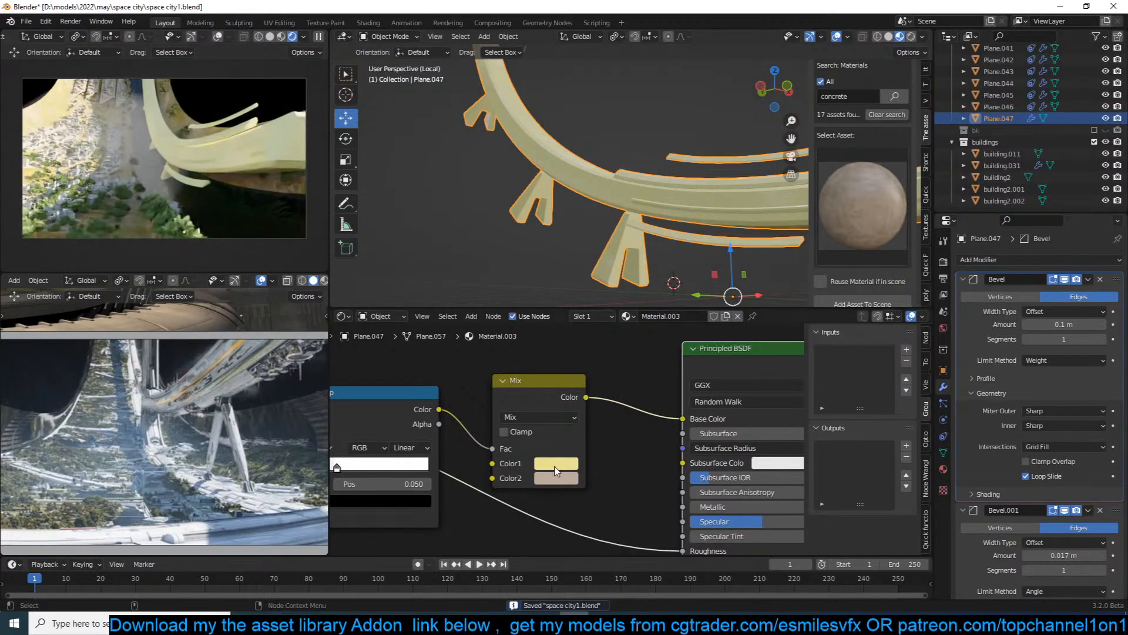
Recolour the Mix node's Color1 to a warm pale yellow with saturation about 0.5 and save the file.
{"action": "left_click", "coordinate": [555, 468]}
{"action": "left_click", "coordinate": [586, 315]}
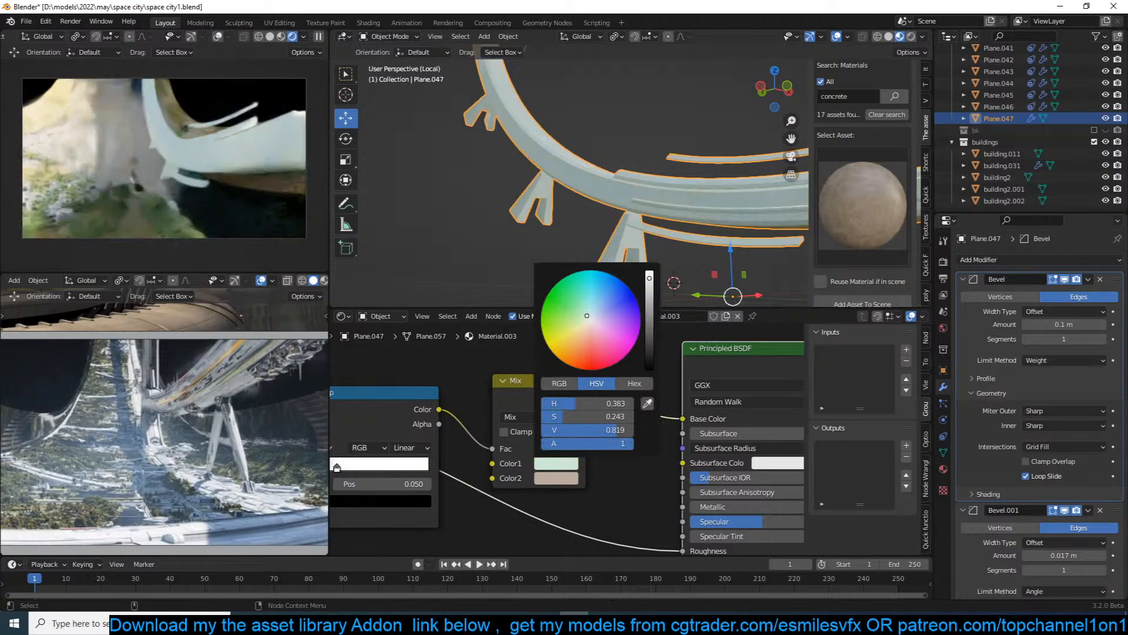
{"action": "left_click", "coordinate": [582, 329]}
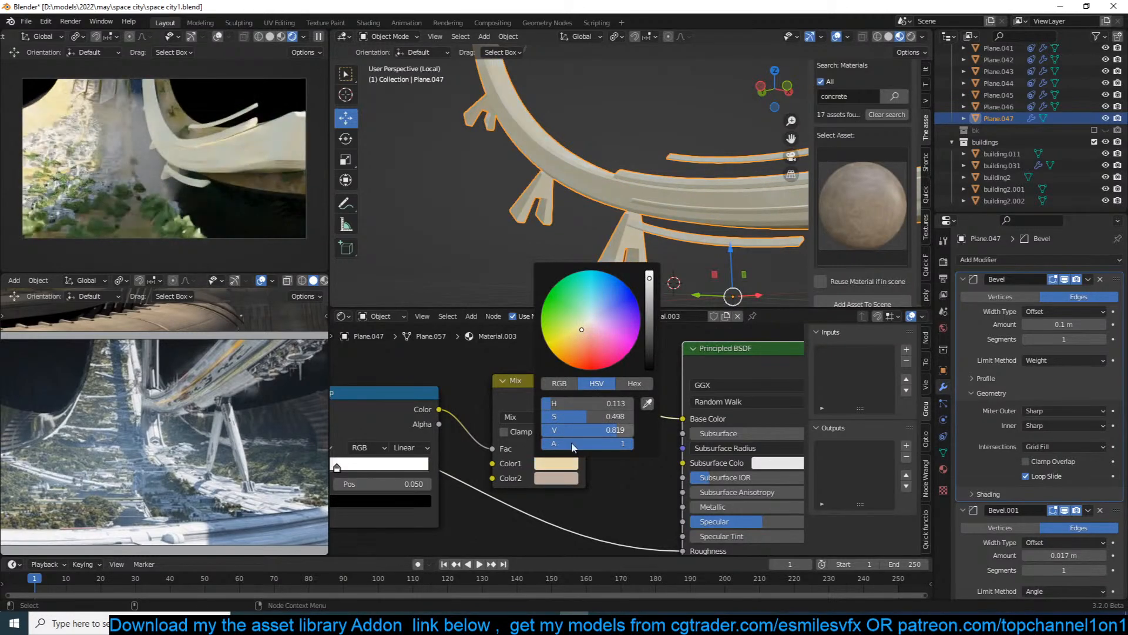
{"action": "key", "text": "ctrl+s"}
Collapse the two bevel modifiers of the curved structure and add a Wireframe modifier to it.
{"action": "key", "text": "alt+a"}
{"action": "scroll", "coordinate": [643, 207], "scroll_direction": "down", "scroll_amount": 4}
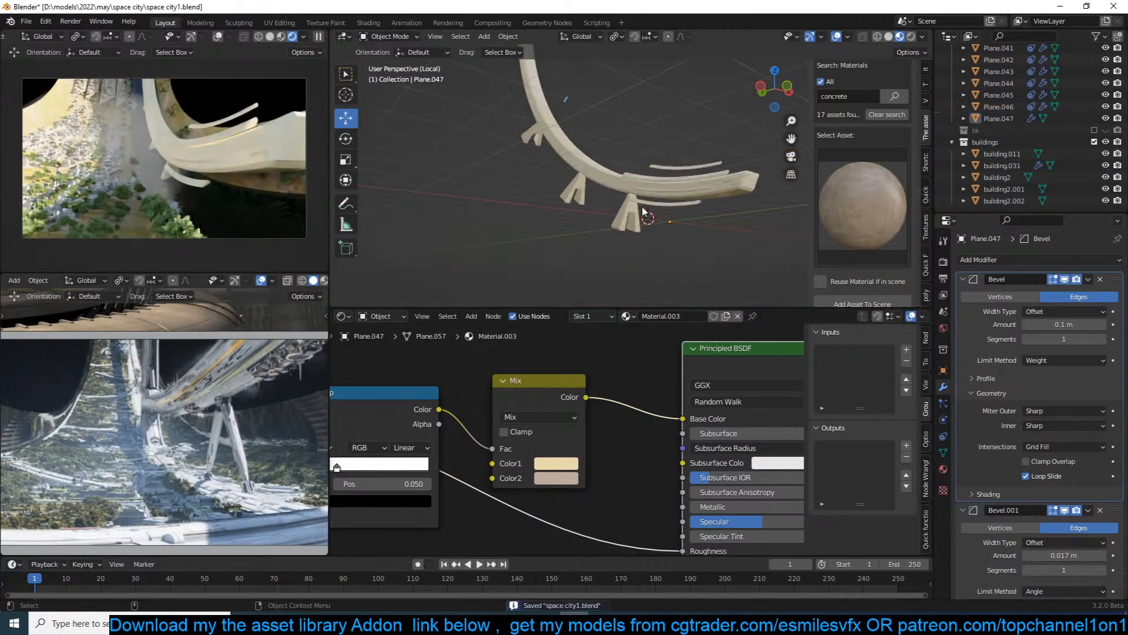
{"action": "left_click", "coordinate": [659, 167]}
{"action": "scroll", "coordinate": [656, 197], "scroll_direction": "up", "scroll_amount": 2}
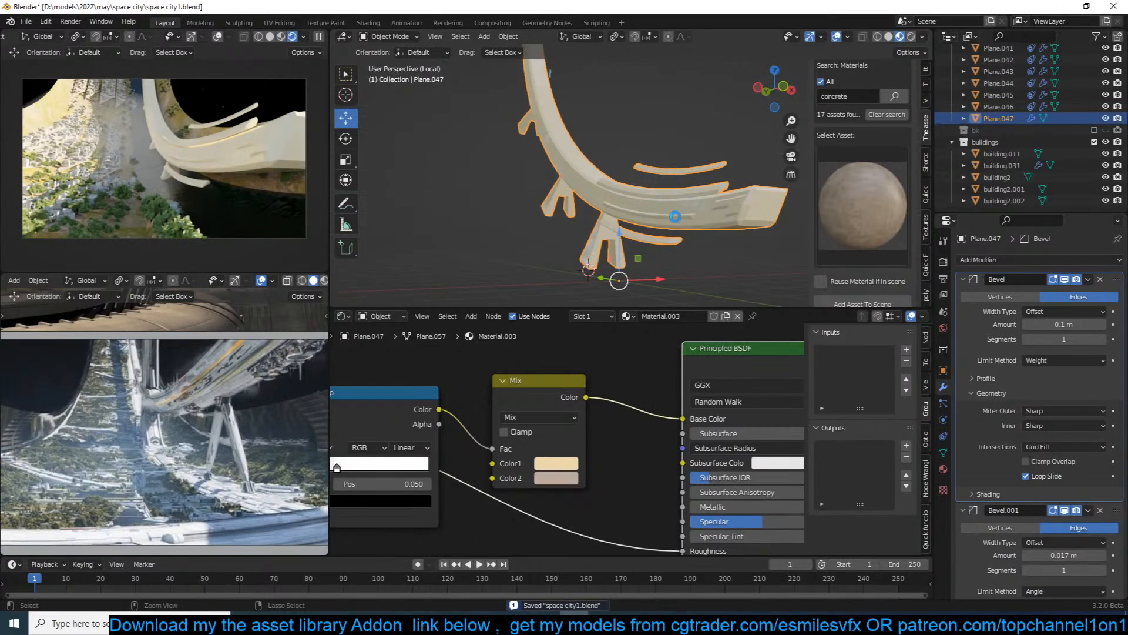
{"action": "left_click", "coordinate": [318, 37]}
{"action": "left_click", "coordinate": [965, 279]}
{"action": "left_click", "coordinate": [964, 295]}
{"action": "left_click", "coordinate": [1009, 260]}
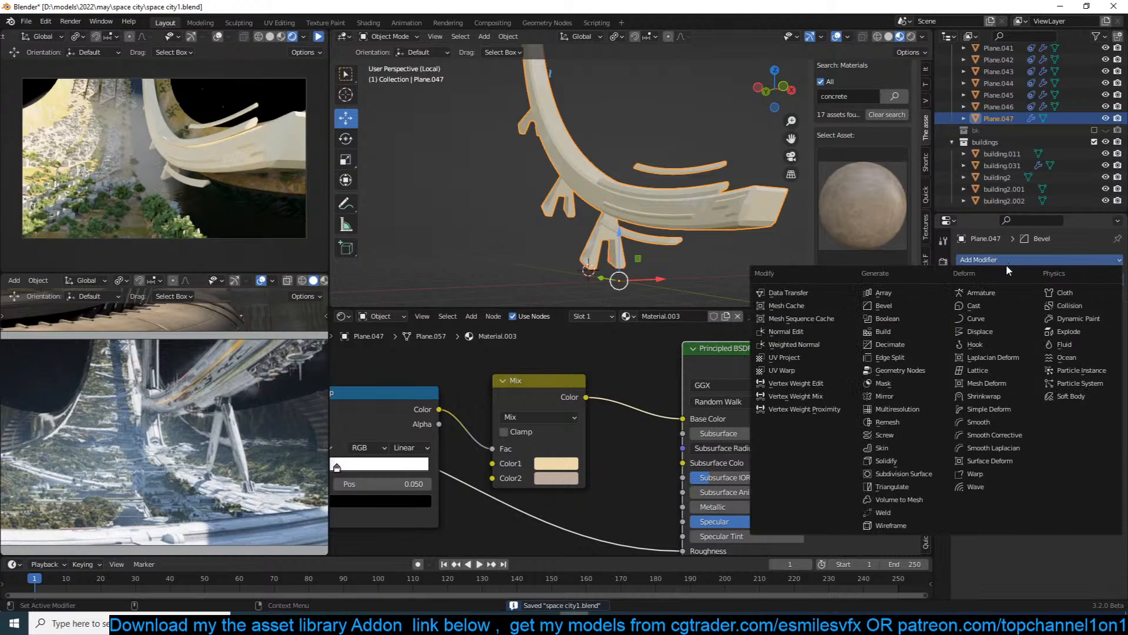
{"action": "left_click", "coordinate": [891, 524]}
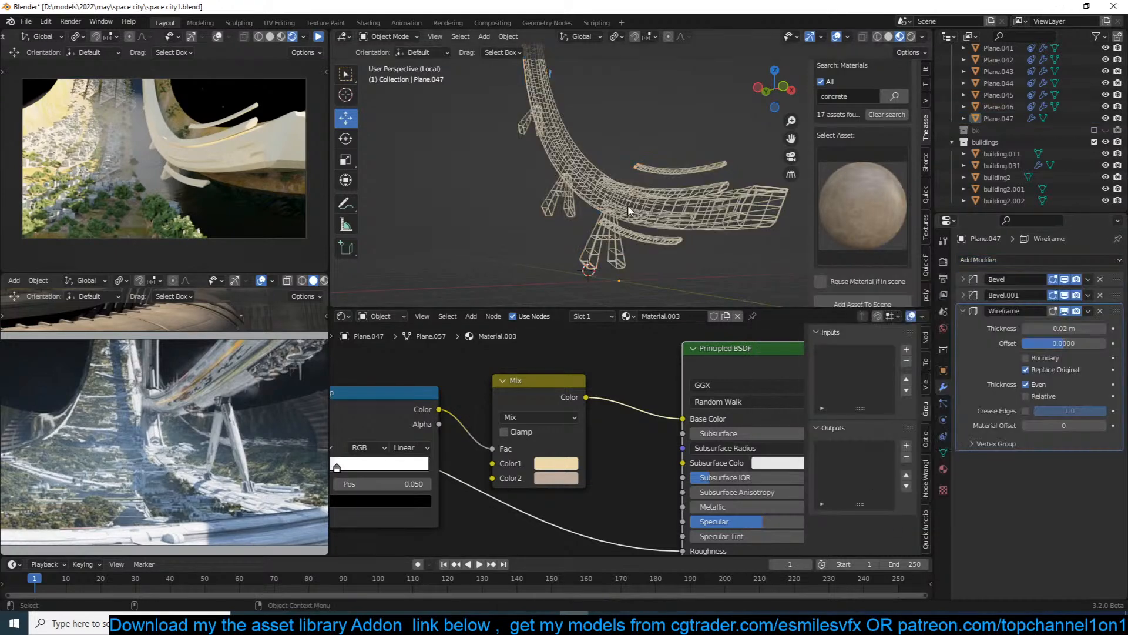
Resume the rendered camera view, leave local view and select the wireframe structure within the full scene.
{"action": "left_click", "coordinate": [319, 38]}
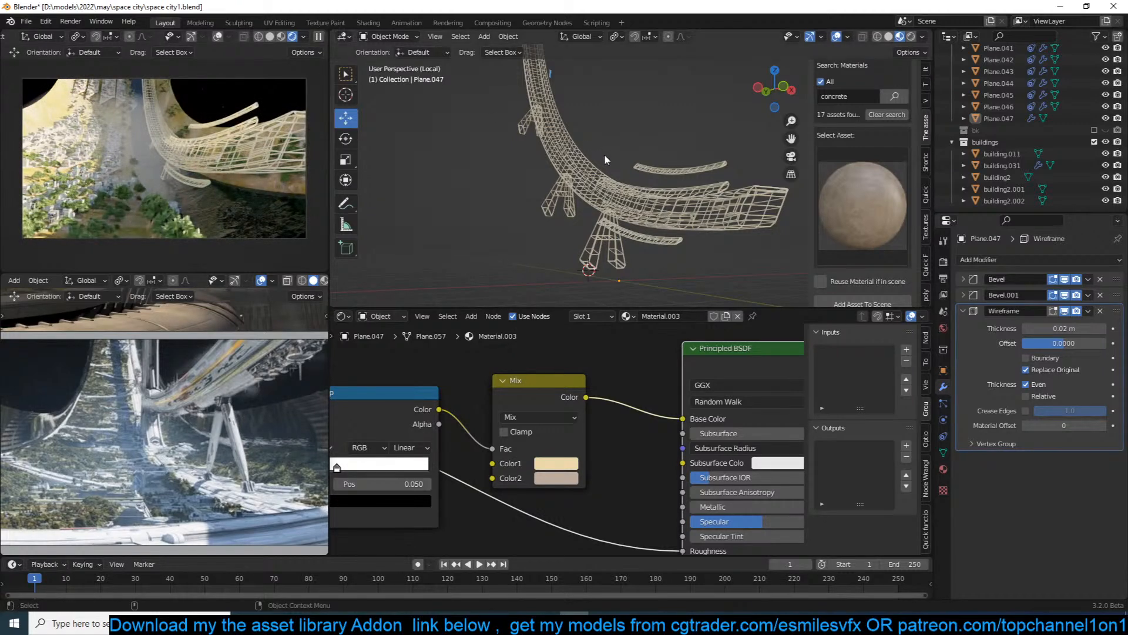
{"action": "key", "text": "KP_Divide"}
{"action": "left_click", "coordinate": [651, 158]}
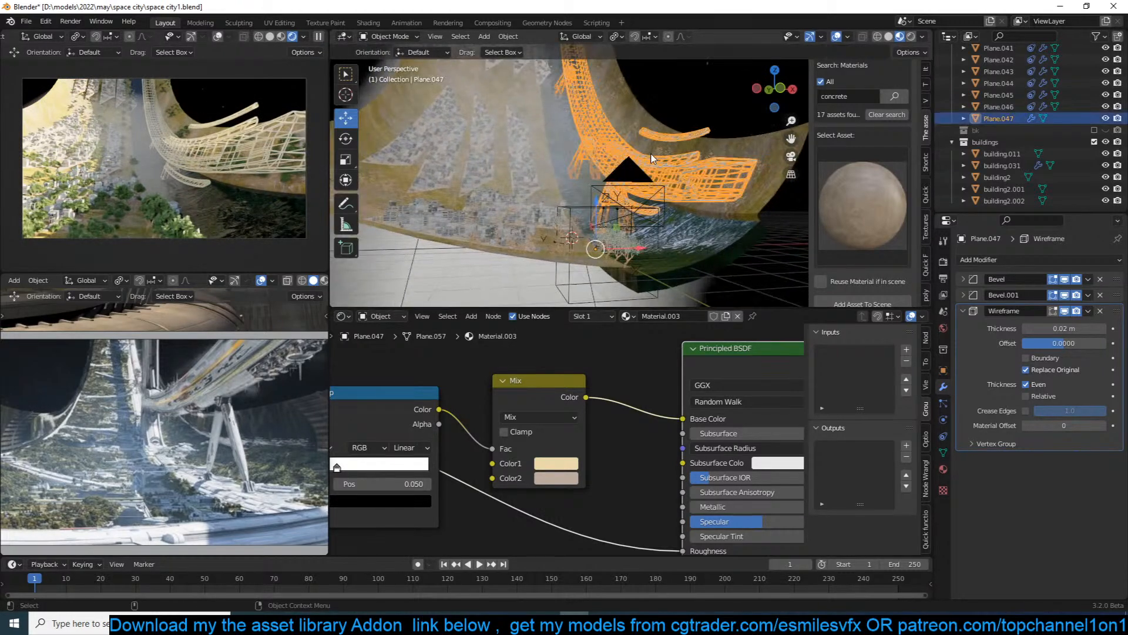
{"action": "key", "text": "KP_1"}
{"action": "scroll", "coordinate": [651, 158], "scroll_direction": "down", "scroll_amount": 2}
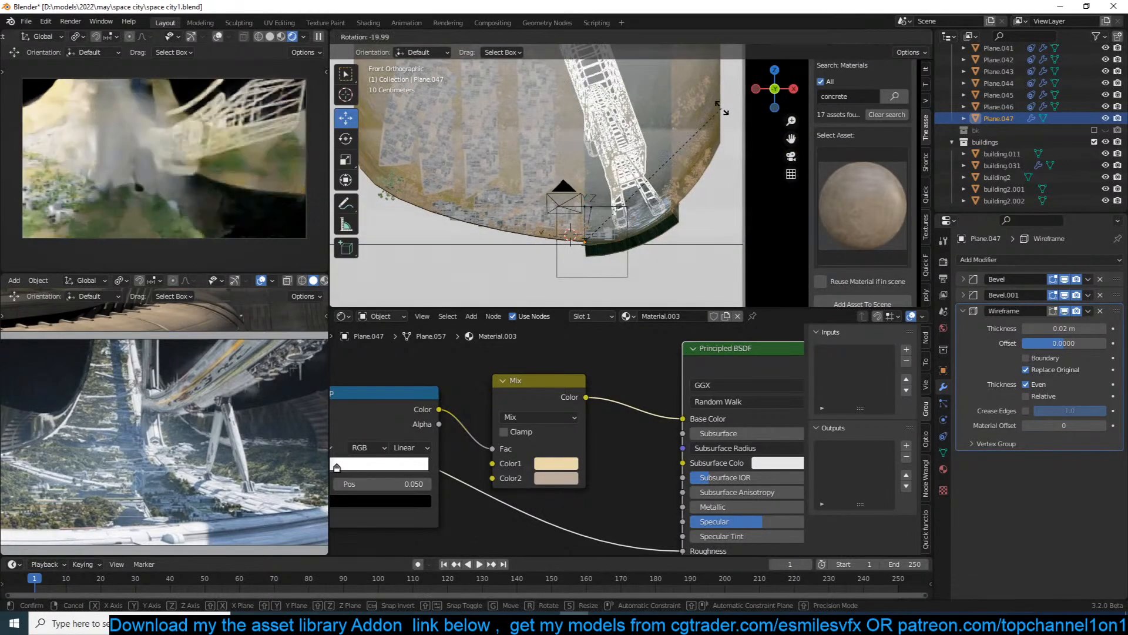
{"action": "left_click", "coordinate": [317, 39]}
{"action": "scroll", "coordinate": [690, 118], "scroll_direction": "down", "scroll_amount": 3}
{"action": "middle_click_drag", "start_coordinate": [690, 120], "coordinate": [682, 217], "text": "shift"}
{"action": "key", "text": "Tab"}
{"action": "scroll", "coordinate": [689, 185], "scroll_direction": "down", "scroll_amount": 1}
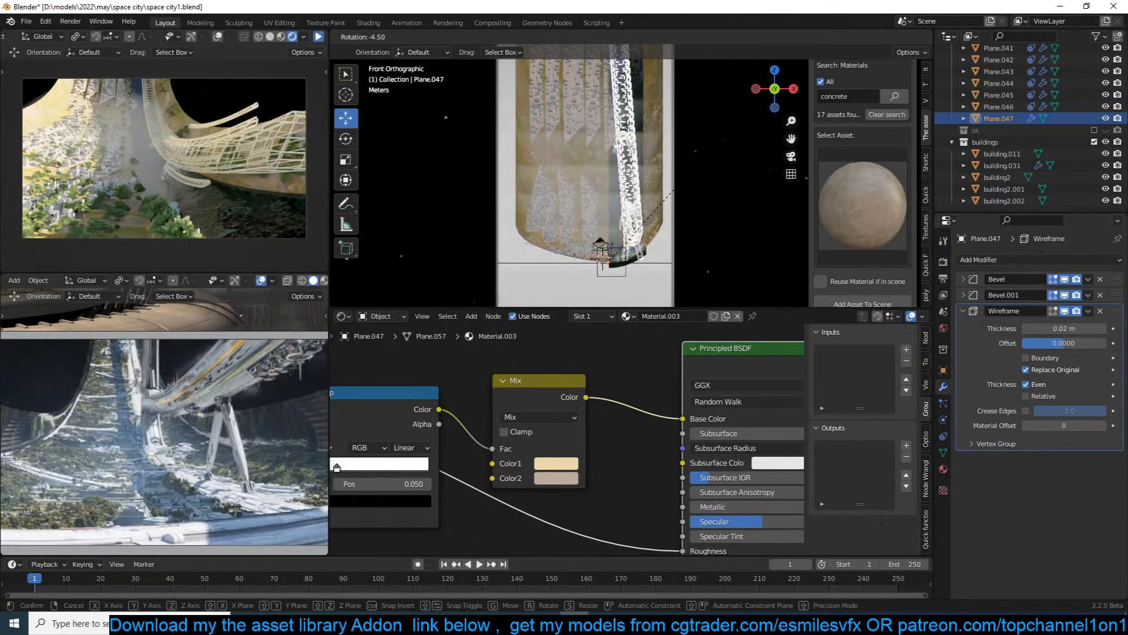
Tilt the wireframe structure sideways from an elevated view and shift it outward along the X axis.
{"action": "mouse_move", "coordinate": [693, 162]}
{"action": "middle_mouse_down"}
{"action": "mouse_move", "coordinate": [665, 86]}
{"action": "mouse_move", "coordinate": [679, 111]}
{"action": "mouse_move", "coordinate": [697, 103]}
{"action": "mouse_move", "coordinate": [699, 168]}
{"action": "middle_mouse_up"}
{"action": "scroll", "coordinate": [699, 164], "scroll_direction": "up", "scroll_amount": 2}
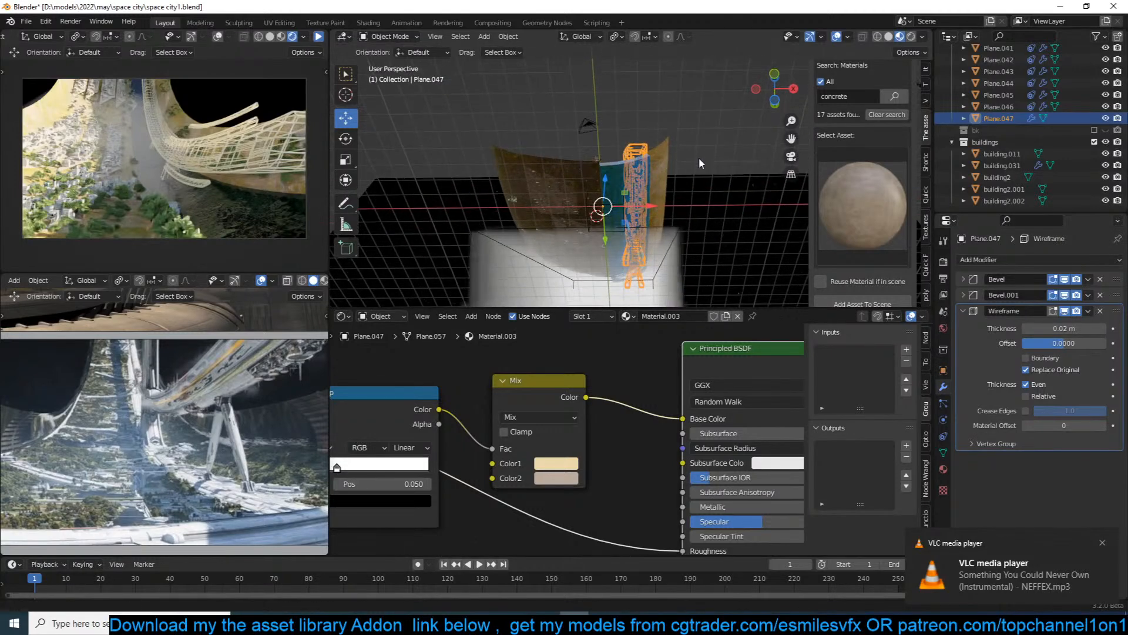
{"action": "key", "text": "r"}
{"action": "left_click", "coordinate": [696, 148]}
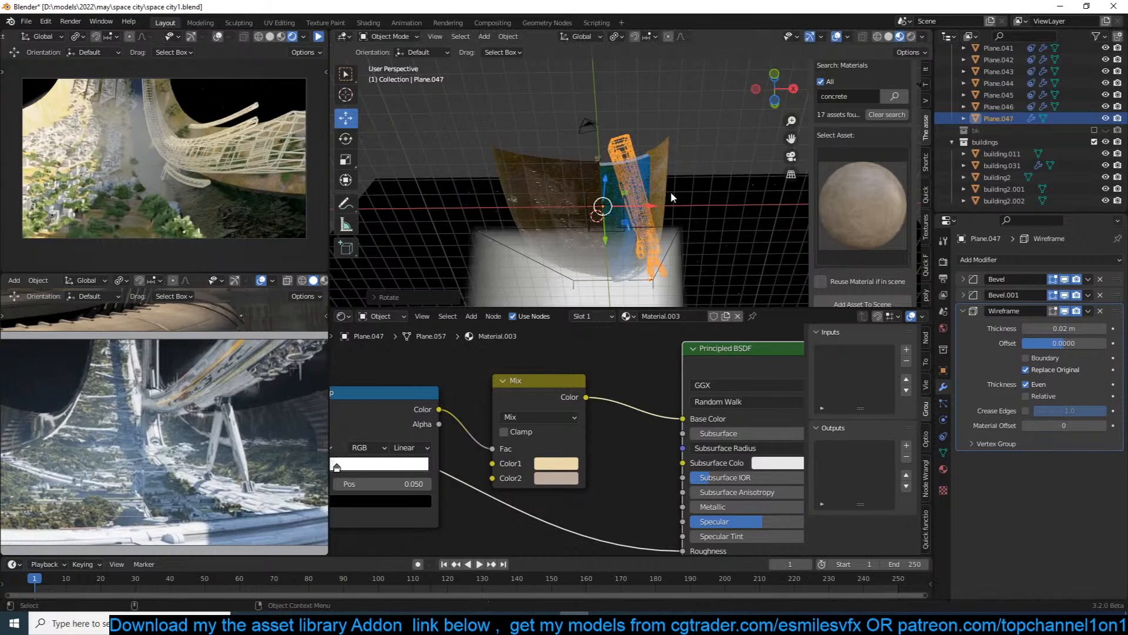
{"action": "left_click_drag", "start_coordinate": [653, 206], "coordinate": [678, 206]}
Rotate the wireframe structure slightly from the top view, then raise it in the camera view and resume the render preview.
{"action": "key", "text": "KP_7"}
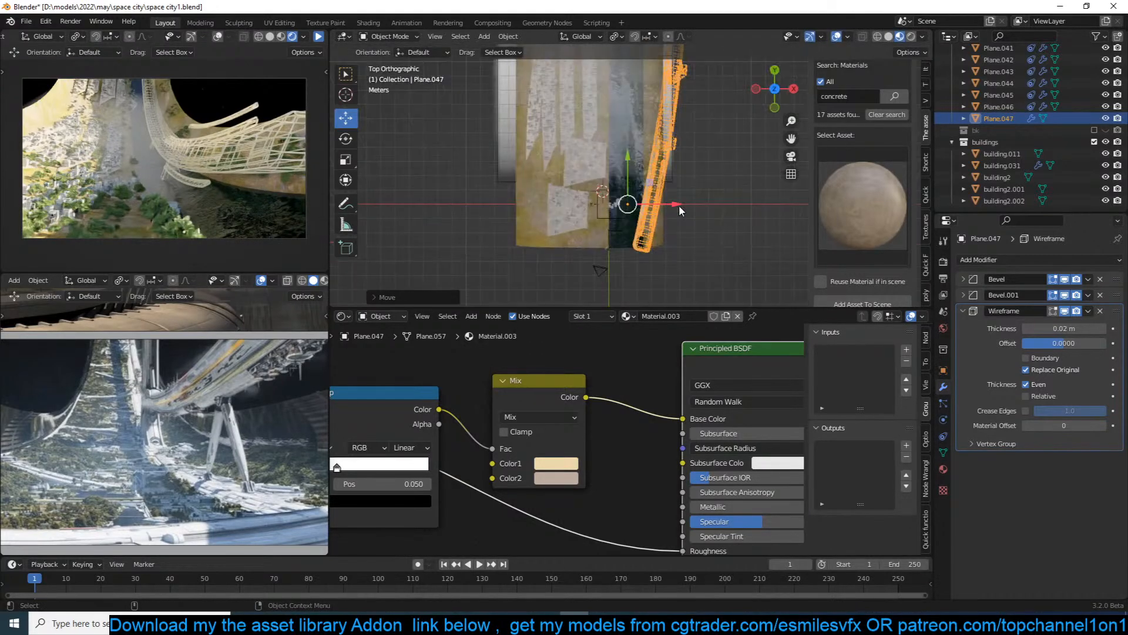
{"action": "key", "text": "r"}
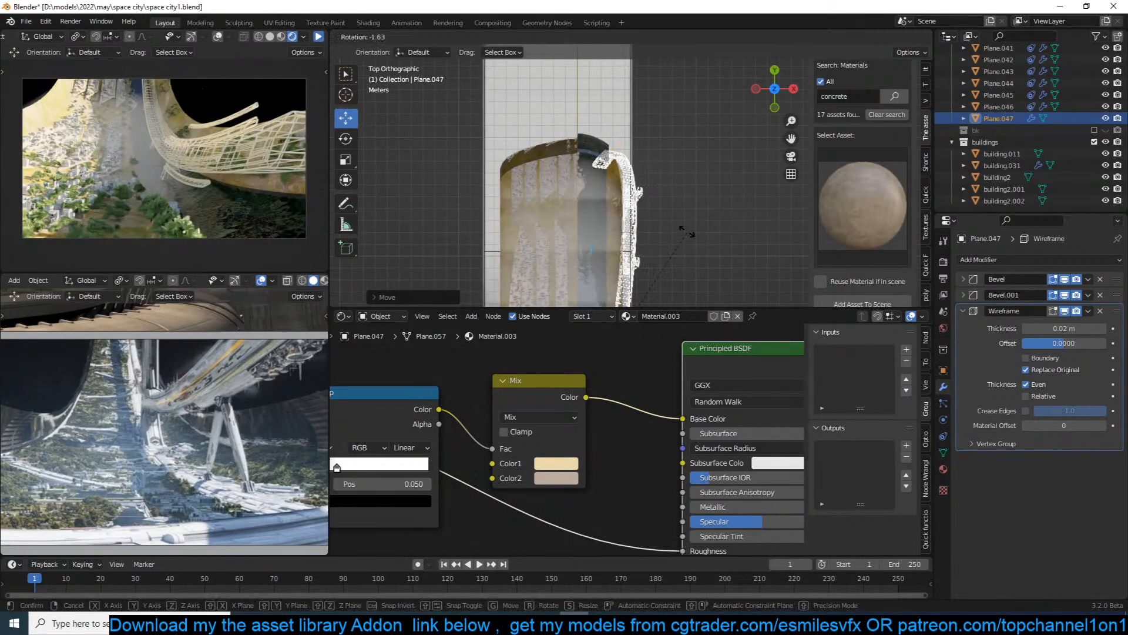
{"action": "left_click", "coordinate": [680, 226]}
{"action": "key", "text": "KP_0"}
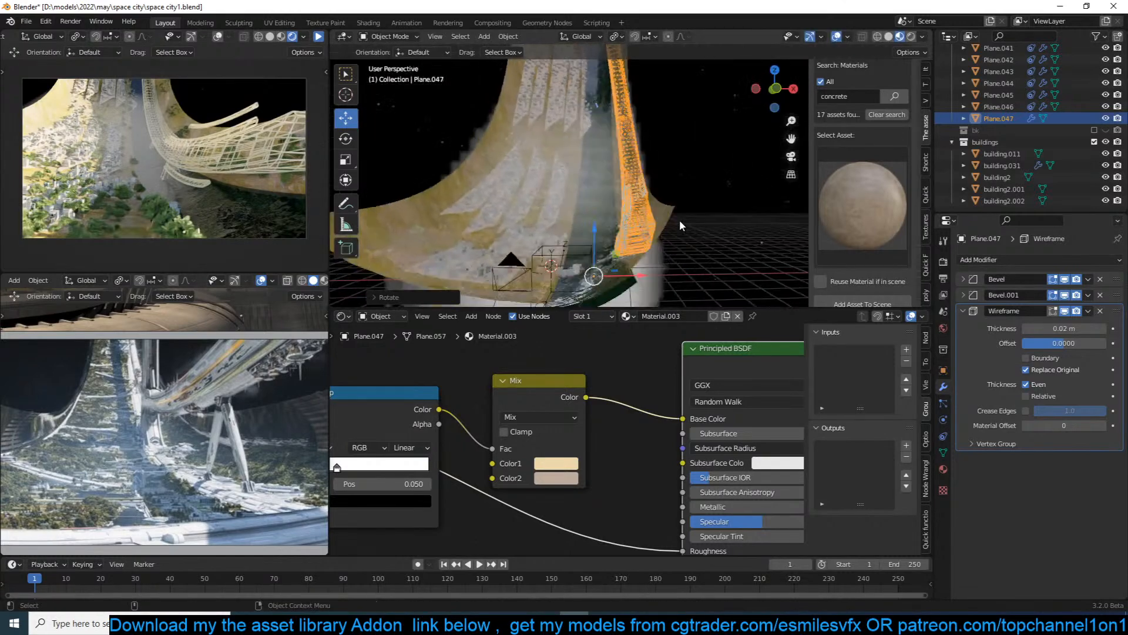
{"action": "key", "text": "g"}
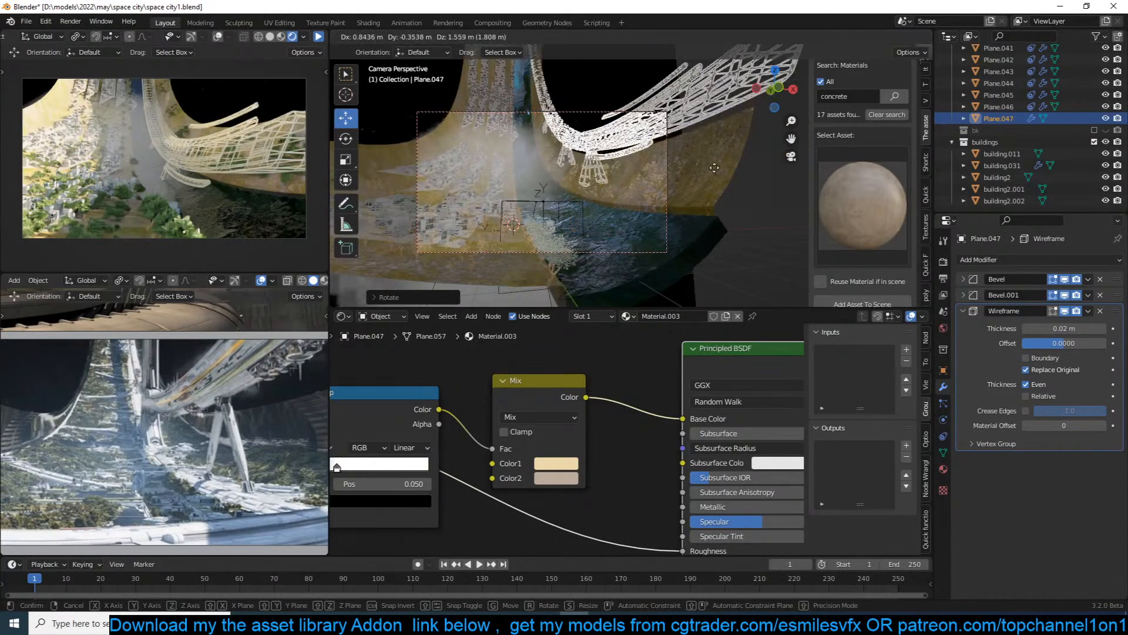
{"action": "left_click", "coordinate": [705, 167]}
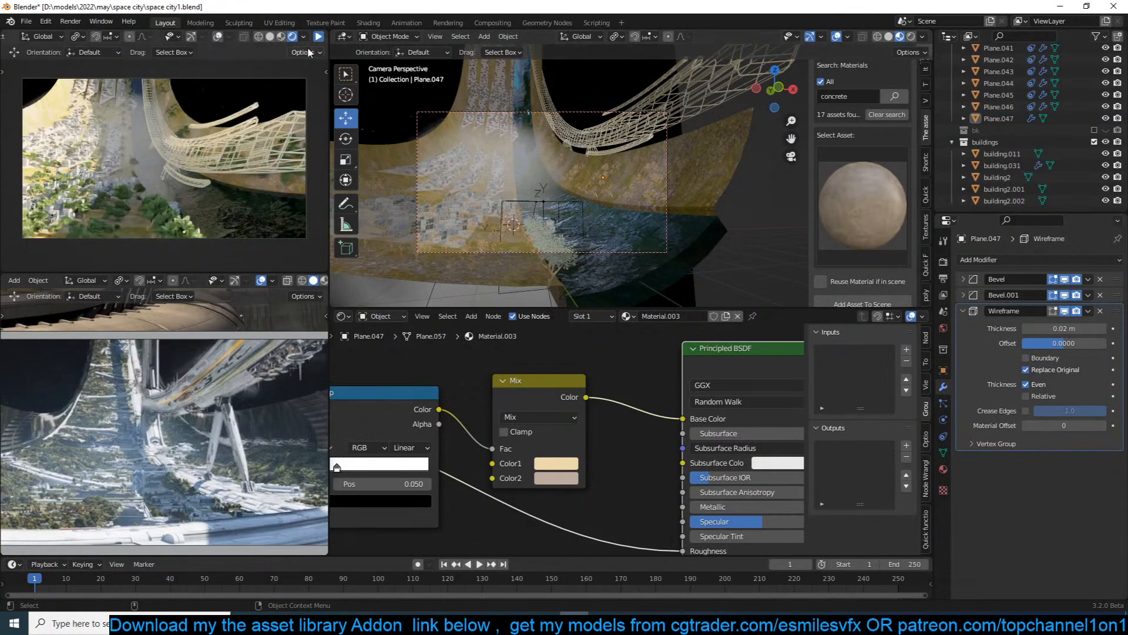
{"action": "left_click", "coordinate": [319, 37]}
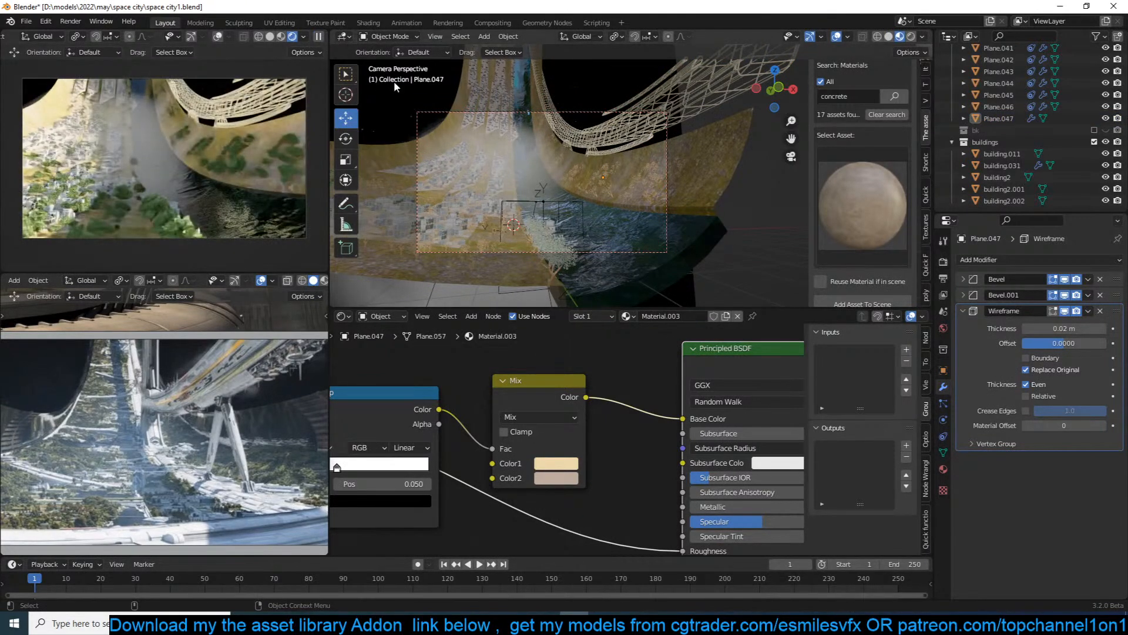
Darken the Mix node's Color1 to near black and Color2 to dark brown, save the file and refresh the rendered view.
{"action": "left_click", "coordinate": [571, 468]}
{"action": "left_click_drag", "start_coordinate": [650, 279], "coordinate": [650, 357]}
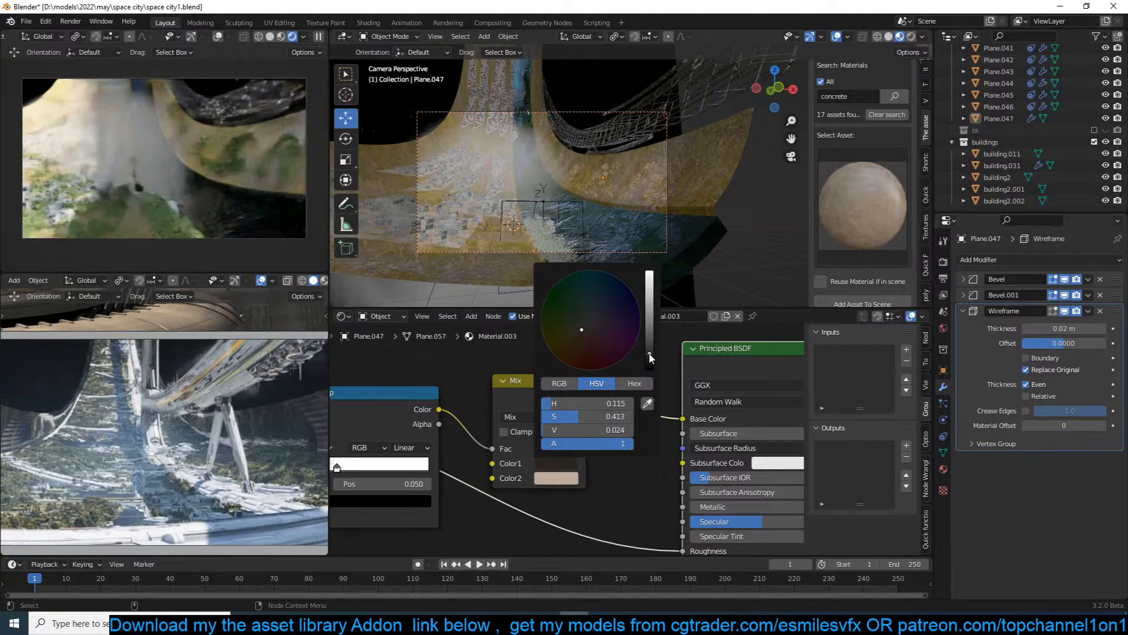
{"action": "left_click", "coordinate": [556, 478]}
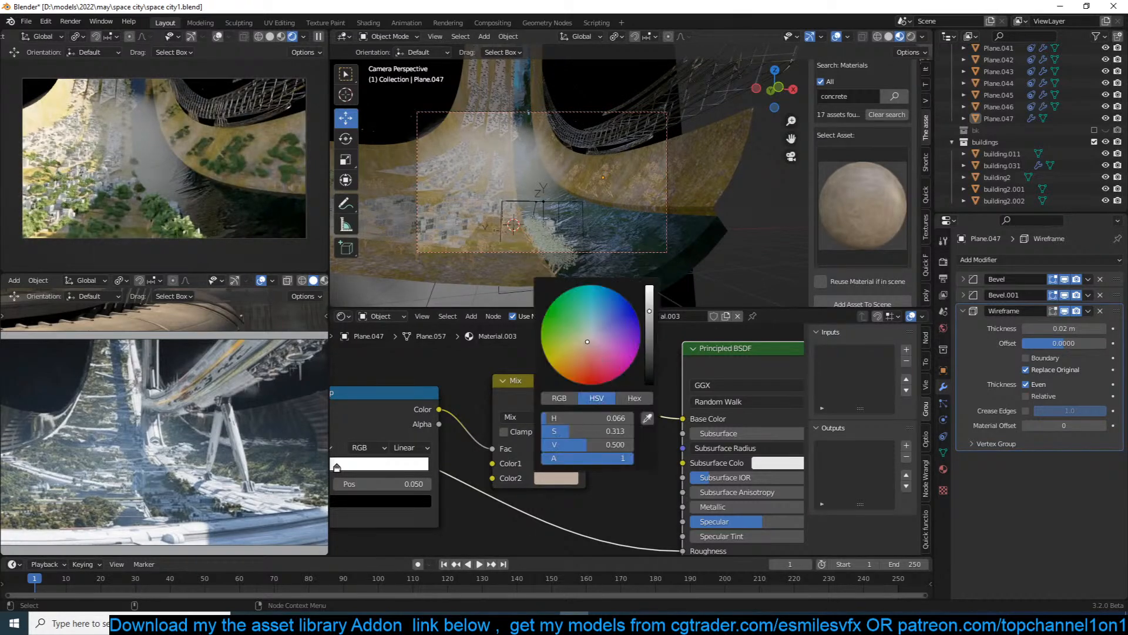
{"action": "left_click_drag", "start_coordinate": [650, 310], "coordinate": [649, 352]}
{"action": "key", "text": "ctrl+s"}
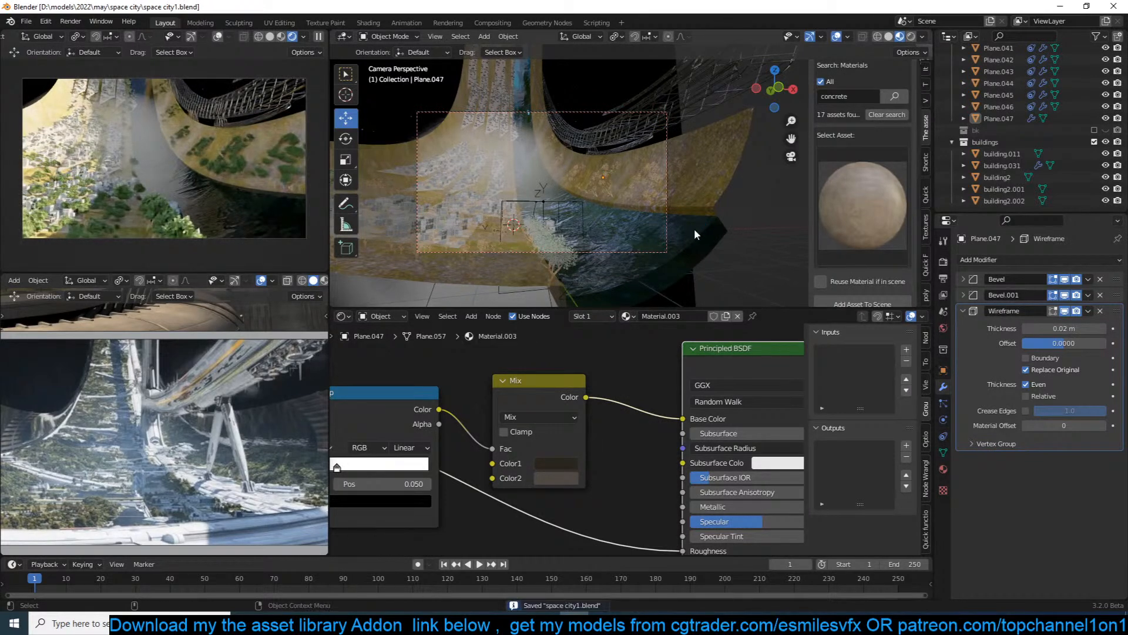
{"action": "left_click", "coordinate": [319, 37]}
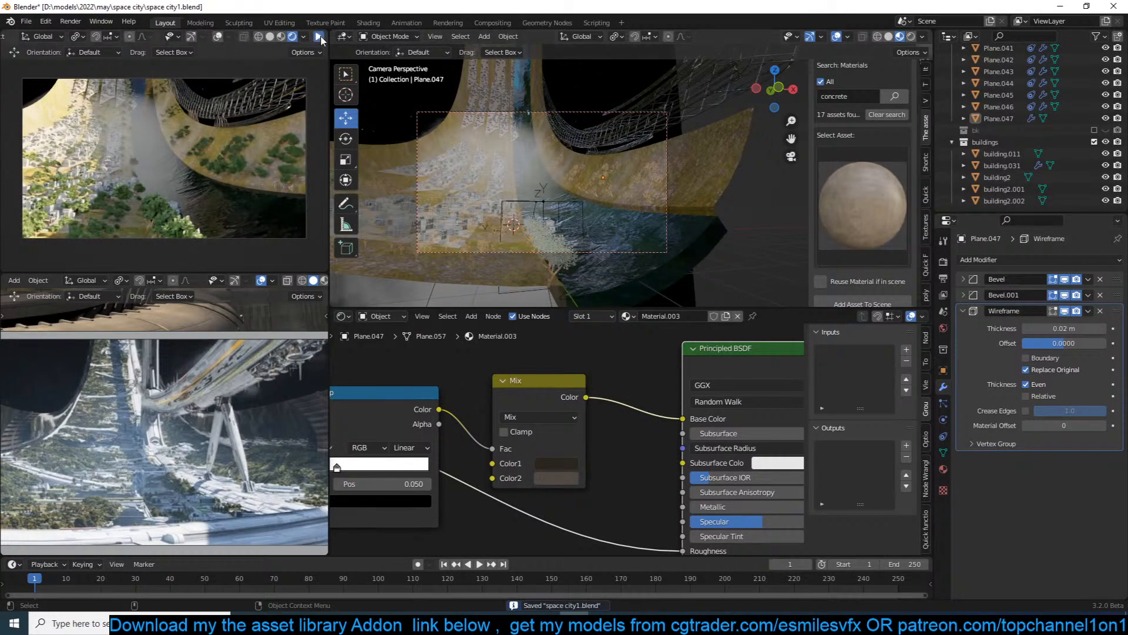
Select the curved ground plane, show it in solid shading from outside the camera, save the file and enter Edit Mode.
{"action": "left_click", "coordinate": [693, 193]}
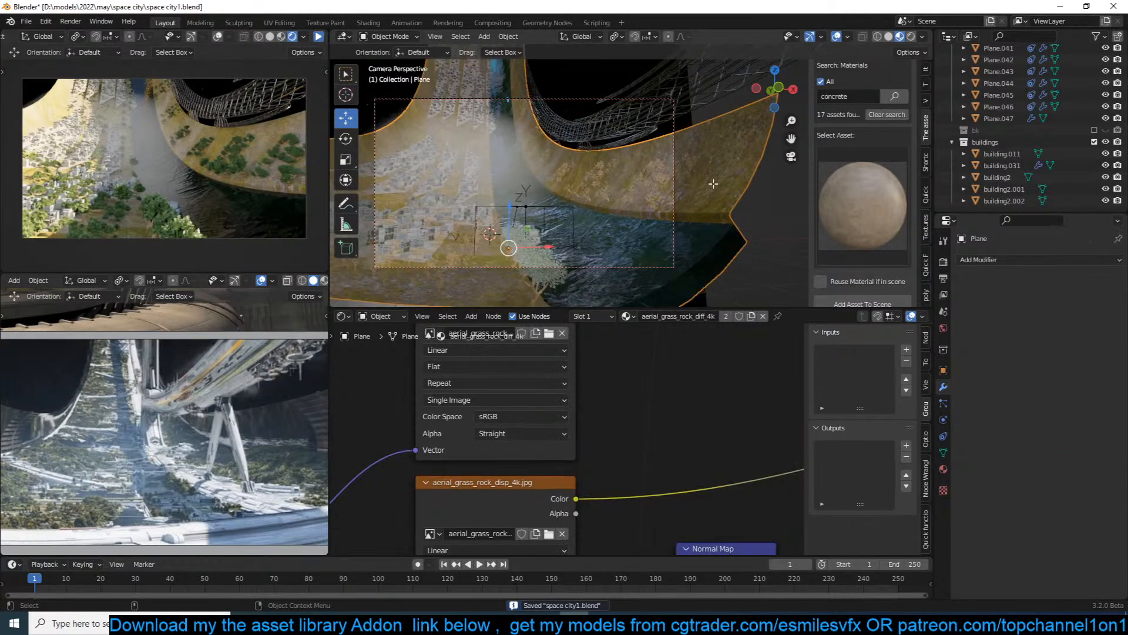
{"action": "key", "text": "Tab"}
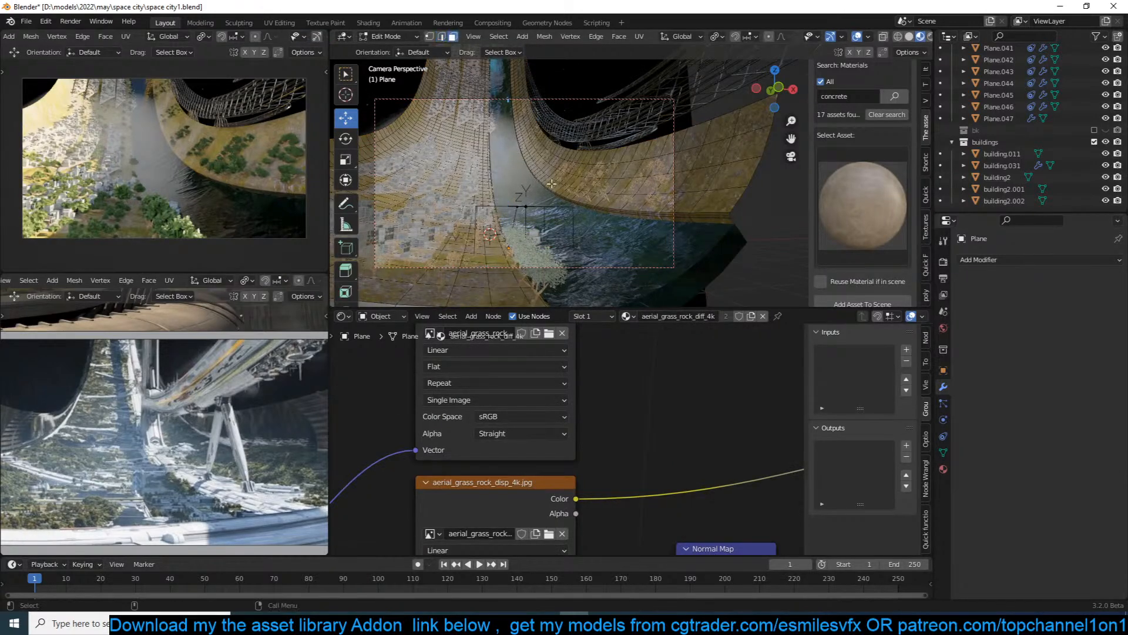
{"action": "key", "text": "Tab"}
{"action": "key", "text": "Home"}
{"action": "key", "text": "z"}
{"action": "mouse_move", "coordinate": [553, 191]}
{"action": "middle_mouse_down"}
{"action": "mouse_move", "coordinate": [584, 204]}
{"action": "mouse_move", "coordinate": [616, 114]}
{"action": "mouse_move", "coordinate": [594, 148]}
{"action": "middle_mouse_up"}
{"action": "key", "text": "ctrl+s"}
{"action": "key", "text": "Tab"}
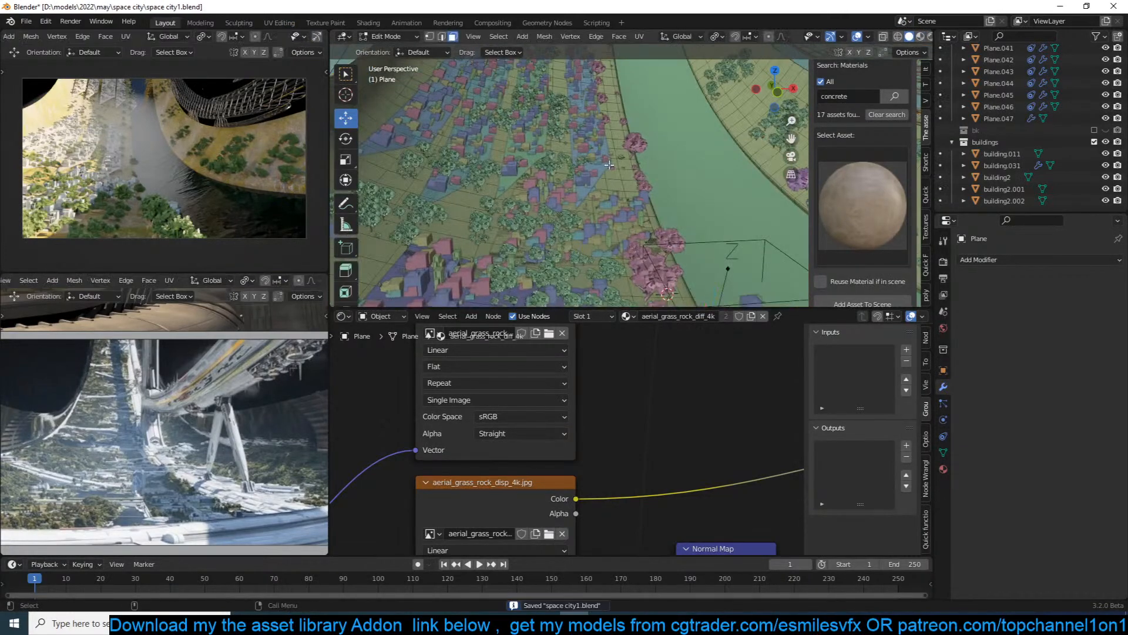
{"action": "left_click", "coordinate": [620, 155], "text": "alt"}
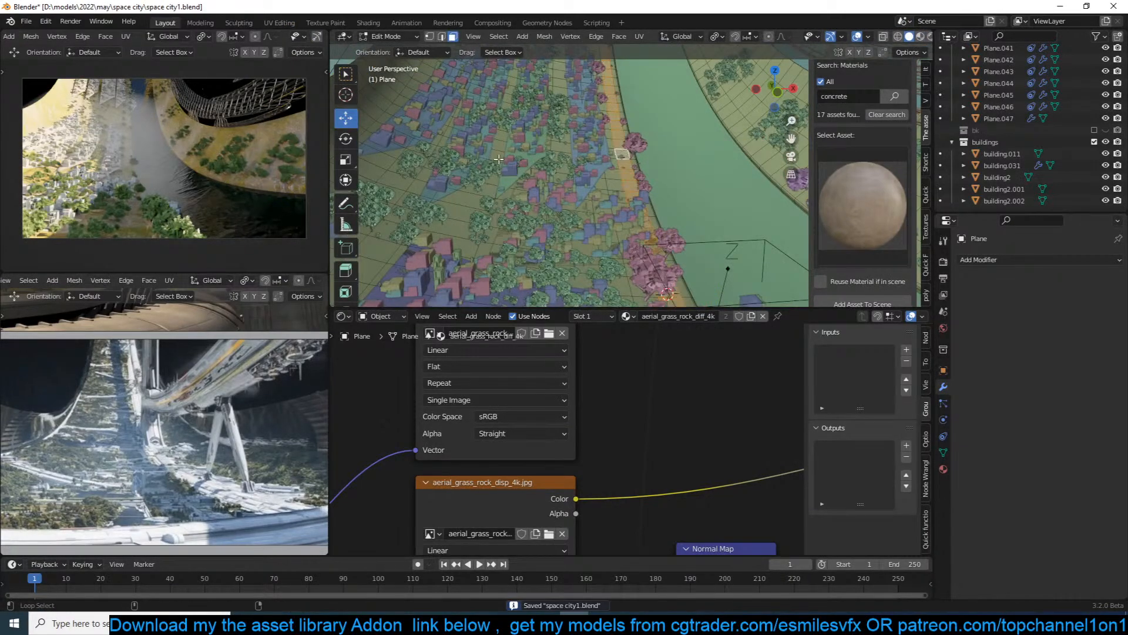
{"action": "left_click", "coordinate": [563, 154], "text": "alt+shift"}
{"action": "middle_click_drag", "start_coordinate": [562, 154], "coordinate": [510, 200]}
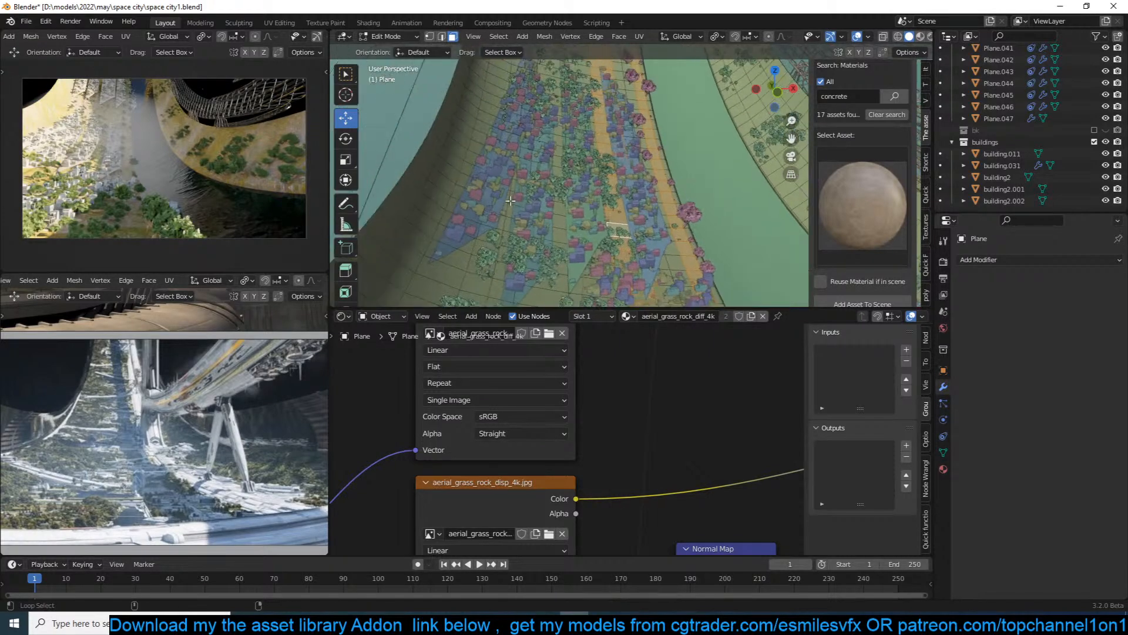
{"action": "left_click", "coordinate": [462, 174], "text": "alt+shift"}
{"action": "key", "text": "alt+a"}
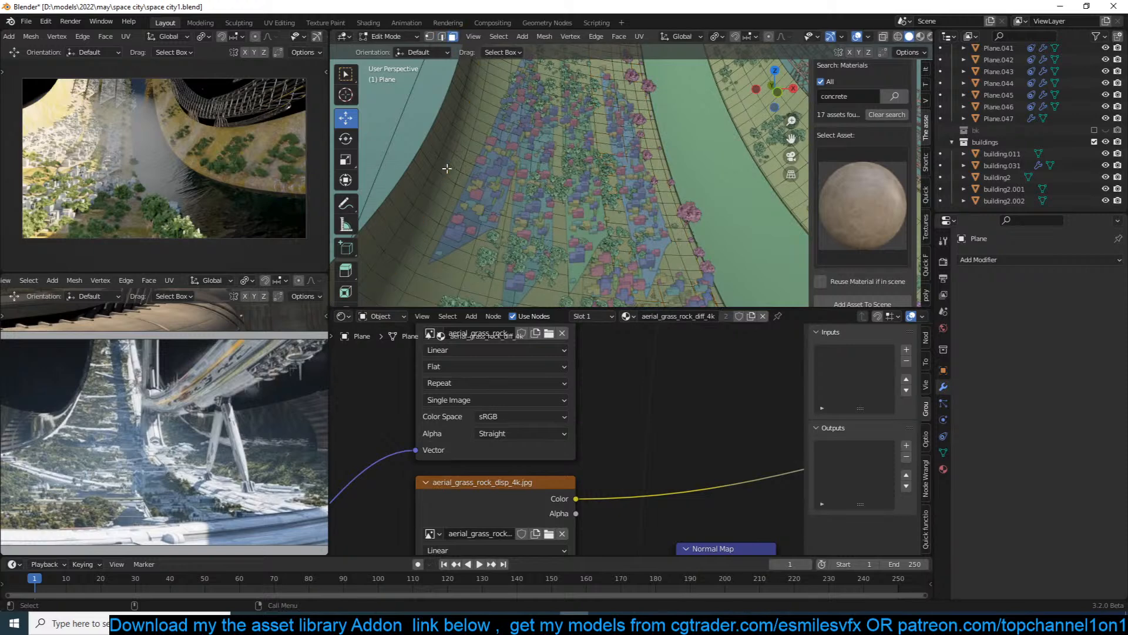
Select three lengthwise face loops on the ground plane, two near its edges and one among the buildings, and unwrap them.
{"action": "left_click", "coordinate": [456, 162], "text": "alt"}
{"action": "left_click", "coordinate": [623, 187], "text": "alt+shift"}
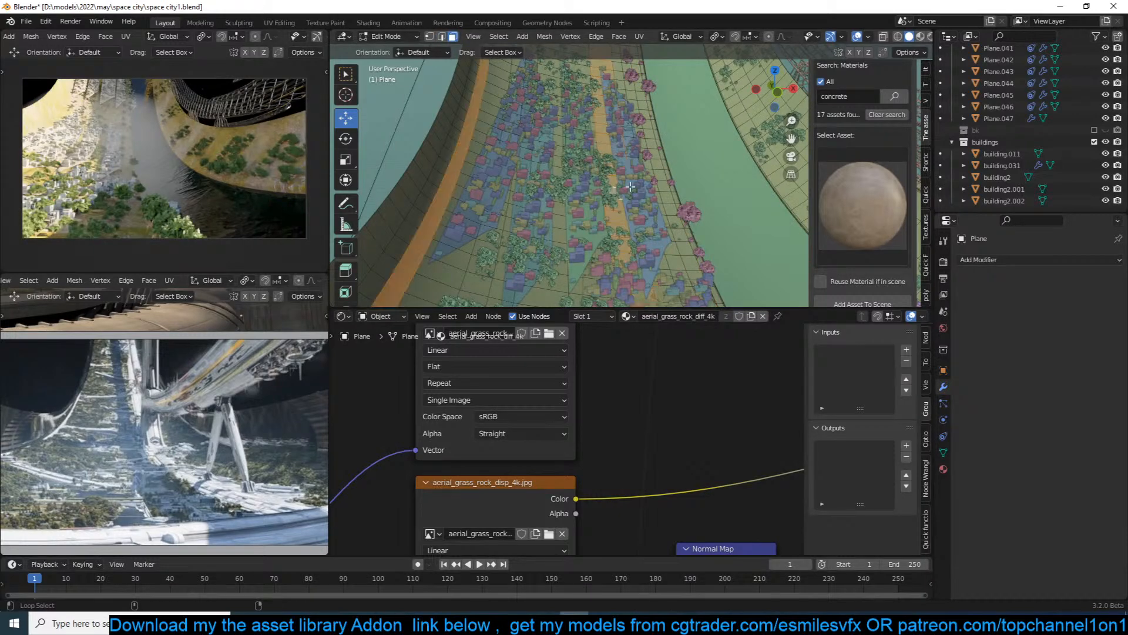
{"action": "left_click", "coordinate": [662, 177], "text": "alt+shift"}
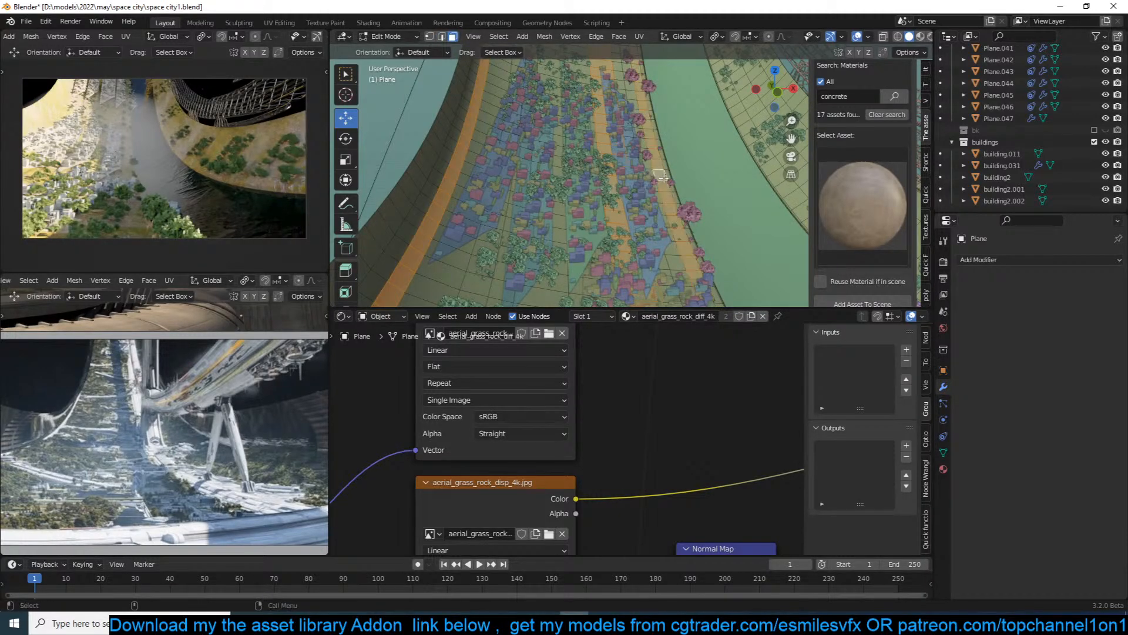
{"action": "key", "text": "u"}
{"action": "left_click", "coordinate": [669, 160]}
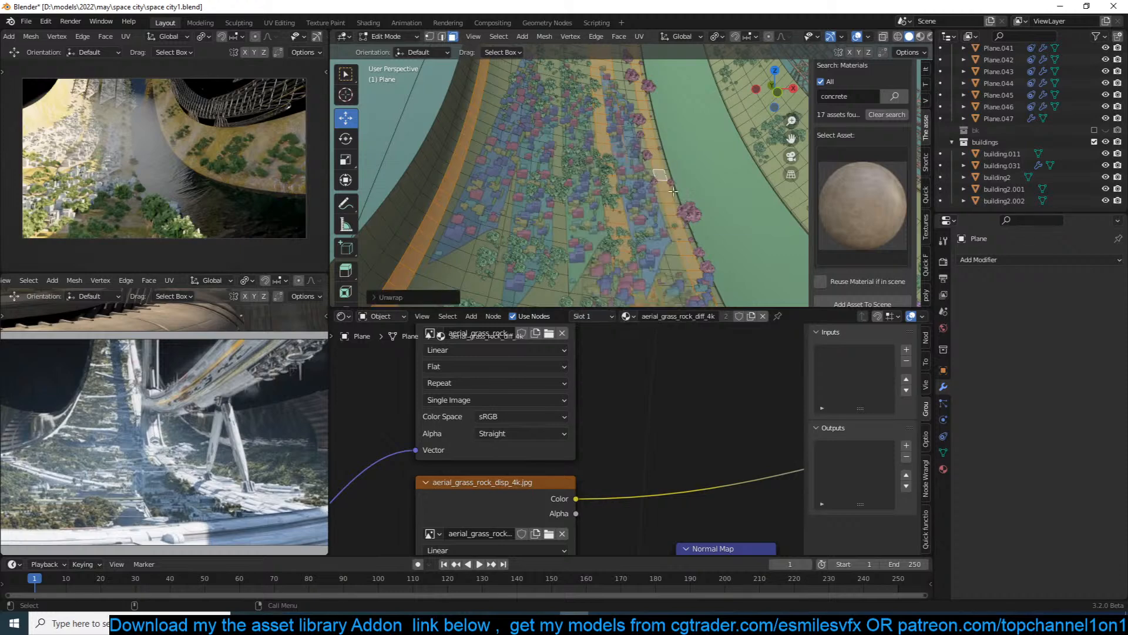
Add a second material slot with a new material, assign it to the selected face loops, leave Edit Mode and save.
{"action": "left_click", "coordinate": [943, 469]}
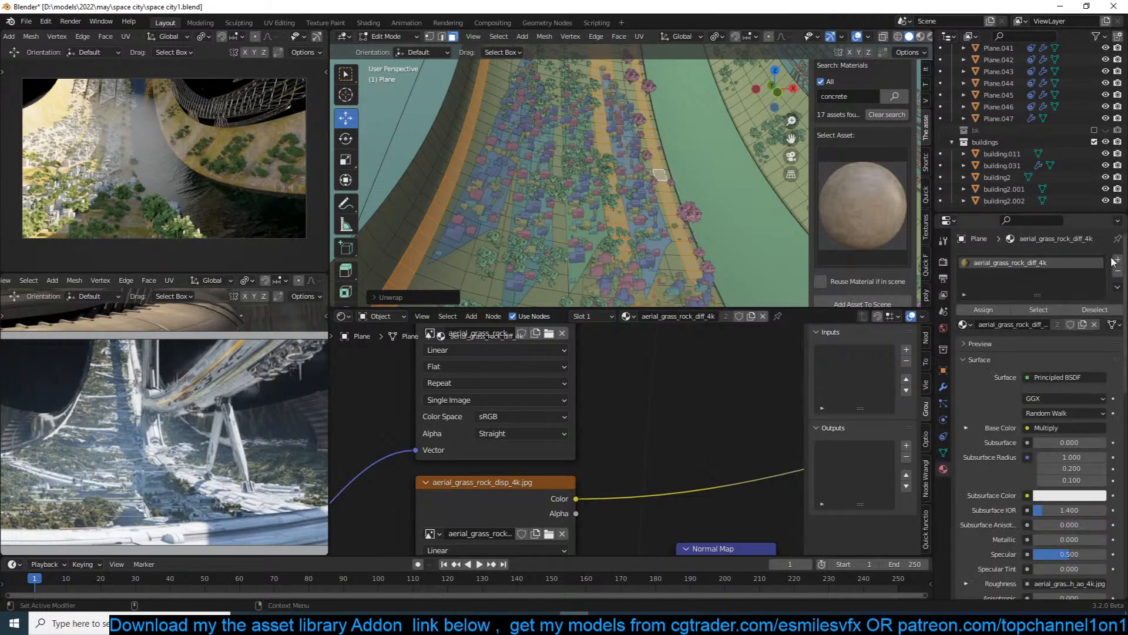
{"action": "left_click", "coordinate": [1117, 259]}
{"action": "left_click", "coordinate": [1006, 343]}
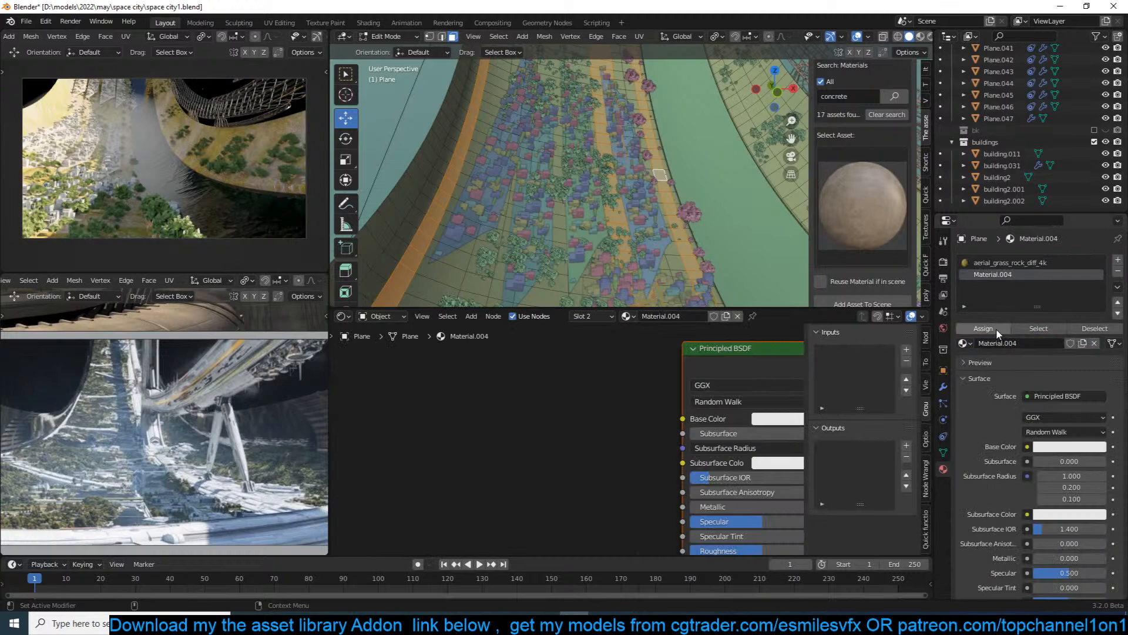
{"action": "left_click", "coordinate": [983, 328]}
{"action": "key", "text": "Tab"}
{"action": "key", "text": "ctrl+s"}
Search the texture folders for "road".
{"action": "left_click", "coordinate": [926, 229]}
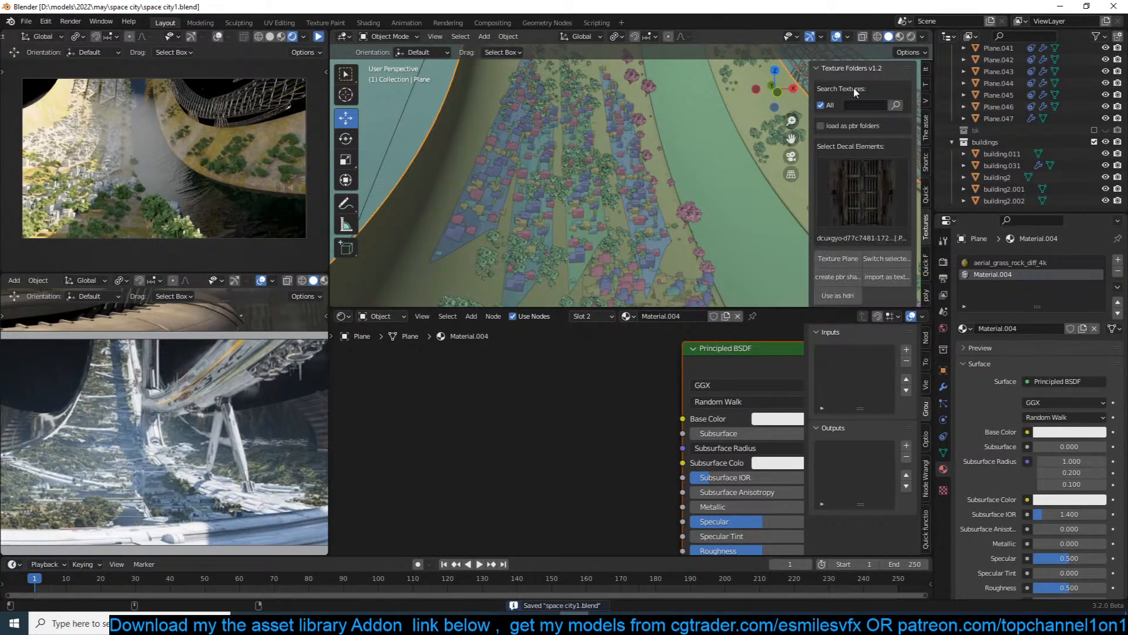
{"action": "left_click", "coordinate": [865, 108]}
{"action": "type", "text": "road"}
{"action": "key", "text": "Return"}
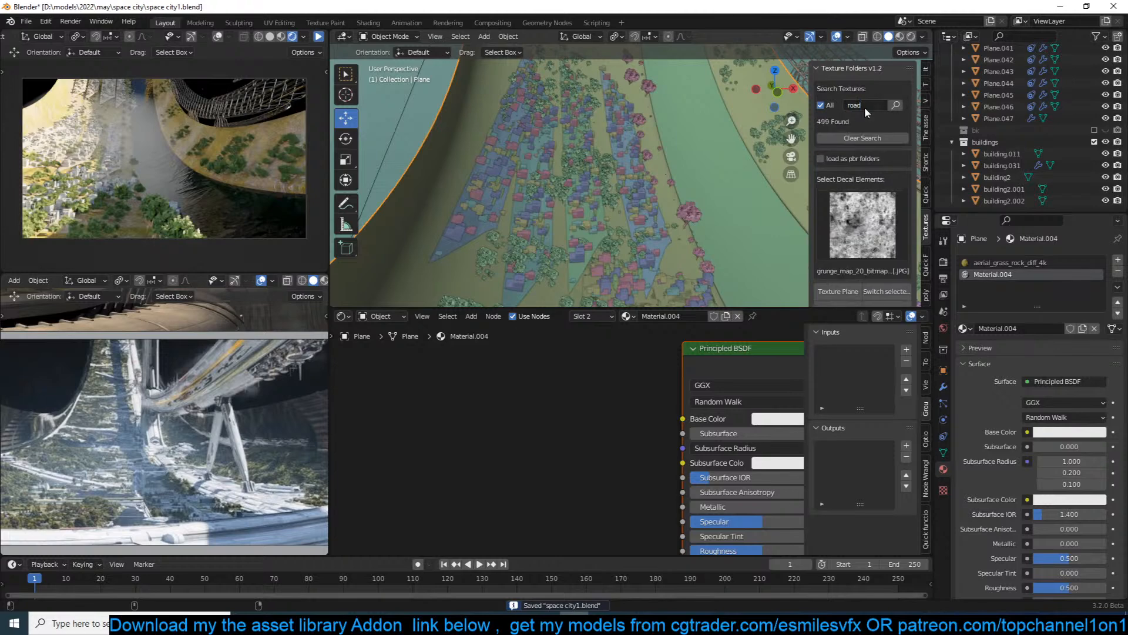
Choose the tileable cracked asphalt road texture, create a PBR shader from it for the second material slot and save.
{"action": "left_click", "coordinate": [897, 103]}
{"action": "left_click", "coordinate": [876, 196]}
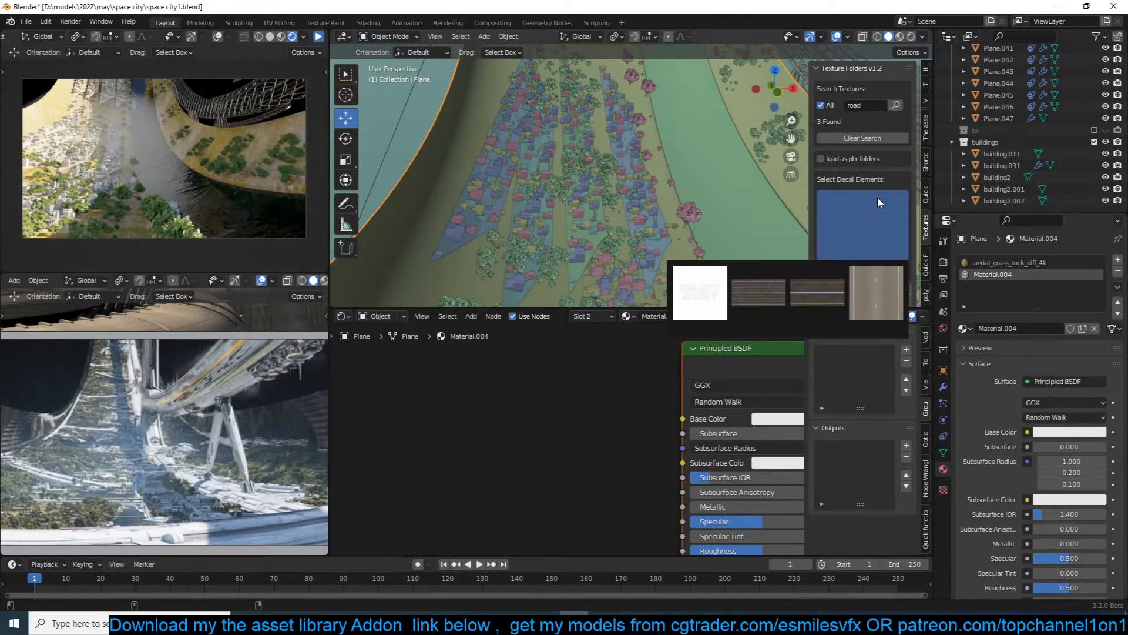
{"action": "left_click", "coordinate": [854, 273]}
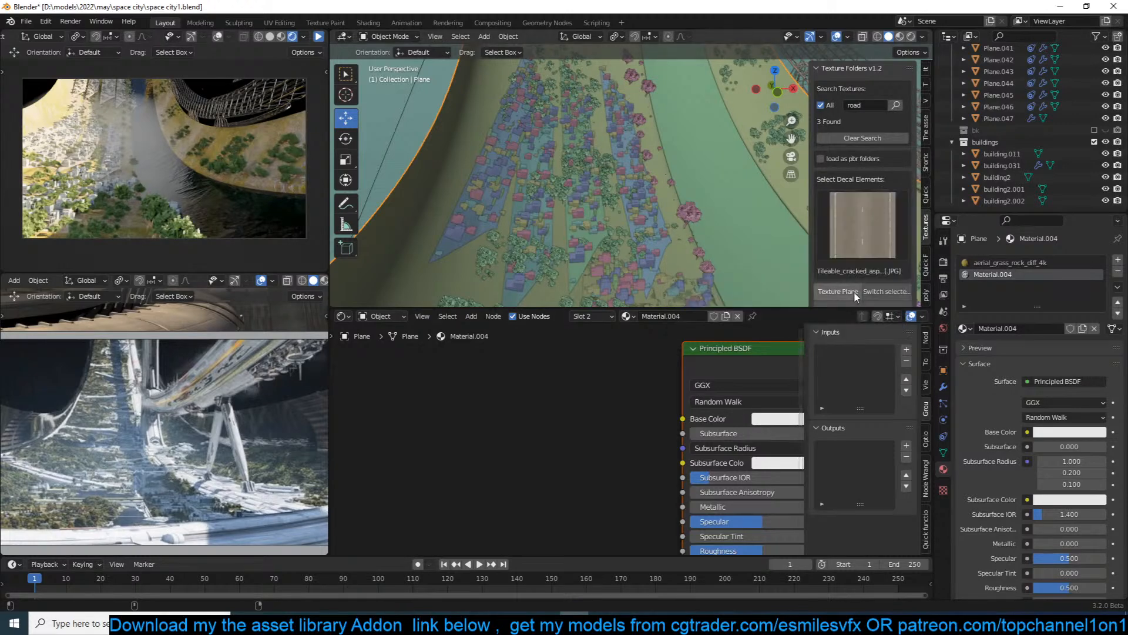
{"action": "scroll", "coordinate": [875, 270], "scroll_direction": "down", "scroll_amount": 3}
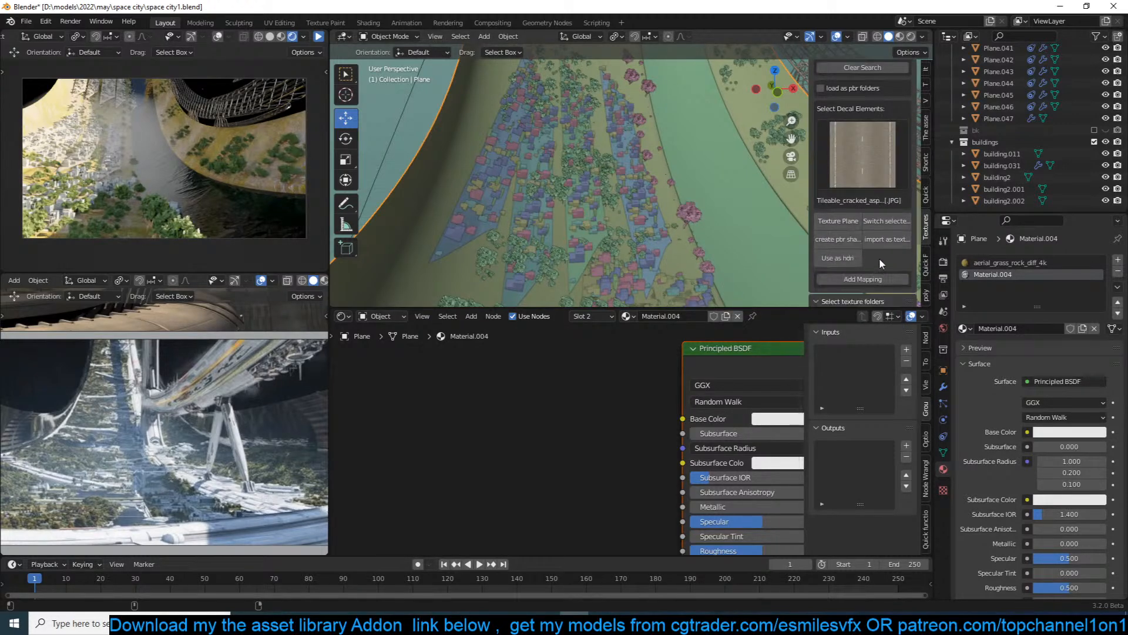
{"action": "left_click", "coordinate": [853, 243]}
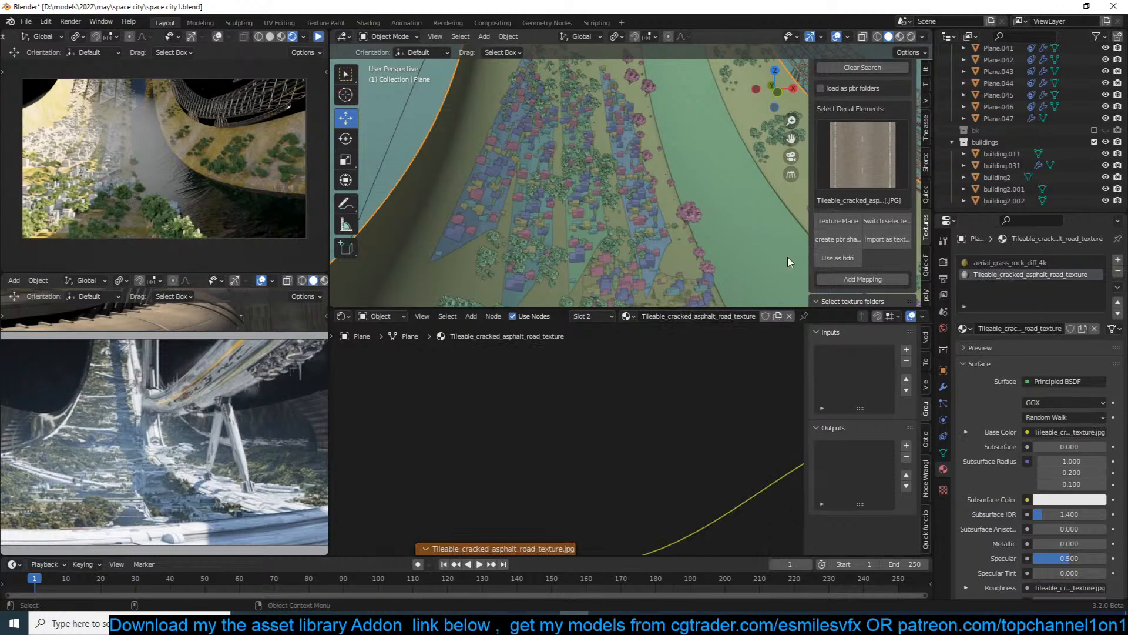
{"action": "scroll", "coordinate": [720, 218], "scroll_direction": "down", "scroll_amount": 2}
{"action": "key", "text": "ctrl+s"}
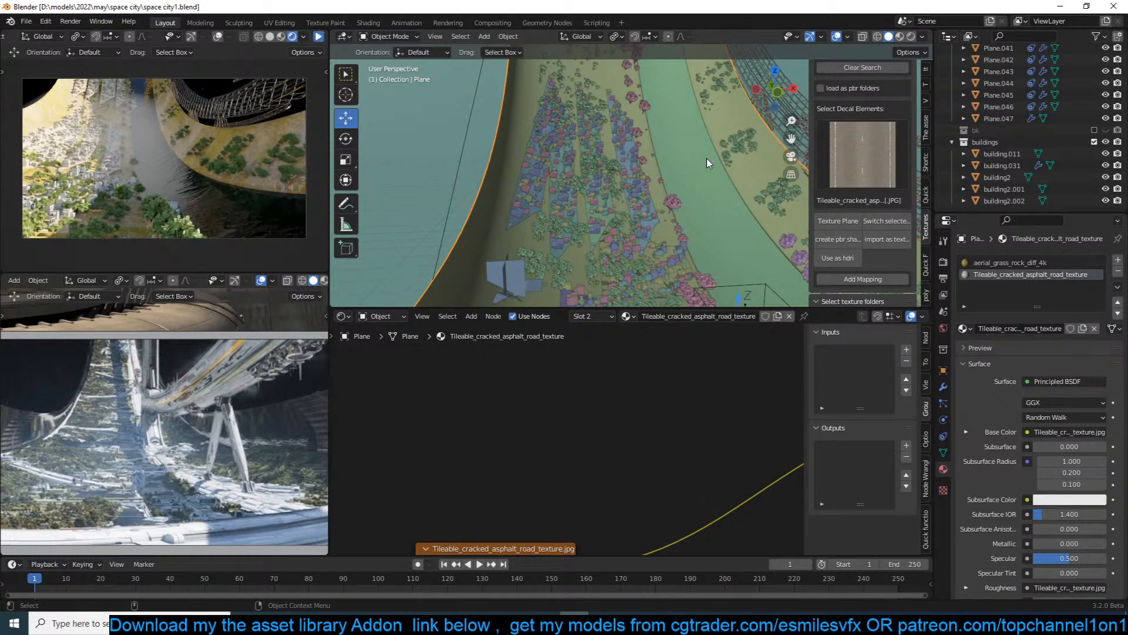
Save the file, return to the camera view and refresh the rendered preview.
{"action": "scroll", "coordinate": [707, 156], "scroll_direction": "down", "scroll_amount": 8}
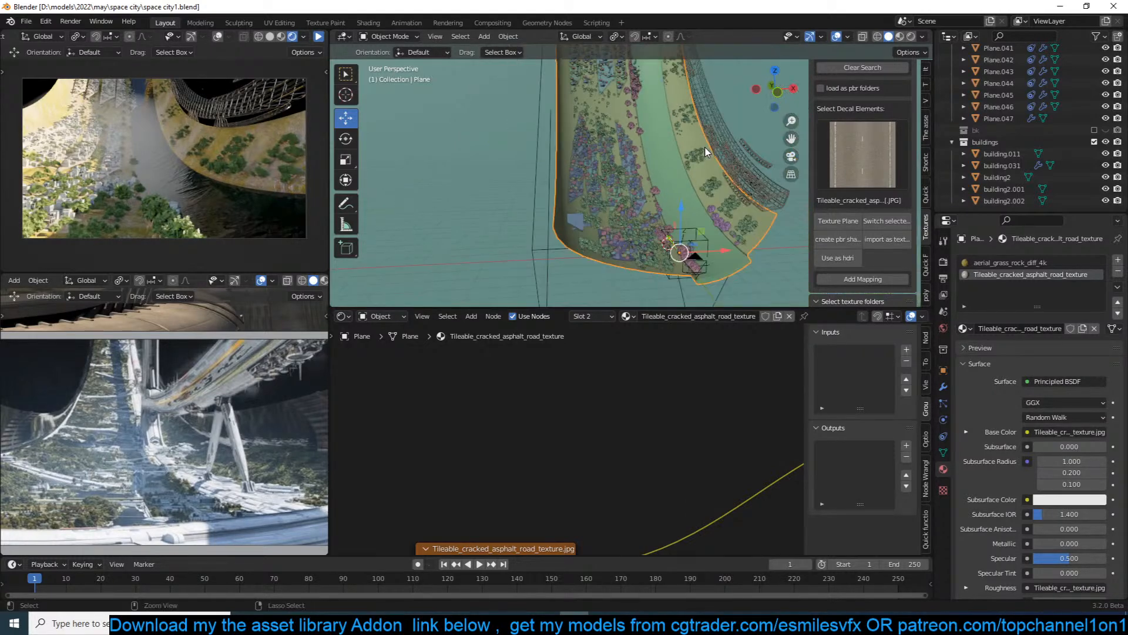
{"action": "key", "text": "ctrl+s"}
{"action": "key", "text": "KP_0"}
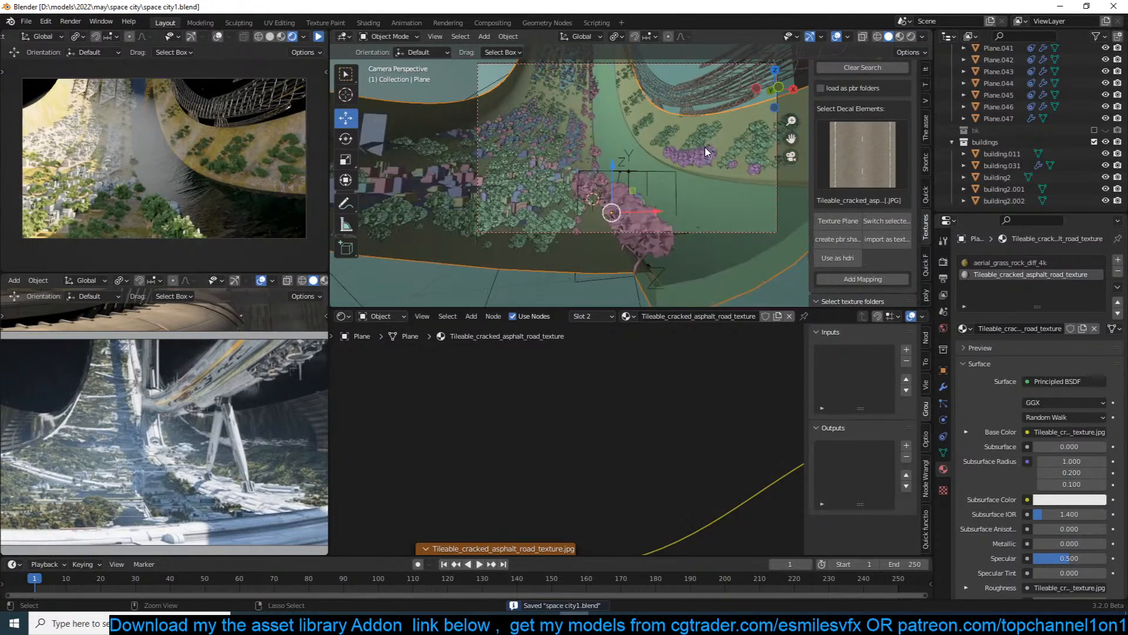
{"action": "left_click", "coordinate": [320, 37]}
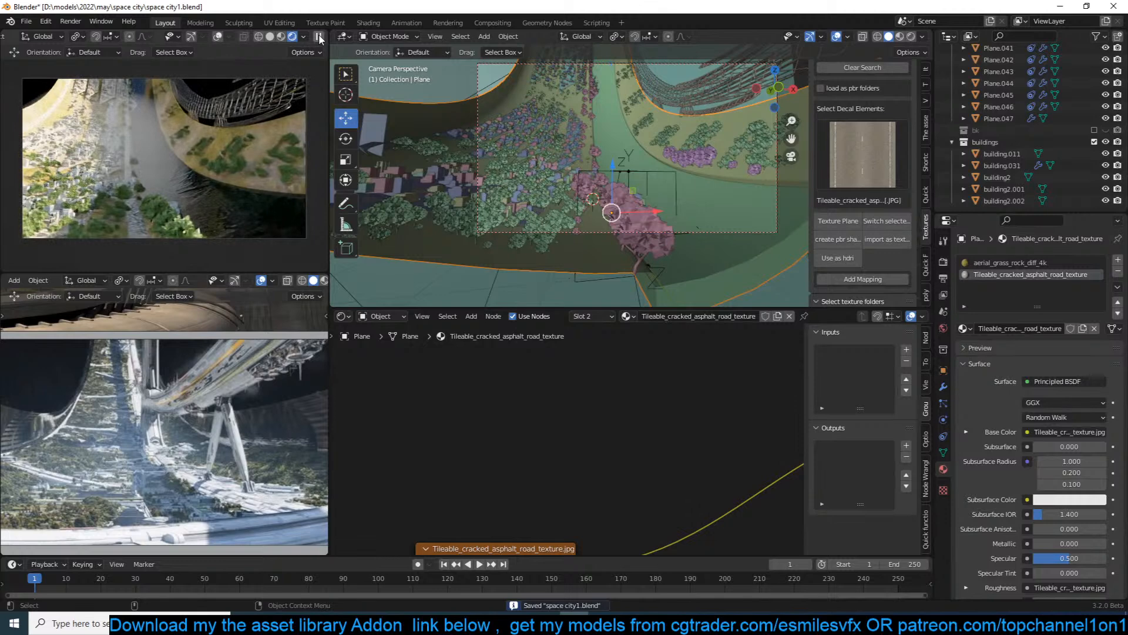
Examine the space city reference images for the layout of the ground, structures and buildings.
{"action": "scroll", "coordinate": [204, 416], "scroll_direction": "up", "scroll_amount": 2}
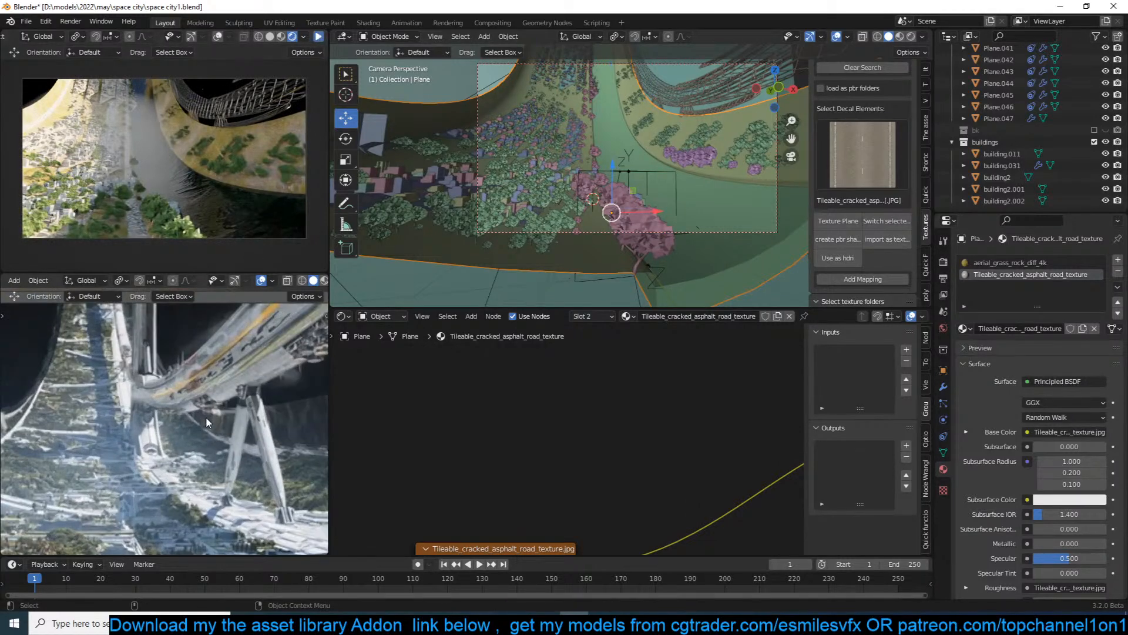
{"action": "middle_click_drag", "start_coordinate": [204, 416], "coordinate": [226, 404], "text": "shift"}
{"action": "scroll", "coordinate": [166, 403], "scroll_direction": "down", "scroll_amount": 1}
{"action": "scroll", "coordinate": [149, 493], "scroll_direction": "down", "scroll_amount": 2}
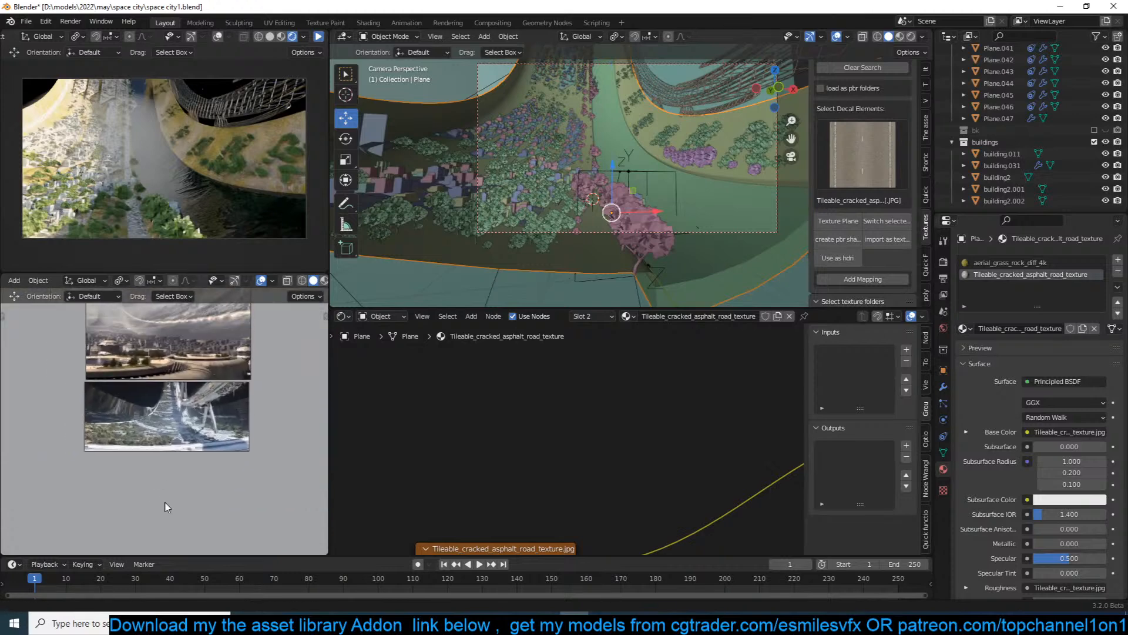
{"action": "scroll", "coordinate": [167, 486], "scroll_direction": "up", "scroll_amount": 3}
{"action": "scroll", "coordinate": [207, 485], "scroll_direction": "down", "scroll_amount": 4}
{"action": "scroll", "coordinate": [199, 428], "scroll_direction": "up", "scroll_amount": 4}
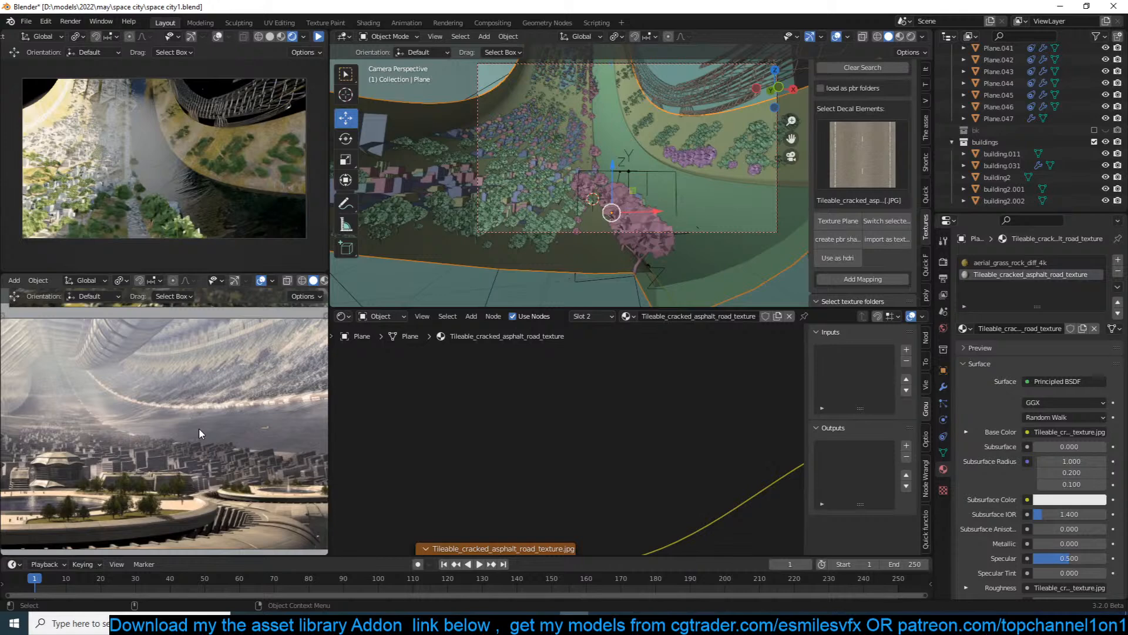
{"action": "scroll", "coordinate": [199, 428], "scroll_direction": "down", "scroll_amount": 1}
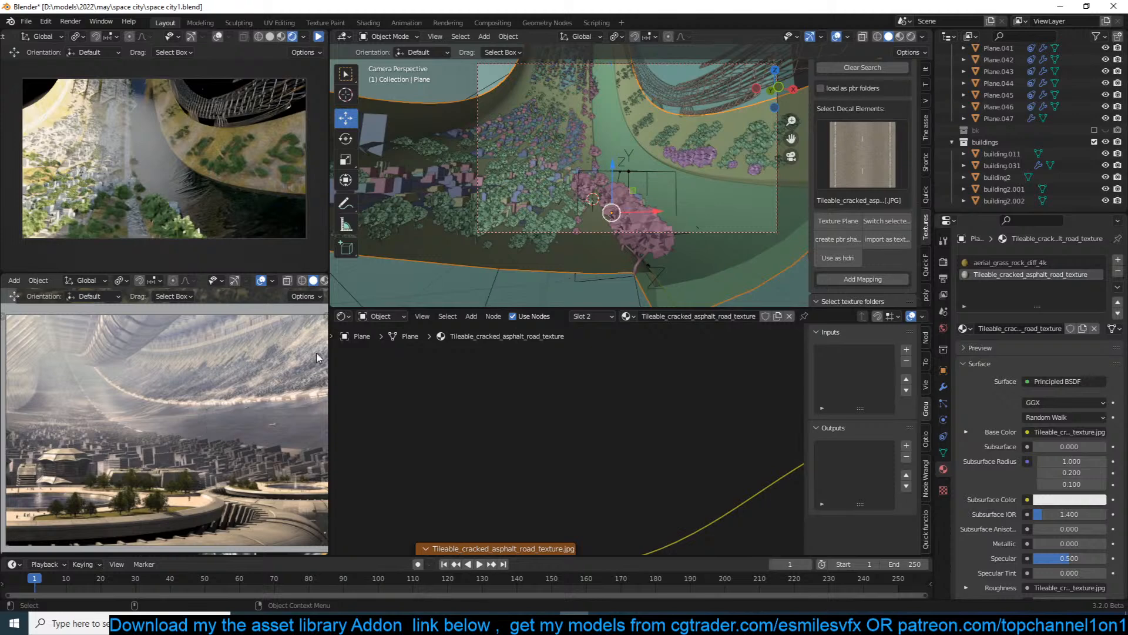
{"action": "scroll", "coordinate": [559, 208], "scroll_direction": "down", "scroll_amount": 1}
Select the green tree-scatter plane Plane.014 beside the purple trees and frame it outside the camera view.
{"action": "scroll", "coordinate": [568, 194], "scroll_direction": "up", "scroll_amount": 5}
{"action": "middle_click_drag", "start_coordinate": [750, 156], "coordinate": [554, 189], "text": "shift"}
{"action": "scroll", "coordinate": [553, 190], "scroll_direction": "up", "scroll_amount": 4}
{"action": "left_click", "coordinate": [657, 130]}
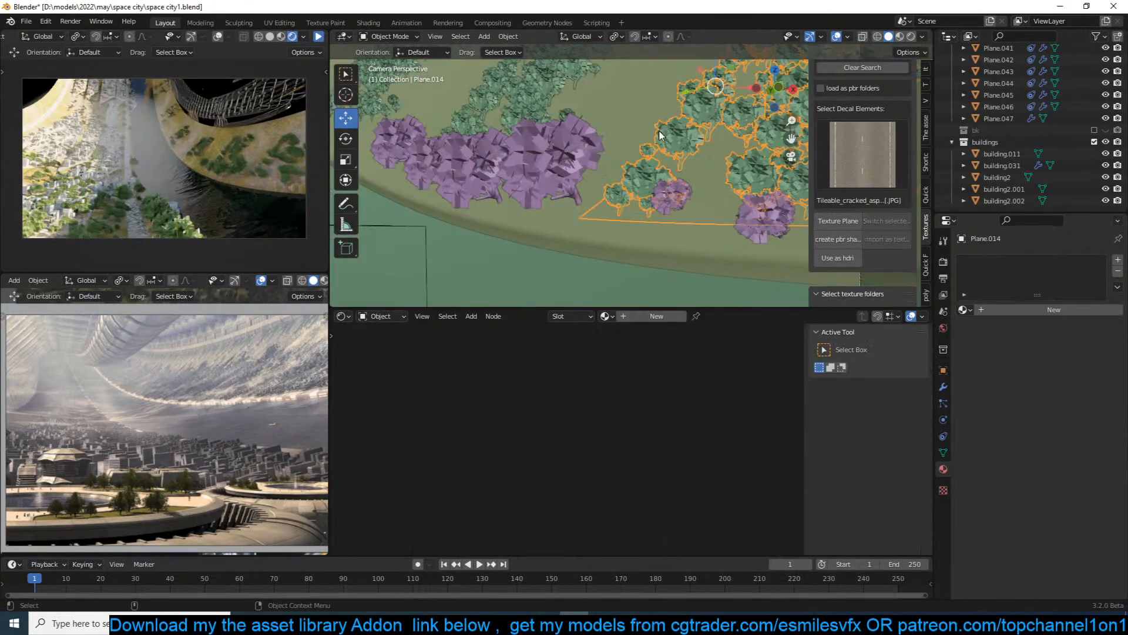
{"action": "scroll", "coordinate": [657, 134], "scroll_direction": "down", "scroll_amount": 2}
{"action": "key", "text": "KP_1"}
{"action": "key", "text": "KP_Decimal"}
{"action": "middle_click_drag", "start_coordinate": [610, 193], "coordinate": [668, 164]}
Remove the particle system from the selected tree-scatter plane.
{"action": "left_click", "coordinate": [346, 317]}
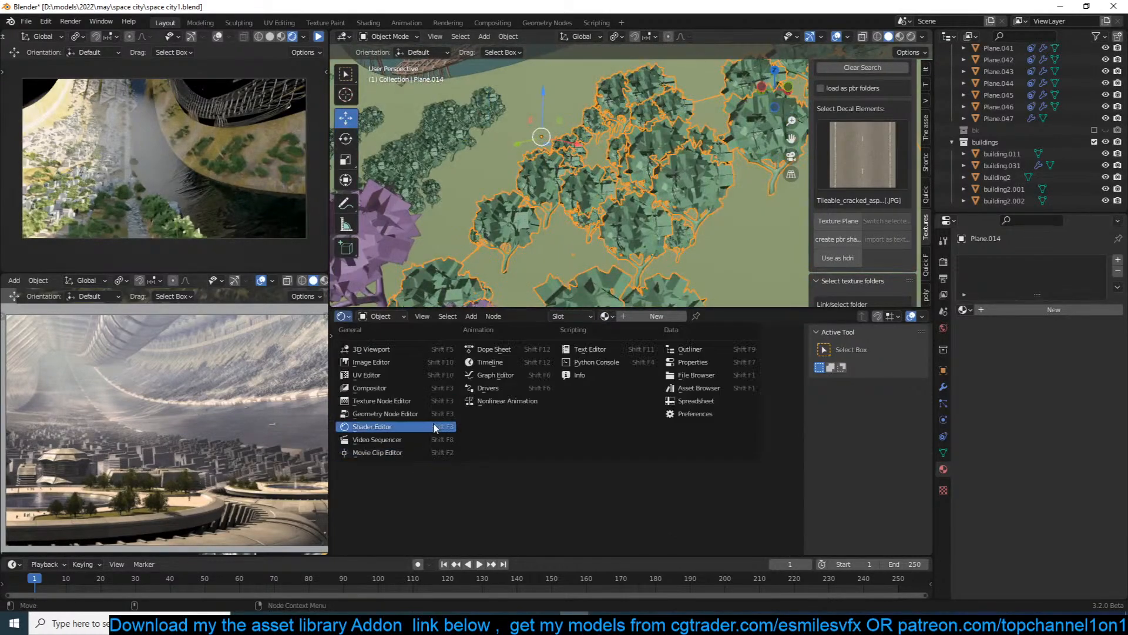
{"action": "left_click", "coordinate": [943, 387]}
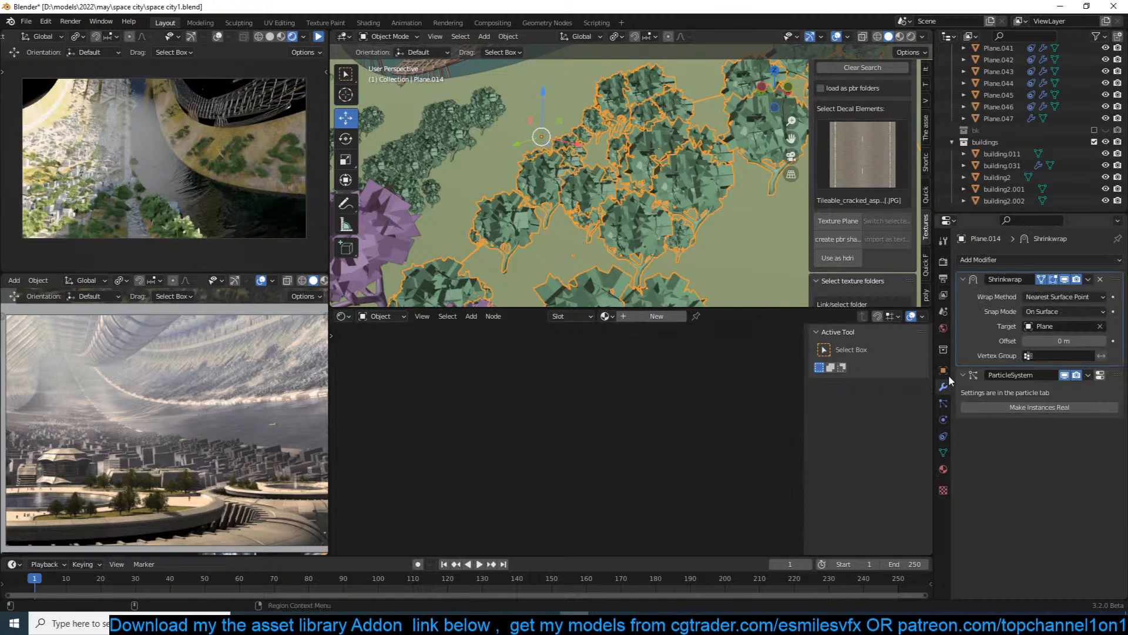
{"action": "left_click", "coordinate": [963, 279]}
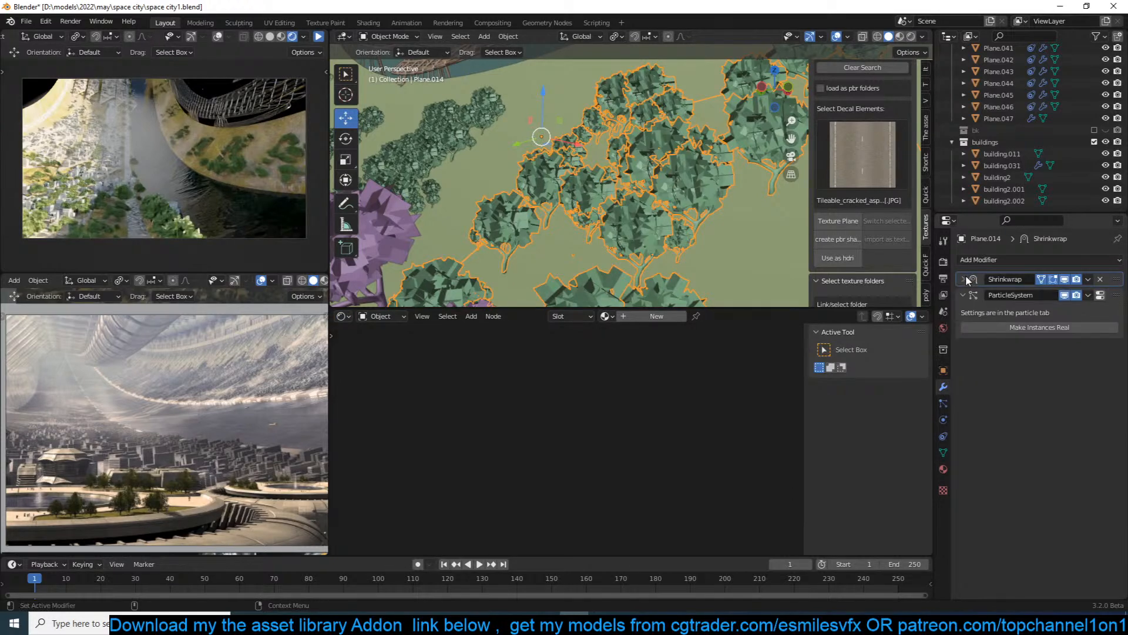
{"action": "left_click", "coordinate": [1098, 296]}
{"action": "left_click", "coordinate": [1117, 272]}
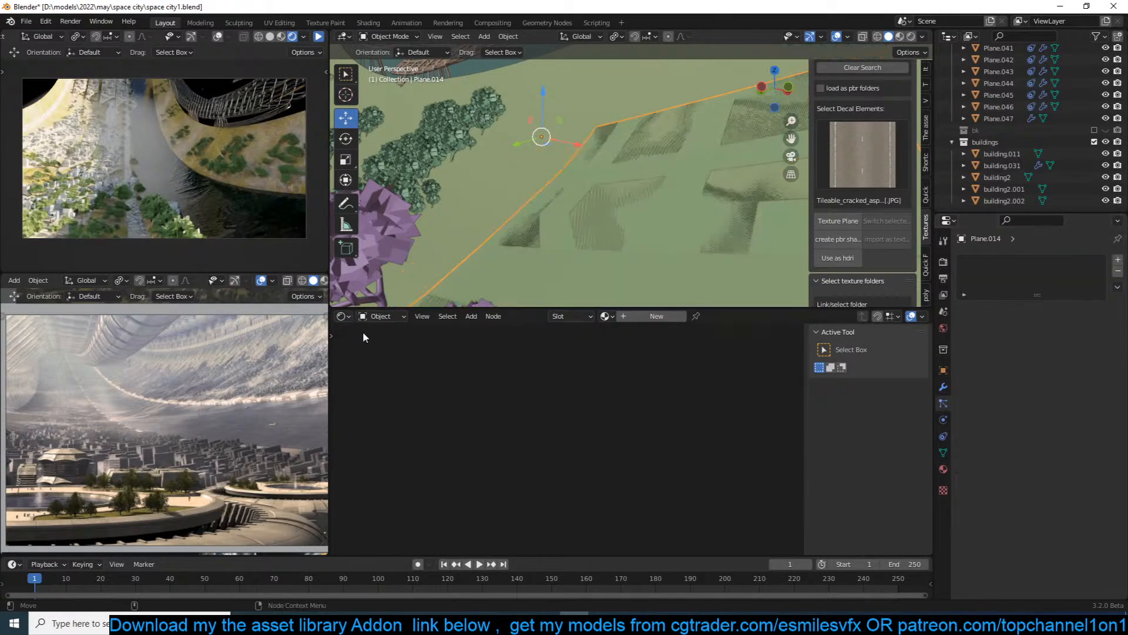
Switch the node area to the Geometry Node Editor and create a new node tree on the plane.
{"action": "left_click", "coordinate": [345, 321]}
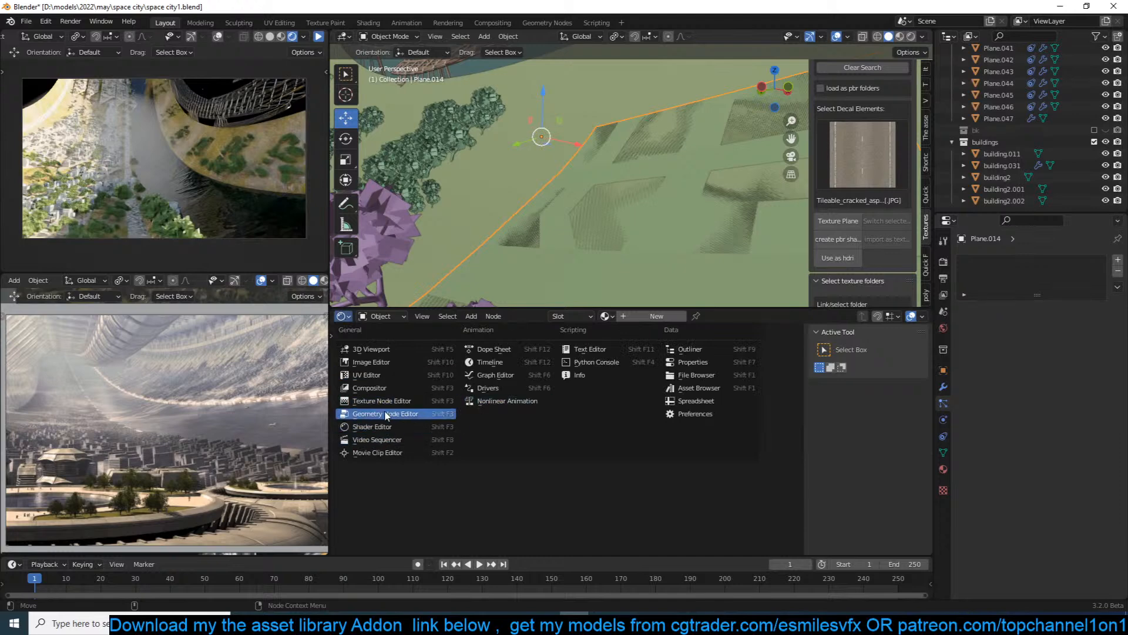
{"action": "left_click", "coordinate": [376, 411]}
{"action": "left_click", "coordinate": [619, 318]}
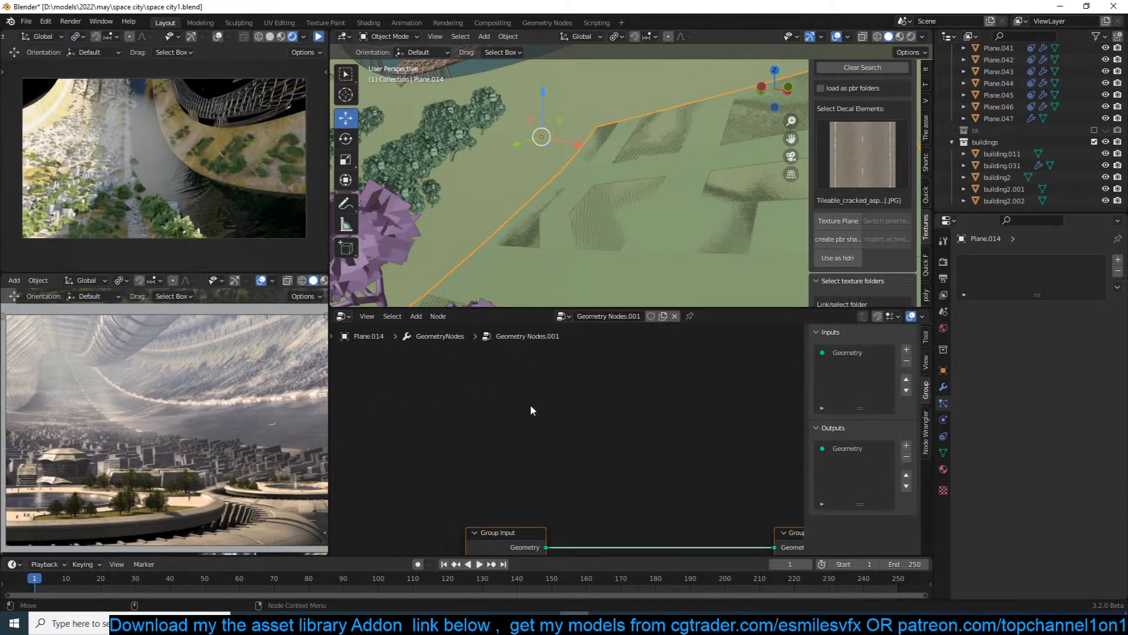
{"action": "scroll", "coordinate": [530, 404], "scroll_direction": "up", "scroll_amount": 2}
Try a Mesh to Points node between Group Input and Group Output, inspect the points and delete it.
{"action": "key", "text": "shift+a"}
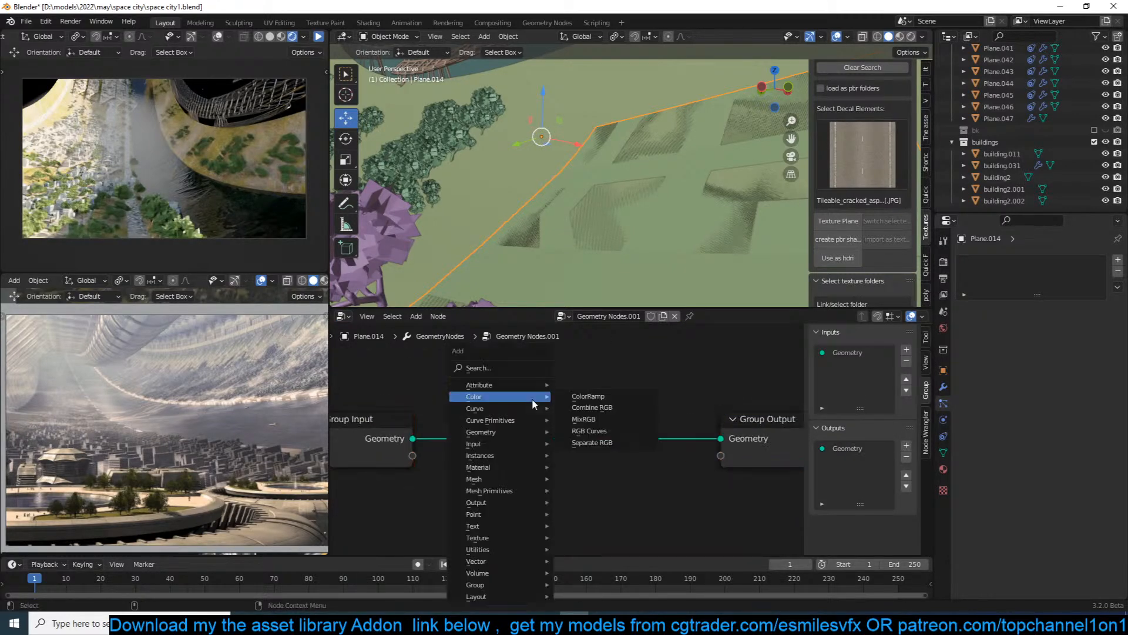
{"action": "left_click", "coordinate": [521, 368]}
{"action": "type", "text": "poin"}
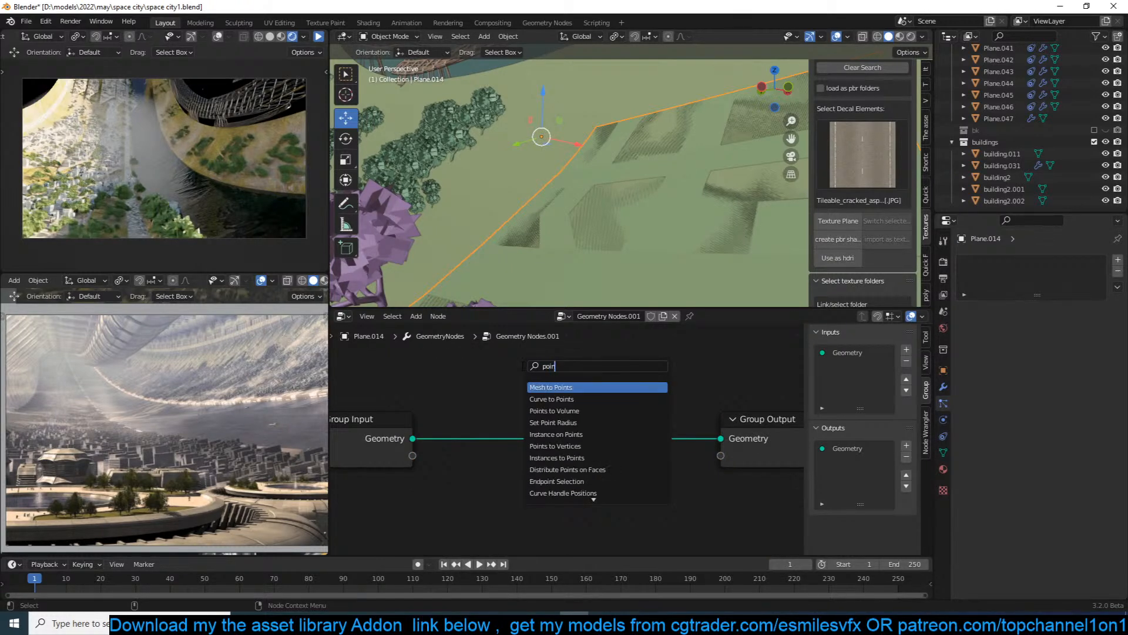
{"action": "left_click", "coordinate": [557, 388]}
{"action": "left_click", "coordinate": [555, 404]}
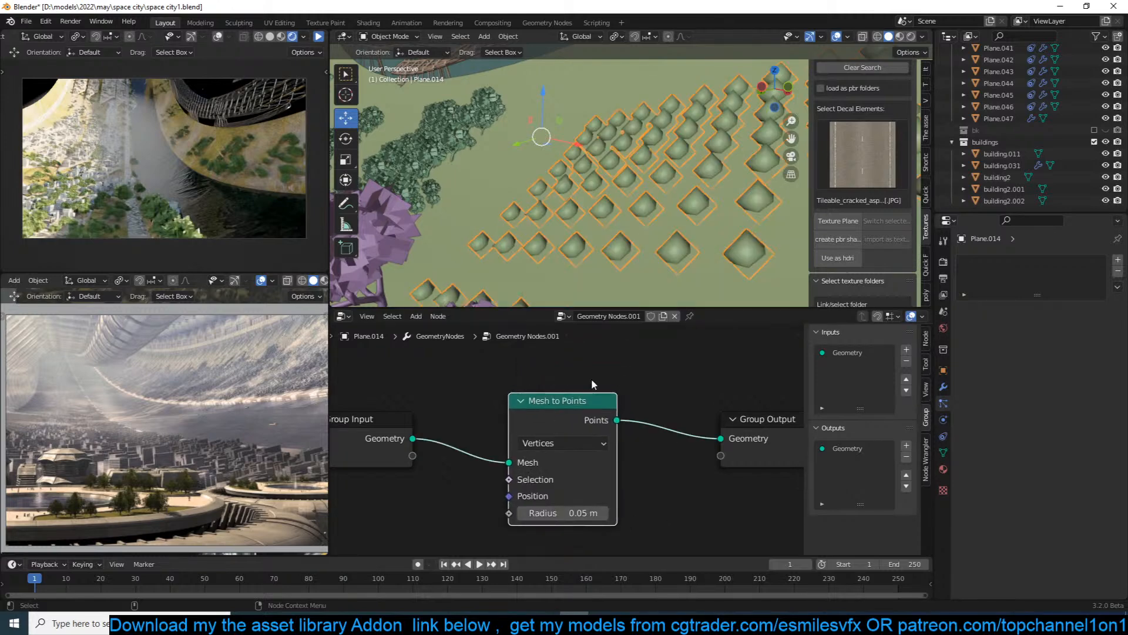
{"action": "scroll", "coordinate": [676, 191], "scroll_direction": "down", "scroll_amount": 3}
{"action": "middle_click_drag", "start_coordinate": [706, 186], "coordinate": [647, 200]}
{"action": "middle_click_drag", "start_coordinate": [553, 457], "coordinate": [591, 427]}
{"action": "key", "text": "ctrl+x"}
Insert a Distribute Points on Faces node between Group Input and Group Output with its density at 92.
{"action": "key", "text": "shift+a"}
{"action": "mouse_move", "coordinate": [602, 477]}
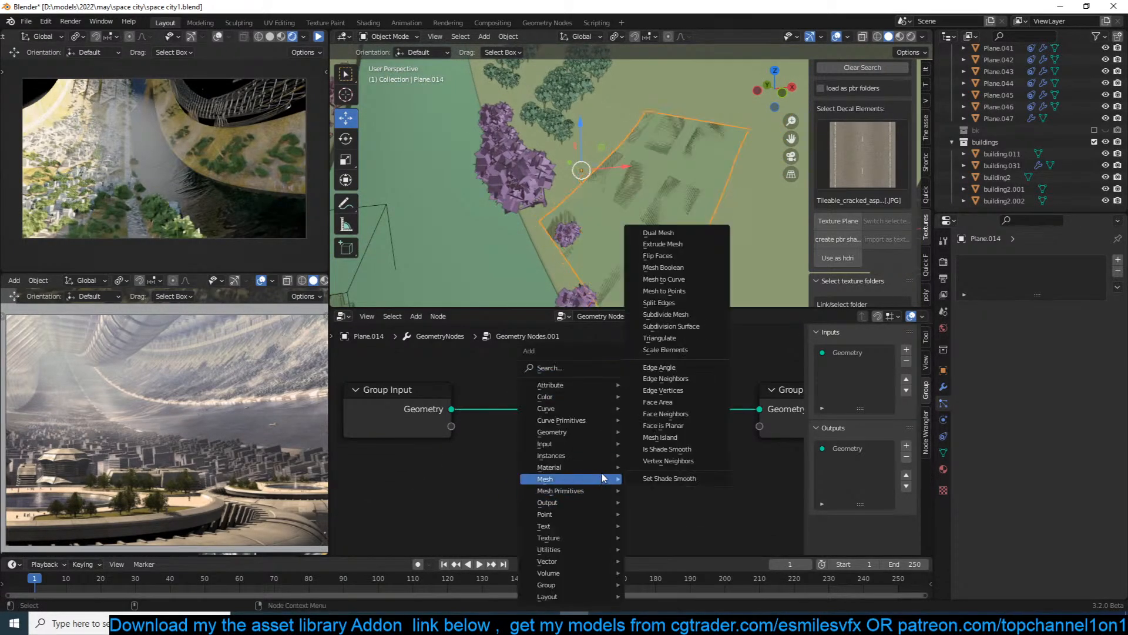
{"action": "mouse_move", "coordinate": [579, 514]}
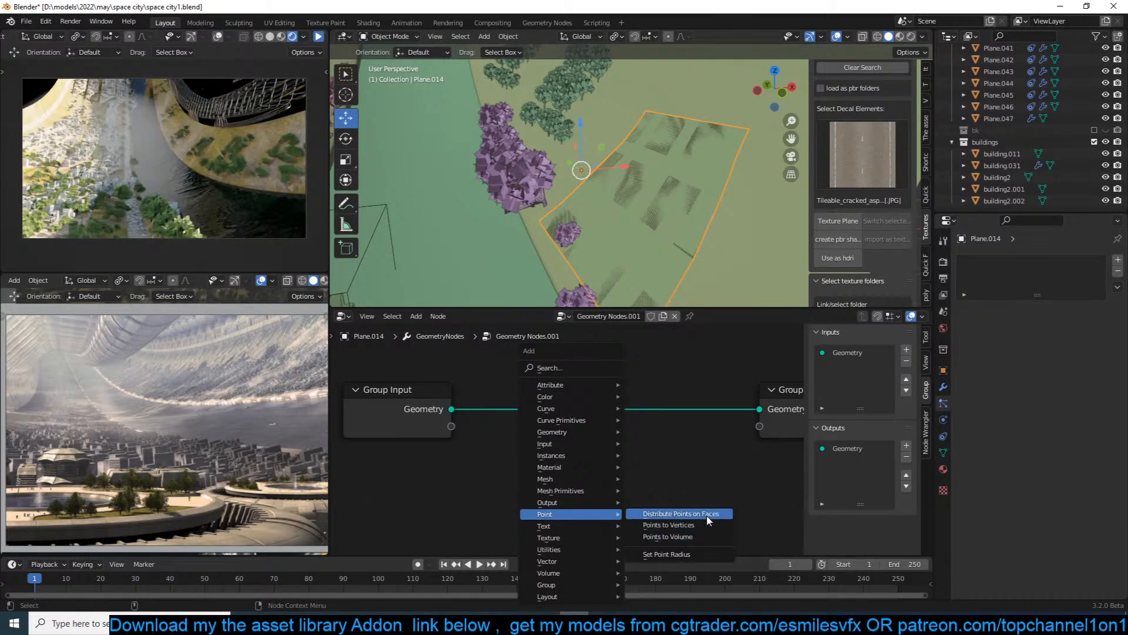
{"action": "left_click", "coordinate": [680, 514]}
{"action": "left_click", "coordinate": [554, 348]}
{"action": "left_click_drag", "start_coordinate": [594, 513], "coordinate": [747, 513]}
{"action": "scroll", "coordinate": [683, 397], "scroll_direction": "down", "scroll_amount": 1}
{"action": "middle_click_drag", "start_coordinate": [684, 400], "coordinate": [665, 394]}
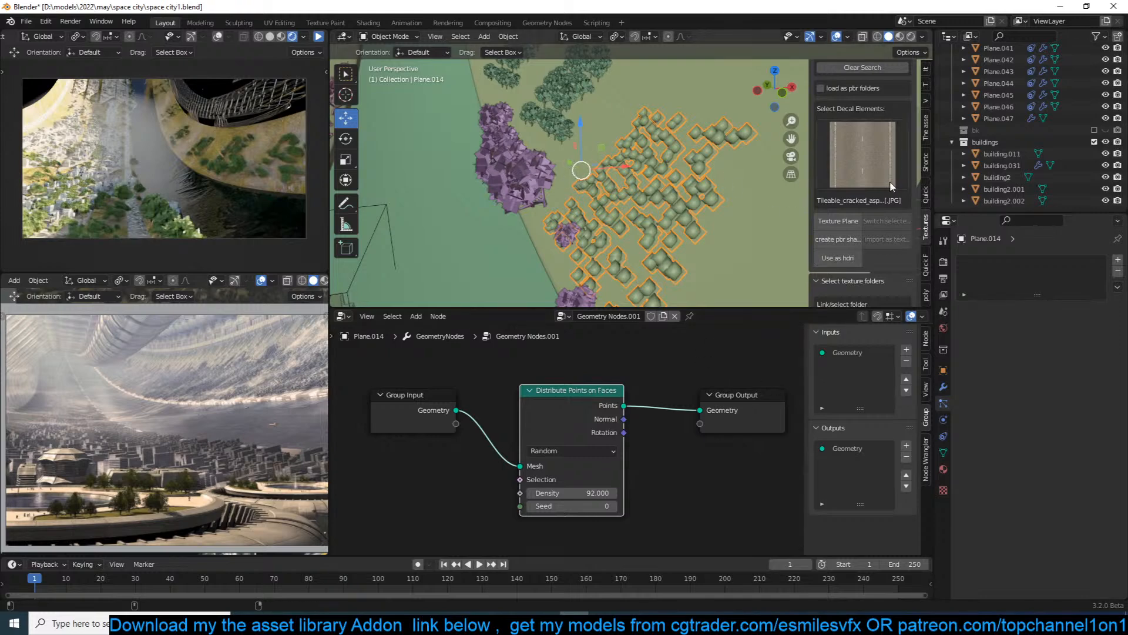
Enable the bk collection, pin the plane's node tree and add the tree Plane.005 to it as an Object Info node.
{"action": "left_click", "coordinate": [1094, 130]}
{"action": "left_click", "coordinate": [997, 153]}
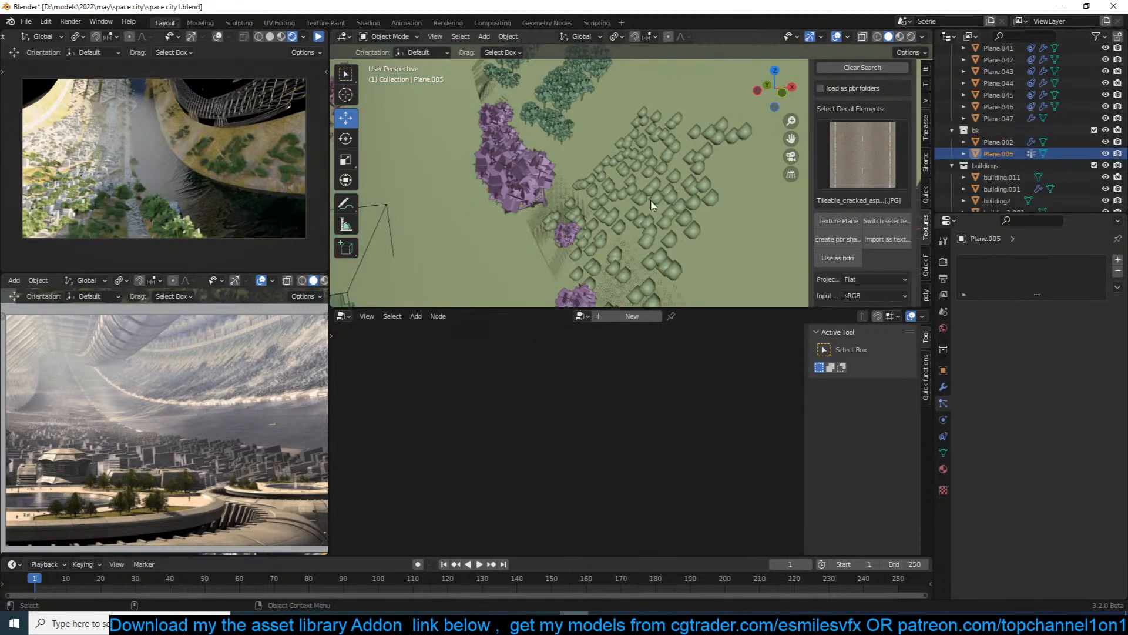
{"action": "scroll", "coordinate": [594, 194], "scroll_direction": "down", "scroll_amount": 3}
{"action": "middle_click_drag", "start_coordinate": [594, 194], "coordinate": [658, 172], "text": "shift"}
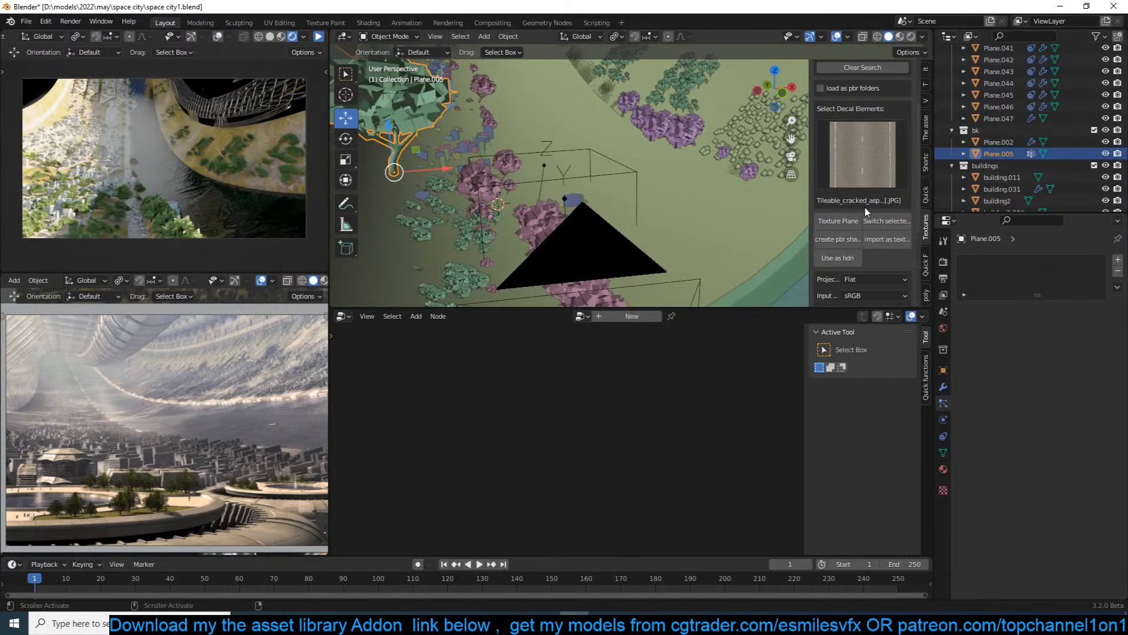
{"action": "left_click", "coordinate": [767, 158]}
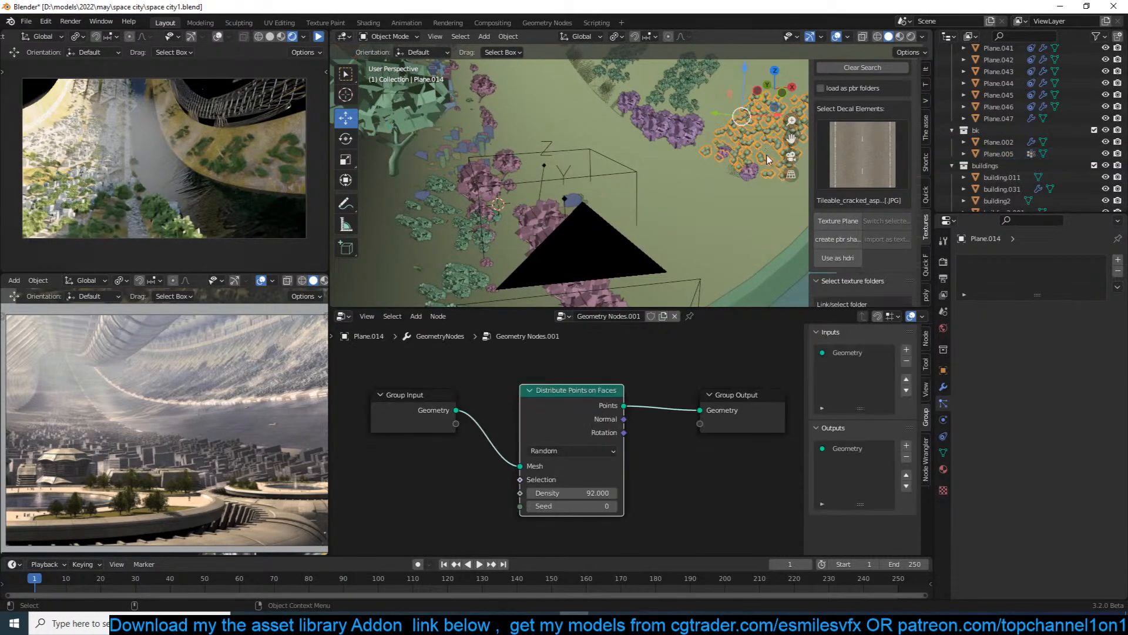
{"action": "left_click", "coordinate": [690, 317]}
{"action": "left_click", "coordinate": [1014, 152]}
{"action": "left_click_drag", "start_coordinate": [1010, 152], "coordinate": [465, 454]}
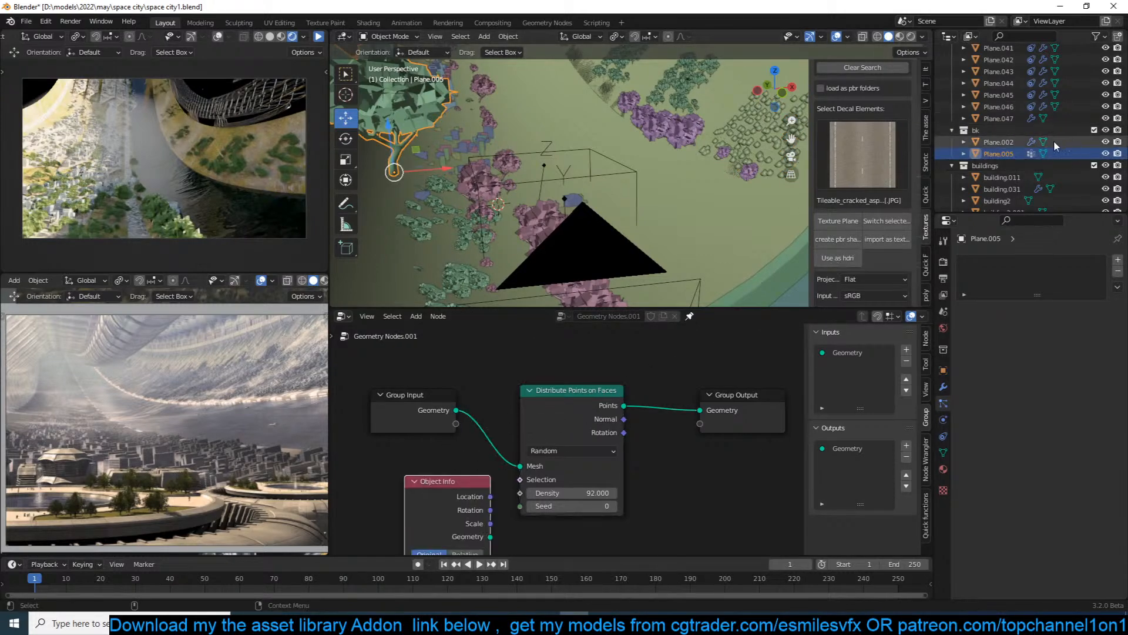
Reselect the plane with the distributed points, save the file and inspect the points outside the camera view.
{"action": "left_click", "coordinate": [792, 158]}
{"action": "left_click", "coordinate": [756, 190]}
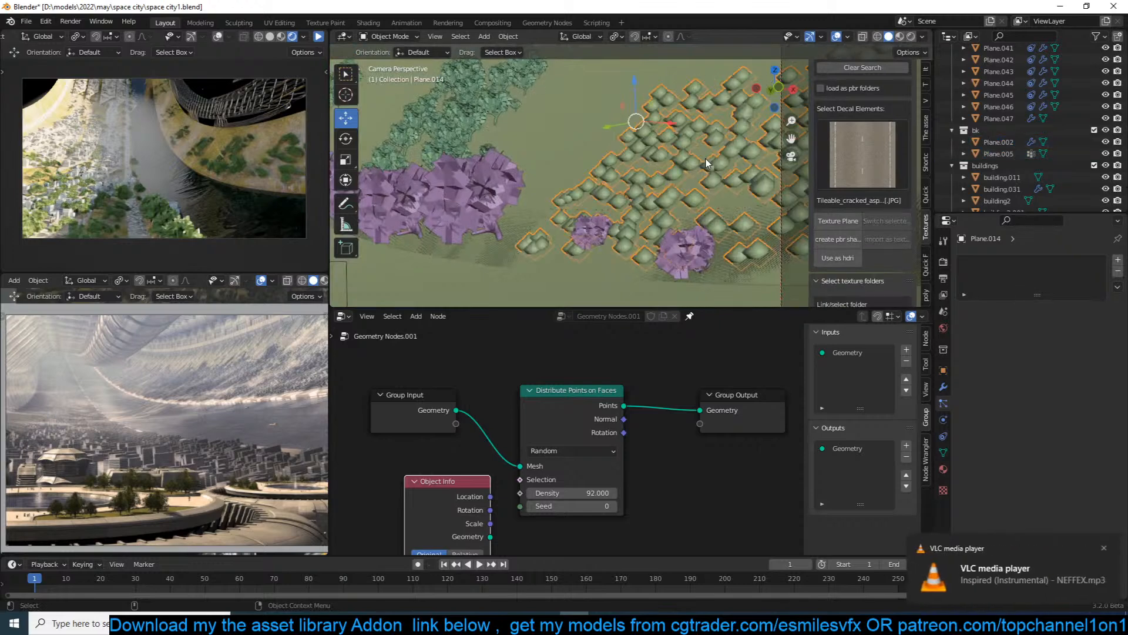
{"action": "key", "text": "ctrl+s"}
{"action": "middle_click_drag", "start_coordinate": [574, 181], "coordinate": [609, 249]}
{"action": "scroll", "coordinate": [609, 176], "scroll_direction": "down", "scroll_amount": 4}
{"action": "middle_click_drag", "start_coordinate": [609, 176], "coordinate": [574, 175]}
{"action": "scroll", "coordinate": [574, 175], "scroll_direction": "up", "scroll_amount": 3}
{"action": "scroll", "coordinate": [697, 459], "scroll_direction": "up", "scroll_amount": 2}
Insert an Instance on Points node before Group Output and connect the Object Info geometry to its Instance input.
{"action": "key", "text": "shift+a"}
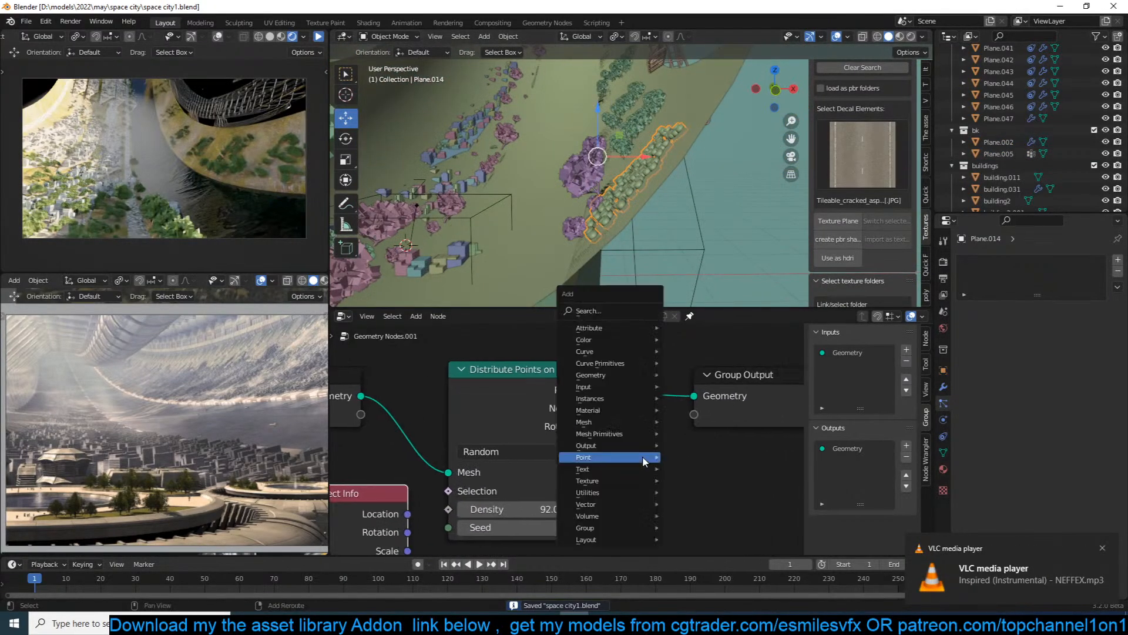
{"action": "mouse_move", "coordinate": [638, 398]}
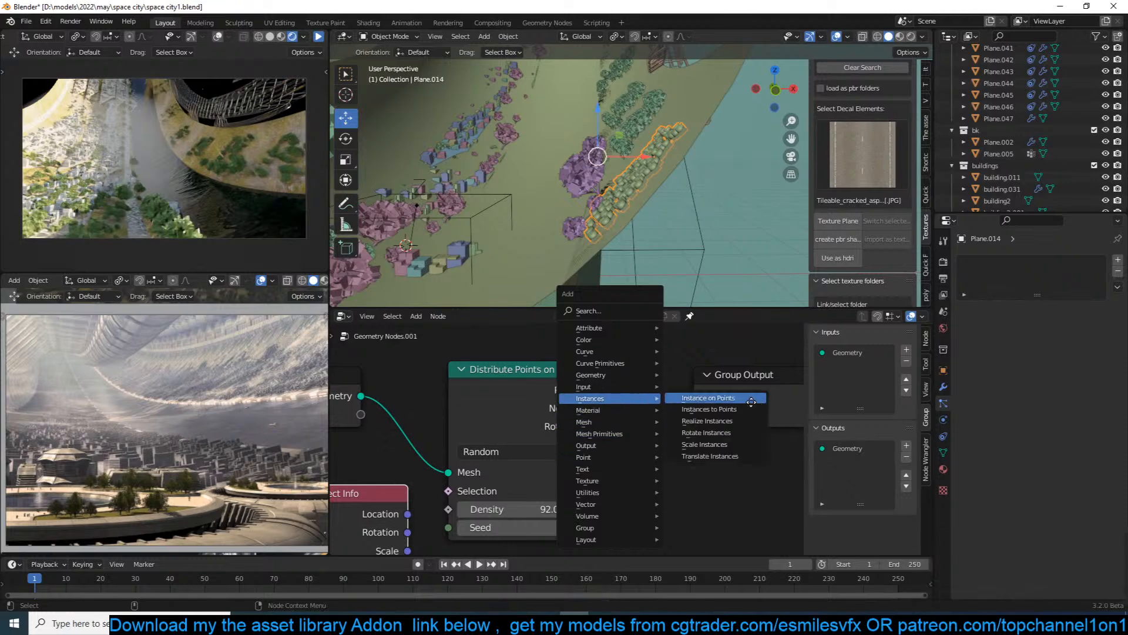
{"action": "left_click", "coordinate": [750, 401]}
{"action": "left_click", "coordinate": [637, 386]}
{"action": "scroll", "coordinate": [568, 438], "scroll_direction": "down", "scroll_amount": 1}
{"action": "left_click_drag", "start_coordinate": [440, 541], "coordinate": [638, 463]}
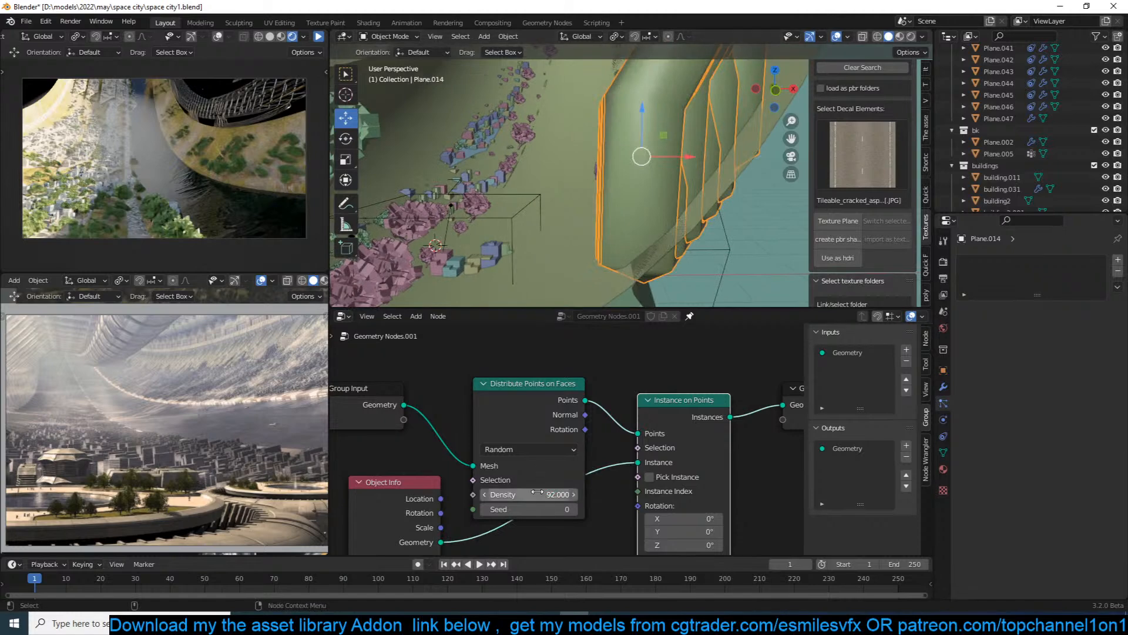
Move the Object Info node further below the Distribute Points on Faces node and save the file.
{"action": "middle_click_drag", "start_coordinate": [540, 496], "coordinate": [569, 383]}
{"action": "middle_click_drag", "start_coordinate": [710, 124], "coordinate": [711, 201]}
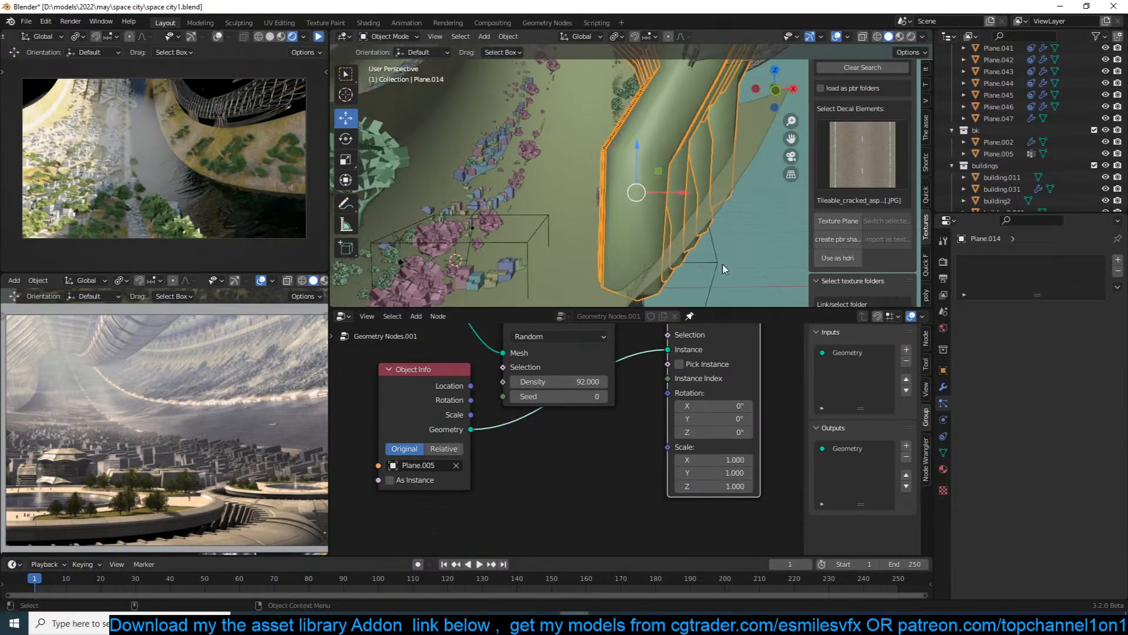
{"action": "left_click_drag", "start_coordinate": [420, 369], "coordinate": [423, 446]}
{"action": "key", "text": "ctrl+s"}
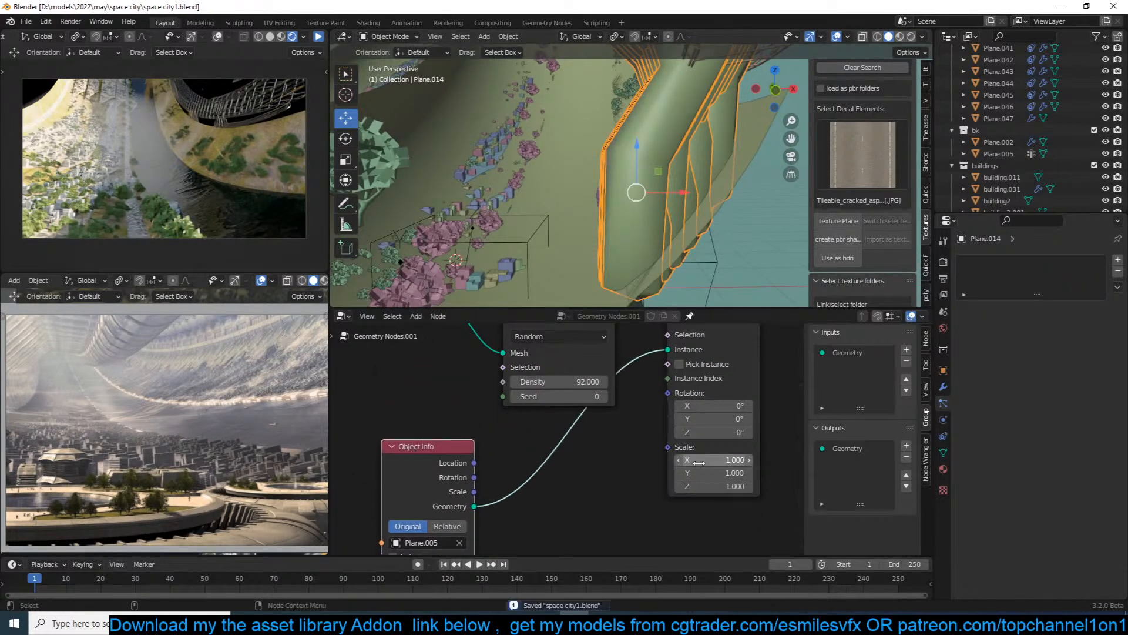
Set the Instance on Points scale to 0.030 on all axes, save the file and set the point density to 14.900.
{"action": "left_click_drag", "start_coordinate": [726, 460], "coordinate": [697, 486]}
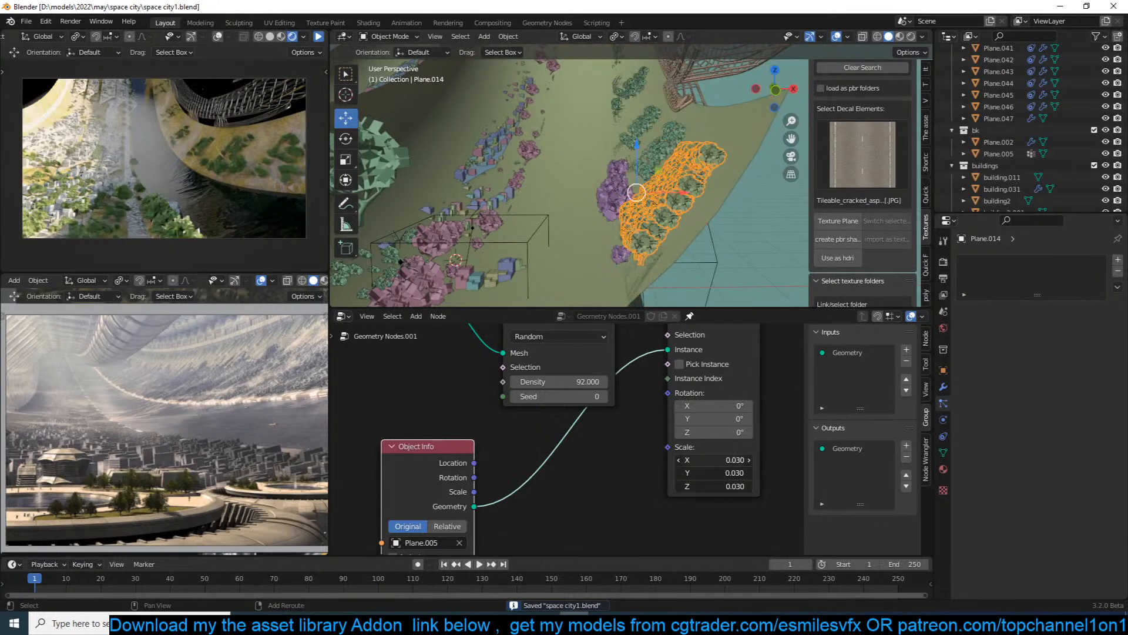
{"action": "scroll", "coordinate": [678, 170], "scroll_direction": "up", "scroll_amount": 8}
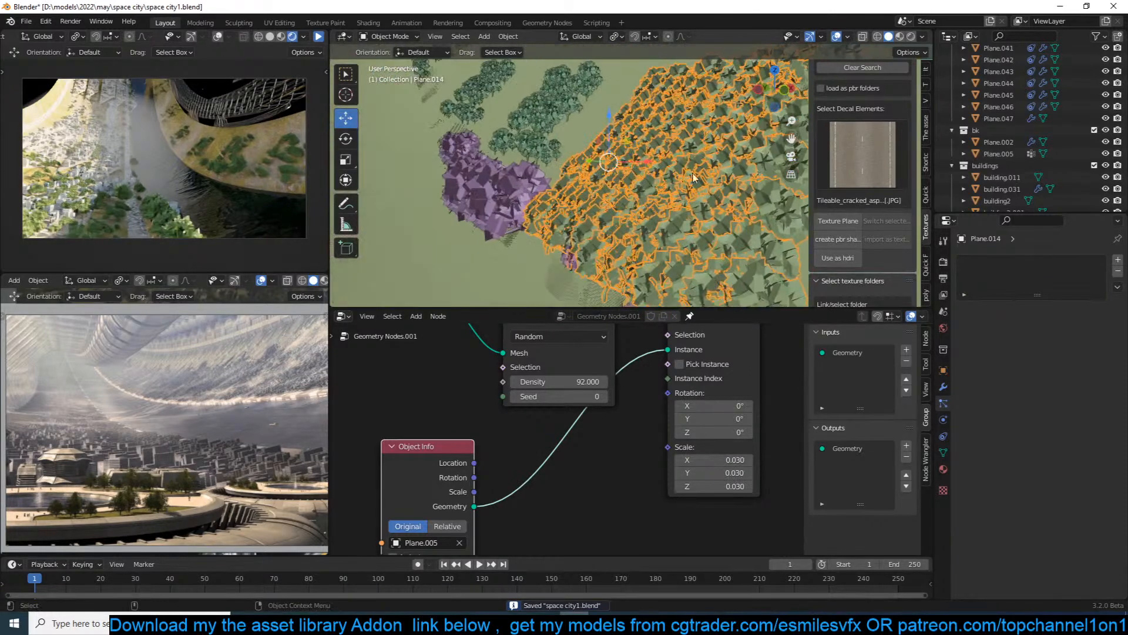
{"action": "key", "text": "ctrl+s"}
{"action": "middle_click_drag", "start_coordinate": [634, 385], "coordinate": [662, 438]}
{"action": "left_click_drag", "start_coordinate": [588, 433], "coordinate": [532, 433]}
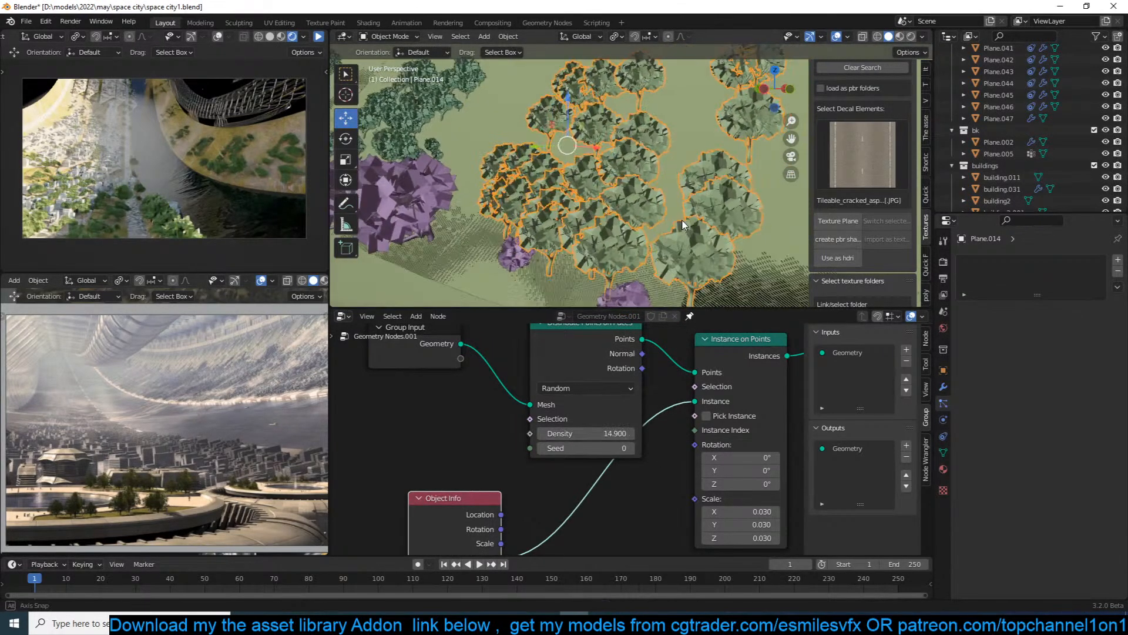
Switch Distribute Points on Faces to Poisson Disk with Distance Min 0.2 m and Density Max 50.900, and save the file.
{"action": "left_click", "coordinate": [585, 389]}
{"action": "left_click", "coordinate": [575, 422]}
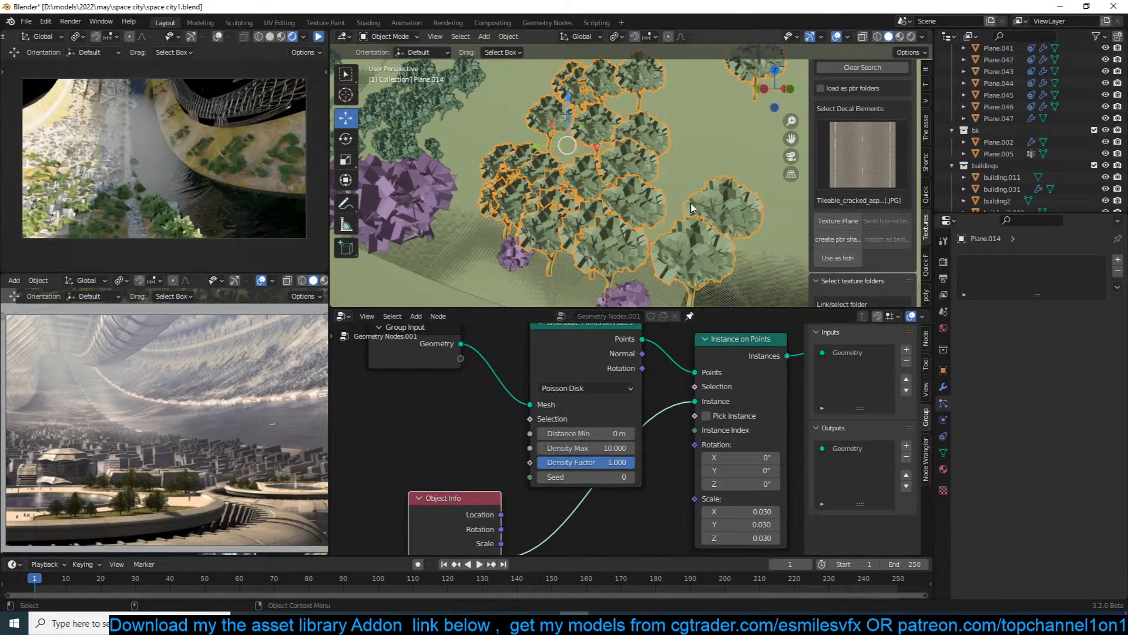
{"action": "middle_click_drag", "start_coordinate": [690, 203], "coordinate": [677, 241], "text": "shift"}
{"action": "left_click_drag", "start_coordinate": [598, 447], "coordinate": [807, 448]}
{"action": "scroll", "coordinate": [671, 181], "scroll_direction": "up", "scroll_amount": 1}
{"action": "middle_click_drag", "start_coordinate": [640, 179], "coordinate": [611, 176]}
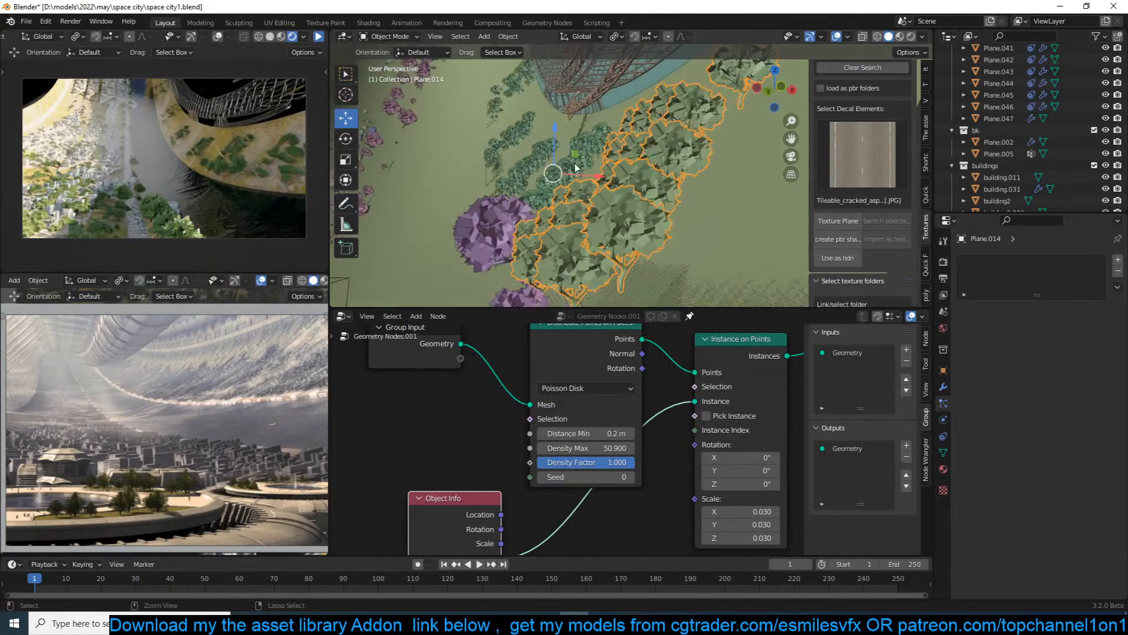
{"action": "key", "text": "ctrl+s"}
Spread out the Object Info, Distribute Points on Faces and Group Input nodes to make room between them, and save the file.
{"action": "scroll", "coordinate": [570, 435], "scroll_direction": "down", "scroll_amount": 3}
{"action": "left_click_drag", "start_coordinate": [514, 500], "coordinate": [443, 454]}
{"action": "scroll", "coordinate": [569, 363], "scroll_direction": "up", "scroll_amount": 1}
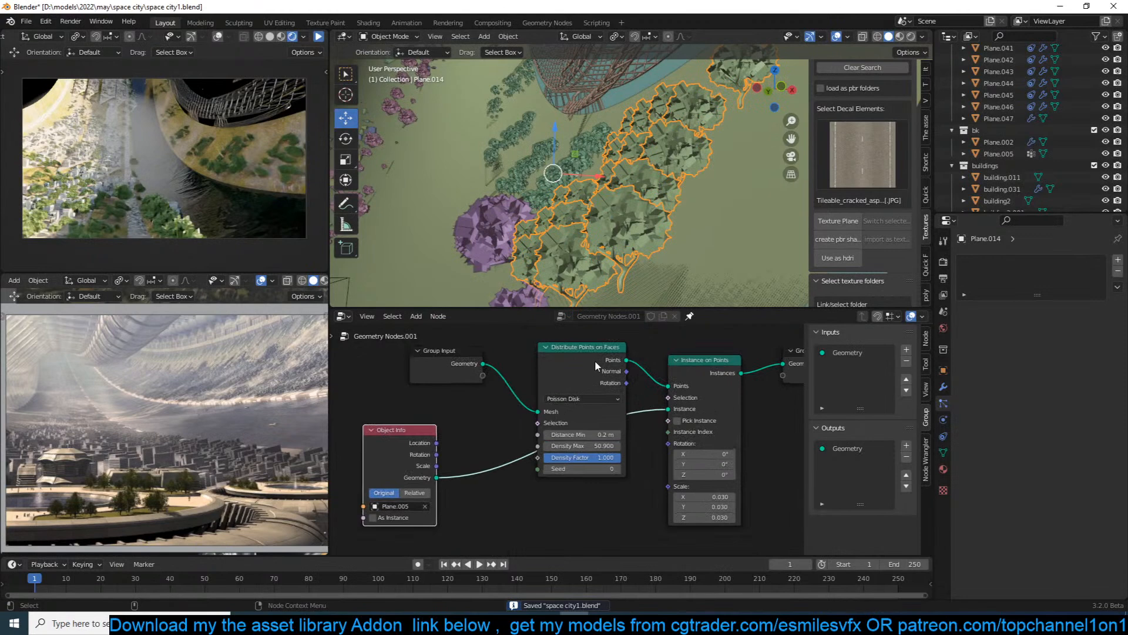
{"action": "left_click_drag", "start_coordinate": [594, 361], "coordinate": [539, 332]}
{"action": "key", "text": "ctrl+s"}
{"action": "left_click_drag", "start_coordinate": [557, 343], "coordinate": [573, 330]}
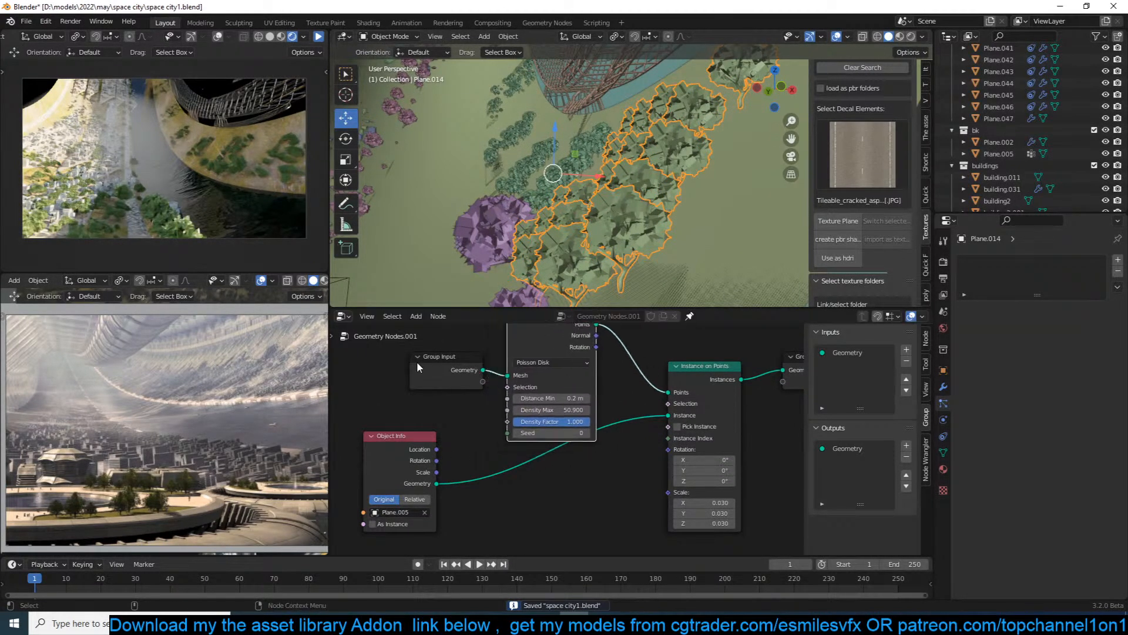
{"action": "middle_click_drag", "start_coordinate": [512, 364], "coordinate": [542, 393]}
{"action": "key", "text": "ctrl+s"}
{"action": "left_click_drag", "start_coordinate": [459, 395], "coordinate": [418, 392]}
{"action": "left_click_drag", "start_coordinate": [578, 371], "coordinate": [544, 358]}
{"action": "key", "text": "ctrl+s"}
Connect the Rotation output of Distribute Points on Faces to the Rotation input of Instance on Points.
{"action": "mouse_move", "coordinate": [598, 401]}
{"action": "middle_mouse_down"}
{"action": "mouse_move", "coordinate": [600, 378]}
{"action": "mouse_move", "coordinate": [600, 389]}
{"action": "middle_mouse_up"}
{"action": "left_click_drag", "start_coordinate": [592, 353], "coordinate": [623, 388]}
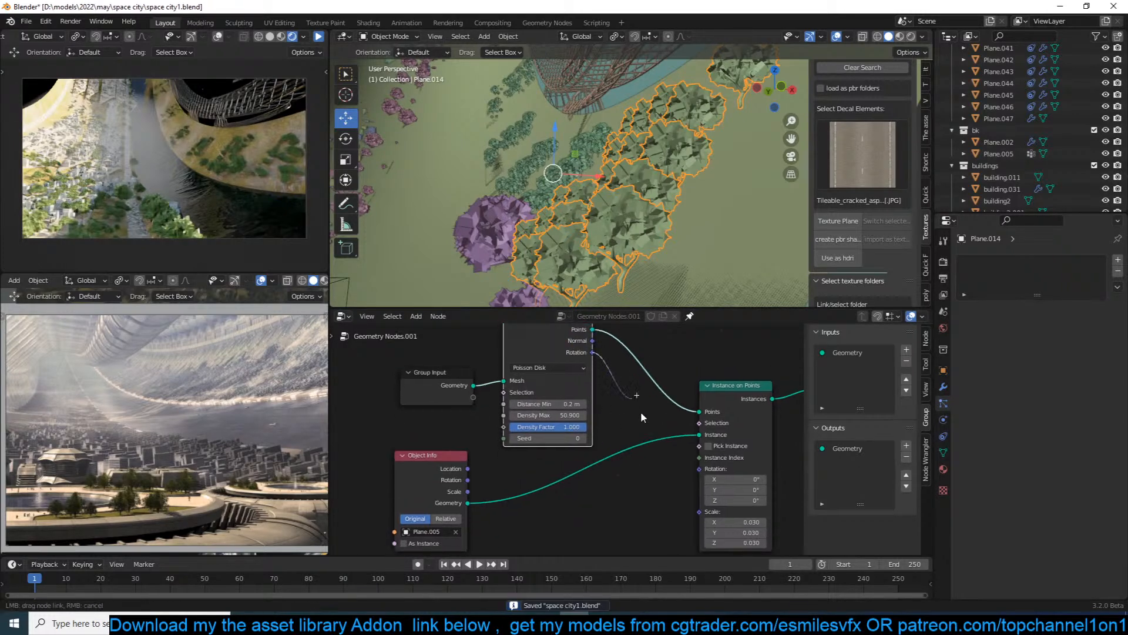
{"action": "left_click_drag", "start_coordinate": [688, 463], "coordinate": [699, 467]}
{"action": "middle_click_drag", "start_coordinate": [613, 272], "coordinate": [652, 264]}
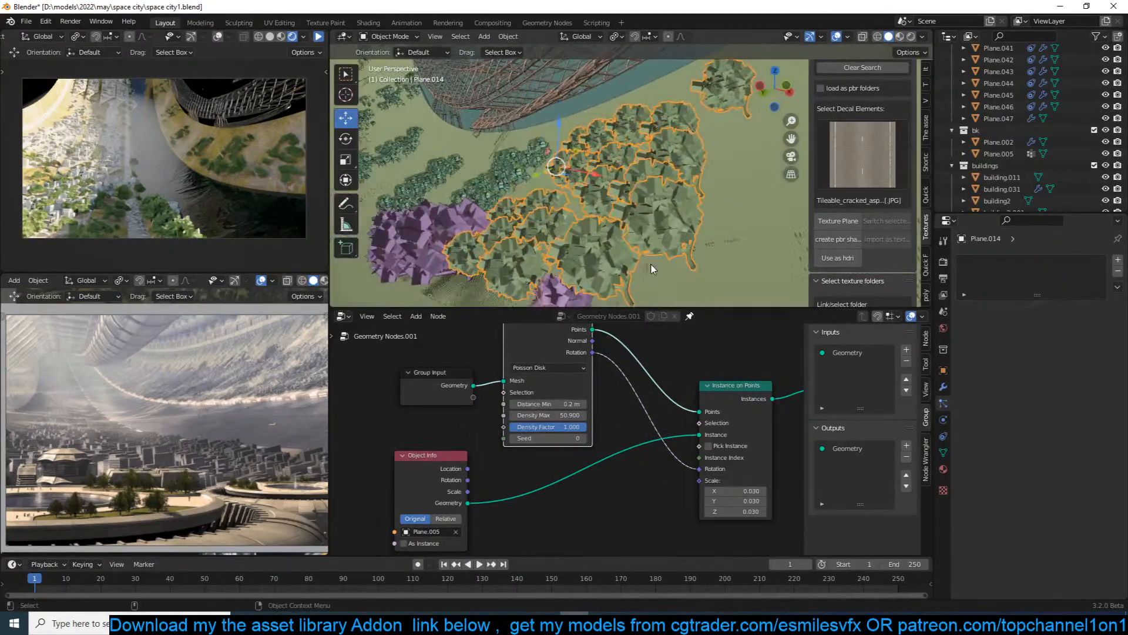
Set the Poisson Disk Distance Min to 0.32 m and save the file.
{"action": "scroll", "coordinate": [590, 405], "scroll_direction": "up", "scroll_amount": 2}
{"action": "left_click_drag", "start_coordinate": [619, 391], "coordinate": [649, 392]}
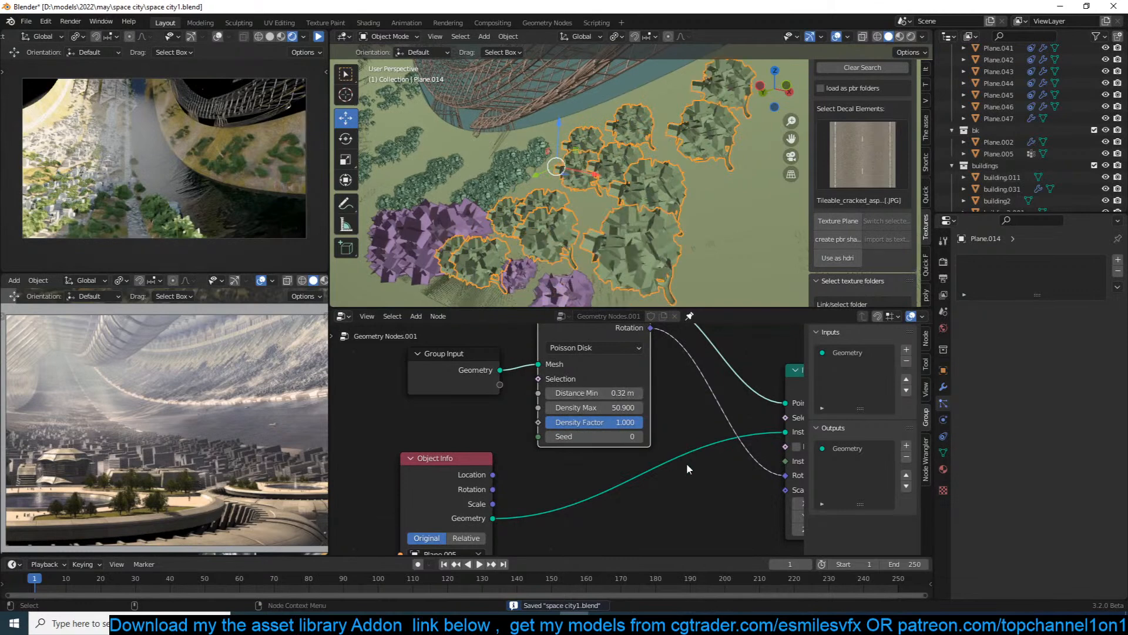
{"action": "middle_click_drag", "start_coordinate": [687, 463], "coordinate": [590, 439]}
{"action": "left_click_drag", "start_coordinate": [734, 479], "coordinate": [742, 505]}
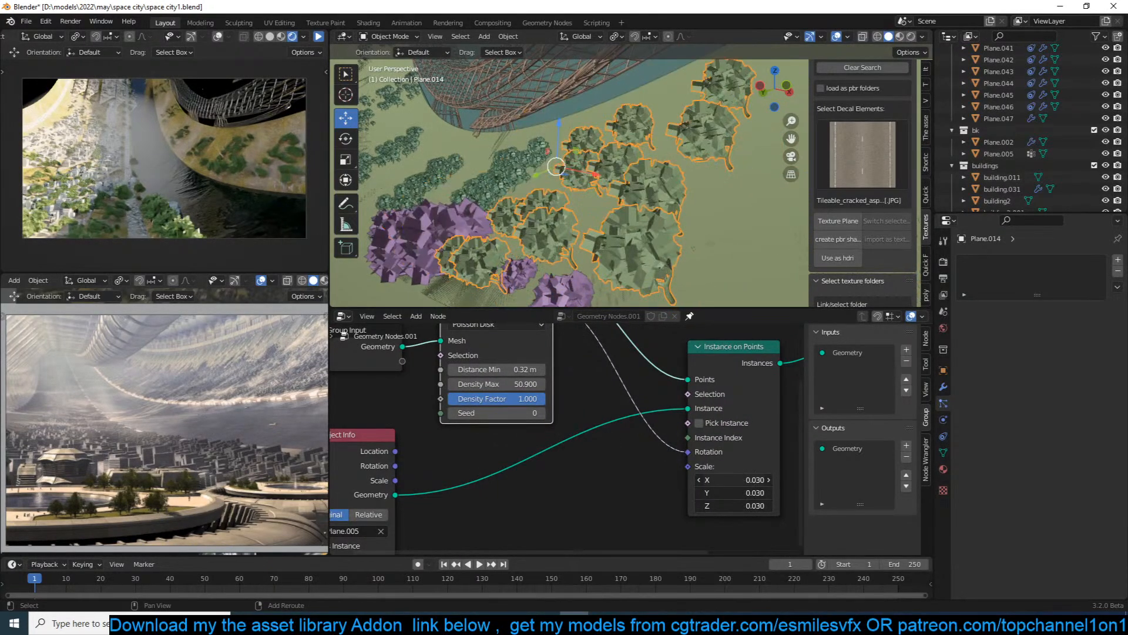
{"action": "scroll", "coordinate": [561, 431], "scroll_direction": "down", "scroll_amount": 5}
{"action": "key", "text": "ctrl+s"}
Add a Combine XYZ node and connect its Vector output to the Scale input of Instance on Points.
{"action": "middle_click_drag", "start_coordinate": [536, 428], "coordinate": [621, 450]}
{"action": "scroll", "coordinate": [542, 406], "scroll_direction": "up", "scroll_amount": 3}
{"action": "scroll", "coordinate": [533, 422], "scroll_direction": "down", "scroll_amount": 2}
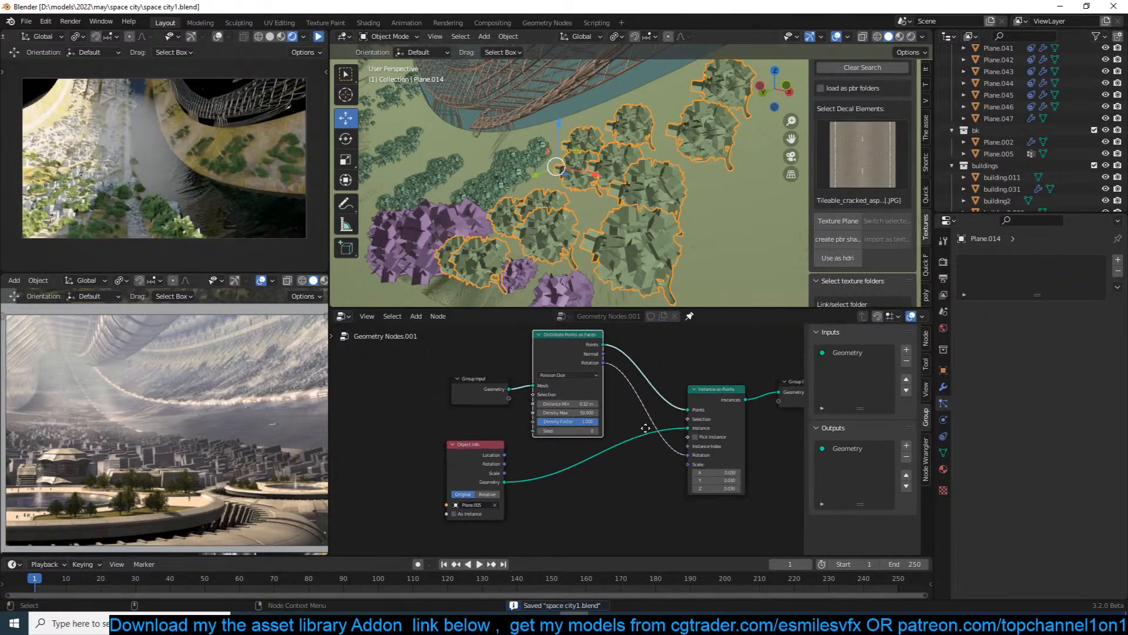
{"action": "key", "text": "shift+a"}
{"action": "left_click", "coordinate": [631, 342]}
{"action": "type", "text": "cxy"}
{"action": "key", "text": "Return"}
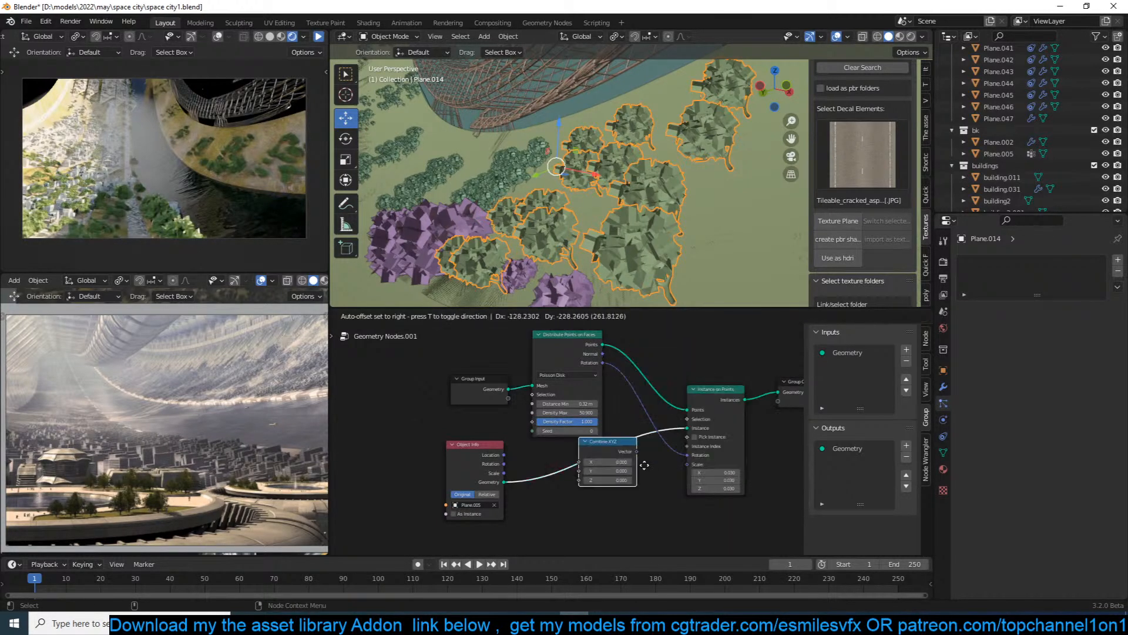
{"action": "left_click", "coordinate": [643, 503]}
{"action": "left_click_drag", "start_coordinate": [631, 503], "coordinate": [686, 466]}
Set the X, Y and Z values of the Combine XYZ node to 1.
{"action": "middle_click_drag", "start_coordinate": [660, 467], "coordinate": [731, 402]}
{"action": "scroll", "coordinate": [708, 426], "scroll_direction": "up", "scroll_amount": 1}
{"action": "left_click_drag", "start_coordinate": [706, 449], "coordinate": [705, 470]}
{"action": "type", "text": "1"}
{"action": "key", "text": "Return"}
Add a Random Value node below the Object Info node.
{"action": "left_click", "coordinate": [575, 472]}
{"action": "key", "text": "shift+a"}
{"action": "left_click", "coordinate": [584, 365]}
{"action": "type", "text": "ran"}
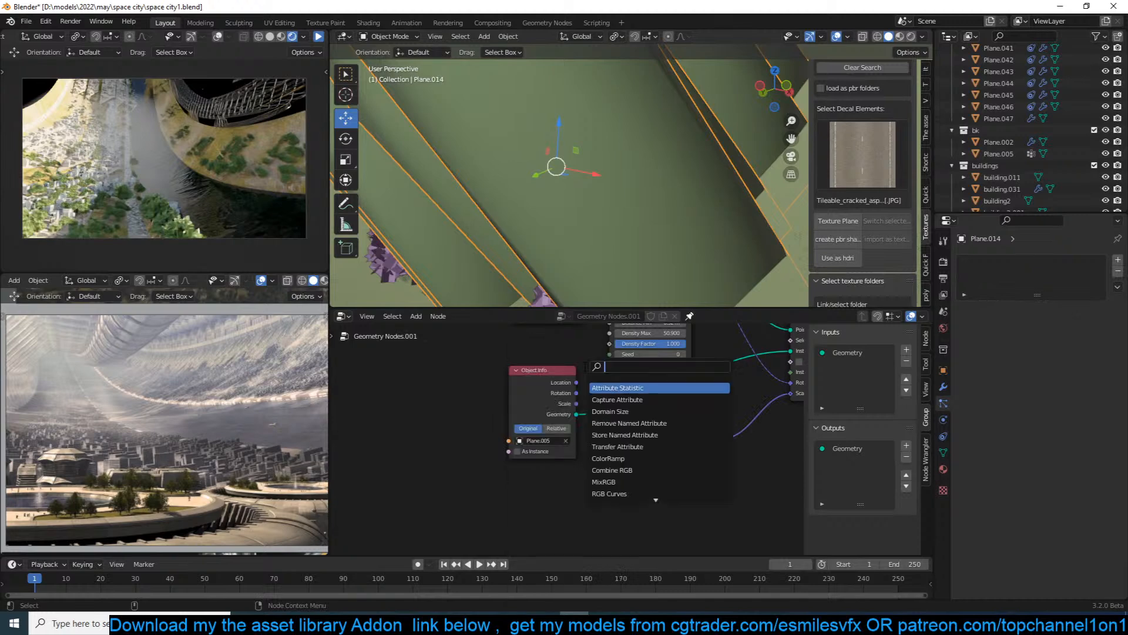
{"action": "type", "text": "d"}
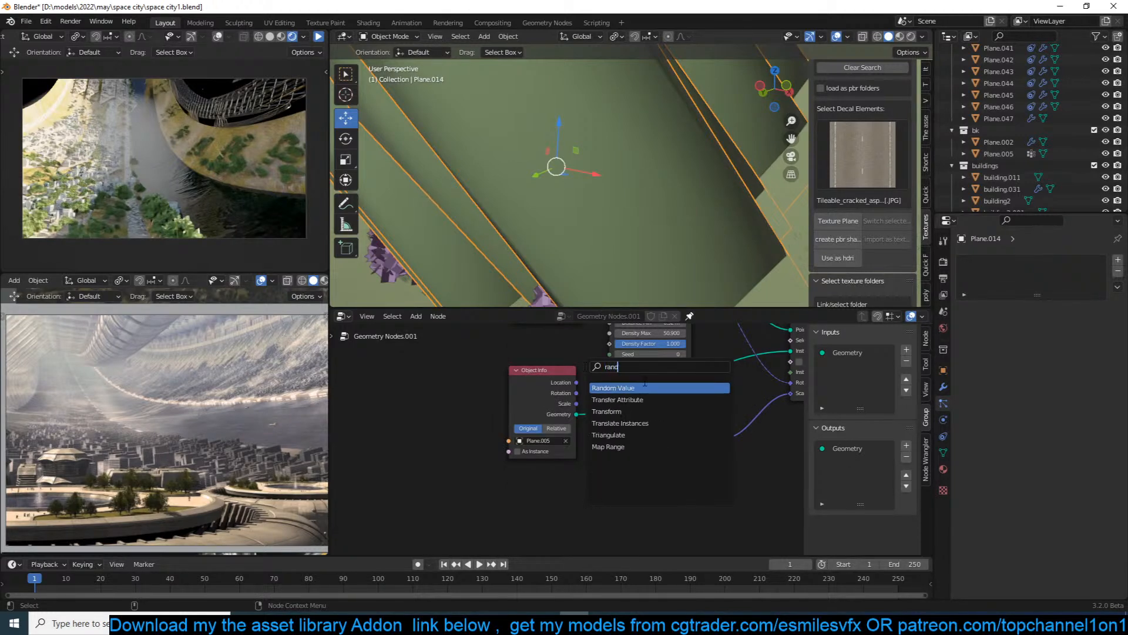
{"action": "left_click", "coordinate": [645, 386]}
{"action": "left_click", "coordinate": [580, 481]}
Connect the Random Value output to the X, Y and Z inputs of Combine XYZ and save the file.
{"action": "scroll", "coordinate": [577, 468], "scroll_direction": "up", "scroll_amount": 2}
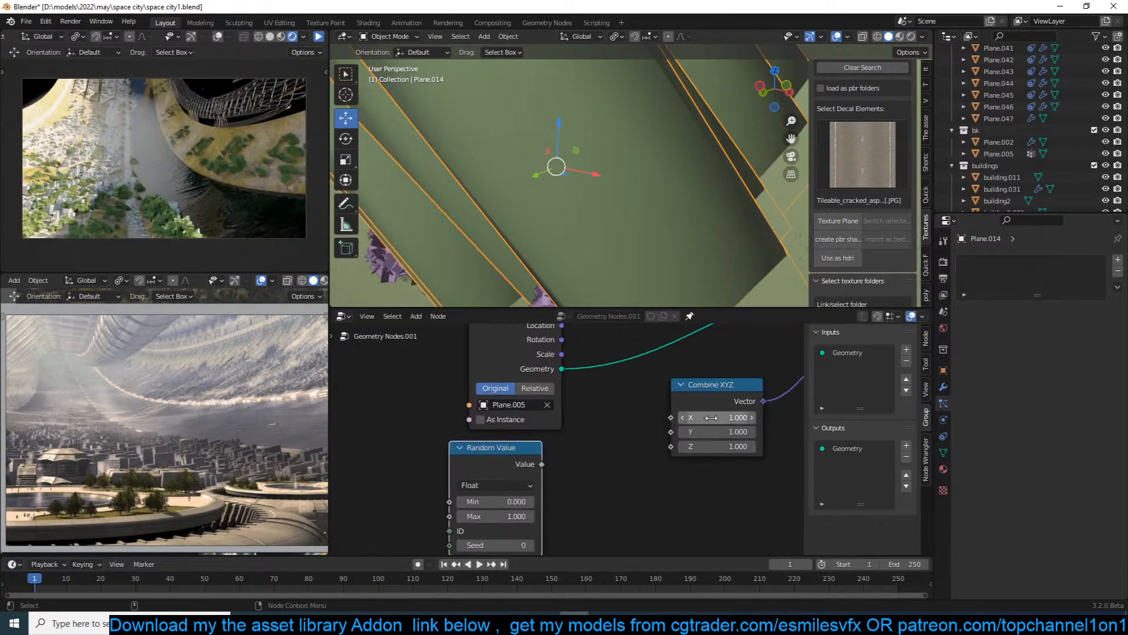
{"action": "left_click_drag", "start_coordinate": [658, 422], "coordinate": [670, 418]}
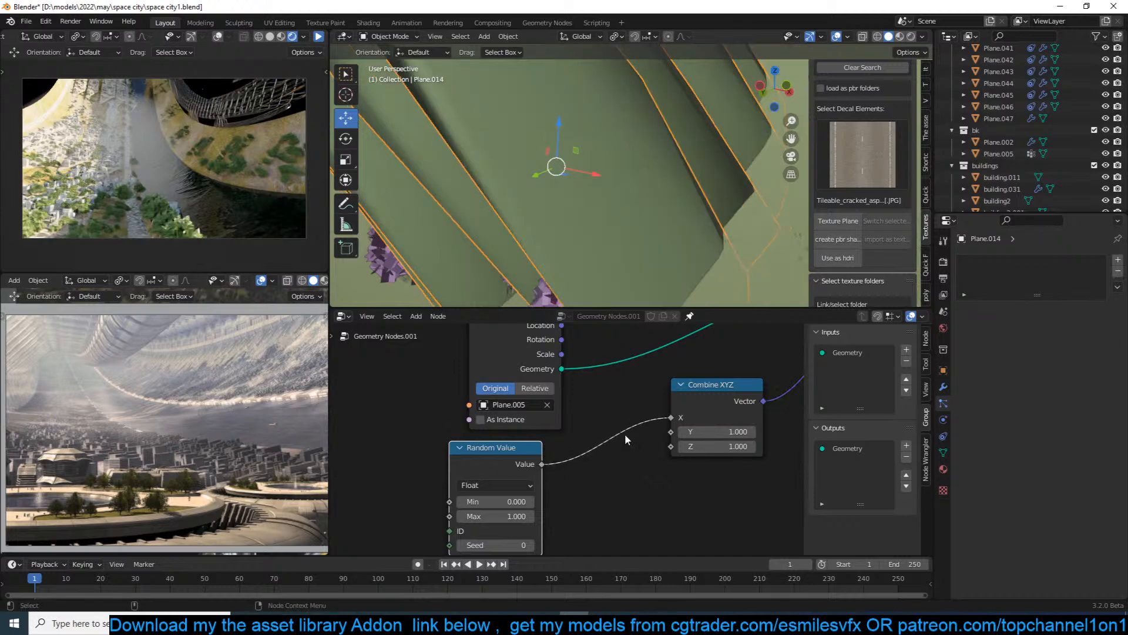
{"action": "left_click_drag", "start_coordinate": [543, 463], "coordinate": [675, 448]}
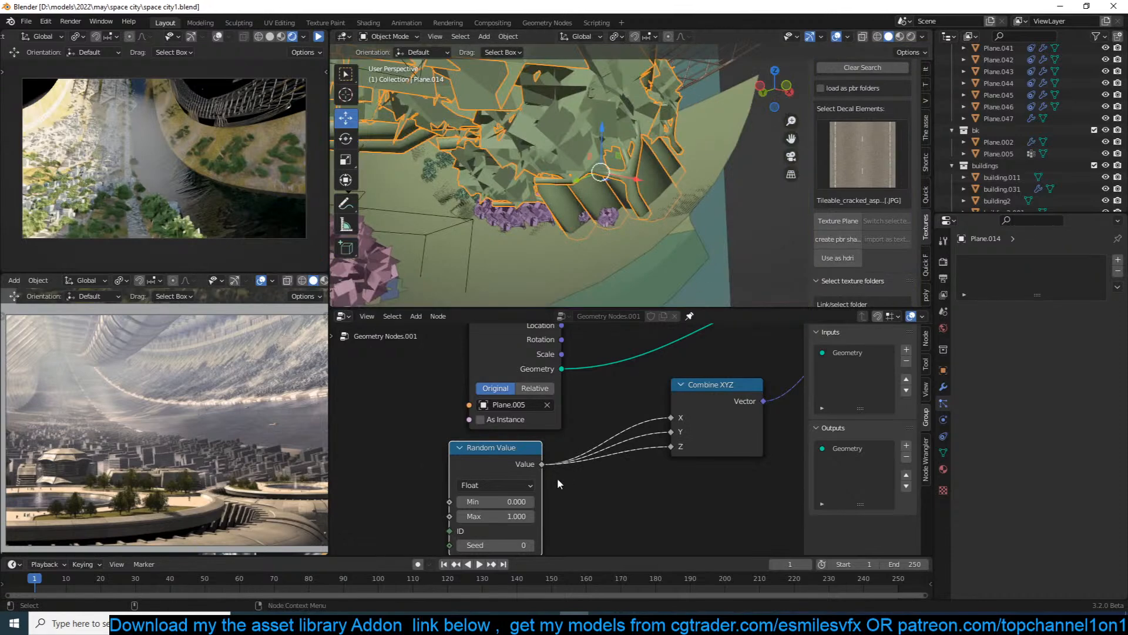
{"action": "key", "text": "ctrl+s"}
Set the Random Value node's Min to 0.010 and Max to 0.090, and deselect the plane in the viewport.
{"action": "scroll", "coordinate": [559, 476], "scroll_direction": "up", "scroll_amount": 1}
{"action": "middle_click_drag", "start_coordinate": [559, 476], "coordinate": [626, 399]}
{"action": "left_click_drag", "start_coordinate": [560, 432], "coordinate": [497, 448]}
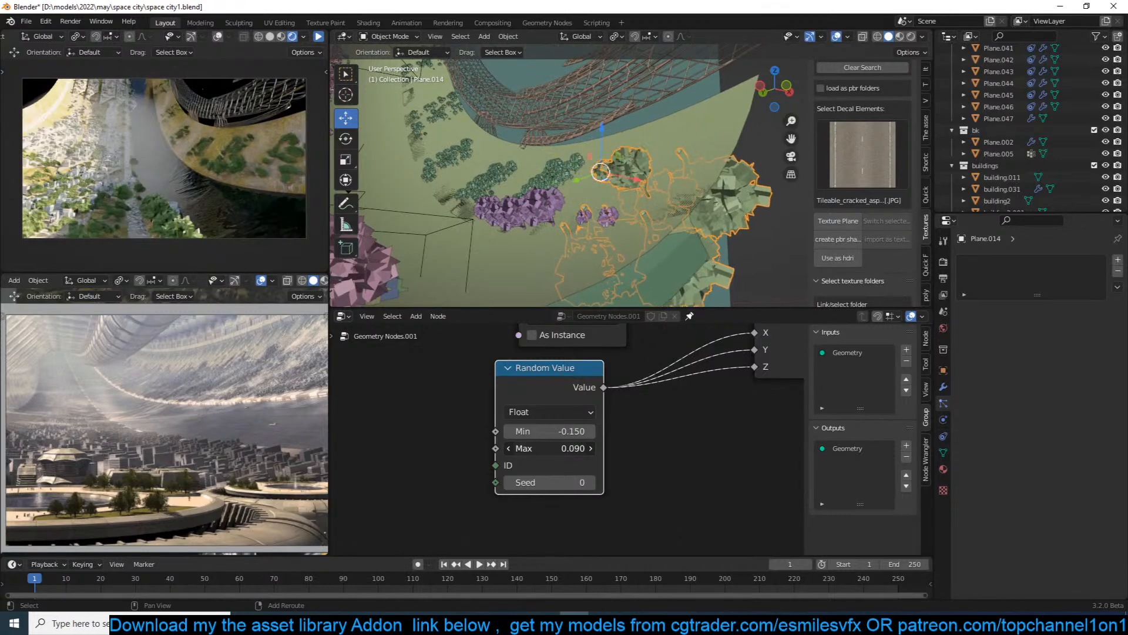
{"action": "left_click", "coordinate": [565, 432]}
{"action": "type", "text": "1"}
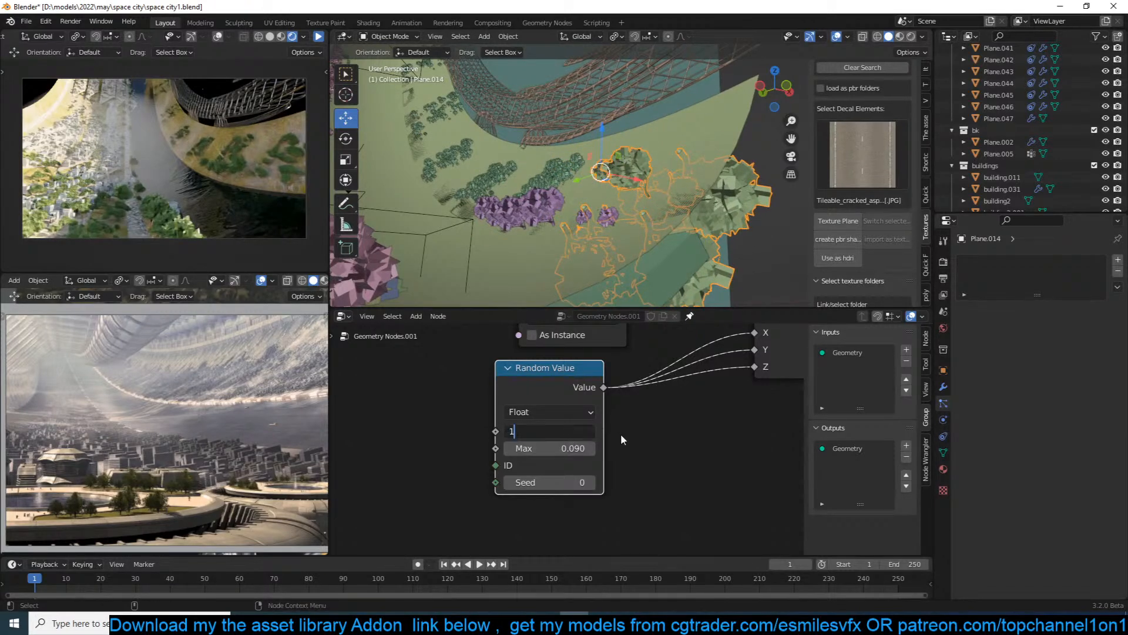
{"action": "key", "text": "Return"}
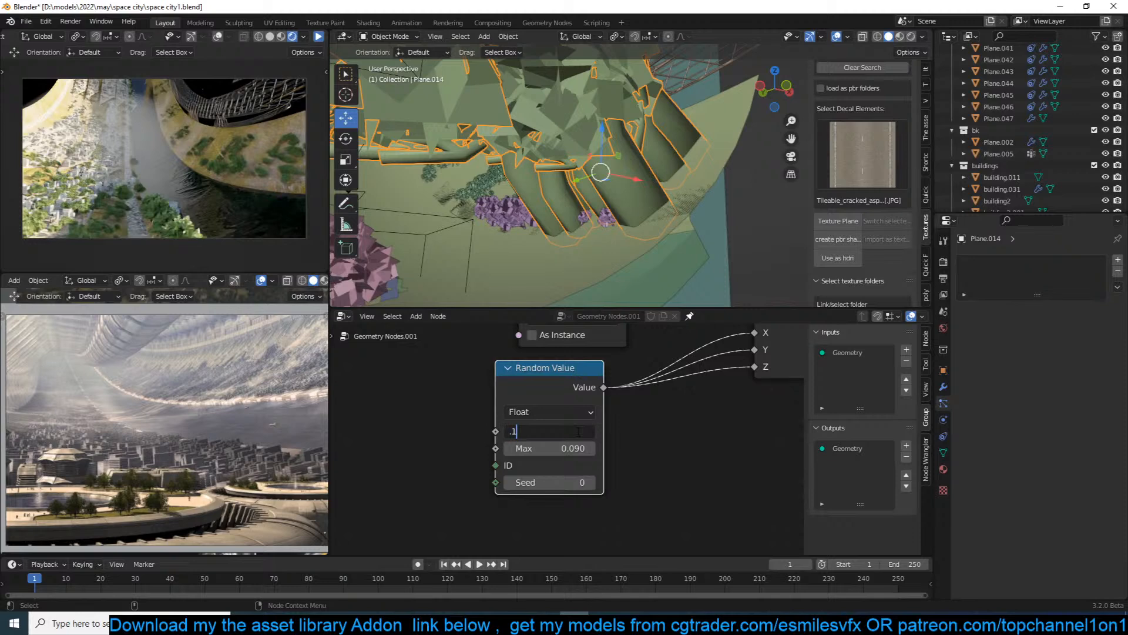
{"action": "key", "text": "Return"}
{"action": "scroll", "coordinate": [567, 437], "scroll_direction": "up", "scroll_amount": 2}
{"action": "left_click_drag", "start_coordinate": [567, 432], "coordinate": [559, 432]}
{"action": "key", "text": "alt+a"}
{"action": "middle_click_drag", "start_coordinate": [619, 178], "coordinate": [587, 235]}
{"action": "scroll", "coordinate": [577, 192], "scroll_direction": "up", "scroll_amount": 3}
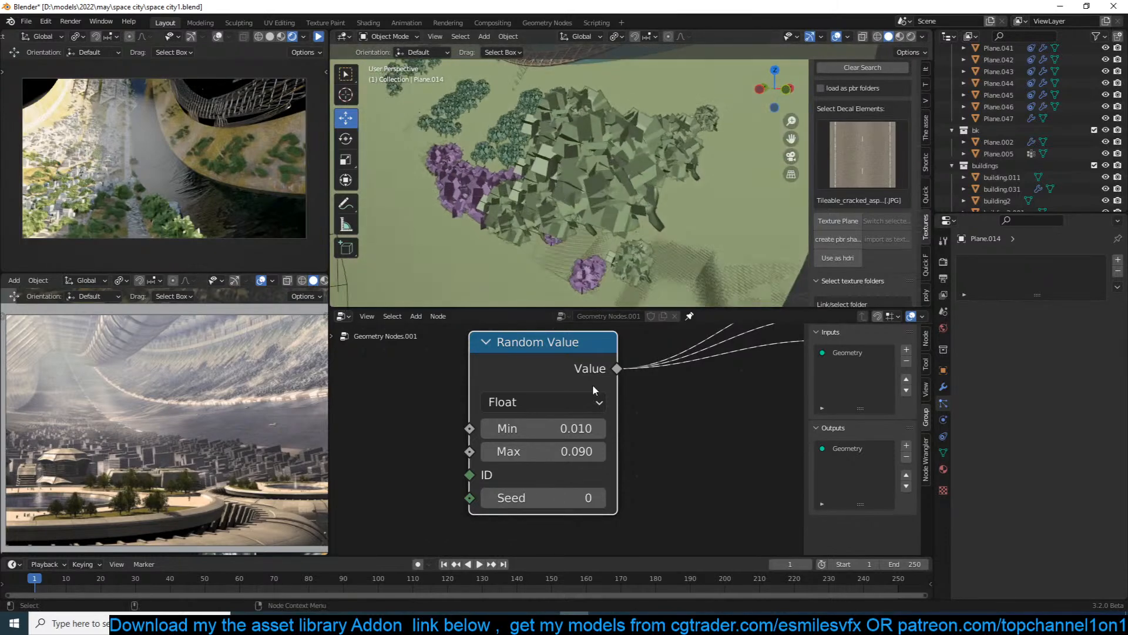
Lower the Random Value node's Max to 0.060 and save the file.
{"action": "left_click_drag", "start_coordinate": [564, 451], "coordinate": [555, 451]}
{"action": "scroll", "coordinate": [620, 376], "scroll_direction": "down", "scroll_amount": 2}
{"action": "middle_click_drag", "start_coordinate": [622, 365], "coordinate": [601, 446]}
{"action": "scroll", "coordinate": [601, 446], "scroll_direction": "down", "scroll_amount": 3}
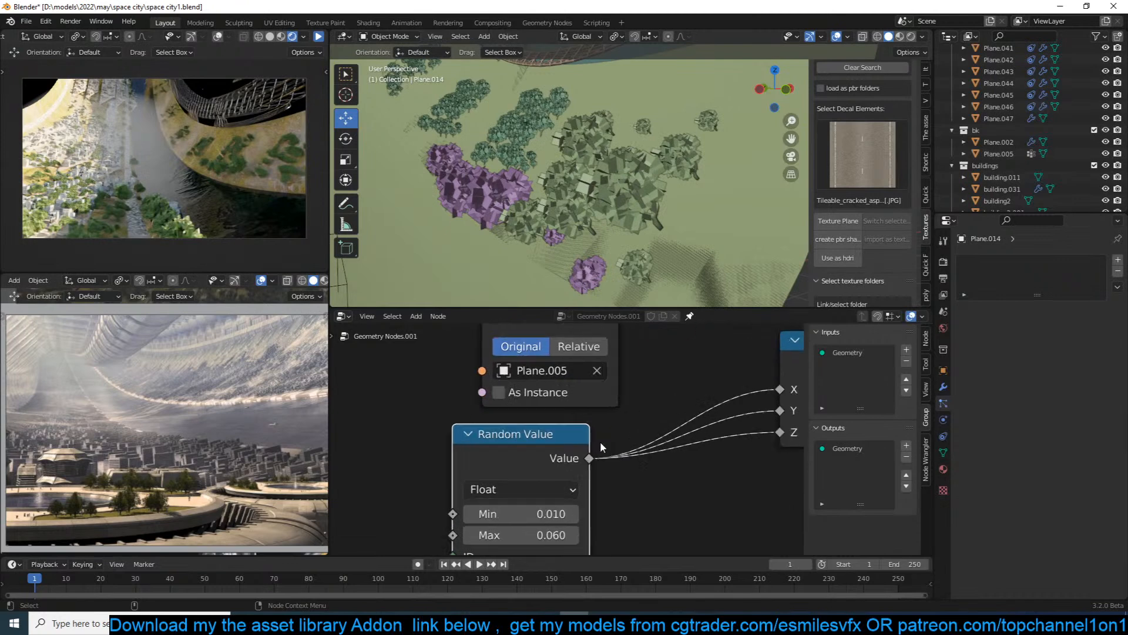
{"action": "middle_click_drag", "start_coordinate": [593, 373], "coordinate": [589, 418]}
{"action": "scroll", "coordinate": [589, 419], "scroll_direction": "up", "scroll_amount": 2}
{"action": "key", "text": "ctrl+s"}
Try a higher Density Max on the Distribute Points on Faces node and undo the change.
{"action": "scroll", "coordinate": [599, 405], "scroll_direction": "down", "scroll_amount": 9}
{"action": "scroll", "coordinate": [621, 396], "scroll_direction": "up", "scroll_amount": 3}
{"action": "middle_click_drag", "start_coordinate": [615, 365], "coordinate": [559, 451]}
{"action": "scroll", "coordinate": [624, 413], "scroll_direction": "up", "scroll_amount": 1}
{"action": "scroll", "coordinate": [578, 438], "scroll_direction": "up", "scroll_amount": 2}
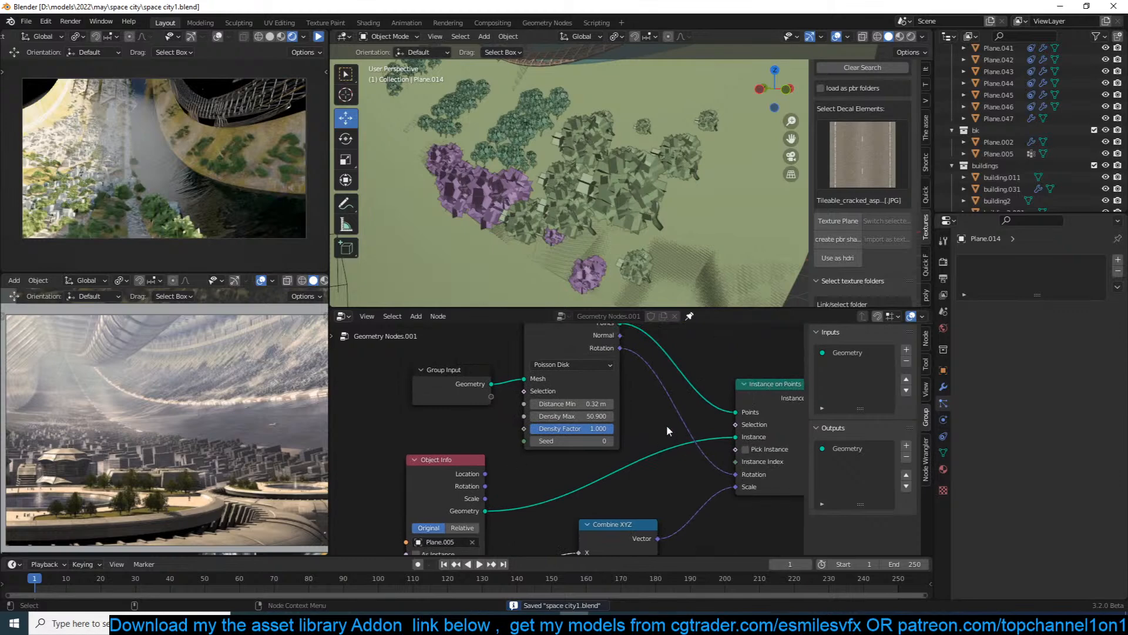
{"action": "scroll", "coordinate": [695, 436], "scroll_direction": "up", "scroll_amount": 3}
{"action": "left_click_drag", "start_coordinate": [670, 422], "coordinate": [755, 421]}
{"action": "key", "text": "ctrl+z"}
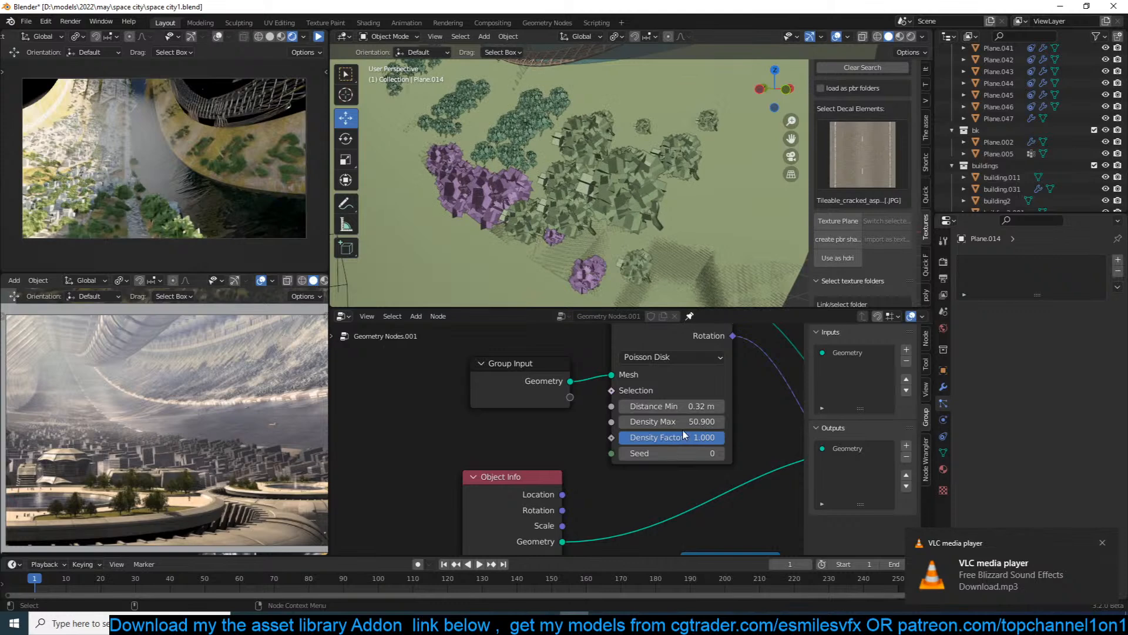
Switch Distribute Points on Faces back to Random and expose its Density as an input on the Group Input node.
{"action": "left_click", "coordinate": [670, 357]}
{"action": "left_click", "coordinate": [665, 376]}
{"action": "mouse_move", "coordinate": [685, 409]}
{"action": "left_mouse_down"}
{"action": "mouse_move", "coordinate": [617, 406]}
{"action": "mouse_move", "coordinate": [680, 406]}
{"action": "left_mouse_up"}
{"action": "left_click_drag", "start_coordinate": [611, 406], "coordinate": [571, 398]}
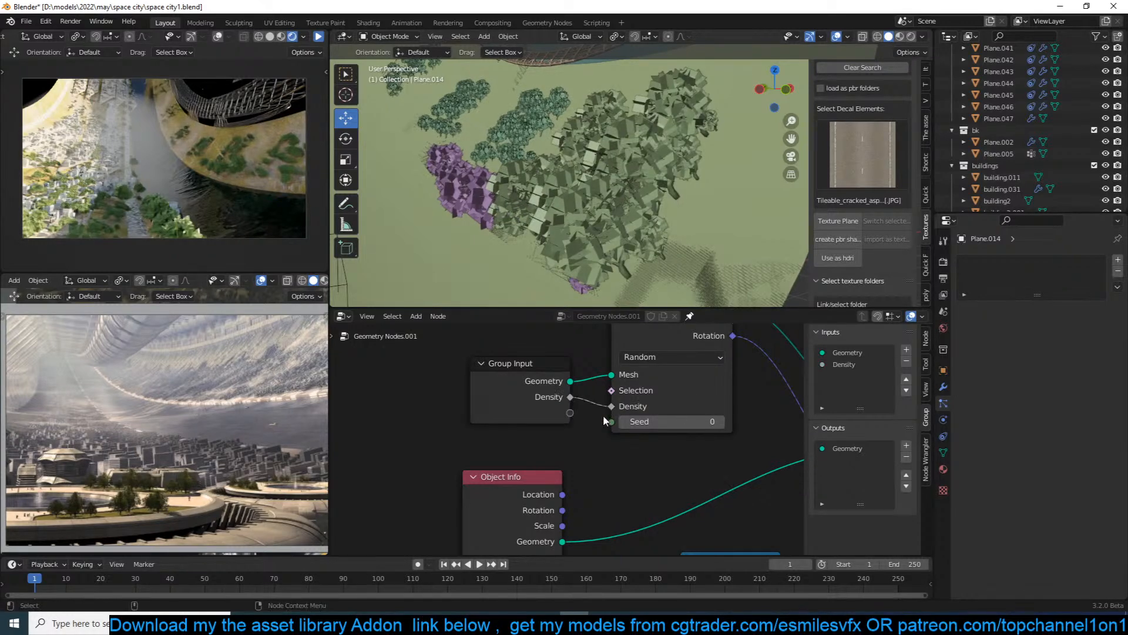
Add reroutes on the Object Info and Random Value links and insert a Math node between Random Value and Combine XYZ.
{"action": "scroll", "coordinate": [611, 463], "scroll_direction": "down", "scroll_amount": 3}
{"action": "middle_click_drag", "start_coordinate": [714, 435], "coordinate": [706, 387]}
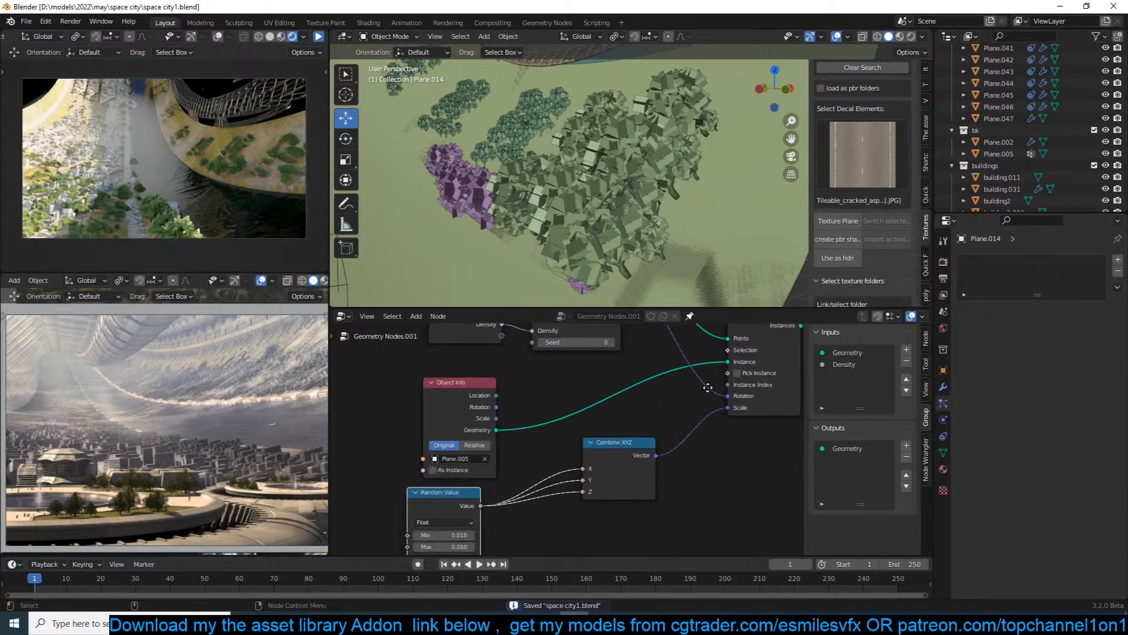
{"action": "scroll", "coordinate": [562, 442], "scroll_direction": "down", "scroll_amount": 4}
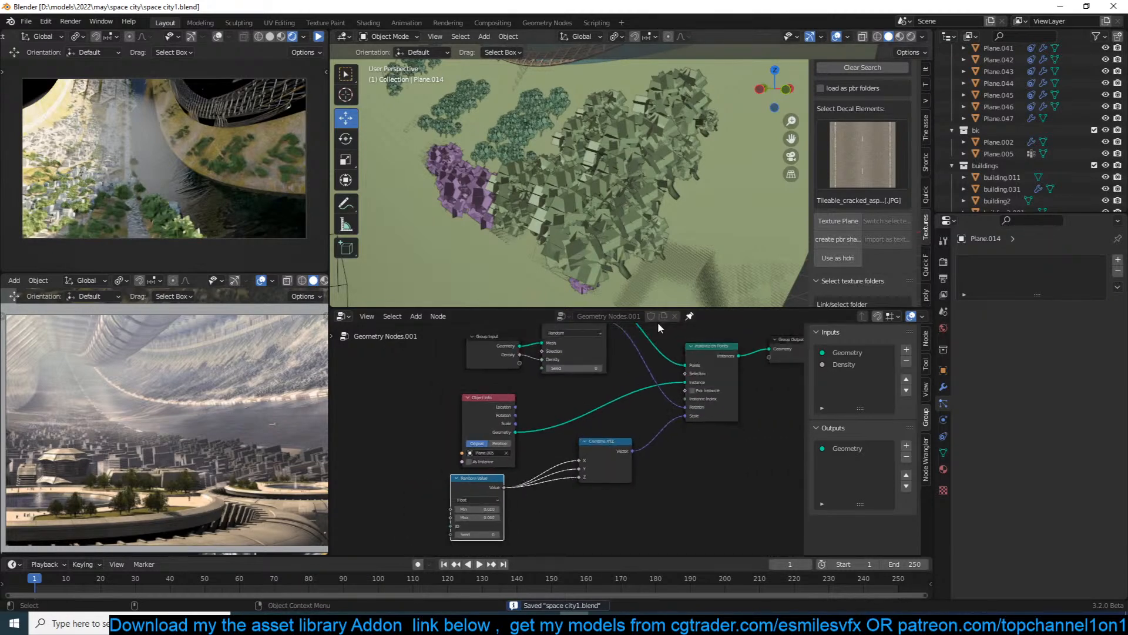
{"action": "scroll", "coordinate": [673, 467], "scroll_direction": "up", "scroll_amount": 2}
{"action": "middle_click_drag", "start_coordinate": [593, 407], "coordinate": [619, 387]}
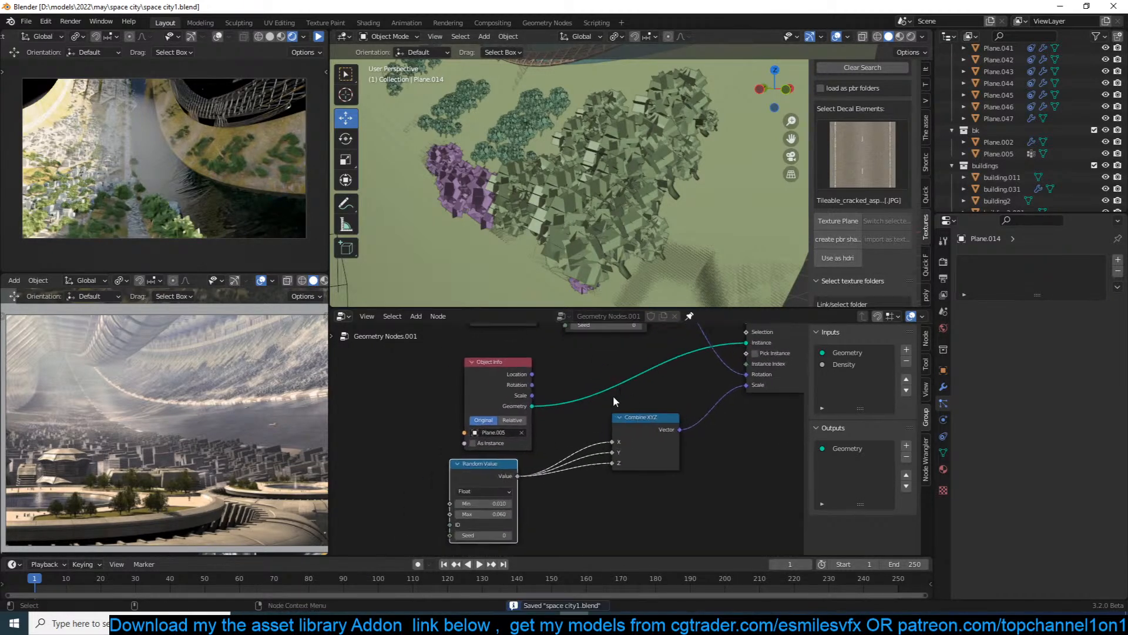
{"action": "right_click_drag", "start_coordinate": [578, 440], "coordinate": [578, 441], "text": "shift"}
{"action": "key", "text": "shift+a"}
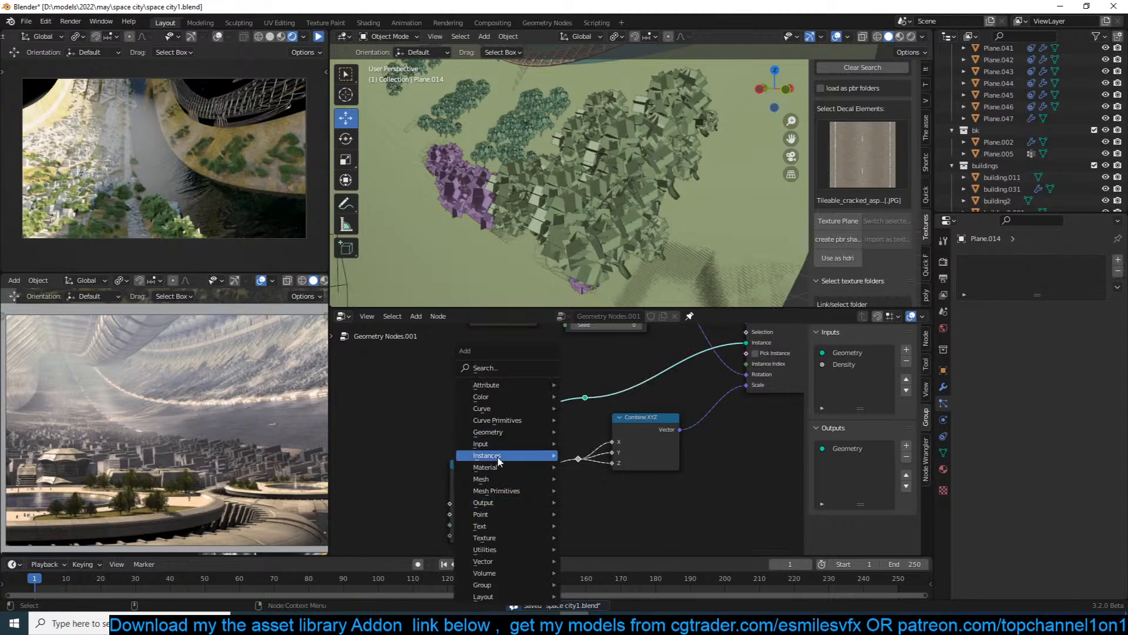
{"action": "left_click", "coordinate": [488, 367]}
{"action": "type", "text": "math"}
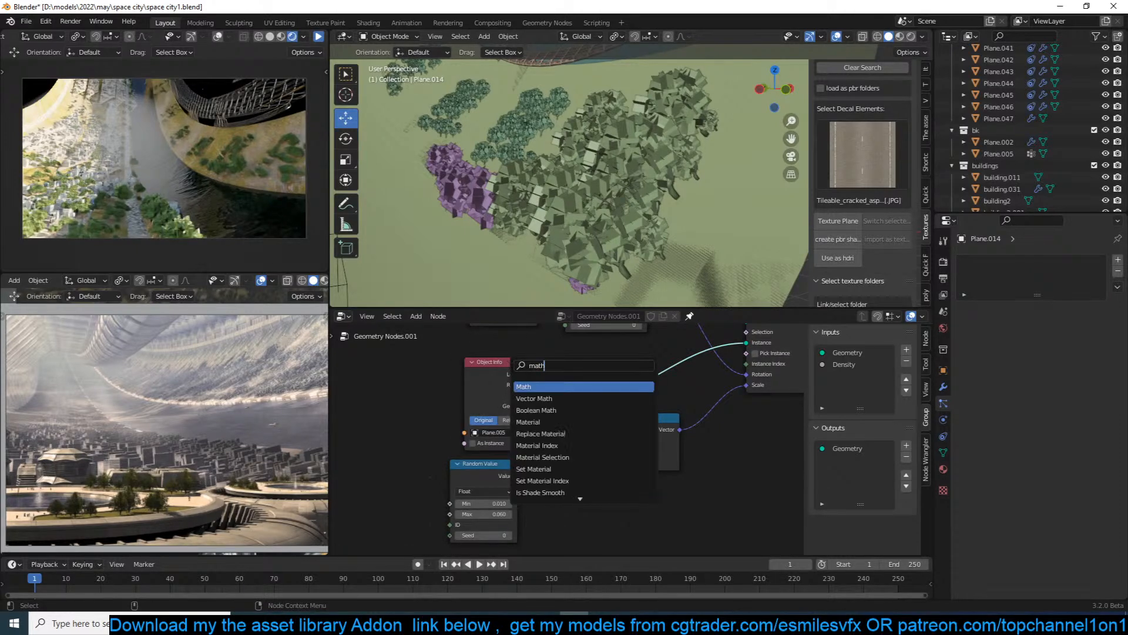
{"action": "left_click", "coordinate": [533, 385]}
{"action": "left_click", "coordinate": [588, 440]}
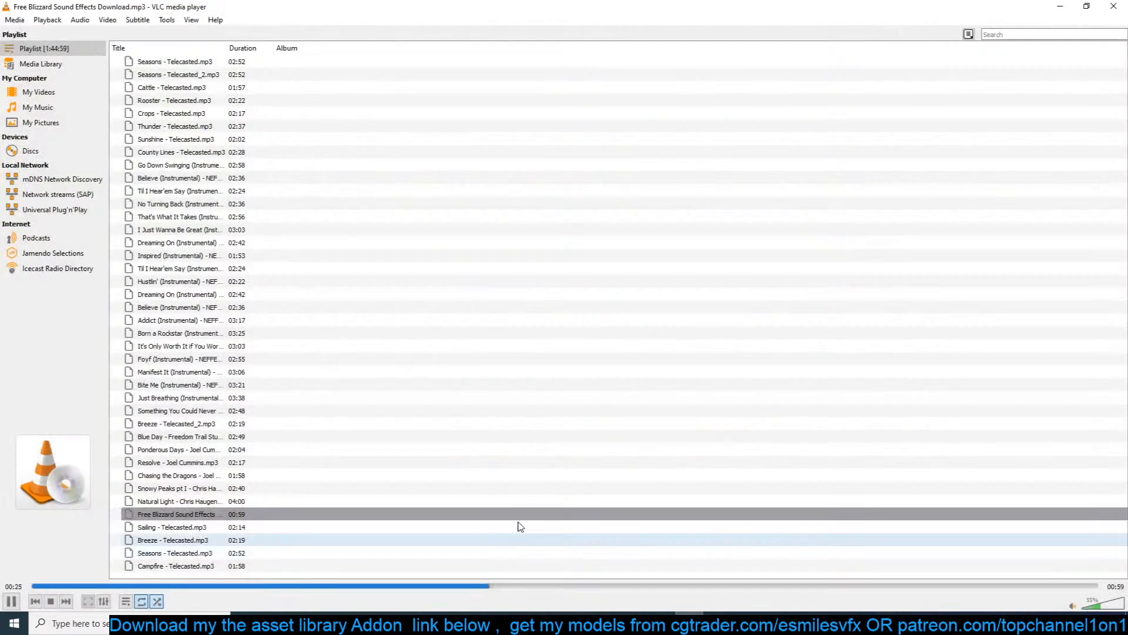
Switch to VLC media player and skip to the next track.
{"action": "left_click", "coordinate": [66, 601]}
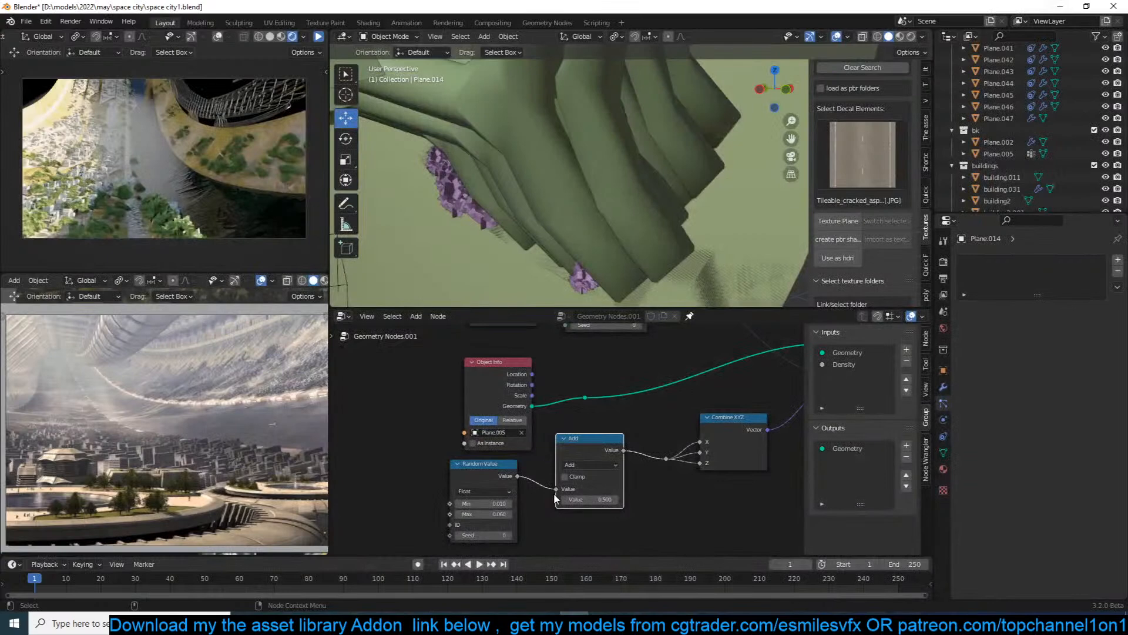
Change the Math node's operation from Add to Multiply.
{"action": "left_click", "coordinate": [590, 464]}
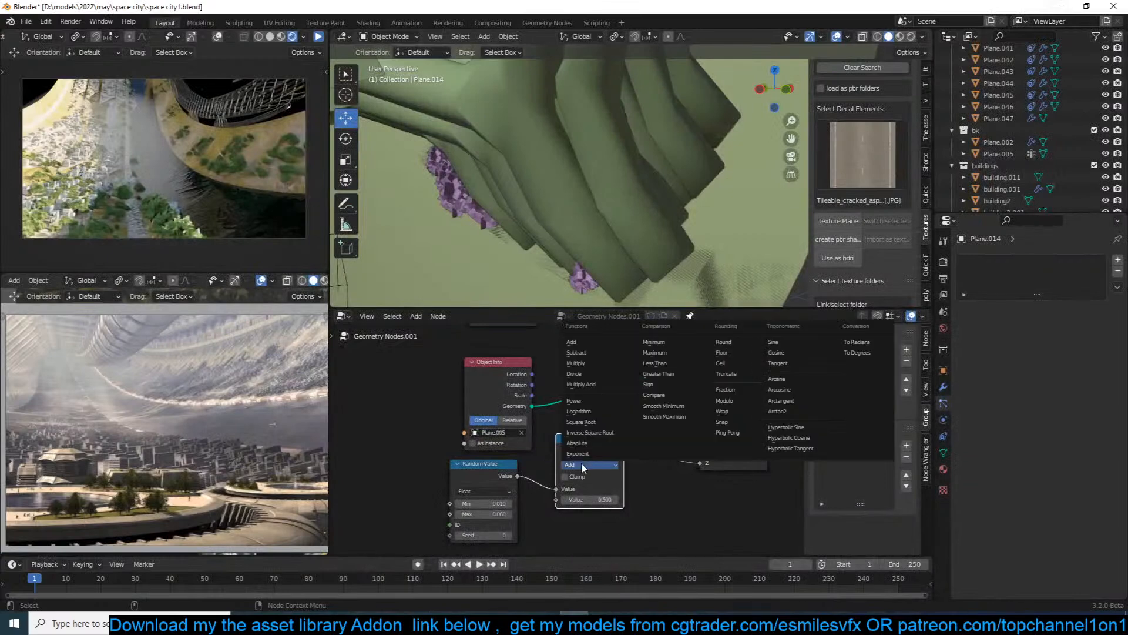
{"action": "left_click", "coordinate": [591, 365]}
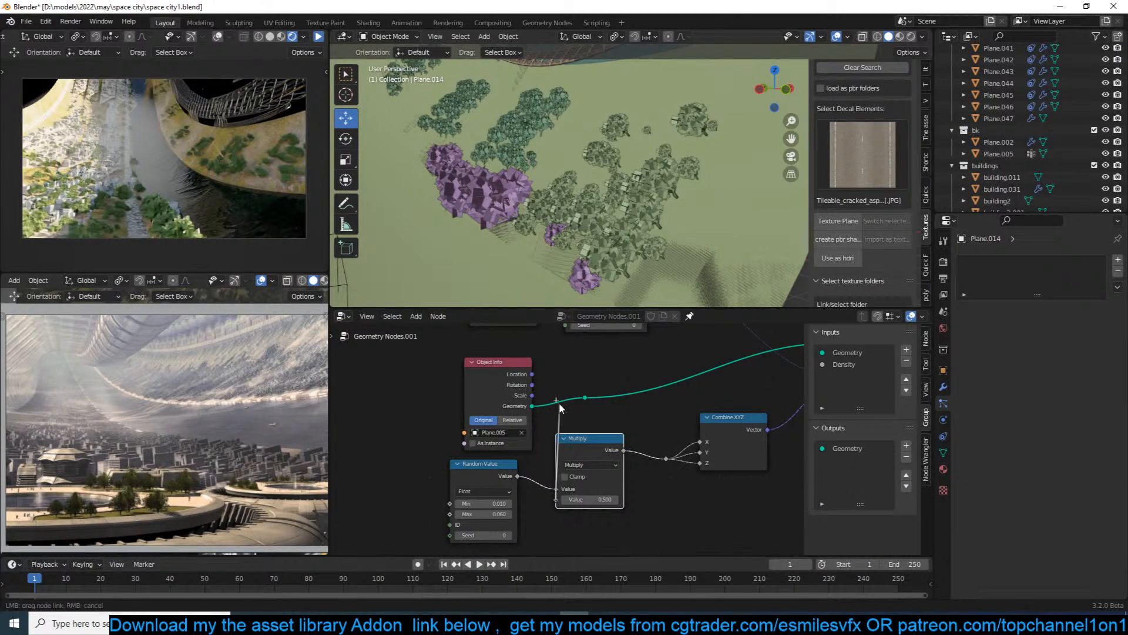
Expose the Multiply node's second Value on the Group Input node, save the file, and rename the new input to scale.
{"action": "left_click_drag", "start_coordinate": [562, 402], "coordinate": [415, 422]}
{"action": "key", "text": "Escape"}
{"action": "scroll", "coordinate": [573, 423], "scroll_direction": "down", "scroll_amount": 2}
{"action": "middle_click_drag", "start_coordinate": [580, 361], "coordinate": [593, 391]}
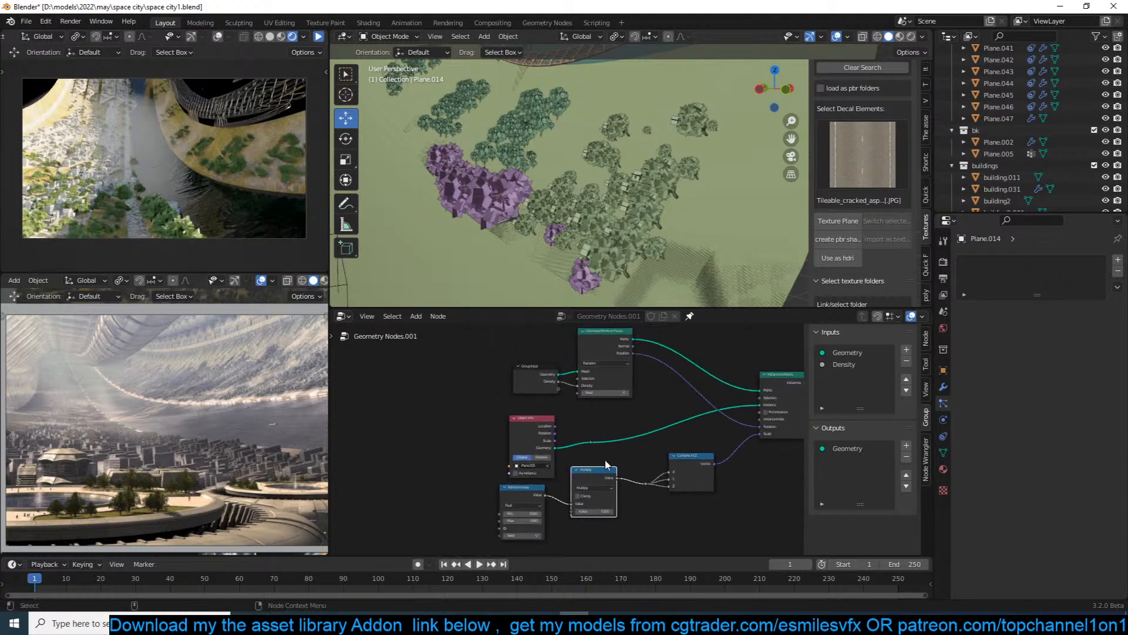
{"action": "scroll", "coordinate": [596, 465], "scroll_direction": "up", "scroll_amount": 1}
{"action": "left_click_drag", "start_coordinate": [570, 531], "coordinate": [556, 376]}
{"action": "middle_click_drag", "start_coordinate": [617, 473], "coordinate": [657, 440]}
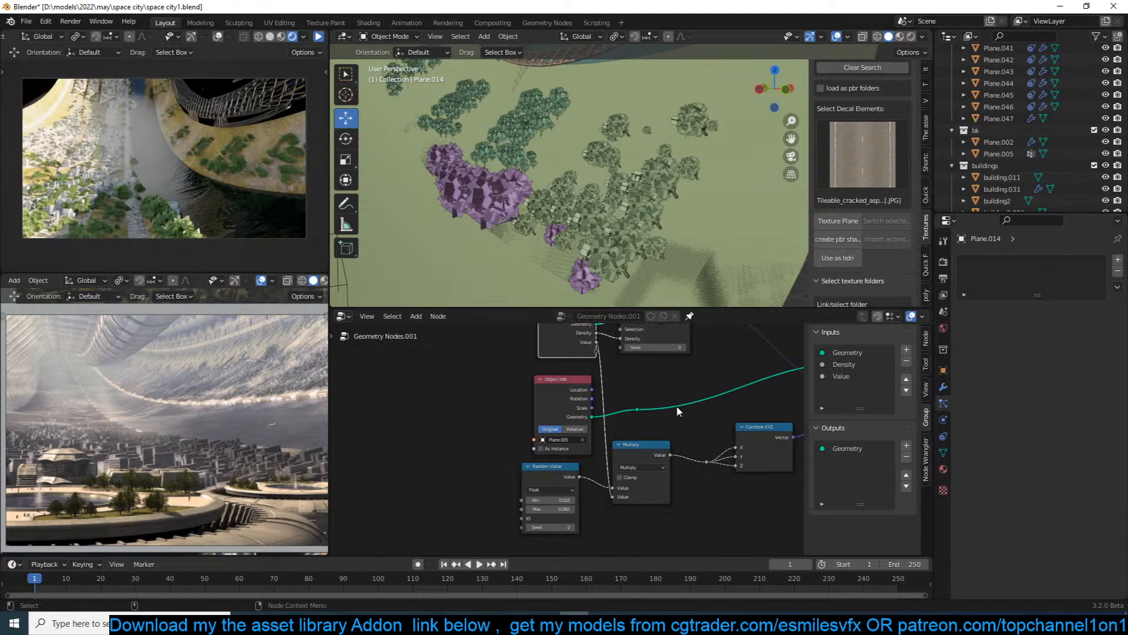
{"action": "key", "text": "ctrl+s"}
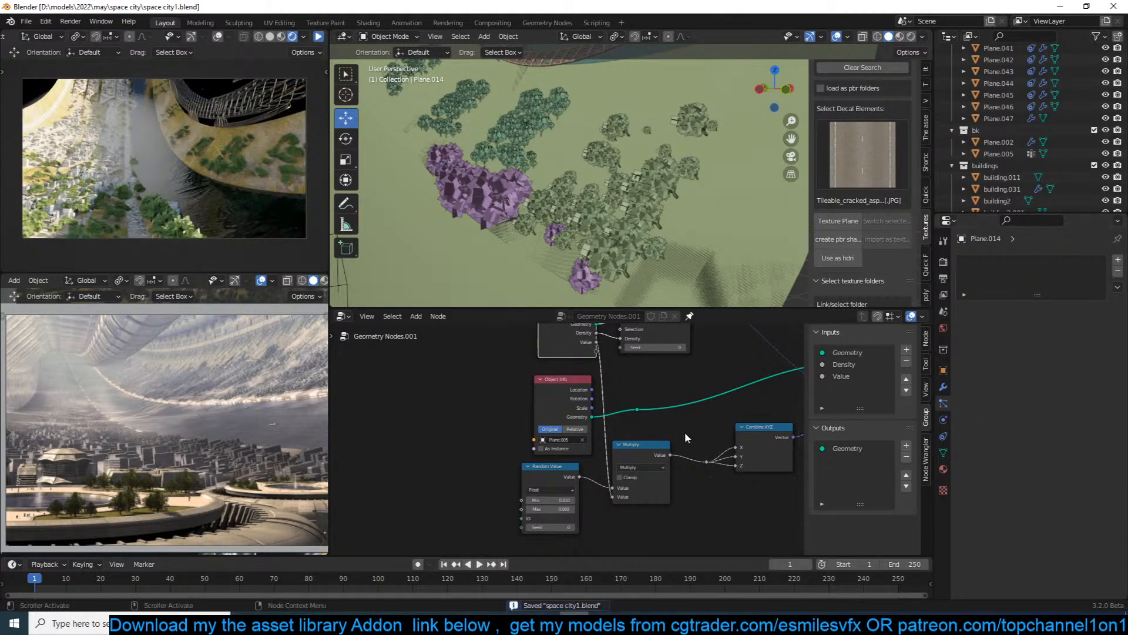
{"action": "double_click", "coordinate": [846, 376]}
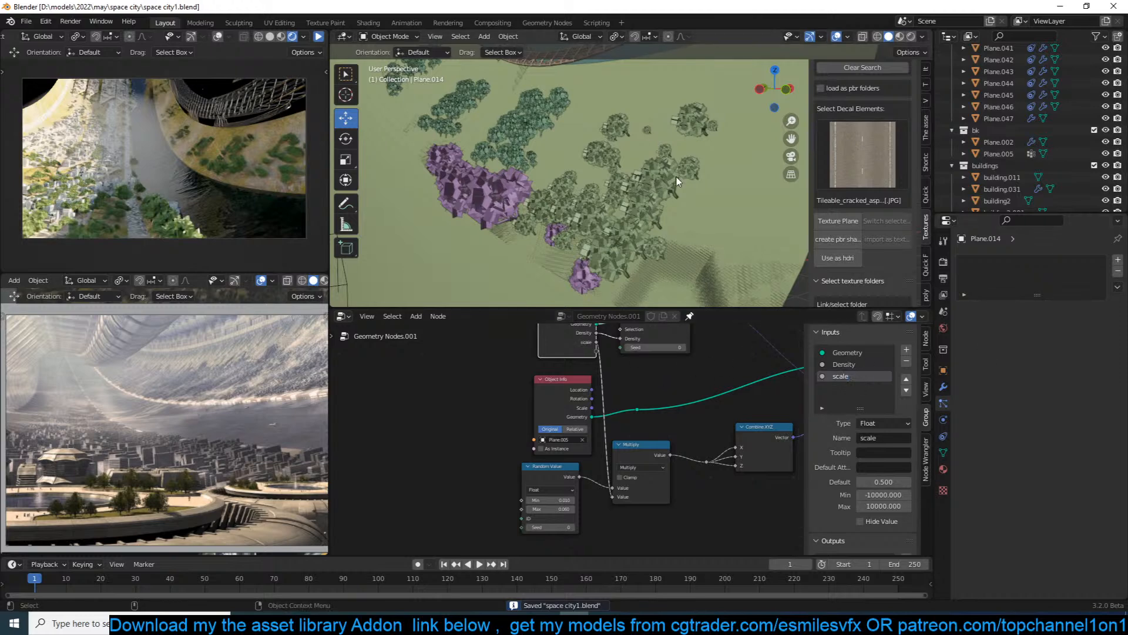
Set the Plane.014 scatter modifier's Density to 41.53 and scale to 0.41, and exit the screen-capture utility running in the system tray.
{"action": "left_click", "coordinate": [943, 386]}
{"action": "mouse_move", "coordinate": [1072, 327]}
{"action": "left_mouse_down"}
{"action": "mouse_move", "coordinate": [1086, 327]}
{"action": "mouse_move", "coordinate": [1074, 323]}
{"action": "left_mouse_up"}
{"action": "left_click", "coordinate": [1011, 624]}
{"action": "right_click", "coordinate": [986, 554]}
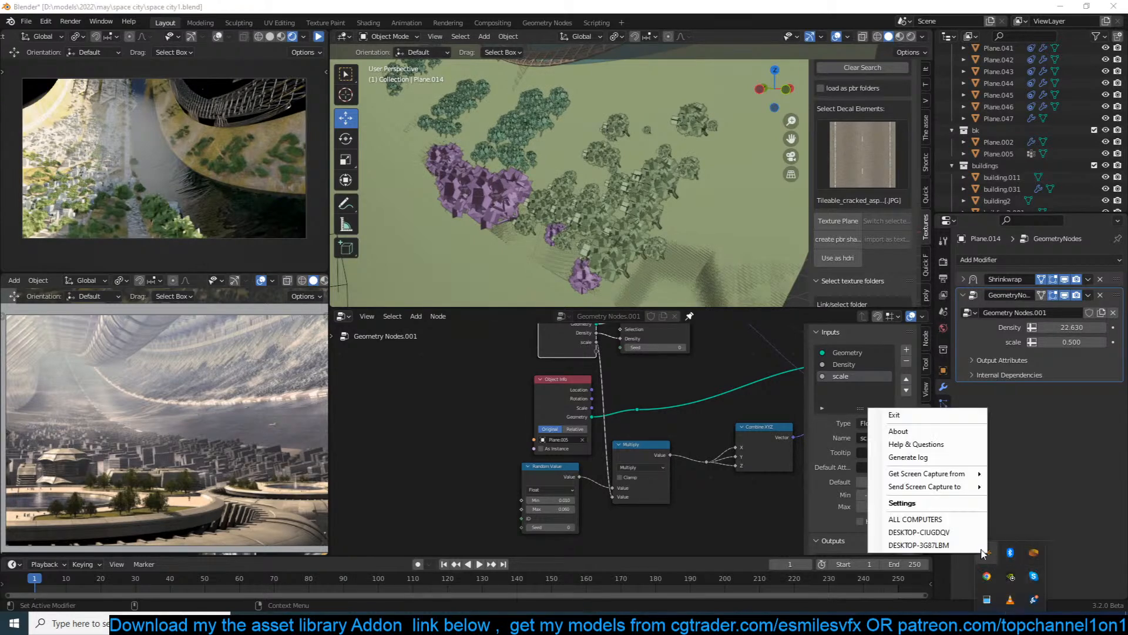
{"action": "left_click", "coordinate": [922, 418]}
{"action": "mouse_move", "coordinate": [1073, 327]}
{"action": "left_mouse_down"}
{"action": "mouse_move", "coordinate": [1037, 328]}
{"action": "mouse_move", "coordinate": [1080, 327]}
{"action": "mouse_move", "coordinate": [1056, 342]}
{"action": "mouse_move", "coordinate": [1068, 342]}
{"action": "left_mouse_up"}
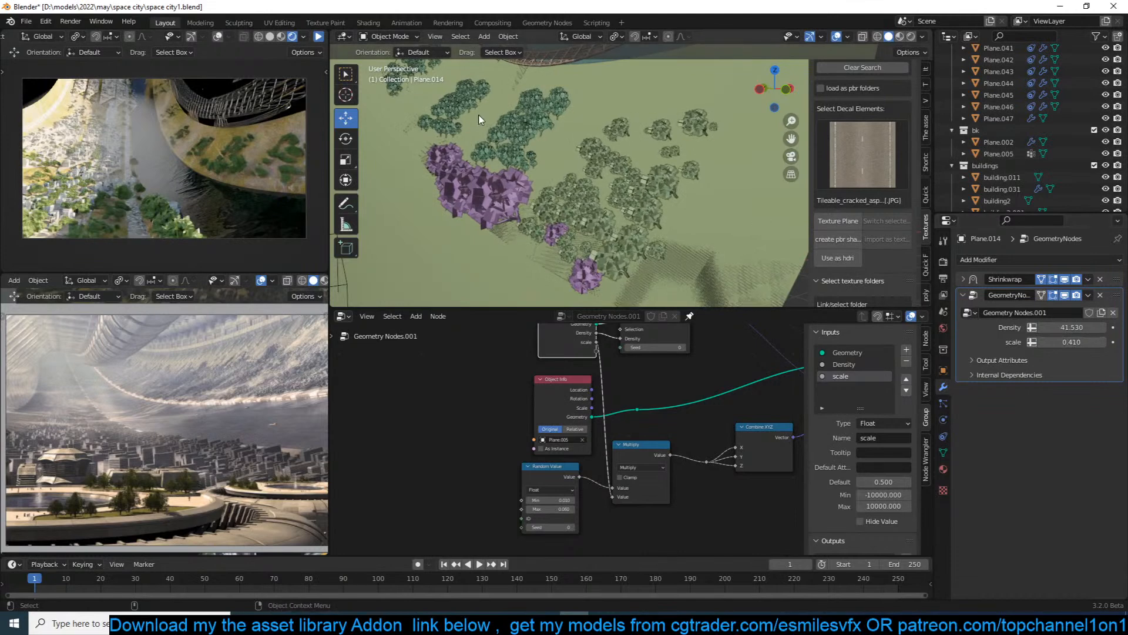
Copy the modifiers of the Plane.014 tree patch onto the five neighbouring particle-scattered patches along the slope.
{"action": "scroll", "coordinate": [481, 119], "scroll_direction": "down", "scroll_amount": 3}
{"action": "middle_click_drag", "start_coordinate": [481, 118], "coordinate": [581, 183], "text": "shift"}
{"action": "left_click", "coordinate": [581, 178]}
{"action": "left_click", "coordinate": [544, 142], "text": "shift"}
{"action": "middle_click_drag", "start_coordinate": [512, 118], "coordinate": [531, 143], "text": "shift"}
{"action": "left_click", "coordinate": [523, 146], "text": "shift"}
{"action": "middle_click_drag", "start_coordinate": [513, 100], "coordinate": [570, 171], "text": "shift"}
{"action": "left_click", "coordinate": [513, 112], "text": "shift"}
{"action": "key", "text": "ctrl+z"}
{"action": "left_click", "coordinate": [511, 112], "text": "shift"}
{"action": "scroll", "coordinate": [570, 172], "scroll_direction": "down", "scroll_amount": 2}
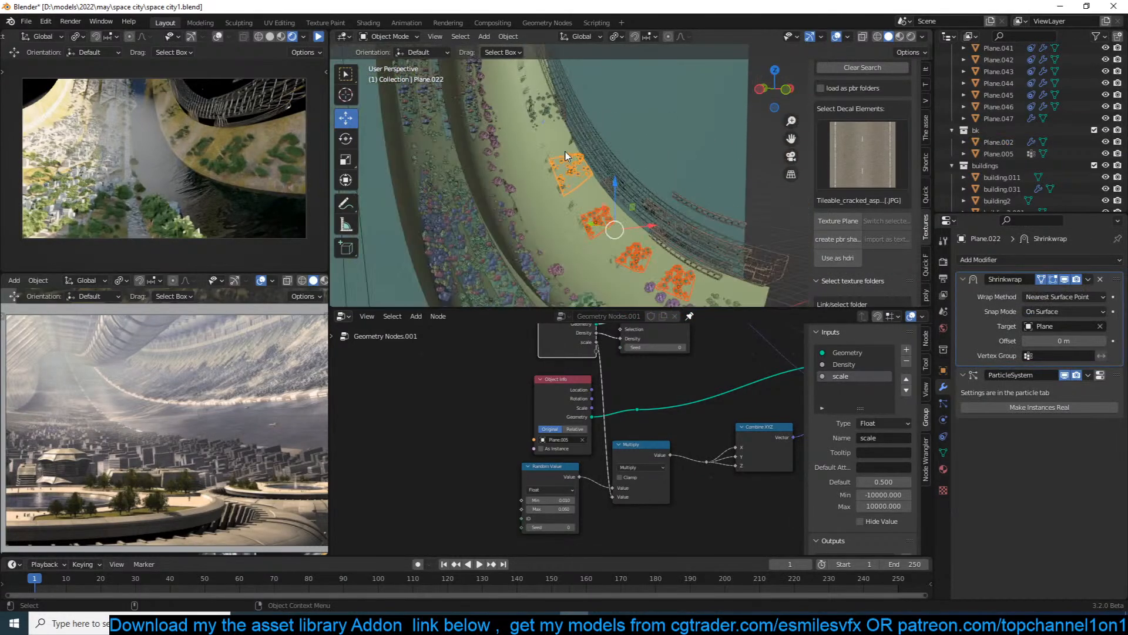
{"action": "left_click", "coordinate": [547, 114], "text": "shift"}
{"action": "middle_click_drag", "start_coordinate": [661, 252], "coordinate": [604, 206]}
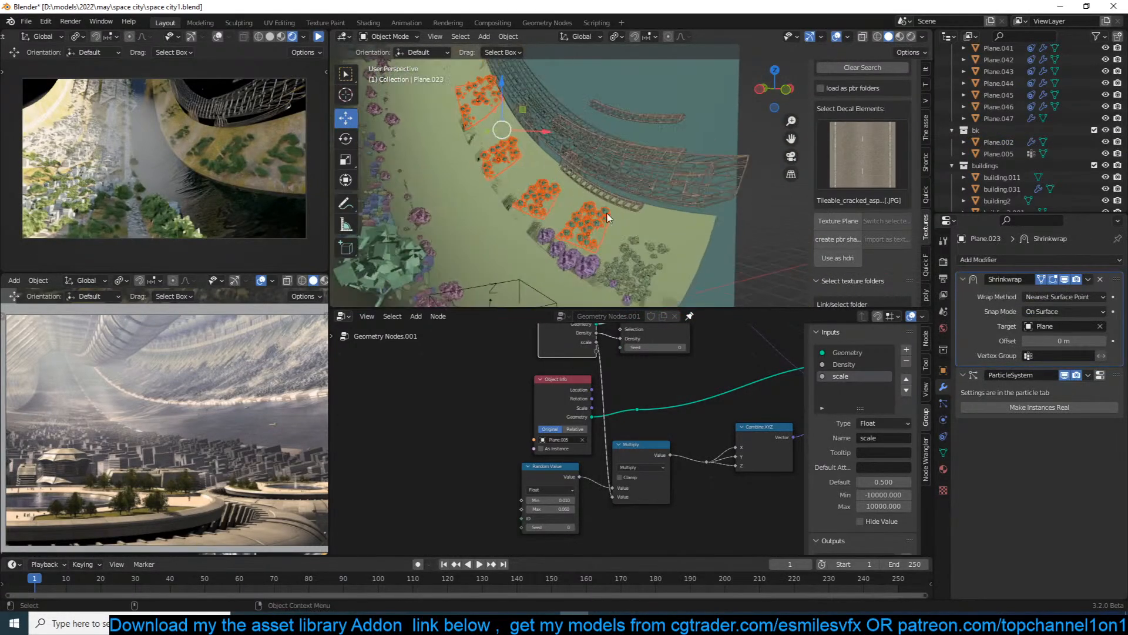
{"action": "left_click", "coordinate": [627, 261], "text": "shift"}
{"action": "key", "text": "ctrl+l"}
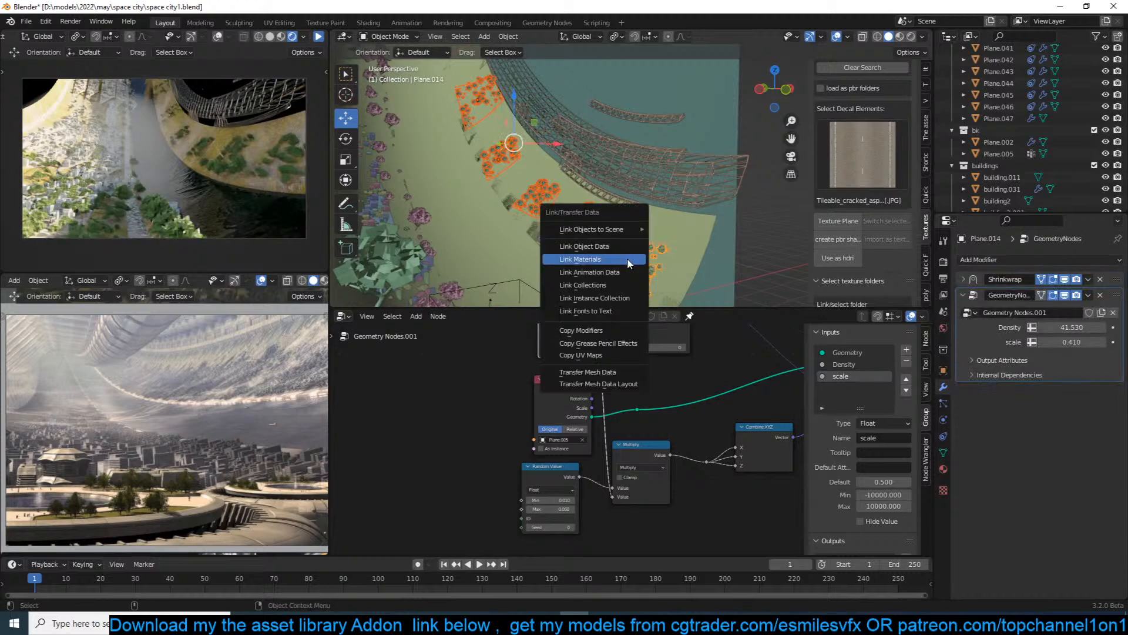
{"action": "left_click", "coordinate": [618, 333]}
Set Plane.015's scatter Density to 40.92 and scale to 0.48, and Plane.016's Density to 42.04.
{"action": "scroll", "coordinate": [629, 262], "scroll_direction": "up", "scroll_amount": 4}
{"action": "key", "text": "alt+a"}
{"action": "middle_click_drag", "start_coordinate": [660, 188], "coordinate": [693, 135], "text": "shift"}
{"action": "scroll", "coordinate": [658, 226], "scroll_direction": "up", "scroll_amount": 1}
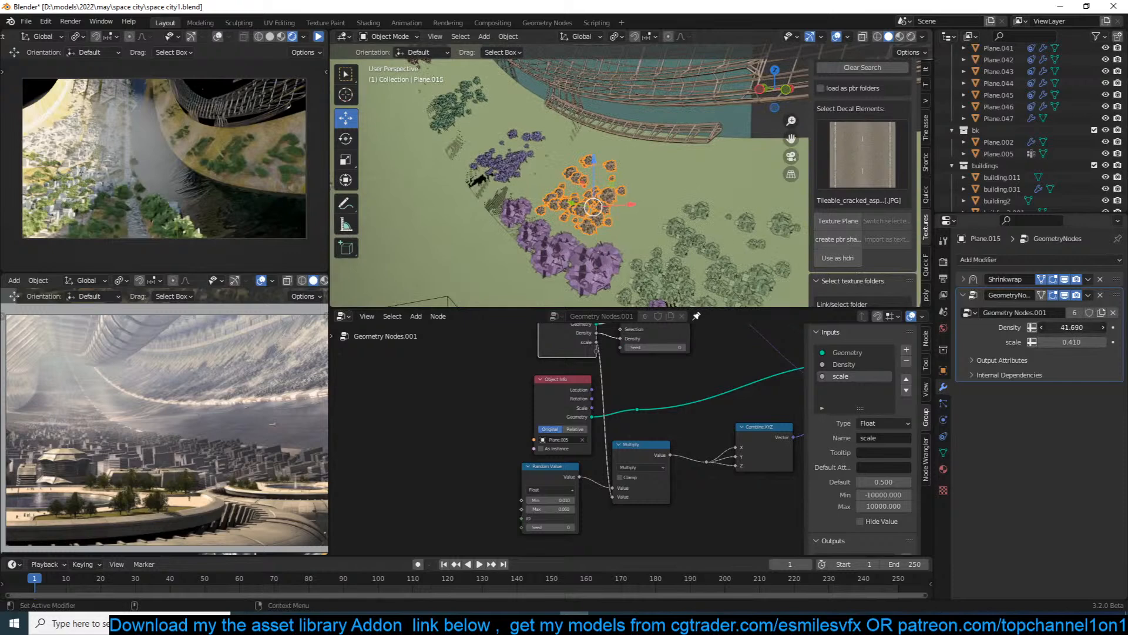
{"action": "left_click_drag", "start_coordinate": [1071, 327], "coordinate": [1099, 327]}
{"action": "left_click", "coordinate": [513, 167]}
Expose the Seed of Distribute Points on Faces as an input on the Group Input node.
{"action": "scroll", "coordinate": [641, 373], "scroll_direction": "down", "scroll_amount": 3}
{"action": "scroll", "coordinate": [616, 380], "scroll_direction": "up", "scroll_amount": 4}
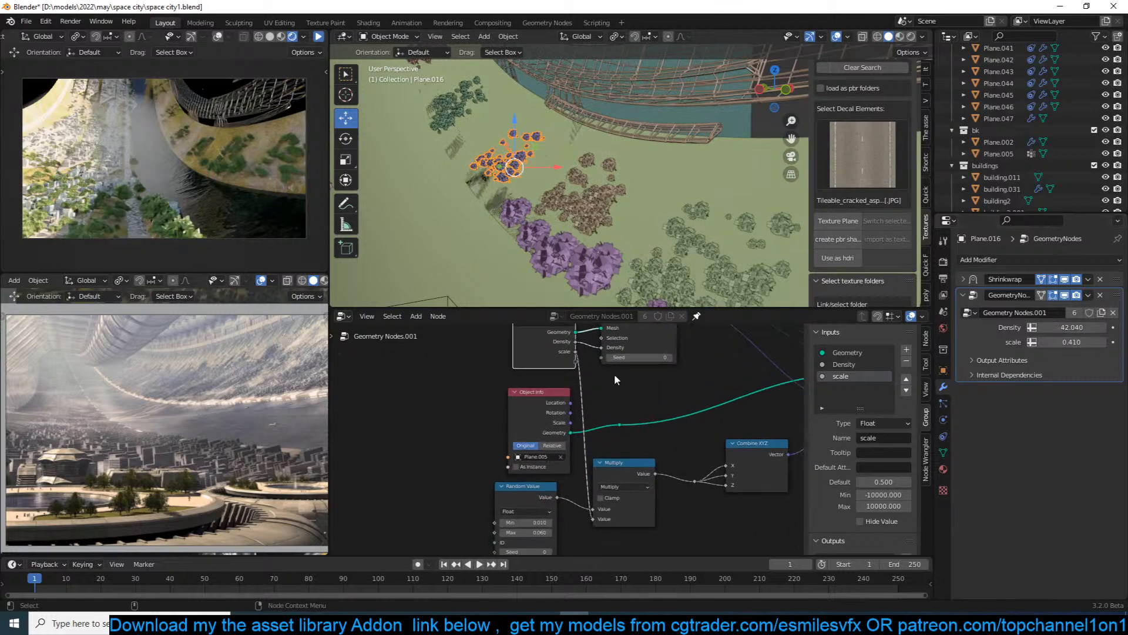
{"action": "left_click_drag", "start_coordinate": [600, 357], "coordinate": [575, 363]}
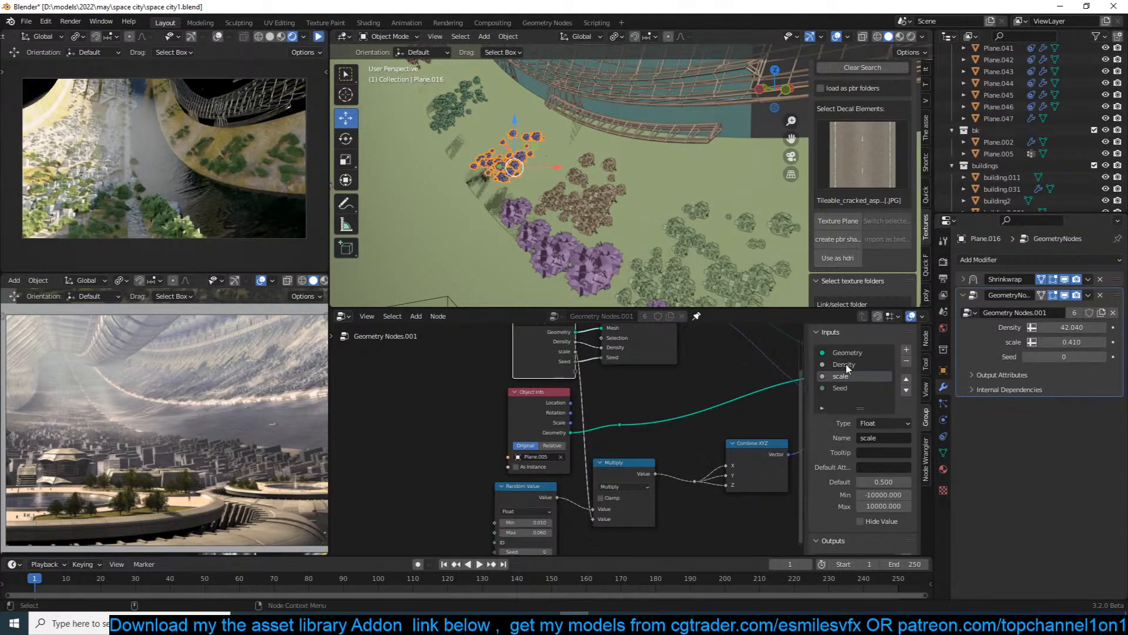
Set Seed to 2 on the Plane.016 and Plane.015 patches, raise the adjacent teal patch's Seed by two, and save the file.
{"action": "left_click", "coordinate": [1102, 357]}
{"action": "left_click", "coordinate": [1103, 356]}
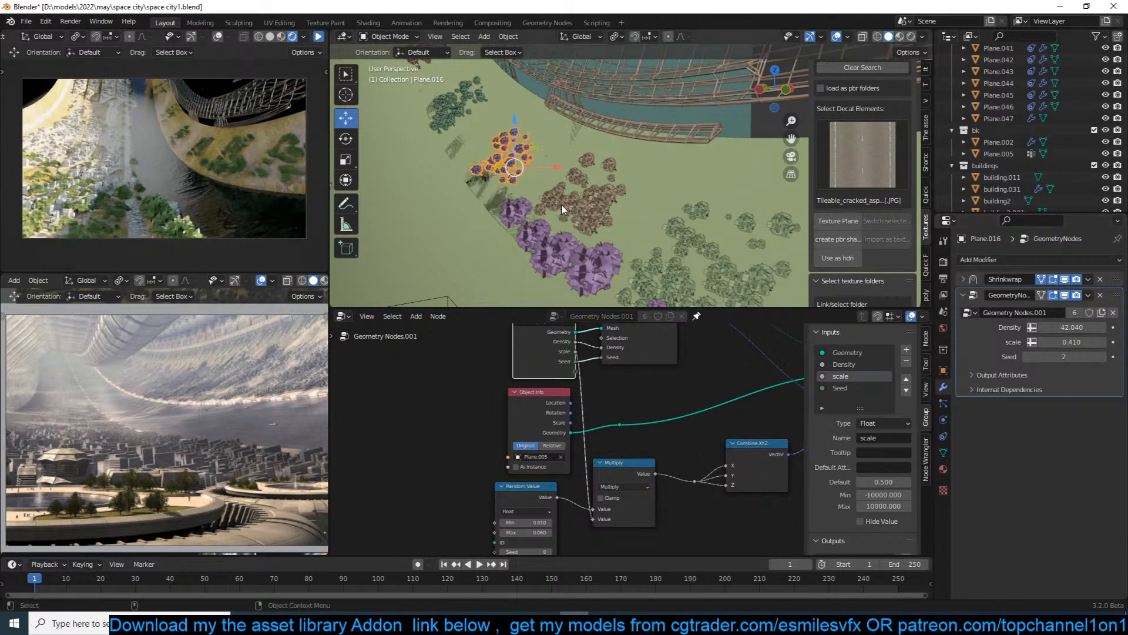
{"action": "left_click", "coordinate": [561, 210]}
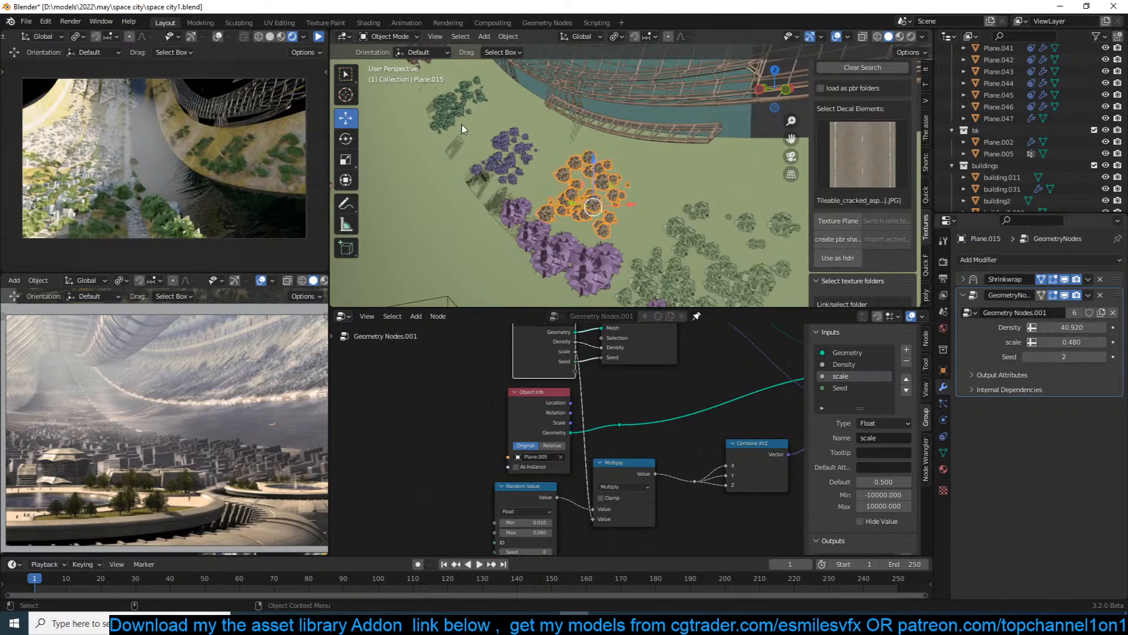
{"action": "left_click", "coordinate": [463, 128]}
{"action": "left_click", "coordinate": [1103, 357]}
{"action": "left_click", "coordinate": [1103, 357]}
{"action": "key", "text": "ctrl+s"}
Exclude the bk collection containing the large source tree from the view layer.
{"action": "scroll", "coordinate": [510, 188], "scroll_direction": "down", "scroll_amount": 3}
{"action": "middle_click_drag", "start_coordinate": [517, 191], "coordinate": [613, 176]}
{"action": "left_click", "coordinate": [613, 176]}
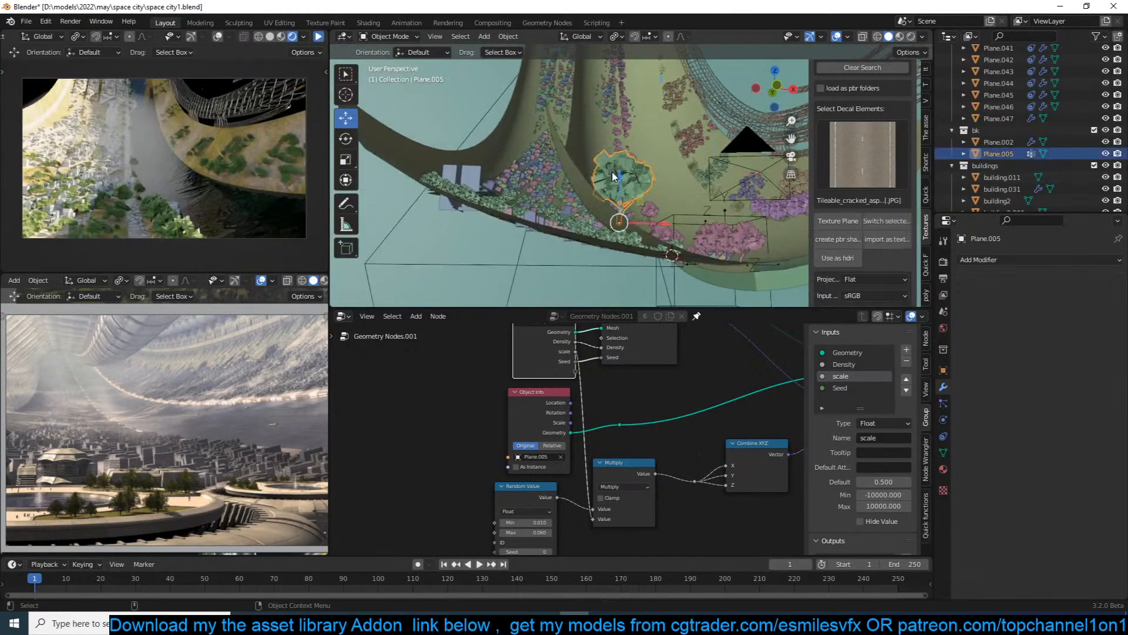
{"action": "left_click", "coordinate": [558, 169]}
{"action": "left_click", "coordinate": [1094, 130]}
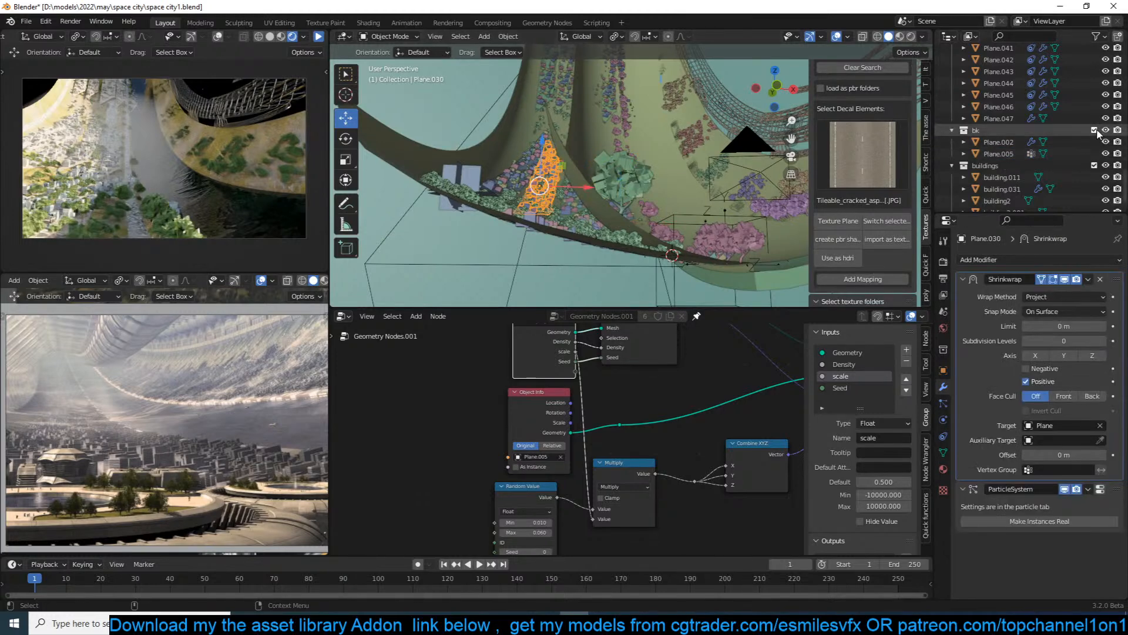
Examine the building-scattered patches around the camera and save the file.
{"action": "middle_click_drag", "start_coordinate": [681, 181], "coordinate": [623, 182]}
{"action": "key", "text": "alt+a"}
{"action": "scroll", "coordinate": [617, 239], "scroll_direction": "up", "scroll_amount": 4}
{"action": "left_click", "coordinate": [494, 251]}
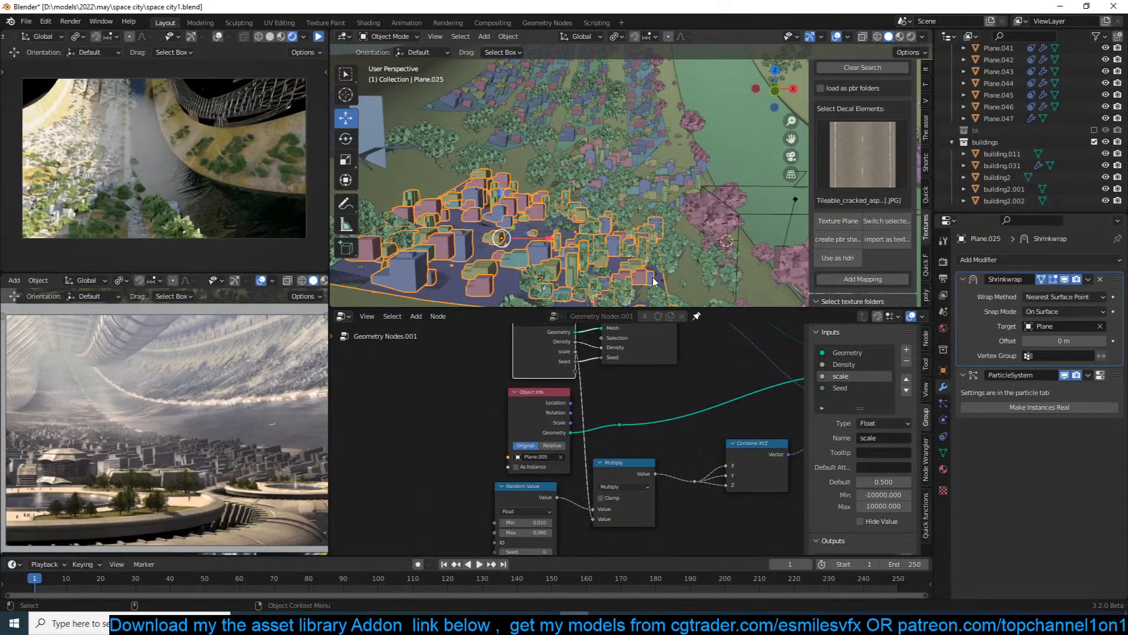
{"action": "scroll", "coordinate": [654, 282], "scroll_direction": "down", "scroll_amount": 4}
{"action": "scroll", "coordinate": [646, 270], "scroll_direction": "up", "scroll_amount": 3}
{"action": "scroll", "coordinate": [622, 235], "scroll_direction": "down", "scroll_amount": 6}
{"action": "middle_click_drag", "start_coordinate": [590, 213], "coordinate": [609, 213]}
{"action": "scroll", "coordinate": [609, 213], "scroll_direction": "up", "scroll_amount": 2}
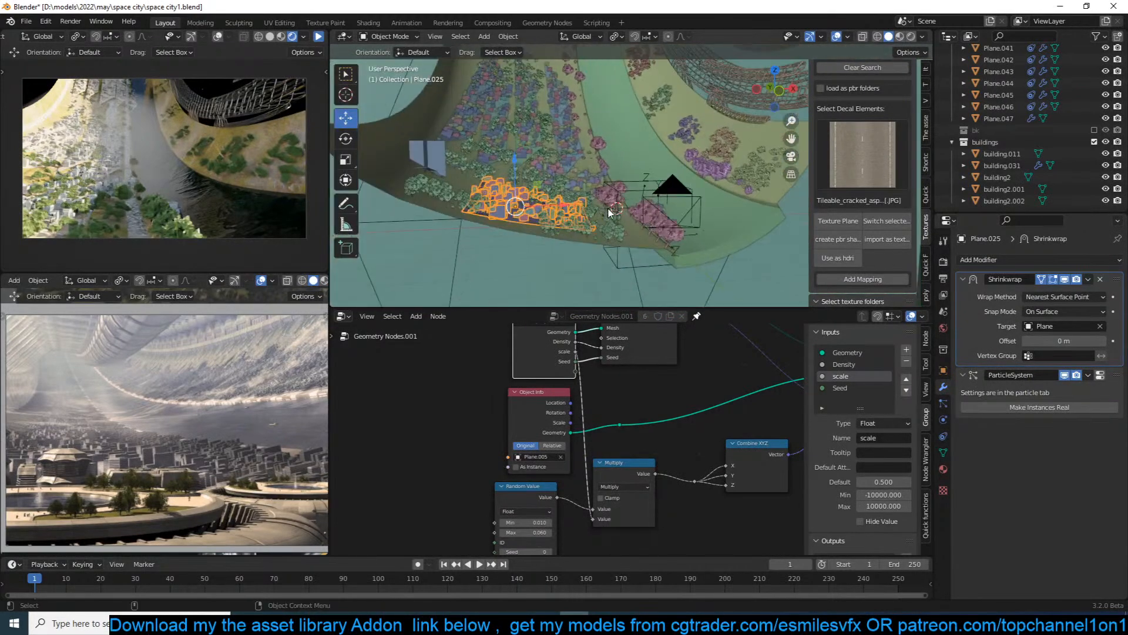
{"action": "scroll", "coordinate": [608, 209], "scroll_direction": "up", "scroll_amount": 3}
{"action": "key", "text": "ctrl+s"}
Copy the modifiers of the Plane.014 tree patch onto the Plane.025 building patch beside the camera.
{"action": "scroll", "coordinate": [624, 195], "scroll_direction": "up", "scroll_amount": 3}
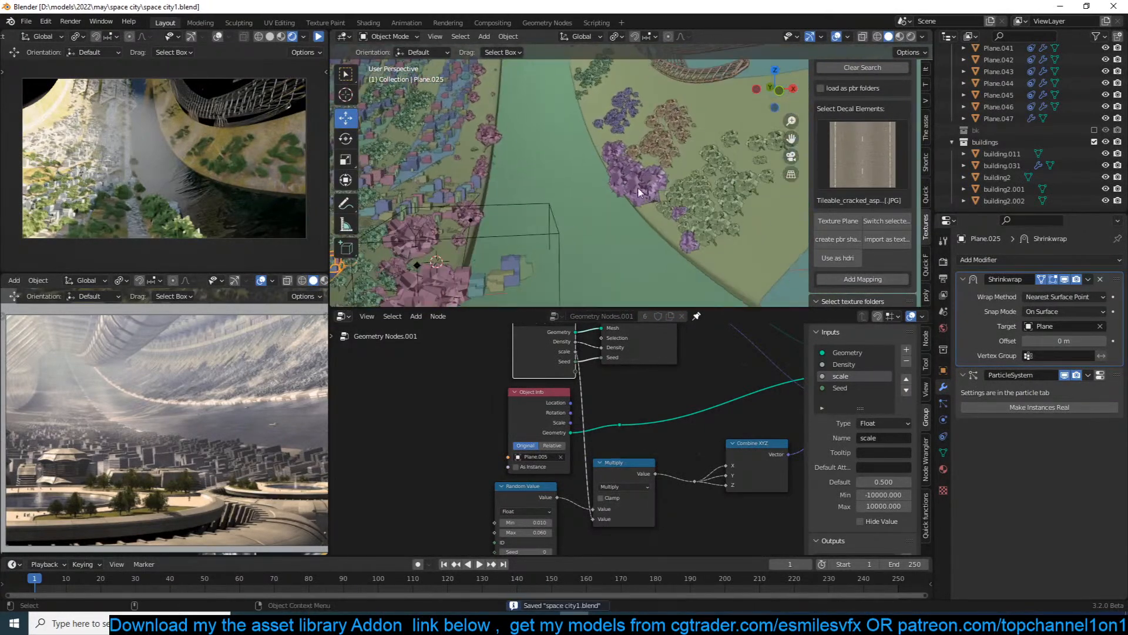
{"action": "left_click", "coordinate": [715, 181]}
{"action": "scroll", "coordinate": [694, 189], "scroll_direction": "down", "scroll_amount": 5}
{"action": "scroll", "coordinate": [526, 202], "scroll_direction": "up", "scroll_amount": 3}
{"action": "middle_click_drag", "start_coordinate": [570, 197], "coordinate": [544, 210], "text": "shift"}
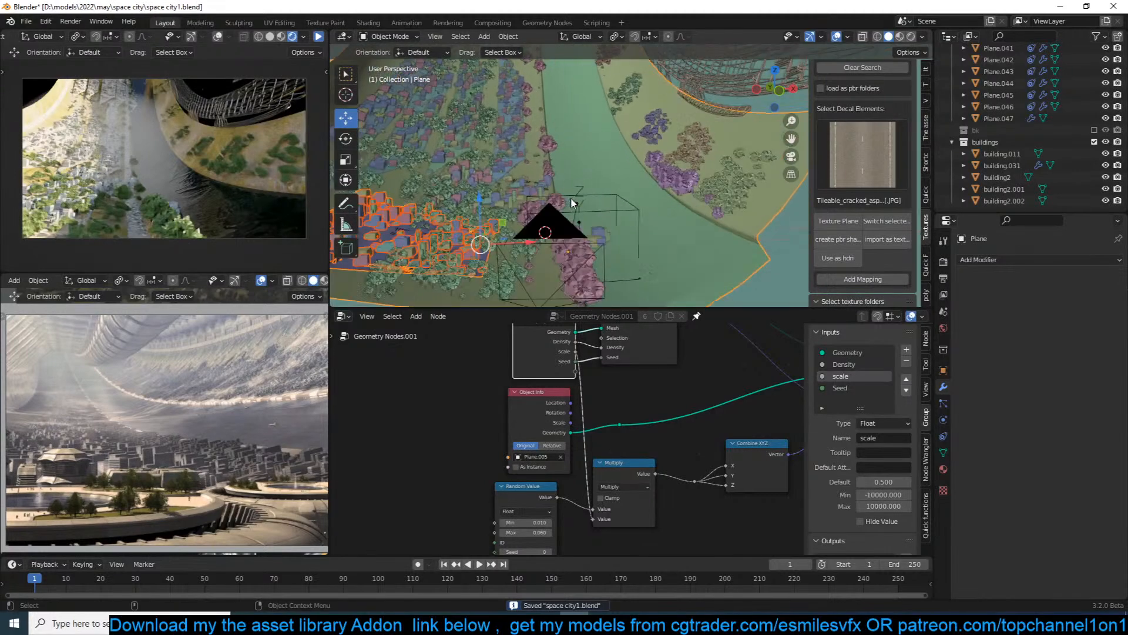
{"action": "left_click", "coordinate": [417, 238]}
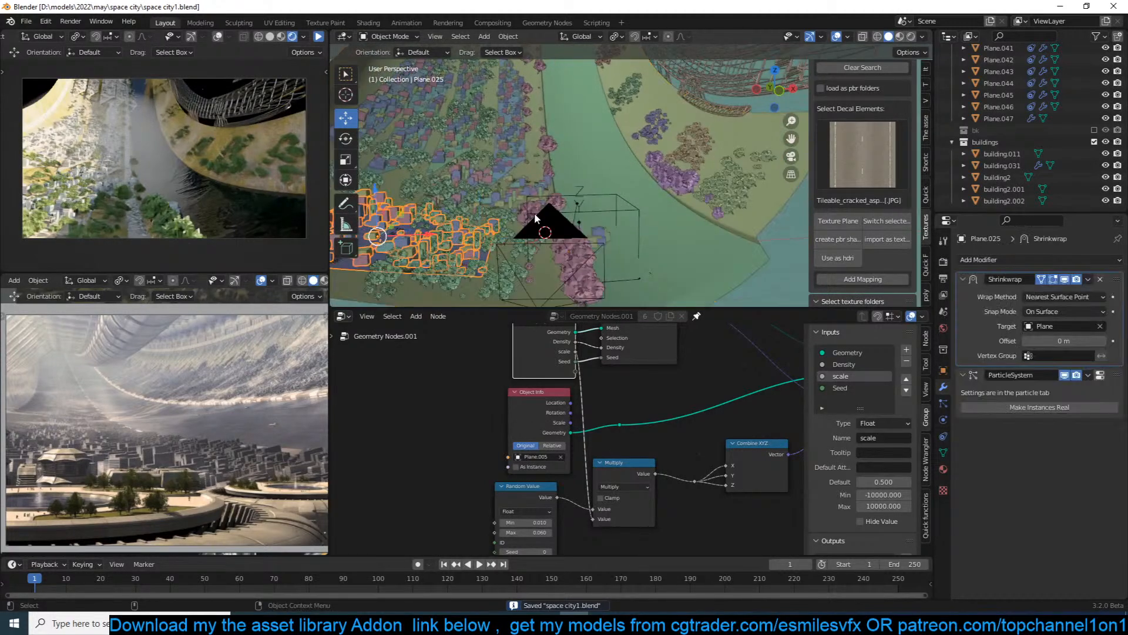
{"action": "left_click", "coordinate": [728, 196], "text": "shift"}
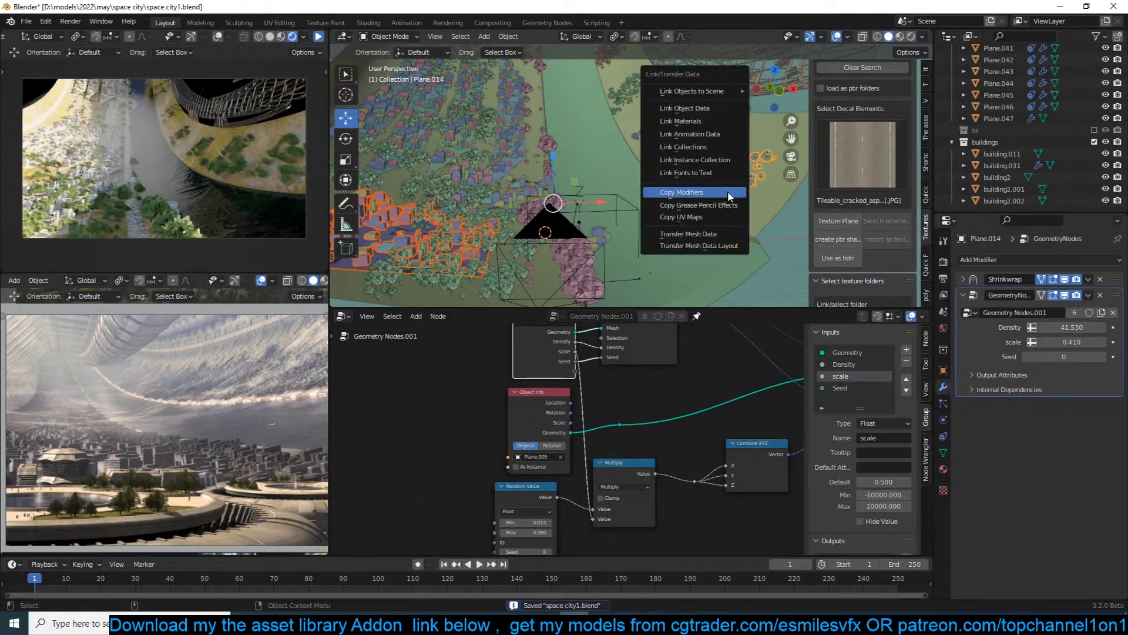
{"action": "left_click", "coordinate": [729, 195]}
Make the node group on Plane.025 a single-user copy, separate from the tree patches.
{"action": "middle_click_drag", "start_coordinate": [577, 198], "coordinate": [696, 171], "text": "shift"}
{"action": "left_click", "coordinate": [495, 190]}
{"action": "scroll", "coordinate": [507, 235], "scroll_direction": "up", "scroll_amount": 2}
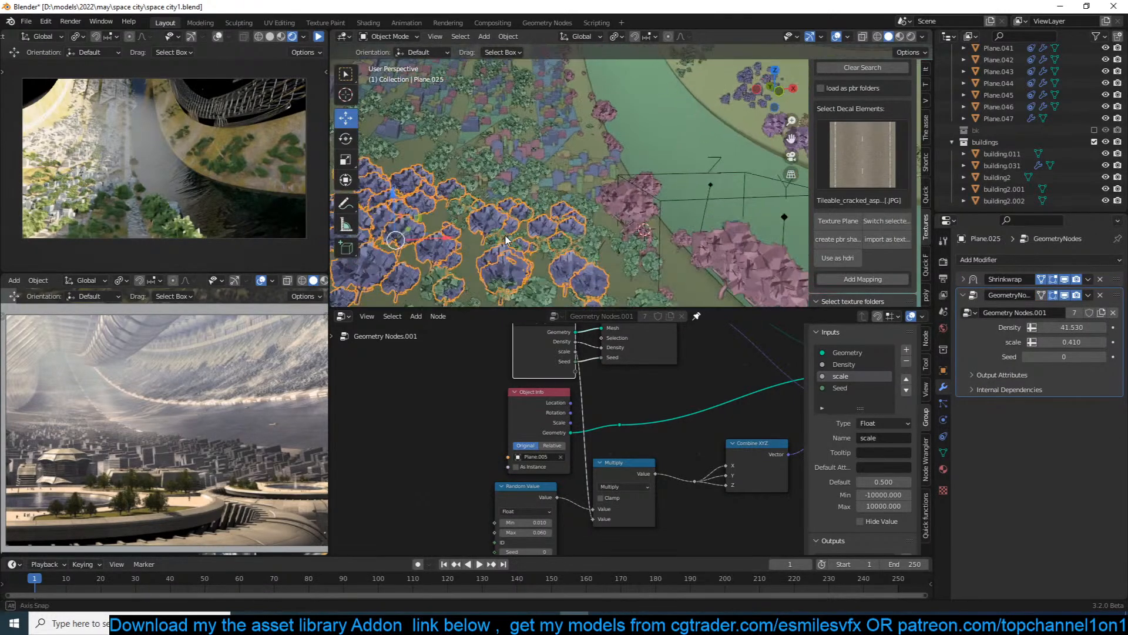
{"action": "scroll", "coordinate": [508, 235], "scroll_direction": "up", "scroll_amount": 3}
{"action": "scroll", "coordinate": [718, 400], "scroll_direction": "down", "scroll_amount": 1}
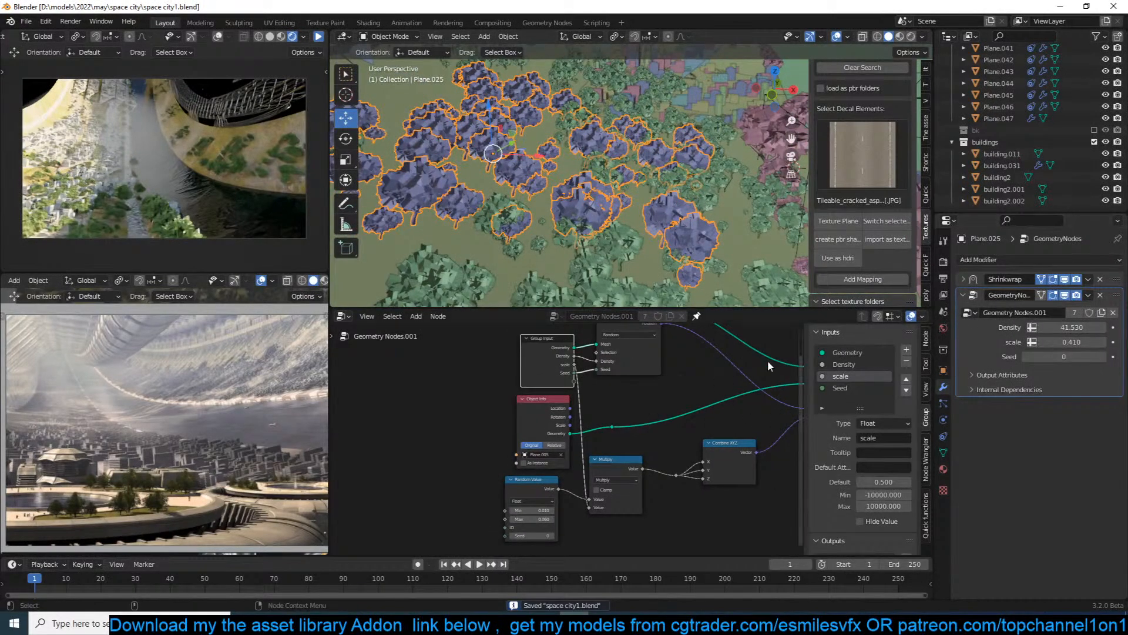
{"action": "left_click", "coordinate": [1070, 317]}
{"action": "scroll", "coordinate": [616, 437], "scroll_direction": "up", "scroll_amount": 2}
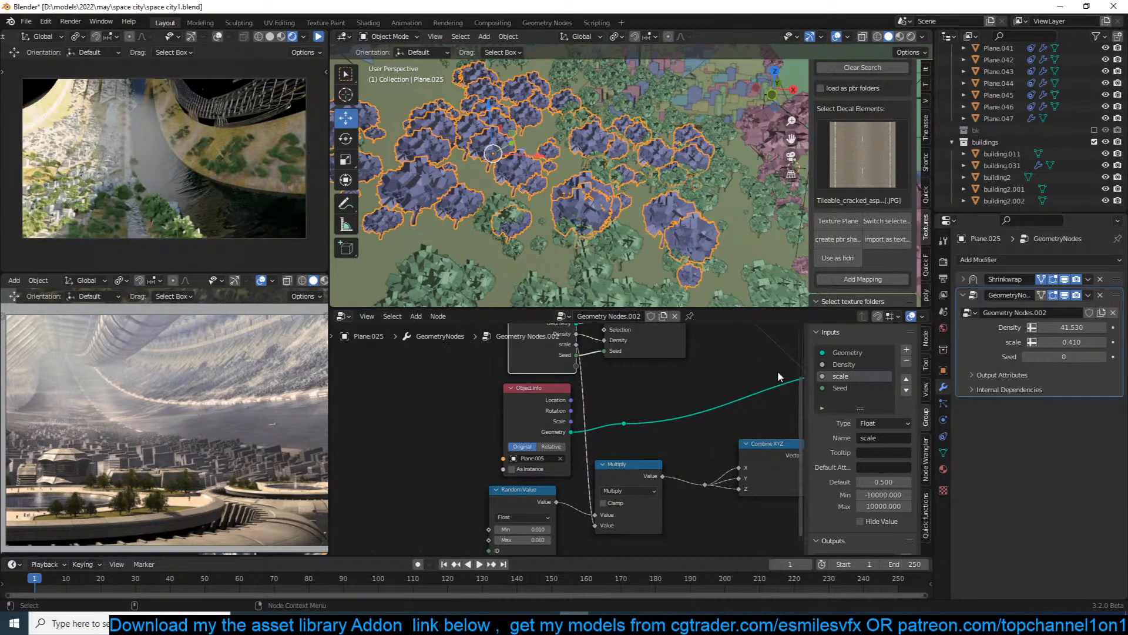
{"action": "scroll", "coordinate": [781, 369], "scroll_direction": "up", "scroll_amount": 1}
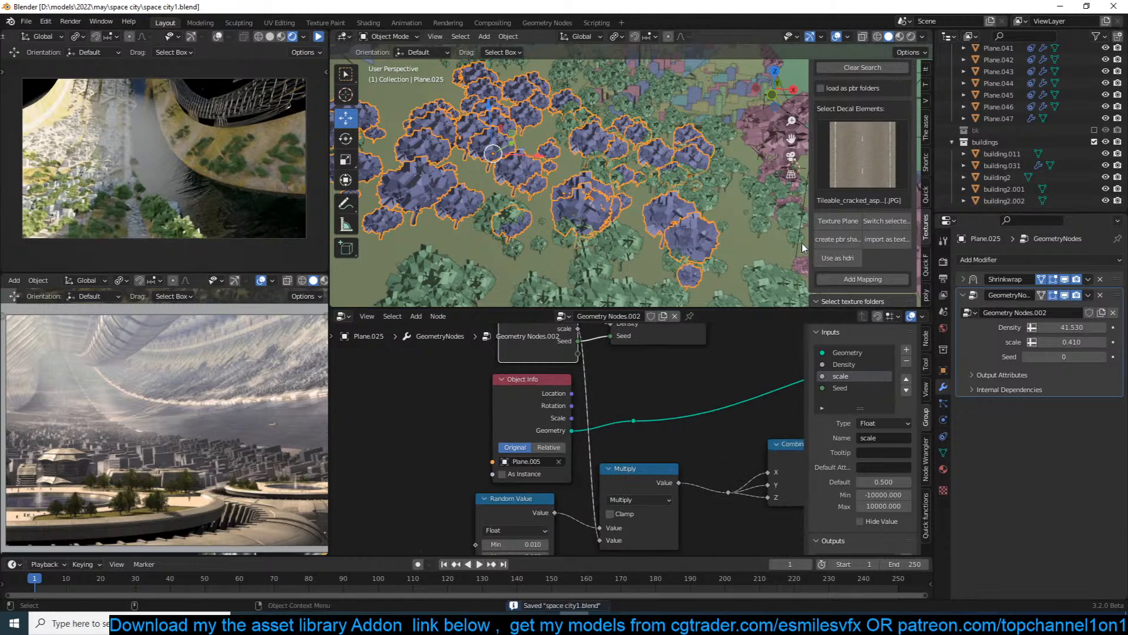
Add the buildings collection as a Collection Info node and link its Geometry to the Instance input of Instance on Points.
{"action": "left_click_drag", "start_coordinate": [985, 142], "coordinate": [859, 241]}
{"action": "left_click_drag", "start_coordinate": [422, 392], "coordinate": [405, 395]}
{"action": "scroll", "coordinate": [488, 421], "scroll_direction": "up", "scroll_amount": 1}
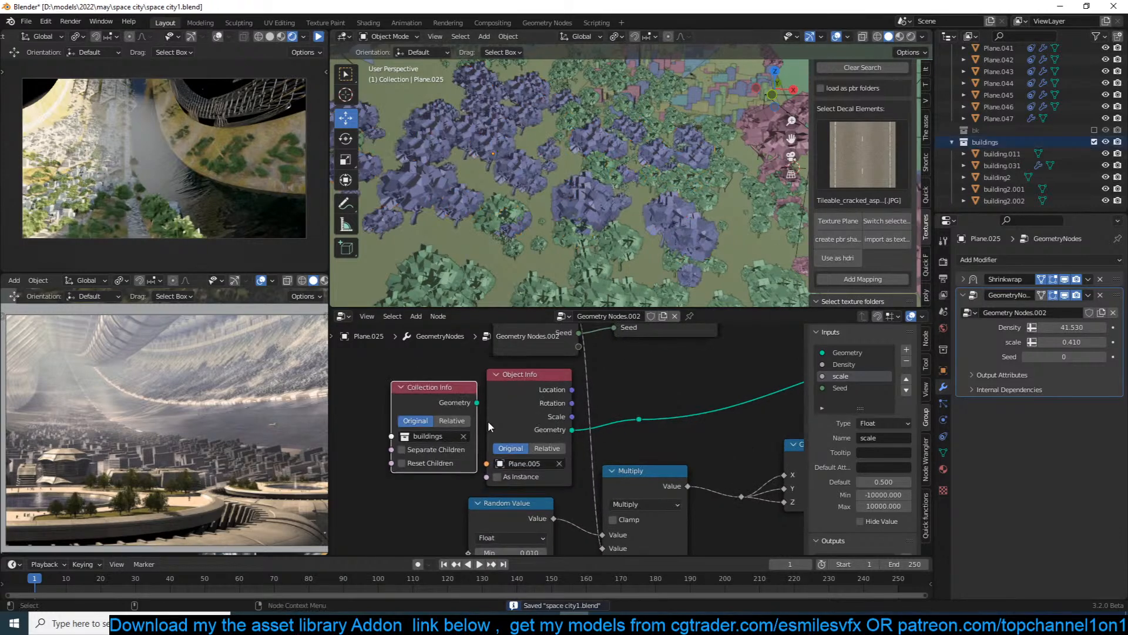
{"action": "scroll", "coordinate": [489, 421], "scroll_direction": "down", "scroll_amount": 2}
{"action": "middle_click_drag", "start_coordinate": [563, 416], "coordinate": [420, 428]}
{"action": "scroll", "coordinate": [504, 417], "scroll_direction": "down", "scroll_amount": 2}
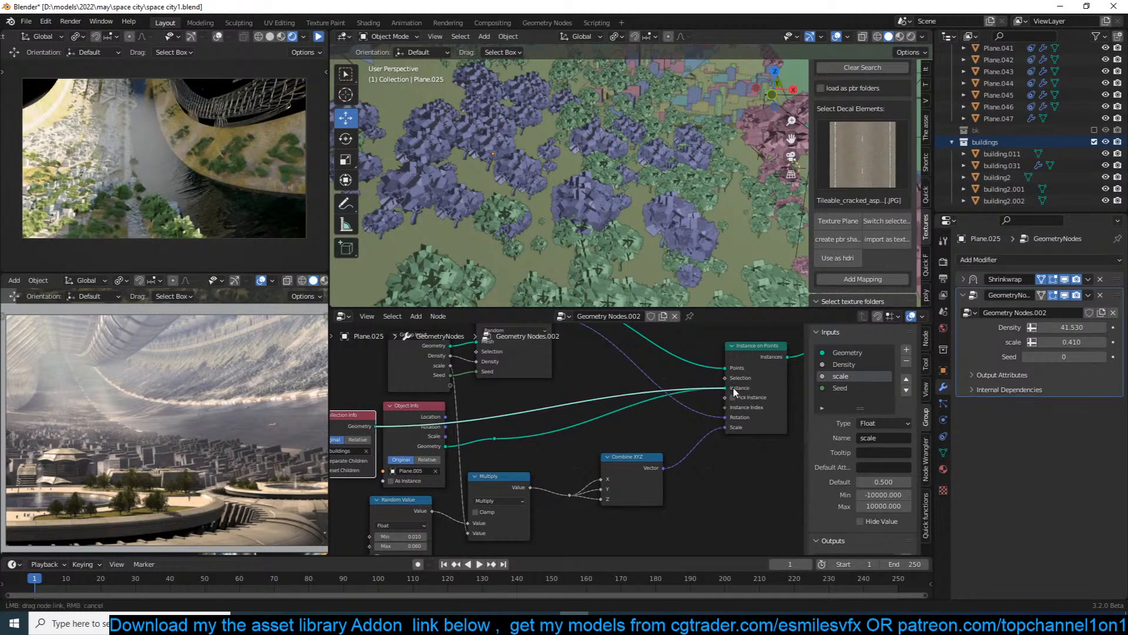
{"action": "left_click_drag", "start_coordinate": [734, 389], "coordinate": [733, 389]}
Delete the Object Info node from the building scatter and save the file.
{"action": "left_click", "coordinate": [408, 405]}
{"action": "key", "text": "x"}
{"action": "middle_click_drag", "start_coordinate": [418, 429], "coordinate": [510, 413]}
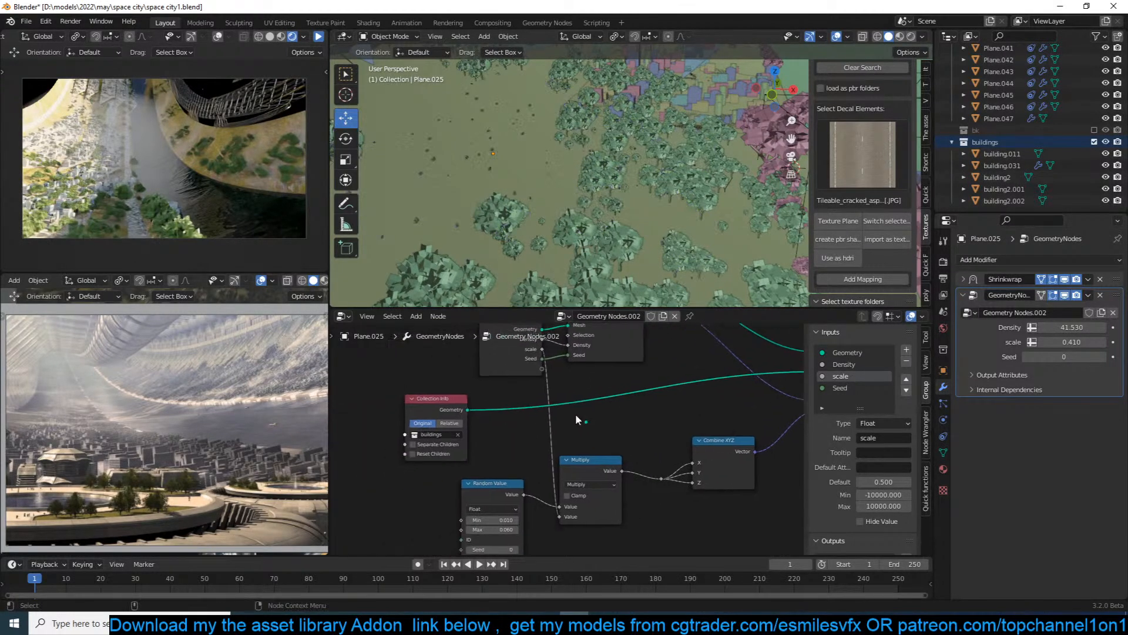
{"action": "scroll", "coordinate": [576, 432], "scroll_direction": "up", "scroll_amount": 1}
{"action": "key", "text": "ctrl+s"}
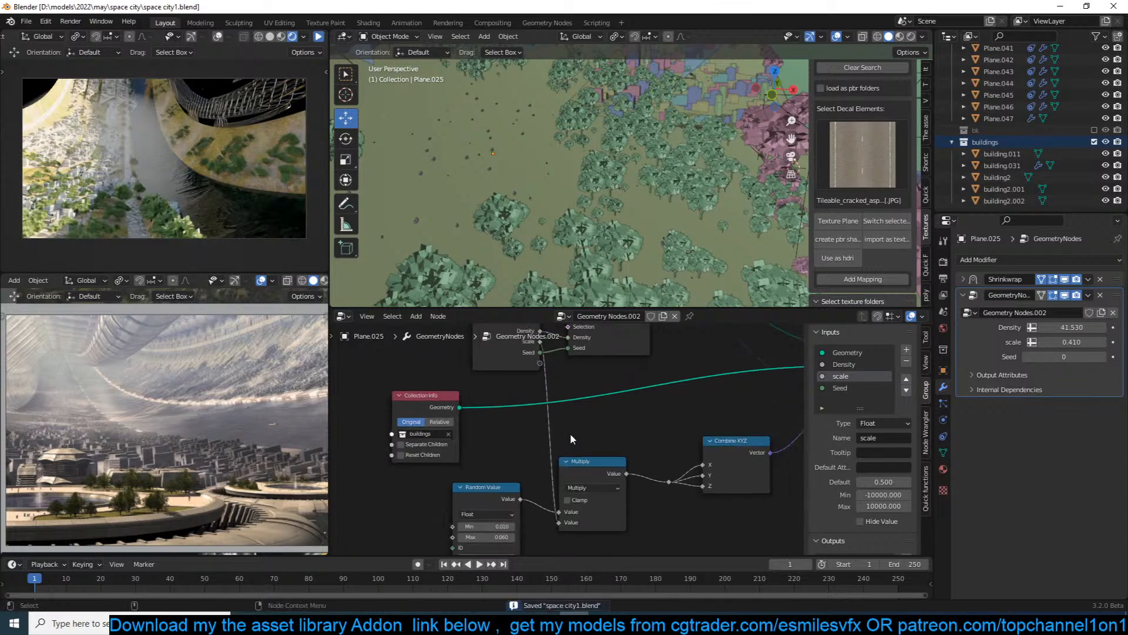
Move the Multiply and Random Value nodes closer to Combine XYZ to tidy the node layout.
{"action": "left_click_drag", "start_coordinate": [579, 468], "coordinate": [612, 454]}
{"action": "left_click_drag", "start_coordinate": [500, 490], "coordinate": [542, 473]}
{"action": "scroll", "coordinate": [563, 436], "scroll_direction": "up", "scroll_amount": 1}
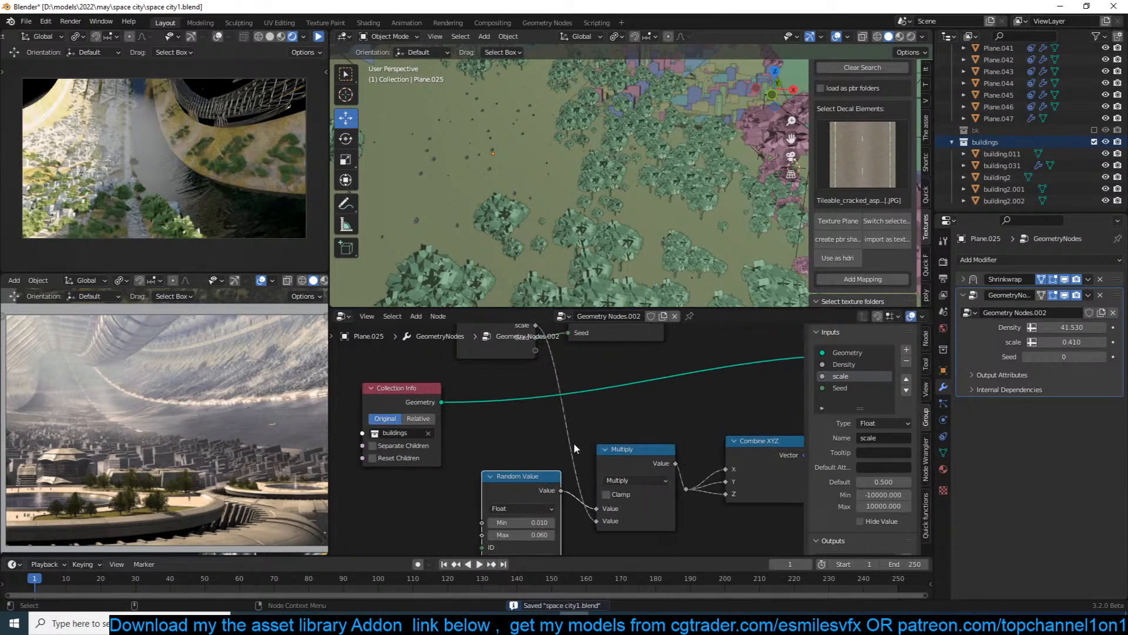
Enable Separate Children and Reset Children on the Collection Info node, keep its transform space Original, and save the file.
{"action": "scroll", "coordinate": [547, 414], "scroll_direction": "up", "scroll_amount": 2}
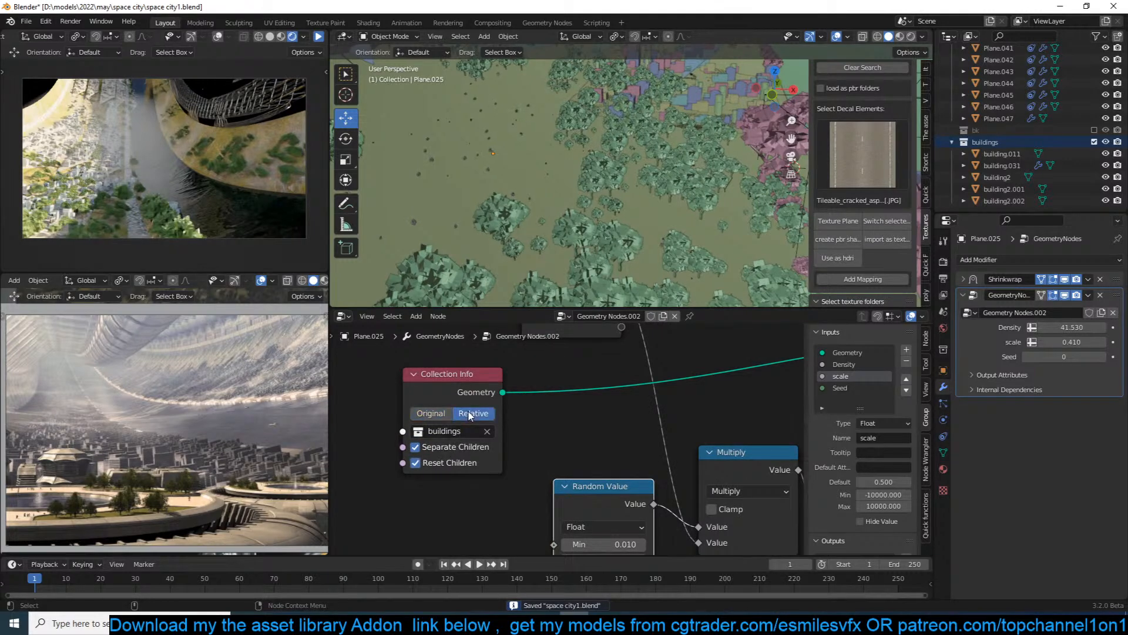
{"action": "left_click", "coordinate": [448, 414]}
{"action": "scroll", "coordinate": [529, 447], "scroll_direction": "down", "scroll_amount": 2}
{"action": "middle_click_drag", "start_coordinate": [597, 432], "coordinate": [479, 453]}
{"action": "key", "text": "ctrl+s"}
Set the Plane.025 building scatter's scale to 4.67 and Density to 44.31.
{"action": "middle_click_drag", "start_coordinate": [616, 476], "coordinate": [595, 428]}
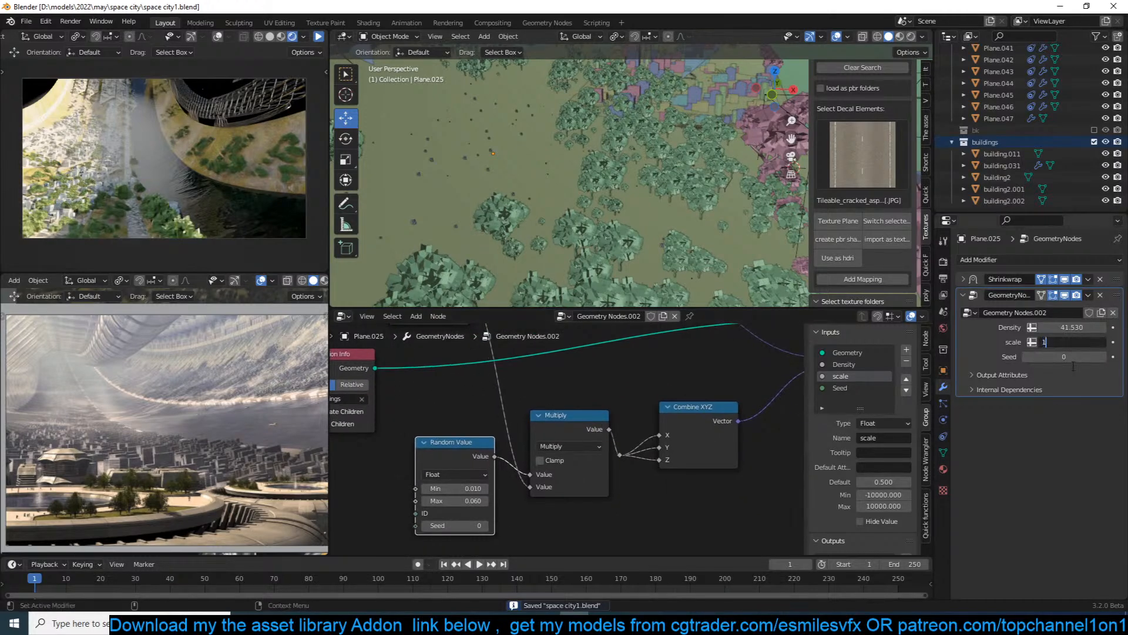
{"action": "left_click_drag", "start_coordinate": [1056, 343], "coordinate": [1109, 342]}
{"action": "middle_click_drag", "start_coordinate": [731, 260], "coordinate": [758, 272]}
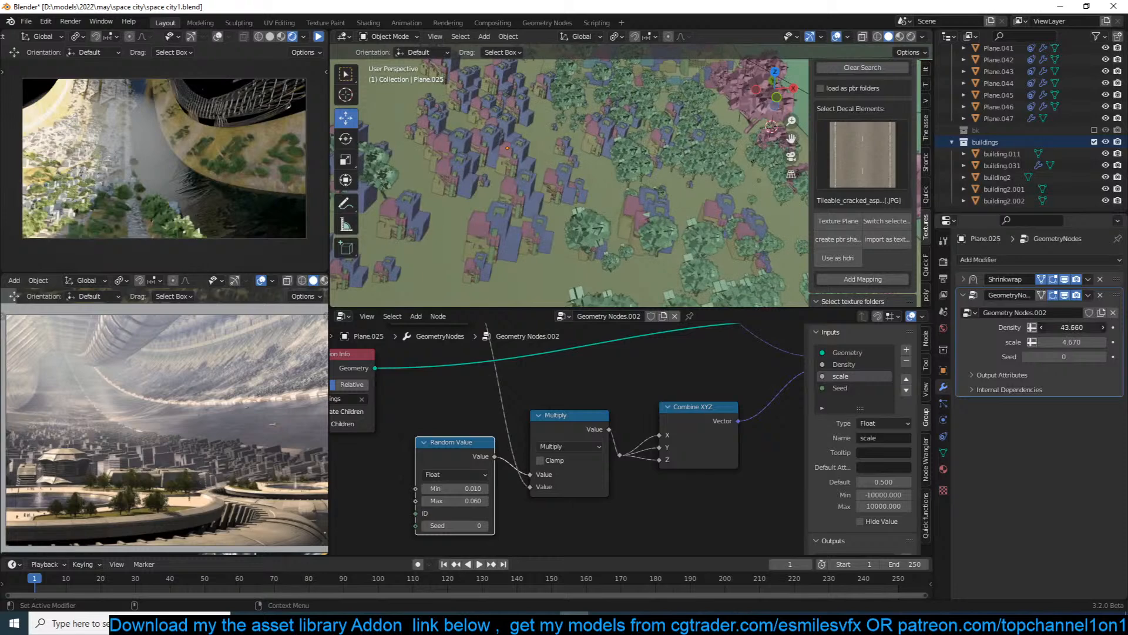
{"action": "left_click_drag", "start_coordinate": [1066, 327], "coordinate": [1058, 327]}
{"action": "middle_click_drag", "start_coordinate": [466, 412], "coordinate": [595, 421]}
{"action": "scroll", "coordinate": [482, 425], "scroll_direction": "up", "scroll_amount": 2}
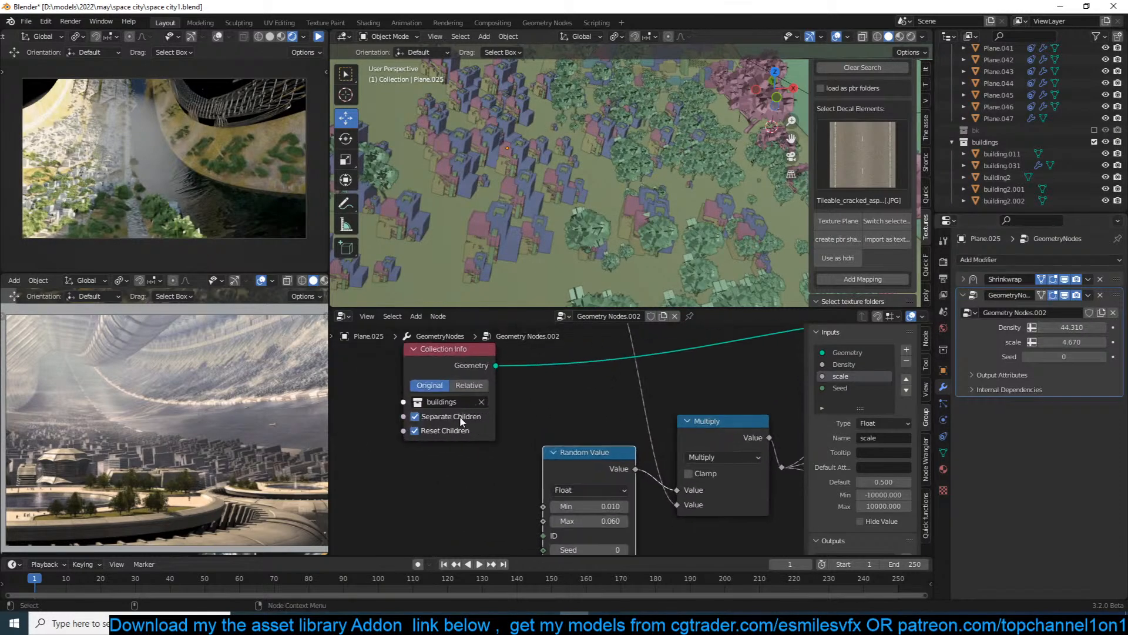
Turn off Separate Children on the Collection Info node, keeping Reset Children enabled and the transform space Original.
{"action": "left_click", "coordinate": [455, 431]}
{"action": "left_click", "coordinate": [470, 385]}
{"action": "left_click", "coordinate": [443, 393]}
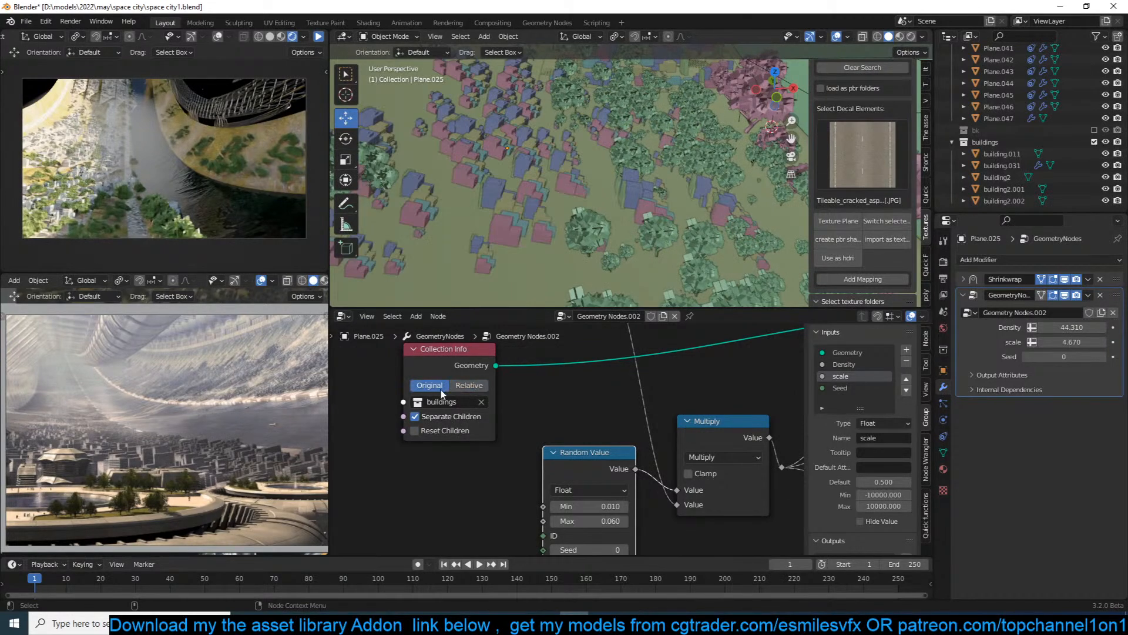
{"action": "left_click", "coordinate": [432, 425]}
{"action": "left_click", "coordinate": [416, 415]}
Set the Plane.025 building scatter's Density to 43.76 and scale to 5.65, and save the file.
{"action": "scroll", "coordinate": [590, 155], "scroll_direction": "up", "scroll_amount": 4}
{"action": "middle_click_drag", "start_coordinate": [611, 153], "coordinate": [579, 140]}
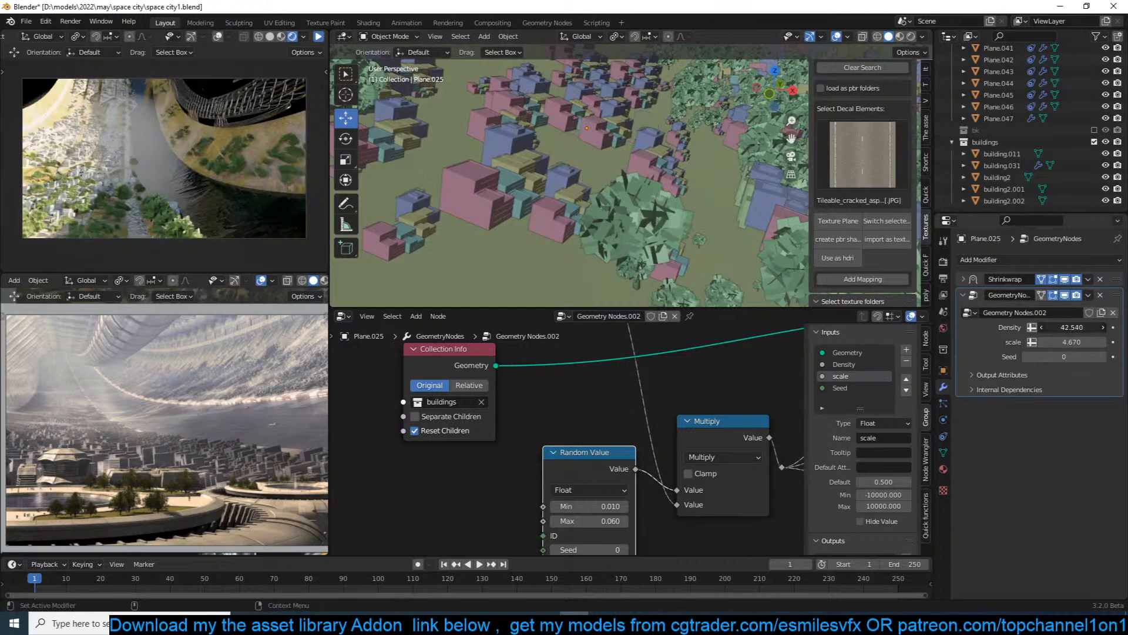
{"action": "left_click_drag", "start_coordinate": [1060, 341], "coordinate": [1114, 341]}
{"action": "middle_click_drag", "start_coordinate": [754, 249], "coordinate": [728, 265]}
{"action": "key", "text": "ctrl+s"}
Duplicate the building scatter, snap the copy to the 3D cursor on the opposite bank, and move it in among the trees.
{"action": "scroll", "coordinate": [705, 253], "scroll_direction": "down", "scroll_amount": 3}
{"action": "left_click", "coordinate": [594, 198]}
{"action": "middle_click_drag", "start_coordinate": [670, 206], "coordinate": [647, 191], "text": "shift"}
{"action": "key", "text": "shift+d"}
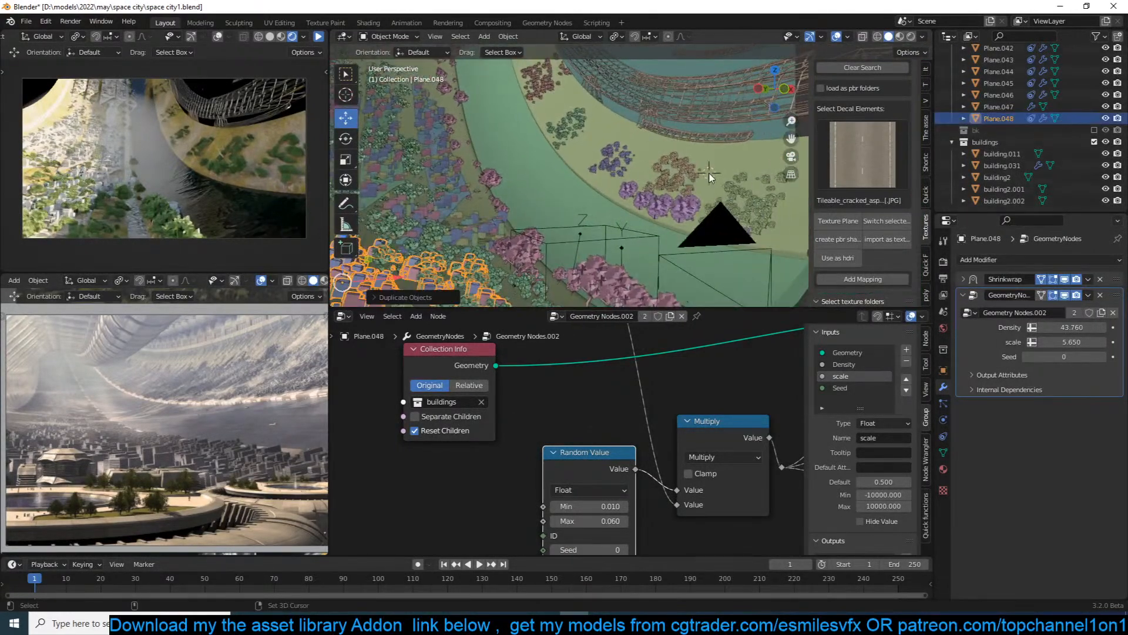
{"action": "key", "text": "shift+s"}
{"action": "left_click", "coordinate": [714, 78]}
{"action": "scroll", "coordinate": [742, 133], "scroll_direction": "up", "scroll_amount": 4}
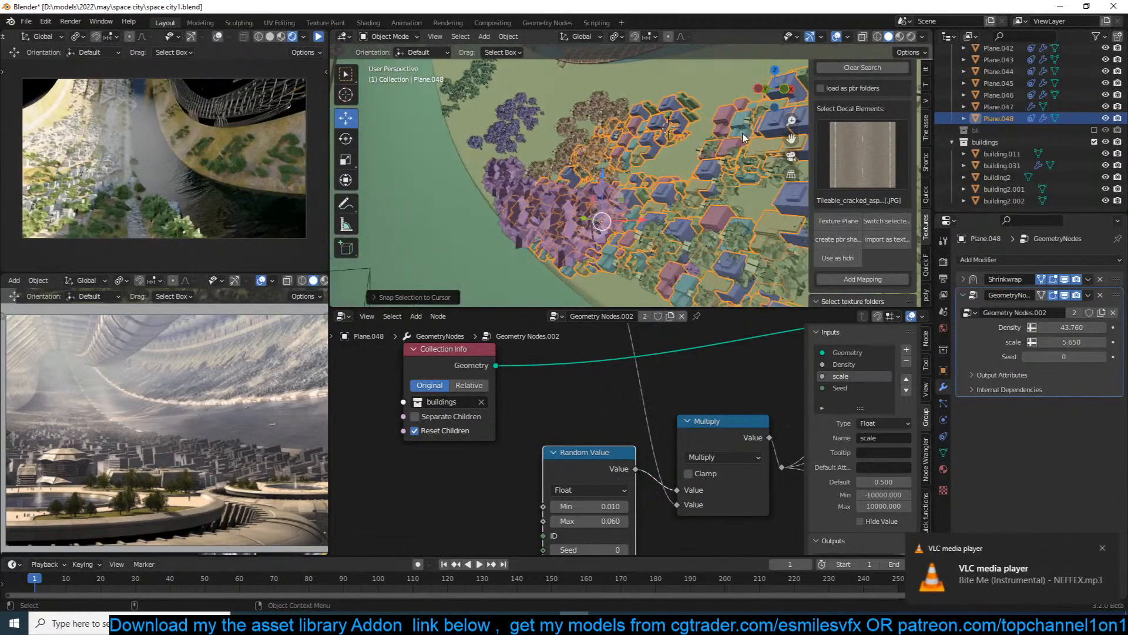
{"action": "key", "text": "g"}
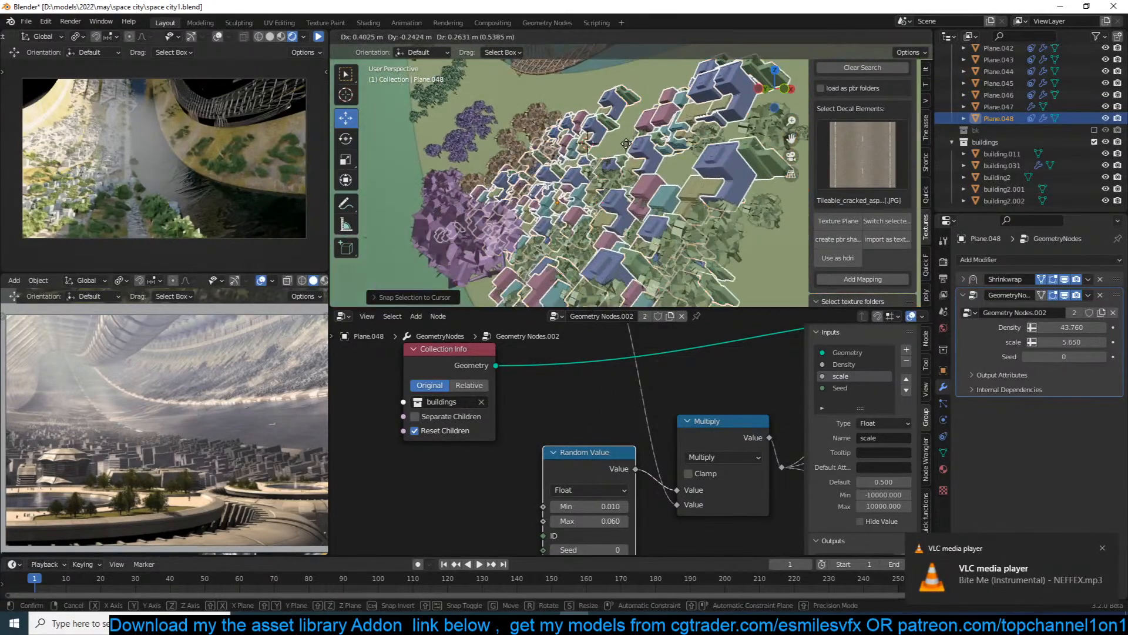
{"action": "left_click", "coordinate": [626, 143]}
Duplicate the opposite bank's building scatter and position the new copy farther along that bank.
{"action": "scroll", "coordinate": [626, 144], "scroll_direction": "down", "scroll_amount": 6}
{"action": "middle_click_drag", "start_coordinate": [627, 146], "coordinate": [761, 183]}
{"action": "scroll", "coordinate": [712, 163], "scroll_direction": "up", "scroll_amount": 3}
{"action": "scroll", "coordinate": [712, 163], "scroll_direction": "down", "scroll_amount": 5}
{"action": "key", "text": "shift+d"}
{"action": "left_click", "coordinate": [546, 141]}
{"action": "middle_click_drag", "start_coordinate": [545, 139], "coordinate": [646, 239]}
{"action": "scroll", "coordinate": [639, 122], "scroll_direction": "up", "scroll_amount": 3}
{"action": "key", "text": "g"}
{"action": "left_click", "coordinate": [612, 176]}
Set the new building scatter's Seed to 11 and save the file.
{"action": "scroll", "coordinate": [611, 175], "scroll_direction": "down", "scroll_amount": 5}
{"action": "left_click_drag", "start_coordinate": [1056, 350], "coordinate": [1086, 351]}
{"action": "scroll", "coordinate": [671, 221], "scroll_direction": "up", "scroll_amount": 3}
{"action": "scroll", "coordinate": [672, 222], "scroll_direction": "up", "scroll_amount": 3}
{"action": "middle_click_drag", "start_coordinate": [671, 222], "coordinate": [652, 168], "text": "shift"}
{"action": "key", "text": "ctrl+s"}
Duplicate the seed 11 building scatter along the bank, rotate the copy to follow the curve, and adjust its position.
{"action": "scroll", "coordinate": [582, 168], "scroll_direction": "down", "scroll_amount": 5}
{"action": "key", "text": "shift+d"}
{"action": "left_click", "coordinate": [516, 143]}
{"action": "key", "text": "r"}
{"action": "left_click", "coordinate": [620, 161]}
{"action": "key", "text": "g"}
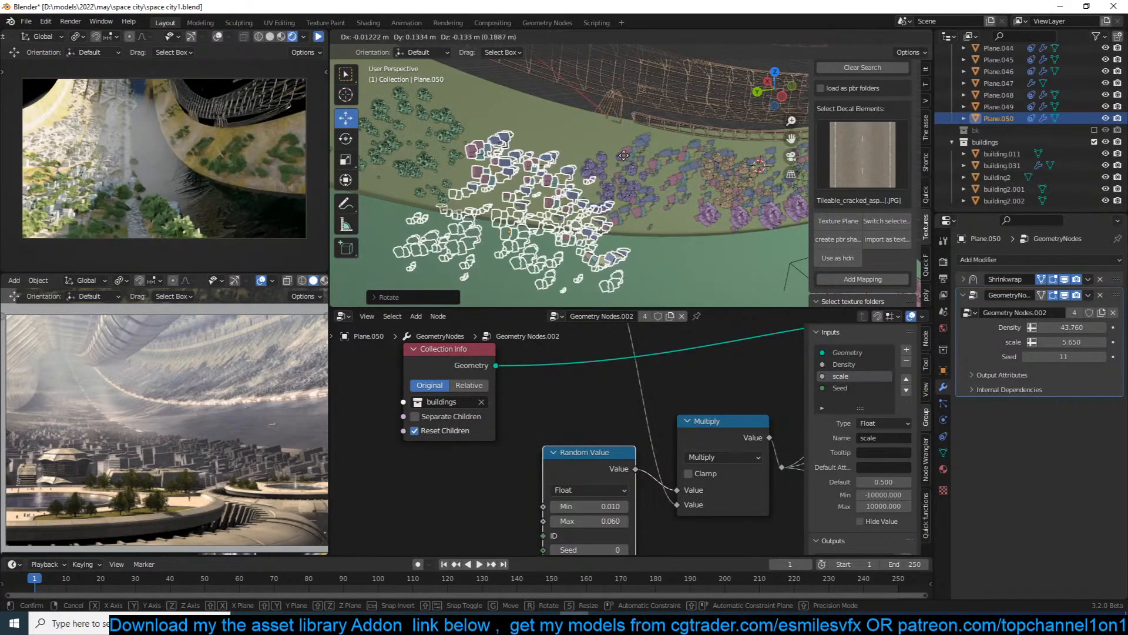
{"action": "left_click", "coordinate": [623, 159]}
Add another duplicate, Plane.051, farther along the curved bank and rotate it to match the terrain.
{"action": "middle_click_drag", "start_coordinate": [622, 159], "coordinate": [691, 191]}
{"action": "key", "text": "shift+d"}
{"action": "left_click", "coordinate": [644, 154]}
{"action": "key", "text": "r"}
{"action": "left_click", "coordinate": [644, 157]}
Duplicate the Plane.051 building scatter and move the copy onto the next group of trees up the bank.
{"action": "key", "text": "shift+d"}
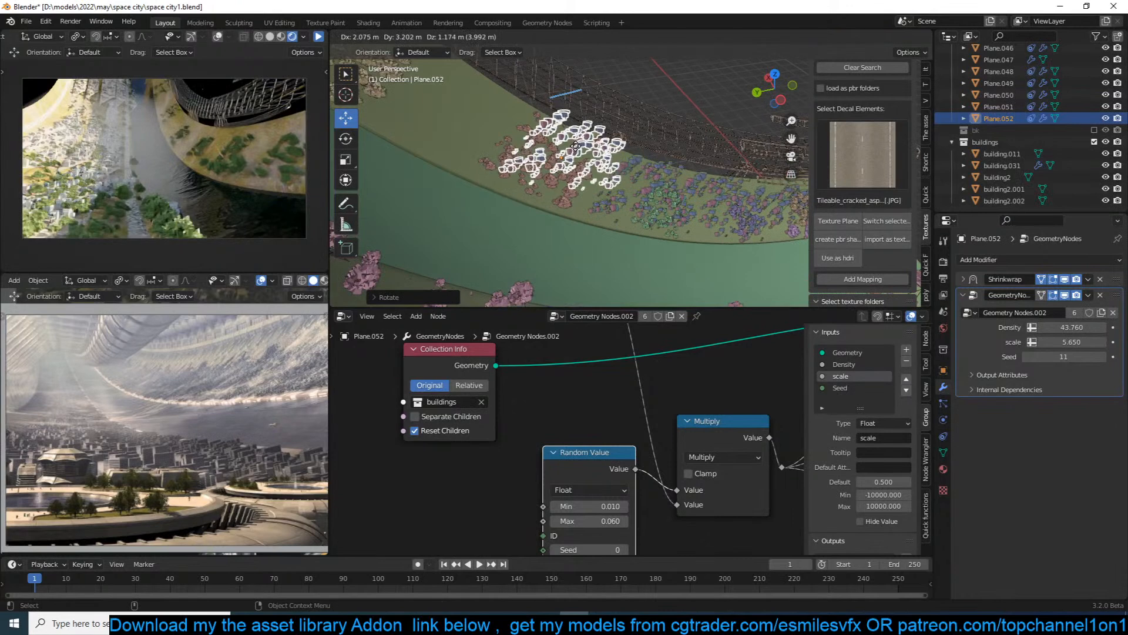
{"action": "left_click", "coordinate": [605, 163]}
{"action": "key", "text": "g"}
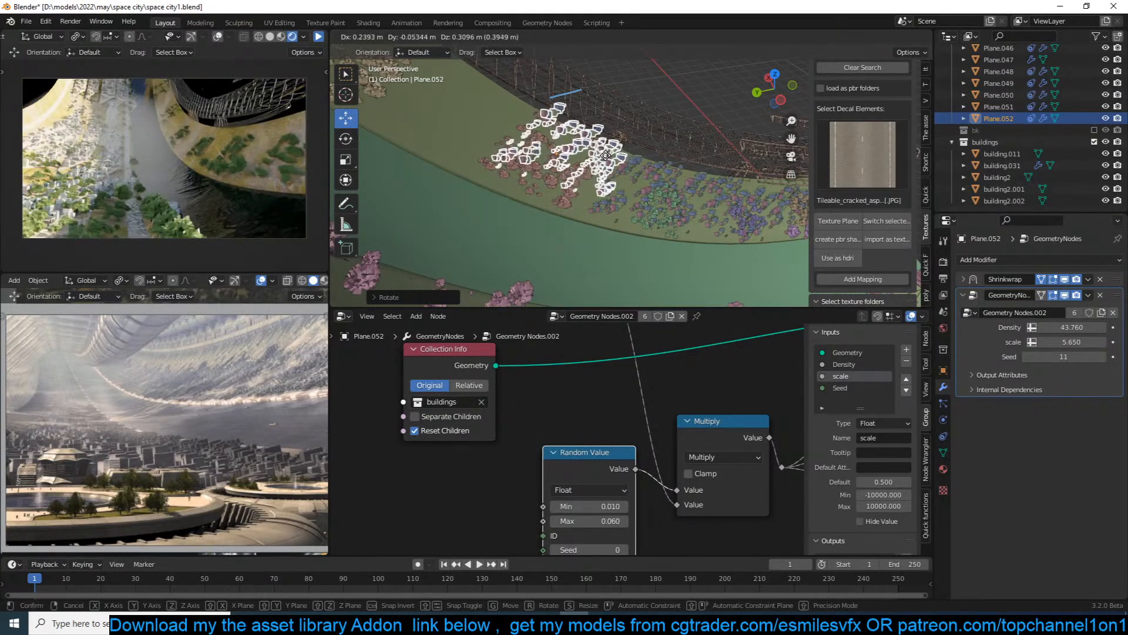
{"action": "left_click", "coordinate": [626, 157]}
Resize the Plane.052 building scatter and reposition it over the trees on the bank.
{"action": "middle_click_drag", "start_coordinate": [626, 157], "coordinate": [649, 159]}
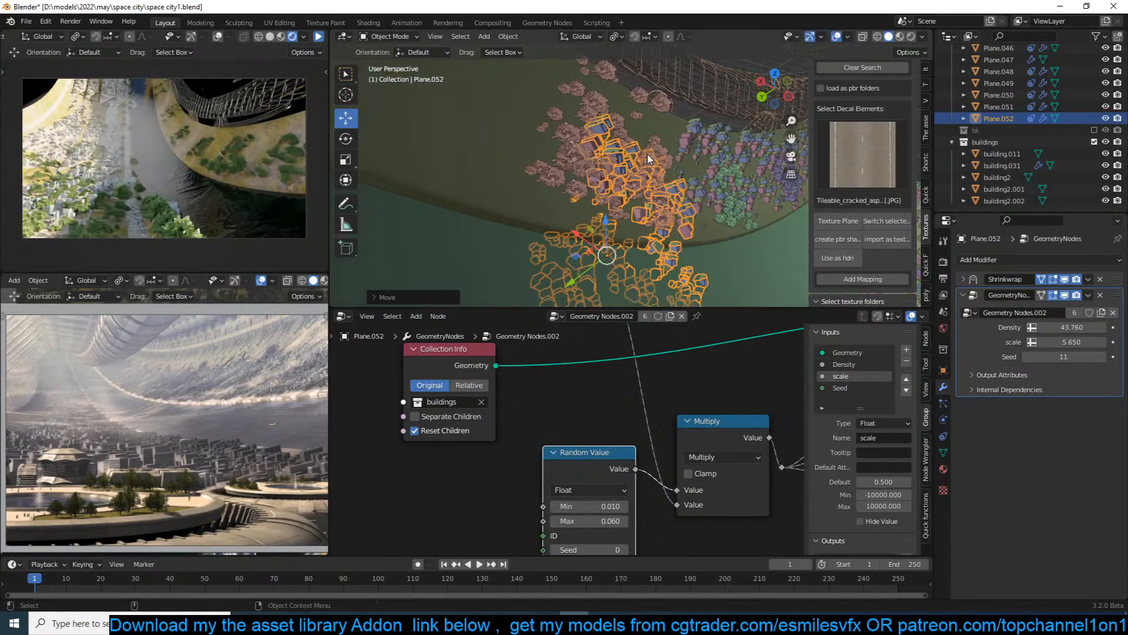
{"action": "key", "text": "g"}
{"action": "right_click", "coordinate": [659, 149]}
{"action": "key", "text": "g"}
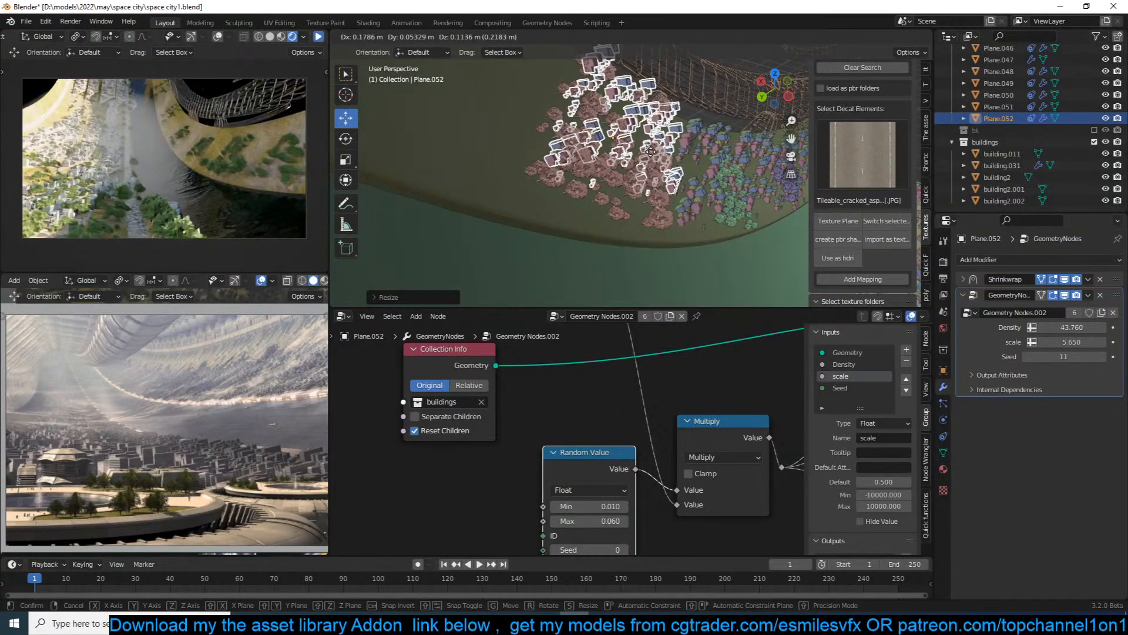
{"action": "left_click", "coordinate": [652, 153]}
{"action": "key", "text": "g"}
{"action": "left_click", "coordinate": [660, 157]}
Align the Plane.052 scatter with the curved bank using the side view in wireframe.
{"action": "key", "text": "KP_1"}
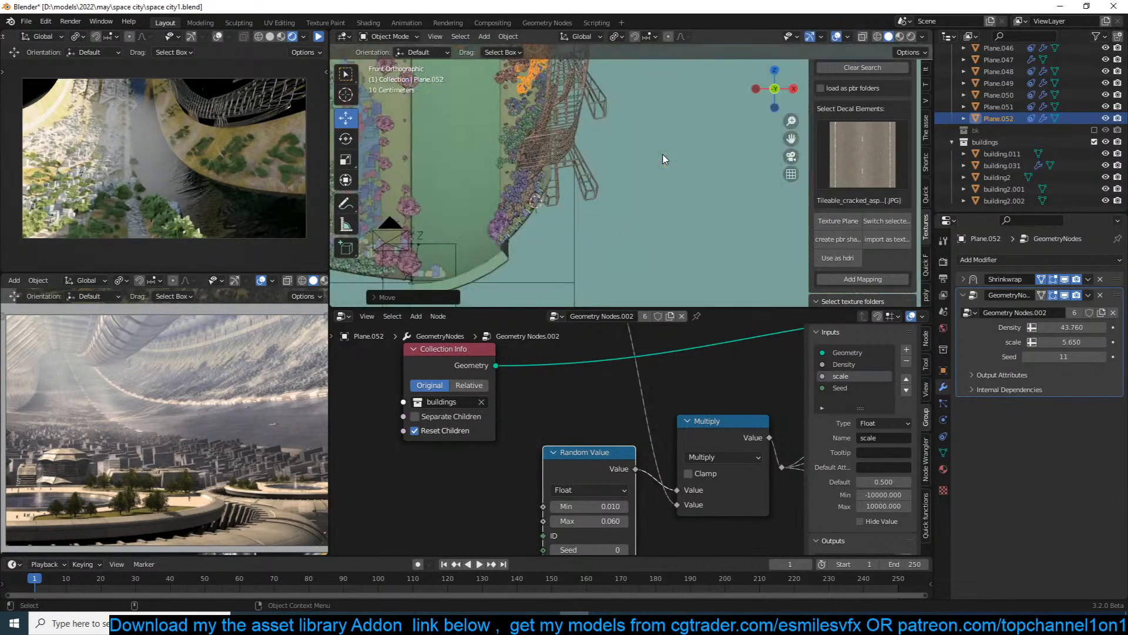
{"action": "key", "text": "KP_3"}
{"action": "scroll", "coordinate": [662, 157], "scroll_direction": "down", "scroll_amount": 4}
{"action": "middle_click_drag", "start_coordinate": [660, 156], "coordinate": [607, 174], "text": "shift"}
{"action": "key", "text": "z"}
{"action": "left_click", "coordinate": [528, 176]}
{"action": "scroll", "coordinate": [624, 155], "scroll_direction": "up", "scroll_amount": 3}
{"action": "key", "text": "g"}
{"action": "left_click", "coordinate": [628, 152]}
Set Plane.052's Shrinkwrap constraint mode to Project, reposition the scatter in side view, and return to solid shading.
{"action": "key", "text": "KP_1"}
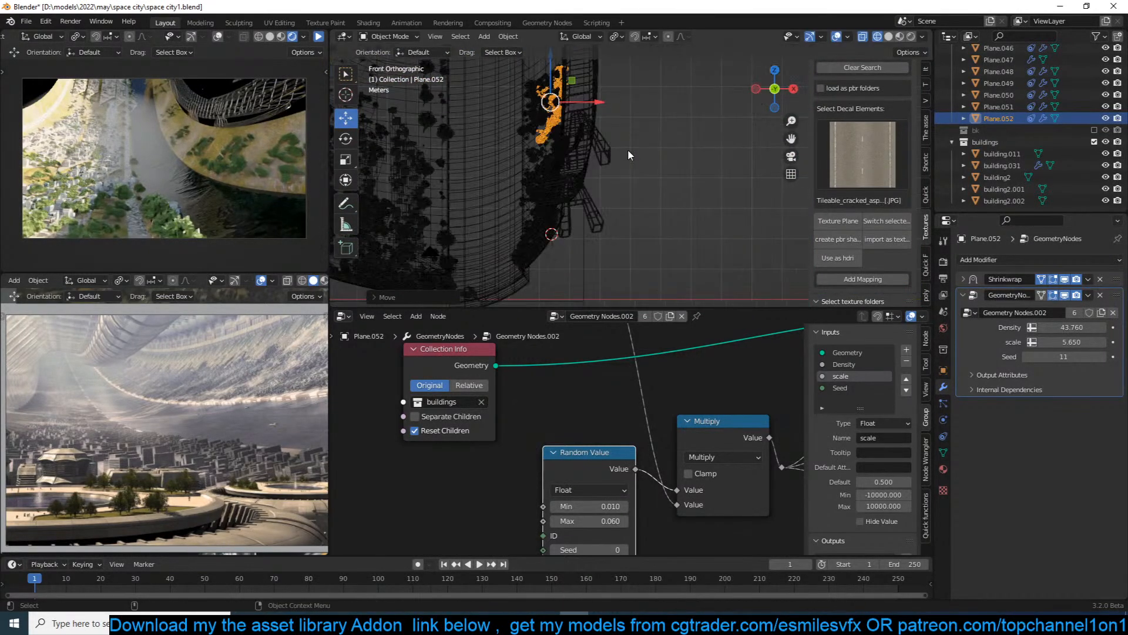
{"action": "left_click", "coordinate": [943, 418]}
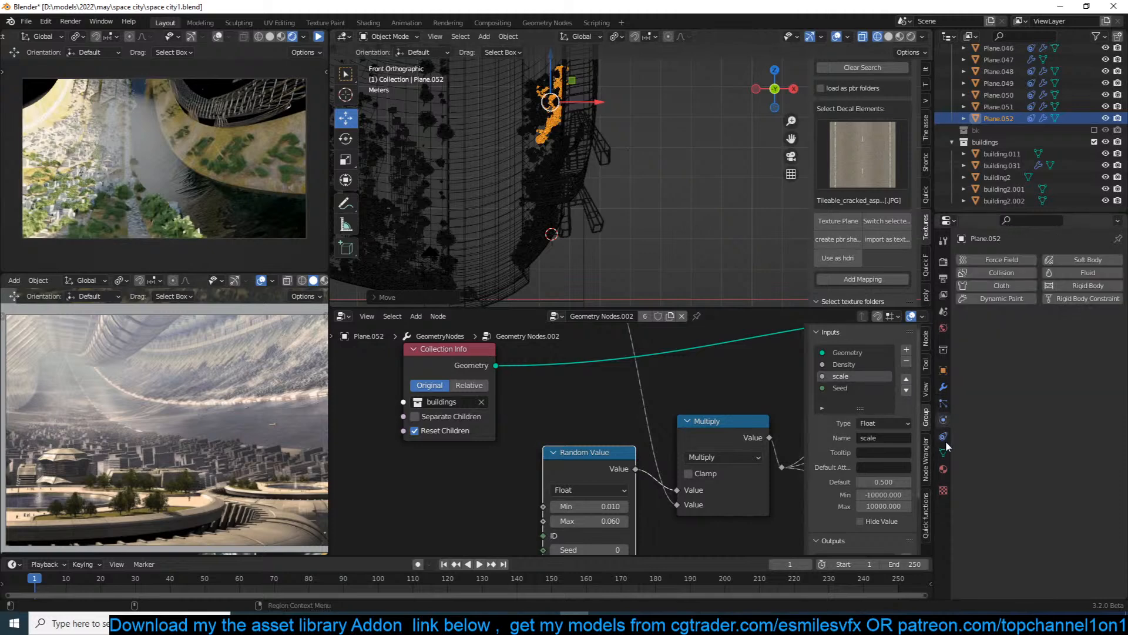
{"action": "left_click", "coordinate": [943, 435]}
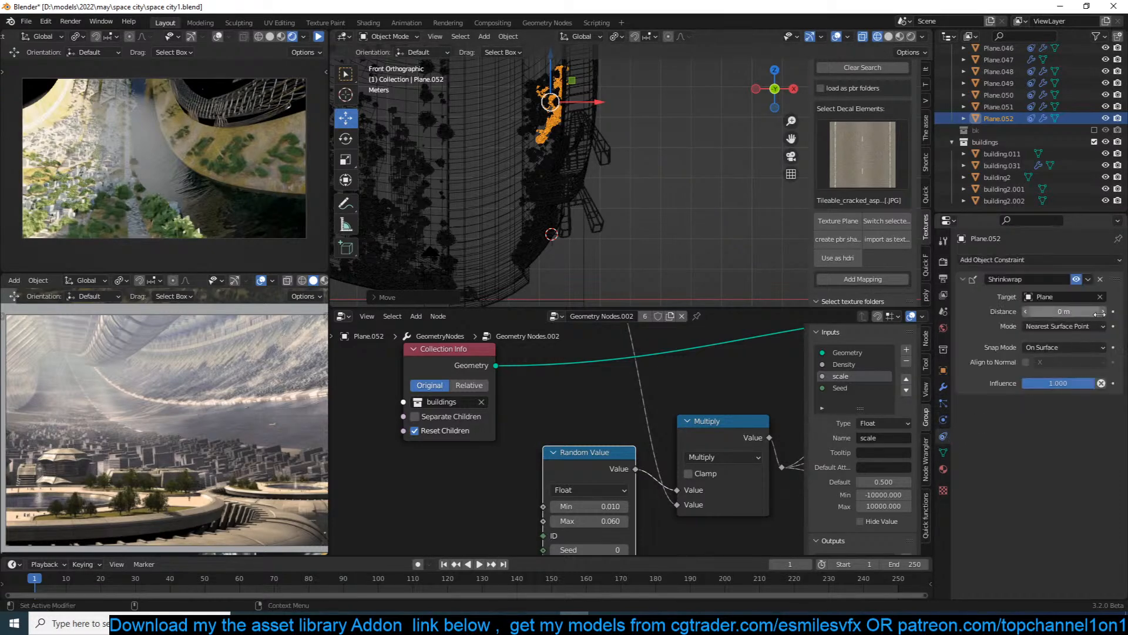
{"action": "left_click", "coordinate": [1064, 327]}
{"action": "left_click", "coordinate": [1043, 353]}
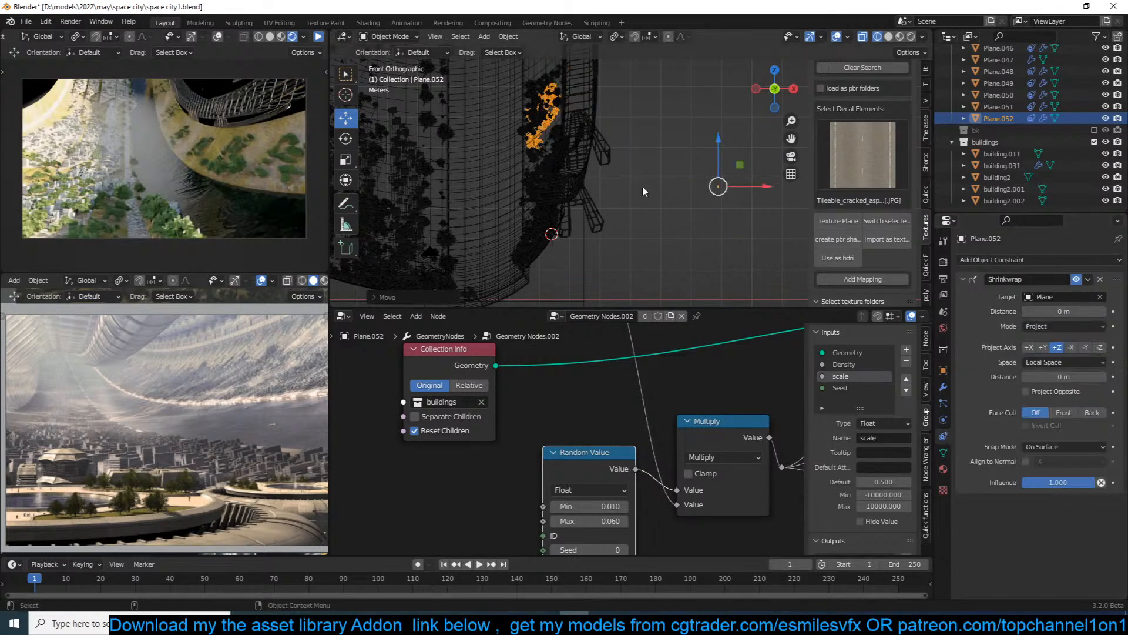
{"action": "key", "text": "KP_3"}
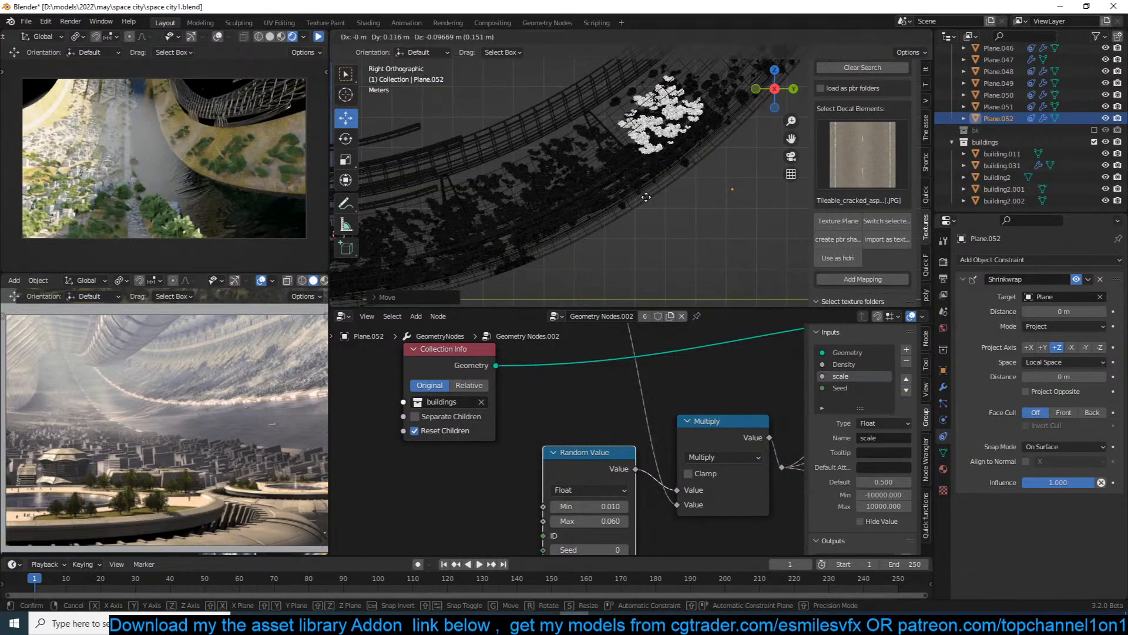
{"action": "mouse_move", "coordinate": [646, 189]}
{"action": "middle_mouse_down"}
{"action": "mouse_move", "coordinate": [704, 214]}
{"action": "mouse_move", "coordinate": [741, 206]}
{"action": "mouse_move", "coordinate": [587, 152]}
{"action": "middle_mouse_up"}
{"action": "key", "text": "z"}
{"action": "left_click", "coordinate": [805, 207]}
Duplicate the Plane.052 building scatter farther up the bank, and rotate and resize the copy to fit.
{"action": "key", "text": "shift+d"}
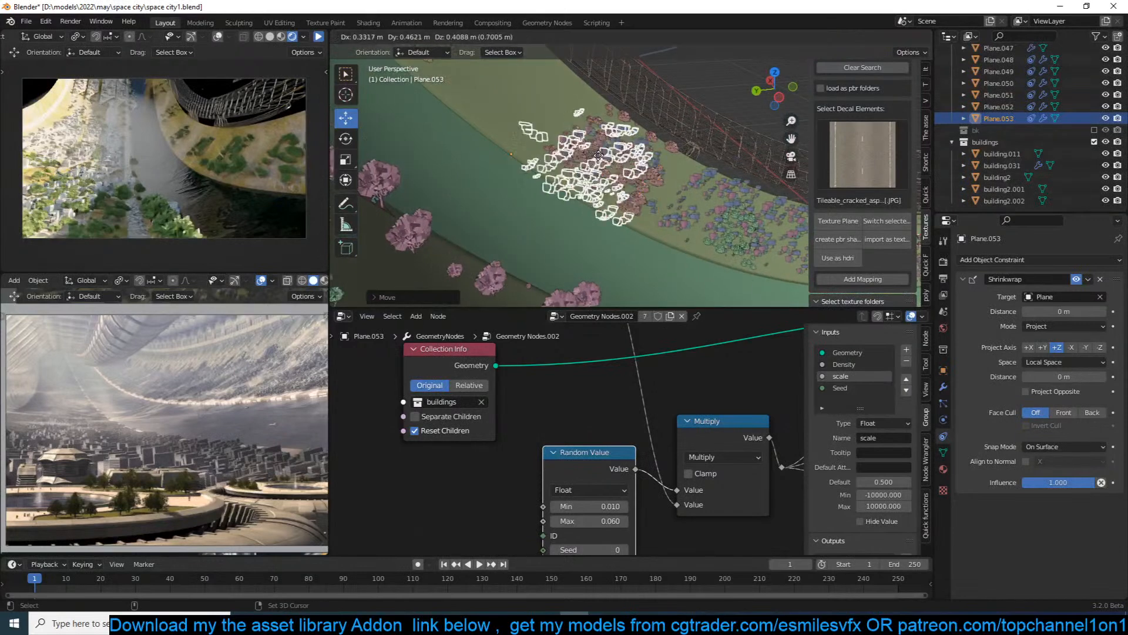
{"action": "left_click", "coordinate": [606, 144]}
{"action": "key", "text": "r"}
{"action": "left_click", "coordinate": [609, 161]}
{"action": "middle_click_drag", "start_coordinate": [609, 161], "coordinate": [577, 148], "text": "shift"}
{"action": "key", "text": "s"}
{"action": "left_click", "coordinate": [644, 192]}
{"action": "key", "text": "g"}
{"action": "right_click", "coordinate": [615, 165]}
{"action": "key", "text": "KP_0"}
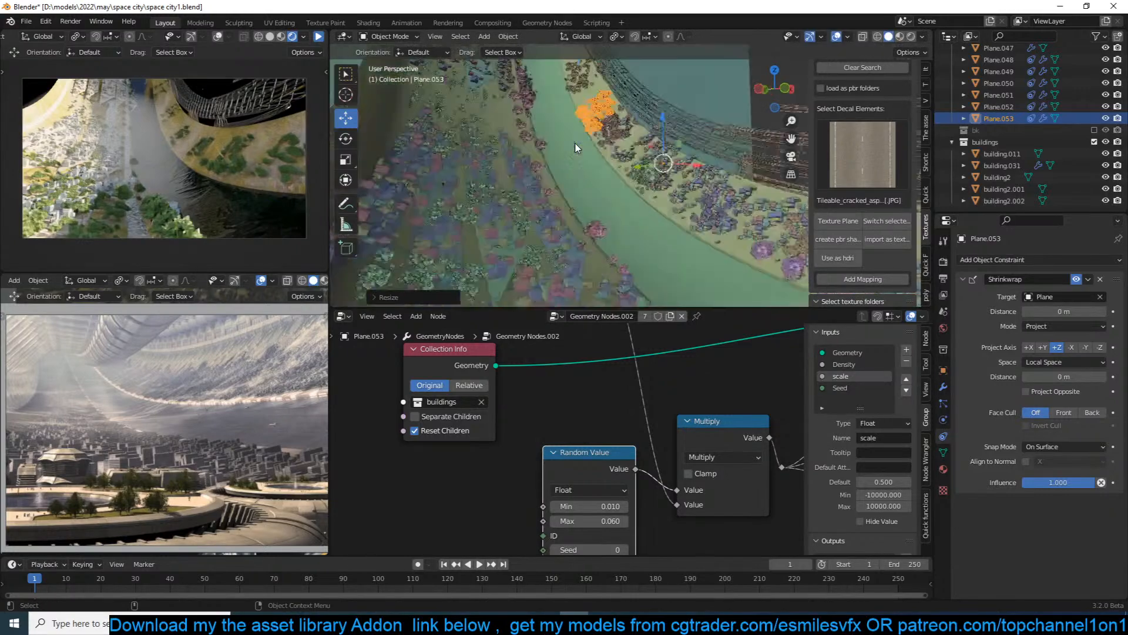
{"action": "scroll", "coordinate": [577, 145], "scroll_direction": "down", "scroll_amount": 10}
{"action": "scroll", "coordinate": [573, 141], "scroll_direction": "up", "scroll_amount": 5}
{"action": "middle_click_drag", "start_coordinate": [553, 144], "coordinate": [656, 246], "text": "shift"}
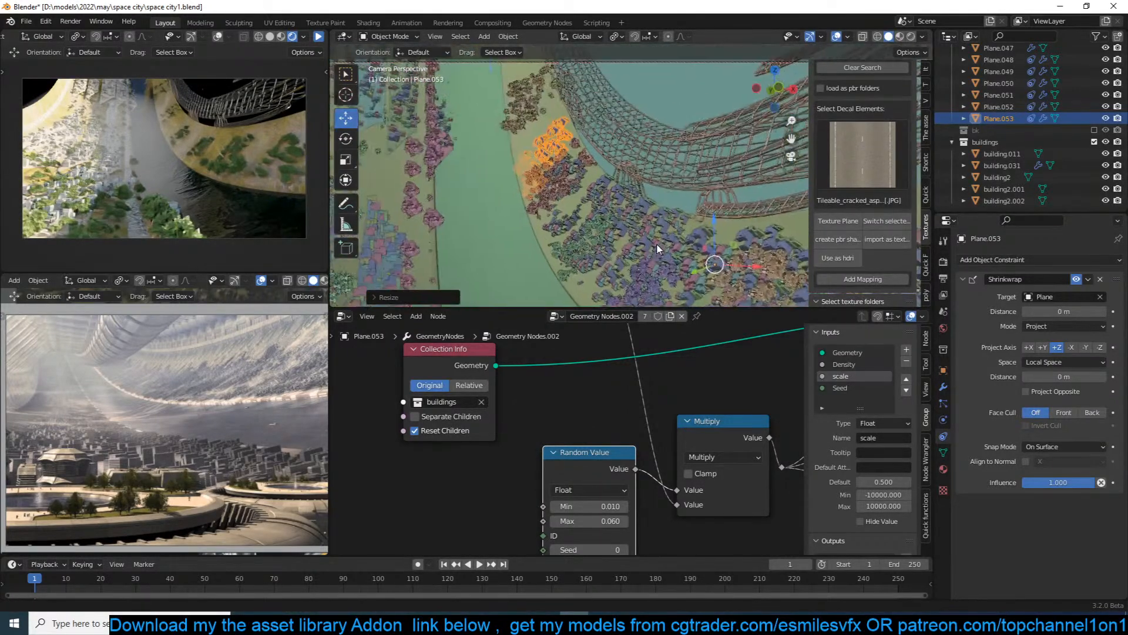
{"action": "key", "text": "r"}
{"action": "key", "text": "x"}
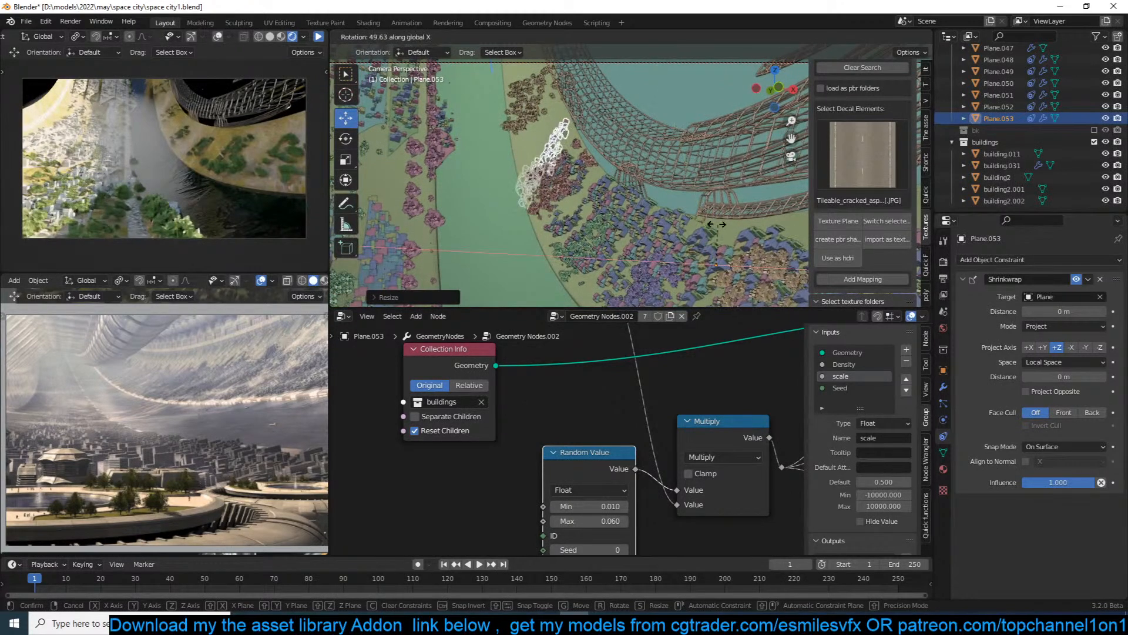
{"action": "key", "text": "x"}
{"action": "key", "text": "x"}
{"action": "left_click", "coordinate": [696, 219]}
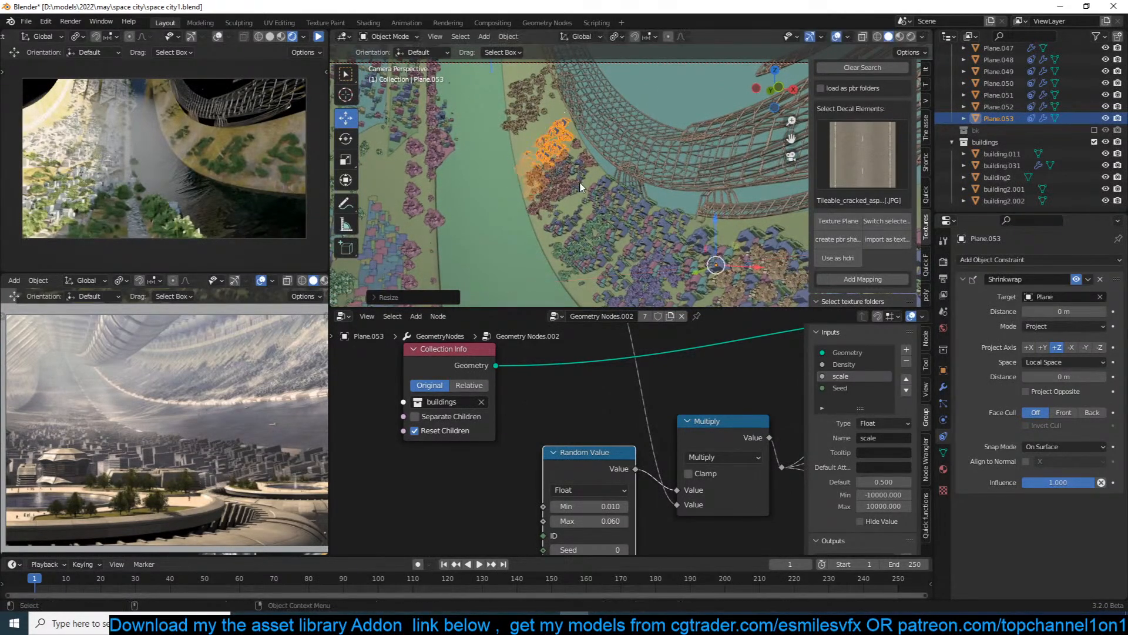
{"action": "key", "text": "KP_Decimal"}
{"action": "middle_click_drag", "start_coordinate": [582, 186], "coordinate": [670, 167]}
{"action": "key", "text": "r"}
{"action": "key", "text": "r"}
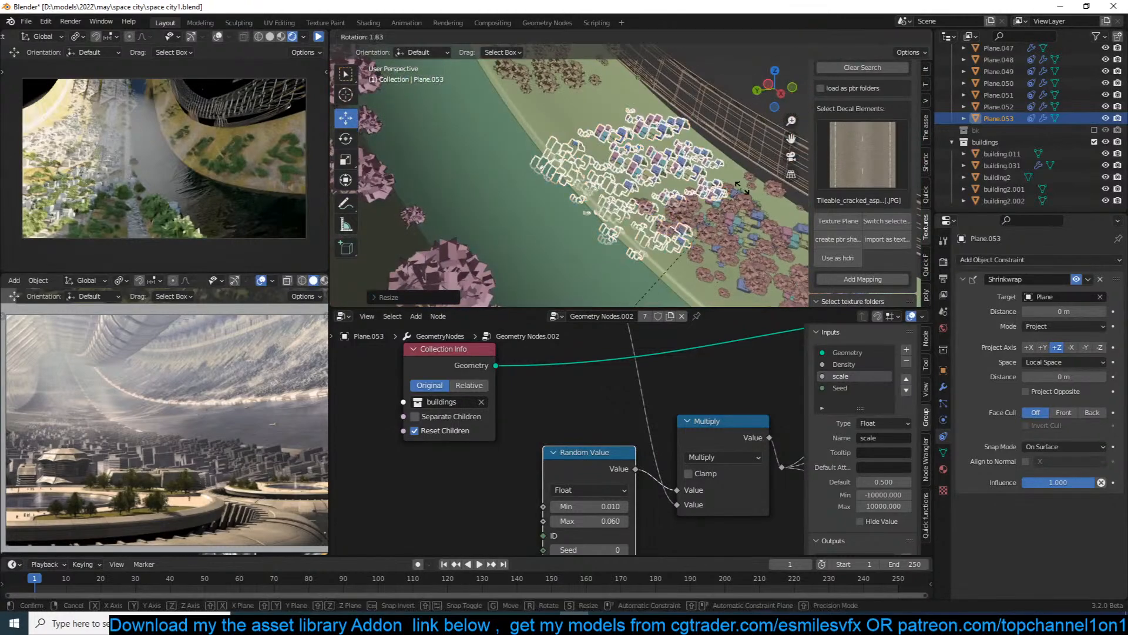
{"action": "left_click", "coordinate": [742, 193]}
{"action": "middle_click_drag", "start_coordinate": [742, 195], "coordinate": [660, 208]}
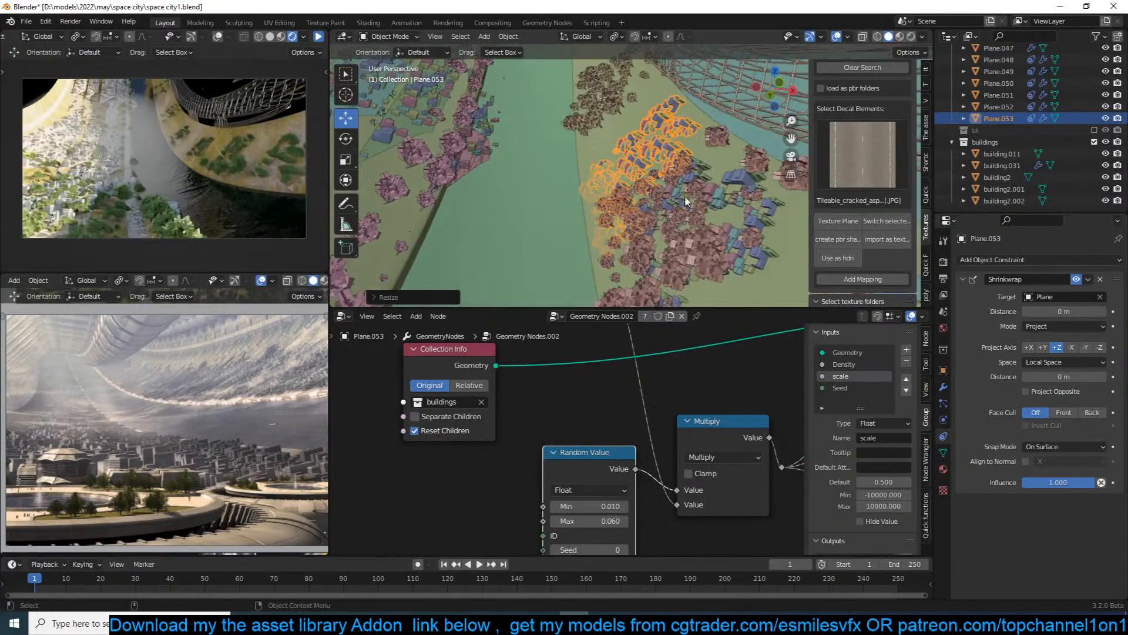
{"action": "key", "text": "r"}
{"action": "left_click", "coordinate": [727, 196]}
{"action": "middle_click_drag", "start_coordinate": [726, 196], "coordinate": [688, 202]}
Duplicate the Plane.053 building scatter and move the copy onto the trees toward the far end of the bank.
{"action": "key", "text": "shift+d"}
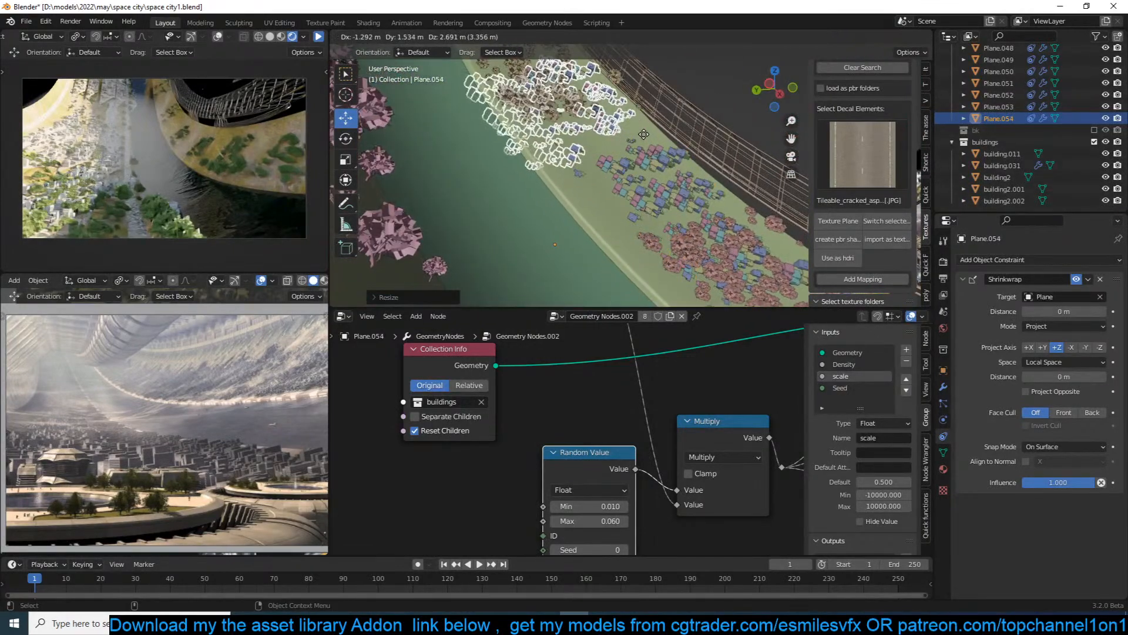
{"action": "left_click", "coordinate": [601, 126]}
{"action": "middle_click_drag", "start_coordinate": [599, 127], "coordinate": [584, 122]}
{"action": "key", "text": "g"}
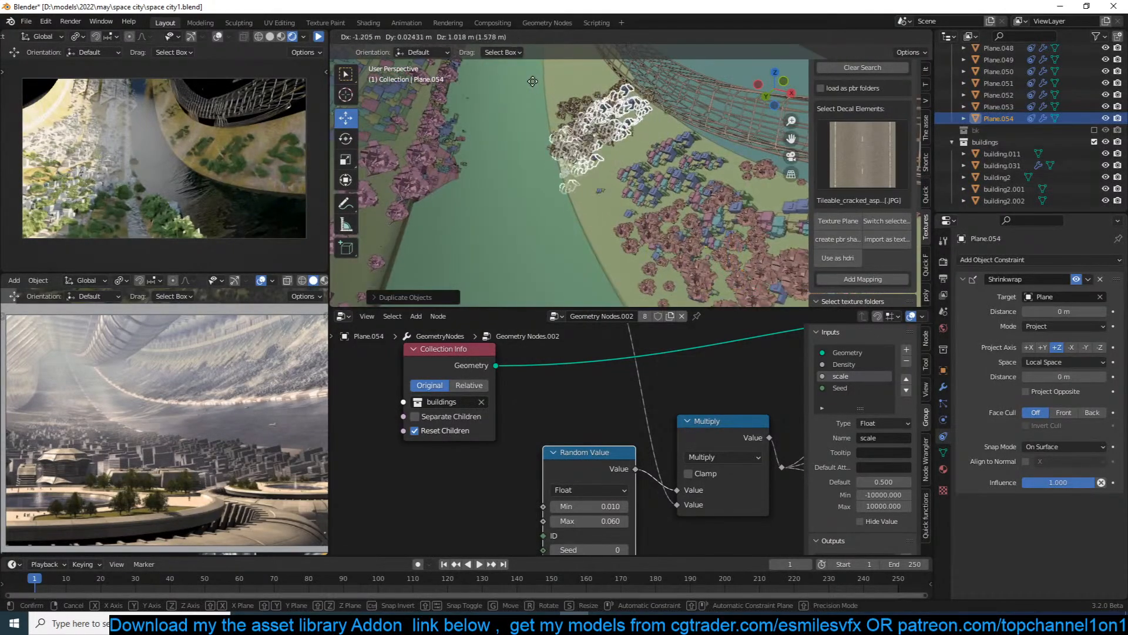
{"action": "left_click", "coordinate": [582, 112]}
{"action": "middle_click_drag", "start_coordinate": [581, 113], "coordinate": [458, 111]}
{"action": "middle_click_drag", "start_coordinate": [595, 159], "coordinate": [694, 192]}
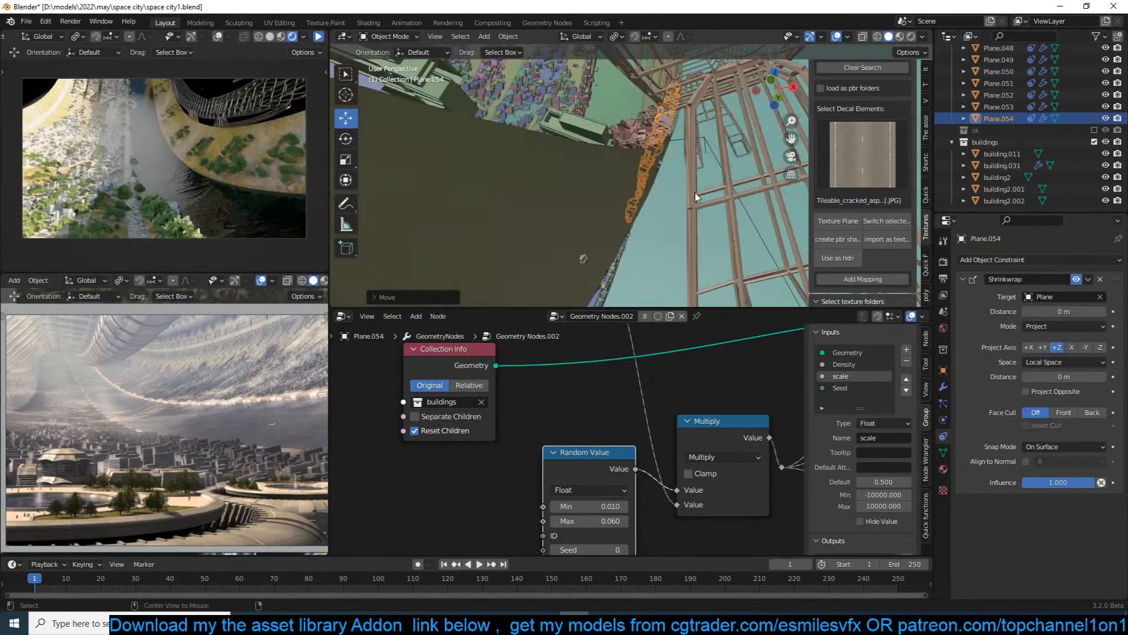
Deselect the scatter, return to the camera view, save the file, and resume the paused viewport render.
{"action": "left_click", "coordinate": [695, 193]}
{"action": "key", "text": "KP_0"}
{"action": "key", "text": "ctrl+s"}
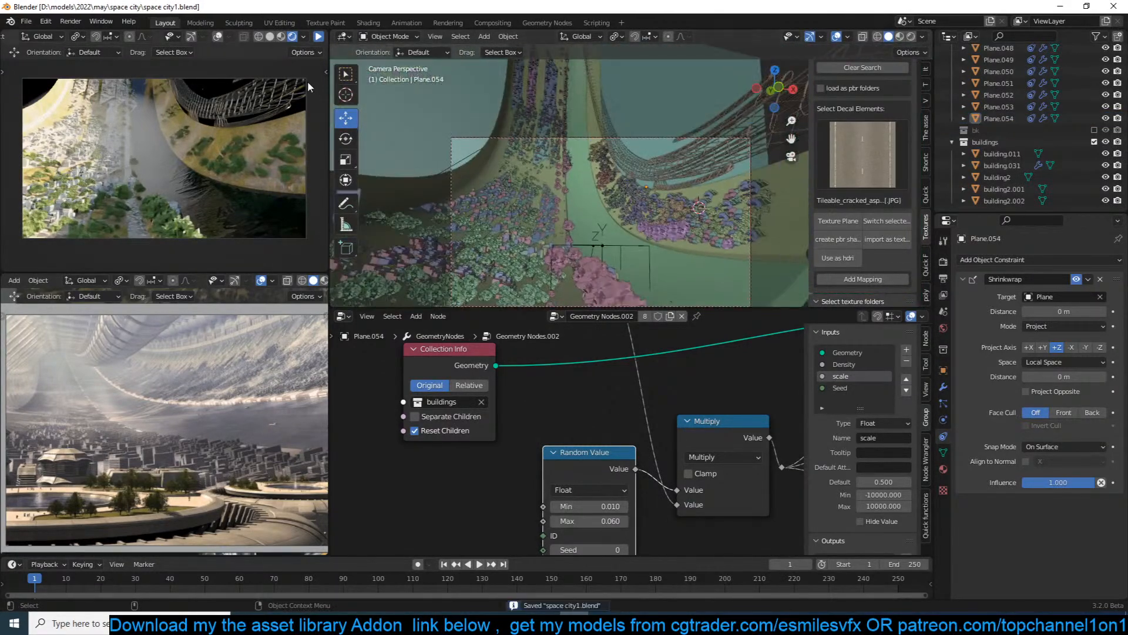
{"action": "left_click", "coordinate": [320, 36]}
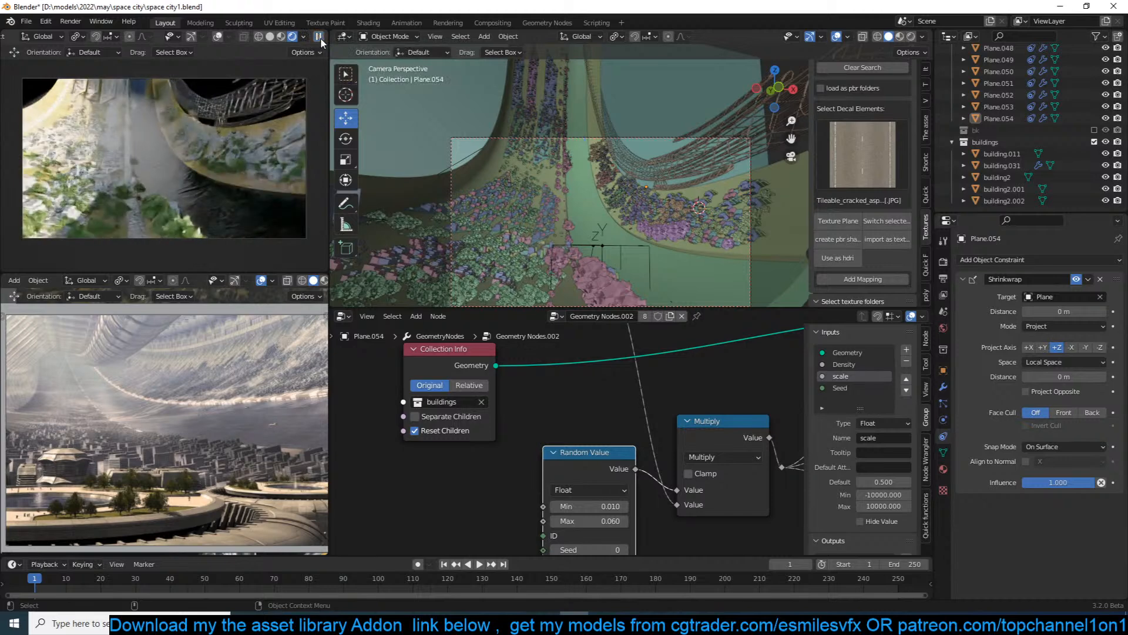
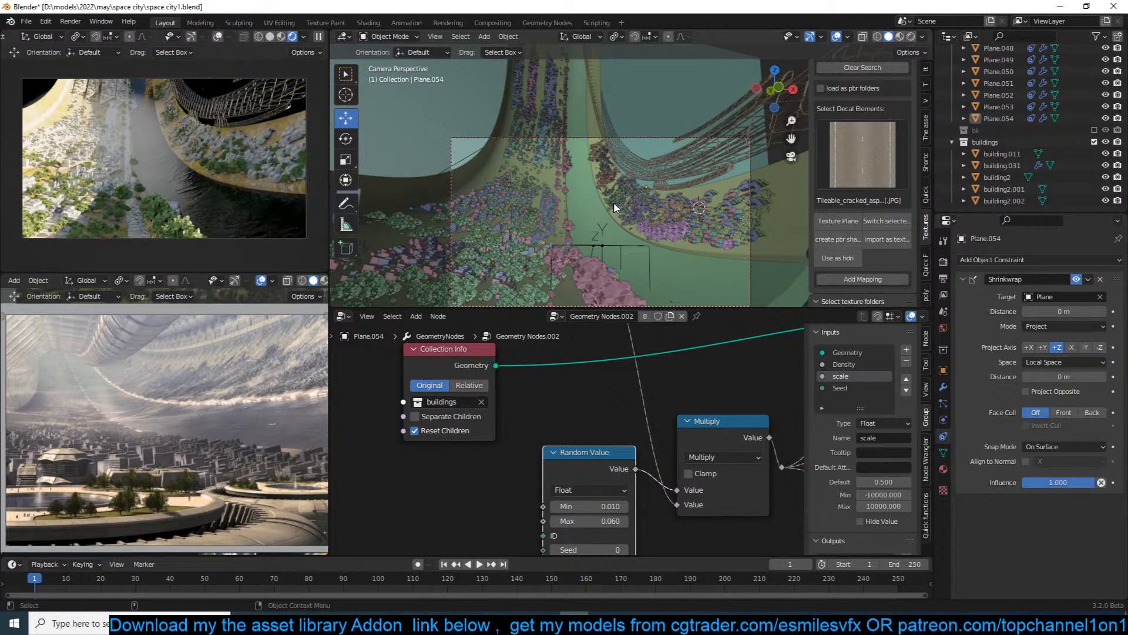
Try hiding the large Plane.001 to compare the camera render without it, and reveal it again.
{"action": "scroll", "coordinate": [600, 213], "scroll_direction": "up", "scroll_amount": 3}
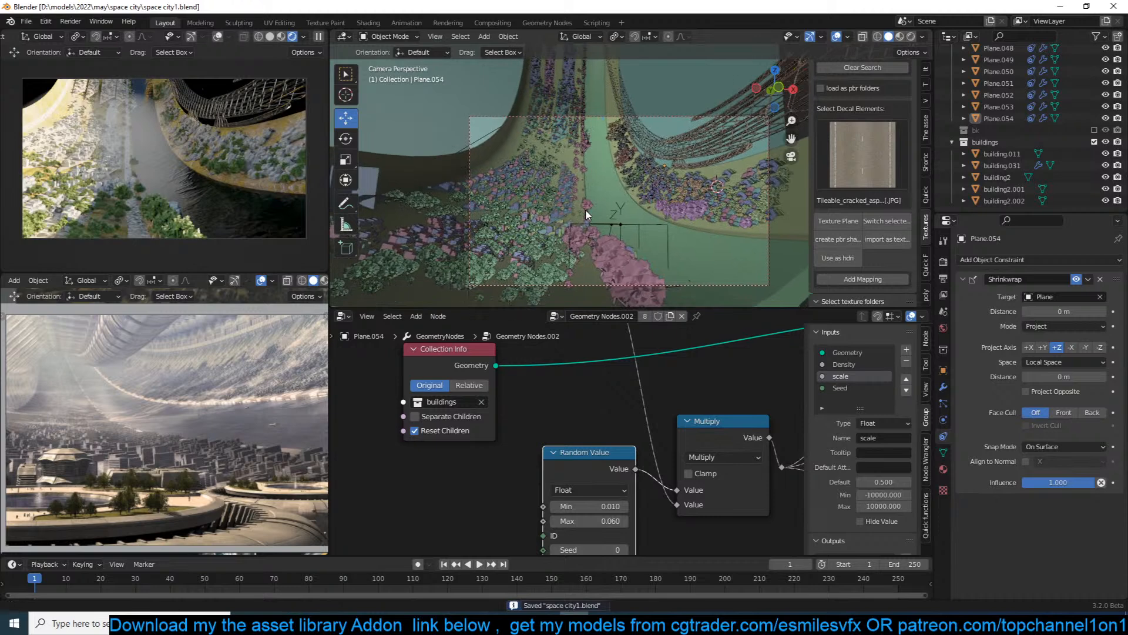
{"action": "scroll", "coordinate": [735, 158], "scroll_direction": "down", "scroll_amount": 3}
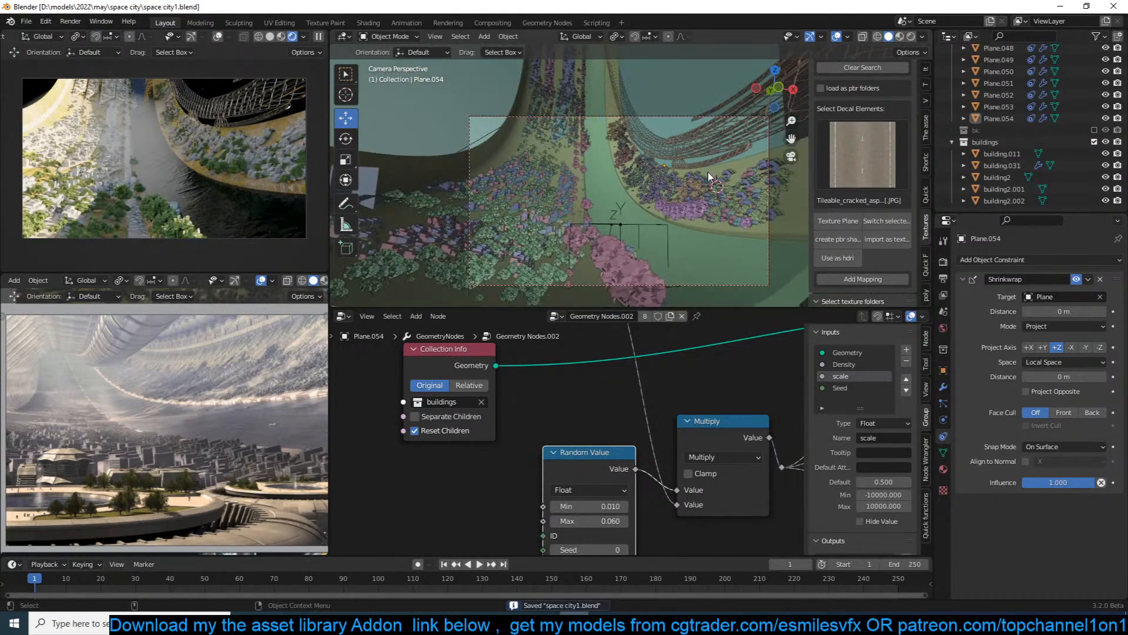
{"action": "scroll", "coordinate": [709, 176], "scroll_direction": "down", "scroll_amount": 2}
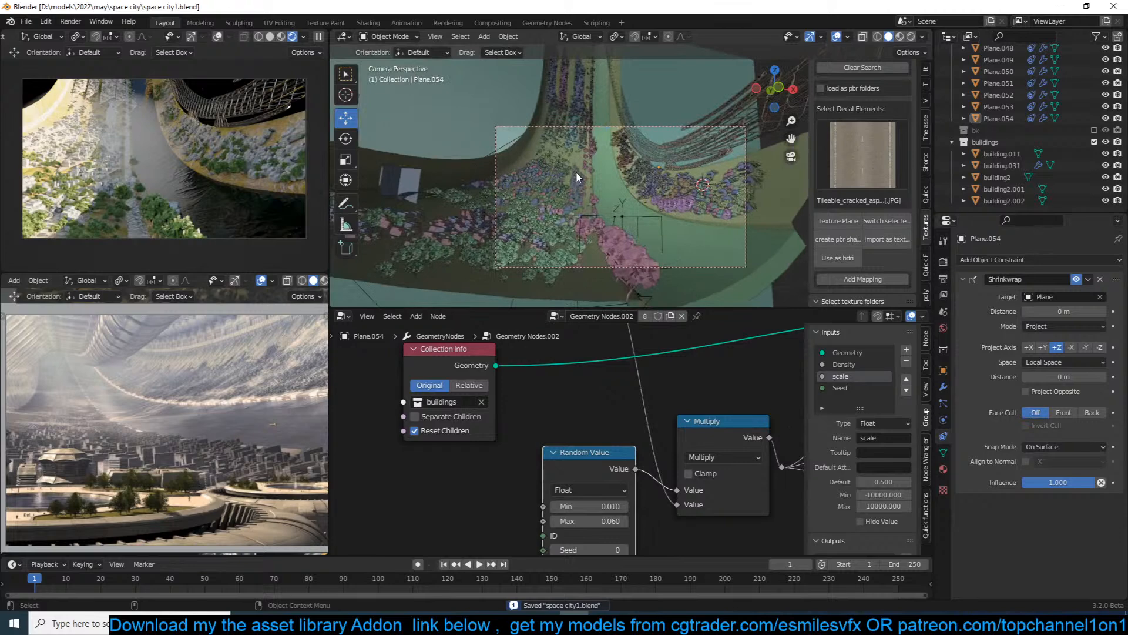
{"action": "scroll", "coordinate": [650, 159], "scroll_direction": "down", "scroll_amount": 3}
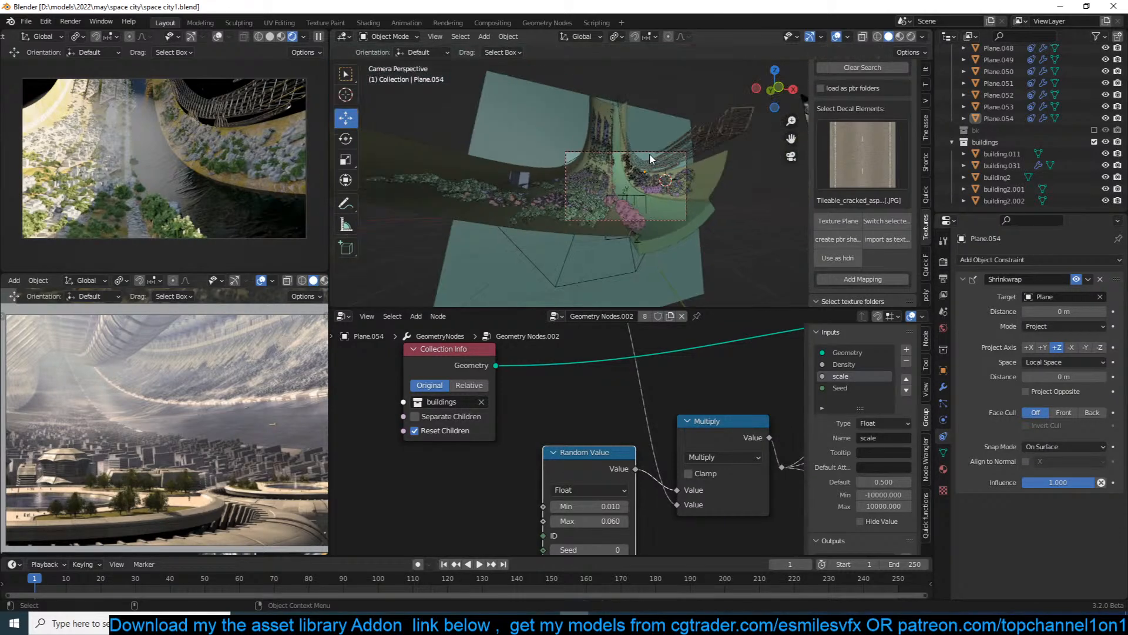
{"action": "left_click", "coordinate": [542, 129]}
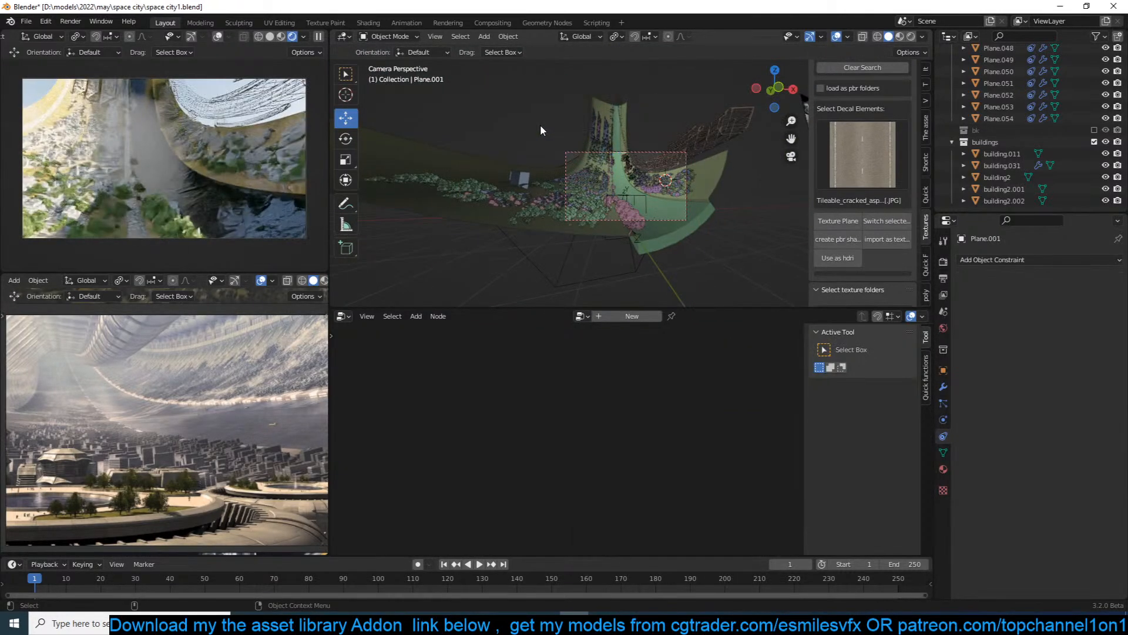
{"action": "key", "text": "alt+h"}
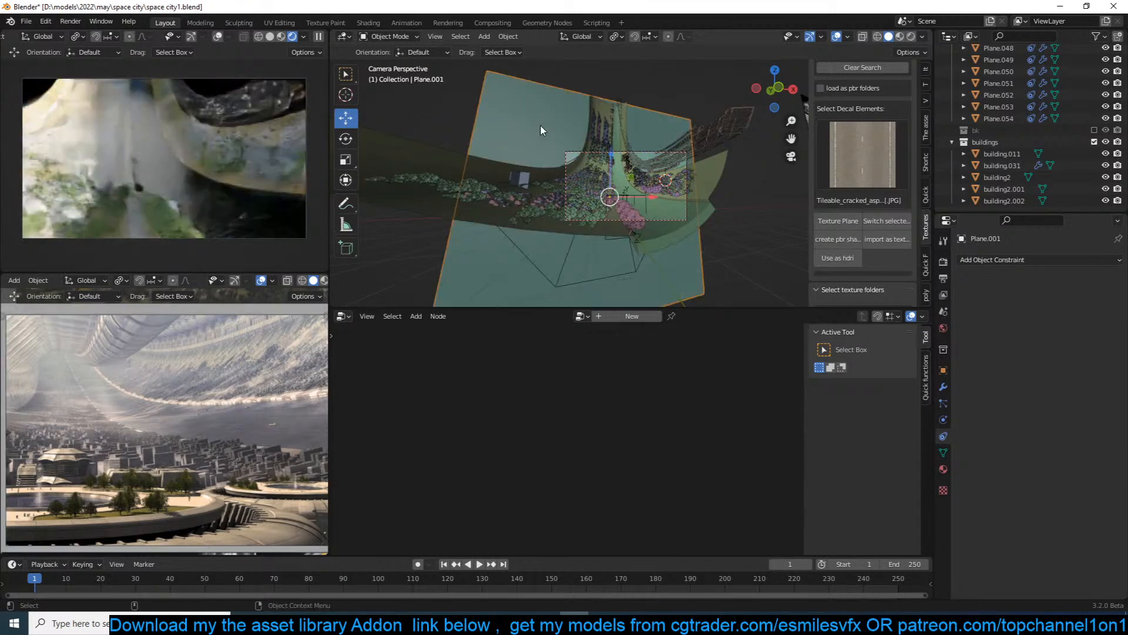
Slightly resize and reposition the large Plane.001 behind the curved banks.
{"action": "key", "text": "g"}
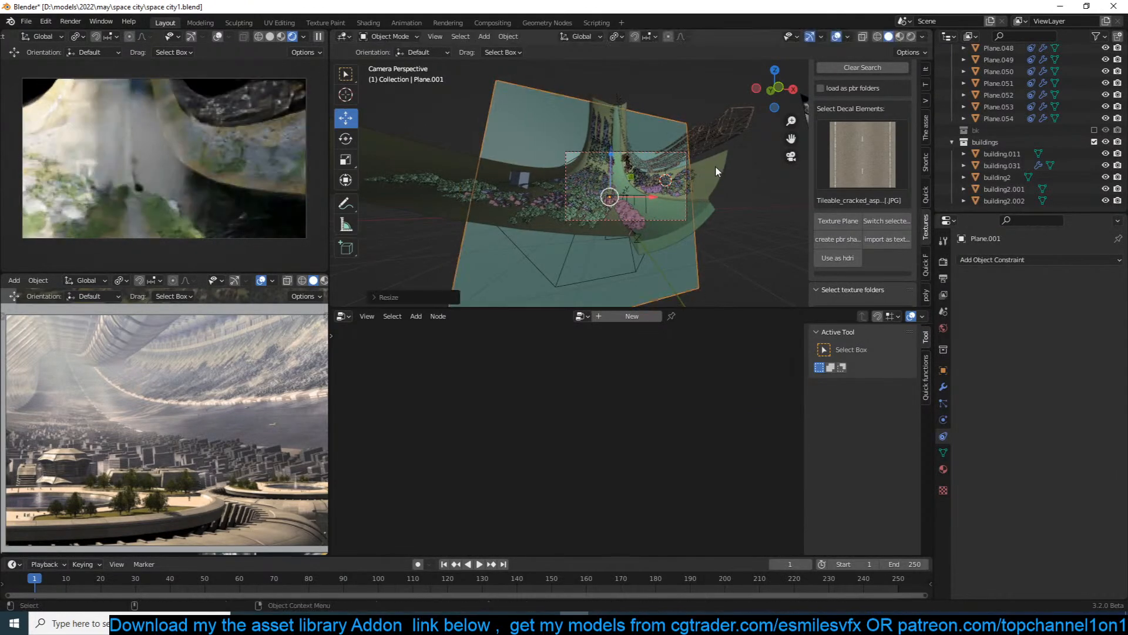
{"action": "left_click", "coordinate": [701, 164]}
{"action": "scroll", "coordinate": [698, 167], "scroll_direction": "up", "scroll_amount": 3}
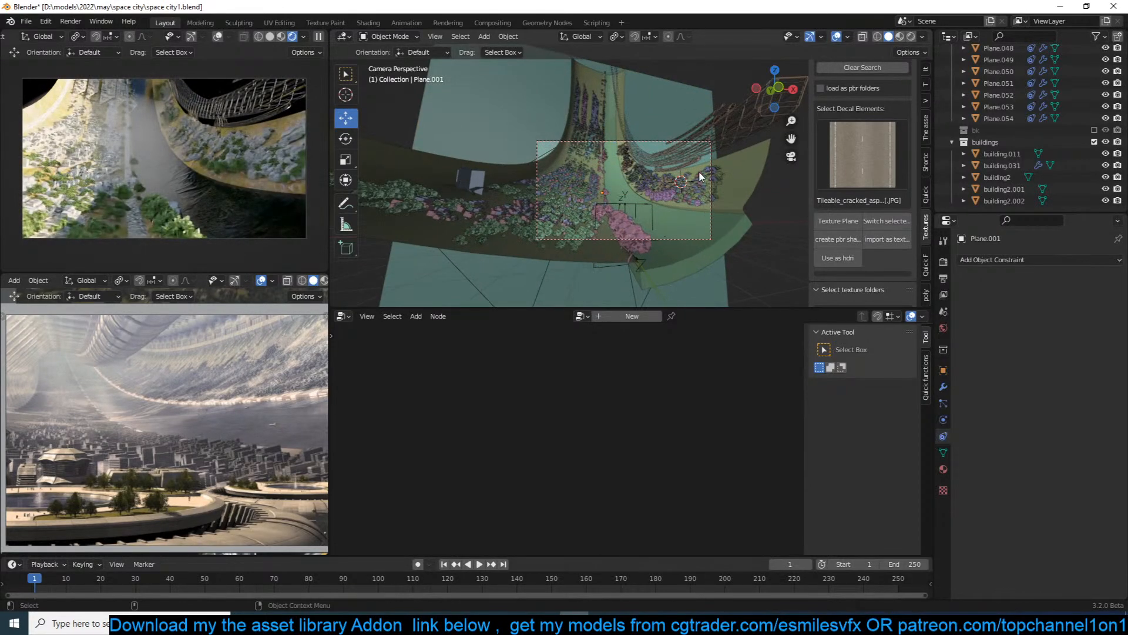
Select the curved bank object Plane and open its material nodes in the Shader Editor.
{"action": "left_click", "coordinate": [738, 175]}
{"action": "left_click", "coordinate": [582, 318]}
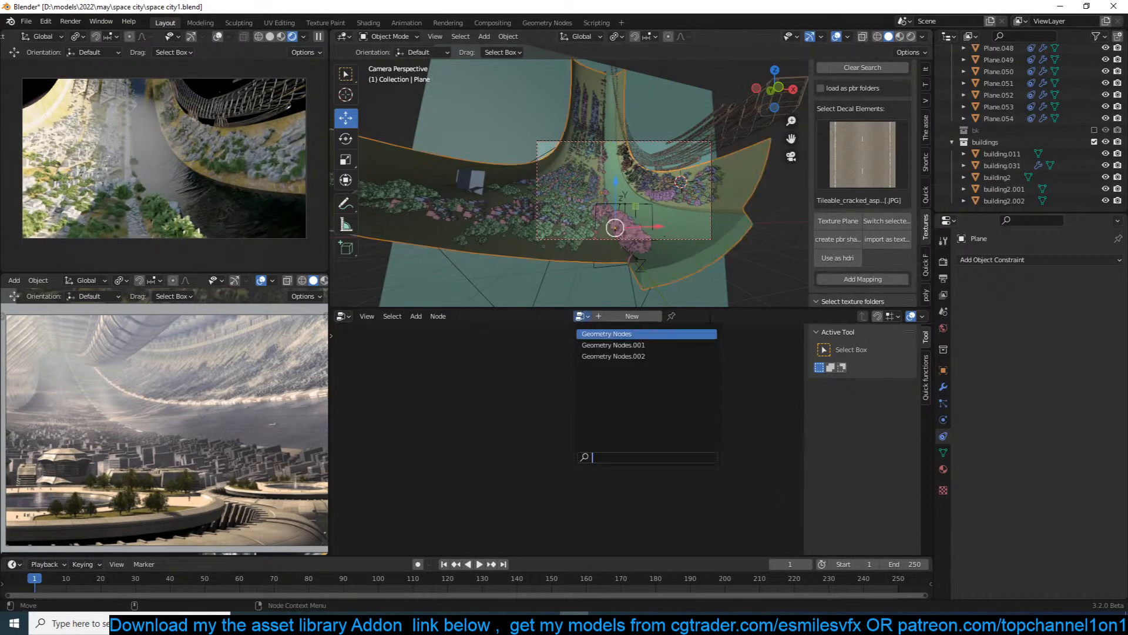
{"action": "left_click", "coordinate": [342, 316]}
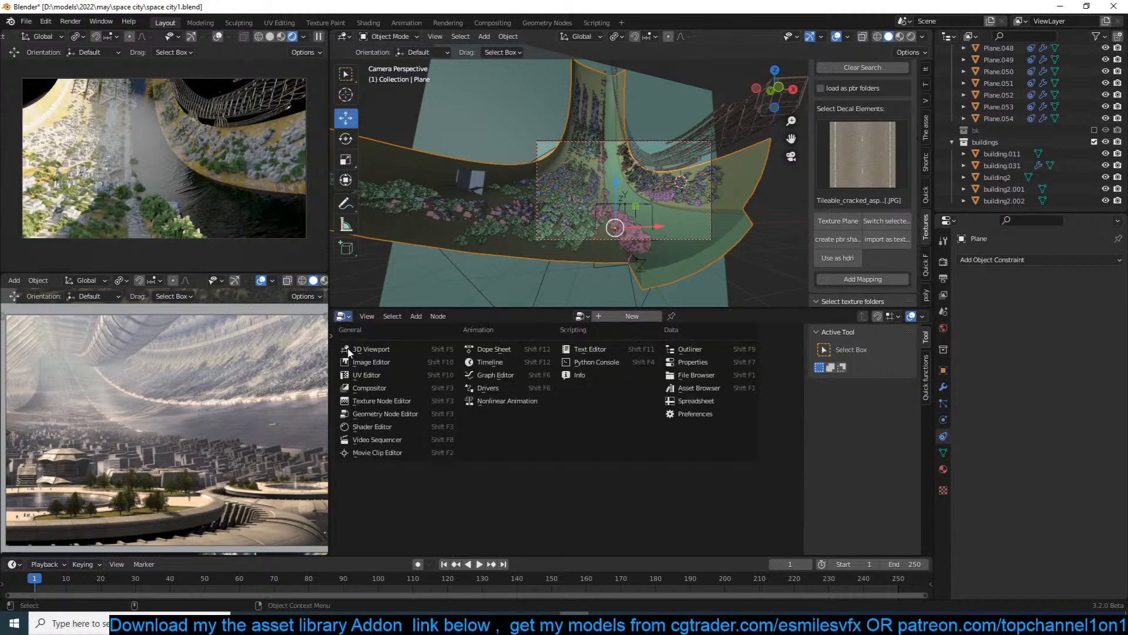
{"action": "left_click", "coordinate": [376, 427]}
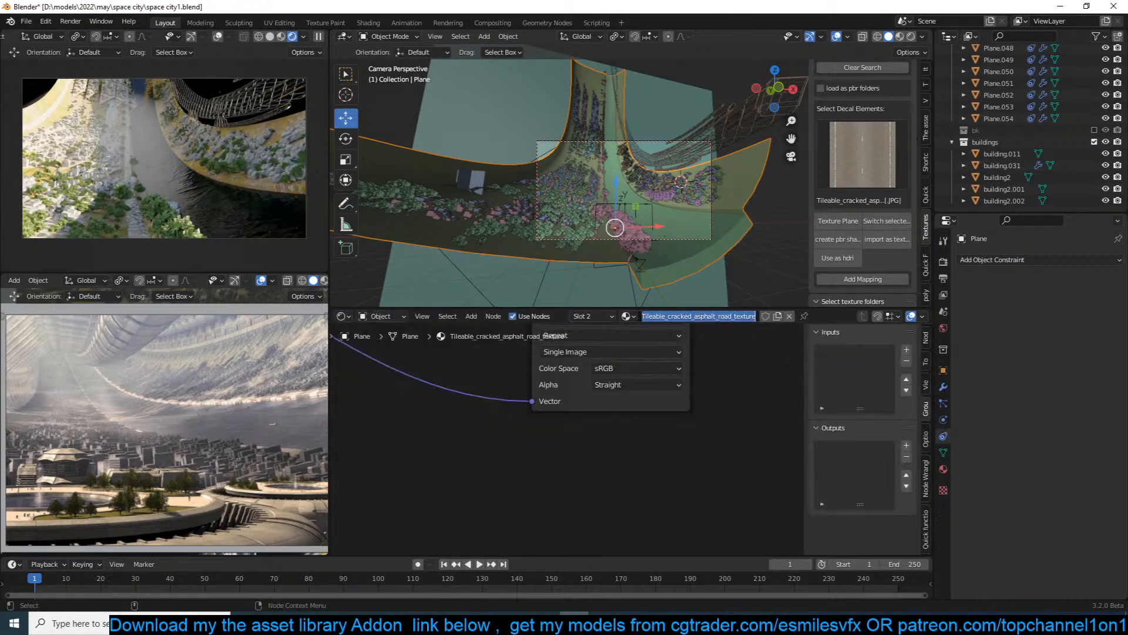
Try replacing the bank's aerial_grass_rock_diff_4k material with a concrete material, searching the material list for "con".
{"action": "left_click", "coordinate": [628, 316]}
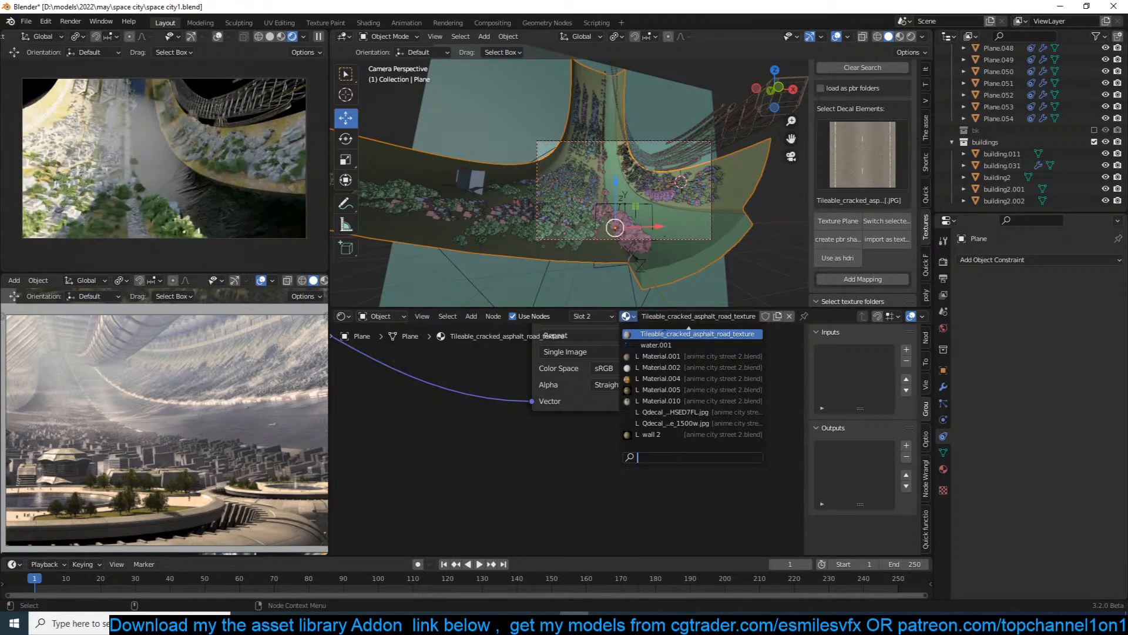
{"action": "left_click", "coordinate": [663, 333]}
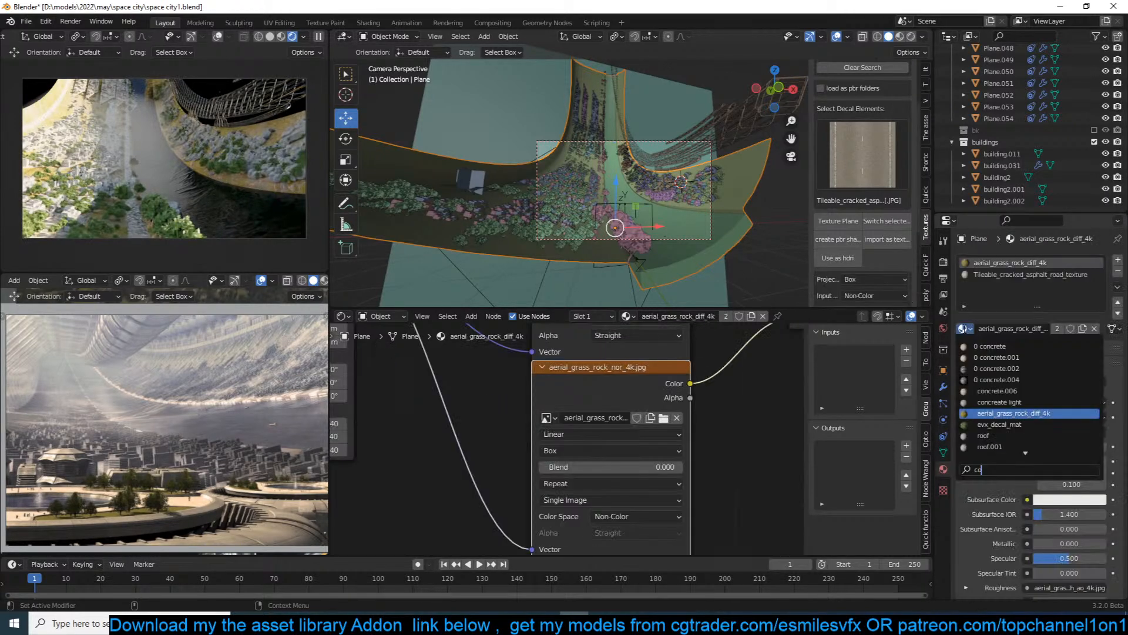
{"action": "type", "text": "on"}
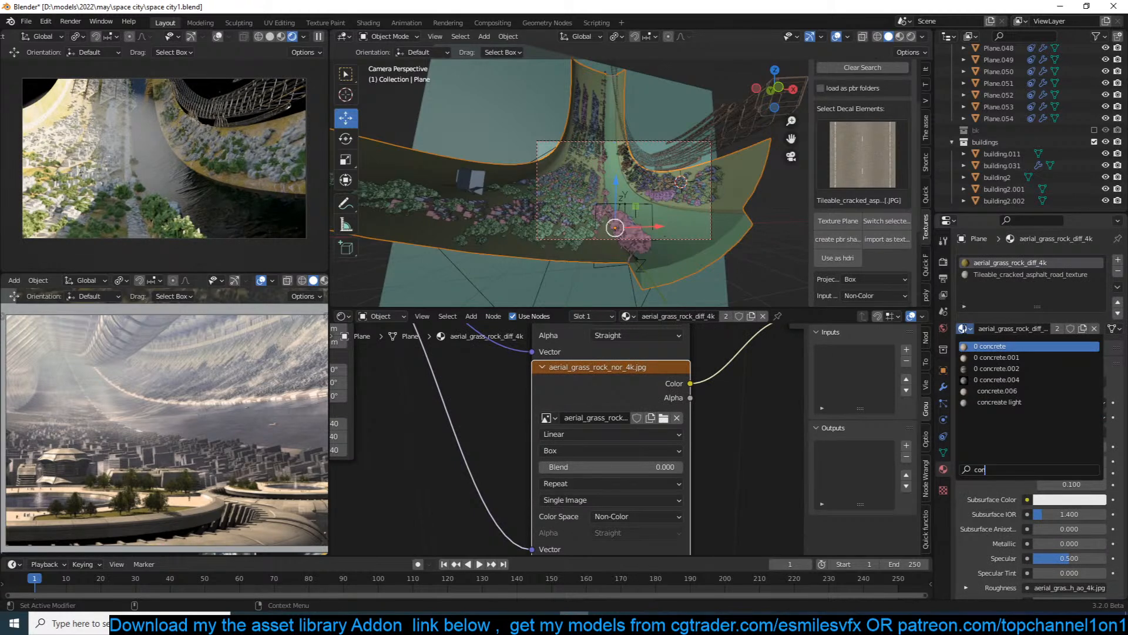
{"action": "key", "text": "Return"}
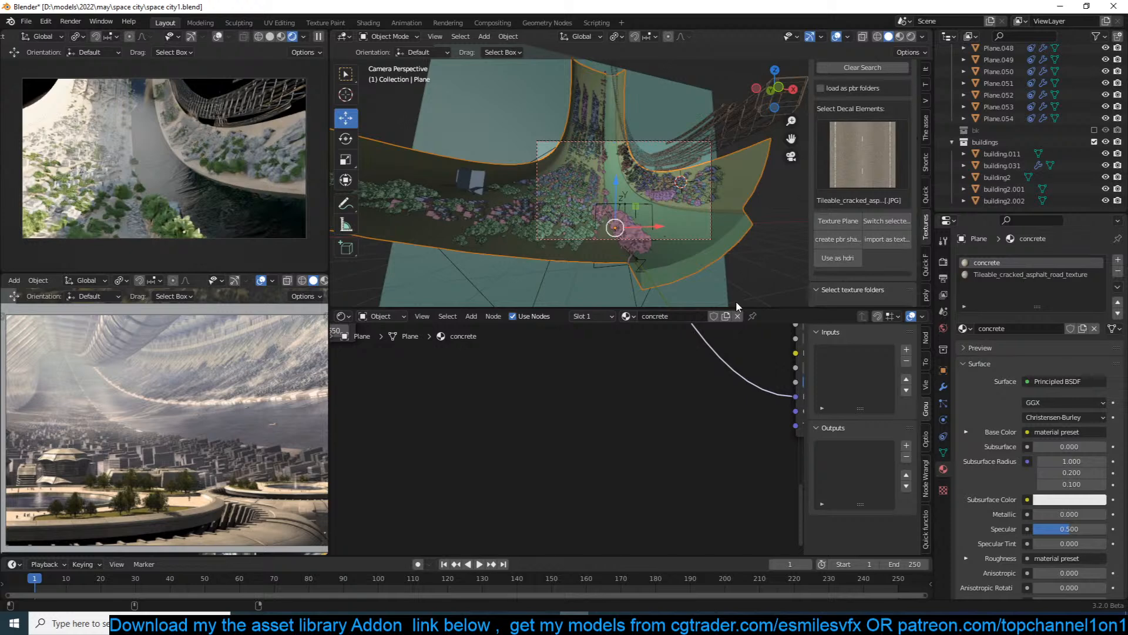
Undo the concrete material assignment on the bank and save the file.
{"action": "key", "text": "ctrl+s"}
{"action": "left_click", "coordinate": [731, 192]}
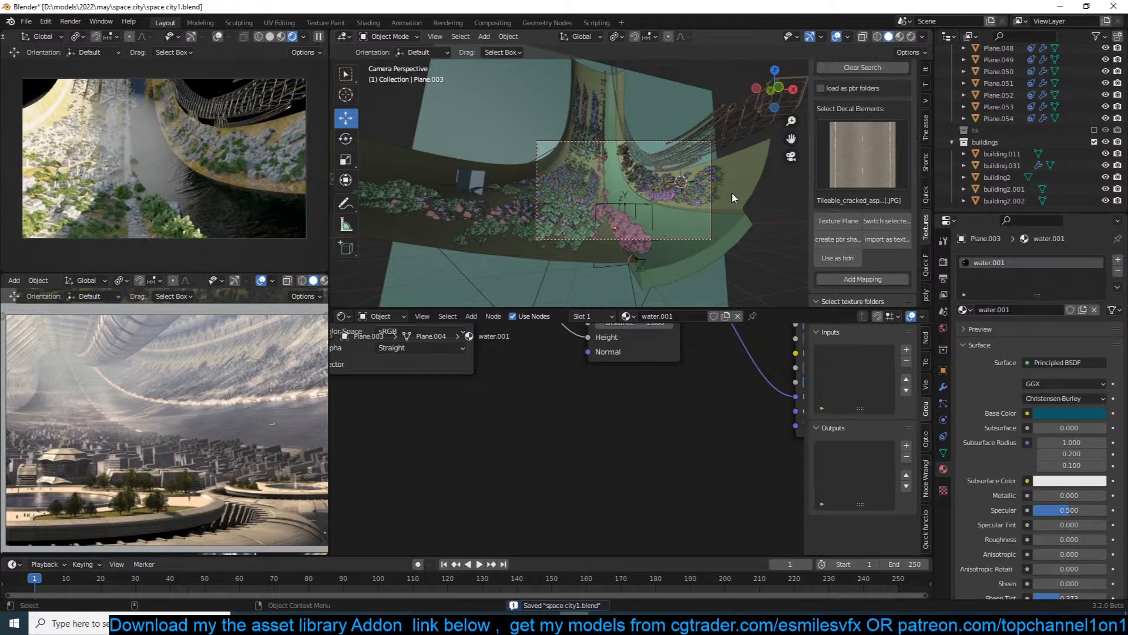
{"action": "scroll", "coordinate": [732, 191], "scroll_direction": "up", "scroll_amount": 3}
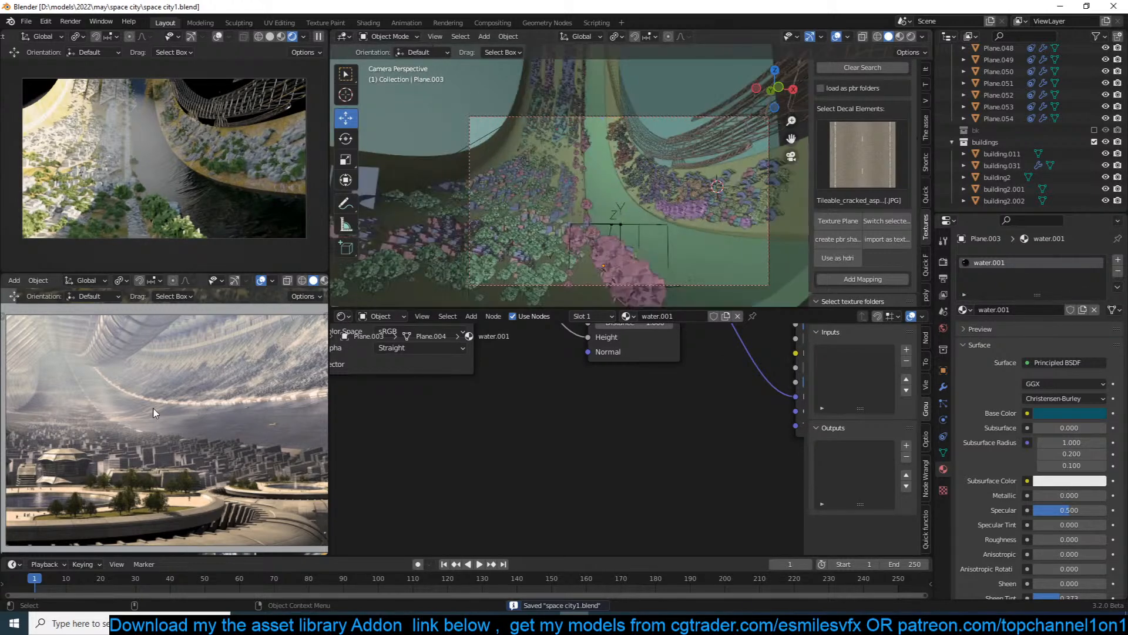
{"action": "left_click", "coordinate": [718, 623]}
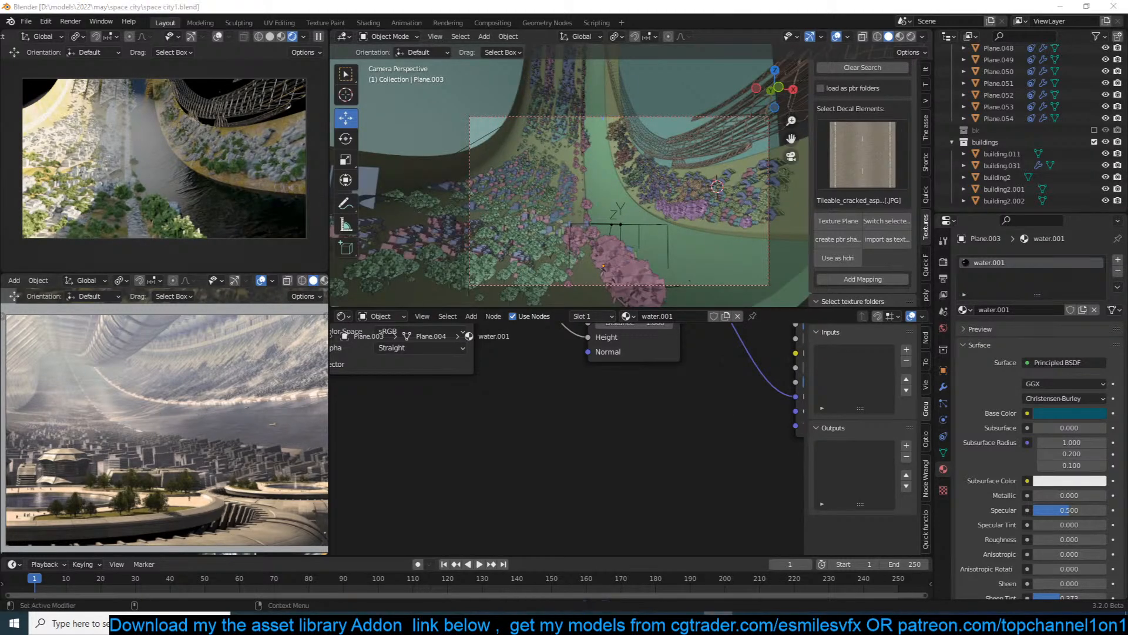
Duplicate the Plane.047 truss structure onto the opposite bank's outer edge, rotate the copy slightly, and save the file.
{"action": "scroll", "coordinate": [597, 219], "scroll_direction": "up", "scroll_amount": 1}
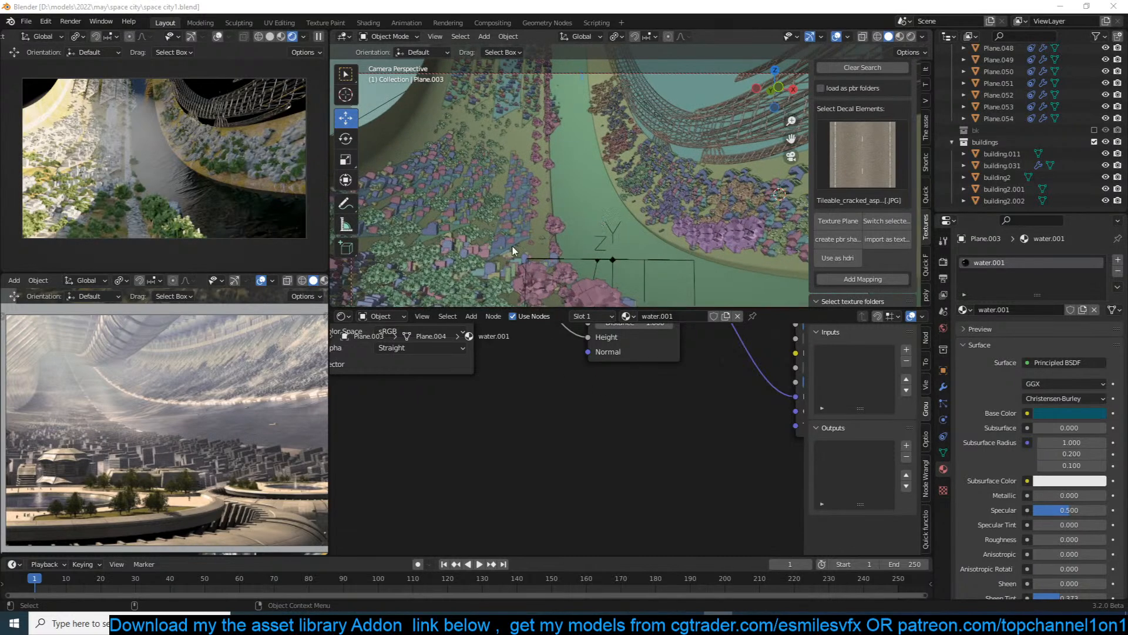
{"action": "scroll", "coordinate": [509, 238], "scroll_direction": "up", "scroll_amount": 1}
{"action": "left_click", "coordinate": [700, 153]}
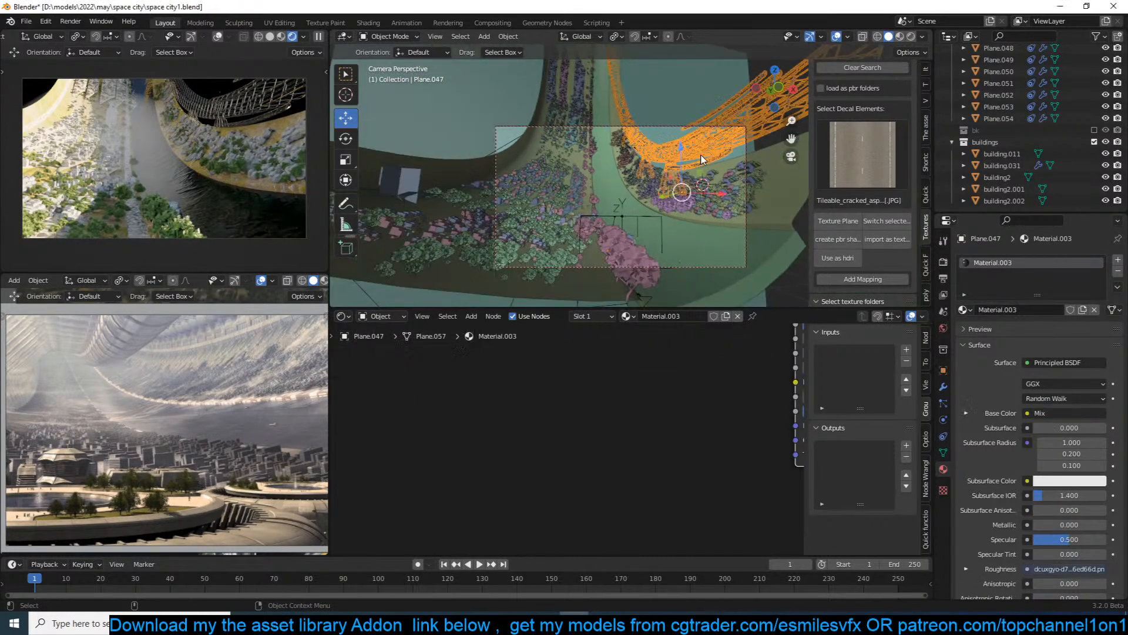
{"action": "key", "text": "KP_1"}
{"action": "scroll", "coordinate": [702, 158], "scroll_direction": "down", "scroll_amount": 4}
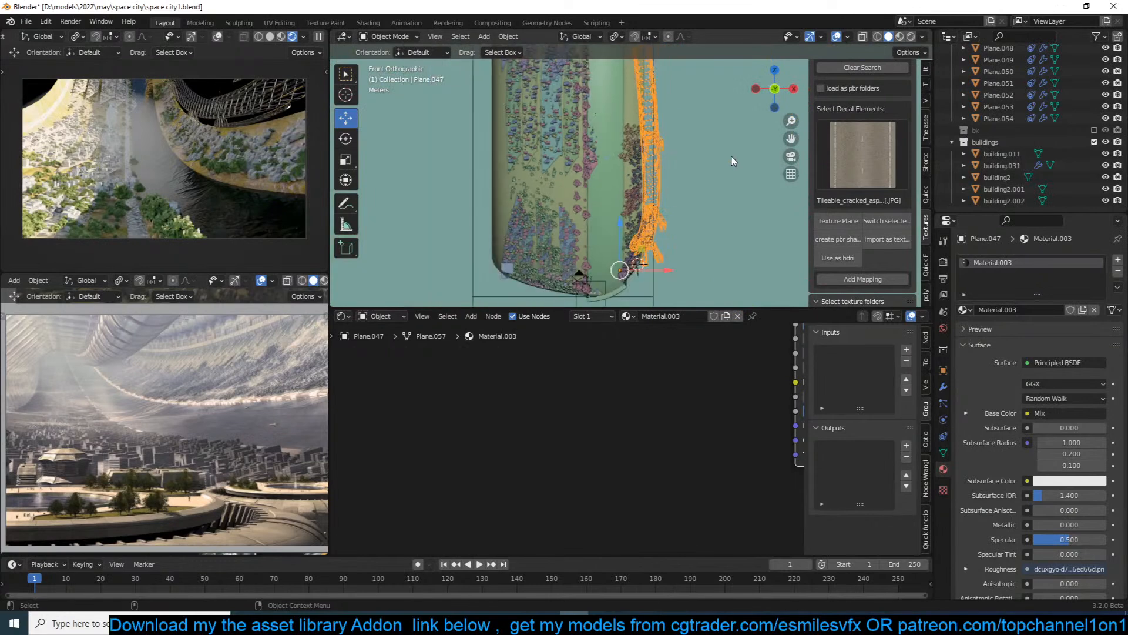
{"action": "key", "text": "shift+d"}
{"action": "left_click", "coordinate": [571, 165]}
{"action": "scroll", "coordinate": [610, 125], "scroll_direction": "down", "scroll_amount": 3}
{"action": "key", "text": "r"}
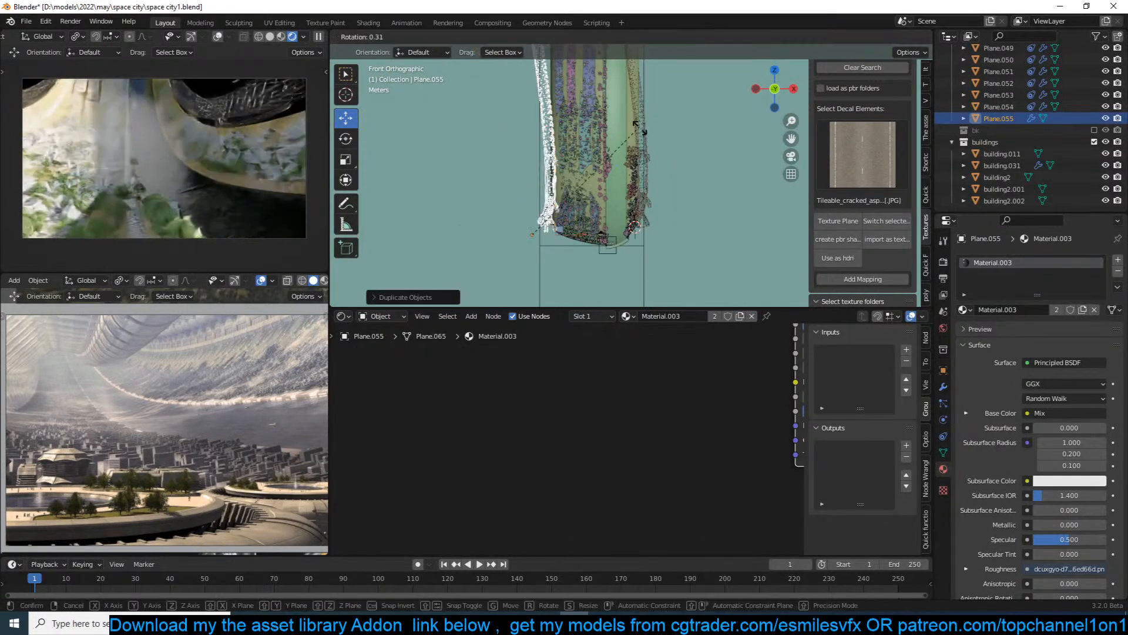
{"action": "left_click", "coordinate": [642, 138]}
{"action": "key", "text": "KP_3"}
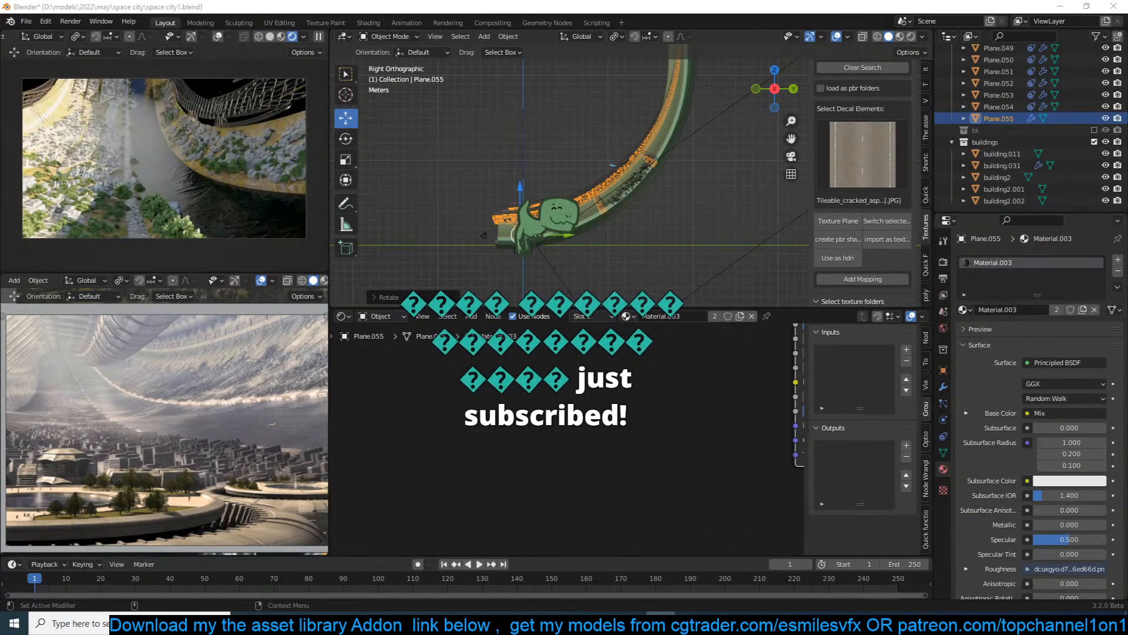
{"action": "left_click", "coordinate": [780, 210]}
{"action": "key", "text": "ctrl+s"}
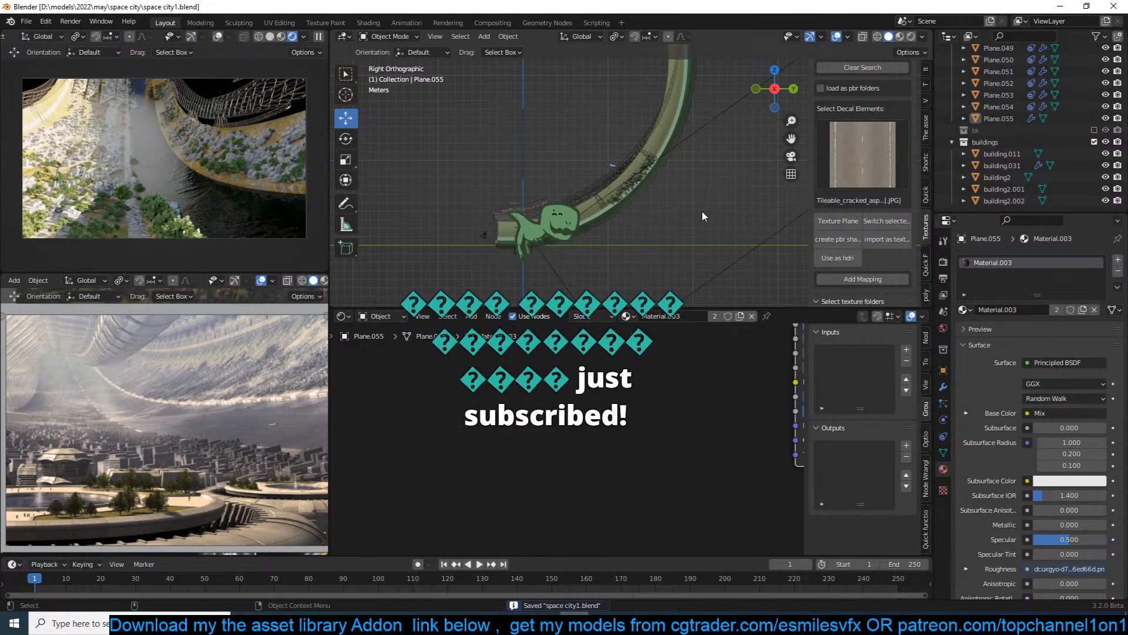
Duplicate the Plane.047 truss again and turn the copy sideways so that it spans across the river between the banks.
{"action": "left_click", "coordinate": [621, 167]}
{"action": "key", "text": "KP_7"}
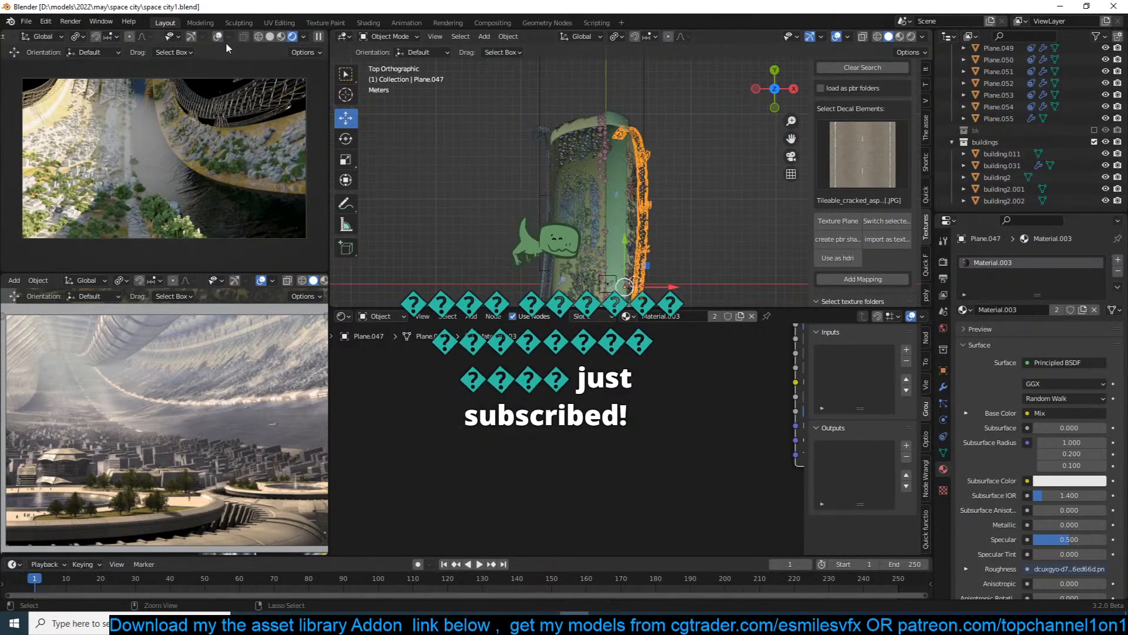
{"action": "left_click_drag", "start_coordinate": [597, 209], "coordinate": [587, 143], "text": "shift"}
{"action": "key", "text": "shift+d"}
{"action": "right_click", "coordinate": [591, 150]}
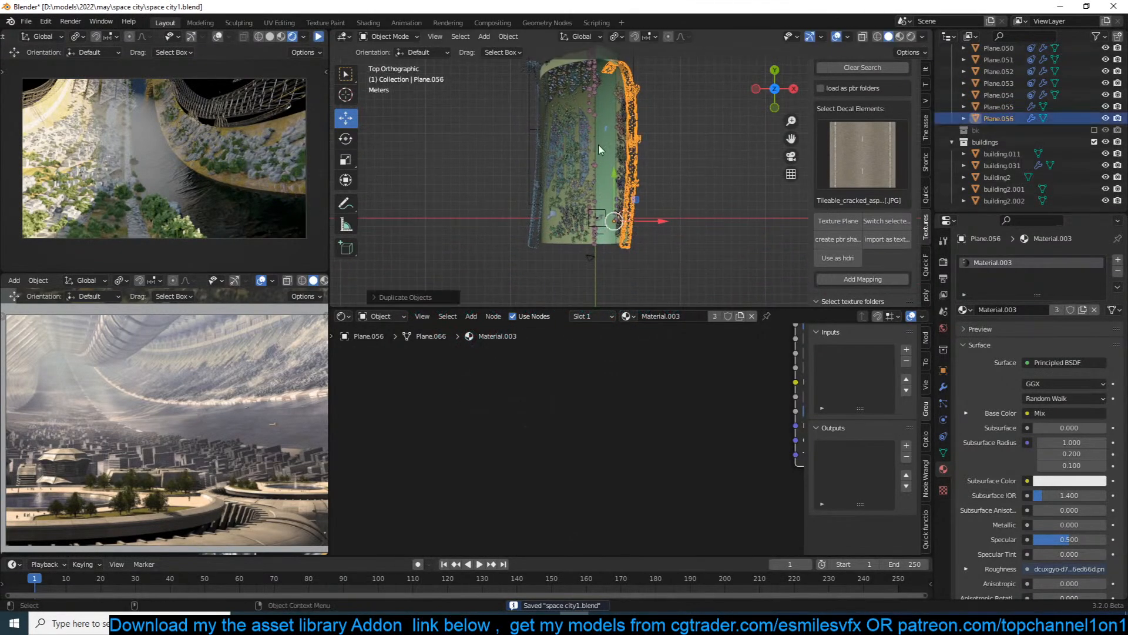
{"action": "key", "text": "r"}
{"action": "left_click", "coordinate": [699, 283]}
{"action": "key", "text": "g"}
{"action": "left_click", "coordinate": [612, 212]}
{"action": "key", "text": "r"}
{"action": "key", "text": "r"}
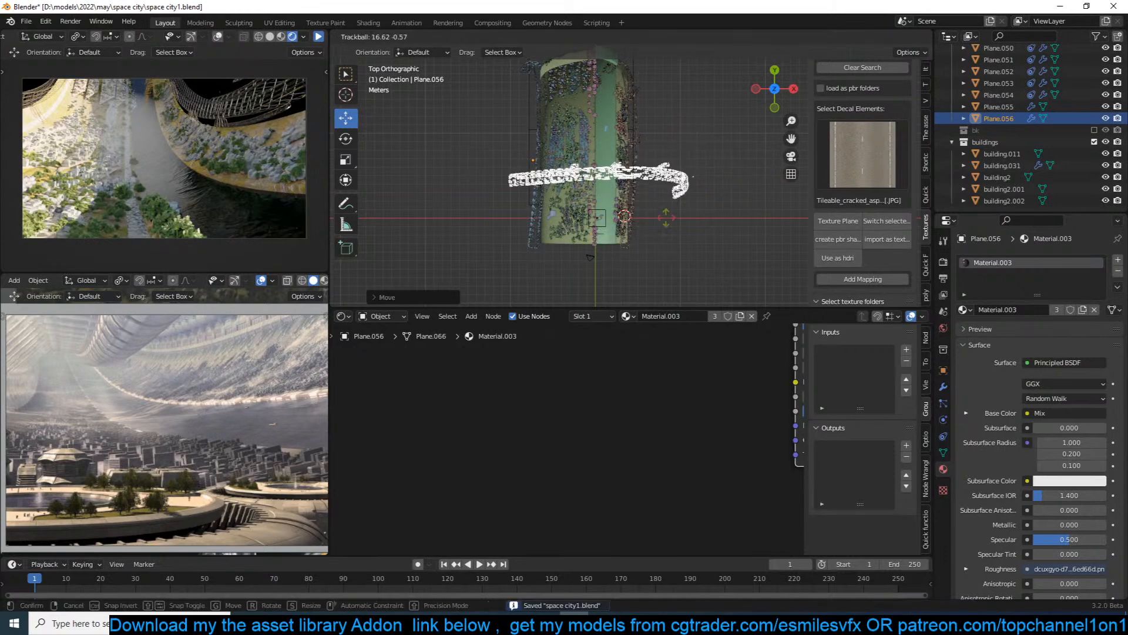
{"action": "left_click", "coordinate": [669, 212]}
Scale down the crossing truss, rotate it level, and reposition it over the river in the camera view.
{"action": "key", "text": "KP_3"}
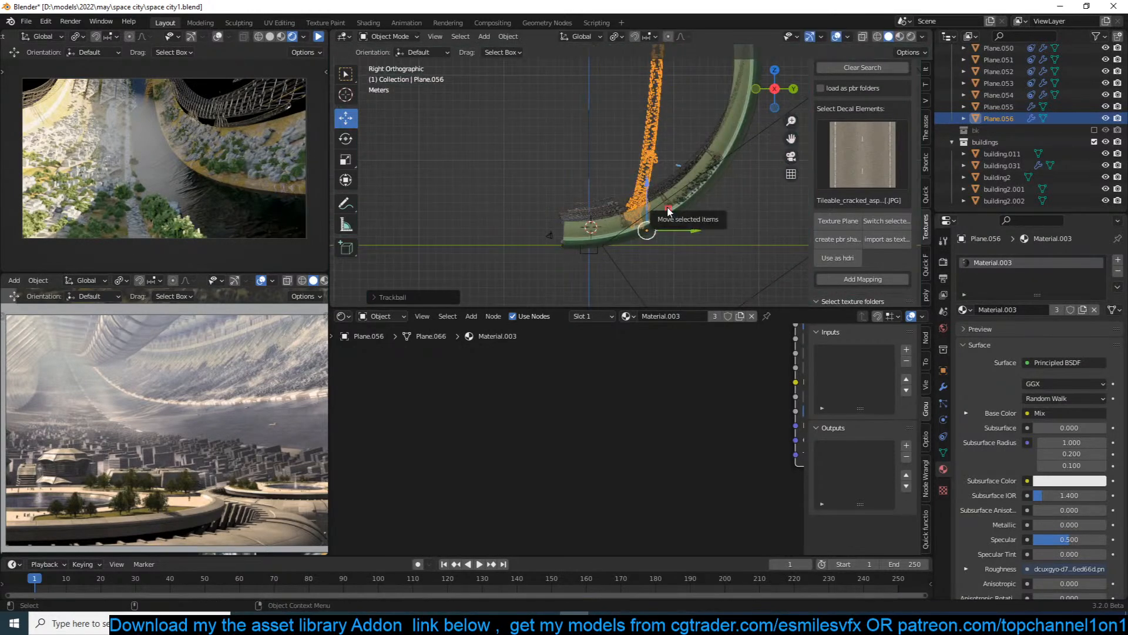
{"action": "key", "text": "s"}
{"action": "left_click", "coordinate": [676, 193]}
{"action": "key", "text": "KP_1"}
{"action": "key", "text": "r"}
{"action": "left_click", "coordinate": [706, 243]}
{"action": "key", "text": "KP_0"}
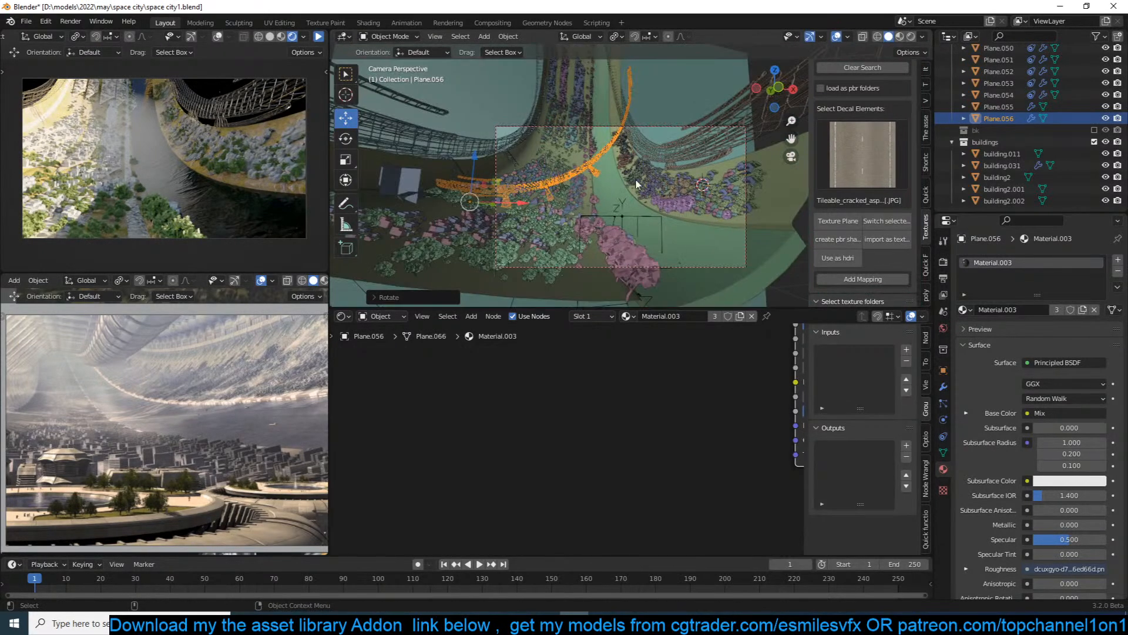
{"action": "key", "text": "r"}
{"action": "key", "text": "g"}
{"action": "left_click", "coordinate": [700, 207]}
Duplicate the Plane.056 crossing truss farther up the river and rotate the copy to follow the bank's curve.
{"action": "key", "text": "KP_7"}
{"action": "scroll", "coordinate": [682, 194], "scroll_direction": "down", "scroll_amount": 1}
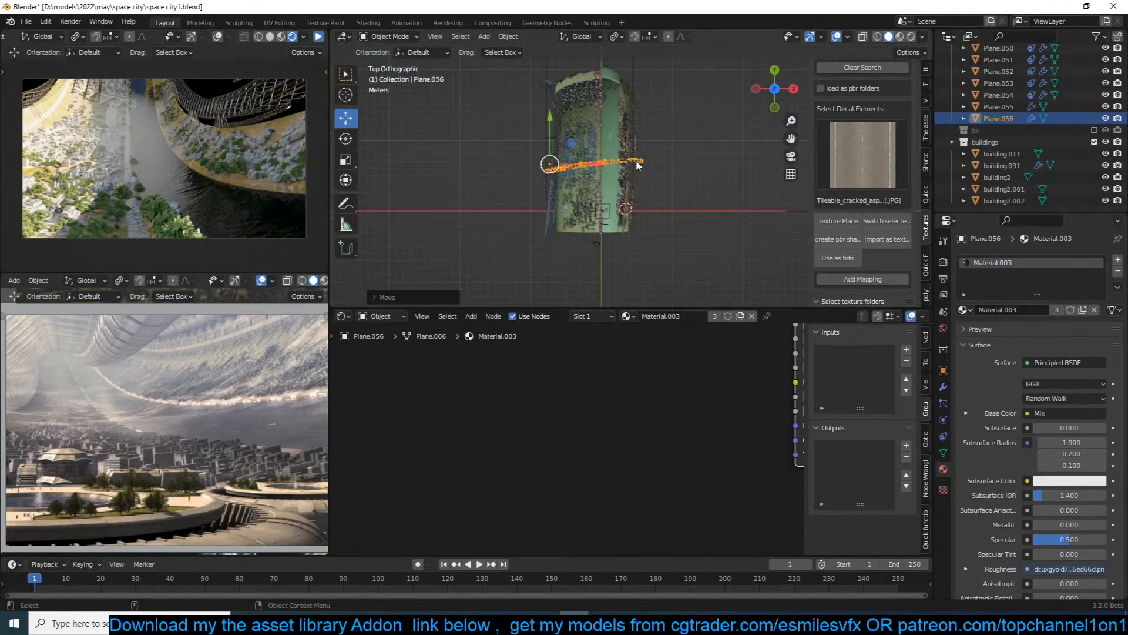
{"action": "key", "text": "shift+d"}
{"action": "left_click", "coordinate": [643, 97]}
{"action": "key", "text": "r"}
{"action": "left_click", "coordinate": [651, 126]}
{"action": "middle_click_drag", "start_coordinate": [652, 129], "coordinate": [649, 127]}
{"action": "key", "text": "KP_3"}
{"action": "key", "text": "r"}
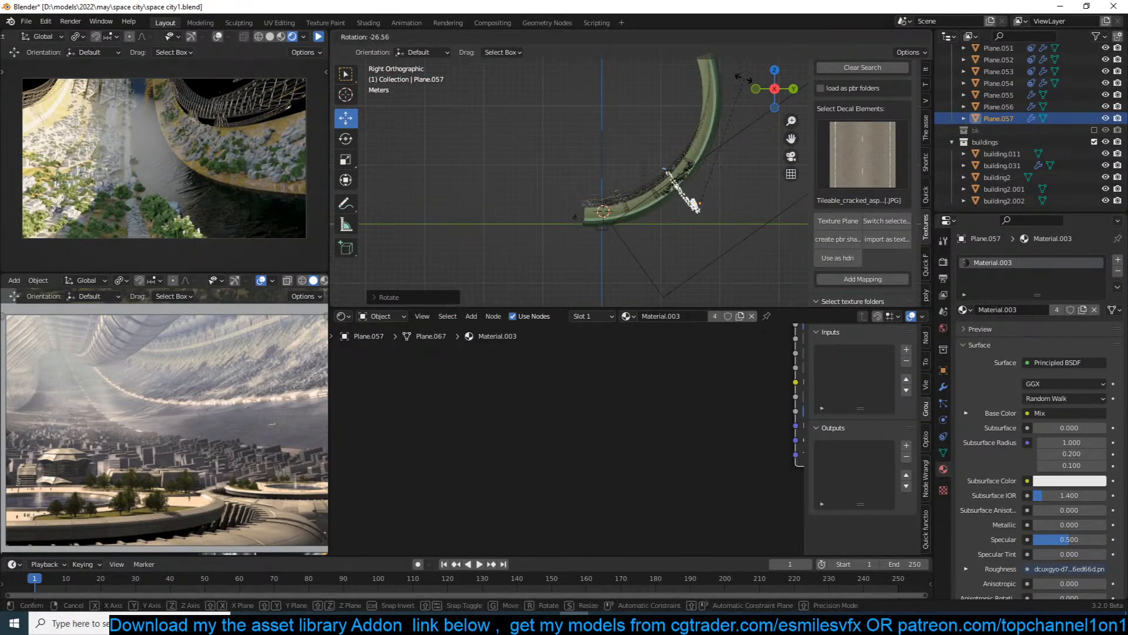
{"action": "key", "text": "r"}
{"action": "left_click", "coordinate": [751, 142]}
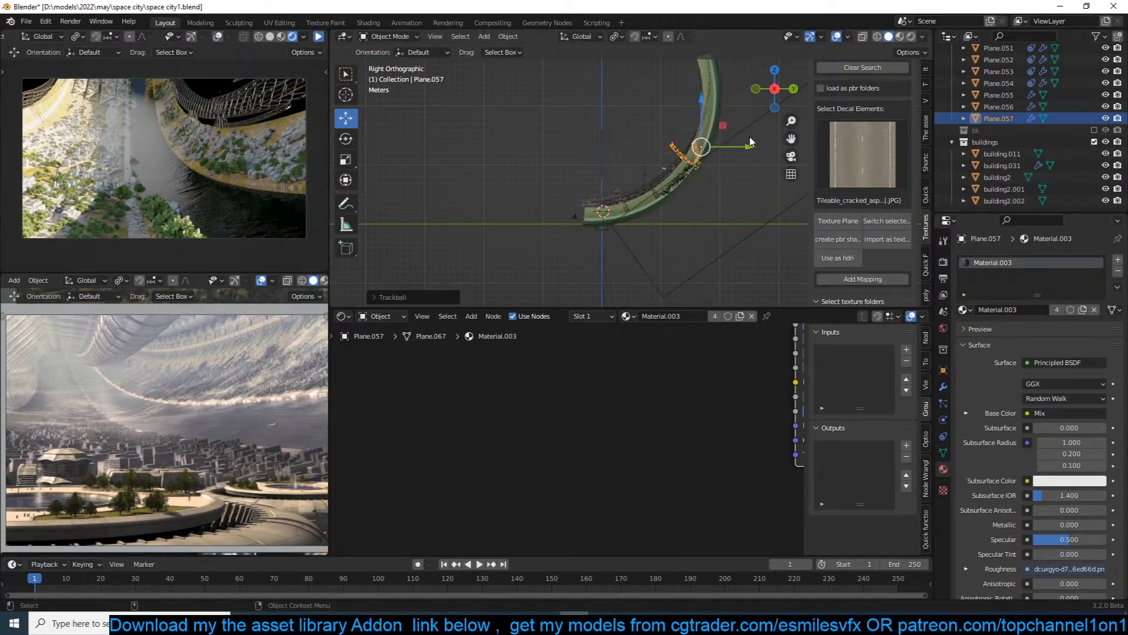
{"action": "key", "text": "KP_0"}
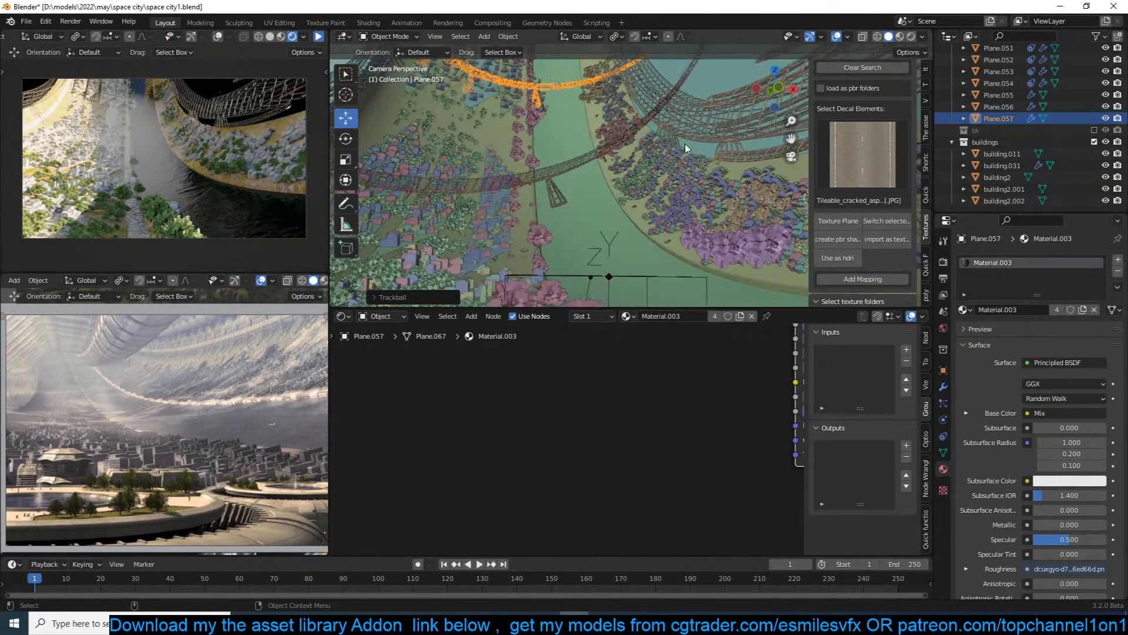
Duplicate the Plane.057 crossing truss, rotate the copy, move it within the camera view, and deselect it.
{"action": "key", "text": "KP_7"}
{"action": "key", "text": "shift+d"}
{"action": "key", "text": "r"}
{"action": "left_click", "coordinate": [680, 205]}
{"action": "key", "text": "KP_0"}
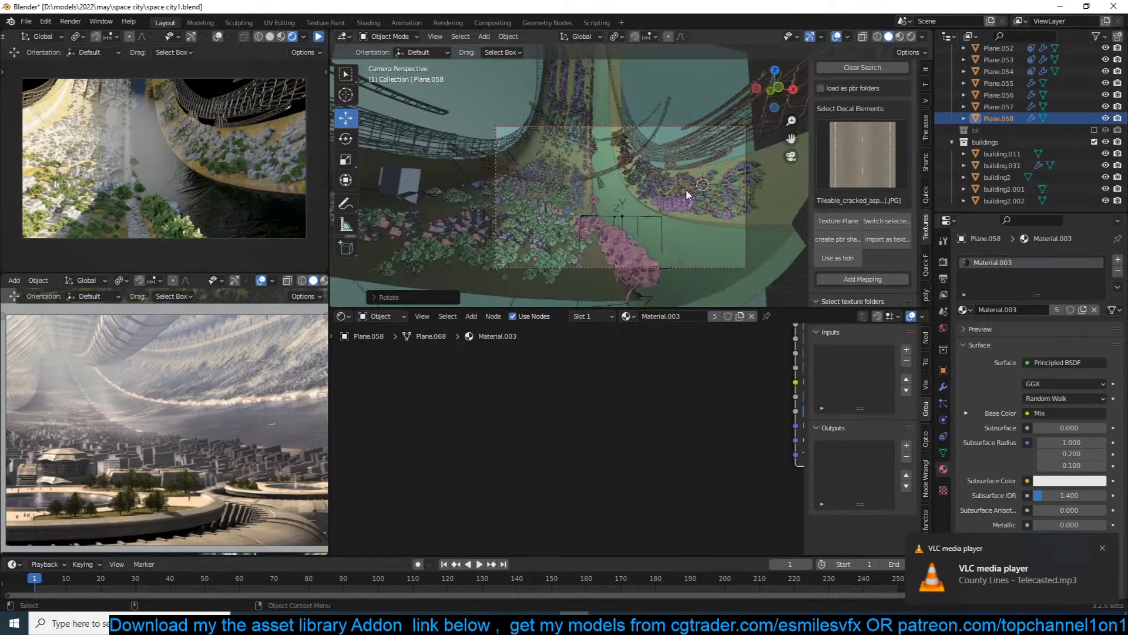
{"action": "key", "text": "g"}
{"action": "left_click", "coordinate": [728, 63]}
{"action": "key", "text": "alt+a"}
Save the file and resume the viewport render to check the new crossings in the camera view.
{"action": "middle_click_drag", "start_coordinate": [672, 158], "coordinate": [623, 115], "text": "ctrl"}
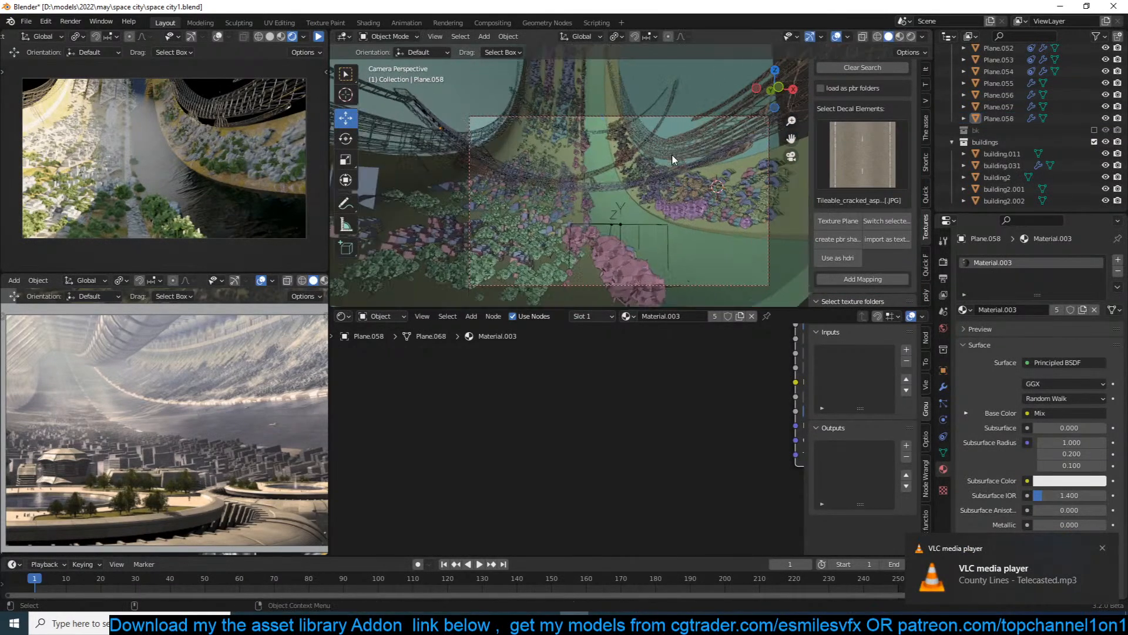
{"action": "key", "text": "ctrl+s"}
{"action": "left_click", "coordinate": [319, 37]}
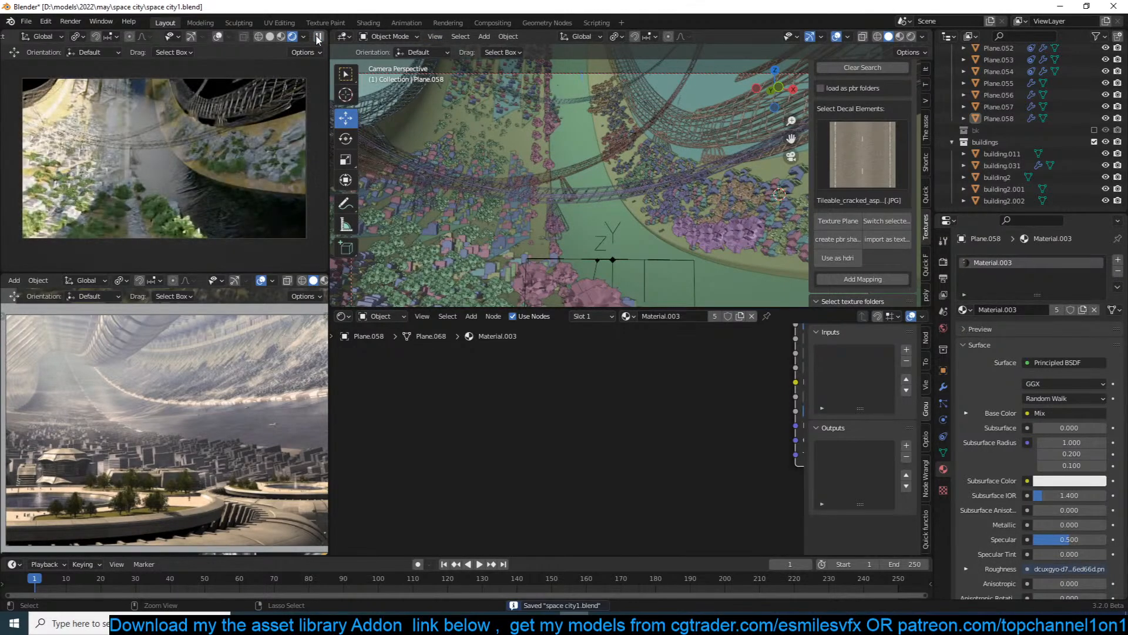
Duplicate the Plane.056 crossing truss, clear the copy's rotation, and rotate it again from the top view.
{"action": "left_click", "coordinate": [607, 156]}
{"action": "key", "text": "KP_7"}
{"action": "scroll", "coordinate": [634, 158], "scroll_direction": "up", "scroll_amount": 1}
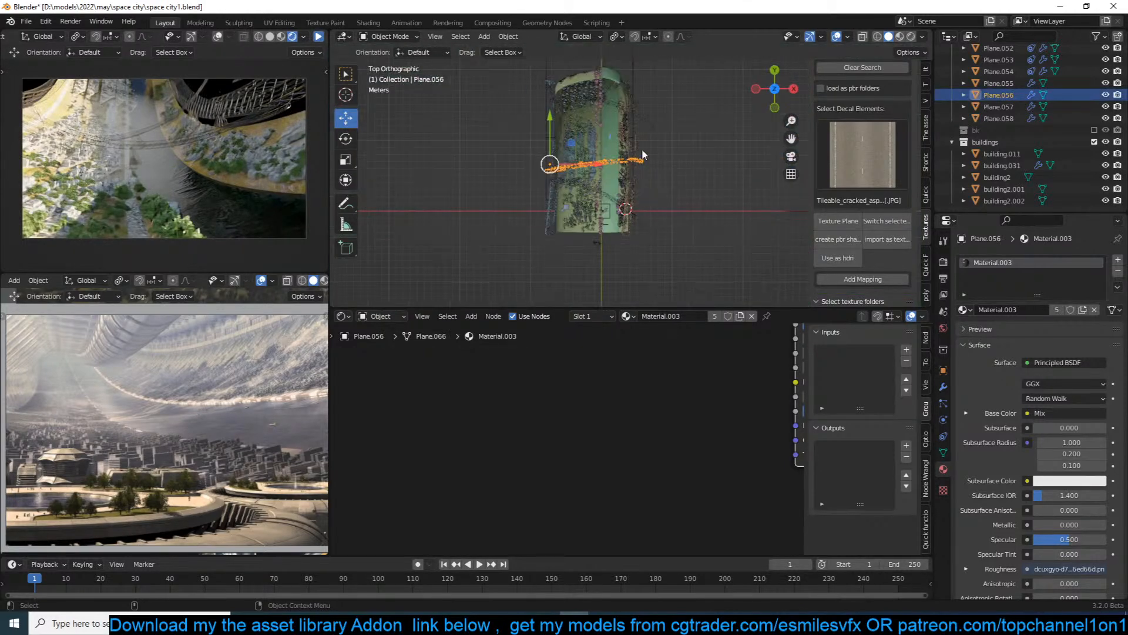
{"action": "key", "text": "shift+d"}
{"action": "left_click", "coordinate": [653, 167]}
{"action": "key", "text": "r"}
{"action": "right_click", "coordinate": [665, 159]}
{"action": "key", "text": "alt+r"}
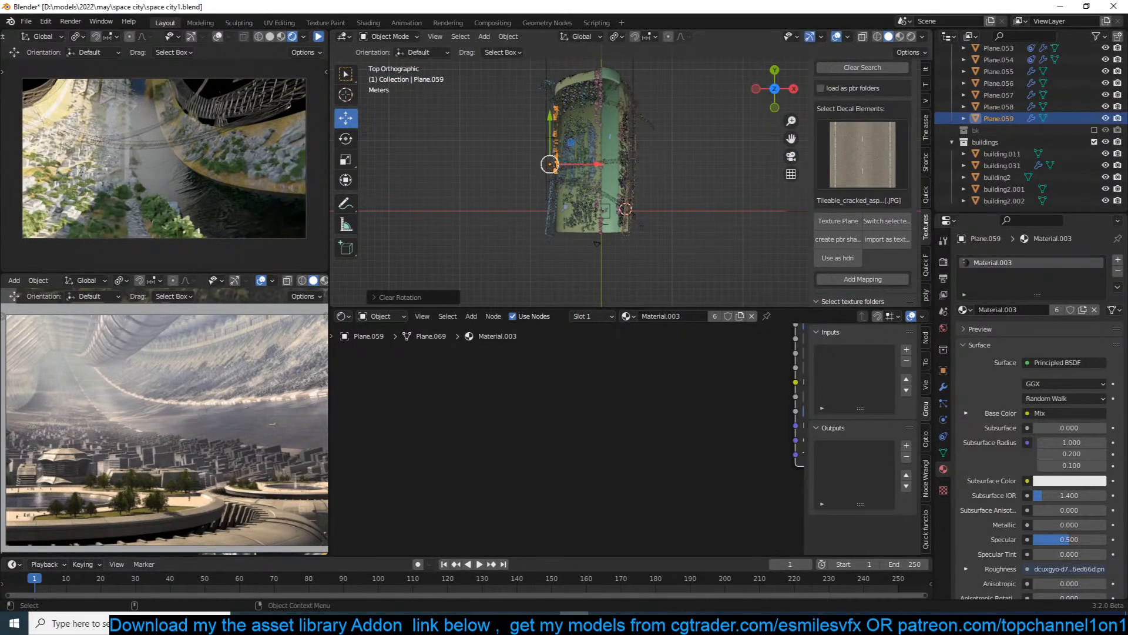
{"action": "key", "text": "r"}
{"action": "left_click", "coordinate": [514, 122]}
Scale the Plane.059 truss along X and rotate it freely so that it crosses the river diagonally.
{"action": "scroll", "coordinate": [531, 140], "scroll_direction": "up", "scroll_amount": 3}
{"action": "key", "text": "Tab"}
{"action": "key", "text": "Tab"}
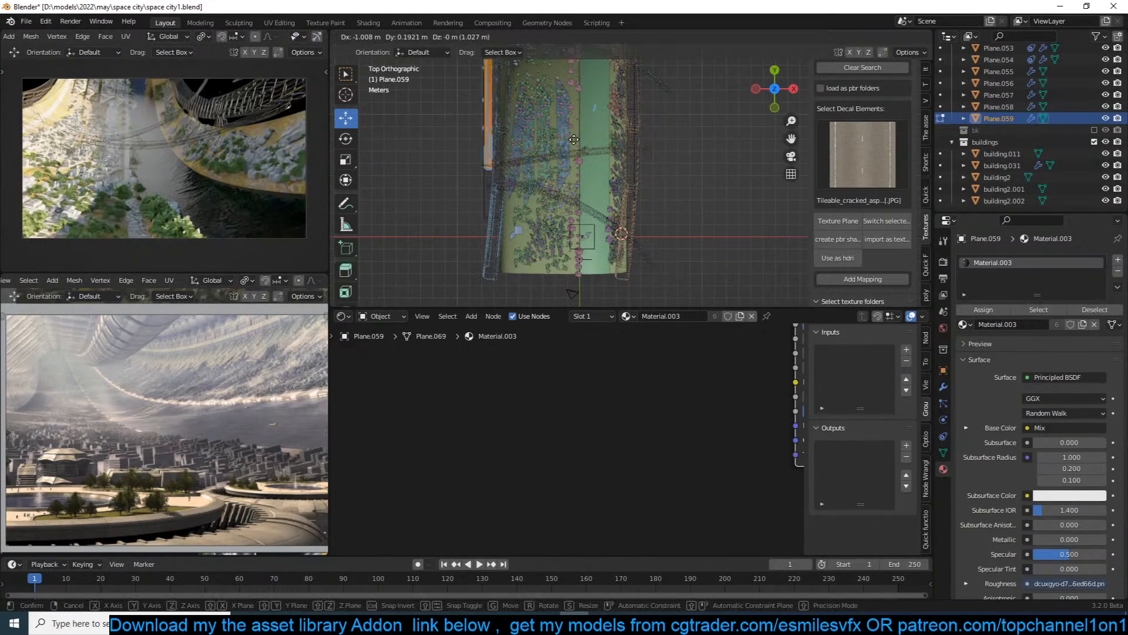
{"action": "key", "text": "r"}
{"action": "left_click", "coordinate": [632, 192]}
{"action": "key", "text": "s"}
{"action": "key", "text": "x"}
{"action": "left_click", "coordinate": [634, 192]}
{"action": "key", "text": "r"}
{"action": "left_click", "coordinate": [615, 259]}
{"action": "key", "text": "r"}
{"action": "key", "text": "r"}
{"action": "left_click", "coordinate": [609, 259]}
Move the Plane.059 truss farther up the bank, fine-tune its rotation, and check it from the camera.
{"action": "key", "text": "g"}
{"action": "left_click", "coordinate": [635, 171]}
{"action": "key", "text": "r"}
{"action": "left_click", "coordinate": [633, 173]}
{"action": "middle_click_drag", "start_coordinate": [634, 176], "coordinate": [634, 173]}
{"action": "key", "text": "KP_0"}
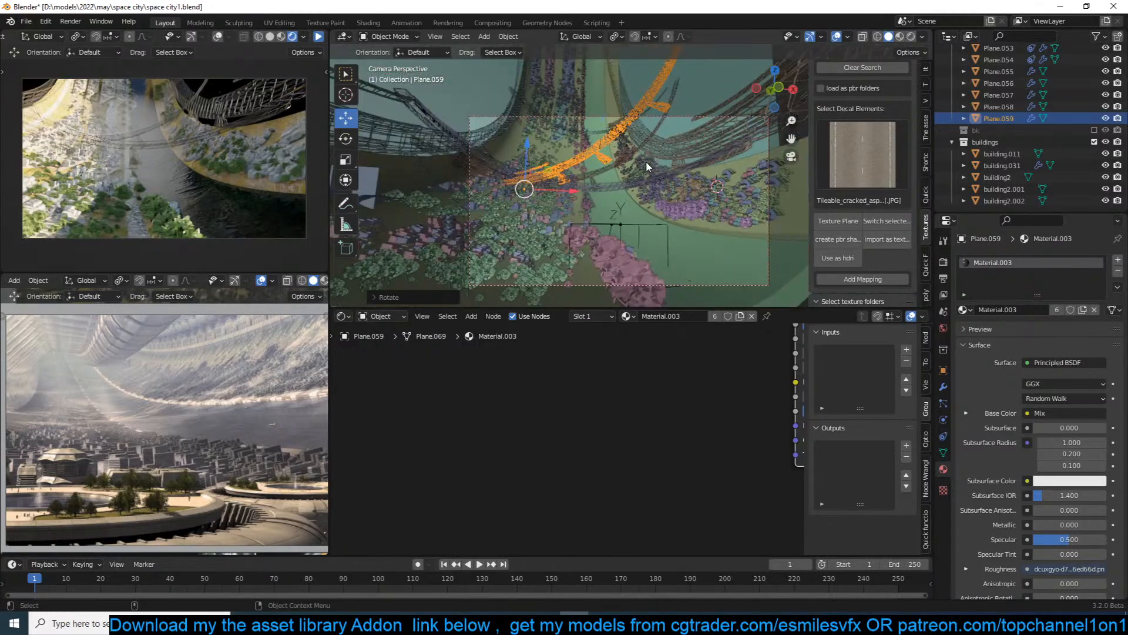
{"action": "key", "text": "KP_7"}
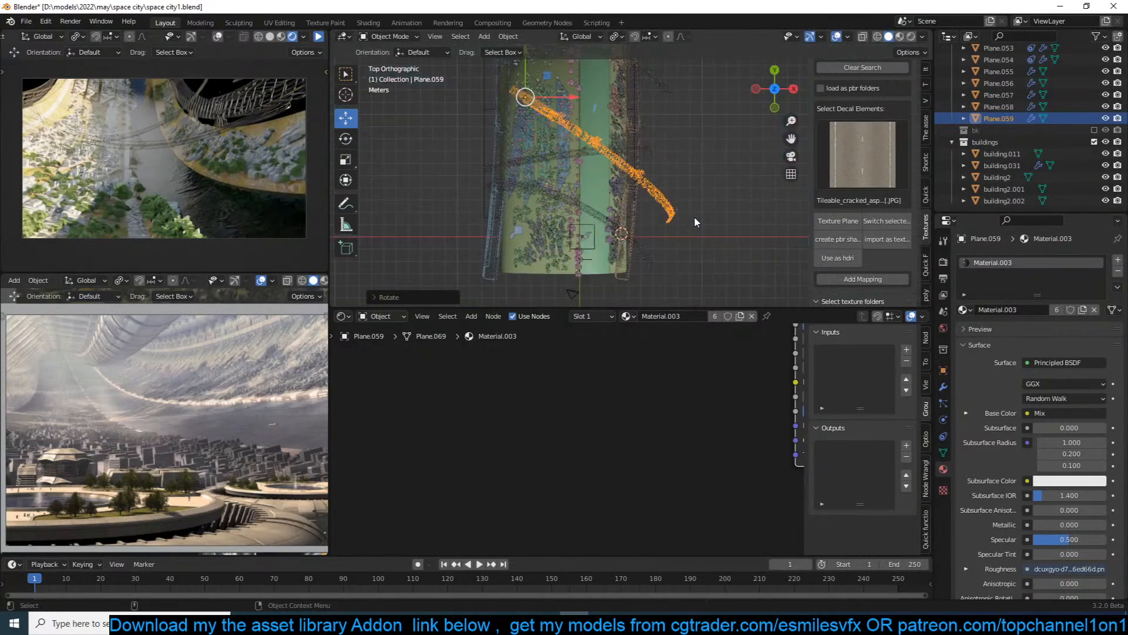
Shift the Plane.059 truss from the top view, rotate it, and reposition it in the camera view.
{"action": "key", "text": "g"}
{"action": "left_click", "coordinate": [655, 232]}
{"action": "key", "text": "KP_0"}
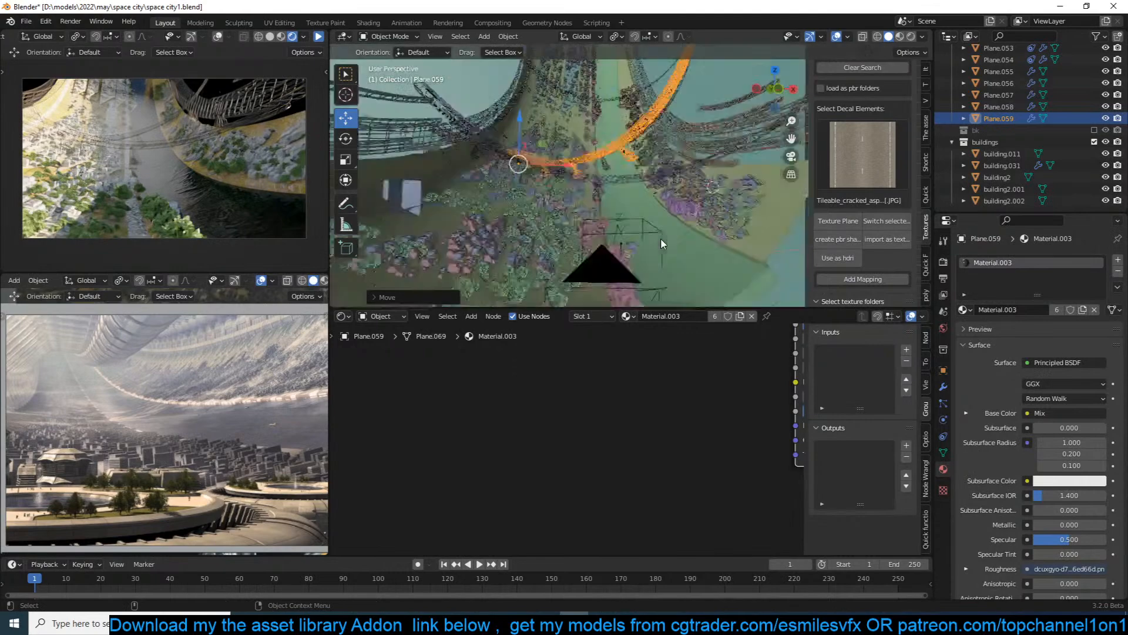
{"action": "key", "text": "r"}
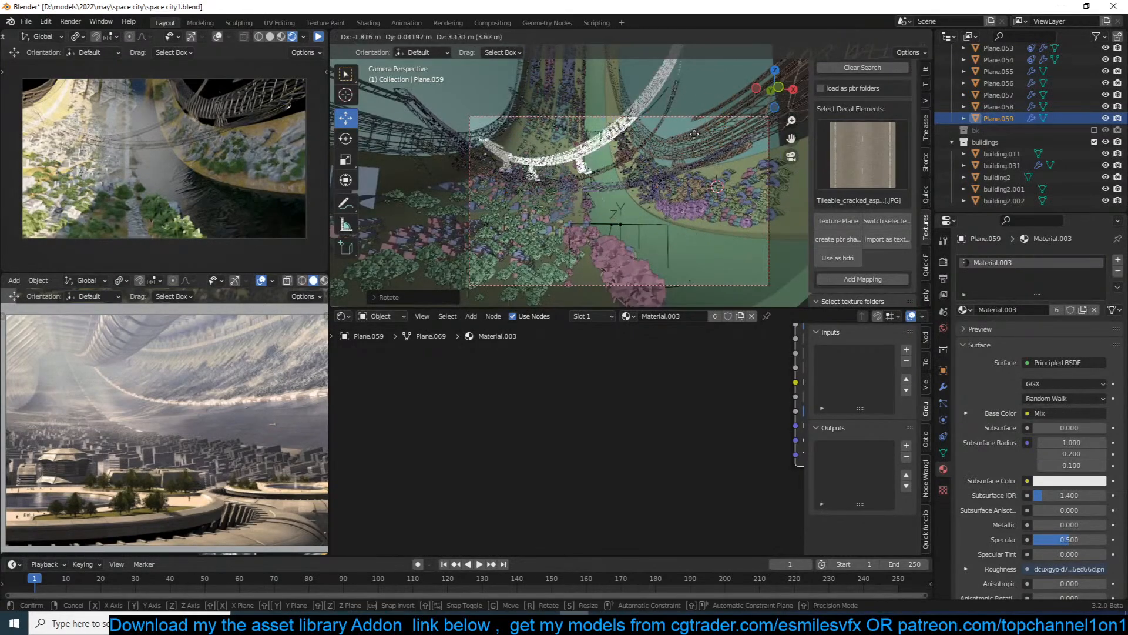
{"action": "left_click", "coordinate": [751, 242]}
{"action": "left_click", "coordinate": [676, 168]}
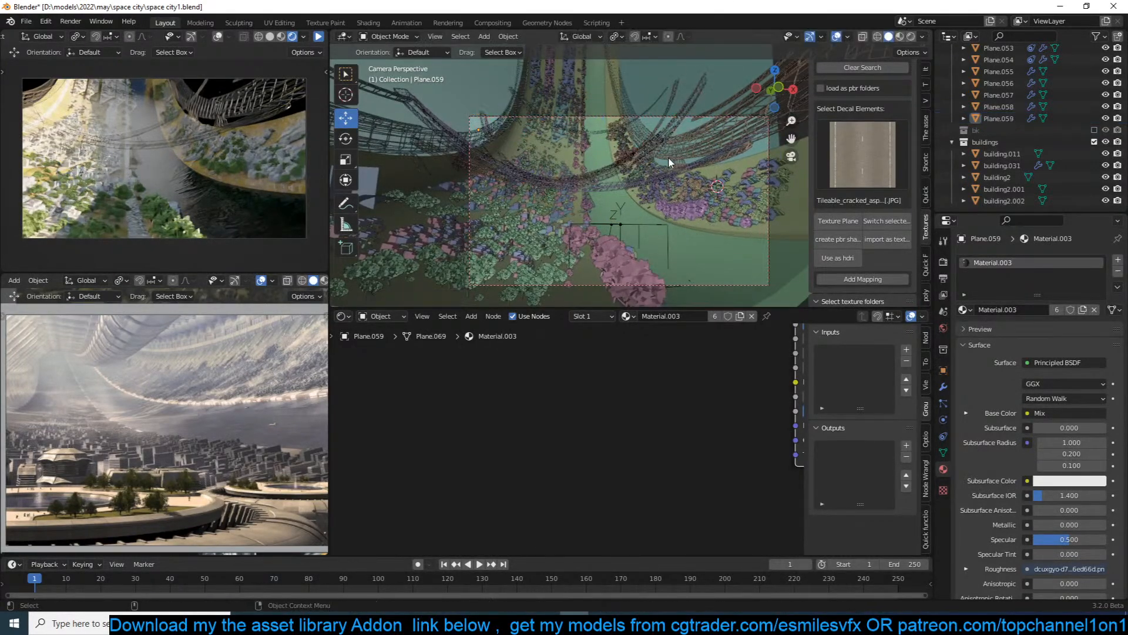
{"action": "scroll", "coordinate": [671, 160], "scroll_direction": "up", "scroll_amount": 2}
Rotate the Plane.059 truss freely from the top view, move it above the river in the camera view, and save the file.
{"action": "left_click", "coordinate": [668, 136]}
{"action": "key", "text": "KP_7"}
{"action": "key", "text": "r"}
{"action": "key", "text": "r"}
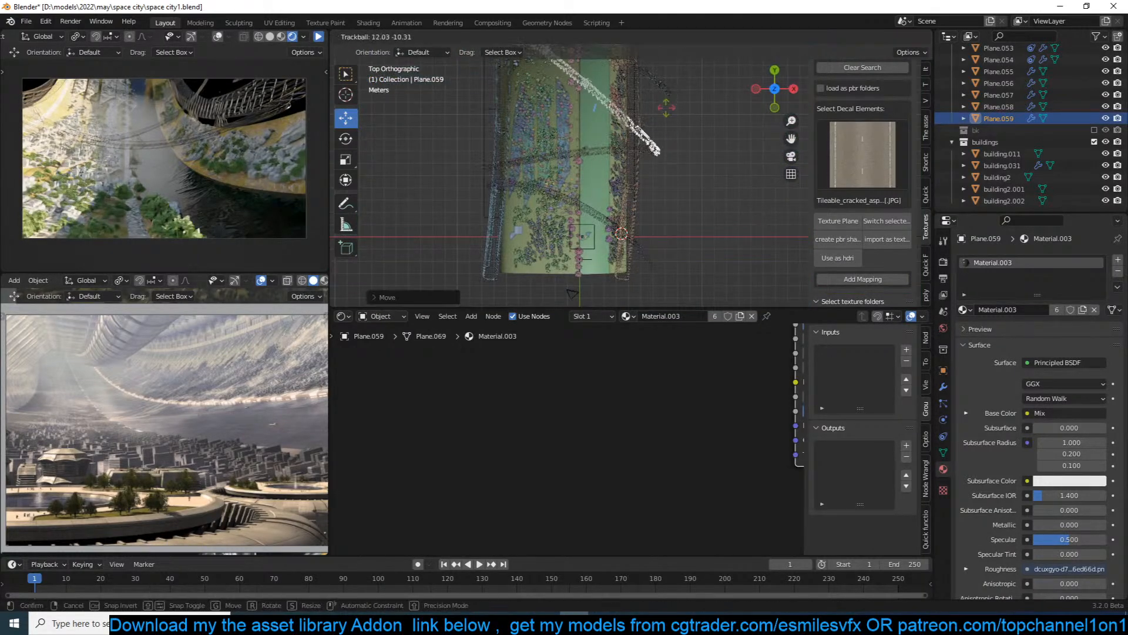
{"action": "left_click", "coordinate": [666, 107]}
{"action": "key", "text": "KP_0"}
{"action": "key", "text": "g"}
{"action": "left_click", "coordinate": [640, 277]}
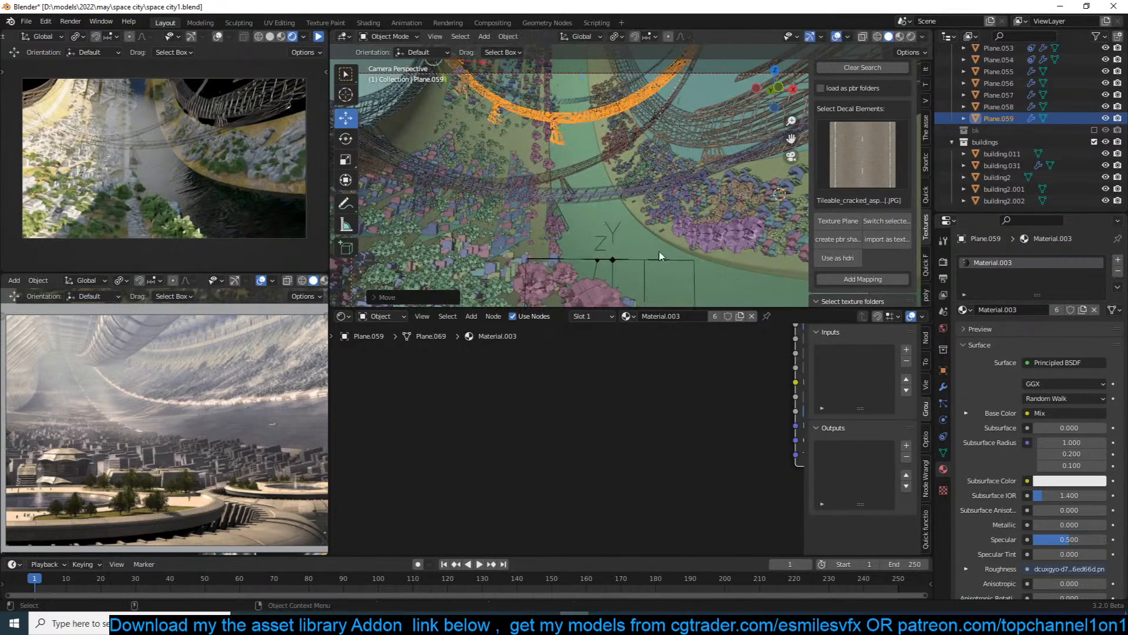
{"action": "left_click", "coordinate": [654, 132]}
{"action": "scroll", "coordinate": [653, 131], "scroll_direction": "down", "scroll_amount": 1}
{"action": "key", "text": "ctrl+s"}
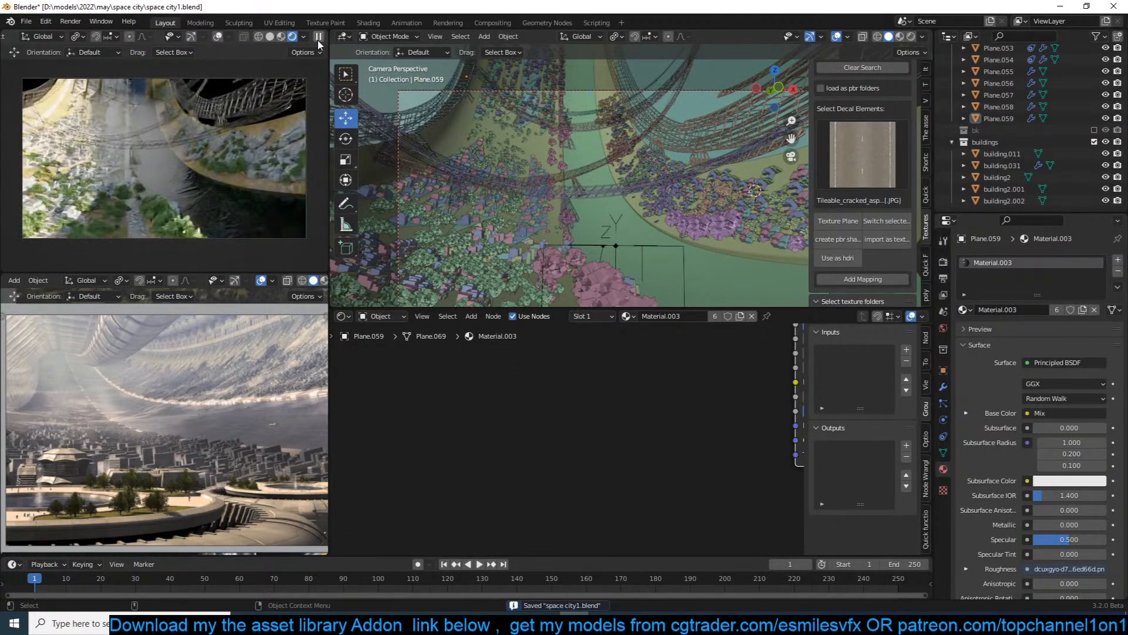
{"action": "scroll", "coordinate": [614, 146], "scroll_direction": "down", "scroll_amount": 4}
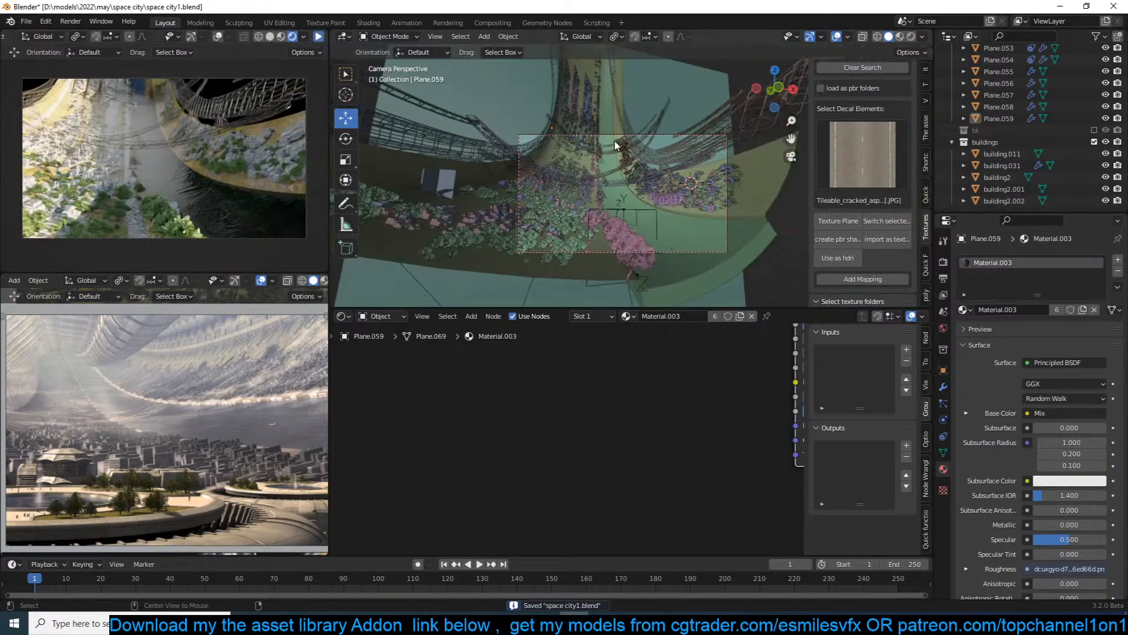
{"action": "key", "text": "ctrl+s"}
Delete the unwanted object near the river, save the file, and return to the camera view.
{"action": "middle_click_drag", "start_coordinate": [645, 161], "coordinate": [699, 176]}
{"action": "left_click", "coordinate": [668, 183]}
{"action": "left_click", "coordinate": [616, 195]}
{"action": "left_click", "coordinate": [611, 210]}
{"action": "key", "text": "x"}
{"action": "left_click", "coordinate": [620, 223]}
{"action": "key", "text": "ctrl+s"}
{"action": "scroll", "coordinate": [612, 179], "scroll_direction": "up", "scroll_amount": 4}
{"action": "key", "text": "KP_0"}
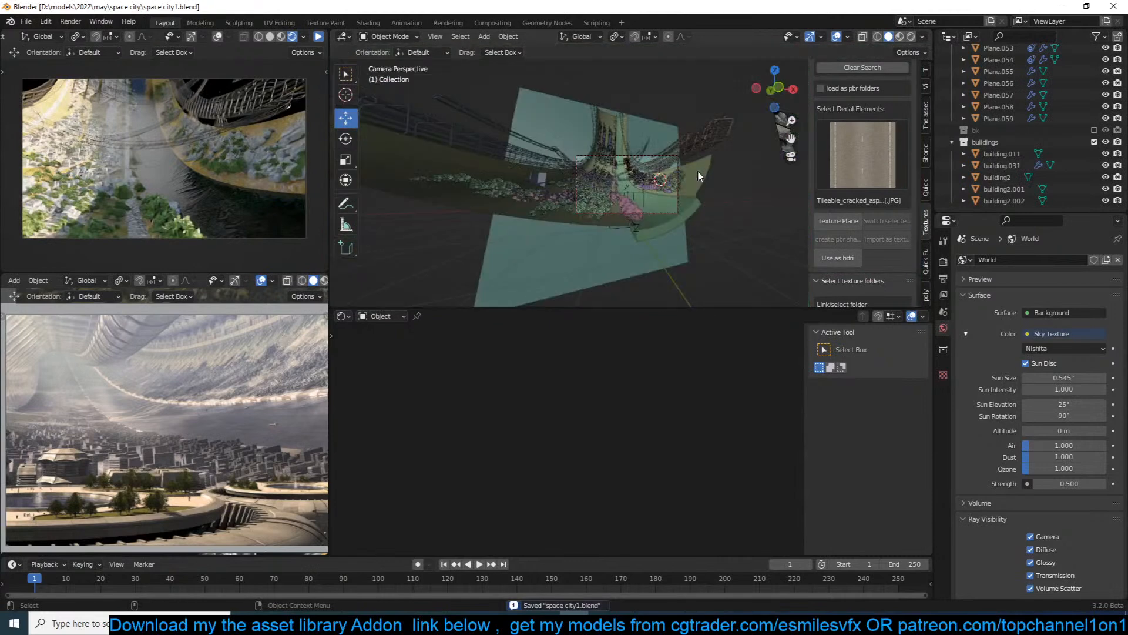
Add a plane, rotate it 90° about X, enlarge it, and position and tilt it across the river in the camera view.
{"action": "key", "text": "shift+a"}
{"action": "mouse_move", "coordinate": [556, 188]}
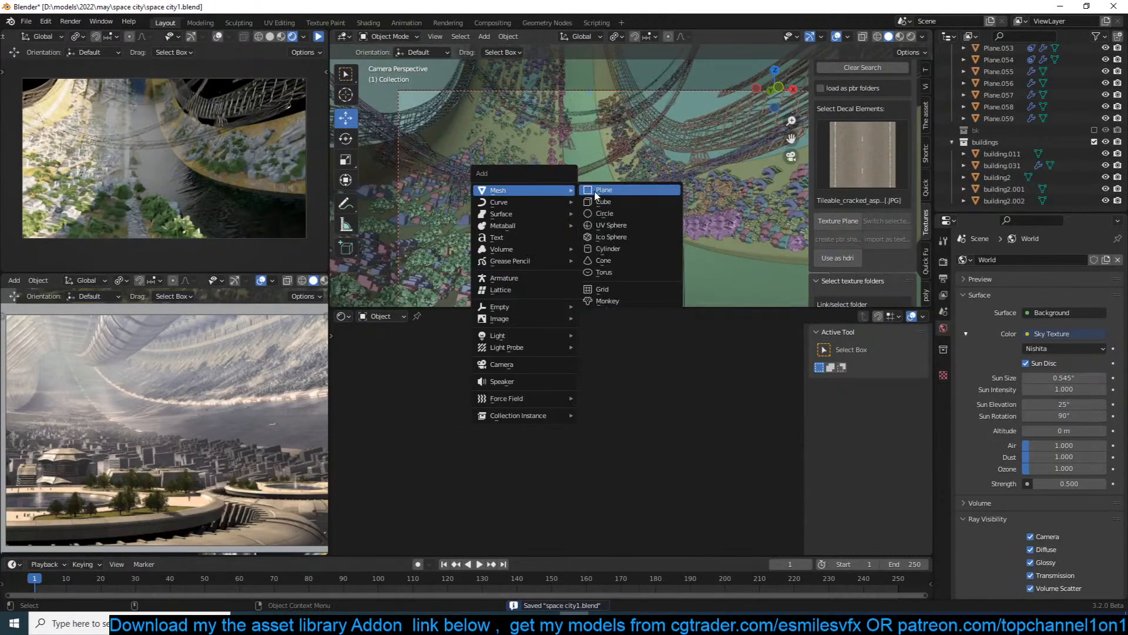
{"action": "left_click", "coordinate": [595, 189]}
{"action": "type", "text": "rx90"}
{"action": "key", "text": "Return"}
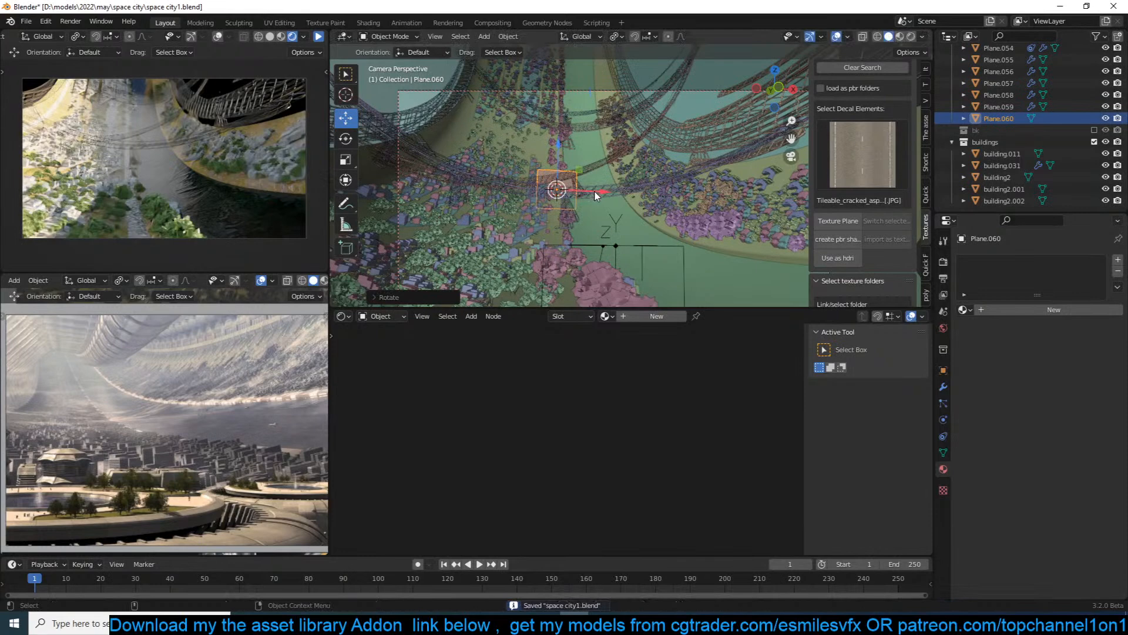
{"action": "key", "text": "s"}
{"action": "left_click", "coordinate": [685, 155]}
{"action": "key", "text": "g"}
{"action": "key", "text": "r"}
{"action": "key", "text": "r"}
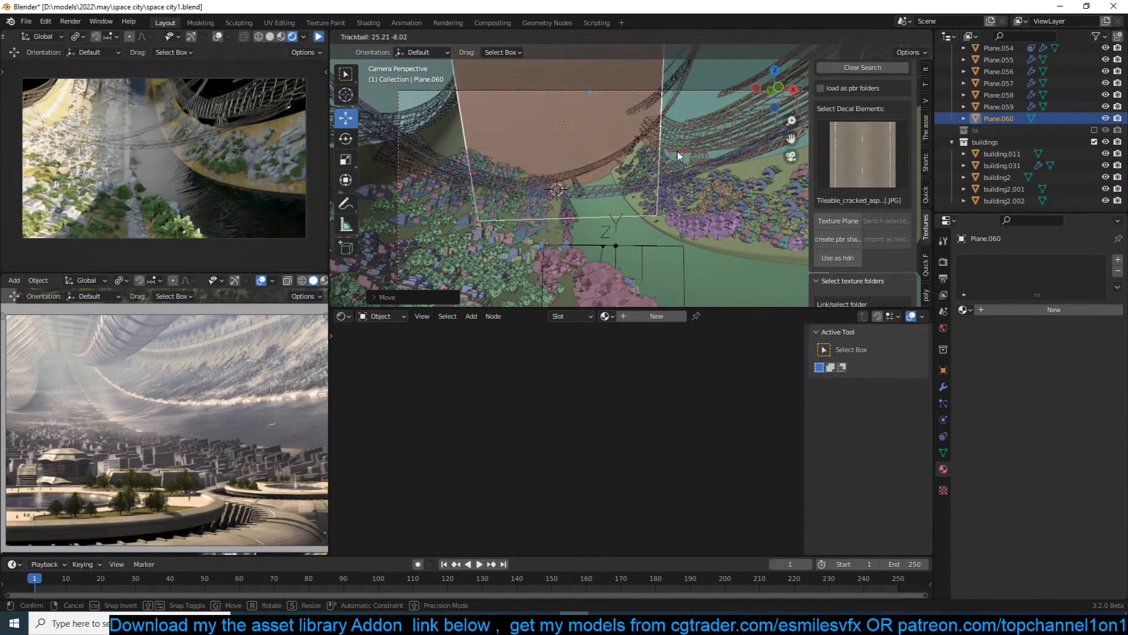
{"action": "left_click", "coordinate": [682, 155]}
Adjust the Plane.060 plane's width along X and its overall size to span the far river, and save the file.
{"action": "key", "text": "s"}
{"action": "key", "text": "x"}
{"action": "left_click", "coordinate": [735, 156]}
{"action": "key", "text": "s"}
{"action": "left_click", "coordinate": [669, 152]}
{"action": "key", "text": "s"}
{"action": "key", "text": "x"}
{"action": "left_click", "coordinate": [701, 142]}
{"action": "key", "text": "ctrl+s"}
{"action": "key", "text": "s"}
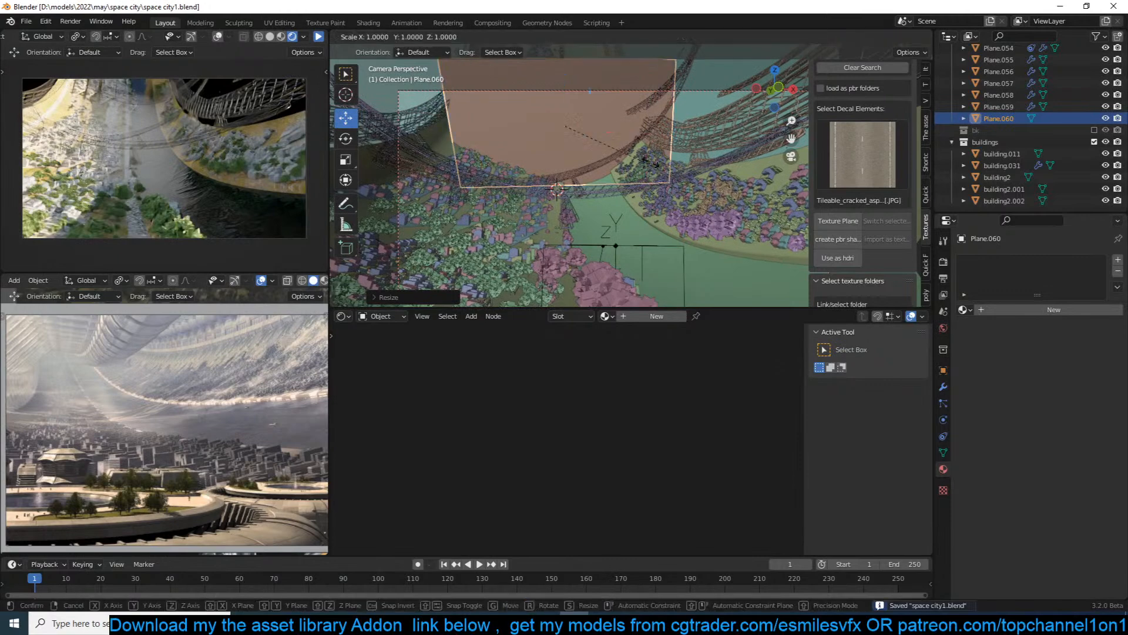
{"action": "left_click", "coordinate": [640, 155]}
{"action": "key", "text": "ctrl+s"}
Create a new material on the Plane.060 plane and bring its shader nodes into view.
{"action": "left_click", "coordinate": [656, 317]}
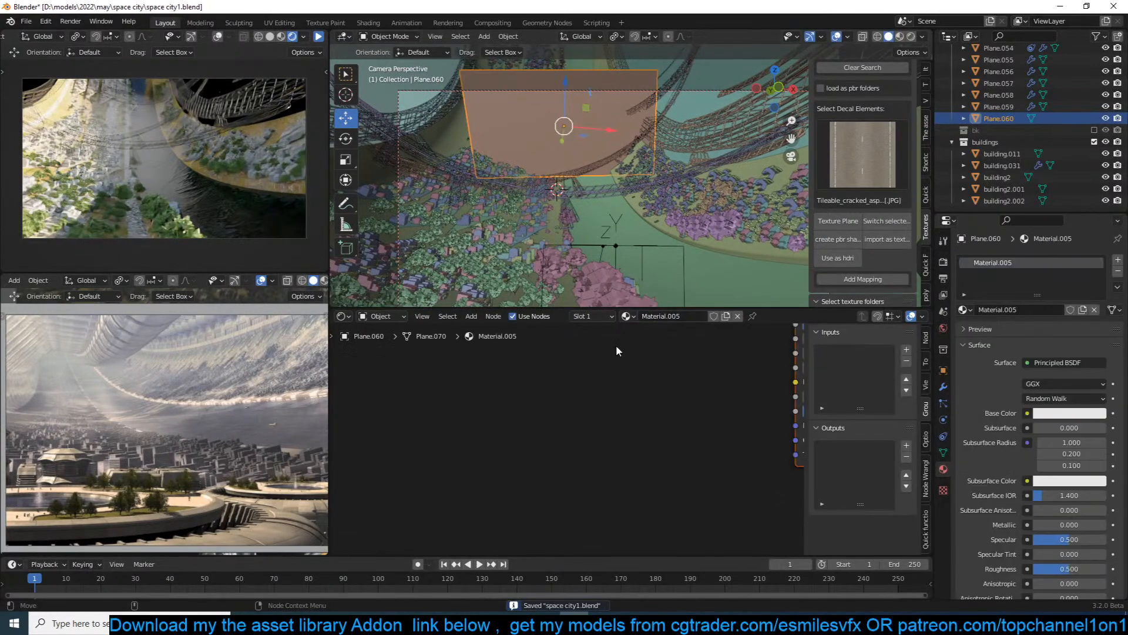
{"action": "middle_click_drag", "start_coordinate": [608, 374], "coordinate": [578, 461]}
{"action": "scroll", "coordinate": [583, 460], "scroll_direction": "down", "scroll_amount": 5}
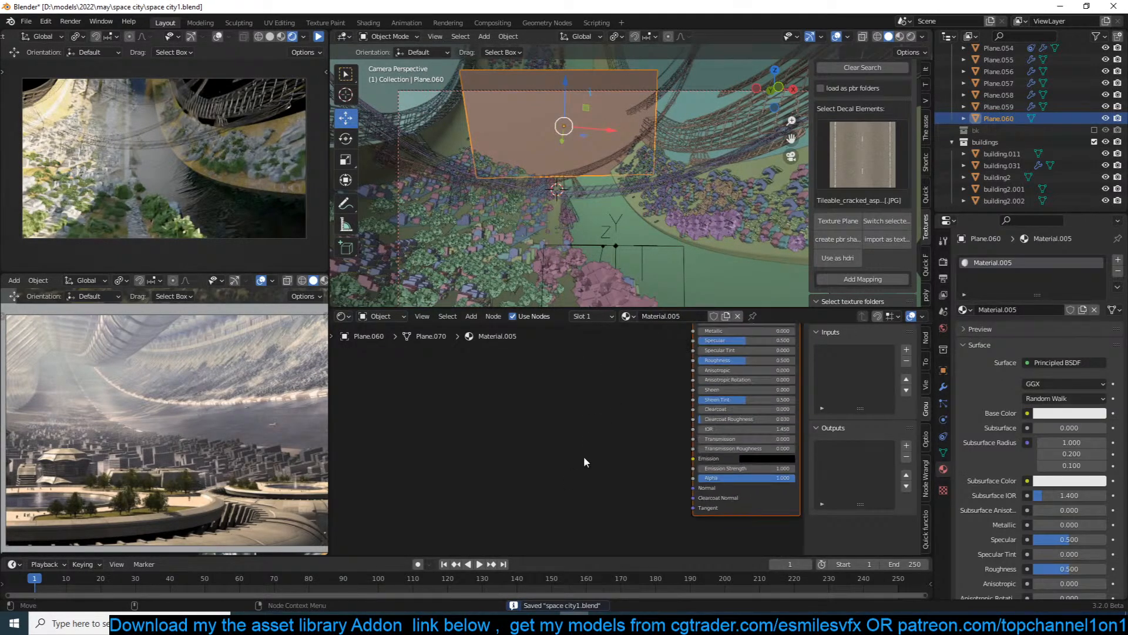
{"action": "middle_click_drag", "start_coordinate": [604, 415], "coordinate": [587, 452]}
{"action": "left_click", "coordinate": [587, 452]}
{"action": "middle_click_drag", "start_coordinate": [520, 433], "coordinate": [531, 433]}
{"action": "middle_click_drag", "start_coordinate": [497, 369], "coordinate": [501, 382]}
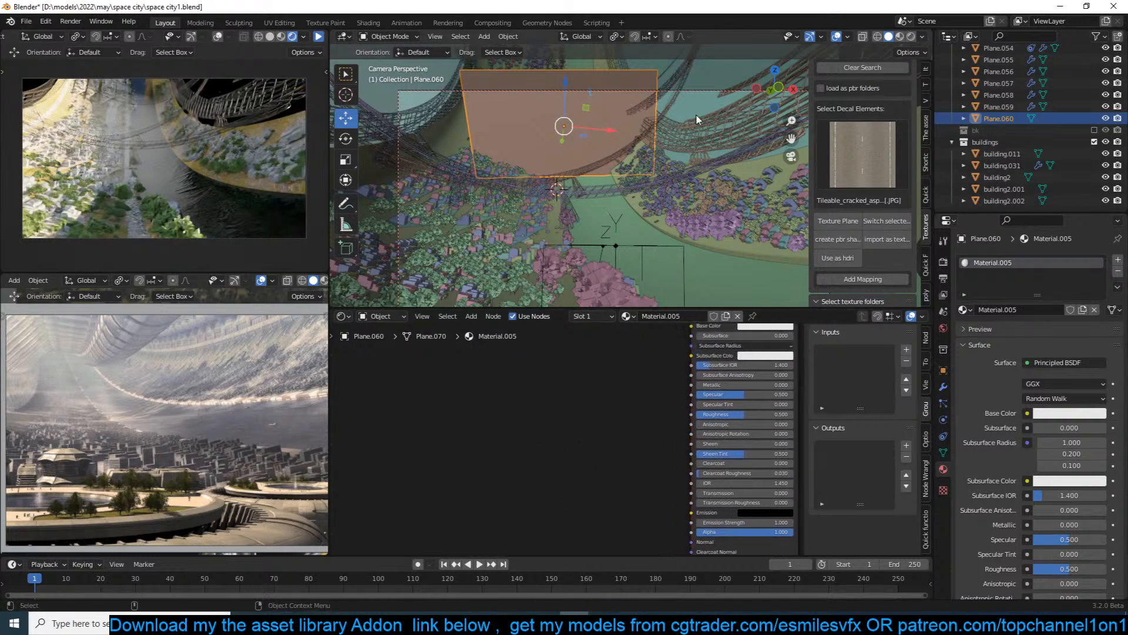
{"action": "scroll", "coordinate": [661, 374], "scroll_direction": "up", "scroll_amount": 3}
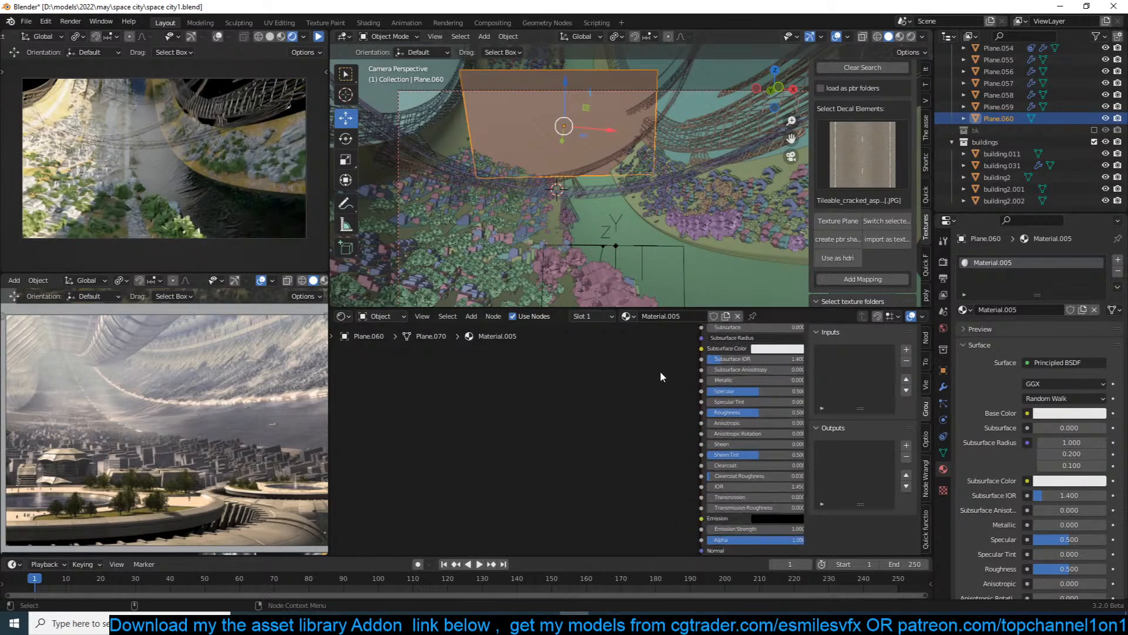
Switch the viewport to material preview and isolate the Plane.060 plane in local view.
{"action": "left_click", "coordinate": [899, 37]}
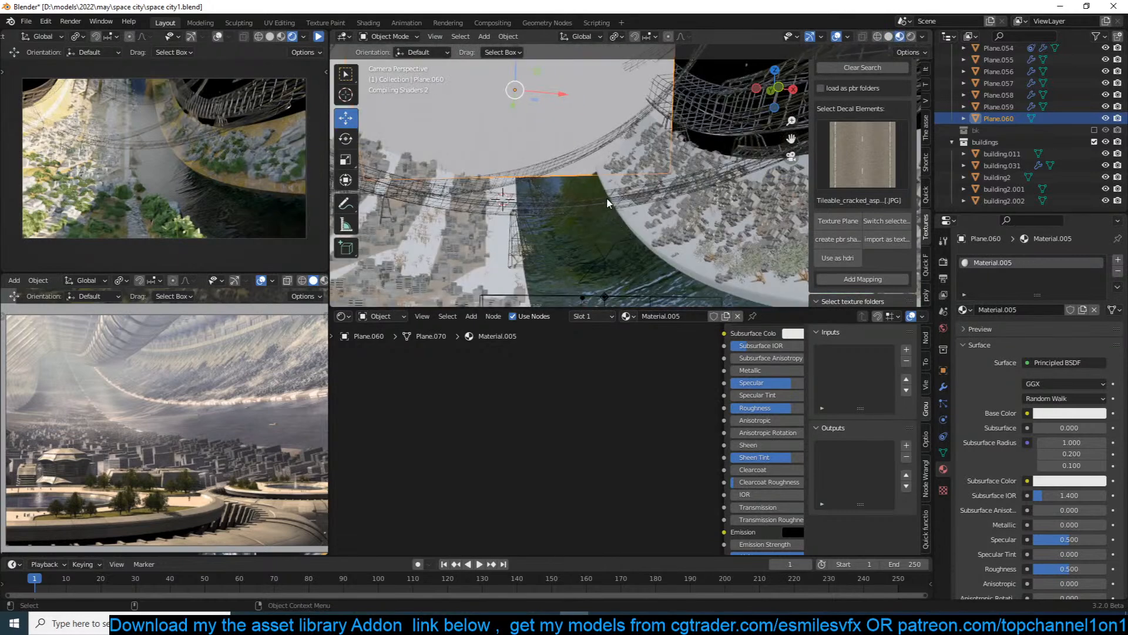
{"action": "mouse_move", "coordinate": [590, 188]}
{"action": "middle_mouse_down", "text": "shift"}
{"action": "mouse_move", "coordinate": [607, 218]}
{"action": "mouse_move", "coordinate": [605, 181]}
{"action": "middle_mouse_up", "text": "shift"}
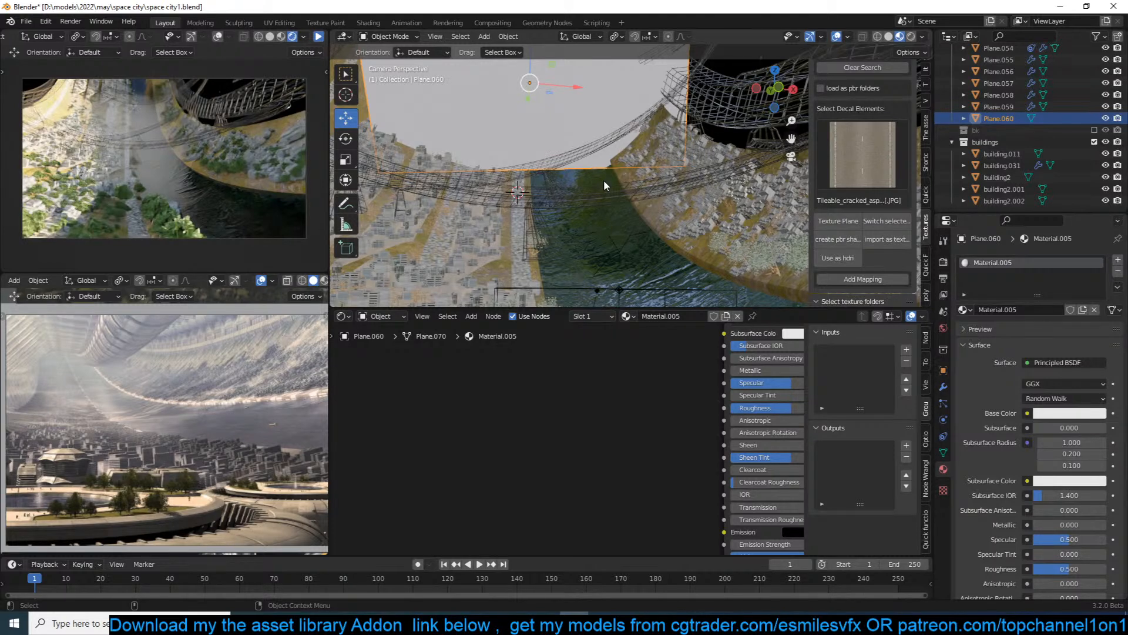
{"action": "key", "text": "KP_Divide"}
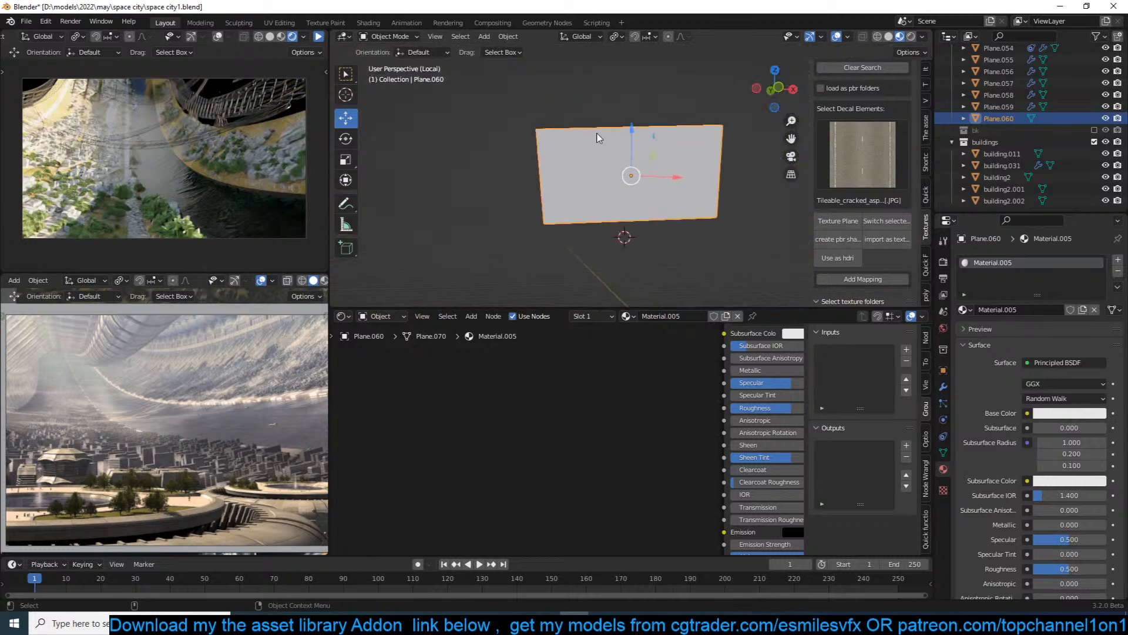
{"action": "middle_click_drag", "start_coordinate": [617, 128], "coordinate": [675, 98]}
{"action": "scroll", "coordinate": [676, 99], "scroll_direction": "up", "scroll_amount": 2}
{"action": "scroll", "coordinate": [663, 130], "scroll_direction": "down", "scroll_amount": 3}
{"action": "middle_click_drag", "start_coordinate": [637, 167], "coordinate": [639, 191]}
{"action": "scroll", "coordinate": [645, 359], "scroll_direction": "up", "scroll_amount": 2}
{"action": "scroll", "coordinate": [618, 428], "scroll_direction": "down", "scroll_amount": 3}
{"action": "scroll", "coordinate": [617, 428], "scroll_direction": "down", "scroll_amount": 1}
{"action": "key", "text": "n"}
{"action": "scroll", "coordinate": [626, 395], "scroll_direction": "down", "scroll_amount": 4}
Save the file, delete the material's Principled BSDF node, and add an Emission shader in its place.
{"action": "middle_click_drag", "start_coordinate": [627, 395], "coordinate": [608, 435]}
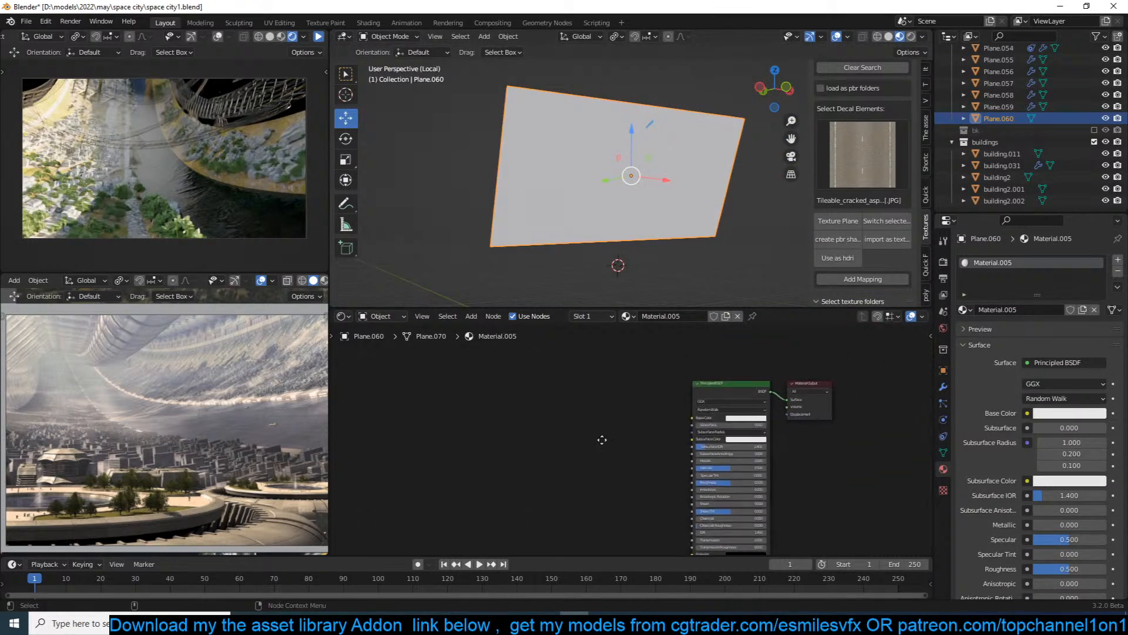
{"action": "scroll", "coordinate": [608, 440], "scroll_direction": "up", "scroll_amount": 3}
{"action": "key", "text": "ctrl+s"}
{"action": "left_click", "coordinate": [743, 365]}
{"action": "key", "text": "x"}
{"action": "key", "text": "shift+a"}
{"action": "mouse_move", "coordinate": [615, 422]}
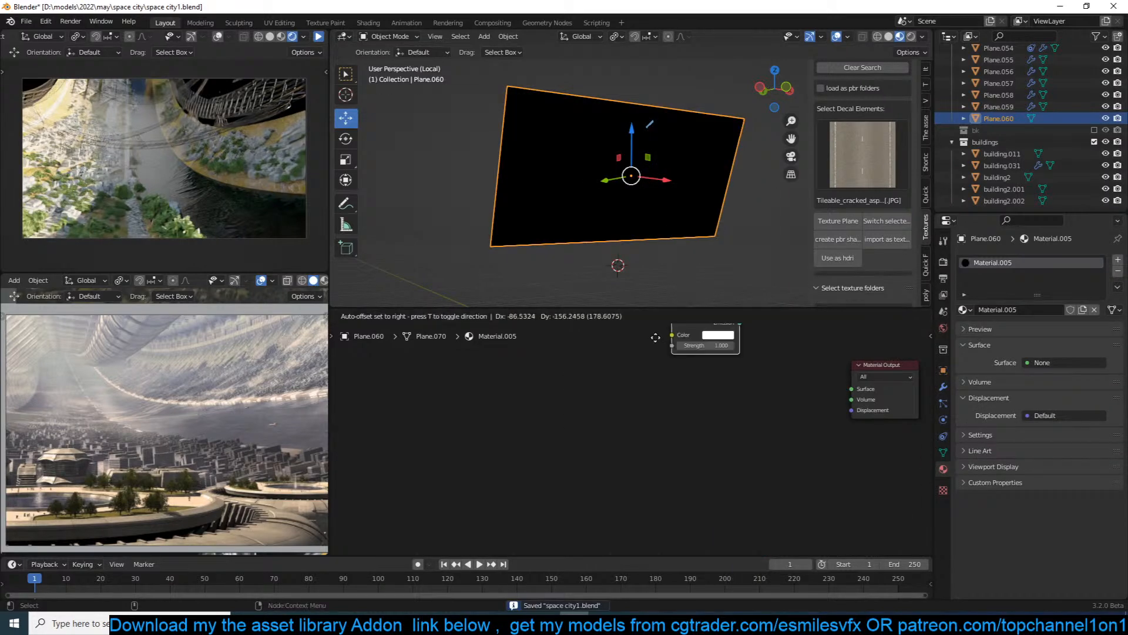
Add a Transparent BSDF and combine it with the Emission shader through a Mix Shader.
{"action": "key", "text": "shift+a"}
{"action": "mouse_move", "coordinate": [650, 361]}
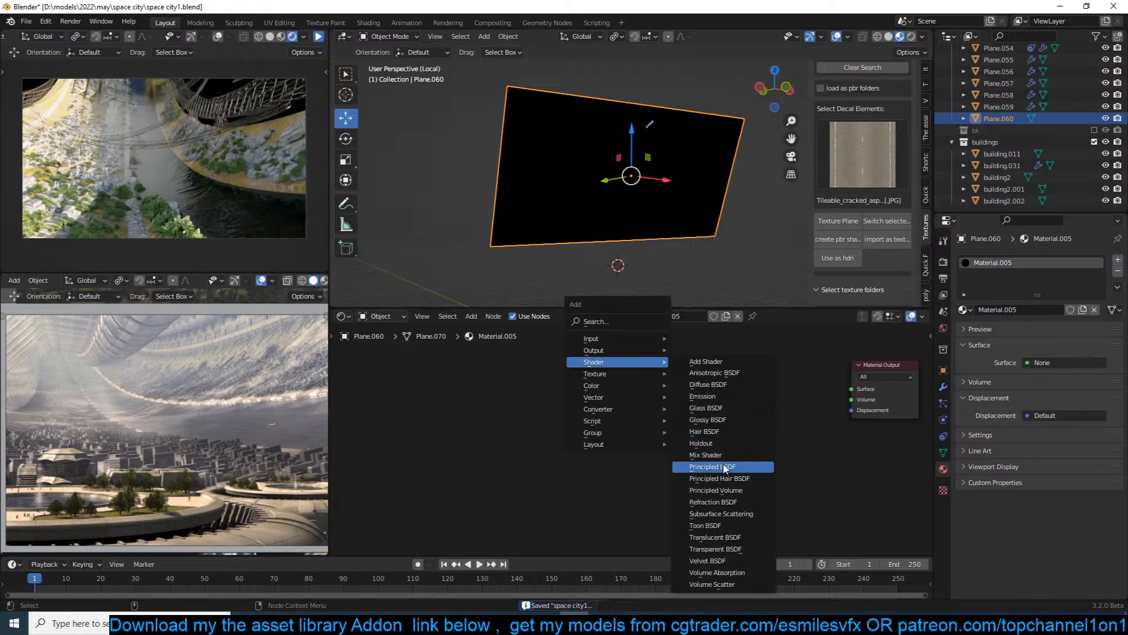
{"action": "left_click", "coordinate": [718, 548]}
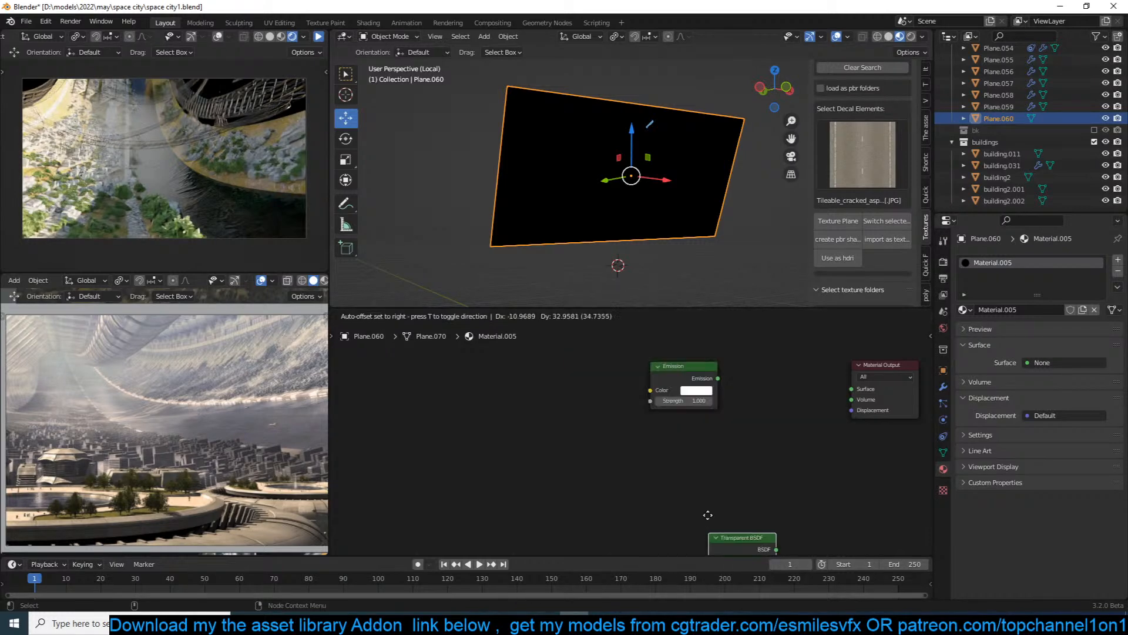
{"action": "left_click", "coordinate": [679, 461]}
{"action": "right_click_drag", "start_coordinate": [680, 455], "coordinate": [688, 386], "text": "ctrl+shift"}
Connect the Mix Shader to the material's surface, add a Noise Texture driving the mix factor, and save the file.
{"action": "key", "text": "shift+a"}
{"action": "mouse_move", "coordinate": [507, 399]}
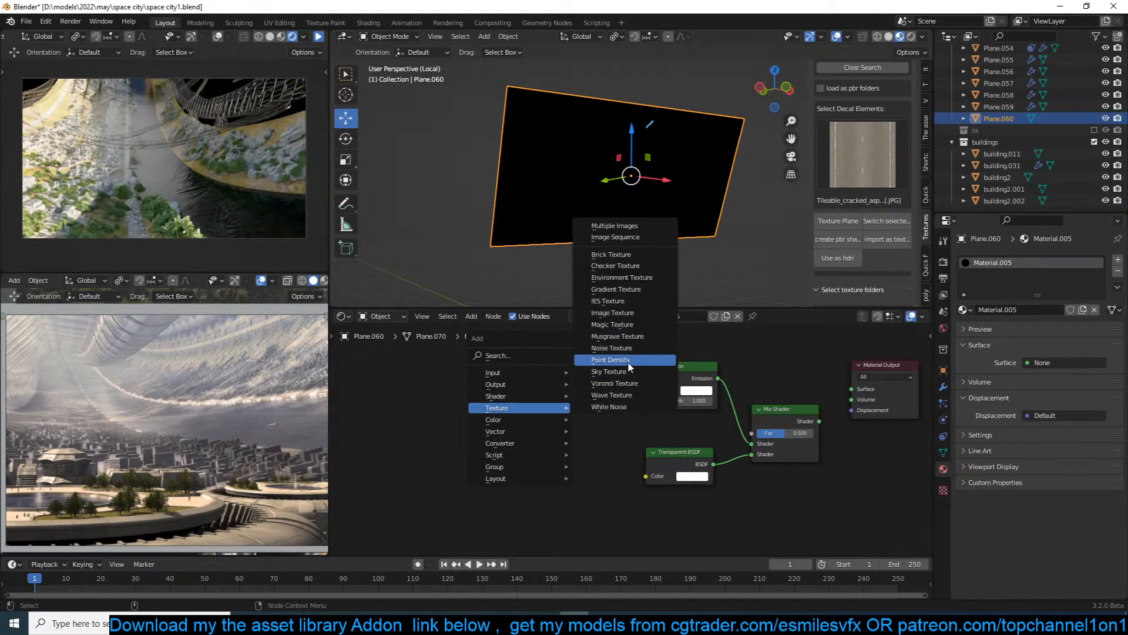
{"action": "left_click", "coordinate": [625, 348]}
{"action": "left_click", "coordinate": [443, 401]}
{"action": "left_click_drag", "start_coordinate": [819, 421], "coordinate": [852, 389]}
{"action": "left_click_drag", "start_coordinate": [484, 405], "coordinate": [453, 405]}
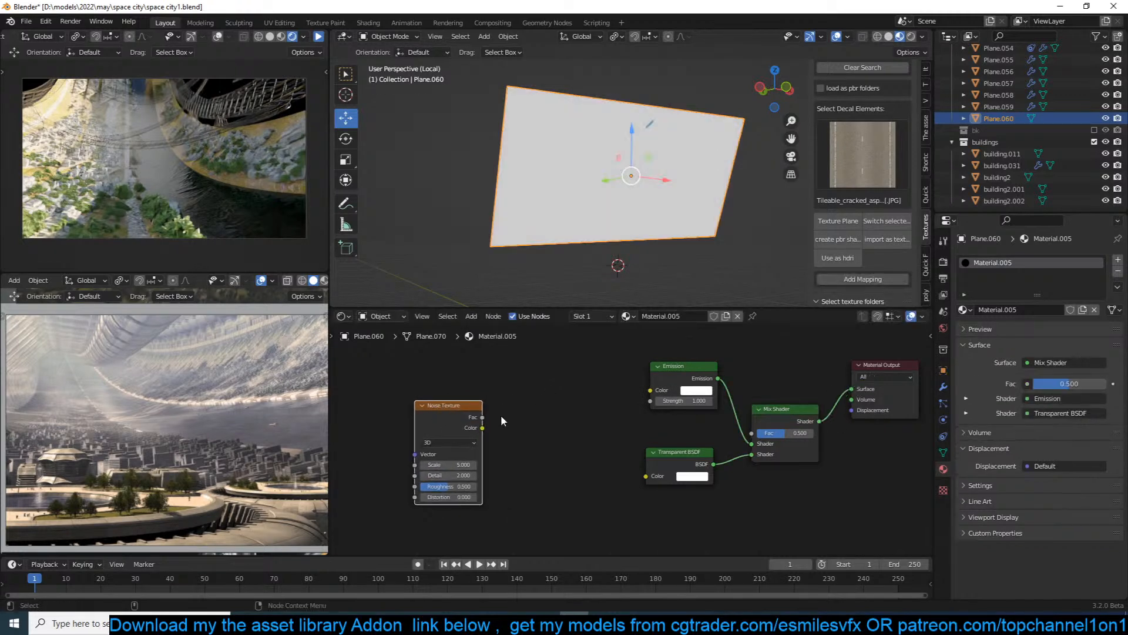
{"action": "left_click_drag", "start_coordinate": [752, 438], "coordinate": [752, 433]}
{"action": "scroll", "coordinate": [681, 218], "scroll_direction": "up", "scroll_amount": 2}
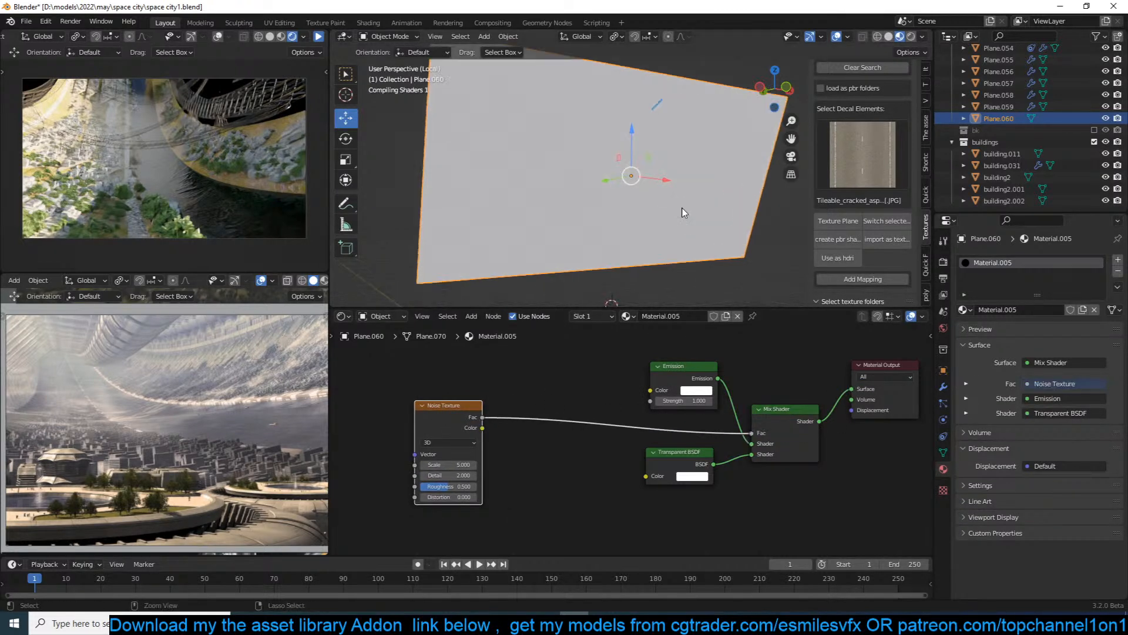
{"action": "key", "text": "ctrl+s"}
{"action": "scroll", "coordinate": [684, 212], "scroll_direction": "up", "scroll_amount": 1}
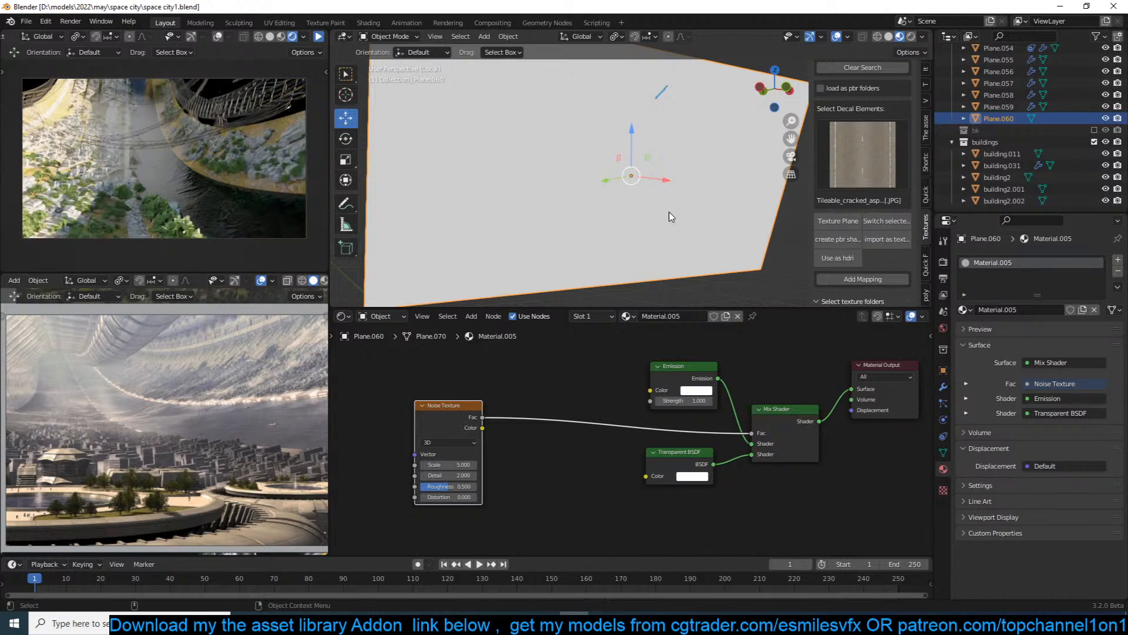
Tidy the node layout and insert a ColorRamp between the Noise Texture and the Mix Shader's factor.
{"action": "scroll", "coordinate": [671, 217], "scroll_direction": "down", "scroll_amount": 3}
{"action": "scroll", "coordinate": [630, 275], "scroll_direction": "down", "scroll_amount": 2}
{"action": "middle_click_drag", "start_coordinate": [624, 269], "coordinate": [647, 277]}
{"action": "left_click_drag", "start_coordinate": [804, 426], "coordinate": [805, 408]}
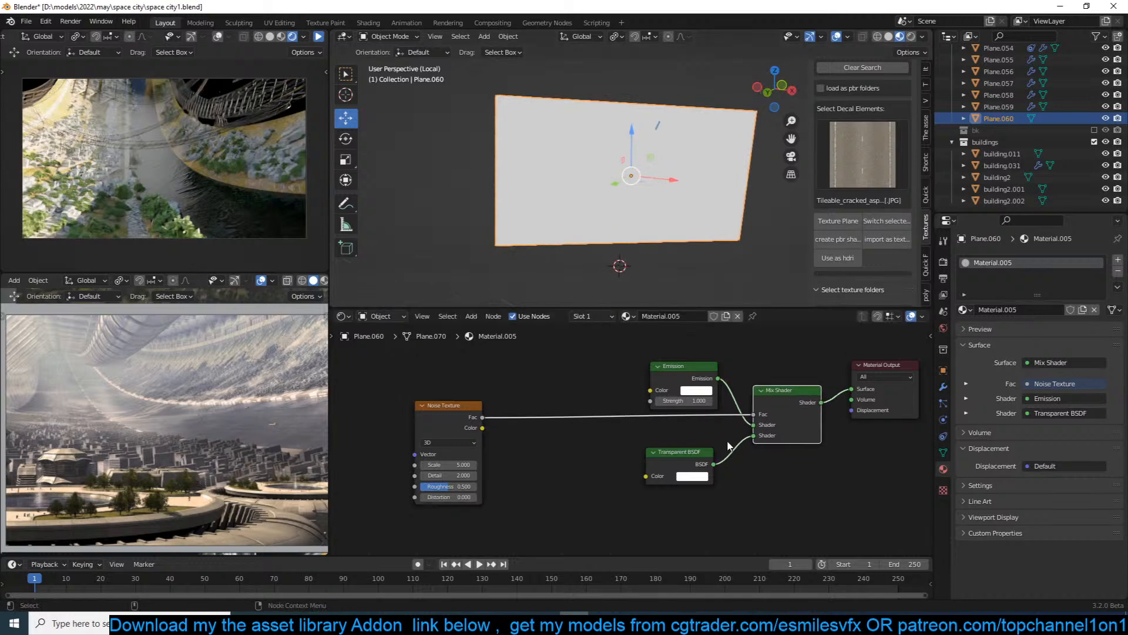
{"action": "left_click", "coordinate": [470, 448]}
{"action": "key", "text": "shift+a"}
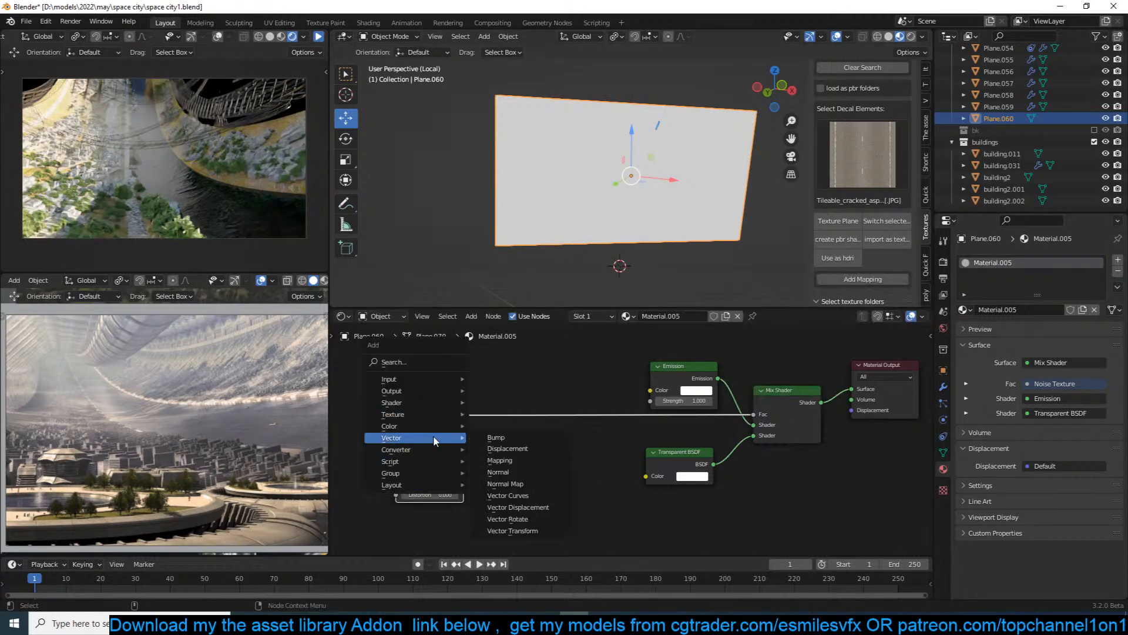
{"action": "mouse_move", "coordinate": [432, 451]}
{"action": "left_click", "coordinate": [534, 308]}
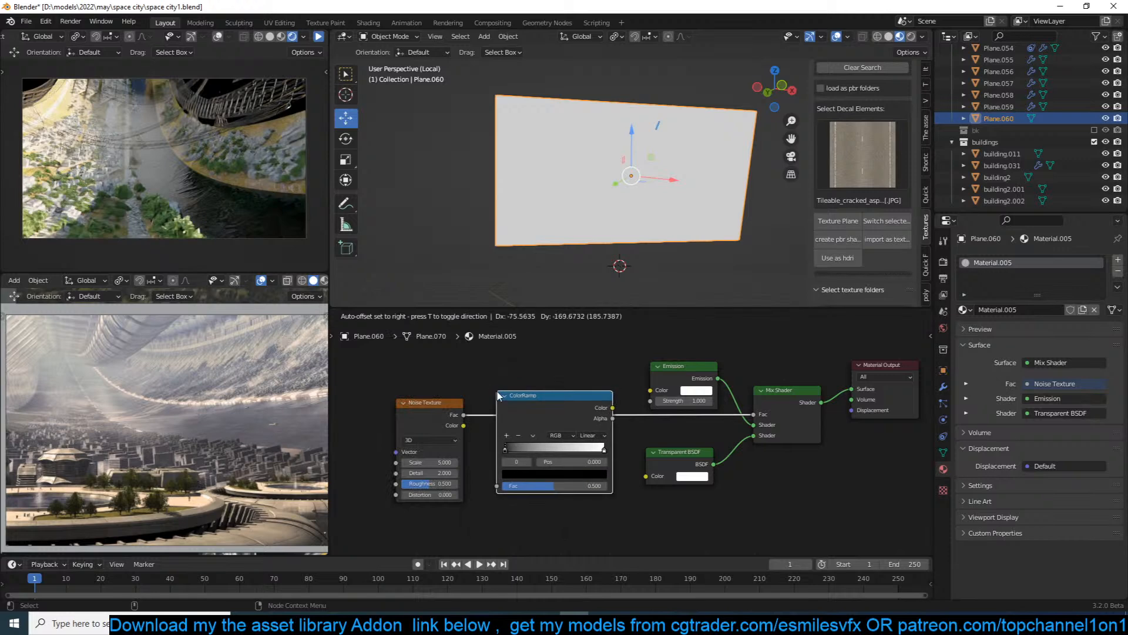
{"action": "left_click", "coordinate": [511, 445]}
Preview the ColorRamp's output on the plane and apply the plane's object transform.
{"action": "left_click", "coordinate": [570, 396], "text": "ctrl+shift"}
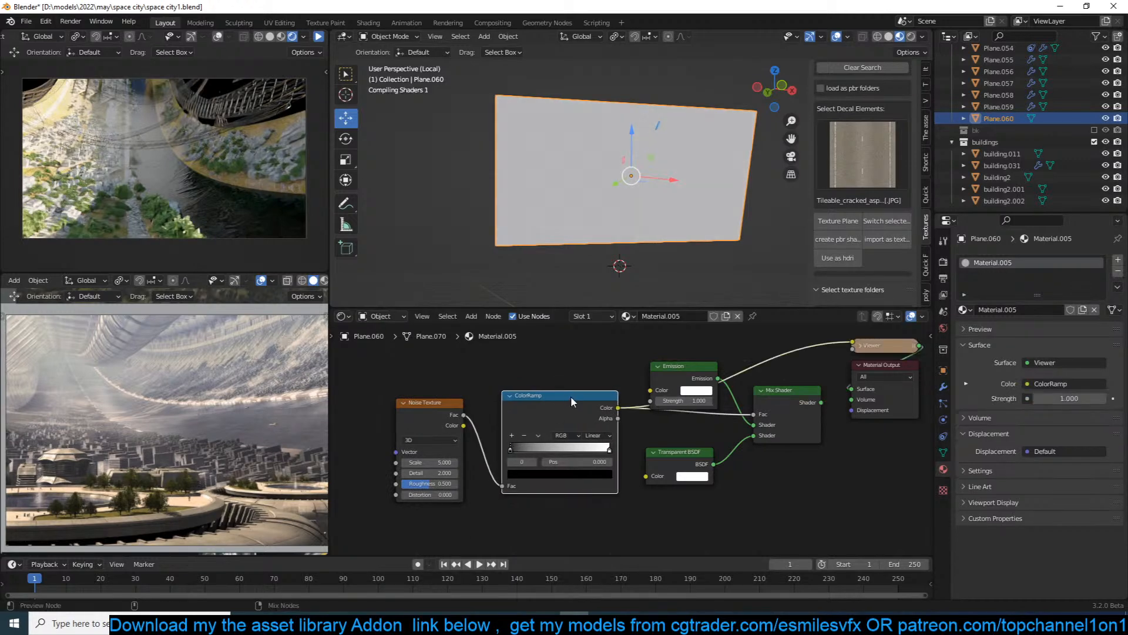
{"action": "key", "text": "ctrl+a"}
{"action": "left_click", "coordinate": [608, 195]}
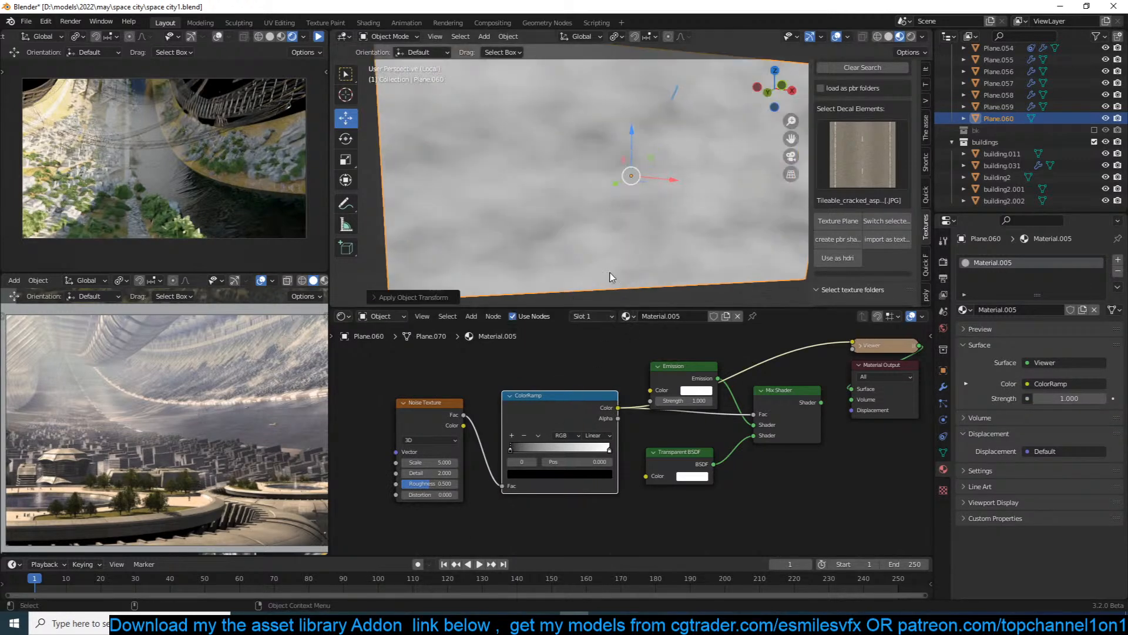
Move the ColorRamp's black stop to 0.300 and set the noise scale to 1.900, detail to 2.800 and roughness to about 0.66.
{"action": "left_click_drag", "start_coordinate": [530, 448], "coordinate": [561, 449]}
{"action": "left_click_drag", "start_coordinate": [452, 462], "coordinate": [392, 496]}
{"action": "scroll", "coordinate": [394, 482], "scroll_direction": "up", "scroll_amount": 2}
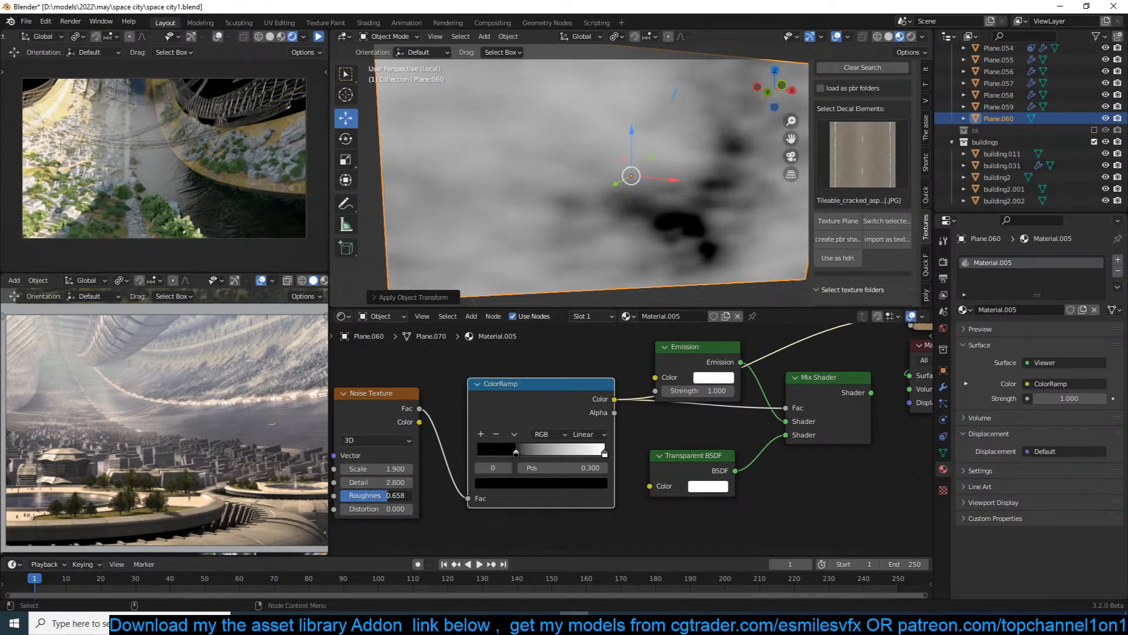
{"action": "scroll", "coordinate": [413, 473], "scroll_direction": "down", "scroll_amount": 2}
{"action": "scroll", "coordinate": [623, 189], "scroll_direction": "down", "scroll_amount": 3}
Move the ColorRamp's black stop to 0.445, set the noise scale to about 3.9, spread out the nodes, and save.
{"action": "left_click_drag", "start_coordinate": [550, 449], "coordinate": [569, 447]}
{"action": "left_click_drag", "start_coordinate": [447, 460], "coordinate": [485, 460]}
{"action": "left_click_drag", "start_coordinate": [445, 406], "coordinate": [395, 406]}
{"action": "left_click_drag", "start_coordinate": [564, 399], "coordinate": [532, 388]}
{"action": "middle_click_drag", "start_coordinate": [427, 474], "coordinate": [493, 455]}
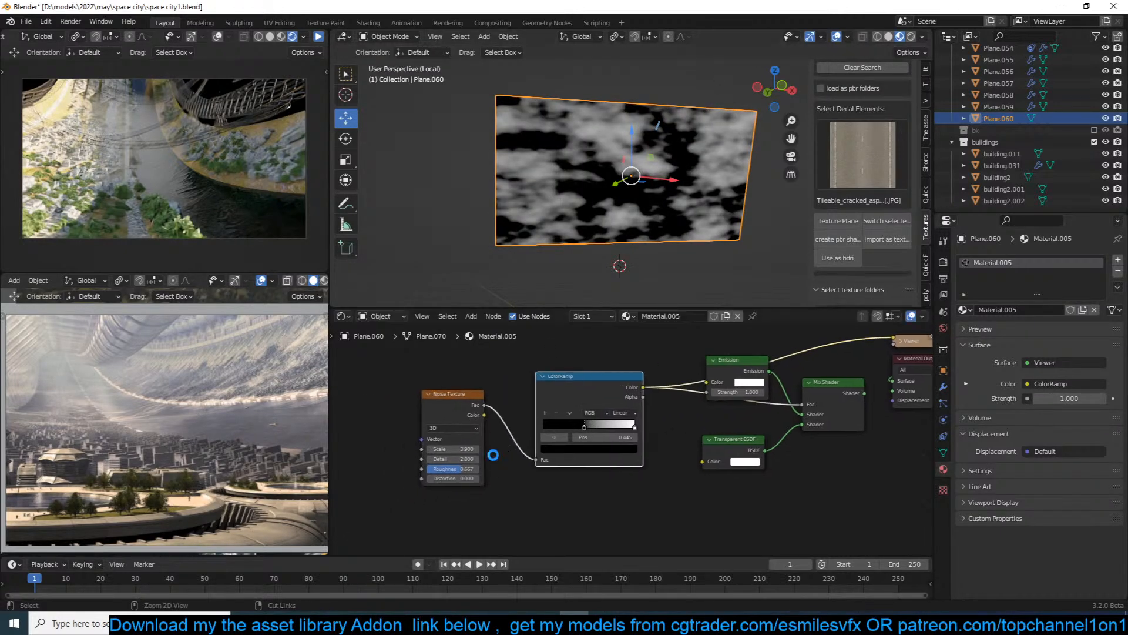
{"action": "key", "text": "ctrl+s"}
Add Mapping and Texture Coordinate nodes to the Noise Texture.
{"action": "left_click", "coordinate": [448, 407]}
{"action": "key", "text": "ctrl+t"}
{"action": "middle_click_drag", "start_coordinate": [436, 405], "coordinate": [601, 396]}
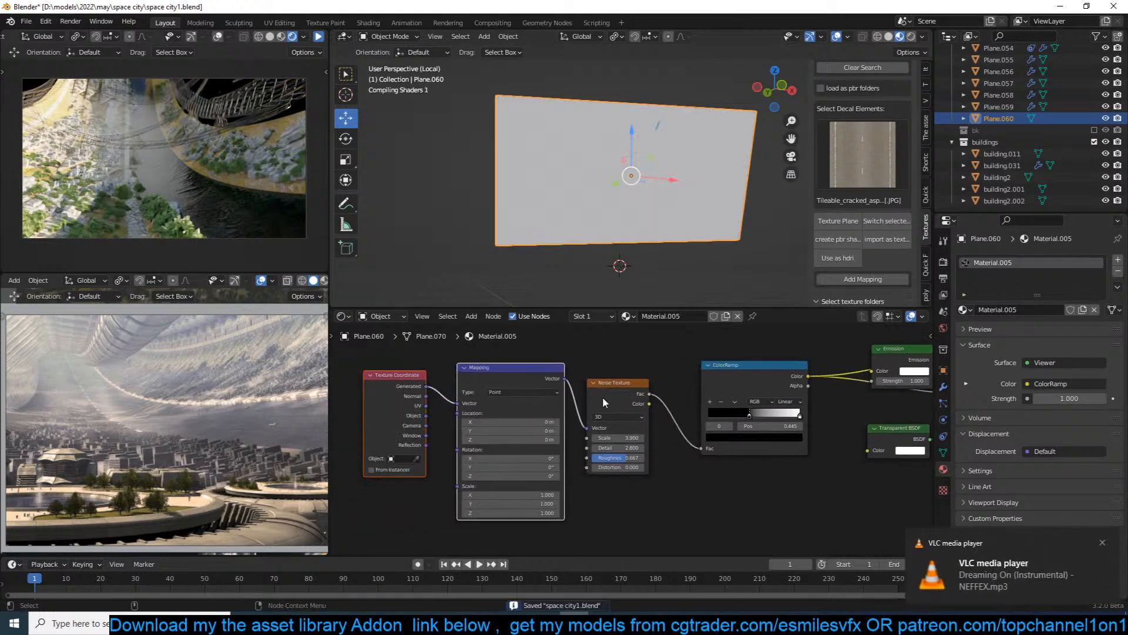
Stretch the noise by setting its Mapping Y scale to 2.110, reduce the noise scale to 2.050, and save.
{"action": "scroll", "coordinate": [602, 398], "scroll_direction": "up", "scroll_amount": 3}
{"action": "middle_click_drag", "start_coordinate": [528, 464], "coordinate": [560, 446]}
{"action": "scroll", "coordinate": [561, 449], "scroll_direction": "up", "scroll_amount": 2}
{"action": "left_click_drag", "start_coordinate": [553, 470], "coordinate": [560, 470]}
{"action": "key", "text": "ctrl+z"}
{"action": "mouse_move", "coordinate": [546, 524]}
{"action": "left_mouse_down"}
{"action": "mouse_move", "coordinate": [562, 524]}
{"action": "mouse_move", "coordinate": [550, 510]}
{"action": "mouse_move", "coordinate": [562, 510]}
{"action": "left_mouse_up"}
{"action": "key", "text": "ctrl+z"}
{"action": "left_click_drag", "start_coordinate": [661, 413], "coordinate": [613, 414]}
{"action": "scroll", "coordinate": [739, 369], "scroll_direction": "down", "scroll_amount": 3}
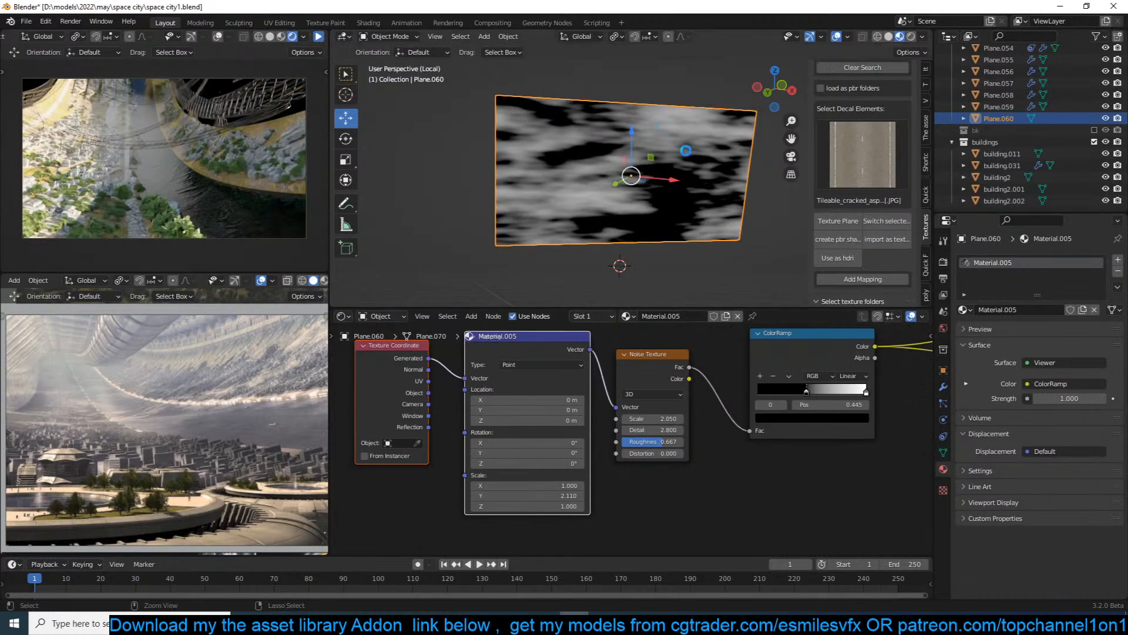
{"action": "key", "text": "ctrl+s"}
{"action": "scroll", "coordinate": [654, 410], "scroll_direction": "down", "scroll_amount": 3}
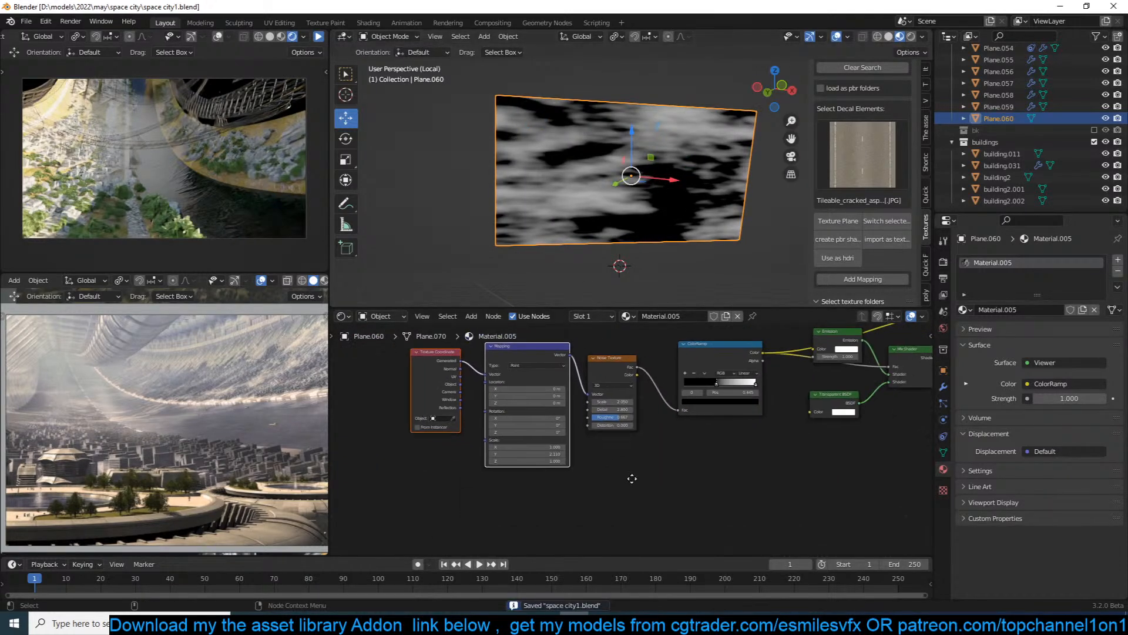
Add a Gradient Texture node below the ColorRamp, set it to Spherical, and preview it on the plane.
{"action": "key", "text": "shift+a"}
{"action": "mouse_move", "coordinate": [590, 483]}
{"action": "mouse_move", "coordinate": [584, 448]}
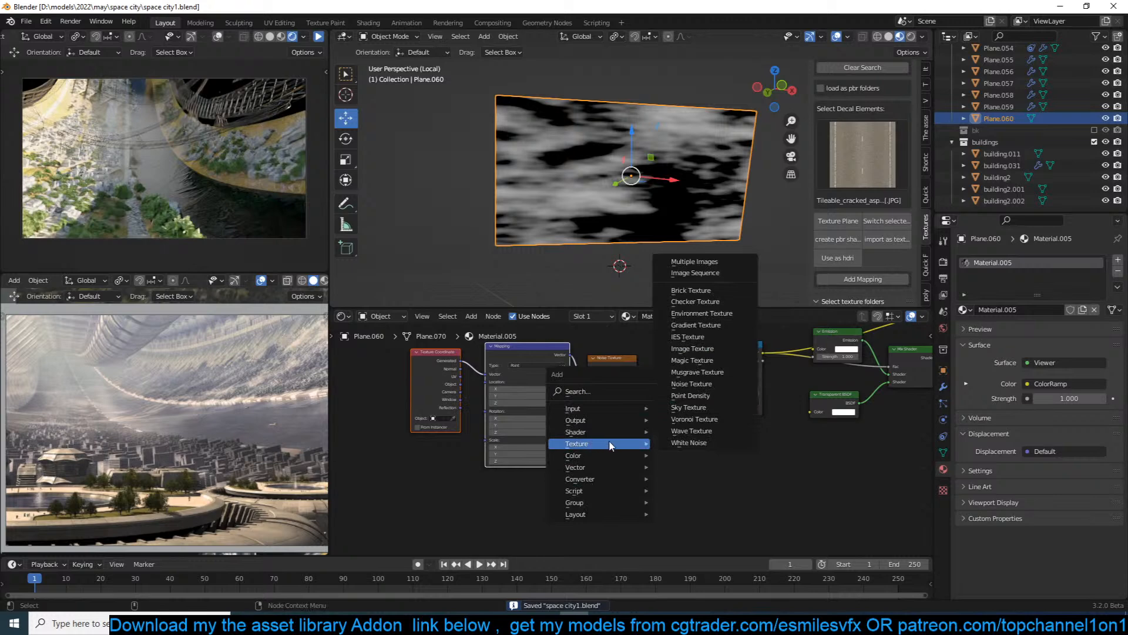
{"action": "left_click", "coordinate": [723, 329]}
{"action": "left_click", "coordinate": [681, 483]}
{"action": "scroll", "coordinate": [682, 485], "scroll_direction": "up", "scroll_amount": 3}
{"action": "left_click", "coordinate": [705, 522]}
{"action": "left_click", "coordinate": [717, 463]}
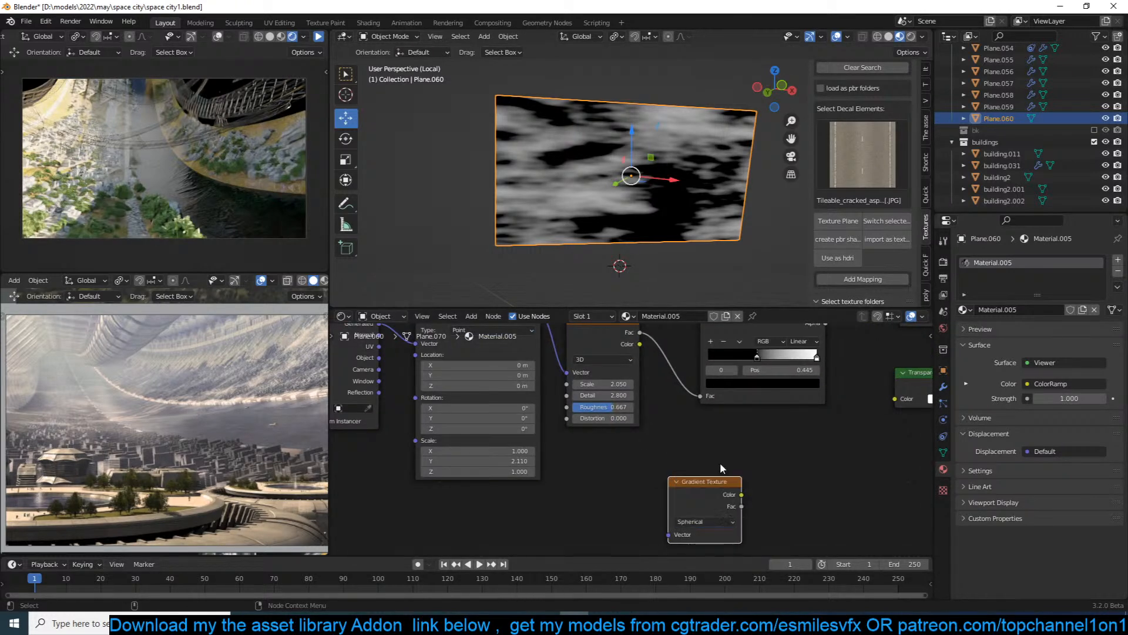
{"action": "scroll", "coordinate": [752, 451], "scroll_direction": "down", "scroll_amount": 2}
{"action": "left_click_drag", "start_coordinate": [679, 478], "coordinate": [701, 471]}
{"action": "left_click", "coordinate": [700, 470], "text": "ctrl+shift"}
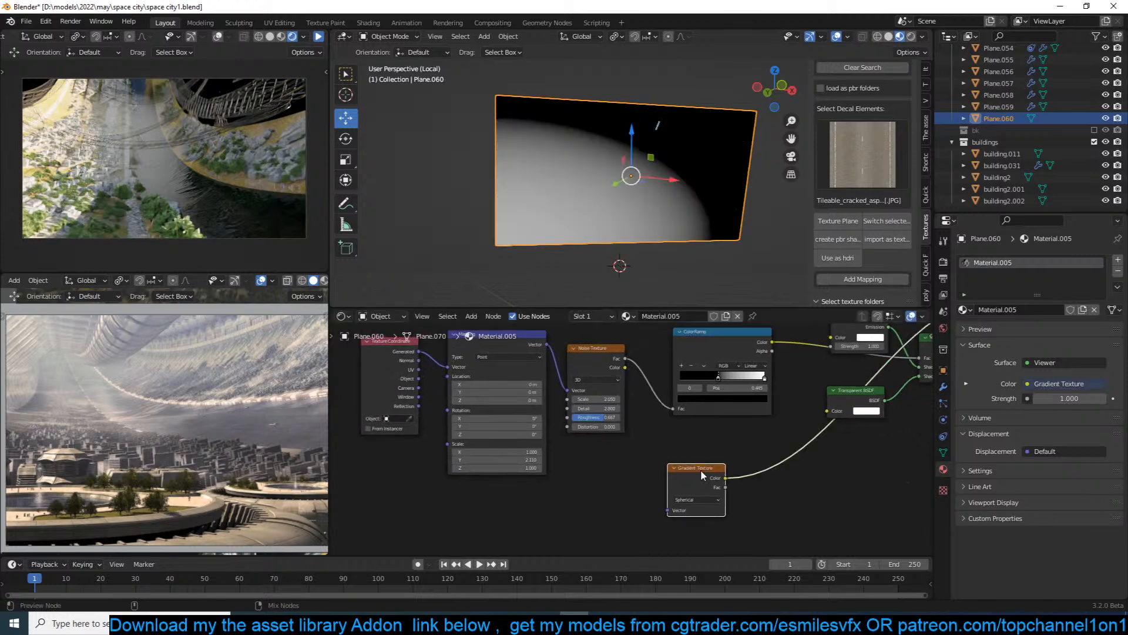
{"action": "scroll", "coordinate": [679, 486], "scroll_direction": "up", "scroll_amount": 1}
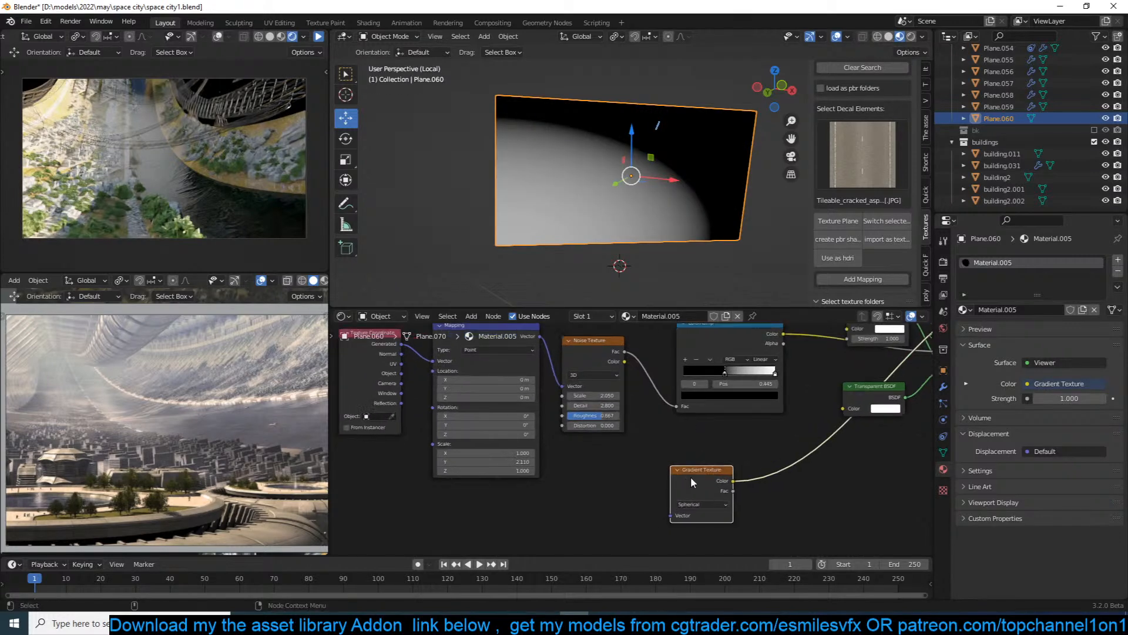
Add Mapping and Texture Coordinate nodes to the Gradient Texture, feed the mapping from Object coordinates, and save.
{"action": "key", "text": "ctrl+t"}
{"action": "scroll", "coordinate": [641, 487], "scroll_direction": "up", "scroll_amount": 2}
{"action": "middle_click_drag", "start_coordinate": [692, 463], "coordinate": [779, 433]}
{"action": "scroll", "coordinate": [647, 418], "scroll_direction": "up", "scroll_amount": 1}
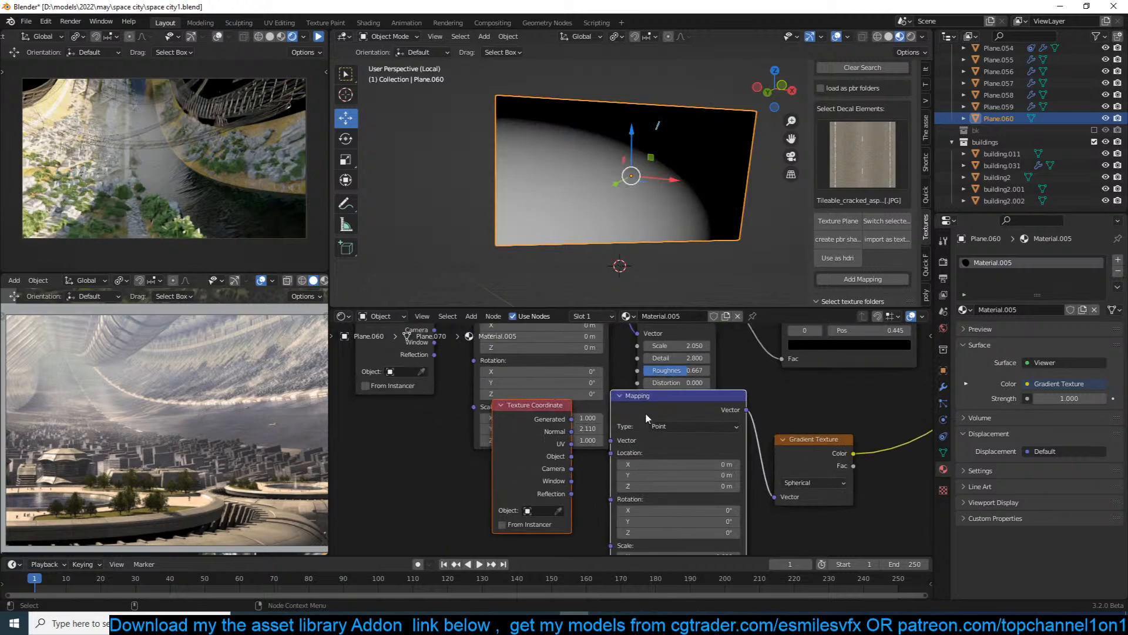
{"action": "left_click_drag", "start_coordinate": [658, 400], "coordinate": [652, 488]}
{"action": "middle_click_drag", "start_coordinate": [584, 531], "coordinate": [603, 481]}
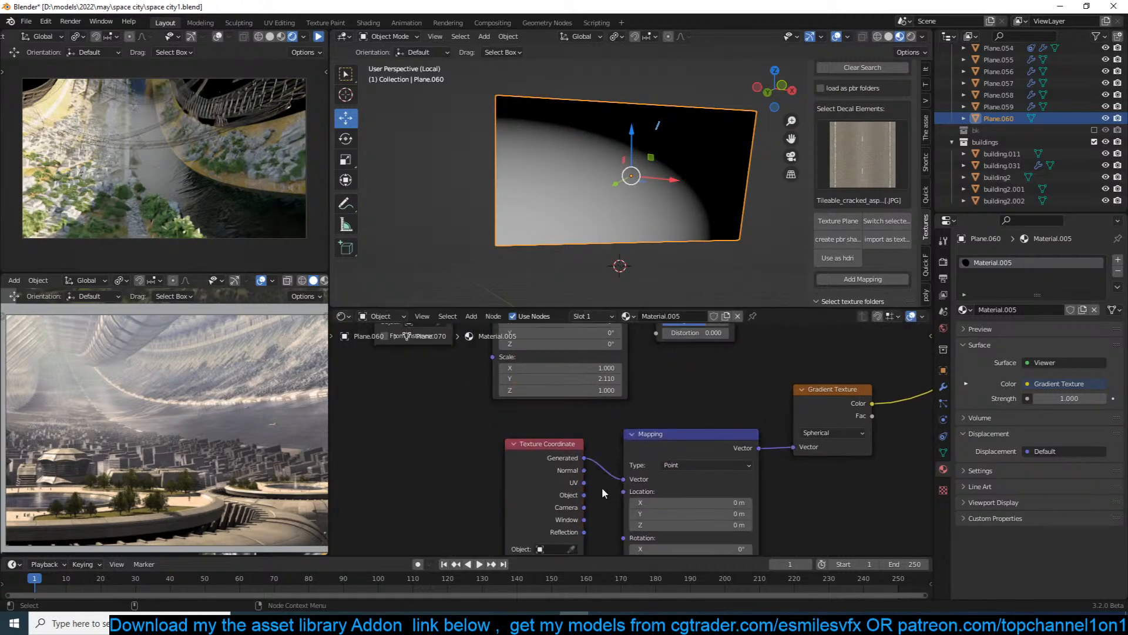
{"action": "left_click_drag", "start_coordinate": [584, 495], "coordinate": [623, 478]}
{"action": "key", "text": "ctrl+s"}
Reduce the gradient's Mapping scale to widen the spherical gradient into an ellipse across the plane.
{"action": "middle_click_drag", "start_coordinate": [657, 422], "coordinate": [646, 322]}
{"action": "left_click_drag", "start_coordinate": [730, 496], "coordinate": [700, 517]}
{"action": "scroll", "coordinate": [809, 456], "scroll_direction": "down", "scroll_amount": 2}
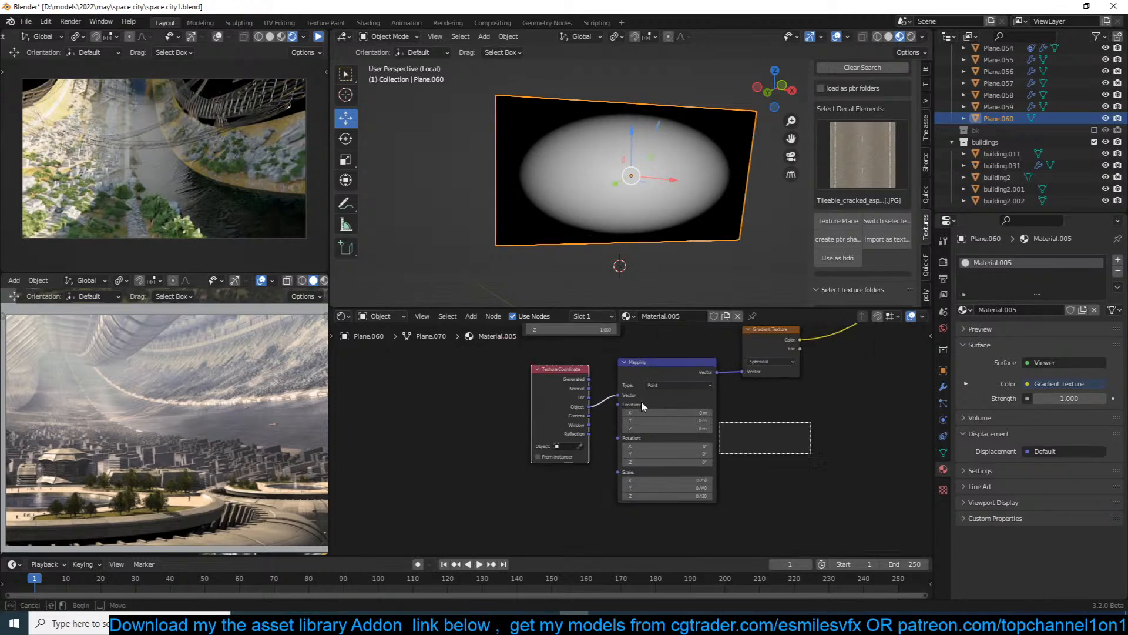
Try to blend the gradient with the ColorRamp output through a mix node and preview the blend.
{"action": "middle_click_drag", "start_coordinate": [718, 422], "coordinate": [550, 477]}
{"action": "scroll", "coordinate": [623, 470], "scroll_direction": "down", "scroll_amount": 2}
{"action": "middle_click_drag", "start_coordinate": [633, 476], "coordinate": [622, 503]}
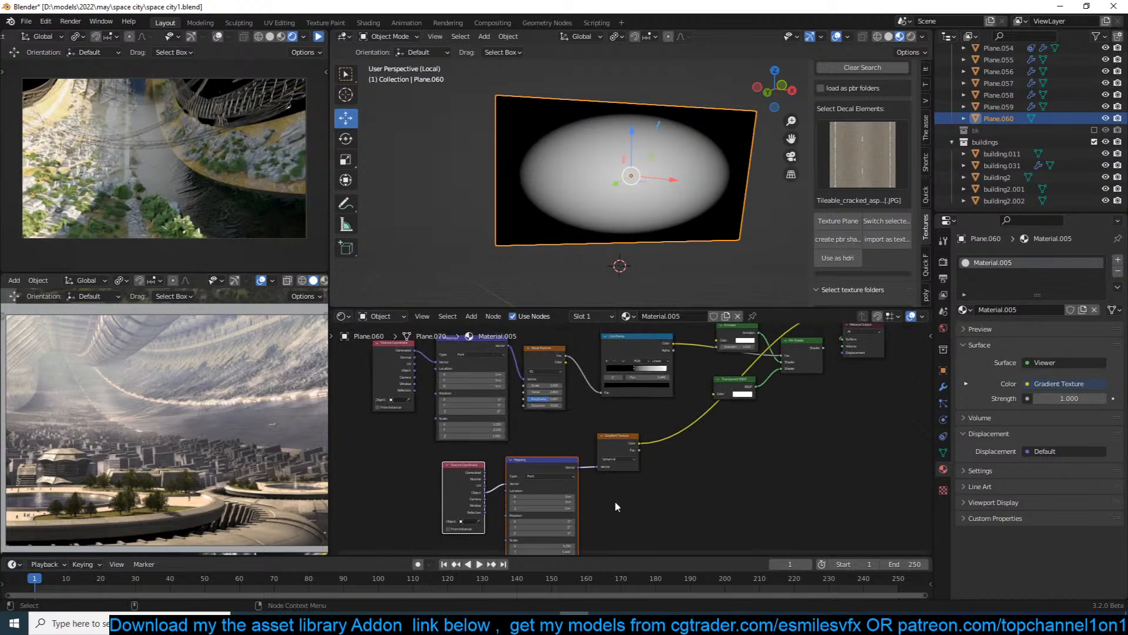
{"action": "scroll", "coordinate": [691, 431], "scroll_direction": "up", "scroll_amount": 1}
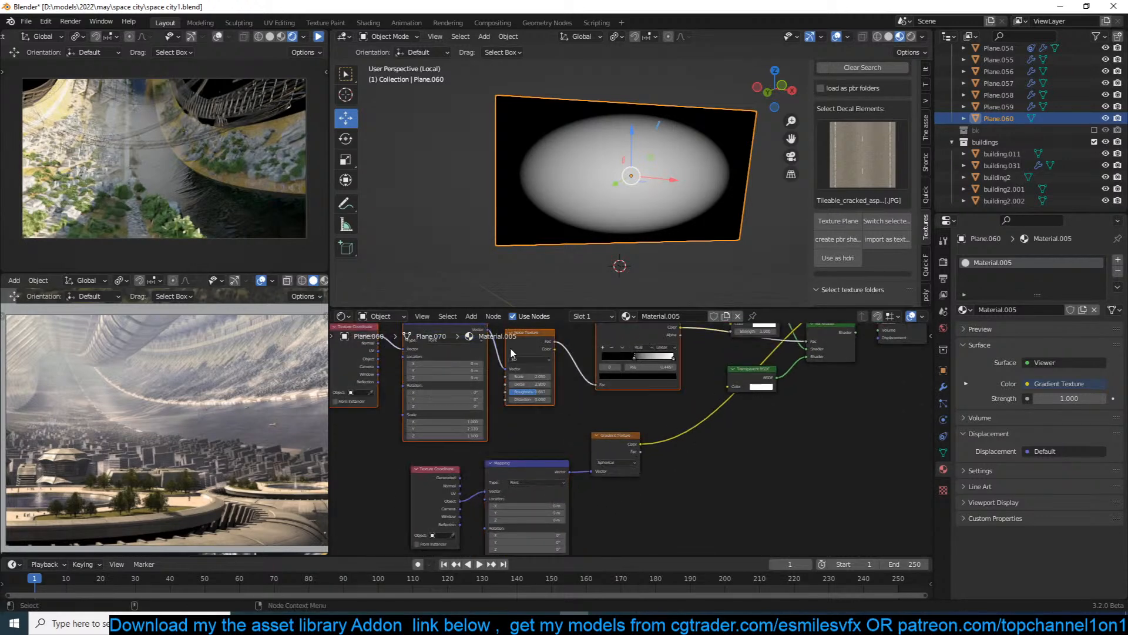
{"action": "middle_click_drag", "start_coordinate": [586, 347], "coordinate": [476, 388]}
{"action": "left_click_drag", "start_coordinate": [523, 469], "coordinate": [550, 444]}
{"action": "right_click_drag", "start_coordinate": [547, 460], "coordinate": [544, 402], "text": "ctrl+shift"}
{"action": "scroll", "coordinate": [607, 436], "scroll_direction": "up", "scroll_amount": 1}
{"action": "key", "text": "h"}
{"action": "left_click_drag", "start_coordinate": [581, 417], "coordinate": [689, 463]}
{"action": "left_click", "coordinate": [688, 464], "text": "ctrl+shift"}
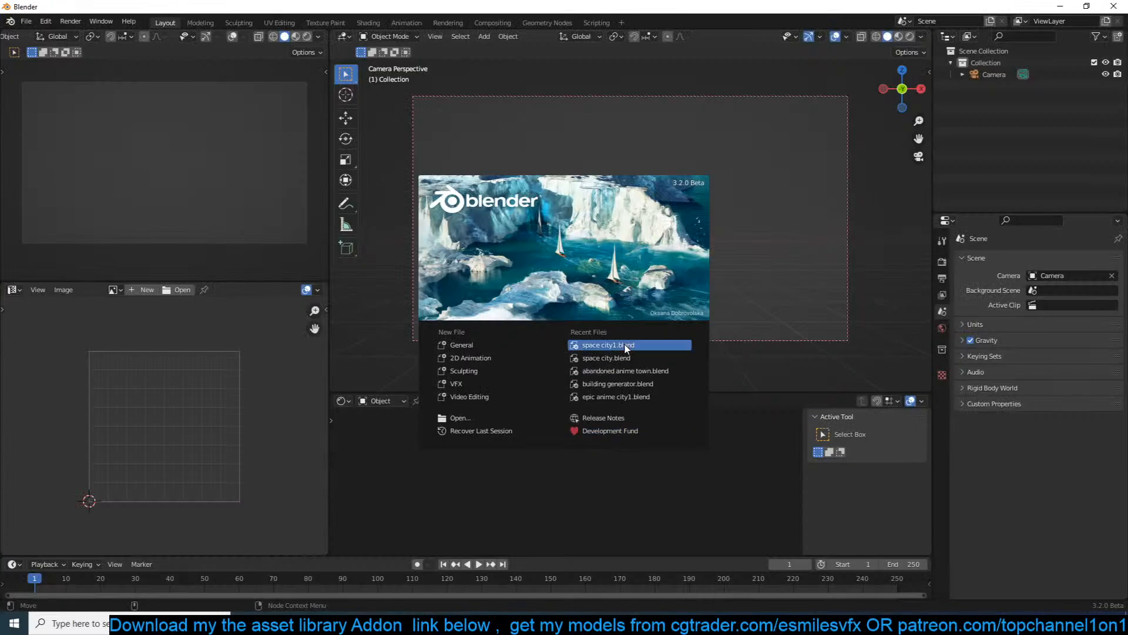
Reopen the recent file space city1.blend and save it.
{"action": "left_click", "coordinate": [627, 346]}
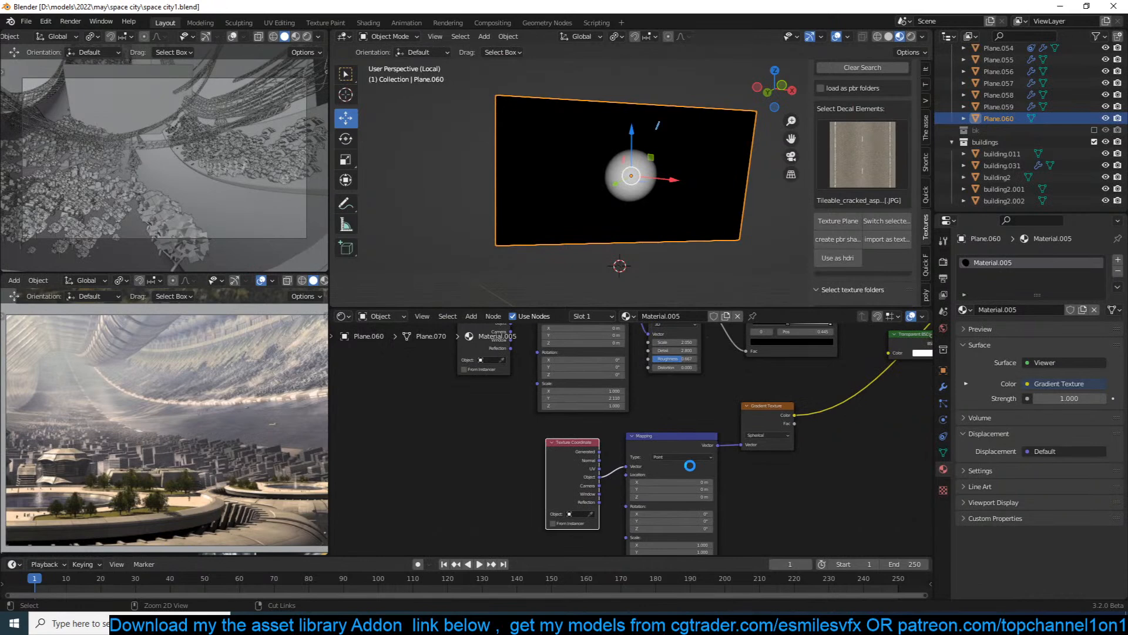
{"action": "scroll", "coordinate": [690, 464], "scroll_direction": "up", "scroll_amount": 4}
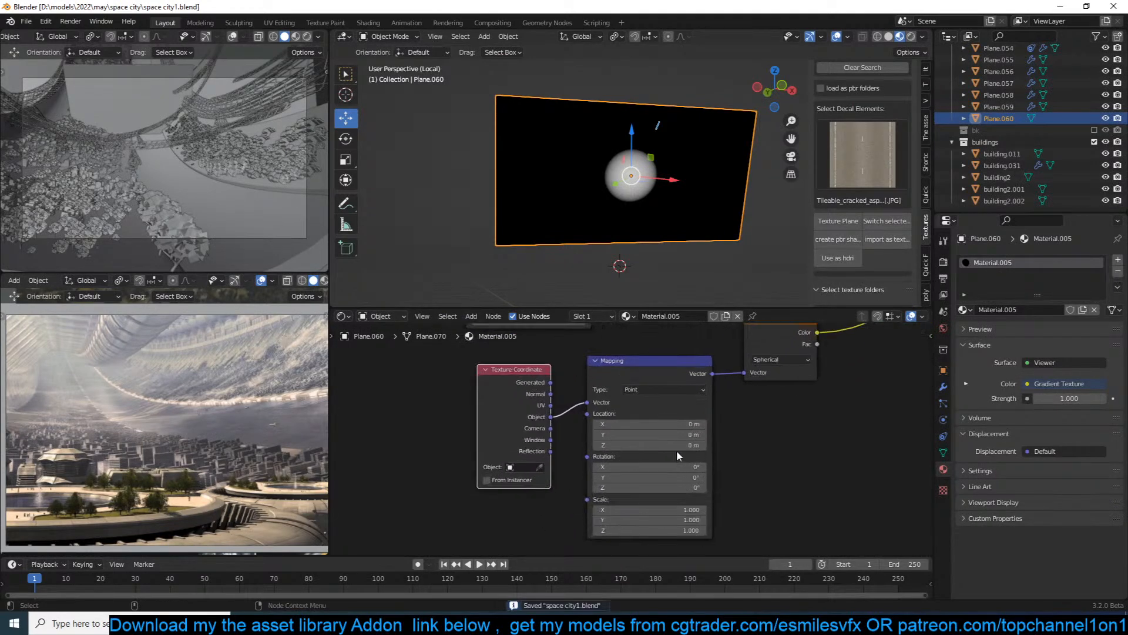
{"action": "key", "text": "ctrl+s"}
Set the gradient's Mapping scale to 0.240 in X and 0.540 in Y, and save.
{"action": "mouse_move", "coordinate": [721, 500]}
{"action": "left_mouse_down"}
{"action": "mouse_move", "coordinate": [720, 514]}
{"action": "mouse_move", "coordinate": [763, 513]}
{"action": "mouse_move", "coordinate": [686, 514]}
{"action": "mouse_move", "coordinate": [791, 514]}
{"action": "mouse_move", "coordinate": [710, 514]}
{"action": "left_mouse_up"}
{"action": "scroll", "coordinate": [832, 449], "scroll_direction": "down", "scroll_amount": 3}
{"action": "middle_click_drag", "start_coordinate": [832, 449], "coordinate": [633, 514]}
{"action": "scroll", "coordinate": [729, 444], "scroll_direction": "down", "scroll_amount": 3}
{"action": "middle_click_drag", "start_coordinate": [729, 444], "coordinate": [680, 463]}
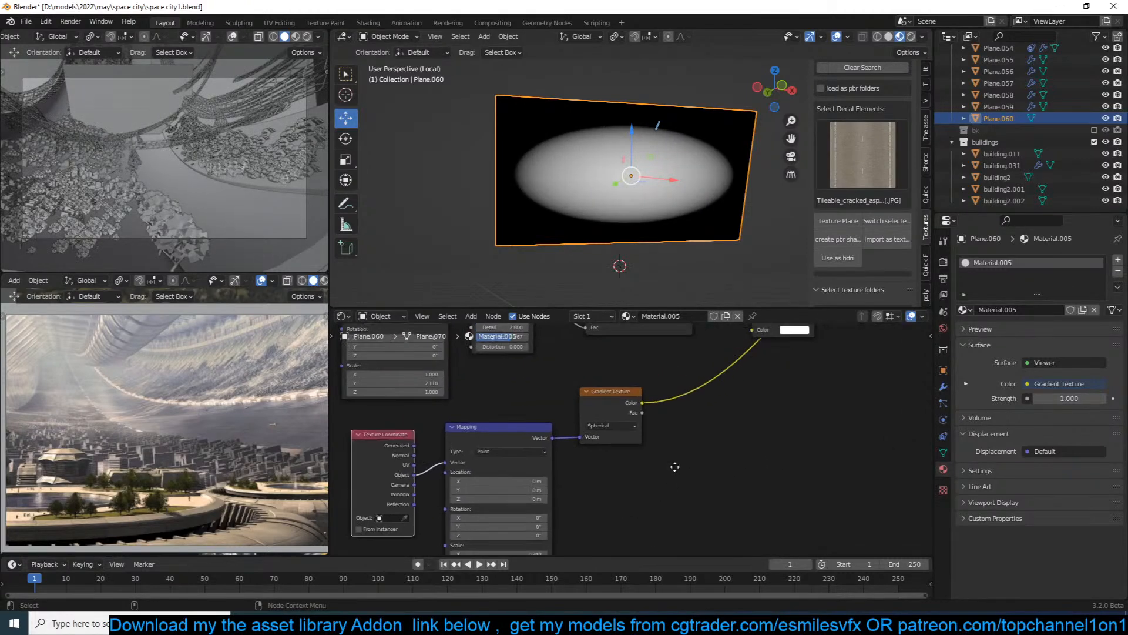
{"action": "scroll", "coordinate": [680, 463], "scroll_direction": "up", "scroll_amount": 2}
{"action": "middle_click_drag", "start_coordinate": [706, 356], "coordinate": [702, 404]}
{"action": "key", "text": "ctrl+s"}
Combine the ColorRamp and Gradient Texture colors in a mix node, set it to Color Dodge, and preview it.
{"action": "key", "text": "shift+a"}
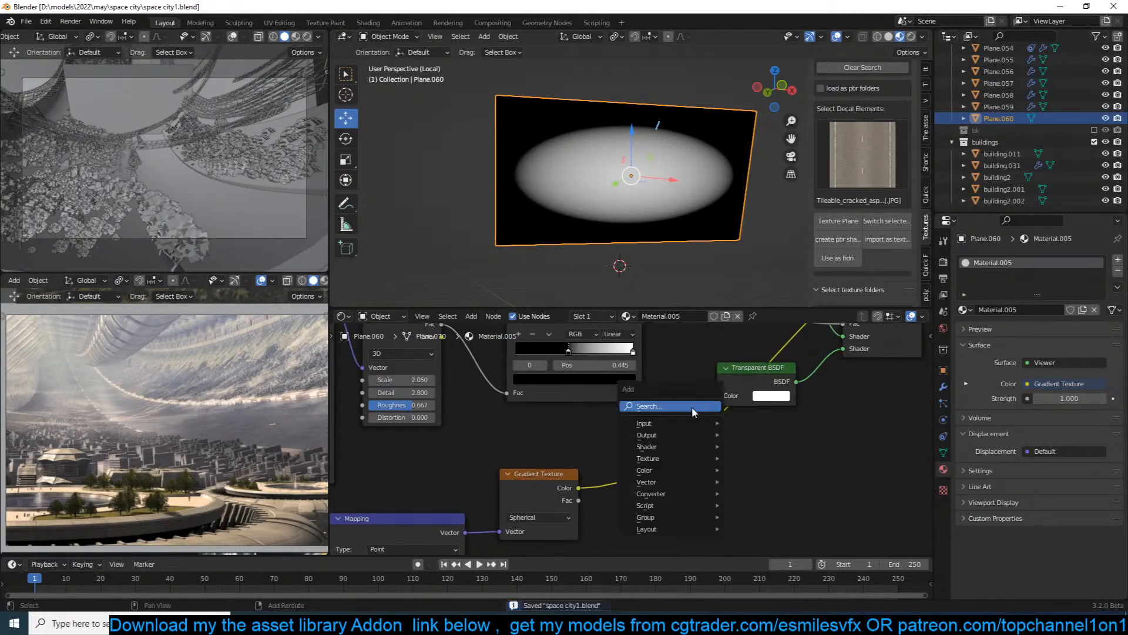
{"action": "right_click_drag", "start_coordinate": [549, 476], "coordinate": [598, 388], "text": "ctrl+shift"}
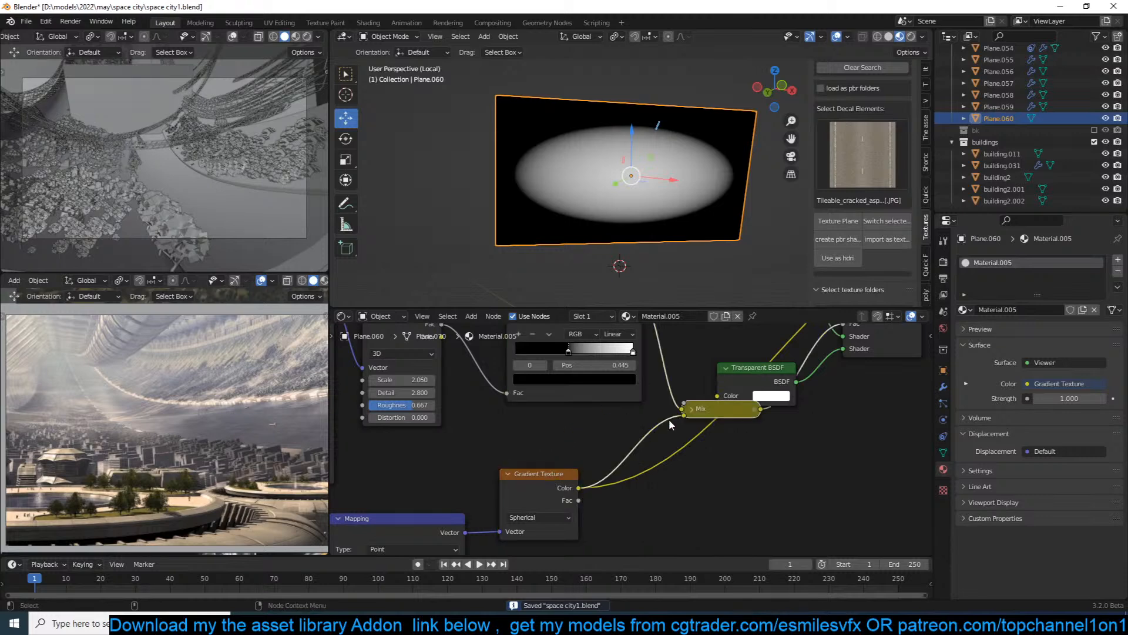
{"action": "scroll", "coordinate": [668, 421], "scroll_direction": "up", "scroll_amount": 3}
{"action": "middle_click_drag", "start_coordinate": [668, 422], "coordinate": [616, 451]}
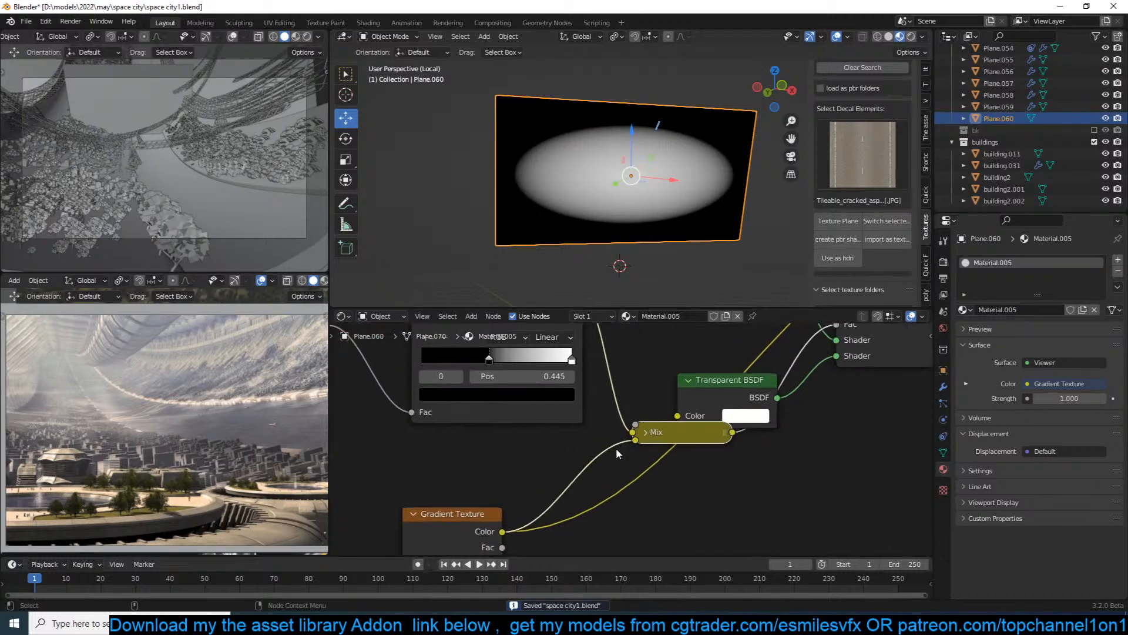
{"action": "left_click", "coordinate": [646, 433]}
{"action": "left_click", "coordinate": [699, 470]}
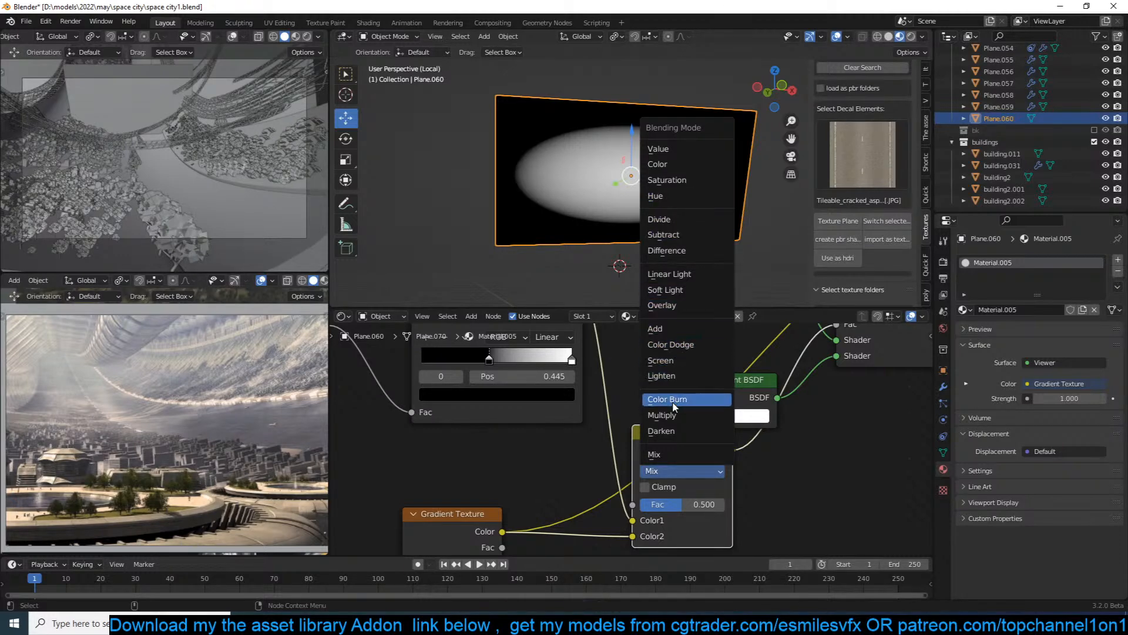
{"action": "left_click", "coordinate": [680, 347]}
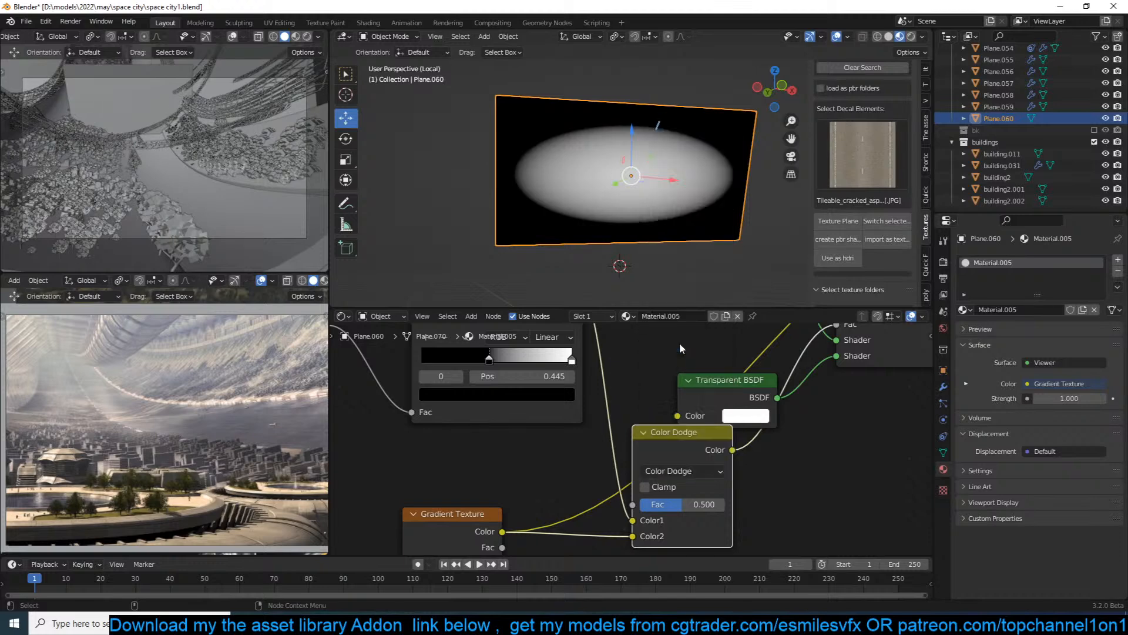
{"action": "left_click", "coordinate": [696, 450], "text": "ctrl+shift"}
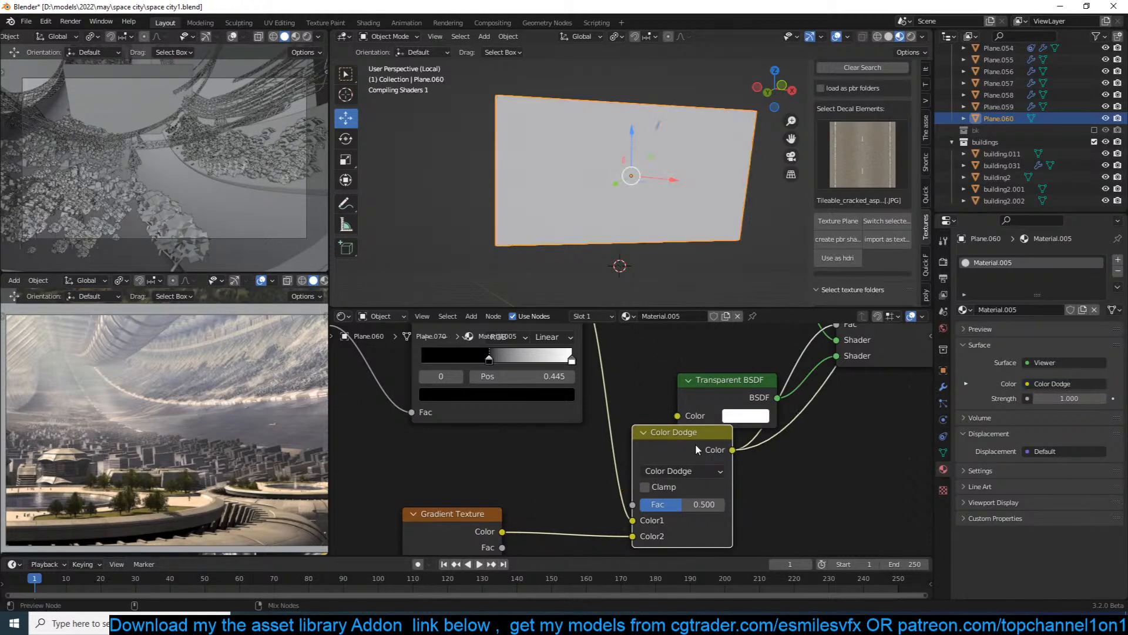
Change the mix node's blending mode to Color Burn and set its factor to 0.383.
{"action": "left_click_drag", "start_coordinate": [692, 502], "coordinate": [732, 504]}
{"action": "left_click", "coordinate": [711, 471]}
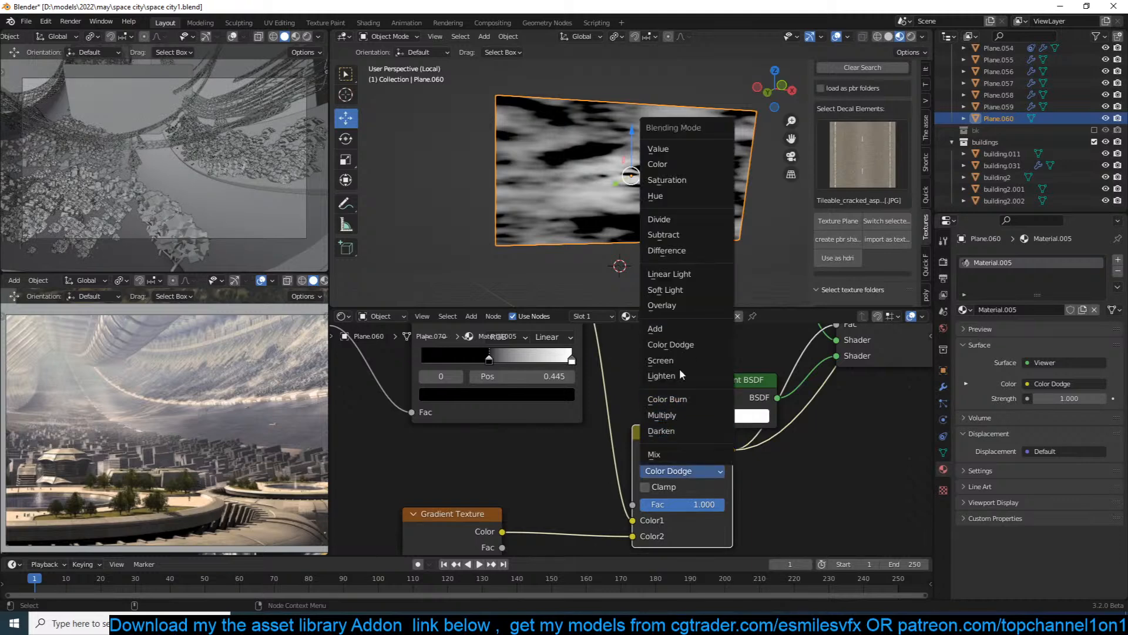
{"action": "left_click", "coordinate": [675, 399]}
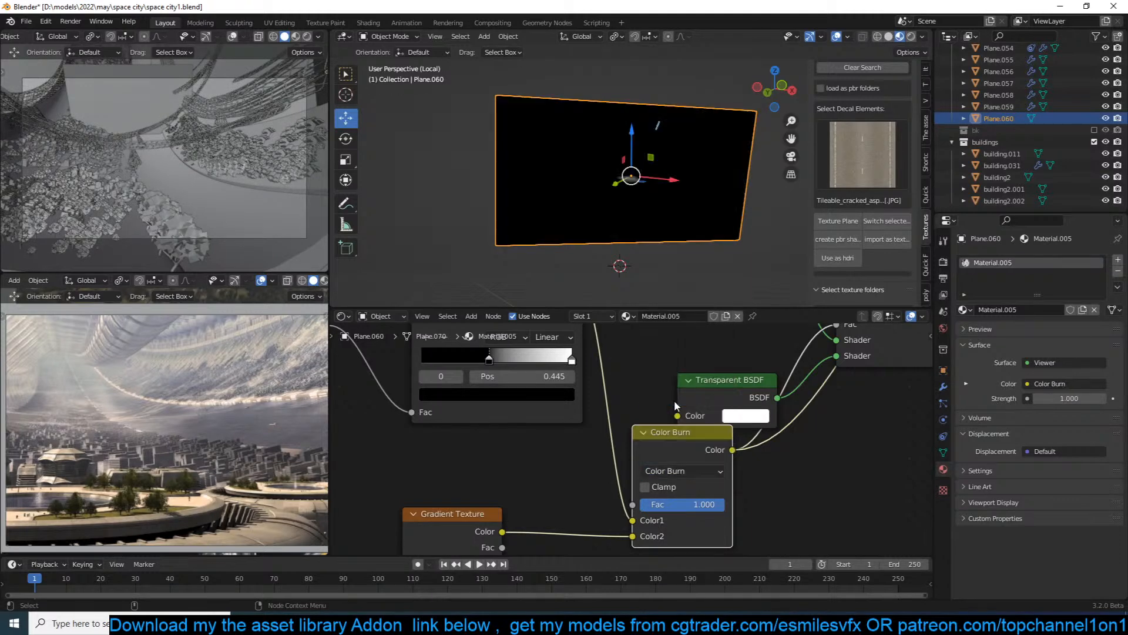
{"action": "left_click_drag", "start_coordinate": [701, 504], "coordinate": [648, 504]}
Move the ColorRamp's black stop to 0.368 and its white stop to 0.982.
{"action": "scroll", "coordinate": [564, 464], "scroll_direction": "down", "scroll_amount": 3}
{"action": "middle_click_drag", "start_coordinate": [568, 469], "coordinate": [756, 421]}
{"action": "middle_click_drag", "start_coordinate": [662, 455], "coordinate": [760, 417]}
{"action": "middle_click_drag", "start_coordinate": [692, 441], "coordinate": [776, 329]}
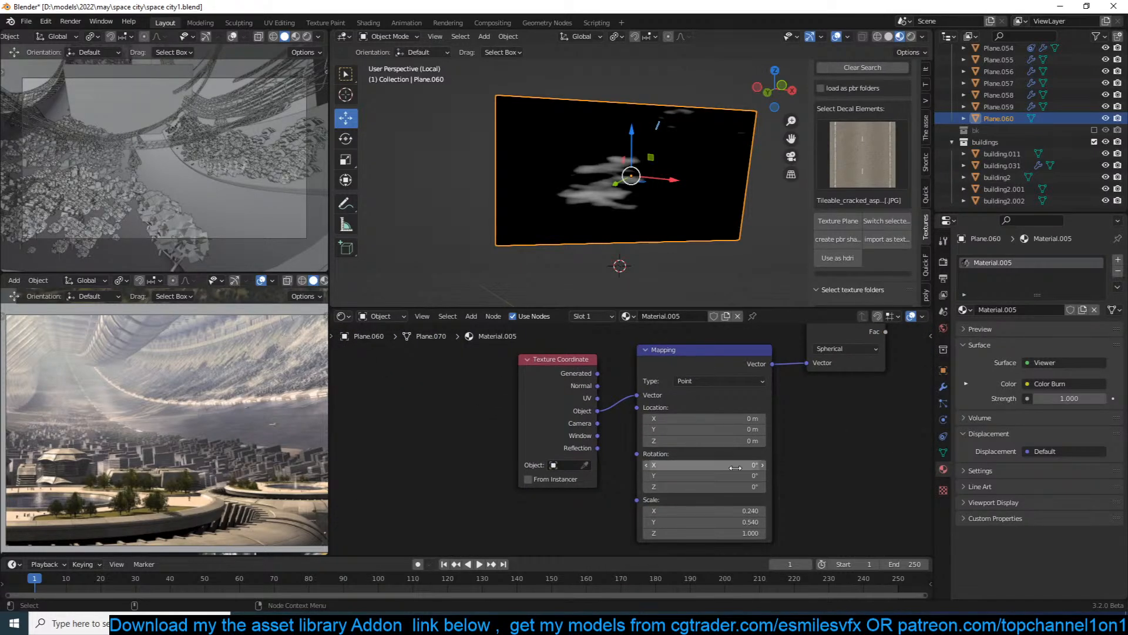
{"action": "middle_click_drag", "start_coordinate": [753, 415], "coordinate": [669, 477]}
{"action": "mouse_move", "coordinate": [722, 365]}
{"action": "middle_mouse_down"}
{"action": "mouse_move", "coordinate": [692, 386]}
{"action": "mouse_move", "coordinate": [681, 460]}
{"action": "middle_mouse_up"}
{"action": "middle_click_drag", "start_coordinate": [705, 385], "coordinate": [693, 429]}
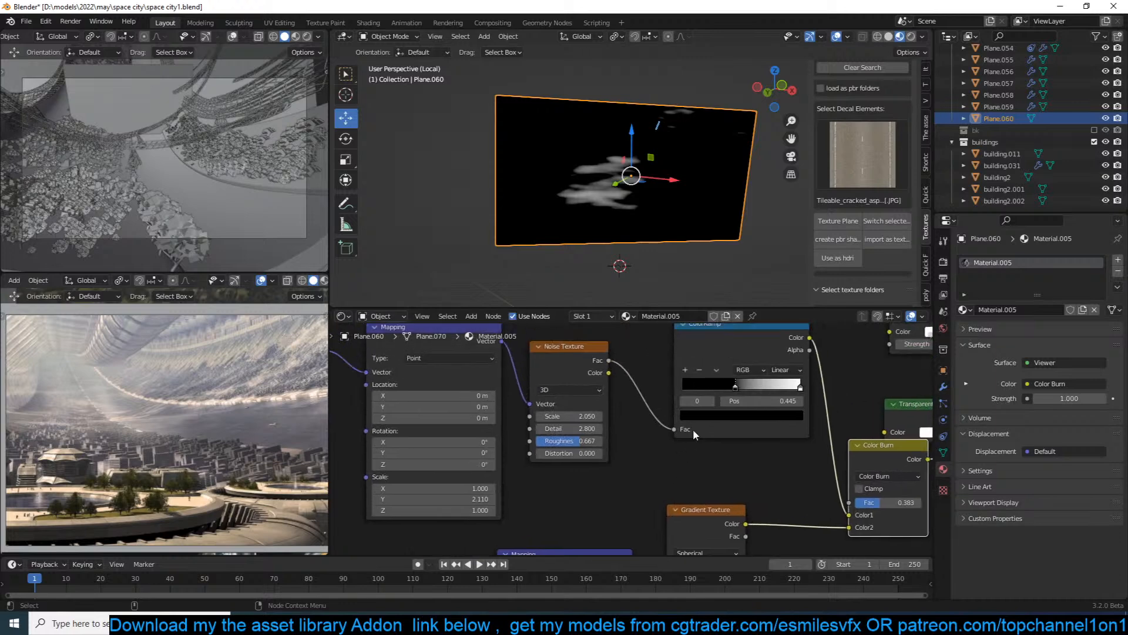
{"action": "left_click_drag", "start_coordinate": [733, 392], "coordinate": [722, 387]}
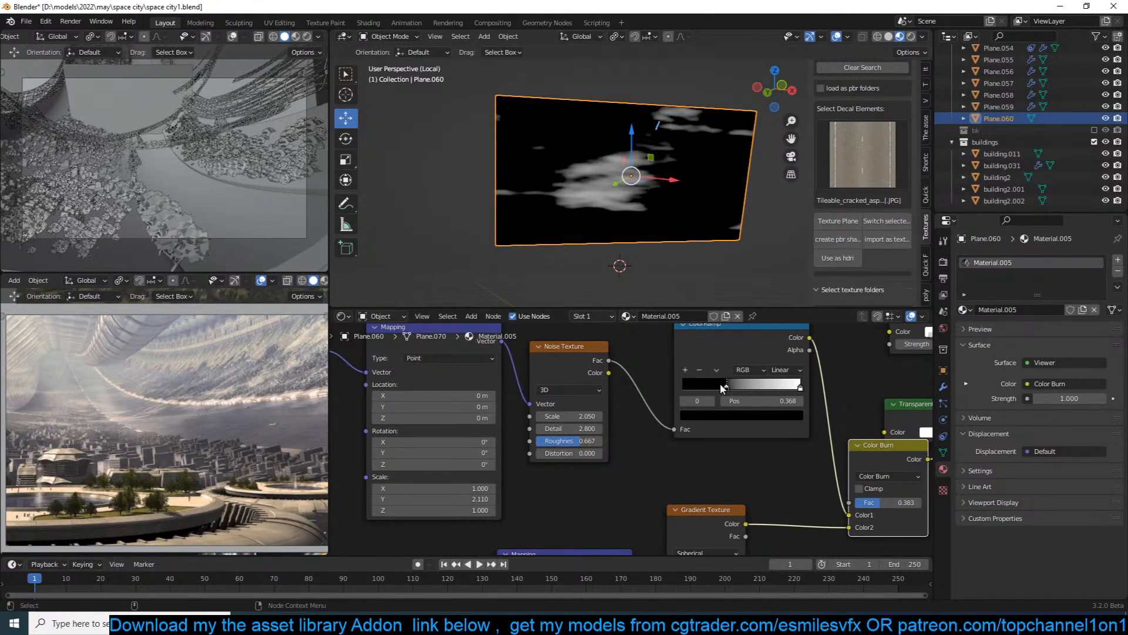
{"action": "mouse_move", "coordinate": [792, 387]}
{"action": "left_mouse_down"}
{"action": "mouse_move", "coordinate": [771, 388]}
{"action": "mouse_move", "coordinate": [797, 388]}
{"action": "left_mouse_up"}
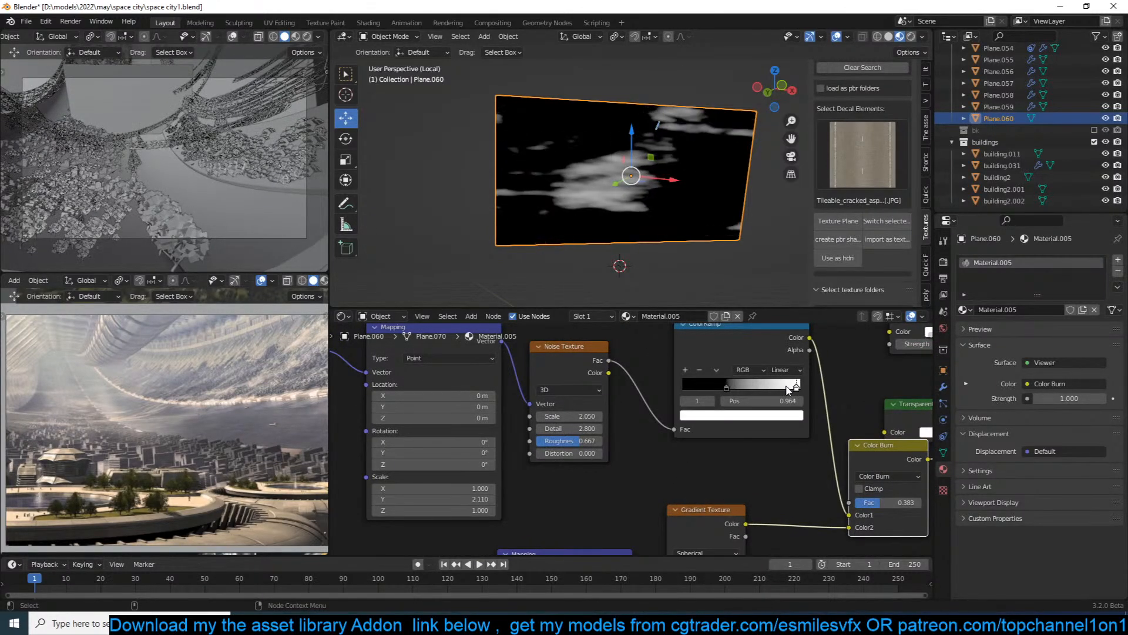
{"action": "middle_click_drag", "start_coordinate": [678, 461], "coordinate": [643, 421]}
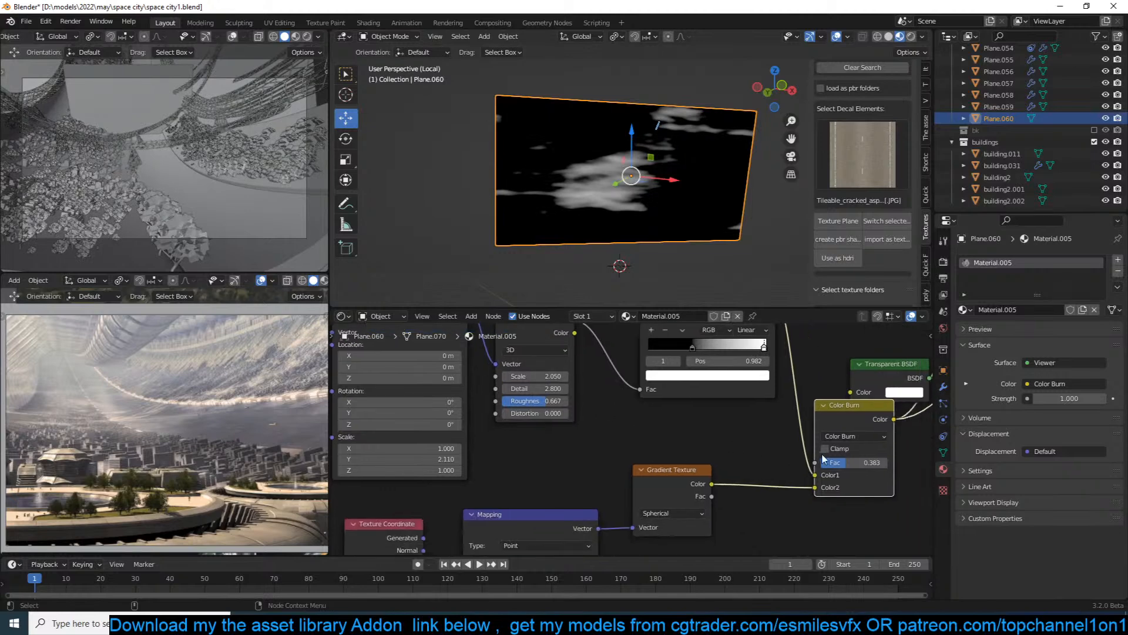
Raise the Color Burn factor slightly and set the noise roughness to 0.750 with distortion at 0.
{"action": "left_click_drag", "start_coordinate": [844, 466], "coordinate": [851, 466]}
{"action": "middle_click_drag", "start_coordinate": [583, 457], "coordinate": [712, 335]}
{"action": "middle_click_drag", "start_coordinate": [684, 508], "coordinate": [712, 453]}
{"action": "left_click_drag", "start_coordinate": [702, 497], "coordinate": [700, 509]}
{"action": "middle_click_drag", "start_coordinate": [714, 467], "coordinate": [614, 376]}
{"action": "mouse_move", "coordinate": [611, 368]}
{"action": "left_mouse_down"}
{"action": "mouse_move", "coordinate": [622, 368]}
{"action": "mouse_move", "coordinate": [613, 371]}
{"action": "left_mouse_up"}
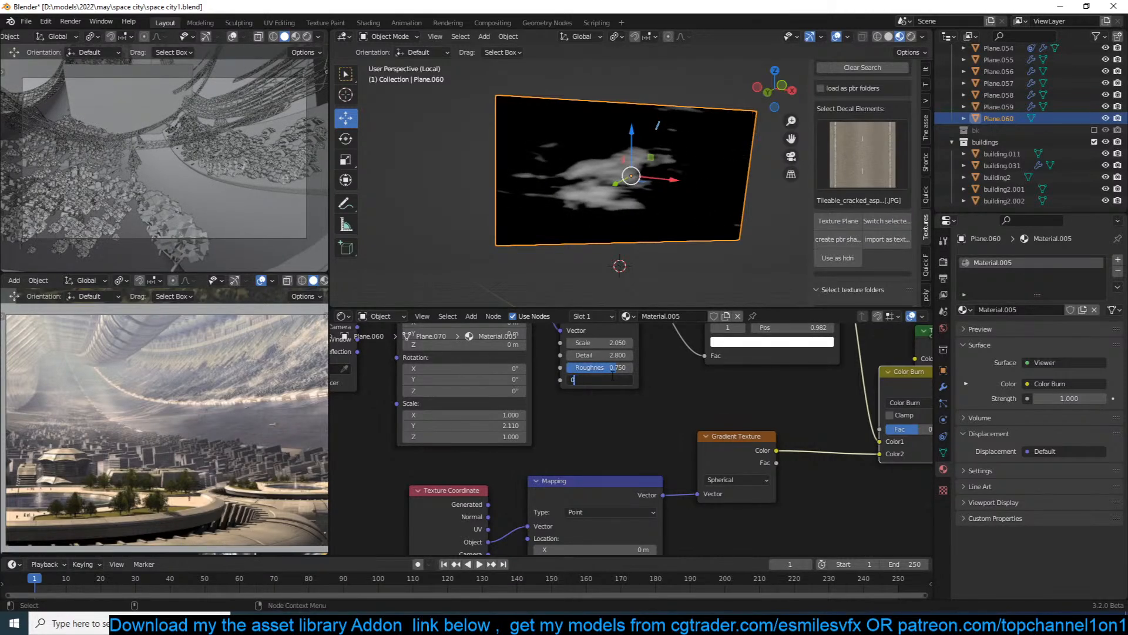
{"action": "key", "text": "Return"}
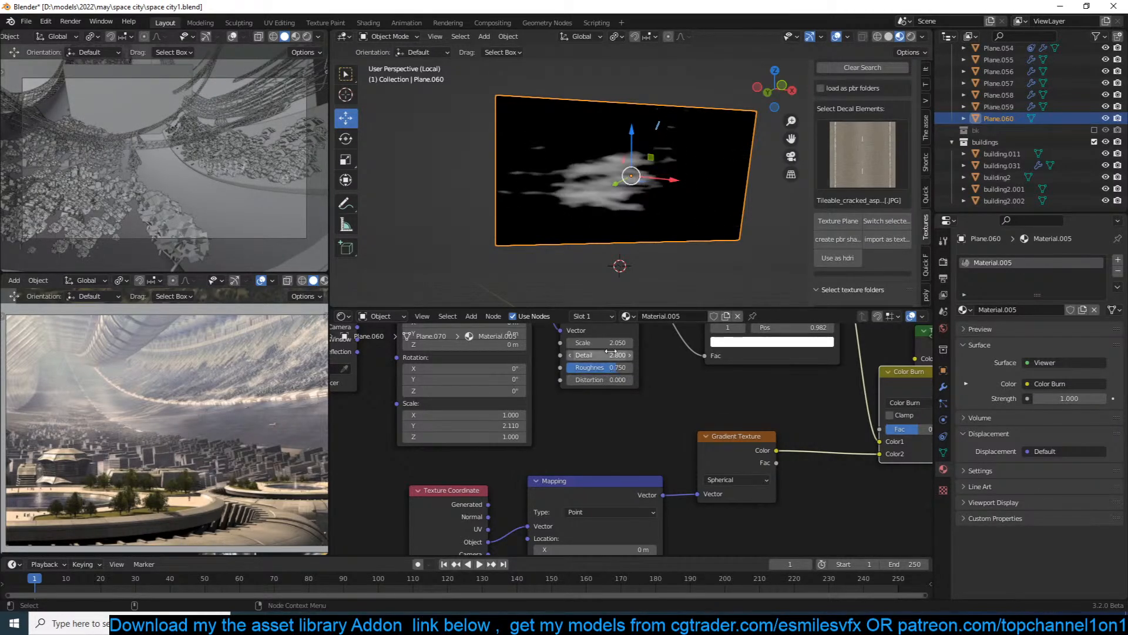
Set the noise detail to 3.000, lower its scale slightly, move the ColorRamp's black stop to about 0.29, and save.
{"action": "mouse_move", "coordinate": [609, 355]}
{"action": "left_mouse_down"}
{"action": "mouse_move", "coordinate": [630, 342]}
{"action": "mouse_move", "coordinate": [614, 343]}
{"action": "left_mouse_up"}
{"action": "middle_click_drag", "start_coordinate": [738, 380], "coordinate": [726, 427]}
{"action": "left_click_drag", "start_coordinate": [749, 344], "coordinate": [740, 344]}
{"action": "scroll", "coordinate": [722, 432], "scroll_direction": "down", "scroll_amount": 2}
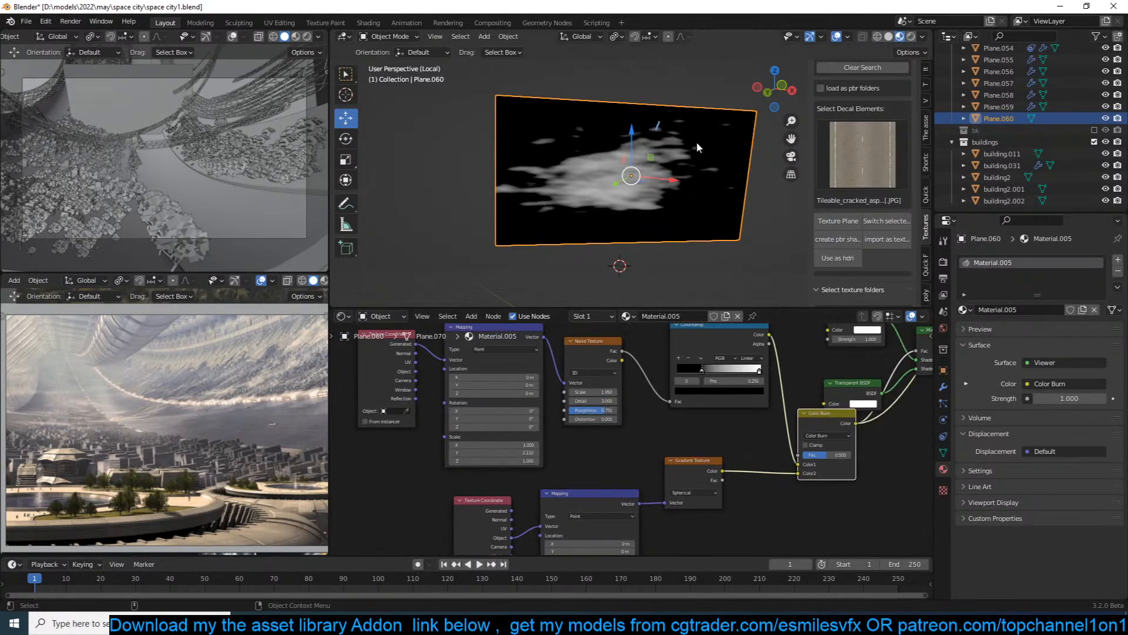
{"action": "middle_click_drag", "start_coordinate": [562, 372], "coordinate": [589, 389]}
{"action": "key", "text": "ctrl+s"}
{"action": "left_click_drag", "start_coordinate": [442, 388], "coordinate": [448, 391]}
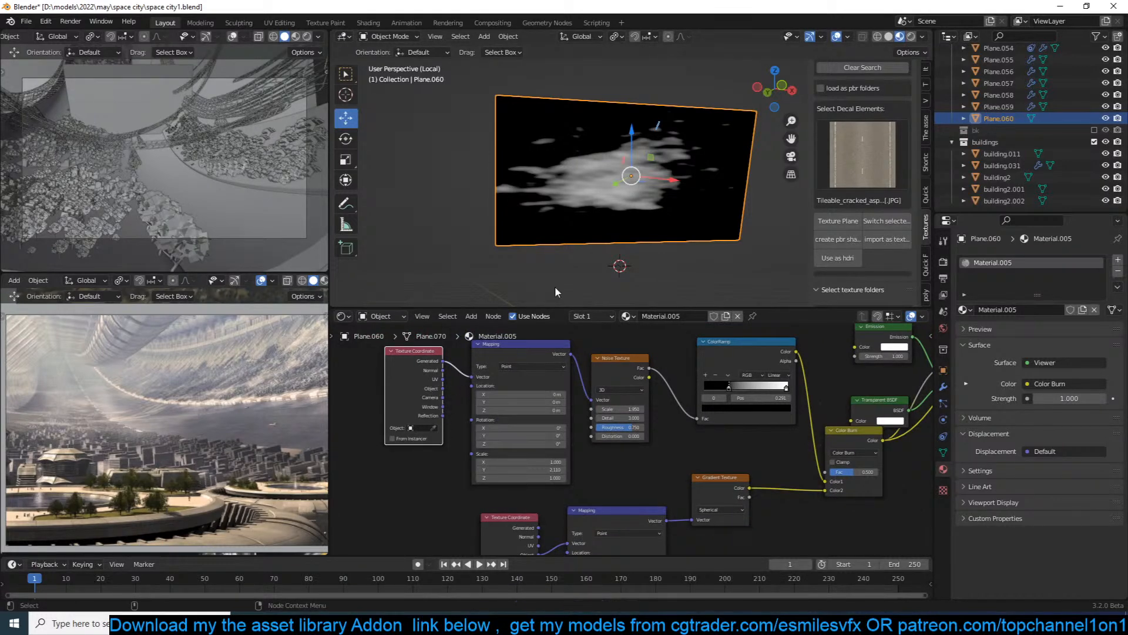
Add an empty object to the scene and reselect the fog plane.
{"action": "scroll", "coordinate": [674, 146], "scroll_direction": "down", "scroll_amount": 2}
{"action": "scroll", "coordinate": [648, 176], "scroll_direction": "down", "scroll_amount": 2}
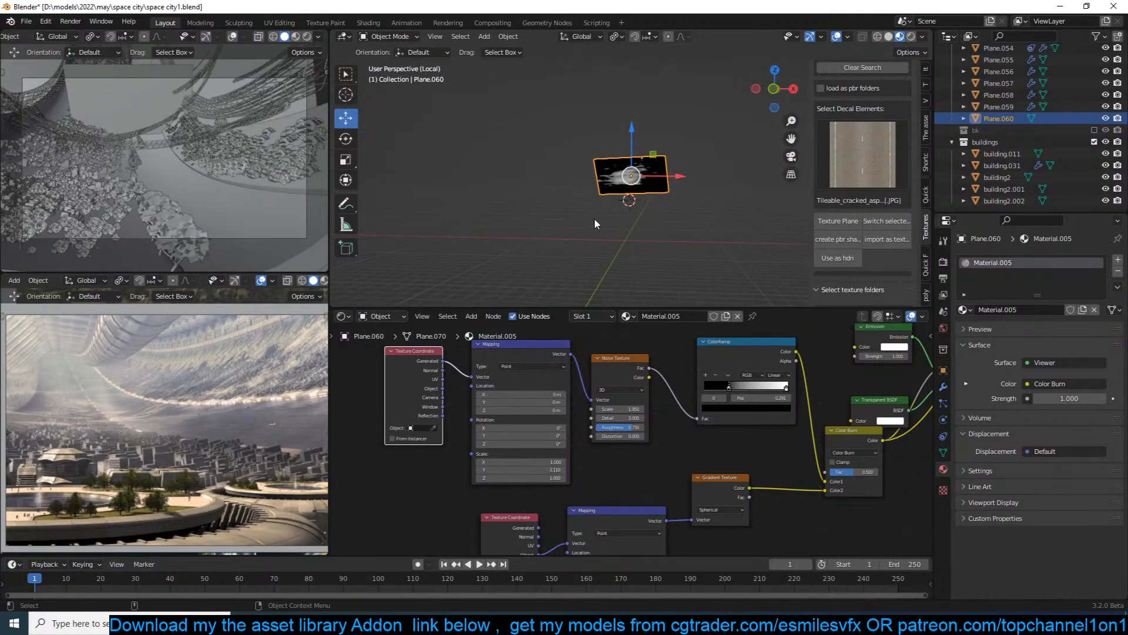
{"action": "key", "text": "shift+a"}
{"action": "mouse_move", "coordinate": [598, 361]}
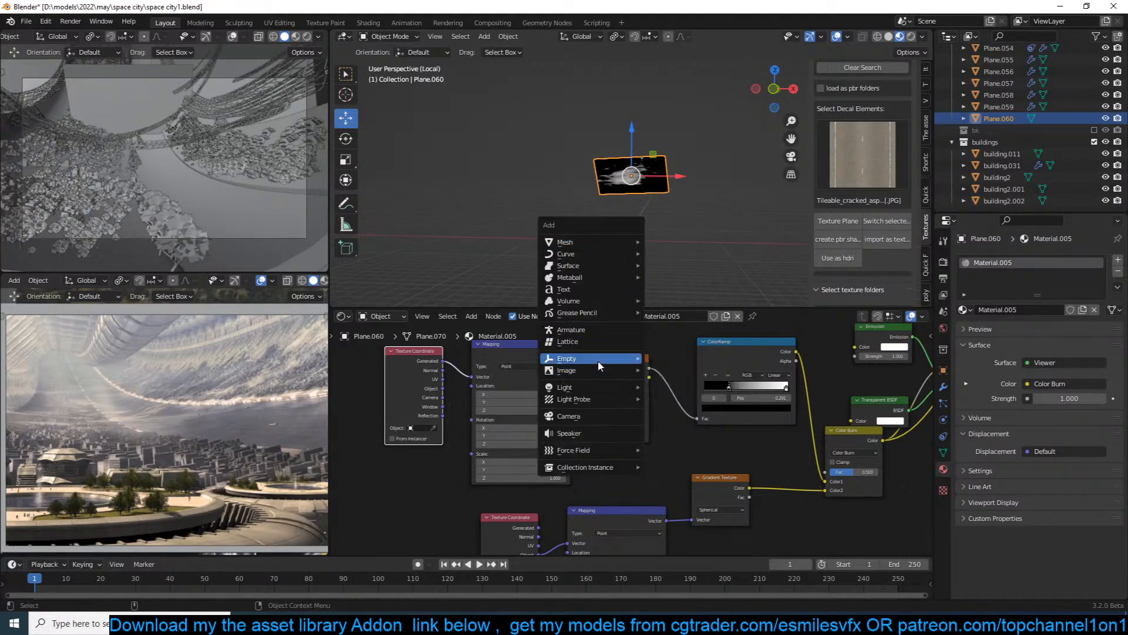
{"action": "left_click", "coordinate": [658, 405]}
{"action": "left_click", "coordinate": [644, 165]}
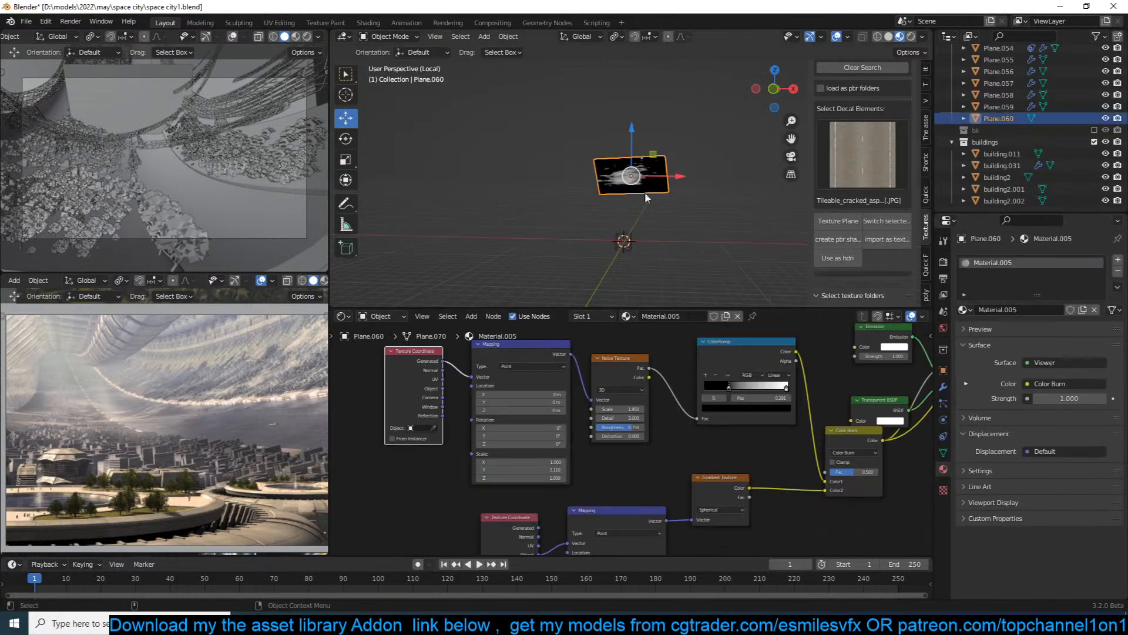
Assign the empty as the Texture Coordinate node's object and link its Object output to the noise Mapping node's vector.
{"action": "key", "text": "KP_Decimal"}
{"action": "left_click", "coordinate": [606, 289]}
{"action": "left_click_drag", "start_coordinate": [442, 389], "coordinate": [470, 377]}
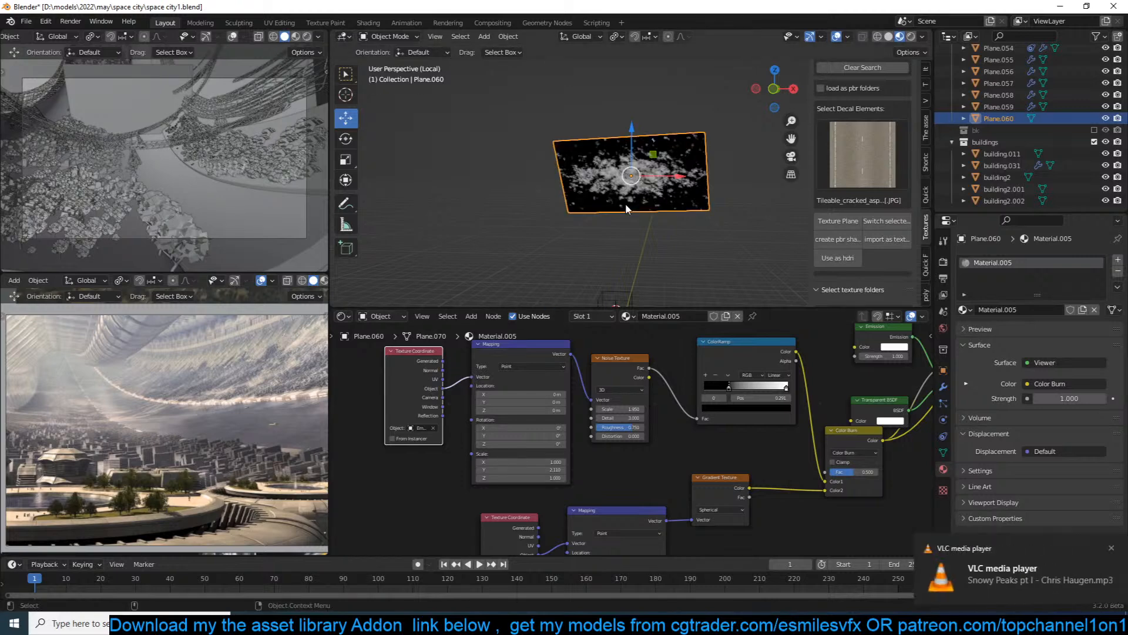
Try scaling and moving the fog plane to test the noise pattern mapped to the empty.
{"action": "mouse_move", "coordinate": [627, 208]}
{"action": "middle_mouse_down"}
{"action": "mouse_move", "coordinate": [651, 186]}
{"action": "mouse_move", "coordinate": [624, 188]}
{"action": "middle_mouse_up"}
{"action": "key", "text": "s"}
{"action": "right_click", "coordinate": [690, 181]}
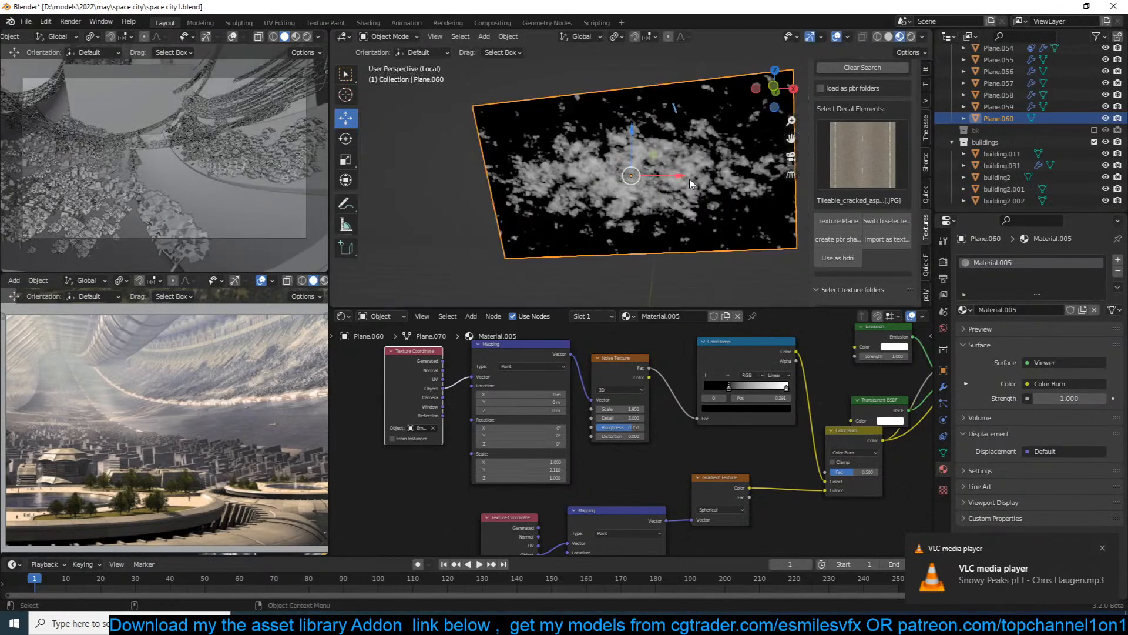
{"action": "scroll", "coordinate": [669, 179], "scroll_direction": "down", "scroll_amount": 2}
{"action": "key", "text": "g"}
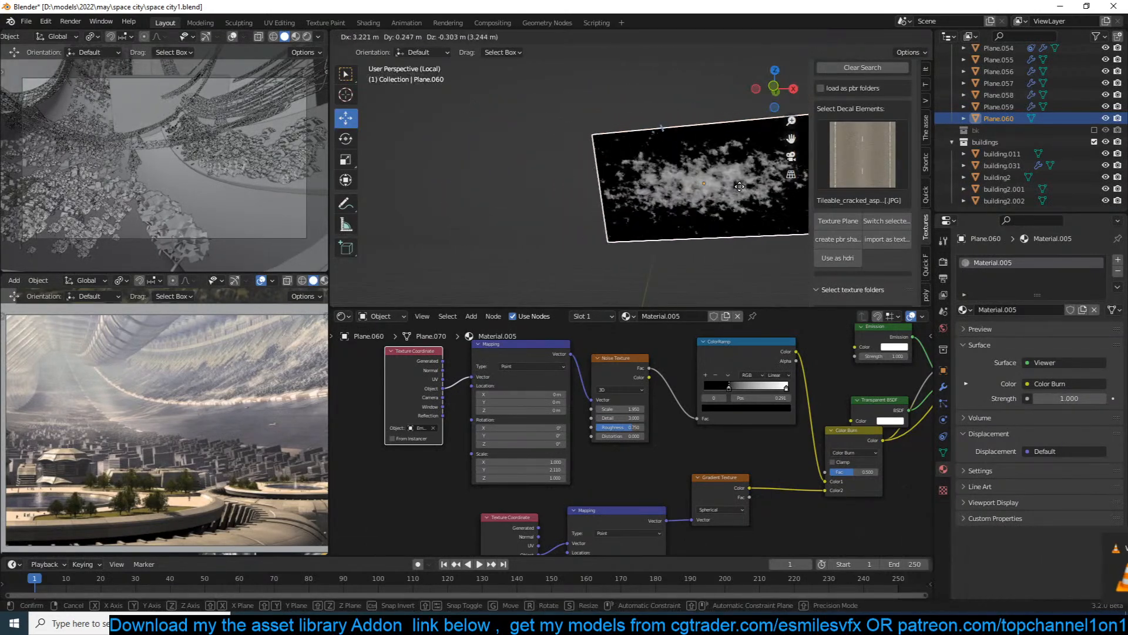
{"action": "left_click", "coordinate": [651, 183]}
{"action": "scroll", "coordinate": [607, 392], "scroll_direction": "up", "scroll_amount": 2}
Set the noise scale to 0.470 and the mapping's Y scale to 7.110, then resize the fog plane to test the pattern.
{"action": "left_click_drag", "start_coordinate": [628, 400], "coordinate": [559, 401]}
{"action": "left_click_drag", "start_coordinate": [531, 482], "coordinate": [617, 481]}
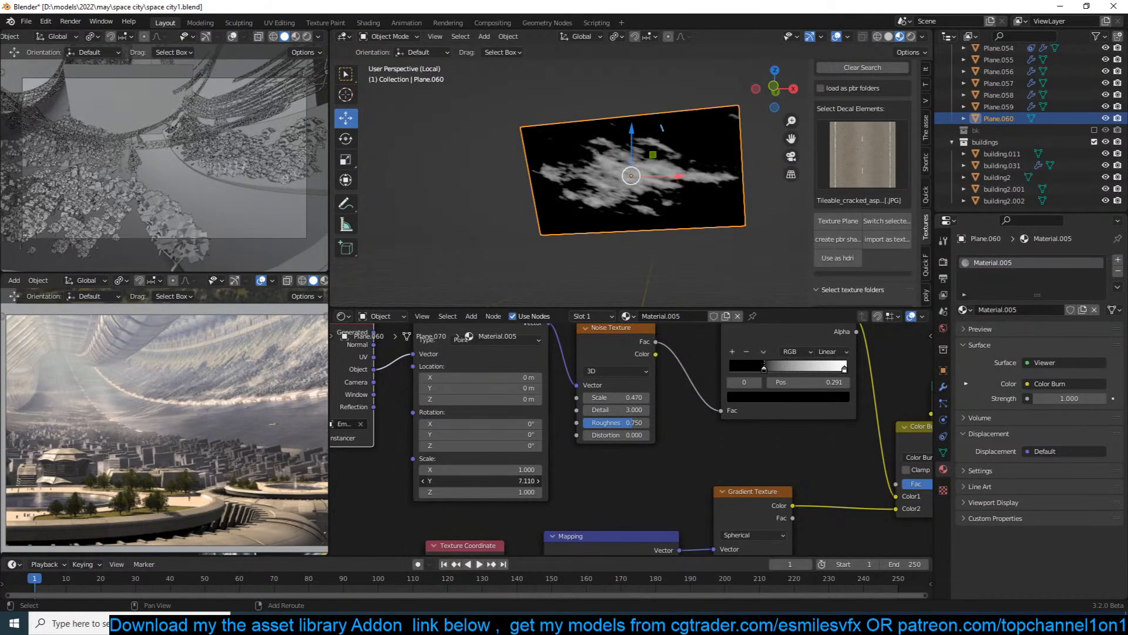
{"action": "scroll", "coordinate": [632, 450], "scroll_direction": "down", "scroll_amount": 1}
{"action": "key", "text": "s"}
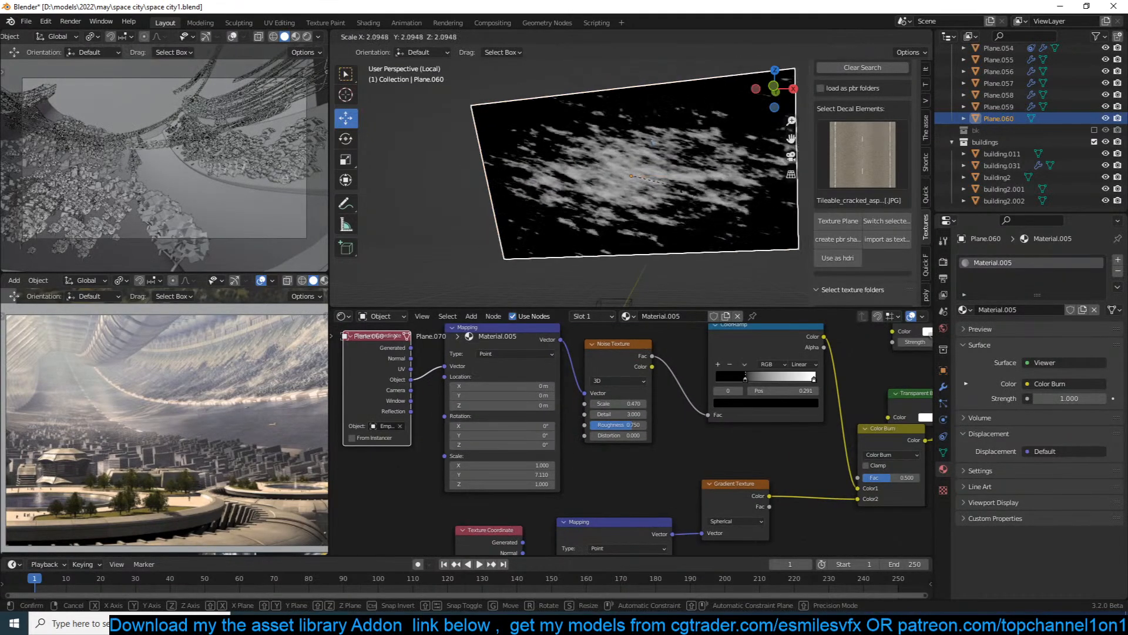
{"action": "left_click", "coordinate": [673, 213]}
{"action": "middle_click_drag", "start_coordinate": [673, 213], "coordinate": [658, 265]}
Move the ColorRamp's black stop to 0.268 and set the Color Burn factor to 0.608.
{"action": "left_click_drag", "start_coordinate": [754, 381], "coordinate": [751, 384]}
{"action": "middle_click_drag", "start_coordinate": [804, 447], "coordinate": [754, 435]}
{"action": "left_click_drag", "start_coordinate": [845, 464], "coordinate": [851, 465]}
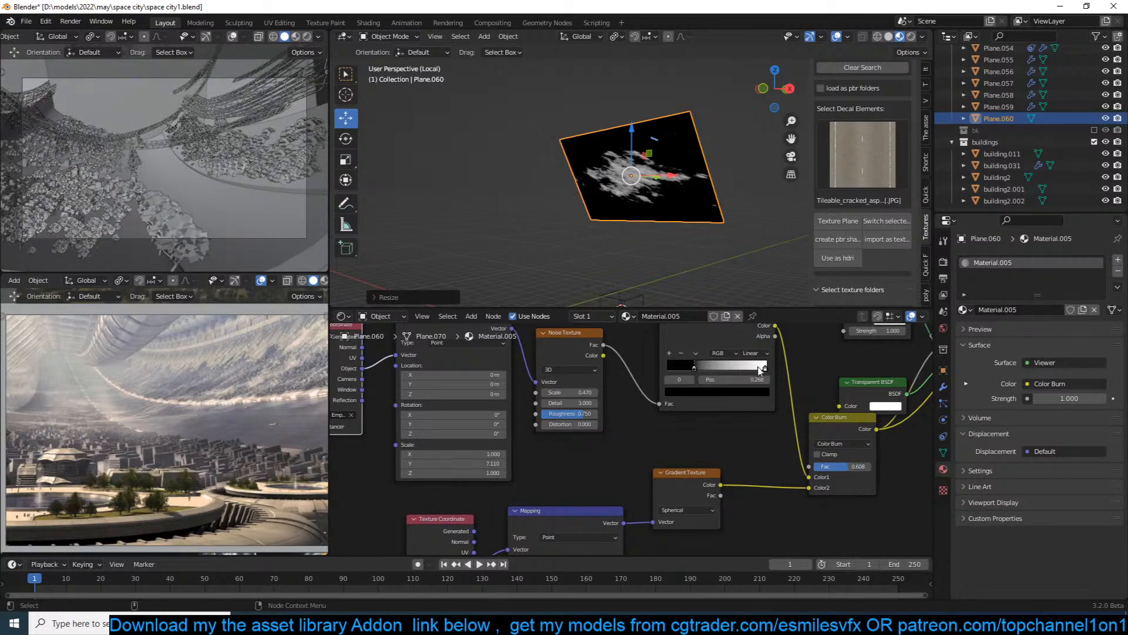
Try a duplicate of the fog plane beside the original, delete the copy, and reselect the original.
{"action": "key", "text": "shift+d"}
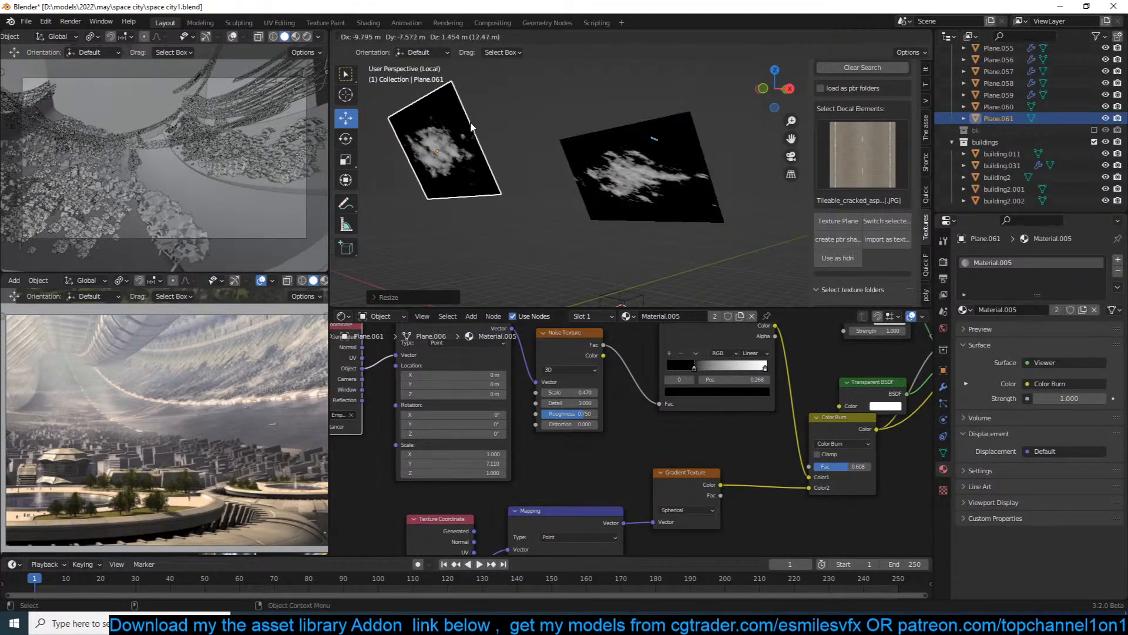
{"action": "right_click", "coordinate": [472, 124]}
{"action": "key", "text": "Delete"}
{"action": "left_click", "coordinate": [617, 180]}
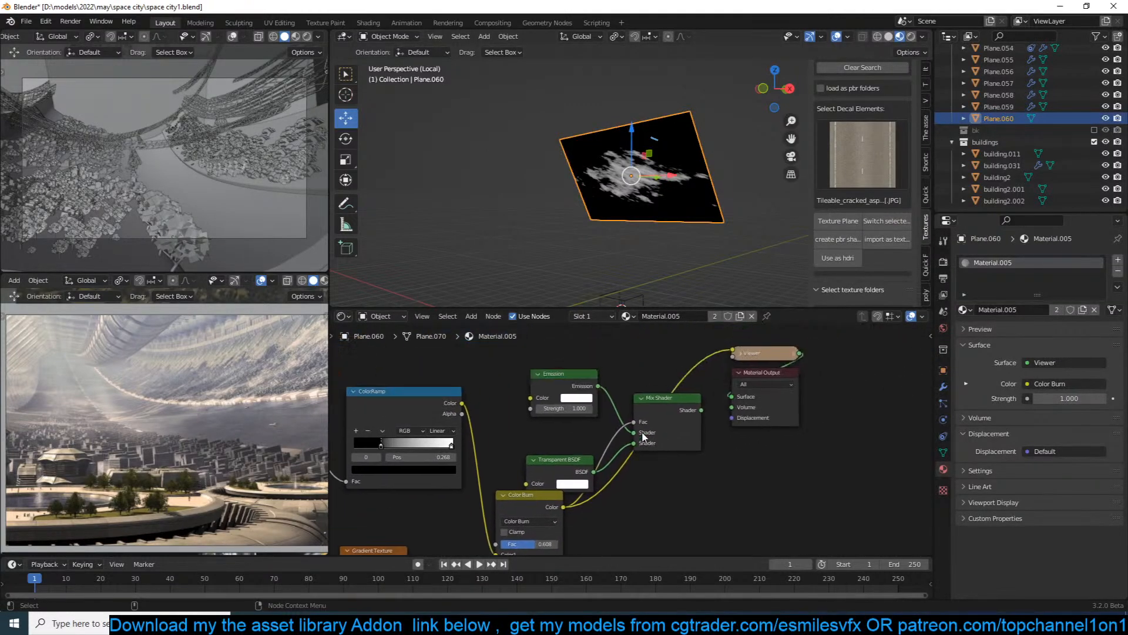
Output the Mix Shader to the material's surface in place of the Color Burn preview and save the file.
{"action": "left_click", "coordinate": [688, 411], "text": "ctrl+shift"}
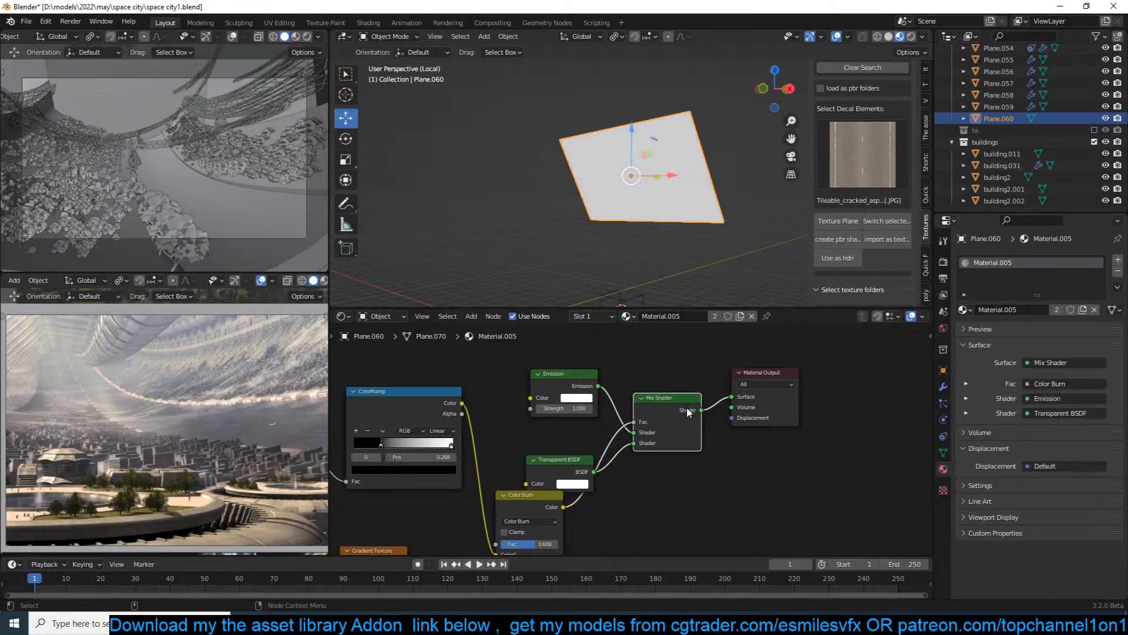
{"action": "key", "text": "ctrl+s"}
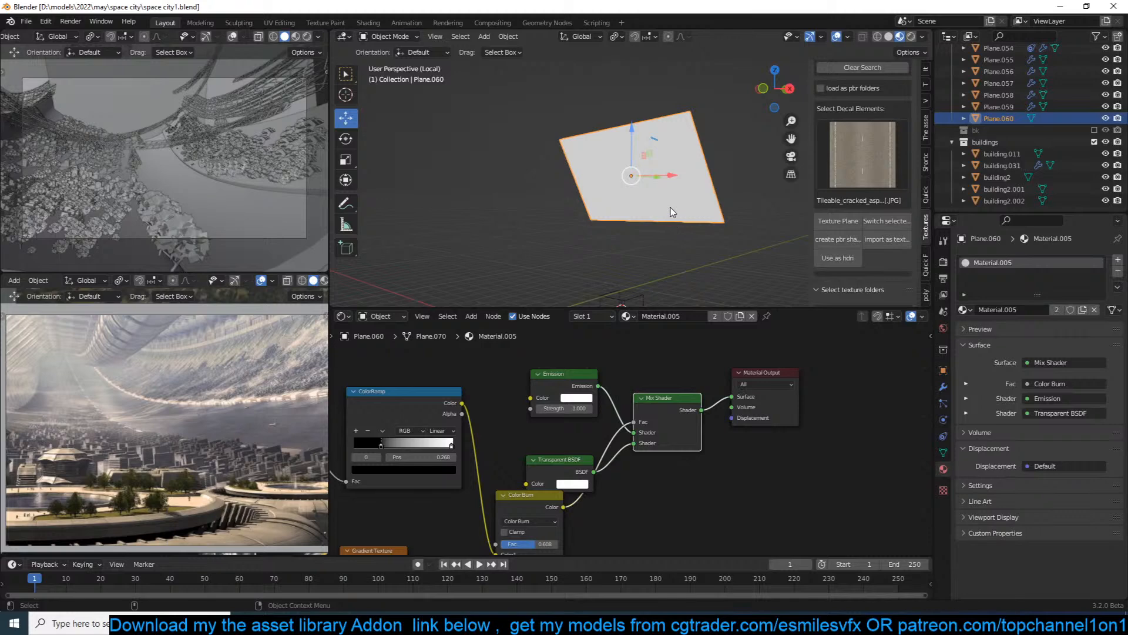
Place the 3D cursor near the fog plane's lower corner.
{"action": "key", "text": "shift+q"}
{"action": "right_click", "coordinate": [707, 222], "text": "shift"}
{"action": "key", "text": "shift+q"}
{"action": "left_click", "coordinate": [837, 123]}
{"action": "left_click", "coordinate": [1003, 131]}
{"action": "left_click", "coordinate": [1075, 167]}
Swap the Mix Shader's inputs so Transparent BSDF feeds the first shader slot and Emission the second.
{"action": "middle_click_drag", "start_coordinate": [647, 207], "coordinate": [738, 189]}
{"action": "scroll", "coordinate": [672, 199], "scroll_direction": "up", "scroll_amount": 2}
{"action": "scroll", "coordinate": [738, 191], "scroll_direction": "up", "scroll_amount": 3}
{"action": "left_click_drag", "start_coordinate": [633, 432], "coordinate": [634, 443]}
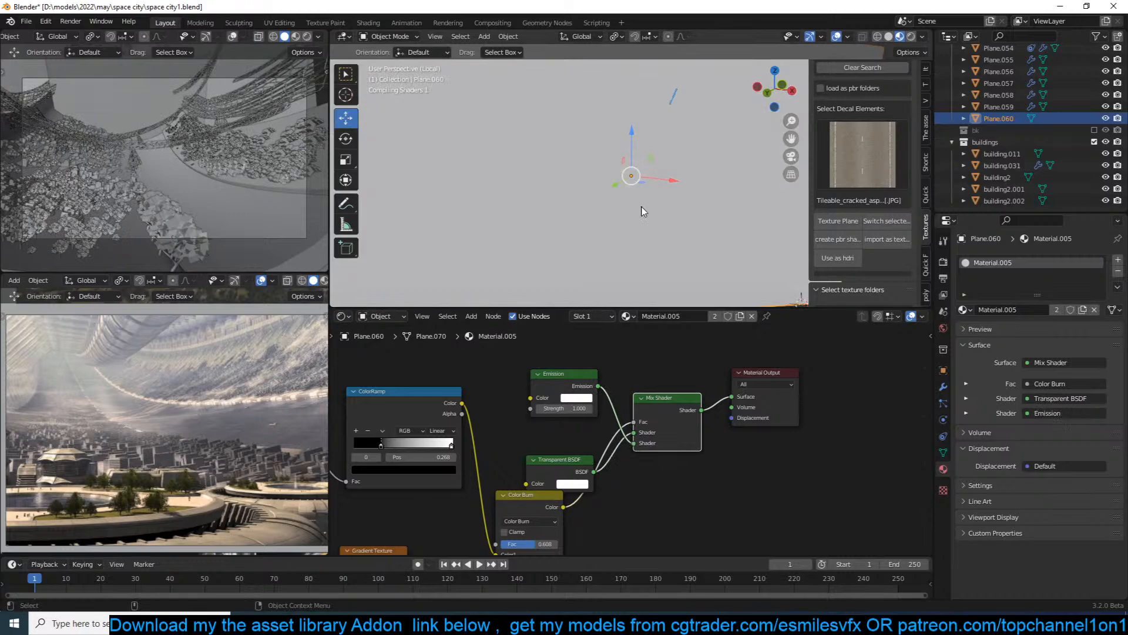
Look through the camera, switch the camera preview to rendered shading, and leave local view to check the fog plane within the city.
{"action": "key", "text": "KP_0"}
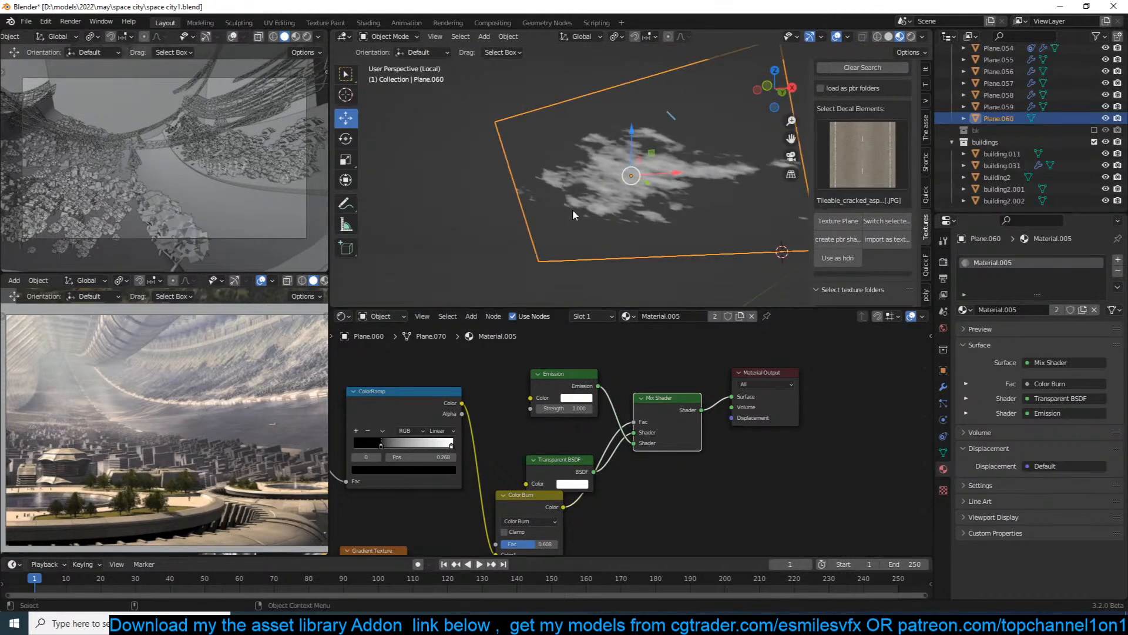
{"action": "scroll", "coordinate": [567, 211], "scroll_direction": "down", "scroll_amount": 6}
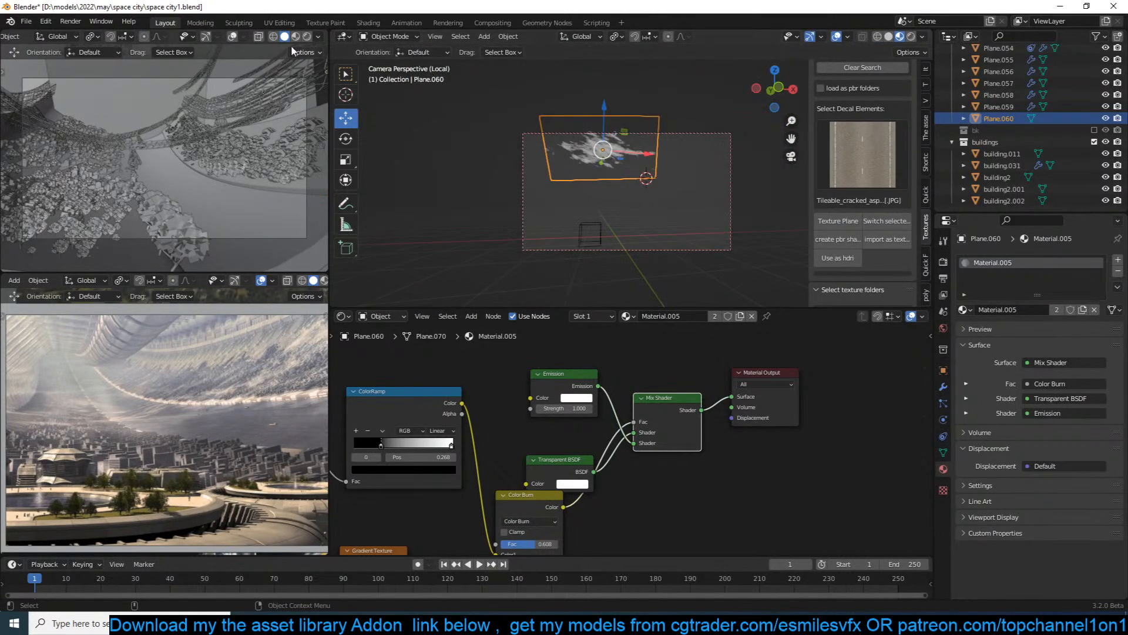
{"action": "left_click", "coordinate": [305, 38]}
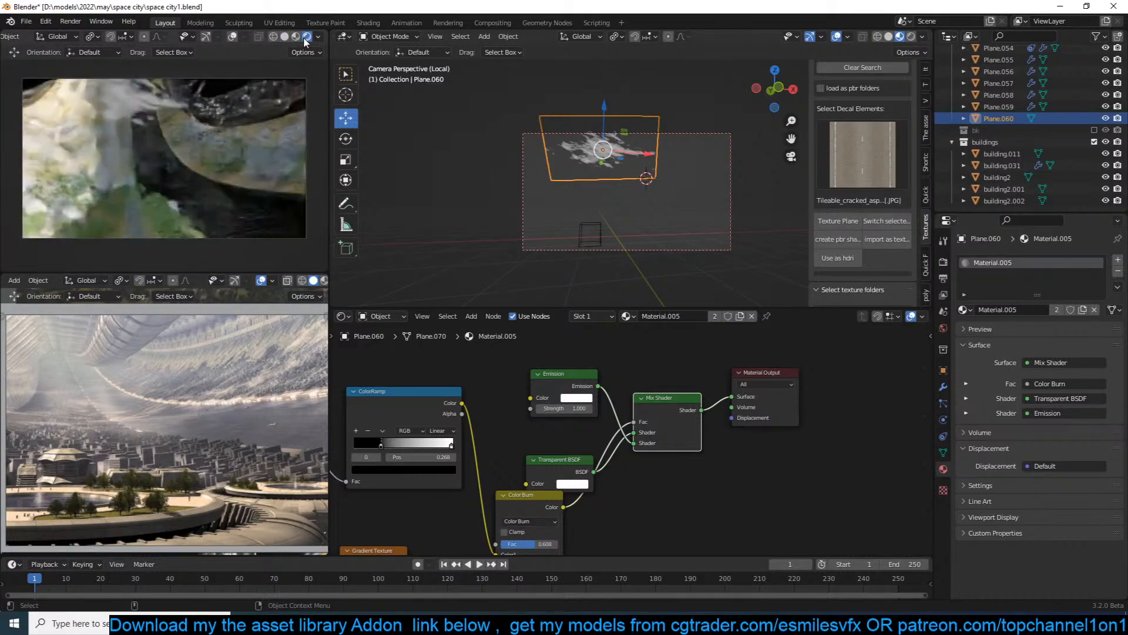
{"action": "key", "text": "KP_Divide"}
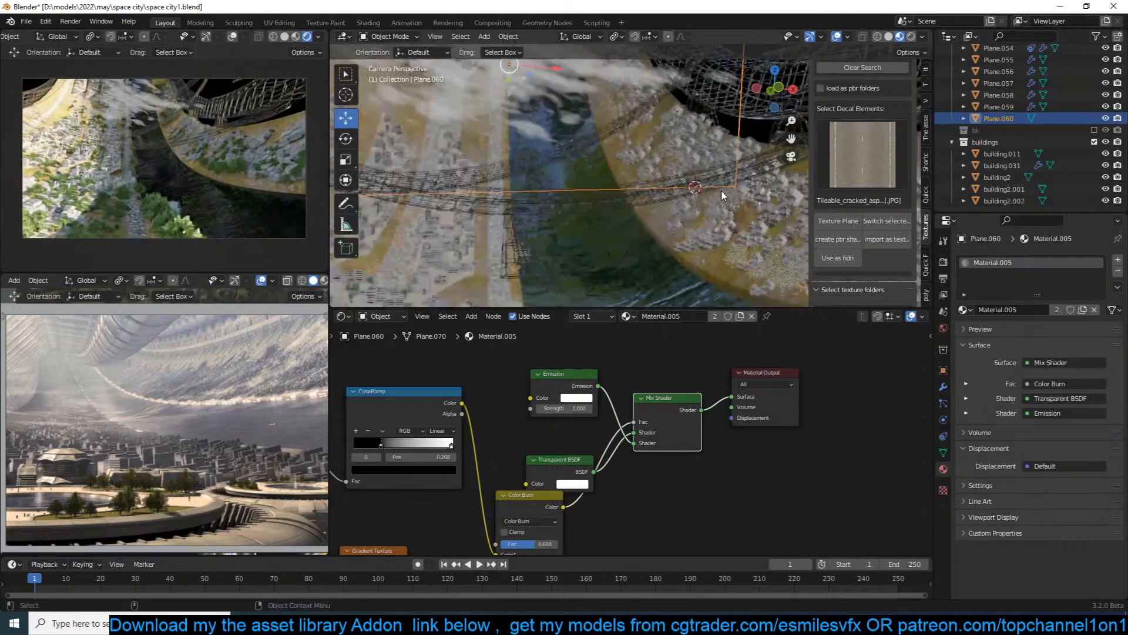
Add a Track To object constraint to the selected cloud plane.
{"action": "middle_click_drag", "start_coordinate": [656, 165], "coordinate": [572, 189]}
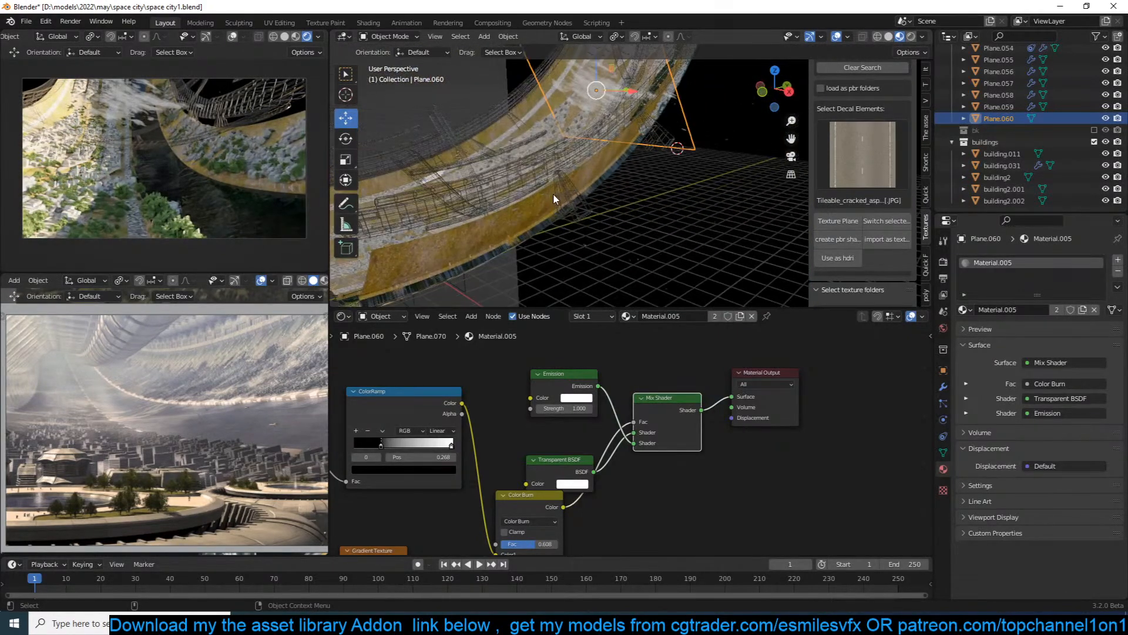
{"action": "middle_click_drag", "start_coordinate": [628, 235], "coordinate": [620, 238]}
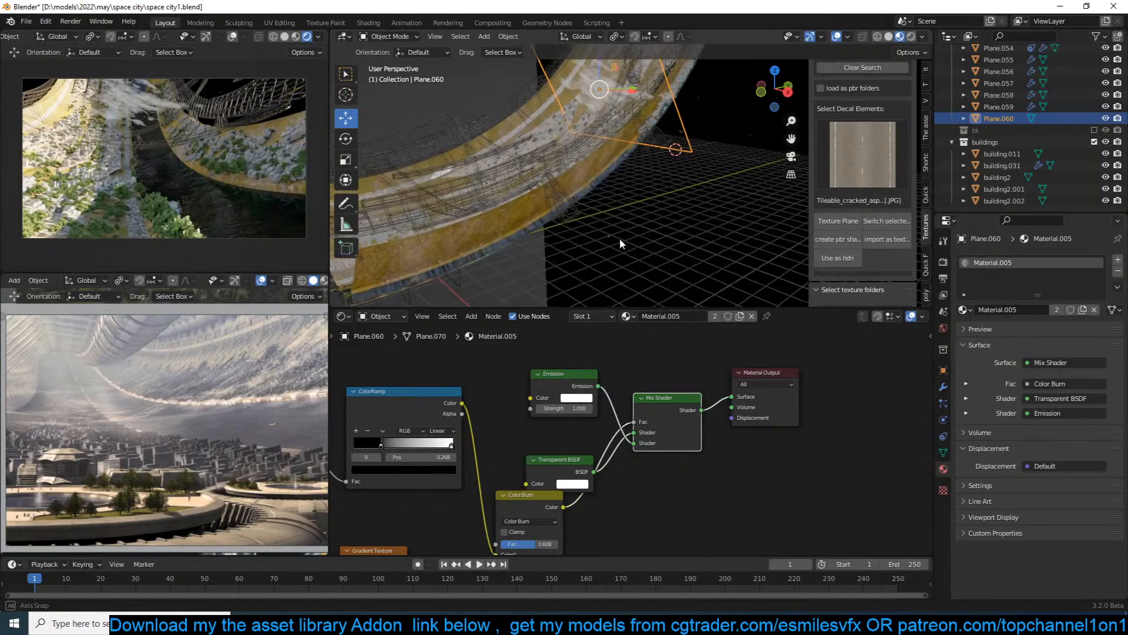
{"action": "key", "text": "KP_0"}
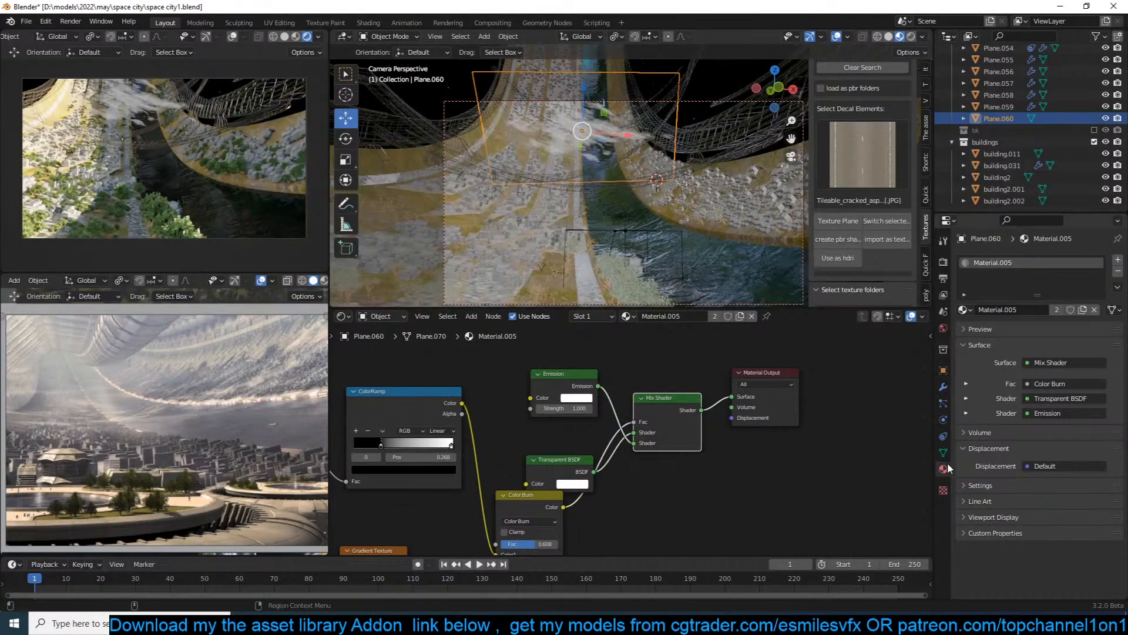
{"action": "left_click", "coordinate": [943, 387]}
{"action": "left_click", "coordinate": [1068, 257]}
{"action": "left_click", "coordinate": [943, 436]}
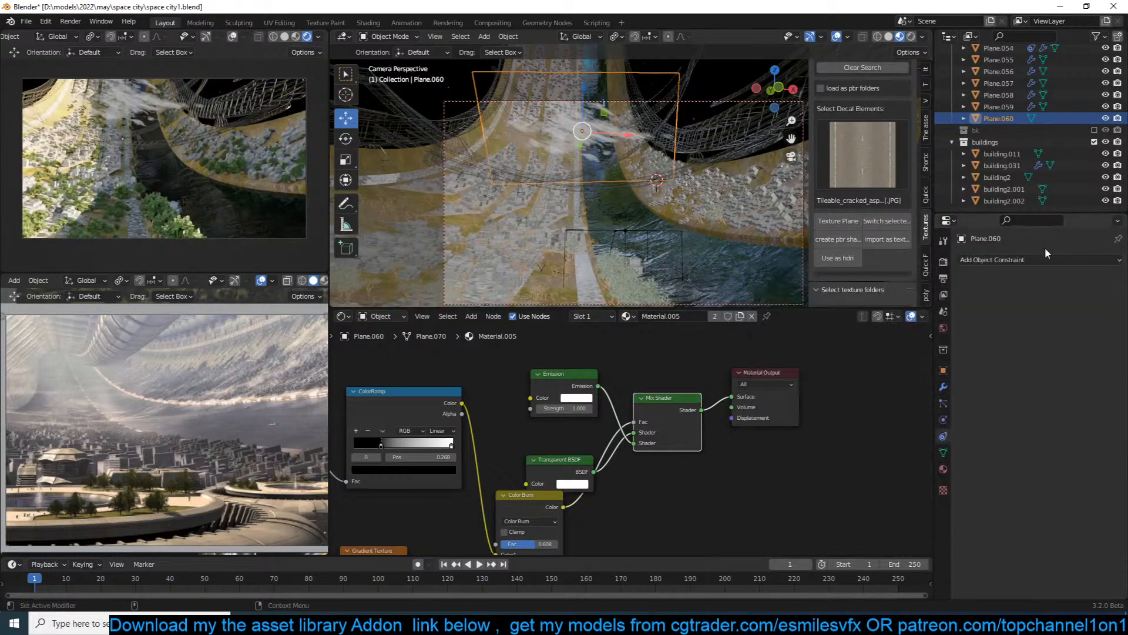
{"action": "left_click", "coordinate": [1044, 259]}
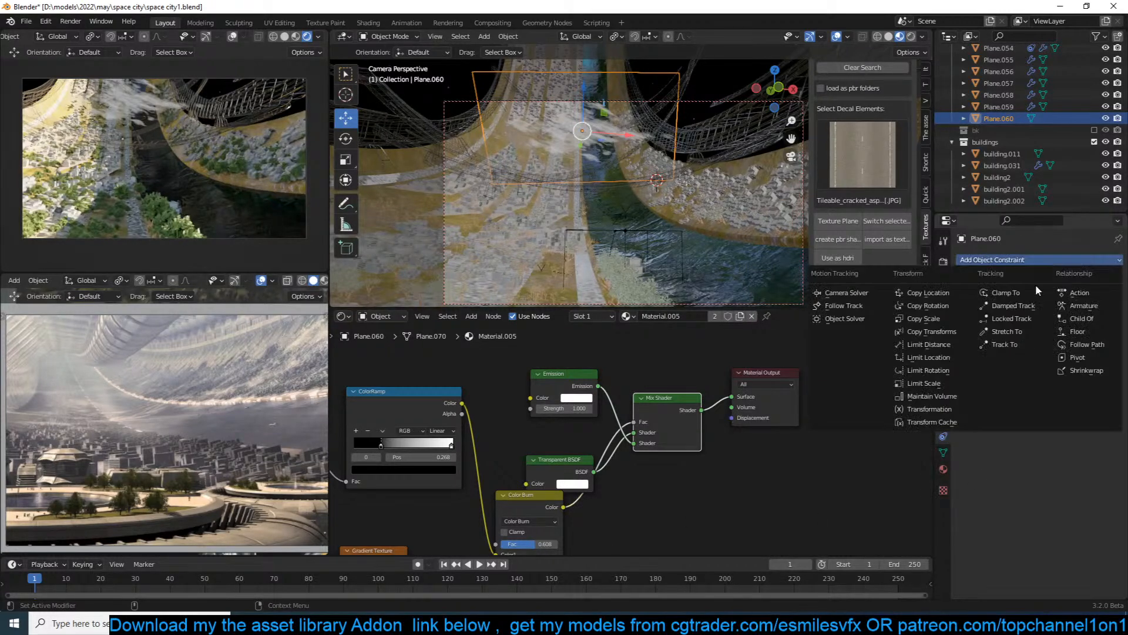
{"action": "left_click", "coordinate": [1018, 346]}
Set the Track To constraint's target to Camera so the cloud plane faces the view.
{"action": "left_click", "coordinate": [1064, 297]}
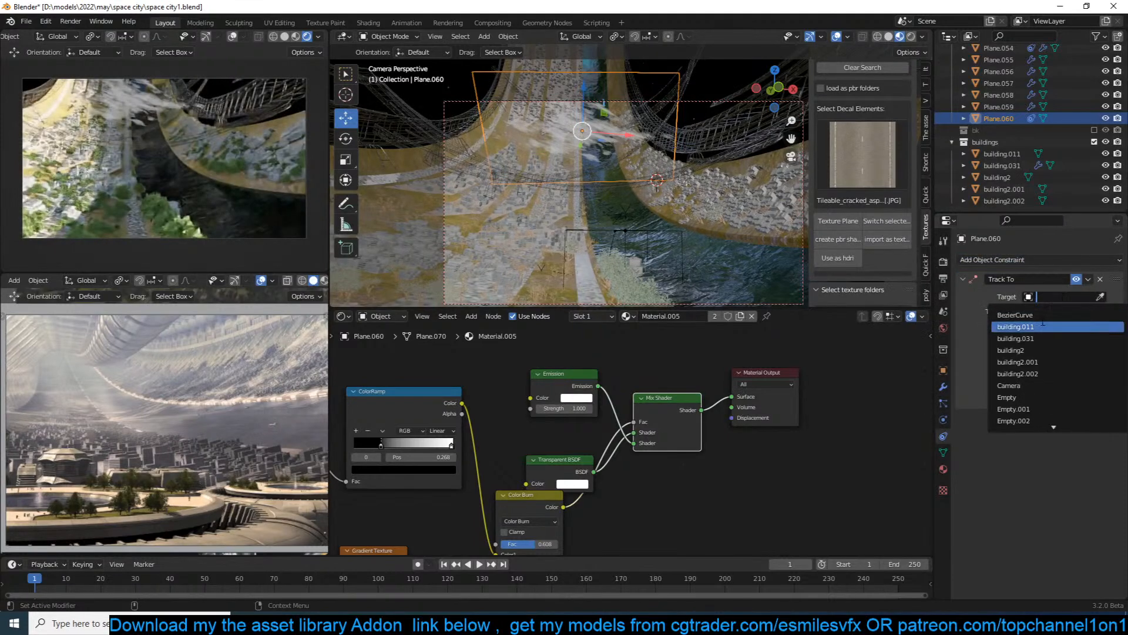
{"action": "left_click", "coordinate": [348, 52]}
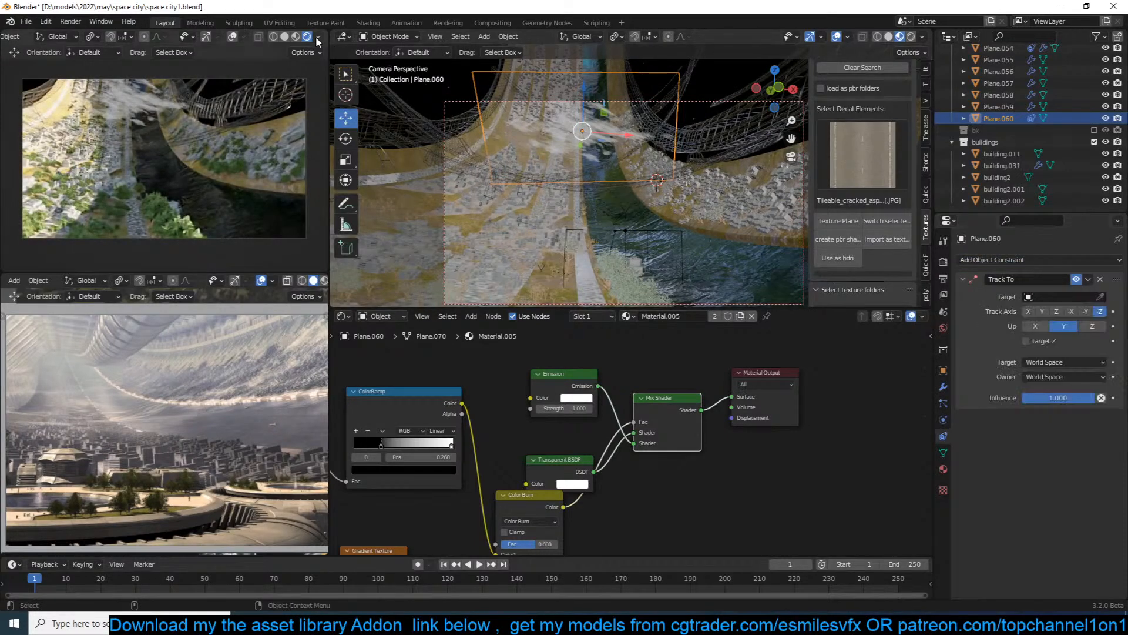
{"action": "scroll", "coordinate": [316, 37], "scroll_direction": "down", "scroll_amount": 2}
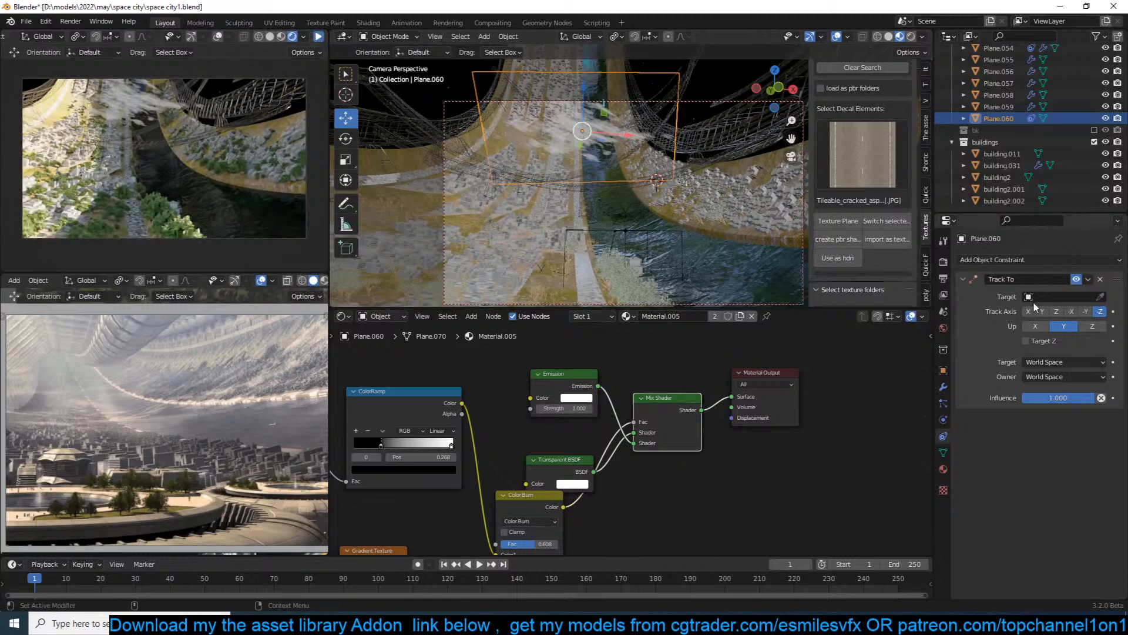
{"action": "left_click", "coordinate": [1052, 297]}
{"action": "type", "text": "c"}
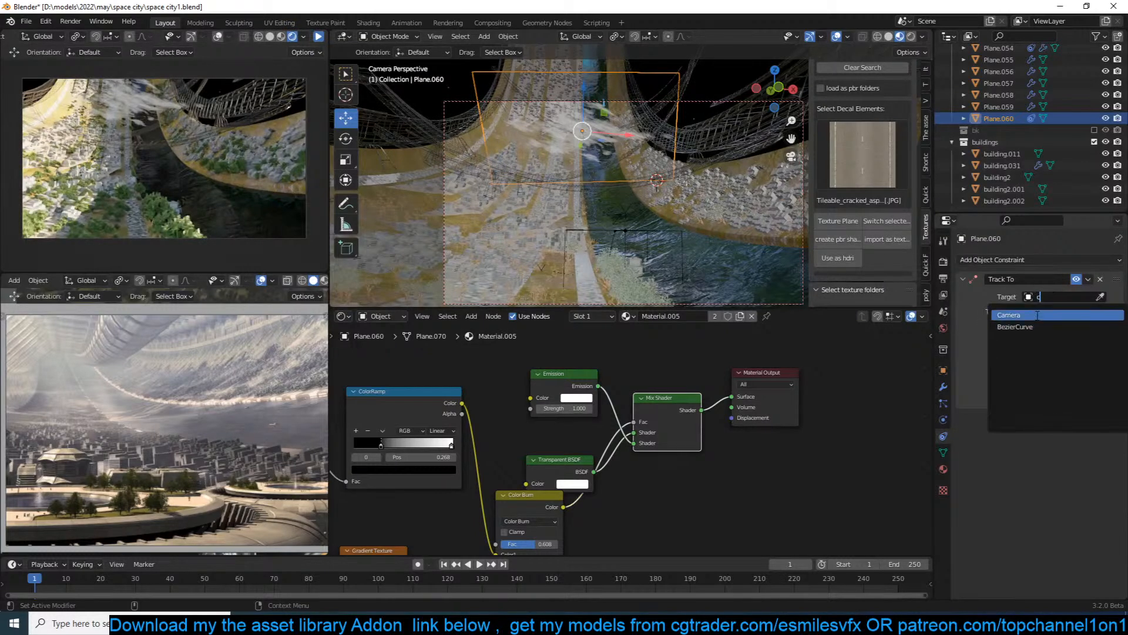
{"action": "left_click", "coordinate": [1037, 316]}
Scale the cloud plane down to about 0.7 and place it over the far city strips and river in the camera view.
{"action": "key", "text": "g"}
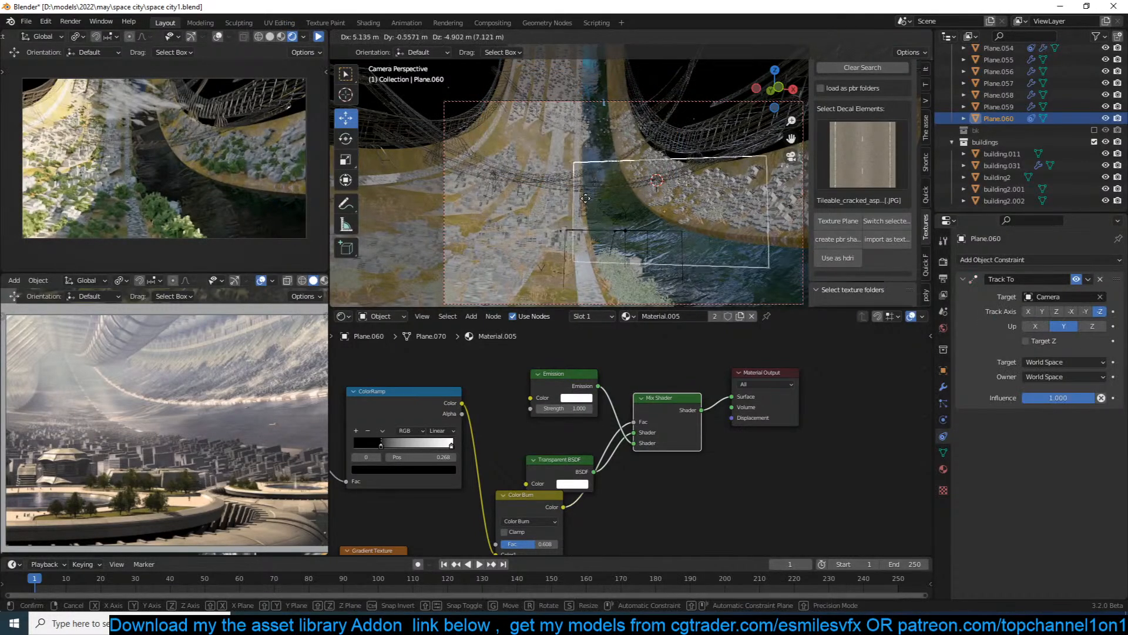
{"action": "left_click", "coordinate": [564, 194]}
{"action": "key", "text": "s"}
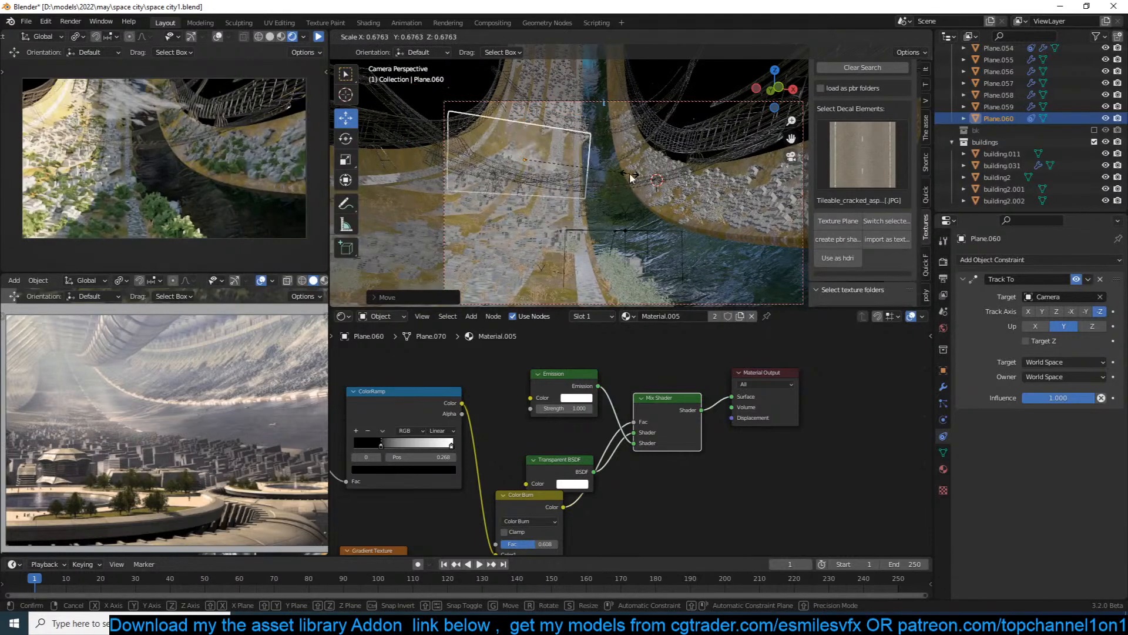
{"action": "left_click", "coordinate": [629, 167]}
{"action": "key", "text": "g"}
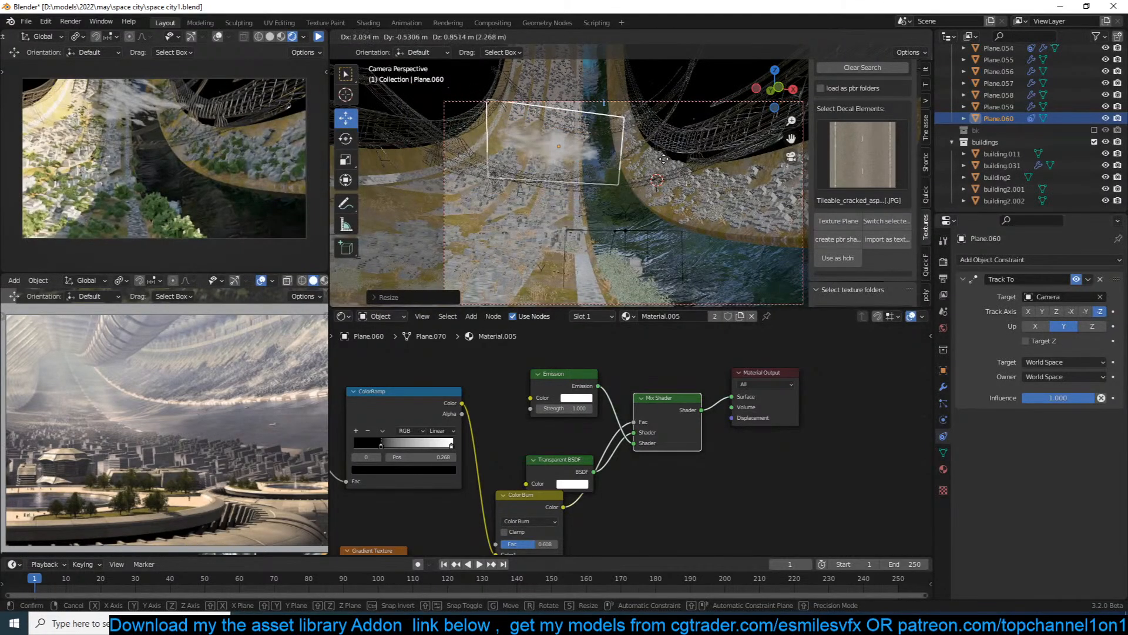
{"action": "left_click", "coordinate": [664, 162]}
Duplicate the cloud plane in the top view and place the copy closer to the camera.
{"action": "key", "text": "KP_7"}
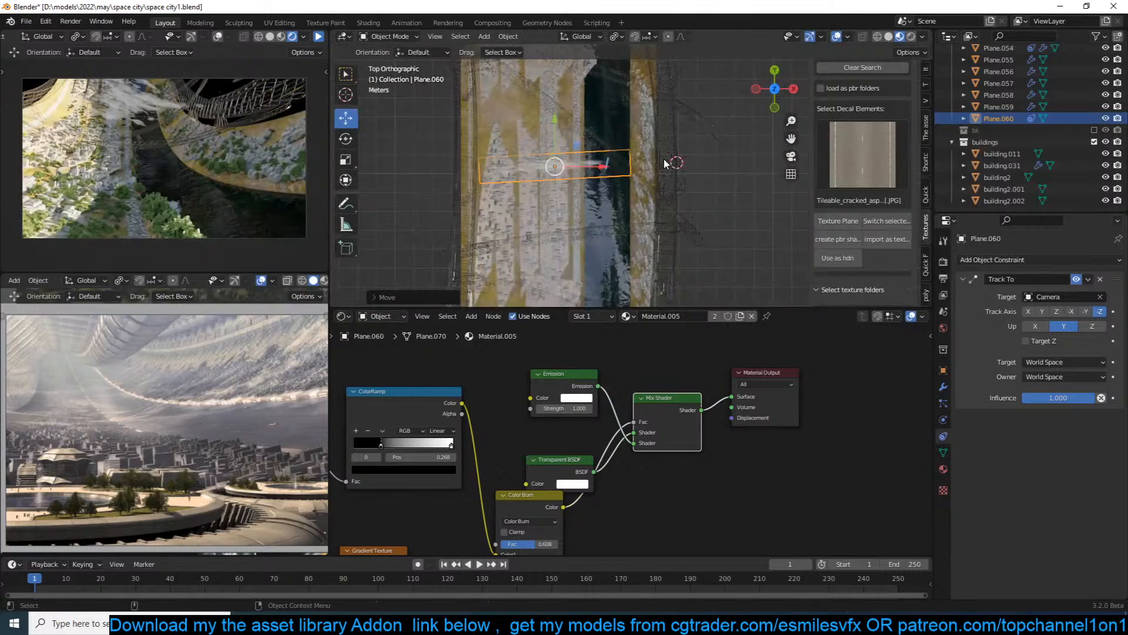
{"action": "key", "text": "shift+d"}
{"action": "left_click", "coordinate": [637, 202]}
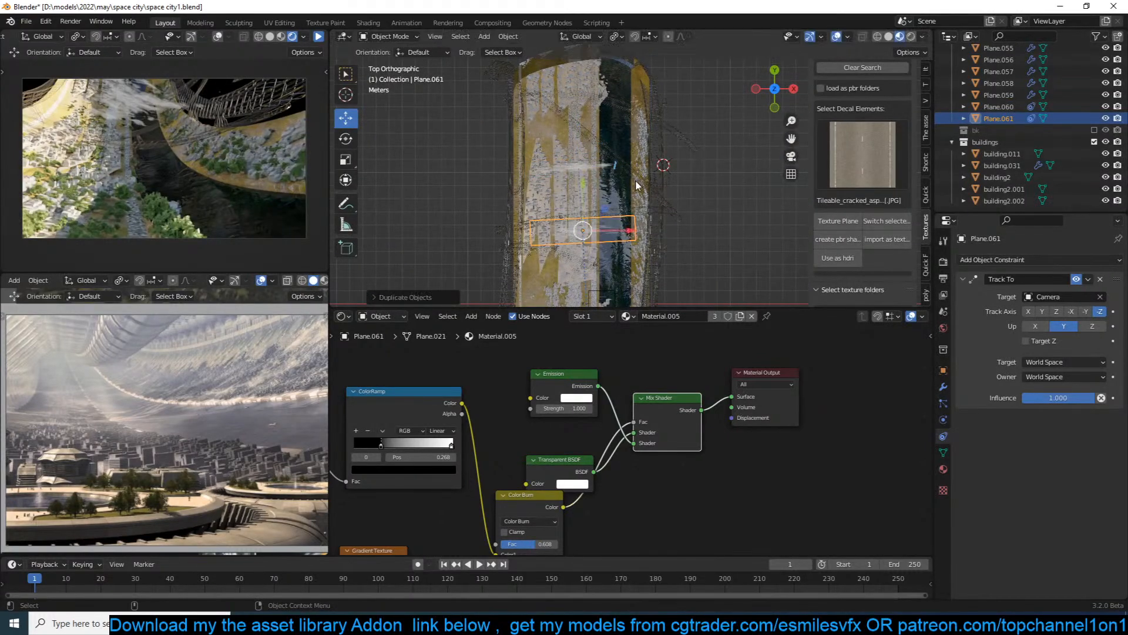
Make two more copies of the cloud plane along the curved ring, working from the side view.
{"action": "middle_click_drag", "start_coordinate": [635, 185], "coordinate": [523, 96]}
{"action": "scroll", "coordinate": [523, 92], "scroll_direction": "down", "scroll_amount": 3}
{"action": "key", "text": "KP_3"}
{"action": "scroll", "coordinate": [587, 92], "scroll_direction": "up", "scroll_amount": 3}
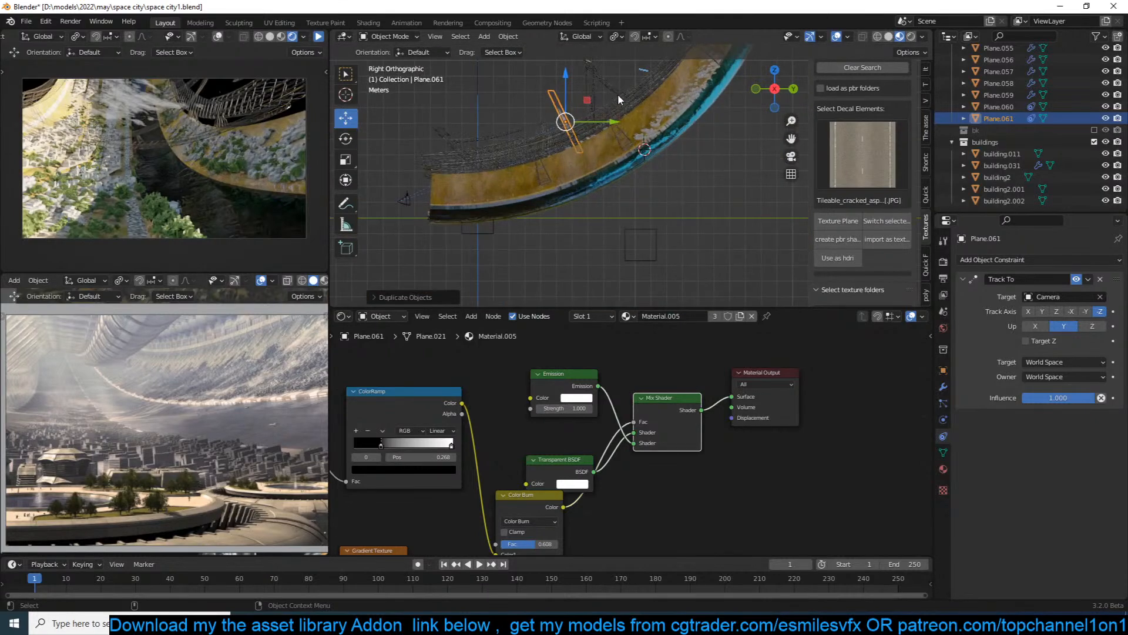
{"action": "middle_click_drag", "start_coordinate": [598, 95], "coordinate": [714, 110], "text": "shift"}
{"action": "key", "text": "shift+d"}
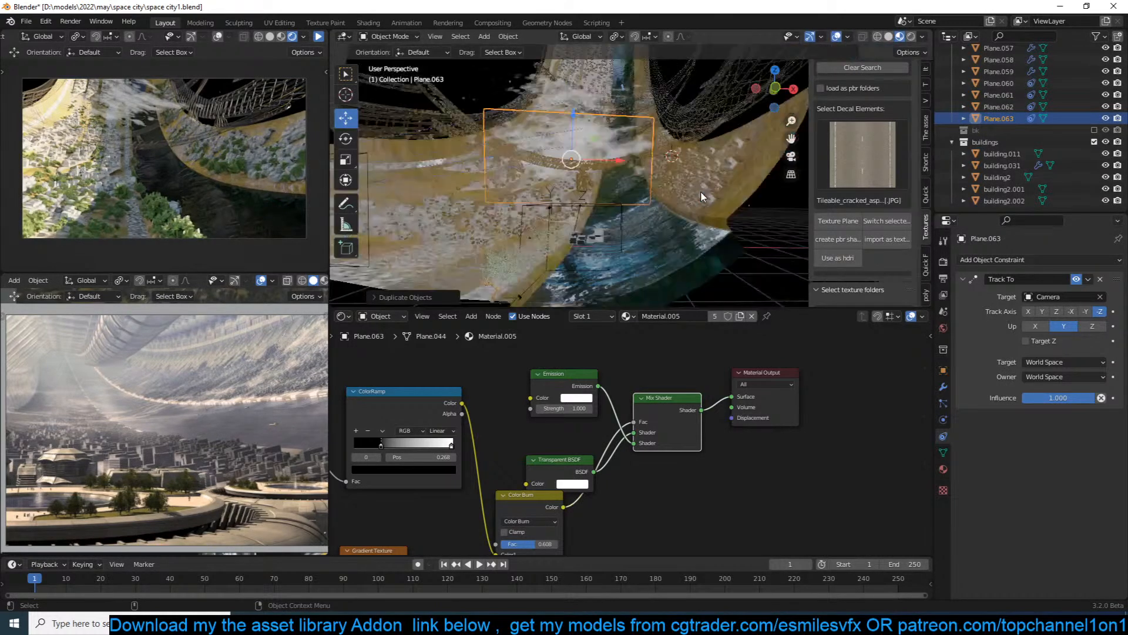
Move the newest cloud plane over the river in the camera view and scale it down.
{"action": "key", "text": "KP_0"}
{"action": "key", "text": "g"}
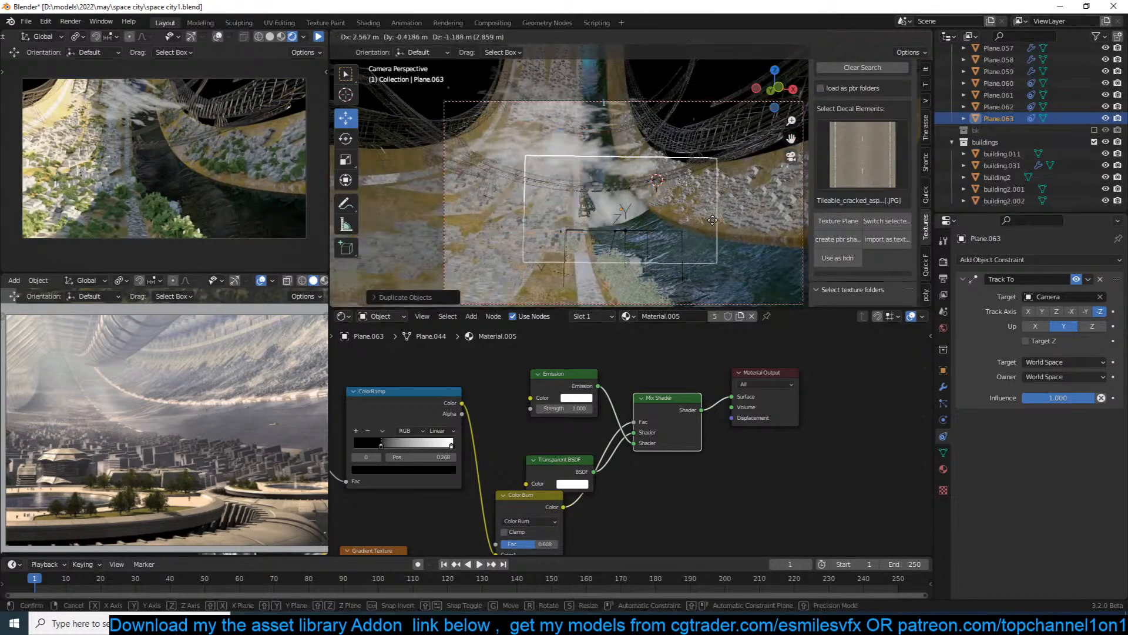
{"action": "left_click", "coordinate": [698, 193]}
{"action": "key", "text": "s"}
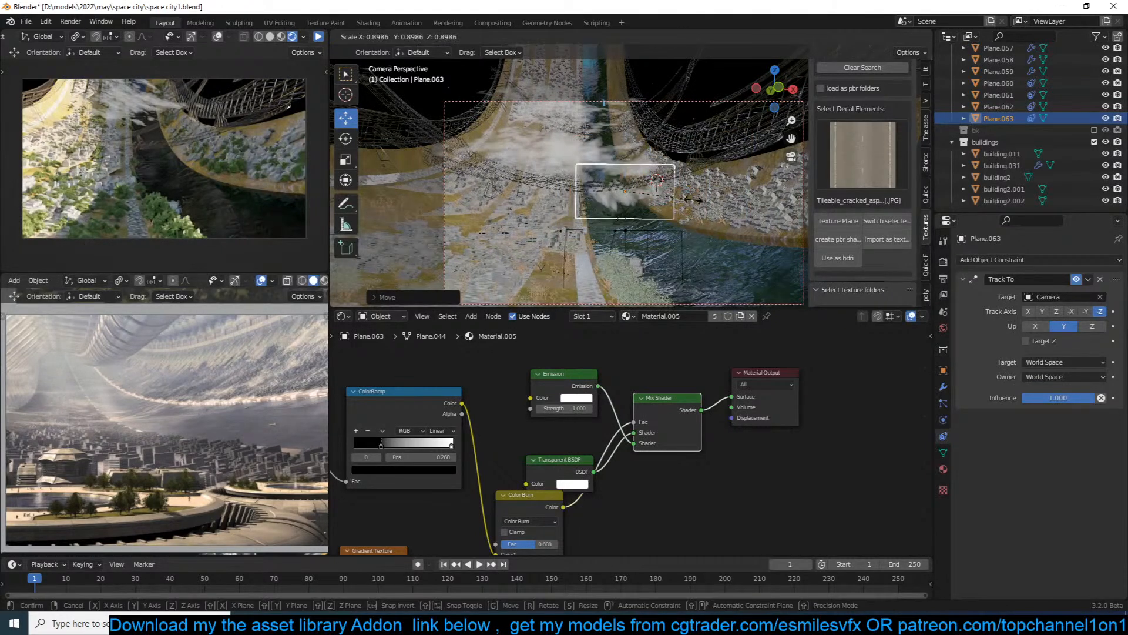
{"action": "left_click", "coordinate": [673, 205]}
Duplicate the small cloud plane and position the copy over the city strips beside the river, nearer the camera.
{"action": "scroll", "coordinate": [670, 201], "scroll_direction": "down", "scroll_amount": 3}
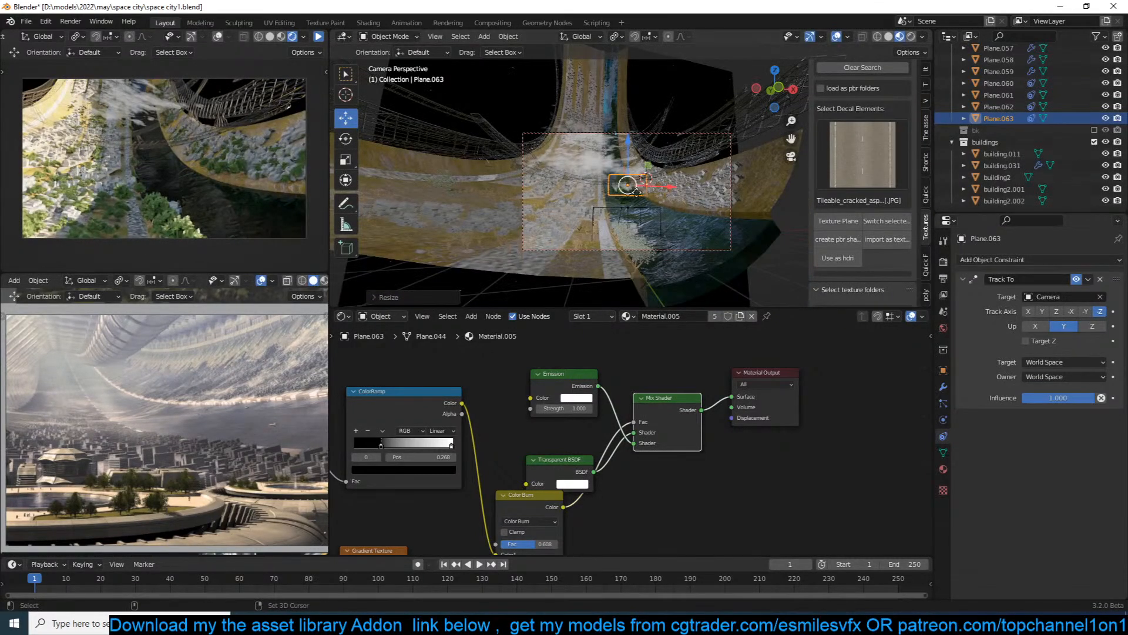
{"action": "key", "text": "shift+d"}
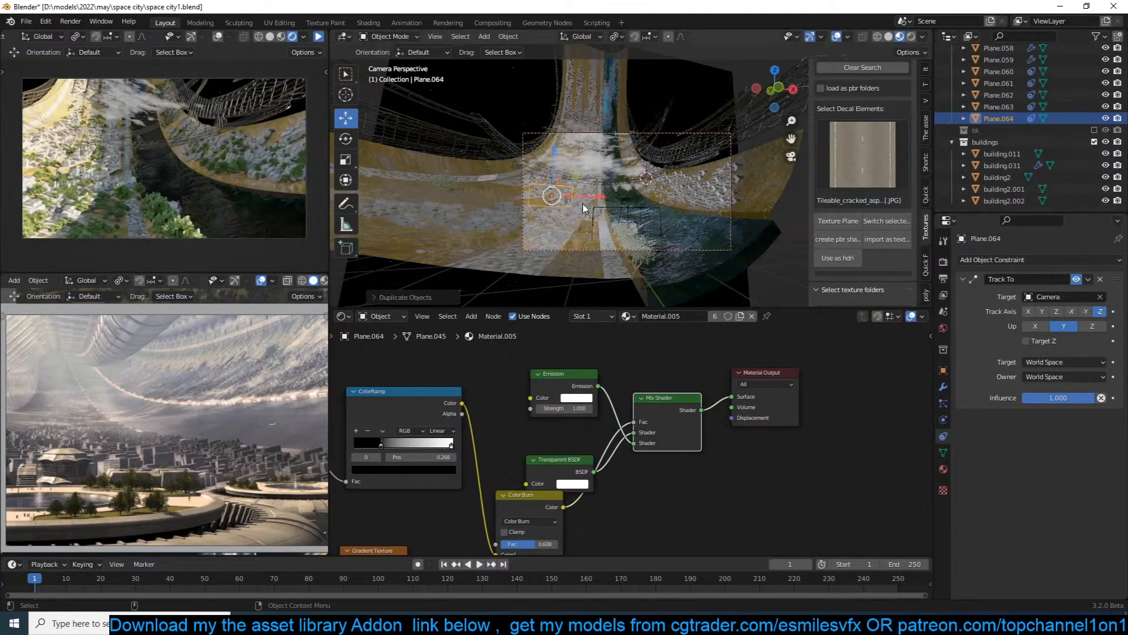
{"action": "key", "text": "KP_3"}
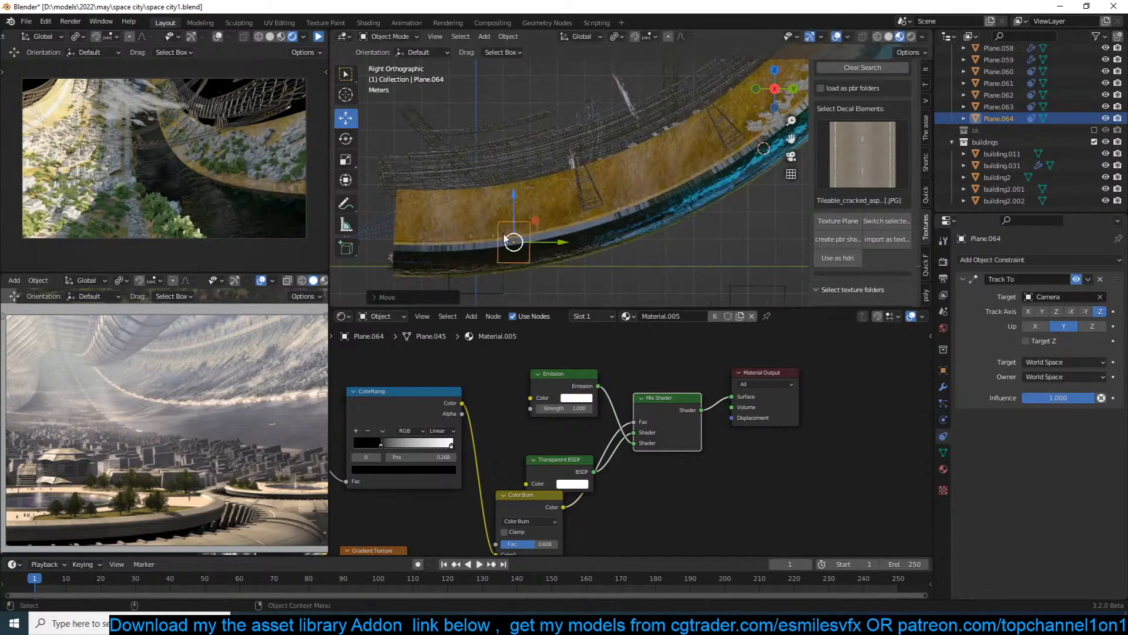
{"action": "key", "text": "KP_0"}
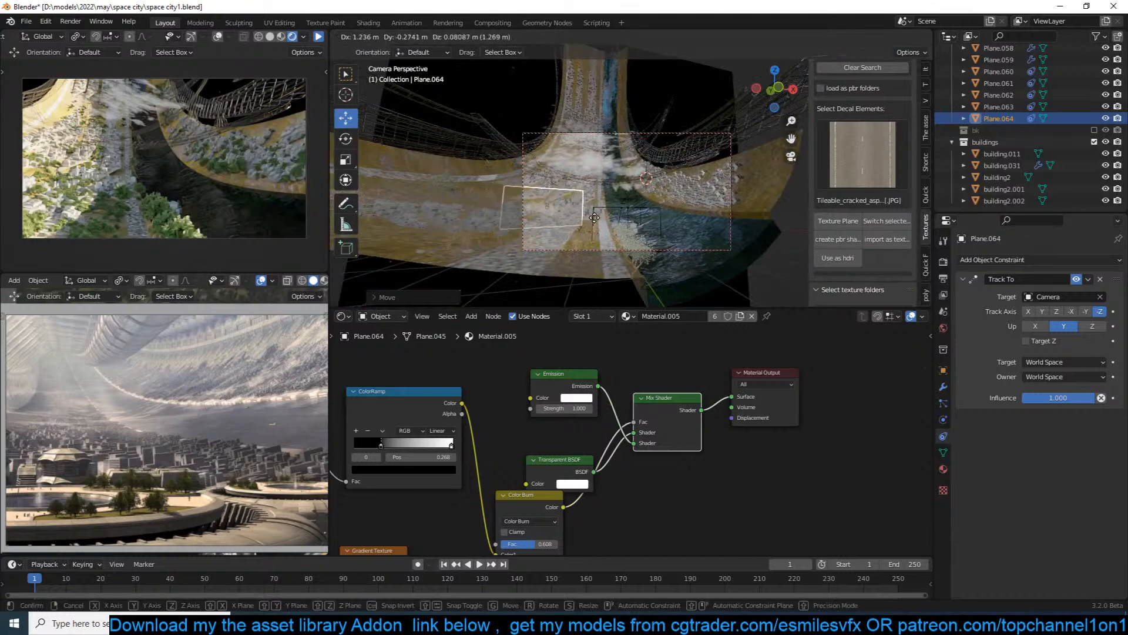
{"action": "left_click", "coordinate": [594, 213]}
Duplicate the cloud plane again across the river's near bank and refresh the rendered preview.
{"action": "scroll", "coordinate": [595, 213], "scroll_direction": "up", "scroll_amount": 2}
{"action": "key", "text": "shift+d"}
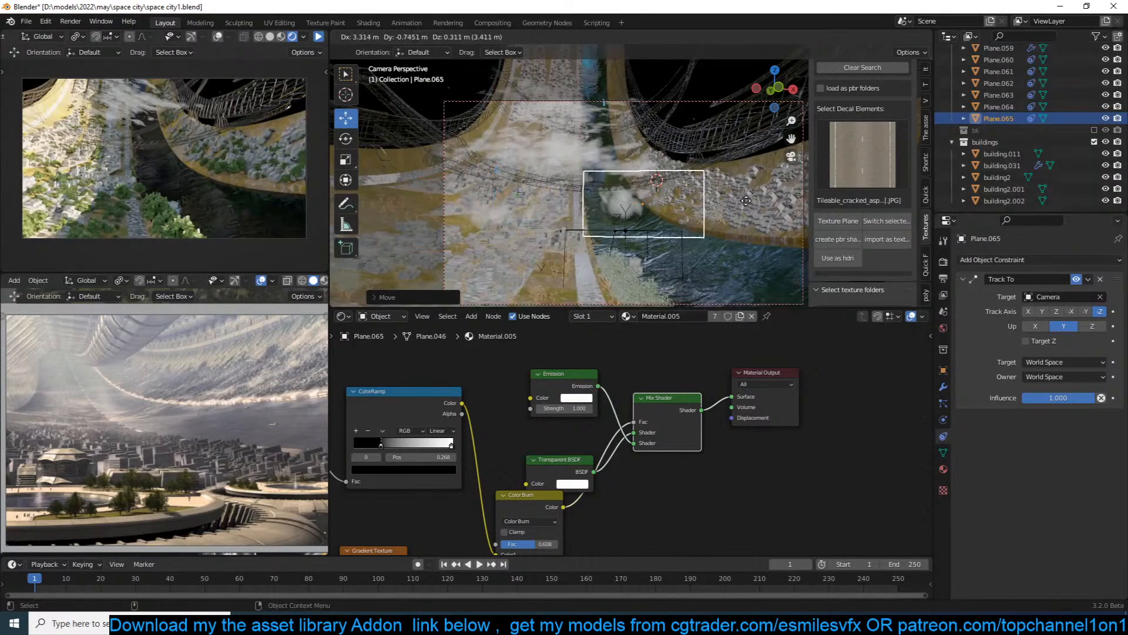
{"action": "left_click", "coordinate": [684, 191]}
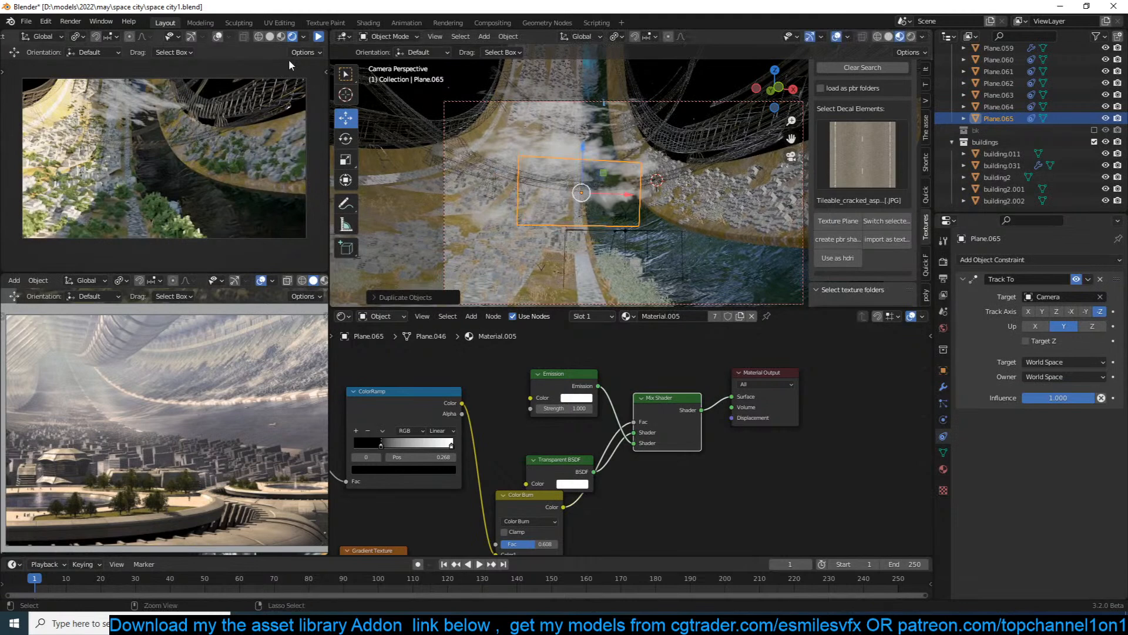
{"action": "left_click", "coordinate": [318, 37]}
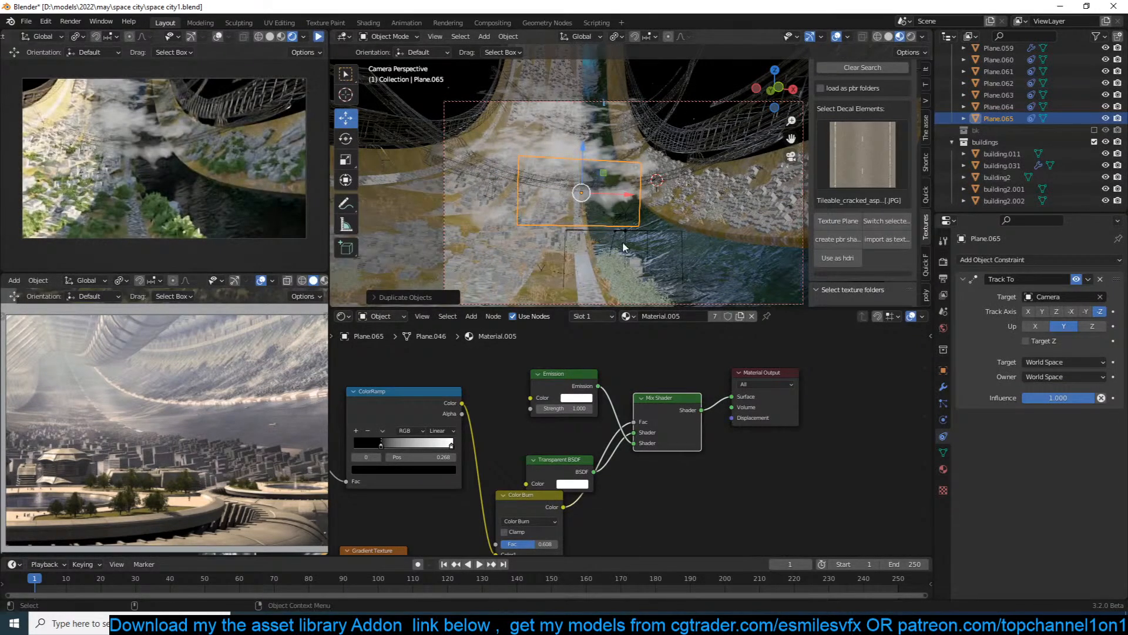
Set the cloud material's Emission strength to 0.2, checking the rendered preview, and save the file.
{"action": "scroll", "coordinate": [664, 404], "scroll_direction": "up", "scroll_amount": 2}
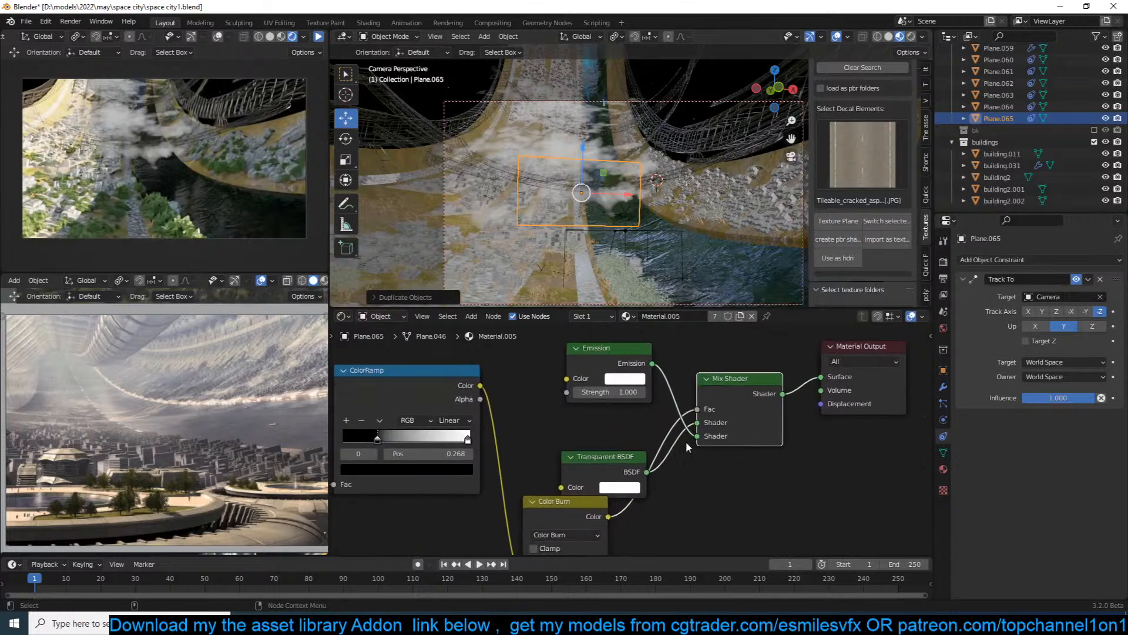
{"action": "left_click", "coordinate": [628, 391]}
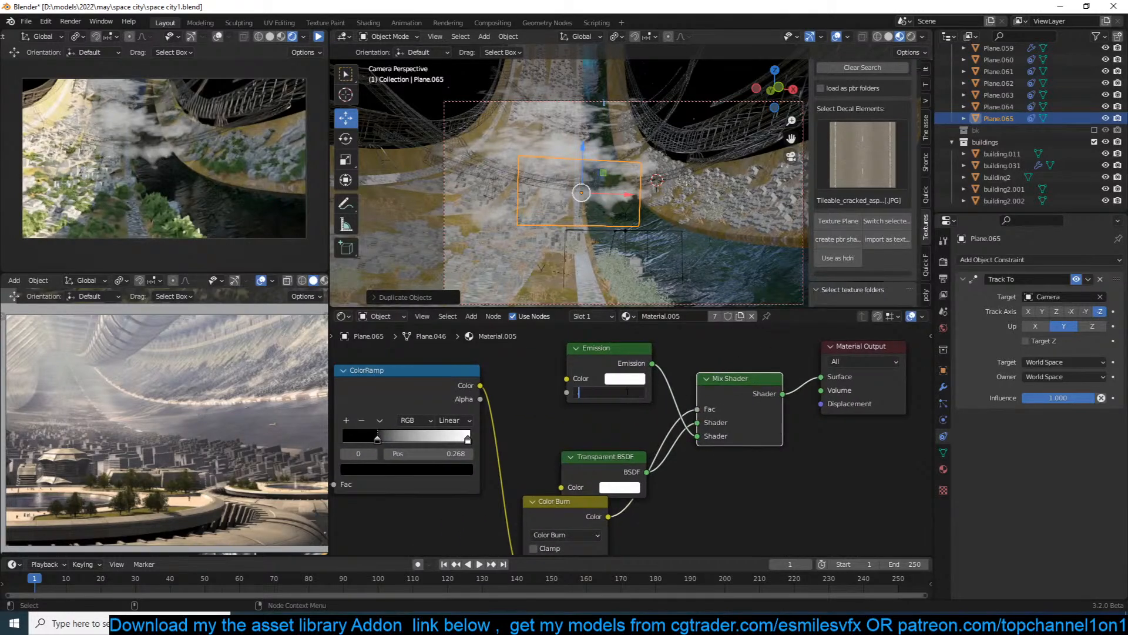
{"action": "type", "text": ".2"}
{"action": "key", "text": "Return"}
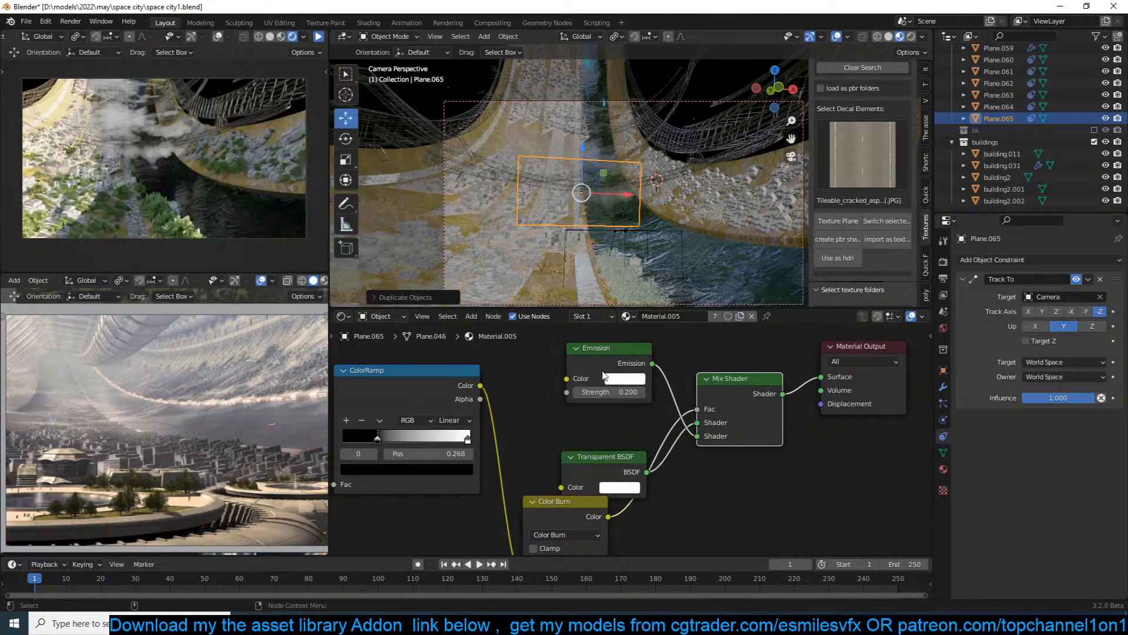
{"action": "key", "text": "ctrl+s"}
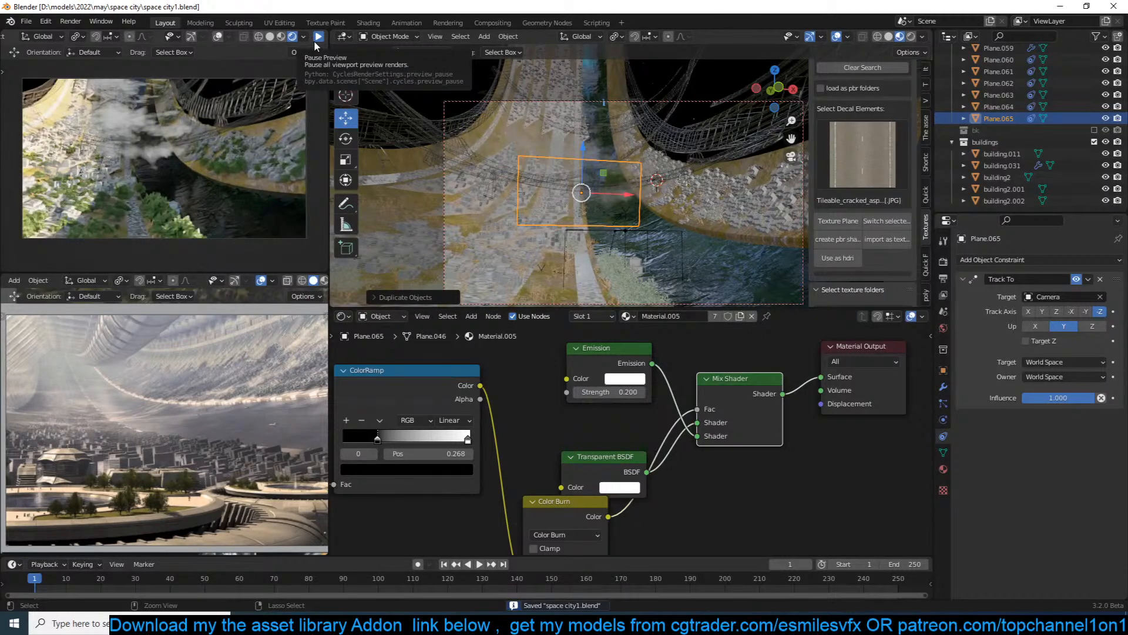
{"action": "left_click", "coordinate": [315, 39]}
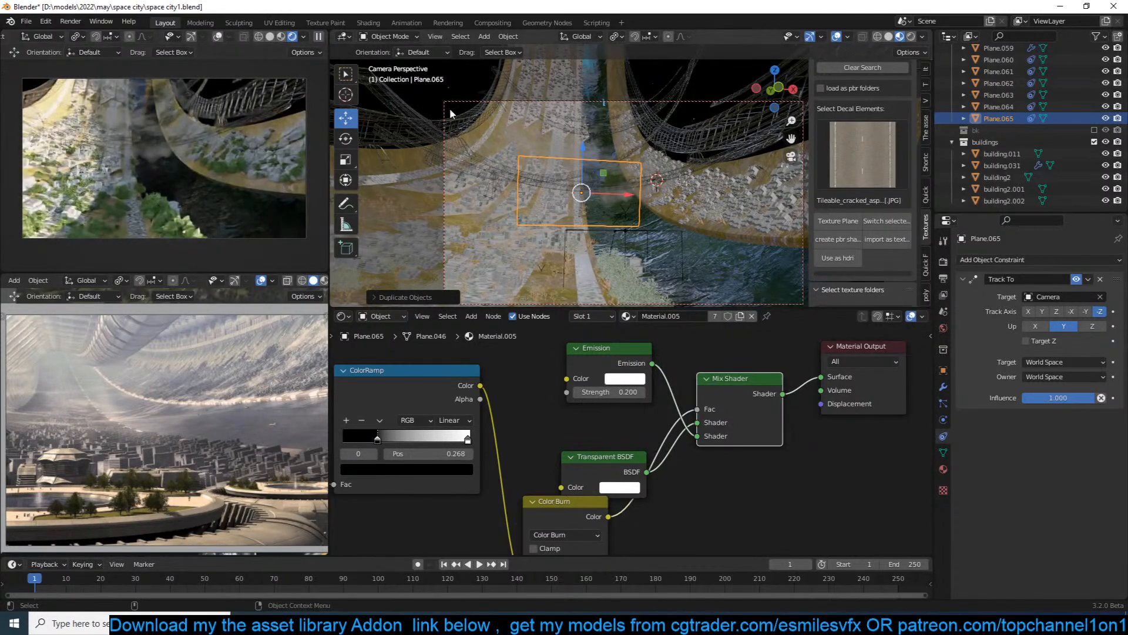
{"action": "key", "text": "ctrl+s"}
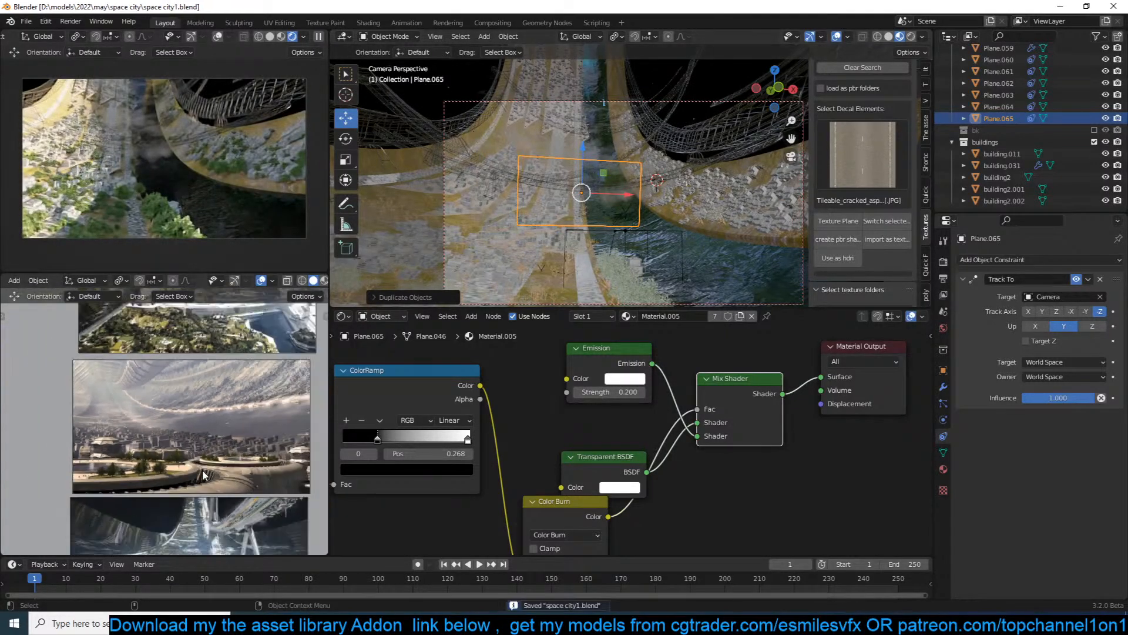
Try hiding the large background plane Plane.001 to compare the rendered lighting, and unhide it.
{"action": "scroll", "coordinate": [592, 134], "scroll_direction": "down", "scroll_amount": 5}
{"action": "middle_click_drag", "start_coordinate": [674, 172], "coordinate": [708, 180]}
{"action": "left_click", "coordinate": [707, 180]}
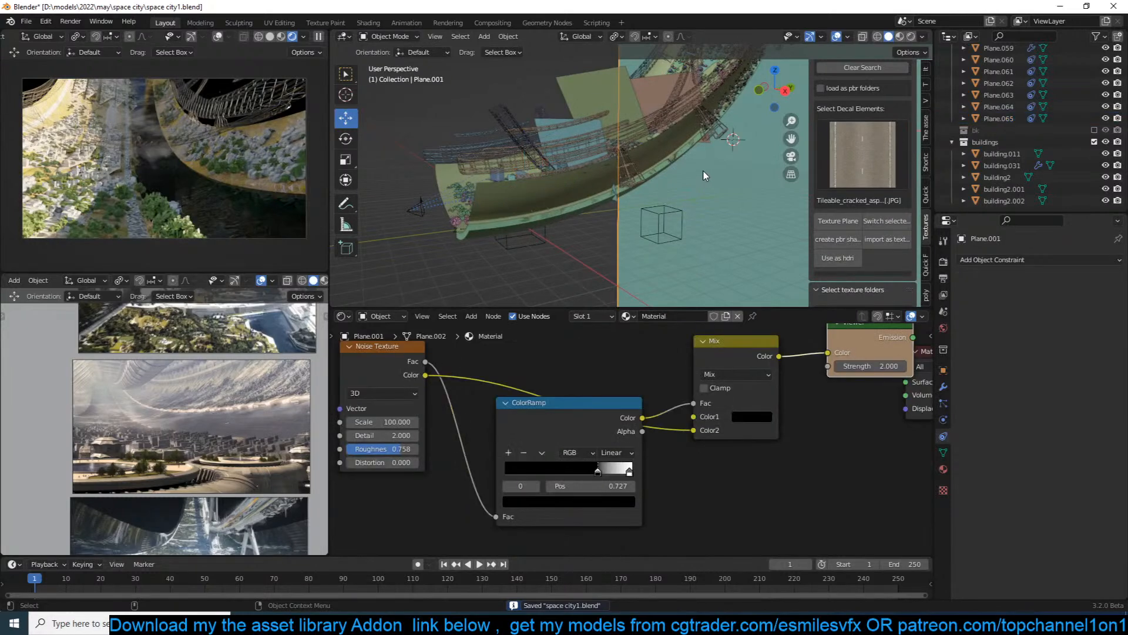
{"action": "key", "text": "h"}
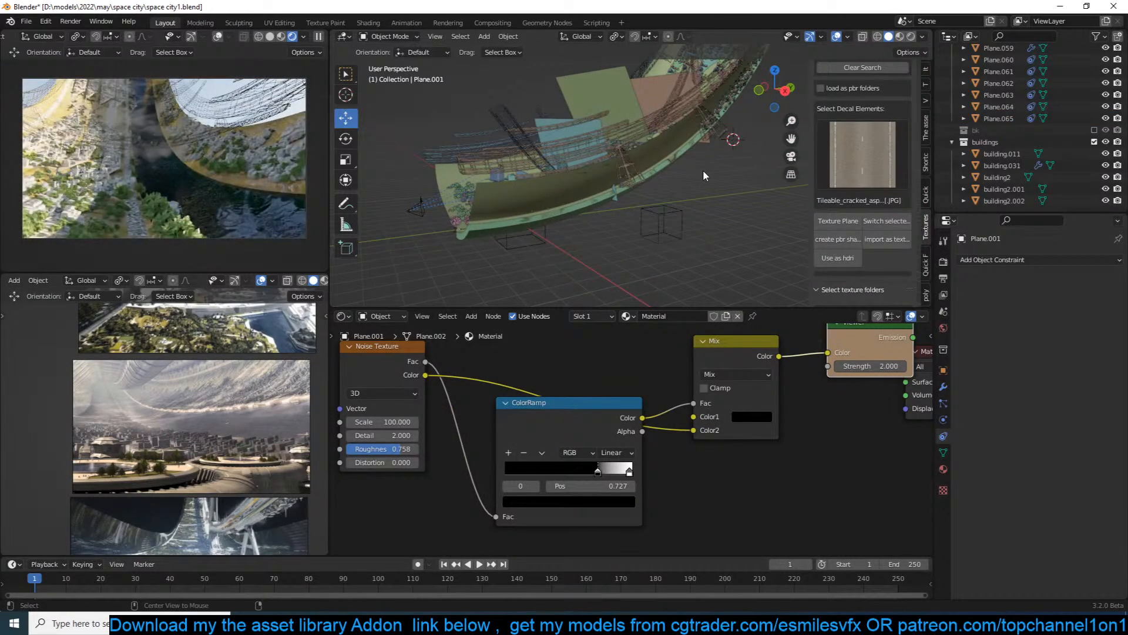
{"action": "key", "text": "alt+h"}
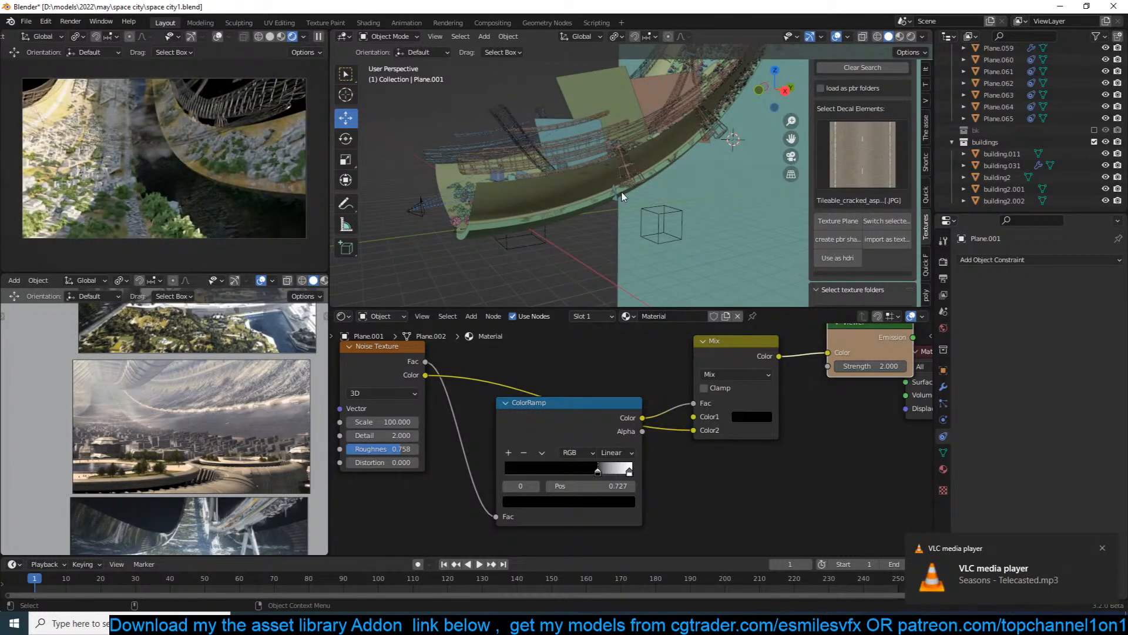
Save the file, and set the Look Dev image brightness to exposure 1.266 and gamma 0.652.
{"action": "key", "text": "ctrl+s"}
{"action": "left_click", "coordinate": [925, 271]}
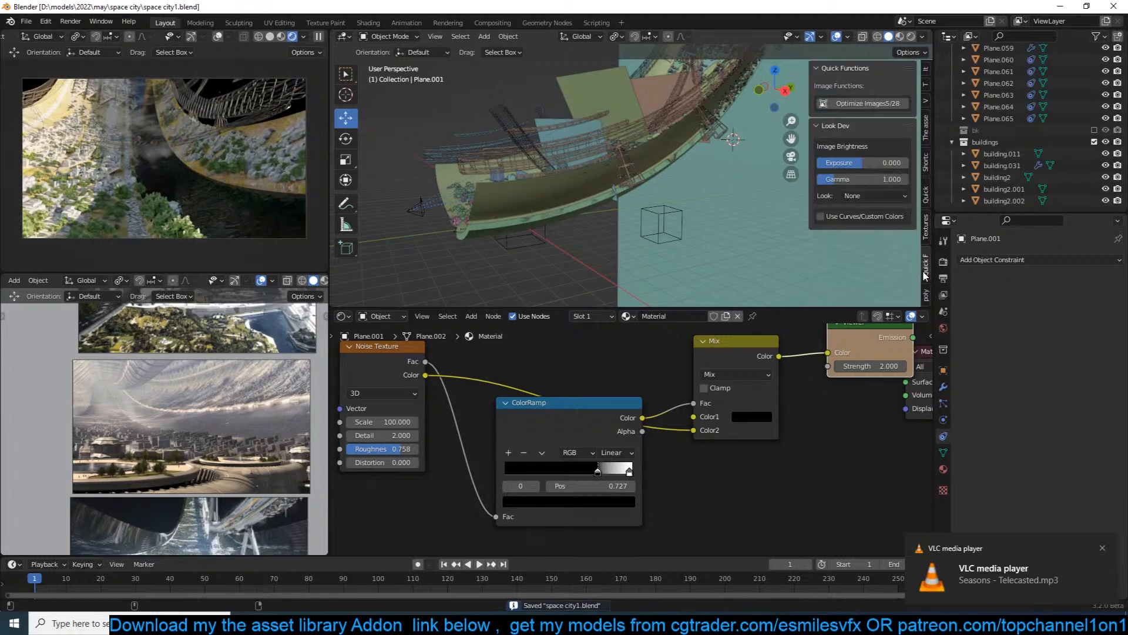
{"action": "left_click", "coordinate": [927, 287]}
{"action": "left_click", "coordinate": [927, 242]}
{"action": "left_click", "coordinate": [929, 191]}
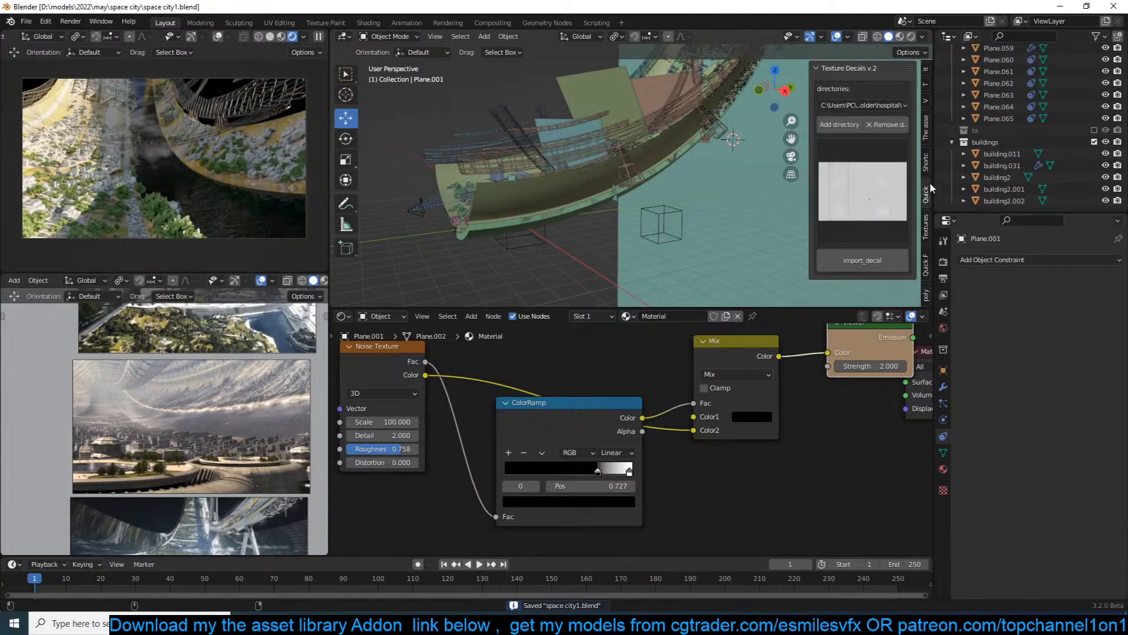
{"action": "left_click", "coordinate": [926, 161]}
{"action": "left_click", "coordinate": [926, 194]}
{"action": "left_click", "coordinate": [926, 261]}
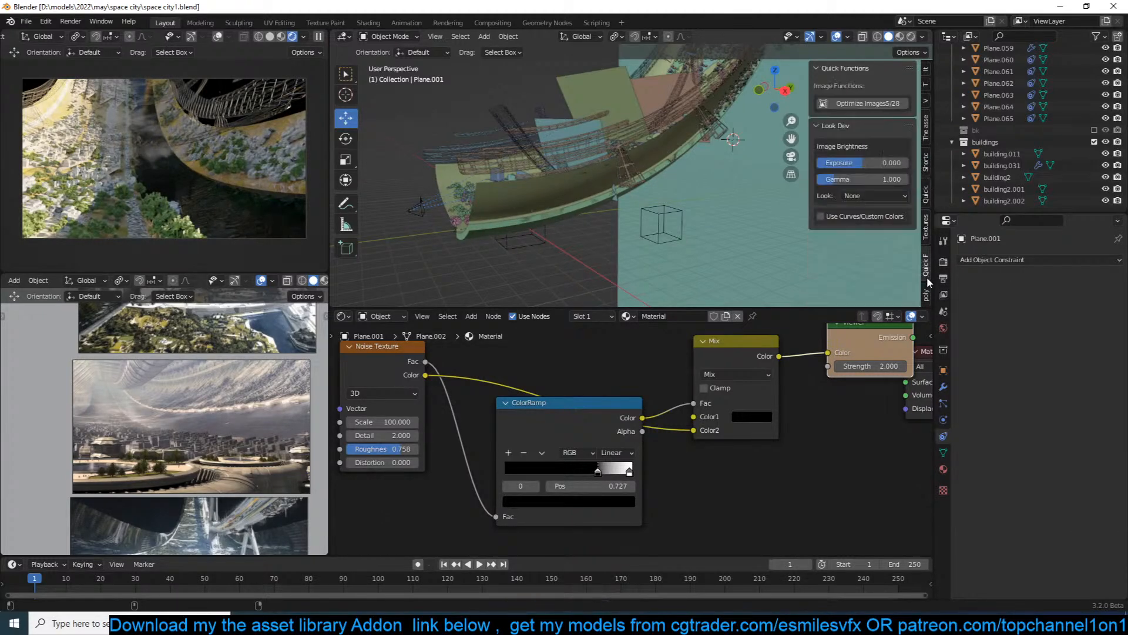
{"action": "left_click", "coordinate": [927, 286]}
{"action": "left_click", "coordinate": [926, 235]}
{"action": "scroll", "coordinate": [927, 286], "scroll_direction": "up", "scroll_amount": 4, "text": "ctrl"}
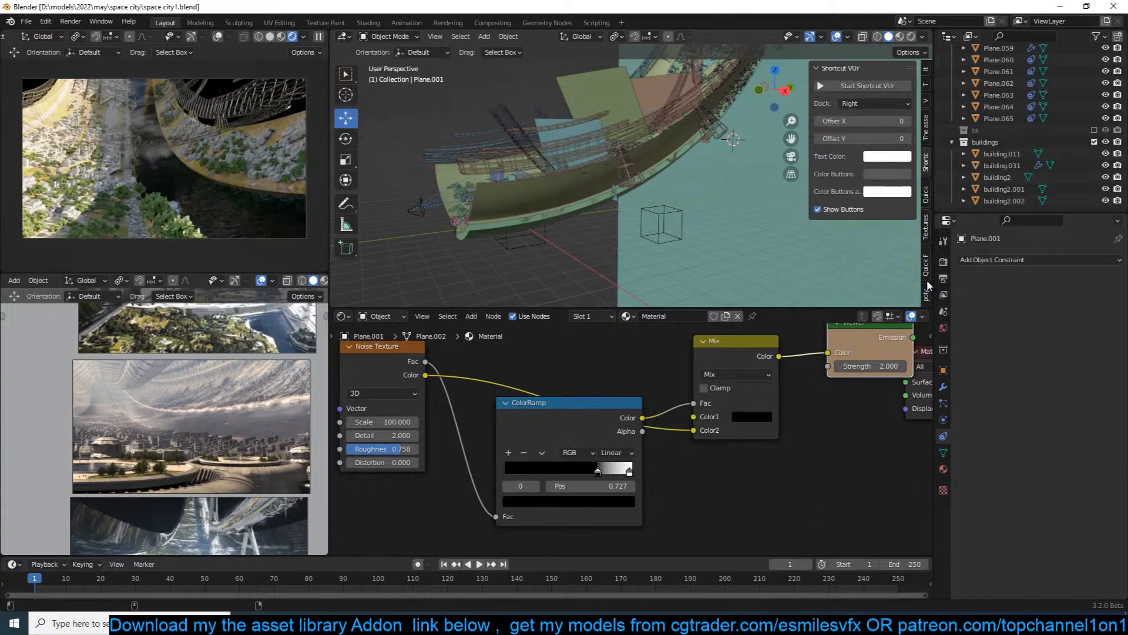
{"action": "scroll", "coordinate": [926, 279], "scroll_direction": "down", "scroll_amount": 2, "text": "ctrl"}
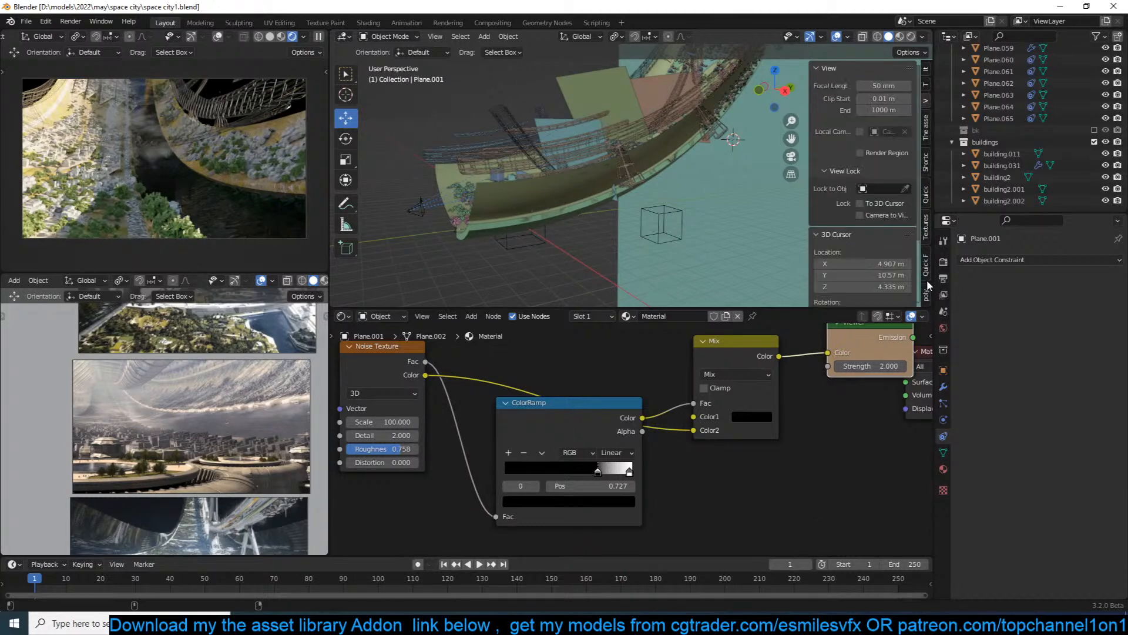
{"action": "left_click", "coordinate": [930, 199]}
{"action": "left_click", "coordinate": [928, 218]}
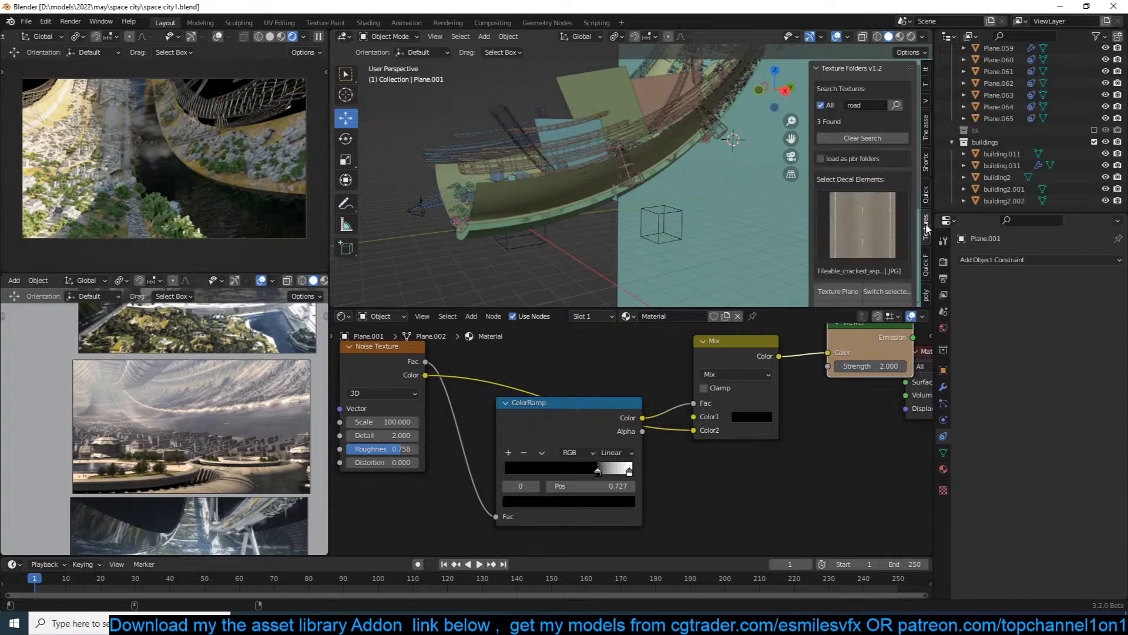
{"action": "left_click", "coordinate": [927, 255]}
{"action": "left_click_drag", "start_coordinate": [838, 184], "coordinate": [879, 168]}
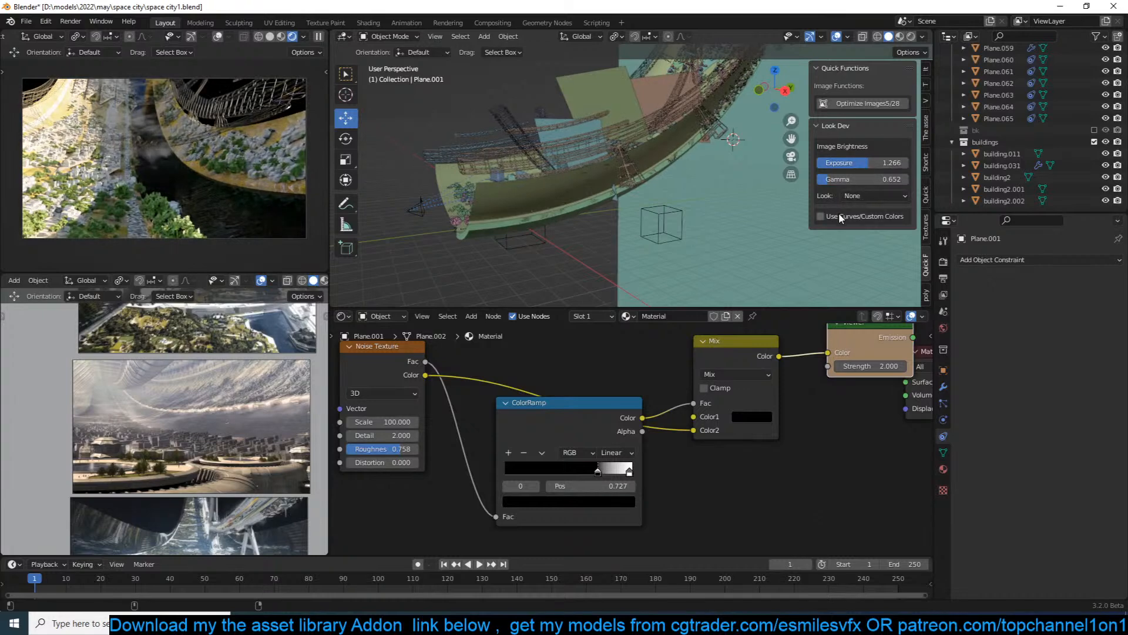
Try the custom colour curves with a brightened, tinted white level, and switch the custom colours off.
{"action": "left_click", "coordinate": [821, 216]}
{"action": "scroll", "coordinate": [846, 223], "scroll_direction": "down", "scroll_amount": 8}
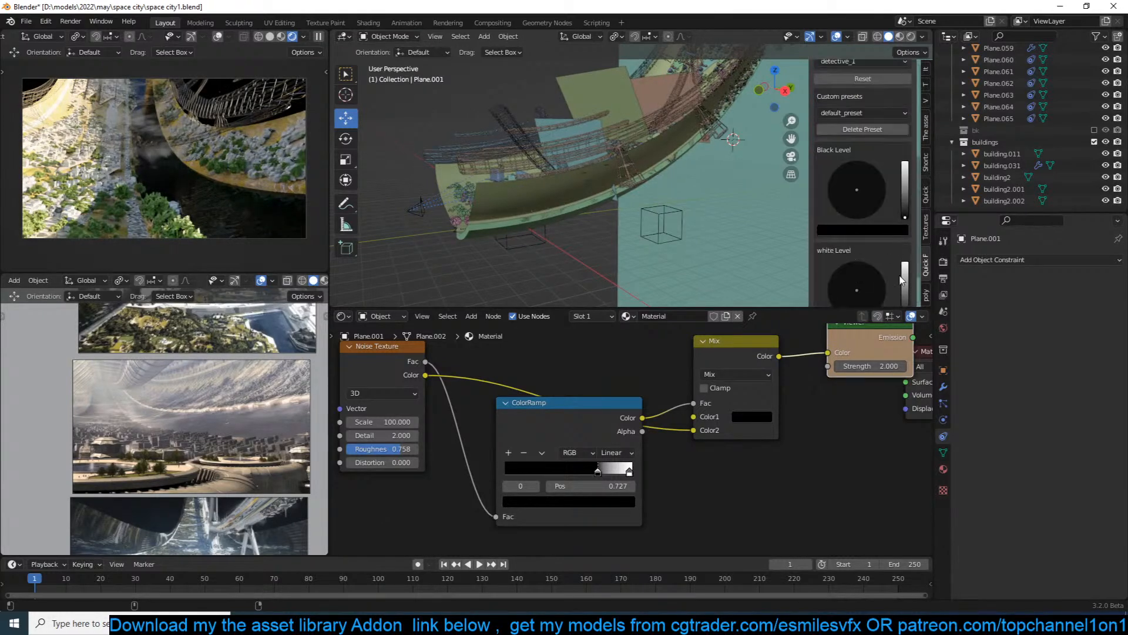
{"action": "scroll", "coordinate": [902, 280], "scroll_direction": "down", "scroll_amount": 2}
{"action": "left_click_drag", "start_coordinate": [905, 265], "coordinate": [855, 245]}
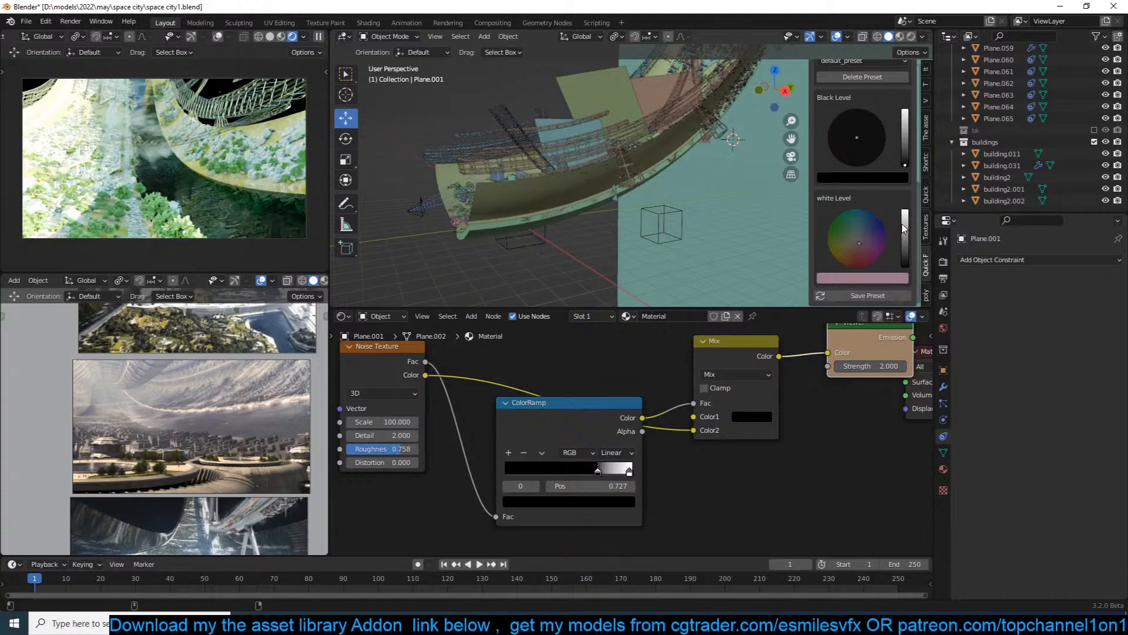
{"action": "left_click_drag", "start_coordinate": [904, 230], "coordinate": [905, 211]}
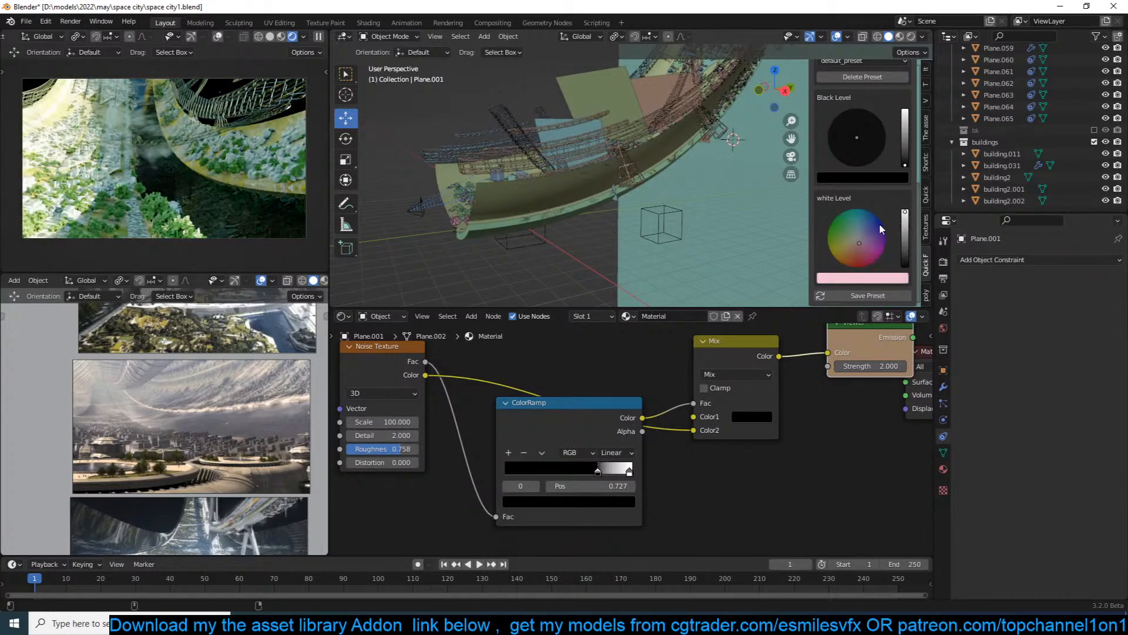
{"action": "left_click_drag", "start_coordinate": [859, 240], "coordinate": [853, 239]}
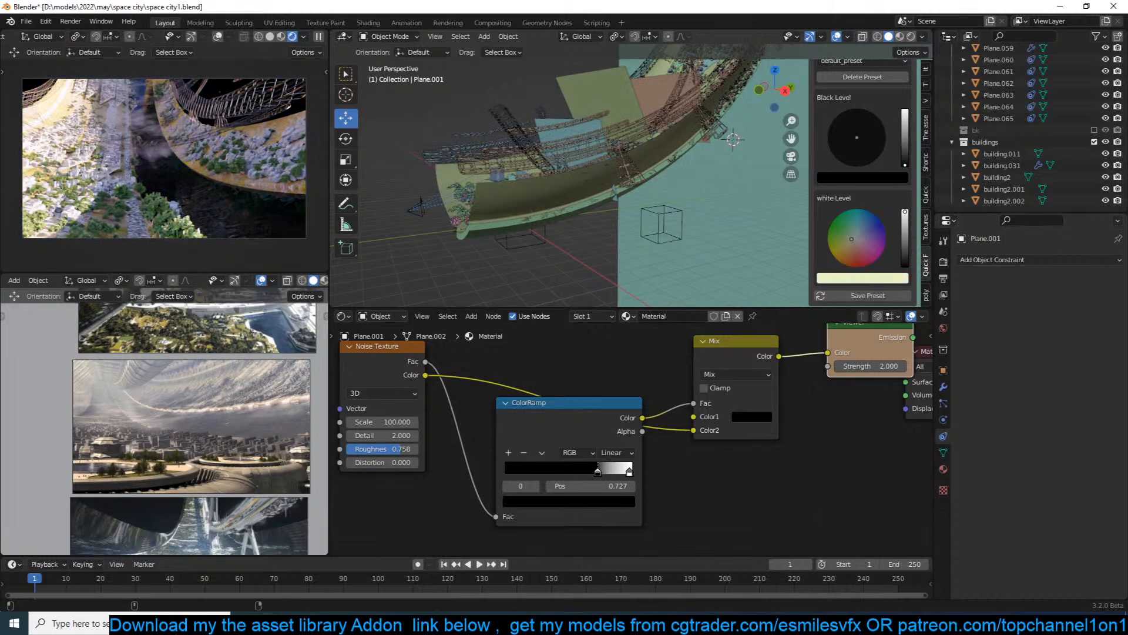
{"action": "scroll", "coordinate": [865, 125], "scroll_direction": "up", "scroll_amount": 6}
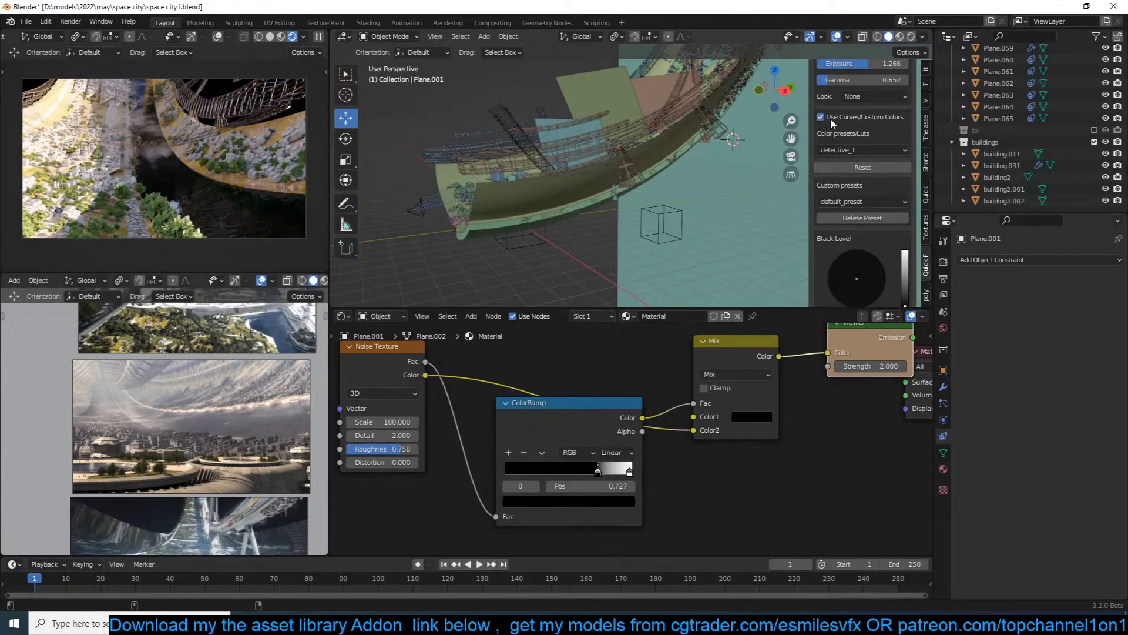
{"action": "left_click", "coordinate": [824, 119]}
Save the file with the adjusted image brightness and pause the rendered preview.
{"action": "scroll", "coordinate": [805, 158], "scroll_direction": "up", "scroll_amount": 3}
{"action": "key", "text": "ctrl+s"}
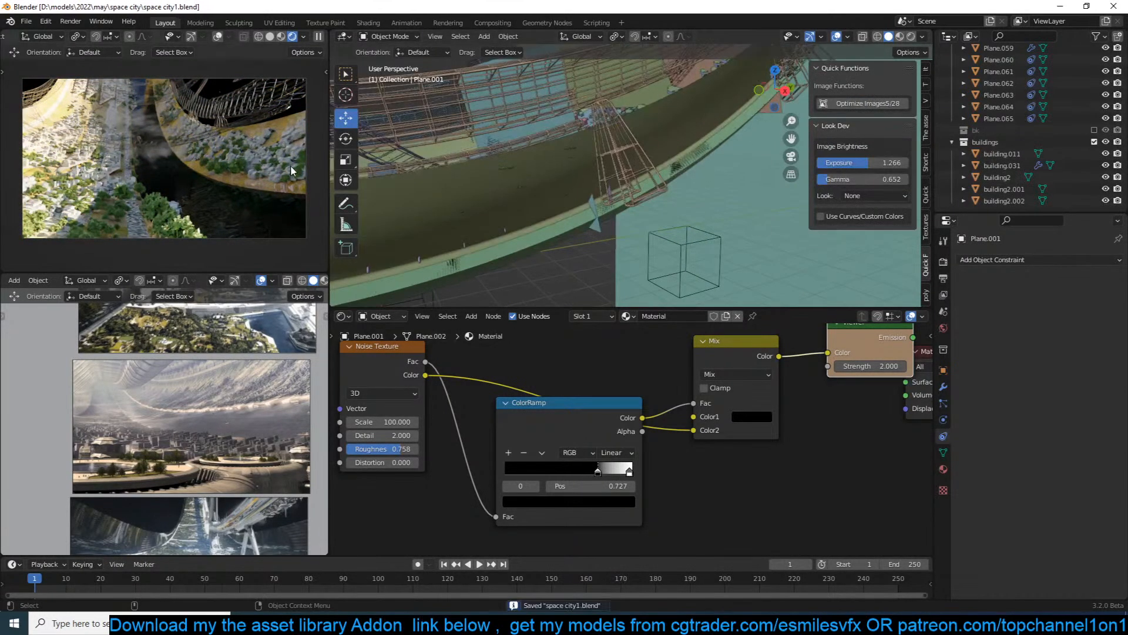
{"action": "left_click", "coordinate": [318, 36]}
Select the tree scatter Plane.014 among the city strip's buildings and raise its Geometry Nodes density to 64.430.
{"action": "scroll", "coordinate": [623, 195], "scroll_direction": "down", "scroll_amount": 6}
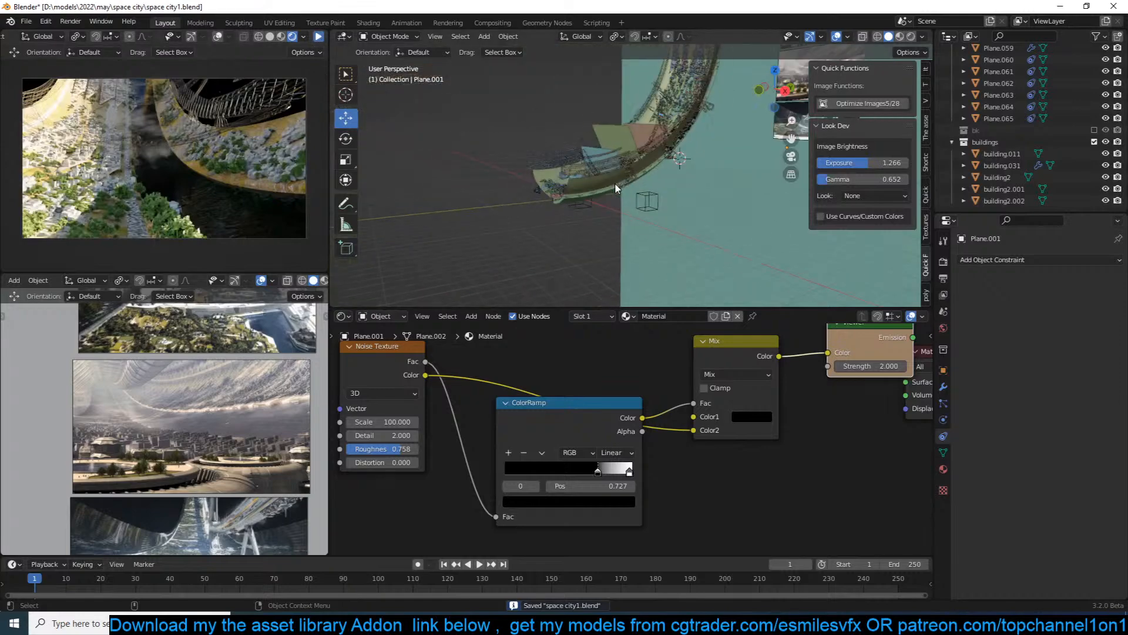
{"action": "middle_click_drag", "start_coordinate": [622, 195], "coordinate": [534, 139]}
{"action": "scroll", "coordinate": [733, 186], "scroll_direction": "up", "scroll_amount": 5}
{"action": "scroll", "coordinate": [521, 143], "scroll_direction": "up", "scroll_amount": 5}
{"action": "scroll", "coordinate": [549, 135], "scroll_direction": "down", "scroll_amount": 3}
{"action": "scroll", "coordinate": [562, 156], "scroll_direction": "down", "scroll_amount": 4}
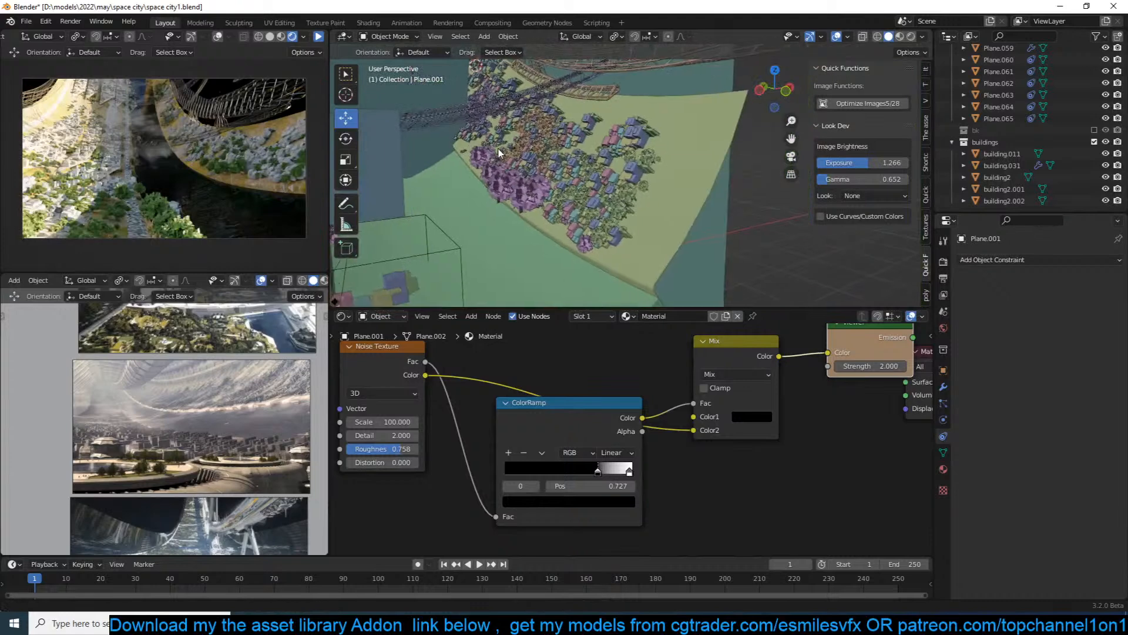
{"action": "scroll", "coordinate": [541, 197], "scroll_direction": "up", "scroll_amount": 5}
{"action": "left_click", "coordinate": [585, 248]}
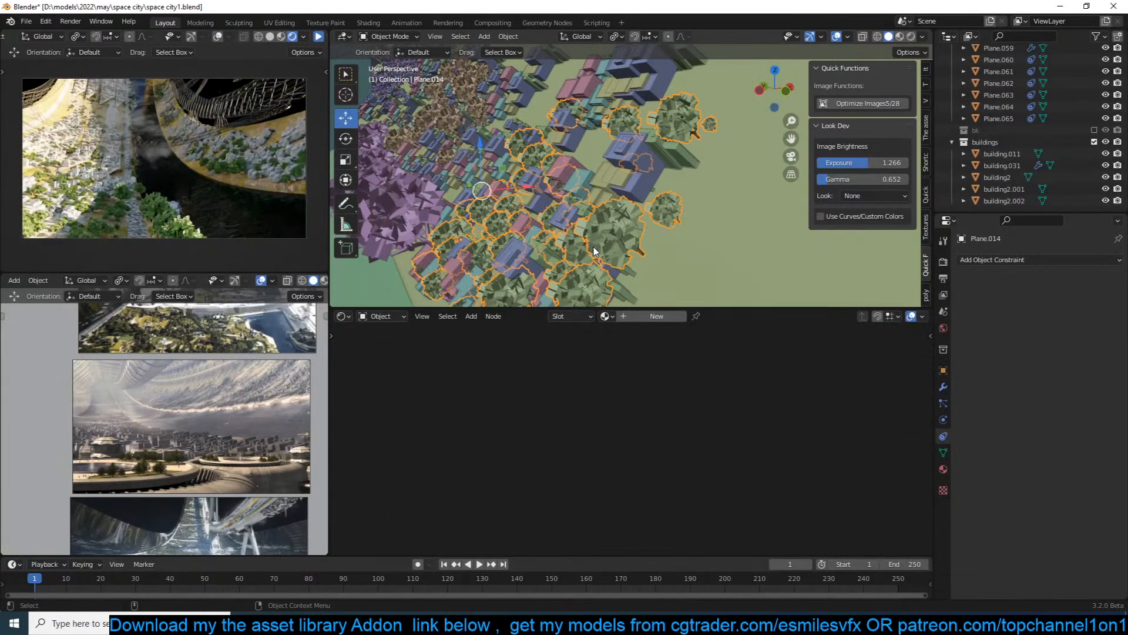
{"action": "key", "text": "KP_7"}
{"action": "key", "text": "KP_0"}
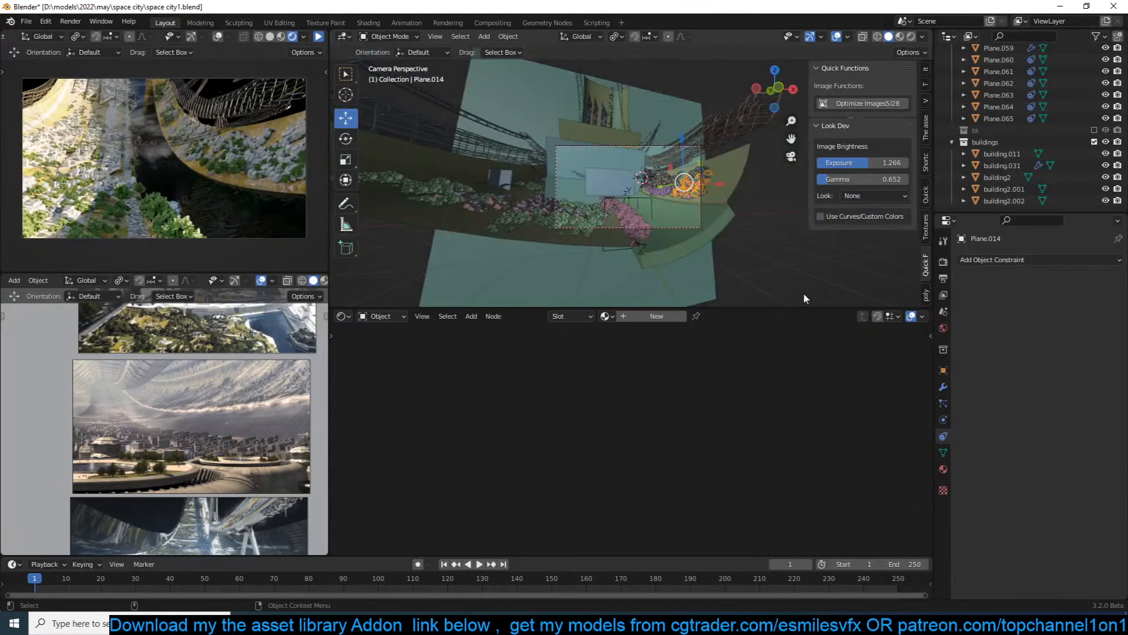
{"action": "left_click", "coordinate": [944, 403]}
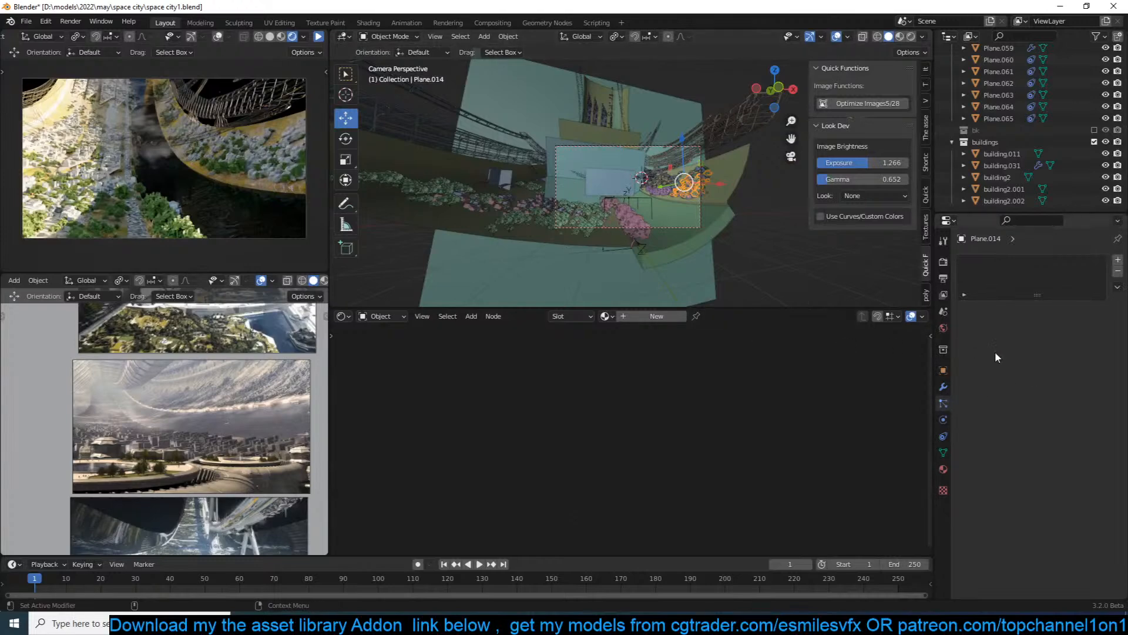
{"action": "left_click", "coordinate": [943, 387]}
{"action": "scroll", "coordinate": [673, 203], "scroll_direction": "up", "scroll_amount": 5}
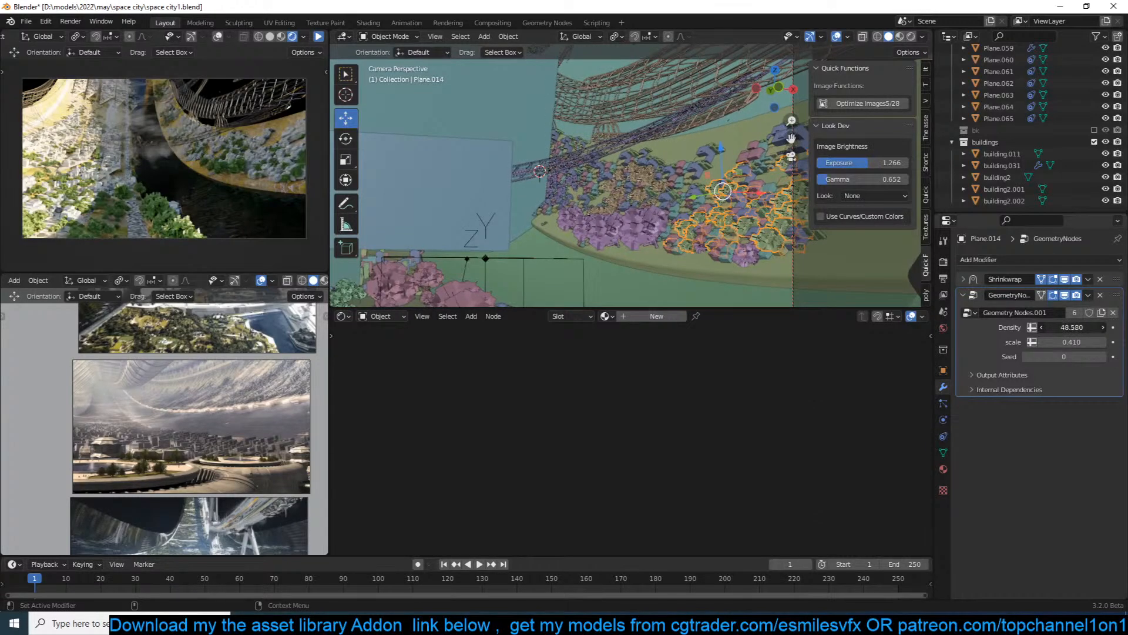
{"action": "left_click_drag", "start_coordinate": [1072, 327], "coordinate": [1099, 327]}
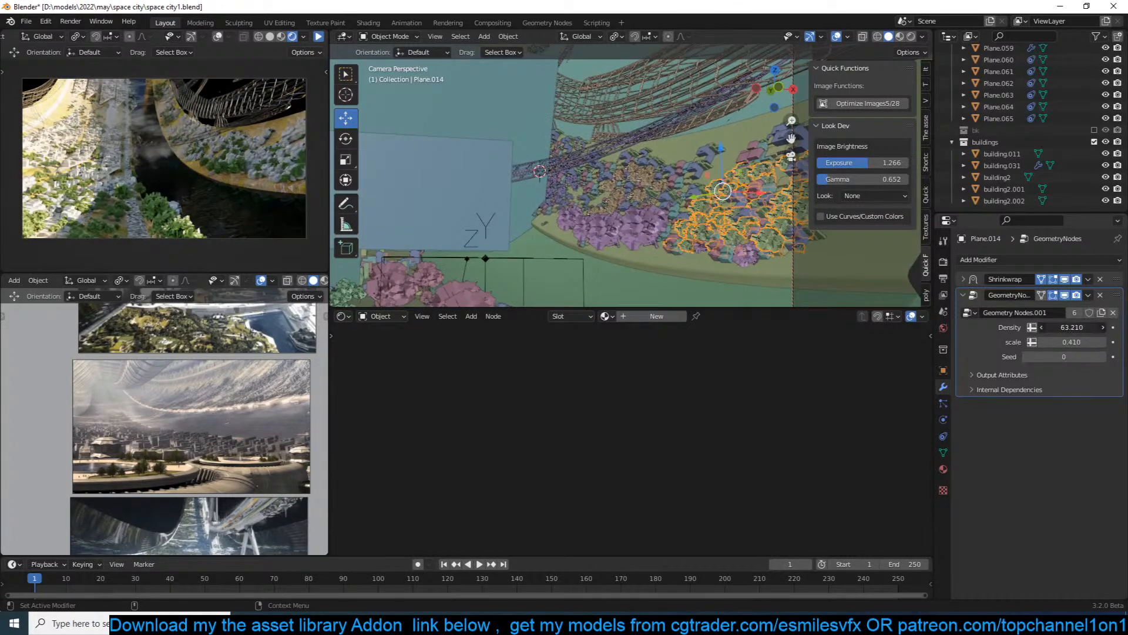
Scale the Plane.014 tree scatter up, starting at about 1.6 times, and set its density to 65.760.
{"action": "key", "text": "s"}
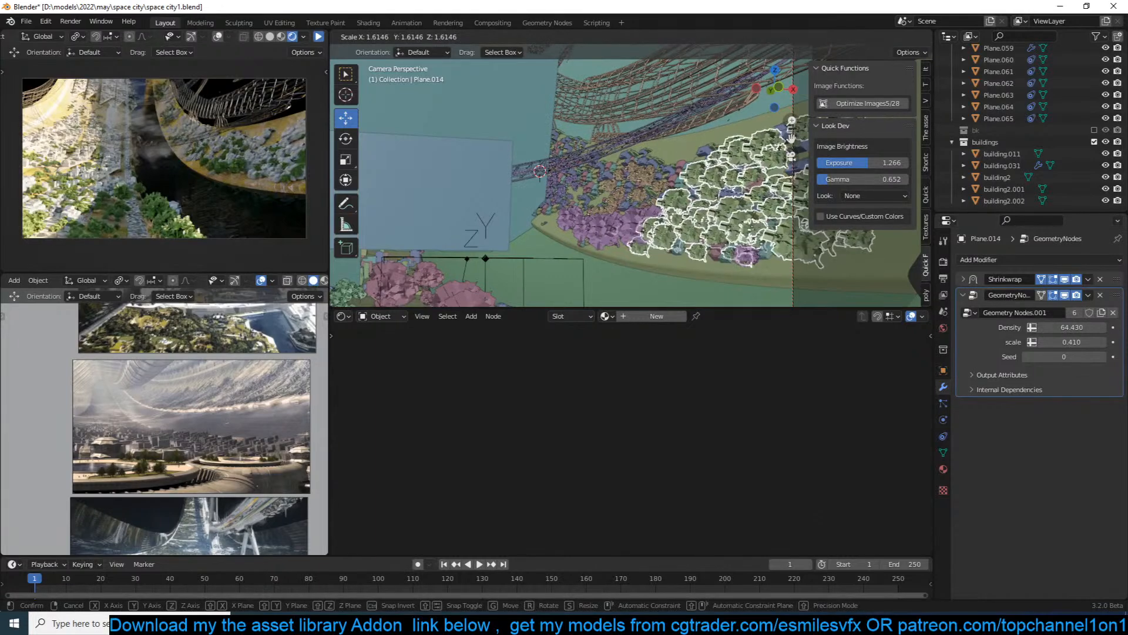
{"action": "left_click", "coordinate": [833, 215]}
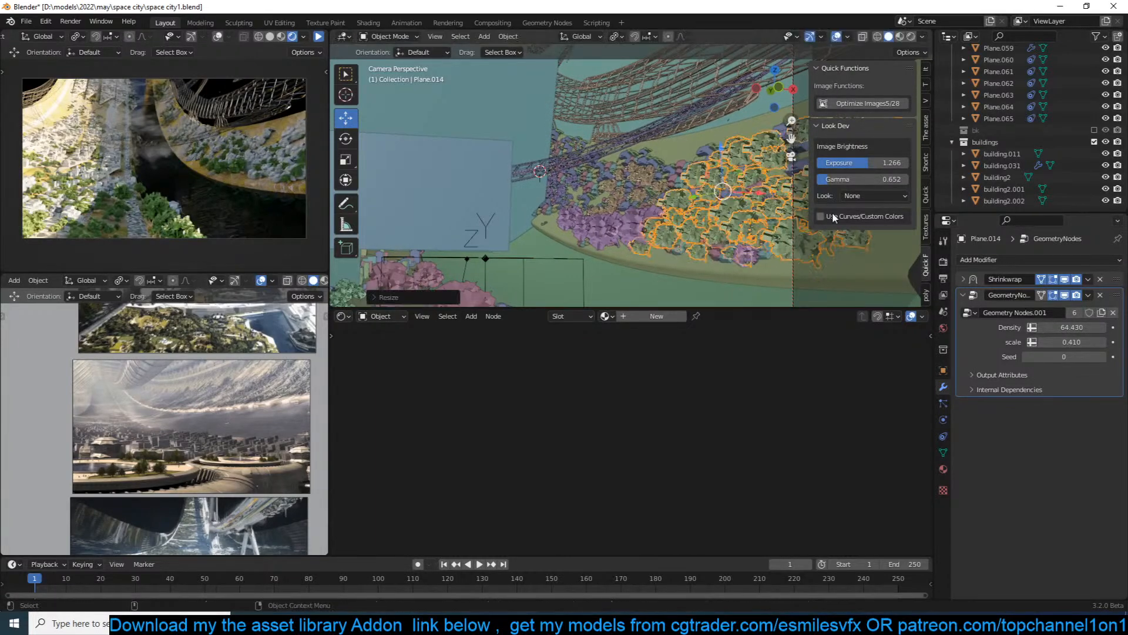
{"action": "left_click_drag", "start_coordinate": [1061, 325], "coordinate": [1073, 325]}
{"action": "key", "text": "s"}
{"action": "left_click", "coordinate": [594, 203]}
Duplicate the enlarged tree scatter and place the copy farther along the city strip among the buildings.
{"action": "middle_click_drag", "start_coordinate": [579, 197], "coordinate": [664, 253]}
{"action": "scroll", "coordinate": [676, 250], "scroll_direction": "up", "scroll_amount": 2}
{"action": "key", "text": "shift+d"}
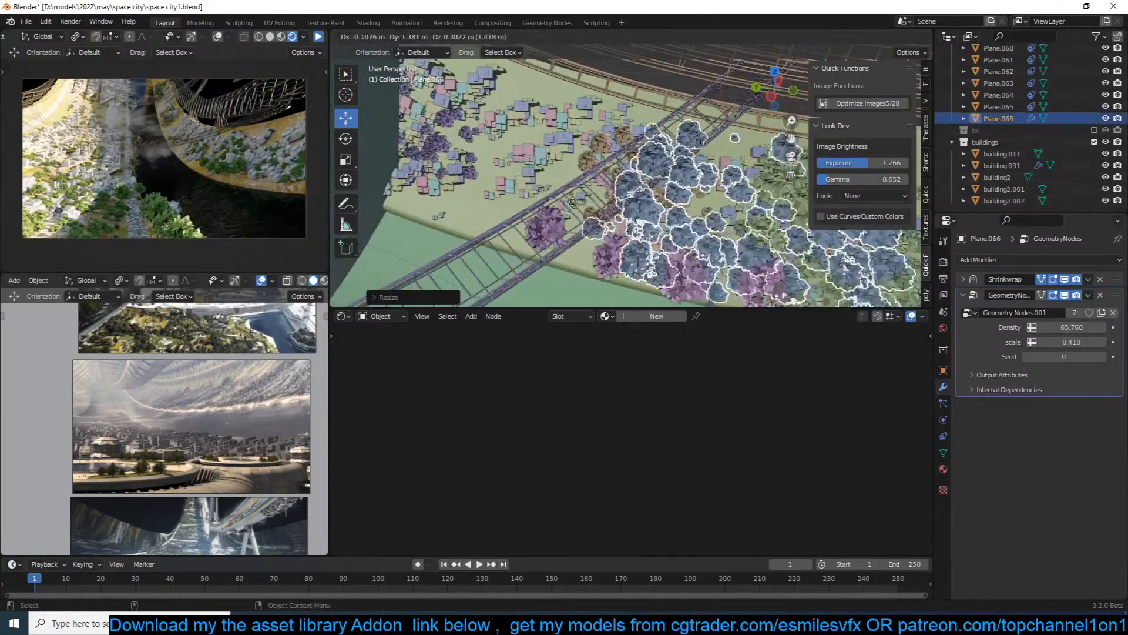
{"action": "left_click", "coordinate": [503, 186]}
{"action": "middle_click_drag", "start_coordinate": [505, 189], "coordinate": [711, 265]}
Duplicate the tree scatter again farther along the ring and set the new copy's seed to 2.
{"action": "key", "text": "shift+d"}
{"action": "left_click", "coordinate": [588, 195]}
{"action": "middle_click_drag", "start_coordinate": [588, 195], "coordinate": [644, 214]}
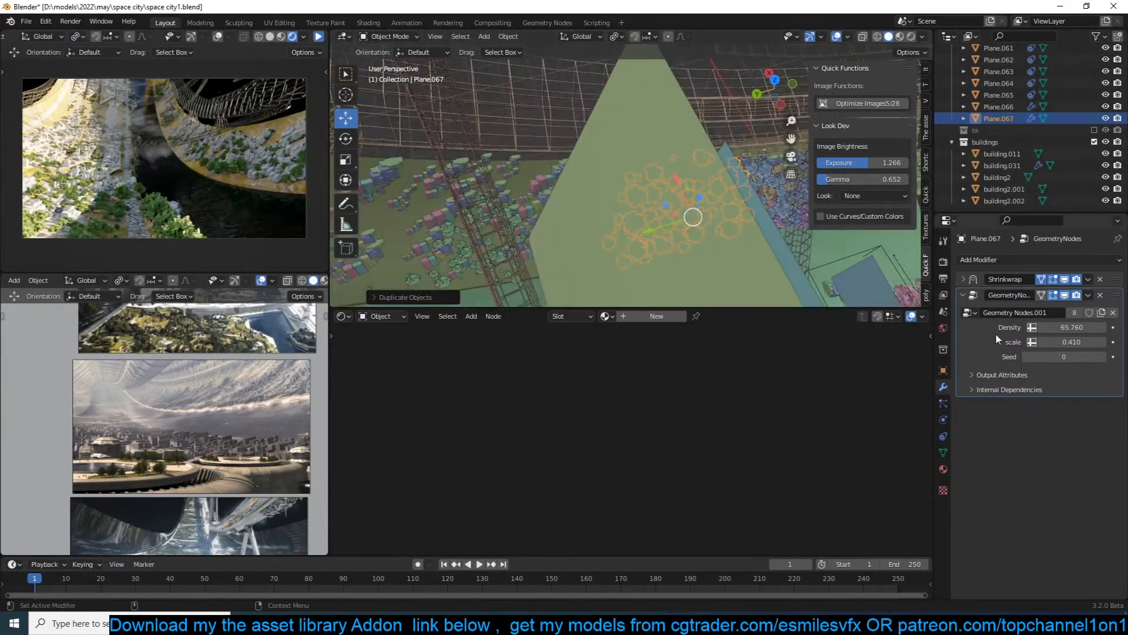
{"action": "left_click", "coordinate": [1103, 356]}
{"action": "left_click", "coordinate": [1103, 356]}
Duplicate the seed 2 tree scatter, then rotate and move the copy to follow the curving strip.
{"action": "mouse_move", "coordinate": [760, 248]}
{"action": "middle_mouse_down"}
{"action": "mouse_move", "coordinate": [711, 249]}
{"action": "mouse_move", "coordinate": [750, 244]}
{"action": "middle_mouse_up"}
{"action": "key", "text": "shift+d"}
{"action": "left_click", "coordinate": [573, 274]}
{"action": "middle_click_drag", "start_coordinate": [573, 274], "coordinate": [627, 202]}
{"action": "key", "text": "r"}
{"action": "left_click", "coordinate": [673, 218]}
{"action": "key", "text": "g"}
{"action": "left_click", "coordinate": [555, 173]}
Duplicate the rotated tree scatter farther along the ring and turn the copy to match the surface.
{"action": "key", "text": "shift+d"}
{"action": "left_click", "coordinate": [492, 124]}
{"action": "middle_click_drag", "start_coordinate": [493, 125], "coordinate": [587, 110]}
{"action": "key", "text": "r"}
{"action": "left_click", "coordinate": [598, 177]}
Duplicate the tree scatter once more and tilt the copy with a free trackball rotation.
{"action": "scroll", "coordinate": [712, 206], "scroll_direction": "down", "scroll_amount": 1}
{"action": "key", "text": "shift+d"}
{"action": "left_click", "coordinate": [610, 143]}
{"action": "key", "text": "r"}
{"action": "left_click", "coordinate": [682, 210]}
{"action": "scroll", "coordinate": [577, 137], "scroll_direction": "down", "scroll_amount": 5}
{"action": "key", "text": "r"}
{"action": "key", "text": "r"}
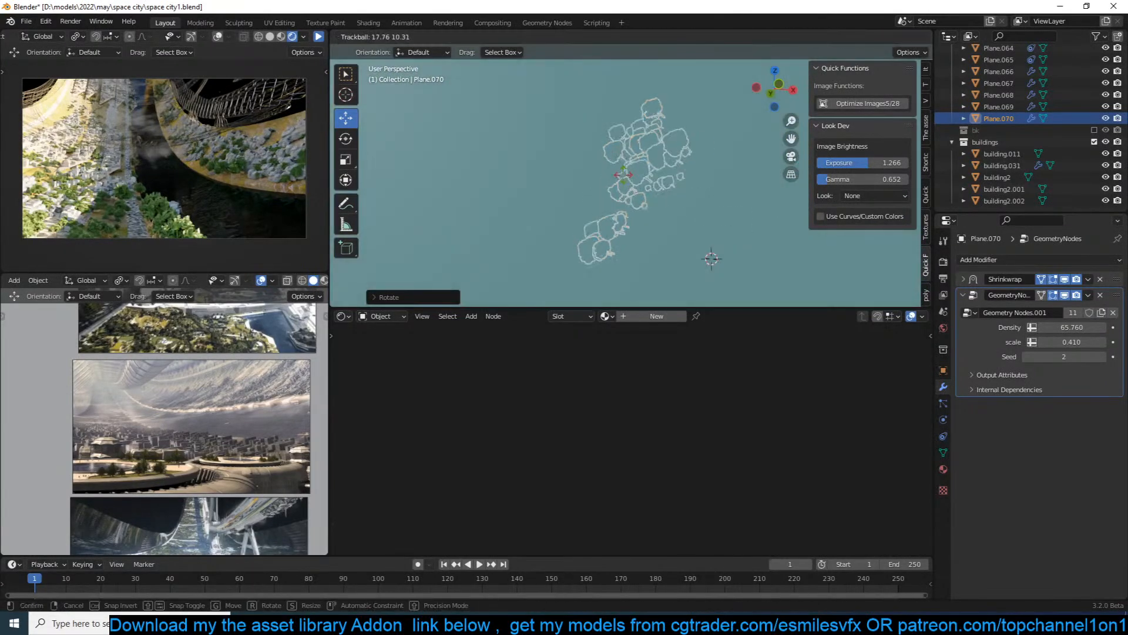
{"action": "left_click", "coordinate": [664, 192]}
Move the tilted tree scatter copy onto the ring's city strip beside the lattice structure.
{"action": "middle_click_drag", "start_coordinate": [664, 194], "coordinate": [612, 224]}
{"action": "key", "text": "g"}
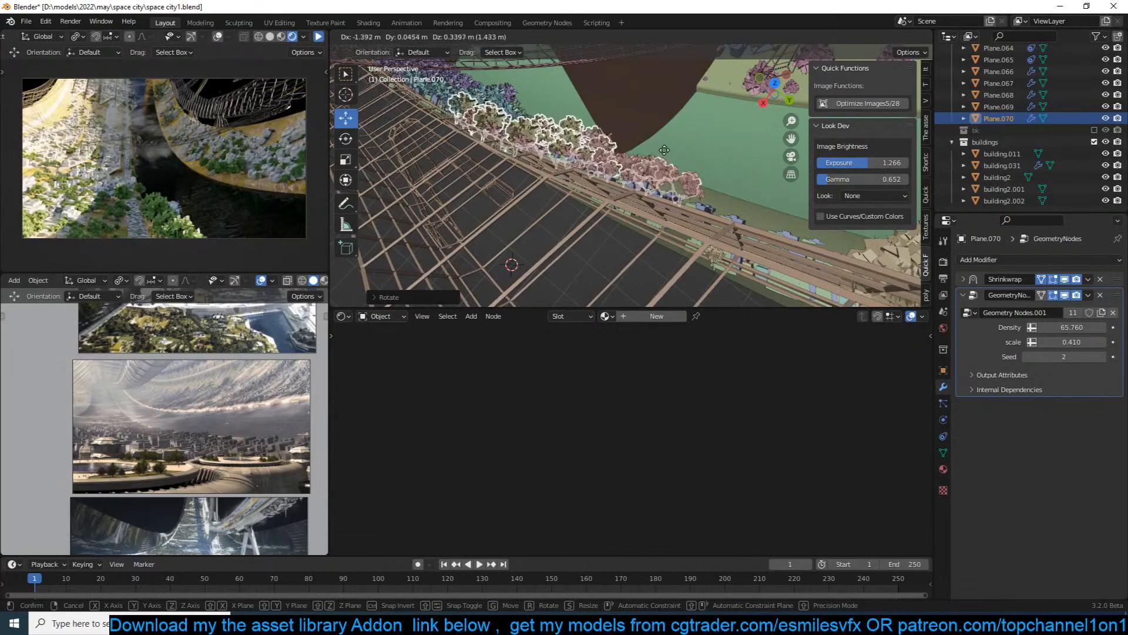
{"action": "left_click", "coordinate": [663, 153]}
{"action": "middle_click_drag", "start_coordinate": [663, 156], "coordinate": [572, 122]}
{"action": "key", "text": "g"}
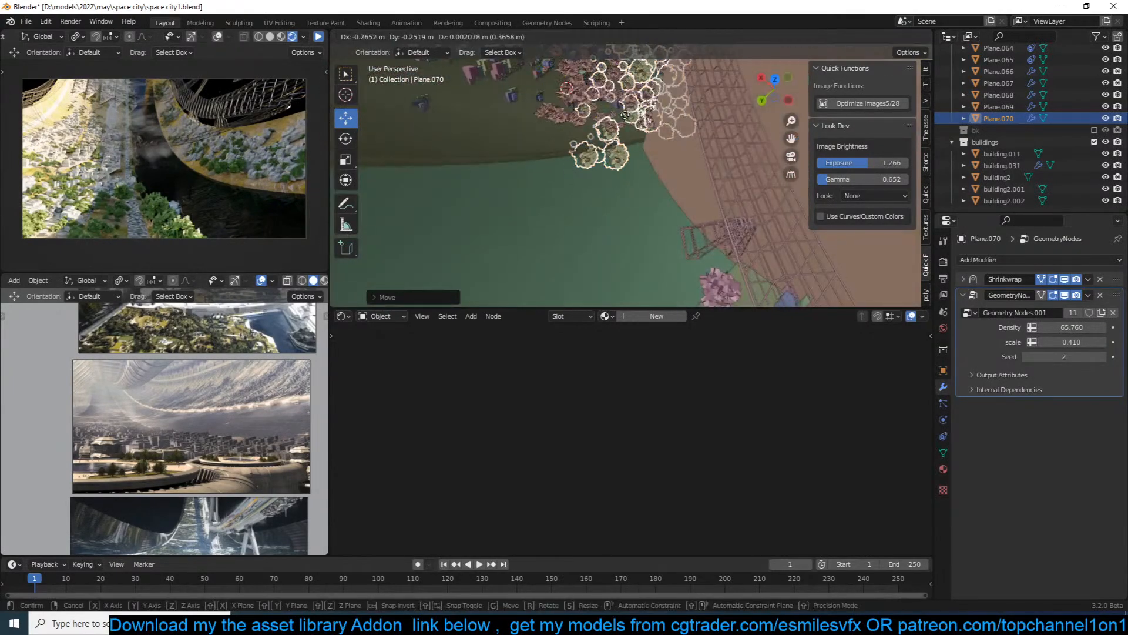
{"action": "left_click", "coordinate": [604, 160]}
{"action": "middle_click_drag", "start_coordinate": [605, 159], "coordinate": [538, 199]}
{"action": "scroll", "coordinate": [698, 157], "scroll_direction": "down", "scroll_amount": 3}
{"action": "key", "text": "g"}
{"action": "left_click", "coordinate": [642, 180]}
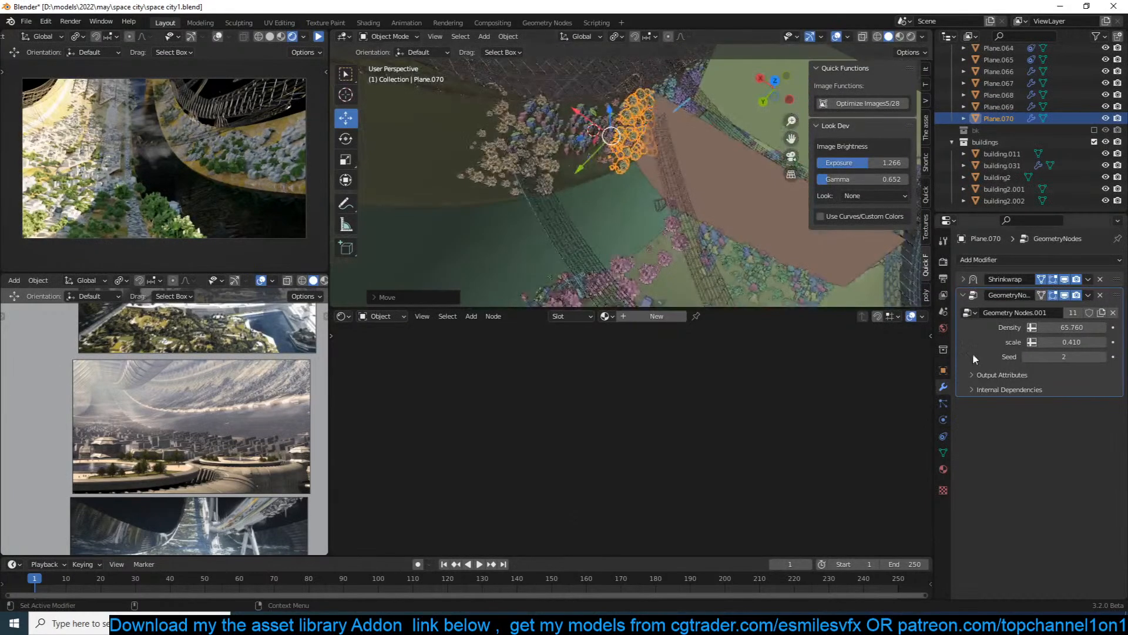
Add a Shrinkwrap object constraint to the newest tree scatter with the ring surface Plane as target.
{"action": "left_click", "coordinate": [943, 435]}
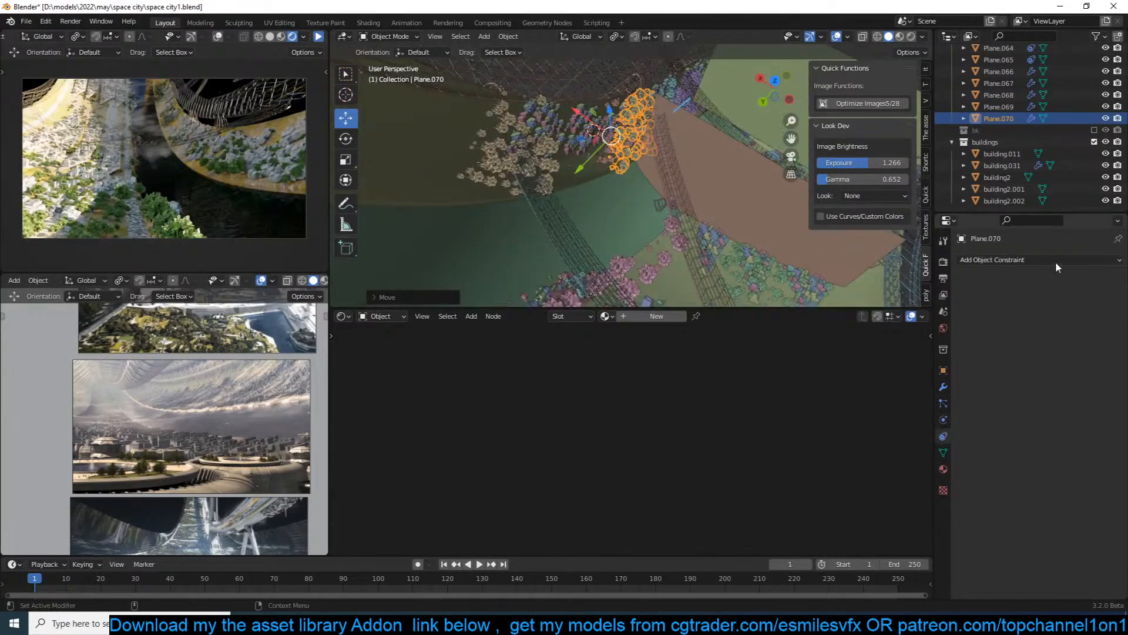
{"action": "left_click", "coordinate": [1052, 263]}
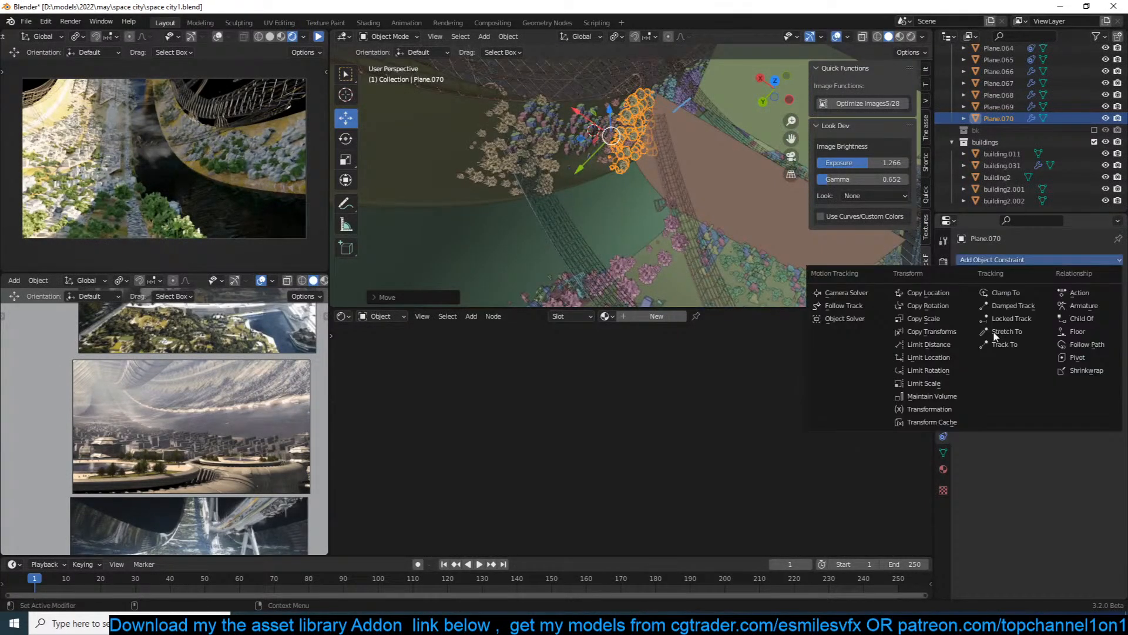
{"action": "left_click", "coordinate": [1093, 372]}
{"action": "middle_click_drag", "start_coordinate": [711, 226], "coordinate": [661, 146]}
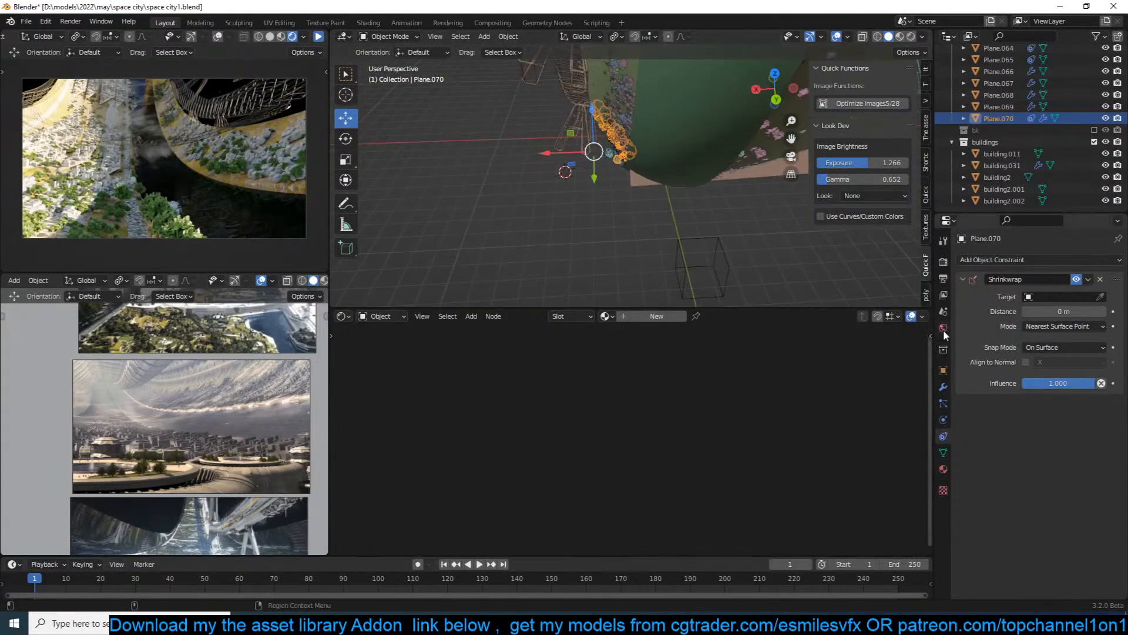
{"action": "left_click", "coordinate": [721, 116]}
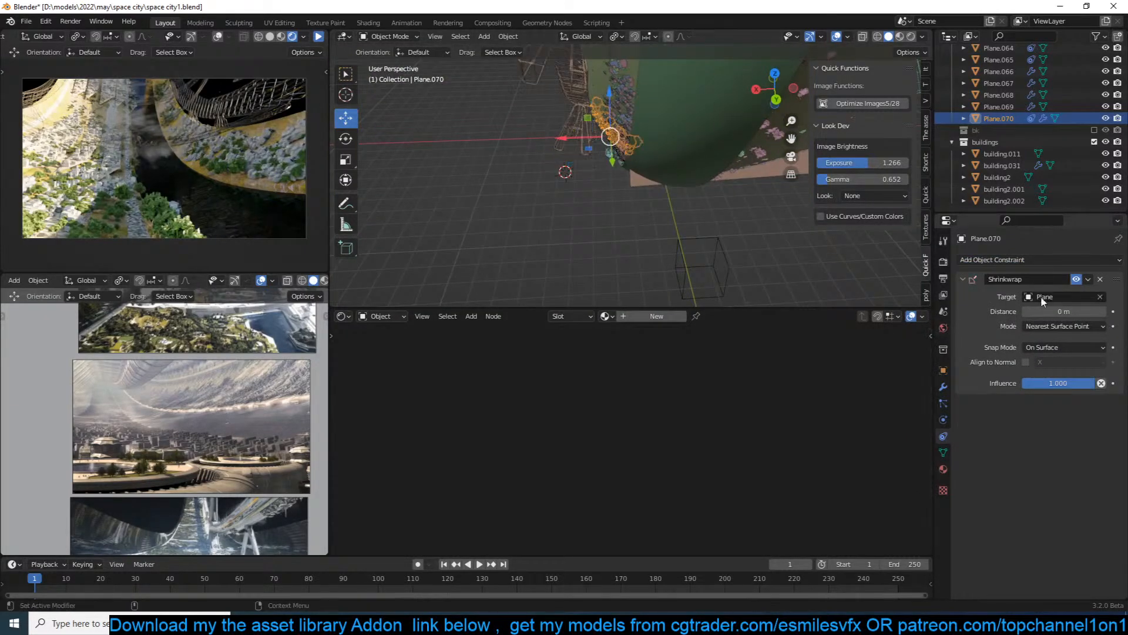
Set the Shrinkwrap constraint's mode to Project and reposition the tree scatter on the city strip.
{"action": "scroll", "coordinate": [702, 167], "scroll_direction": "up", "scroll_amount": 2}
{"action": "middle_click_drag", "start_coordinate": [700, 161], "coordinate": [534, 181]}
{"action": "left_click", "coordinate": [1052, 327]}
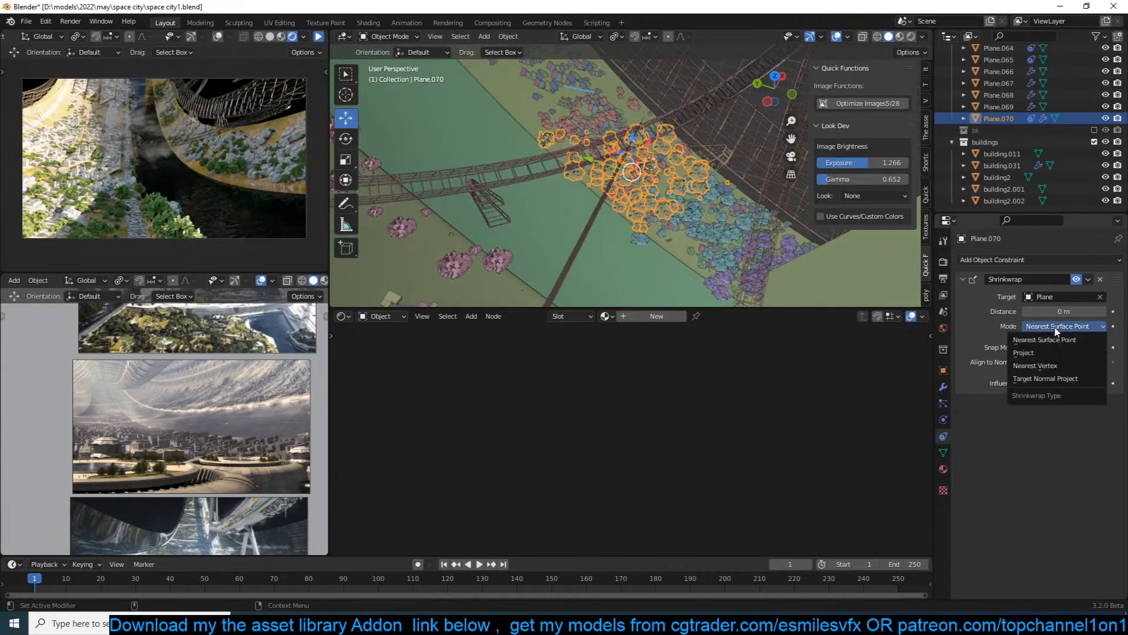
{"action": "left_click", "coordinate": [1040, 352]}
{"action": "scroll", "coordinate": [728, 209], "scroll_direction": "up", "scroll_amount": 1}
{"action": "key", "text": "g"}
{"action": "middle_click_drag", "start_coordinate": [728, 209], "coordinate": [687, 200]}
{"action": "left_click", "coordinate": [728, 203]}
Duplicate the constrained tree scatter and place the copy further along the ring's city strip beside the lattice structure.
{"action": "key", "text": "shift+d"}
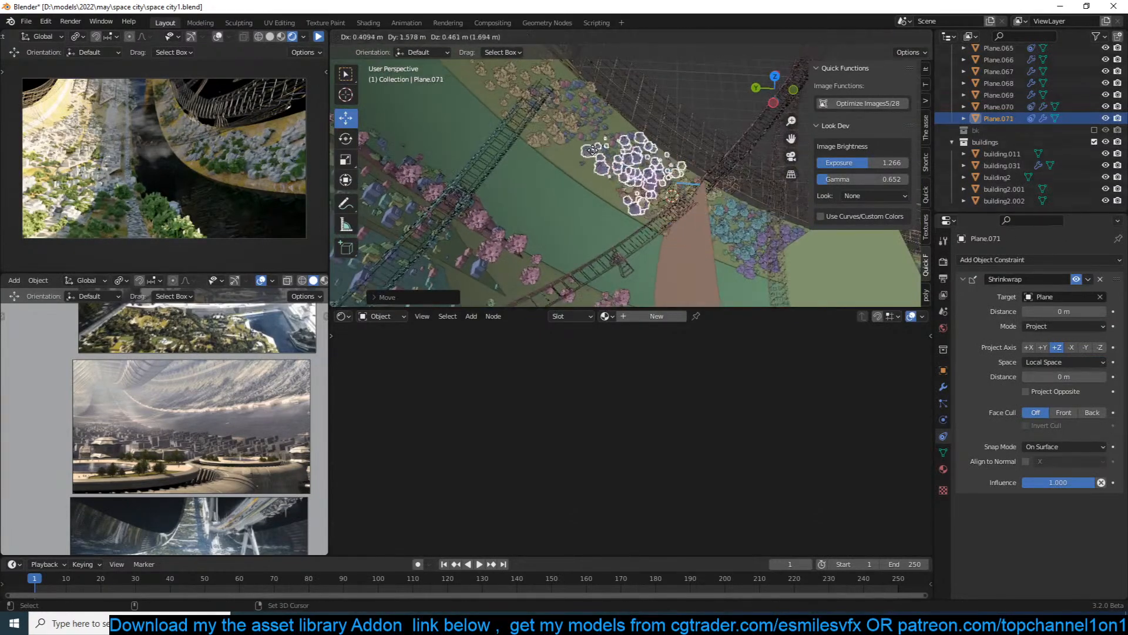
{"action": "left_click", "coordinate": [595, 150]}
{"action": "key", "text": "r"}
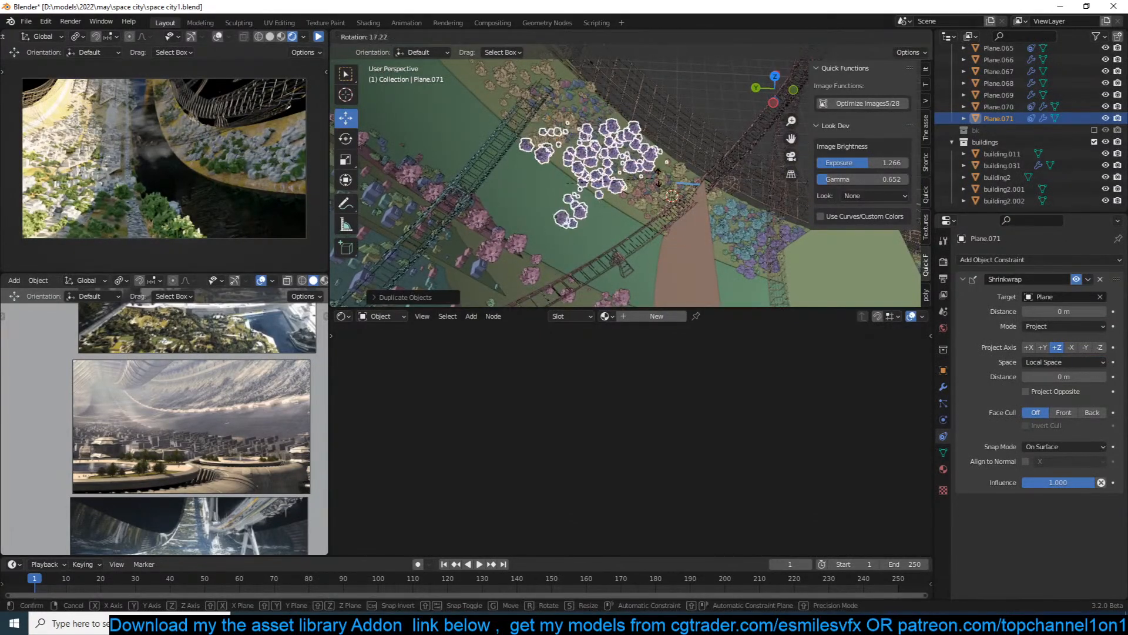
{"action": "right_click", "coordinate": [590, 164]}
{"action": "middle_click_drag", "start_coordinate": [602, 151], "coordinate": [682, 237]}
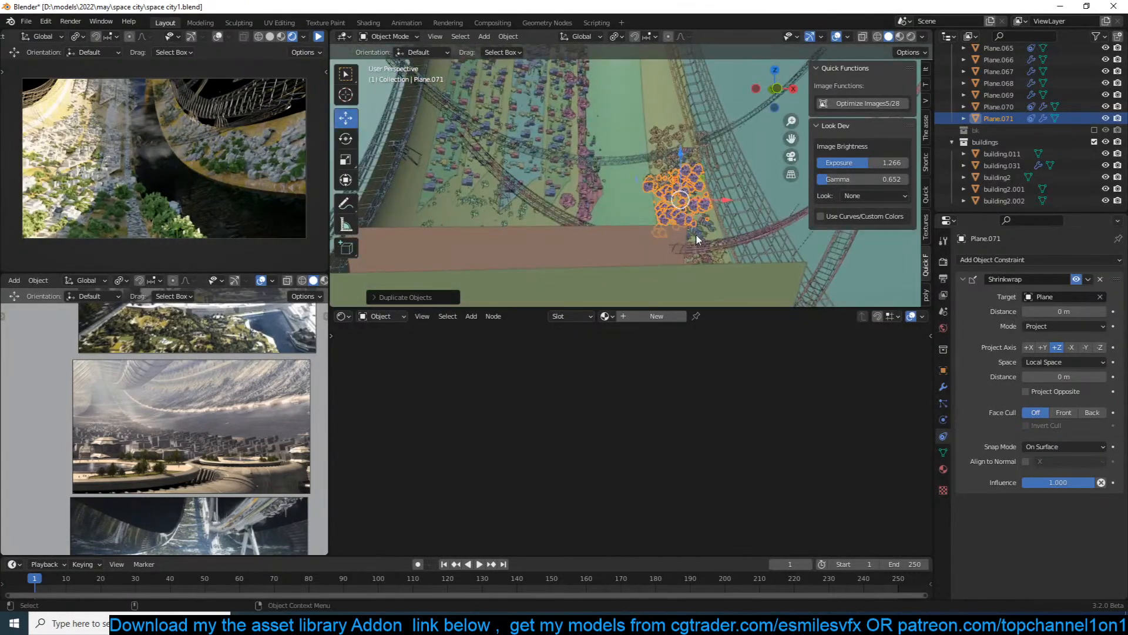
Return to the camera view with nothing selected, save the scene and refresh the paused render preview.
{"action": "key", "text": "KP_0"}
{"action": "scroll", "coordinate": [698, 238], "scroll_direction": "down", "scroll_amount": 2}
{"action": "left_click", "coordinate": [514, 105]}
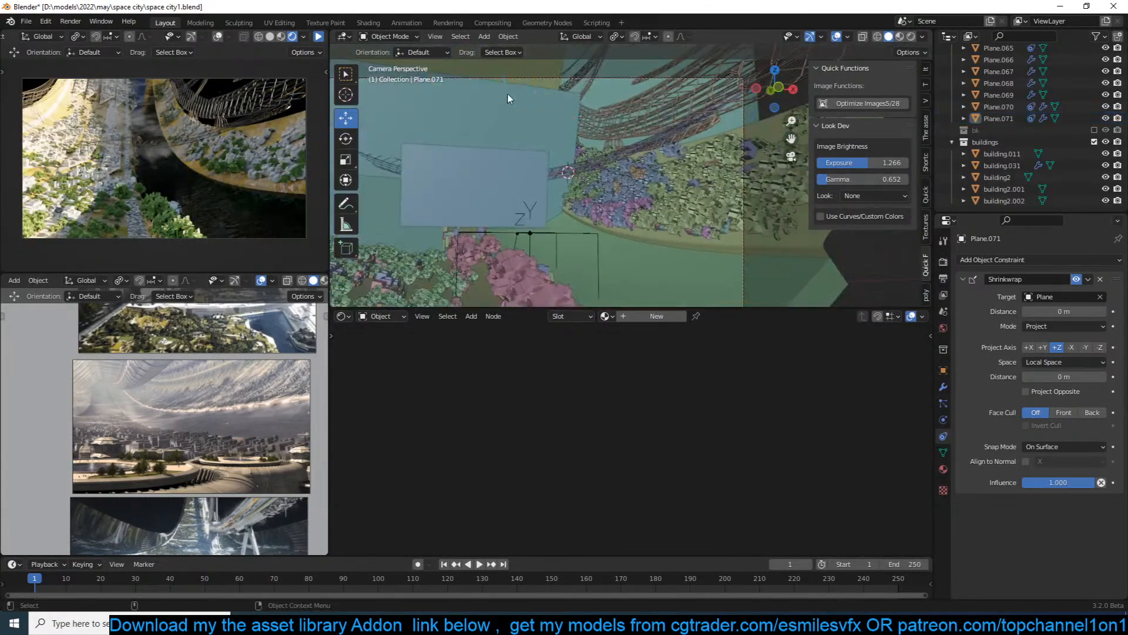
{"action": "key", "text": "ctrl+s"}
{"action": "left_click", "coordinate": [319, 37]}
Set the Plane.014 scatter's Geometry Nodes scale to 0.226 and density to 100.
{"action": "left_click", "coordinate": [687, 222]}
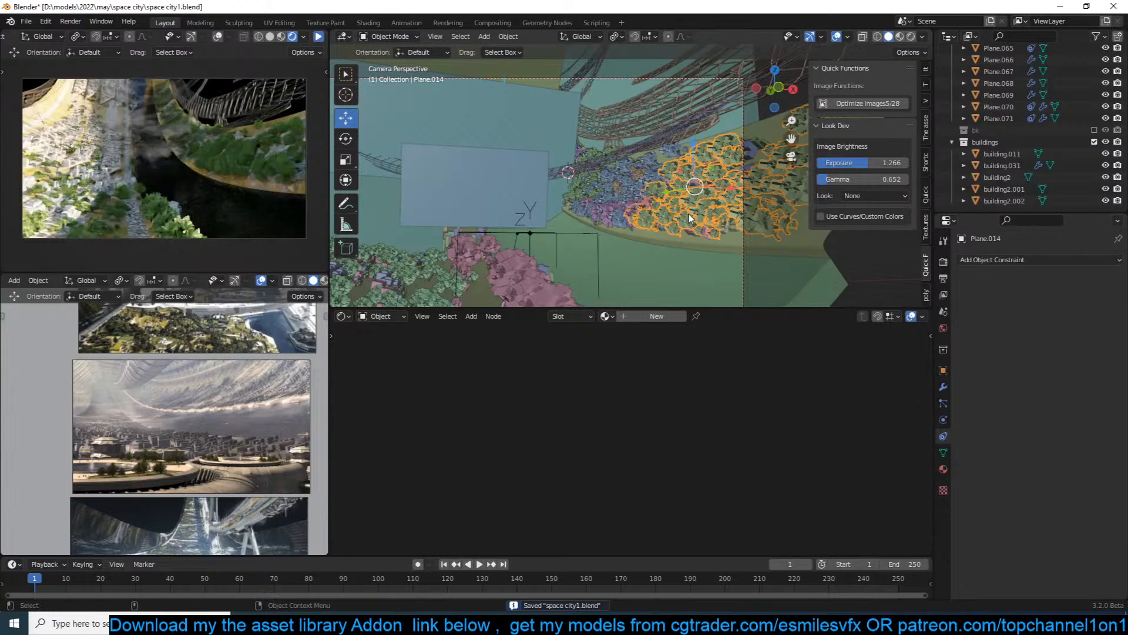
{"action": "scroll", "coordinate": [684, 211], "scroll_direction": "up", "scroll_amount": 3}
{"action": "left_click", "coordinate": [944, 386]}
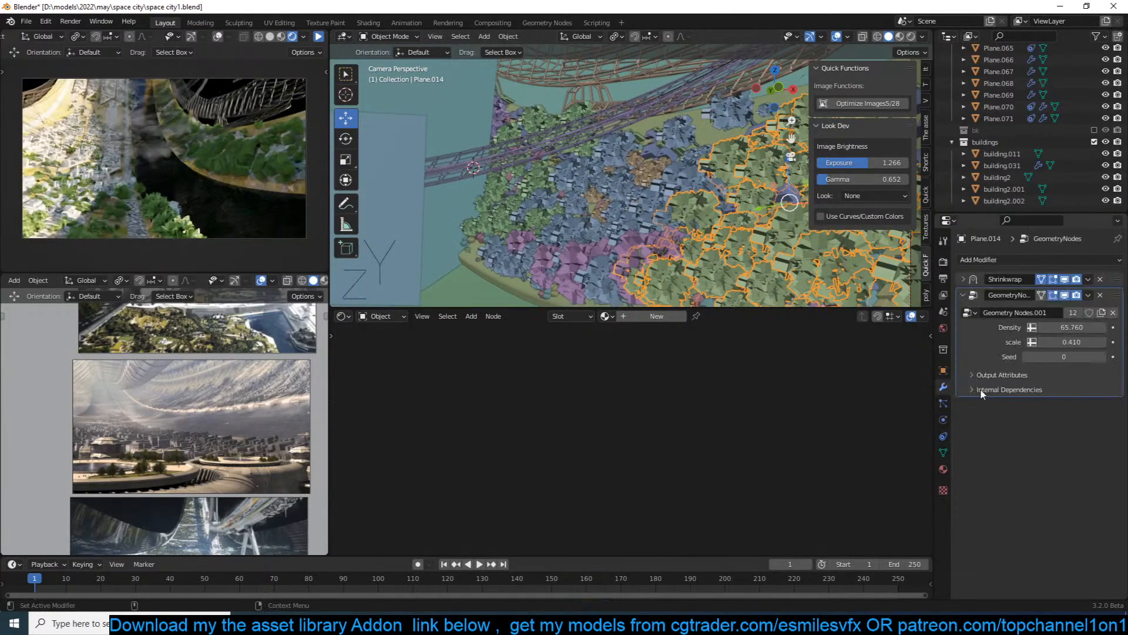
{"action": "mouse_move", "coordinate": [1075, 342]}
{"action": "left_mouse_down"}
{"action": "mouse_move", "coordinate": [1052, 342]}
{"action": "mouse_move", "coordinate": [1087, 328]}
{"action": "left_mouse_up"}
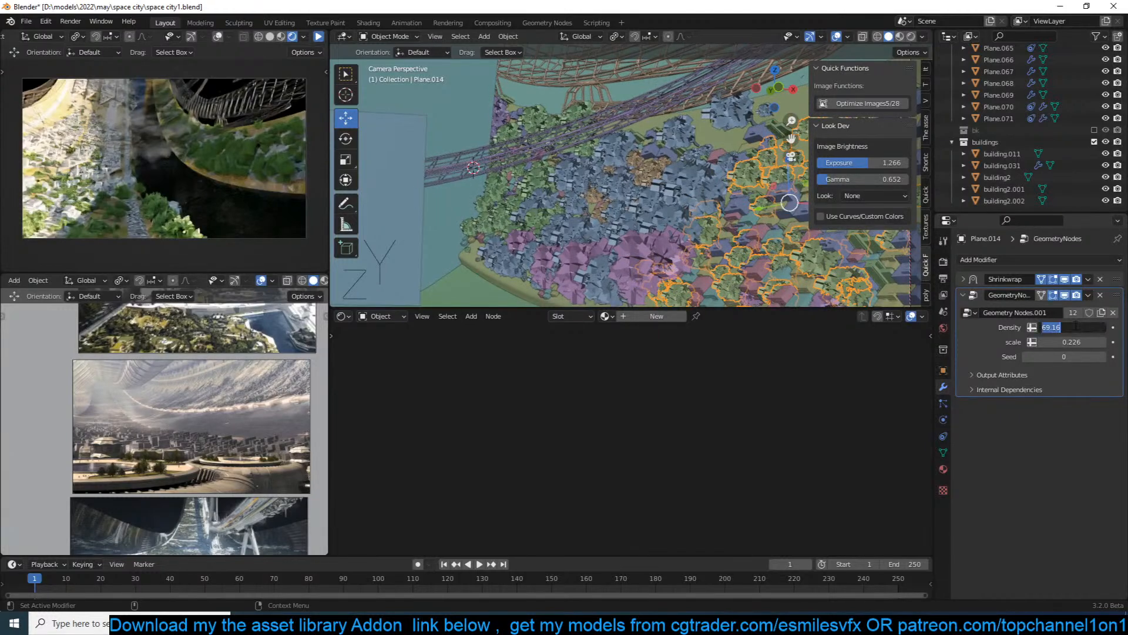
{"action": "key", "text": "Return"}
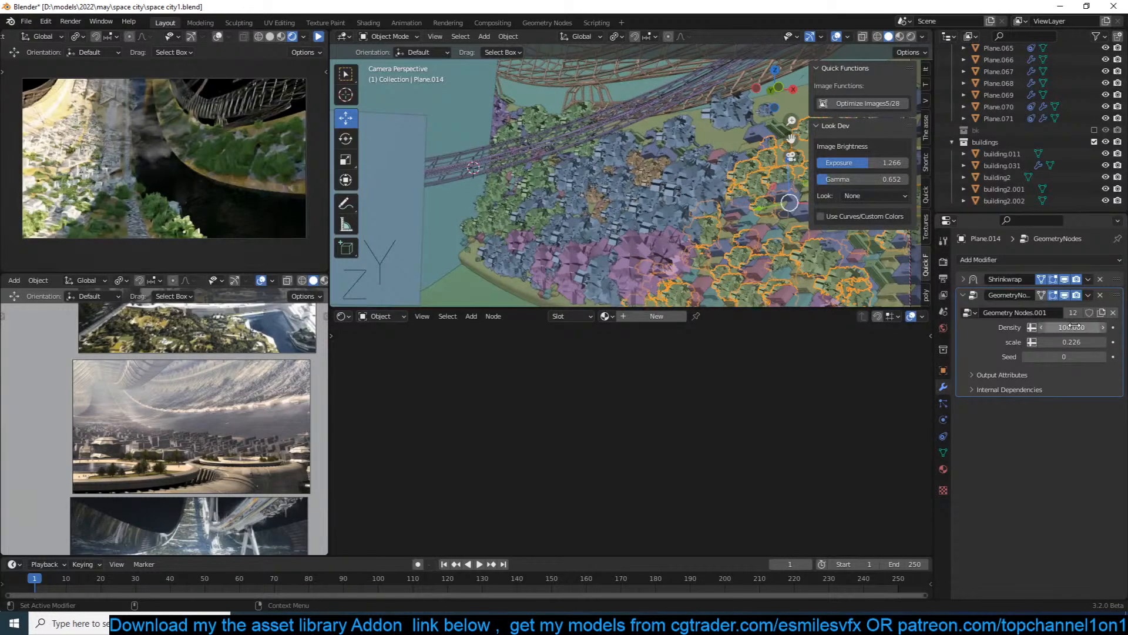
Set the Plane.066 tree scatter's scale to 0.245, density to 200 and seed to 1, and save the scene.
{"action": "left_click", "coordinate": [676, 206]}
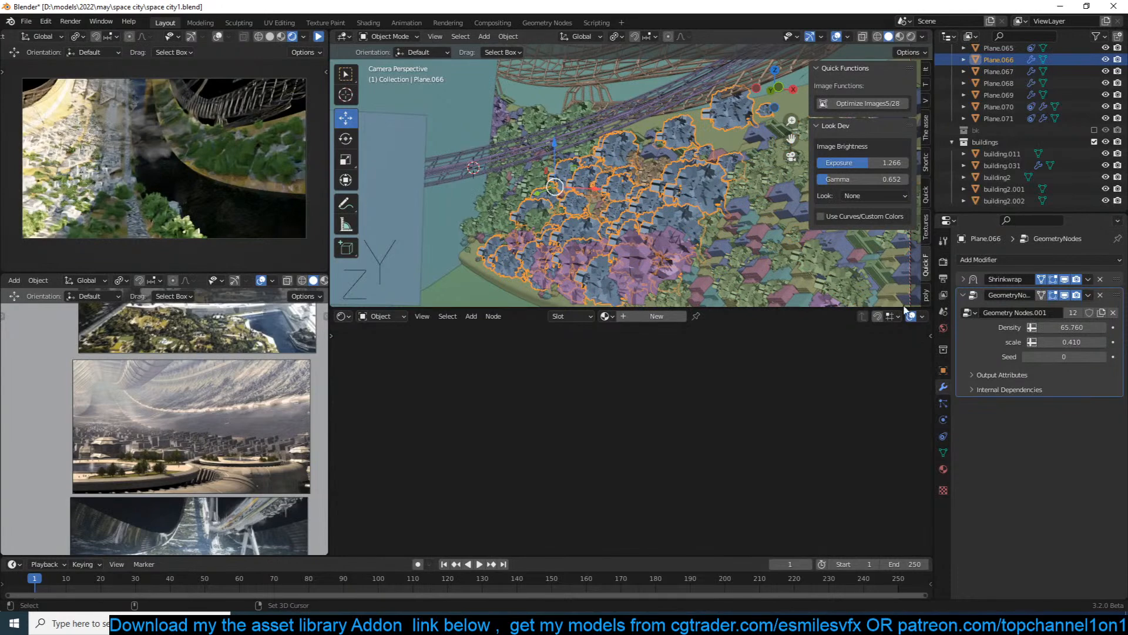
{"action": "left_click_drag", "start_coordinate": [1063, 342], "coordinate": [1022, 342]}
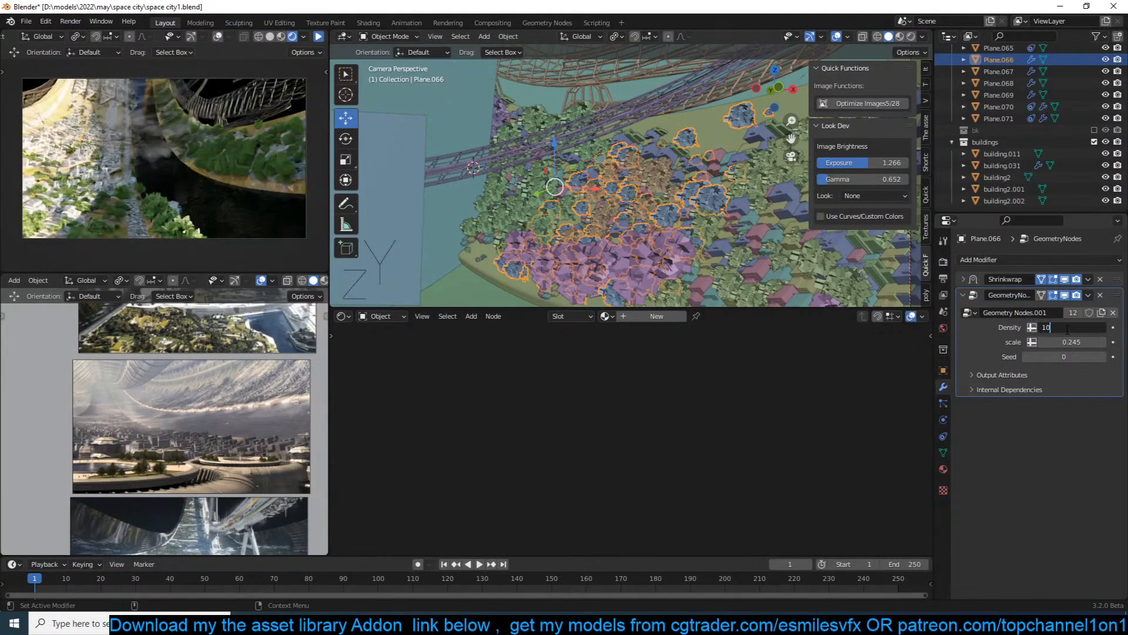
{"action": "key", "text": "Return"}
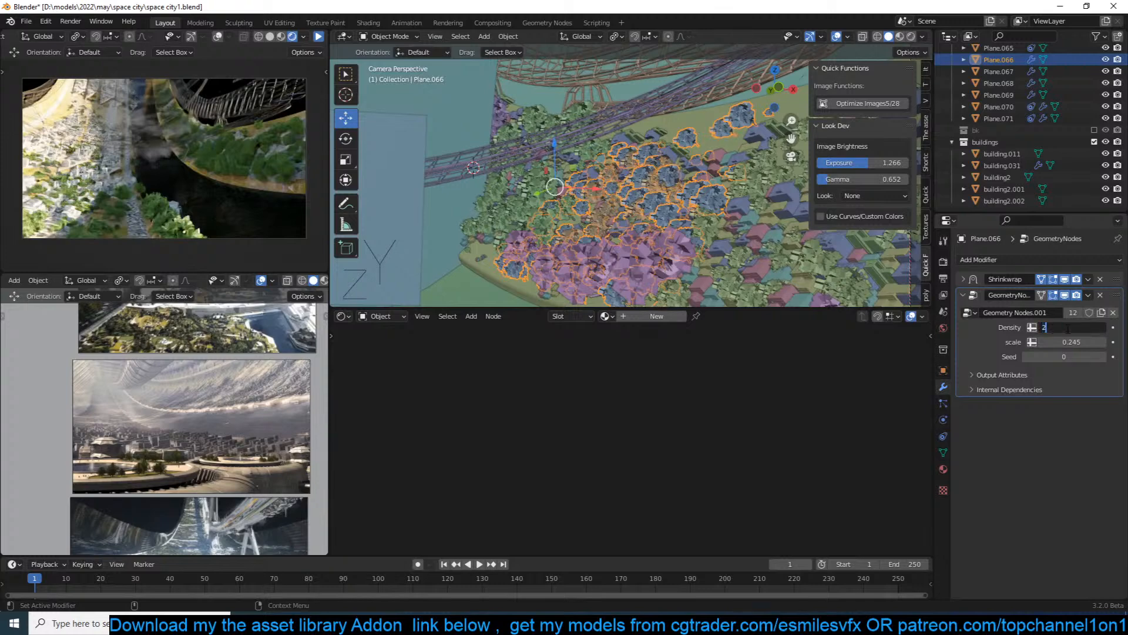
{"action": "left_click", "coordinate": [1067, 328]}
{"action": "type", "text": "200"}
{"action": "key", "text": "Return"}
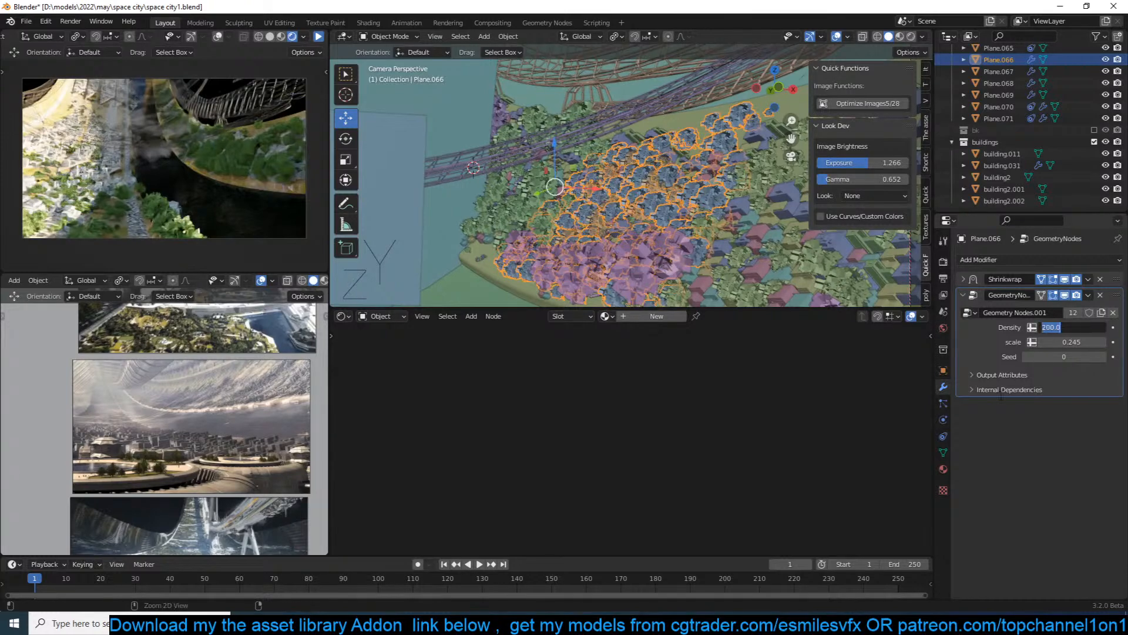
{"action": "left_click", "coordinate": [988, 389]}
{"action": "left_click", "coordinate": [1103, 357]}
{"action": "key", "text": "ctrl+s"}
Make the trees of the Plane.067 scatter smaller and denser through its Geometry Nodes values, and save the scene.
{"action": "left_click", "coordinate": [535, 186]}
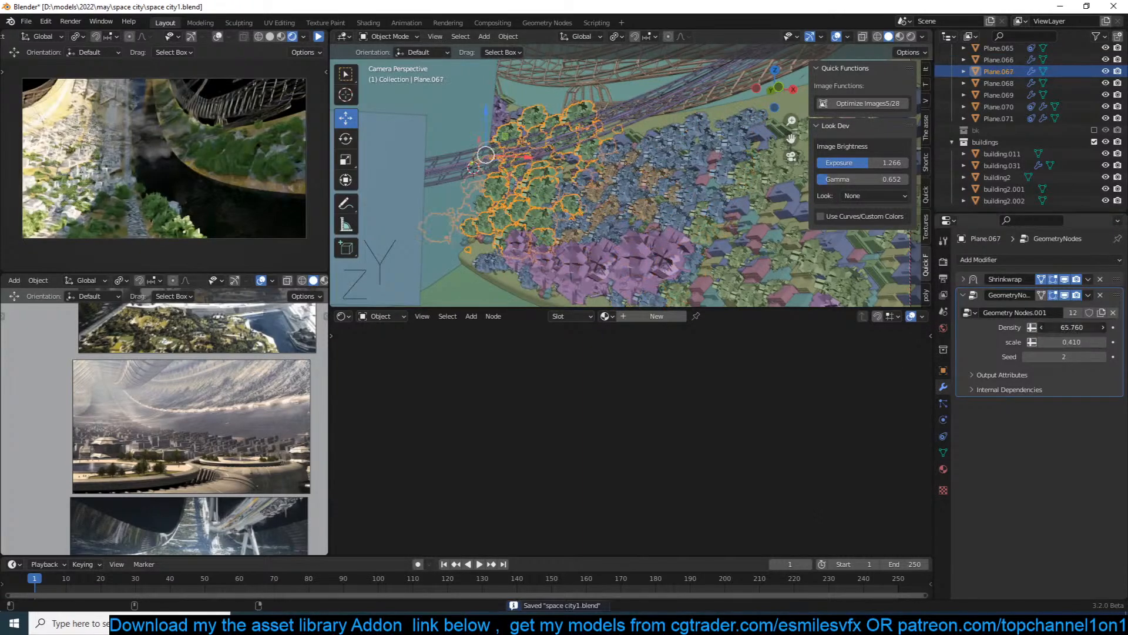
{"action": "left_click_drag", "start_coordinate": [1072, 327], "coordinate": [1102, 327]}
{"action": "left_click", "coordinate": [675, 240]}
{"action": "key", "text": "alt+a"}
{"action": "key", "text": "ctrl+s"}
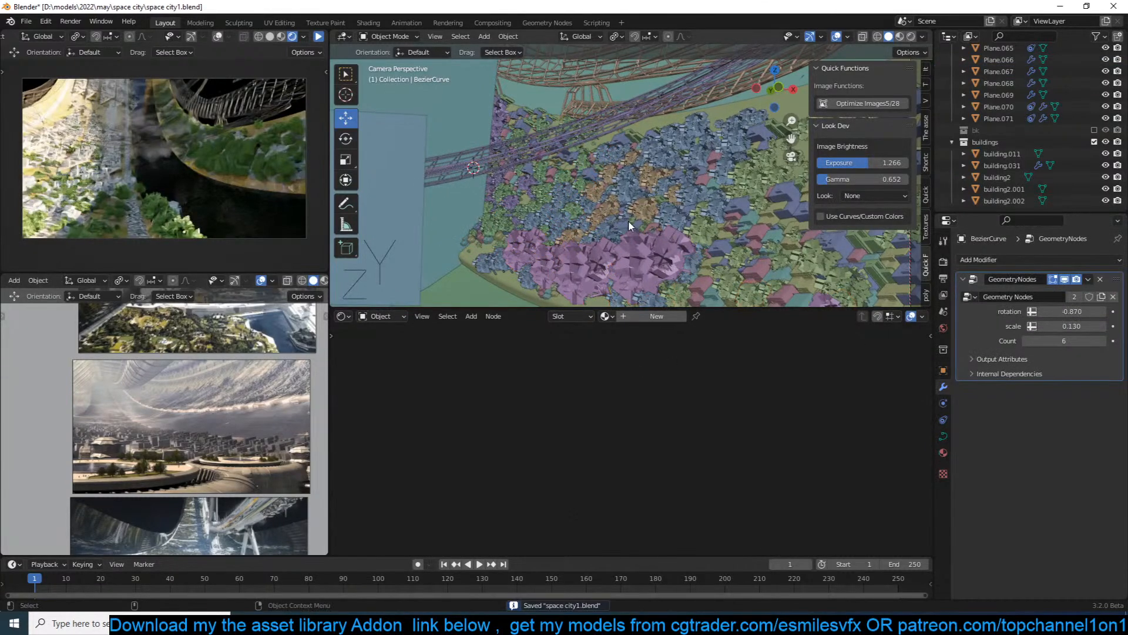
Set the Plane.068 tree scatter's scale to 0.210 and density to 200, and save the scene.
{"action": "middle_click_drag", "start_coordinate": [628, 220], "coordinate": [605, 232]}
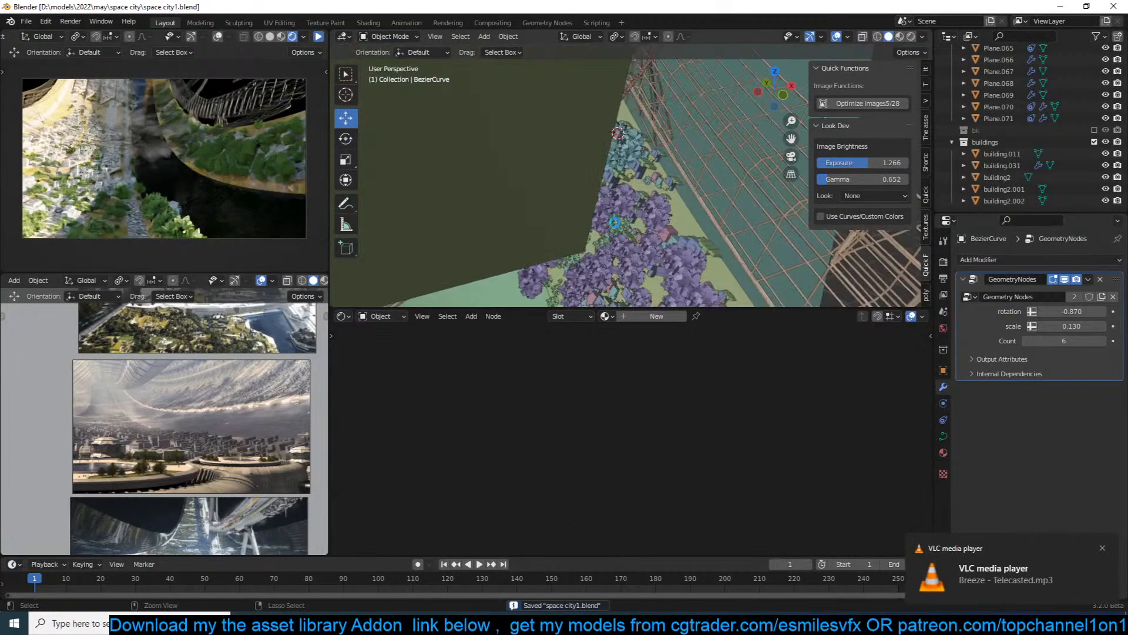
{"action": "left_click", "coordinate": [659, 268]}
{"action": "middle_click_drag", "start_coordinate": [660, 269], "coordinate": [684, 239]}
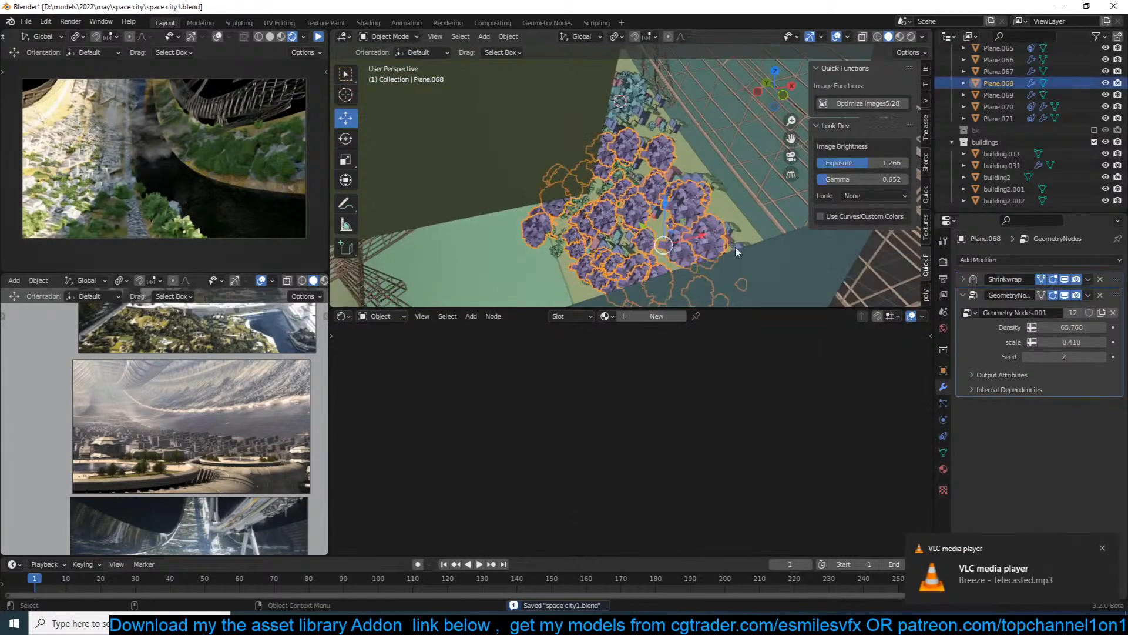
{"action": "left_click_drag", "start_coordinate": [1071, 342], "coordinate": [1084, 327]}
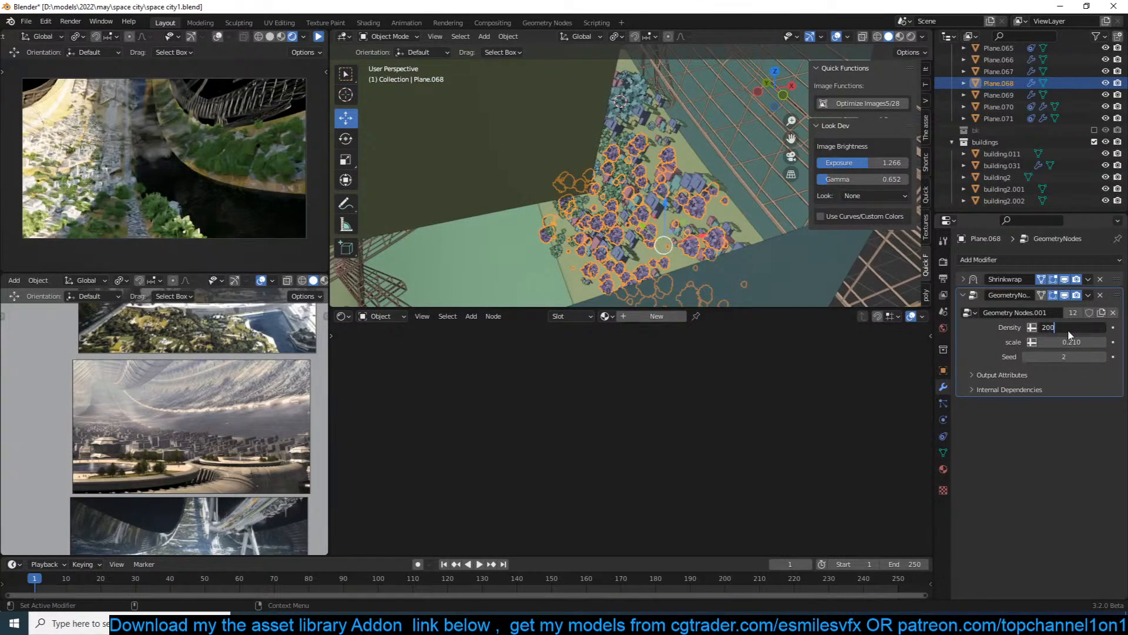
{"action": "key", "text": "Return"}
{"action": "key", "text": "ctrl+s"}
{"action": "key", "text": "alt+a"}
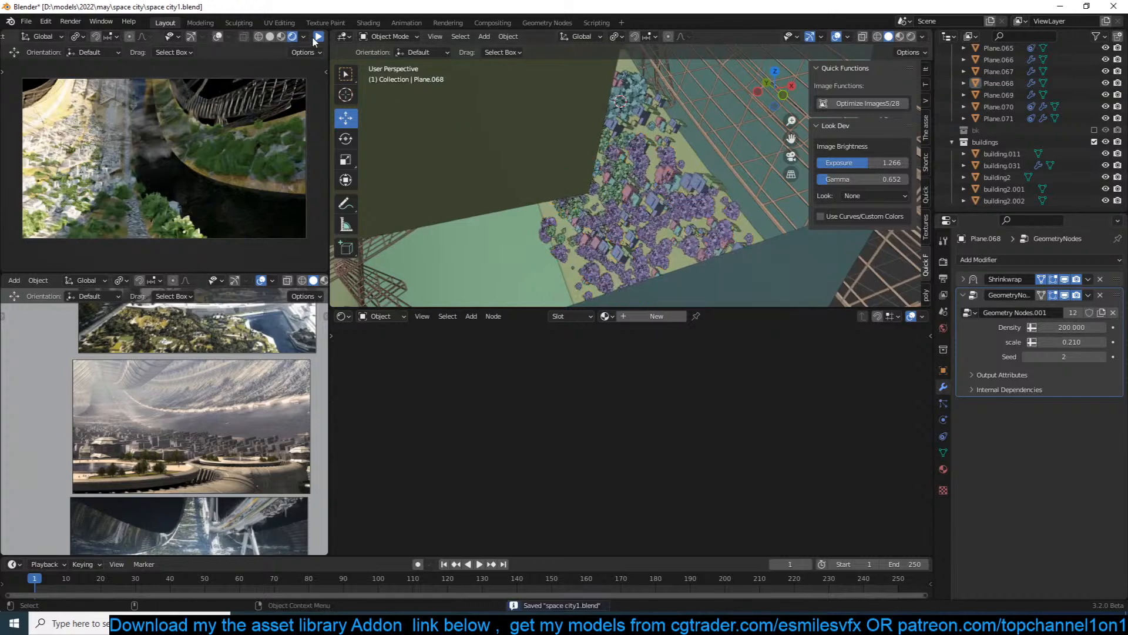
Resume the render preview, set the BezierCurve tree row's scale to about 0.119 from the camera view, and save.
{"action": "left_click", "coordinate": [318, 36]}
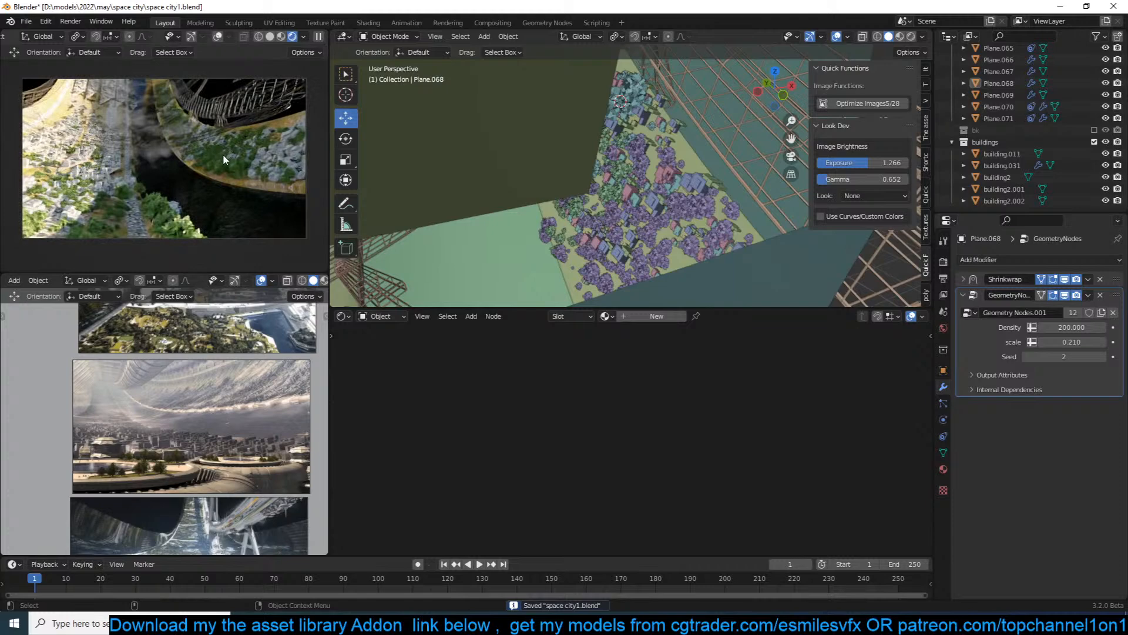
{"action": "left_click", "coordinate": [238, 162]}
{"action": "key", "text": "KP_0"}
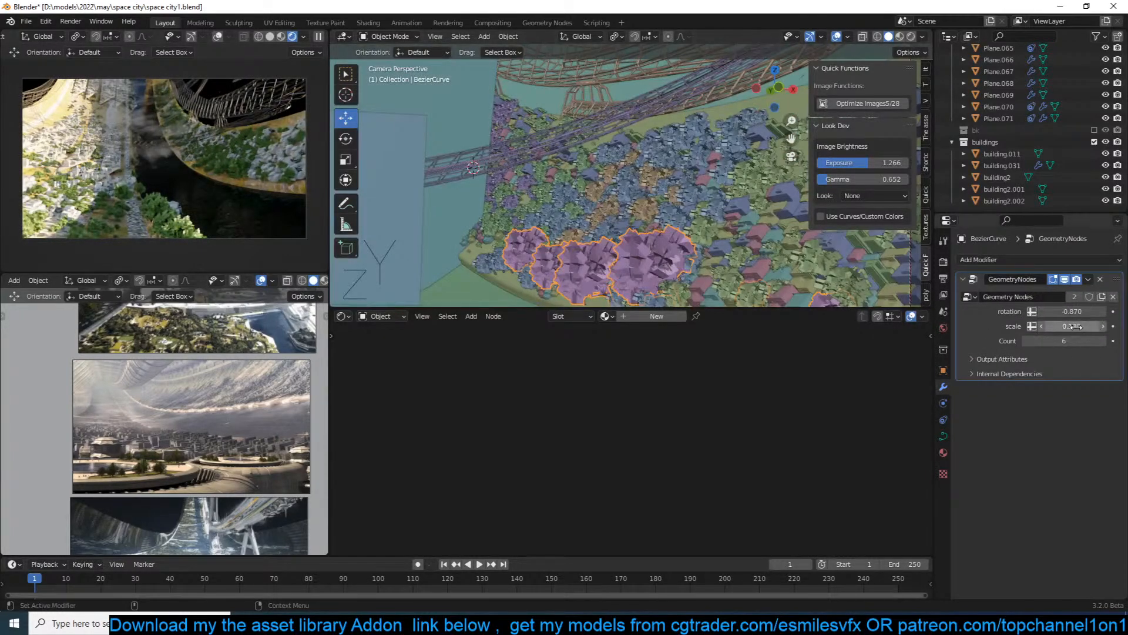
{"action": "mouse_move", "coordinate": [1075, 326]}
{"action": "left_mouse_down"}
{"action": "mouse_move", "coordinate": [1051, 326]}
{"action": "mouse_move", "coordinate": [1075, 327]}
{"action": "left_mouse_up"}
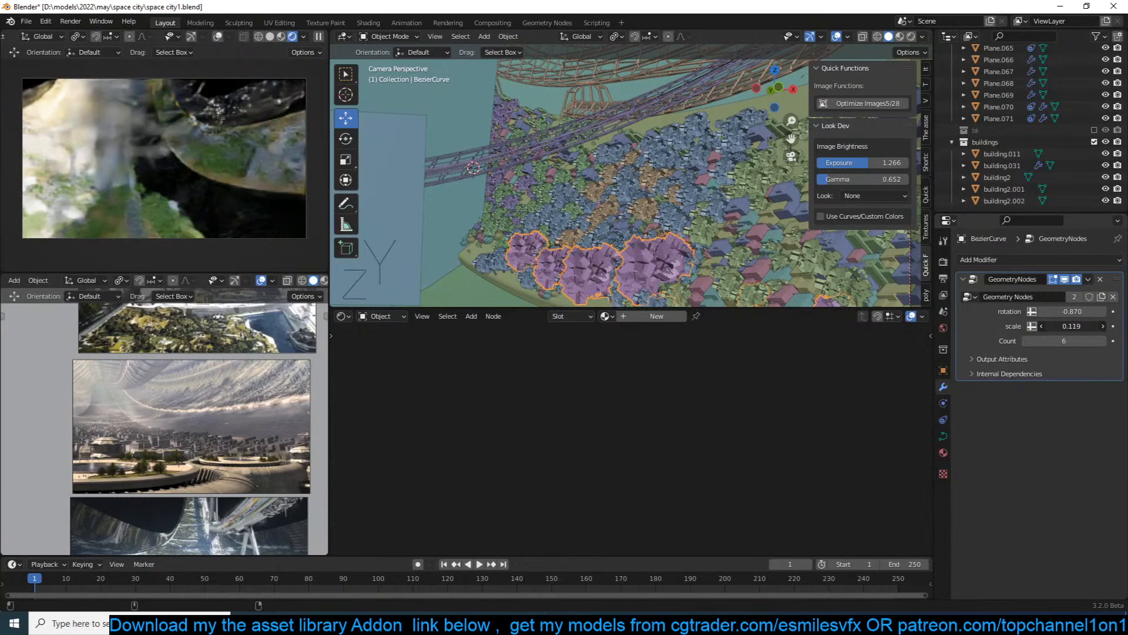
{"action": "left_click", "coordinate": [693, 245]}
{"action": "key", "text": "ctrl+s"}
{"action": "key", "text": "alt+a"}
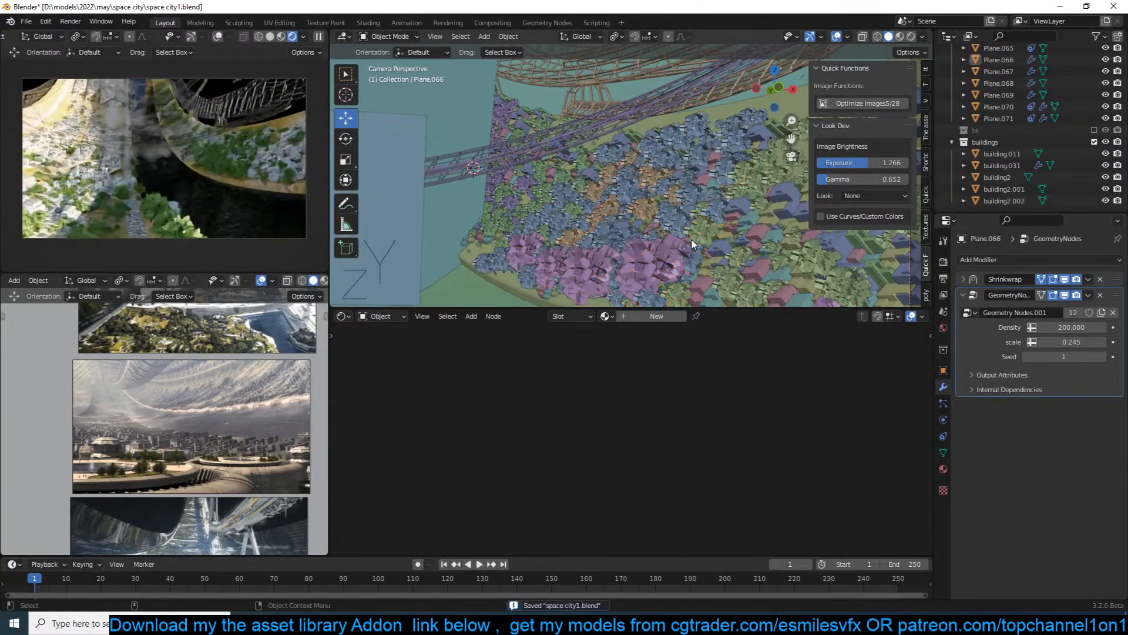
{"action": "key", "text": "ctrl+s"}
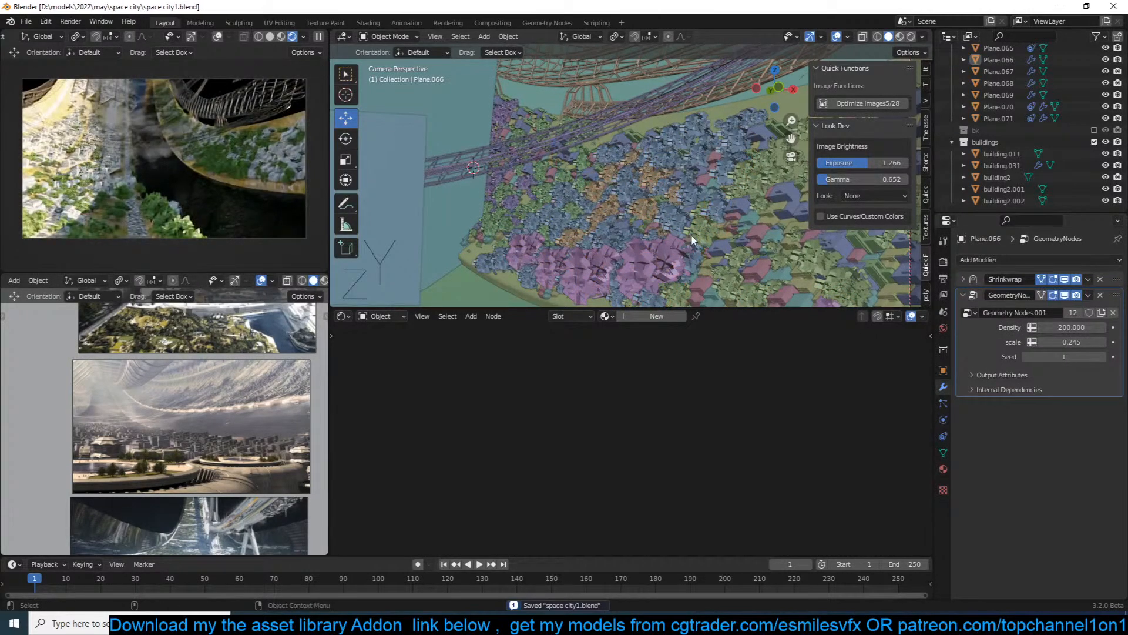
Compare the render with the lower reference images, reposition the cloud plane Plane.065 over the city strip, and save.
{"action": "scroll", "coordinate": [250, 403], "scroll_direction": "down", "scroll_amount": 5}
{"action": "scroll", "coordinate": [245, 404], "scroll_direction": "up", "scroll_amount": 8}
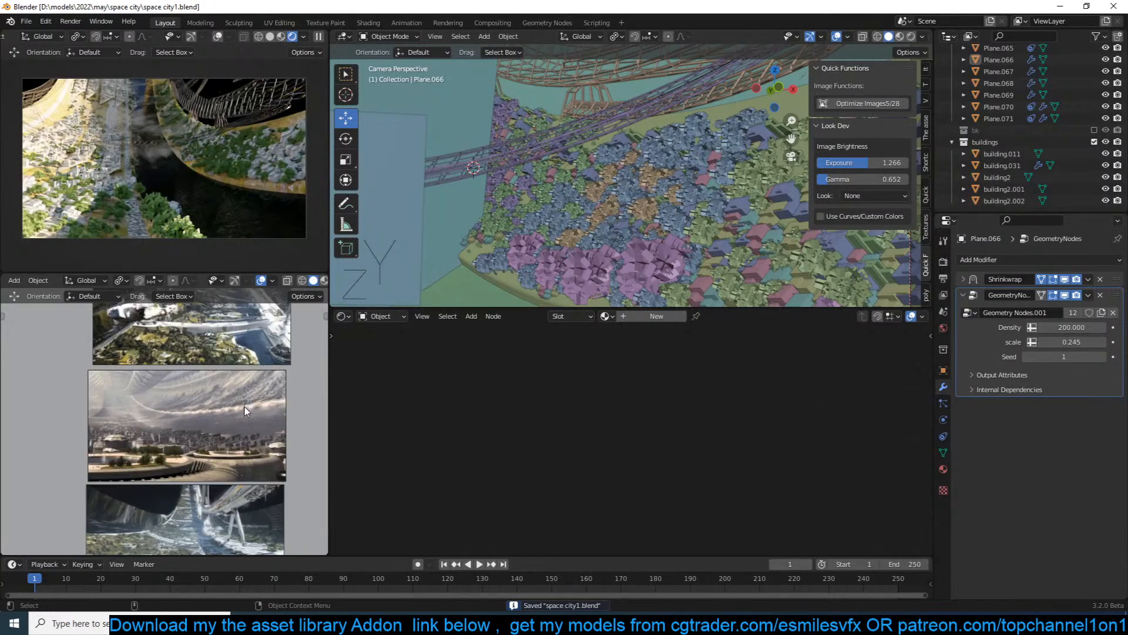
{"action": "scroll", "coordinate": [236, 420], "scroll_direction": "down", "scroll_amount": 3}
{"action": "middle_click_drag", "start_coordinate": [236, 421], "coordinate": [242, 354], "text": "shift"}
{"action": "scroll", "coordinate": [242, 354], "scroll_direction": "up", "scroll_amount": 4}
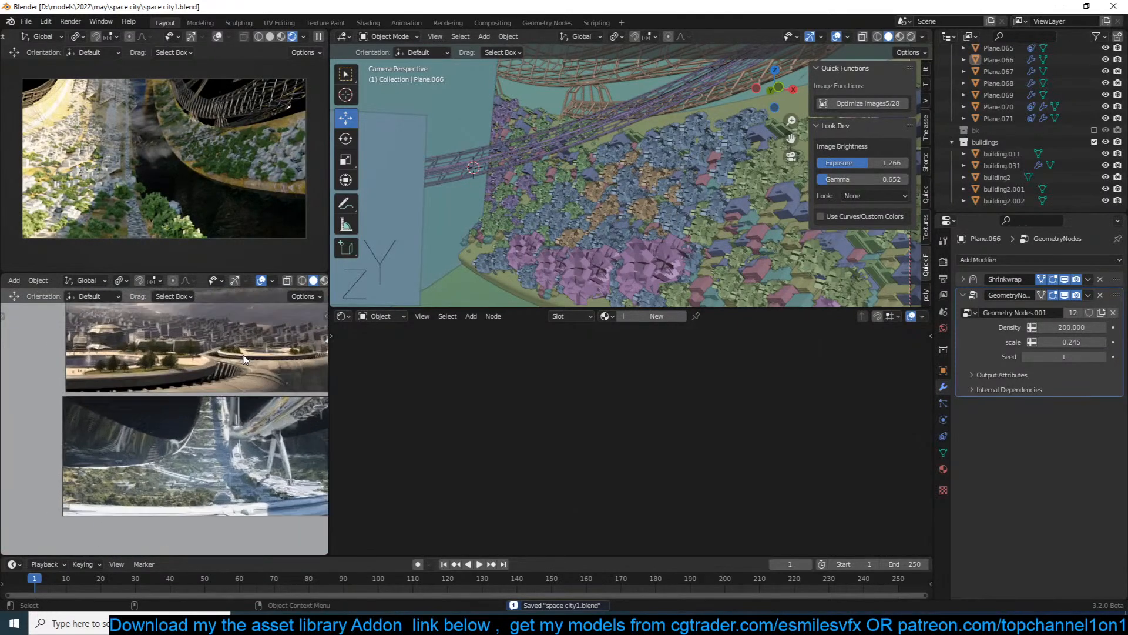
{"action": "middle_click_drag", "start_coordinate": [635, 194], "coordinate": [416, 90]}
{"action": "left_click", "coordinate": [672, 228]}
{"action": "left_click_drag", "start_coordinate": [628, 133], "coordinate": [658, 177]}
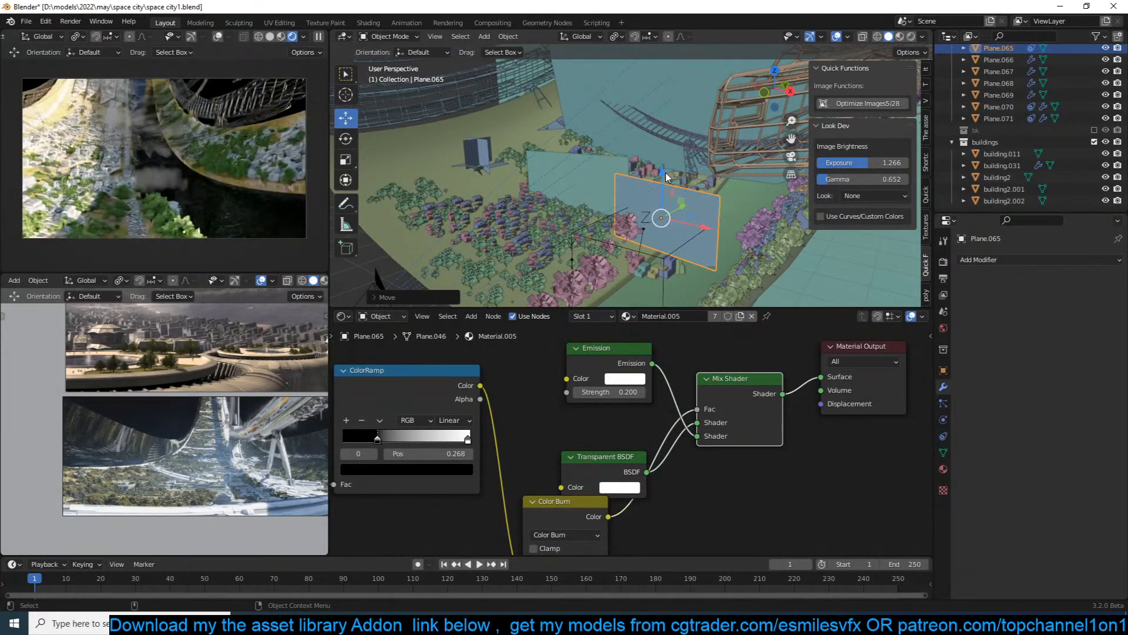
{"action": "key", "text": "ctrl+s"}
{"action": "key", "text": "alt+a"}
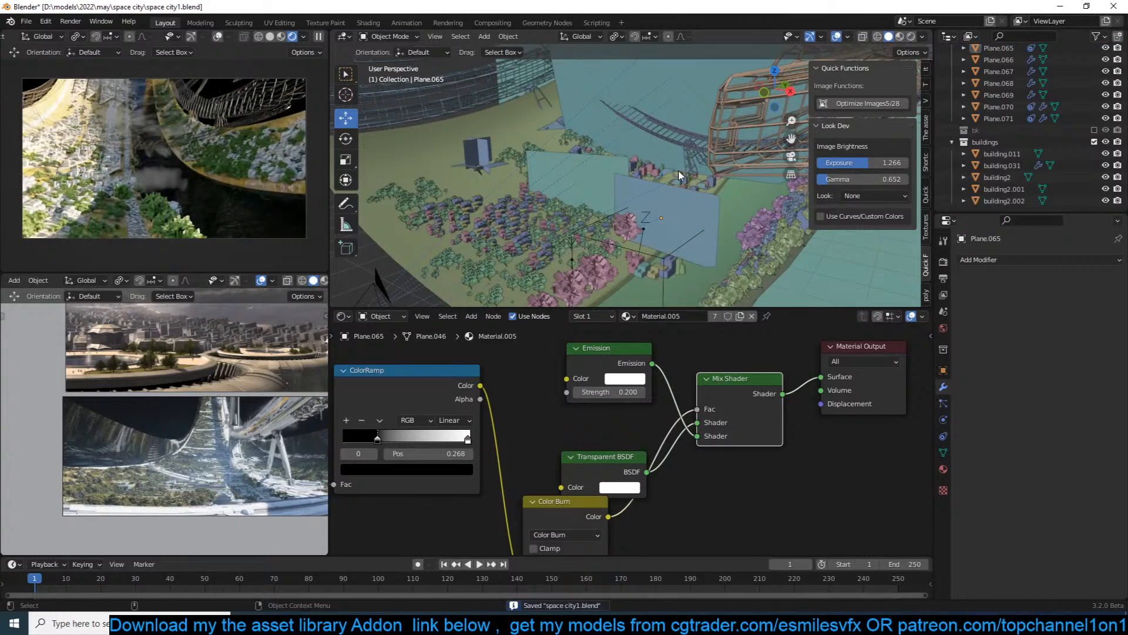
Set the world sky texture's ozone to 3.260, sun rotation to 45° and sun elevation to 15°.
{"action": "left_click", "coordinate": [944, 328]}
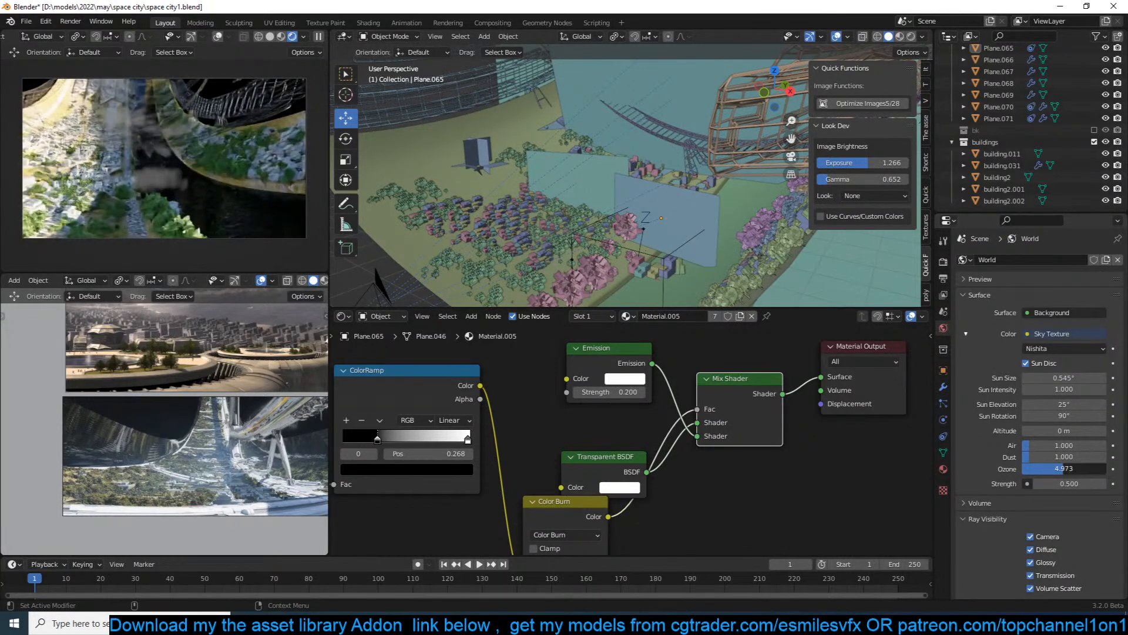
{"action": "left_click", "coordinate": [1064, 416]}
{"action": "type", "text": "45"}
{"action": "key", "text": "Return"}
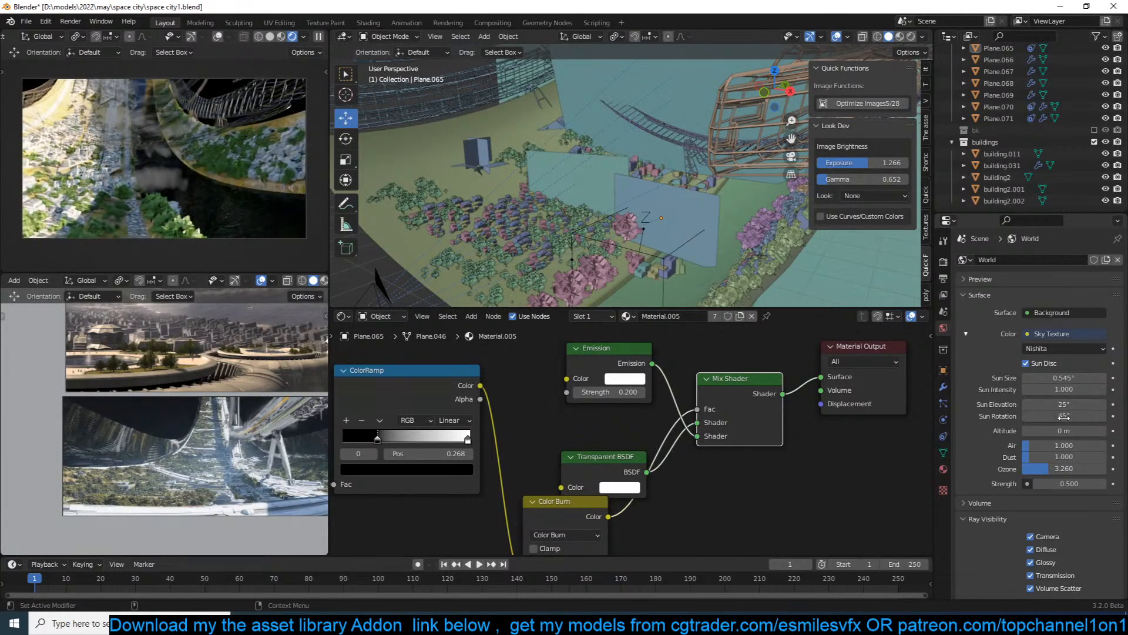
{"action": "left_click", "coordinate": [1064, 416]}
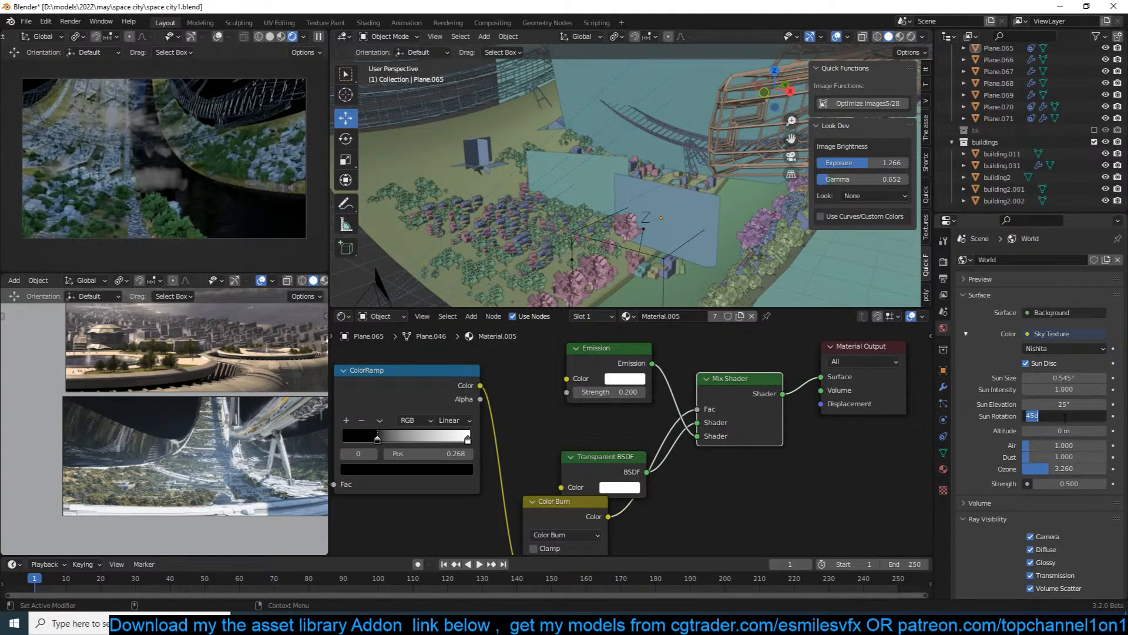
{"action": "key", "text": "Return"}
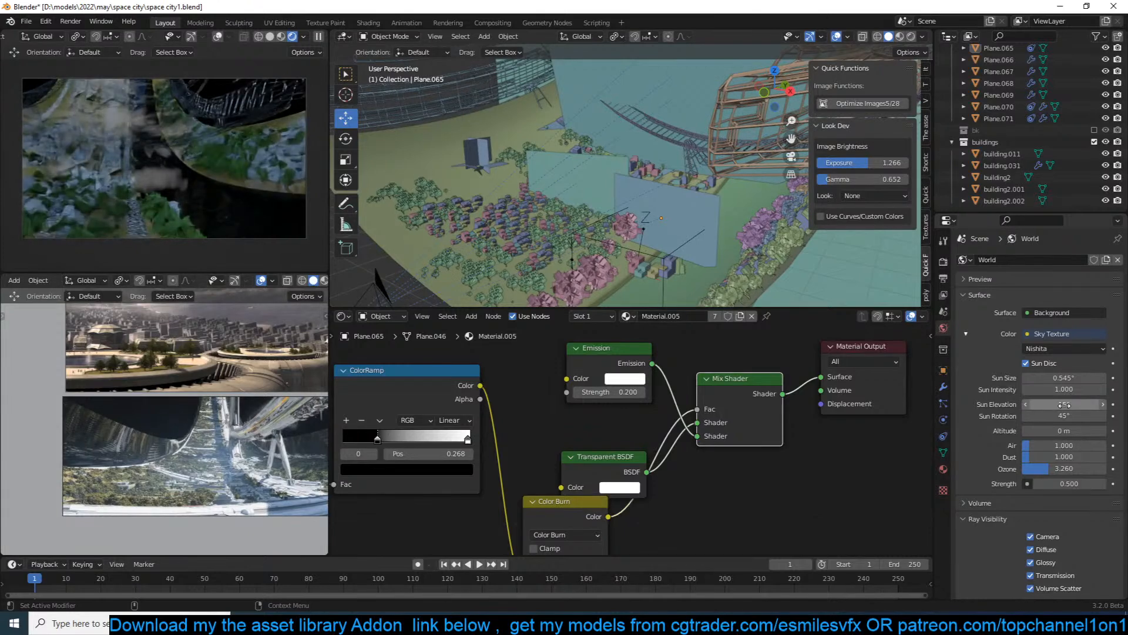
{"action": "left_click", "coordinate": [1067, 417]}
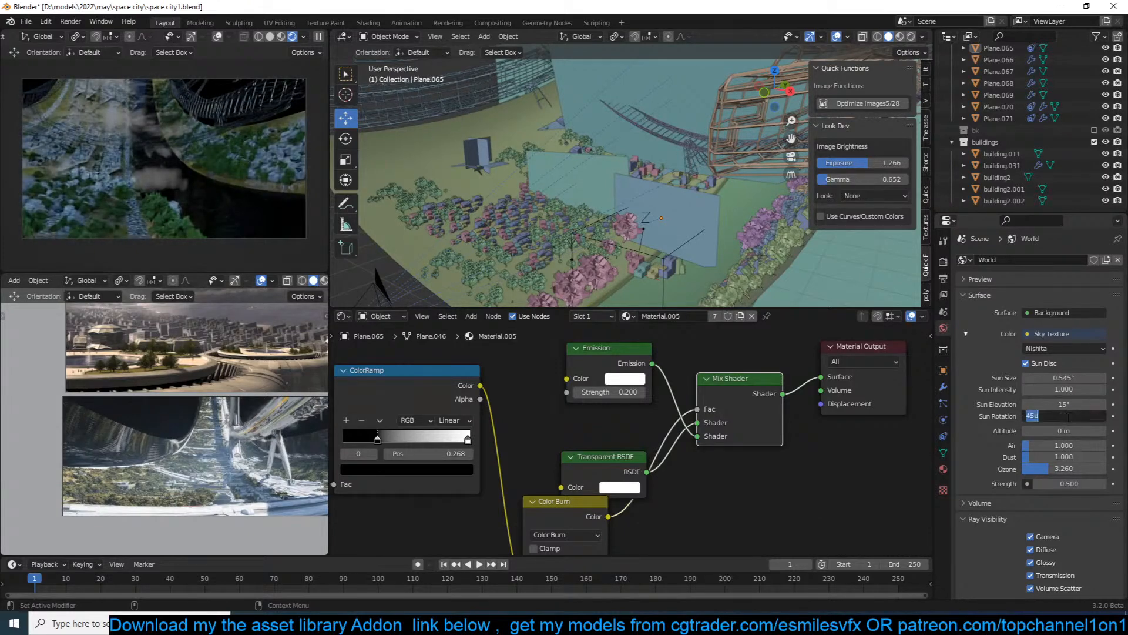
{"action": "key", "text": "Return"}
Turn off shadow ray visibility for the large background plane Plane.001 and save the scene.
{"action": "scroll", "coordinate": [777, 230], "scroll_direction": "down", "scroll_amount": 6}
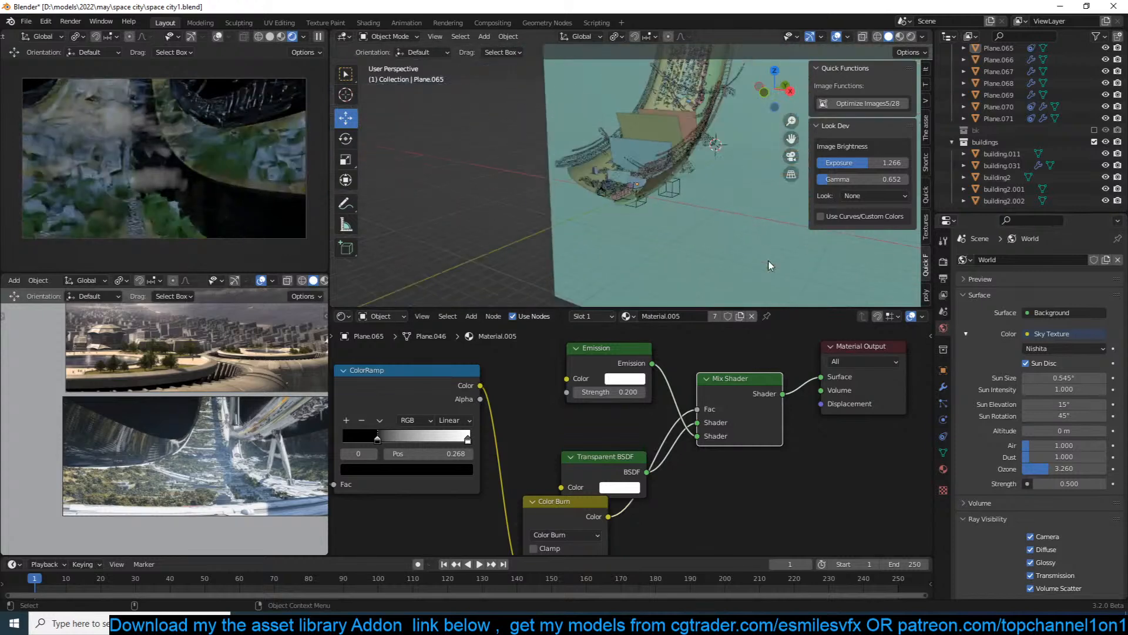
{"action": "left_click", "coordinate": [777, 231]}
{"action": "left_click", "coordinate": [944, 369]}
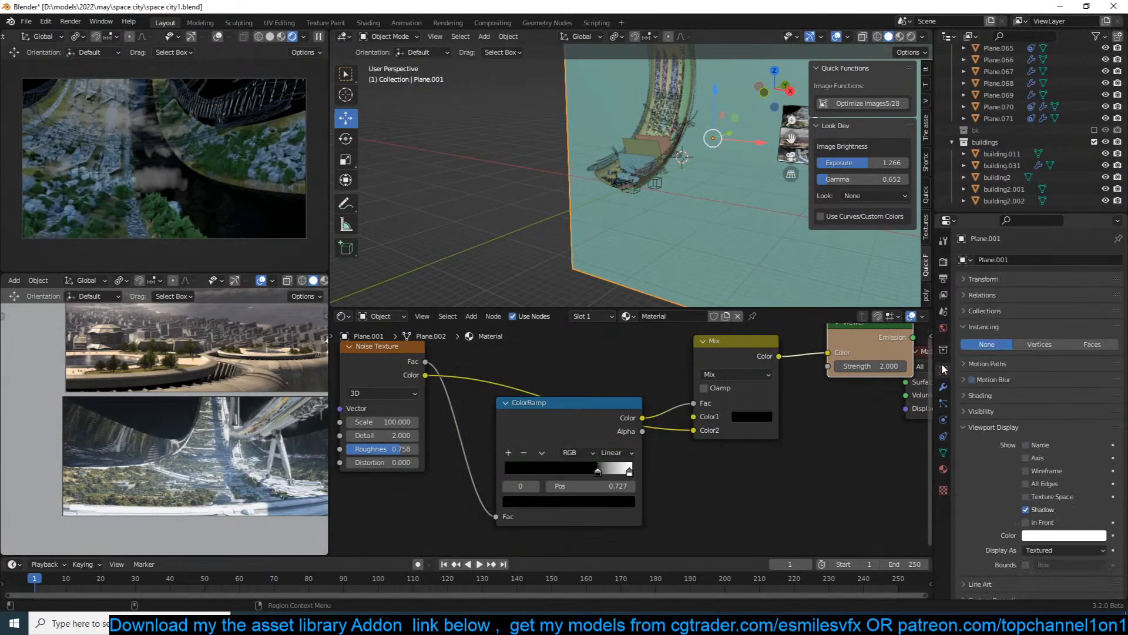
{"action": "scroll", "coordinate": [1030, 517], "scroll_direction": "down", "scroll_amount": 1}
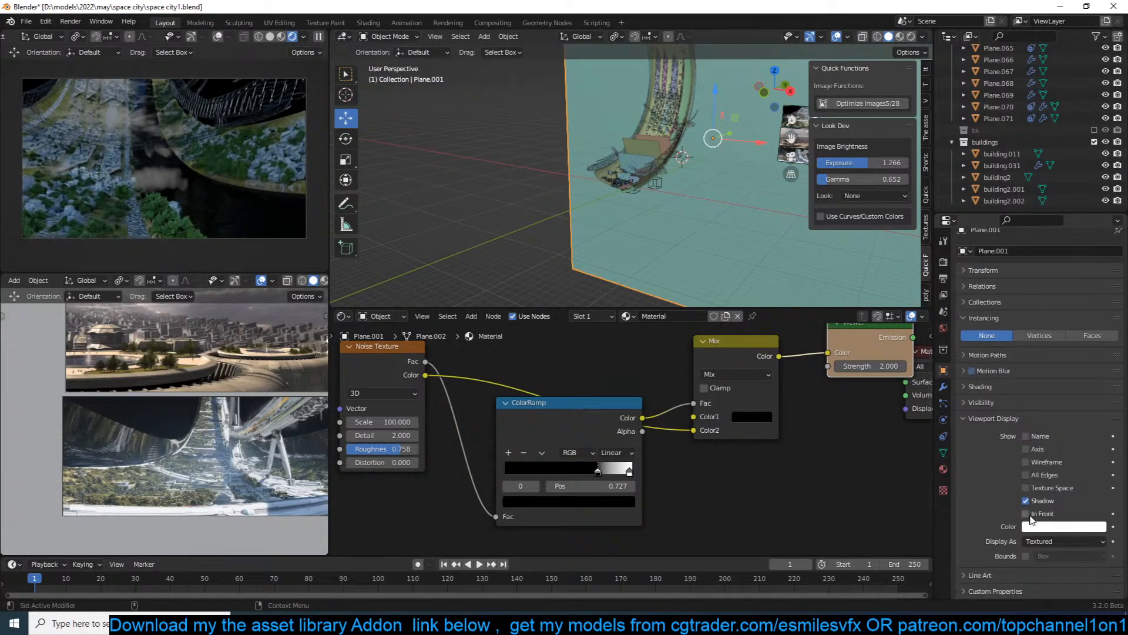
{"action": "left_click", "coordinate": [1016, 402]}
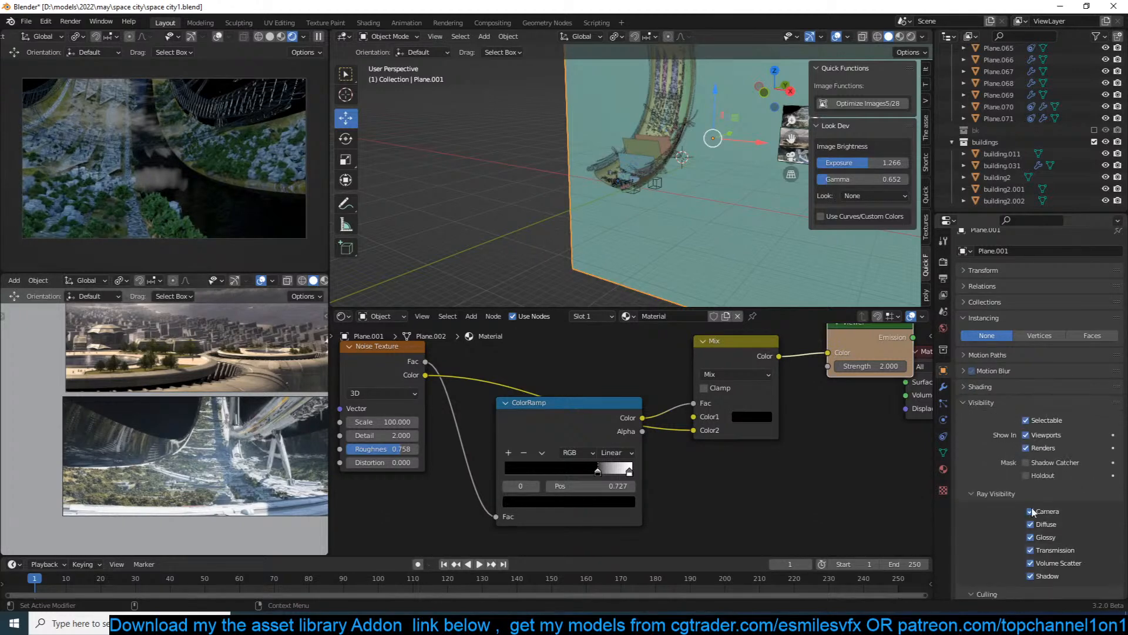
{"action": "left_click", "coordinate": [1030, 577]}
{"action": "key", "text": "ctrl+s"}
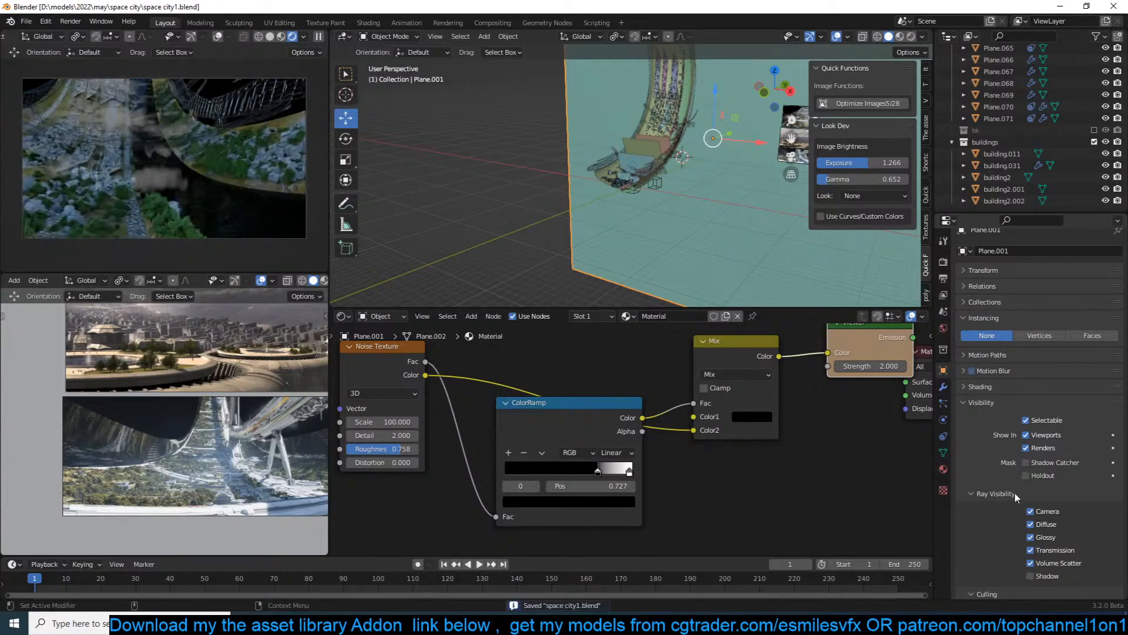
Shrink the background plane Plane.001, reposition it behind the ring, widen it along X, and save.
{"action": "key", "text": "s"}
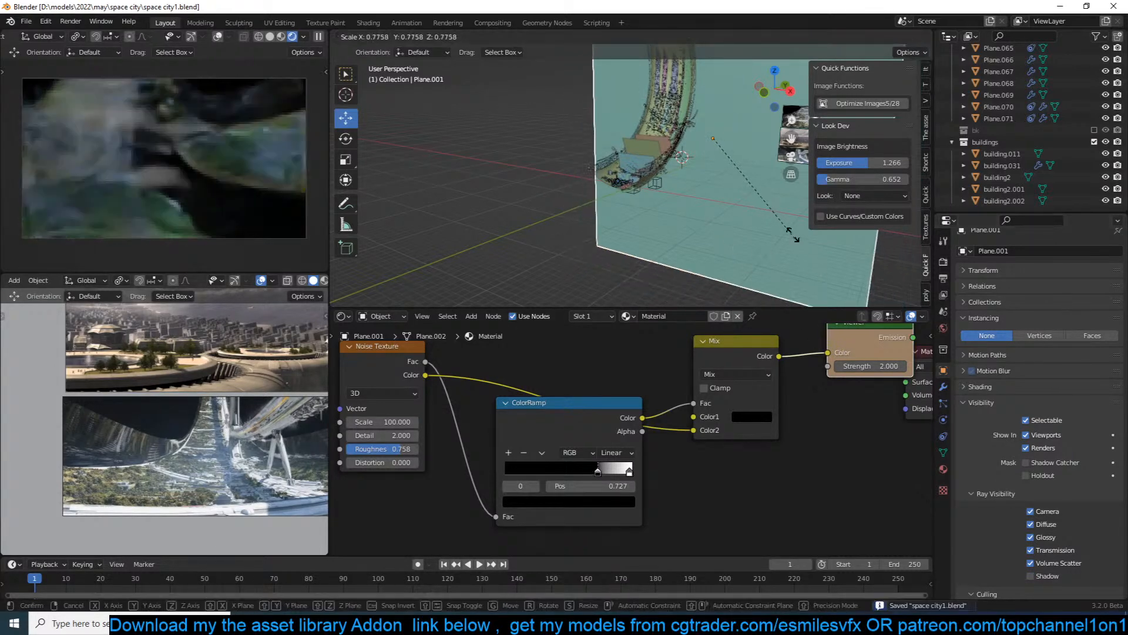
{"action": "left_click", "coordinate": [823, 218]}
{"action": "key", "text": "g"}
{"action": "left_click", "coordinate": [787, 203]}
{"action": "key", "text": "s"}
{"action": "key", "text": "x"}
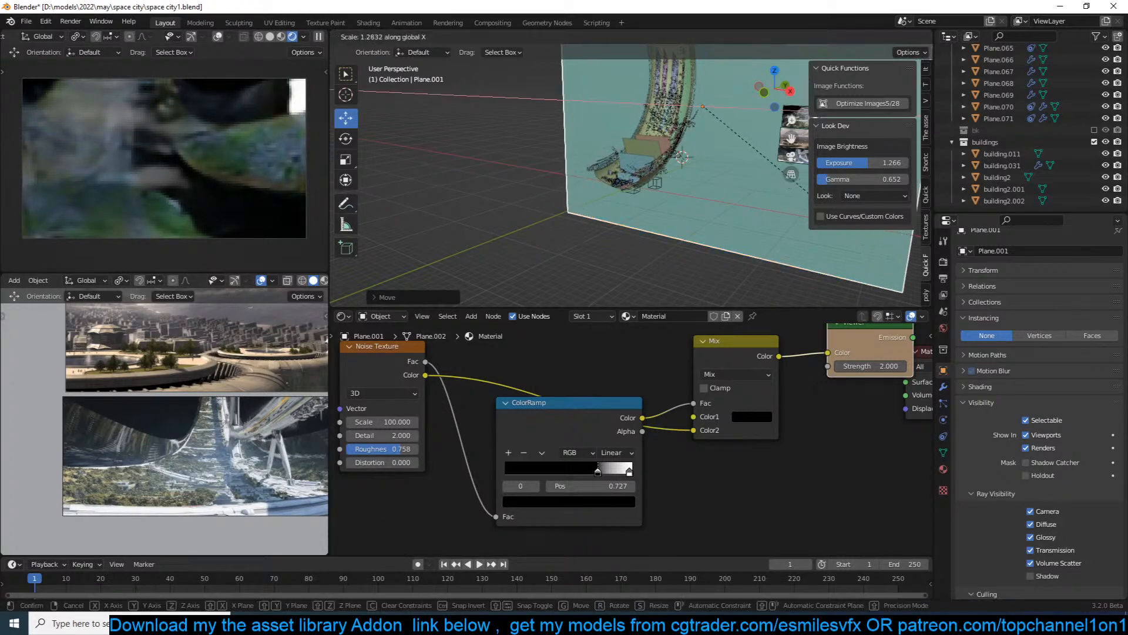
{"action": "left_click", "coordinate": [838, 218]}
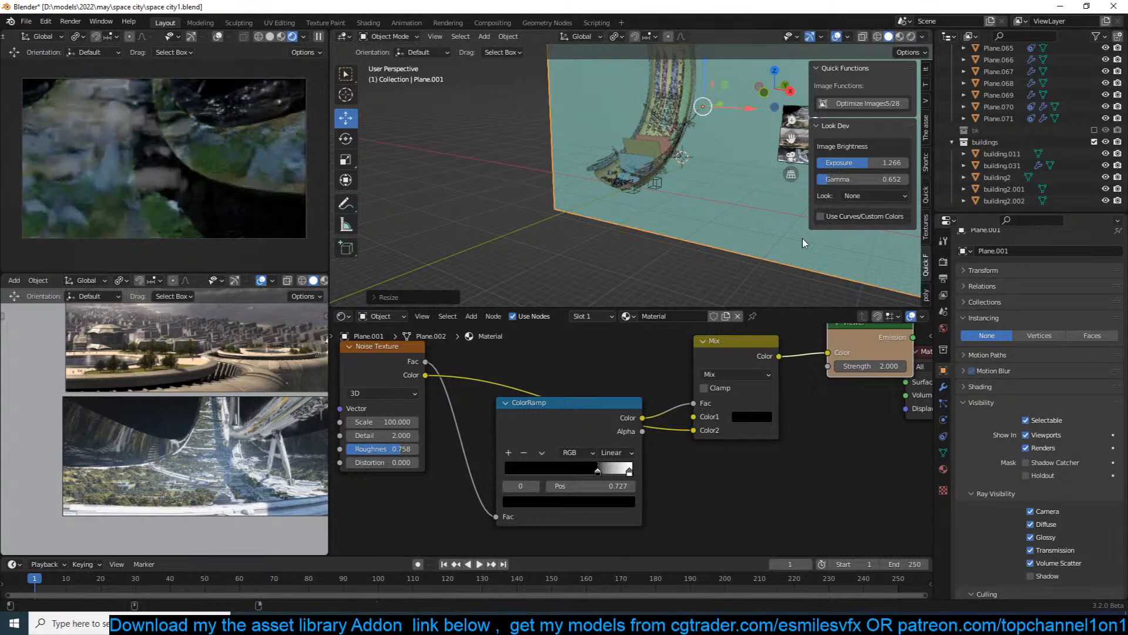
{"action": "key", "text": "ctrl+s"}
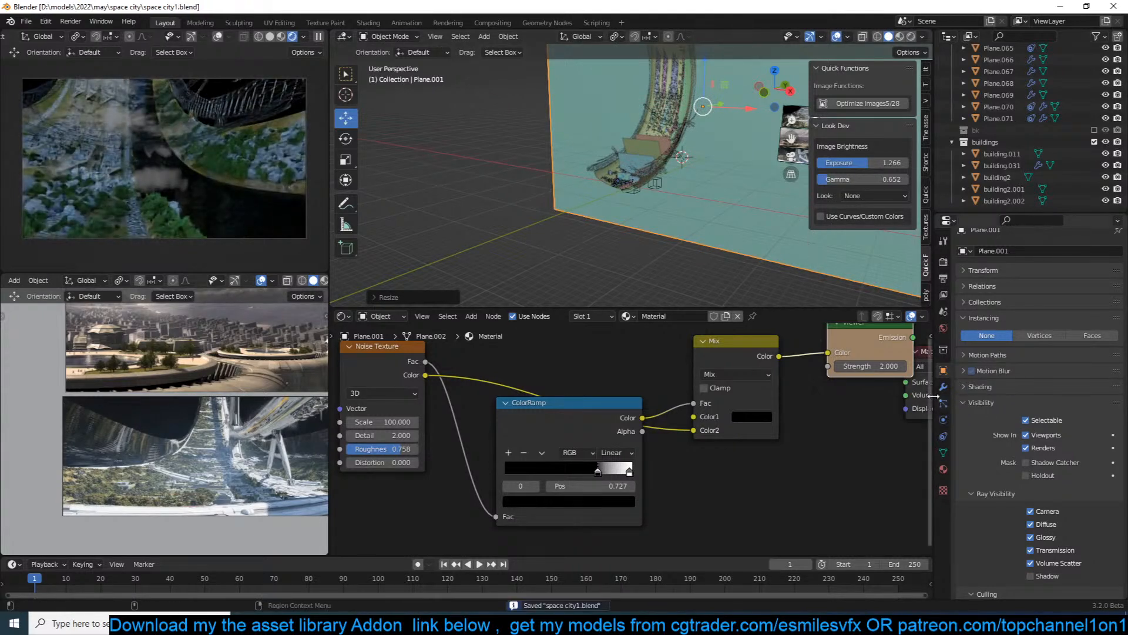
Set the world sky texture's sun rotation to 60°.
{"action": "left_click", "coordinate": [943, 327]}
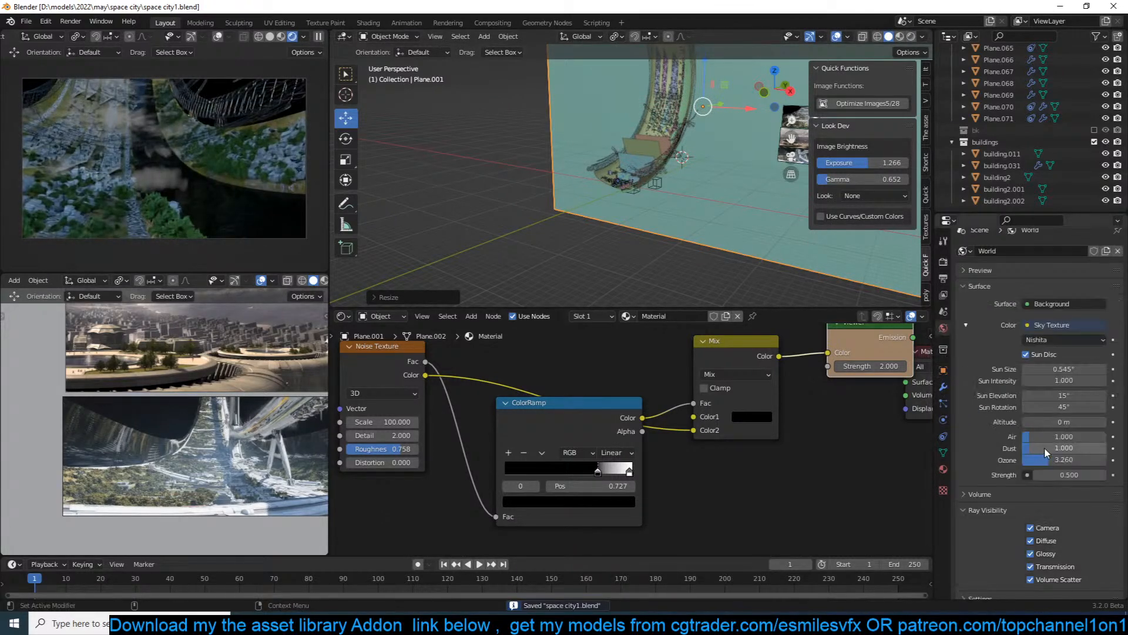
{"action": "left_click_drag", "start_coordinate": [1066, 403], "coordinate": [1068, 403]}
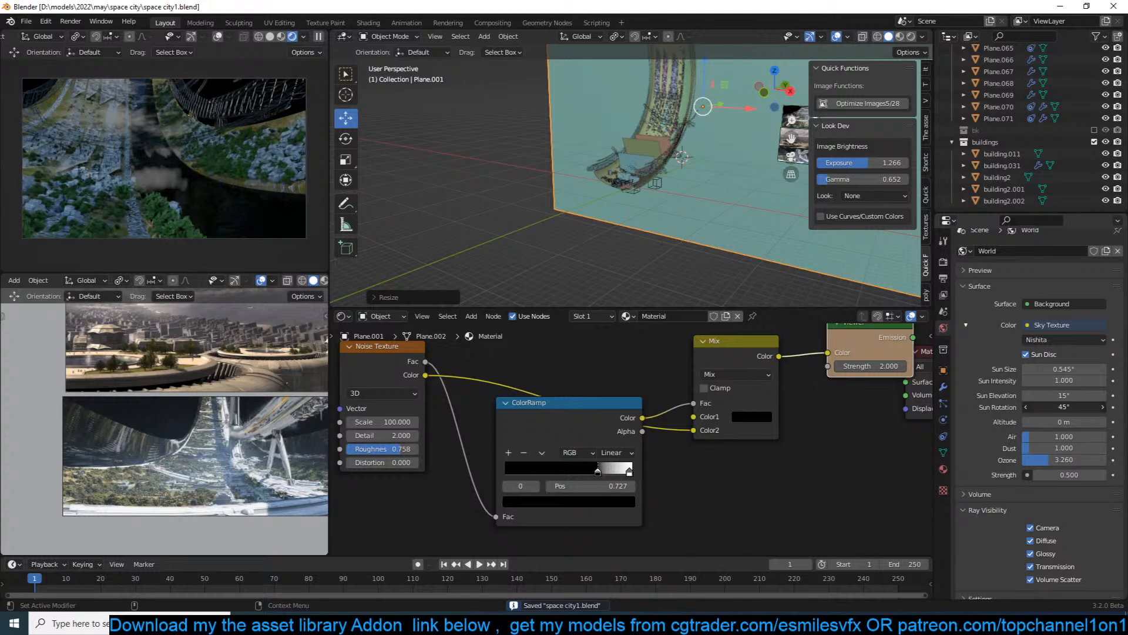
{"action": "type", "text": "60"}
{"action": "key", "text": "Return"}
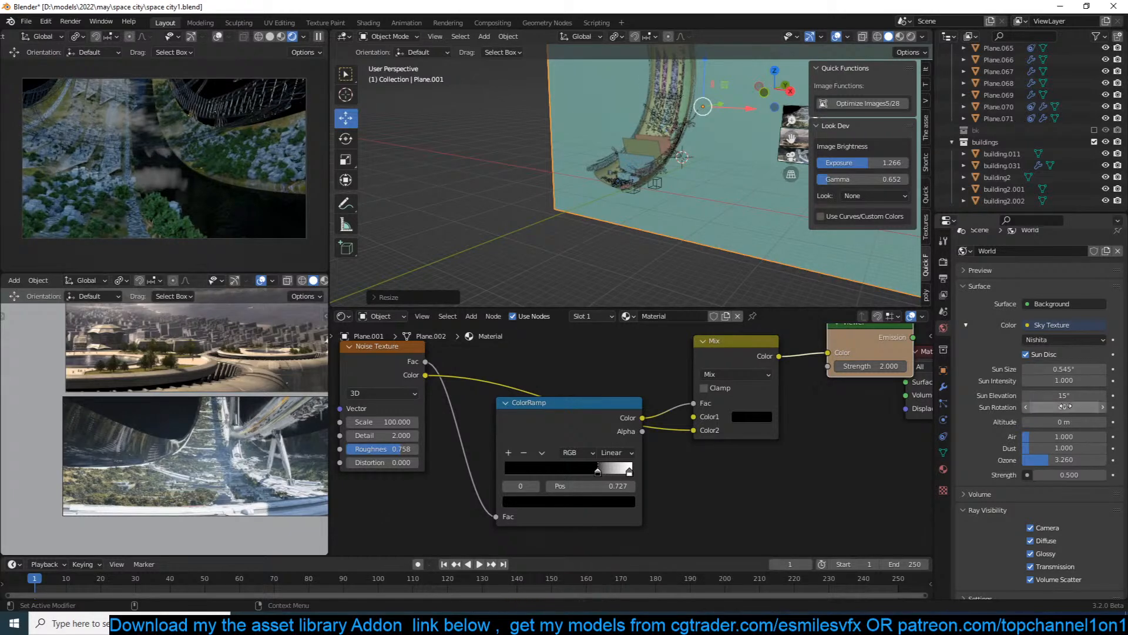
{"action": "left_click", "coordinate": [1067, 406]}
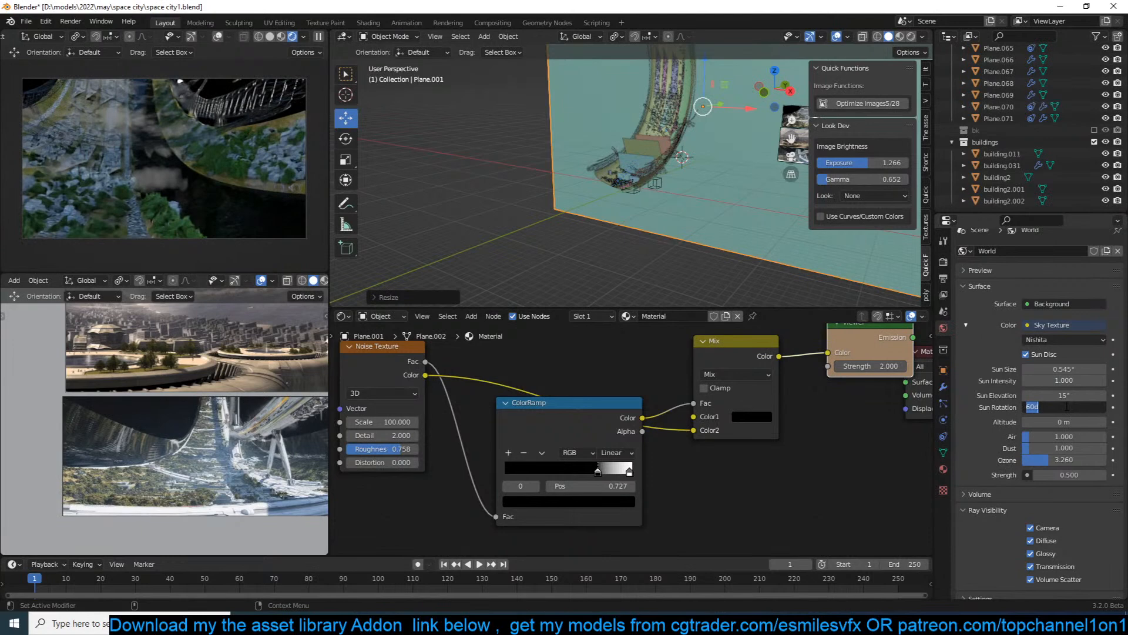
Try a sun elevation of 90°, settle on 50° for the world sky texture, and save.
{"action": "left_click", "coordinate": [1074, 395]}
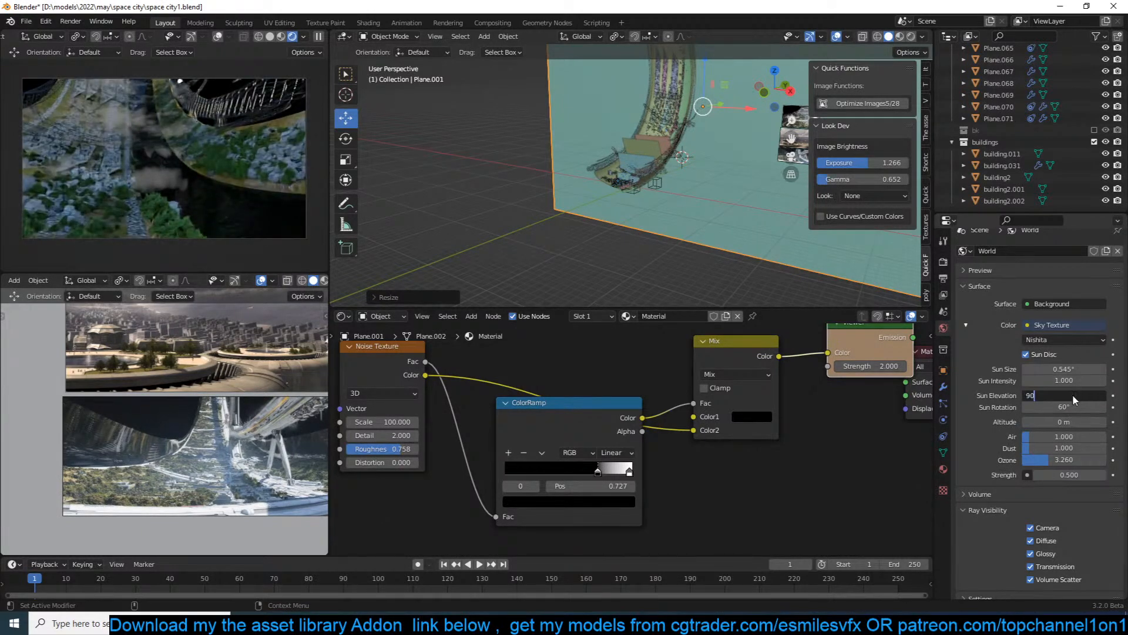
{"action": "key", "text": "Return"}
{"action": "left_click", "coordinate": [1074, 399]}
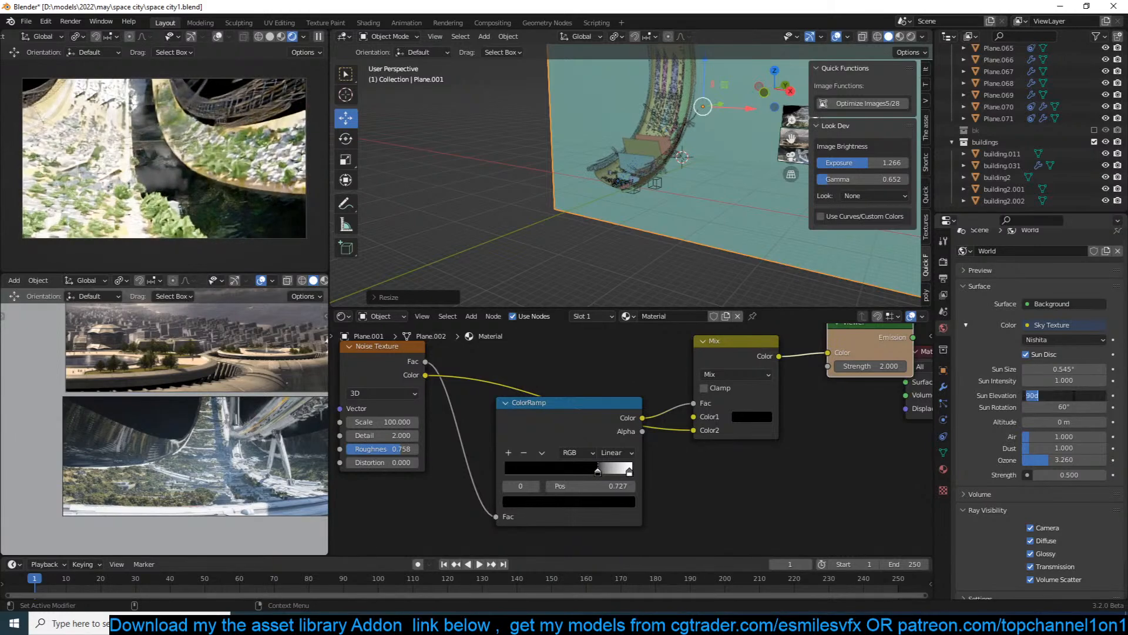
{"action": "type", "text": "2."}
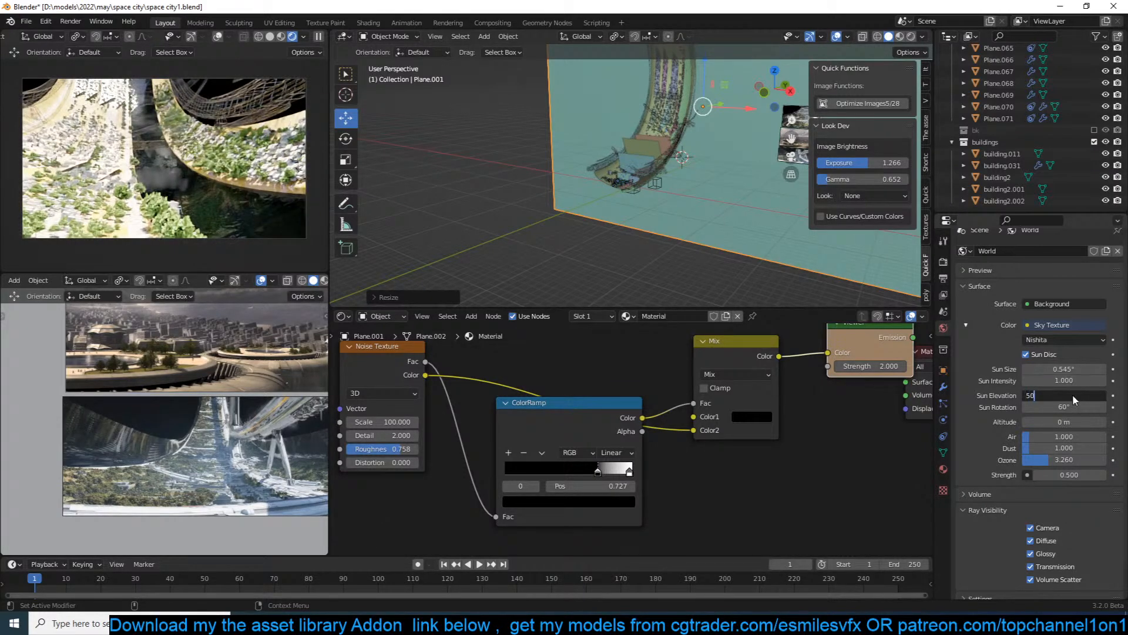
{"action": "type", "text": "0"}
{"action": "key", "text": "Return"}
{"action": "key", "text": "ctrl+s"}
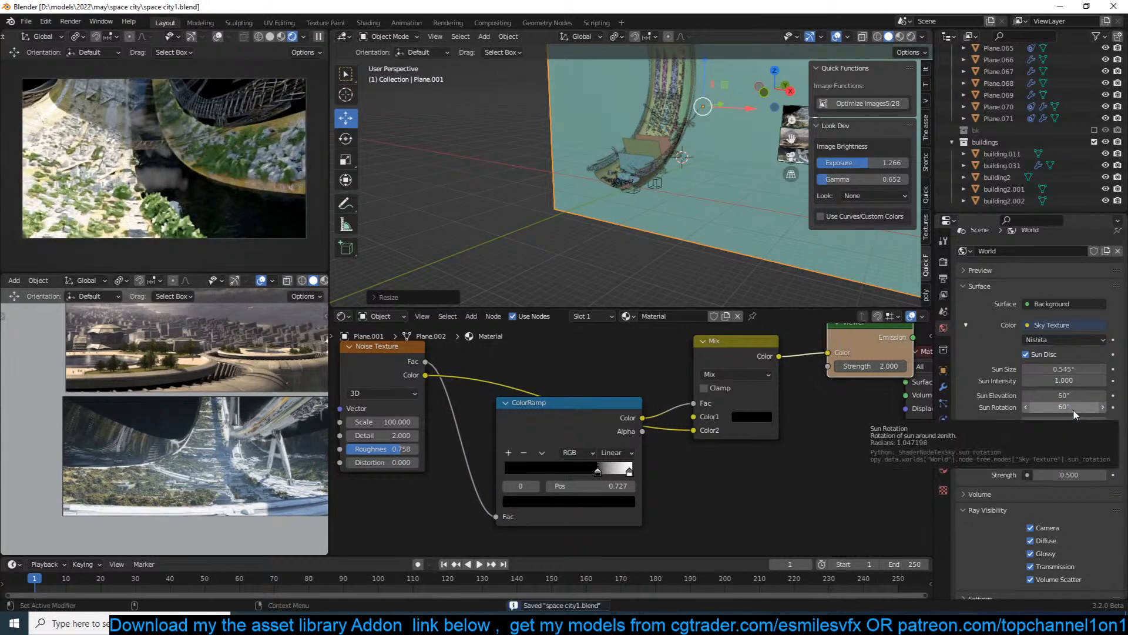
Hide the instancer of the scatter plane Plane.030 in both viewport and render.
{"action": "scroll", "coordinate": [690, 171], "scroll_direction": "up", "scroll_amount": 3}
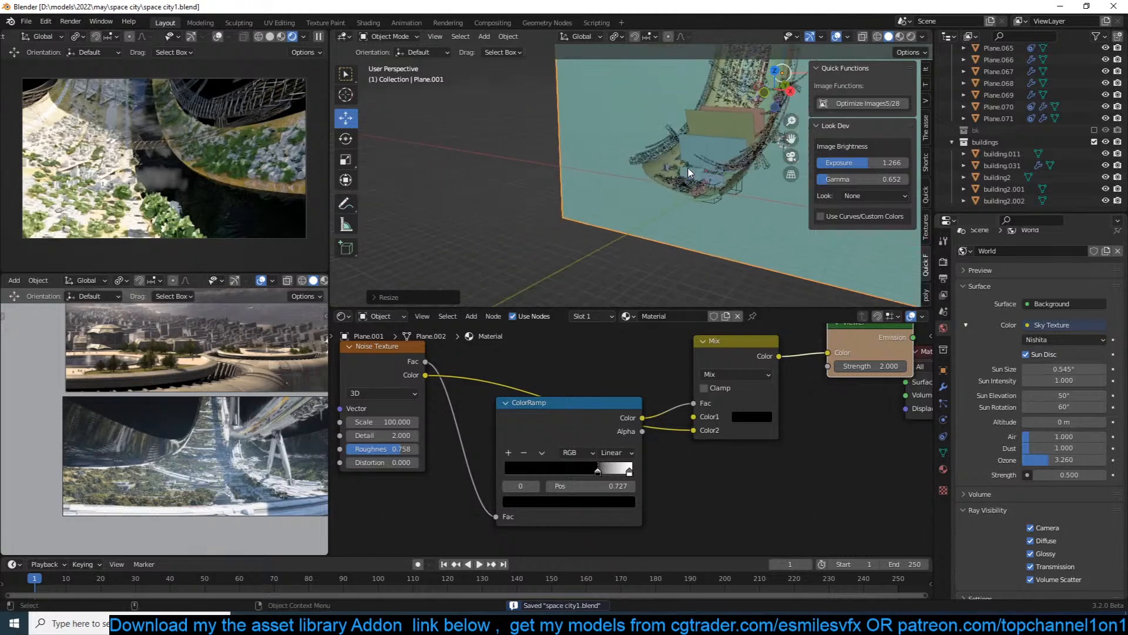
{"action": "scroll", "coordinate": [690, 172], "scroll_direction": "up", "scroll_amount": 8}
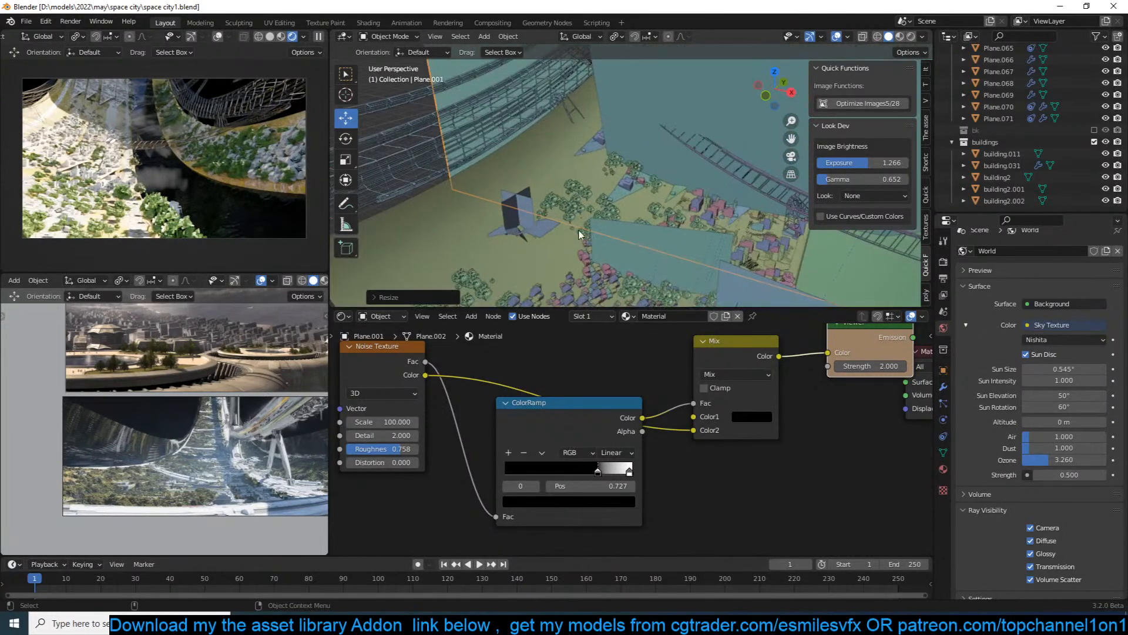
{"action": "left_click", "coordinate": [614, 204]}
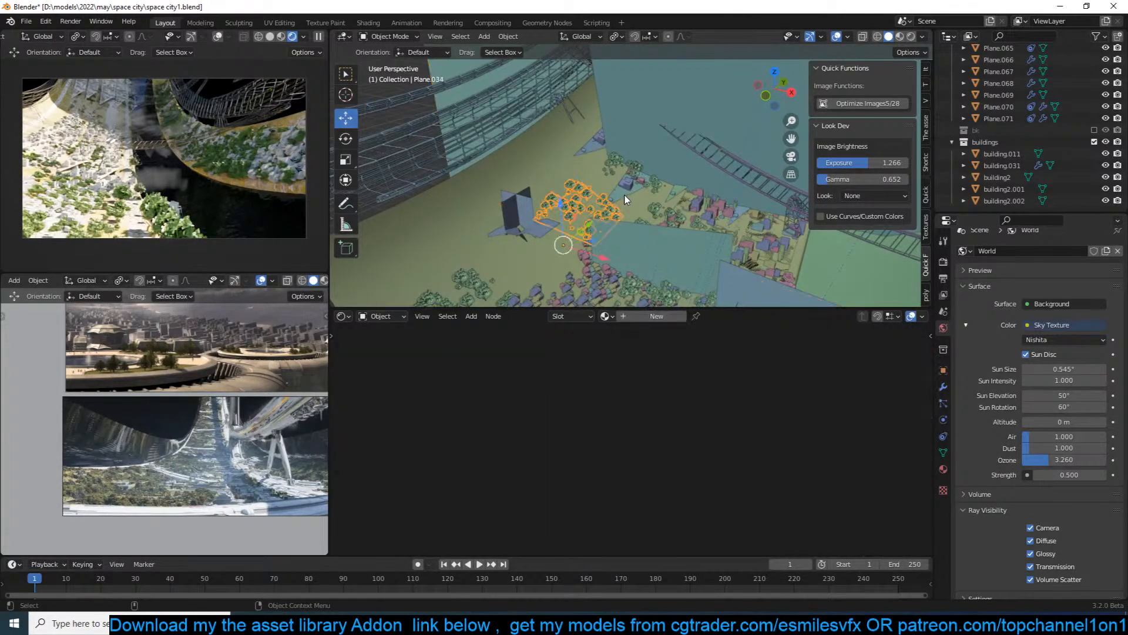
{"action": "left_click", "coordinate": [625, 195]}
{"action": "left_click", "coordinate": [943, 371]}
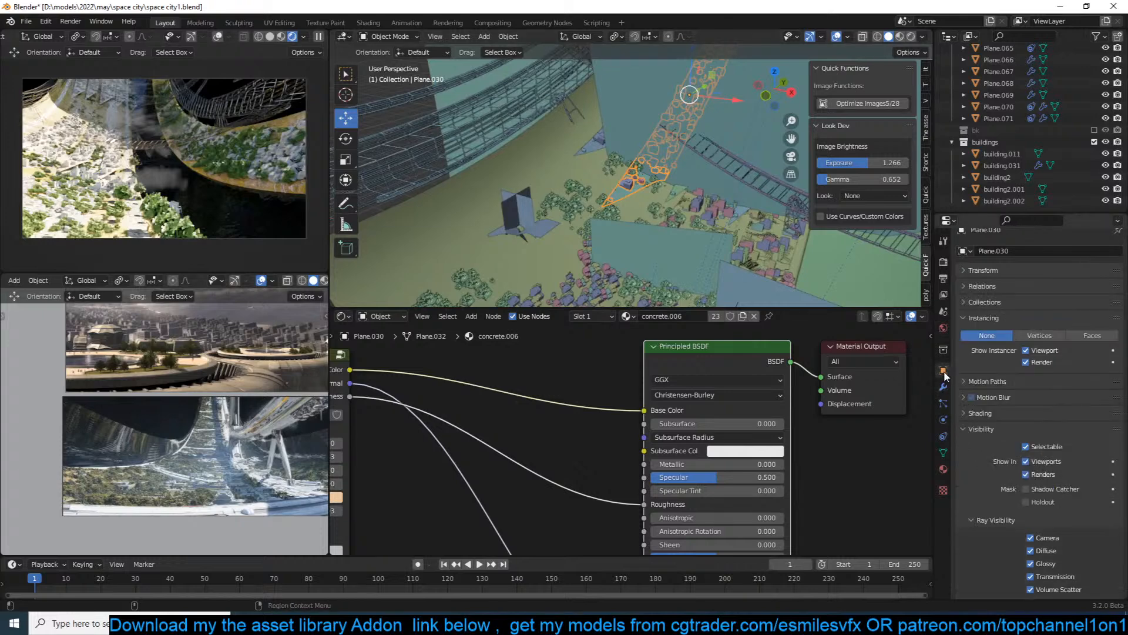
{"action": "left_click", "coordinate": [1027, 362]}
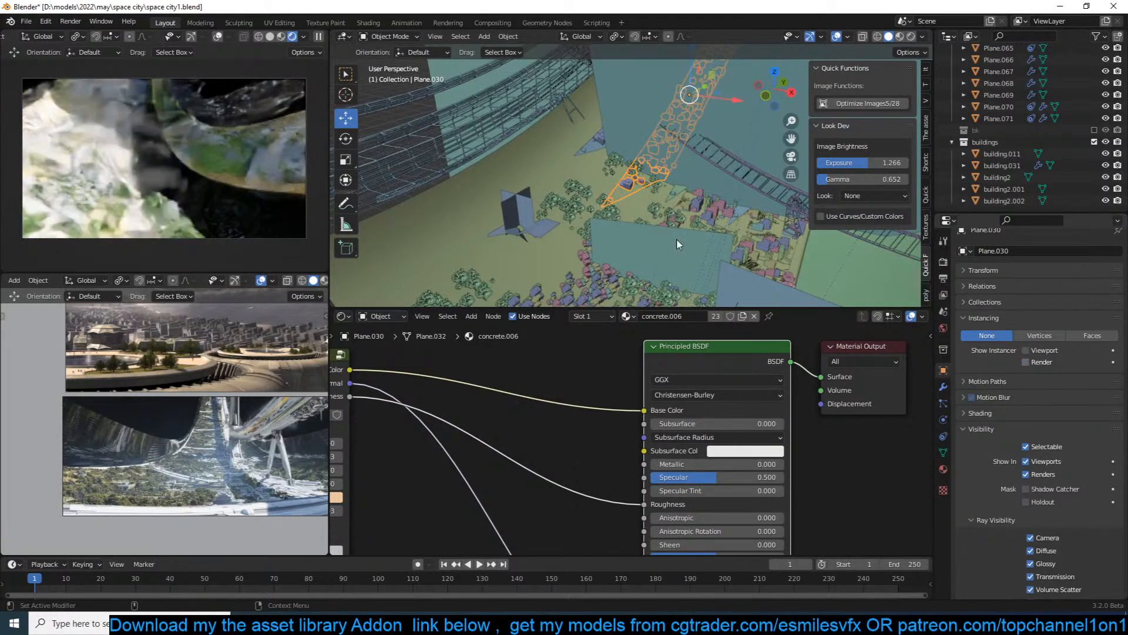
Hide the instancers of scatter planes Plane.043, Plane.039 and Plane.042 in viewport and render, and save.
{"action": "scroll", "coordinate": [649, 156], "scroll_direction": "down", "scroll_amount": 7}
{"action": "middle_click_drag", "start_coordinate": [634, 192], "coordinate": [634, 212]}
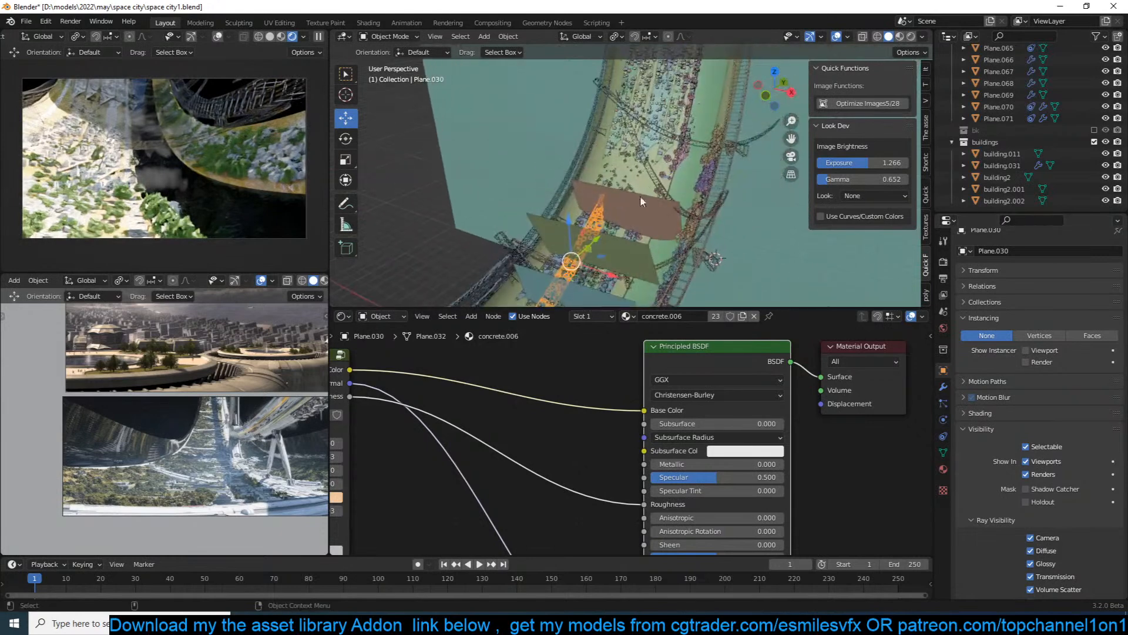
{"action": "left_click", "coordinate": [658, 143]}
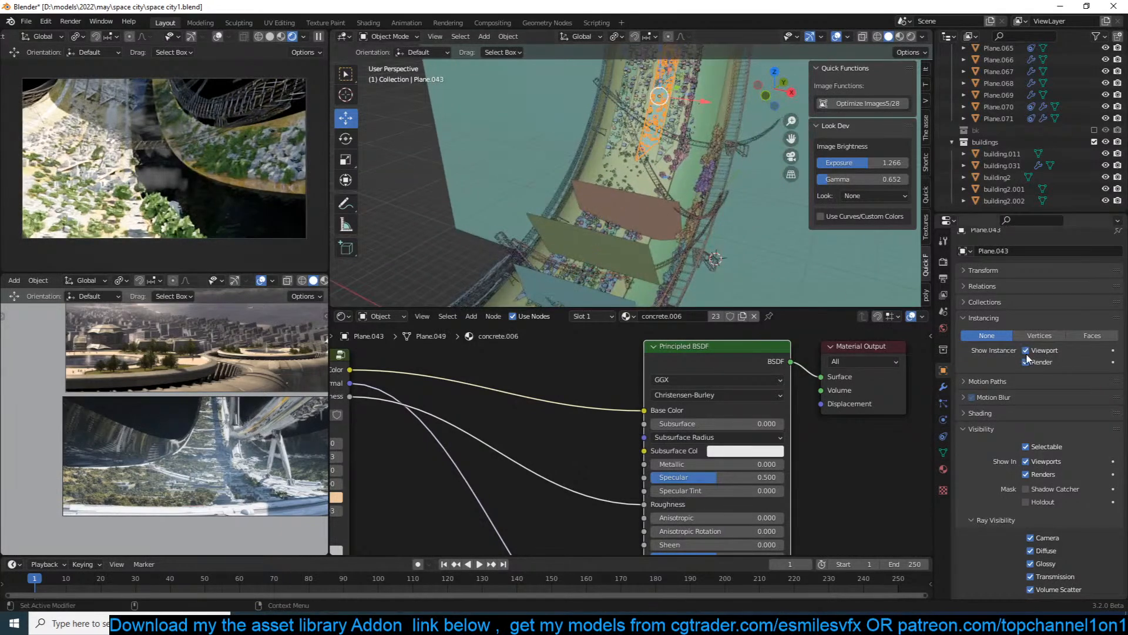
{"action": "left_click", "coordinate": [611, 151]}
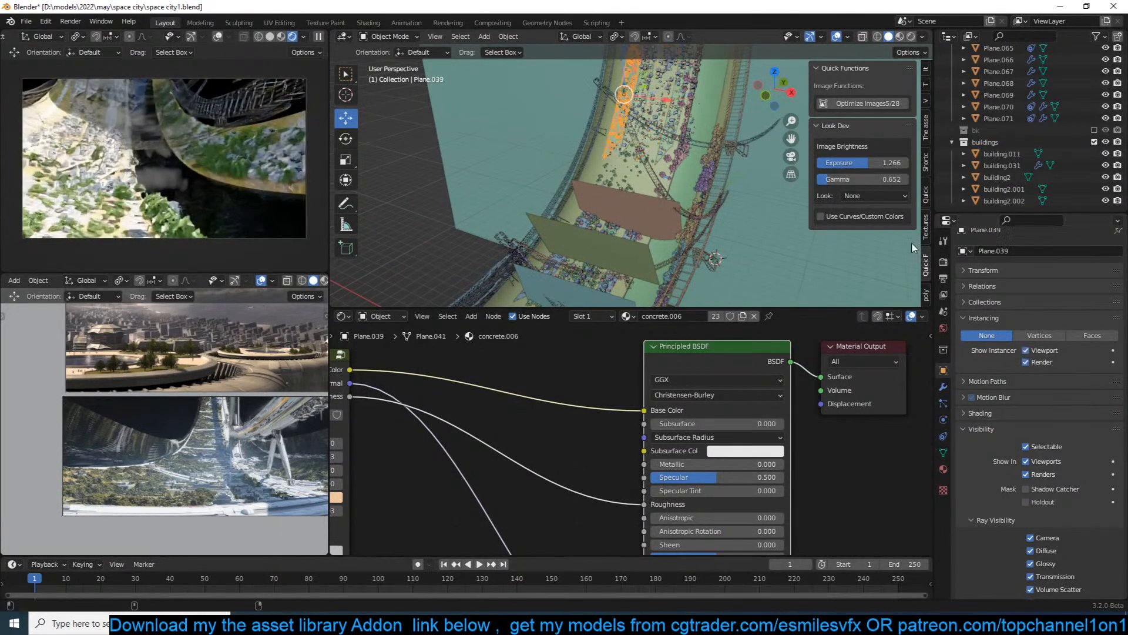
{"action": "left_click_drag", "start_coordinate": [1027, 350], "coordinate": [1026, 361]}
{"action": "left_click", "coordinate": [628, 143]}
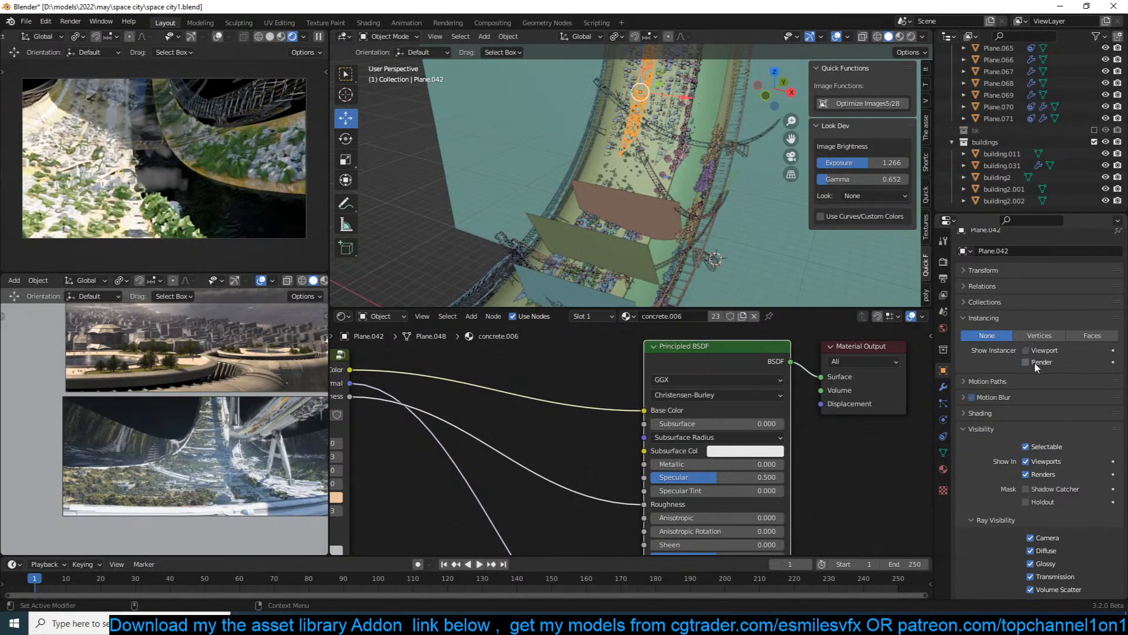
{"action": "key", "text": "ctrl+s"}
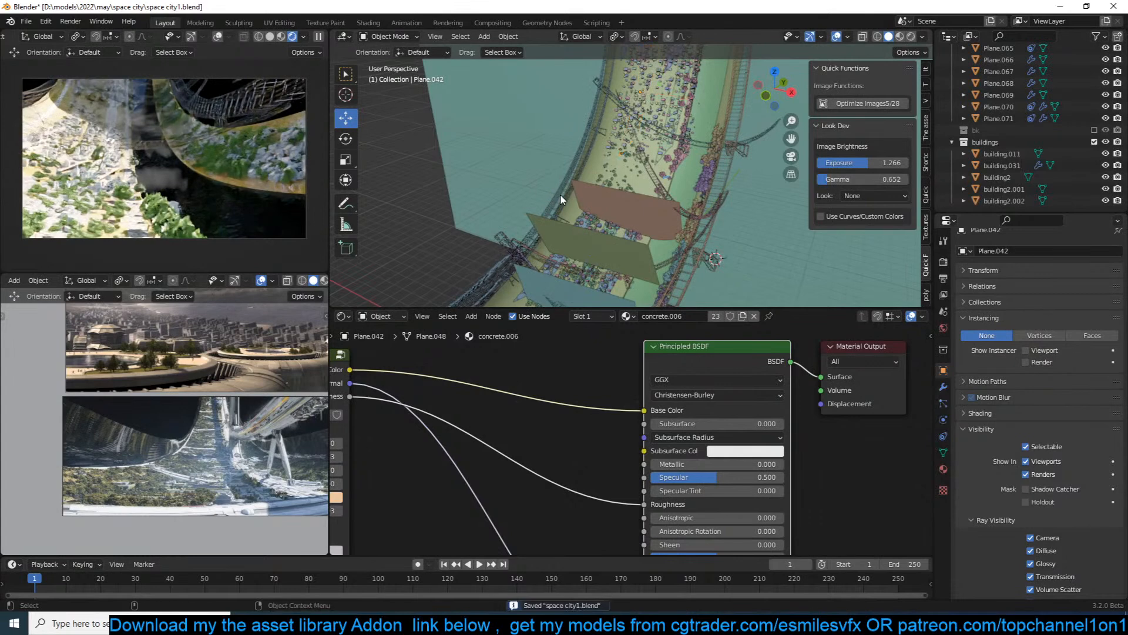
Compare the city strip from the camera view with the reference city image, and pause the render preview.
{"action": "middle_click_drag", "start_coordinate": [559, 199], "coordinate": [577, 188]}
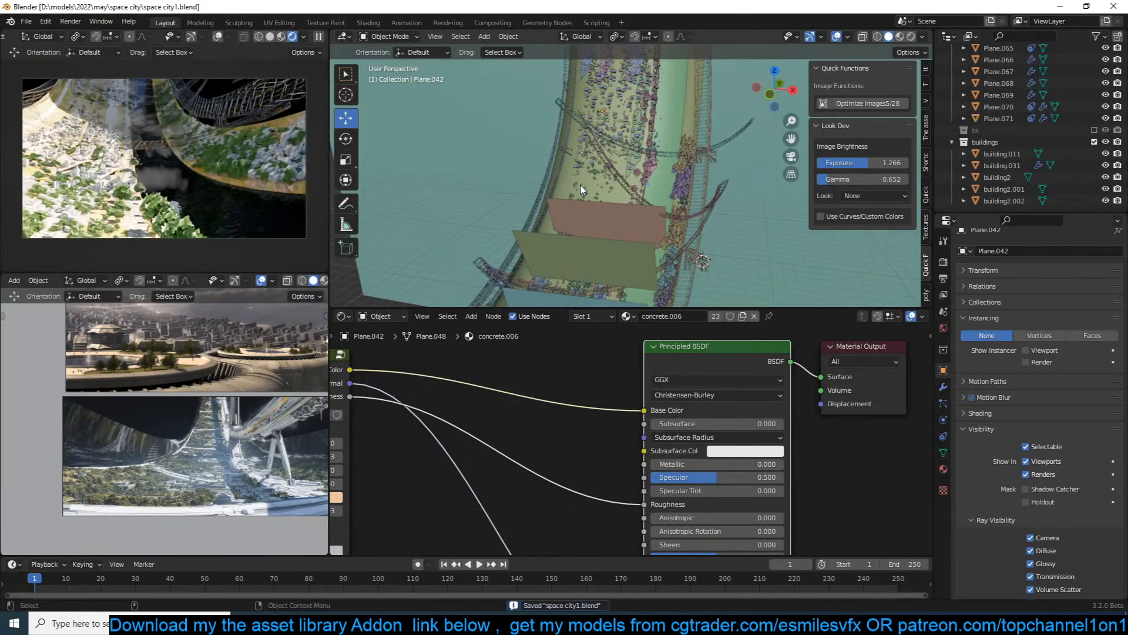
{"action": "key", "text": "KP_0"}
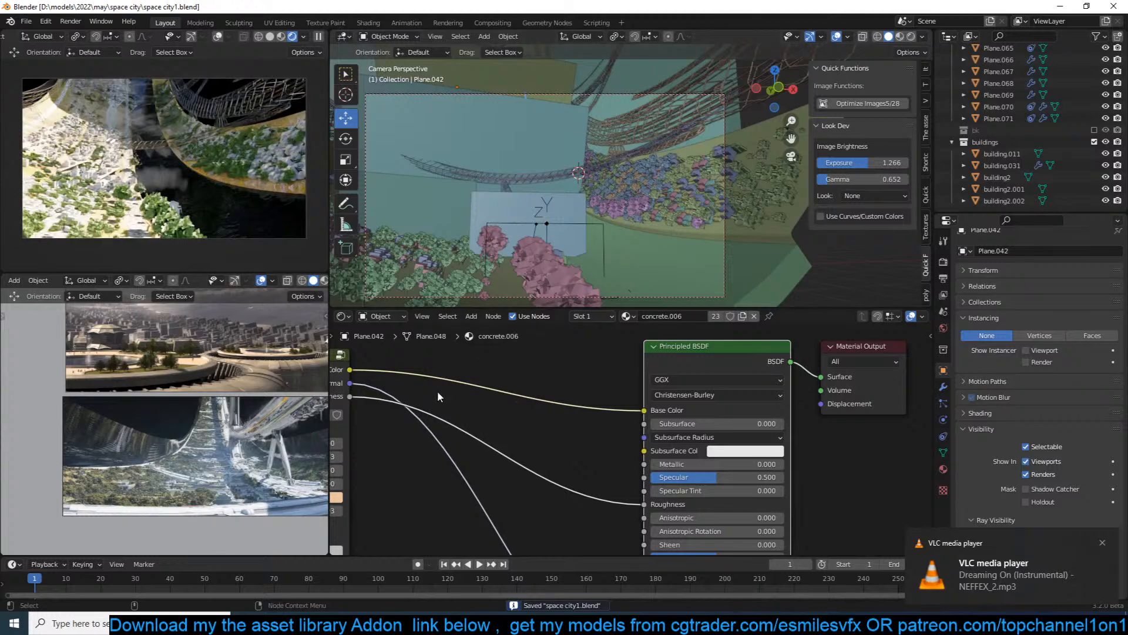
{"action": "scroll", "coordinate": [284, 405], "scroll_direction": "up", "scroll_amount": 5}
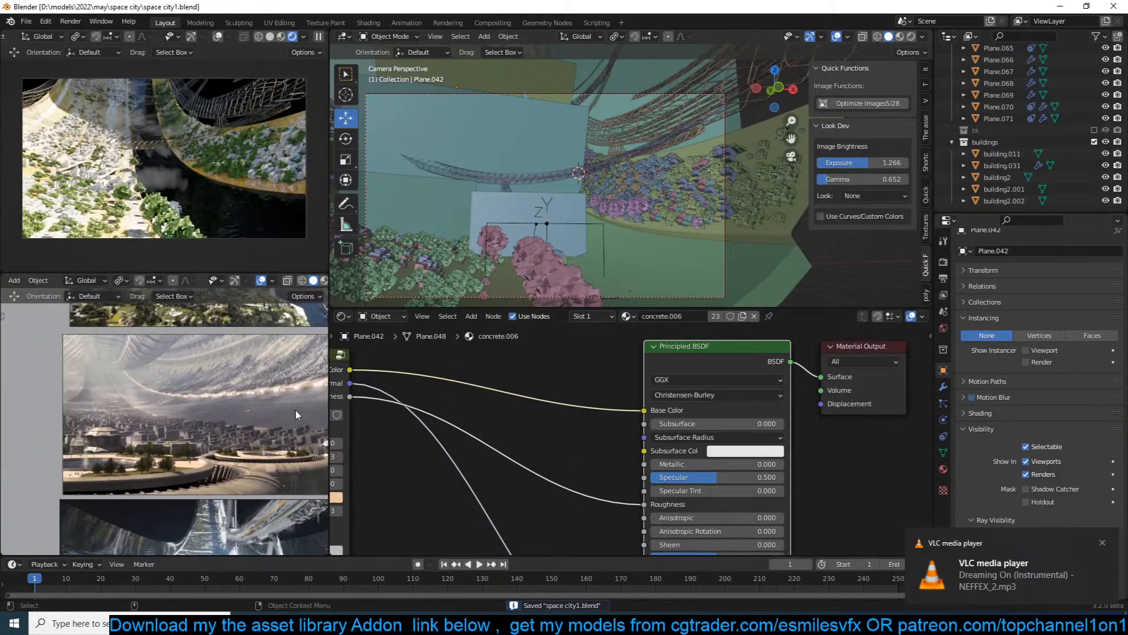
{"action": "scroll", "coordinate": [584, 185], "scroll_direction": "up", "scroll_amount": 5}
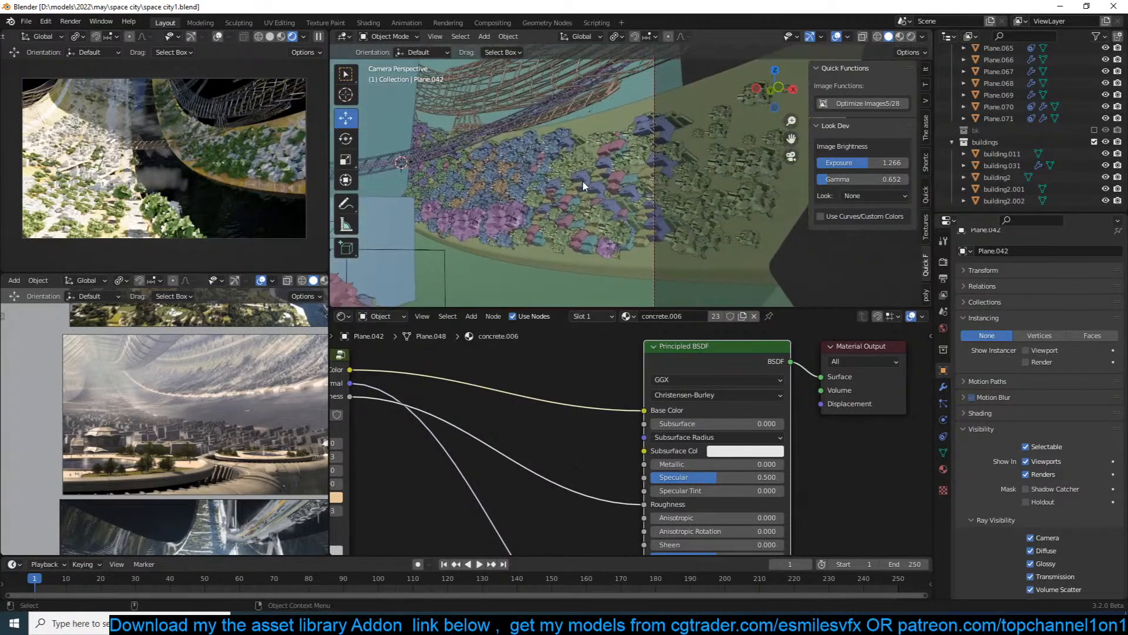
{"action": "middle_click_drag", "start_coordinate": [550, 201], "coordinate": [604, 177], "text": "shift"}
{"action": "scroll", "coordinate": [599, 174], "scroll_direction": "up", "scroll_amount": 3}
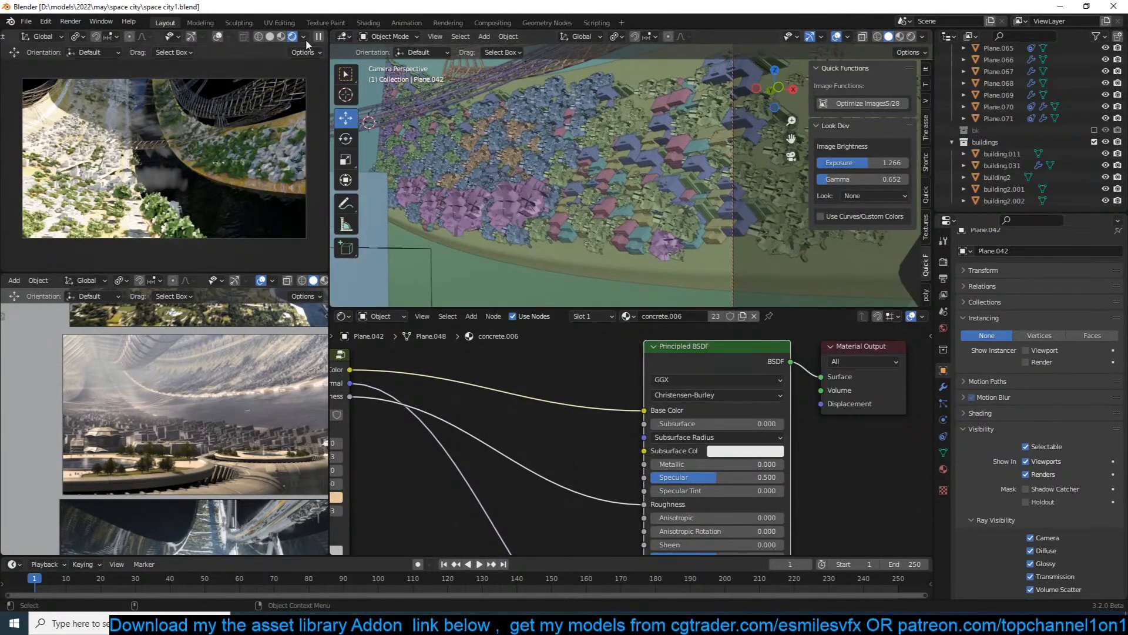
{"action": "left_click", "coordinate": [318, 36]}
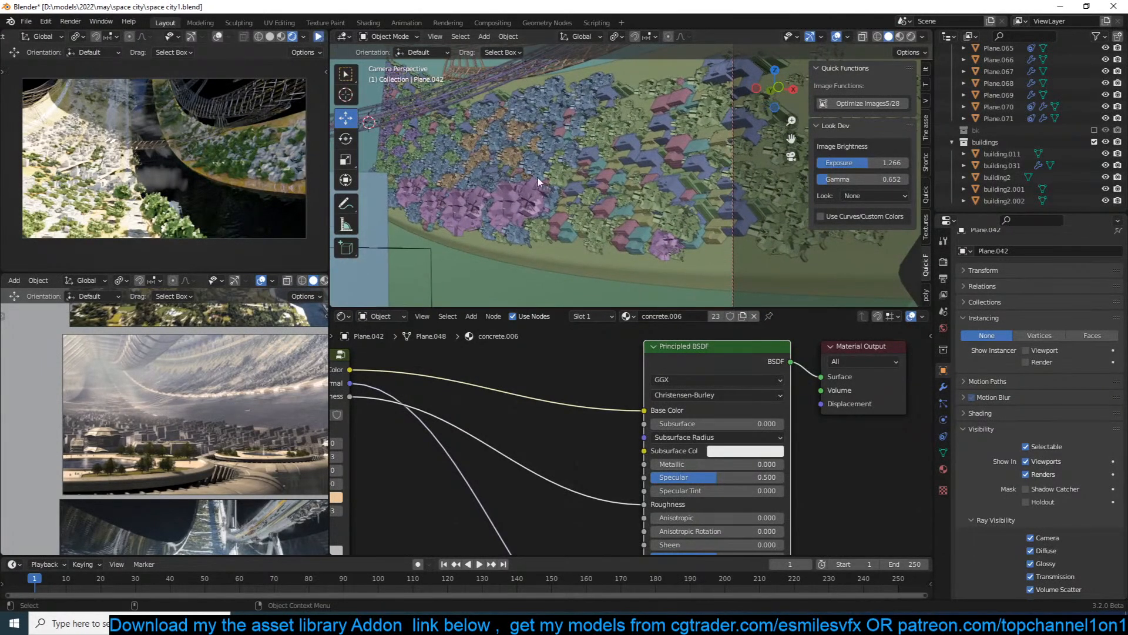
Assign the Tileable_cracked_asphalt_road_texture material to the rim faces of the ring plane, save, and refresh the render preview.
{"action": "left_click", "coordinate": [726, 267]}
{"action": "key", "text": "Tab"}
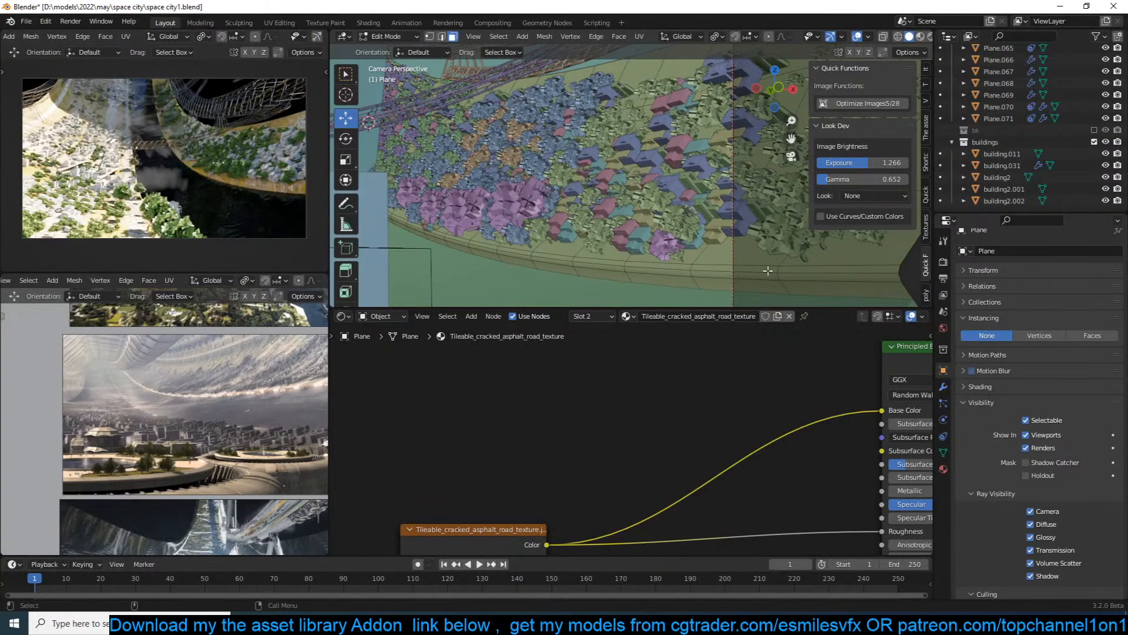
{"action": "left_click", "coordinate": [785, 288], "text": "alt"}
{"action": "key", "text": "ctrl+KP_Add"}
{"action": "key", "text": "ctrl+KP_Add"}
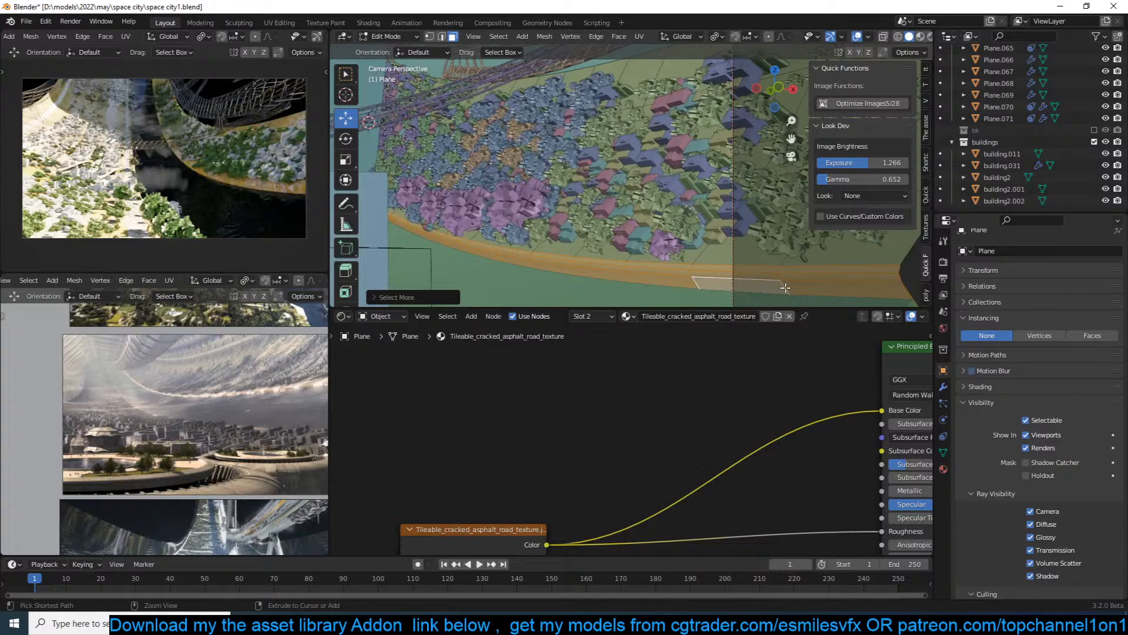
{"action": "left_click", "coordinate": [943, 469]}
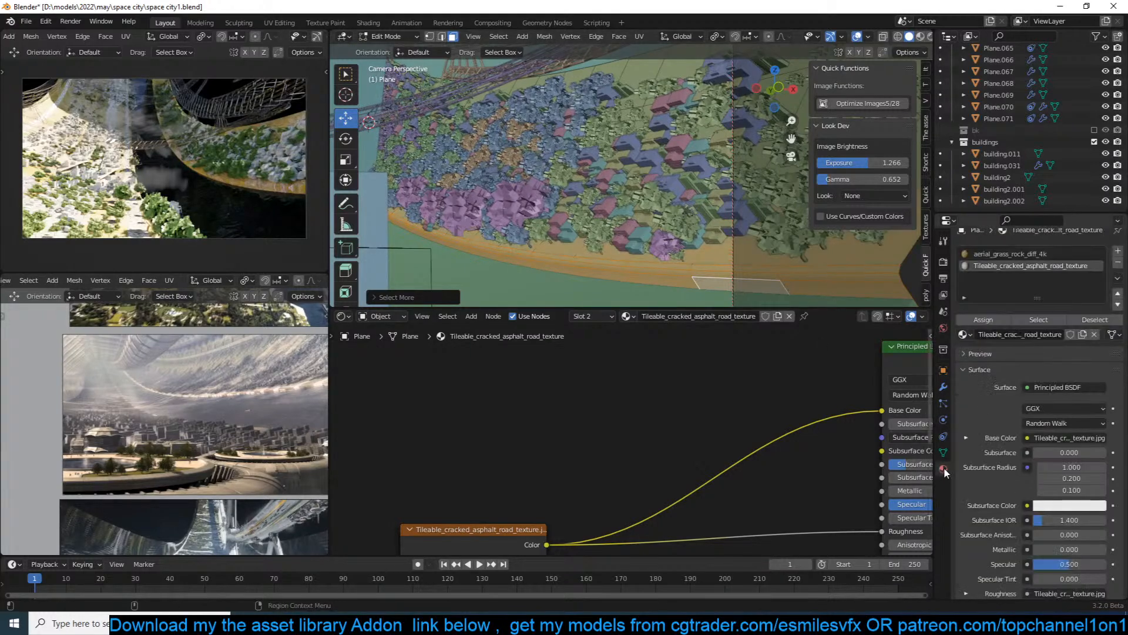
{"action": "left_click", "coordinate": [1000, 318]}
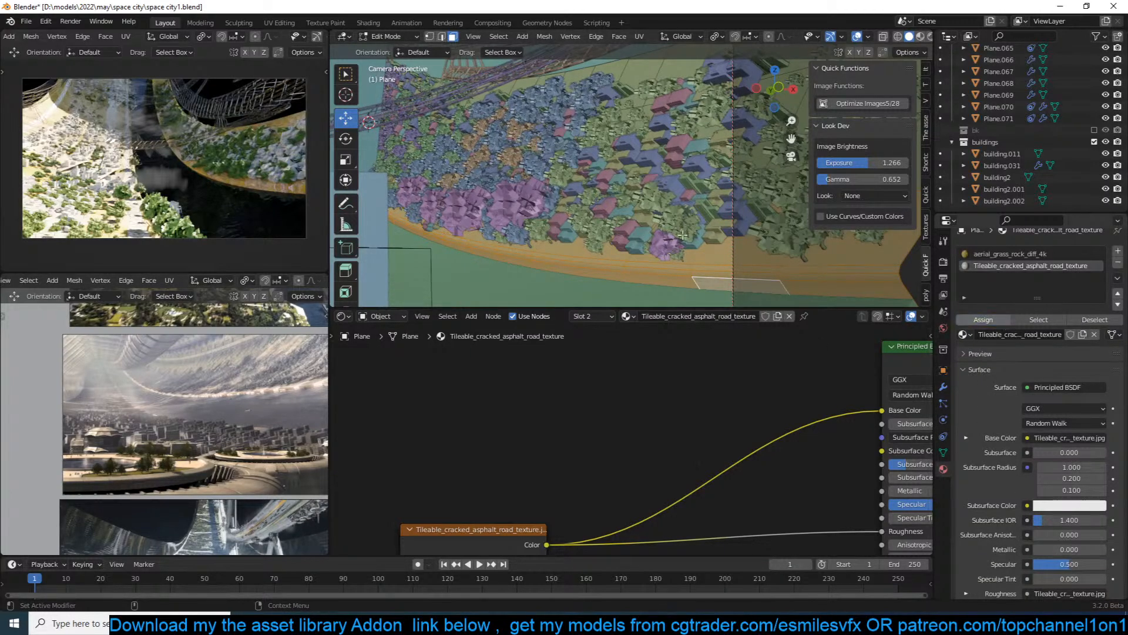
{"action": "key", "text": "Tab"}
{"action": "key", "text": "ctrl+s"}
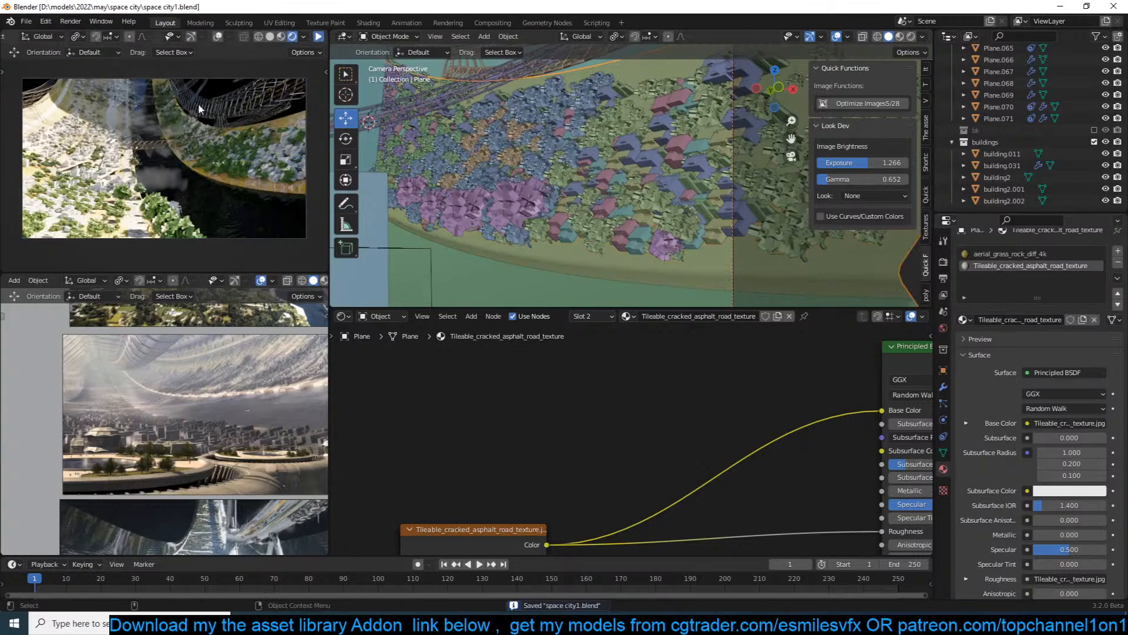
{"action": "left_click", "coordinate": [318, 38]}
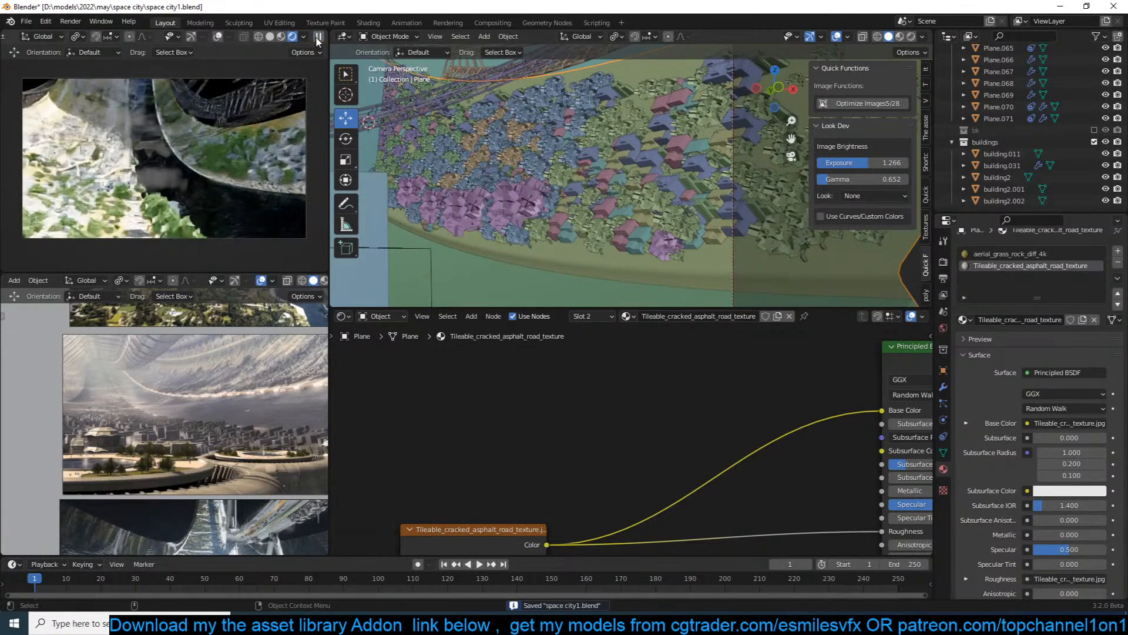
Insert a MixRGB node between the asphalt texture and Base Color, darken its Color2 to dark grey, save, and refresh the render preview.
{"action": "scroll", "coordinate": [626, 406], "scroll_direction": "down", "scroll_amount": 3}
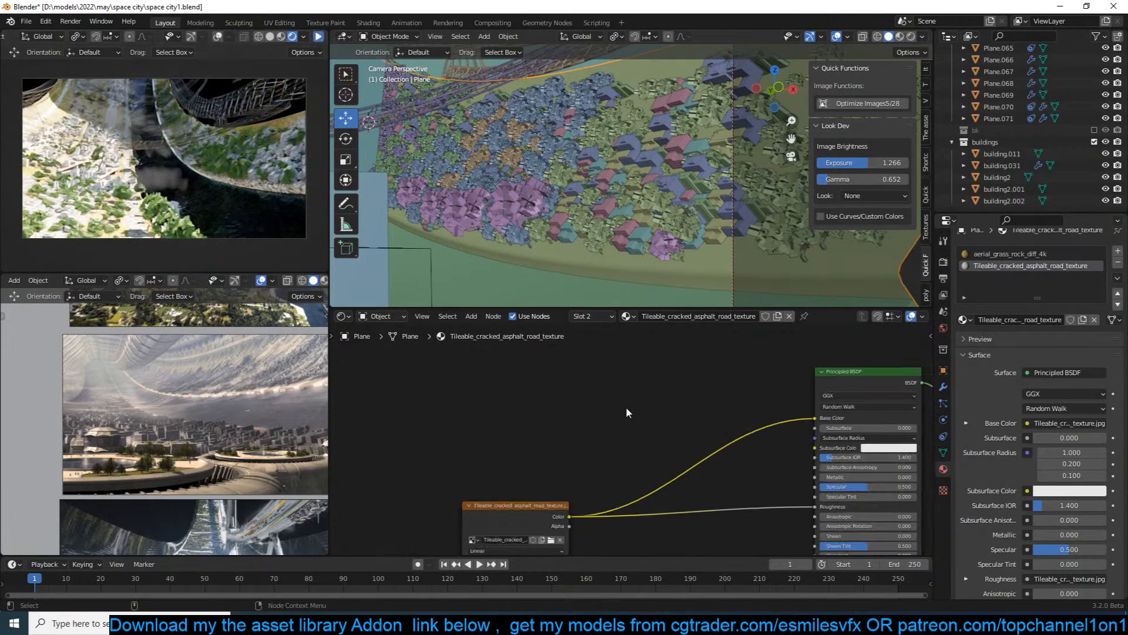
{"action": "left_click_drag", "start_coordinate": [502, 494], "coordinate": [463, 443]}
{"action": "scroll", "coordinate": [566, 443], "scroll_direction": "up", "scroll_amount": 1}
{"action": "key", "text": "shift+a"}
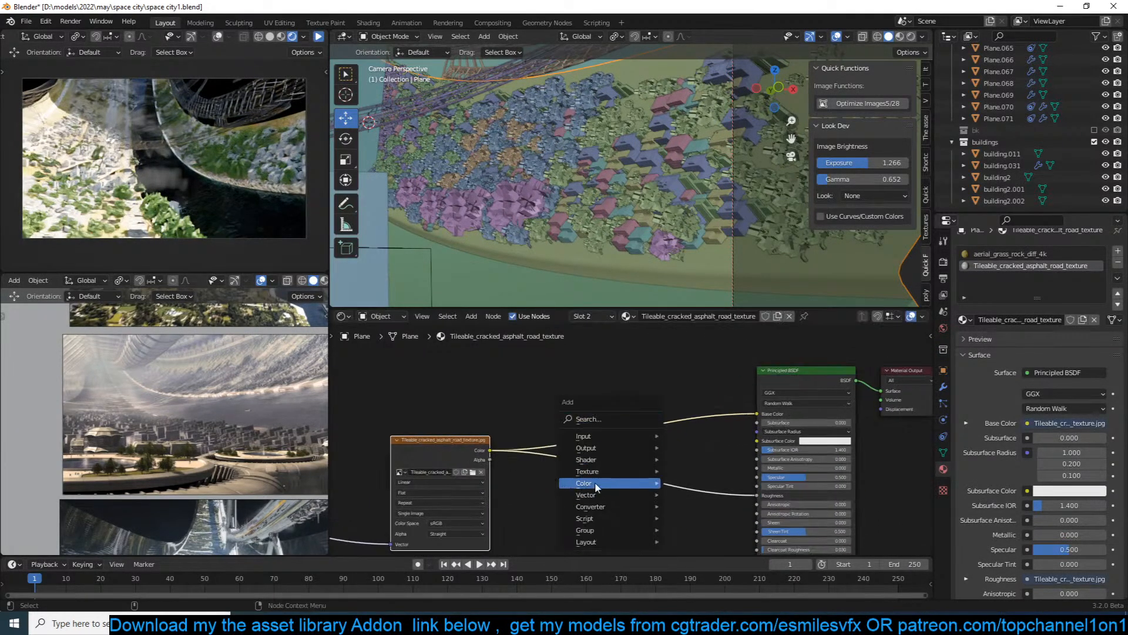
{"action": "mouse_move", "coordinate": [604, 482]}
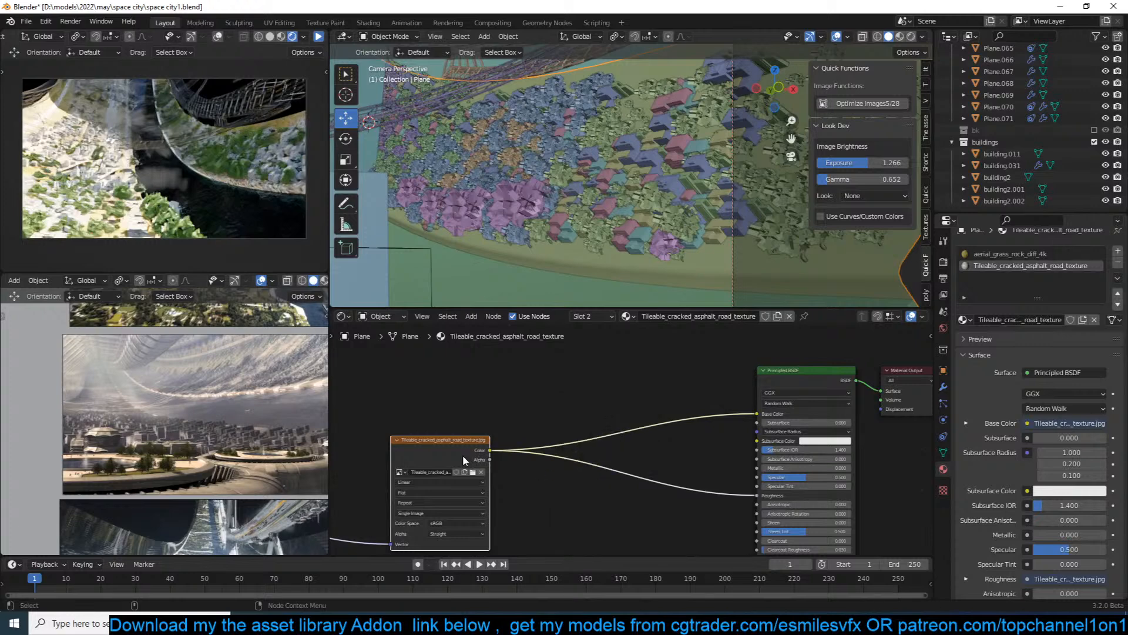
{"action": "left_click", "coordinate": [926, 137]}
{"action": "key", "text": "shift+a"}
{"action": "mouse_move", "coordinate": [699, 441]}
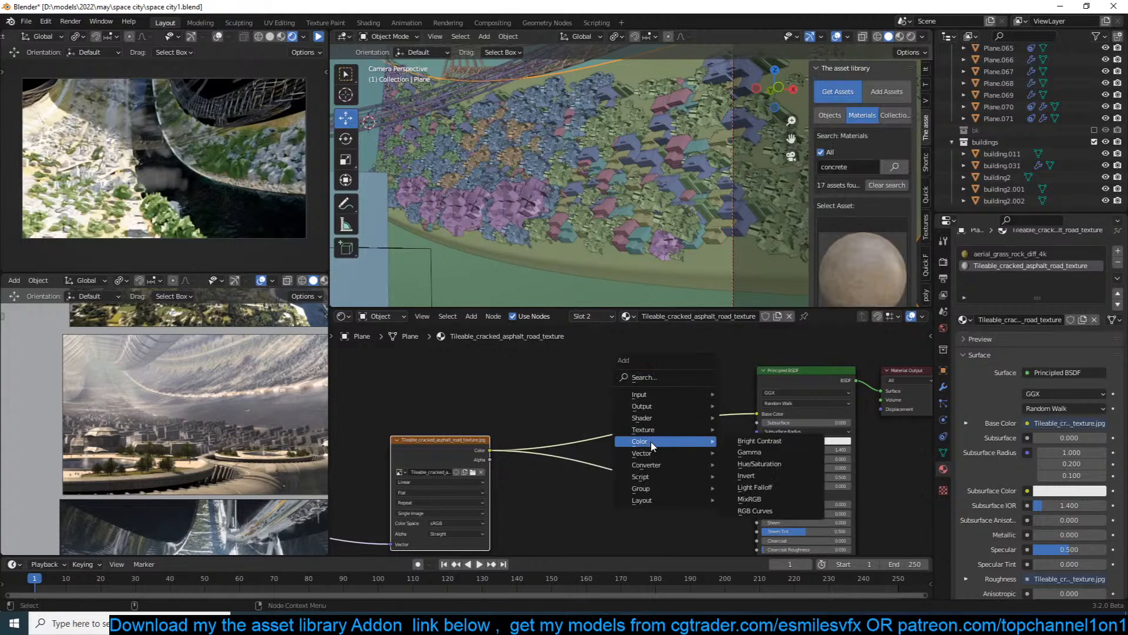
{"action": "left_click", "coordinate": [795, 488]}
{"action": "left_click", "coordinate": [675, 400]}
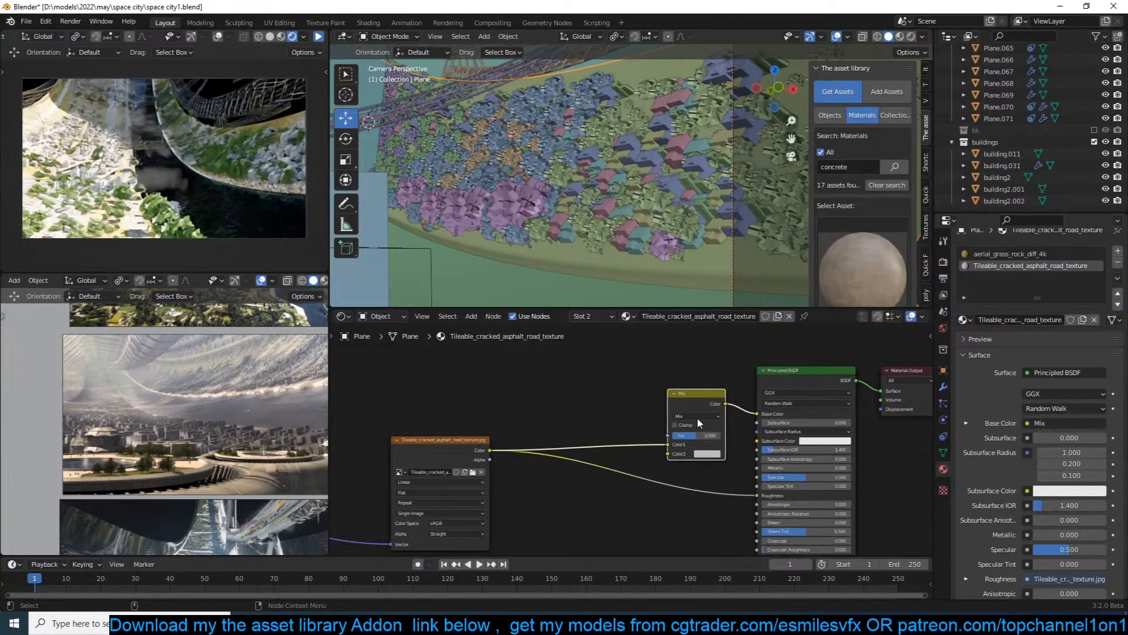
{"action": "left_click", "coordinate": [717, 455]}
{"action": "key", "text": "ctrl+s"}
{"action": "left_click", "coordinate": [318, 37]}
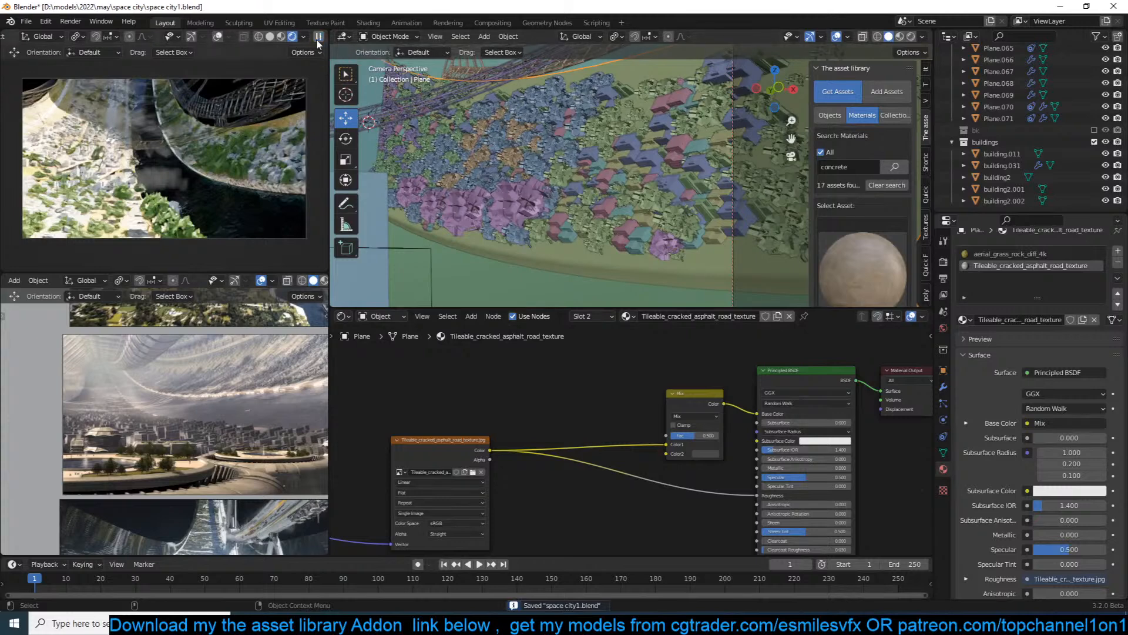
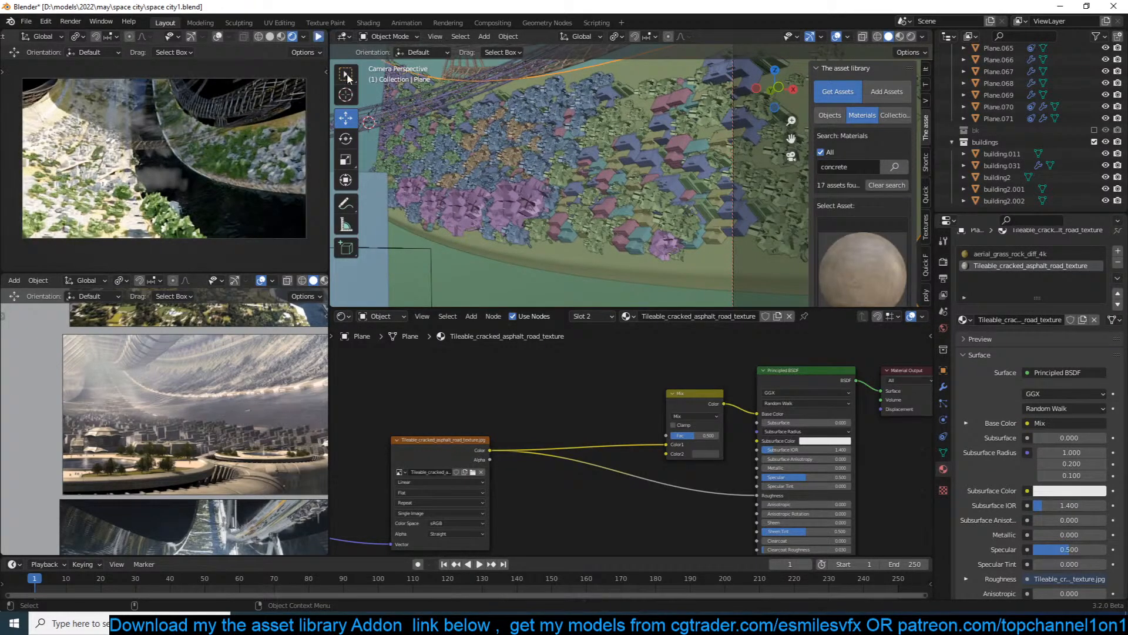
Try a scale of 2 in the asphalt material's Mapping node, settle on 4 for all axes, refresh the preview, and save.
{"action": "scroll", "coordinate": [574, 449], "scroll_direction": "down", "scroll_amount": 9}
{"action": "key", "text": "ctrl+s"}
{"action": "middle_click_drag", "start_coordinate": [513, 411], "coordinate": [730, 374]}
{"action": "scroll", "coordinate": [729, 374], "scroll_direction": "up", "scroll_amount": 4}
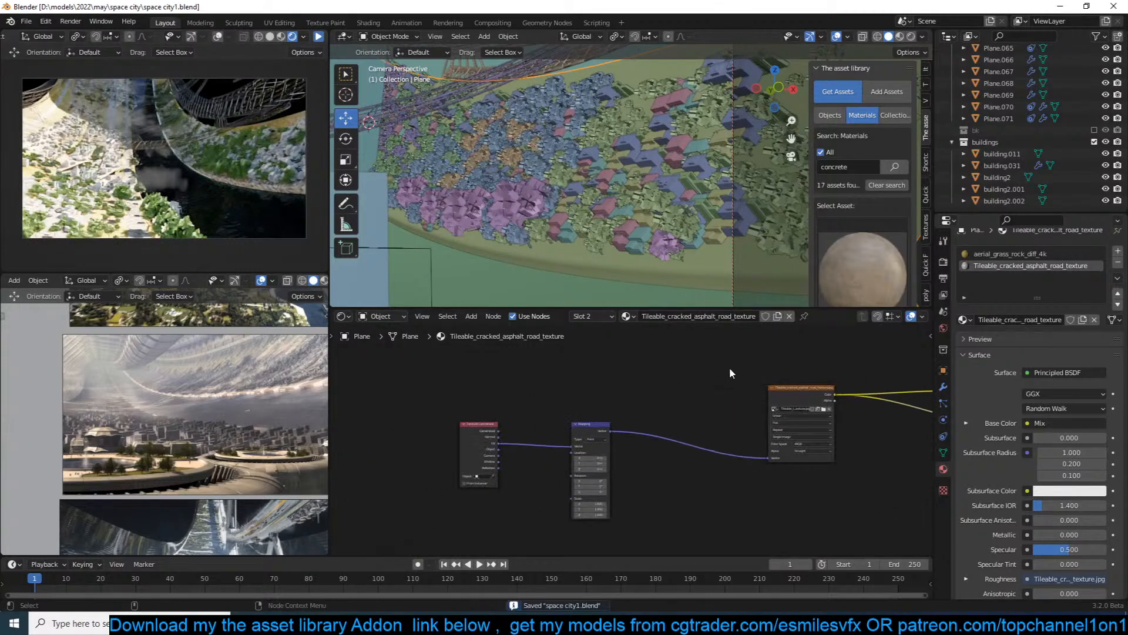
{"action": "scroll", "coordinate": [650, 433], "scroll_direction": "up", "scroll_amount": 4}
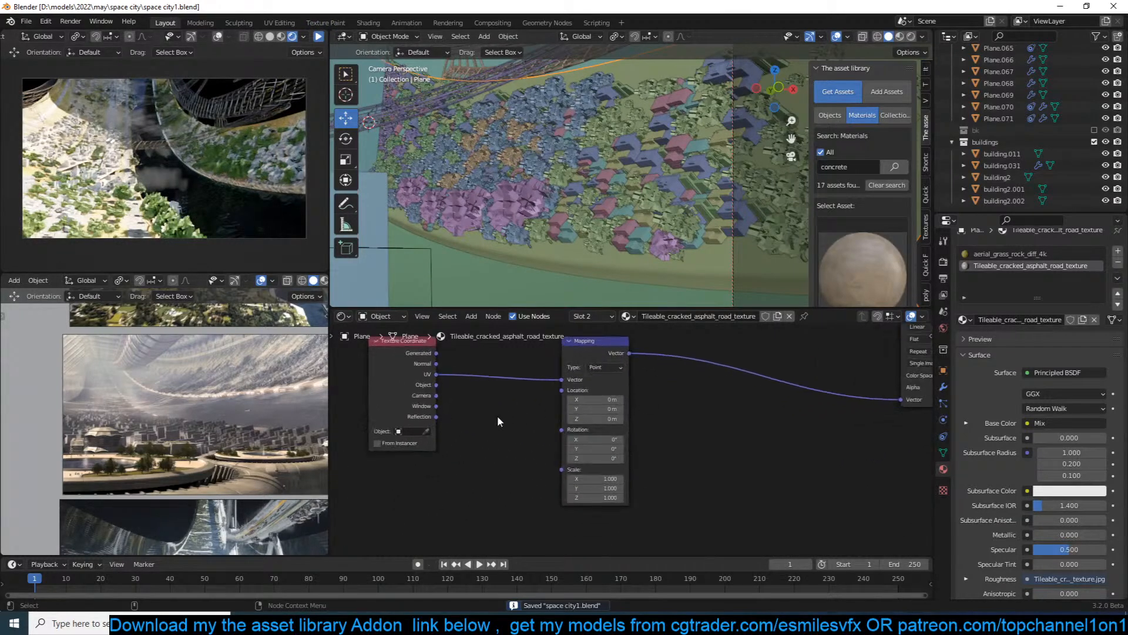
{"action": "left_click_drag", "start_coordinate": [604, 478], "coordinate": [607, 498]}
{"action": "type", "text": "2"}
{"action": "key", "text": "Return"}
{"action": "type", "text": "4"}
{"action": "key", "text": "Return"}
{"action": "key", "text": "ctrl+s"}
{"action": "left_click", "coordinate": [318, 37]}
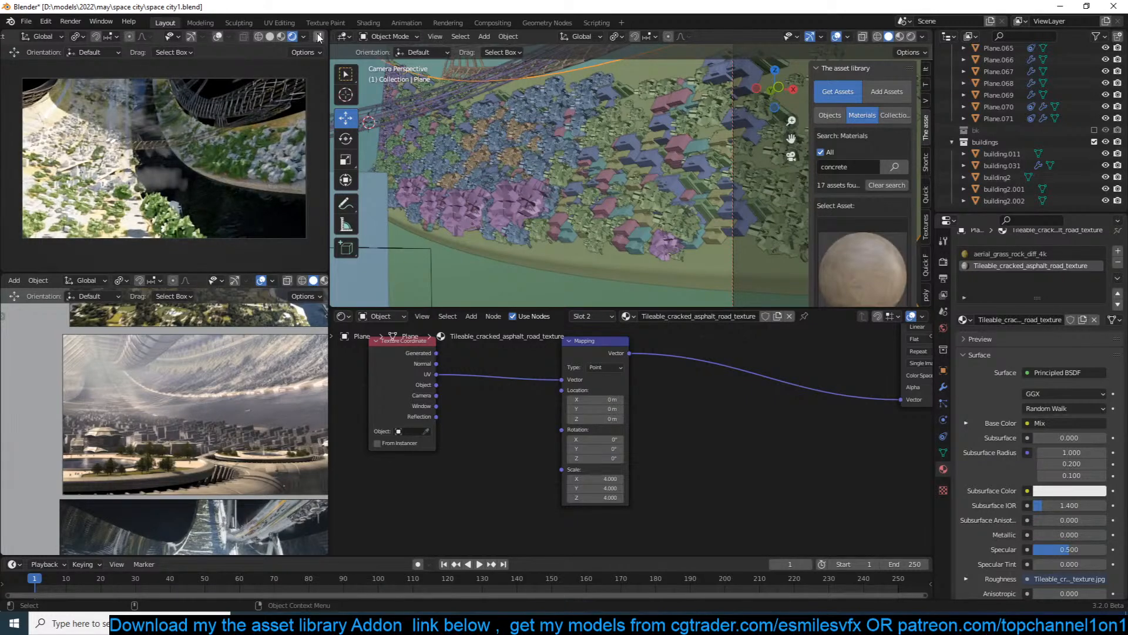
{"action": "key", "text": "ctrl+s"}
Examine the city and ring structure reference images against the rendered ring rim.
{"action": "scroll", "coordinate": [173, 432], "scroll_direction": "down", "scroll_amount": 1}
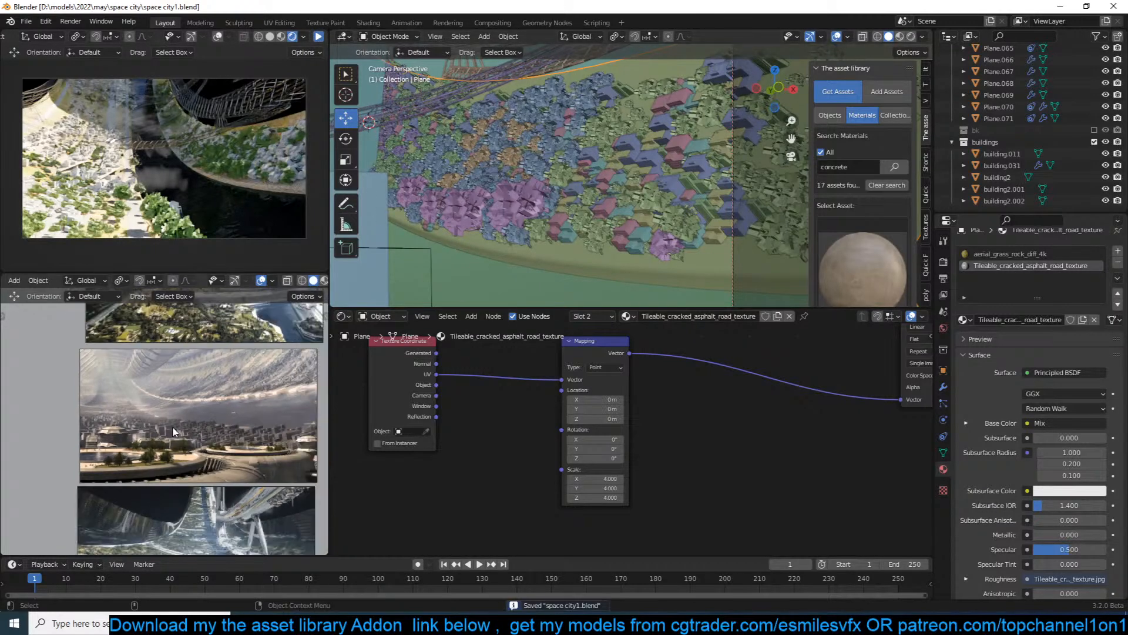
{"action": "scroll", "coordinate": [174, 432], "scroll_direction": "down", "scroll_amount": 3}
{"action": "scroll", "coordinate": [174, 431], "scroll_direction": "up", "scroll_amount": 5}
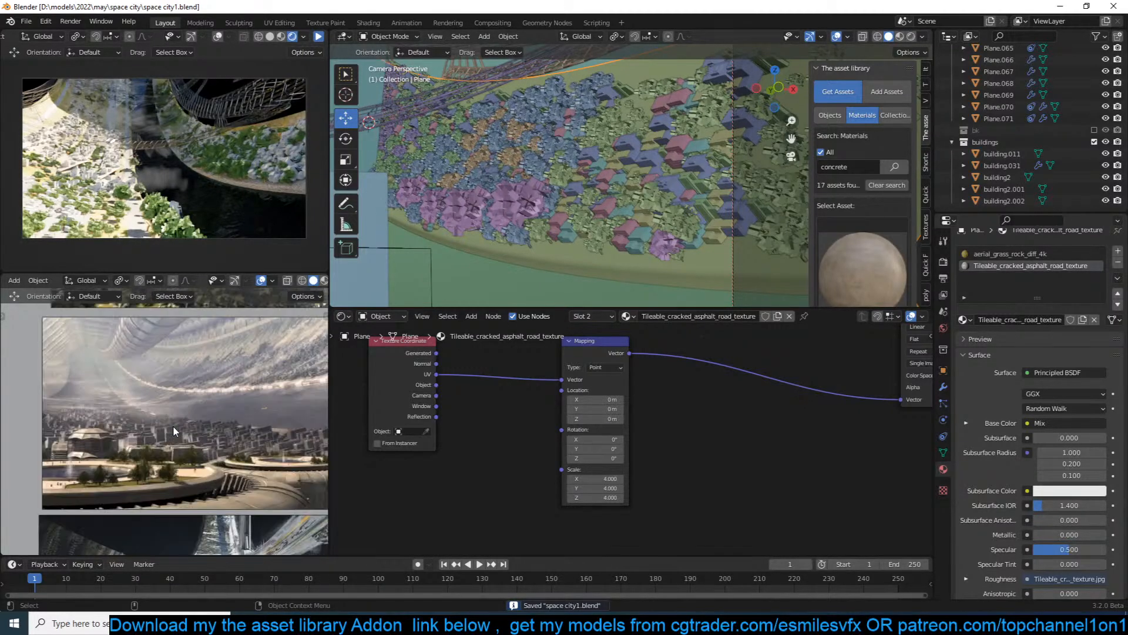
{"action": "middle_click_drag", "start_coordinate": [182, 452], "coordinate": [149, 288], "text": "shift"}
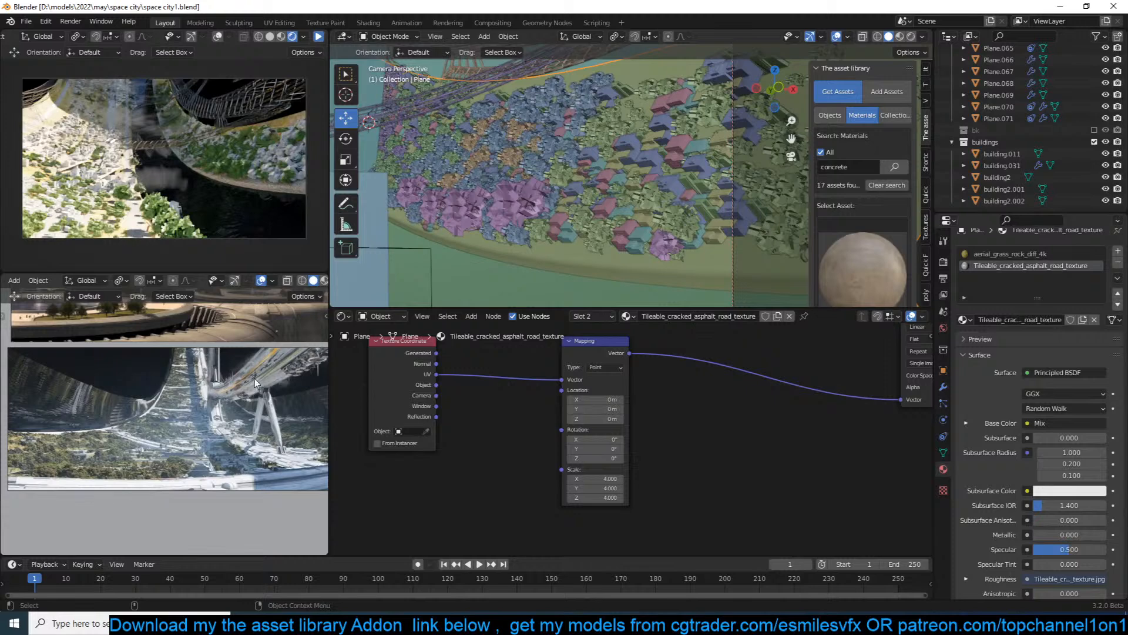
{"action": "middle_click_drag", "start_coordinate": [211, 384], "coordinate": [206, 417], "text": "shift"}
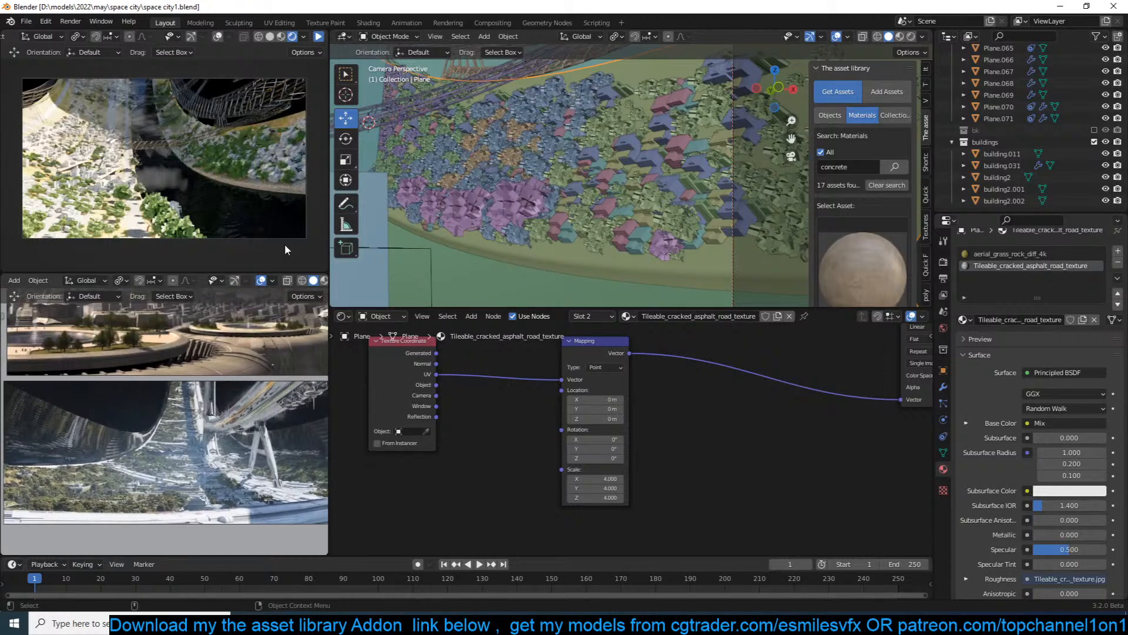
{"action": "scroll", "coordinate": [161, 168], "scroll_direction": "down", "scroll_amount": 2}
{"action": "scroll", "coordinate": [197, 453], "scroll_direction": "up", "scroll_amount": 4}
{"action": "scroll", "coordinate": [112, 411], "scroll_direction": "down", "scroll_amount": 3}
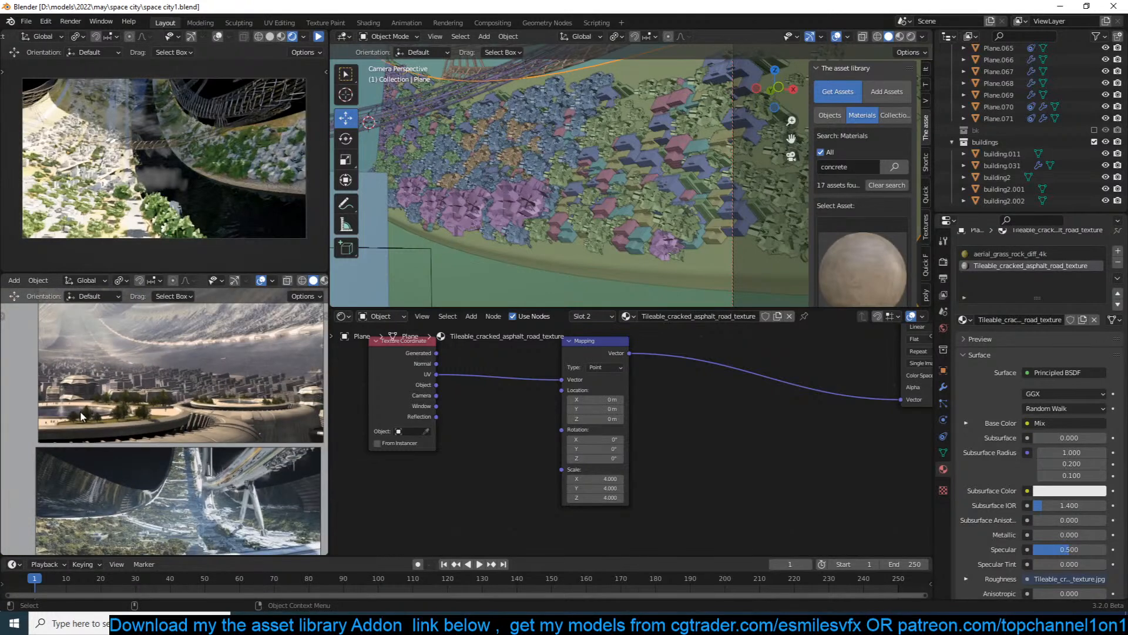
Move the camera and rotate it freely to reframe the ring city.
{"action": "scroll", "coordinate": [608, 205], "scroll_direction": "down", "scroll_amount": 5}
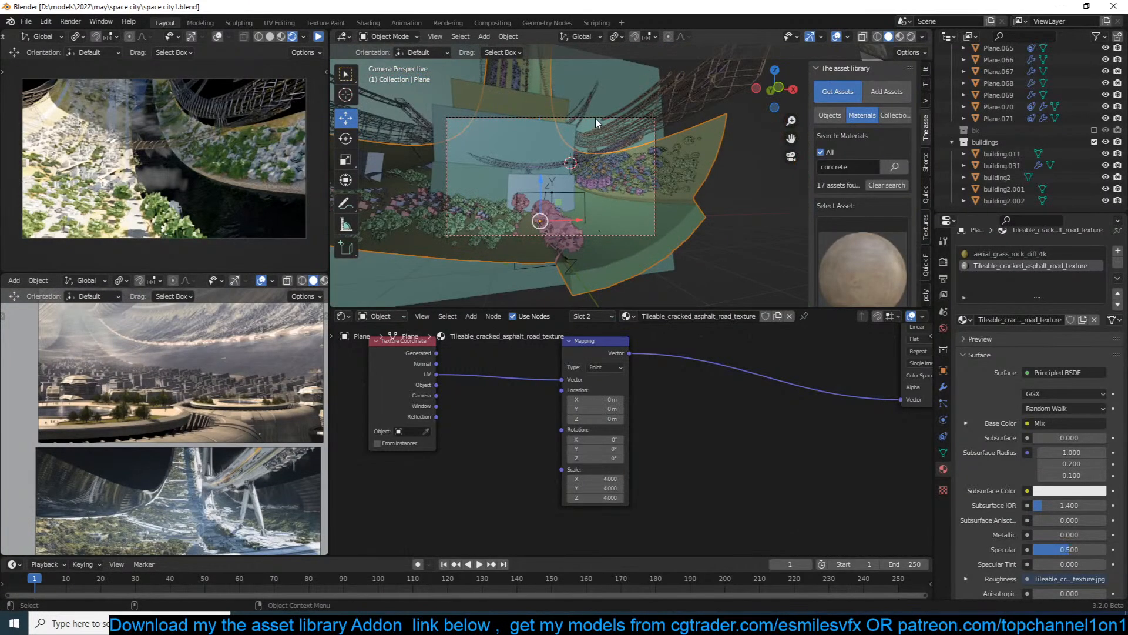
{"action": "left_click", "coordinate": [596, 118]}
{"action": "key", "text": "g"}
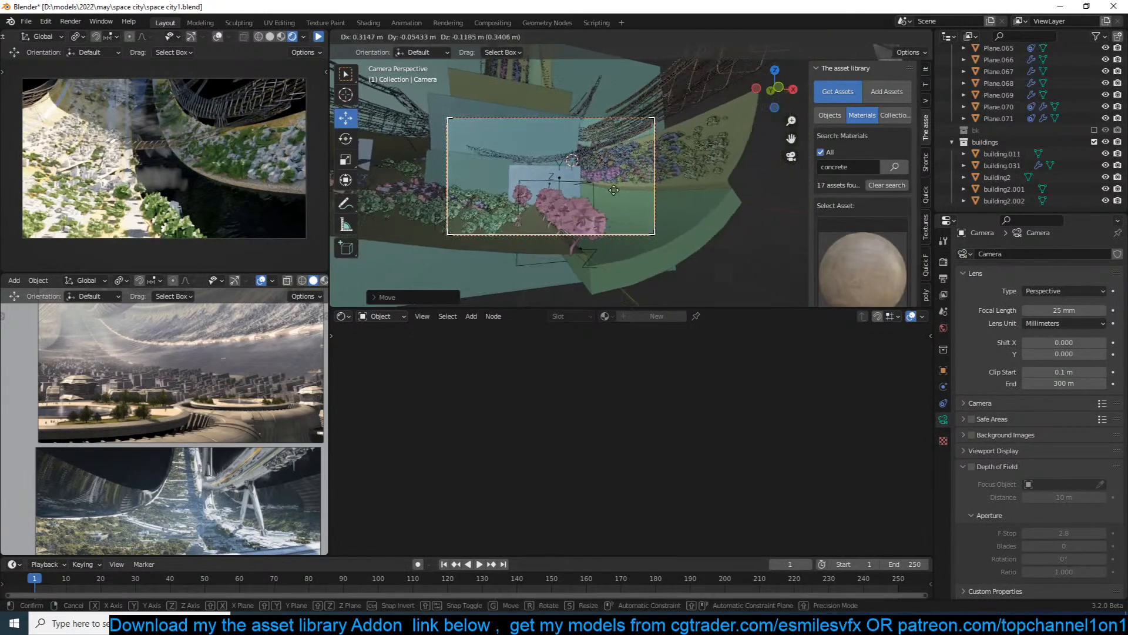
{"action": "key", "text": "r"}
{"action": "key", "text": "r"}
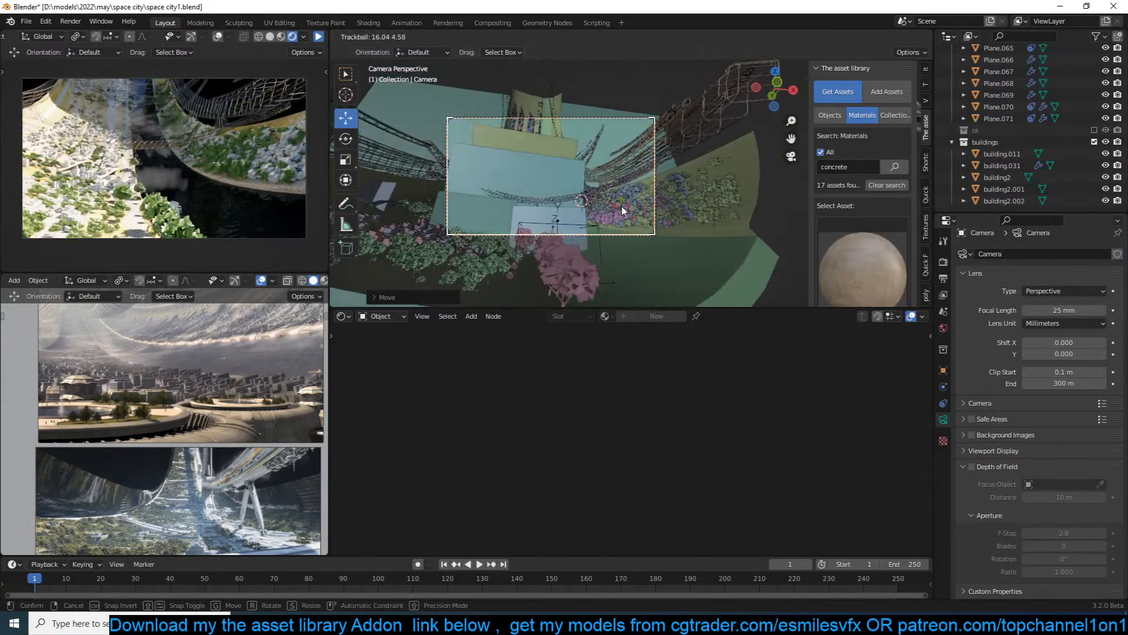
{"action": "left_click", "coordinate": [629, 217]}
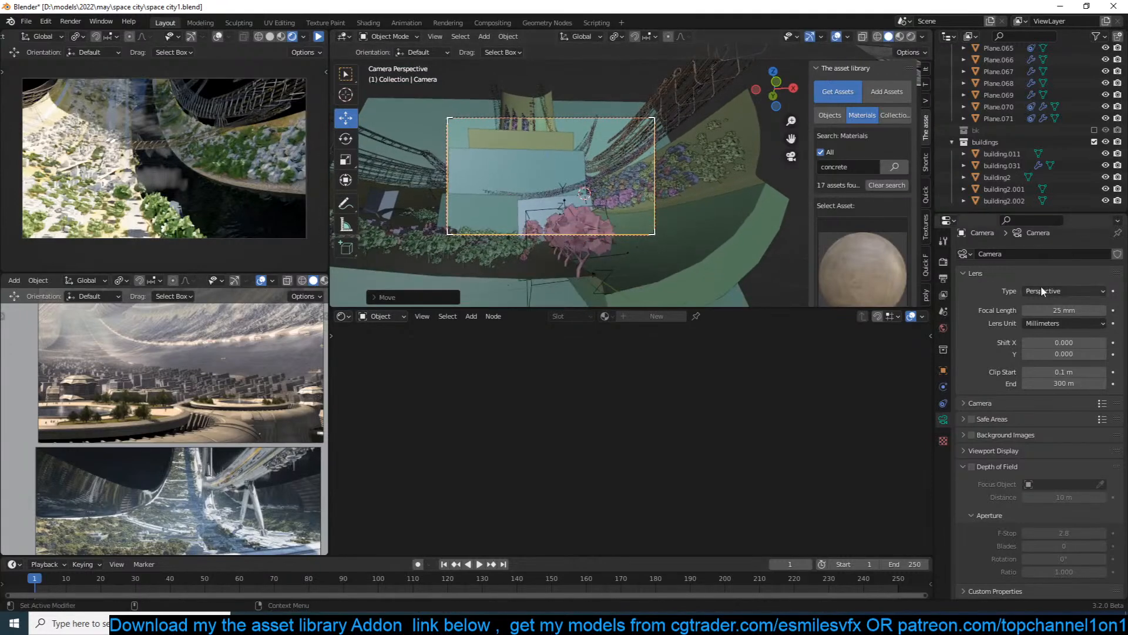
Set the camera's focal length to 15 mm, rotate it and move it along its local Z axis, and refresh the preview.
{"action": "left_click", "coordinate": [1053, 308]}
{"action": "type", "text": "15"}
{"action": "key", "text": "Return"}
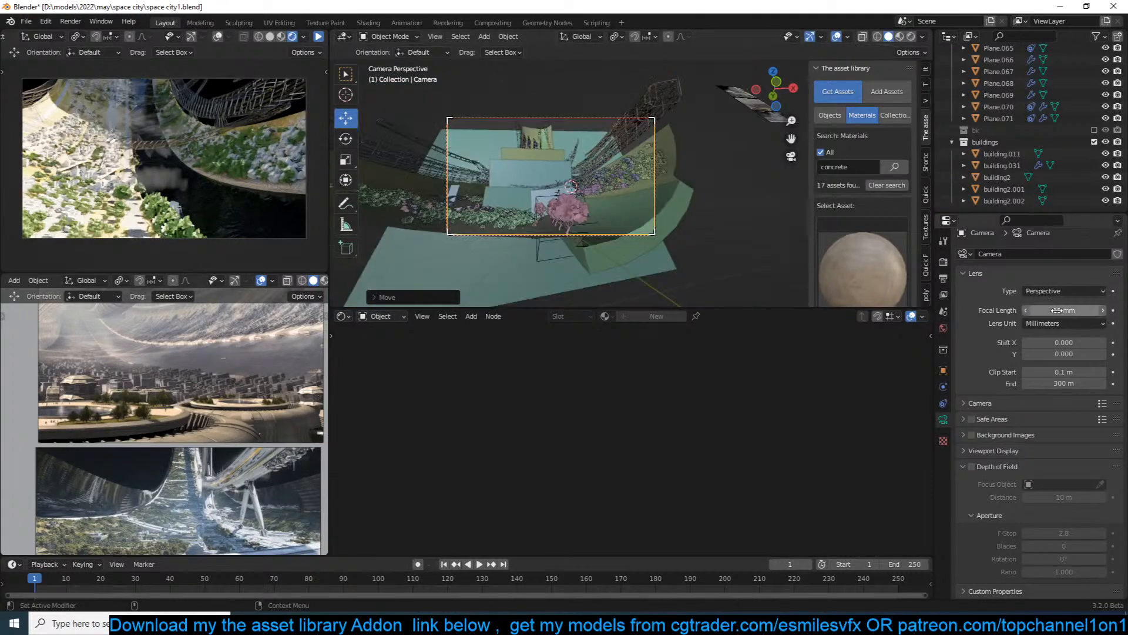
{"action": "key", "text": "r"}
{"action": "key", "text": "r"}
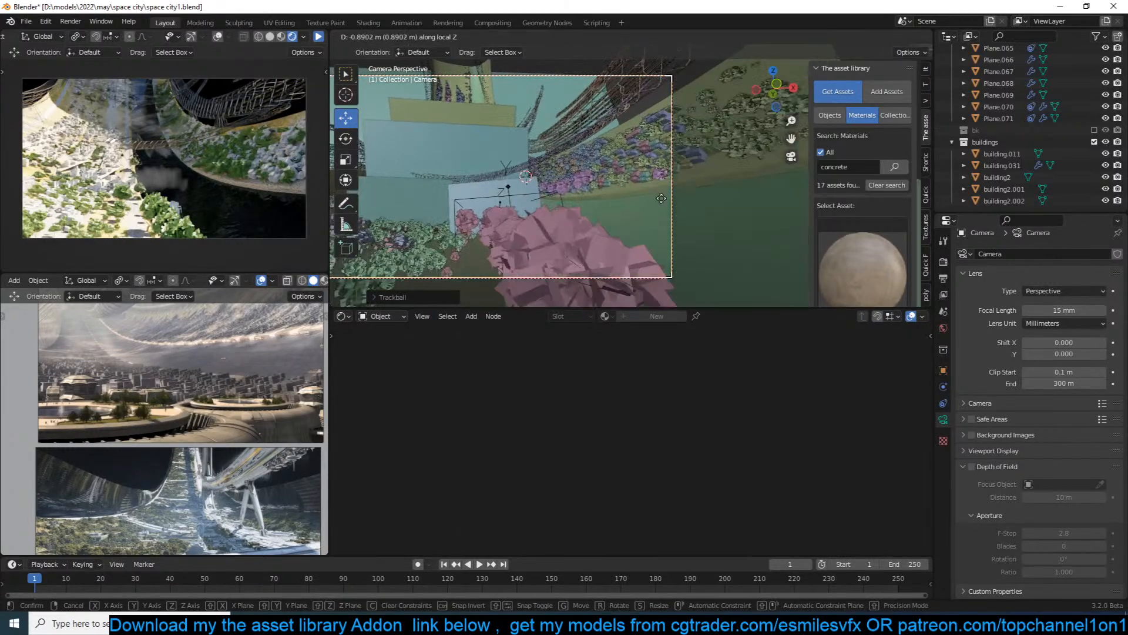
{"action": "left_click", "coordinate": [662, 196]}
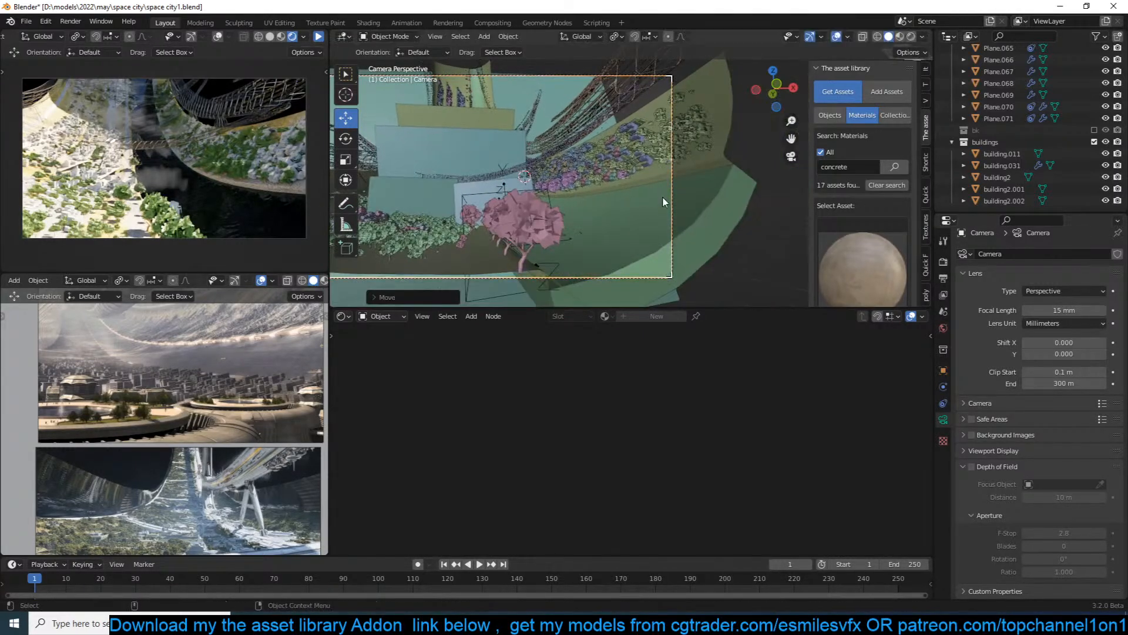
{"action": "left_click", "coordinate": [318, 38]}
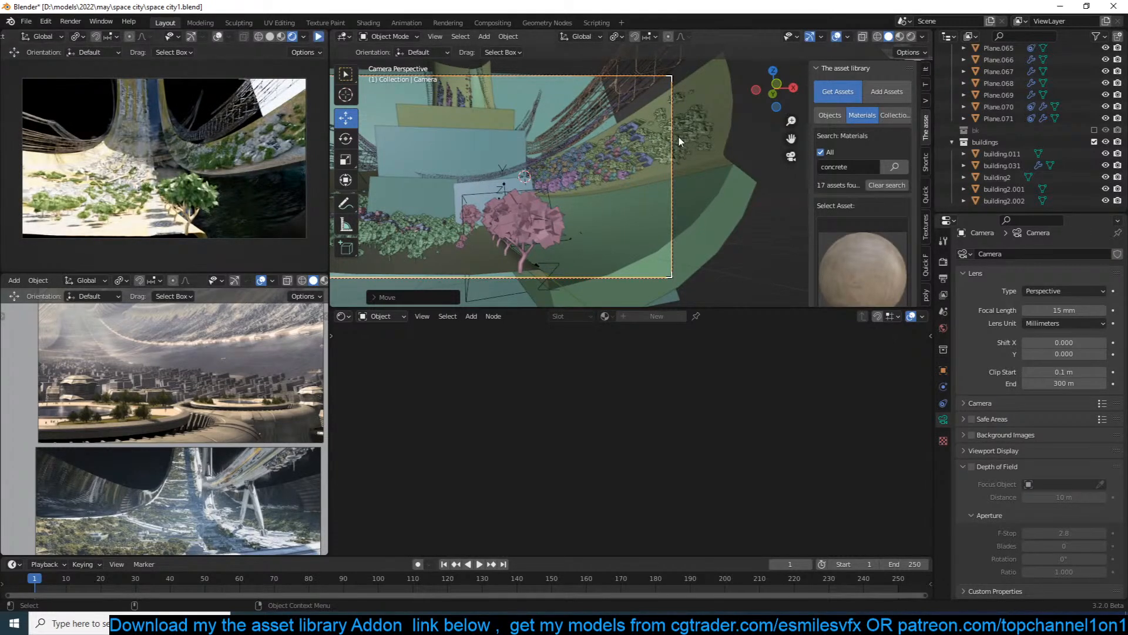
Shift the camera along the global Z axis, refresh the render preview, and save the file.
{"action": "key", "text": "g"}
{"action": "key", "text": "z"}
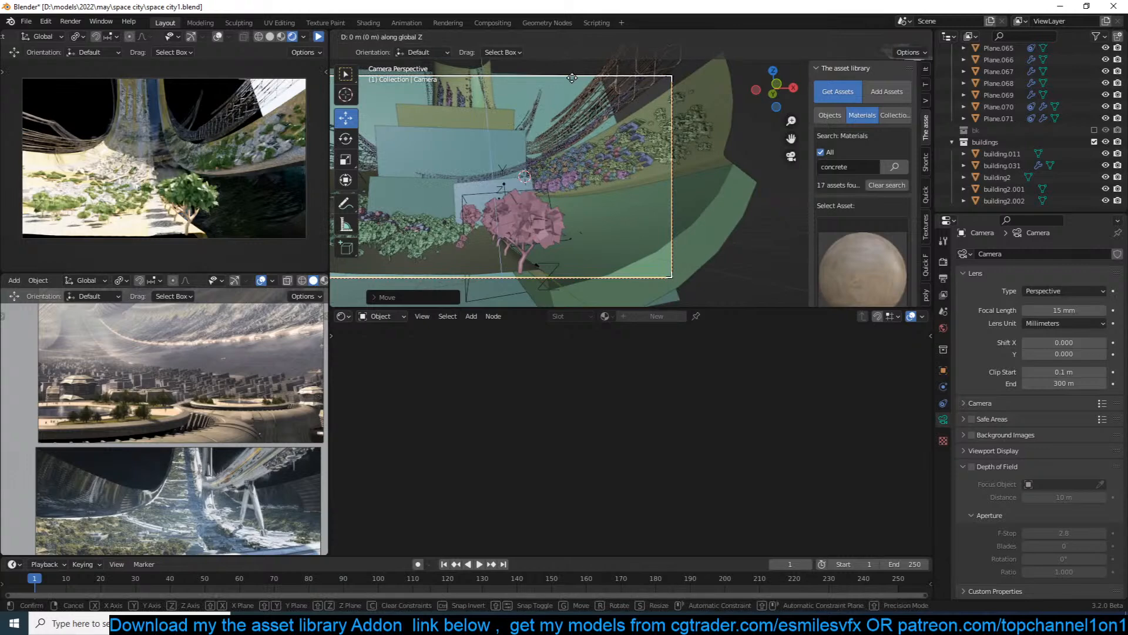
{"action": "left_click", "coordinate": [573, 73]}
{"action": "key", "text": "ctrl+s"}
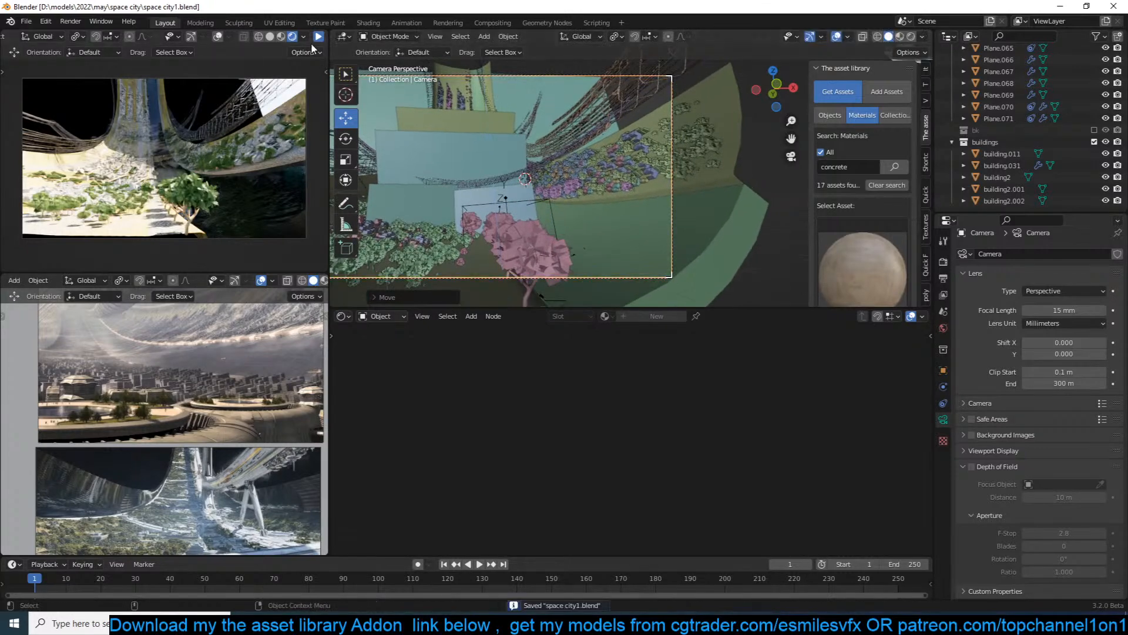
{"action": "left_click", "coordinate": [317, 37]}
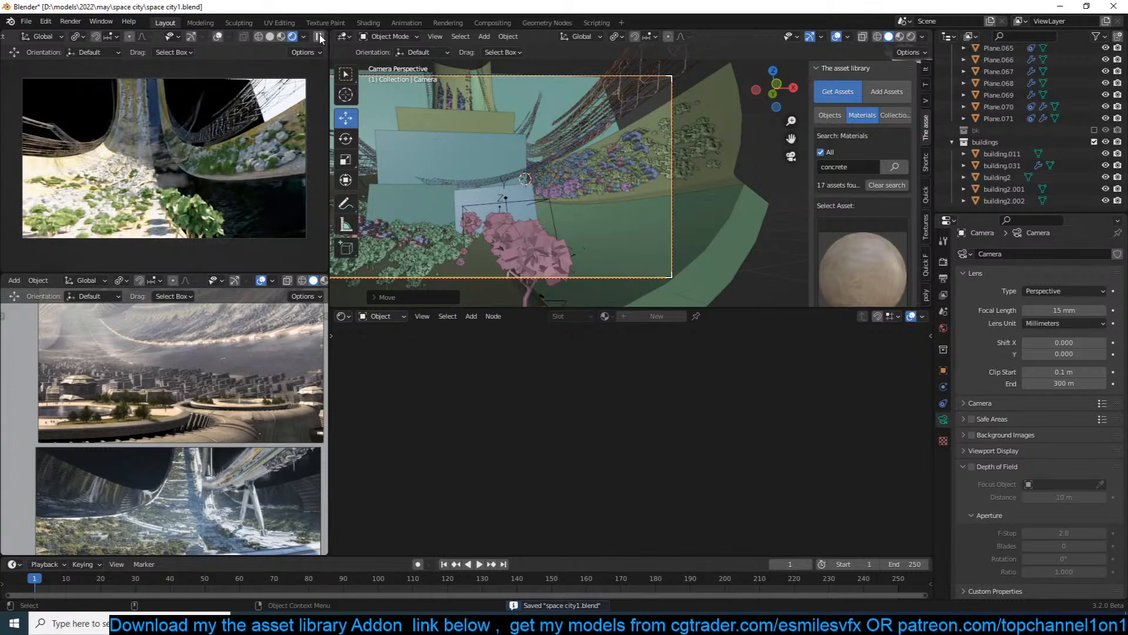
{"action": "key", "text": "ctrl+s"}
Set the emission number of Plane.032's hair particle system to 200.
{"action": "key", "text": "Home"}
{"action": "left_click", "coordinate": [453, 237]}
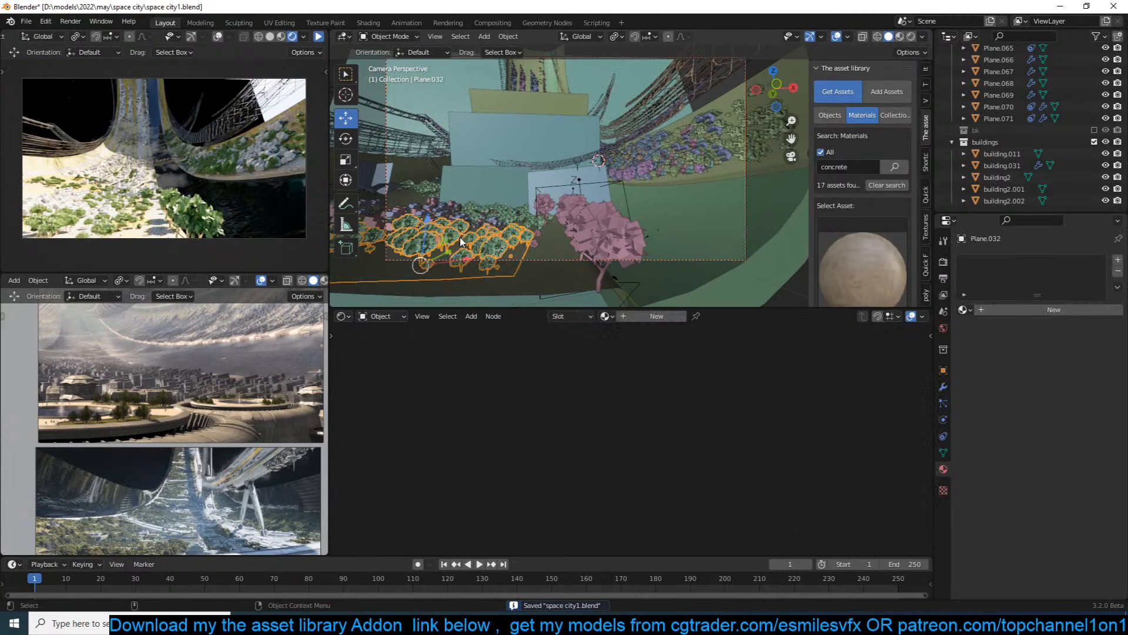
{"action": "left_click", "coordinate": [943, 403]}
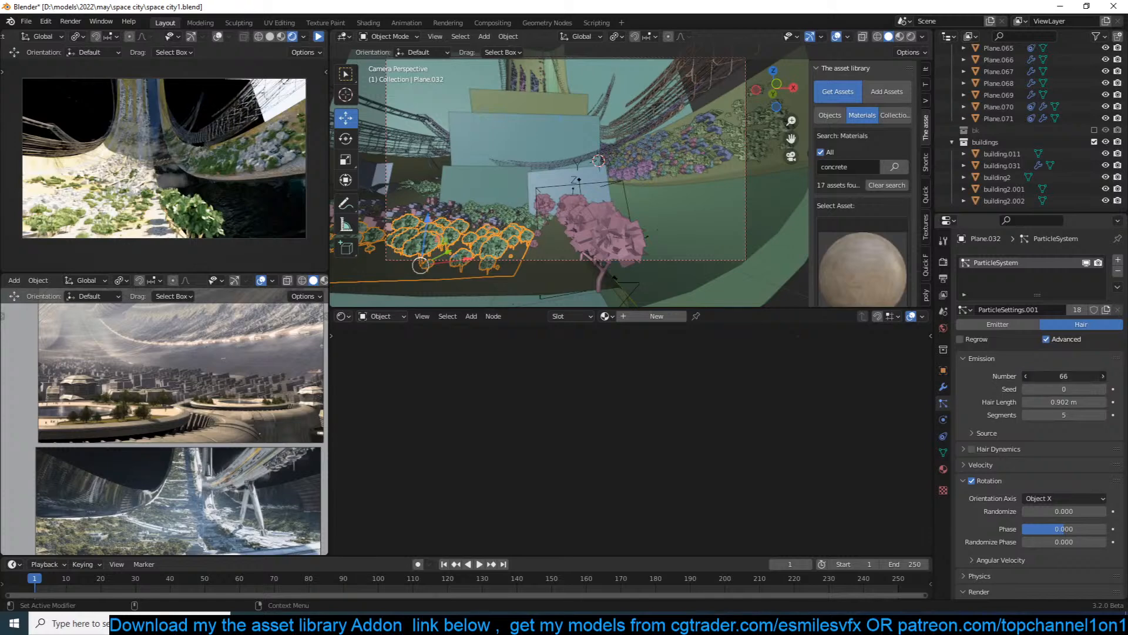
{"action": "key", "text": "Return"}
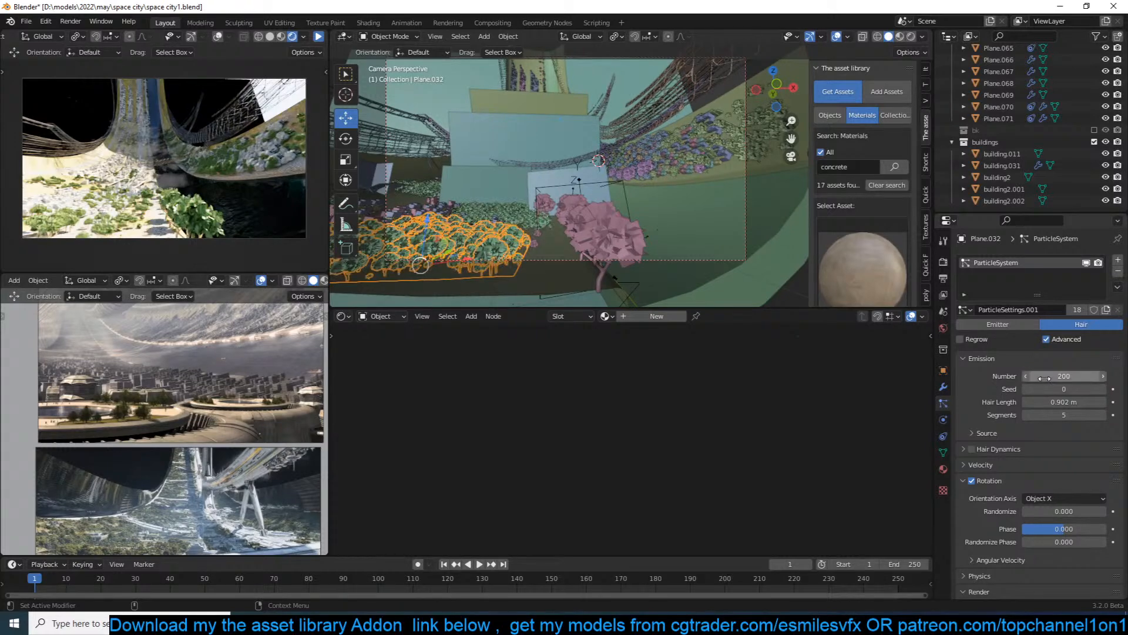
Stretch Plane.032 along the global X axis and set its hair emission number to 500.
{"action": "key", "text": "s"}
{"action": "key", "text": "x"}
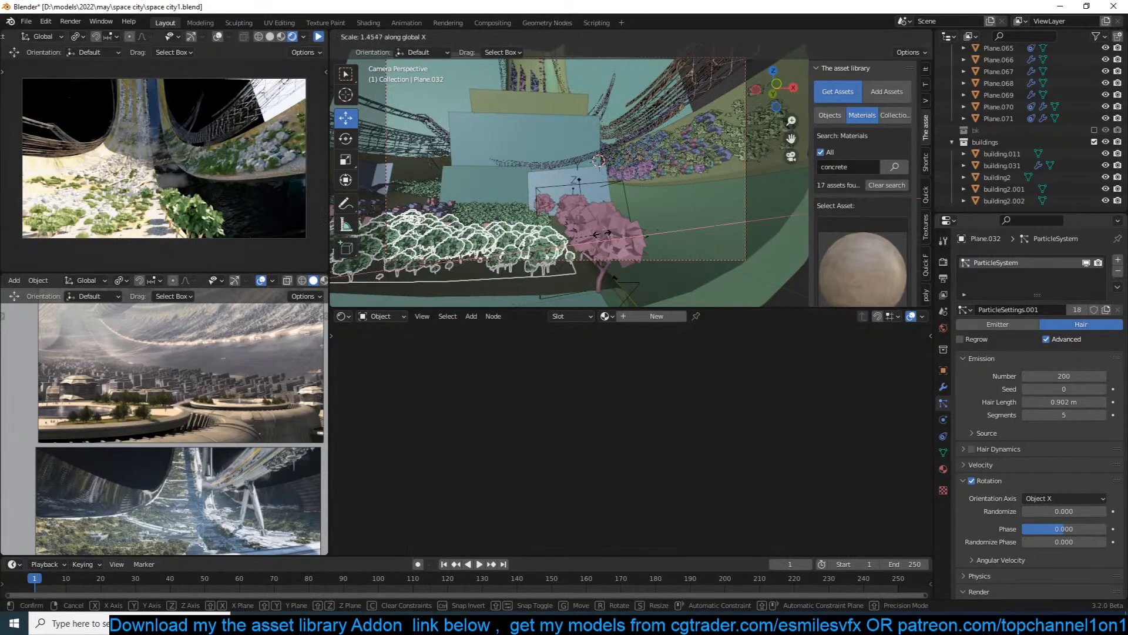
{"action": "left_click", "coordinate": [599, 233]}
{"action": "left_click", "coordinate": [1073, 374]}
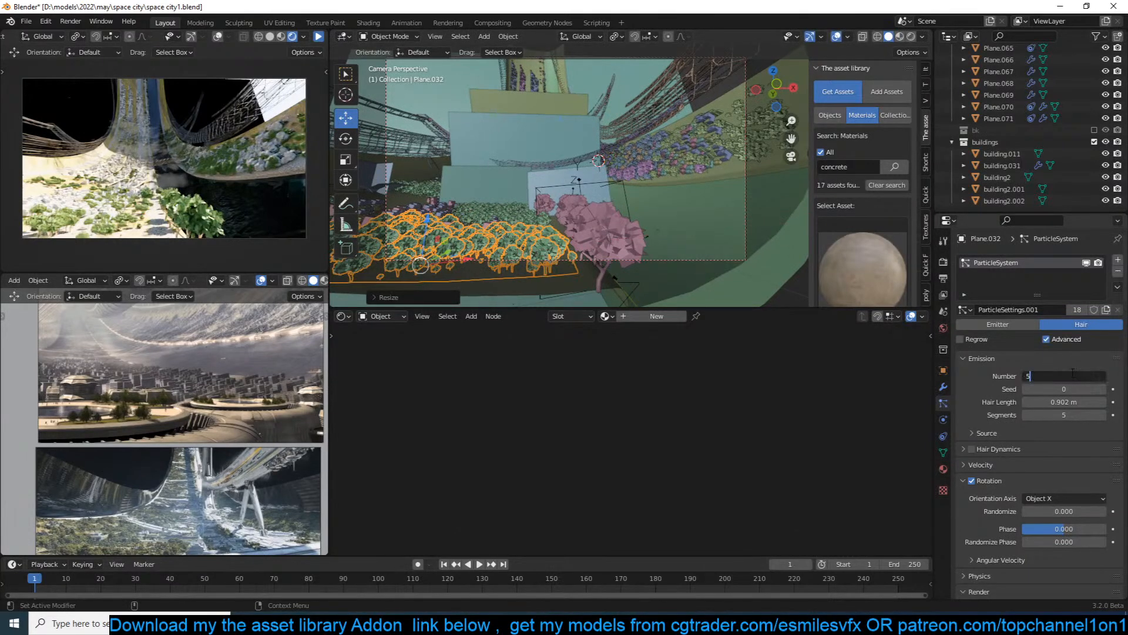
{"action": "type", "text": "500"}
{"action": "key", "text": "Return"}
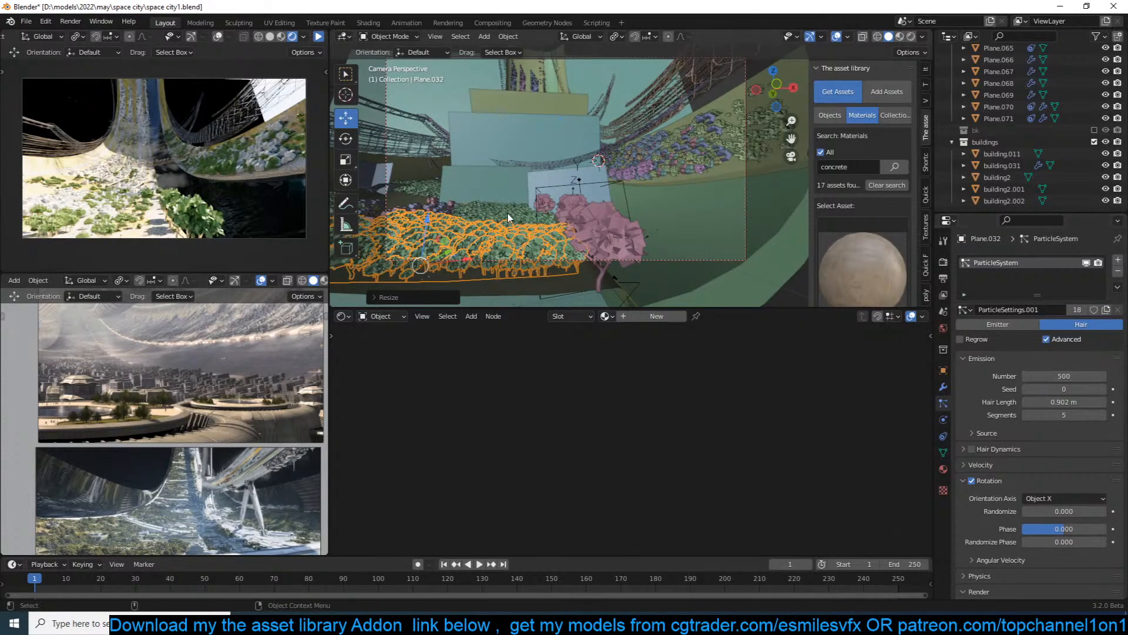
Adjust the scale of the foreground vegetation, save the file, and refresh the render preview.
{"action": "left_click", "coordinate": [538, 227]}
{"action": "left_click_drag", "start_coordinate": [555, 232], "coordinate": [502, 237]}
{"action": "key", "text": "s"}
{"action": "left_click", "coordinate": [515, 237]}
{"action": "left_click", "coordinate": [199, 127]}
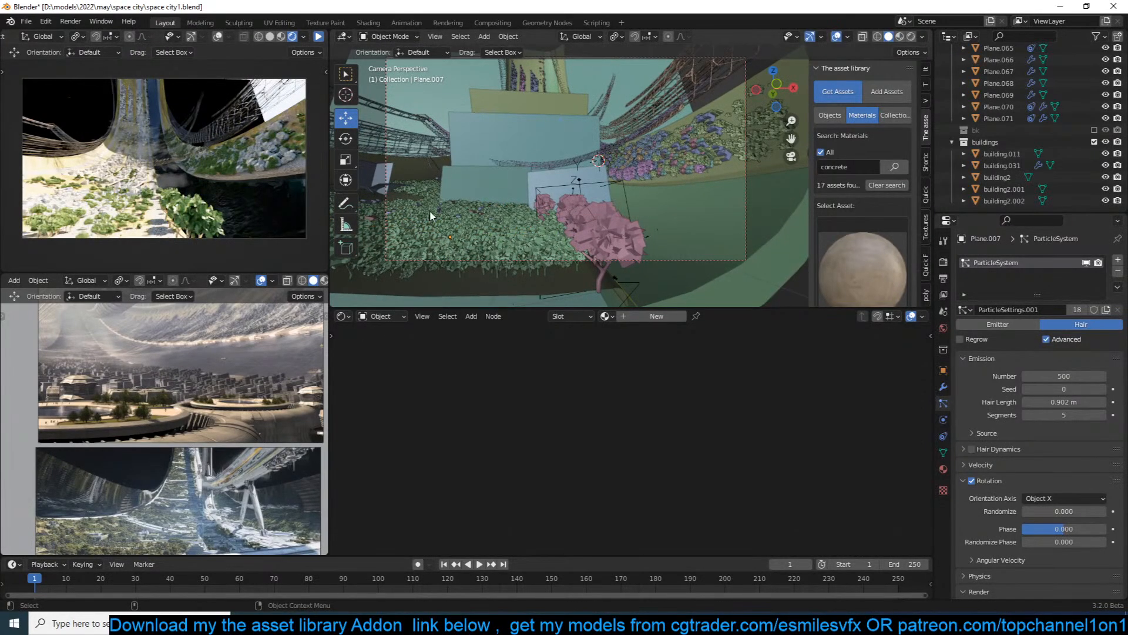
{"action": "key", "text": "ctrl+s"}
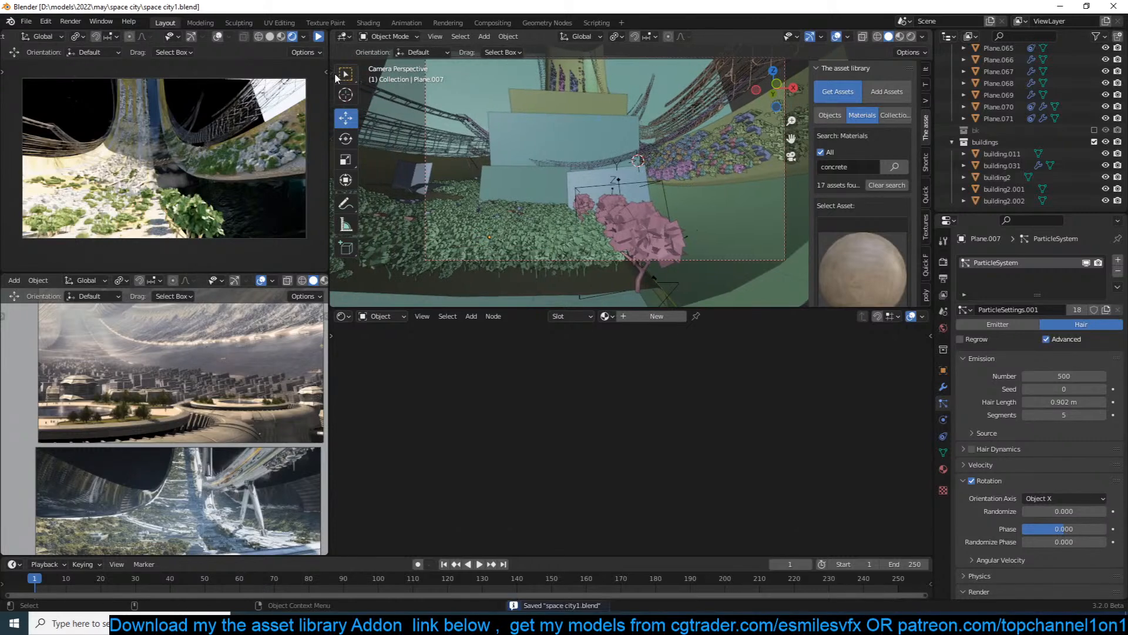
{"action": "left_click", "coordinate": [318, 42]}
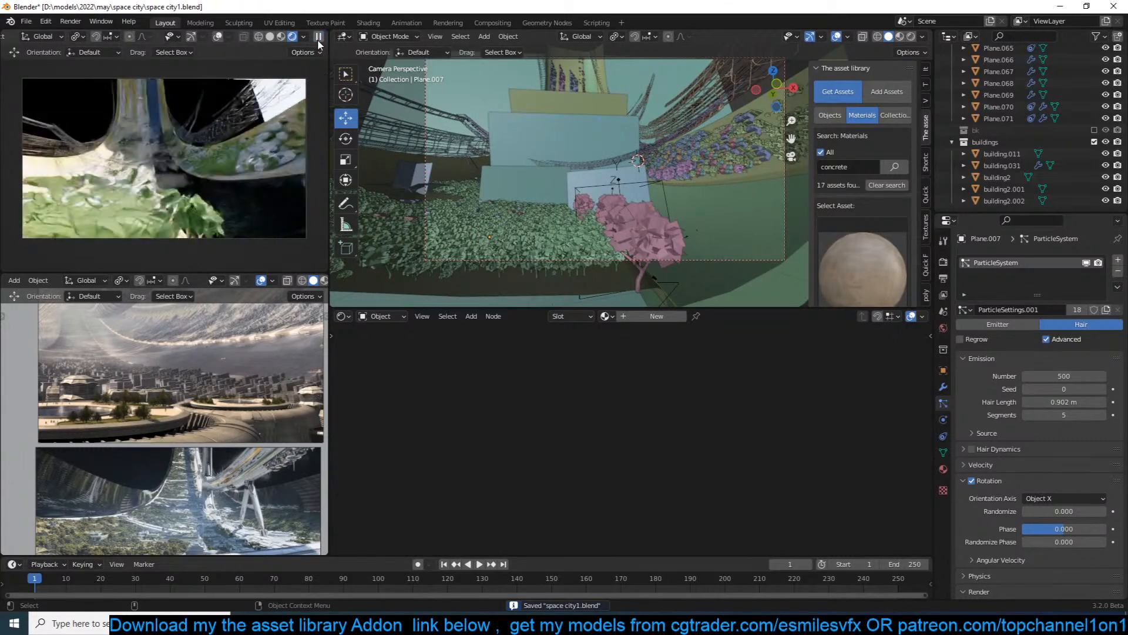
{"action": "left_click", "coordinate": [319, 39]}
Set the render scale of Plane.032's particles to 0.133 and save the file.
{"action": "left_click", "coordinate": [485, 220]}
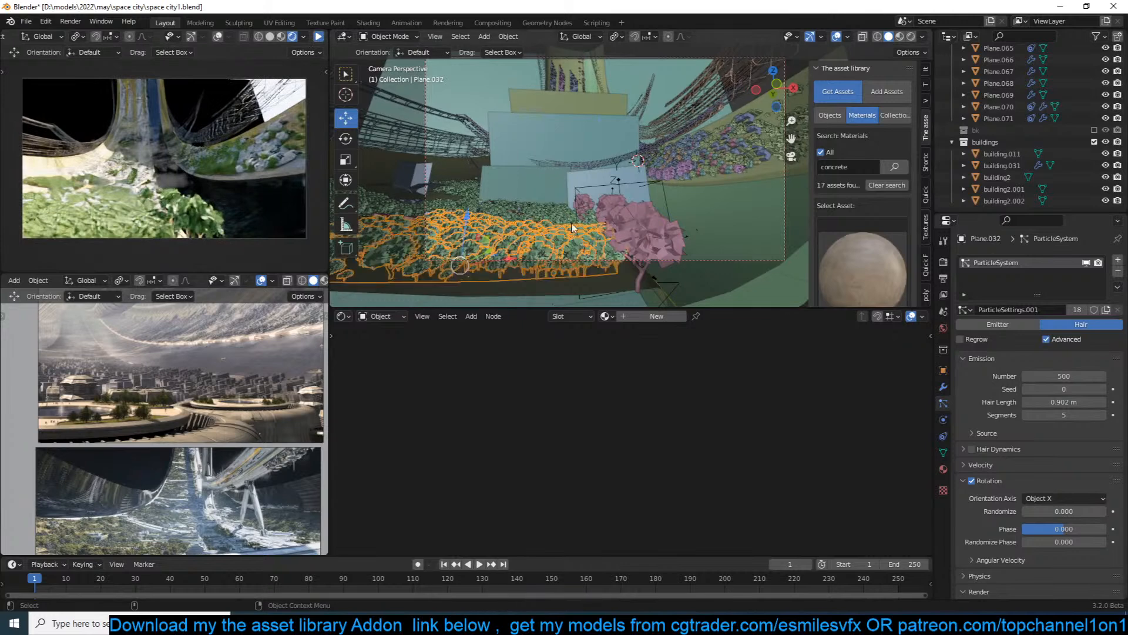
{"action": "scroll", "coordinate": [1024, 476], "scroll_direction": "down", "scroll_amount": 8}
{"action": "left_click_drag", "start_coordinate": [1088, 389], "coordinate": [1046, 389]}
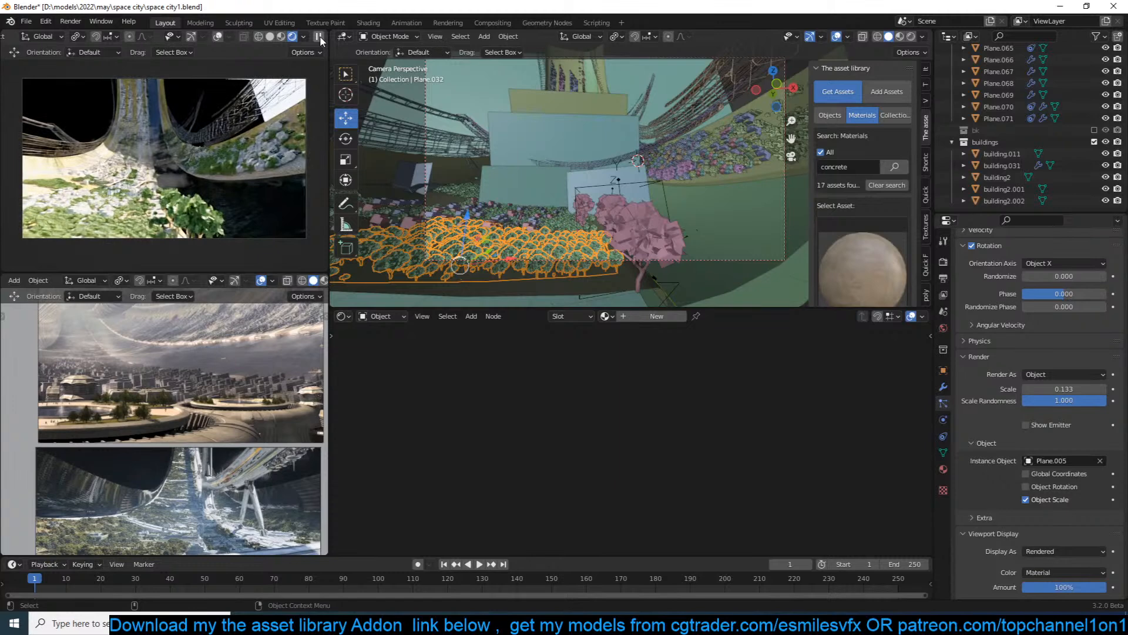
{"action": "key", "text": "ctrl+s"}
{"action": "key", "text": "alt+a"}
Set the scale in Plane.006's Geometry Nodes modifier to 0.078 and save the file.
{"action": "left_click", "coordinate": [636, 230]}
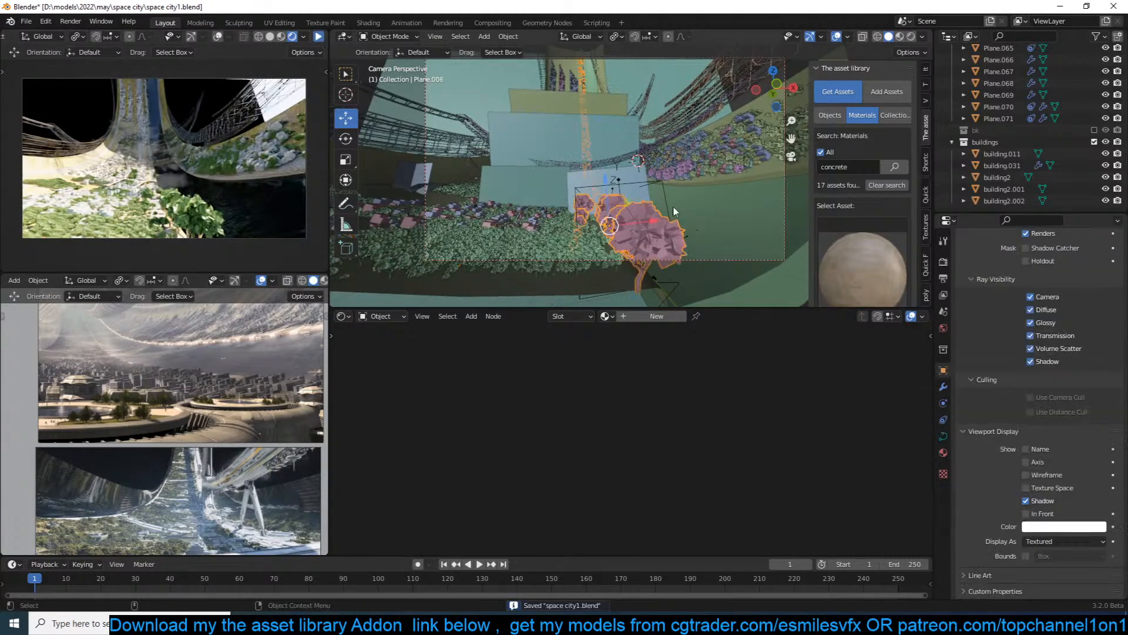
{"action": "left_click", "coordinate": [943, 387]}
{"action": "left_click_drag", "start_coordinate": [1045, 332], "coordinate": [1004, 332]}
{"action": "key", "text": "alt+a"}
{"action": "key", "text": "ctrl+s"}
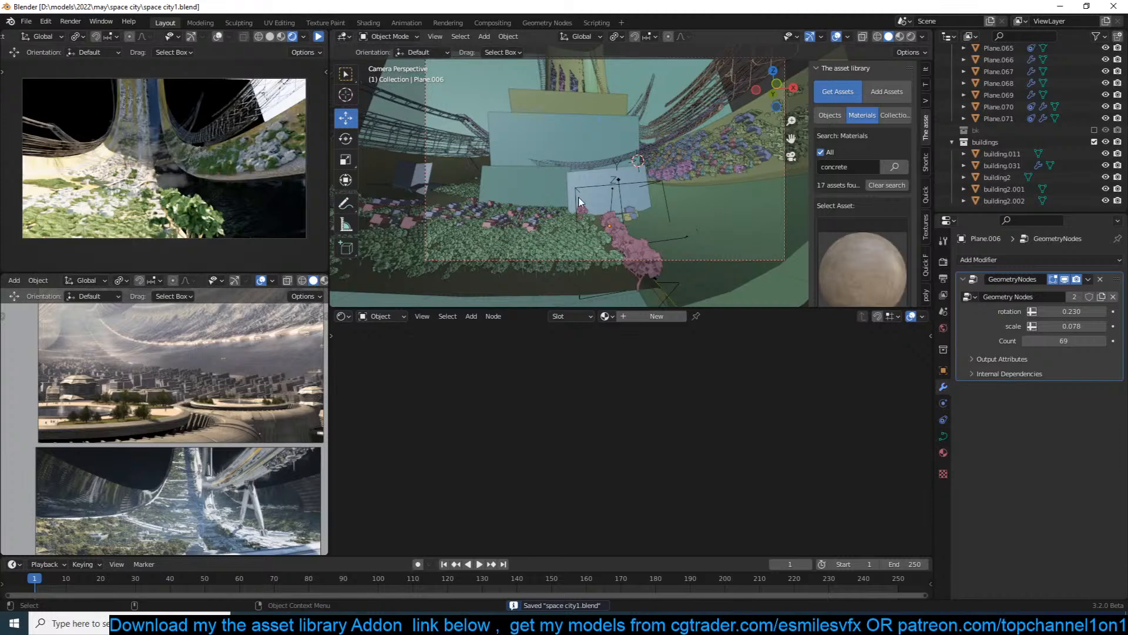
Add a plane over the foreground vegetation and scale it.
{"action": "scroll", "coordinate": [585, 218], "scroll_direction": "up", "scroll_amount": 2}
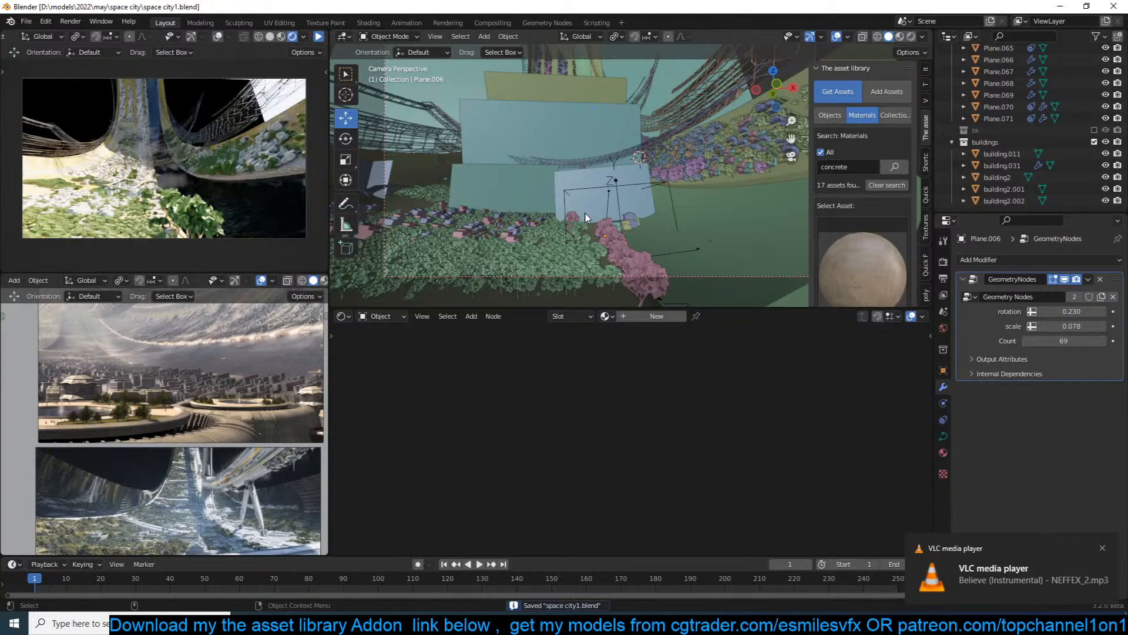
{"action": "left_click", "coordinate": [609, 198]}
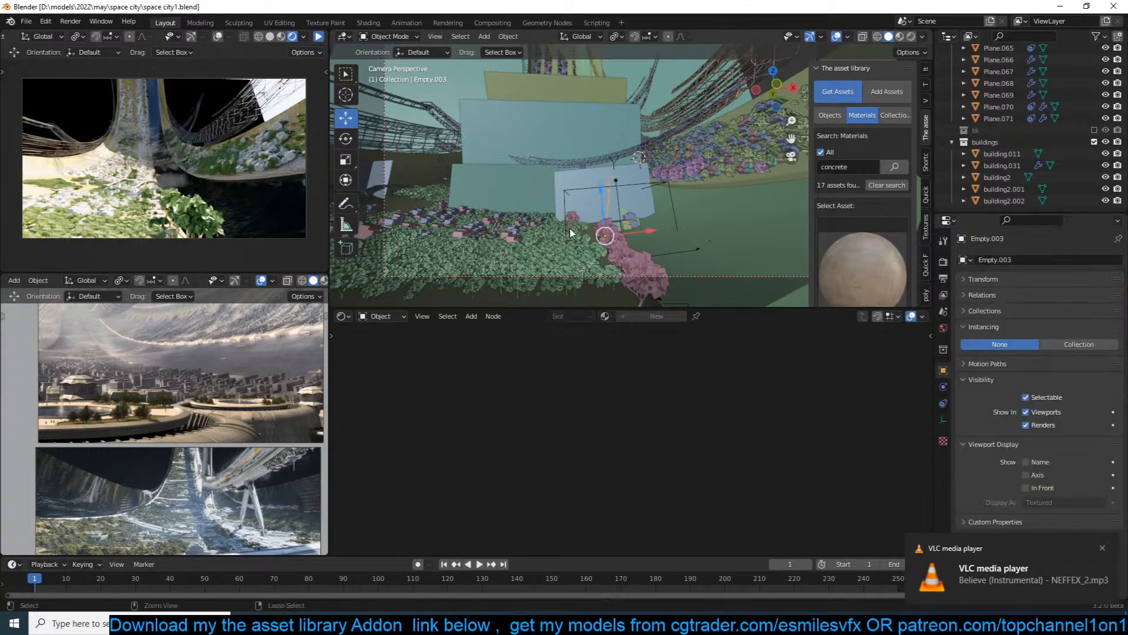
{"action": "key", "text": "ctrl+s"}
{"action": "key", "text": "shift+a"}
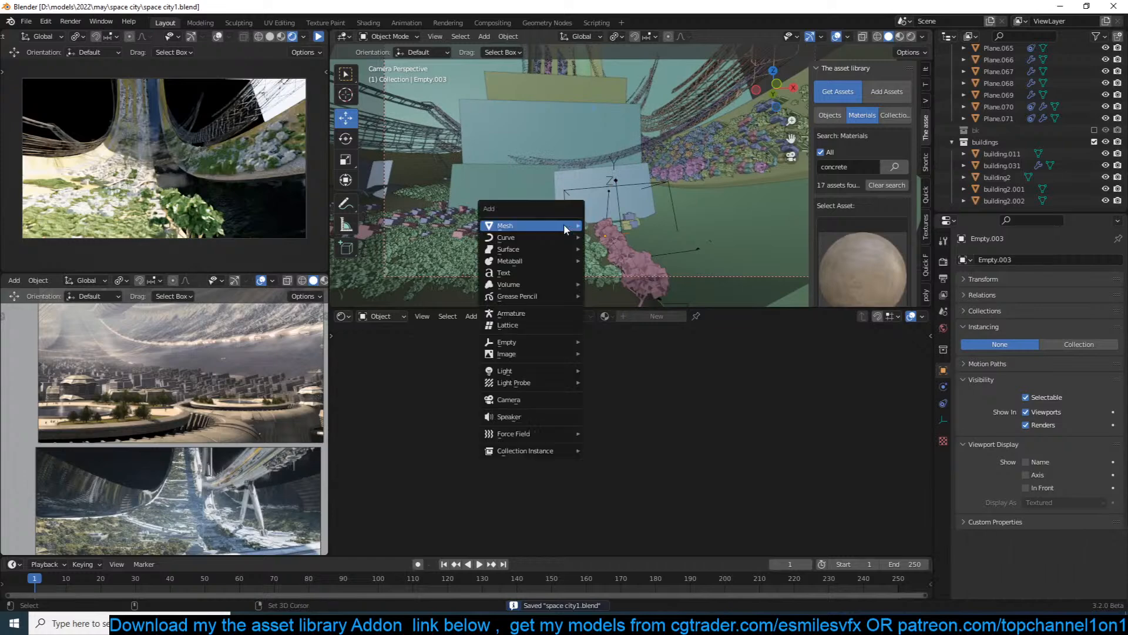
{"action": "left_click", "coordinate": [597, 227]}
{"action": "key", "text": "s"}
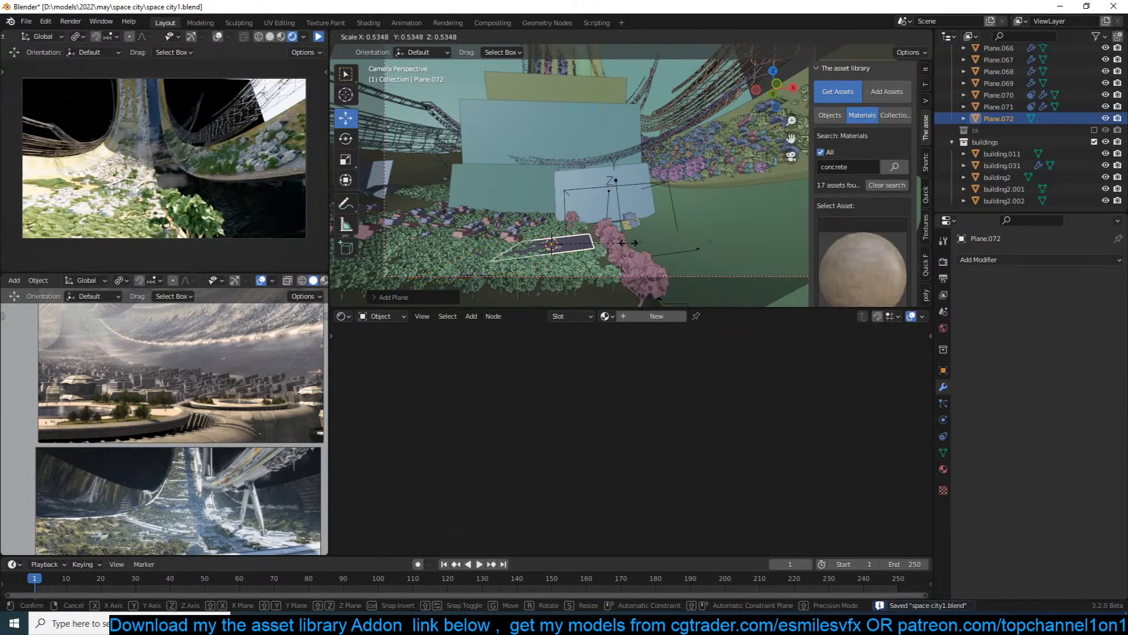
{"action": "left_click", "coordinate": [620, 247]}
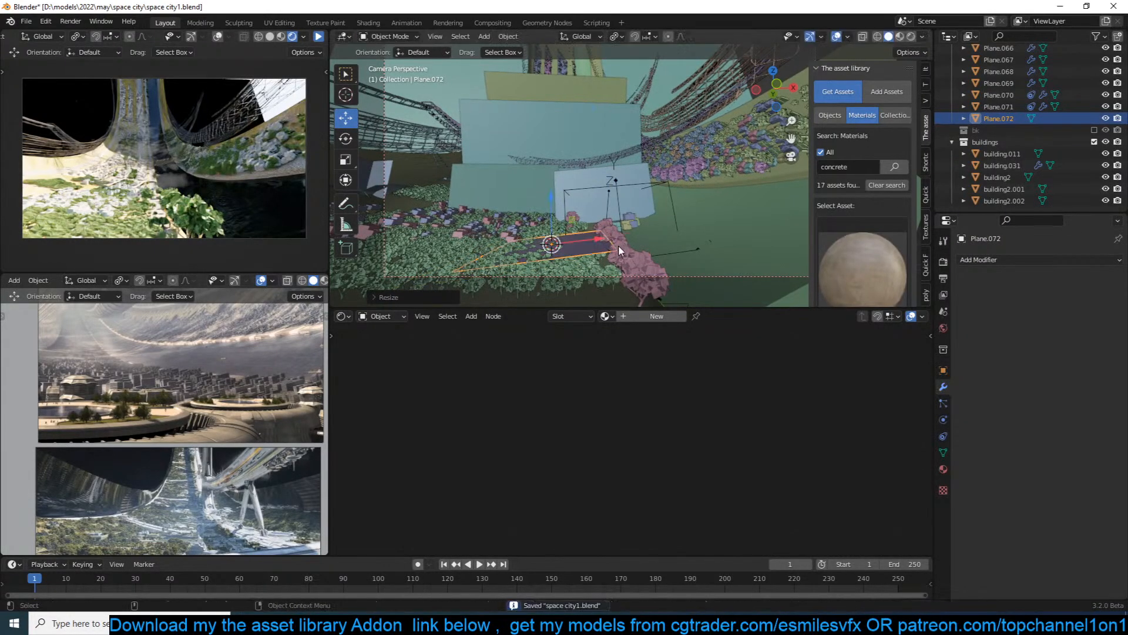
Move the new plane so it floats above the foreground vegetation.
{"action": "key", "text": "KP_Decimal"}
{"action": "middle_click_drag", "start_coordinate": [622, 249], "coordinate": [566, 262]}
{"action": "key", "text": "g"}
{"action": "left_click", "coordinate": [627, 140]}
{"action": "key", "text": "KP_Decimal"}
{"action": "middle_click_drag", "start_coordinate": [629, 139], "coordinate": [676, 137]}
Rotate and rescale the floating plane in the front view.
{"action": "key", "text": "KP_1"}
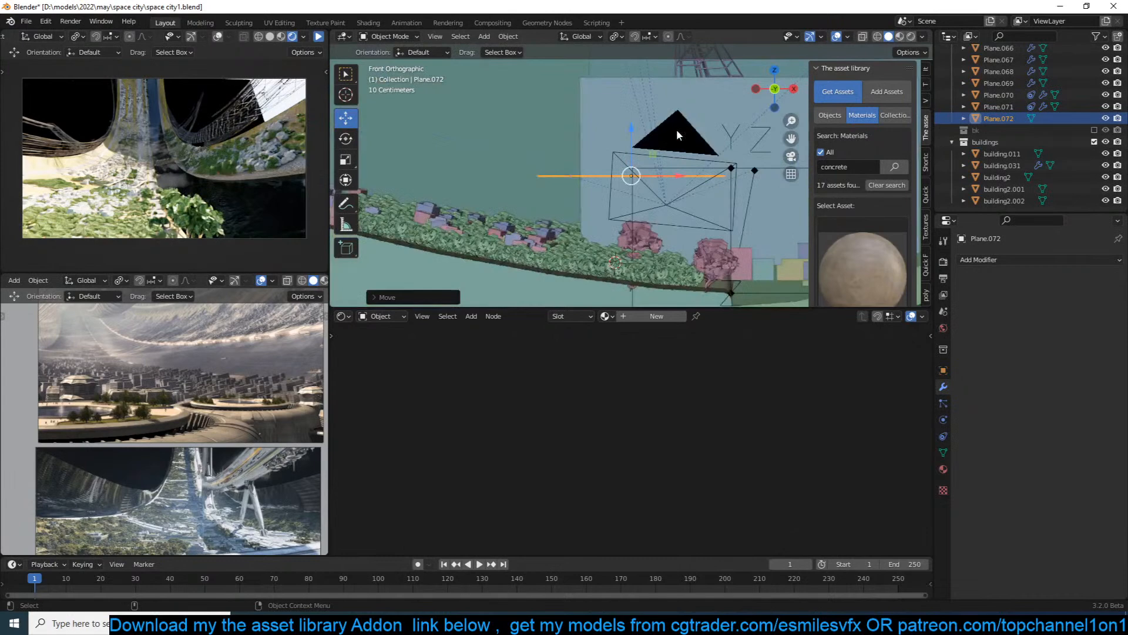
{"action": "key", "text": "r"}
{"action": "left_click", "coordinate": [729, 172]}
{"action": "key", "text": "s"}
{"action": "left_click", "coordinate": [707, 186]}
Duplicate the plane's face within its mesh, offset the copy, and scale it.
{"action": "key", "text": "Tab"}
{"action": "middle_click_drag", "start_coordinate": [693, 194], "coordinate": [626, 210]}
{"action": "key", "text": "shift+d"}
{"action": "left_click", "coordinate": [710, 161]}
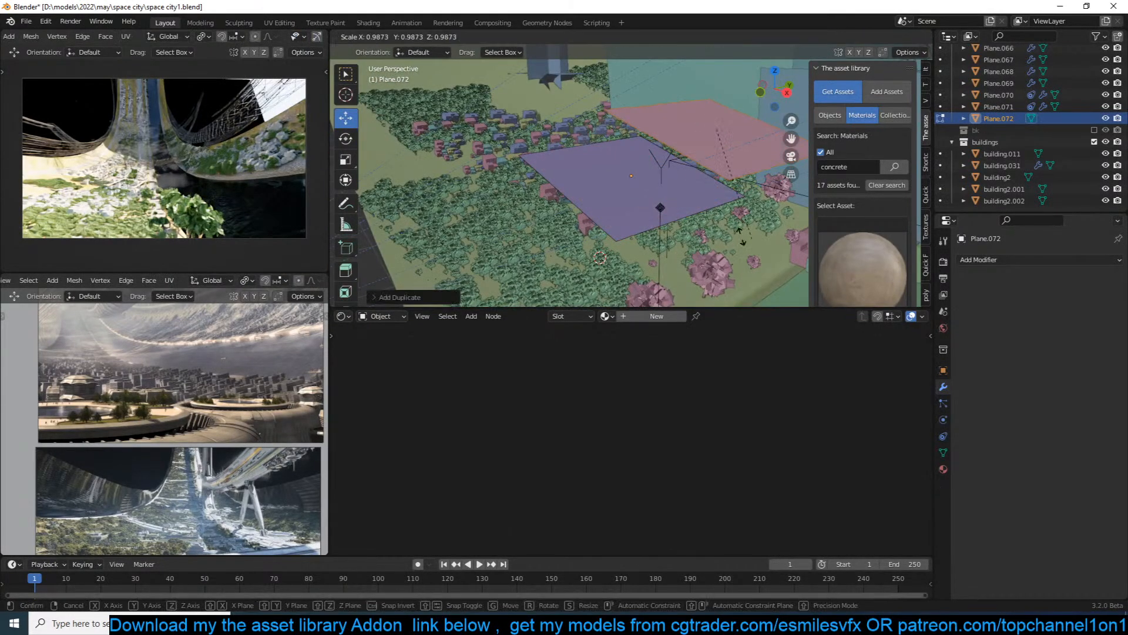
{"action": "key", "text": "s"}
{"action": "left_click", "coordinate": [734, 213]}
Duplicate another face of the mesh in the top view, then scale and rotate the copy apart from the others.
{"action": "key", "text": "KP_7"}
{"action": "key", "text": "shift+d"}
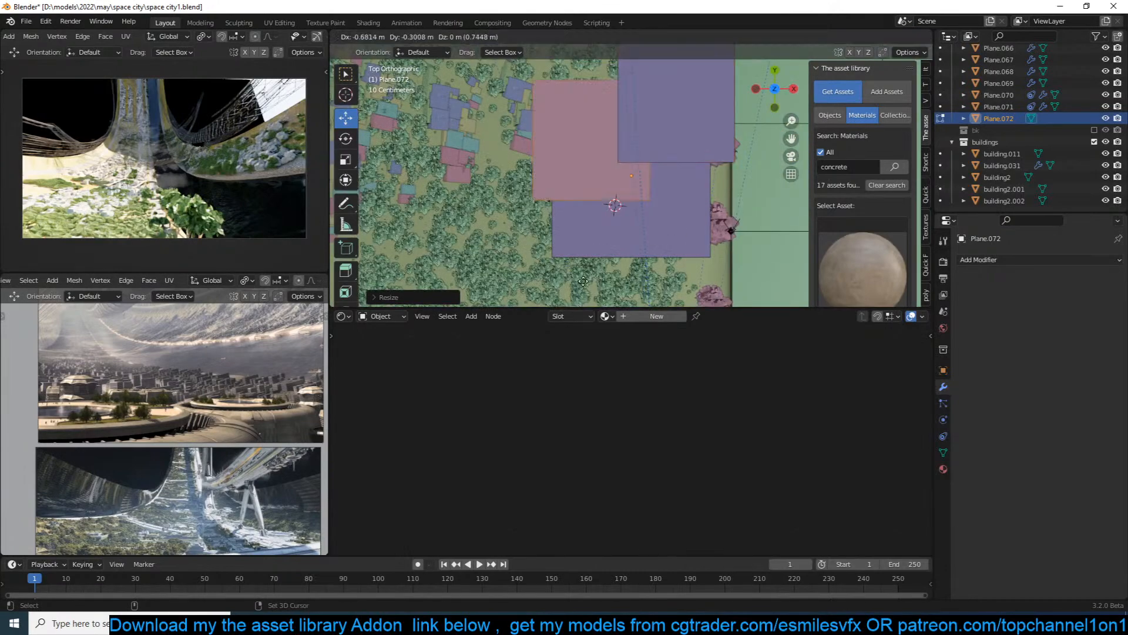
{"action": "left_click", "coordinate": [514, 66]}
{"action": "key", "text": "s"}
{"action": "left_click", "coordinate": [636, 129]}
{"action": "key", "text": "r"}
{"action": "left_click", "coordinate": [611, 242]}
{"action": "key", "text": "Tab"}
Move the plane cluster higher above the city and disable its camera ray visibility.
{"action": "middle_click_drag", "start_coordinate": [611, 243], "coordinate": [687, 131]}
{"action": "key", "text": "g"}
{"action": "left_click", "coordinate": [661, 110]}
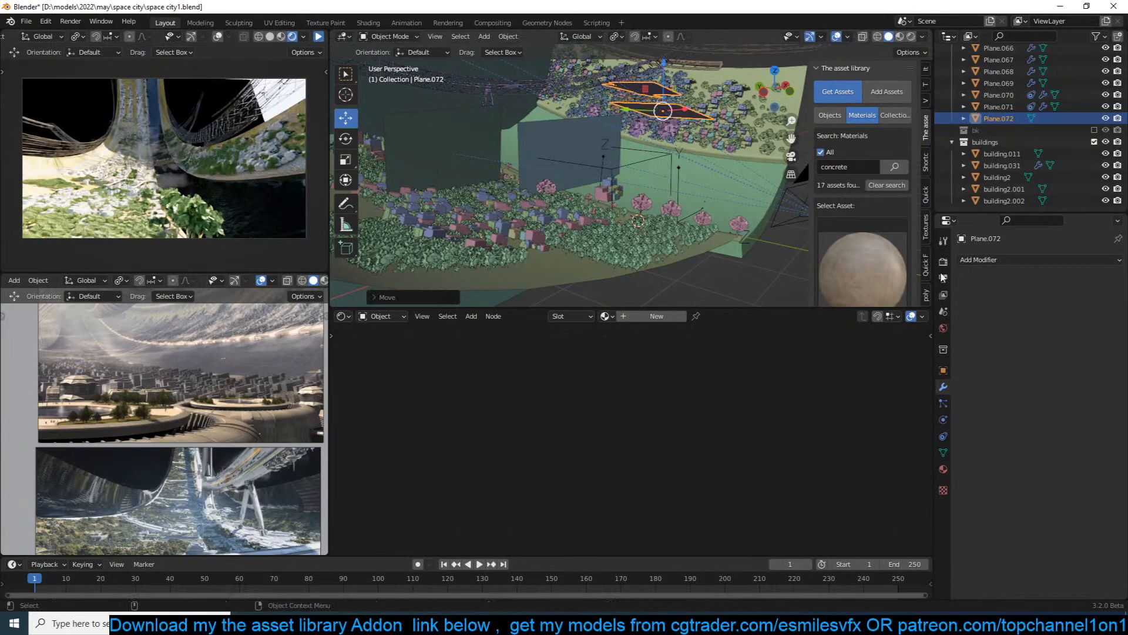
{"action": "left_click", "coordinate": [943, 369]}
{"action": "scroll", "coordinate": [1036, 432], "scroll_direction": "down", "scroll_amount": 5}
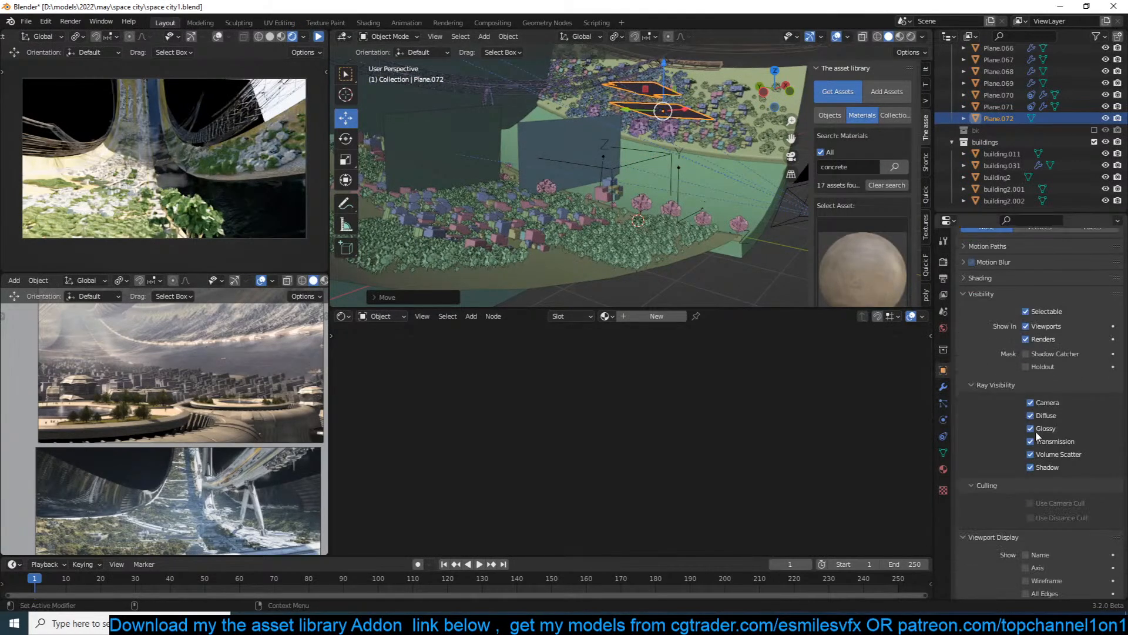
Duplicate the plane cluster in the top view, scale the copy up over the farther part of the city, and save the file.
{"action": "key", "text": "KP_7"}
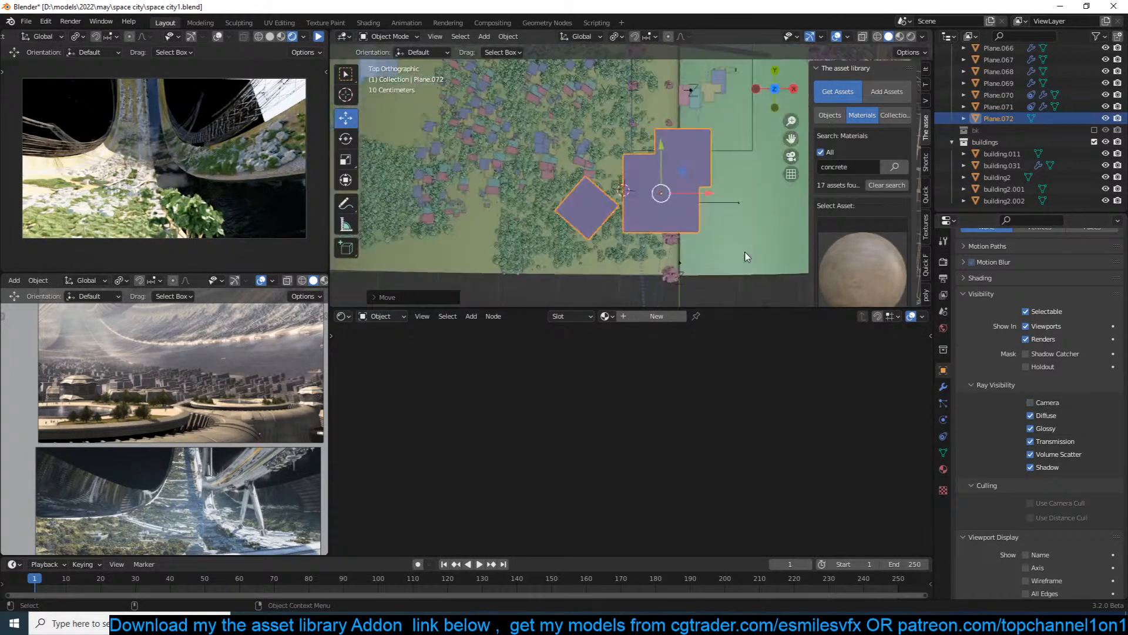
{"action": "scroll", "coordinate": [745, 251], "scroll_direction": "down", "scroll_amount": 2}
{"action": "scroll", "coordinate": [675, 215], "scroll_direction": "down", "scroll_amount": 3}
{"action": "key", "text": "shift+d"}
{"action": "key", "text": "s"}
{"action": "left_click", "coordinate": [687, 156]}
{"action": "key", "text": "ctrl+s"}
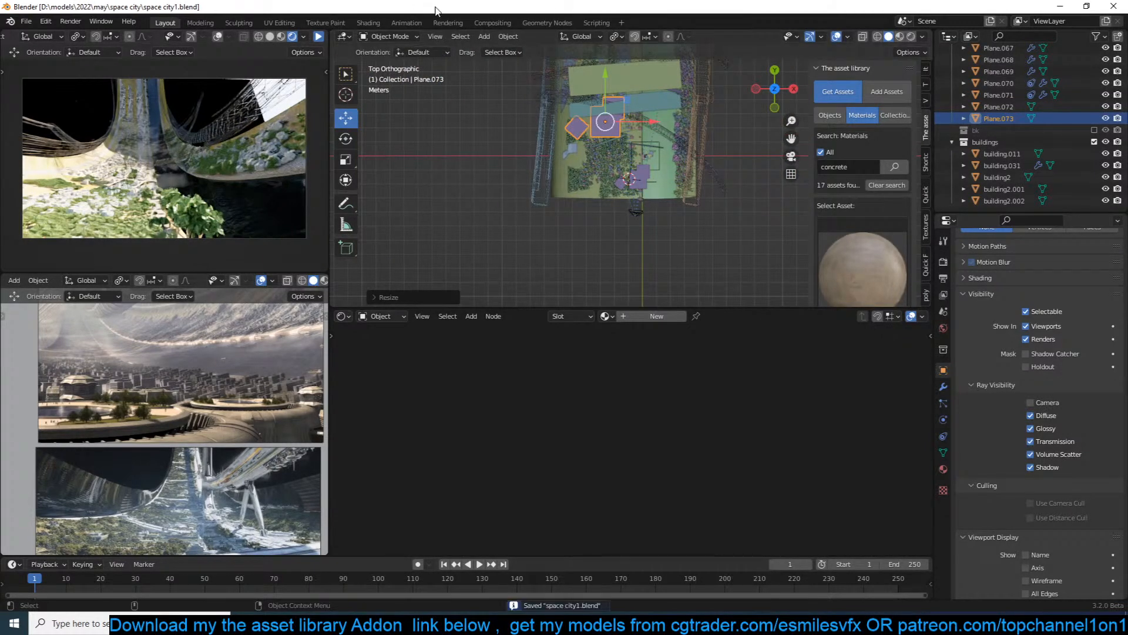
Resume the render preview, then enlarge and shift the duplicated plane cluster in the top view.
{"action": "left_click", "coordinate": [319, 37]}
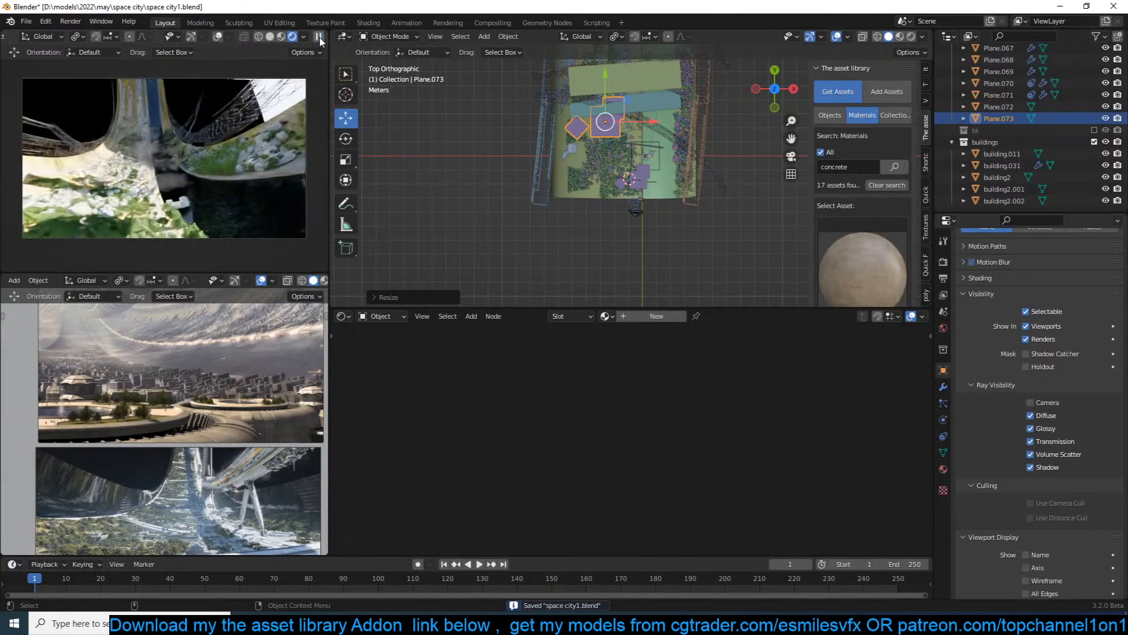
{"action": "key", "text": "s"}
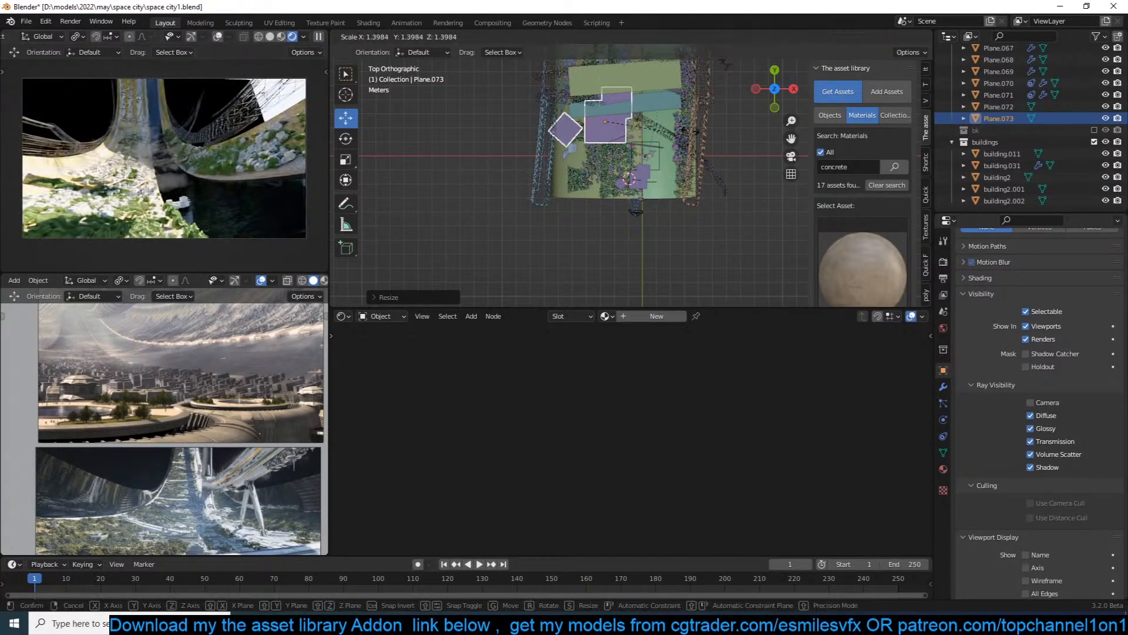
{"action": "left_click", "coordinate": [691, 126]}
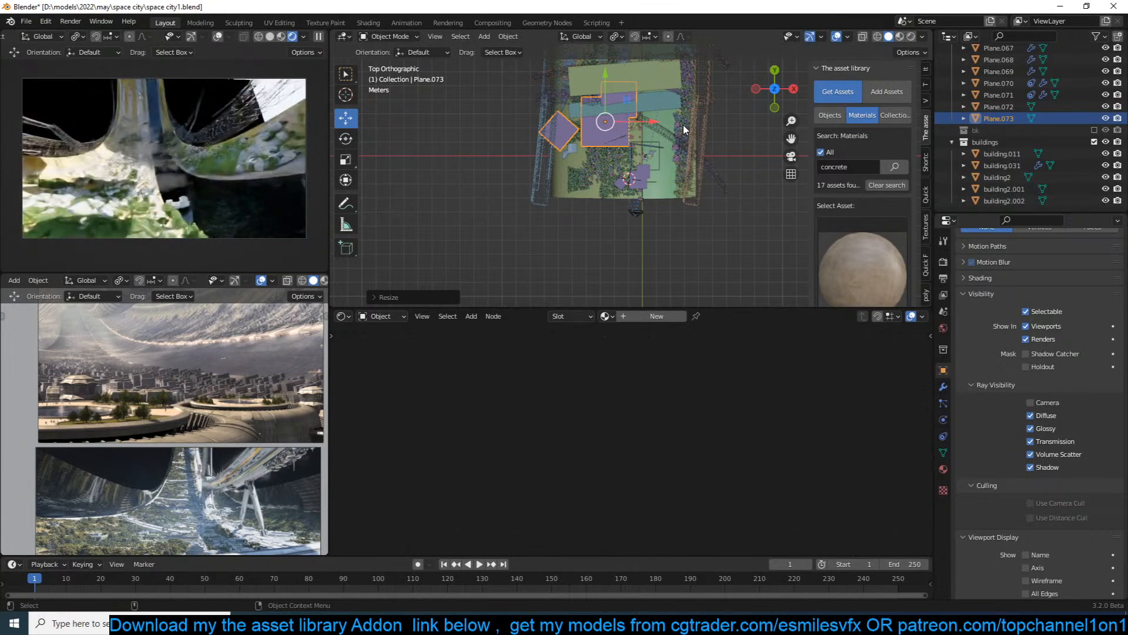
{"action": "key", "text": "g"}
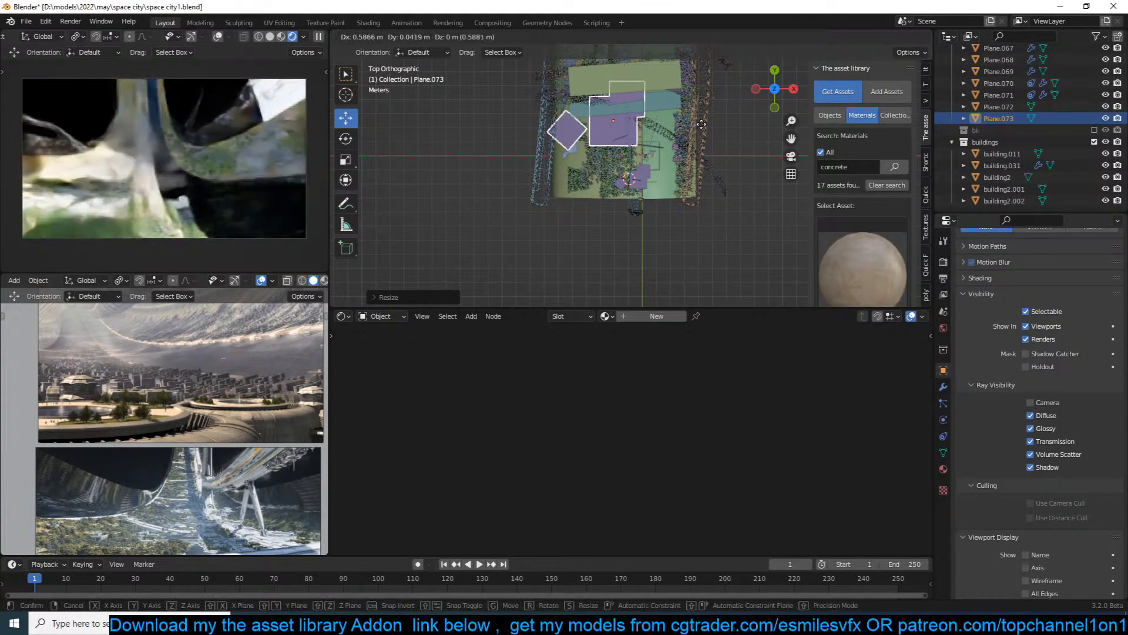
{"action": "left_click", "coordinate": [710, 125]}
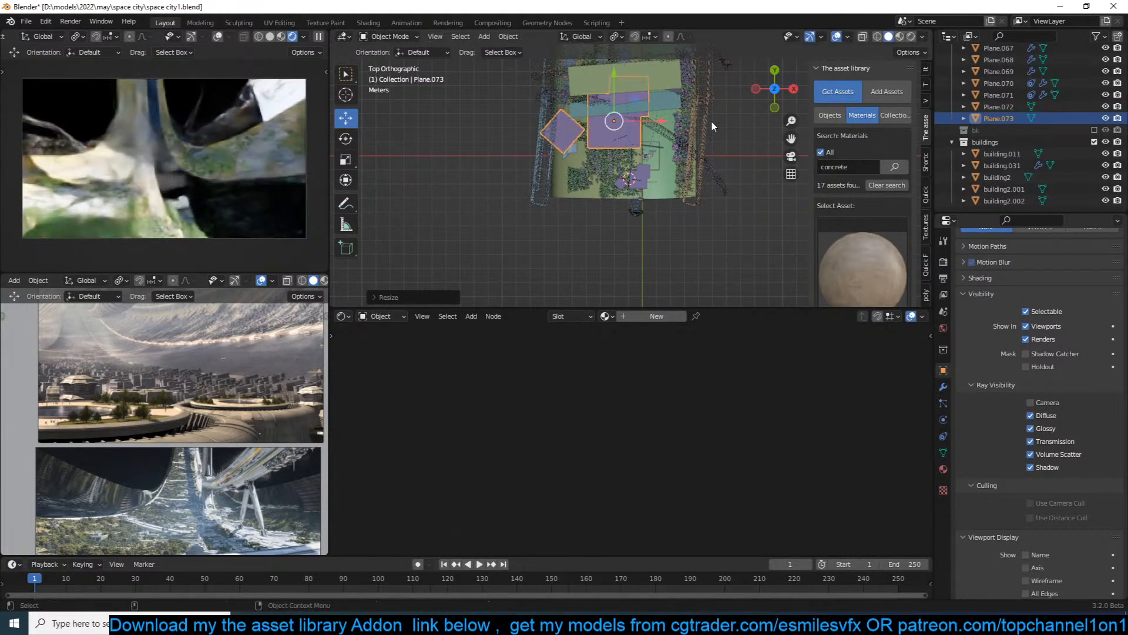
Reposition the duplicated plane cluster in the front view, save the file, and pause the render preview.
{"action": "key", "text": "KP_1"}
{"action": "key", "text": "g"}
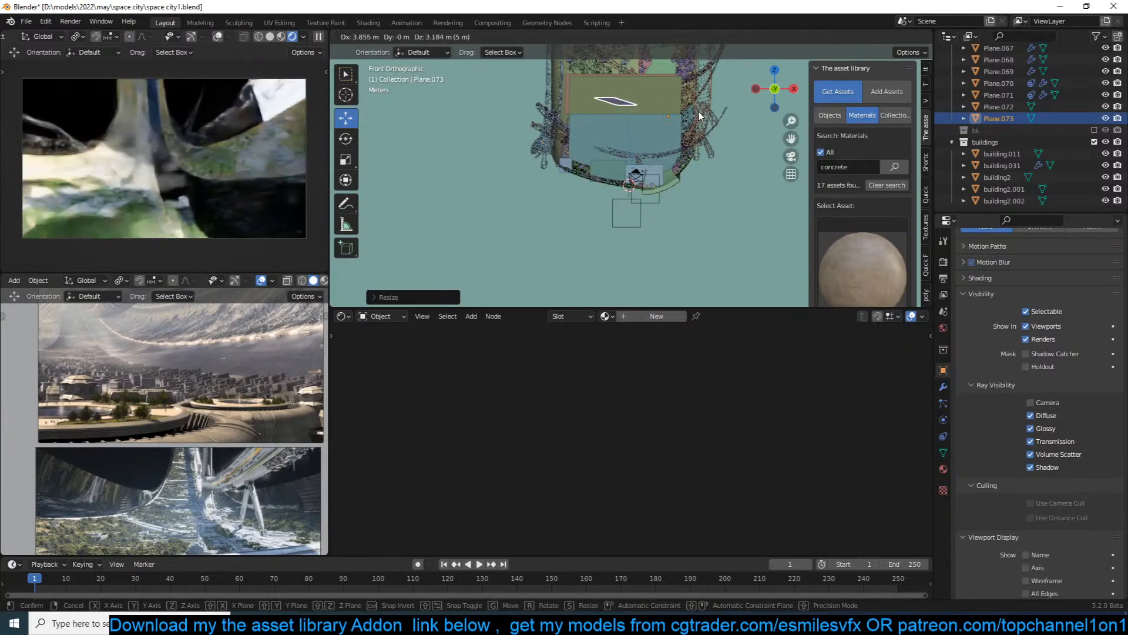
{"action": "left_click", "coordinate": [699, 116]}
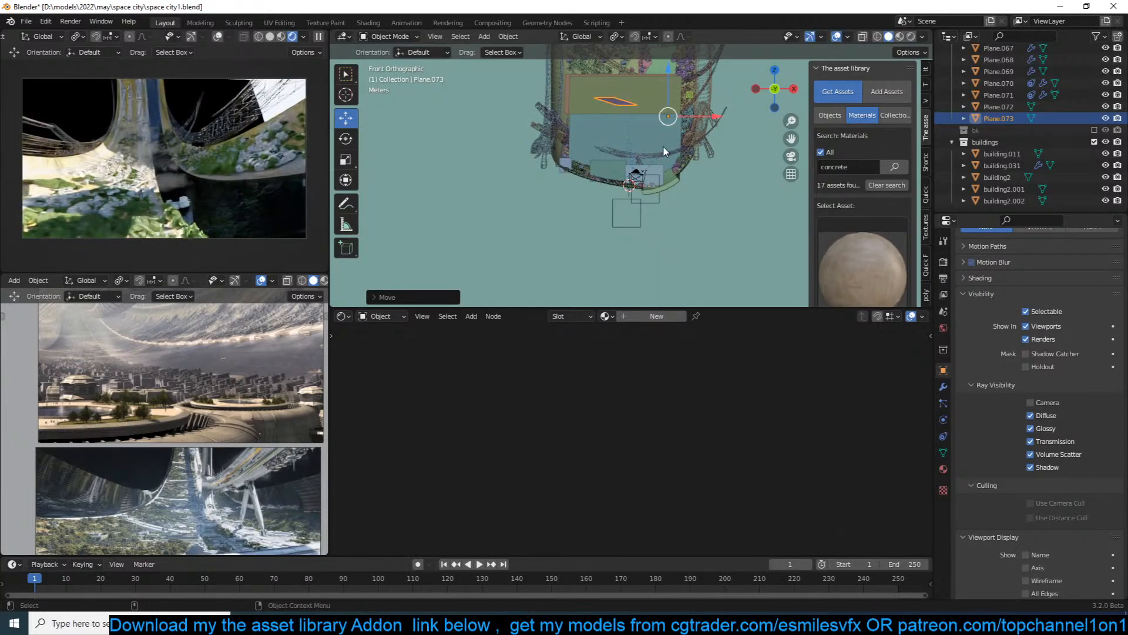
{"action": "key", "text": "g"}
{"action": "left_click", "coordinate": [671, 146]}
{"action": "key", "text": "ctrl+s"}
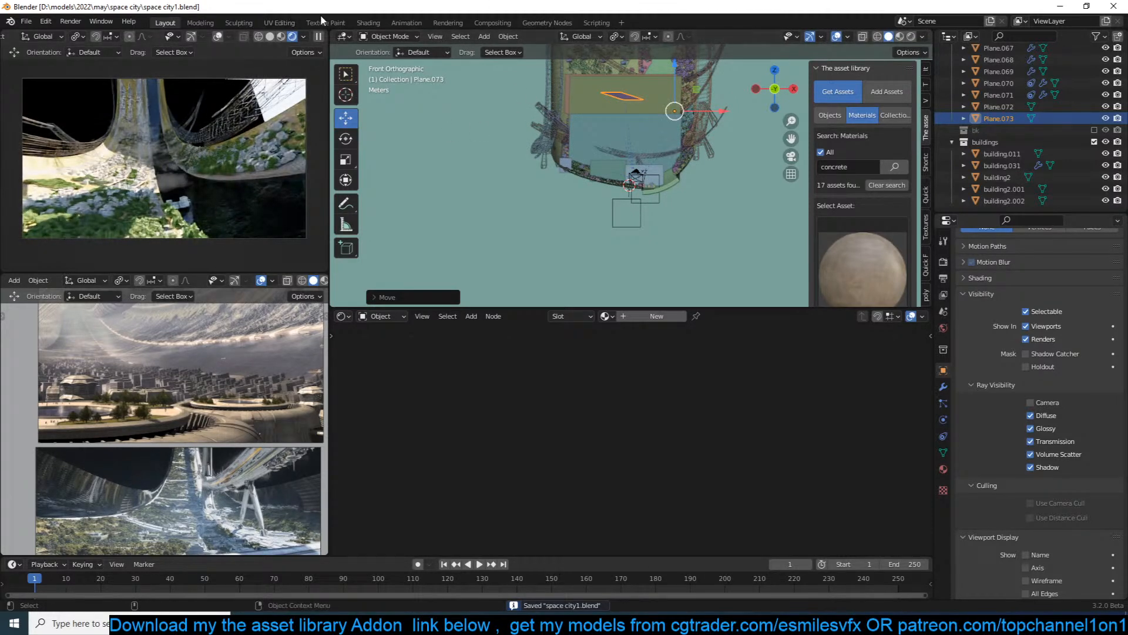
{"action": "left_click", "coordinate": [318, 36]}
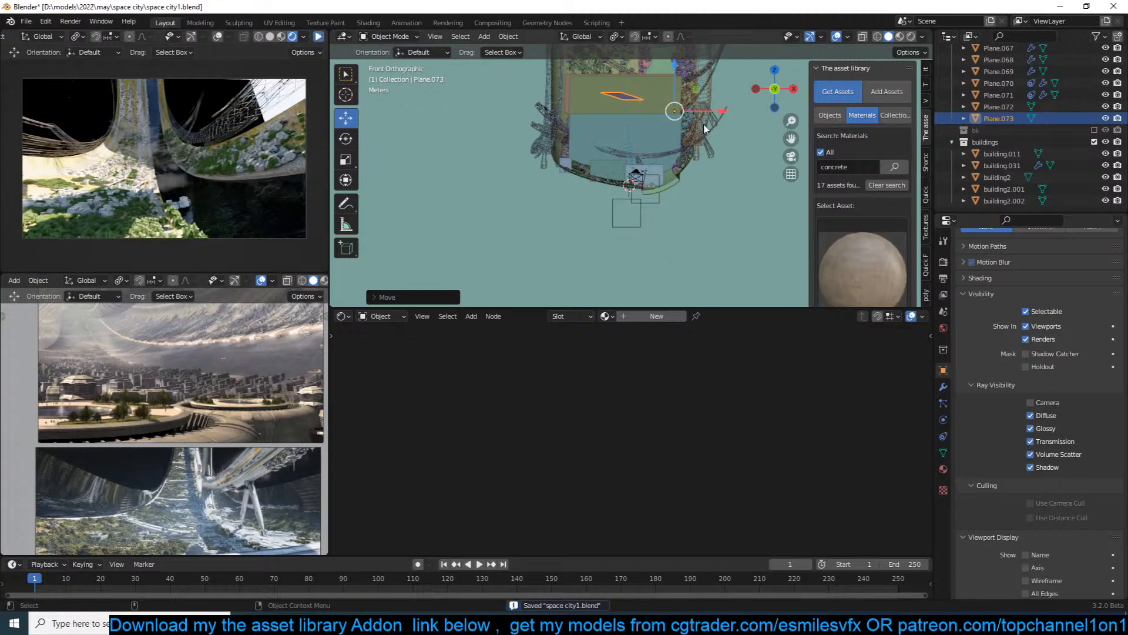
Save the file, then place the 3D cursor on the ring's curved edge in the right view and add a cube there.
{"action": "scroll", "coordinate": [706, 129], "scroll_direction": "down", "scroll_amount": 5}
{"action": "key", "text": "KP_3"}
{"action": "left_click", "coordinate": [710, 127]}
{"action": "scroll", "coordinate": [710, 170], "scroll_direction": "down", "scroll_amount": 2}
{"action": "scroll", "coordinate": [686, 199], "scroll_direction": "up", "scroll_amount": 6}
{"action": "key", "text": "ctrl+s"}
{"action": "middle_click_drag", "start_coordinate": [710, 176], "coordinate": [629, 215], "text": "shift"}
{"action": "key", "text": "shift+a"}
{"action": "mouse_move", "coordinate": [657, 201]}
{"action": "left_click", "coordinate": [707, 212]}
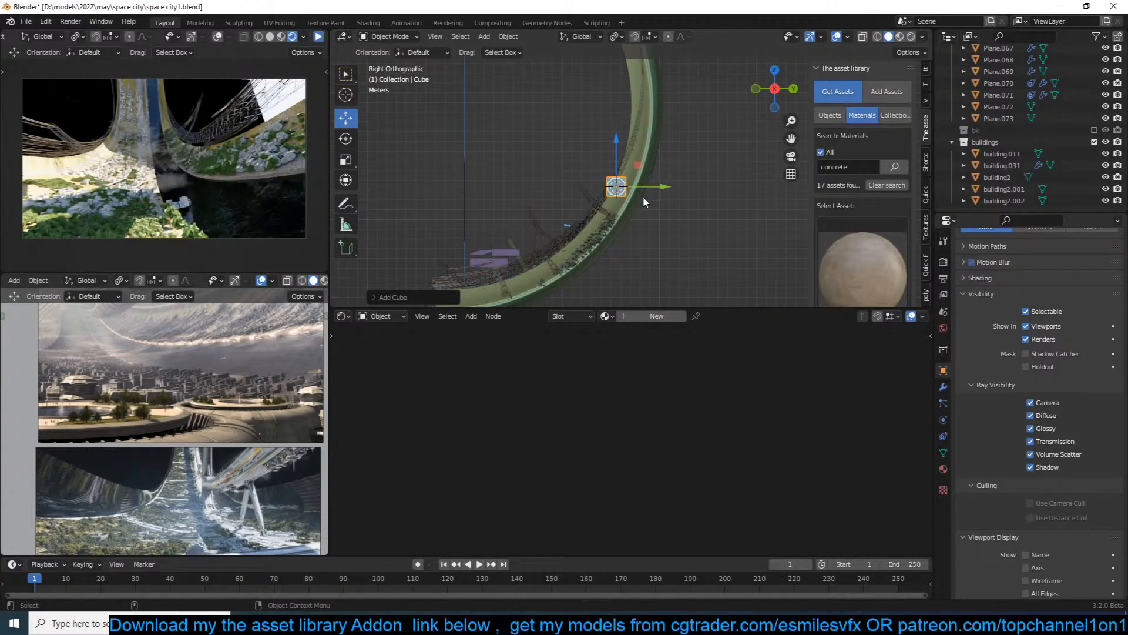
Rotate the cube and scale it up until it covers the upper curve of the ring.
{"action": "key", "text": "s"}
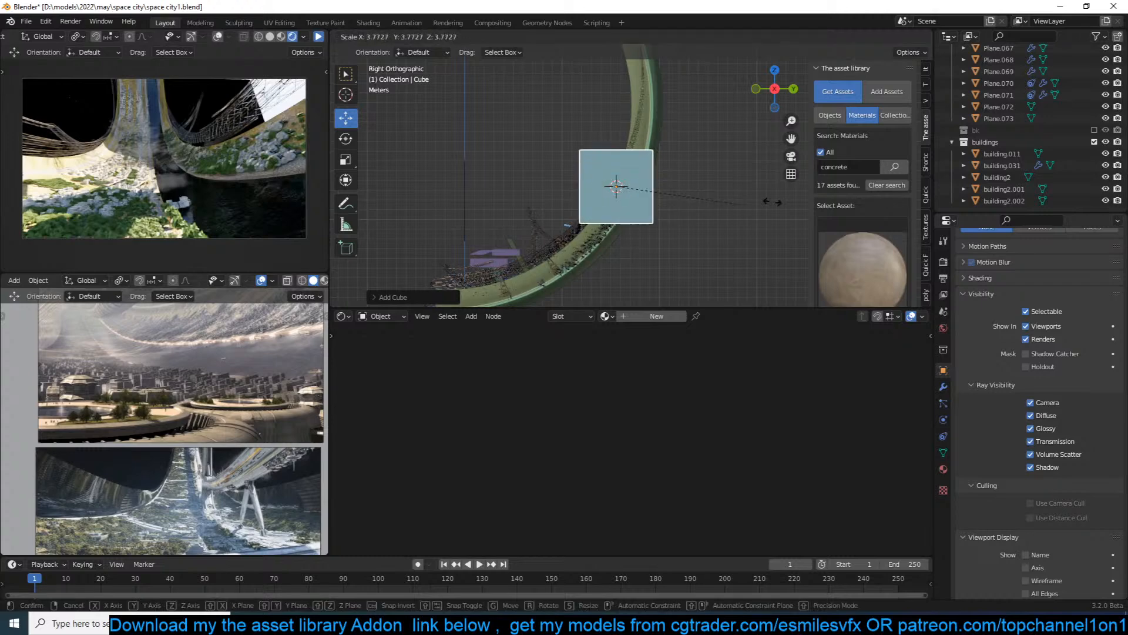
{"action": "left_click", "coordinate": [761, 204]}
{"action": "key", "text": "r"}
{"action": "key", "text": "s"}
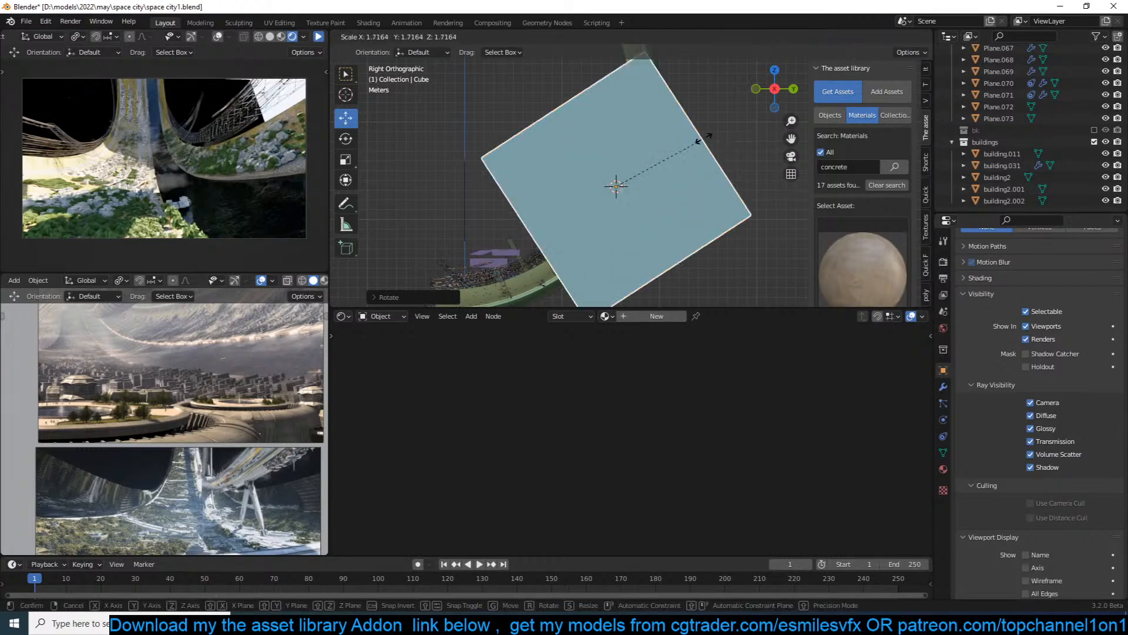
{"action": "left_click", "coordinate": [705, 154]}
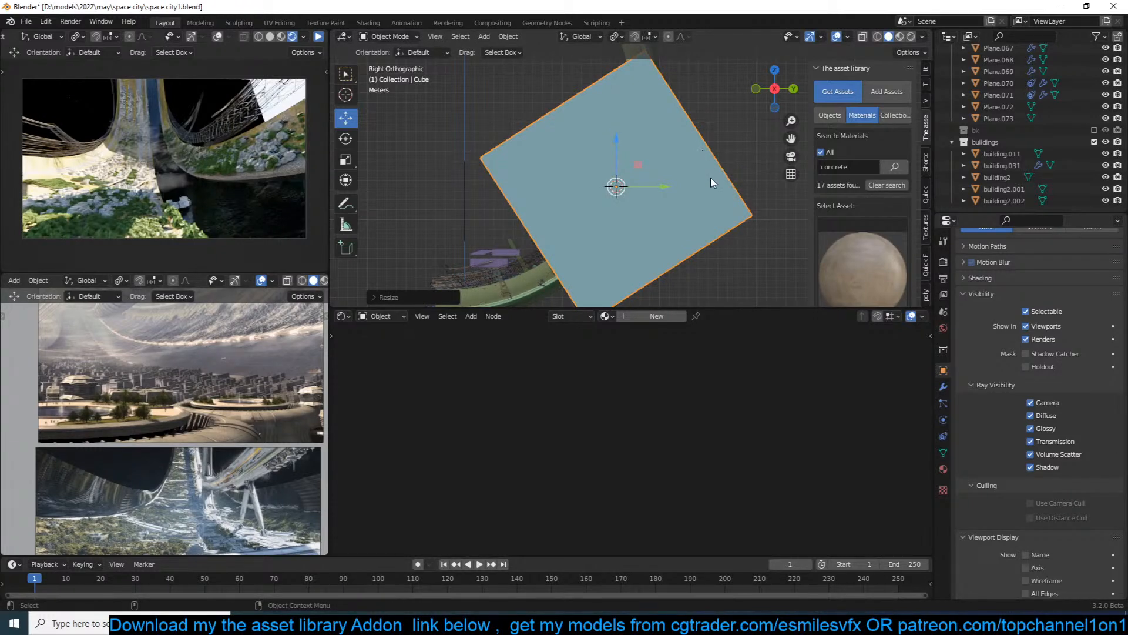
Stretch the cube along its local Y axis and move it outward and down against the ring's curve in the right view.
{"action": "scroll", "coordinate": [711, 183], "scroll_direction": "down", "scroll_amount": 3}
{"action": "key", "text": "s"}
{"action": "key", "text": "y"}
{"action": "key", "text": "y"}
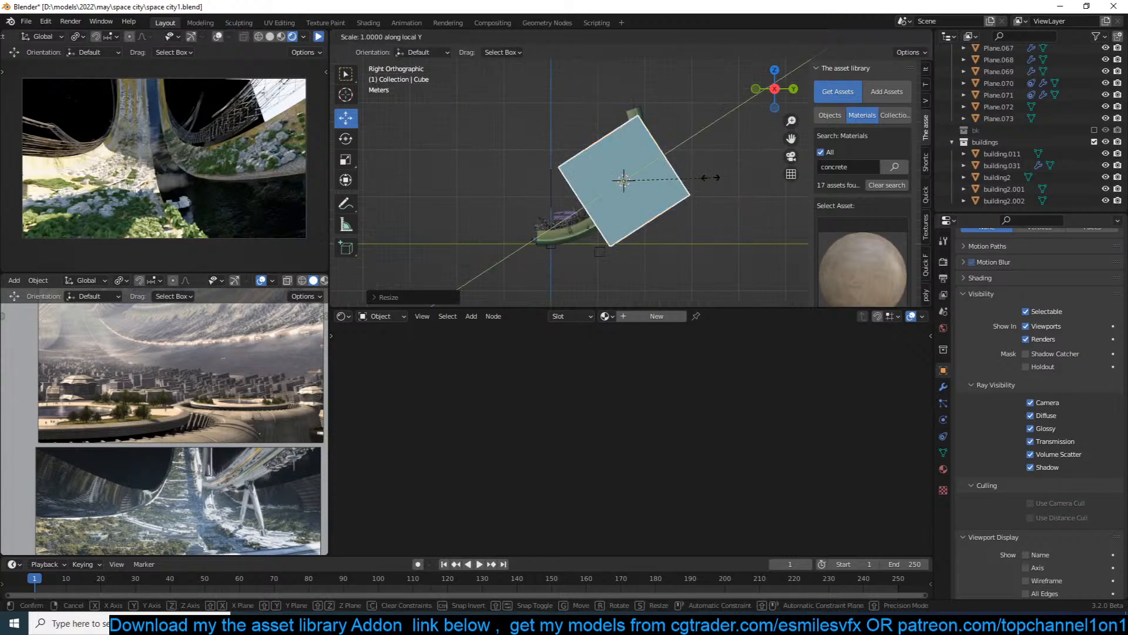
{"action": "left_click", "coordinate": [764, 148]}
{"action": "key", "text": "g"}
{"action": "left_click", "coordinate": [704, 175]}
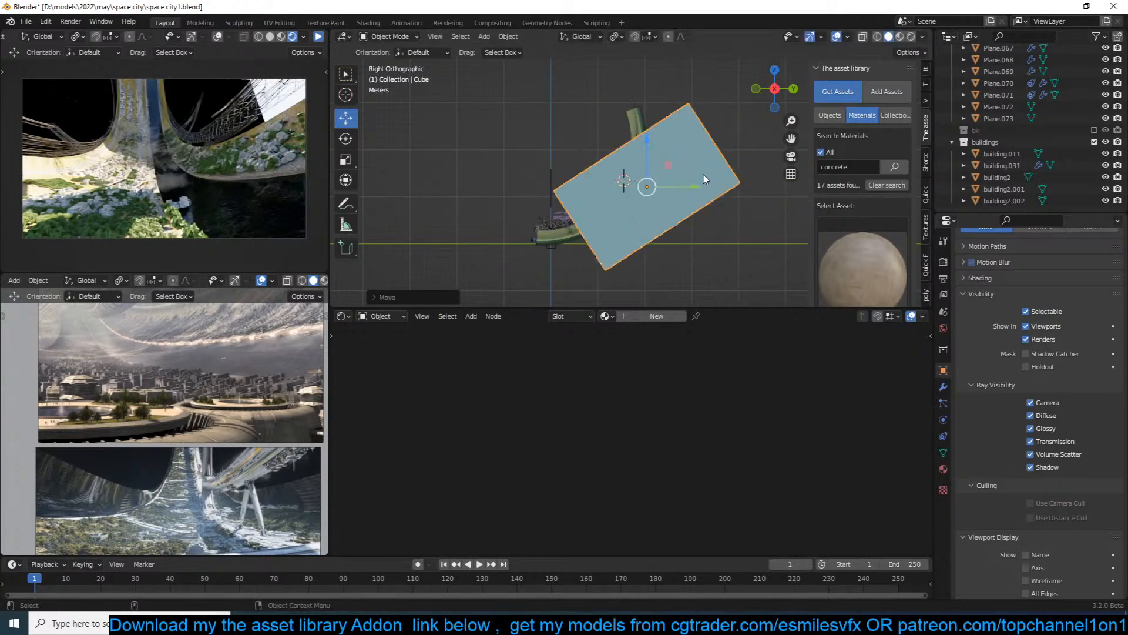
Switch the right view to wireframe shading to see the ring through the cube.
{"action": "scroll", "coordinate": [703, 175], "scroll_direction": "up", "scroll_amount": 2}
{"action": "scroll", "coordinate": [704, 176], "scroll_direction": "up", "scroll_amount": 2}
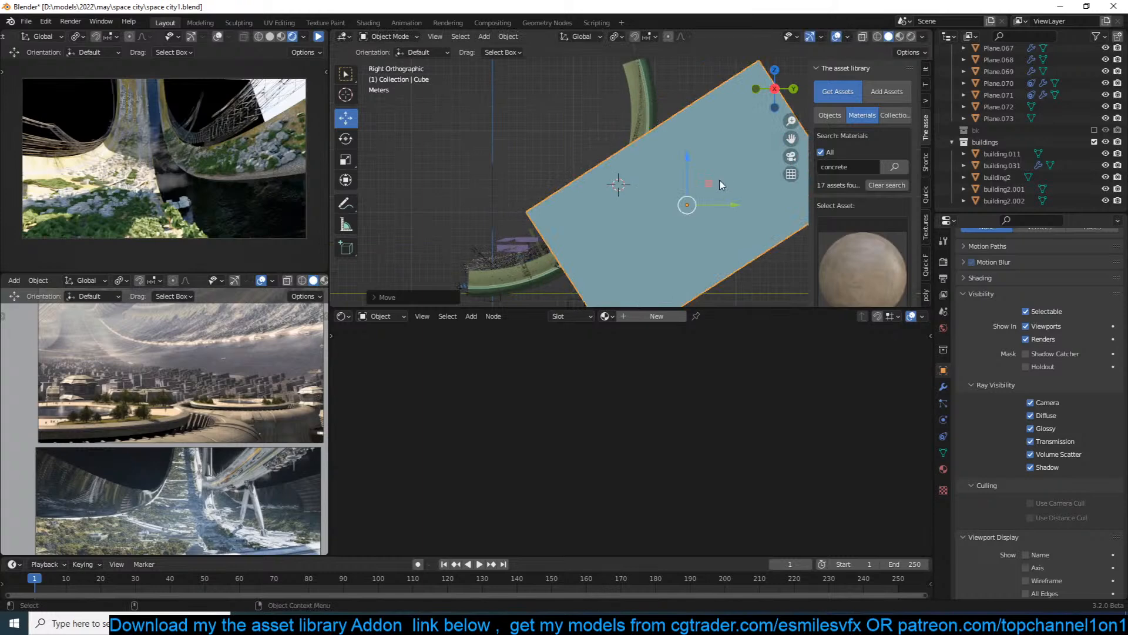
{"action": "scroll", "coordinate": [686, 185], "scroll_direction": "down", "scroll_amount": 2}
{"action": "key", "text": "Tab"}
{"action": "key", "text": "Tab"}
{"action": "key", "text": "z"}
{"action": "left_click", "coordinate": [497, 189]}
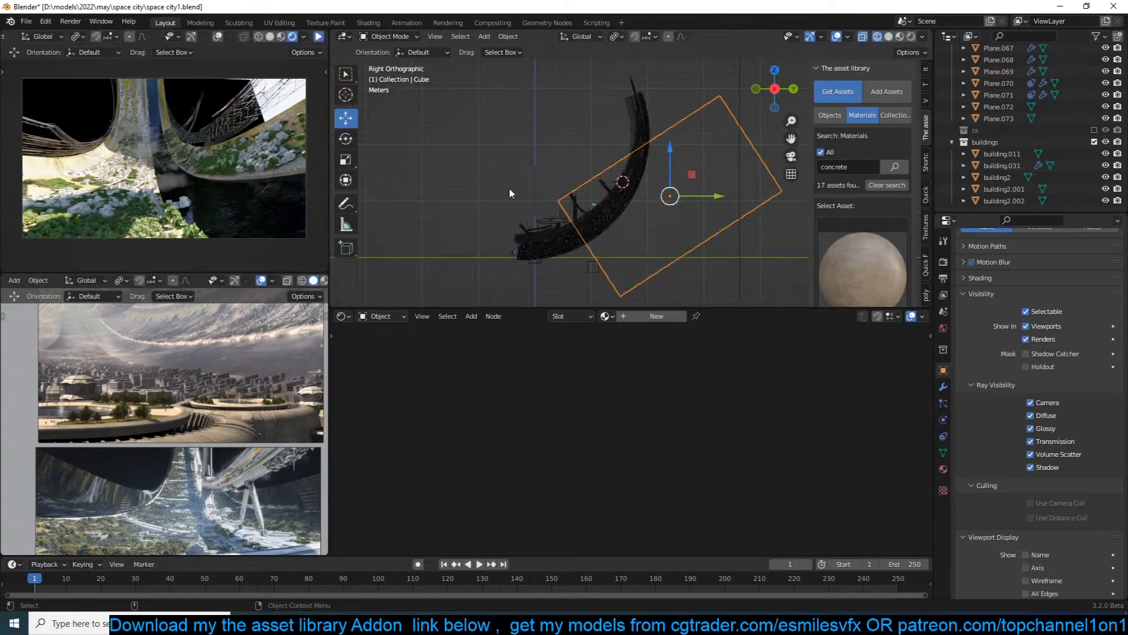
{"action": "key", "text": "KP_1"}
{"action": "key", "text": "s"}
{"action": "key", "text": "x"}
{"action": "key", "text": "Escape"}
Reposition the cube against the ring's curved edge in the right view.
{"action": "key", "text": "KP_3"}
{"action": "left_click", "coordinate": [729, 200]}
{"action": "key", "text": "g"}
{"action": "left_click", "coordinate": [681, 206]}
Return to the camera view in solid shading, shift the cube within the frame, and save the file.
{"action": "key", "text": "KP_0"}
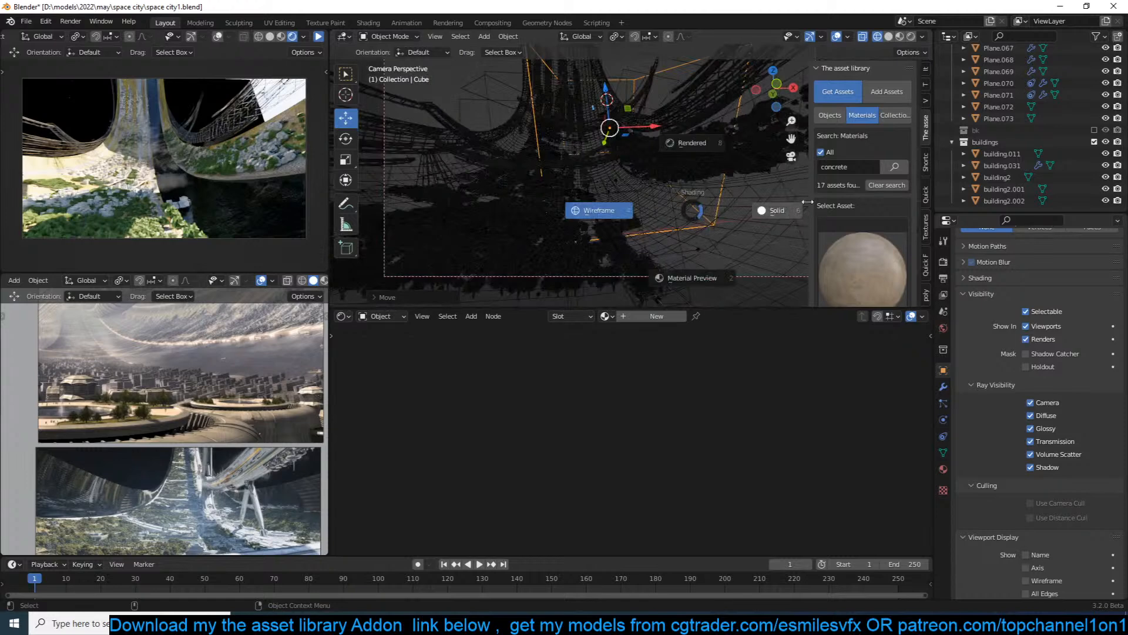
{"action": "scroll", "coordinate": [772, 189], "scroll_direction": "down", "scroll_amount": 2}
{"action": "key", "text": "g"}
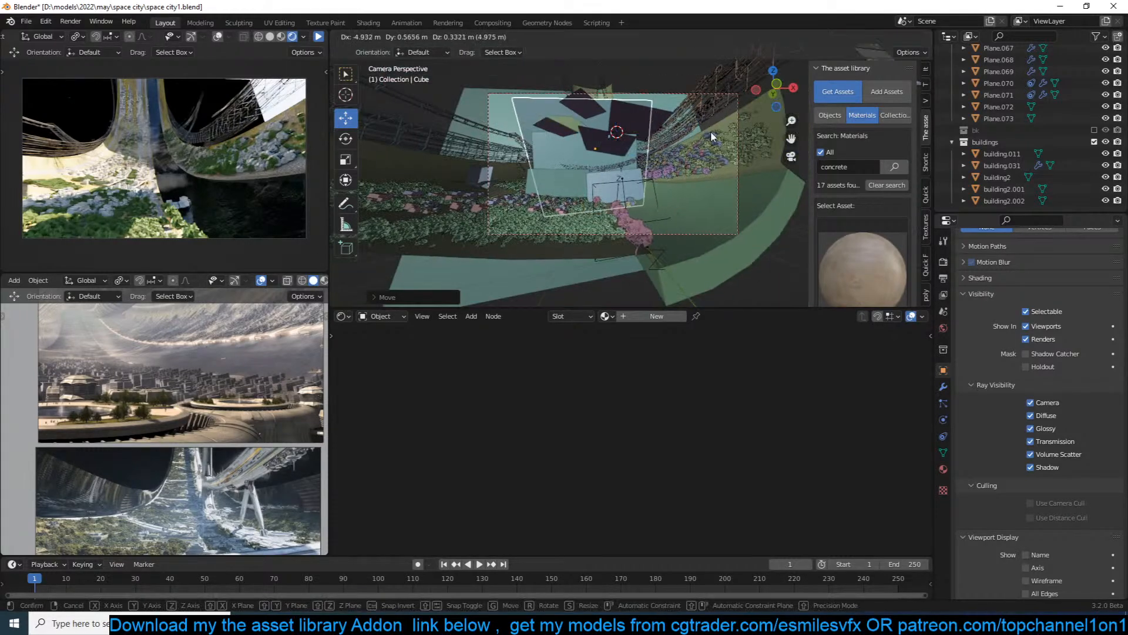
{"action": "left_click", "coordinate": [711, 130]}
{"action": "key", "text": "ctrl+s"}
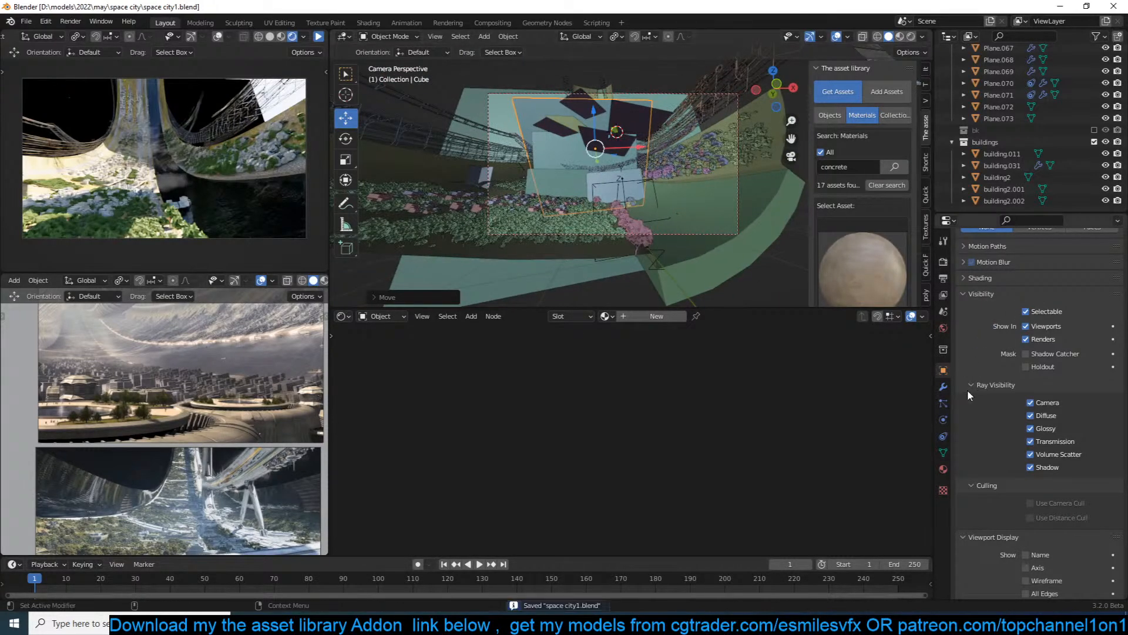
Create a new material for the cube, save the file, and clear the selection after checking the small plane's material.
{"action": "left_click", "coordinate": [670, 319]}
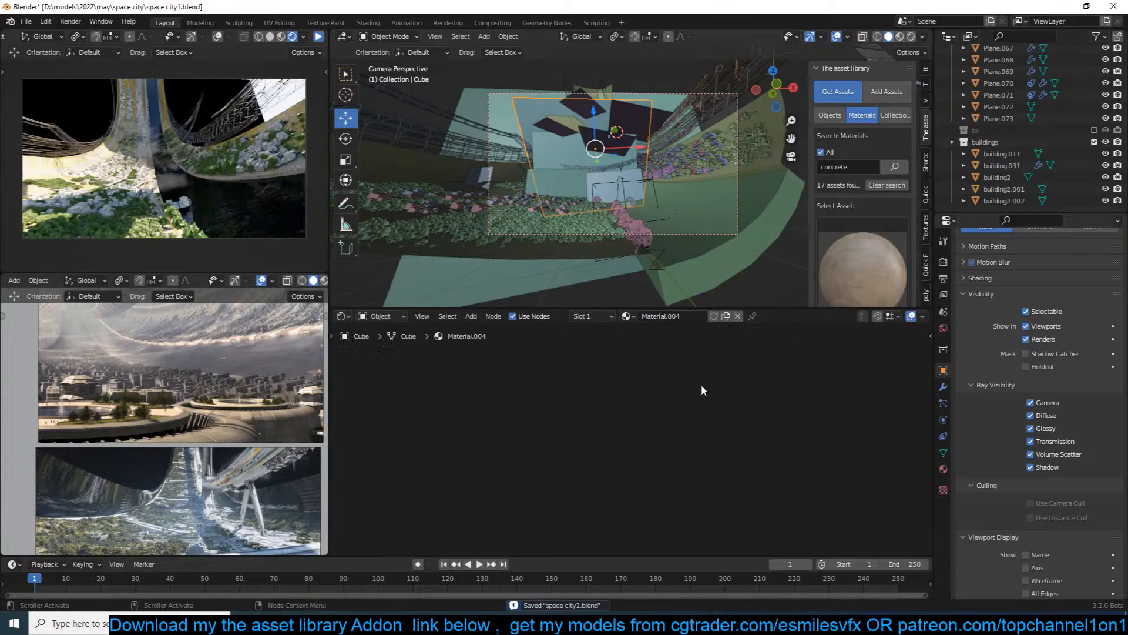
{"action": "key", "text": "ctrl+s"}
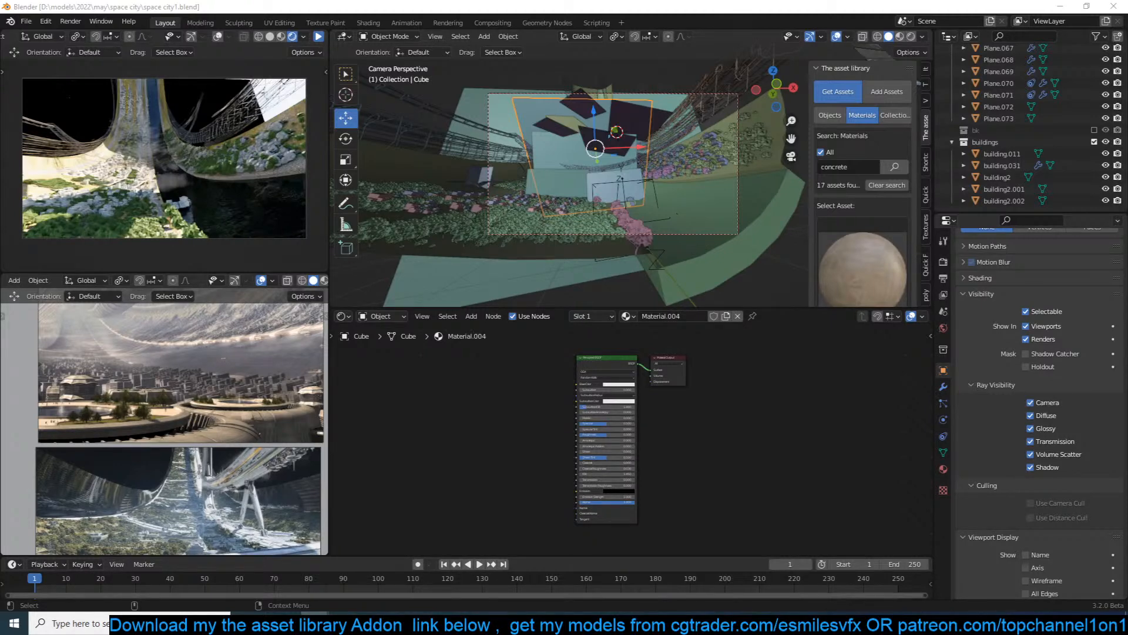
{"action": "left_click", "coordinate": [643, 171]}
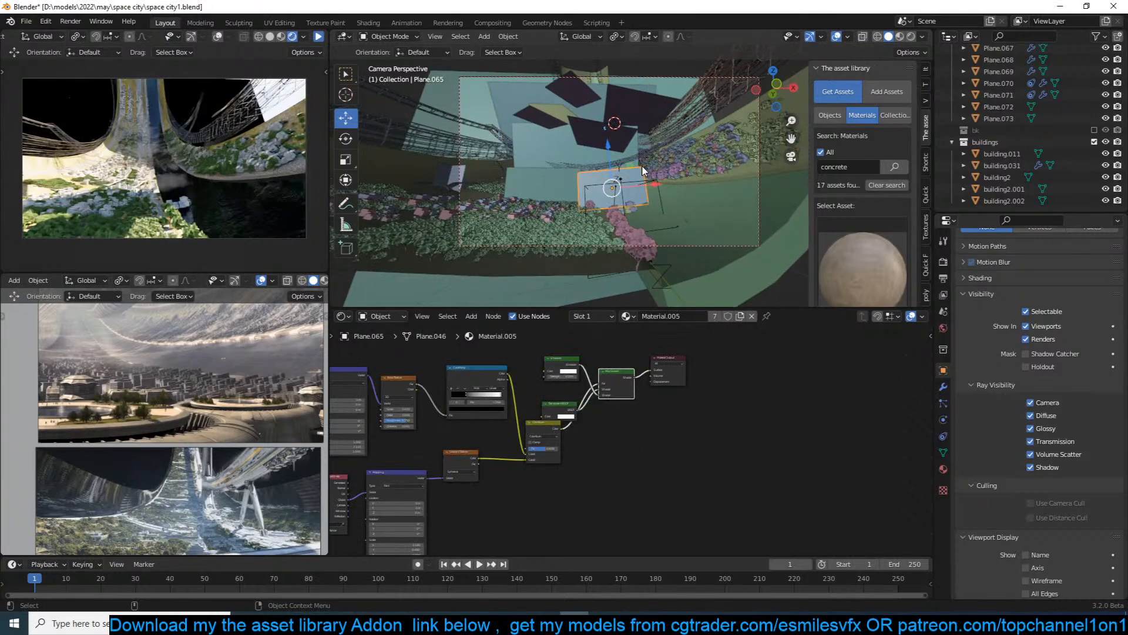
{"action": "key", "text": "ctrl+s"}
{"action": "key", "text": "alt+a"}
Select the cube again and set its viewport display type to Wire, saving the file along the way.
{"action": "scroll", "coordinate": [642, 171], "scroll_direction": "up", "scroll_amount": 1}
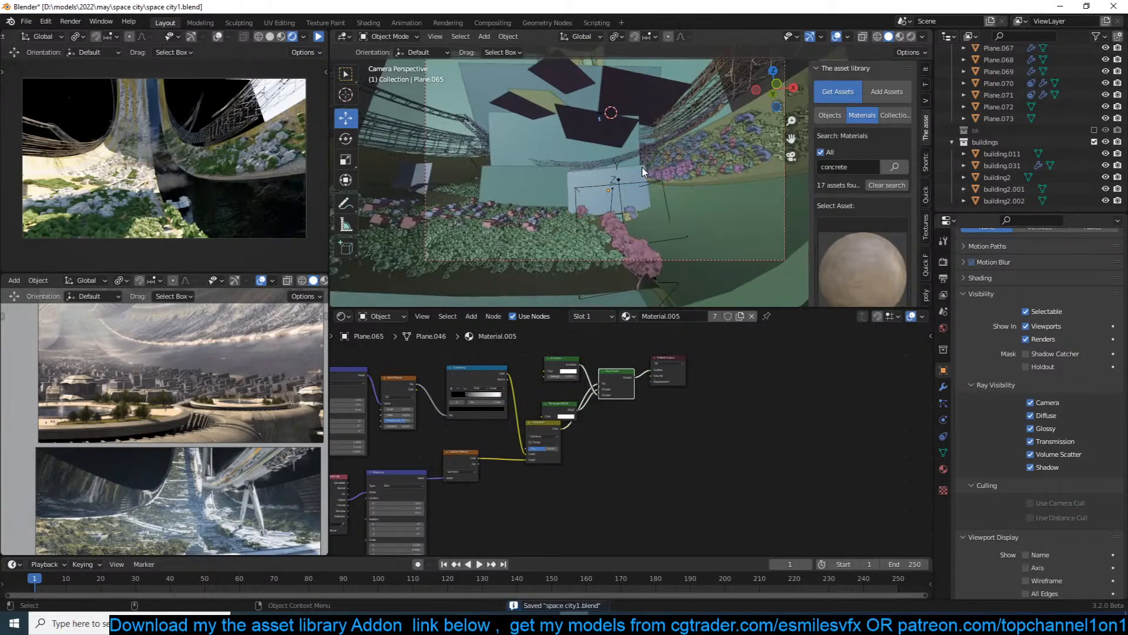
{"action": "middle_click_drag", "start_coordinate": [648, 171], "coordinate": [610, 199]}
{"action": "left_click", "coordinate": [610, 201]}
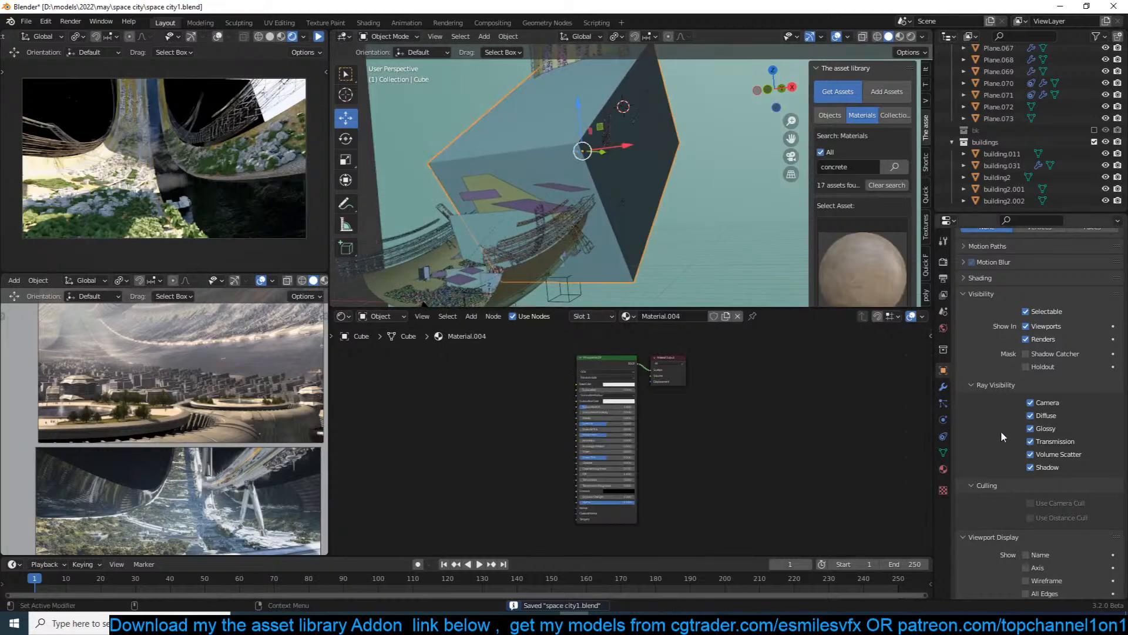
{"action": "scroll", "coordinate": [1000, 449], "scroll_direction": "down", "scroll_amount": 5}
{"action": "left_click", "coordinate": [988, 369]}
{"action": "scroll", "coordinate": [989, 357], "scroll_direction": "up", "scroll_amount": 3}
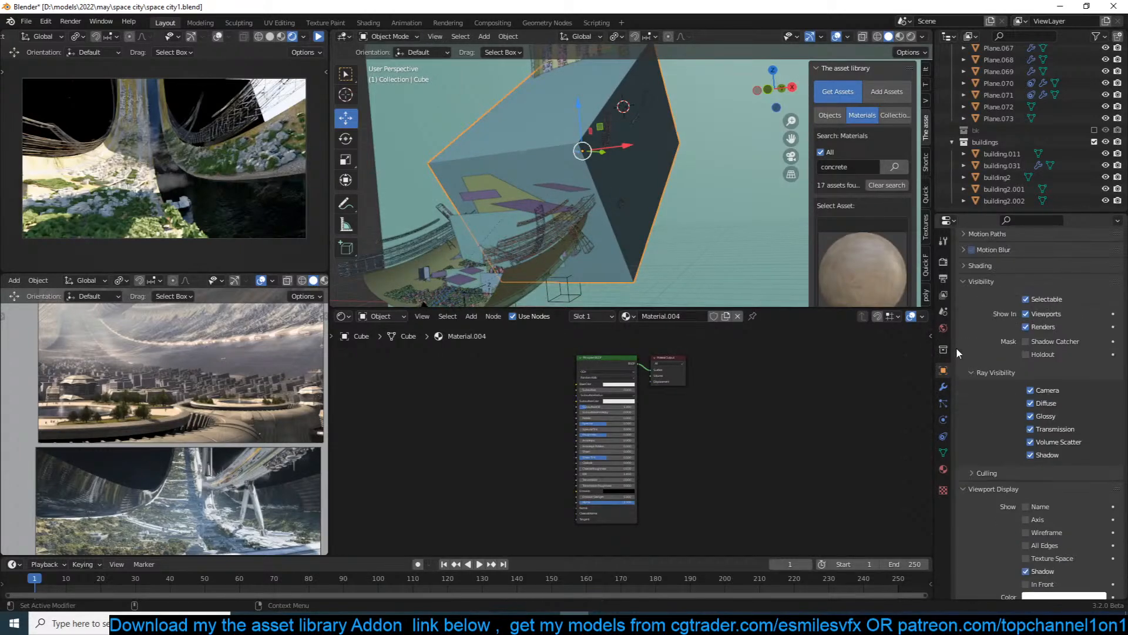
{"action": "left_click", "coordinate": [993, 280]}
{"action": "key", "text": "ctrl+s"}
{"action": "left_click", "coordinate": [985, 413]}
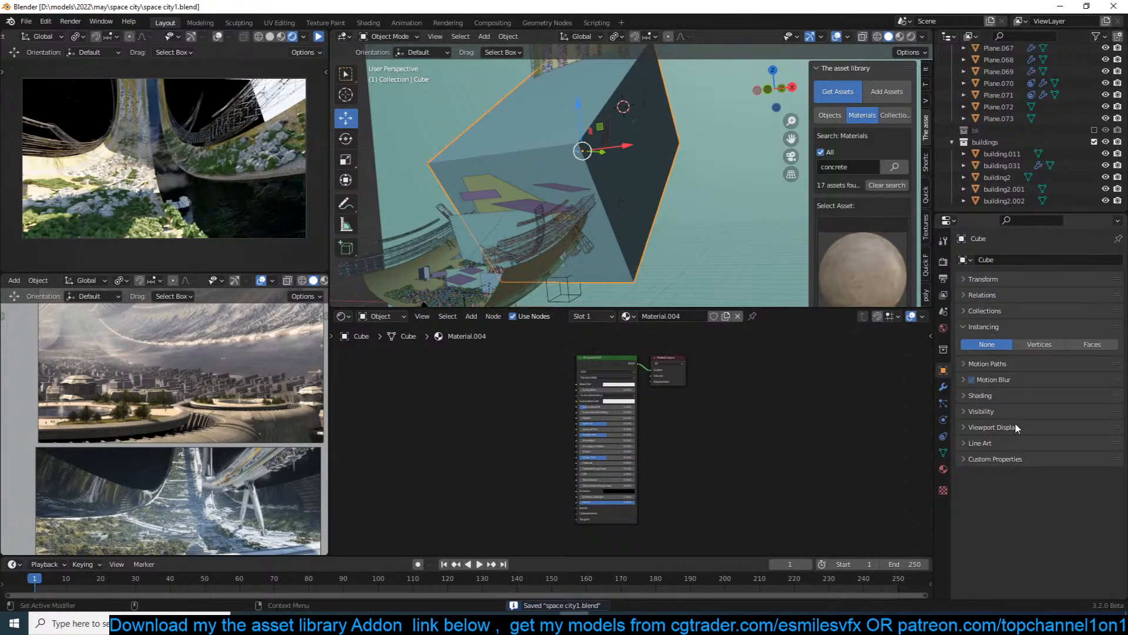
{"action": "left_click", "coordinate": [1003, 421]}
{"action": "left_click", "coordinate": [1063, 541]}
{"action": "left_click", "coordinate": [1058, 514]}
Set the system headphone volume to 42, then save the Blender file.
{"action": "left_click", "coordinate": [1053, 622]}
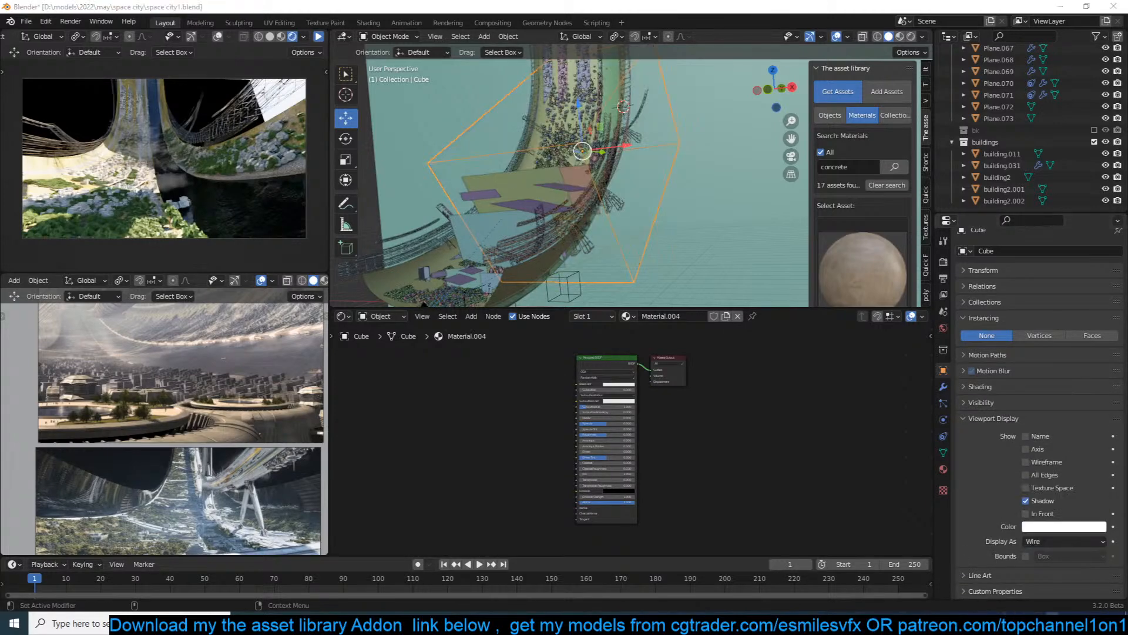
{"action": "left_click", "coordinate": [1012, 596]}
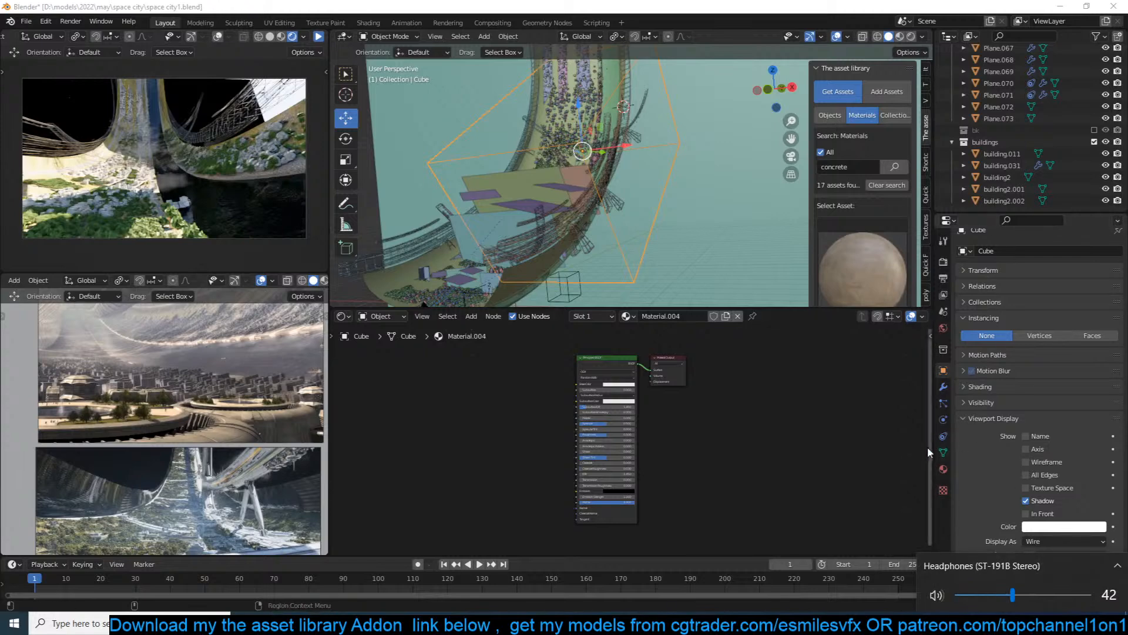
{"action": "left_click", "coordinate": [967, 443]}
{"action": "key", "text": "ctrl+s"}
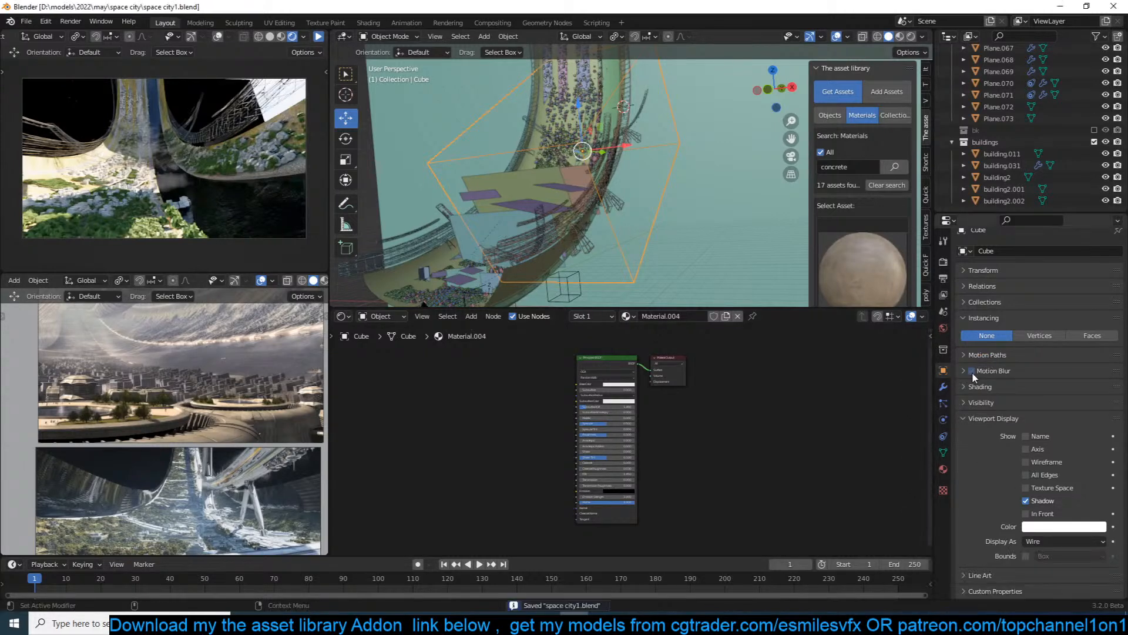
Add a Principled Volume node to the cube's material, feeding the output's Volume input, and delete the Principled BSDF.
{"action": "scroll", "coordinate": [592, 384], "scroll_direction": "up", "scroll_amount": 2}
{"action": "key", "text": "shift+a"}
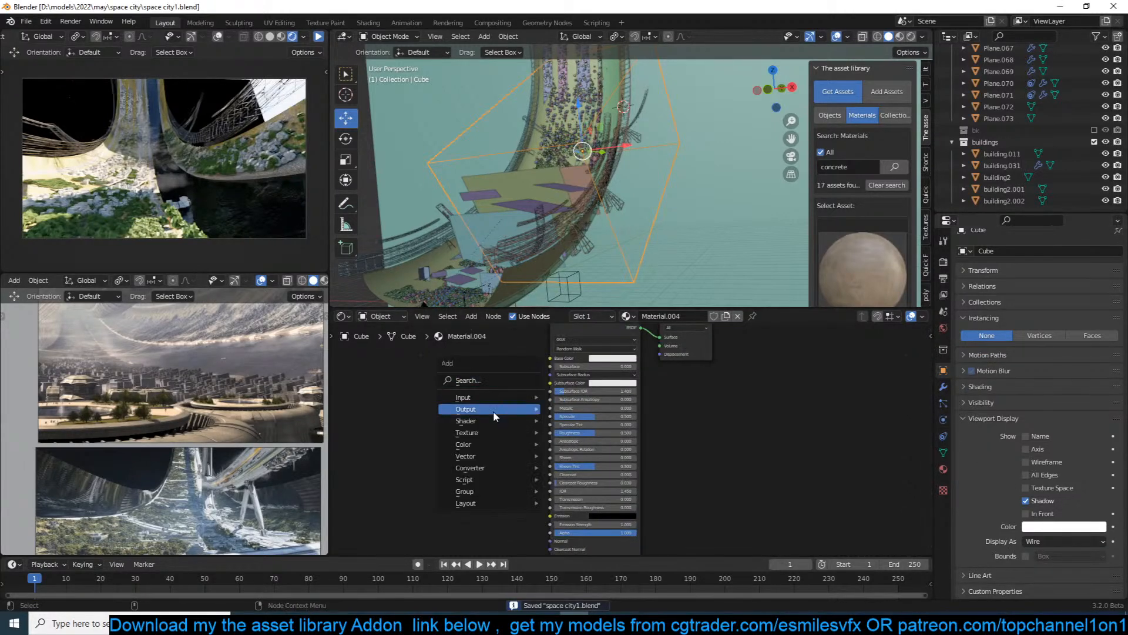
{"action": "mouse_move", "coordinate": [504, 421]}
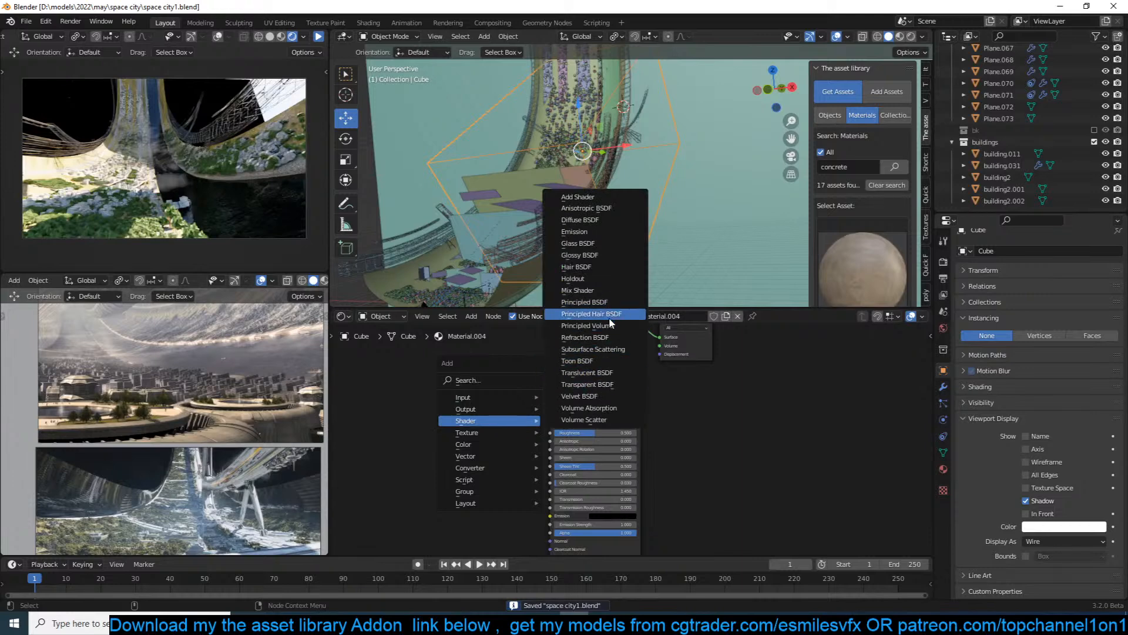
{"action": "left_click", "coordinate": [588, 326]}
{"action": "left_click", "coordinate": [559, 332]}
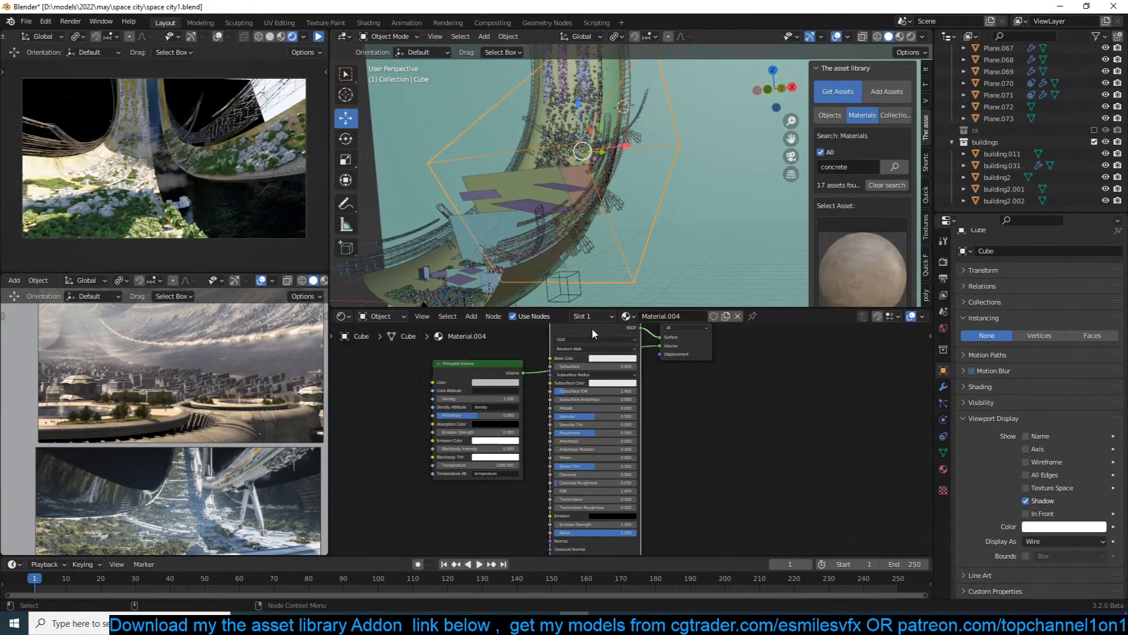
{"action": "key", "text": "x"}
Set the Principled Volume density to 0 and its emission strength to 0.1.
{"action": "left_click", "coordinate": [515, 398]}
{"action": "type", "text": "0"}
{"action": "key", "text": "Return"}
{"action": "scroll", "coordinate": [514, 399], "scroll_direction": "up", "scroll_amount": 5}
{"action": "left_click", "coordinate": [449, 429]}
{"action": "type", "text": ".1"}
{"action": "key", "text": "Return"}
Save the file and run the render preview briefly to check the volume, then pause it.
{"action": "key", "text": "ctrl+s"}
{"action": "left_click", "coordinate": [319, 37]}
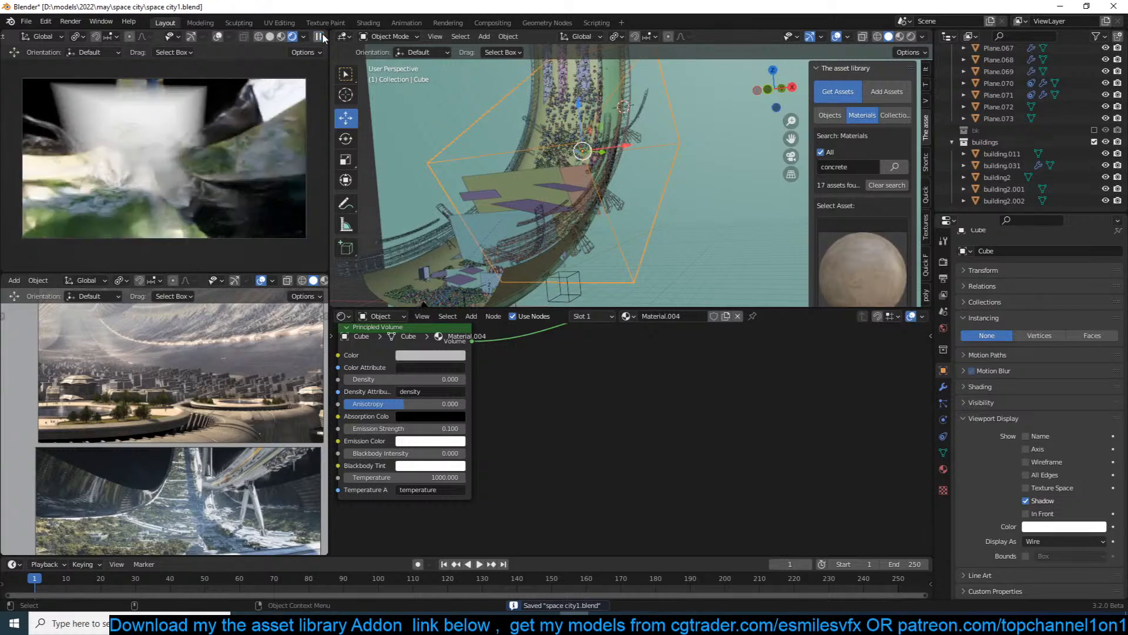
{"action": "left_click", "coordinate": [318, 36]}
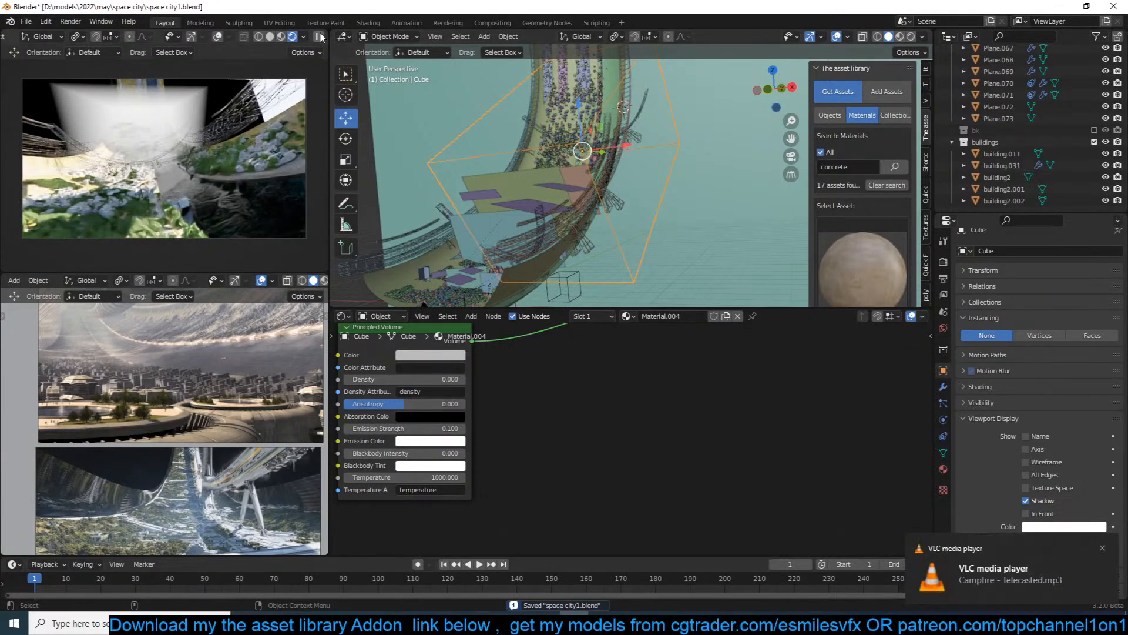
Move and rotate the cube in the right view to follow the ring's curve, and refresh the render preview.
{"action": "key", "text": "KP_3"}
{"action": "key", "text": "g"}
{"action": "left_click", "coordinate": [599, 167]}
{"action": "key", "text": "r"}
{"action": "left_click", "coordinate": [710, 97]}
{"action": "key", "text": "g"}
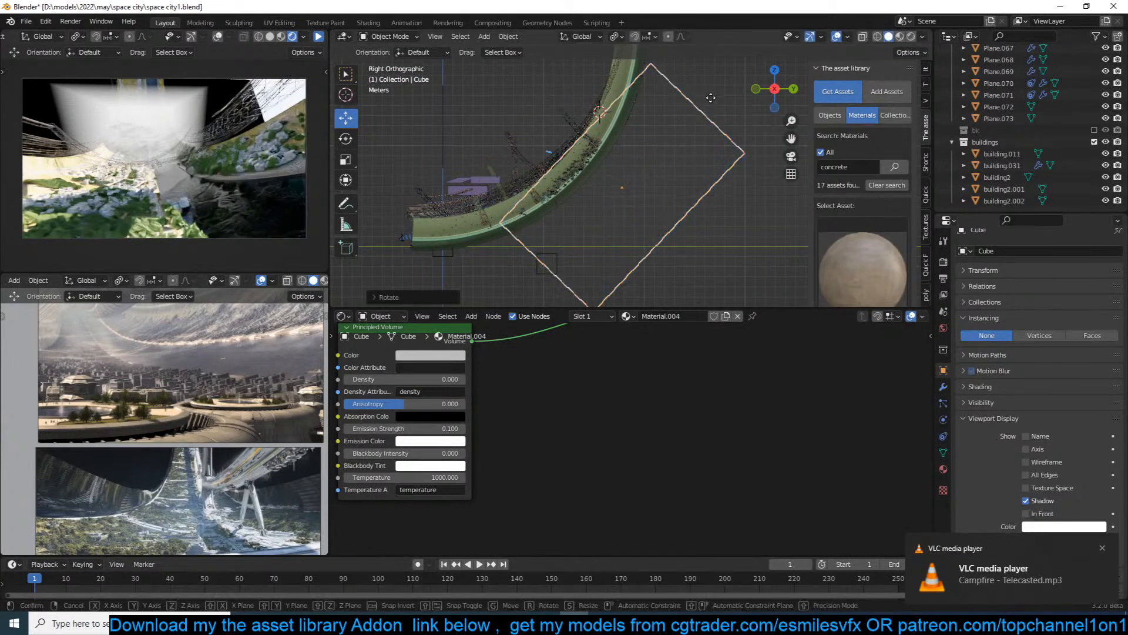
{"action": "left_click", "coordinate": [712, 101]}
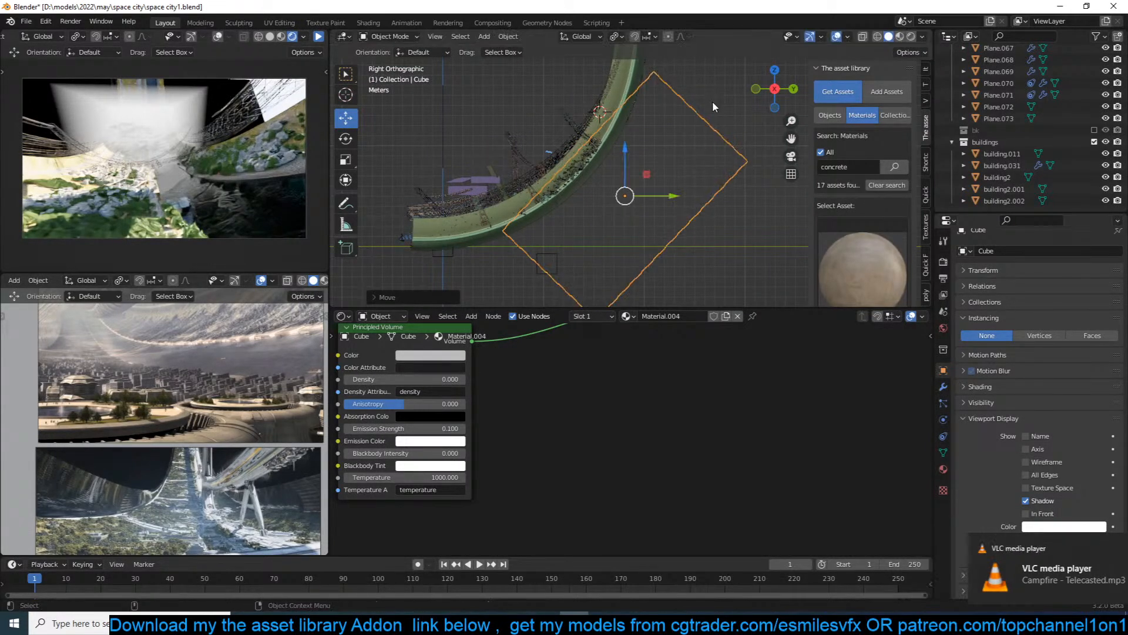
{"action": "left_click", "coordinate": [318, 37]}
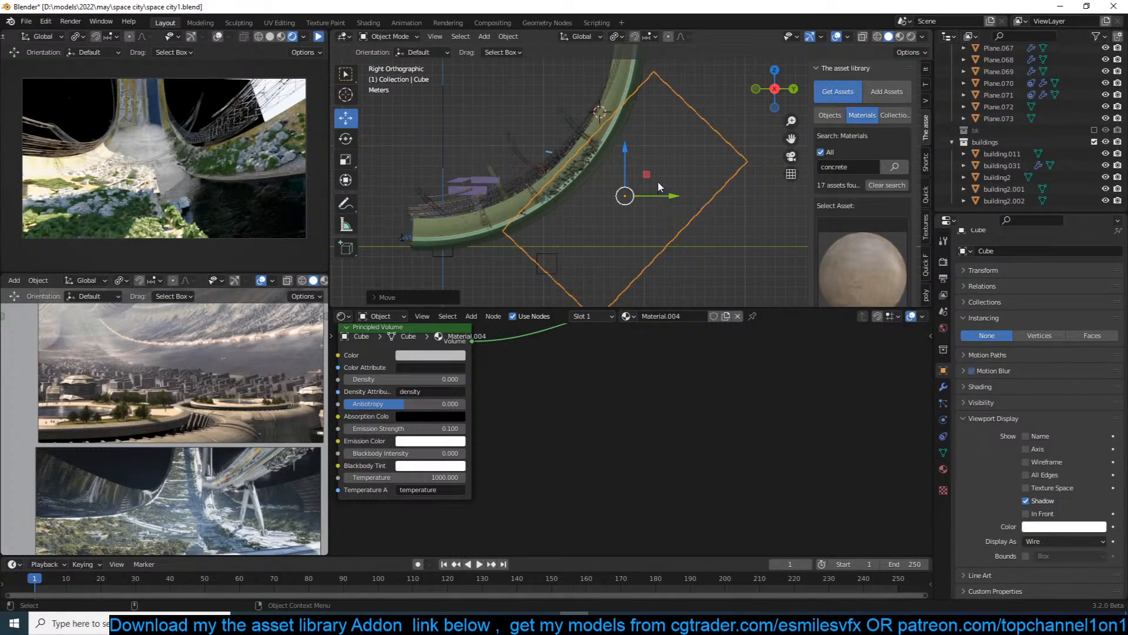
Edit the cube's mesh and delete the near-side vertices at its two outer corners in the right view.
{"action": "key", "text": "Tab"}
{"action": "key", "text": "1"}
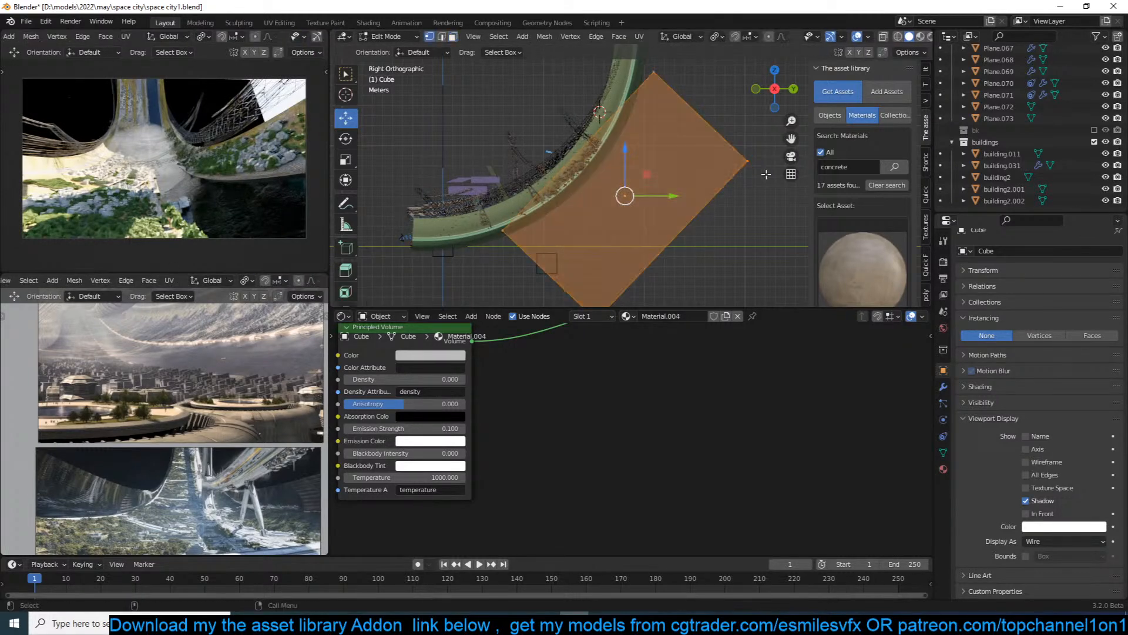
{"action": "left_click", "coordinate": [440, 212]}
{"action": "scroll", "coordinate": [605, 212], "scroll_direction": "down", "scroll_amount": 1}
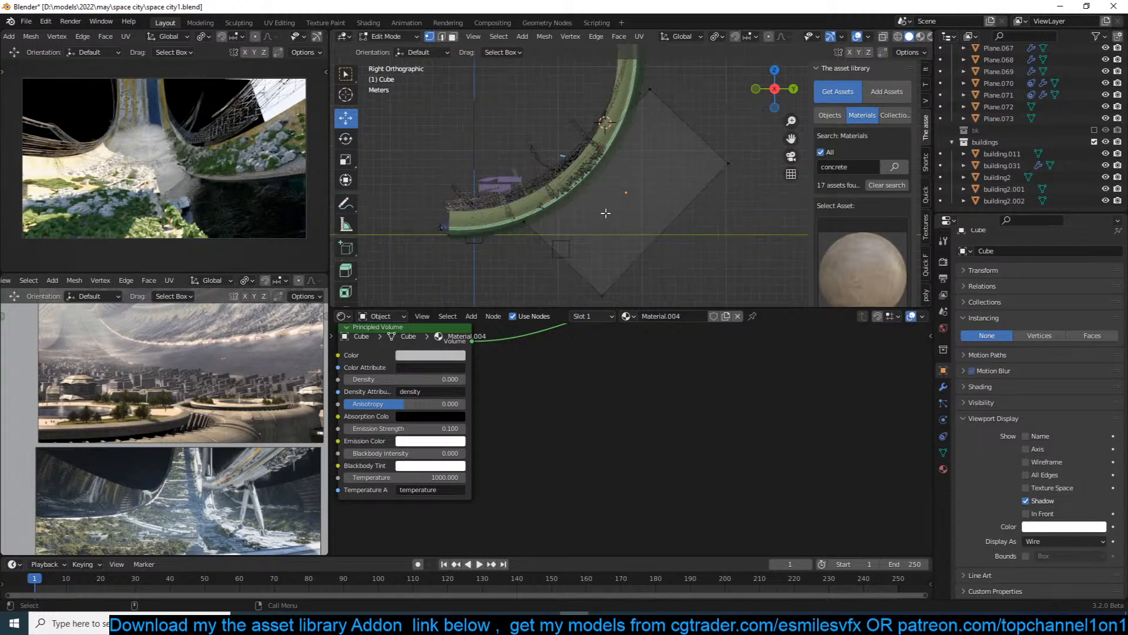
{"action": "left_click", "coordinate": [602, 295]}
{"action": "key", "text": "c"}
{"action": "left_click", "coordinate": [728, 169]}
{"action": "key", "text": "Escape"}
{"action": "key", "text": "x"}
{"action": "left_click", "coordinate": [731, 170]}
Switch to wireframe shading and delete the remaining vertices at the cube's two outer corners, keeping the face along the ring.
{"action": "key", "text": "a"}
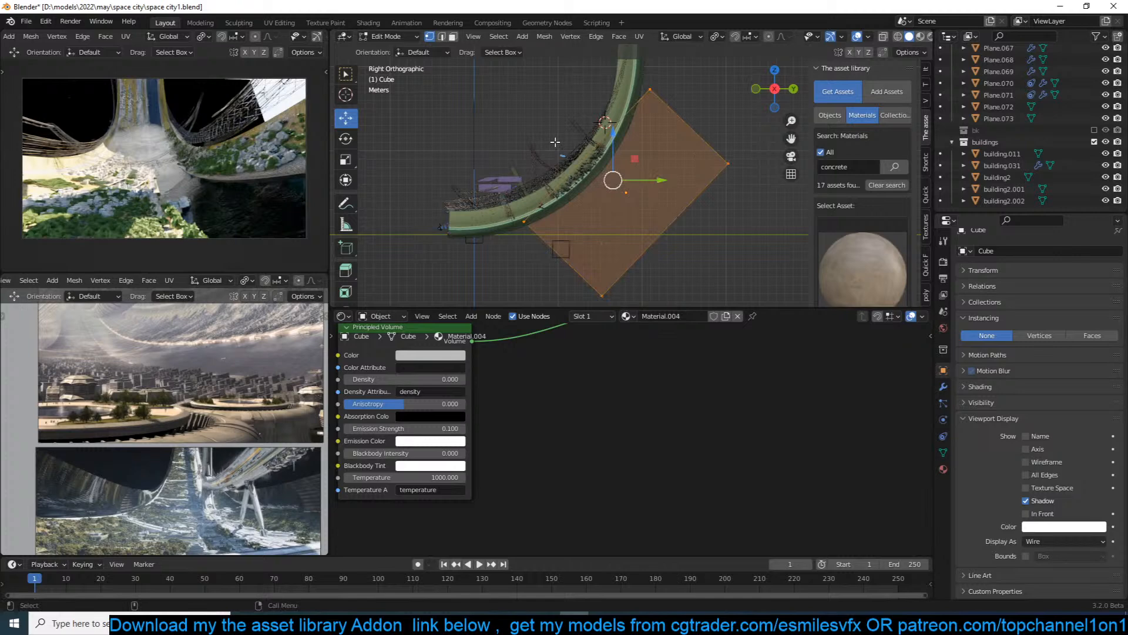
{"action": "key", "text": "alt+a"}
{"action": "key", "text": "z"}
{"action": "left_click", "coordinate": [600, 171]}
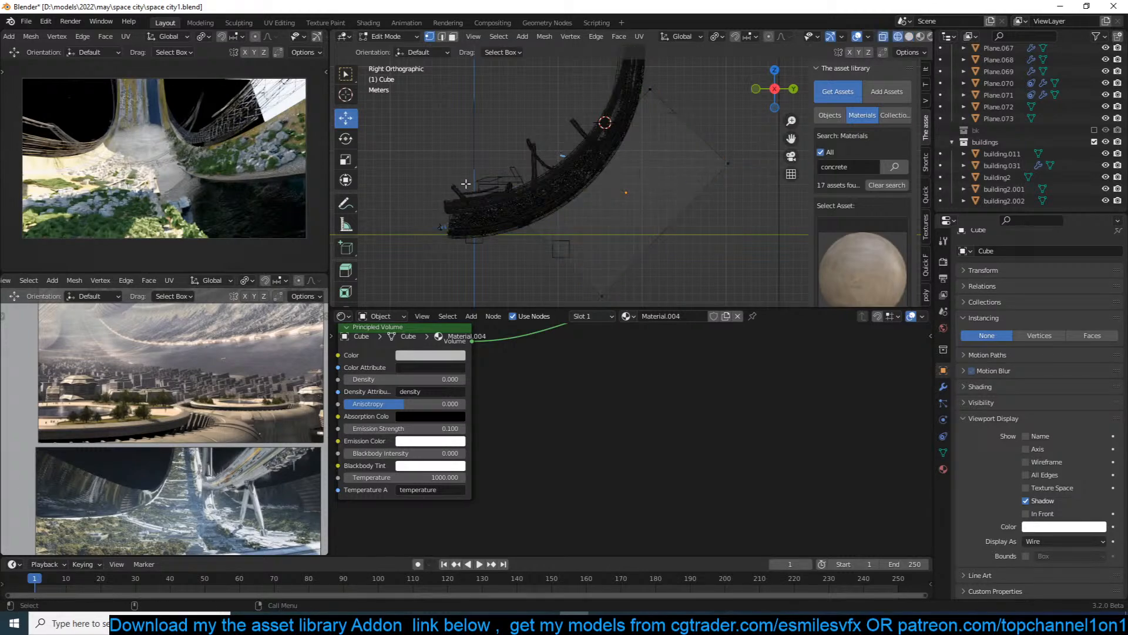
{"action": "key", "text": "c"}
{"action": "left_click", "coordinate": [602, 295]}
{"action": "left_click", "coordinate": [729, 159]}
{"action": "key", "text": "Escape"}
{"action": "key", "text": "x"}
{"action": "left_click", "coordinate": [729, 159]}
Add a single loop cut across the middle of the cube's remaining face.
{"action": "middle_click_drag", "start_coordinate": [580, 153], "coordinate": [564, 155]}
{"action": "key", "text": "ctrl+r"}
{"action": "scroll", "coordinate": [565, 154], "scroll_direction": "up", "scroll_amount": 5}
{"action": "left_click", "coordinate": [564, 154]}
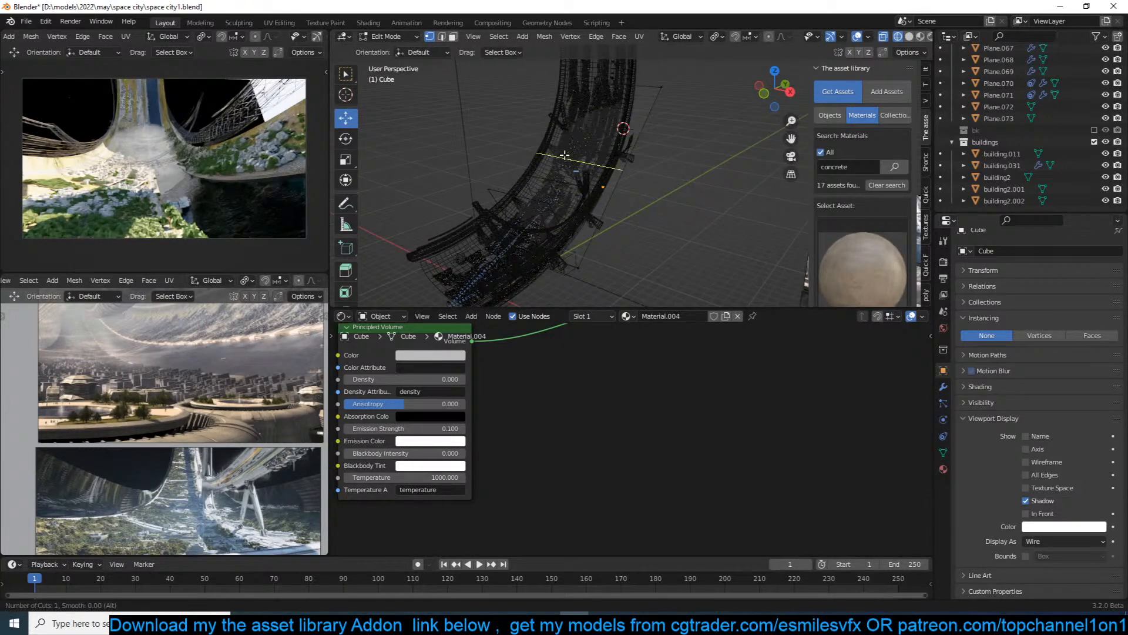
Move the new edge loop outward in the right view so the face bends along the ring's outer curve.
{"action": "key", "text": "KP_3"}
{"action": "scroll", "coordinate": [564, 155], "scroll_direction": "up", "scroll_amount": 2}
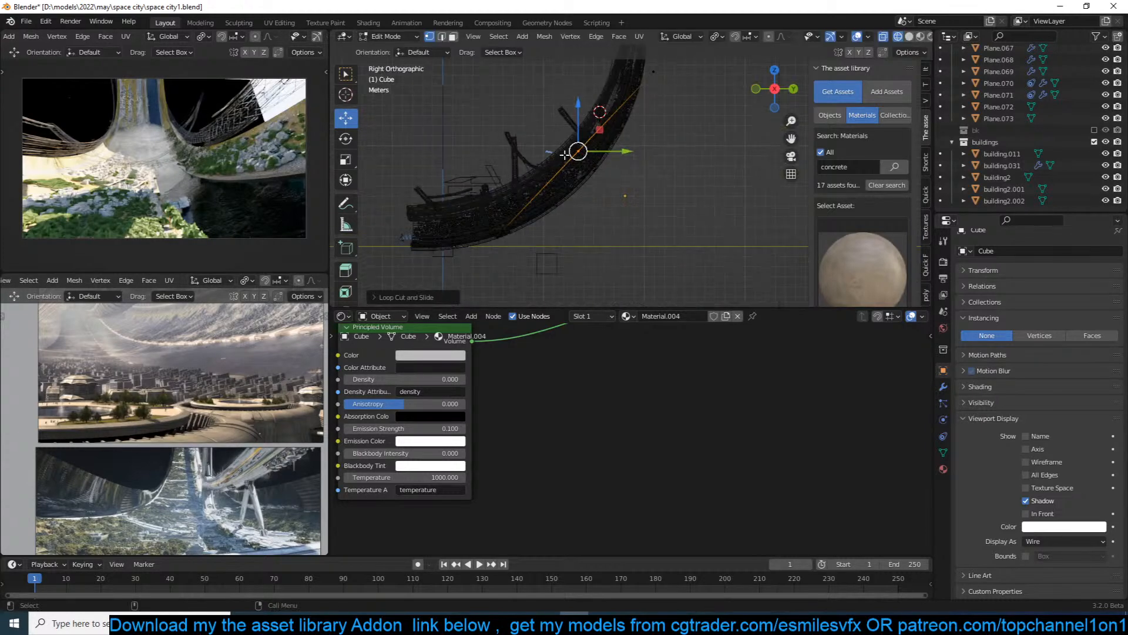
{"action": "scroll", "coordinate": [578, 164], "scroll_direction": "up", "scroll_amount": 5}
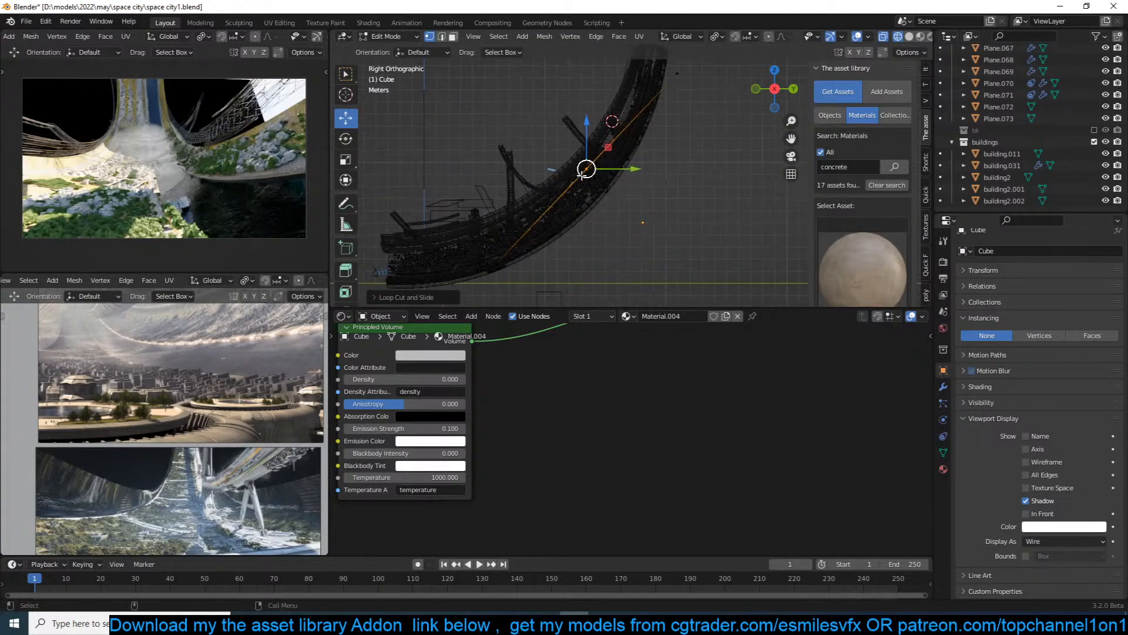
{"action": "key", "text": "g"}
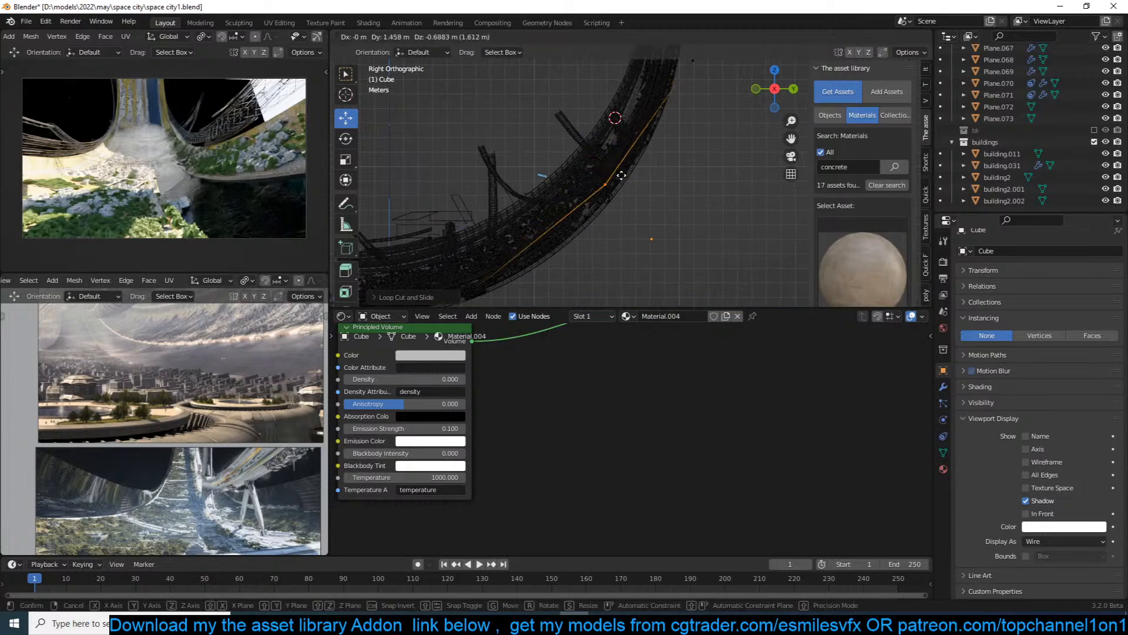
{"action": "left_click", "coordinate": [640, 179]}
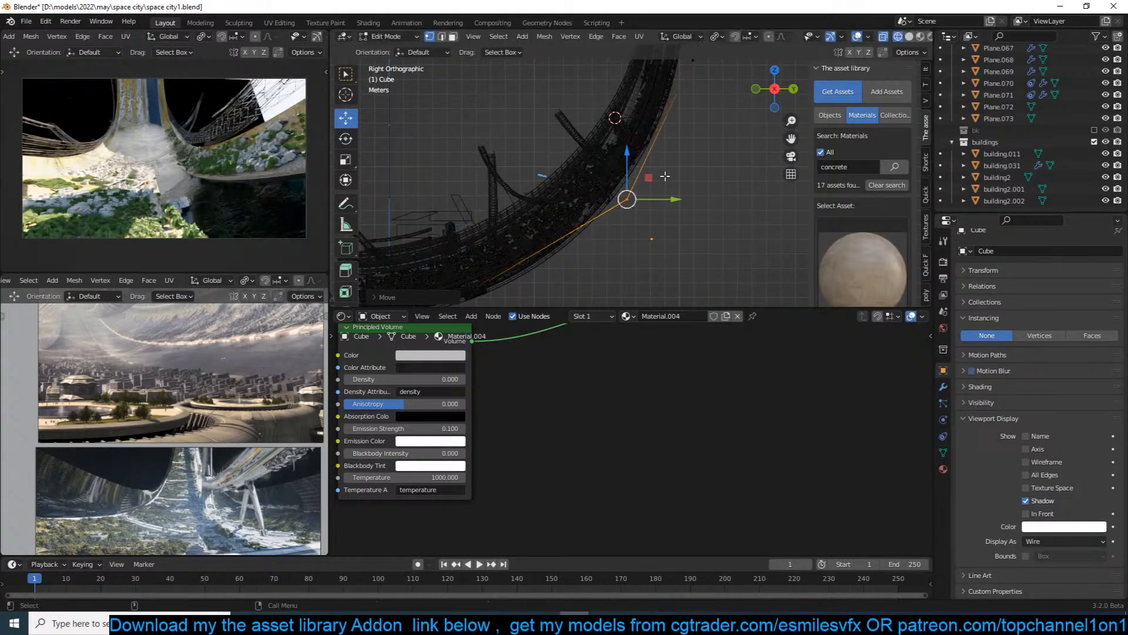
{"action": "scroll", "coordinate": [639, 181], "scroll_direction": "down", "scroll_amount": 2}
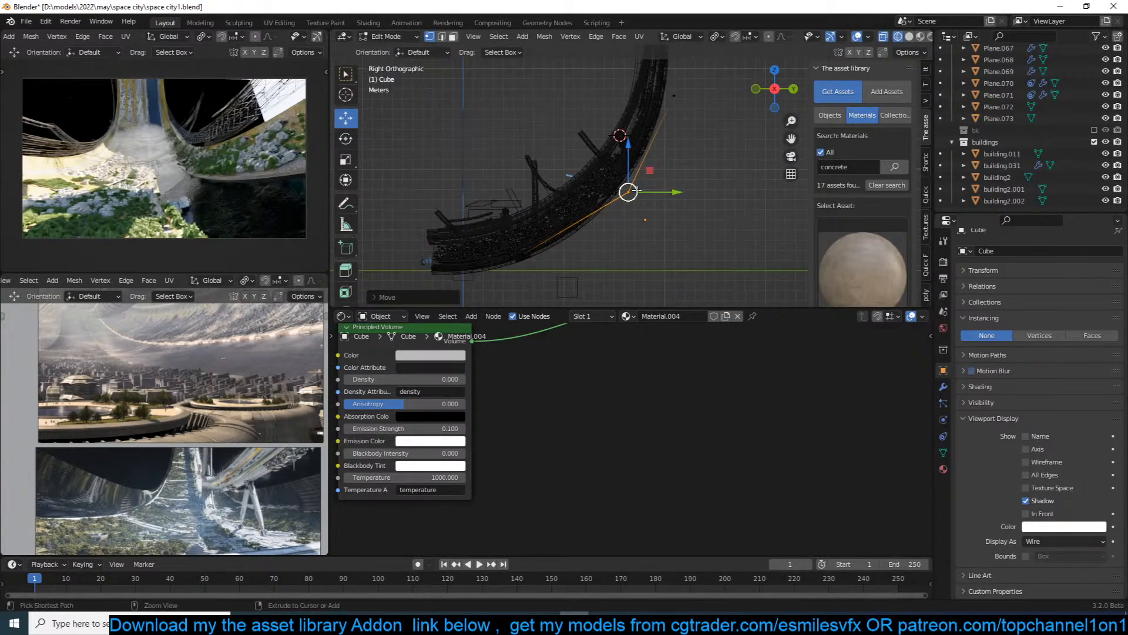
Bevel the face's middle edge loop into extra segments, and rotate and move the curved strip onto the ring's outer curve.
{"action": "key", "text": "ctrl+b"}
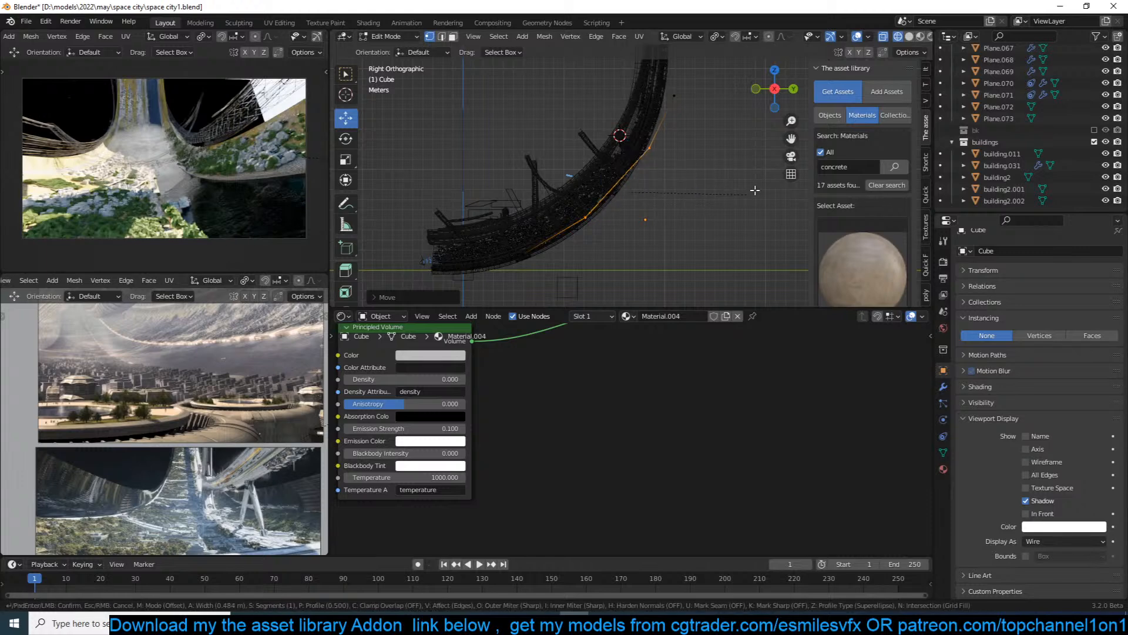
{"action": "left_click", "coordinate": [742, 186]}
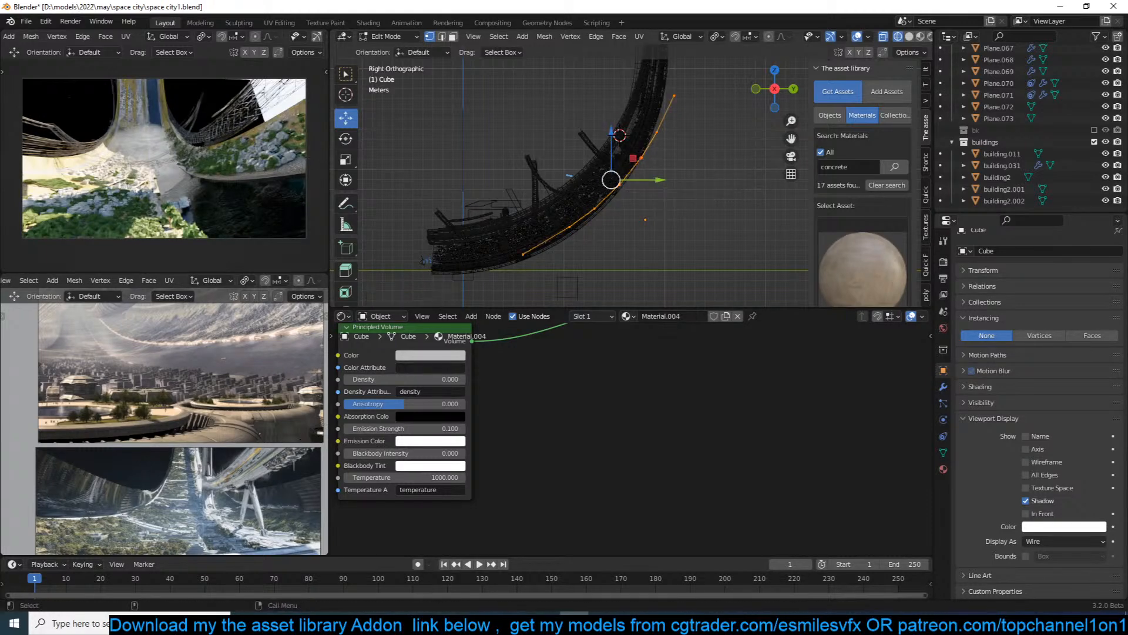
{"action": "key", "text": "r"}
{"action": "left_click", "coordinate": [711, 165]}
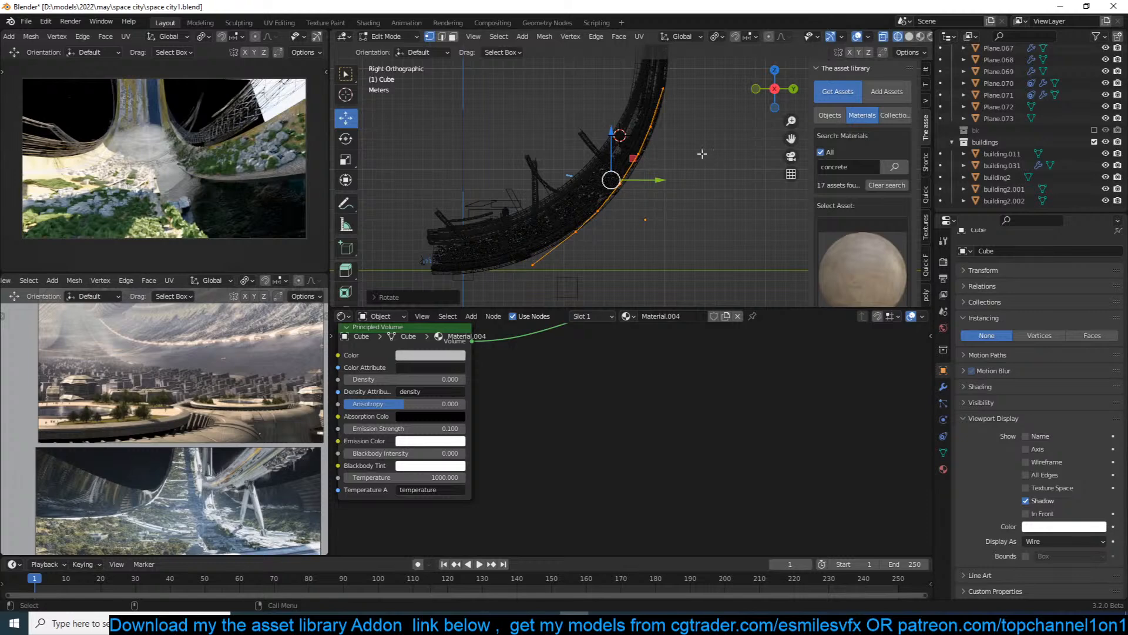
{"action": "key", "text": "g"}
{"action": "left_click", "coordinate": [704, 137]}
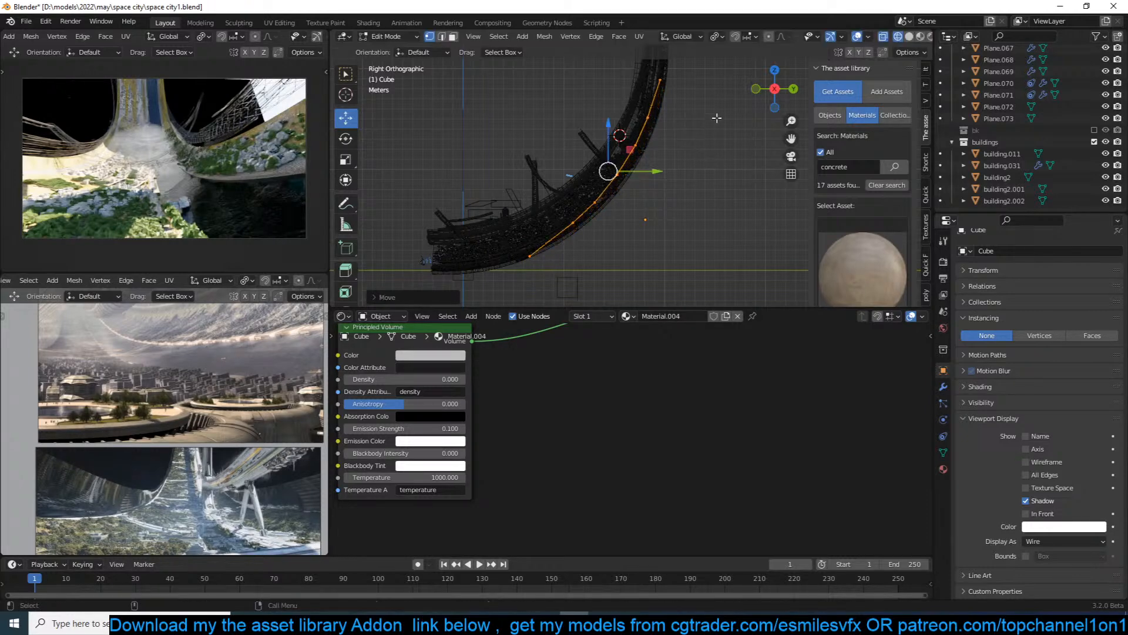
{"action": "key", "text": "r"}
{"action": "left_click", "coordinate": [703, 115]}
{"action": "key", "text": "g"}
{"action": "left_click", "coordinate": [692, 113]}
Extrude the strip outward into a thick curved volume, recalculate its normals, save the file and resume the rendered preview.
{"action": "key", "text": "e"}
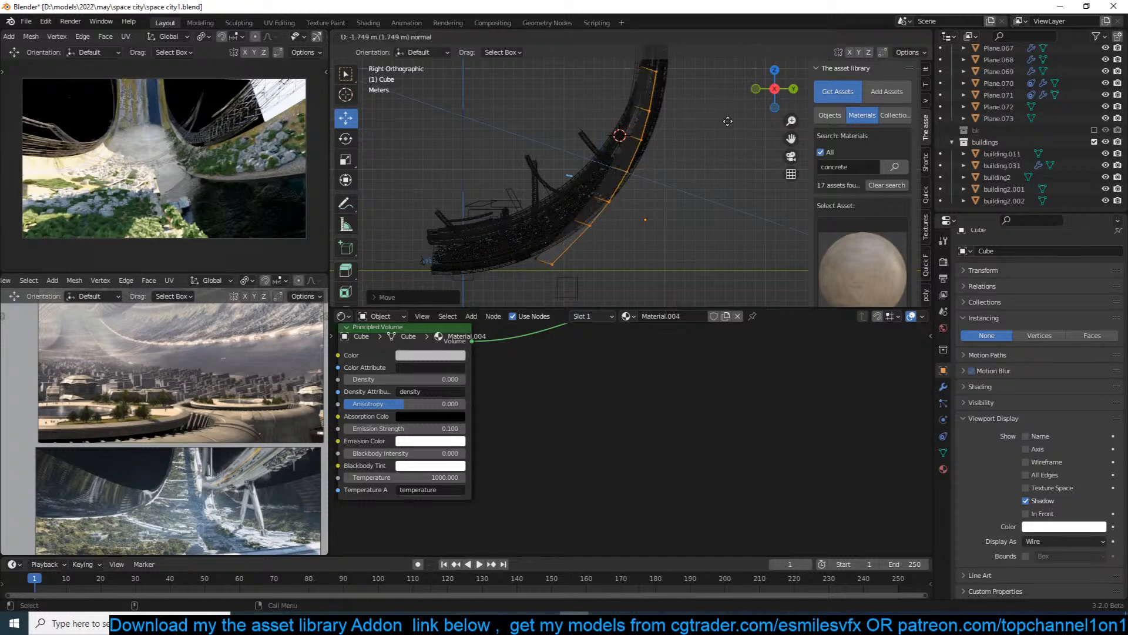
{"action": "left_click", "coordinate": [746, 129]}
{"action": "key", "text": "a"}
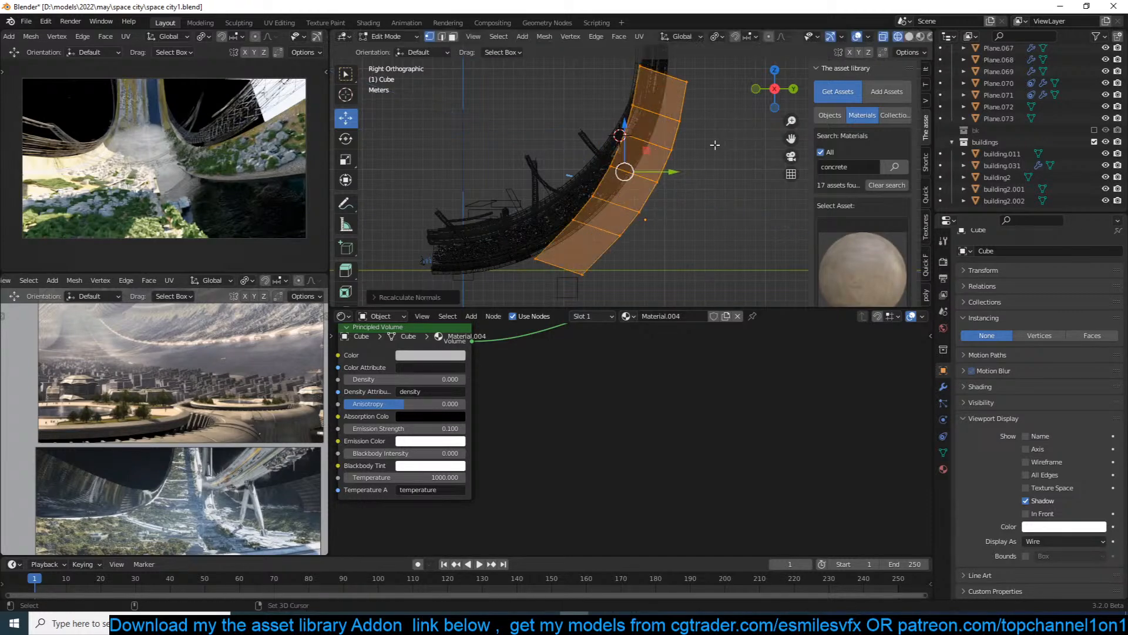
{"action": "key", "text": "Tab"}
{"action": "key", "text": "ctrl+s"}
{"action": "left_click", "coordinate": [319, 36]}
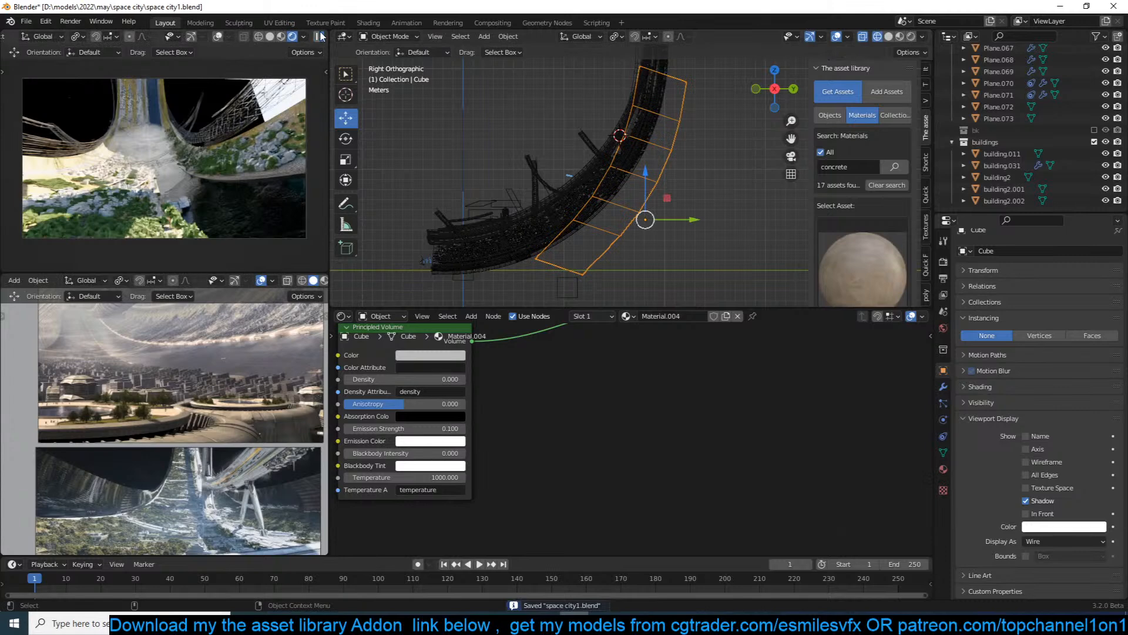
Switch to solid shading and scale the volume cube along global X in the front view to about 0.83.
{"action": "mouse_move", "coordinate": [616, 147]}
{"action": "middle_mouse_down"}
{"action": "mouse_move", "coordinate": [692, 144]}
{"action": "mouse_move", "coordinate": [669, 162]}
{"action": "mouse_move", "coordinate": [640, 164]}
{"action": "mouse_move", "coordinate": [659, 157]}
{"action": "middle_mouse_up"}
{"action": "key", "text": "z"}
{"action": "left_click", "coordinate": [722, 146]}
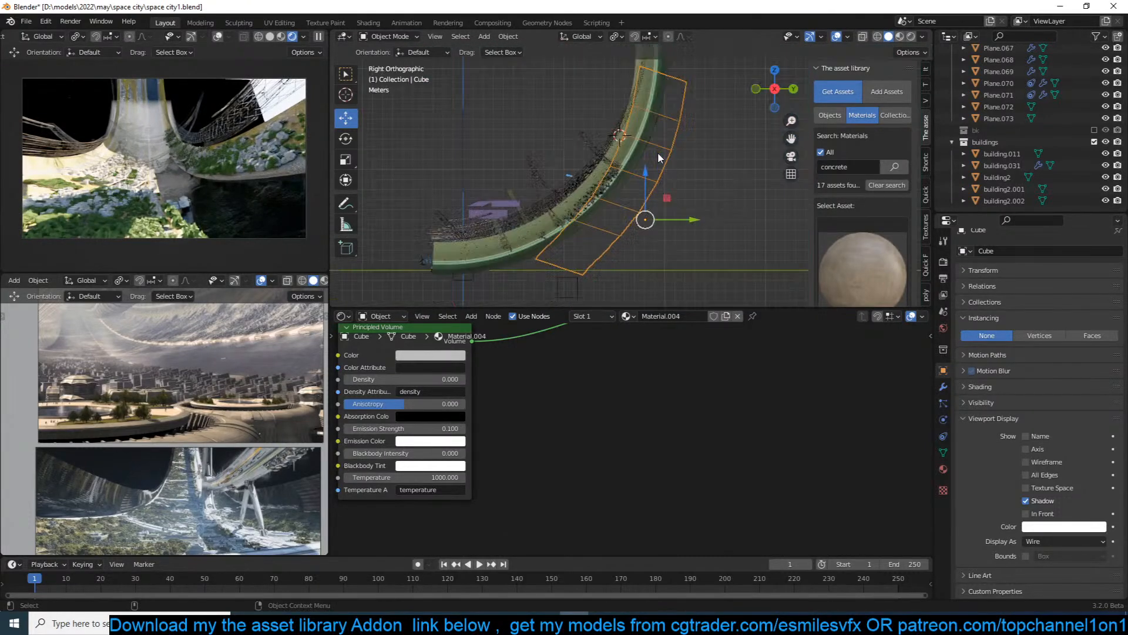
{"action": "key", "text": "KP_1"}
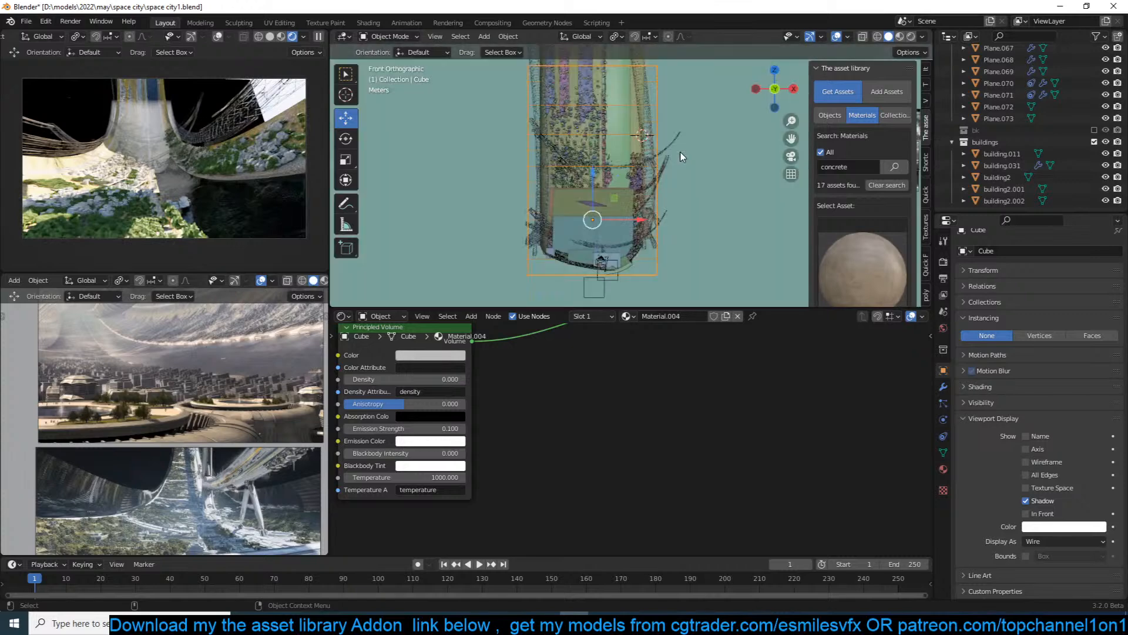
{"action": "key", "text": "s"}
{"action": "key", "text": "x"}
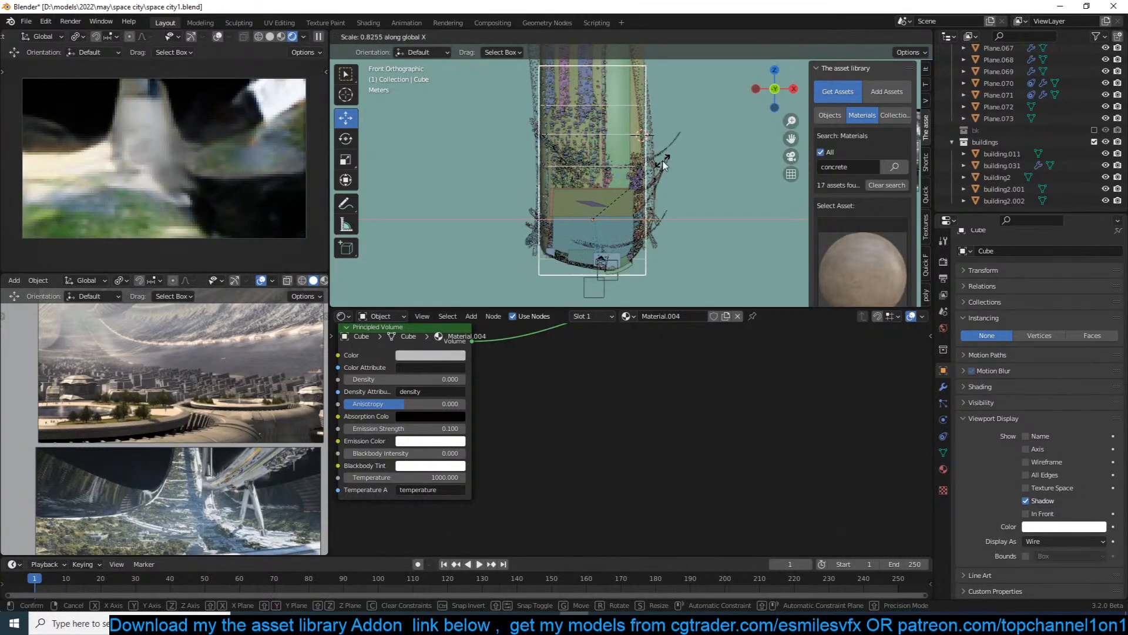
{"action": "left_click", "coordinate": [665, 162]}
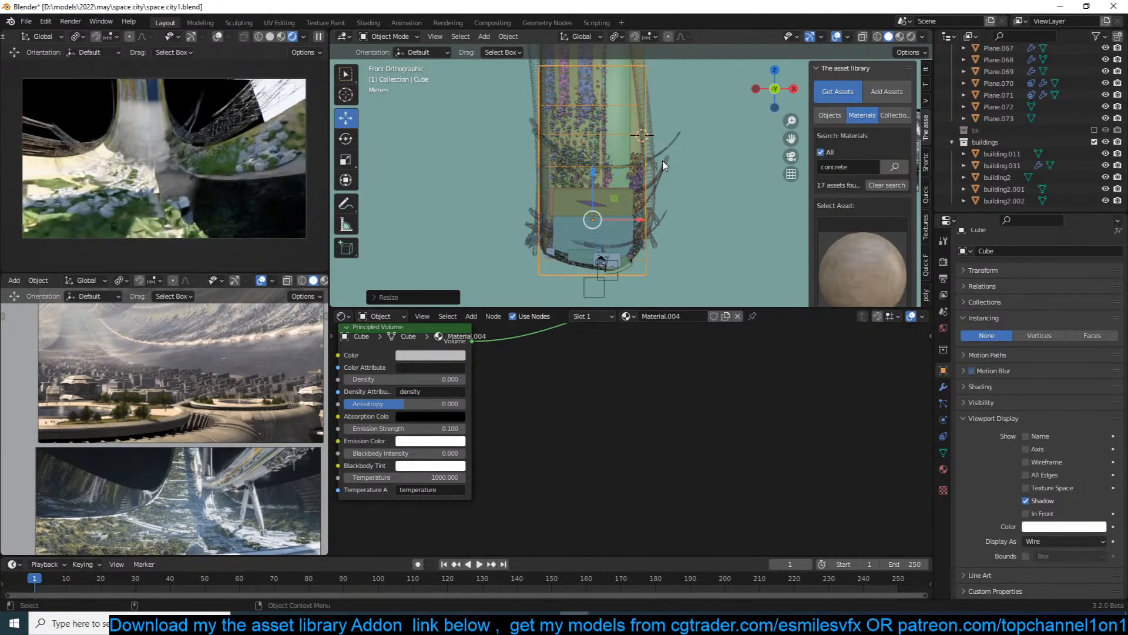
Move and rotate the volume cube in the right view to align it with the ring's curve, saving the file.
{"action": "key", "text": "KP_3"}
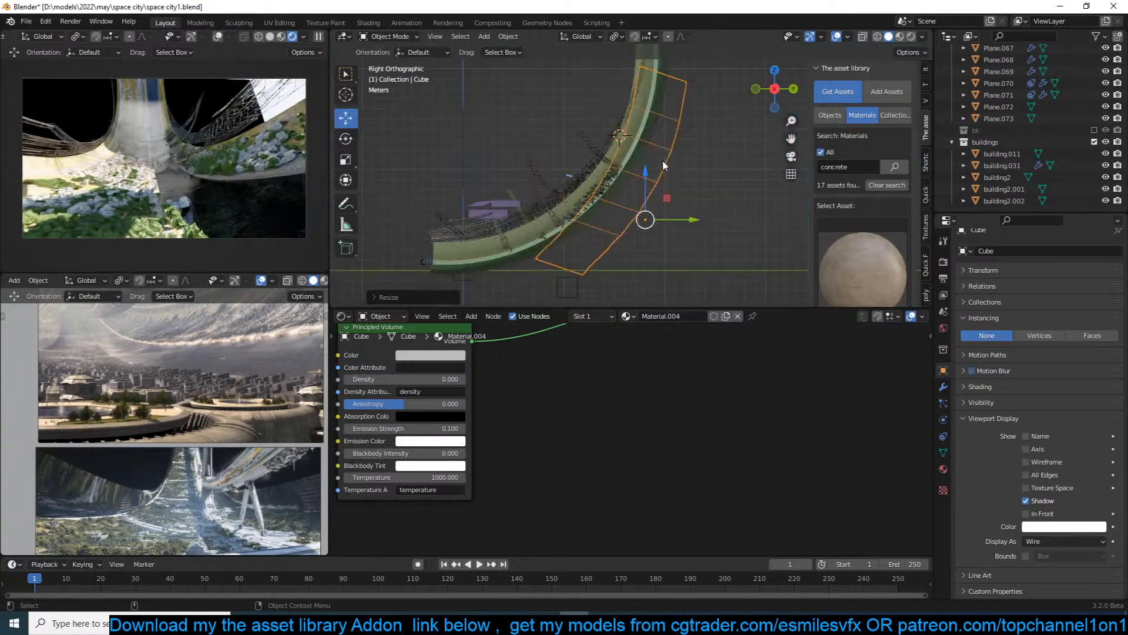
{"action": "left_click_drag", "start_coordinate": [670, 140], "coordinate": [681, 105]}
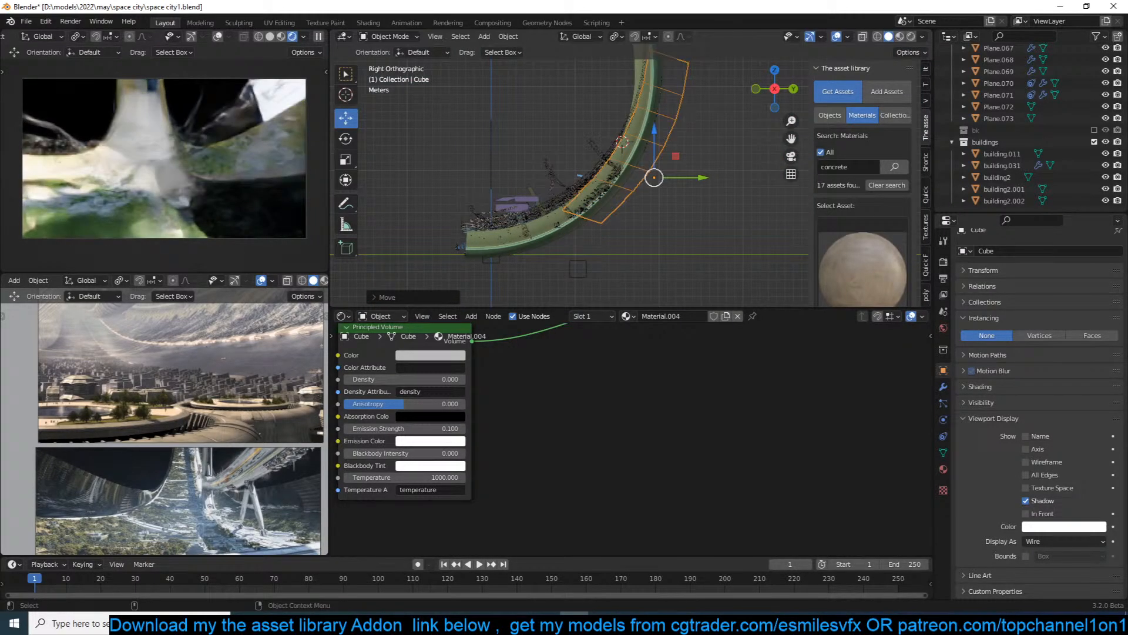
{"action": "key", "text": "r"}
{"action": "left_click", "coordinate": [711, 109]}
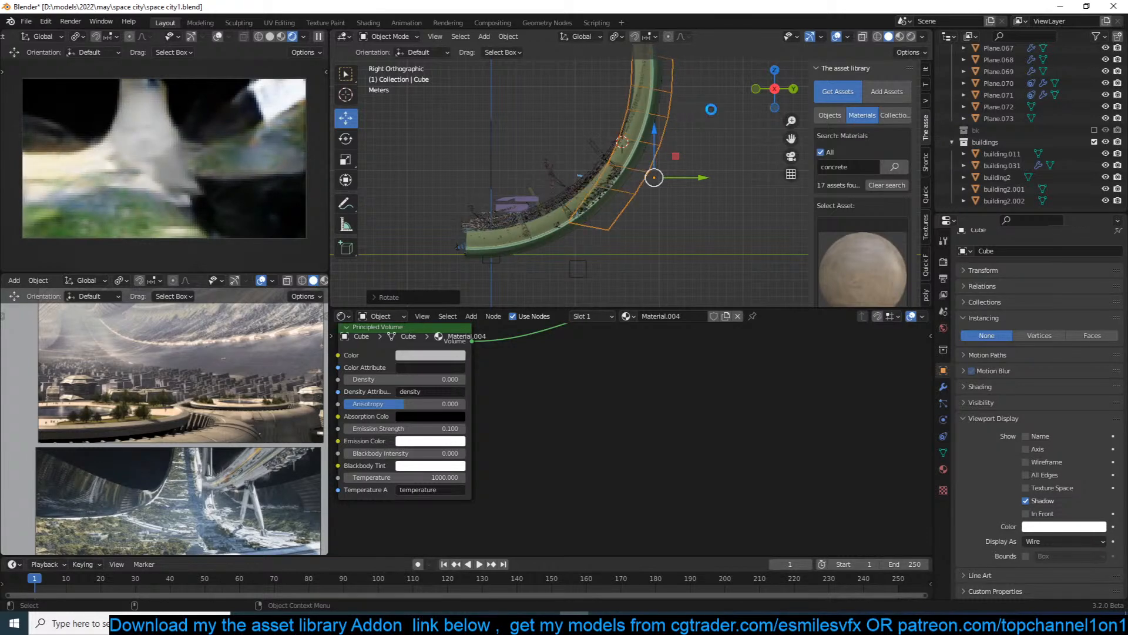
{"action": "key", "text": "ctrl+s"}
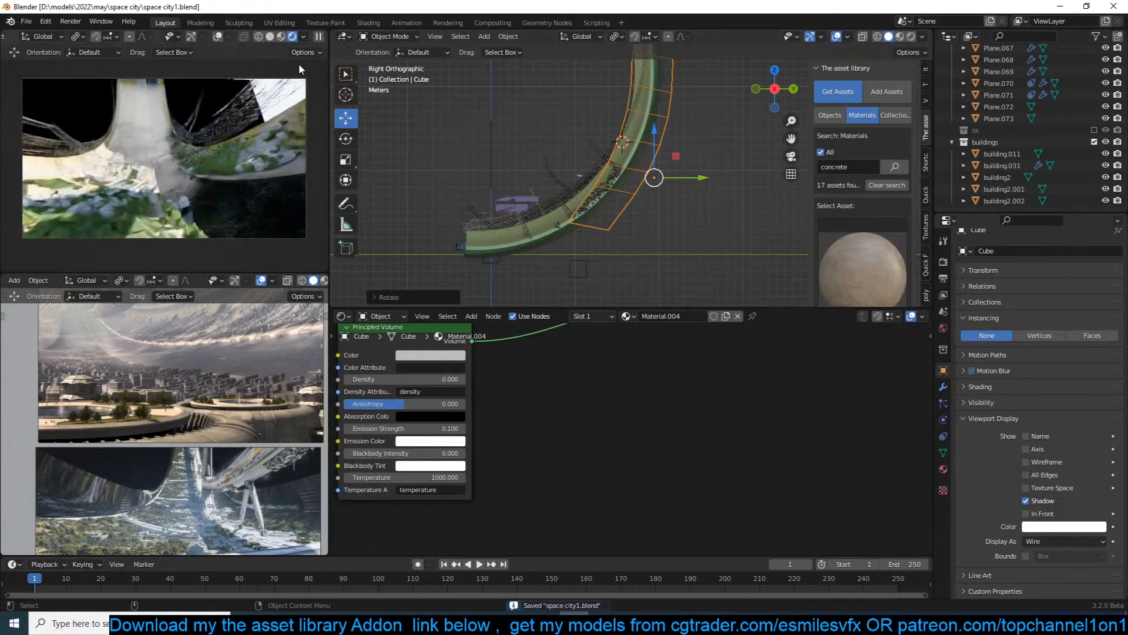
{"action": "left_click", "coordinate": [318, 37]}
{"action": "key", "text": "g"}
{"action": "key", "text": "r"}
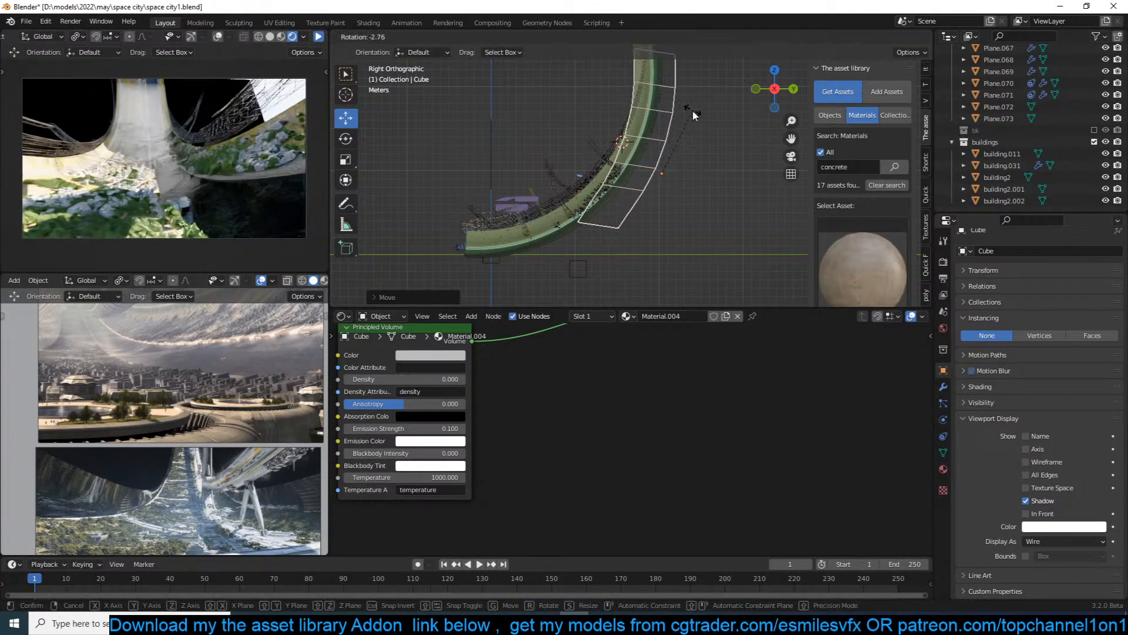
{"action": "left_click", "coordinate": [696, 114]}
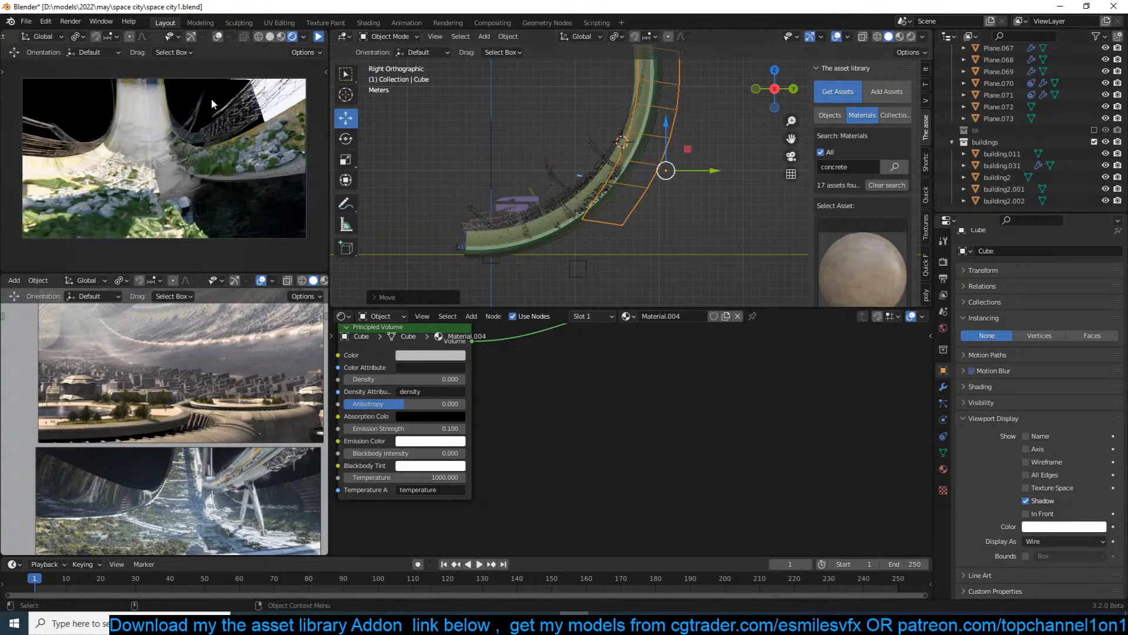
{"action": "left_click", "coordinate": [323, 37]}
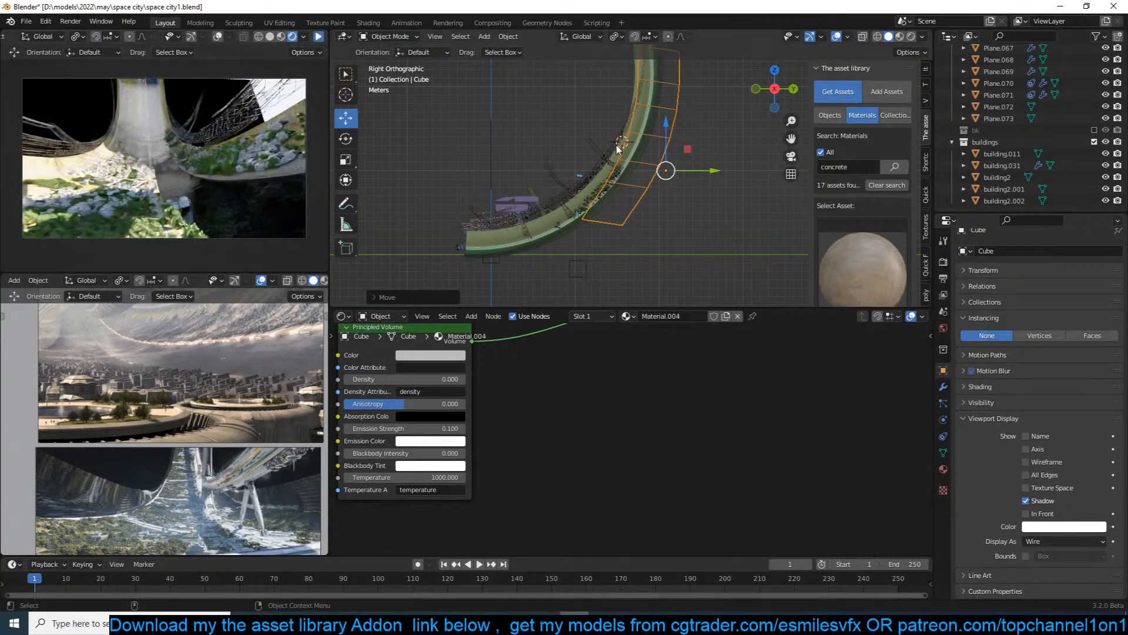
Raise the volume cube about 1.6 m along global Z while looking through the camera.
{"action": "key", "text": "KP_0"}
{"action": "scroll", "coordinate": [641, 145], "scroll_direction": "up", "scroll_amount": 5}
{"action": "key", "text": "g"}
{"action": "key", "text": "z"}
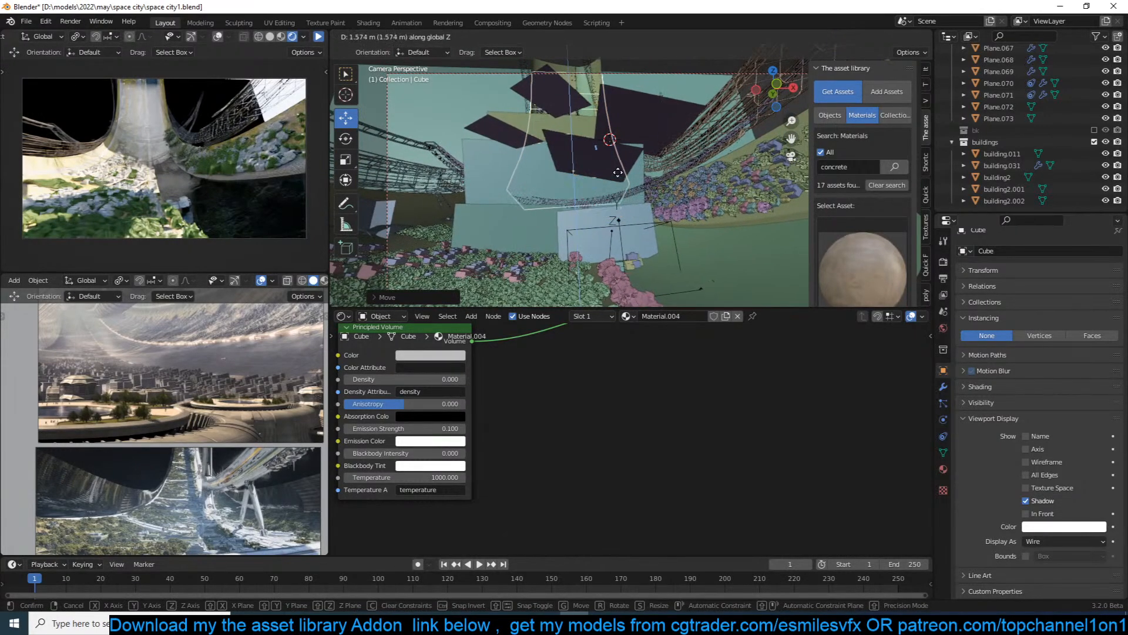
{"action": "left_click", "coordinate": [618, 173]}
{"action": "key", "text": "KP_0"}
Edit the cube's mesh in wireframe, move its lowest end vertices to follow the ring, and save the file.
{"action": "key", "text": "KP_3"}
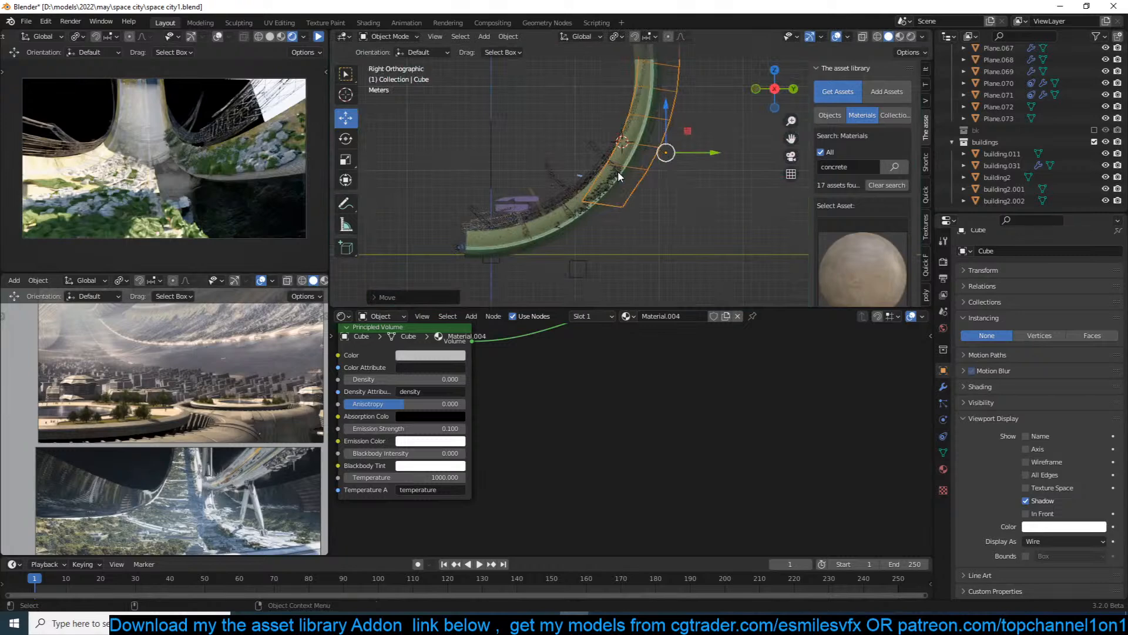
{"action": "key", "text": "Tab"}
{"action": "key", "text": "z"}
{"action": "left_click", "coordinate": [463, 219]}
{"action": "left_click_drag", "start_coordinate": [562, 215], "coordinate": [675, 246]}
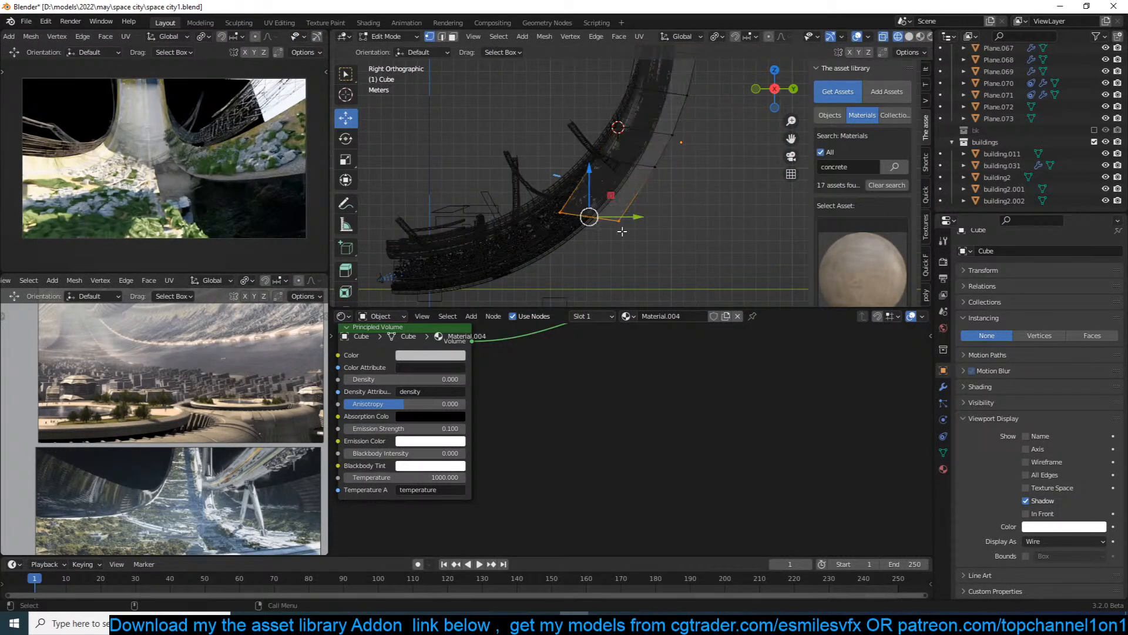
{"action": "key", "text": "g"}
{"action": "left_click", "coordinate": [648, 208]}
{"action": "key", "text": "Tab"}
{"action": "scroll", "coordinate": [648, 209], "scroll_direction": "down", "scroll_amount": 2}
{"action": "key", "text": "ctrl+s"}
Set the Principled Volume's Emission Strength to 0.05, save the file and refresh the rendered preview.
{"action": "scroll", "coordinate": [506, 400], "scroll_direction": "up", "scroll_amount": 3}
{"action": "middle_click_drag", "start_coordinate": [511, 401], "coordinate": [713, 402]}
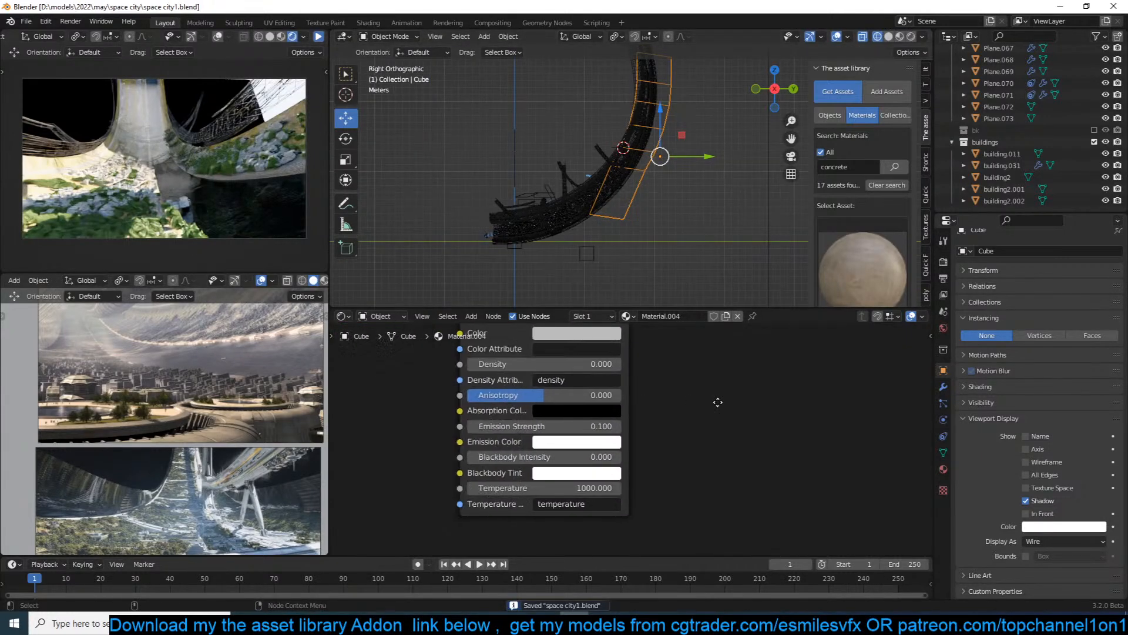
{"action": "left_click", "coordinate": [604, 426]}
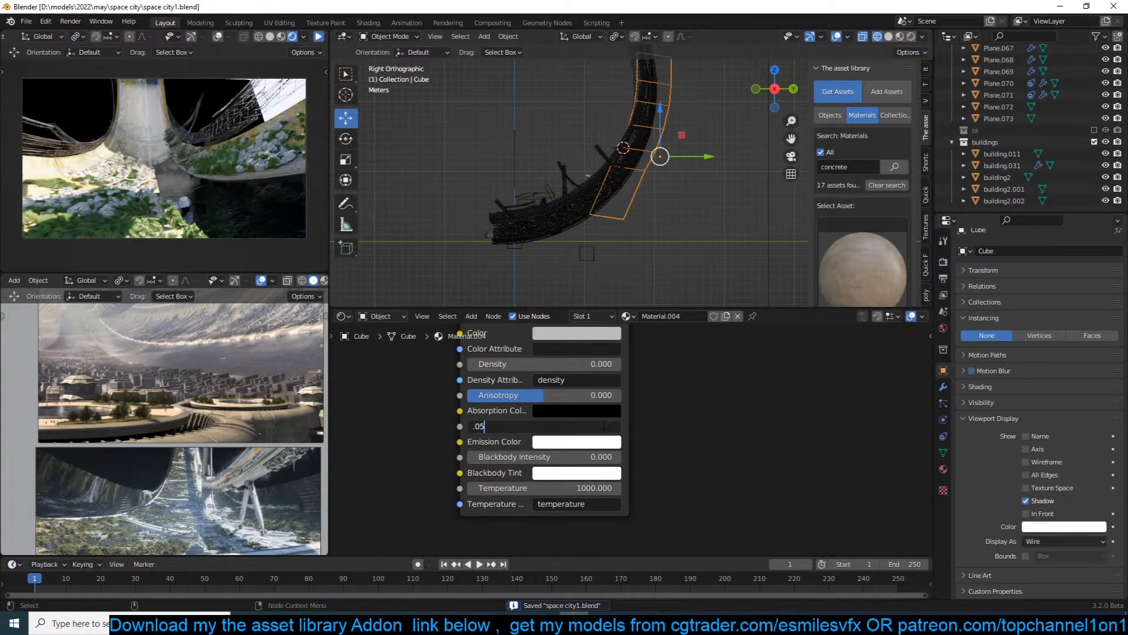
{"action": "type", "text": ".05"}
{"action": "key", "text": "Return"}
{"action": "key", "text": "ctrl+s"}
{"action": "left_click", "coordinate": [320, 37]}
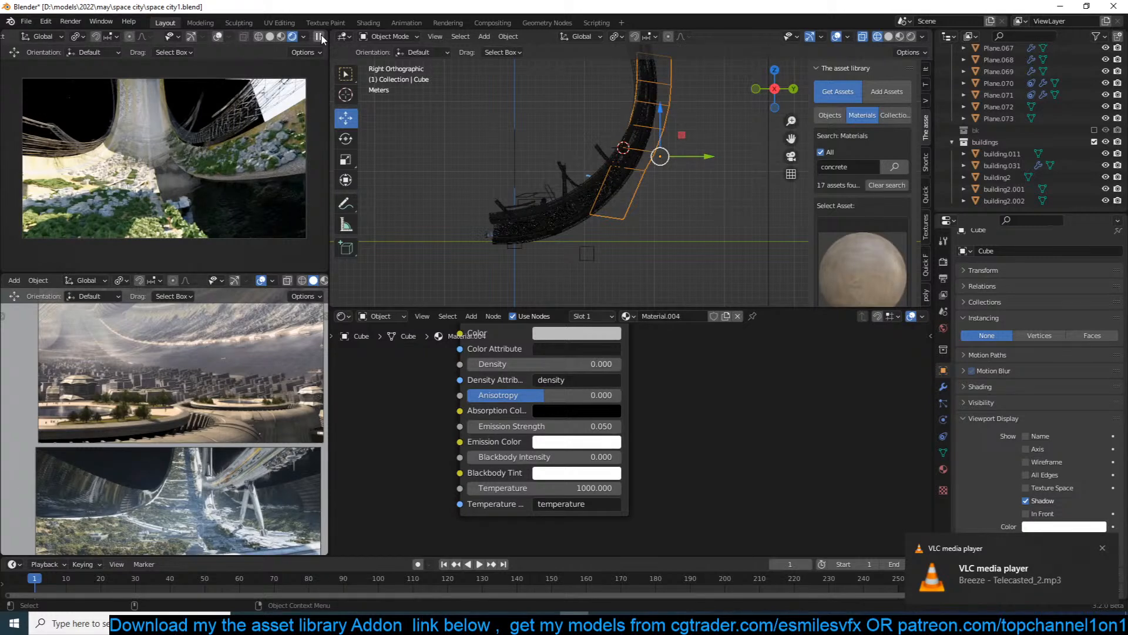
Inspect the scattered buildings on the ring through the camera in material preview shading, saving the file.
{"action": "mouse_move", "coordinate": [543, 147]}
{"action": "middle_mouse_down"}
{"action": "mouse_move", "coordinate": [668, 180]}
{"action": "mouse_move", "coordinate": [768, 181]}
{"action": "middle_mouse_up"}
{"action": "key", "text": "shift+z"}
{"action": "key", "text": "KP_Decimal"}
{"action": "key", "text": "KP_0"}
{"action": "key", "text": "KP_0"}
{"action": "key", "text": "KP_0"}
{"action": "scroll", "coordinate": [767, 181], "scroll_direction": "up", "scroll_amount": 3}
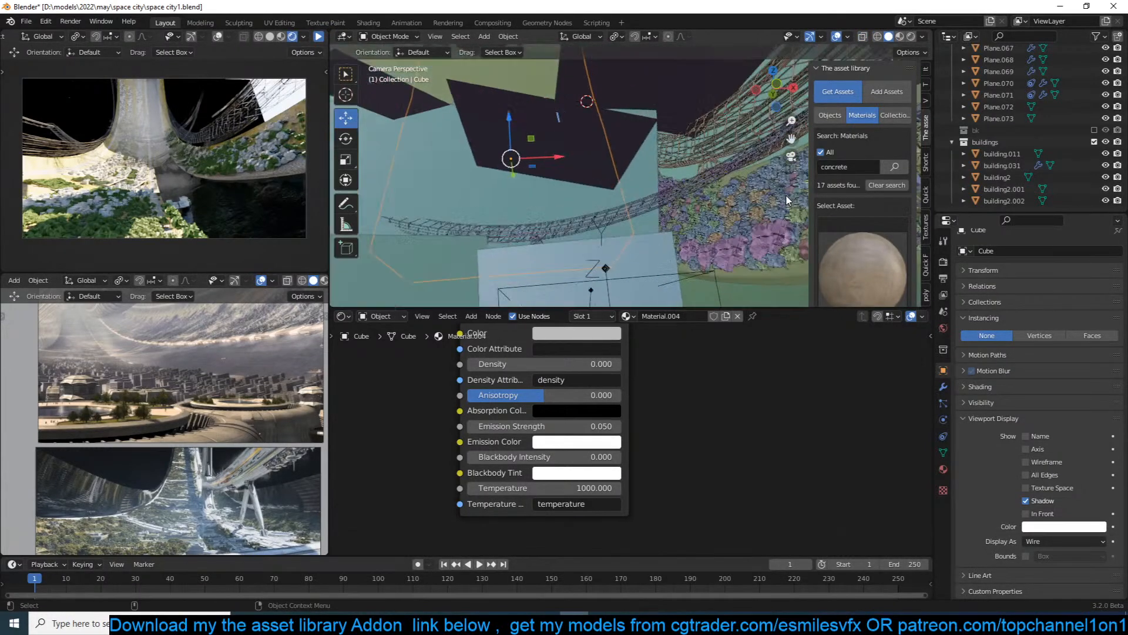
{"action": "middle_click_drag", "start_coordinate": [785, 195], "coordinate": [577, 185], "text": "shift"}
{"action": "scroll", "coordinate": [577, 185], "scroll_direction": "up", "scroll_amount": 3}
{"action": "scroll", "coordinate": [564, 161], "scroll_direction": "up", "scroll_amount": 5}
{"action": "key", "text": "ctrl+s"}
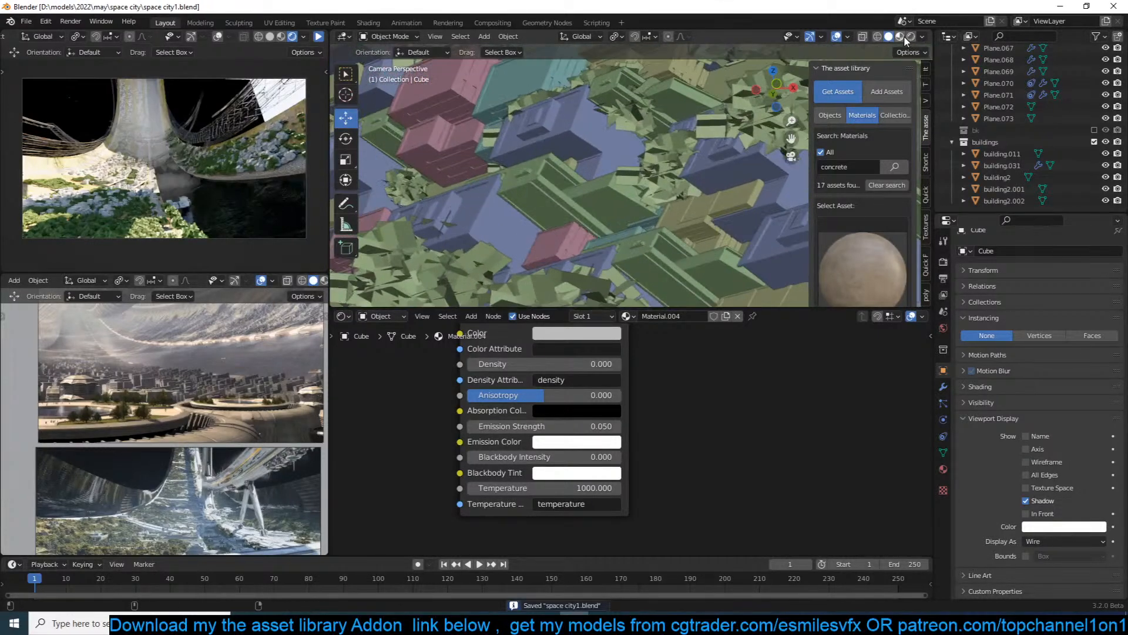
{"action": "key", "text": "z"}
{"action": "key", "text": "2"}
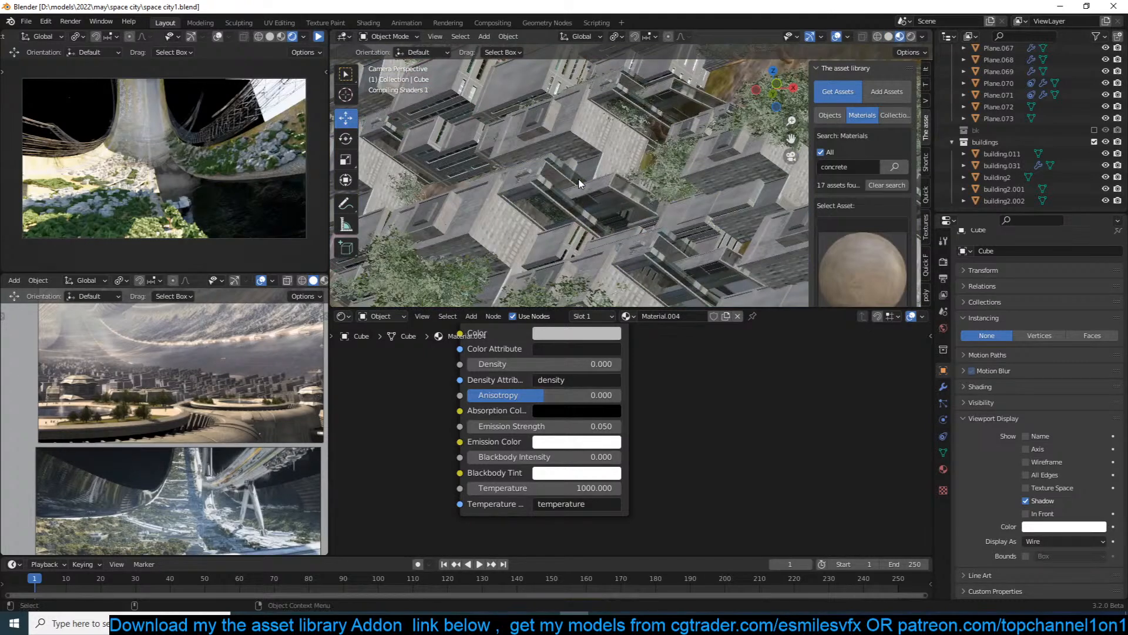
Select the scattered concrete buildings and set their Geometry Nodes Density to 30, reducing it further to 20.
{"action": "scroll", "coordinate": [580, 179], "scroll_direction": "down", "scroll_amount": 1}
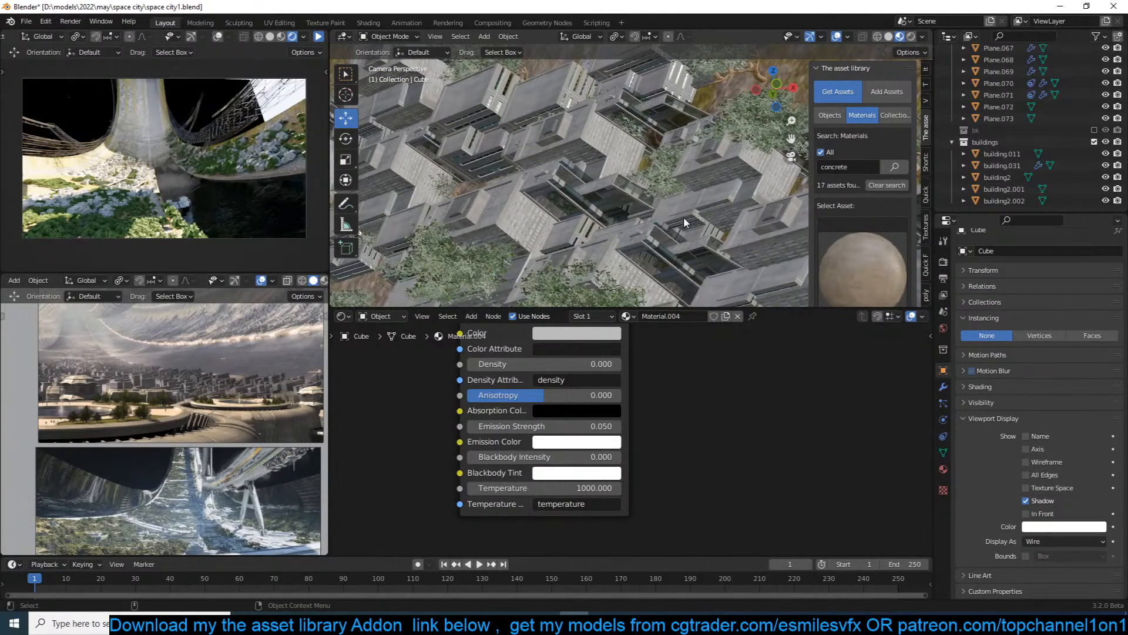
{"action": "left_click", "coordinate": [682, 217]}
{"action": "left_click", "coordinate": [944, 402]}
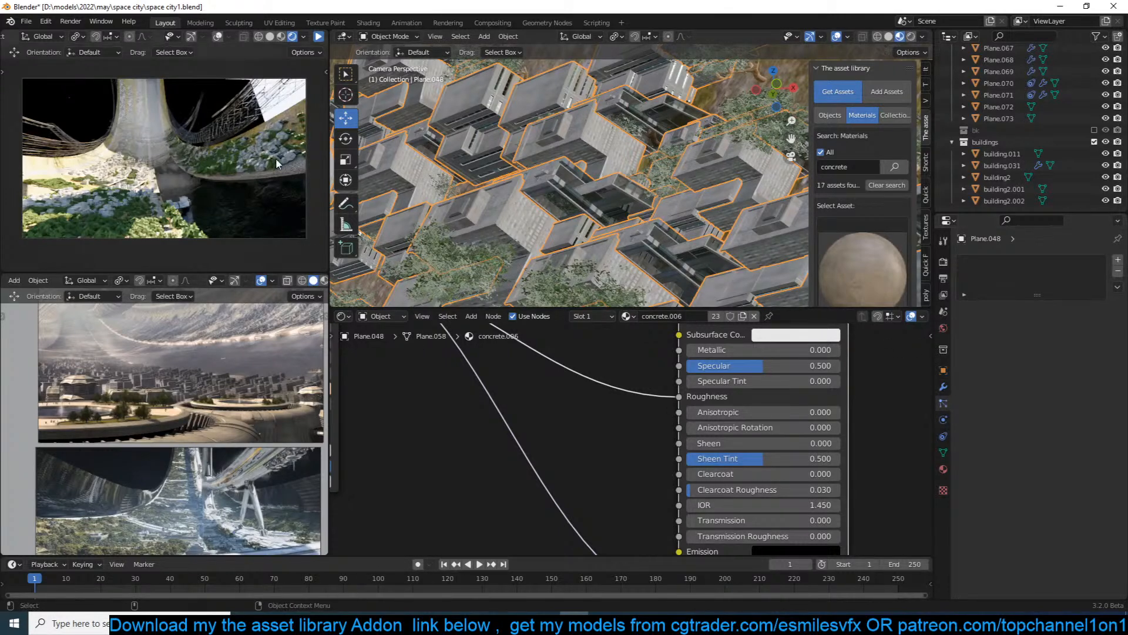
{"action": "scroll", "coordinate": [664, 215], "scroll_direction": "down", "scroll_amount": 1}
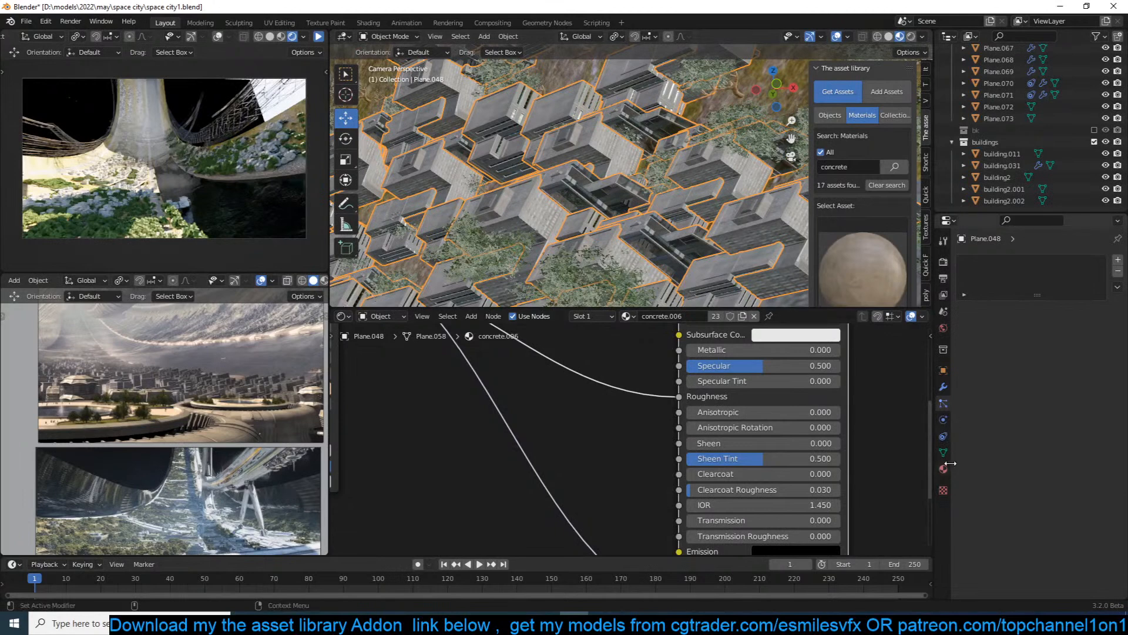
{"action": "left_click", "coordinate": [943, 387]}
{"action": "left_click", "coordinate": [1064, 328]}
{"action": "type", "text": "30"}
{"action": "key", "text": "Return"}
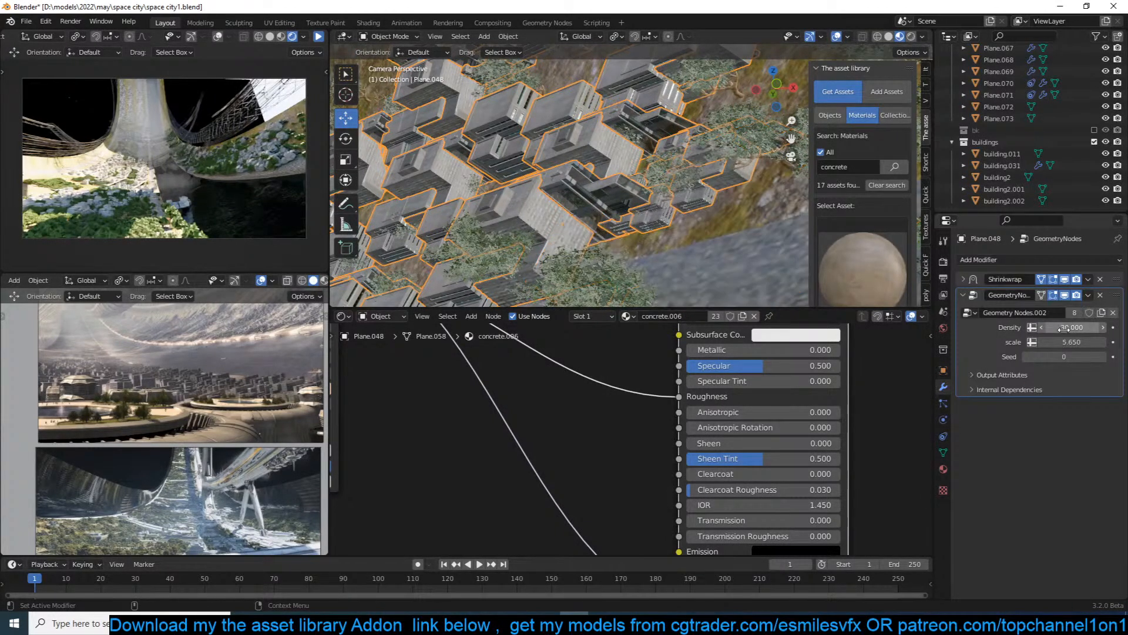
{"action": "left_click", "coordinate": [1065, 328]}
{"action": "type", "text": "20"}
{"action": "key", "text": "Return"}
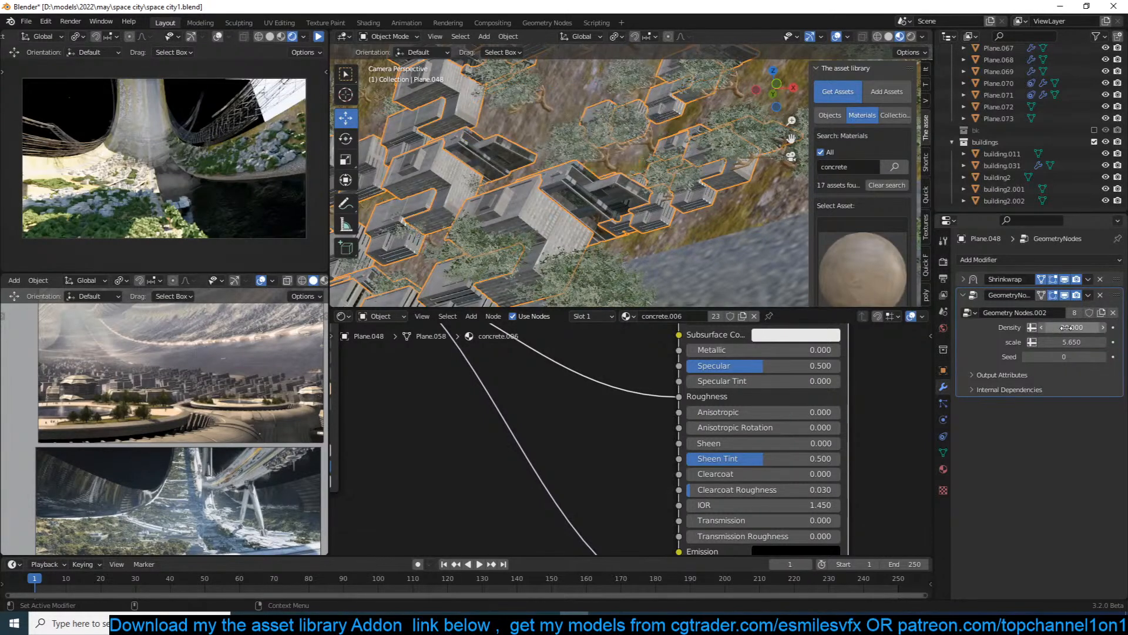
Deselect the scattered buildings and add three evenly spaced loop cuts along the ring plane's grassy slope.
{"action": "scroll", "coordinate": [621, 218], "scroll_direction": "down", "scroll_amount": 5}
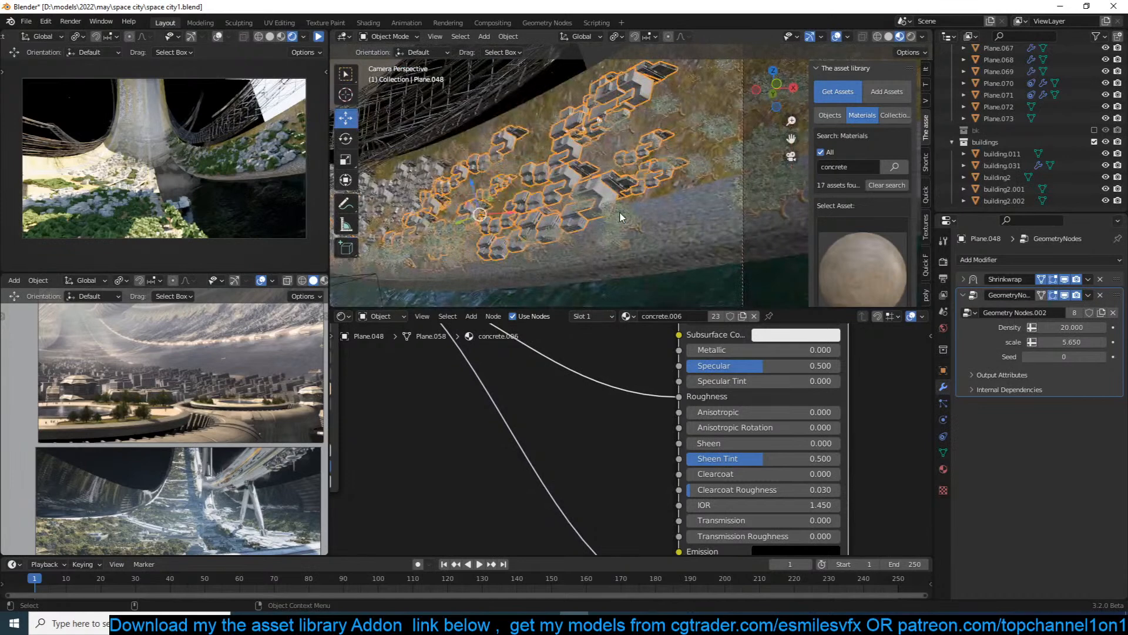
{"action": "scroll", "coordinate": [621, 213], "scroll_direction": "down", "scroll_amount": 3}
{"action": "scroll", "coordinate": [567, 213], "scroll_direction": "down", "scroll_amount": 3}
{"action": "key", "text": "alt+a"}
{"action": "scroll", "coordinate": [661, 158], "scroll_direction": "up", "scroll_amount": 5}
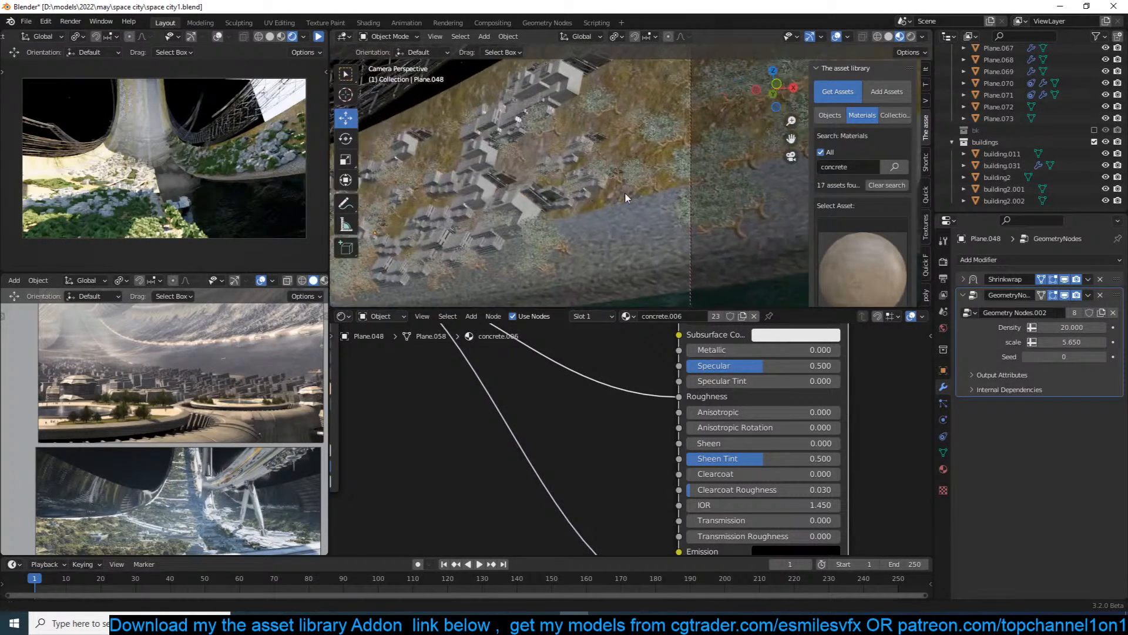
{"action": "left_click", "coordinate": [632, 212]}
{"action": "scroll", "coordinate": [618, 204], "scroll_direction": "down", "scroll_amount": 3}
{"action": "key", "text": "Tab"}
{"action": "key", "text": "ctrl+r"}
{"action": "scroll", "coordinate": [629, 141], "scroll_direction": "up", "scroll_amount": 2}
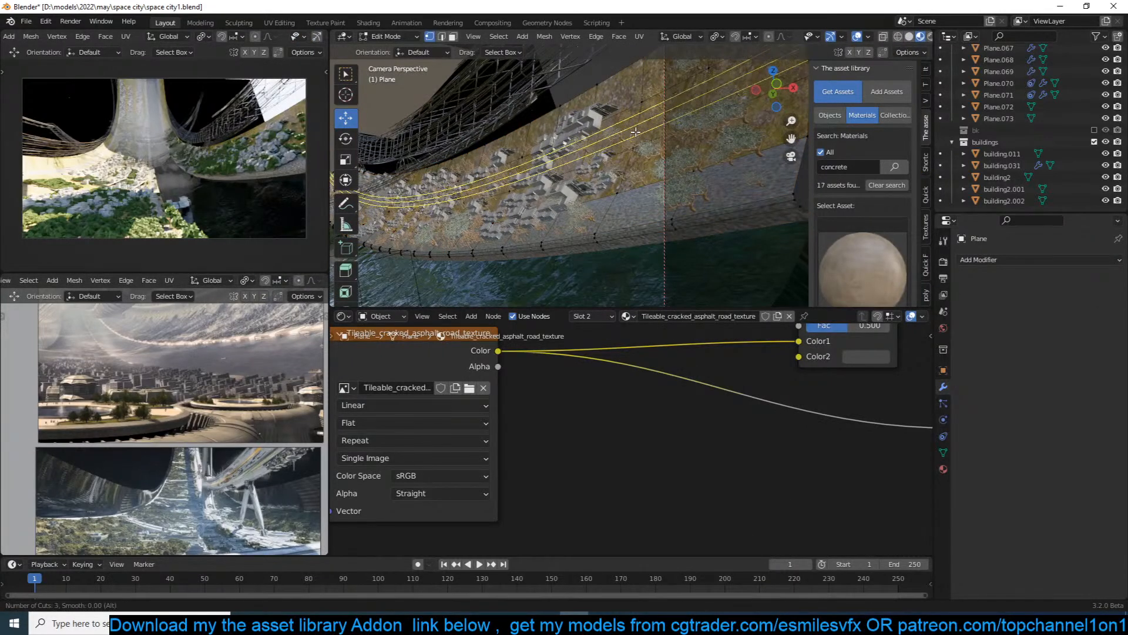
{"action": "left_click", "coordinate": [633, 135]}
{"action": "left_click", "coordinate": [633, 135]}
{"action": "left_click", "coordinate": [608, 137]}
Cut a diagonal line with the Knife tool across the ring's slope where the concrete buildings stand.
{"action": "key", "text": "k"}
{"action": "left_click", "coordinate": [643, 63]}
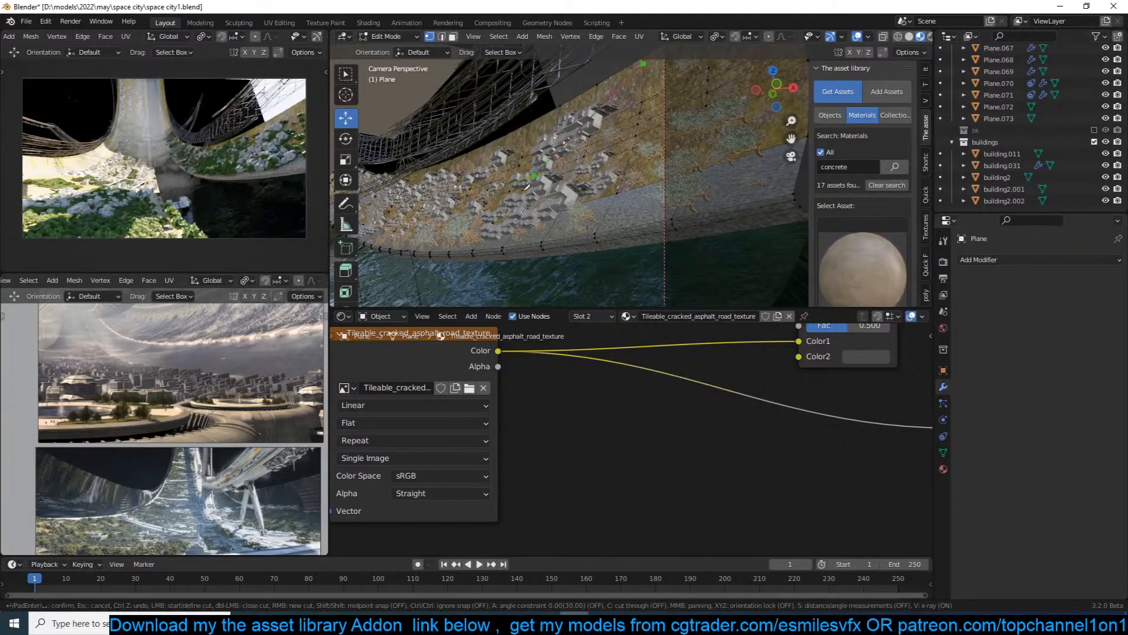
{"action": "key", "text": "Return"}
{"action": "key", "text": "k"}
{"action": "key", "text": "Escape"}
Circle-select the diagonal strip of ring faces beneath the concrete buildings and bring up the ring's material slots before leaving mesh editing.
{"action": "key", "text": "3"}
{"action": "key", "text": "c"}
{"action": "mouse_move", "coordinate": [511, 220]}
{"action": "left_mouse_down"}
{"action": "mouse_move", "coordinate": [502, 215]}
{"action": "mouse_move", "coordinate": [621, 122]}
{"action": "mouse_move", "coordinate": [624, 103]}
{"action": "left_mouse_up"}
{"action": "key", "text": "Escape"}
{"action": "key", "text": "c"}
{"action": "middle_click_drag", "start_coordinate": [629, 107], "coordinate": [591, 175]}
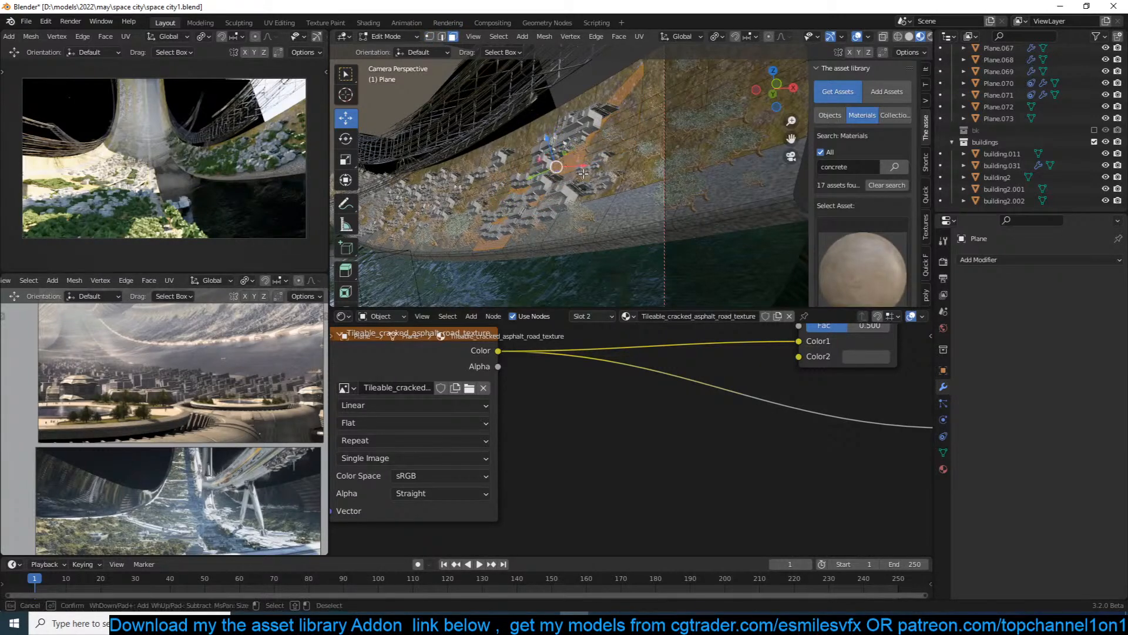
{"action": "key", "text": "Escape"}
{"action": "left_click", "coordinate": [943, 468]}
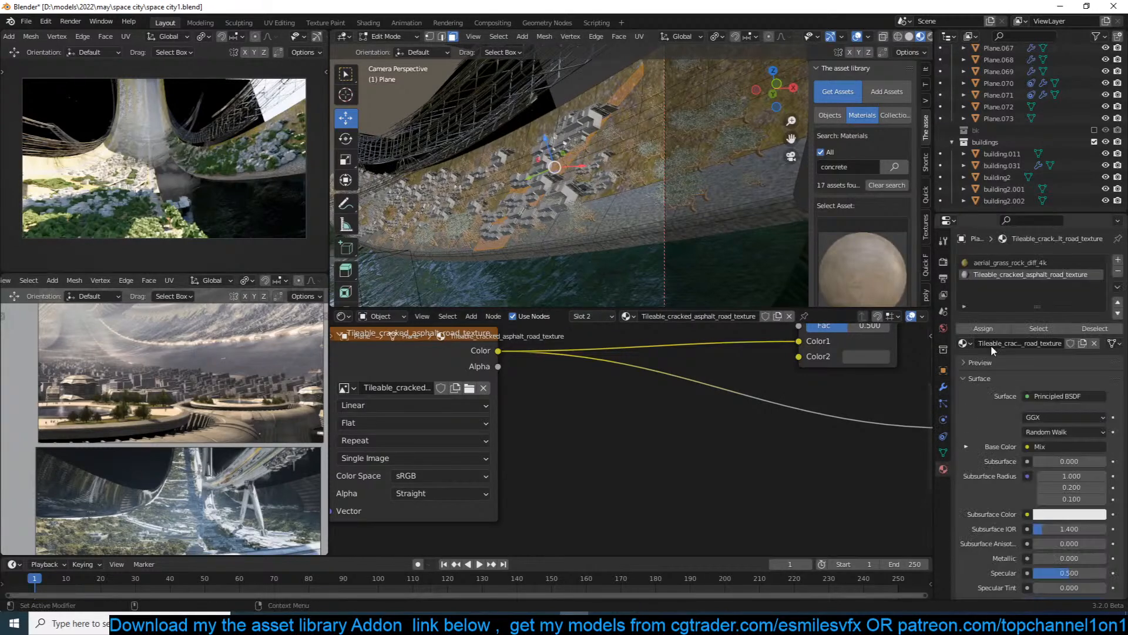
{"action": "key", "text": "Tab"}
Move the scattered concrete buildings farther along the ring's slope, undoing the first free move.
{"action": "left_click", "coordinate": [575, 133]}
{"action": "left_click", "coordinate": [587, 128]}
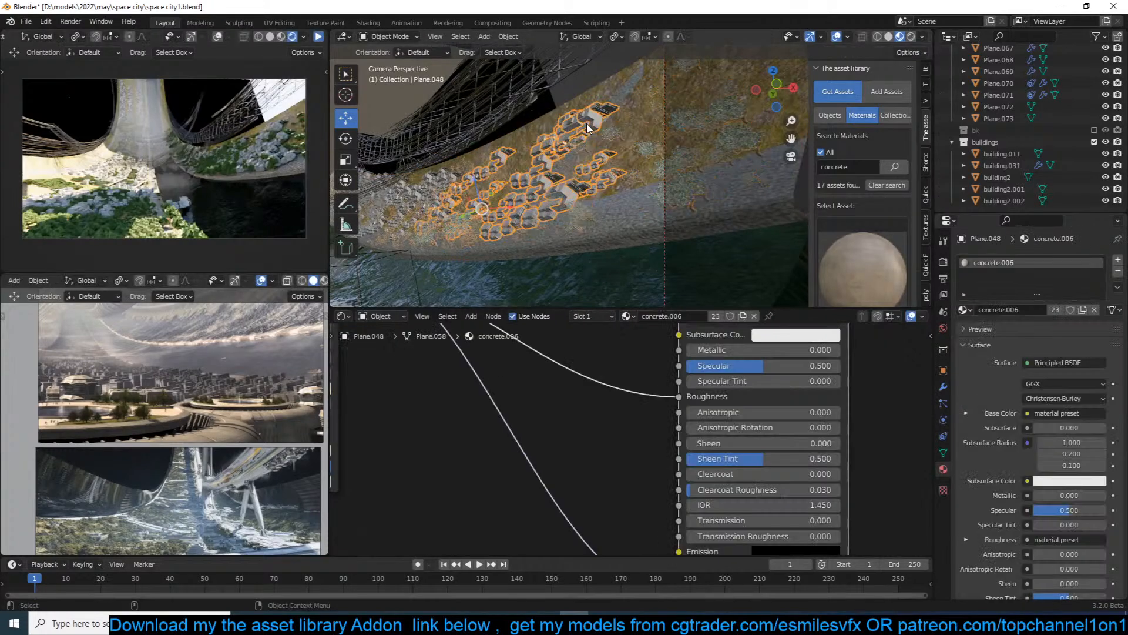
{"action": "key", "text": "g"}
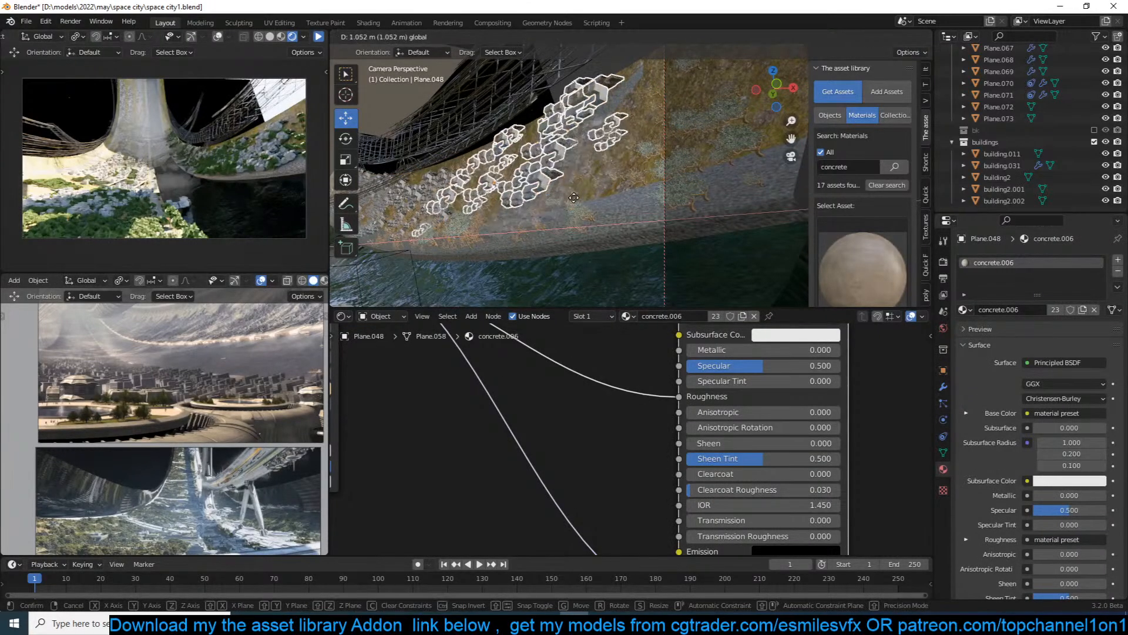
{"action": "left_click", "coordinate": [522, 195]}
{"action": "key", "text": "ctrl+z"}
{"action": "left_click_drag", "start_coordinate": [471, 212], "coordinate": [507, 202]}
{"action": "key", "text": "alt+a"}
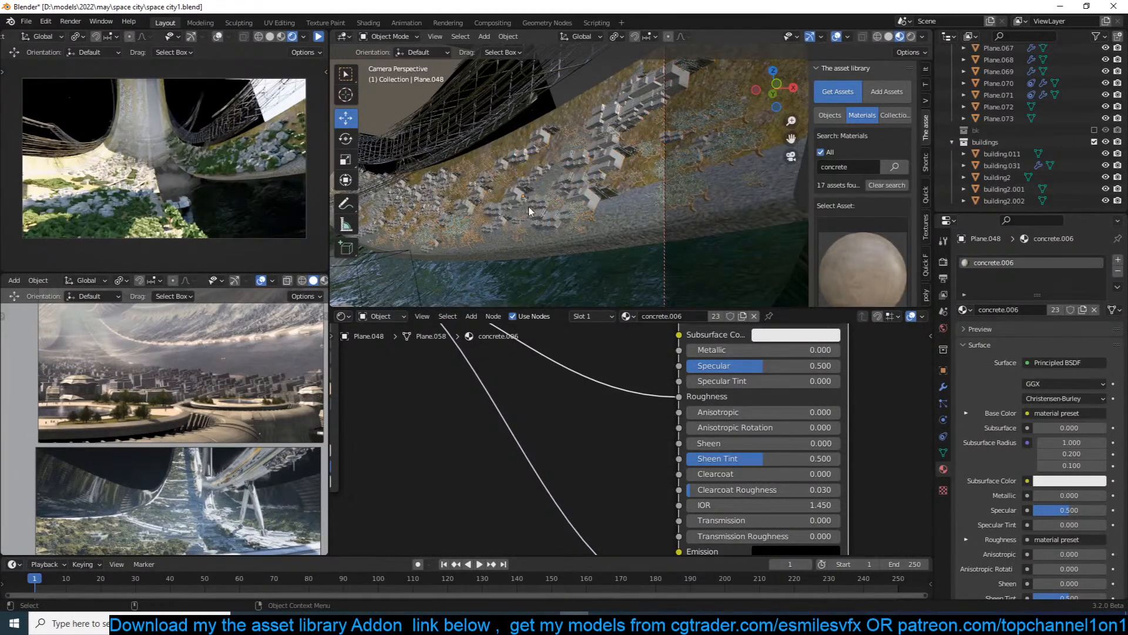
Duplicate the scattered trees and place the copy among the concrete buildings on the slope.
{"action": "left_click", "coordinate": [592, 187]}
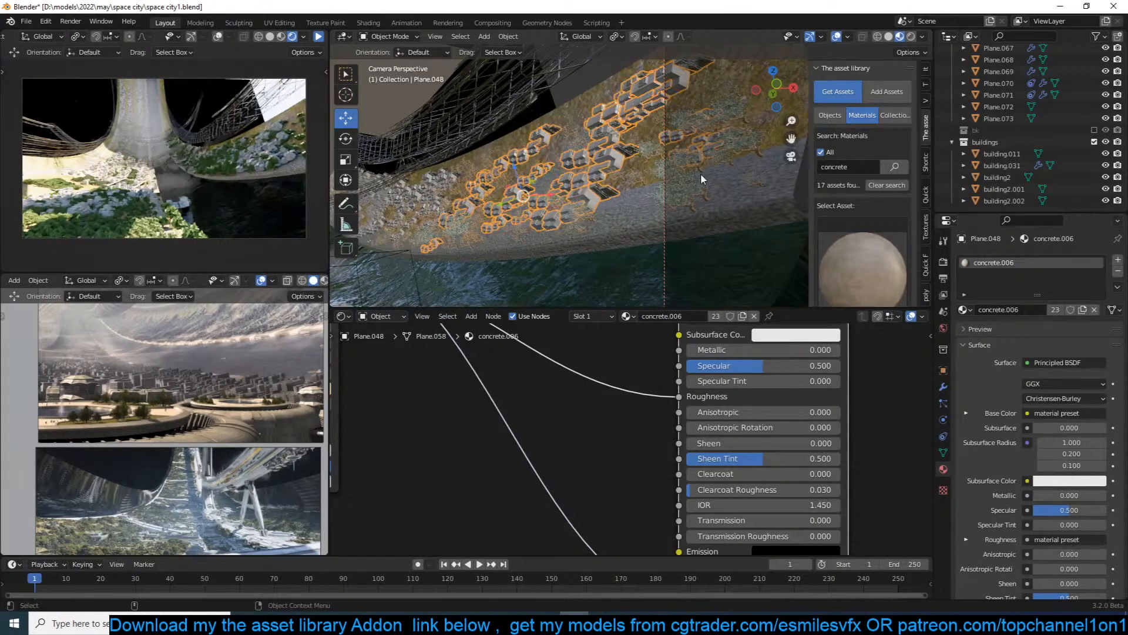
{"action": "key", "text": "shift+d"}
{"action": "left_click", "coordinate": [642, 163]}
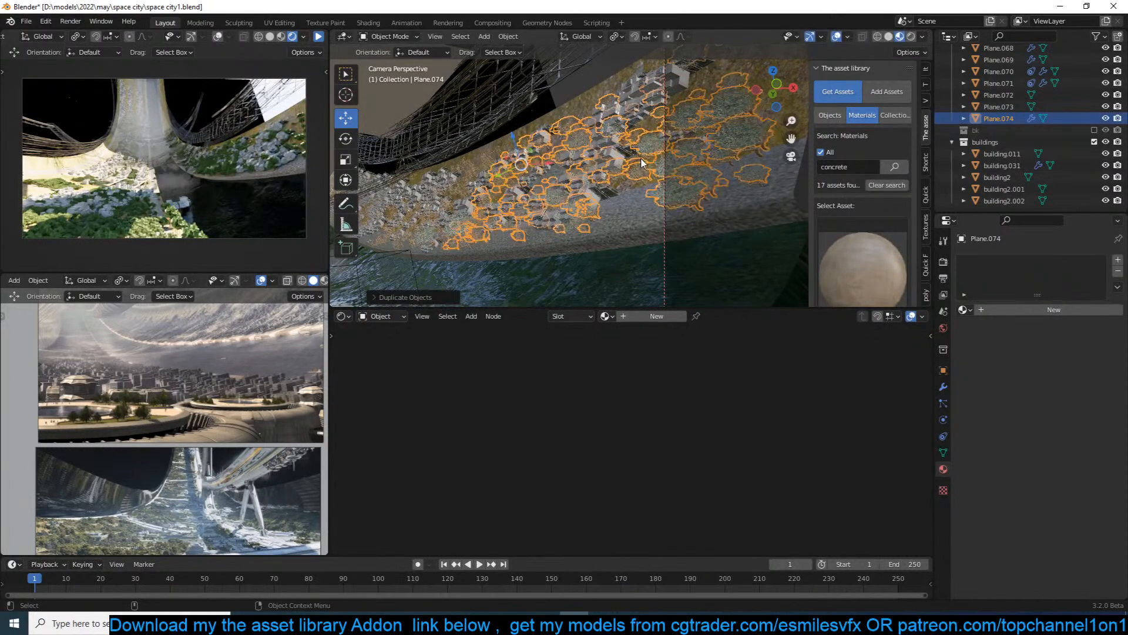
Add a Shrinkwrap object constraint to the duplicated trees with the ring's Plane as its target.
{"action": "left_click", "coordinate": [943, 387]}
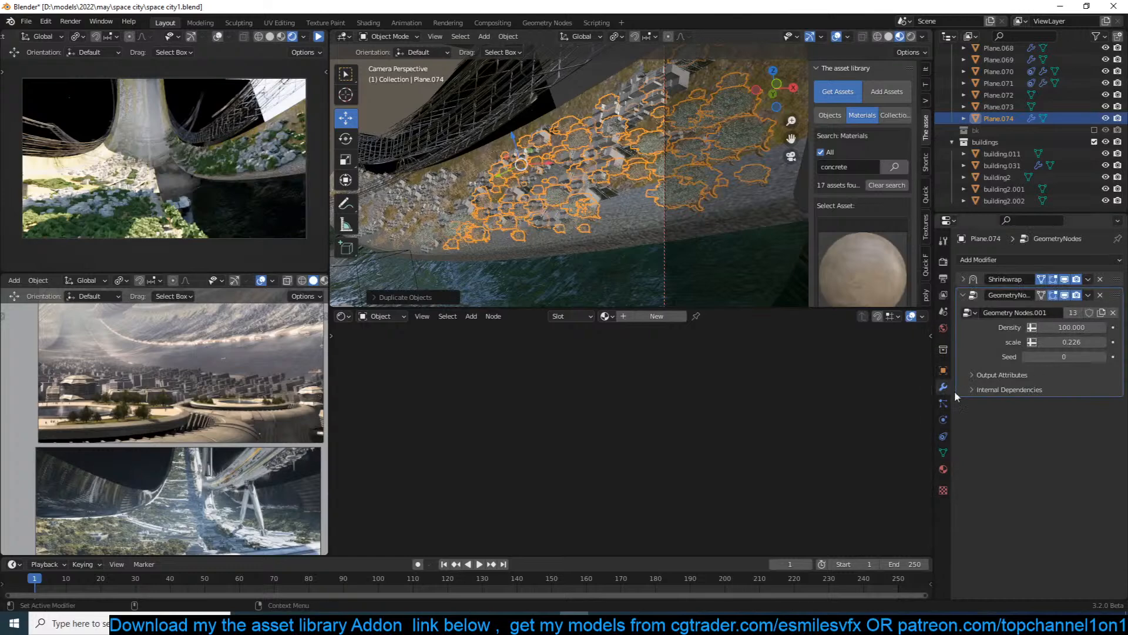
{"action": "left_click", "coordinate": [943, 419]}
{"action": "left_click", "coordinate": [943, 436]}
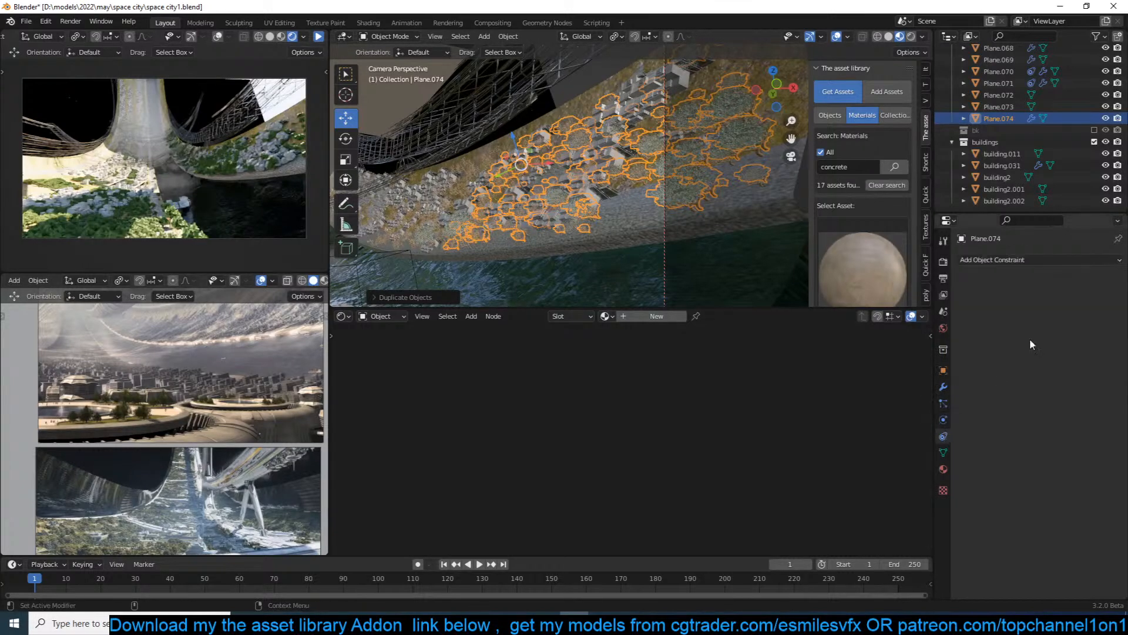
{"action": "left_click", "coordinate": [1091, 259]}
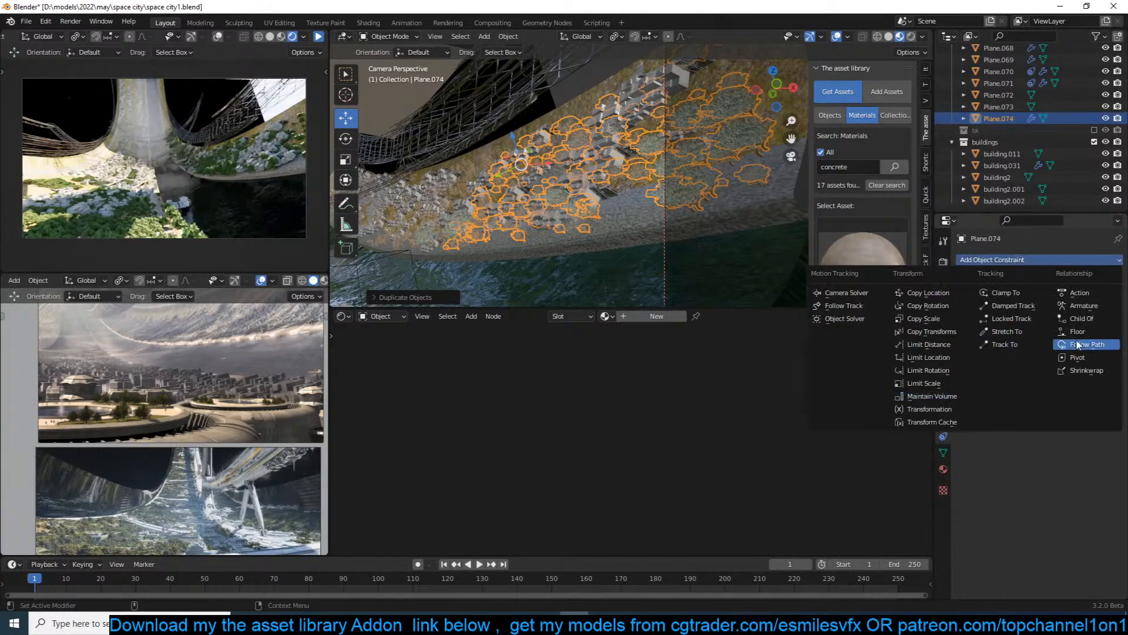
{"action": "left_click", "coordinate": [1080, 371]}
{"action": "left_click", "coordinate": [1100, 297]}
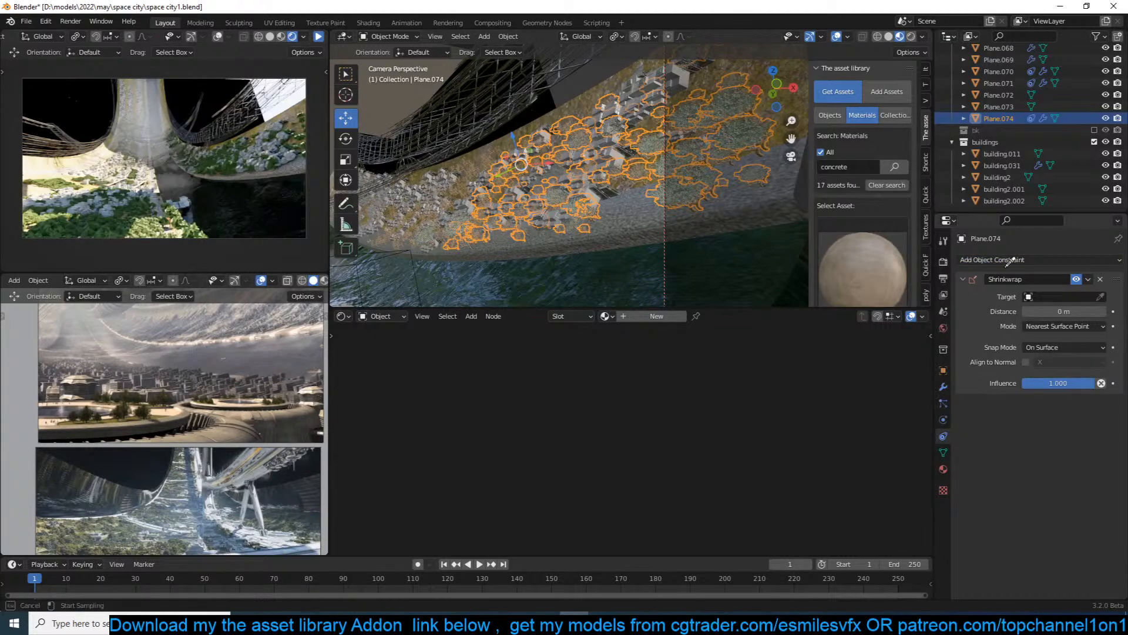
{"action": "left_click", "coordinate": [772, 201]}
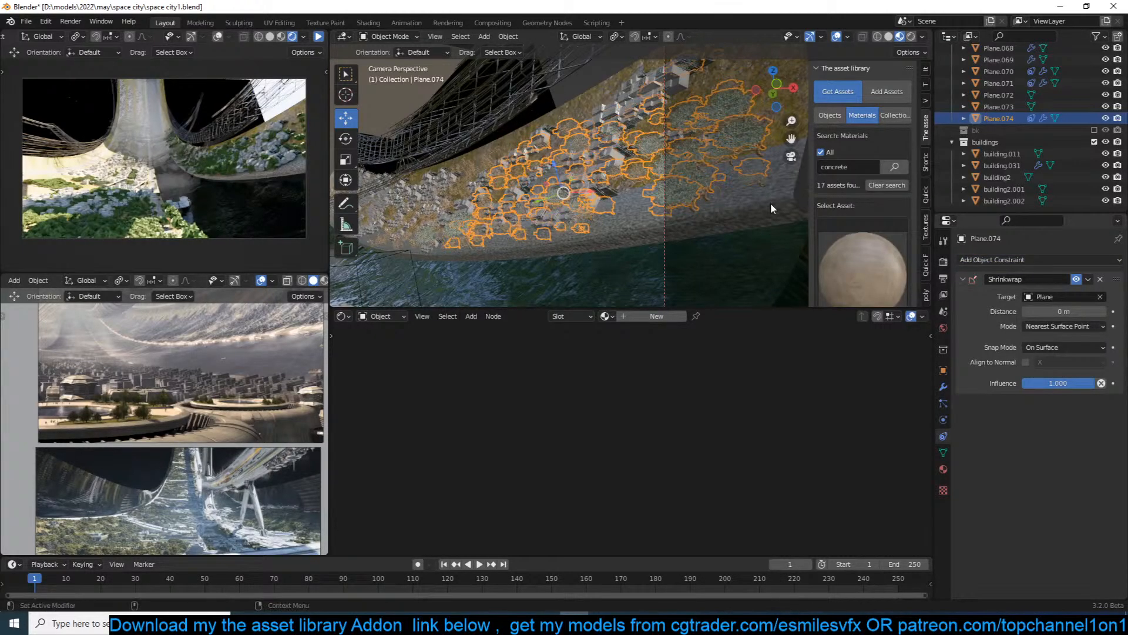
Rotate the duplicated trees about the X axis and set their Geometry Nodes Seed to 2.
{"action": "key", "text": "r"}
{"action": "key", "text": "x"}
{"action": "left_click", "coordinate": [704, 186]}
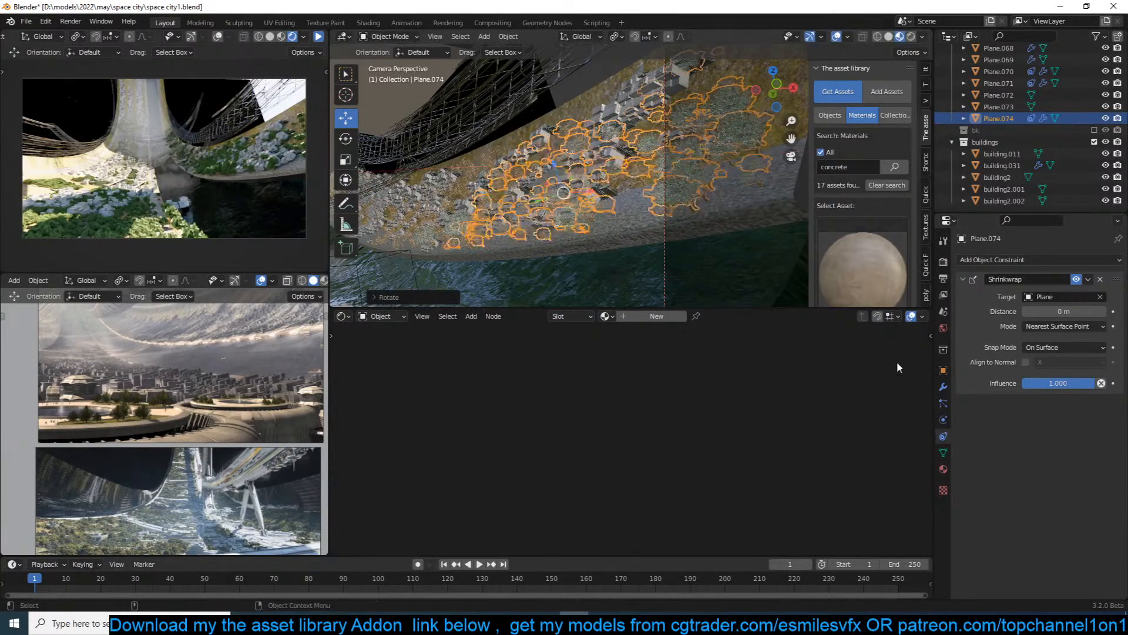
{"action": "left_click", "coordinate": [943, 387]}
{"action": "left_click", "coordinate": [1102, 357]}
{"action": "left_click", "coordinate": [1102, 357]}
Deselect the trees, save the file and refresh the rendered preview of the camera view.
{"action": "left_click", "coordinate": [536, 200]}
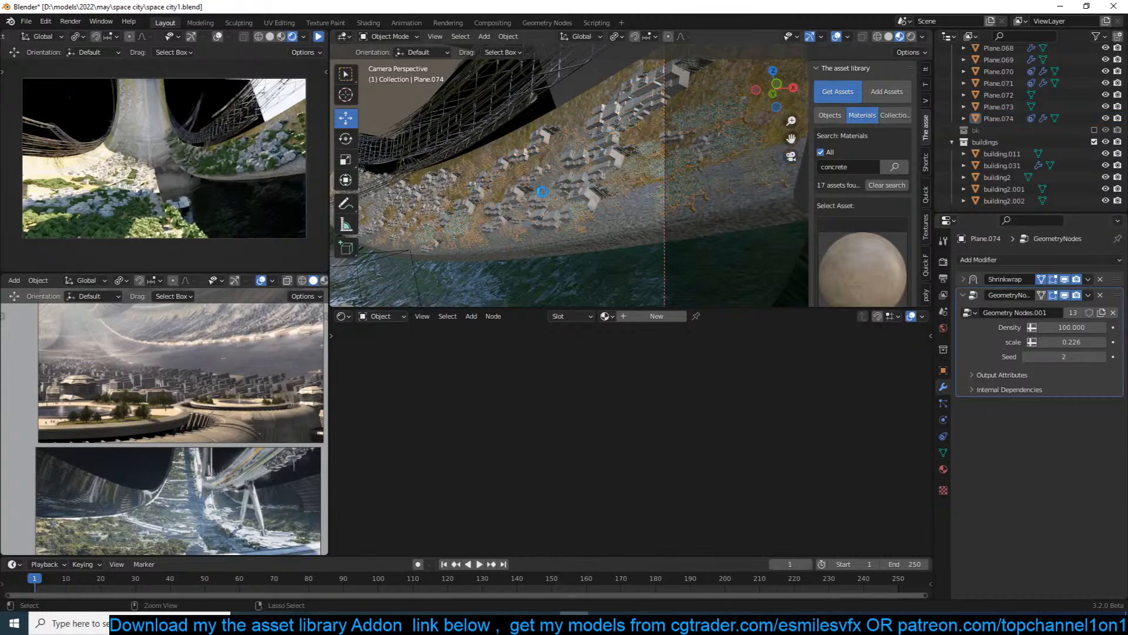
{"action": "key", "text": "ctrl+s"}
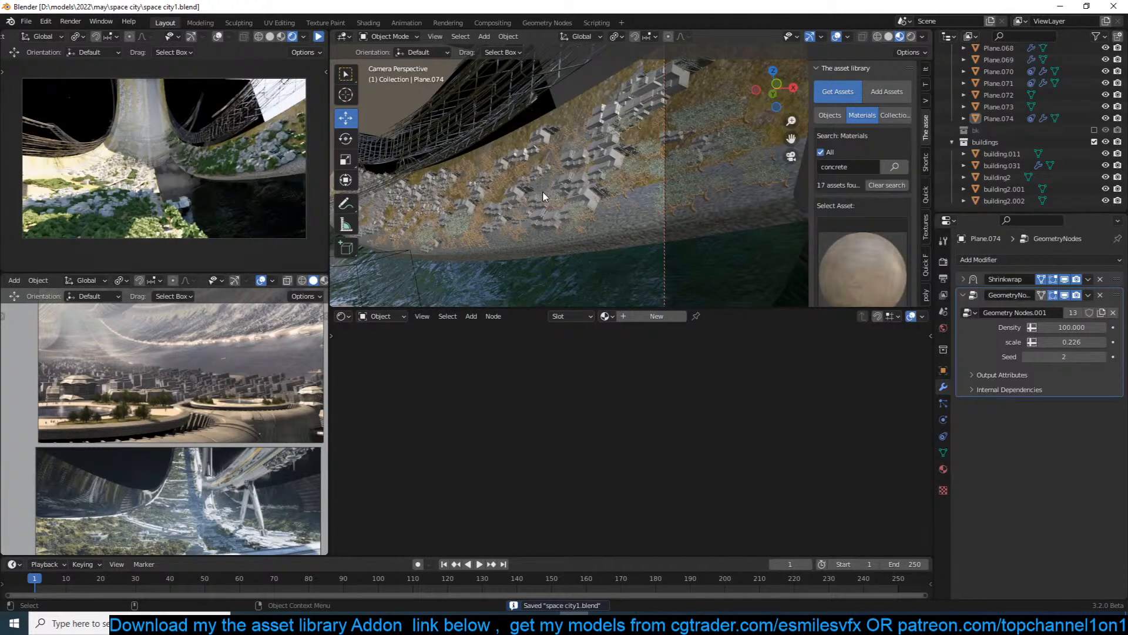
{"action": "key", "text": "ctrl+s"}
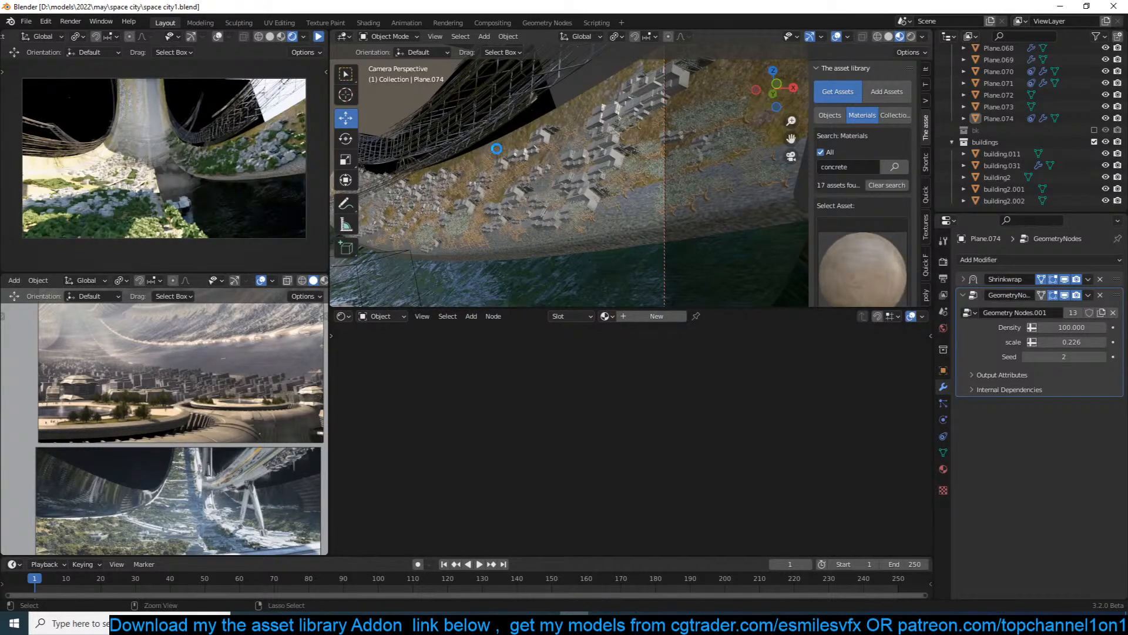
{"action": "scroll", "coordinate": [477, 167], "scroll_direction": "down", "scroll_amount": 3}
{"action": "middle_click_drag", "start_coordinate": [447, 176], "coordinate": [599, 177], "text": "shift"}
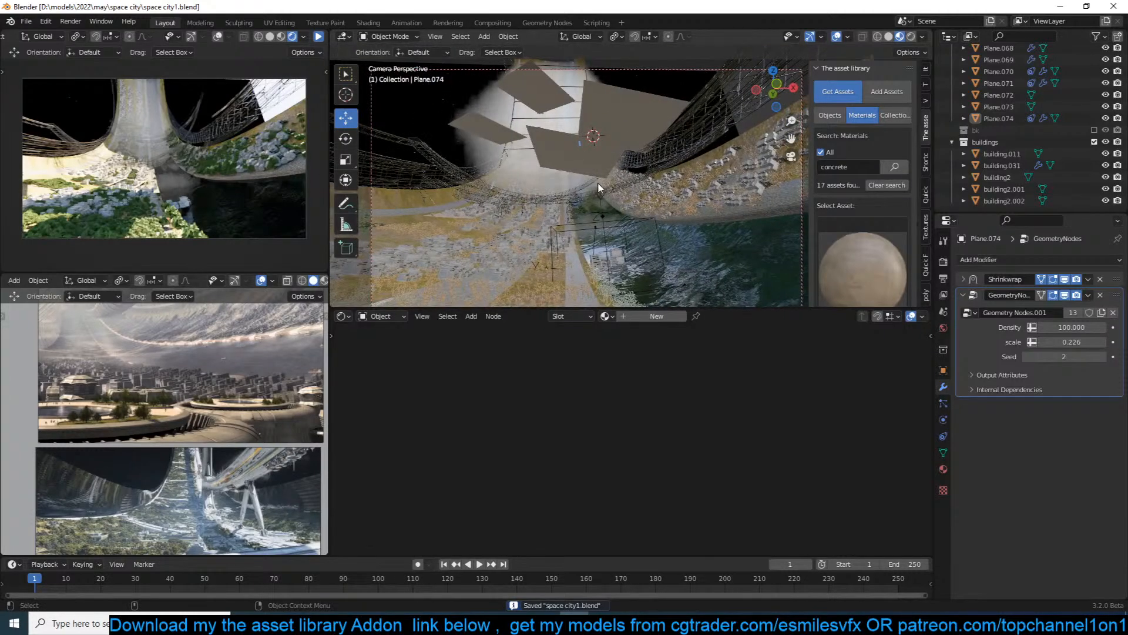
{"action": "scroll", "coordinate": [598, 188], "scroll_direction": "up", "scroll_amount": 2}
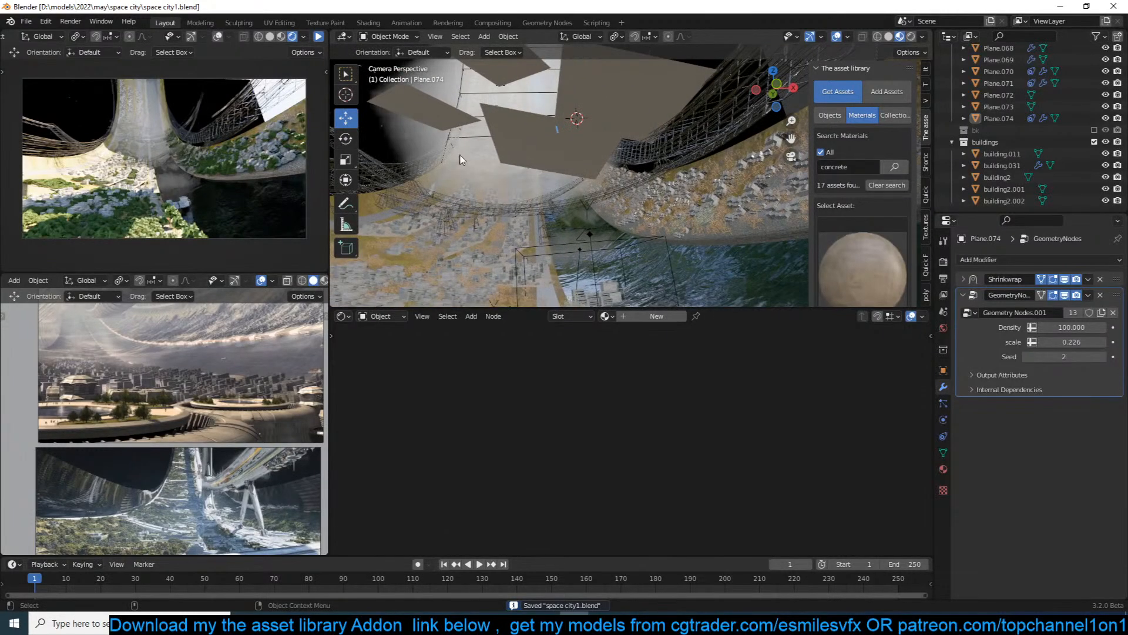
{"action": "left_click", "coordinate": [321, 37]}
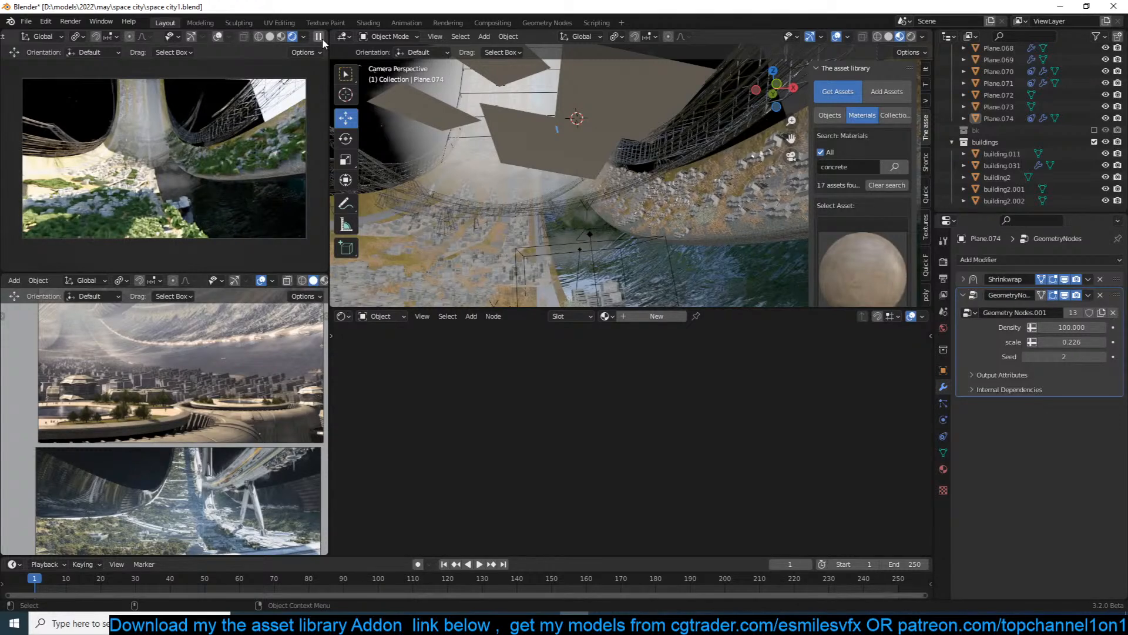
{"action": "left_click", "coordinate": [322, 38]}
Try a copy of the wireframe lattice in front of the central tower, refresh the rendered preview, and delete the copy.
{"action": "left_click", "coordinate": [692, 122]}
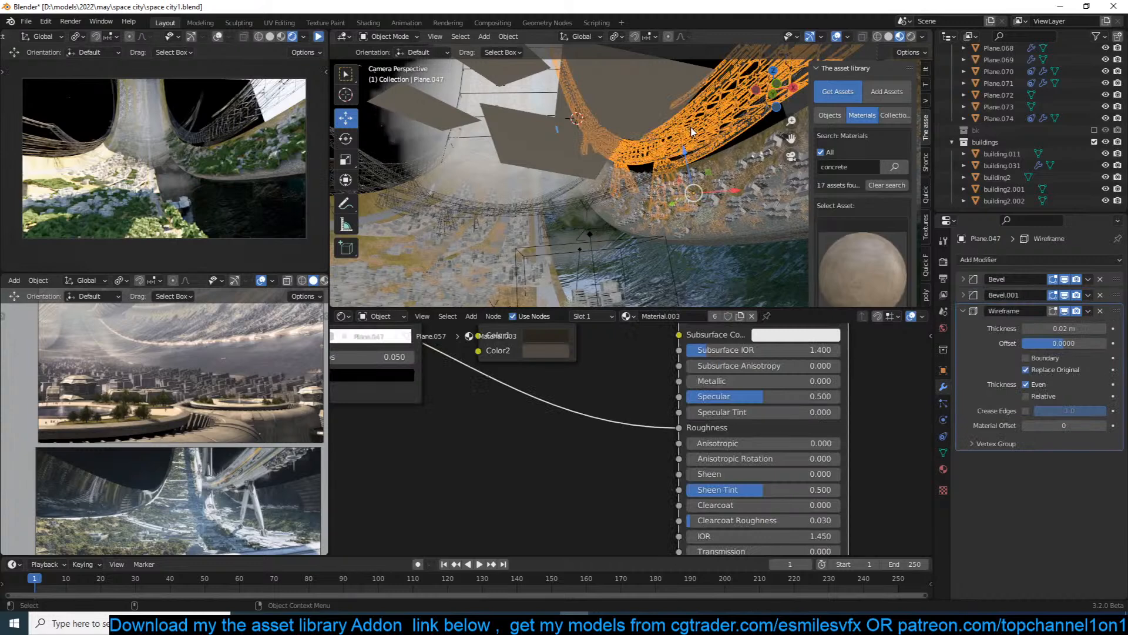
{"action": "key", "text": "shift+d"}
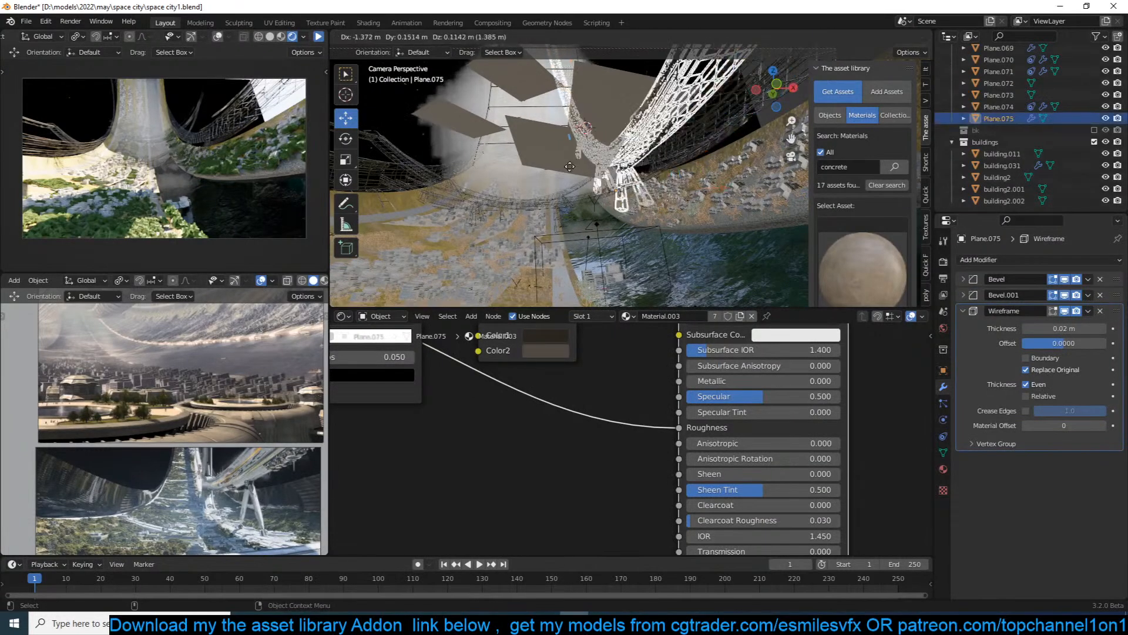
{"action": "left_click", "coordinate": [423, 177]}
{"action": "left_click", "coordinate": [422, 129]}
{"action": "scroll", "coordinate": [542, 191], "scroll_direction": "down", "scroll_amount": 2}
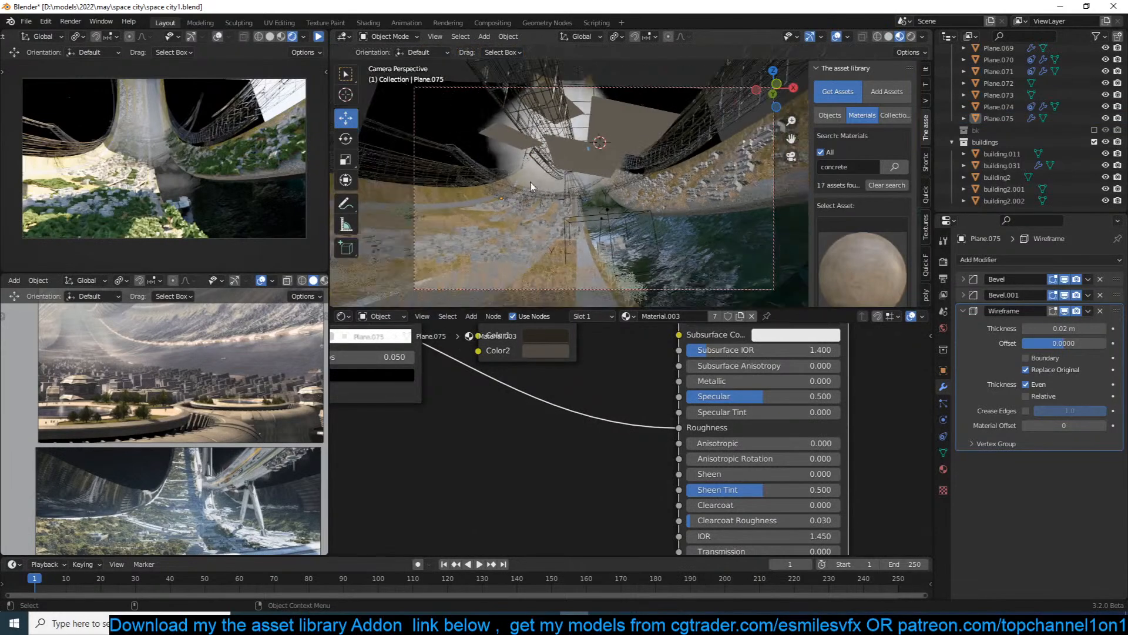
{"action": "left_click", "coordinate": [318, 37]}
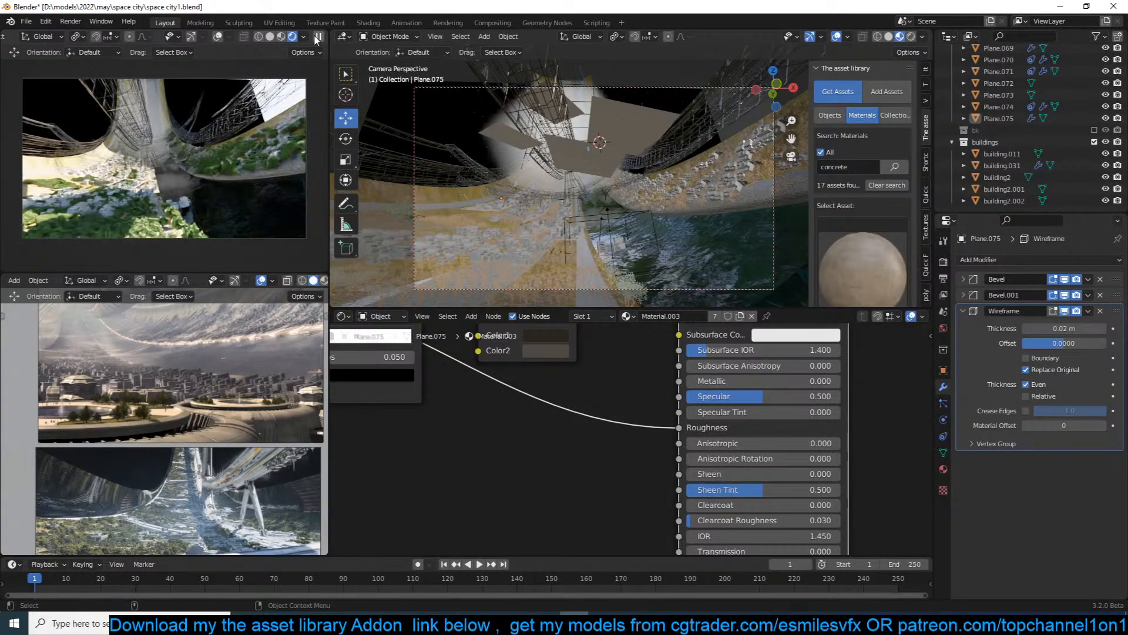
{"action": "left_click", "coordinate": [318, 37]}
{"action": "left_click", "coordinate": [527, 106]}
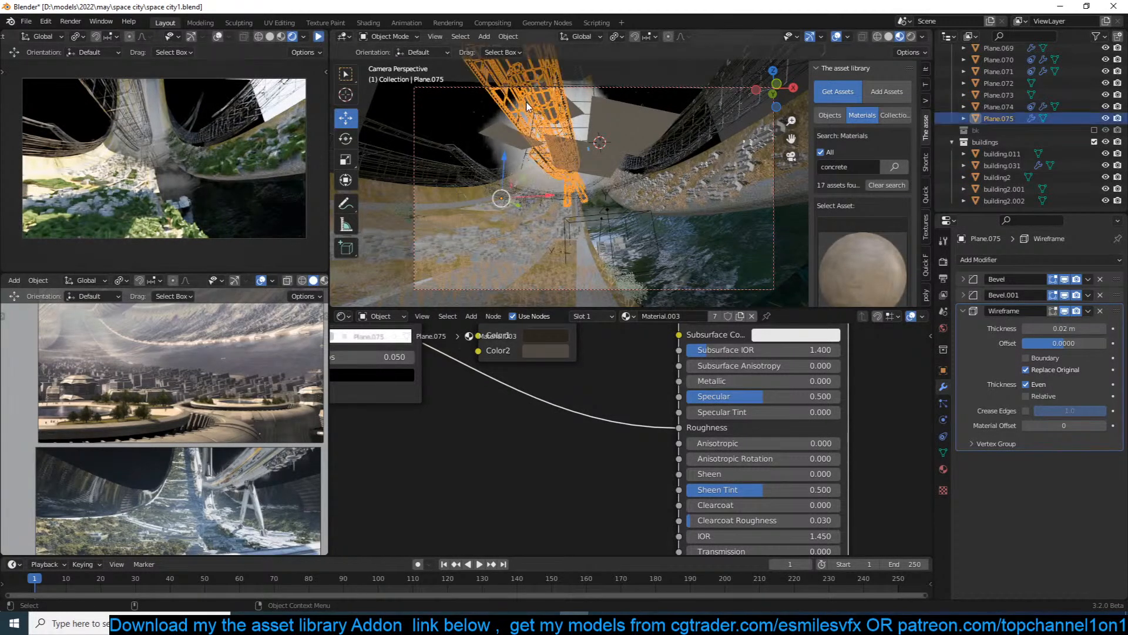
{"action": "key", "text": "Delete"}
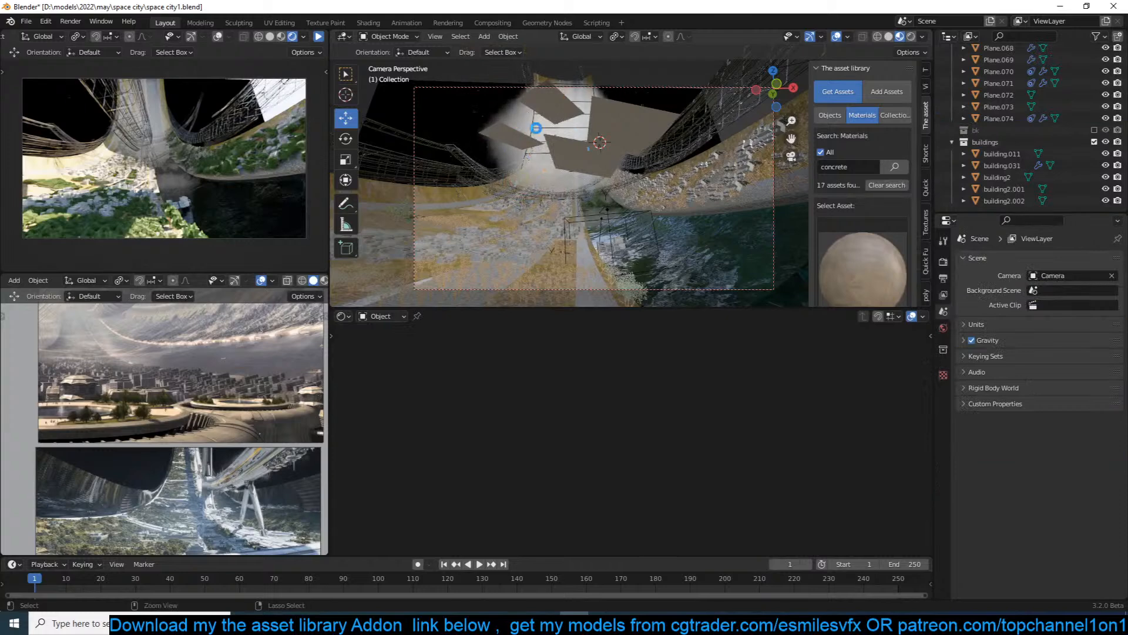
Save the file, then isolate the ring plane in local view with solid shading and enter mesh editing.
{"action": "key", "text": "ctrl+s"}
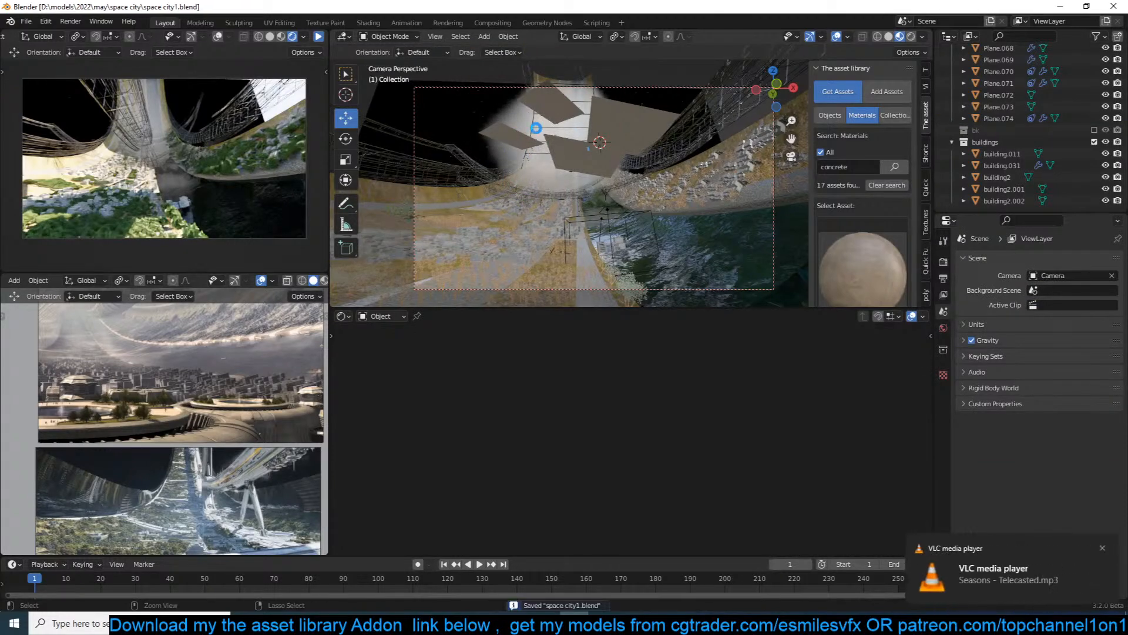
{"action": "middle_click_drag", "start_coordinate": [658, 203], "coordinate": [578, 157], "text": "shift"}
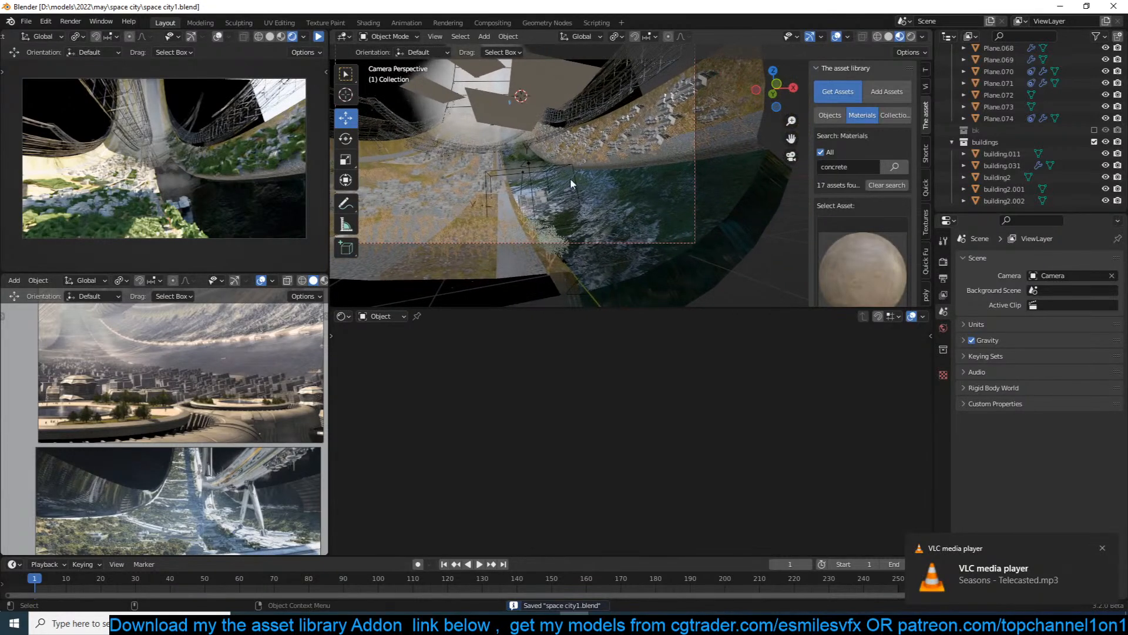
{"action": "scroll", "coordinate": [575, 182], "scroll_direction": "up", "scroll_amount": 2}
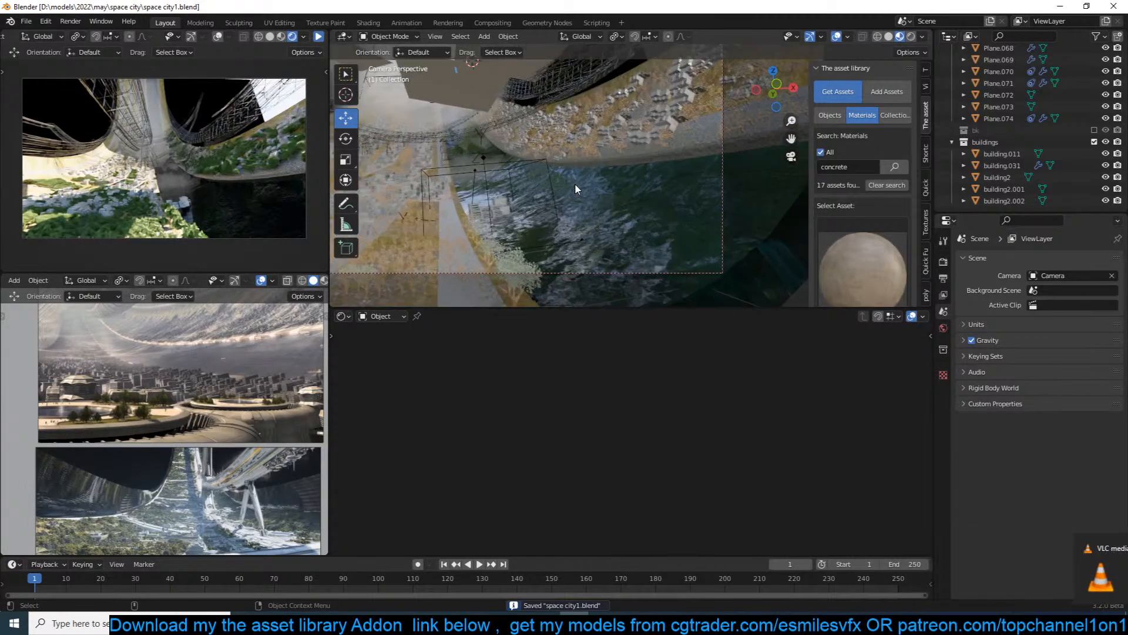
{"action": "left_click", "coordinate": [657, 152]}
{"action": "middle_click_drag", "start_coordinate": [650, 199], "coordinate": [587, 132]}
{"action": "key", "text": "z"}
{"action": "left_click", "coordinate": [746, 191]}
{"action": "key", "text": "KP_Divide"}
{"action": "key", "text": "Tab"}
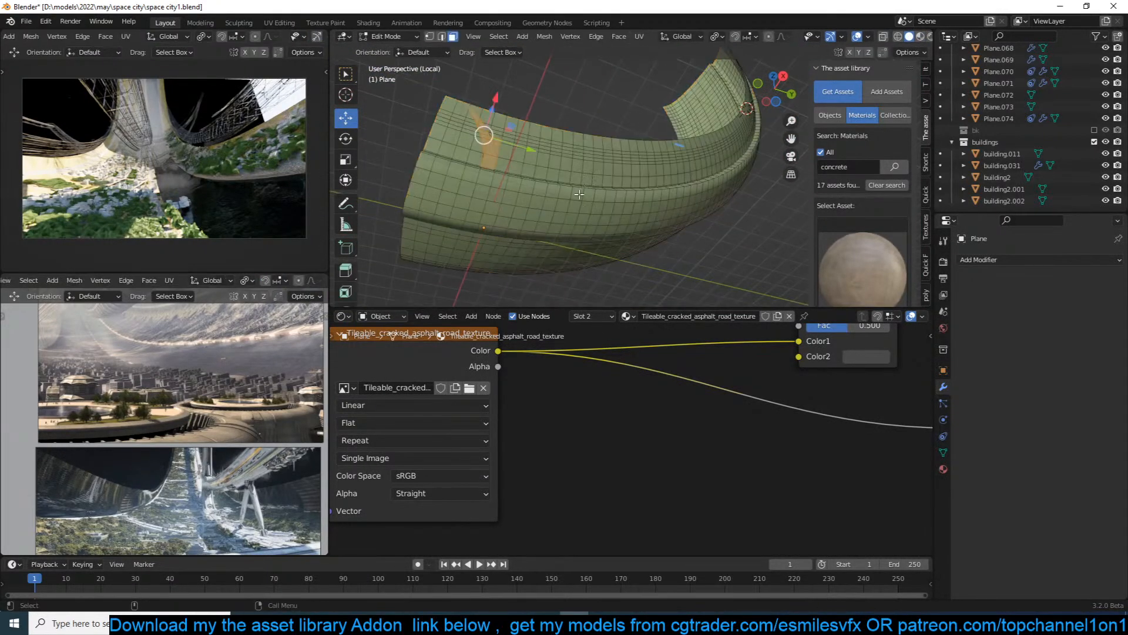
Select several face strips spaced along the ring, each running across the width of its central band.
{"action": "scroll", "coordinate": [575, 194], "scroll_direction": "up", "scroll_amount": 5}
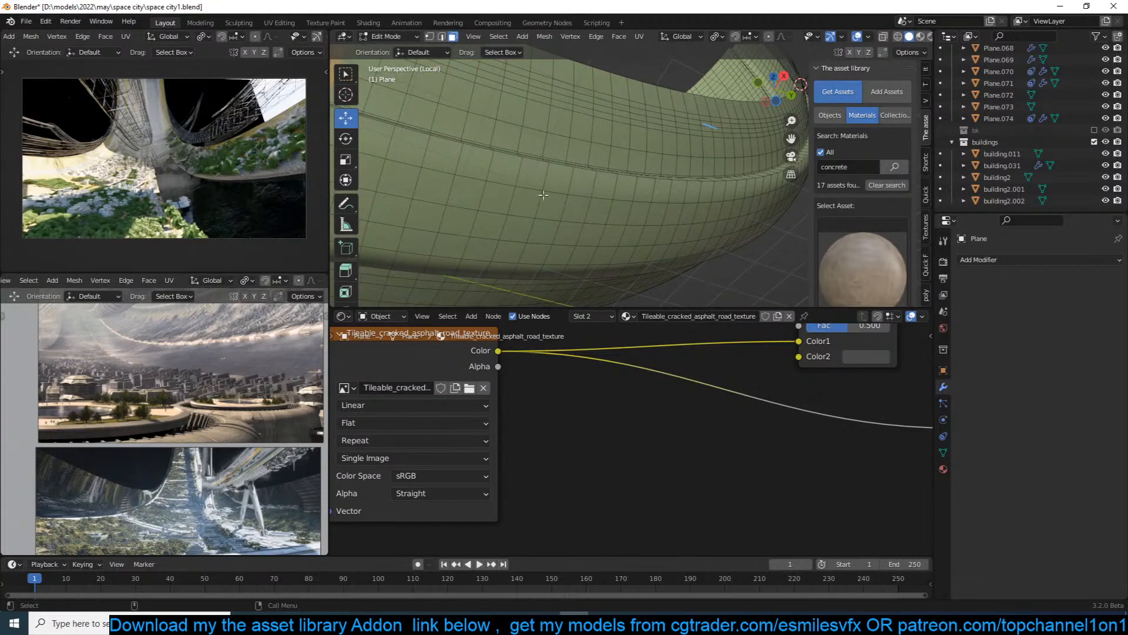
{"action": "left_click", "coordinate": [505, 171]}
{"action": "scroll", "coordinate": [529, 170], "scroll_direction": "down", "scroll_amount": 4}
{"action": "middle_click_drag", "start_coordinate": [574, 171], "coordinate": [597, 191]}
{"action": "left_click", "coordinate": [580, 161], "text": "ctrl"}
{"action": "left_click", "coordinate": [656, 157], "text": "shift"}
{"action": "left_click", "coordinate": [670, 186], "text": "ctrl"}
{"action": "left_click", "coordinate": [560, 295], "text": "shift"}
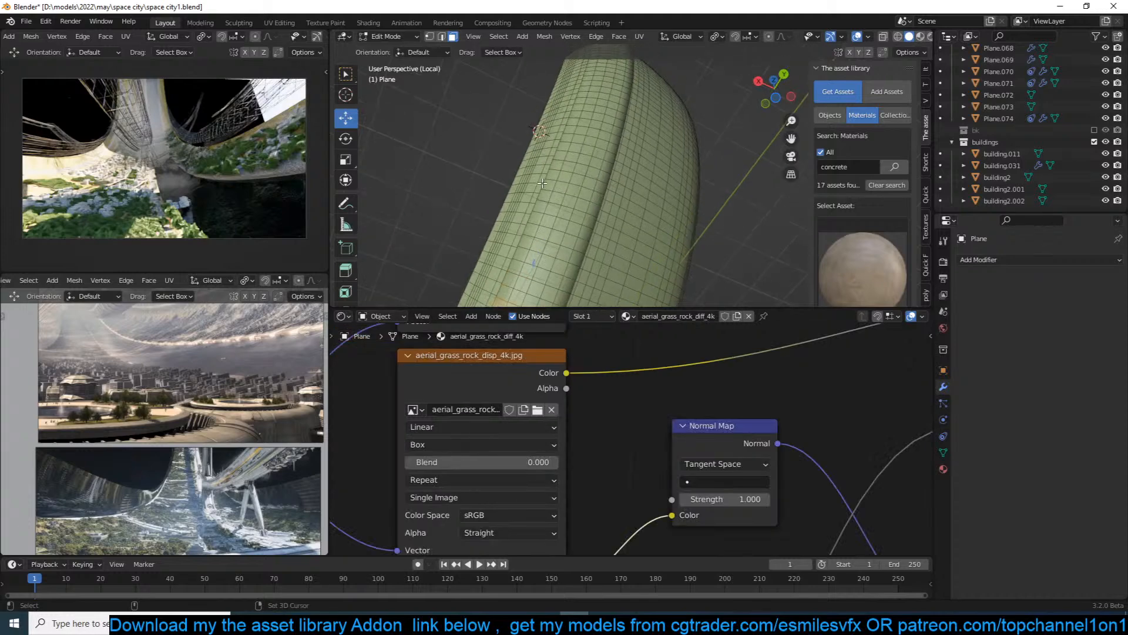
{"action": "left_click", "coordinate": [542, 183]}
{"action": "left_click", "coordinate": [598, 195], "text": "ctrl"}
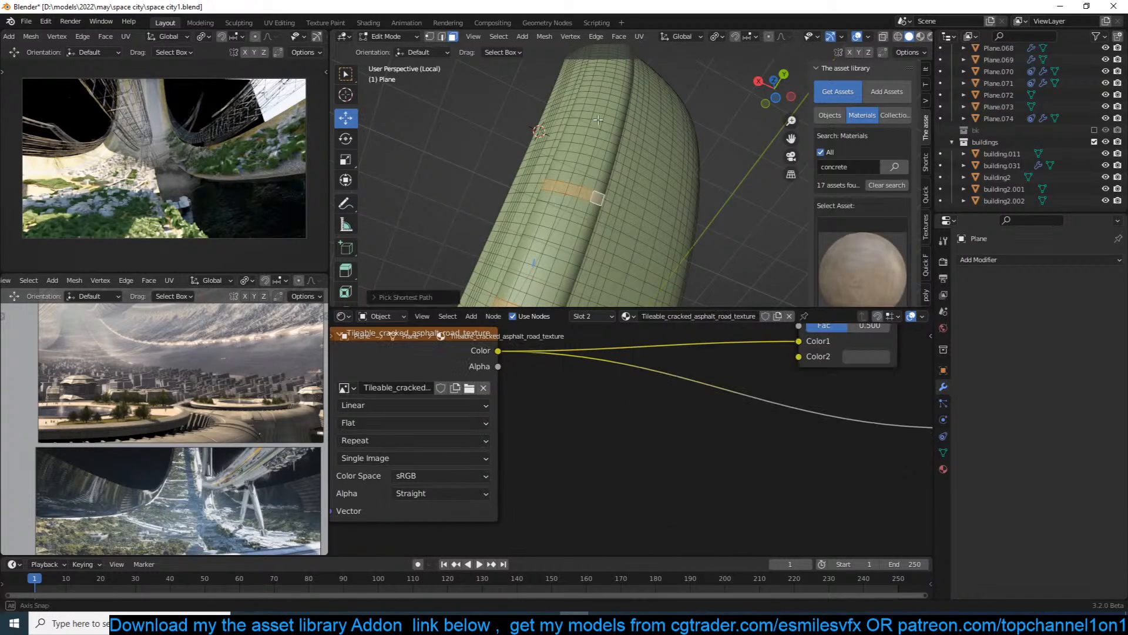
{"action": "middle_click_drag", "start_coordinate": [597, 195], "coordinate": [596, 124]}
{"action": "left_click", "coordinate": [582, 118], "text": "shift"}
{"action": "left_click", "coordinate": [624, 127], "text": "ctrl"}
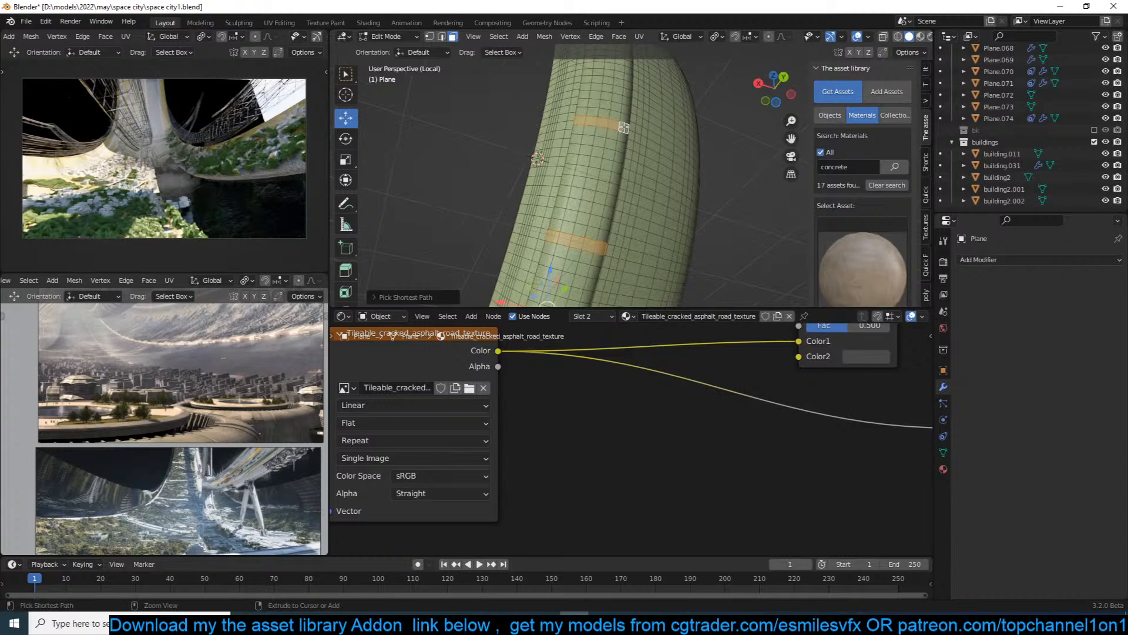
Duplicate the selected face strips in place and separate them into their own object.
{"action": "key", "text": "p"}
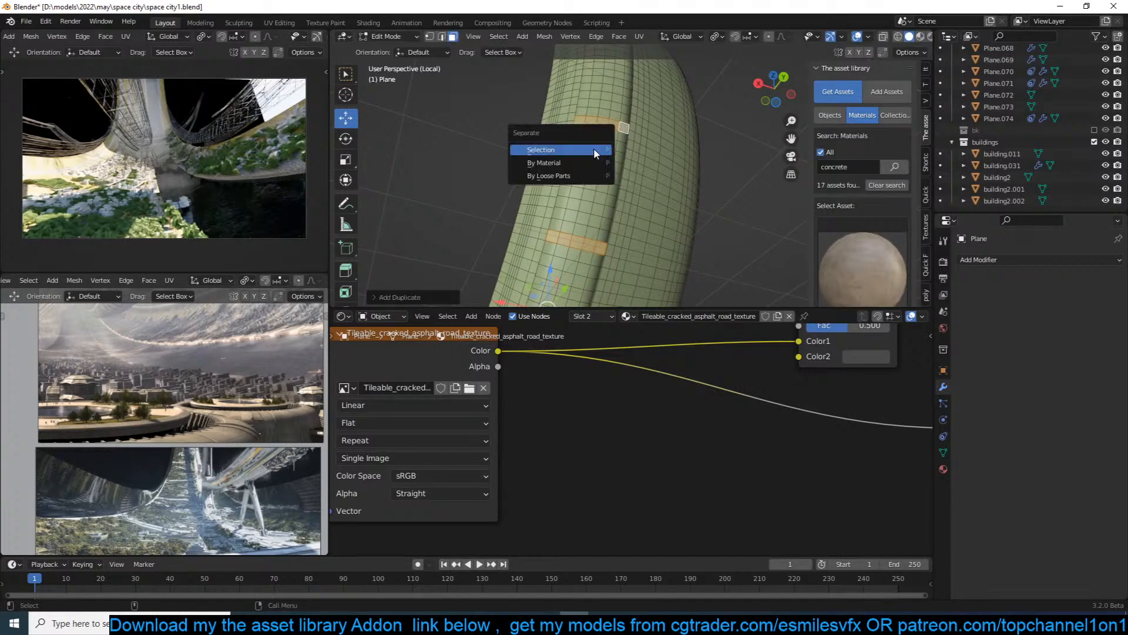
{"action": "left_click", "coordinate": [593, 148]}
{"action": "key", "text": "Tab"}
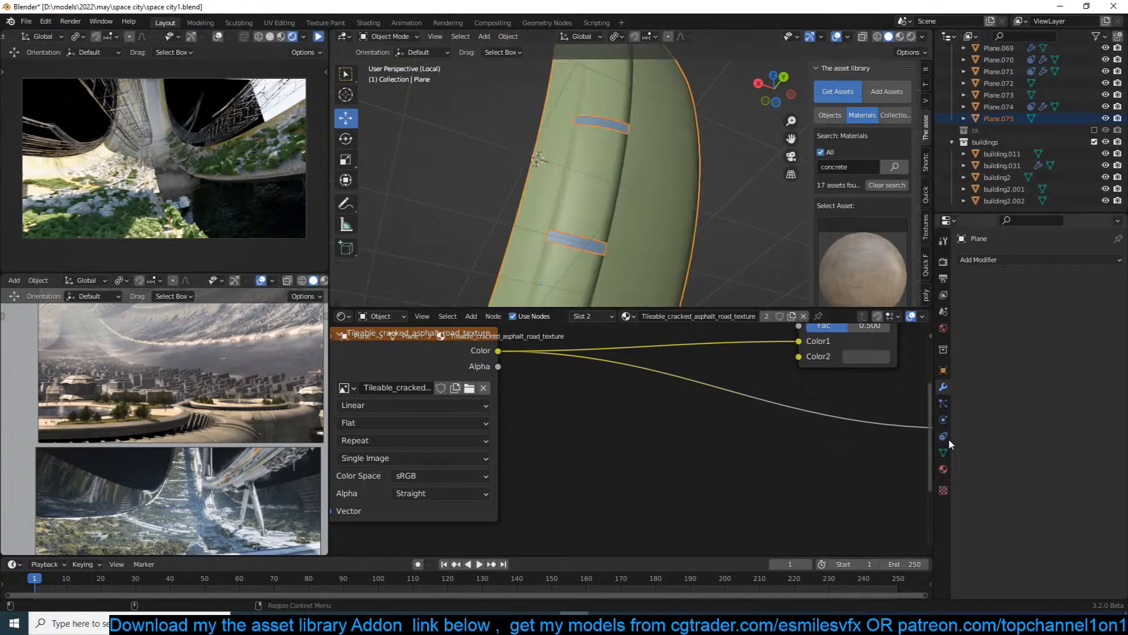
Remove the aerial_grass_rock_diff_4k material slot from the ring plane and switch to the camera view.
{"action": "left_click", "coordinate": [943, 468]}
{"action": "left_click", "coordinate": [1101, 261]}
{"action": "left_click", "coordinate": [1117, 271]}
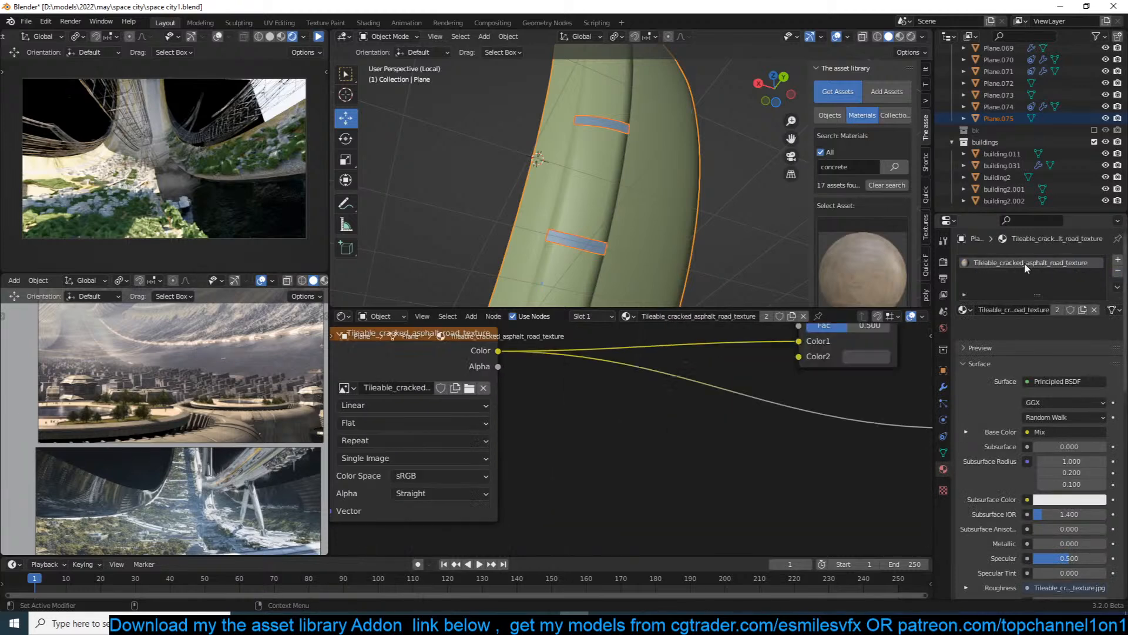
{"action": "key", "text": "KP_0"}
{"action": "key", "text": "Tab"}
{"action": "key", "text": "a"}
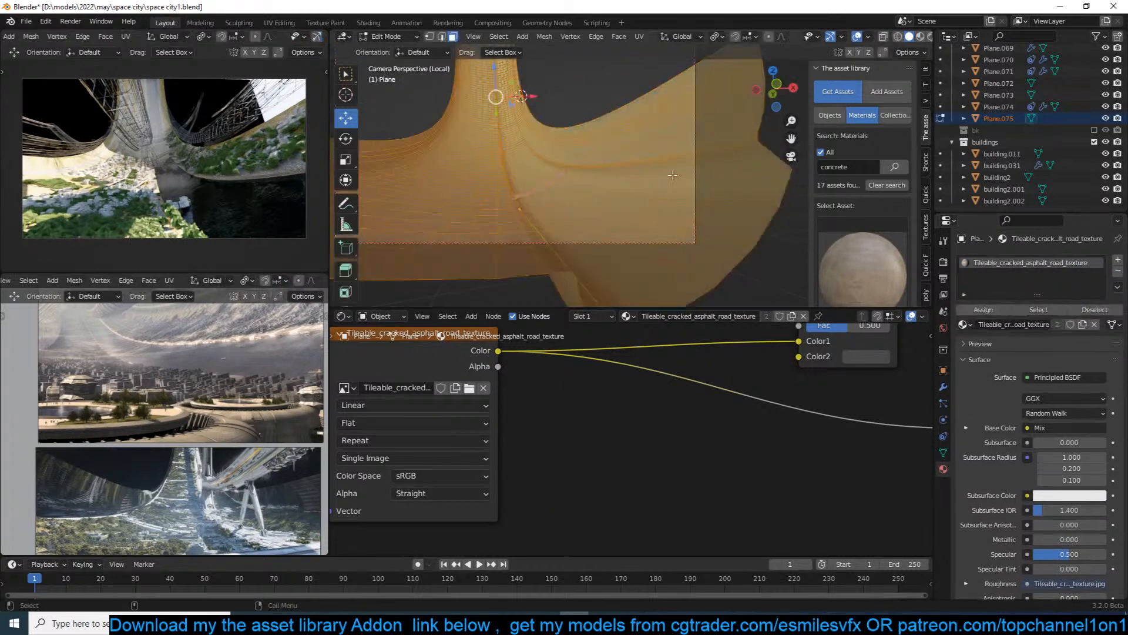
{"action": "key", "text": "Tab"}
{"action": "left_click", "coordinate": [569, 185]}
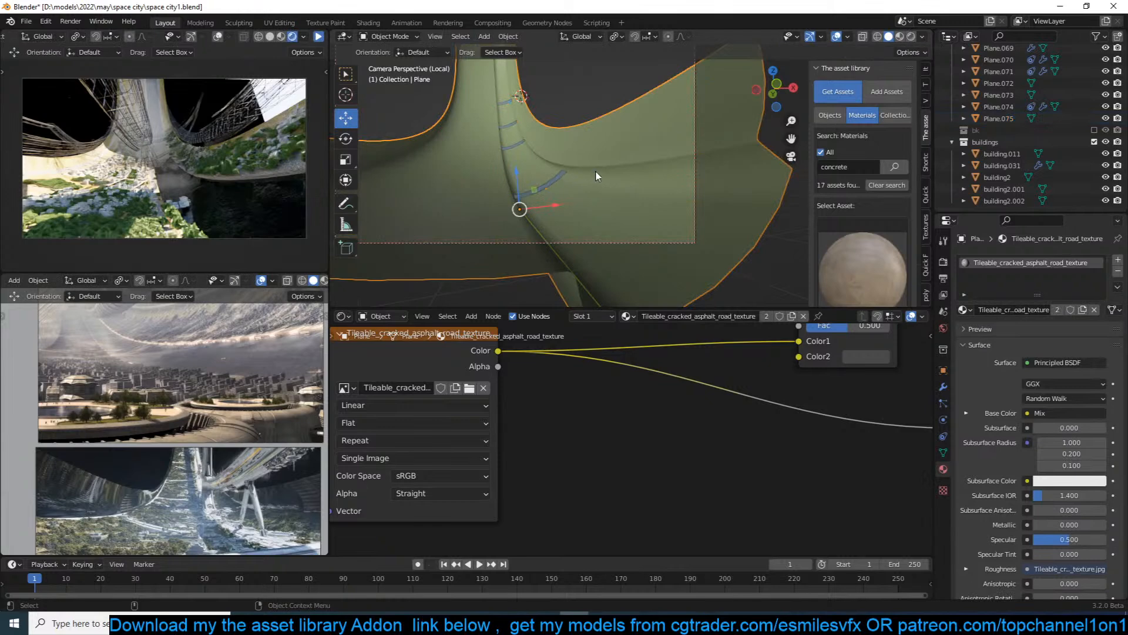
Raise the separated strips off the ring surface along their normals with Shrink/Fatten.
{"action": "left_click", "coordinate": [561, 179]}
{"action": "key", "text": "Tab"}
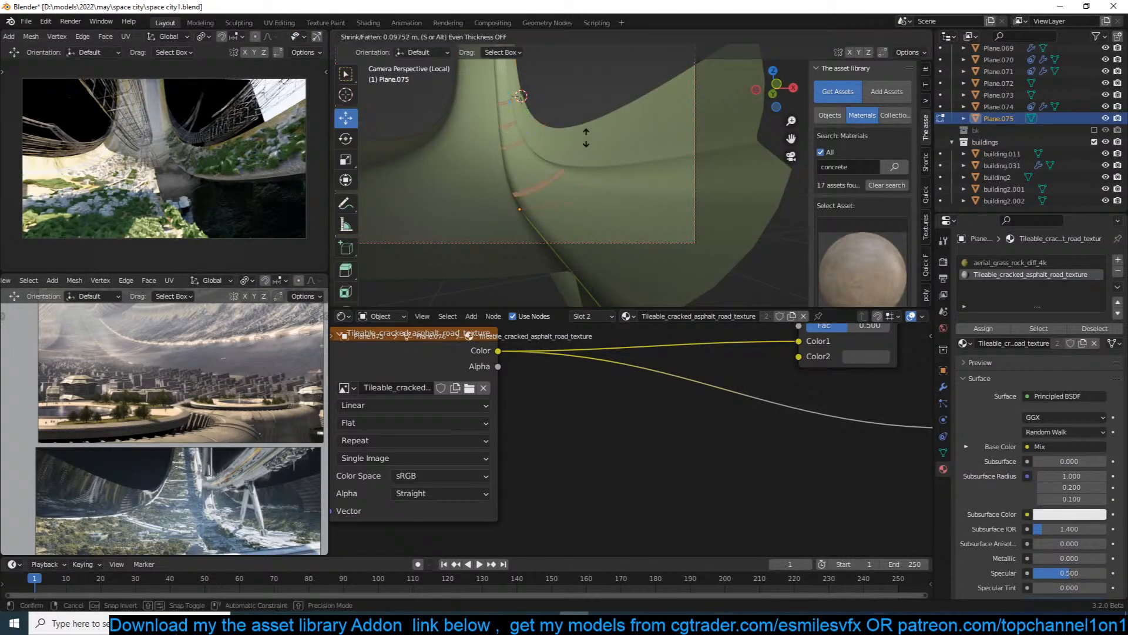
{"action": "key", "text": "alt+s"}
{"action": "left_click", "coordinate": [599, 107]}
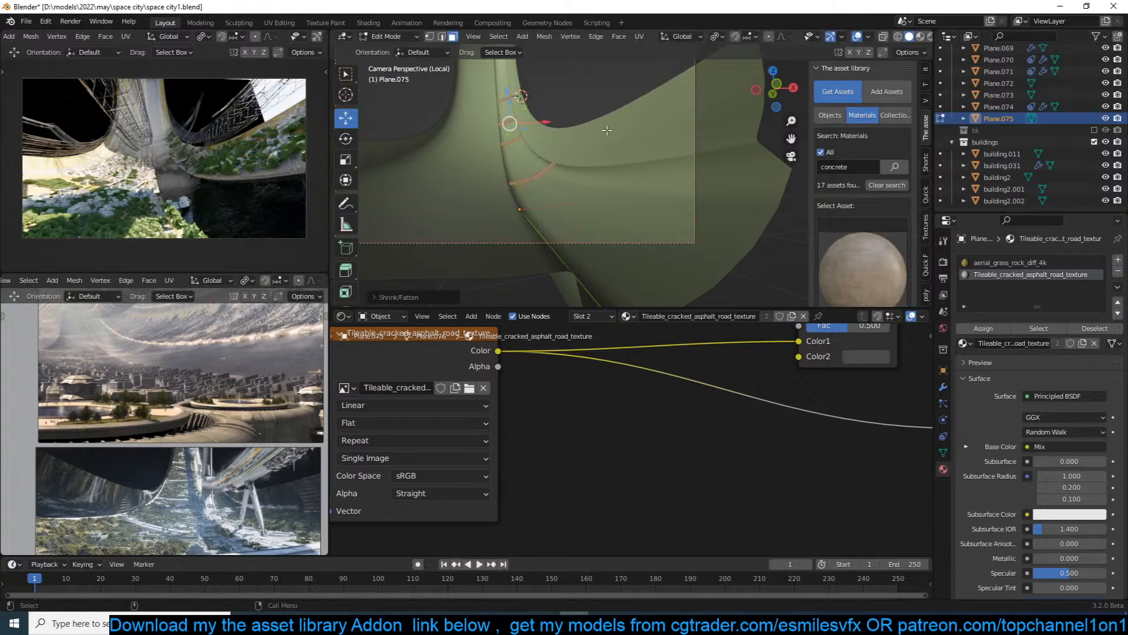
{"action": "middle_click_drag", "start_coordinate": [607, 130], "coordinate": [640, 104]}
Duplicate the strips object in place and extrude the copy's faces along their normals by about 0.13 m.
{"action": "key", "text": "Tab"}
{"action": "key", "text": "shift+d"}
{"action": "right_click", "coordinate": [691, 171]}
{"action": "key", "text": "Tab"}
{"action": "key", "text": "alt+e"}
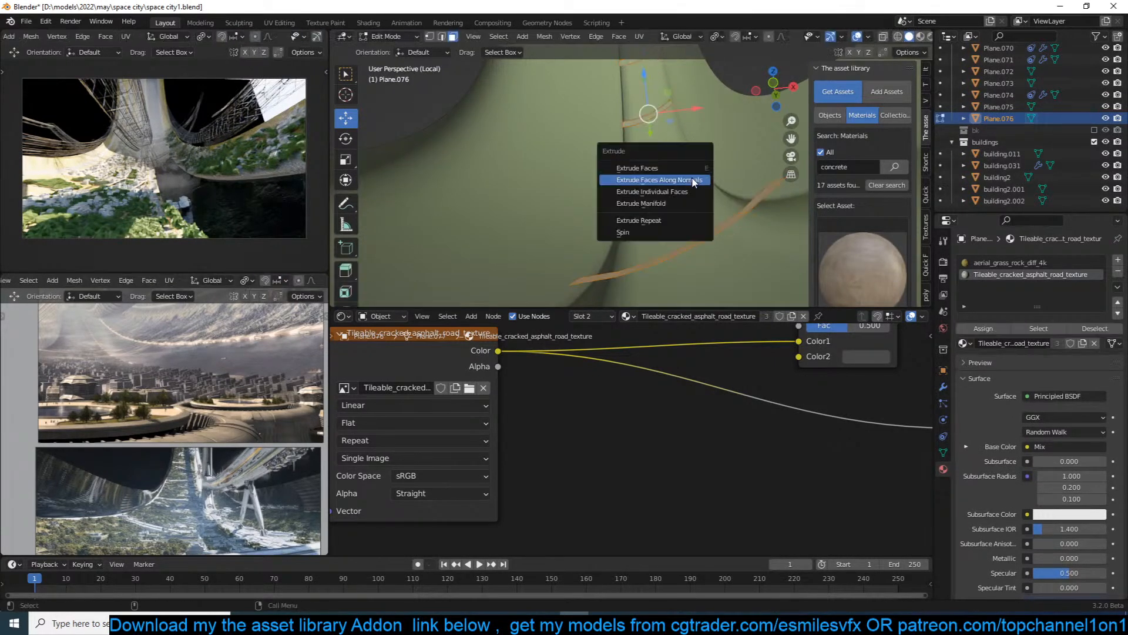
{"action": "left_click", "coordinate": [684, 179]}
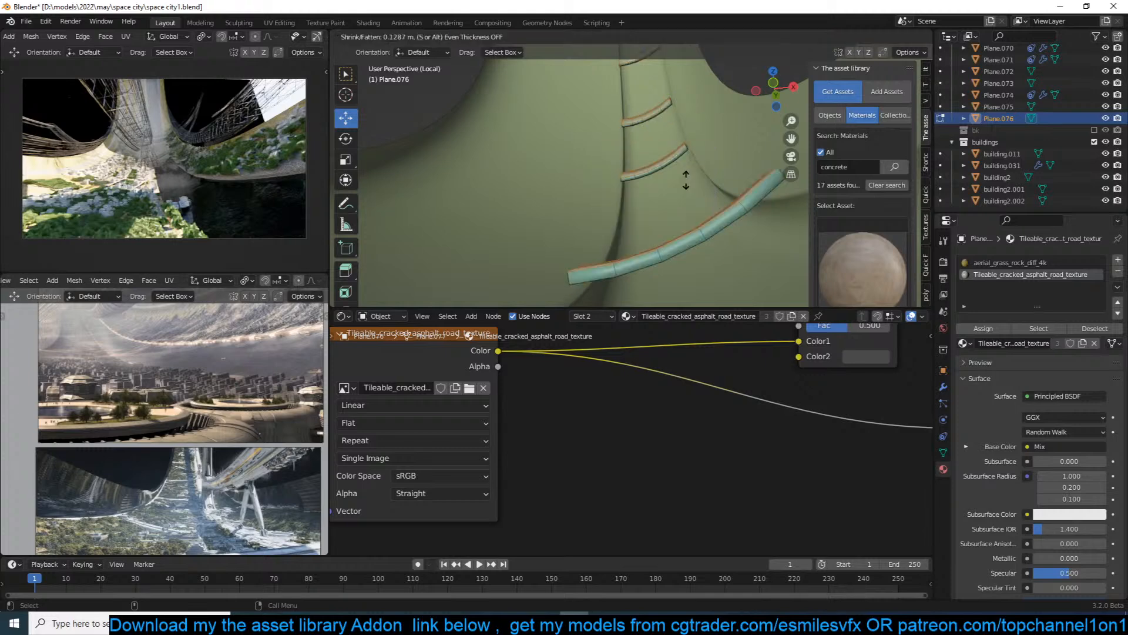
{"action": "left_click", "coordinate": [685, 180]}
{"action": "key", "text": "Tab"}
{"action": "middle_click_drag", "start_coordinate": [739, 256], "coordinate": [752, 258]}
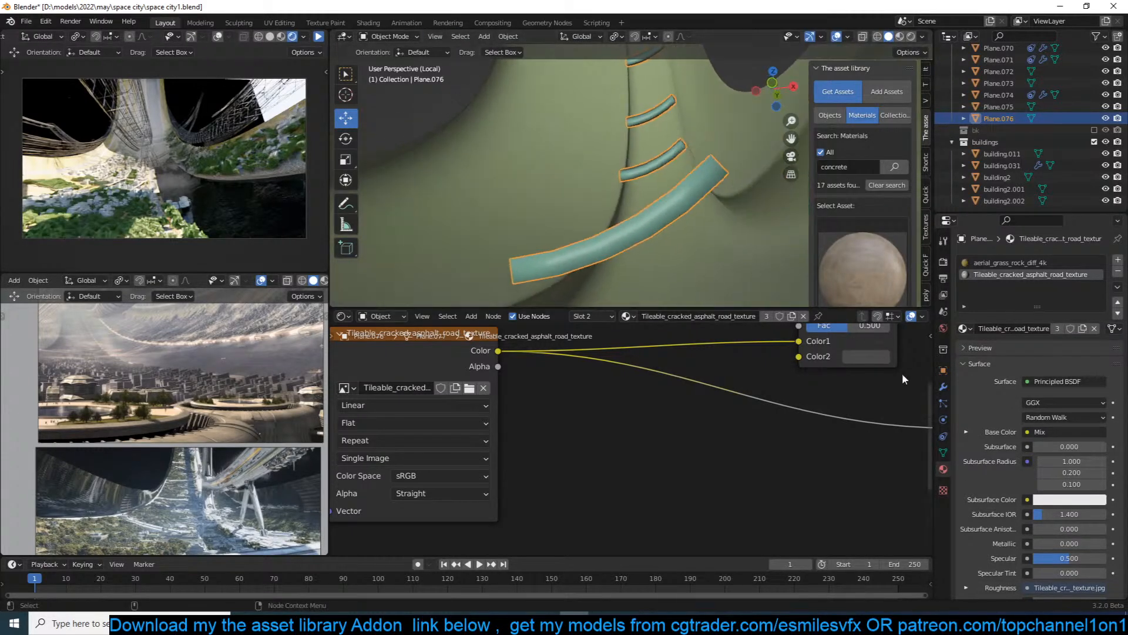
Add a Wireframe modifier to the extruded copy of the strips.
{"action": "left_click", "coordinate": [943, 387]}
{"action": "left_click", "coordinate": [1029, 261]}
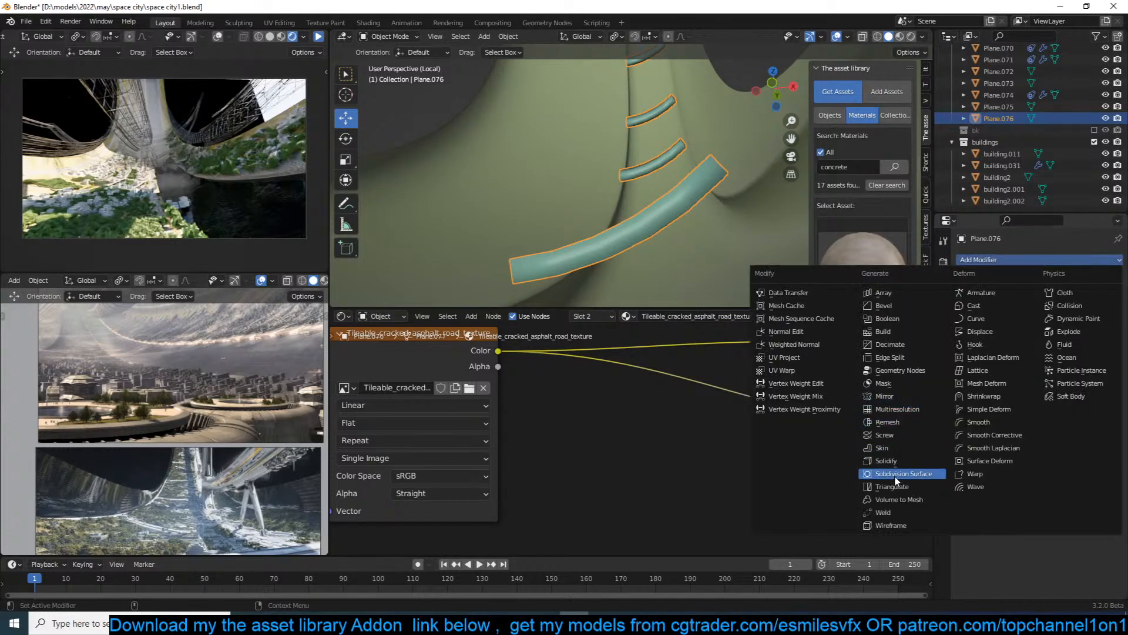
{"action": "left_click", "coordinate": [895, 526]}
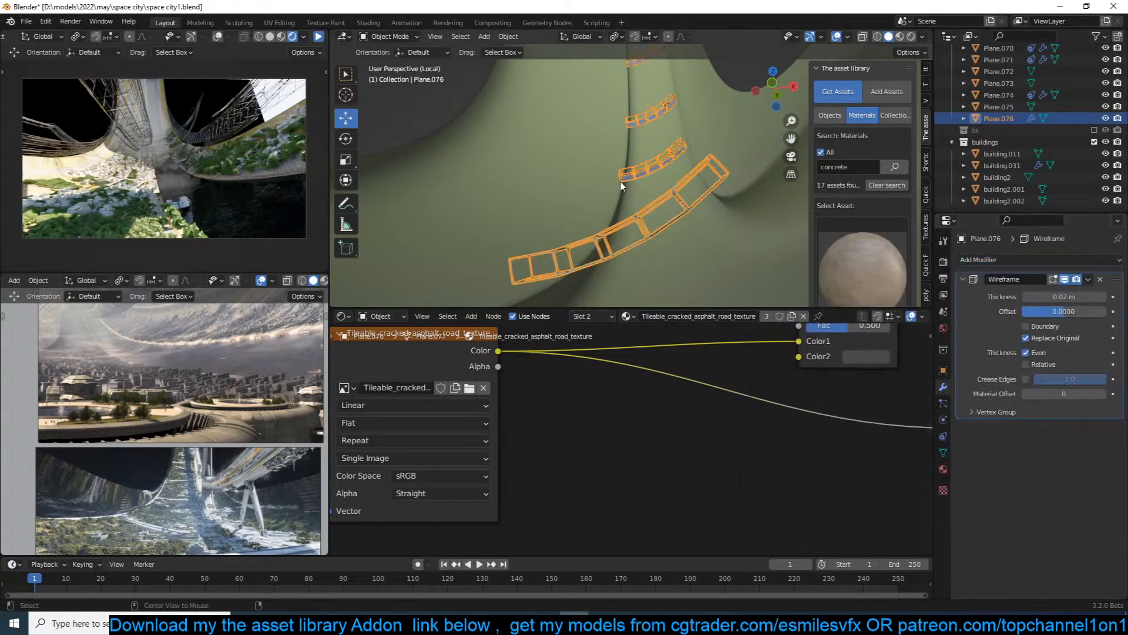
{"action": "key", "text": "alt+a"}
{"action": "mouse_move", "coordinate": [673, 208]}
{"action": "middle_mouse_down"}
{"action": "mouse_move", "coordinate": [717, 235]}
{"action": "mouse_move", "coordinate": [694, 214]}
{"action": "middle_mouse_up"}
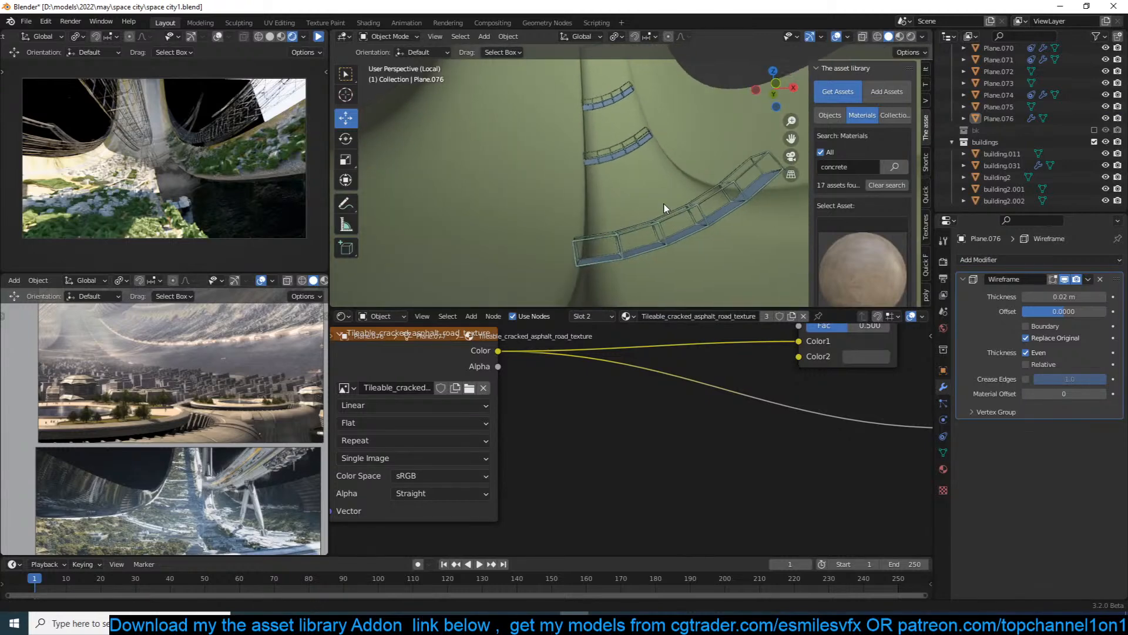
Add a Triangulate modifier to the wireframe strips, place it above the Wireframe modifier, and save the file.
{"action": "left_click", "coordinate": [696, 216]}
{"action": "left_click", "coordinate": [999, 260]}
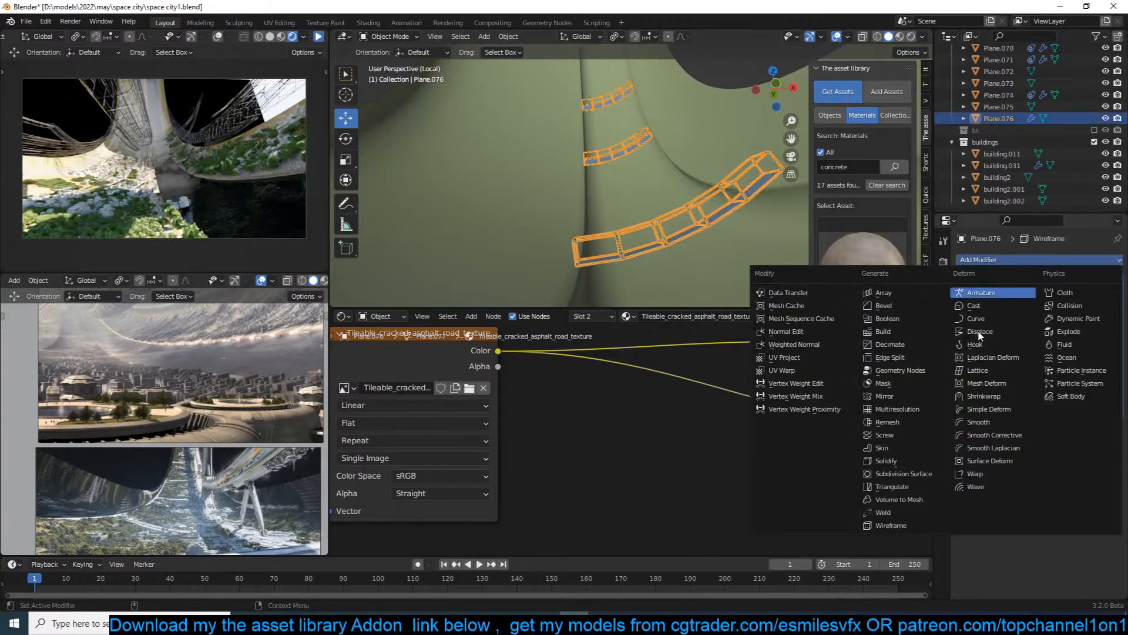
{"action": "left_click", "coordinate": [892, 486]}
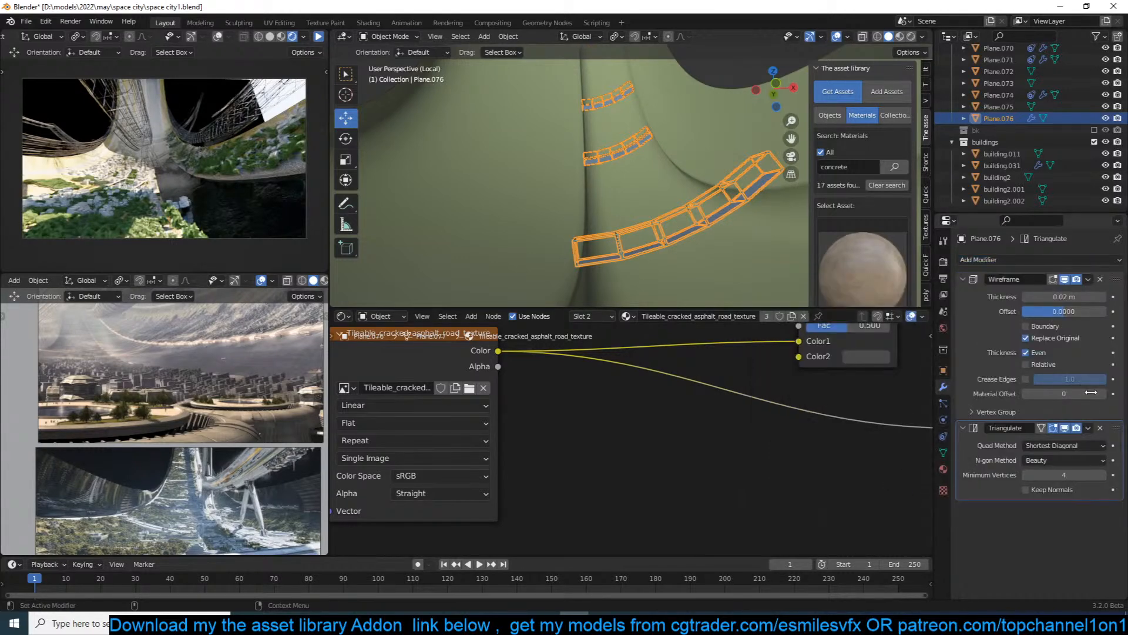
{"action": "left_click_drag", "start_coordinate": [1115, 423], "coordinate": [1114, 282]}
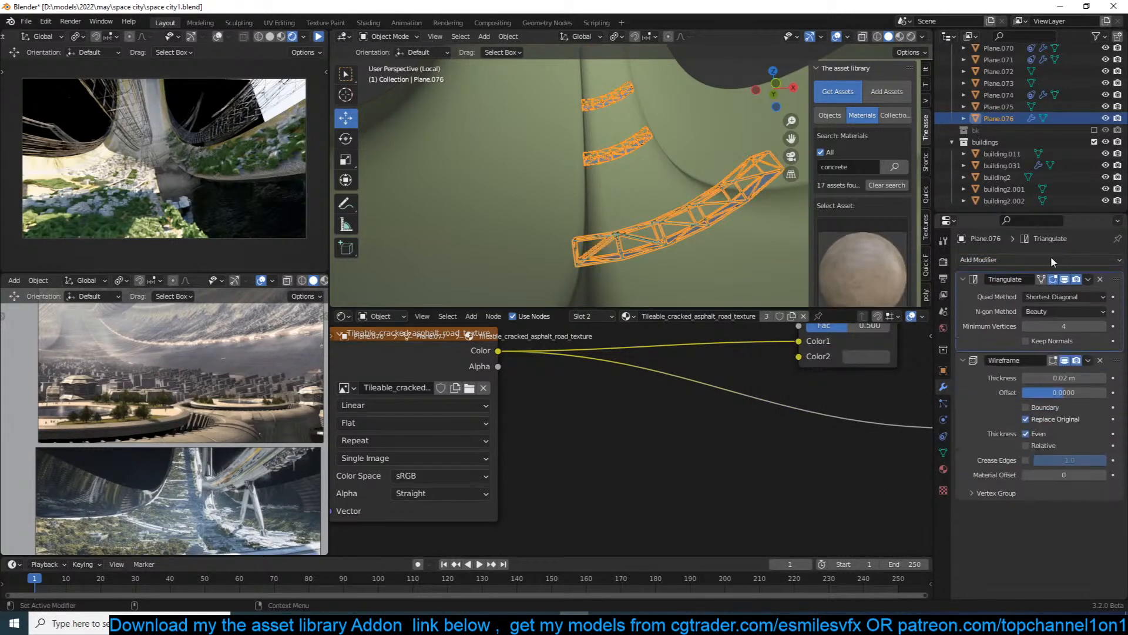
{"action": "left_click", "coordinate": [614, 193]}
{"action": "key", "text": "ctrl+s"}
Extrude the original flat strips beneath the trusses slightly along their normals to give them thickness.
{"action": "left_click", "coordinate": [721, 219]}
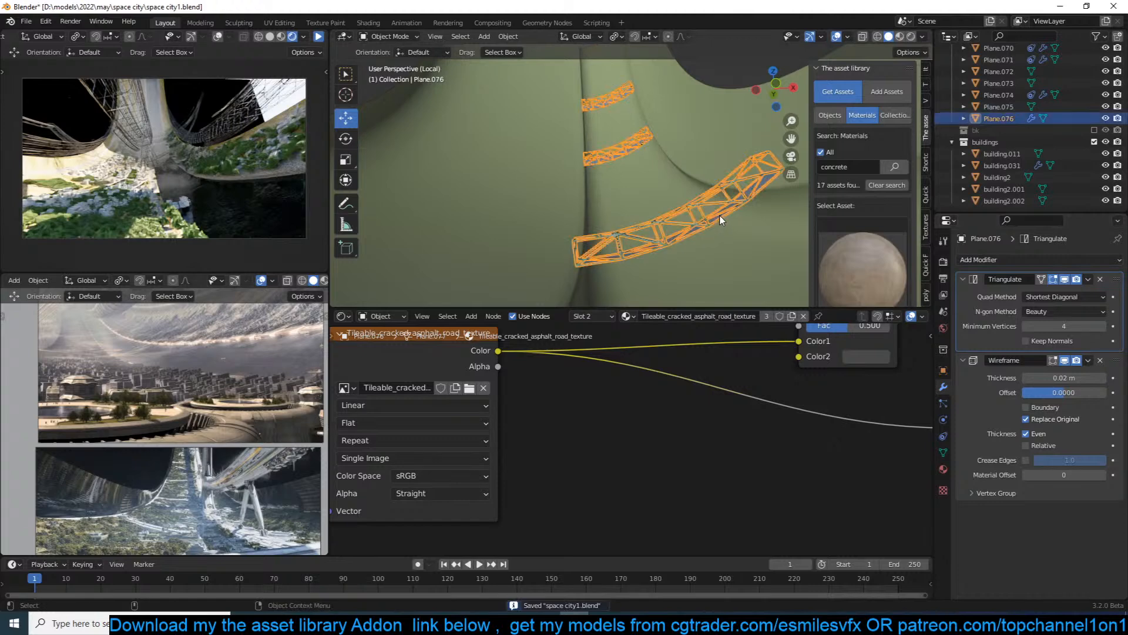
{"action": "left_click", "coordinate": [722, 219]}
{"action": "key", "text": "Tab"}
{"action": "key", "text": "alt+e"}
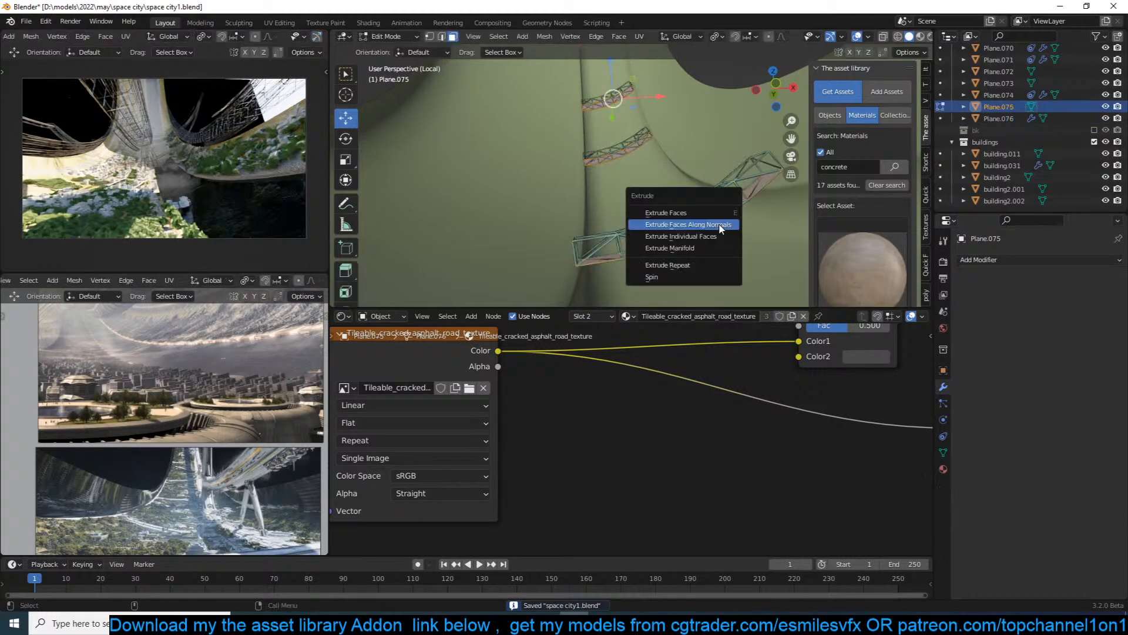
{"action": "left_click", "coordinate": [721, 221]}
{"action": "left_click", "coordinate": [721, 231]}
{"action": "key", "text": "Tab"}
{"action": "key", "text": "alt+a"}
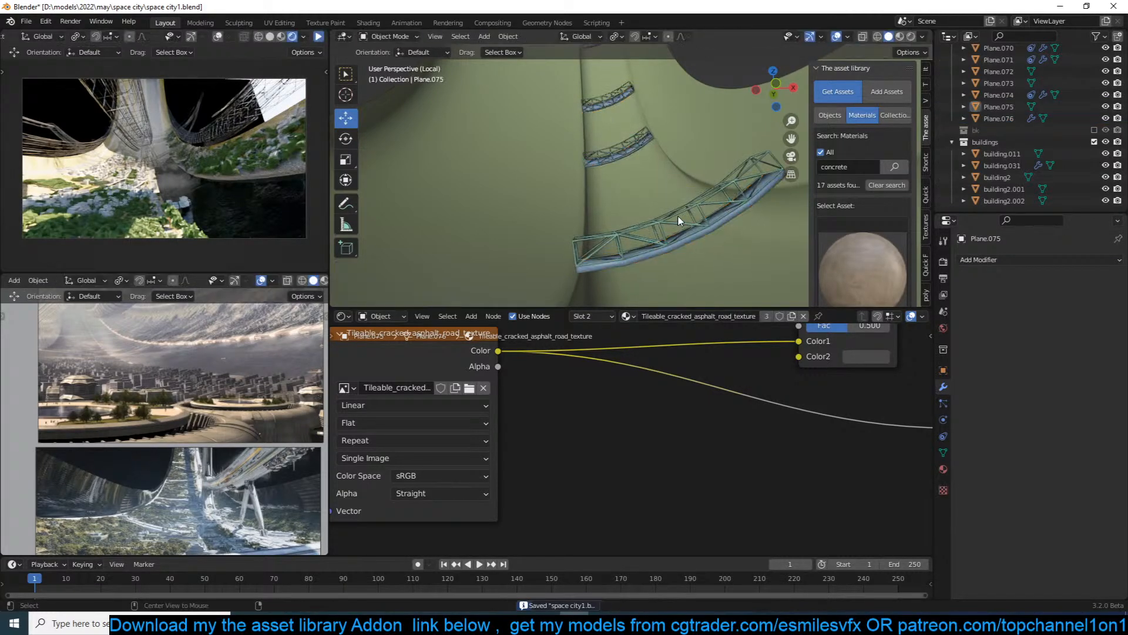
Select two adjacent rows of faces across the central band at the near end of the ring plane.
{"action": "scroll", "coordinate": [679, 217], "scroll_direction": "down", "scroll_amount": 6}
{"action": "middle_click_drag", "start_coordinate": [678, 216], "coordinate": [682, 224]}
{"action": "scroll", "coordinate": [676, 226], "scroll_direction": "up", "scroll_amount": 6}
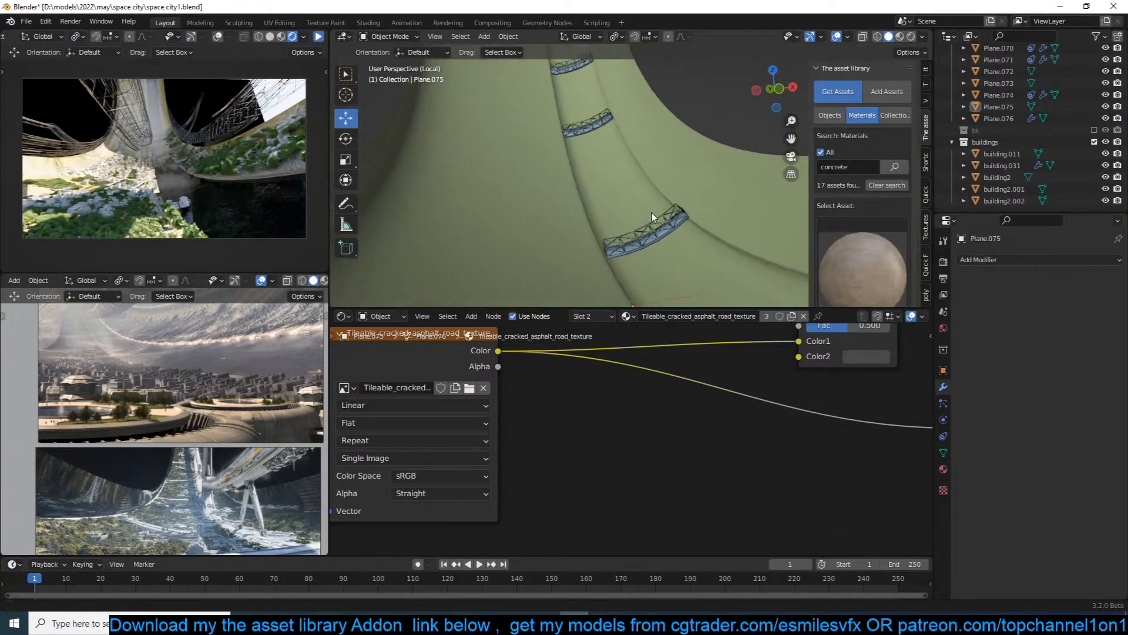
{"action": "middle_click_drag", "start_coordinate": [686, 253], "coordinate": [688, 247]}
{"action": "left_click", "coordinate": [688, 247]}
{"action": "key", "text": "Tab"}
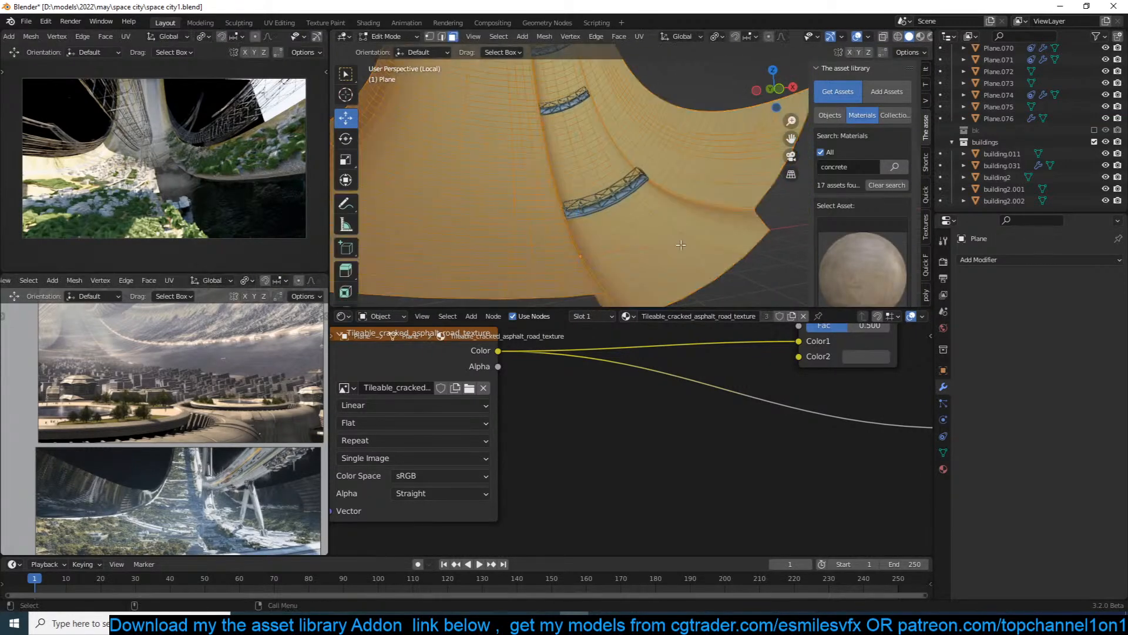
{"action": "key", "text": "alt+a"}
{"action": "left_click", "coordinate": [727, 231]}
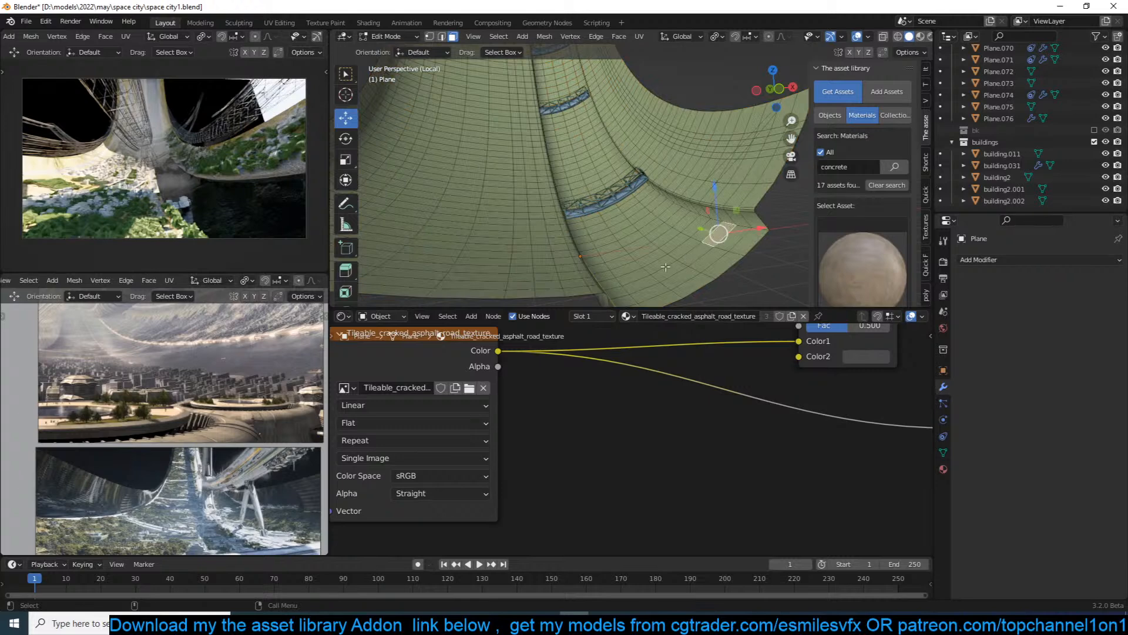
{"action": "middle_click_drag", "start_coordinate": [619, 293], "coordinate": [568, 270]}
{"action": "left_click", "coordinate": [568, 271], "text": "ctrl"}
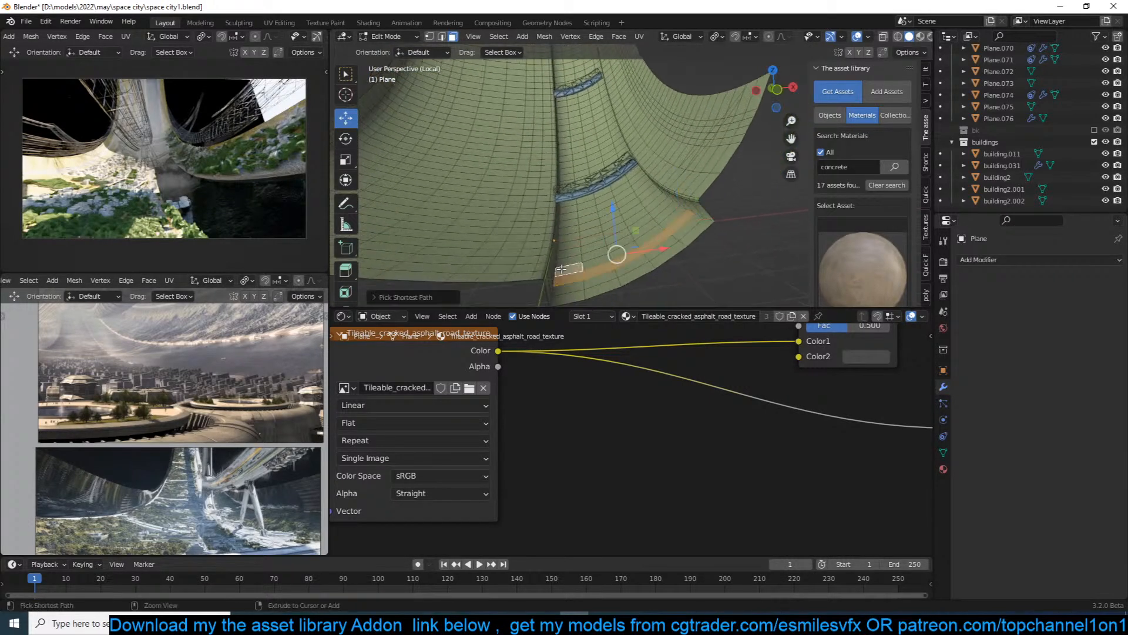
{"action": "left_click", "coordinate": [669, 221], "text": "ctrl"}
Duplicate the two selected face rows in place, separate them into a new object, and select that object.
{"action": "key", "text": "shift+d"}
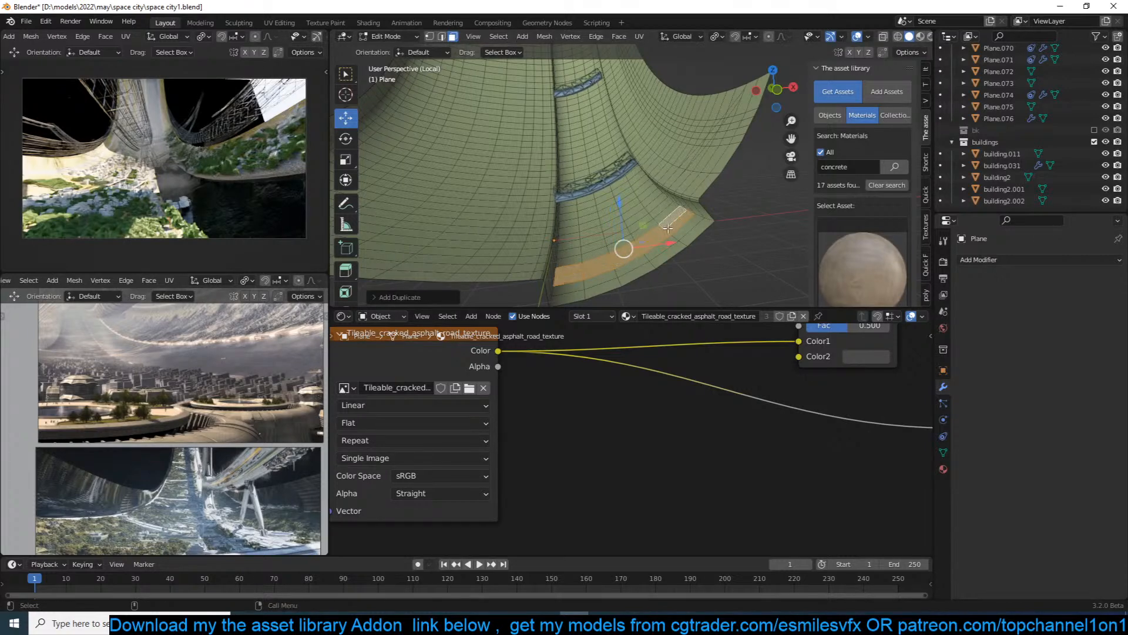
{"action": "key", "text": "p"}
{"action": "left_click", "coordinate": [667, 229]}
{"action": "key", "text": "Tab"}
{"action": "left_click", "coordinate": [667, 231]}
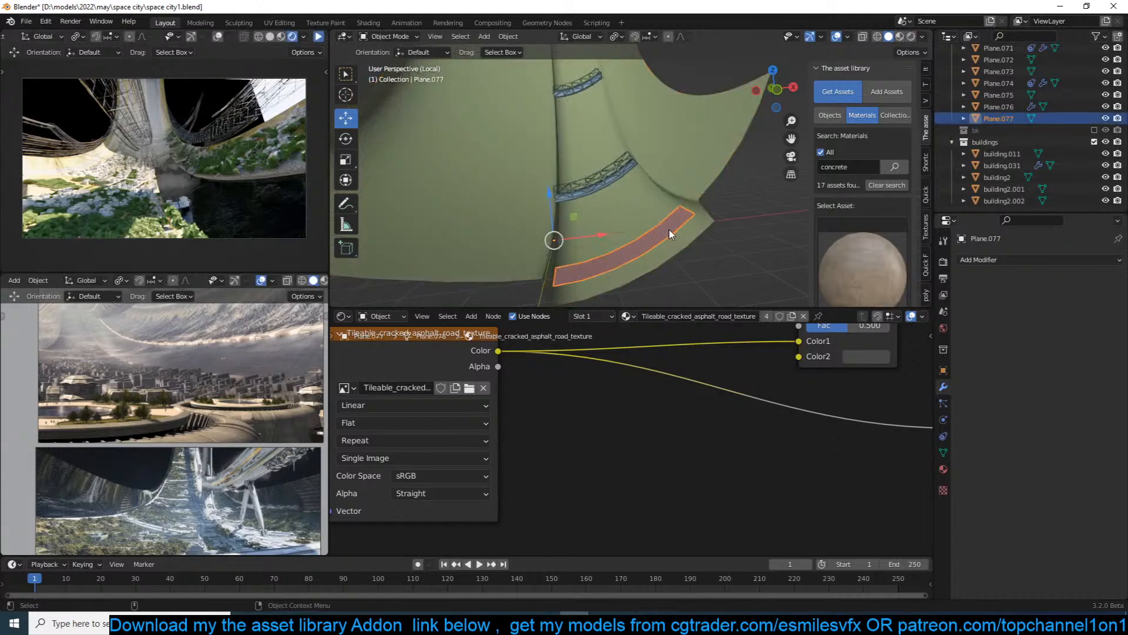
Raise all faces of the new wide strip off the ring surface with Shrink/Fatten.
{"action": "key", "text": "Tab"}
{"action": "key", "text": "a"}
{"action": "key", "text": "alt+s"}
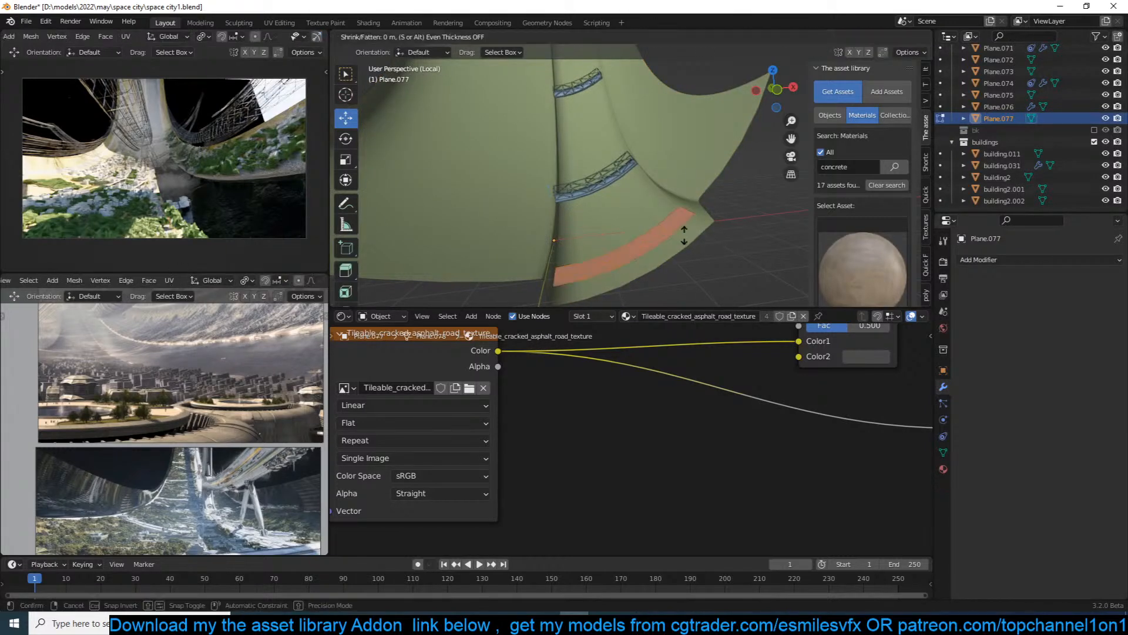
{"action": "left_click", "coordinate": [585, 123]}
{"action": "key", "text": "Tab"}
{"action": "key", "text": "Tab"}
Extrude the wide strip's faces along their normals to give it thickness.
{"action": "scroll", "coordinate": [643, 214], "scroll_direction": "up", "scroll_amount": 5}
{"action": "key", "text": "alt+e"}
{"action": "left_click", "coordinate": [696, 202]}
{"action": "left_click", "coordinate": [726, 229]}
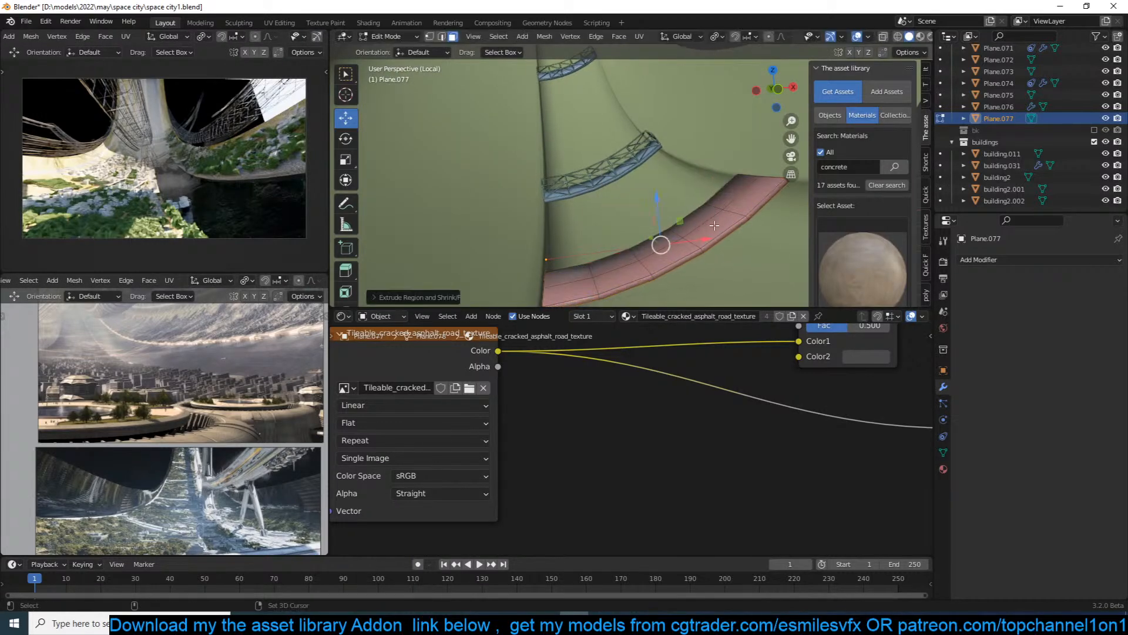
{"action": "key", "text": "Tab"}
{"action": "key", "text": "Tab"}
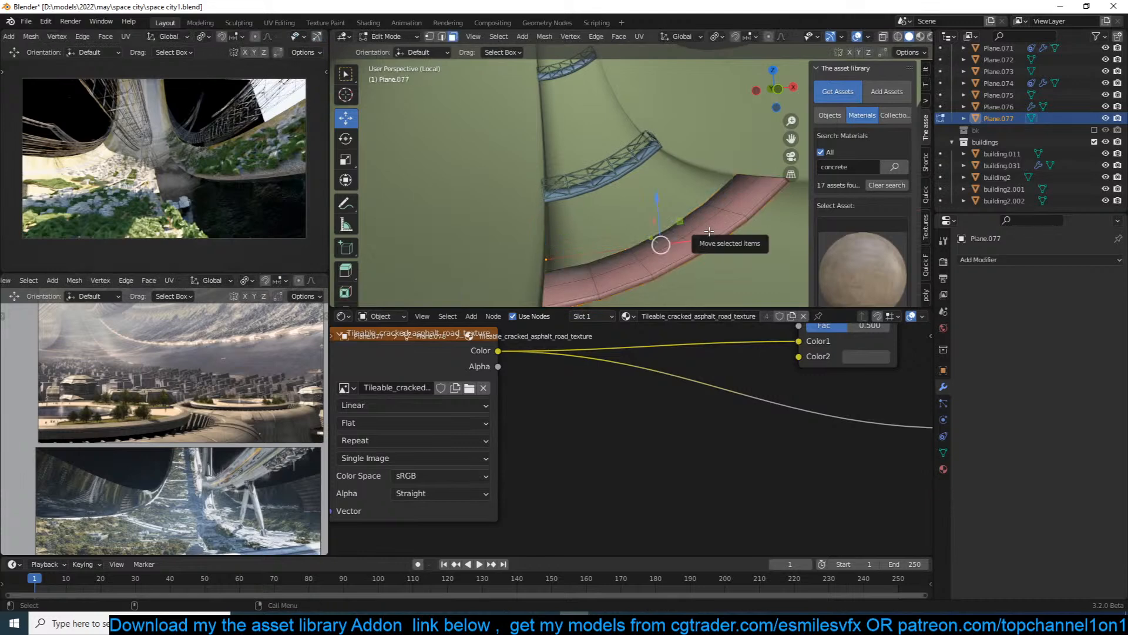
Separate the wide strip's selected faces into another object and switch the viewport to wireframe shading.
{"action": "key", "text": "Tab"}
{"action": "key", "text": "Tab"}
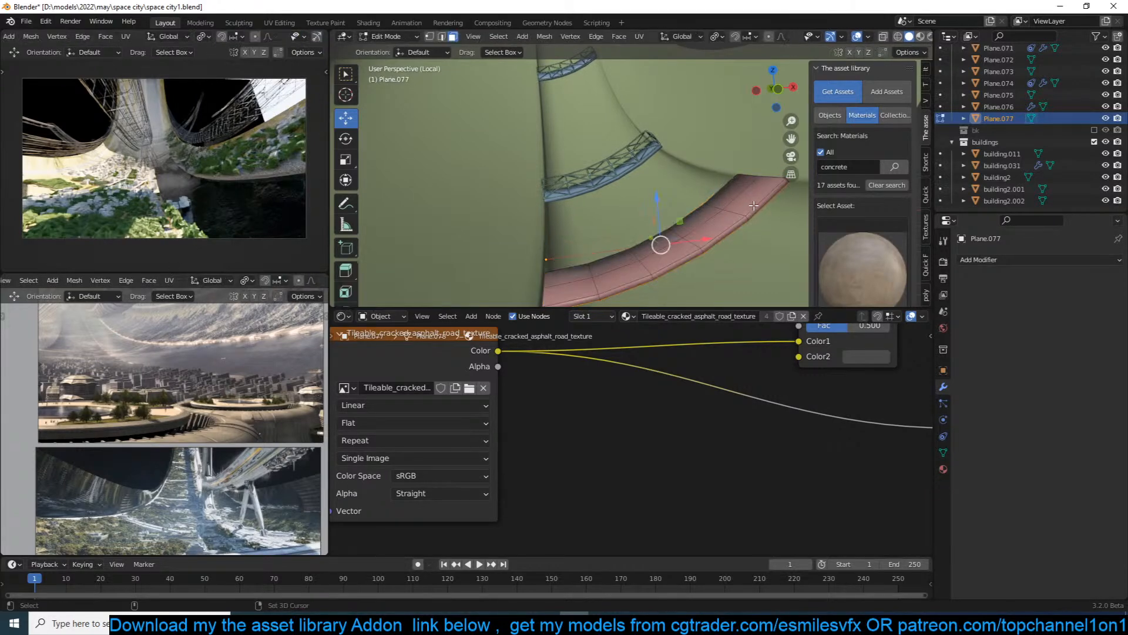
{"action": "key", "text": "p"}
{"action": "left_click", "coordinate": [753, 205]}
{"action": "key", "text": "Tab"}
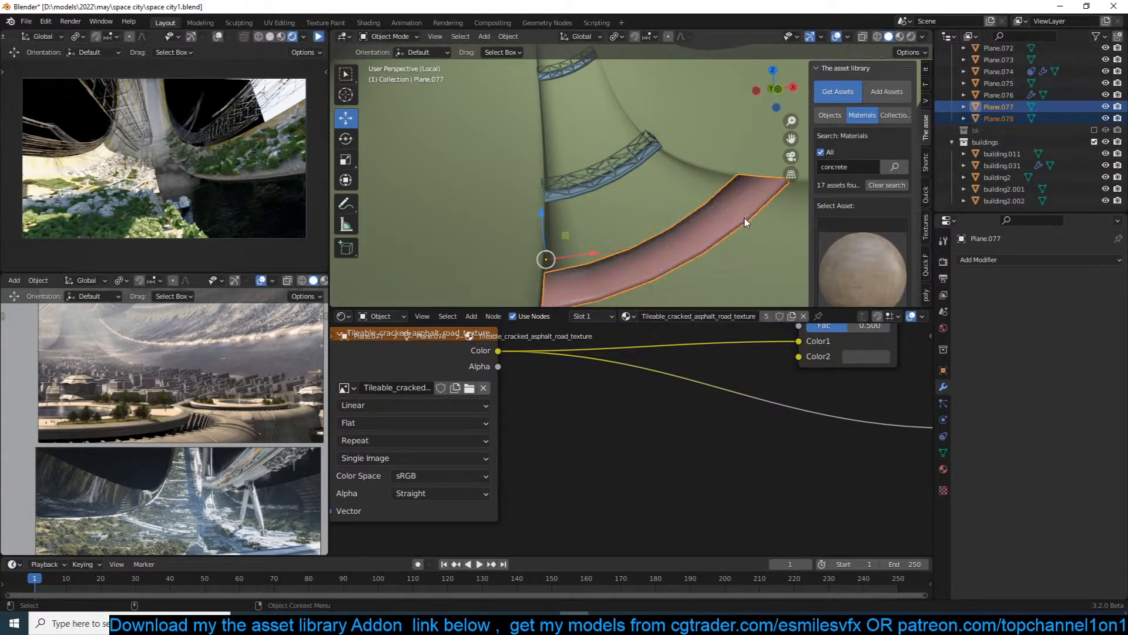
{"action": "key", "text": "shift+z"}
{"action": "left_click", "coordinate": [712, 213]}
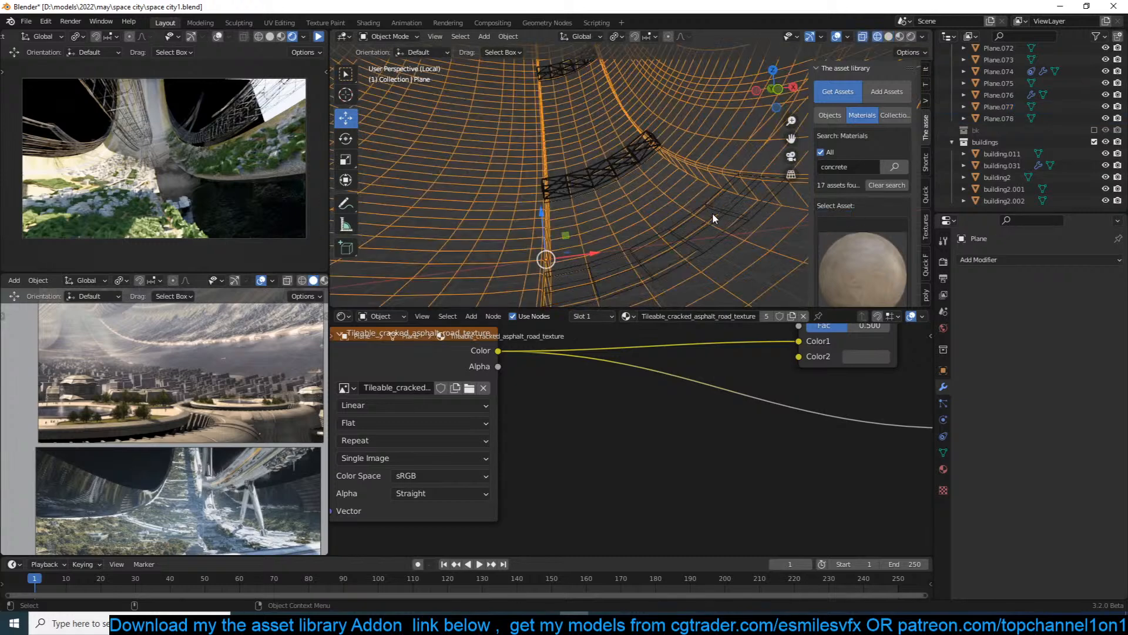
Select the newly separated strip and extrude all its faces along their normals into a tall curved block above the wide strip.
{"action": "left_click", "coordinate": [709, 203]}
{"action": "key", "text": "shift+z"}
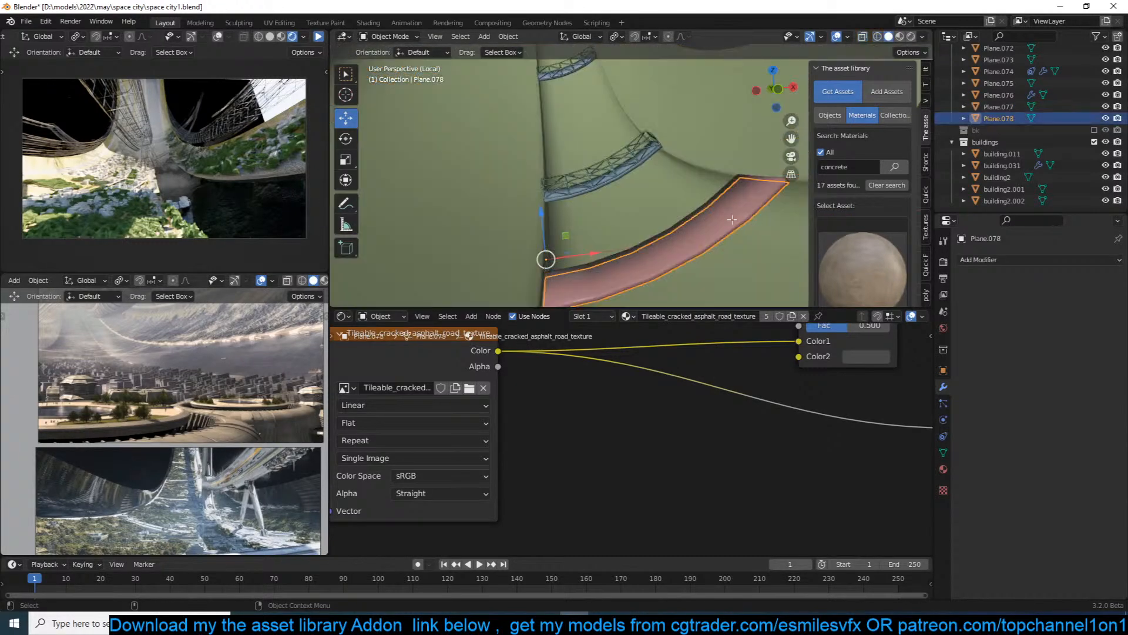
{"action": "key", "text": "Tab"}
{"action": "key", "text": "a"}
{"action": "key", "text": "alt+e"}
{"action": "left_click", "coordinate": [679, 222]}
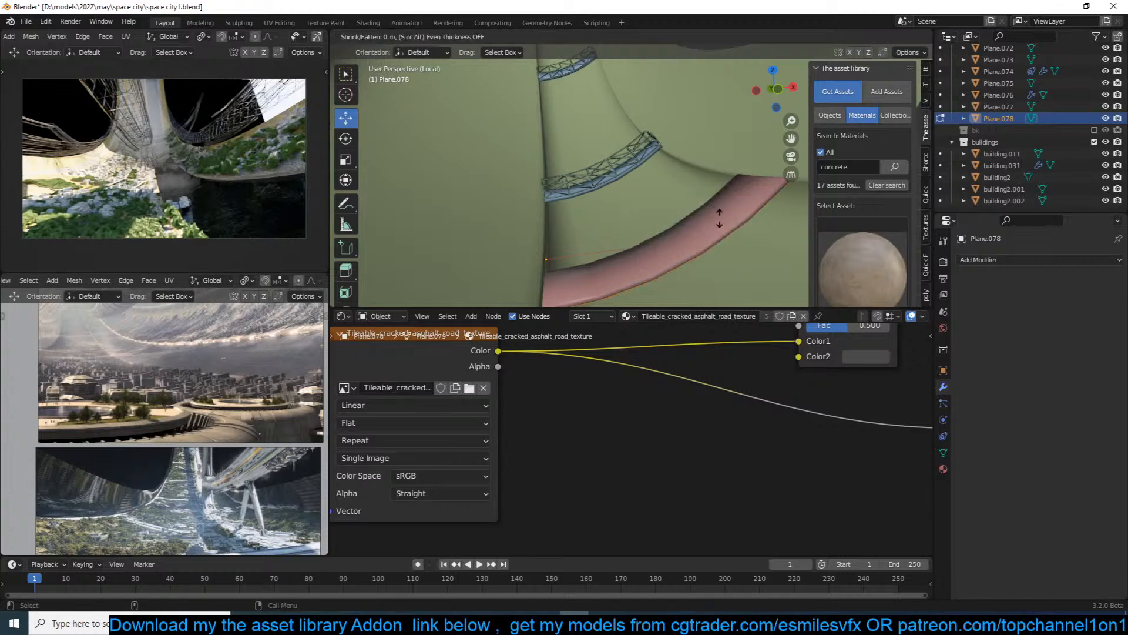
{"action": "left_click", "coordinate": [647, 176]}
{"action": "key", "text": "Tab"}
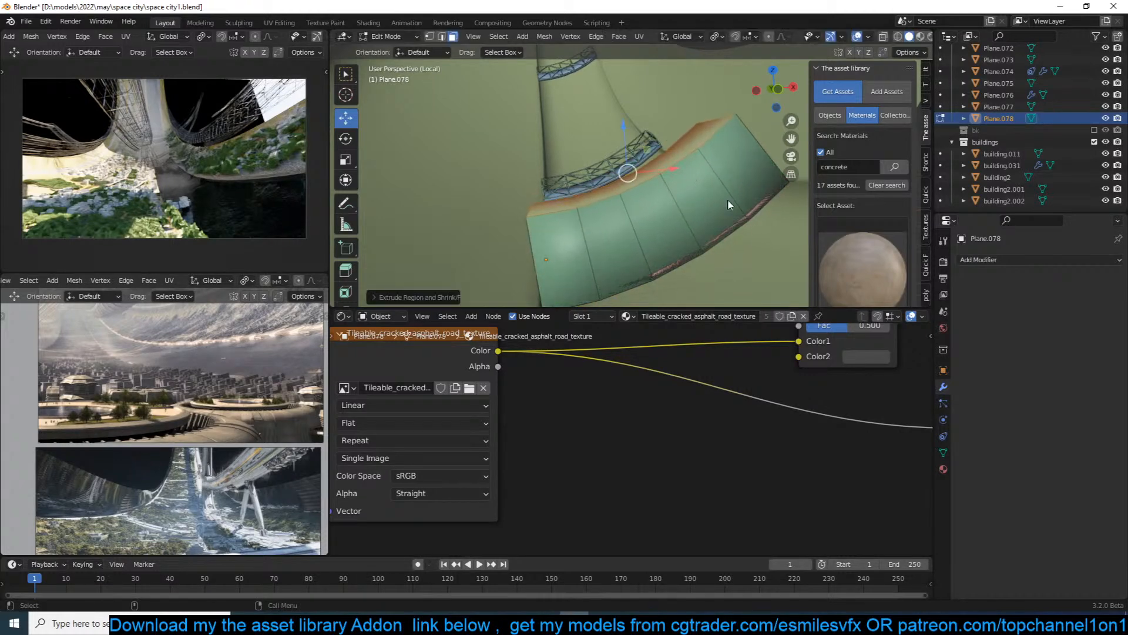
Add a Triangulate modifier followed by a Wireframe modifier to the block to turn it into a truss.
{"action": "left_click", "coordinate": [1013, 259]}
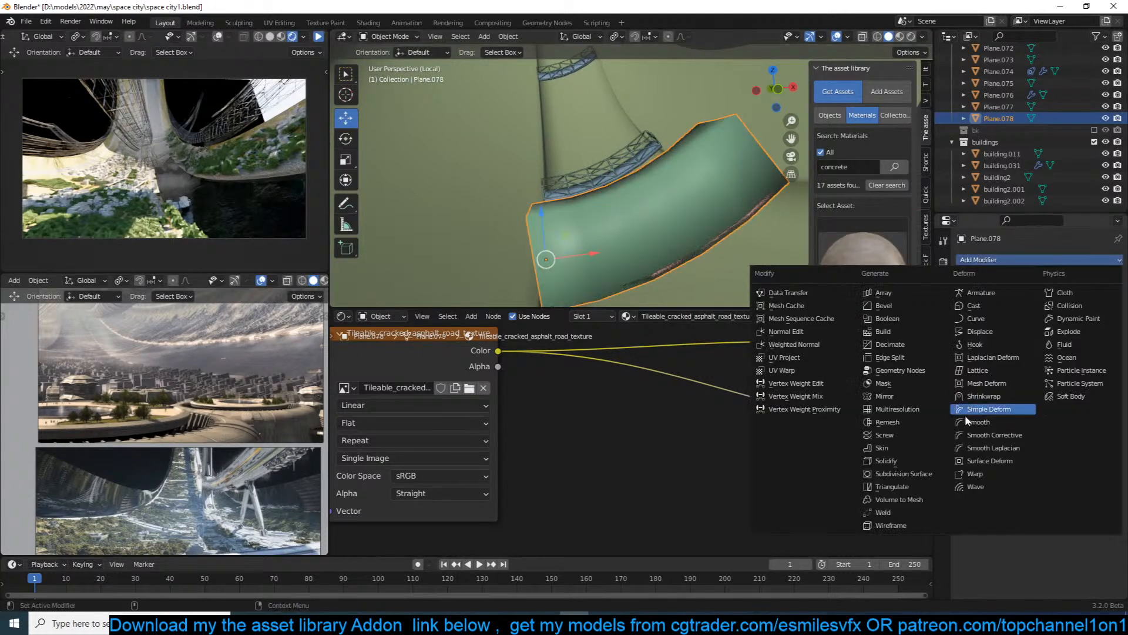
{"action": "left_click", "coordinate": [892, 487]}
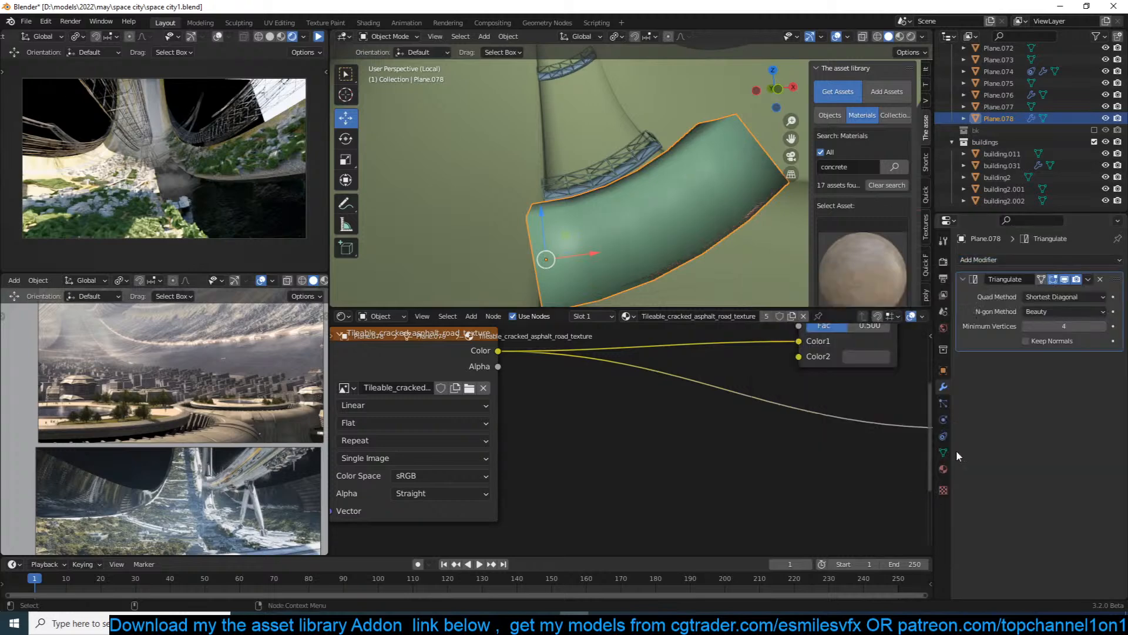
{"action": "left_click", "coordinate": [1064, 259]}
{"action": "left_click", "coordinate": [891, 525]}
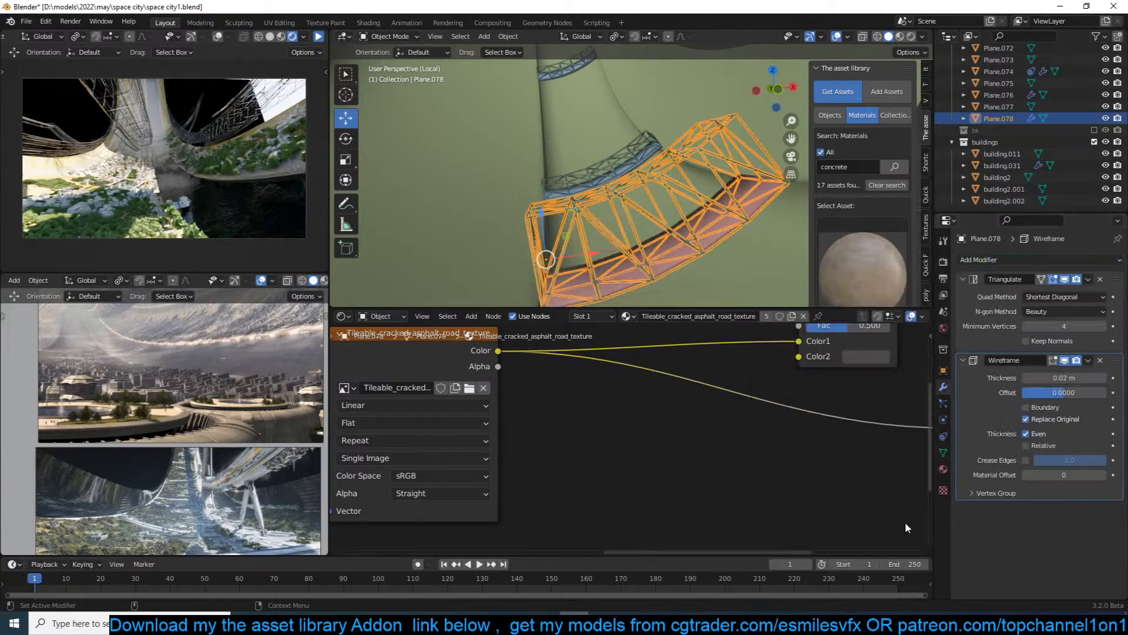
{"action": "left_click", "coordinate": [660, 282]}
Leave local view in the camera perspective, save the file, and refresh the rendered preview.
{"action": "key", "text": "KP_0"}
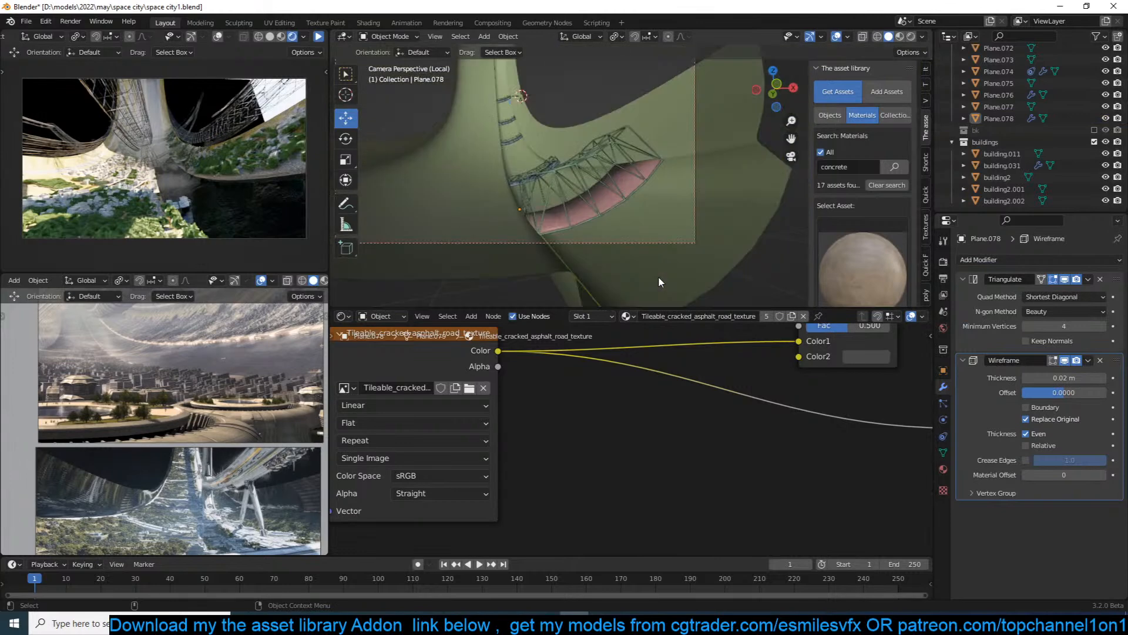
{"action": "key", "text": "ctrl+s"}
{"action": "key", "text": "KP_Divide"}
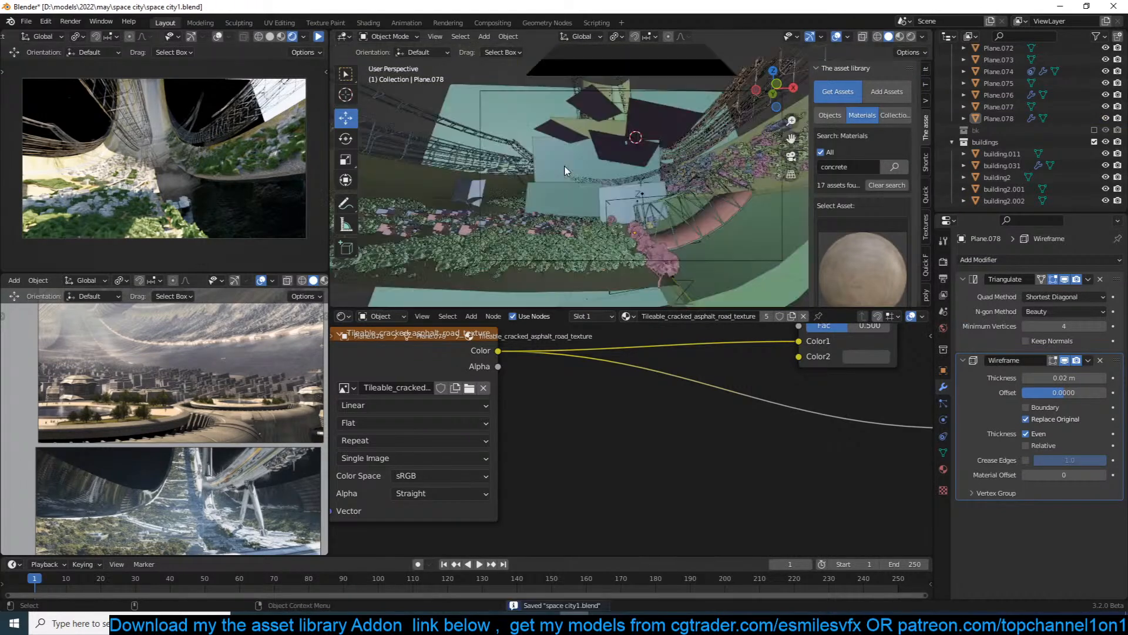
{"action": "key", "text": "ctrl+s"}
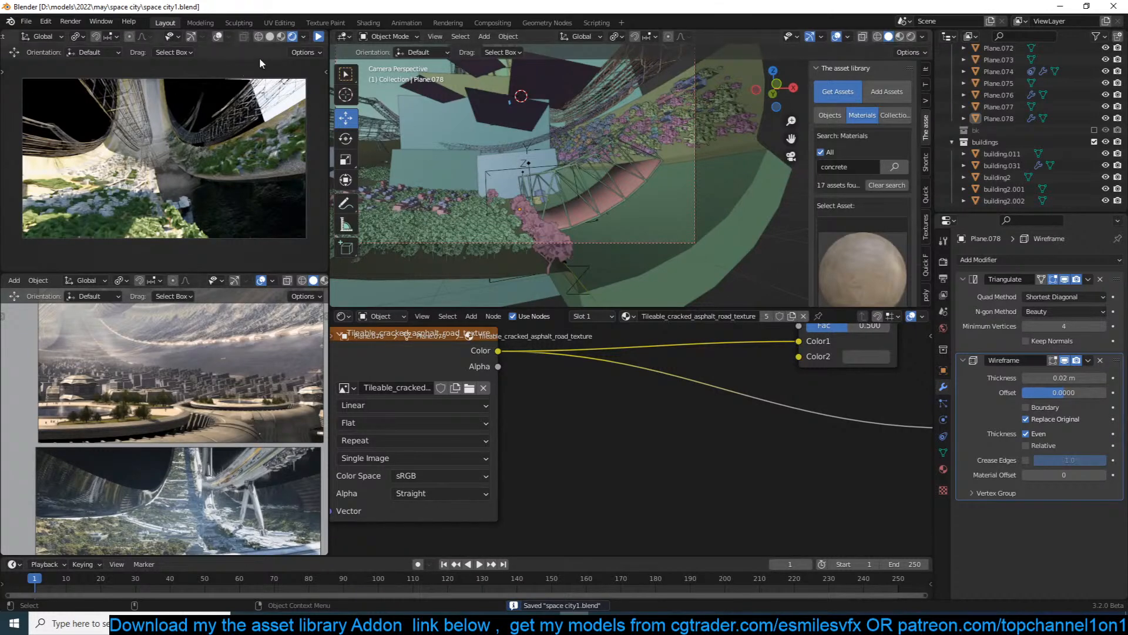
{"action": "left_click", "coordinate": [318, 38]}
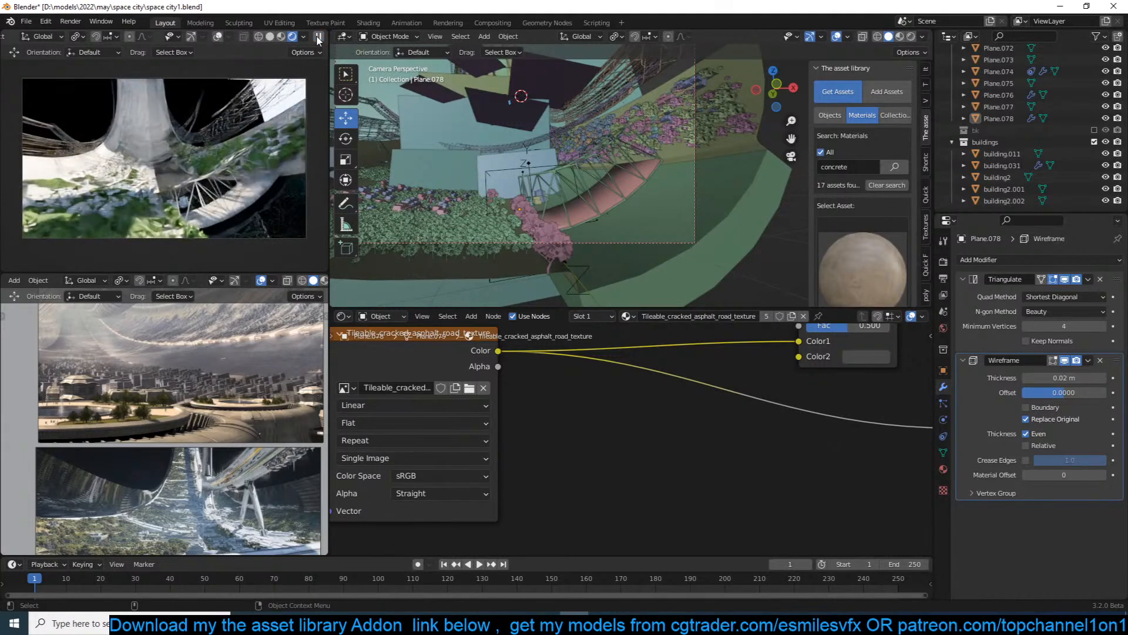
{"action": "left_click", "coordinate": [318, 37]}
Set the Mix node's factor to 0.8 in the wide strip's cracked asphalt material and save the file.
{"action": "left_click", "coordinate": [611, 203]}
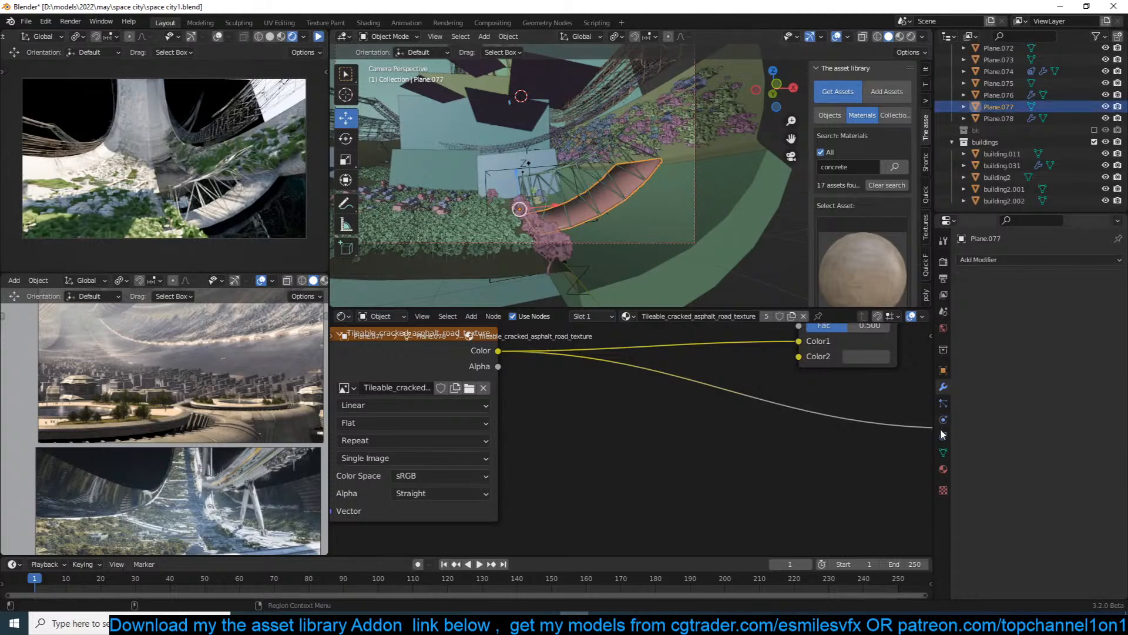
{"action": "left_click", "coordinate": [944, 465]}
{"action": "middle_click_drag", "start_coordinate": [704, 425], "coordinate": [600, 463]}
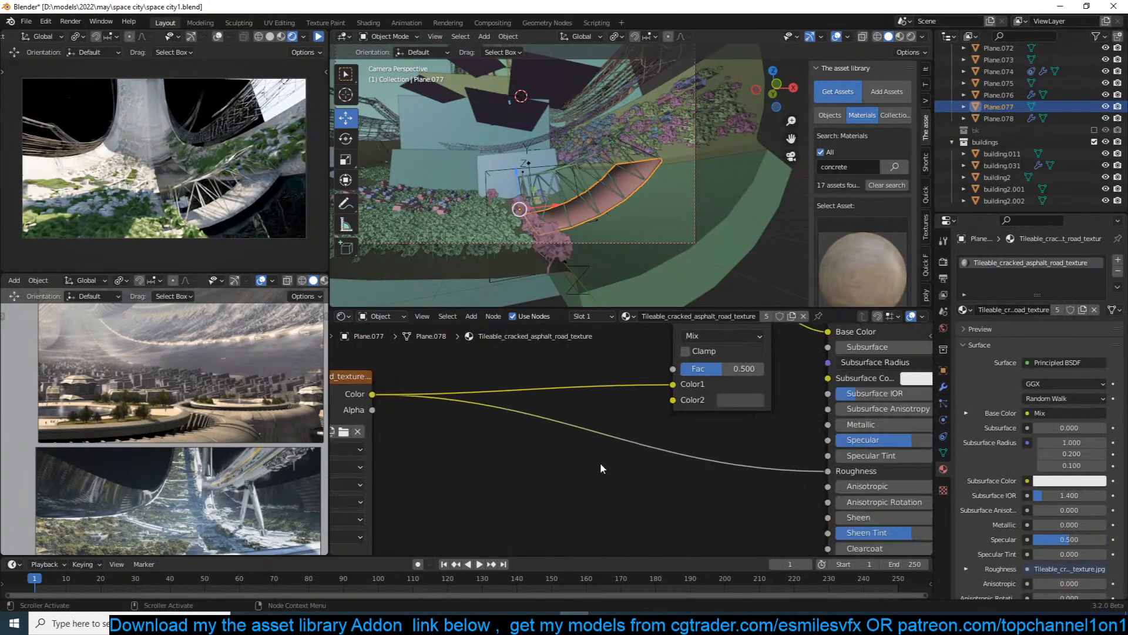
{"action": "left_click_drag", "start_coordinate": [721, 368], "coordinate": [746, 368]}
{"action": "scroll", "coordinate": [625, 384], "scroll_direction": "down", "scroll_amount": 2}
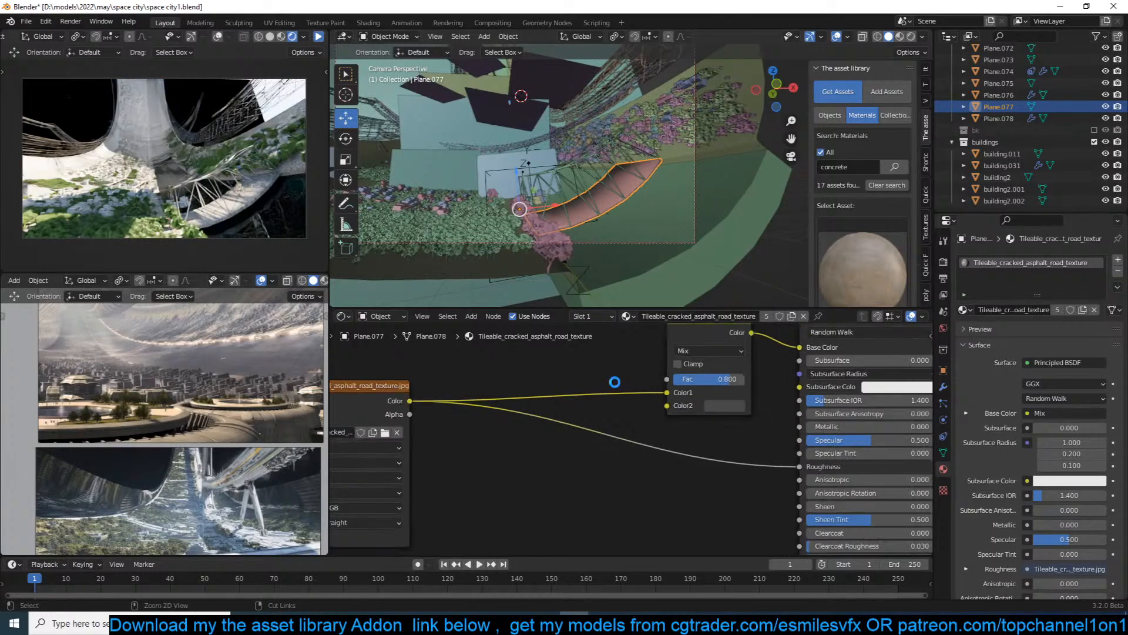
{"action": "scroll", "coordinate": [612, 380], "scroll_direction": "down", "scroll_amount": 2}
{"action": "key", "text": "ctrl+s"}
Replace the Mix node with an RGB Curves node between the asphalt image texture and Base Color.
{"action": "key", "text": "ctrl+x"}
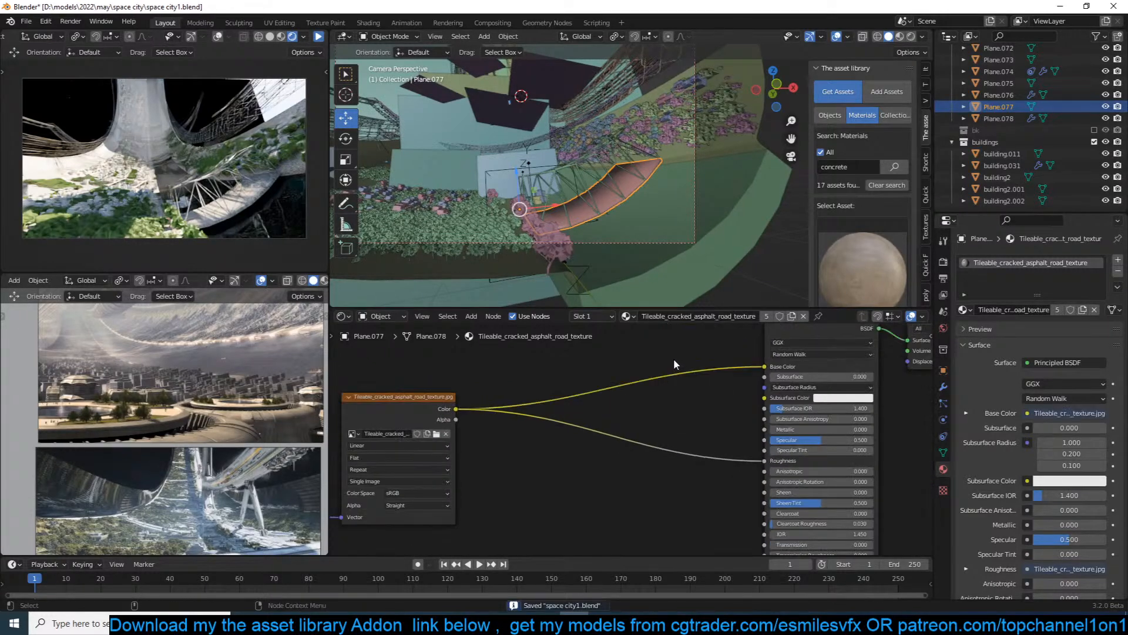
{"action": "key", "text": "shift+a"}
{"action": "mouse_move", "coordinate": [630, 386]}
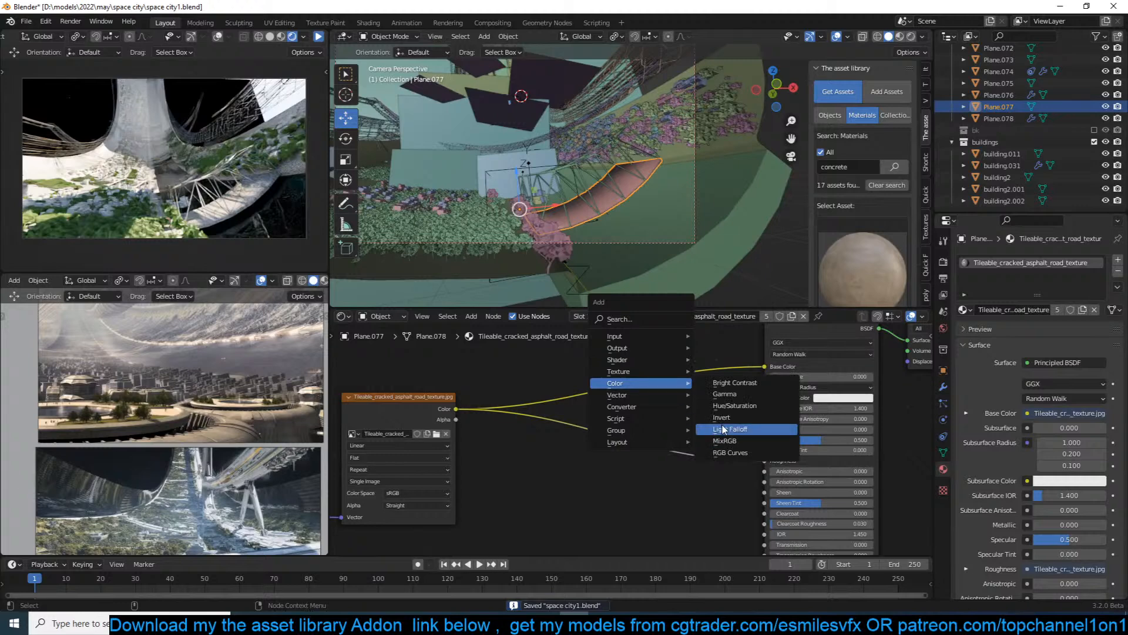
{"action": "left_click", "coordinate": [731, 453]}
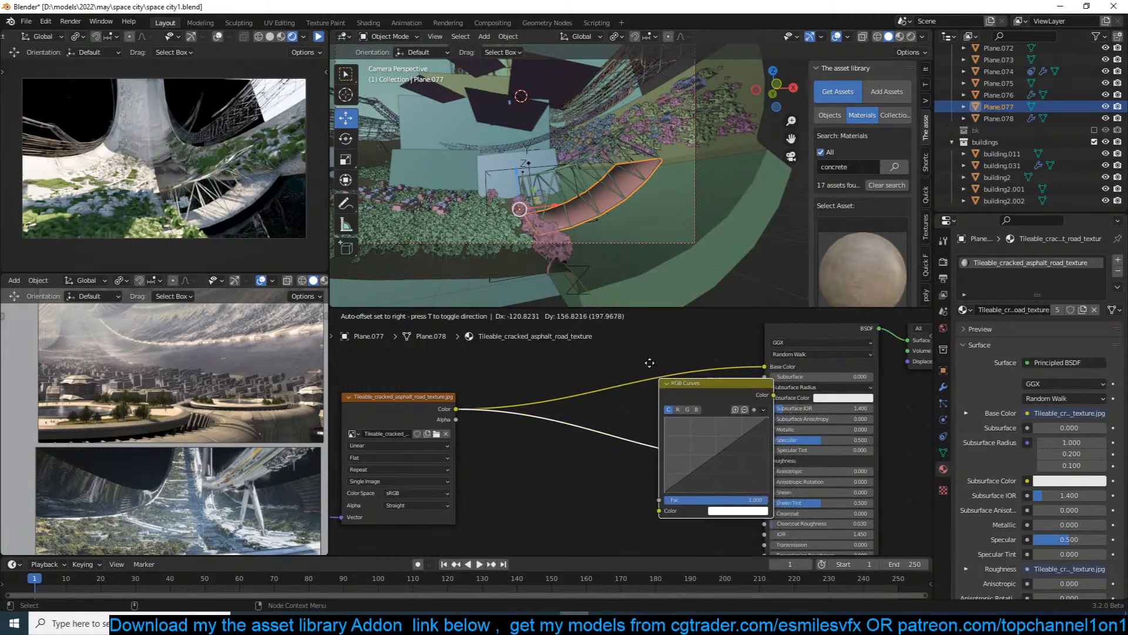
{"action": "left_click", "coordinate": [699, 438]}
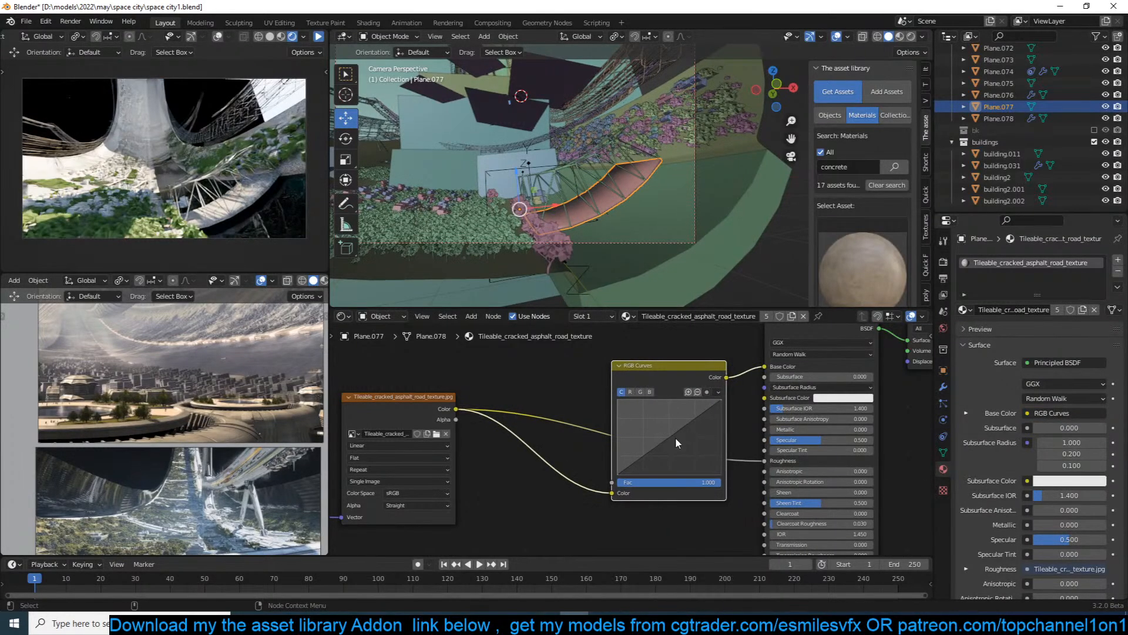
Darken the asphalt with a curve point at about 0.56, 0.29, refresh the rendered preview, and save the file.
{"action": "left_click_drag", "start_coordinate": [670, 435], "coordinate": [675, 453]}
{"action": "key", "text": "ctrl+s"}
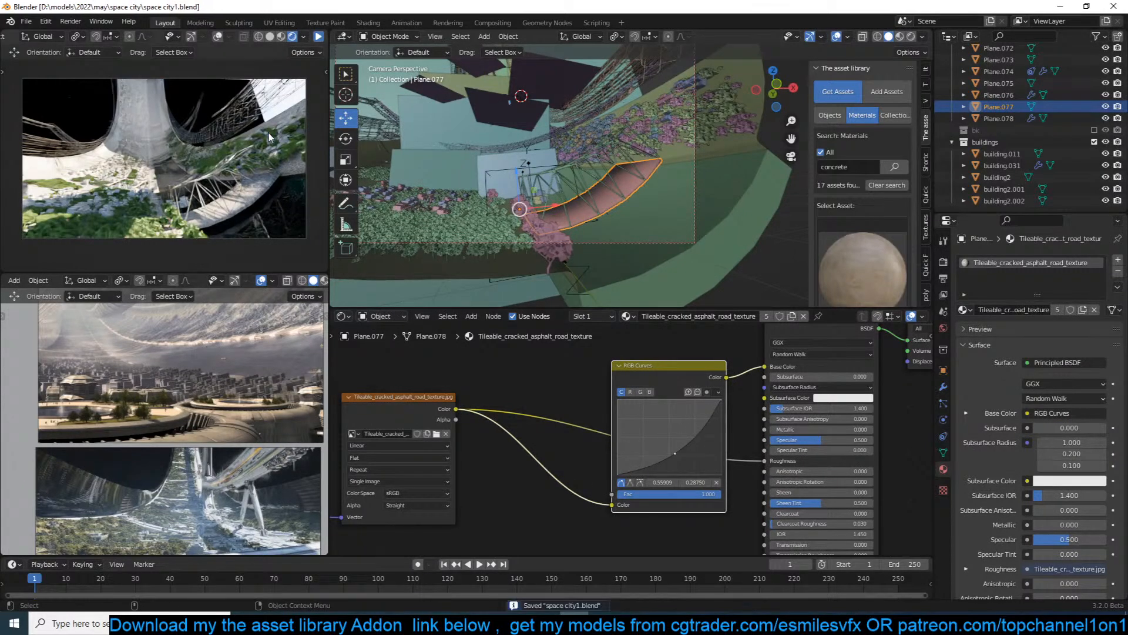
{"action": "left_click", "coordinate": [319, 36]}
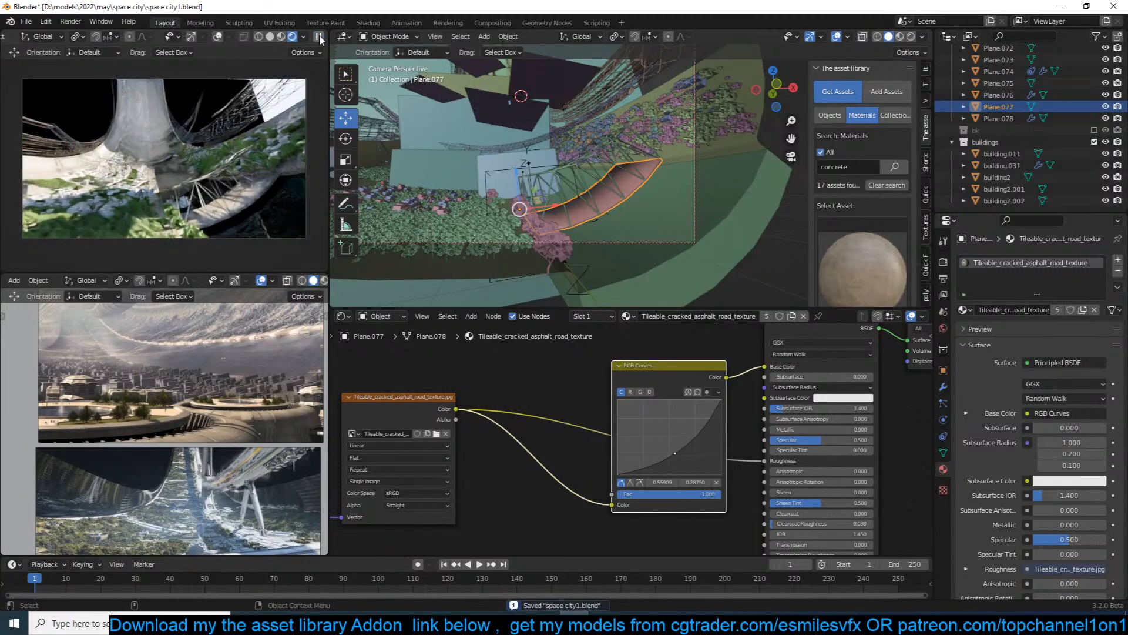
{"action": "key", "text": "ctrl+s"}
Set the world background strength to 0.1 and save the file.
{"action": "left_click", "coordinate": [943, 329]}
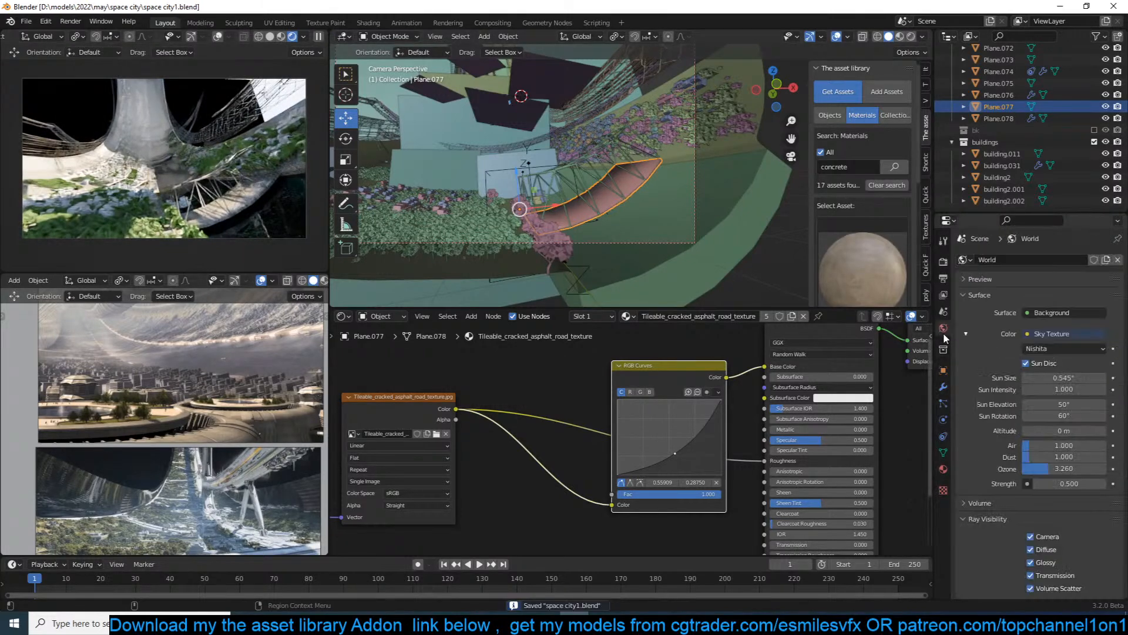
{"action": "left_click", "coordinate": [1069, 484]}
{"action": "type", "text": "0.1"}
{"action": "key", "text": "Return"}
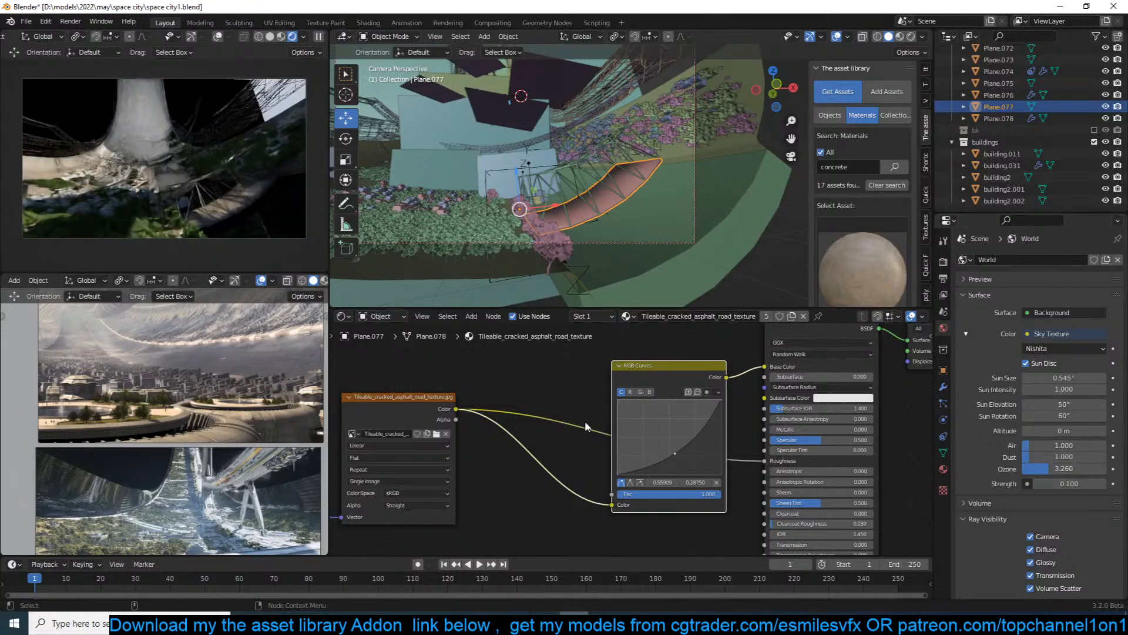
{"action": "key", "text": "ctrl+s"}
Try a Sun Intensity of 10 for the world's Nishita sky texture.
{"action": "left_click", "coordinate": [1075, 390]}
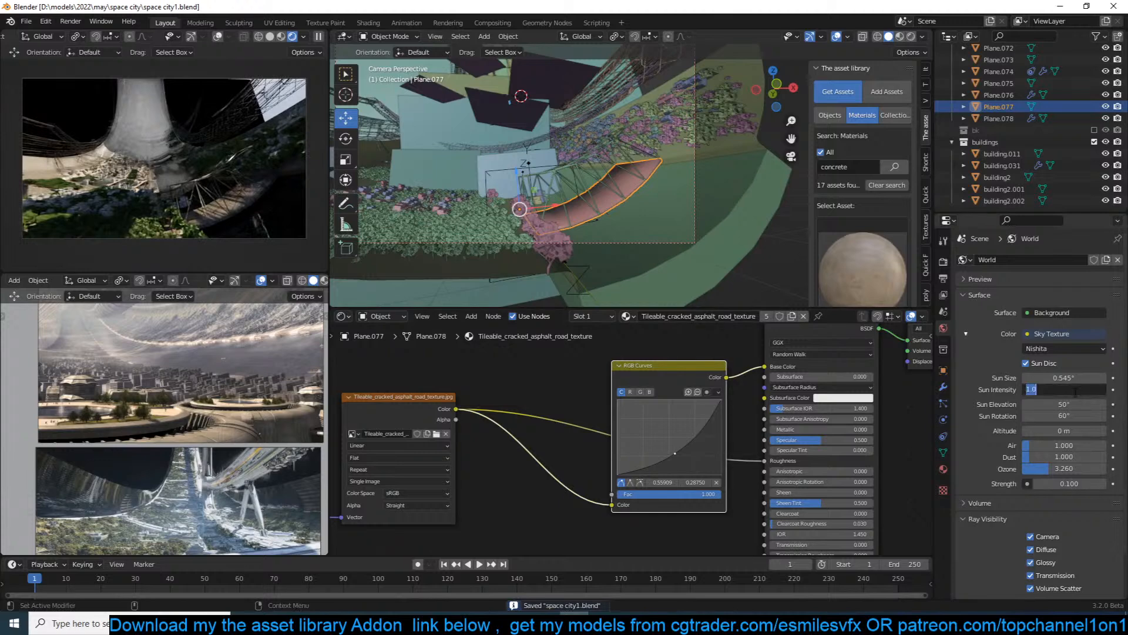
{"action": "type", "text": "10"}
{"action": "key", "text": "Return"}
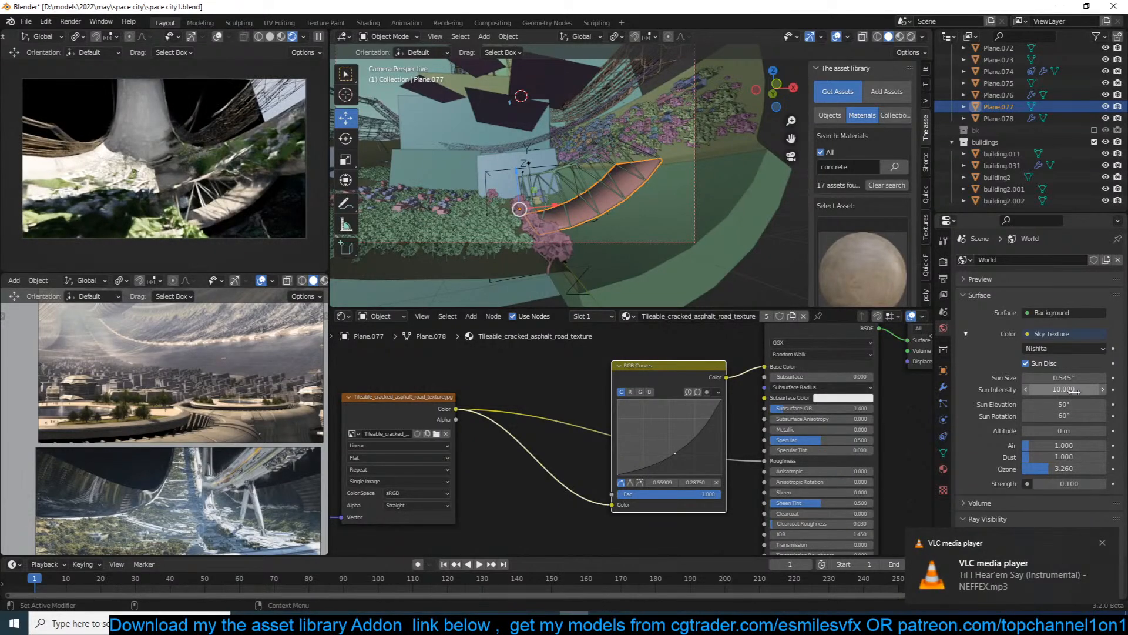
Set the sky texture's Sun Intensity to 3 and save the file.
{"action": "left_click", "coordinate": [1075, 391]}
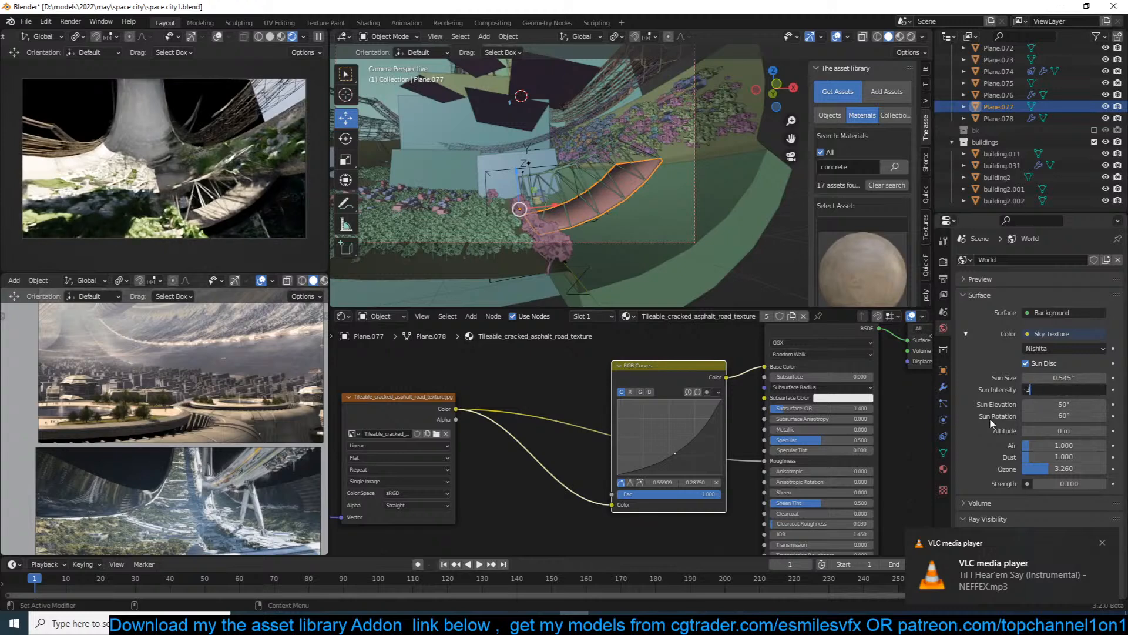
{"action": "key", "text": "Return"}
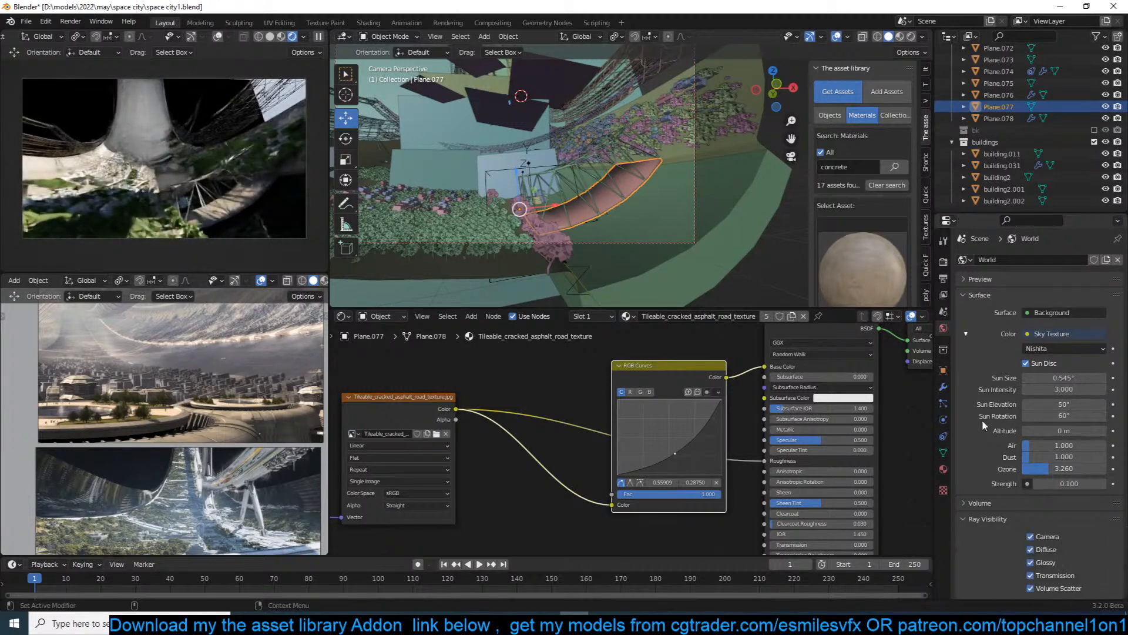
{"action": "key", "text": "ctrl+s"}
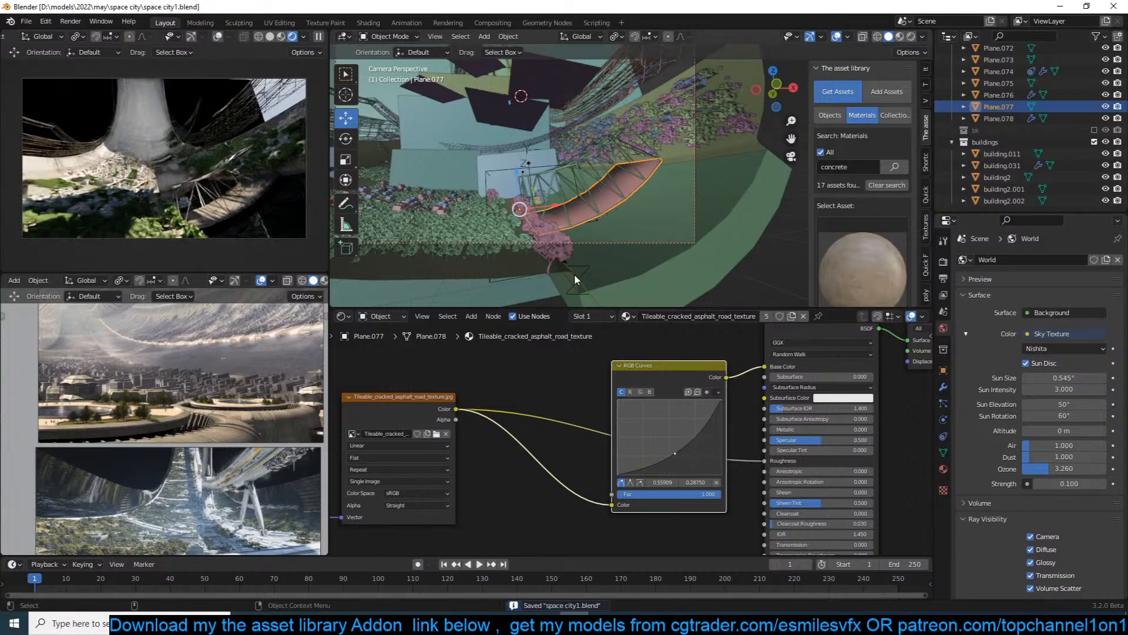
{"action": "scroll", "coordinate": [578, 224], "scroll_direction": "down", "scroll_amount": 5}
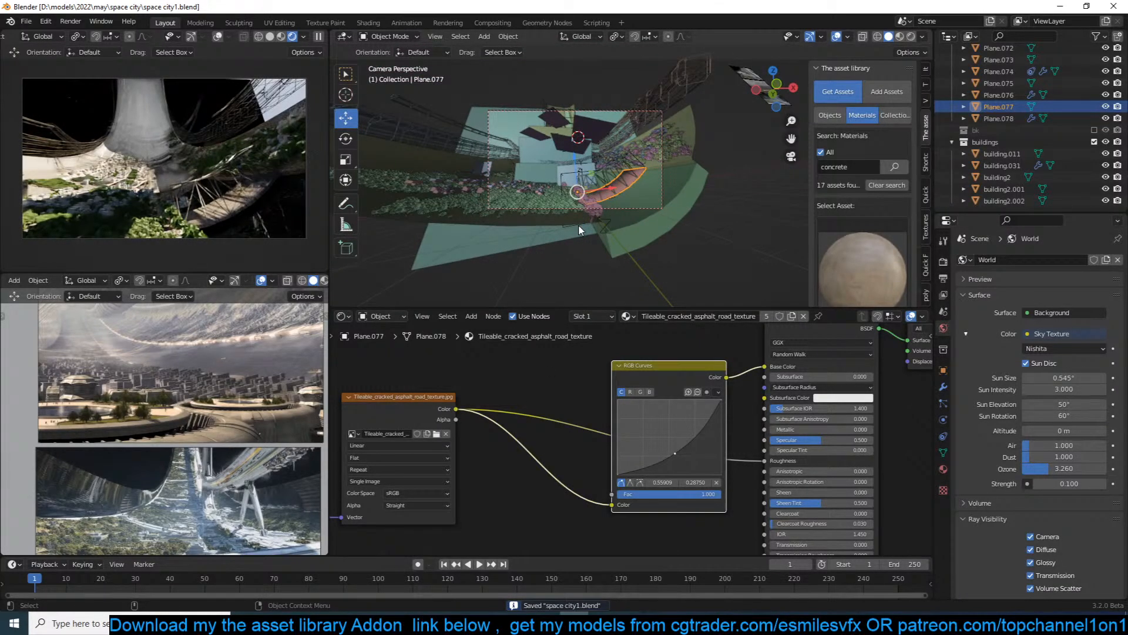
Scale the truss mesh around the curved bridge narrower along the Y axis in Edit Mode and save the file.
{"action": "left_click", "coordinate": [615, 182], "text": "shift"}
{"action": "key", "text": "KP_Decimal"}
{"action": "middle_click_drag", "start_coordinate": [616, 183], "coordinate": [700, 227]}
{"action": "key", "text": "Tab"}
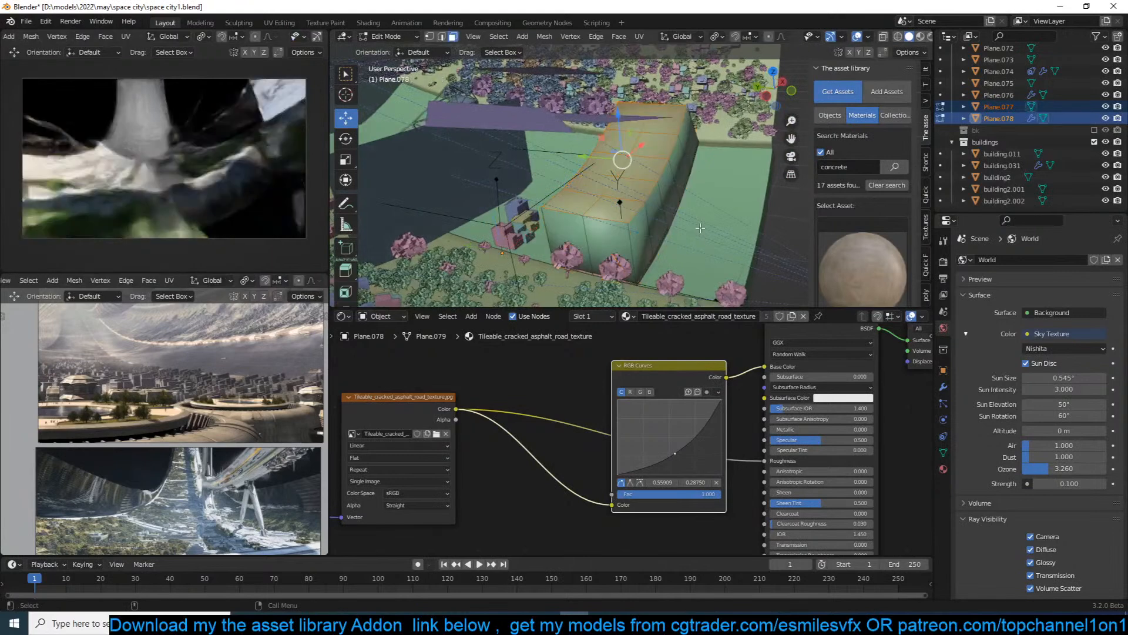
{"action": "key", "text": "s"}
{"action": "key", "text": "x"}
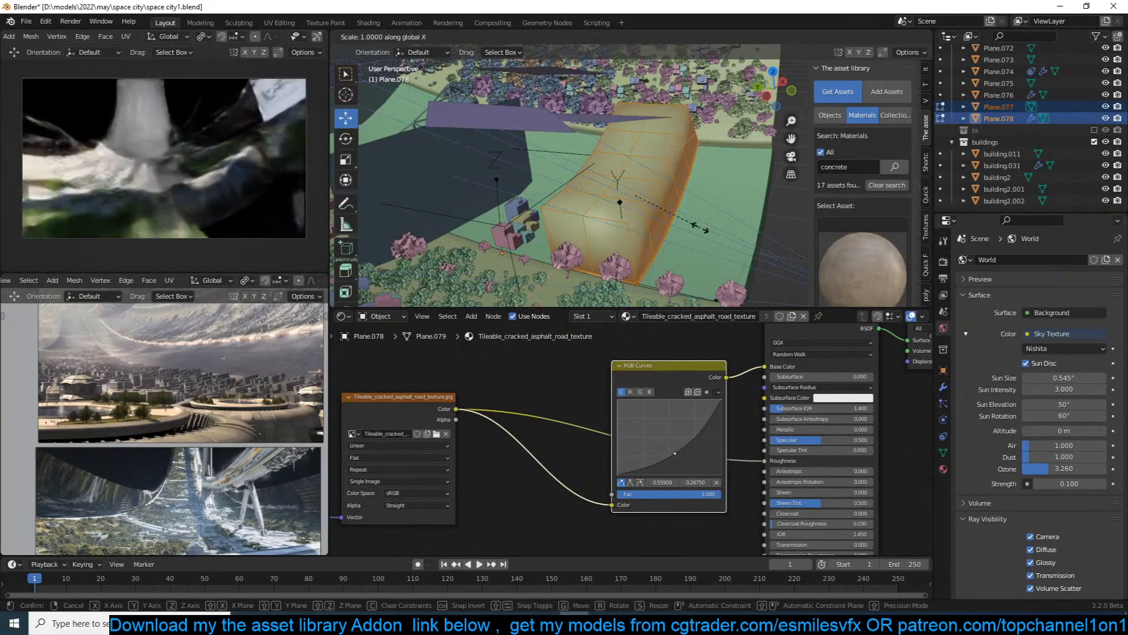
{"action": "key", "text": "y"}
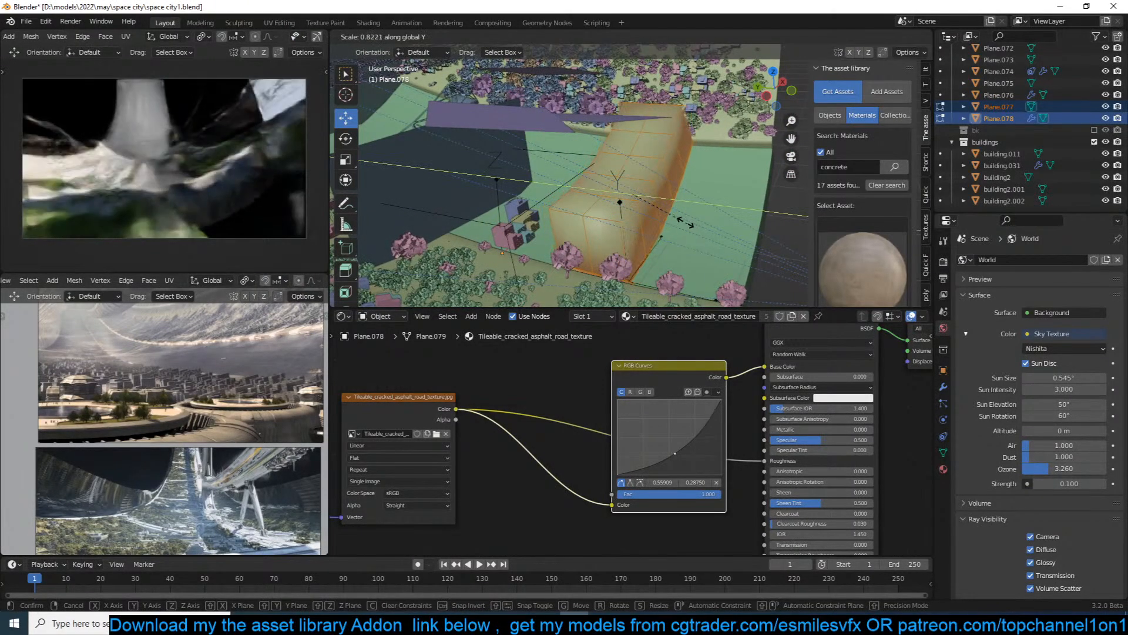
{"action": "left_click", "coordinate": [672, 219]}
{"action": "key", "text": "Tab"}
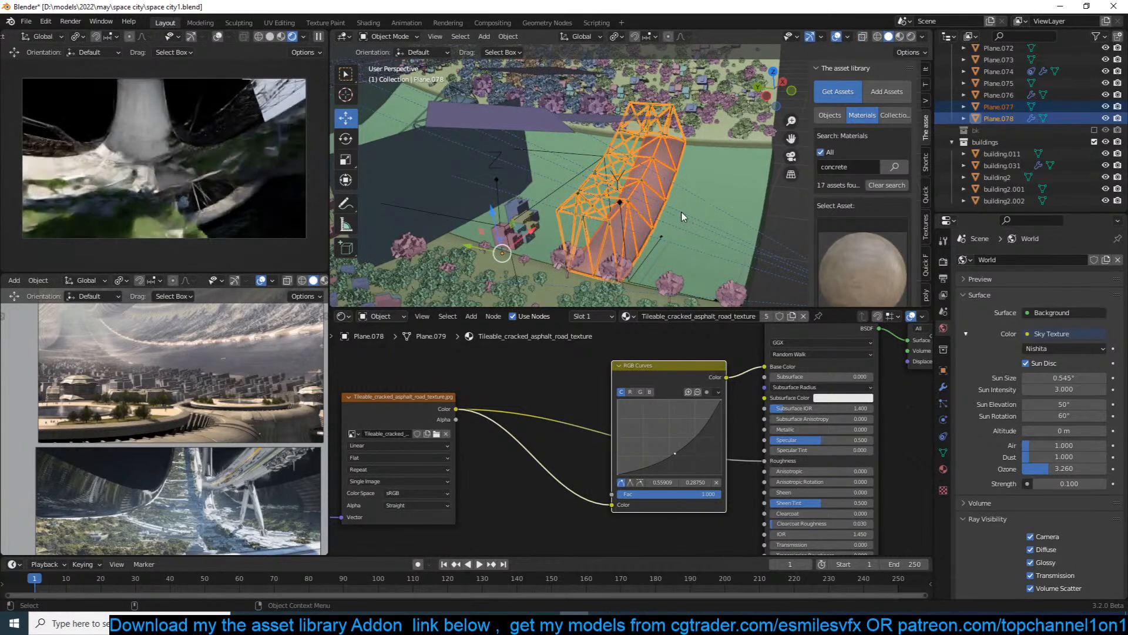
{"action": "key", "text": "alt+a"}
{"action": "key", "text": "ctrl+s"}
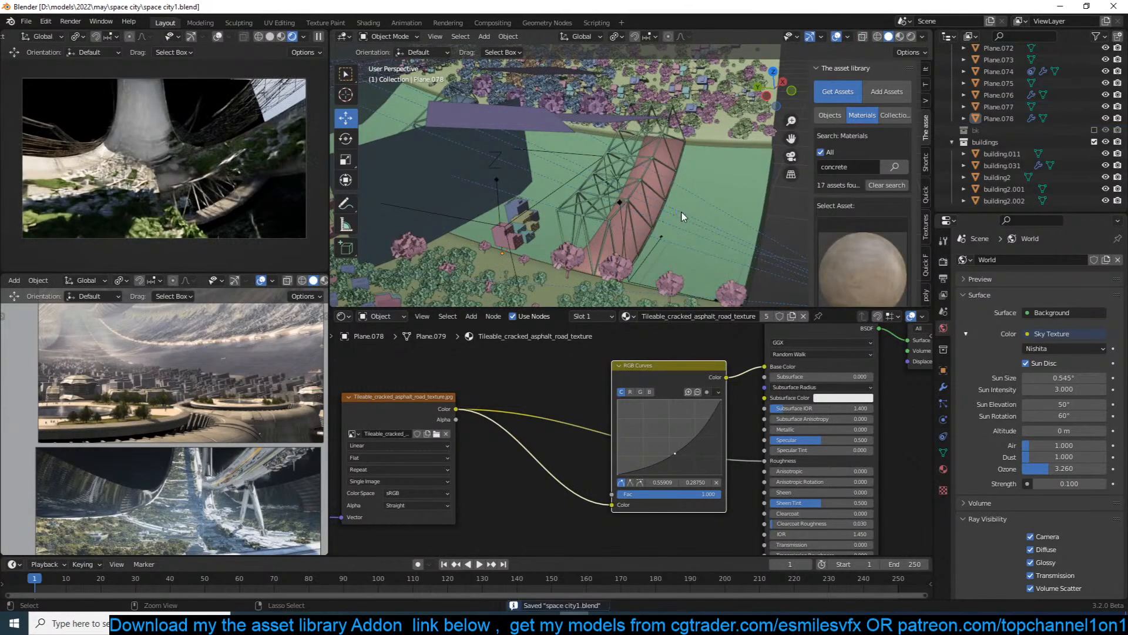
Shrink the row of faces along the top of the bridge truss inward, scale them, and save the file.
{"action": "left_click", "coordinate": [646, 208]}
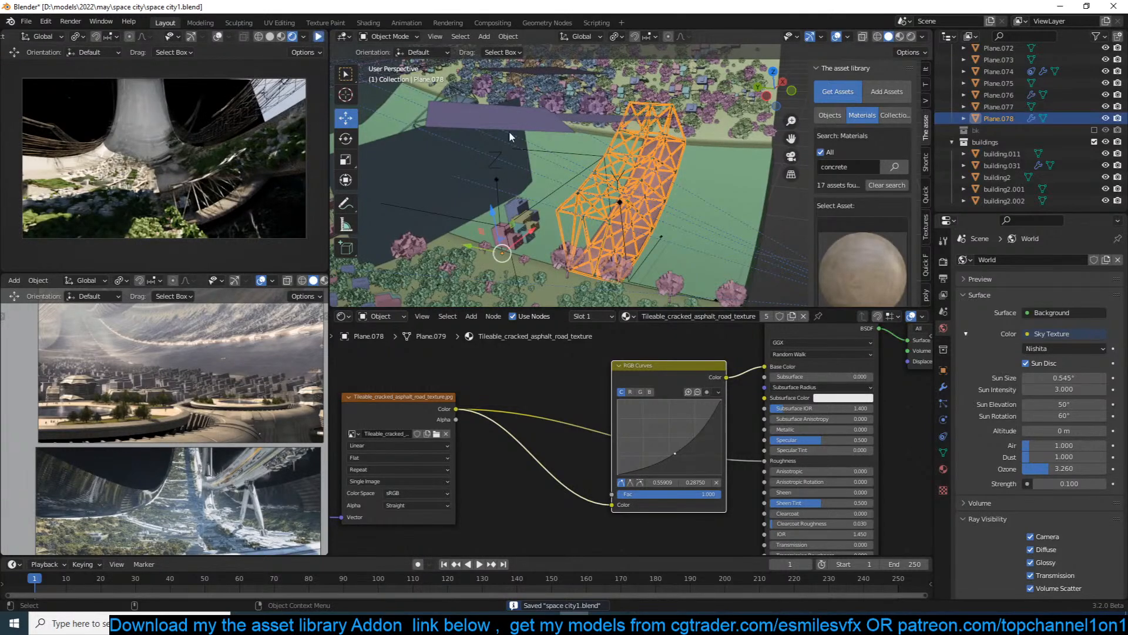
{"action": "key", "text": "Tab"}
{"action": "left_click", "coordinate": [614, 199]}
{"action": "left_click", "coordinate": [652, 121], "text": "ctrl"}
{"action": "left_click", "coordinate": [642, 121], "text": "ctrl"}
{"action": "key", "text": "alt+s"}
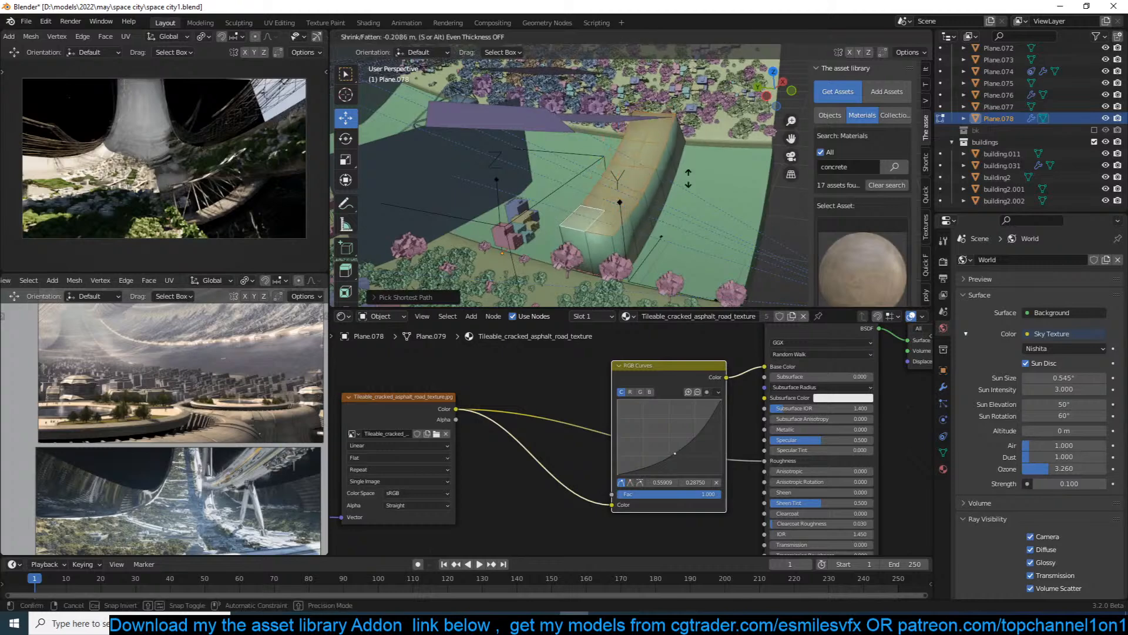
{"action": "left_click", "coordinate": [695, 185]}
{"action": "key", "text": "s"}
{"action": "left_click", "coordinate": [715, 176]}
{"action": "key", "text": "Tab"}
{"action": "left_click", "coordinate": [433, 166]}
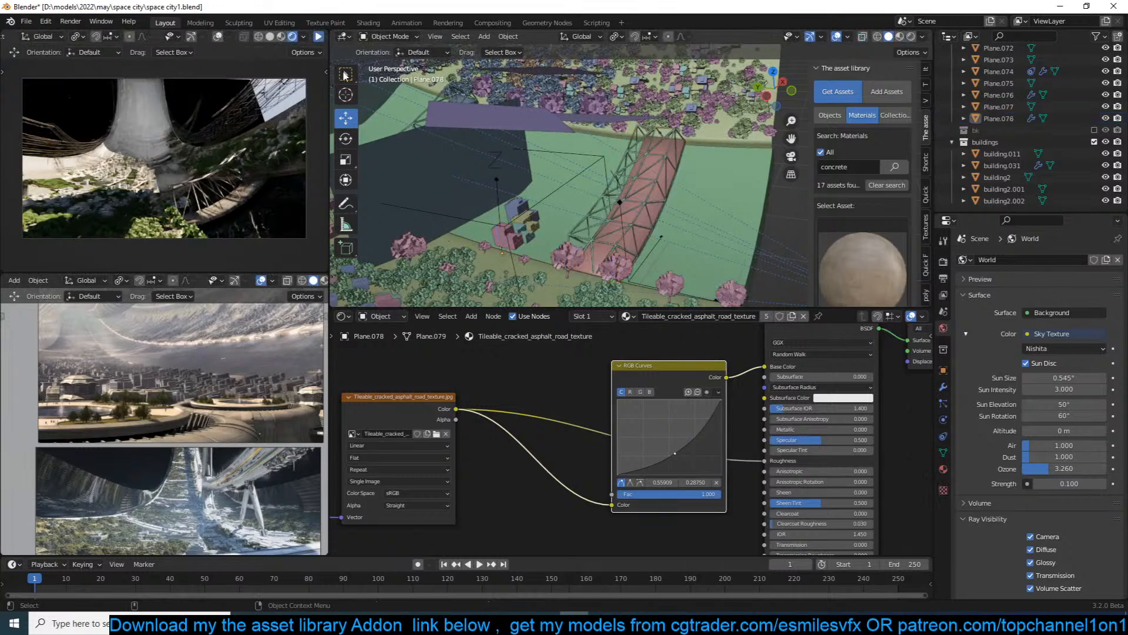
{"action": "key", "text": "ctrl+s"}
{"action": "left_click", "coordinate": [318, 36]}
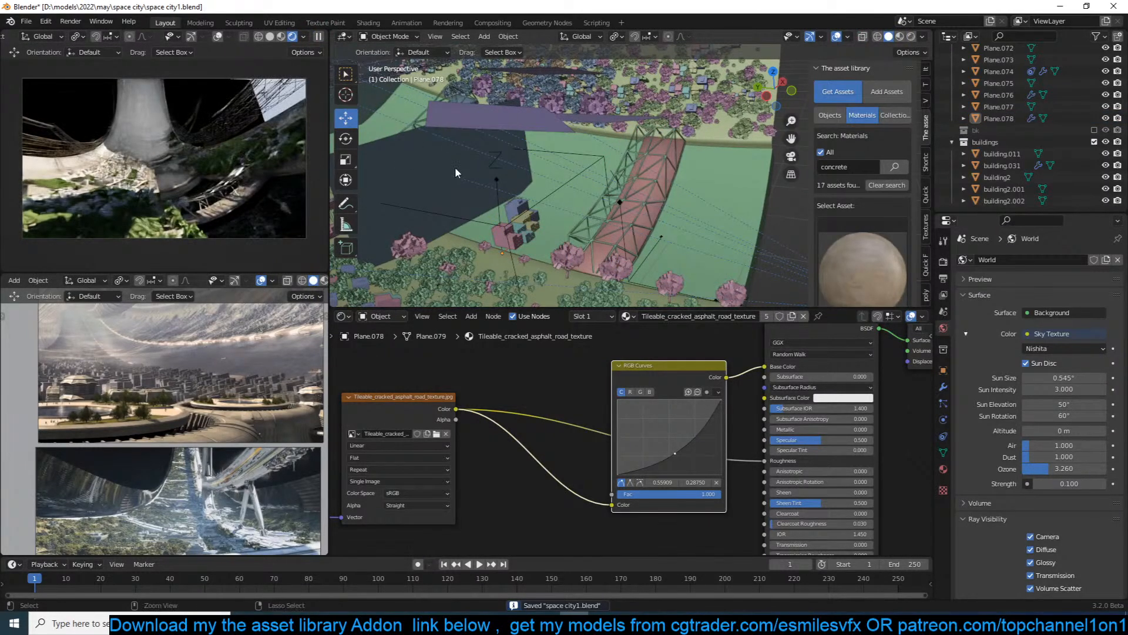
Set the fog cube's Principled Volume emission strength to 0.01 and save the file.
{"action": "middle_click_drag", "start_coordinate": [455, 167], "coordinate": [481, 174]}
{"action": "left_click", "coordinate": [481, 177]}
{"action": "scroll", "coordinate": [560, 467], "scroll_direction": "up", "scroll_amount": 2}
{"action": "left_click", "coordinate": [485, 469]}
{"action": "type", "text": "0.01"}
{"action": "key", "text": "Return"}
{"action": "key", "text": "ctrl+s"}
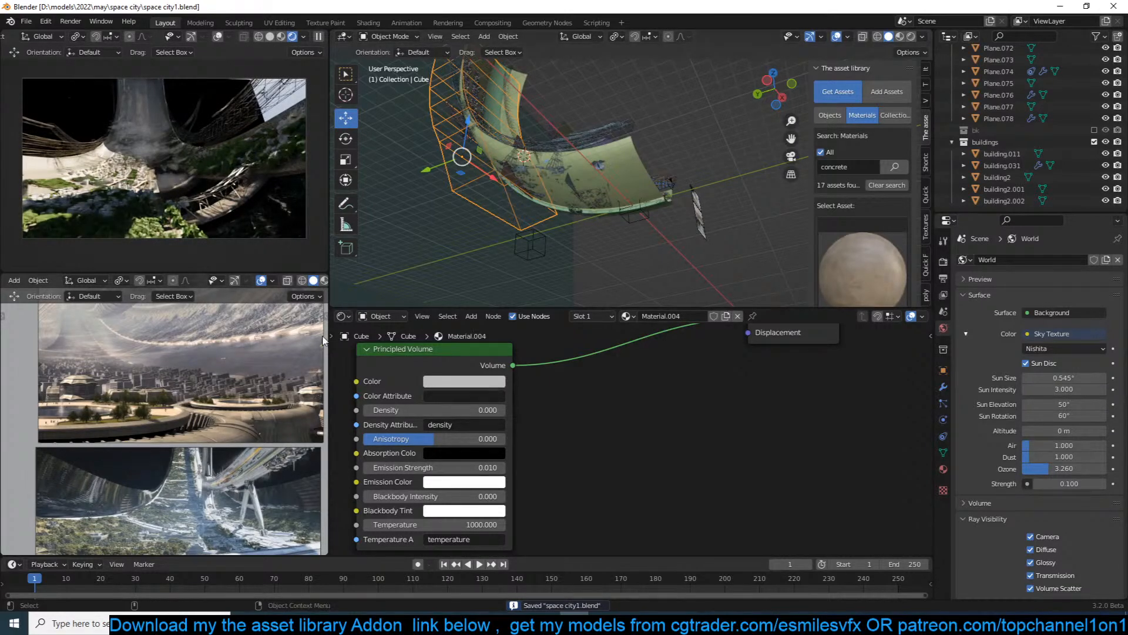
In the Plane.001 material's ColorRamp, place the white stop at 0.800 and the black stop at 0.682, saving the file.
{"action": "scroll", "coordinate": [193, 397], "scroll_direction": "down", "scroll_amount": 3}
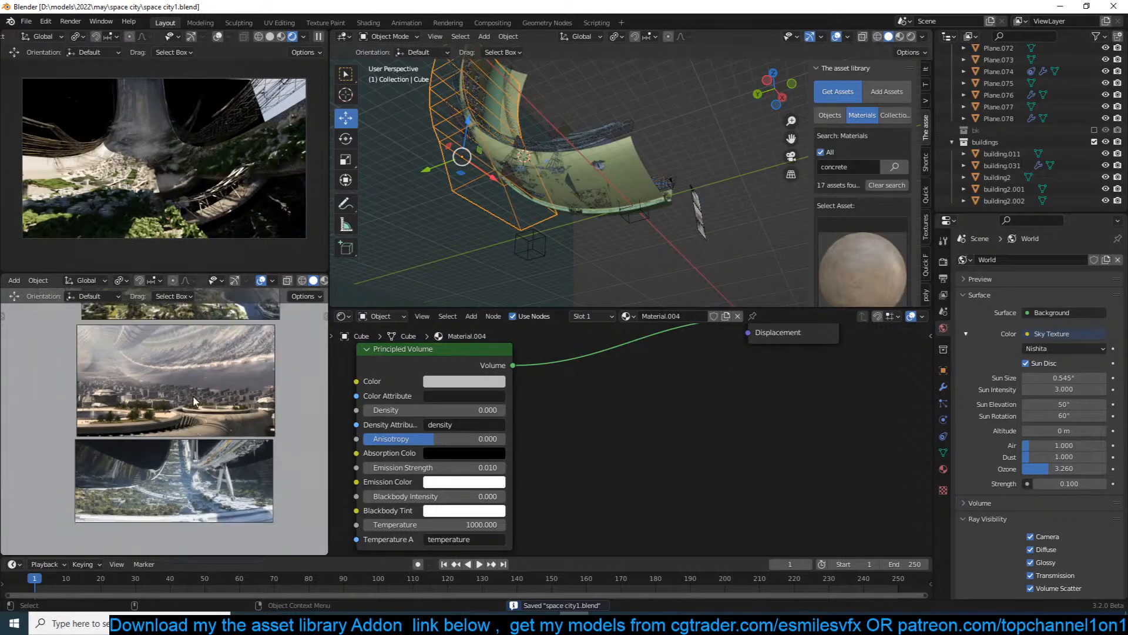
{"action": "scroll", "coordinate": [193, 396], "scroll_direction": "up", "scroll_amount": 3}
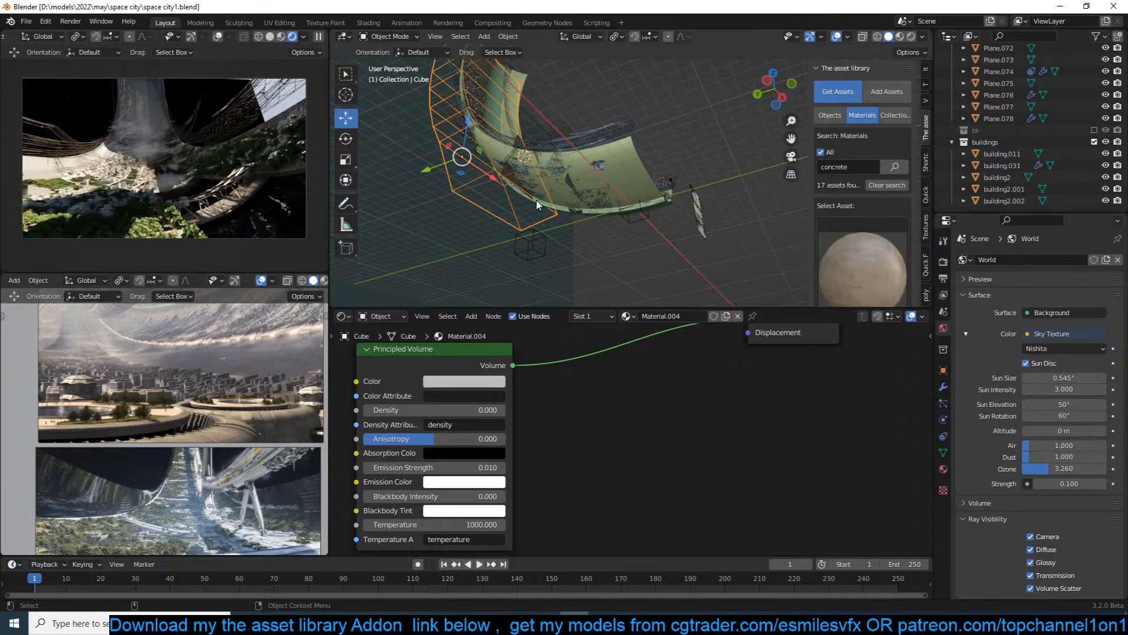
{"action": "key", "text": "KP_0"}
{"action": "key", "text": "ctrl+s"}
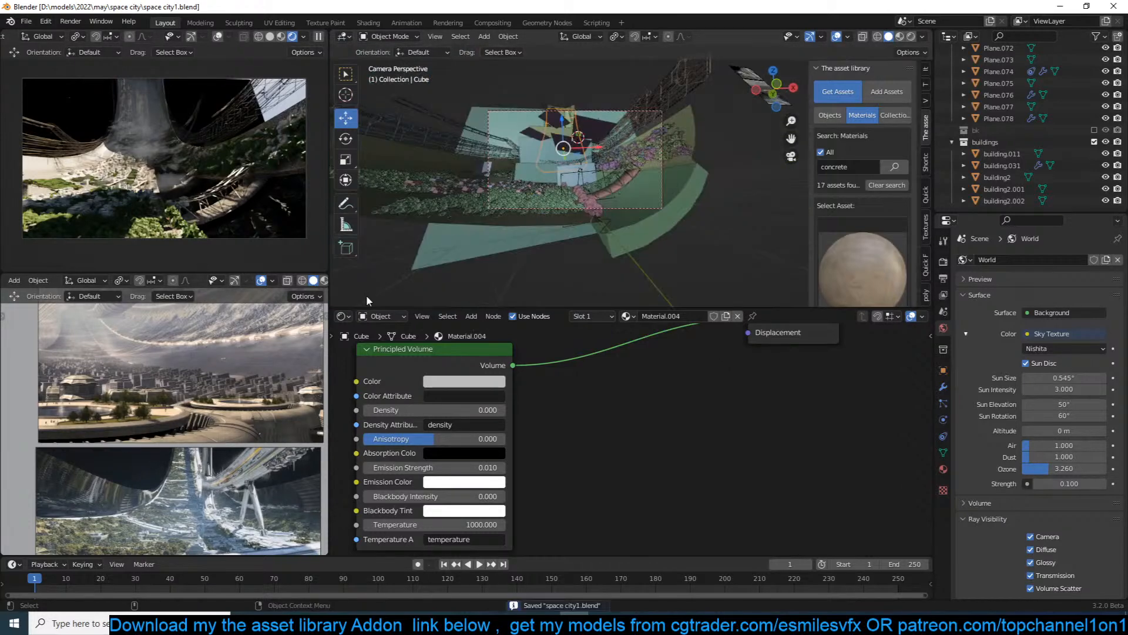
{"action": "scroll", "coordinate": [569, 171], "scroll_direction": "up", "scroll_amount": 3}
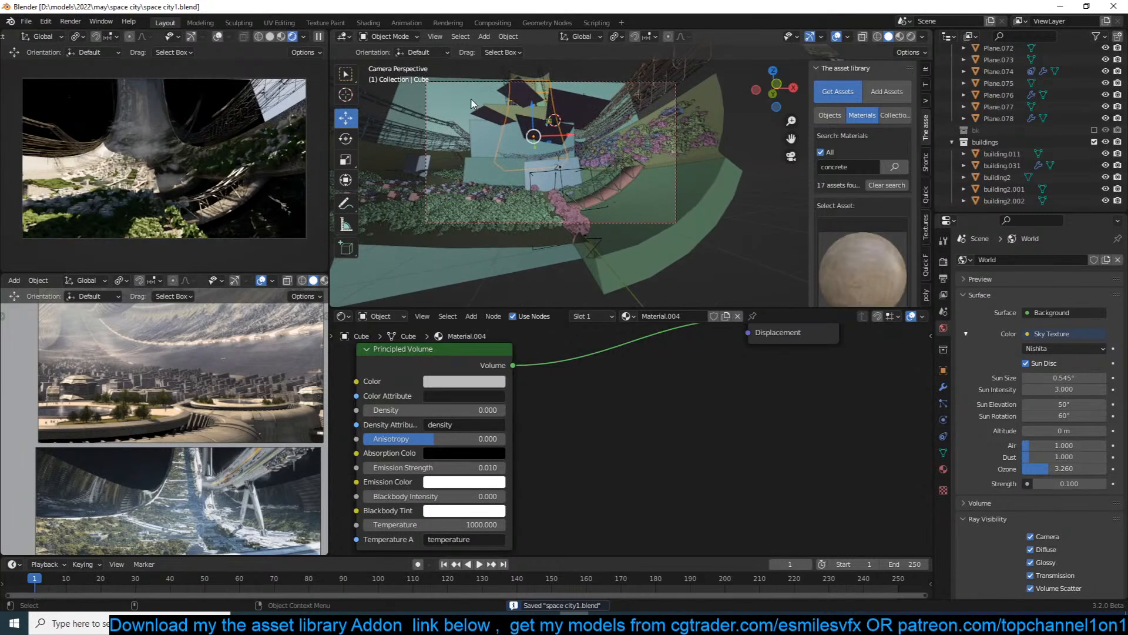
{"action": "left_click", "coordinate": [472, 103]}
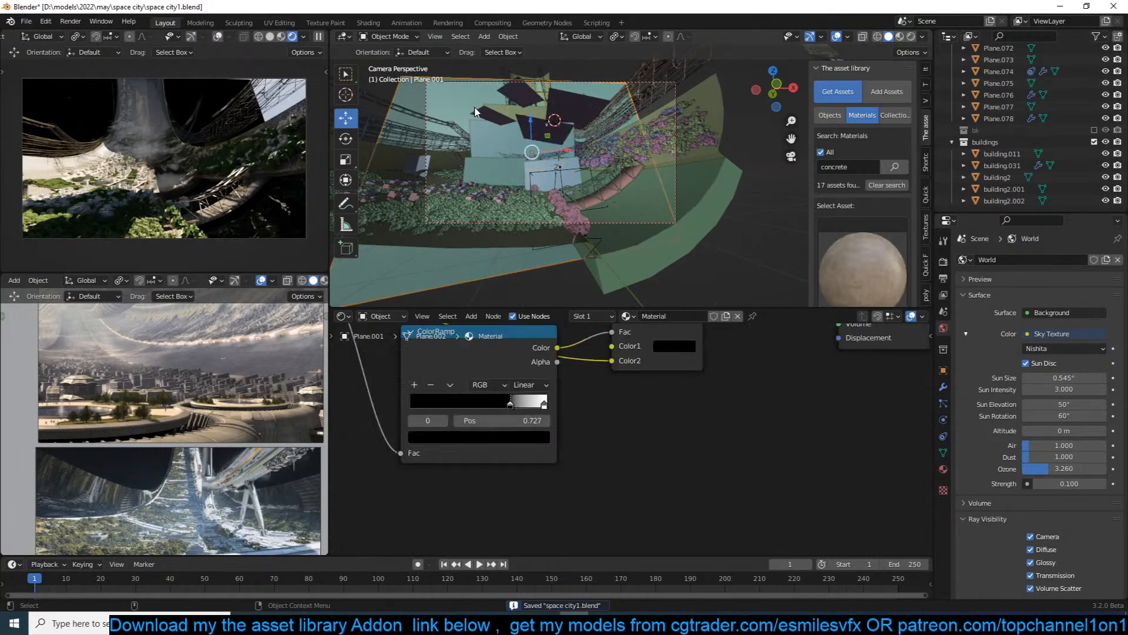
{"action": "scroll", "coordinate": [611, 429], "scroll_direction": "up", "scroll_amount": 4}
{"action": "left_click_drag", "start_coordinate": [559, 436], "coordinate": [524, 436]}
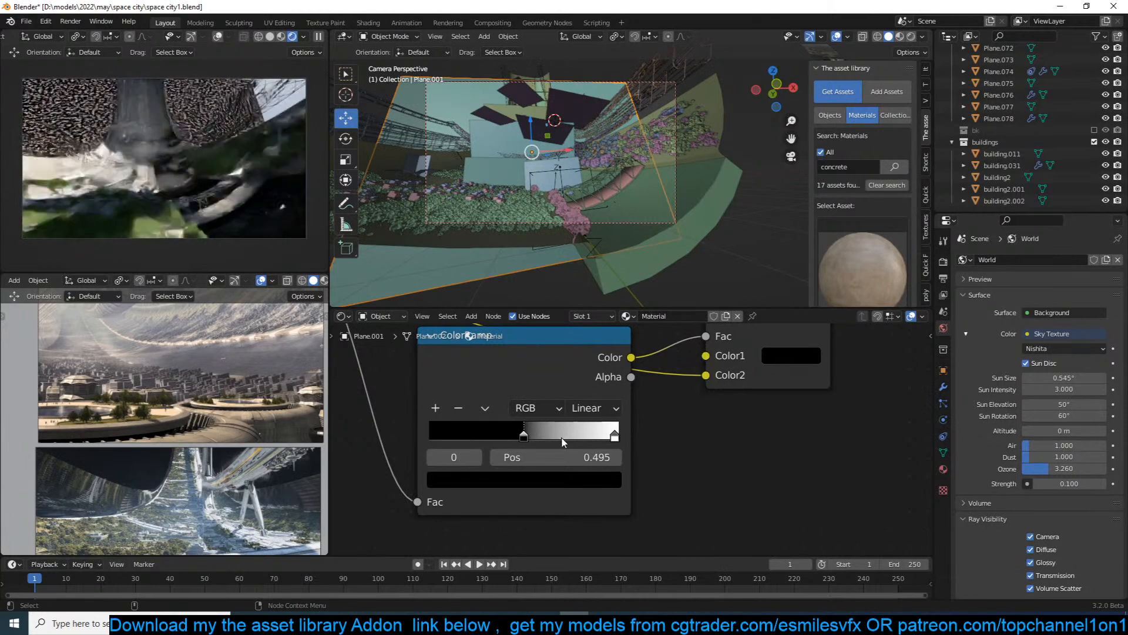
{"action": "left_click_drag", "start_coordinate": [611, 436], "coordinate": [581, 436]}
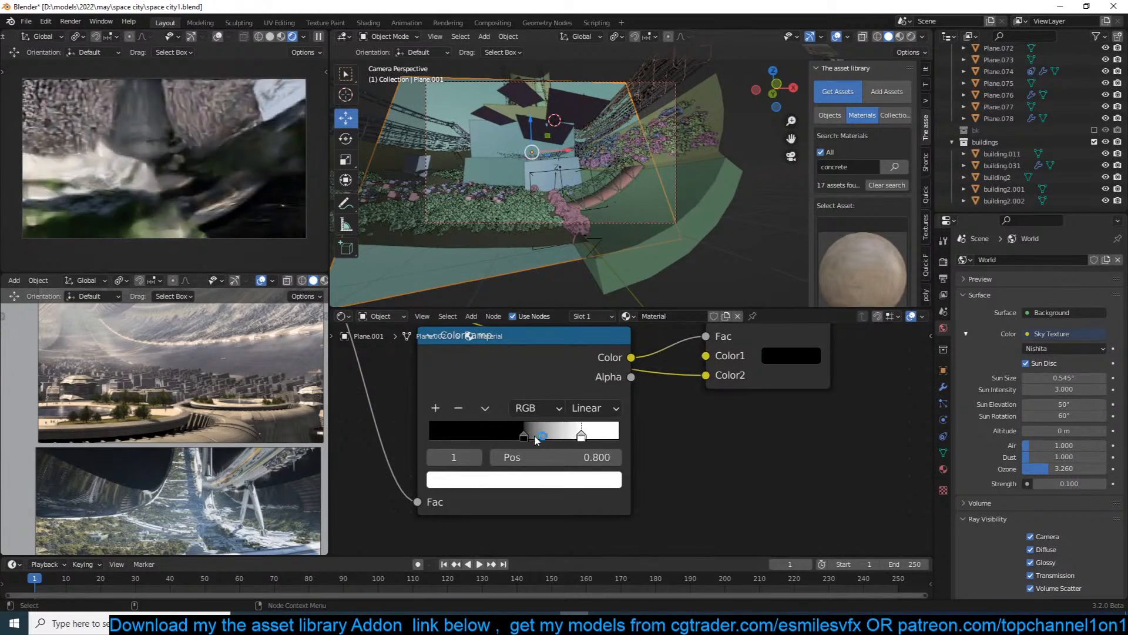
{"action": "key", "text": "ctrl+s"}
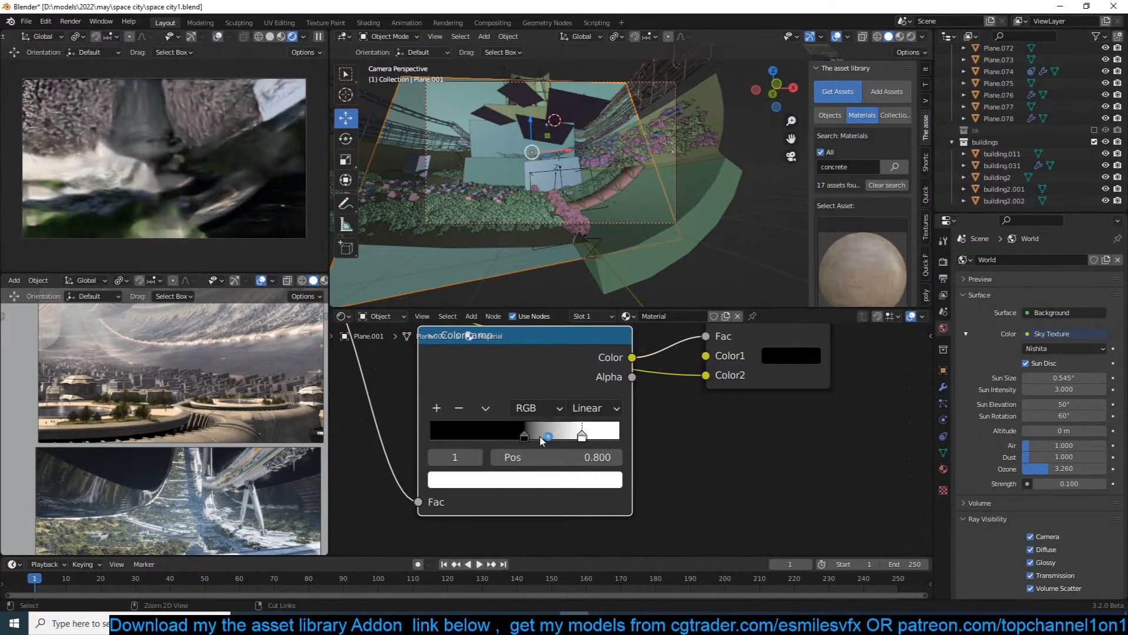
{"action": "left_click_drag", "start_coordinate": [523, 436], "coordinate": [560, 438]}
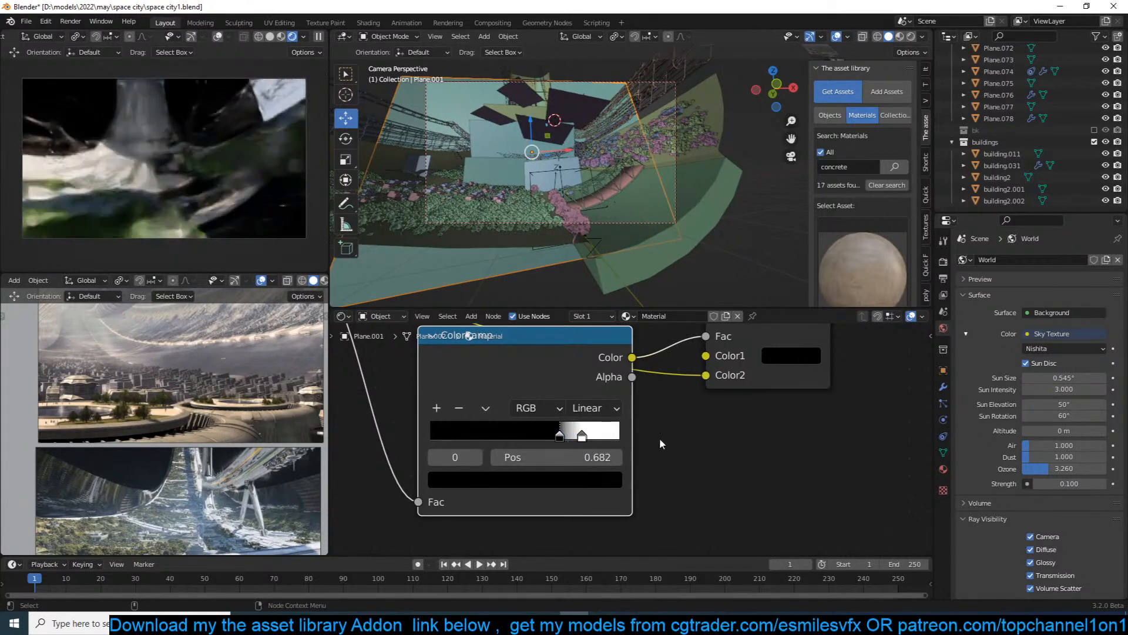
{"action": "key", "text": "ctrl+s"}
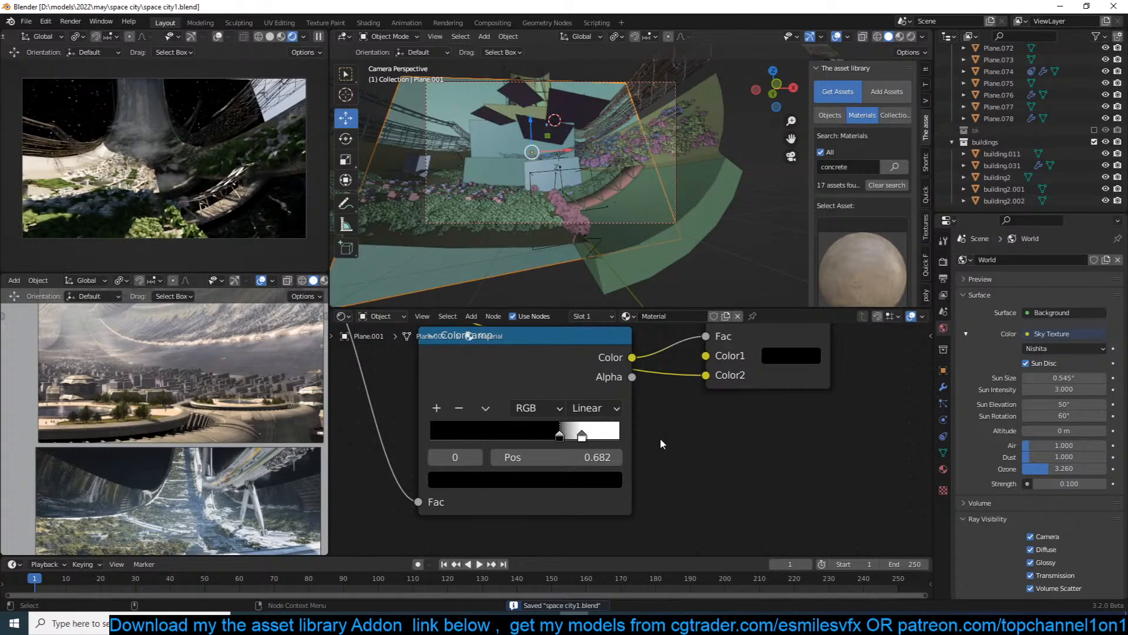
Search the asset library's objects for "ship" and choose the ship model.
{"action": "left_click", "coordinate": [830, 115]}
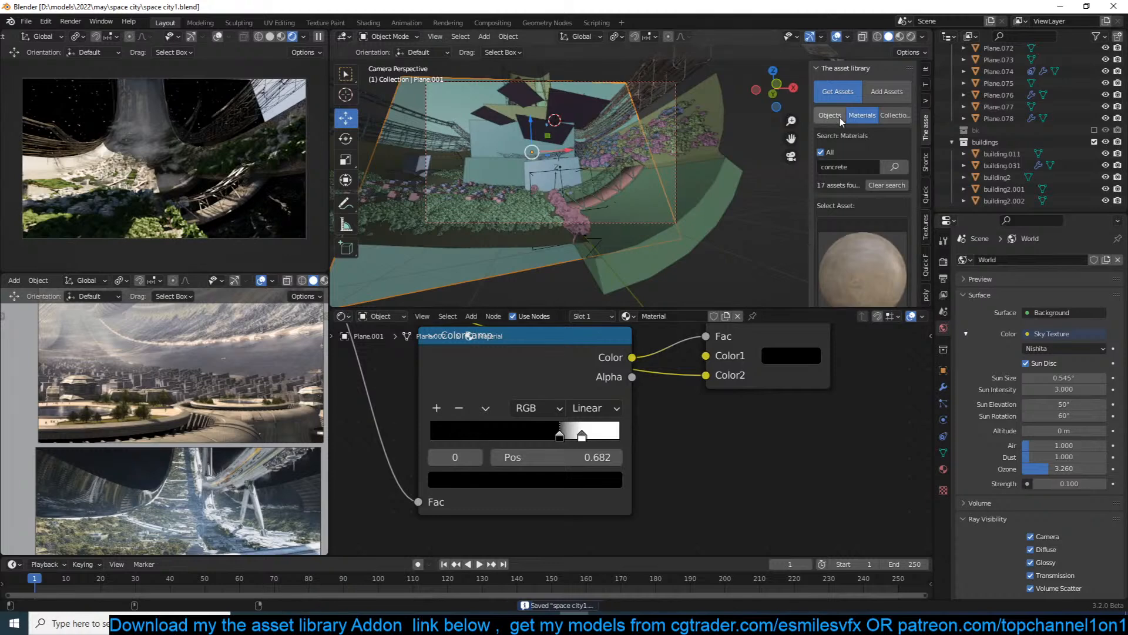
{"action": "left_click", "coordinate": [848, 167]}
{"action": "type", "text": "s"}
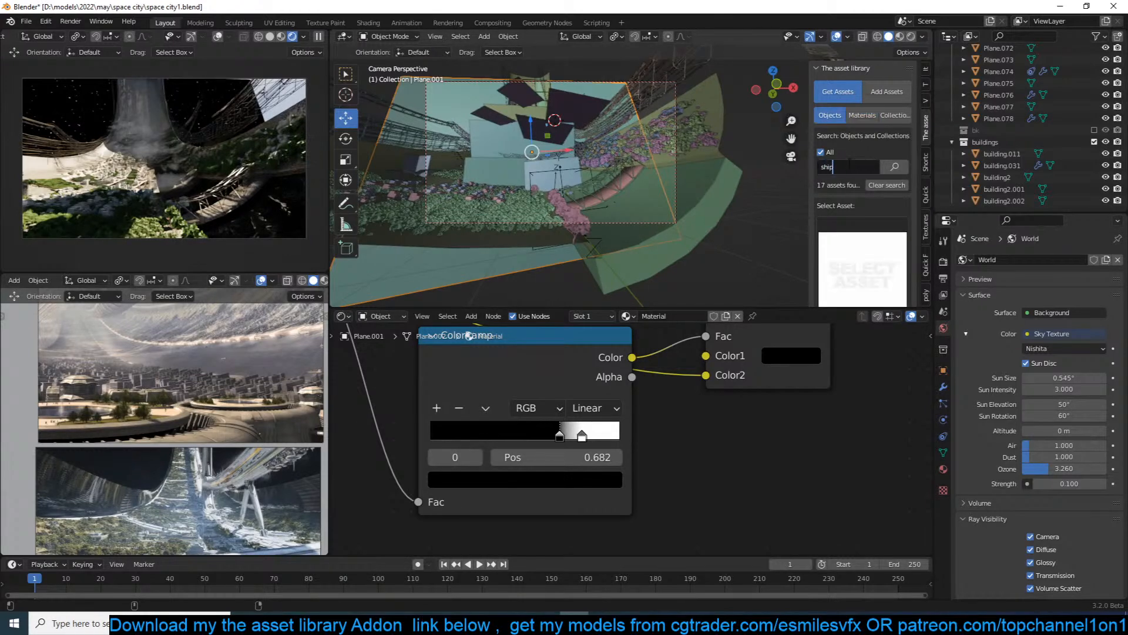
{"action": "type", "text": "hip"}
{"action": "left_click", "coordinate": [888, 166]}
{"action": "left_click", "coordinate": [878, 235]}
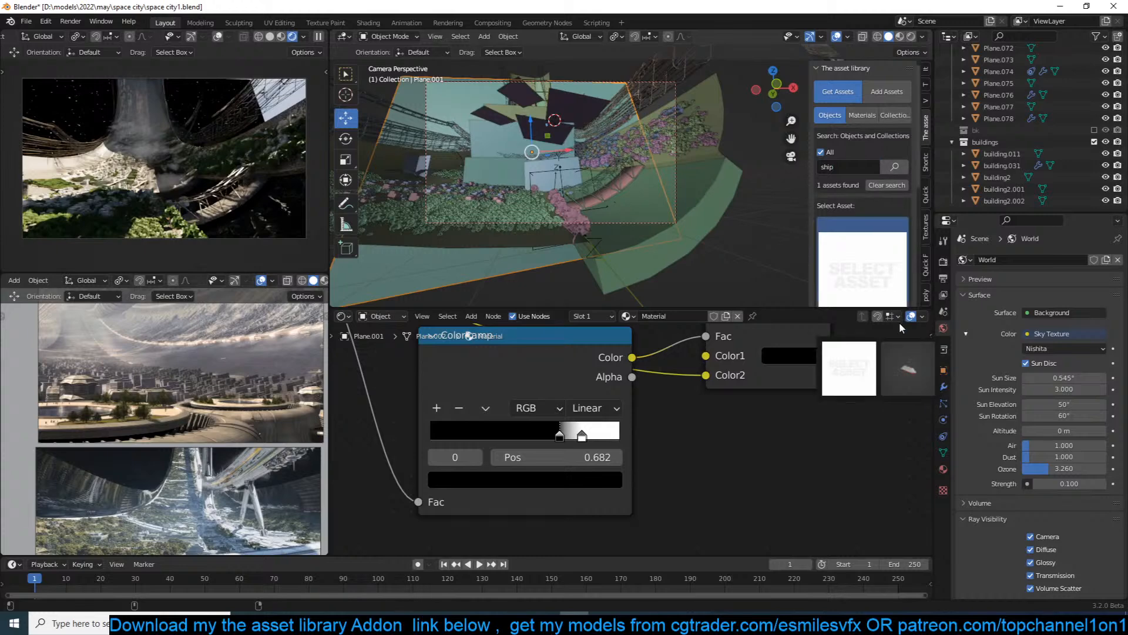
{"action": "left_click", "coordinate": [891, 291]}
{"action": "left_click", "coordinate": [908, 369]}
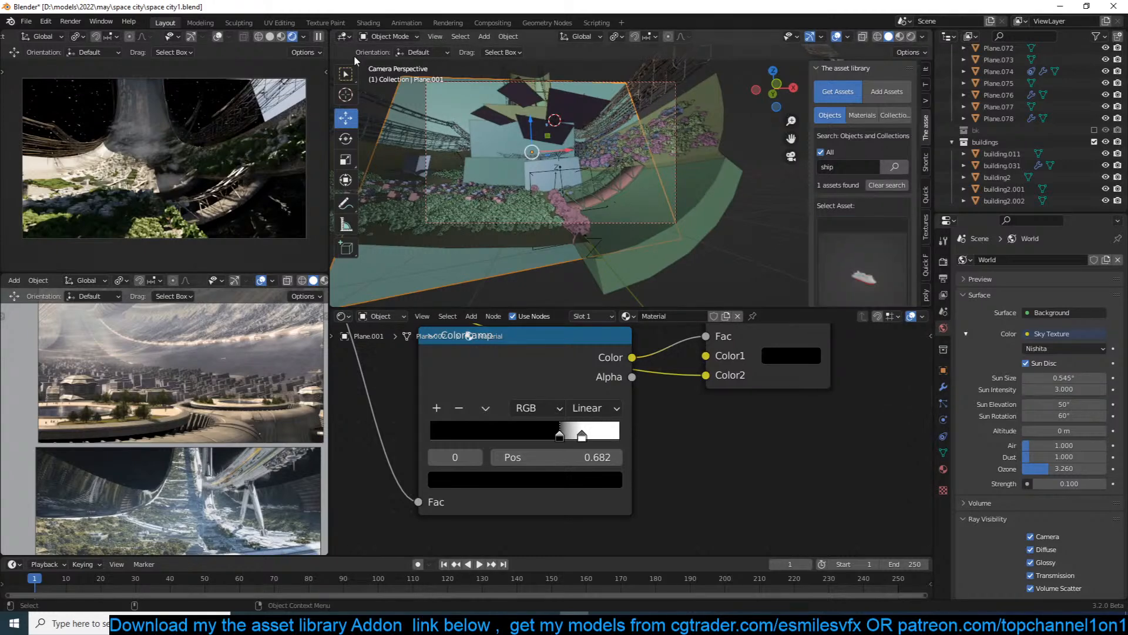
Place the 3D cursor on the ground beside the truss bridge and add the ship asset there.
{"action": "right_click", "coordinate": [639, 204], "text": "shift"}
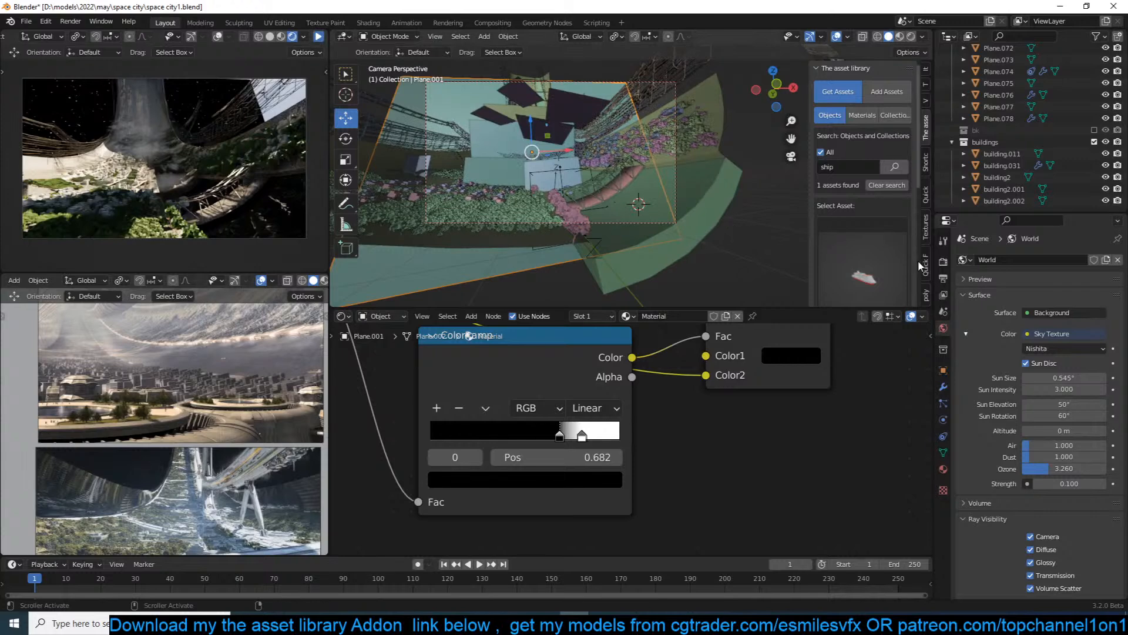
{"action": "scroll", "coordinate": [905, 262], "scroll_direction": "down", "scroll_amount": 4}
{"action": "left_click", "coordinate": [825, 259]}
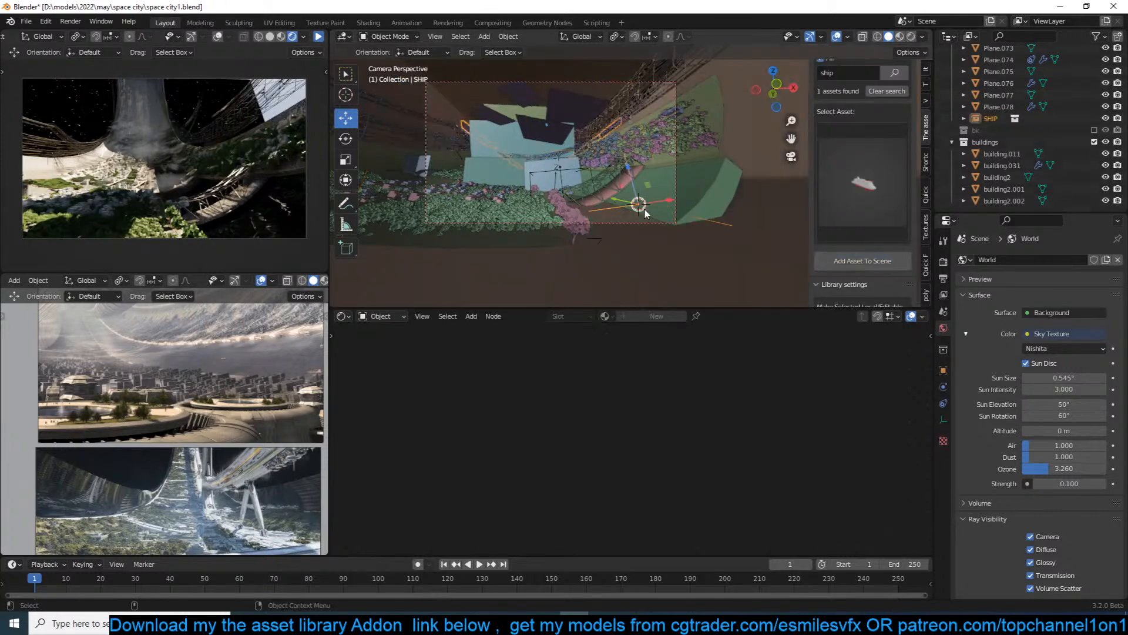
Scale the added ship down so it is small next to the truss bridge.
{"action": "left_click", "coordinate": [683, 206]}
{"action": "key", "text": "s"}
{"action": "left_click", "coordinate": [688, 207]}
{"action": "key", "text": "s"}
{"action": "left_click", "coordinate": [682, 198]}
Tilt the ship to follow the sloping ground beside the bridge and nudge its position in the camera view.
{"action": "key", "text": "KP_Decimal"}
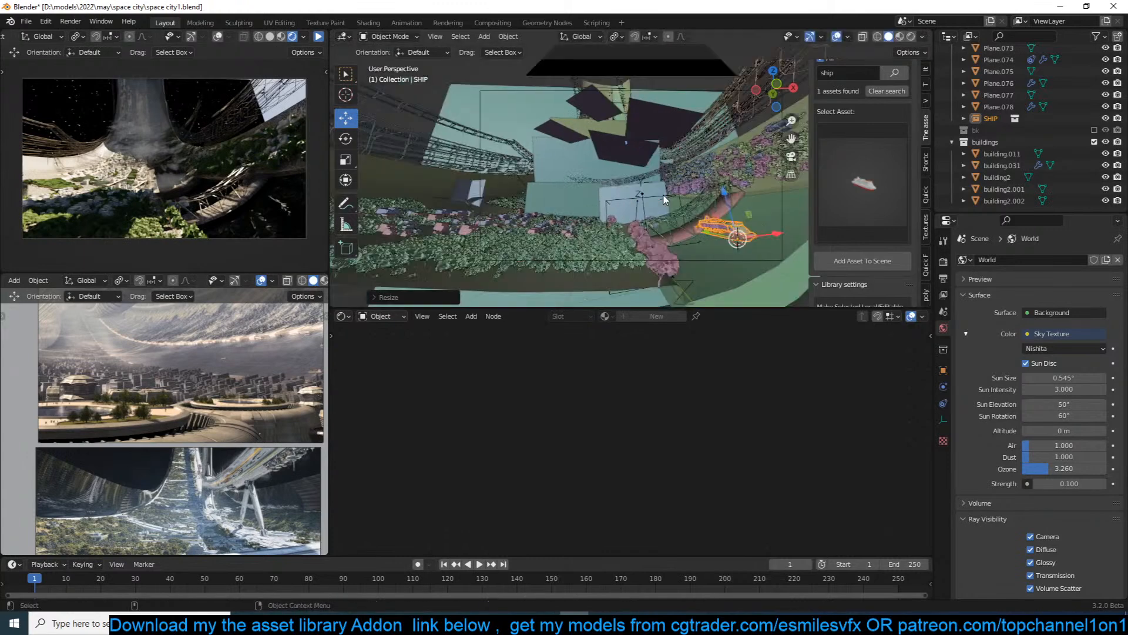
{"action": "middle_click_drag", "start_coordinate": [699, 252], "coordinate": [689, 195]}
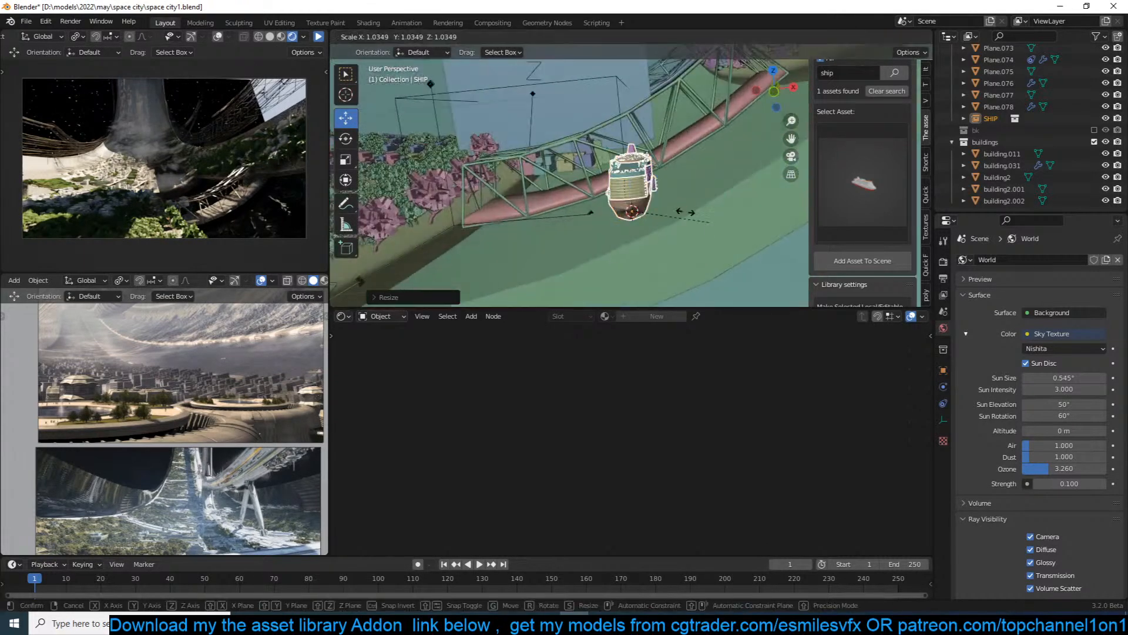
{"action": "key", "text": "r"}
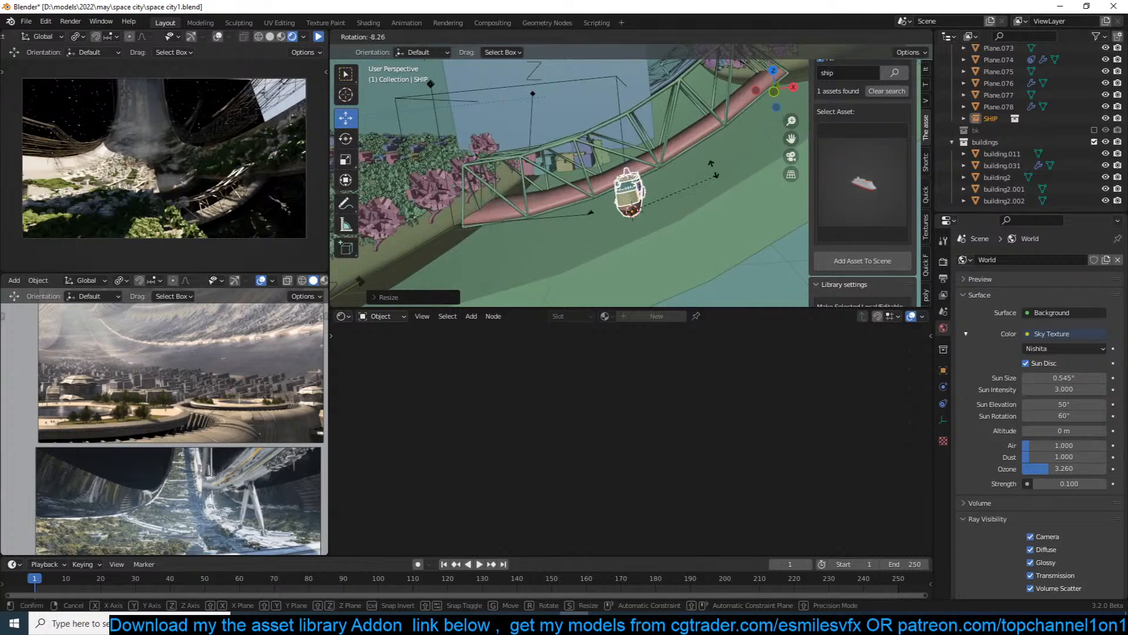
{"action": "left_click", "coordinate": [696, 157]}
{"action": "key", "text": "KP_0"}
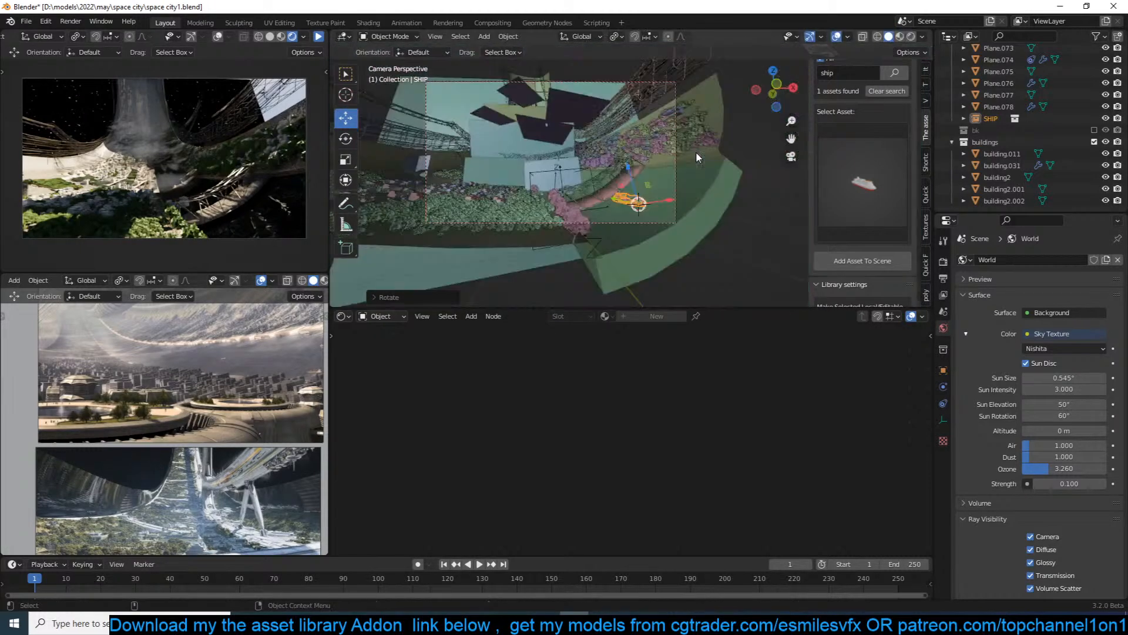
{"action": "scroll", "coordinate": [696, 152], "scroll_direction": "up", "scroll_amount": 5}
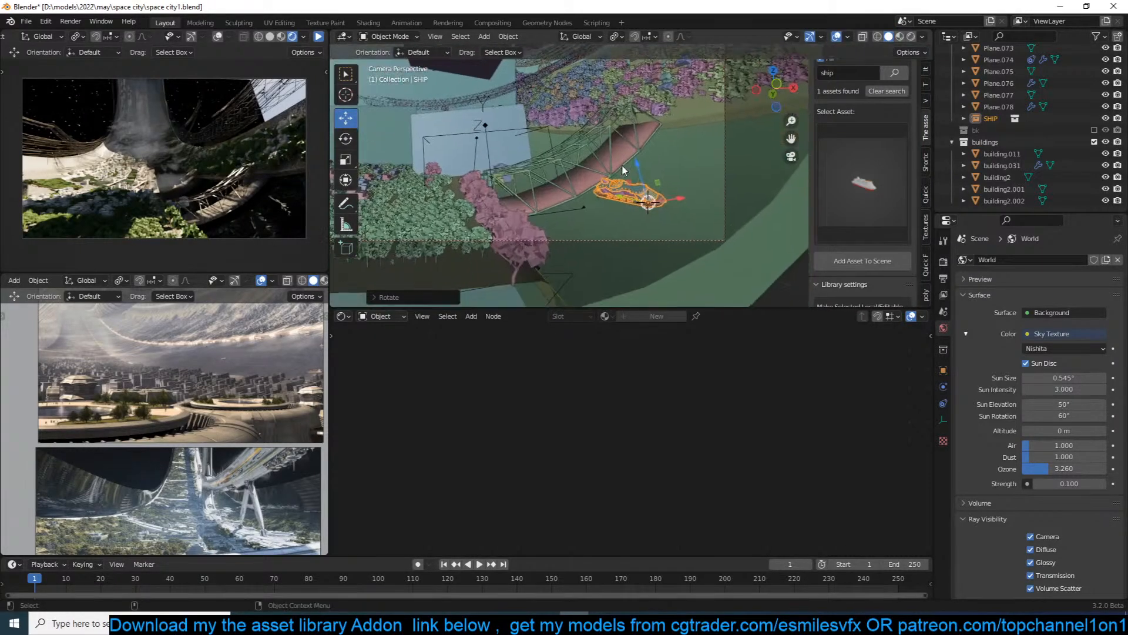
{"action": "key", "text": "g"}
{"action": "left_click", "coordinate": [627, 176]}
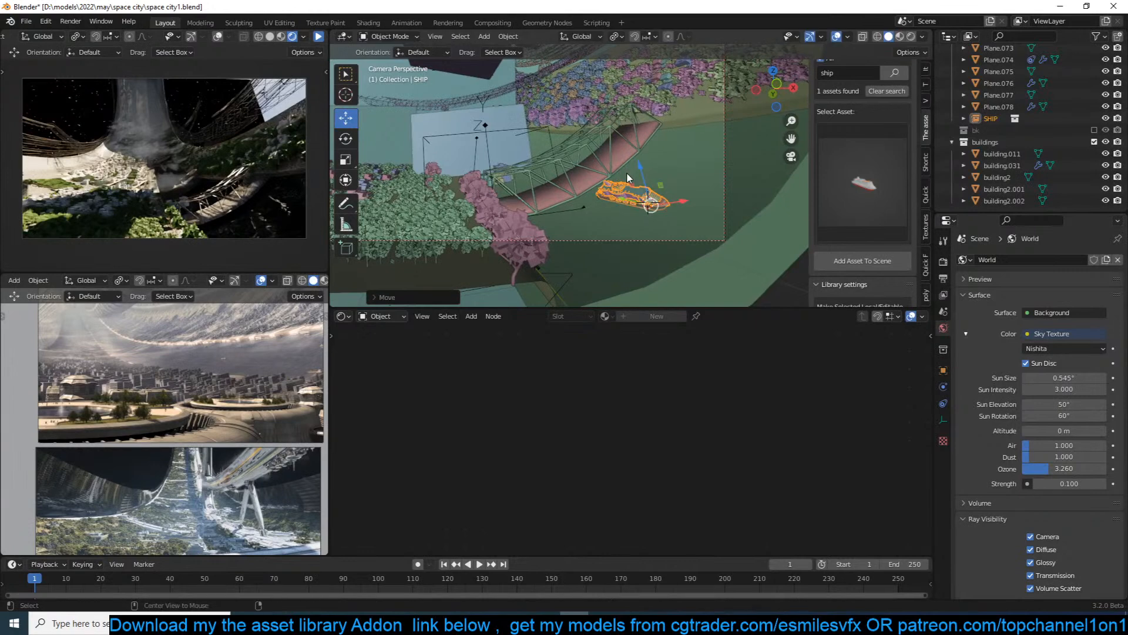
{"action": "right_click", "coordinate": [627, 176]}
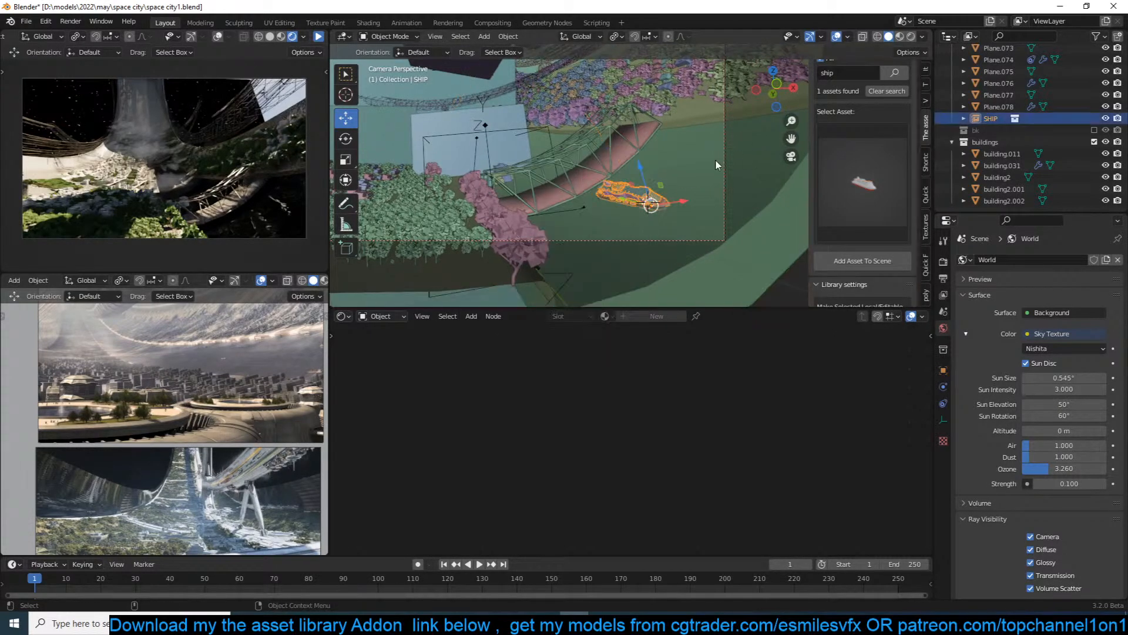
Make a linked duplicate of the ship and snap it to the 3D cursor placed on the ground behind the bridge.
{"action": "key", "text": "alt+s"}
{"action": "key", "text": "ctrl+z"}
{"action": "key", "text": "alt+d"}
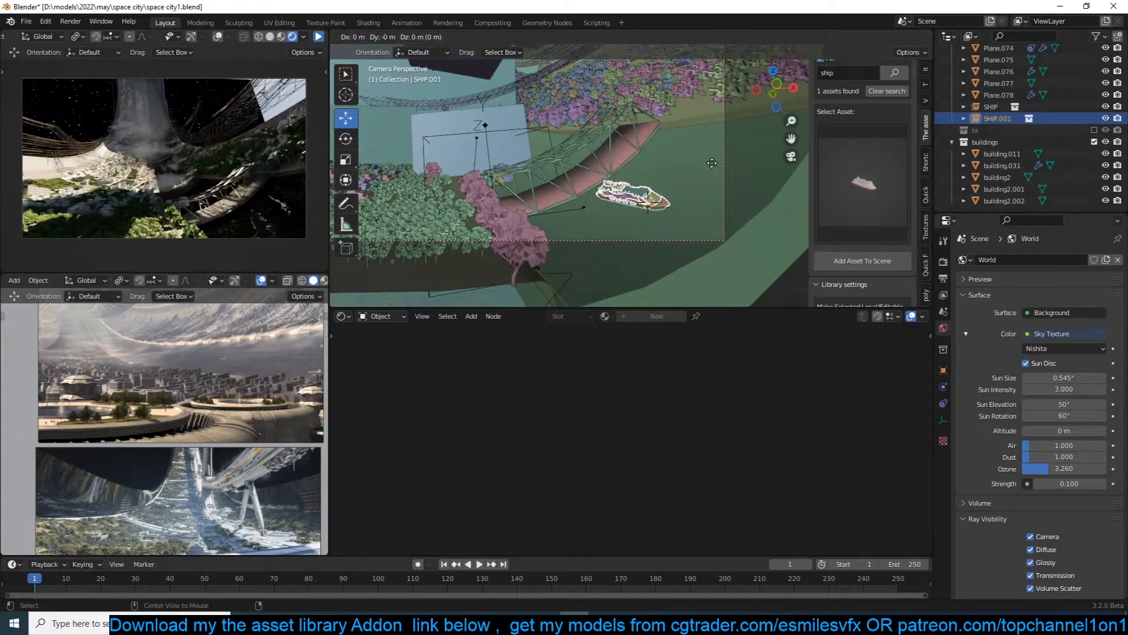
{"action": "right_click", "coordinate": [711, 165]}
{"action": "middle_click_drag", "start_coordinate": [573, 141], "coordinate": [689, 163]}
{"action": "right_click", "coordinate": [707, 144], "text": "shift"}
{"action": "key", "text": "shift+s"}
{"action": "left_click", "coordinate": [696, 70]}
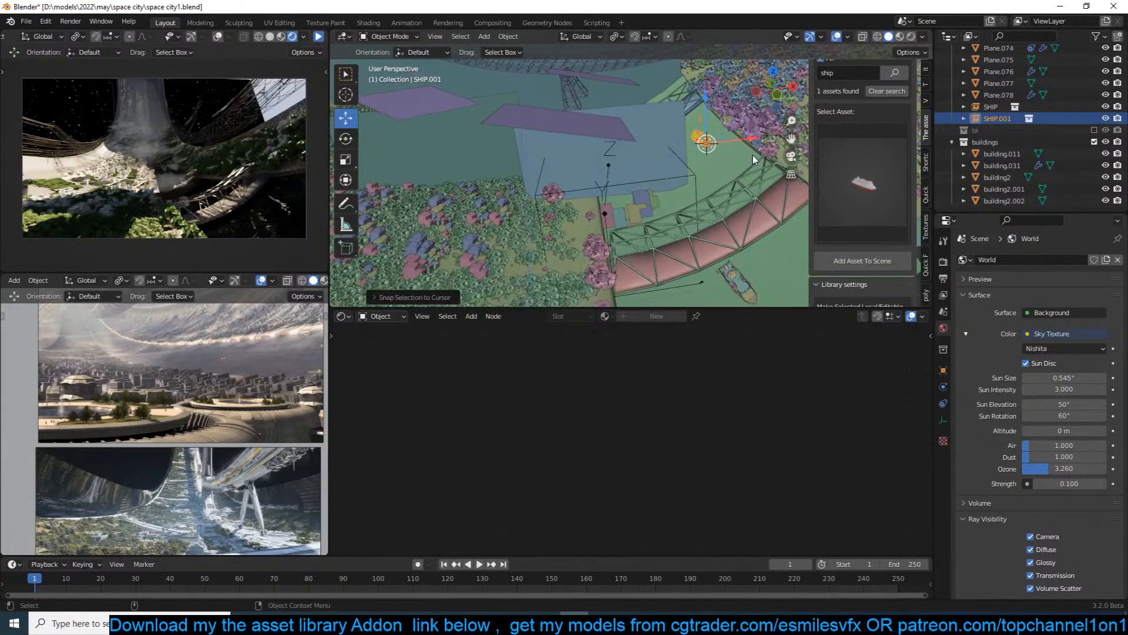
Save the scene and refresh the rendered camera preview to check the ships near the bridge.
{"action": "key", "text": "alt+a"}
{"action": "key", "text": "ctrl+s"}
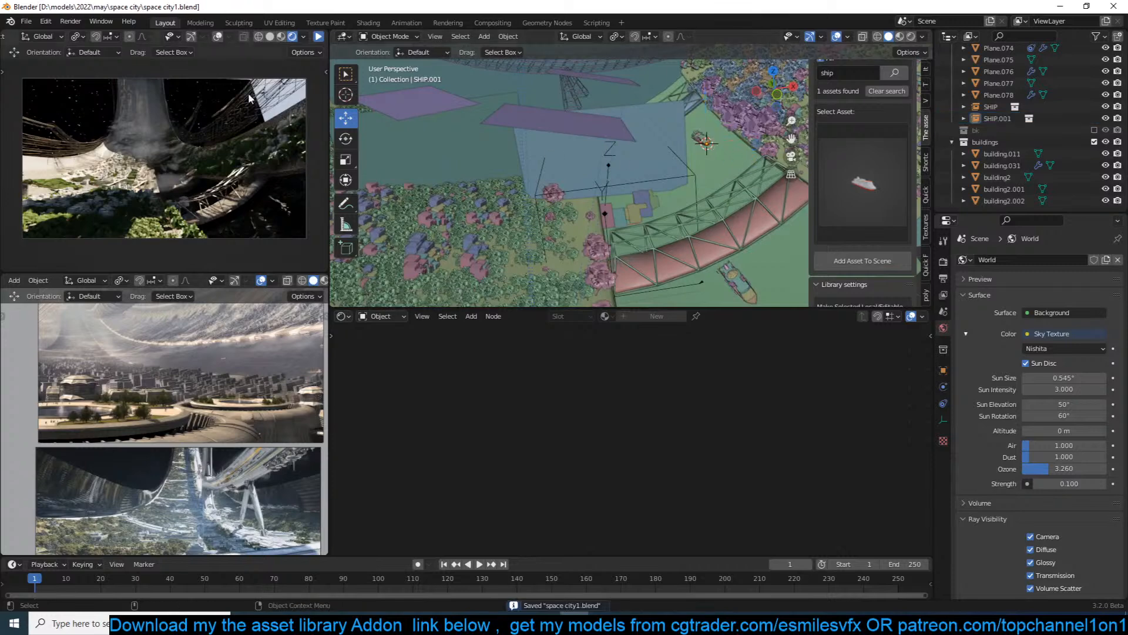
{"action": "left_click", "coordinate": [318, 36]}
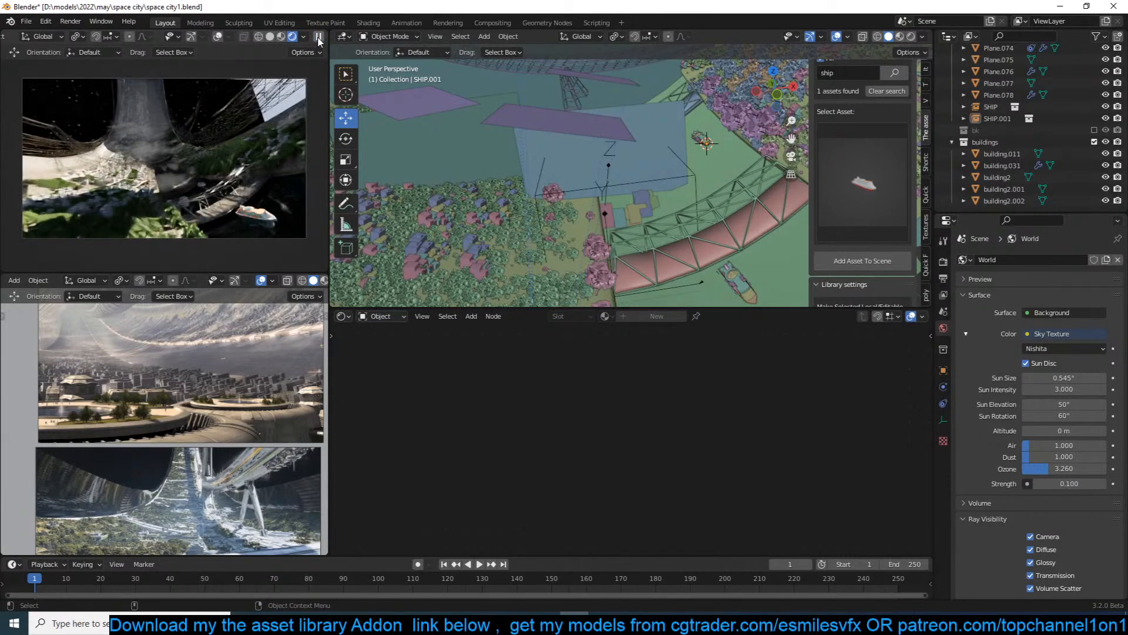
{"action": "left_click", "coordinate": [318, 36]}
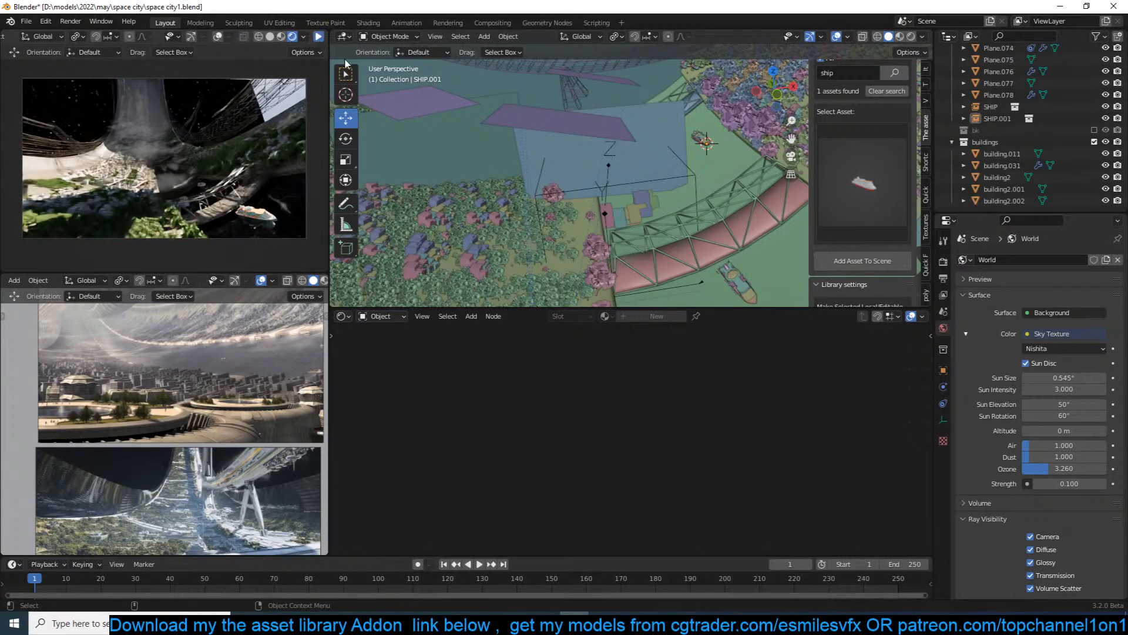
Scale down the ship in front of the truss bridge in two passes, saving the file between them.
{"action": "middle_click_drag", "start_coordinate": [731, 204], "coordinate": [635, 157]}
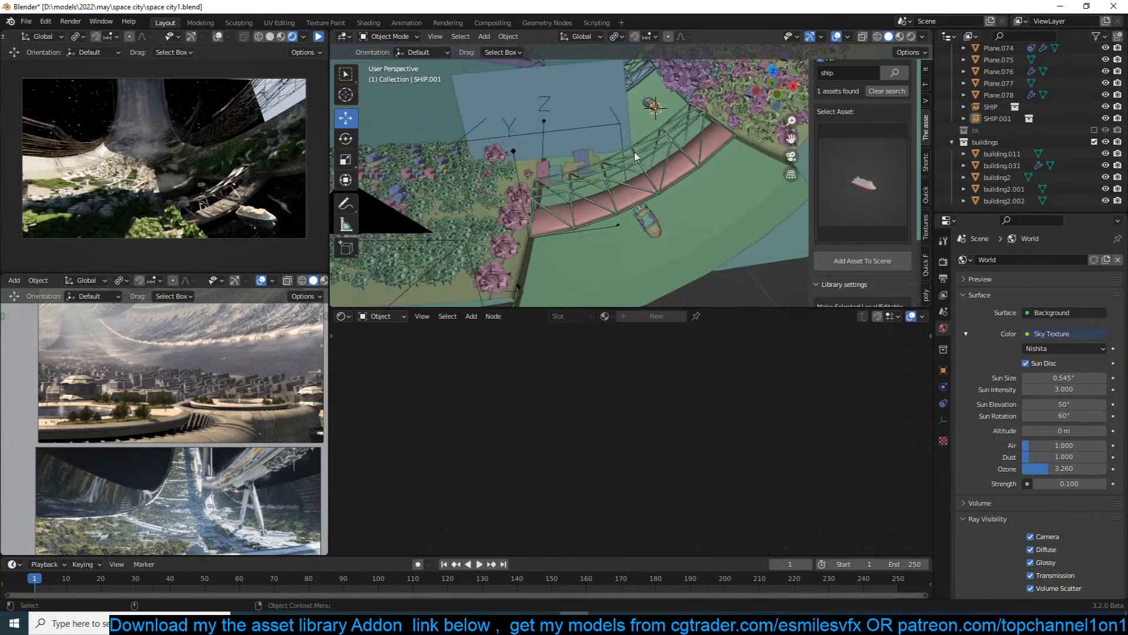
{"action": "left_click", "coordinate": [645, 229]}
{"action": "key", "text": "s"}
{"action": "left_click", "coordinate": [712, 169]}
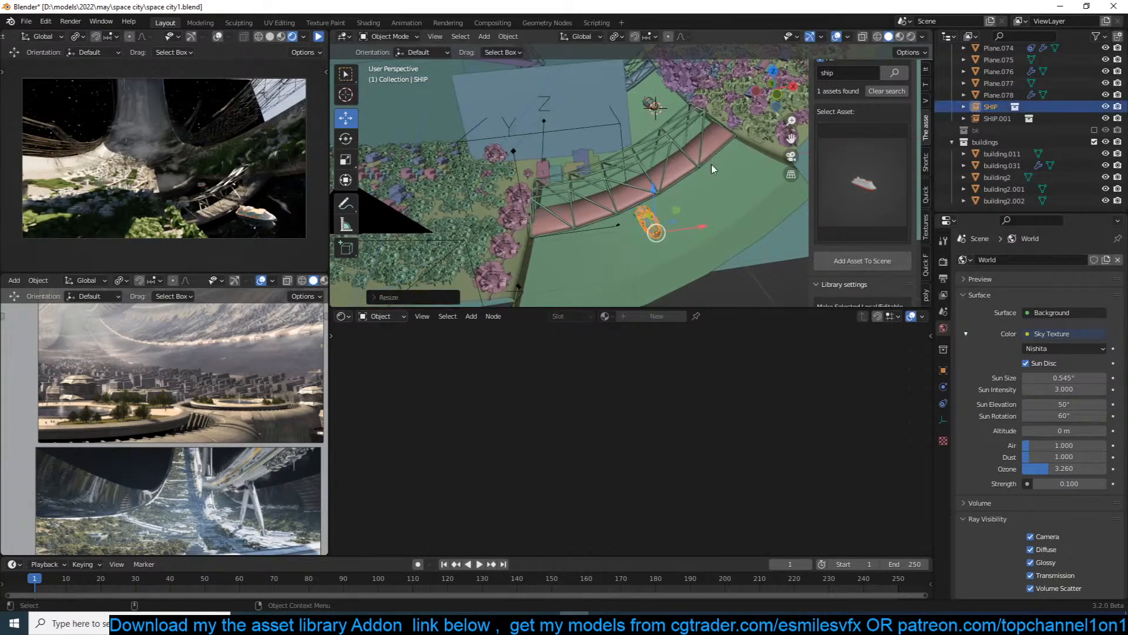
{"action": "key", "text": "ctrl+s"}
{"action": "key", "text": "s"}
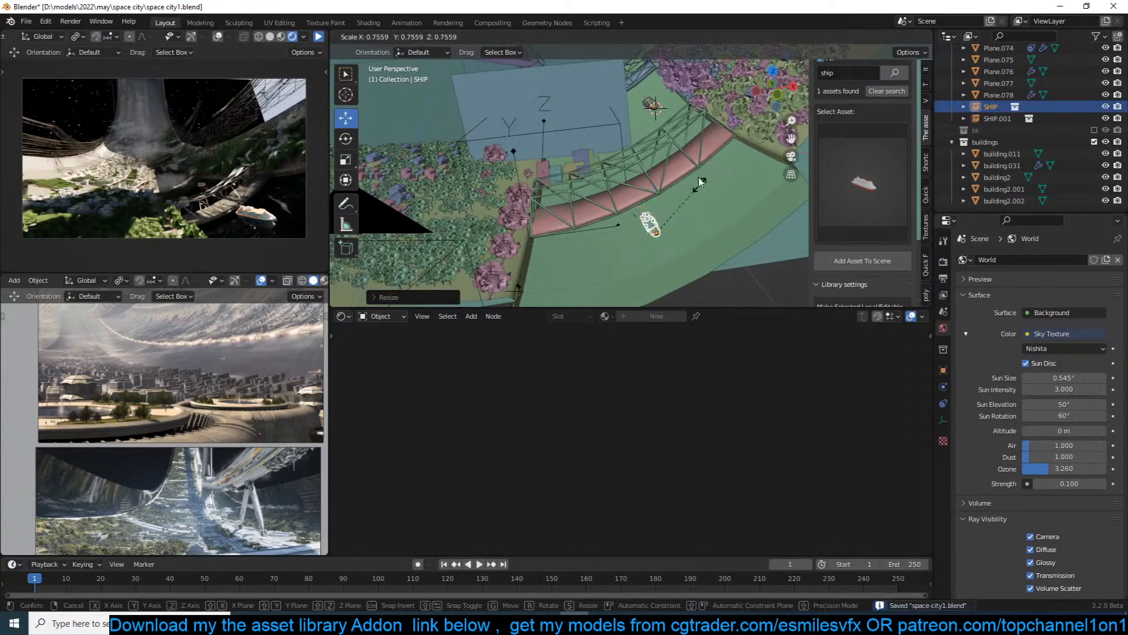
{"action": "left_click", "coordinate": [699, 185]}
Scale down the duplicate ship behind the bridge, save the file and refresh the rendered camera preview.
{"action": "left_click", "coordinate": [650, 104]}
{"action": "key", "text": "s"}
{"action": "left_click", "coordinate": [716, 120]}
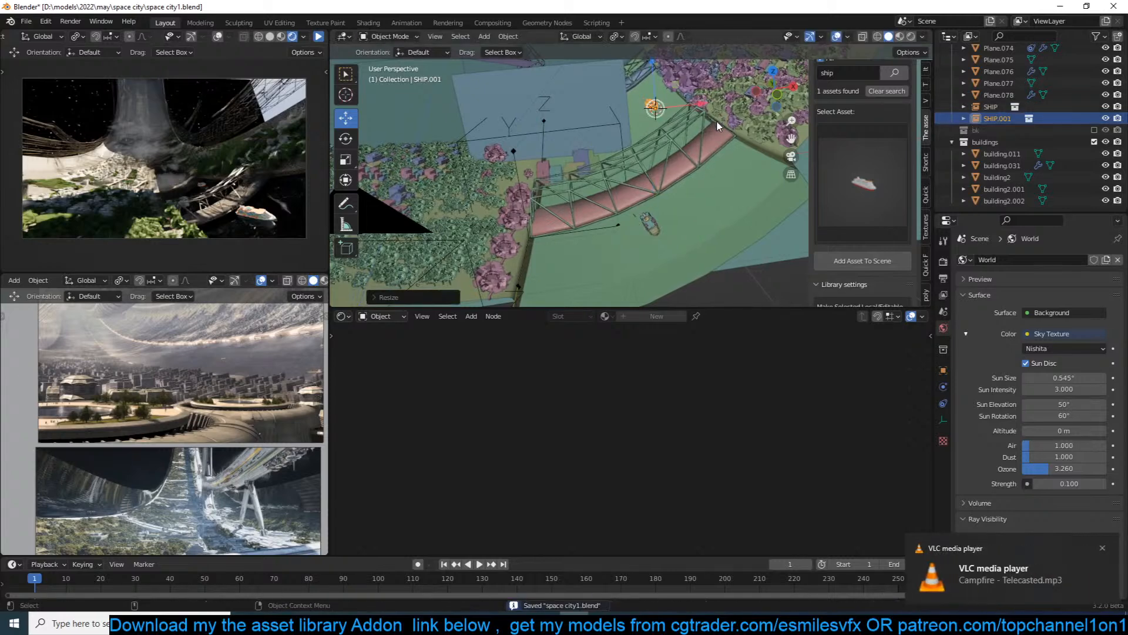
{"action": "key", "text": "ctrl+s"}
{"action": "key", "text": "alt+a"}
{"action": "key", "text": "ctrl+s"}
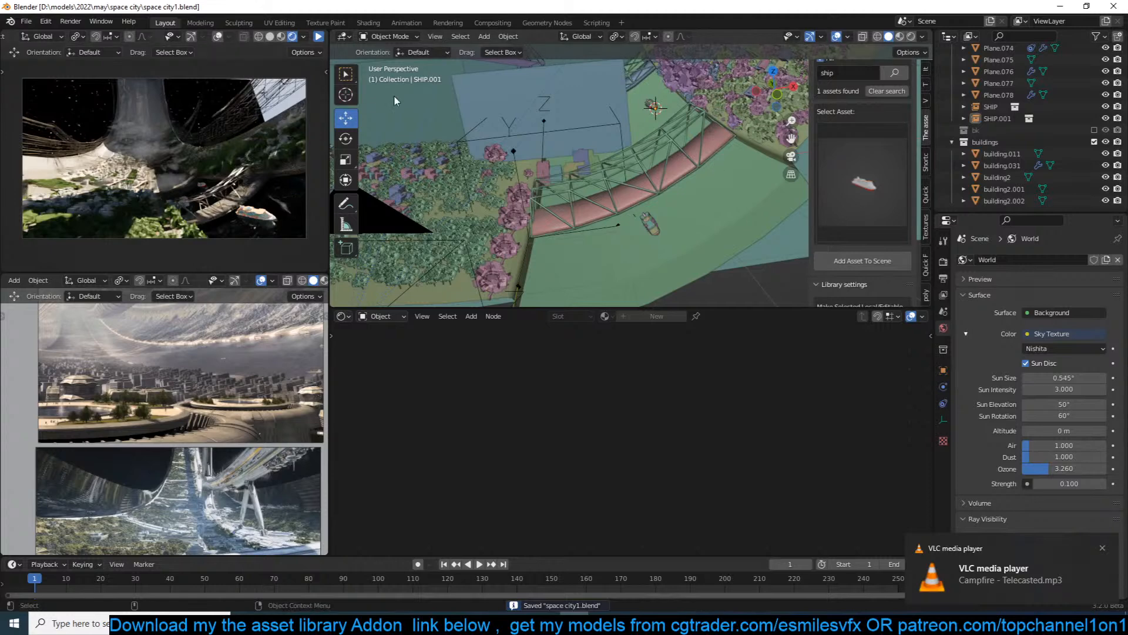
{"action": "left_click", "coordinate": [319, 37]}
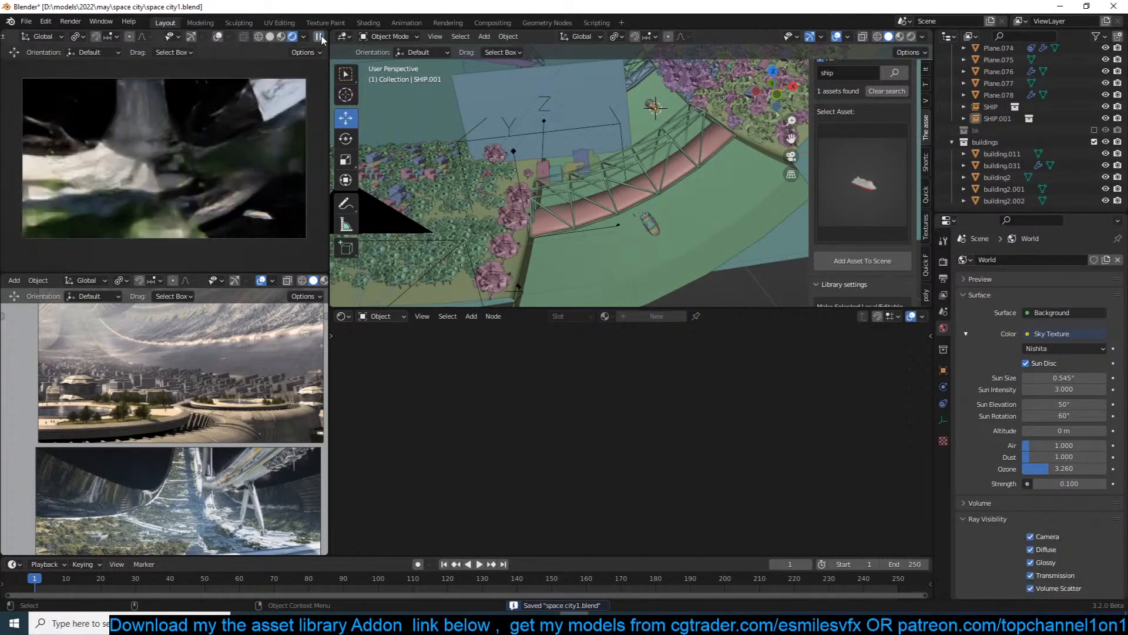
{"action": "key", "text": "ctrl+s"}
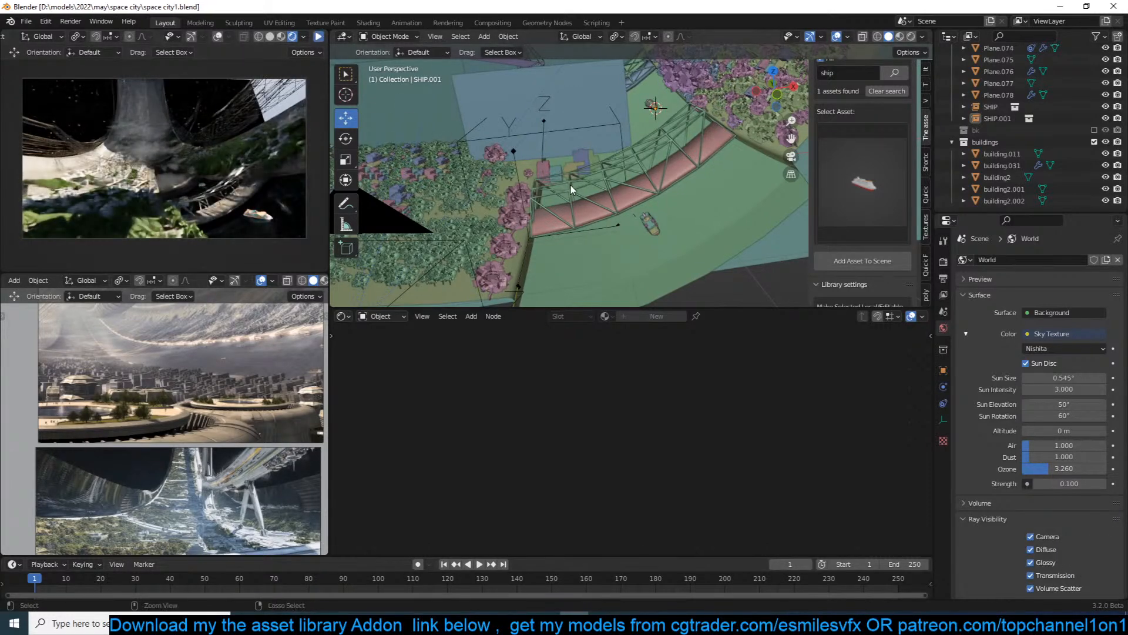
In camera view, hide and reveal the large background plane, and scale it up to extend further beyond the camera frame.
{"action": "key", "text": "KP_0"}
{"action": "scroll", "coordinate": [478, 145], "scroll_direction": "down", "scroll_amount": 3}
{"action": "left_click", "coordinate": [476, 228]}
{"action": "key", "text": "h"}
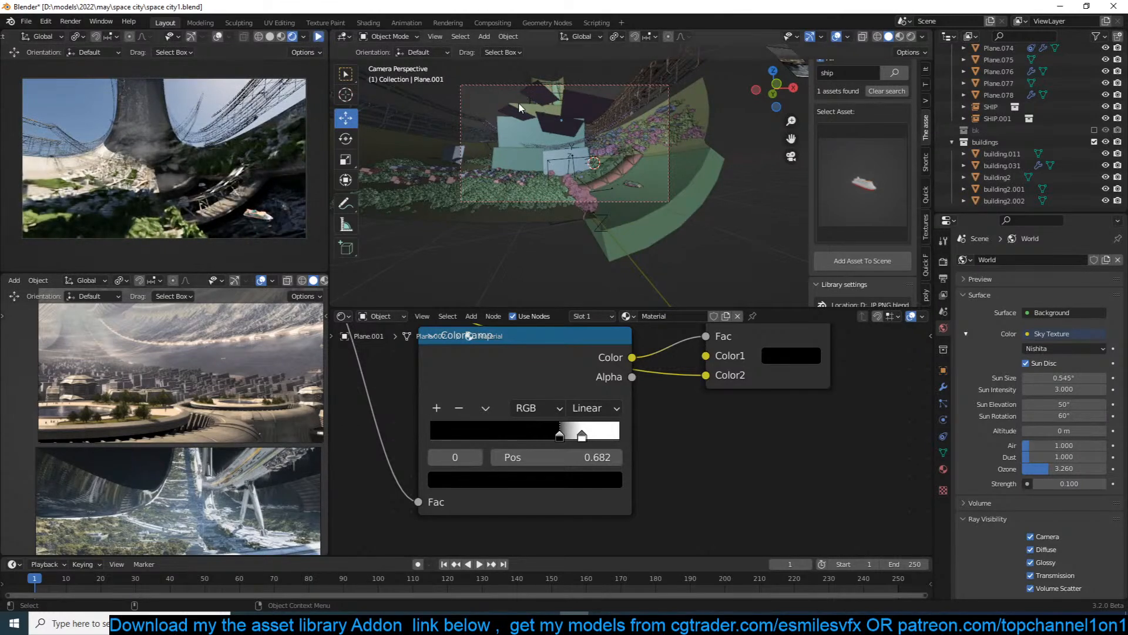
{"action": "left_click", "coordinate": [454, 202]}
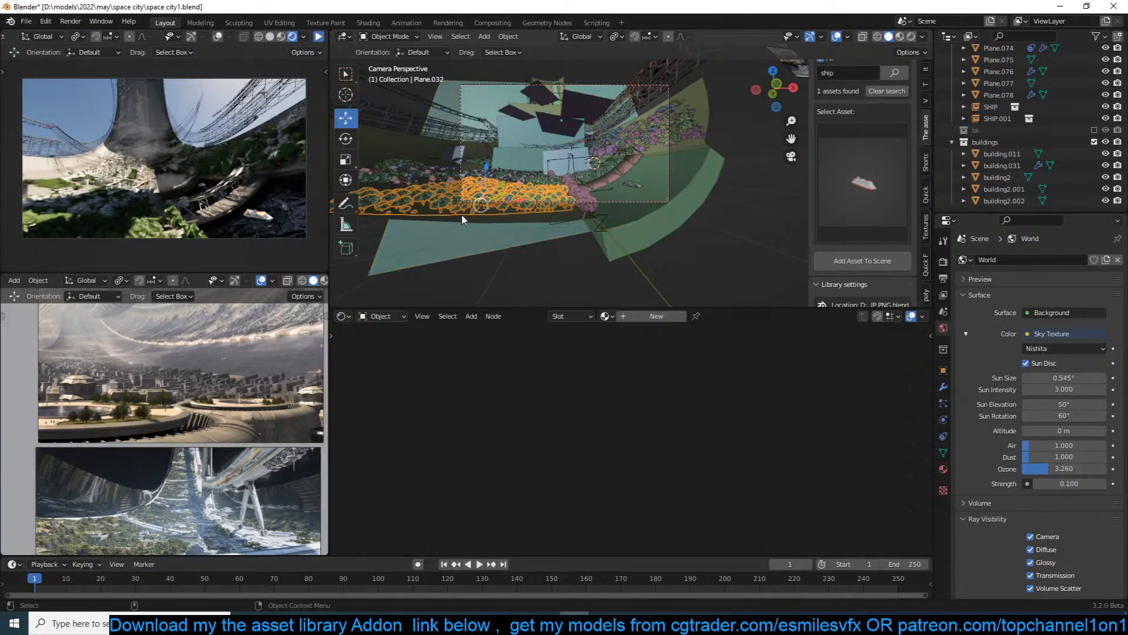
{"action": "key", "text": "alt+h"}
{"action": "key", "text": "s"}
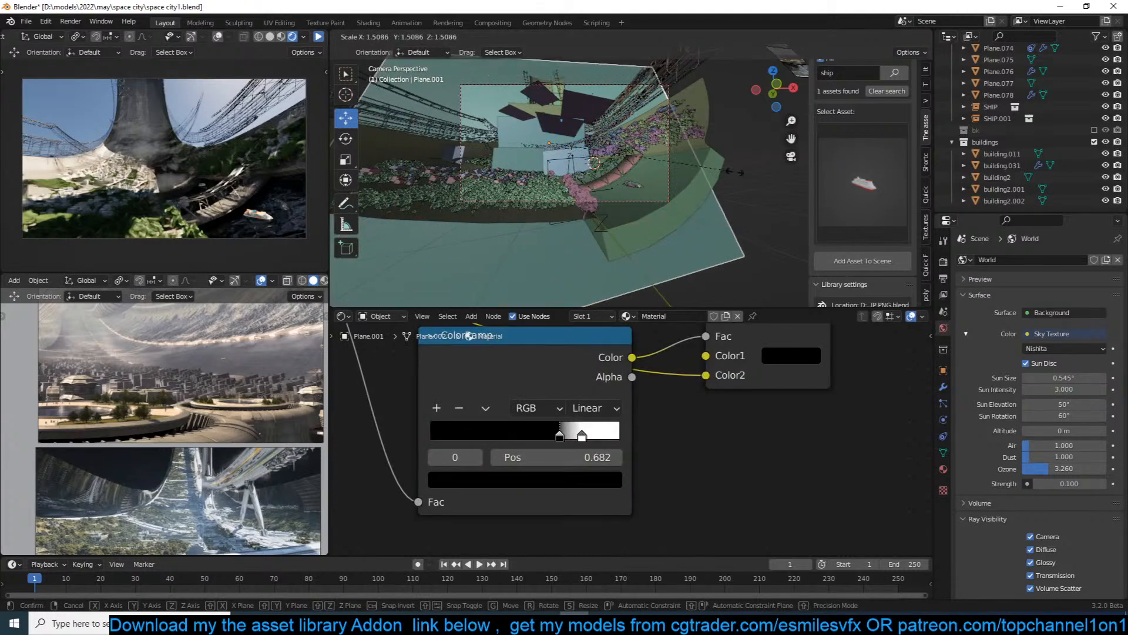
{"action": "left_click", "coordinate": [735, 171]}
Try to tilt the background plane with a free trackball rotation, and undo the change.
{"action": "key", "text": "s"}
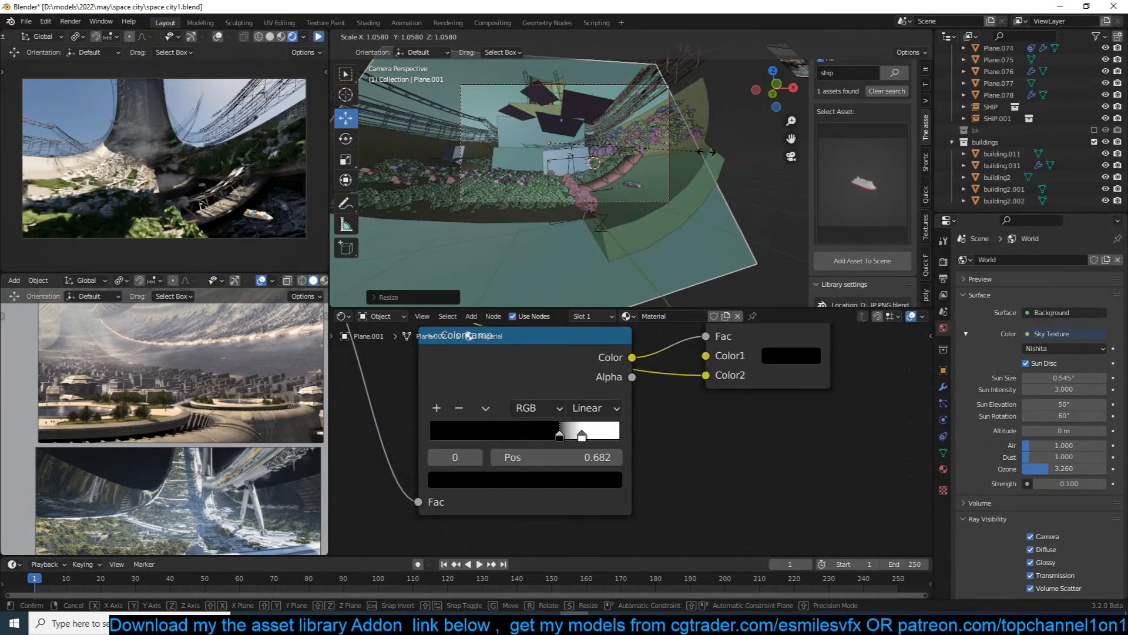
{"action": "key", "text": "r"}
{"action": "key", "text": "r"}
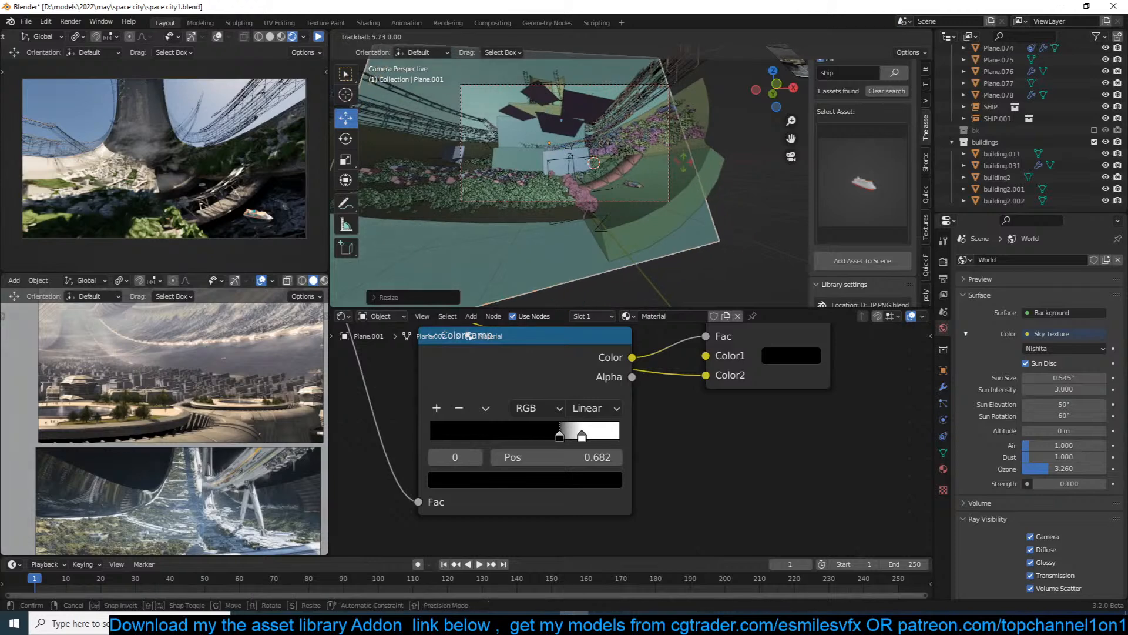
{"action": "left_click", "coordinate": [680, 168]}
{"action": "key", "text": "ctrl+z"}
Save the scene and re-render the camera preview to check the background.
{"action": "key", "text": "ctrl+s"}
{"action": "left_click", "coordinate": [320, 37]}
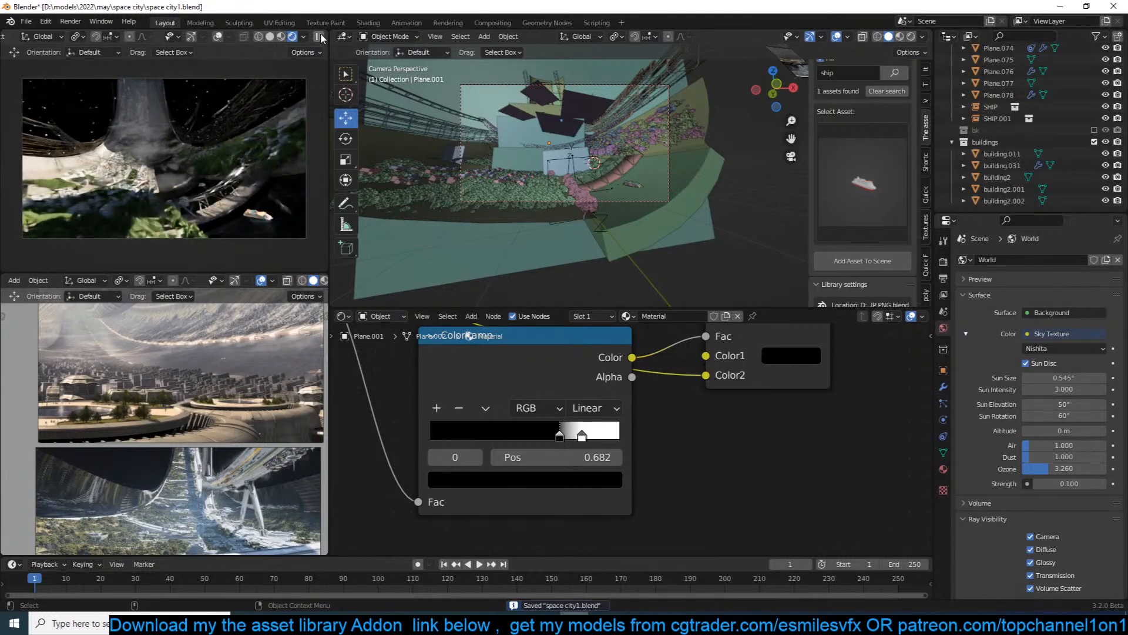
{"action": "key", "text": "ctrl+s"}
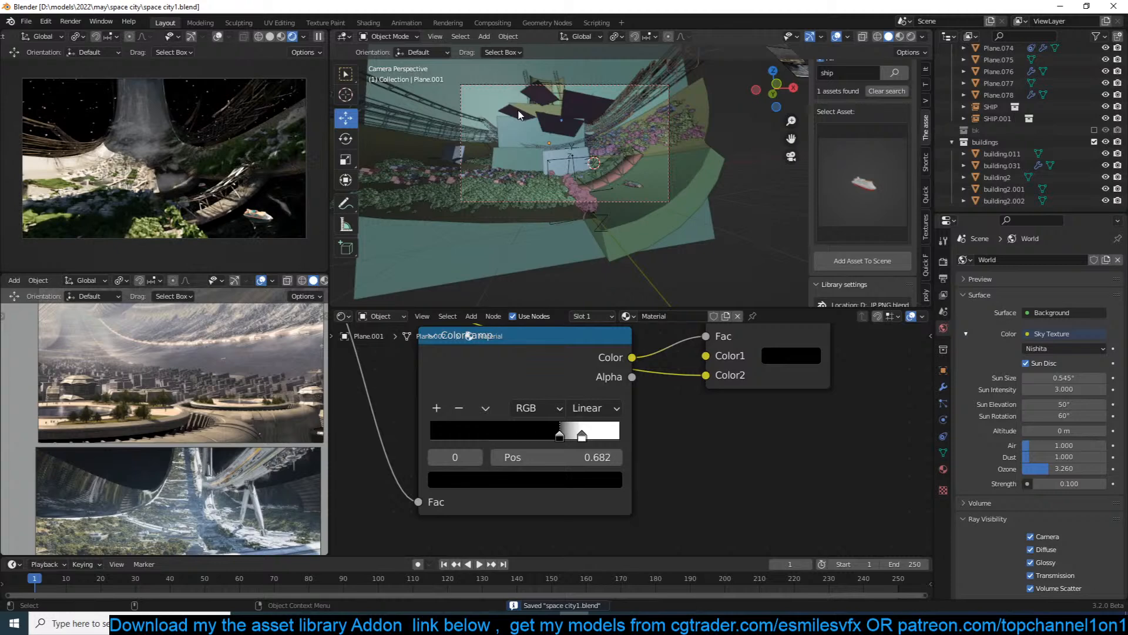
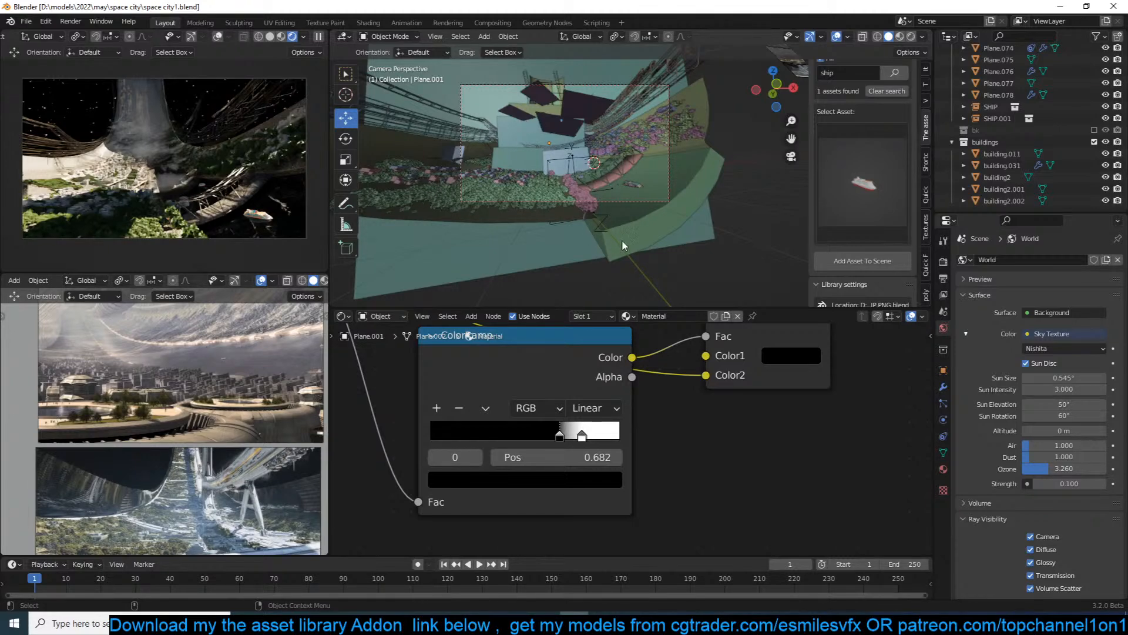
{"action": "key", "text": "ctrl+s"}
Enlarge the dark overhead plane about 1.8 times, move it up near the camera and save the file.
{"action": "scroll", "coordinate": [640, 184], "scroll_direction": "up", "scroll_amount": 3}
{"action": "scroll", "coordinate": [668, 173], "scroll_direction": "down", "scroll_amount": 5}
{"action": "middle_click_drag", "start_coordinate": [668, 174], "coordinate": [718, 136]}
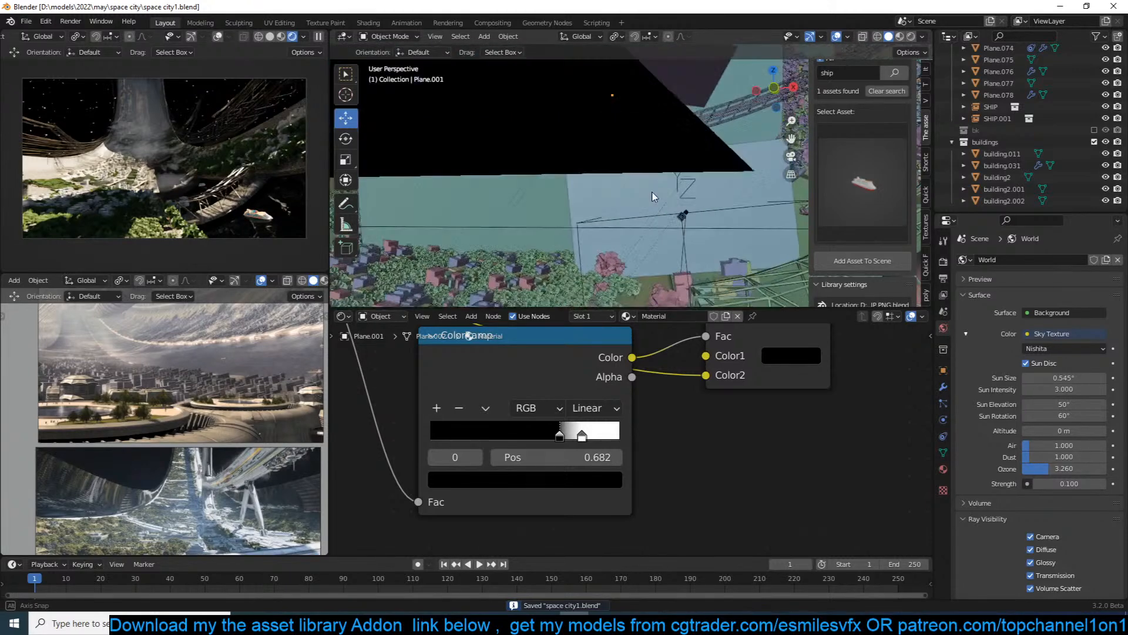
{"action": "left_click", "coordinate": [663, 145]}
{"action": "key", "text": "s"}
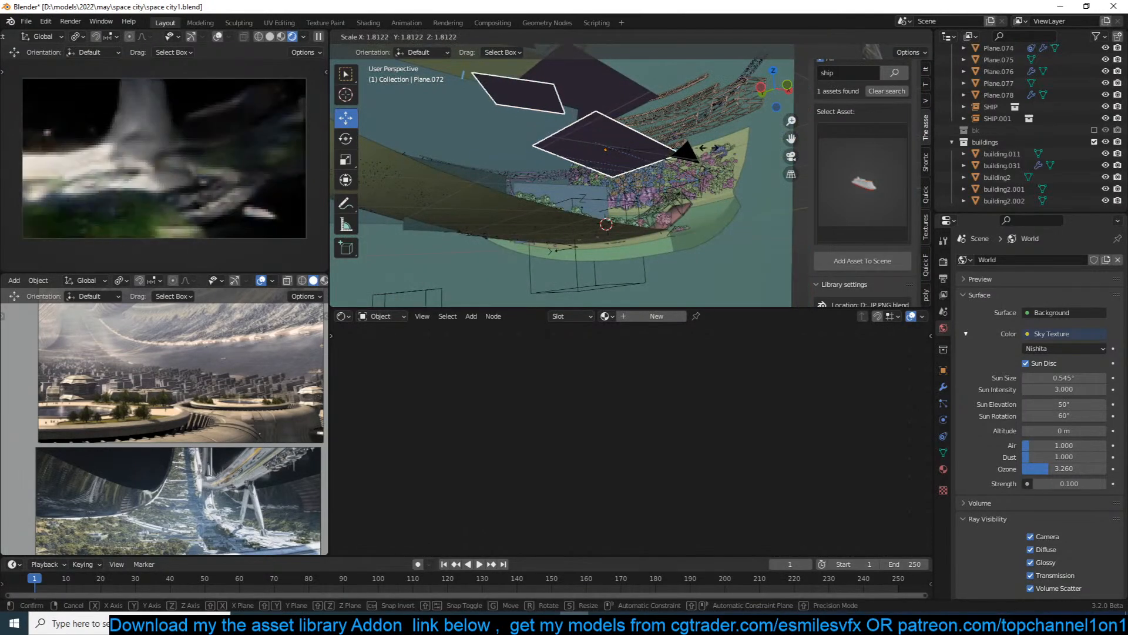
{"action": "left_click", "coordinate": [579, 195]}
{"action": "key", "text": "g"}
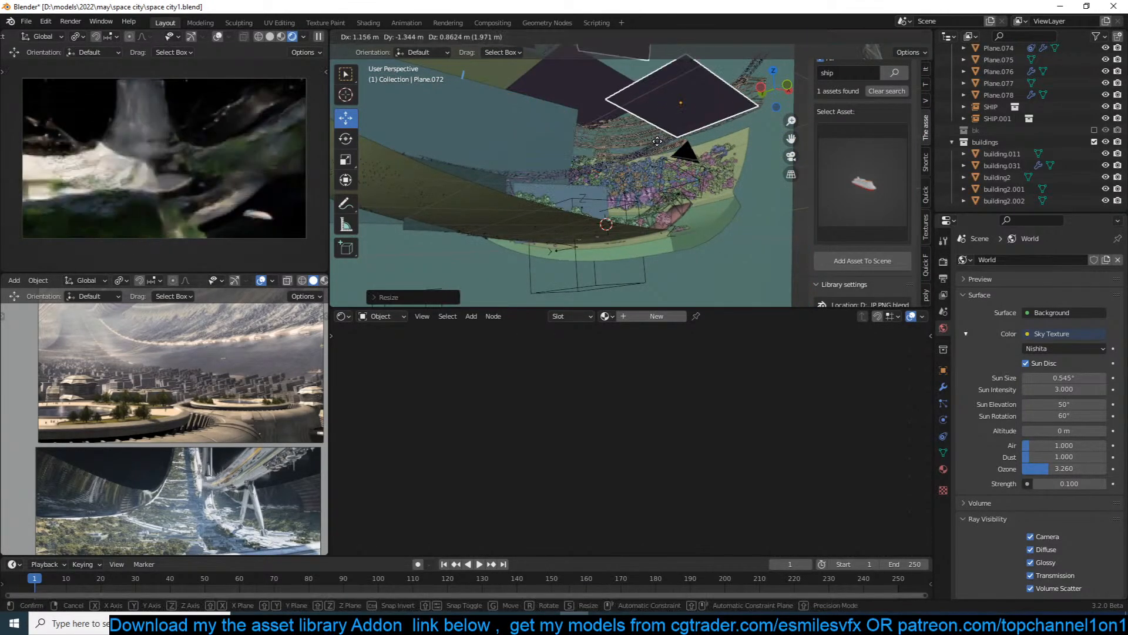
{"action": "left_click", "coordinate": [657, 140]}
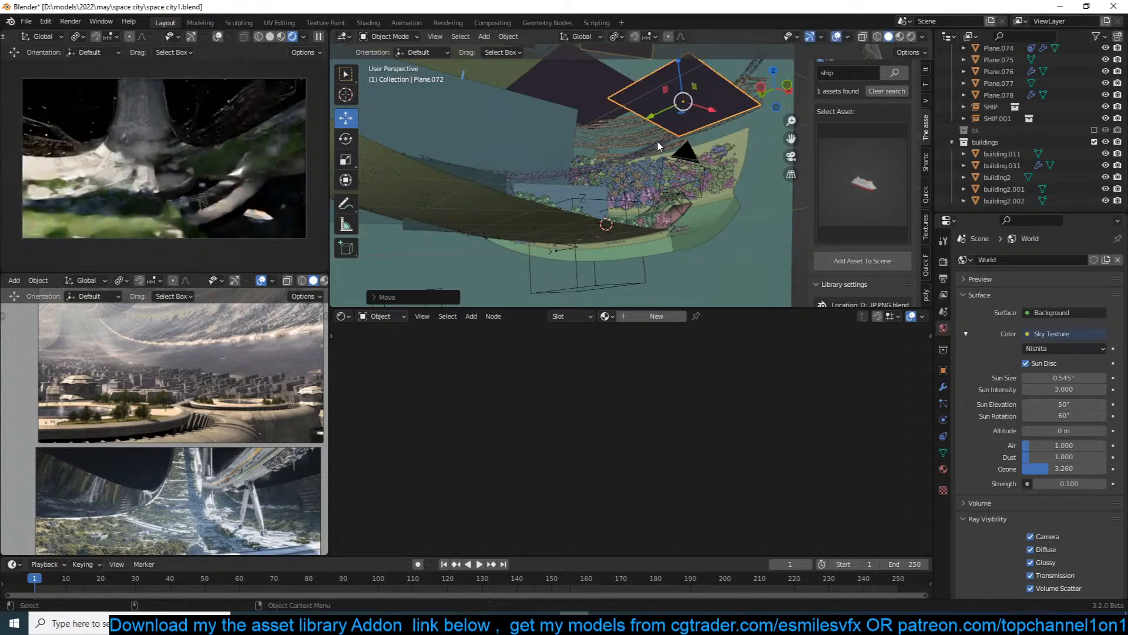
{"action": "key", "text": "ctrl+s"}
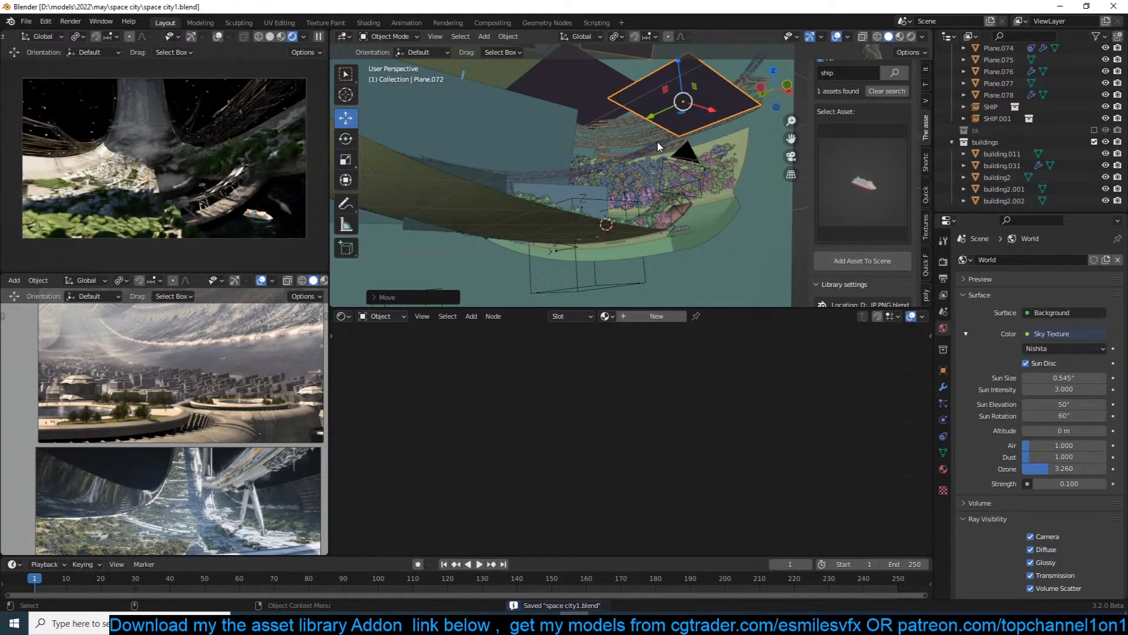
From the camera view, select the foreground foliage patch and open its hair particle system settings.
{"action": "key", "text": "KP_0"}
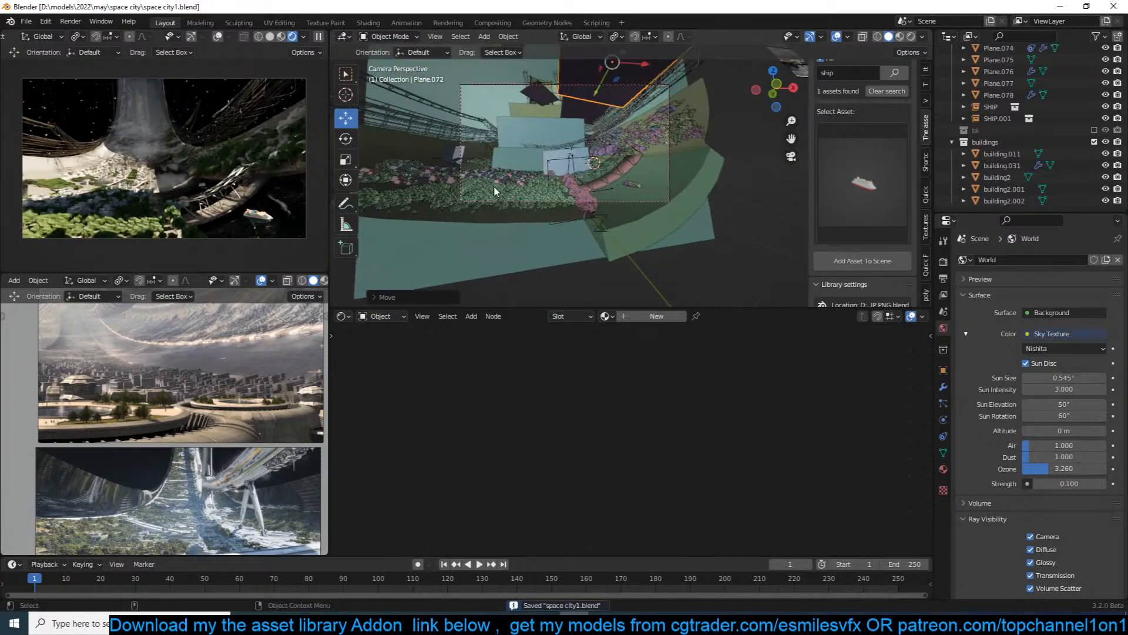
{"action": "scroll", "coordinate": [517, 188], "scroll_direction": "up", "scroll_amount": 6}
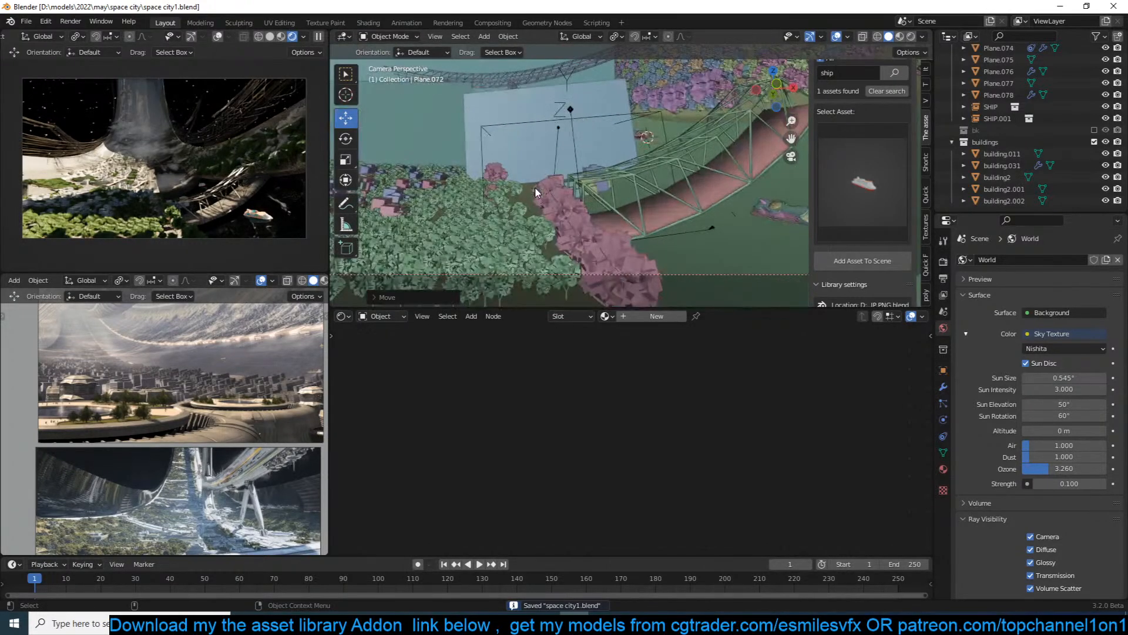
{"action": "left_click", "coordinate": [488, 240]}
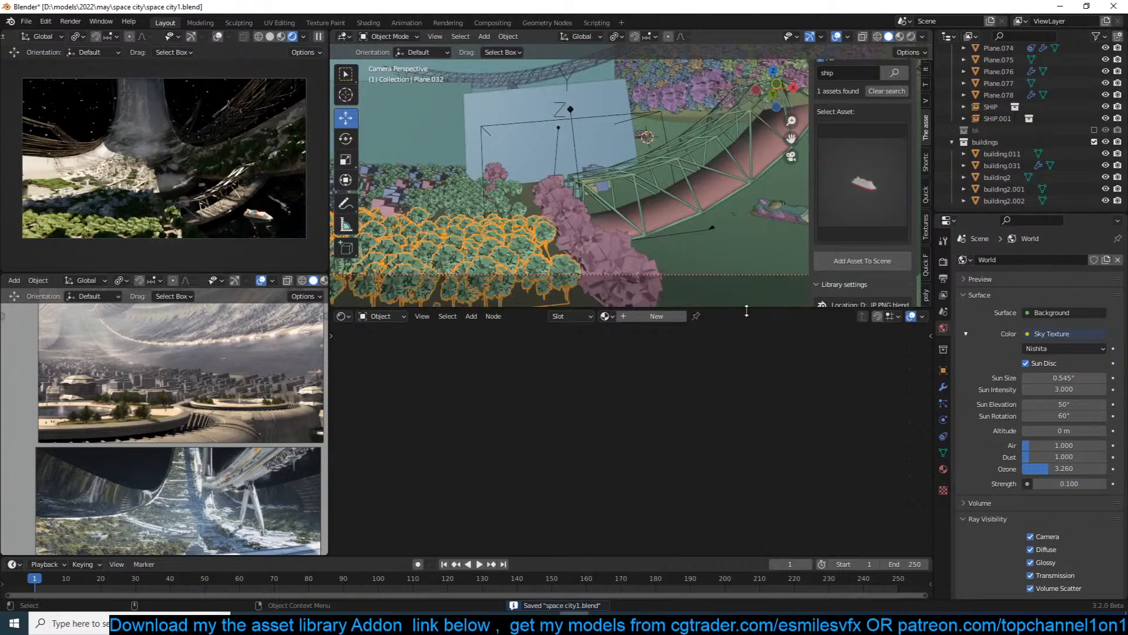
{"action": "left_click", "coordinate": [943, 407]}
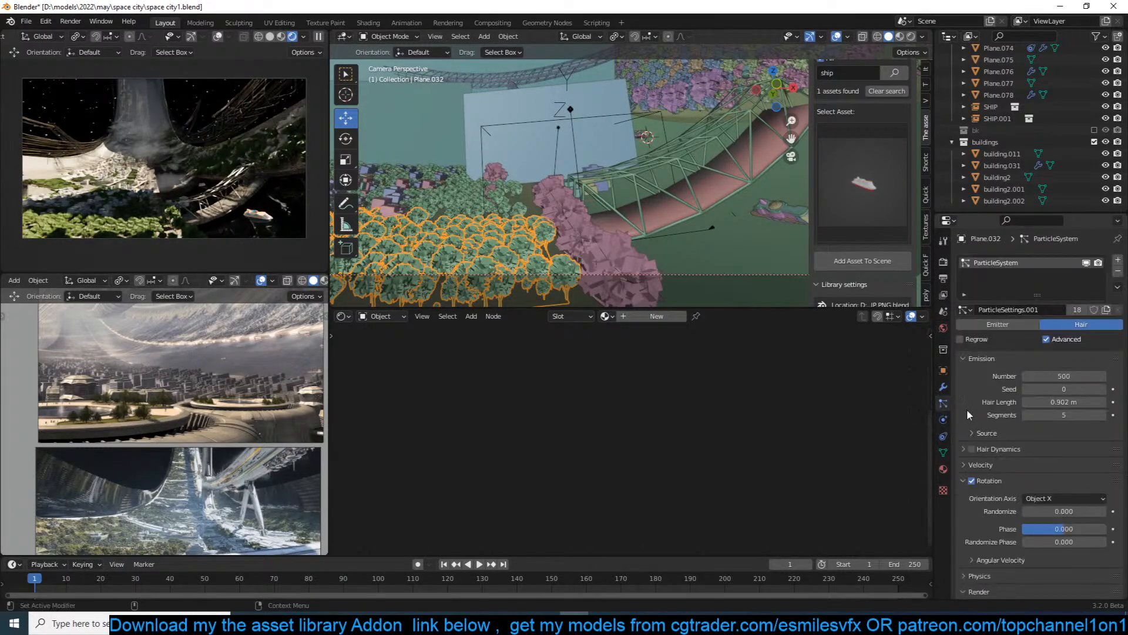
{"action": "left_click", "coordinate": [943, 388]}
{"action": "left_click", "coordinate": [944, 423]}
{"action": "left_click", "coordinate": [944, 389]}
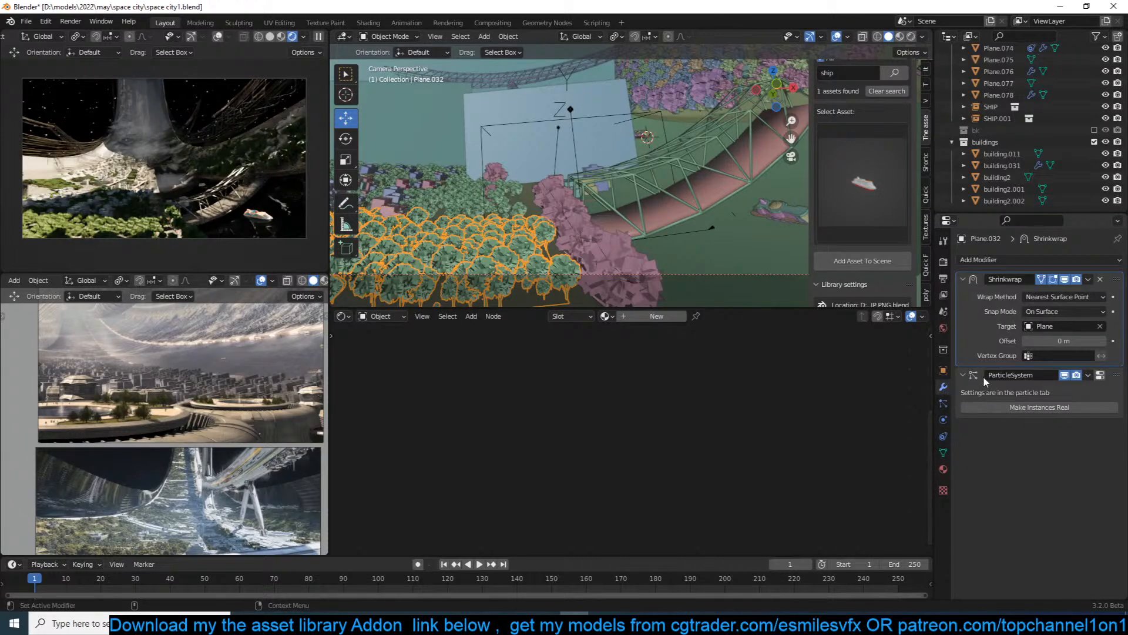
{"action": "left_click", "coordinate": [1101, 376]}
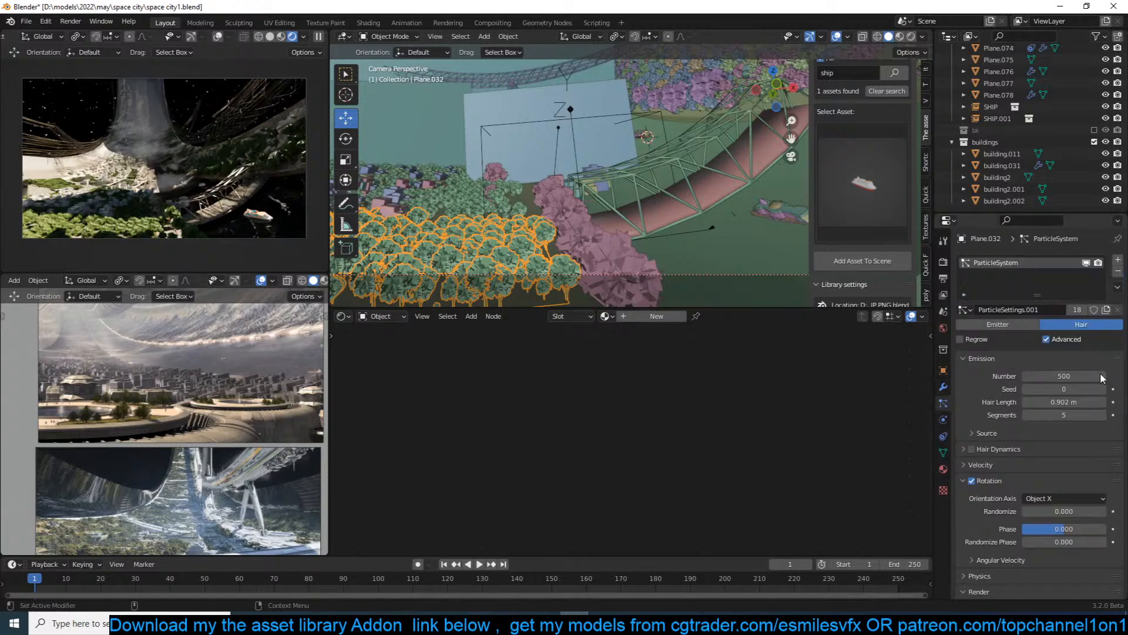
Set the foliage particles' normal velocity to 0.115 m/s and velocity randomize to 0.051, save the file and pause the render preview.
{"action": "scroll", "coordinate": [1040, 470], "scroll_direction": "down", "scroll_amount": 6}
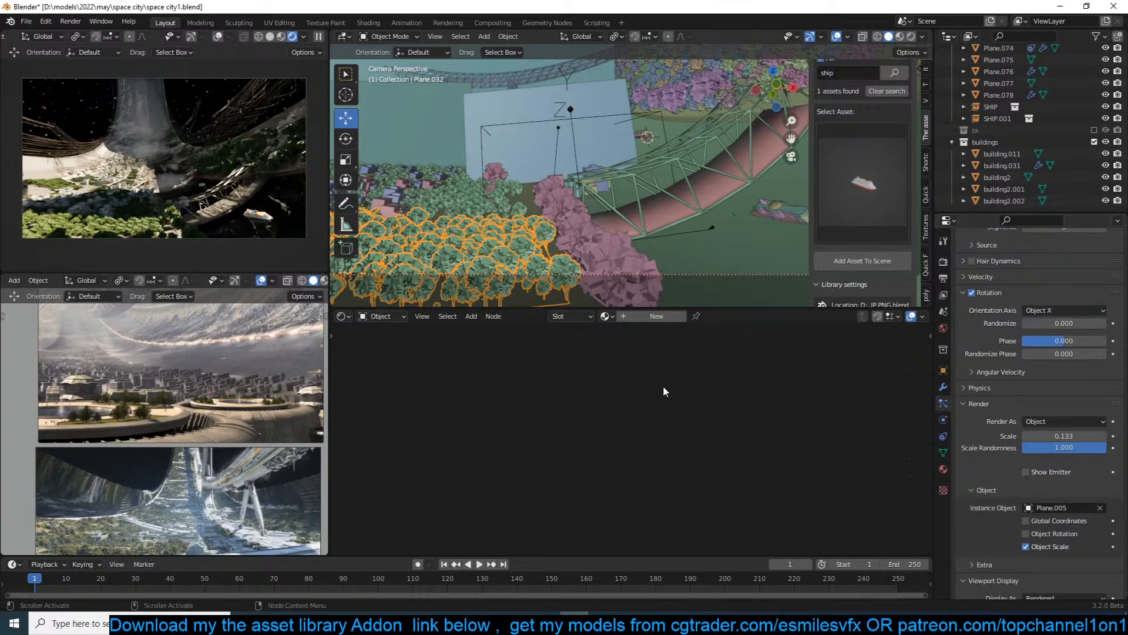
{"action": "scroll", "coordinate": [1005, 286], "scroll_direction": "up", "scroll_amount": 6}
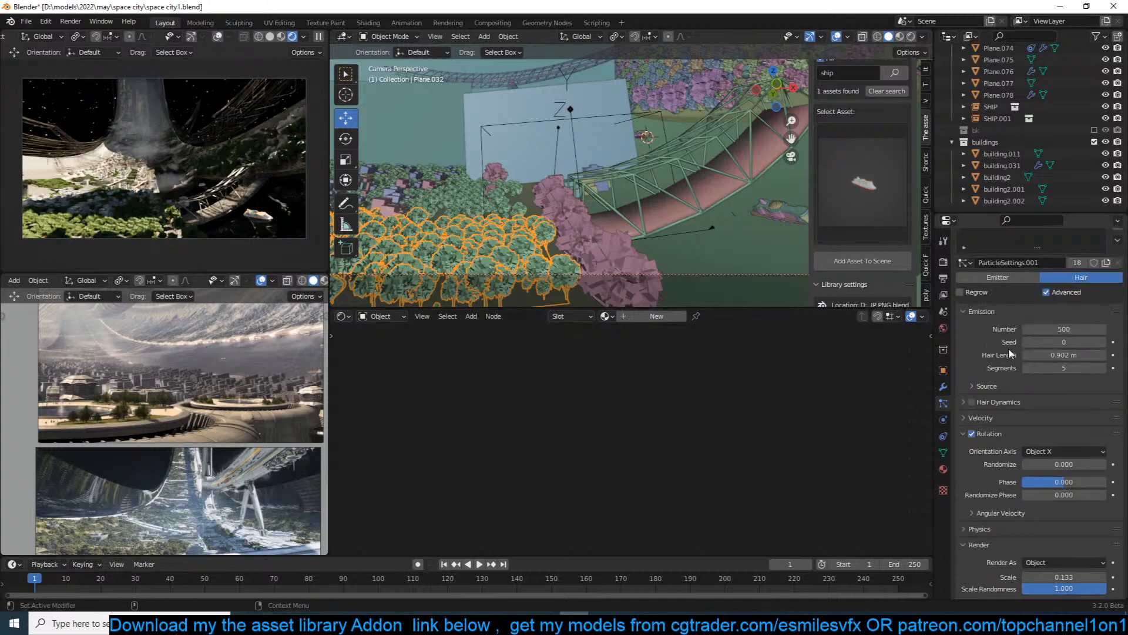
{"action": "left_click", "coordinate": [997, 416]}
{"action": "scroll", "coordinate": [1010, 423], "scroll_direction": "down", "scroll_amount": 2}
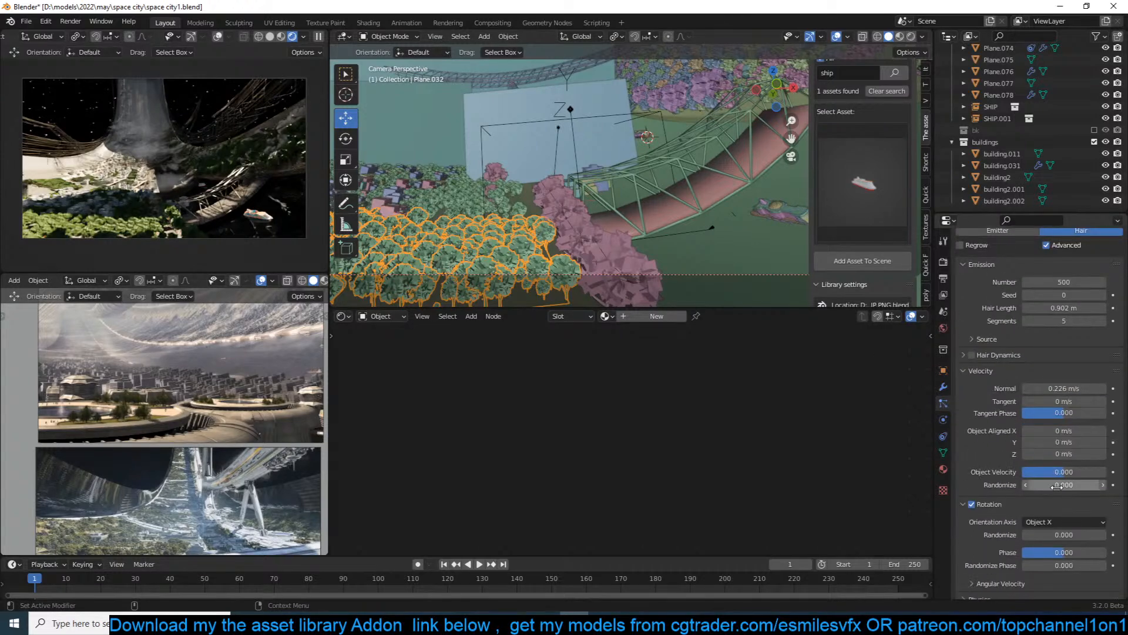
{"action": "mouse_move", "coordinate": [1063, 485]}
{"action": "left_mouse_down"}
{"action": "mouse_move", "coordinate": [1078, 485]}
{"action": "mouse_move", "coordinate": [1064, 485]}
{"action": "left_mouse_up"}
{"action": "left_click_drag", "start_coordinate": [1066, 388], "coordinate": [1049, 388]}
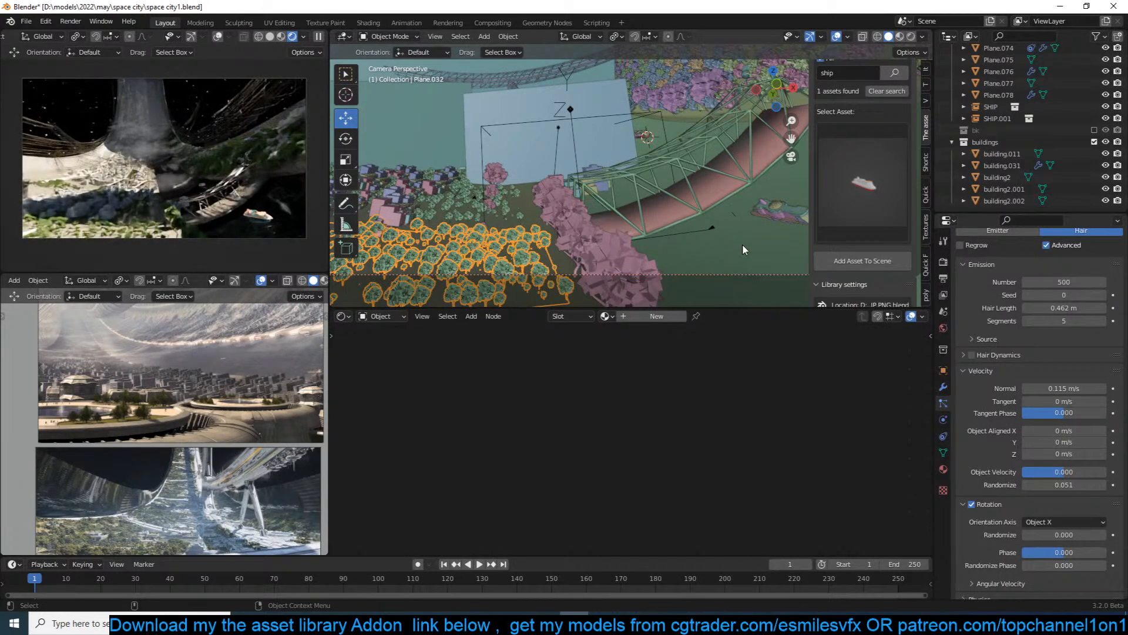
{"action": "key", "text": "alt+a"}
{"action": "key", "text": "ctrl+s"}
{"action": "left_click", "coordinate": [318, 38]}
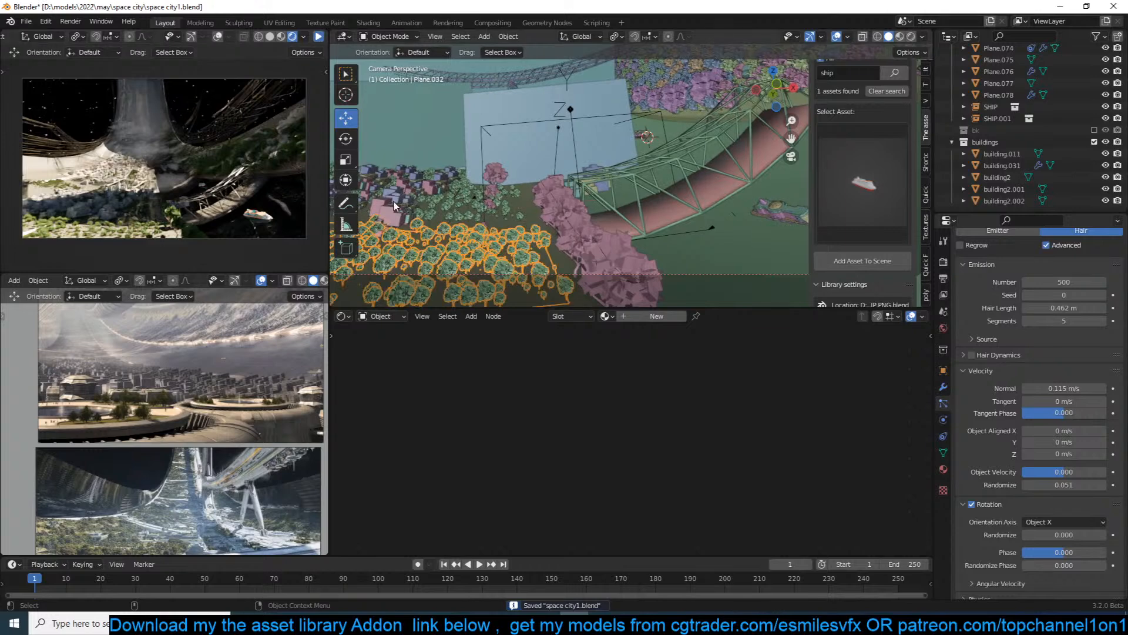
From the top view, make a linked duplicate of a foliage patch, place it over the lower city ground and enlarge it.
{"action": "left_click", "coordinate": [394, 204]}
{"action": "key", "text": "KP_7"}
{"action": "middle_click_drag", "start_coordinate": [394, 202], "coordinate": [345, 285], "text": "shift"}
{"action": "left_click", "coordinate": [583, 135]}
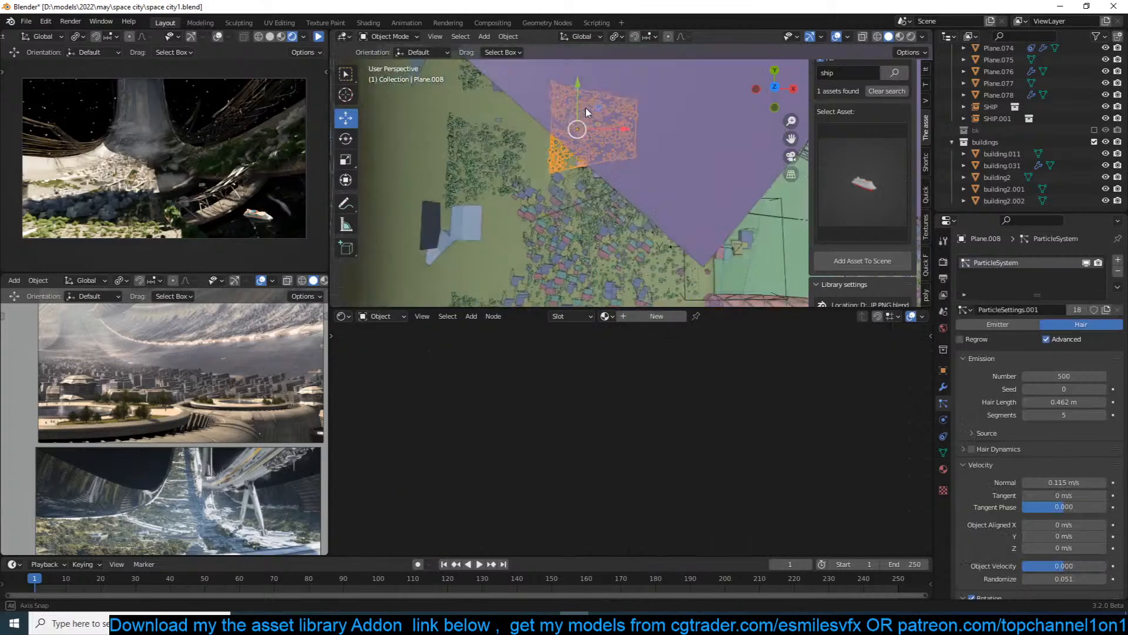
{"action": "middle_click_drag", "start_coordinate": [609, 105], "coordinate": [636, 108], "text": "shift"}
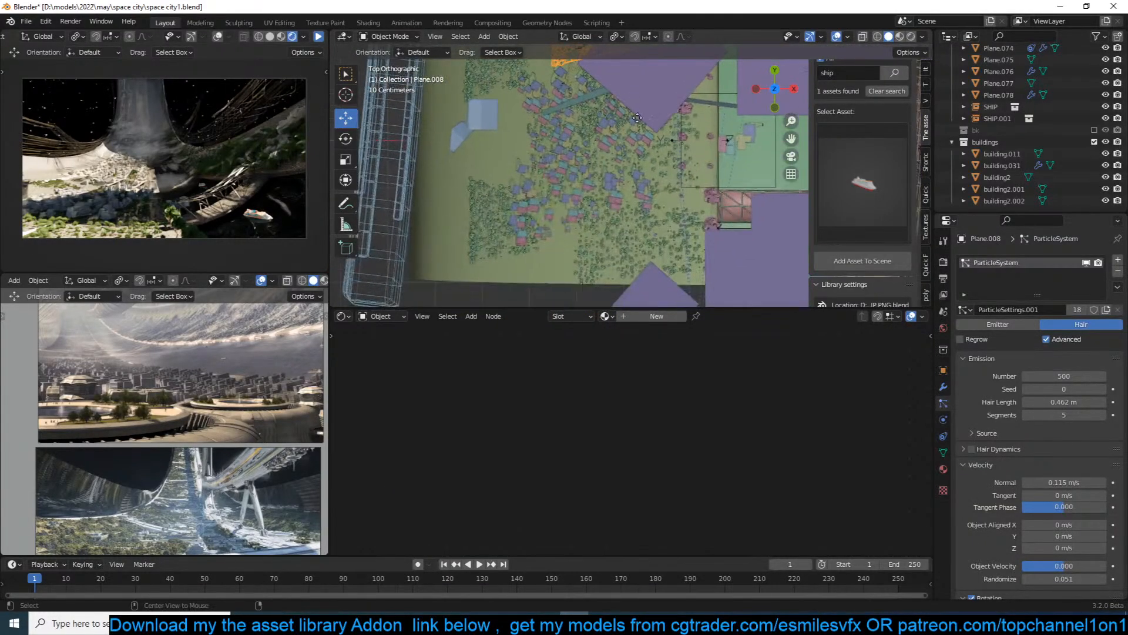
{"action": "key", "text": "alt+d"}
{"action": "left_click", "coordinate": [674, 307]}
{"action": "key", "text": "s"}
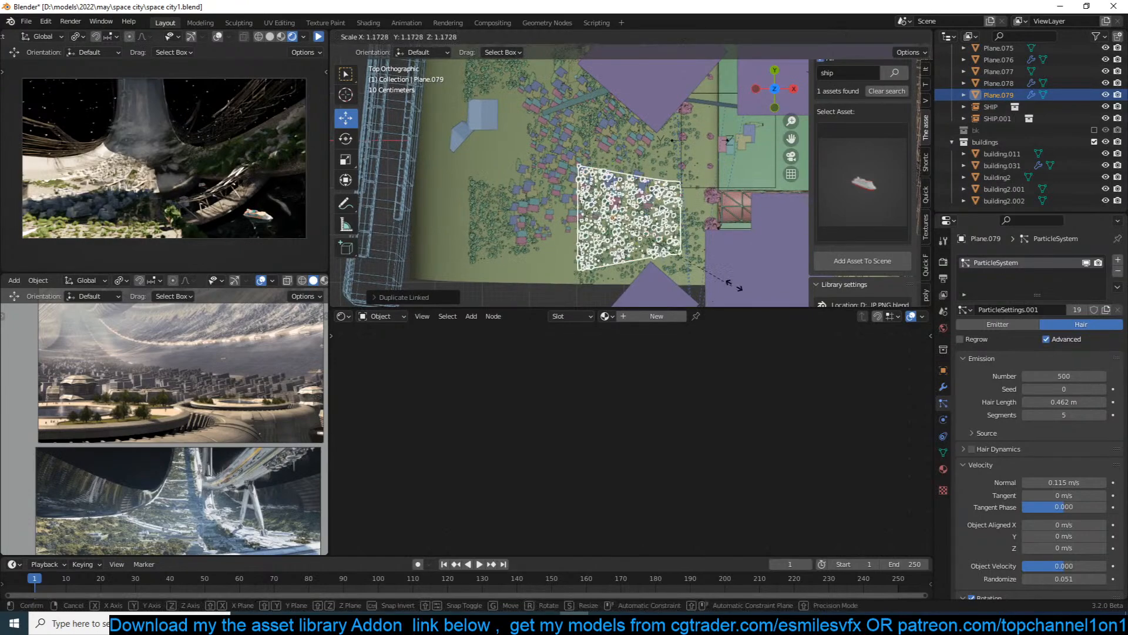
{"action": "left_click", "coordinate": [773, 269]}
{"action": "scroll", "coordinate": [775, 274], "scroll_direction": "up", "scroll_amount": 2}
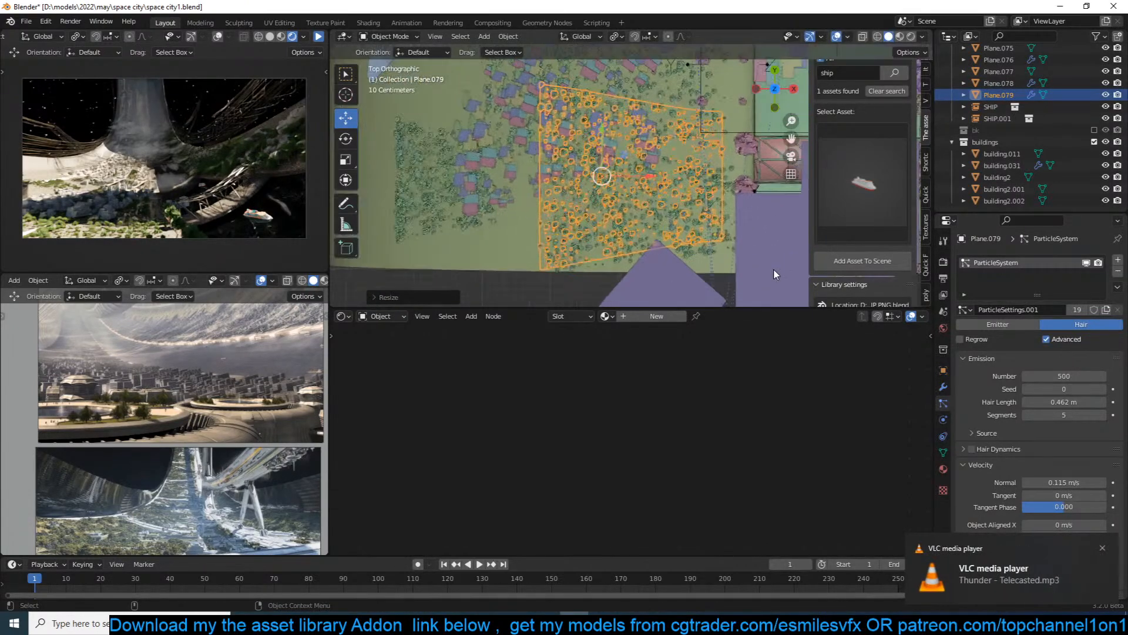
Delete the enlarged duplicate of the foliage patch.
{"action": "scroll", "coordinate": [774, 274], "scroll_direction": "up", "scroll_amount": 2}
{"action": "middle_click_drag", "start_coordinate": [758, 270], "coordinate": [623, 191]}
{"action": "key", "text": "x"}
{"action": "left_click", "coordinate": [620, 192]}
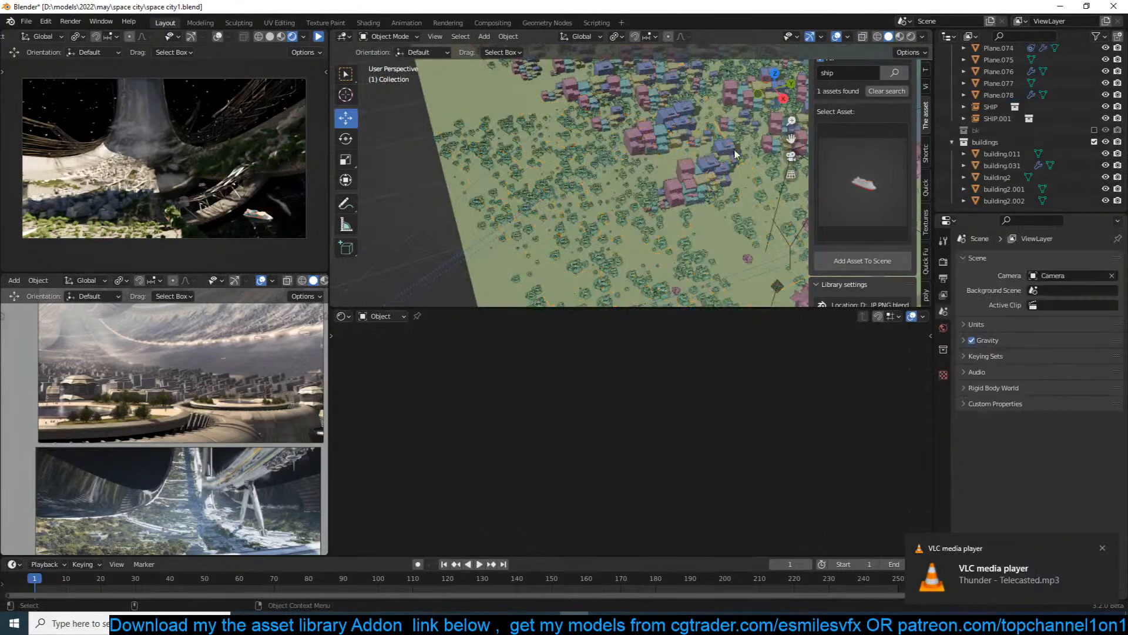
Select the distant strip of building particles and, from the top view, duplicate it onto the city ground among the existing buildings.
{"action": "scroll", "coordinate": [741, 147], "scroll_direction": "down", "scroll_amount": 5}
{"action": "middle_click_drag", "start_coordinate": [743, 146], "coordinate": [550, 187]}
{"action": "scroll", "coordinate": [614, 155], "scroll_direction": "up", "scroll_amount": 4}
{"action": "scroll", "coordinate": [653, 156], "scroll_direction": "down", "scroll_amount": 4}
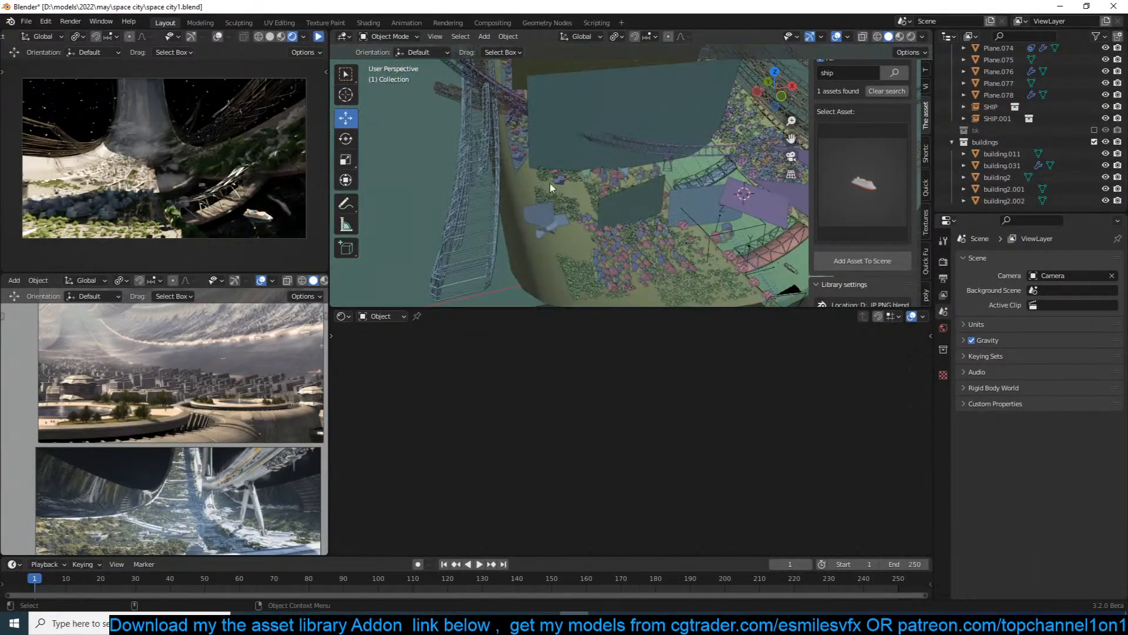
{"action": "left_click", "coordinate": [516, 160]}
{"action": "key", "text": "KP_7"}
{"action": "scroll", "coordinate": [630, 191], "scroll_direction": "down", "scroll_amount": 5}
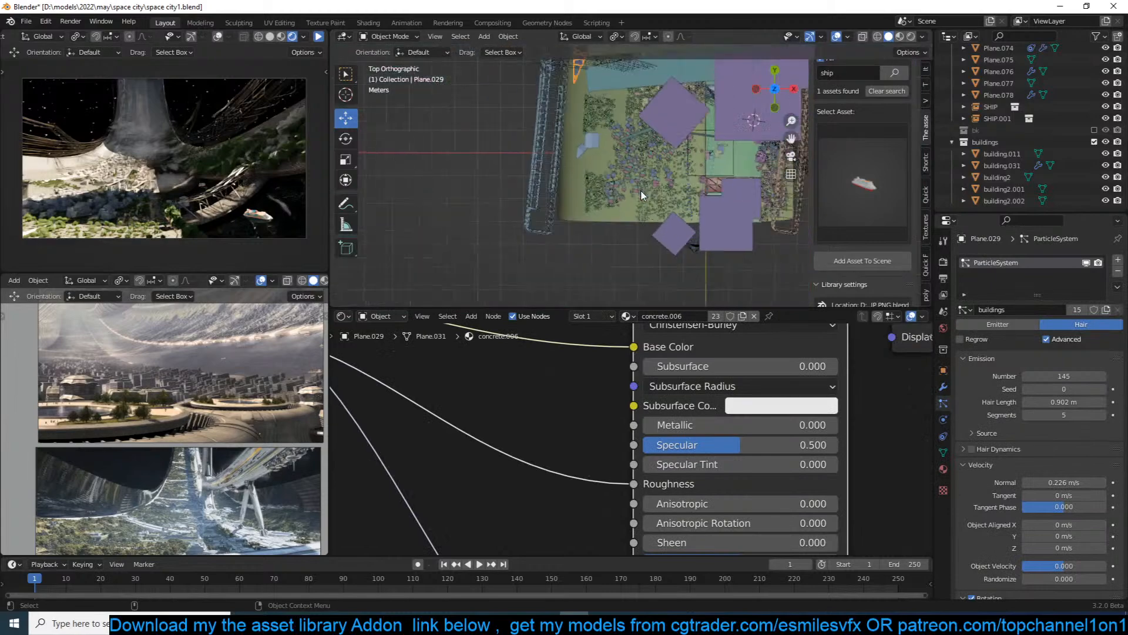
{"action": "key", "text": "shift+d"}
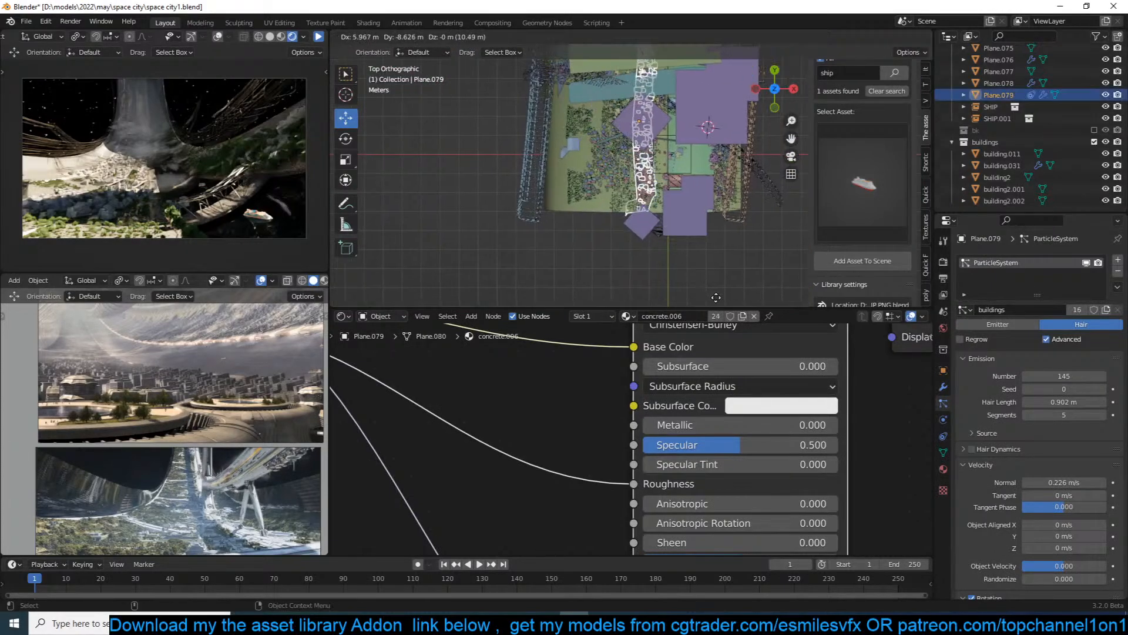
{"action": "left_click", "coordinate": [713, 288]}
From the camera view, move the duplicated building strip across the foreground ground toward the pink trees.
{"action": "key", "text": "KP_0"}
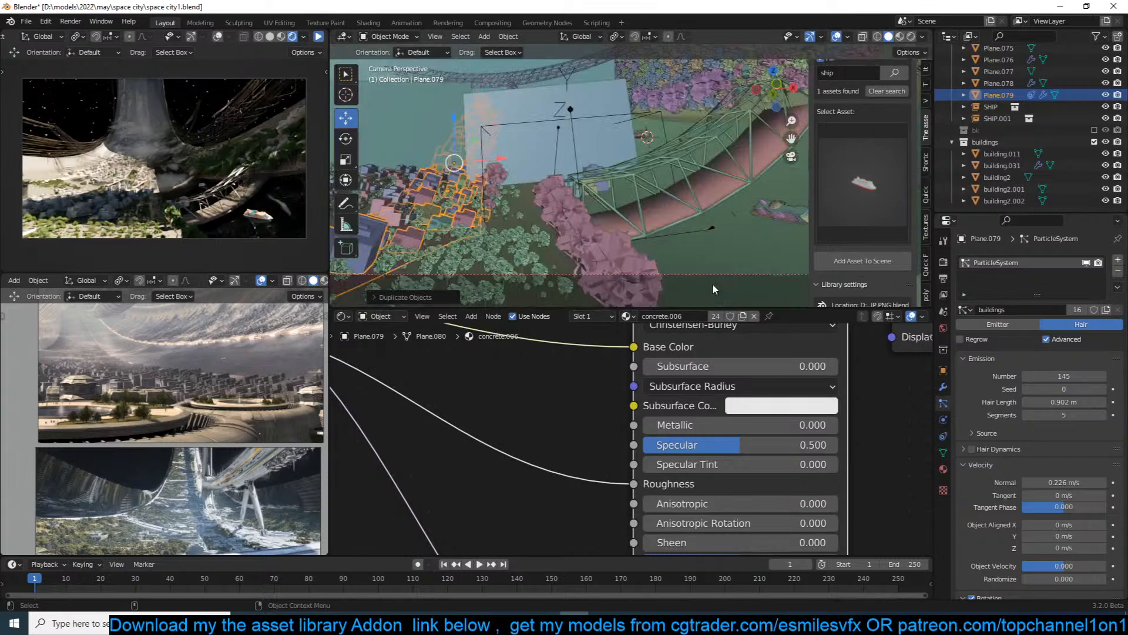
{"action": "middle_click_drag", "start_coordinate": [546, 253], "coordinate": [612, 253], "text": "shift"}
{"action": "key", "text": "g"}
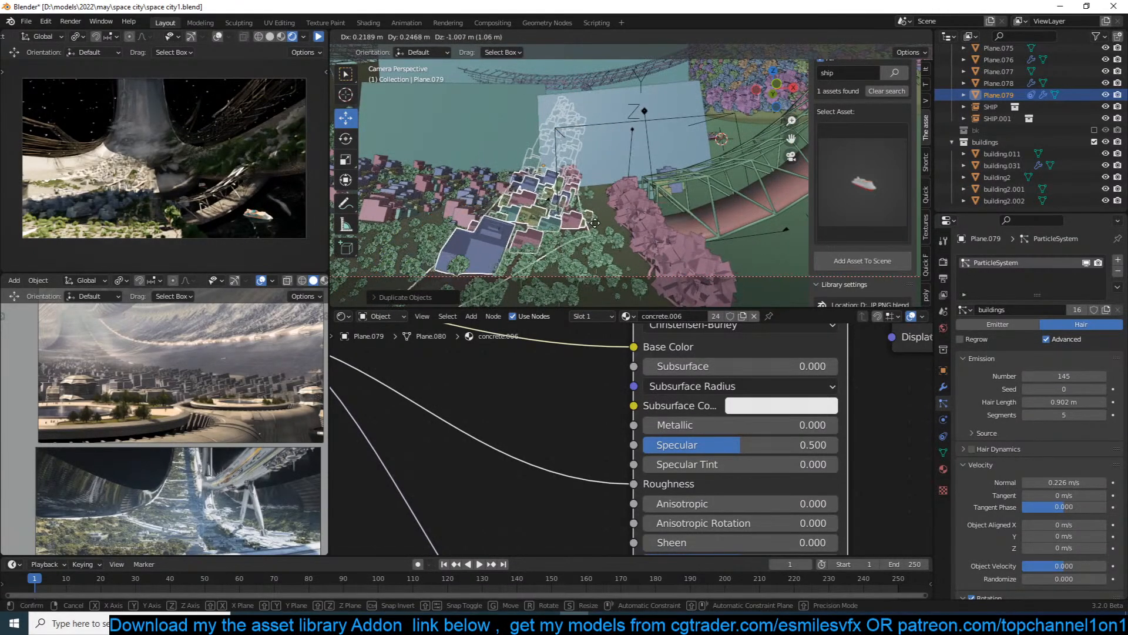
{"action": "left_click", "coordinate": [605, 214]}
Set the strip's Shrinkwrap constraint mode to Project and reposition the strip just beside the pink trees.
{"action": "left_click", "coordinate": [943, 419]}
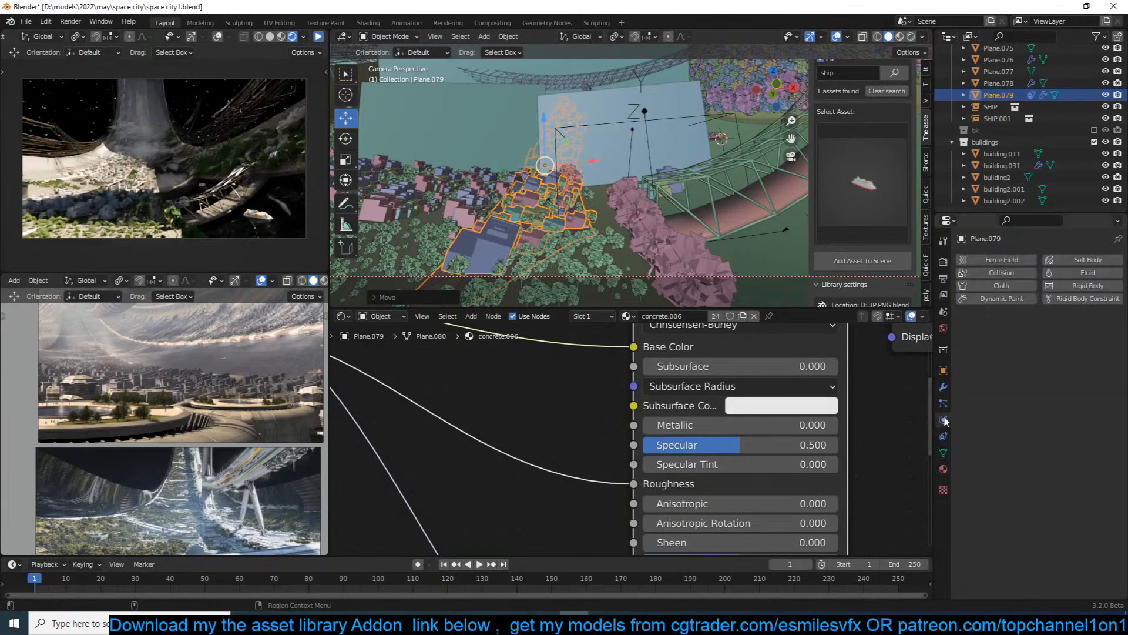
{"action": "left_click", "coordinate": [943, 436]}
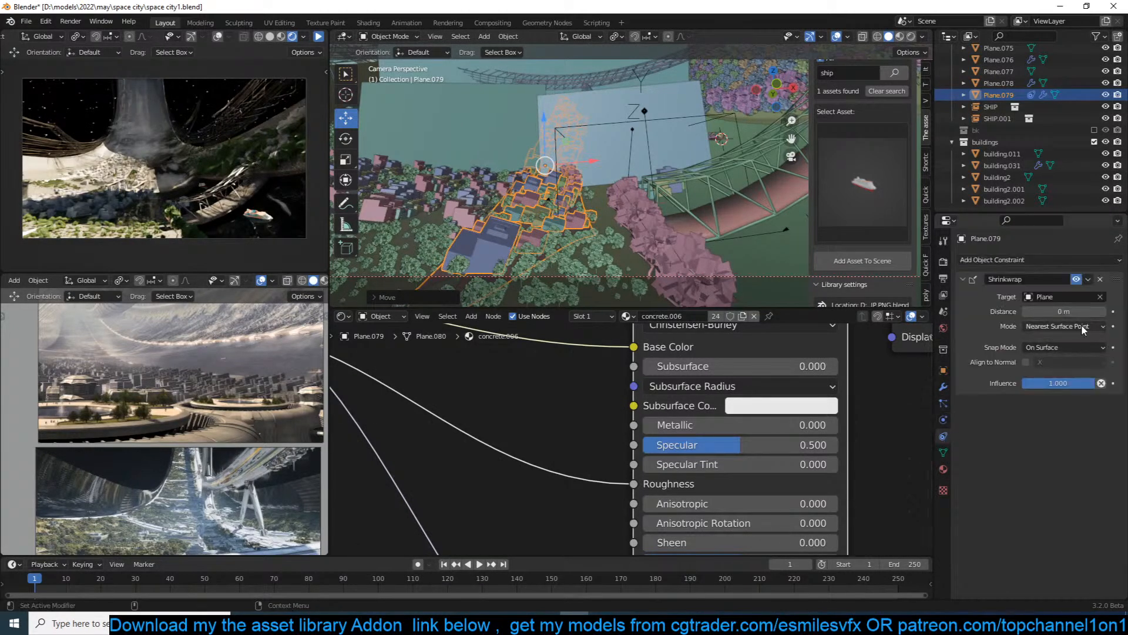
{"action": "left_click", "coordinate": [1063, 326]}
{"action": "left_click", "coordinate": [1065, 342]}
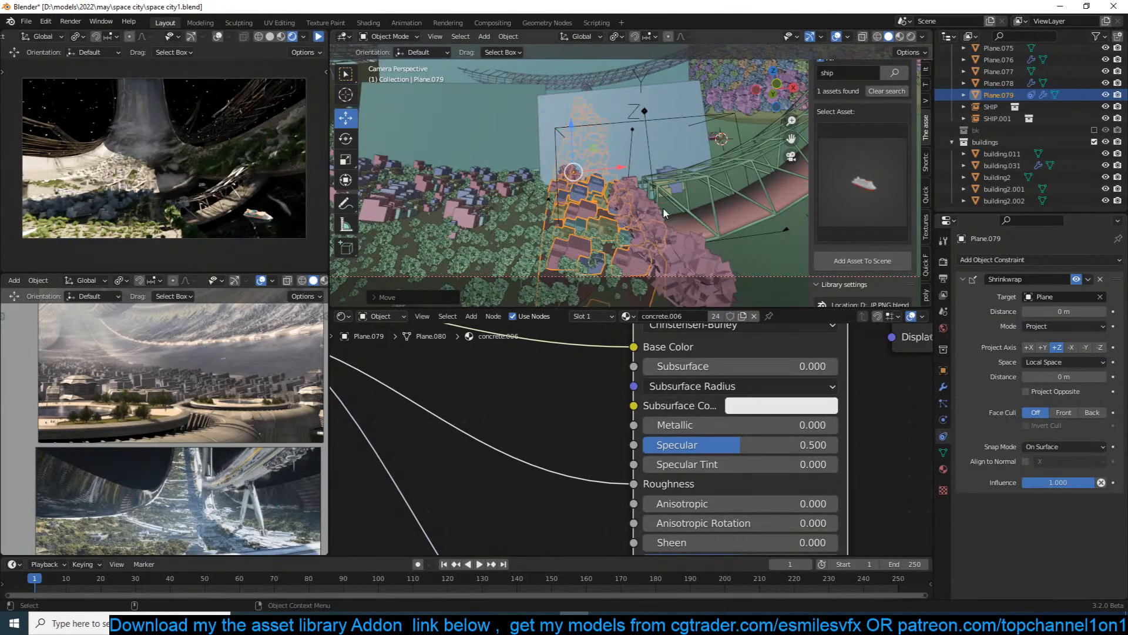
{"action": "key", "text": "g"}
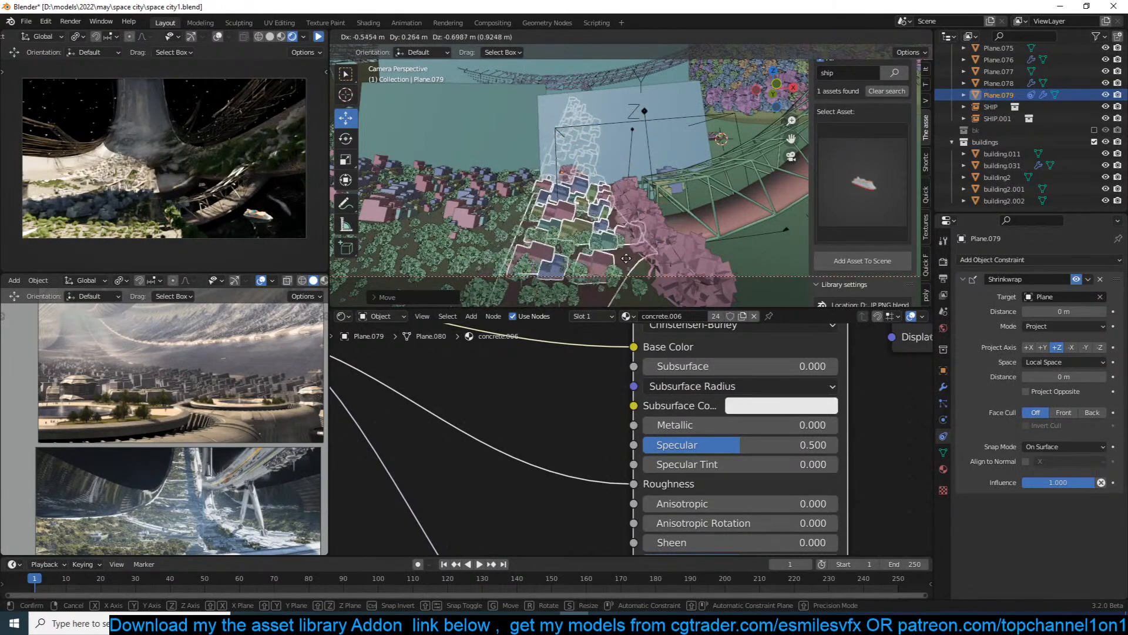
{"action": "left_click", "coordinate": [625, 197]}
From the right side view, rotate and move the building strip so it follows the slope of the curved ground.
{"action": "middle_click_drag", "start_coordinate": [621, 171], "coordinate": [720, 203]}
{"action": "key", "text": "KP_3"}
{"action": "key", "text": "KP_1"}
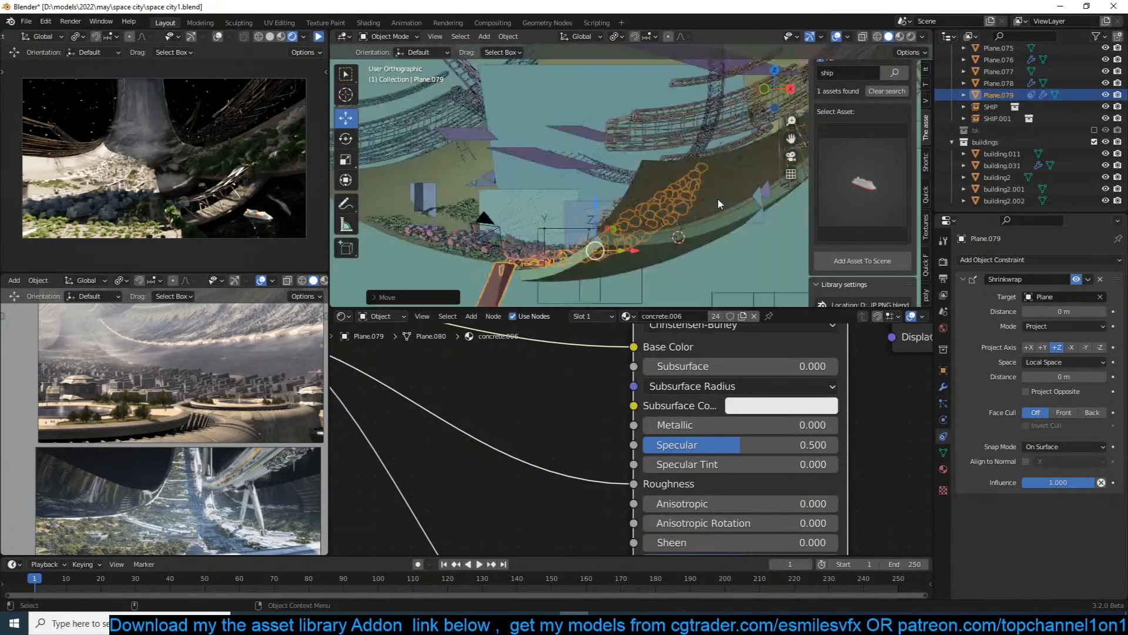
{"action": "key", "text": "KP_3"}
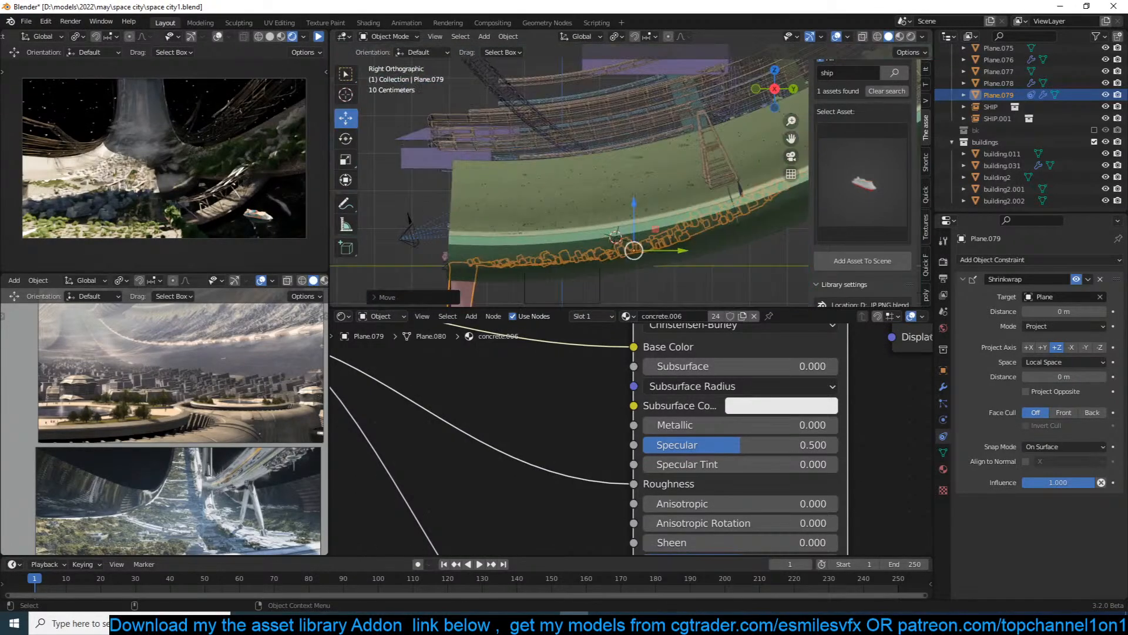
{"action": "key", "text": "r"}
{"action": "left_click", "coordinate": [750, 256]}
{"action": "key", "text": "g"}
{"action": "left_click", "coordinate": [731, 248]}
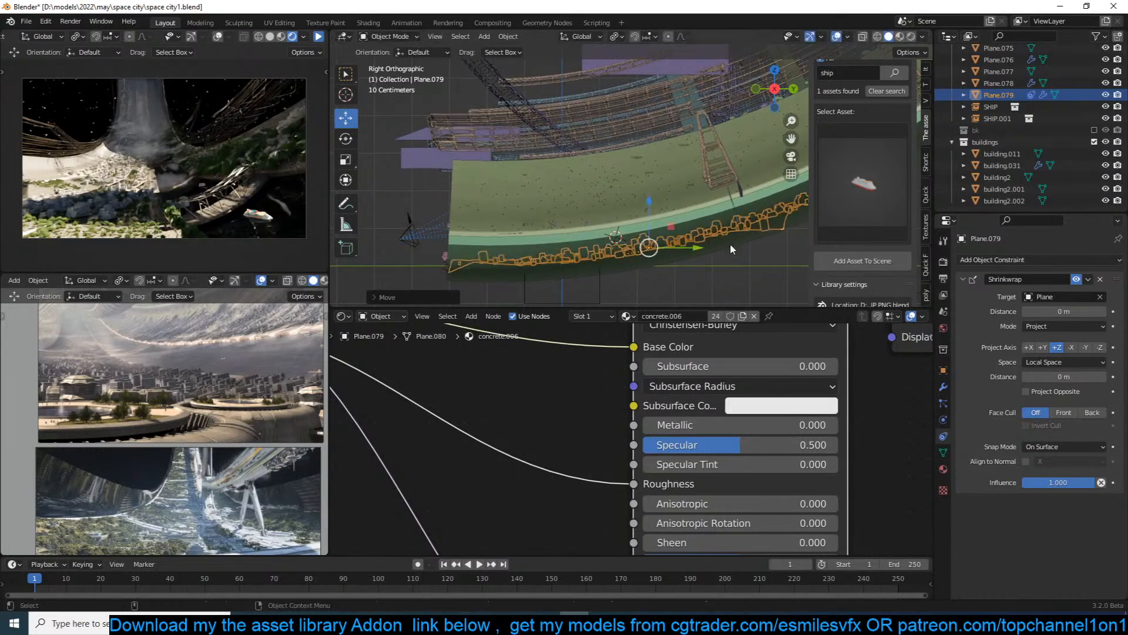
From the top view, scale the building strip along the X axis.
{"action": "key", "text": "KP_7"}
{"action": "key", "text": "s"}
{"action": "key", "text": "x"}
{"action": "left_click", "coordinate": [752, 235]}
Place a linked duplicate of the building strip on the ground toward negative X and check its Shrinkwrap modifier settings.
{"action": "scroll", "coordinate": [662, 160], "scroll_direction": "down", "scroll_amount": 5}
{"action": "key", "text": "alt+d"}
{"action": "left_click", "coordinate": [642, 204]}
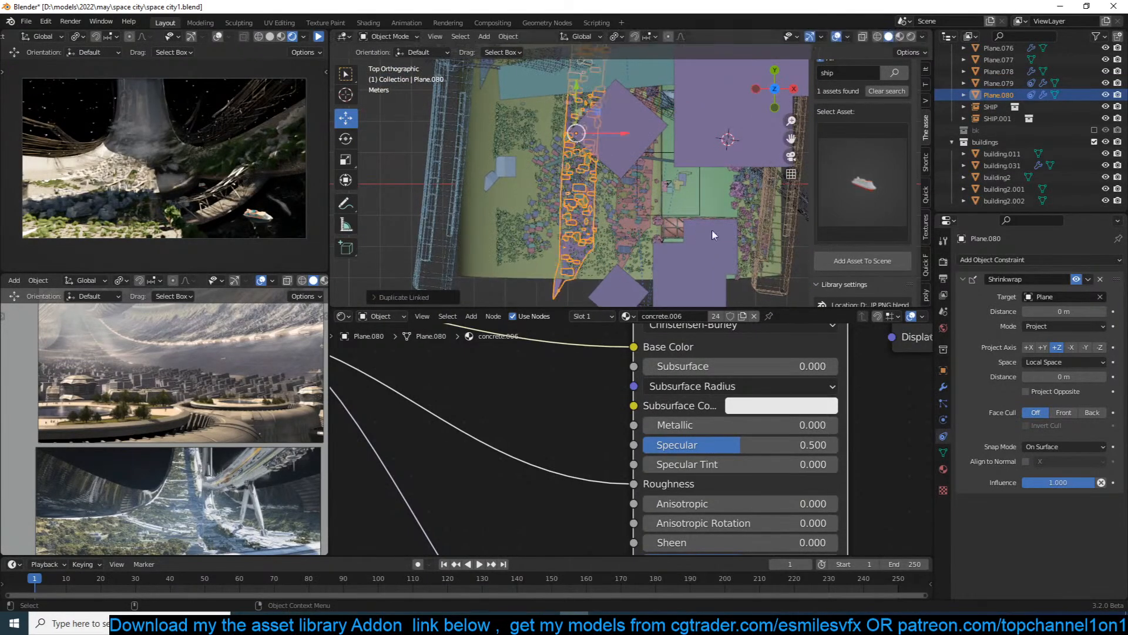
{"action": "left_click", "coordinate": [943, 403]}
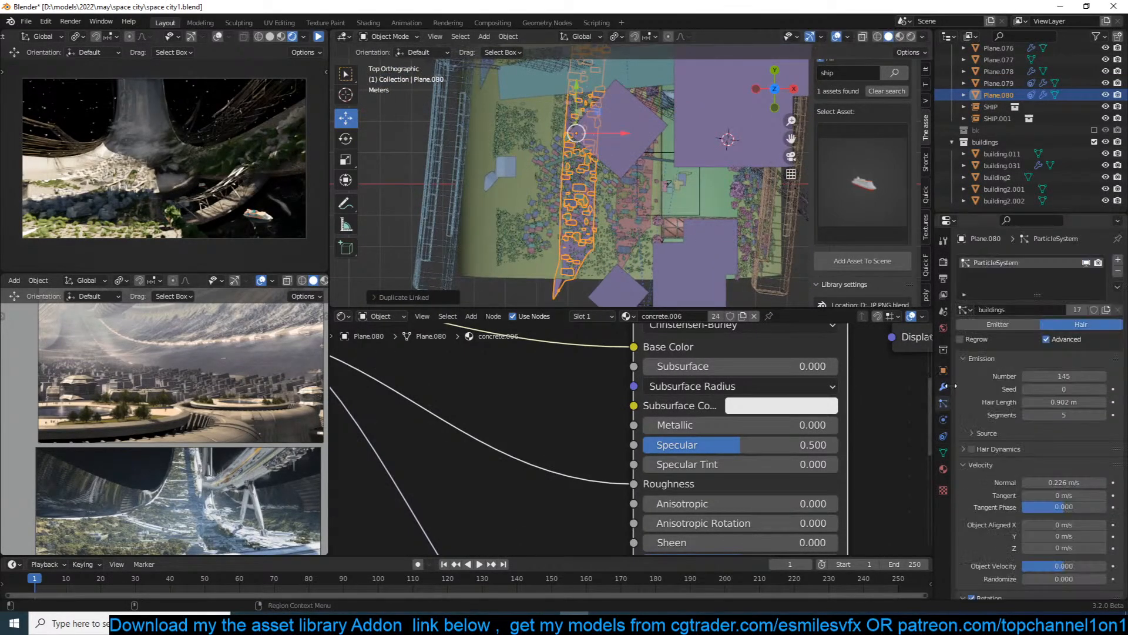
{"action": "left_click", "coordinate": [945, 386]}
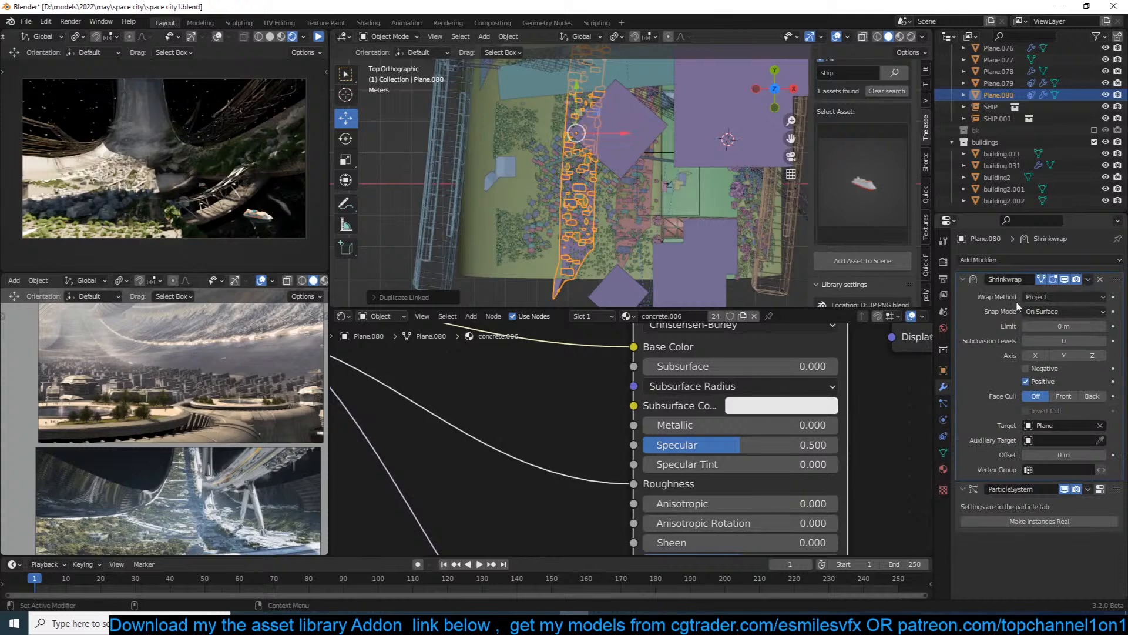
{"action": "left_click", "coordinate": [963, 279]}
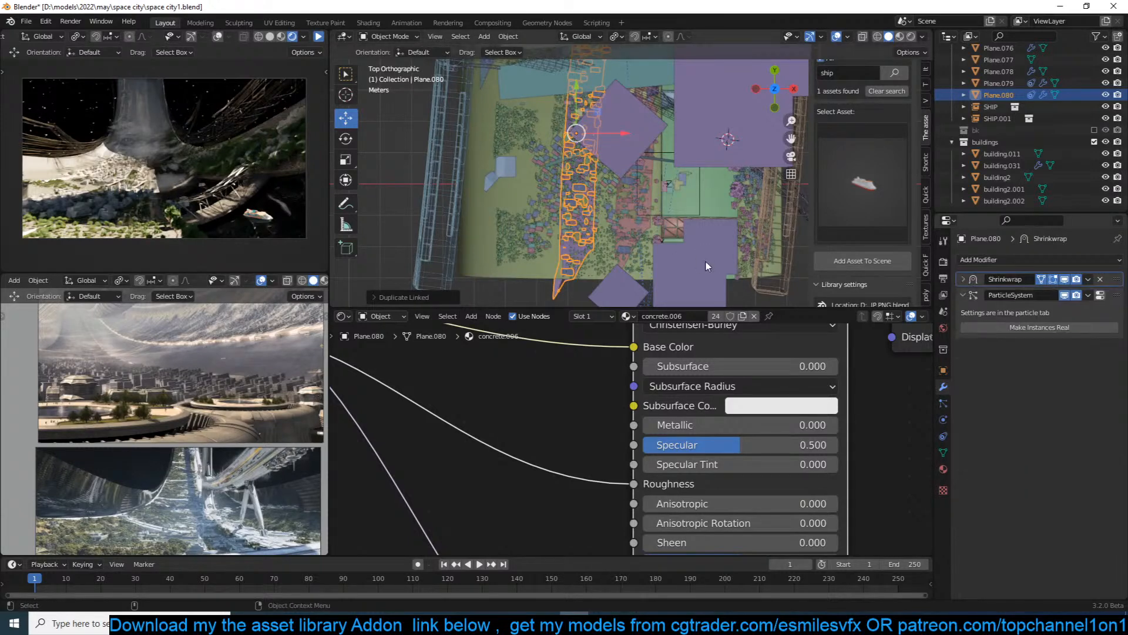
Place another linked duplicate of the building strip about 1.9 m further toward negative X and clear the selection.
{"action": "key", "text": "alt+d"}
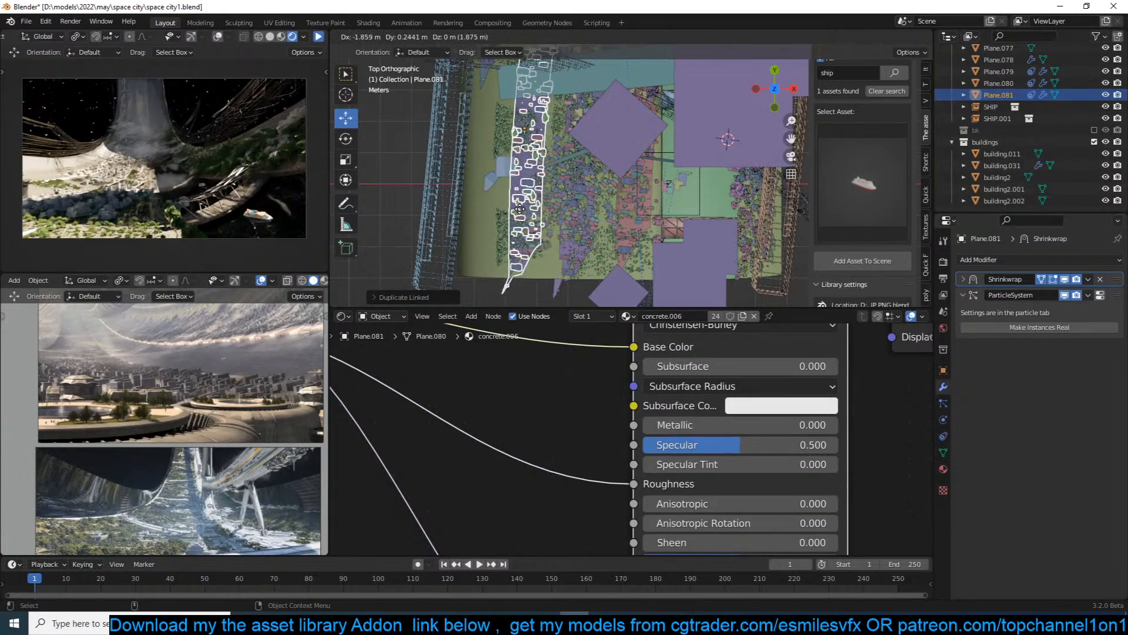
{"action": "left_click", "coordinate": [520, 214]}
{"action": "key", "text": "alt+a"}
Return to the camera view, refresh the render preview with the new buildings and save the file.
{"action": "key", "text": "KP_0"}
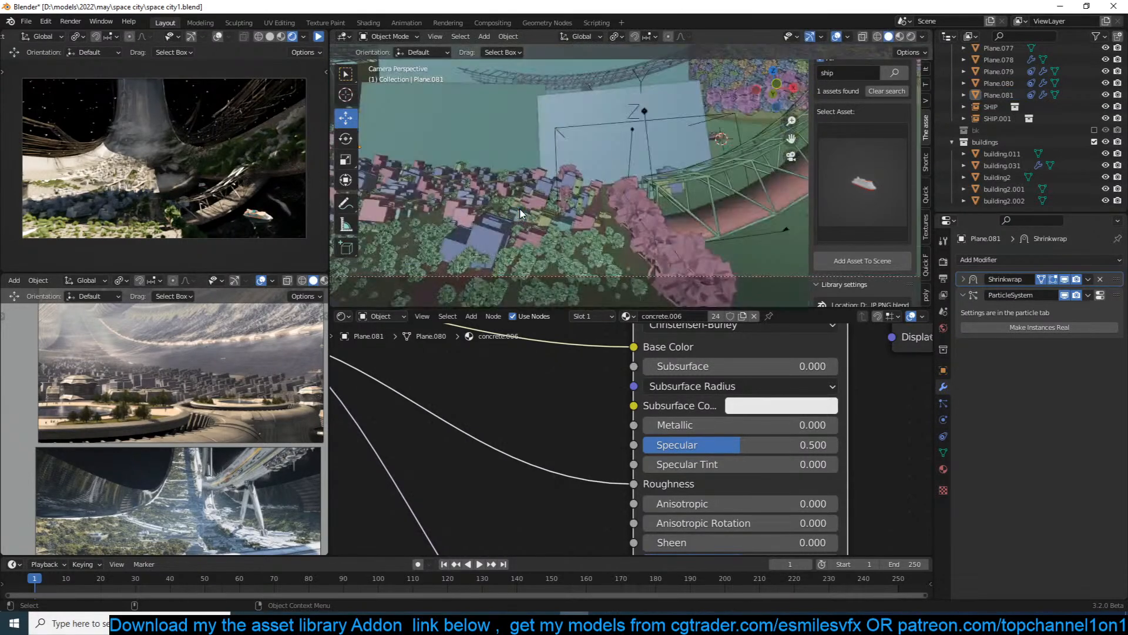
{"action": "scroll", "coordinate": [520, 213], "scroll_direction": "down", "scroll_amount": 2}
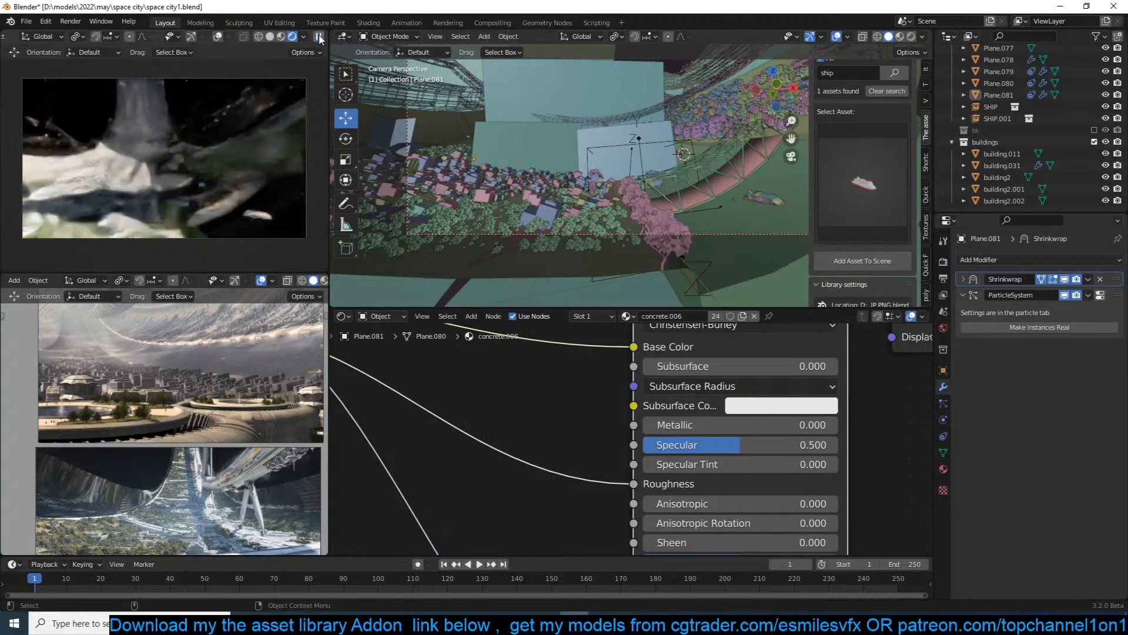
{"action": "key", "text": "ctrl+s"}
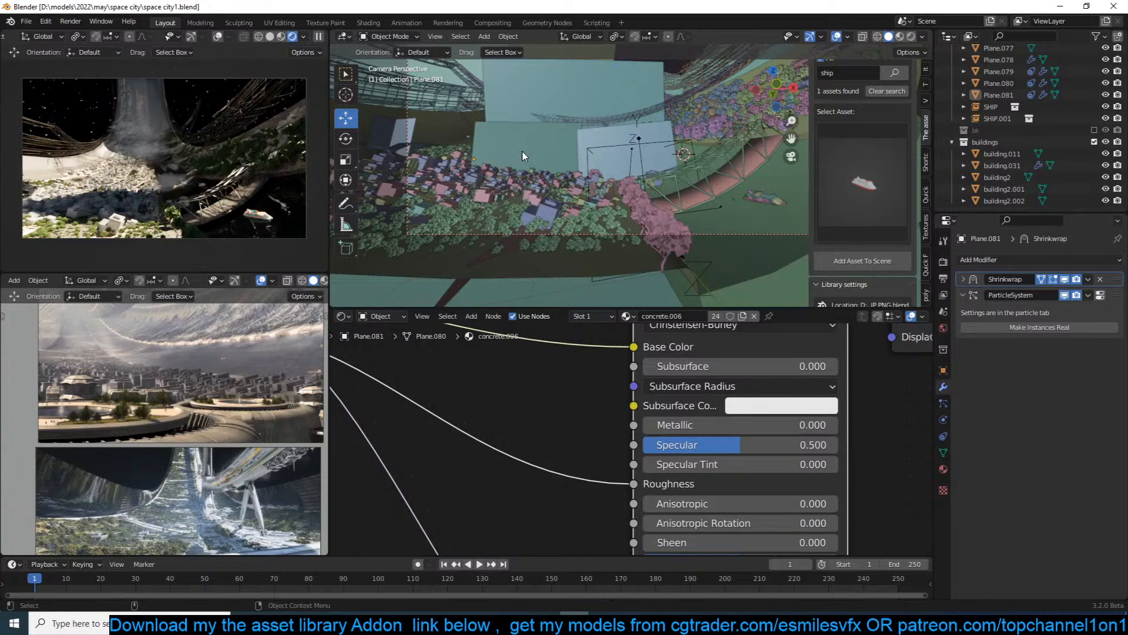
{"action": "key", "text": "ctrl+s"}
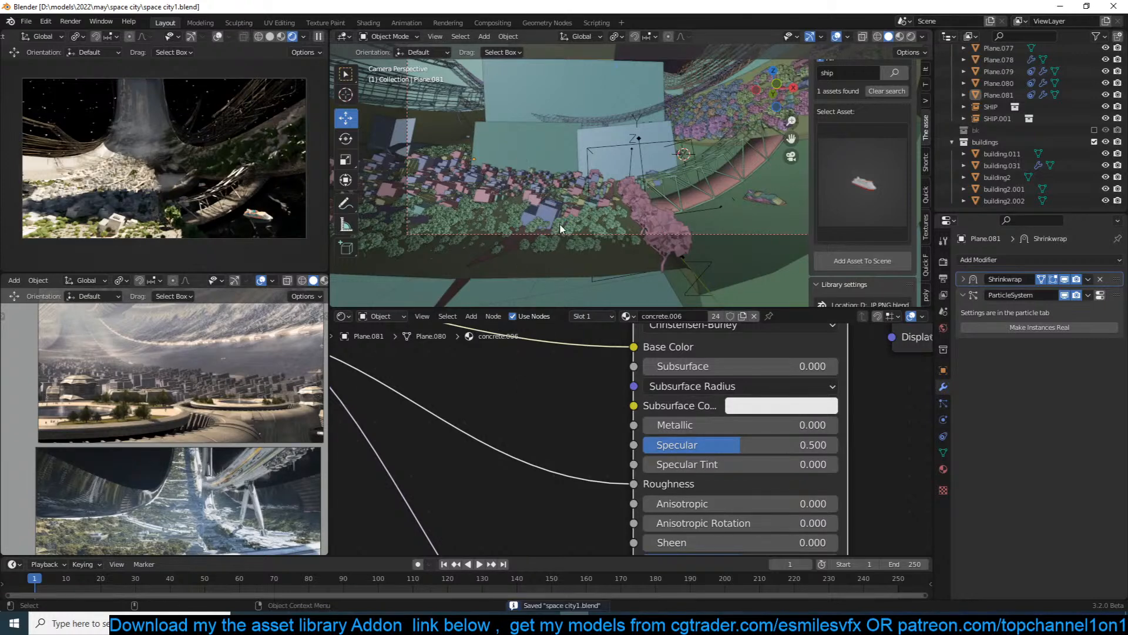
Select the large background plane, move its color ramp's black stop to position 0.714 and save the file.
{"action": "scroll", "coordinate": [559, 223], "scroll_direction": "down", "scroll_amount": 4}
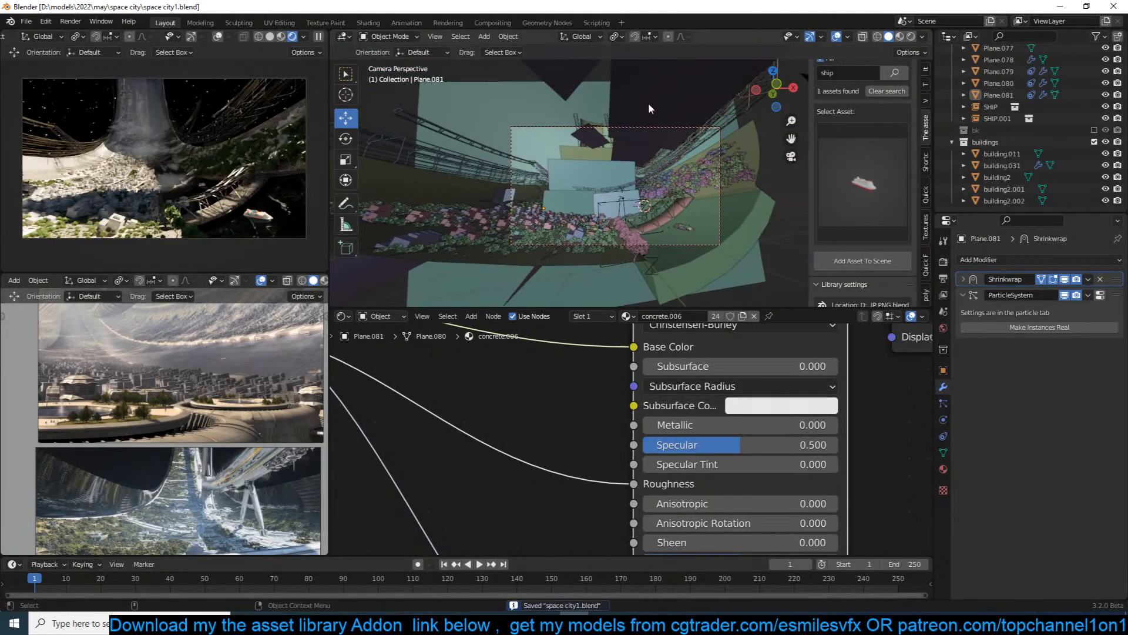
{"action": "left_click", "coordinate": [648, 104]}
{"action": "middle_click_drag", "start_coordinate": [648, 150], "coordinate": [640, 172]}
{"action": "scroll", "coordinate": [638, 168], "scroll_direction": "down", "scroll_amount": 8}
{"action": "left_click", "coordinate": [702, 227]}
{"action": "scroll", "coordinate": [633, 436], "scroll_direction": "up", "scroll_amount": 3}
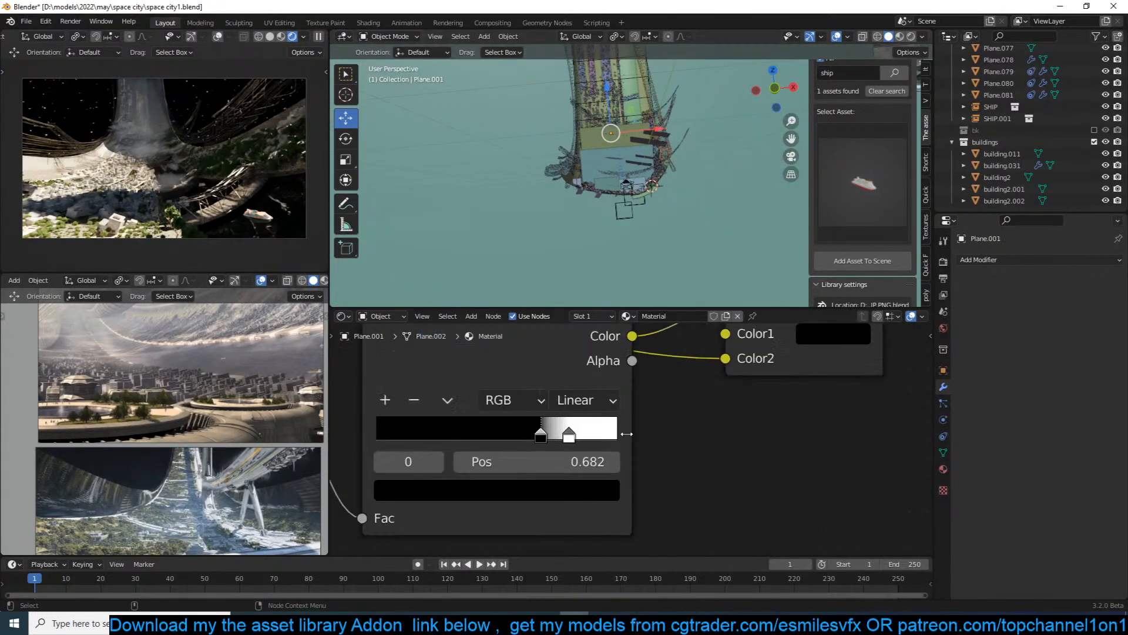
{"action": "left_click_drag", "start_coordinate": [544, 437], "coordinate": [553, 439]}
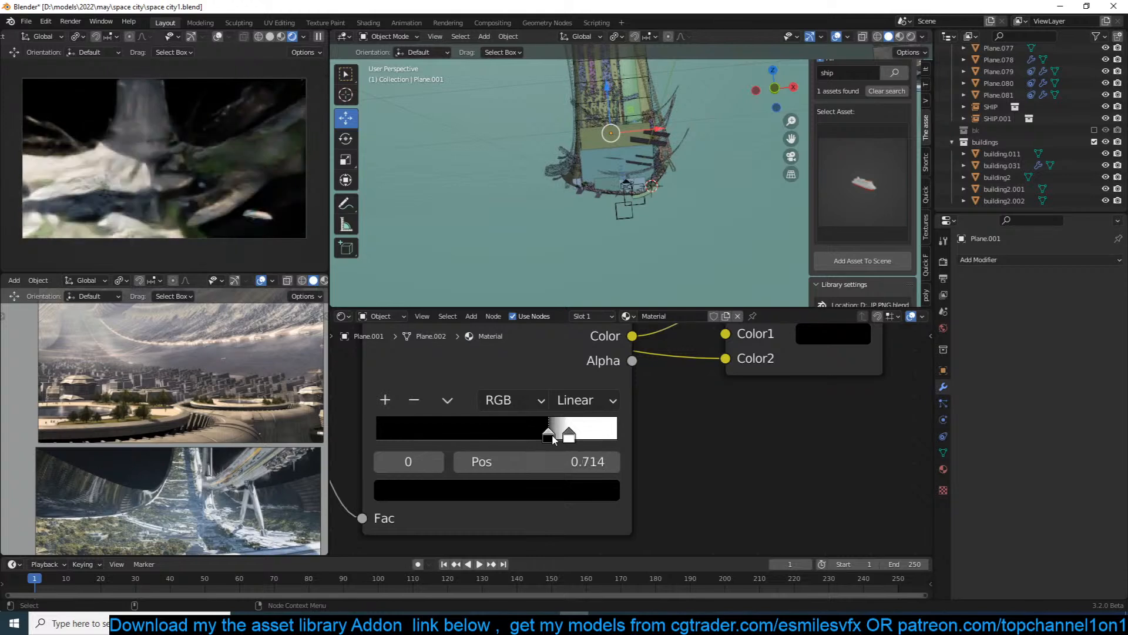
{"action": "key", "text": "ctrl+s"}
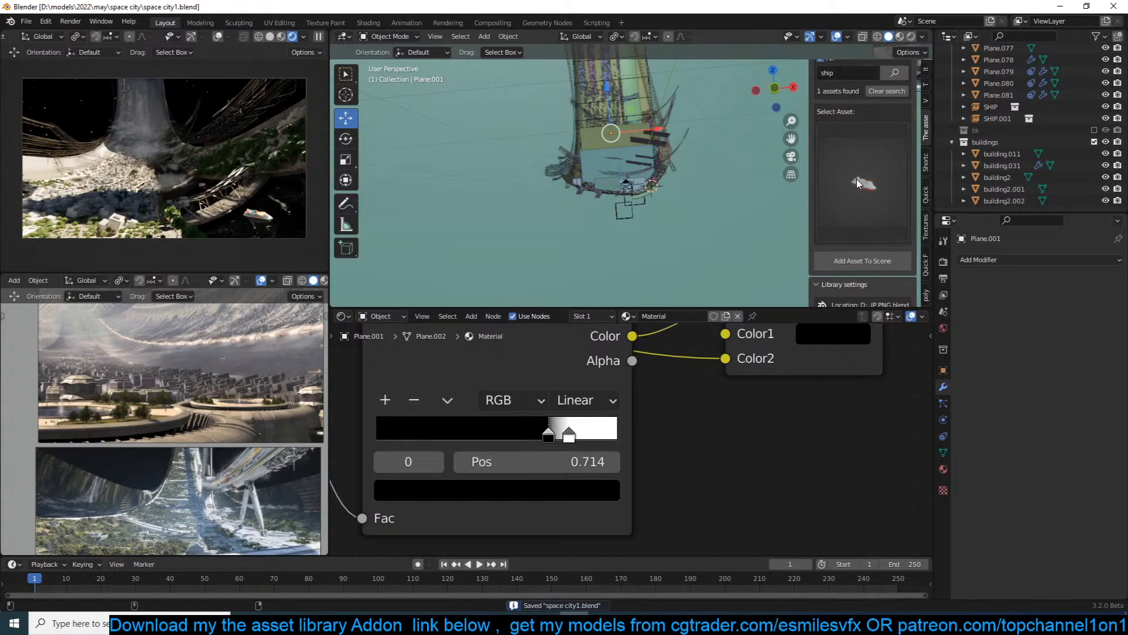
From the camera view, scale the ship beside the bridge down to about 0.8 of its size, deselect it and save the file.
{"action": "key", "text": "KP_0"}
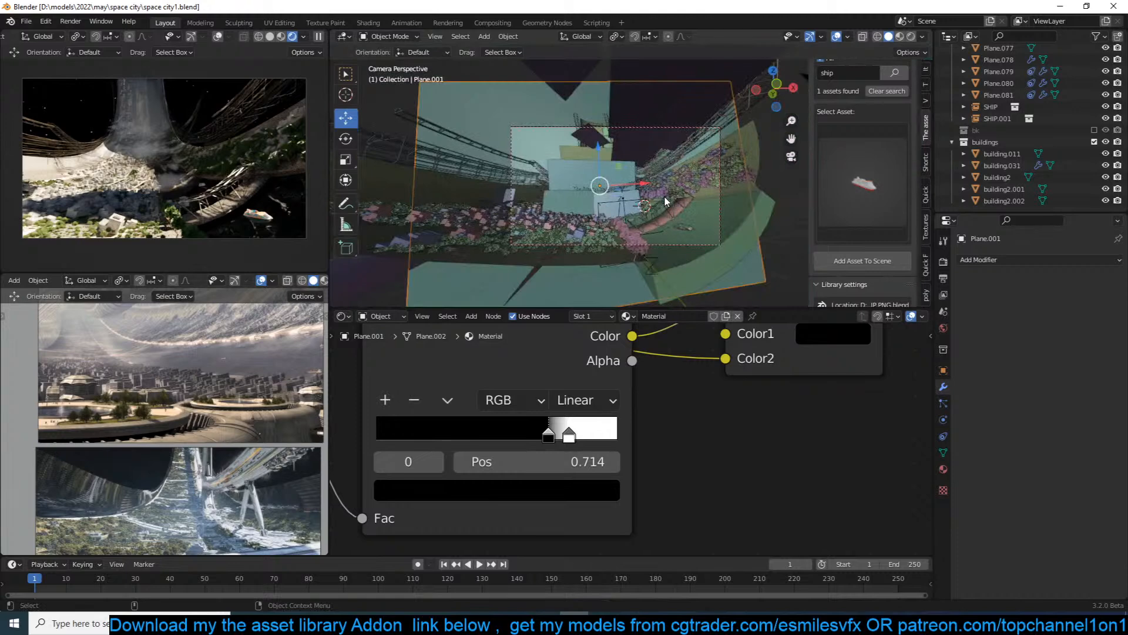
{"action": "left_click", "coordinate": [723, 266]}
{"action": "key", "text": "s"}
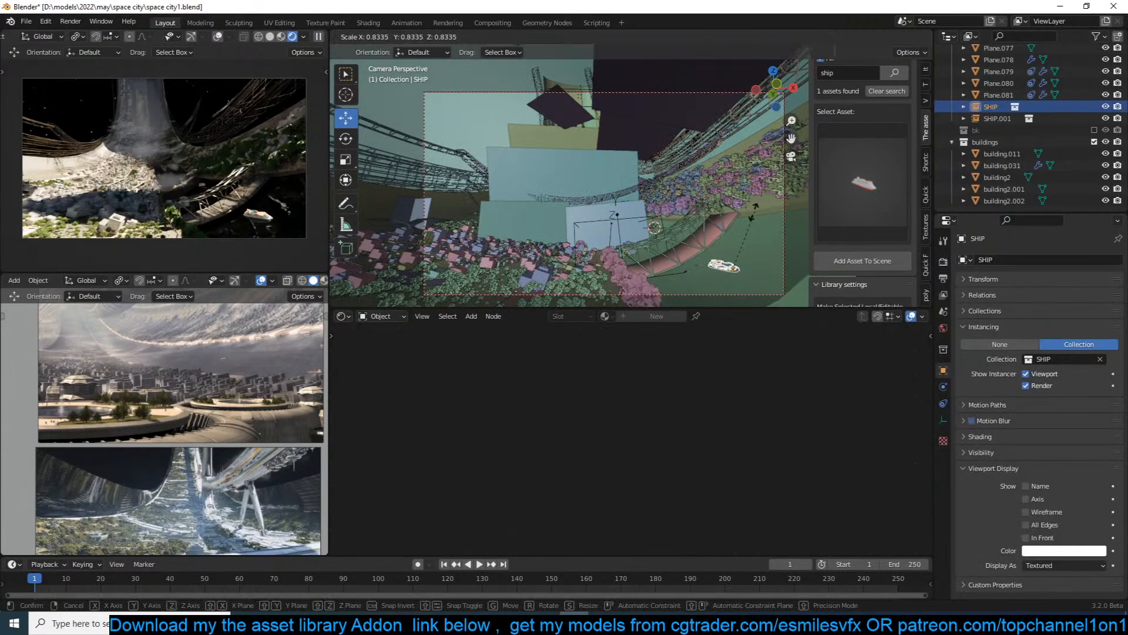
{"action": "left_click", "coordinate": [753, 218]}
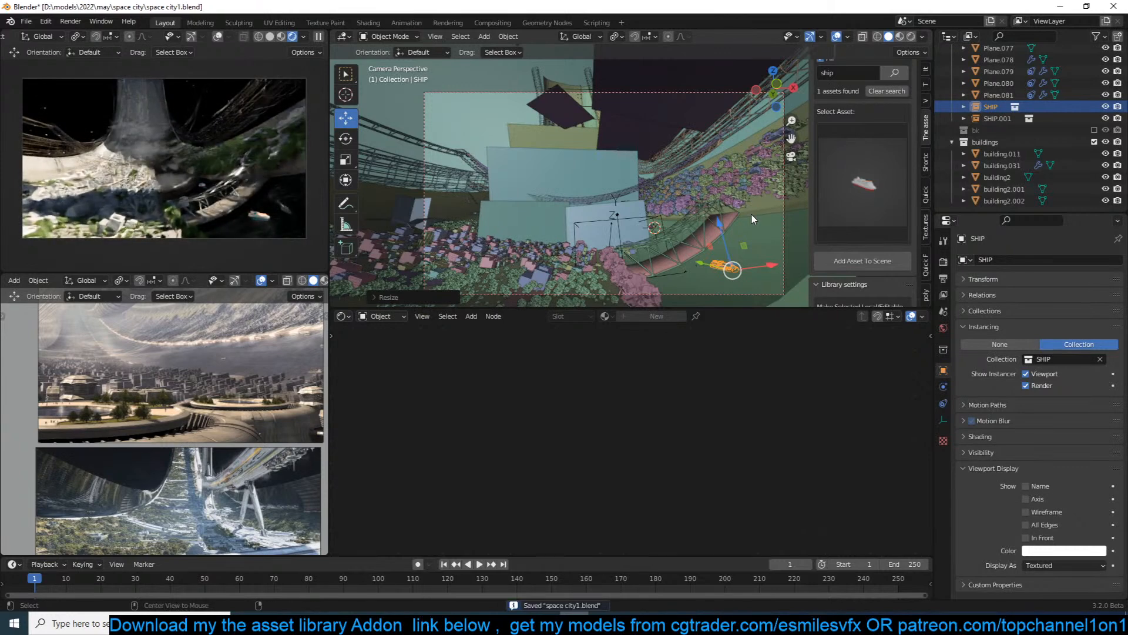
{"action": "left_click", "coordinate": [751, 214]}
{"action": "key", "text": "ctrl+s"}
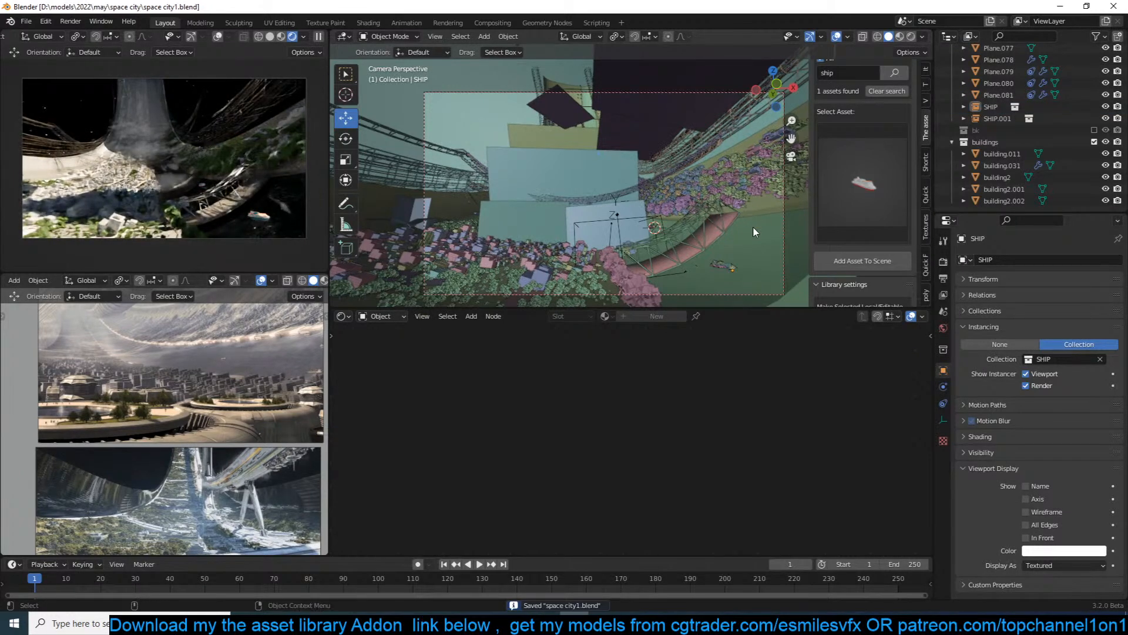
Set the water plane's base color to a brighter blue with H 0.571, S 0.973, V 0.707 and save the file.
{"action": "left_click", "coordinate": [752, 227]}
{"action": "scroll", "coordinate": [808, 394], "scroll_direction": "down", "scroll_amount": 3}
{"action": "scroll", "coordinate": [728, 453], "scroll_direction": "up", "scroll_amount": 2}
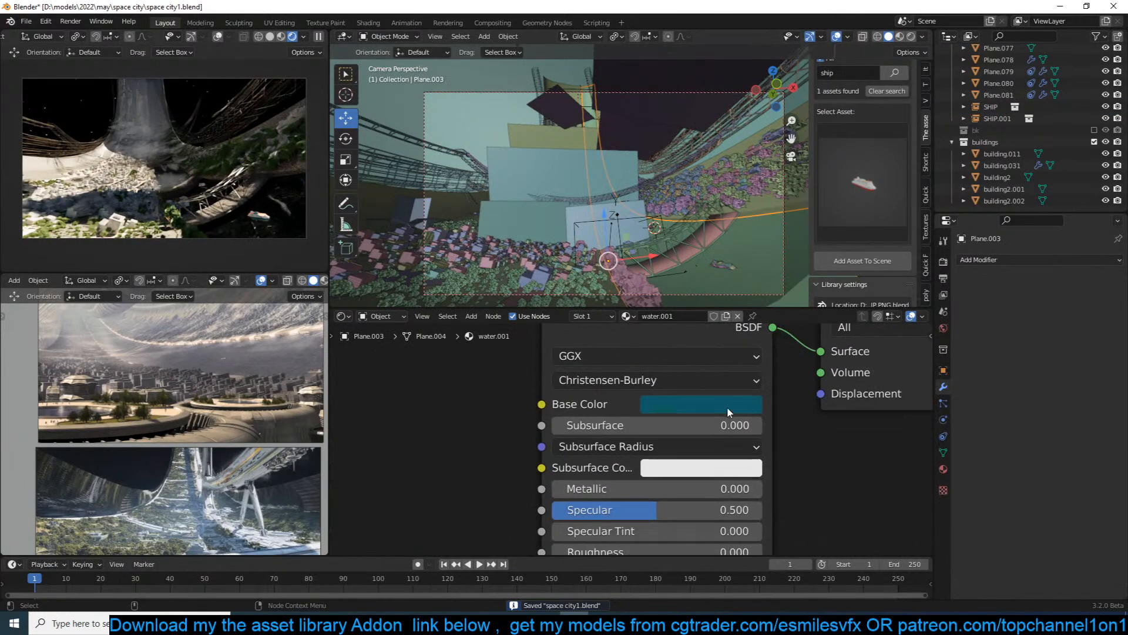
{"action": "left_click", "coordinate": [702, 403]}
{"action": "left_click", "coordinate": [805, 150]}
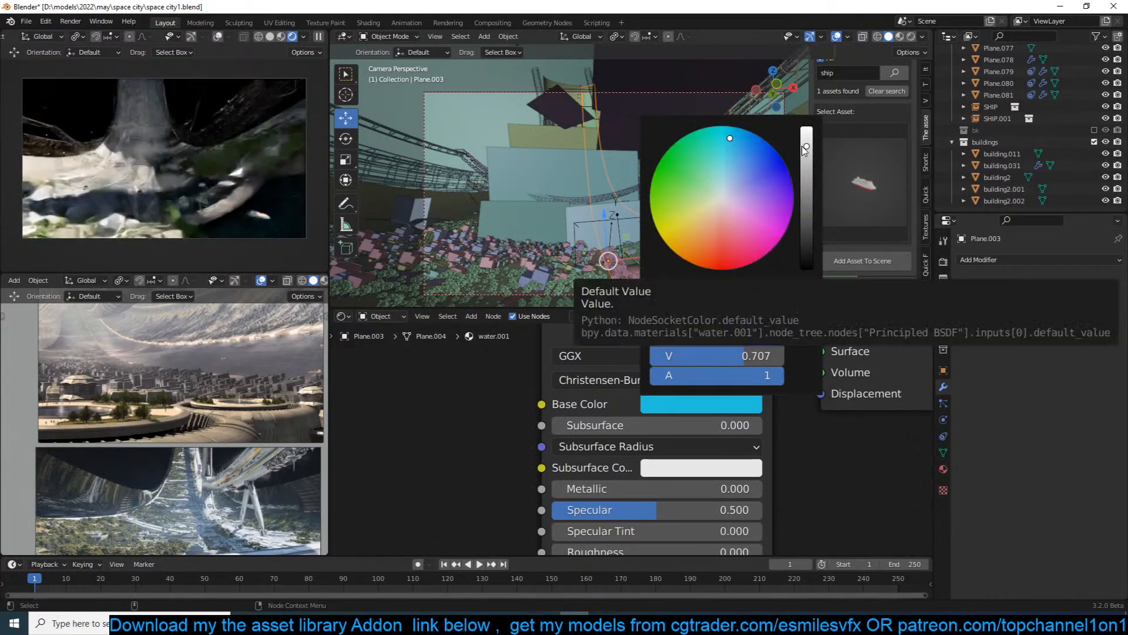
{"action": "left_click", "coordinate": [711, 177]}
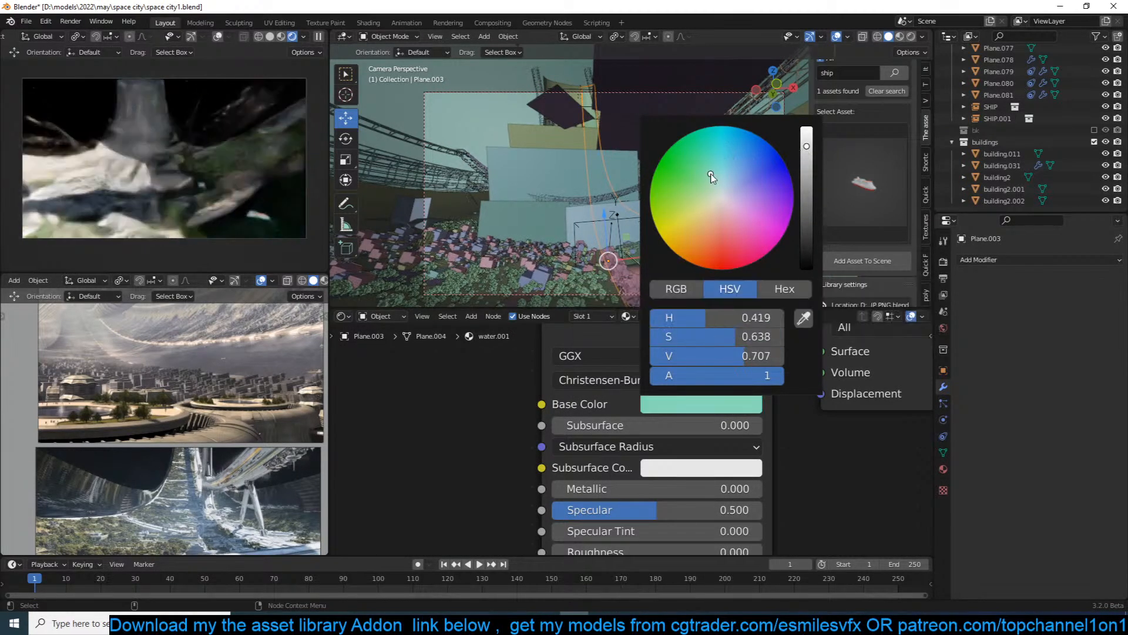
{"action": "left_click", "coordinate": [738, 142]}
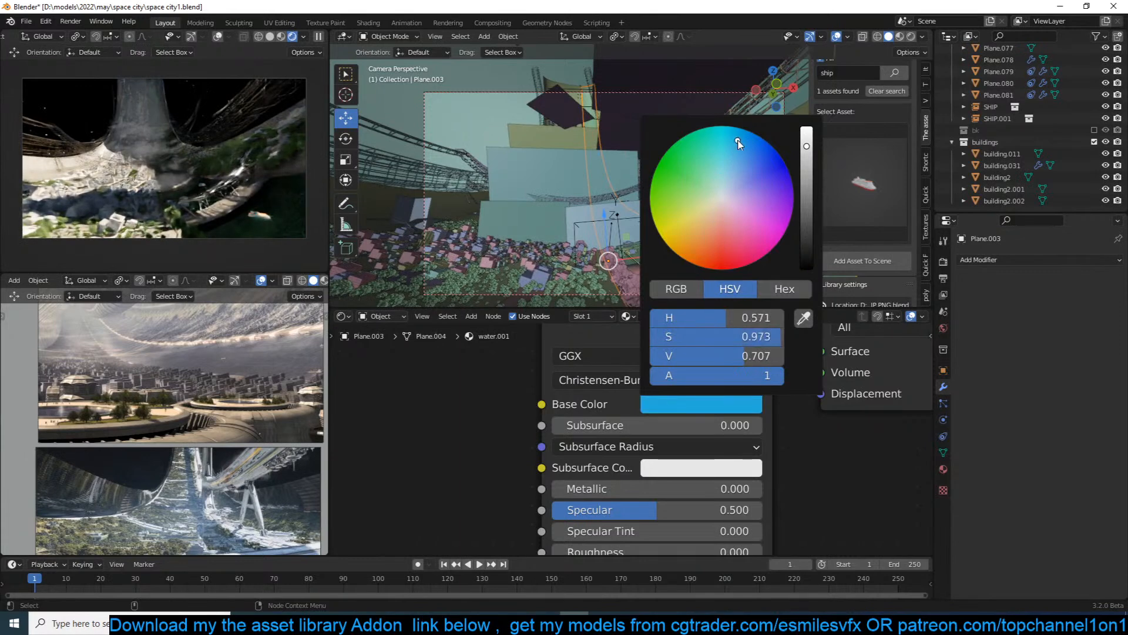
{"action": "key", "text": "ctrl+s"}
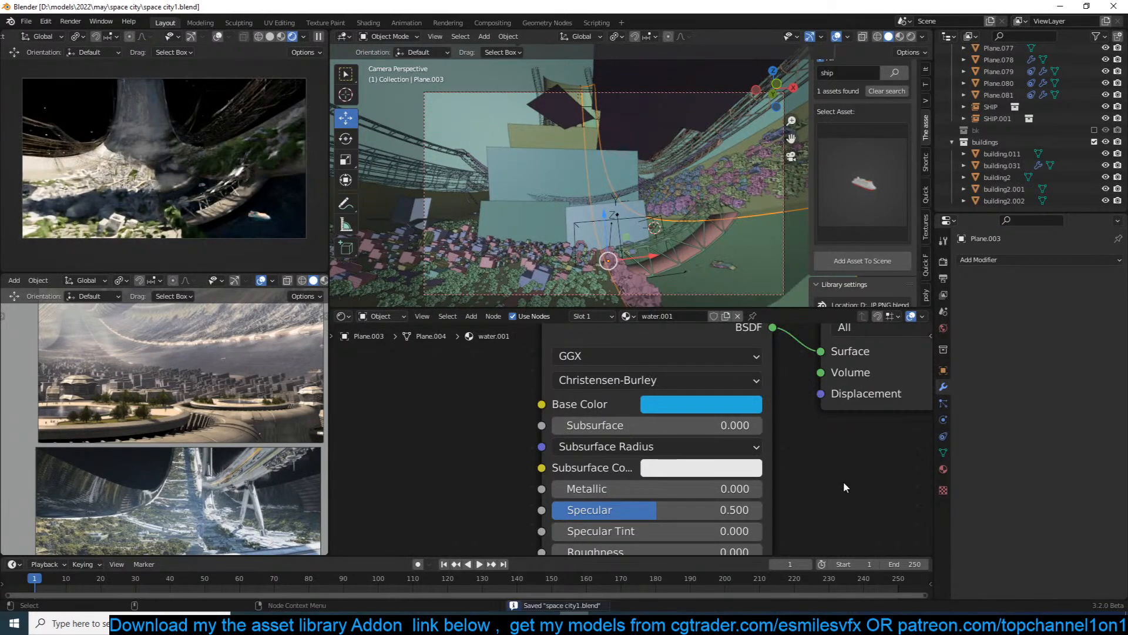
Select the large volume cube around the ring, set its volume material's Emission Strength to 0.005 and save the file.
{"action": "middle_click_drag", "start_coordinate": [668, 168], "coordinate": [593, 138]}
{"action": "left_click", "coordinate": [635, 124]}
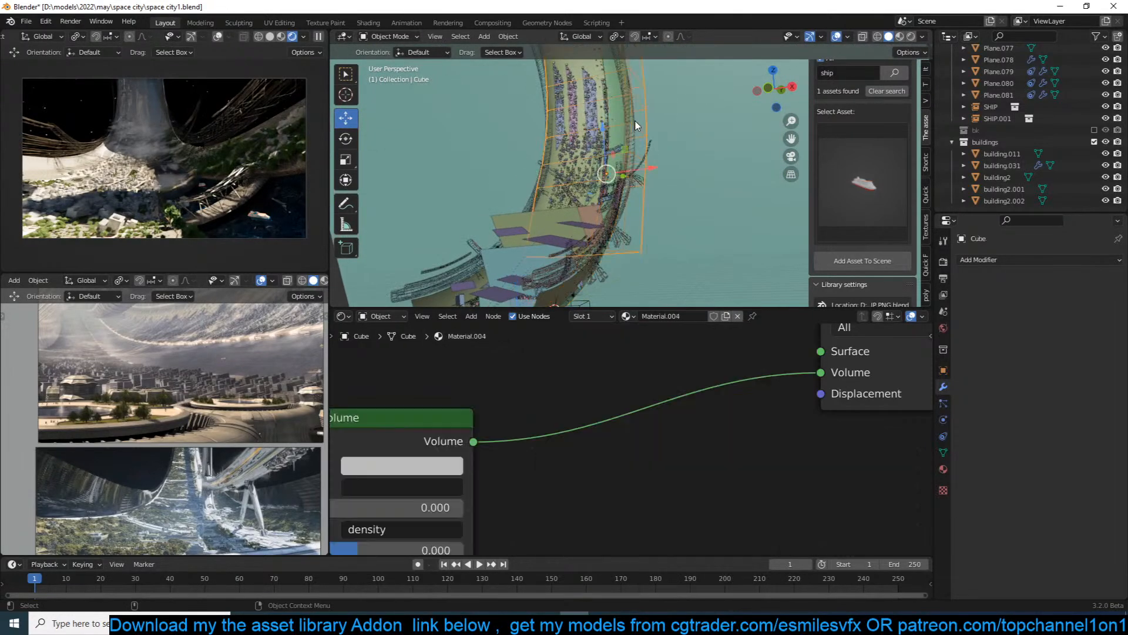
{"action": "left_click", "coordinate": [640, 127]}
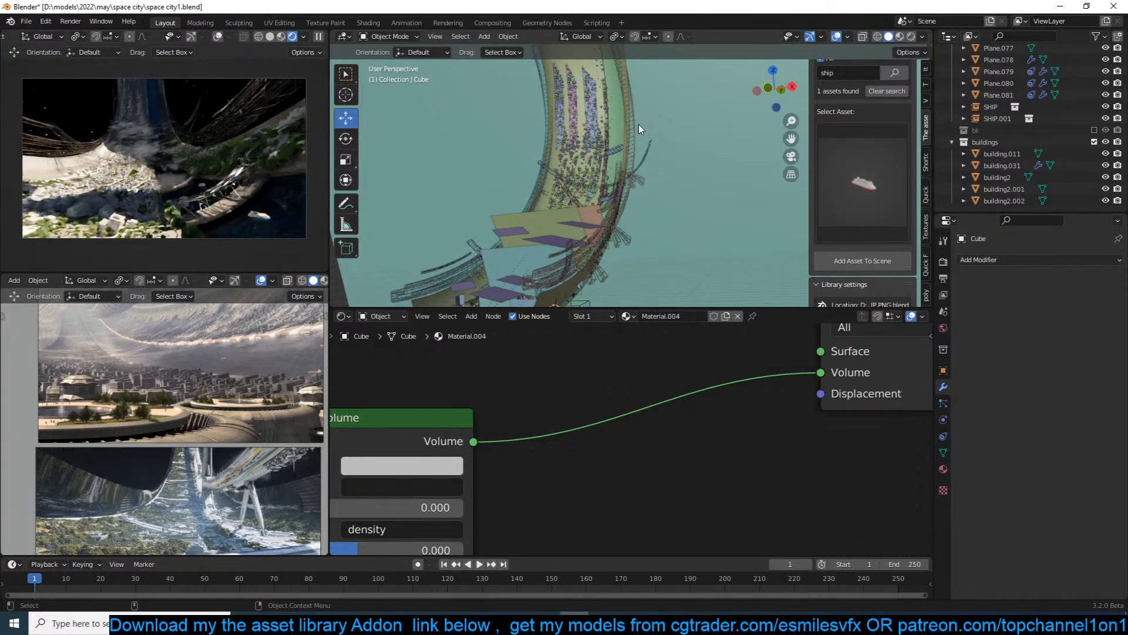
{"action": "key", "text": "ctrl+s"}
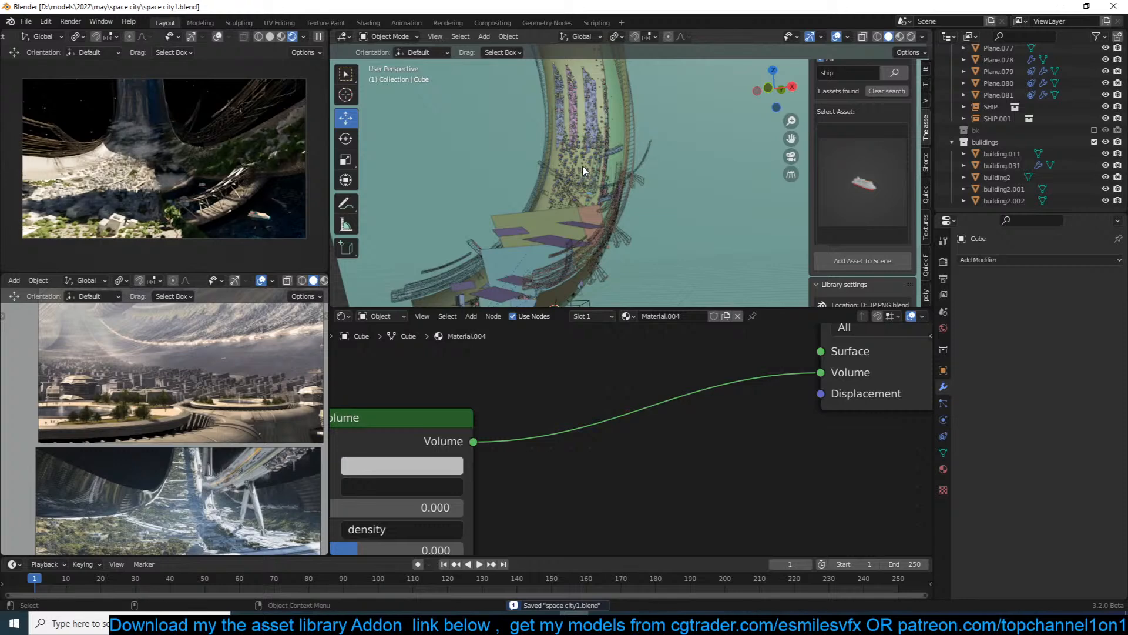
{"action": "left_click", "coordinate": [617, 174]}
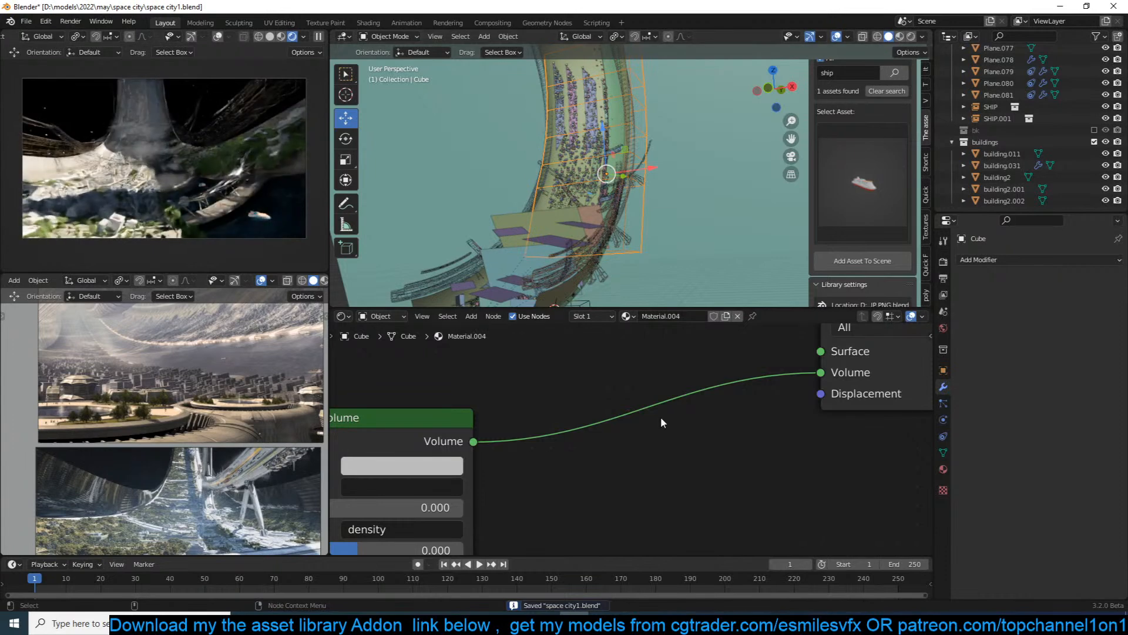
{"action": "scroll", "coordinate": [634, 435], "scroll_direction": "down", "scroll_amount": 5}
{"action": "scroll", "coordinate": [633, 434], "scroll_direction": "up", "scroll_amount": 8}
{"action": "left_click", "coordinate": [530, 458]}
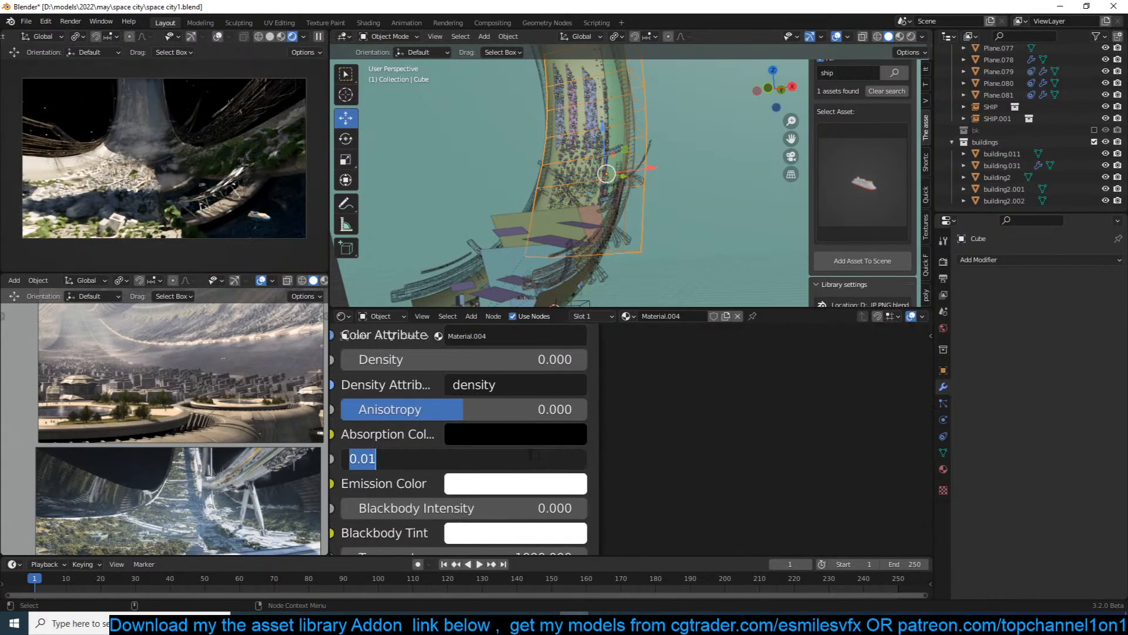
{"action": "left_click", "coordinate": [530, 454]}
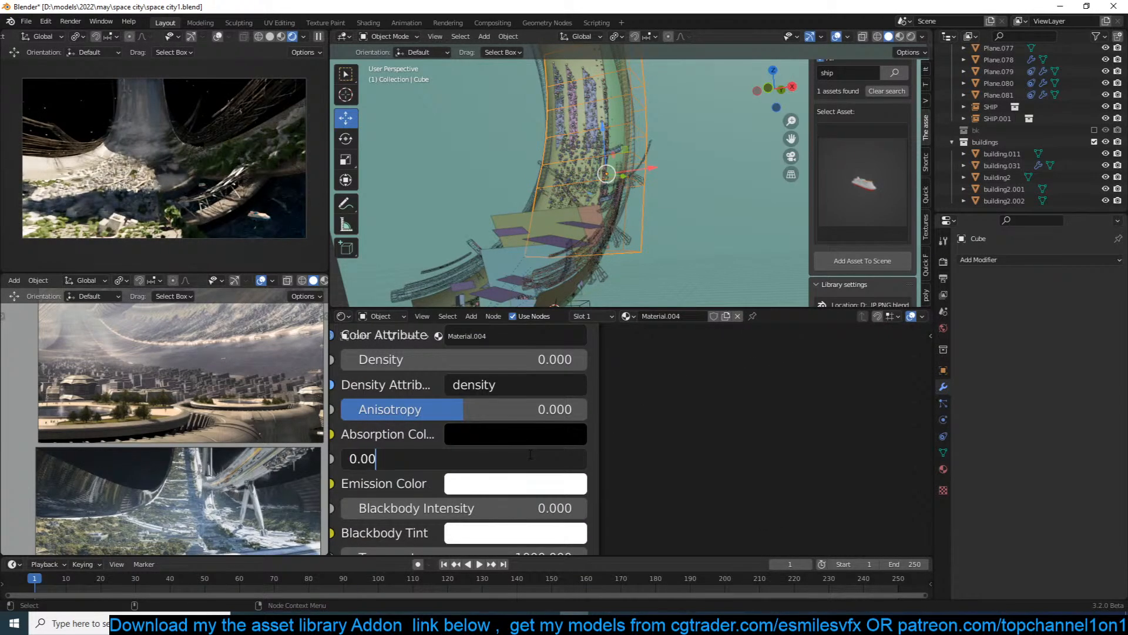
{"action": "key", "text": "Return"}
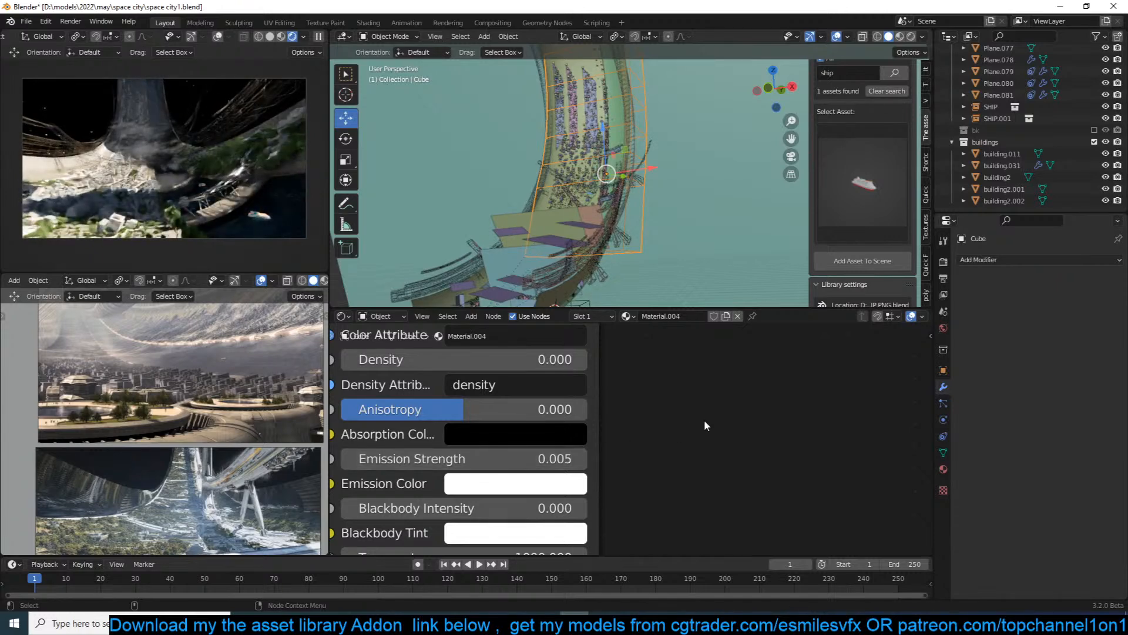
{"action": "key", "text": "ctrl+s"}
Pause the render preview and view the cloud planes along the ring from the right side.
{"action": "left_click", "coordinate": [318, 36]}
{"action": "middle_click_drag", "start_coordinate": [605, 174], "coordinate": [658, 191]}
{"action": "left_click", "coordinate": [660, 190]}
{"action": "key", "text": "KP_3"}
{"action": "key", "text": "z"}
{"action": "left_click", "coordinate": [474, 227]}
{"action": "scroll", "coordinate": [683, 230], "scroll_direction": "down", "scroll_amount": 3}
{"action": "middle_click_drag", "start_coordinate": [682, 231], "coordinate": [650, 226]}
{"action": "key", "text": "z"}
{"action": "left_click", "coordinate": [714, 207]}
Select the cloud planes above the city, move them into a new collection named clouds and save the file.
{"action": "mouse_move", "coordinate": [714, 207]}
{"action": "middle_mouse_down"}
{"action": "mouse_move", "coordinate": [661, 178]}
{"action": "mouse_move", "coordinate": [524, 169]}
{"action": "mouse_move", "coordinate": [597, 238]}
{"action": "mouse_move", "coordinate": [682, 141]}
{"action": "middle_mouse_up"}
{"action": "left_click", "coordinate": [545, 176], "text": "shift"}
{"action": "left_click", "coordinate": [545, 179], "text": "shift"}
{"action": "scroll", "coordinate": [681, 141], "scroll_direction": "up", "scroll_amount": 3}
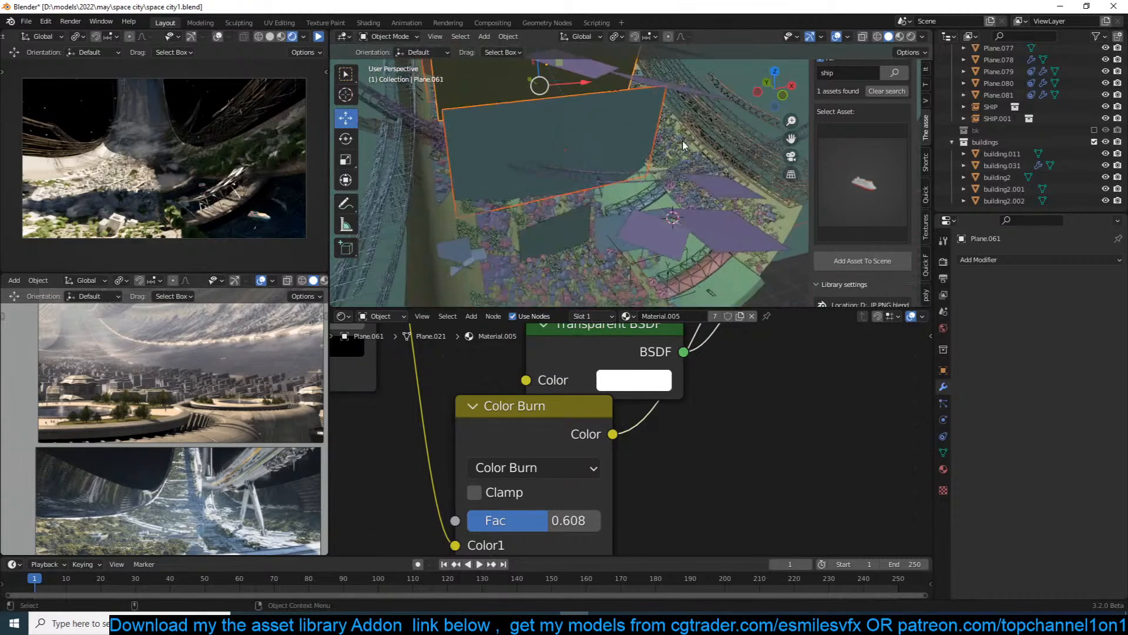
{"action": "left_click", "coordinate": [601, 227], "text": "shift"}
{"action": "left_click", "coordinate": [572, 223], "text": "shift"}
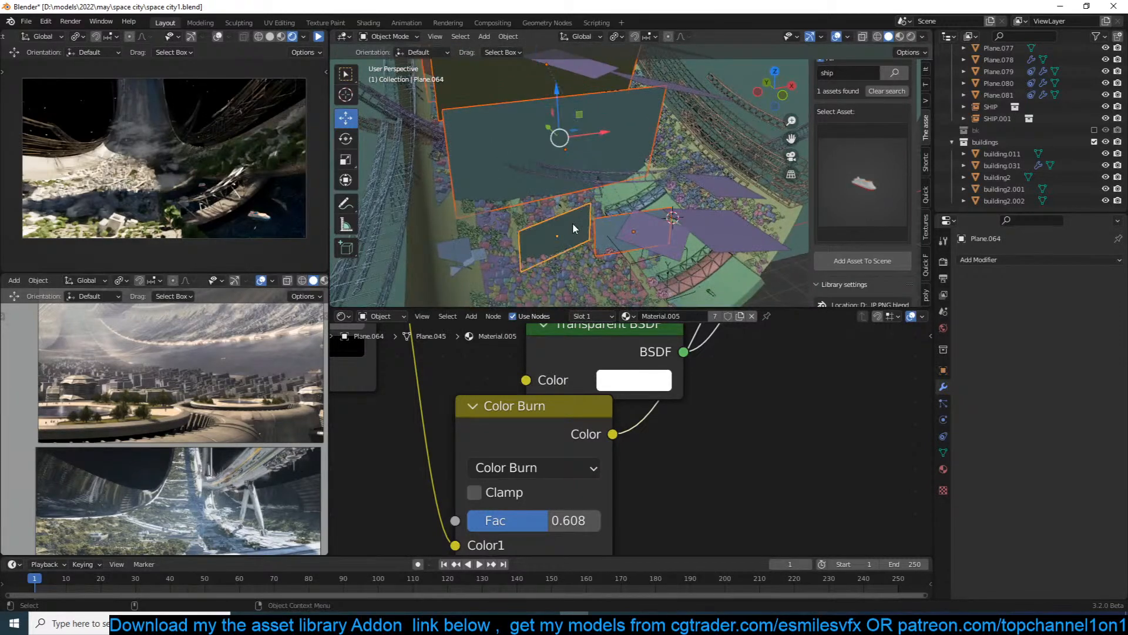
{"action": "key", "text": "m"}
{"action": "left_click", "coordinate": [574, 223]}
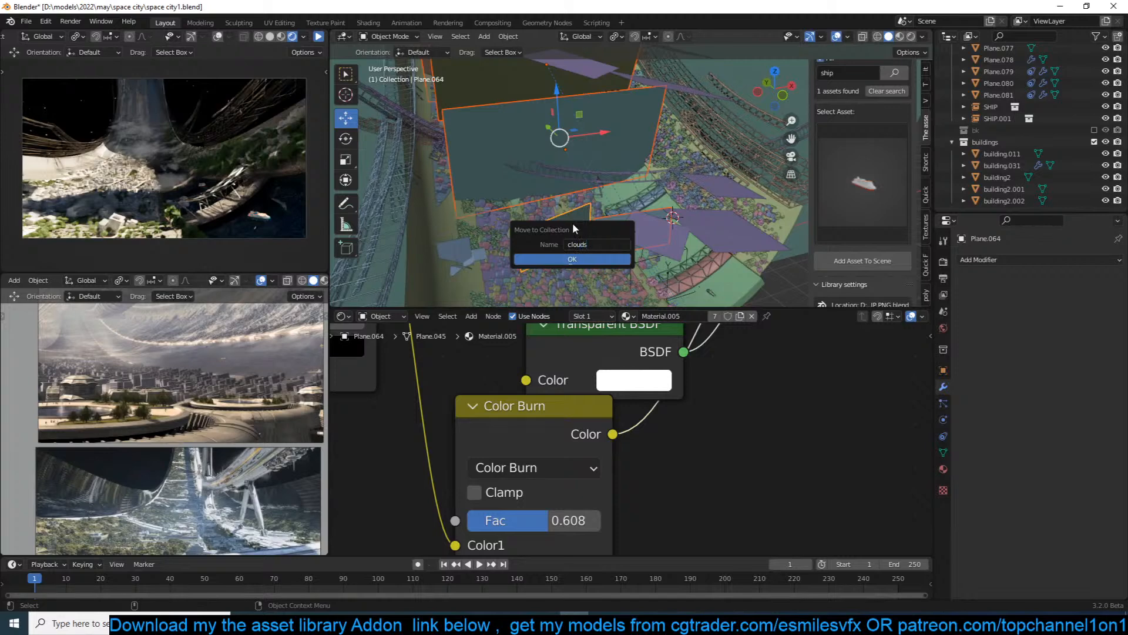
{"action": "left_click", "coordinate": [565, 259]}
{"action": "key", "text": "ctrl+s"}
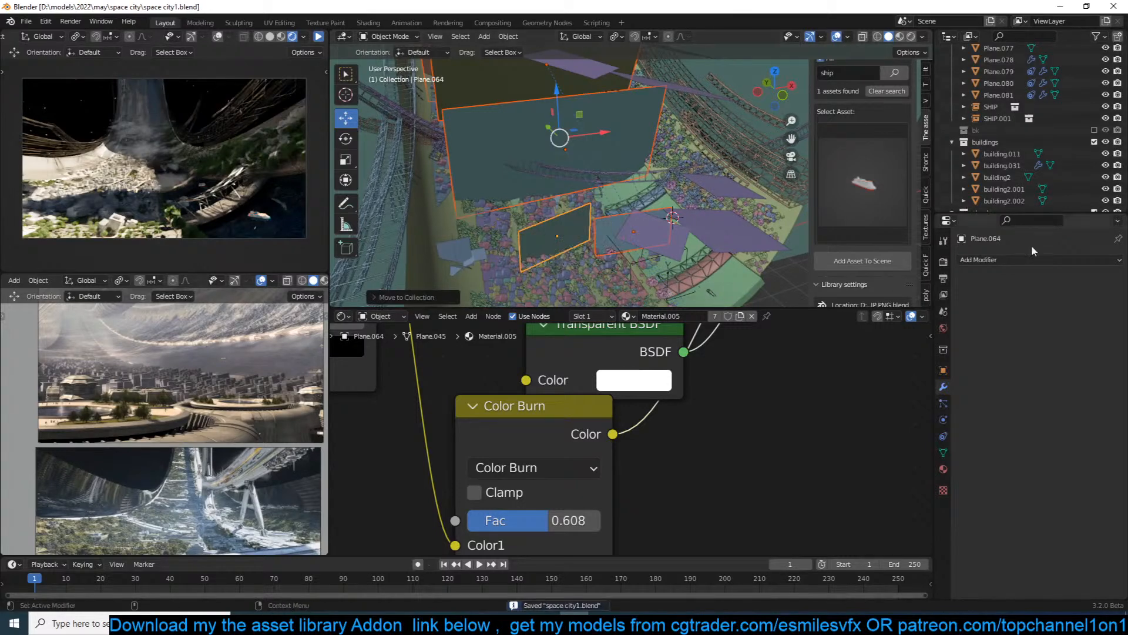
Exclude the clouds collection from the view layer, move the leftover cloud plane into that collection and save the file.
{"action": "scroll", "coordinate": [1072, 159], "scroll_direction": "down", "scroll_amount": 3}
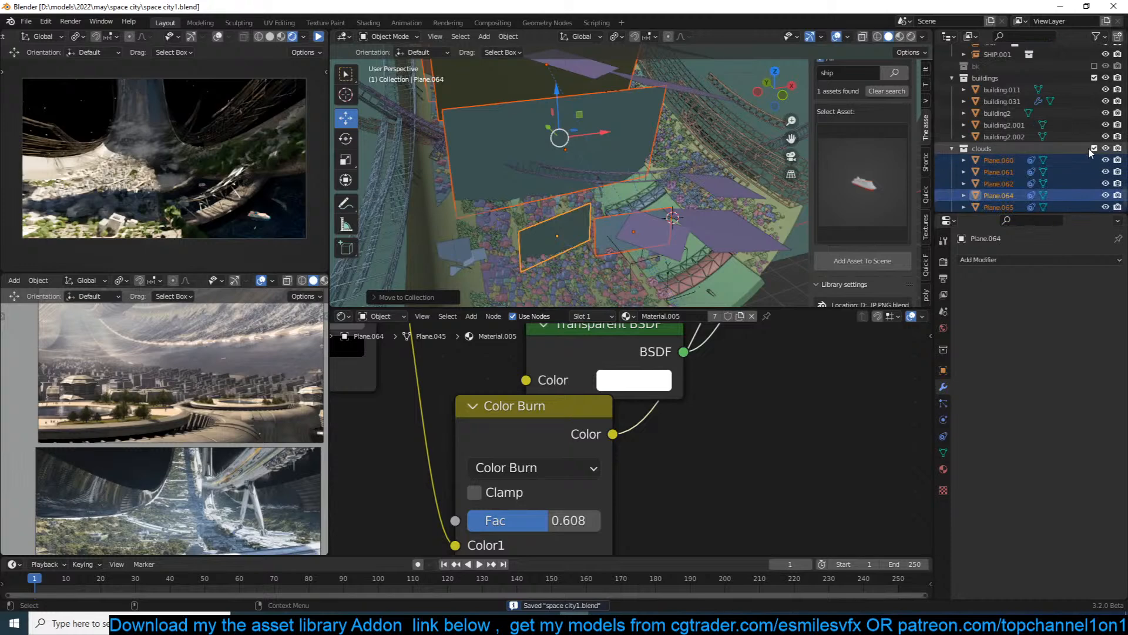
{"action": "left_click", "coordinate": [1094, 148]}
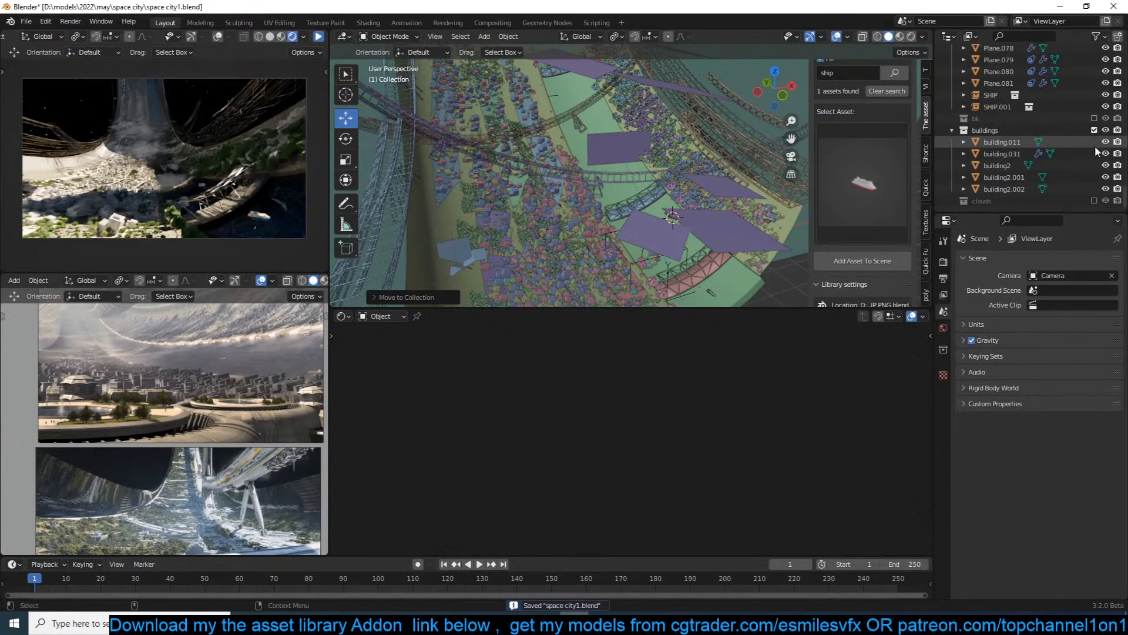
{"action": "left_click", "coordinate": [618, 147]}
{"action": "key", "text": "m"}
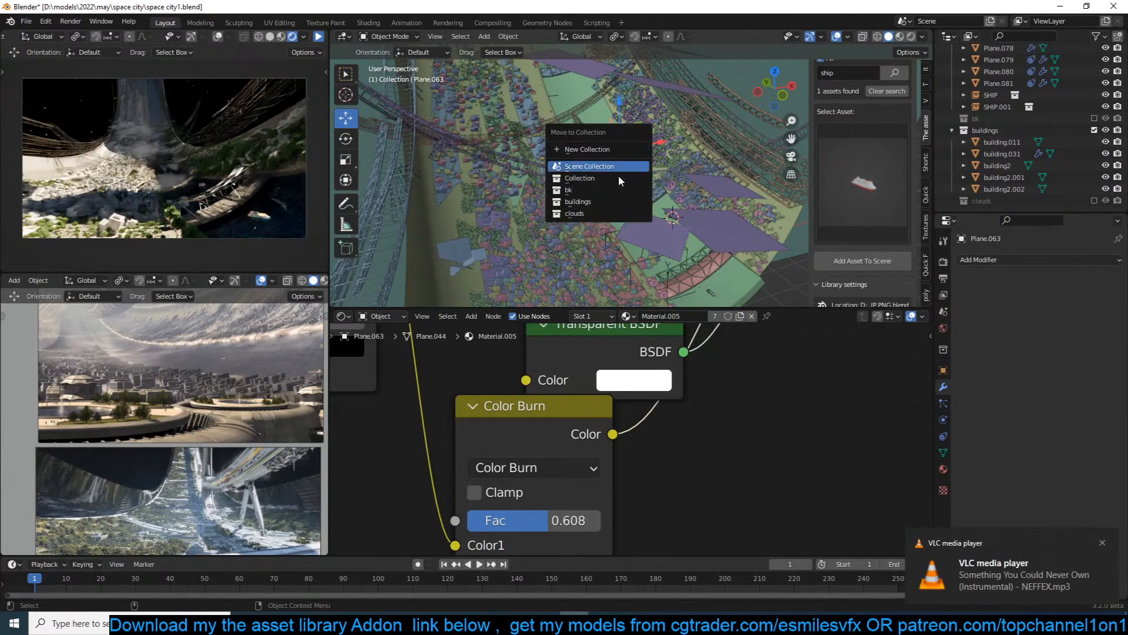
{"action": "left_click", "coordinate": [634, 214]}
{"action": "key", "text": "ctrl+s"}
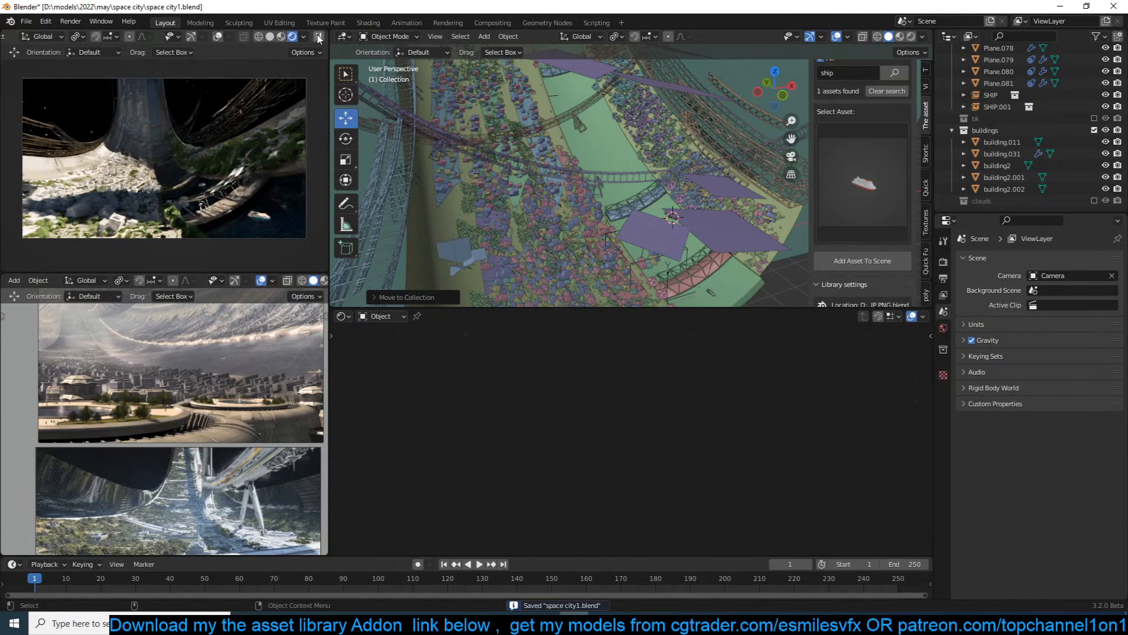
{"action": "key", "text": "ctrl+s"}
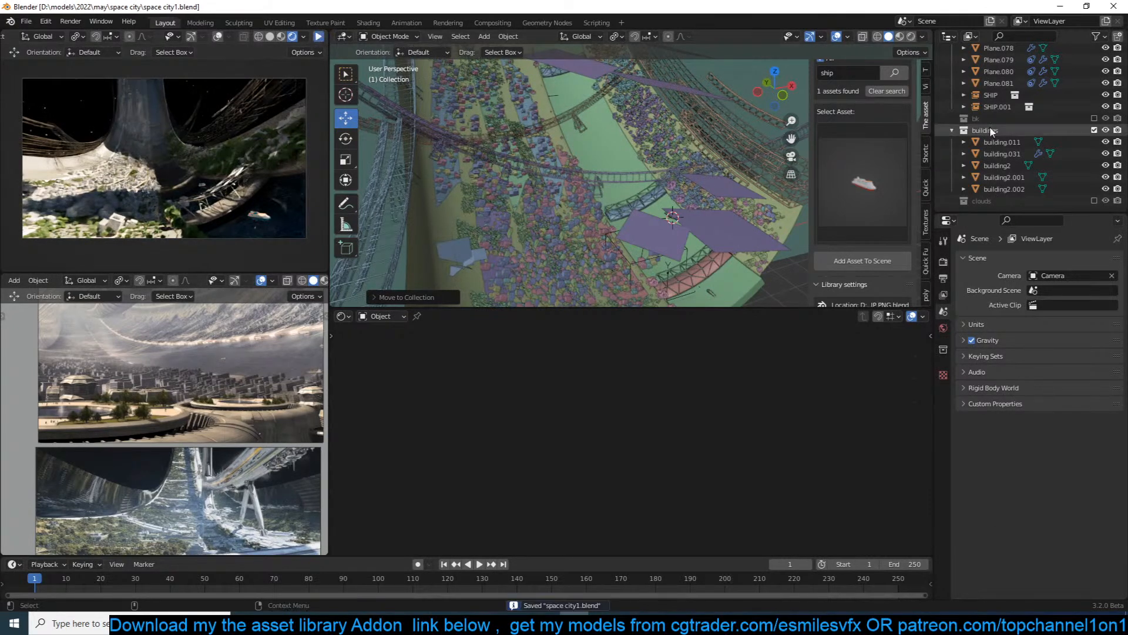
Re-enable the clouds collection and, in the right side view, move Plane.060 farther up along the ring.
{"action": "left_click", "coordinate": [1093, 201]}
{"action": "scroll", "coordinate": [1091, 202], "scroll_direction": "down", "scroll_amount": 3}
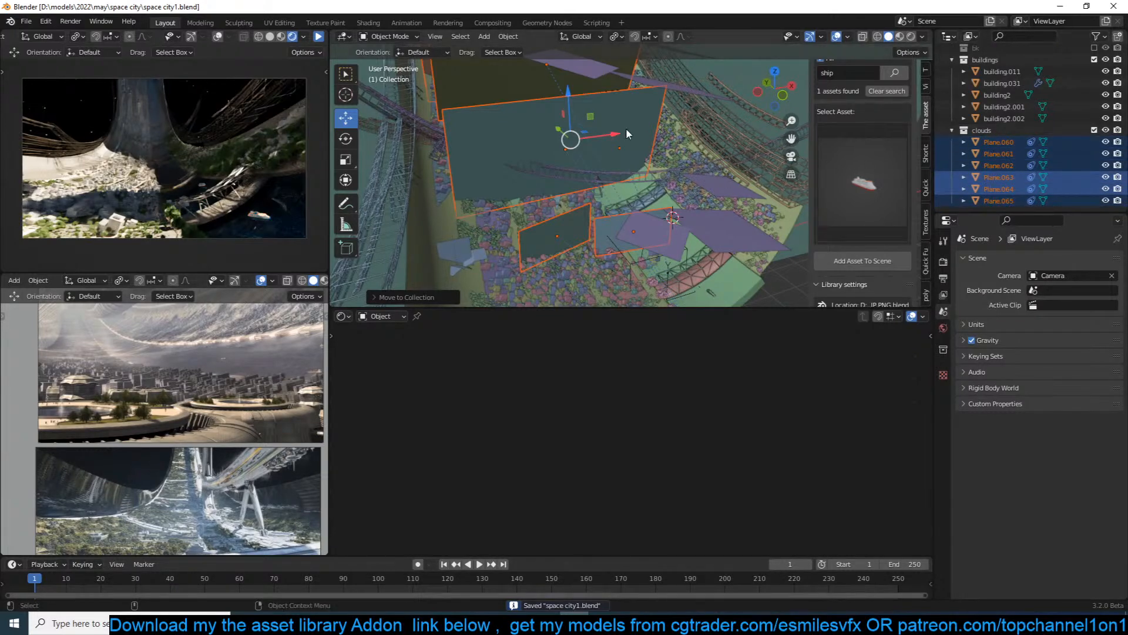
{"action": "key", "text": "KP_3"}
{"action": "scroll", "coordinate": [626, 128], "scroll_direction": "down", "scroll_amount": 2}
{"action": "scroll", "coordinate": [625, 128], "scroll_direction": "down", "scroll_amount": 3}
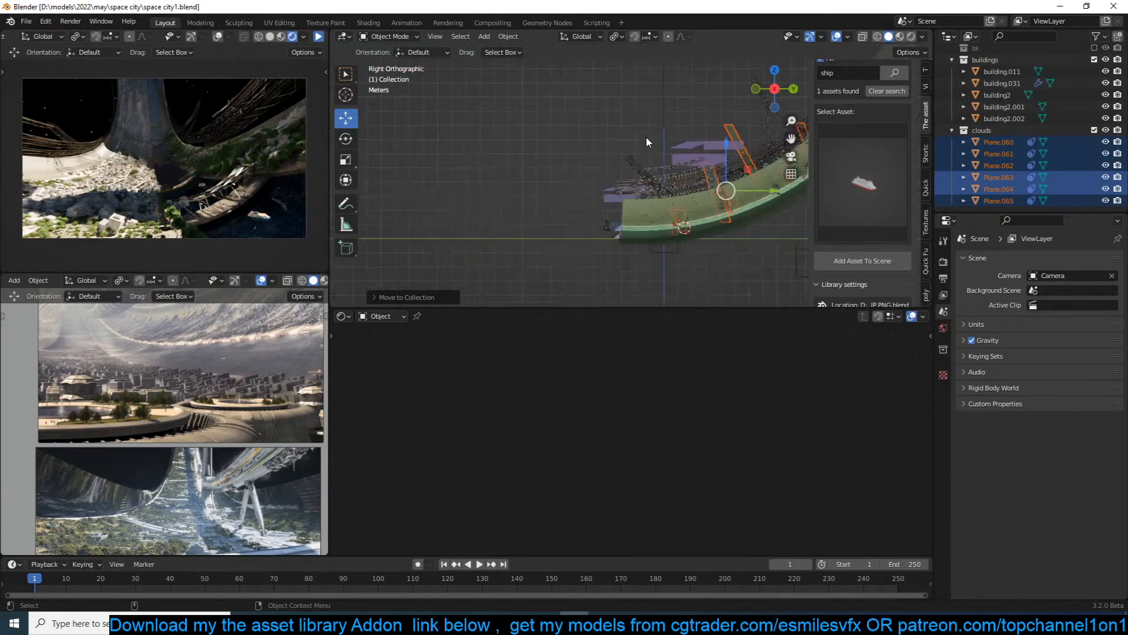
{"action": "middle_click_drag", "start_coordinate": [569, 171], "coordinate": [439, 177], "text": "shift"}
{"action": "scroll", "coordinate": [533, 179], "scroll_direction": "up", "scroll_amount": 2}
{"action": "left_click", "coordinate": [645, 125]}
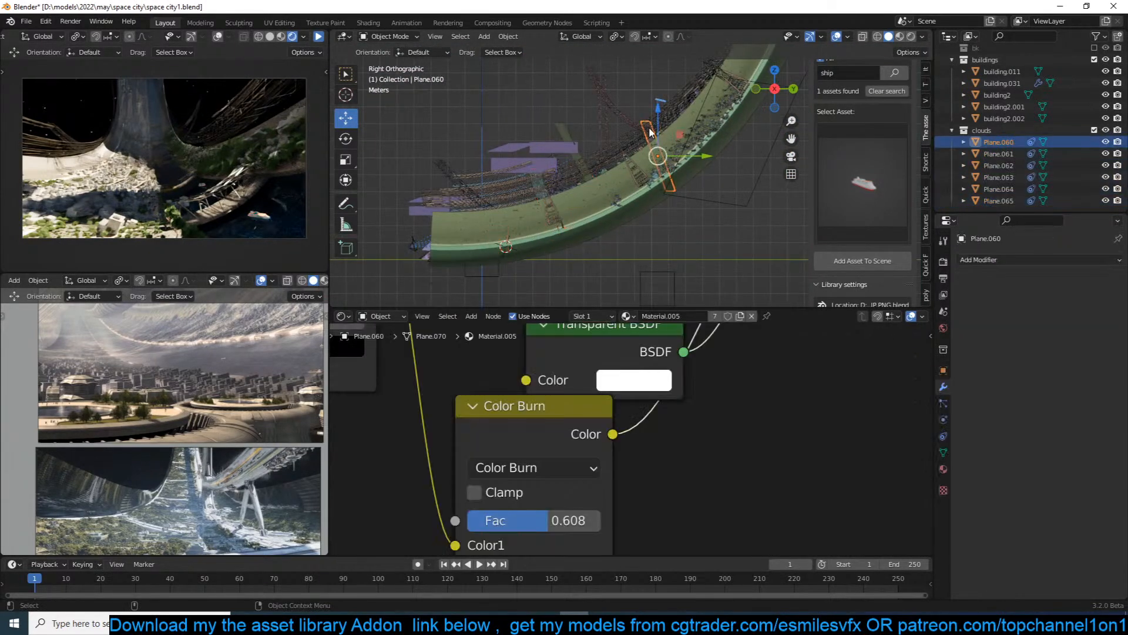
{"action": "left_click_drag", "start_coordinate": [658, 183], "coordinate": [747, 103]}
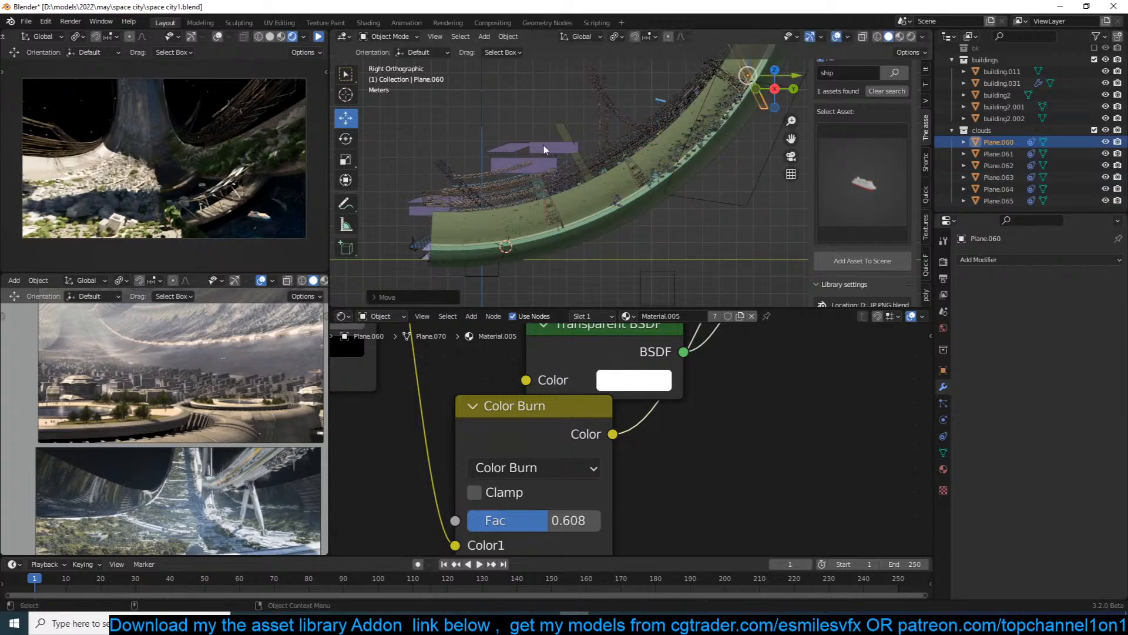
Move cloud planes Plane.061 and Plane.062 farther along the ring in positive Y and slightly upward.
{"action": "left_click", "coordinate": [538, 185]}
{"action": "left_click", "coordinate": [1012, 144]}
{"action": "left_click", "coordinate": [1006, 154]}
{"action": "left_click_drag", "start_coordinate": [632, 155], "coordinate": [705, 159]}
{"action": "left_click", "coordinate": [999, 165]}
{"action": "left_click_drag", "start_coordinate": [611, 186], "coordinate": [626, 183]}
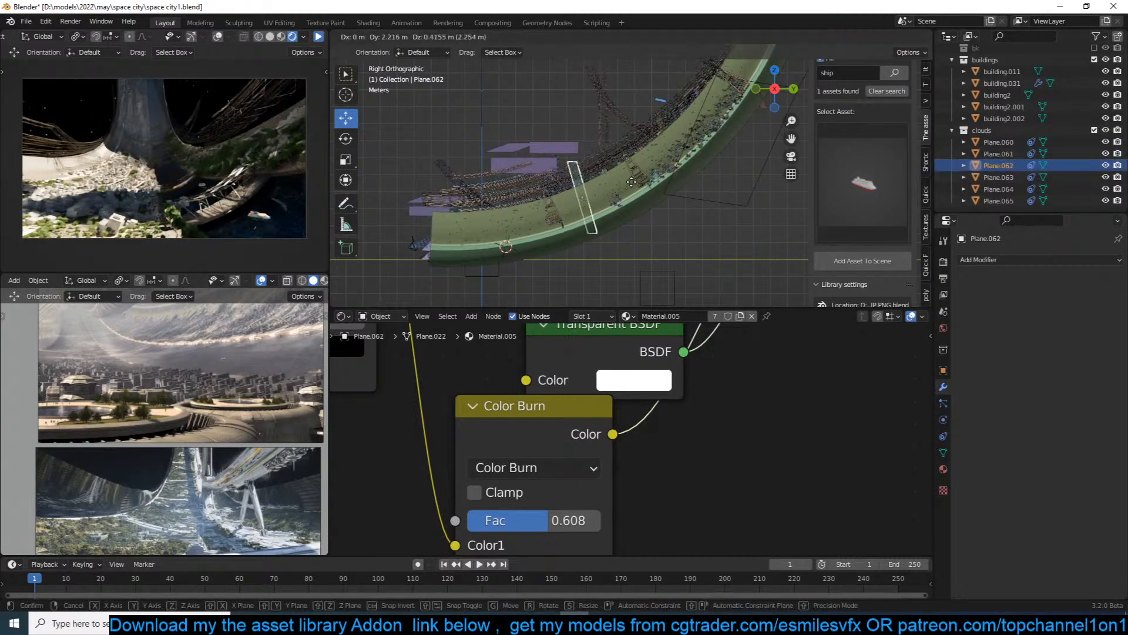
{"action": "left_click", "coordinate": [681, 171]}
Reposition cloud planes Plane.063 and Plane.064 farther along the ring and slightly higher, then save the file.
{"action": "left_click", "coordinate": [998, 178]}
{"action": "key", "text": "g"}
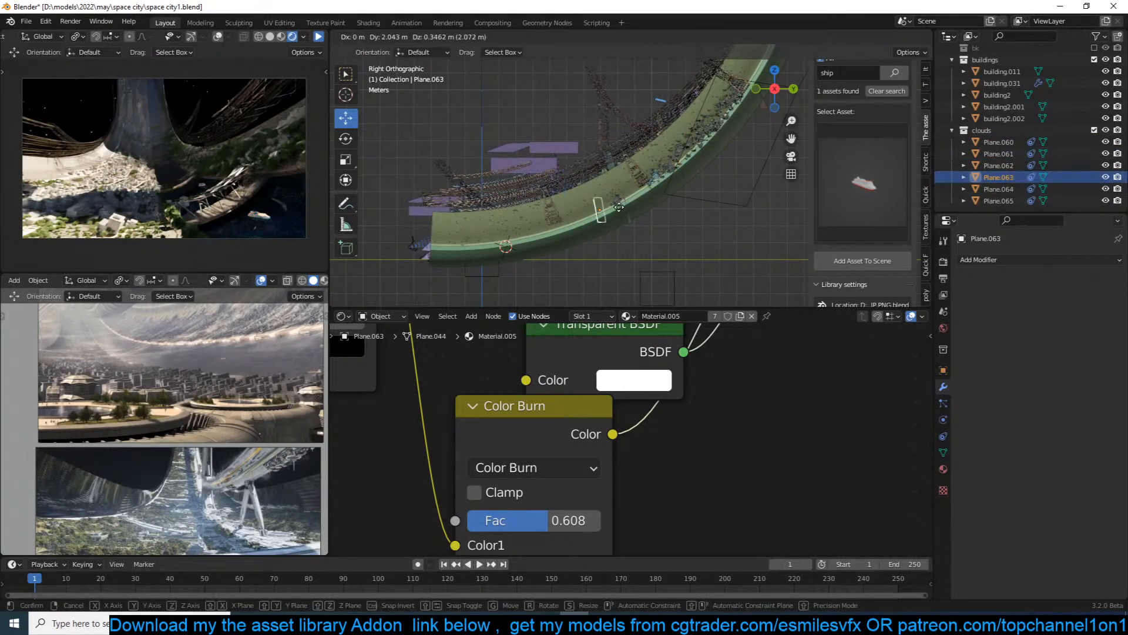
{"action": "left_click", "coordinate": [614, 193]}
{"action": "left_click", "coordinate": [999, 188]}
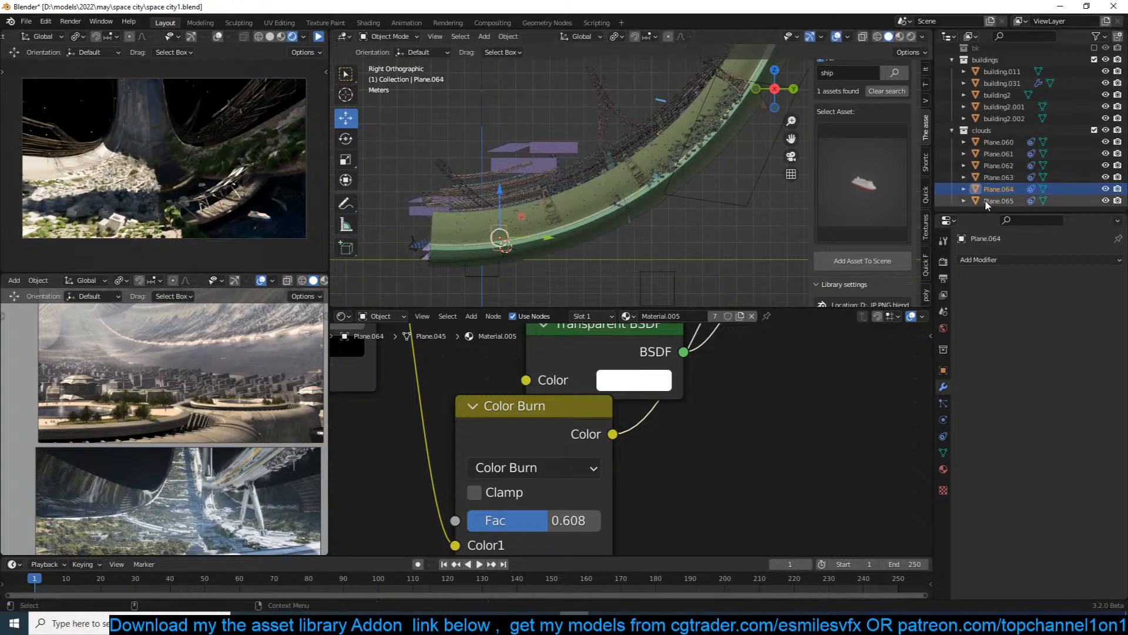
{"action": "key", "text": "g"}
{"action": "left_click", "coordinate": [671, 167]}
{"action": "key", "text": "ctrl+s"}
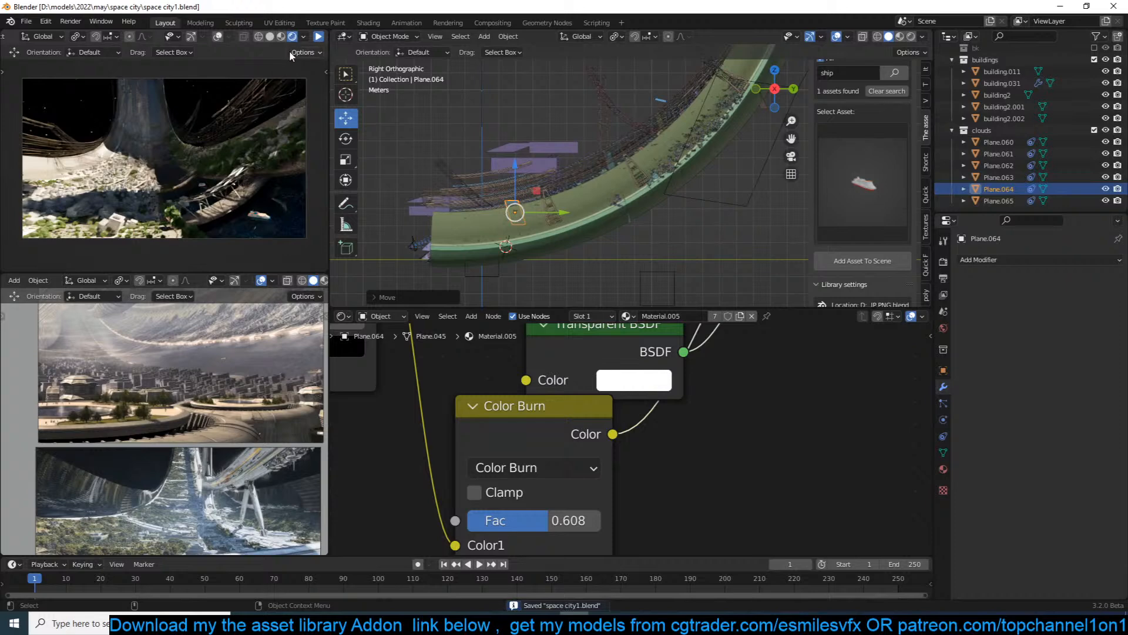
Refresh the render preview, return to the camera view, then scale down Plane.061 and move it toward the ring's right-hand slope.
{"action": "left_click", "coordinate": [320, 36]}
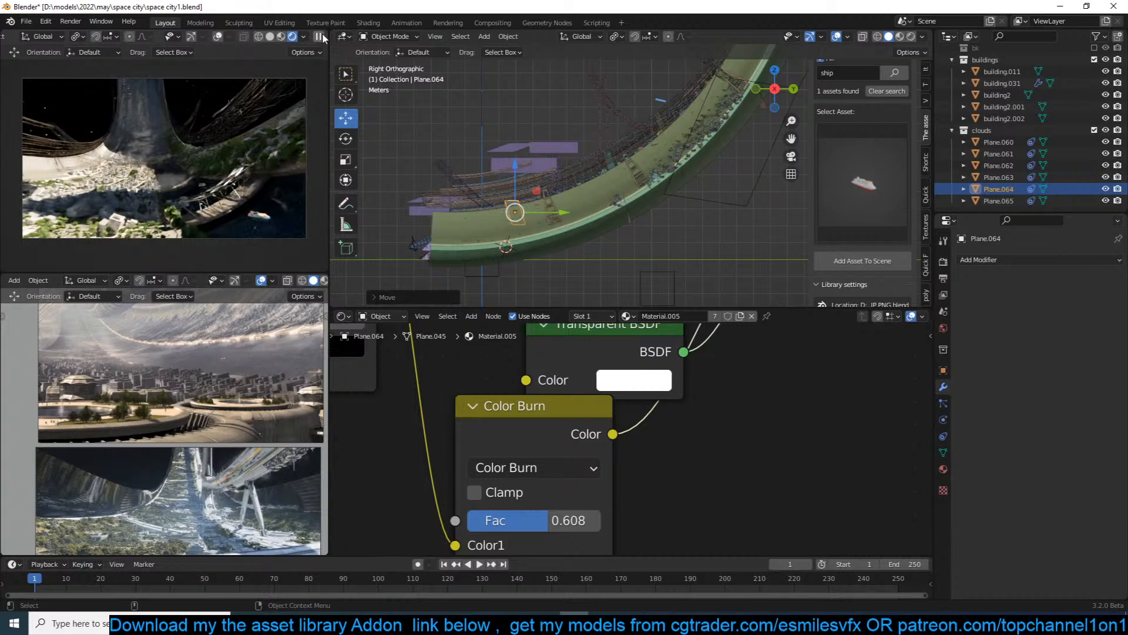
{"action": "key", "text": "KP_0"}
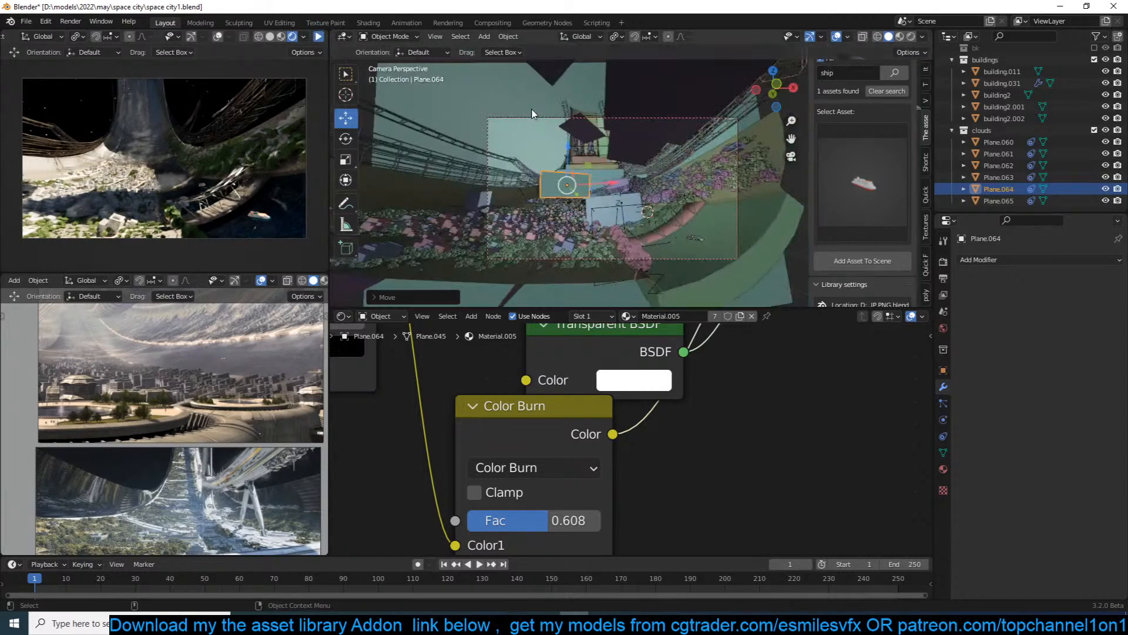
{"action": "left_click", "coordinate": [562, 160]}
{"action": "key", "text": "s"}
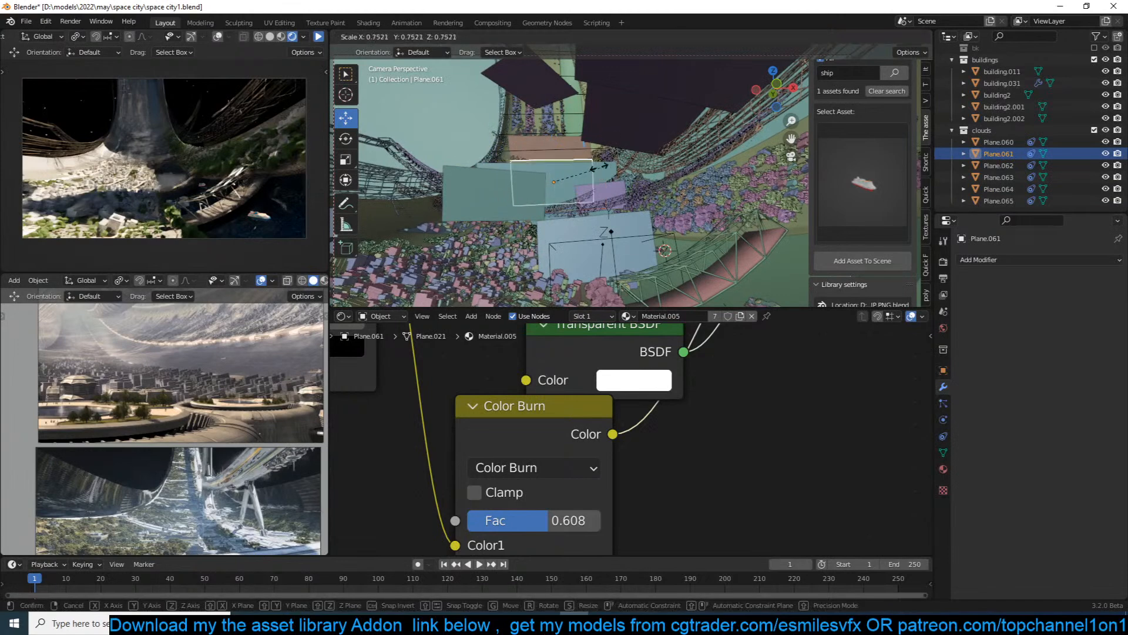
{"action": "left_click", "coordinate": [600, 168]}
{"action": "key", "text": "g"}
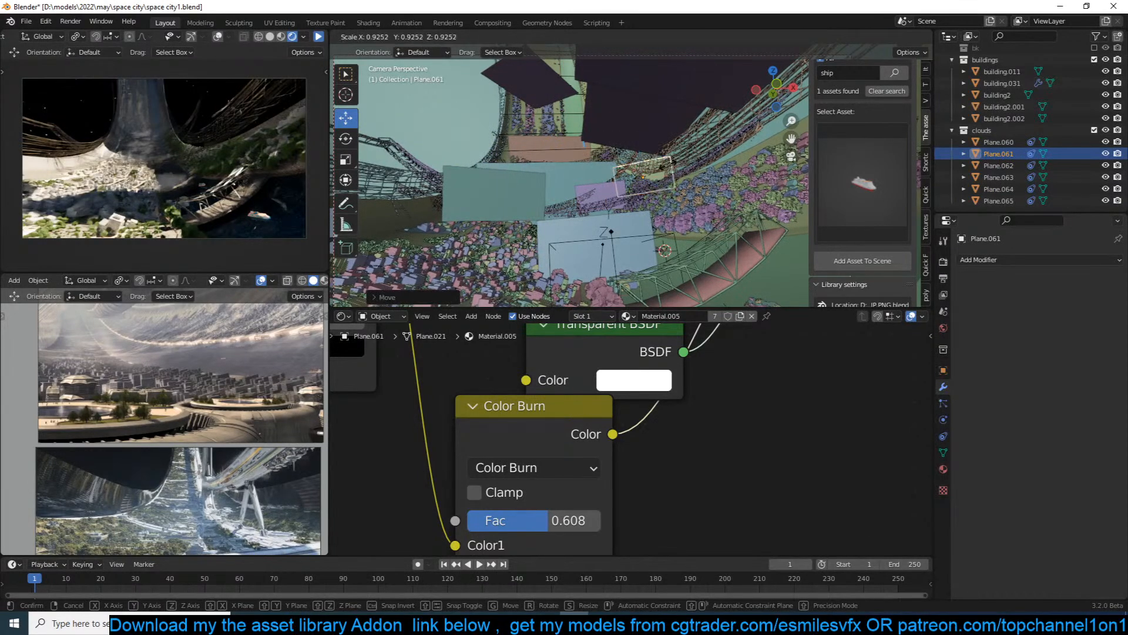
{"action": "left_click", "coordinate": [691, 161]}
Scale cloud plane Plane.062 down to about half its size and shift it slightly toward the left of the camera frame.
{"action": "left_click", "coordinate": [584, 184]}
{"action": "key", "text": "s"}
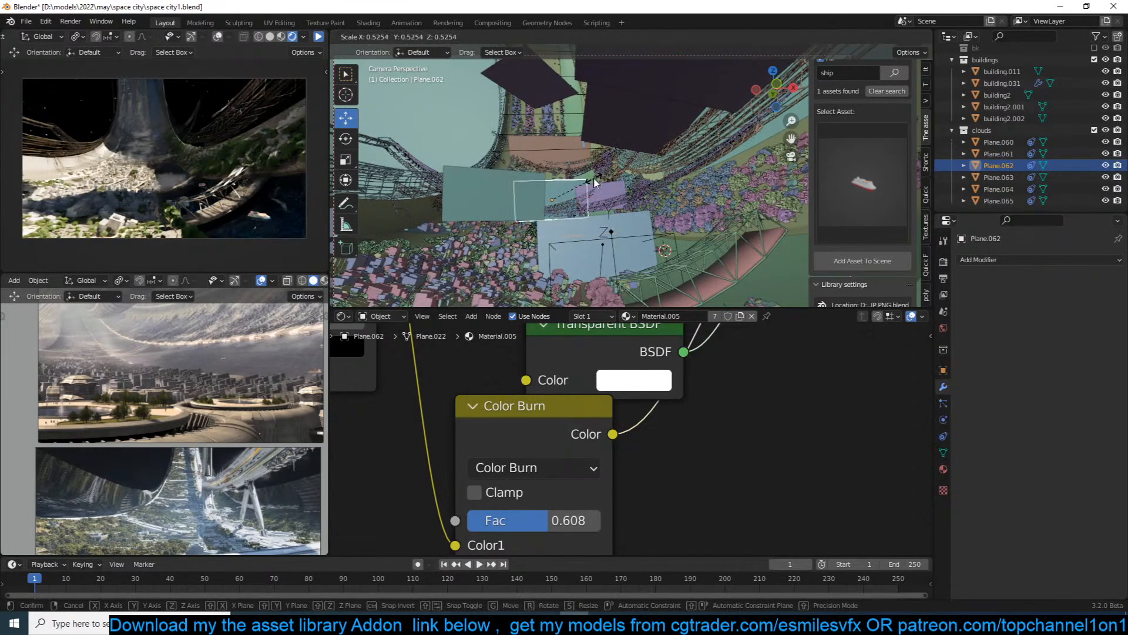
{"action": "left_click", "coordinate": [598, 178]}
{"action": "key", "text": "g"}
{"action": "left_click", "coordinate": [589, 187]}
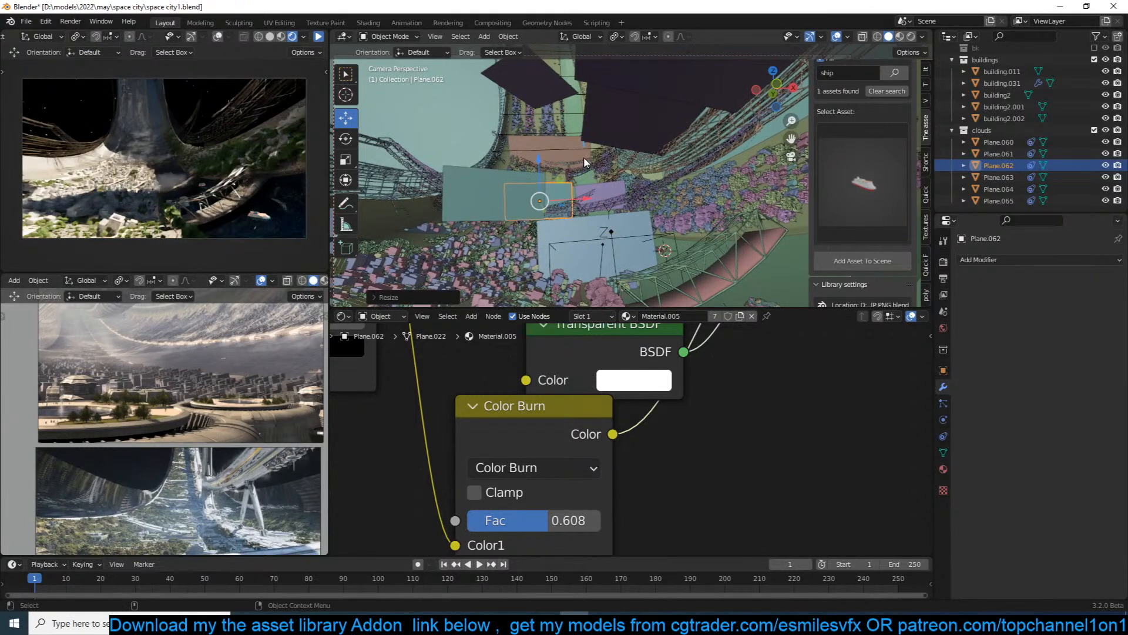
Scale down cloud plane Plane.060 in front of the central tower, nudge its position and save the file.
{"action": "left_click", "coordinate": [584, 156]}
{"action": "left_click", "coordinate": [562, 151]}
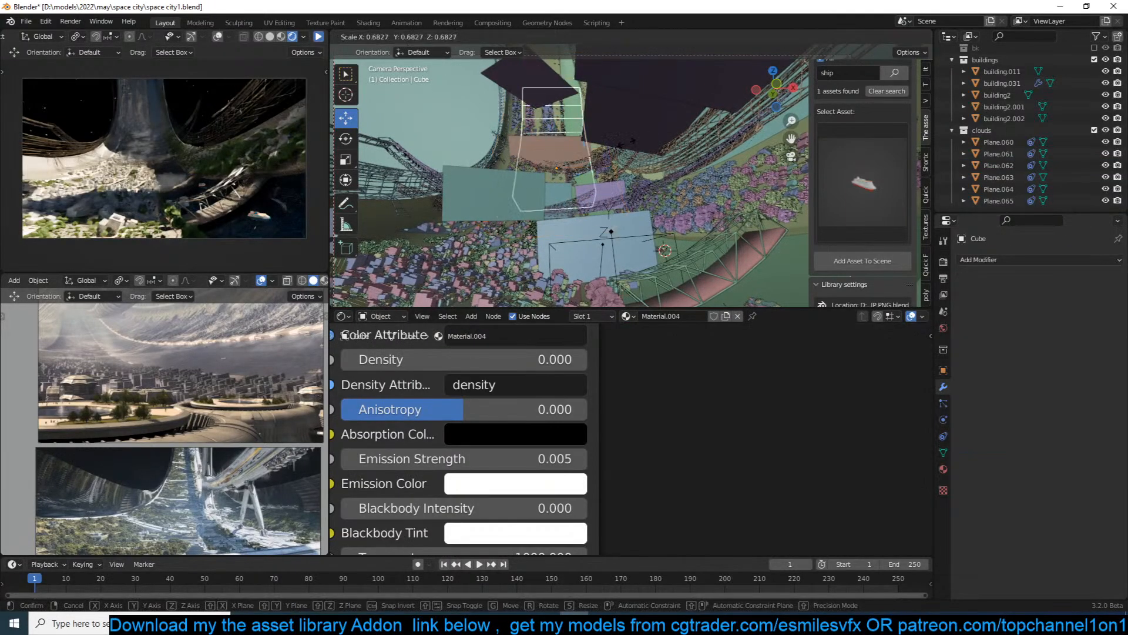
{"action": "left_click", "coordinate": [568, 143]}
{"action": "key", "text": "s"}
{"action": "left_click", "coordinate": [590, 147]}
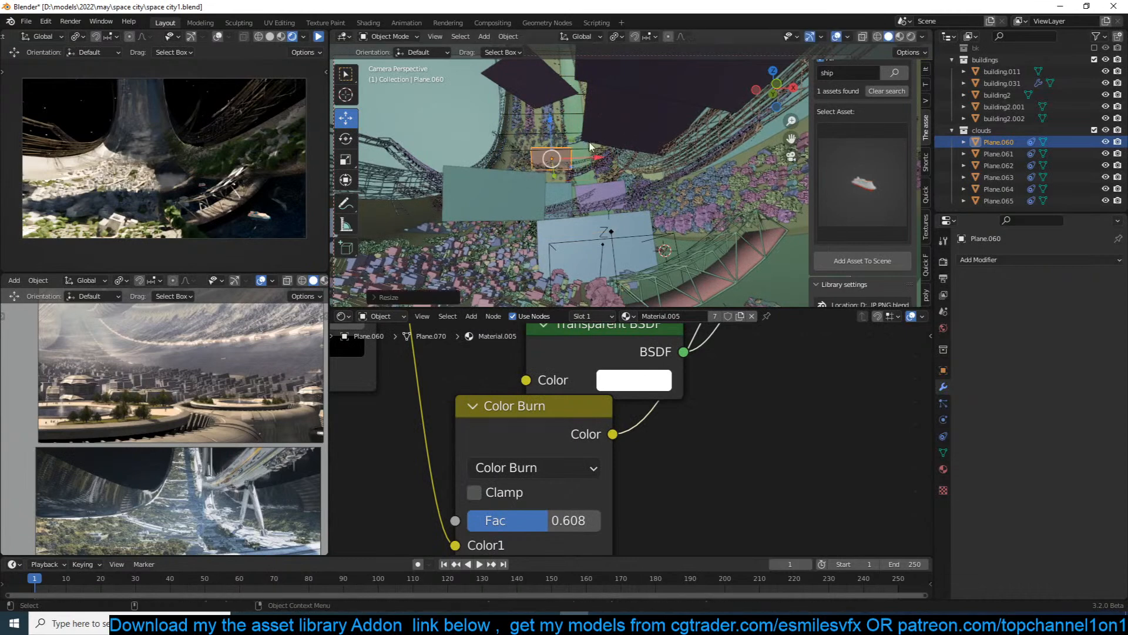
{"action": "key", "text": "g"}
{"action": "left_click", "coordinate": [552, 153]}
{"action": "key", "text": "ctrl+s"}
Deselect everything, refresh the render preview to check the clouds and save the file.
{"action": "left_click", "coordinate": [427, 164]}
{"action": "left_click", "coordinate": [319, 37]}
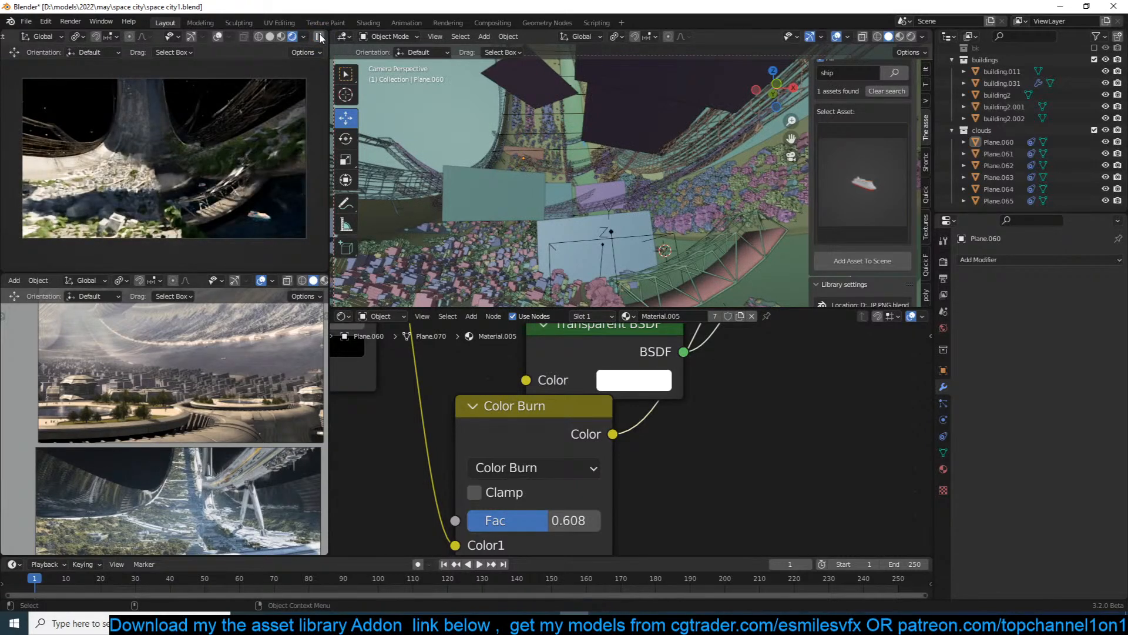
{"action": "left_click", "coordinate": [319, 37]}
{"action": "key", "text": "ctrl+s"}
Move the camera to a new position, then shift it along its local Z axis.
{"action": "scroll", "coordinate": [578, 112], "scroll_direction": "down", "scroll_amount": 2}
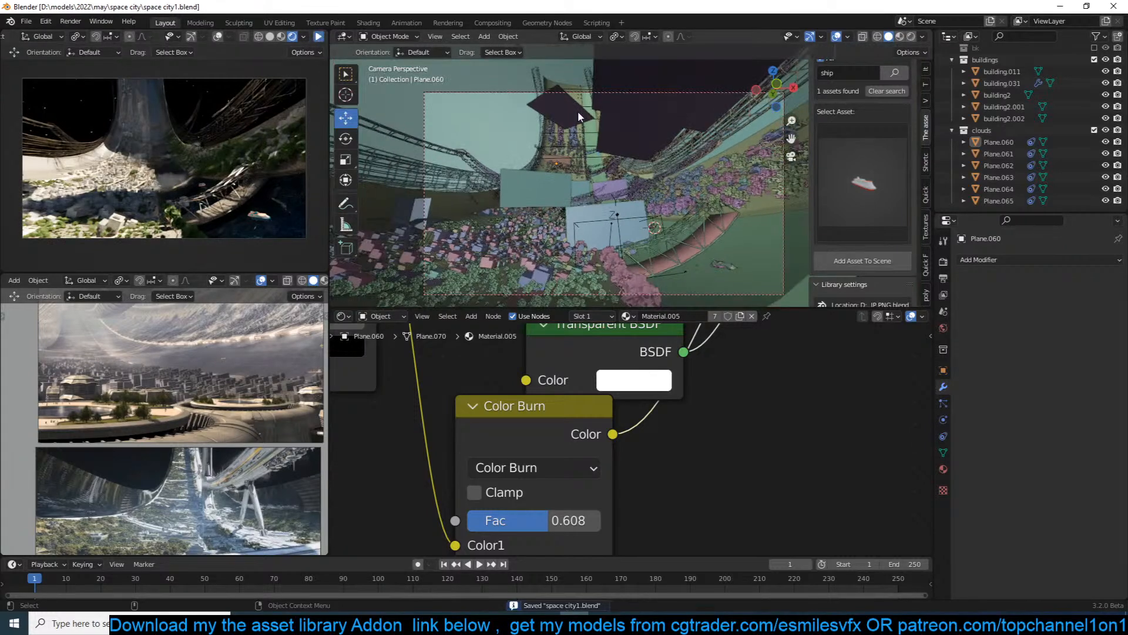
{"action": "left_click", "coordinate": [630, 91]}
{"action": "key", "text": "g"}
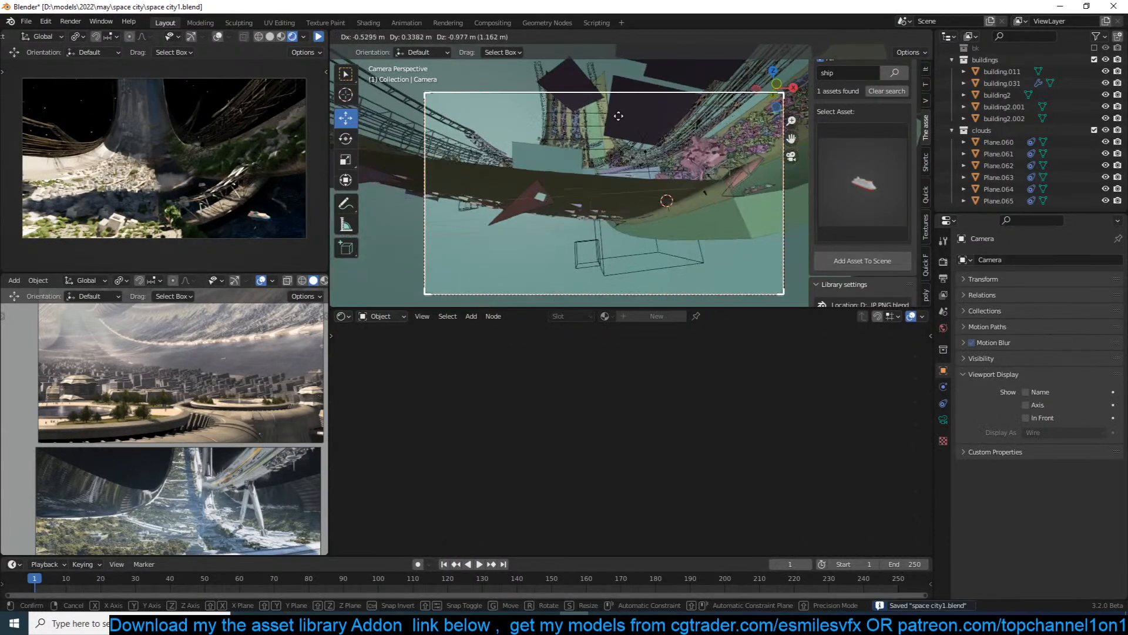
{"action": "left_click", "coordinate": [618, 143]}
{"action": "key", "text": "g"}
{"action": "key", "text": "z"}
{"action": "key", "text": "z"}
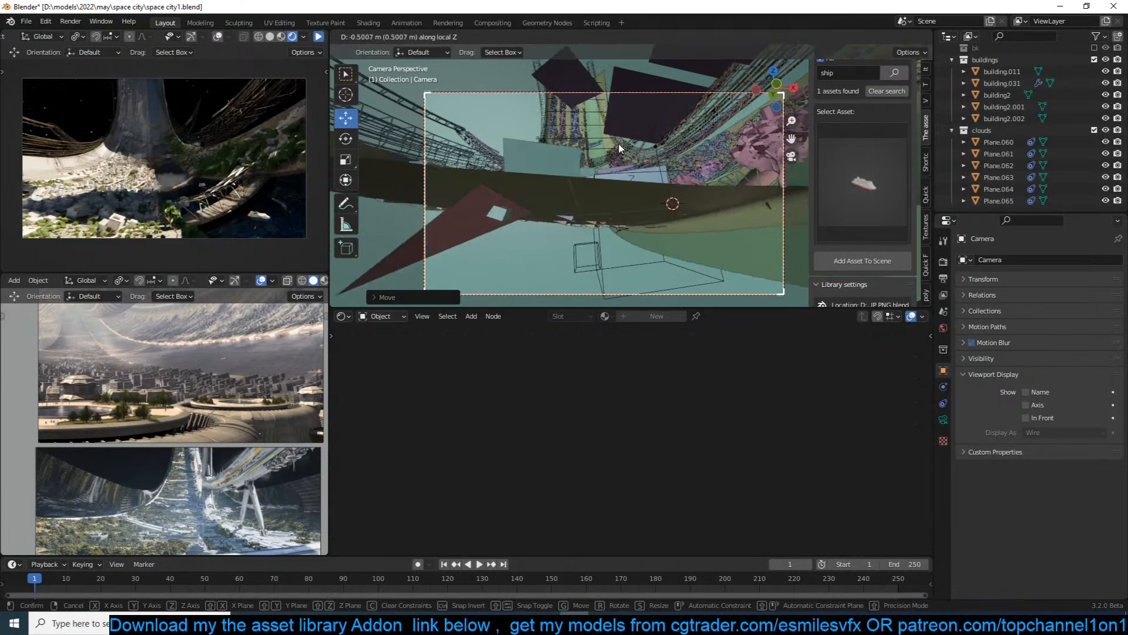
{"action": "left_click", "coordinate": [636, 139]}
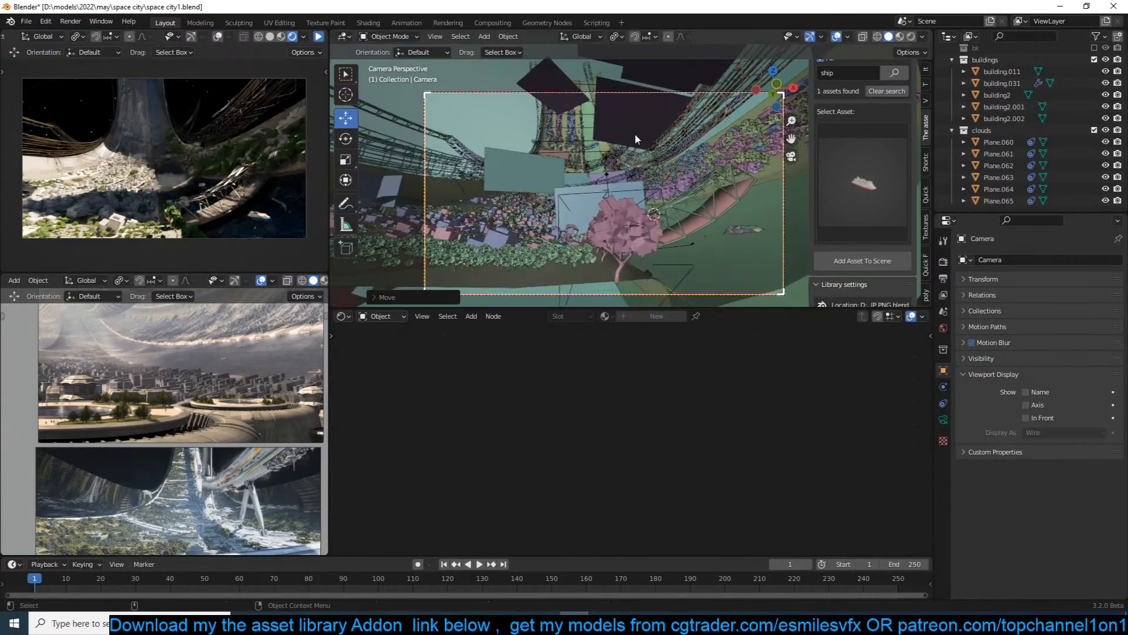
In camera view, move and trackball-rotate the camera to frame the bridge and the ship on the water.
{"action": "middle_click_drag", "start_coordinate": [674, 181], "coordinate": [640, 213]}
{"action": "key", "text": "KP_0"}
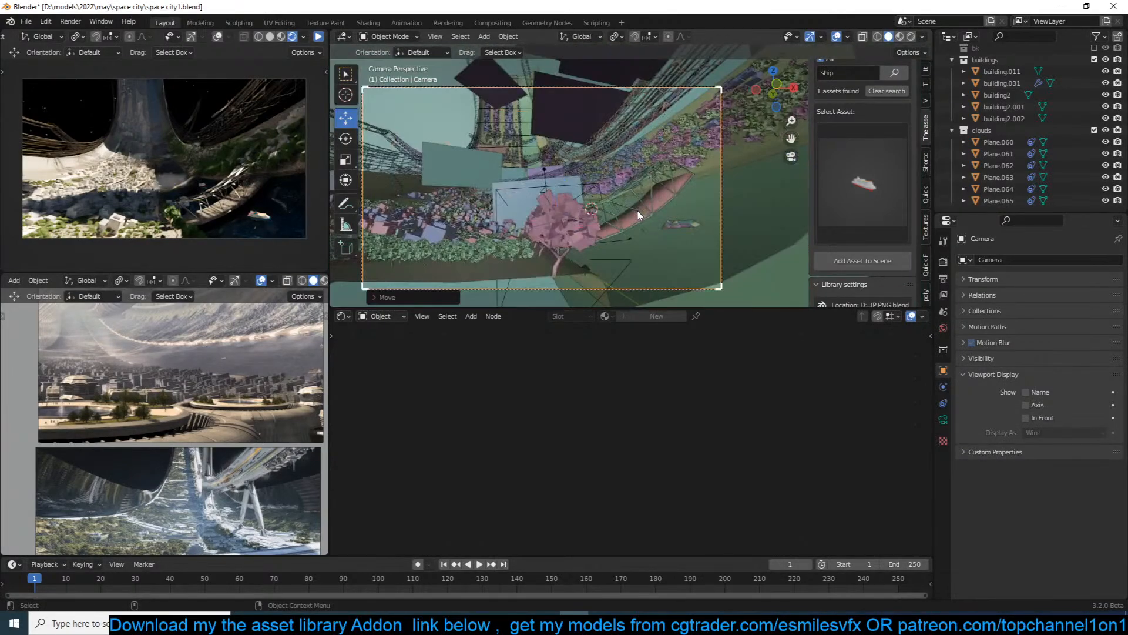
{"action": "key", "text": "g"}
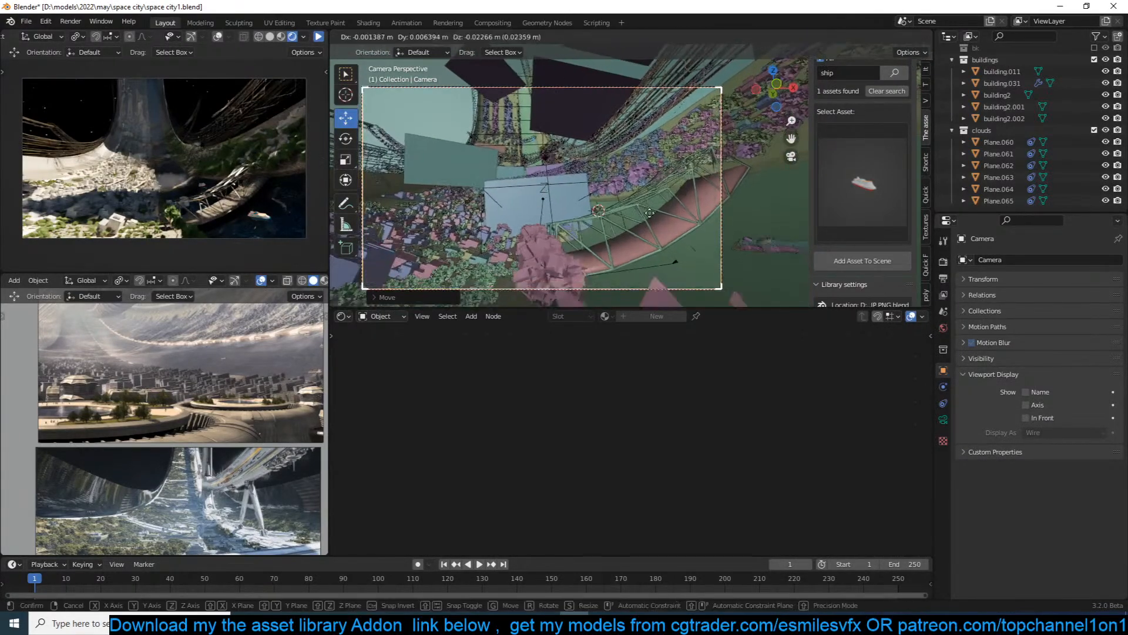
{"action": "key", "text": "r"}
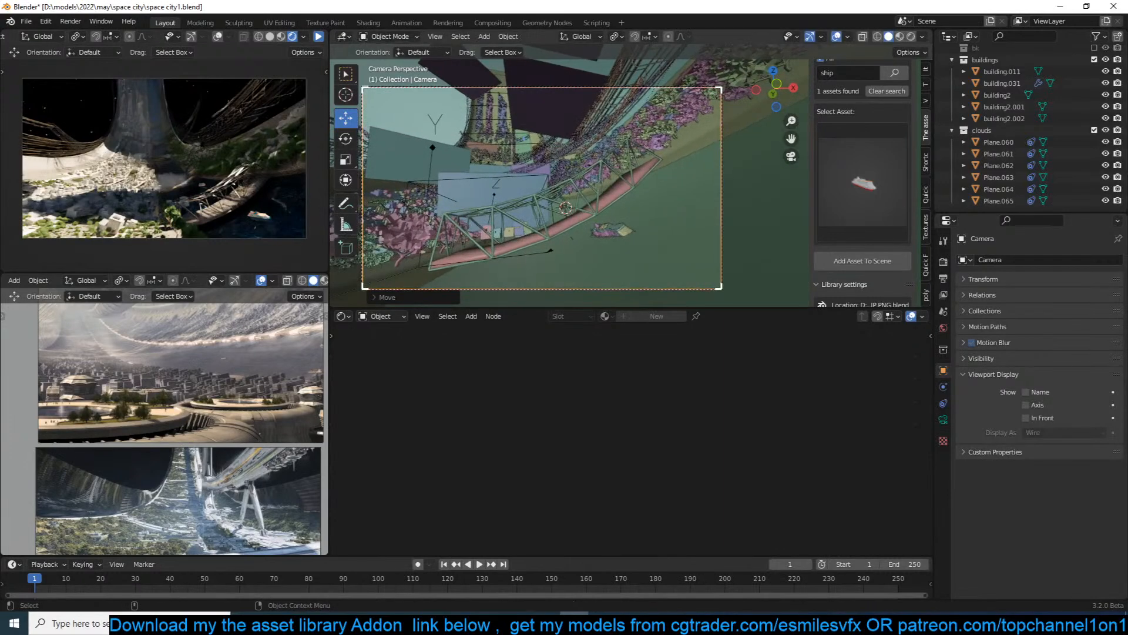
{"action": "key", "text": "r"}
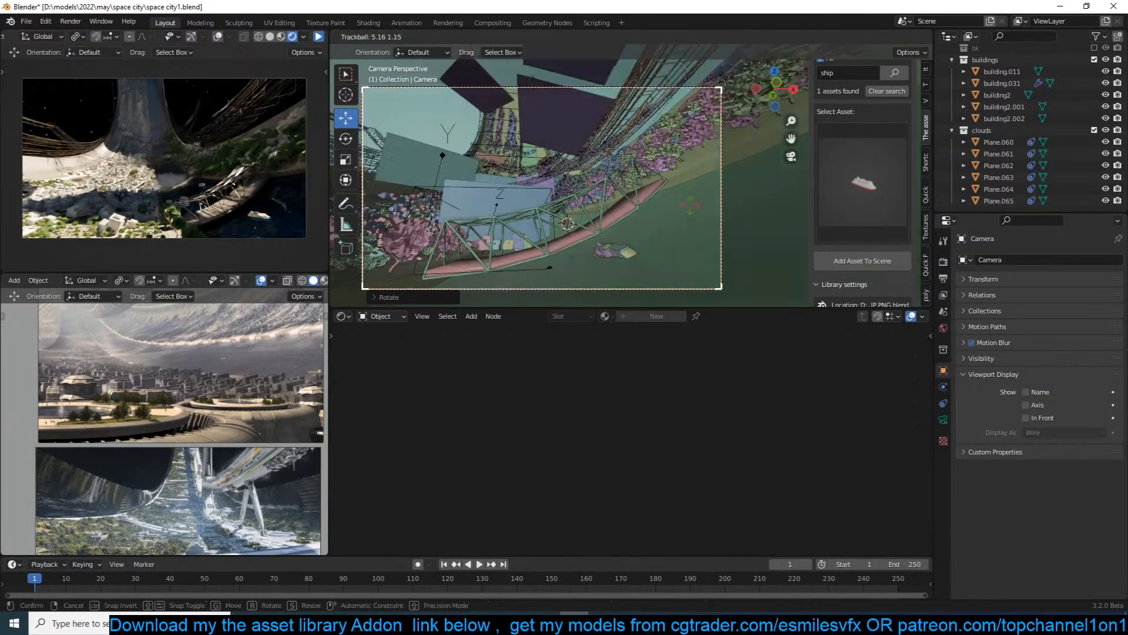
{"action": "left_click", "coordinate": [667, 233]}
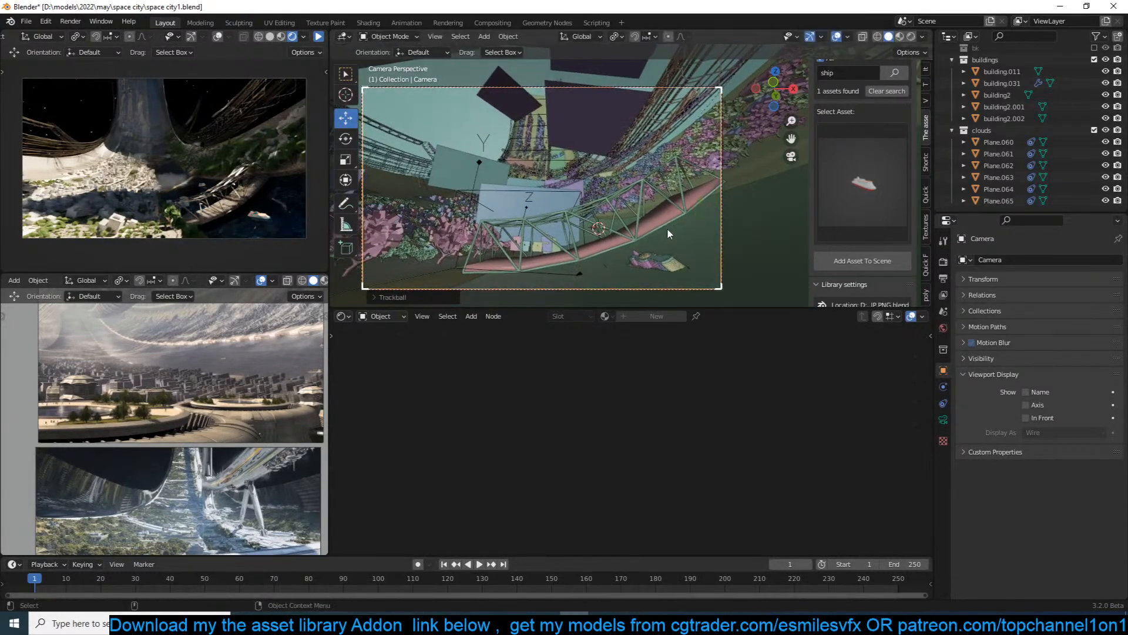
Nudge the ship slightly on the water below the bridge and refresh the render preview.
{"action": "left_click", "coordinate": [671, 264]}
{"action": "key", "text": "g"}
{"action": "left_click", "coordinate": [669, 263]}
{"action": "left_click", "coordinate": [551, 237]}
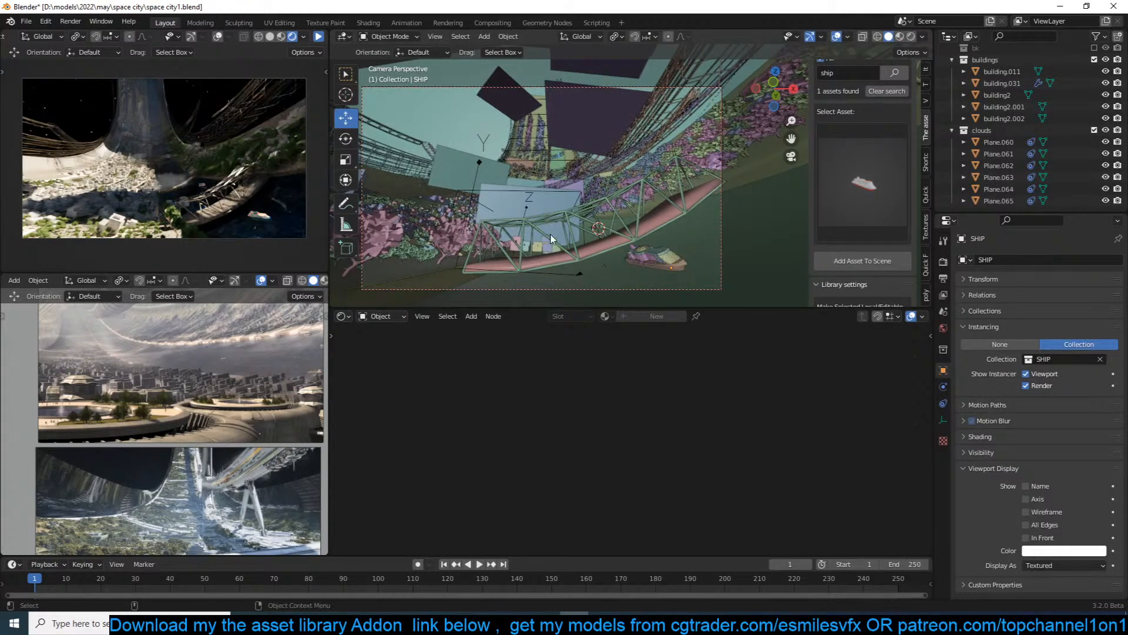
{"action": "left_click", "coordinate": [318, 37]}
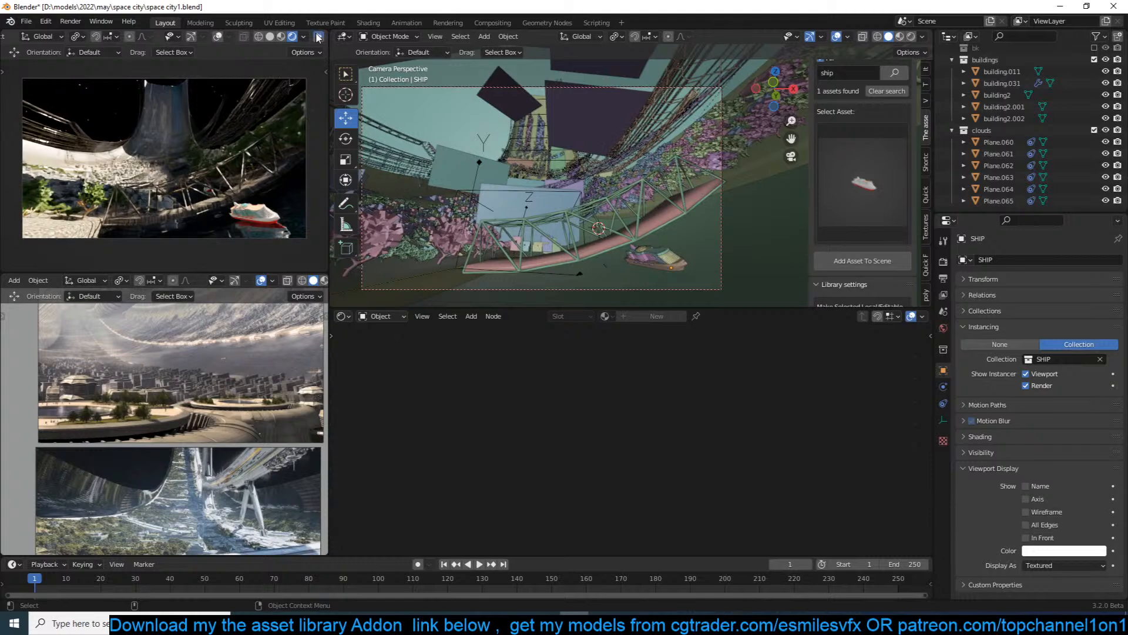
Select the camera, then move and rotate it to change the framing of the ring interior.
{"action": "left_click", "coordinate": [573, 84]}
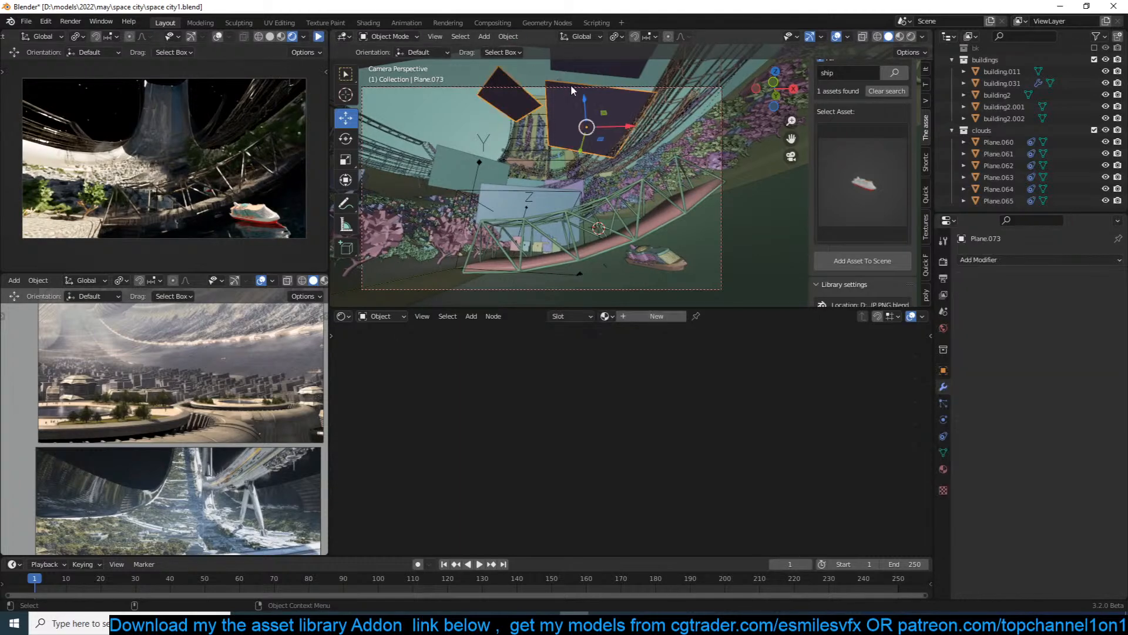
{"action": "left_click", "coordinate": [540, 88]}
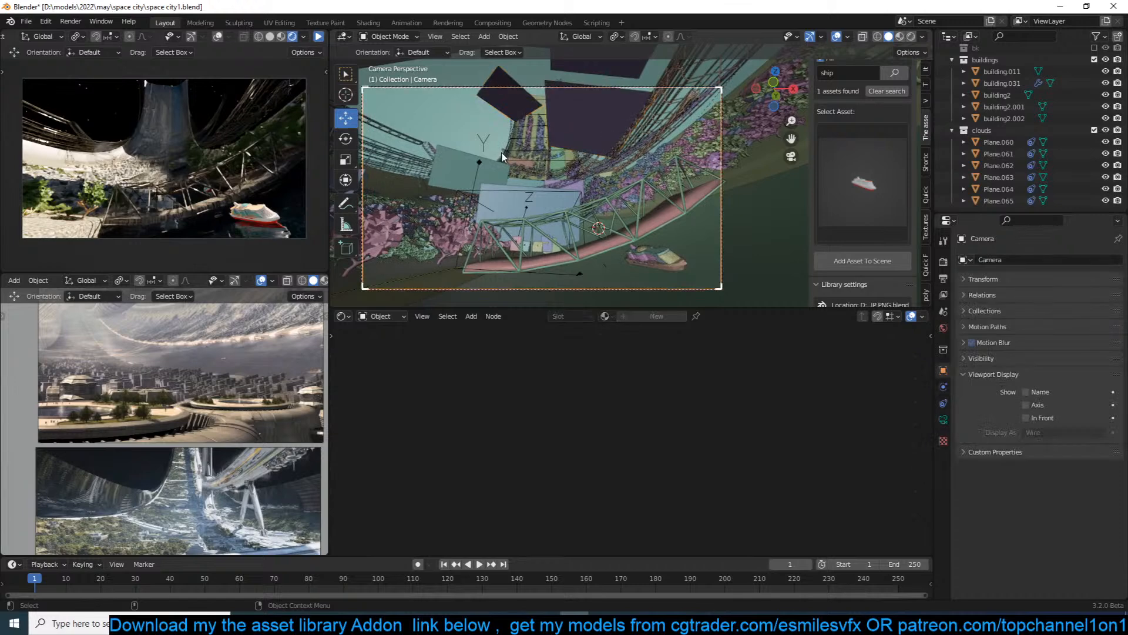
{"action": "key", "text": "g"}
{"action": "left_click", "coordinate": [454, 151]}
{"action": "key", "text": "r"}
{"action": "left_click", "coordinate": [581, 166]}
Reposition the camera with successive small moves until the foreground tree and the whole bridge are in frame.
{"action": "key", "text": "g"}
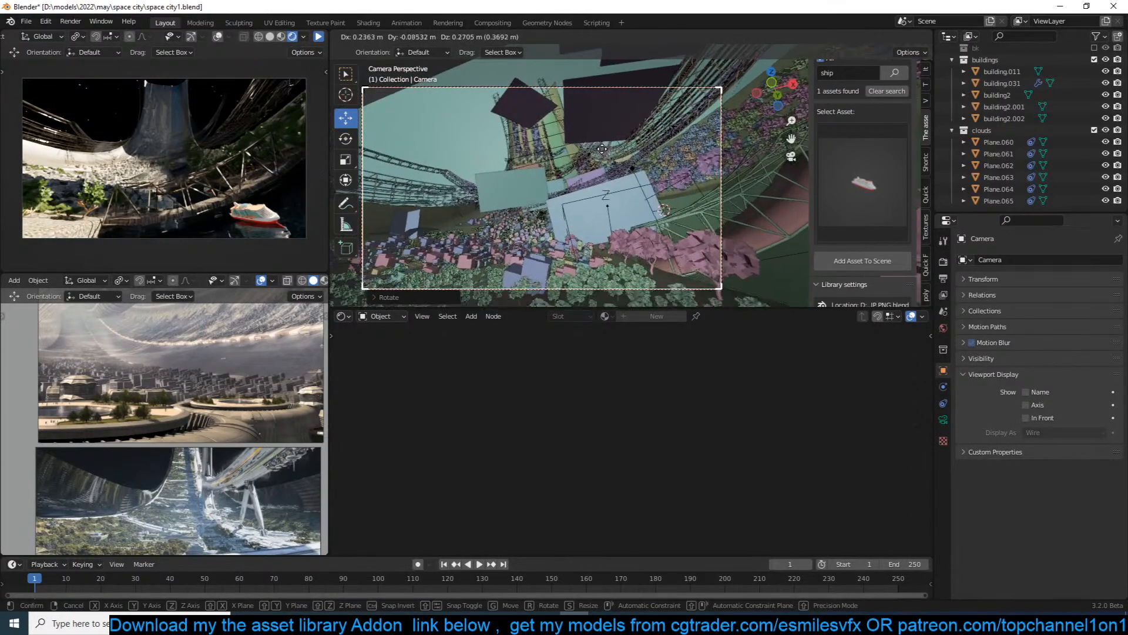
{"action": "left_click", "coordinate": [602, 148]}
{"action": "key", "text": "g"}
{"action": "left_click", "coordinate": [590, 147]}
{"action": "key", "text": "g"}
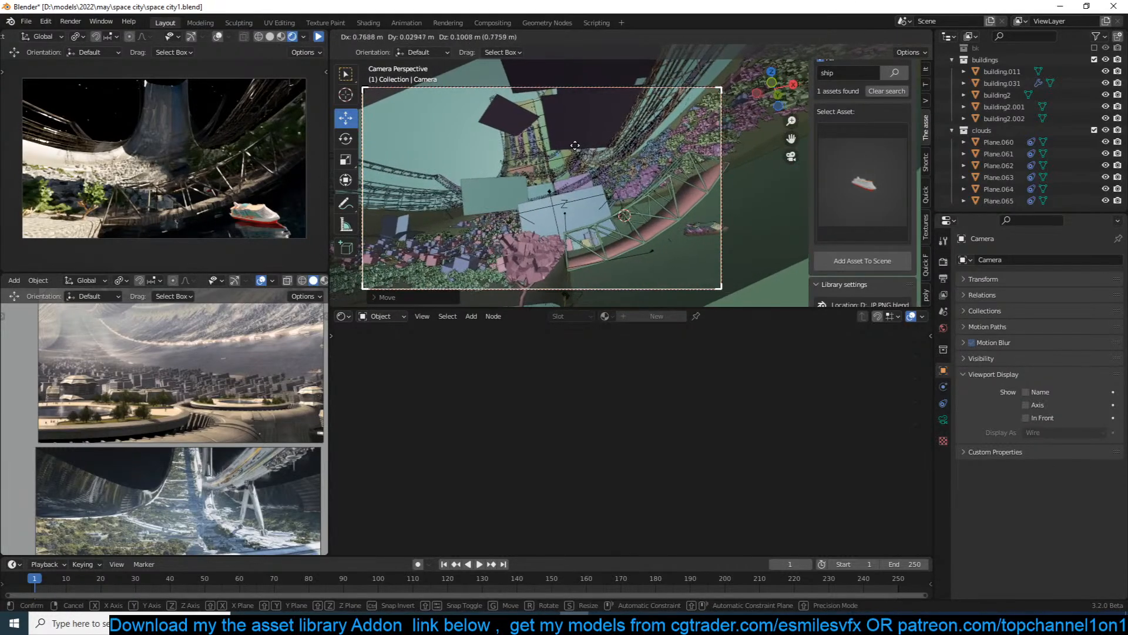
{"action": "left_click", "coordinate": [572, 146]}
Save the file and refresh the render preview for the new camera position.
{"action": "key", "text": "ctrl+s"}
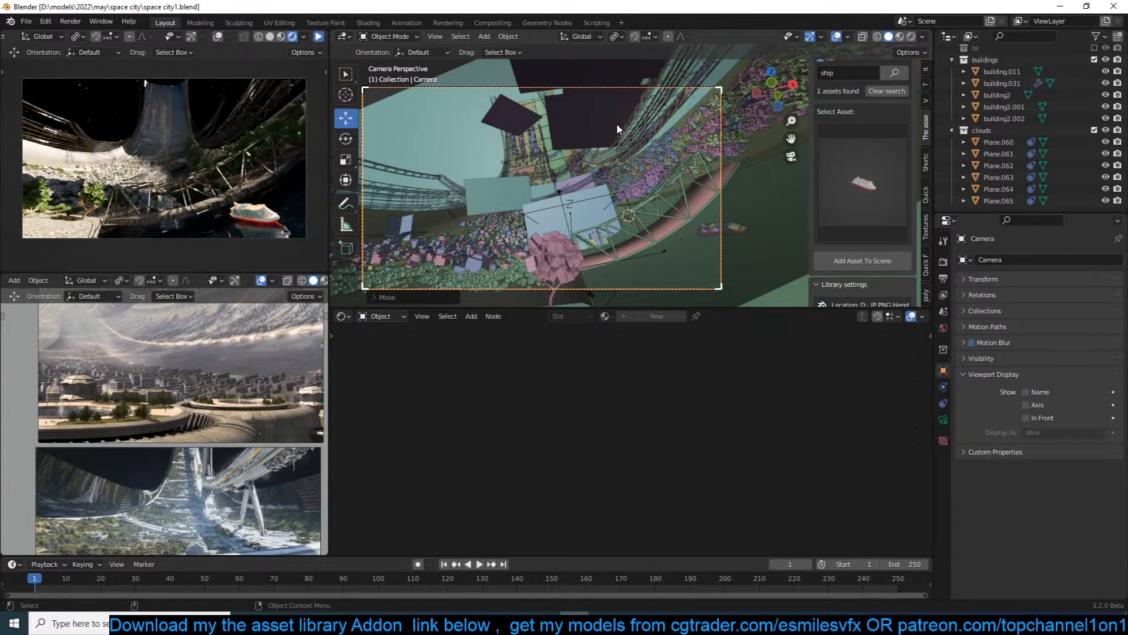
{"action": "key", "text": "ctrl+s"}
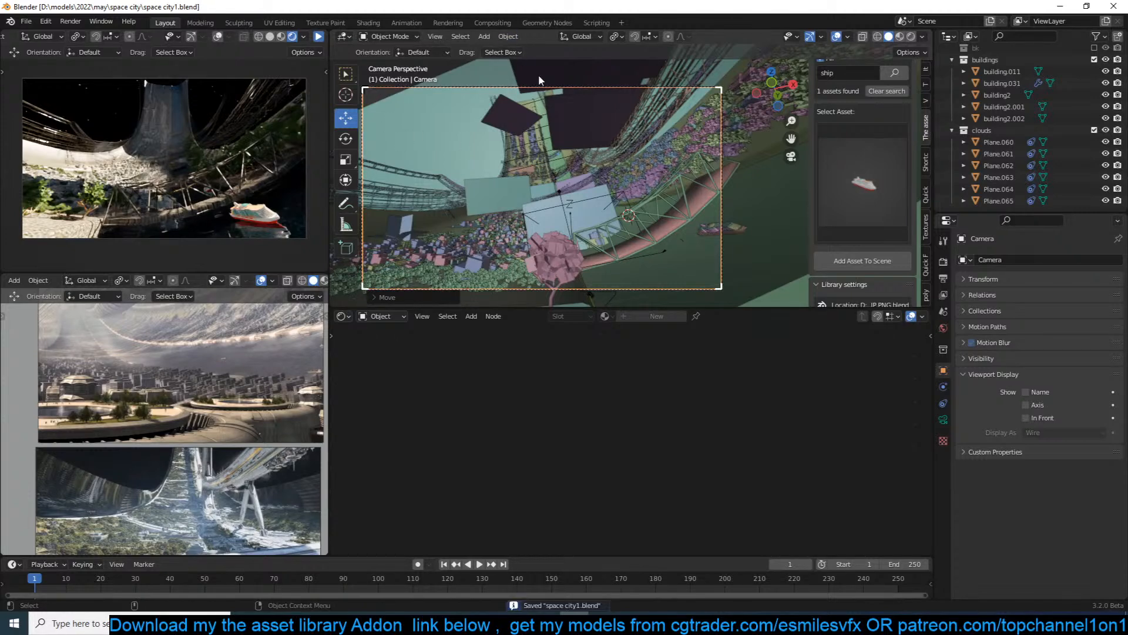
{"action": "left_click", "coordinate": [318, 36]}
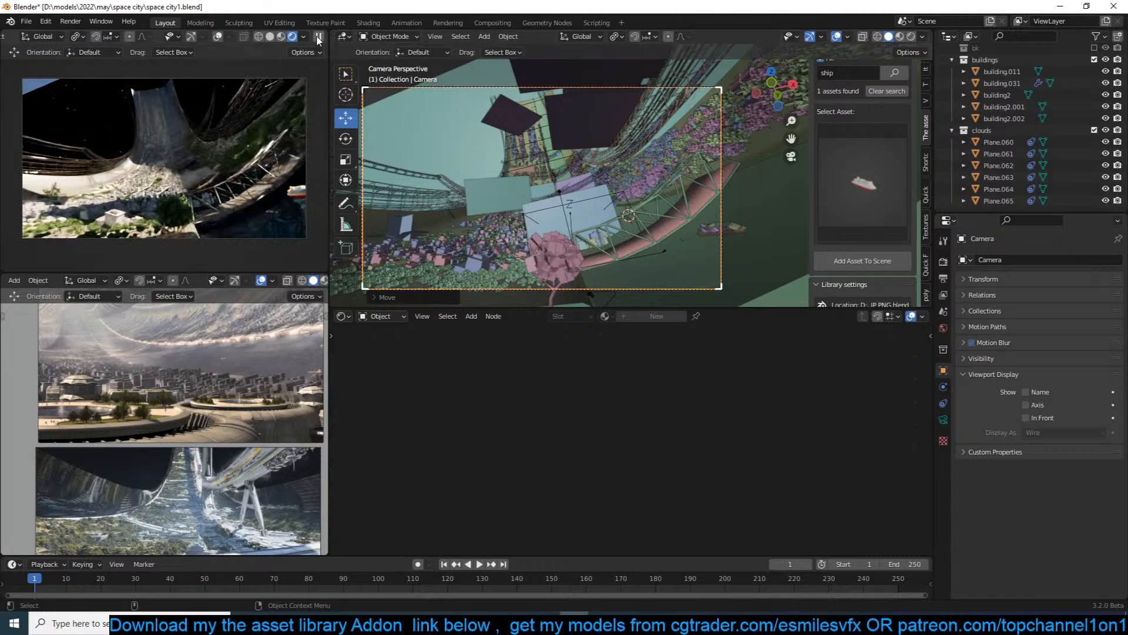
Trackball-rotate, move and roll the camera to frame the foreground greenery, the city and the bridge.
{"action": "key", "text": "r"}
{"action": "key", "text": "r"}
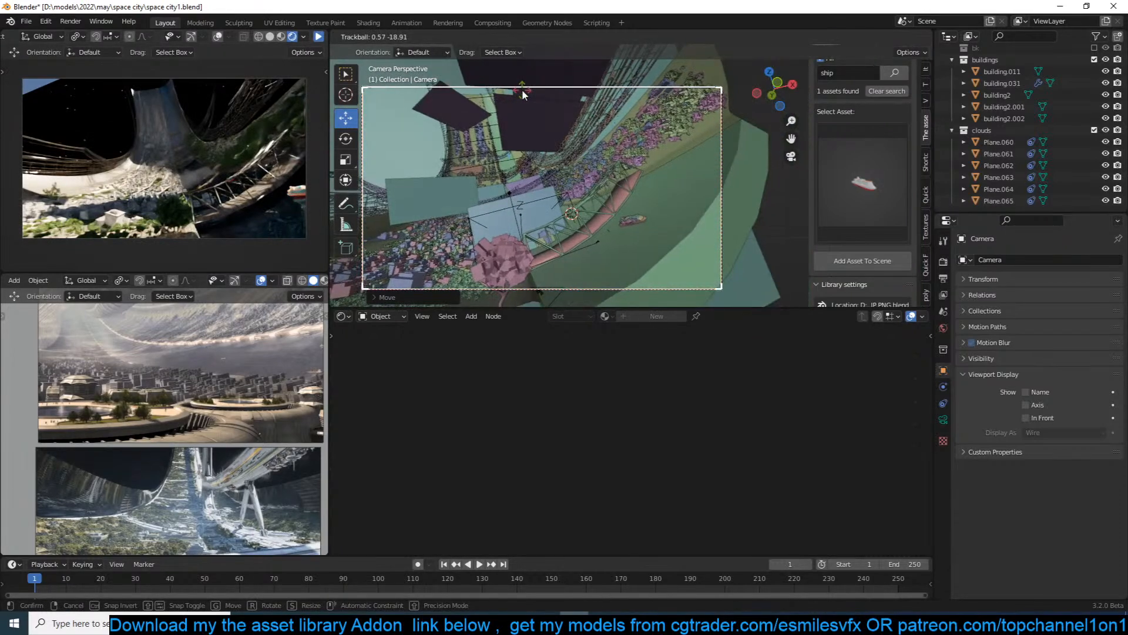
{"action": "left_click", "coordinate": [524, 93]}
{"action": "key", "text": "g"}
{"action": "left_click", "coordinate": [560, 104]}
{"action": "key", "text": "r"}
{"action": "left_click", "coordinate": [558, 101]}
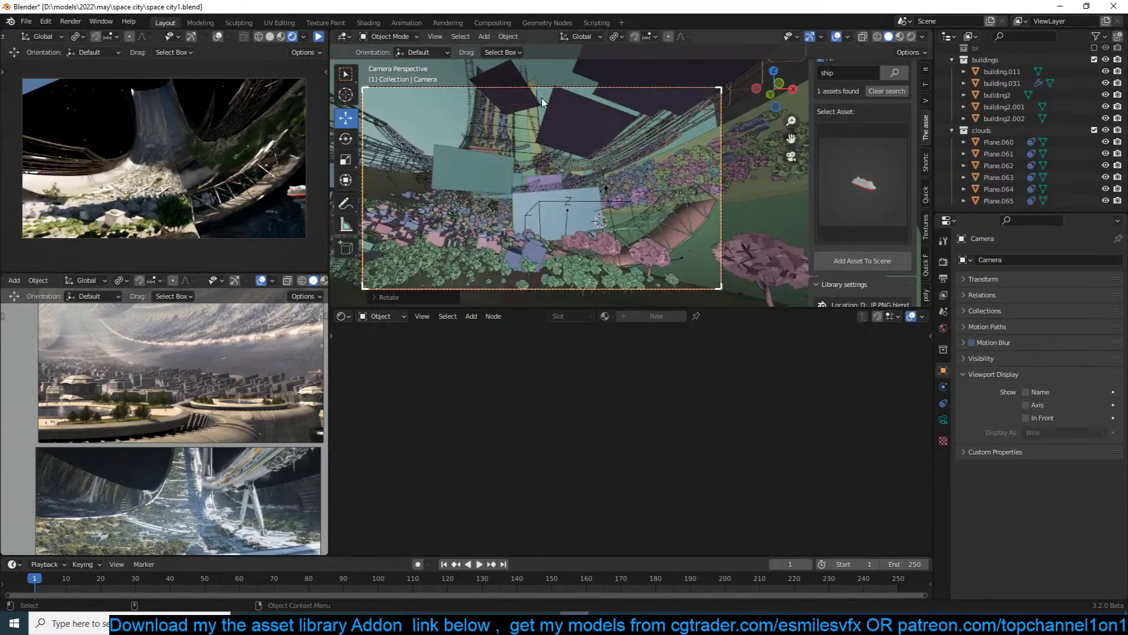
Move the ship about 0.33 m along the global Y axis into the camera frame, then save and refresh the render preview.
{"action": "scroll", "coordinate": [561, 112], "scroll_direction": "down", "scroll_amount": 2}
{"action": "middle_click_drag", "start_coordinate": [770, 181], "coordinate": [722, 173], "text": "shift"}
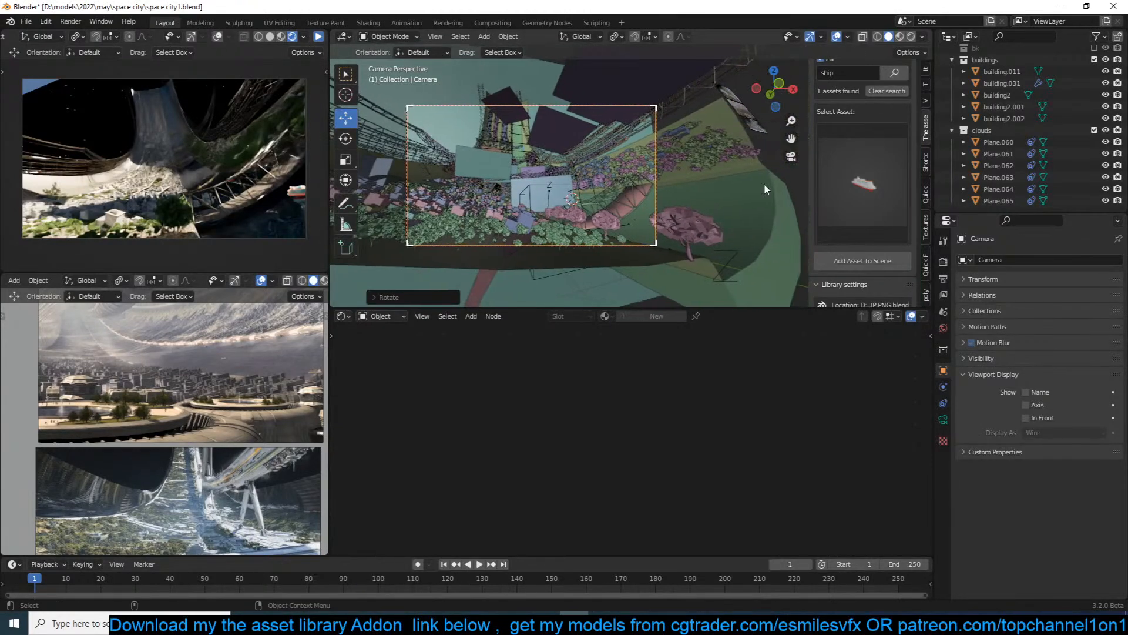
{"action": "middle_click_drag", "start_coordinate": [707, 218], "coordinate": [696, 247]}
{"action": "left_click", "coordinate": [722, 275]}
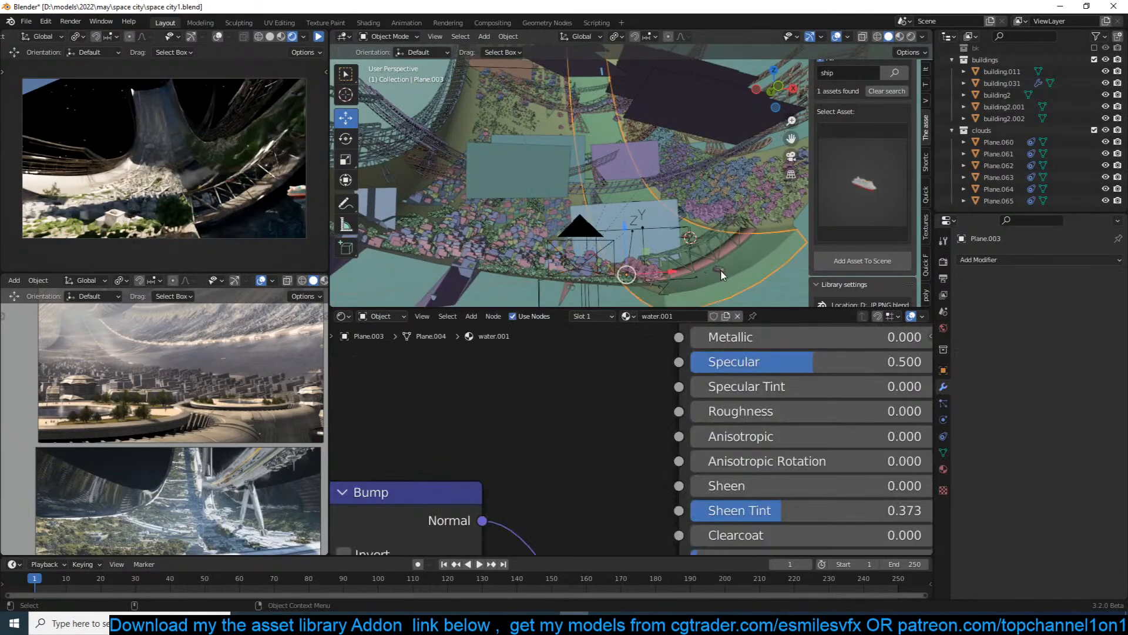
{"action": "left_click", "coordinate": [722, 274]}
{"action": "key", "text": "KP_0"}
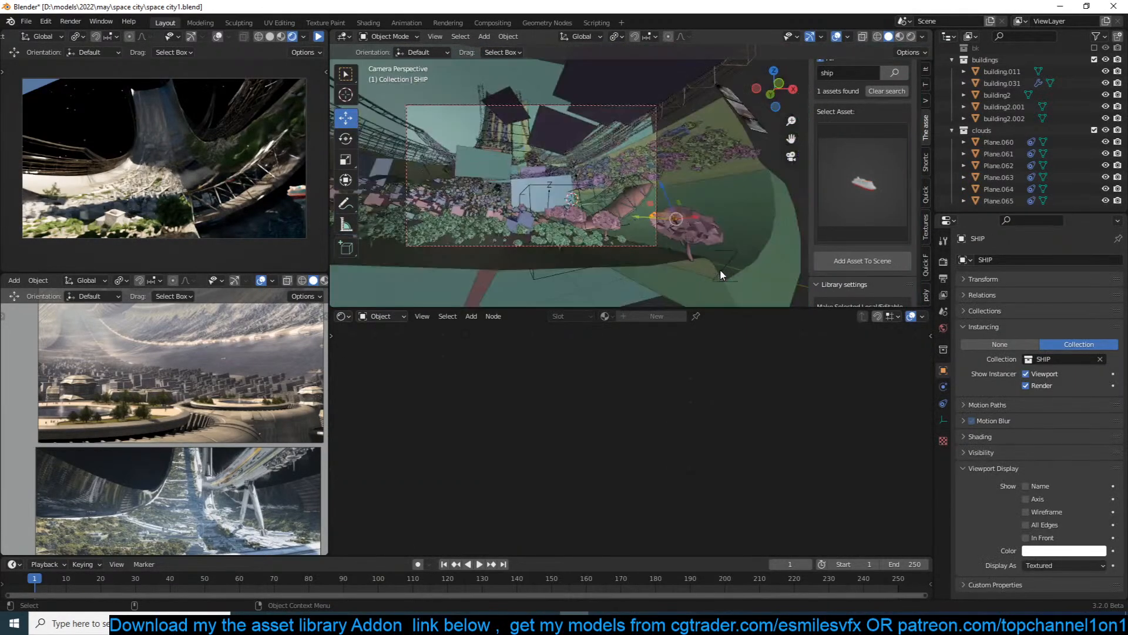
{"action": "scroll", "coordinate": [720, 269], "scroll_direction": "up", "scroll_amount": 1}
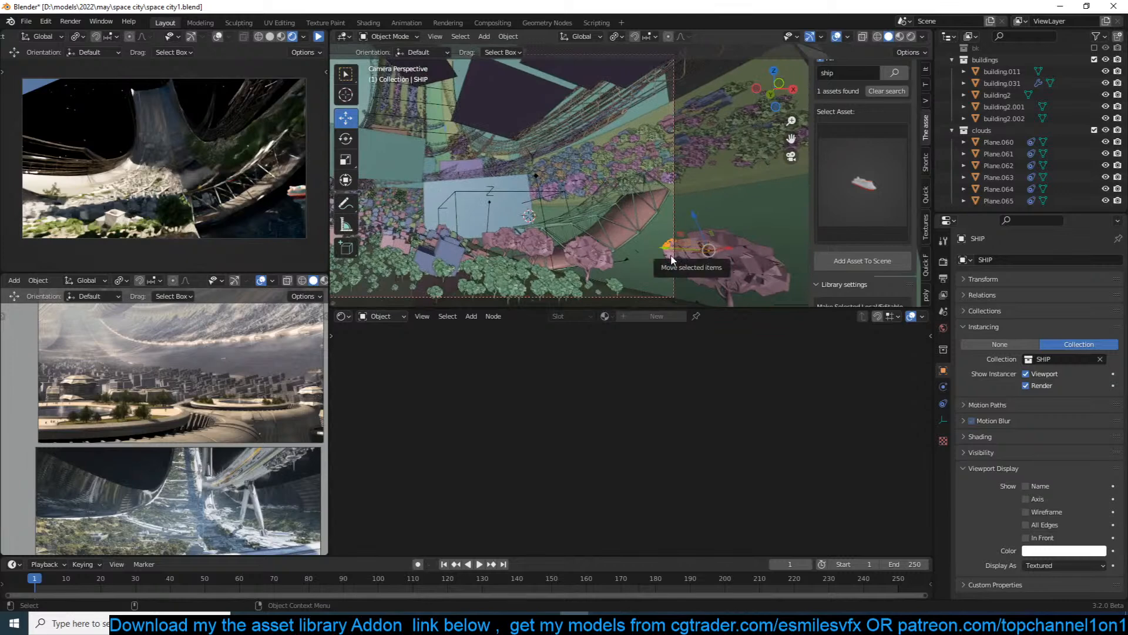
{"action": "key", "text": "g"}
{"action": "key", "text": "y"}
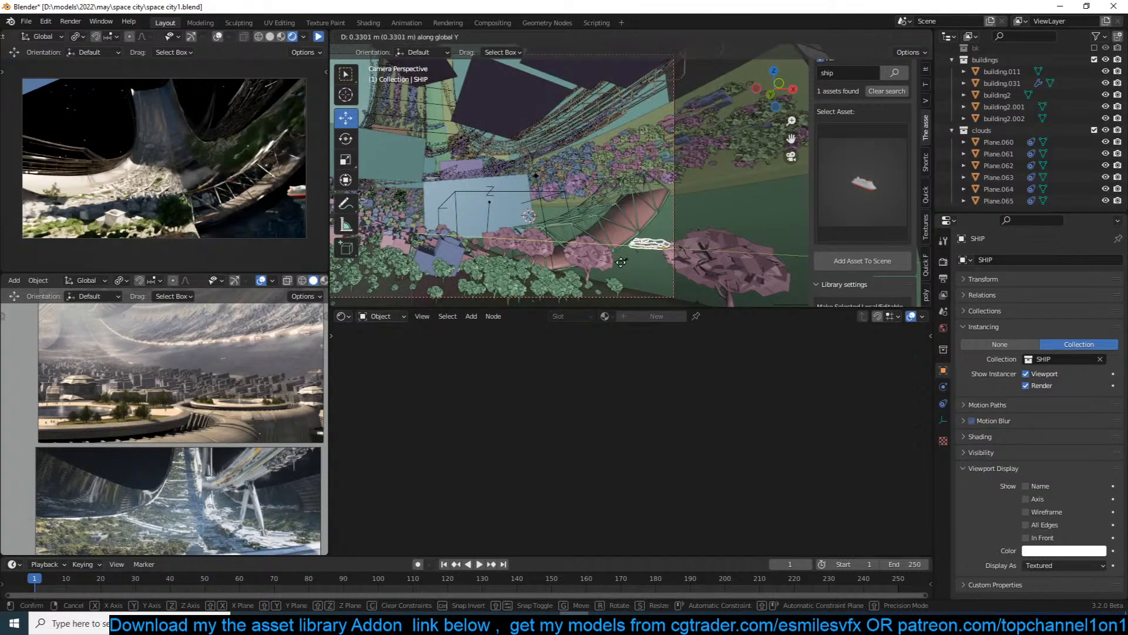
{"action": "left_click", "coordinate": [621, 262]}
{"action": "key", "text": "ctrl+s"}
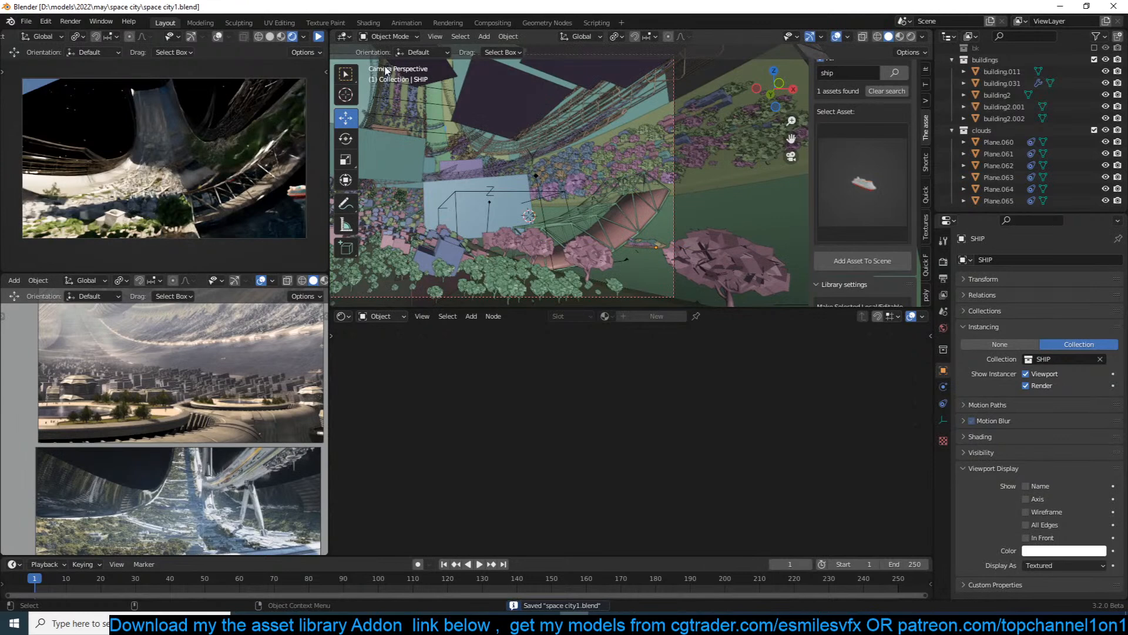
{"action": "left_click", "coordinate": [319, 38]}
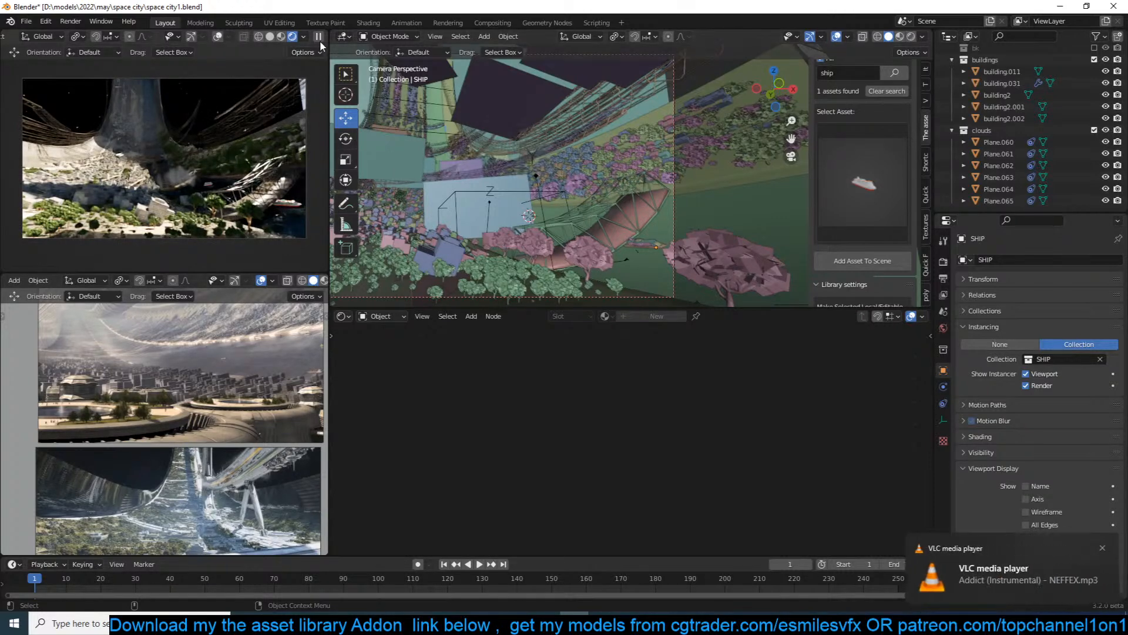
Select the foreground building cluster Plane.079 and reposition it in the front view.
{"action": "left_click", "coordinate": [450, 247]}
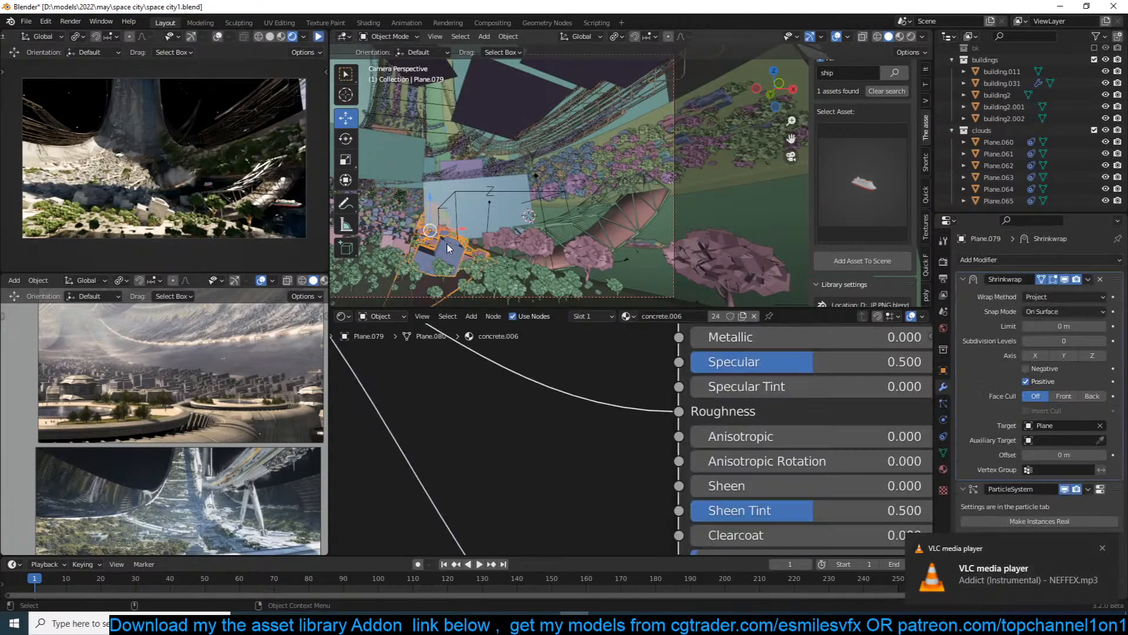
{"action": "key", "text": "KP_Decimal"}
{"action": "key", "text": "KP_1"}
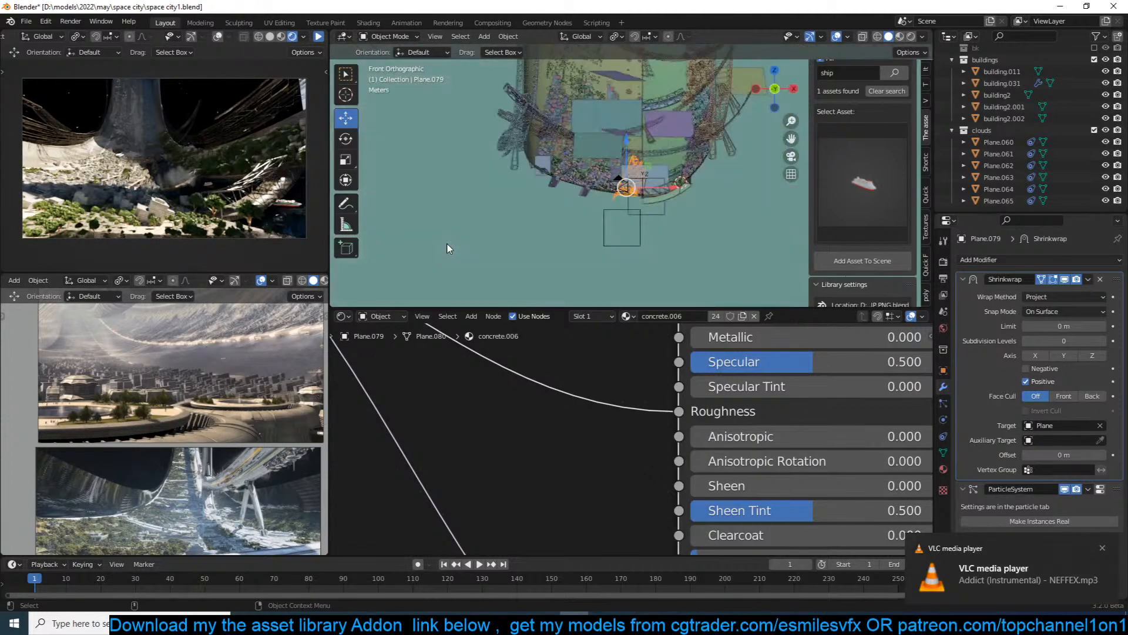
{"action": "scroll", "coordinate": [449, 248], "scroll_direction": "up", "scroll_amount": 10}
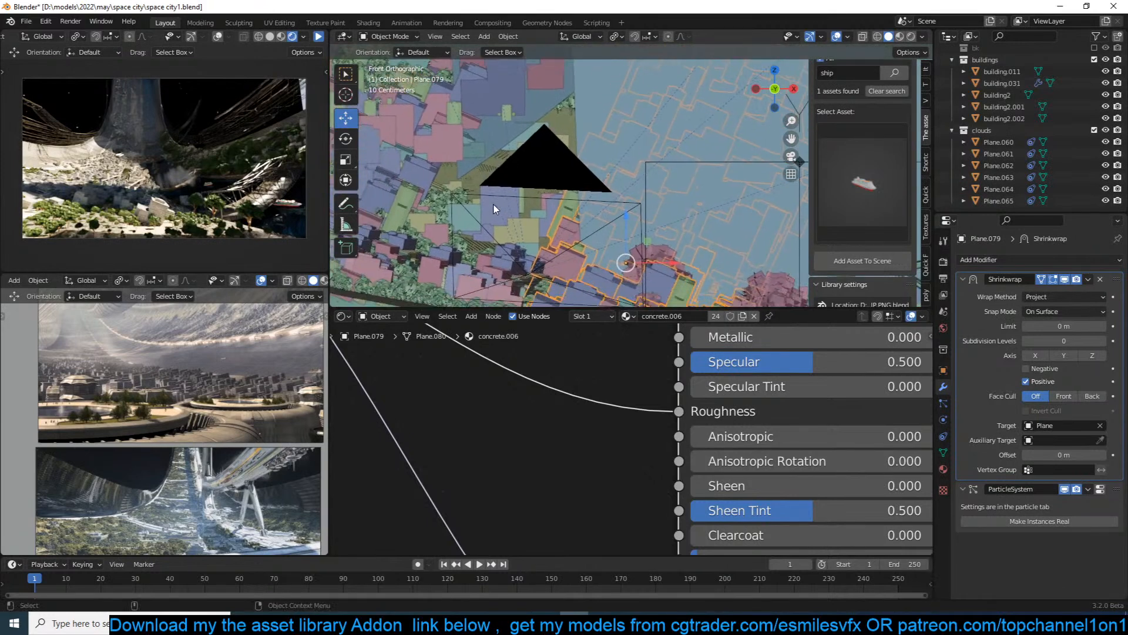
{"action": "scroll", "coordinate": [538, 200], "scroll_direction": "down", "scroll_amount": 3}
{"action": "key", "text": "g"}
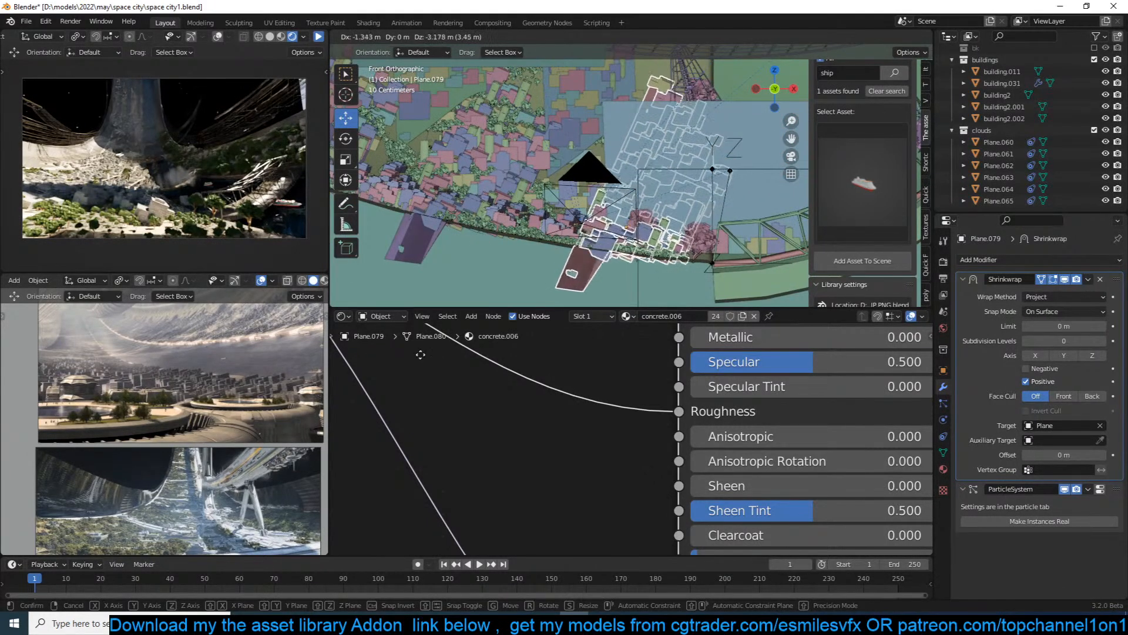
{"action": "left_click", "coordinate": [470, 220]}
{"action": "mouse_move", "coordinate": [517, 219]}
{"action": "middle_mouse_down"}
{"action": "mouse_move", "coordinate": [528, 214]}
{"action": "mouse_move", "coordinate": [537, 241]}
{"action": "mouse_move", "coordinate": [514, 169]}
{"action": "mouse_move", "coordinate": [504, 200]}
{"action": "middle_mouse_up"}
{"action": "key", "text": "KP_1"}
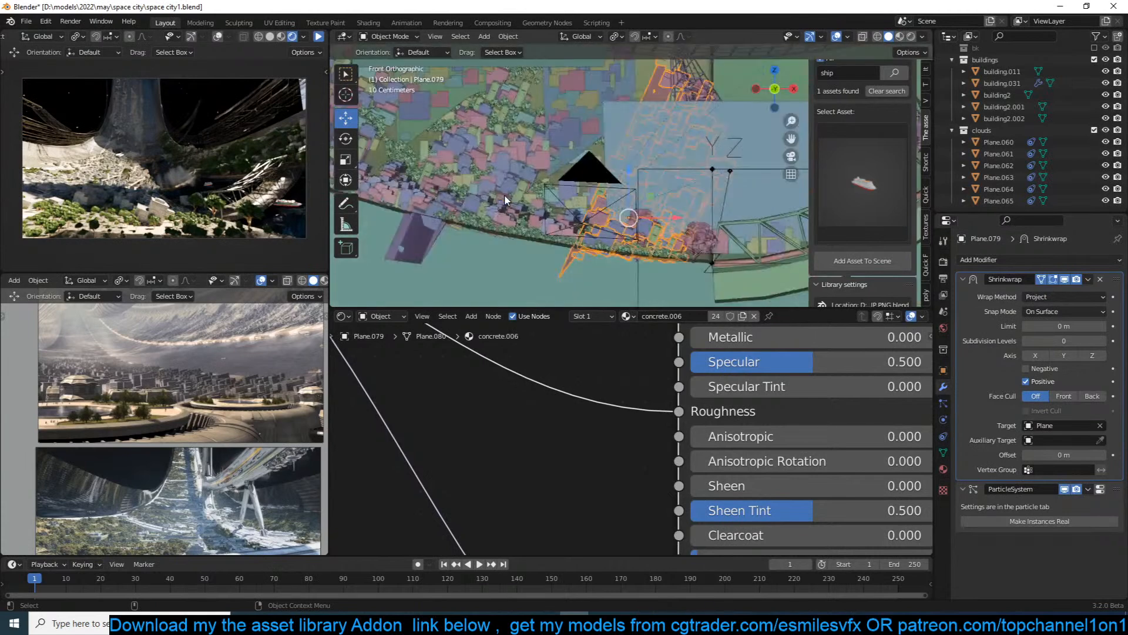
Rotate building cluster Plane.079 about the global Y axis and shift it in the front view to follow the curved ground.
{"action": "key", "text": "r"}
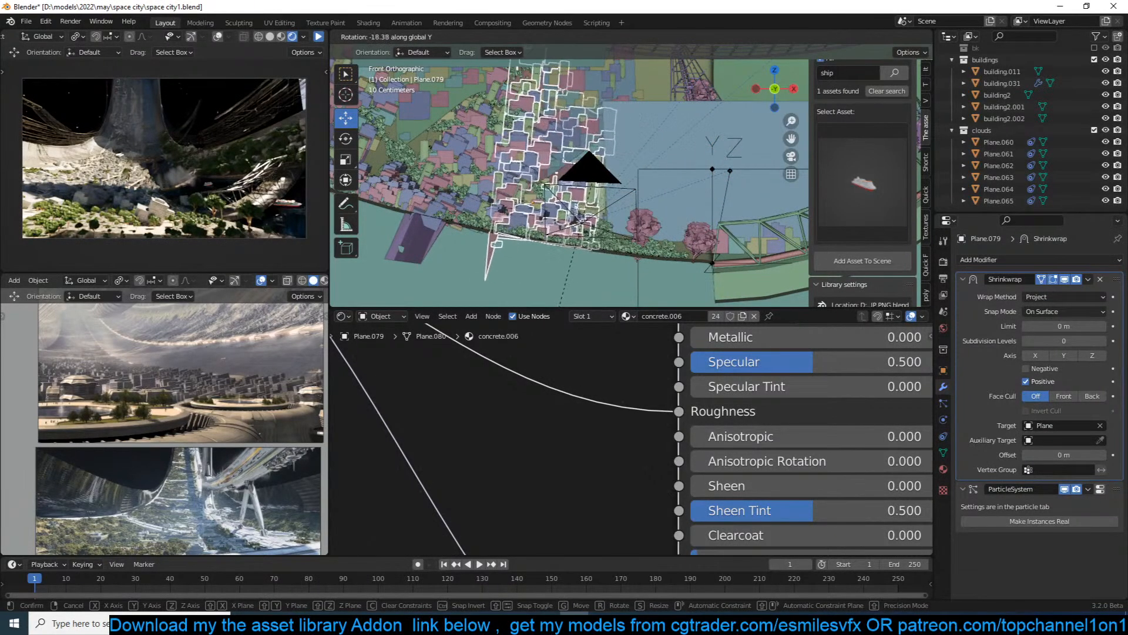
{"action": "key", "text": "Return"}
{"action": "key", "text": "g"}
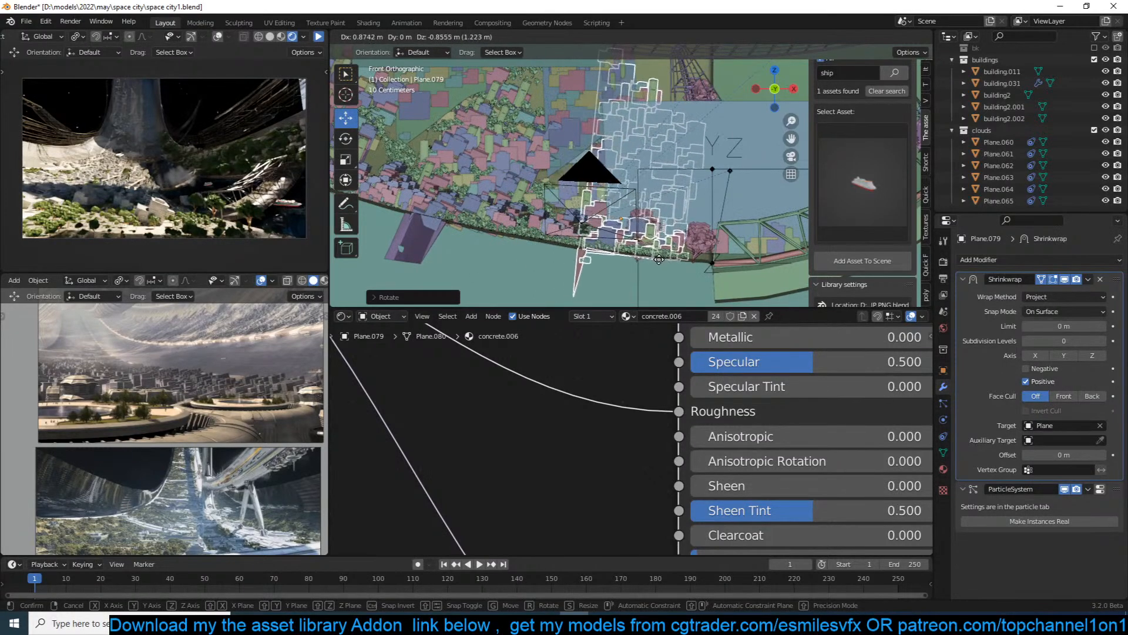
{"action": "left_click", "coordinate": [721, 231]}
{"action": "key", "text": "r"}
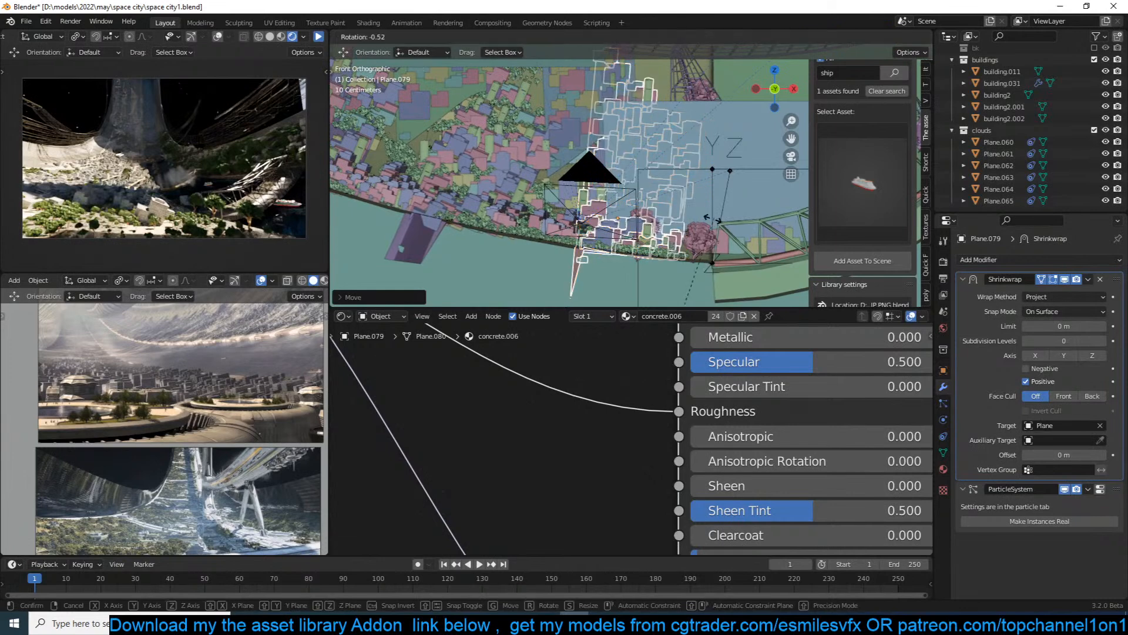
{"action": "left_click", "coordinate": [711, 224]}
{"action": "key", "text": "g"}
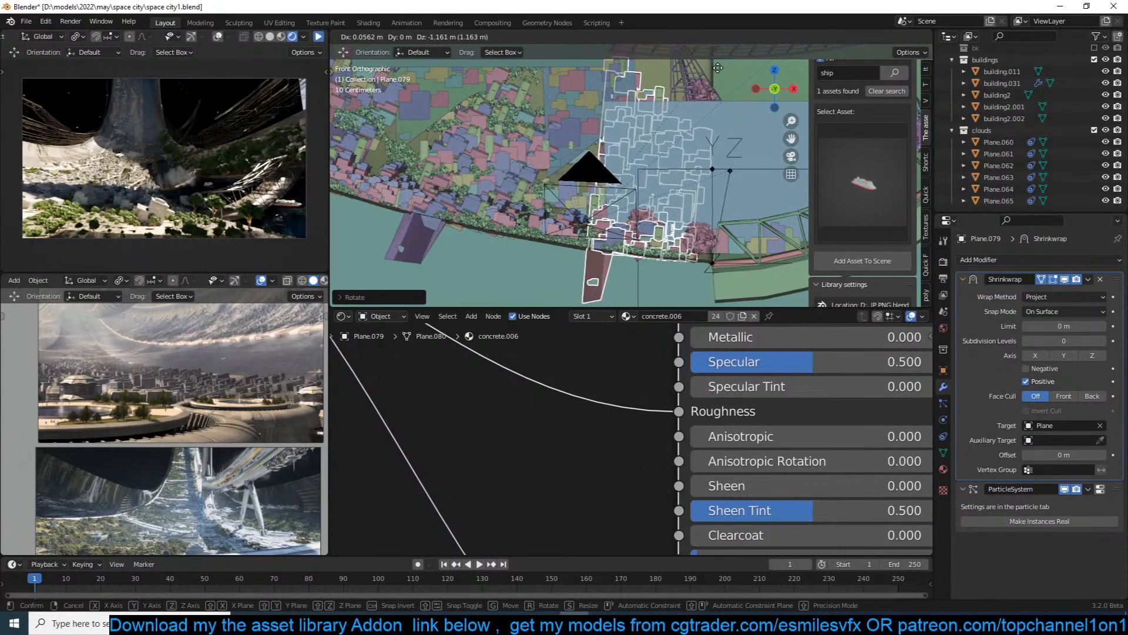
{"action": "left_click", "coordinate": [727, 282]}
Move building cluster Plane.079 along the global Y axis so it sits among the neighbouring buildings.
{"action": "middle_click_drag", "start_coordinate": [679, 90], "coordinate": [636, 143]}
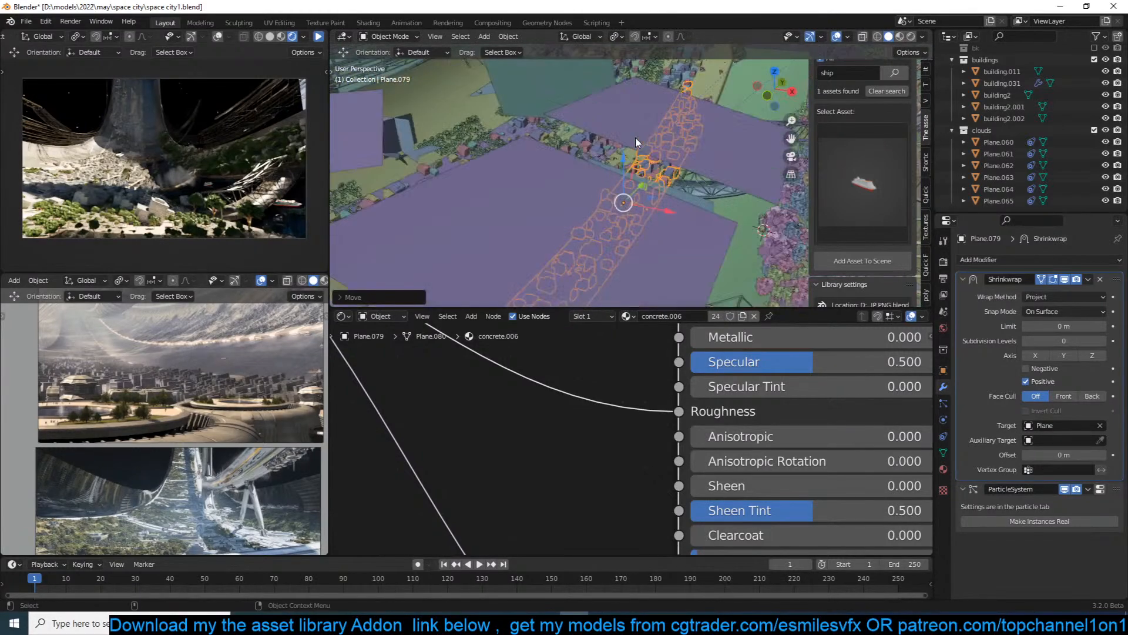
{"action": "middle_click_drag", "start_coordinate": [642, 181], "coordinate": [678, 191]}
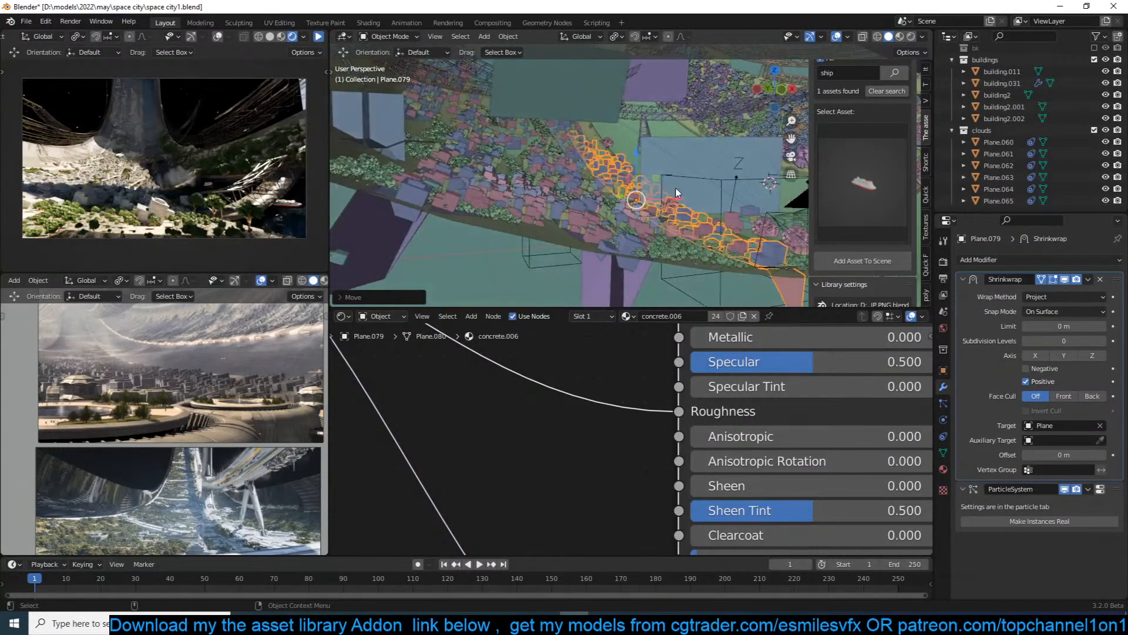
{"action": "key", "text": "g"}
{"action": "key", "text": "y"}
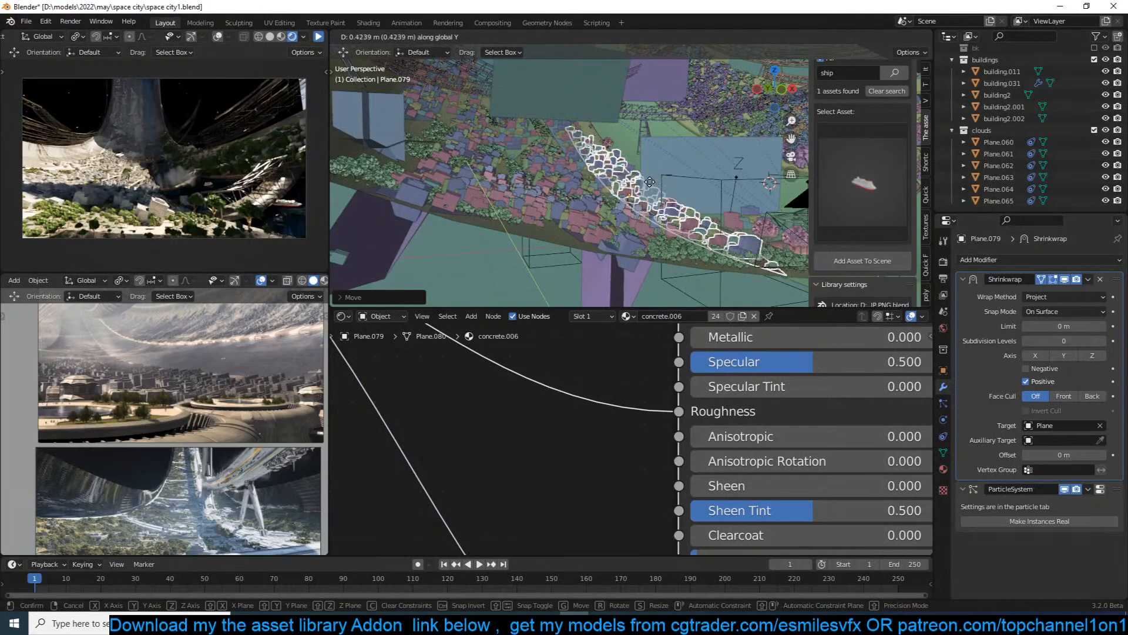
{"action": "left_click", "coordinate": [642, 180]}
Select building cluster Plane.080, then rotate and move it in the front view to match the curved ground.
{"action": "left_click", "coordinate": [601, 222]}
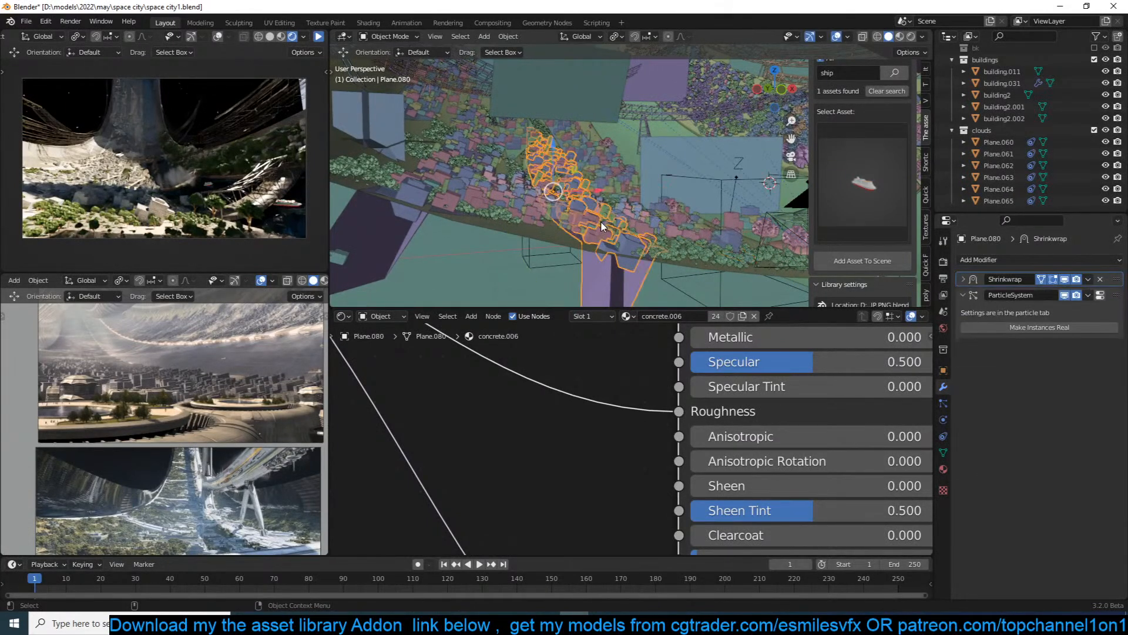
{"action": "key", "text": "KP_1"}
{"action": "scroll", "coordinate": [601, 222], "scroll_direction": "up", "scroll_amount": 3}
{"action": "key", "text": "r"}
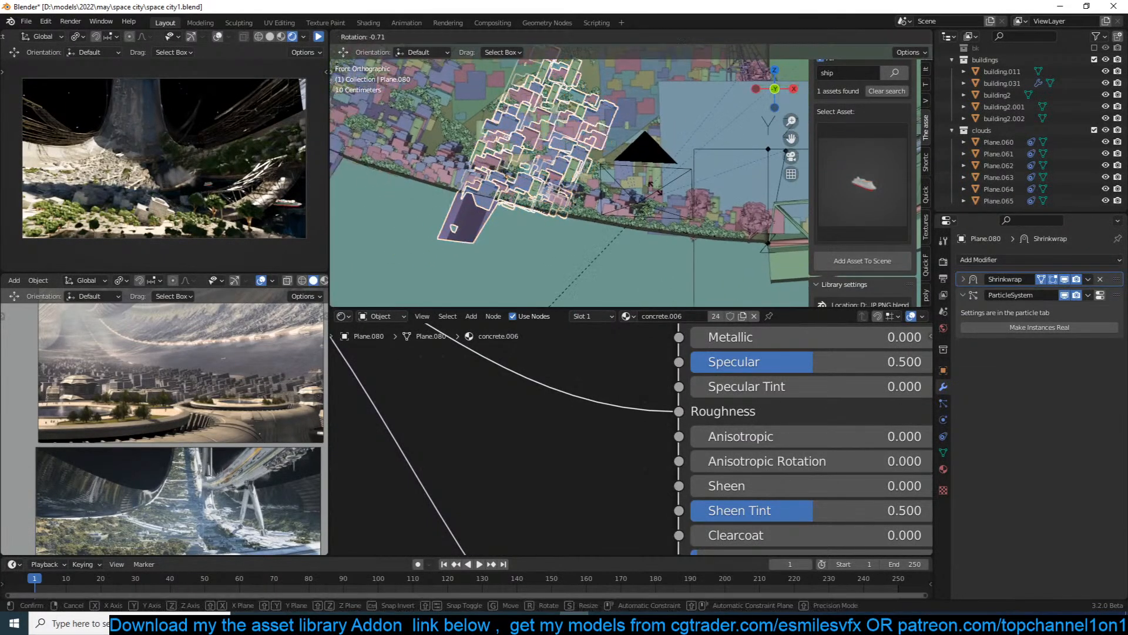
{"action": "left_click", "coordinate": [535, 212]}
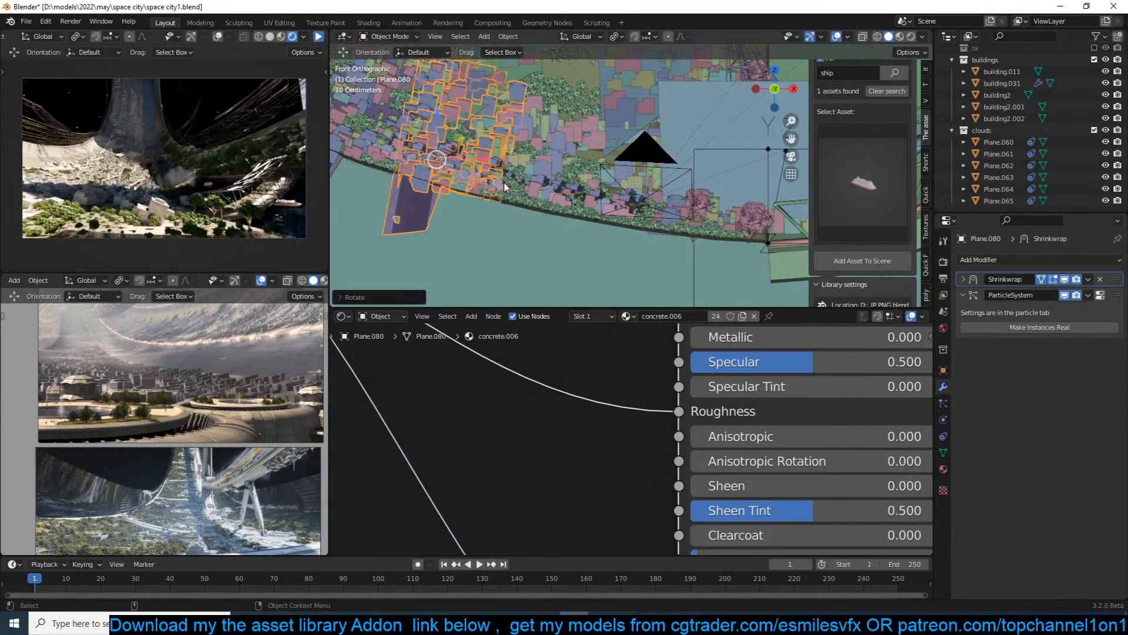
{"action": "key", "text": "g"}
{"action": "left_click", "coordinate": [543, 129]}
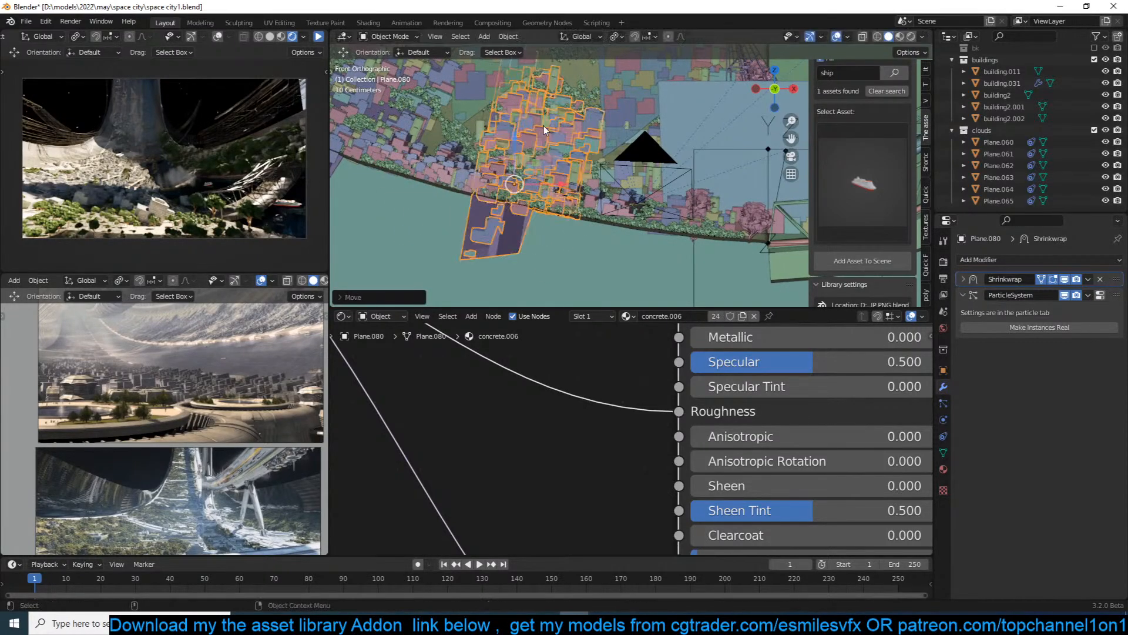
Check the repositioned building clusters from around the city, save the file and deselect Plane.080.
{"action": "middle_click_drag", "start_coordinate": [544, 130], "coordinate": [661, 170]}
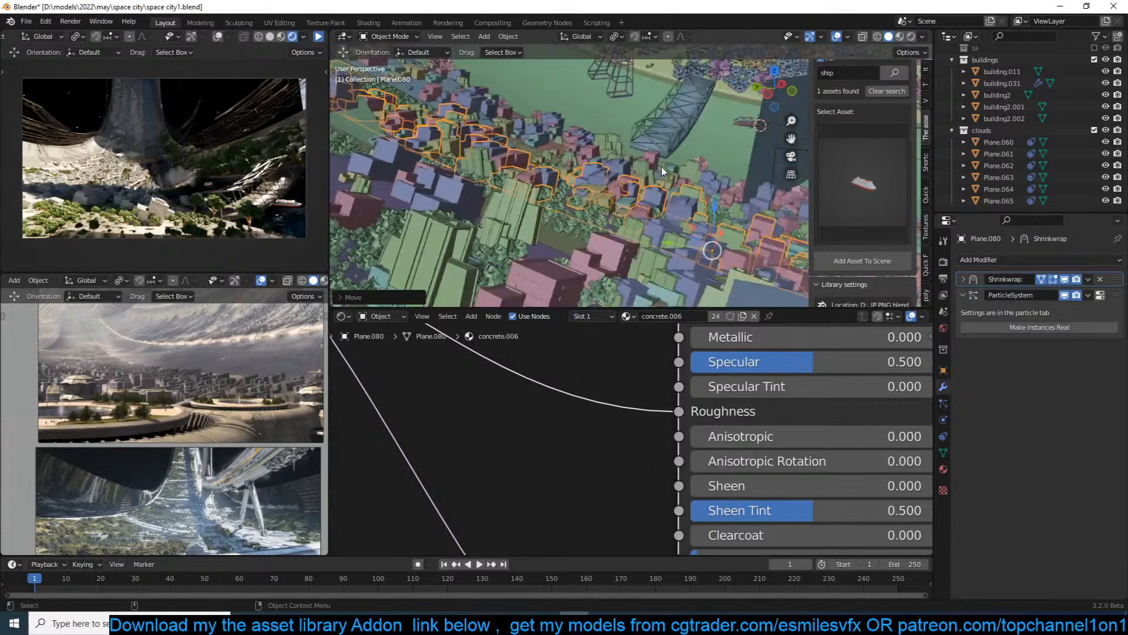
{"action": "left_click_drag", "start_coordinate": [660, 244], "coordinate": [601, 223]}
{"action": "scroll", "coordinate": [624, 173], "scroll_direction": "down", "scroll_amount": 4}
{"action": "key", "text": "ctrl+s"}
{"action": "scroll", "coordinate": [624, 180], "scroll_direction": "up", "scroll_amount": 4}
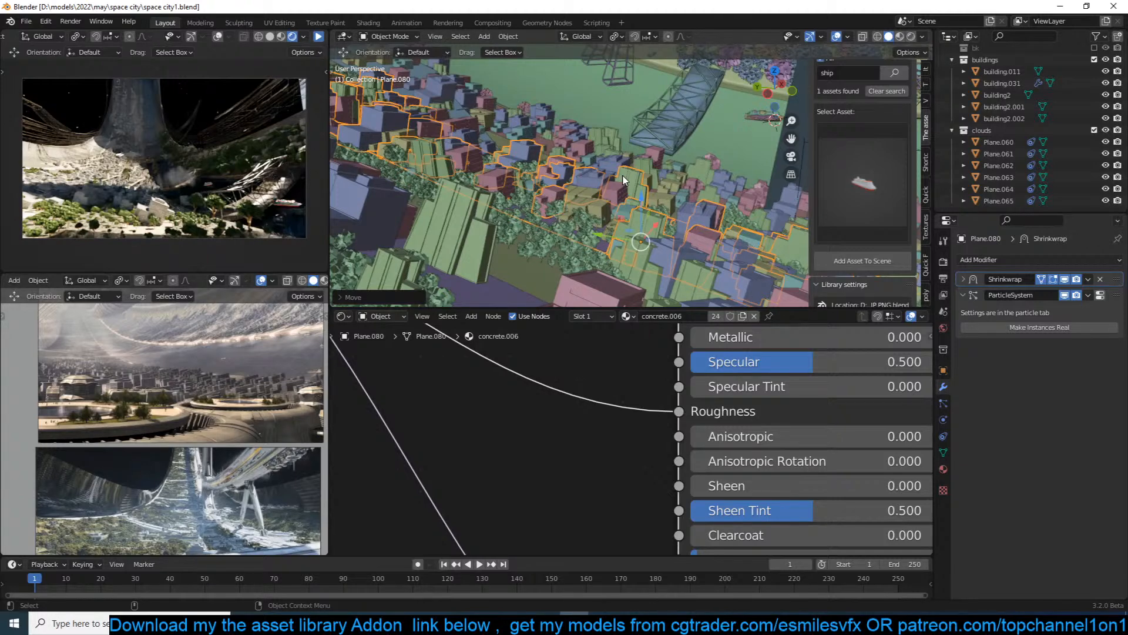
{"action": "left_click", "coordinate": [625, 175]}
{"action": "scroll", "coordinate": [645, 139], "scroll_direction": "down", "scroll_amount": 5}
{"action": "middle_click_drag", "start_coordinate": [645, 138], "coordinate": [593, 144]}
{"action": "scroll", "coordinate": [650, 147], "scroll_direction": "down", "scroll_amount": 5}
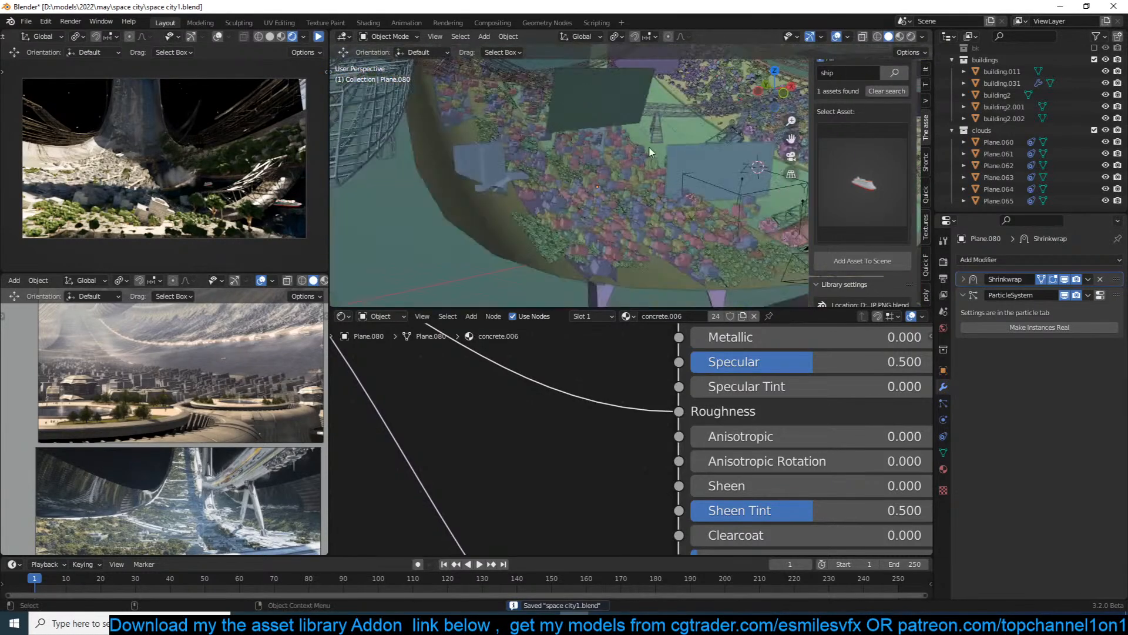
Select cloud plane Plane.065, save the file and add four evenly spaced vertical loop cuts to the plane.
{"action": "scroll", "coordinate": [650, 146], "scroll_direction": "up", "scroll_amount": 5}
{"action": "left_click", "coordinate": [625, 189]}
{"action": "key", "text": "ctrl+s"}
{"action": "key", "text": "Tab"}
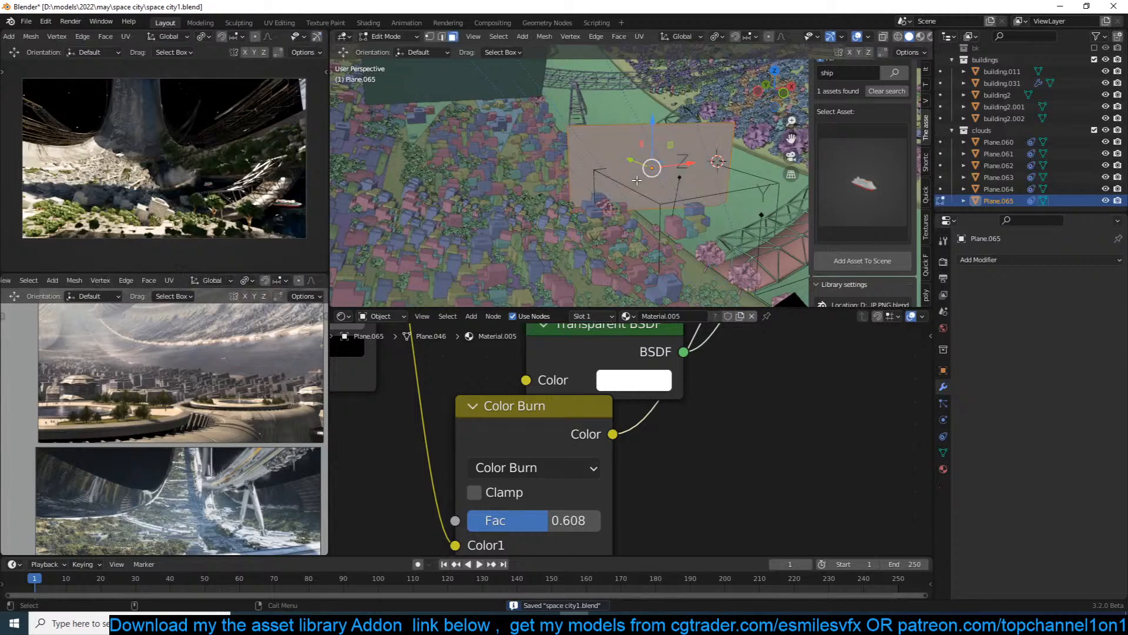
{"action": "key", "text": "ctrl+r"}
{"action": "scroll", "coordinate": [665, 134], "scroll_direction": "up", "scroll_amount": 3}
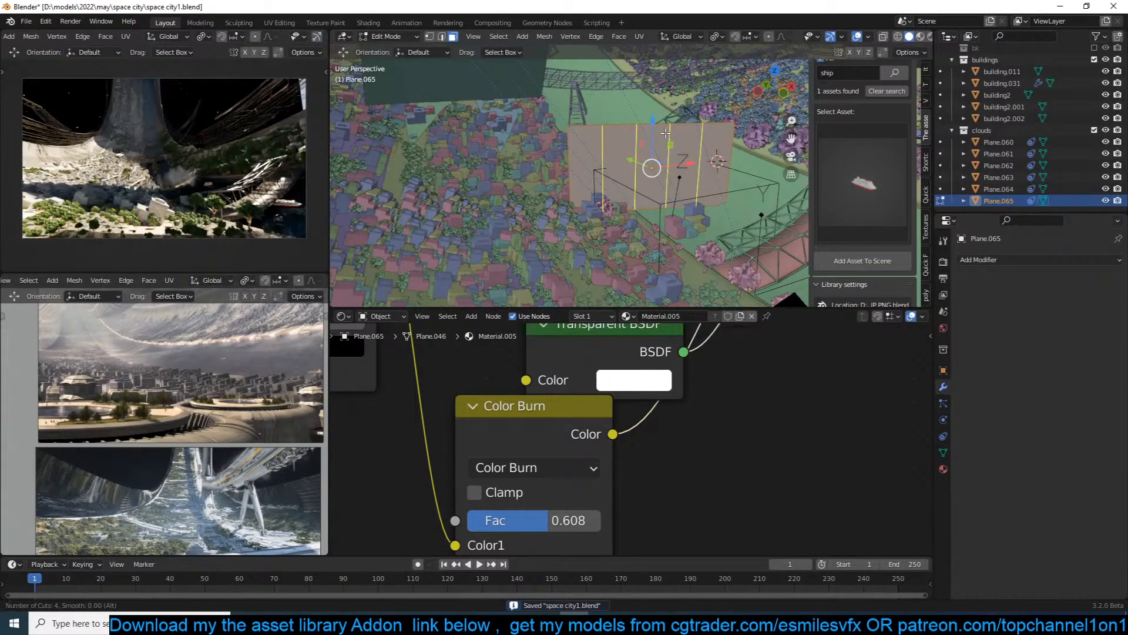
{"action": "left_click", "coordinate": [665, 134]}
{"action": "right_click", "coordinate": [676, 159]}
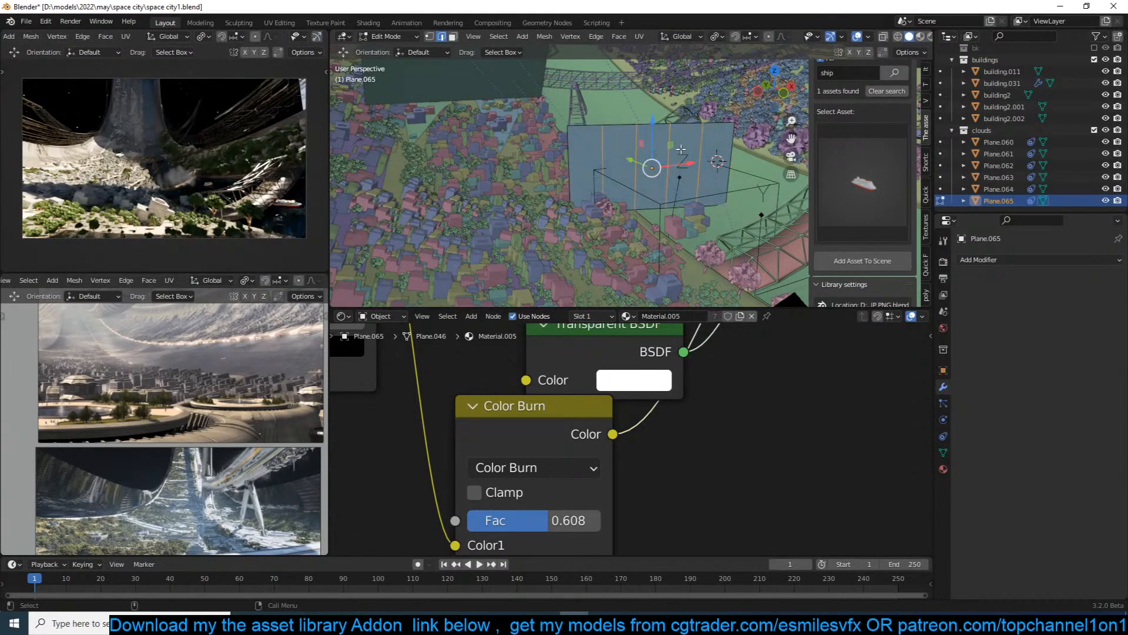
Scale the mesh of cloud plane Plane.065 down along the Z axis.
{"action": "middle_click_drag", "start_coordinate": [681, 149], "coordinate": [650, 159]}
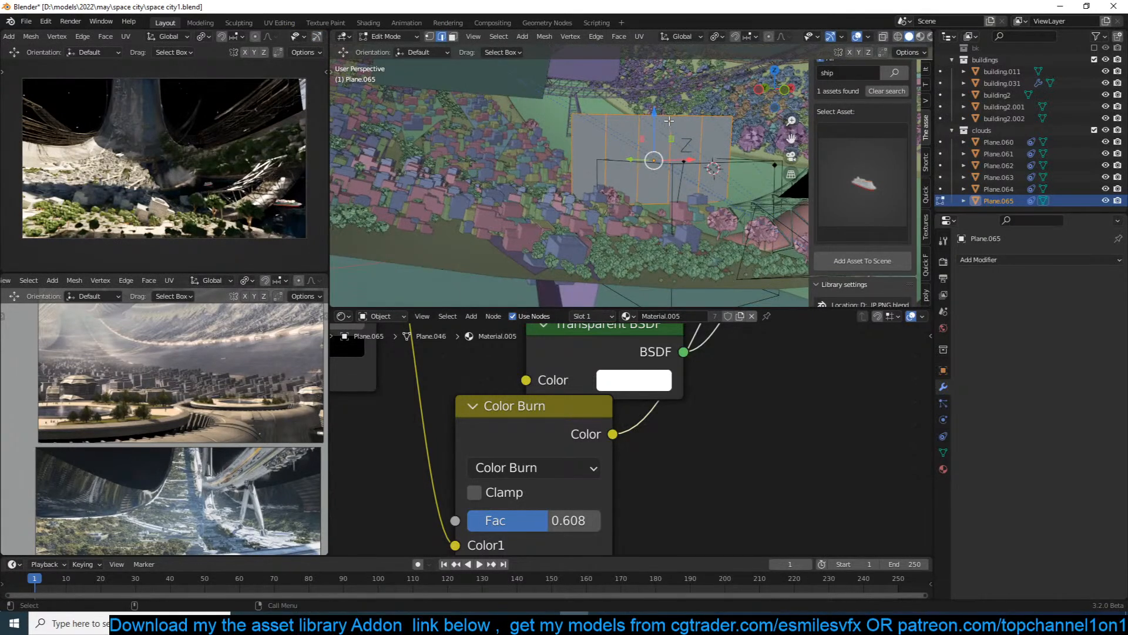
{"action": "key", "text": "1"}
{"action": "key", "text": "s"}
{"action": "key", "text": "z"}
{"action": "left_click", "coordinate": [684, 108]}
Select the plane's middle vertices, enable proportional editing and try lowering them along global Z with Smooth falloff.
{"action": "left_click", "coordinate": [670, 138], "text": "alt"}
{"action": "left_click", "coordinate": [654, 140], "text": "alt"}
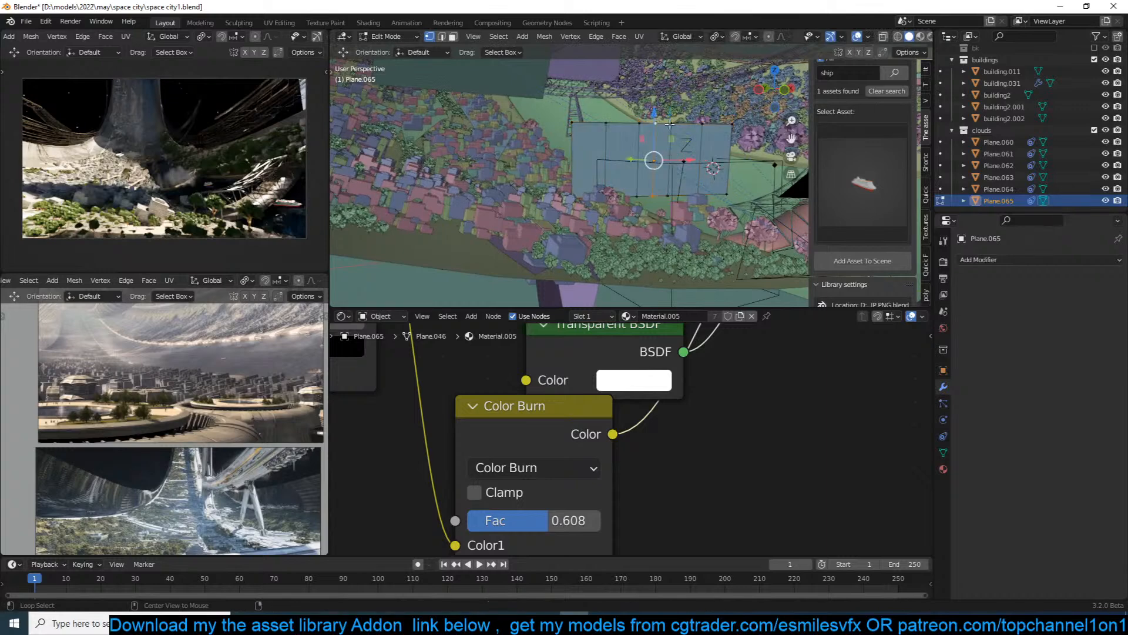
{"action": "key", "text": "o"}
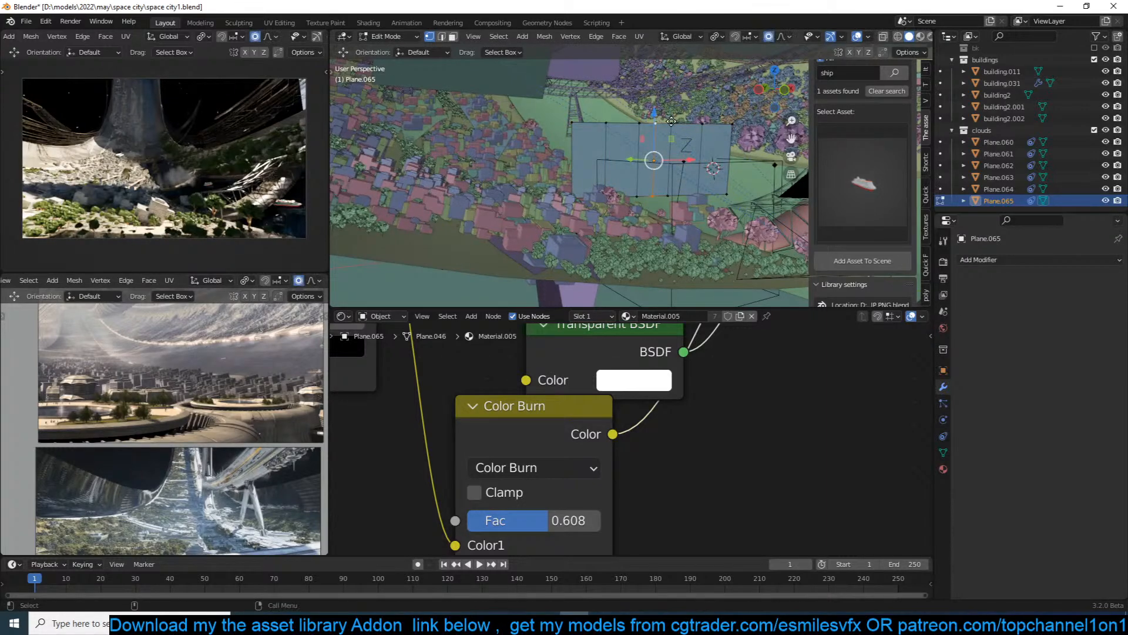
{"action": "key", "text": "g"}
{"action": "key", "text": "z"}
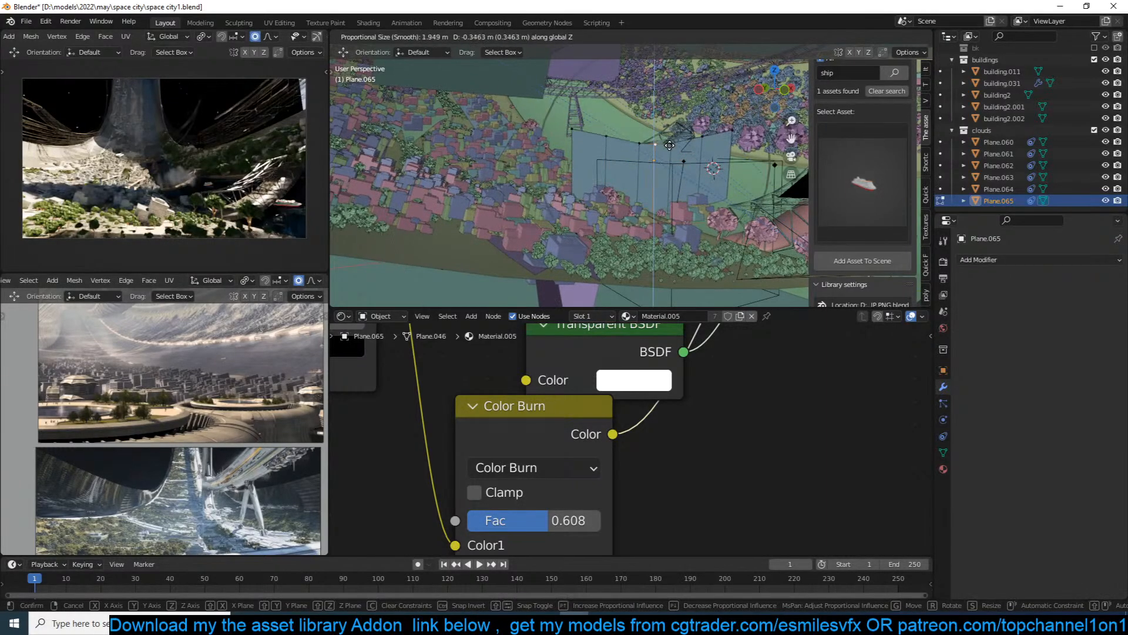
{"action": "left_click", "coordinate": [707, 95]}
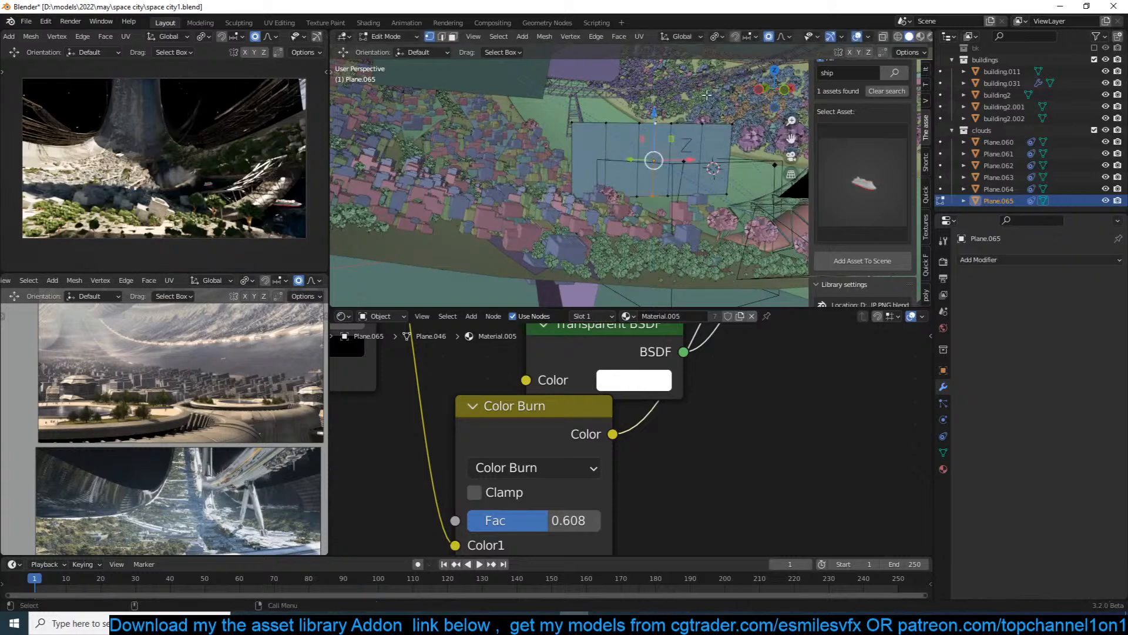
Set the proportional falloff to Sphere and lower the middle vertices along global Z to bend the cloud plane.
{"action": "left_click", "coordinate": [787, 40]}
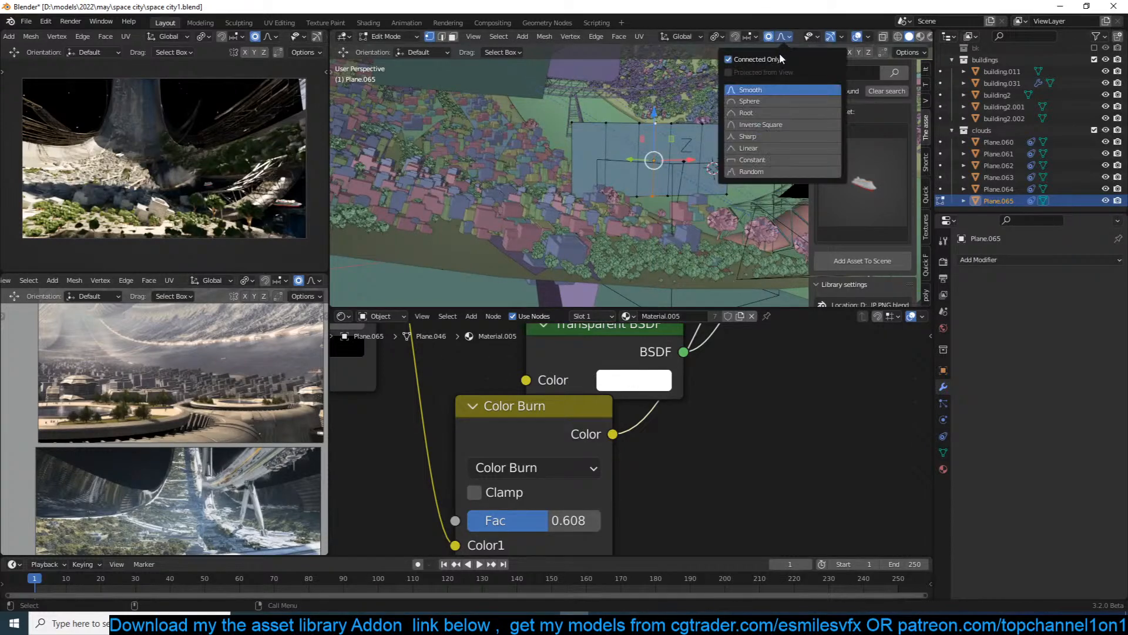
{"action": "left_click", "coordinate": [763, 104]}
{"action": "key", "text": "g"}
{"action": "key", "text": "z"}
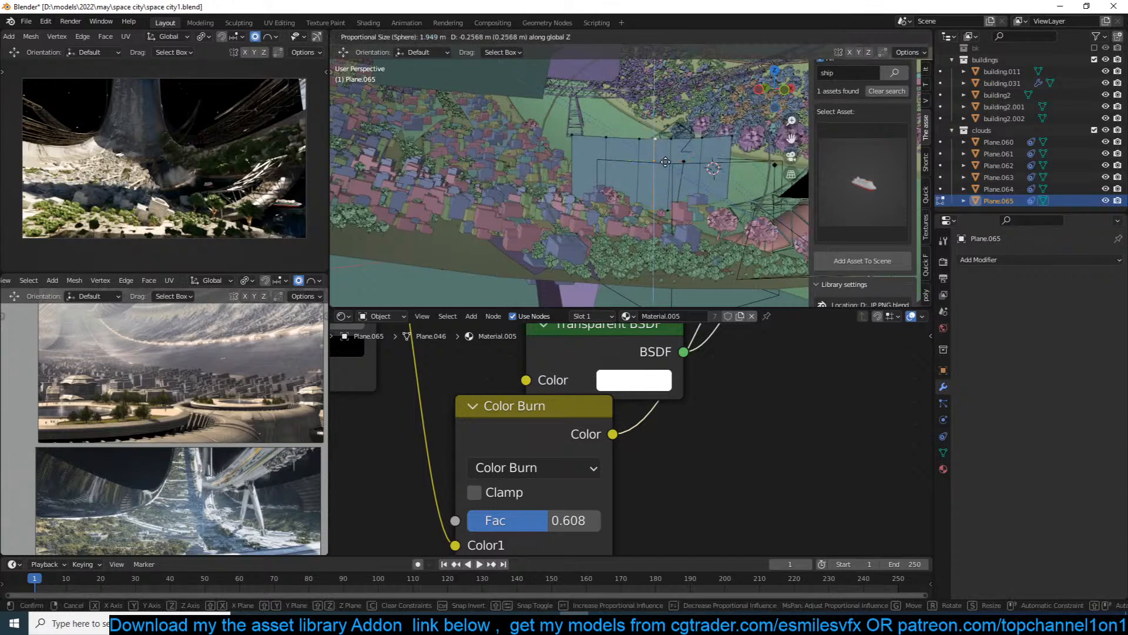
{"action": "left_click", "coordinate": [669, 184]}
Raise the whole curved cloud mesh about 0.87 m along global Z and return to Object Mode.
{"action": "key", "text": "Tab"}
{"action": "key", "text": "Tab"}
{"action": "key", "text": "g"}
{"action": "key", "text": "z"}
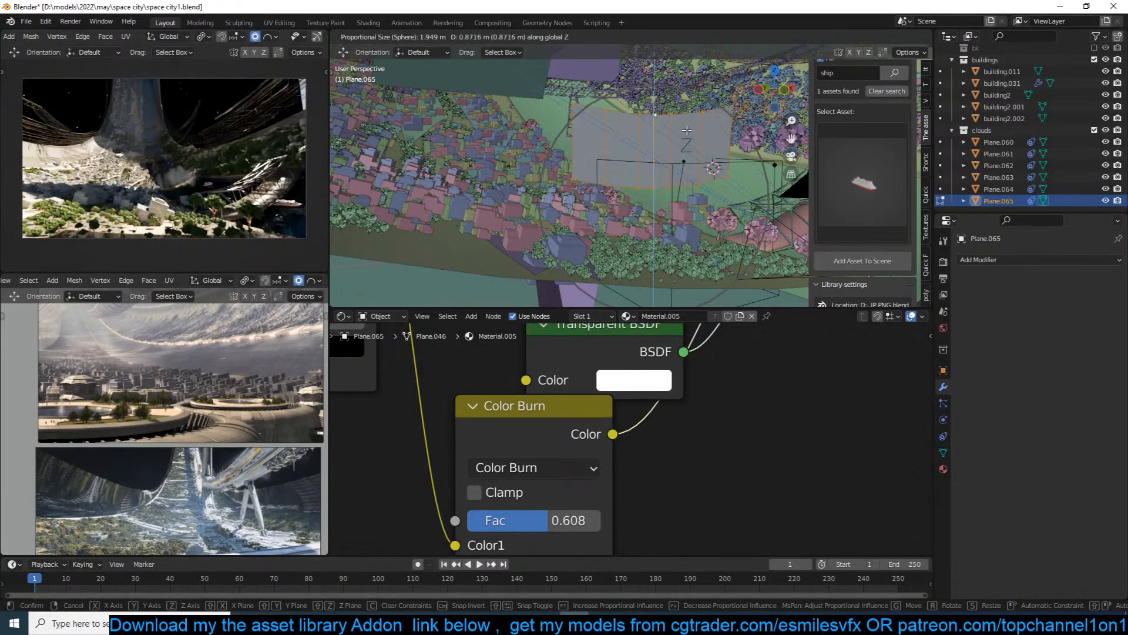
{"action": "left_click", "coordinate": [686, 130]}
{"action": "key", "text": "Tab"}
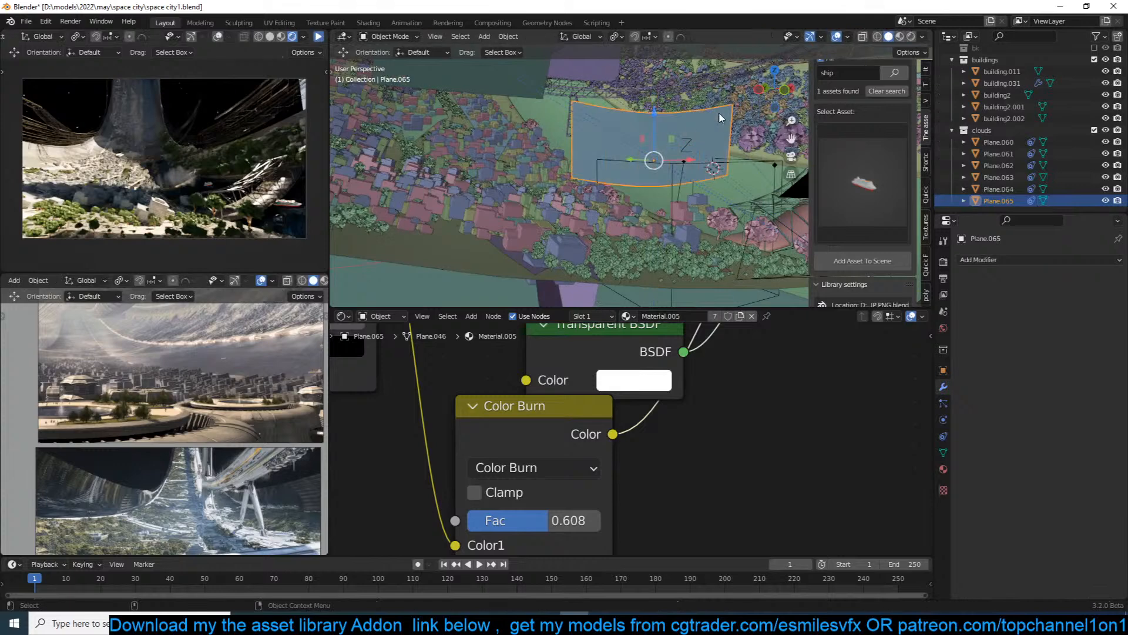
Show the scene in Material Preview shading, deselect the cloud plane, inspect the clouds and save the file.
{"action": "left_click", "coordinate": [900, 36]}
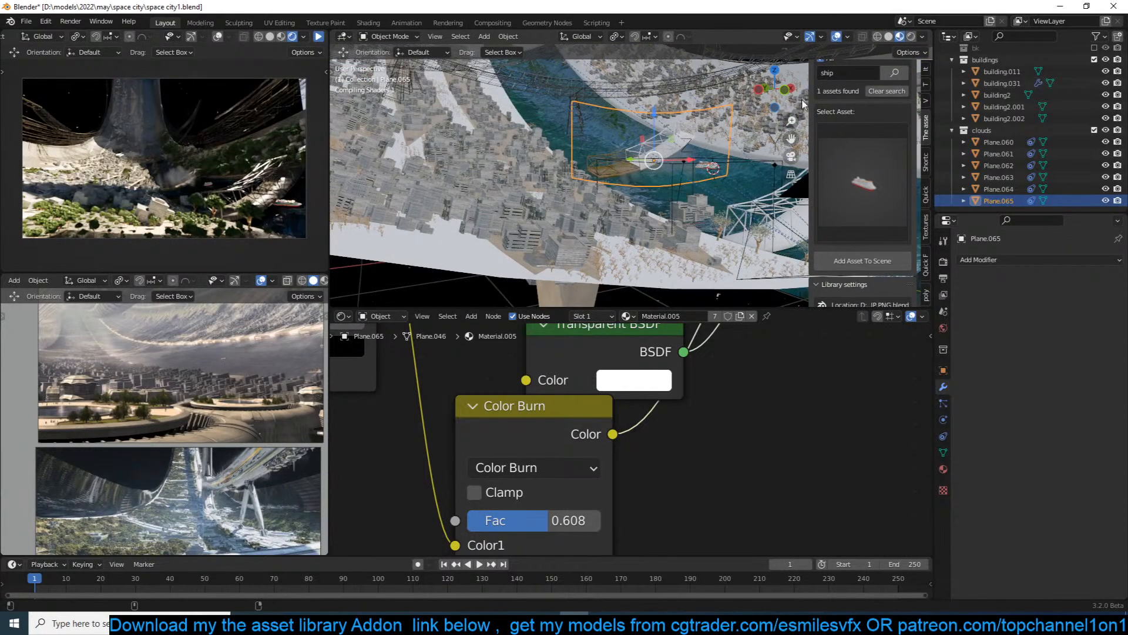
{"action": "middle_click_drag", "start_coordinate": [673, 136], "coordinate": [661, 194]}
{"action": "key", "text": "alt+a"}
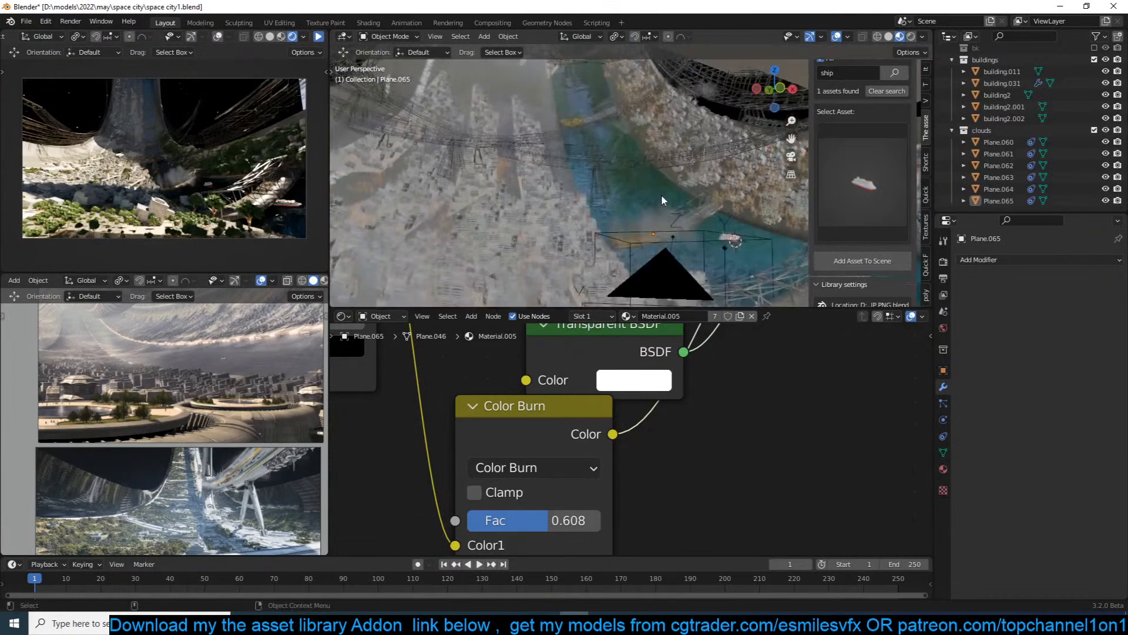
{"action": "scroll", "coordinate": [660, 378], "scroll_direction": "down", "scroll_amount": 9}
{"action": "scroll", "coordinate": [660, 379], "scroll_direction": "up", "scroll_amount": 5}
{"action": "middle_click_drag", "start_coordinate": [655, 398], "coordinate": [644, 502]}
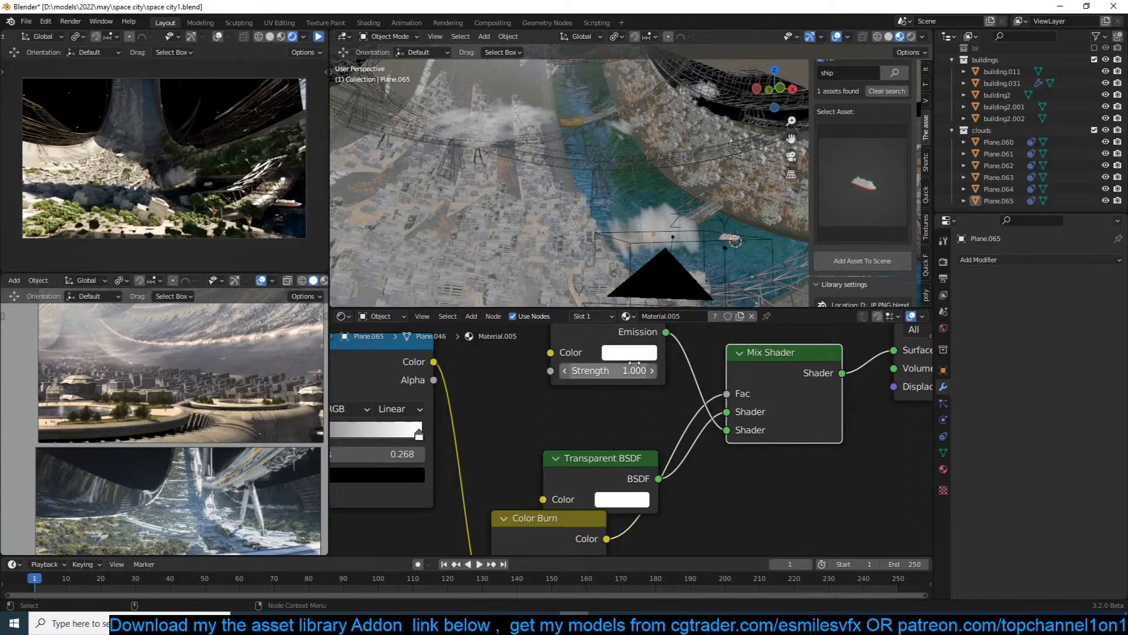
{"action": "mouse_move", "coordinate": [673, 205]}
{"action": "middle_mouse_down"}
{"action": "mouse_move", "coordinate": [626, 177]}
{"action": "mouse_move", "coordinate": [673, 205]}
{"action": "middle_mouse_up"}
{"action": "key", "text": "ctrl+s"}
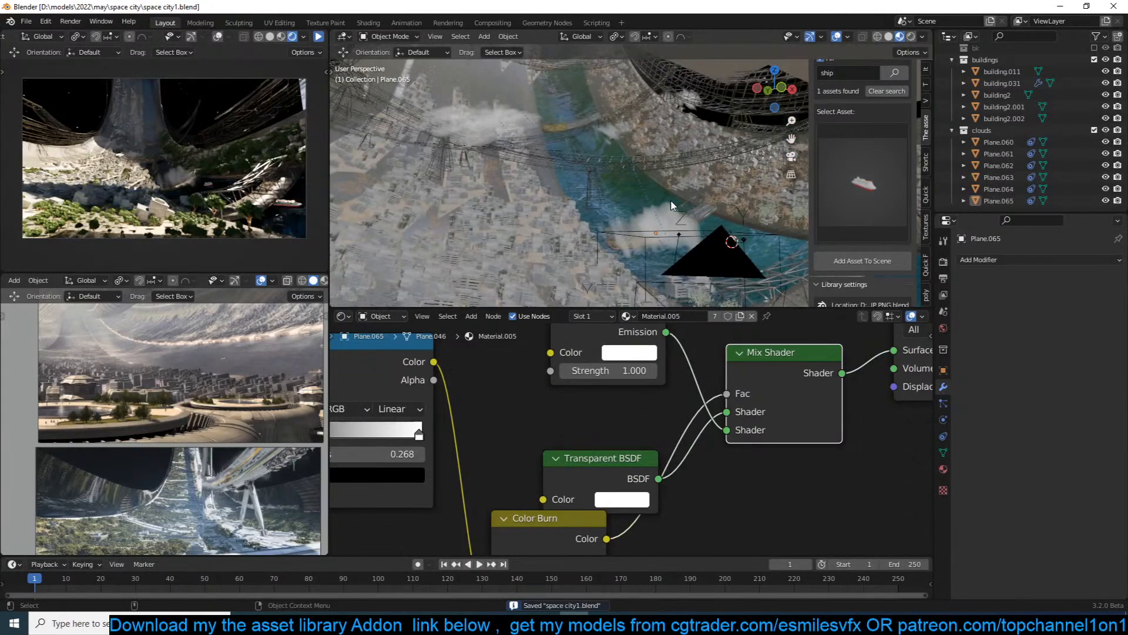
Look through the camera and set the Mapping node's Y scale to 1 in cloud material Material.005.
{"action": "key", "text": "KP_0"}
{"action": "middle_click_drag", "start_coordinate": [544, 402], "coordinate": [746, 390]}
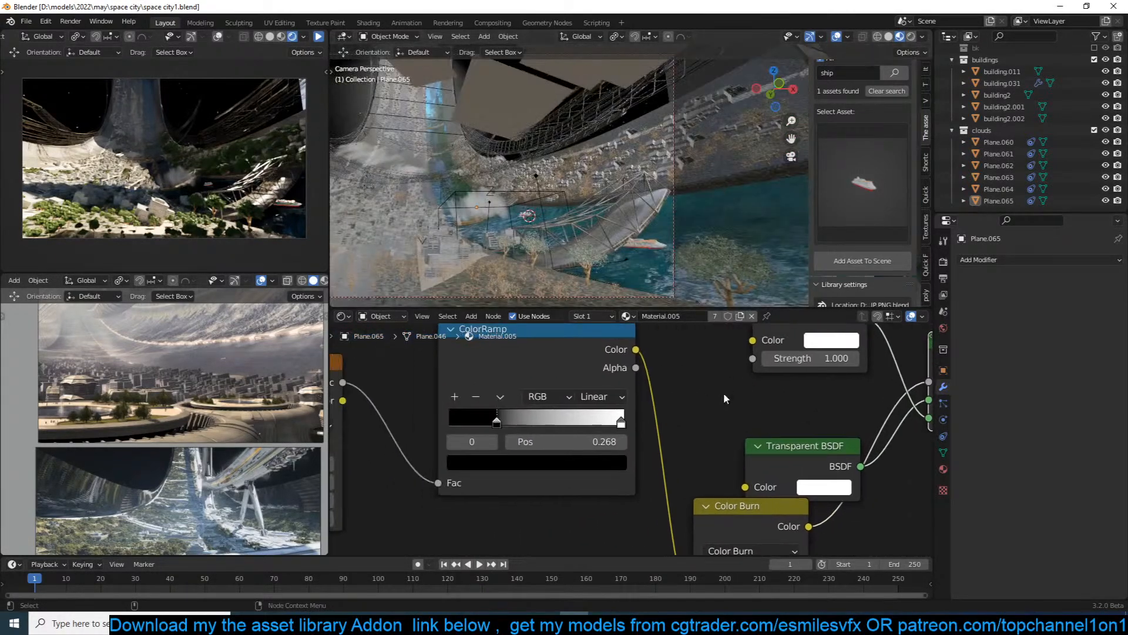
{"action": "scroll", "coordinate": [749, 393], "scroll_direction": "down", "scroll_amount": 5}
{"action": "middle_click_drag", "start_coordinate": [543, 425], "coordinate": [670, 405]}
{"action": "scroll", "coordinate": [667, 406], "scroll_direction": "up", "scroll_amount": 5}
{"action": "scroll", "coordinate": [666, 408], "scroll_direction": "up", "scroll_amount": 2}
{"action": "middle_click_drag", "start_coordinate": [487, 470], "coordinate": [622, 431]}
{"action": "scroll", "coordinate": [637, 438], "scroll_direction": "down", "scroll_amount": 4}
{"action": "scroll", "coordinate": [623, 432], "scroll_direction": "up", "scroll_amount": 3}
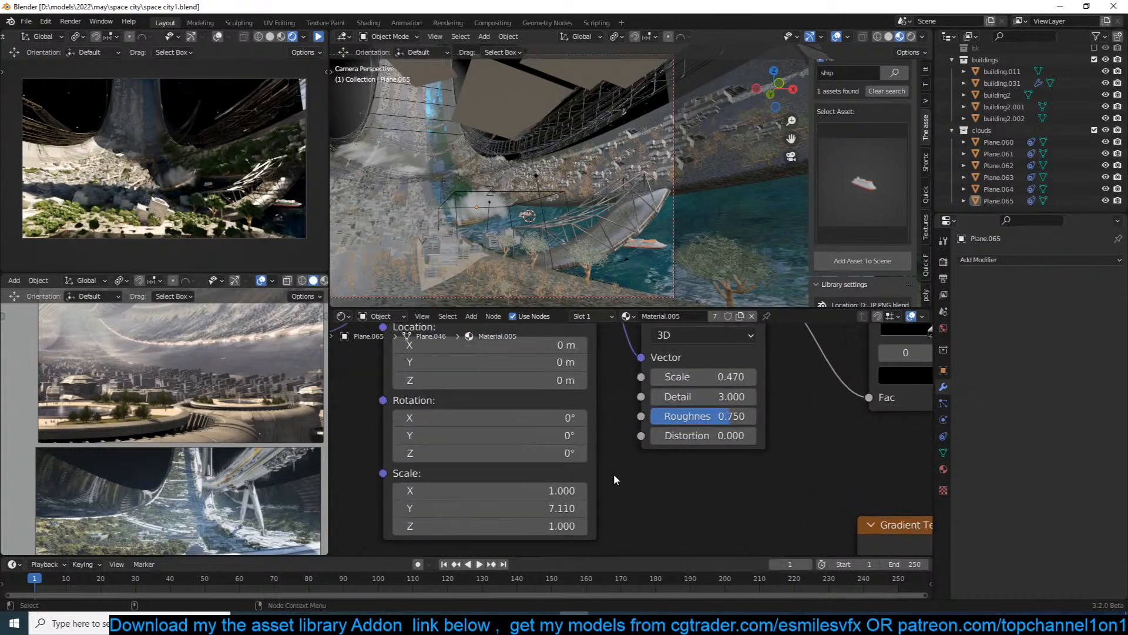
{"action": "double_click", "coordinate": [564, 508]}
{"action": "type", "text": "1"}
{"action": "key", "text": "Return"}
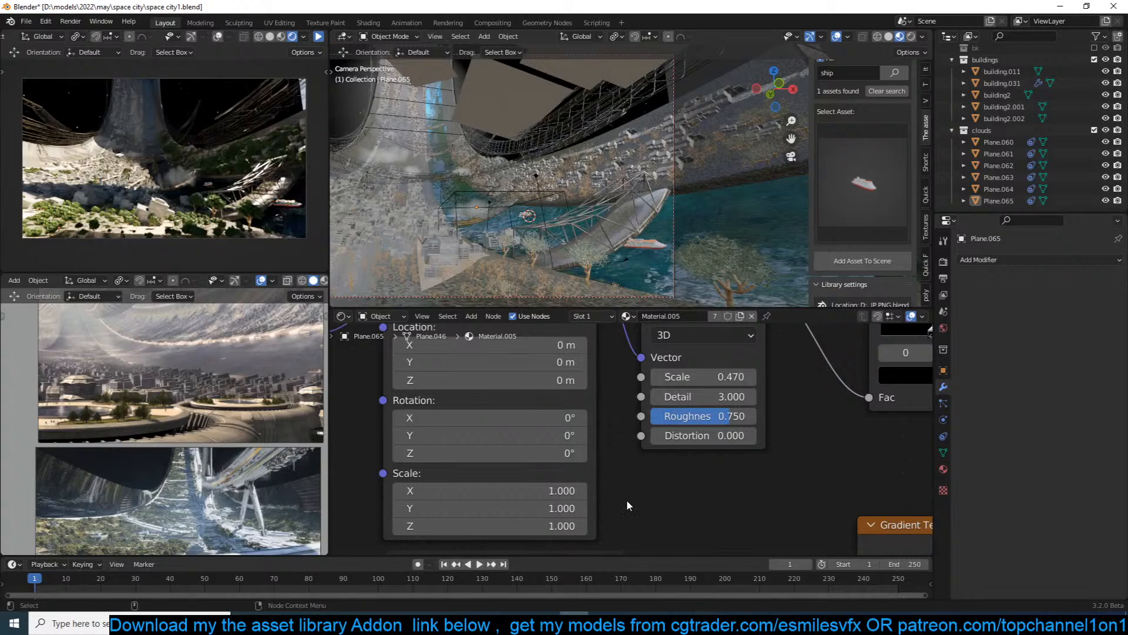
Set the Mapping node's X and Y scale to 0.88 and the noise texture's scale to 1.07.
{"action": "mouse_move", "coordinate": [558, 507]}
{"action": "left_mouse_down"}
{"action": "mouse_move", "coordinate": [529, 507]}
{"action": "mouse_move", "coordinate": [548, 507]}
{"action": "left_mouse_up"}
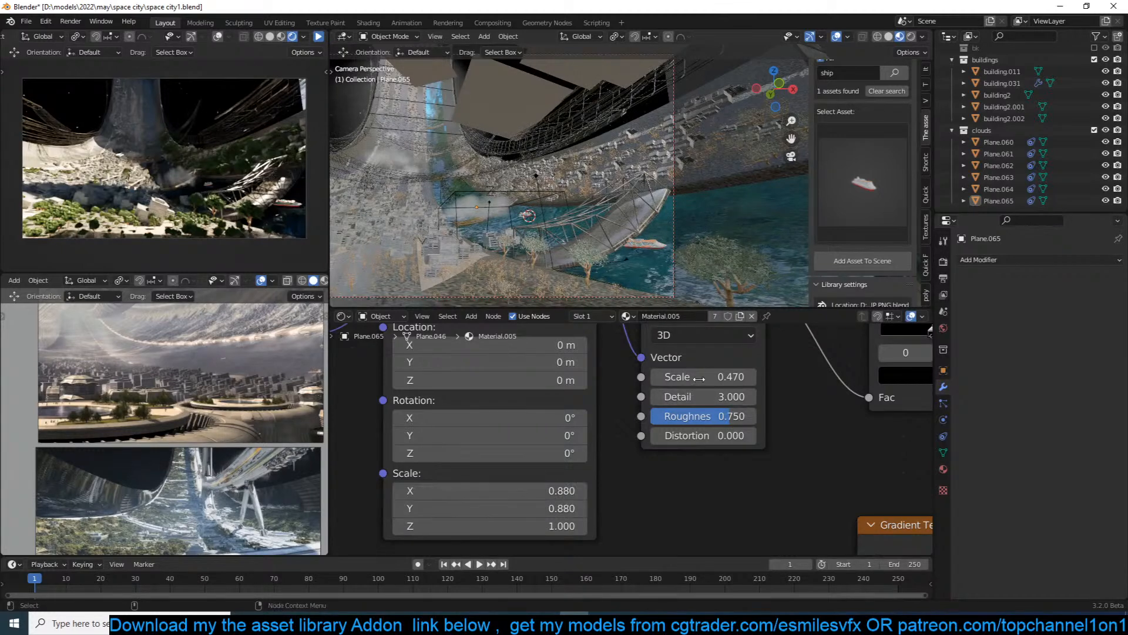
{"action": "mouse_move", "coordinate": [705, 377]}
{"action": "left_mouse_down"}
{"action": "mouse_move", "coordinate": [753, 377]}
{"action": "mouse_move", "coordinate": [702, 377]}
{"action": "left_mouse_up"}
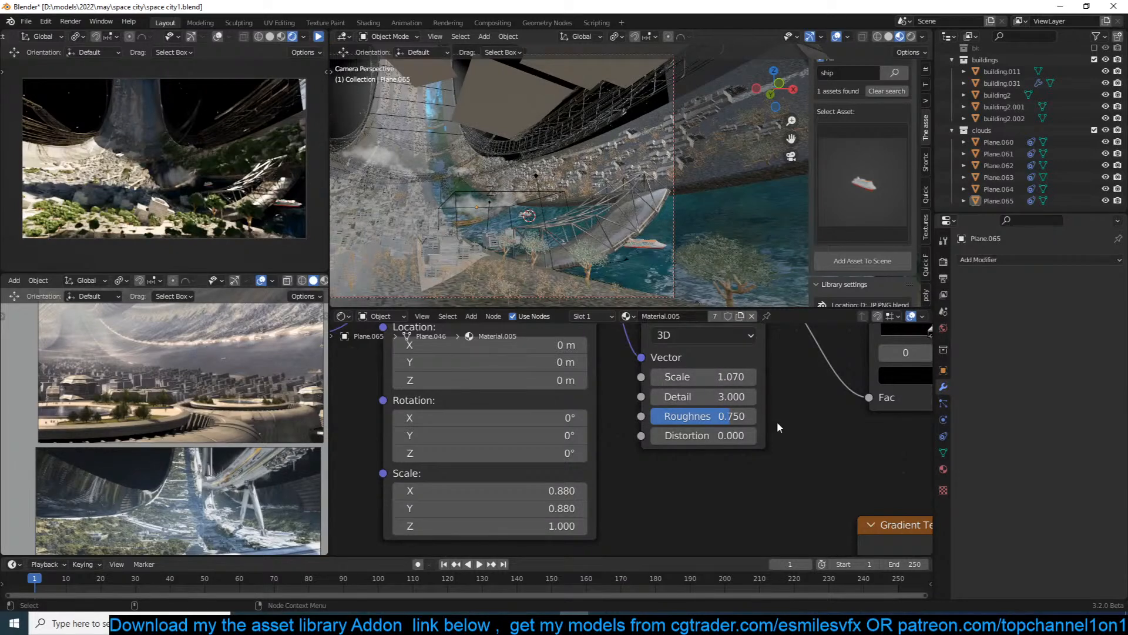
Save the file and resume the rendered preview to check the updated cloud material.
{"action": "key", "text": "ctrl+s"}
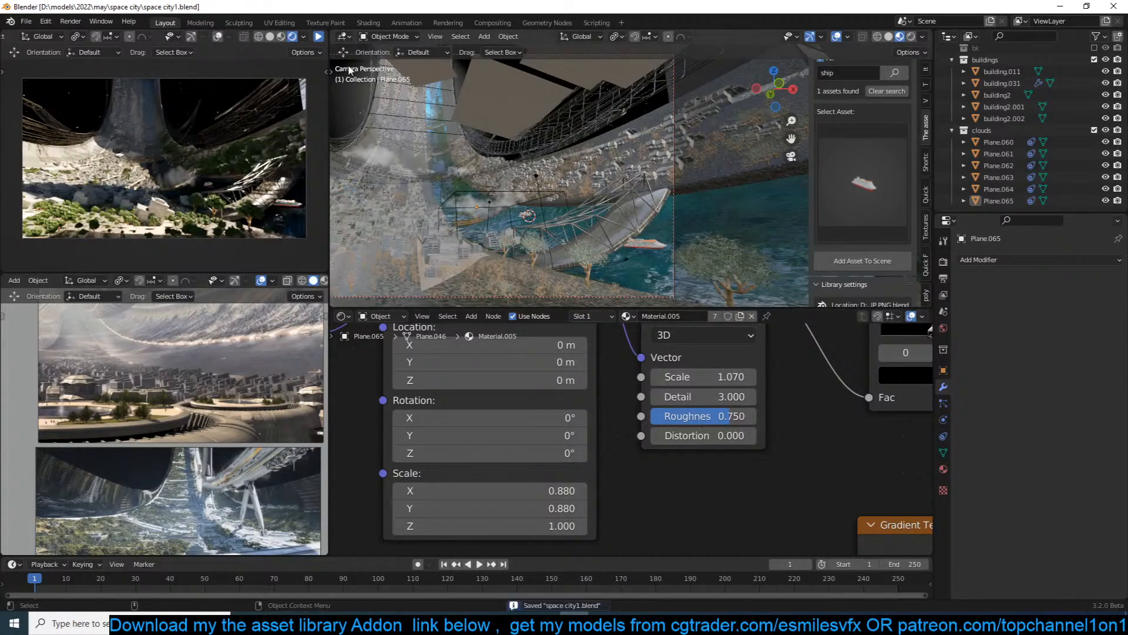
{"action": "left_click", "coordinate": [322, 36]}
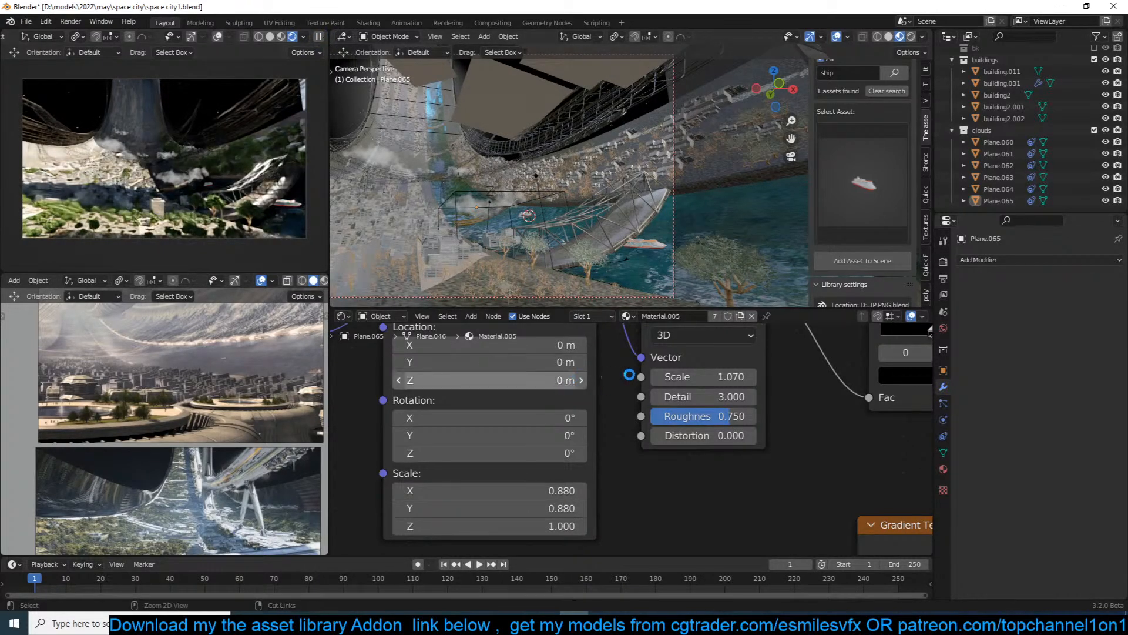
{"action": "scroll", "coordinate": [651, 371], "scroll_direction": "down", "scroll_amount": 2}
{"action": "scroll", "coordinate": [651, 371], "scroll_direction": "down", "scroll_amount": 2}
{"action": "key", "text": "ctrl+s"}
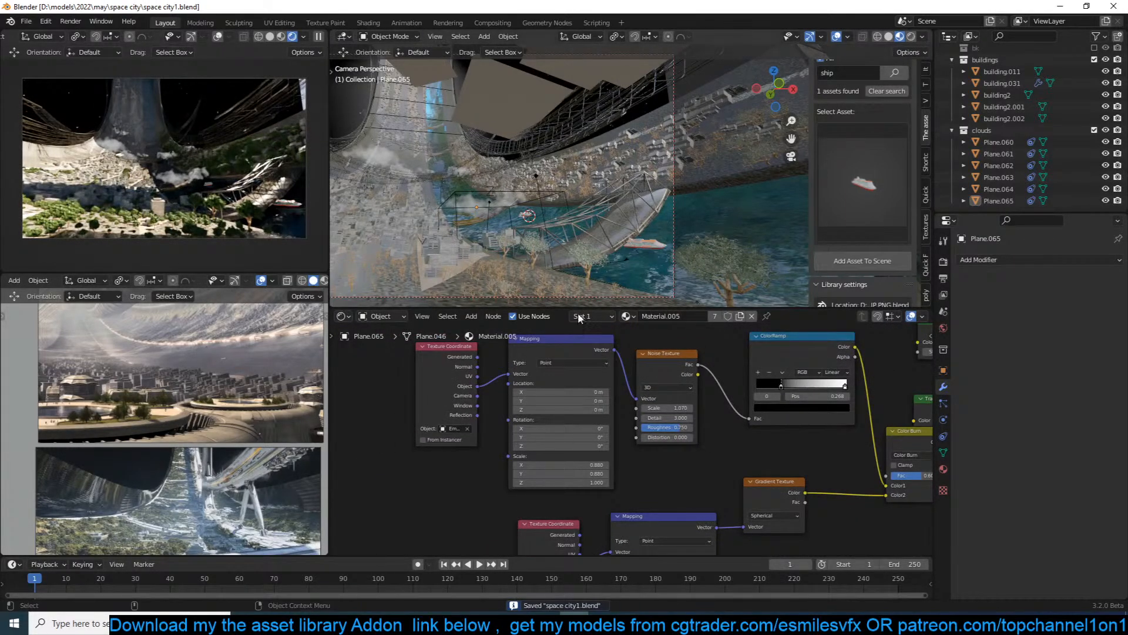
Add a Translucent BSDF node to Material.005, connect it to the Mix Shader's second shader input in place of Emission, and save the file.
{"action": "scroll", "coordinate": [611, 348], "scroll_direction": "down", "scroll_amount": 4}
{"action": "middle_click_drag", "start_coordinate": [587, 362], "coordinate": [471, 421]}
{"action": "scroll", "coordinate": [590, 405], "scroll_direction": "up", "scroll_amount": 7}
{"action": "middle_click_drag", "start_coordinate": [638, 399], "coordinate": [633, 399]}
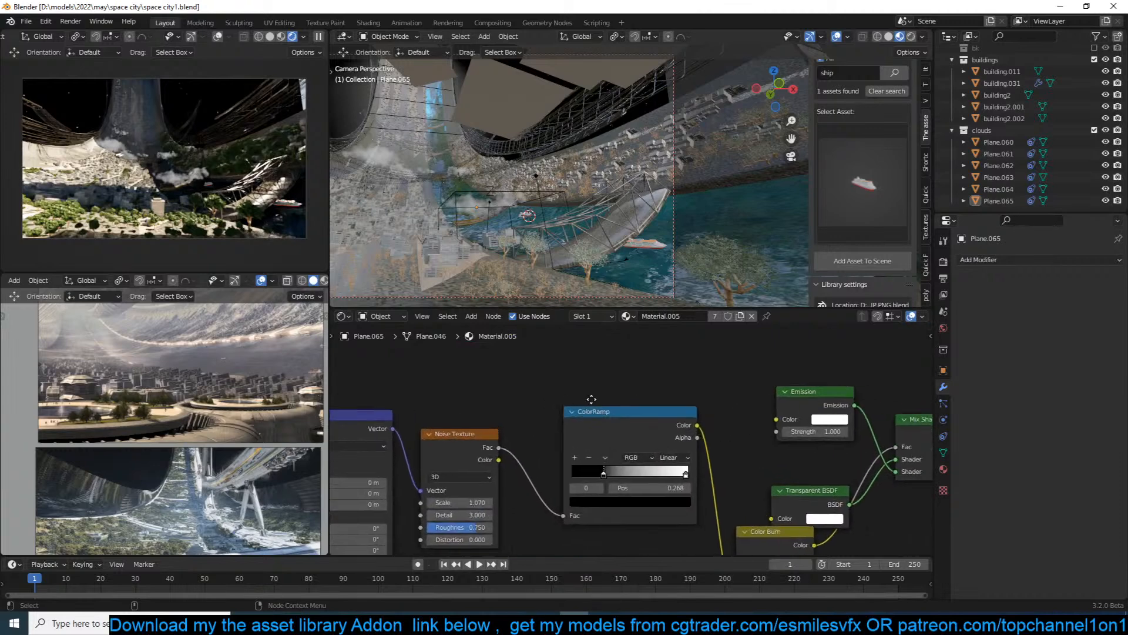
{"action": "scroll", "coordinate": [633, 399], "scroll_direction": "up", "scroll_amount": 2}
{"action": "key", "text": "shift+a"}
{"action": "mouse_move", "coordinate": [657, 365]}
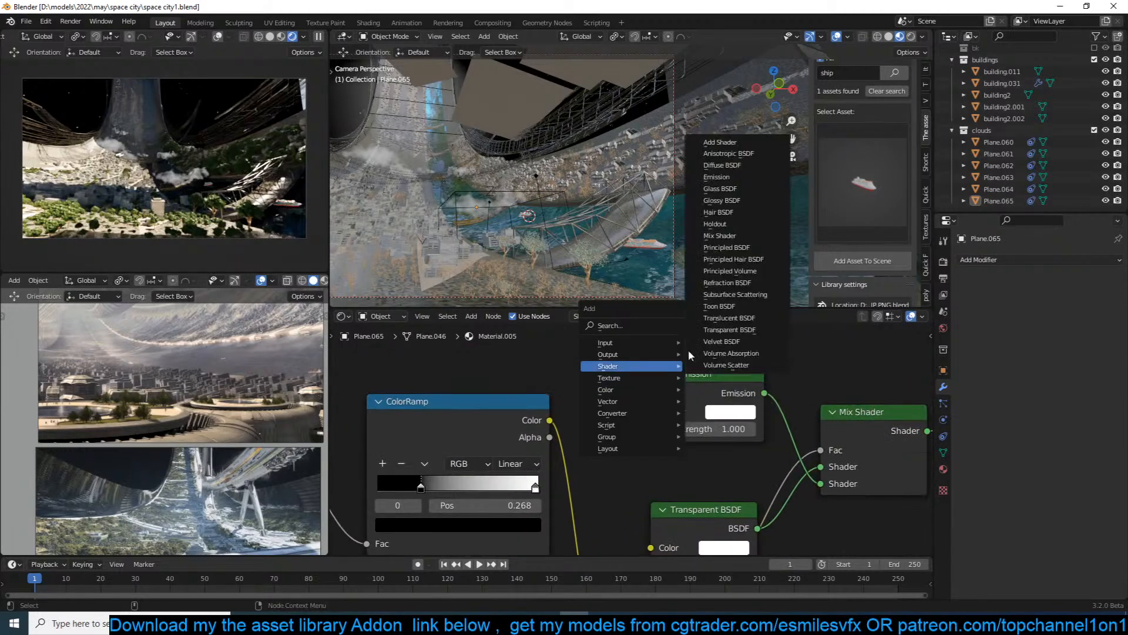
{"action": "left_click", "coordinate": [729, 317]}
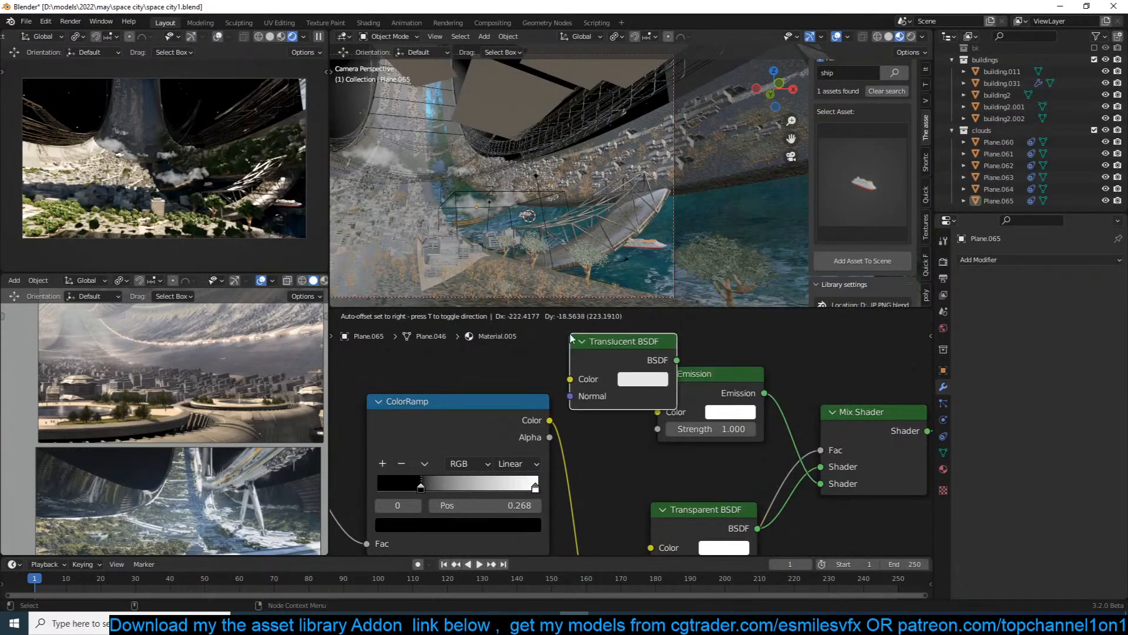
{"action": "left_click", "coordinate": [572, 337]}
{"action": "left_click_drag", "start_coordinate": [676, 360], "coordinate": [821, 483]}
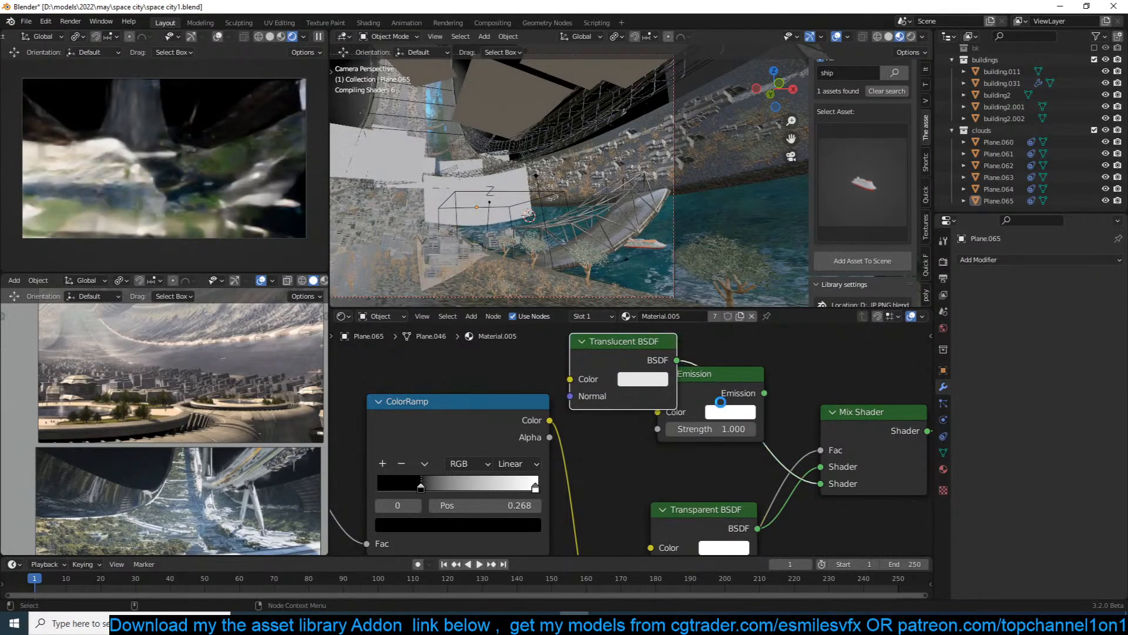
{"action": "key", "text": "ctrl+s"}
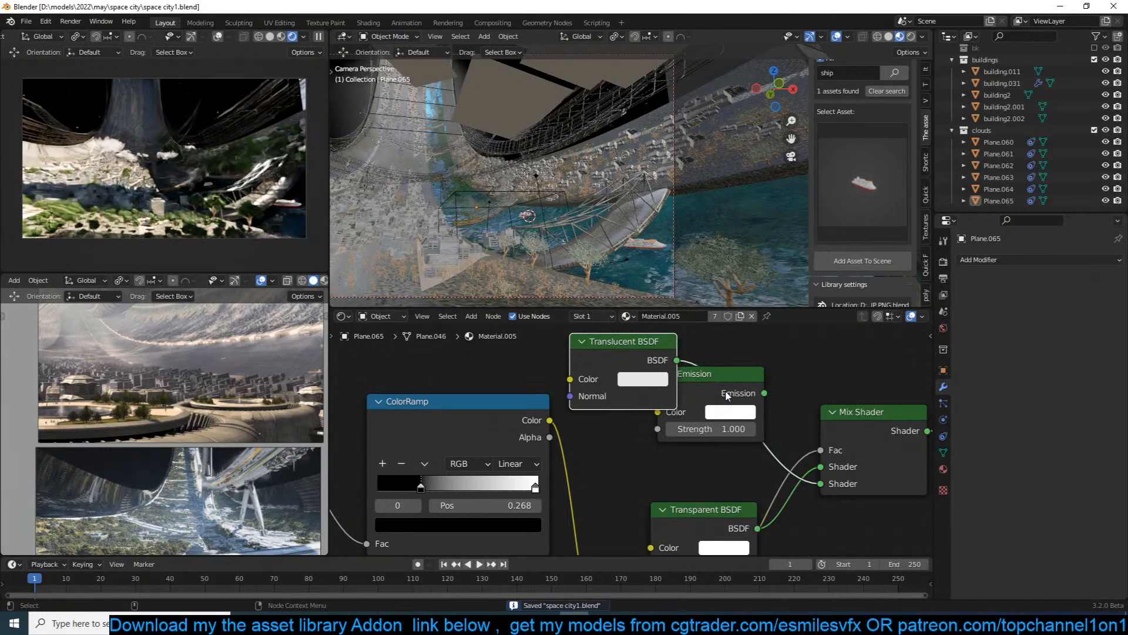
Delete the disconnected Emission node from Material.005 and save the file.
{"action": "left_click", "coordinate": [732, 372]}
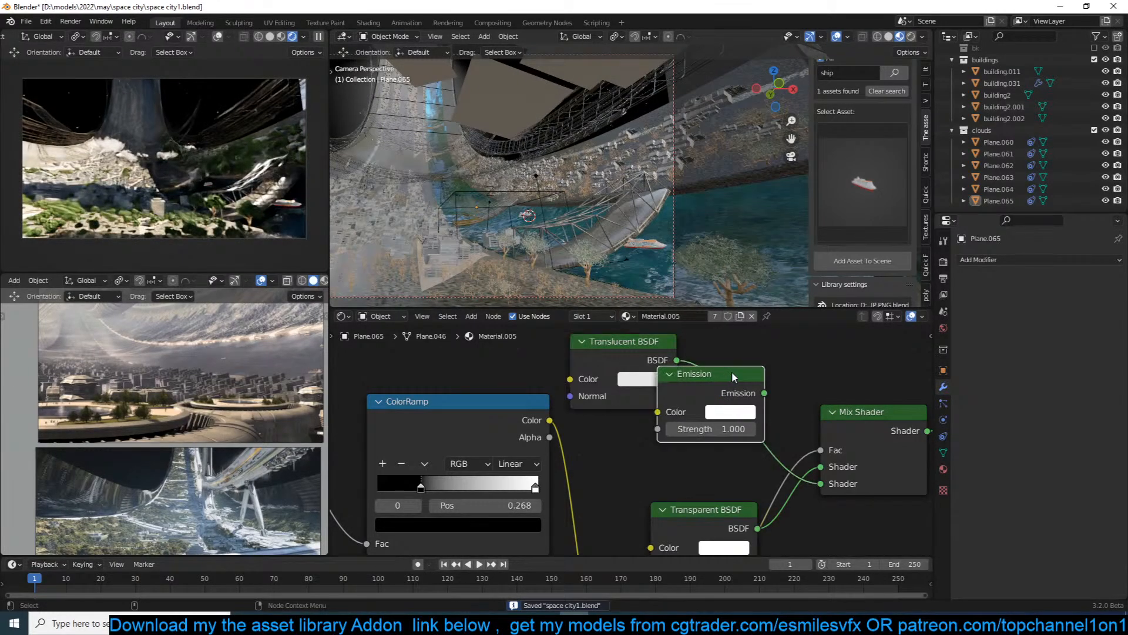
{"action": "key", "text": "ctrl+x"}
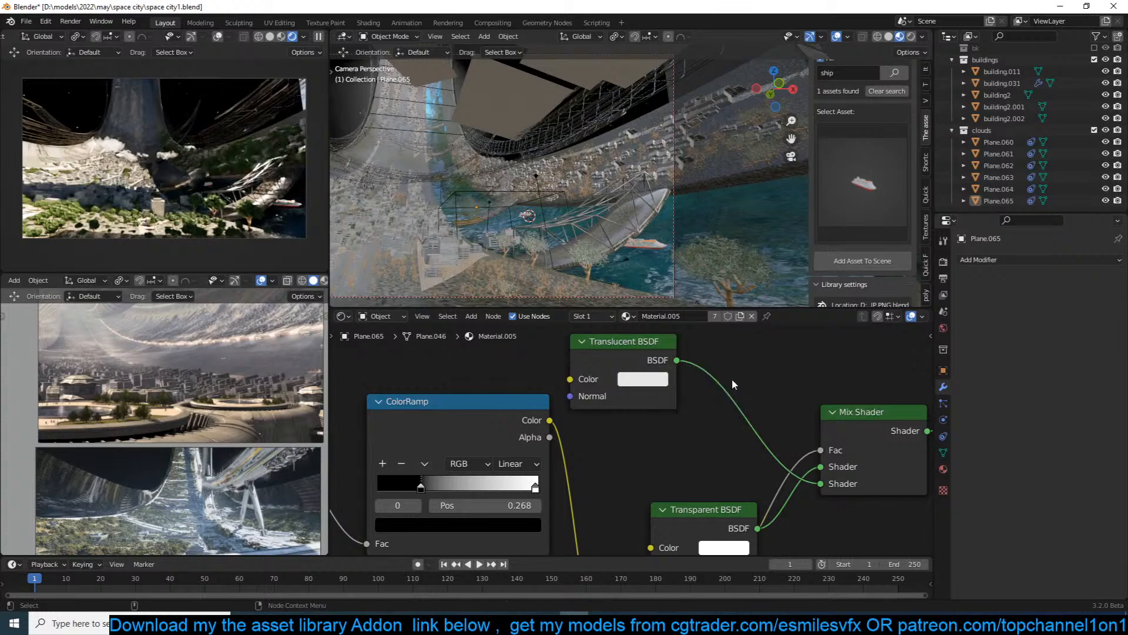
{"action": "key", "text": "ctrl+s"}
Pause the rendered preview, duplicate cloud plane Plane.064 and place the copy about 5.4 m away over the curved city strip.
{"action": "middle_click_drag", "start_coordinate": [574, 156], "coordinate": [624, 201], "text": "shift"}
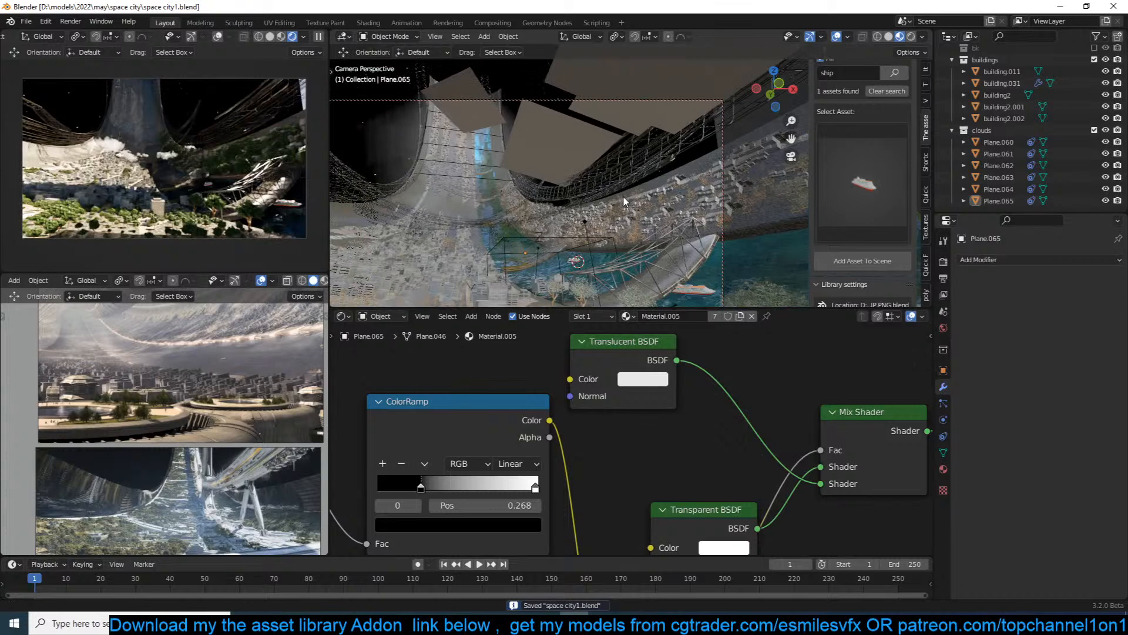
{"action": "scroll", "coordinate": [537, 179], "scroll_direction": "down", "scroll_amount": 1}
{"action": "scroll", "coordinate": [537, 173], "scroll_direction": "up", "scroll_amount": 1}
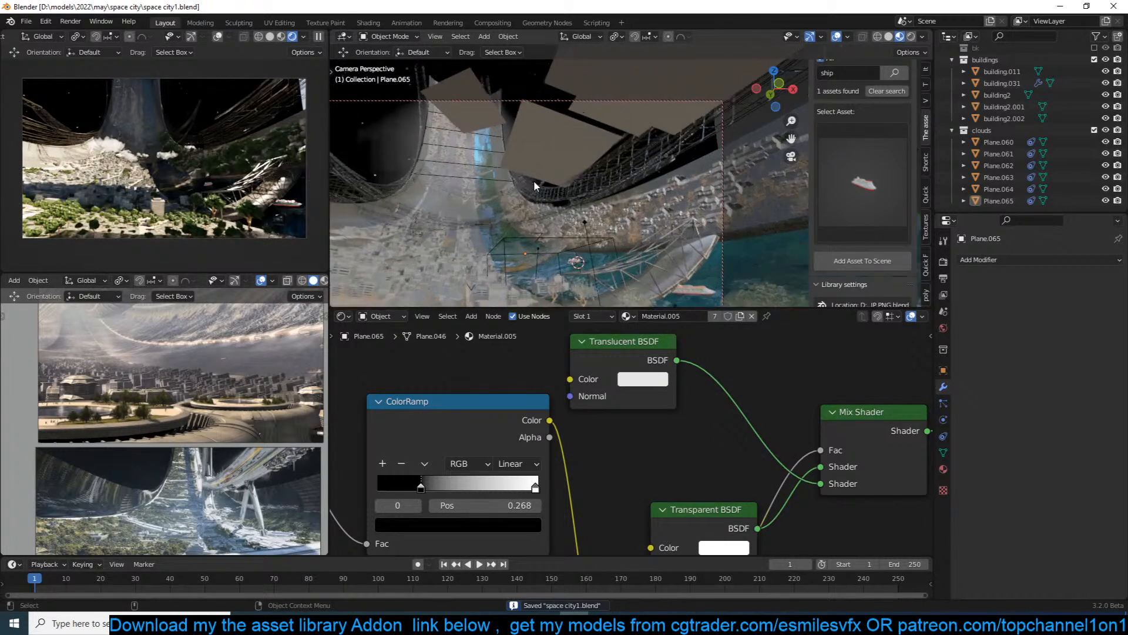
{"action": "left_click", "coordinate": [319, 39]}
{"action": "left_click", "coordinate": [447, 215]}
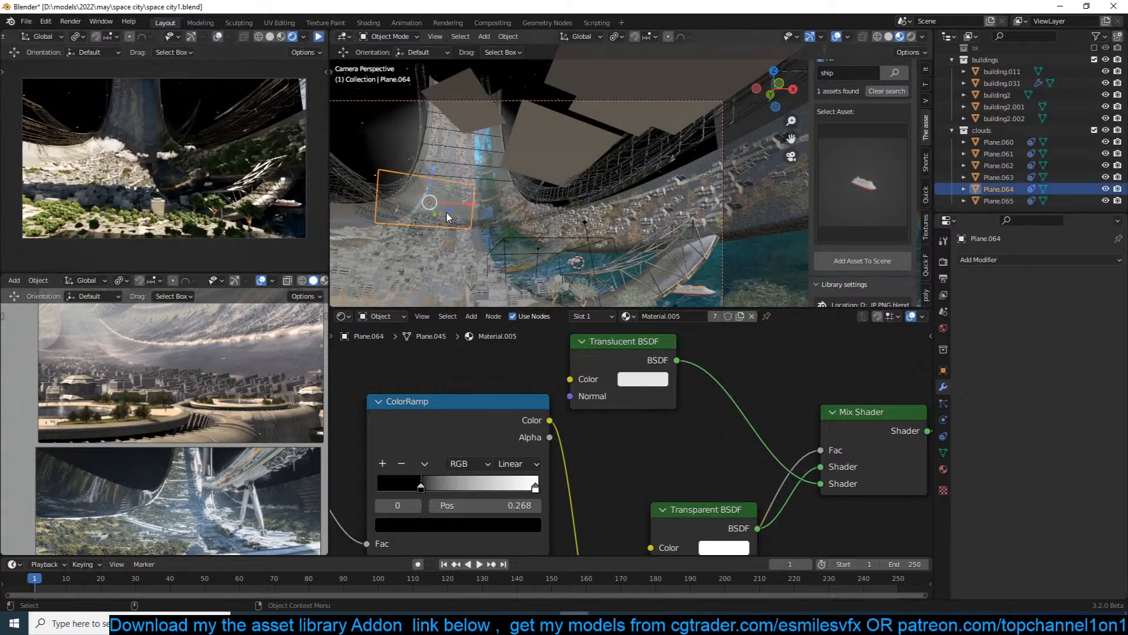
{"action": "scroll", "coordinate": [447, 215], "scroll_direction": "down", "scroll_amount": 1}
{"action": "key", "text": "shift+d"}
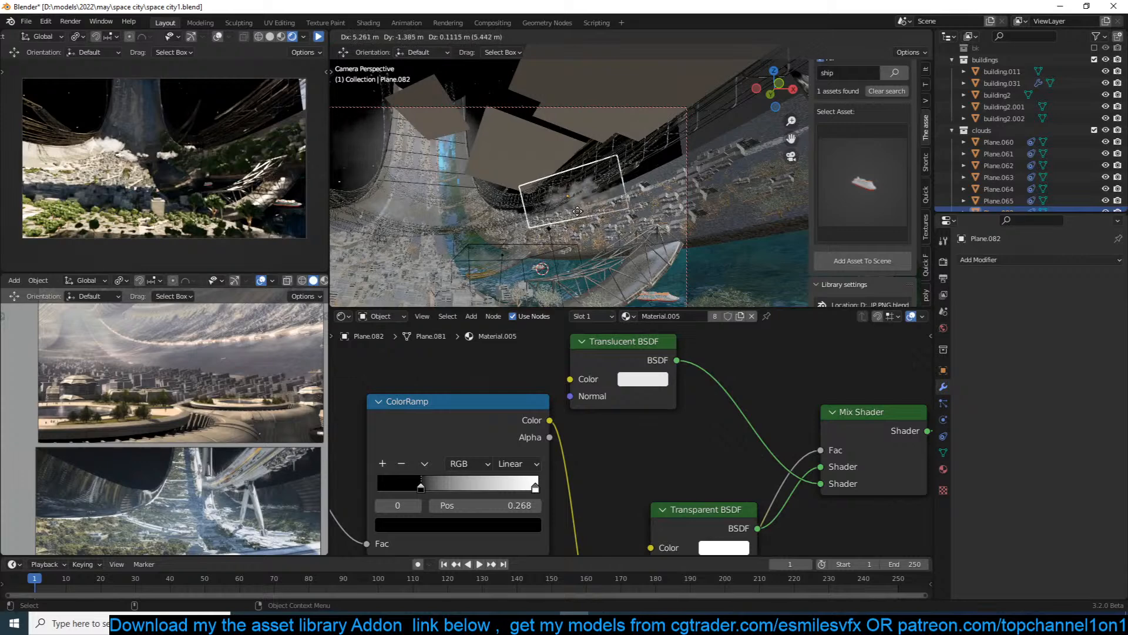
{"action": "left_click", "coordinate": [578, 214]}
Duplicate the new cloud plane, shift the copy along global Y and check its placement from the top and camera views.
{"action": "key", "text": "shift+d"}
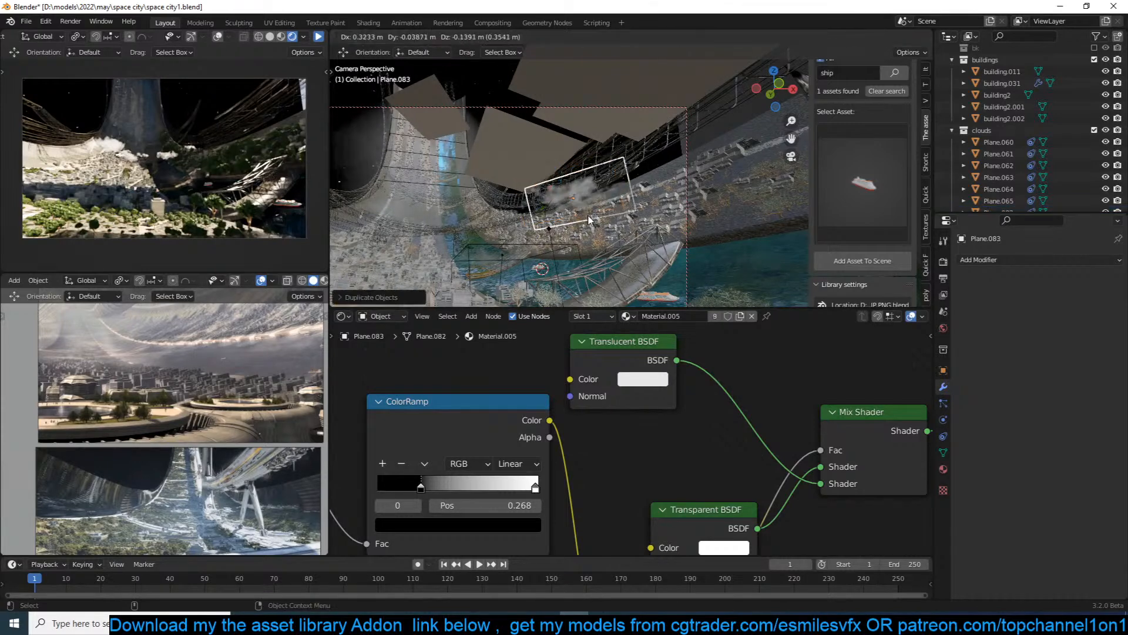
{"action": "key", "text": "y"}
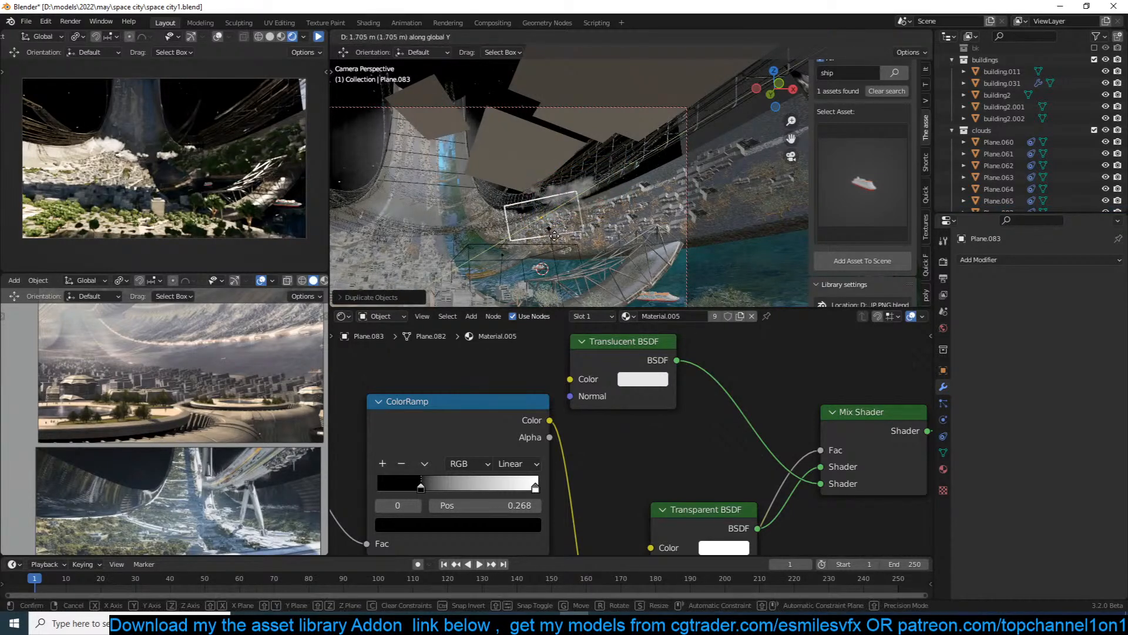
{"action": "left_click", "coordinate": [552, 235]}
{"action": "key", "text": "KP_7"}
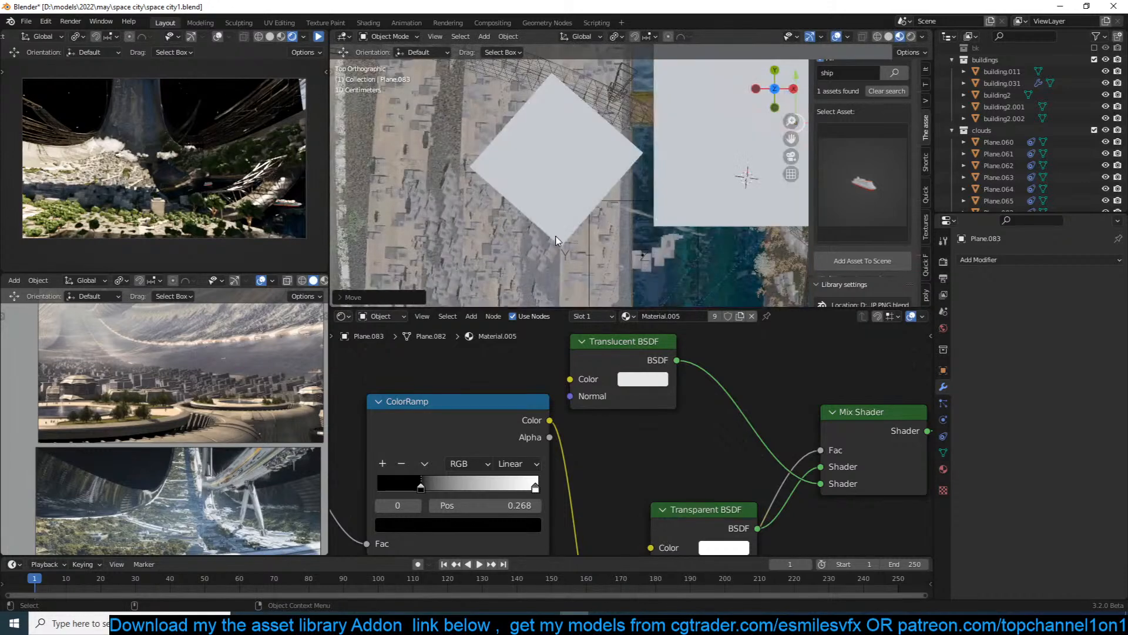
{"action": "scroll", "coordinate": [594, 218], "scroll_direction": "down", "scroll_amount": 5}
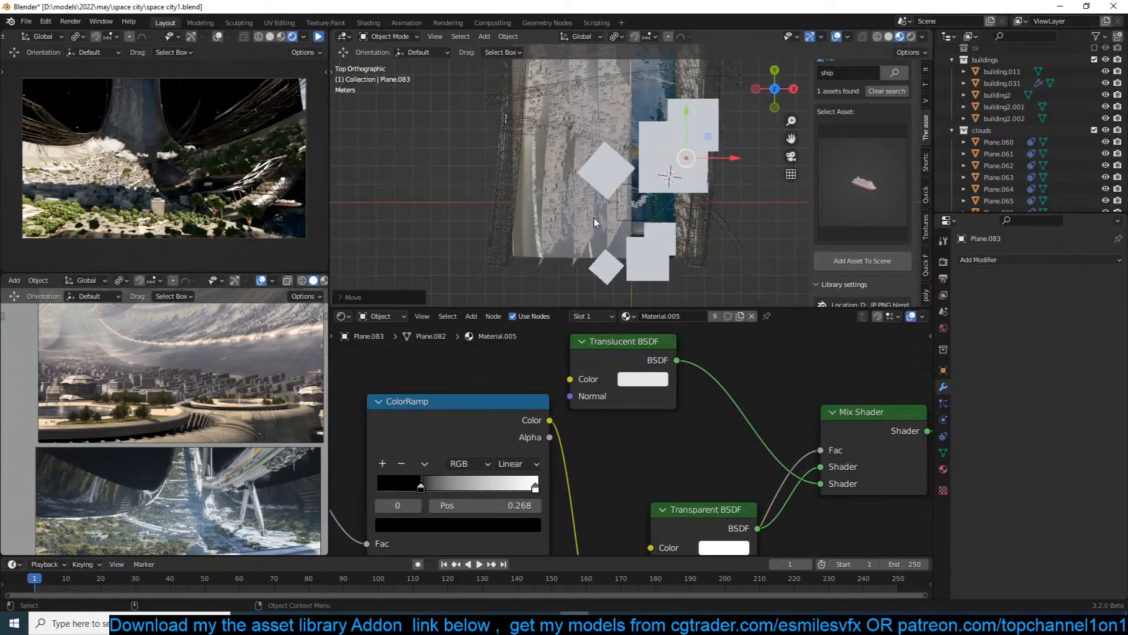
{"action": "left_click", "coordinate": [596, 269]}
{"action": "key", "text": "KP_0"}
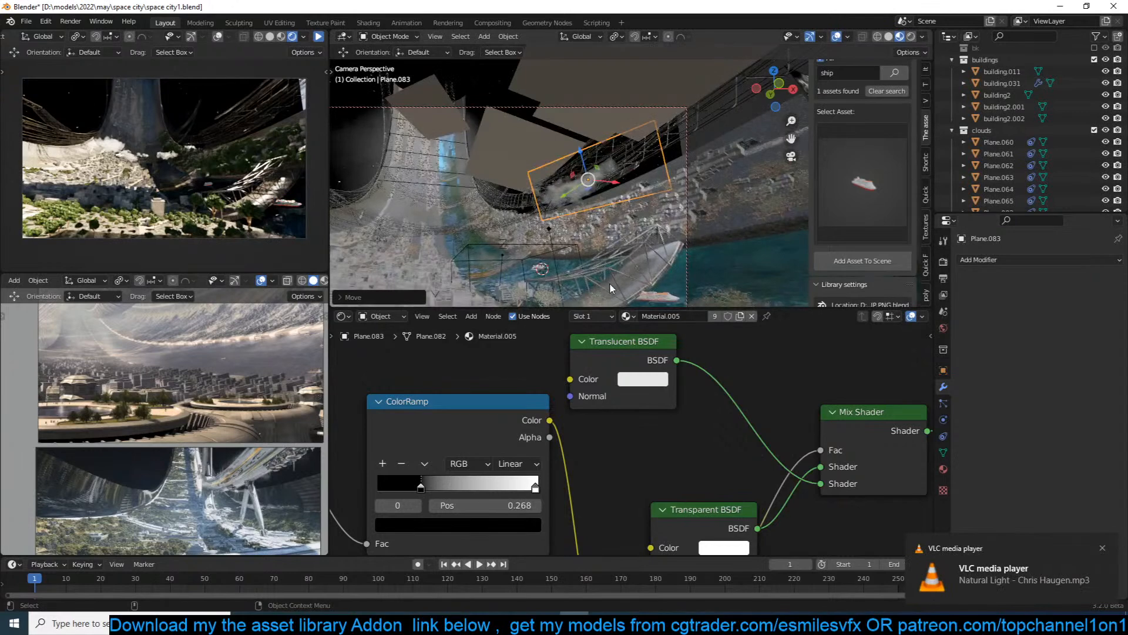
Scale down the second cloud copy, move it over the curved city strip beside the waterfall and save the file.
{"action": "key", "text": "s"}
{"action": "left_click", "coordinate": [617, 211]}
{"action": "key", "text": "g"}
{"action": "left_click", "coordinate": [620, 229]}
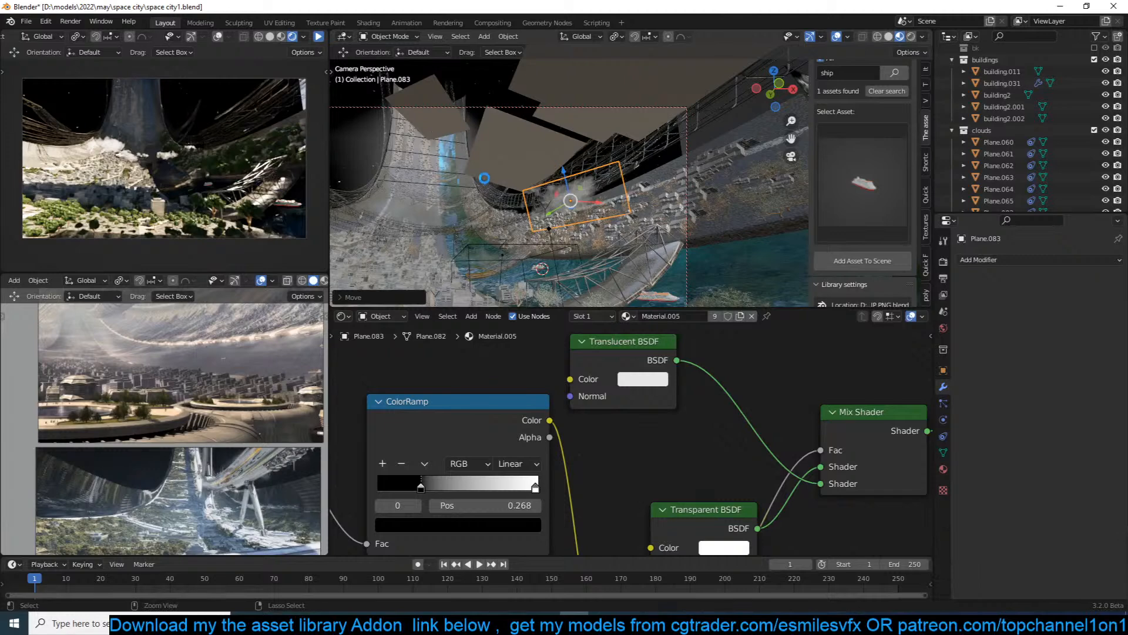
{"action": "key", "text": "ctrl+s"}
Set the Geometry Nodes scale of the foreground tree object Plane.006 to 0.035.
{"action": "middle_click_drag", "start_coordinate": [541, 248], "coordinate": [522, 179], "text": "shift"}
{"action": "left_click", "coordinate": [578, 250]}
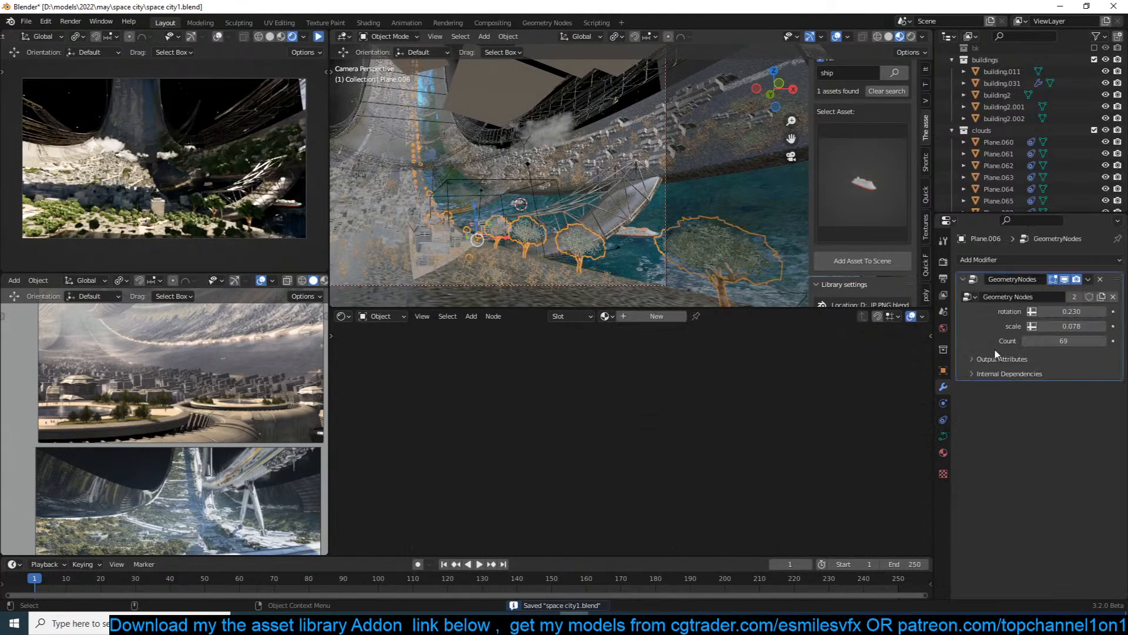
{"action": "left_click_drag", "start_coordinate": [1072, 326], "coordinate": [1036, 326]}
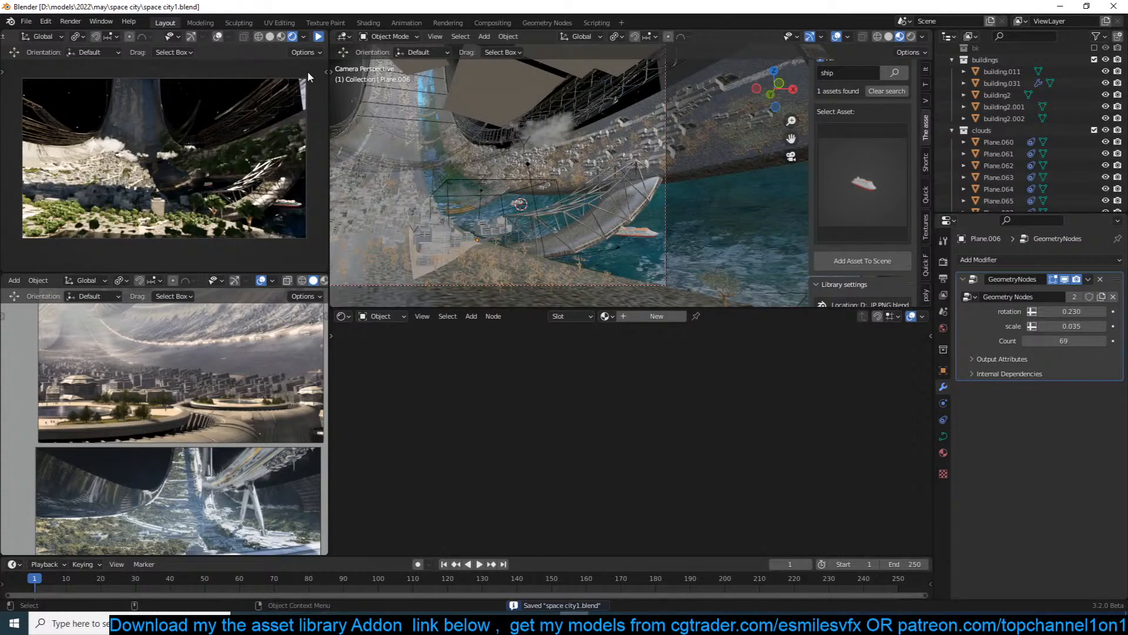
Search the asset library for "plane" and look through the matching assets for an aircraft.
{"action": "left_click", "coordinate": [841, 73]}
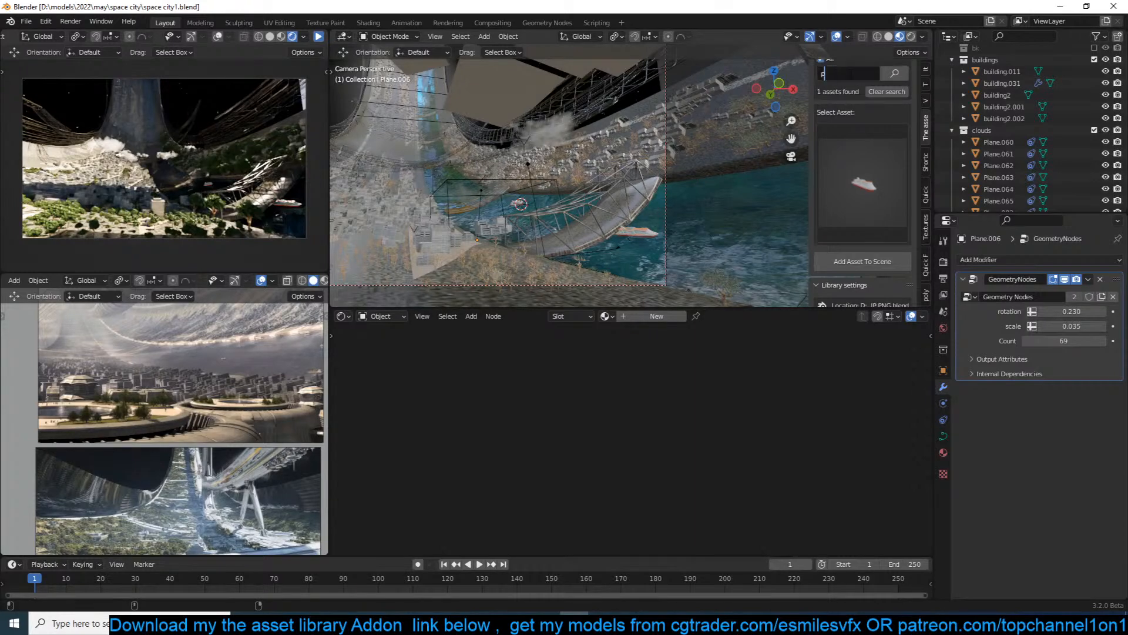
{"action": "type", "text": "plane"}
{"action": "key", "text": "Return"}
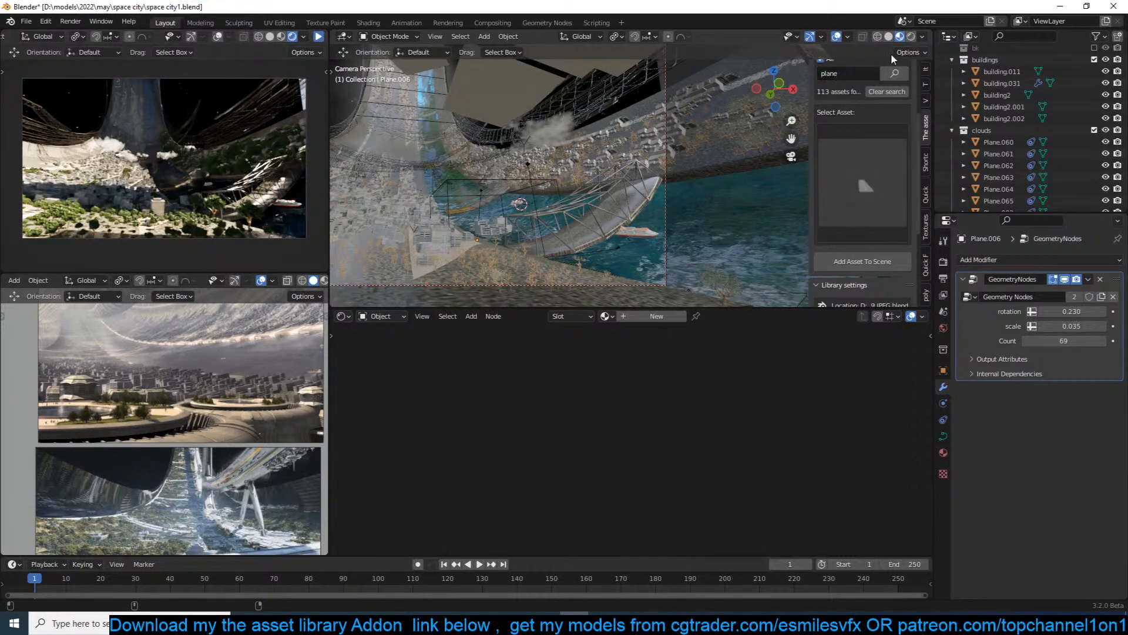
{"action": "left_click", "coordinate": [874, 161]}
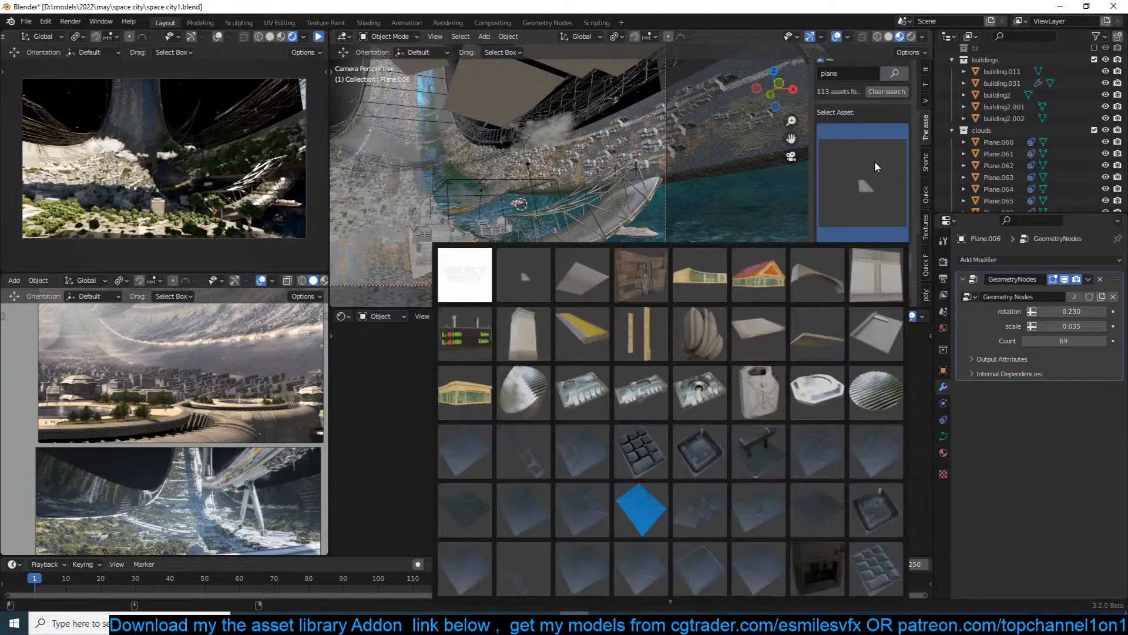
{"action": "scroll", "coordinate": [873, 473], "scroll_direction": "down", "scroll_amount": 3}
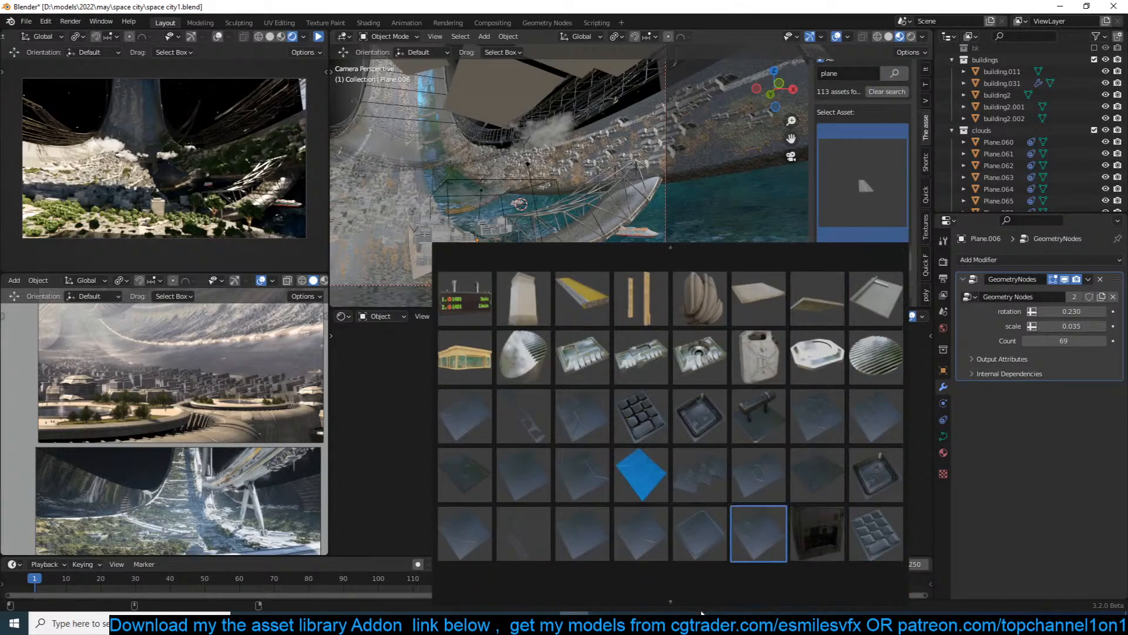
{"action": "scroll", "coordinate": [690, 608], "scroll_direction": "down", "scroll_amount": 4}
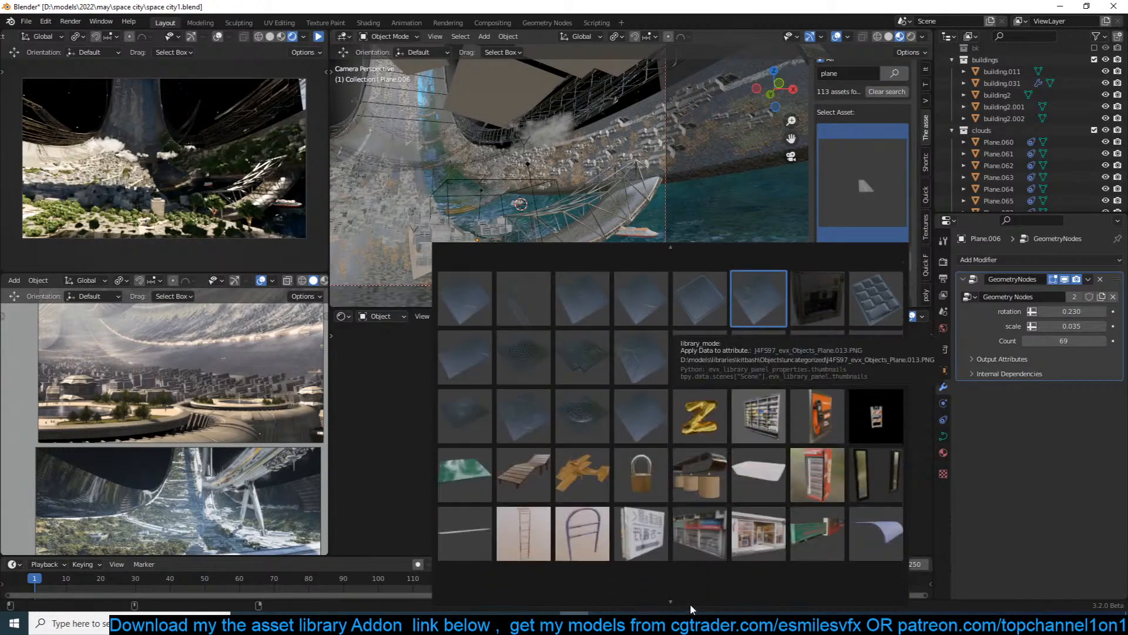
{"action": "scroll", "coordinate": [690, 602], "scroll_direction": "down", "scroll_amount": 4}
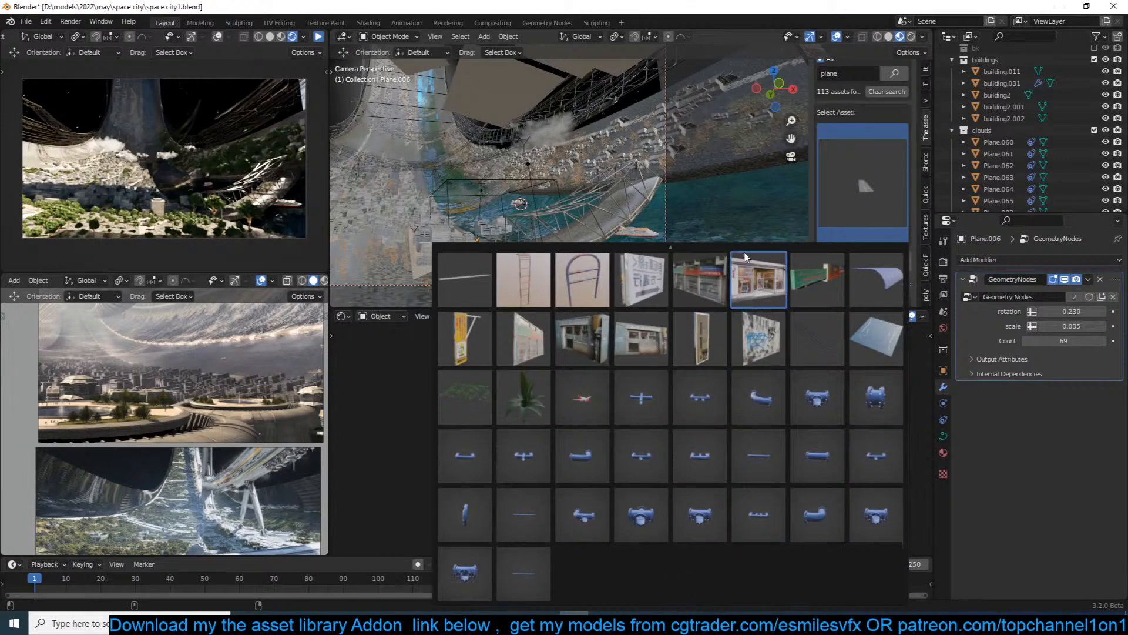
{"action": "scroll", "coordinate": [731, 244], "scroll_direction": "up", "scroll_amount": 4}
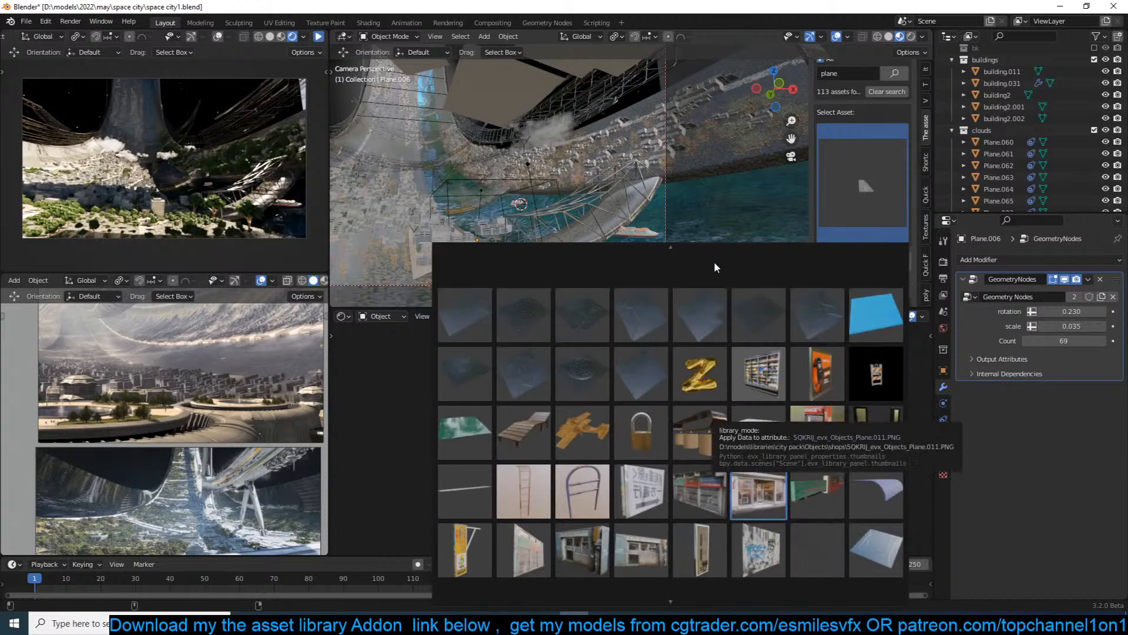
{"action": "scroll", "coordinate": [706, 238], "scroll_direction": "up", "scroll_amount": 3}
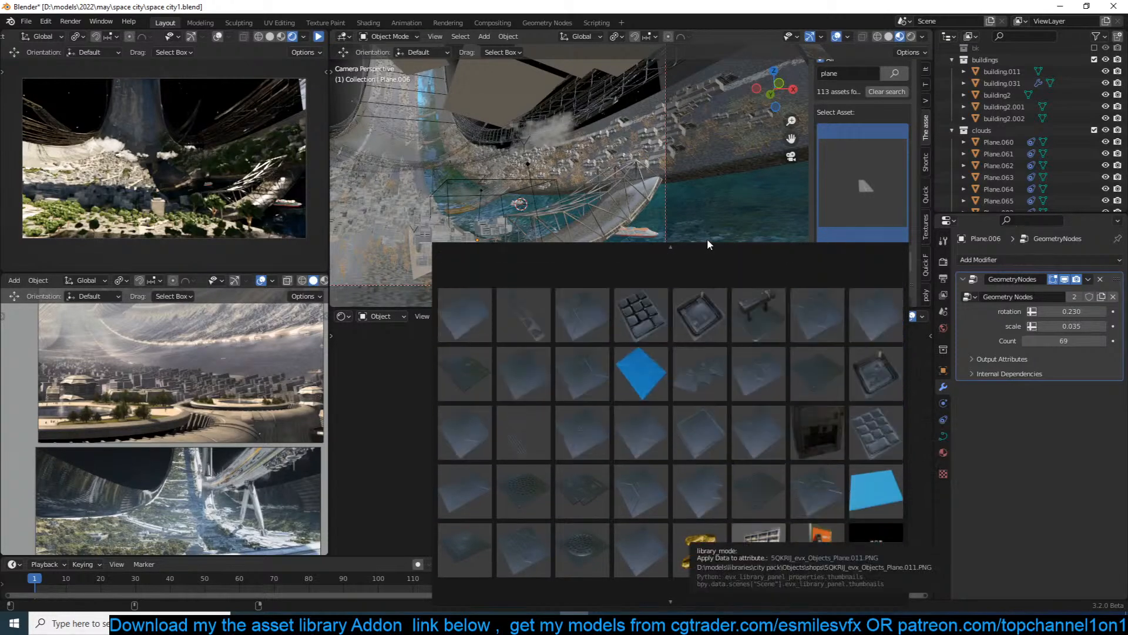
{"action": "left_click", "coordinate": [888, 102]}
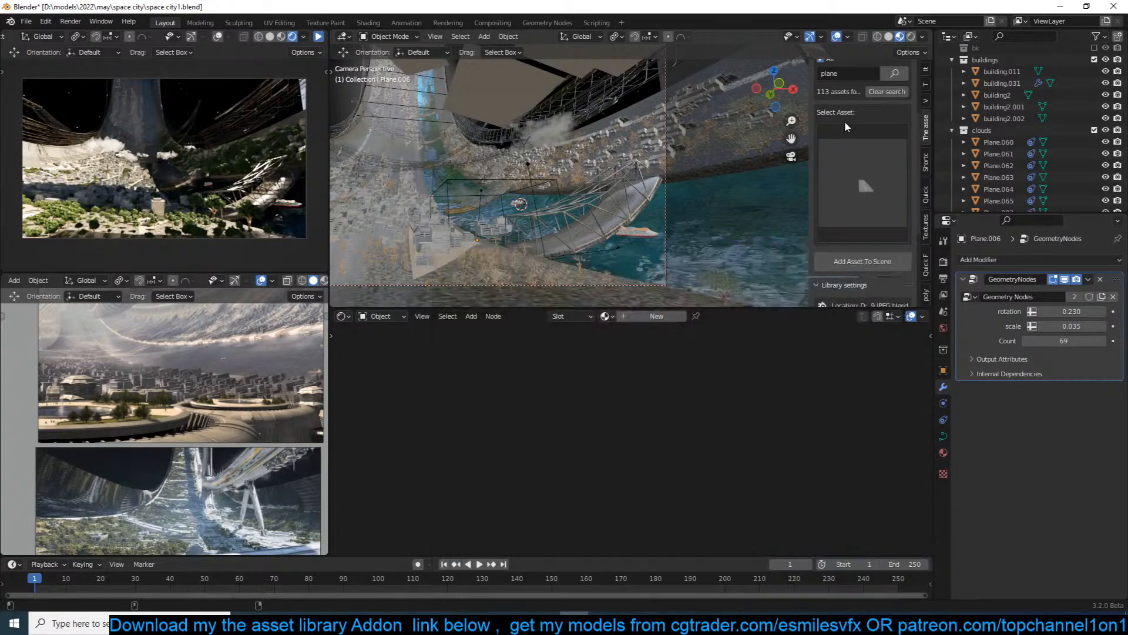
Switch the asset library directory to D:\models\libraries\vehicles and save the file.
{"action": "scroll", "coordinate": [846, 229], "scroll_direction": "down", "scroll_amount": 5}
{"action": "left_click", "coordinate": [862, 235]}
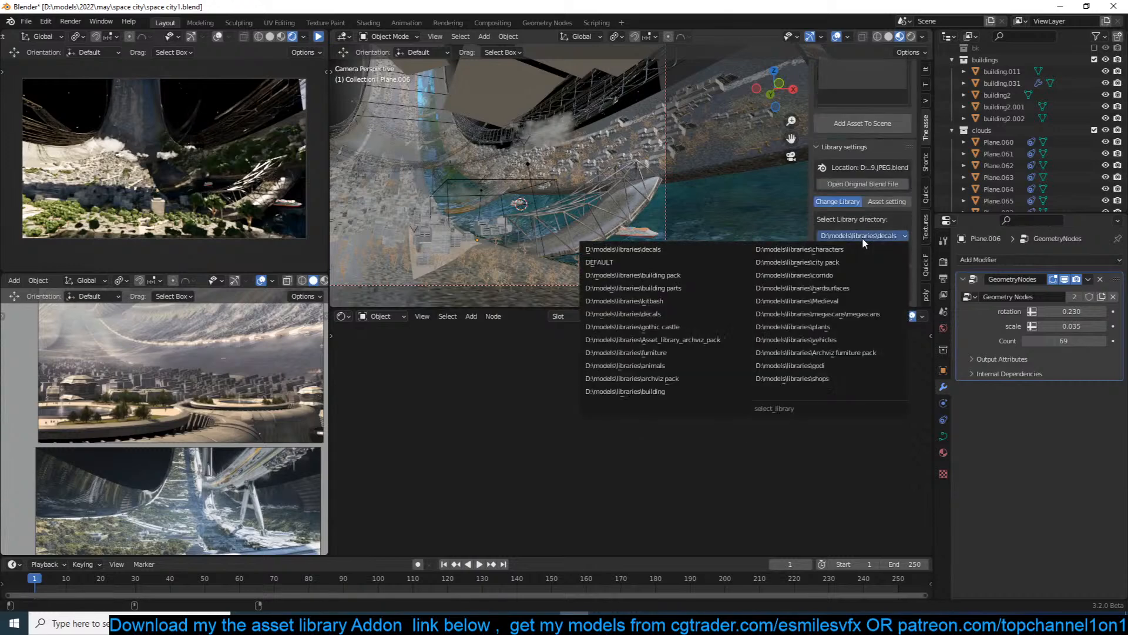
{"action": "left_click", "coordinate": [827, 340]}
{"action": "scroll", "coordinate": [852, 146], "scroll_direction": "up", "scroll_amount": 5}
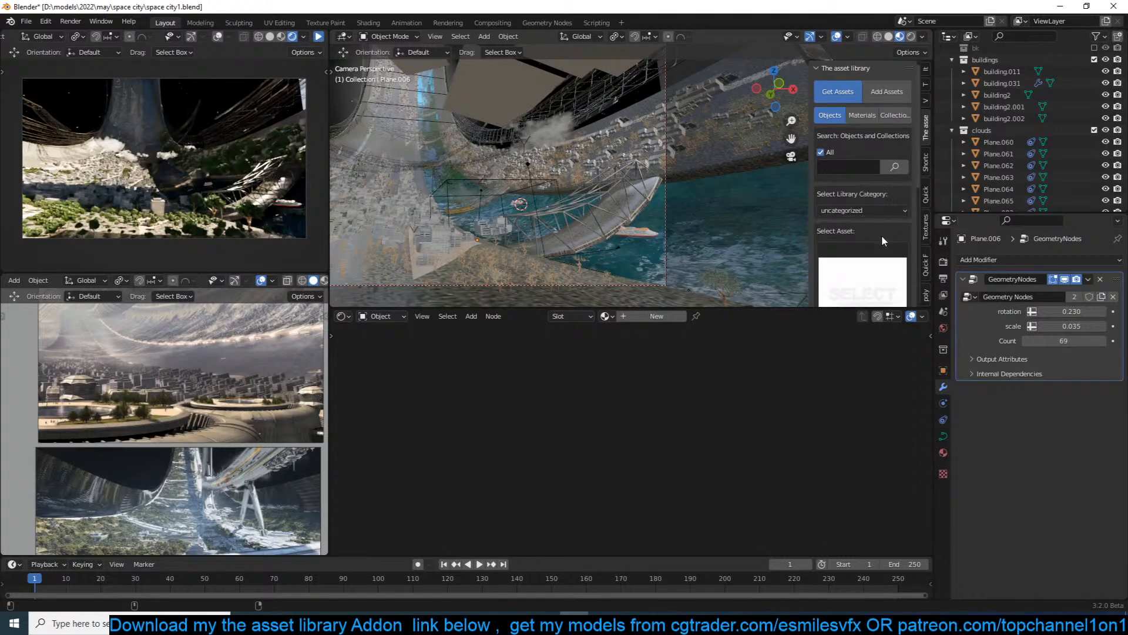
{"action": "key", "text": "ctrl+s"}
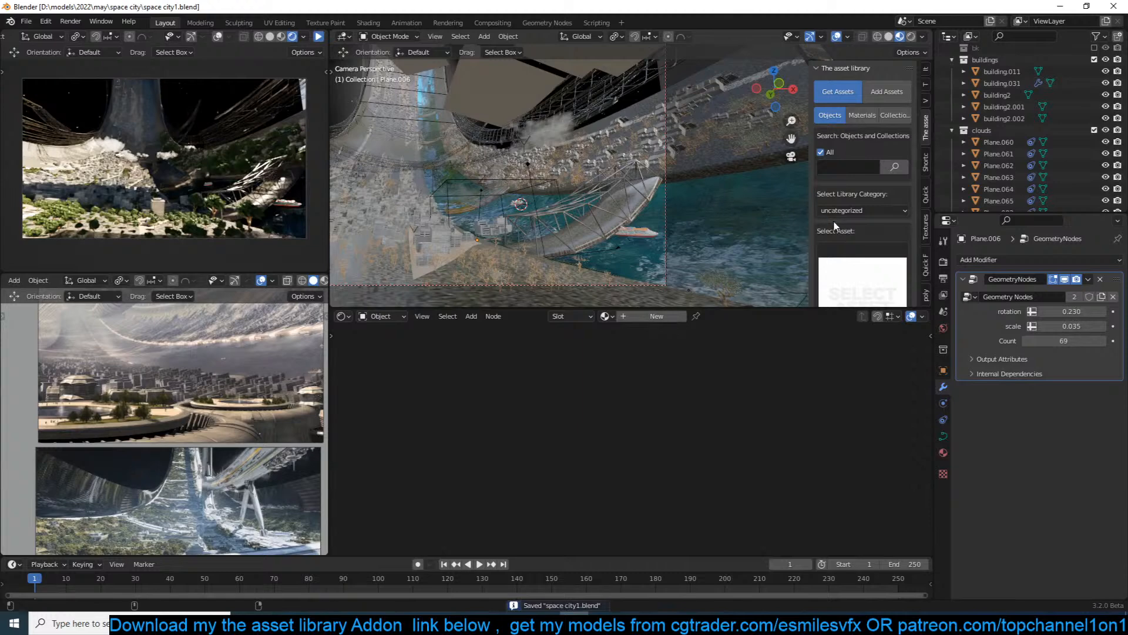
Pick the red and white passenger plane from the vehicle assets and add it to the scene.
{"action": "scroll", "coordinate": [852, 245], "scroll_direction": "down", "scroll_amount": 2}
{"action": "left_click", "coordinate": [856, 238]}
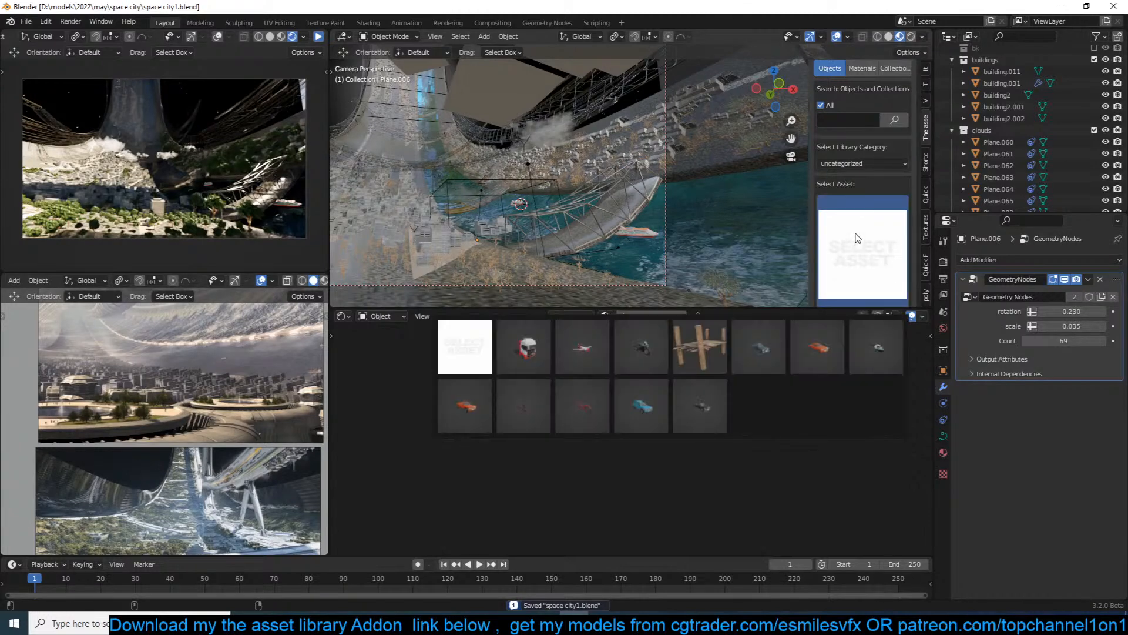
{"action": "left_click", "coordinate": [596, 341]}
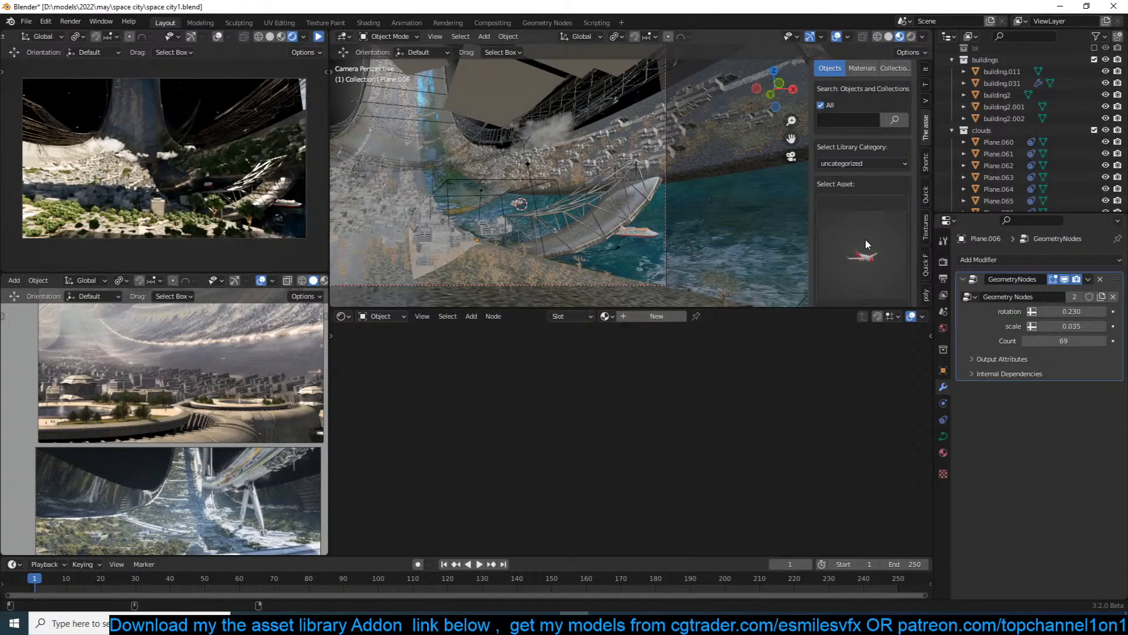
{"action": "scroll", "coordinate": [846, 249], "scroll_direction": "down", "scroll_amount": 2}
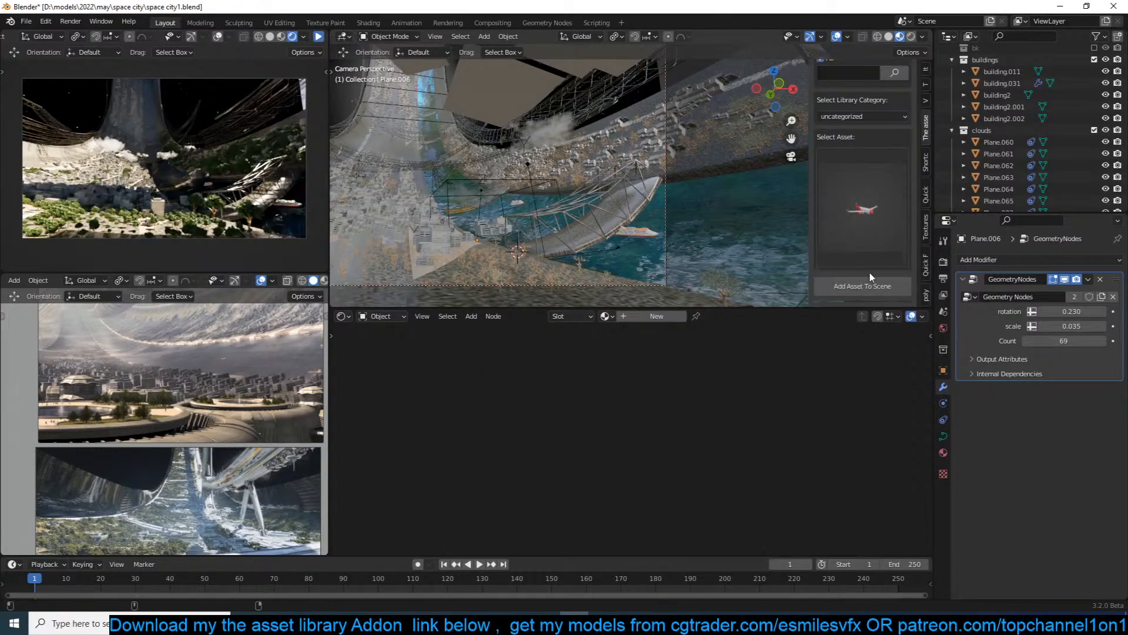
{"action": "left_click", "coordinate": [862, 286]}
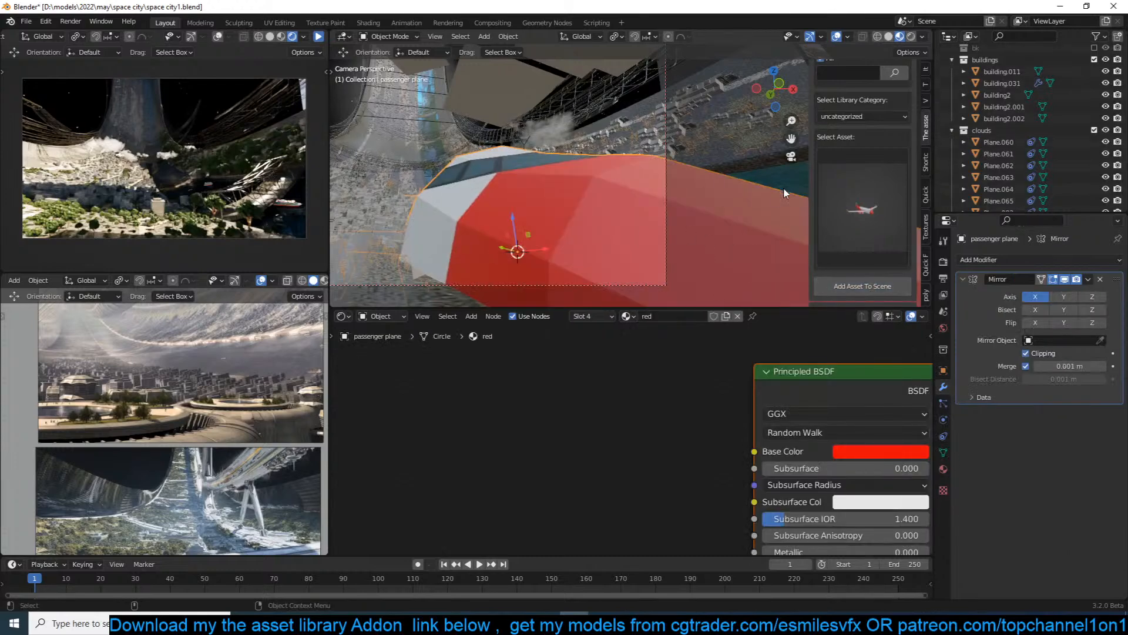
Scale the passenger plane down repeatedly until it is a small aircraft in the camera view.
{"action": "key", "text": "s"}
{"action": "left_click", "coordinate": [718, 206]}
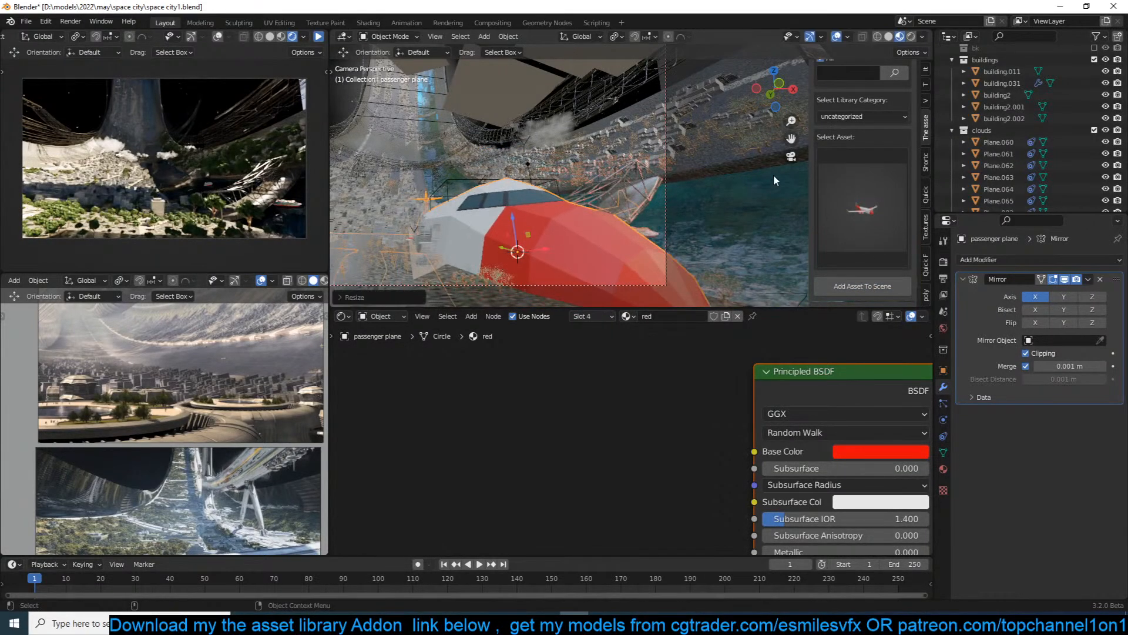
{"action": "key", "text": "s"}
{"action": "left_click", "coordinate": [772, 189]}
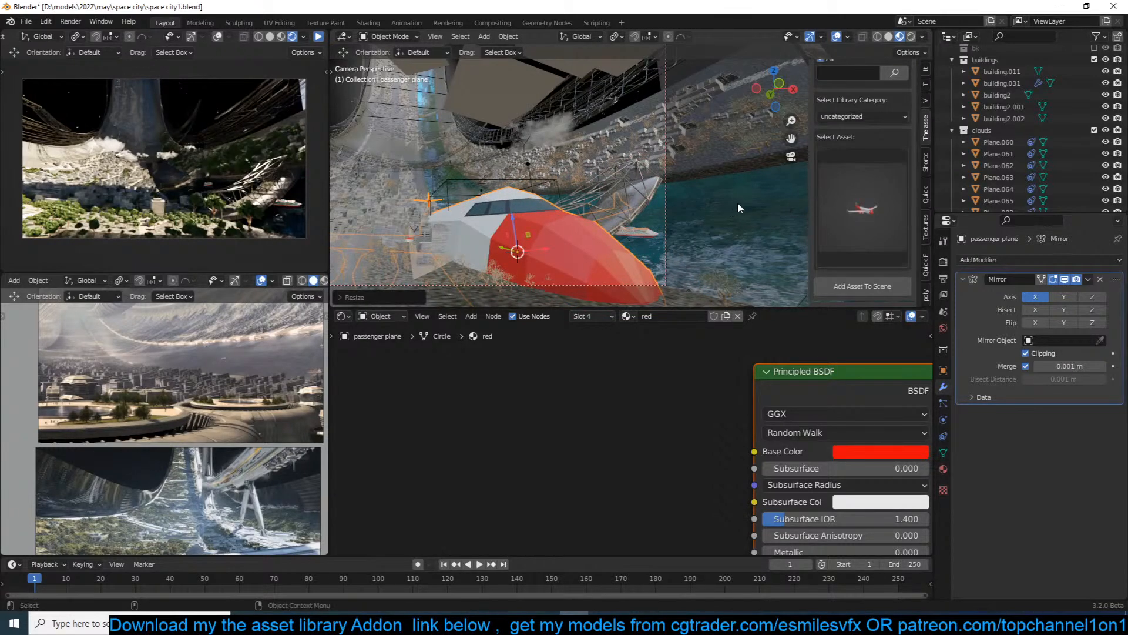
{"action": "key", "text": "s"}
{"action": "left_click", "coordinate": [590, 240]}
{"action": "right_click", "coordinate": [591, 239]}
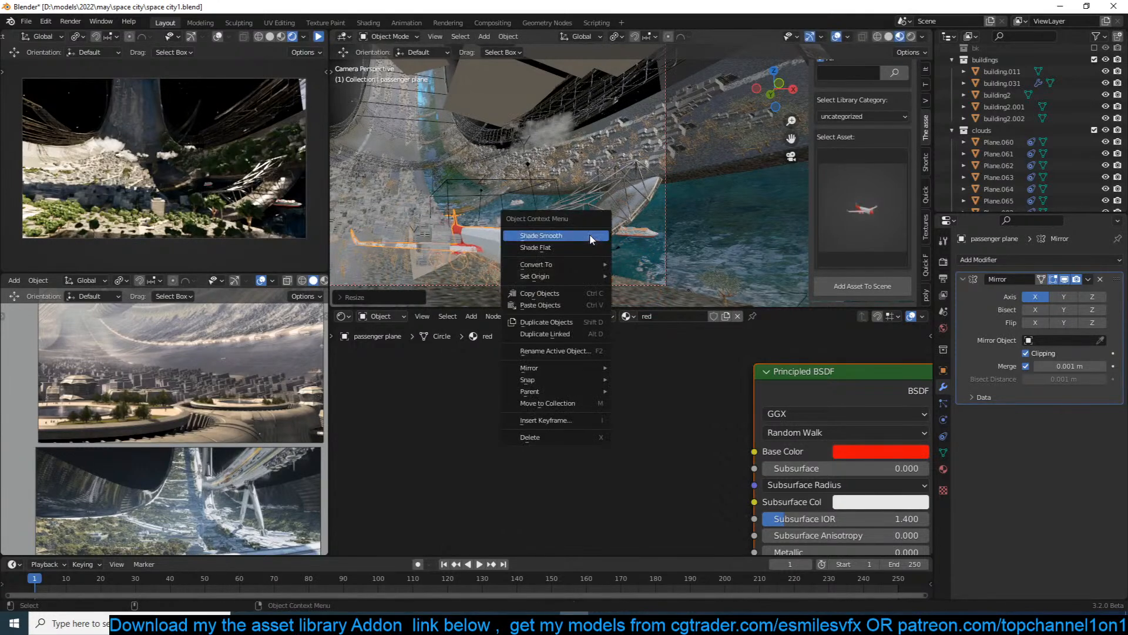
{"action": "key", "text": "s"}
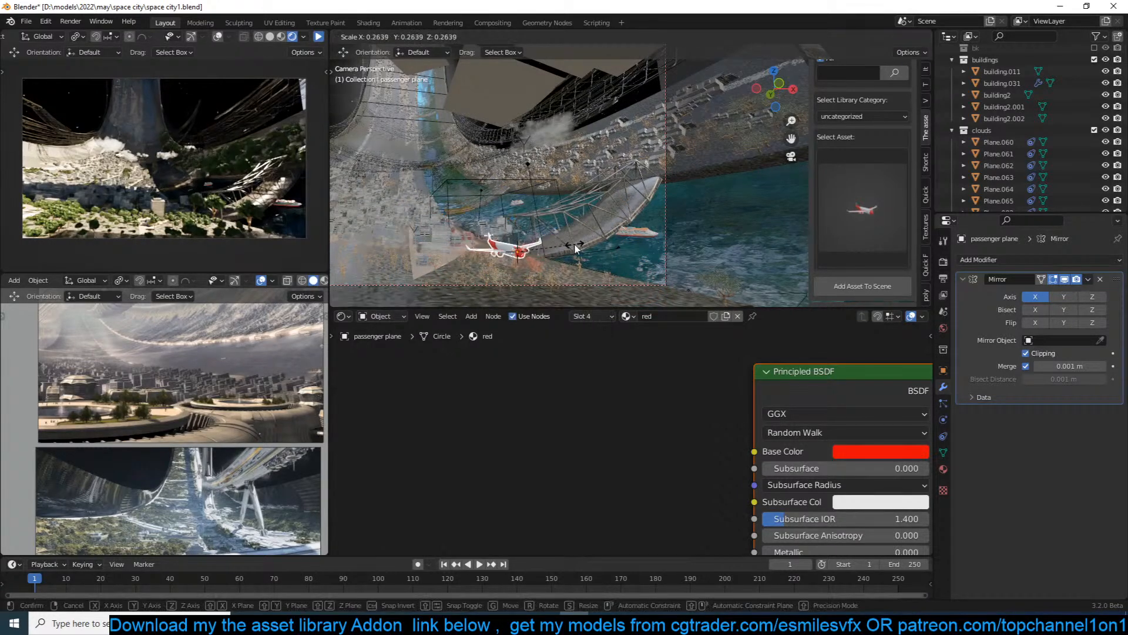
{"action": "left_click", "coordinate": [594, 235]}
Move the passenger plane up beside the cloud above the curved city strip and rotate it about 27 degrees.
{"action": "key", "text": "g"}
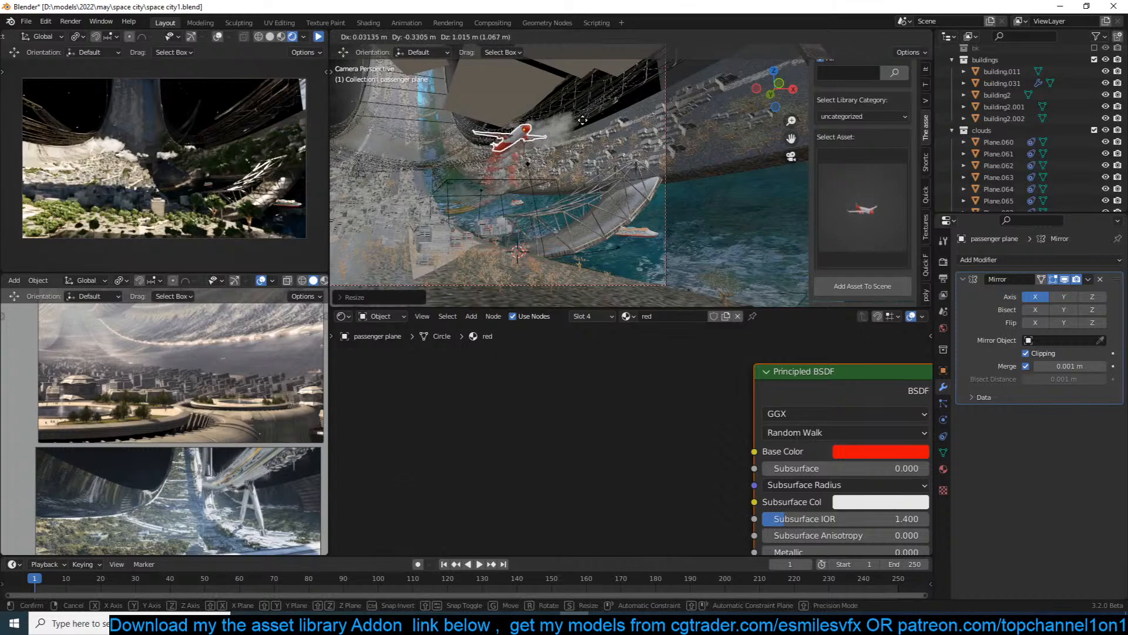
{"action": "left_click", "coordinate": [592, 124]}
{"action": "key", "text": "r"}
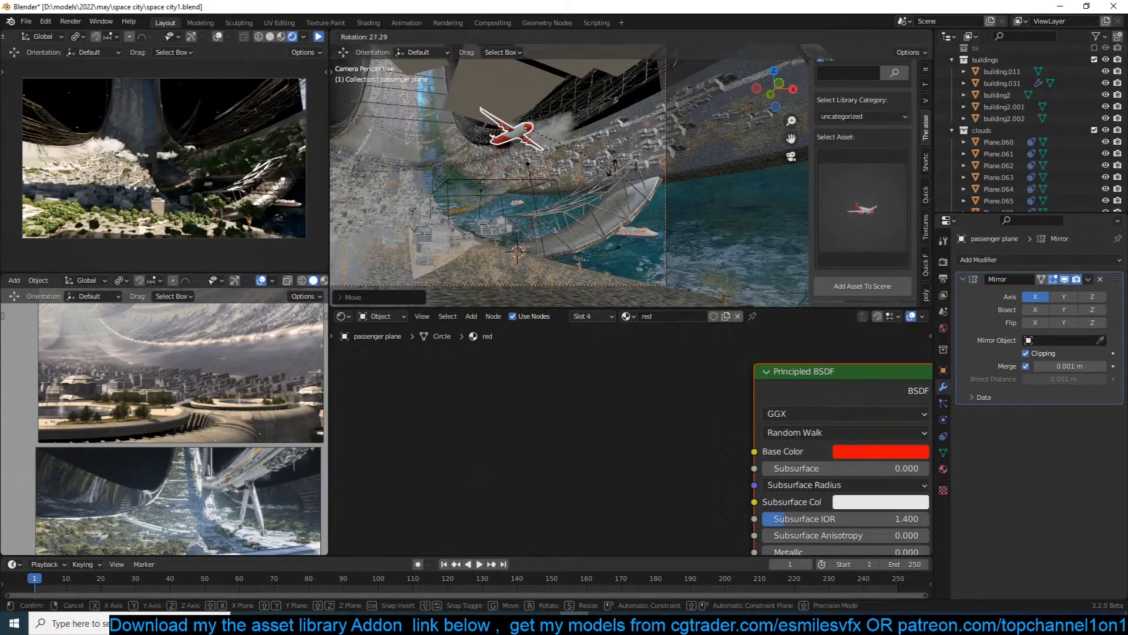
{"action": "left_click", "coordinate": [612, 173]}
{"action": "left_click", "coordinate": [612, 172]}
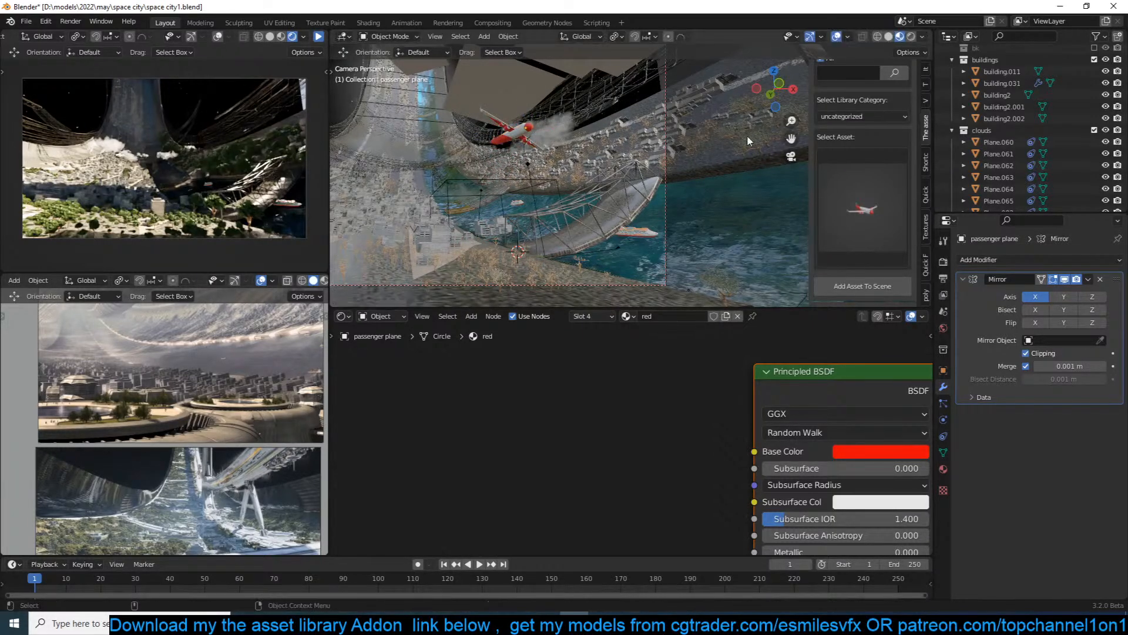
Search the asset library for "wind" and add the wind turbine at the foreground shore beside the water.
{"action": "left_click", "coordinate": [860, 72]}
{"action": "type", "text": "wind"}
{"action": "key", "text": "Return"}
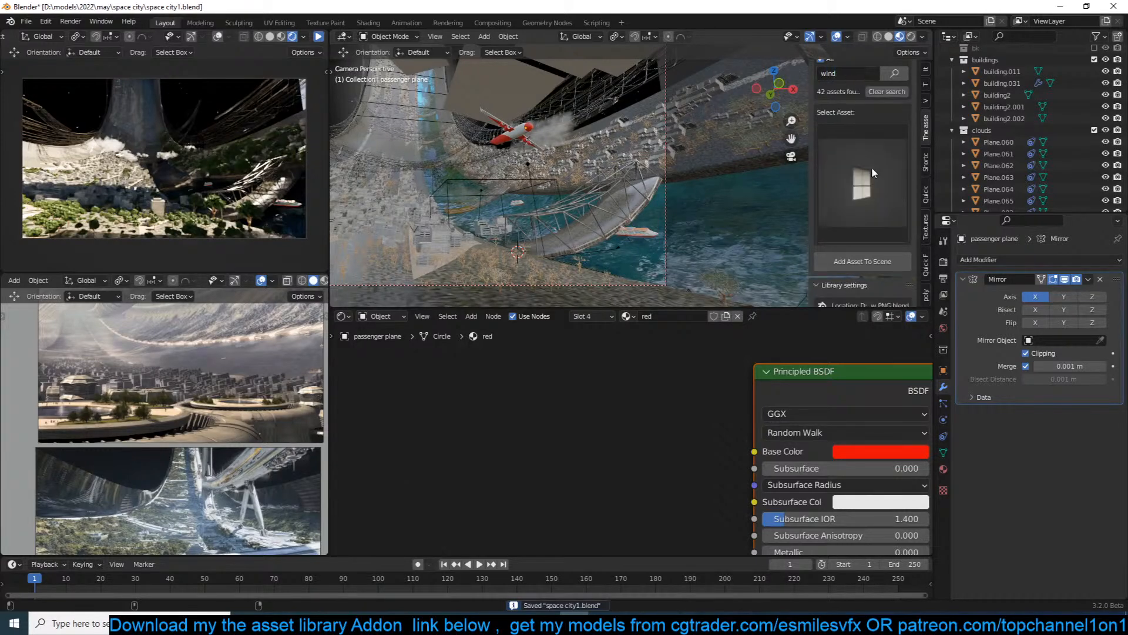
{"action": "left_click", "coordinate": [873, 168]}
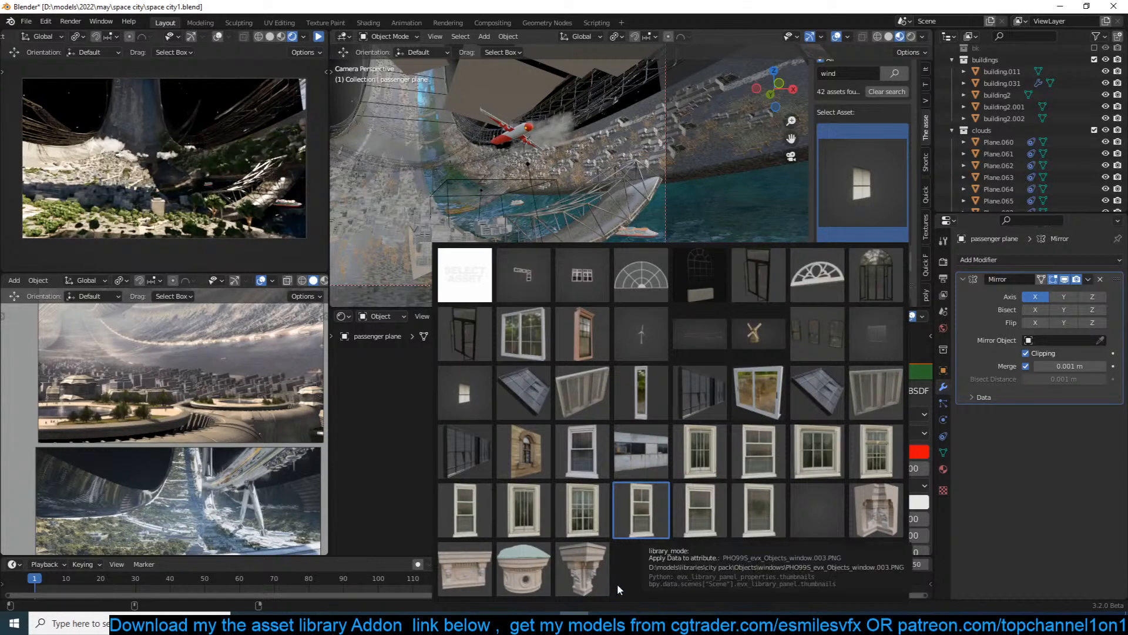
{"action": "left_click", "coordinate": [647, 344]}
{"action": "right_click", "coordinate": [562, 264], "text": "shift"}
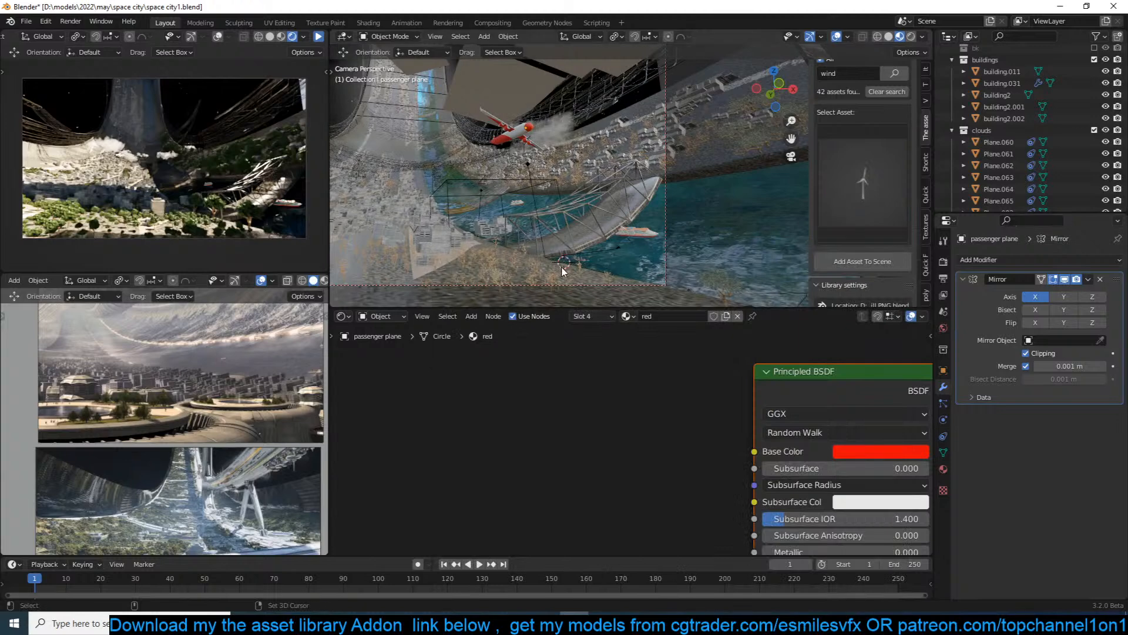
{"action": "left_click", "coordinate": [863, 265]}
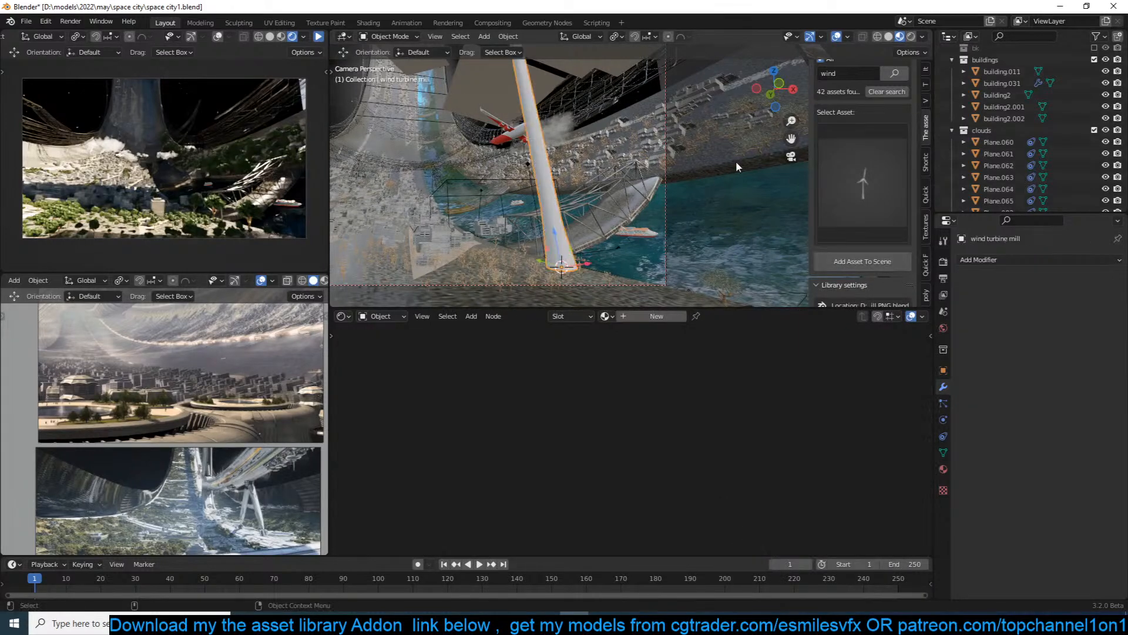
Scale the wind turbine down and move it onto the ground among the shoreline trees.
{"action": "key", "text": "s"}
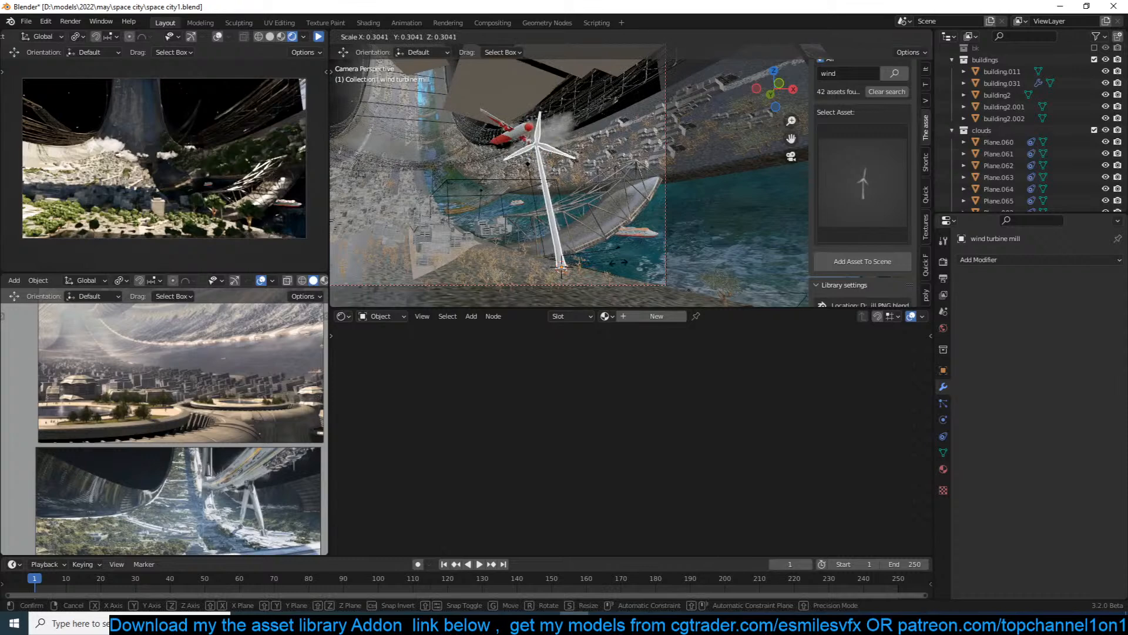
{"action": "left_click", "coordinate": [606, 216]}
{"action": "key", "text": "s"}
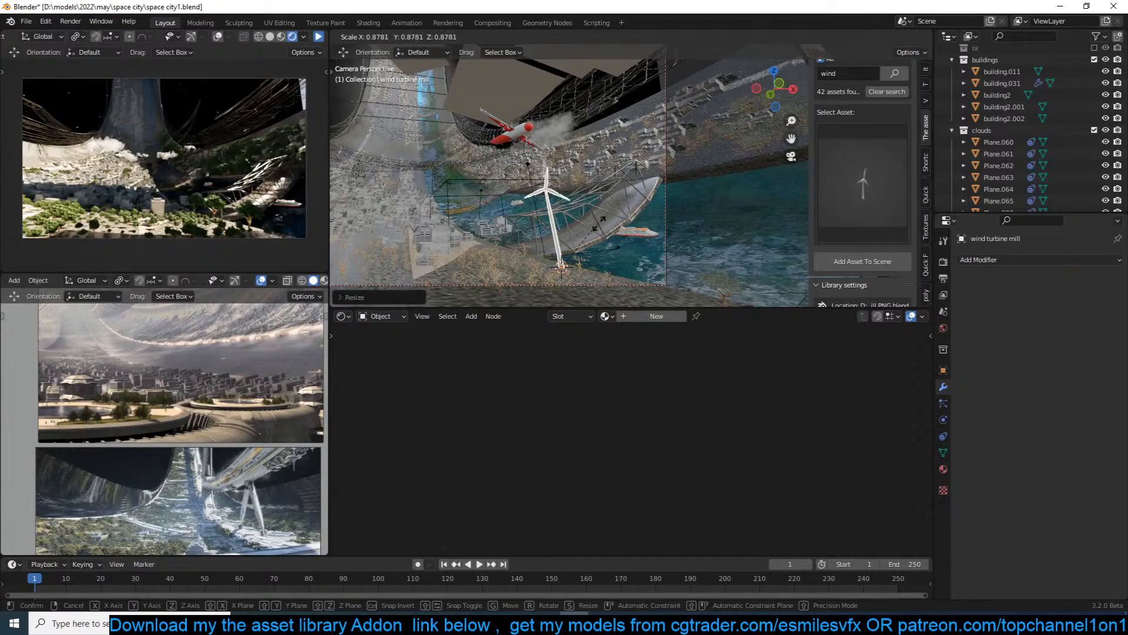
{"action": "left_click", "coordinate": [594, 214]}
{"action": "key", "text": "KP_Decimal"}
{"action": "middle_click_drag", "start_coordinate": [595, 213], "coordinate": [664, 233]}
{"action": "key", "text": "g"}
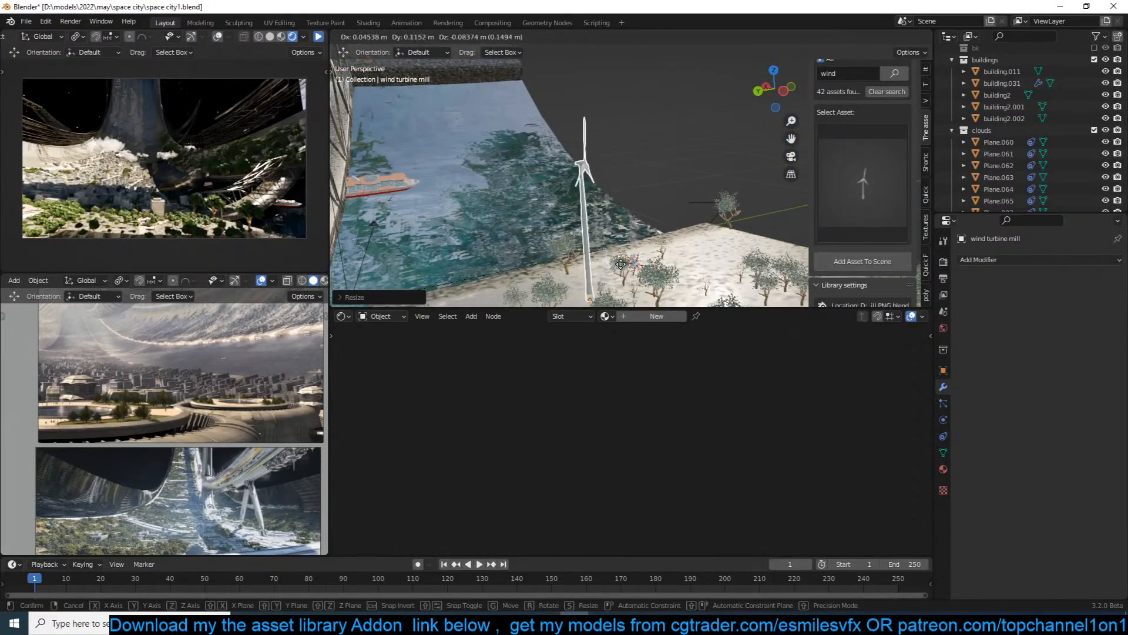
{"action": "left_click", "coordinate": [618, 268]}
Create a linked duplicate of the wind turbine and snap it to the 3D cursor among the buildings near the shore.
{"action": "scroll", "coordinate": [609, 268], "scroll_direction": "down", "scroll_amount": 6}
{"action": "middle_click_drag", "start_coordinate": [609, 265], "coordinate": [664, 244], "text": "shift"}
{"action": "middle_click_drag", "start_coordinate": [611, 218], "coordinate": [762, 207]}
{"action": "key", "text": "alt+d"}
{"action": "left_click", "coordinate": [476, 220]}
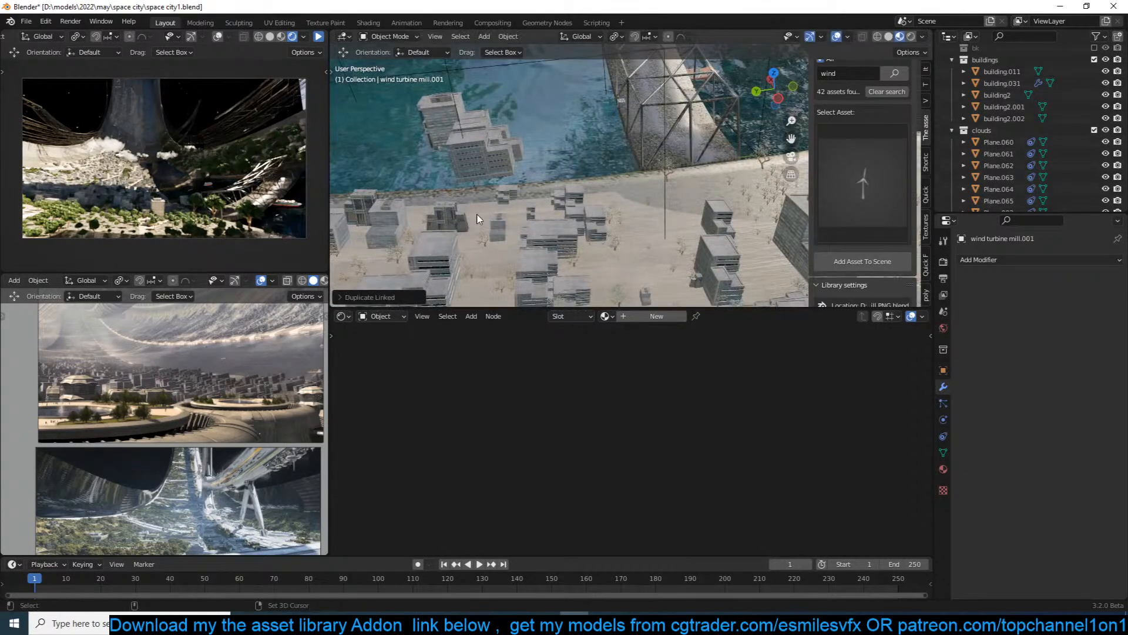
{"action": "key", "text": "shift+s"}
{"action": "left_click", "coordinate": [486, 150]}
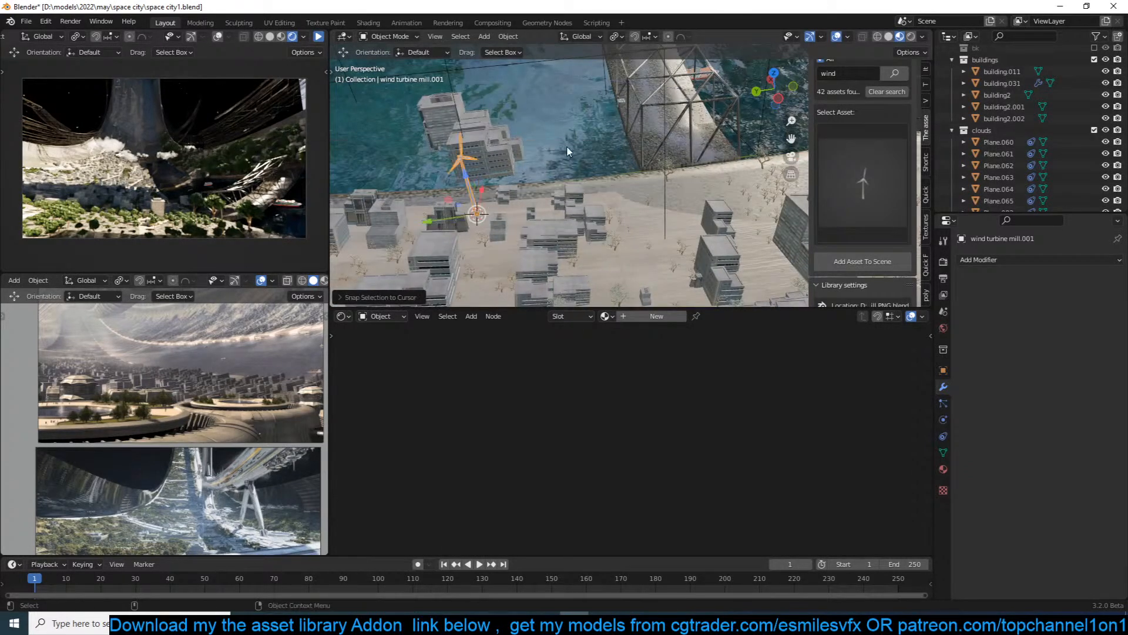
Hide the instancer of the city plane Plane.079 in both viewport and render, and save the file.
{"action": "middle_click_drag", "start_coordinate": [575, 201], "coordinate": [508, 190]}
{"action": "left_click", "coordinate": [488, 213]}
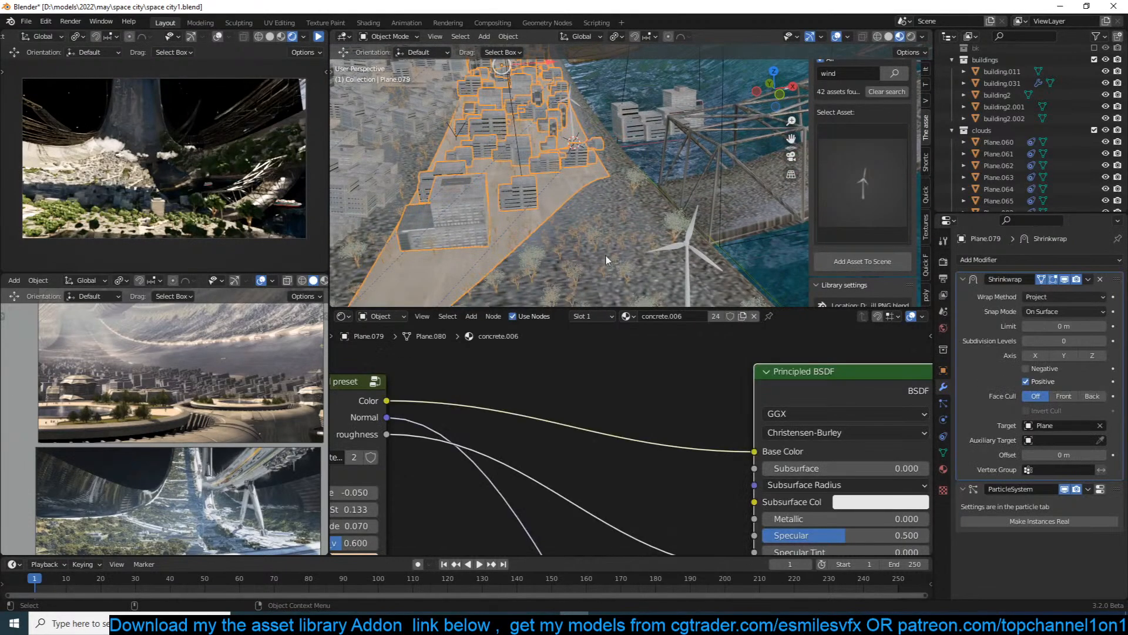
{"action": "left_click", "coordinate": [943, 370]}
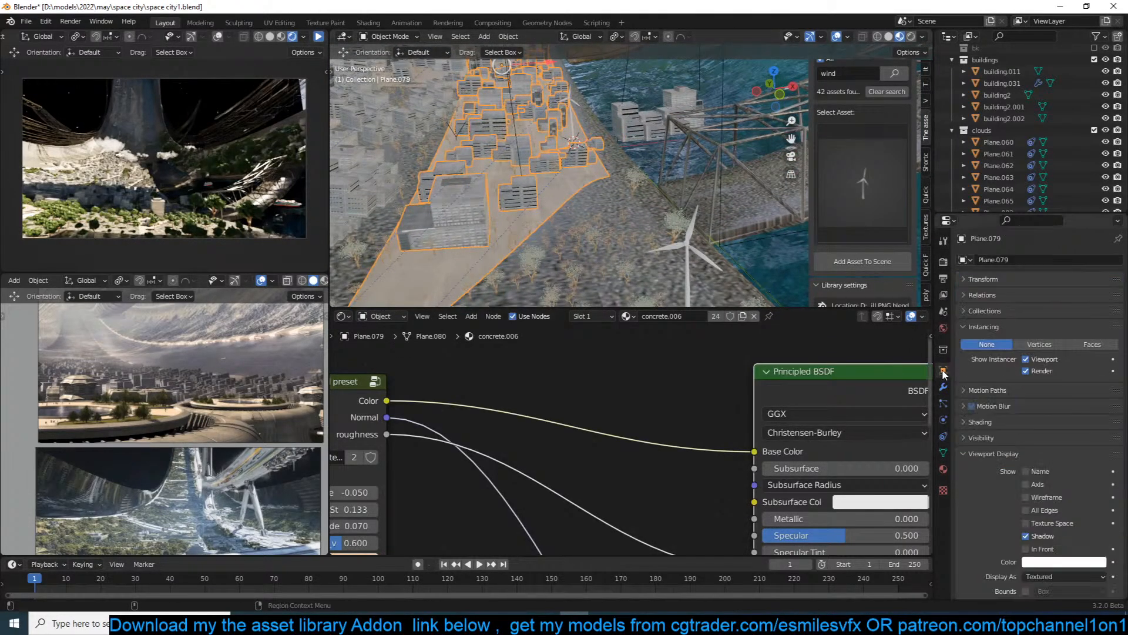
{"action": "left_click", "coordinate": [1027, 359]}
{"action": "left_click", "coordinate": [1026, 370]}
{"action": "left_click", "coordinate": [547, 217]}
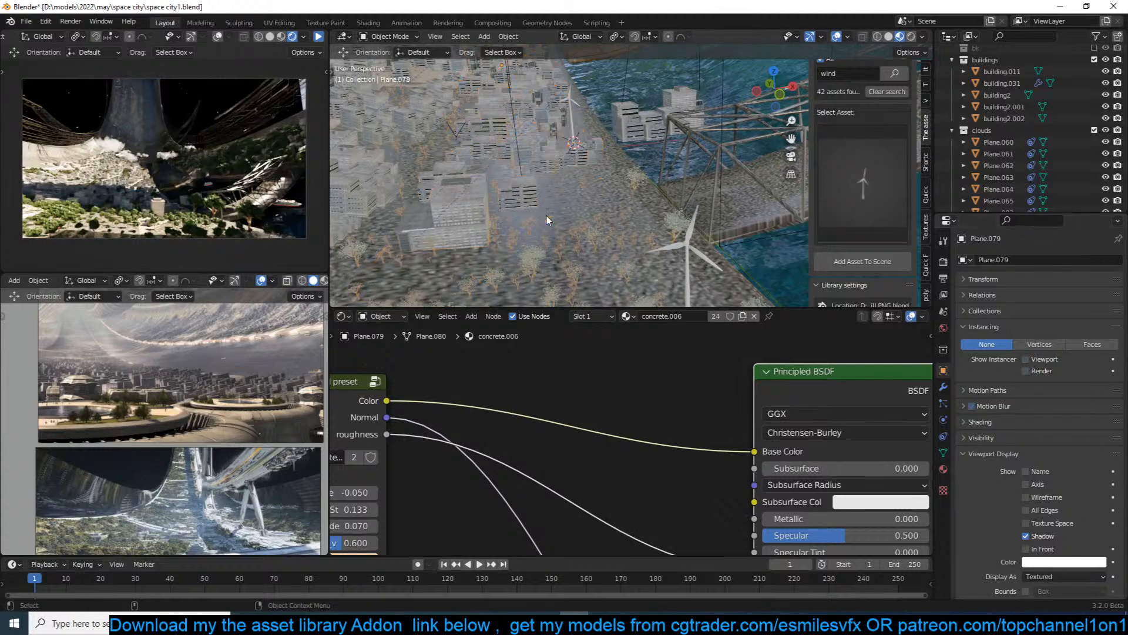
{"action": "middle_click_drag", "start_coordinate": [547, 217], "coordinate": [580, 213]}
{"action": "key", "text": "ctrl+s"}
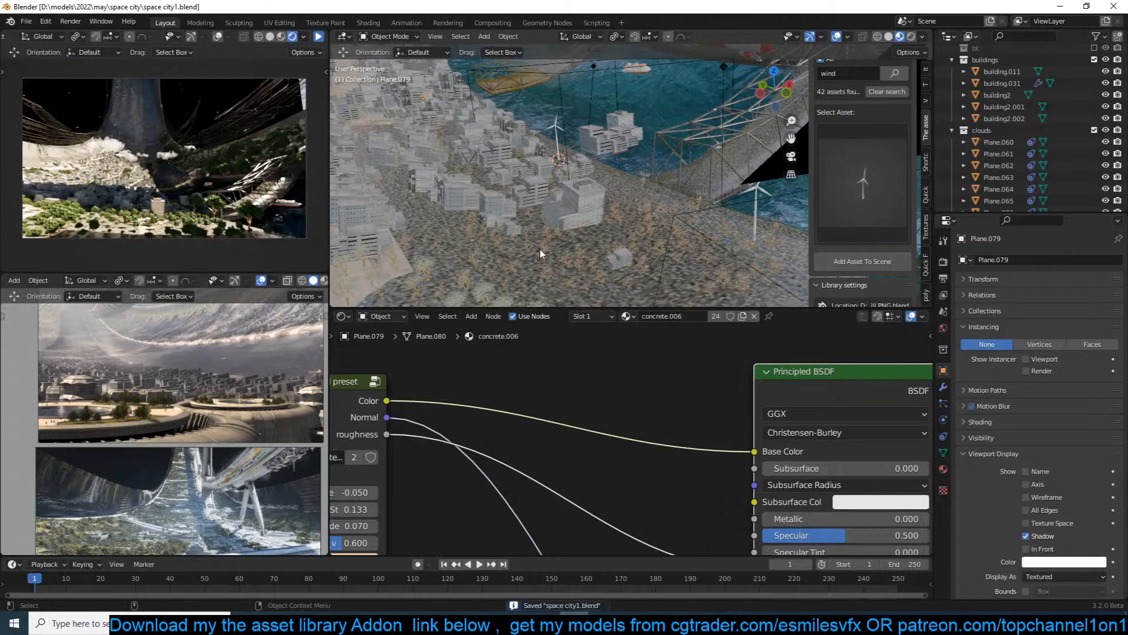
Circle-select the ground faces of the object Plane around the front buildings and in front of the camera in Edit Mode.
{"action": "left_click", "coordinate": [539, 248]}
{"action": "middle_click_drag", "start_coordinate": [649, 261], "coordinate": [581, 196]}
{"action": "left_click", "coordinate": [639, 218]}
{"action": "scroll", "coordinate": [638, 219], "scroll_direction": "down", "scroll_amount": 3}
{"action": "key", "text": "Tab"}
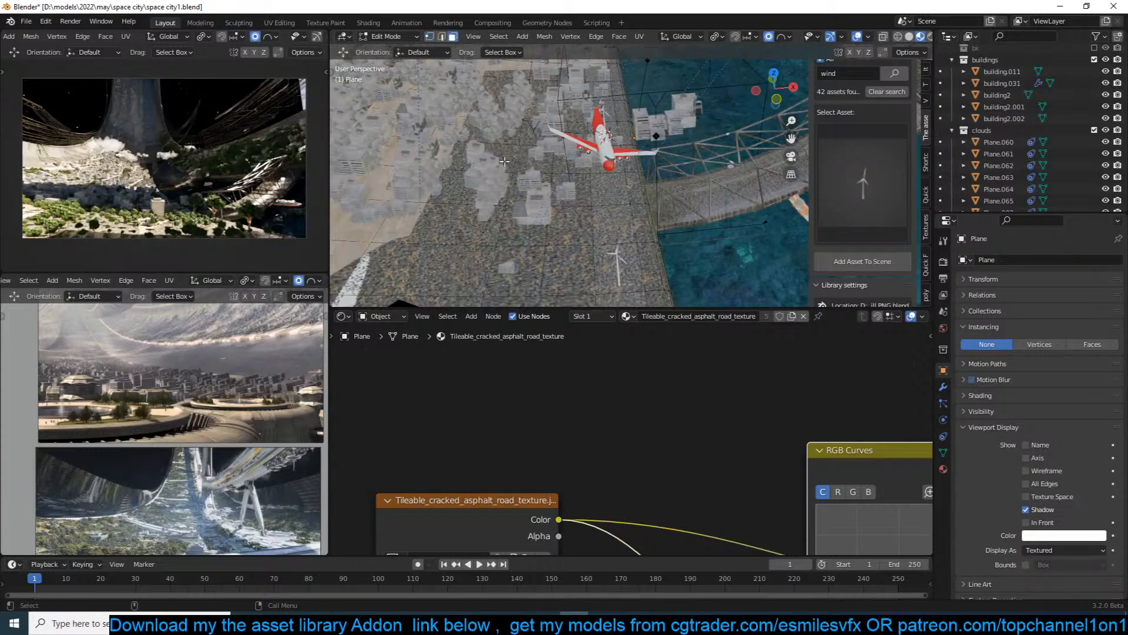
{"action": "scroll", "coordinate": [509, 131], "scroll_direction": "up", "scroll_amount": 2}
{"action": "key", "text": "c"}
{"action": "mouse_move", "coordinate": [486, 164]}
{"action": "left_mouse_down"}
{"action": "mouse_move", "coordinate": [452, 120]}
{"action": "mouse_move", "coordinate": [420, 194]}
{"action": "mouse_move", "coordinate": [425, 241]}
{"action": "left_mouse_up"}
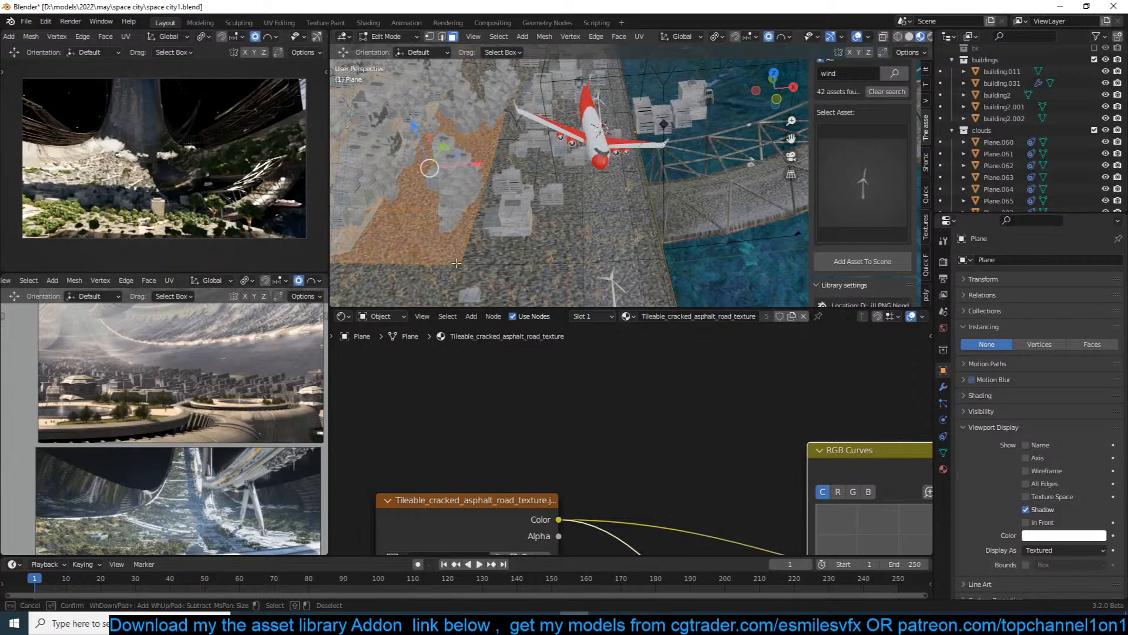
{"action": "middle_click_drag", "start_coordinate": [451, 265], "coordinate": [481, 260]}
{"action": "left_click_drag", "start_coordinate": [419, 244], "coordinate": [558, 280]}
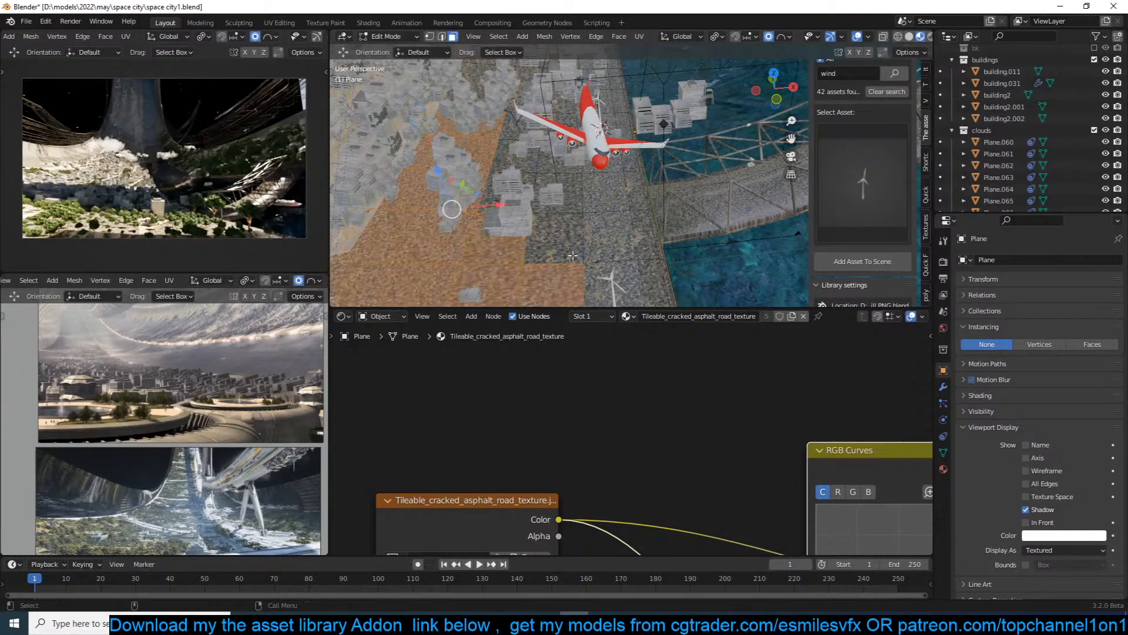
{"action": "right_click", "coordinate": [568, 267]}
{"action": "scroll", "coordinate": [573, 256], "scroll_direction": "down", "scroll_amount": 5}
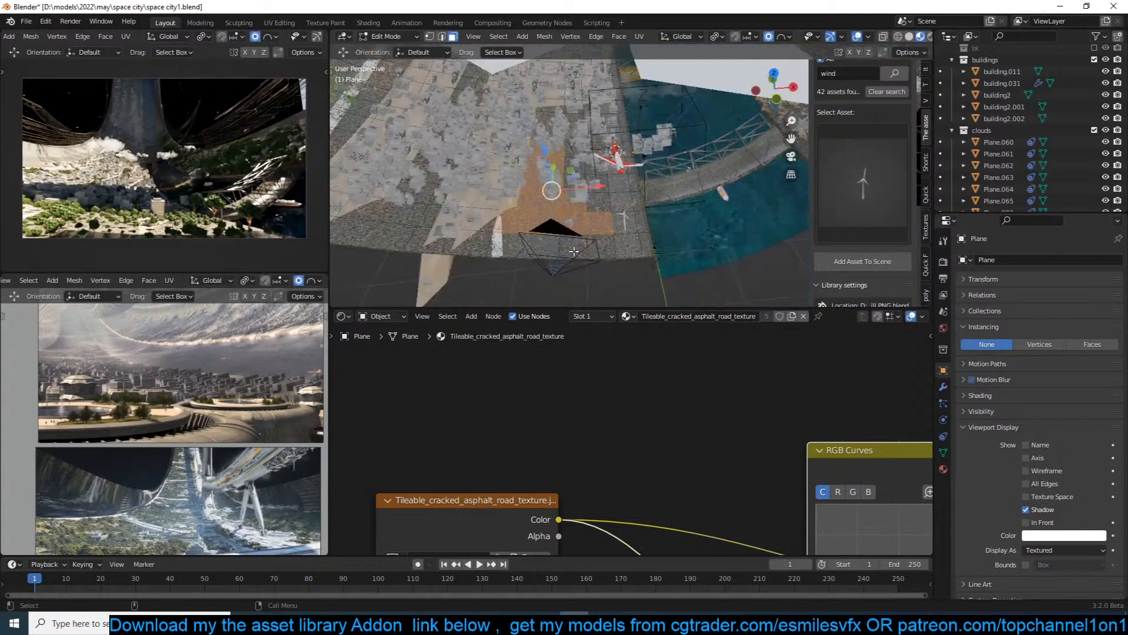
{"action": "left_click", "coordinate": [410, 191]}
{"action": "key", "text": "ctrl+z"}
Add a second material slot with aerial_grass_rock_diff_4k to the ground plane and assign it to the selected faces.
{"action": "left_click", "coordinate": [943, 468]}
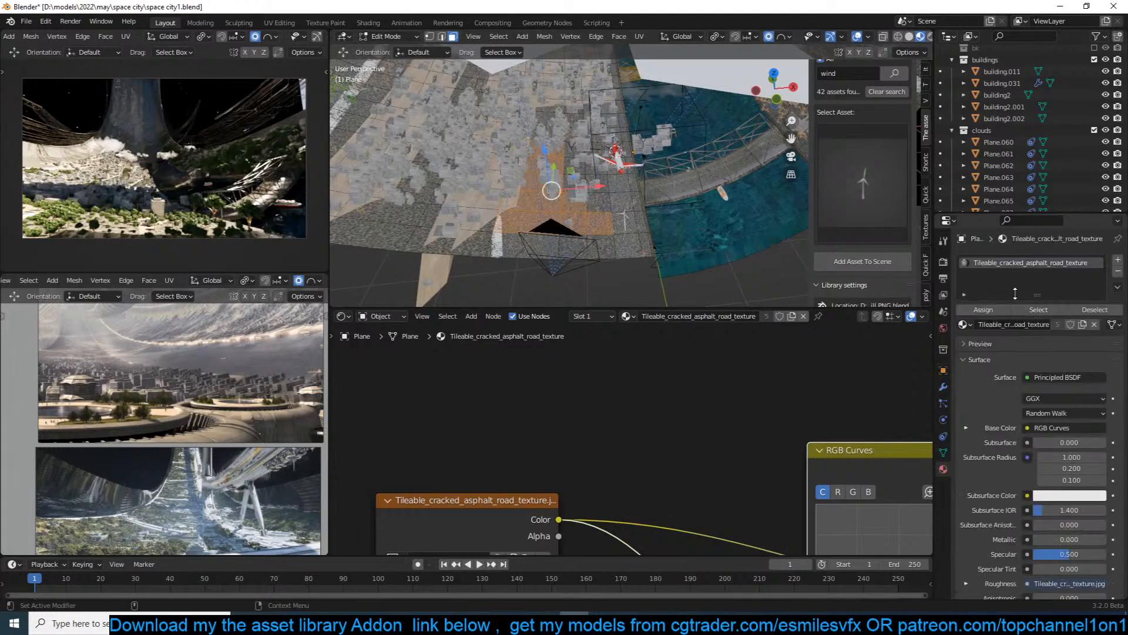
{"action": "left_click", "coordinate": [1117, 259]}
{"action": "left_click", "coordinate": [965, 343]}
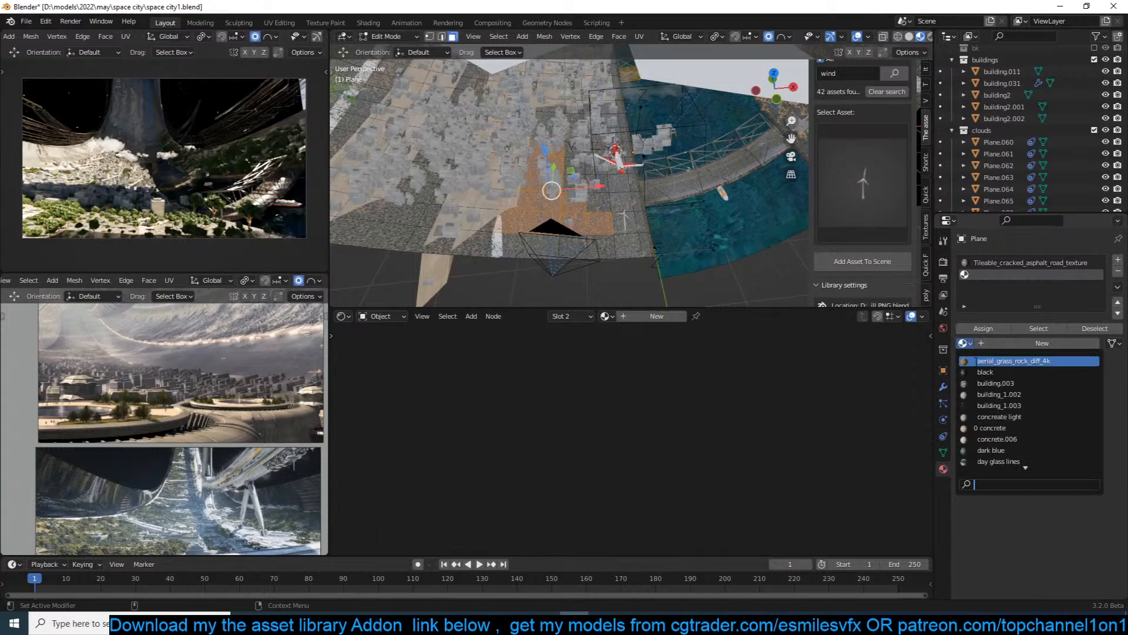
{"action": "left_click", "coordinate": [976, 361]}
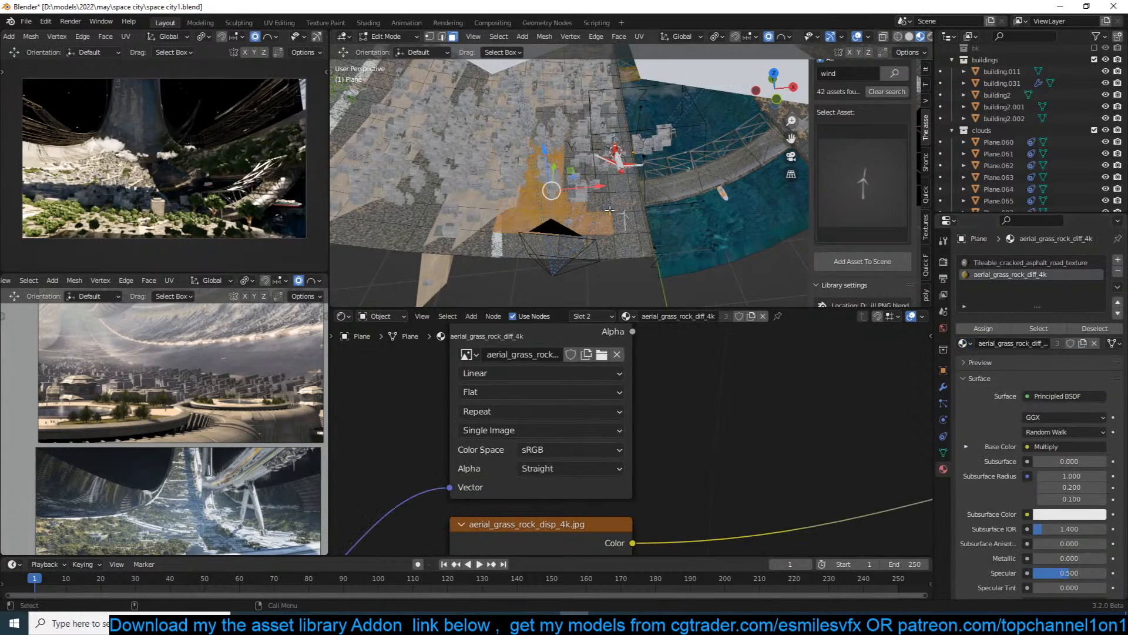
{"action": "key", "text": "Tab"}
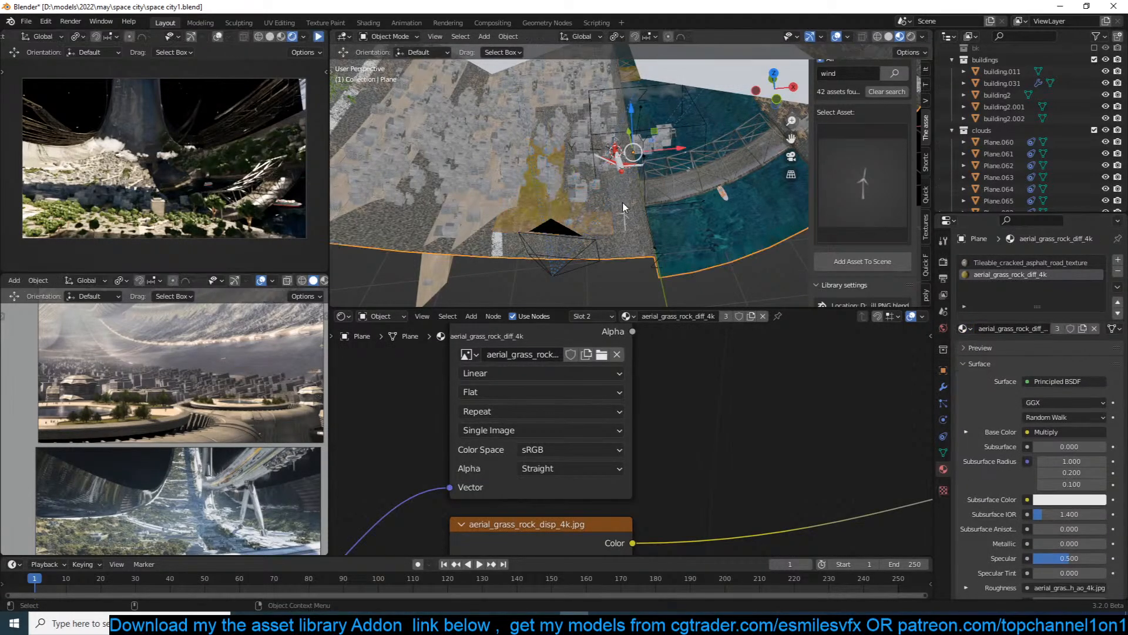
Circle-select more faces of the object Plane along the curved far slope behind the passenger plane in Edit Mode.
{"action": "key", "text": "KP_0"}
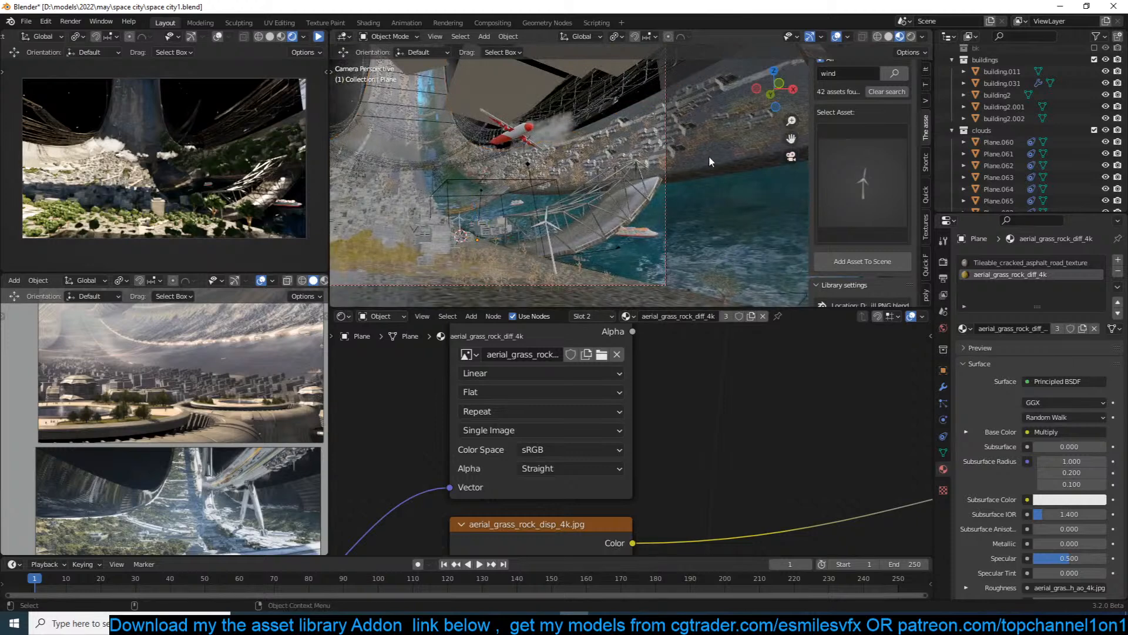
{"action": "middle_click_drag", "start_coordinate": [731, 157], "coordinate": [690, 172], "text": "shift"}
{"action": "left_click", "coordinate": [671, 173]}
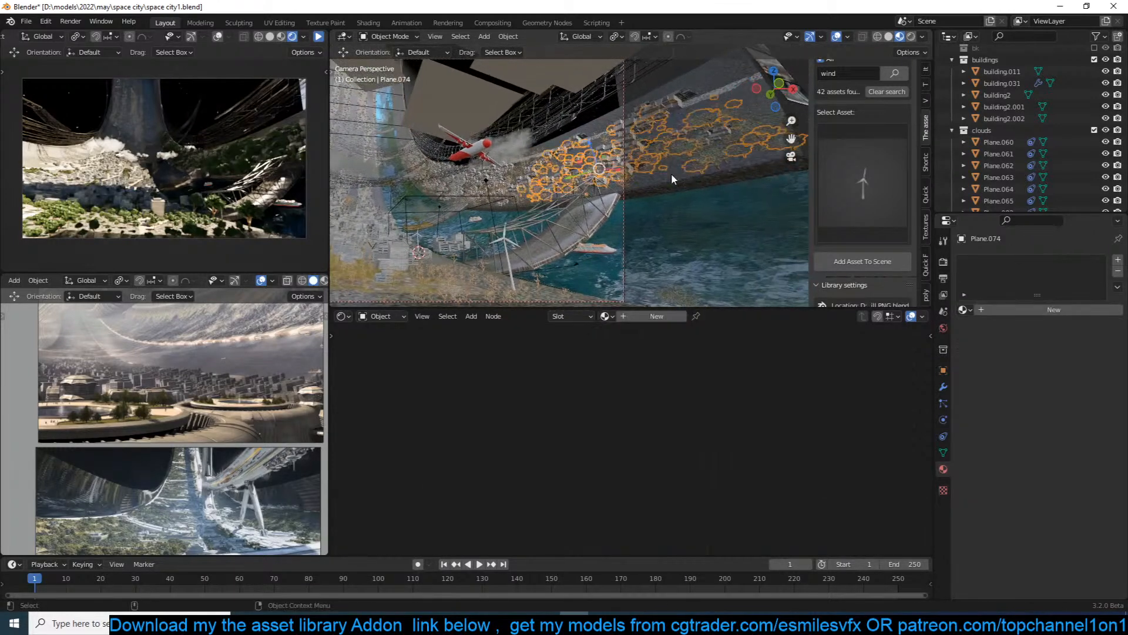
{"action": "left_click", "coordinate": [674, 176]}
{"action": "key", "text": "Tab"}
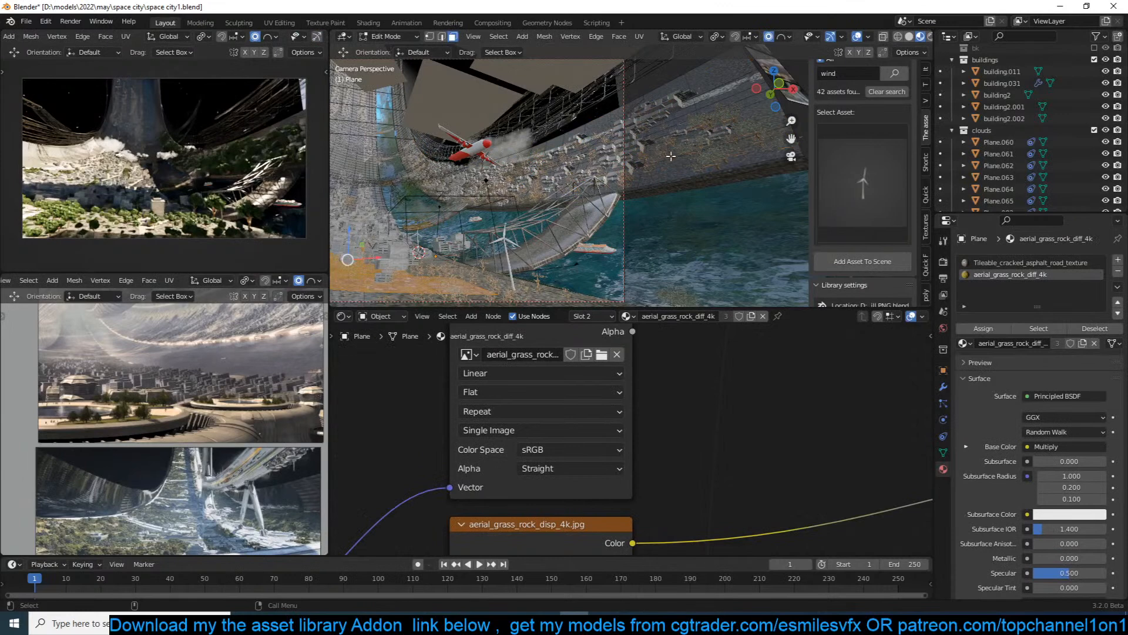
{"action": "key", "text": "c"}
{"action": "mouse_move", "coordinate": [639, 137]}
{"action": "left_mouse_down"}
{"action": "mouse_move", "coordinate": [576, 144]}
{"action": "mouse_move", "coordinate": [590, 141]}
{"action": "left_mouse_up"}
{"action": "key", "text": "Escape"}
{"action": "key", "text": "c"}
{"action": "mouse_move", "coordinate": [479, 177]}
{"action": "left_mouse_down"}
{"action": "mouse_move", "coordinate": [503, 179]}
{"action": "mouse_move", "coordinate": [453, 177]}
{"action": "left_mouse_up"}
{"action": "key", "text": "Escape"}
Circle-select additional ground faces around the base of the central pillar and between the city buildings.
{"action": "mouse_move", "coordinate": [385, 195]}
{"action": "middle_mouse_down", "text": "shift"}
{"action": "mouse_move", "coordinate": [458, 188]}
{"action": "mouse_move", "coordinate": [515, 142]}
{"action": "middle_mouse_up", "text": "shift"}
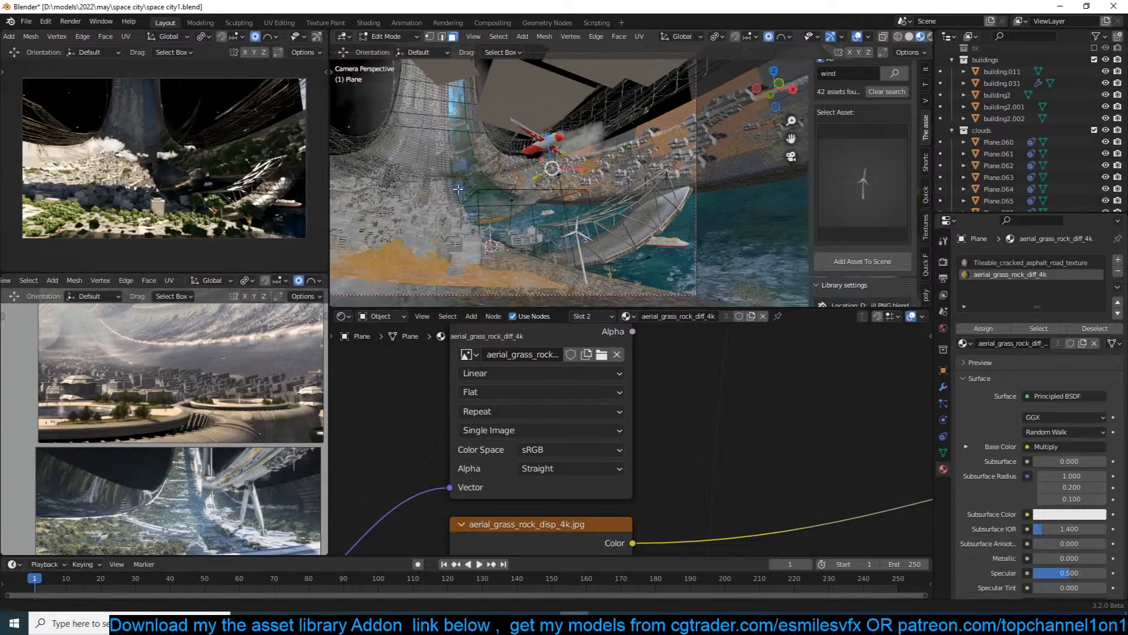
{"action": "key", "text": "c"}
{"action": "left_click_drag", "start_coordinate": [526, 141], "coordinate": [543, 157]}
{"action": "left_click_drag", "start_coordinate": [437, 203], "coordinate": [422, 209]}
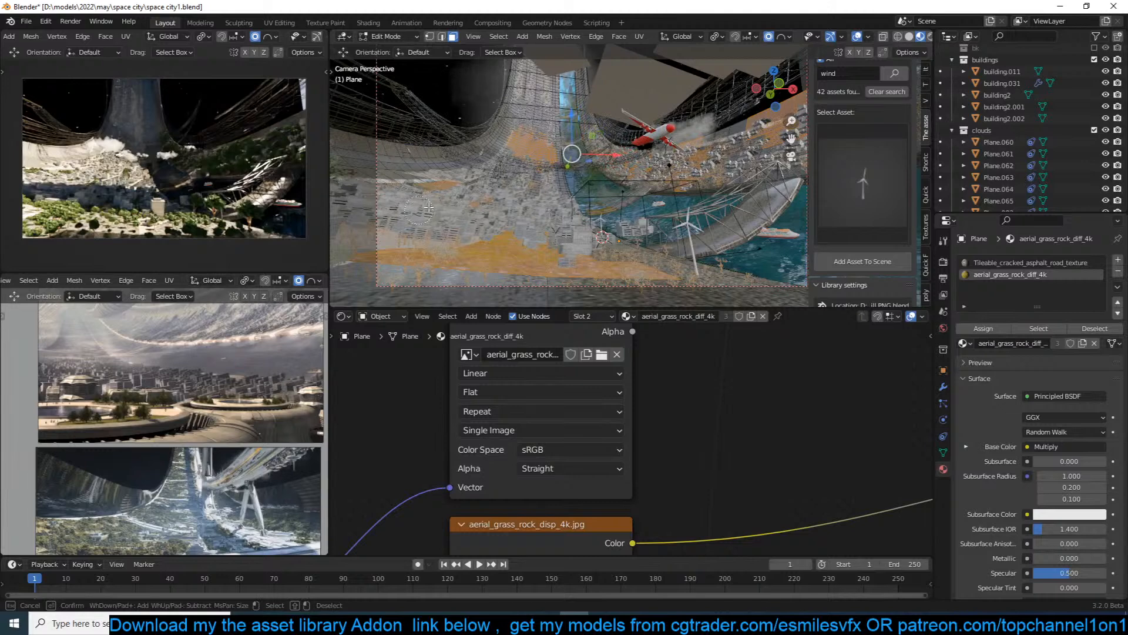
{"action": "left_click_drag", "start_coordinate": [523, 218], "coordinate": [521, 223]}
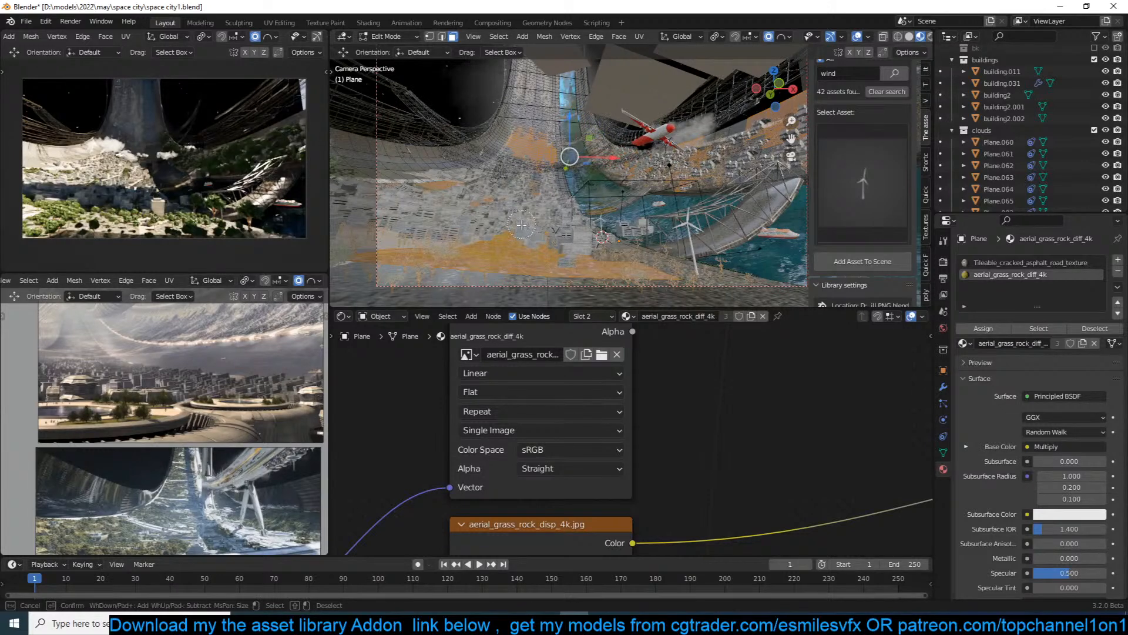
{"action": "left_click_drag", "start_coordinate": [517, 178], "coordinate": [542, 185]}
{"action": "right_click", "coordinate": [542, 184]}
Assign aerial_grass_rock_diff_4k to the selected faces, then save the file and refresh the rendered preview.
{"action": "left_click", "coordinate": [984, 329]}
{"action": "key", "text": "Tab"}
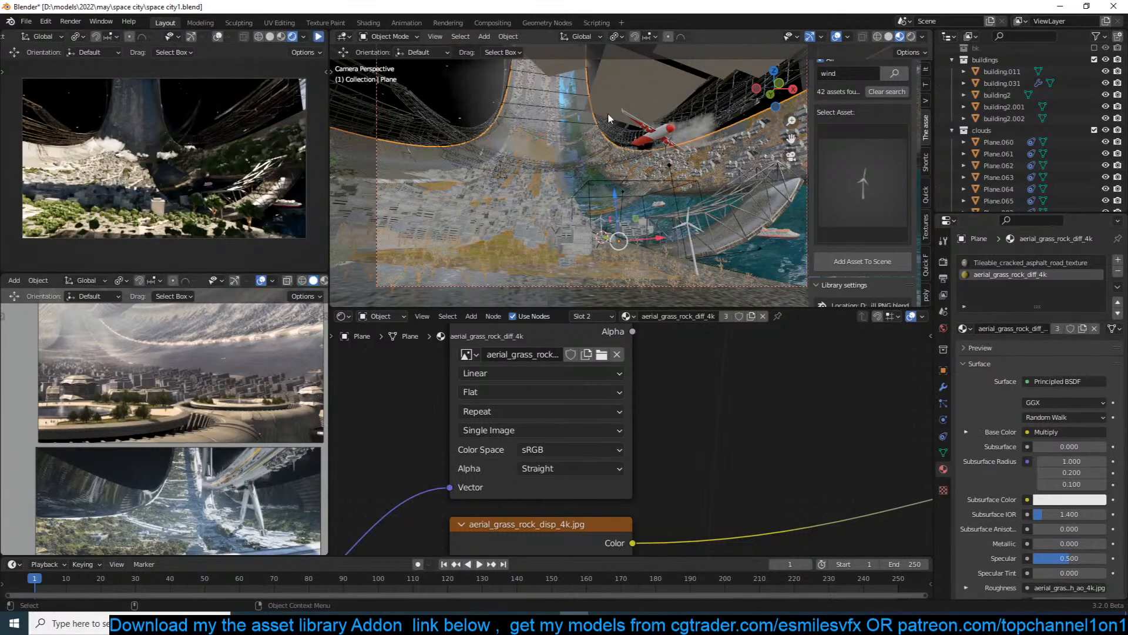
{"action": "key", "text": "ctrl+s"}
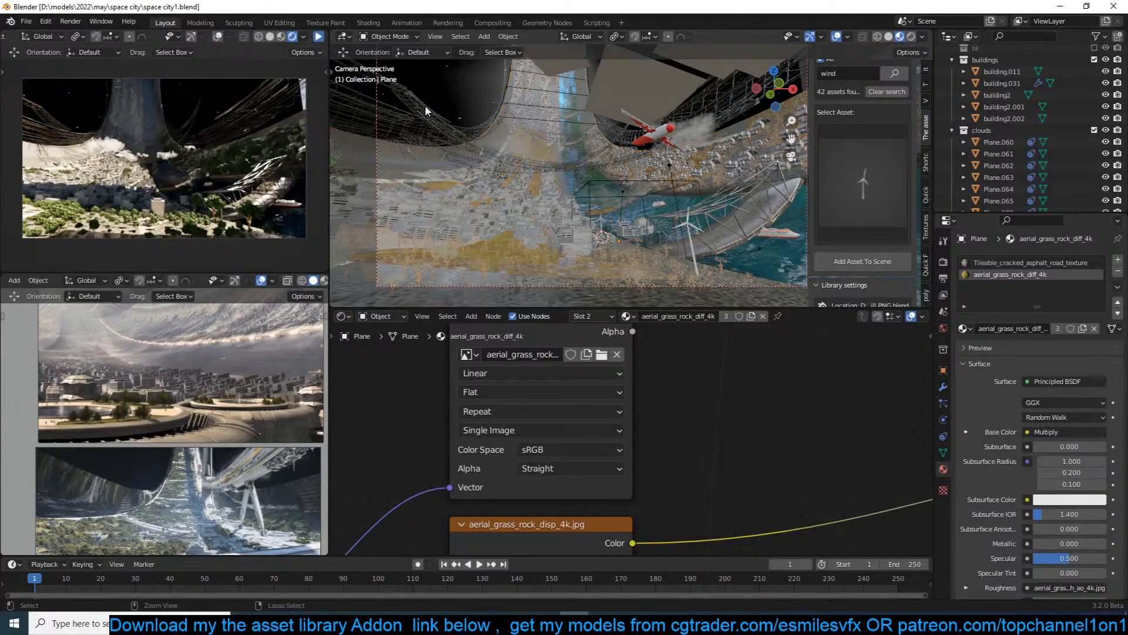
{"action": "left_click", "coordinate": [318, 39]}
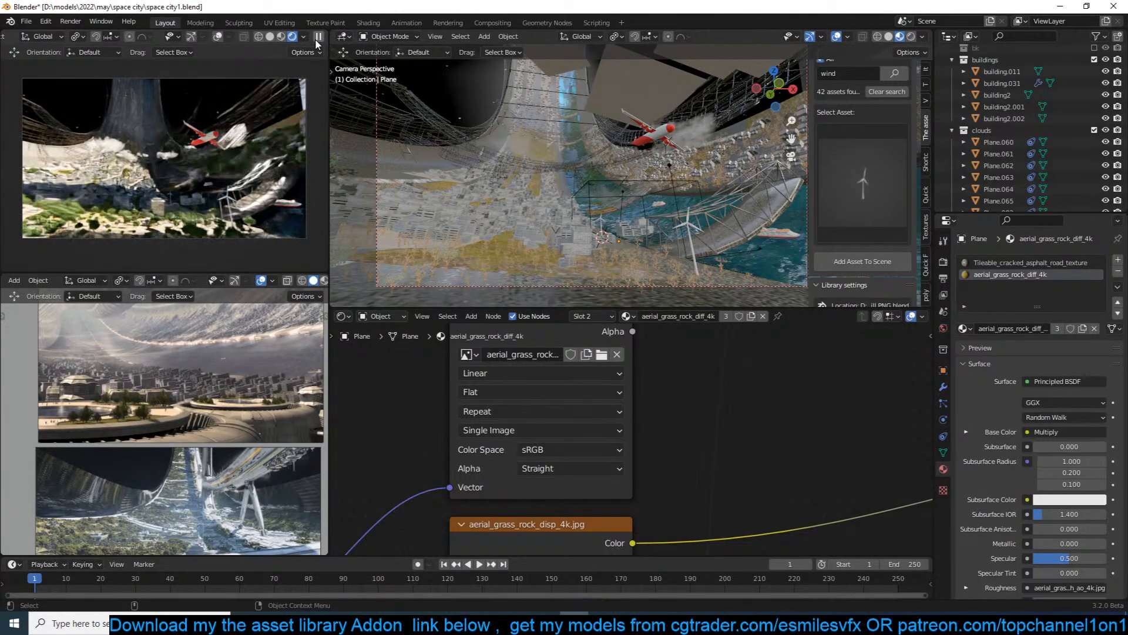
Inspect the modifiers of the foreground tree scatter Plane.032 and the building scatters Plane.025 and Plane.079.
{"action": "left_click", "coordinate": [445, 233]}
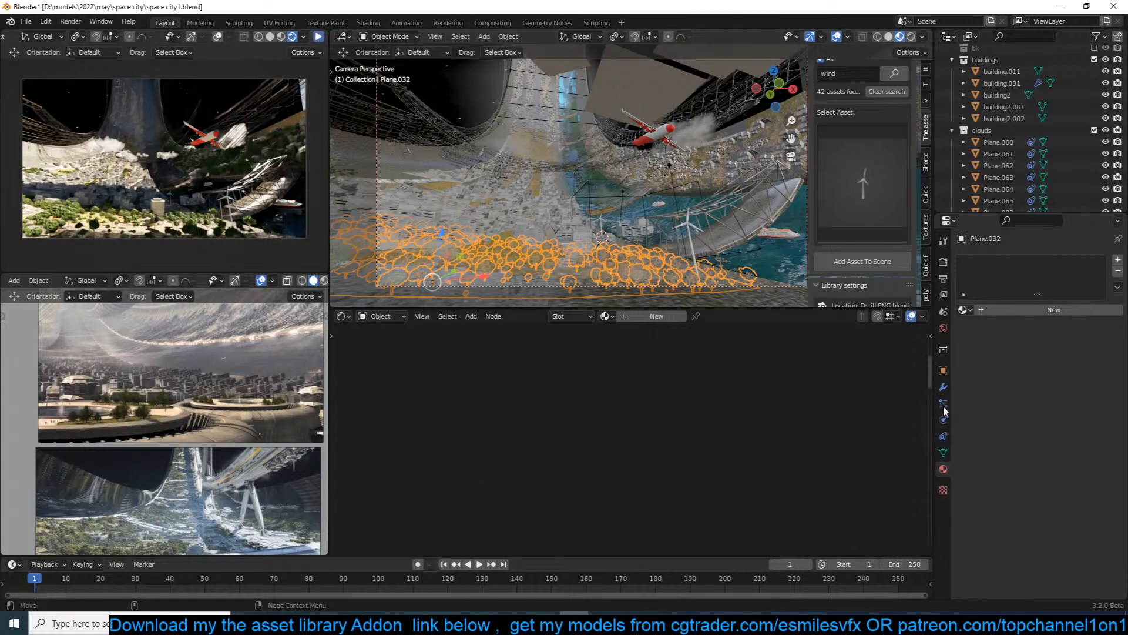
{"action": "left_click", "coordinate": [943, 386]}
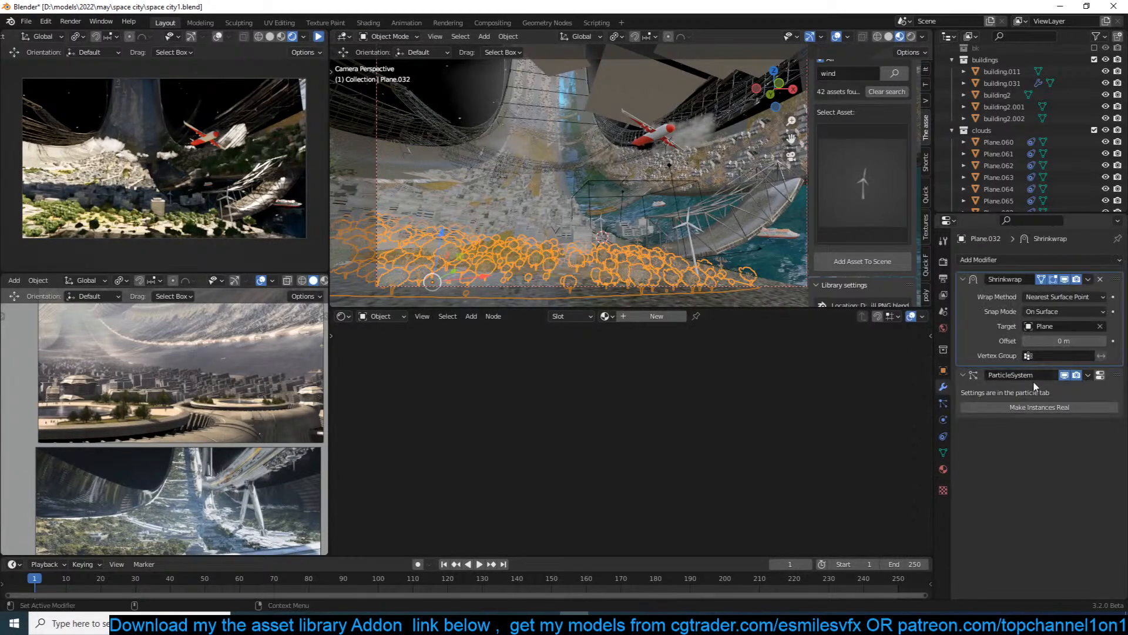
{"action": "left_click", "coordinate": [566, 202]}
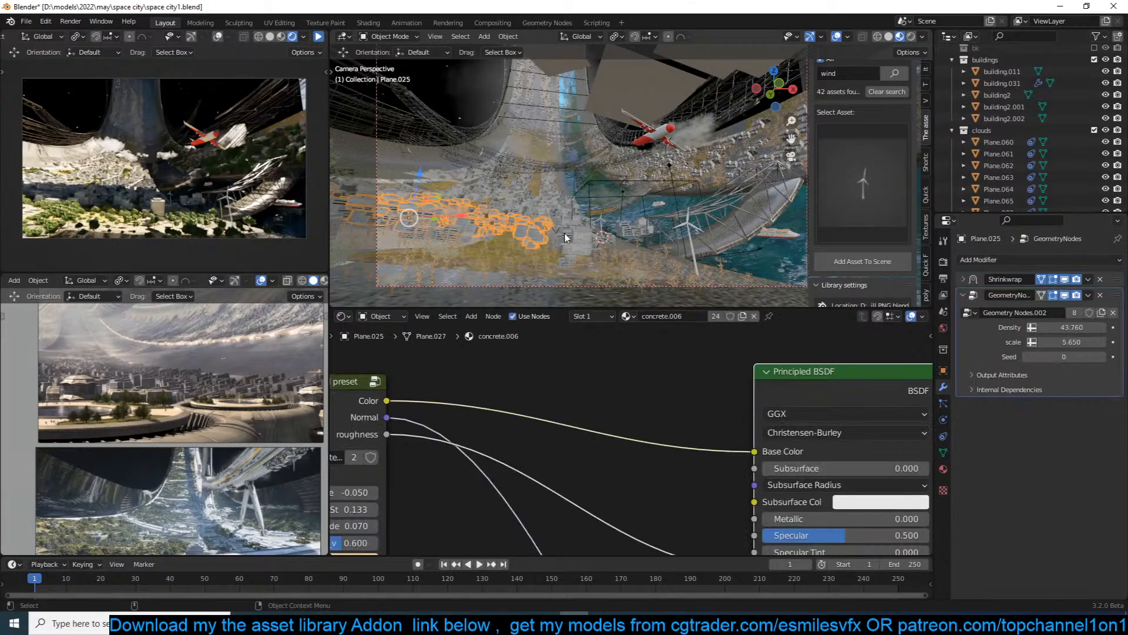
{"action": "left_click", "coordinate": [565, 237]}
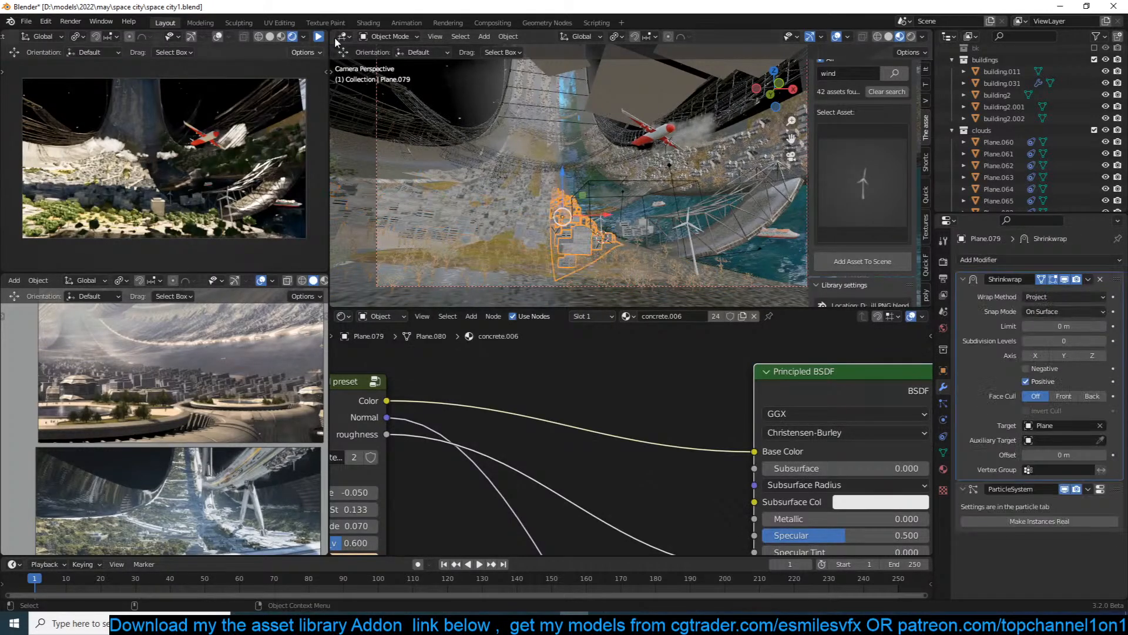
{"action": "left_click", "coordinate": [318, 37]}
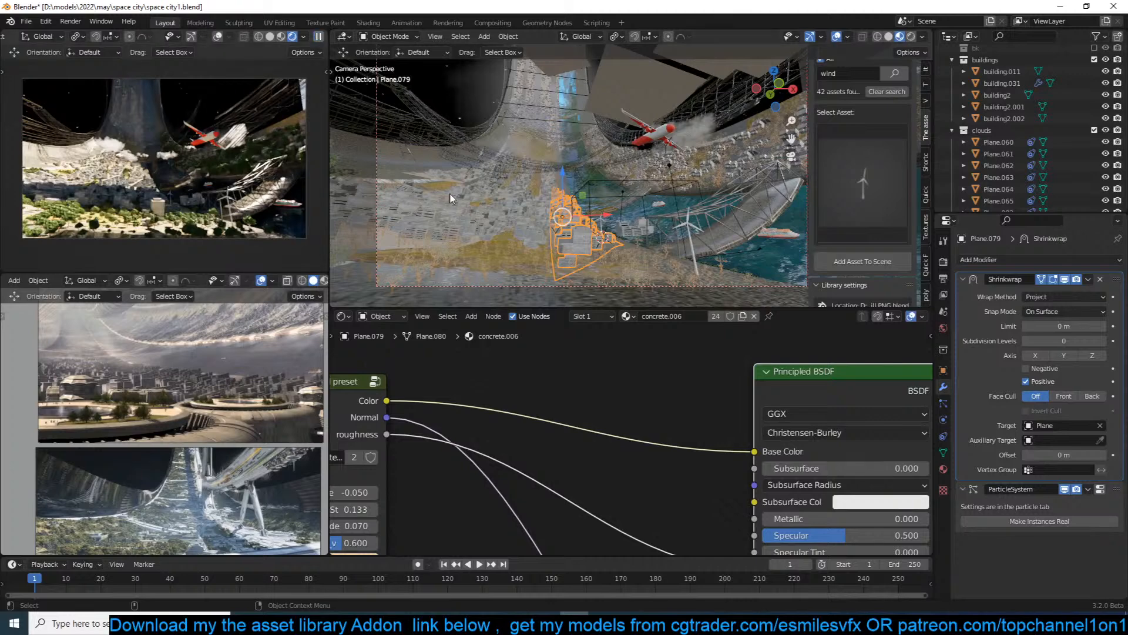
Duplicate the building scatter Plane.025 and shift the copy along the Y axis toward the camera.
{"action": "left_click", "coordinate": [536, 221]}
{"action": "key", "text": "shift+d"}
{"action": "key", "text": "y"}
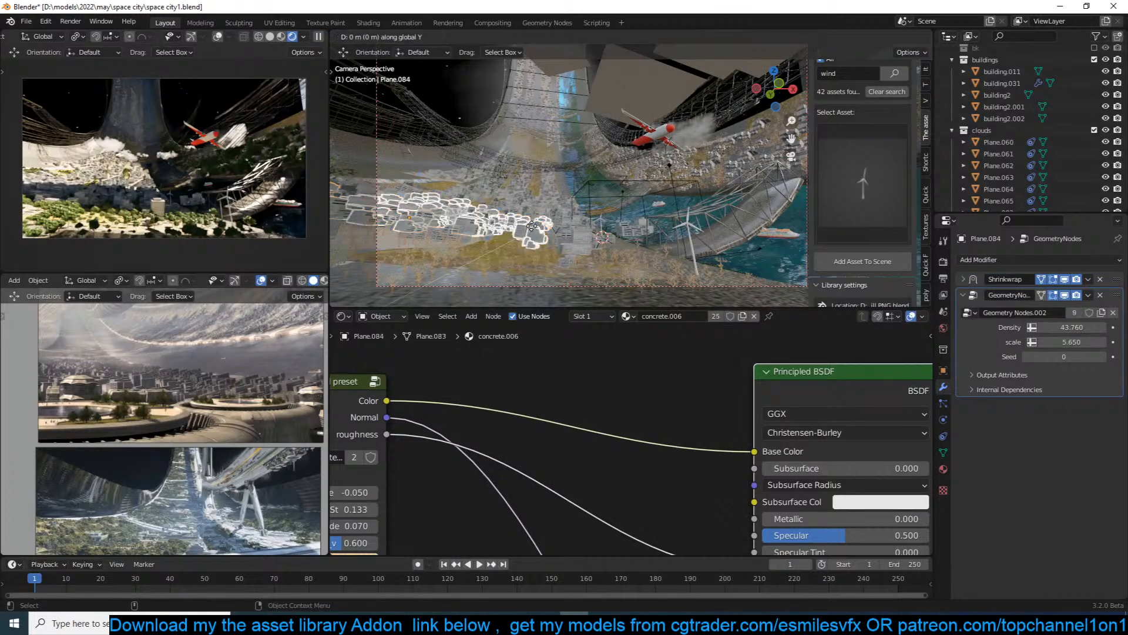
{"action": "left_click", "coordinate": [319, 36]}
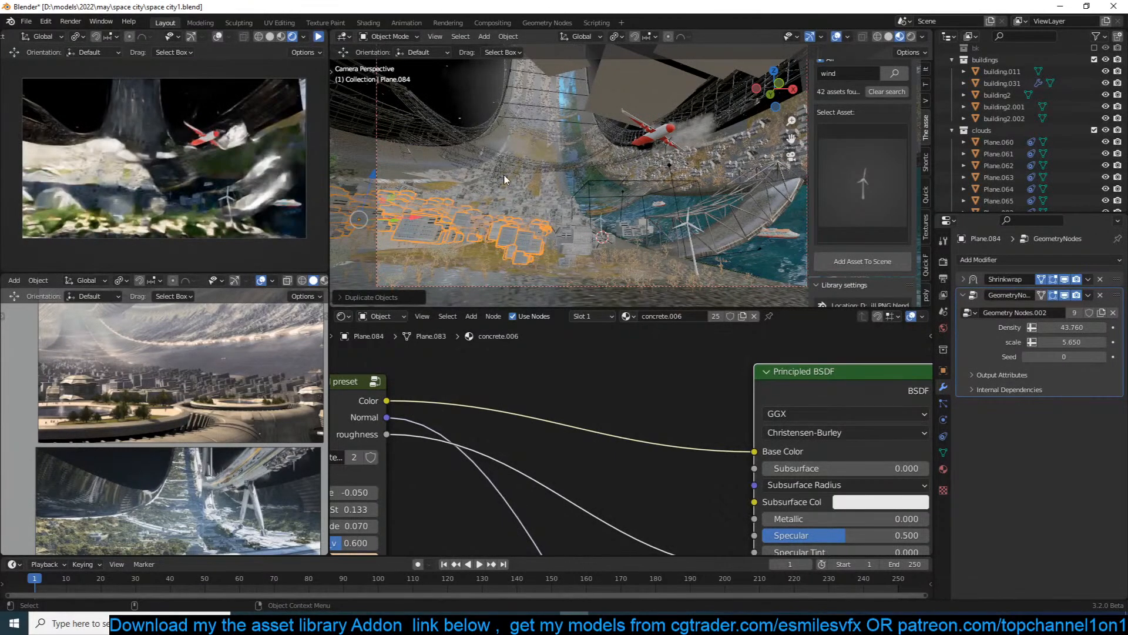
{"action": "key", "text": "g"}
{"action": "key", "text": "z"}
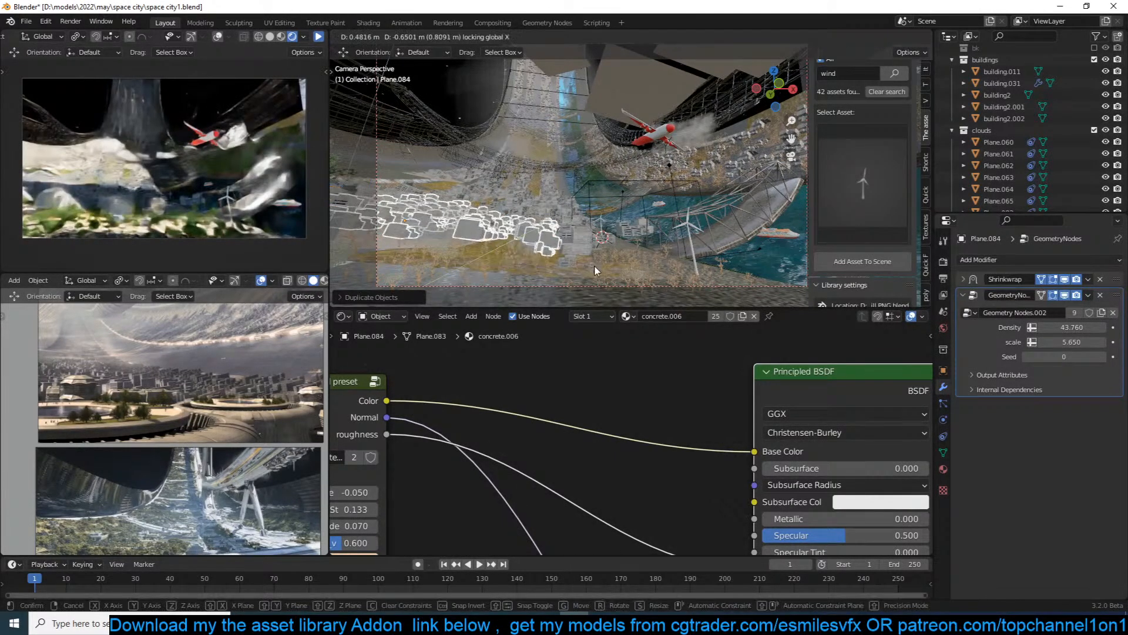
{"action": "right_click", "coordinate": [597, 270]}
Rotate the duplicated building scatter in top view and move it across the ground toward the grass patches.
{"action": "key", "text": "KP_7"}
{"action": "key", "text": "KP_Decimal"}
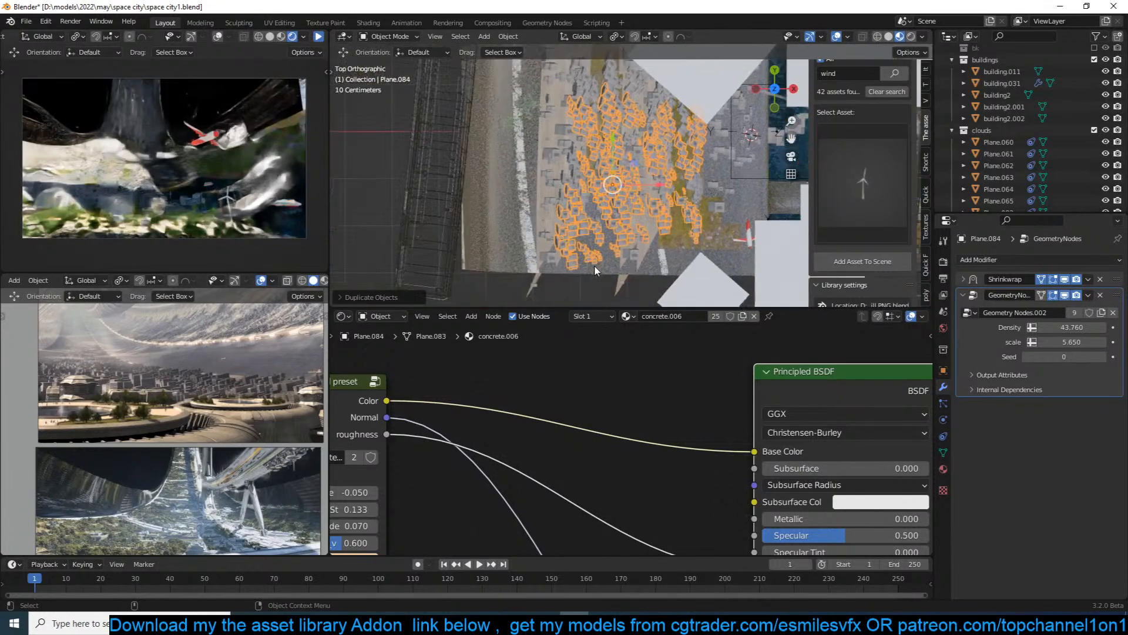
{"action": "scroll", "coordinate": [691, 156], "scroll_direction": "up", "scroll_amount": 2}
{"action": "key", "text": "t"}
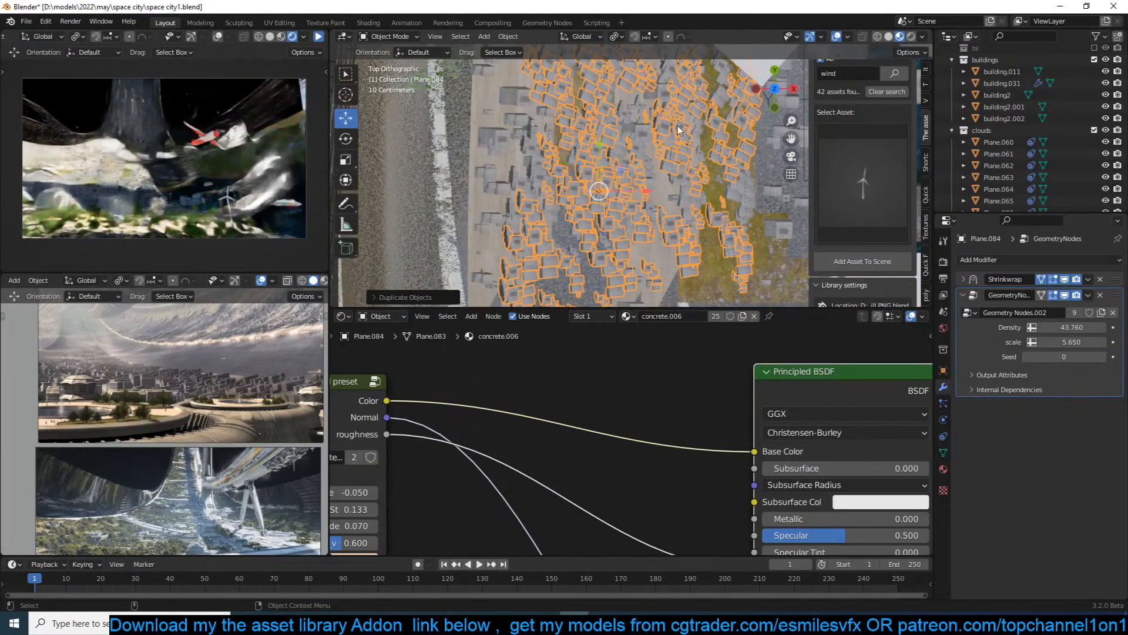
{"action": "key", "text": "r"}
{"action": "left_click", "coordinate": [724, 135]}
{"action": "key", "text": "g"}
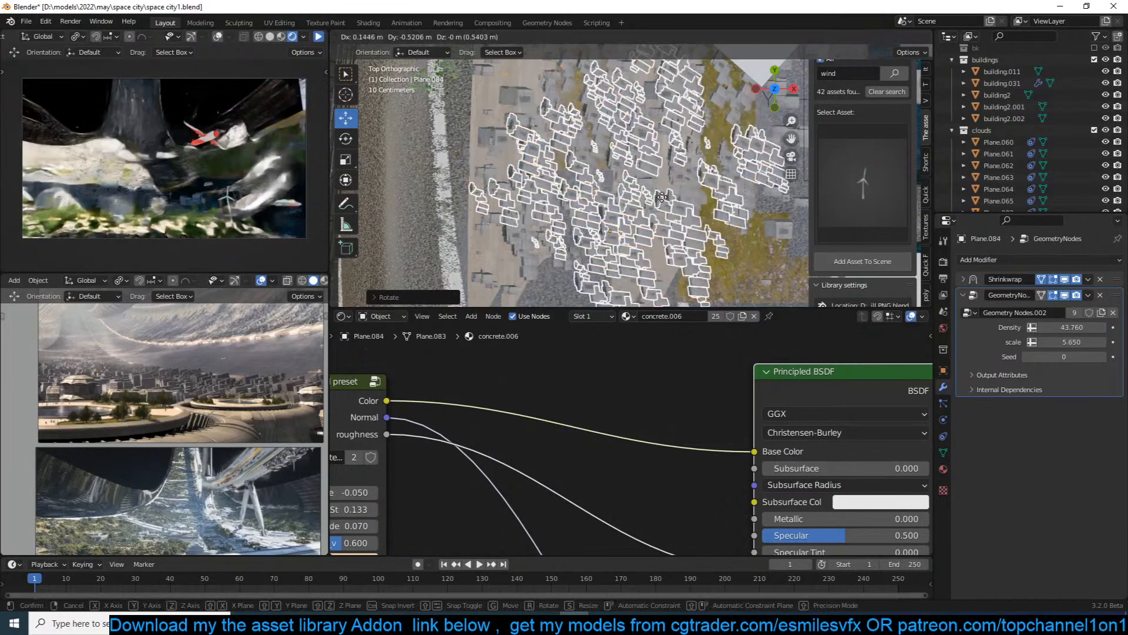
{"action": "left_click", "coordinate": [665, 228]}
Move the duplicated building scatter to the front edge of the ground before the camera and check it in the rendered preview.
{"action": "key", "text": "KP_0"}
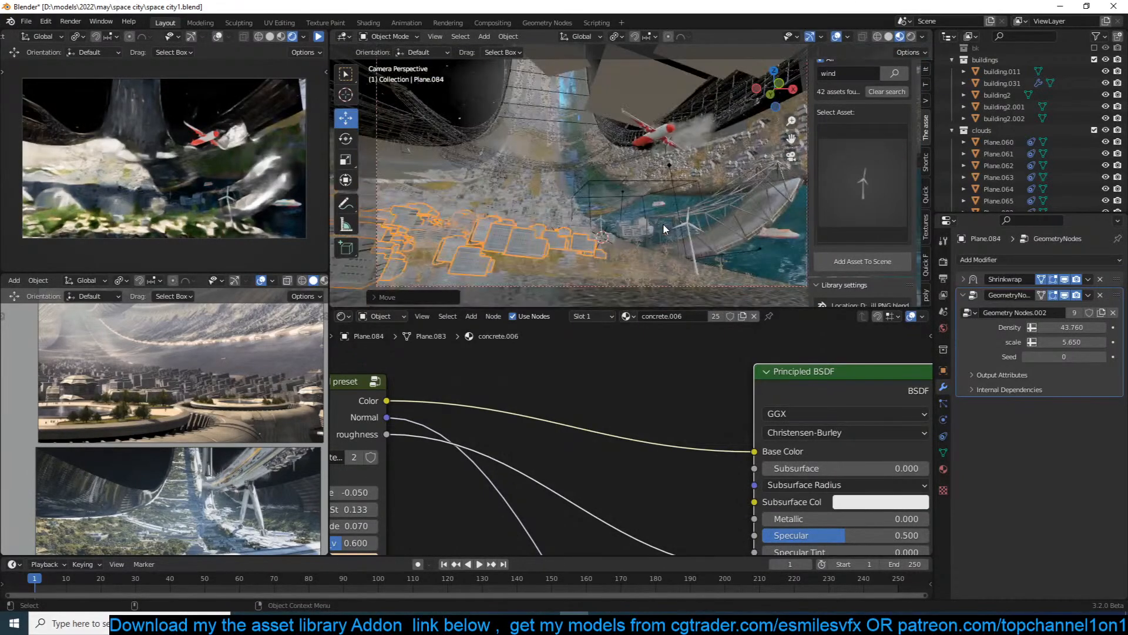
{"action": "key", "text": "g"}
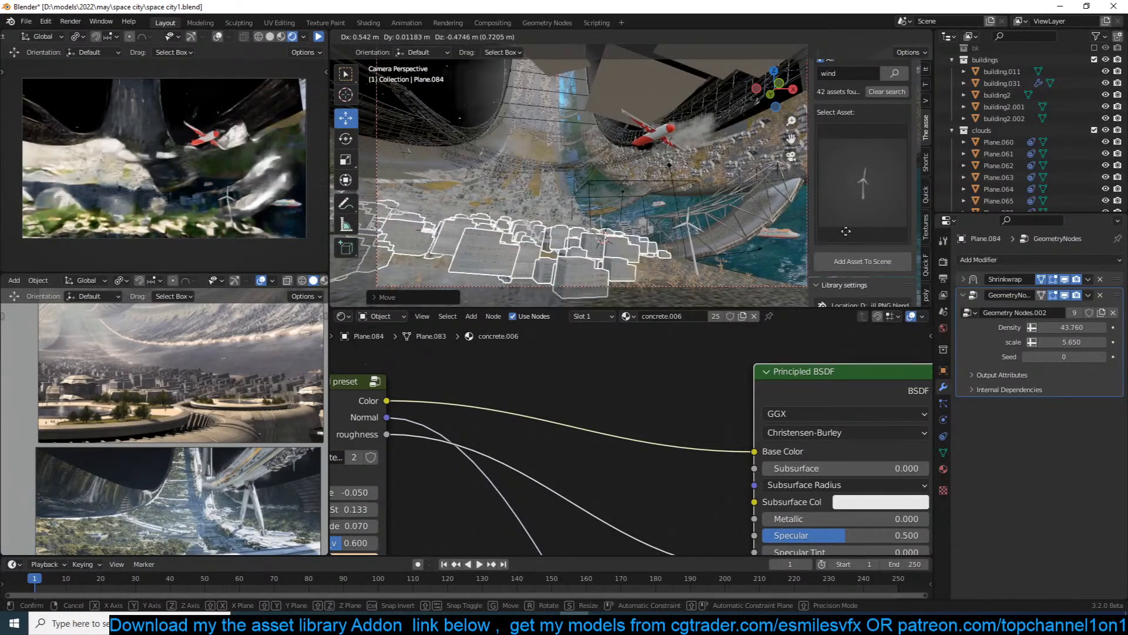
{"action": "left_click", "coordinate": [602, 256]}
{"action": "key", "text": "KP_7"}
{"action": "middle_click_drag", "start_coordinate": [600, 258], "coordinate": [540, 161], "text": "shift"}
{"action": "key", "text": "g"}
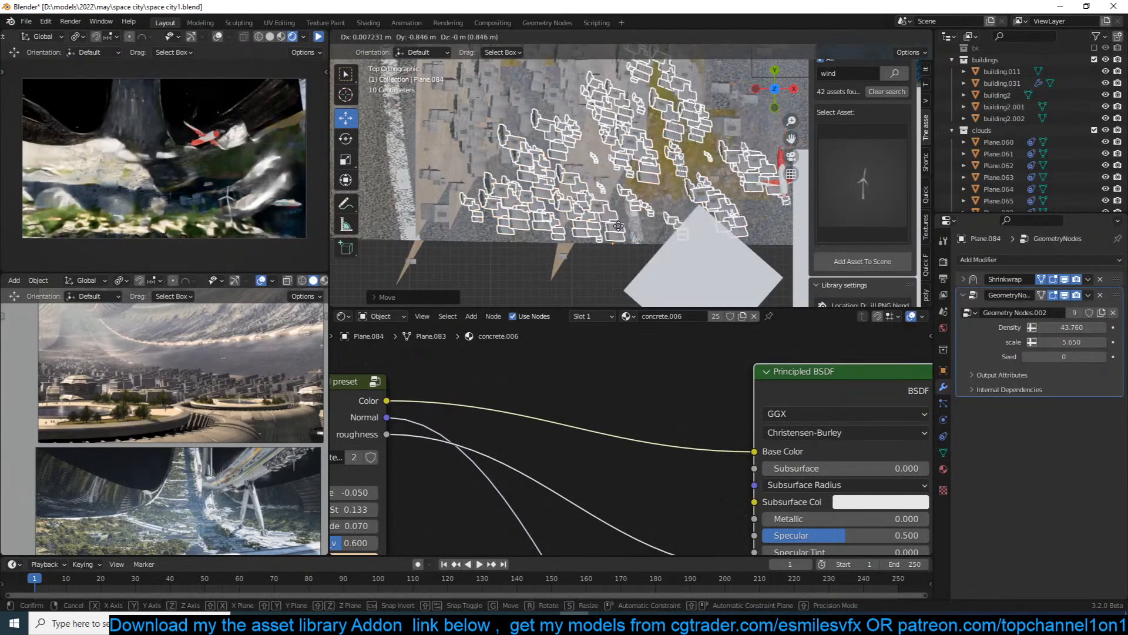
{"action": "left_click", "coordinate": [623, 245]}
{"action": "key", "text": "KP_0"}
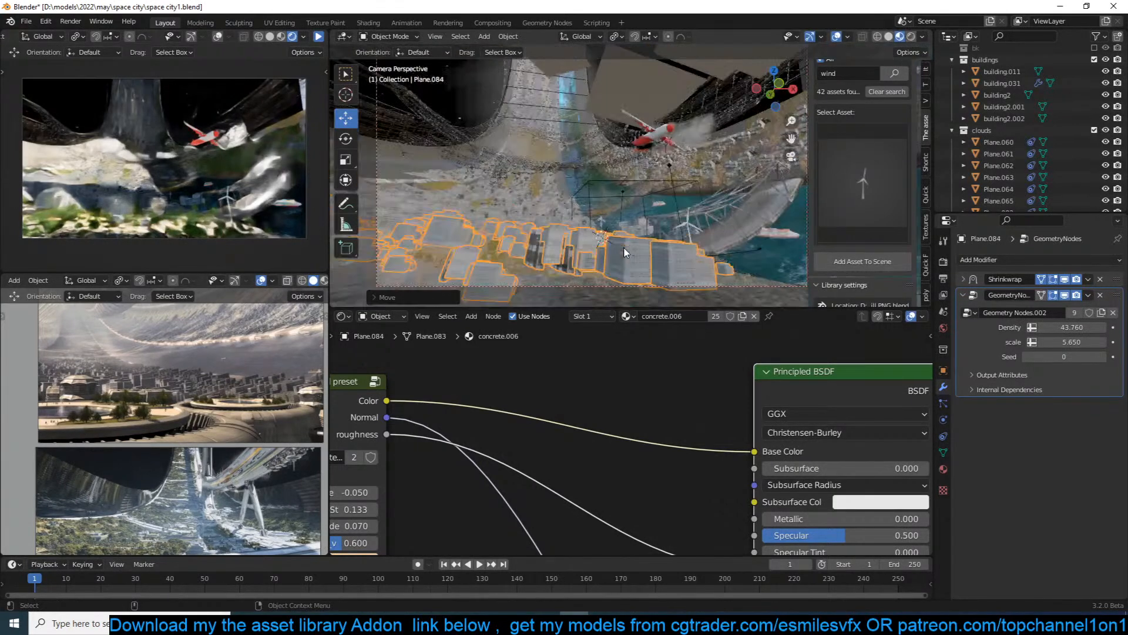
{"action": "left_click", "coordinate": [545, 259]}
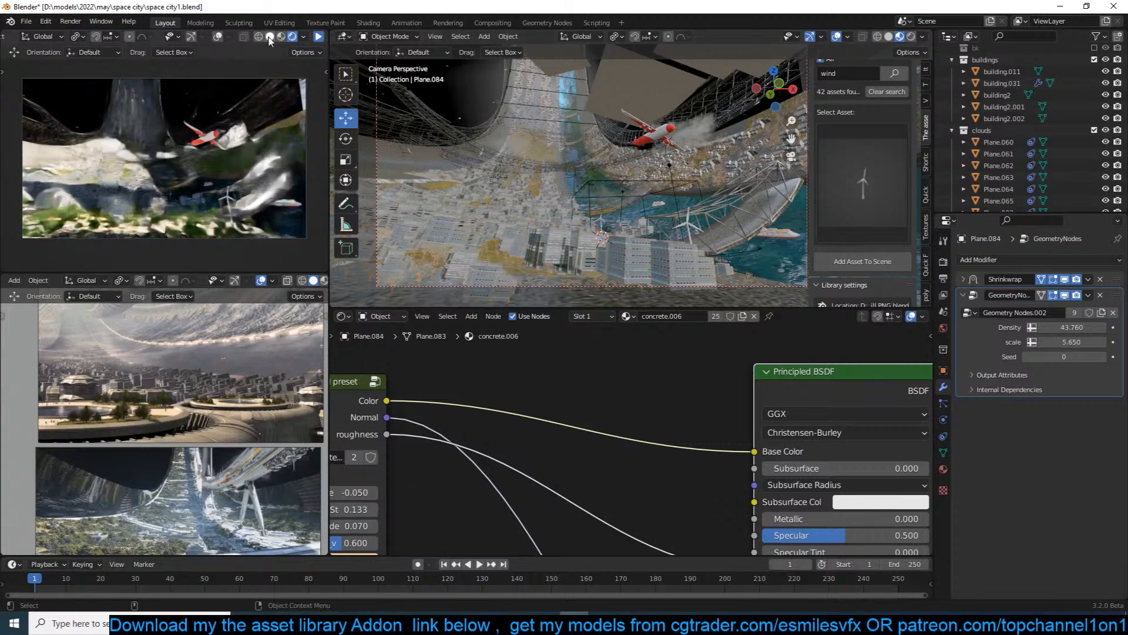
{"action": "left_click", "coordinate": [319, 37]}
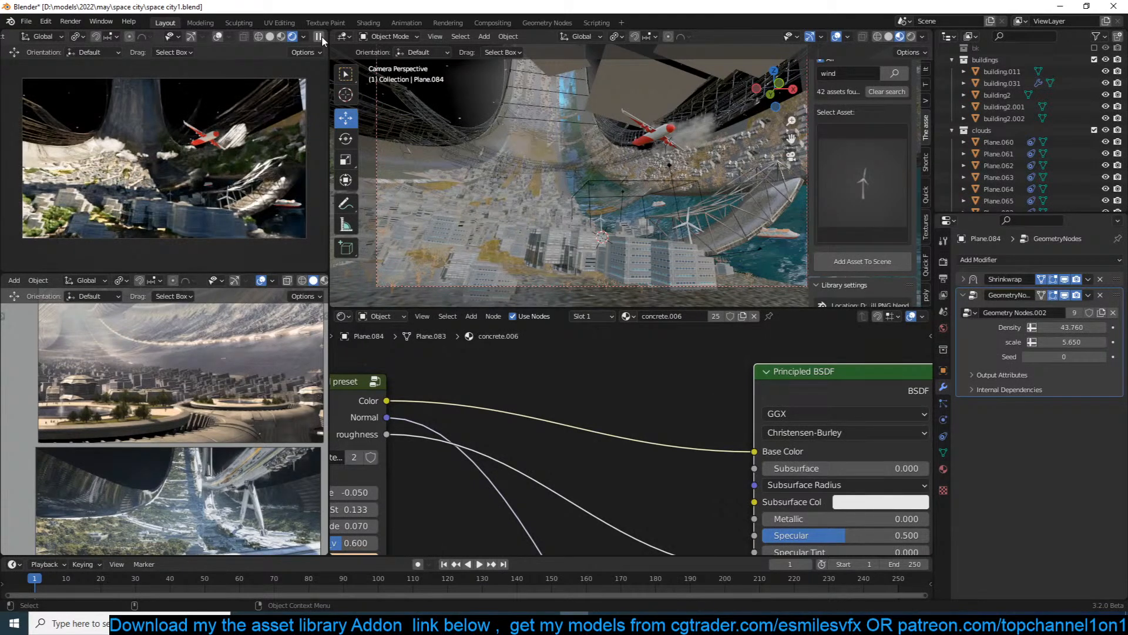
{"action": "left_click", "coordinate": [319, 37]}
Give the foreground tree scatter Plane.032 its own particle settings with a hair length of 0.882 m, and save the file.
{"action": "middle_click_drag", "start_coordinate": [662, 161], "coordinate": [503, 197]}
{"action": "left_click", "coordinate": [495, 197]}
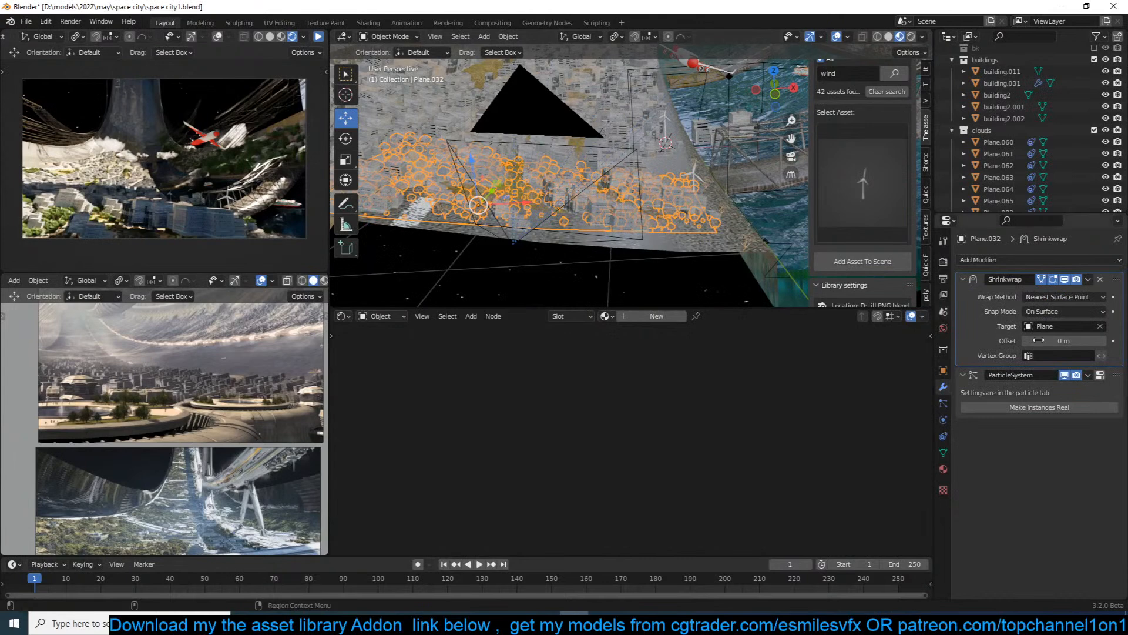
{"action": "left_click", "coordinate": [1100, 374]}
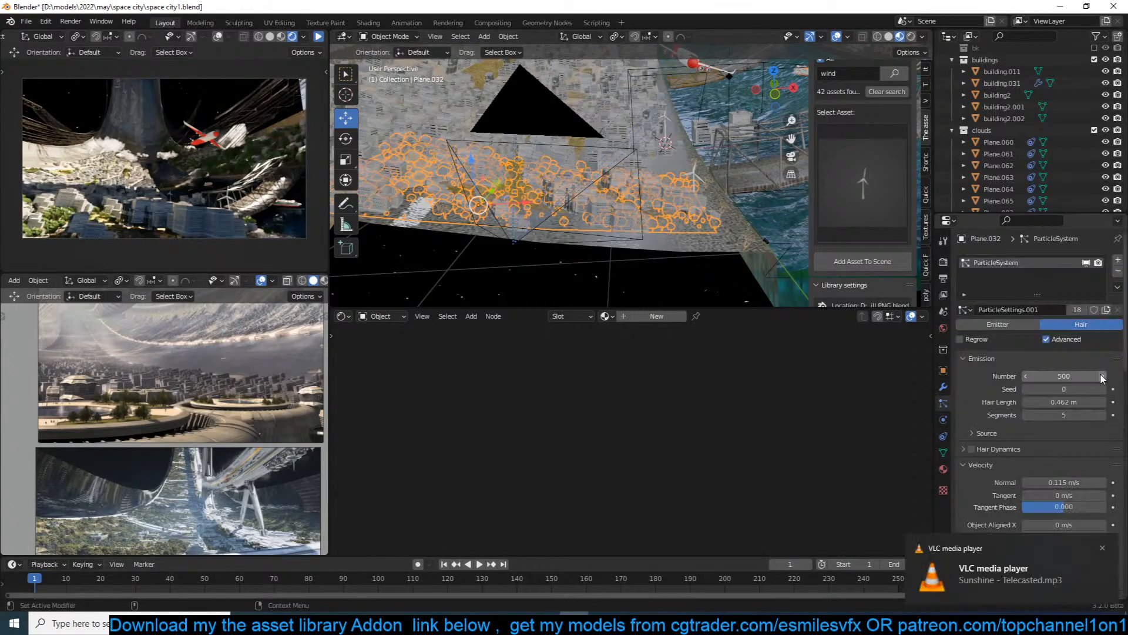
{"action": "left_click_drag", "start_coordinate": [1061, 402], "coordinate": [1065, 405]}
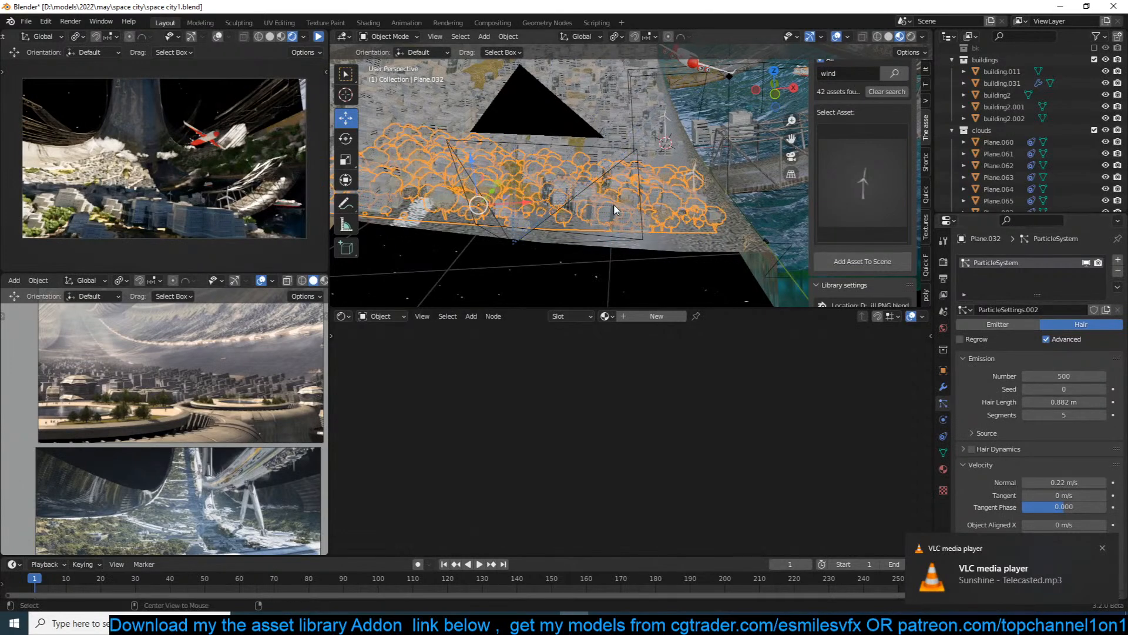
{"action": "key", "text": "ctrl+s"}
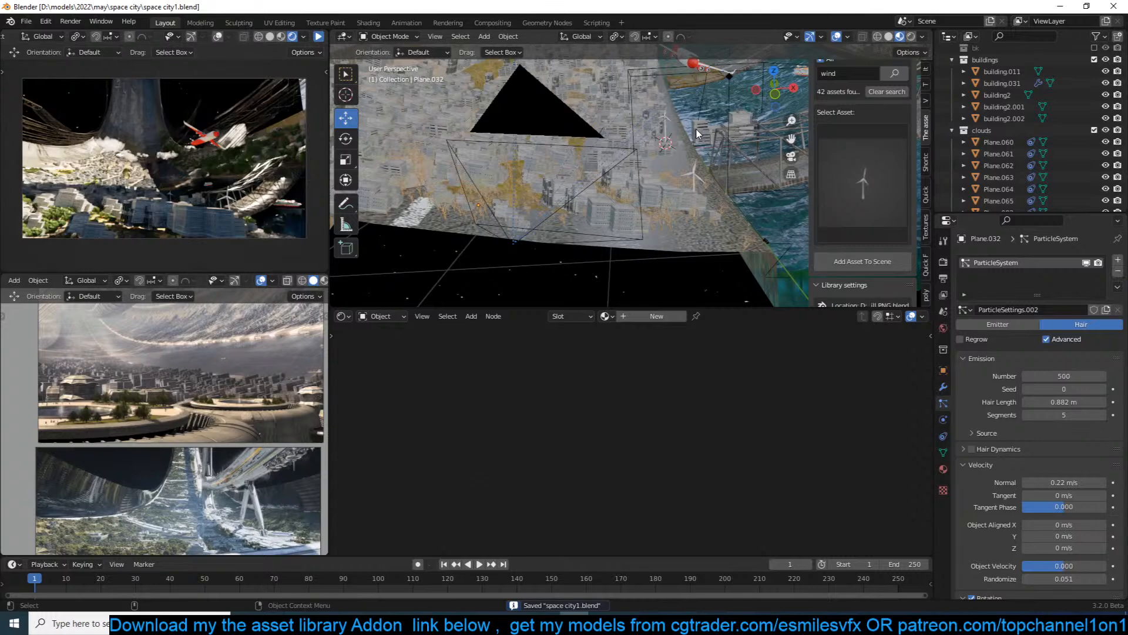
Move the passenger plane nearer the central pillar in the camera view, rotate it and scale it down.
{"action": "middle_click_drag", "start_coordinate": [697, 86], "coordinate": [607, 174]}
{"action": "key", "text": "KP_0"}
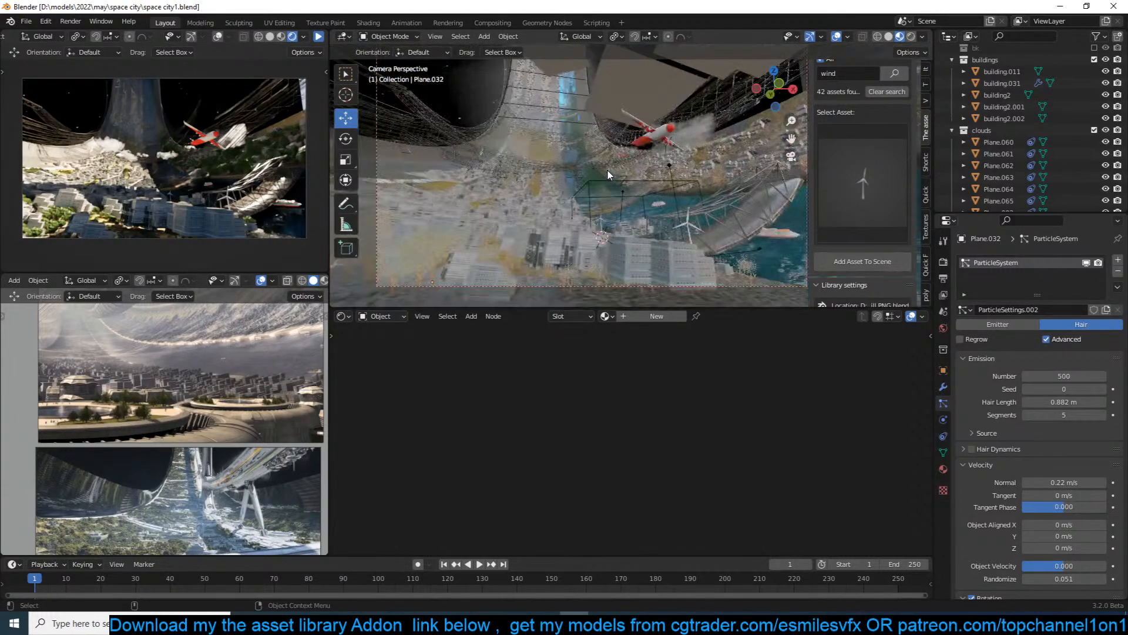
{"action": "left_click", "coordinate": [708, 132]}
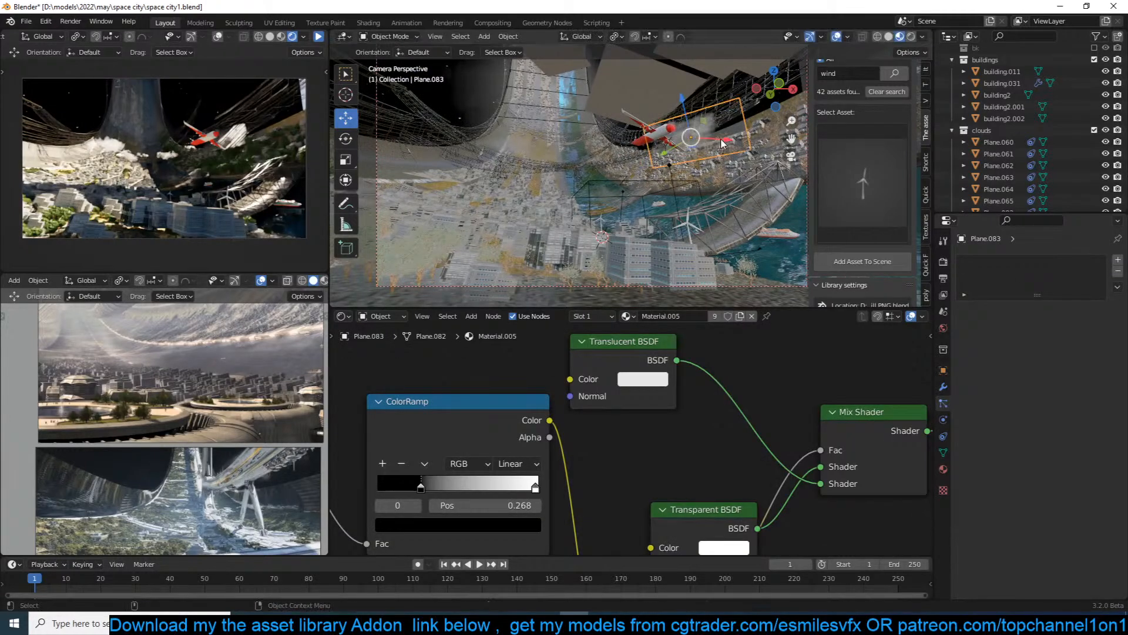
{"action": "left_click", "coordinate": [653, 134]}
{"action": "key", "text": "g"}
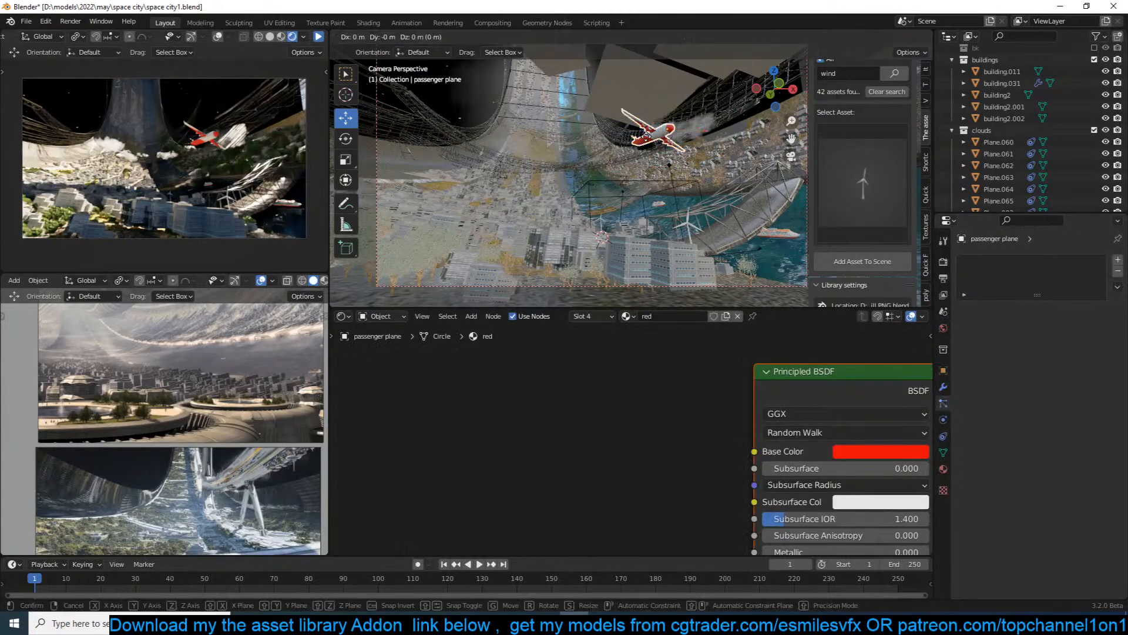
{"action": "left_click", "coordinate": [615, 144]}
{"action": "key", "text": "r"}
{"action": "left_click", "coordinate": [696, 136]}
{"action": "key", "text": "s"}
{"action": "left_click", "coordinate": [664, 141]}
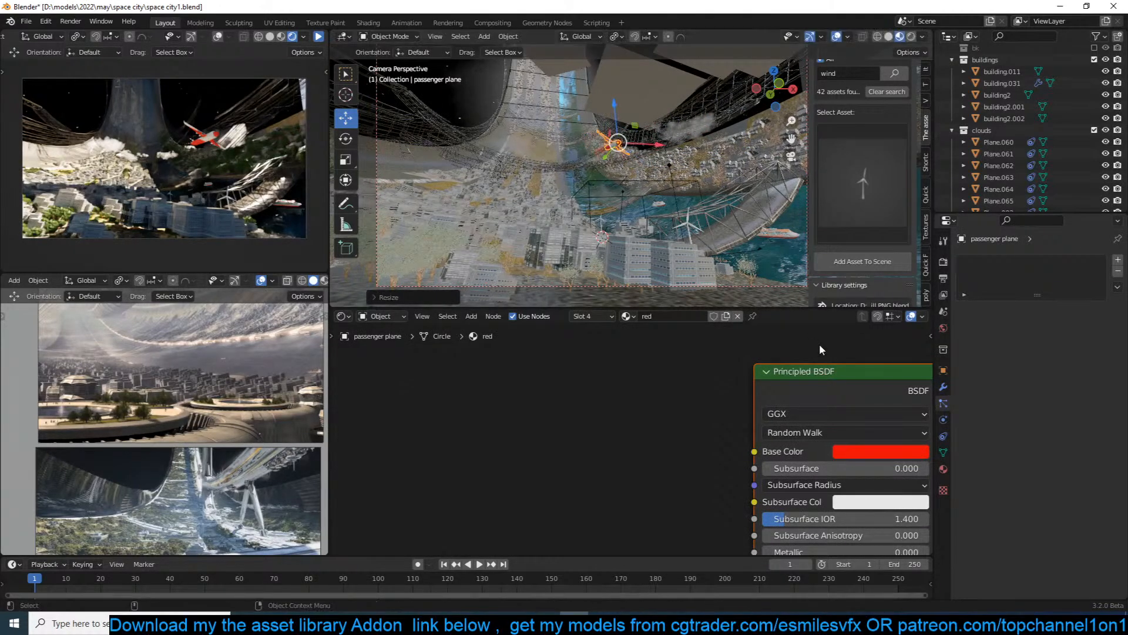
Set the plane's red material Base Color to a pale yellow-green, about H 0.224, S 0.241, V 0.8, and save the file.
{"action": "left_click", "coordinate": [870, 448]}
{"action": "left_click", "coordinate": [890, 295]}
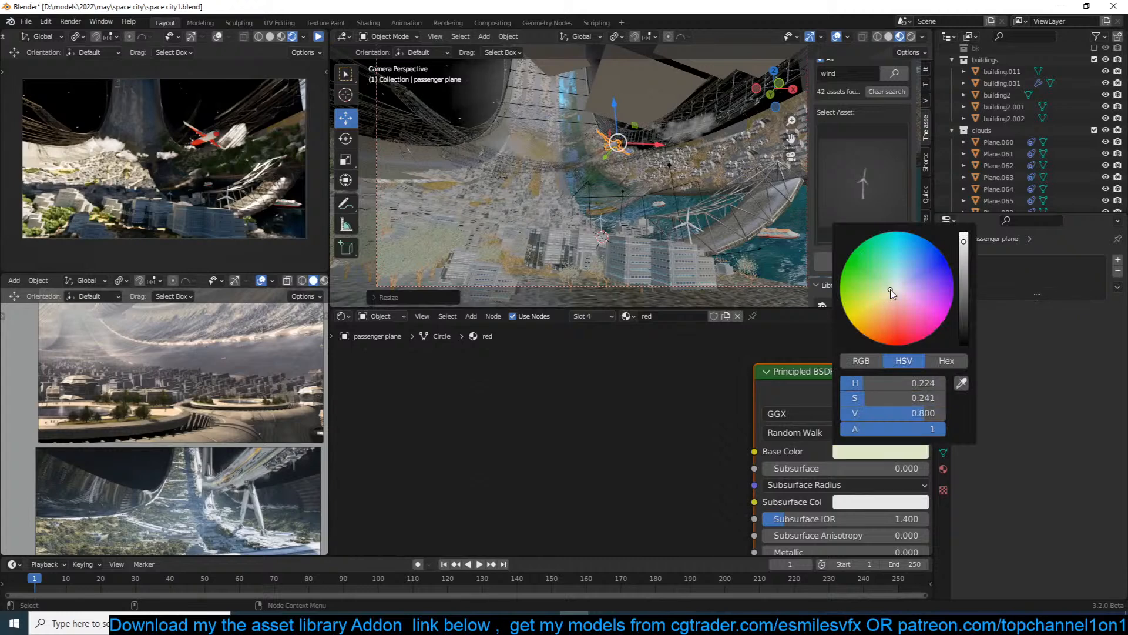
{"action": "key", "text": "alt+a"}
{"action": "key", "text": "ctrl+s"}
{"action": "left_click", "coordinate": [322, 36]}
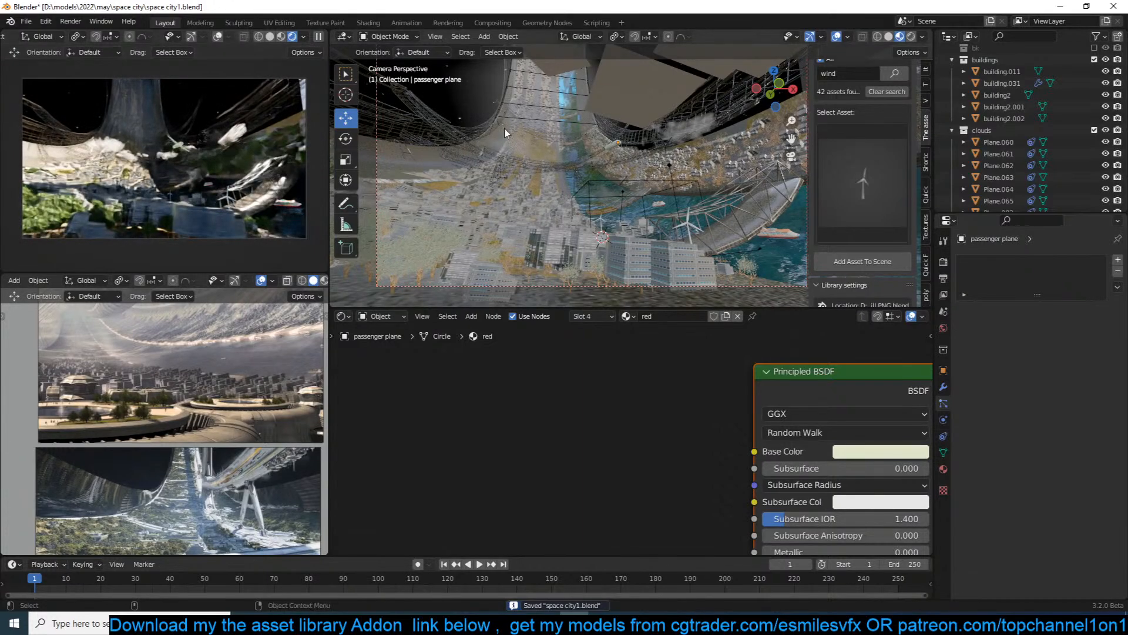
Rotate the passenger plane in the camera view, tilt it further with trackball rotation, and save the file.
{"action": "left_click", "coordinate": [617, 147]}
{"action": "key", "text": "r"}
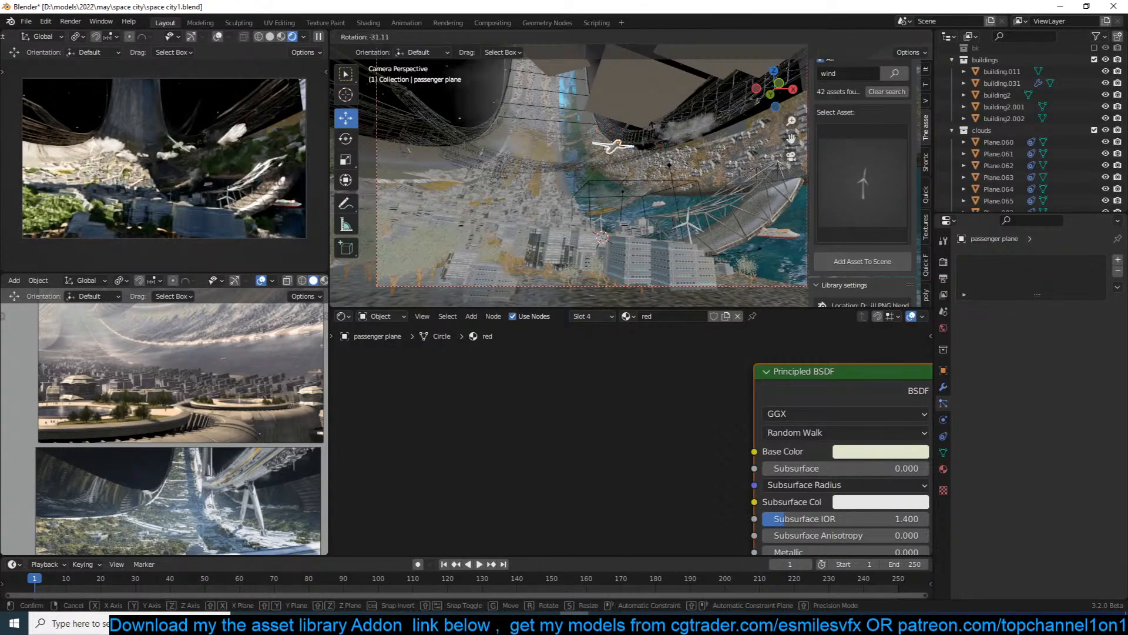
{"action": "left_click", "coordinate": [649, 115]}
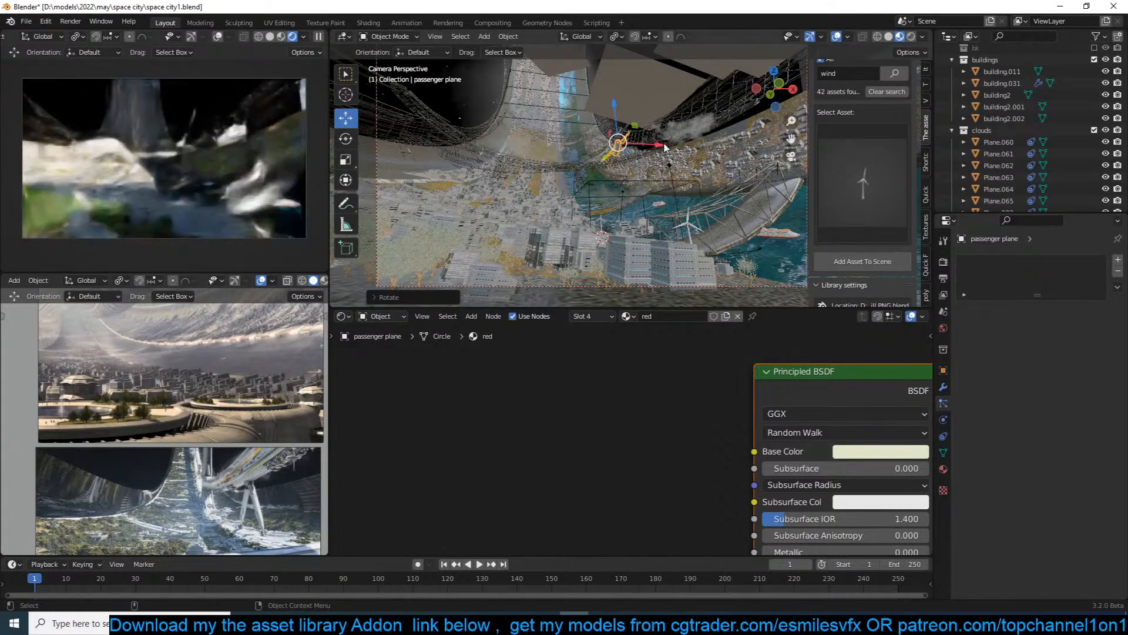
{"action": "left_click", "coordinate": [318, 37]}
{"action": "key", "text": "r"}
{"action": "key", "text": "r"}
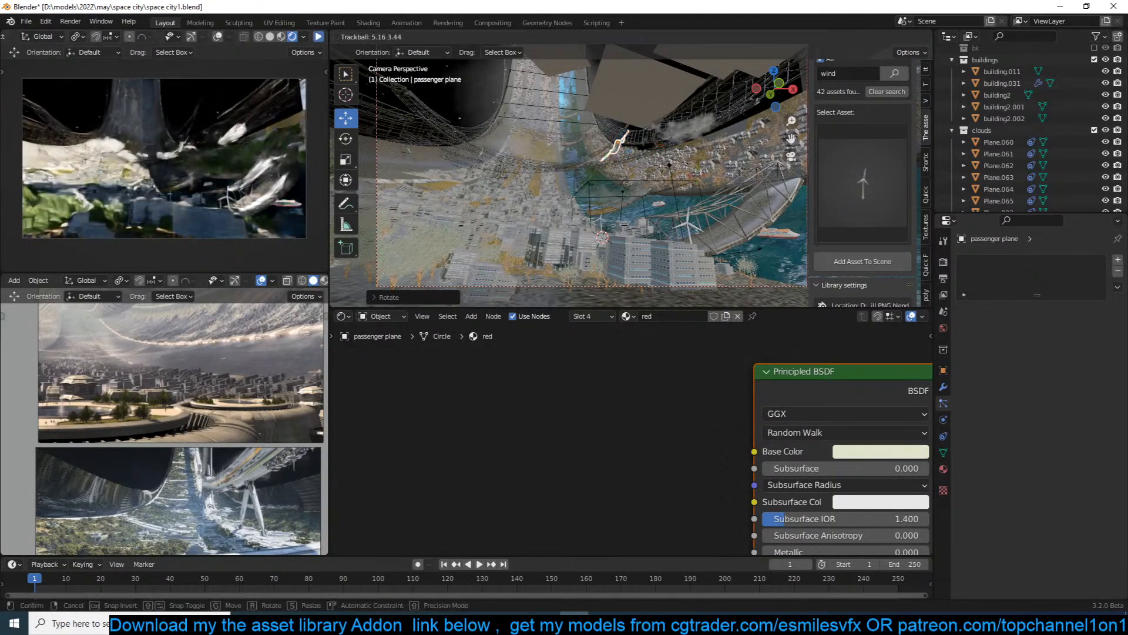
{"action": "left_click", "coordinate": [714, 196]}
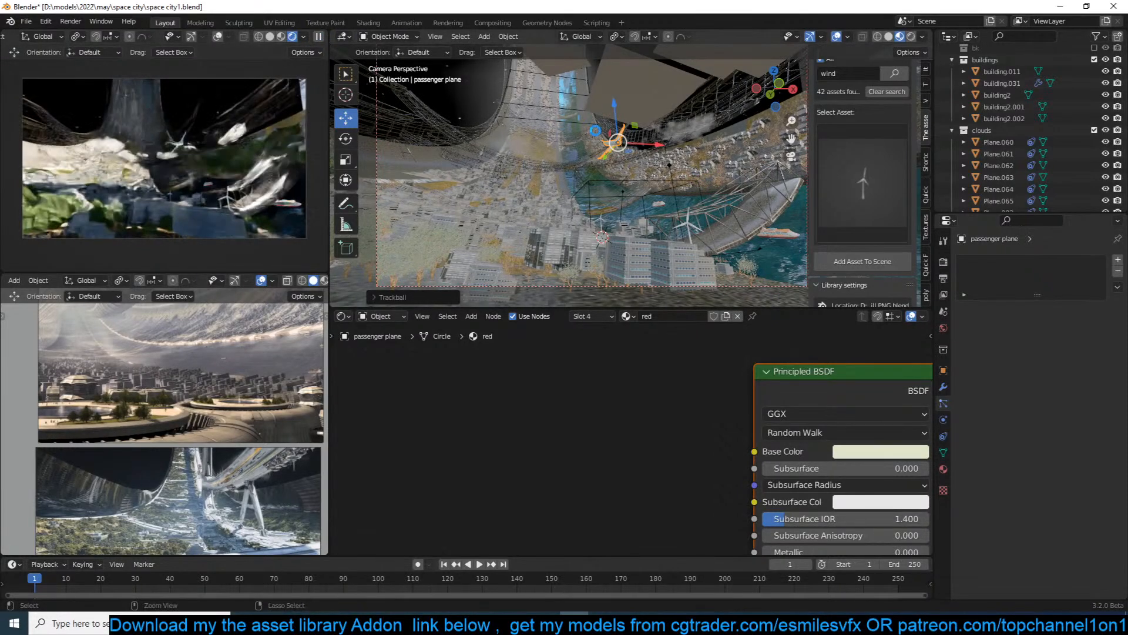
{"action": "key", "text": "ctrl+s"}
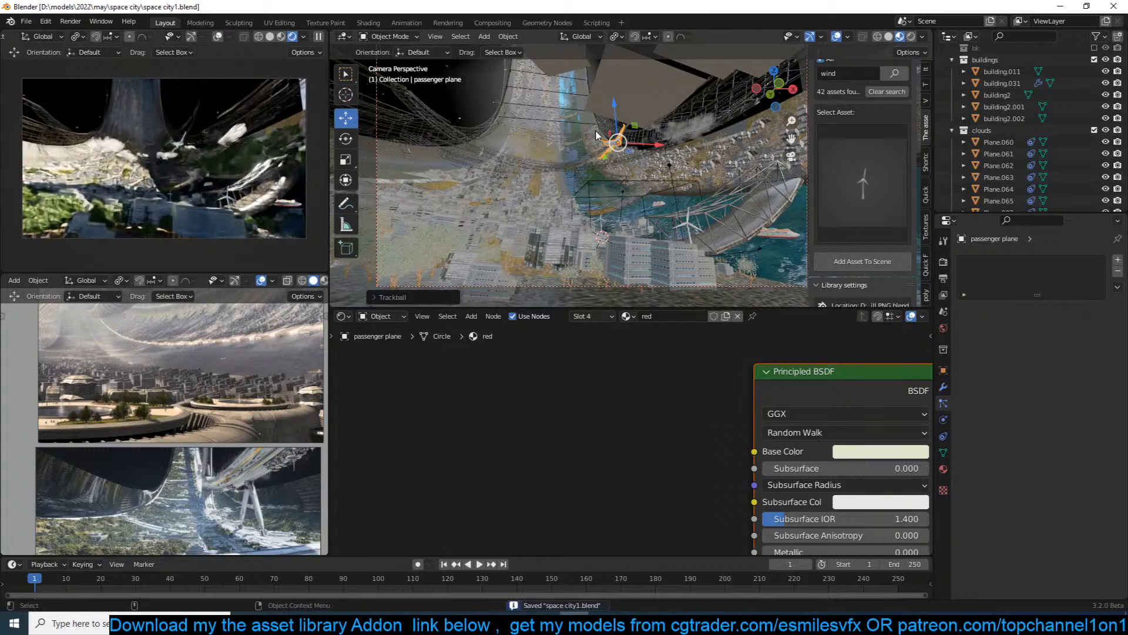
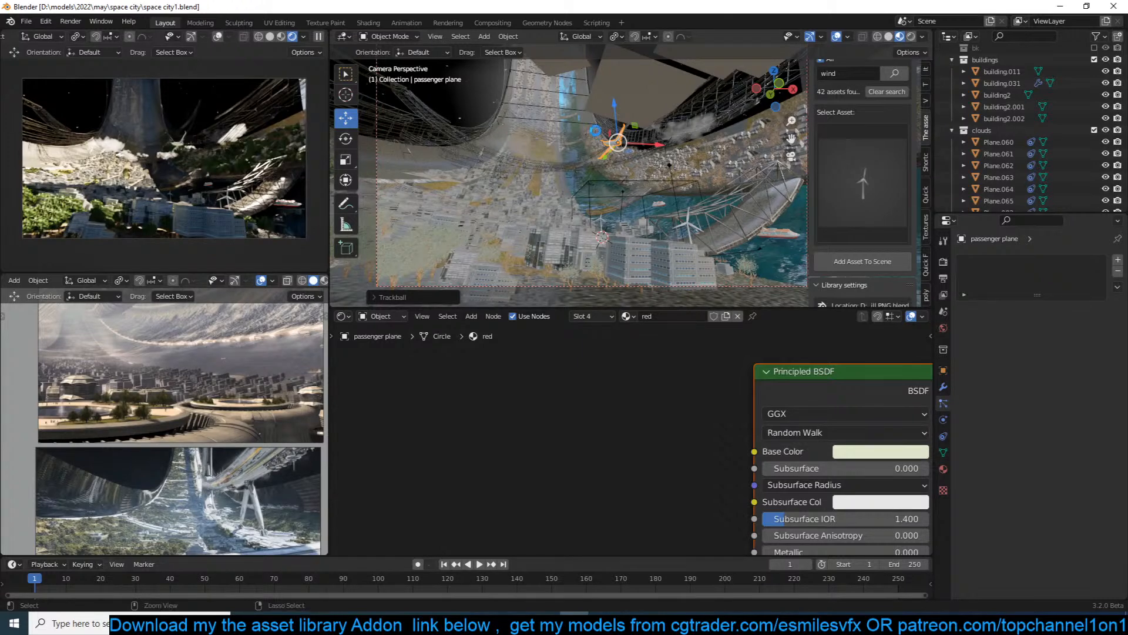
{"action": "key", "text": "ctrl+s"}
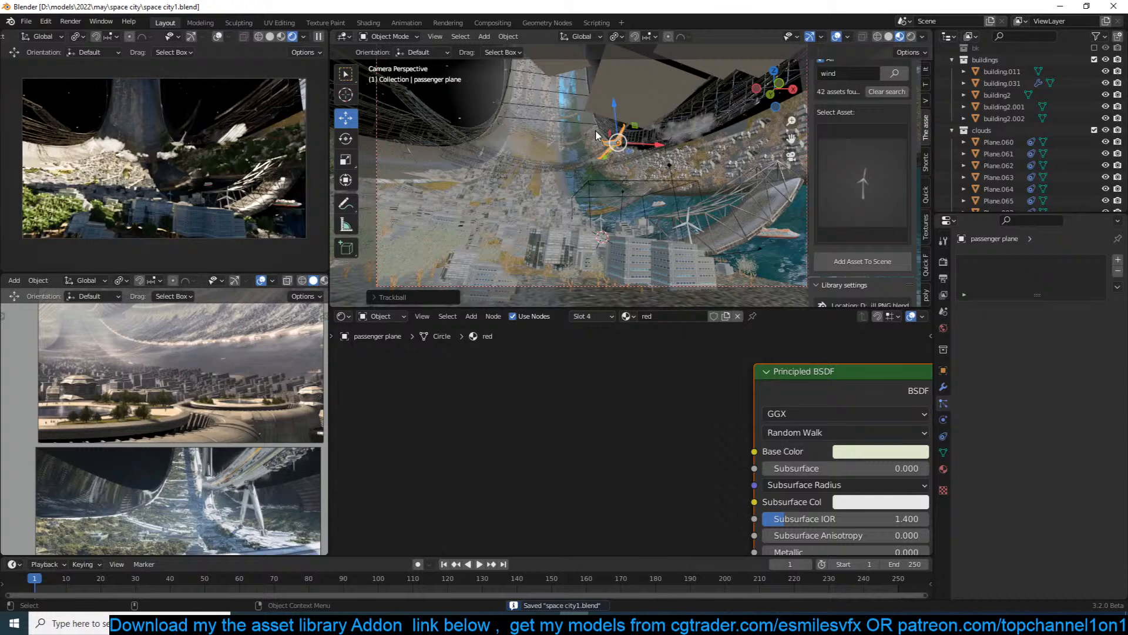
{"action": "key", "text": "ctrl+s"}
Examine the space habitat reference images, focusing on the curved city landscape, and save the file.
{"action": "scroll", "coordinate": [181, 407], "scroll_direction": "down", "scroll_amount": 4}
{"action": "scroll", "coordinate": [181, 404], "scroll_direction": "up", "scroll_amount": 3}
{"action": "middle_click_drag", "start_coordinate": [189, 379], "coordinate": [198, 358], "text": "shift"}
{"action": "scroll", "coordinate": [161, 467], "scroll_direction": "up", "scroll_amount": 2}
{"action": "scroll", "coordinate": [169, 459], "scroll_direction": "down", "scroll_amount": 1}
{"action": "scroll", "coordinate": [174, 402], "scroll_direction": "up", "scroll_amount": 2}
{"action": "scroll", "coordinate": [173, 401], "scroll_direction": "down", "scroll_amount": 3}
{"action": "middle_click_drag", "start_coordinate": [207, 426], "coordinate": [167, 419], "text": "shift"}
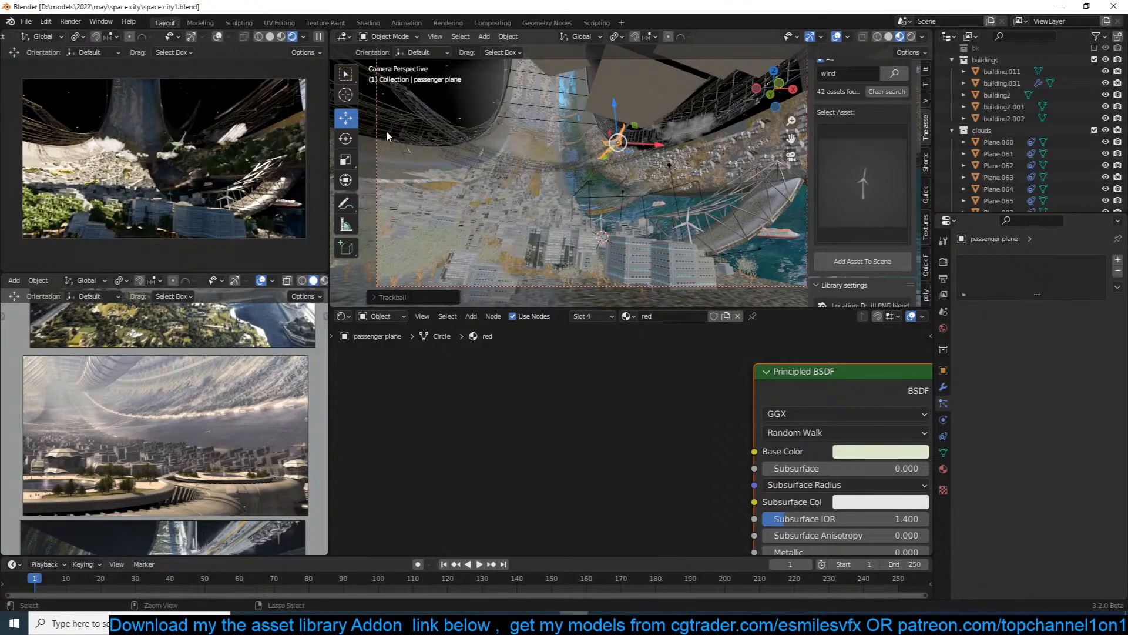
{"action": "key", "text": "ctrl+s"}
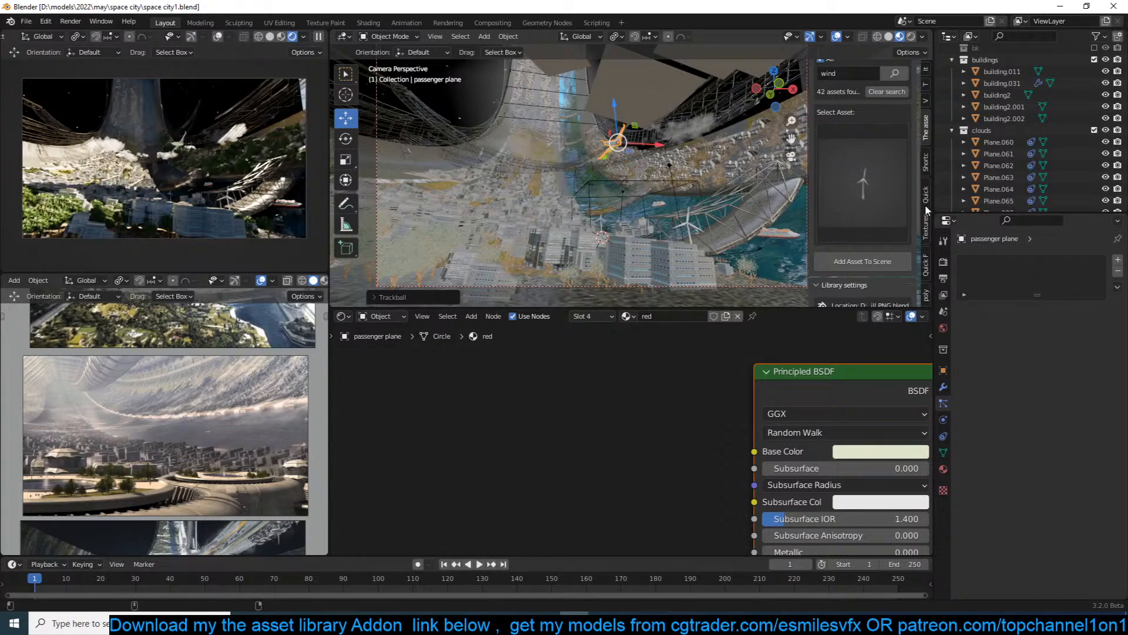
{"action": "left_click", "coordinate": [928, 275]}
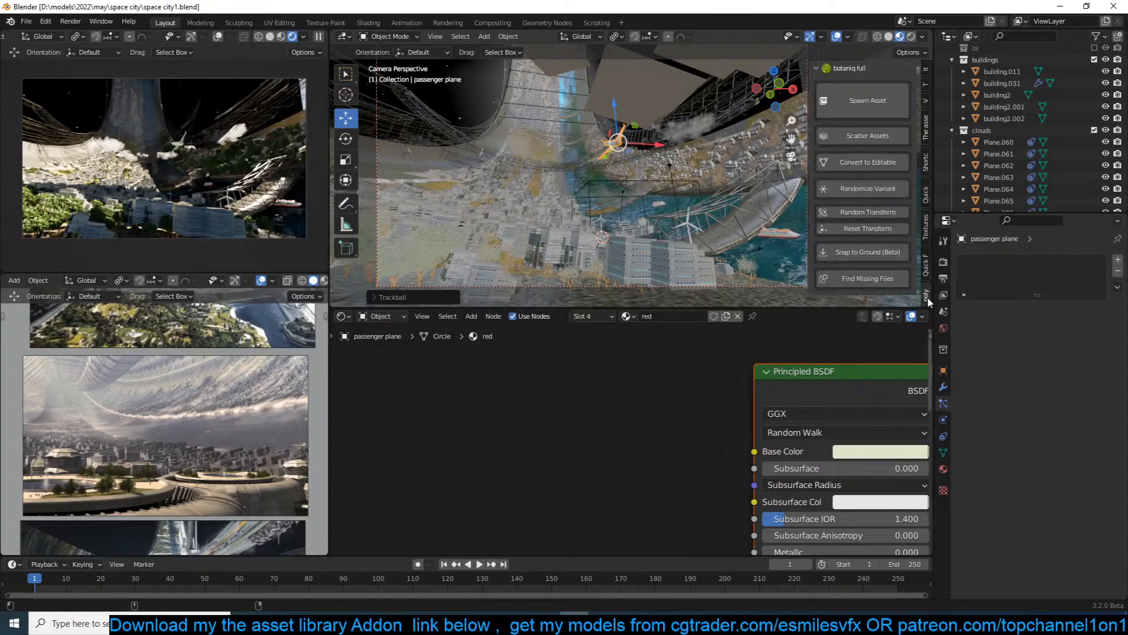
{"action": "left_click", "coordinate": [927, 266]}
{"action": "left_click", "coordinate": [927, 231]}
{"action": "left_click", "coordinate": [927, 198]}
{"action": "left_click", "coordinate": [928, 160]}
{"action": "left_click", "coordinate": [927, 126]}
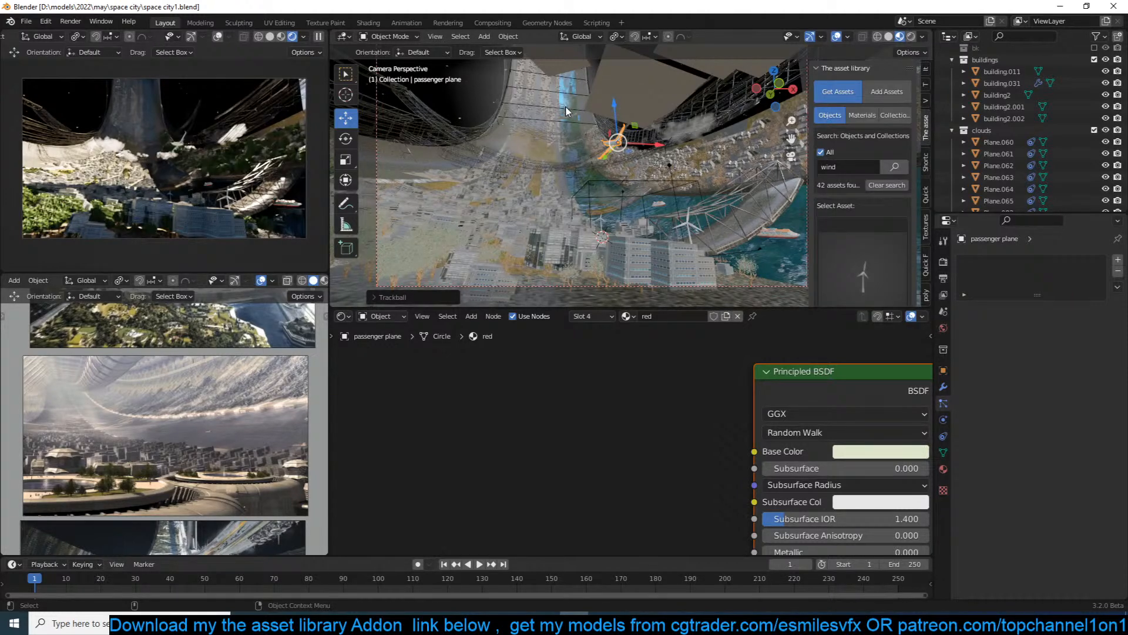
Duplicate the curved lattice structure Plane.047 twice, placing each copy slightly higher above the original in the camera view.
{"action": "left_click", "coordinate": [671, 131]}
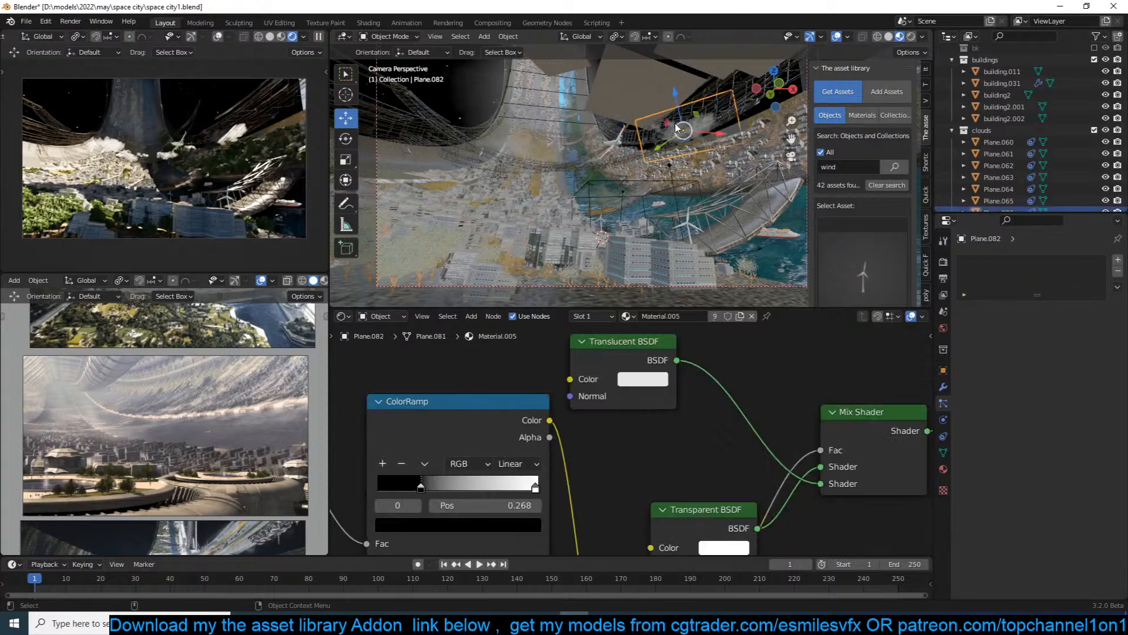
{"action": "left_click", "coordinate": [628, 146]}
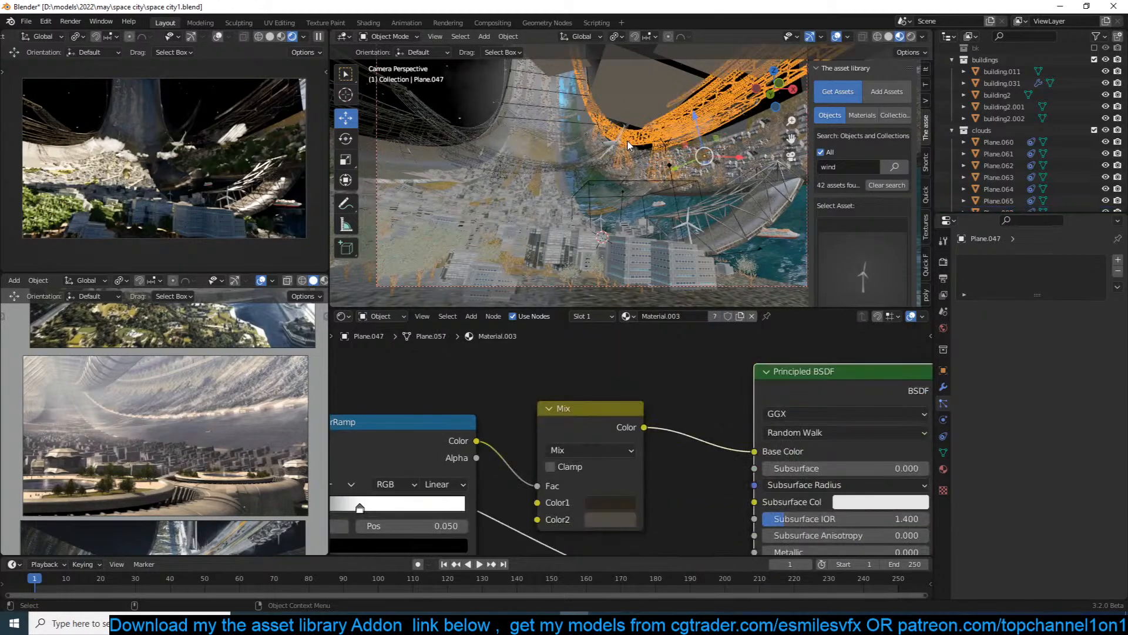
{"action": "scroll", "coordinate": [612, 177], "scroll_direction": "down", "scroll_amount": 3}
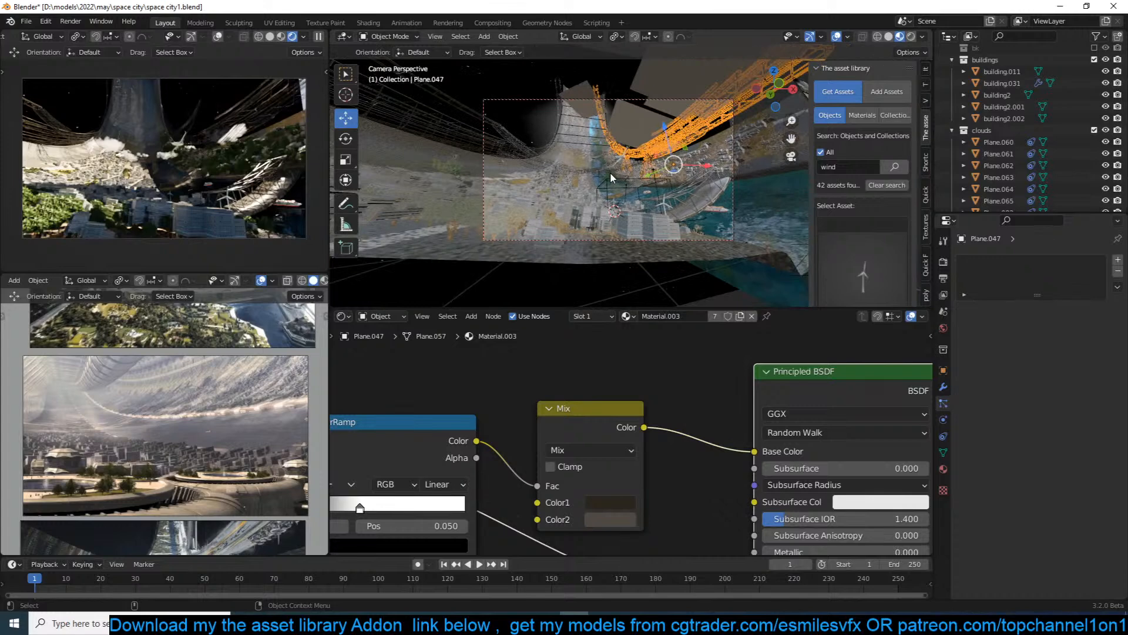
{"action": "key", "text": "n"}
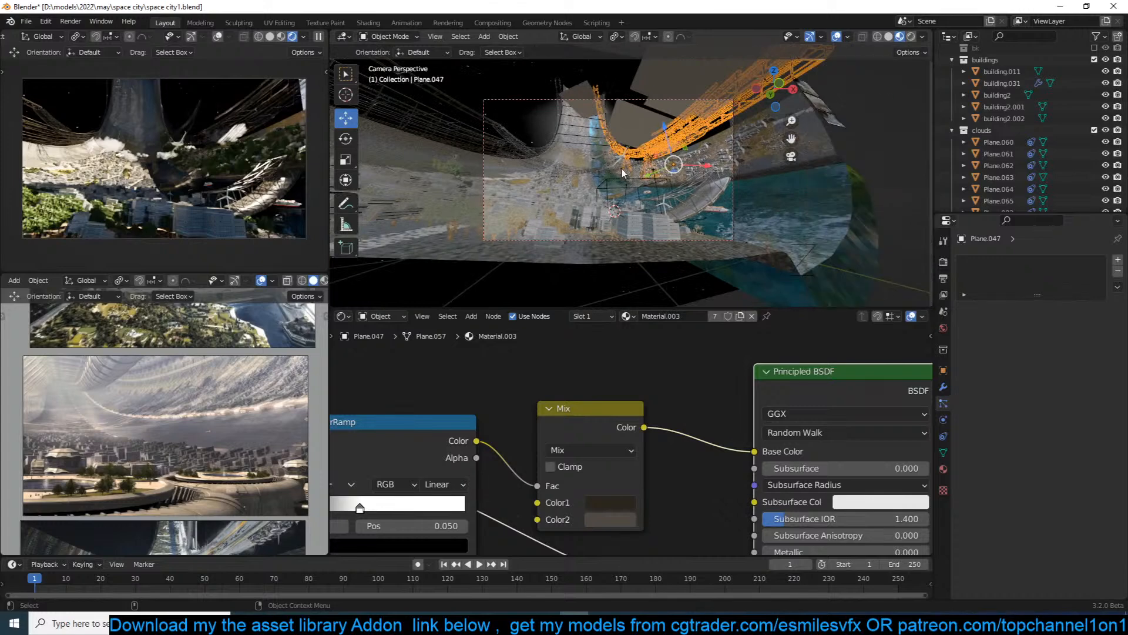
{"action": "left_click", "coordinate": [319, 38]}
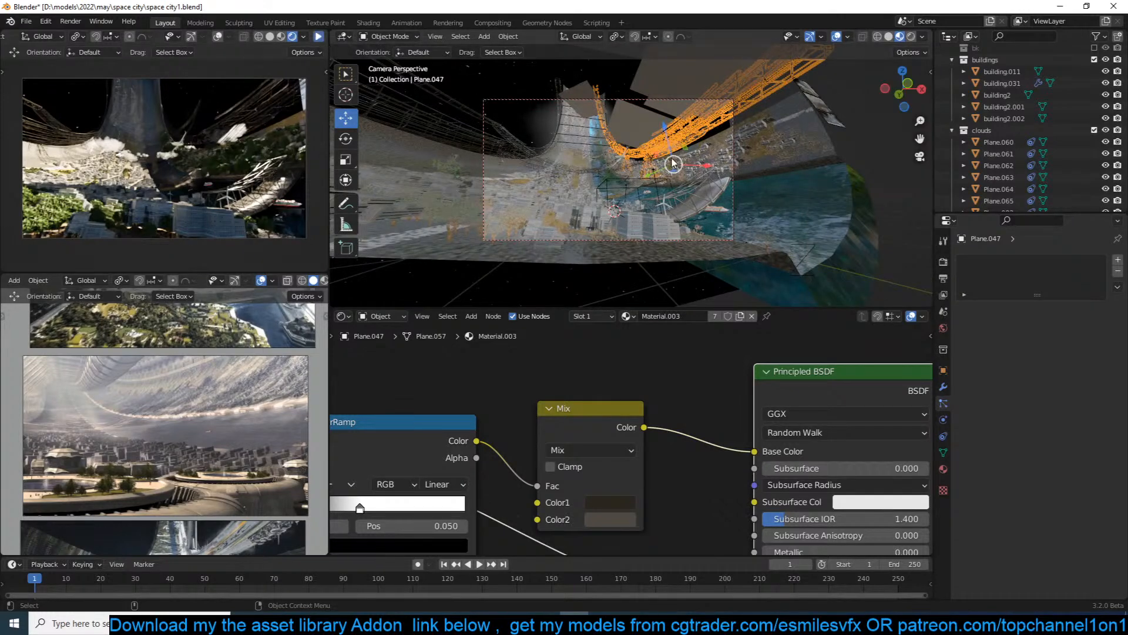
{"action": "key", "text": "shift+d"}
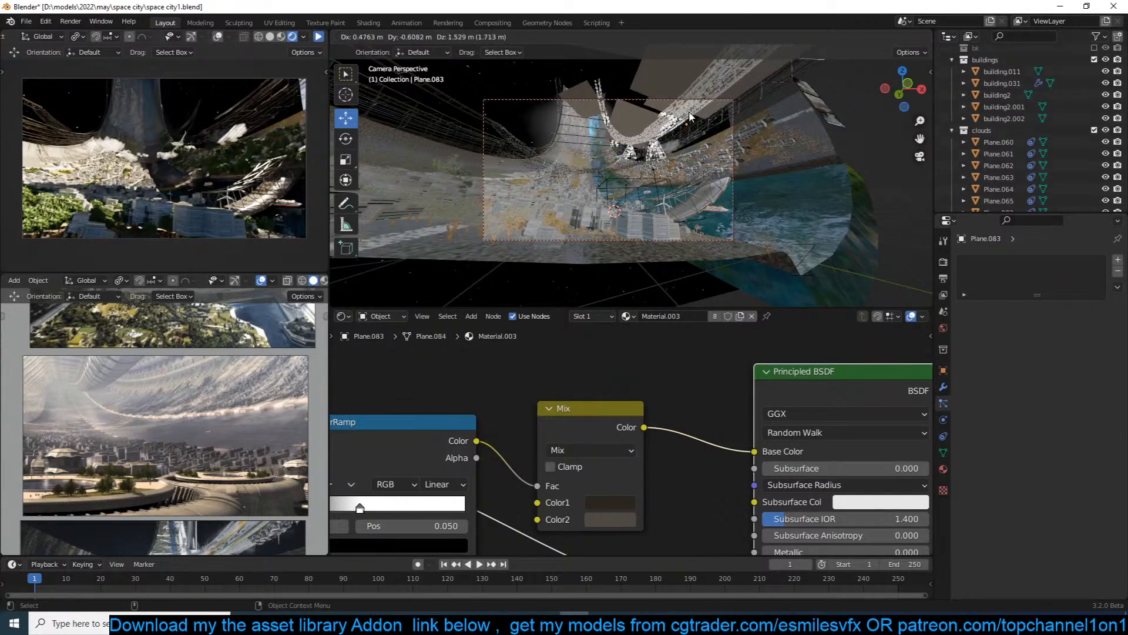
{"action": "left_click", "coordinate": [685, 118]}
{"action": "key", "text": "shift+d"}
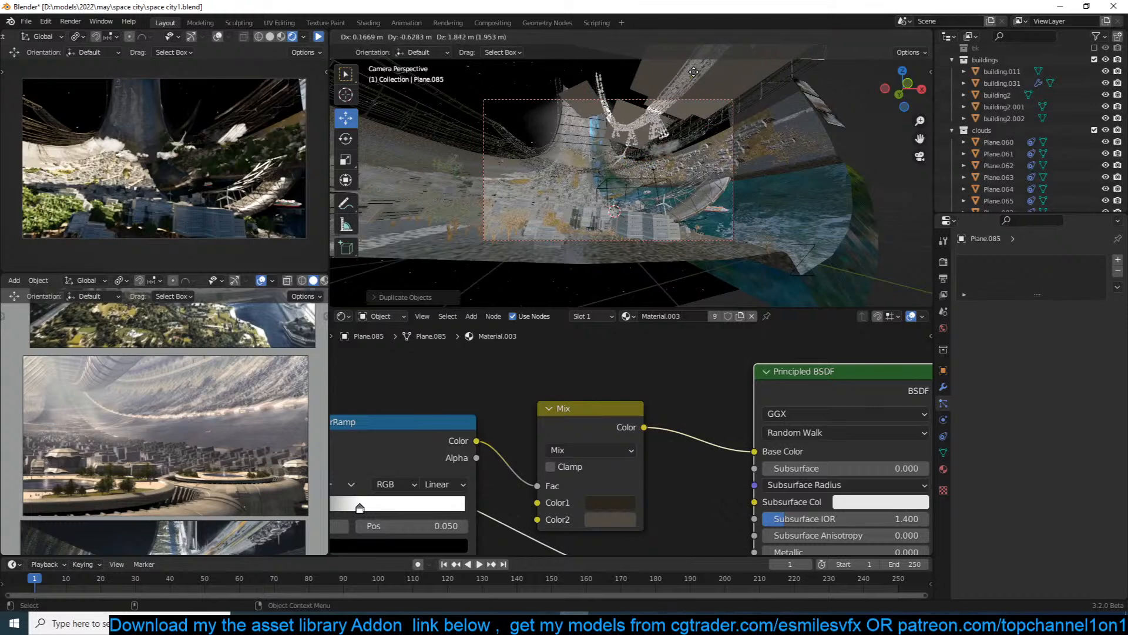
{"action": "left_click", "coordinate": [692, 75]}
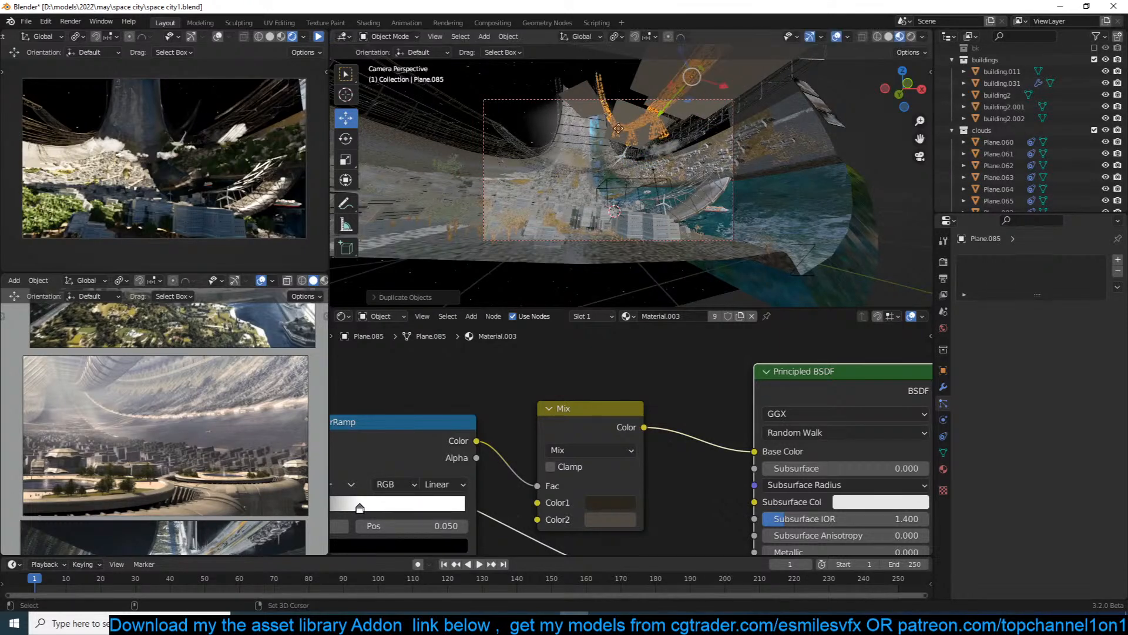
Duplicate the lattice structure across to the opposite side of the pillar, add a second copy slightly higher there, and save the file.
{"action": "key", "text": "shift+d"}
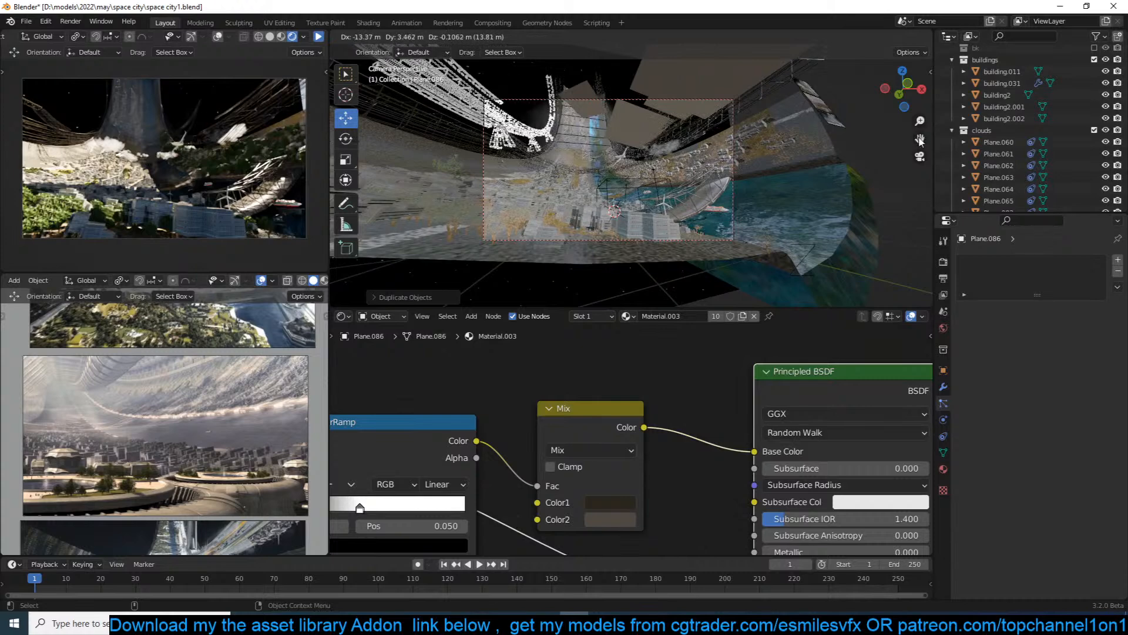
{"action": "left_click", "coordinate": [911, 134]}
{"action": "key", "text": "shift+d"}
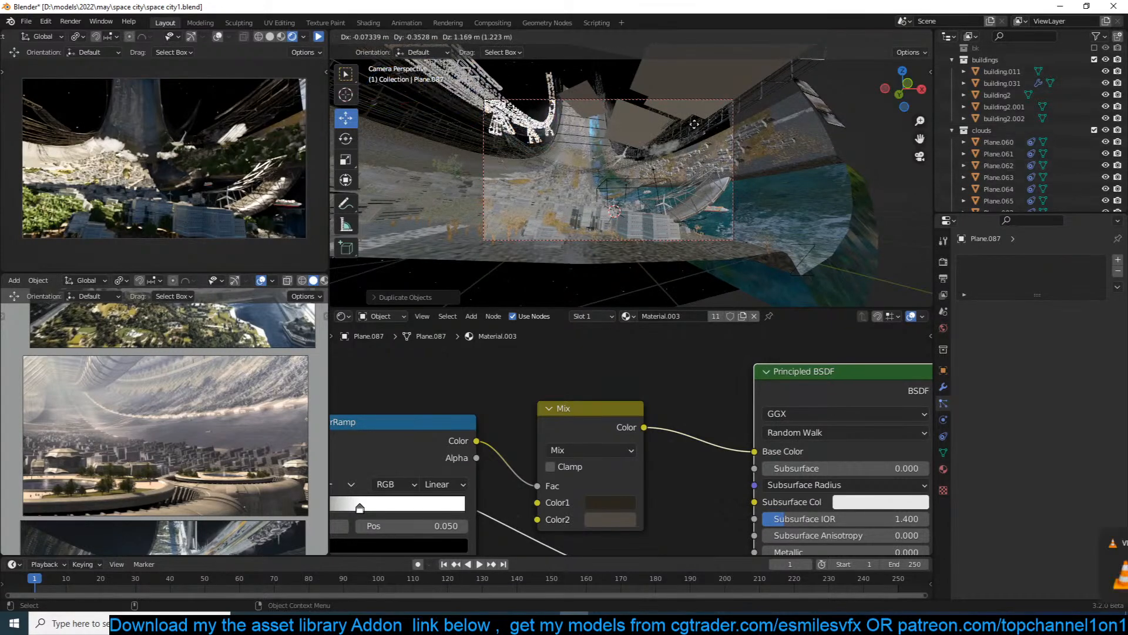
{"action": "left_click", "coordinate": [667, 135]}
{"action": "left_click", "coordinate": [666, 135]}
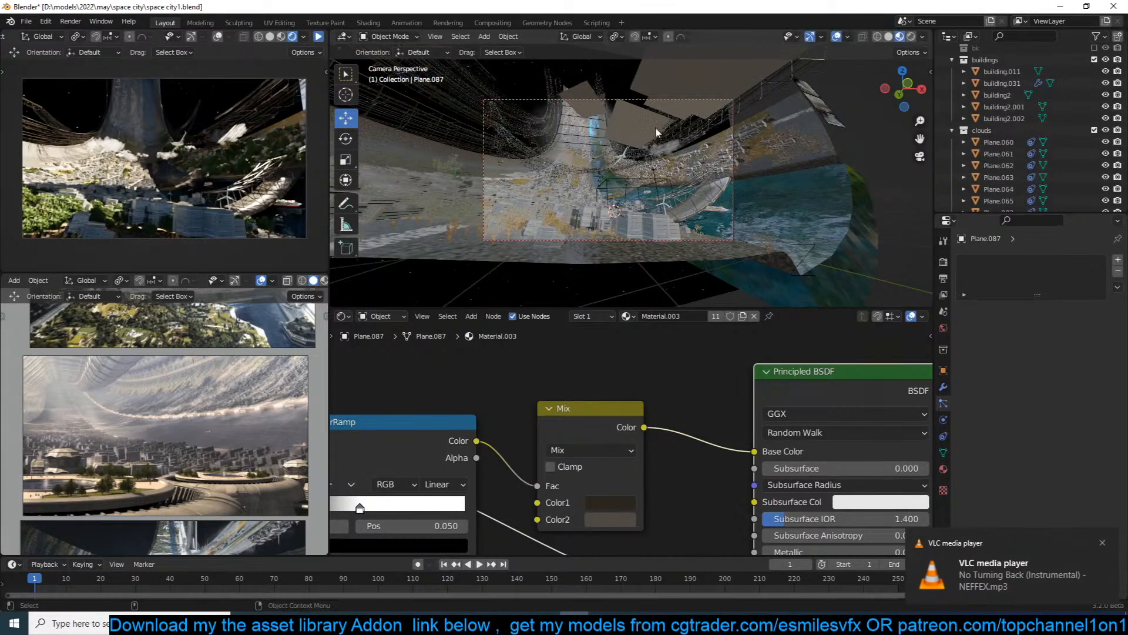
{"action": "key", "text": "ctrl+s"}
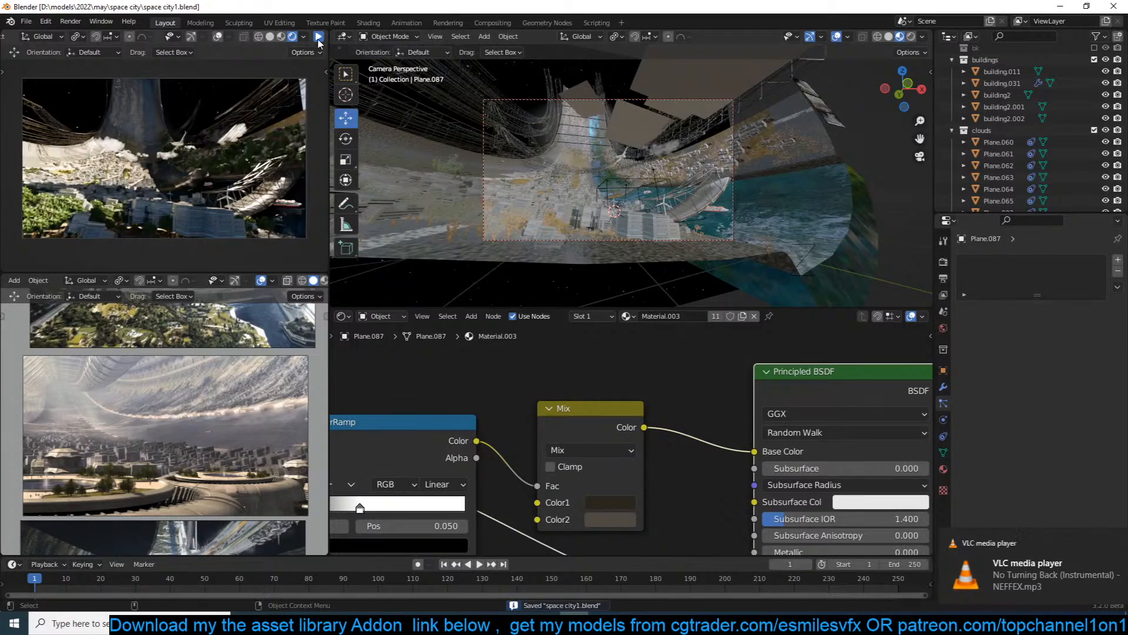
{"action": "left_click", "coordinate": [319, 37]}
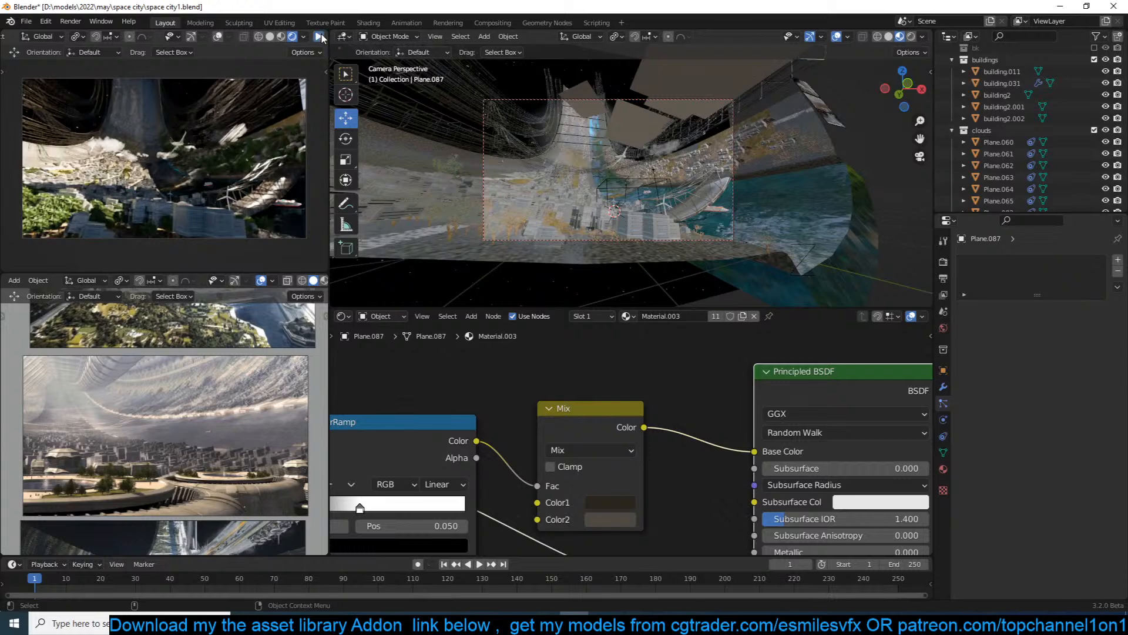
Select the lattice copies Plane.086 and Plane.087 in top view and move them closer to the side of the city ground.
{"action": "left_click", "coordinate": [531, 108]}
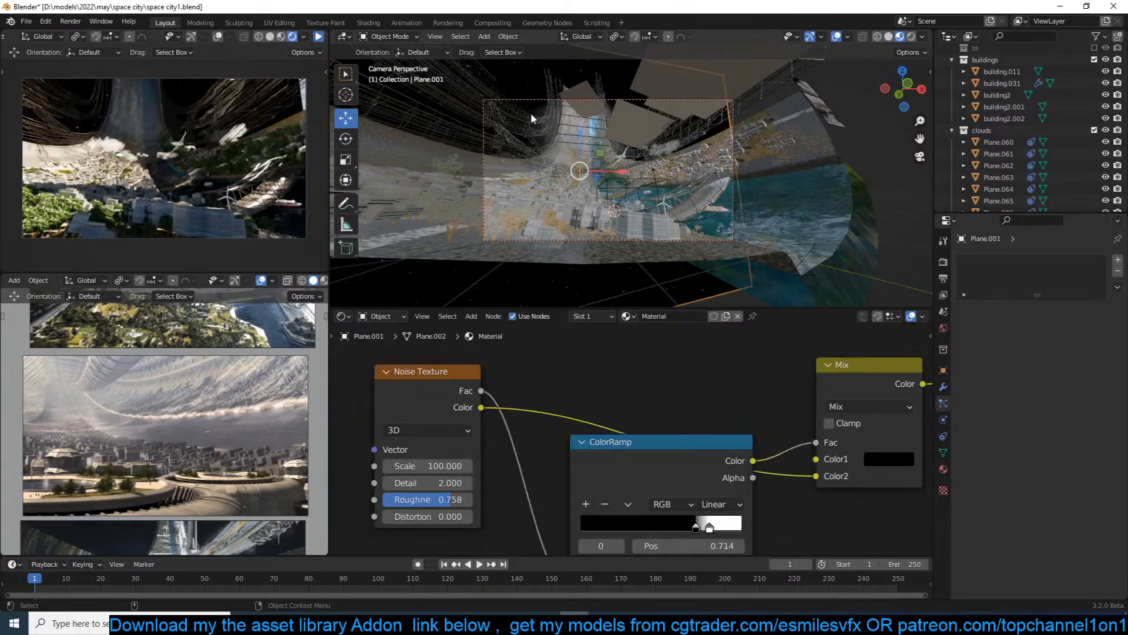
{"action": "left_click", "coordinate": [531, 114]}
{"action": "key", "text": "KP_7"}
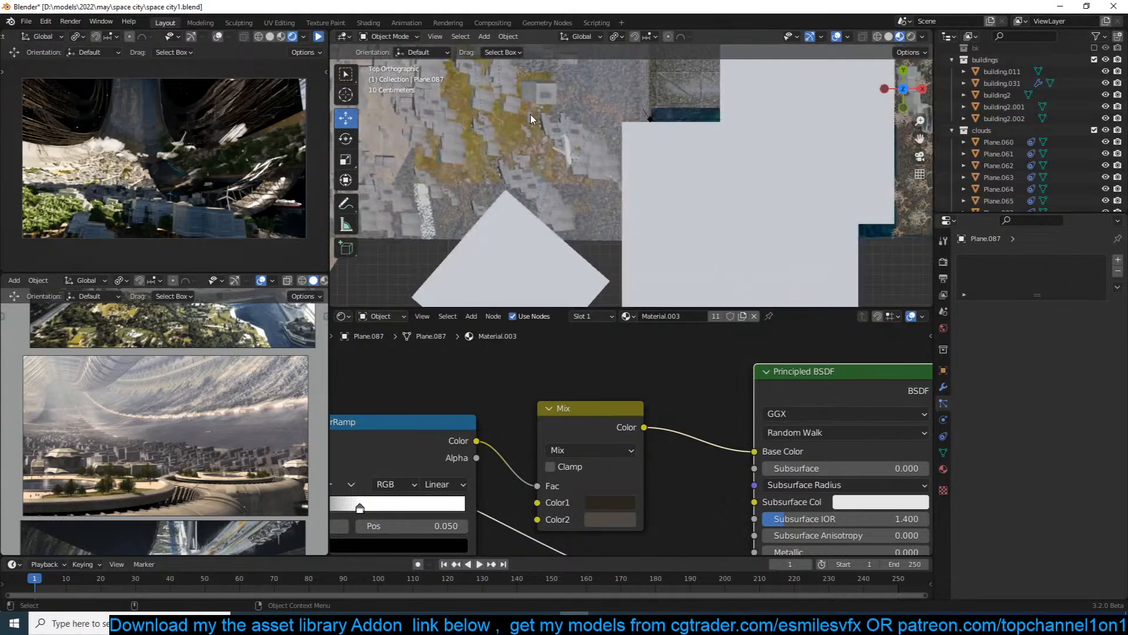
{"action": "key", "text": "KP_Decimal"}
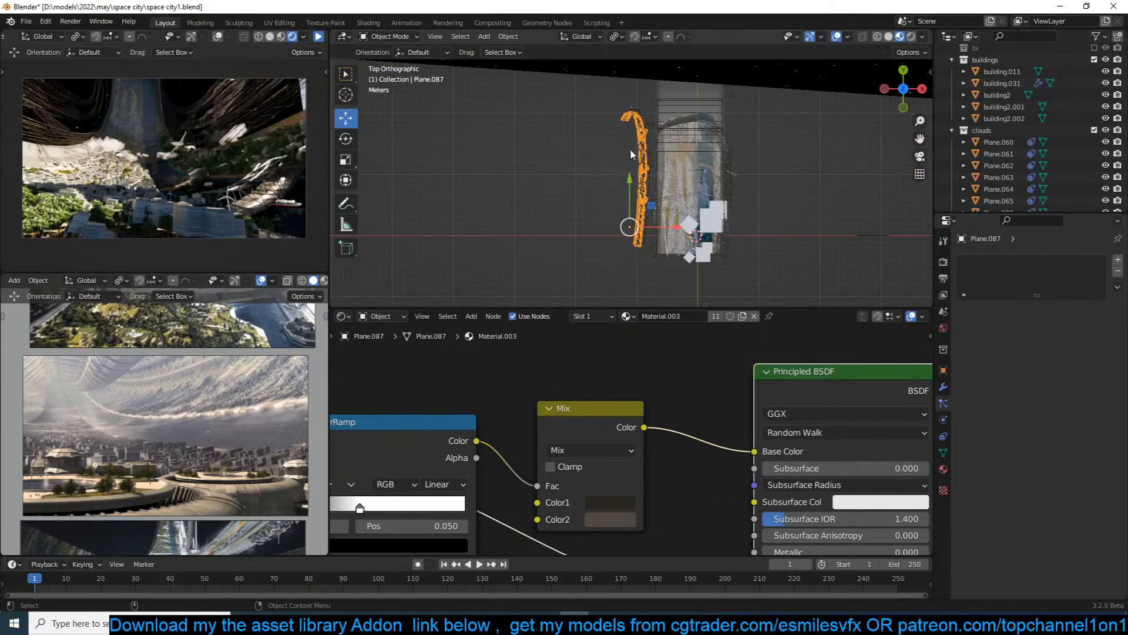
{"action": "key", "text": "z"}
{"action": "scroll", "coordinate": [670, 170], "scroll_direction": "up", "scroll_amount": 1}
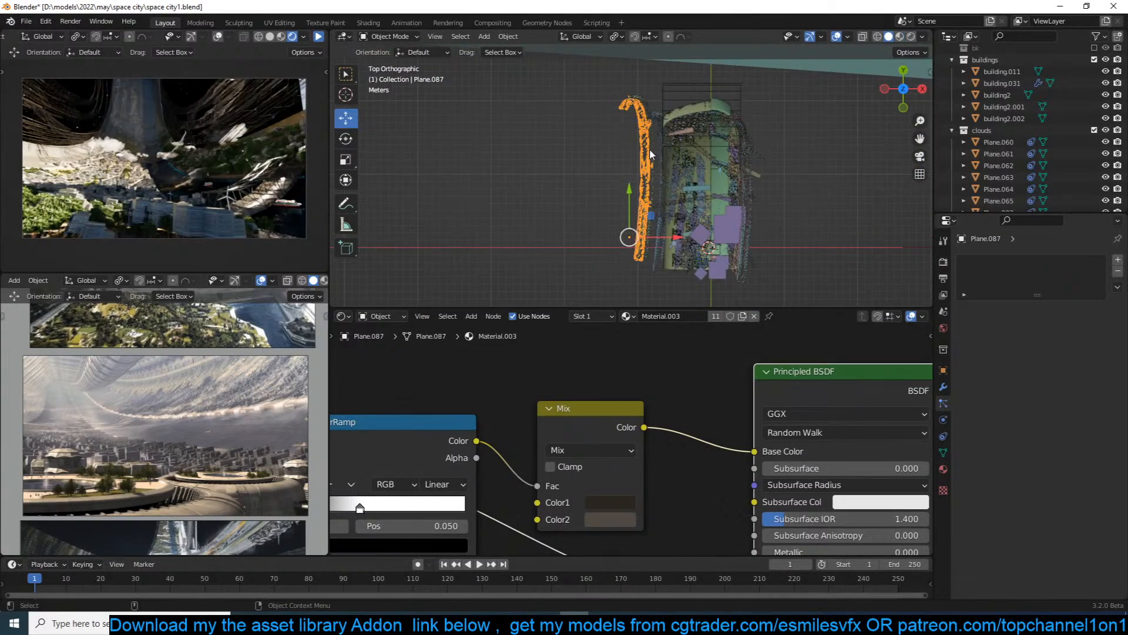
{"action": "scroll", "coordinate": [649, 158], "scroll_direction": "up", "scroll_amount": 2}
{"action": "left_click", "coordinate": [650, 159], "text": "shift"}
{"action": "left_click", "coordinate": [662, 152]}
{"action": "left_click", "coordinate": [662, 153]}
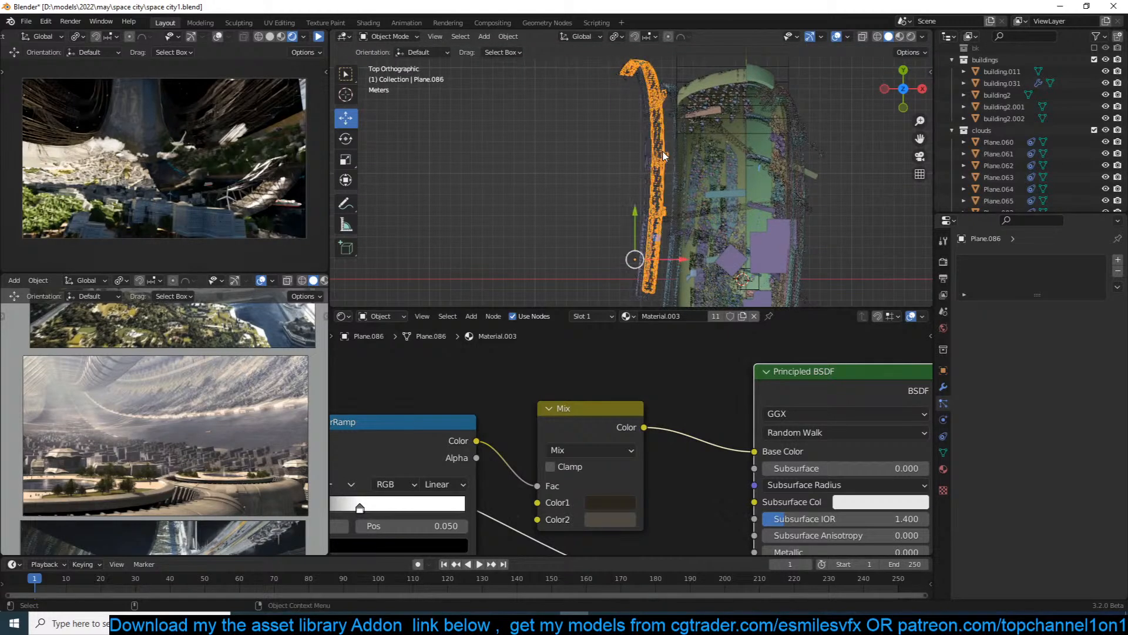
{"action": "left_click", "coordinate": [650, 162], "text": "shift"}
{"action": "key", "text": "g"}
{"action": "left_click", "coordinate": [672, 180]}
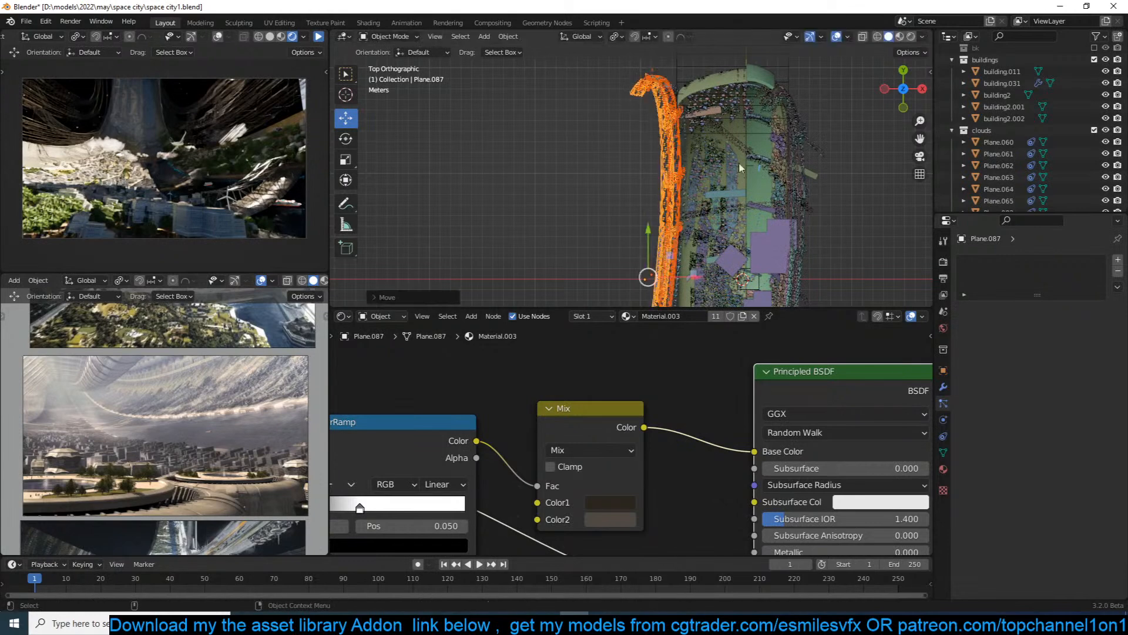
Duplicate the side lattice structure in place in top view, then rotate and scale the copy.
{"action": "left_click", "coordinate": [800, 135]}
{"action": "key", "text": "shift+d"}
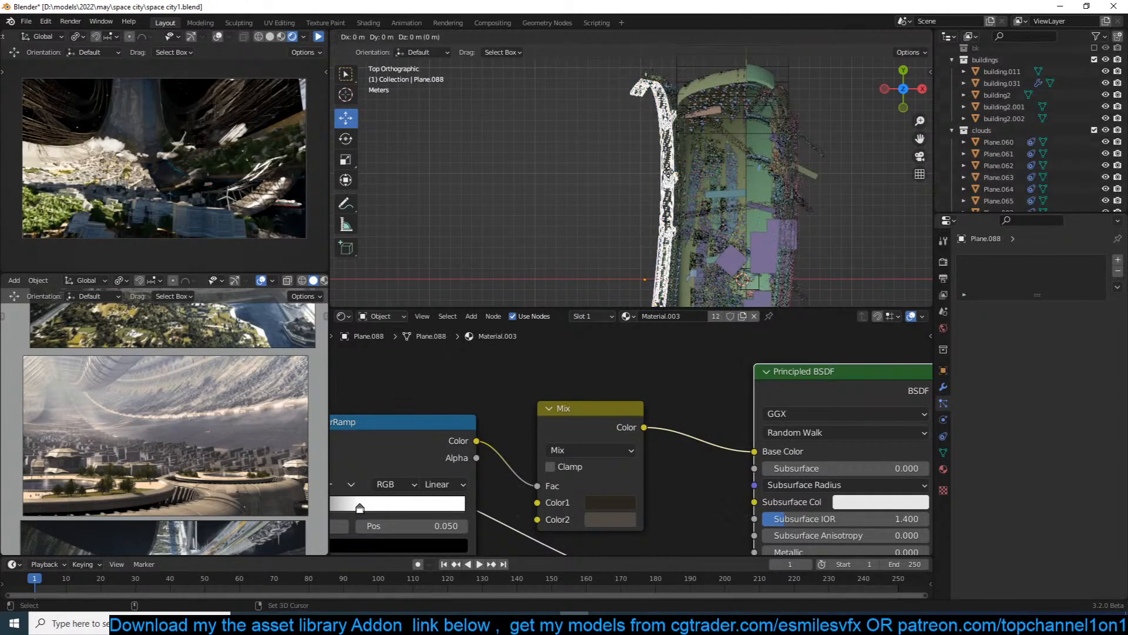
{"action": "right_click", "coordinate": [667, 171]}
{"action": "key", "text": "r"}
{"action": "left_click", "coordinate": [838, 187]}
{"action": "key", "text": "s"}
{"action": "left_click", "coordinate": [797, 242]}
{"action": "left_click", "coordinate": [811, 239]}
Scale the new lattice copy in the camera view and move it above the far end of the city near the central pillar.
{"action": "key", "text": "KP_0"}
{"action": "scroll", "coordinate": [839, 218], "scroll_direction": "down", "scroll_amount": 2}
{"action": "scroll", "coordinate": [774, 178], "scroll_direction": "up", "scroll_amount": 1}
{"action": "key", "text": "s"}
{"action": "left_click", "coordinate": [680, 170]}
{"action": "key", "text": "g"}
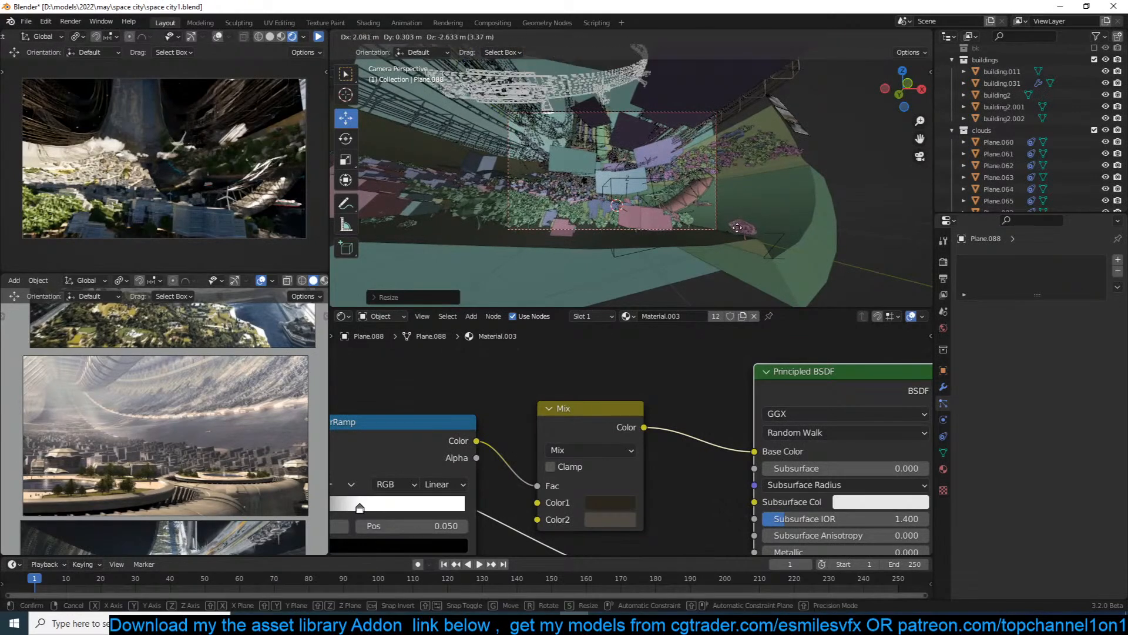
{"action": "left_click", "coordinate": [808, 180]}
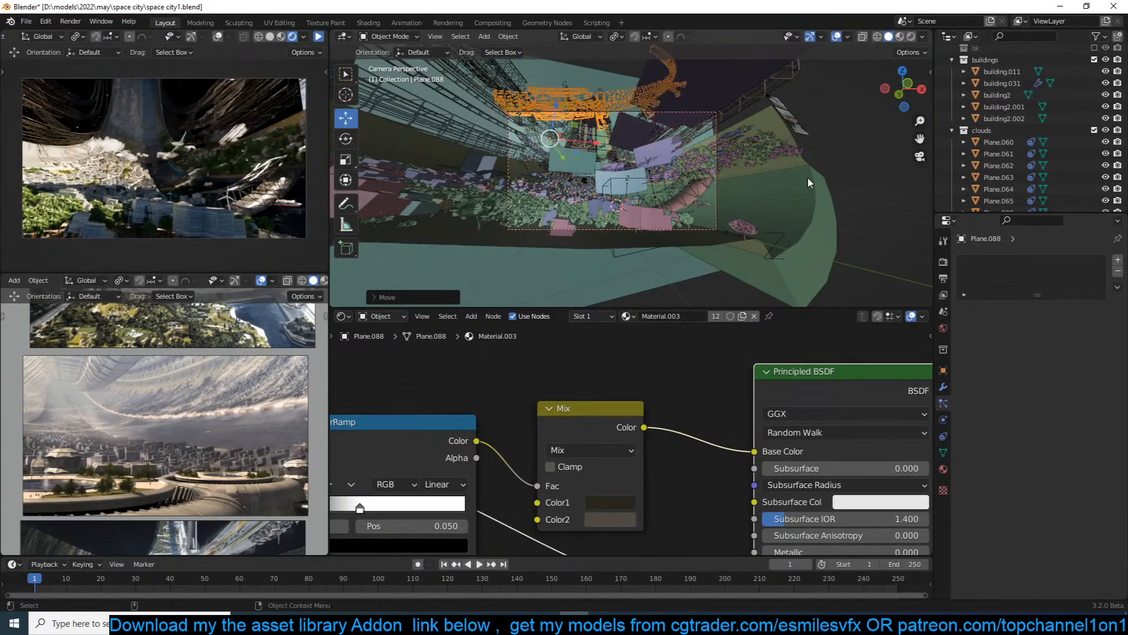
Clear the rotation of the lattice copy Plane.088 and rotate it to a new angle in front view.
{"action": "key", "text": "KP_1"}
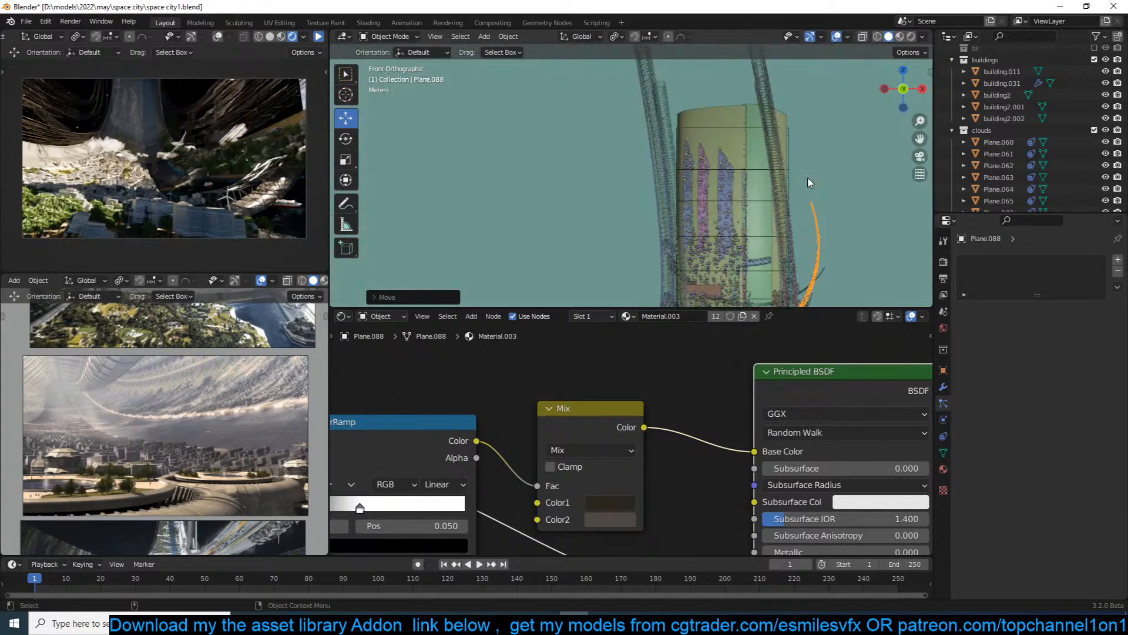
{"action": "key", "text": "alt+r"}
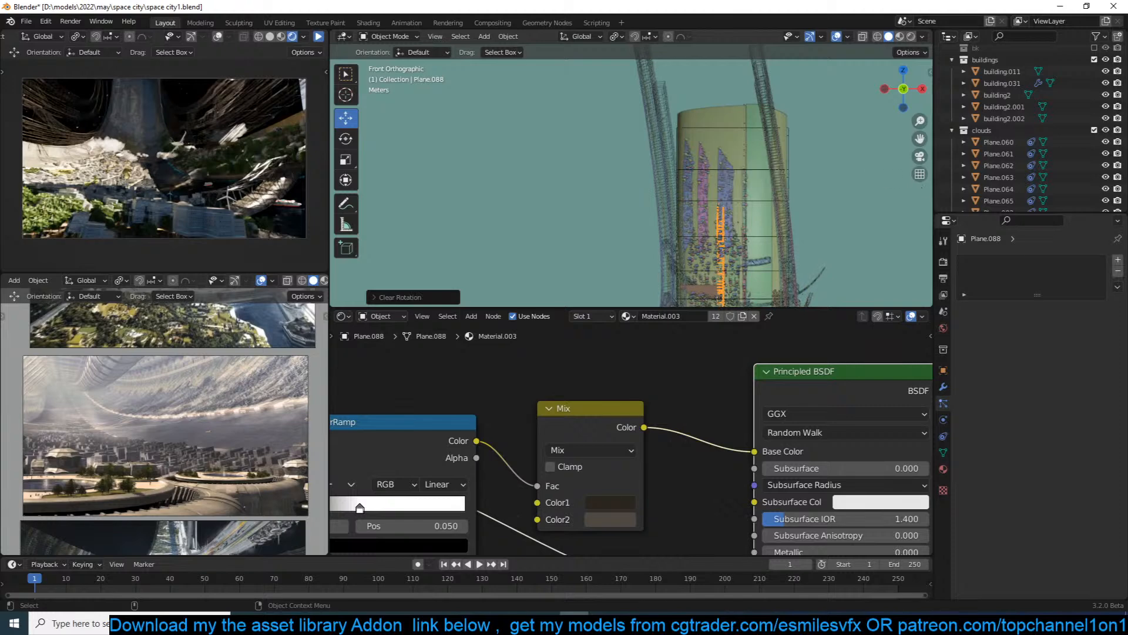
{"action": "key", "text": "r"}
{"action": "left_click", "coordinate": [921, 196]}
{"action": "key", "text": "KP_0"}
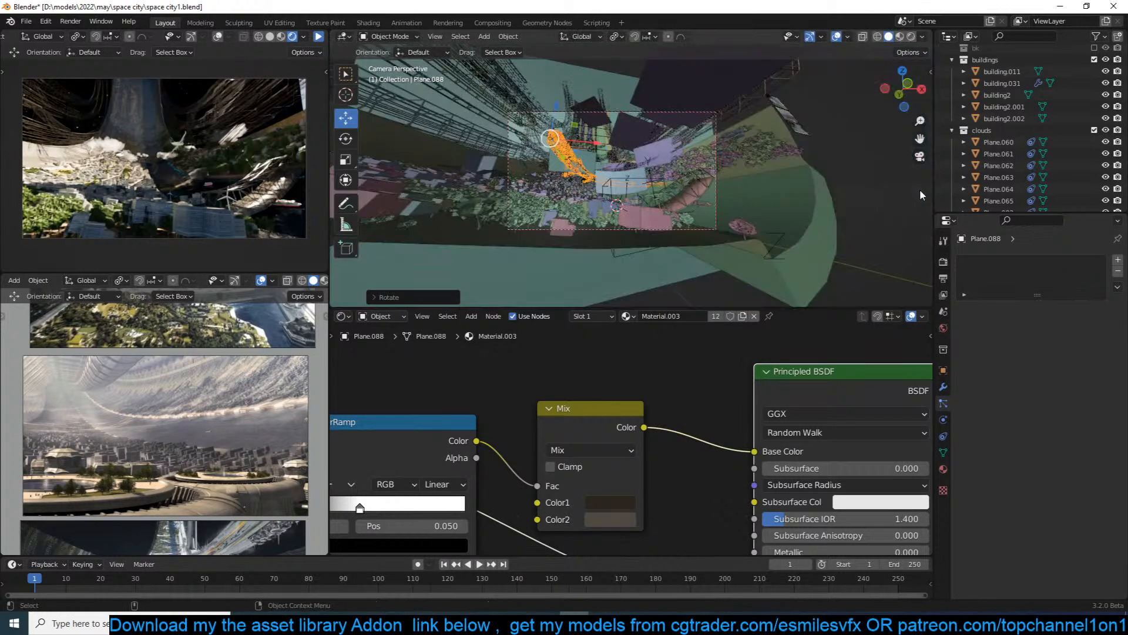
Move the rotated lattice copy about 3.2 m in the camera view, then save the file and briefly refresh the rendered preview.
{"action": "scroll", "coordinate": [841, 233], "scroll_direction": "up", "scroll_amount": 3}
{"action": "key", "text": "g"}
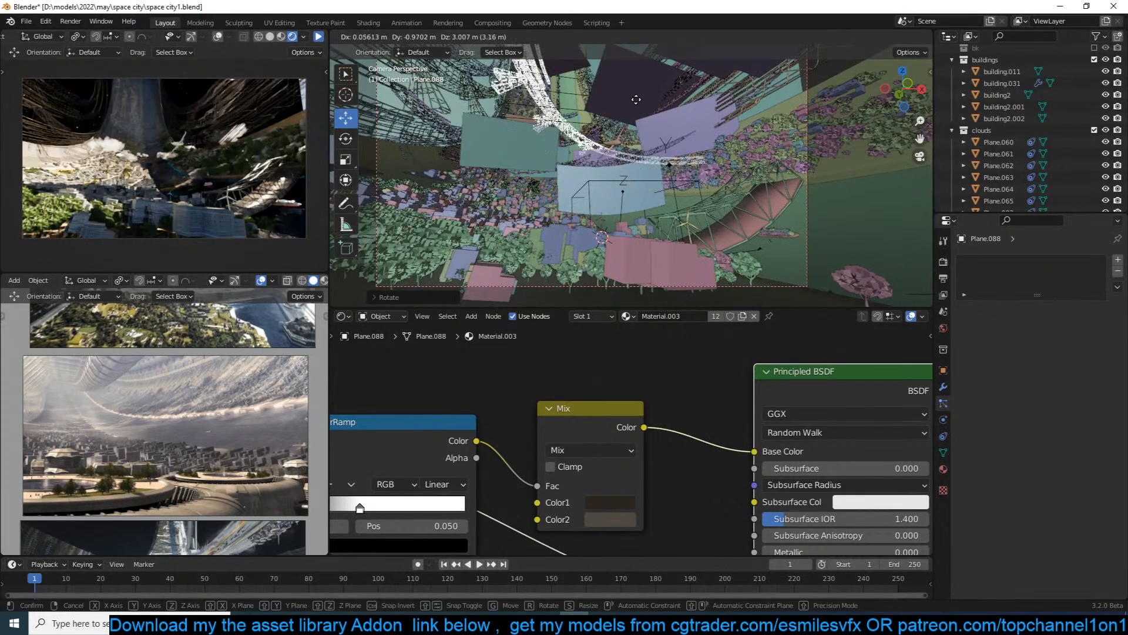
{"action": "left_click", "coordinate": [636, 100]}
{"action": "key", "text": "alt+a"}
{"action": "key", "text": "ctrl+s"}
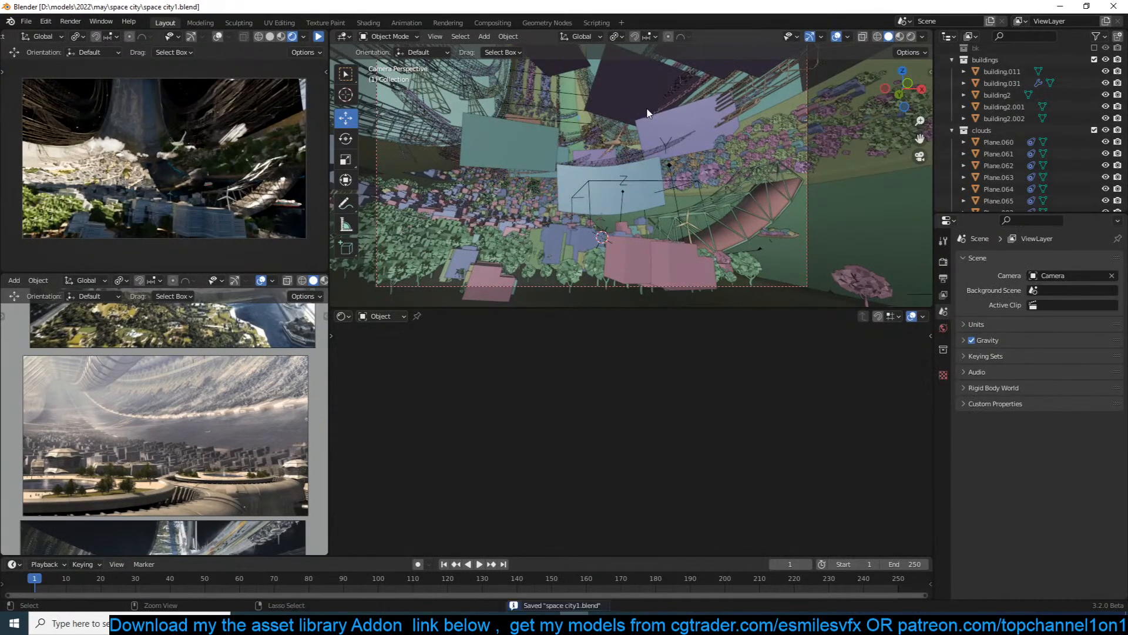
{"action": "left_click", "coordinate": [319, 37]}
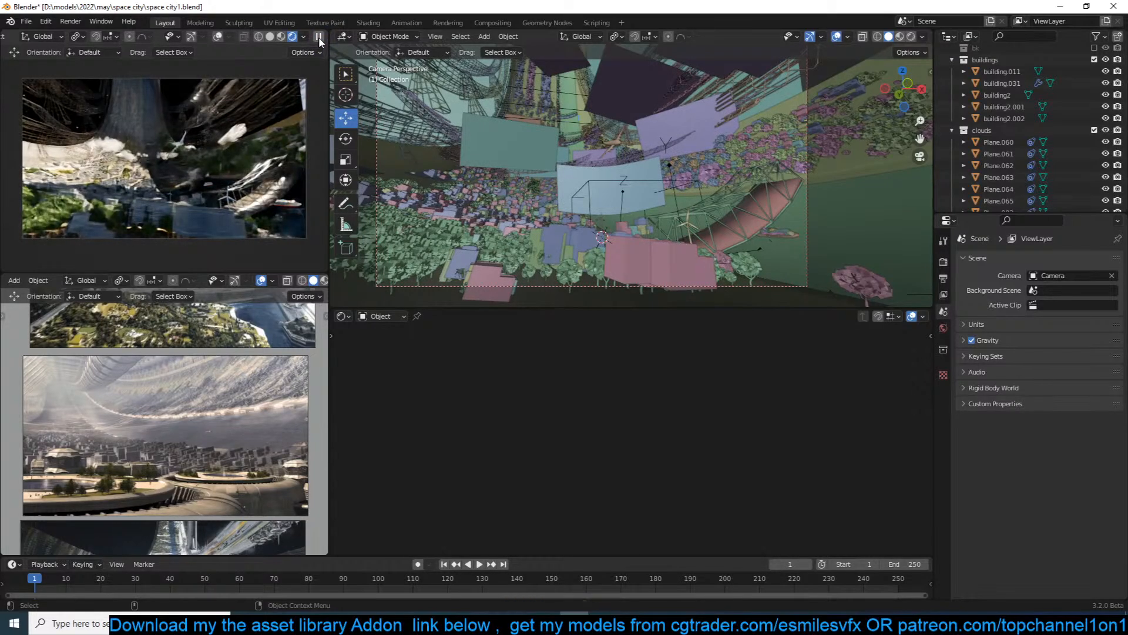
{"action": "left_click", "coordinate": [319, 38]}
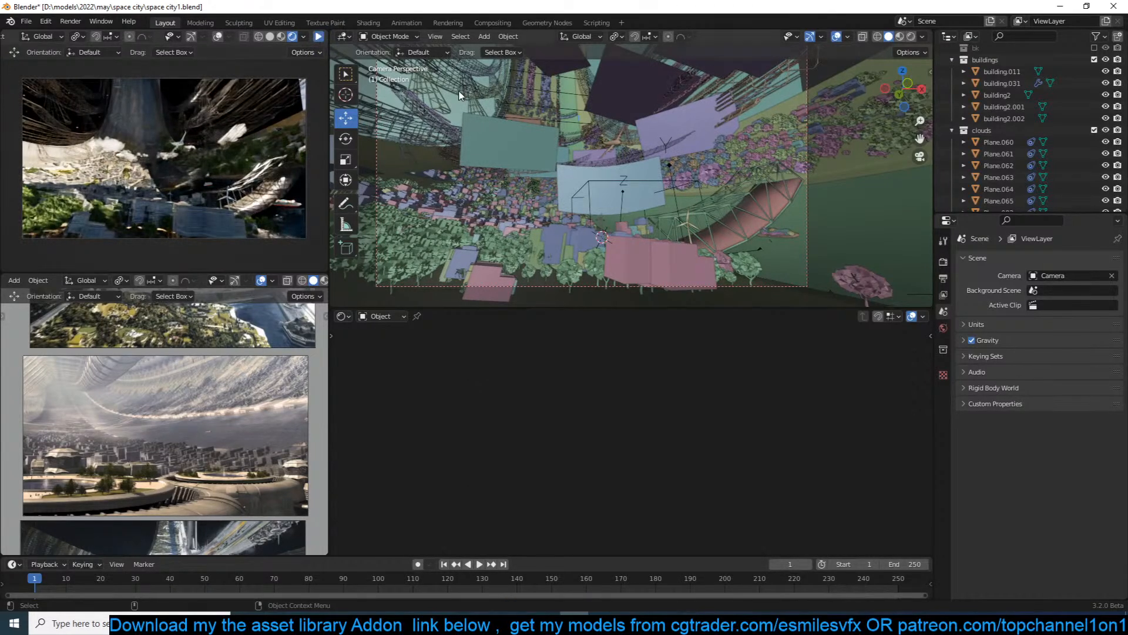
Delete the lattice Plane.086 and the other unwanted overhead lattice copies in the camera view.
{"action": "middle_click_drag", "start_coordinate": [452, 92], "coordinate": [455, 116], "text": "shift"}
{"action": "left_click", "coordinate": [456, 116]}
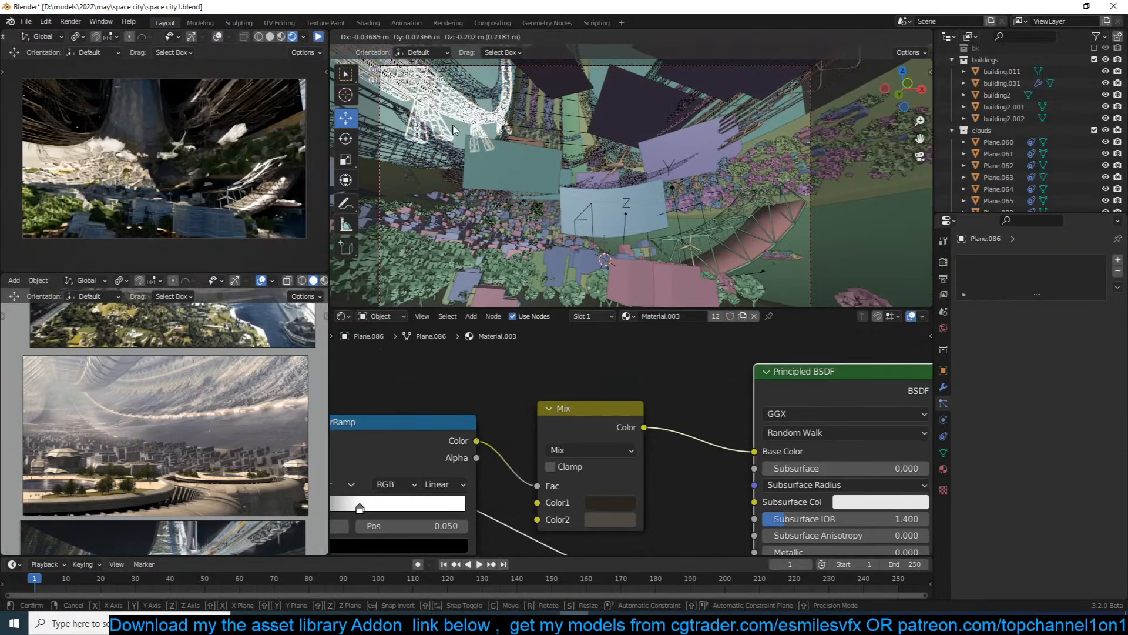
{"action": "key", "text": "Delete"}
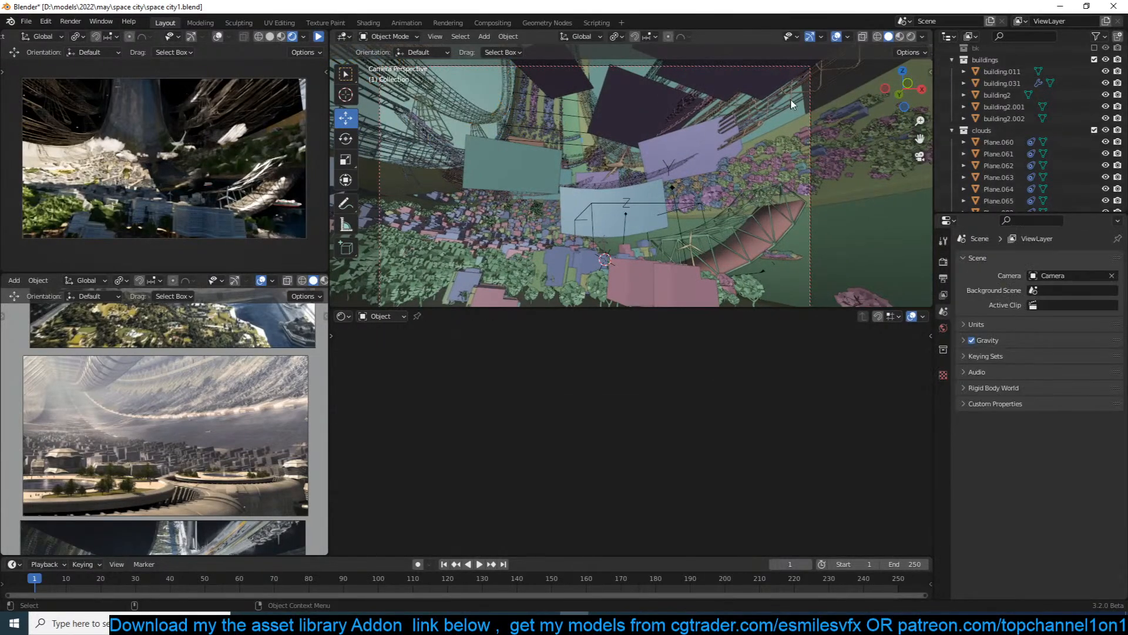
{"action": "left_click", "coordinate": [691, 104]}
{"action": "key", "text": "x"}
{"action": "left_click", "coordinate": [698, 106]}
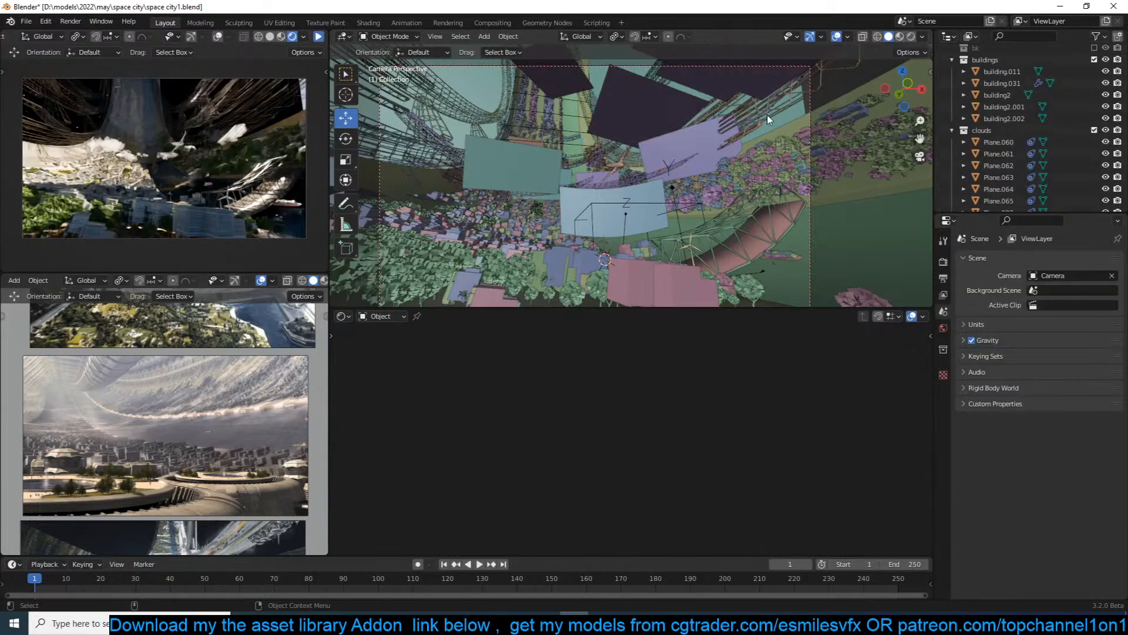
{"action": "left_click", "coordinate": [766, 115]}
{"action": "key", "text": "Delete"}
Shift the overhead lattice Plane.085 slightly in the camera view and hide it.
{"action": "left_click", "coordinate": [662, 81]}
{"action": "left_click", "coordinate": [662, 83]}
{"action": "key", "text": "g"}
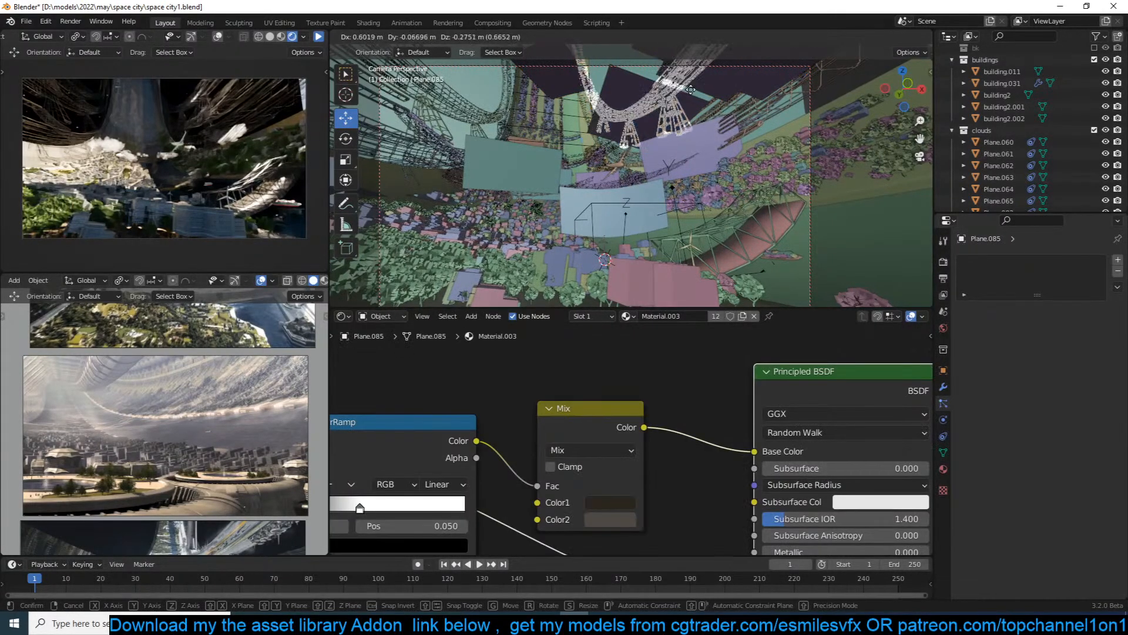
{"action": "left_click", "coordinate": [700, 92]}
{"action": "key", "text": "h"}
Save the file, refresh the rendered preview to check the scene, and pause it again.
{"action": "key", "text": "ctrl+s"}
{"action": "left_click", "coordinate": [318, 36]}
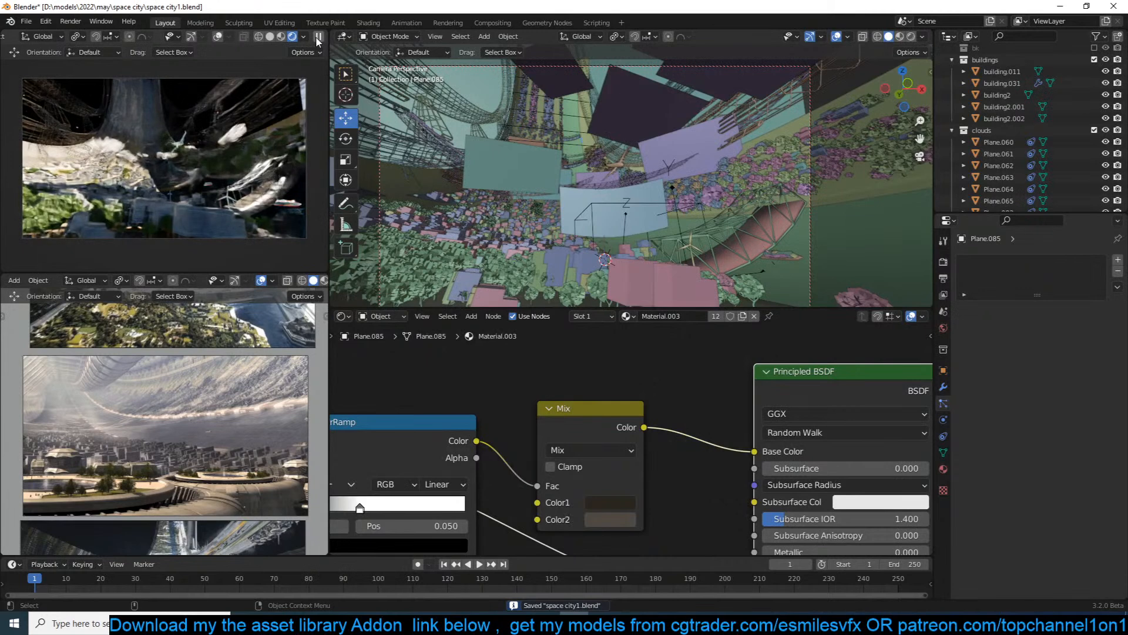
{"action": "left_click", "coordinate": [319, 37]}
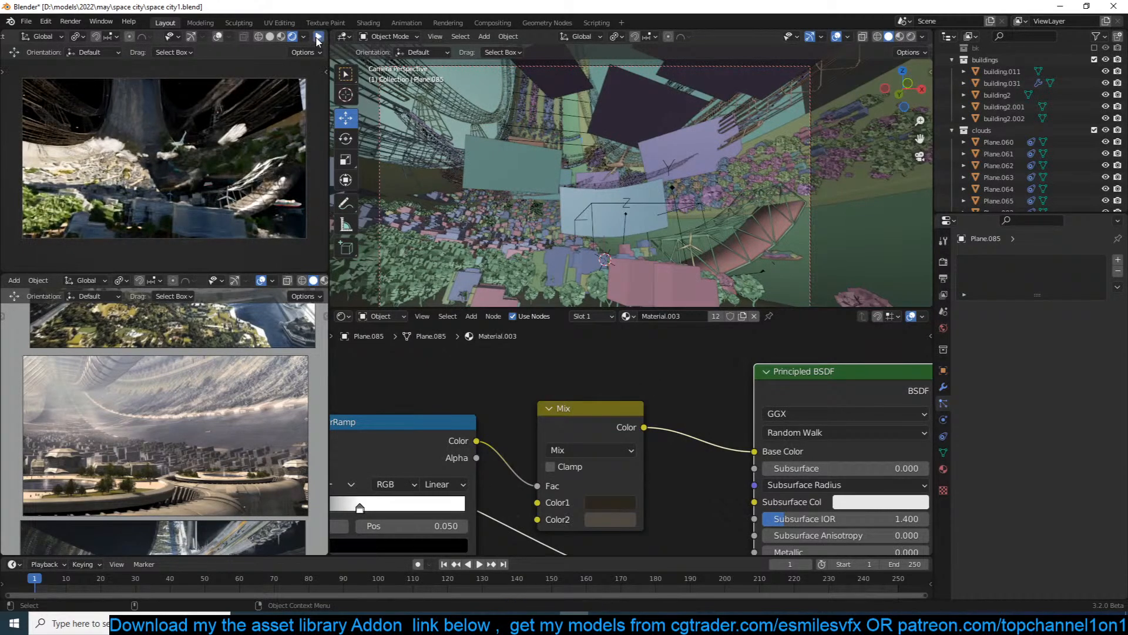
{"action": "key", "text": "ctrl+s"}
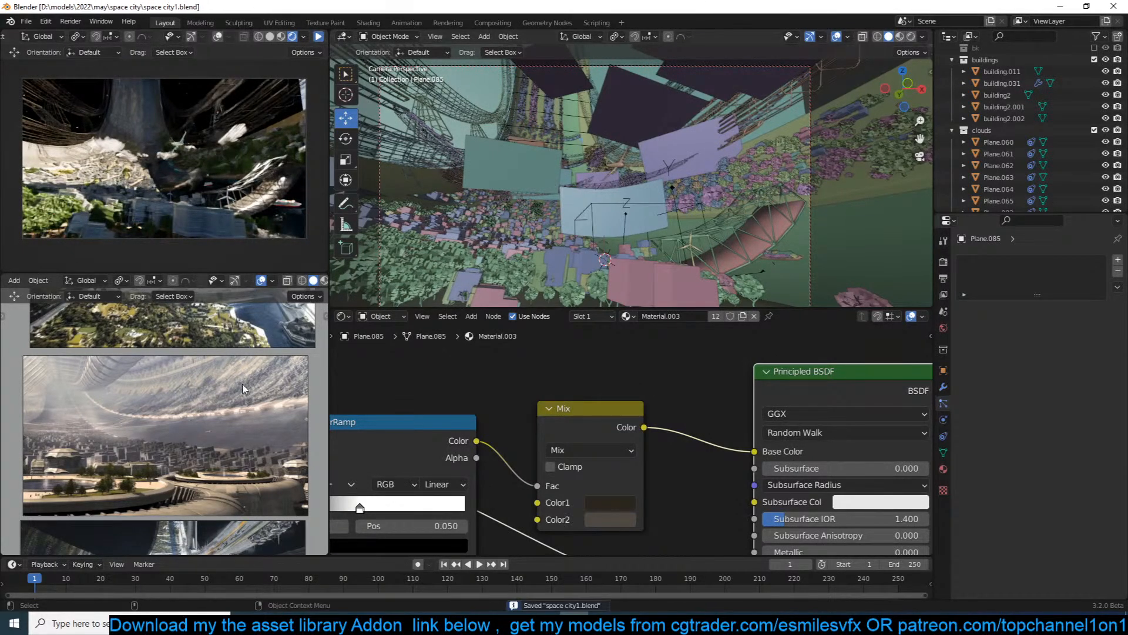
Select the camera, raise it about 1.9 m above the city, and resume the rendered preview.
{"action": "scroll", "coordinate": [201, 433], "scroll_direction": "down", "scroll_amount": 1}
{"action": "scroll", "coordinate": [201, 433], "scroll_direction": "down", "scroll_amount": 1}
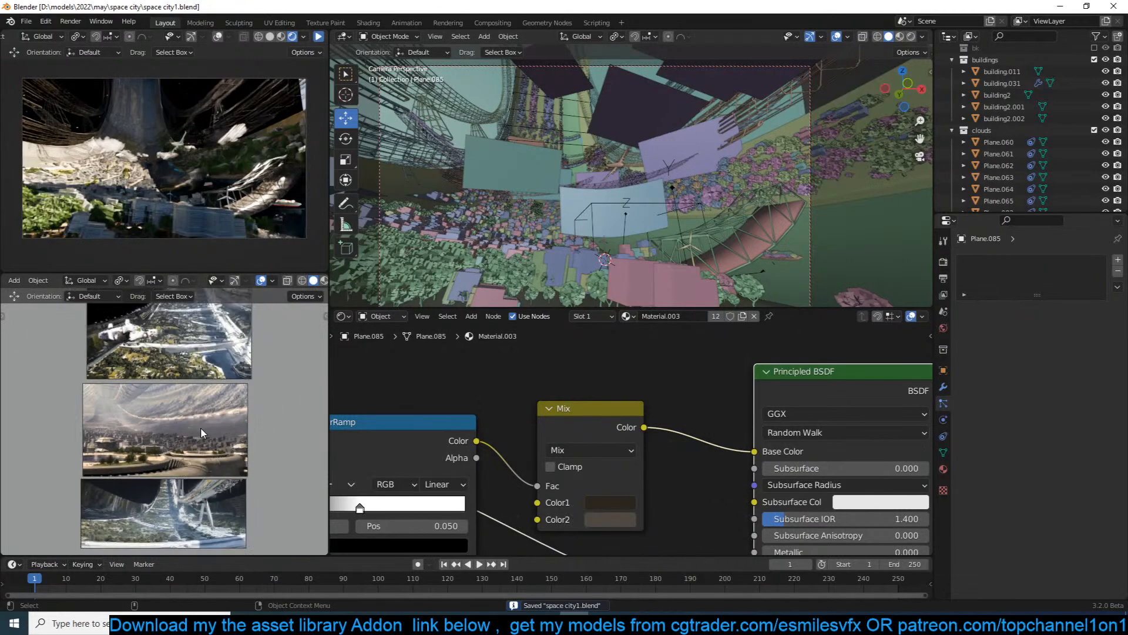
{"action": "scroll", "coordinate": [165, 505], "scroll_direction": "down", "scroll_amount": 1}
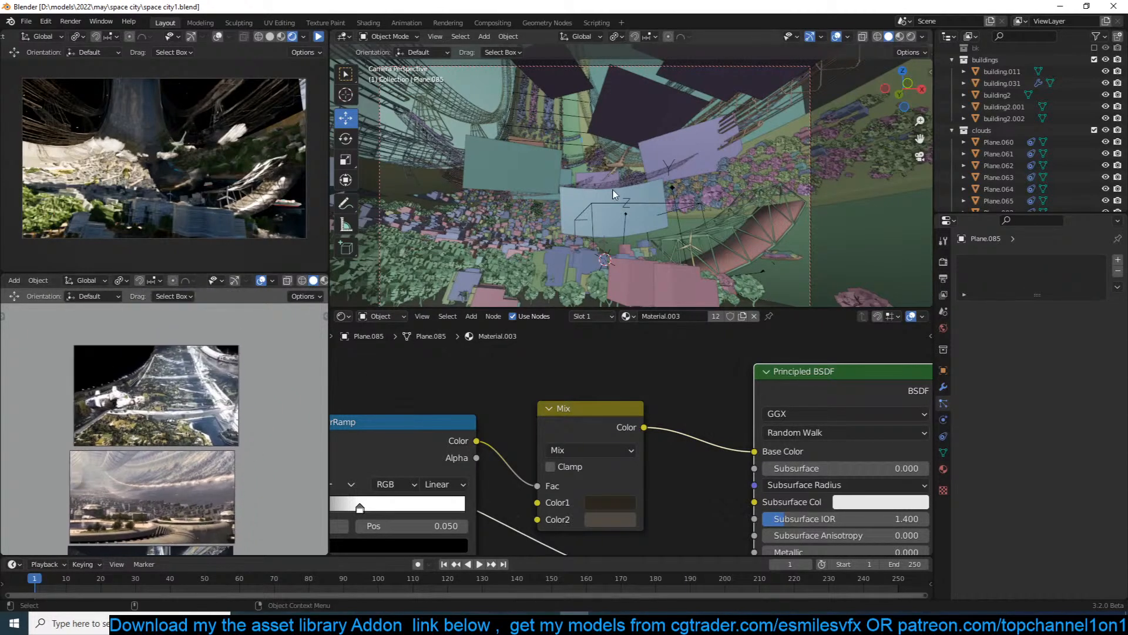
{"action": "scroll", "coordinate": [627, 192], "scroll_direction": "down", "scroll_amount": 2}
{"action": "left_click", "coordinate": [680, 101]}
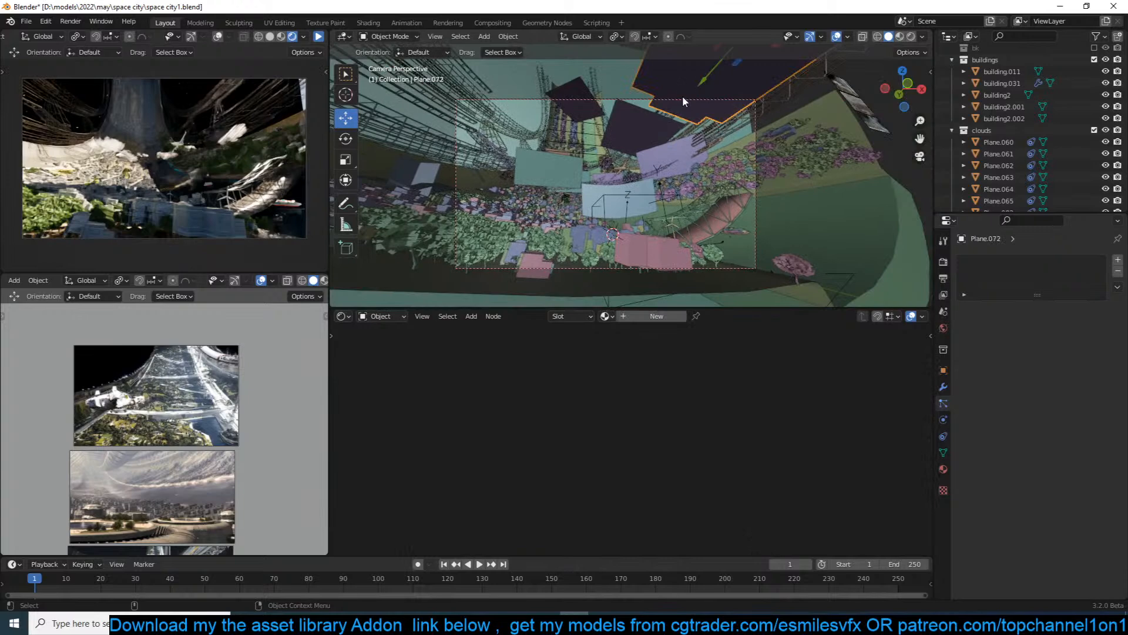
{"action": "key", "text": "g"}
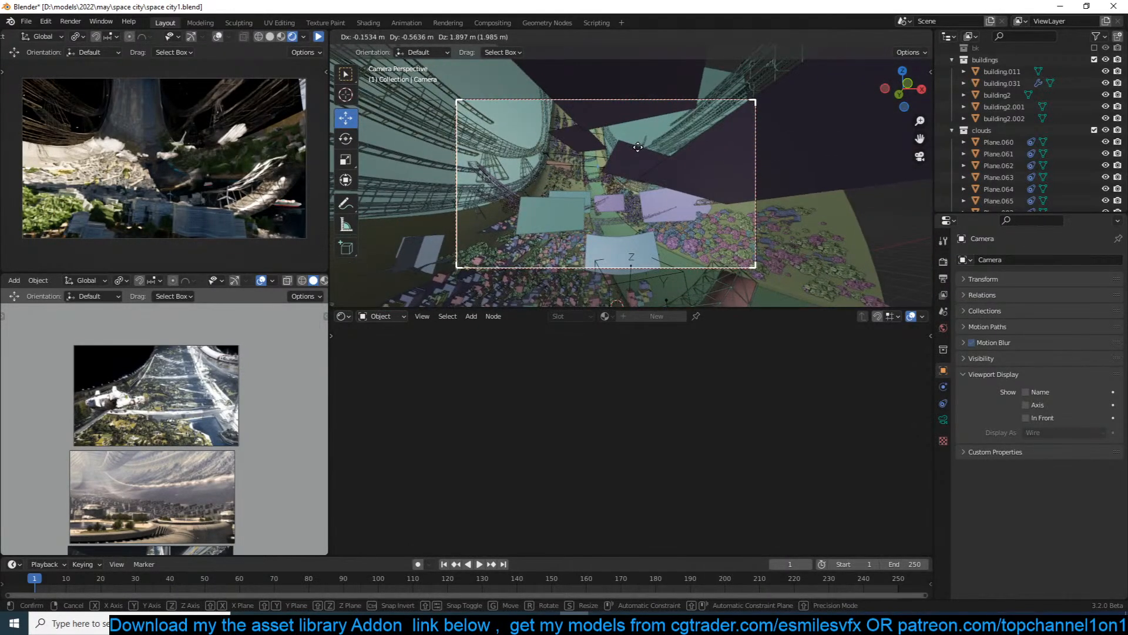
{"action": "left_click", "coordinate": [637, 147]}
{"action": "left_click", "coordinate": [318, 37]}
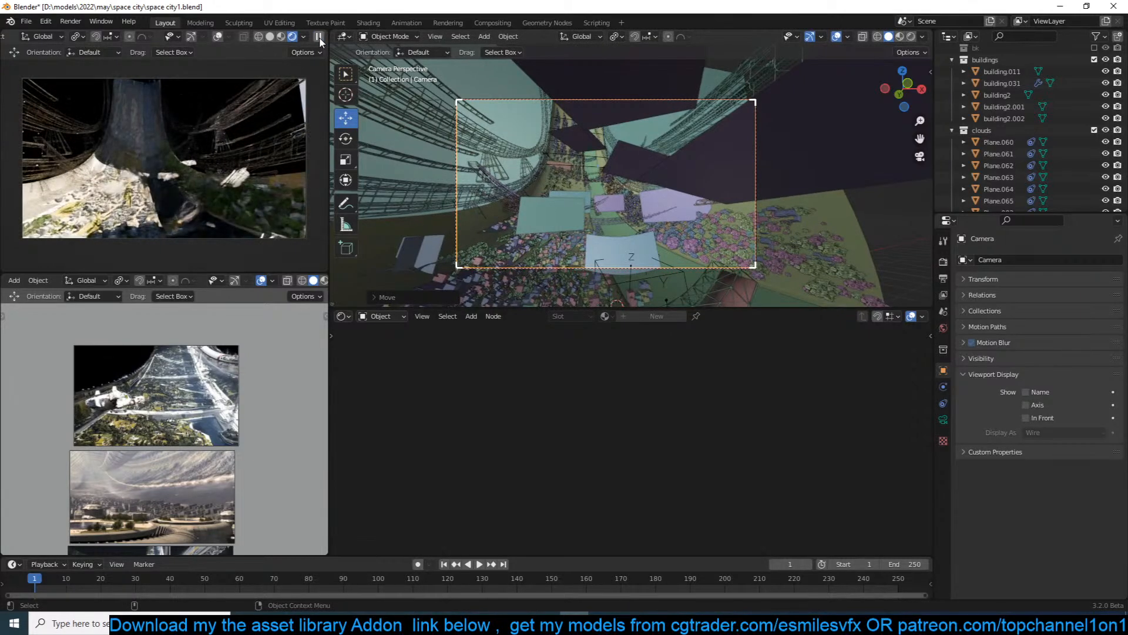
Rotate and reposition the raised camera to frame the city ground and central pillar, then save the file.
{"action": "key", "text": "r"}
{"action": "key", "text": "r"}
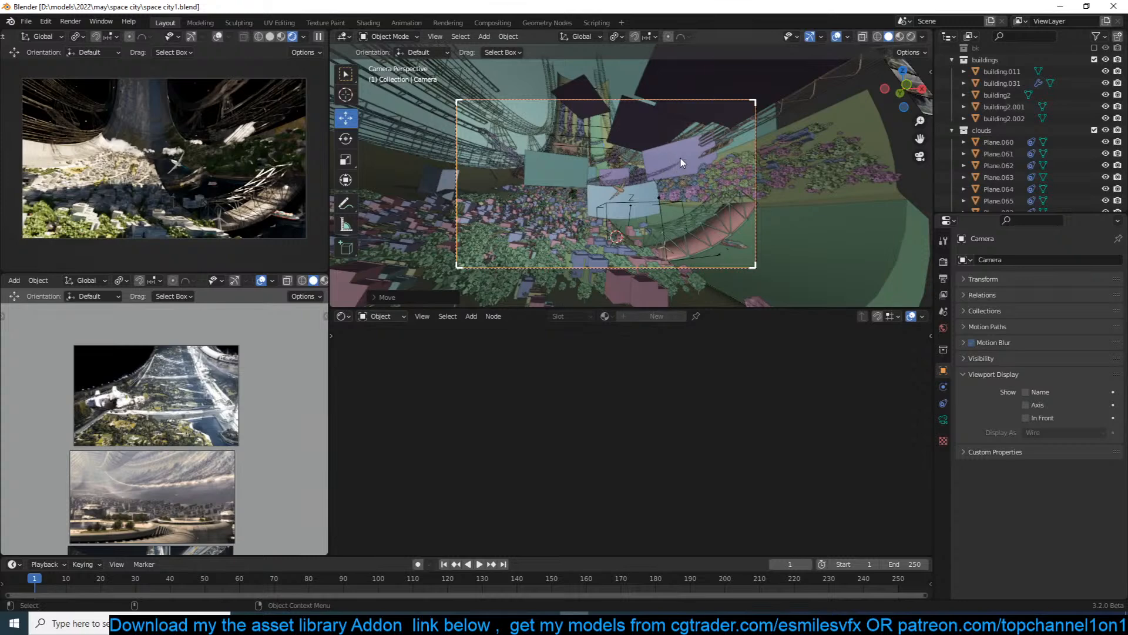
{"action": "left_click", "coordinate": [837, 182]}
{"action": "key", "text": "ctrl+s"}
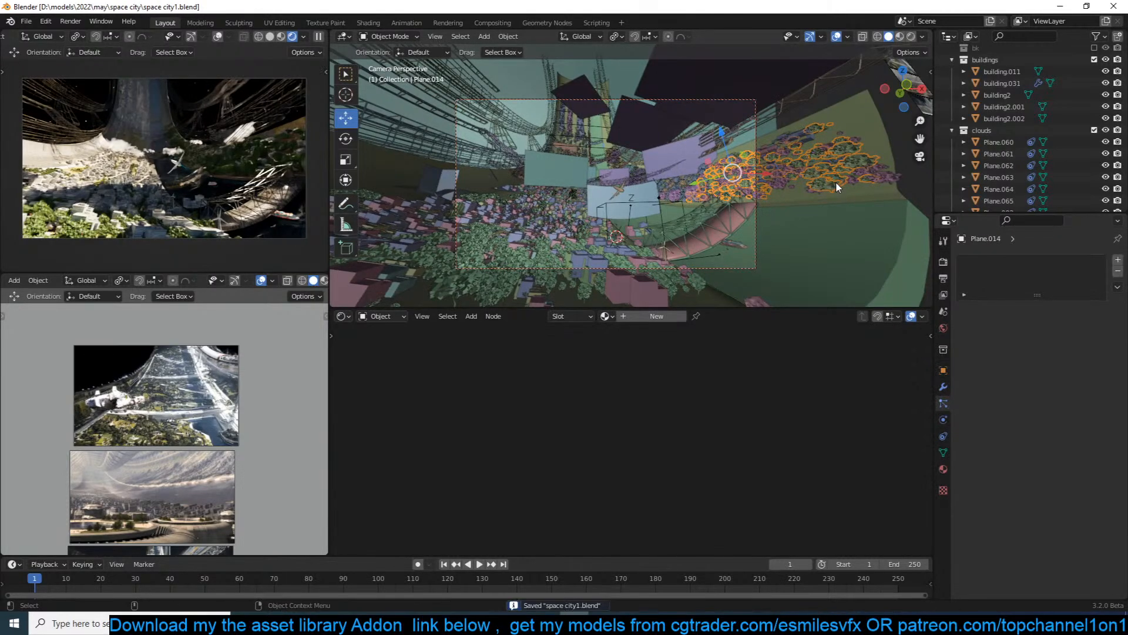